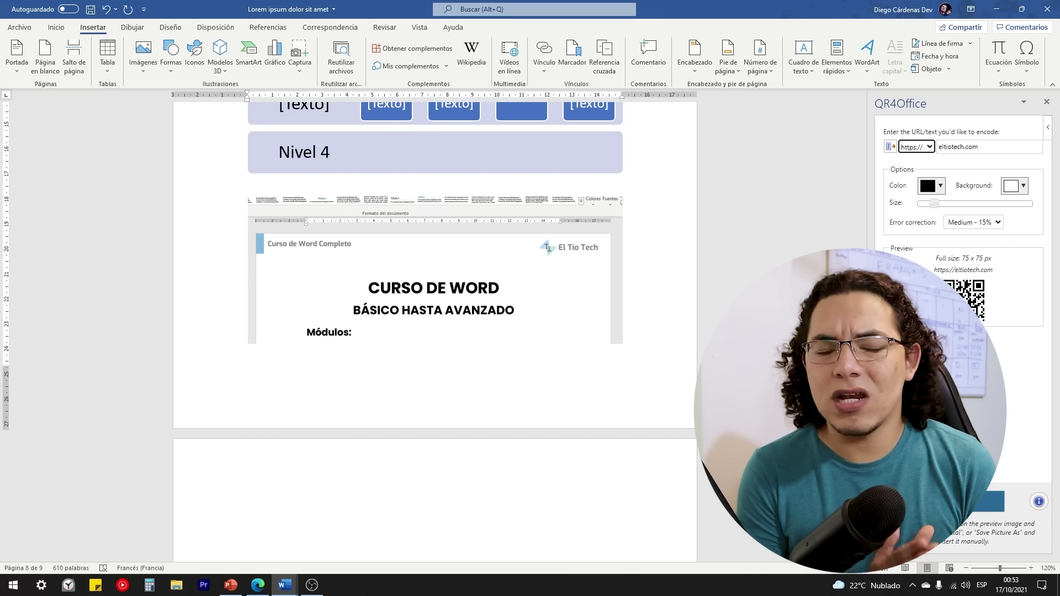
Step: Fill the form's opening items, including the message 'Este es un mensaje del colaborador'
{"action": "left_click", "coordinate": [167, 587]}
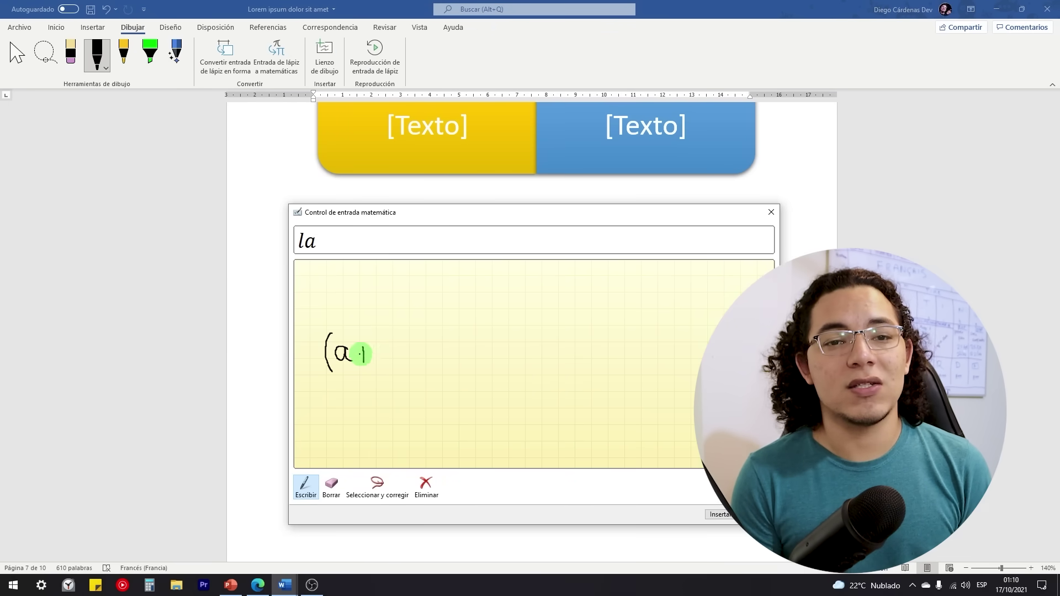
{"action": "mouse_move", "coordinate": [362, 354]}
{"action": "left_mouse_down"}
{"action": "mouse_move", "coordinate": [509, 333]}
{"action": "mouse_move", "coordinate": [628, 346]}
{"action": "left_mouse_up"}
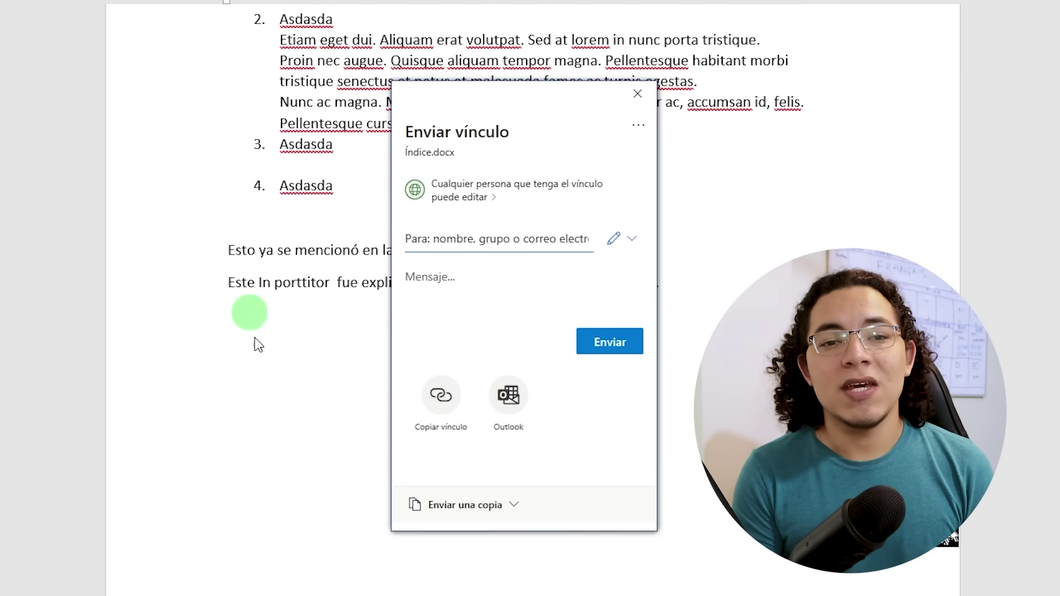
{"action": "left_click", "coordinate": [504, 513]}
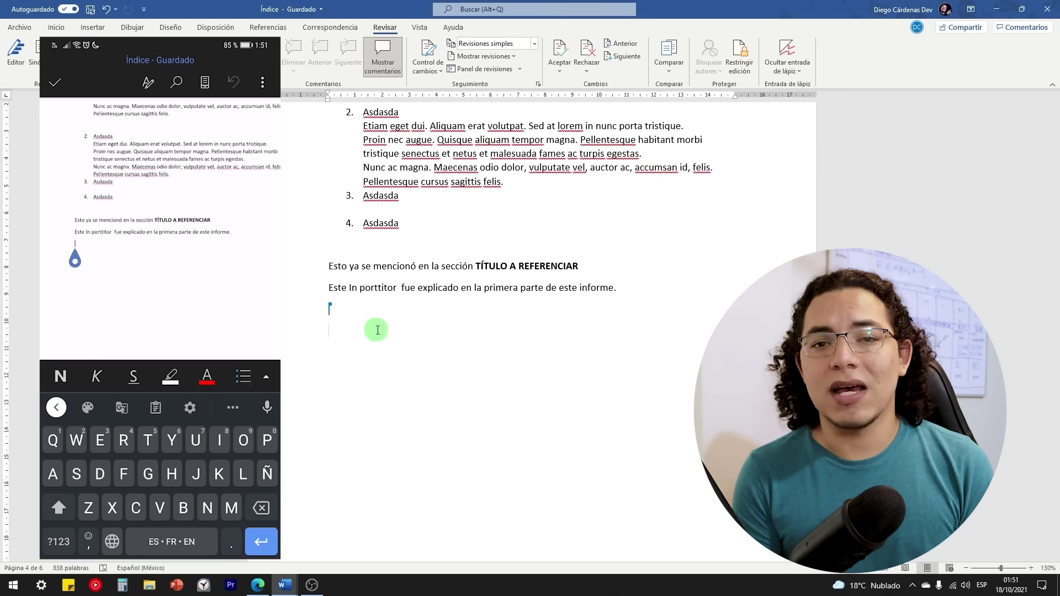
{"action": "type", "text": "Este es un mensaje "}
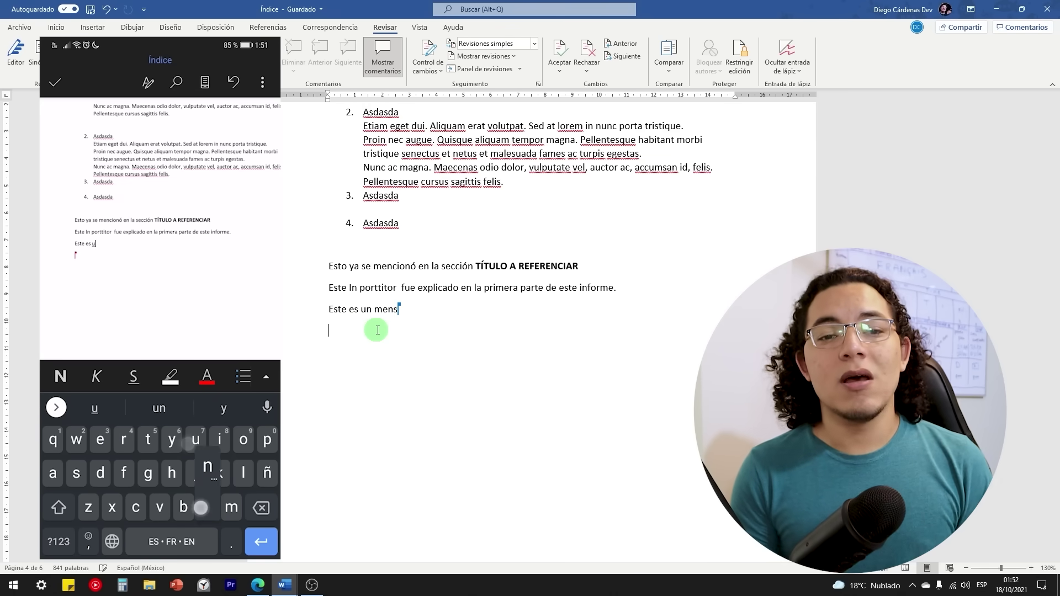
{"action": "type", "text": "del colaborador"}
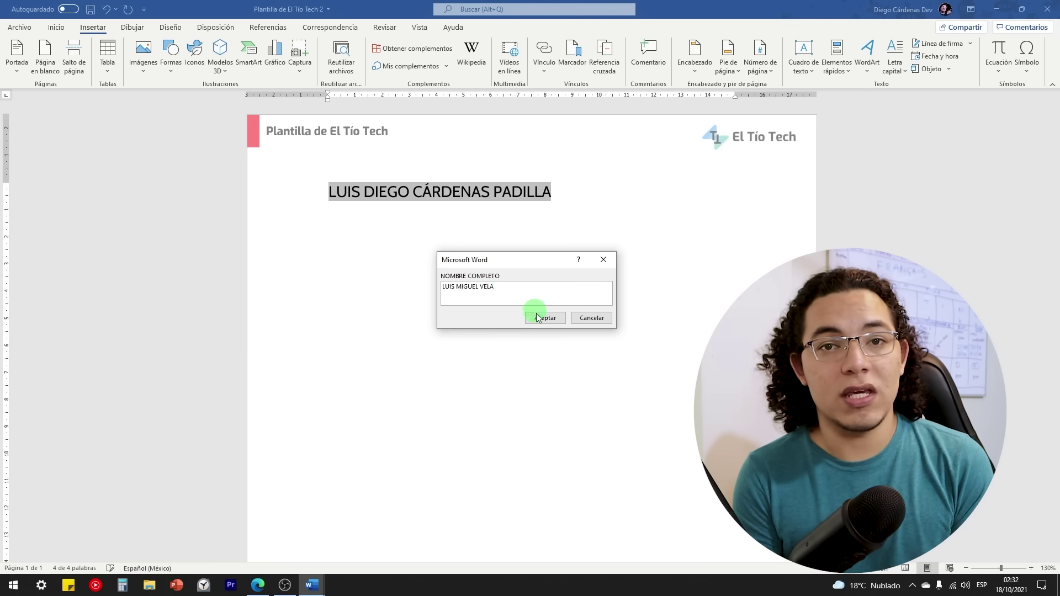
Step: Confirm the full name, set the date field to 18 October 2021, then view the next month
{"action": "left_click", "coordinate": [551, 326]}
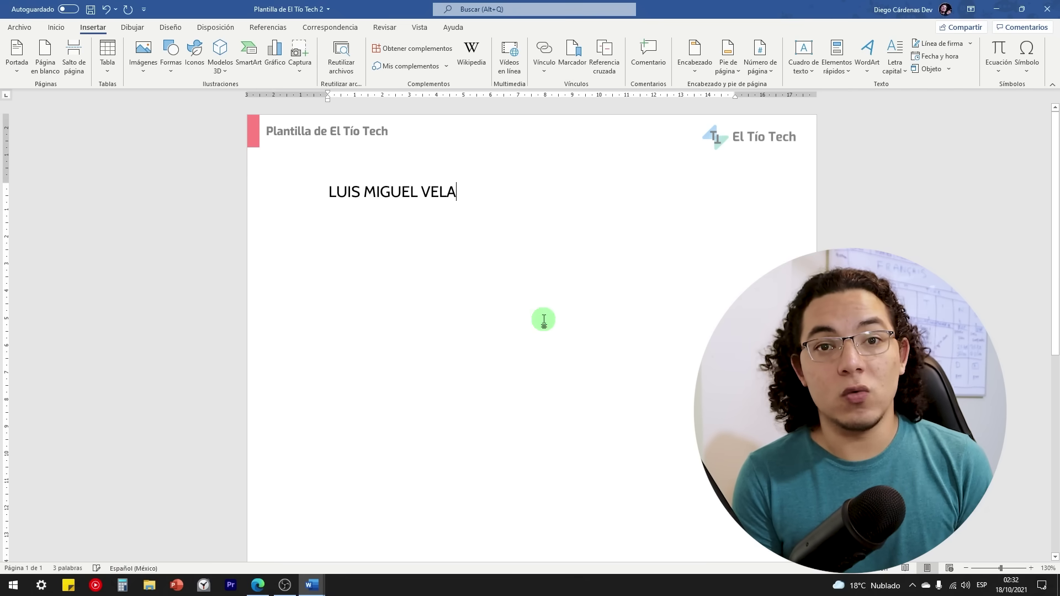
{"action": "left_click", "coordinate": [524, 195]}
{"action": "left_click", "coordinate": [313, 203]}
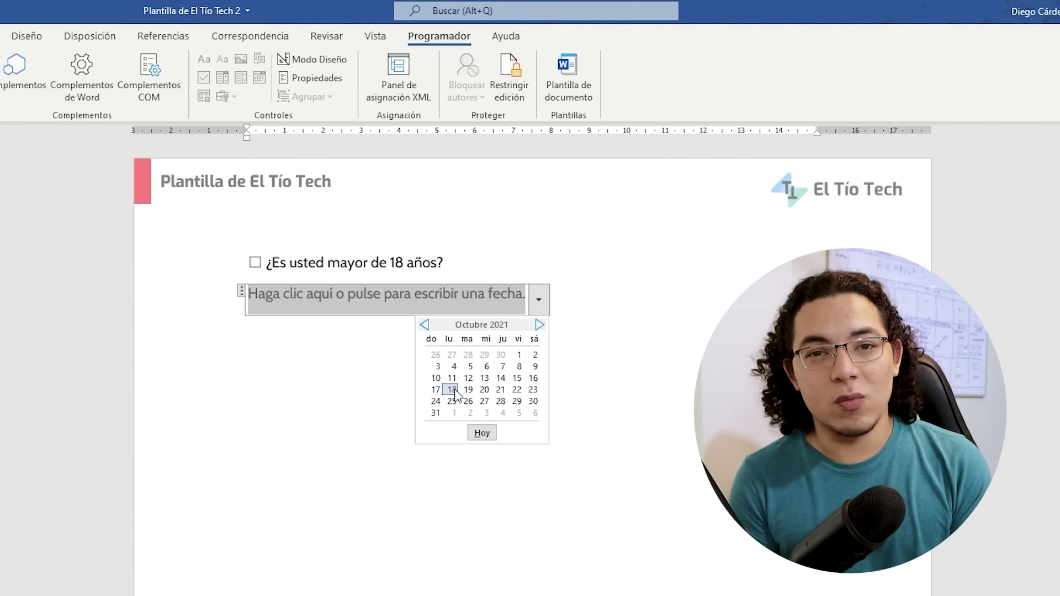
{"action": "left_click", "coordinate": [453, 391]}
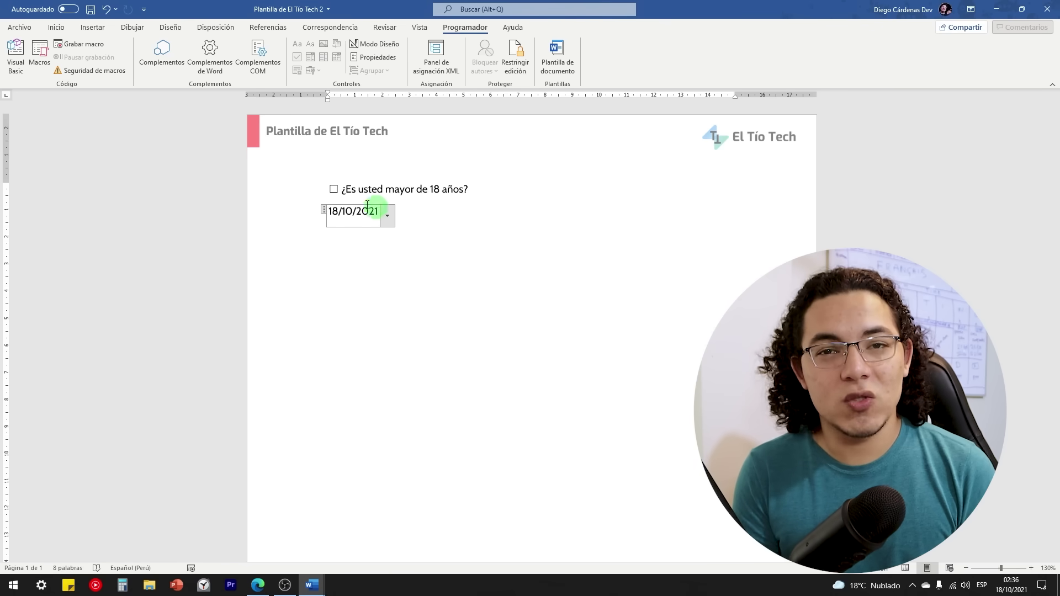
{"action": "left_click", "coordinate": [387, 220]}
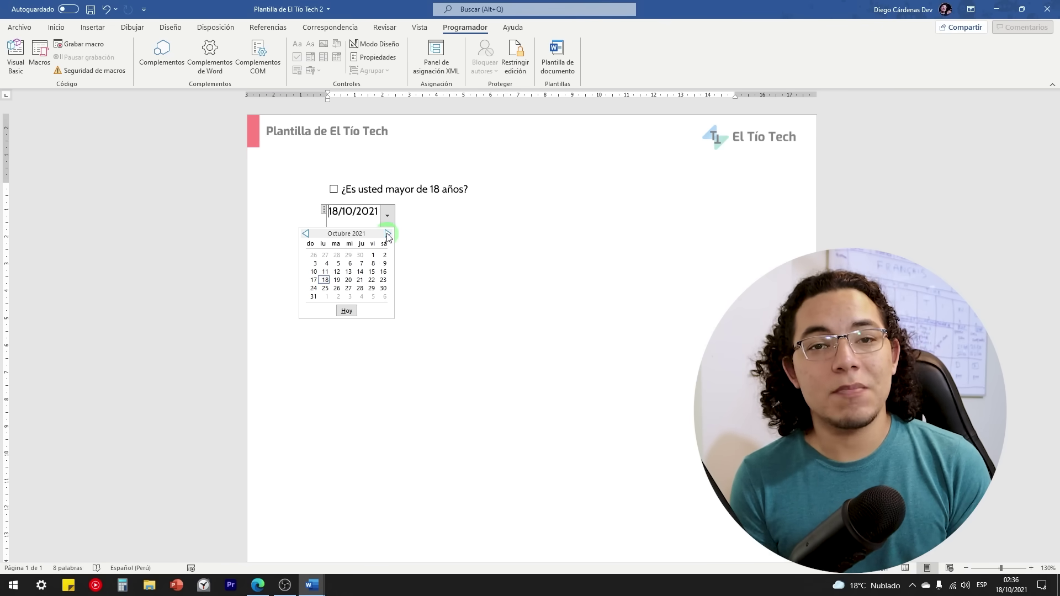
{"action": "left_click", "coordinate": [387, 233]}
{"action": "left_click", "coordinate": [417, 213]}
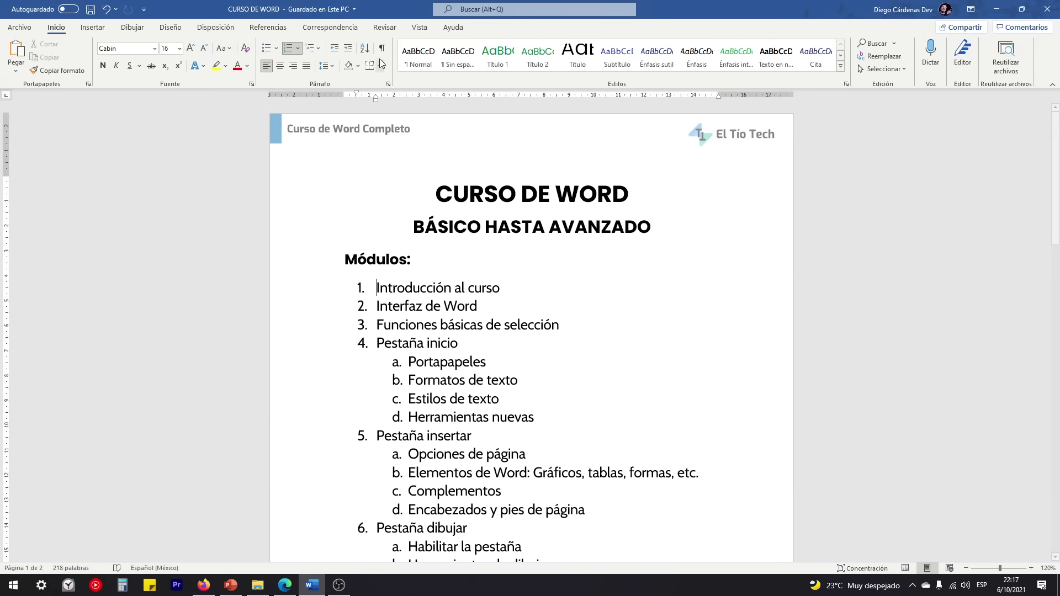
Step: Switch to Vista > En paralelo and select the outline from Módulos: to the end
{"action": "left_click", "coordinate": [420, 27]}
{"action": "left_click", "coordinate": [269, 59]}
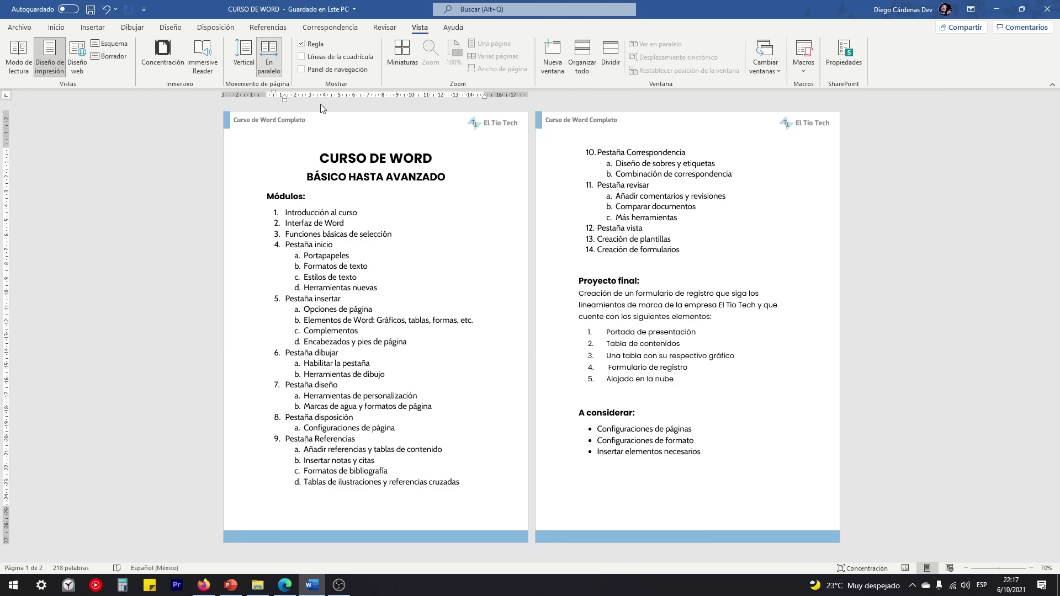
{"action": "left_click_drag", "start_coordinate": [720, 462], "coordinate": [343, 206]}
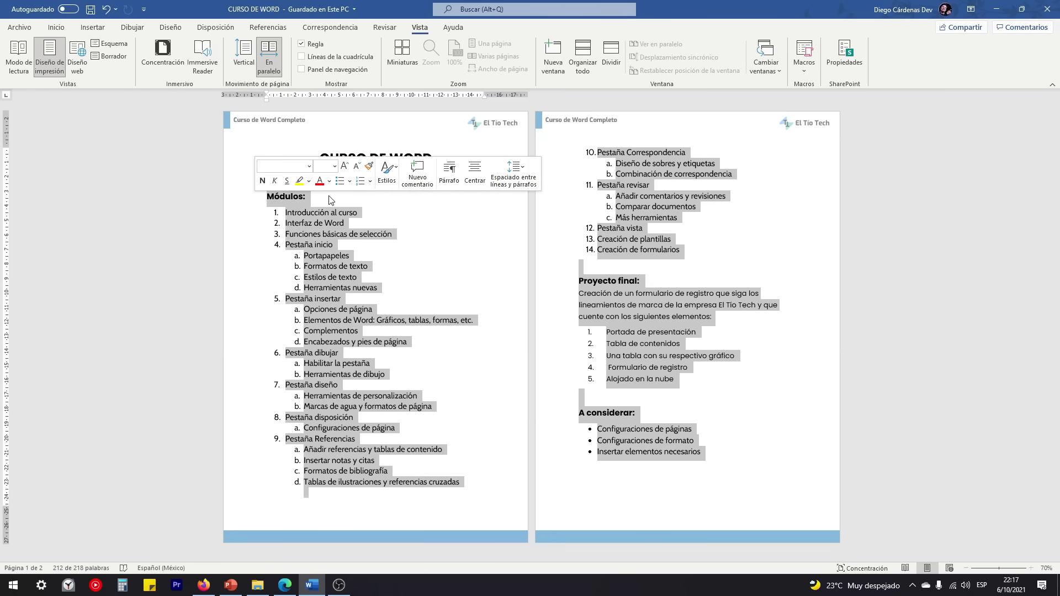
{"action": "left_click", "coordinate": [316, 196]}
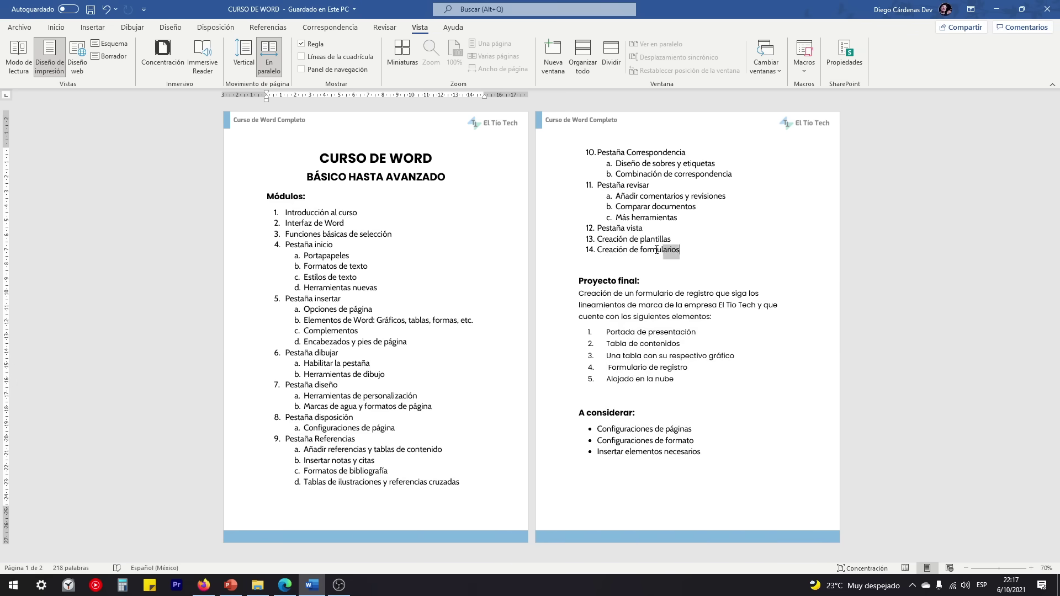
Step: Select Creación de formularios and the Proyecto final section in turn, then return to vertical scrolling
{"action": "left_click_drag", "start_coordinate": [657, 250], "coordinate": [599, 249]}
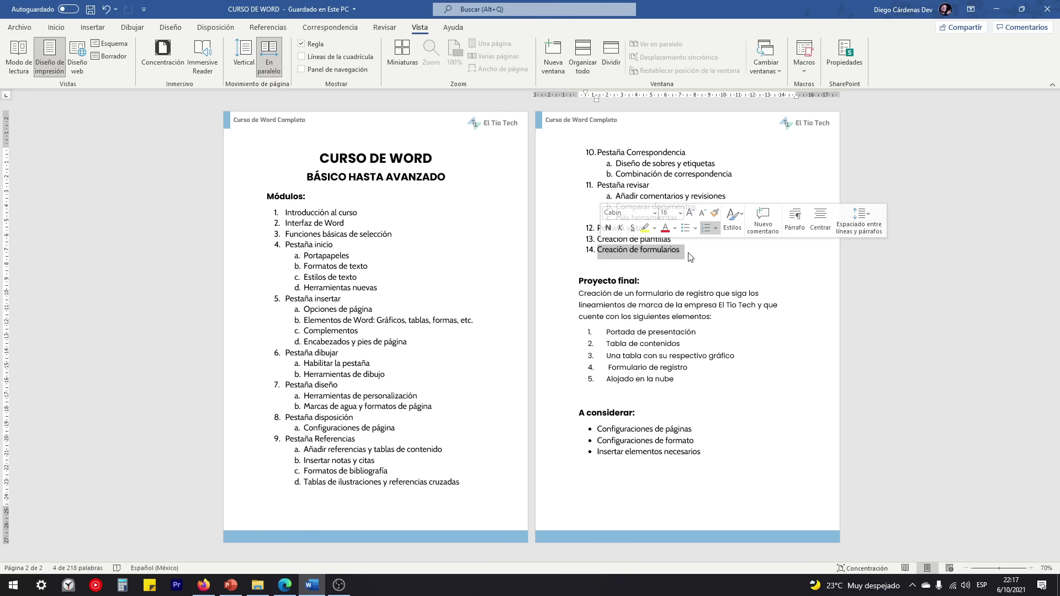
{"action": "left_click", "coordinate": [690, 256]}
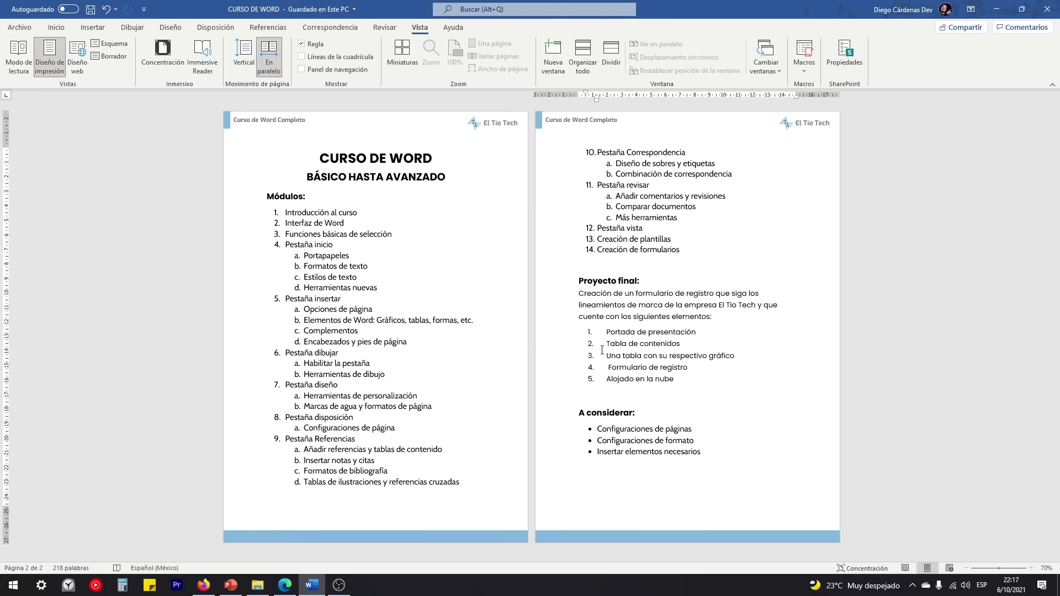
{"action": "left_click_drag", "start_coordinate": [588, 285], "coordinate": [703, 386]}
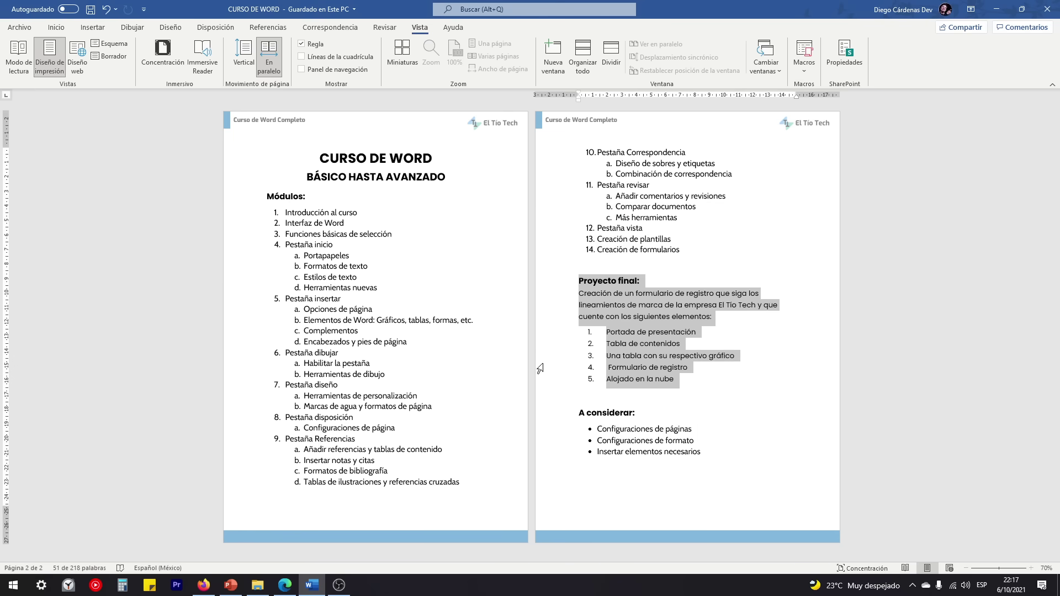
{"action": "left_click", "coordinate": [639, 419]}
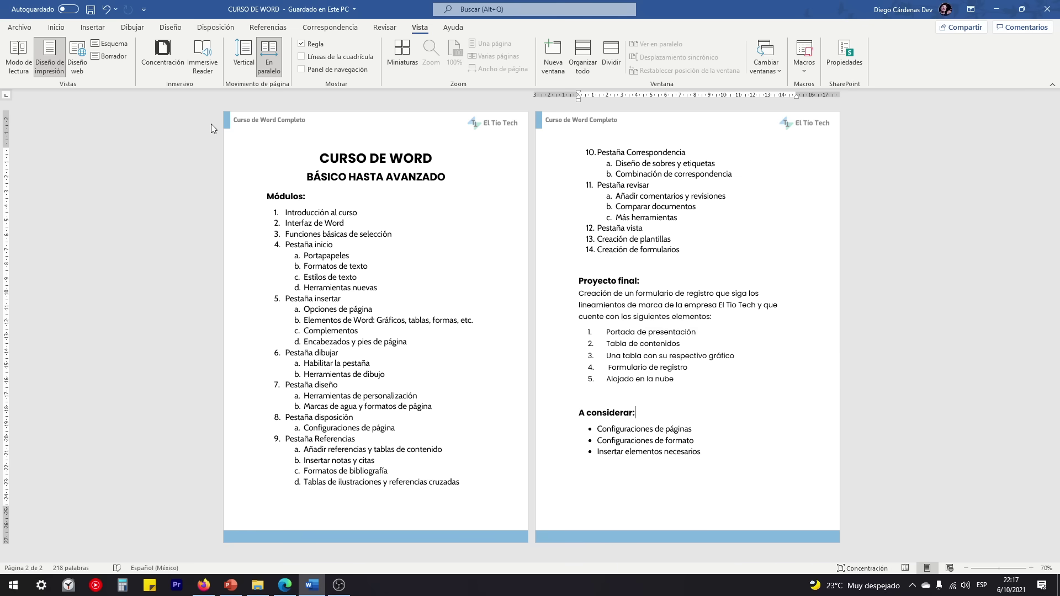
{"action": "left_click", "coordinate": [244, 55]}
Step: Select each A considerar bullet, then all three together, and clear the selection
{"action": "scroll", "coordinate": [527, 381], "scroll_direction": "down", "scroll_amount": 5}
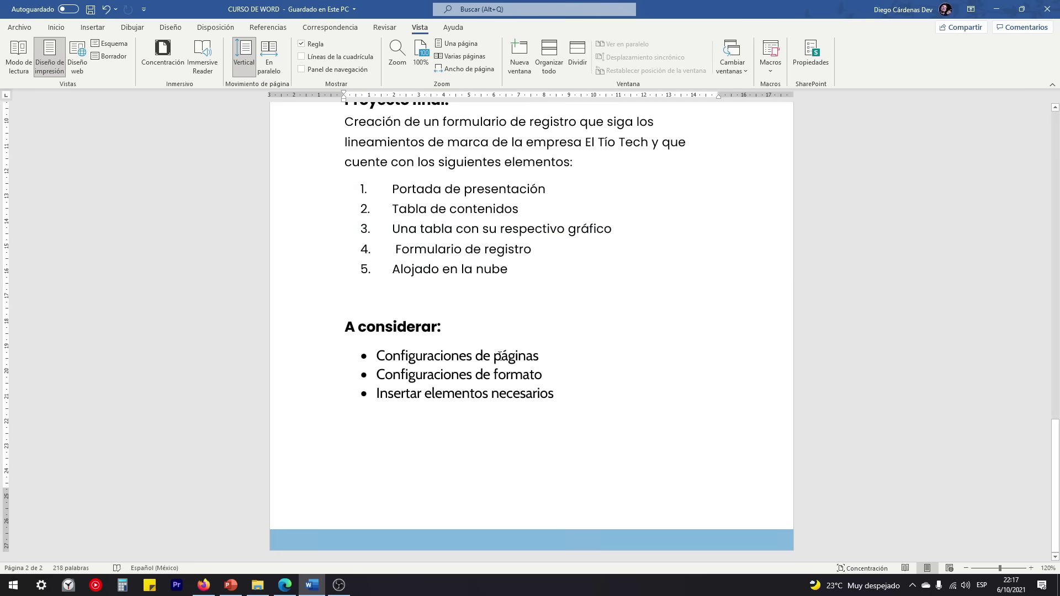
{"action": "left_click_drag", "start_coordinate": [550, 357], "coordinate": [398, 364]}
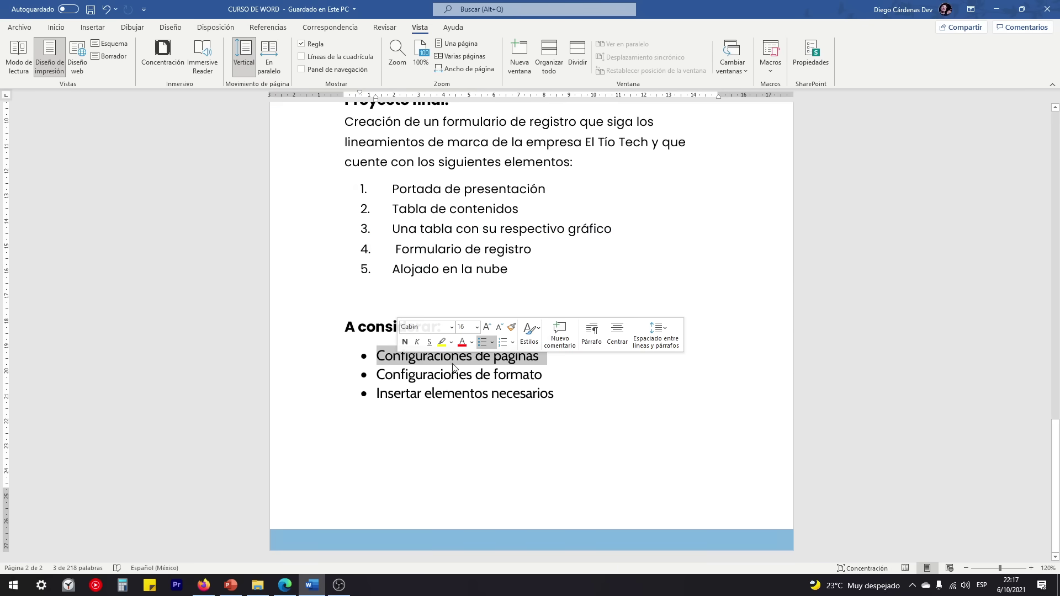
{"action": "left_click_drag", "start_coordinate": [550, 375], "coordinate": [382, 376]}
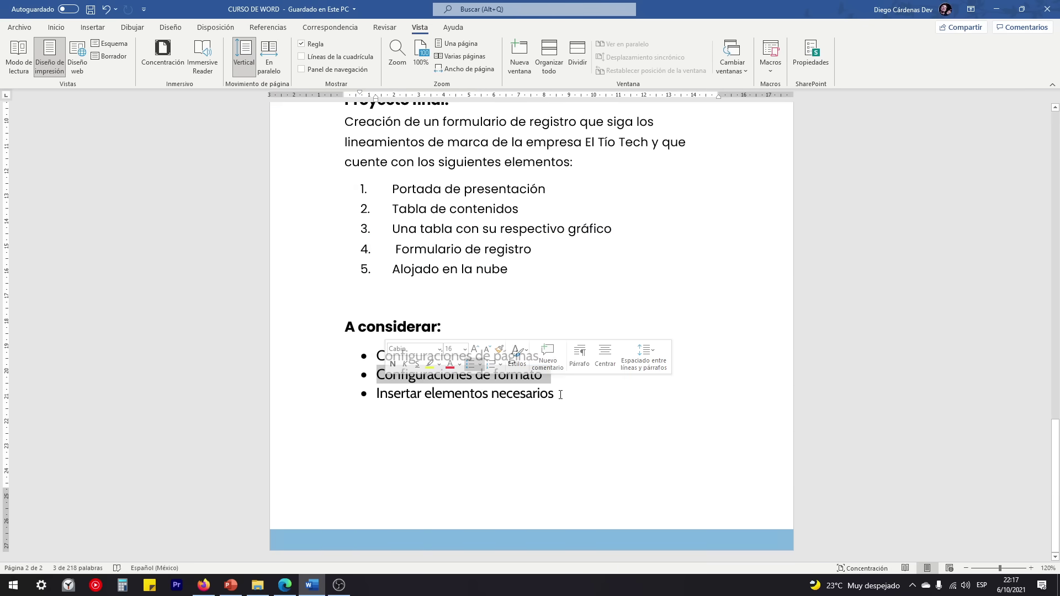
{"action": "left_click_drag", "start_coordinate": [564, 394], "coordinate": [377, 395]}
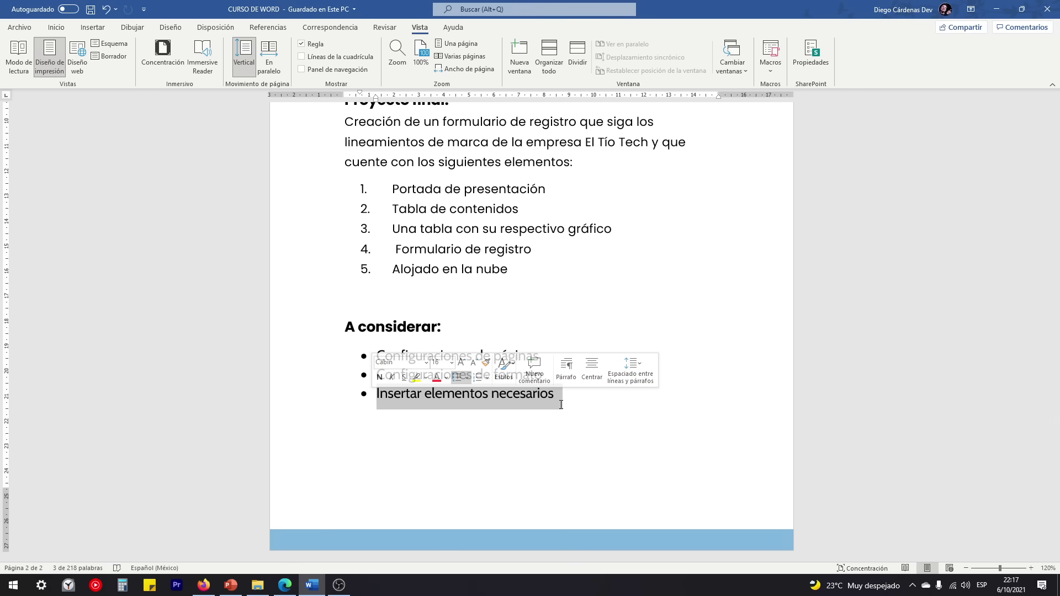
{"action": "left_click_drag", "start_coordinate": [562, 395], "coordinate": [380, 356]}
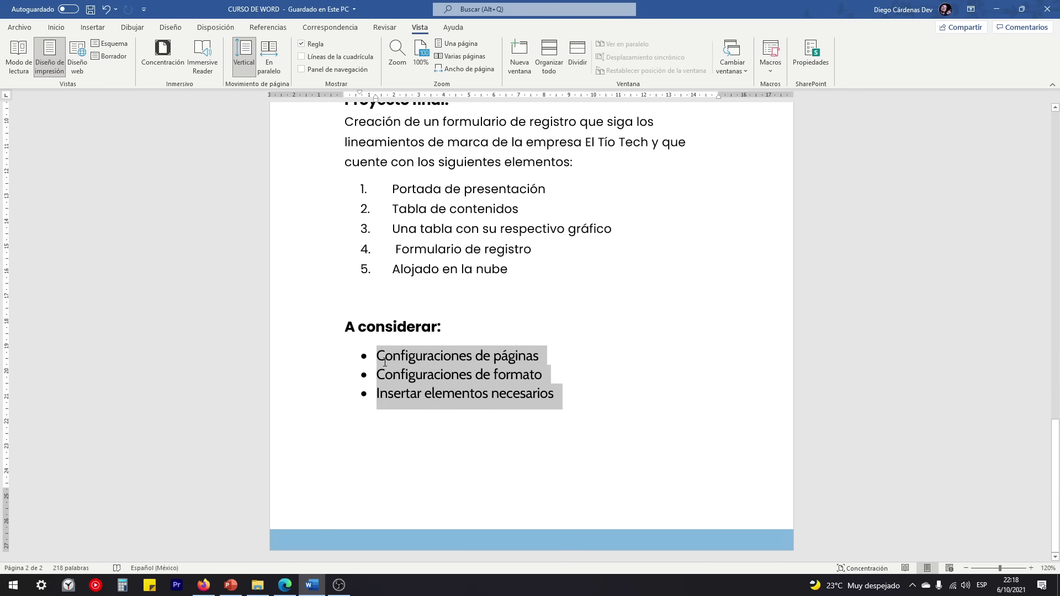
{"action": "left_click", "coordinate": [556, 395]}
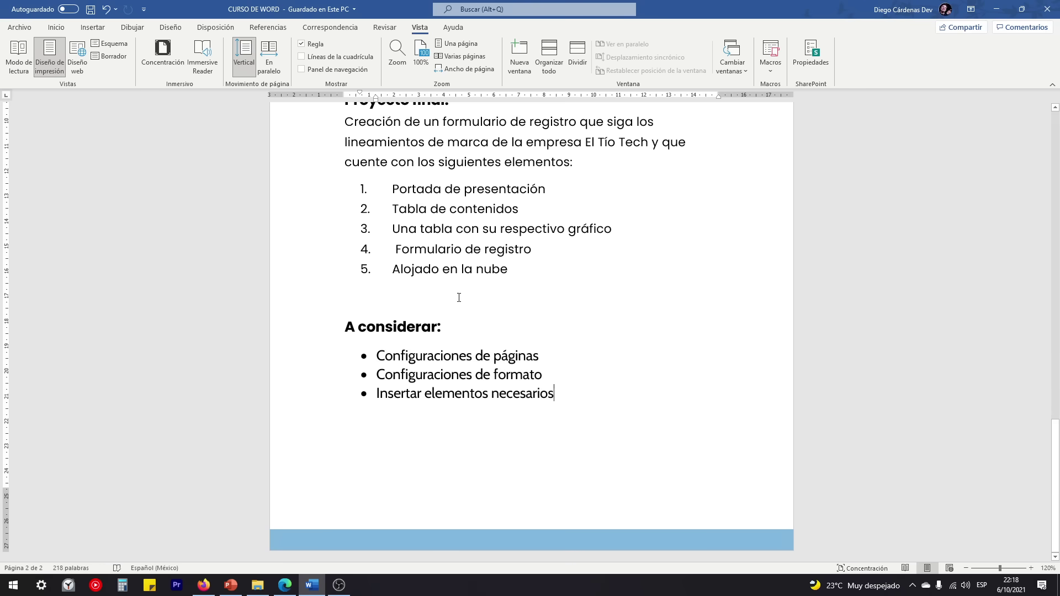
Step: Scroll further through the outline and close the Word window
{"action": "scroll", "coordinate": [459, 298], "scroll_direction": "down", "scroll_amount": 4}
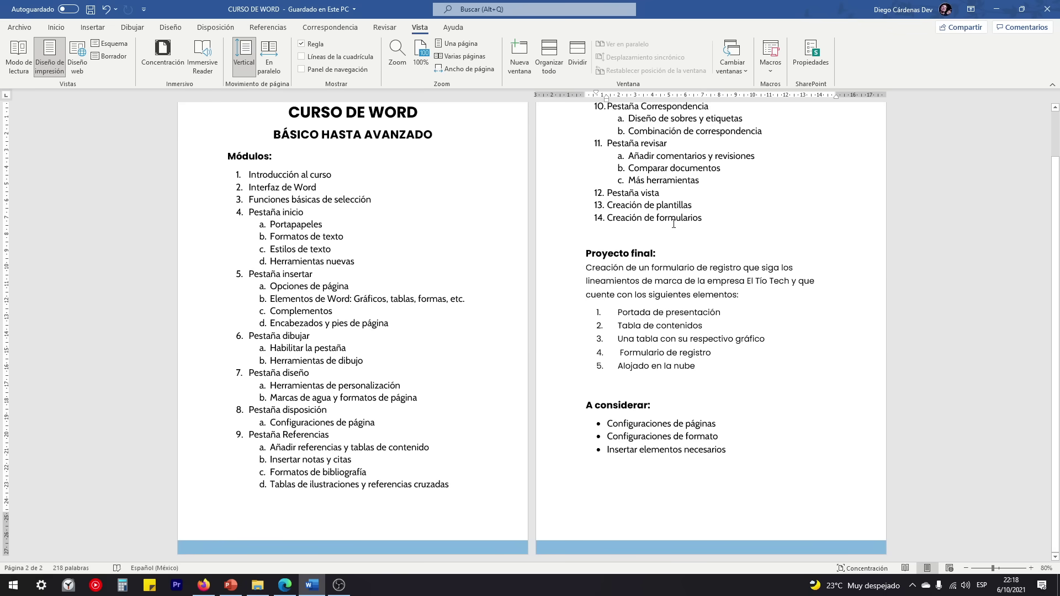
{"action": "scroll", "coordinate": [716, 438], "scroll_direction": "down", "scroll_amount": 1}
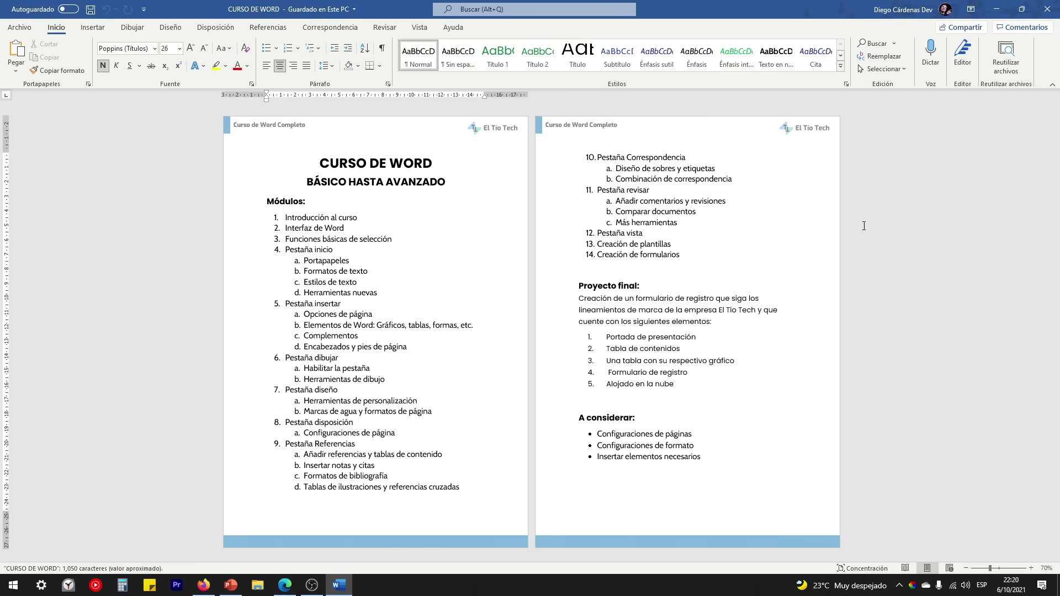
{"action": "left_click", "coordinate": [1046, 10]}
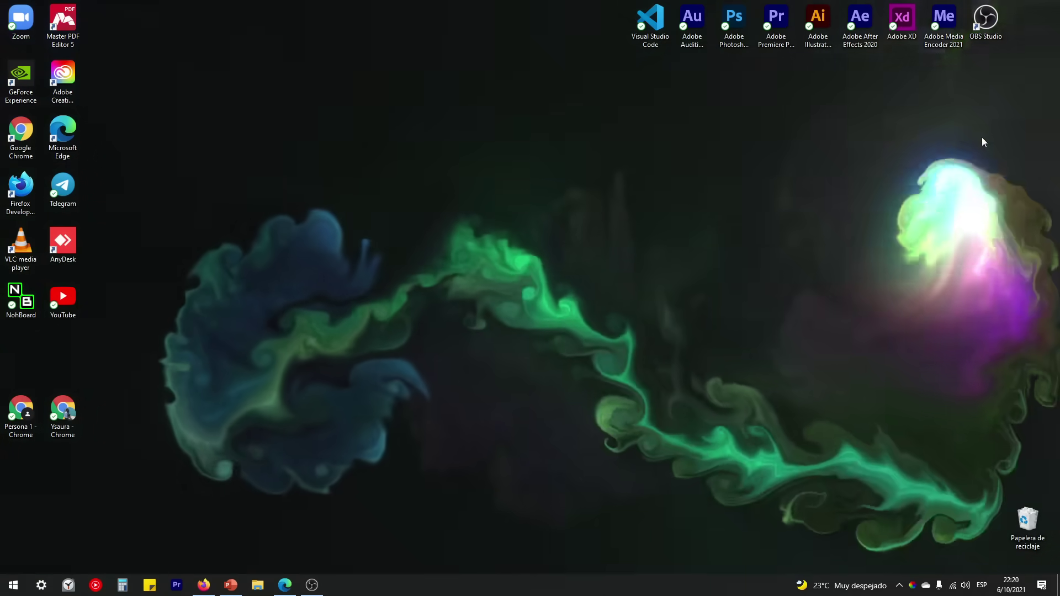
Step: Marquee-select the top row of desktop icons, deselect them, and open the Start menu
{"action": "left_click_drag", "start_coordinate": [1032, 6], "coordinate": [21, 575]}
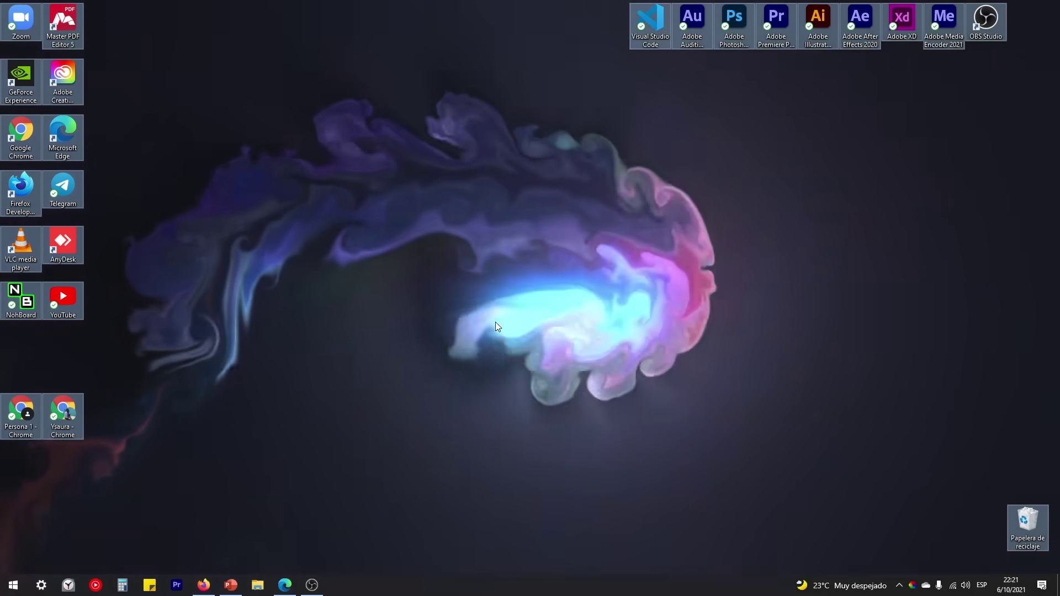
{"action": "left_click", "coordinate": [495, 323]}
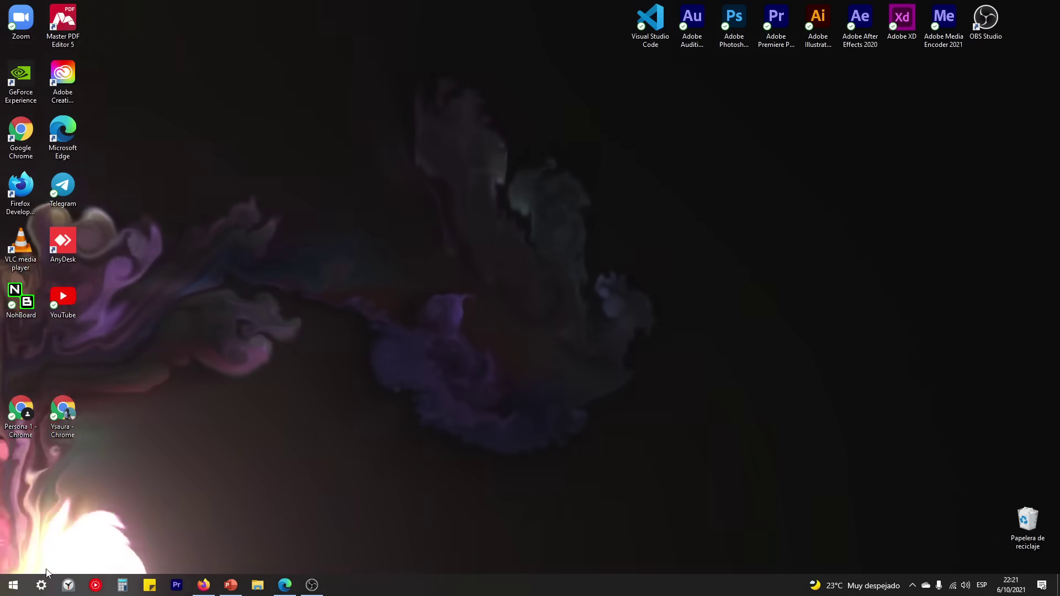
{"action": "left_click", "coordinate": [10, 583]}
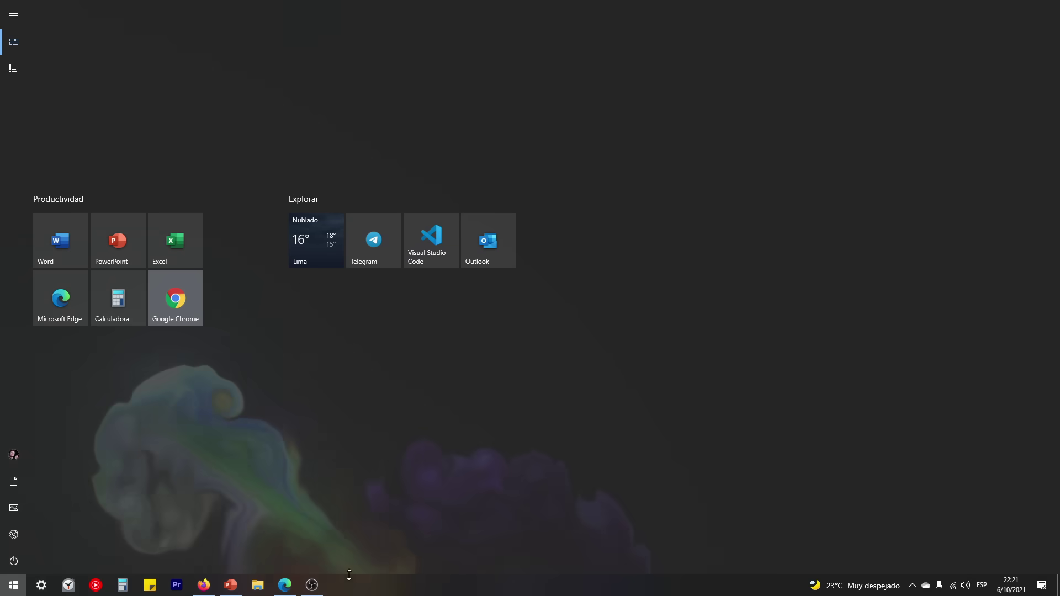
Step: Set the taskbar search to Mostrar icono, then to Mostrar cuadro de búsqueda
{"action": "right_click", "coordinate": [356, 591]}
{"action": "mouse_move", "coordinate": [415, 333]}
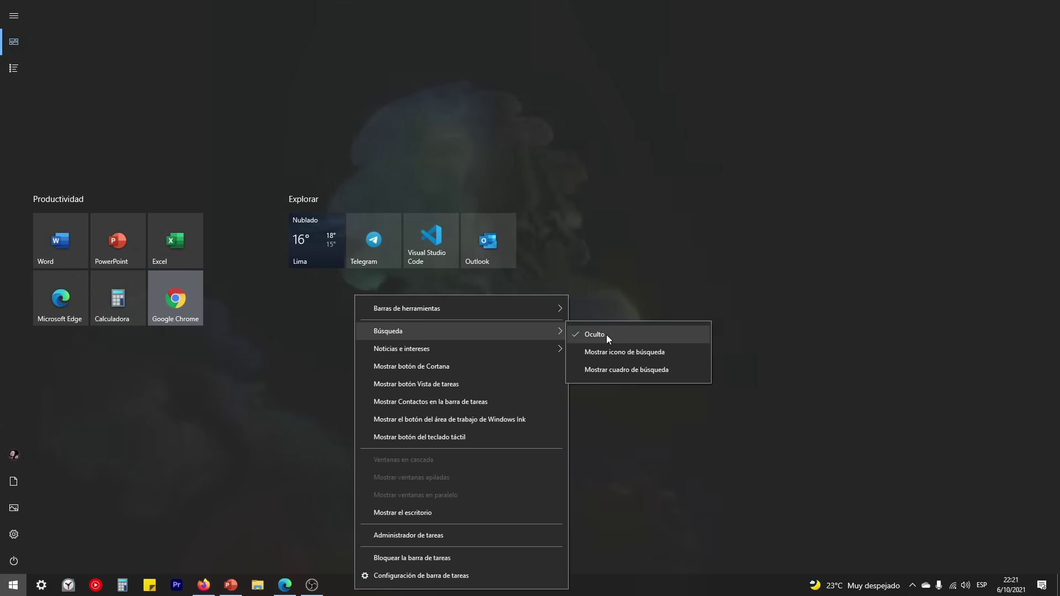
{"action": "left_click", "coordinate": [607, 356]}
{"action": "right_click", "coordinate": [409, 585]}
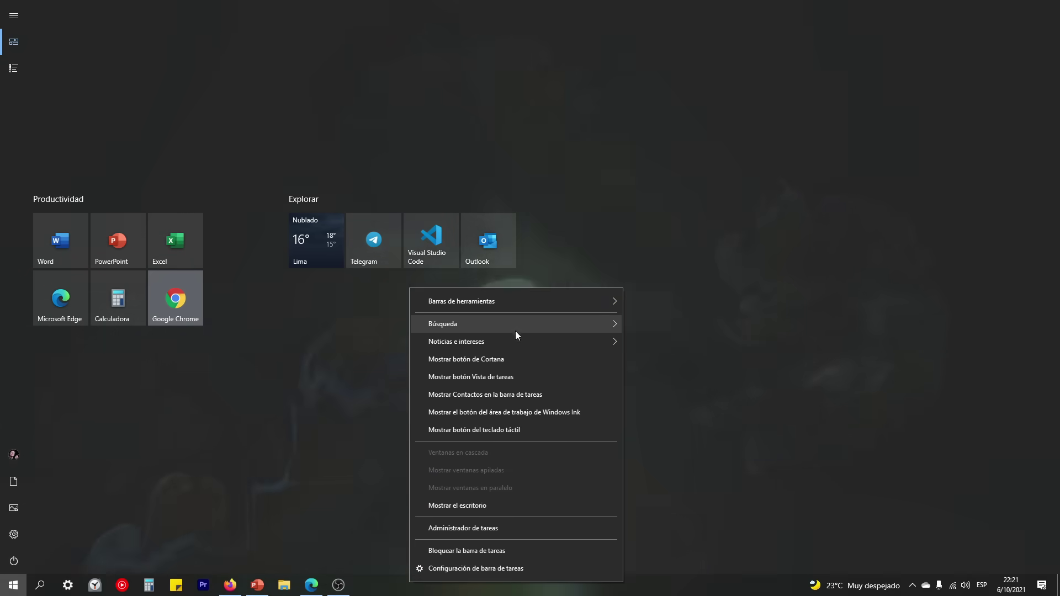
{"action": "mouse_move", "coordinate": [516, 330]}
{"action": "left_click", "coordinate": [657, 363]}
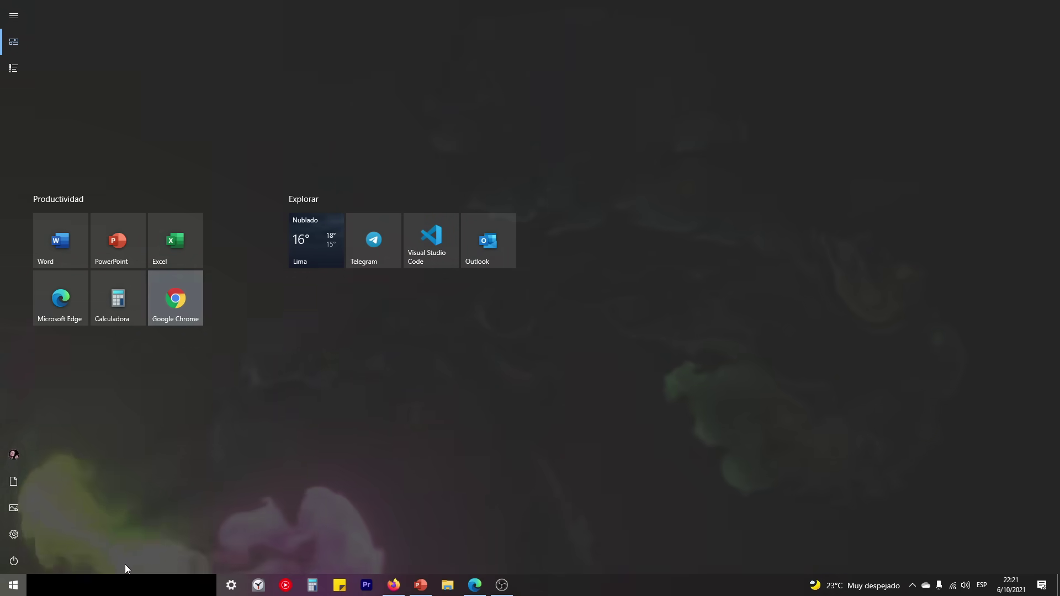
Step: Search 'word' from the taskbar box, then set search to Oculto and close Start
{"action": "left_click", "coordinate": [86, 588]}
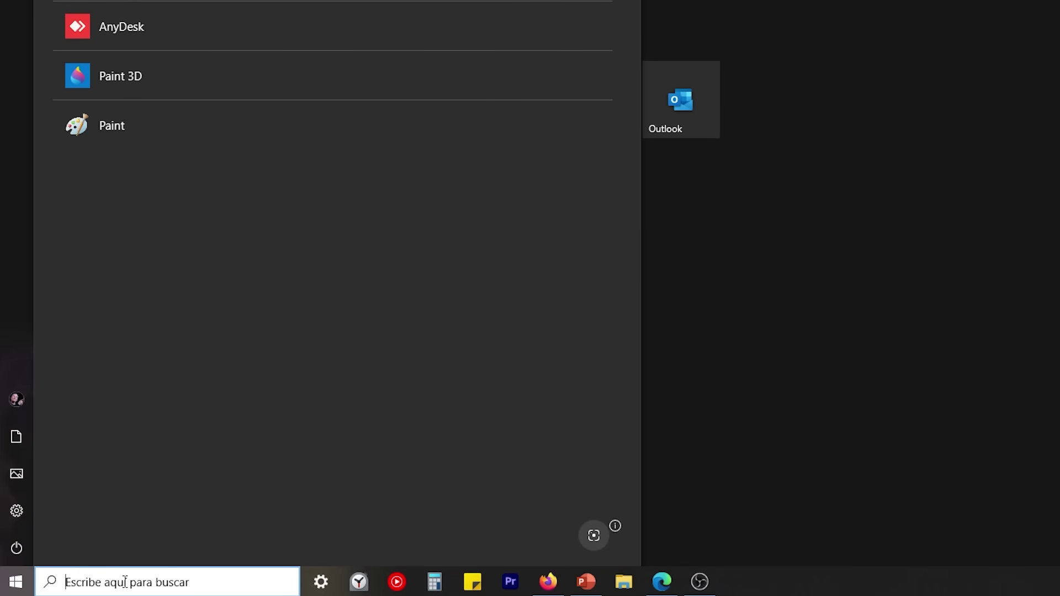
{"action": "type", "text": "word"}
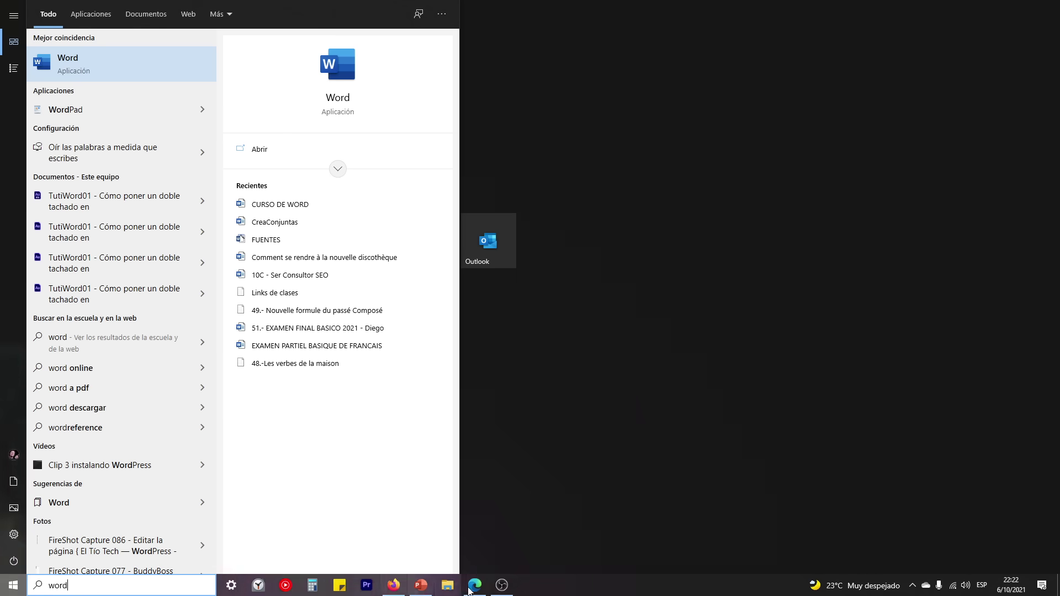
{"action": "right_click", "coordinate": [544, 588]}
{"action": "mouse_move", "coordinate": [603, 326]}
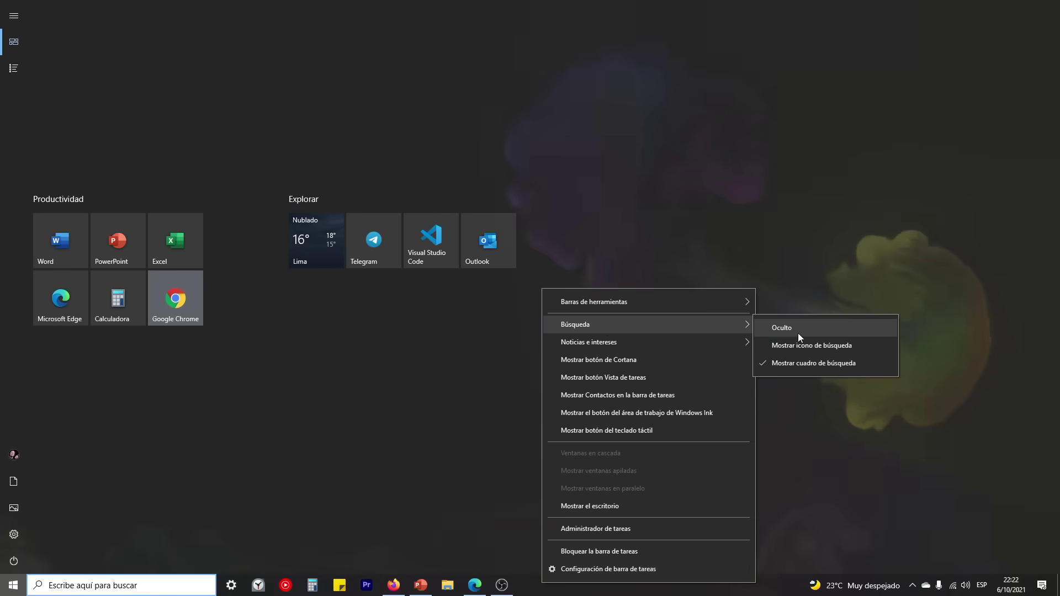
{"action": "left_click", "coordinate": [797, 333]}
{"action": "left_click", "coordinate": [12, 585]}
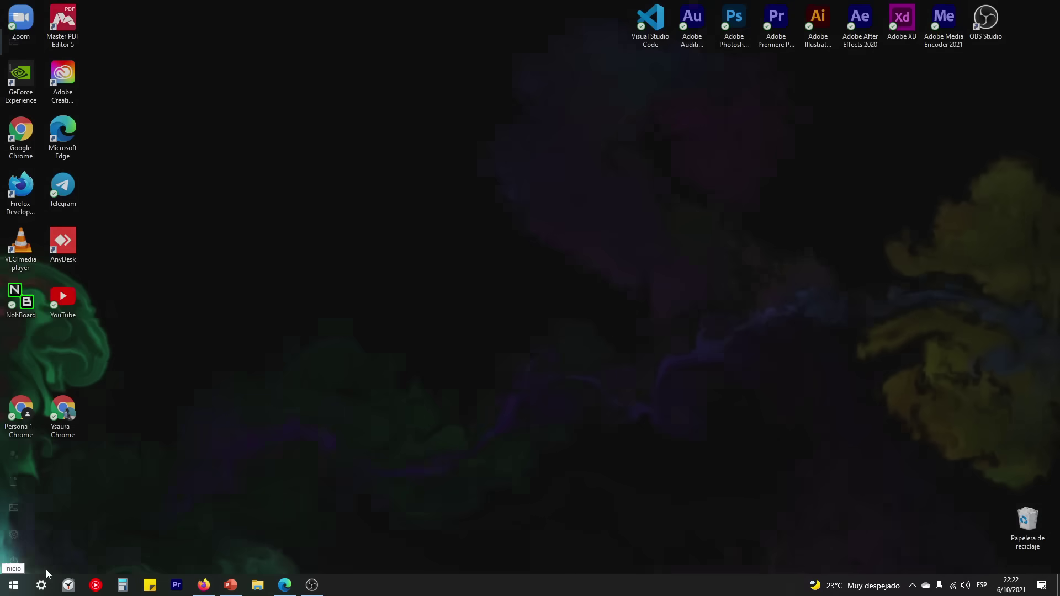
Step: Search 'word' from Start, retry it, and open the Word best match's context menu
{"action": "left_click", "coordinate": [12, 585]}
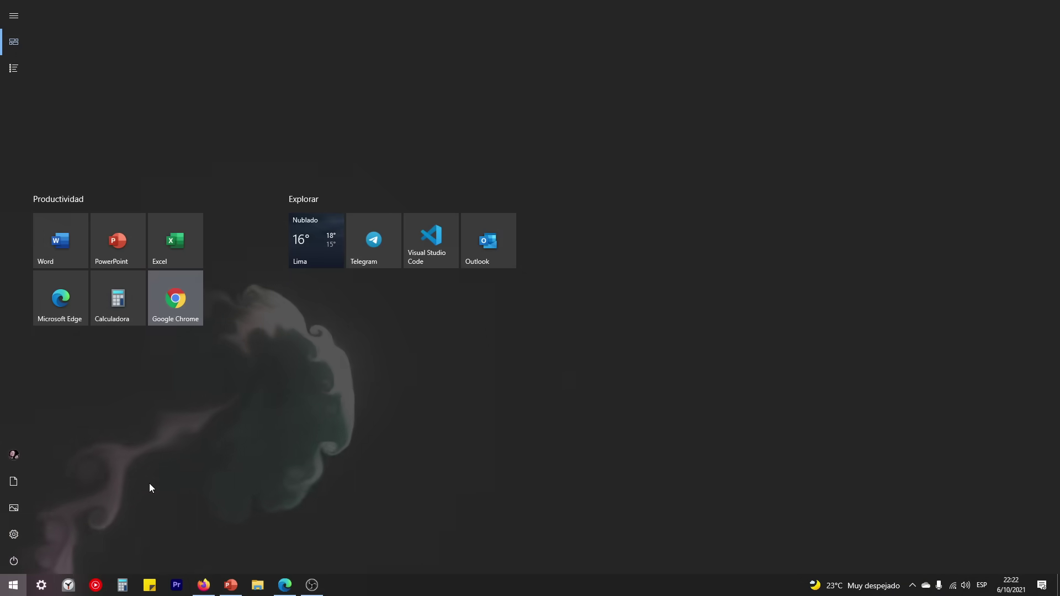
{"action": "type", "text": "word"}
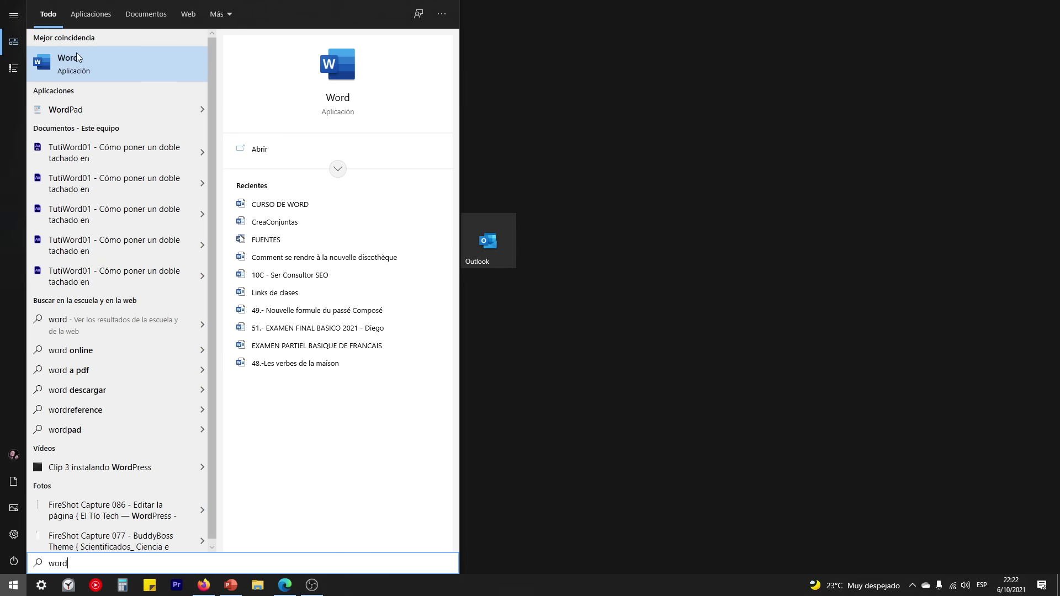
{"action": "left_click", "coordinate": [13, 584]}
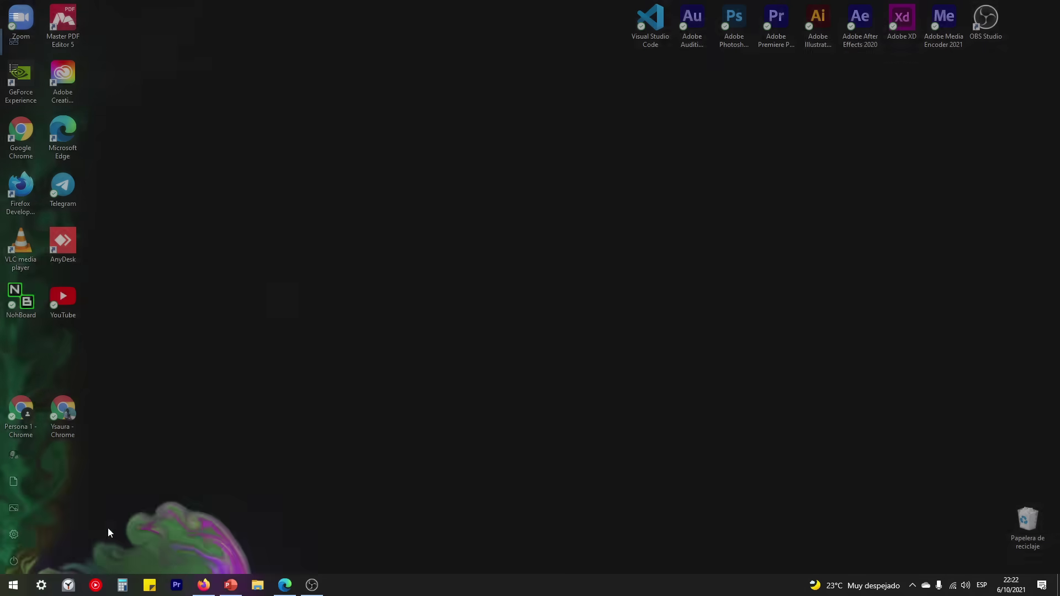
{"action": "left_click", "coordinate": [13, 586]}
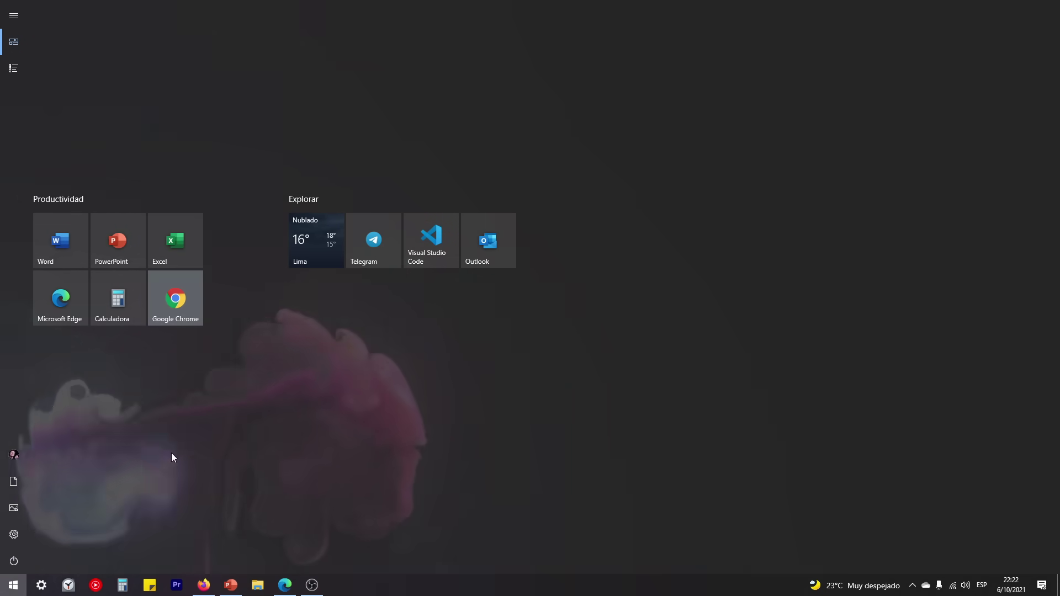
{"action": "type", "text": "word"}
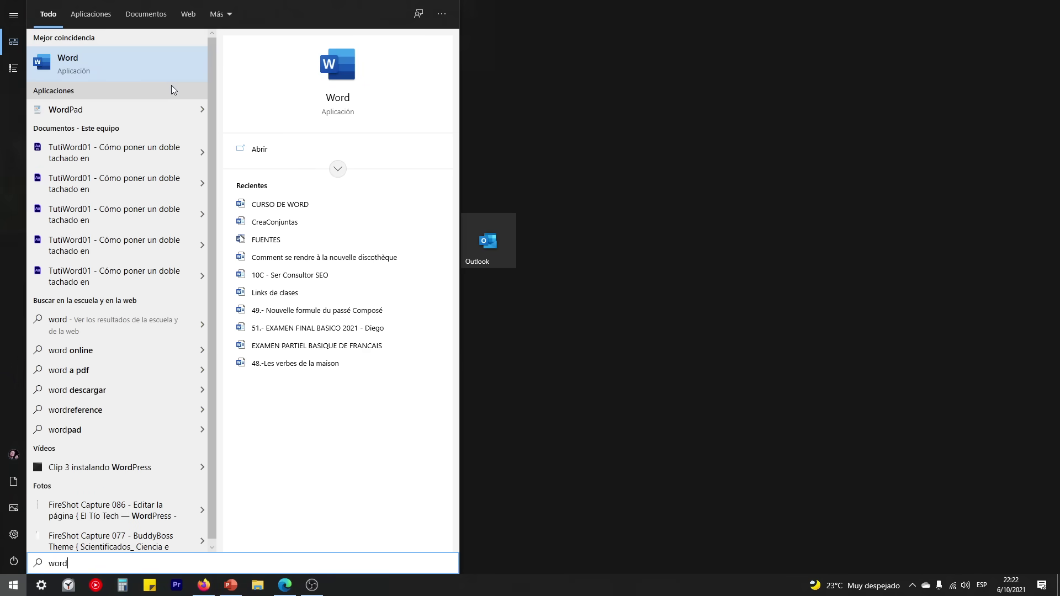
{"action": "right_click", "coordinate": [62, 65]}
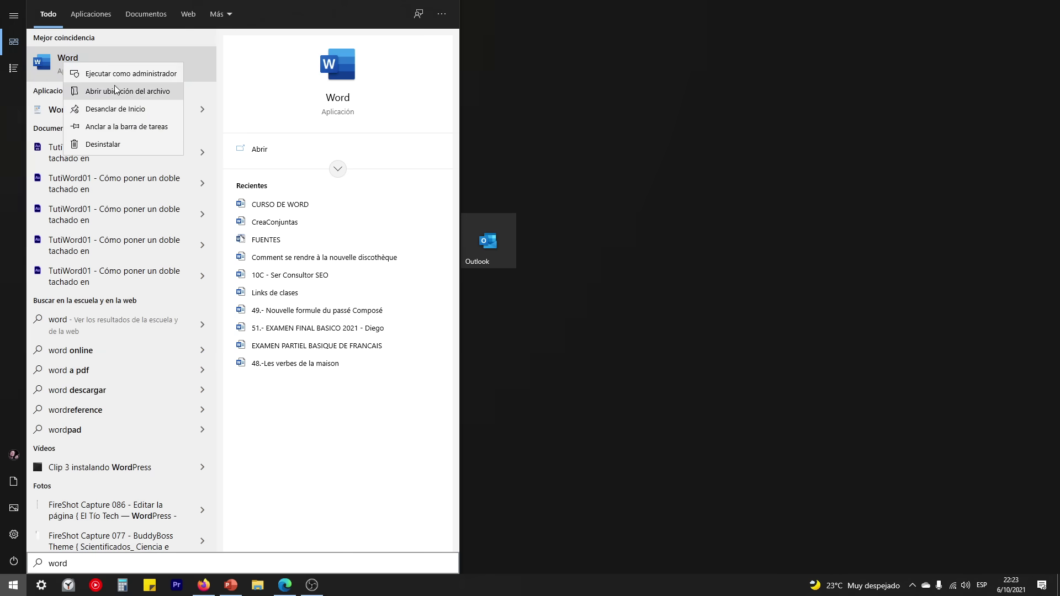
Step: Choose Abrir ubicación del archivo and select the Word shortcut in the Programs folder
{"action": "left_click", "coordinate": [122, 93]}
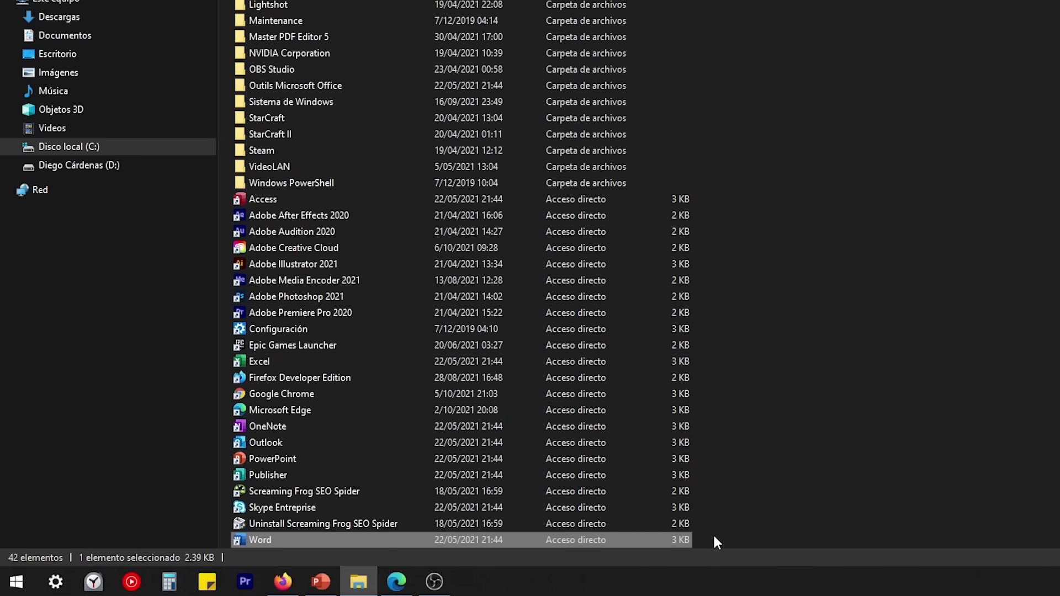
{"action": "left_click_drag", "start_coordinate": [713, 534], "coordinate": [475, 543]}
Step: Send the Word shortcut to Escritorio (crear acceso directo), then close the Explorer window
{"action": "mouse_move", "coordinate": [274, 542]}
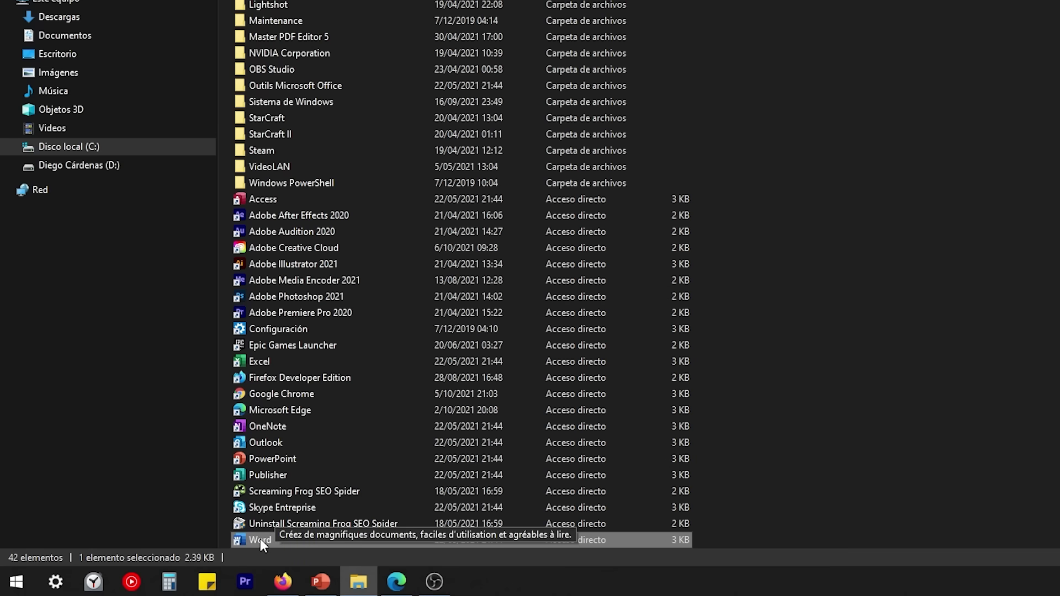
{"action": "right_click", "coordinate": [260, 539]}
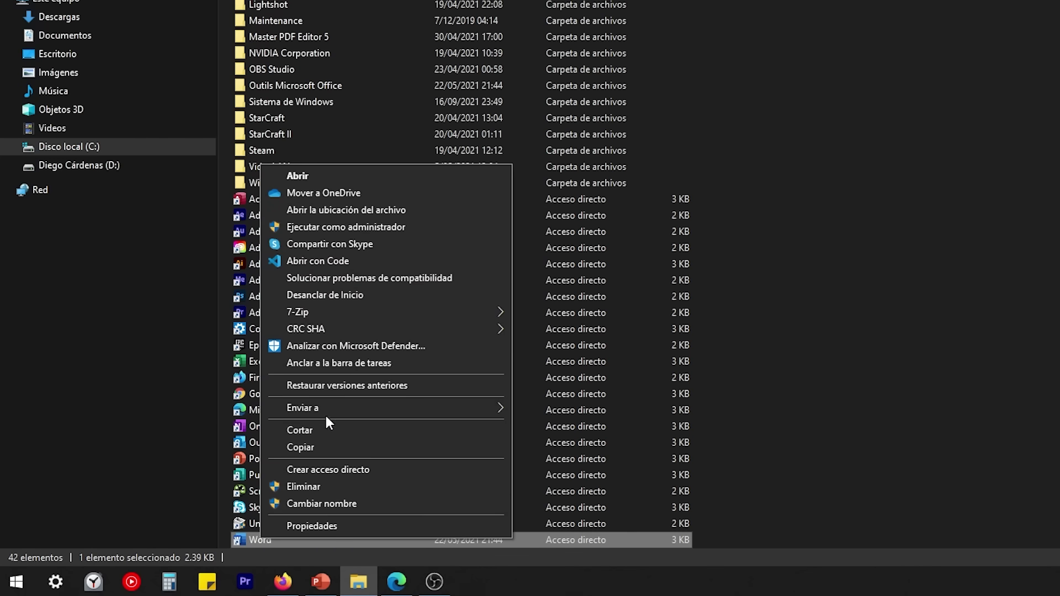
{"action": "mouse_move", "coordinate": [325, 410]}
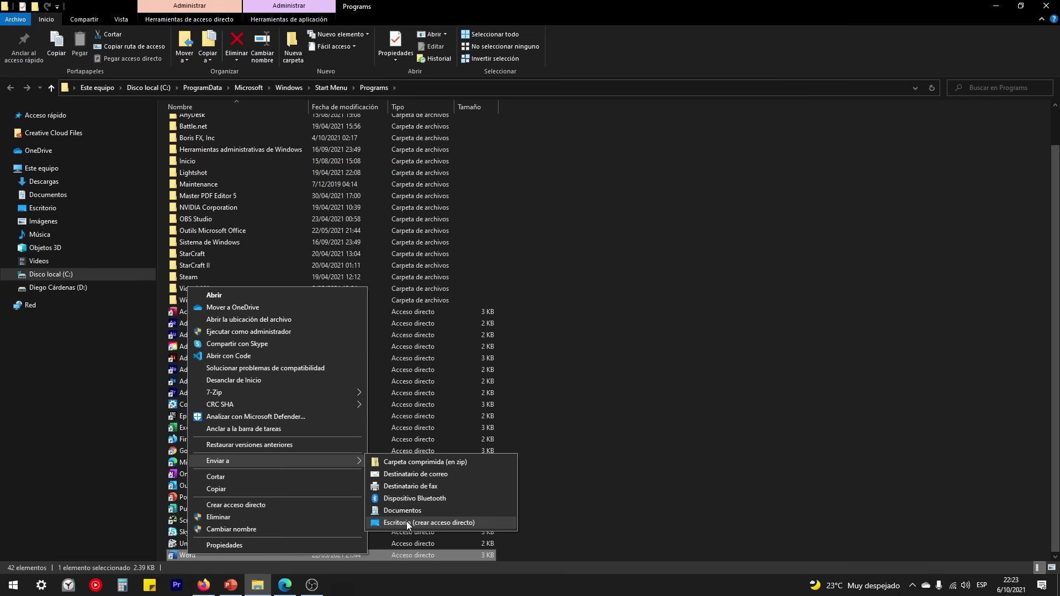
{"action": "left_click", "coordinate": [568, 493]}
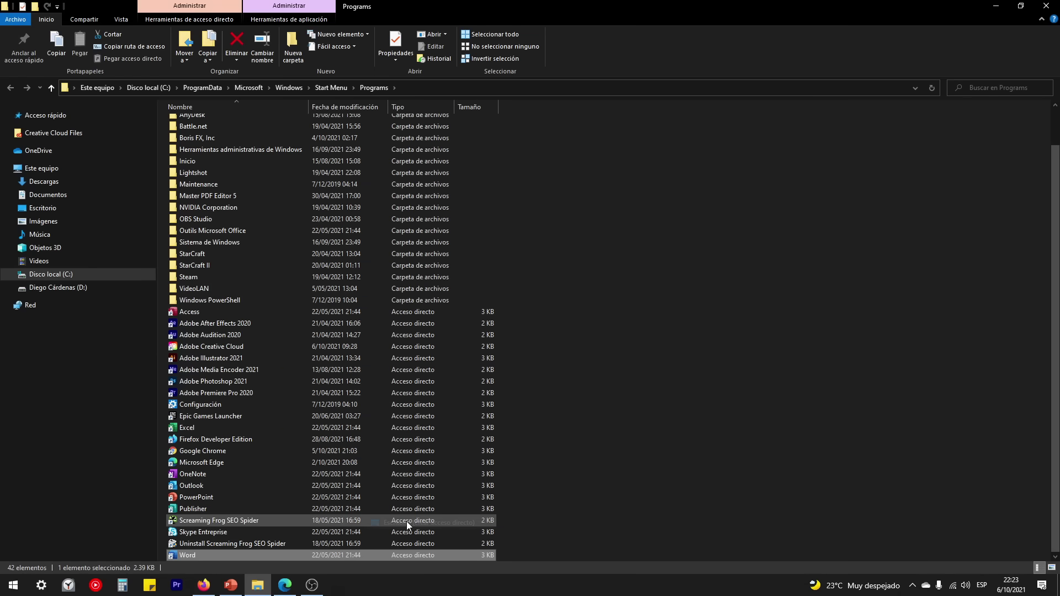
{"action": "left_click", "coordinate": [1056, 10]}
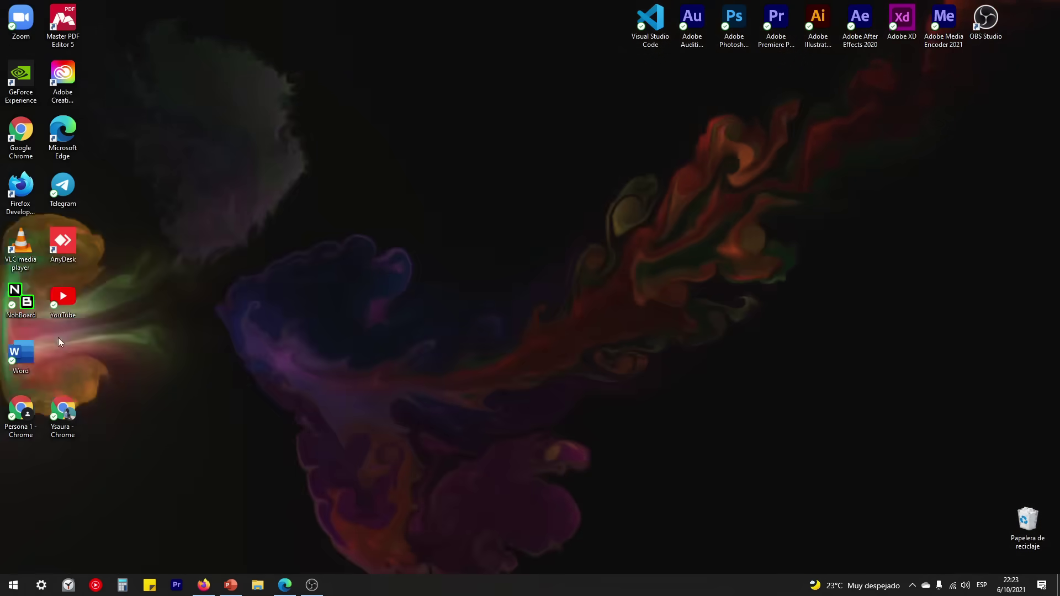
Step: Drag the Word desktop icon to the top centre, deselect it, and double-click to launch Word
{"action": "left_click_drag", "start_coordinate": [21, 354], "coordinate": [339, 49]}
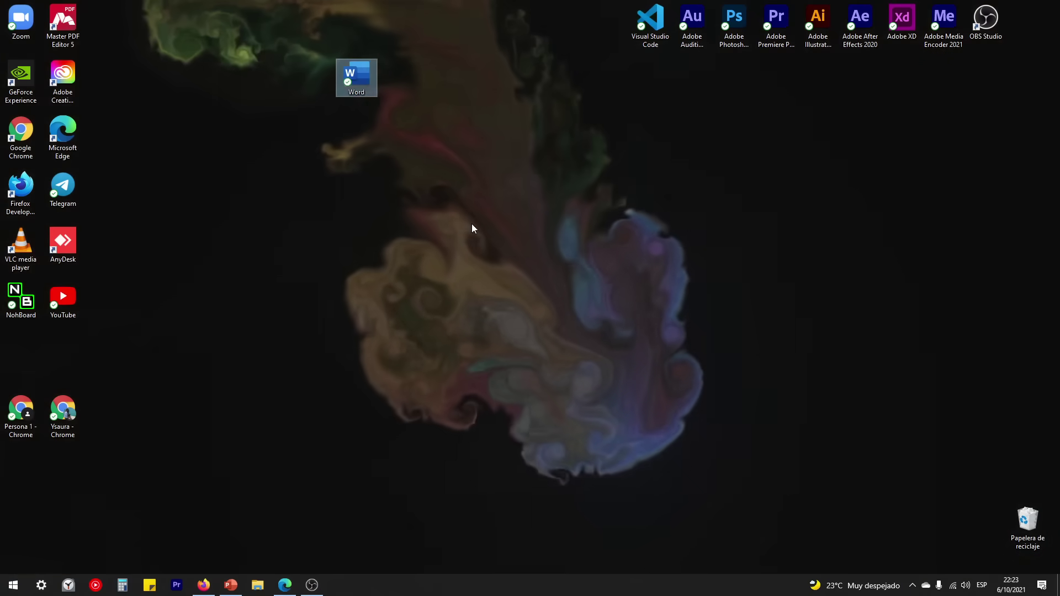
{"action": "left_click", "coordinate": [472, 224]}
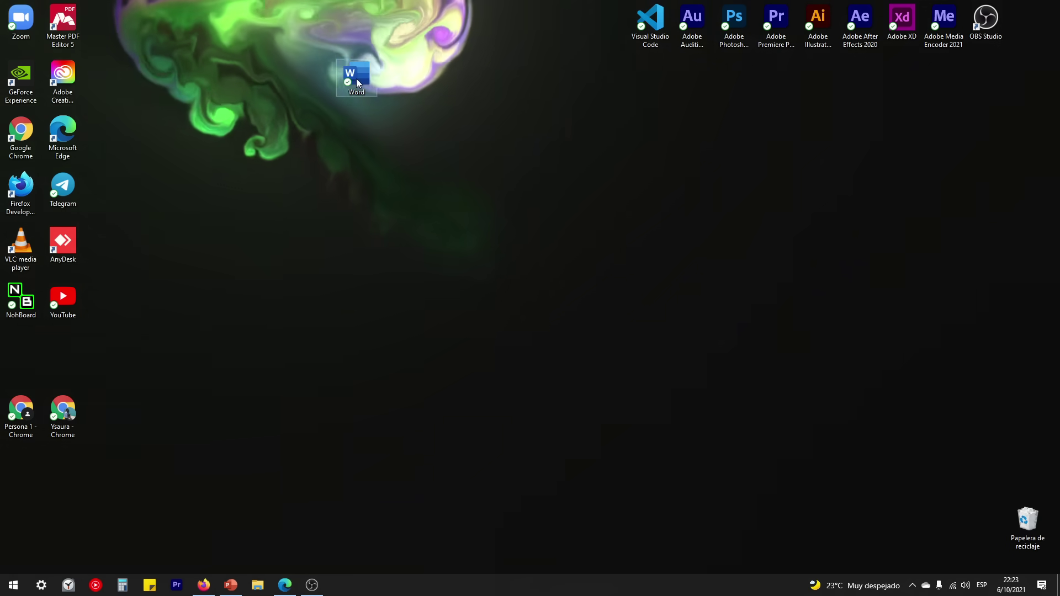
{"action": "double_click", "coordinate": [356, 79]}
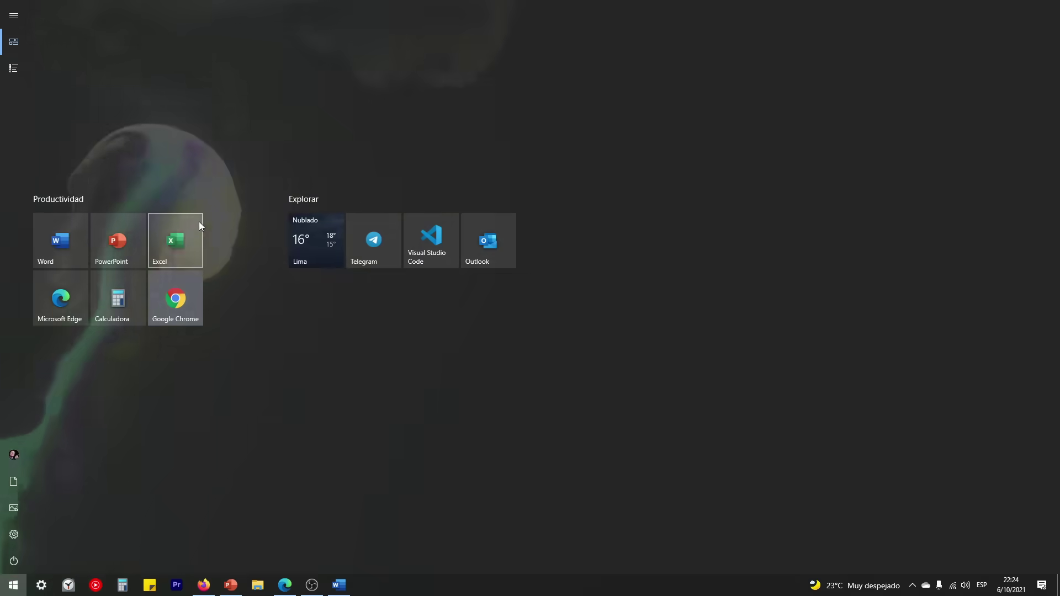
Step: Start Excel from its tile in the Start menu's Productividad group
{"action": "left_click", "coordinate": [200, 221]}
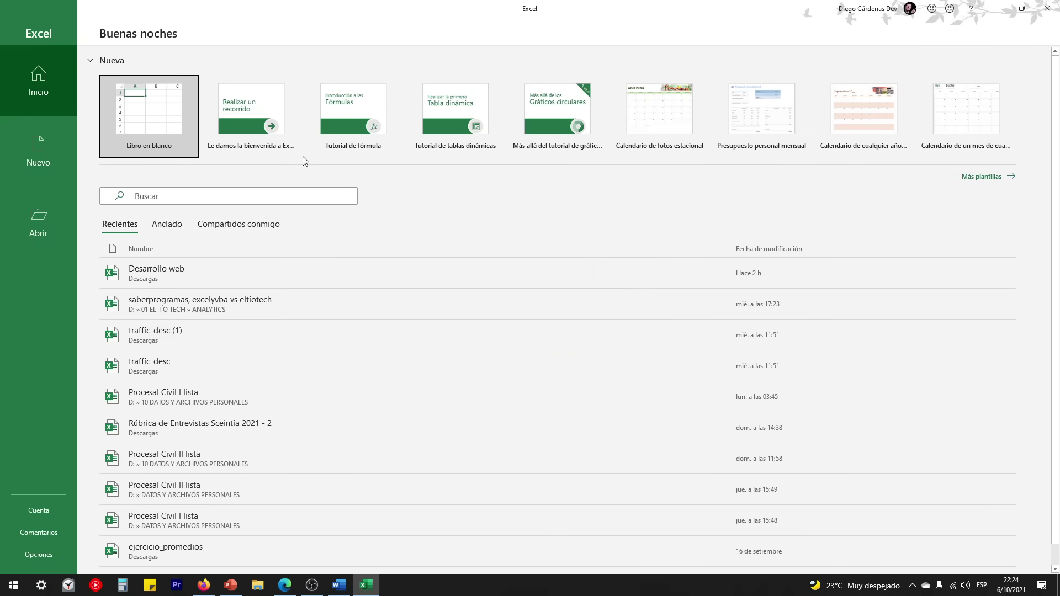
Step: Create a blank Excel workbook, glance at its Archivo view, then close Excel
{"action": "left_click", "coordinate": [161, 122]}
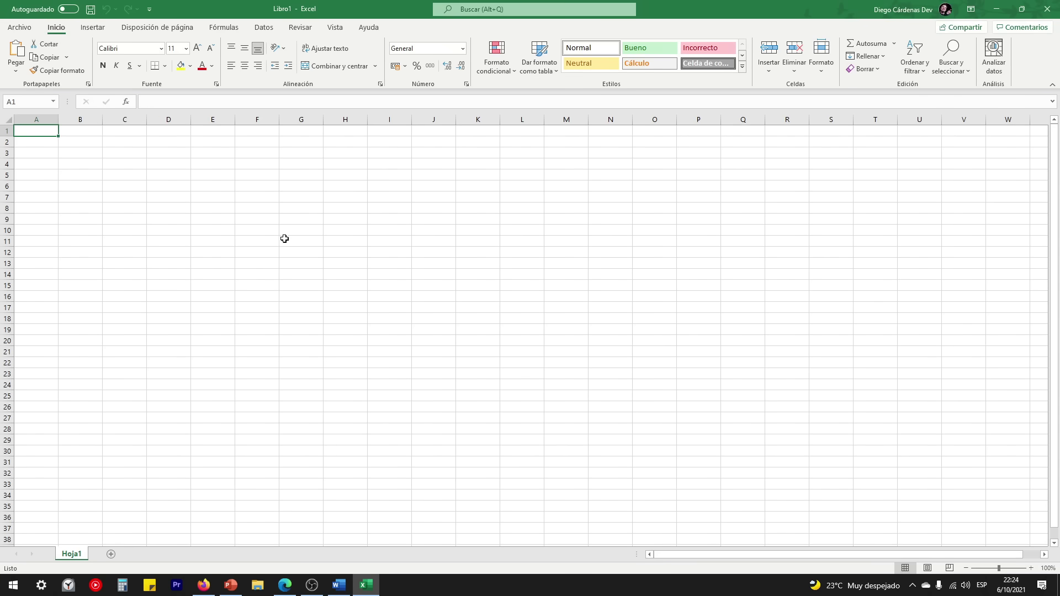
{"action": "left_click", "coordinate": [16, 29]}
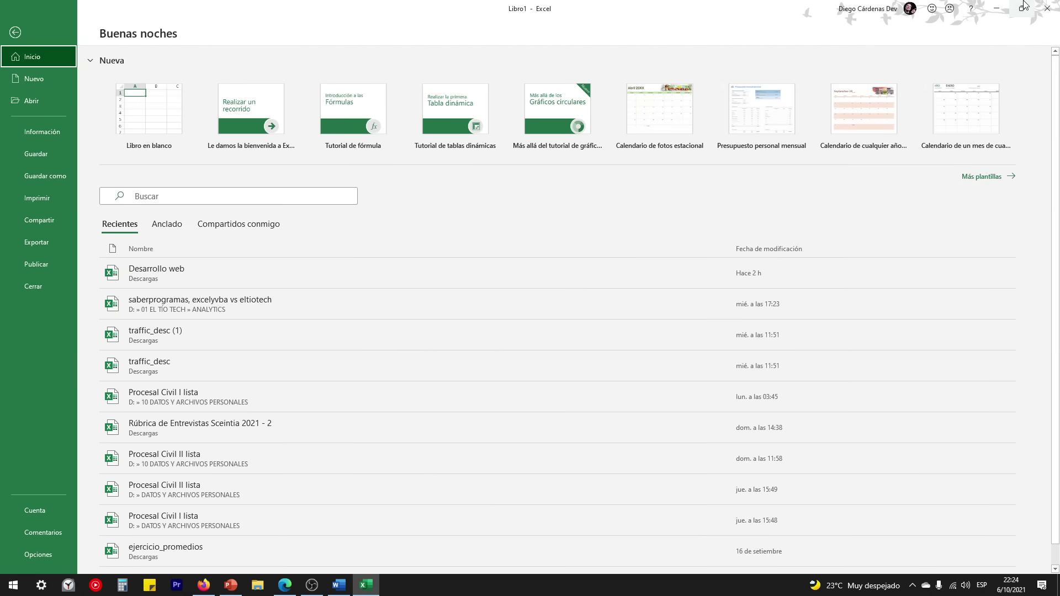
{"action": "key", "text": "Escape"}
{"action": "left_click", "coordinate": [1046, 8]}
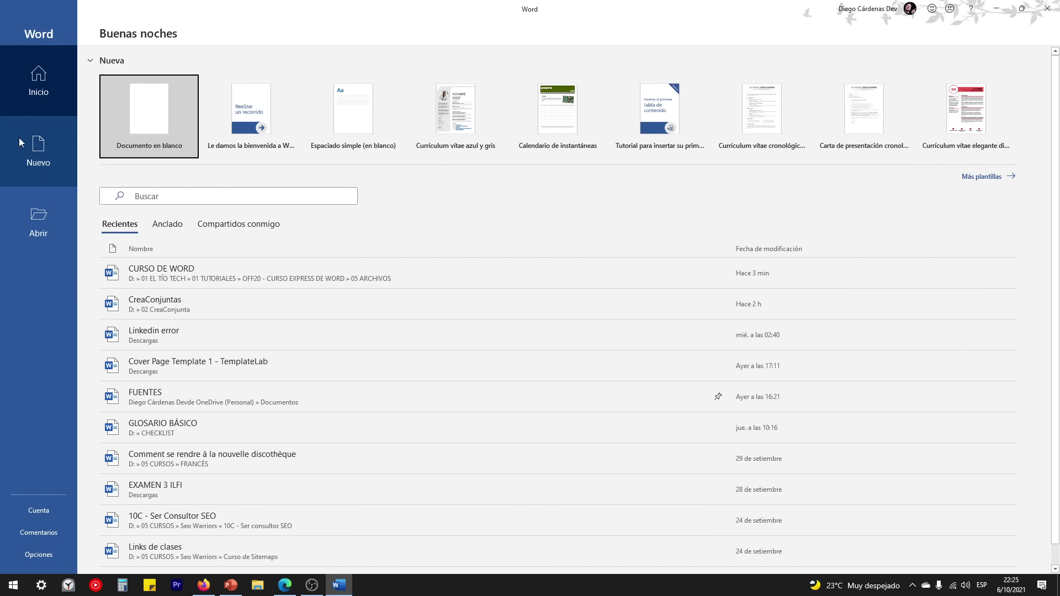
Step: Browse the new-document gallery and the Empresa online template results
{"action": "left_click", "coordinate": [34, 145]}
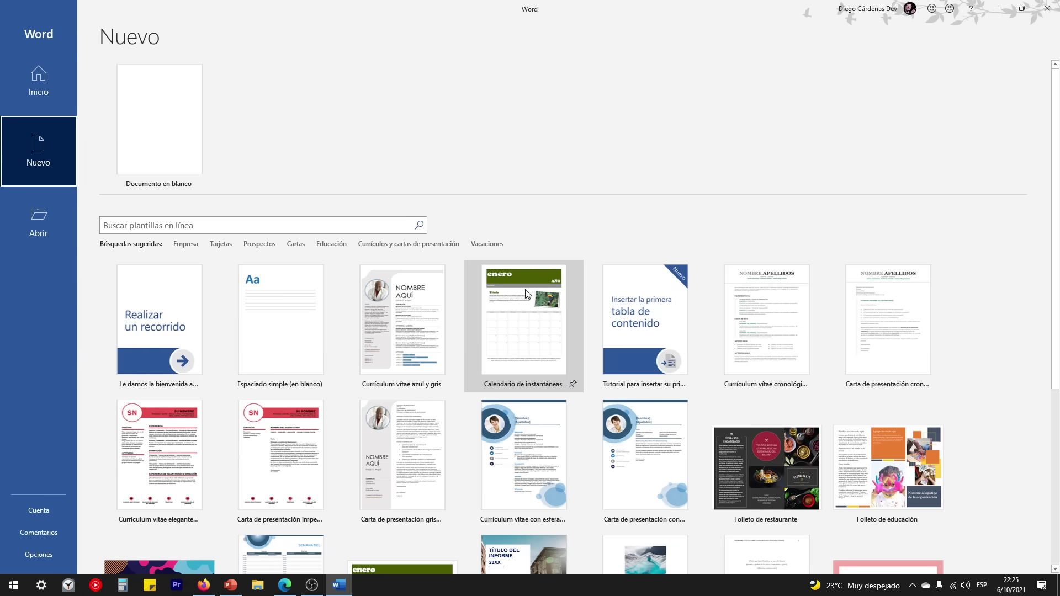
{"action": "scroll", "coordinate": [527, 293], "scroll_direction": "down", "scroll_amount": 5}
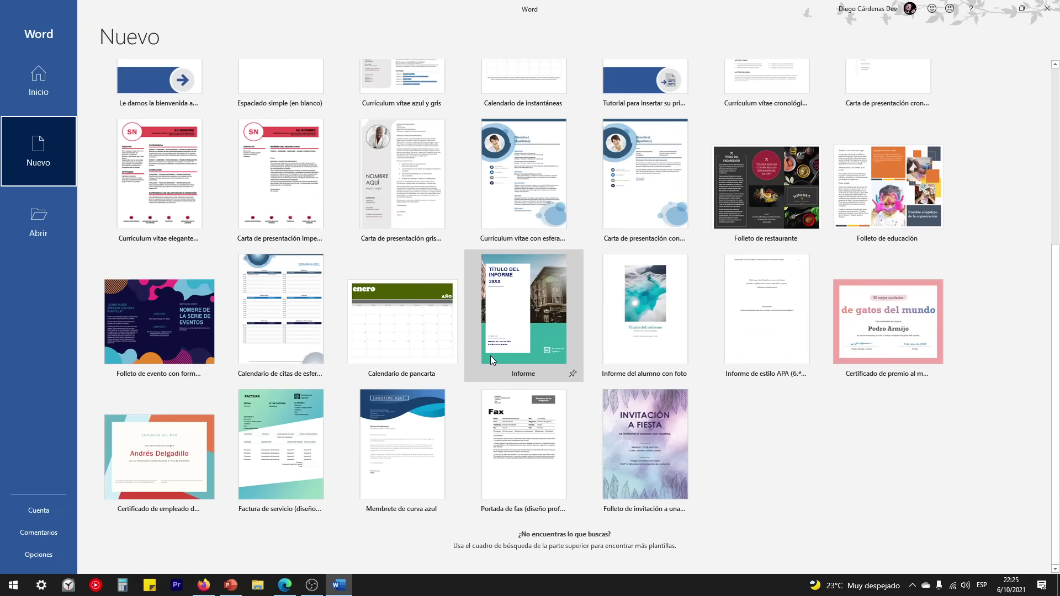
{"action": "scroll", "coordinate": [586, 485], "scroll_direction": "up", "scroll_amount": 5}
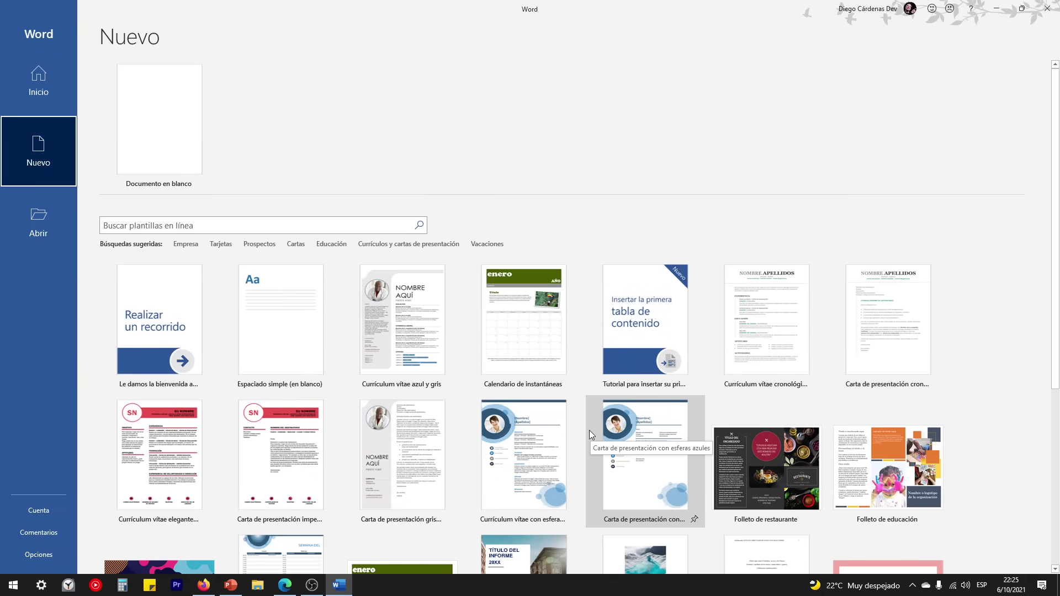
{"action": "left_click", "coordinate": [184, 245]}
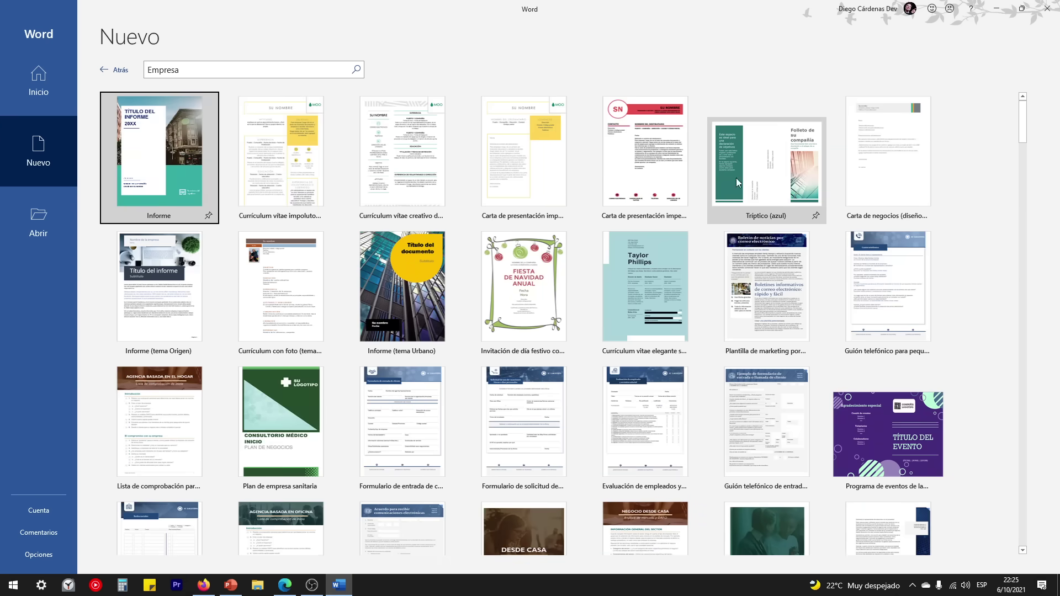
{"action": "scroll", "coordinate": [820, 324], "scroll_direction": "down", "scroll_amount": 5}
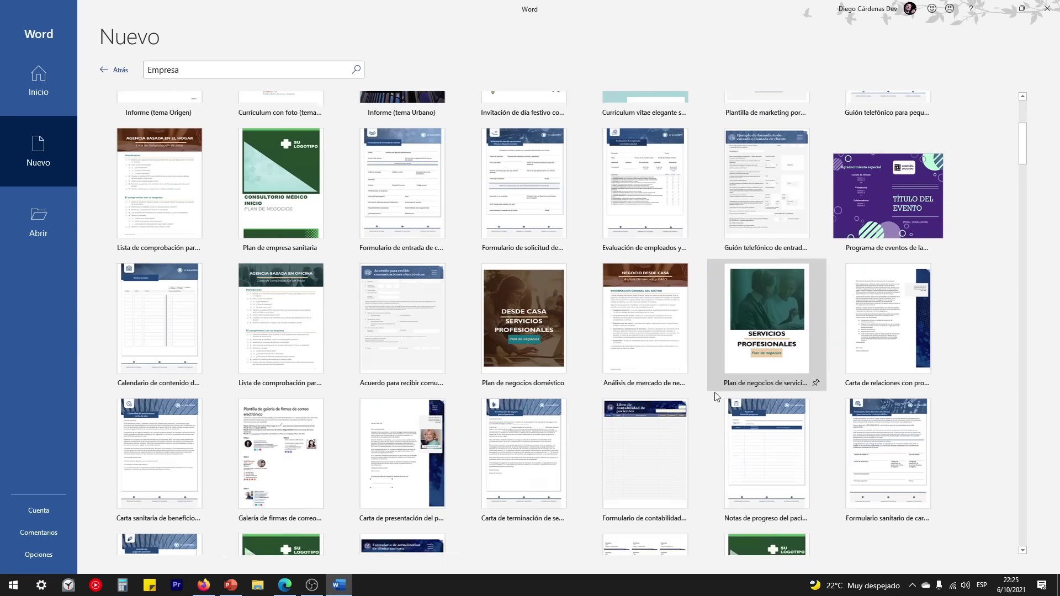
{"action": "scroll", "coordinate": [651, 408], "scroll_direction": "up", "scroll_amount": 5}
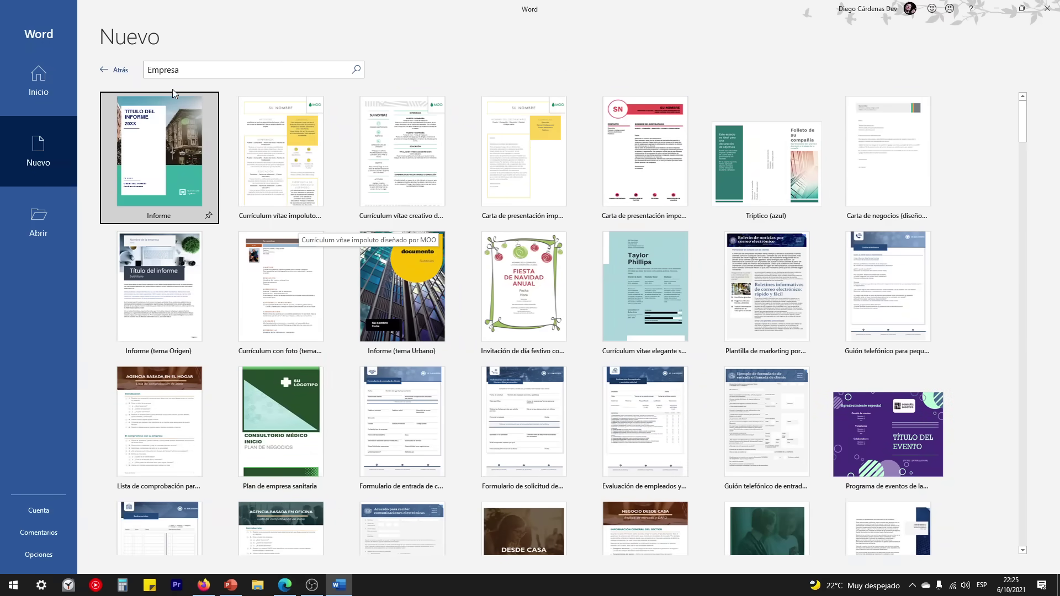
{"action": "scroll", "coordinate": [564, 347], "scroll_direction": "down", "scroll_amount": 1}
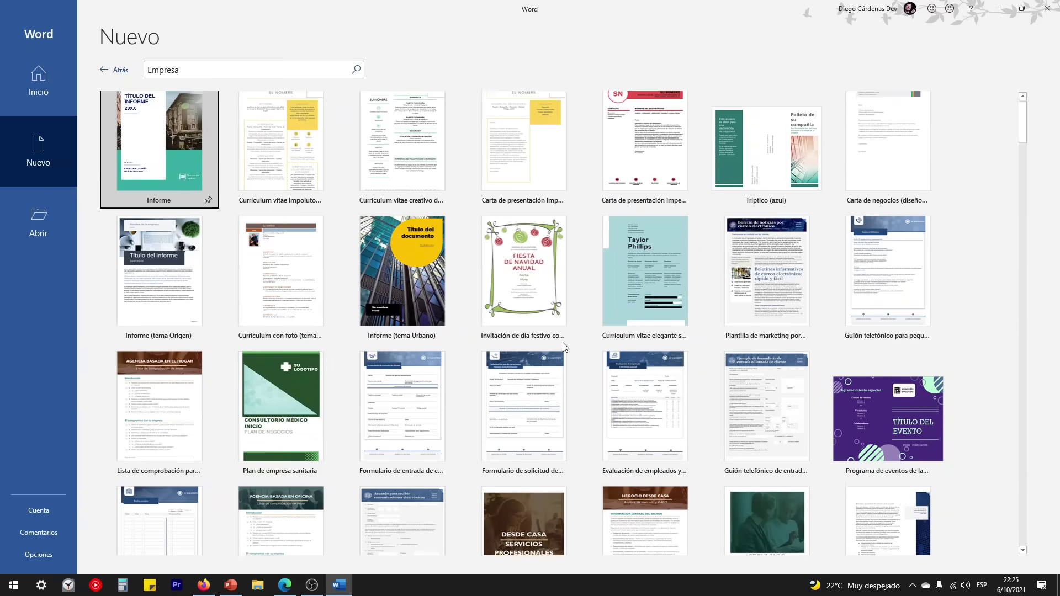
{"action": "scroll", "coordinate": [562, 342], "scroll_direction": "down", "scroll_amount": 8}
{"action": "scroll", "coordinate": [566, 352], "scroll_direction": "up", "scroll_amount": 8}
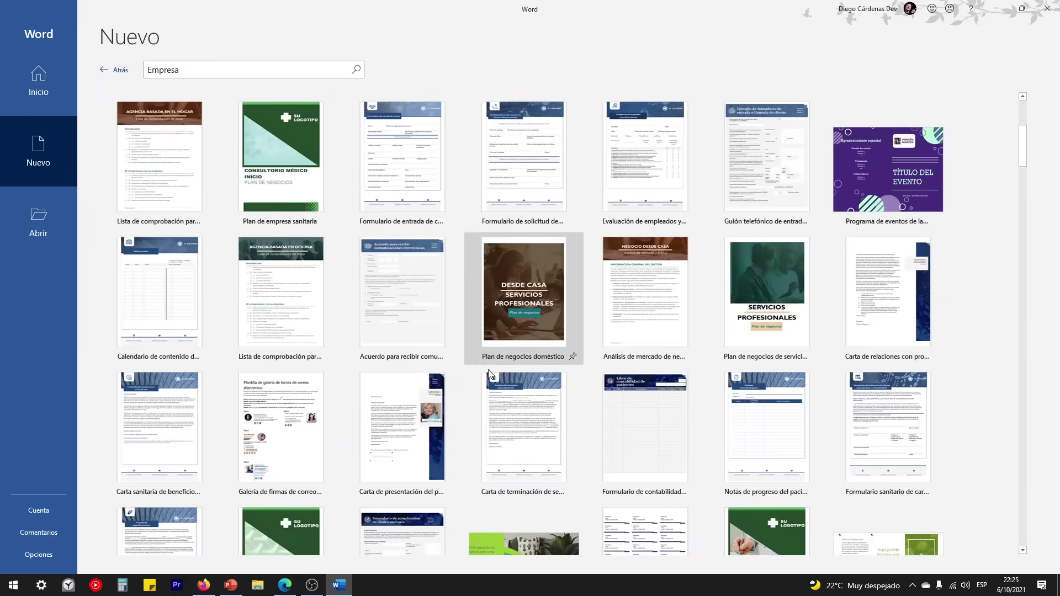
{"action": "left_click", "coordinate": [113, 71]}
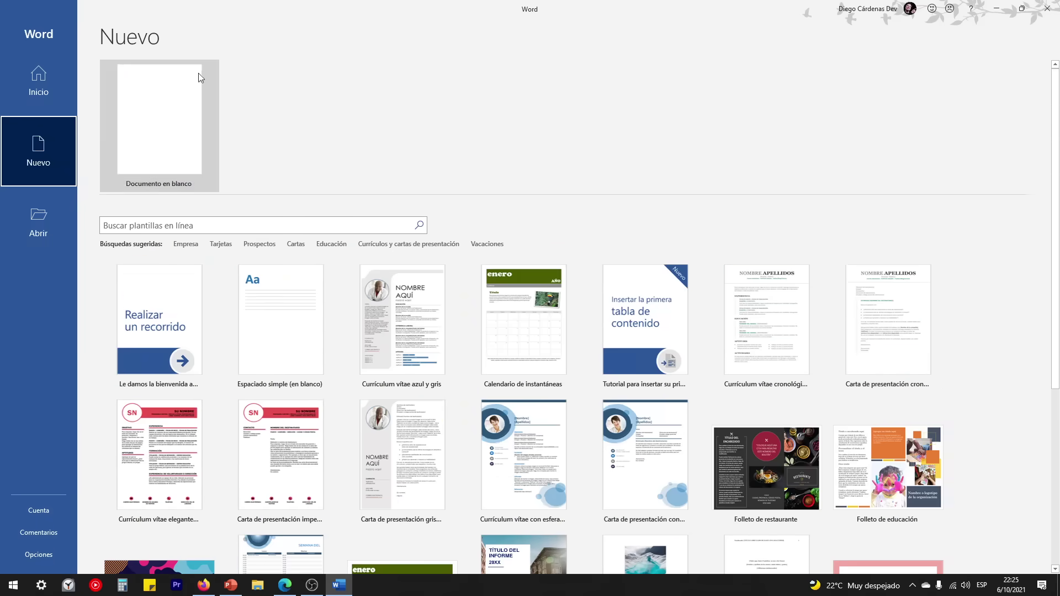
Step: Browse the Cartas template results, then show the recent documents on the Abrir page
{"action": "left_click", "coordinate": [297, 244]}
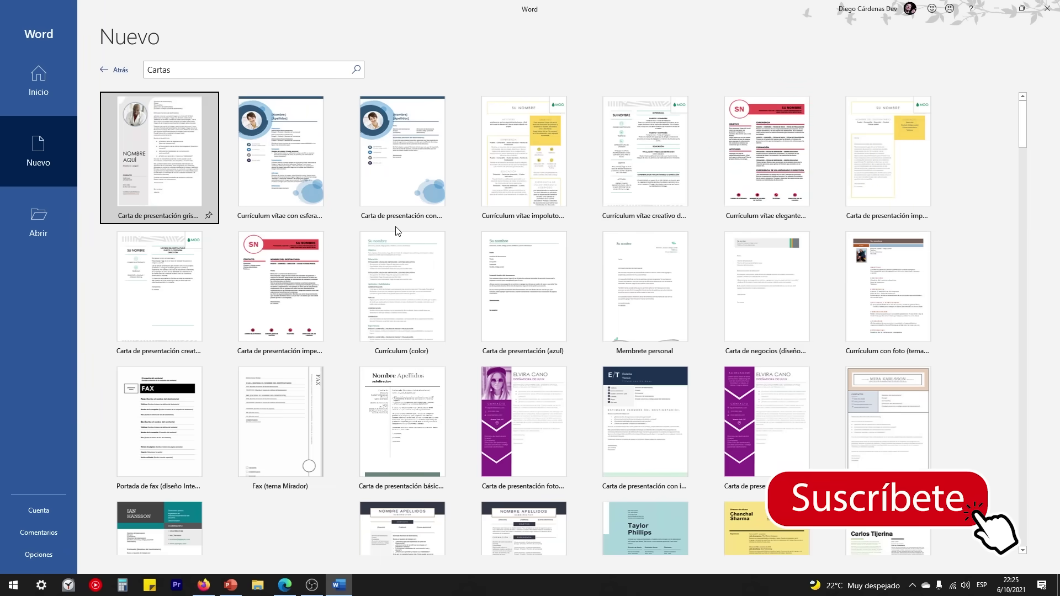
{"action": "scroll", "coordinate": [647, 285], "scroll_direction": "down", "scroll_amount": 3}
{"action": "scroll", "coordinate": [647, 285], "scroll_direction": "down", "scroll_amount": 5}
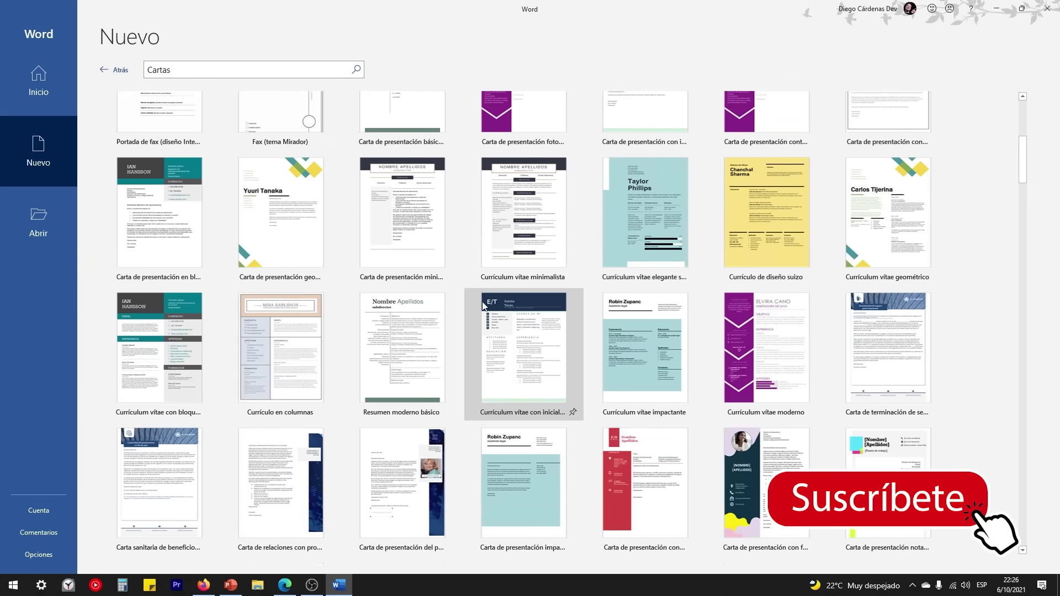
{"action": "scroll", "coordinate": [472, 353], "scroll_direction": "up", "scroll_amount": 7}
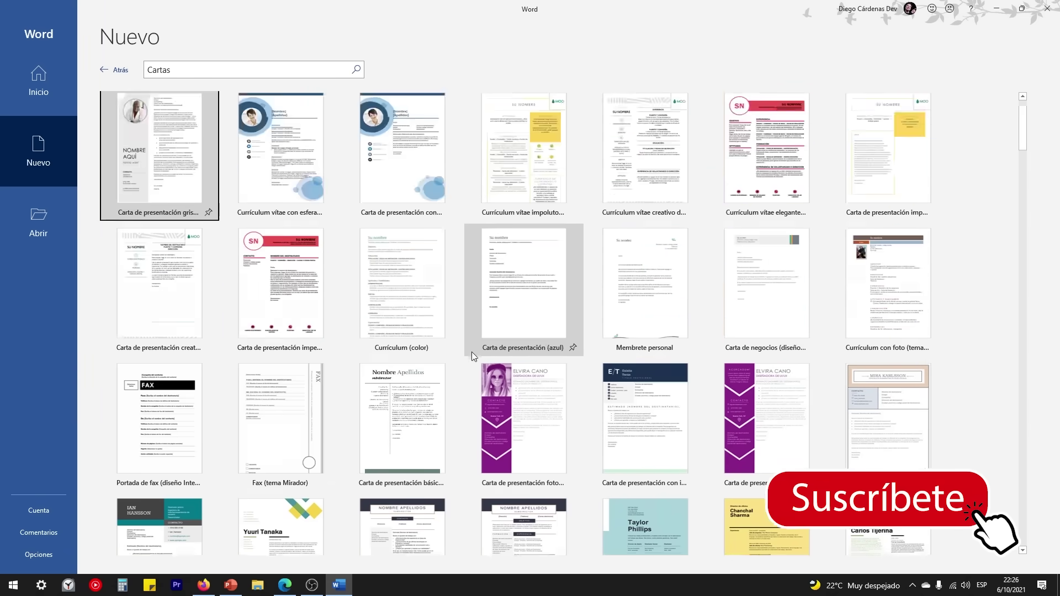
{"action": "left_click", "coordinate": [117, 71]}
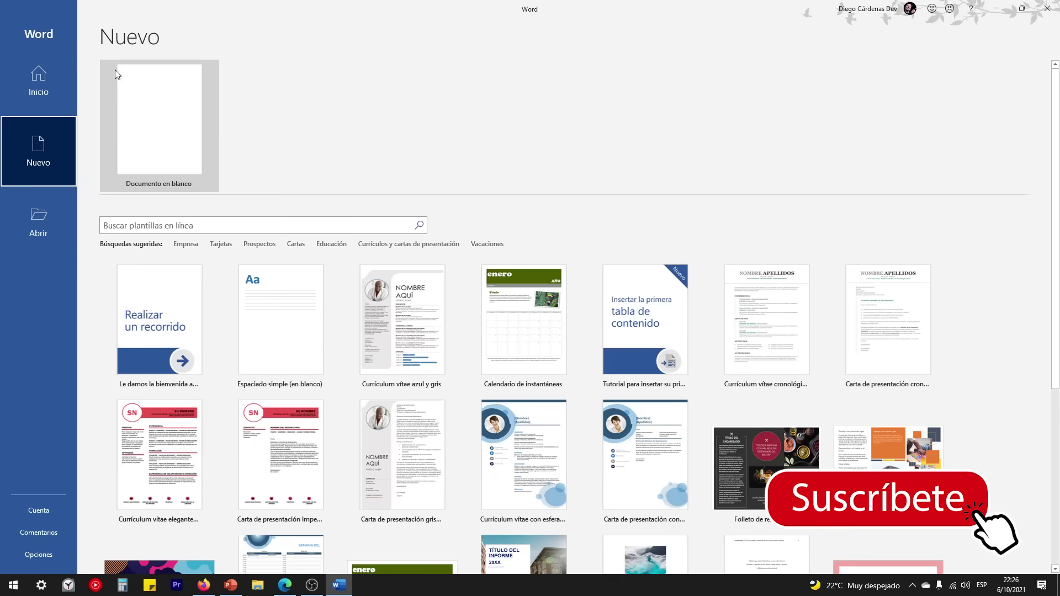
{"action": "left_click", "coordinate": [37, 226]}
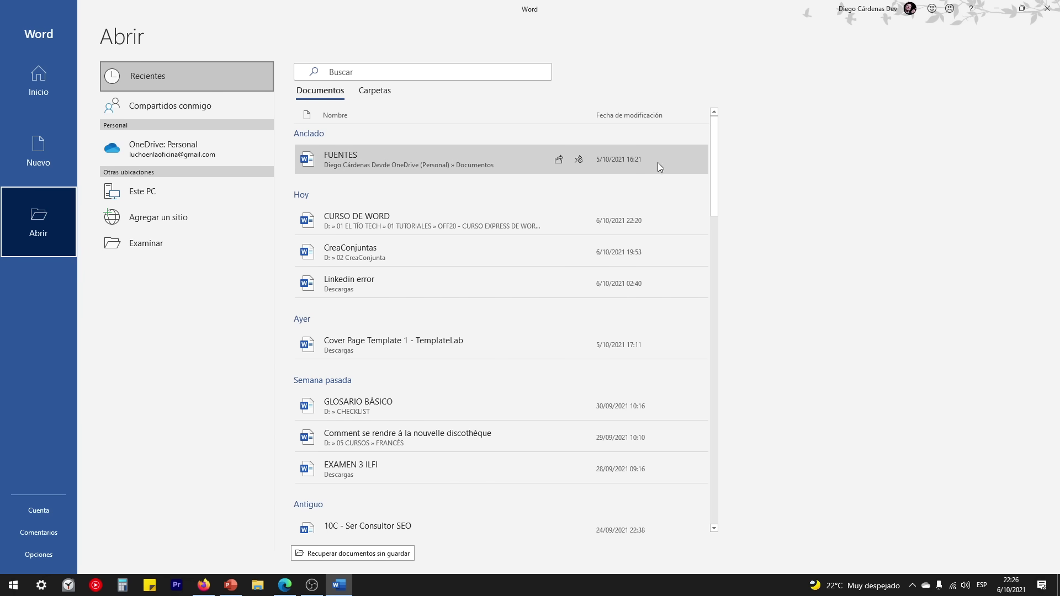
{"action": "scroll", "coordinate": [717, 144], "scroll_direction": "down", "scroll_amount": 2}
{"action": "scroll", "coordinate": [717, 147], "scroll_direction": "up", "scroll_amount": 2}
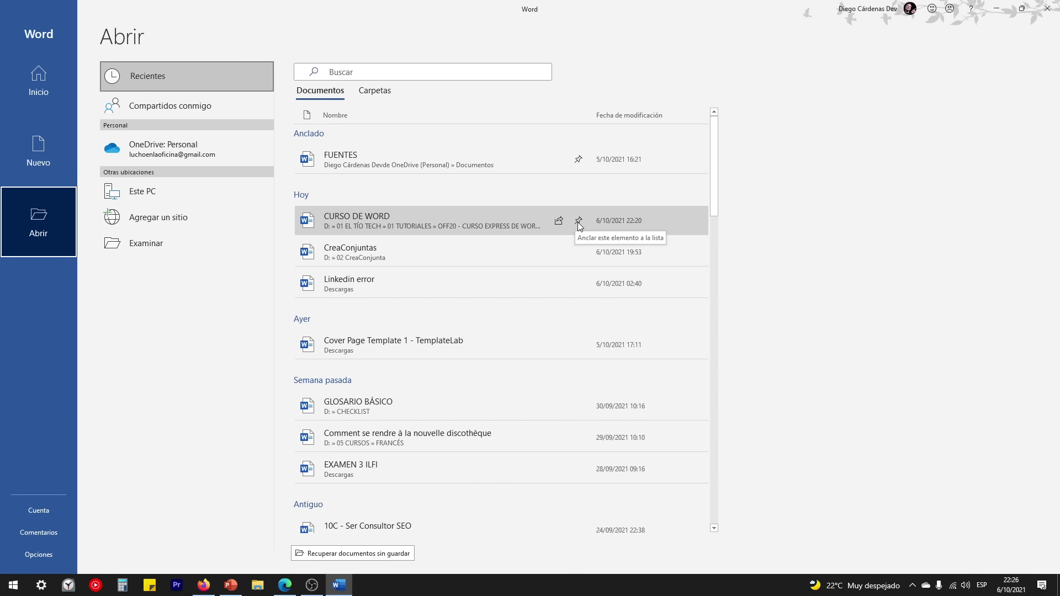
{"action": "left_click", "coordinate": [579, 221]}
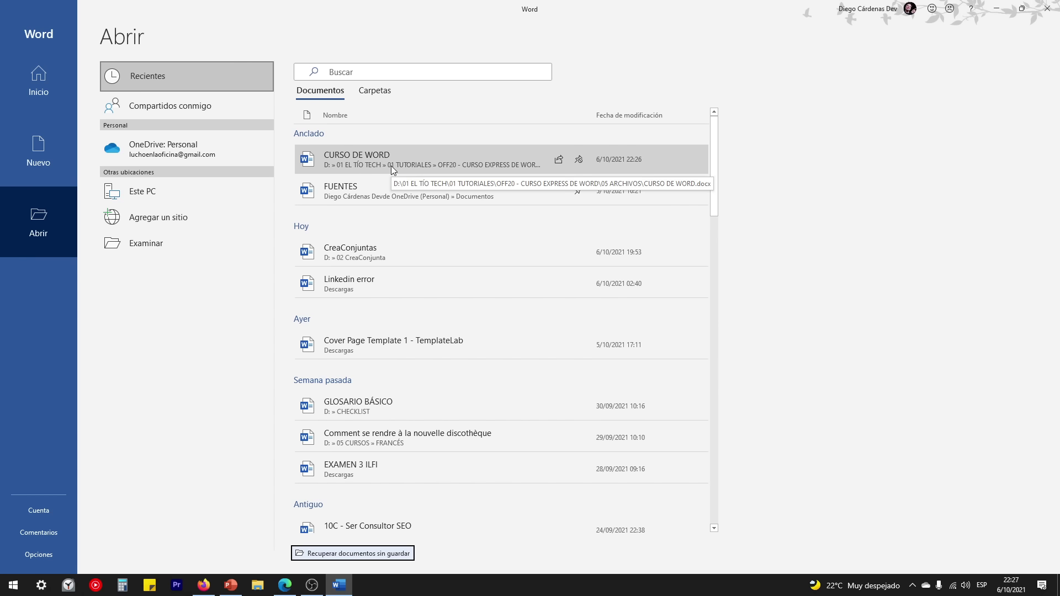
{"action": "left_click", "coordinate": [579, 160]}
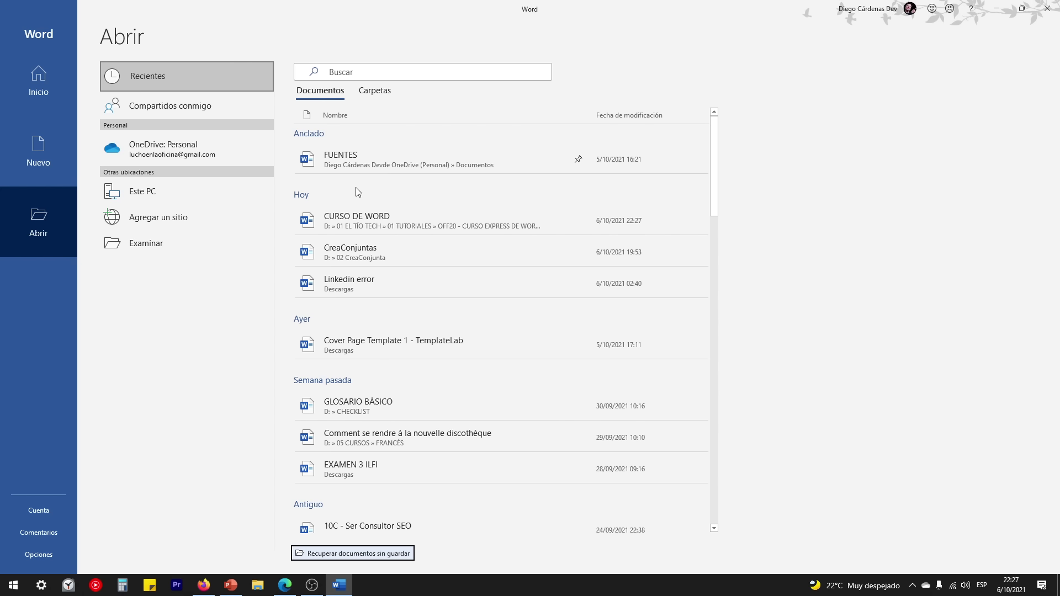
Step: Open FUENTES, zoom over its font list, select line 5 ANTIC_SLAB, then return to Inicio
{"action": "left_click", "coordinate": [339, 167]}
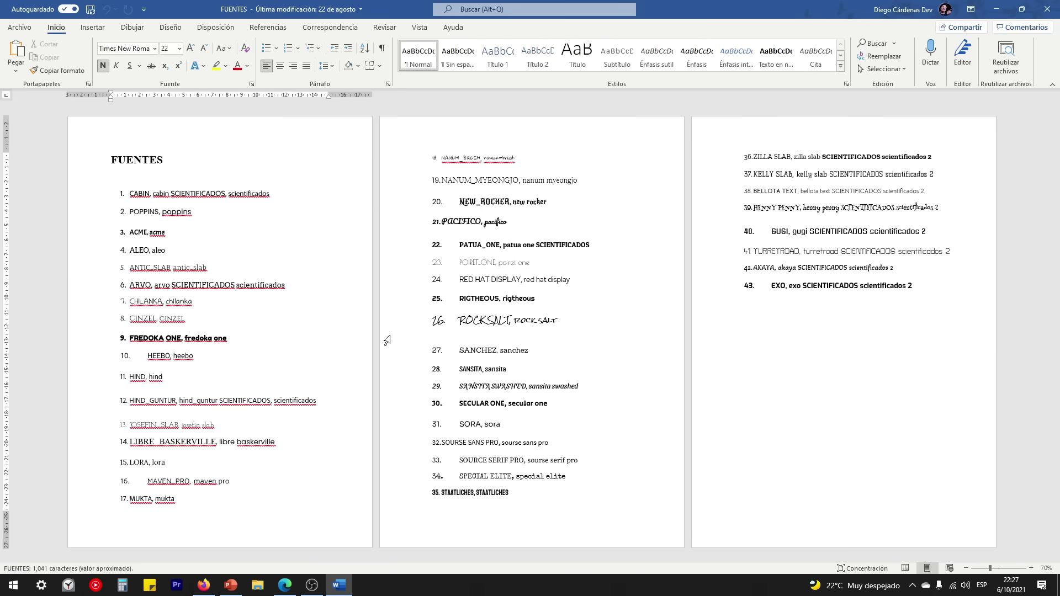
{"action": "scroll", "coordinate": [232, 292], "scroll_direction": "up", "scroll_amount": 3, "text": "ctrl"}
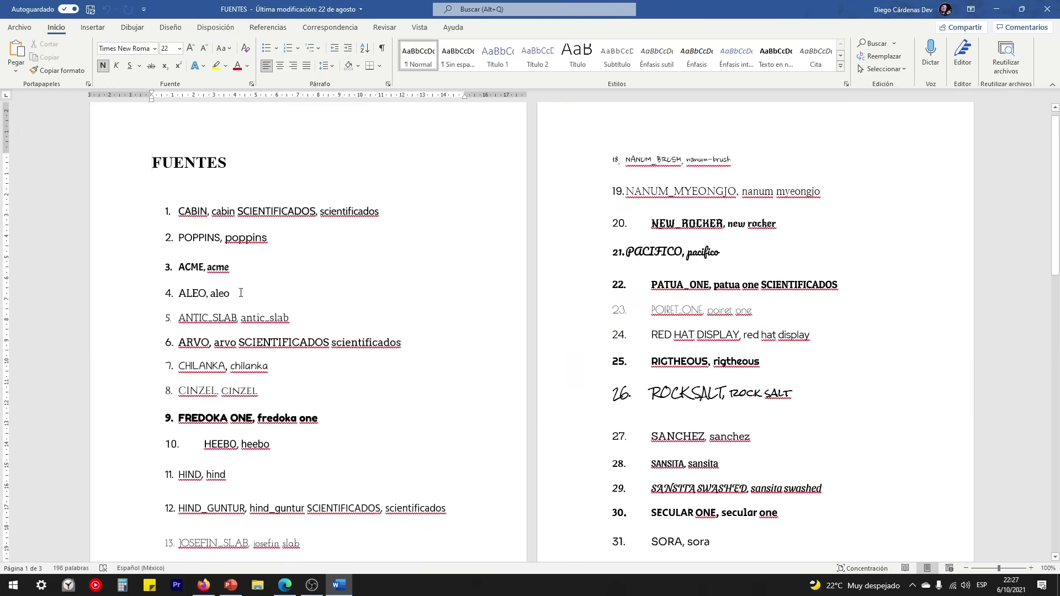
{"action": "scroll", "coordinate": [240, 292], "scroll_direction": "down", "scroll_amount": 3}
{"action": "scroll", "coordinate": [294, 316], "scroll_direction": "up", "scroll_amount": 4}
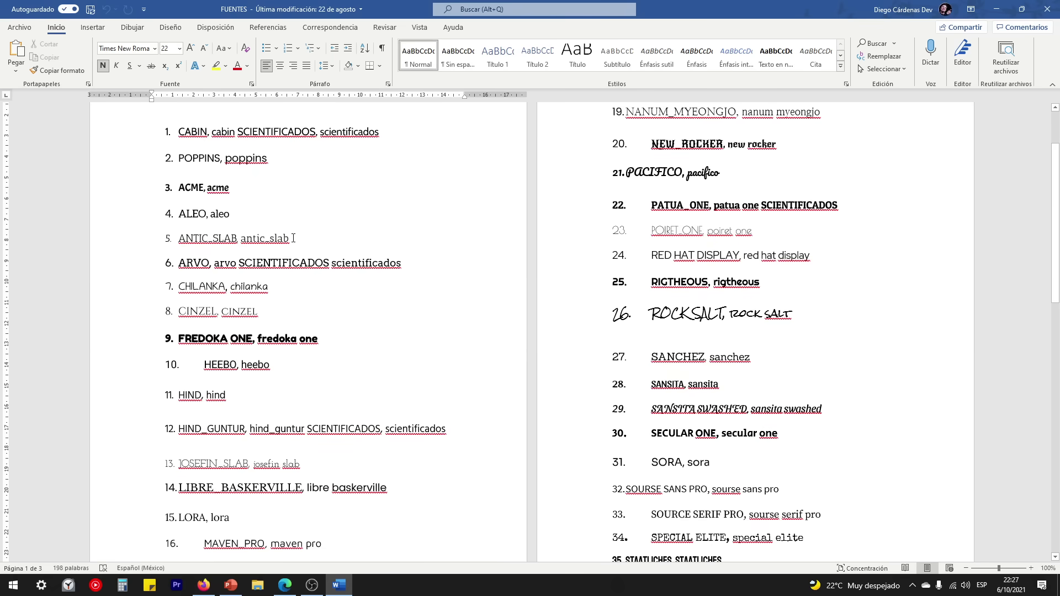
{"action": "left_click_drag", "start_coordinate": [295, 238], "coordinate": [188, 243]}
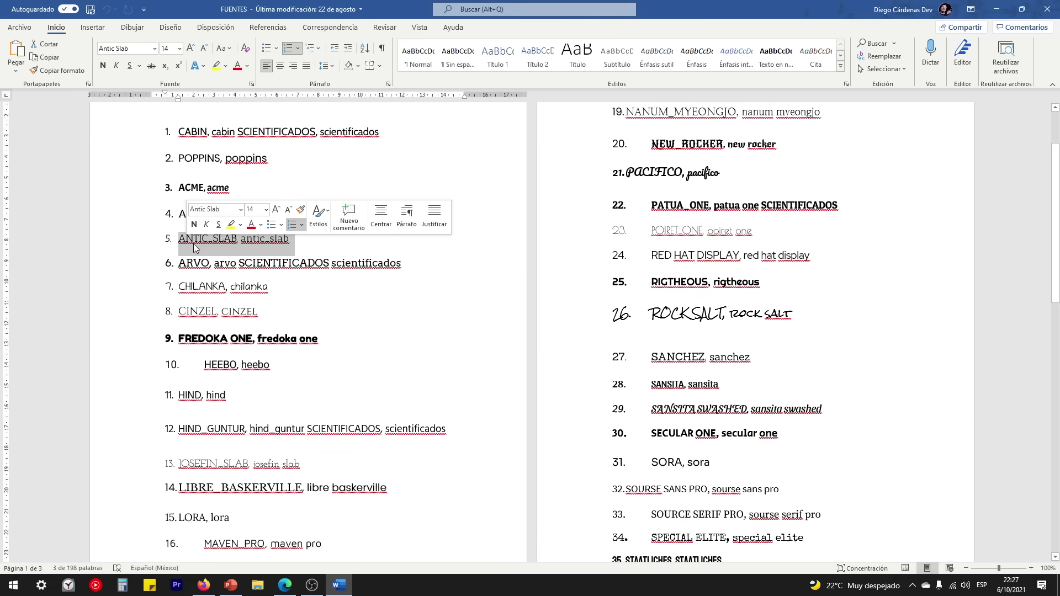
{"action": "left_click", "coordinate": [237, 263]}
{"action": "scroll", "coordinate": [331, 312], "scroll_direction": "down", "scroll_amount": 3}
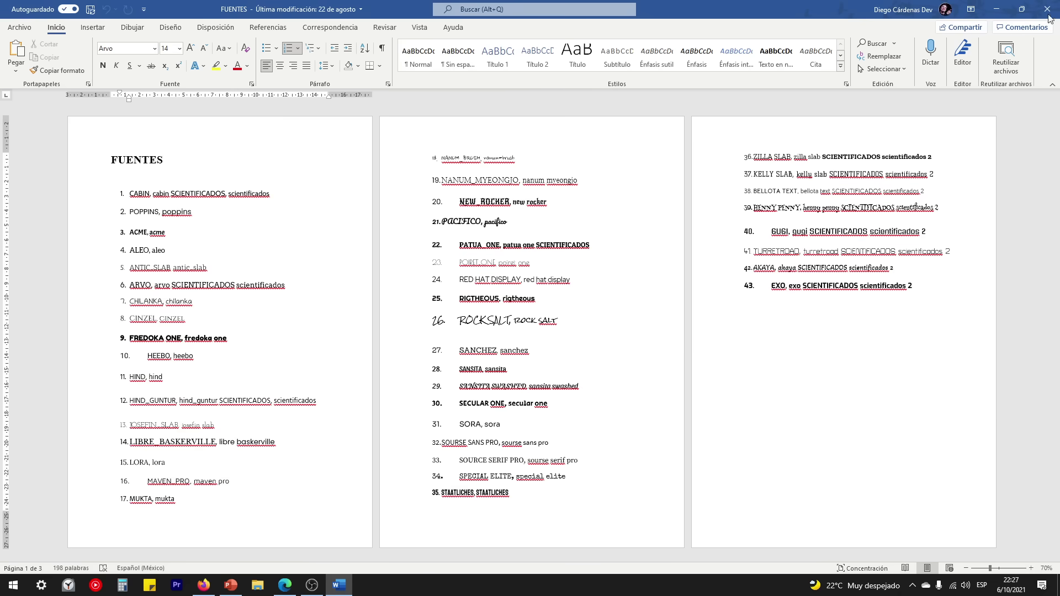
{"action": "left_click", "coordinate": [21, 27]}
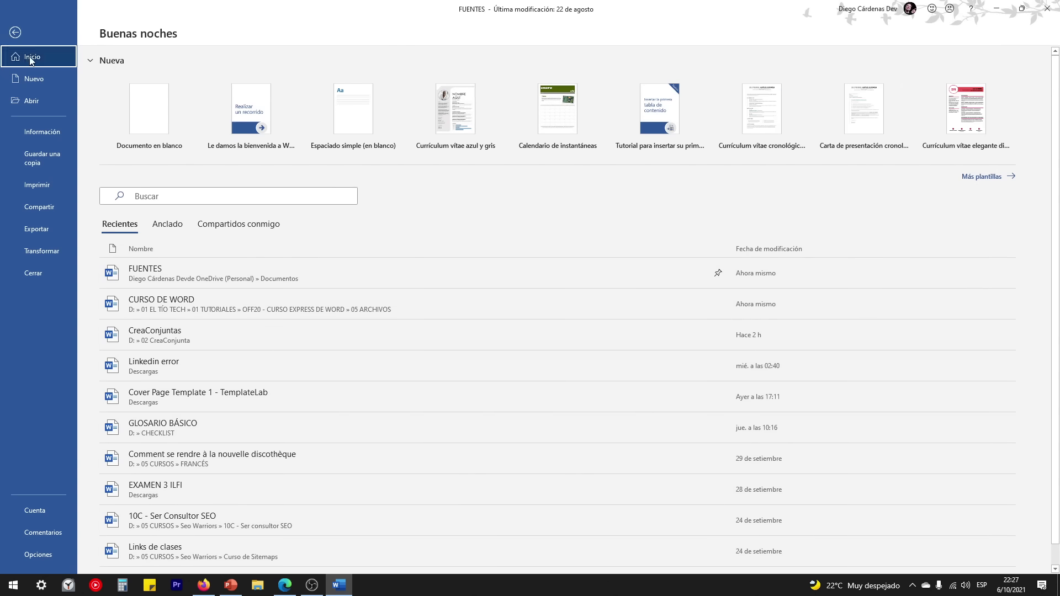
Step: Filter recents to Anclado, restart Word, and reopen FUENTES from the Abrir page
{"action": "left_click", "coordinate": [168, 225]}
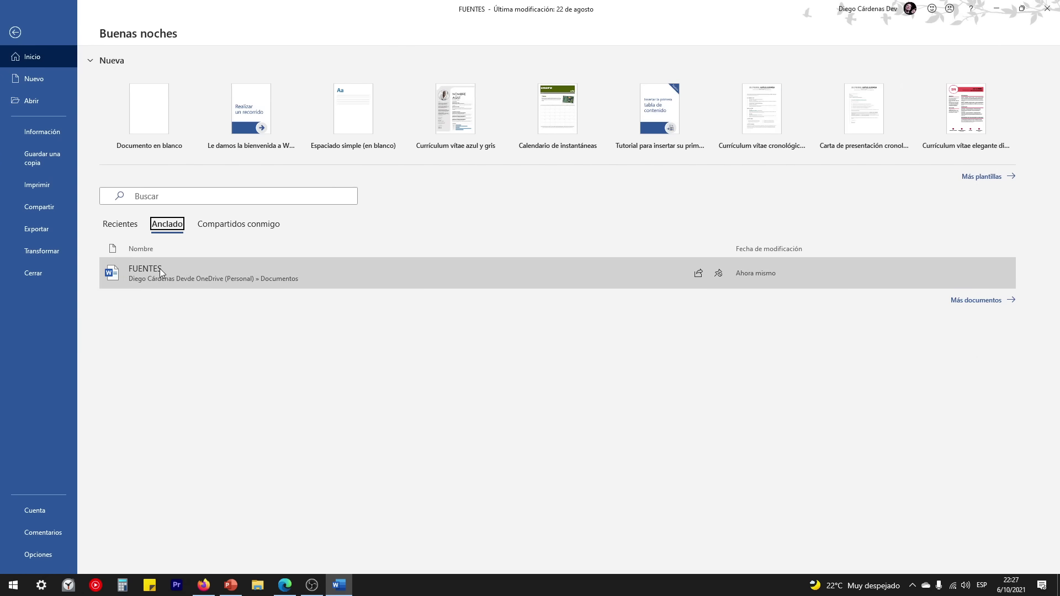
{"action": "left_click", "coordinate": [1047, 10]}
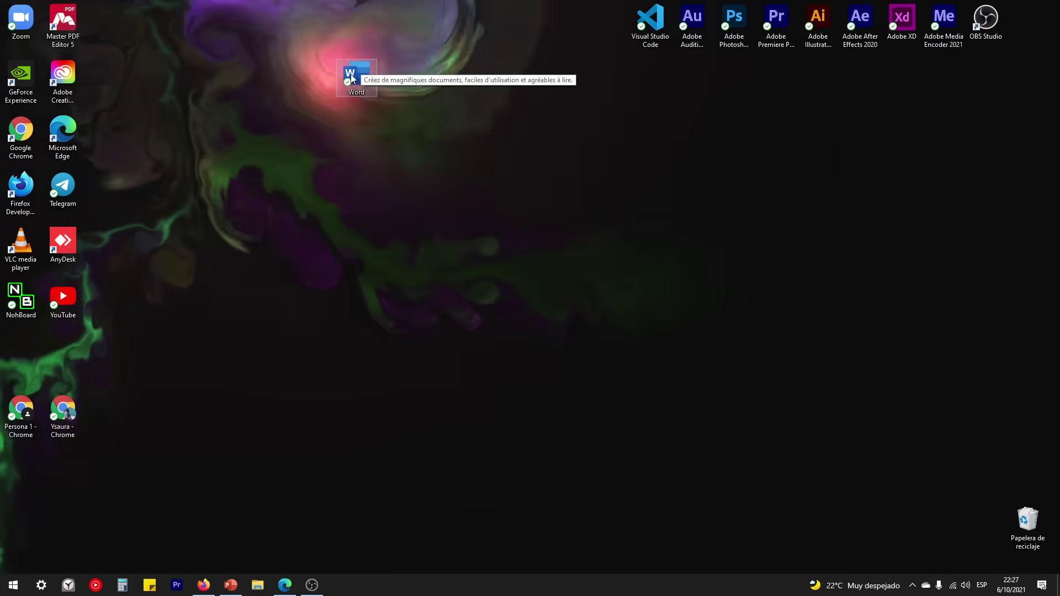
{"action": "double_click", "coordinate": [355, 74]}
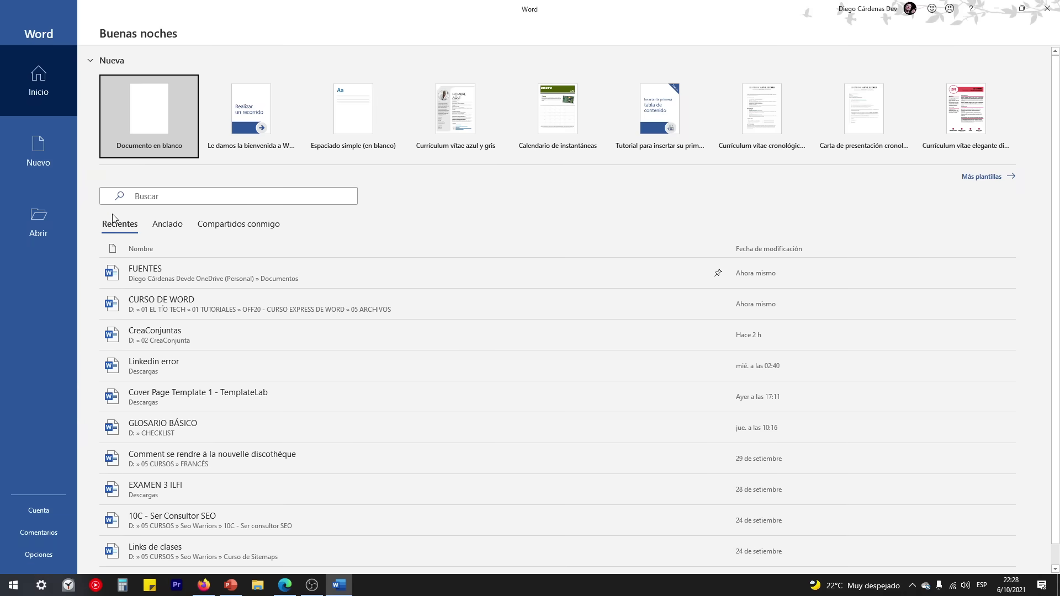
{"action": "left_click", "coordinate": [45, 217]}
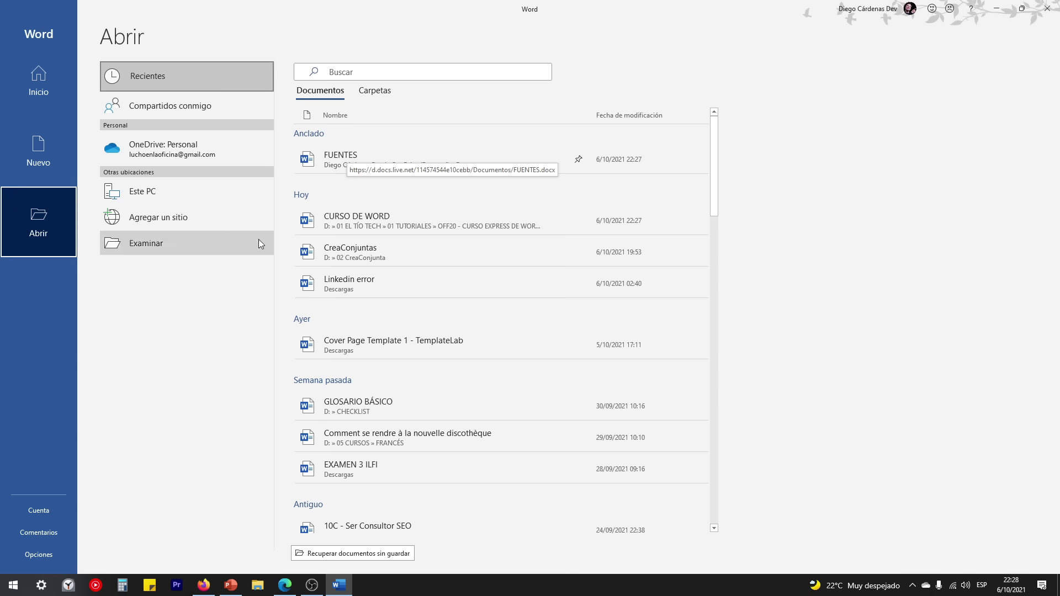
{"action": "left_click", "coordinate": [353, 159]}
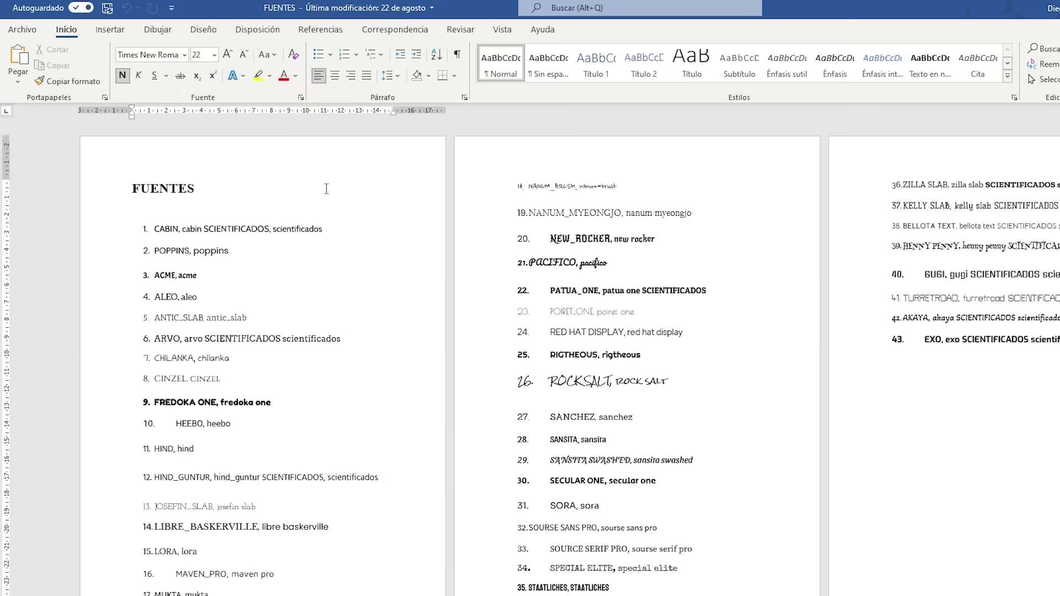
Step: View FUENTES on the Información and Imprimir pages, then show Compartidos conmigo under Abrir
{"action": "left_click", "coordinate": [24, 32]}
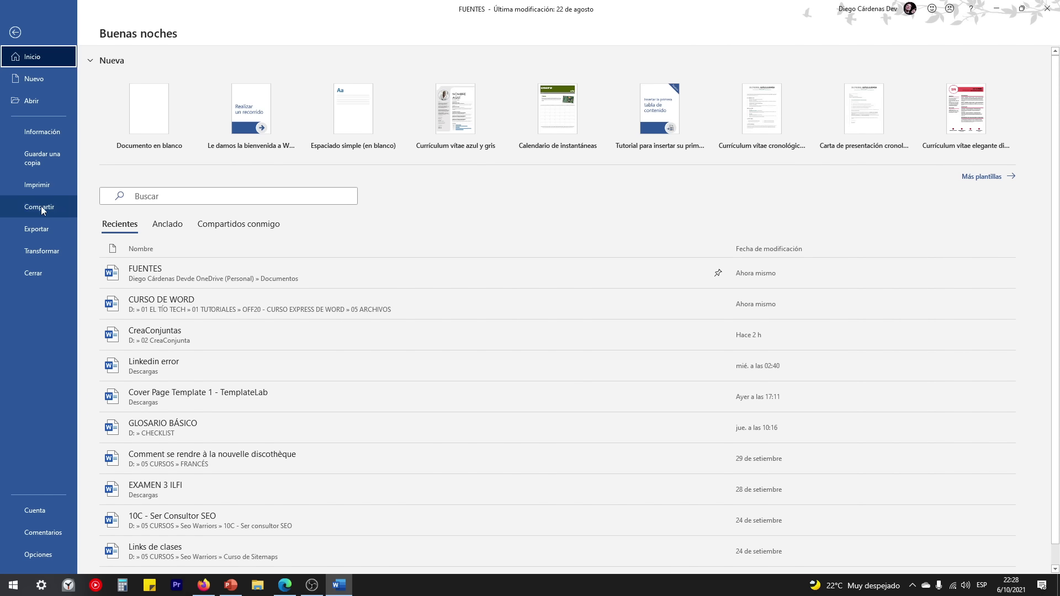
{"action": "left_click", "coordinate": [56, 131]}
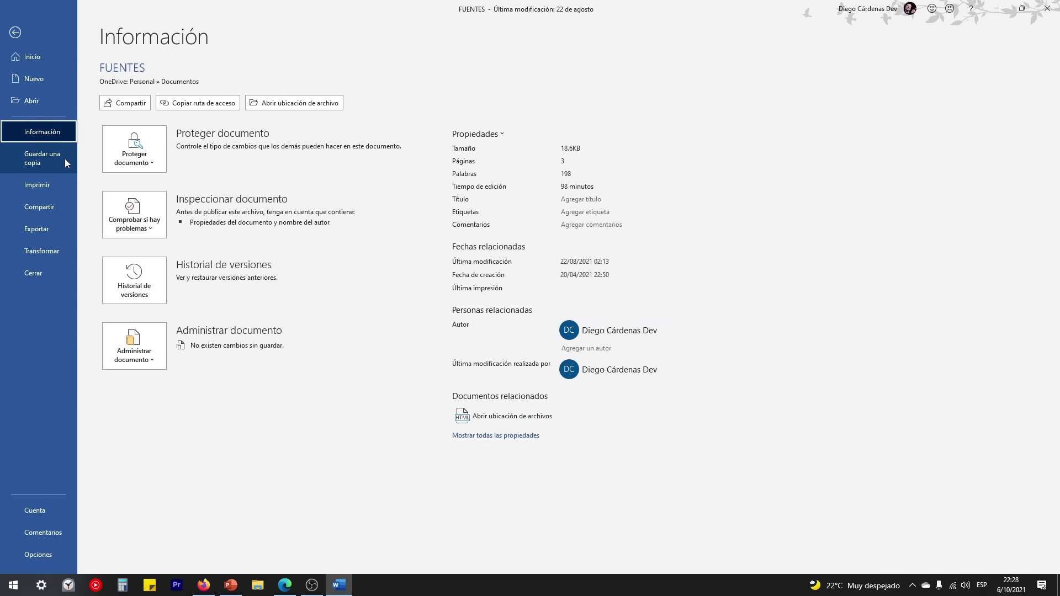
{"action": "left_click", "coordinate": [51, 187]}
{"action": "left_click", "coordinate": [53, 206]}
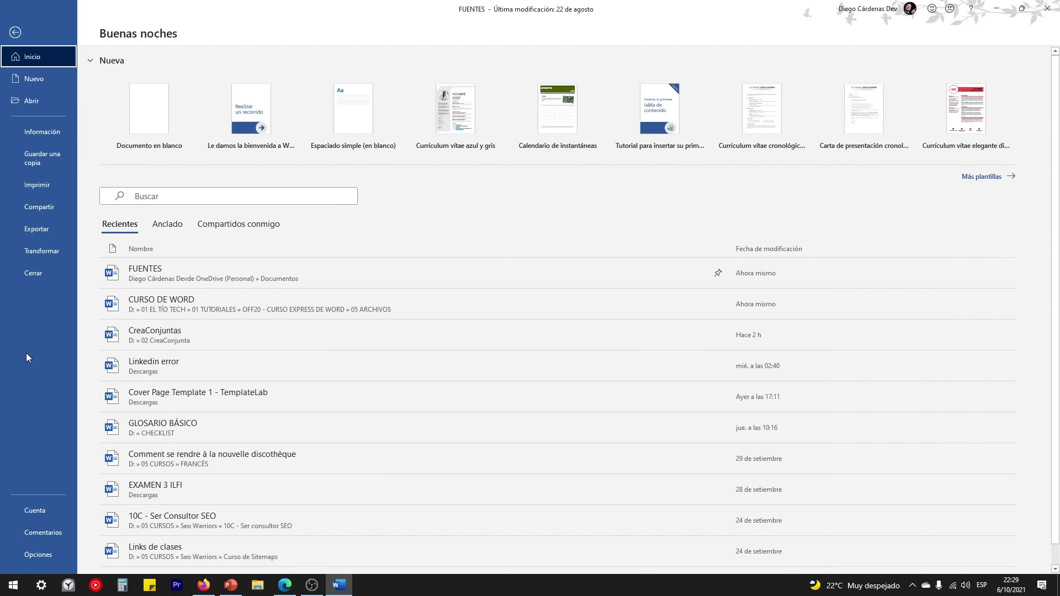
{"action": "left_click", "coordinate": [46, 107]}
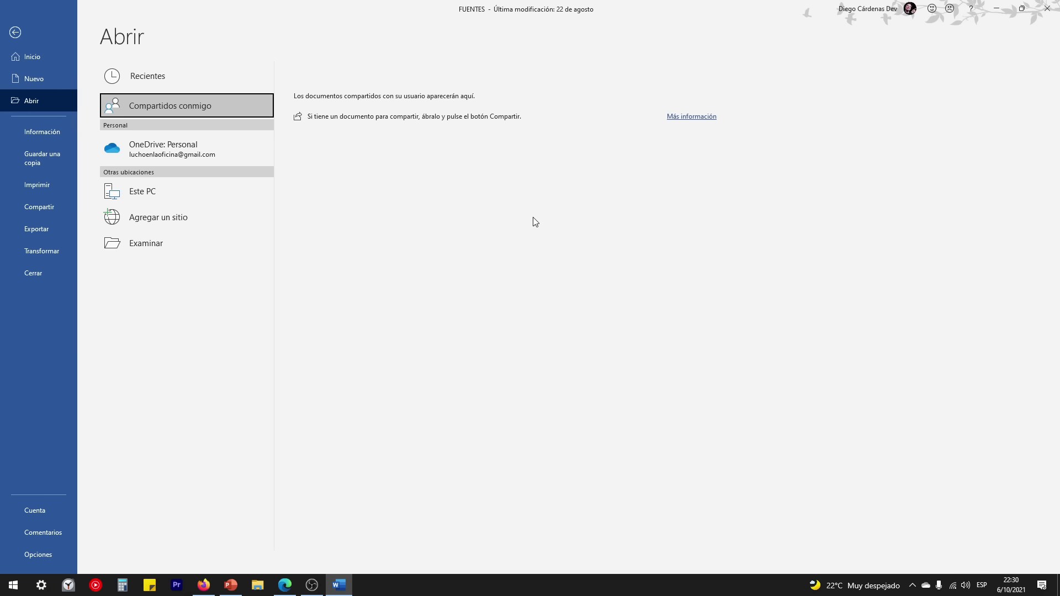
Step: Browse the personal OneDrive Documents files, then go back to Word's Inicio backstage page
{"action": "left_click", "coordinate": [184, 148]}
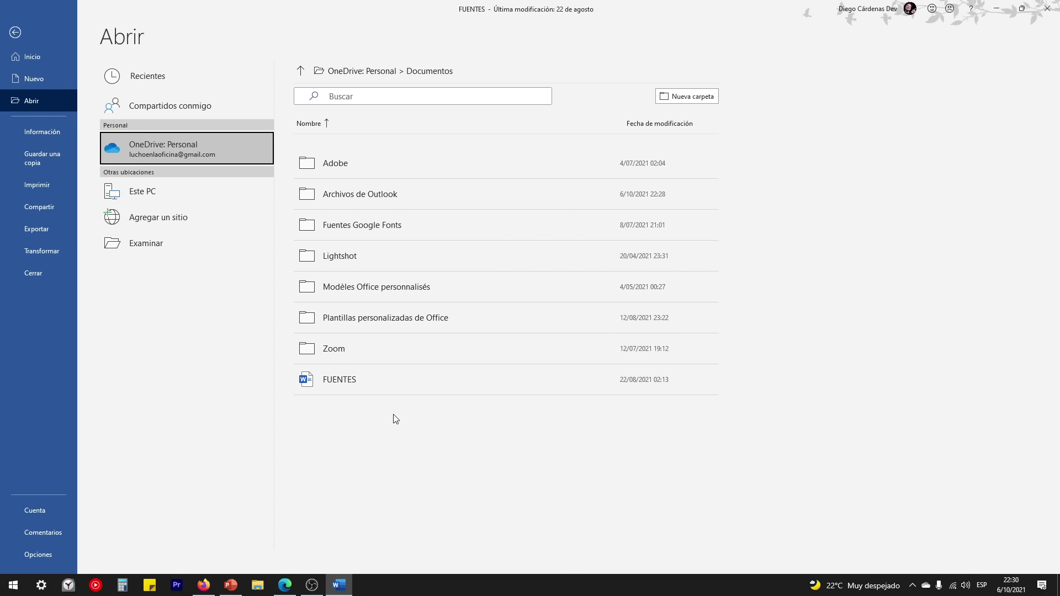
{"action": "left_click", "coordinate": [25, 32]}
{"action": "left_click", "coordinate": [6, 26]}
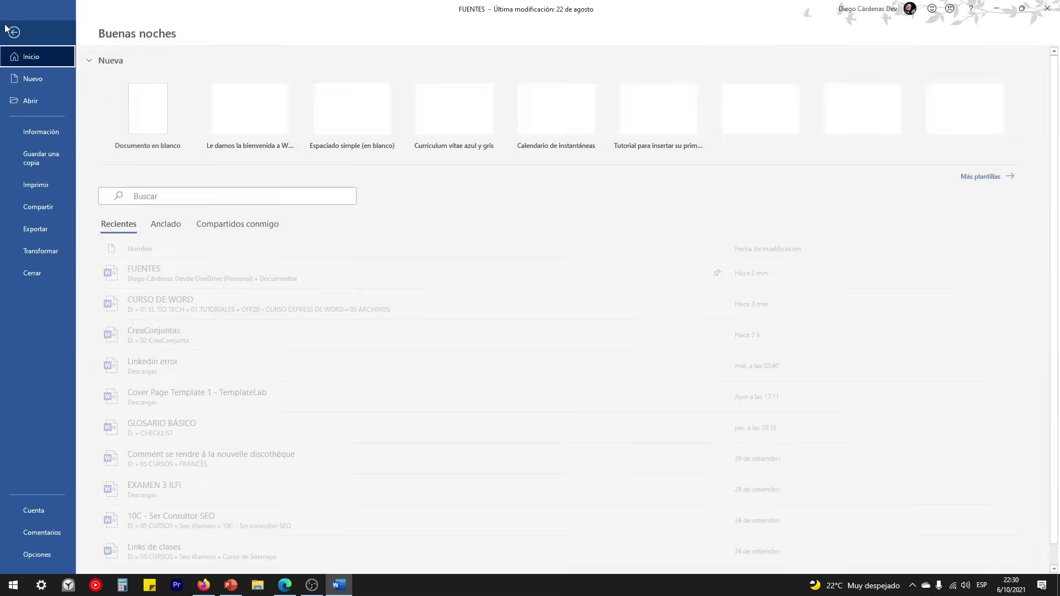
Step: Open CURSO DE WORD, insert module 14 'Trabajo colaborativo' after Creación de plantillas, and save
{"action": "left_click", "coordinate": [31, 100]}
{"action": "left_click", "coordinate": [385, 223]}
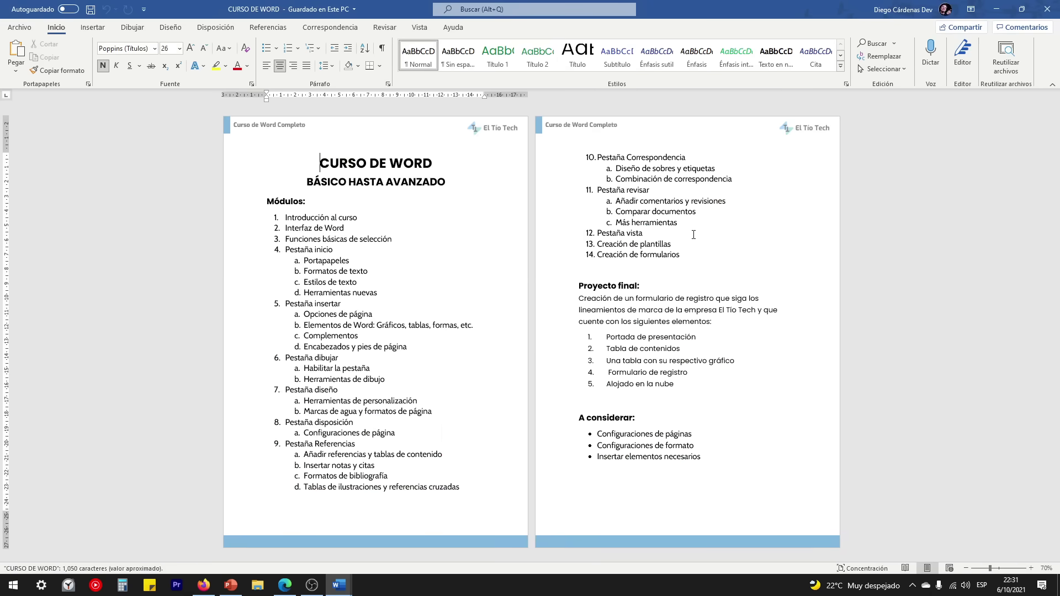
{"action": "left_click", "coordinate": [684, 244]}
{"action": "key", "text": "Return"}
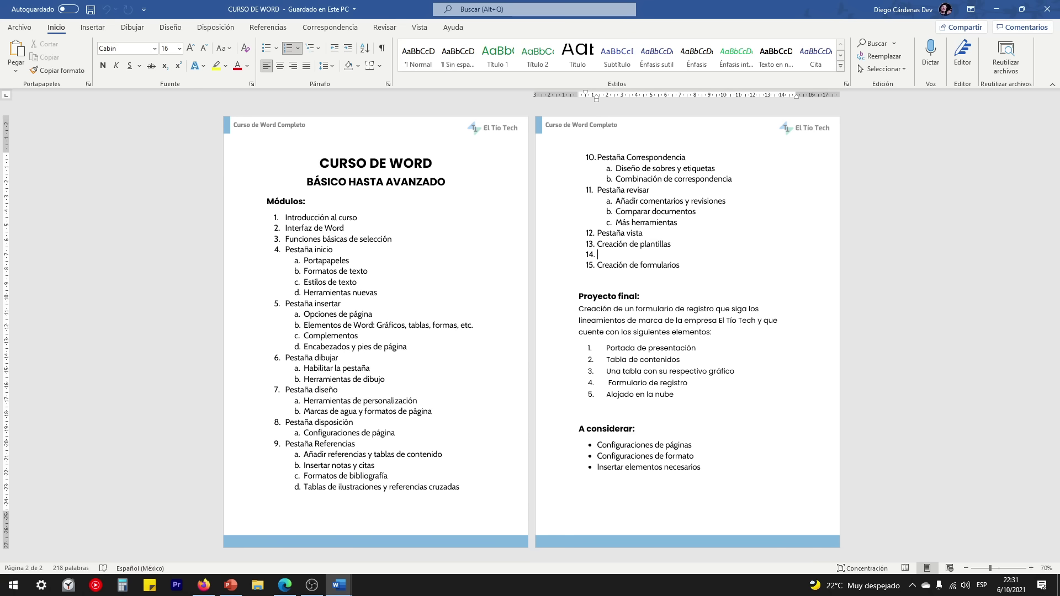
{"action": "type", "text": "Tra"}
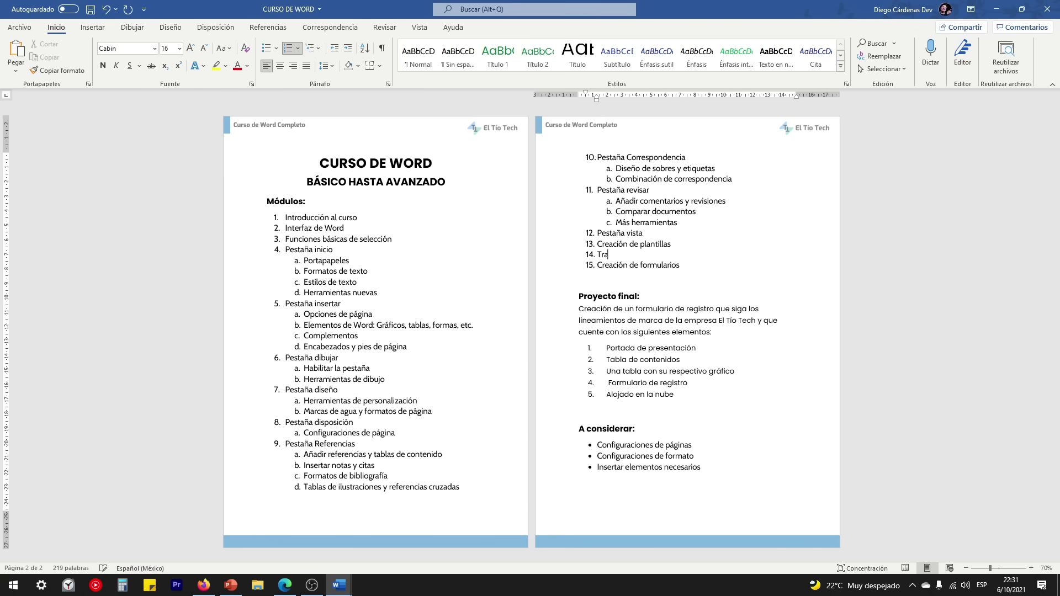
{"action": "type", "text": "bajo colaborativo"}
{"action": "left_click", "coordinate": [90, 9]}
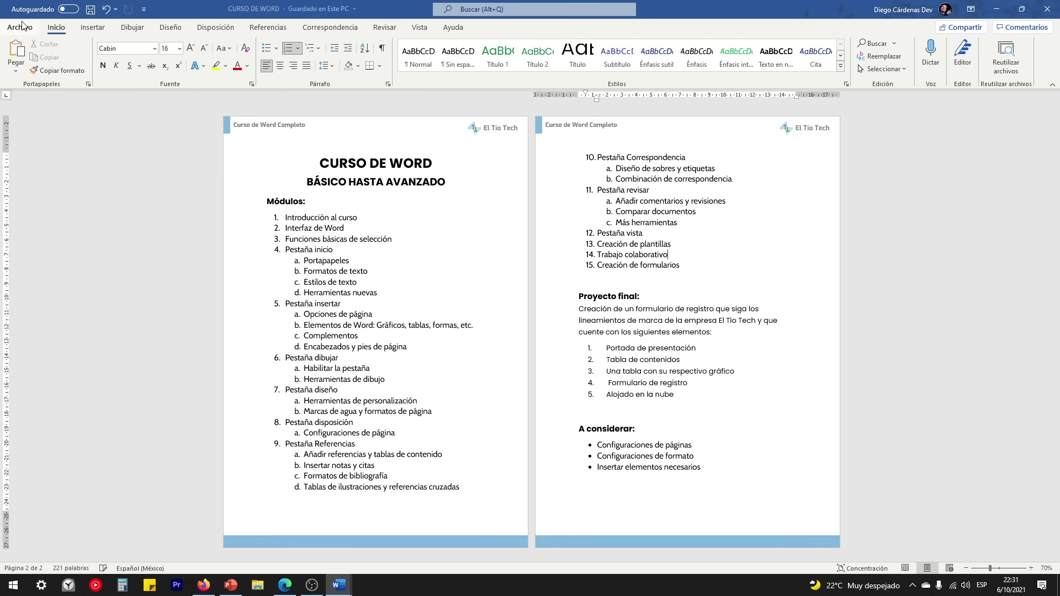
{"action": "left_click", "coordinate": [21, 27]}
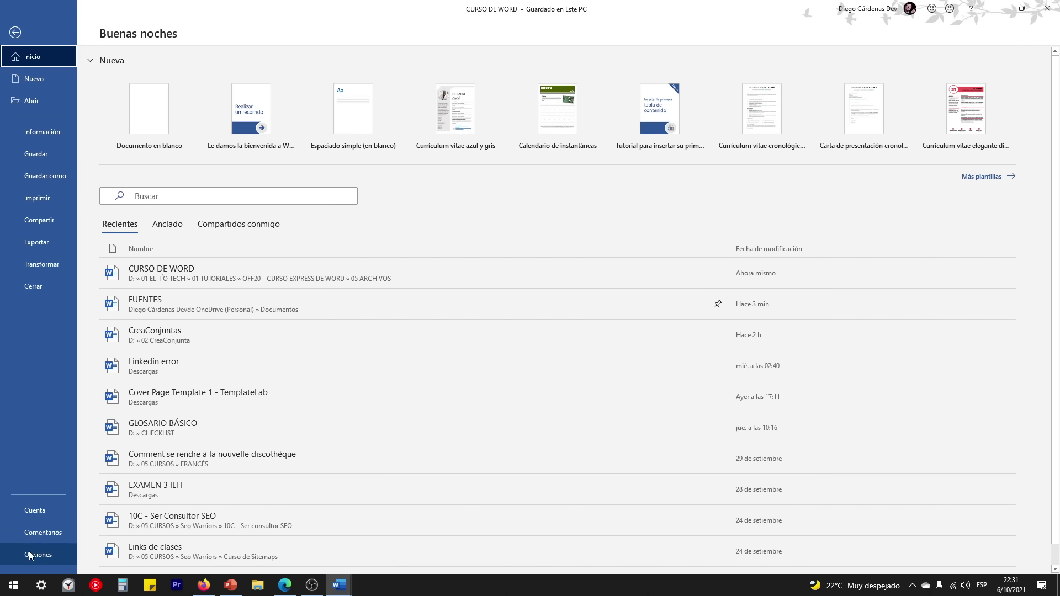
Step: Open the Cuenta page showing the Microsoft 365 subscription and version 2109
{"action": "left_click", "coordinate": [38, 509]}
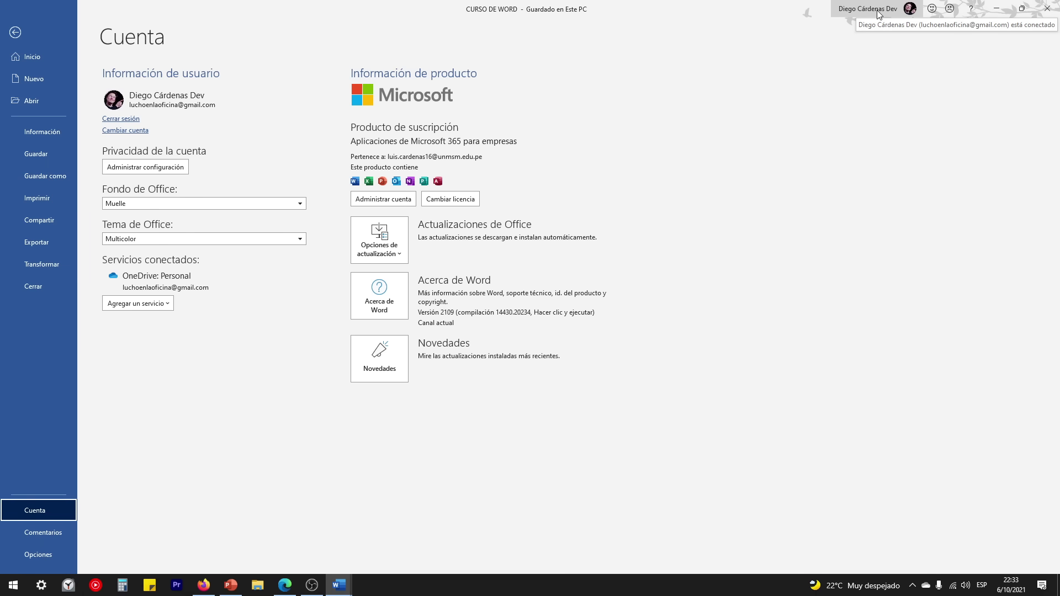
Step: Check the signed-in accounts, then switch the Fondo de Office from Muelle to Nubes
{"action": "left_click", "coordinate": [881, 12]}
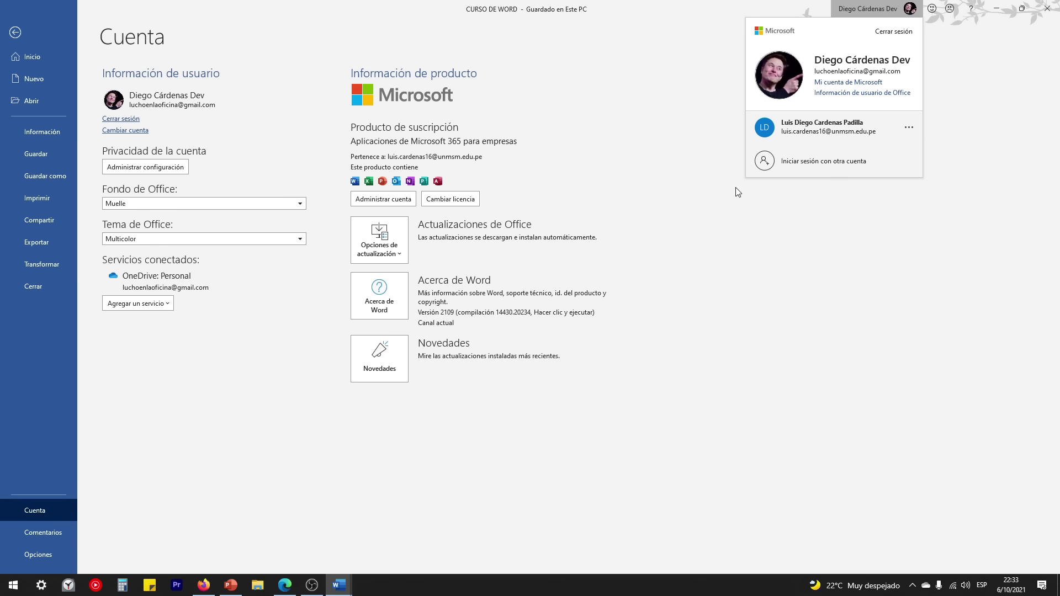
{"action": "key", "text": "Escape"}
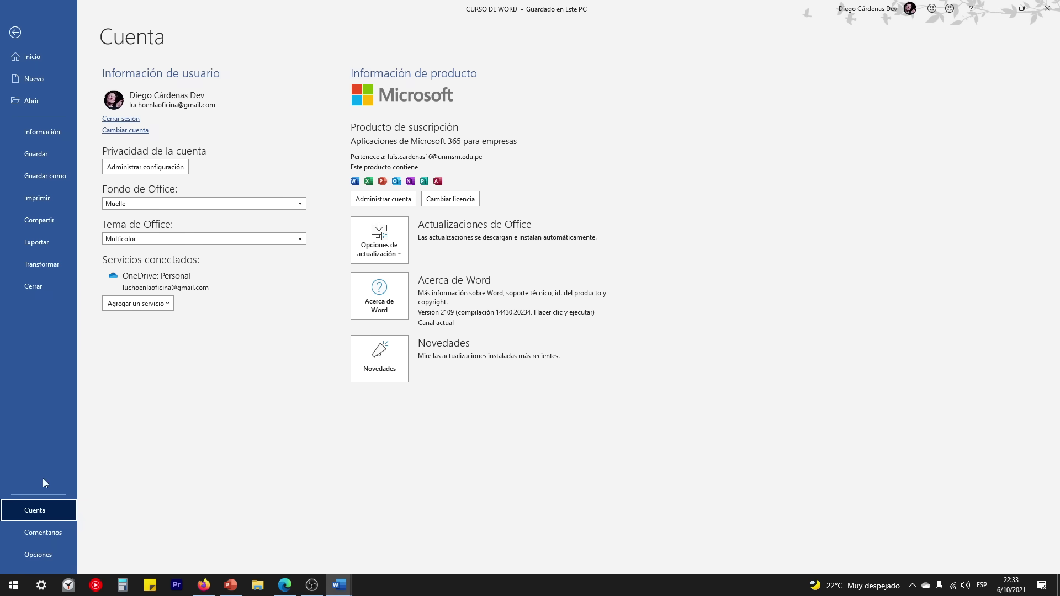
{"action": "left_click", "coordinate": [135, 204]}
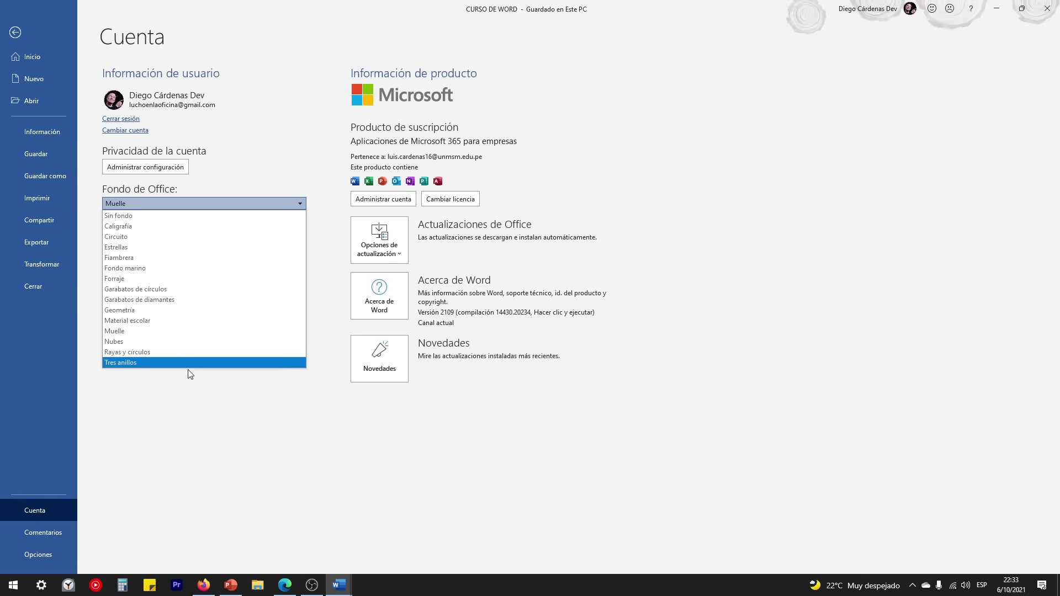
{"action": "left_click", "coordinate": [188, 331]}
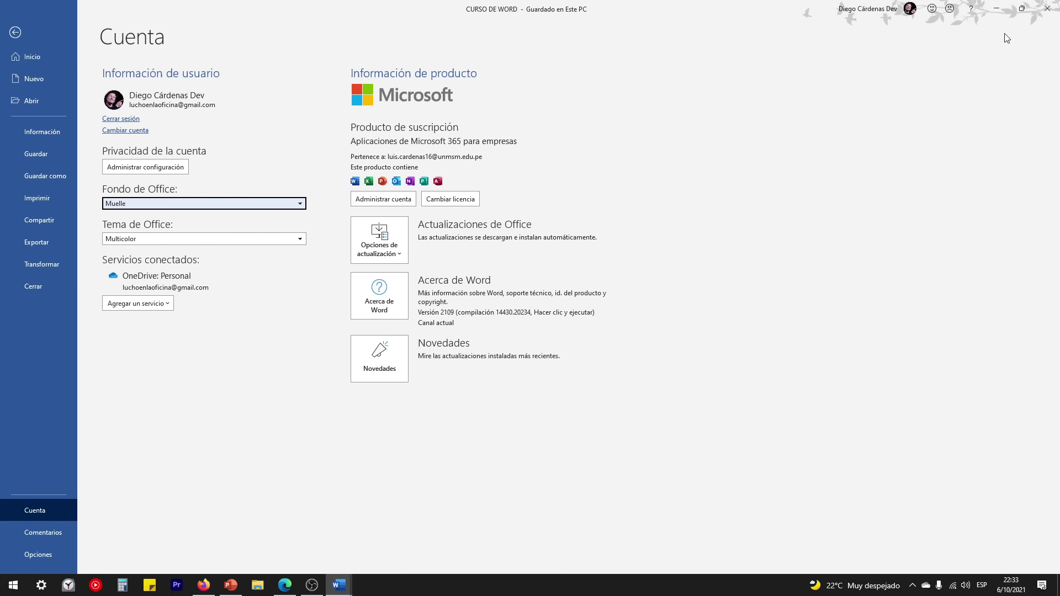
{"action": "left_click", "coordinate": [260, 203]}
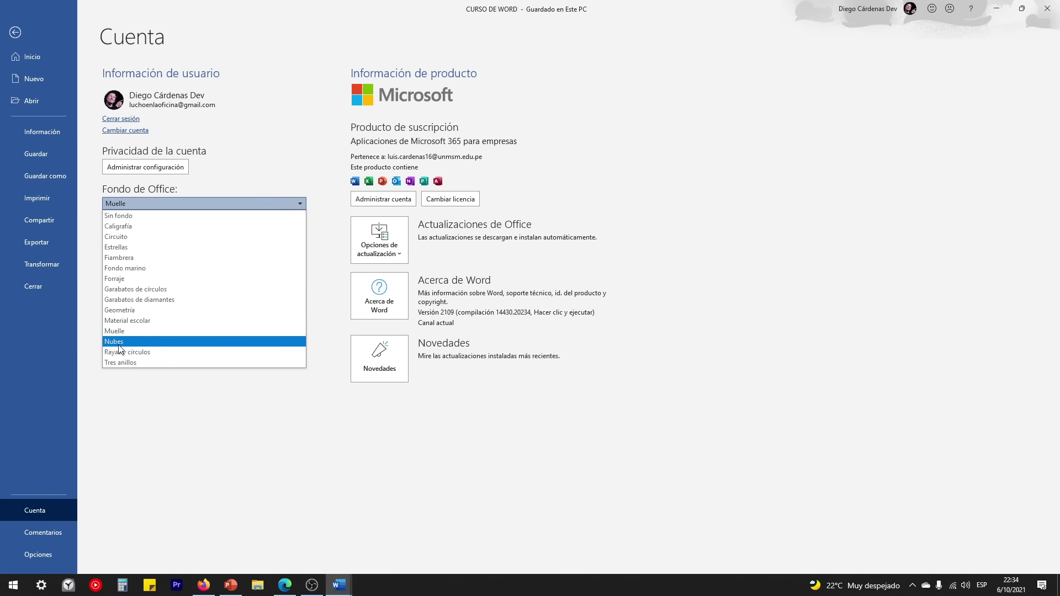
{"action": "left_click", "coordinate": [119, 343]}
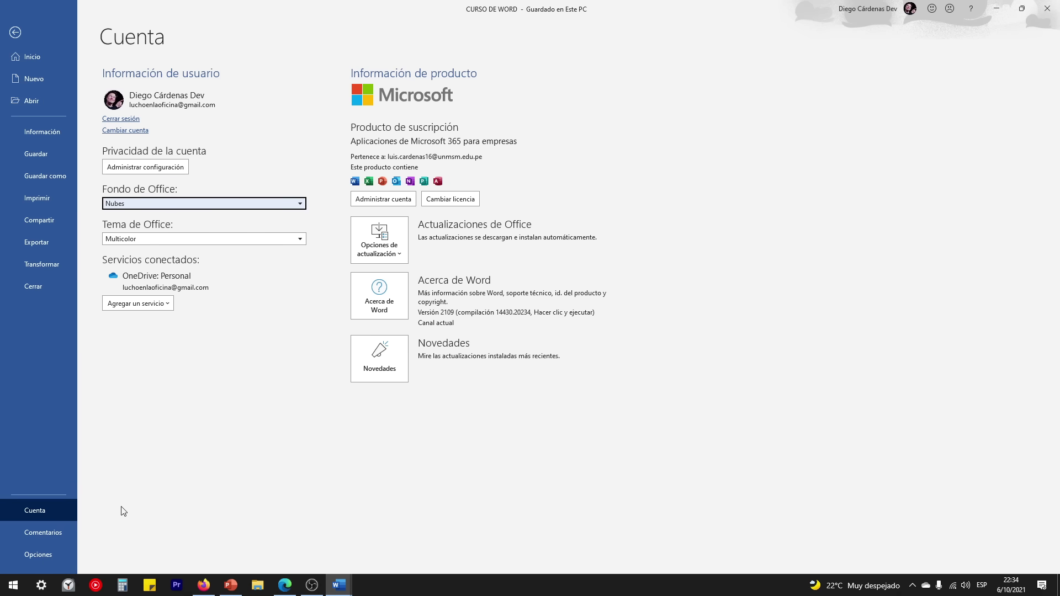
Step: Launch Excel from the Start menu and create a blank workbook
{"action": "left_click", "coordinate": [14, 585]}
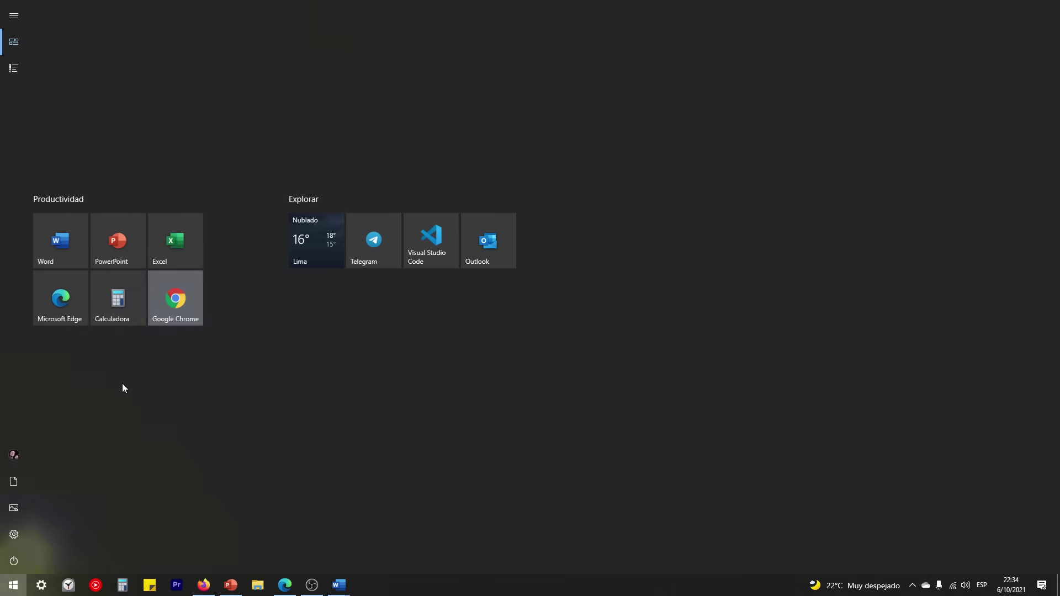
{"action": "left_click", "coordinate": [184, 239]}
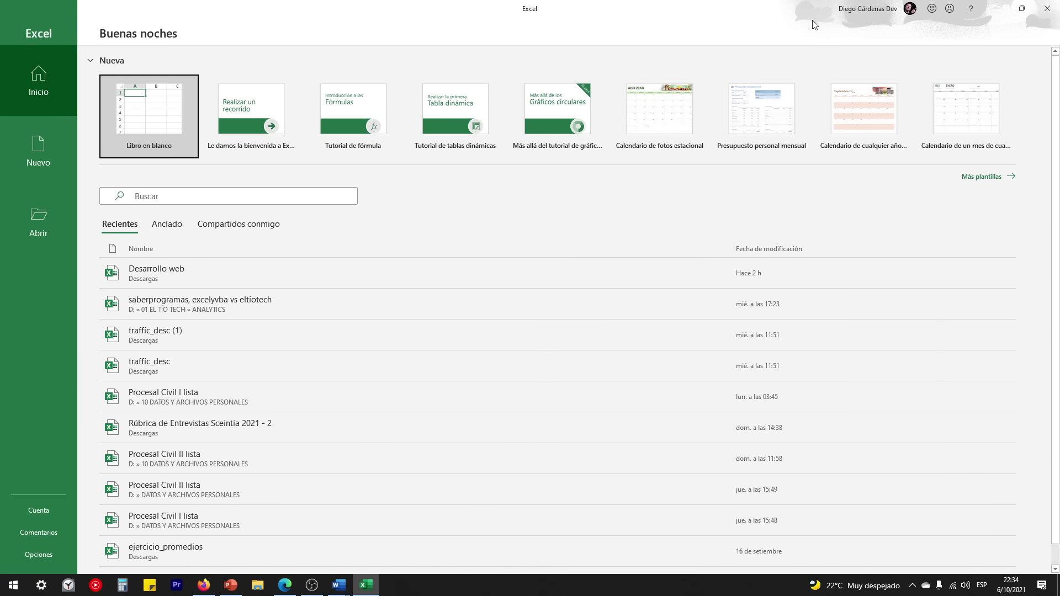
{"action": "left_click", "coordinate": [155, 115]}
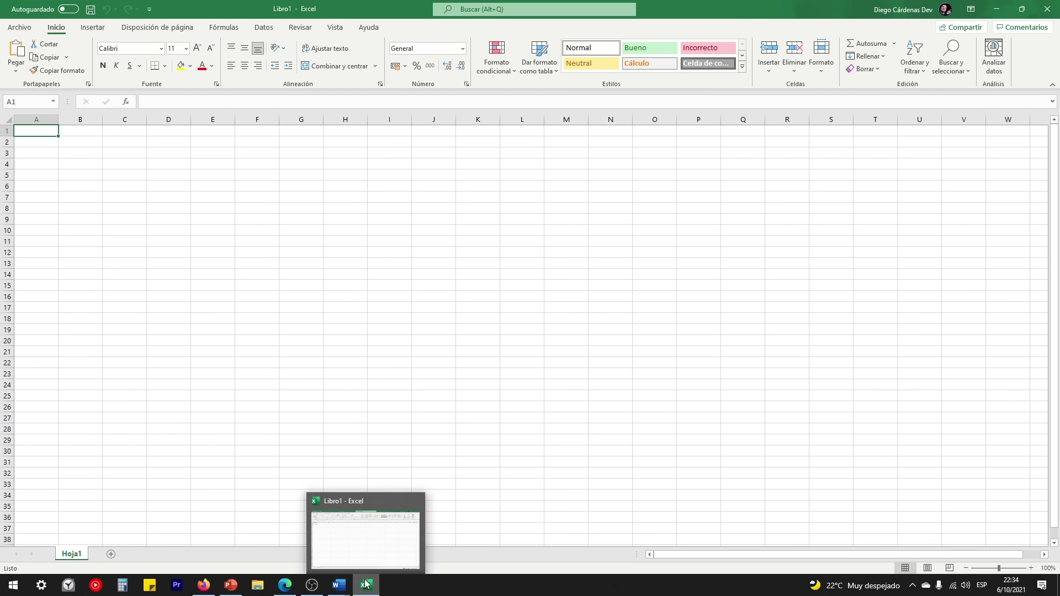
Step: Set the Office background to Fondo marino in Excel's Cuenta page, then return to CURSO DE WORD
{"action": "left_click", "coordinate": [20, 28]}
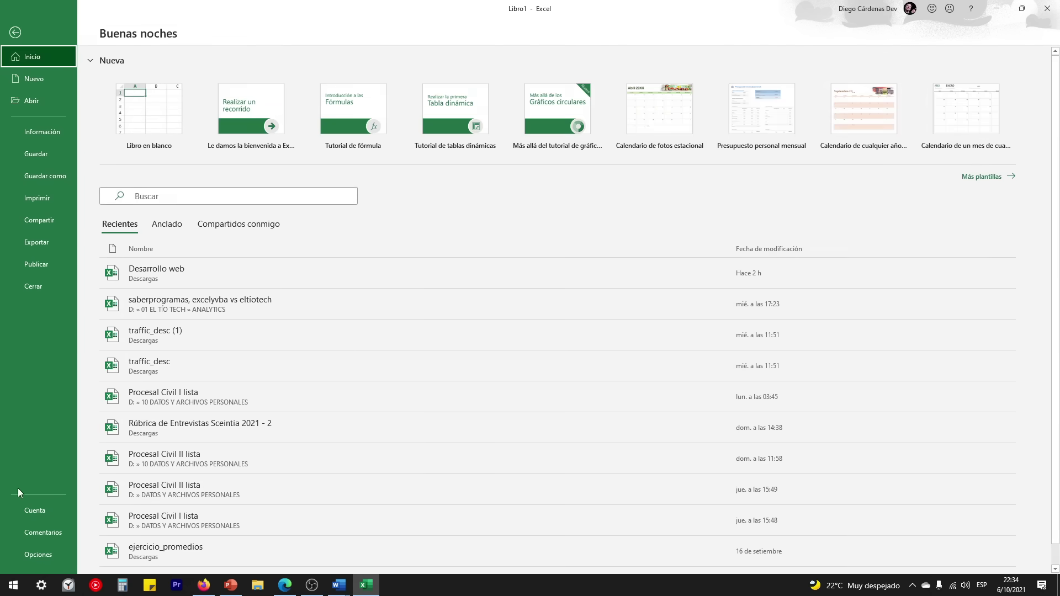
{"action": "left_click", "coordinate": [24, 512]}
{"action": "left_click", "coordinate": [151, 202]}
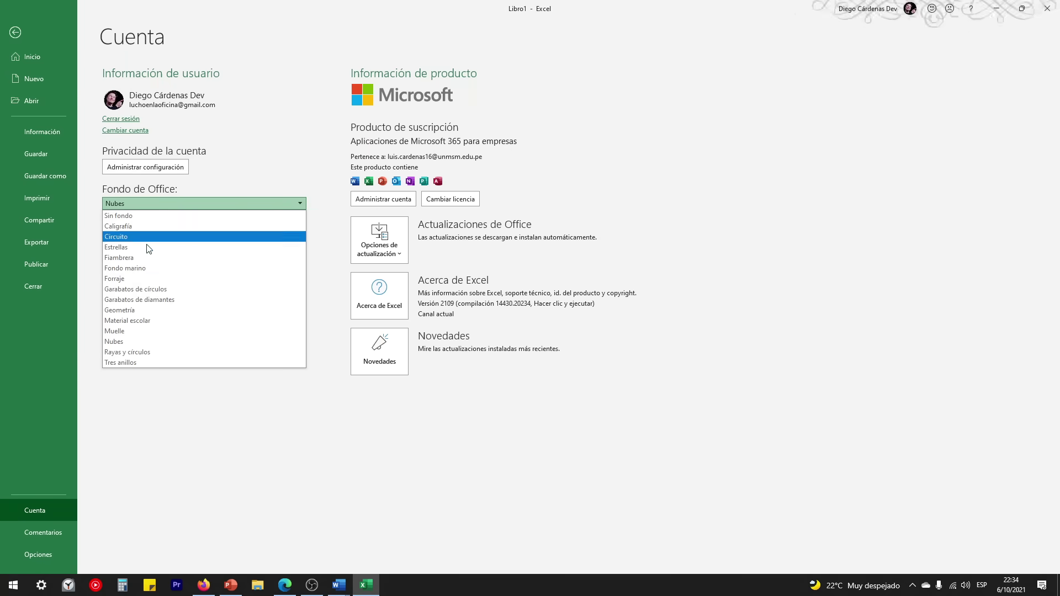
{"action": "left_click", "coordinate": [142, 269]}
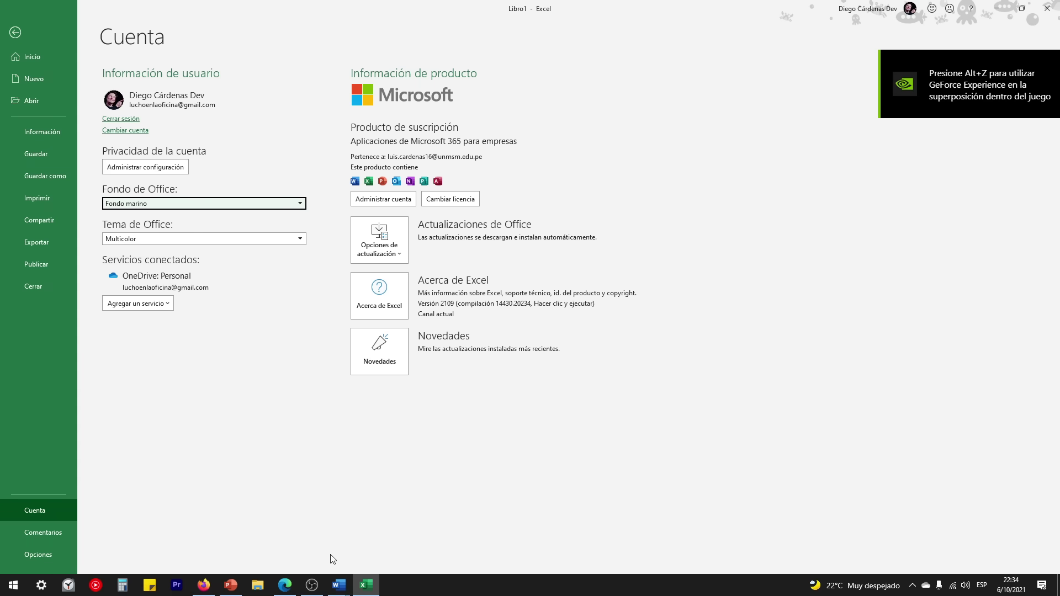
{"action": "mouse_move", "coordinate": [338, 585]}
{"action": "left_click", "coordinate": [367, 540]}
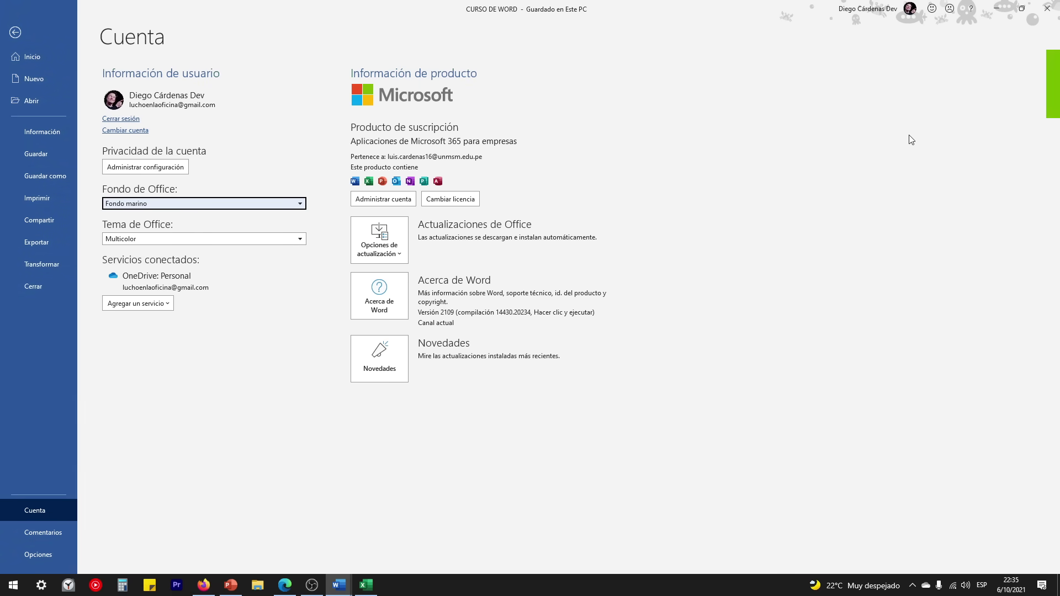
Step: Close the empty Excel workbook
{"action": "left_click", "coordinate": [366, 584]}
{"action": "key", "text": "Escape"}
{"action": "key", "text": "alt+F4"}
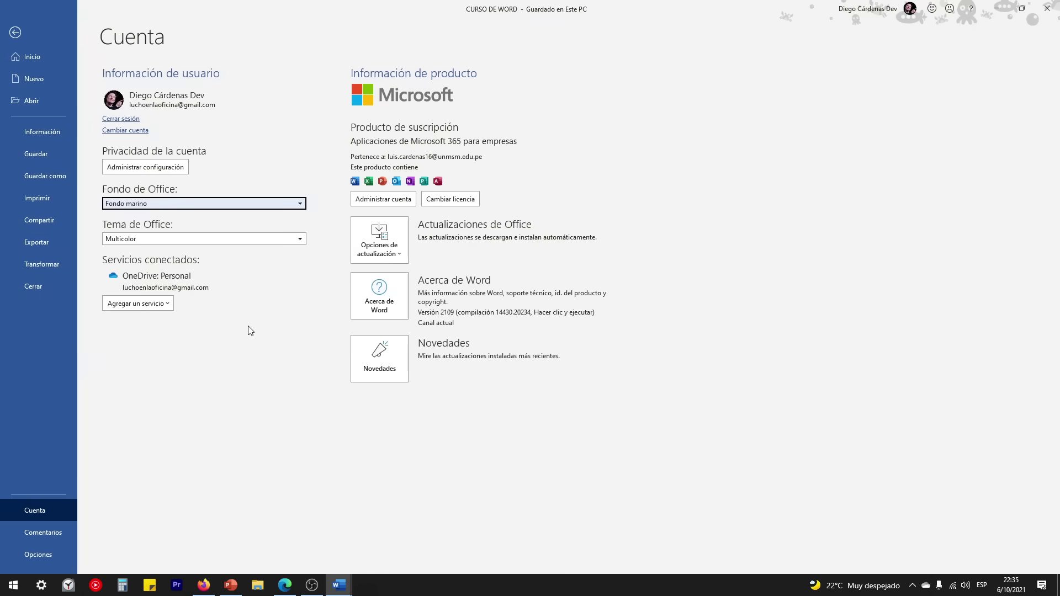
Step: Switch Word's Office theme to Negro and return to the document
{"action": "left_click", "coordinate": [181, 240]}
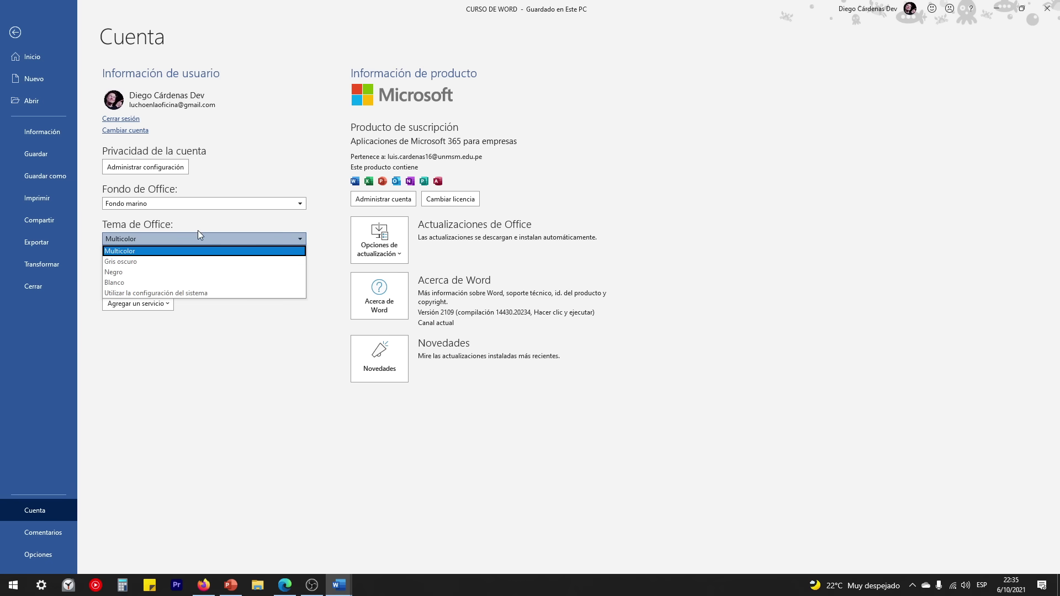
{"action": "left_click", "coordinate": [114, 273]}
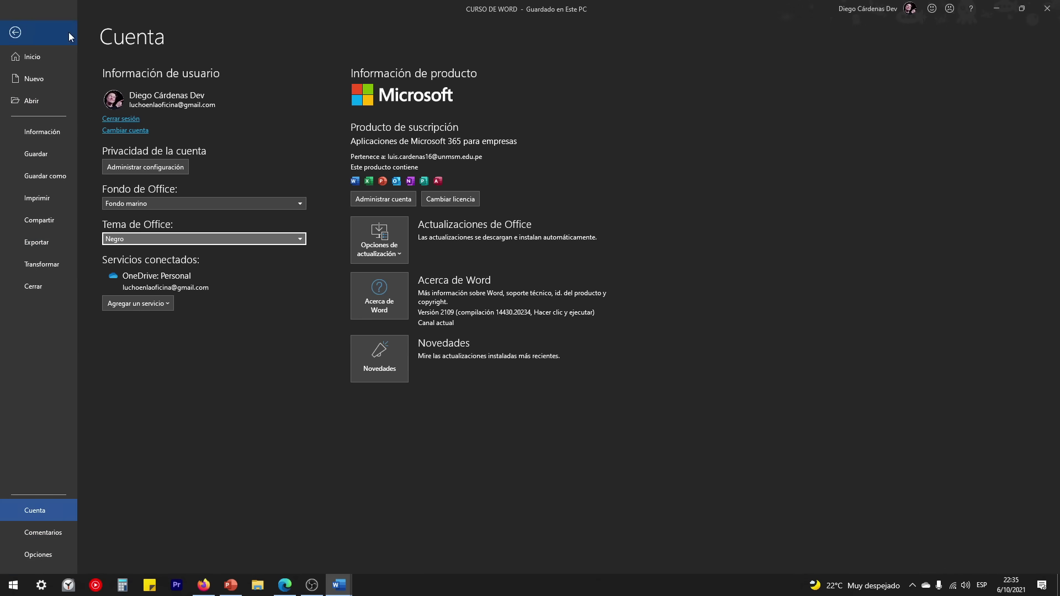
{"action": "left_click", "coordinate": [18, 35]}
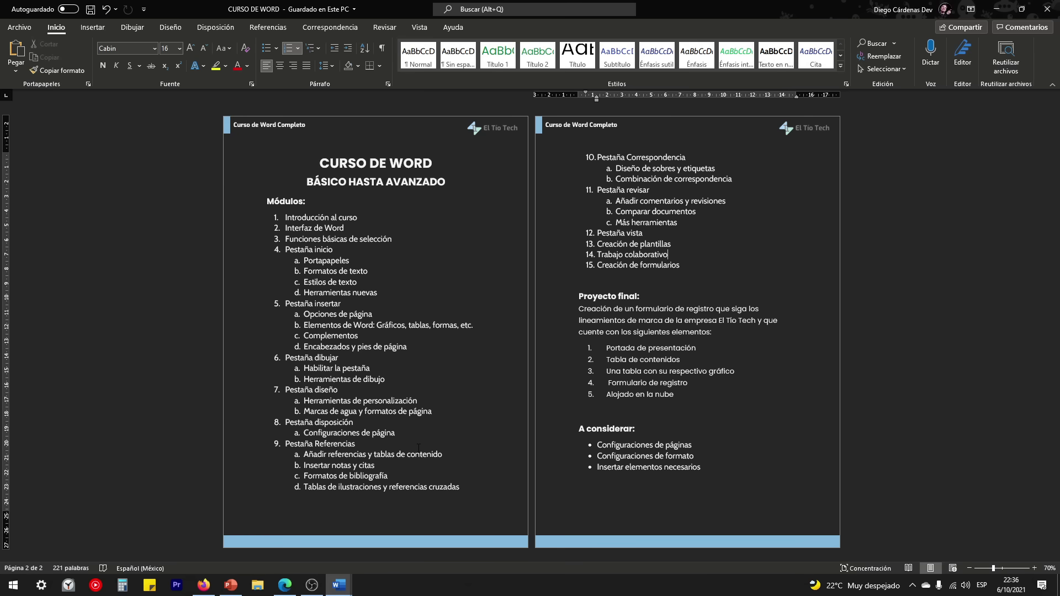
Step: Change the Office theme to Gris oscuro in Archivo > Cuenta and go back to the document
{"action": "left_click", "coordinate": [21, 28]}
{"action": "left_click", "coordinate": [38, 519]}
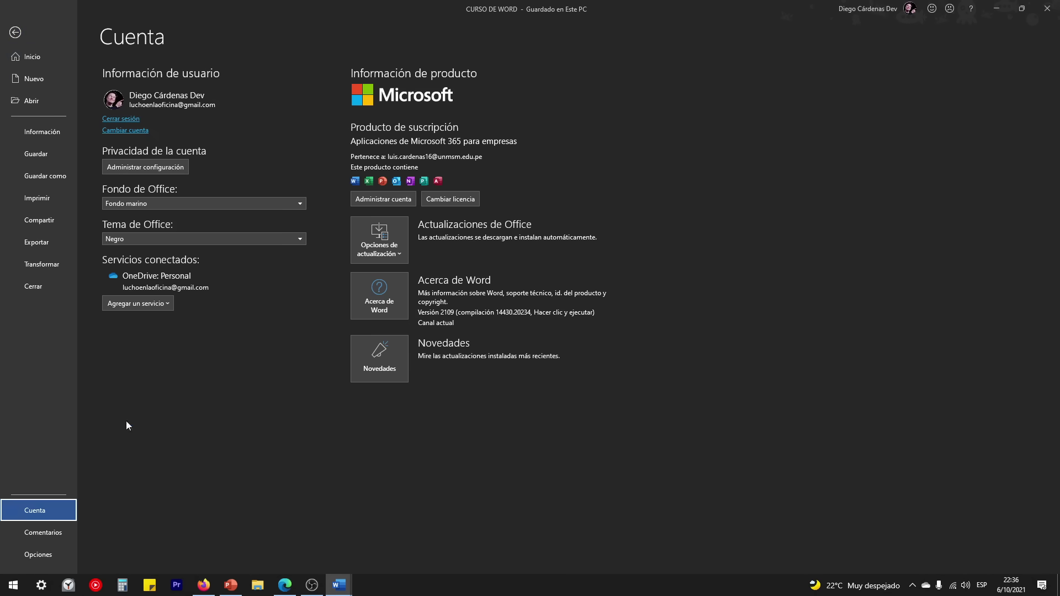
{"action": "left_click", "coordinate": [131, 237]}
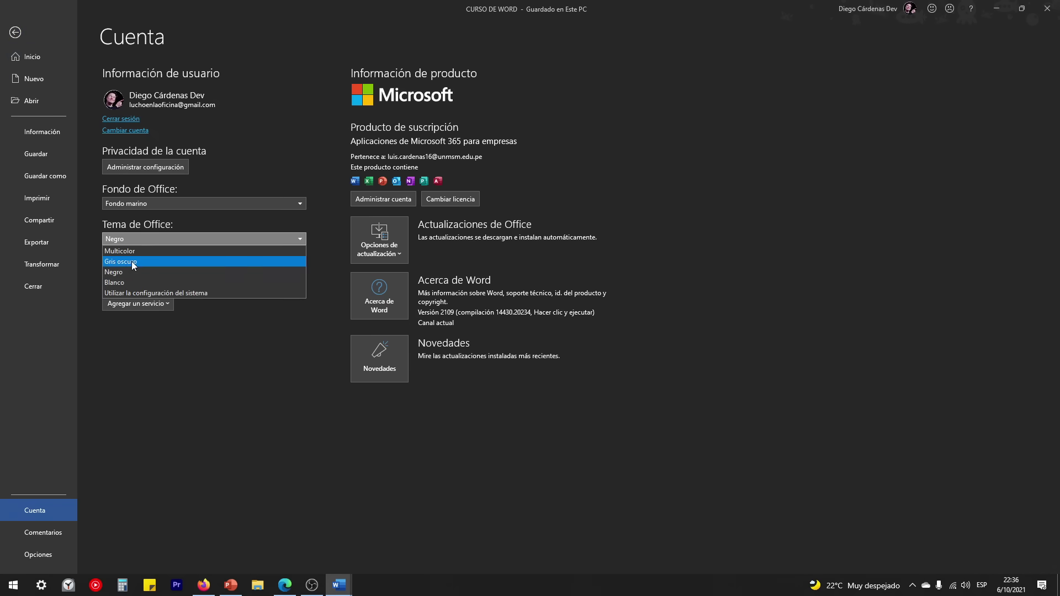
{"action": "left_click", "coordinate": [131, 260]}
{"action": "left_click", "coordinate": [16, 33]}
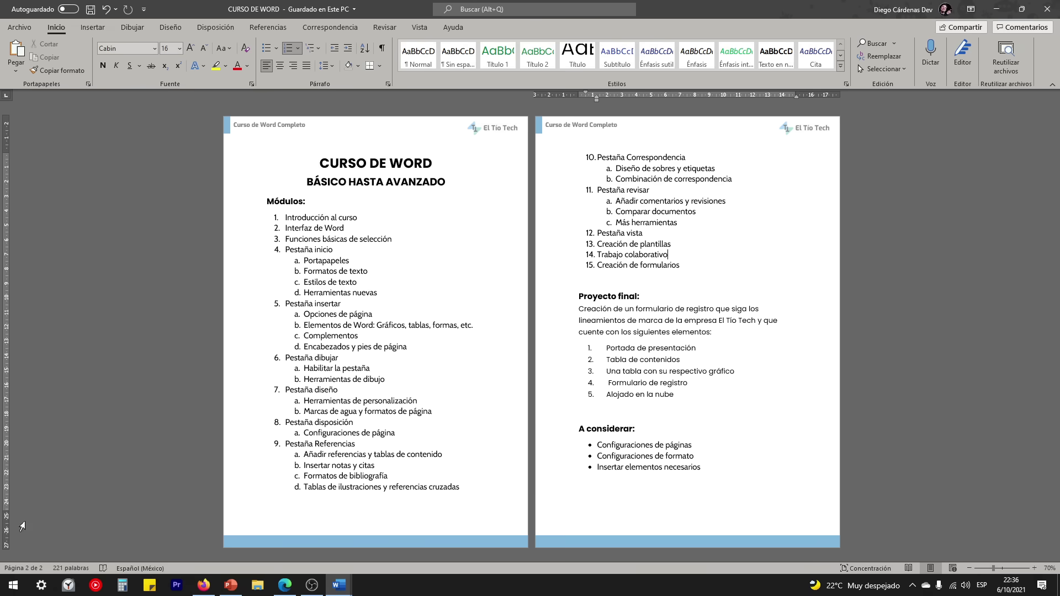
{"action": "left_click", "coordinate": [14, 585]}
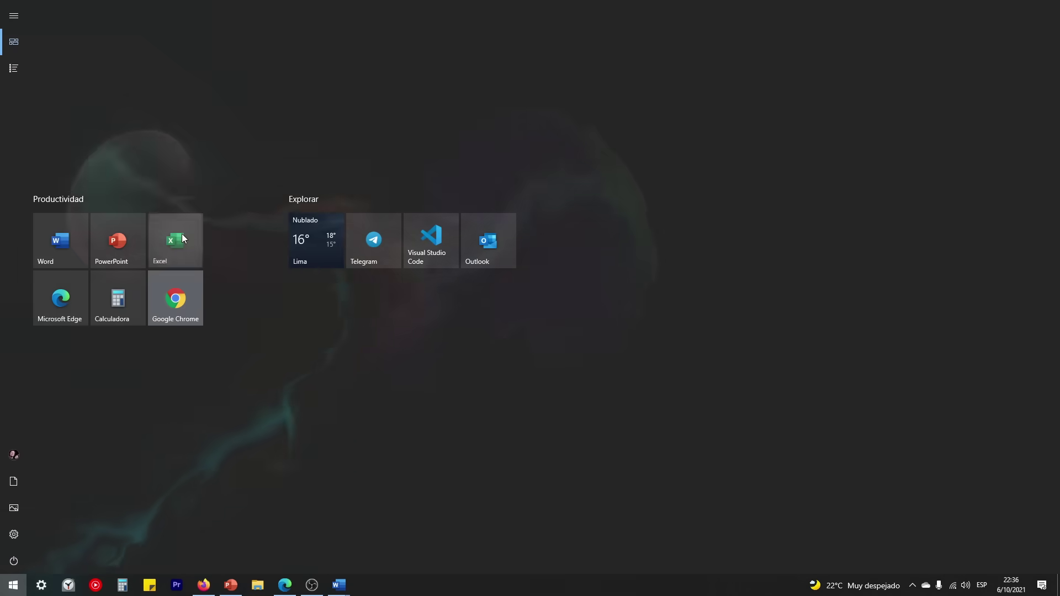
Step: Start Excel with a blank workbook and set its Office theme to Negro
{"action": "left_click", "coordinate": [175, 241]}
{"action": "left_click", "coordinate": [139, 129]}
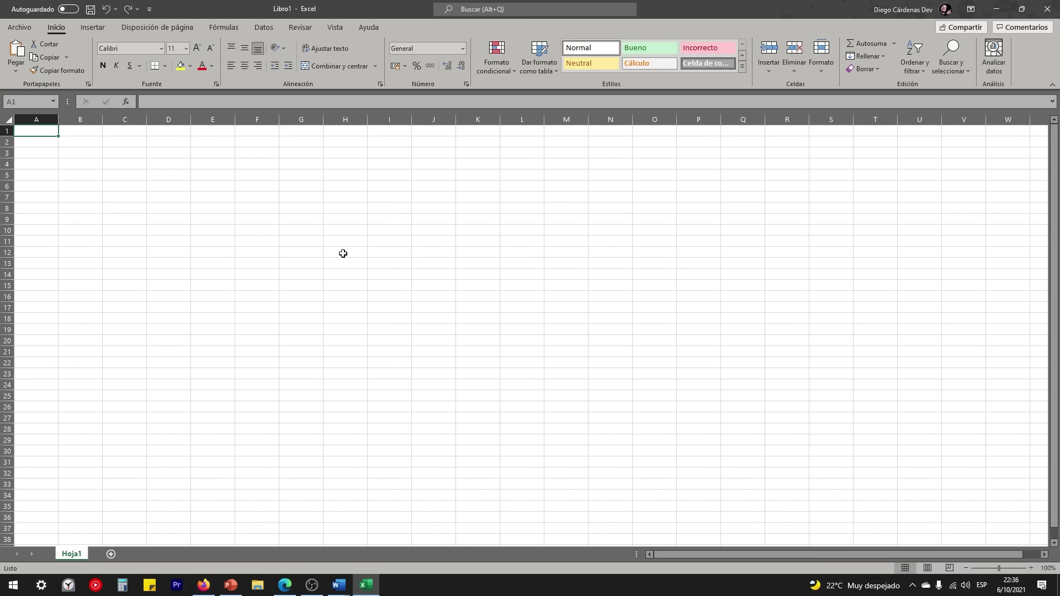
{"action": "left_click", "coordinate": [26, 26]}
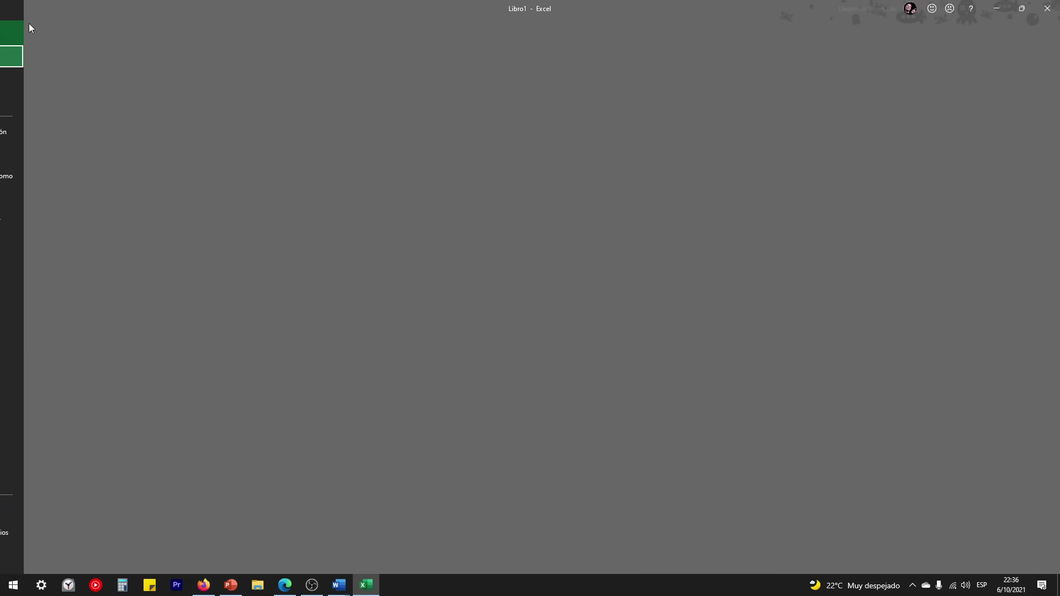
{"action": "left_click", "coordinate": [35, 510]}
{"action": "left_click", "coordinate": [158, 239]}
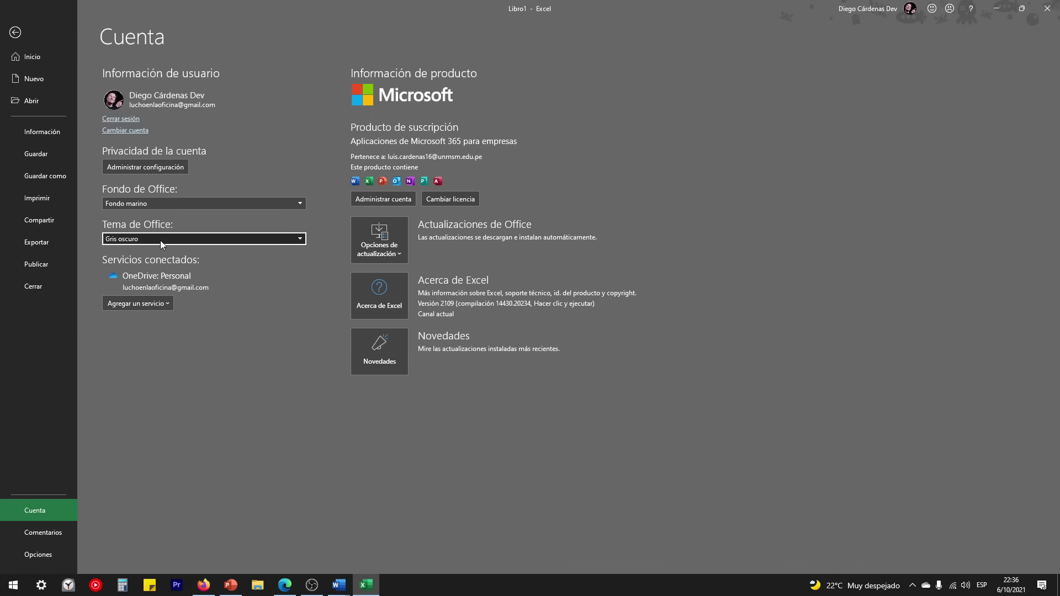
{"action": "left_click", "coordinate": [117, 274]}
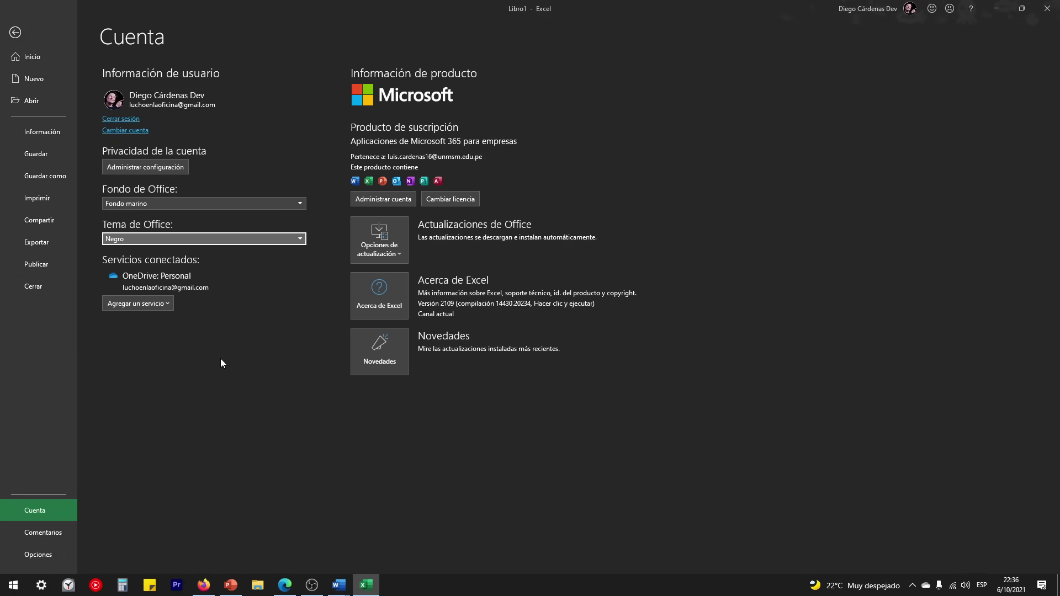
{"action": "left_click", "coordinate": [15, 33]}
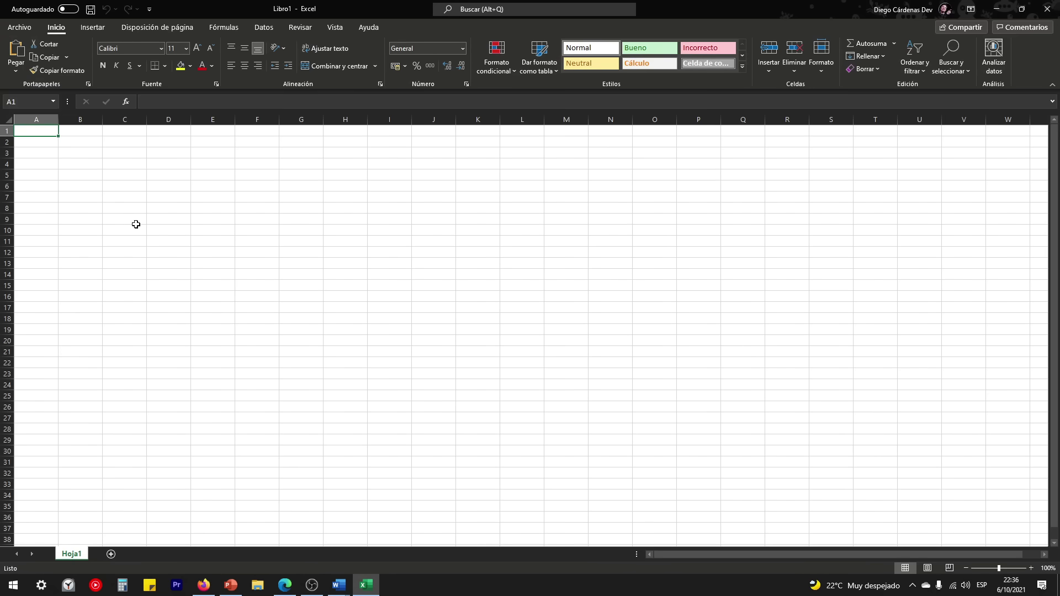
Step: Select cells A1:N17, then cell A2, and close Excel
{"action": "left_click_drag", "start_coordinate": [35, 128], "coordinate": [595, 307]}
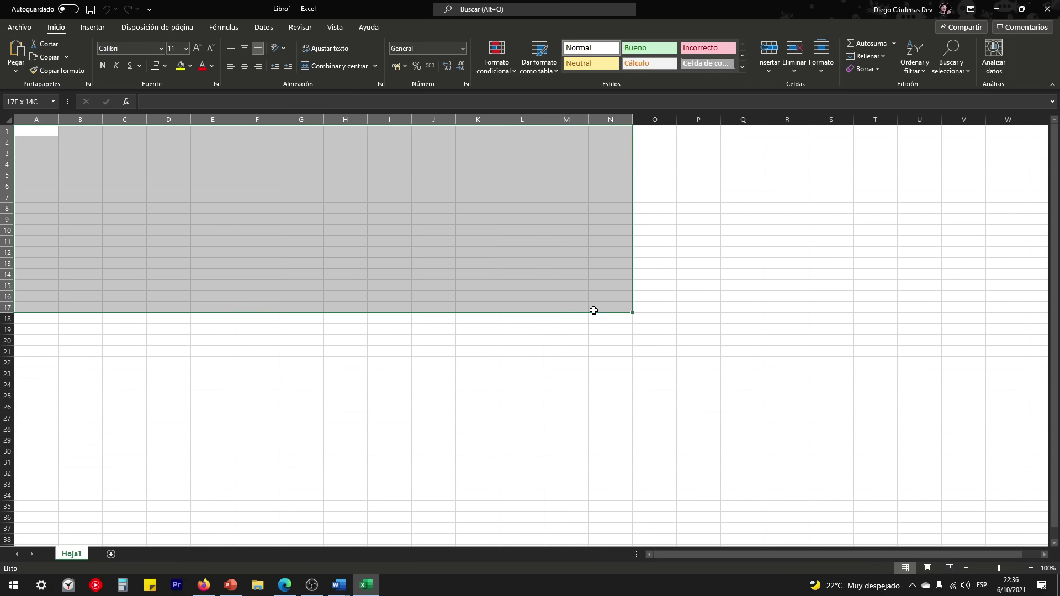
{"action": "left_click", "coordinate": [27, 140]}
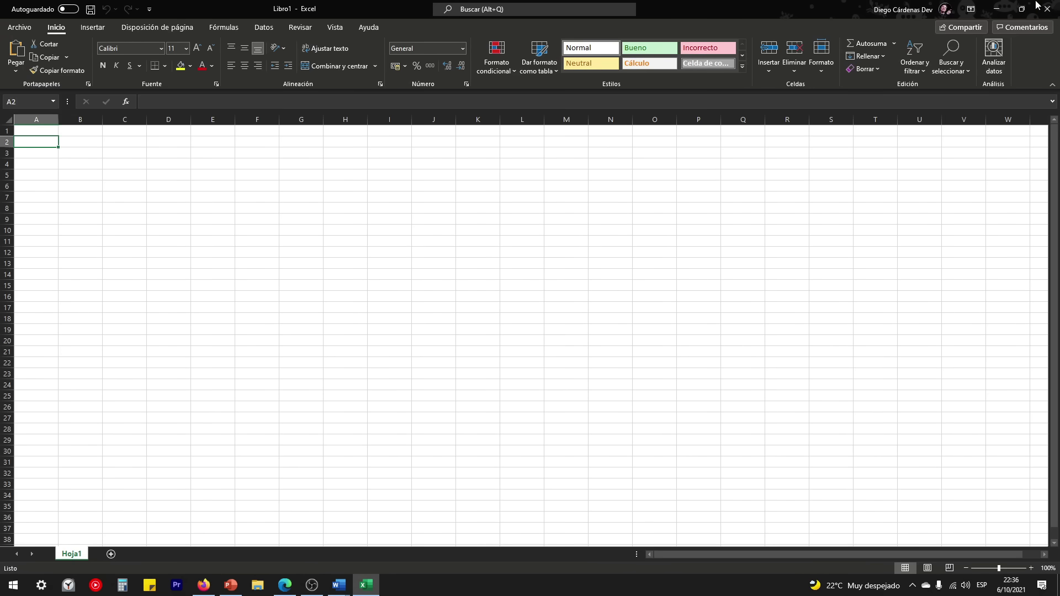
{"action": "left_click", "coordinate": [1047, 9]}
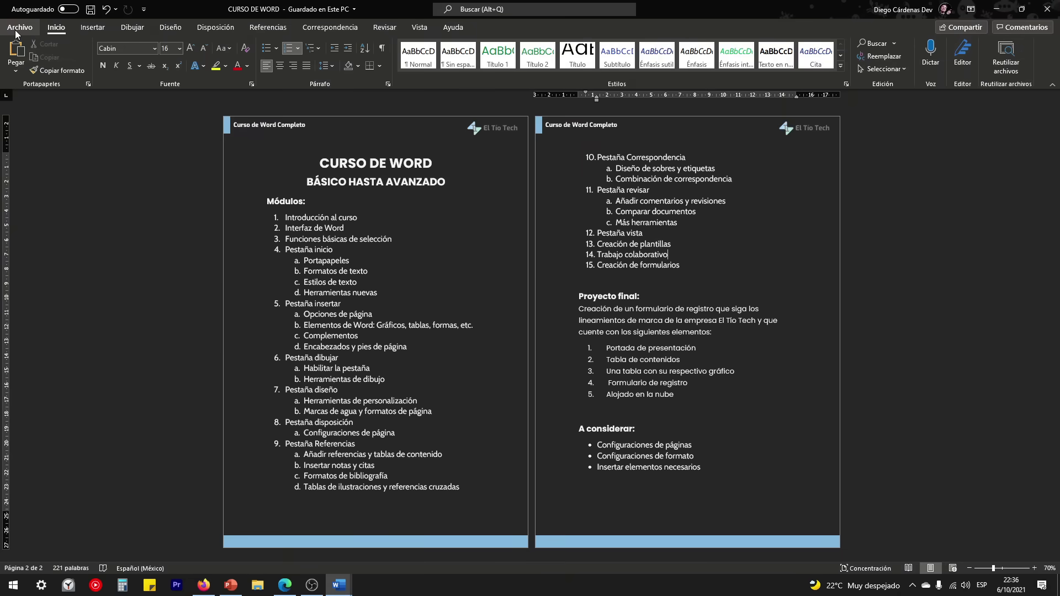
Step: Set Word's Office theme to Multicolor in Archivo > Cuenta and return to the document
{"action": "left_click", "coordinate": [15, 30]}
{"action": "left_click", "coordinate": [37, 509]}
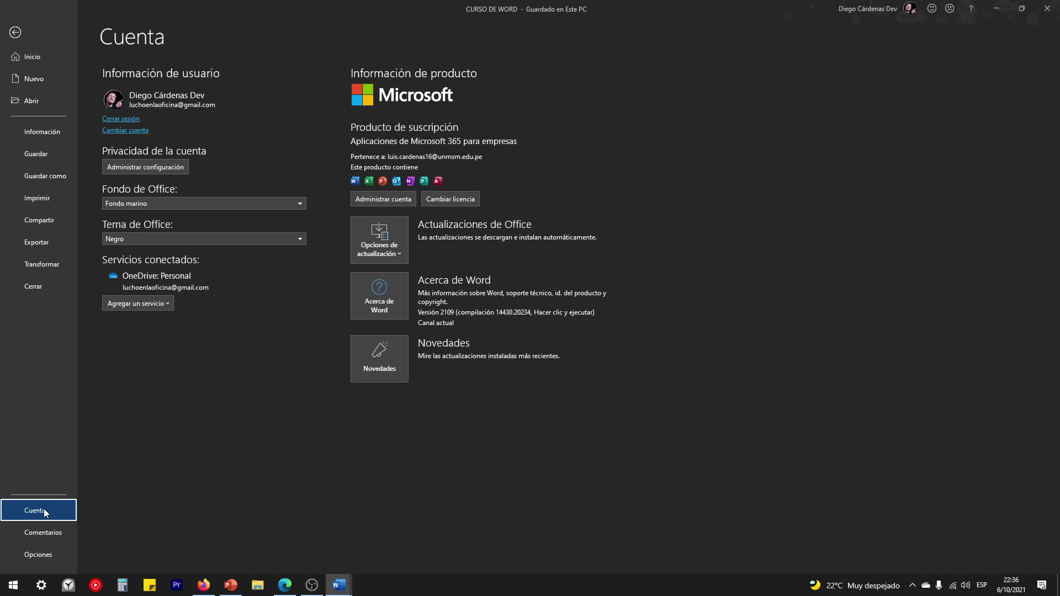
{"action": "left_click", "coordinate": [238, 238]}
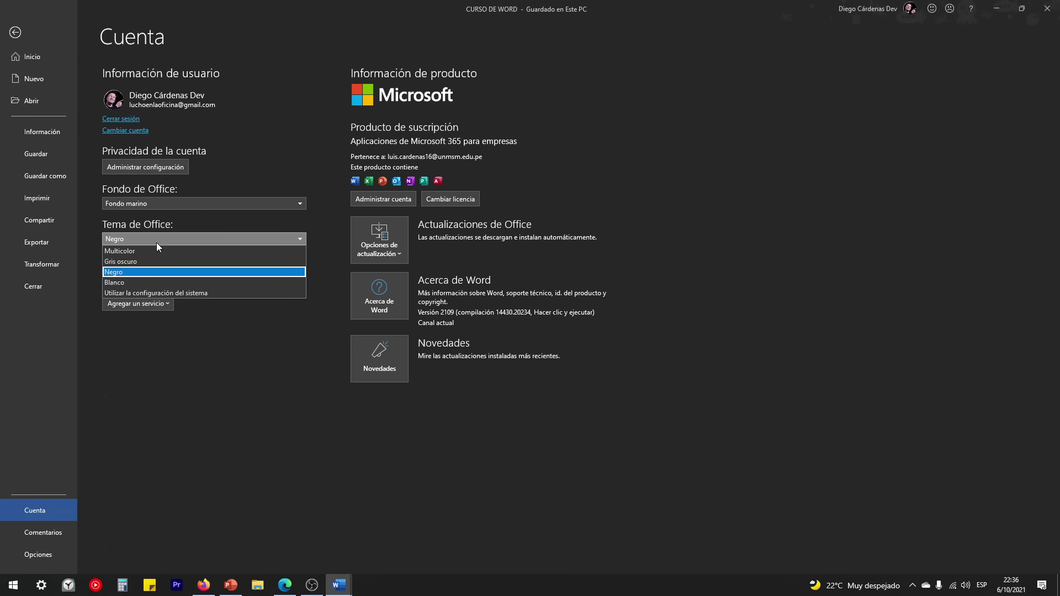
{"action": "left_click", "coordinate": [139, 248]}
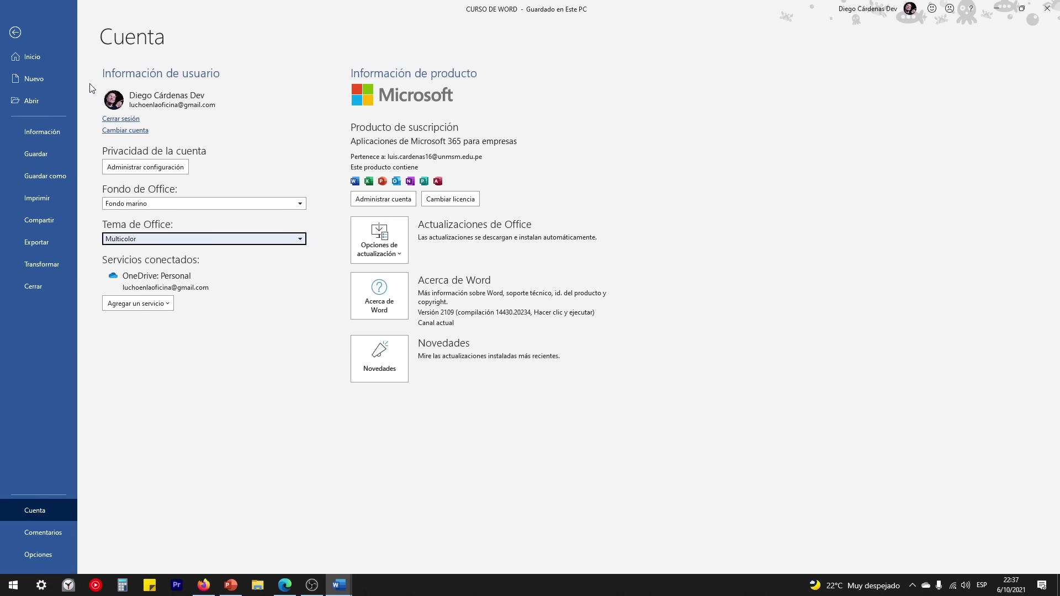
{"action": "left_click", "coordinate": [15, 33]}
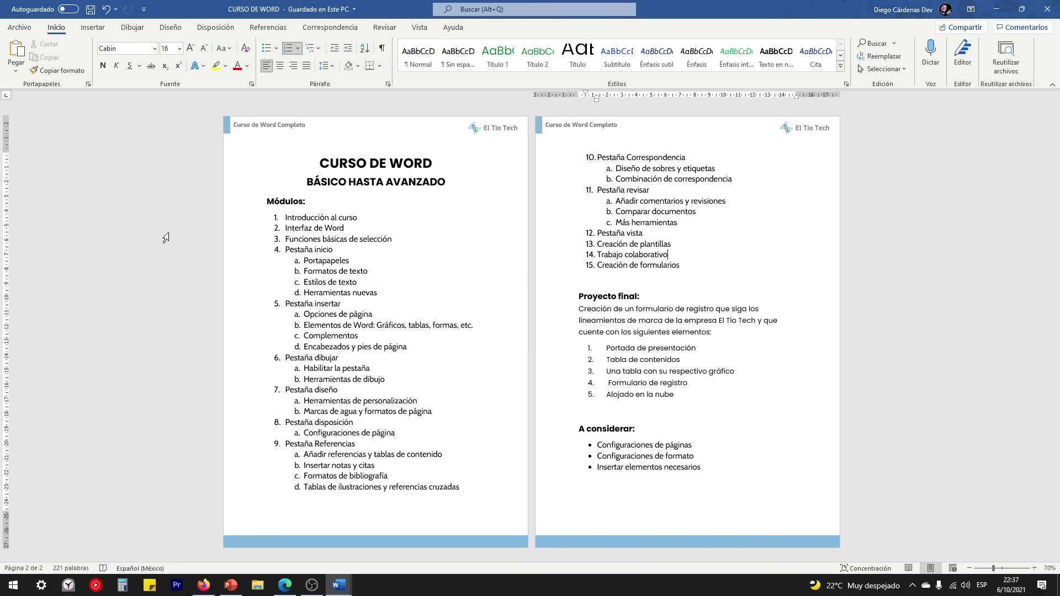
Step: Go back to the Cuenta page and show the Comentarios feedback page
{"action": "left_click", "coordinate": [20, 27]}
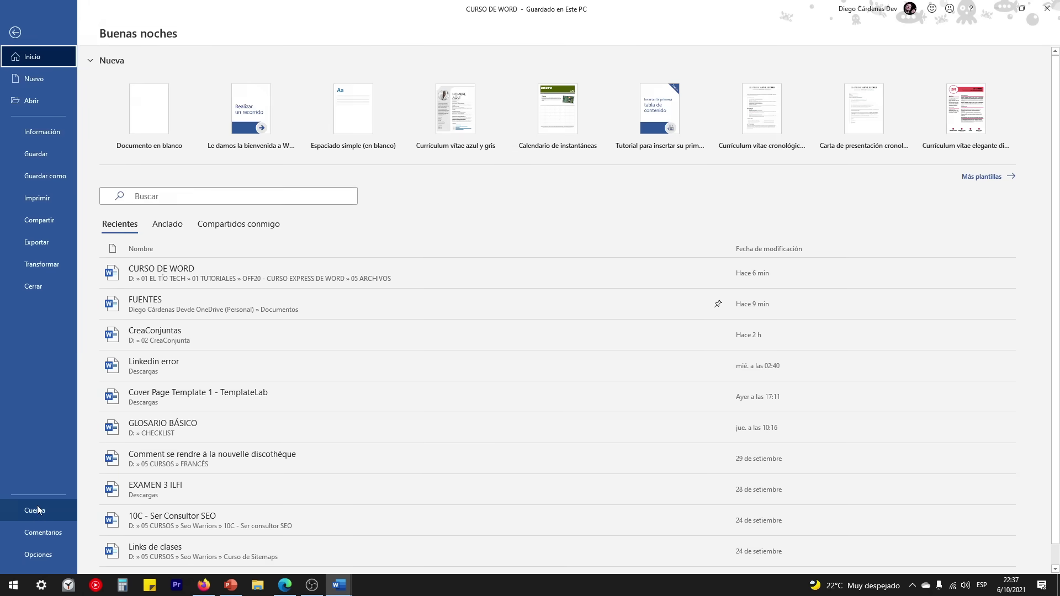
{"action": "left_click", "coordinate": [37, 510]}
{"action": "left_click", "coordinate": [188, 239]}
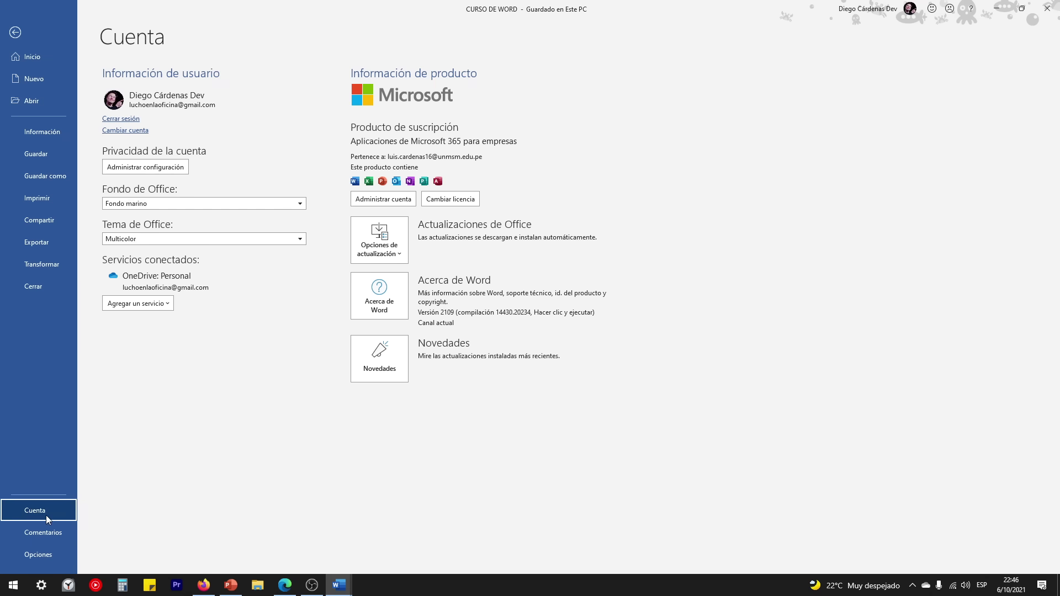
{"action": "left_click", "coordinate": [43, 535]}
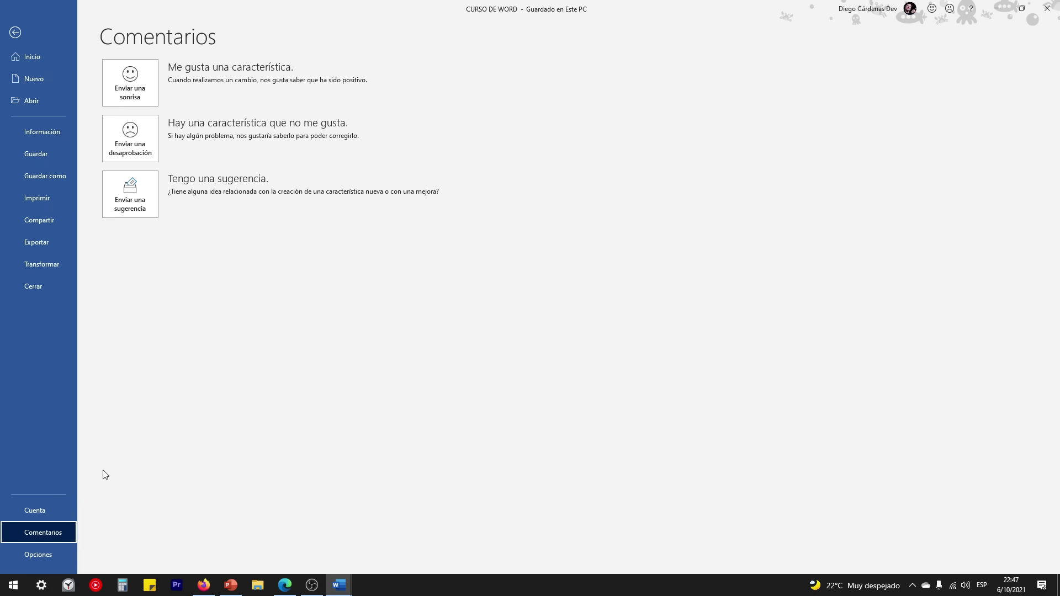
Step: Browse the Display, Proofing, Language and Accessibility options, then view the Guardar settings
{"action": "left_click", "coordinate": [32, 555]}
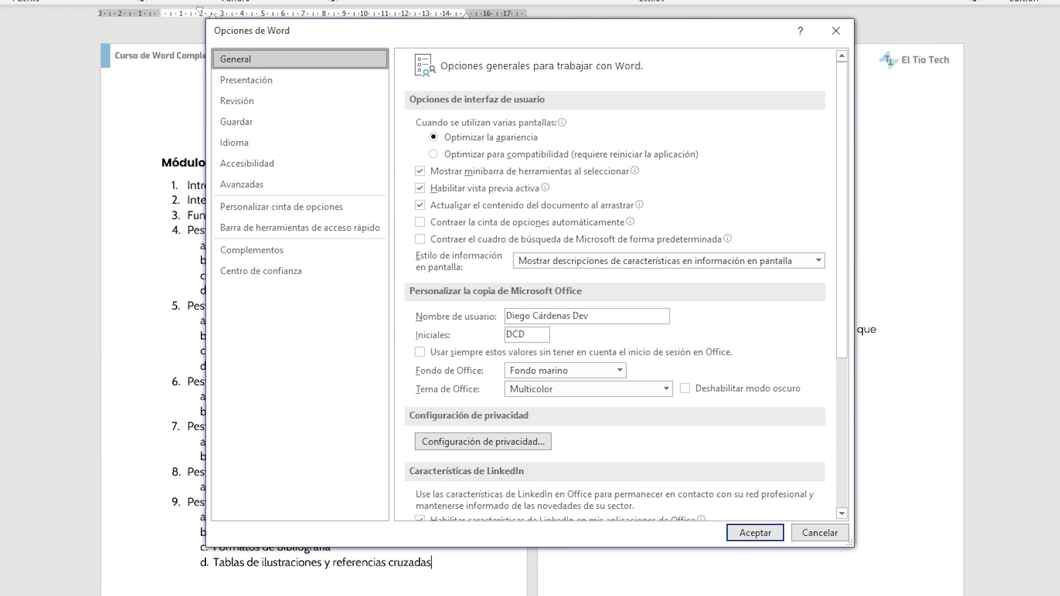
{"action": "left_click", "coordinate": [247, 82]}
{"action": "left_click", "coordinate": [256, 101]}
{"action": "left_click", "coordinate": [271, 143]}
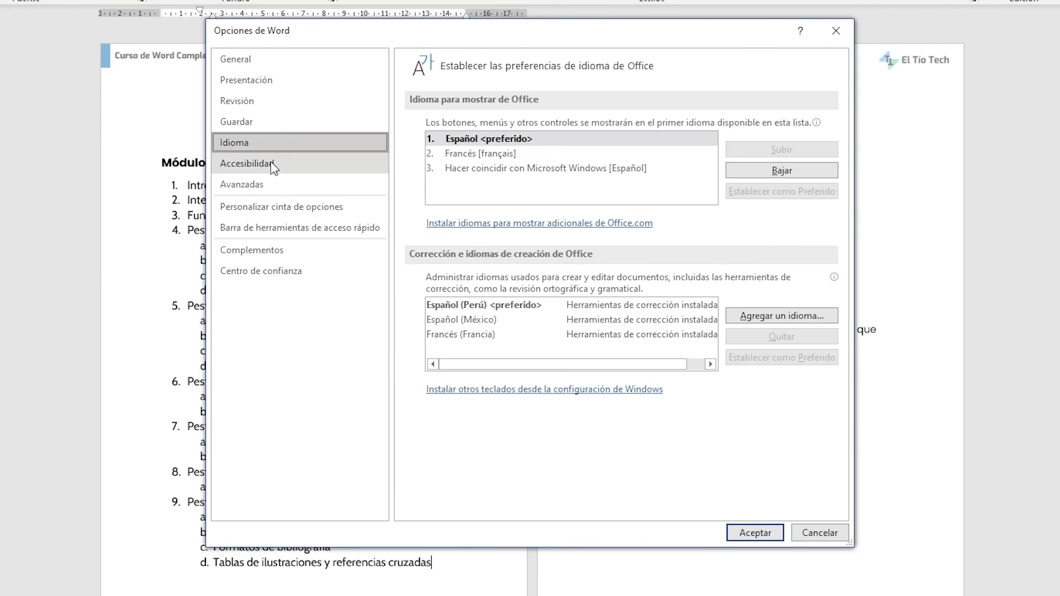
{"action": "left_click", "coordinate": [273, 164]}
{"action": "left_click", "coordinate": [278, 61]}
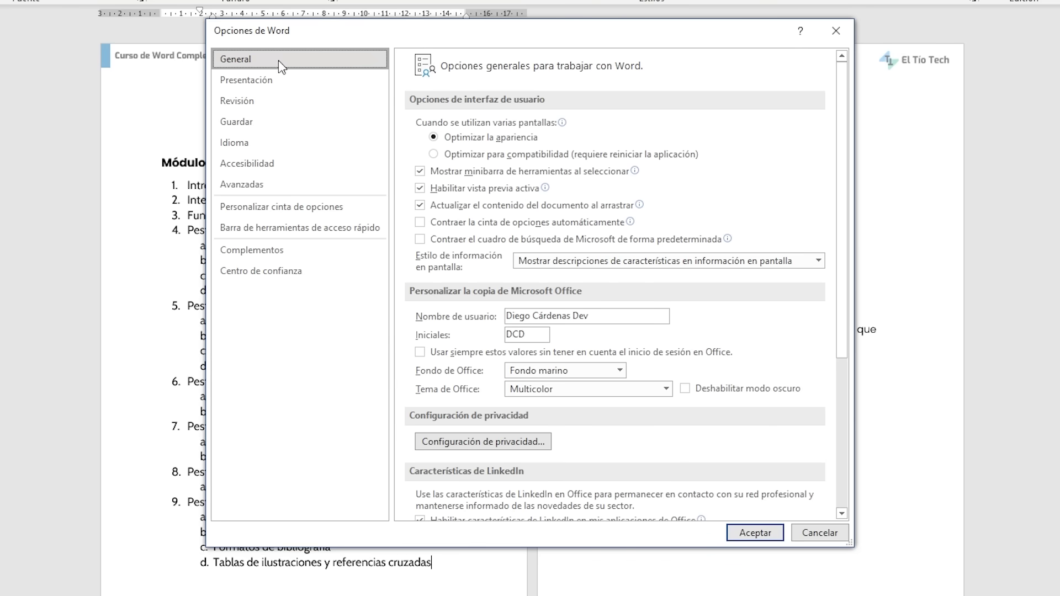
{"action": "left_click", "coordinate": [235, 124]}
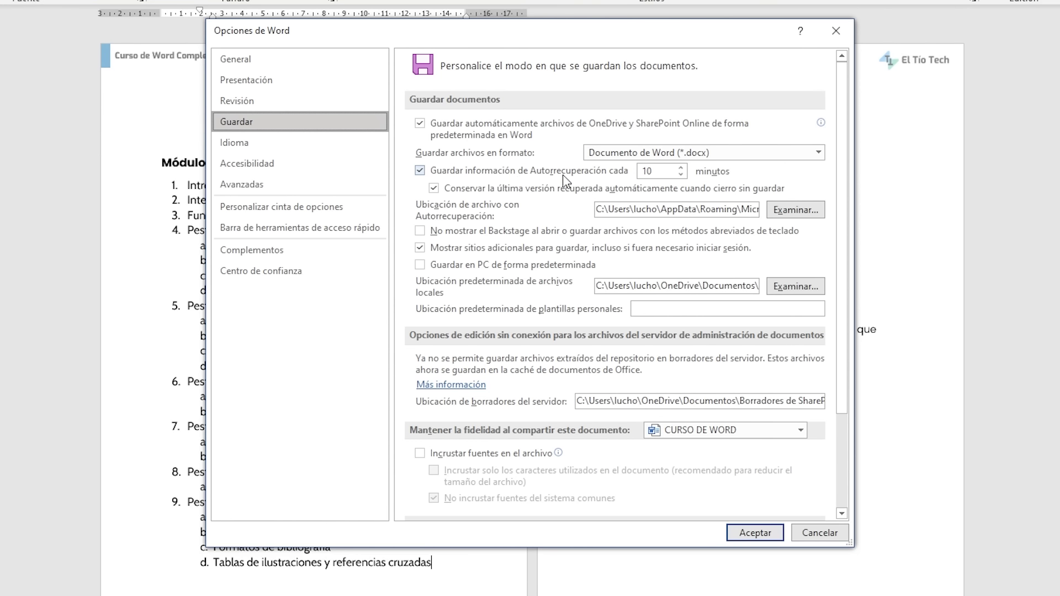
Step: Lower the Autorrecuperación interval from 10 to 9 minutes and review the Guardar page
{"action": "left_click", "coordinate": [683, 176]}
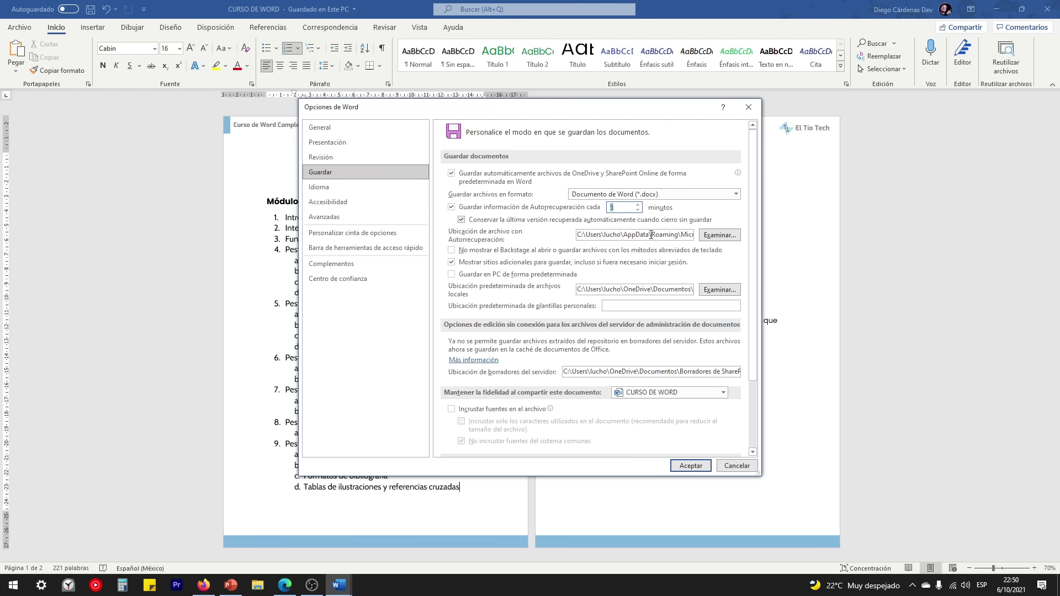
{"action": "scroll", "coordinate": [534, 317], "scroll_direction": "down", "scroll_amount": 1}
{"action": "scroll", "coordinate": [534, 318], "scroll_direction": "down", "scroll_amount": 3}
{"action": "scroll", "coordinate": [560, 370], "scroll_direction": "up", "scroll_amount": 5}
{"action": "scroll", "coordinate": [552, 362], "scroll_direction": "down", "scroll_amount": 1}
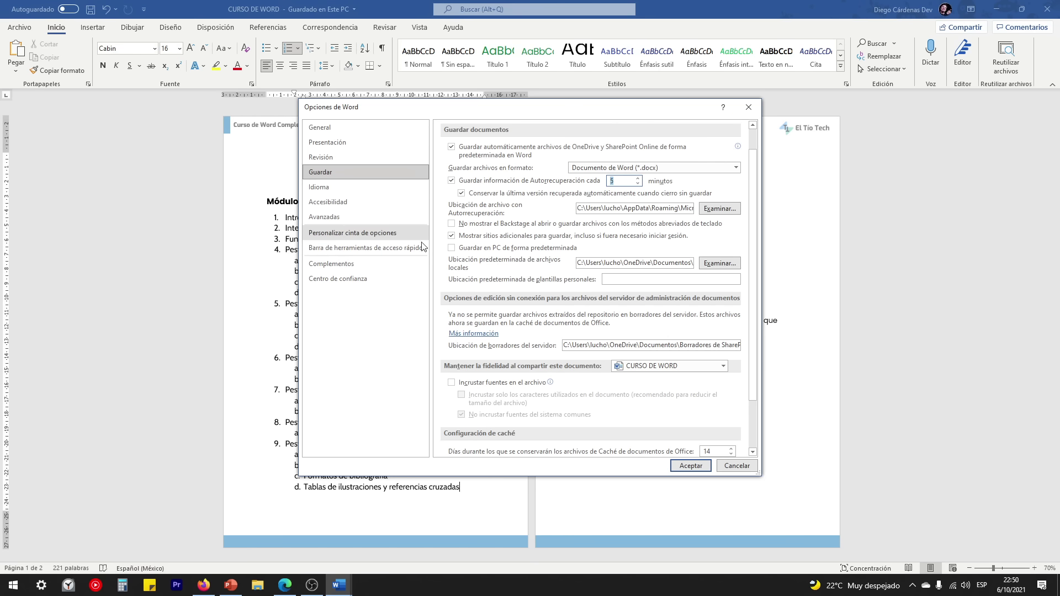
{"action": "scroll", "coordinate": [546, 376], "scroll_direction": "down", "scroll_amount": 1}
{"action": "scroll", "coordinate": [546, 377], "scroll_direction": "up", "scroll_amount": 1}
{"action": "scroll", "coordinate": [546, 377], "scroll_direction": "up", "scroll_amount": 1}
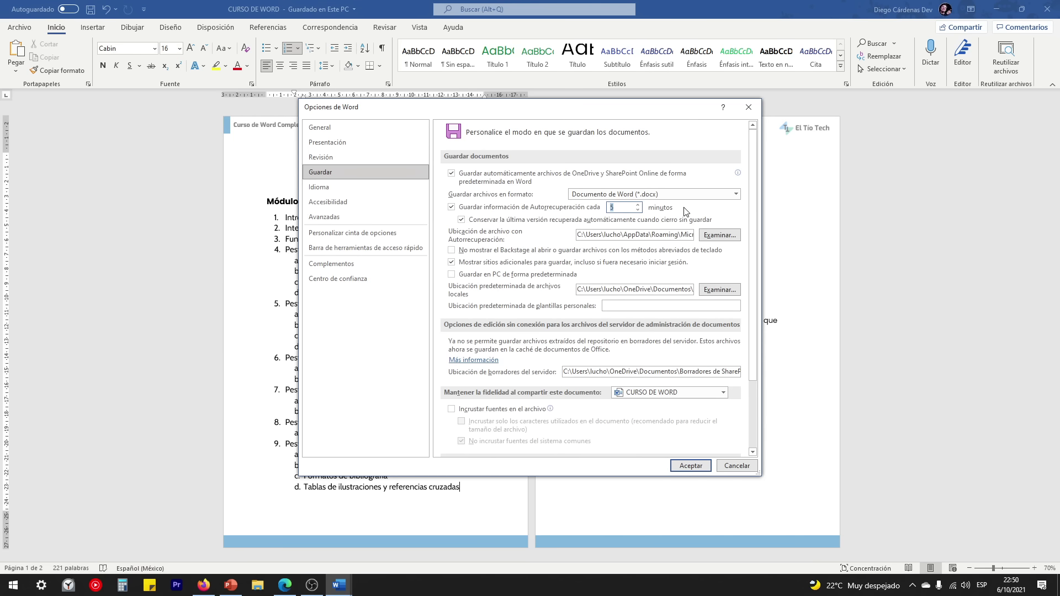
Step: Accept the Word Options with the 9-minute AutoRecover setting and return to the document
{"action": "left_click", "coordinate": [689, 465]}
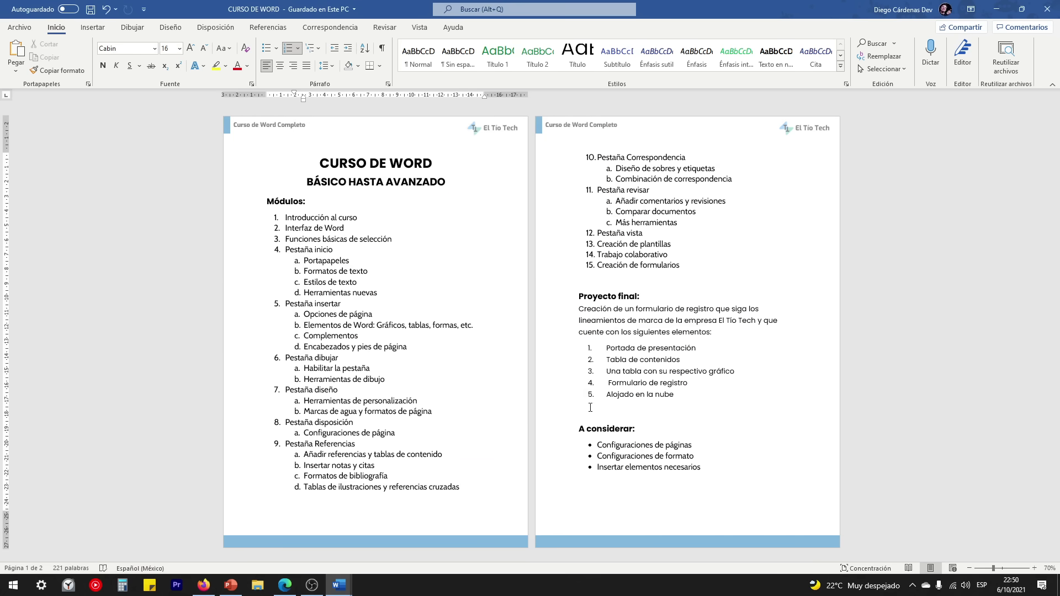
{"action": "left_click", "coordinate": [25, 27]}
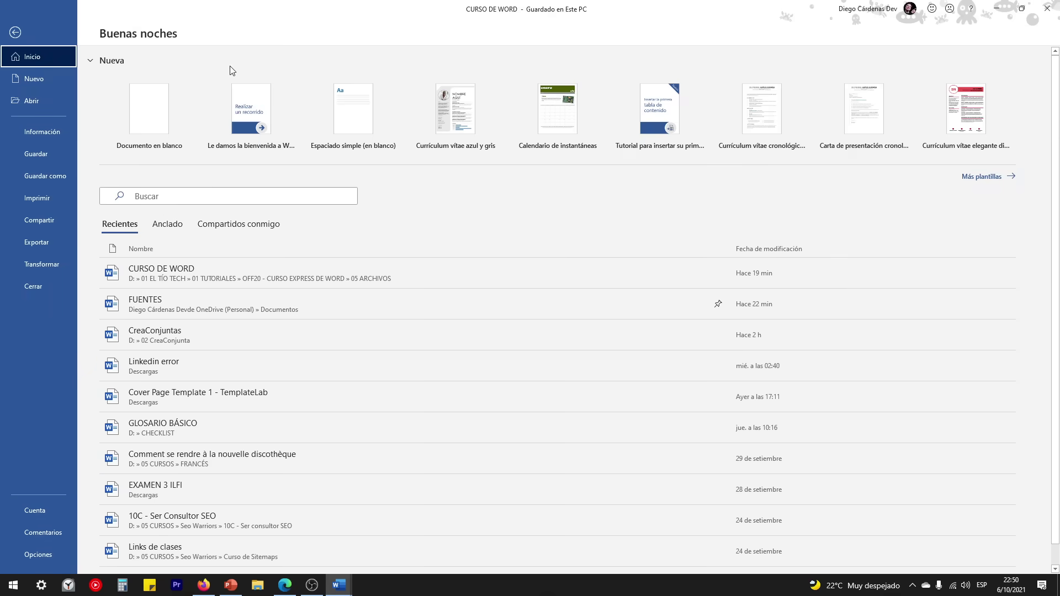
{"action": "left_click", "coordinate": [15, 32]}
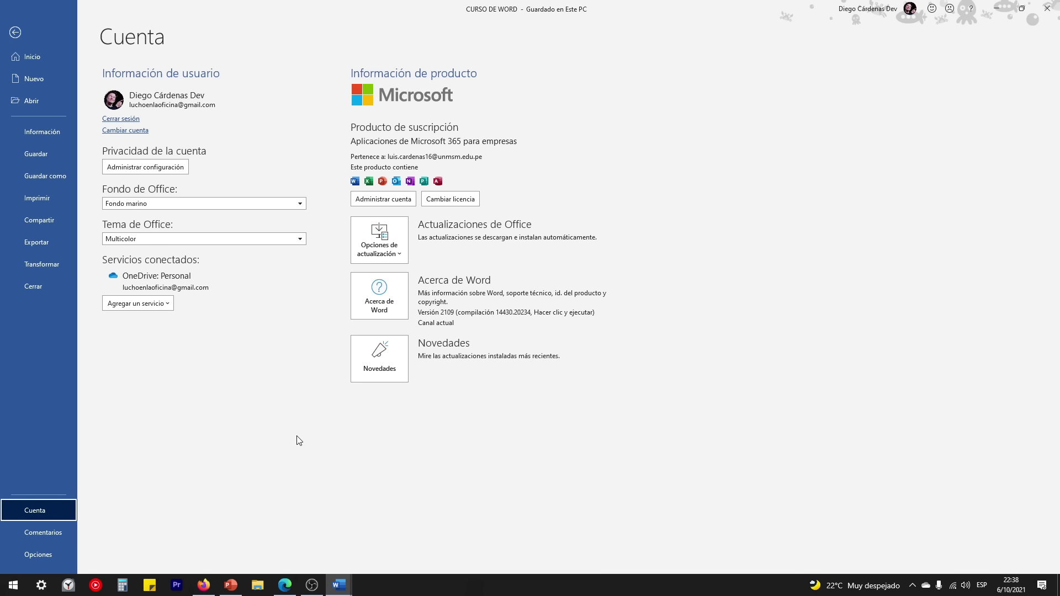
Step: Open the Gmail and Outlook signature video and jump ahead to 2:35
{"action": "left_click", "coordinate": [293, 587]}
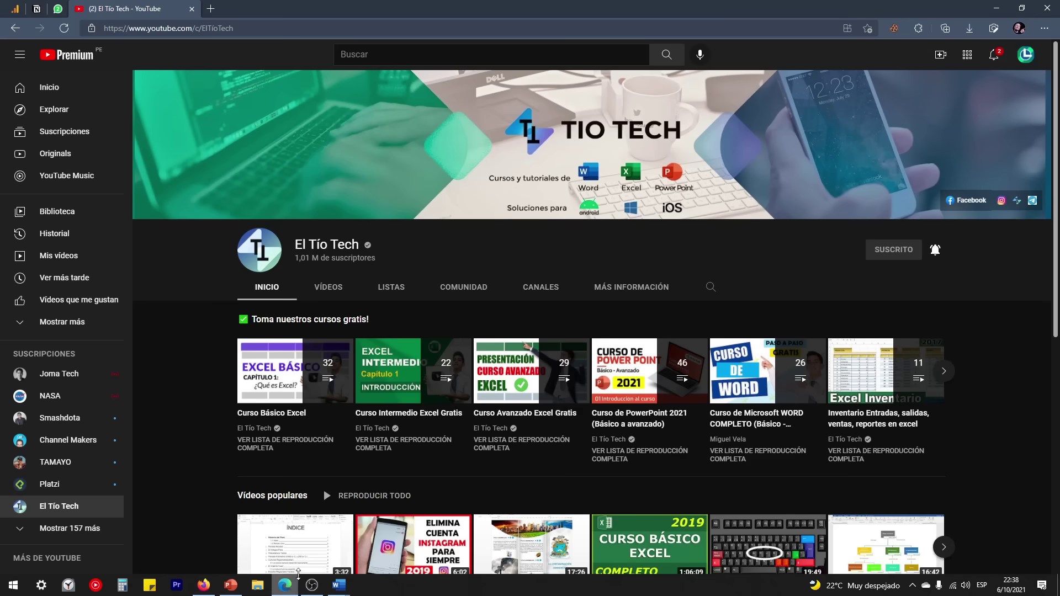
{"action": "scroll", "coordinate": [204, 461], "scroll_direction": "down", "scroll_amount": 7}
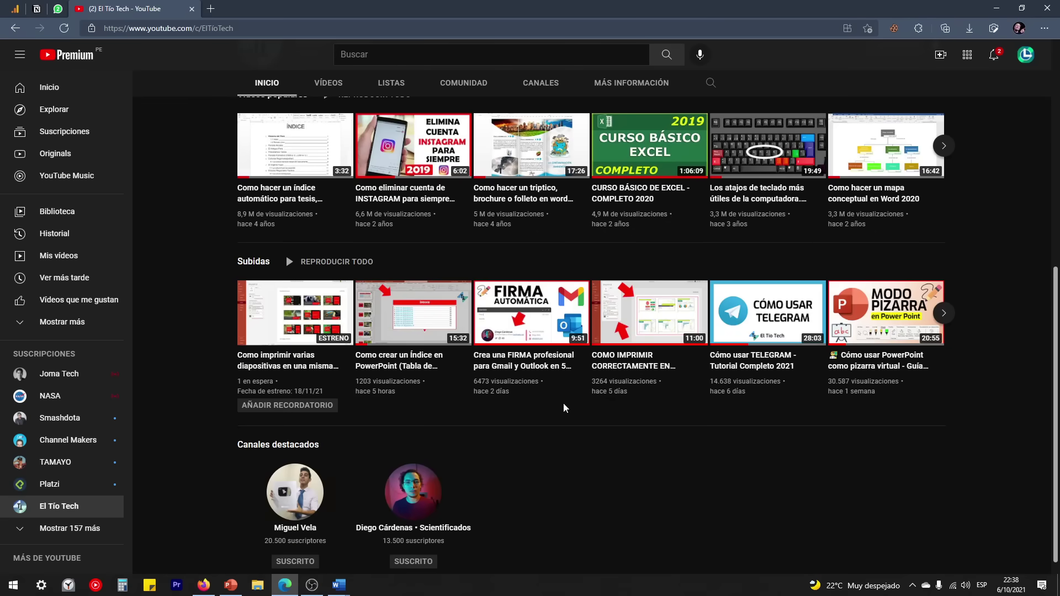
{"action": "left_click", "coordinate": [536, 313]}
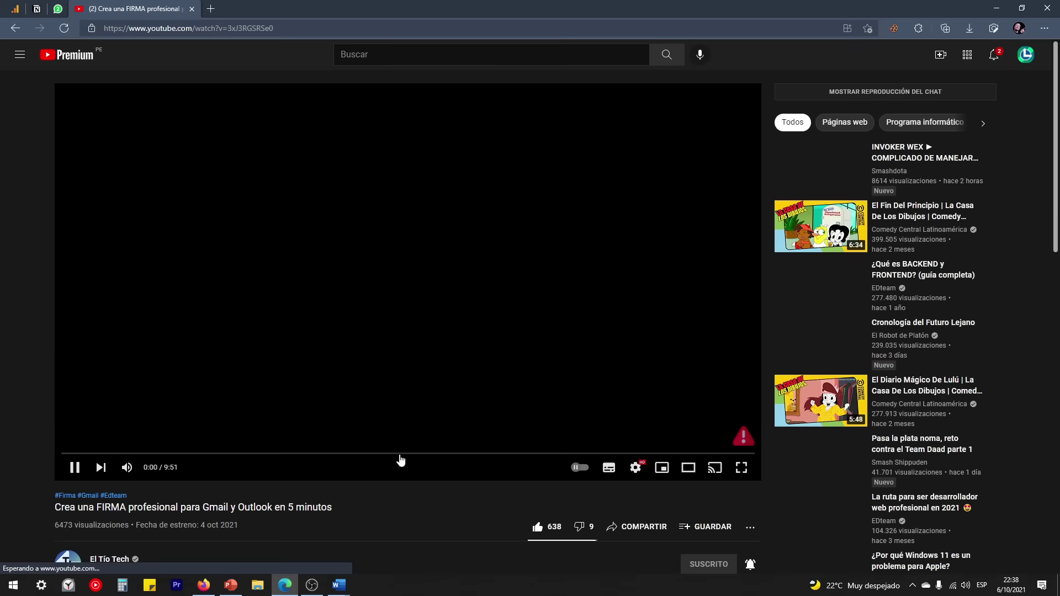
{"action": "left_click", "coordinate": [243, 454]}
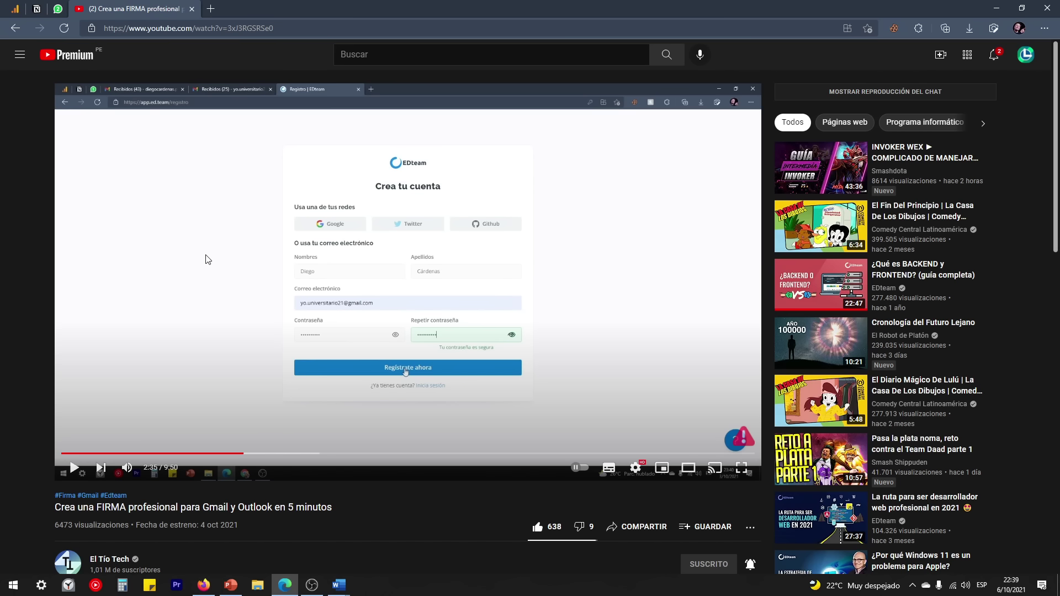
Step: Bring up Edge's native context menu on the video to reach Imagen en imagen
{"action": "right_click", "coordinate": [190, 251]}
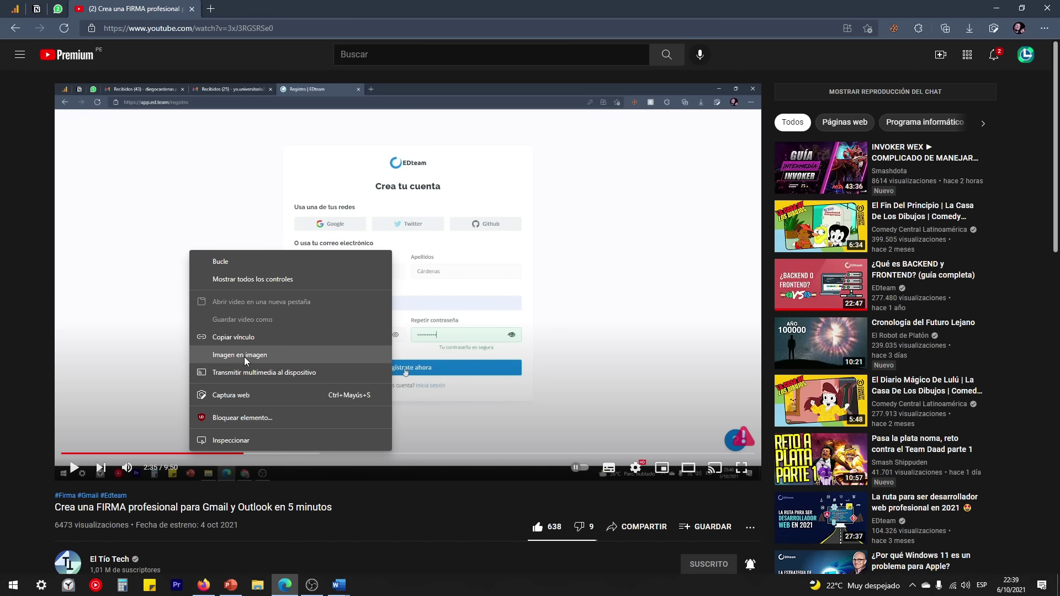
{"action": "right_click", "coordinate": [139, 230]}
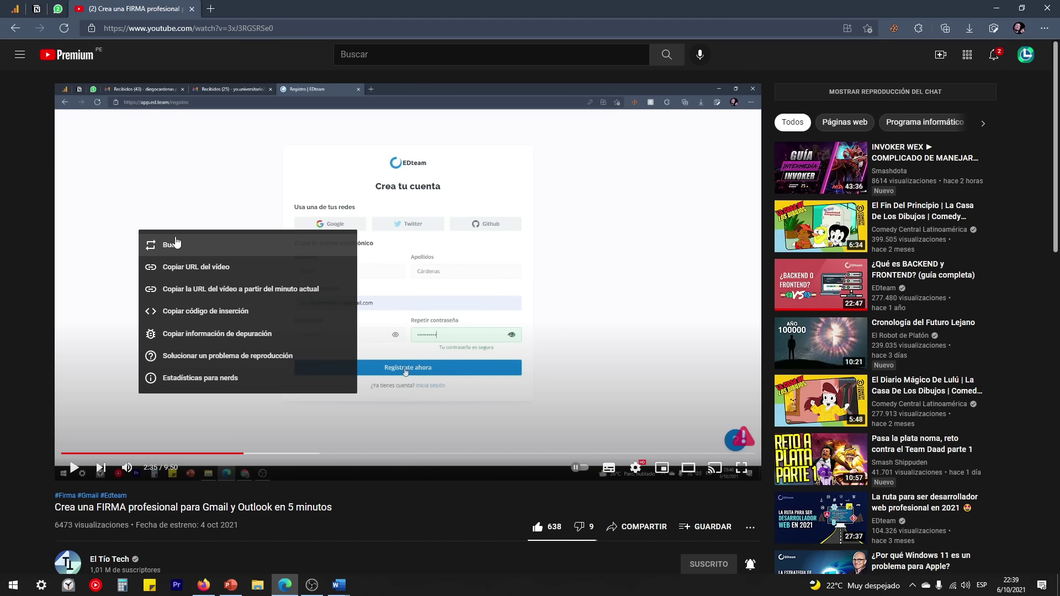
{"action": "right_click", "coordinate": [169, 200]}
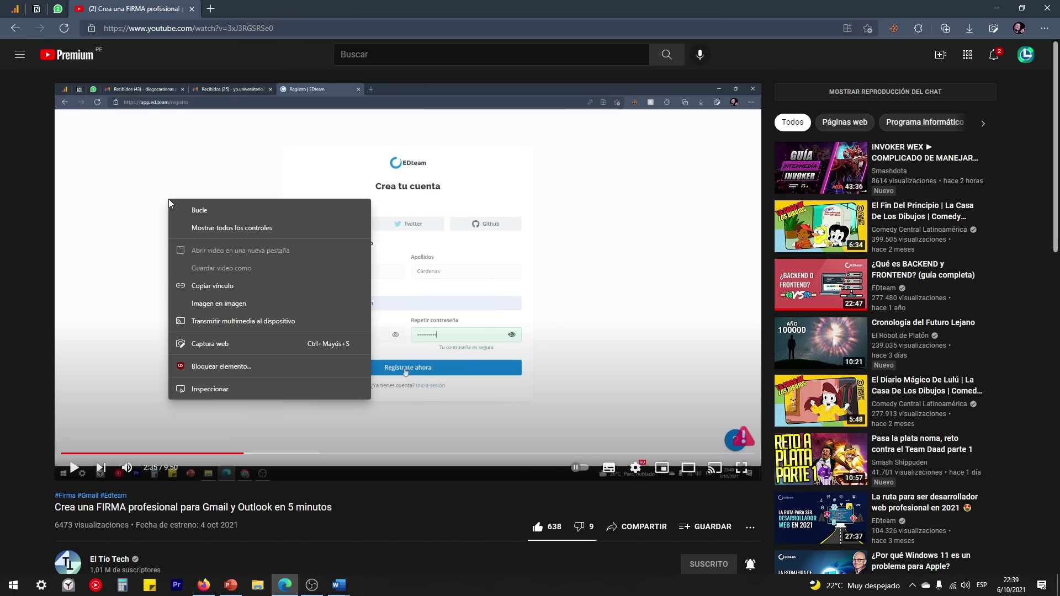
Step: Play the video in a picture-in-picture window and bring the Word document to the front
{"action": "left_click", "coordinate": [237, 305]}
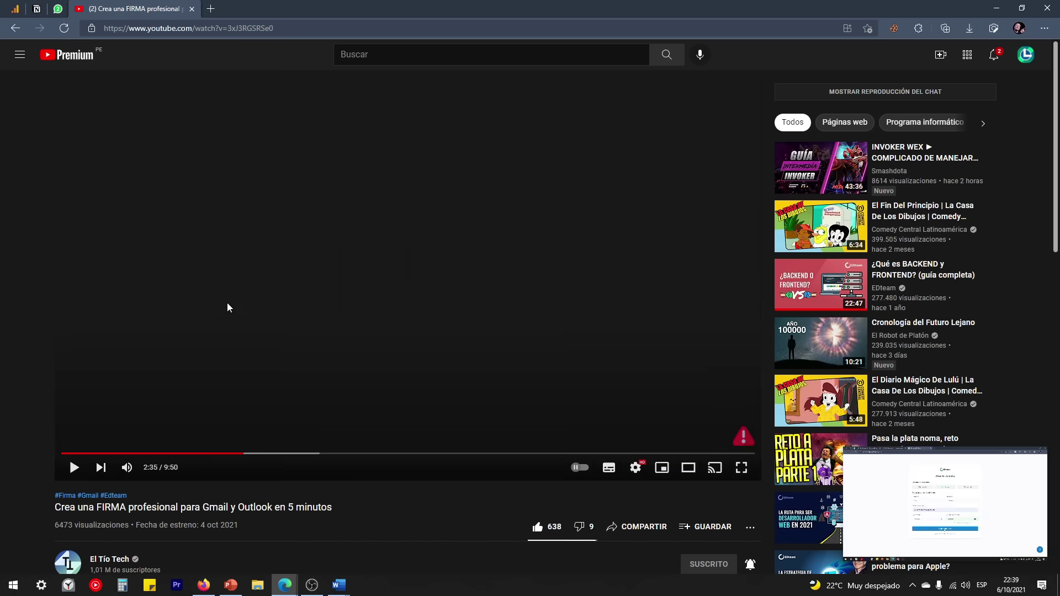
{"action": "left_click_drag", "start_coordinate": [958, 497], "coordinate": [163, 132]}
{"action": "mouse_move", "coordinate": [339, 585]}
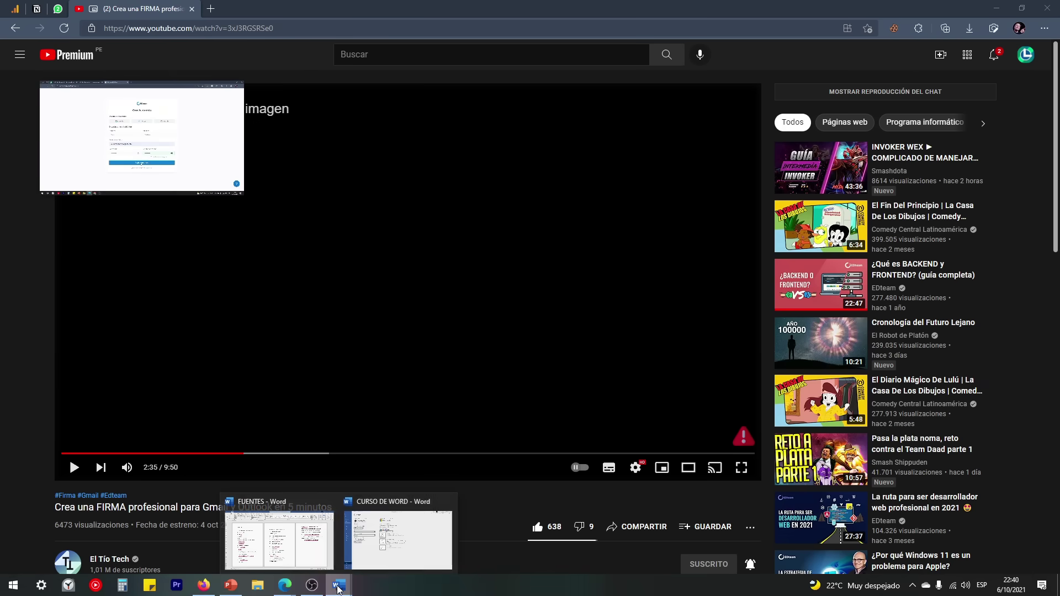
{"action": "left_click", "coordinate": [412, 529]}
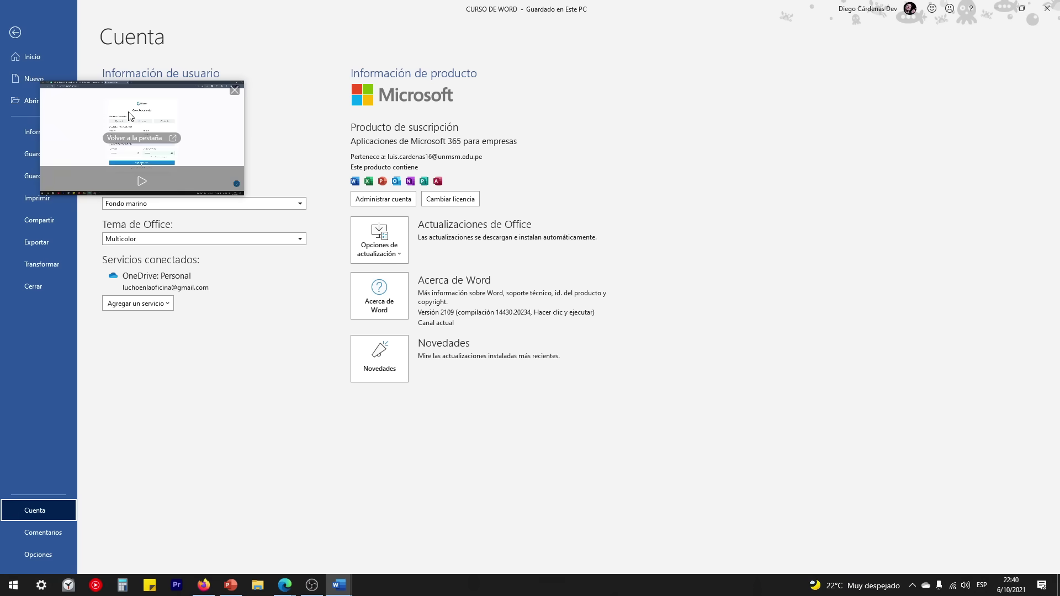
Step: Enlarge the floating video, park it lower right, and return from the account page
{"action": "left_click_drag", "start_coordinate": [132, 117], "coordinate": [877, 296]}
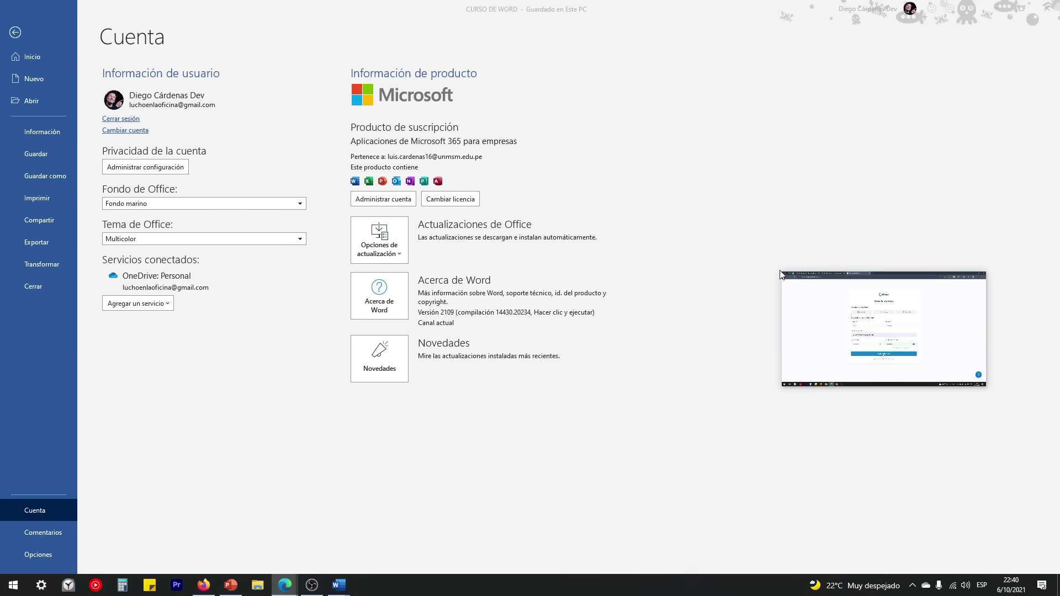
{"action": "left_click_drag", "start_coordinate": [782, 272], "coordinate": [602, 166]}
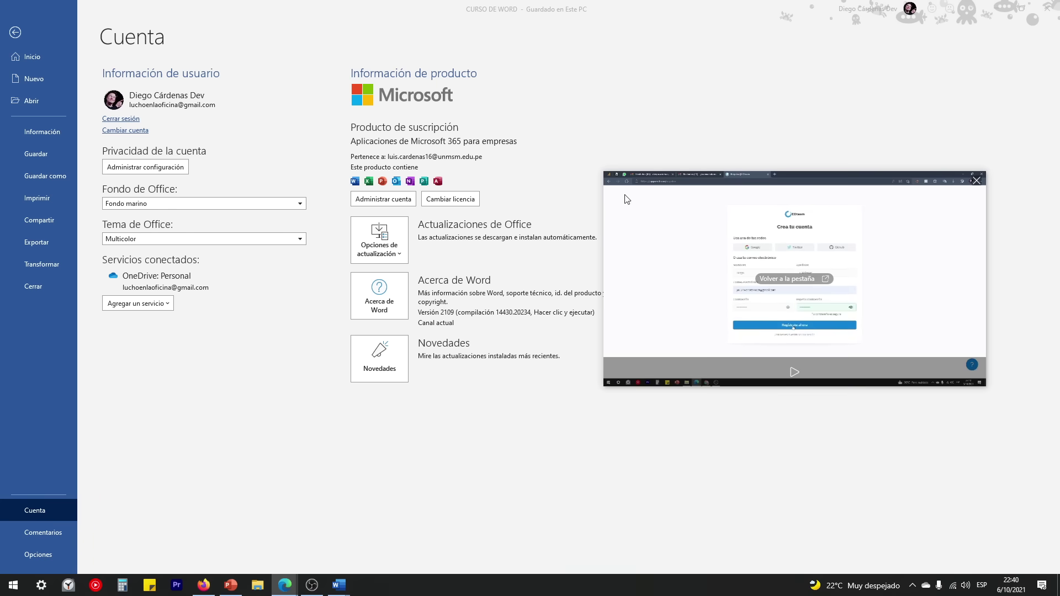
{"action": "left_click_drag", "start_coordinate": [820, 251], "coordinate": [859, 403]}
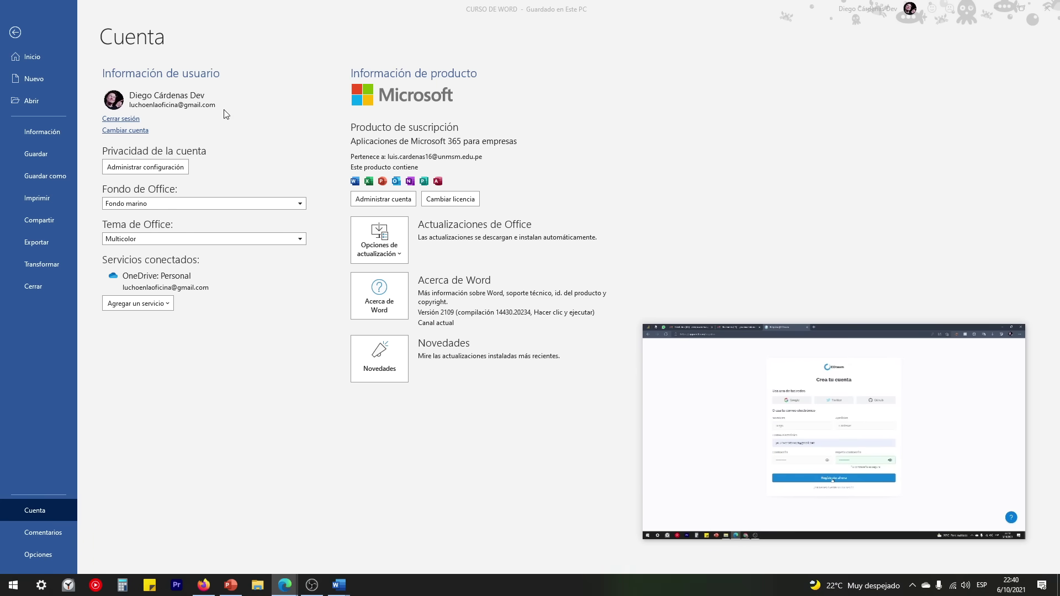
{"action": "left_click", "coordinate": [15, 34]}
{"action": "left_click", "coordinate": [15, 35]}
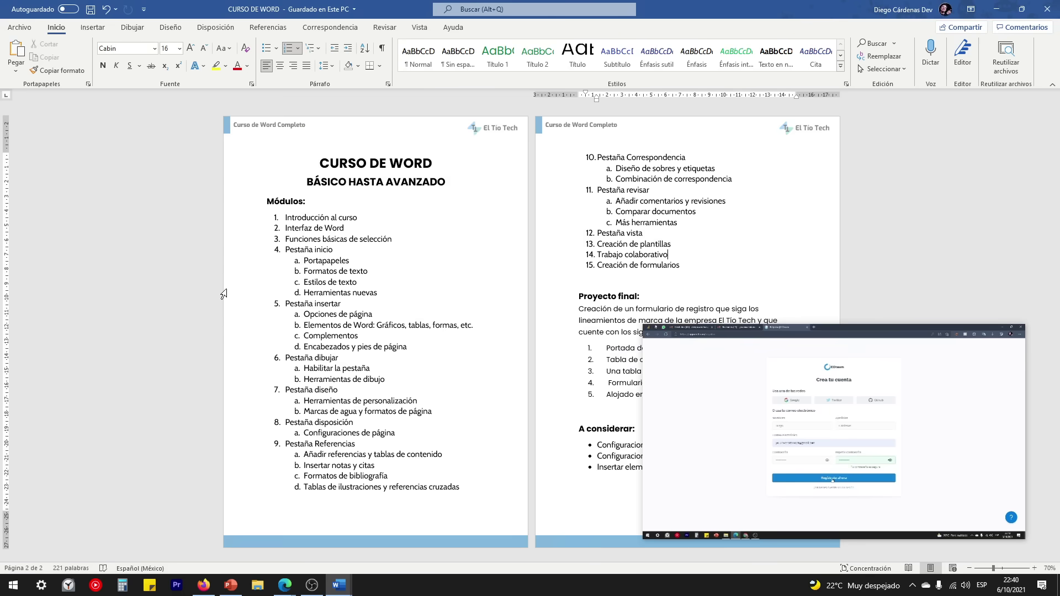
{"action": "left_click", "coordinate": [354, 390]}
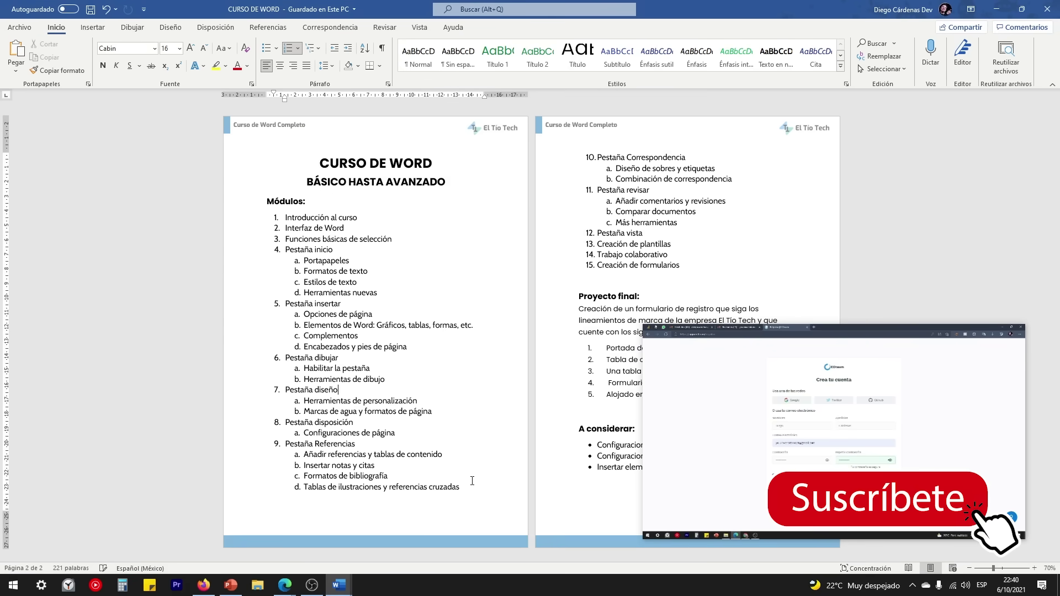
{"action": "left_click_drag", "start_coordinate": [474, 488], "coordinate": [266, 200]}
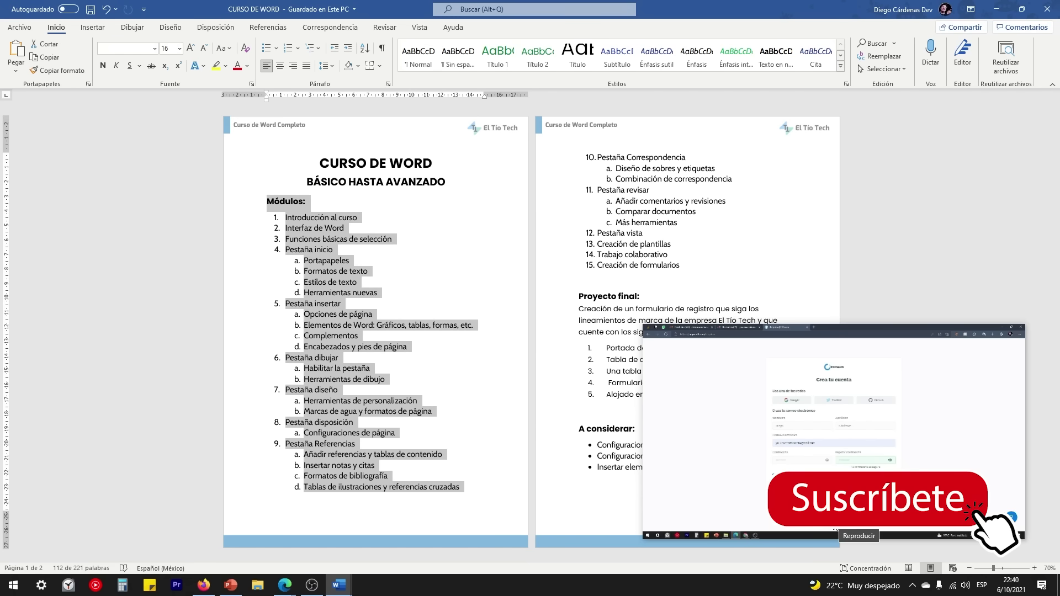
{"action": "mouse_move", "coordinate": [869, 421]}
{"action": "left_mouse_down"}
{"action": "mouse_move", "coordinate": [864, 434]}
{"action": "mouse_move", "coordinate": [870, 427]}
{"action": "left_mouse_up"}
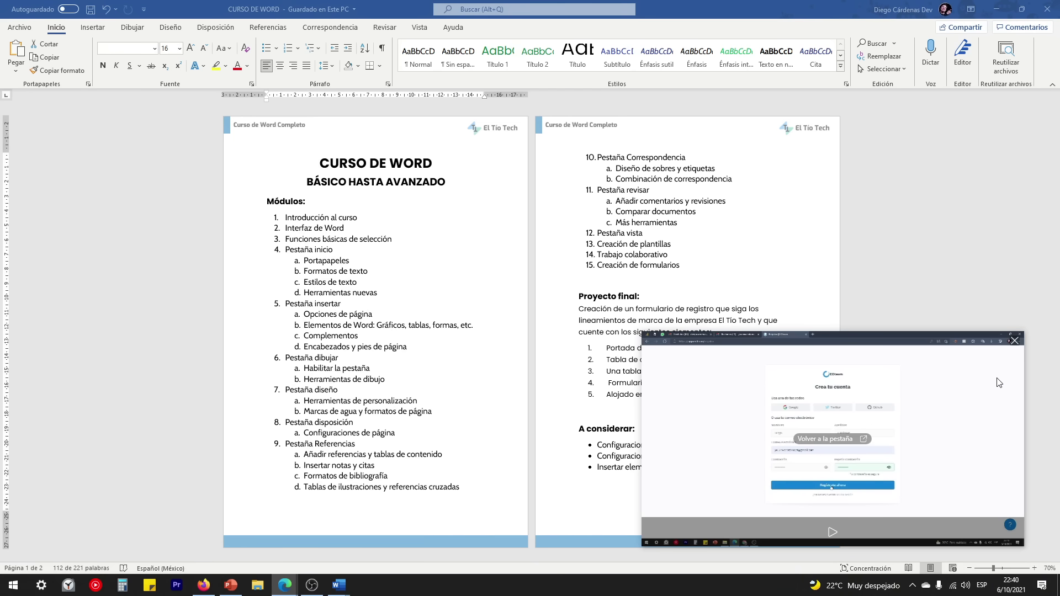
{"action": "left_click", "coordinate": [1013, 339]}
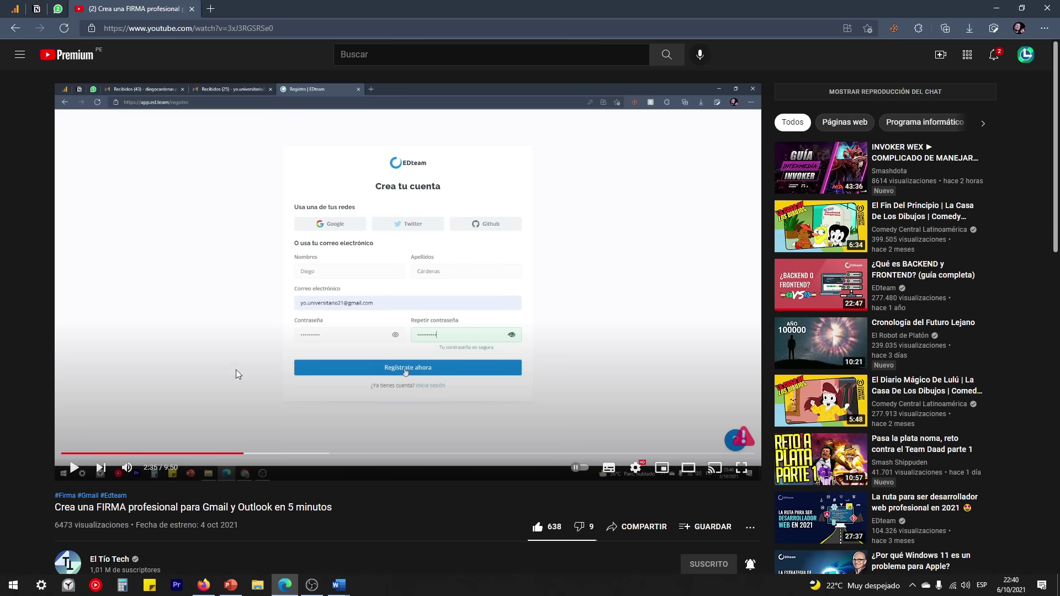
{"action": "left_click", "coordinate": [65, 563]}
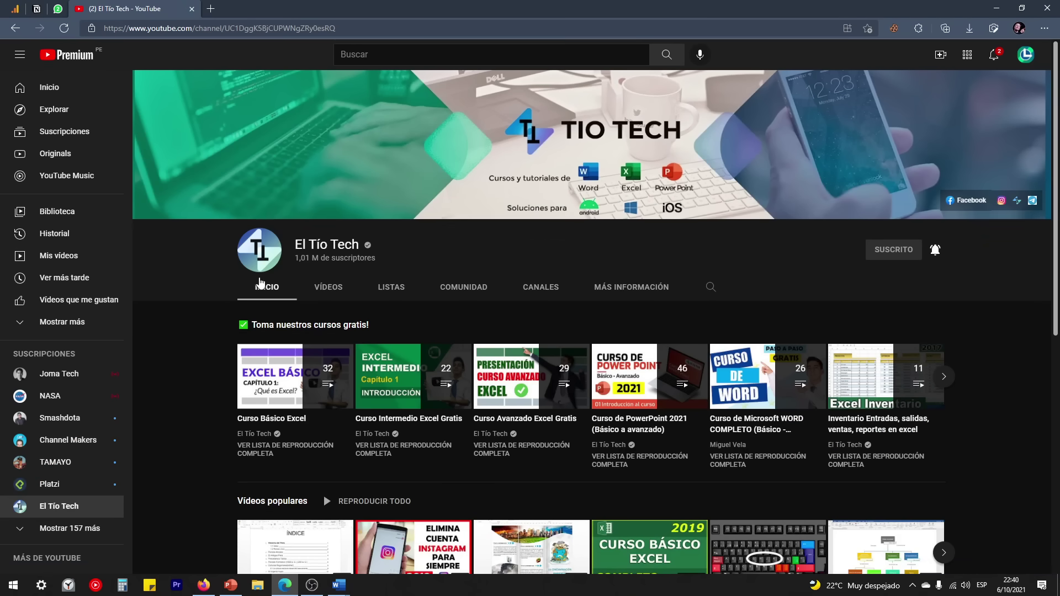
Step: Scroll through El Tío Tech's uploads on the channel's VÍDEOS tab
{"action": "left_click", "coordinate": [328, 287]}
{"action": "scroll", "coordinate": [223, 324], "scroll_direction": "down", "scroll_amount": 8}
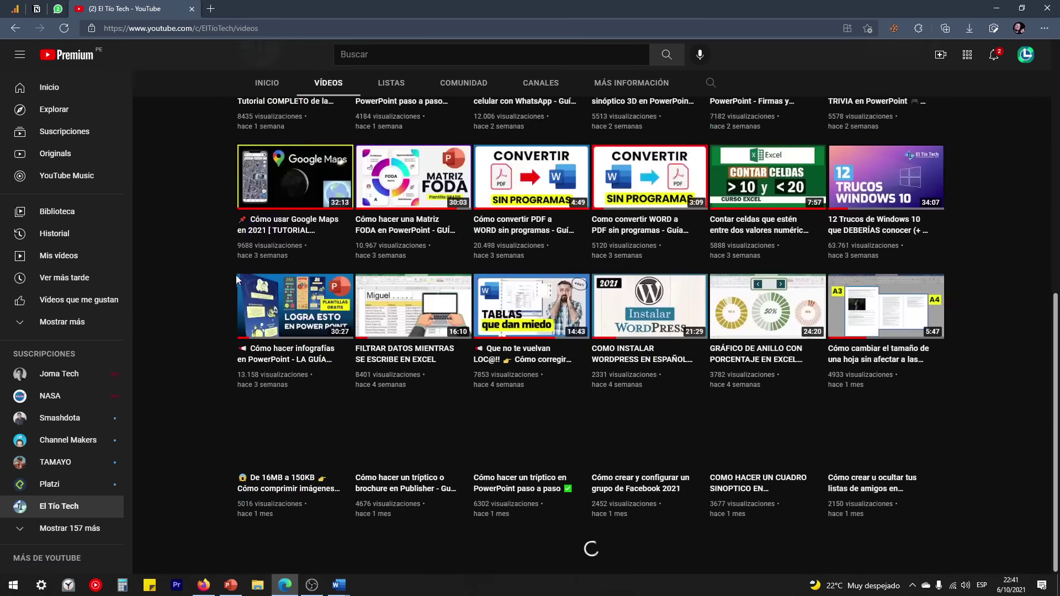
{"action": "scroll", "coordinate": [518, 314], "scroll_direction": "down", "scroll_amount": 6}
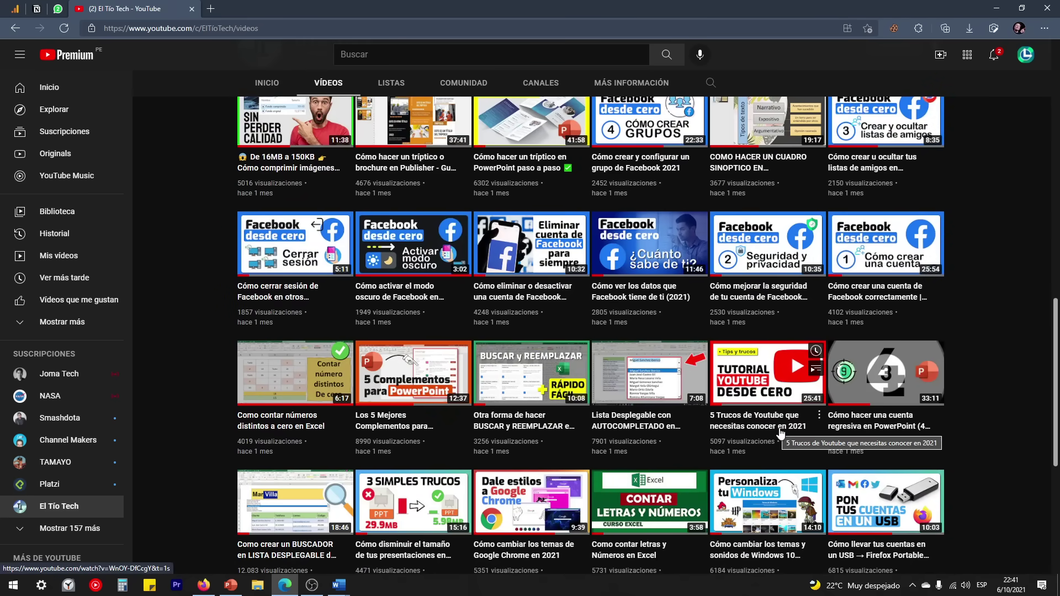
{"action": "scroll", "coordinate": [769, 405], "scroll_direction": "up", "scroll_amount": 7}
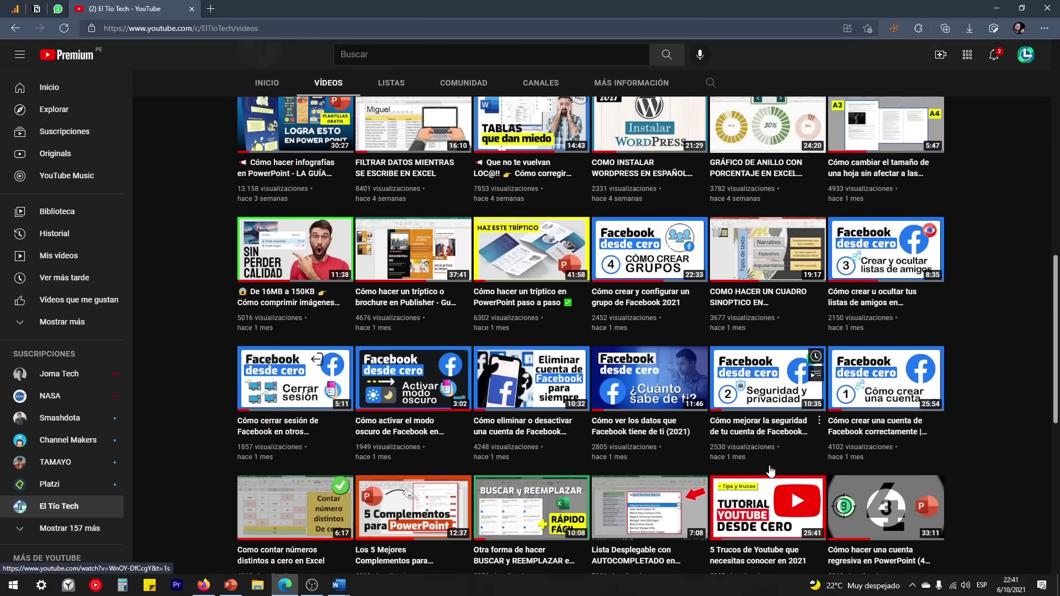
{"action": "scroll", "coordinate": [771, 477], "scroll_direction": "up", "scroll_amount": 3}
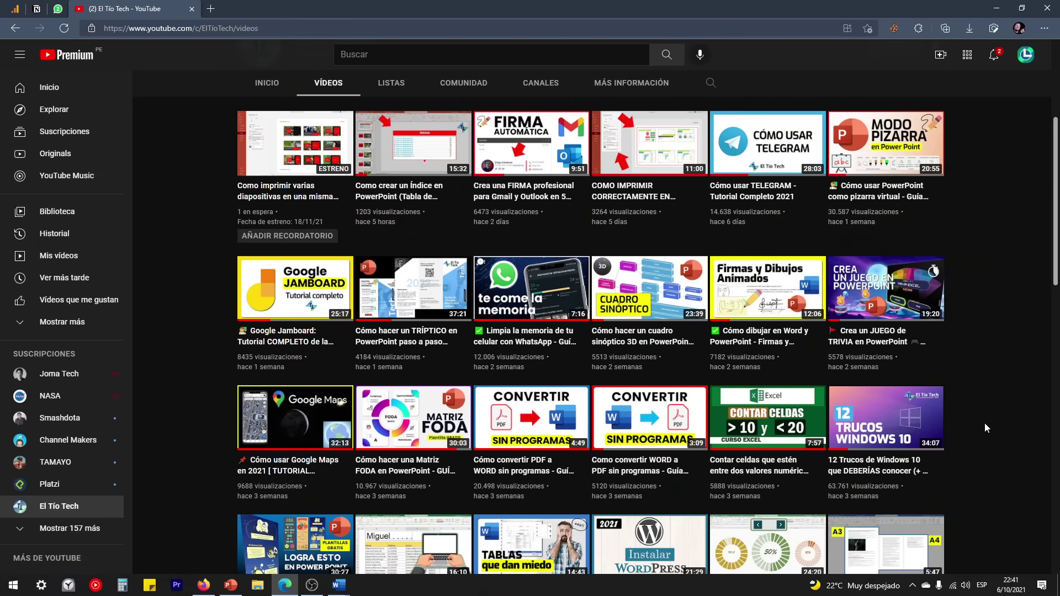
{"action": "scroll", "coordinate": [985, 423], "scroll_direction": "down", "scroll_amount": 4}
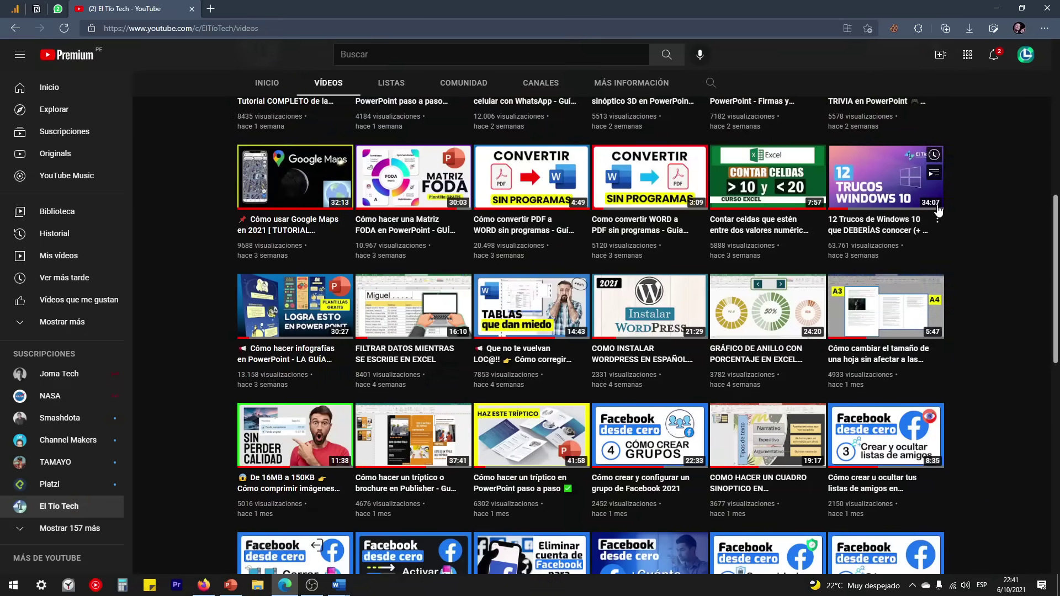
{"action": "scroll", "coordinate": [992, 284], "scroll_direction": "down", "scroll_amount": 4}
{"action": "scroll", "coordinate": [988, 383], "scroll_direction": "up", "scroll_amount": 12}
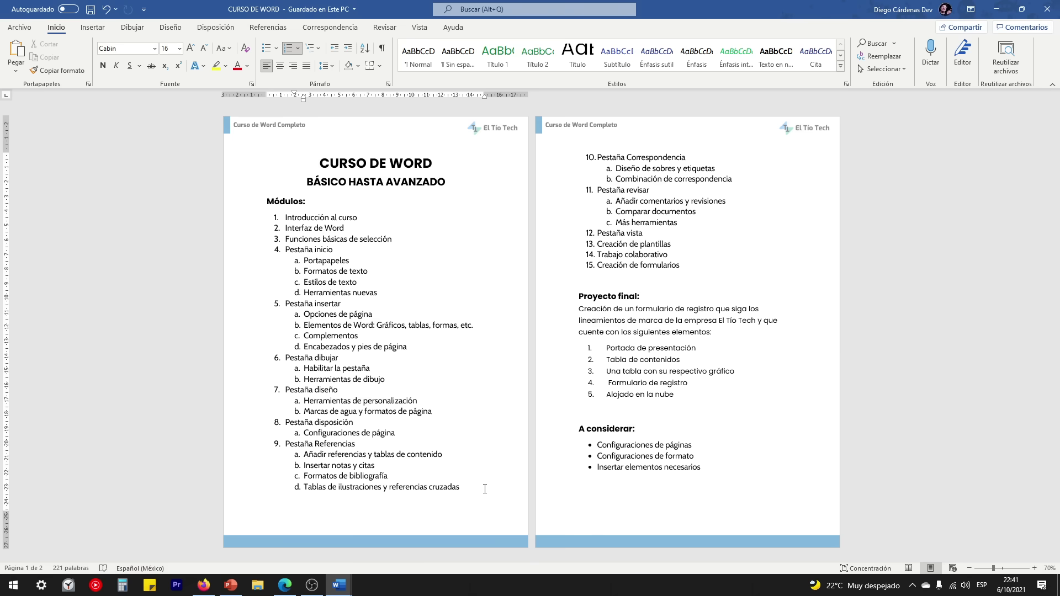
{"action": "left_click", "coordinate": [20, 27]}
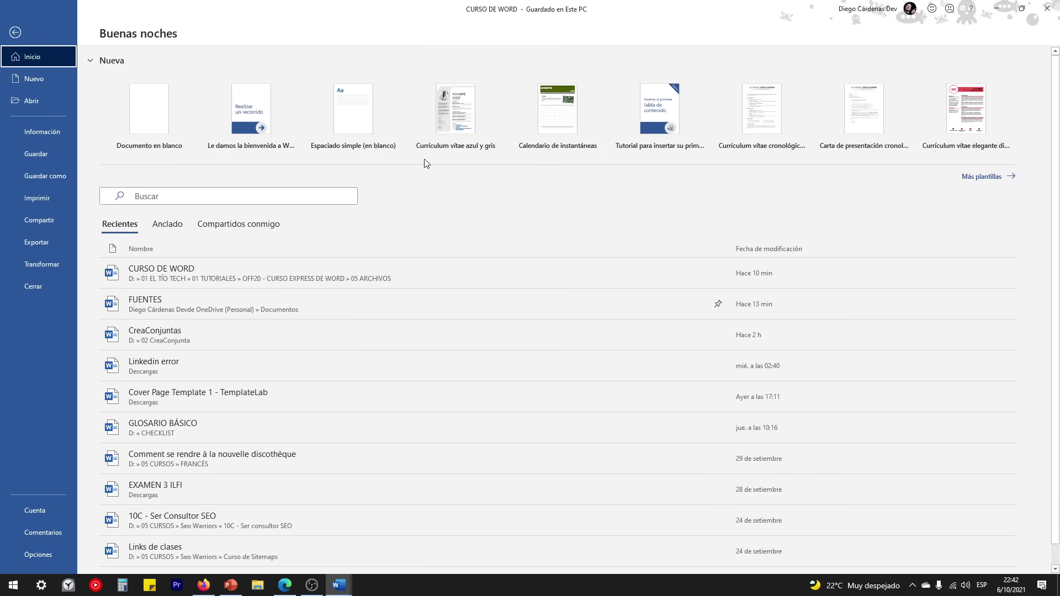
{"action": "left_click", "coordinate": [15, 32]}
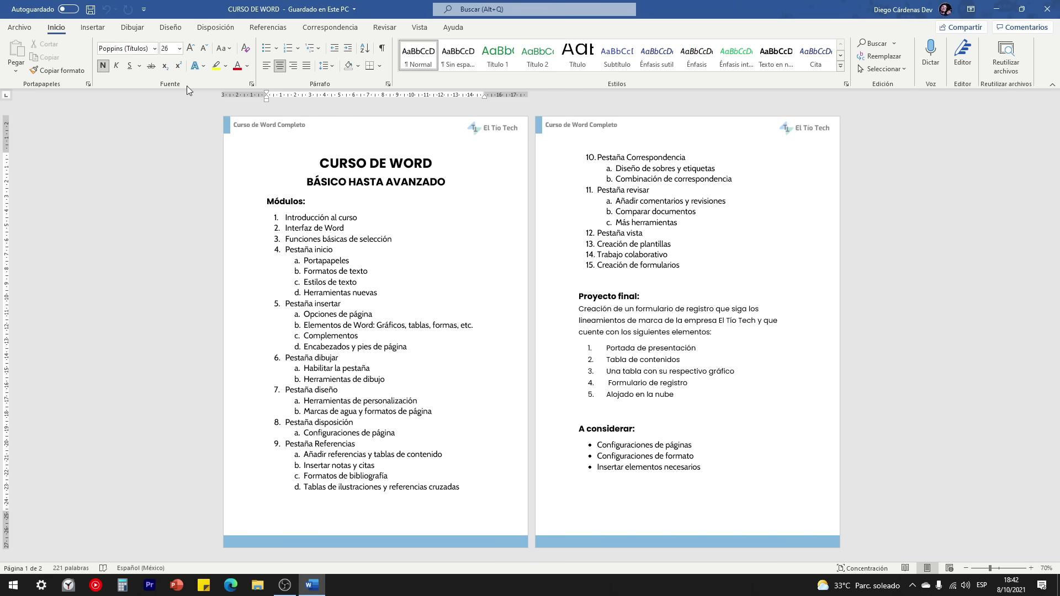
{"action": "left_click", "coordinate": [92, 27]}
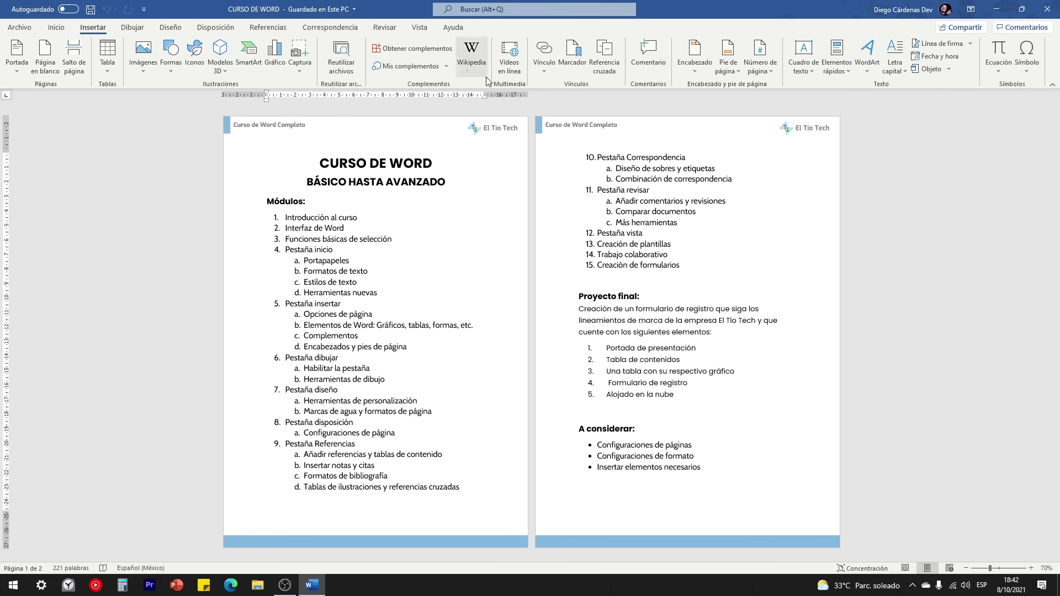
{"action": "left_click", "coordinate": [56, 27]}
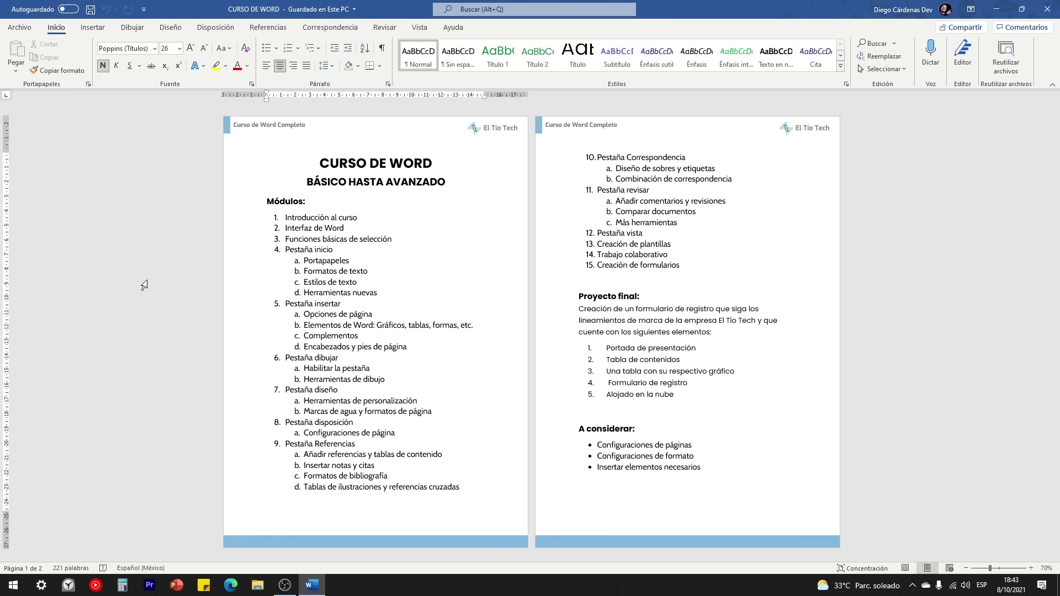
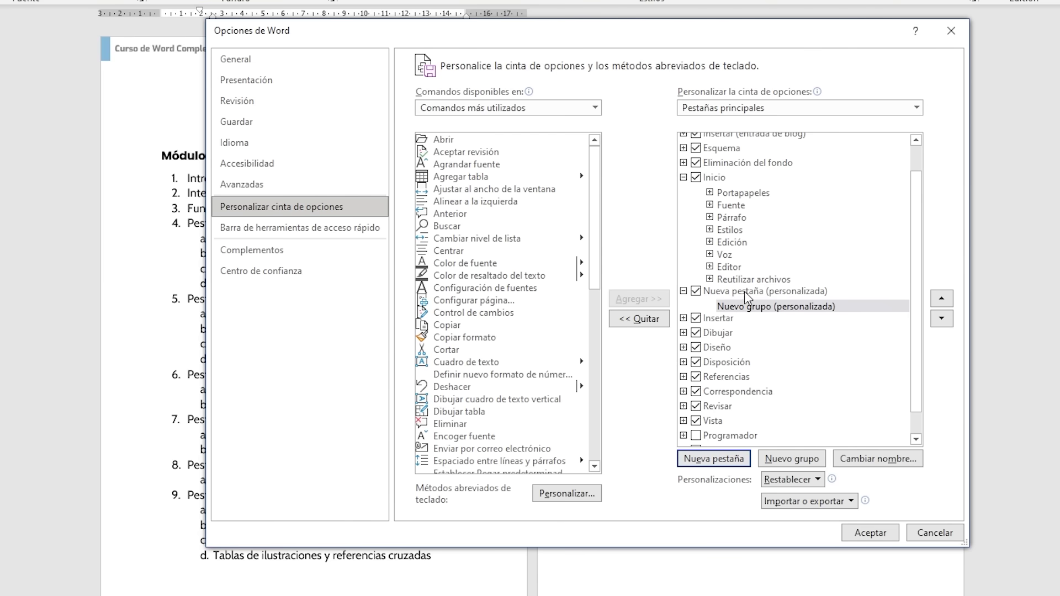
Step: Rename the new custom ribbon tab to 'D'
{"action": "left_click", "coordinate": [735, 291]}
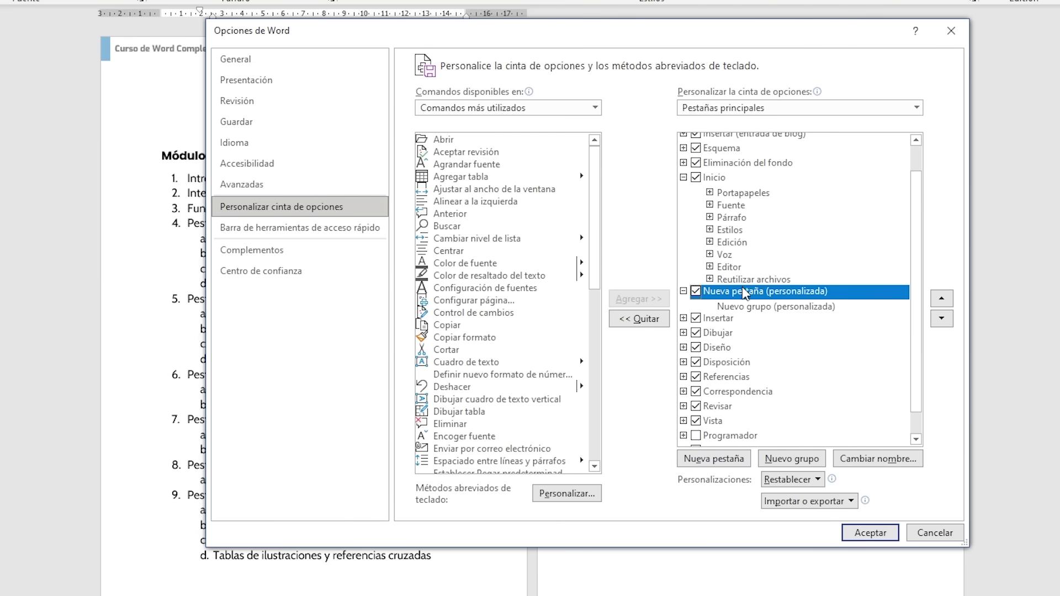
{"action": "left_click", "coordinate": [868, 467]}
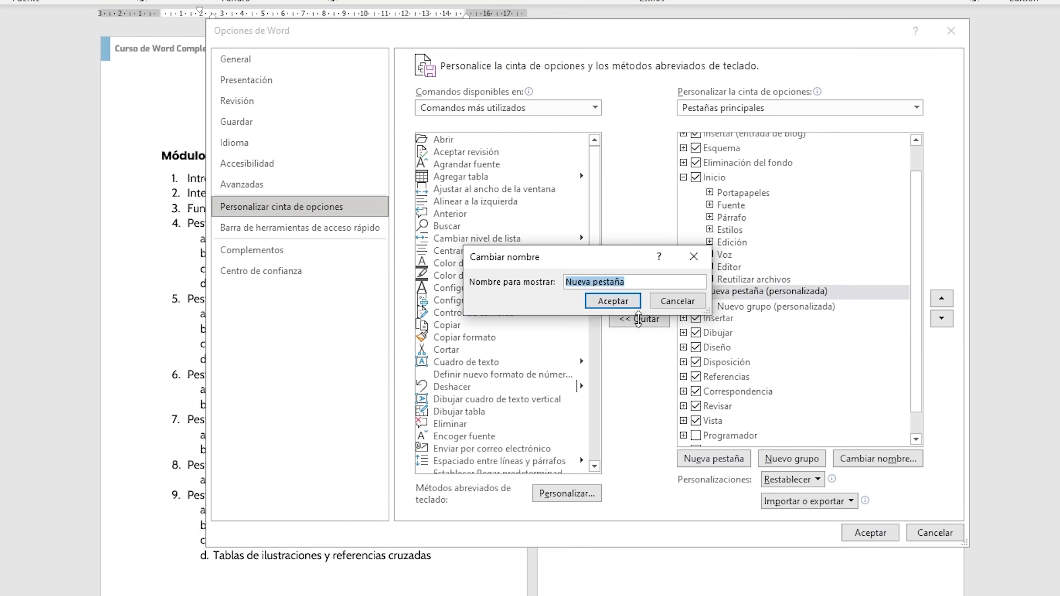
{"action": "type", "text": "Diego"}
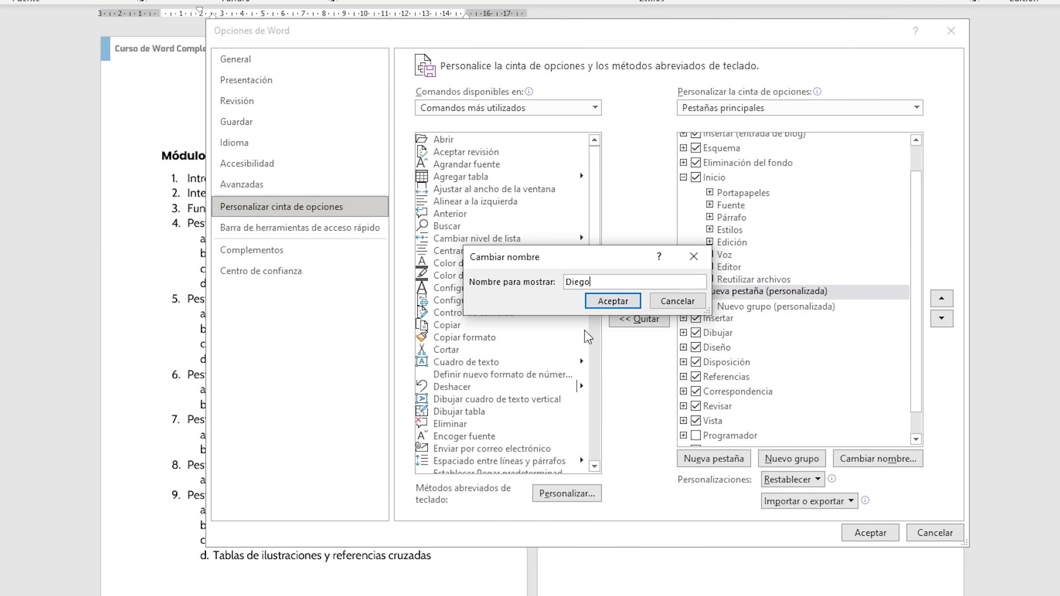
{"action": "left_click", "coordinate": [613, 301]}
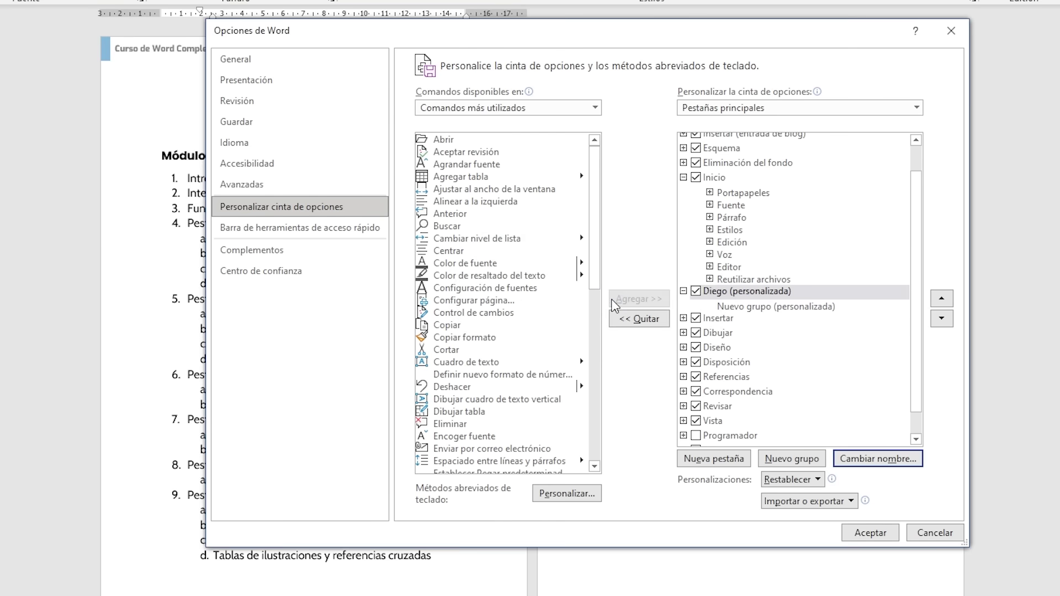
Step: Select Nuevo grupo and switch the command list to Todos los comandos
{"action": "left_click", "coordinate": [777, 308]}
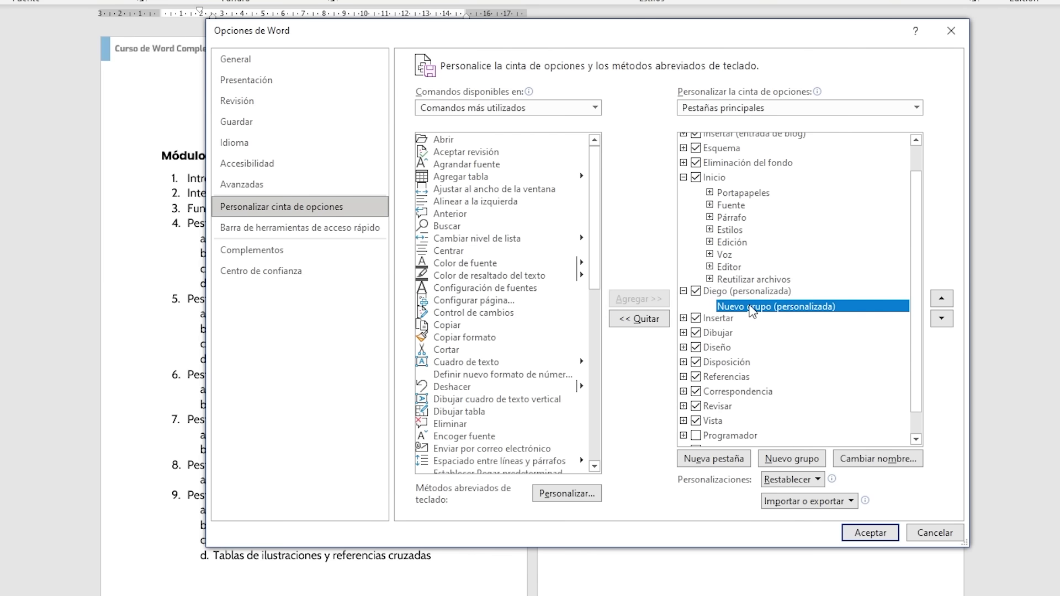
{"action": "scroll", "coordinate": [492, 308], "scroll_direction": "down", "scroll_amount": 5}
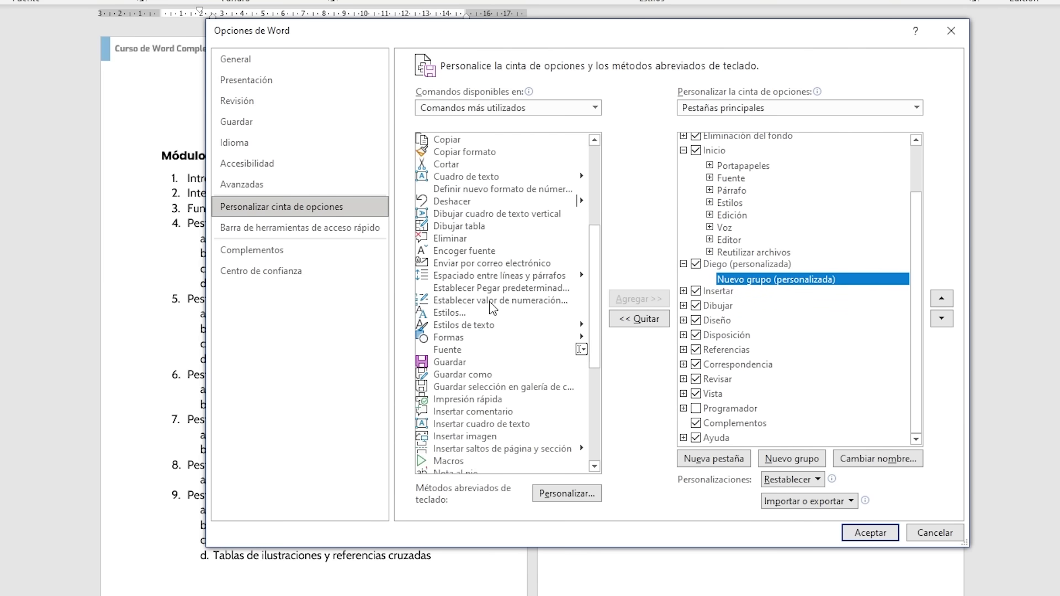
{"action": "scroll", "coordinate": [492, 308], "scroll_direction": "down", "scroll_amount": 6}
{"action": "scroll", "coordinate": [515, 271], "scroll_direction": "up", "scroll_amount": 10}
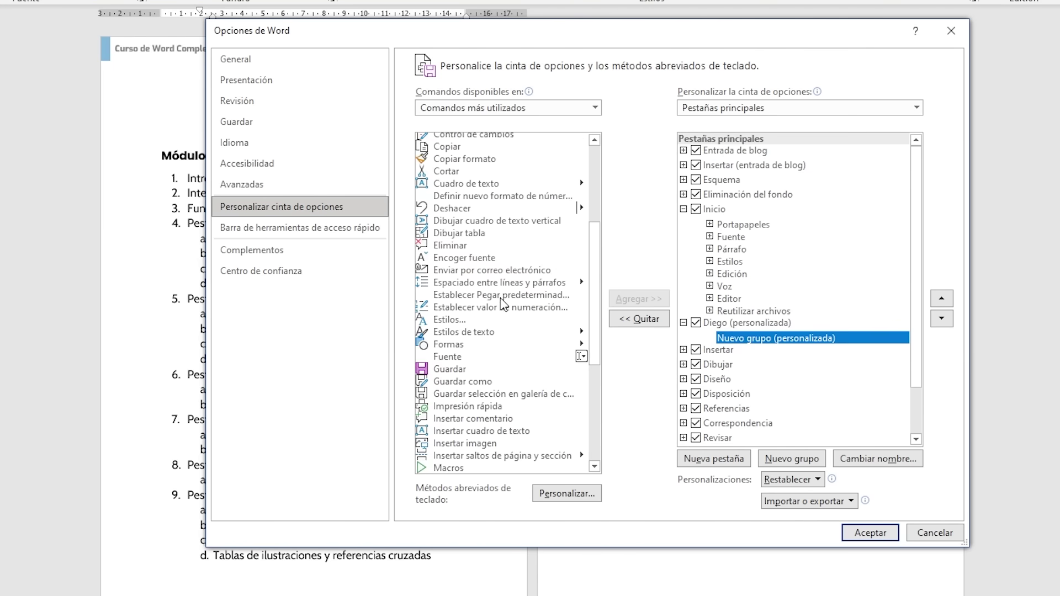
{"action": "left_click", "coordinate": [519, 107]}
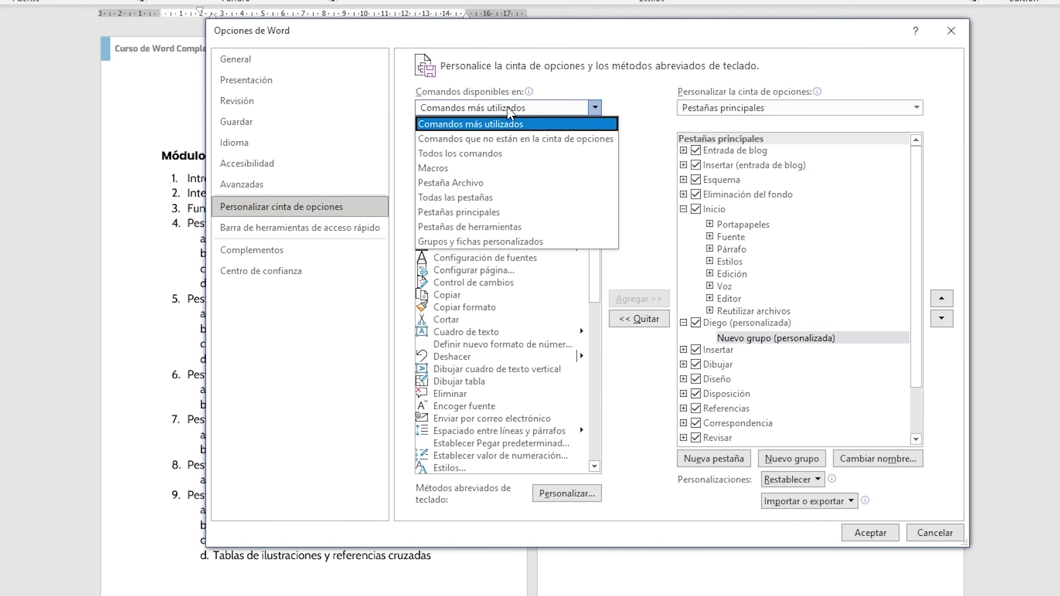
{"action": "left_click", "coordinate": [467, 155]}
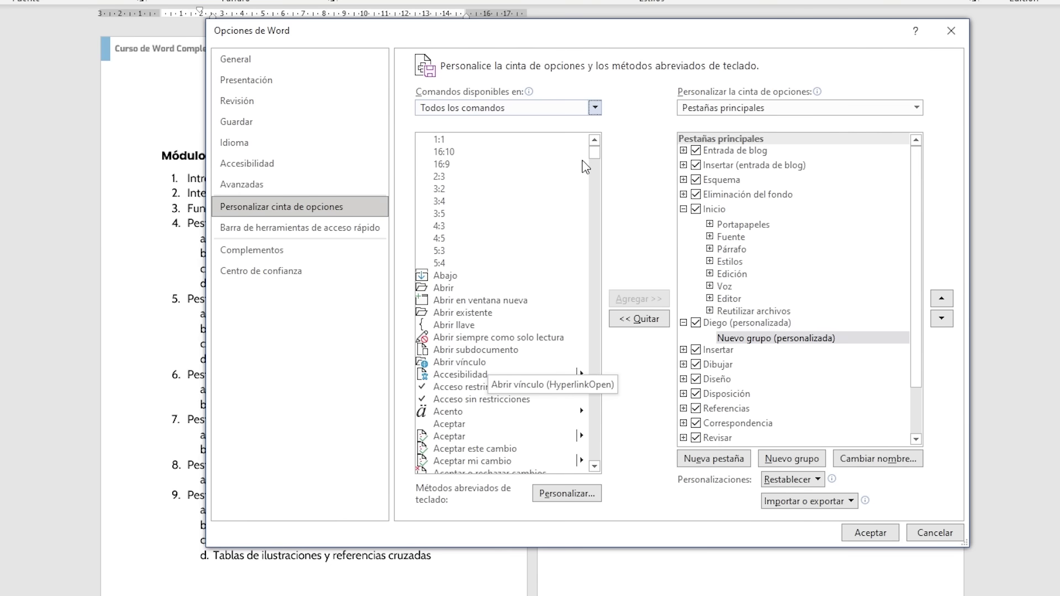
{"action": "left_click_drag", "start_coordinate": [595, 157], "coordinate": [595, 211]}
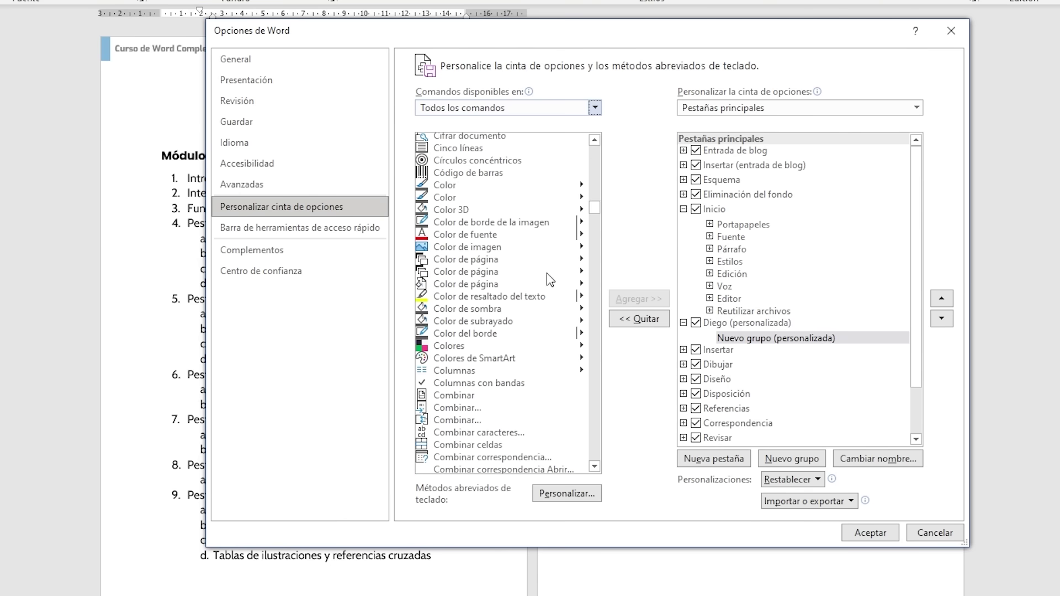
Step: Add the Colores, Columnas and Comentario commands to Nuevo grupo
{"action": "left_click", "coordinate": [451, 348]}
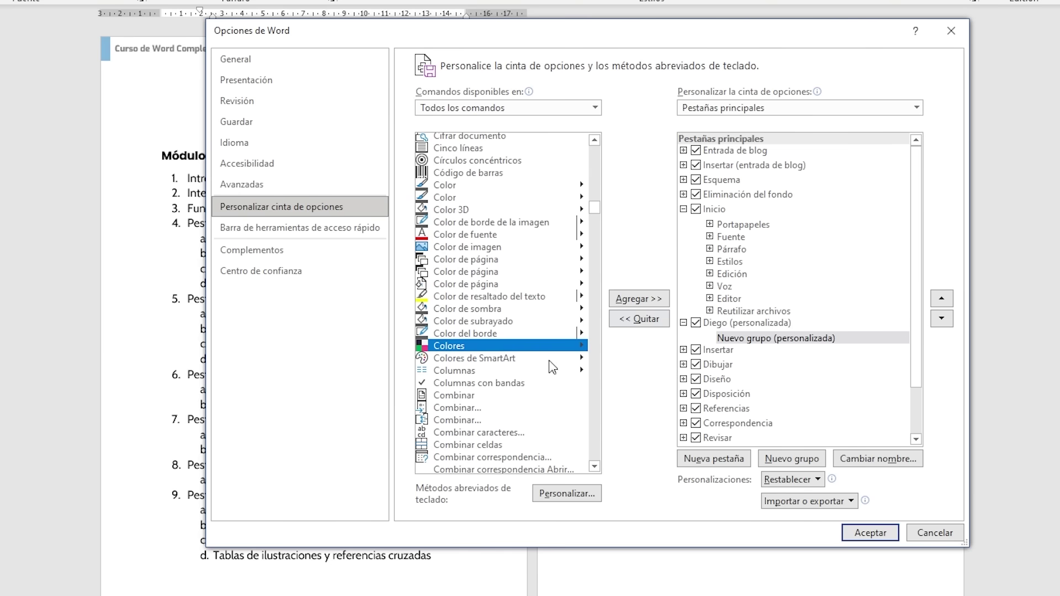
{"action": "left_click", "coordinate": [635, 298]}
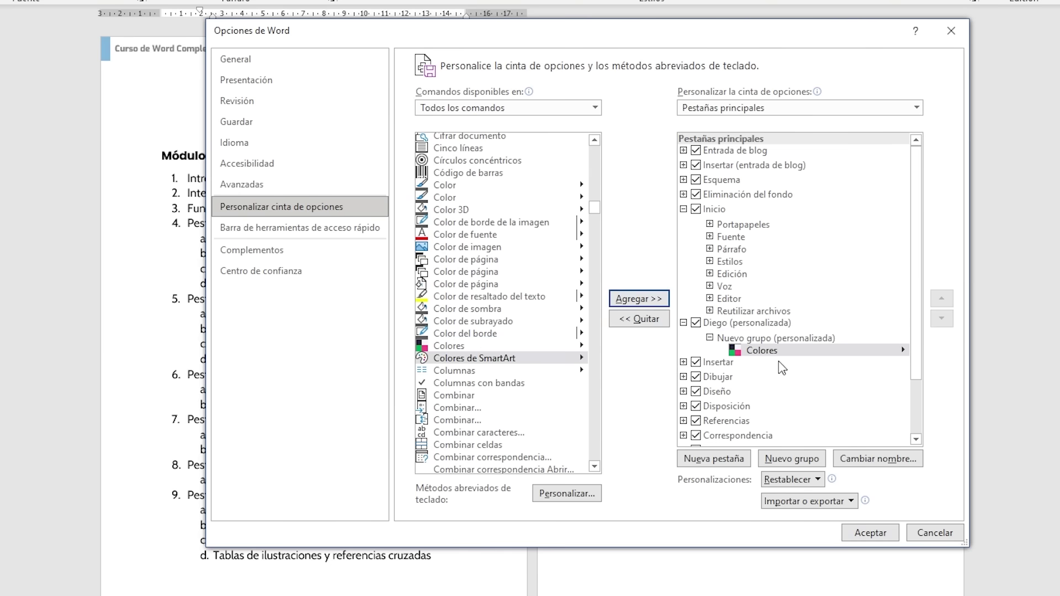
{"action": "left_click", "coordinate": [454, 370]}
{"action": "left_click", "coordinate": [638, 299]}
{"action": "scroll", "coordinate": [504, 367], "scroll_direction": "down", "scroll_amount": 12}
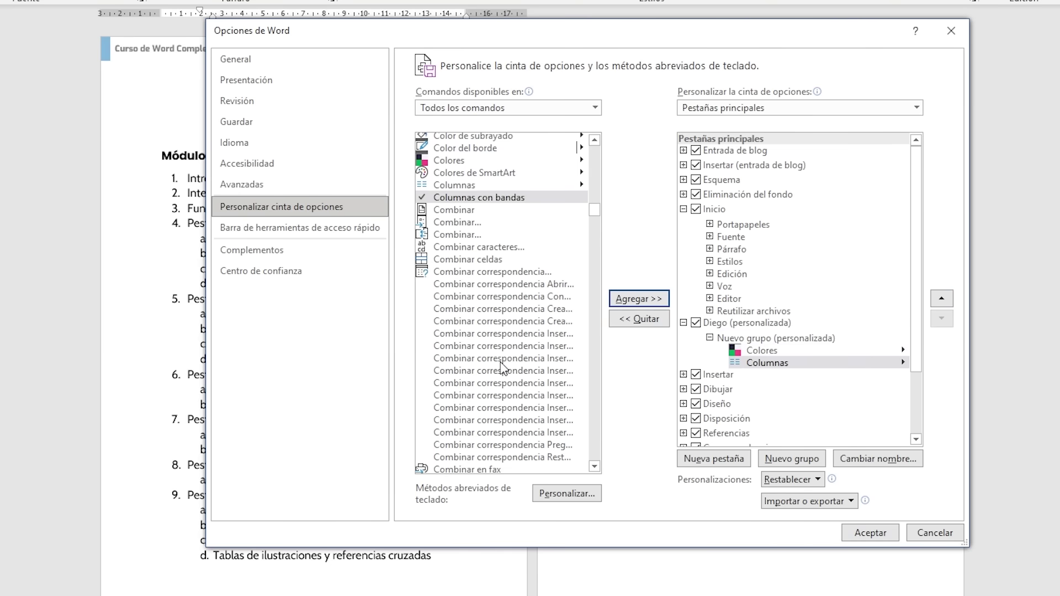
{"action": "scroll", "coordinate": [497, 364], "scroll_direction": "down", "scroll_amount": 5}
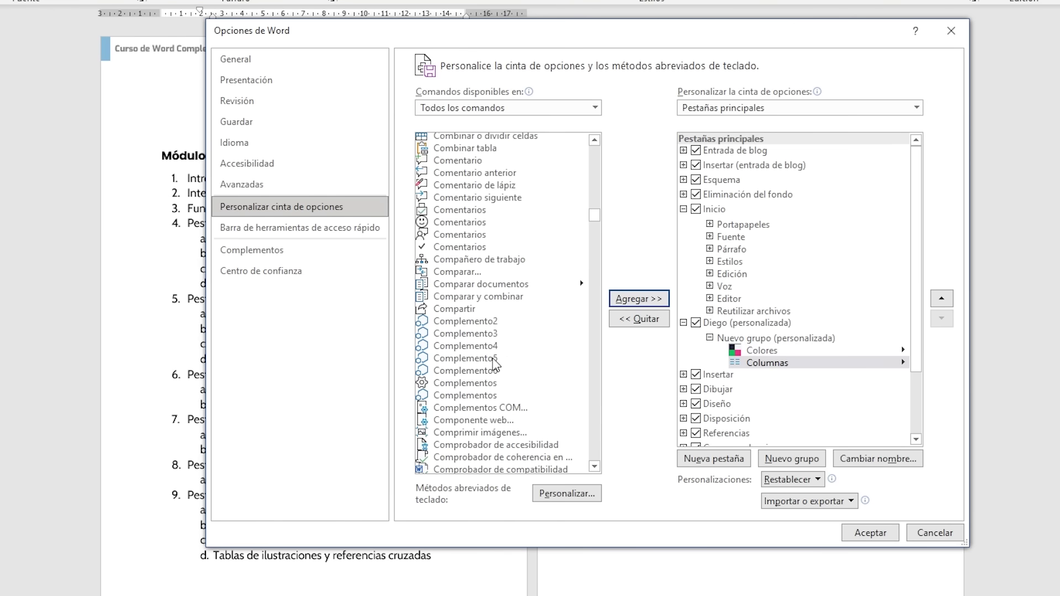
{"action": "left_click", "coordinate": [456, 173]}
{"action": "left_click", "coordinate": [639, 299]}
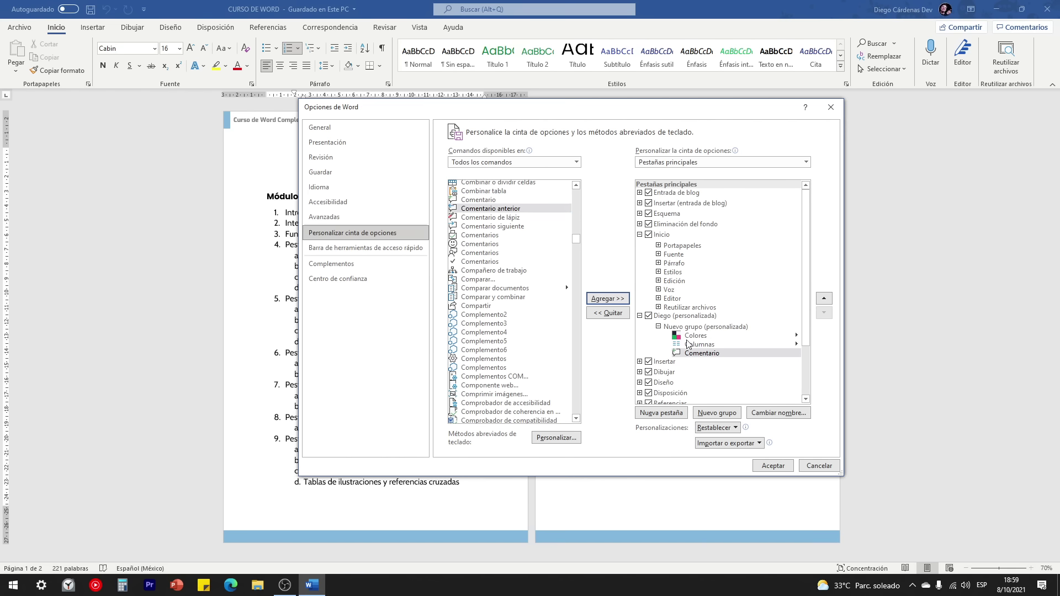
Step: Apply the ribbon changes and check the custom tab's Colores, Columnas and Comentario commands, returning to Inicio
{"action": "left_click", "coordinate": [773, 466]}
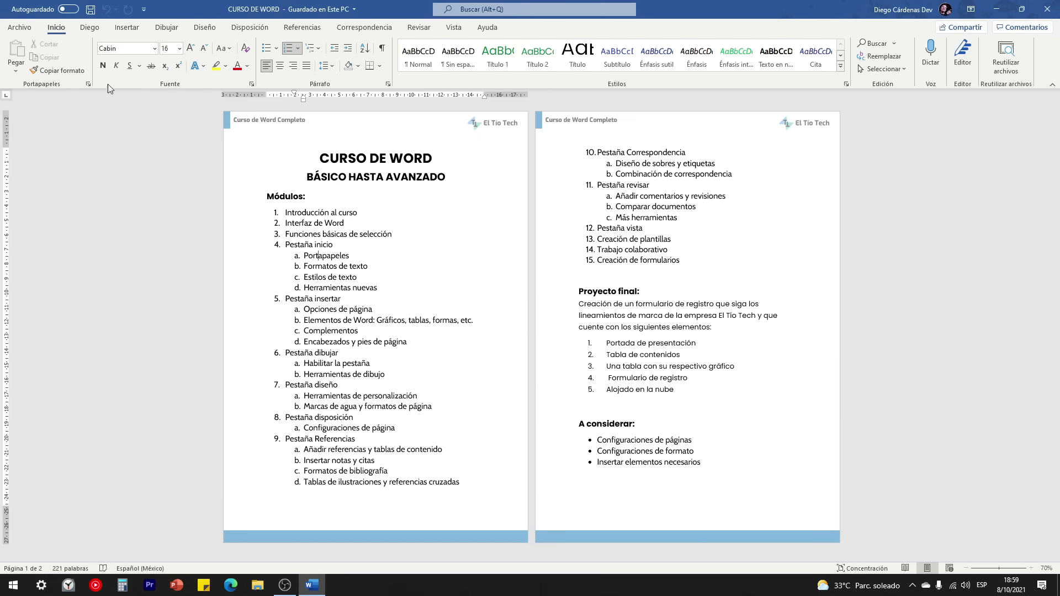
{"action": "left_click", "coordinate": [90, 29]}
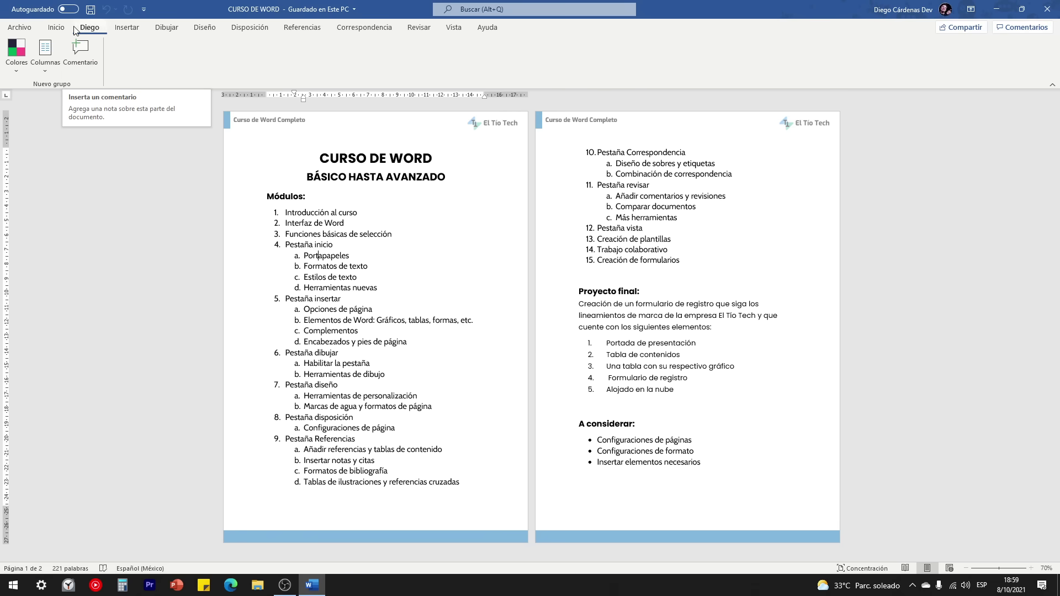
{"action": "left_click", "coordinate": [60, 29]}
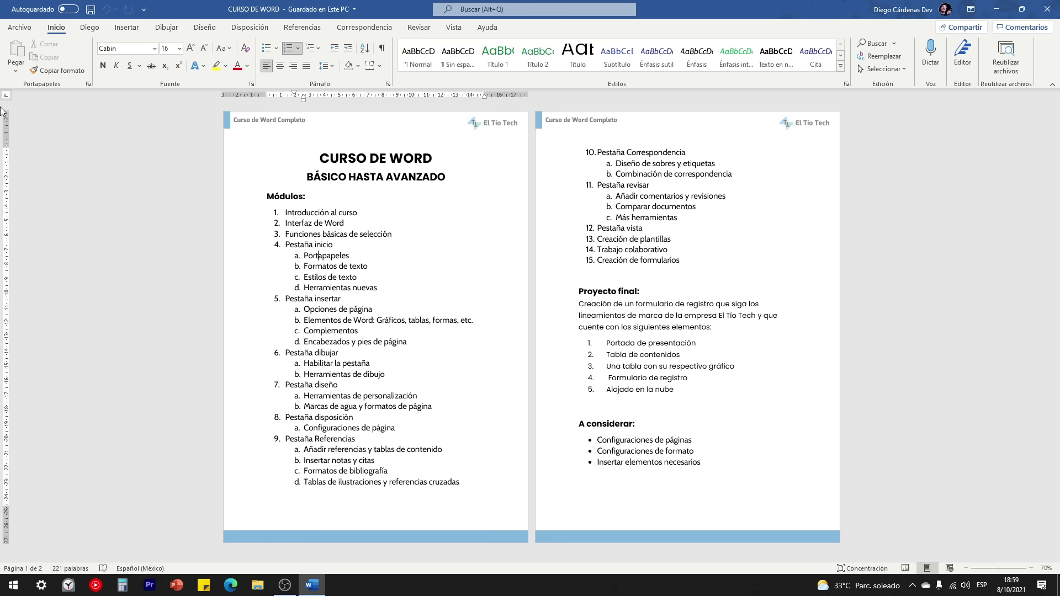
{"action": "left_click", "coordinate": [87, 29]}
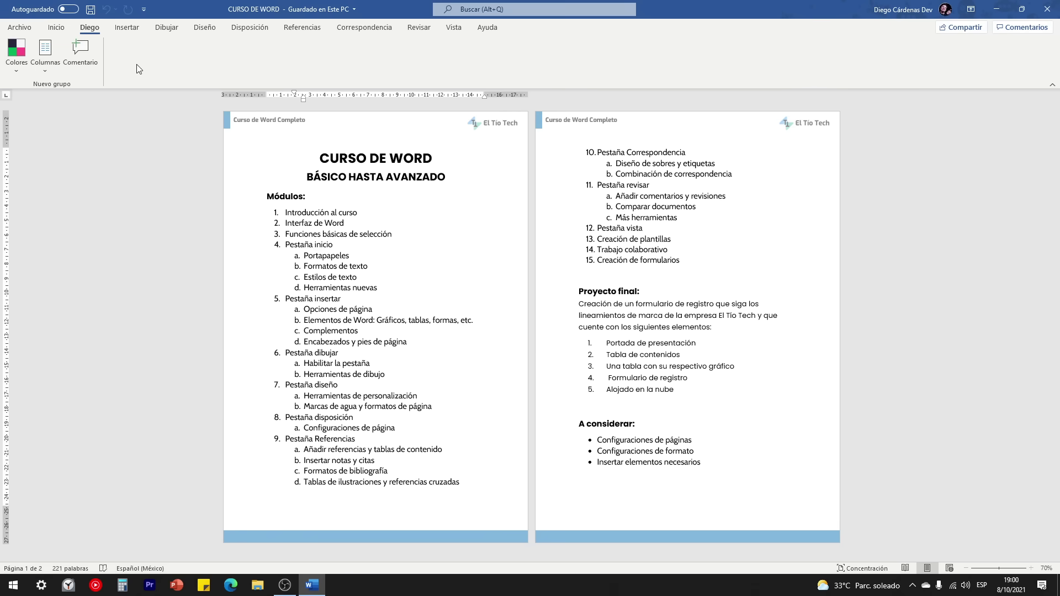
{"action": "left_click", "coordinate": [56, 28]}
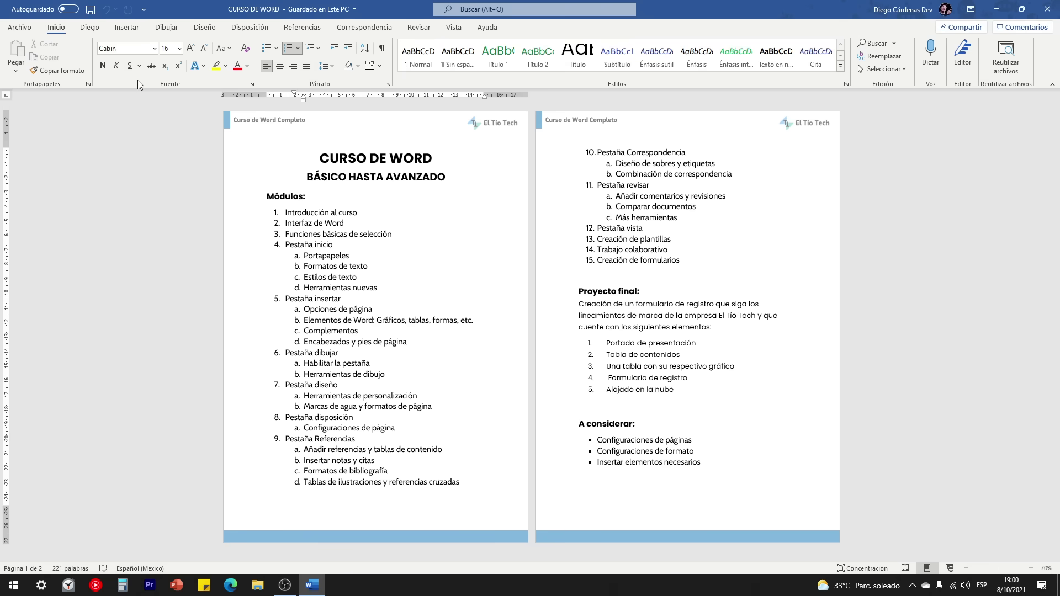
Step: Hide the custom tab by unchecking it in Personalizar la cinta de opciones
{"action": "right_click", "coordinate": [138, 81]}
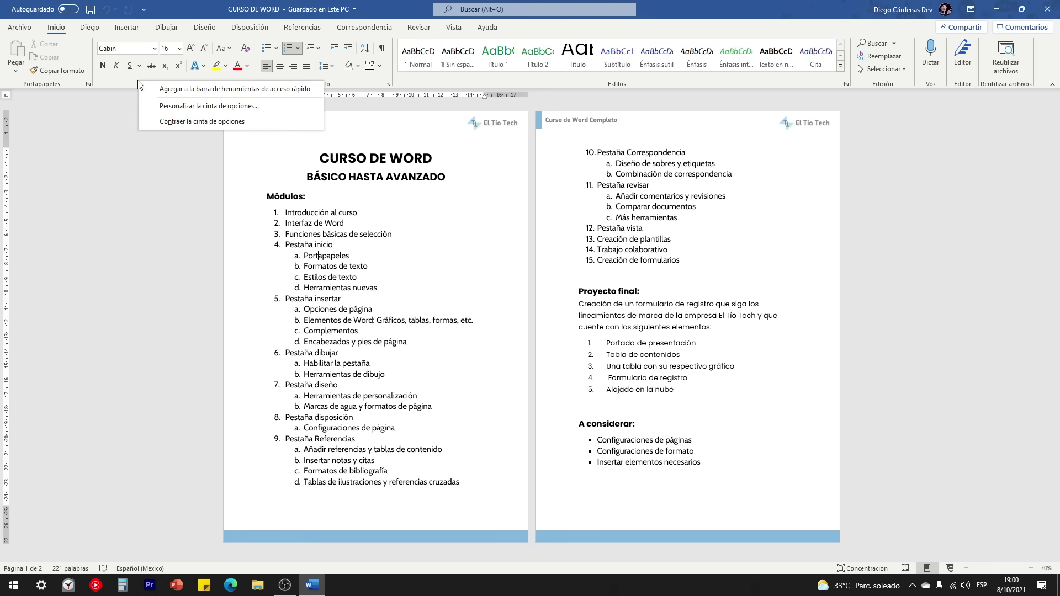
{"action": "left_click", "coordinate": [193, 107]}
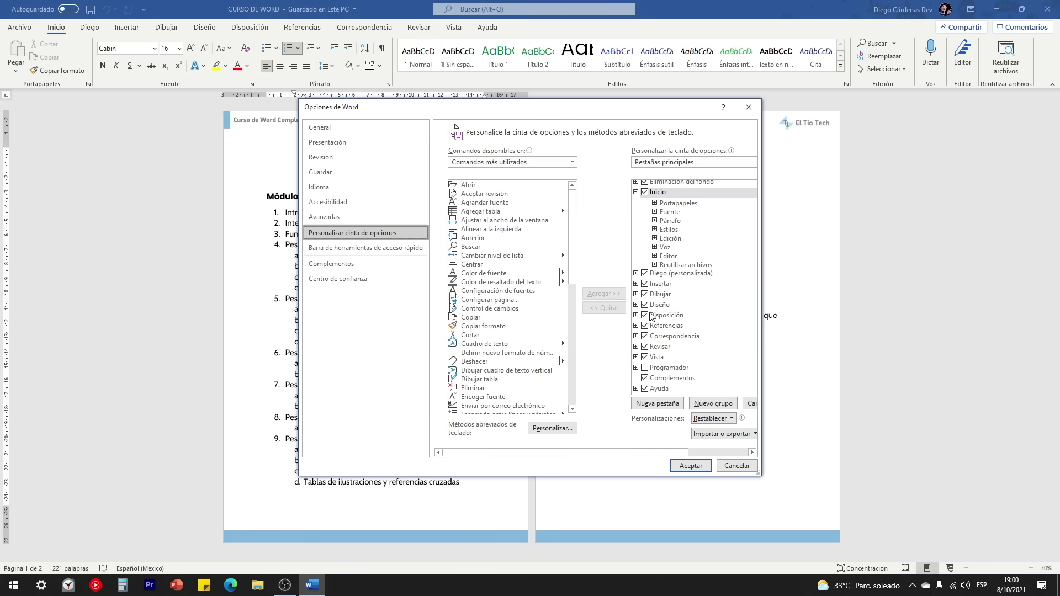
{"action": "left_click", "coordinate": [645, 274]}
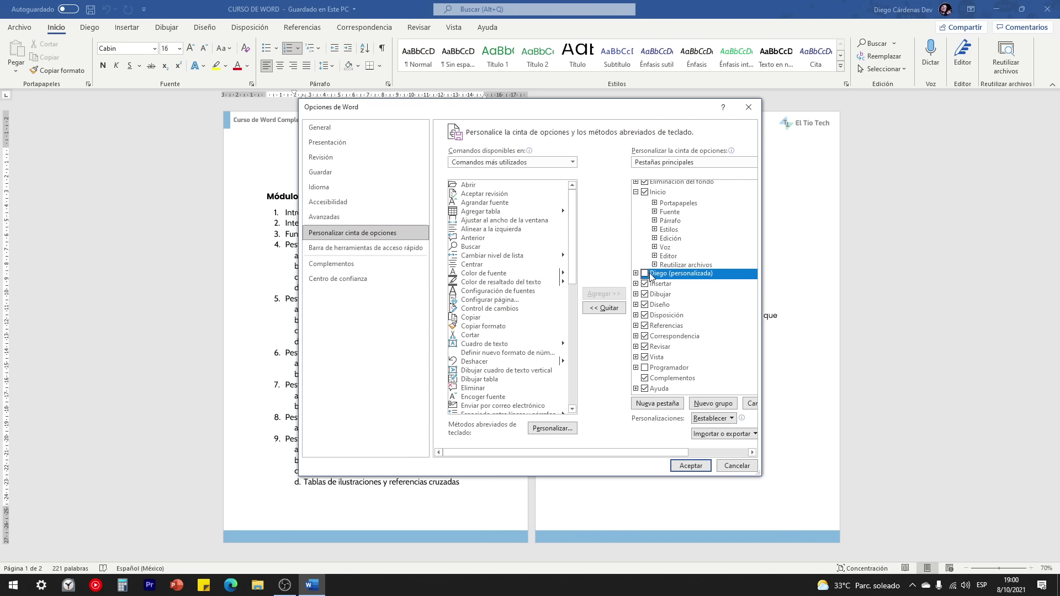
{"action": "left_click", "coordinate": [688, 468]}
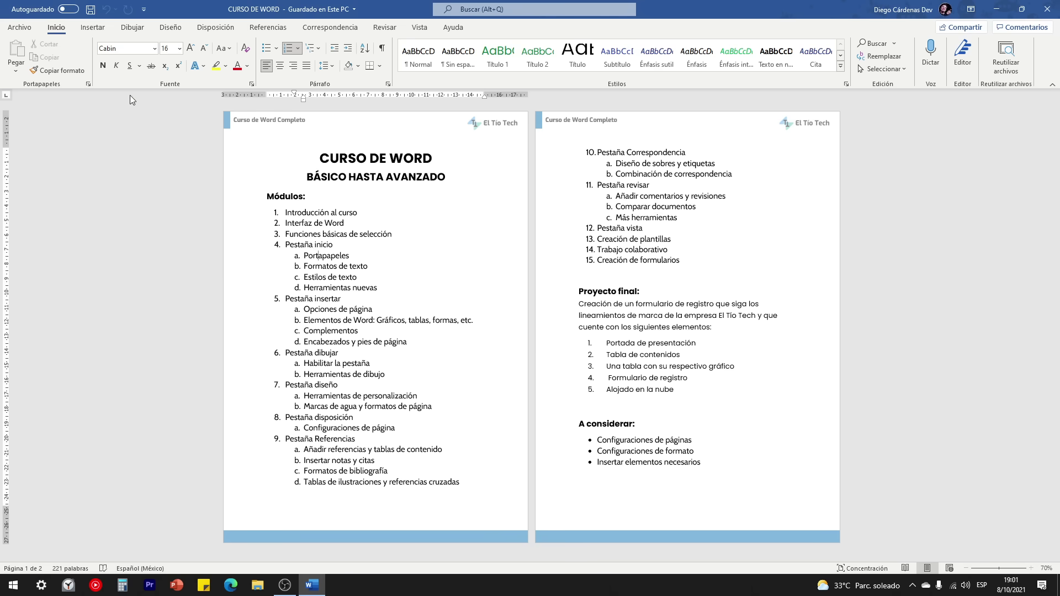
{"action": "left_click", "coordinate": [88, 84]}
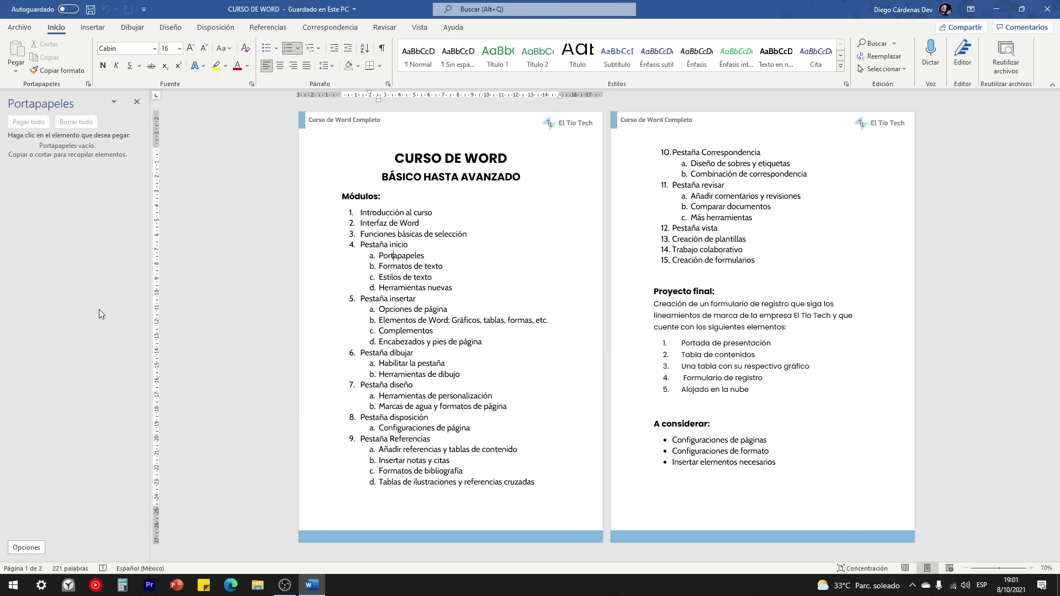
{"action": "left_click", "coordinate": [137, 102]}
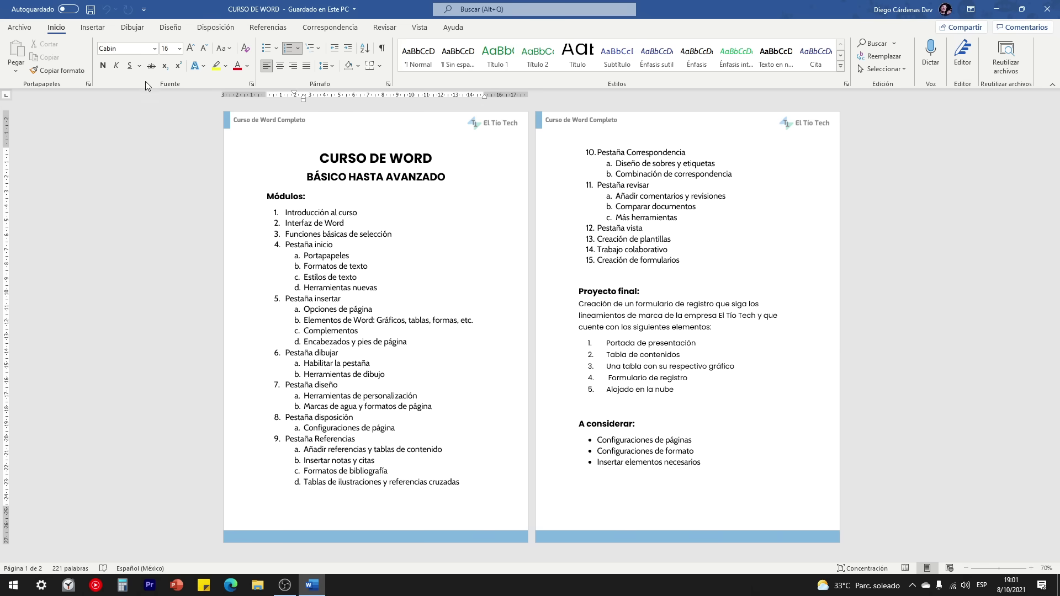
{"action": "left_click", "coordinate": [251, 84]}
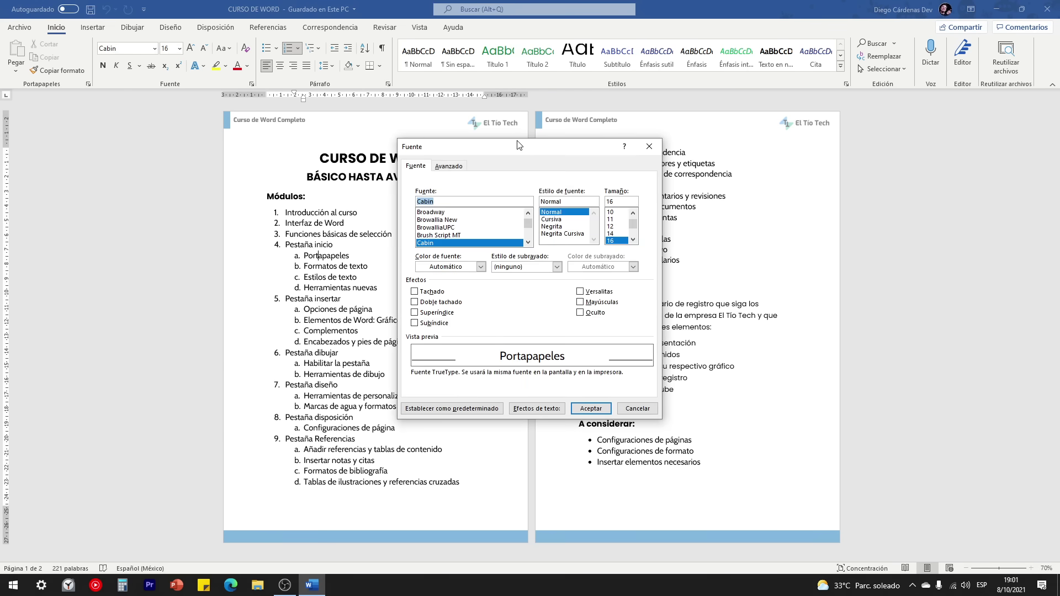
{"action": "left_click_drag", "start_coordinate": [523, 150], "coordinate": [530, 142]}
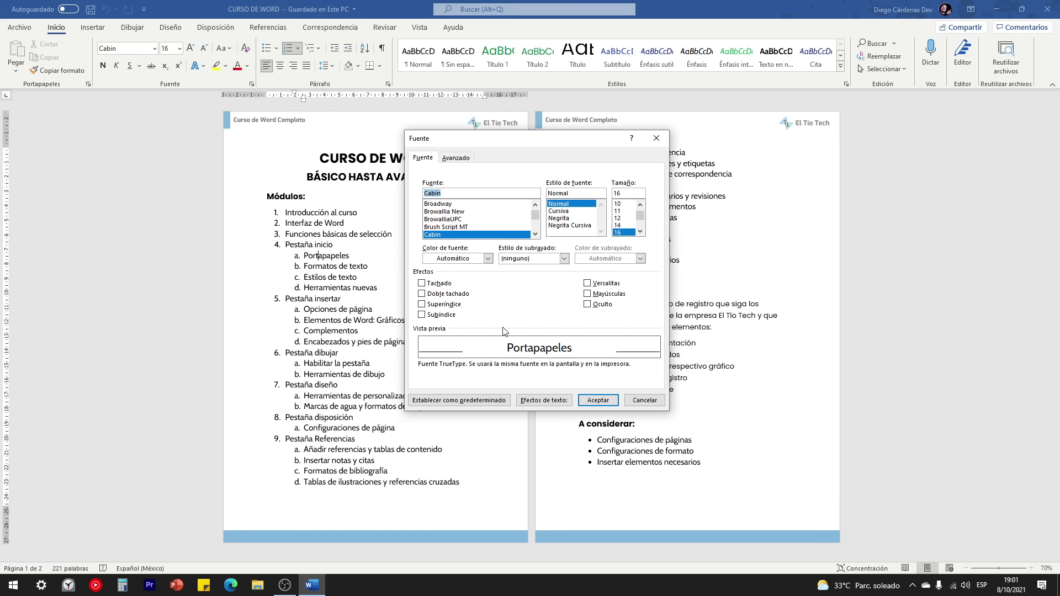
{"action": "left_click", "coordinate": [656, 138]}
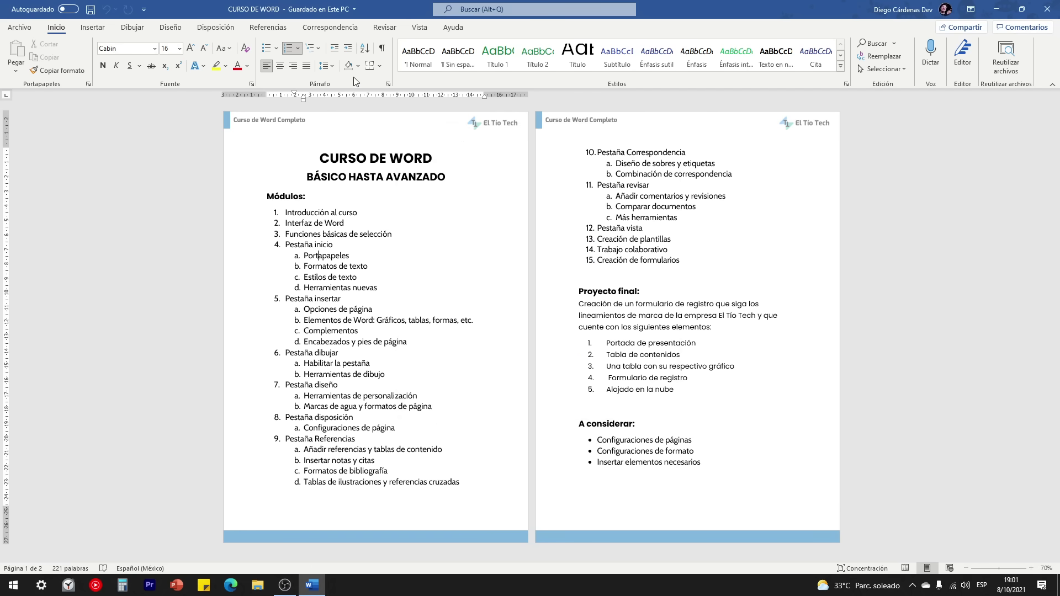
{"action": "left_click", "coordinate": [388, 85]}
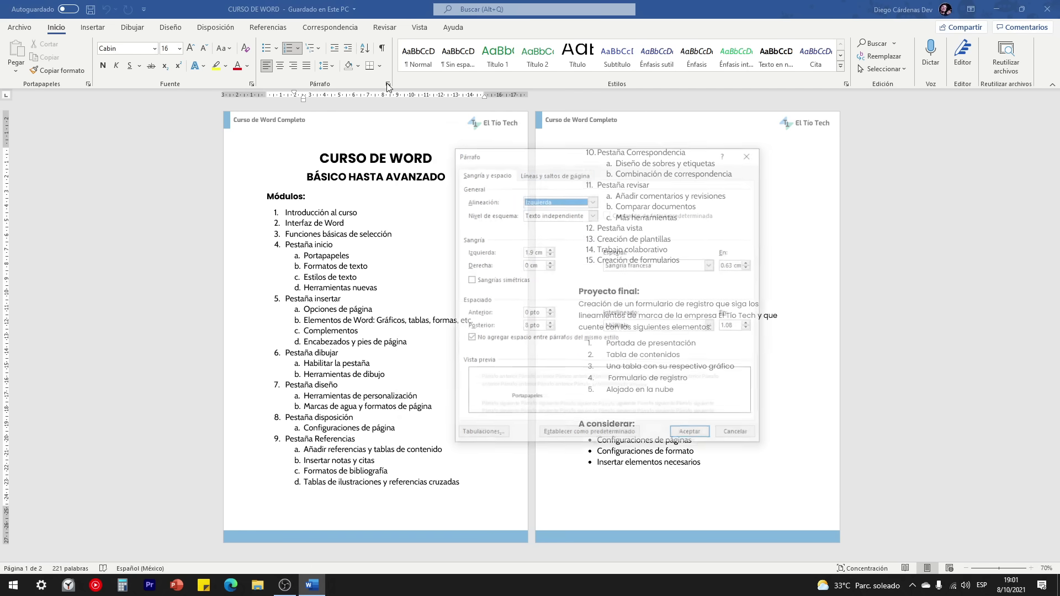
{"action": "left_click_drag", "start_coordinate": [519, 164], "coordinate": [529, 145]}
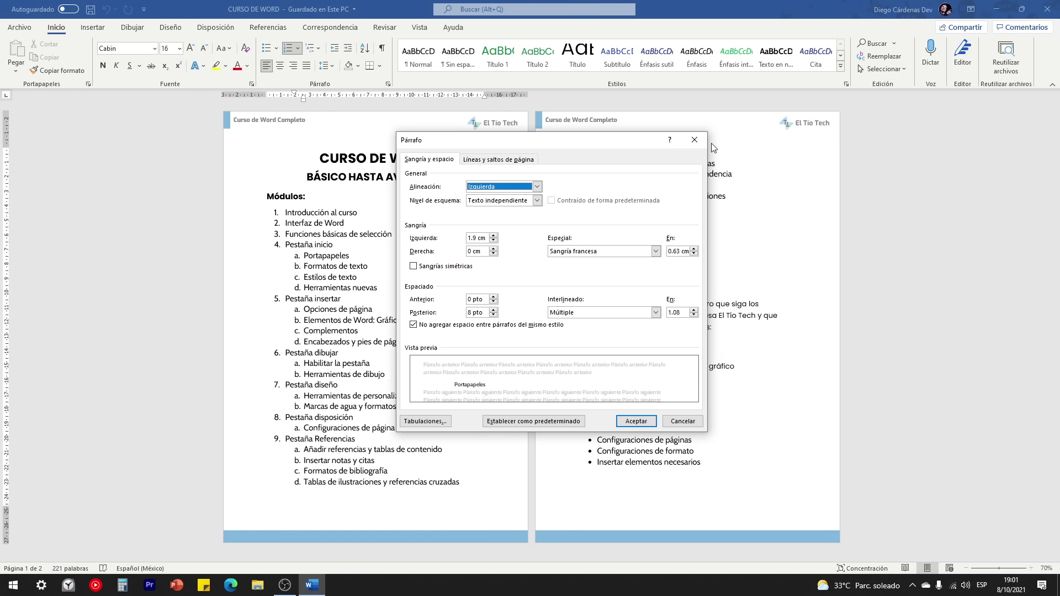
{"action": "left_click", "coordinate": [694, 140]}
{"action": "left_click", "coordinate": [80, 29]}
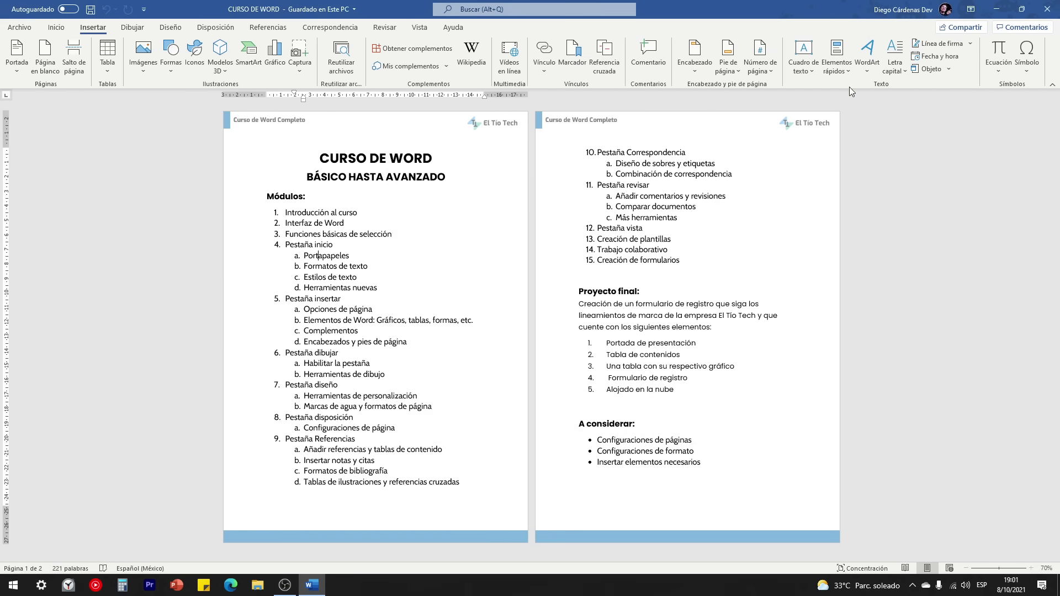
{"action": "left_click", "coordinate": [61, 28]}
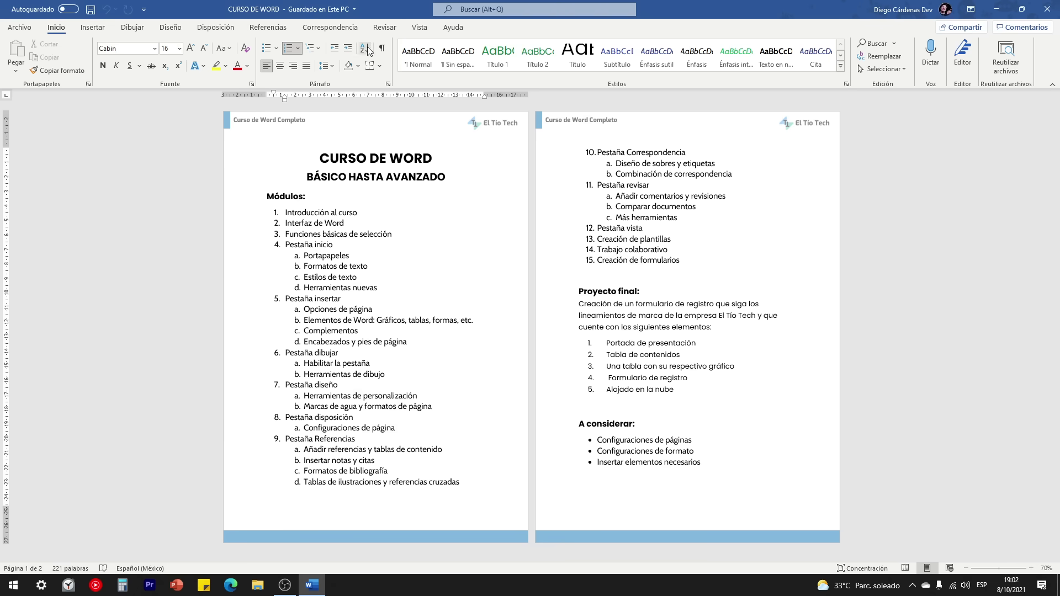
Step: Switch to Vertical page view, select the title through item 5, and nudge item 4d's indent left
{"action": "left_click", "coordinate": [420, 27]}
{"action": "left_click", "coordinate": [252, 52]}
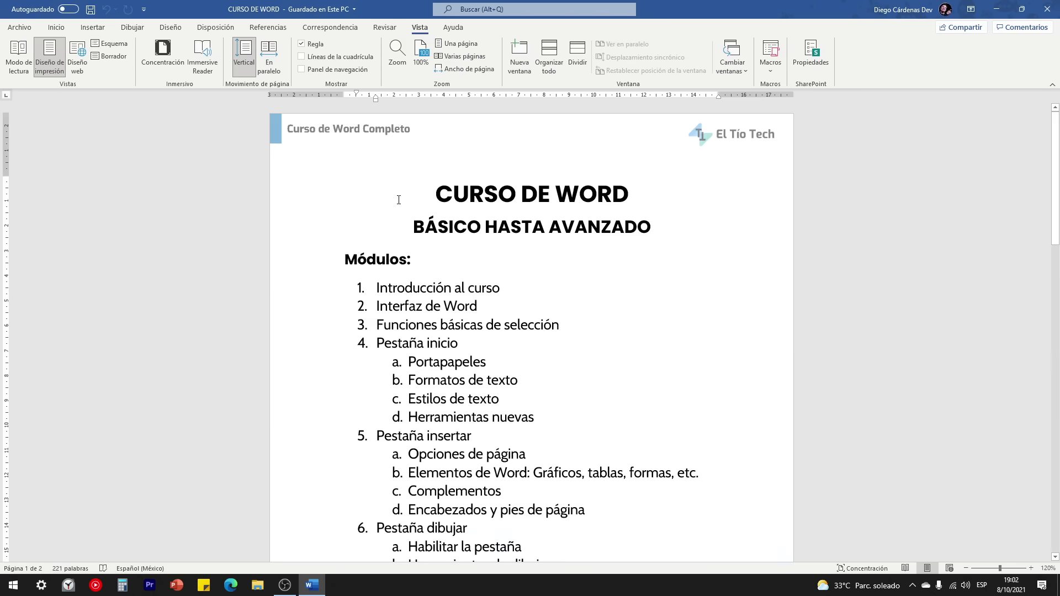
{"action": "left_click", "coordinate": [514, 205]}
{"action": "left_click_drag", "start_coordinate": [433, 187], "coordinate": [620, 431]}
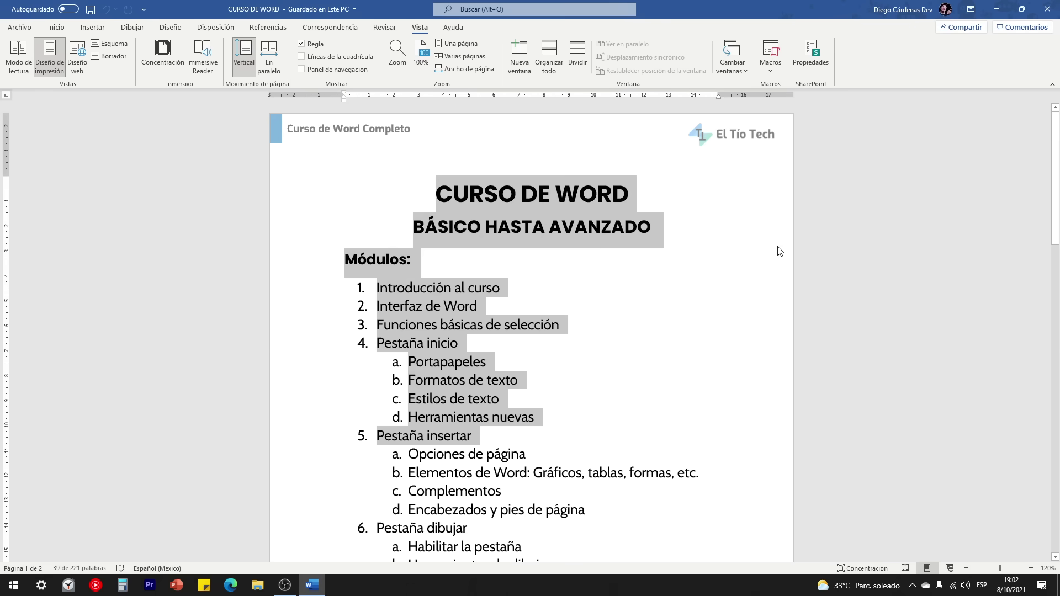
{"action": "left_click", "coordinate": [472, 417]}
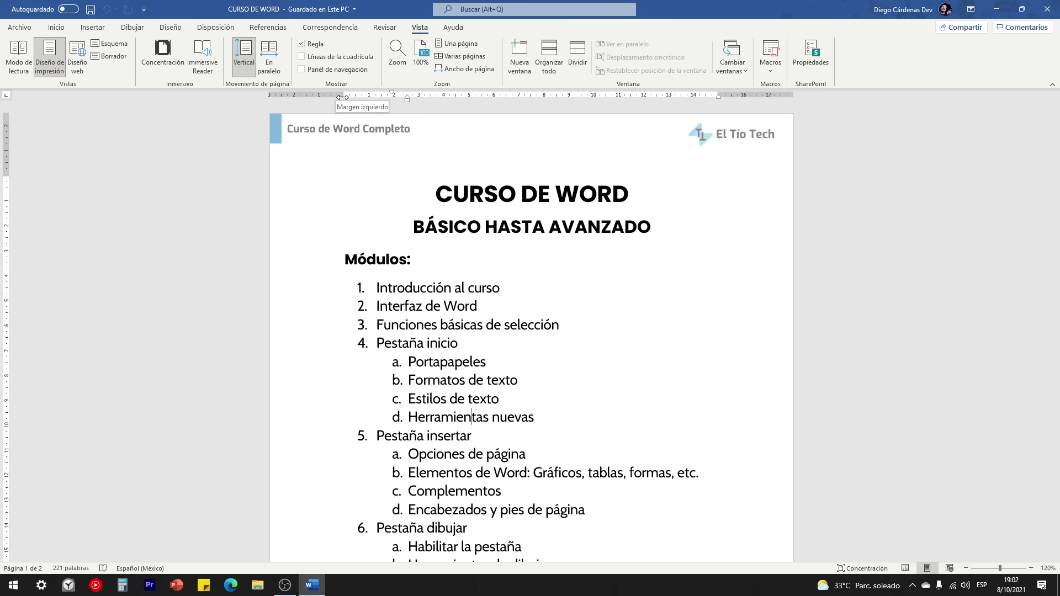
{"action": "left_click", "coordinate": [343, 97]}
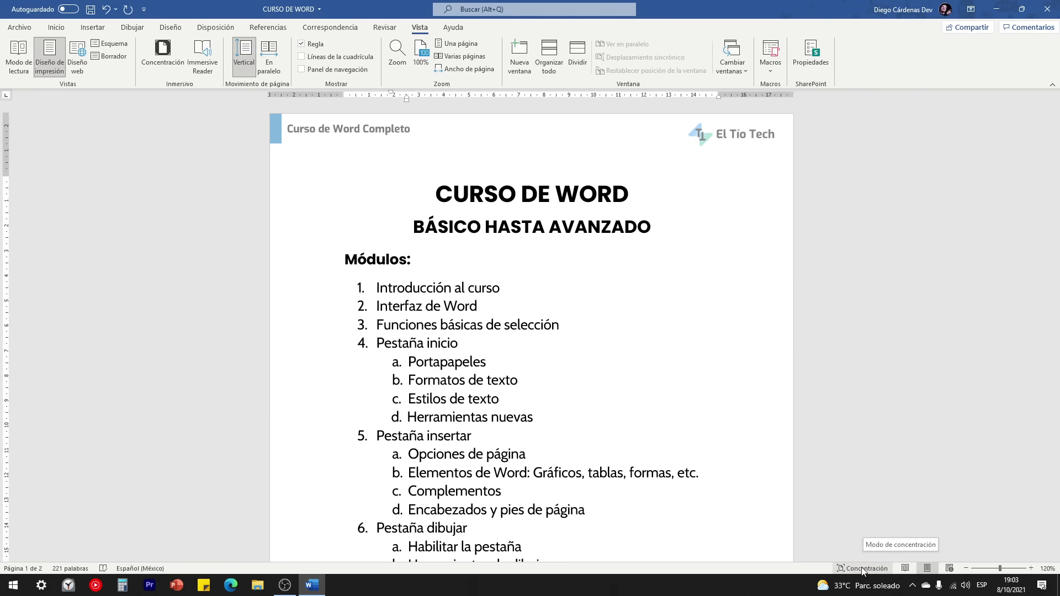
{"action": "left_click", "coordinate": [864, 569]}
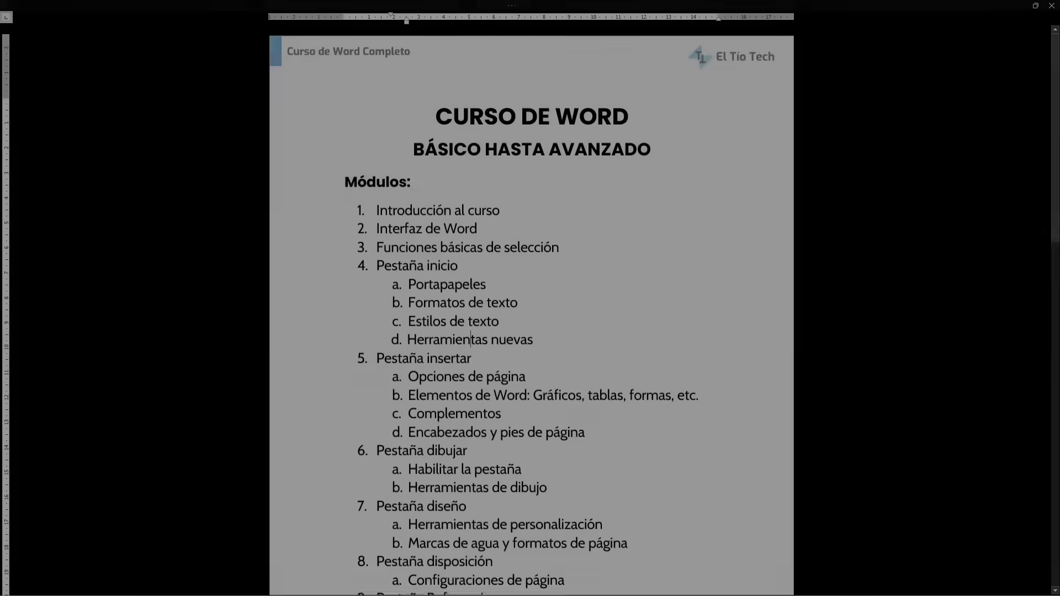
{"action": "scroll", "coordinate": [477, 226], "scroll_direction": "down", "scroll_amount": 7}
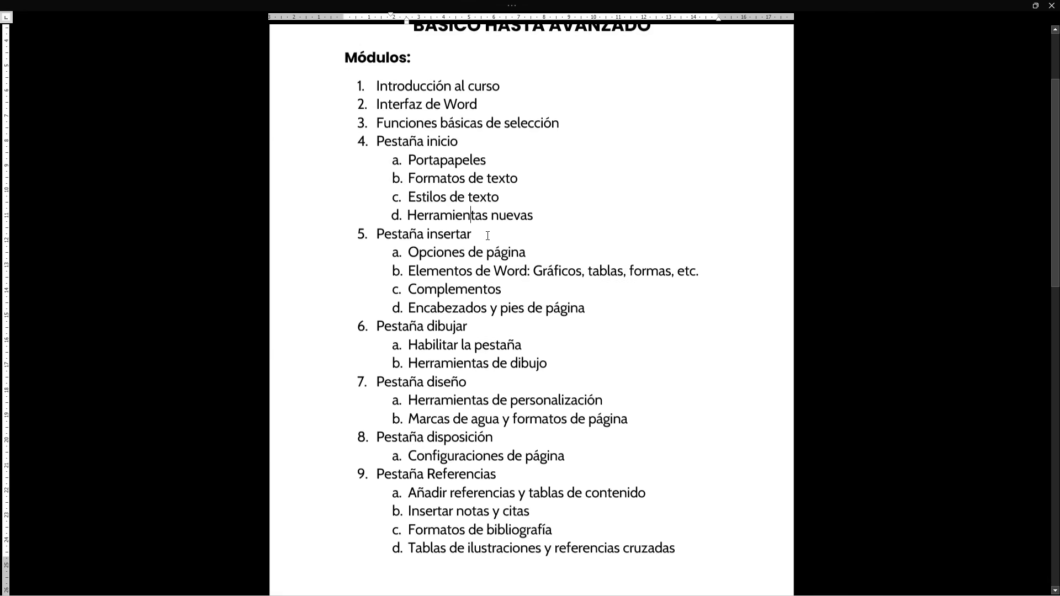
{"action": "scroll", "coordinate": [566, 325], "scroll_direction": "up", "scroll_amount": 7}
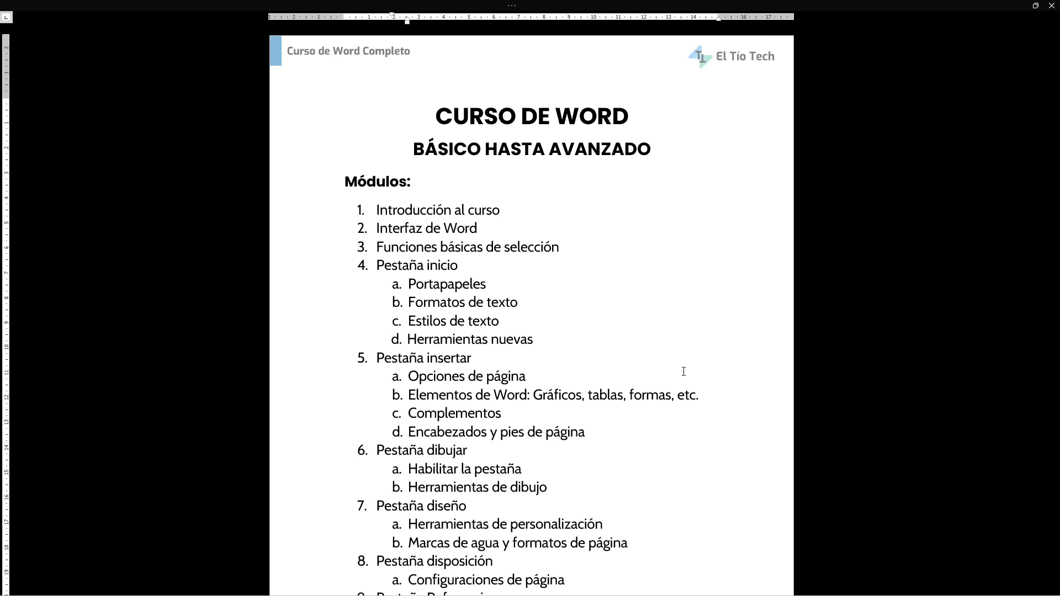
{"action": "key", "text": "Escape"}
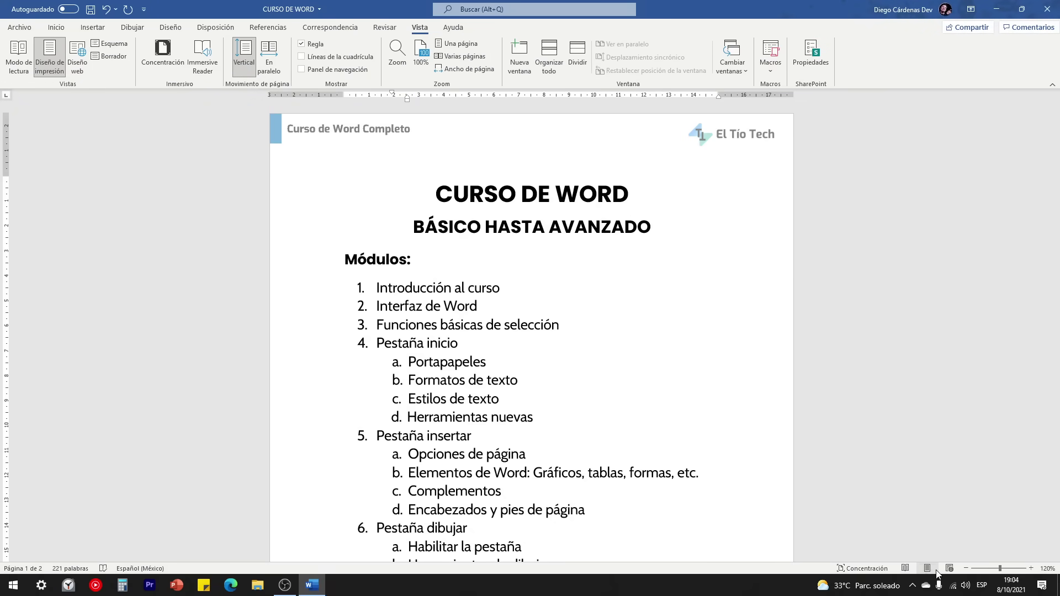
Step: View the outline in Modo de lectura, page forward, and return to Diseño de impresión
{"action": "left_click", "coordinate": [905, 569]}
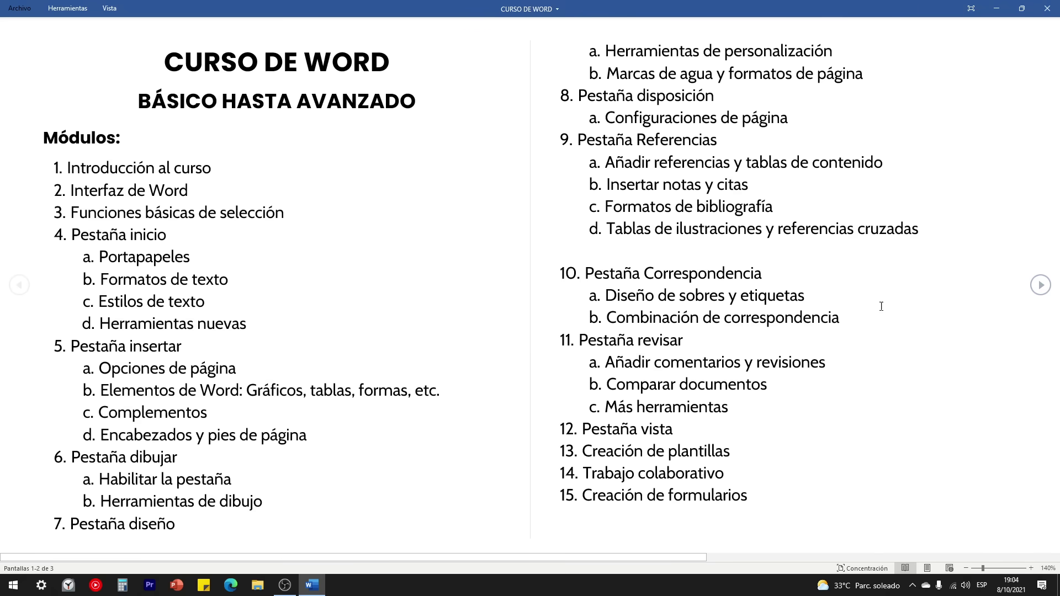
{"action": "left_click", "coordinate": [1041, 286]}
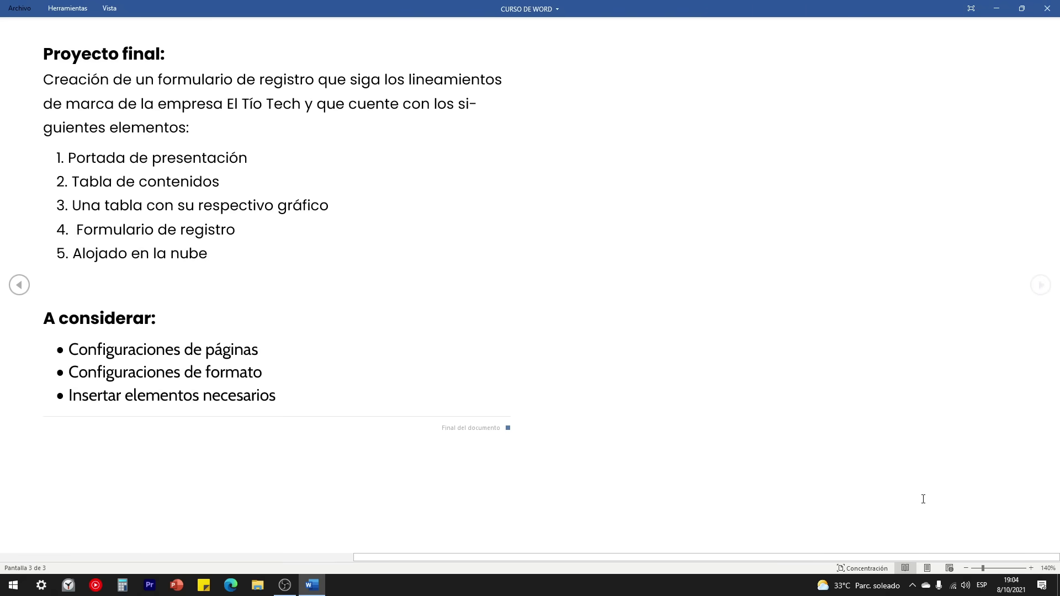
{"action": "left_click", "coordinate": [927, 568]}
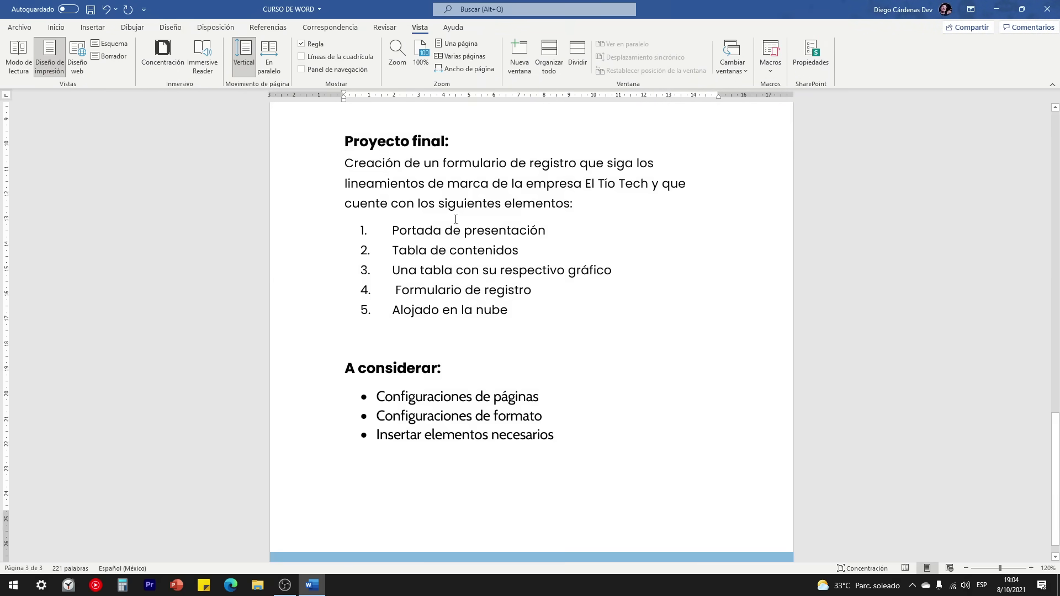
{"action": "scroll", "coordinate": [455, 219], "scroll_direction": "up", "scroll_amount": 20}
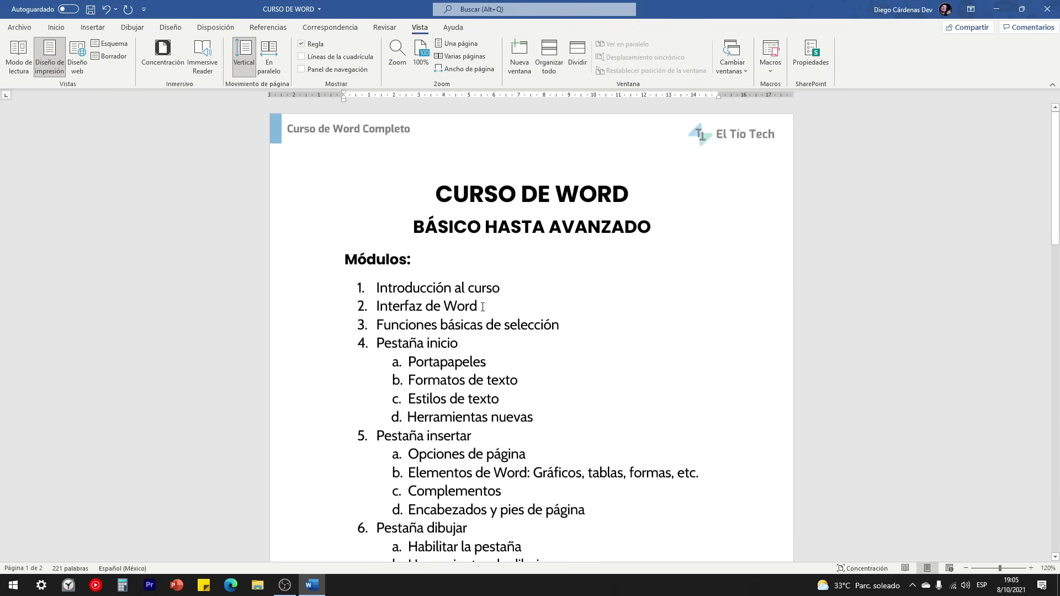
Step: Switch to Diseño web and scroll through the full-width outline
{"action": "left_click", "coordinate": [949, 568]}
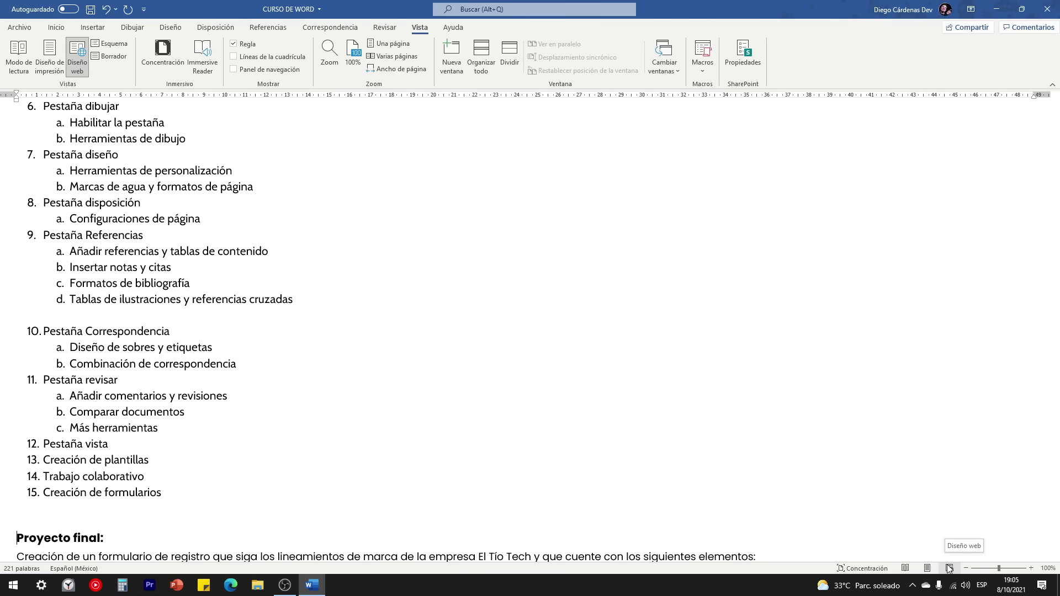
{"action": "scroll", "coordinate": [743, 443], "scroll_direction": "up", "scroll_amount": 6}
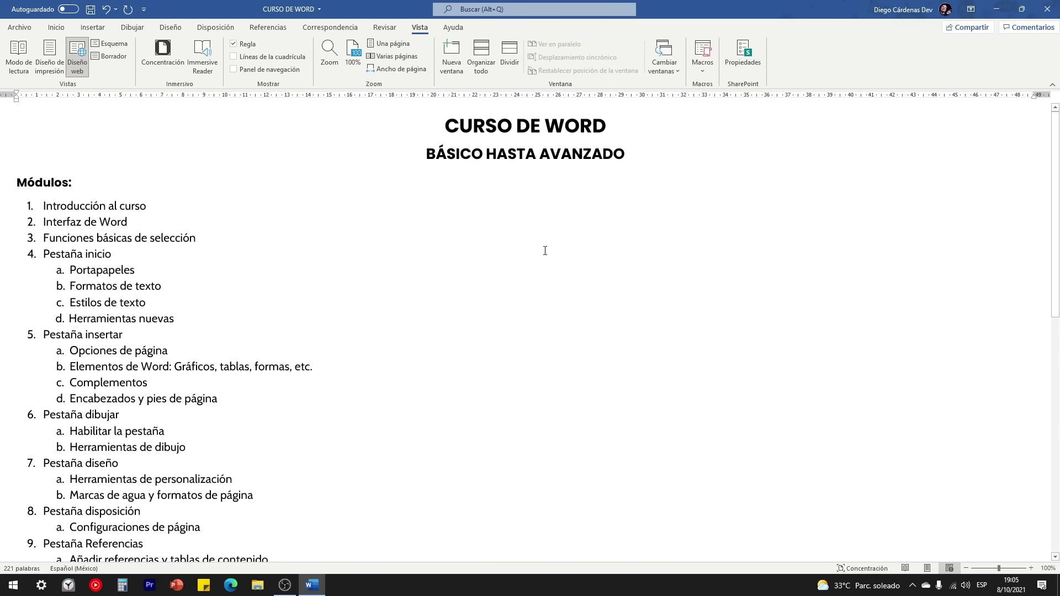
{"action": "scroll", "coordinate": [145, 203], "scroll_direction": "down", "scroll_amount": 9}
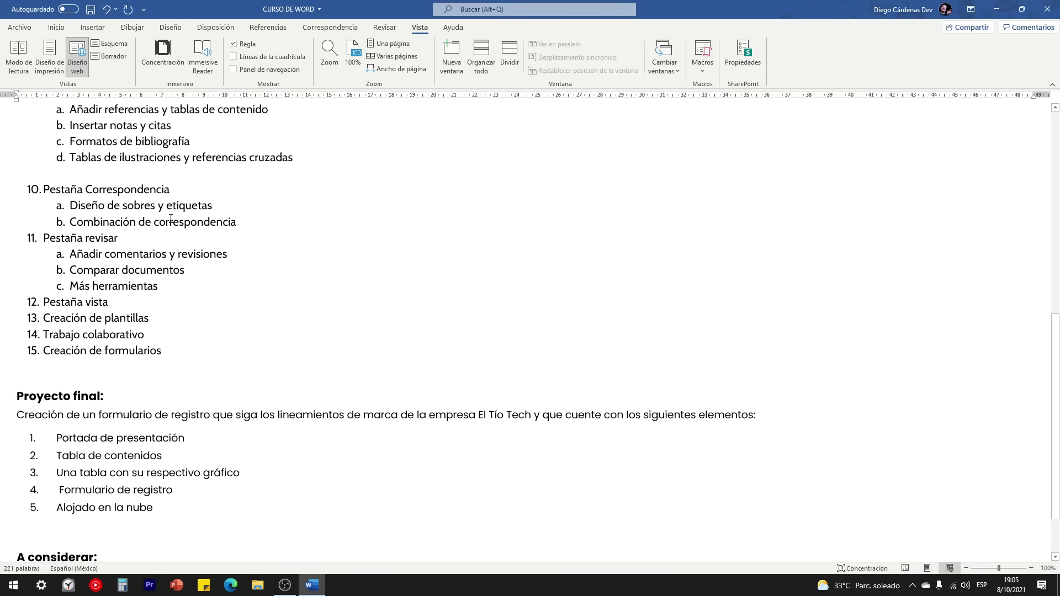
{"action": "scroll", "coordinate": [170, 218], "scroll_direction": "down", "scroll_amount": 2}
{"action": "scroll", "coordinate": [170, 223], "scroll_direction": "up", "scroll_amount": 10}
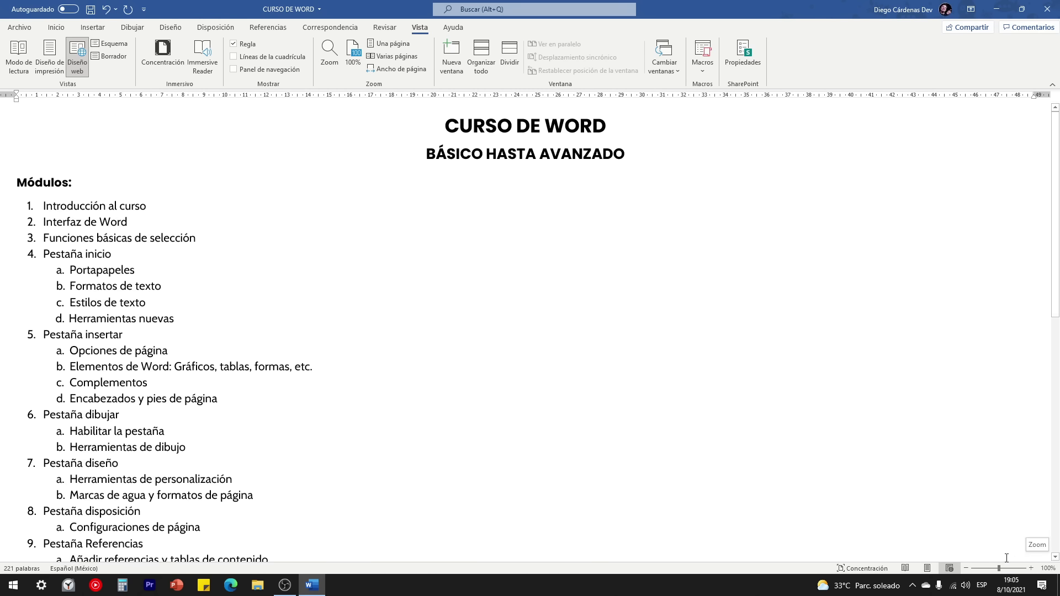
{"action": "left_click_drag", "start_coordinate": [999, 569], "coordinate": [1005, 570]}
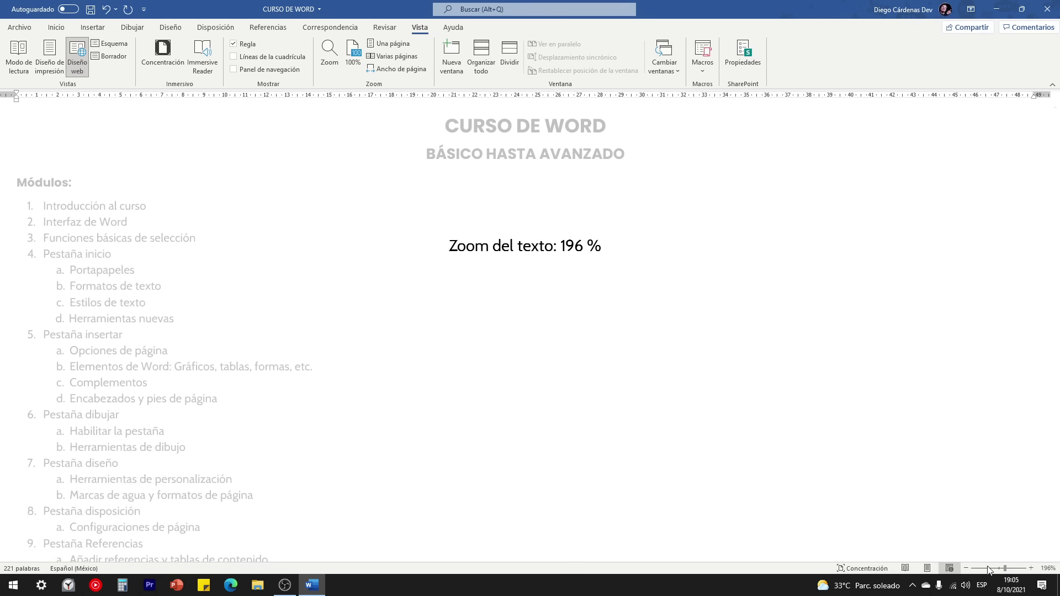
{"action": "left_click", "coordinate": [994, 569]}
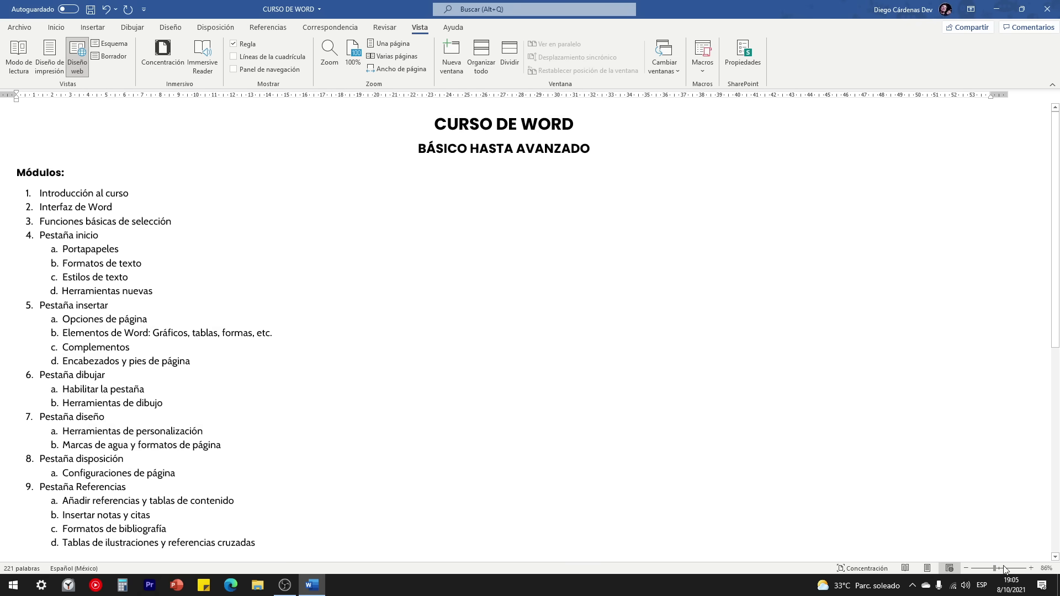
{"action": "left_click", "coordinate": [1046, 569]}
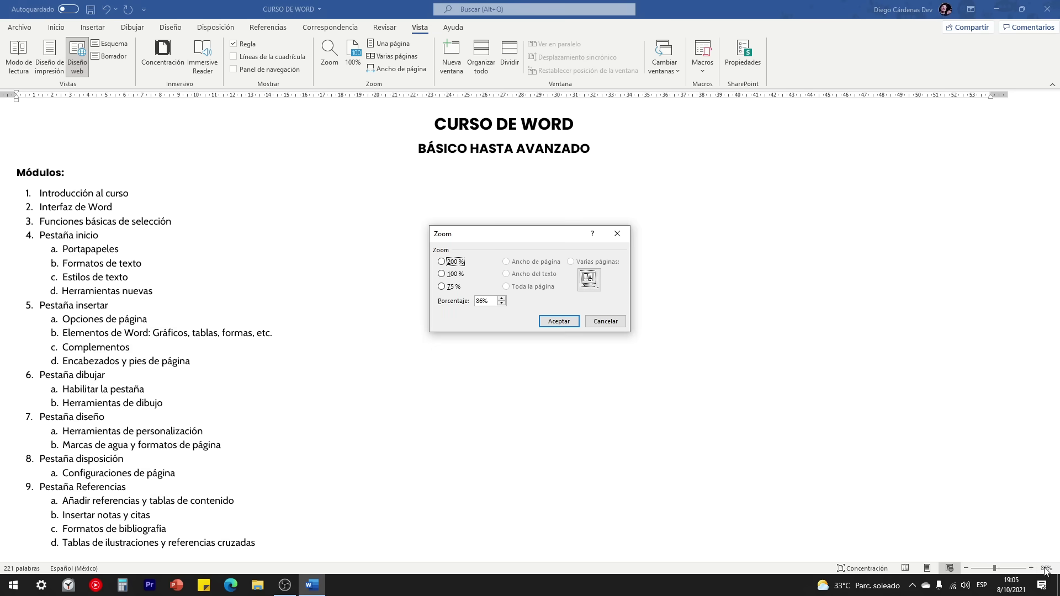
{"action": "left_click", "coordinate": [453, 274]}
{"action": "left_click", "coordinate": [558, 322]}
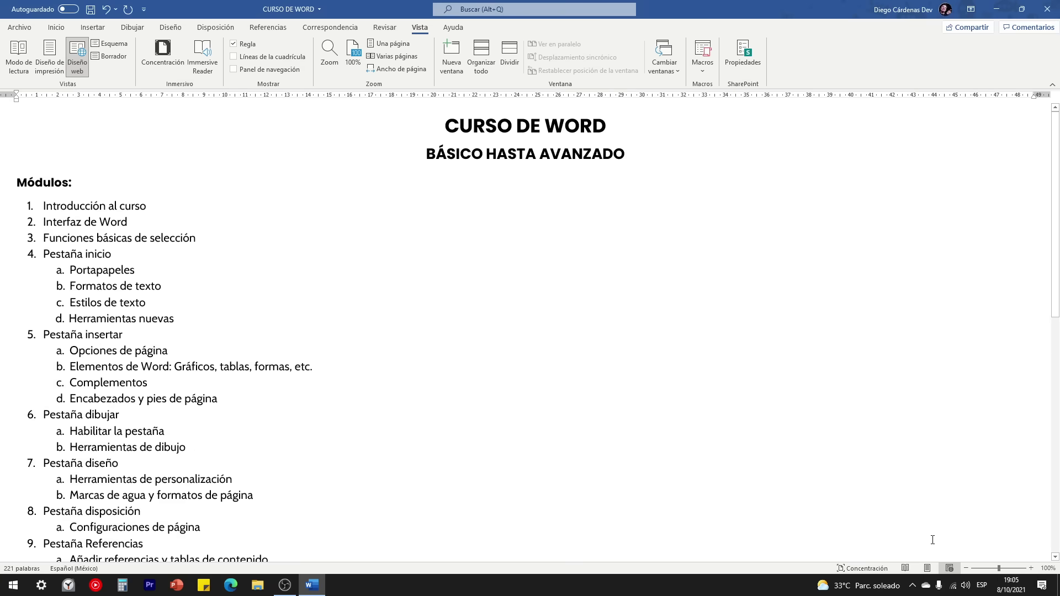
{"action": "left_click", "coordinate": [926, 568]}
Step: On the Inicio tab, select item 3, Funciones básicas de selección
{"action": "left_click", "coordinate": [58, 28]}
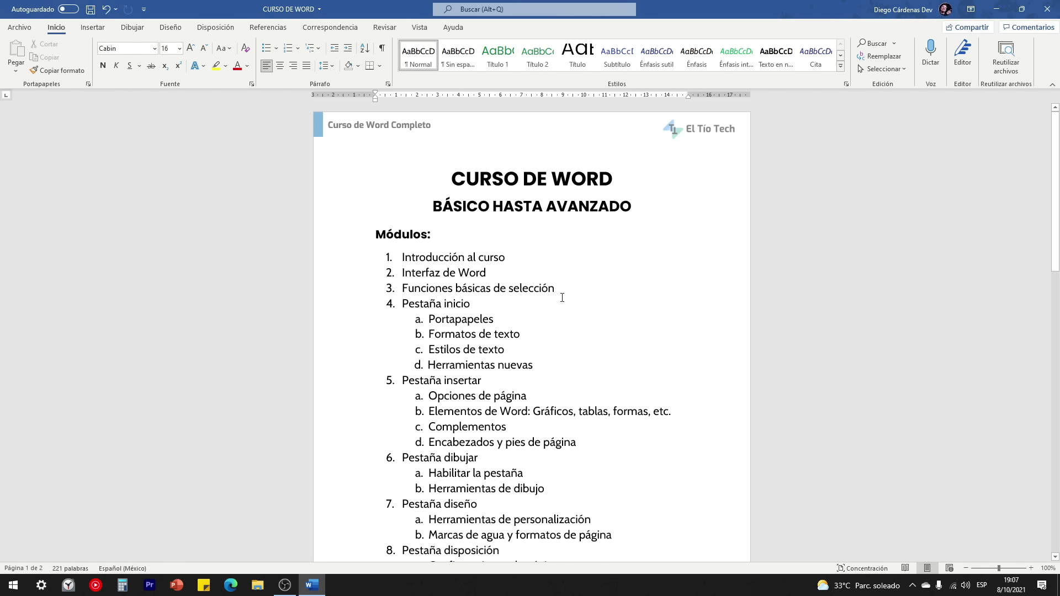
{"action": "left_click_drag", "start_coordinate": [577, 292], "coordinate": [420, 287]}
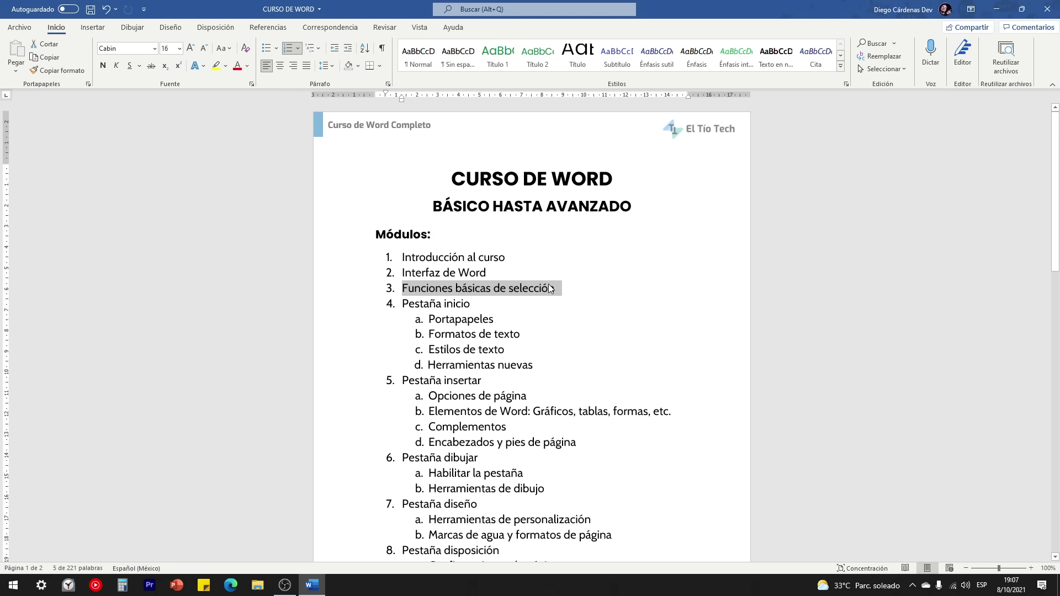
{"action": "left_click", "coordinate": [564, 293]}
{"action": "scroll", "coordinate": [563, 276], "scroll_direction": "down", "scroll_amount": 1}
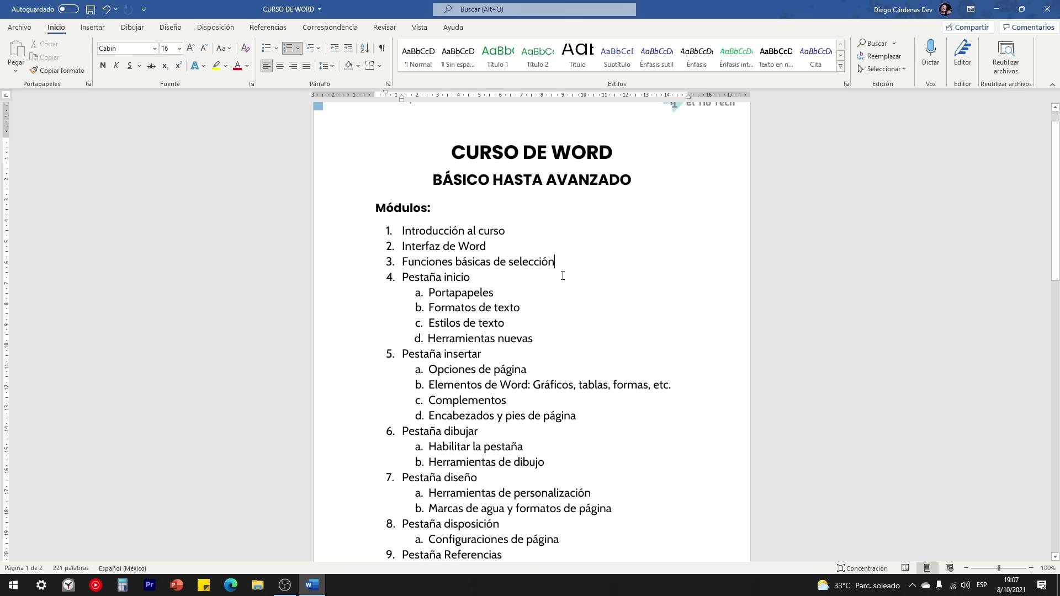
{"action": "left_click_drag", "start_coordinate": [561, 264], "coordinate": [410, 265]}
{"action": "scroll", "coordinate": [420, 276], "scroll_direction": "down", "scroll_amount": 2}
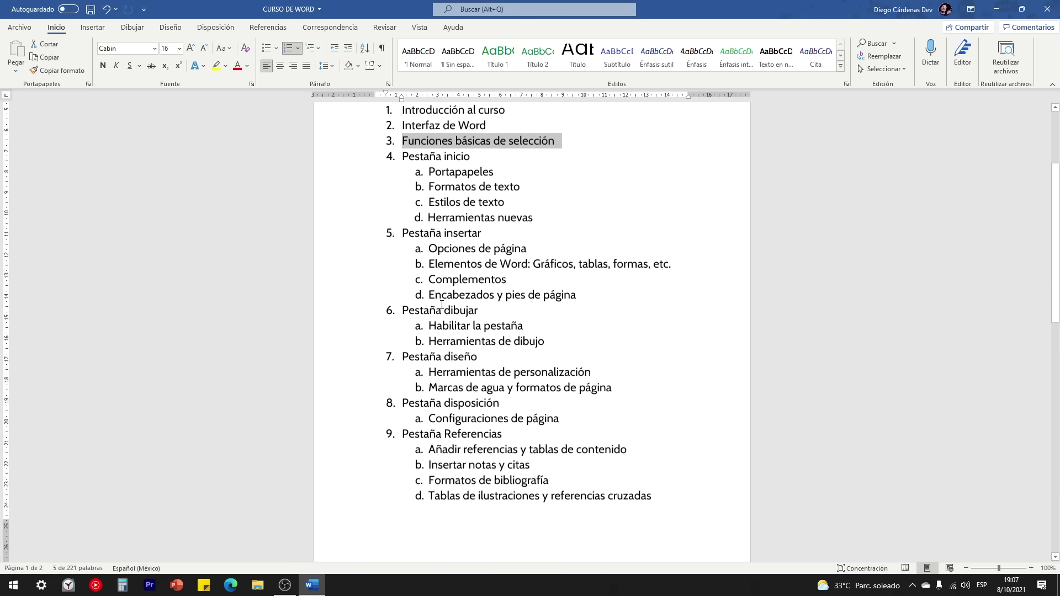
{"action": "scroll", "coordinate": [425, 284], "scroll_direction": "up", "scroll_amount": 3}
Step: Create a blank document and generate five placeholder paragraphs with =Lorem(5)
{"action": "left_click", "coordinate": [19, 27]}
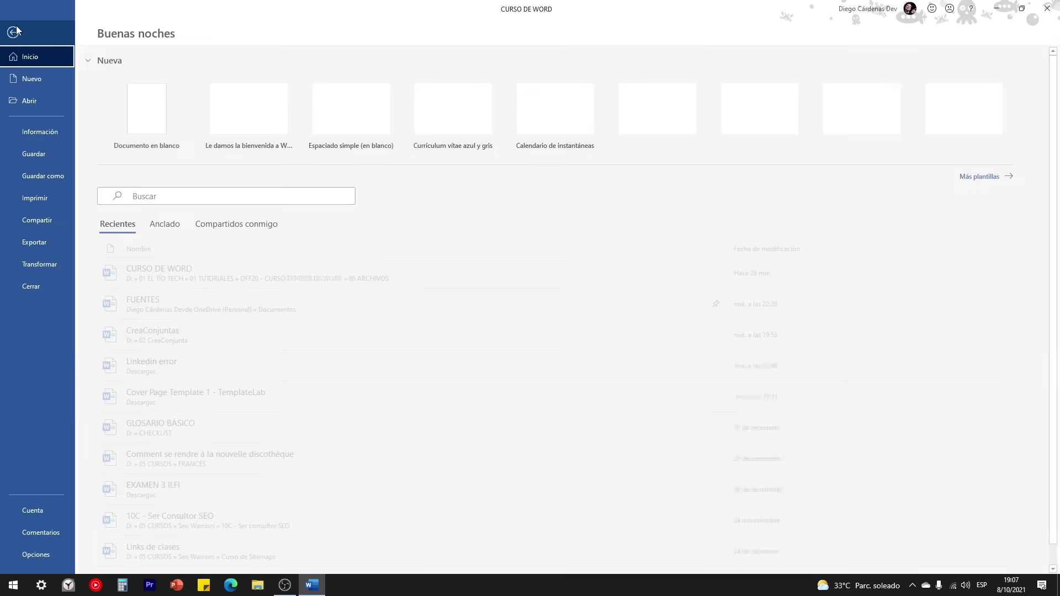
{"action": "left_click", "coordinate": [157, 111]}
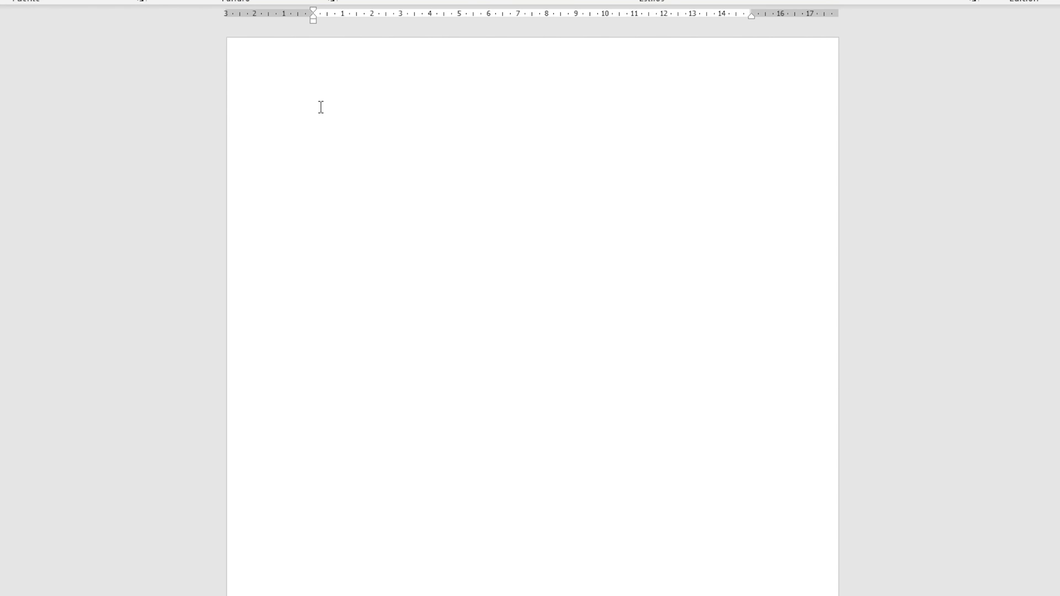
{"action": "type", "text": "=Lorem(5)"}
{"action": "key", "text": "Return"}
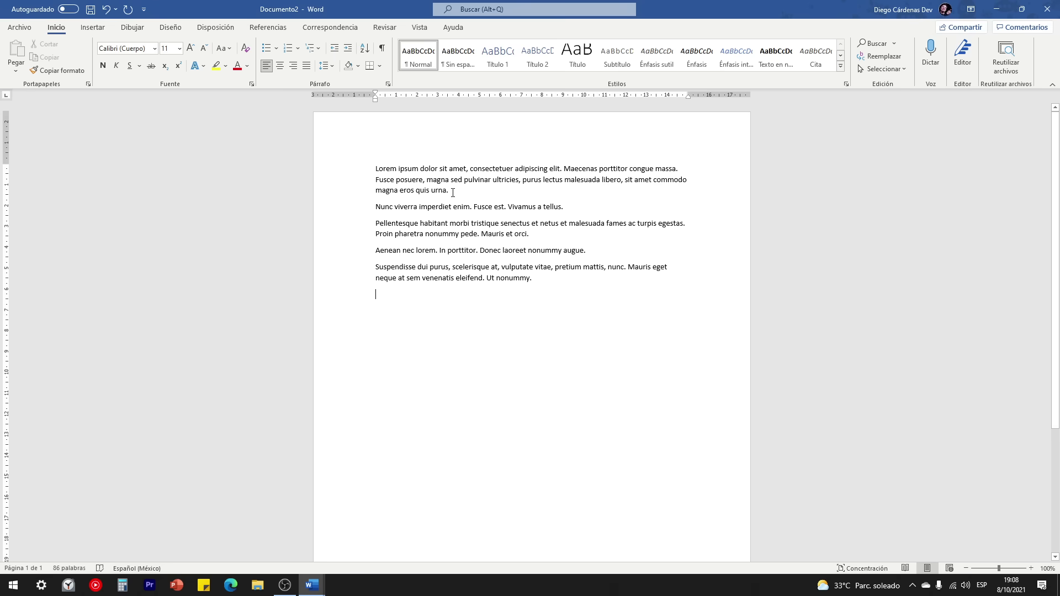
{"action": "left_click_drag", "start_coordinate": [453, 192], "coordinate": [383, 169]}
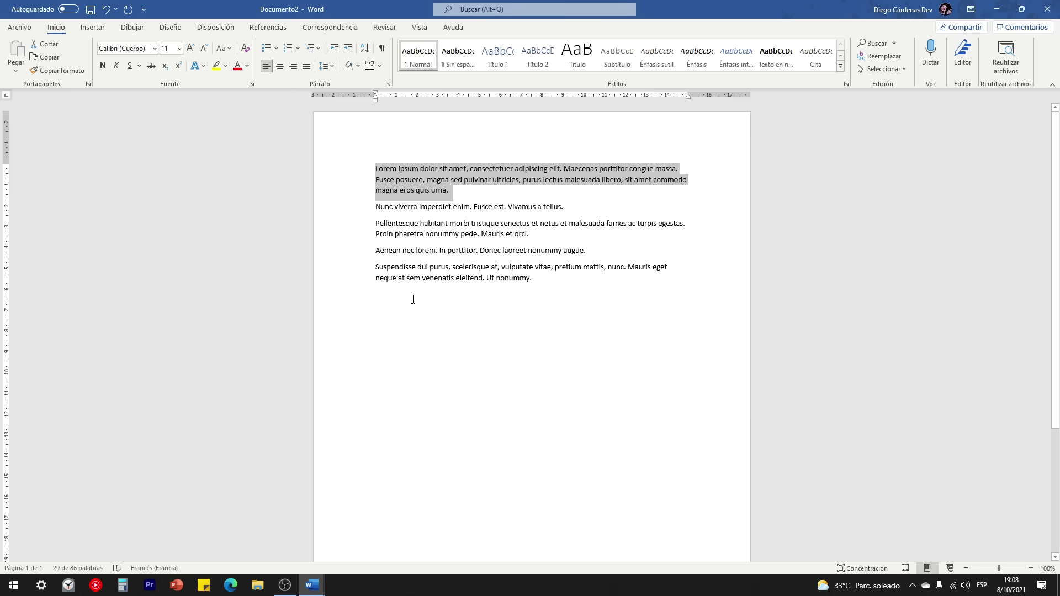
{"action": "left_click", "coordinate": [419, 311]}
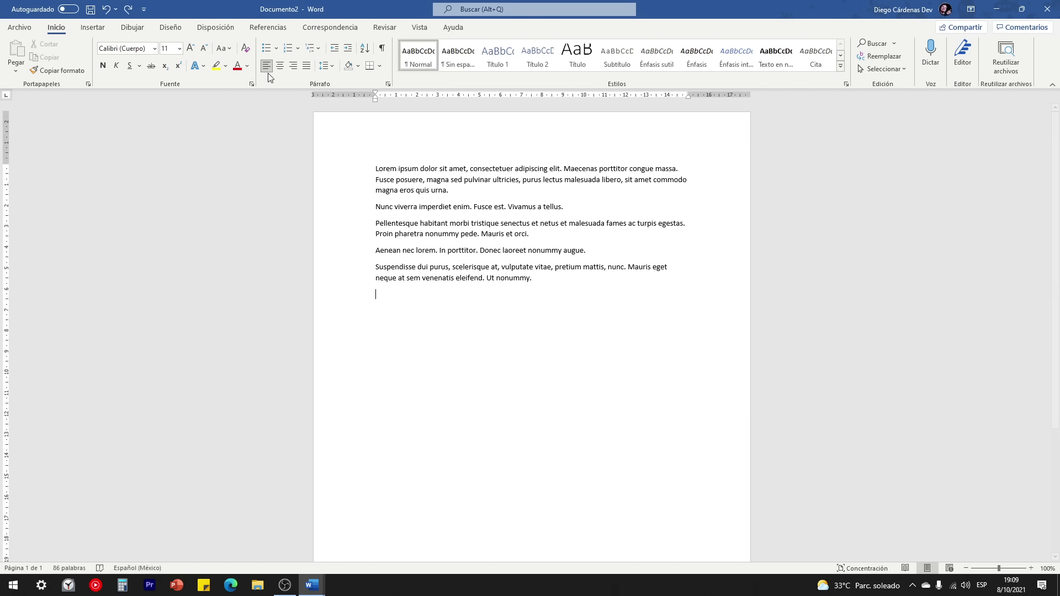
{"action": "double_click", "coordinate": [464, 345]}
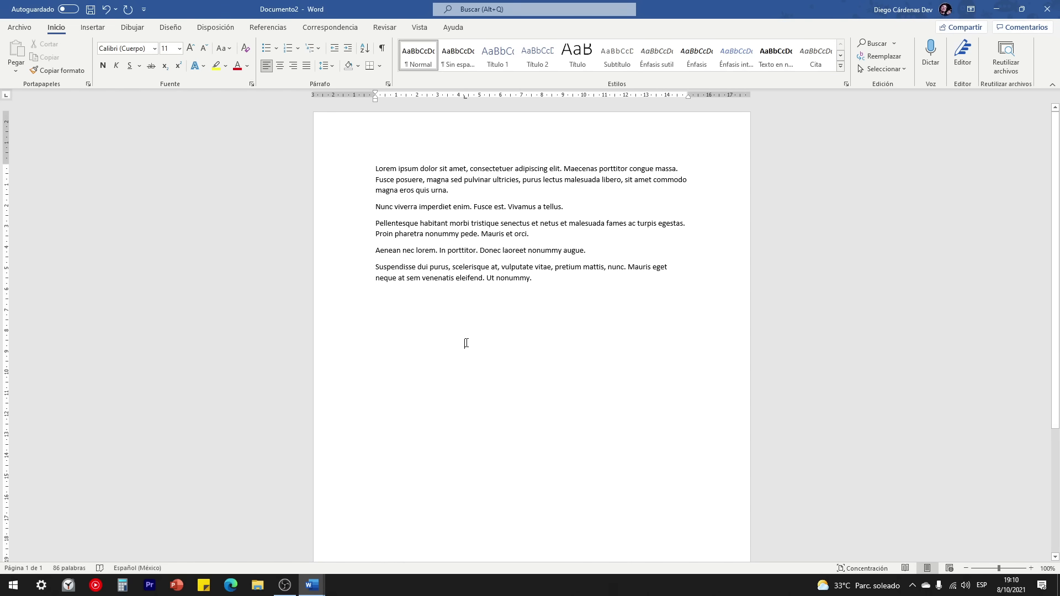
Step: Type sadfasdf below the last paragraph, check its spelling suggestions, and reposition the cursor
{"action": "type", "text": "sadfasdf"}
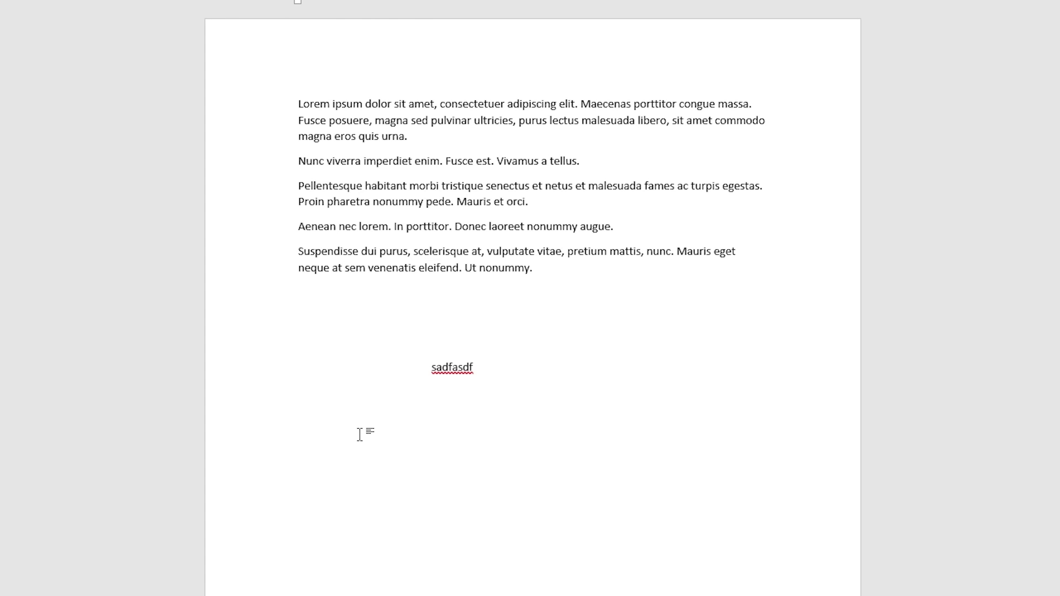
{"action": "key", "text": "Home"}
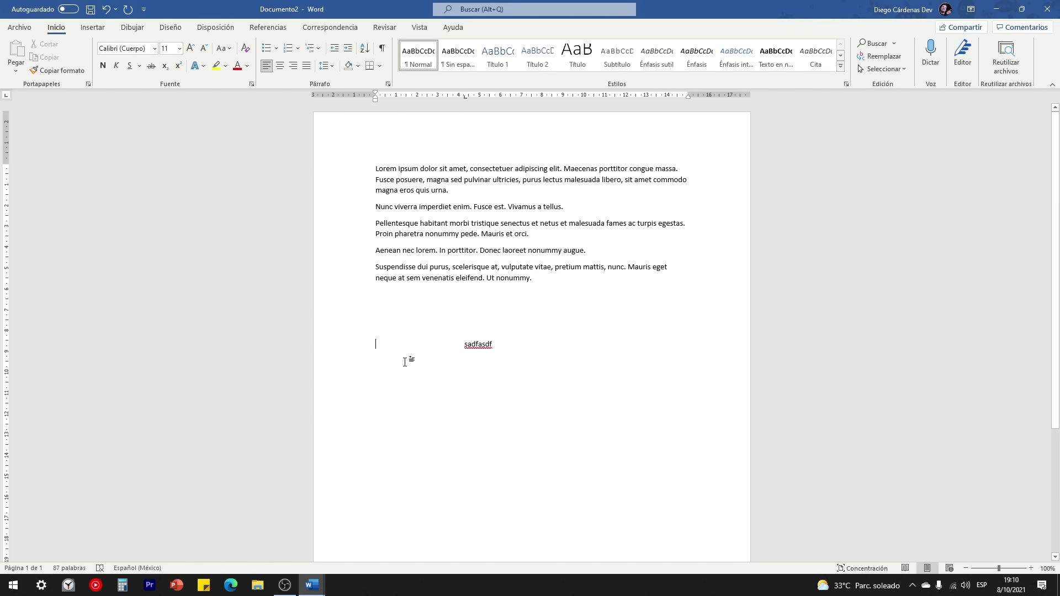
{"action": "double_click", "coordinate": [405, 362]}
{"action": "left_click", "coordinate": [465, 344]}
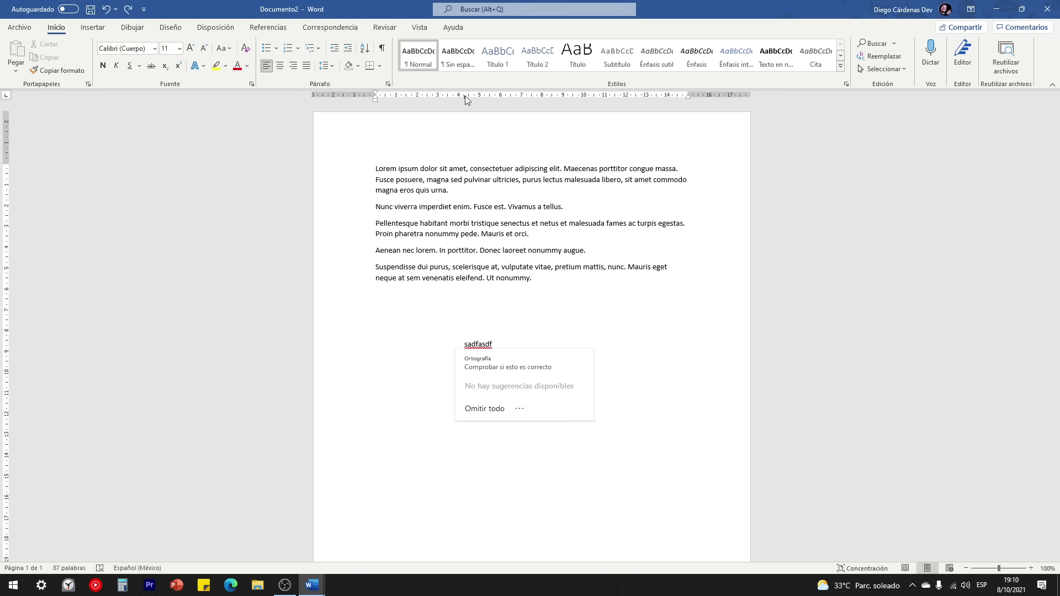
{"action": "left_click", "coordinate": [407, 357]}
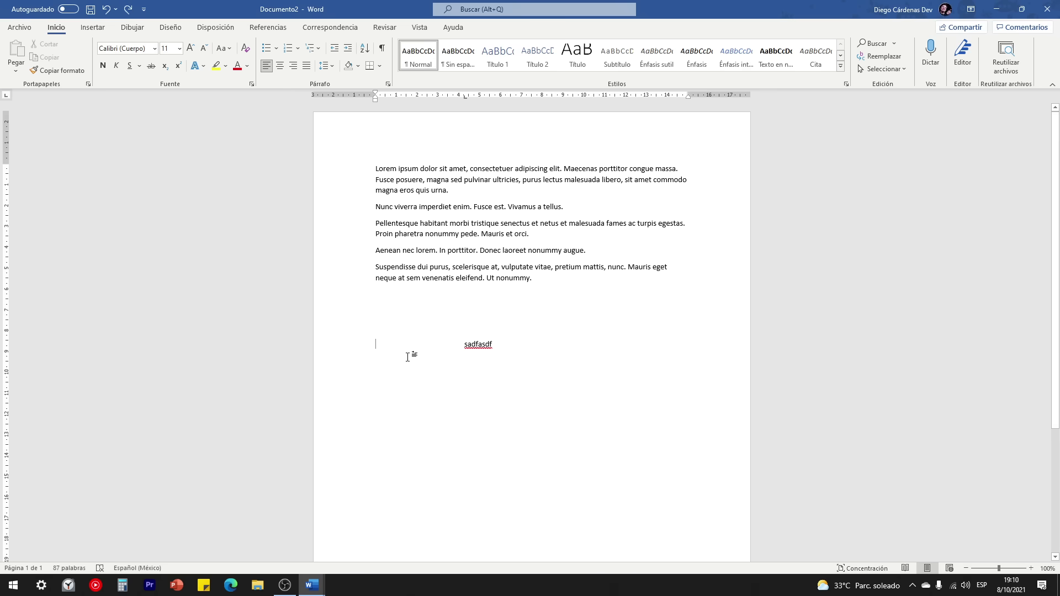
{"action": "double_click", "coordinate": [403, 358]}
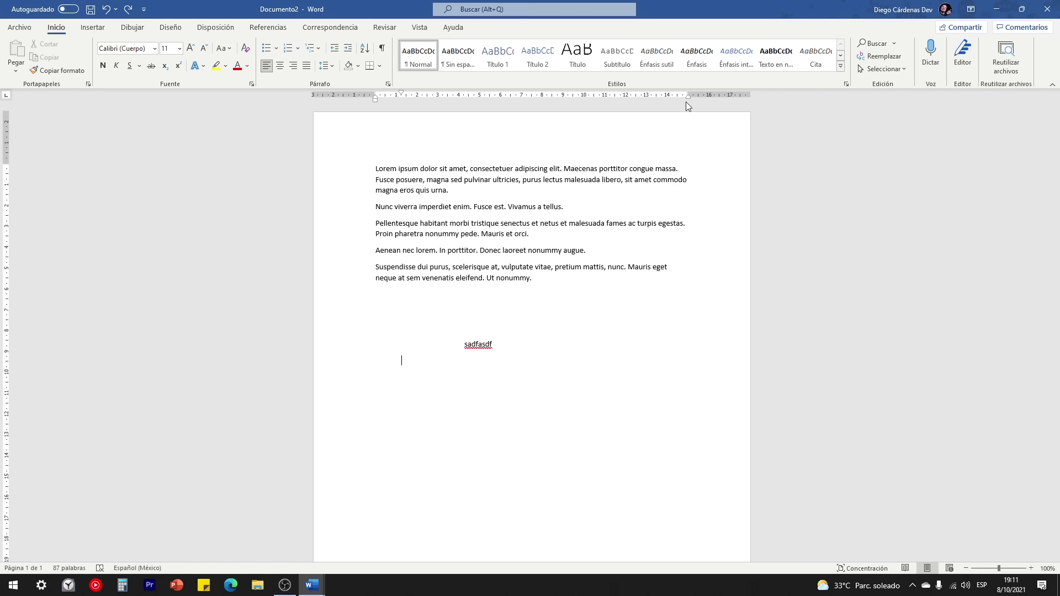
{"action": "left_click", "coordinate": [376, 294]}
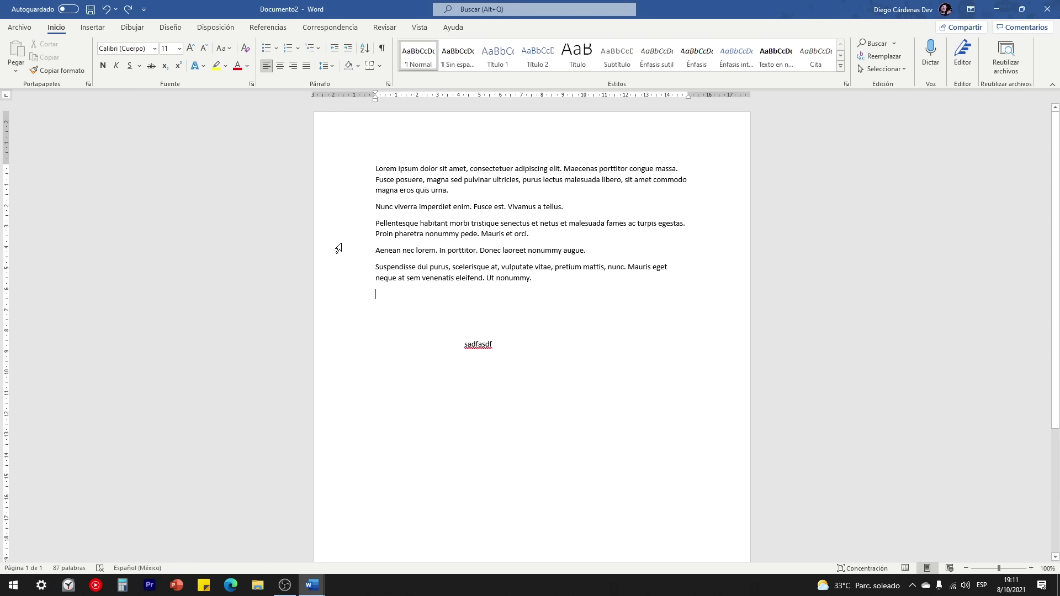
Step: Select the first line, the first paragraph, other single lines, then the whole document via margin clicks
{"action": "left_click", "coordinate": [336, 173]}
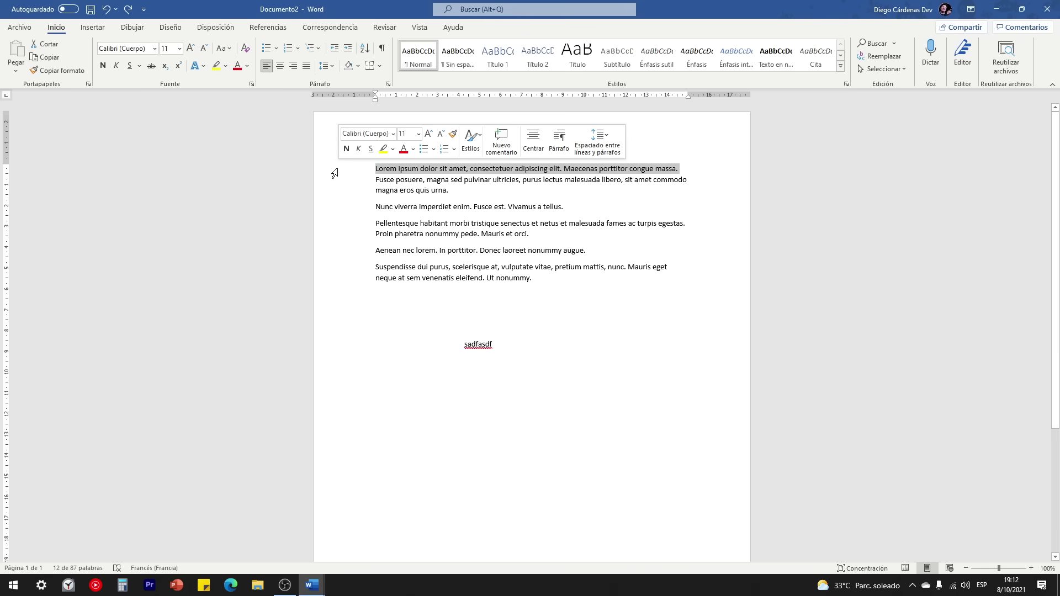
{"action": "double_click", "coordinate": [334, 174]}
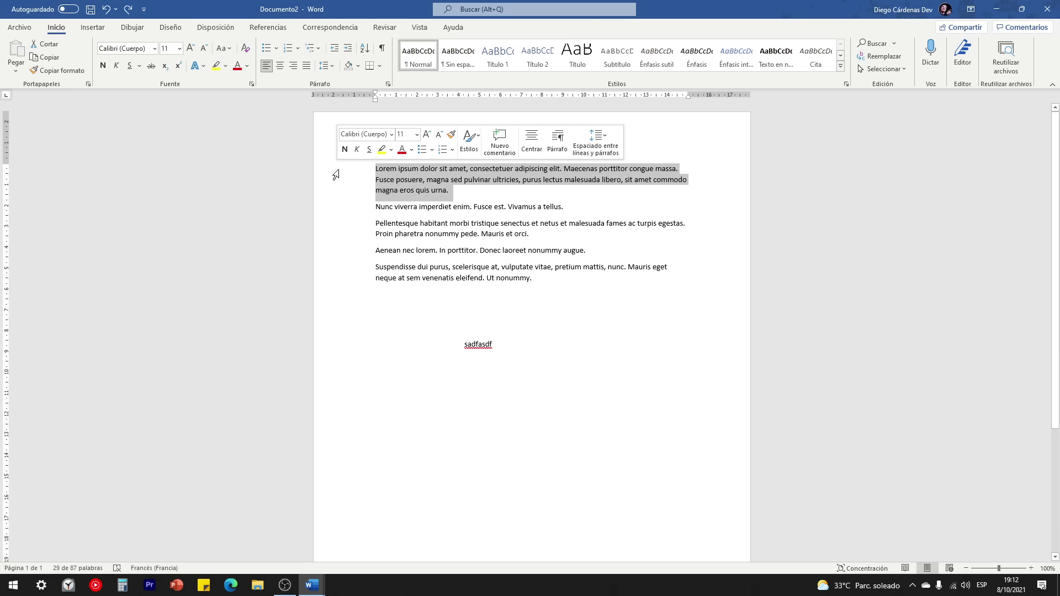
{"action": "left_click", "coordinate": [340, 252]}
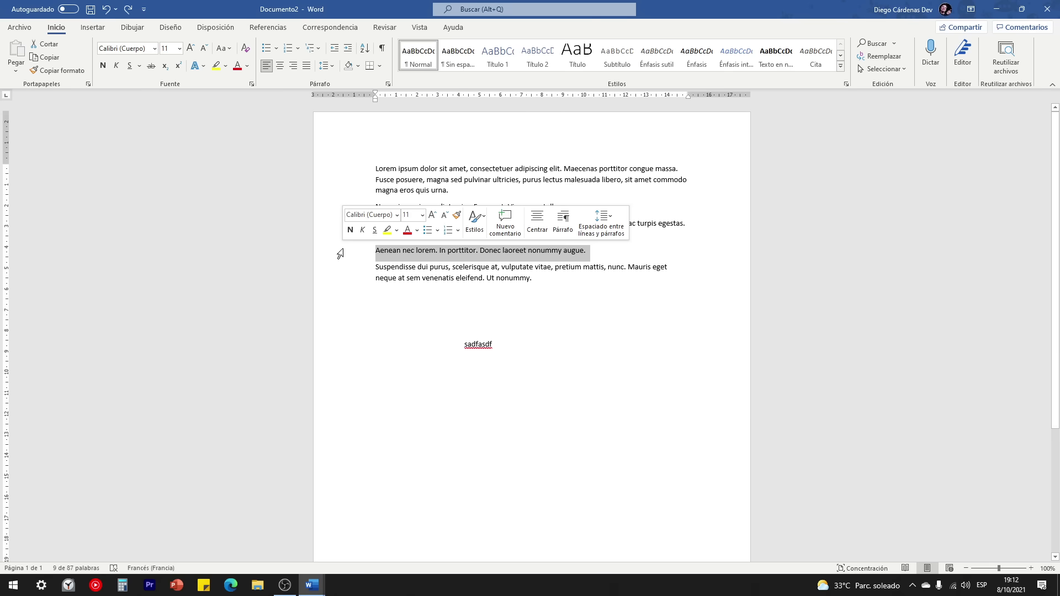
{"action": "left_click", "coordinate": [342, 268]}
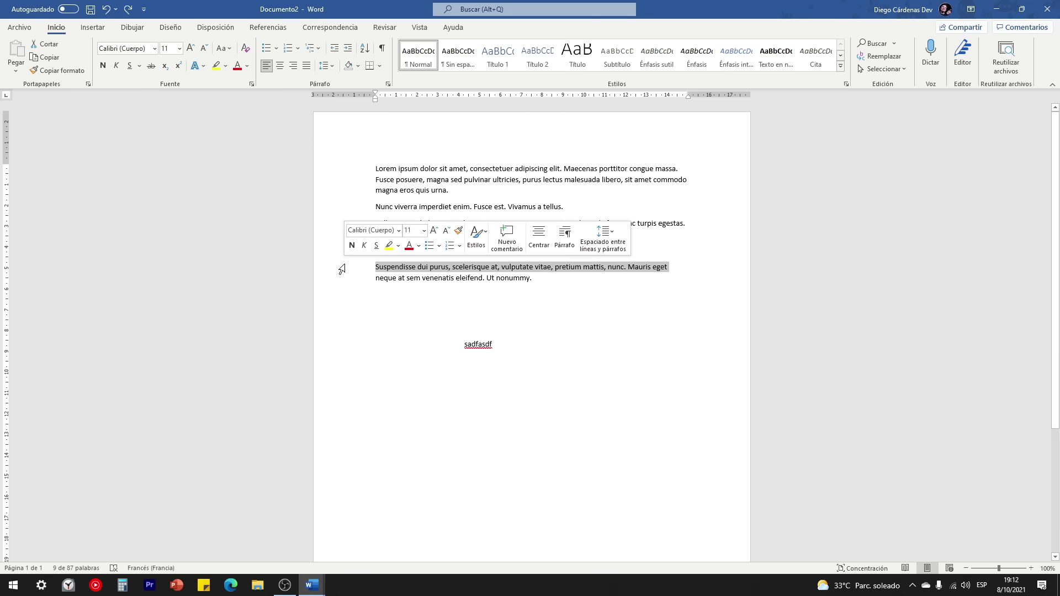
{"action": "triple_click", "coordinate": [337, 170]}
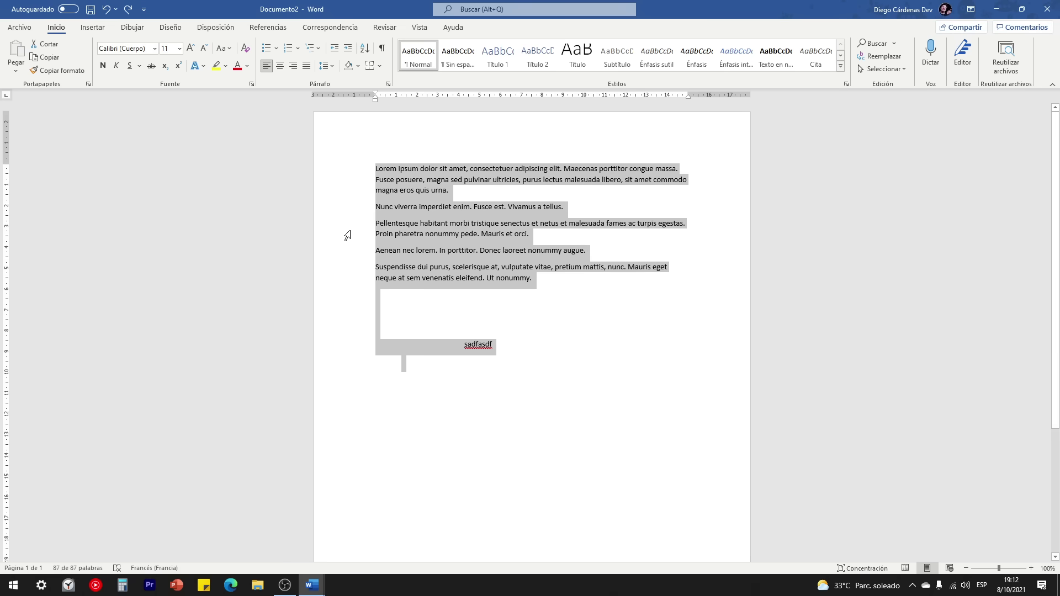
Step: Select individual lines, then the entire document with Ctrl+A and a margin triple-click
{"action": "left_click", "coordinate": [337, 170]}
{"action": "left_click", "coordinate": [377, 169]}
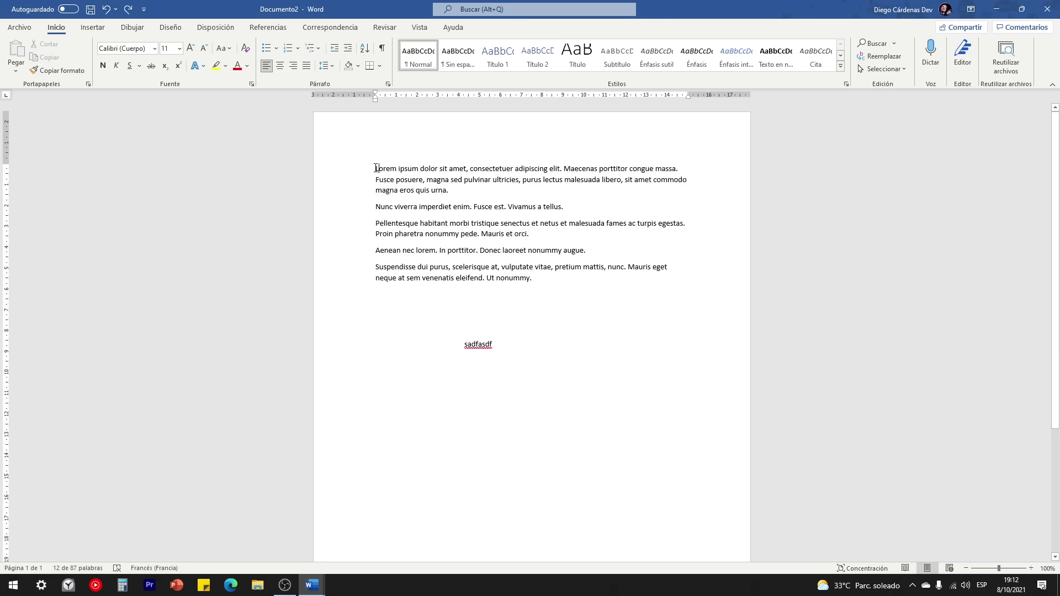
{"action": "left_click_drag", "start_coordinate": [386, 168], "coordinate": [595, 169]}
{"action": "left_click", "coordinate": [364, 178]}
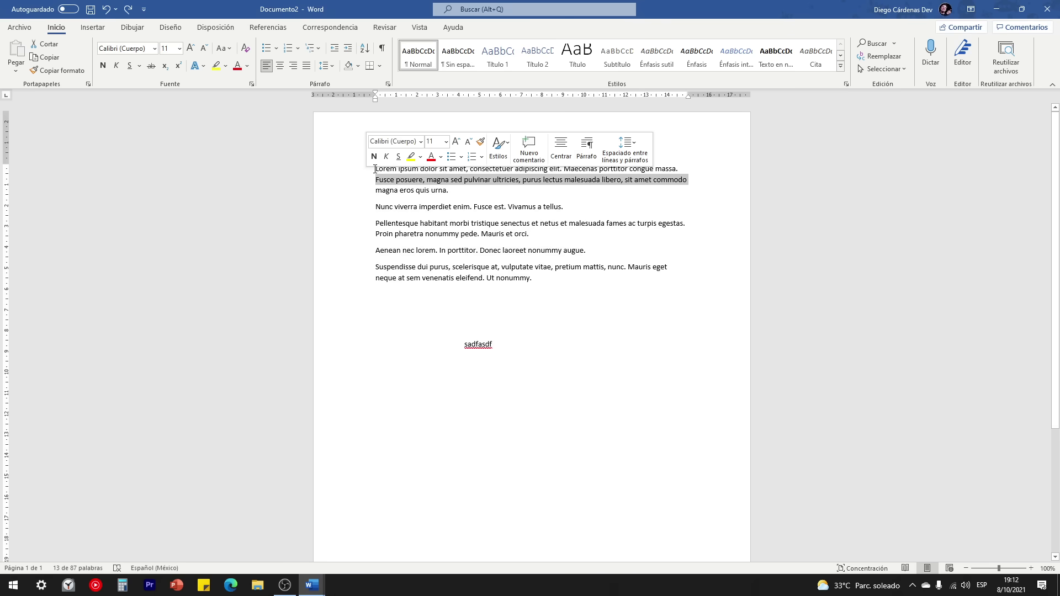
{"action": "left_click", "coordinate": [375, 169]}
{"action": "key", "text": "ctrl+a"}
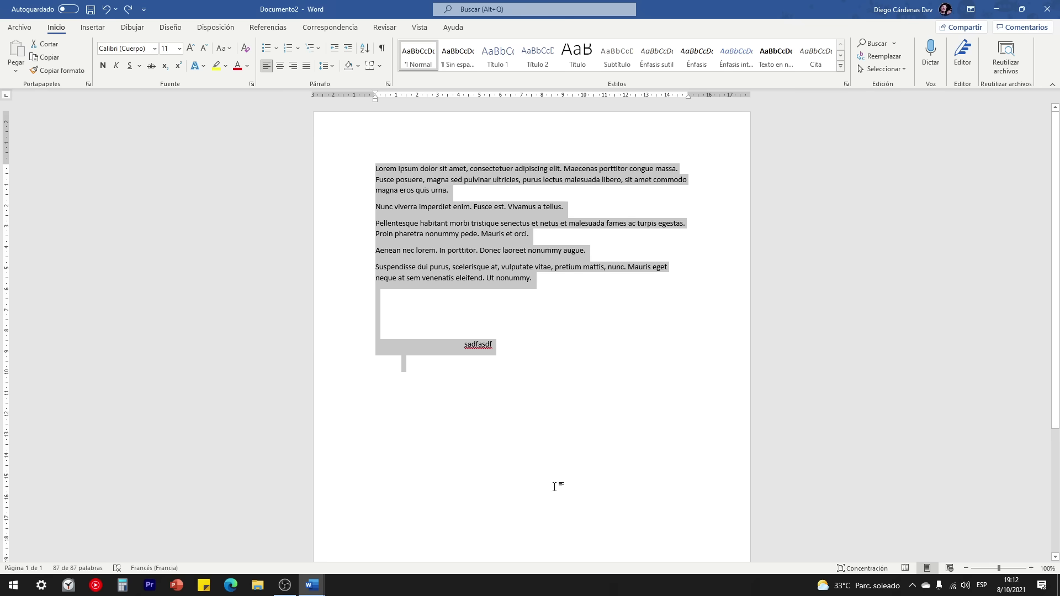
{"action": "left_click", "coordinate": [339, 182]}
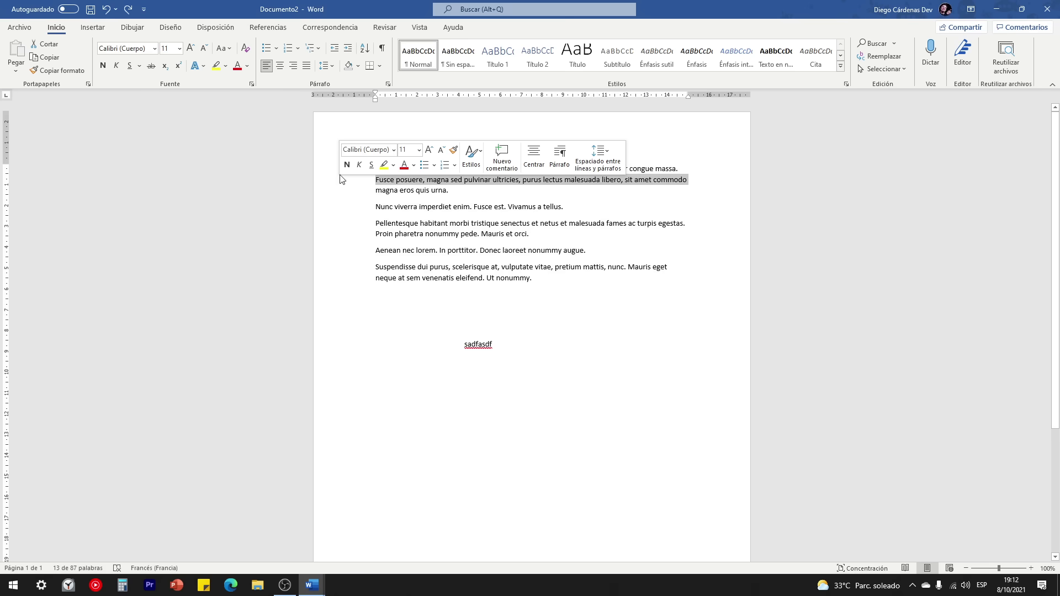
{"action": "triple_click", "coordinate": [342, 183]}
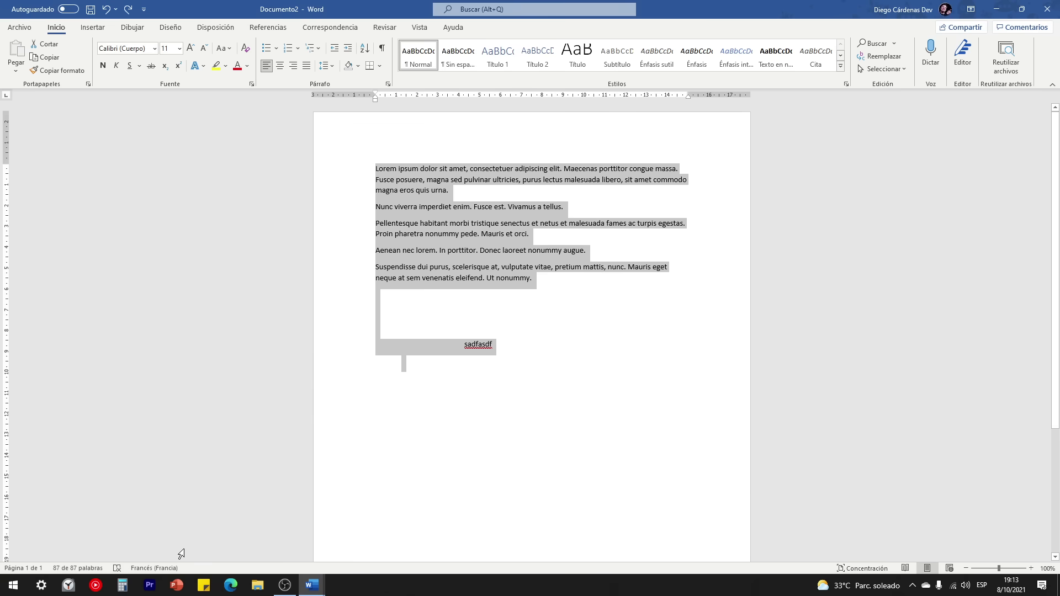
Step: Open the Teclado para tutoriales presentation in PowerPoint
{"action": "left_click", "coordinate": [175, 588]}
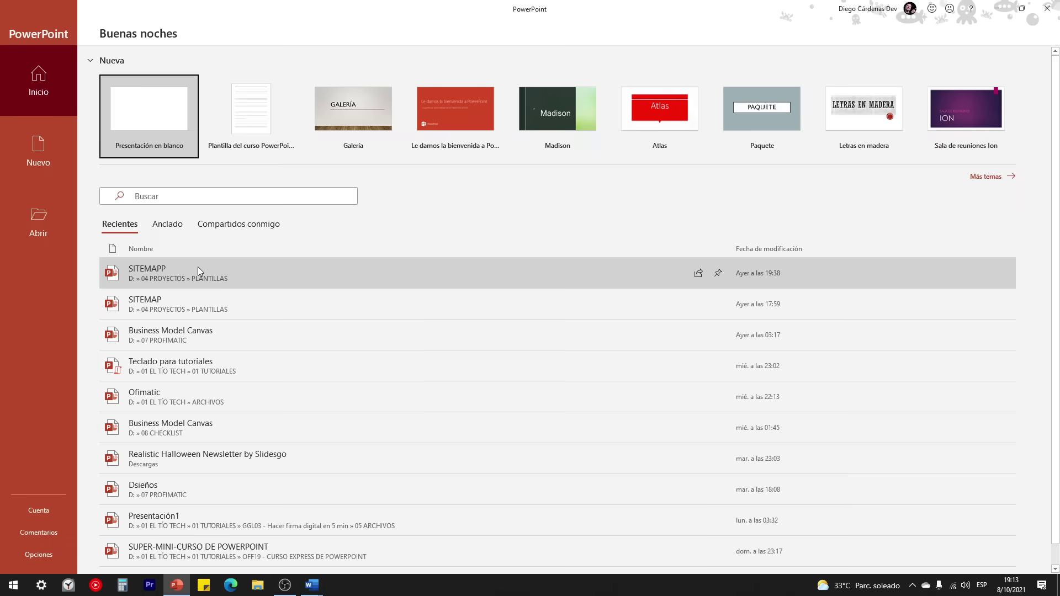
{"action": "left_click", "coordinate": [167, 366]}
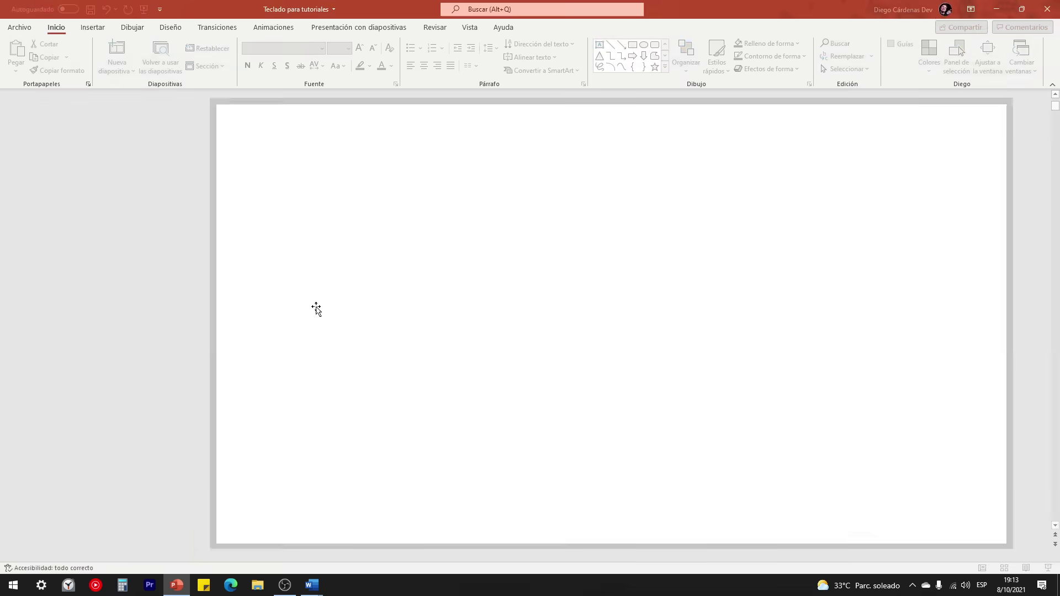
{"action": "left_click", "coordinate": [233, 543]}
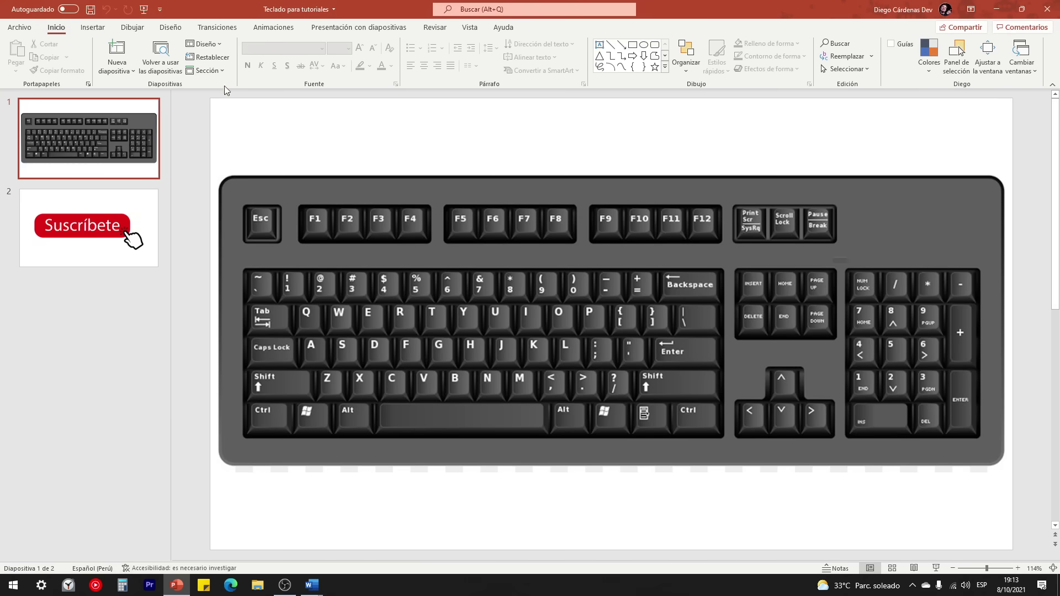
Step: Circle the Ctrl key in red ink and the Shift key in green ink
{"action": "left_click", "coordinate": [133, 27]}
{"action": "left_click", "coordinate": [97, 54]}
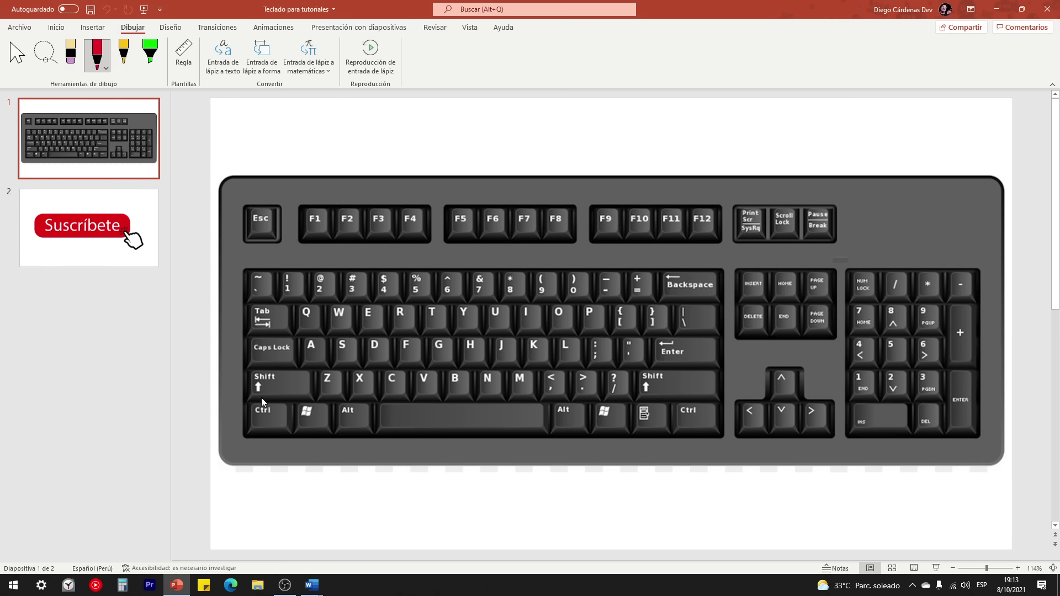
{"action": "mouse_move", "coordinate": [261, 398]}
{"action": "left_mouse_down"}
{"action": "mouse_move", "coordinate": [250, 429]}
{"action": "mouse_move", "coordinate": [270, 395]}
{"action": "left_mouse_up"}
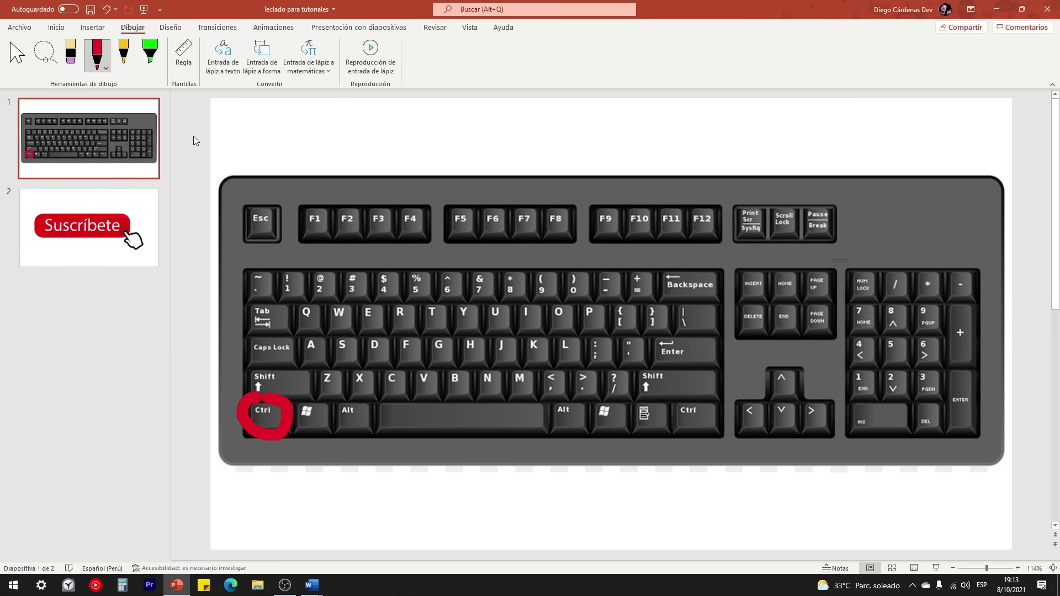
{"action": "left_click", "coordinate": [105, 68]}
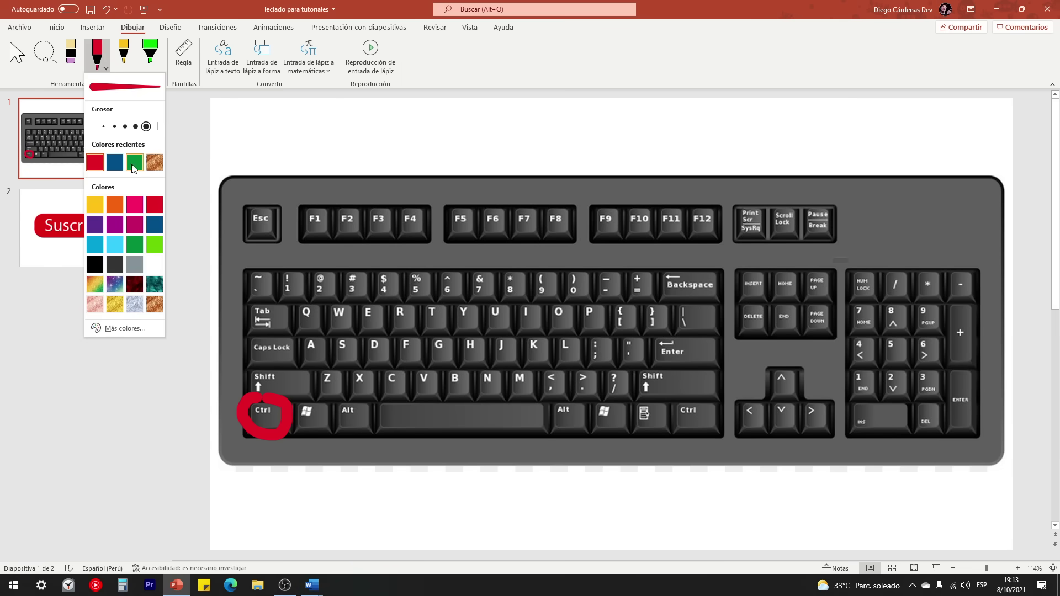
{"action": "left_click", "coordinate": [134, 162]}
{"action": "mouse_move", "coordinate": [253, 365]}
{"action": "left_mouse_down"}
{"action": "mouse_move", "coordinate": [254, 391]}
{"action": "mouse_move", "coordinate": [259, 365]}
{"action": "left_mouse_up"}
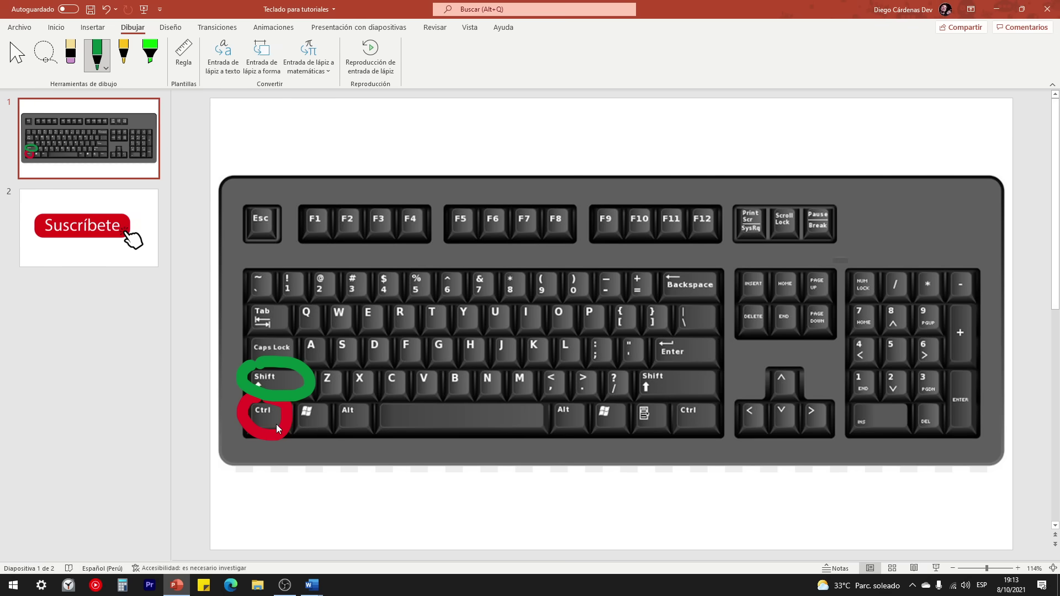
Step: Return to Word's Documento2 and clear the leftover selection
{"action": "mouse_move", "coordinate": [312, 584]}
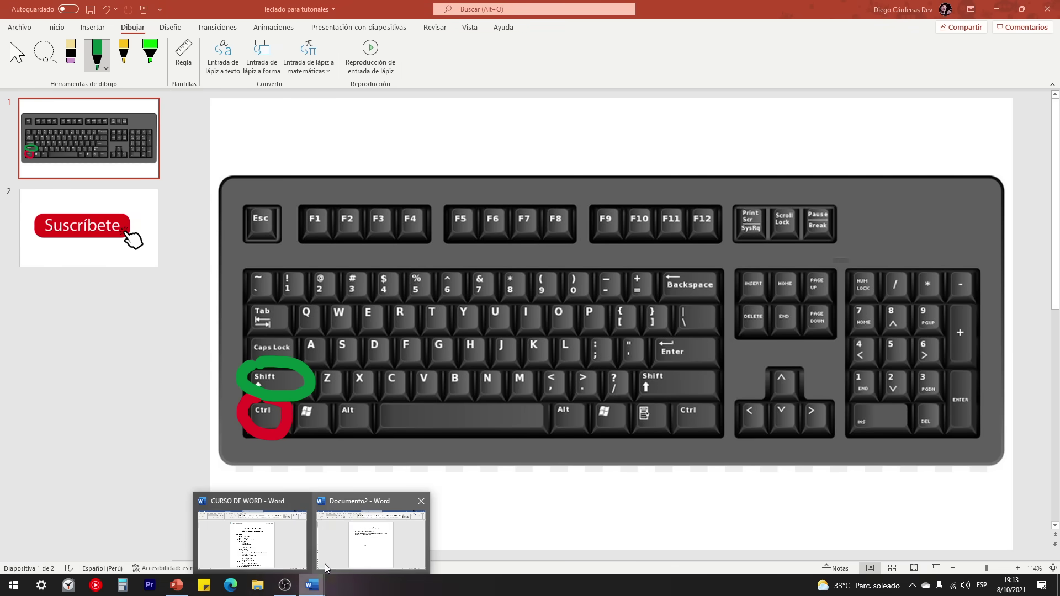
{"action": "left_click", "coordinate": [353, 535]}
{"action": "left_click", "coordinate": [385, 211]}
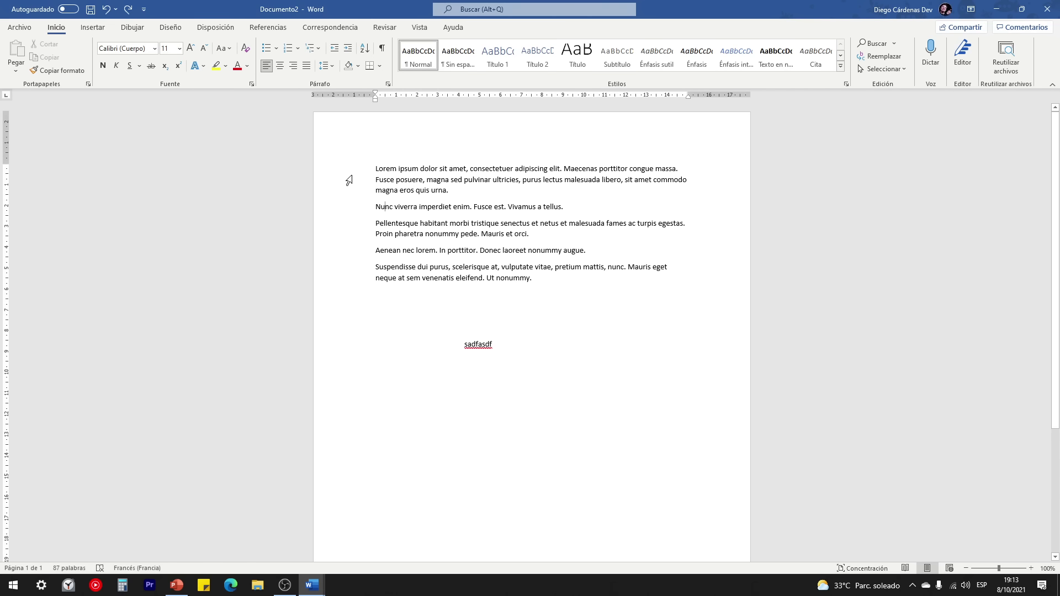
Step: Select the first and Suspendisse paragraphs, then 'Nunc viverra imperdiet enim' with 'Donec laoreet nonummy augue.'
{"action": "left_click", "coordinate": [340, 174]}
{"action": "left_click_drag", "start_coordinate": [340, 173], "coordinate": [346, 192]}
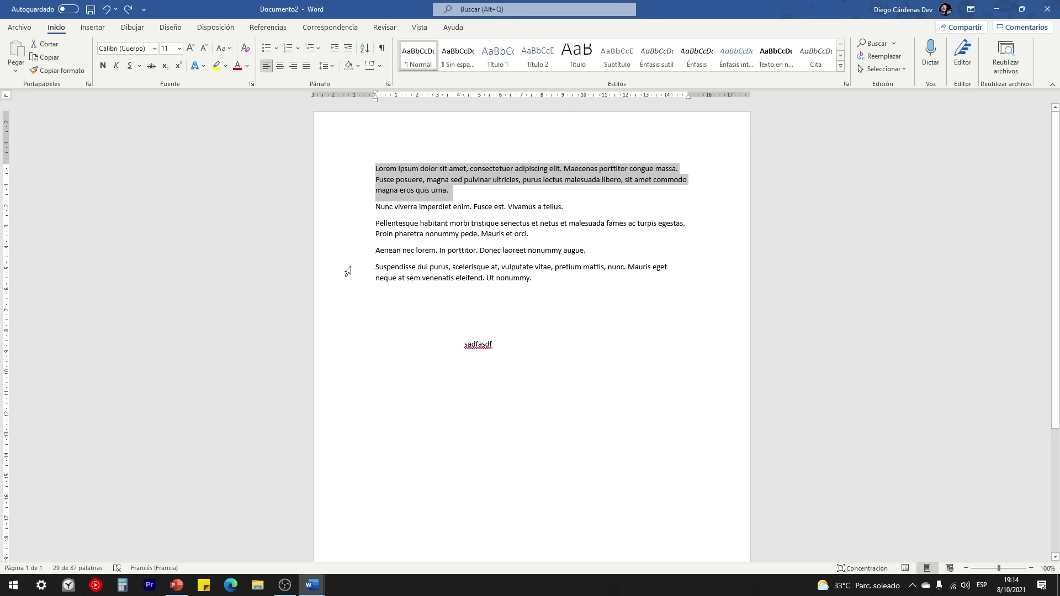
{"action": "left_click_drag", "start_coordinate": [348, 271], "coordinate": [348, 278]}
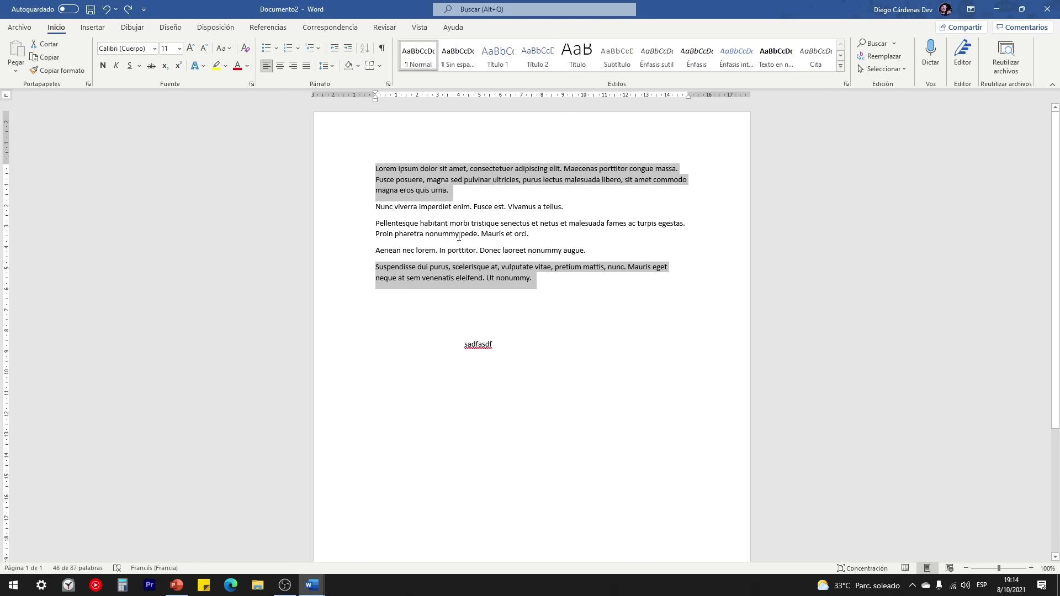
{"action": "left_click_drag", "start_coordinate": [377, 208], "coordinate": [467, 206]}
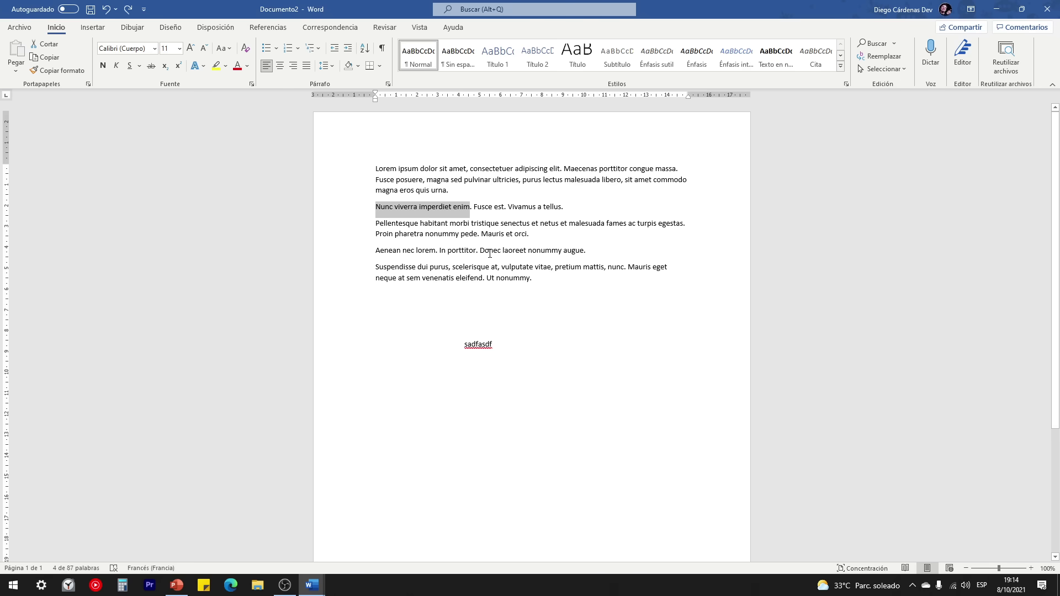
{"action": "left_click_drag", "start_coordinate": [479, 251], "coordinate": [587, 252]}
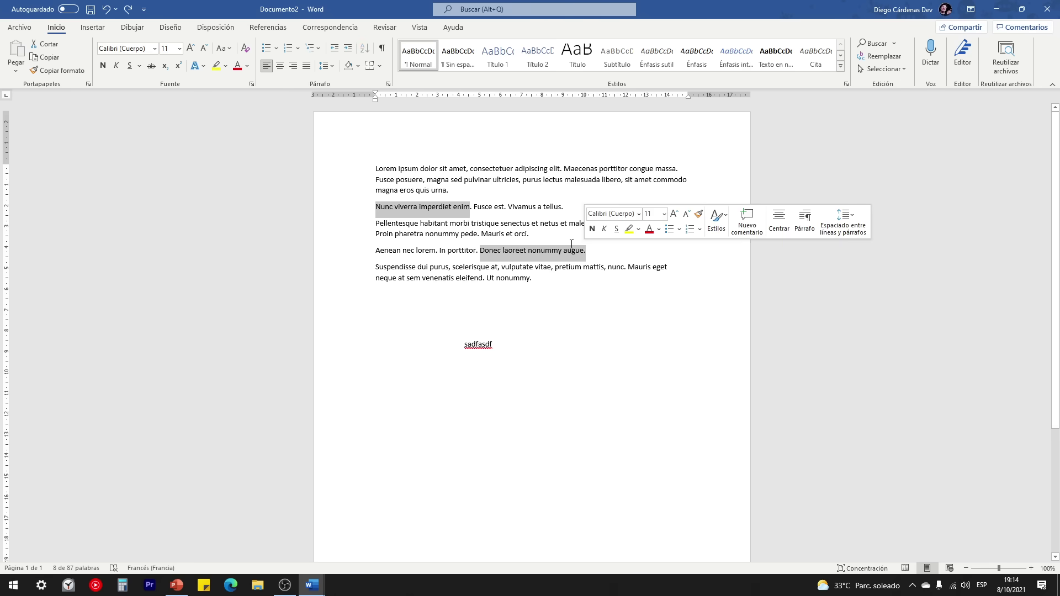
Step: Generate sample paragraphs by entering =lorem(20) on the empty line below the text
{"action": "left_click", "coordinate": [431, 308]}
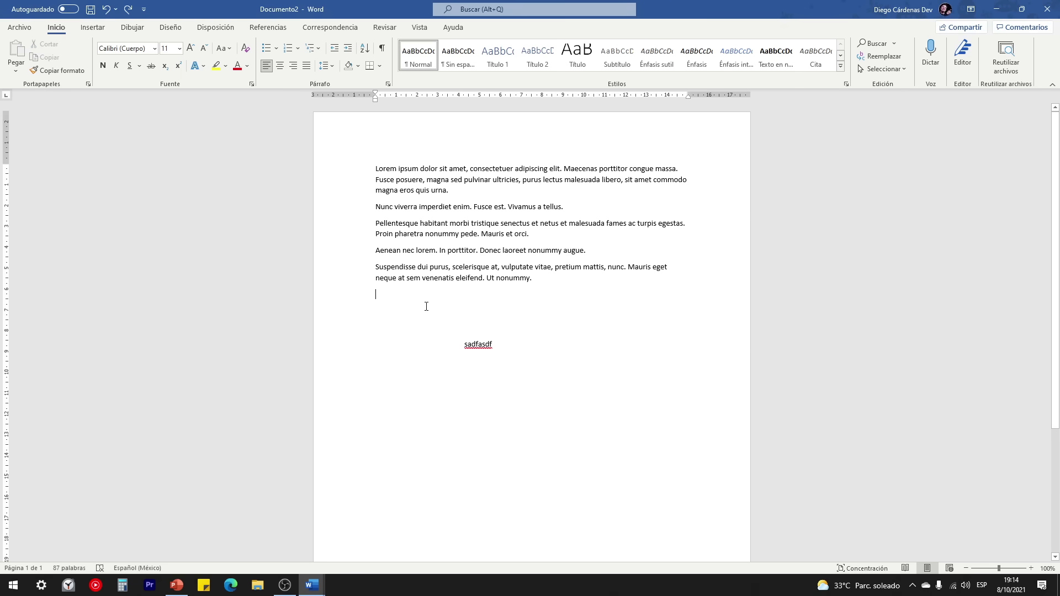
{"action": "type", "text": "=lorem,"}
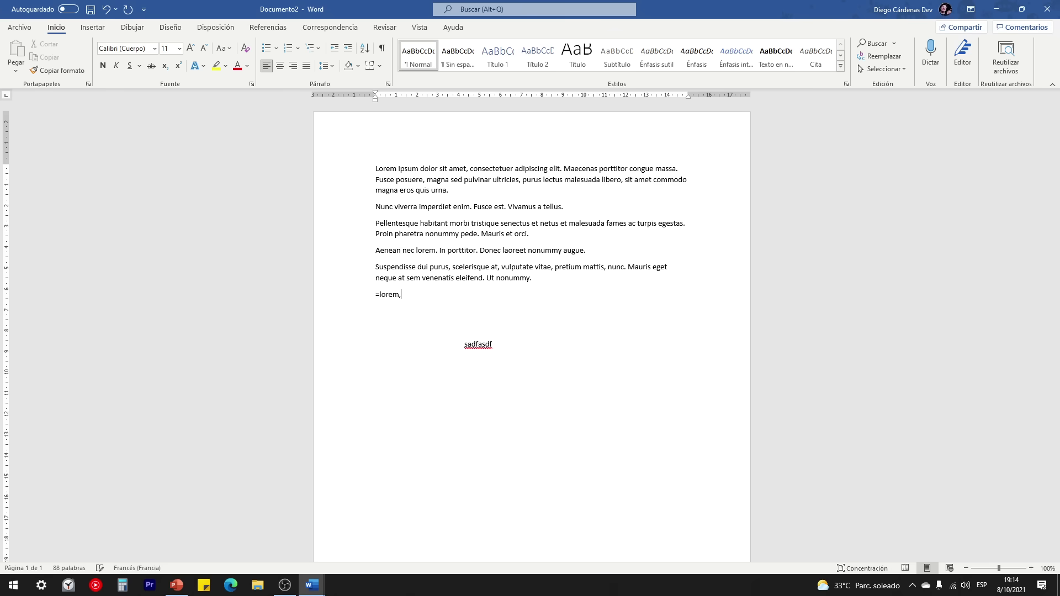
{"action": "type", "text": "20)"}
{"action": "key", "text": "Return"}
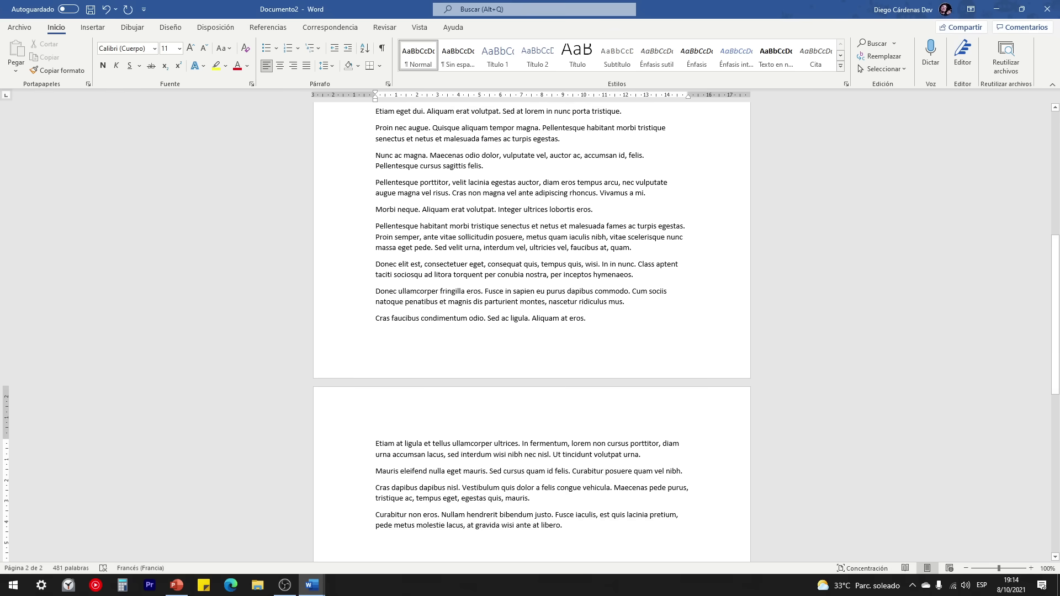
{"action": "scroll", "coordinate": [430, 333], "scroll_direction": "up", "scroll_amount": 10}
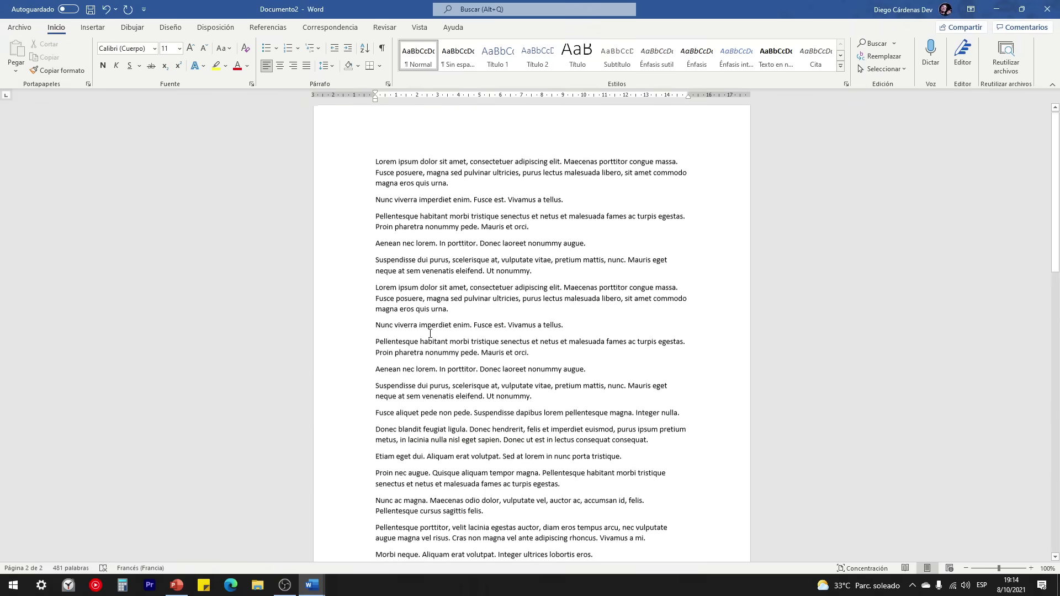
{"action": "left_click_drag", "start_coordinate": [1057, 158], "coordinate": [1056, 135]}
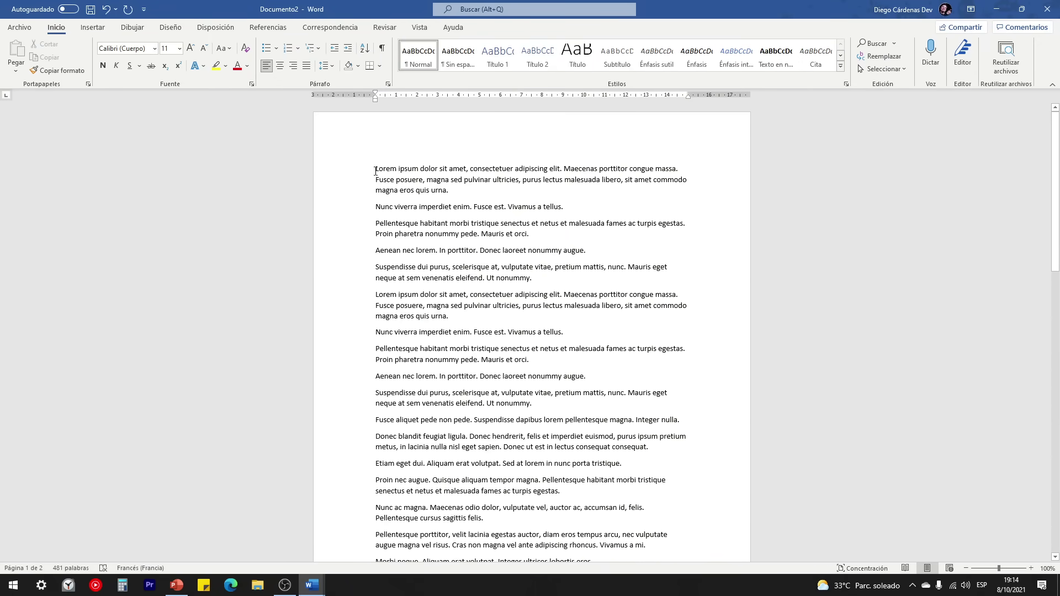
Step: Select the whole document with Ctrl+A, review it, then clear the selection
{"action": "left_click", "coordinate": [355, 173]}
{"action": "key", "text": "ctrl+a"}
{"action": "scroll", "coordinate": [349, 263], "scroll_direction": "down", "scroll_amount": 4}
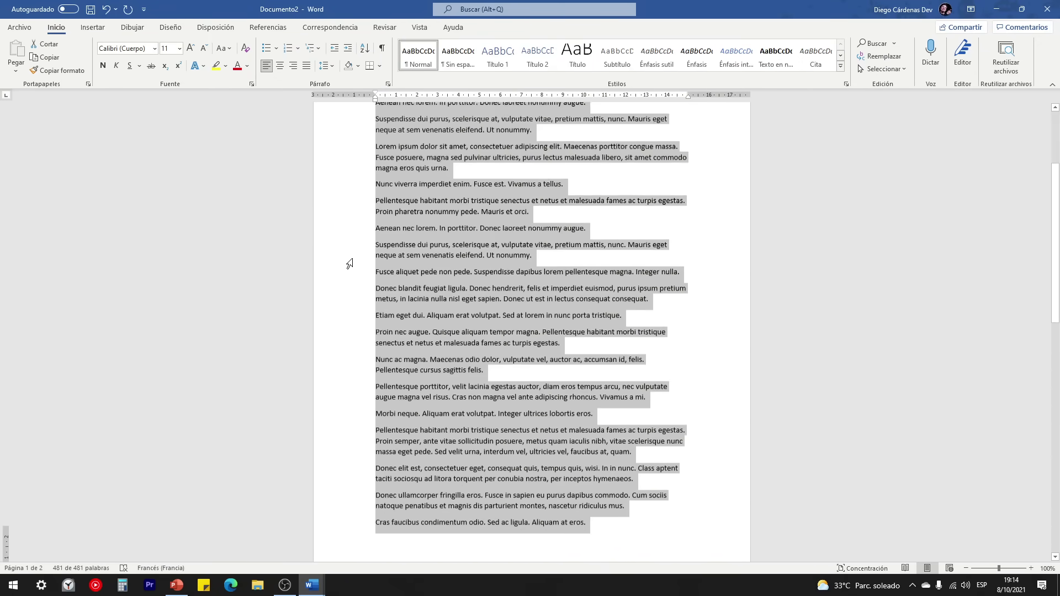
{"action": "scroll", "coordinate": [354, 274], "scroll_direction": "down", "scroll_amount": 7}
{"action": "scroll", "coordinate": [355, 276], "scroll_direction": "up", "scroll_amount": 7}
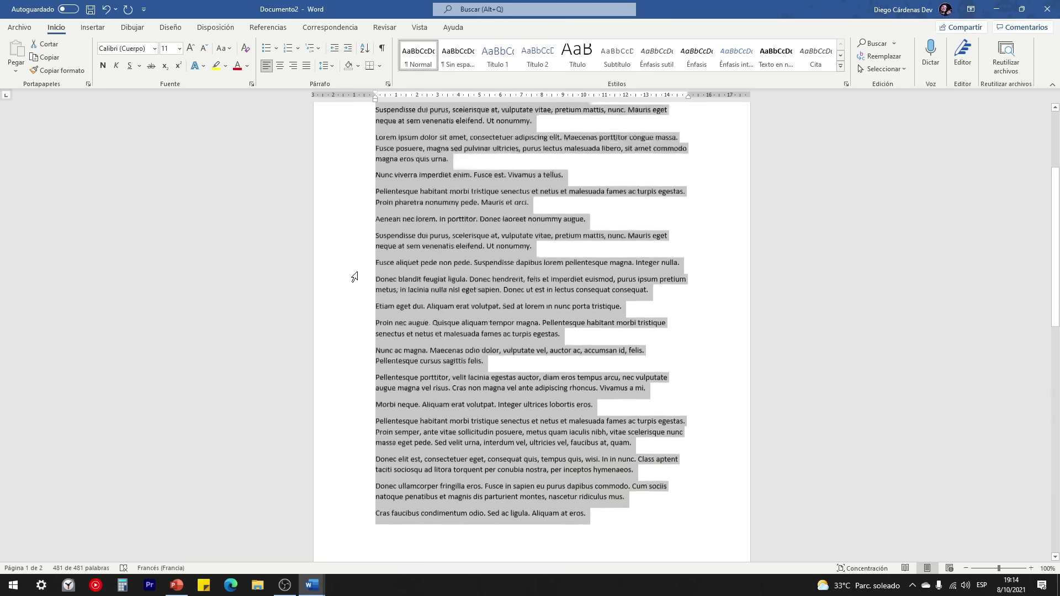
{"action": "scroll", "coordinate": [354, 277], "scroll_direction": "up", "scroll_amount": 5}
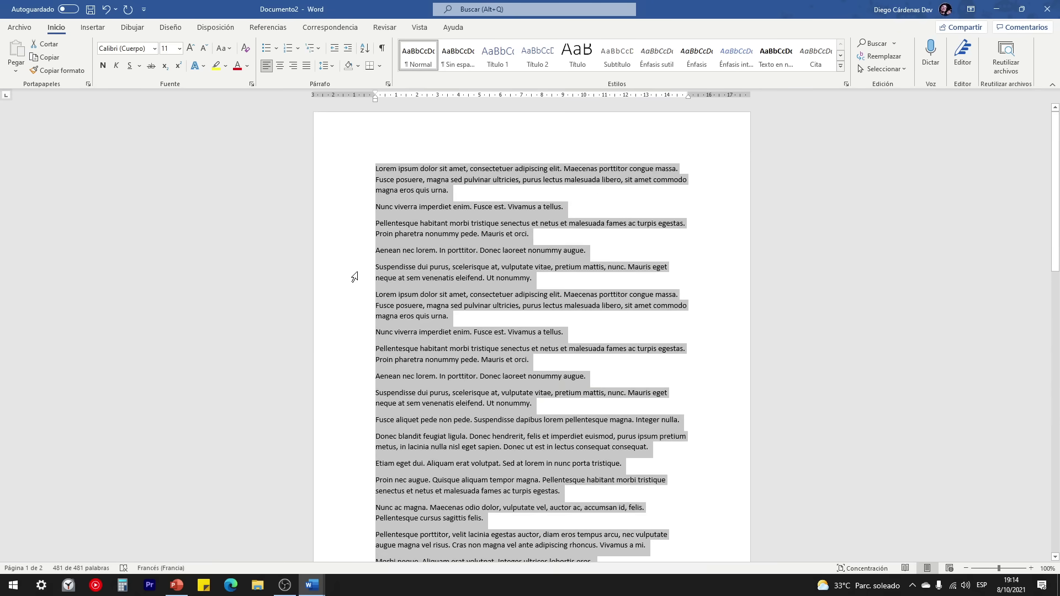
{"action": "left_click", "coordinate": [394, 233]}
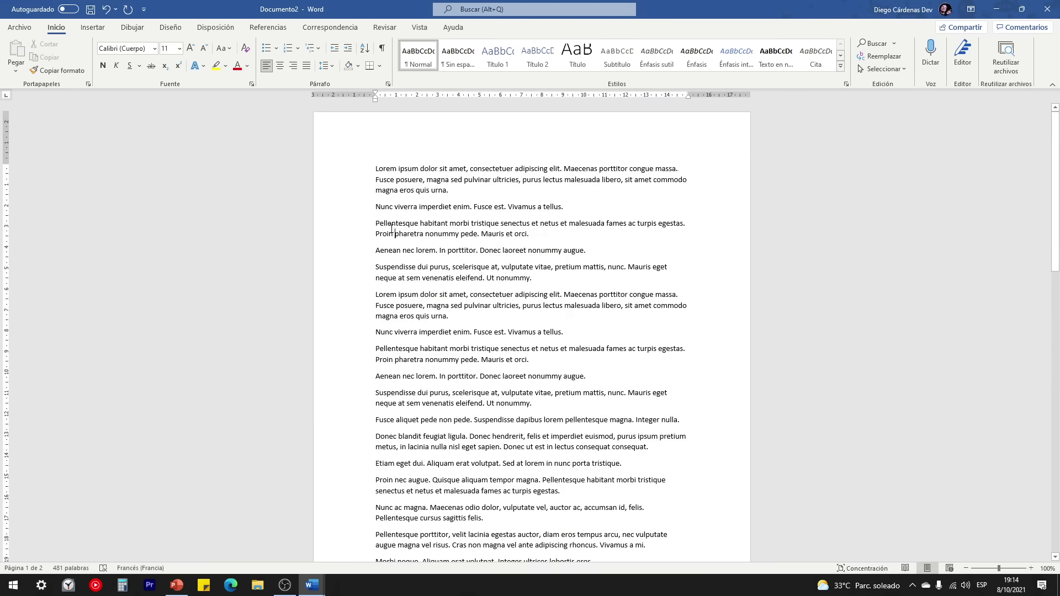
Step: Drag-select from the Pellentesque paragraph onward, ending the selection on page 2's first line
{"action": "left_click_drag", "start_coordinate": [377, 223], "coordinate": [660, 381]}
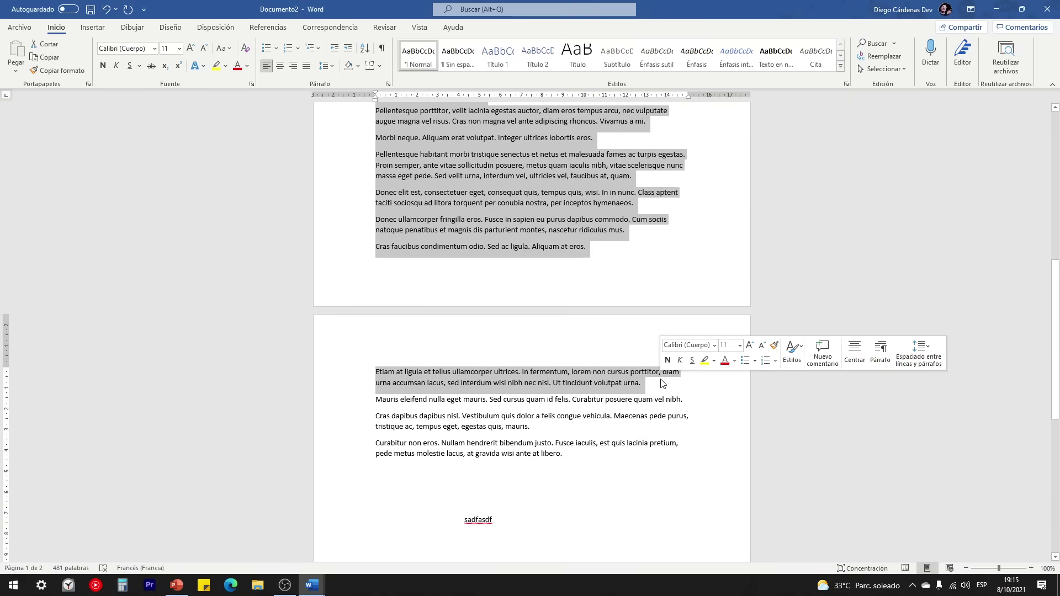
{"action": "scroll", "coordinate": [661, 379], "scroll_direction": "up", "scroll_amount": 1}
{"action": "scroll", "coordinate": [661, 379], "scroll_direction": "up", "scroll_amount": 8}
{"action": "left_click", "coordinate": [390, 165]}
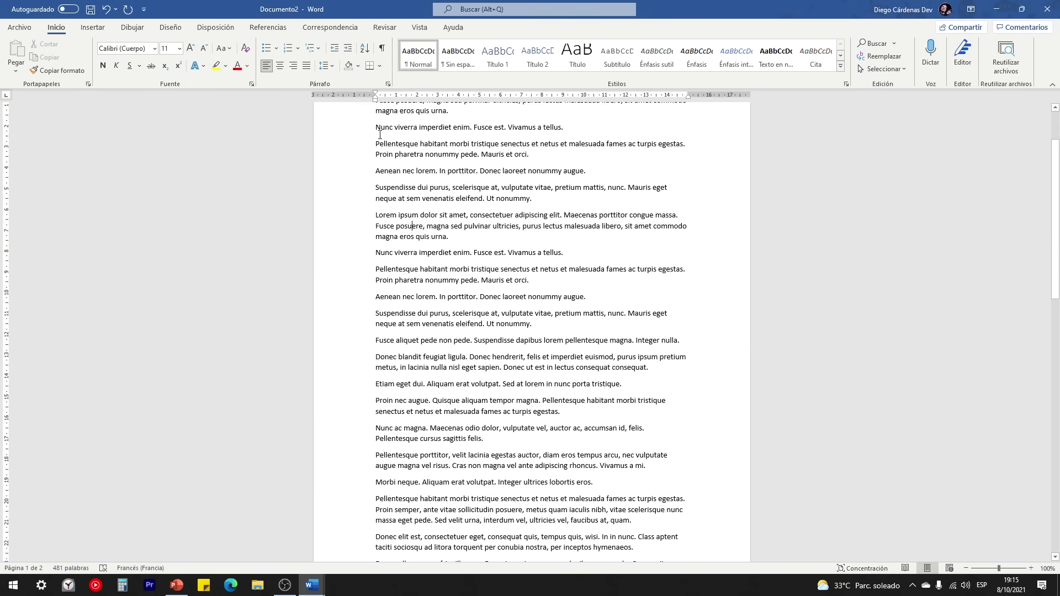
{"action": "left_click_drag", "start_coordinate": [390, 165], "coordinate": [607, 365]}
{"action": "left_click_drag", "start_coordinate": [609, 467], "coordinate": [652, 448]}
{"action": "left_click_drag", "start_coordinate": [176, 585], "coordinate": [258, 586]}
{"action": "left_click", "coordinate": [258, 585]}
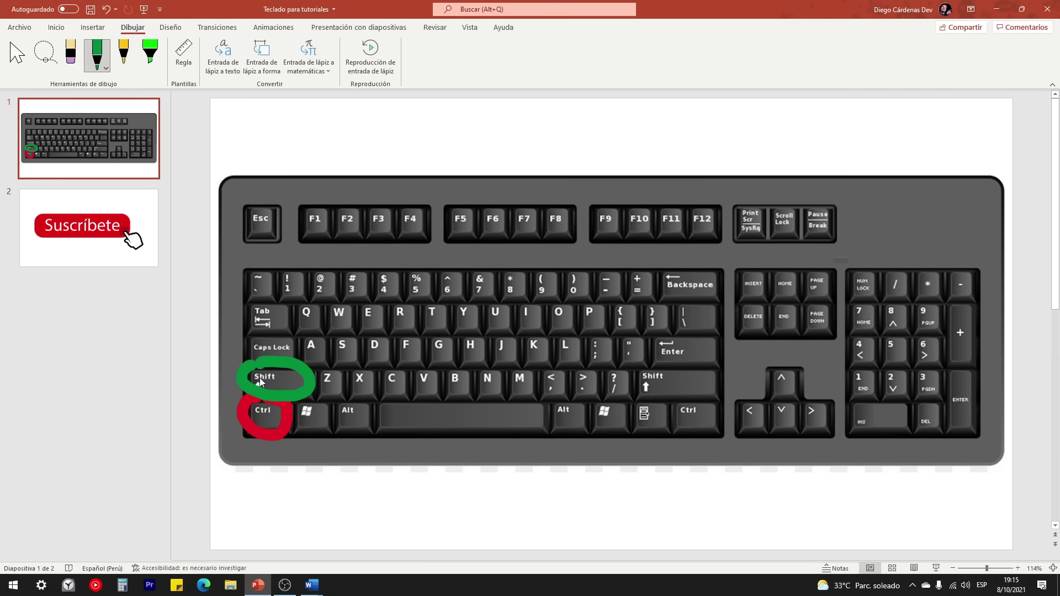
Step: Bring Documento2 back to front and clear its text selection
{"action": "mouse_move", "coordinate": [311, 582]}
{"action": "left_click", "coordinate": [358, 552]}
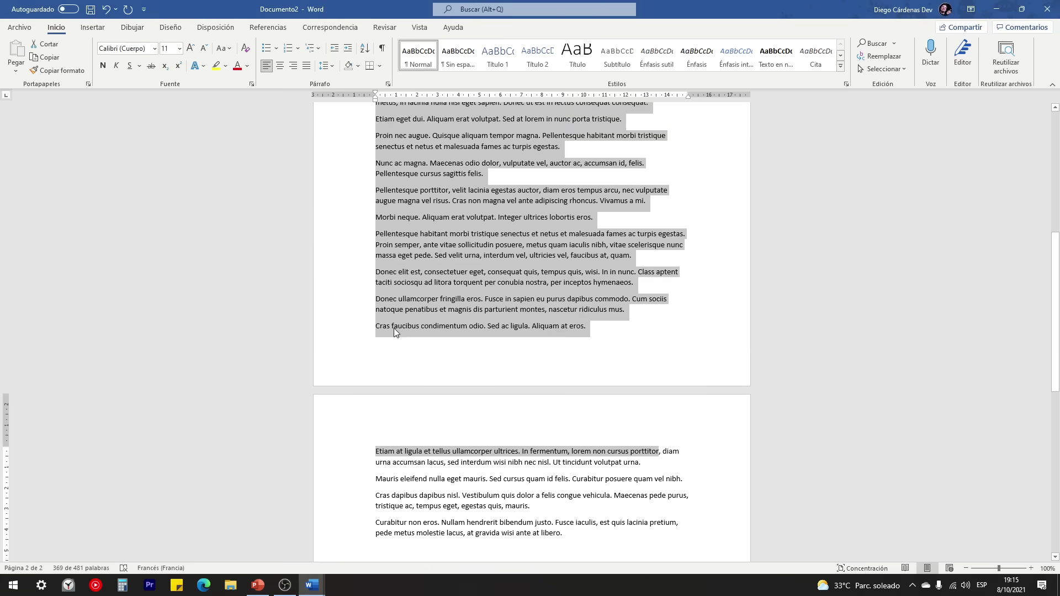
{"action": "scroll", "coordinate": [393, 328], "scroll_direction": "up", "scroll_amount": 10}
{"action": "left_click", "coordinate": [442, 278]}
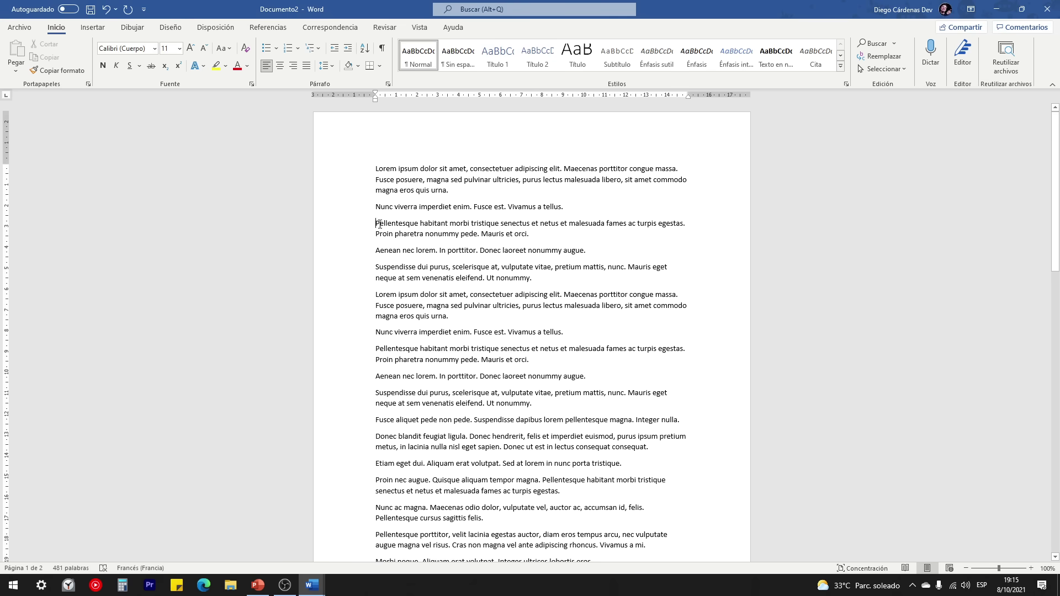
Step: Select from Pellentesque through 'volutpat urna.', then deselect and show PowerPoint's keyboard slide
{"action": "scroll", "coordinate": [379, 224], "scroll_direction": "down", "scroll_amount": 15}
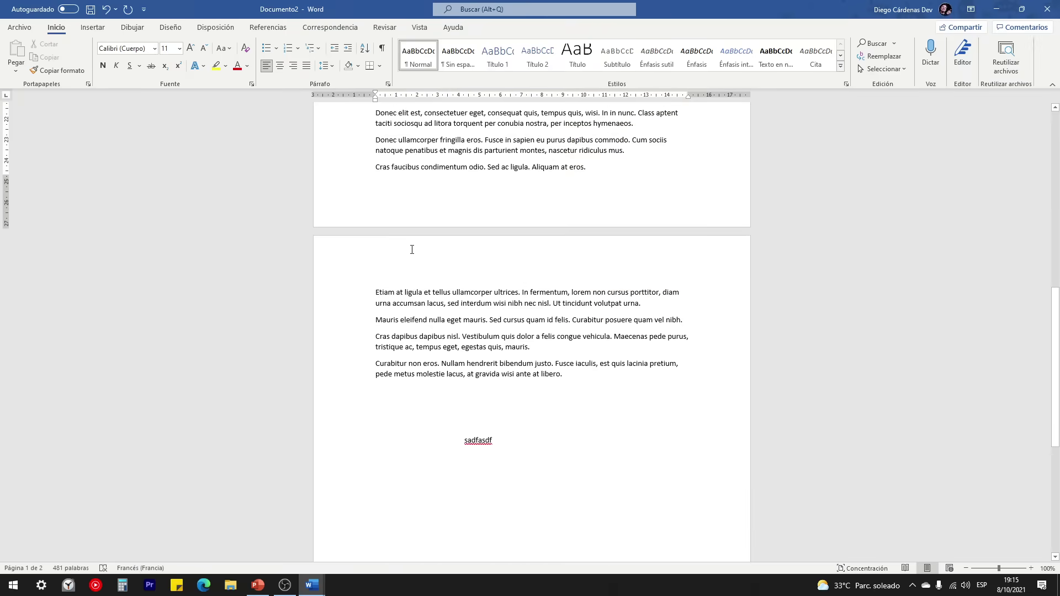
{"action": "left_click", "coordinate": [644, 304], "text": "shift"}
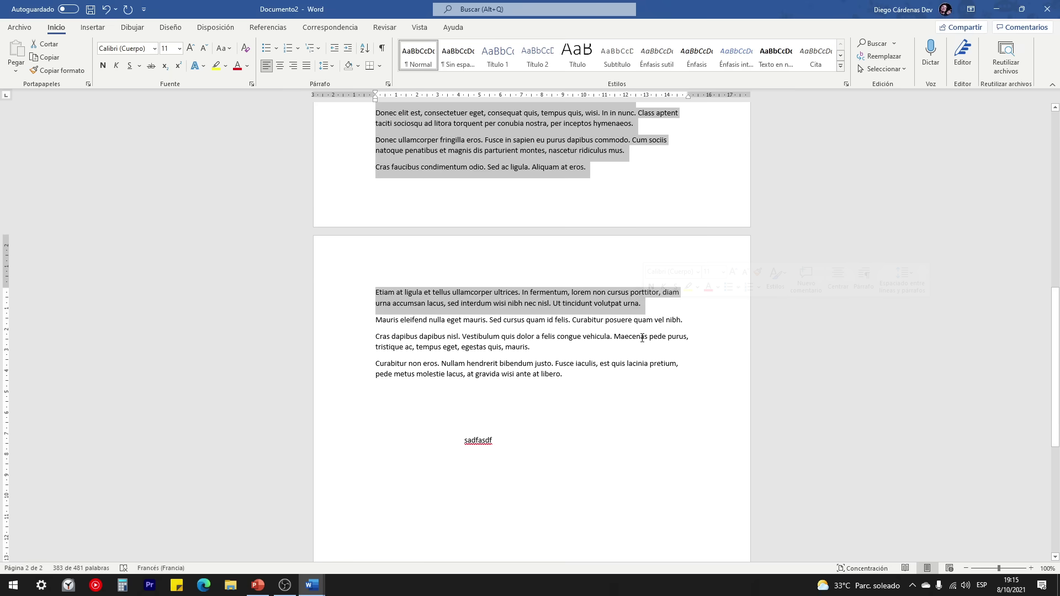
{"action": "scroll", "coordinate": [644, 304], "scroll_direction": "up", "scroll_amount": 10}
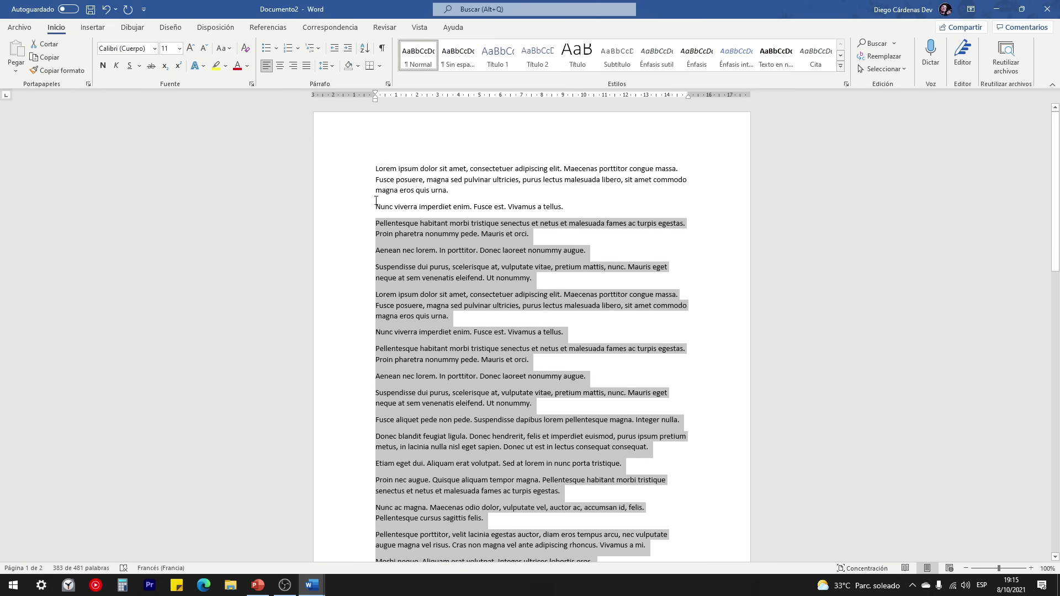
{"action": "scroll", "coordinate": [432, 264], "scroll_direction": "down", "scroll_amount": 10}
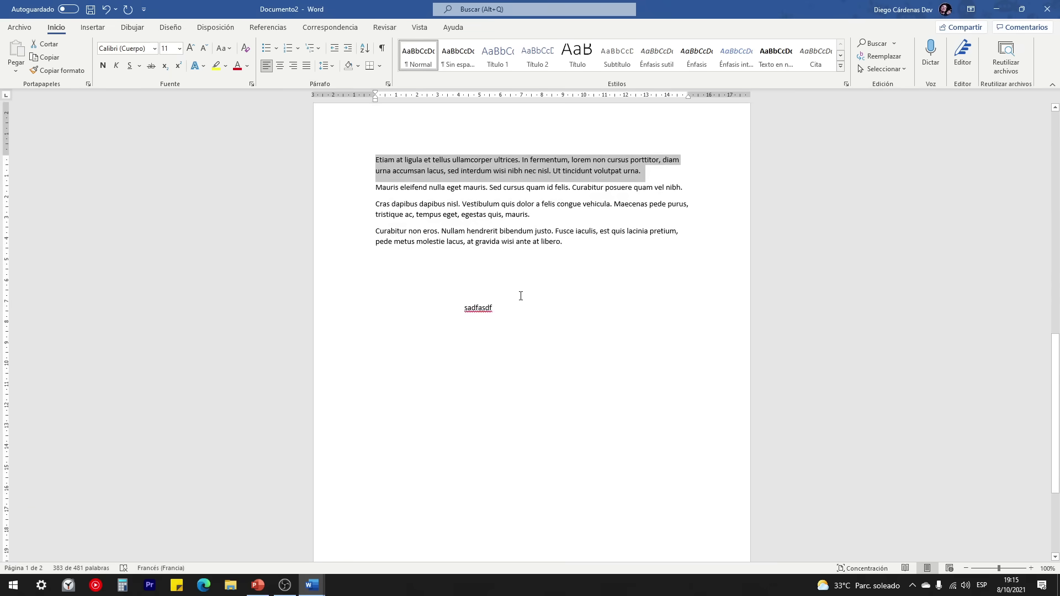
{"action": "scroll", "coordinate": [520, 294], "scroll_direction": "up", "scroll_amount": 10}
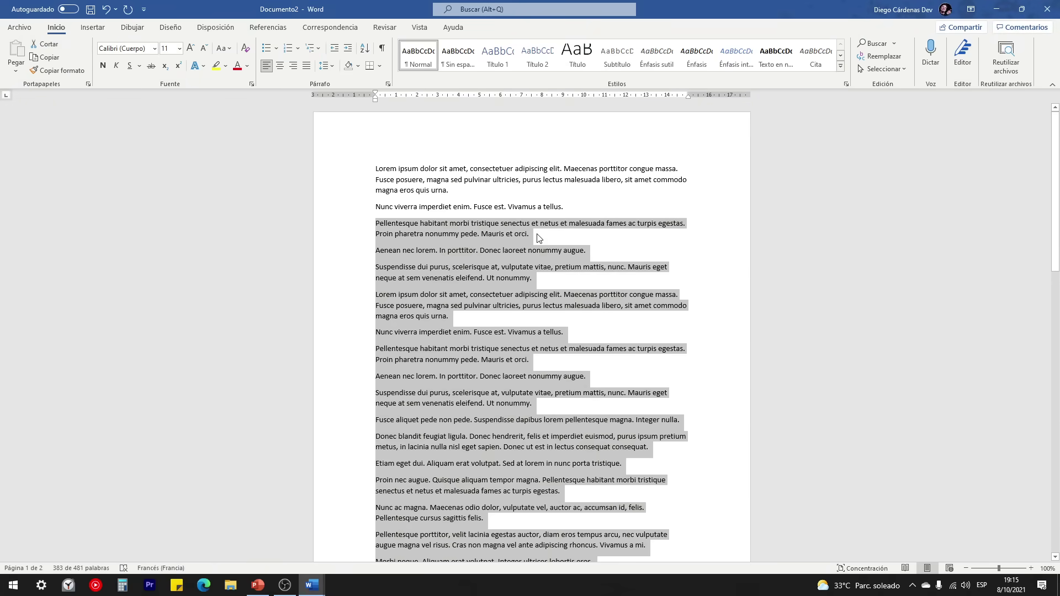
{"action": "left_click", "coordinate": [538, 237]}
{"action": "left_click", "coordinate": [258, 584]}
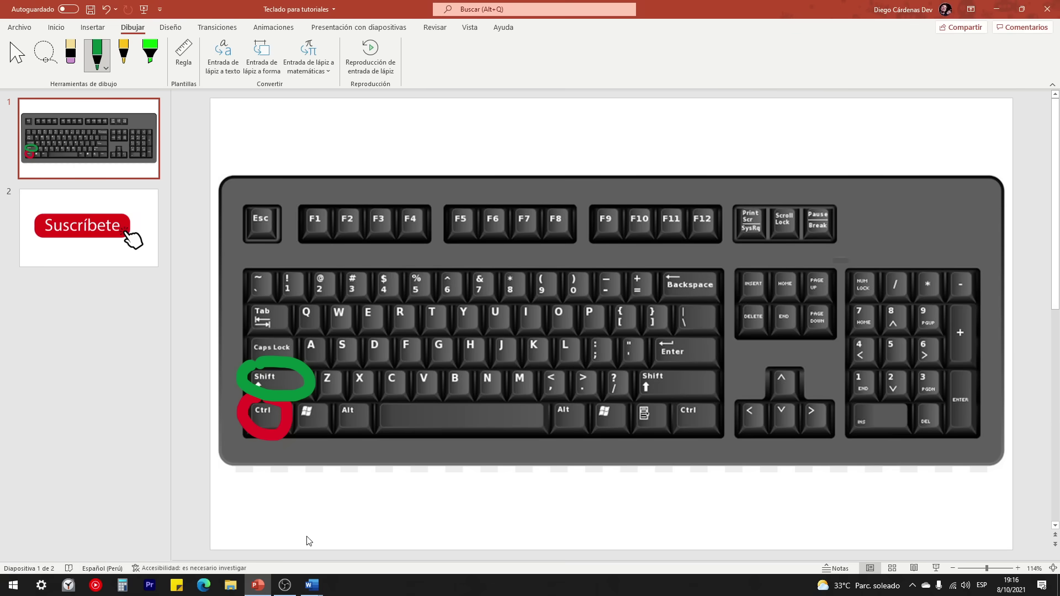
Step: Select all of Documento2's text with Ctrl+A, then return to the keyboard slide
{"action": "mouse_move", "coordinate": [312, 586]}
{"action": "left_click", "coordinate": [381, 520]}
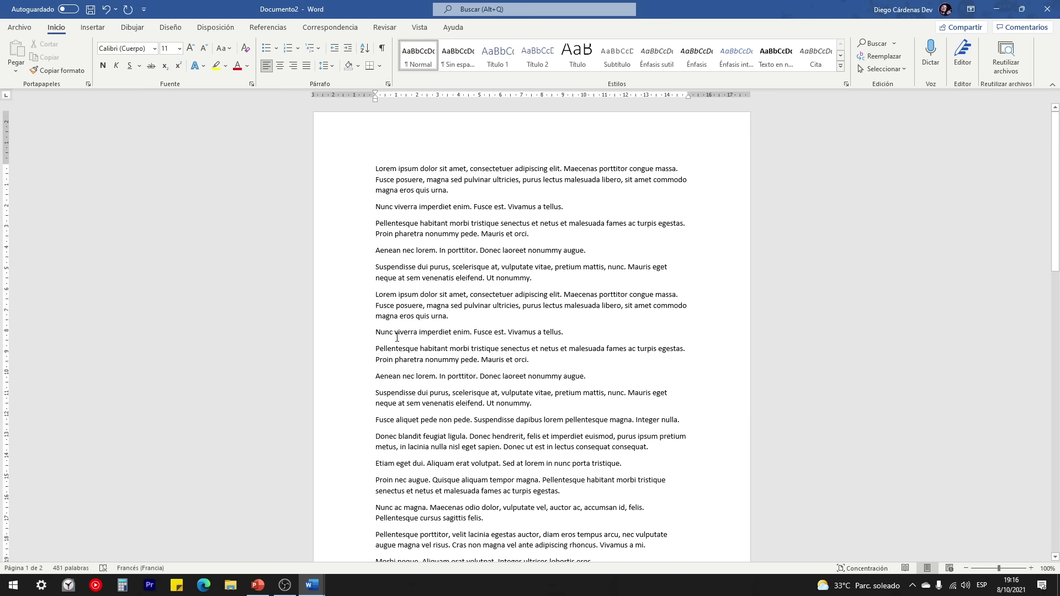
{"action": "key", "text": "ctrl+a"}
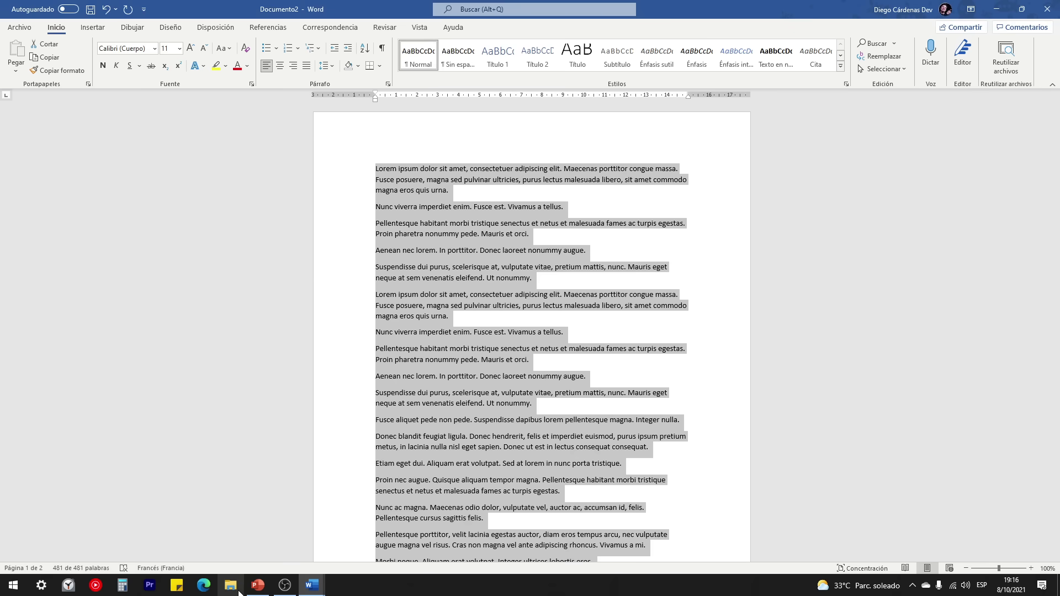
{"action": "left_click", "coordinate": [251, 587]}
Step: Erase the green Shift circle and circle the E key with the red pen
{"action": "left_click", "coordinate": [70, 55]}
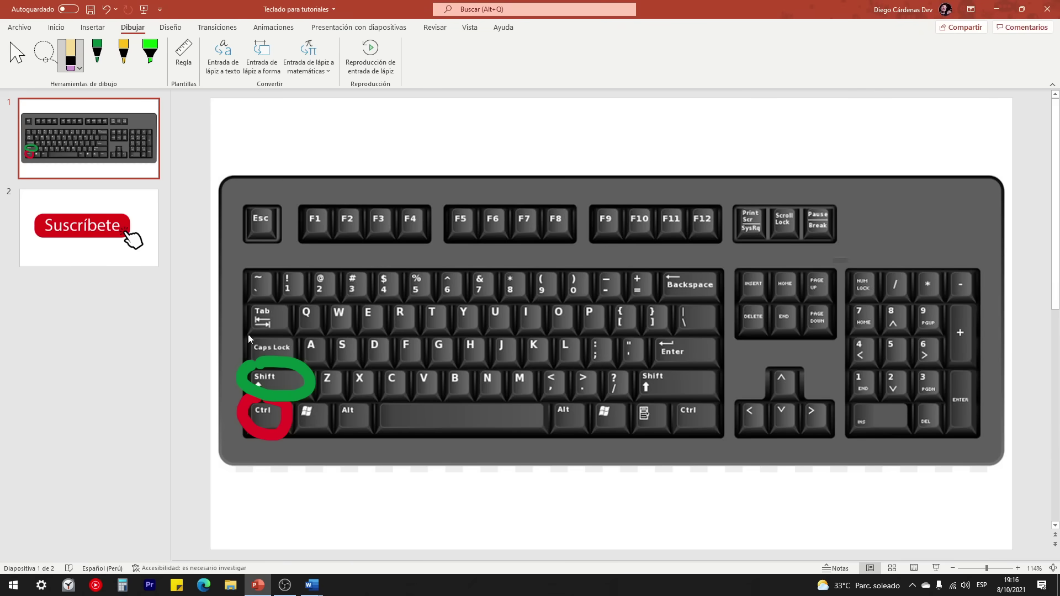
{"action": "left_click_drag", "start_coordinate": [247, 333], "coordinate": [295, 377]}
{"action": "left_click", "coordinate": [97, 53]}
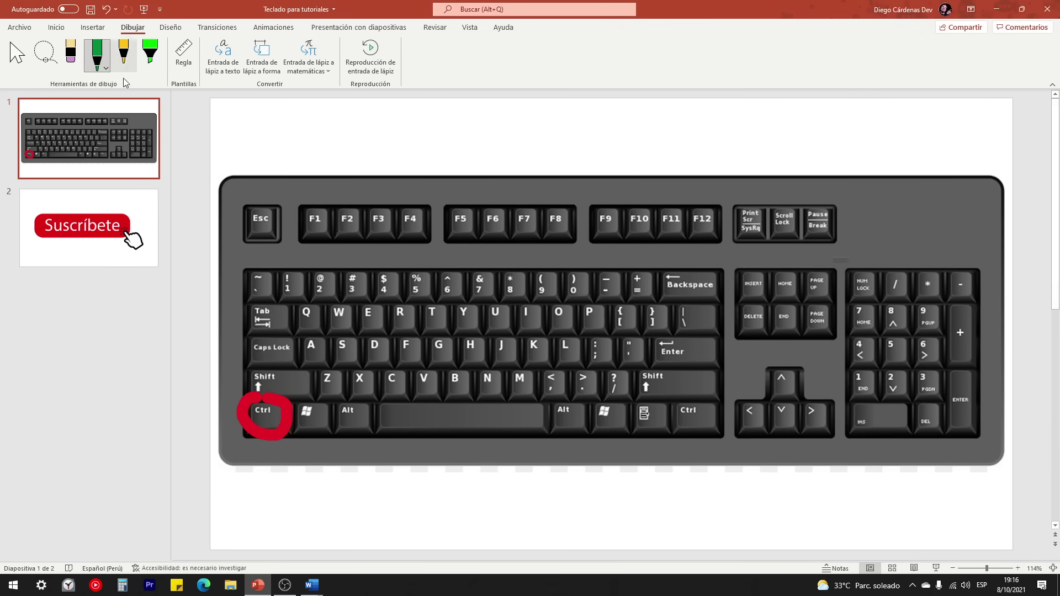
{"action": "left_click", "coordinate": [100, 58]}
{"action": "left_click", "coordinate": [117, 163]}
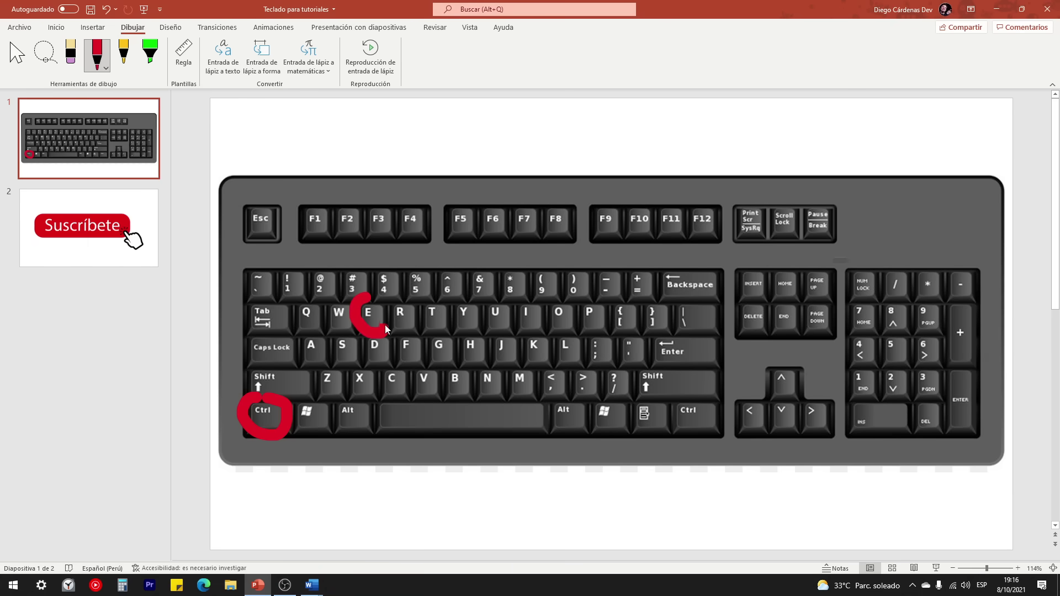
{"action": "left_click_drag", "start_coordinate": [386, 325], "coordinate": [371, 297]}
Step: Return to Documento2 and clear the text selection
{"action": "mouse_move", "coordinate": [312, 585]}
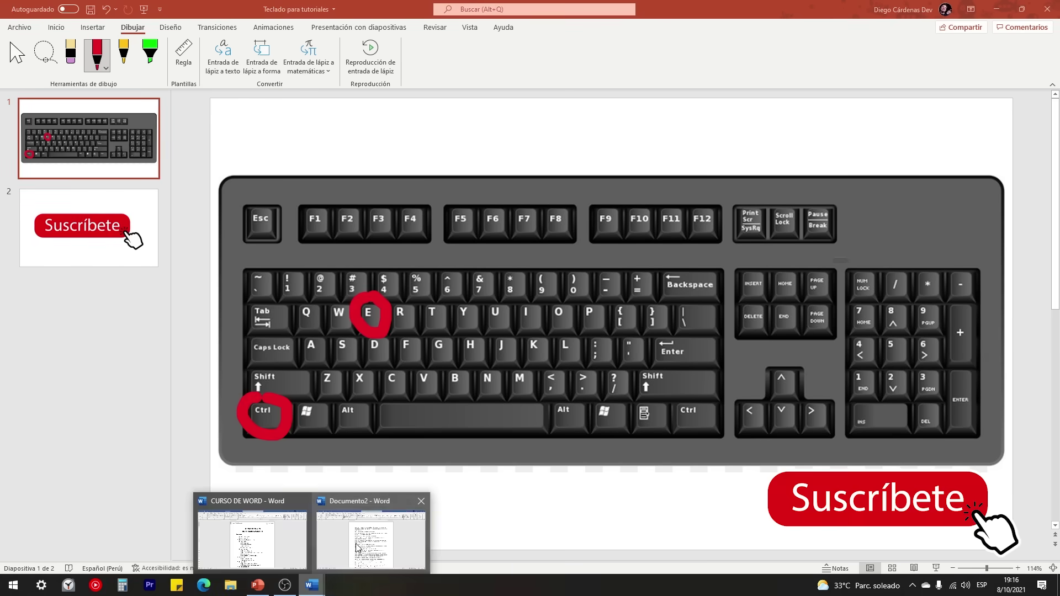
{"action": "left_click", "coordinate": [357, 546]}
{"action": "left_click", "coordinate": [501, 273]}
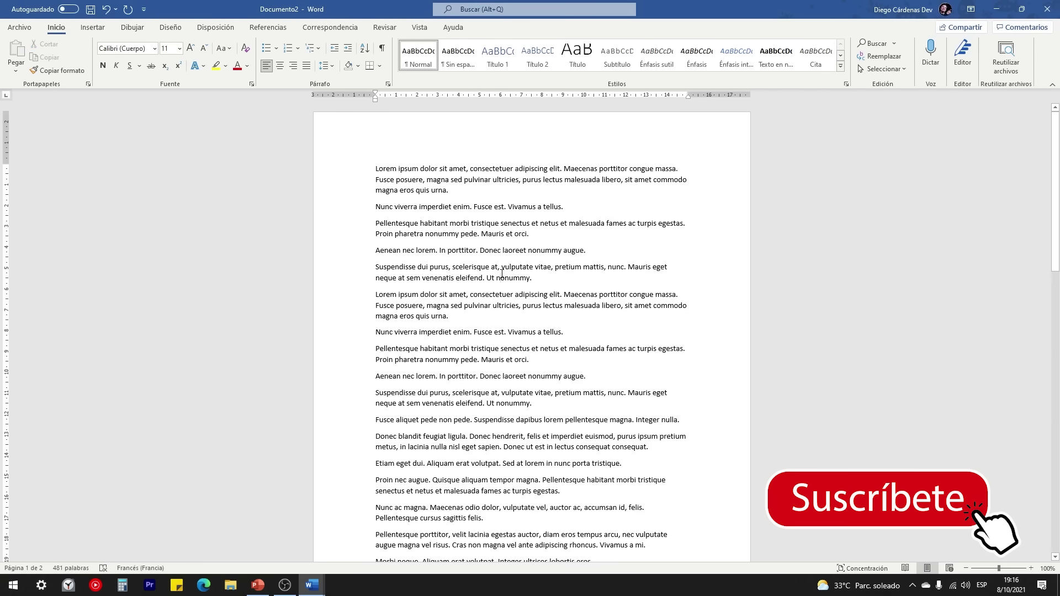
Step: Select all the lorem ipsum text by keyboard and by margin triple-click, deselecting each time
{"action": "key", "text": "ctrl+e"}
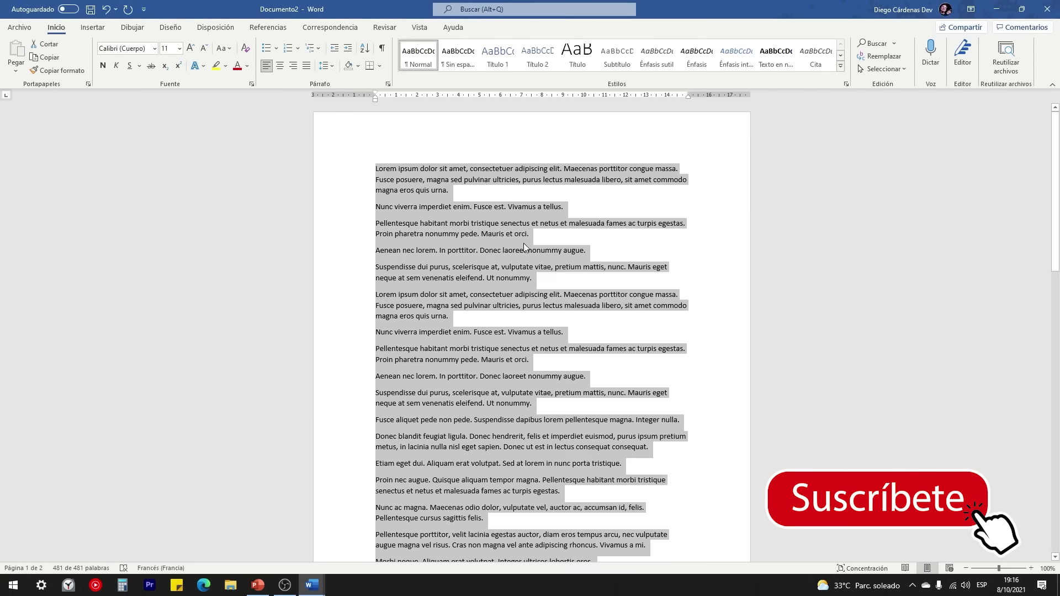
{"action": "scroll", "coordinate": [439, 284], "scroll_direction": "down", "scroll_amount": 8}
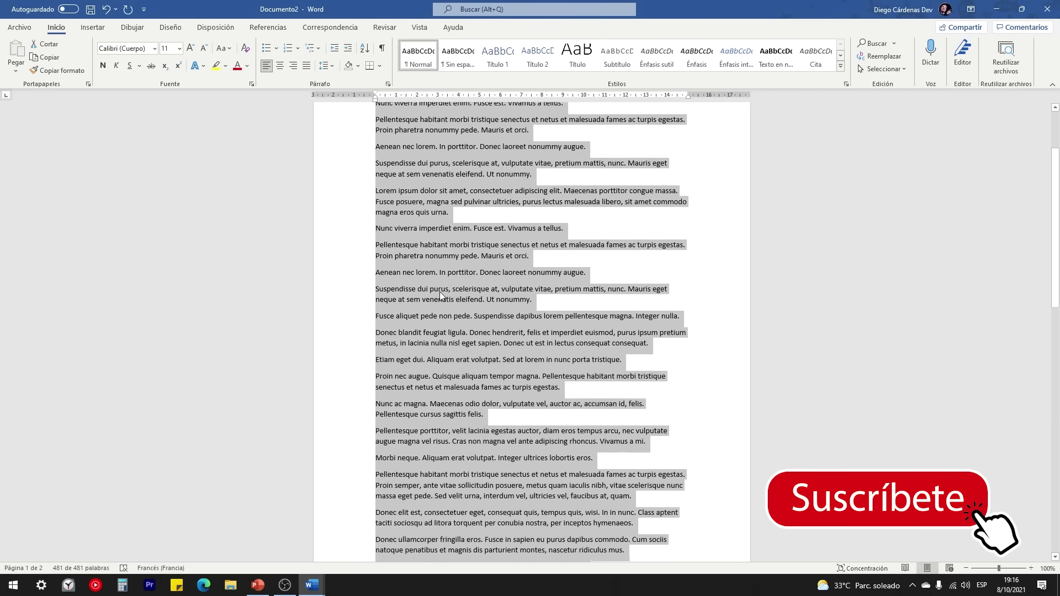
{"action": "scroll", "coordinate": [450, 300], "scroll_direction": "down", "scroll_amount": 8}
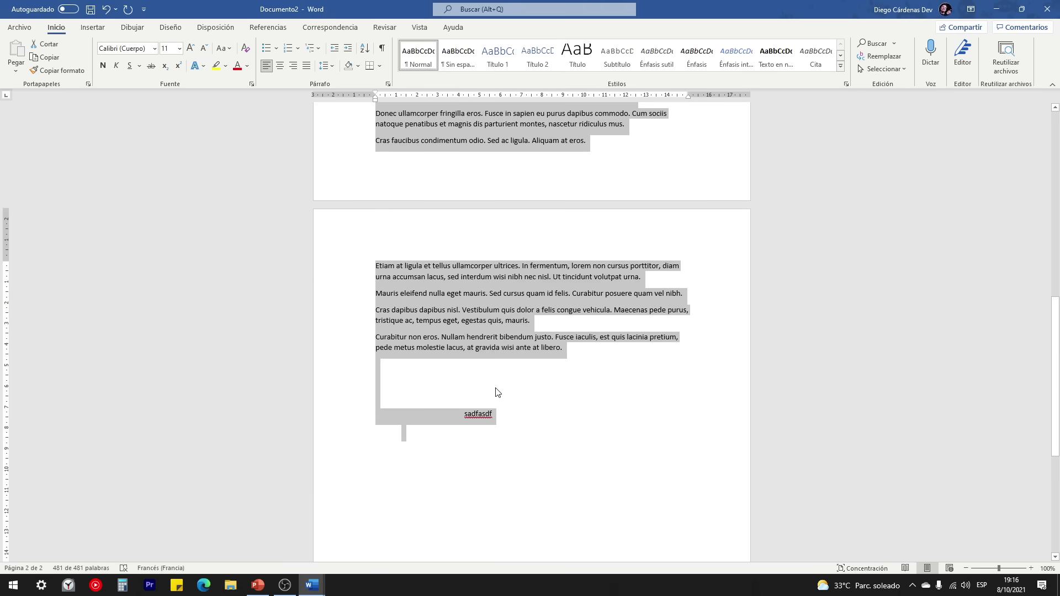
{"action": "scroll", "coordinate": [512, 390], "scroll_direction": "up", "scroll_amount": 5}
{"action": "scroll", "coordinate": [489, 415], "scroll_direction": "up", "scroll_amount": 10}
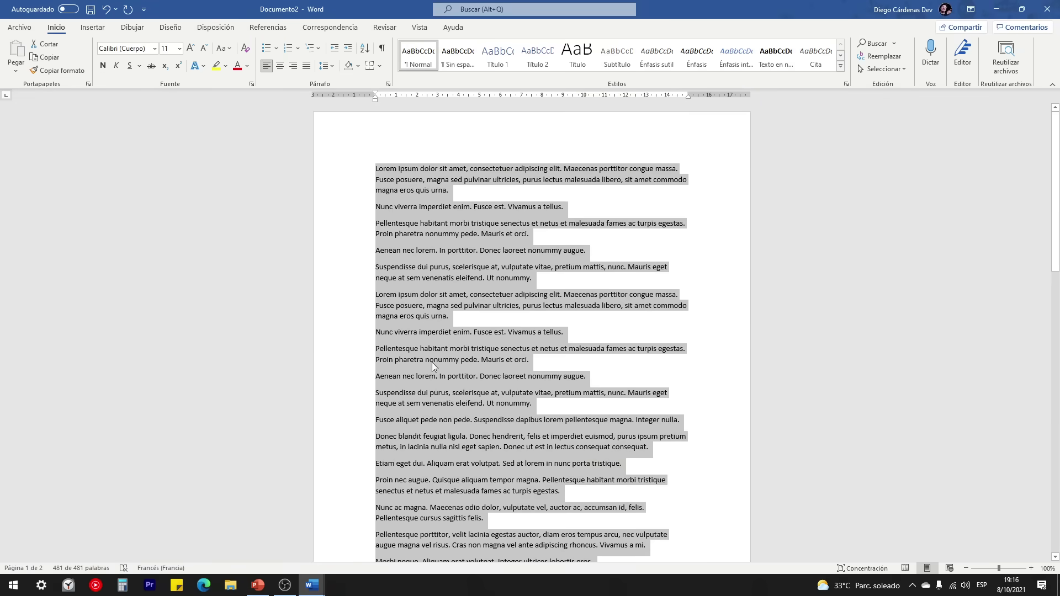
{"action": "left_click", "coordinate": [423, 267]}
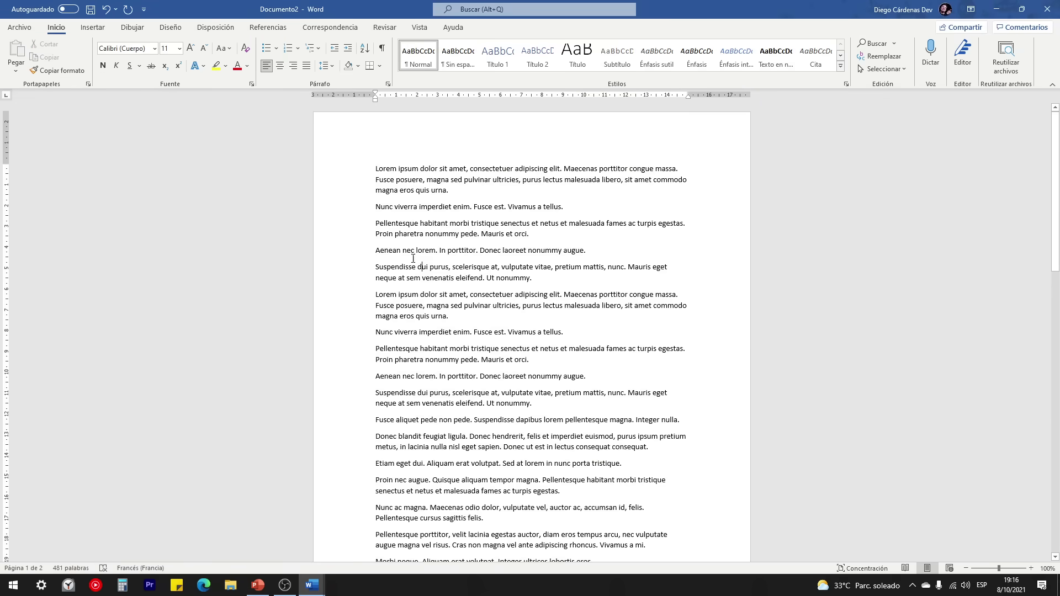
{"action": "triple_click", "coordinate": [334, 197]}
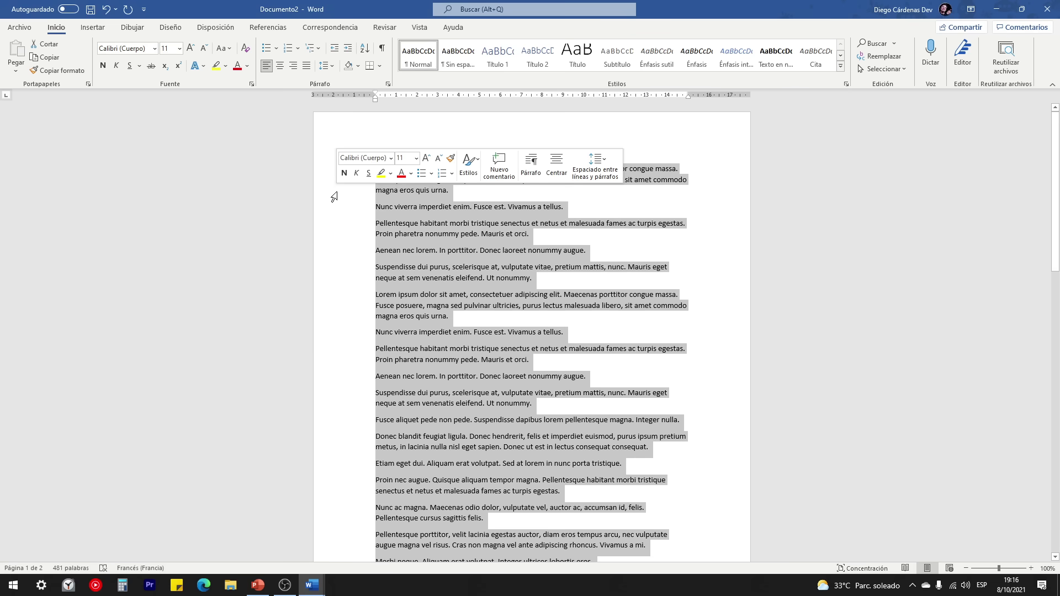
{"action": "left_click", "coordinate": [549, 233]}
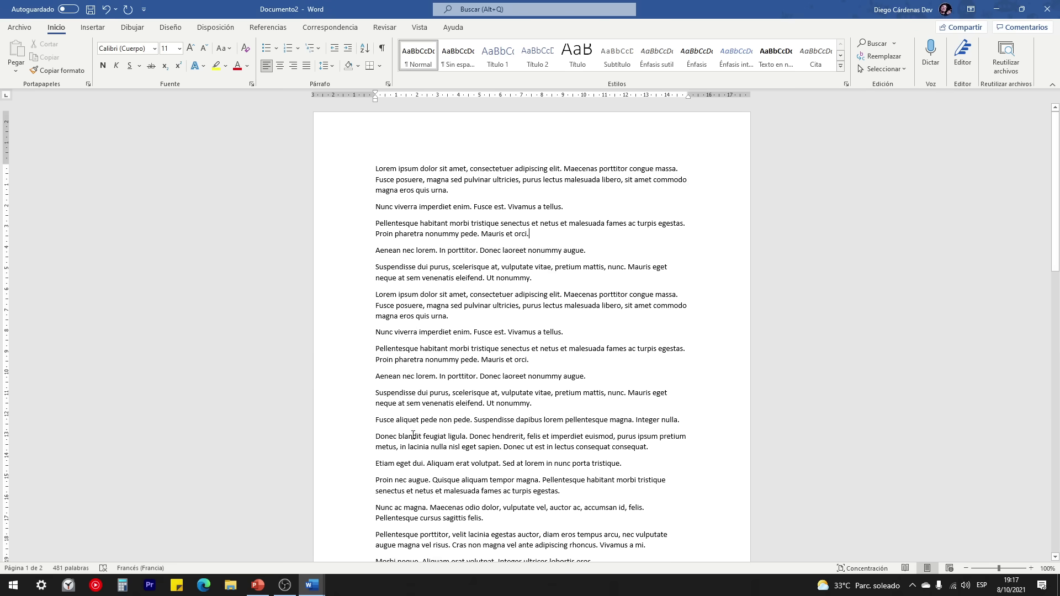
Step: In CURSO DE WORD, select the line 'Funciones básicas de selección', then deselect it
{"action": "mouse_move", "coordinate": [312, 586]}
{"action": "left_click", "coordinate": [272, 547]}
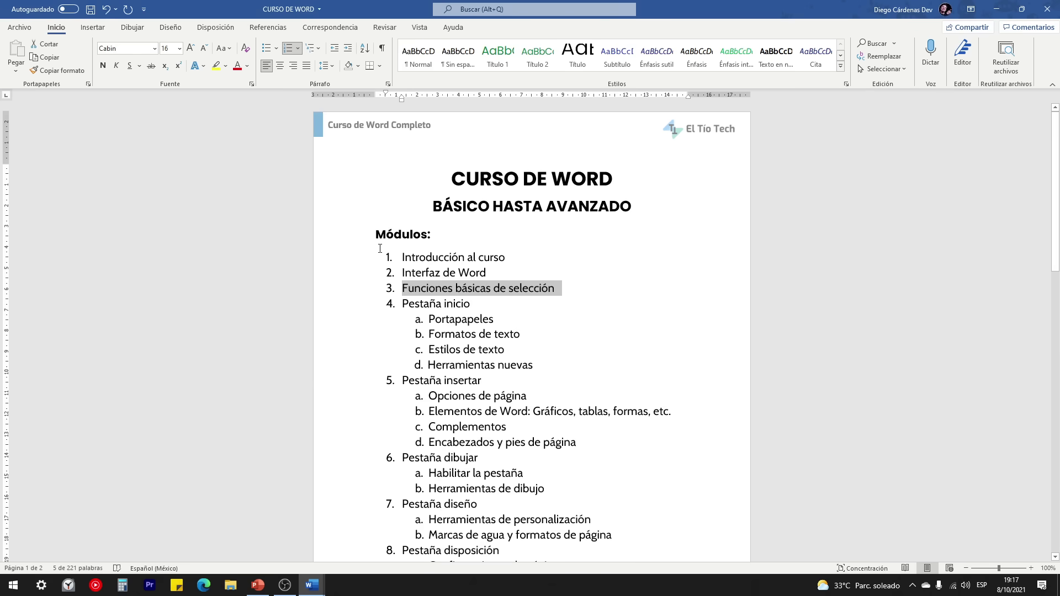
{"action": "left_click", "coordinate": [570, 285]}
{"action": "left_click_drag", "start_coordinate": [570, 285], "coordinate": [388, 292]}
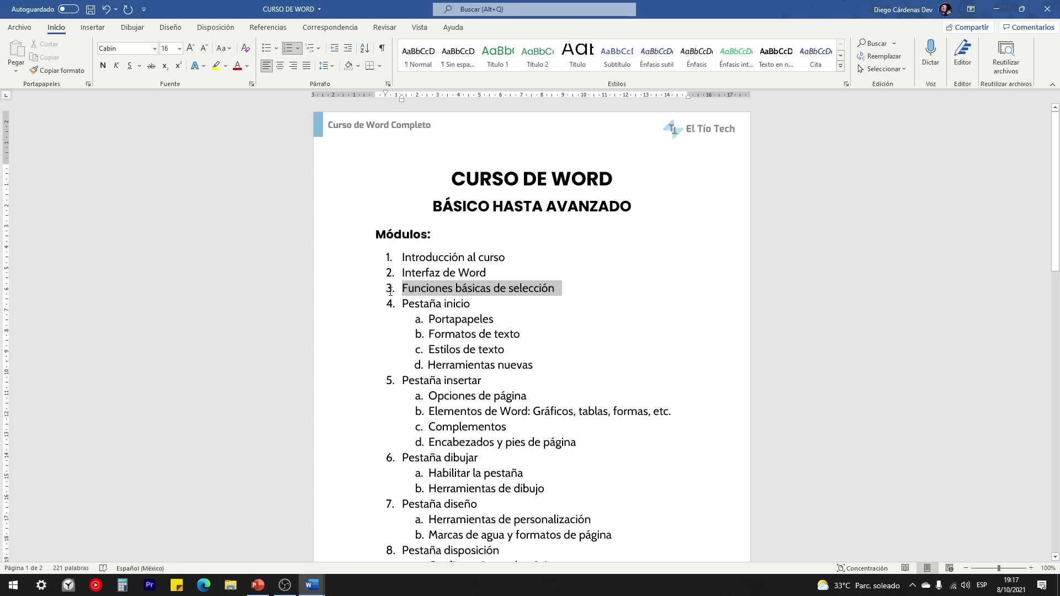
{"action": "left_click", "coordinate": [570, 285]}
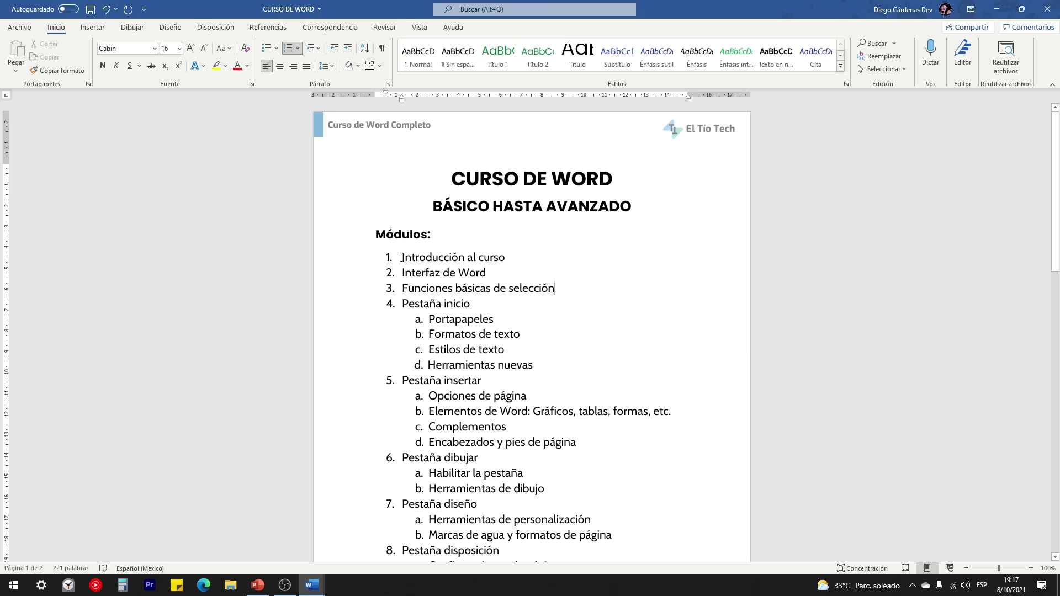
Step: Select the Módulos heading and list, clear it, then select 'Pestaña inicio'
{"action": "left_click_drag", "start_coordinate": [401, 257], "coordinate": [350, 488]}
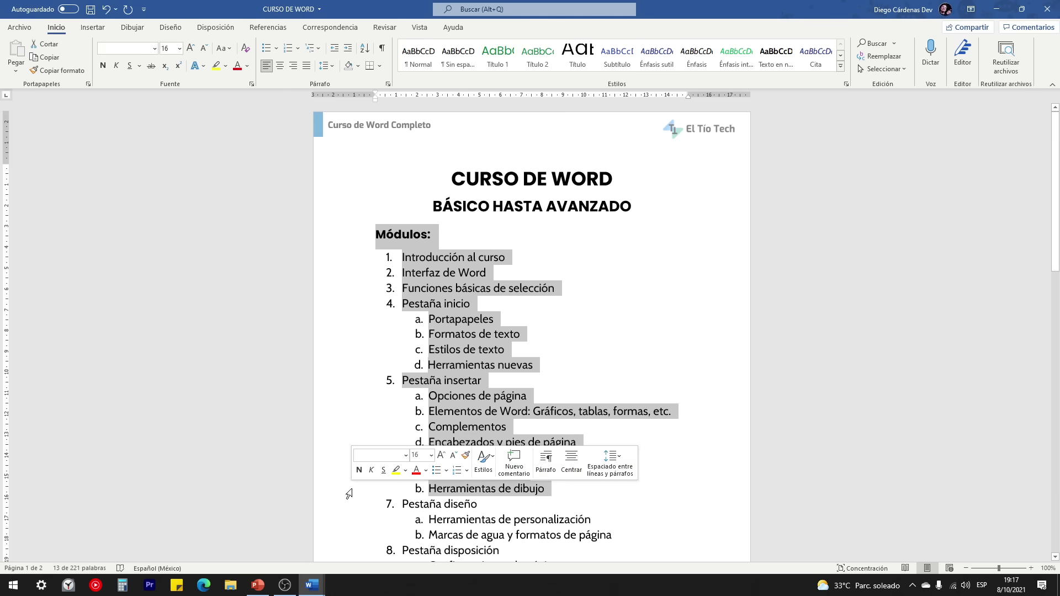
{"action": "left_click", "coordinate": [529, 339]}
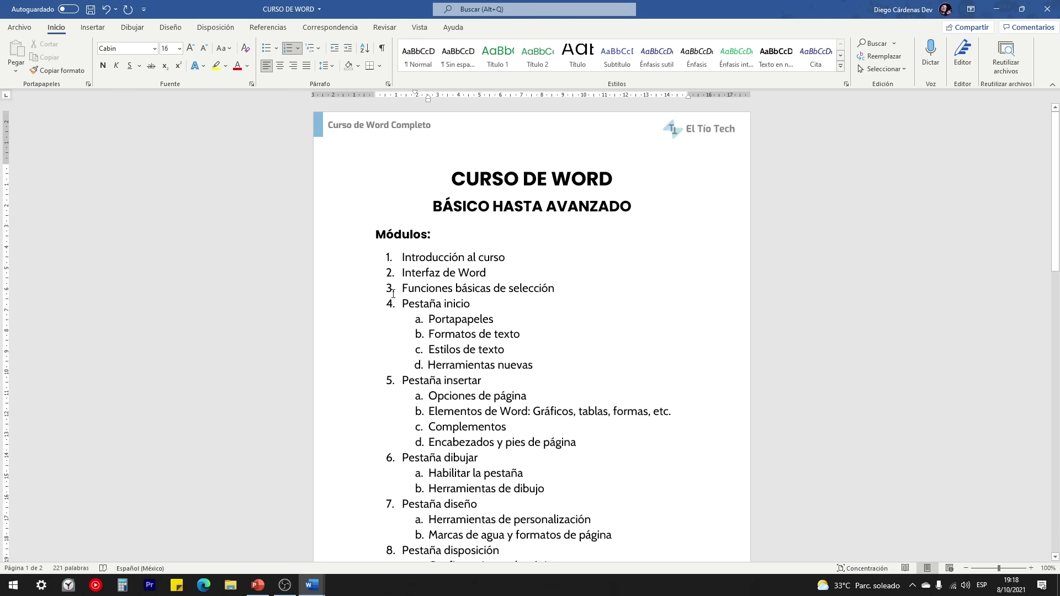
{"action": "left_click_drag", "start_coordinate": [401, 304], "coordinate": [469, 305]}
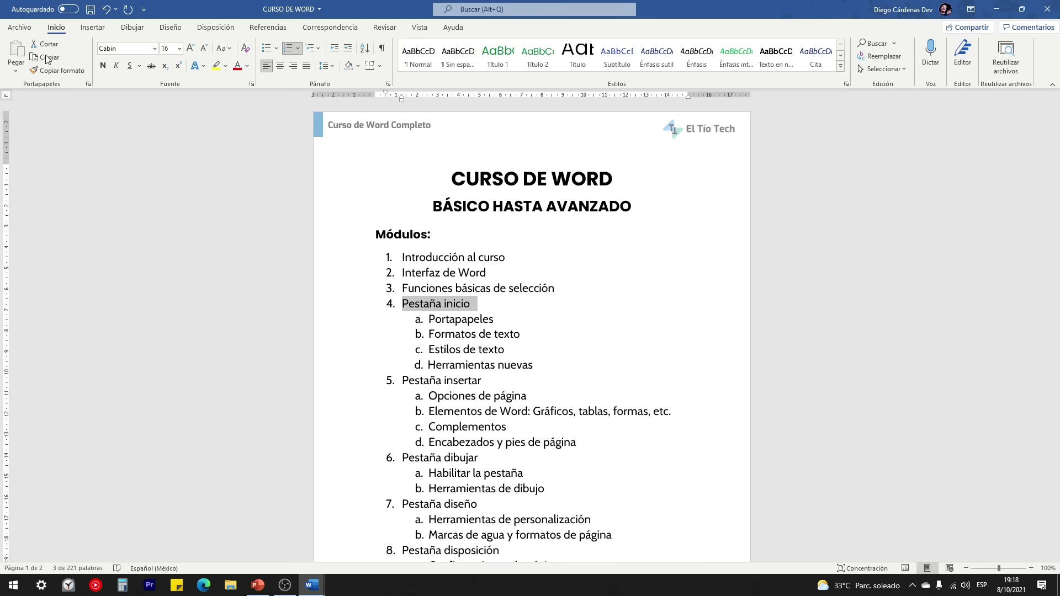
Step: In Documento2, drag-select the opening paragraphs down to 'Mauris et orci.'
{"action": "mouse_move", "coordinate": [309, 589]}
{"action": "left_click", "coordinate": [368, 574]}
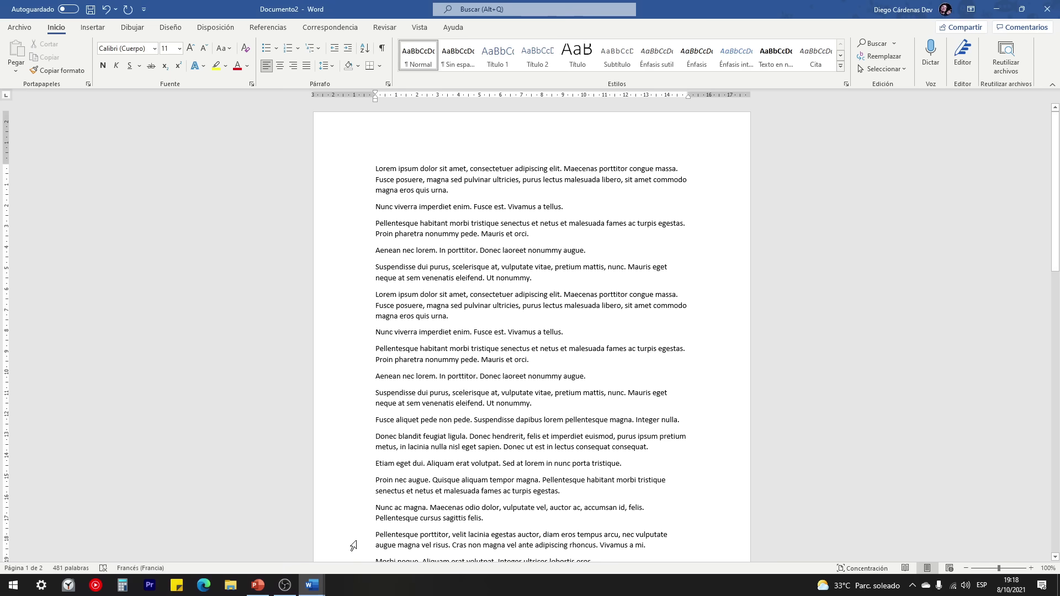
{"action": "left_click", "coordinate": [418, 287]}
{"action": "left_click_drag", "start_coordinate": [370, 167], "coordinate": [609, 349]}
{"action": "scroll", "coordinate": [636, 388], "scroll_direction": "down", "scroll_amount": 5}
{"action": "scroll", "coordinate": [637, 387], "scroll_direction": "up", "scroll_amount": 7}
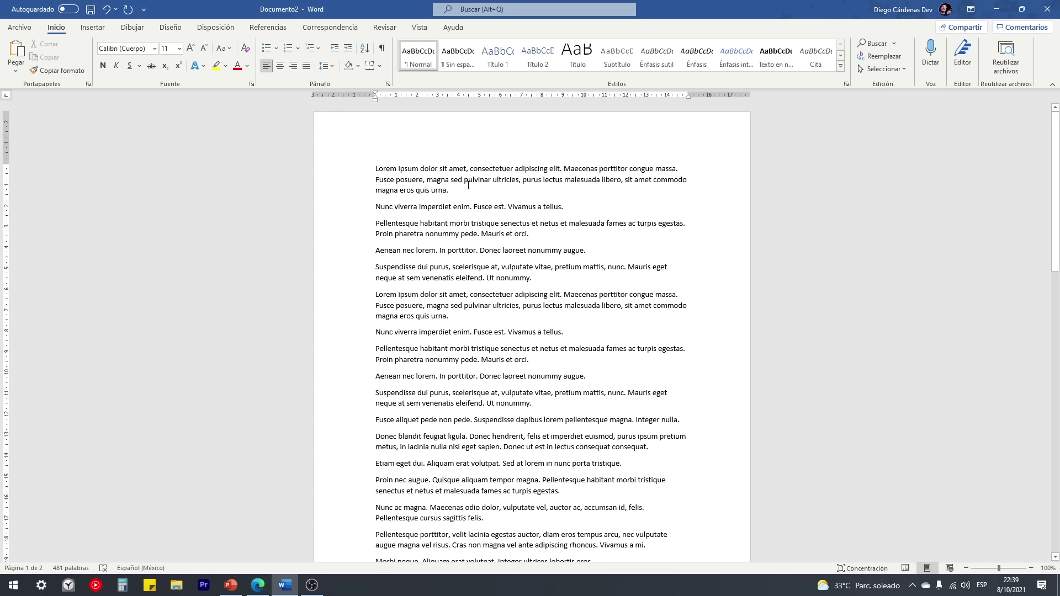
{"action": "left_click", "coordinate": [231, 585]}
Step: On the Dibujar tab, erase the E and Ctrl circles and circle the V key in red
{"action": "left_click", "coordinate": [133, 28]}
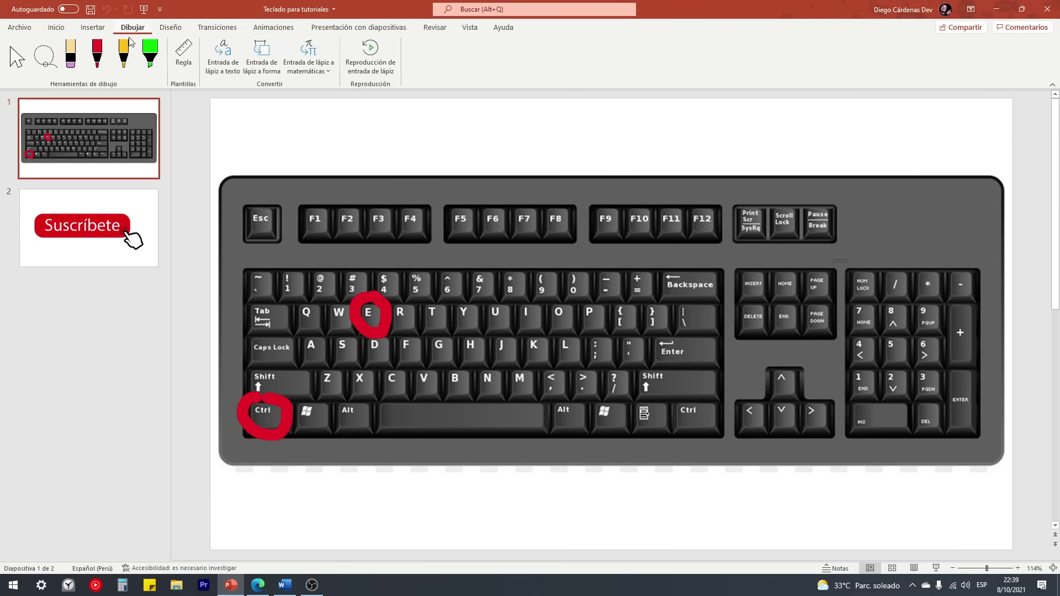
{"action": "left_click_drag", "start_coordinate": [368, 307], "coordinate": [270, 417]}
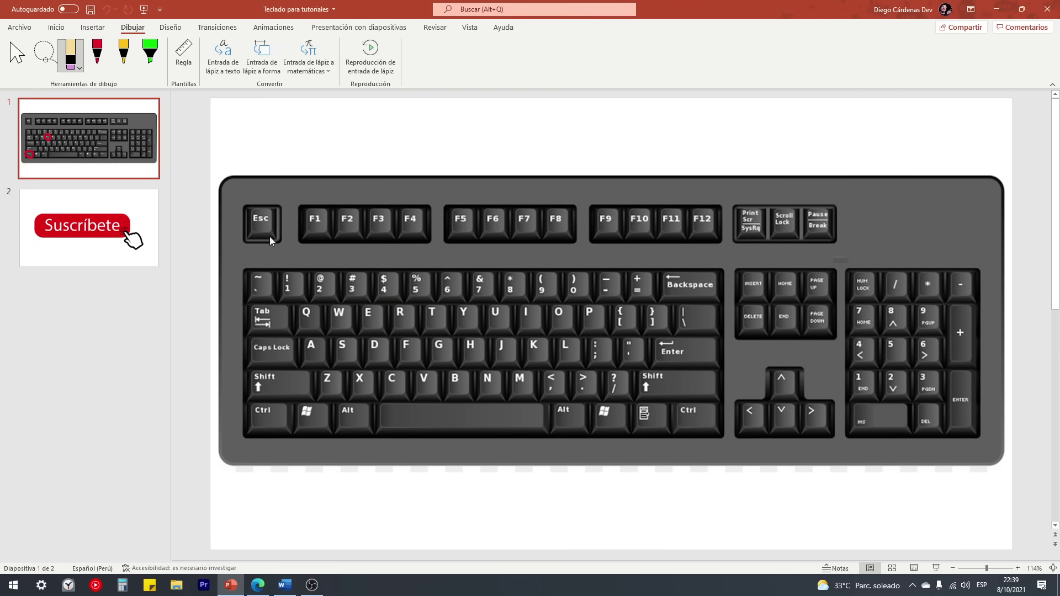
{"action": "left_click", "coordinate": [97, 53]}
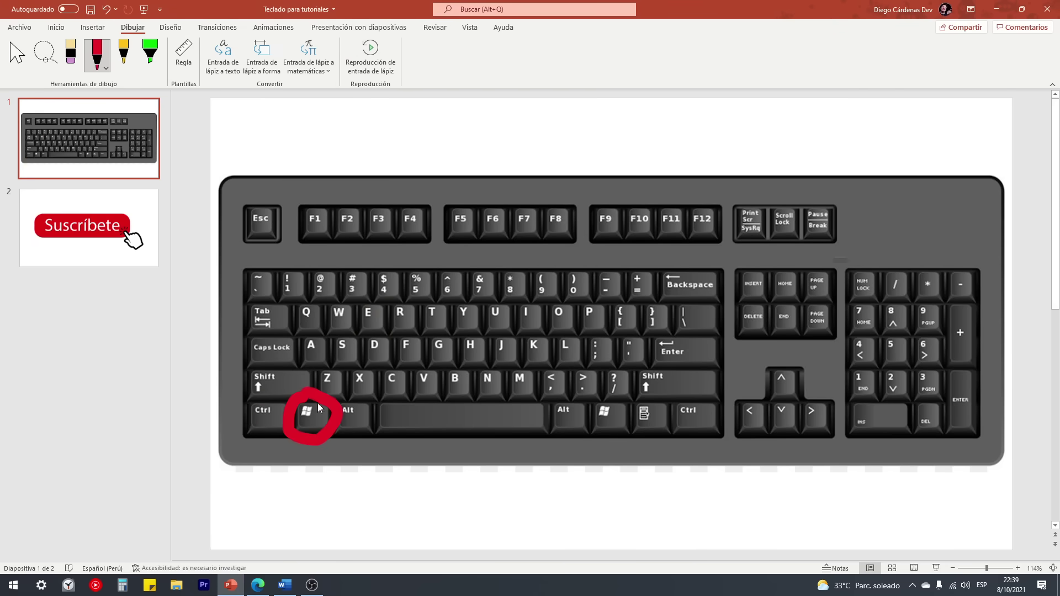
{"action": "left_click_drag", "start_coordinate": [438, 370], "coordinate": [428, 369]}
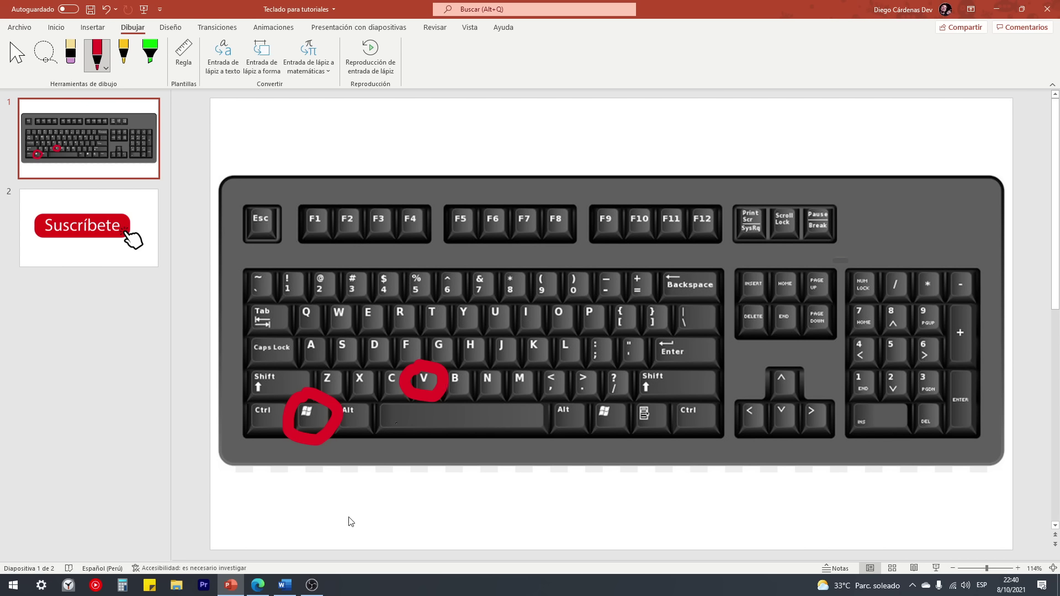
Step: Copy 'Nunc viverra imperdiet enim. Fusce est. Vivamus a tellus.' and view it in Win+V clipboard history
{"action": "left_click", "coordinate": [285, 587]}
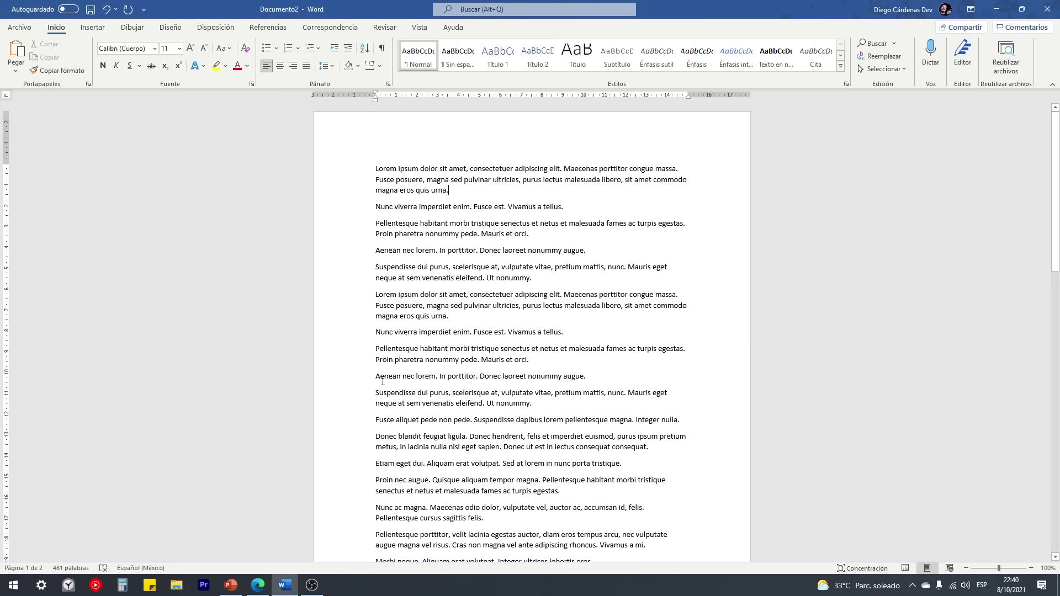
{"action": "left_click_drag", "start_coordinate": [376, 205], "coordinate": [568, 203]}
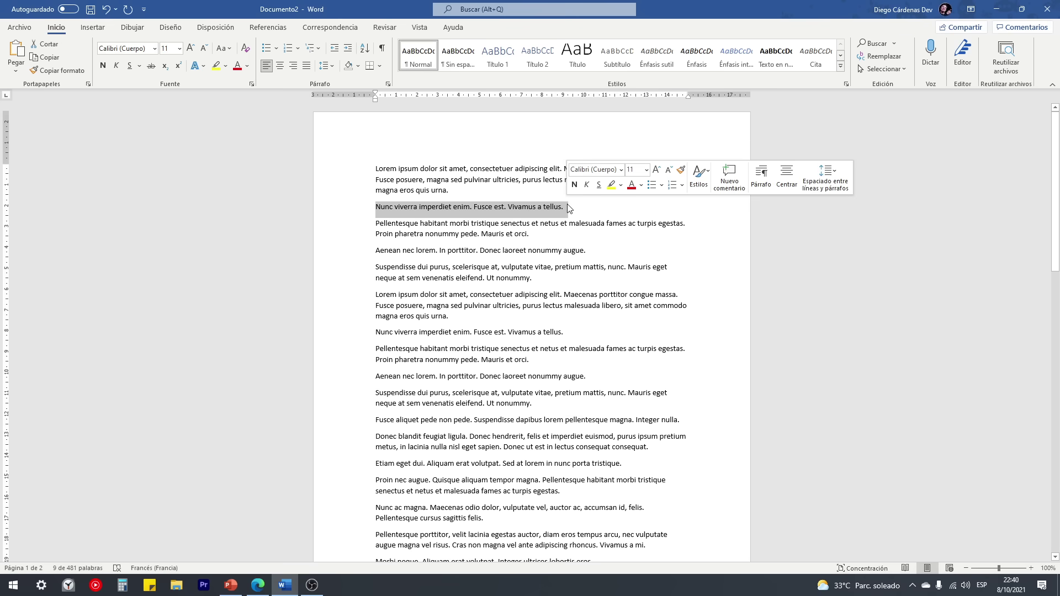
{"action": "key", "text": "ctrl+c"}
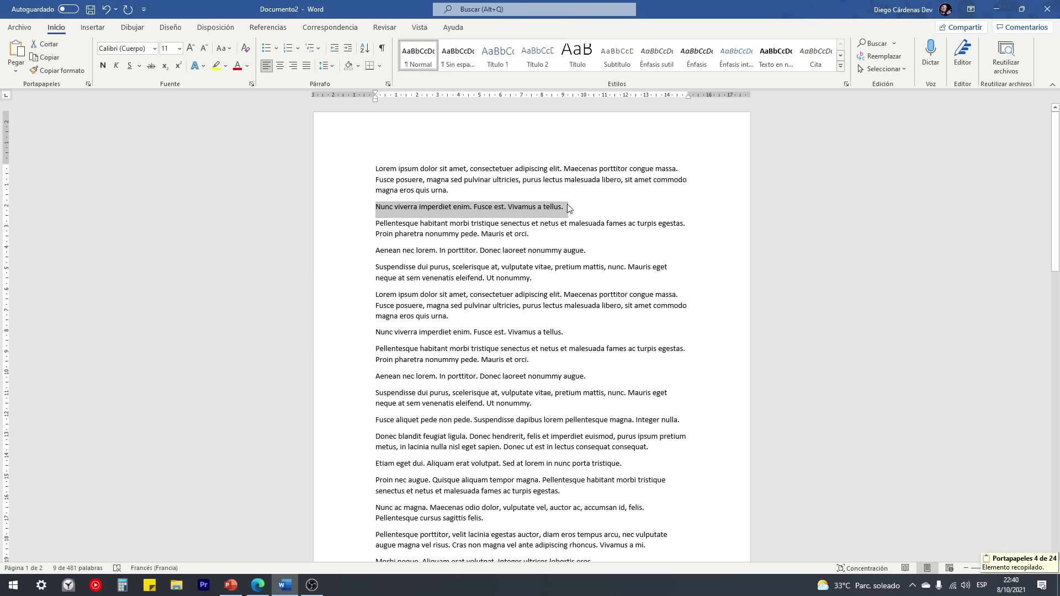
{"action": "left_click", "coordinate": [570, 213]}
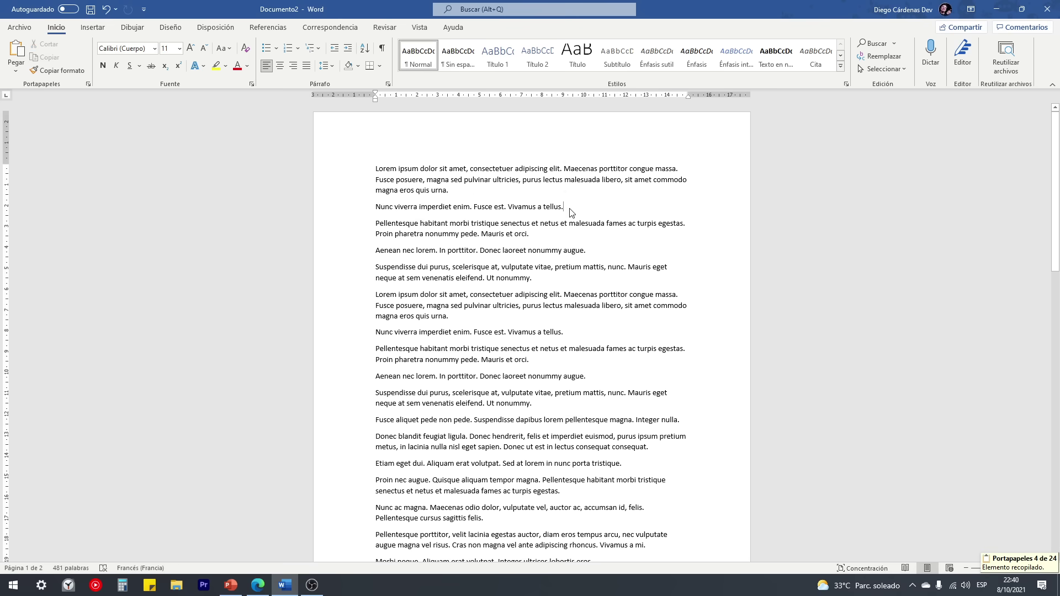
{"action": "key", "text": "super+v"}
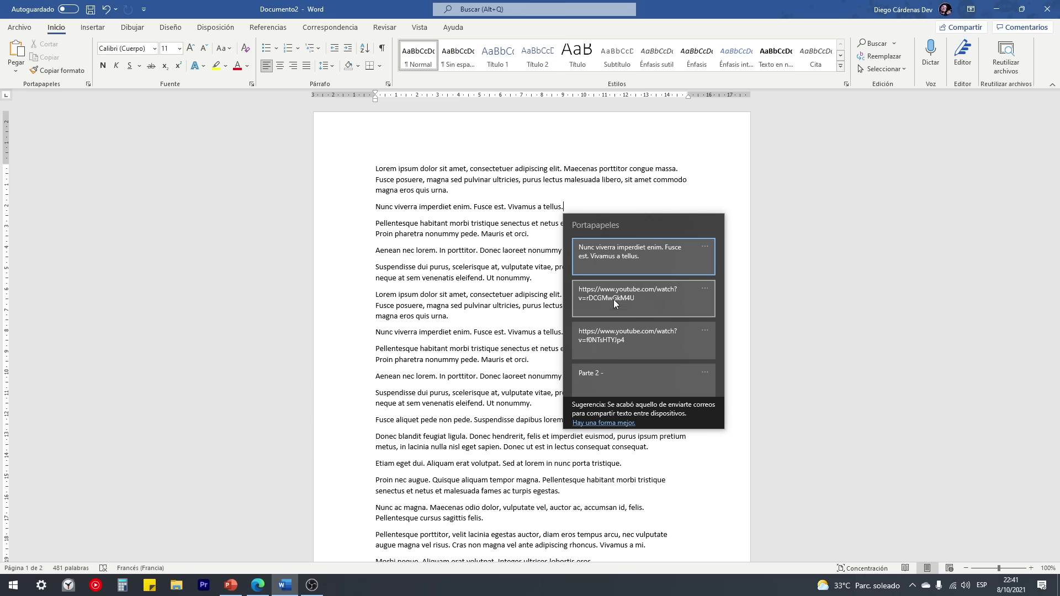
Step: Paste the Nunc viverra sentence after 'tellus.' from Portapapeles and on a new line via Win+V
{"action": "left_click", "coordinate": [570, 208]}
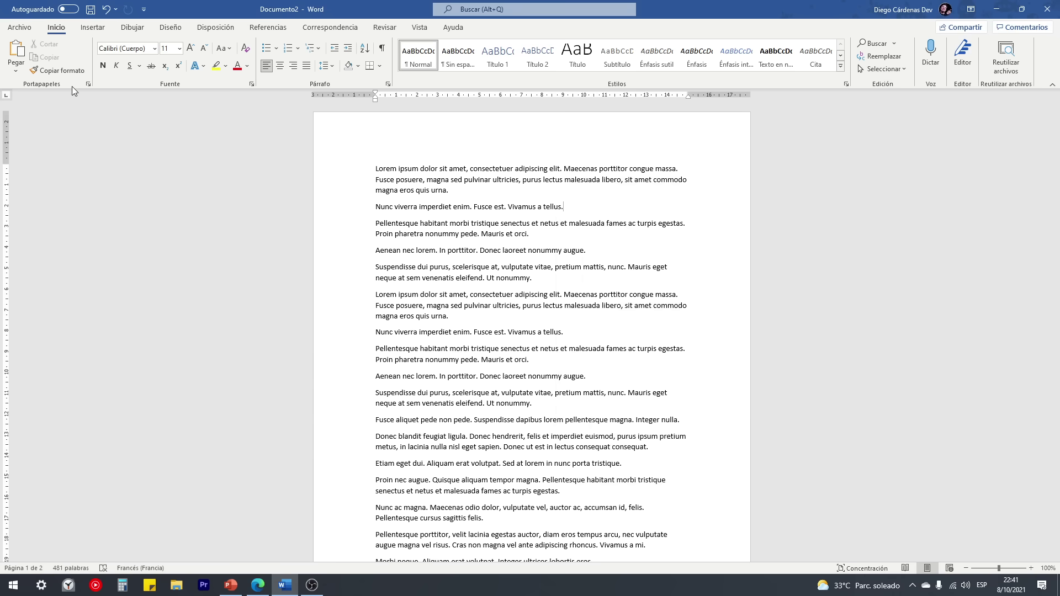
{"action": "left_click", "coordinate": [87, 84]}
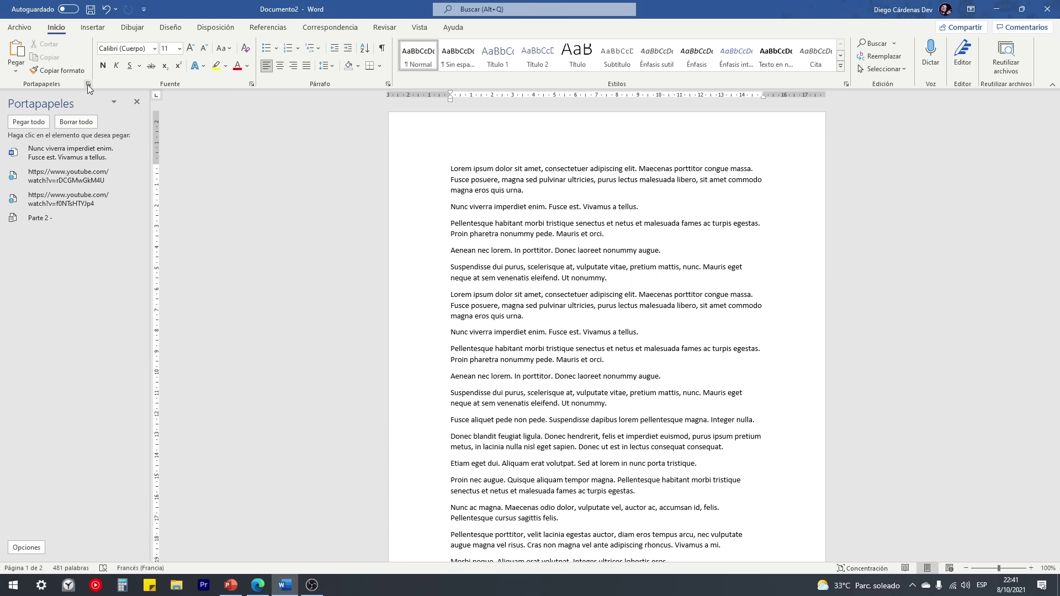
{"action": "left_click", "coordinate": [45, 152]}
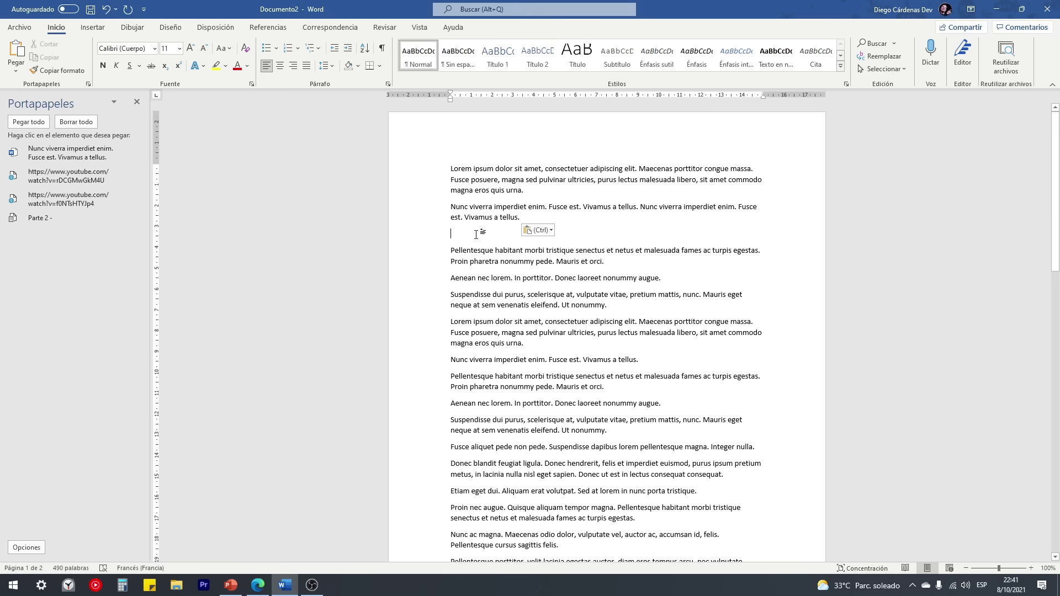
{"action": "key", "text": "super+v"}
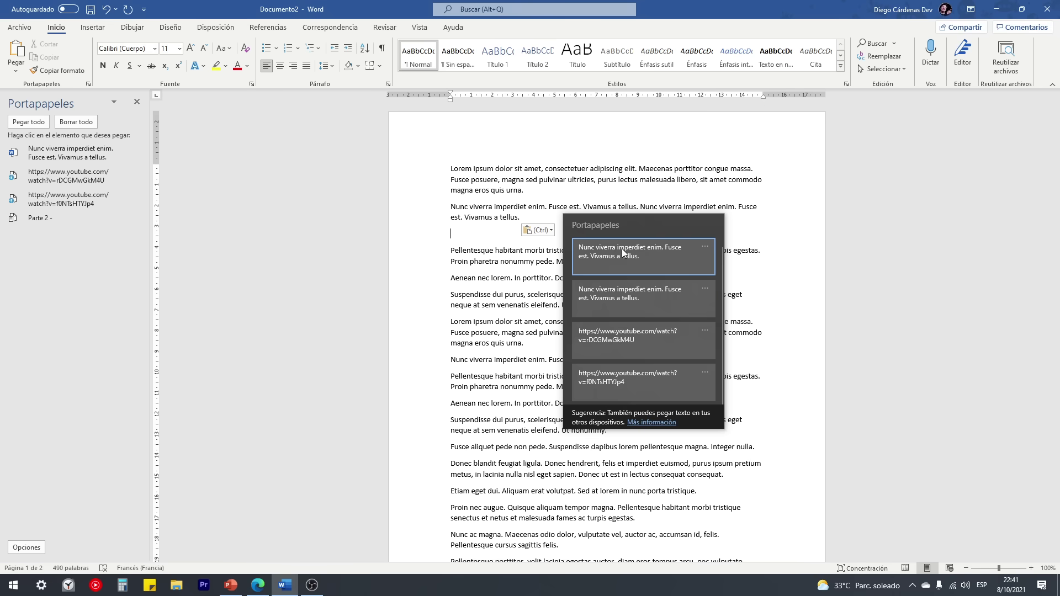
{"action": "left_click", "coordinate": [622, 253]}
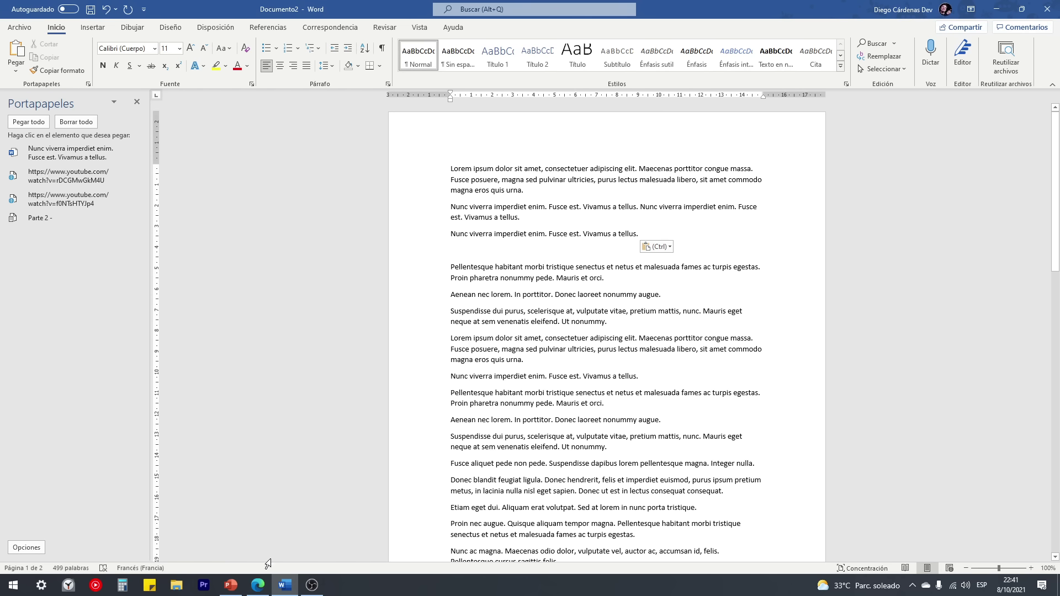
{"action": "left_click", "coordinate": [267, 587]}
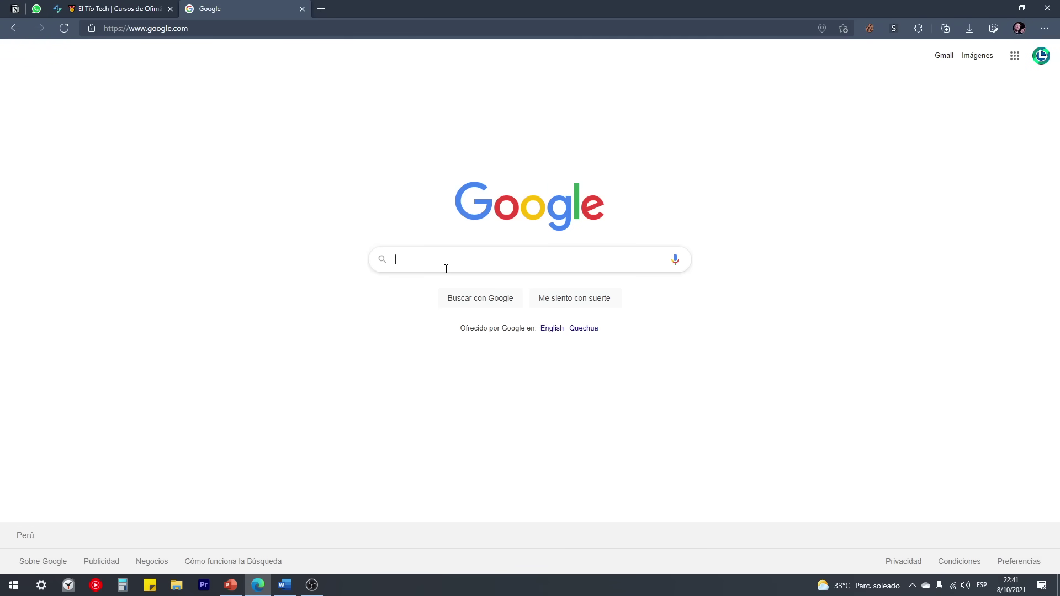
Step: Search Google Images for 'el tio tech'
{"action": "type", "text": "el tio tech"}
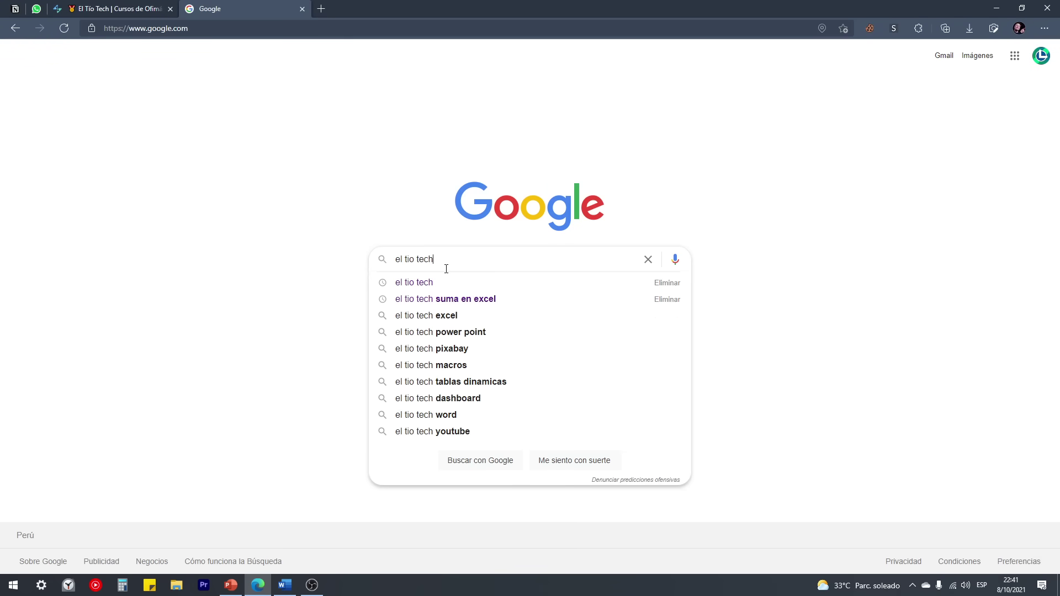
{"action": "key", "text": "Return"}
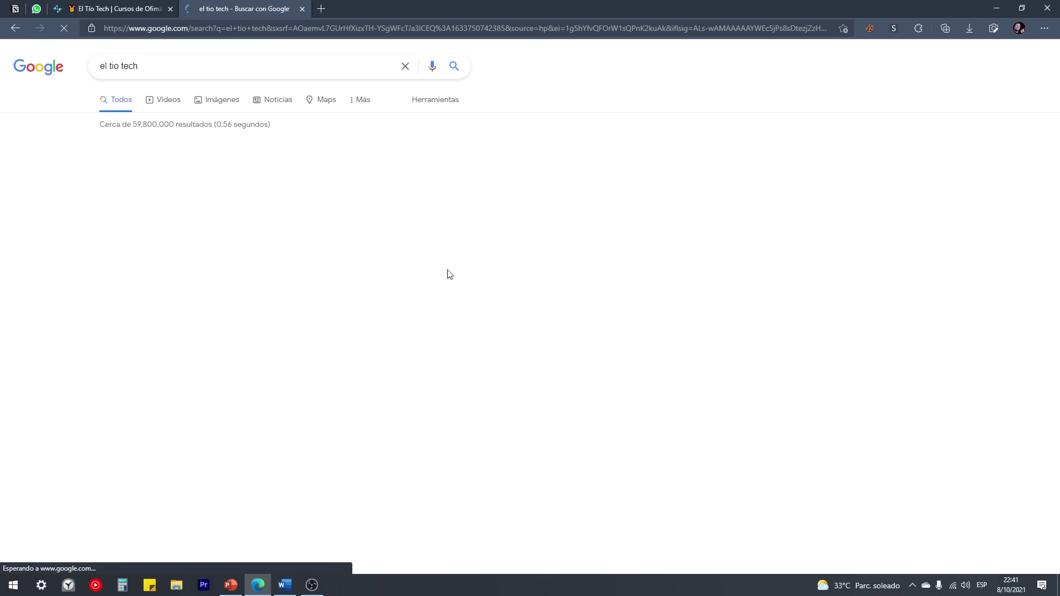
{"action": "left_click", "coordinate": [199, 105]}
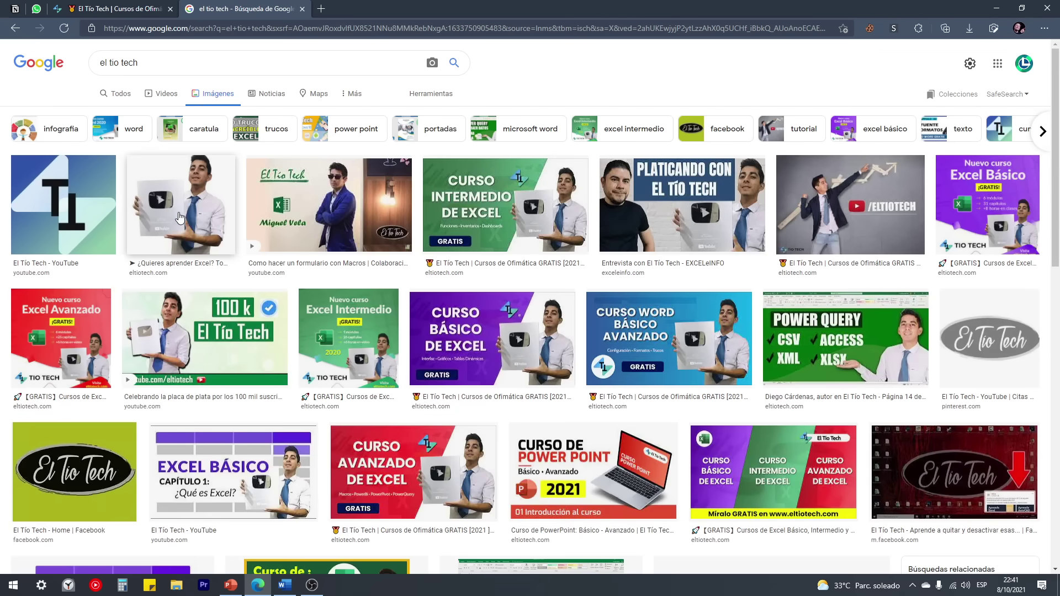
Step: Copy the second result's photo of the man holding the YouTube plaque and return to Word
{"action": "left_click", "coordinate": [189, 199]}
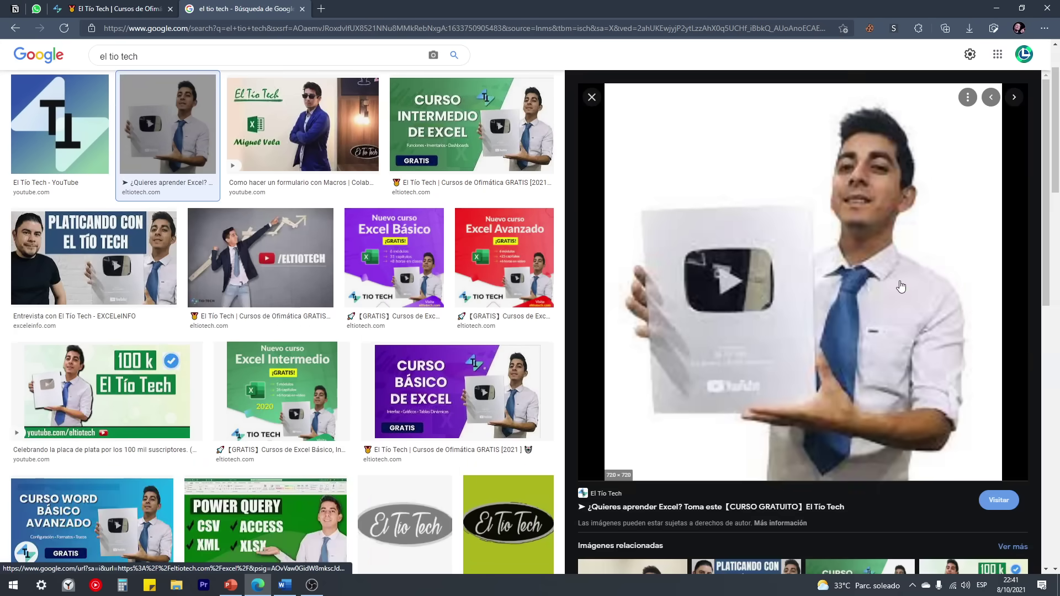
{"action": "right_click", "coordinate": [745, 258]}
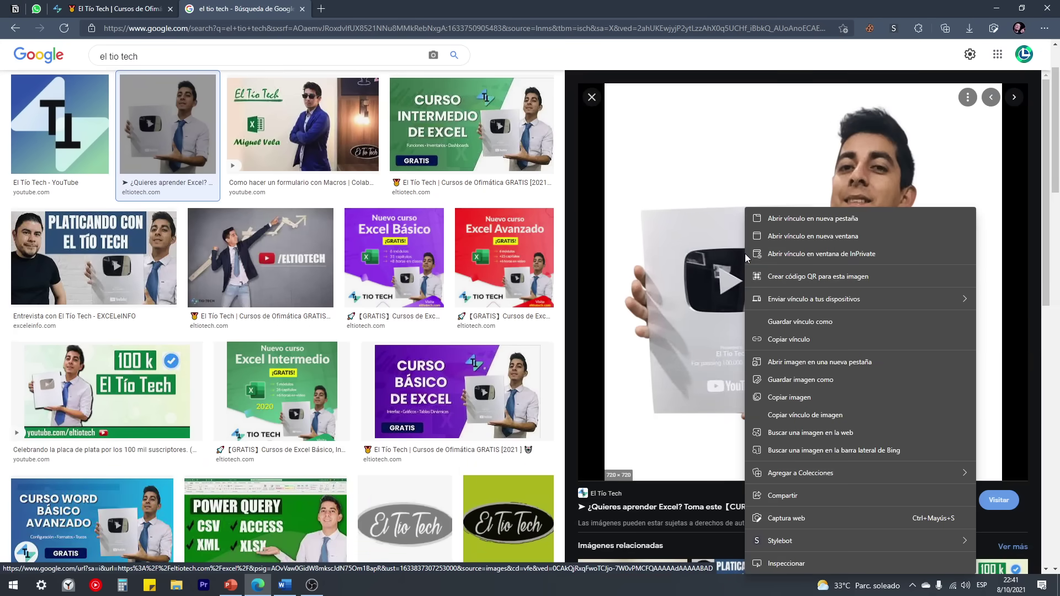
{"action": "left_click", "coordinate": [796, 397]}
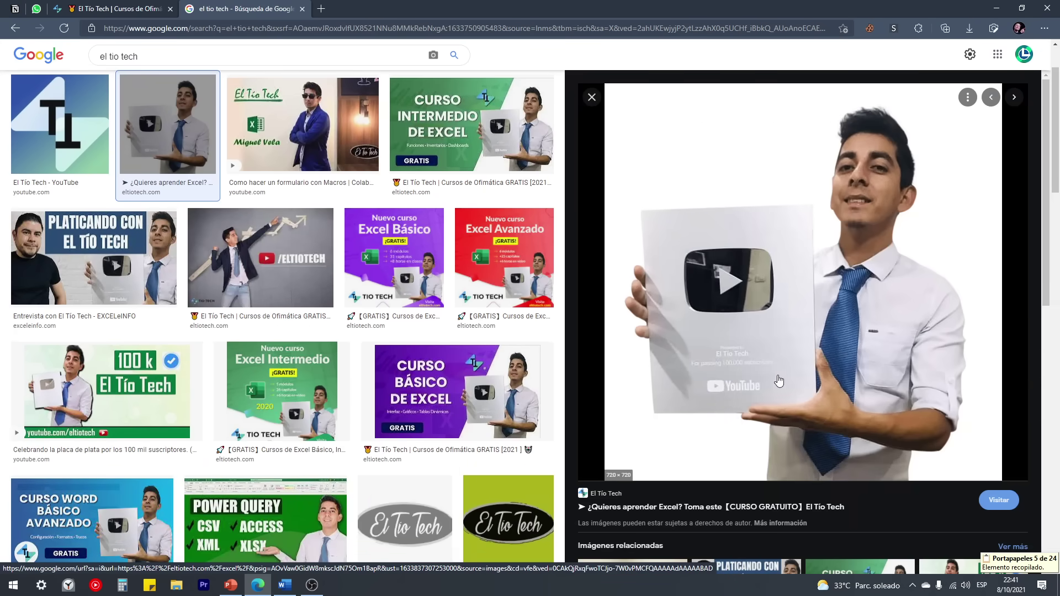
{"action": "left_click", "coordinate": [277, 590]}
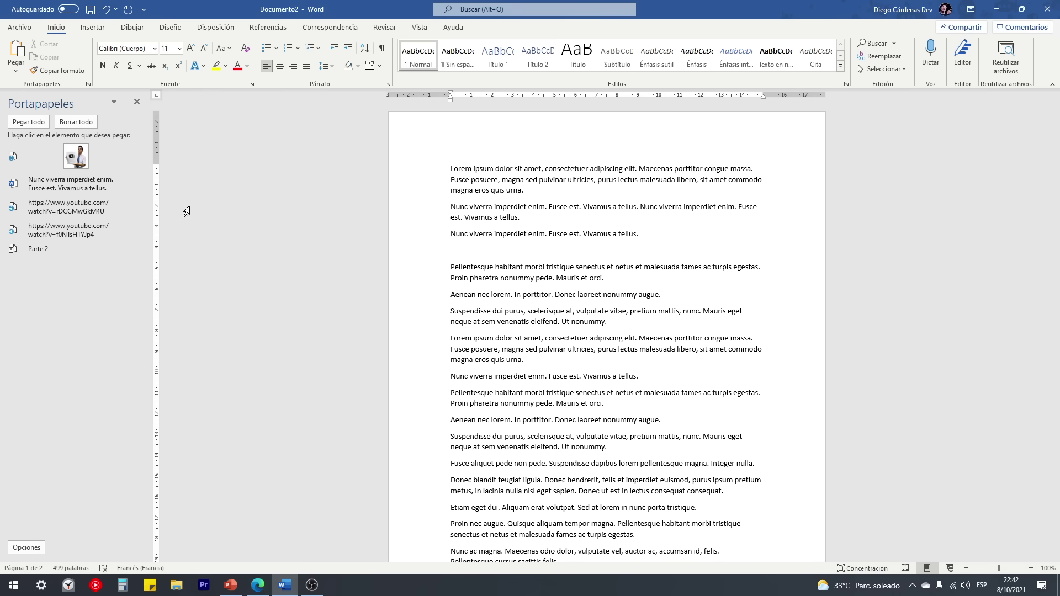
Step: Paste the YouTube plaque photo from the Portapapeles pane below the Nunc viverra line
{"action": "key", "text": "super+v"}
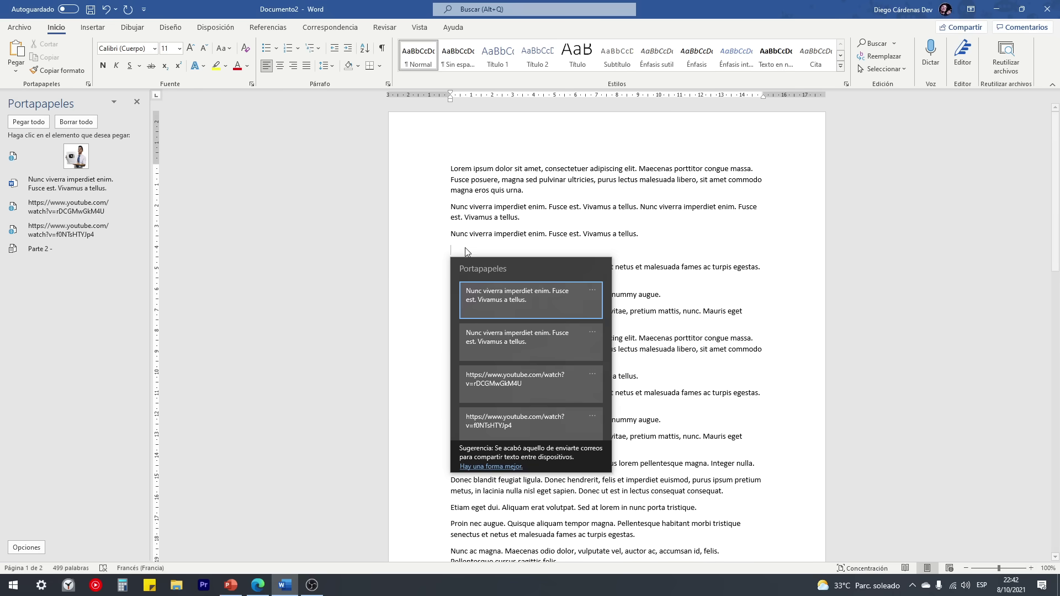
{"action": "scroll", "coordinate": [533, 434], "scroll_direction": "up", "scroll_amount": 1}
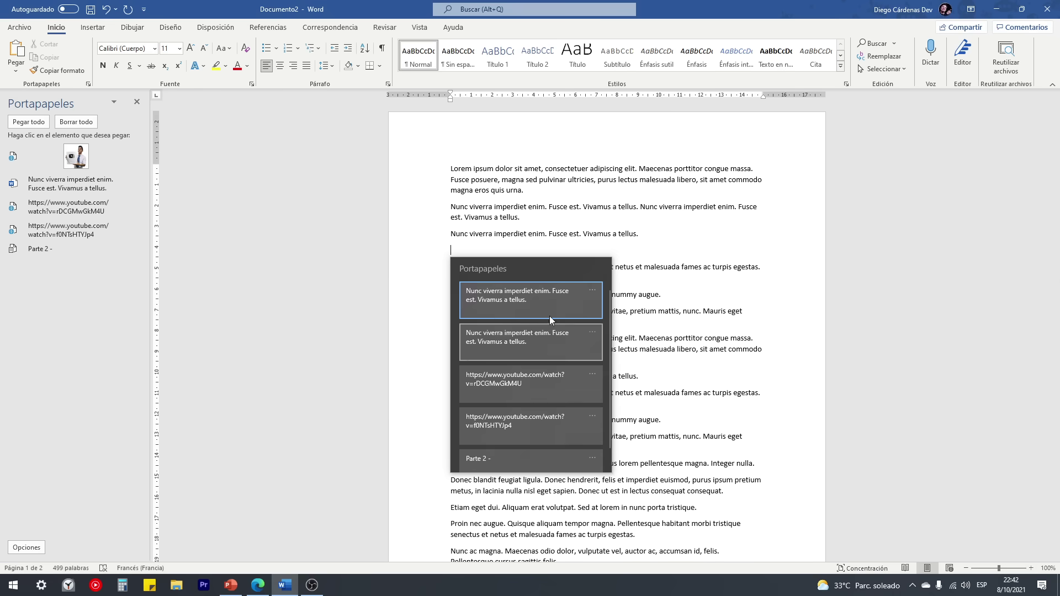
{"action": "left_click", "coordinate": [477, 250]}
{"action": "left_click", "coordinate": [76, 161]}
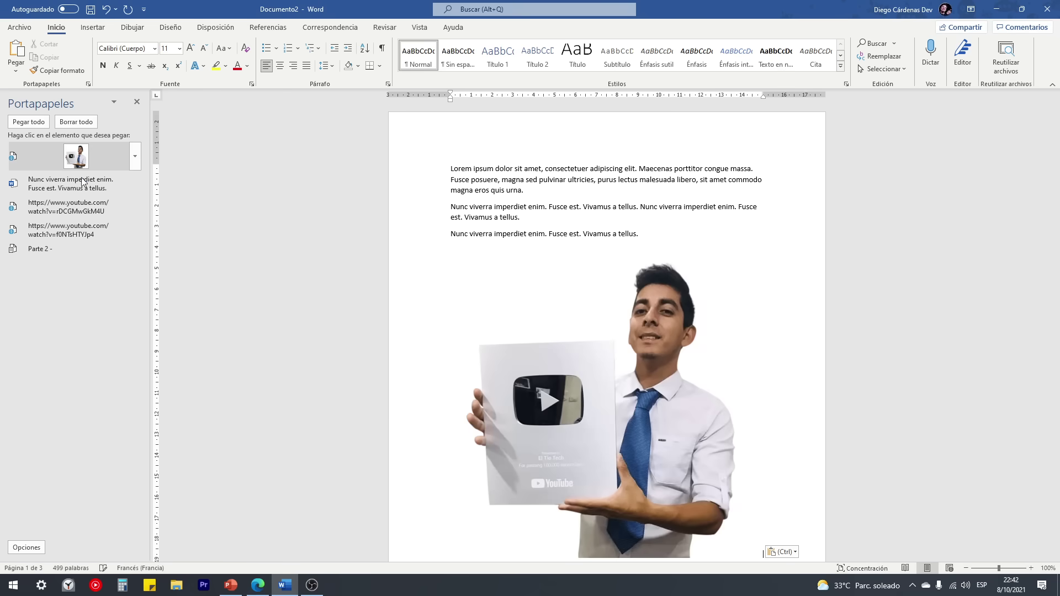
{"action": "scroll", "coordinate": [626, 386], "scroll_direction": "down", "scroll_amount": 3}
{"action": "left_click", "coordinate": [636, 345]}
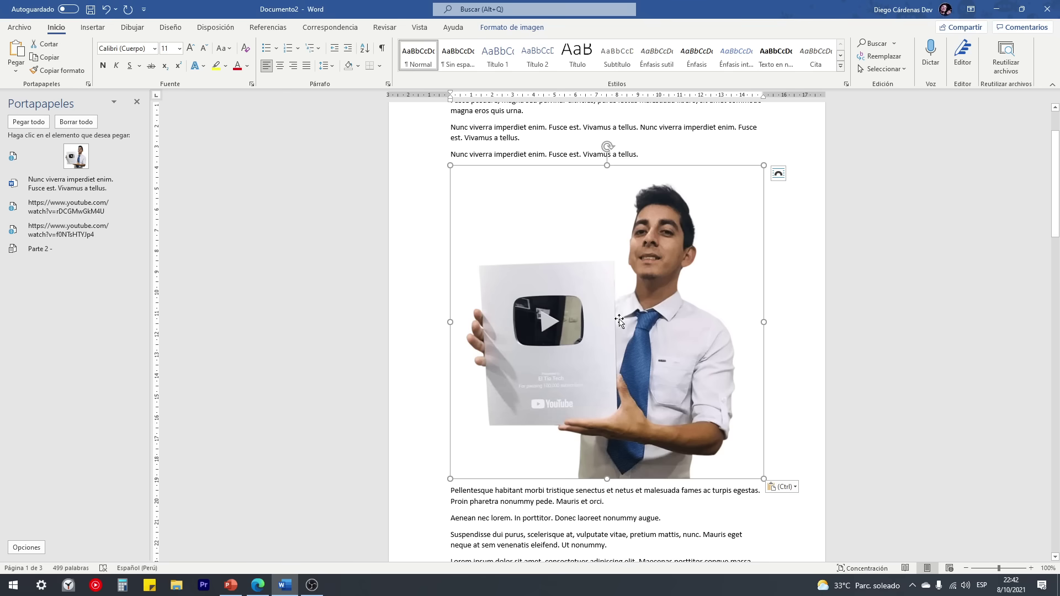
{"action": "scroll", "coordinate": [618, 398], "scroll_direction": "up", "scroll_amount": 1}
{"action": "scroll", "coordinate": [618, 398], "scroll_direction": "up", "scroll_amount": 1}
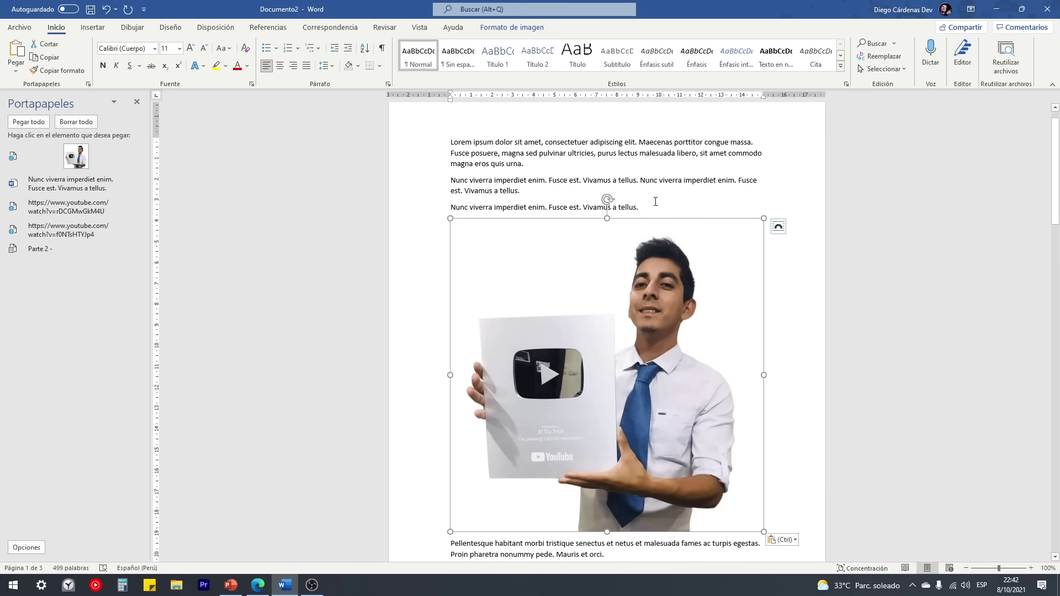
Step: Copy the first Lorem ipsum paragraph to the clipboard, then deselect it
{"action": "left_click_drag", "start_coordinate": [407, 142], "coordinate": [407, 171]}
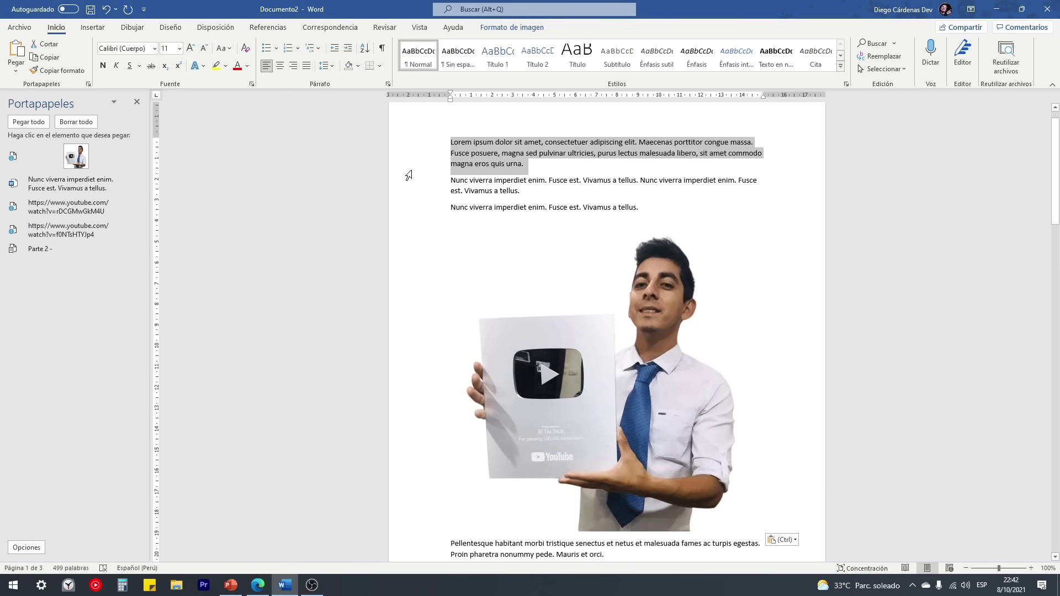
{"action": "key", "text": "ctrl+c"}
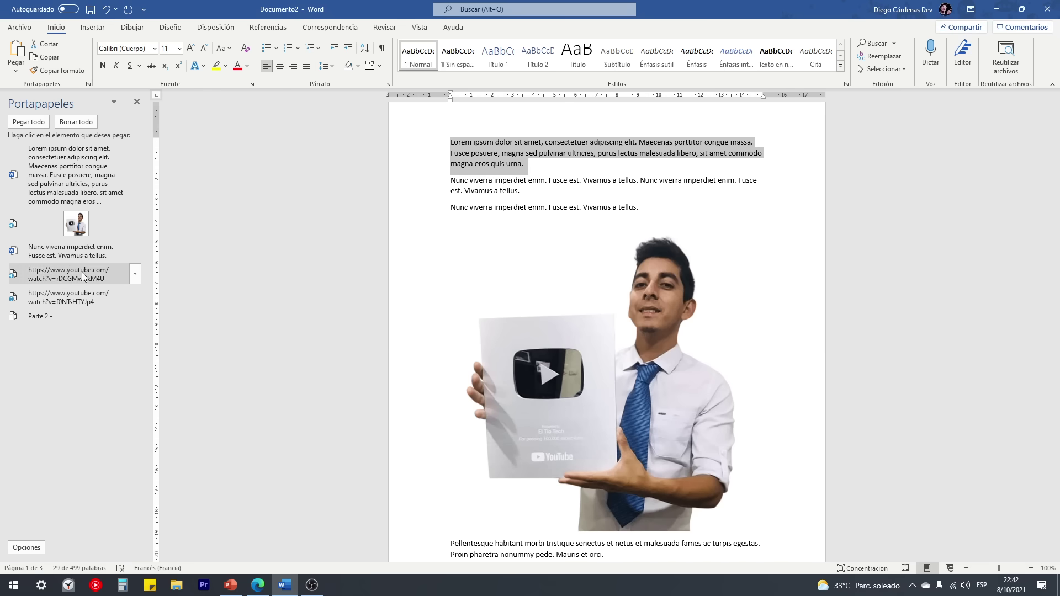
{"action": "scroll", "coordinate": [549, 271], "scroll_direction": "down", "scroll_amount": 2}
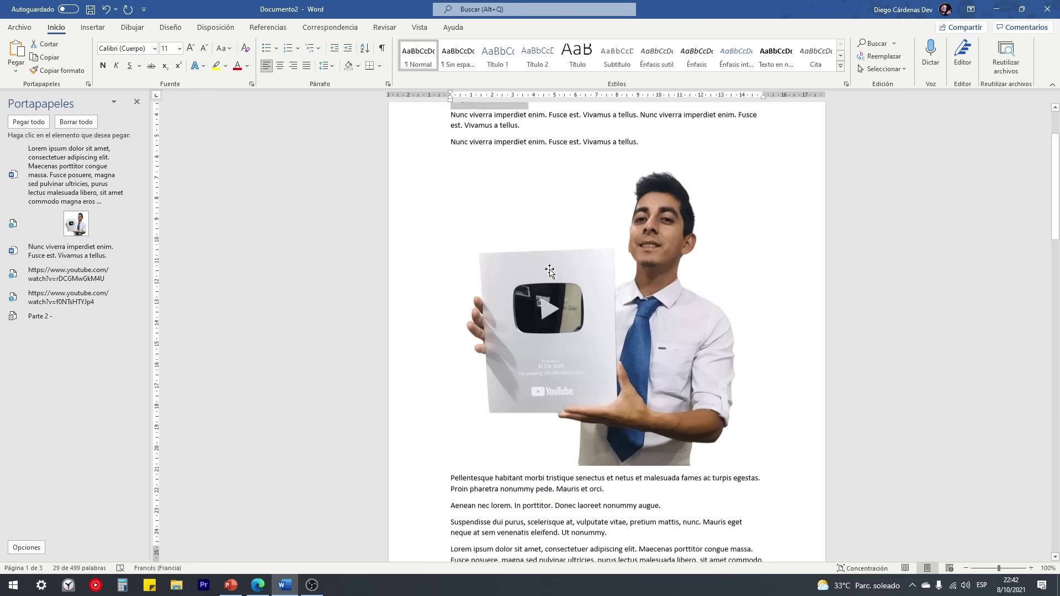
{"action": "scroll", "coordinate": [550, 271], "scroll_direction": "down", "scroll_amount": 2}
{"action": "scroll", "coordinate": [589, 307], "scroll_direction": "up", "scroll_amount": 4}
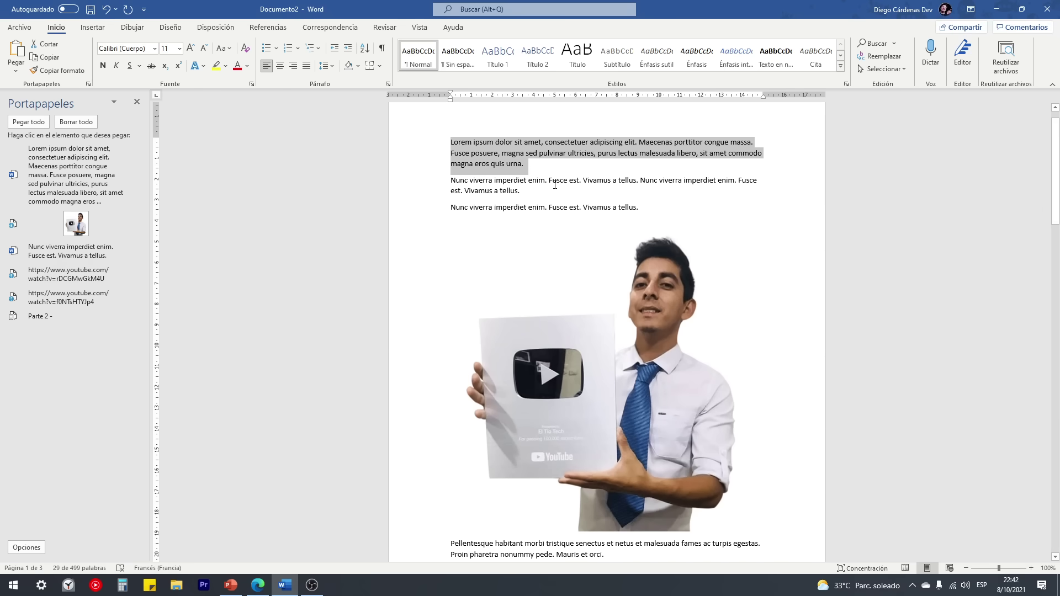
{"action": "left_click", "coordinate": [554, 185]}
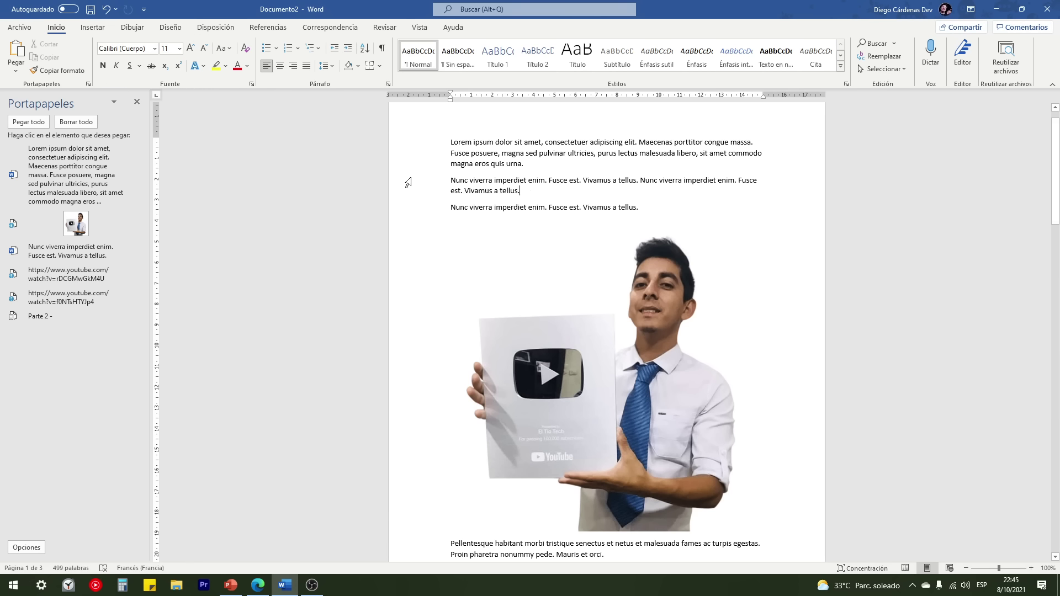
Step: Make the second paragraph (Nunc viverra) bold, italic and underlined
{"action": "left_click_drag", "start_coordinate": [409, 182], "coordinate": [412, 193]}
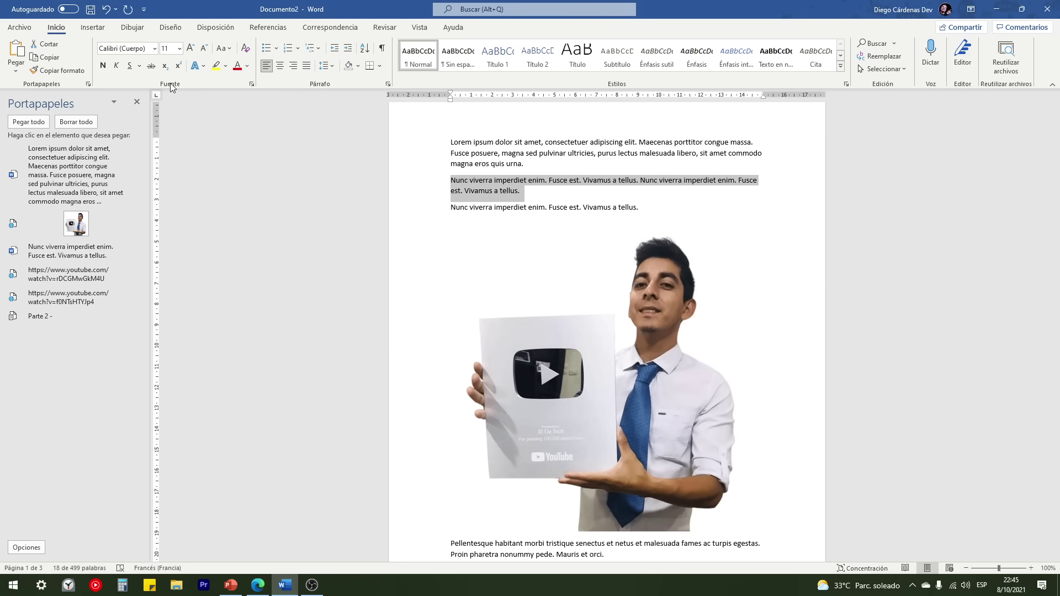
{"action": "left_click", "coordinate": [102, 66]}
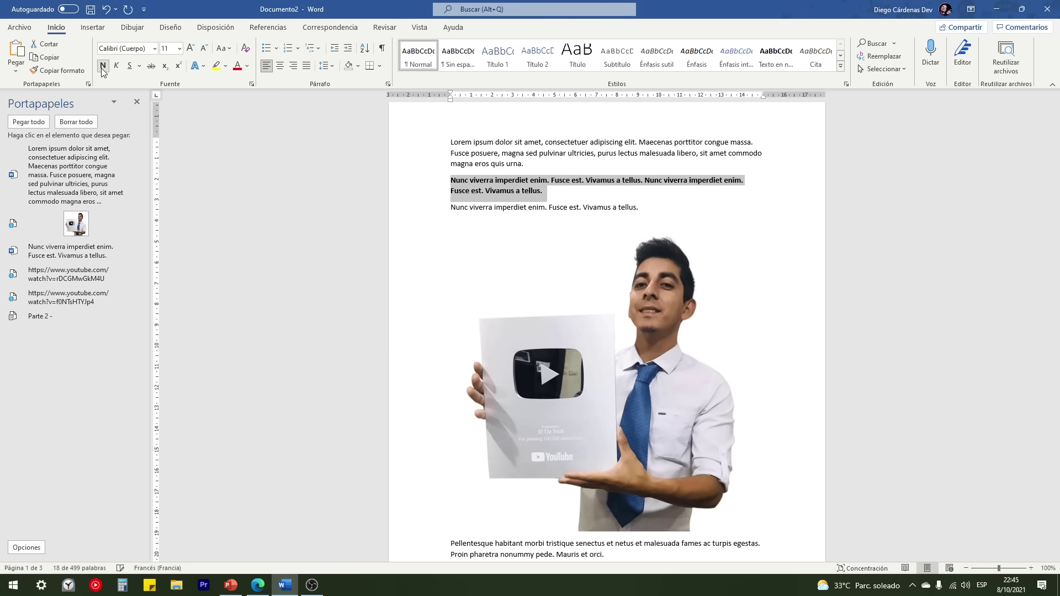
{"action": "left_click", "coordinate": [116, 66]}
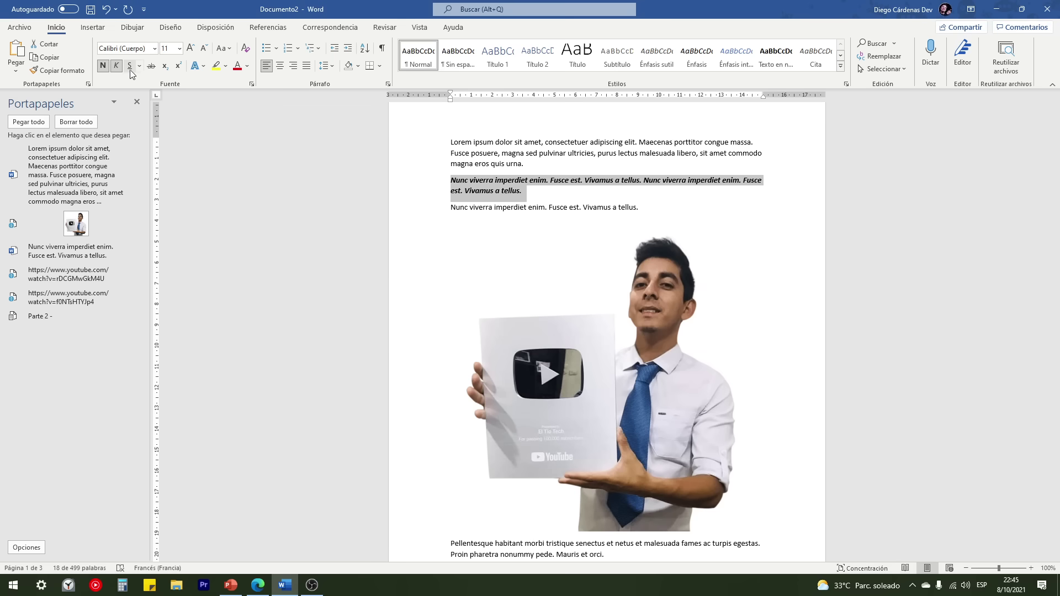
{"action": "left_click", "coordinate": [130, 67]}
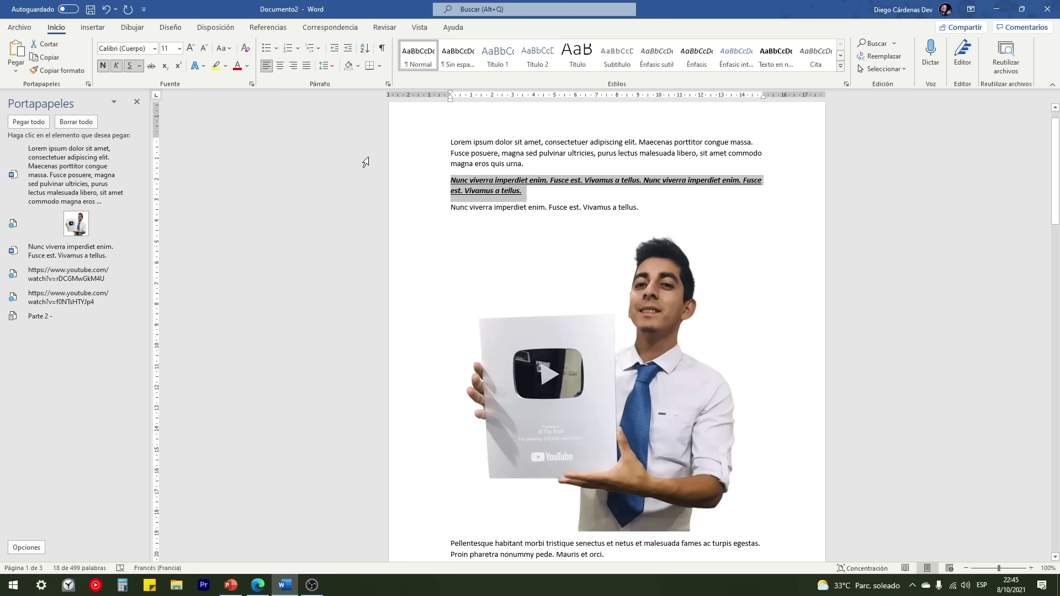
Step: Copy the formatted Nunc viverra paragraph and paste a copy on a new line below it
{"action": "key", "text": "ctrl+c"}
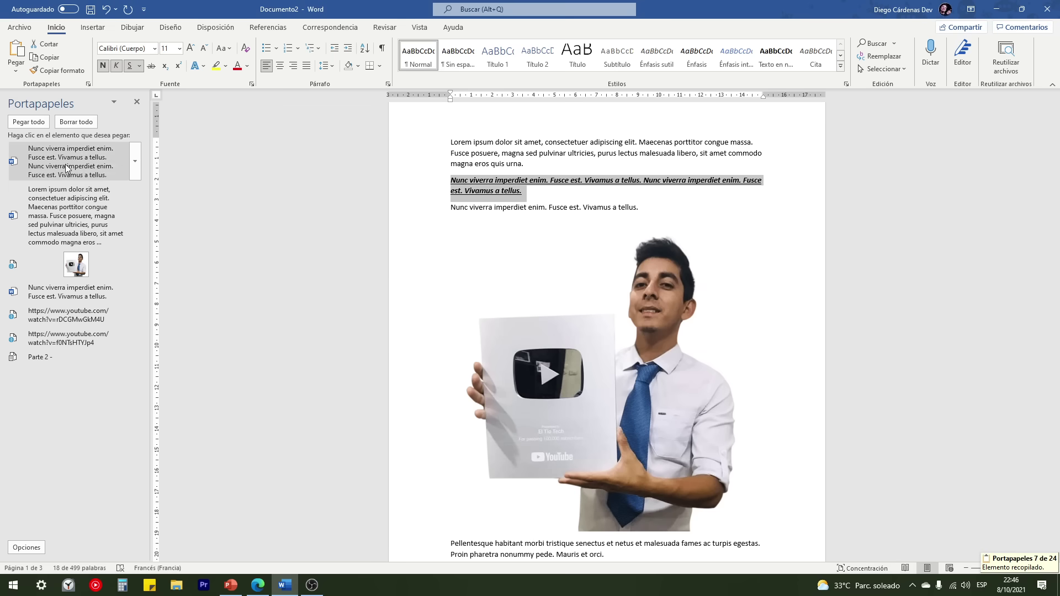
{"action": "left_click", "coordinate": [536, 192]}
{"action": "key", "text": "Return"}
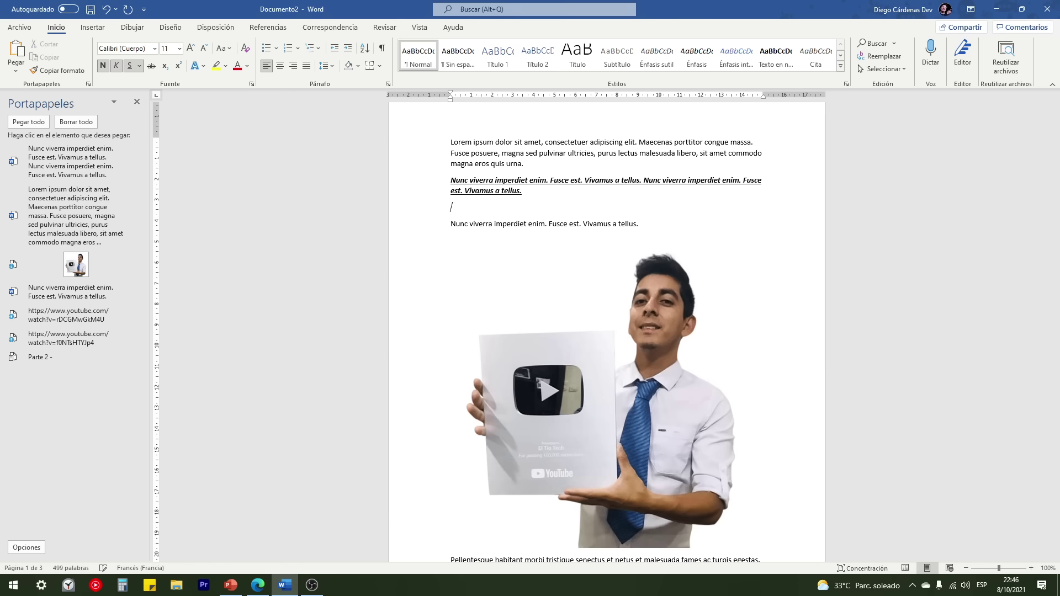
{"action": "left_click", "coordinate": [54, 155]}
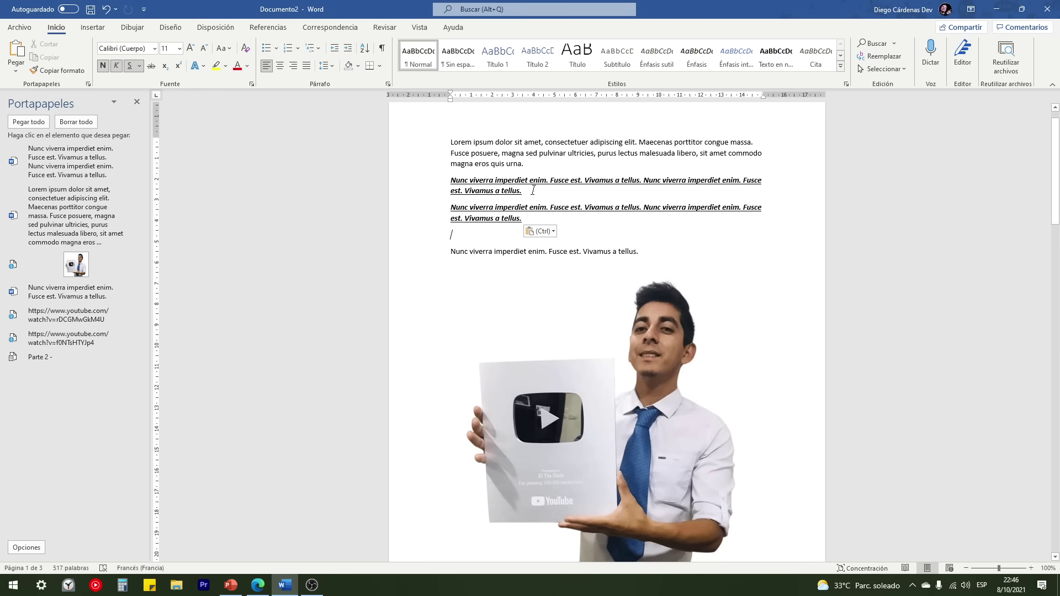
{"action": "key", "text": "ctrl+z"}
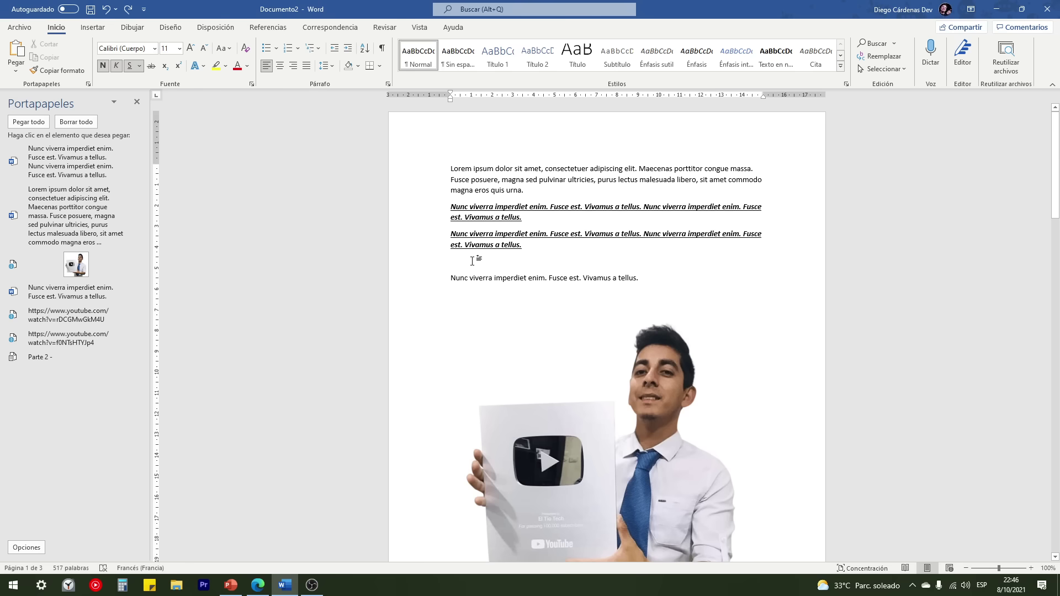
{"action": "key", "text": "super+v"}
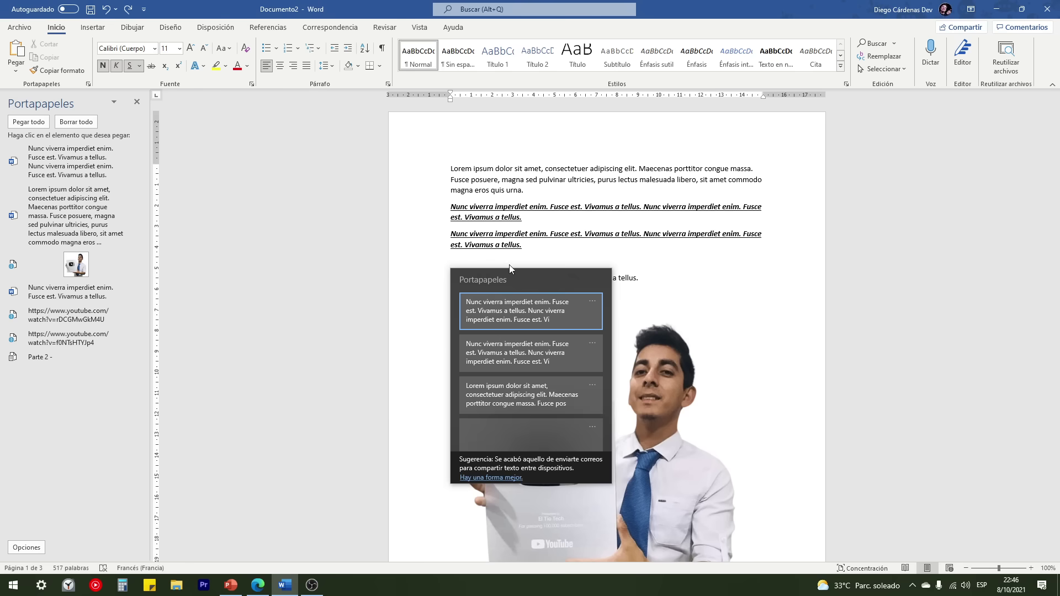
Step: Paste the formatted paragraph again from clipboard history, then select the first Lorem ipsum paragraph
{"action": "left_click", "coordinate": [501, 310]}
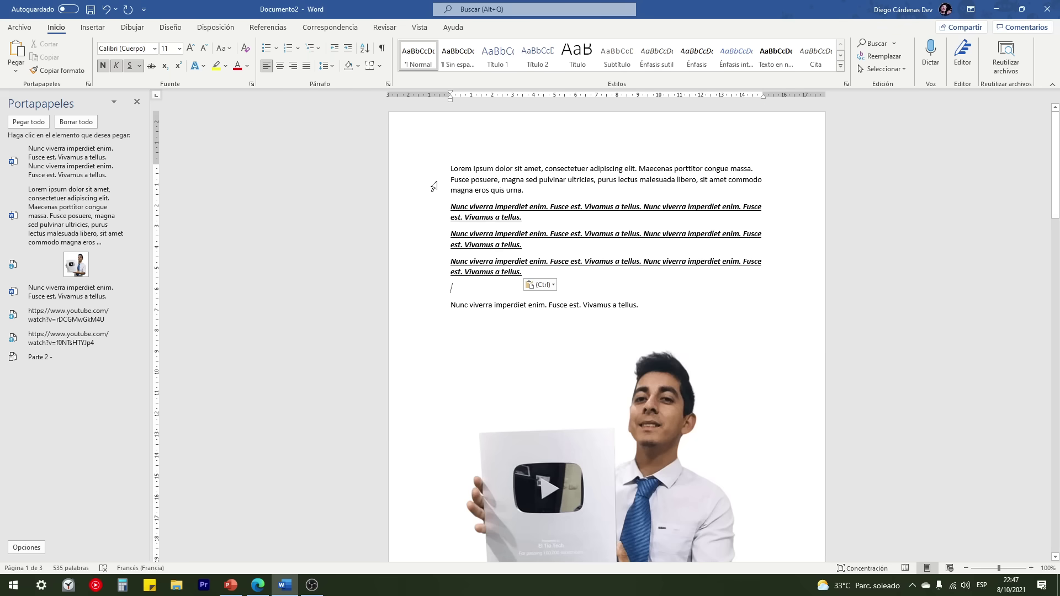
{"action": "left_click_drag", "start_coordinate": [433, 169], "coordinate": [441, 192]}
Step: Paste a copy of the first Lorem ipsum paragraph on the empty line and show its paste options
{"action": "key", "text": "ctrl+c"}
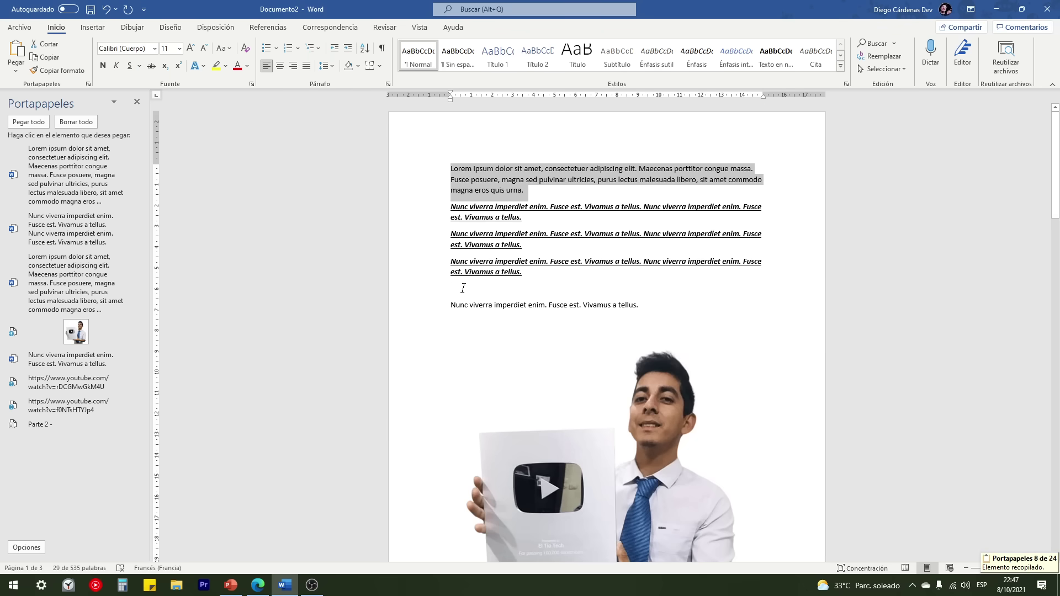
{"action": "left_click", "coordinate": [462, 289]}
{"action": "key", "text": "ctrl+v"}
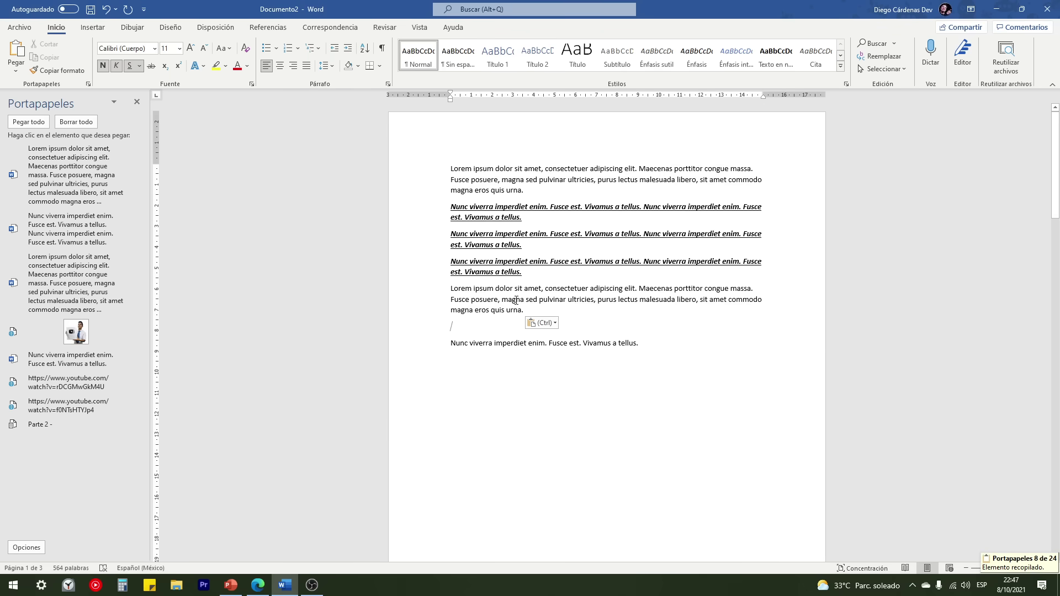
{"action": "left_click", "coordinate": [549, 324]}
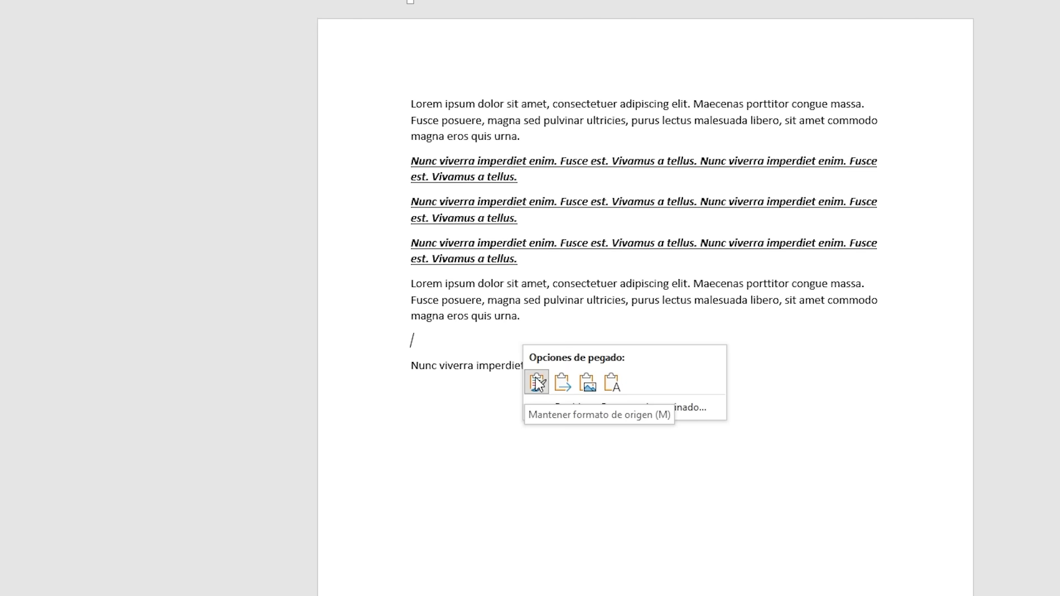
Step: Copy the third bold underlined Nunc viverra paragraph and paste it below the Lorem copy
{"action": "key", "text": "Escape"}
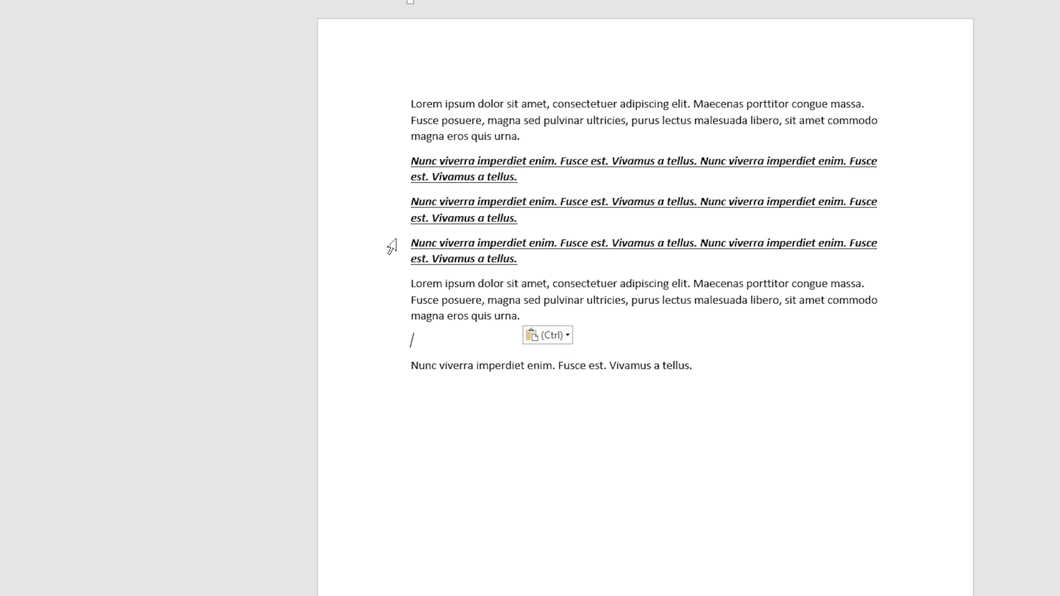
{"action": "left_click_drag", "start_coordinate": [392, 246], "coordinate": [393, 263]}
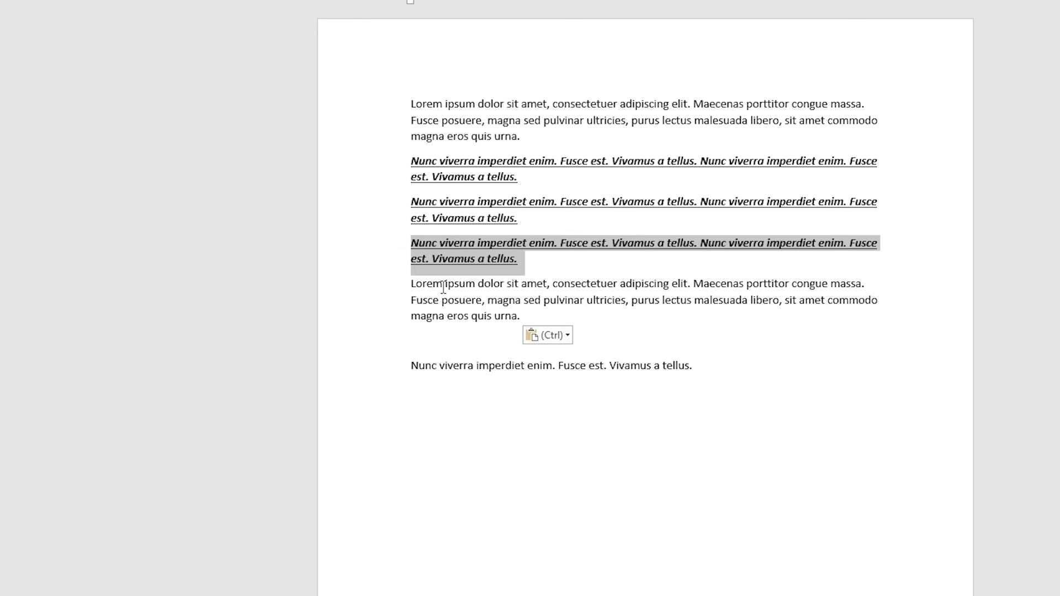
{"action": "key", "text": "ctrl+c"}
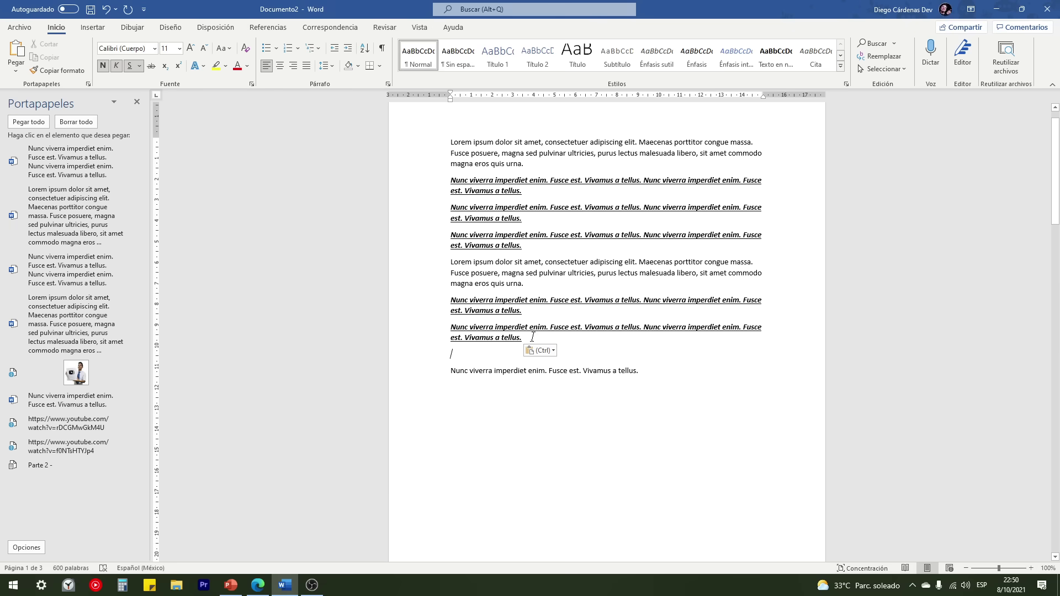
{"action": "left_click", "coordinate": [542, 351]}
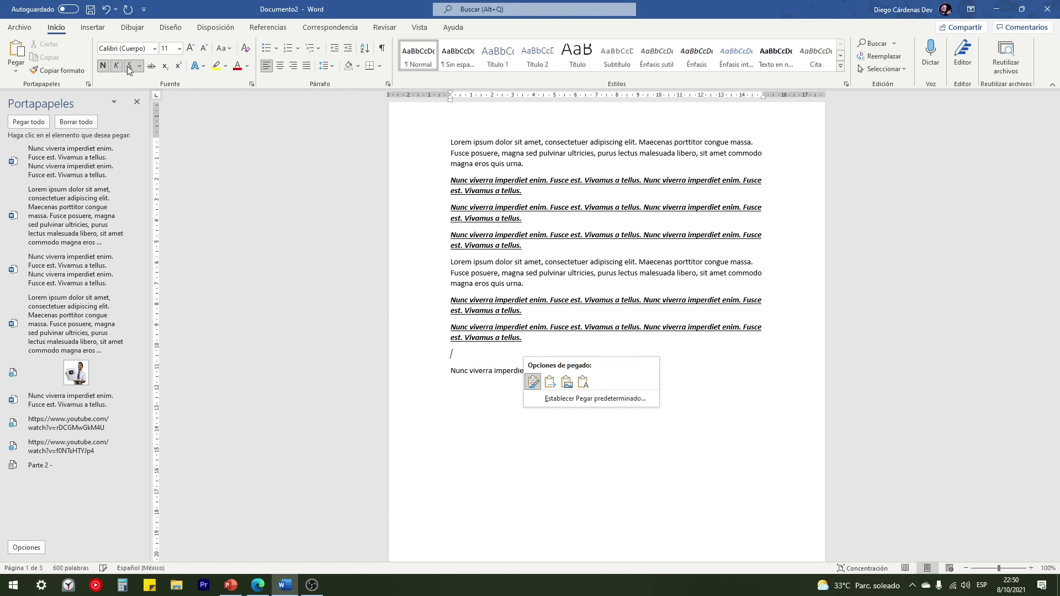
Step: Undo the last formatted paste of the Nunc viverra paragraph
{"action": "left_click", "coordinate": [584, 382]}
{"action": "left_click_drag", "start_coordinate": [524, 338], "coordinate": [450, 327]}
{"action": "left_click", "coordinate": [453, 333]}
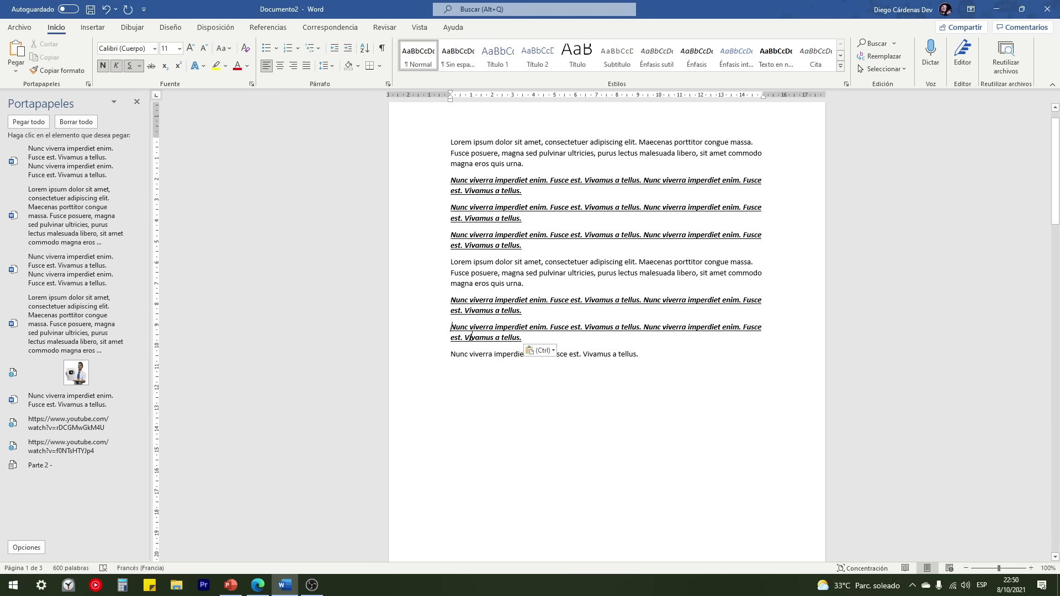
{"action": "key", "text": "ctrl+z"}
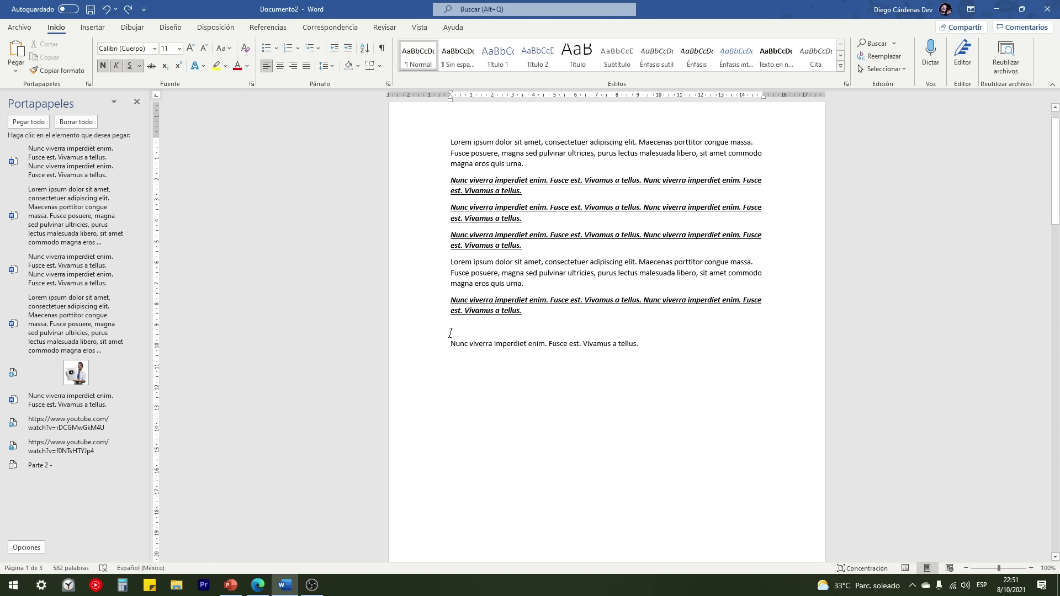
Step: With bold, italic and underline off, paste the Nunc viverra paragraph using Keep Text Only
{"action": "left_click", "coordinate": [104, 67]}
{"action": "left_click", "coordinate": [117, 67]}
{"action": "left_click", "coordinate": [130, 66]}
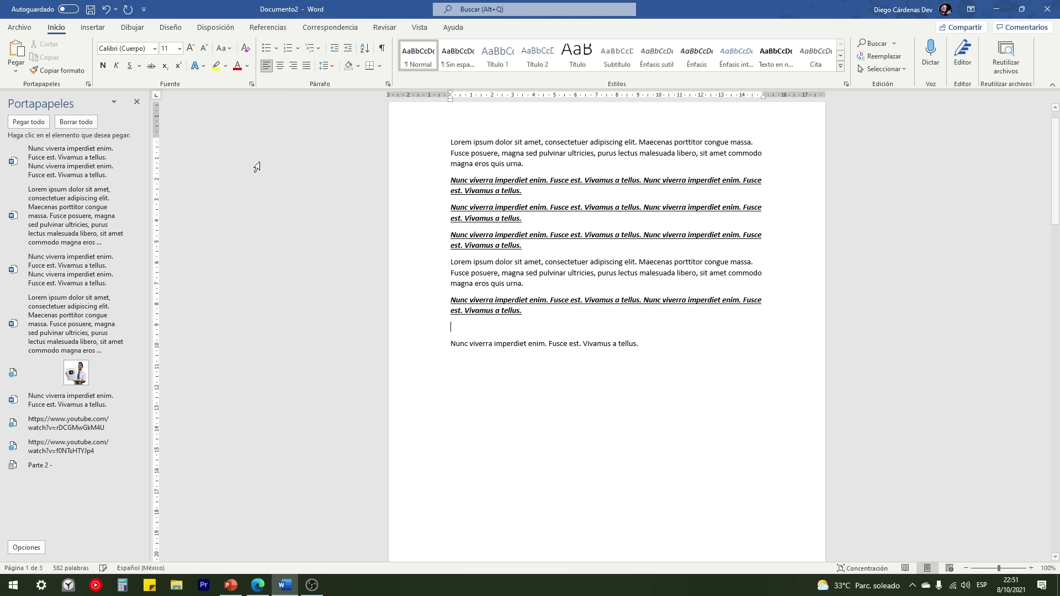
{"action": "key", "text": "ctrl+v"}
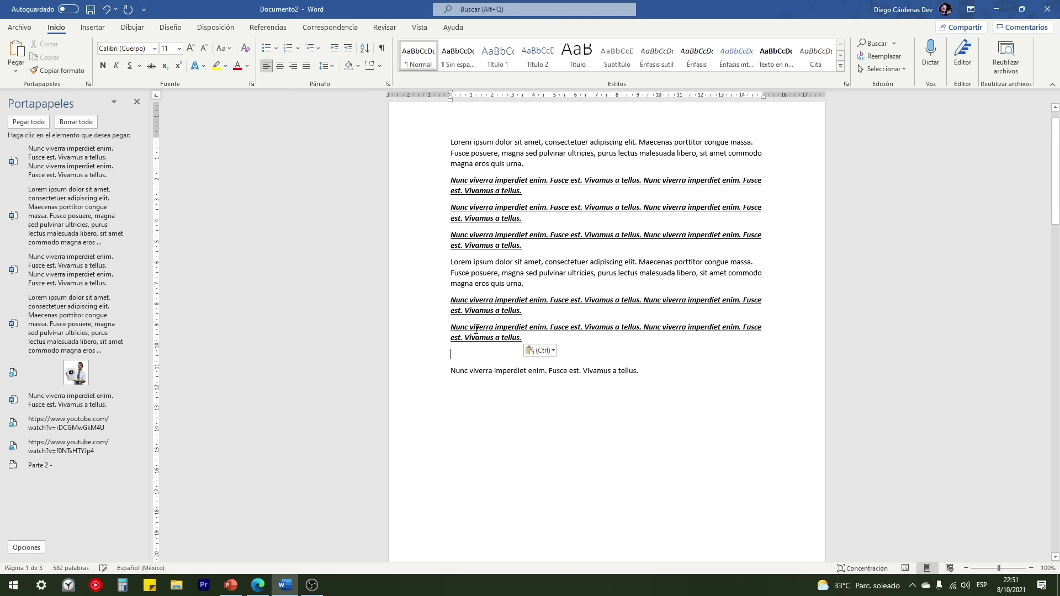
{"action": "left_click", "coordinate": [539, 351]}
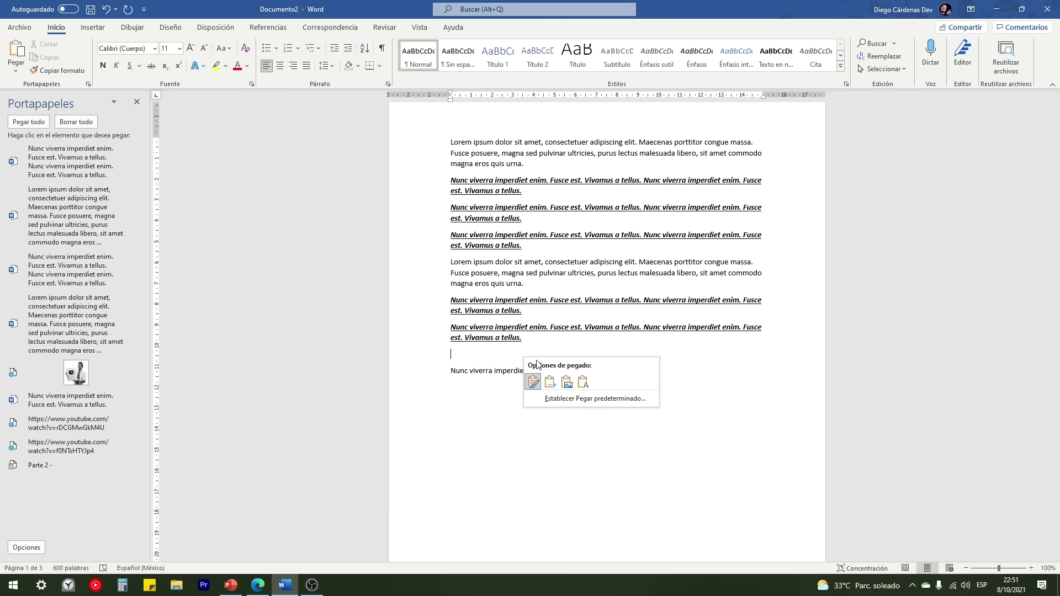
{"action": "left_click", "coordinate": [585, 381]}
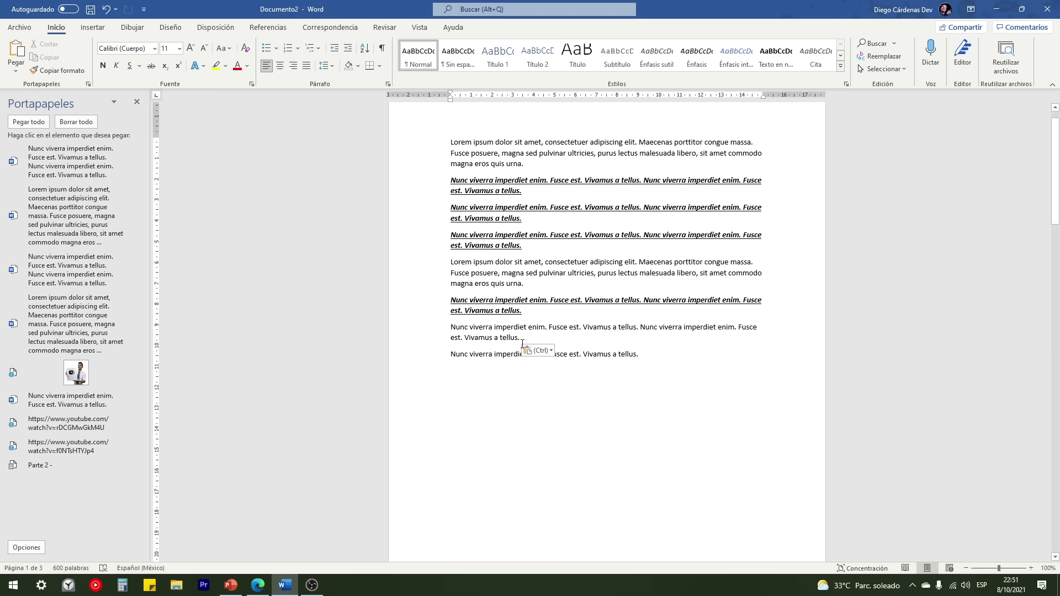
Step: On a new line, paste a bold, text-only copy of the Nunc viverra paragraph
{"action": "key", "text": "Return"}
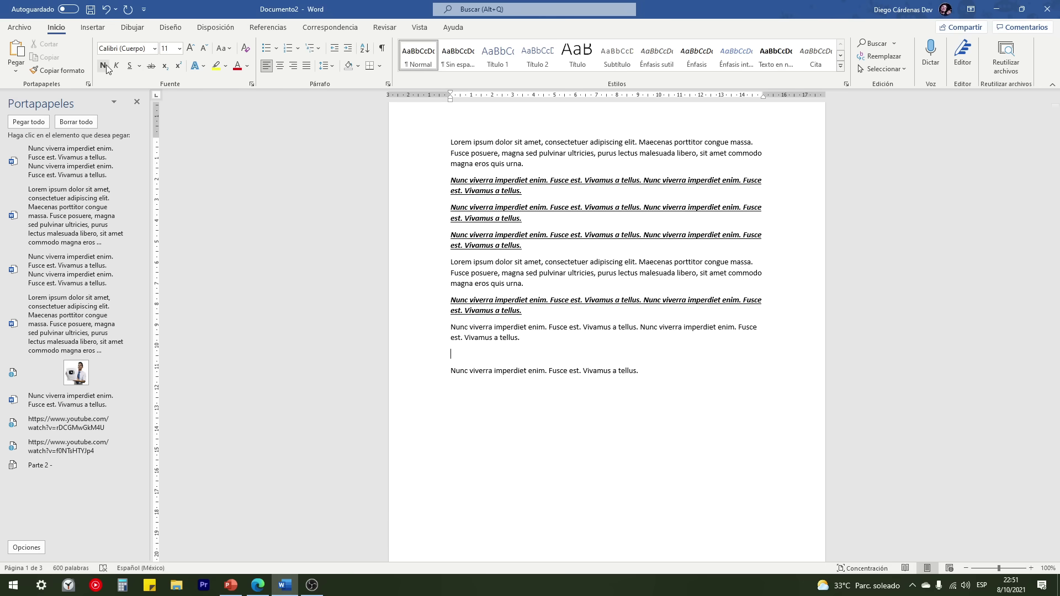
{"action": "left_click", "coordinate": [107, 67]}
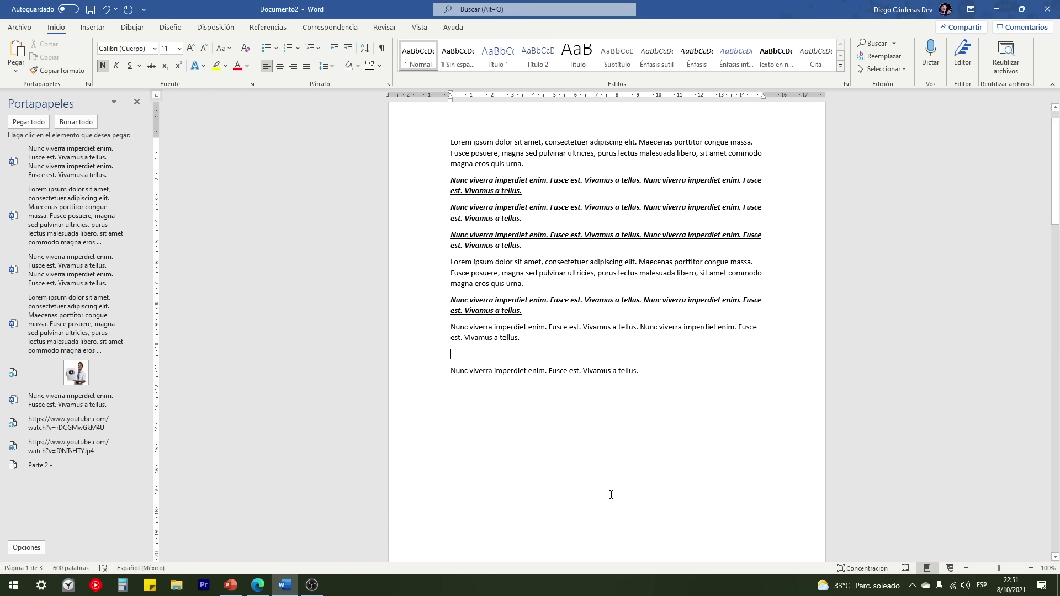
{"action": "key", "text": "ctrl+v"}
{"action": "left_click", "coordinate": [539, 378]}
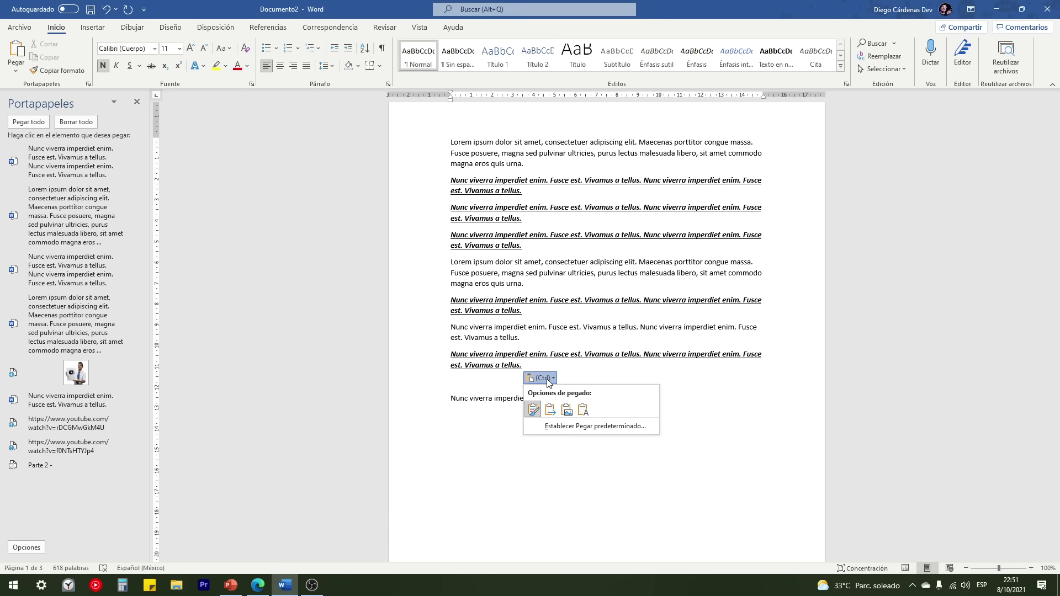
{"action": "left_click", "coordinate": [583, 409]}
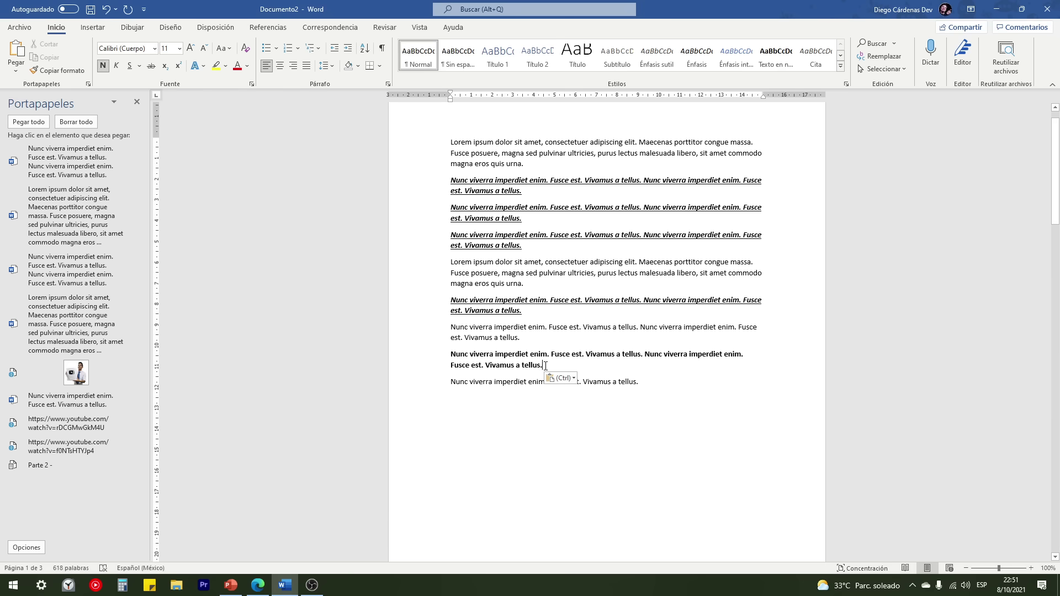
{"action": "left_click_drag", "start_coordinate": [438, 354], "coordinate": [441, 369]}
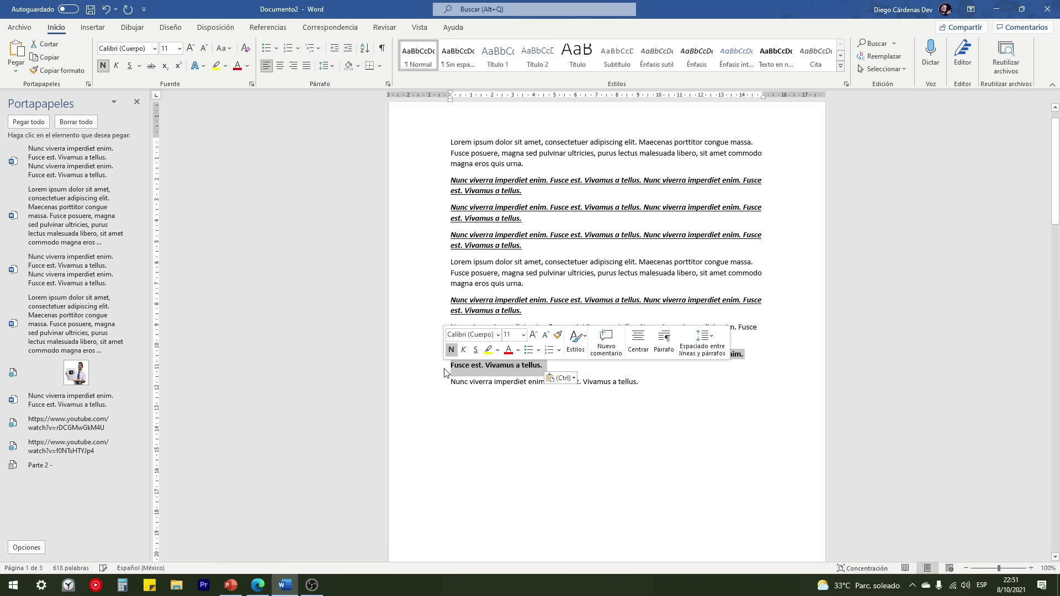
{"action": "left_click", "coordinate": [547, 367]}
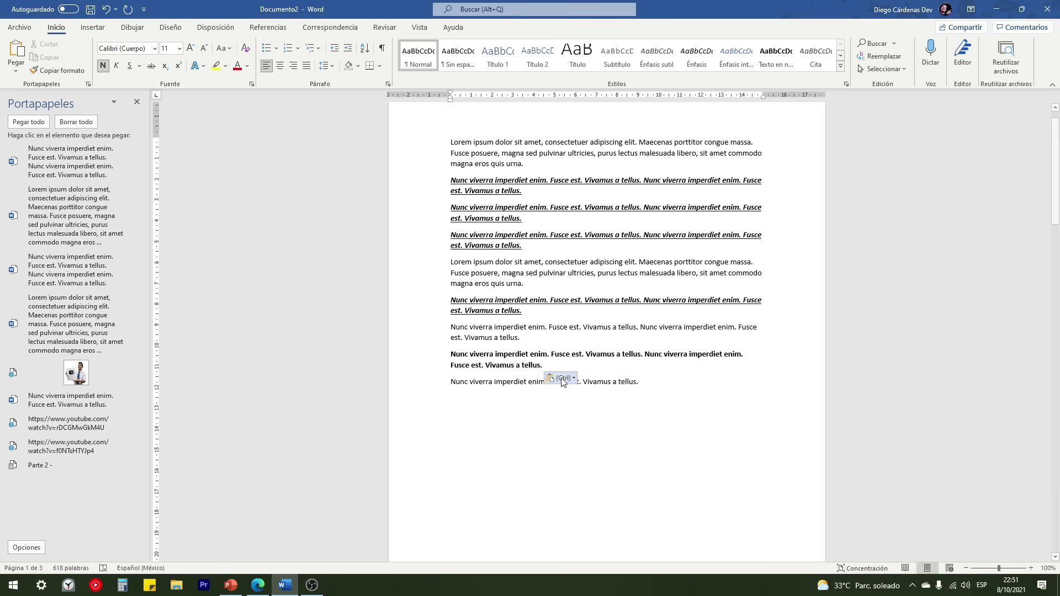
{"action": "left_click", "coordinate": [562, 378]}
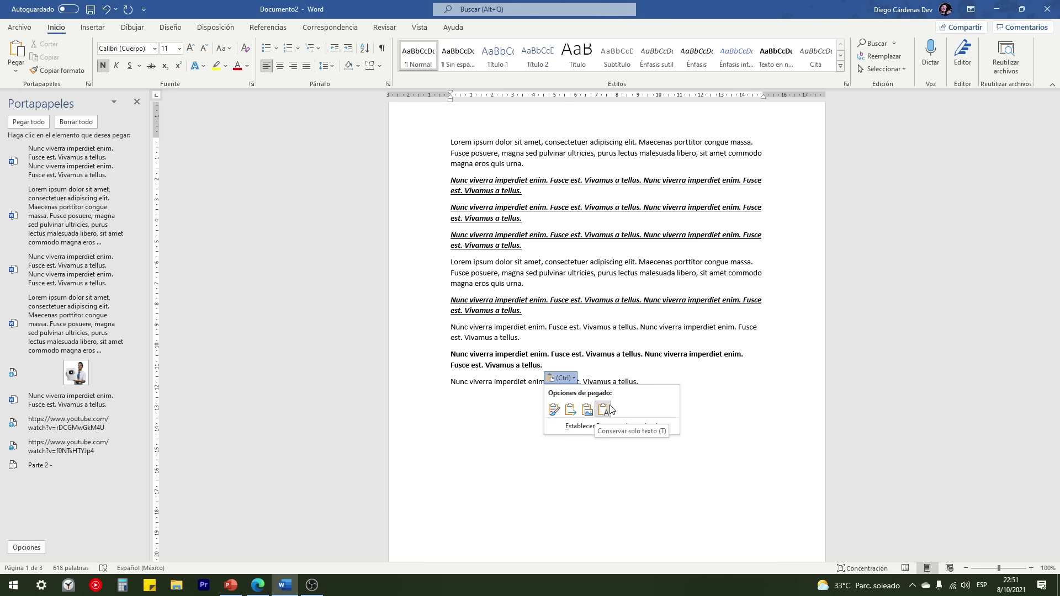
{"action": "left_click", "coordinate": [609, 409]}
Step: On the next line, paste a bold strikethrough text-only copy of the paragraph
{"action": "key", "text": "Return"}
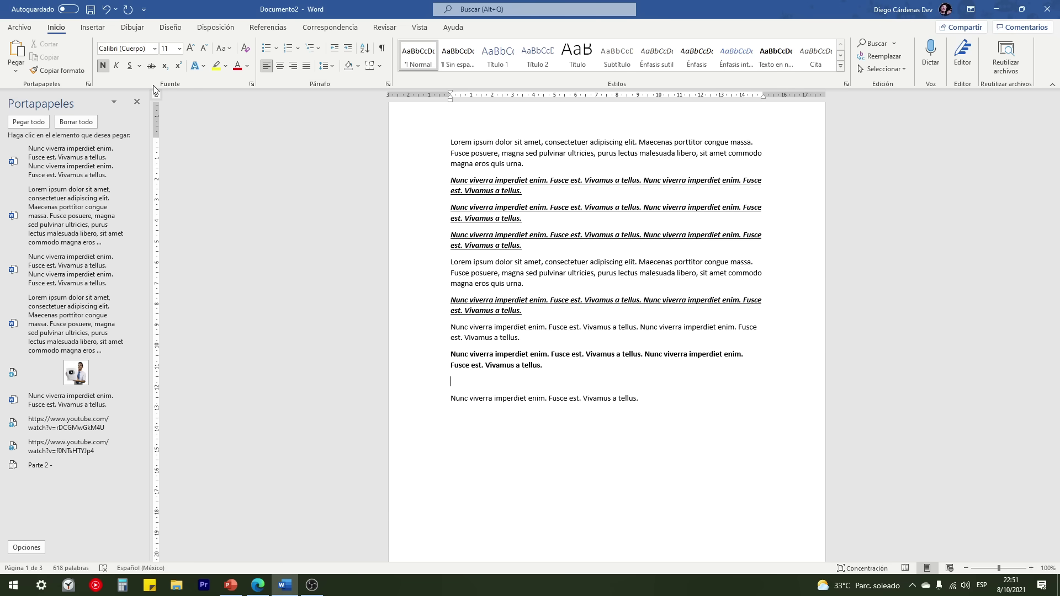
{"action": "left_click", "coordinate": [151, 66]}
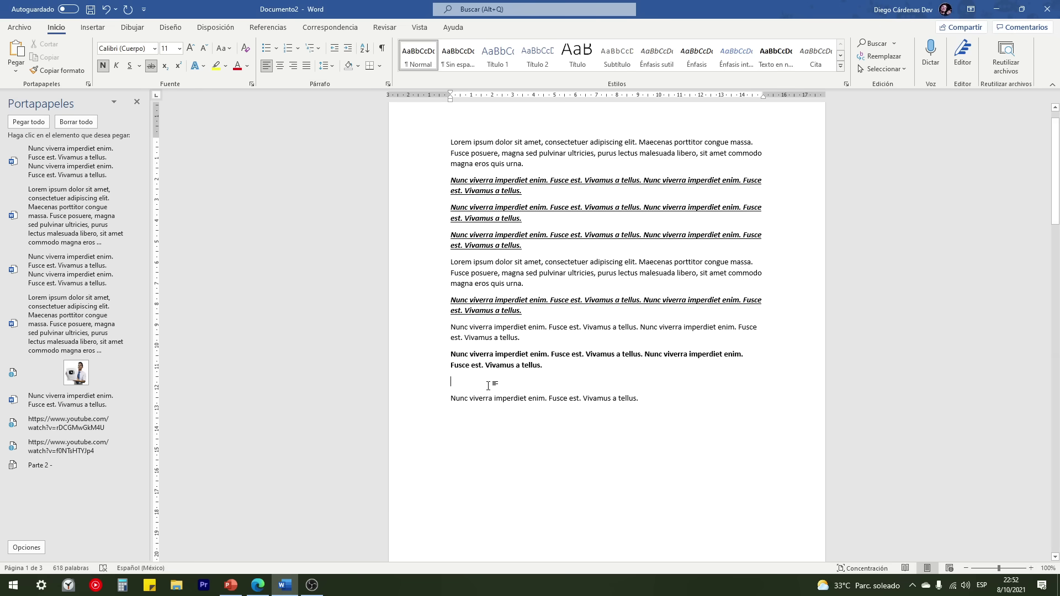
{"action": "key", "text": "ctrl+v"}
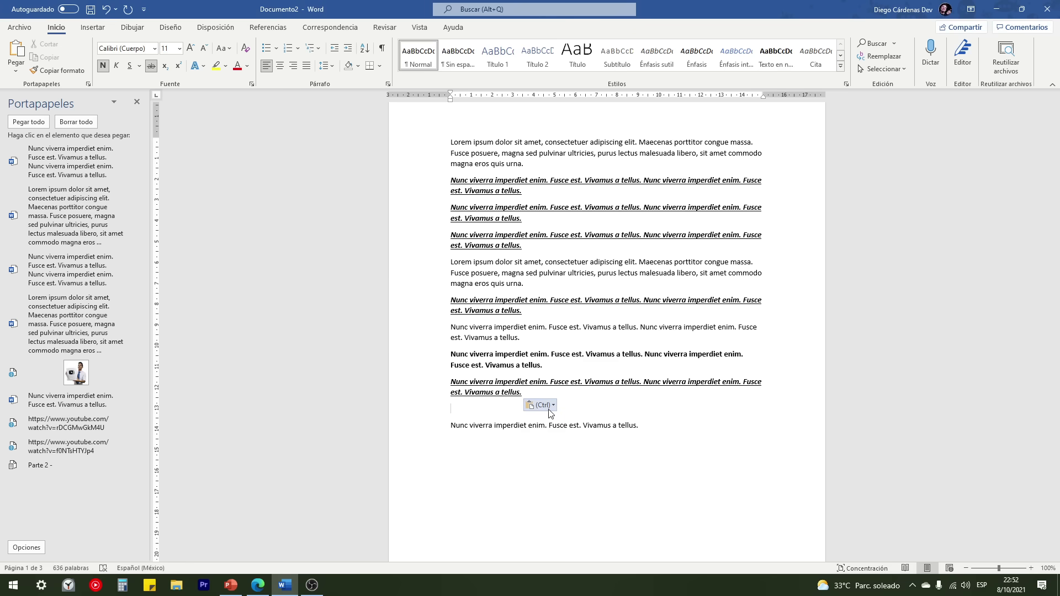
{"action": "left_click", "coordinate": [550, 406]}
{"action": "left_click", "coordinate": [588, 440]}
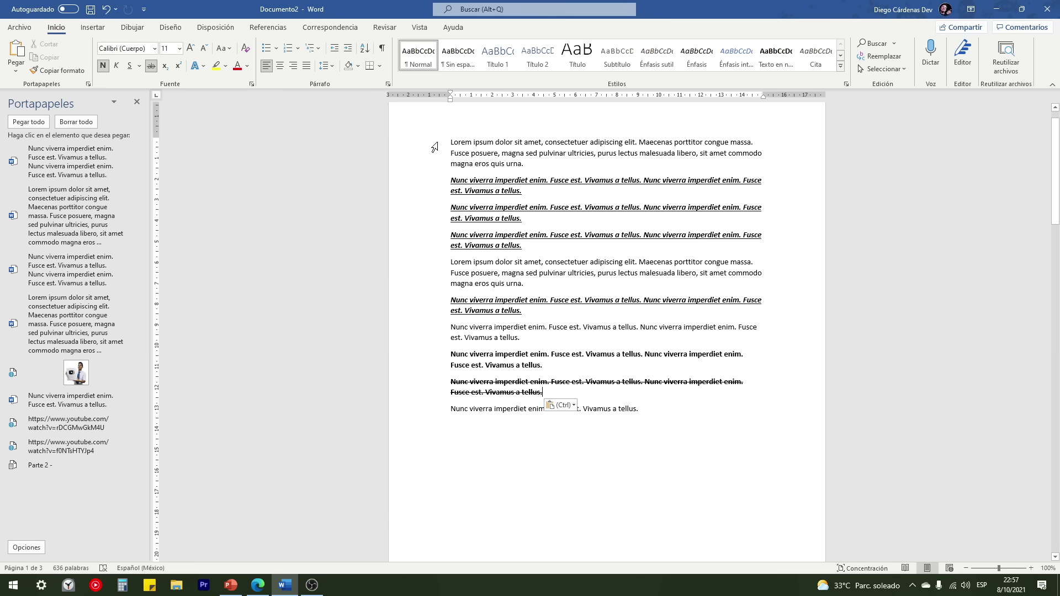
Step: Format 'Lorem ipsum dolor sit amet' with yellow highlight, 14 pt, a theme font colour and bold
{"action": "mouse_move", "coordinate": [452, 141]}
{"action": "left_mouse_down"}
{"action": "mouse_move", "coordinate": [498, 153]}
{"action": "mouse_move", "coordinate": [543, 141]}
{"action": "left_mouse_up"}
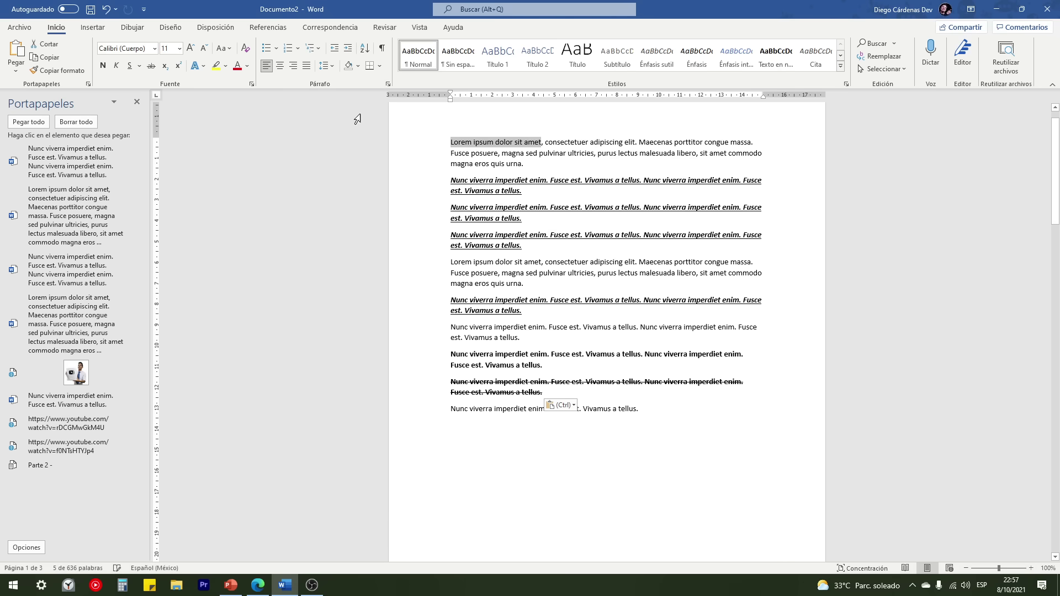
{"action": "left_click", "coordinate": [215, 66]}
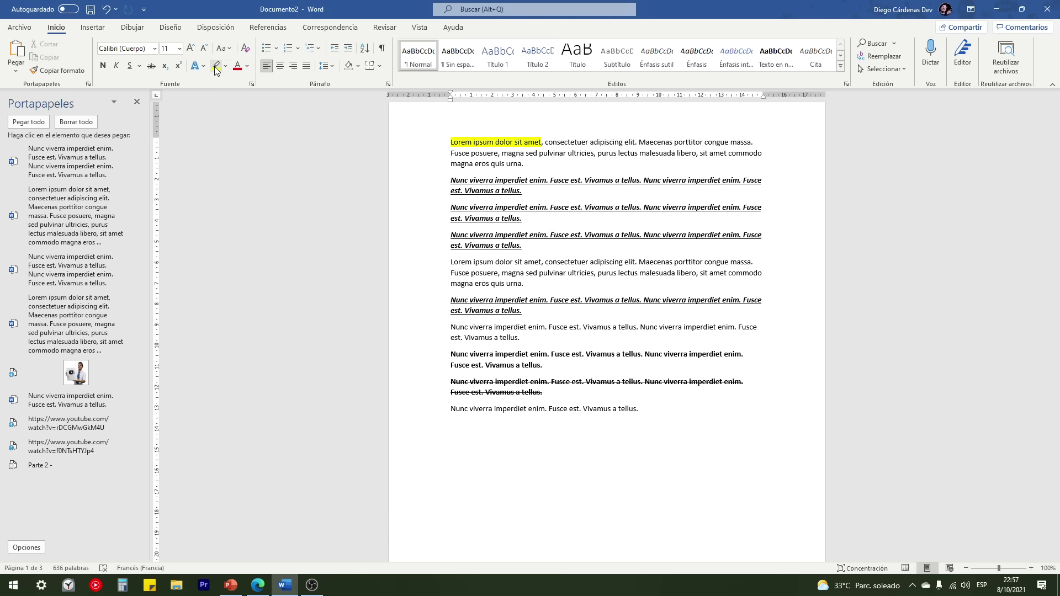
{"action": "left_click_drag", "start_coordinate": [541, 139], "coordinate": [451, 142]}
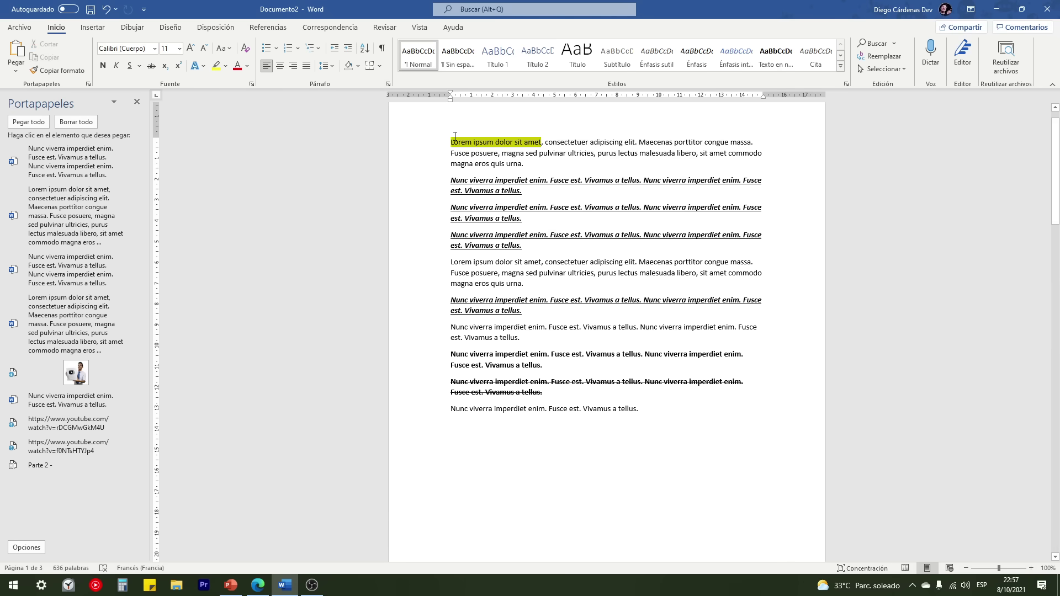
{"action": "left_click", "coordinate": [190, 50]}
{"action": "left_click", "coordinate": [190, 49]}
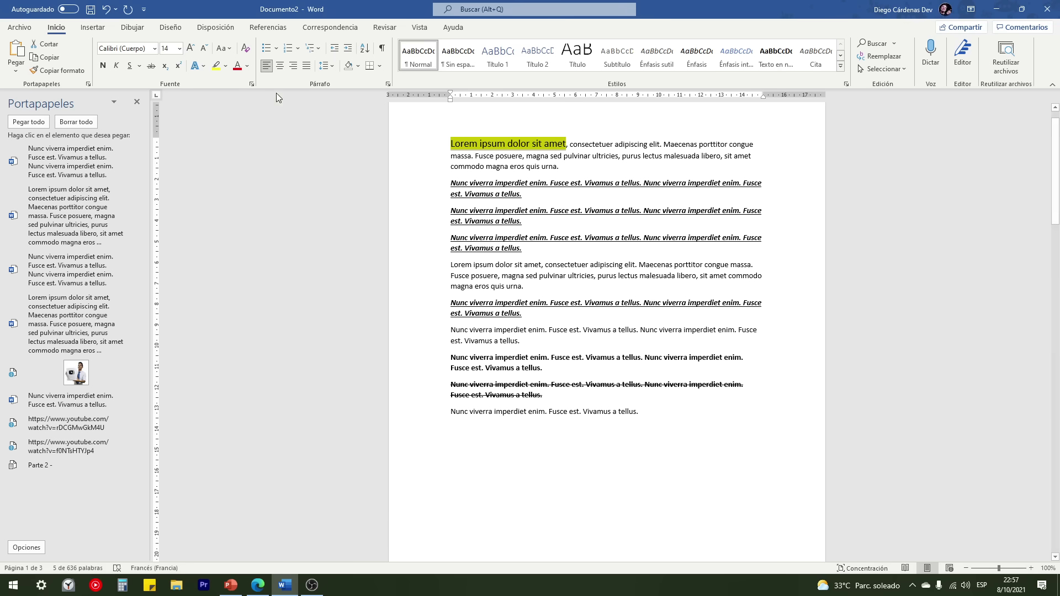
{"action": "left_click", "coordinate": [247, 66]}
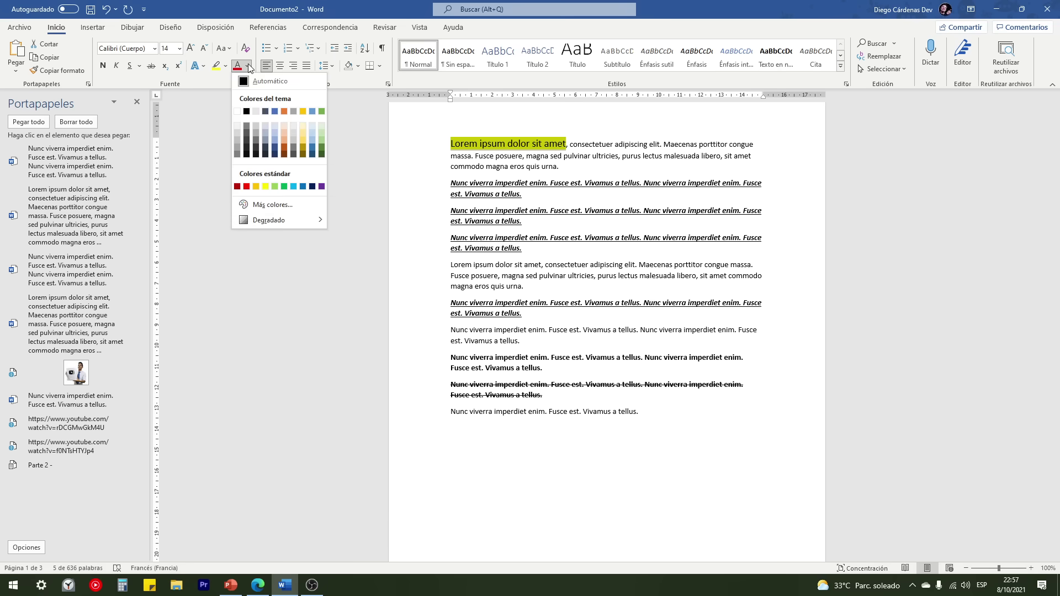
{"action": "left_click", "coordinate": [272, 113]}
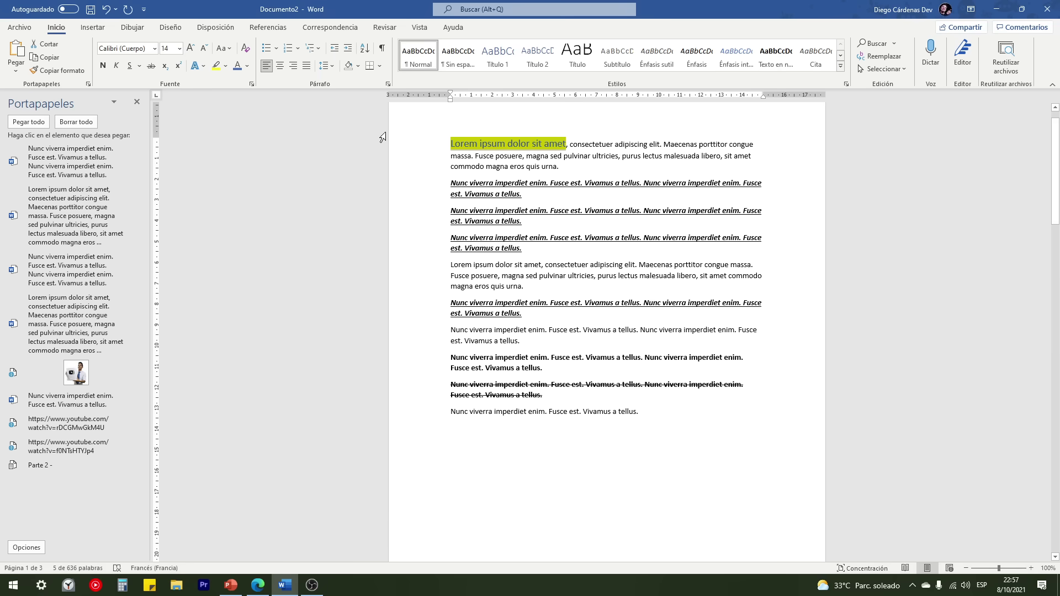
{"action": "left_click", "coordinate": [103, 65]}
Step: Put 'Lorem ipsum dolor sit amet' on its own line, without the comma, in both Lorem paragraphs
{"action": "left_click", "coordinate": [576, 183]}
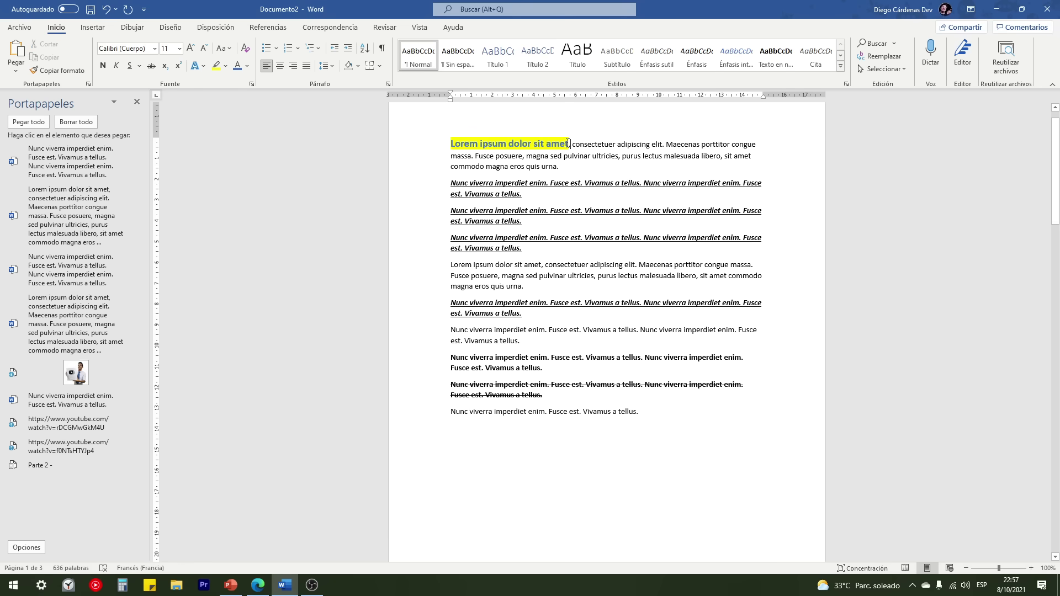
{"action": "key", "text": "BackSpace"}
{"action": "key", "text": "Return"}
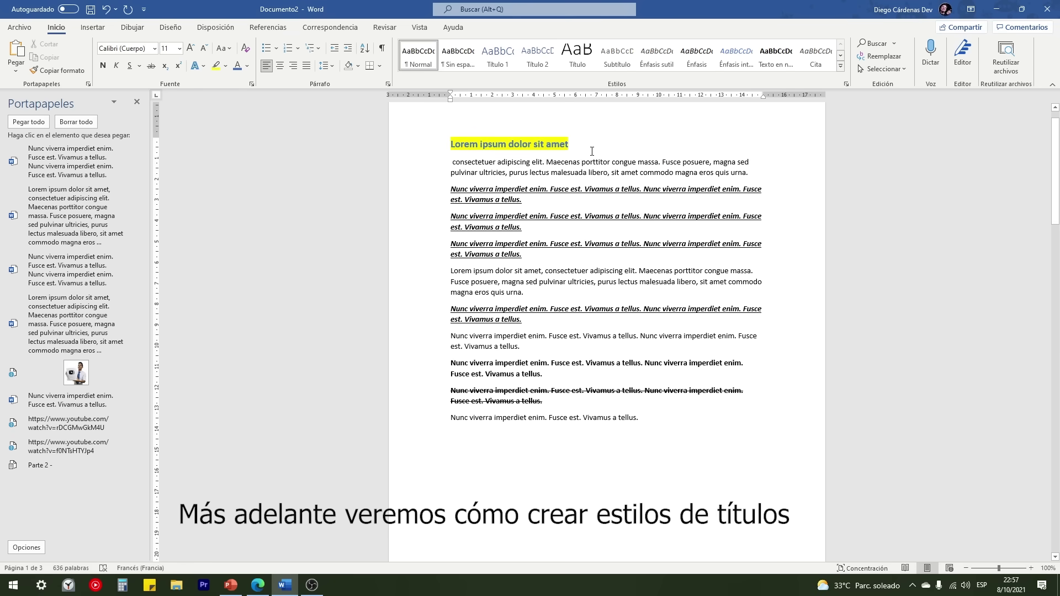
{"action": "key", "text": "Delete"}
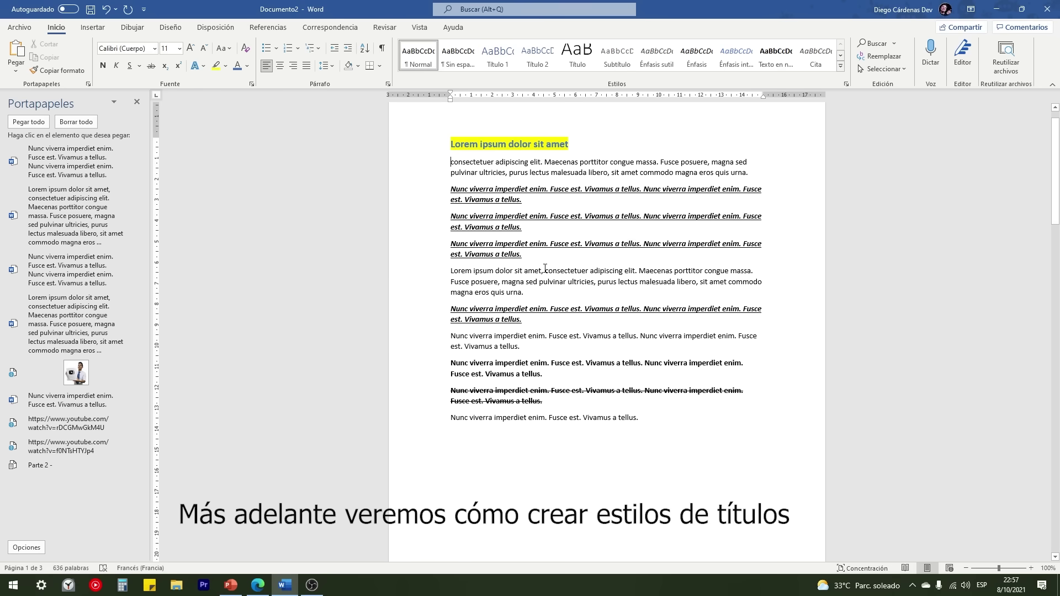
{"action": "left_click", "coordinate": [546, 271]}
{"action": "key", "text": "BackSpace"}
{"action": "key", "text": "Return"}
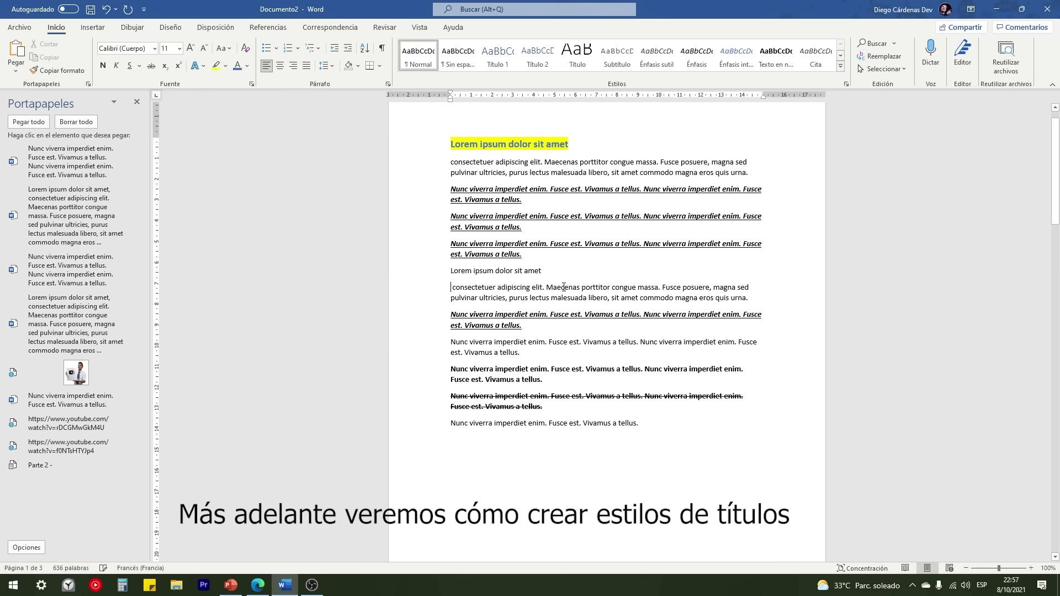
{"action": "key", "text": "Delete"}
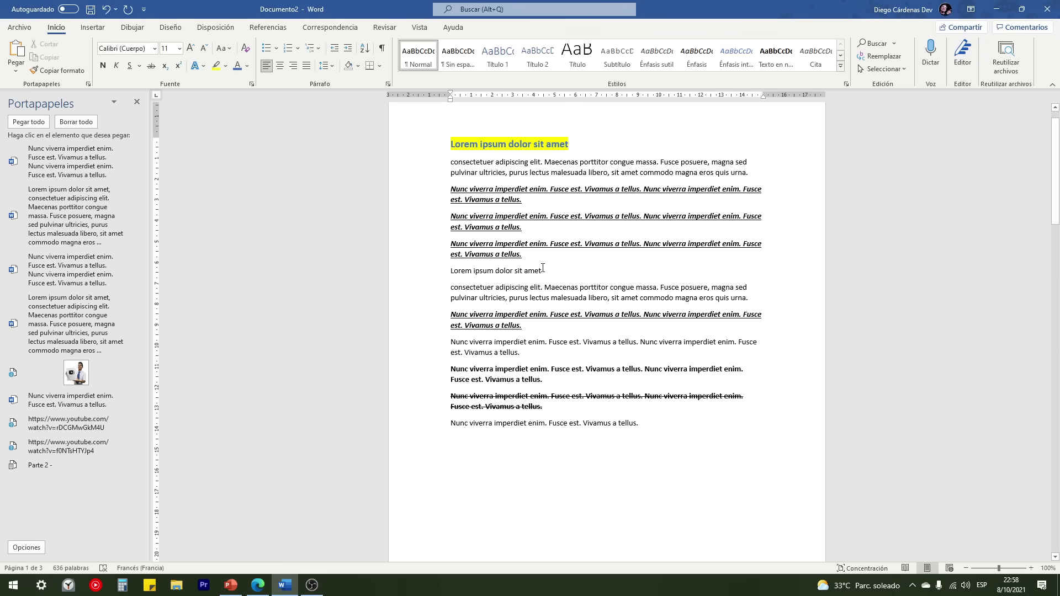
Step: Use Format Painter to give the second 'Lorem ipsum dolor sit amet' line the highlighted heading format
{"action": "left_click_drag", "start_coordinate": [543, 269], "coordinate": [444, 271]}
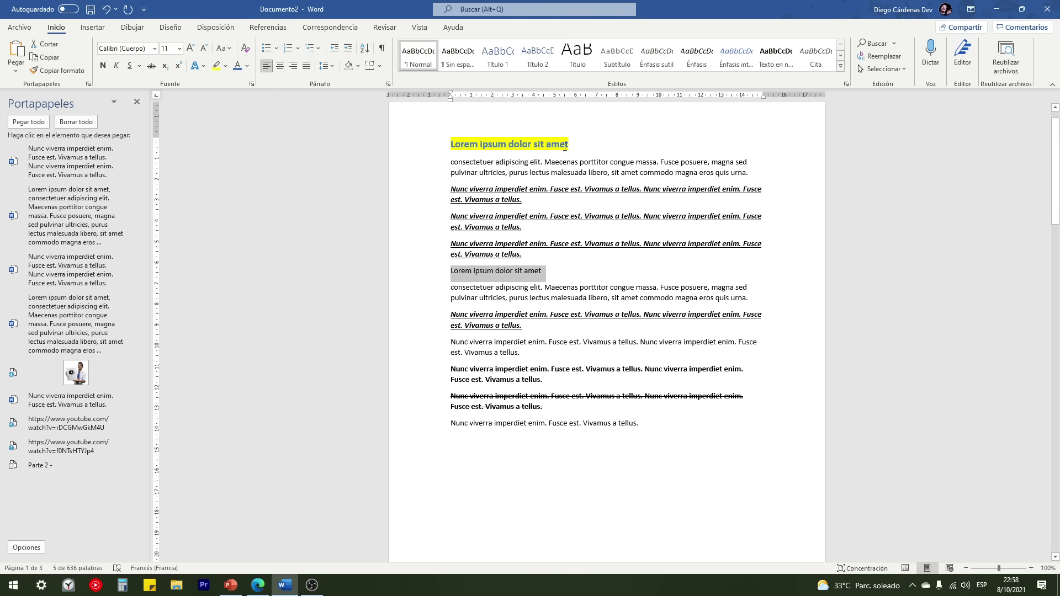
{"action": "left_click", "coordinate": [409, 144]}
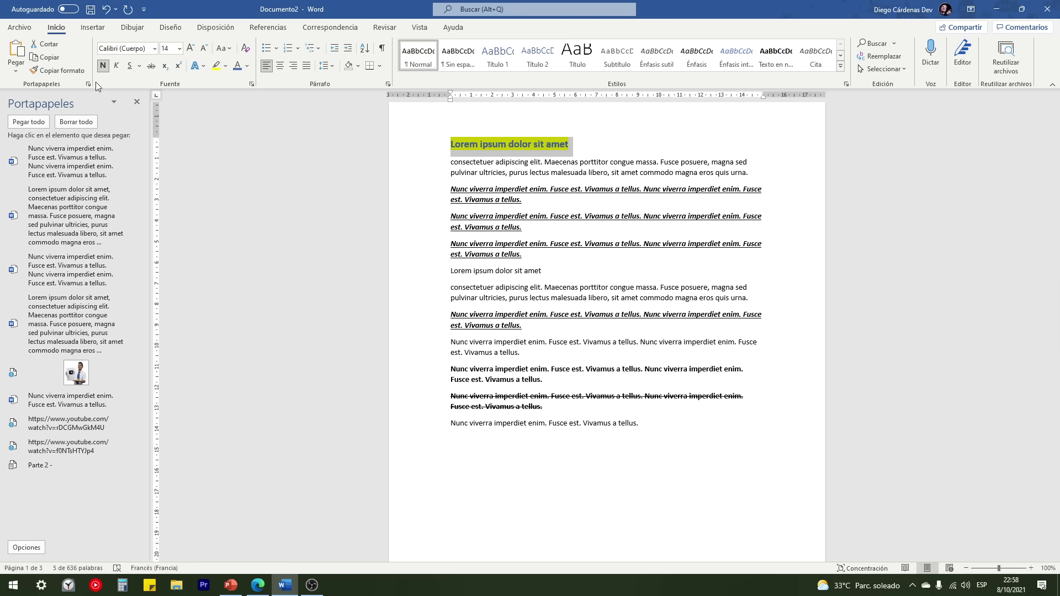
{"action": "left_click", "coordinate": [54, 68]}
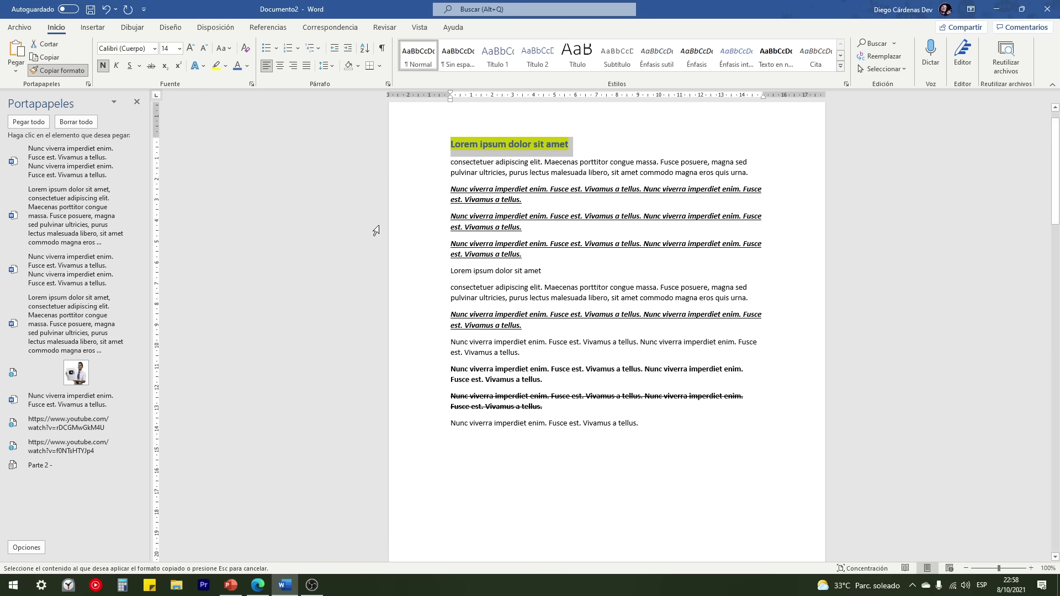
{"action": "left_click", "coordinate": [418, 276]}
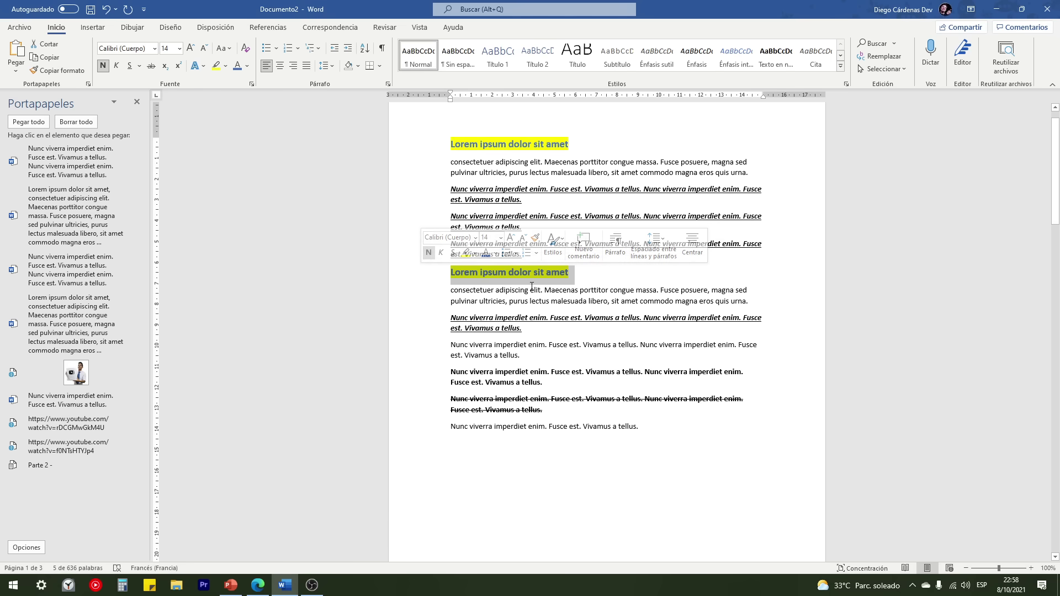
Step: Split two paragraphs after 'enim.' and remove the leading space before 'Fusce est.'
{"action": "left_click", "coordinate": [546, 346]}
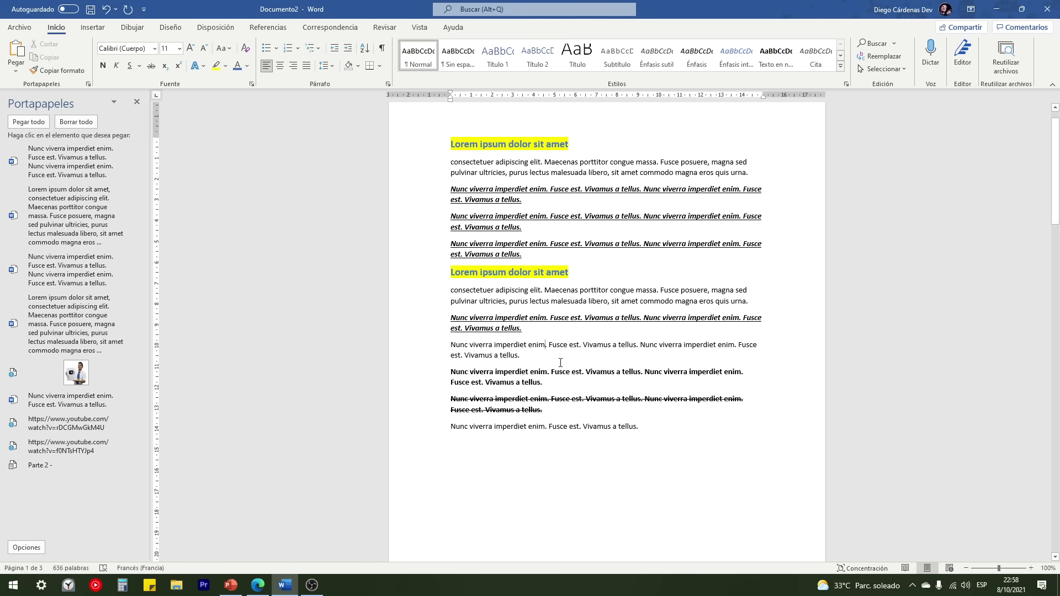
{"action": "key", "text": "Return"}
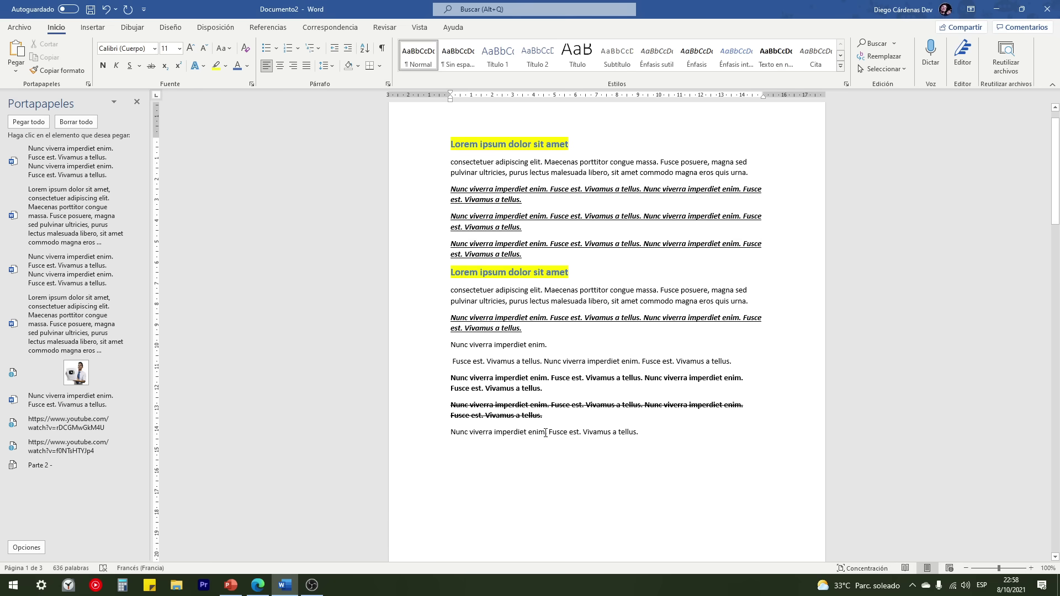
{"action": "left_click", "coordinate": [546, 432]}
{"action": "key", "text": "Return"}
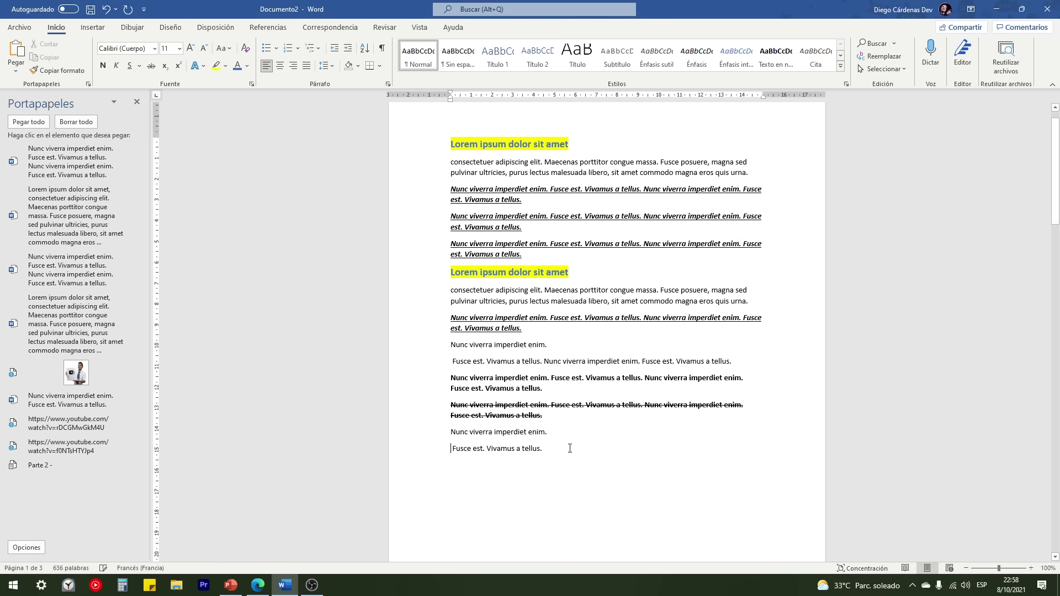
{"action": "key", "text": "Delete"}
Step: Check the split lines and second heading, then select part of that heading as the format source
{"action": "left_click", "coordinate": [422, 448]}
{"action": "left_click", "coordinate": [422, 347]}
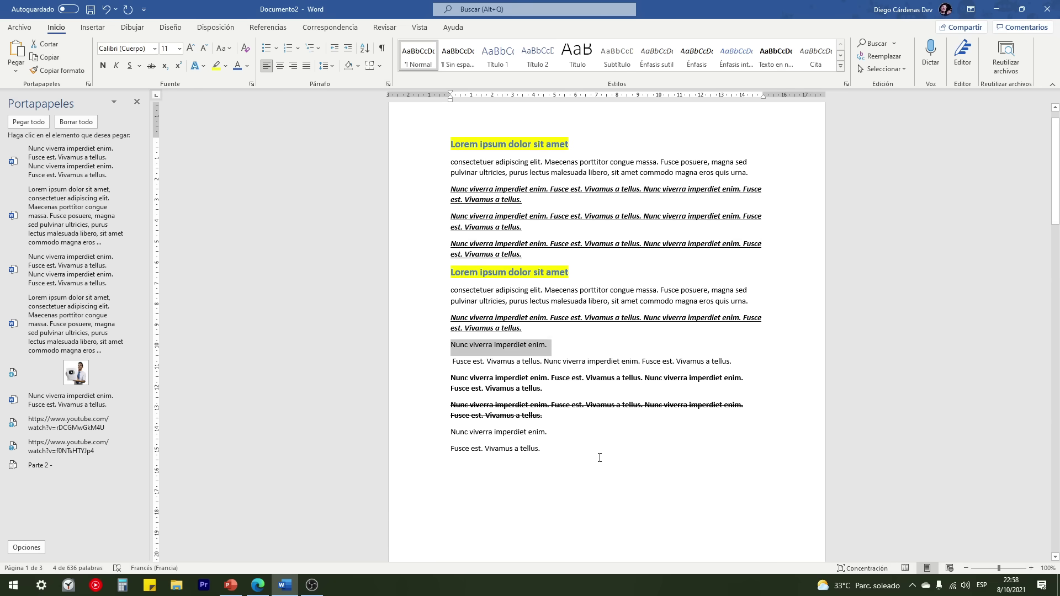
{"action": "left_click", "coordinate": [555, 449]}
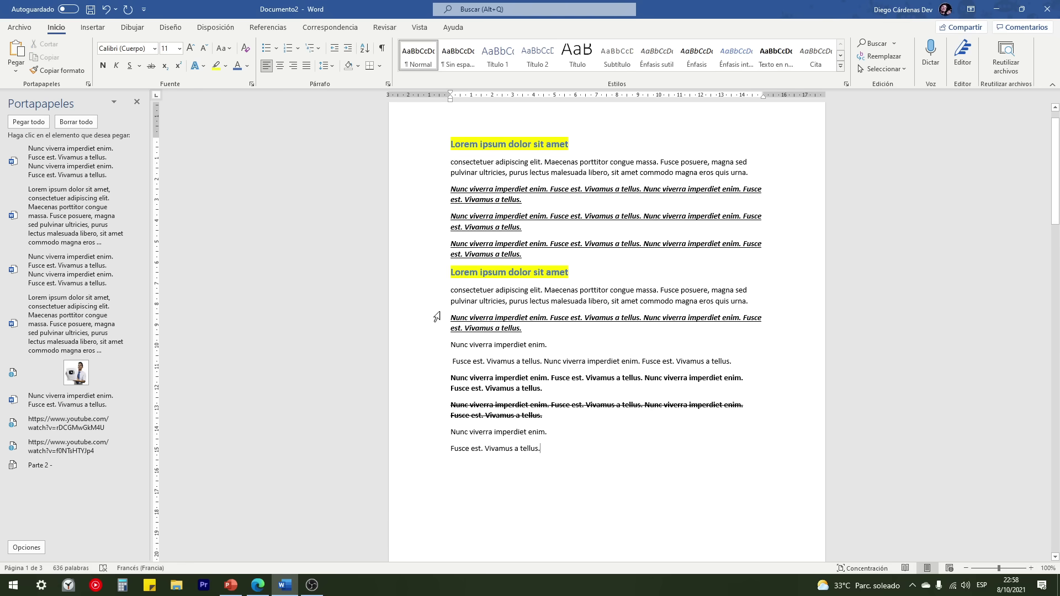
{"action": "left_click", "coordinate": [415, 273]}
{"action": "left_click", "coordinate": [480, 273]}
{"action": "left_click_drag", "start_coordinate": [518, 272], "coordinate": [450, 273]}
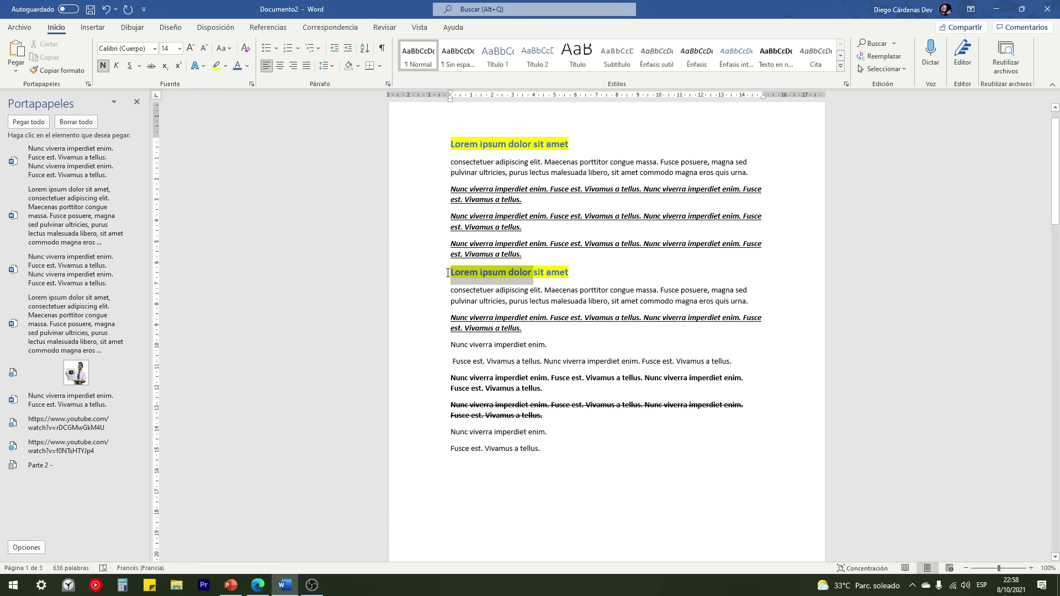
Step: Paint the heading format onto both 'Nunc viverra imperdiet enim.' lines, the 'Fusce est. Vivamus' line and italic 'Fusce est.'
{"action": "left_click", "coordinate": [63, 72]}
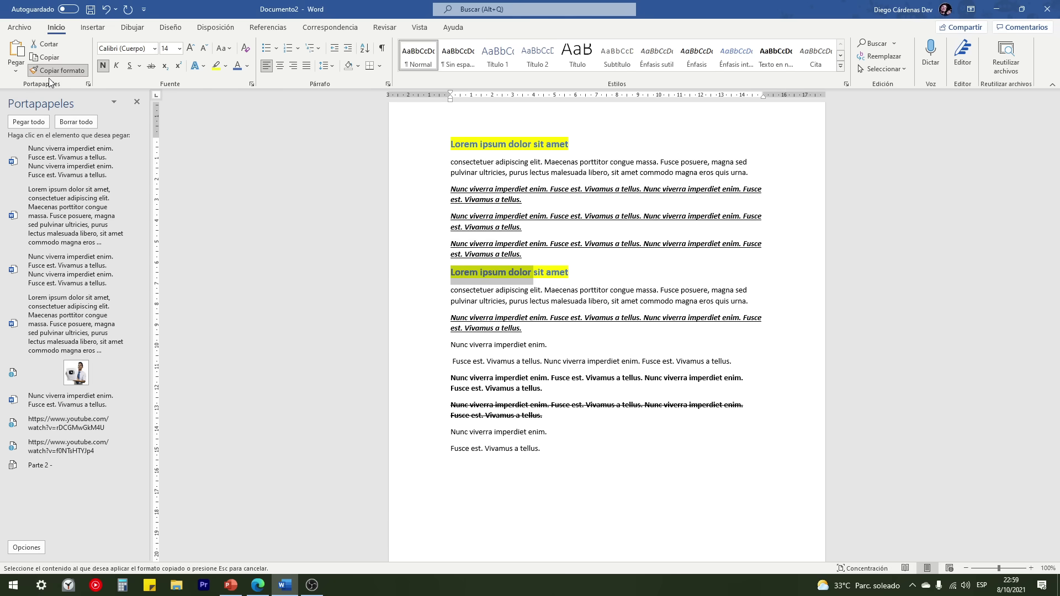
{"action": "left_click", "coordinate": [432, 349]}
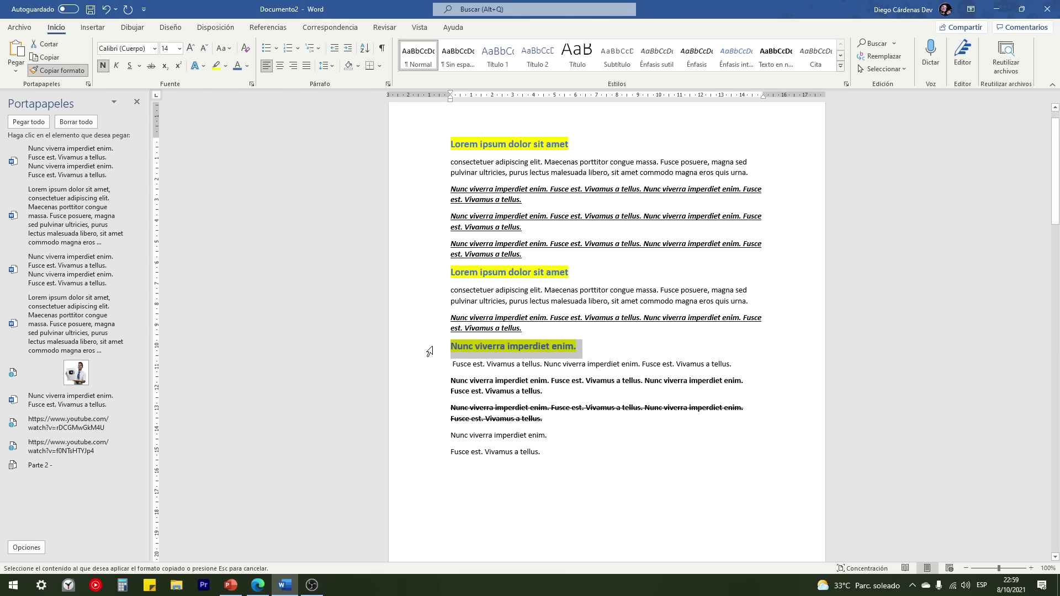
{"action": "left_click", "coordinate": [435, 440]}
{"action": "left_click", "coordinate": [433, 462]}
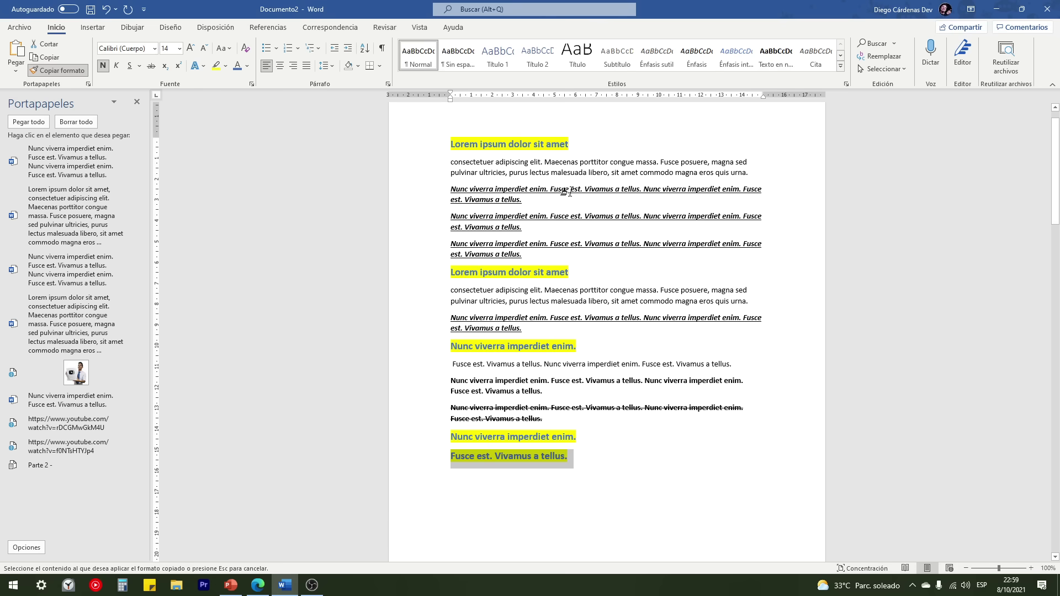
{"action": "left_click_drag", "start_coordinate": [550, 188], "coordinate": [583, 189]}
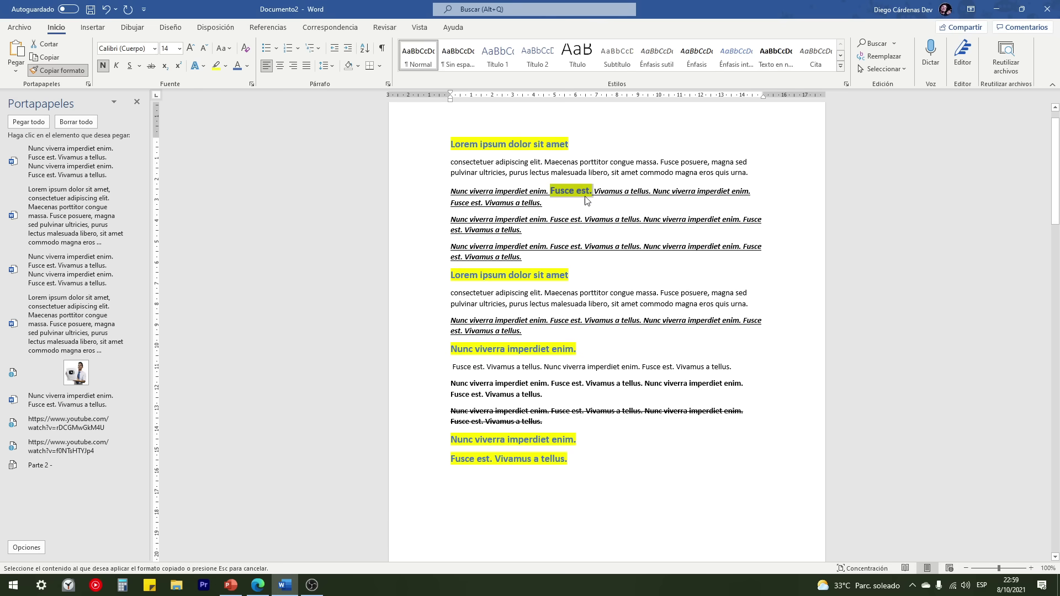
{"action": "left_click", "coordinate": [61, 70]}
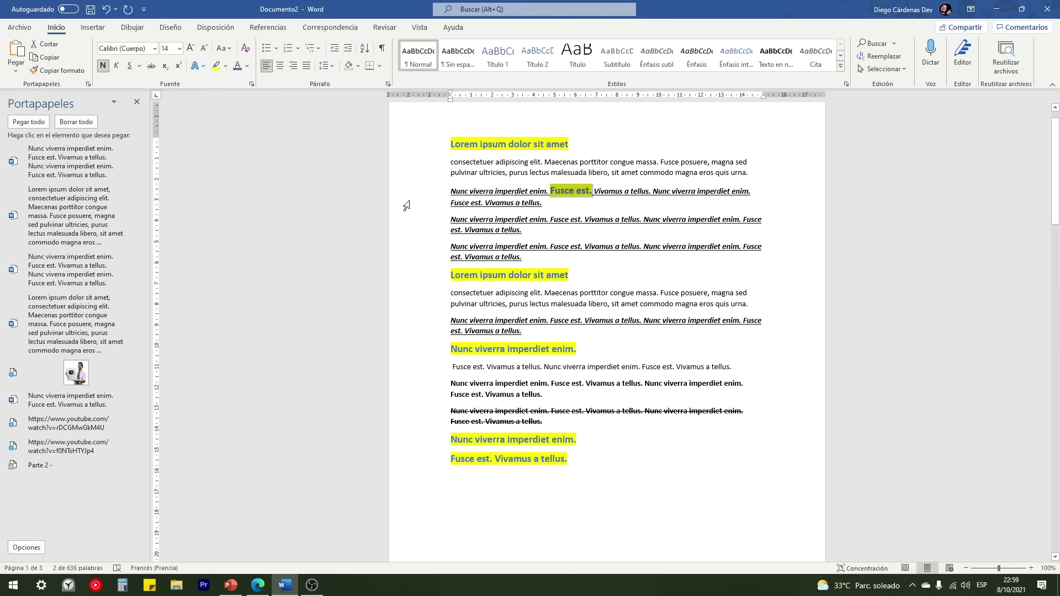
Step: Select both Lorem ipsum headings and the first Nunc viverra heading to compare their formatting
{"action": "left_click", "coordinate": [587, 283]}
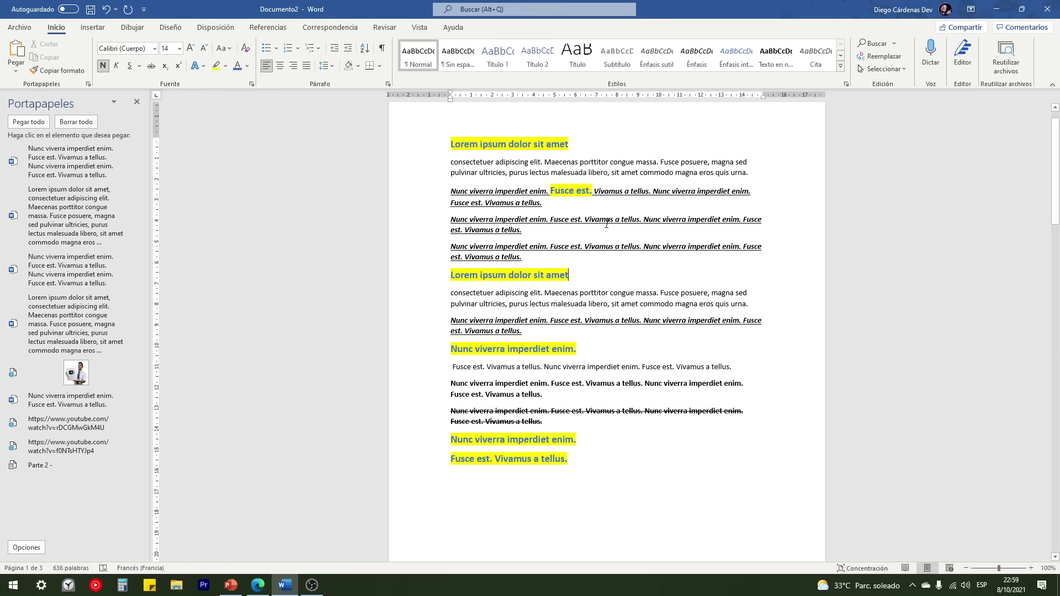
{"action": "left_click_drag", "start_coordinate": [568, 145], "coordinate": [450, 146]}
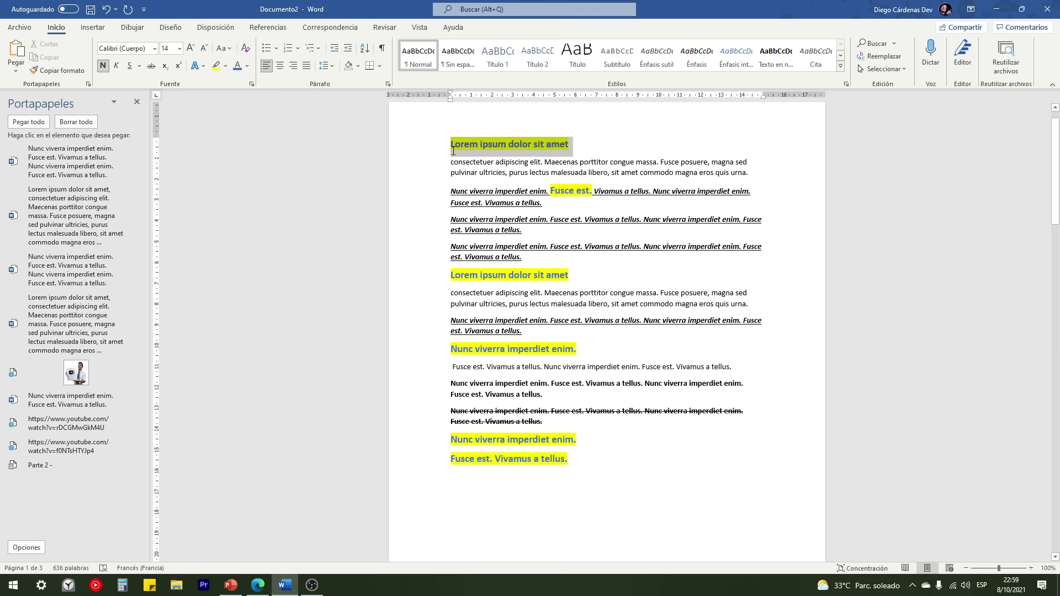
{"action": "left_click", "coordinate": [436, 279]}
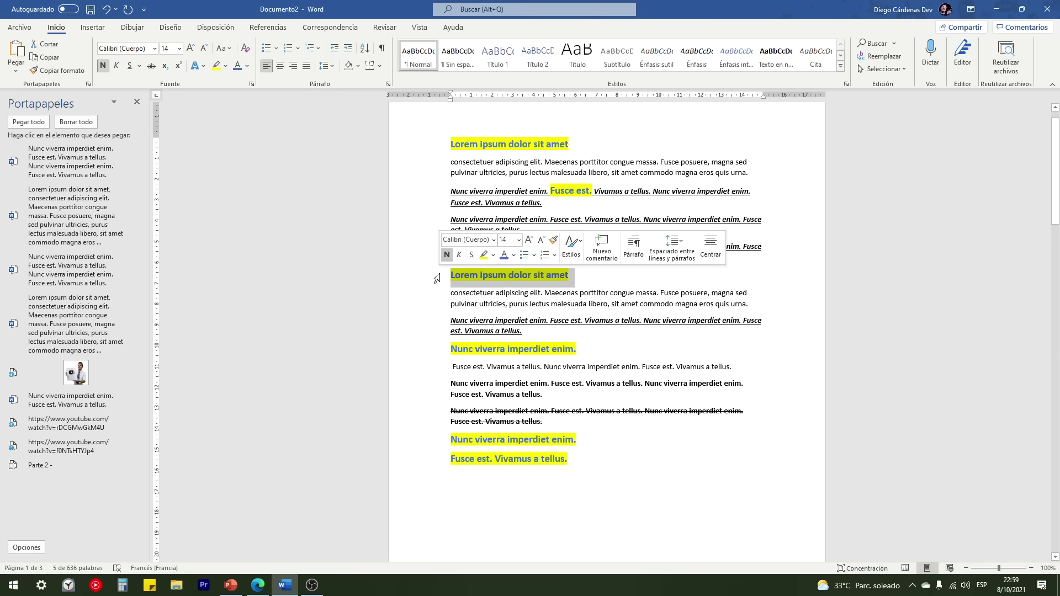
{"action": "left_click", "coordinate": [436, 349]}
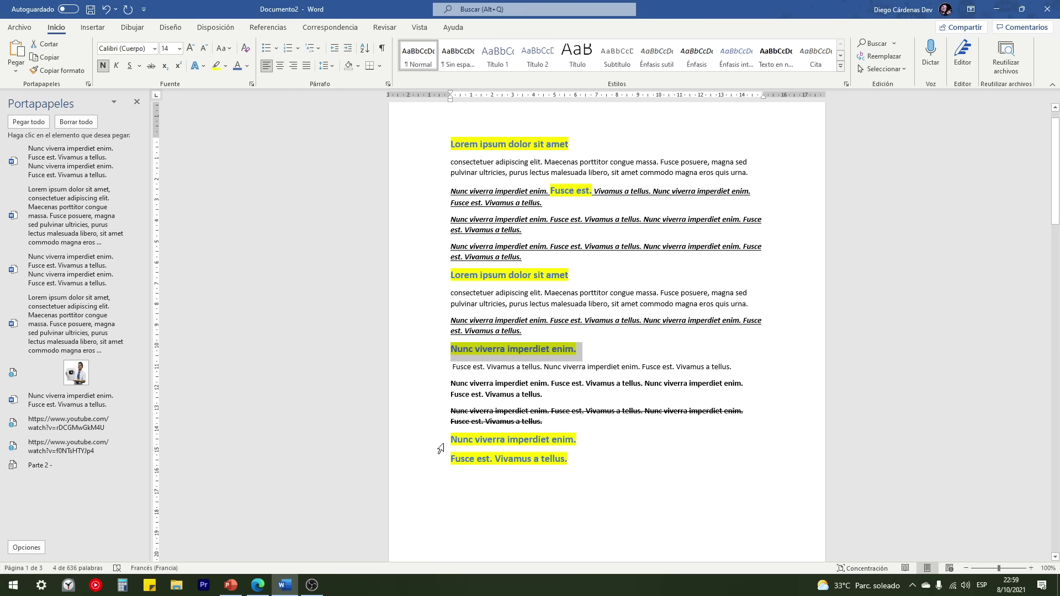
Step: Copy the 'Nunc viverra imperdiet enim.' heading, select 'Formatos de texto' in CURSO DE WORD, then return to Documento2
{"action": "key", "text": "ctrl+c"}
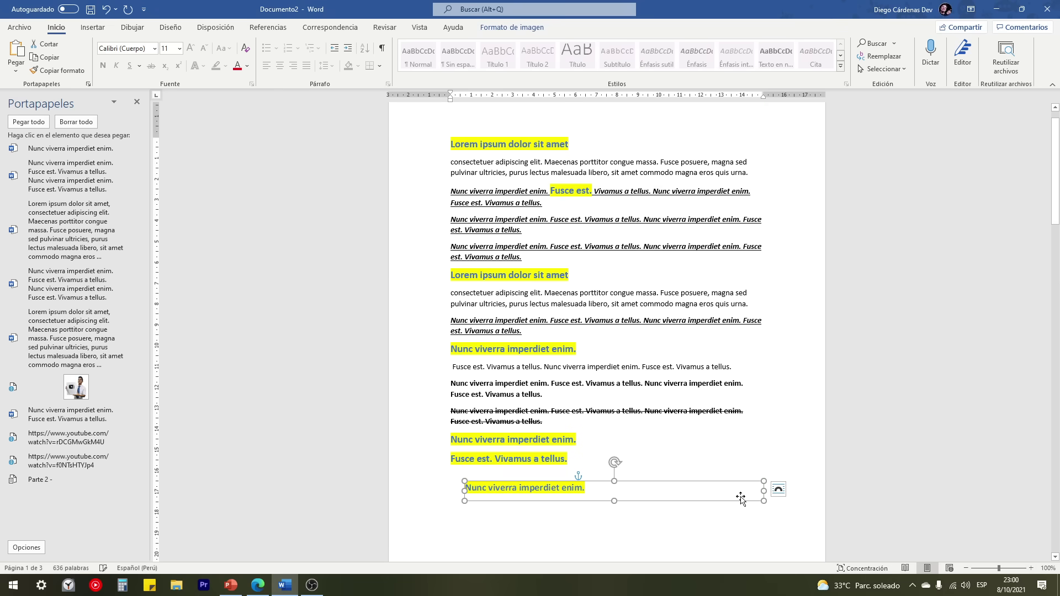
{"action": "left_click", "coordinate": [559, 479]}
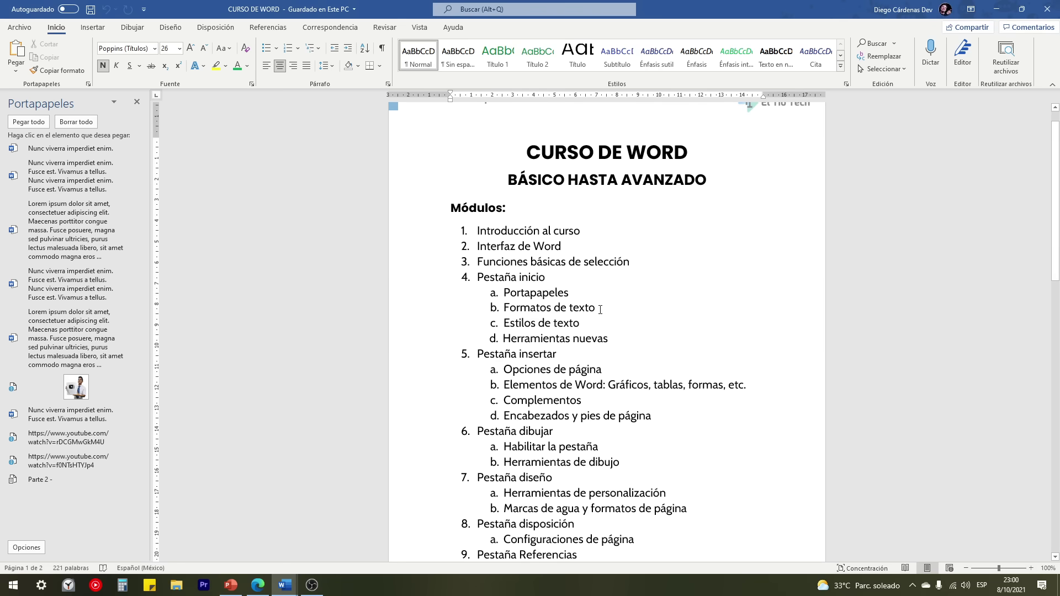
{"action": "left_click_drag", "start_coordinate": [600, 308], "coordinate": [511, 313]}
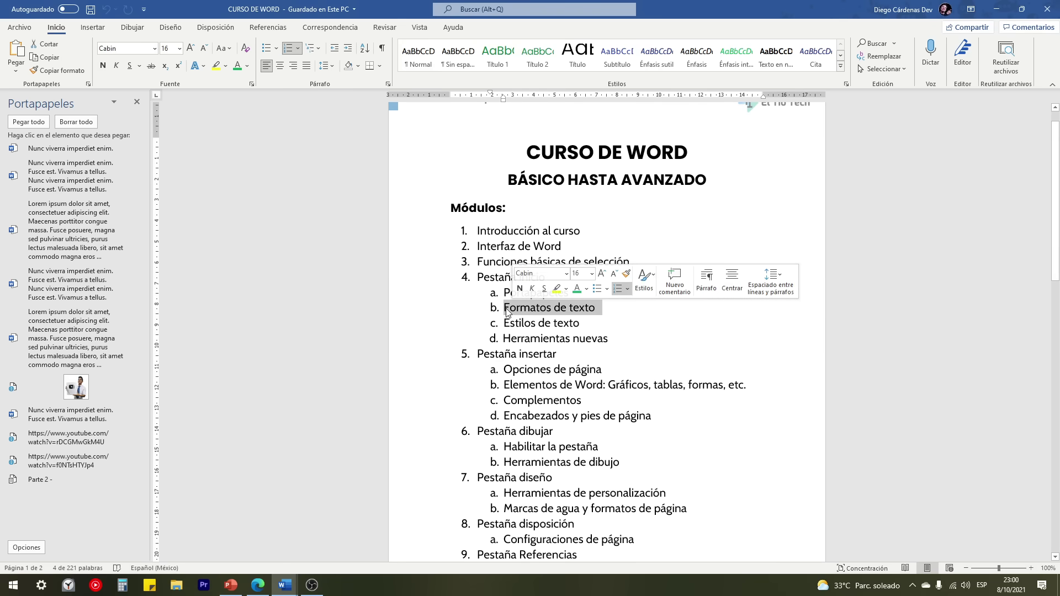
{"action": "key", "text": "Left"}
{"action": "left_click_drag", "start_coordinate": [607, 307], "coordinate": [508, 308]}
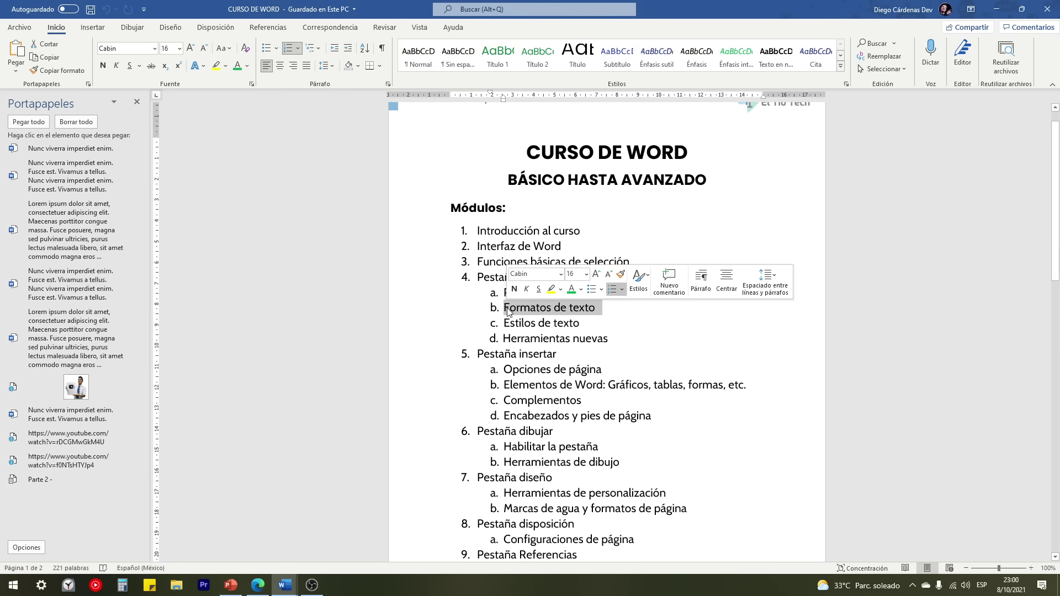
{"action": "left_click", "coordinate": [288, 583]}
{"action": "left_click", "coordinate": [342, 534]}
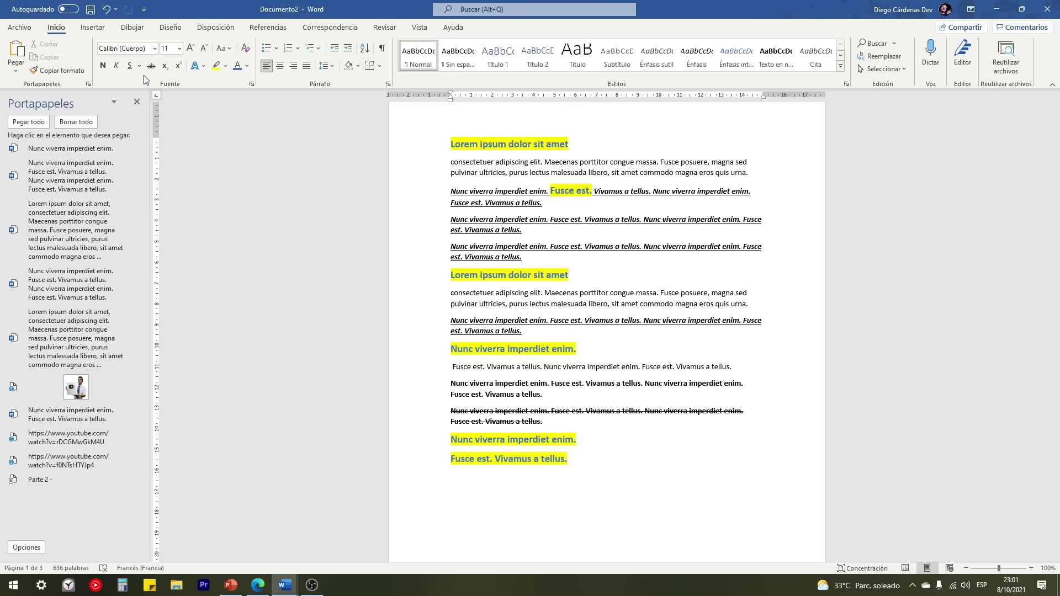
Step: Close the Portapapeles clipboard pane and preview the underline styles list
{"action": "left_click", "coordinate": [136, 103]}
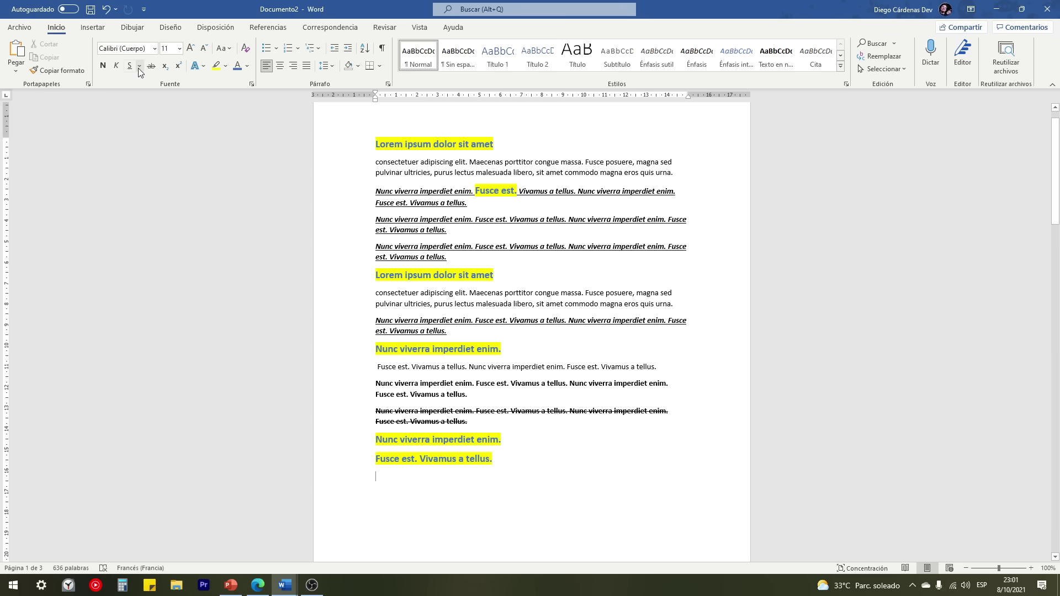
{"action": "left_click", "coordinate": [139, 67]}
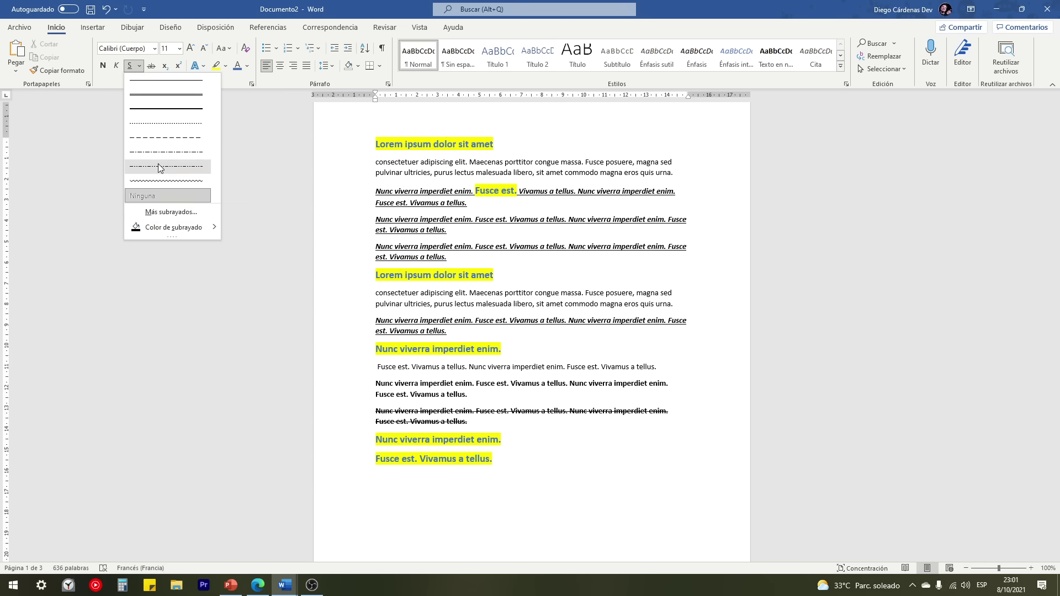
{"action": "left_click", "coordinate": [488, 270]}
Step: Underline the second 'Lorem ipsum dolor sit amet' heading with a style from the Subrayado dropdown
{"action": "triple_click", "coordinate": [503, 276]}
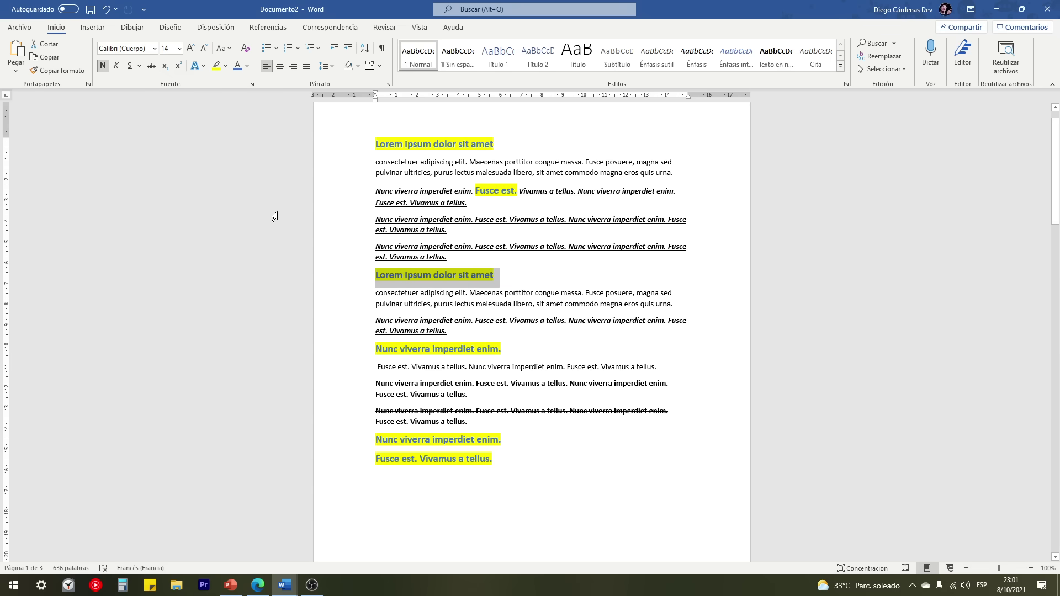
{"action": "left_click", "coordinate": [141, 66]}
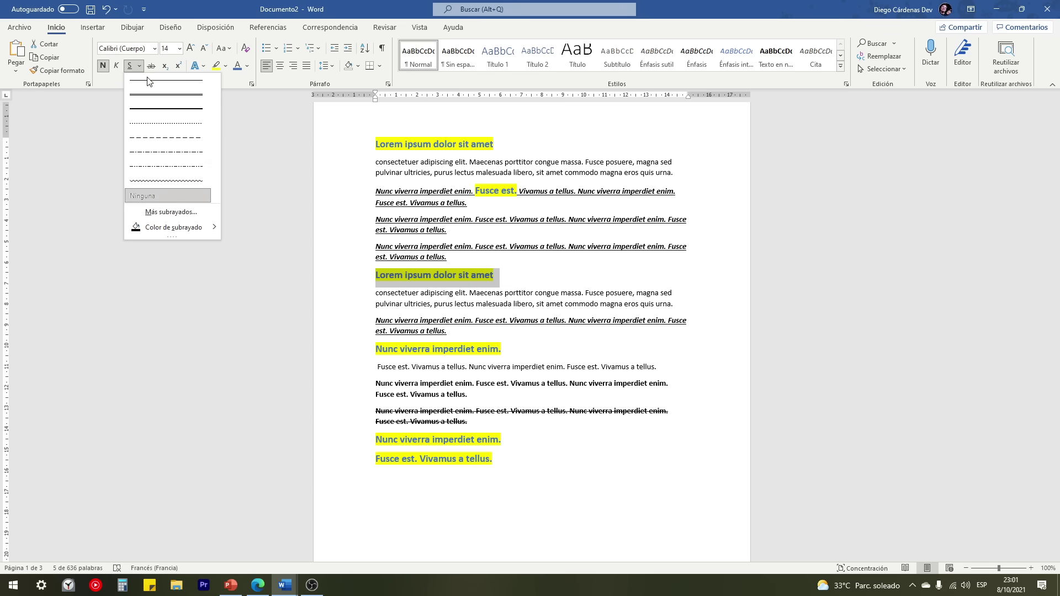
{"action": "left_click", "coordinate": [161, 177]}
{"action": "left_click", "coordinate": [502, 293]}
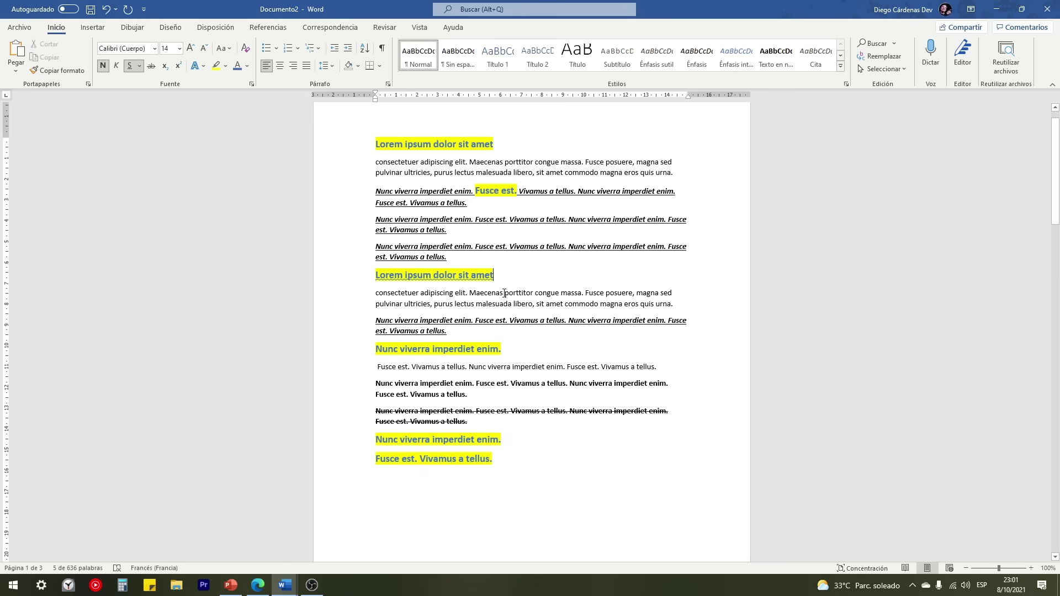
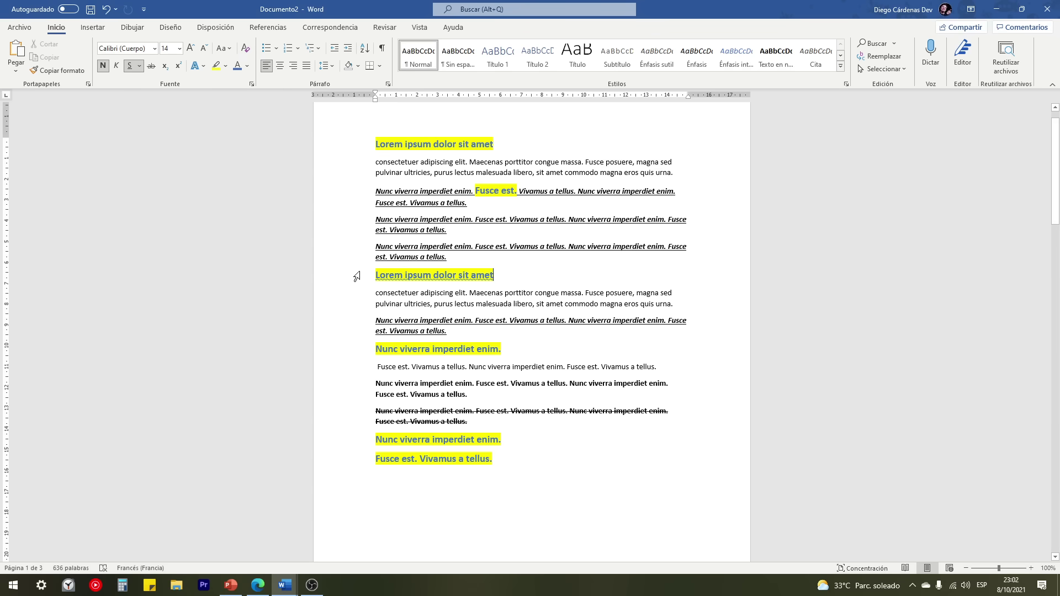
Step: Clear all formatting from the last Nunc viverra paragraph under the first heading
{"action": "left_click", "coordinate": [349, 249]}
{"action": "left_click_drag", "start_coordinate": [350, 250], "coordinate": [351, 260]}
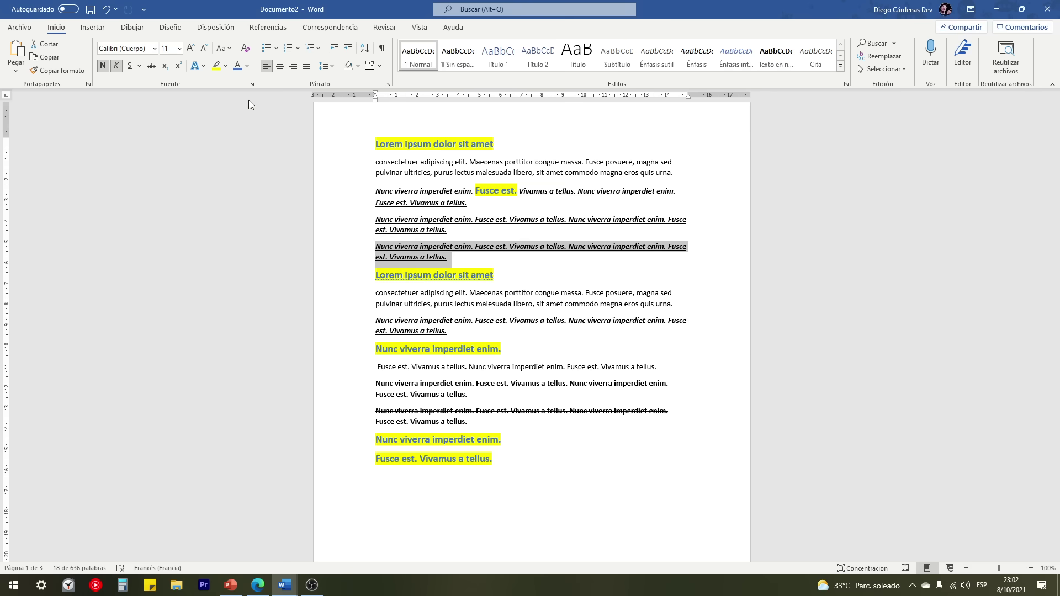
{"action": "left_click", "coordinate": [245, 47]}
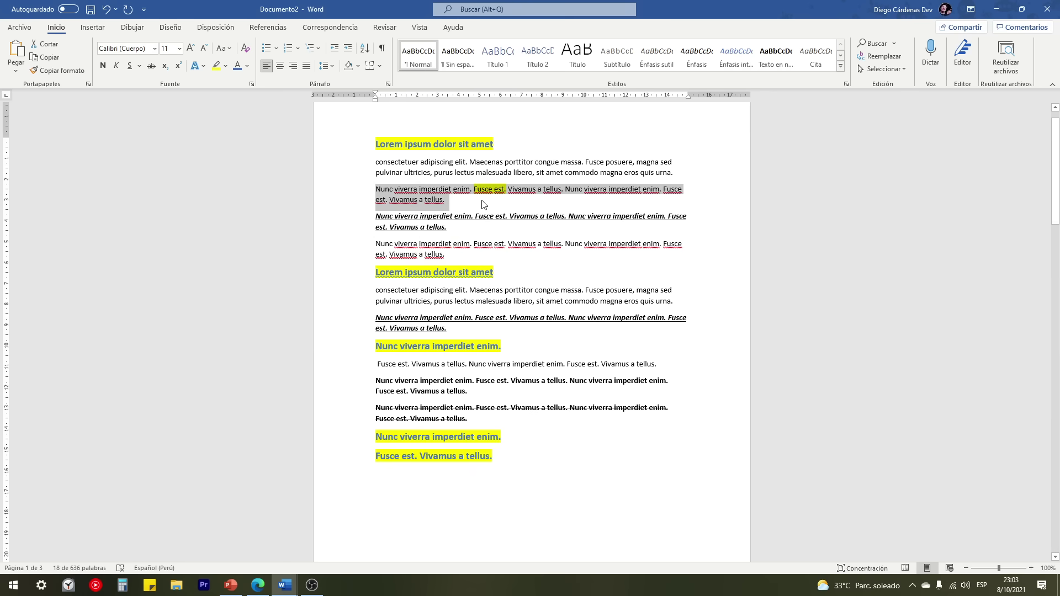
{"action": "left_click", "coordinate": [479, 201]}
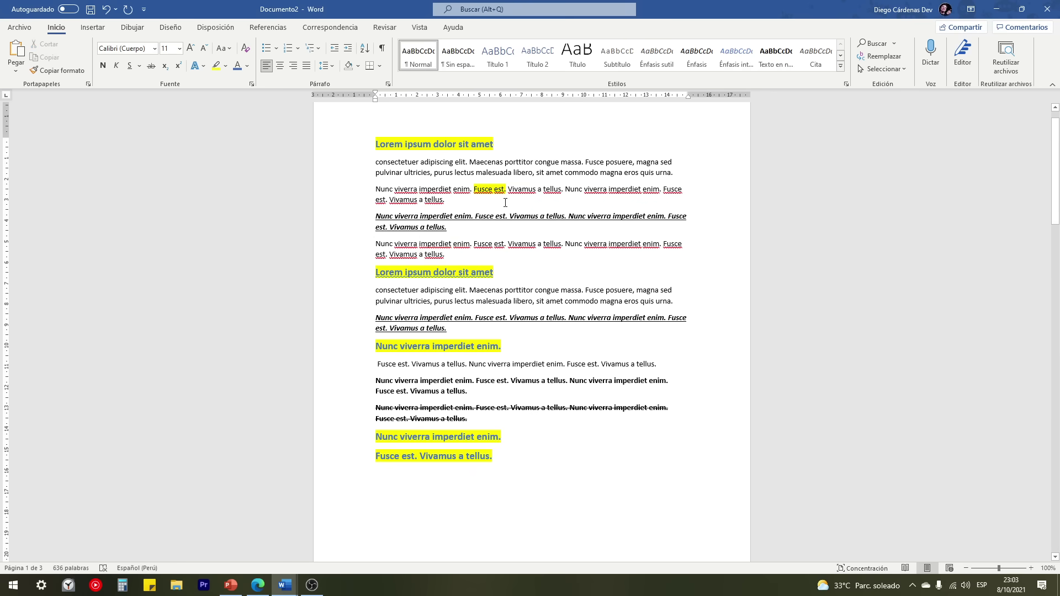
Step: Remove the yellow highlight from 'Fusce est.' and place the cursor after 'tellus.'
{"action": "left_click_drag", "start_coordinate": [509, 189], "coordinate": [473, 190]}
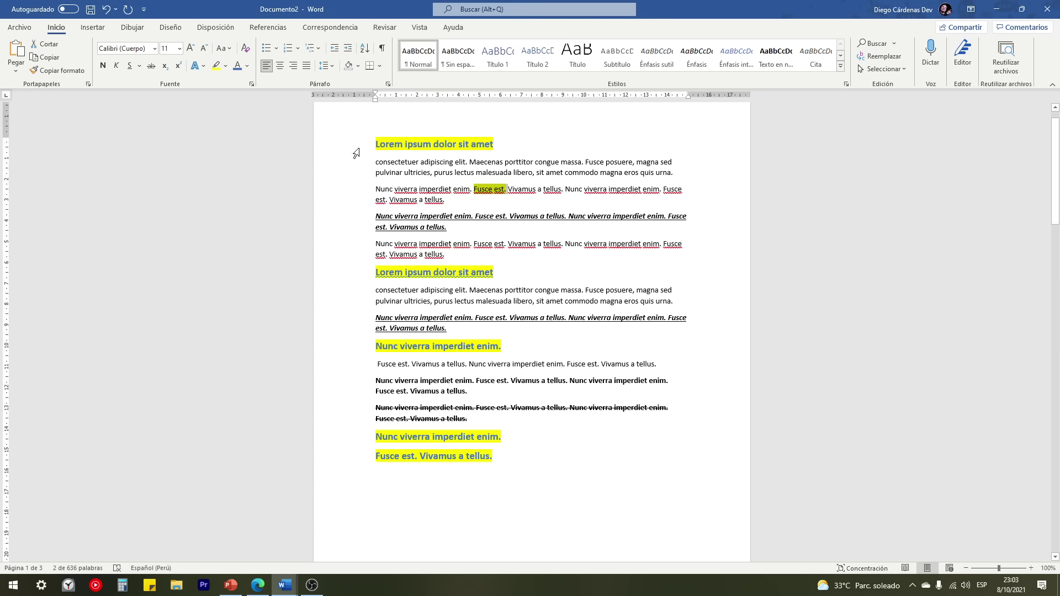
{"action": "left_click", "coordinate": [489, 191]}
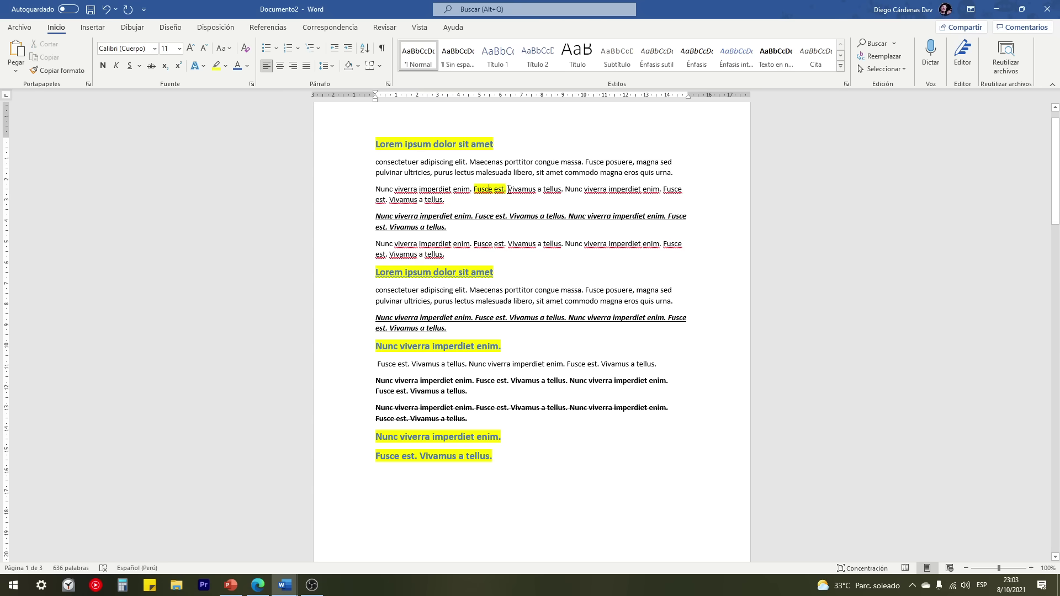
{"action": "left_click_drag", "start_coordinate": [507, 190], "coordinate": [474, 190]}
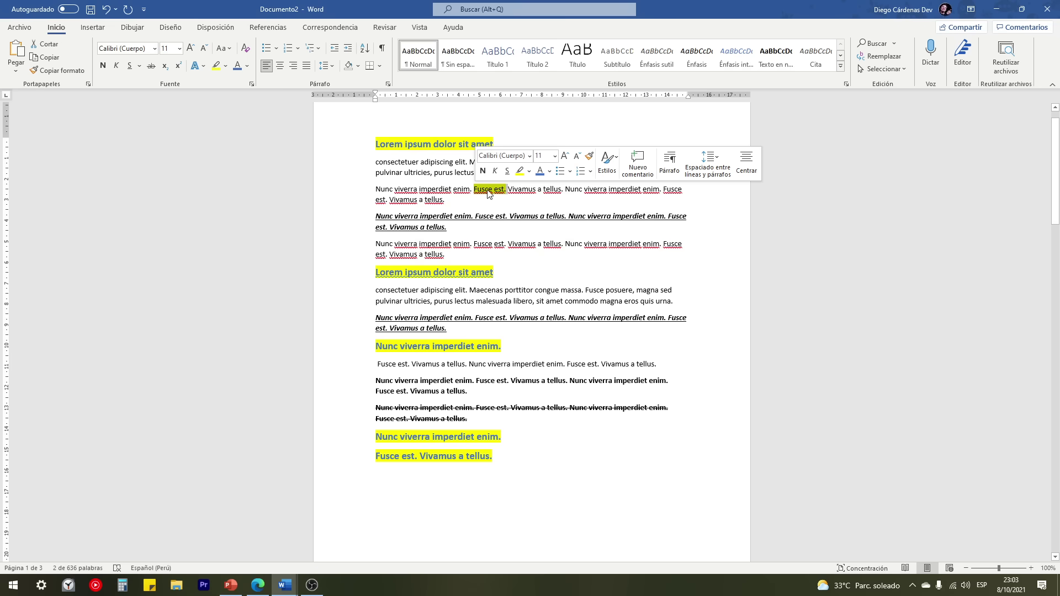
{"action": "left_click", "coordinate": [227, 67]}
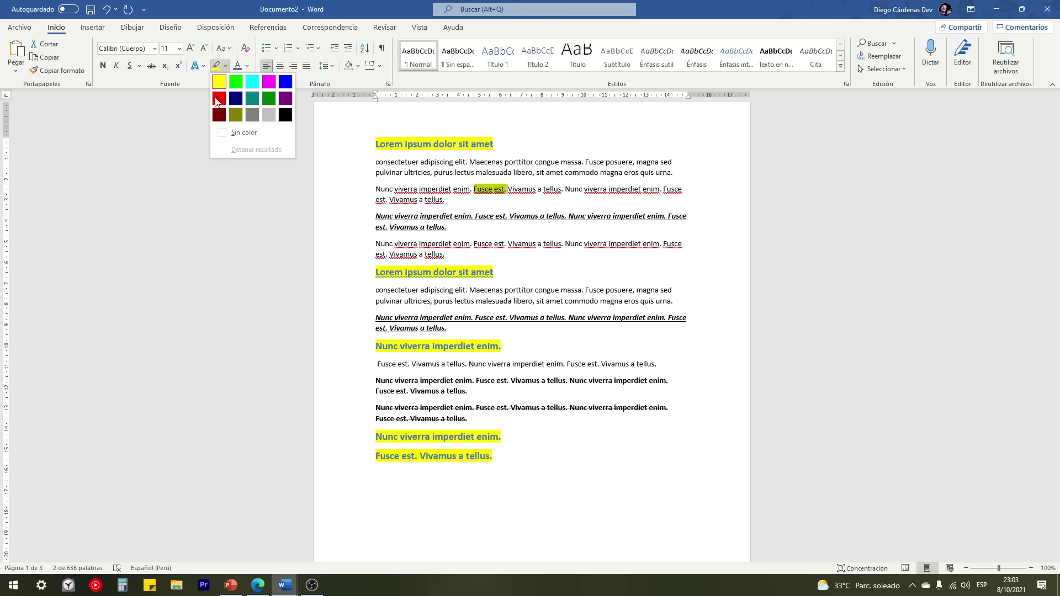
{"action": "left_click", "coordinate": [227, 135]}
{"action": "left_click", "coordinate": [374, 166]}
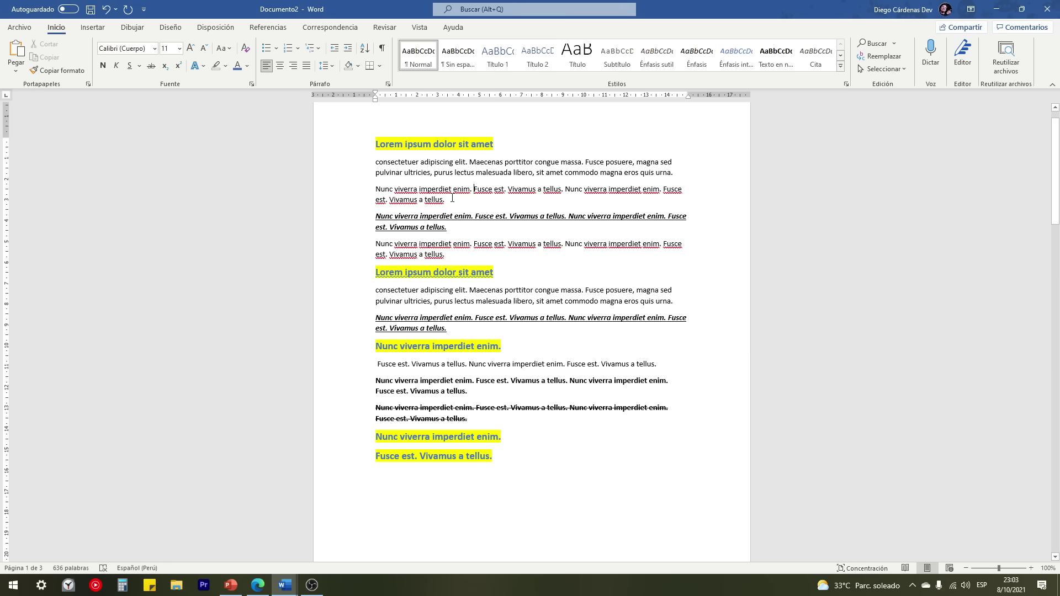
{"action": "left_click_drag", "start_coordinate": [456, 200], "coordinate": [371, 192]}
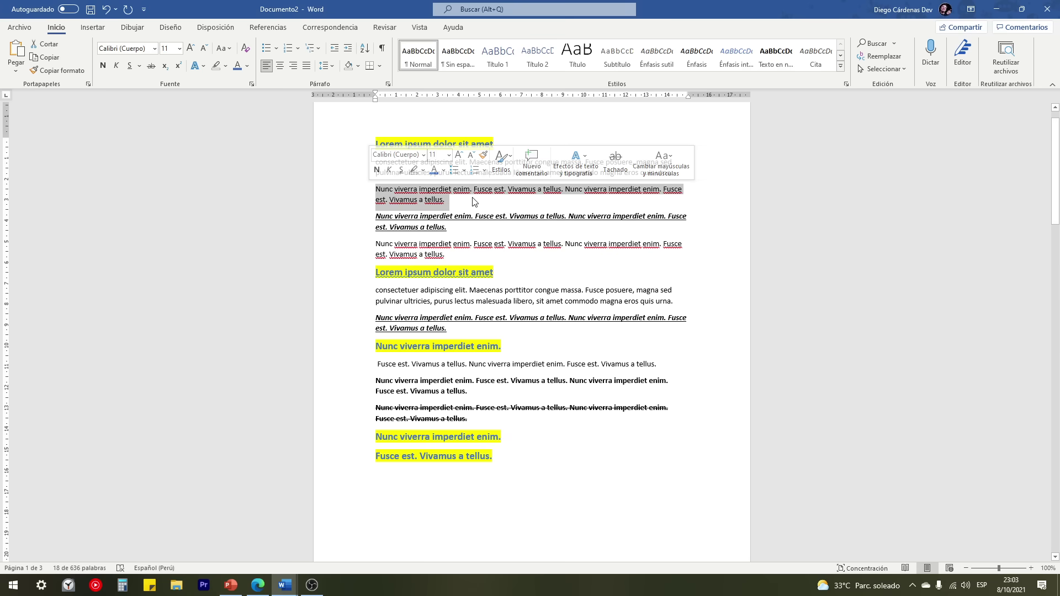
{"action": "left_click", "coordinate": [452, 204]}
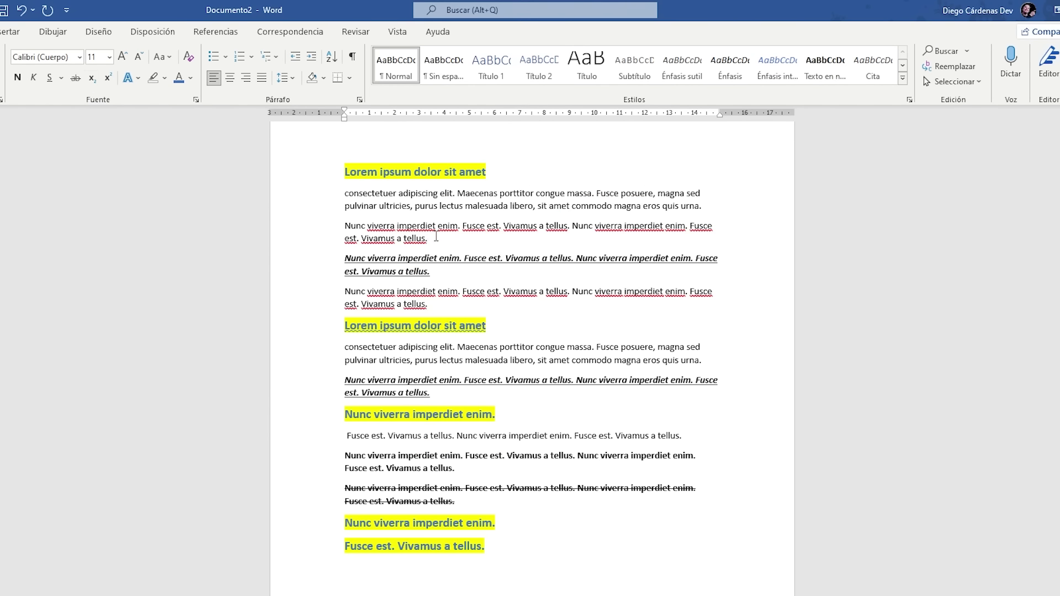
Step: Add a subscript 2 after 'tellus.'
{"action": "type", "text": "2"}
{"action": "left_click_drag", "start_coordinate": [433, 238], "coordinate": [427, 239]}
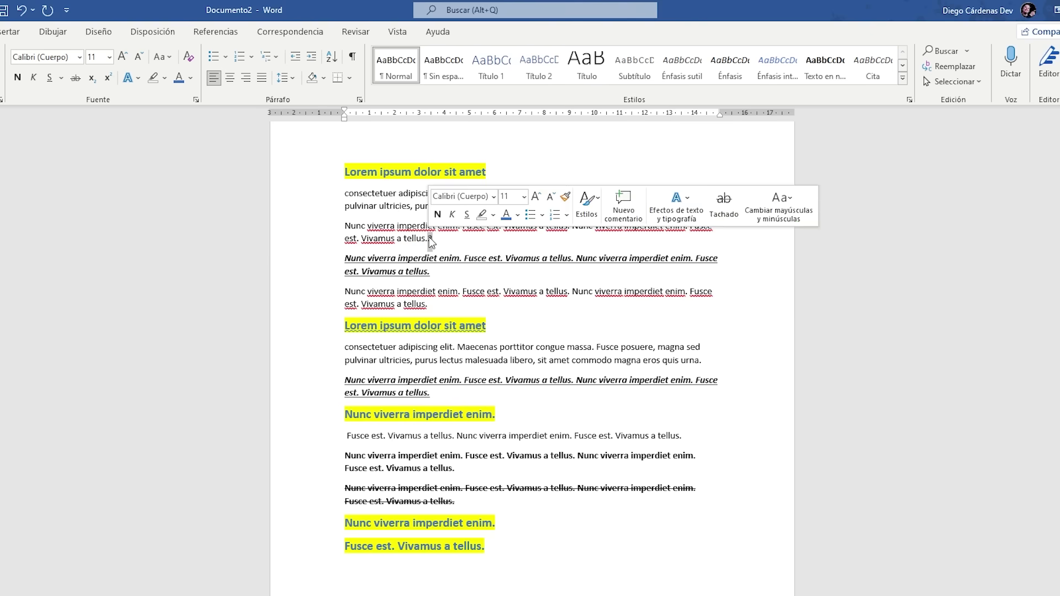
{"action": "left_click", "coordinate": [91, 79]}
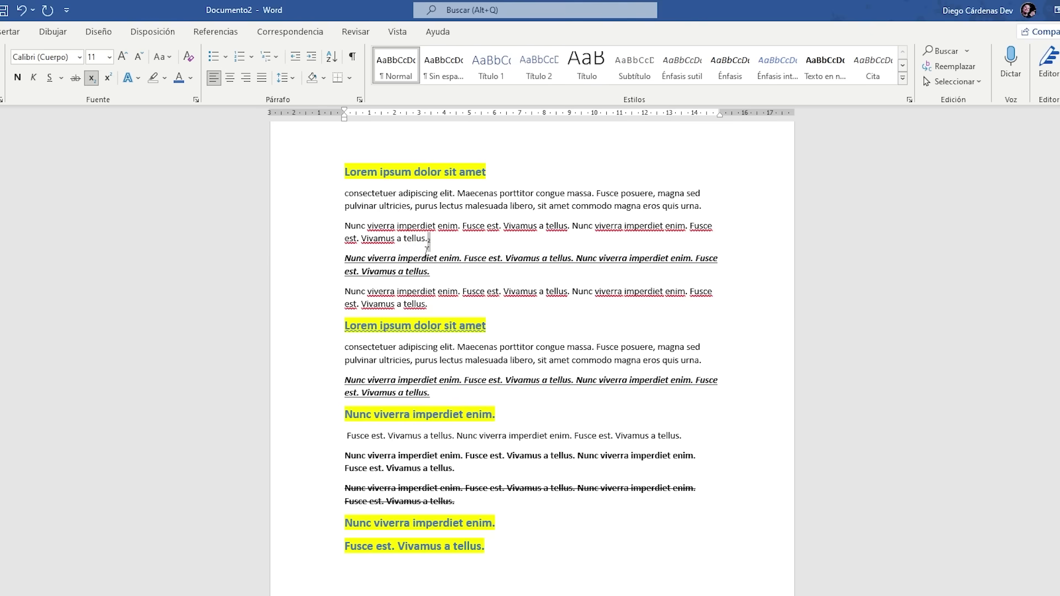
Step: Add a superscript 5 after 'Vivamus a'
{"action": "scroll", "coordinate": [444, 243], "scroll_direction": "up", "scroll_amount": 6}
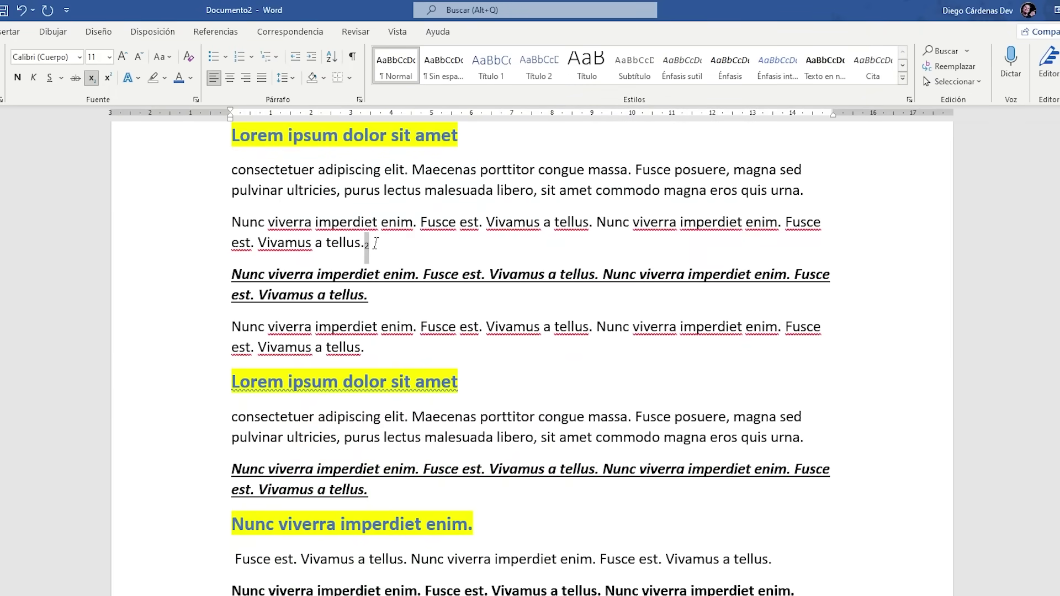
{"action": "left_click", "coordinate": [325, 240]}
{"action": "type", "text": "5"}
{"action": "key", "text": "shift+Left"}
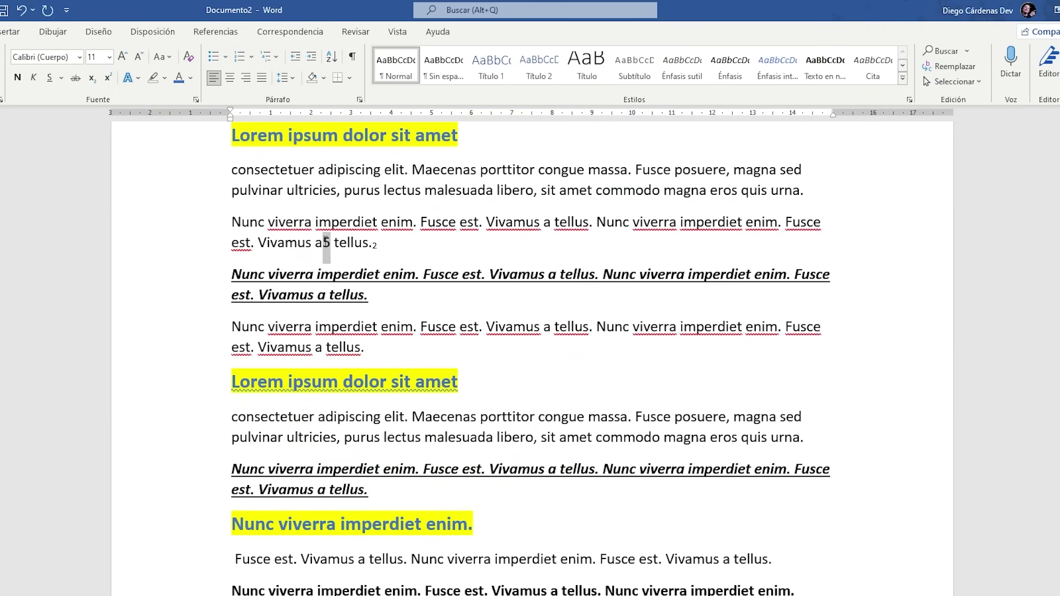
{"action": "left_click", "coordinate": [107, 82]}
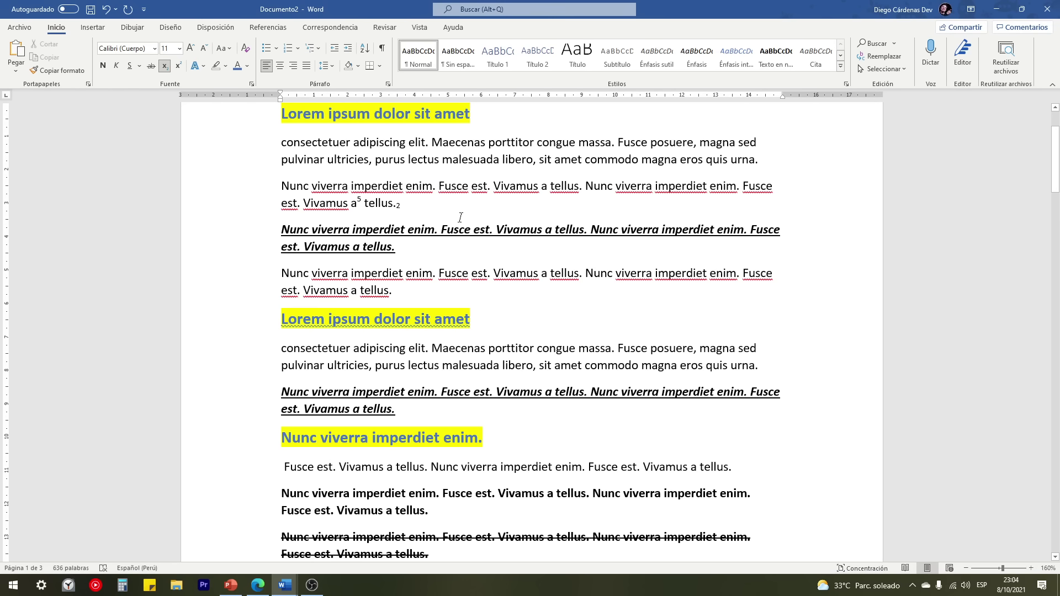
{"action": "left_click", "coordinate": [768, 160]}
{"action": "left_click", "coordinate": [203, 66]}
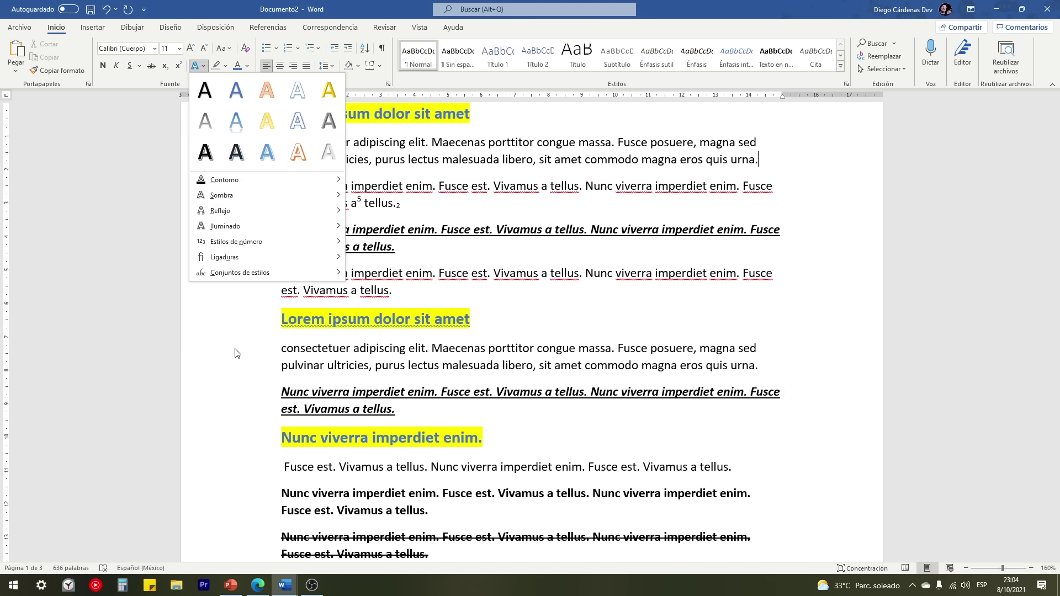
Step: Give the heading 'Nunc viverra imperdiet enim.' an orange outlined text effect
{"action": "left_click", "coordinate": [237, 450]}
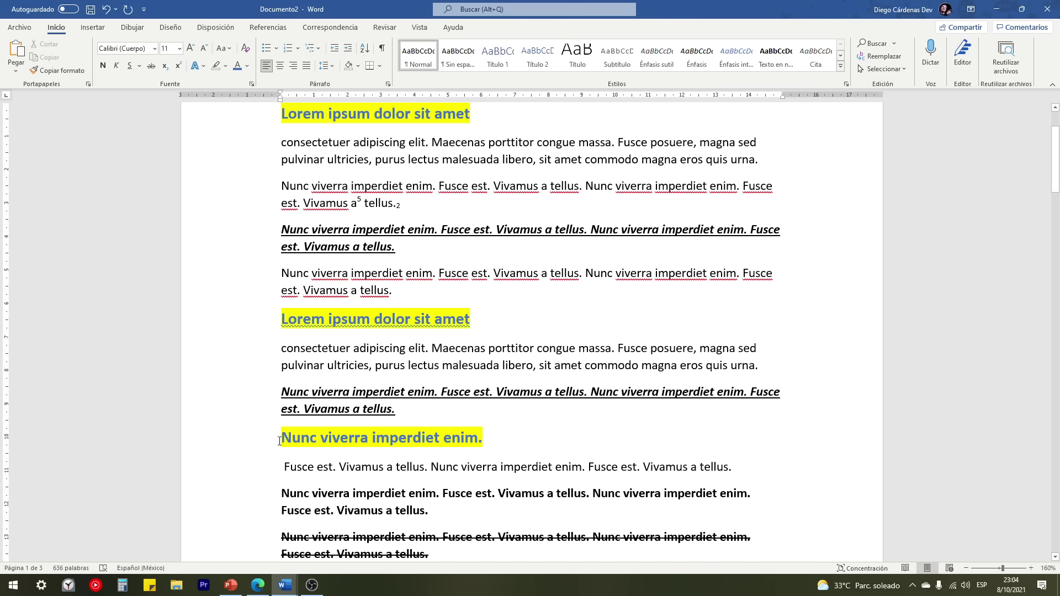
{"action": "left_click", "coordinate": [221, 442]}
{"action": "left_click", "coordinate": [203, 66]}
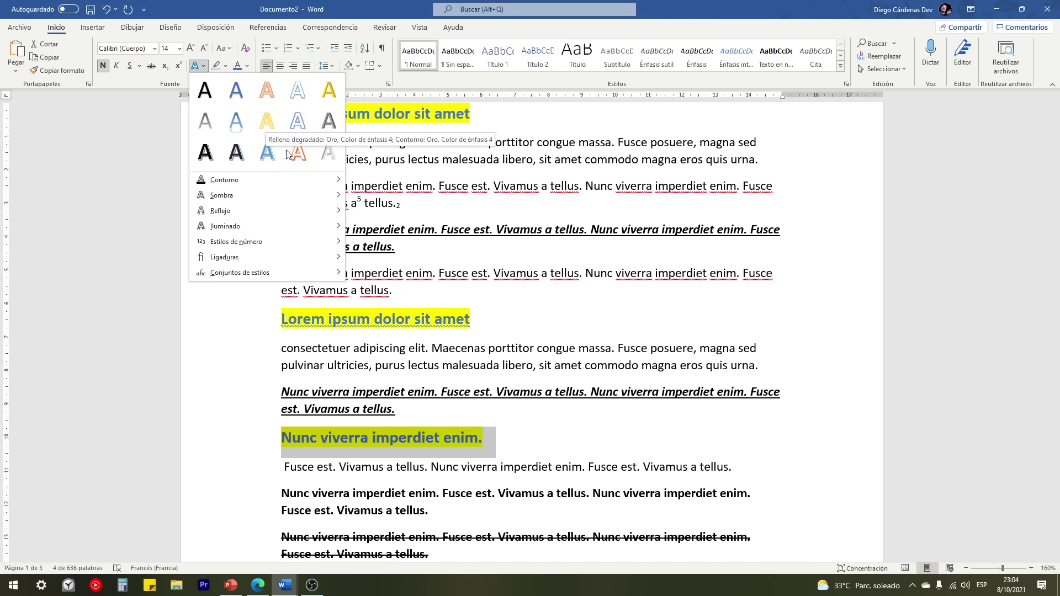
{"action": "left_click", "coordinate": [300, 162]}
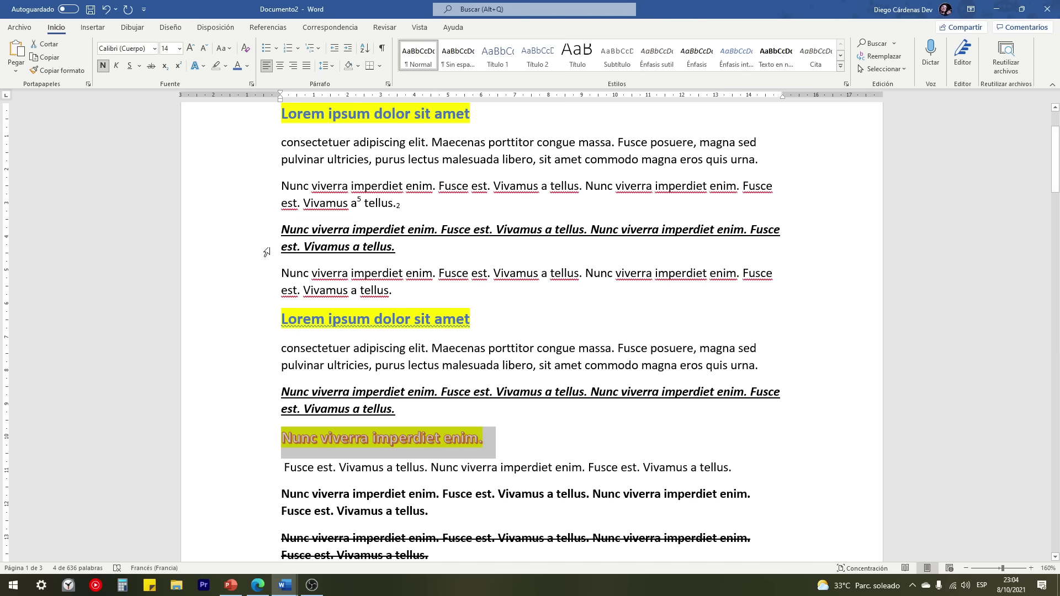
Step: Remove the heading's yellow highlight while keeping its orange outlined effect
{"action": "left_click", "coordinate": [226, 66]}
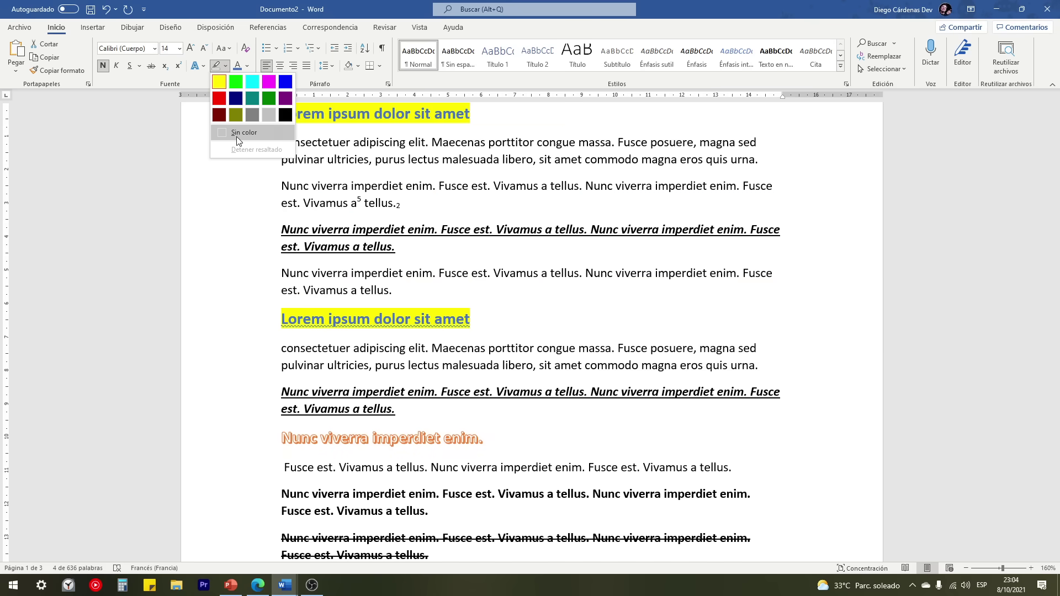
{"action": "left_click", "coordinate": [236, 135]}
{"action": "key", "text": "Right"}
{"action": "left_click_drag", "start_coordinate": [283, 441], "coordinate": [497, 441]}
{"action": "left_click", "coordinate": [204, 66]}
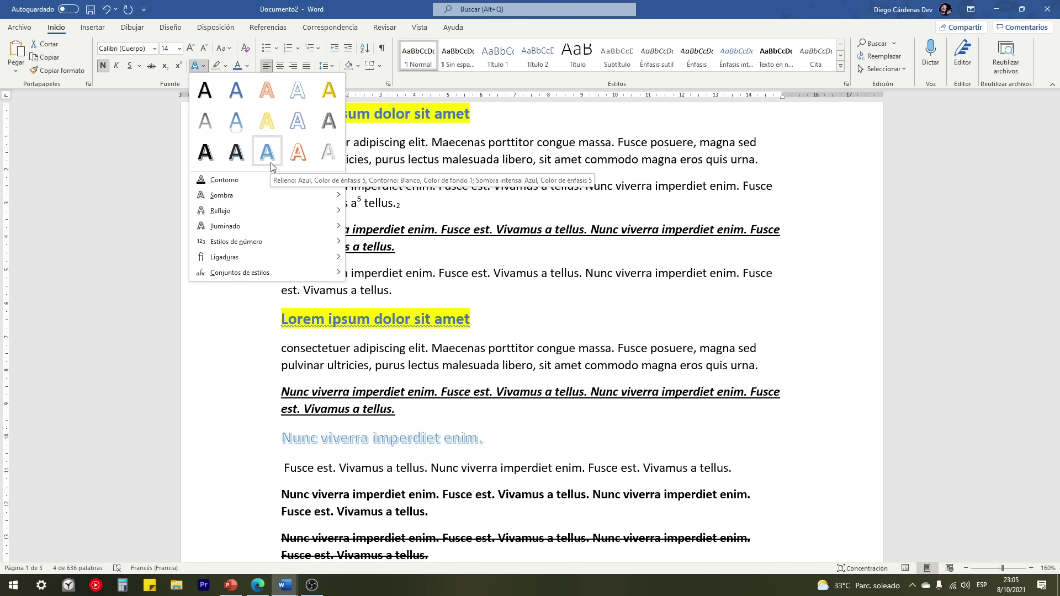
{"action": "left_click", "coordinate": [267, 89]}
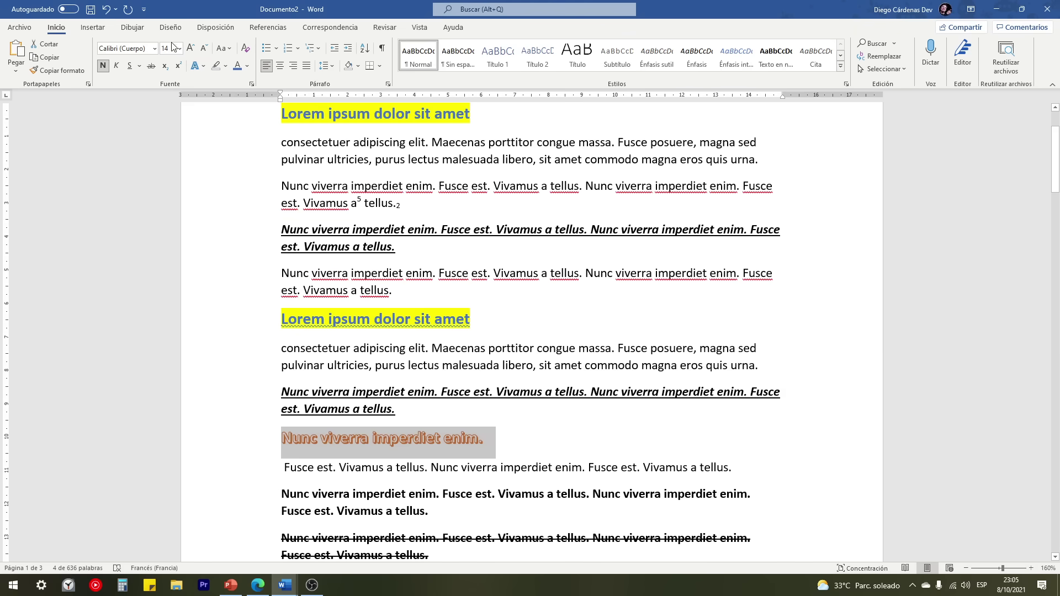
{"action": "left_click", "coordinate": [154, 48]}
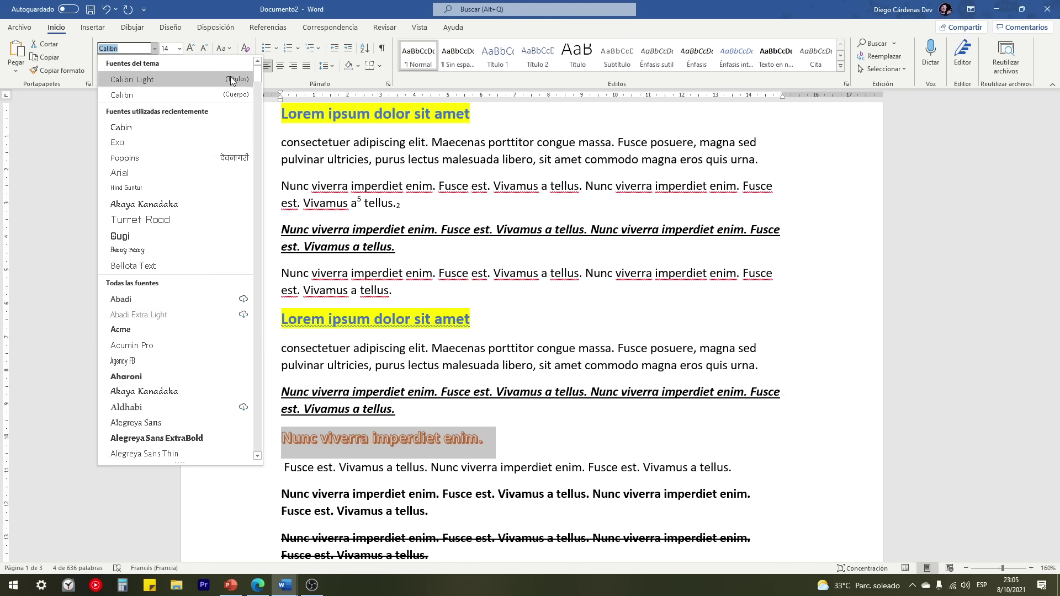
Step: Set the heading 'Nunc viverra imperdiet enim.' in the Gluten font, then bring up the browser
{"action": "left_click_drag", "start_coordinate": [256, 75], "coordinate": [274, 205]}
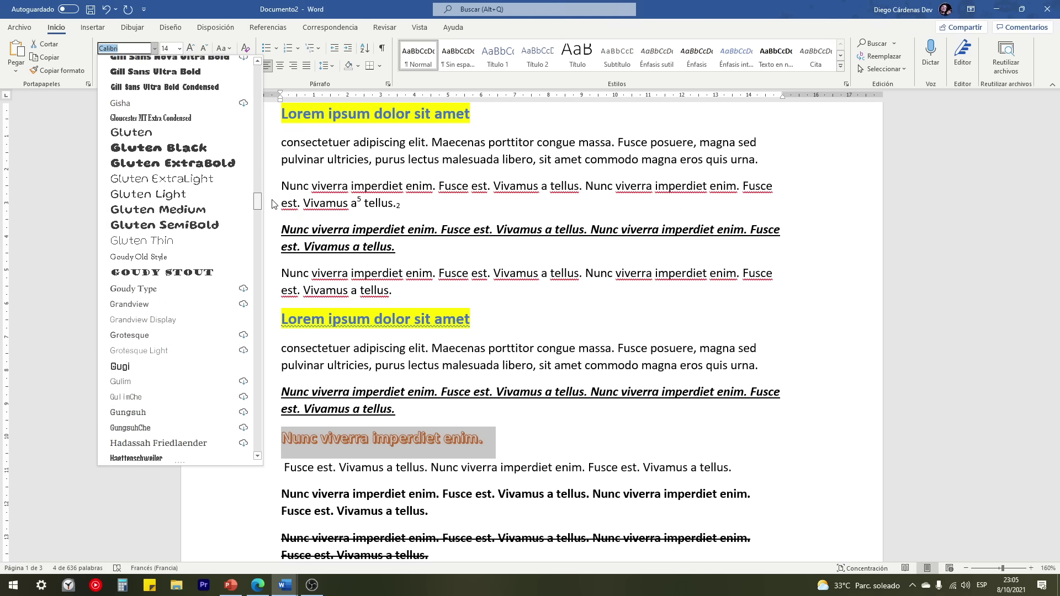
{"action": "scroll", "coordinate": [274, 205], "scroll_direction": "up", "scroll_amount": 2}
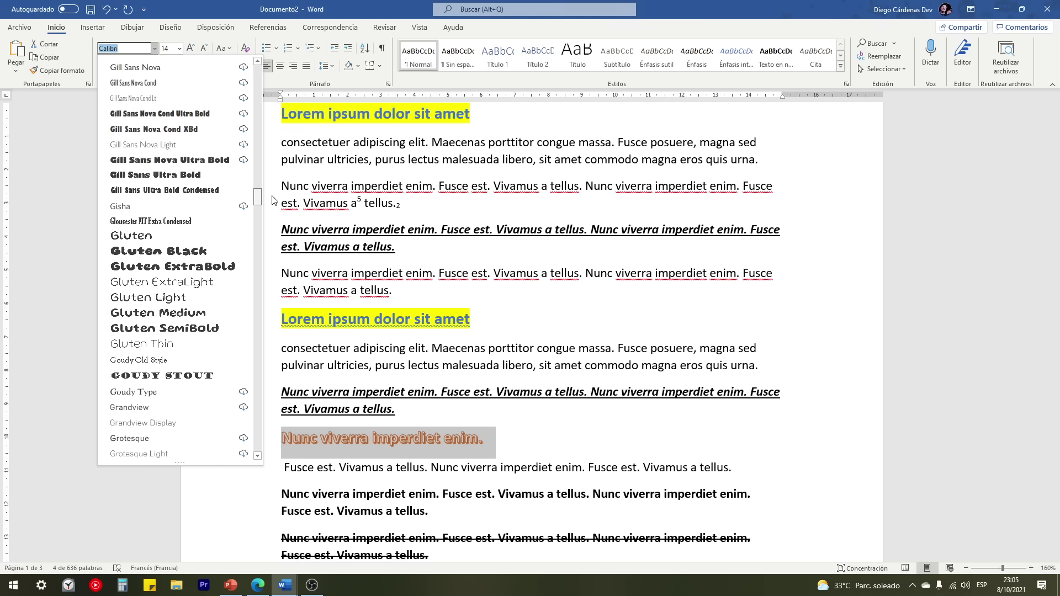
{"action": "left_click", "coordinate": [140, 233]}
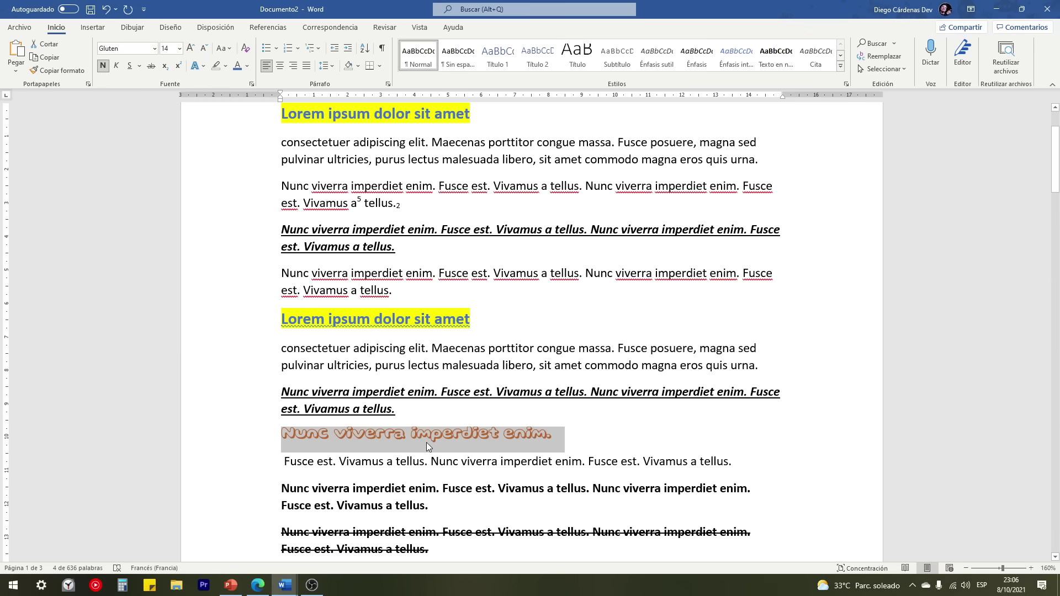
{"action": "left_click", "coordinate": [258, 585]}
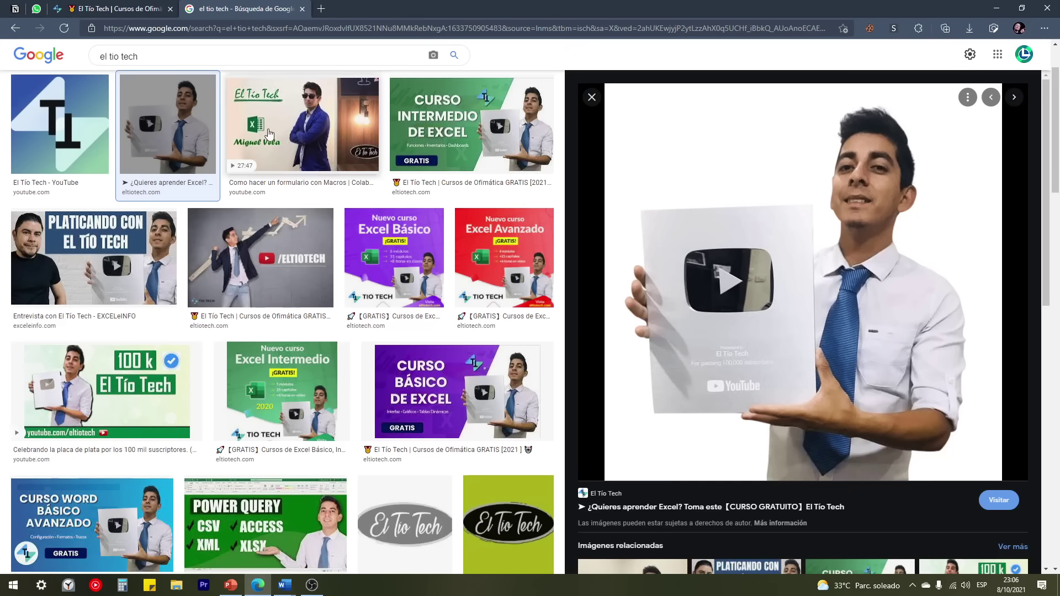
Step: Search for 'google fonts' and open the Google Fonts site in light theme
{"action": "left_click", "coordinate": [320, 9]}
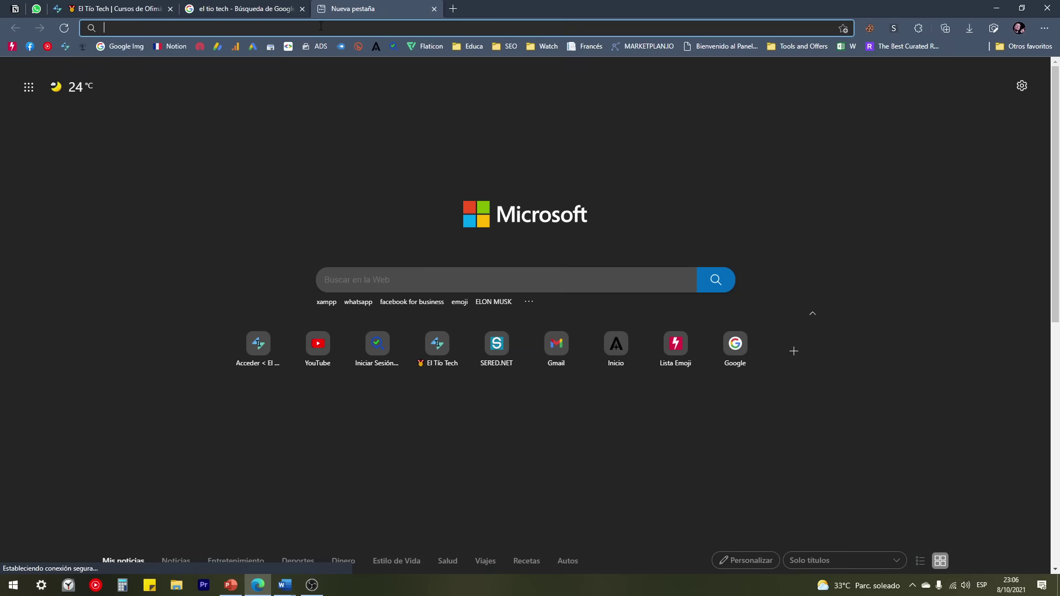
{"action": "type", "text": "google fo"}
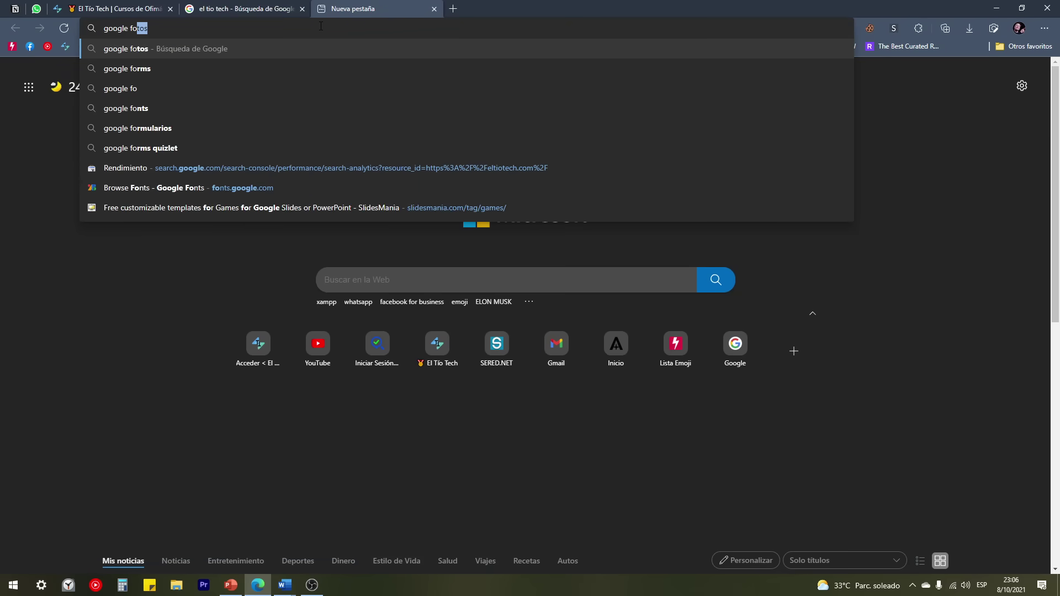
{"action": "type", "text": "nts"}
{"action": "key", "text": "Return"}
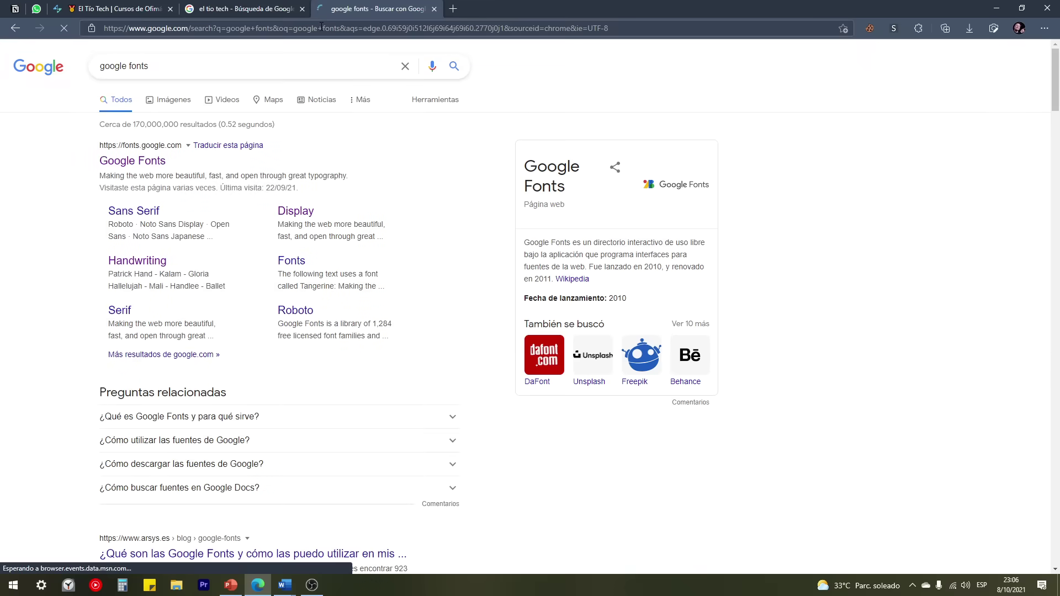
{"action": "left_click", "coordinate": [127, 166]}
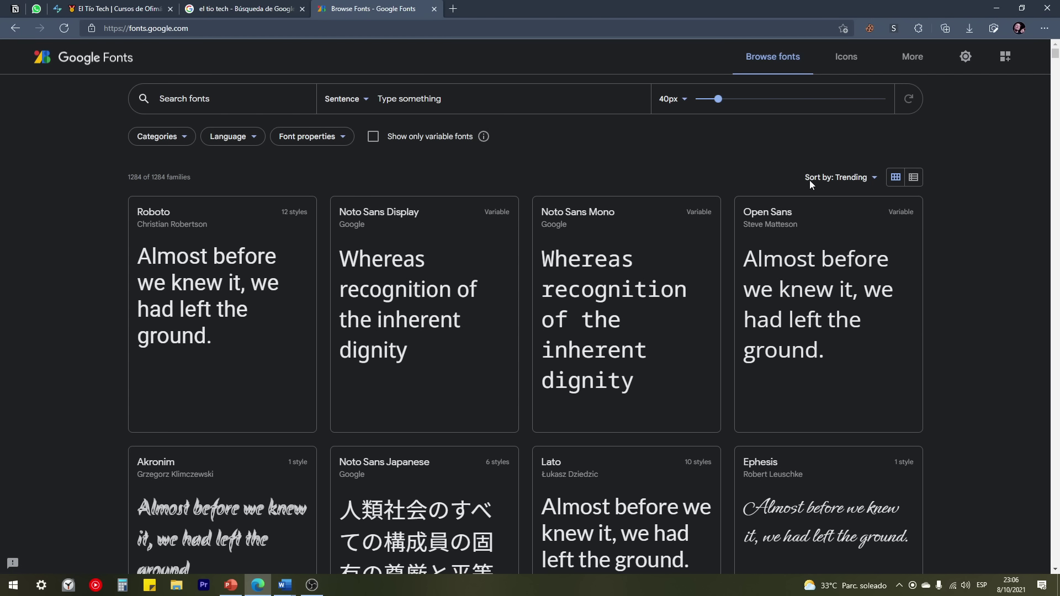
{"action": "left_click", "coordinate": [965, 57]}
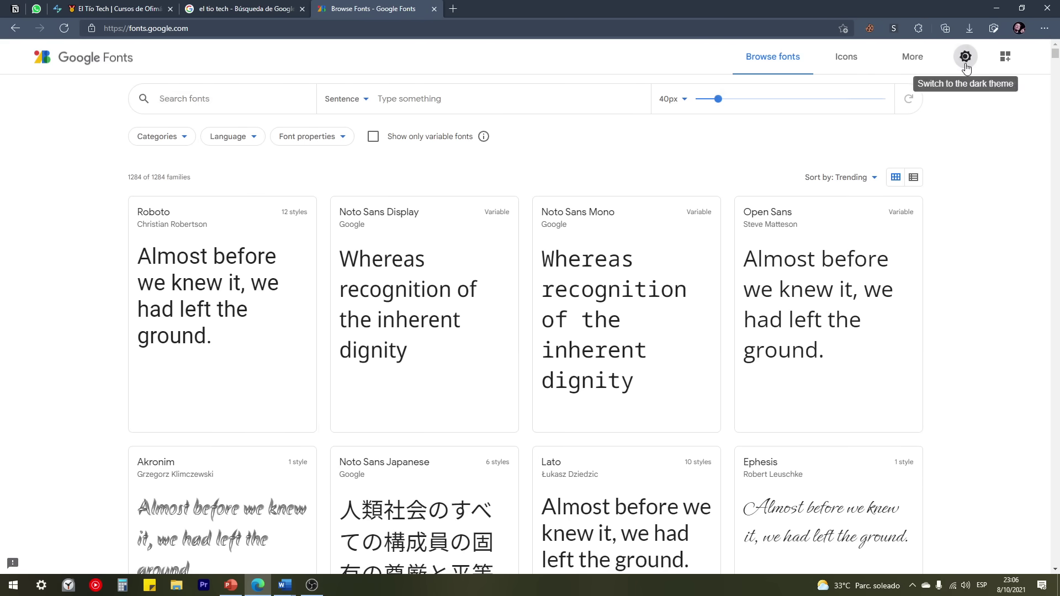
{"action": "scroll", "coordinate": [113, 241], "scroll_direction": "down", "scroll_amount": 7}
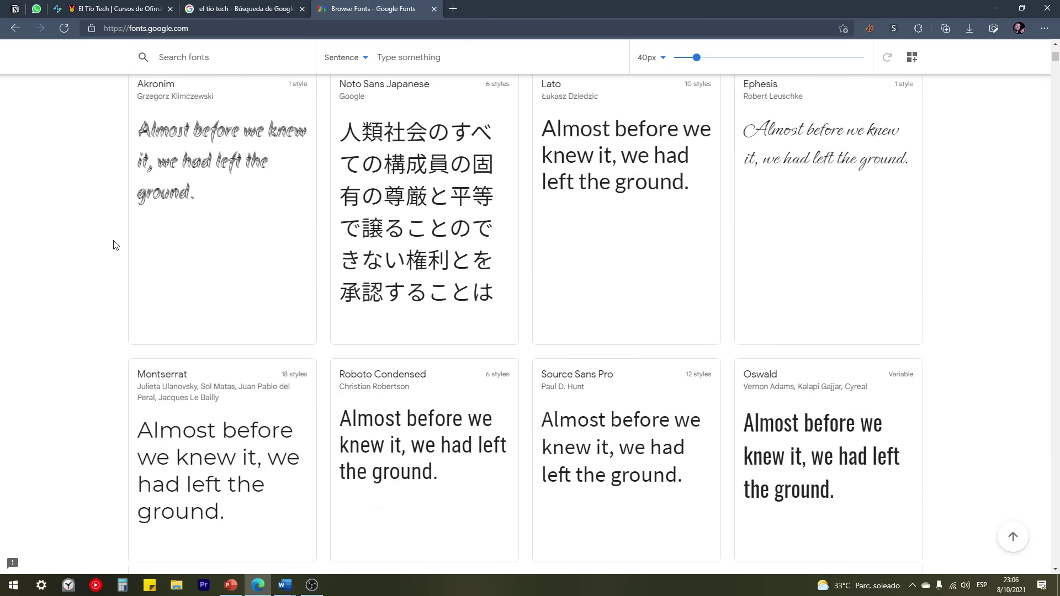
{"action": "scroll", "coordinate": [113, 243], "scroll_direction": "up", "scroll_amount": 7}
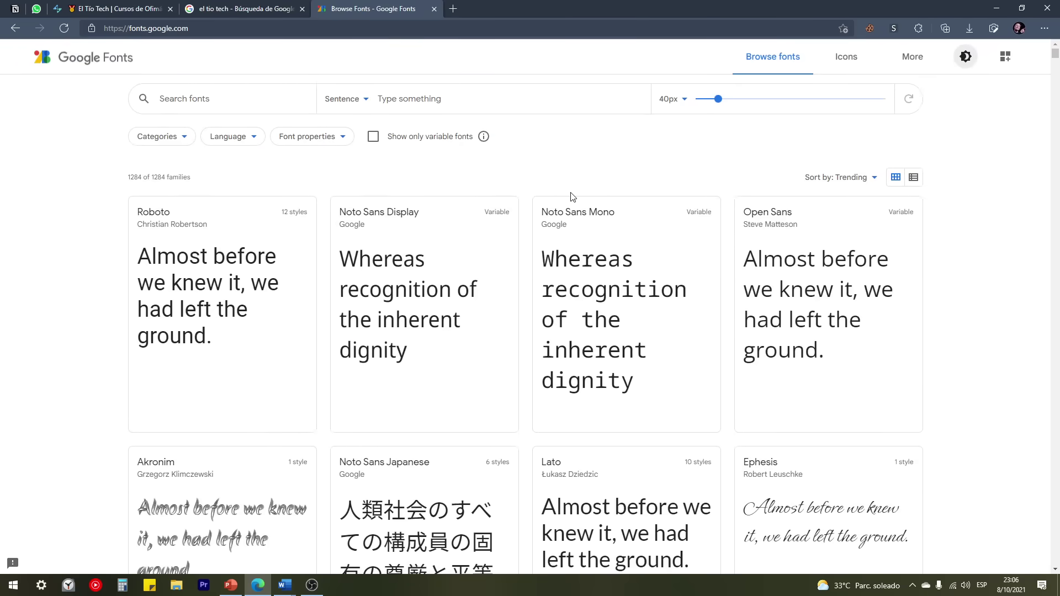
Step: Download the Noto Sans Mono family and open Noto_Sans_Mono.zip
{"action": "left_click", "coordinate": [620, 307]}
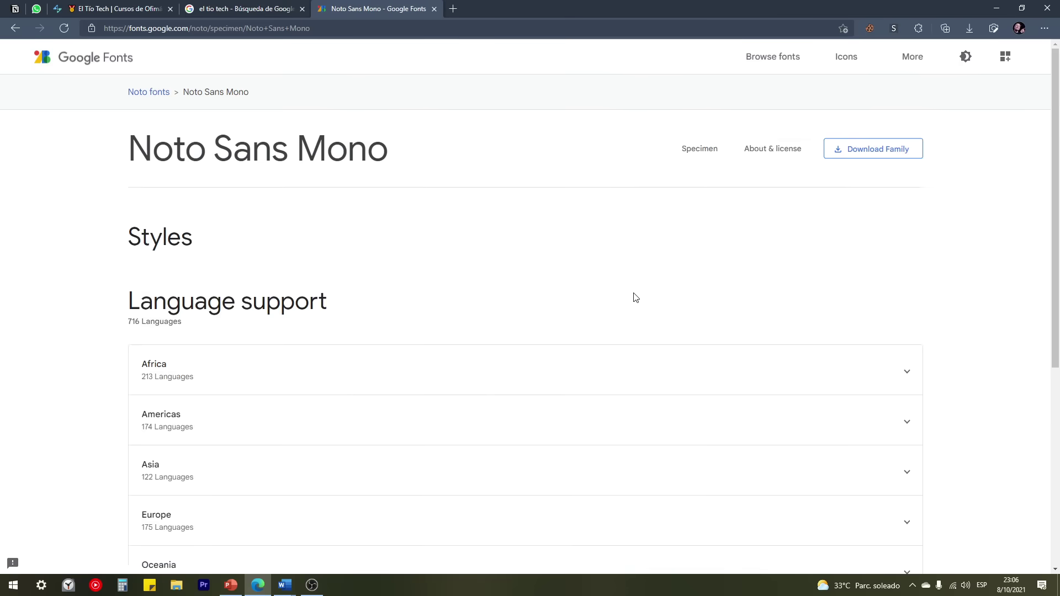
{"action": "left_click", "coordinate": [857, 154]}
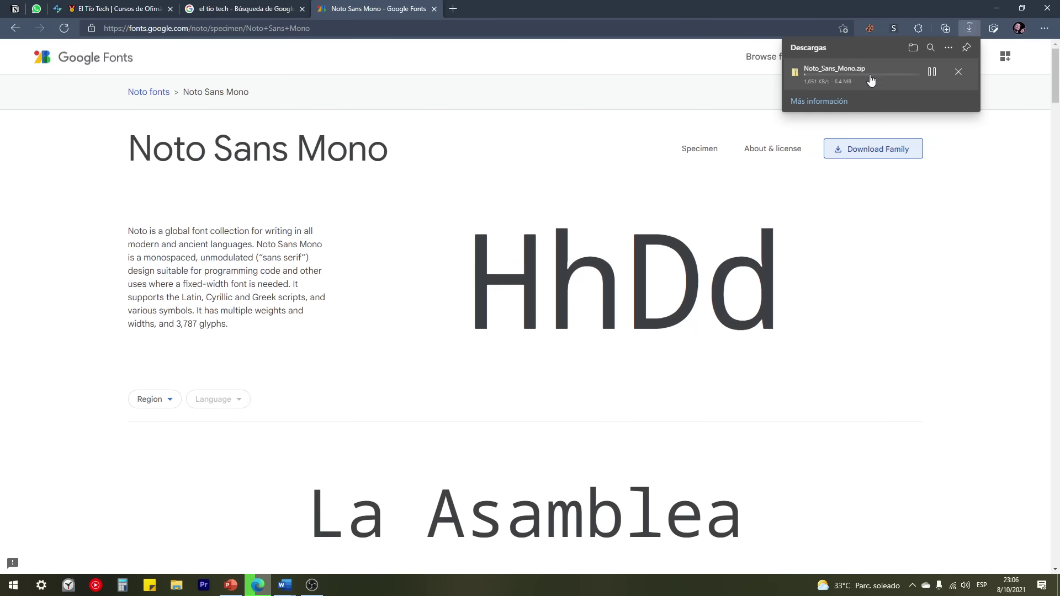
{"action": "left_click", "coordinate": [905, 77]}
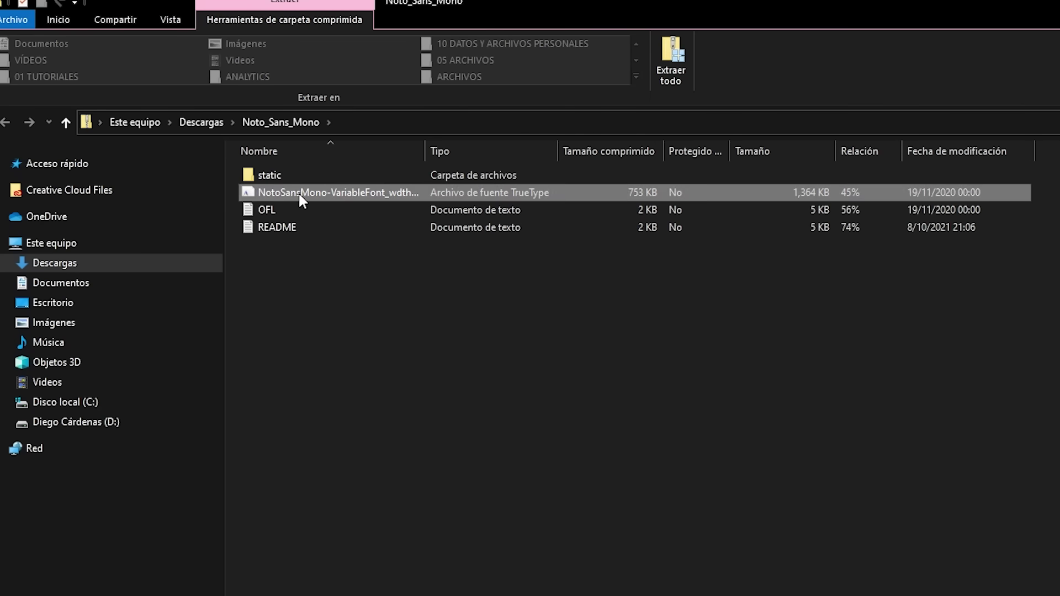
Step: Install the Noto Sans Mono TrueType font from the zip and return to Documento2
{"action": "double_click", "coordinate": [298, 192]}
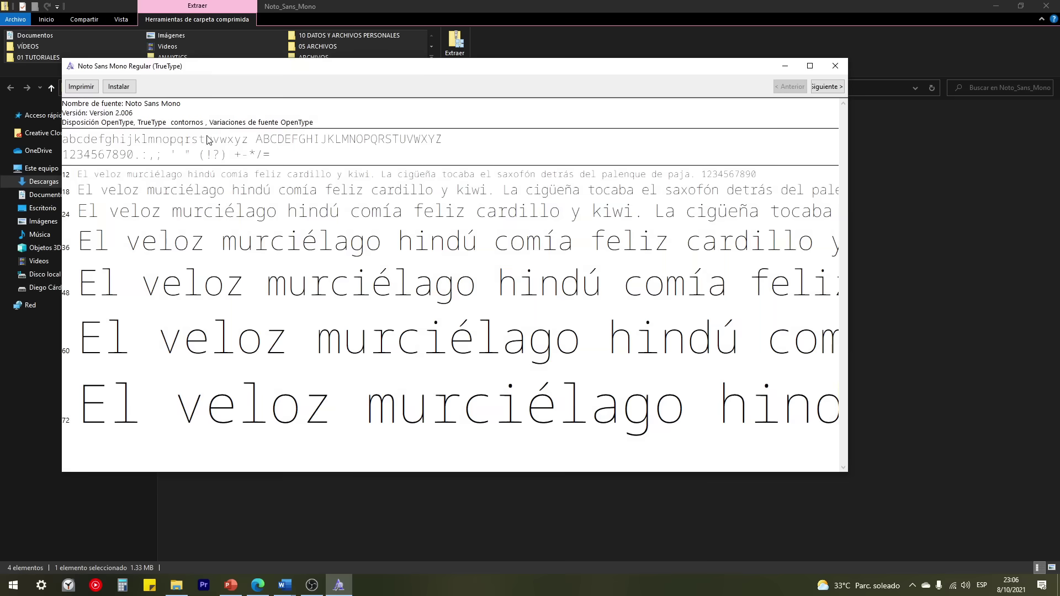
{"action": "left_click", "coordinate": [118, 87]}
{"action": "left_click", "coordinate": [836, 67]}
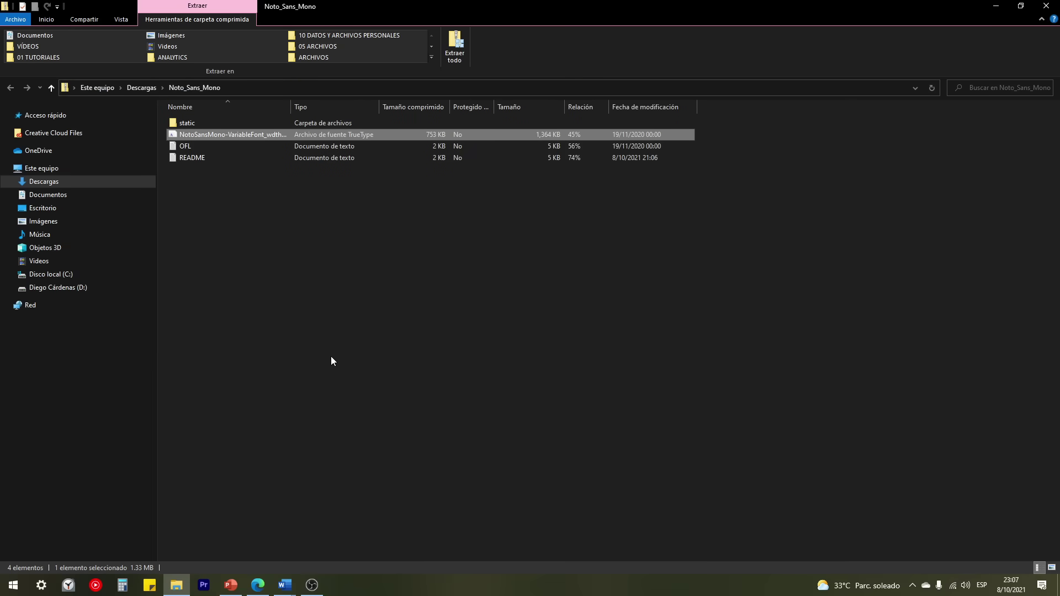
{"action": "mouse_move", "coordinate": [287, 587]}
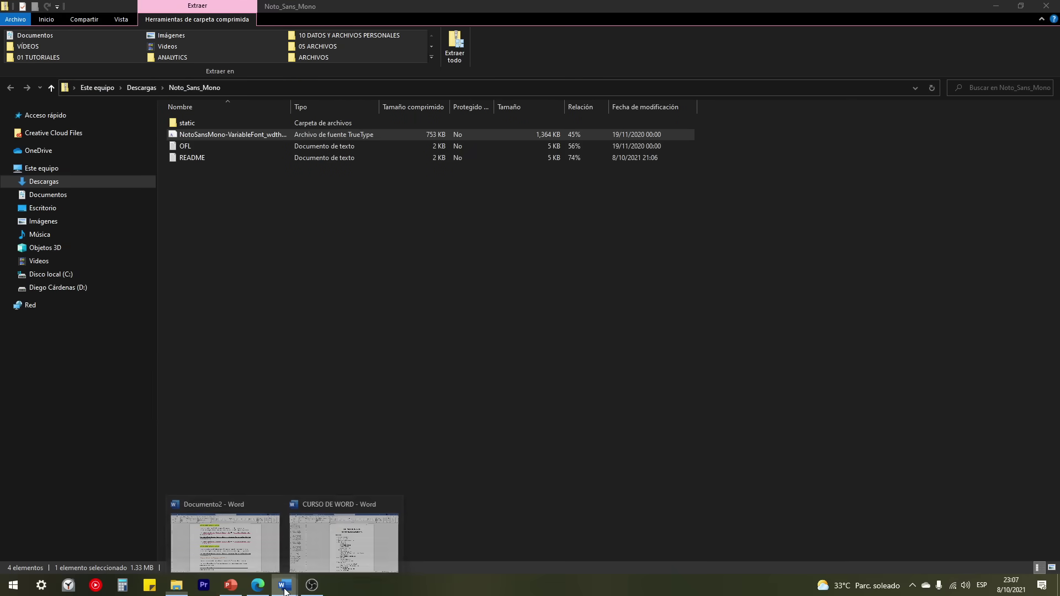
{"action": "left_click", "coordinate": [234, 547]}
{"action": "left_click", "coordinate": [337, 372]}
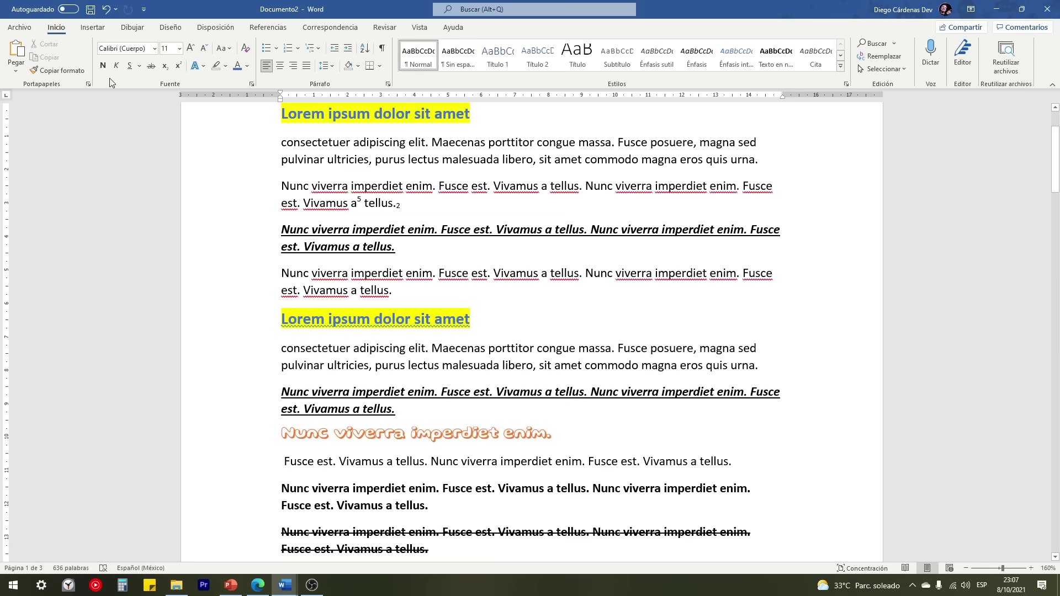
Step: Save the practice document as 'Lorem ipsum dolor sit amet' and bring CURSO DE WORD forward
{"action": "left_click", "coordinate": [91, 11]}
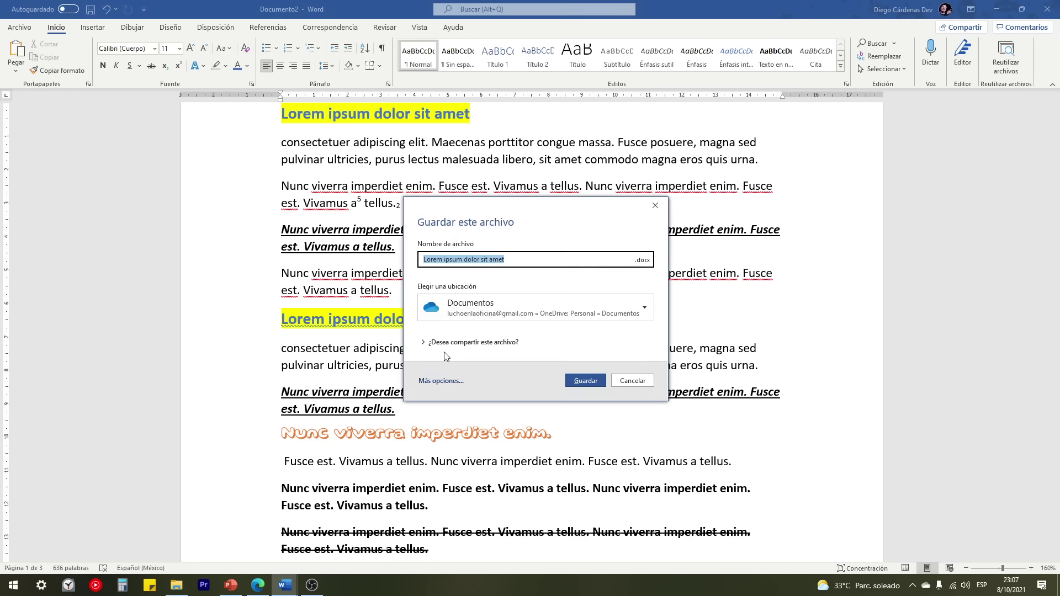
{"action": "left_click", "coordinate": [439, 385]}
{"action": "left_click", "coordinate": [696, 101]}
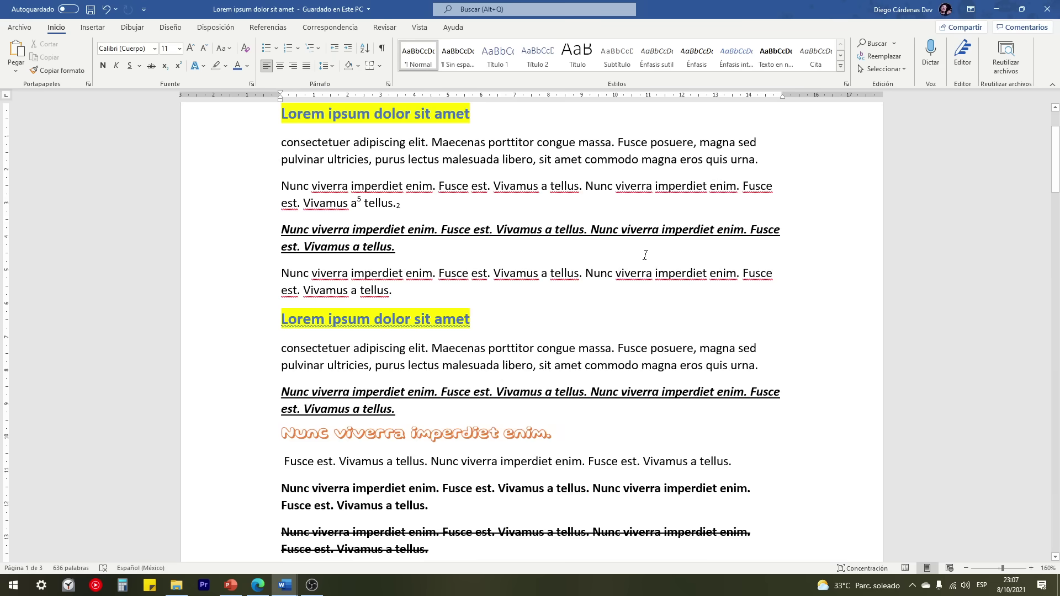
{"action": "left_click", "coordinate": [1021, 27]}
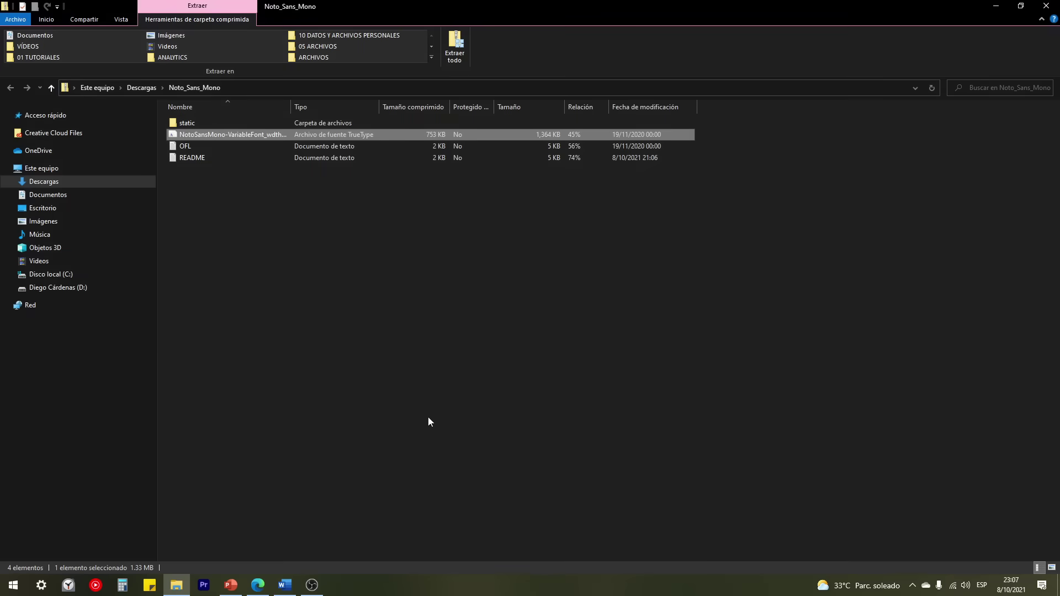
{"action": "left_click", "coordinate": [285, 585]}
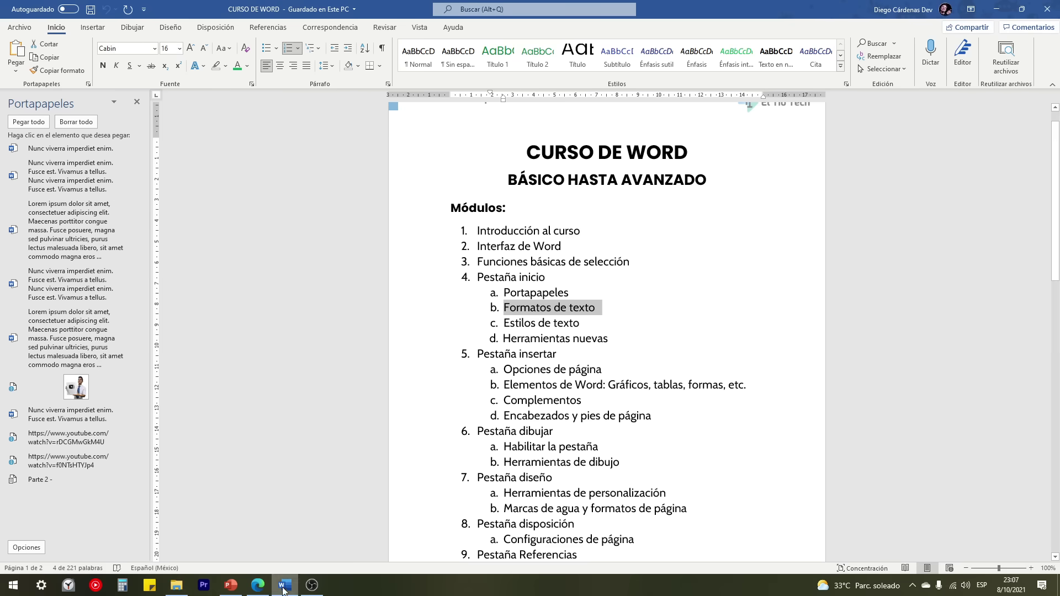
Step: Close CURSO DE WORD and reopen the 'Lorem ipsum dolor sit amet' document in Word
{"action": "left_click", "coordinate": [1051, 6]}
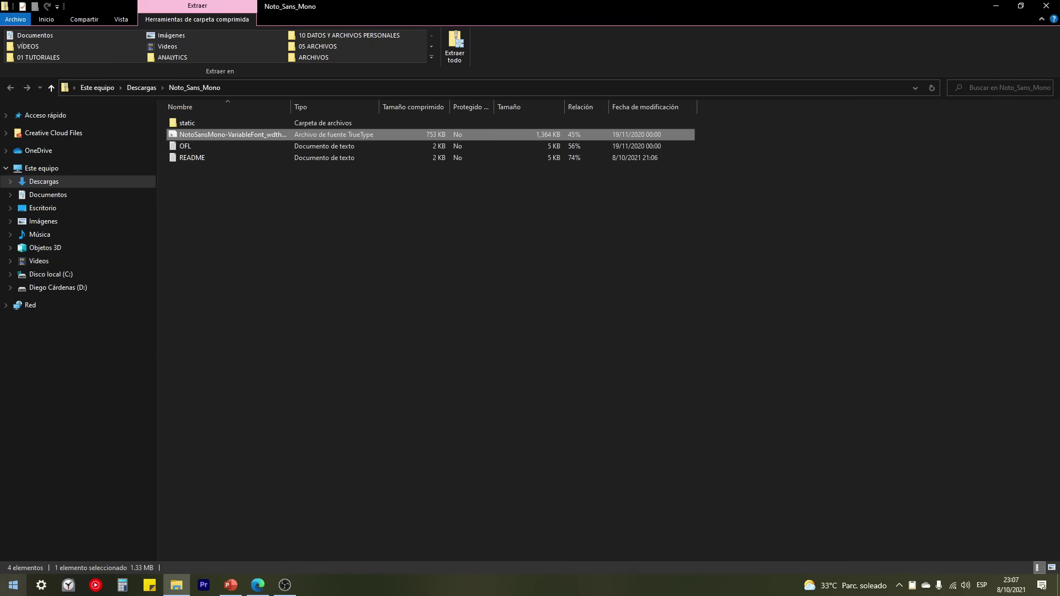
{"action": "left_click", "coordinate": [13, 585]}
{"action": "left_click", "coordinate": [66, 250]}
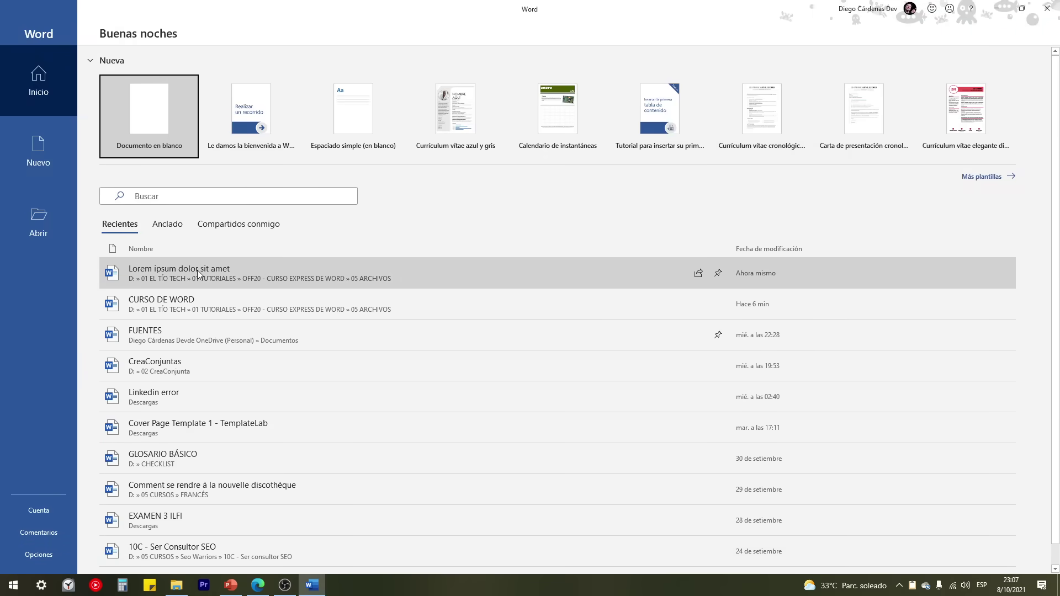
{"action": "left_click", "coordinate": [197, 270]}
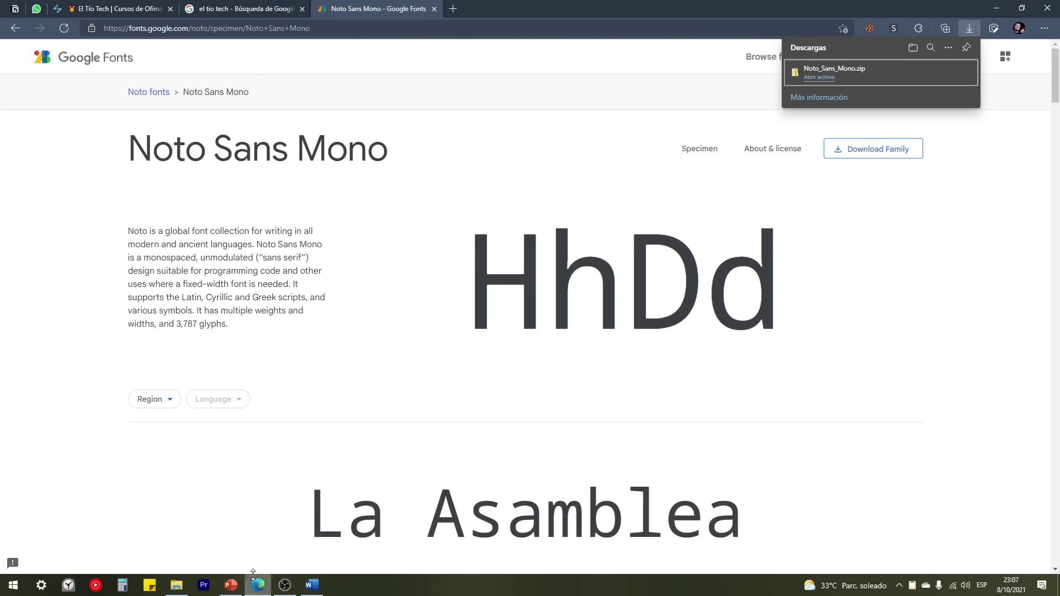
{"action": "left_click", "coordinate": [257, 584]}
{"action": "left_click", "coordinate": [312, 585]}
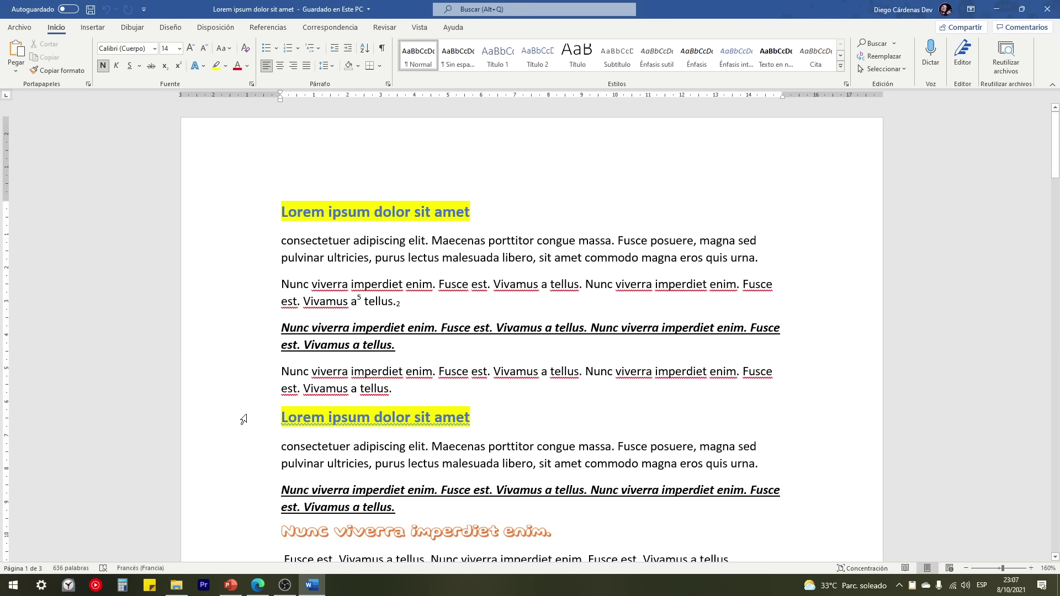
Step: Set the line 'Fusce est. Vivamus a tellus.' in the Noto Sans Mono font
{"action": "scroll", "coordinate": [243, 394], "scroll_direction": "down", "scroll_amount": 6}
{"action": "left_click", "coordinate": [263, 295]}
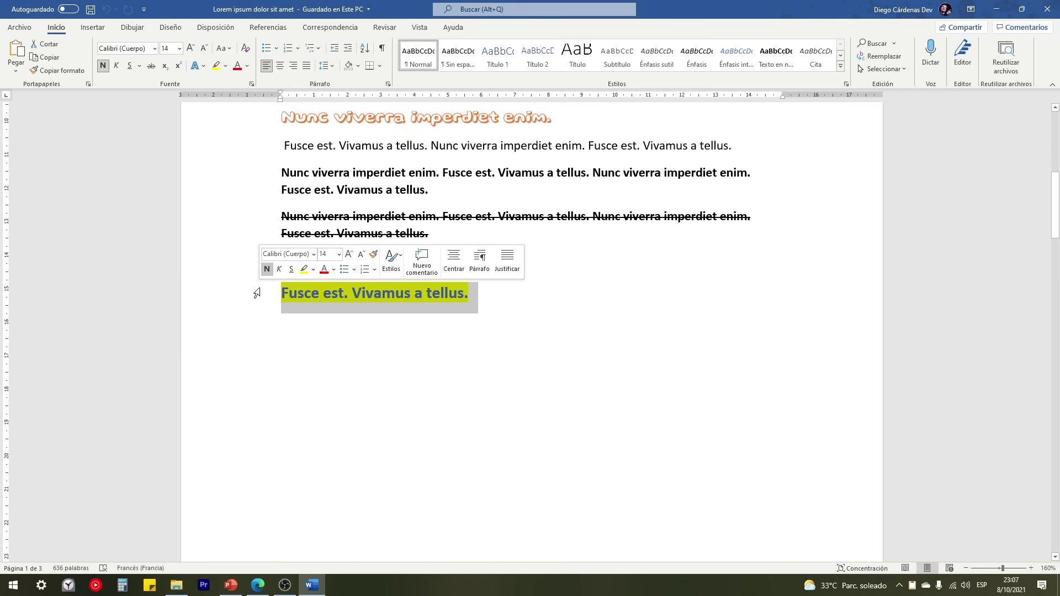
{"action": "left_click", "coordinate": [143, 50]}
{"action": "type", "text": "Noto Sans Mono"}
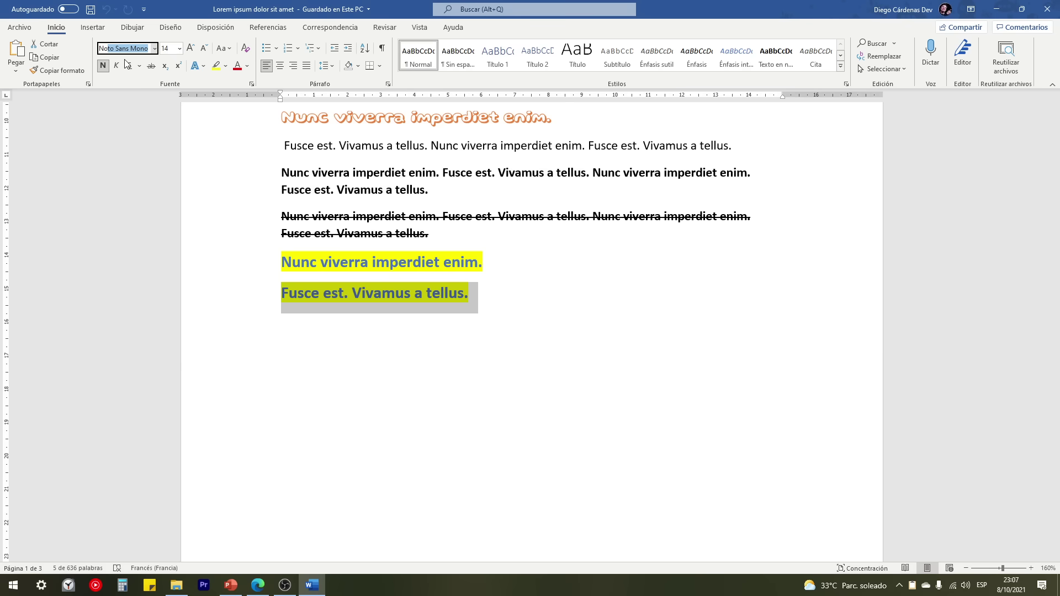
{"action": "key", "text": "Return"}
{"action": "left_click", "coordinate": [477, 302]}
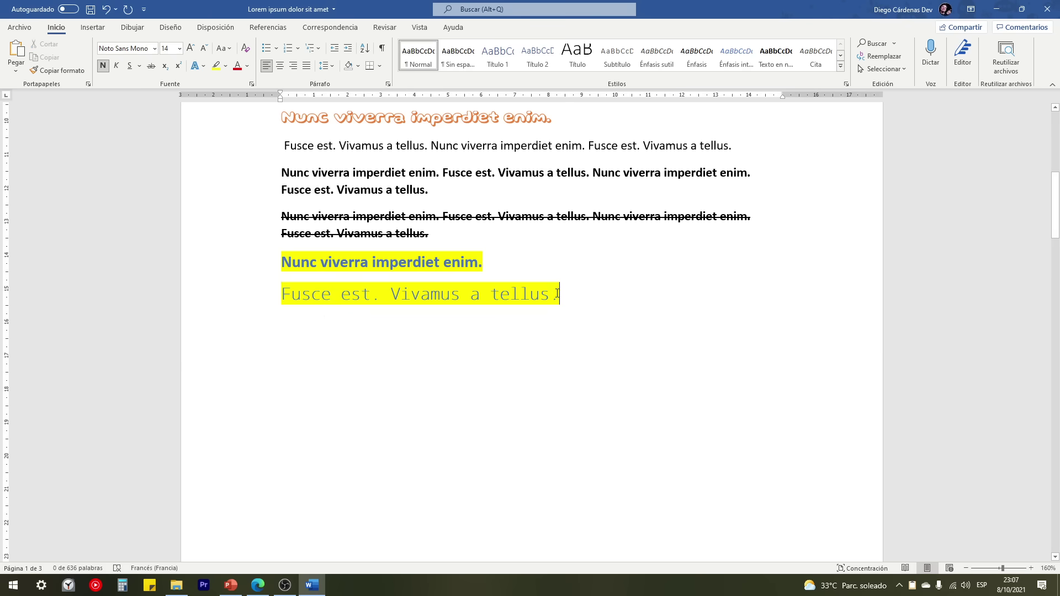
{"action": "left_click_drag", "start_coordinate": [560, 296], "coordinate": [289, 291]}
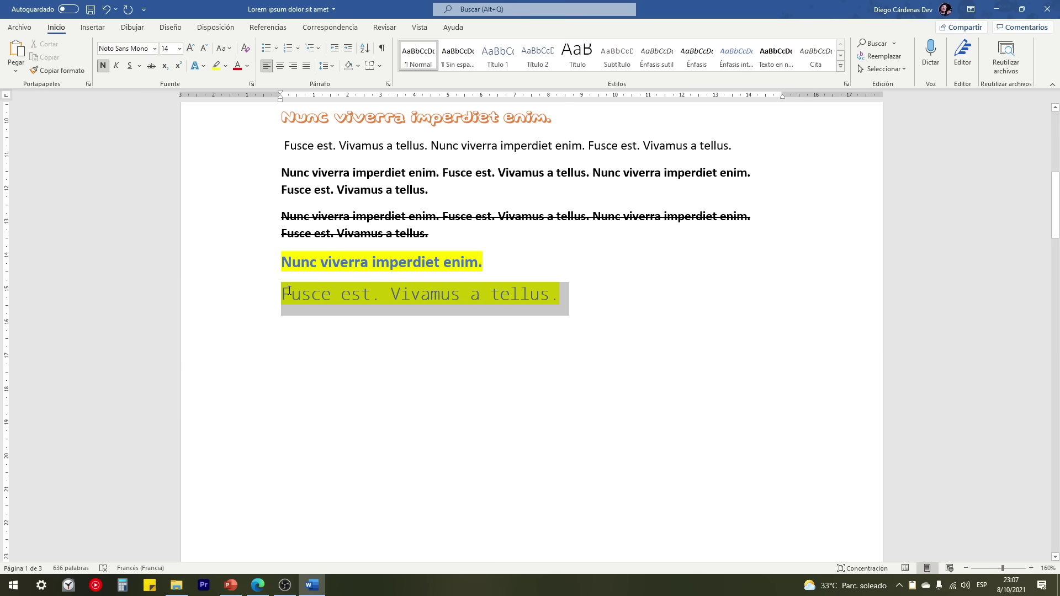
{"action": "left_click", "coordinate": [258, 589]}
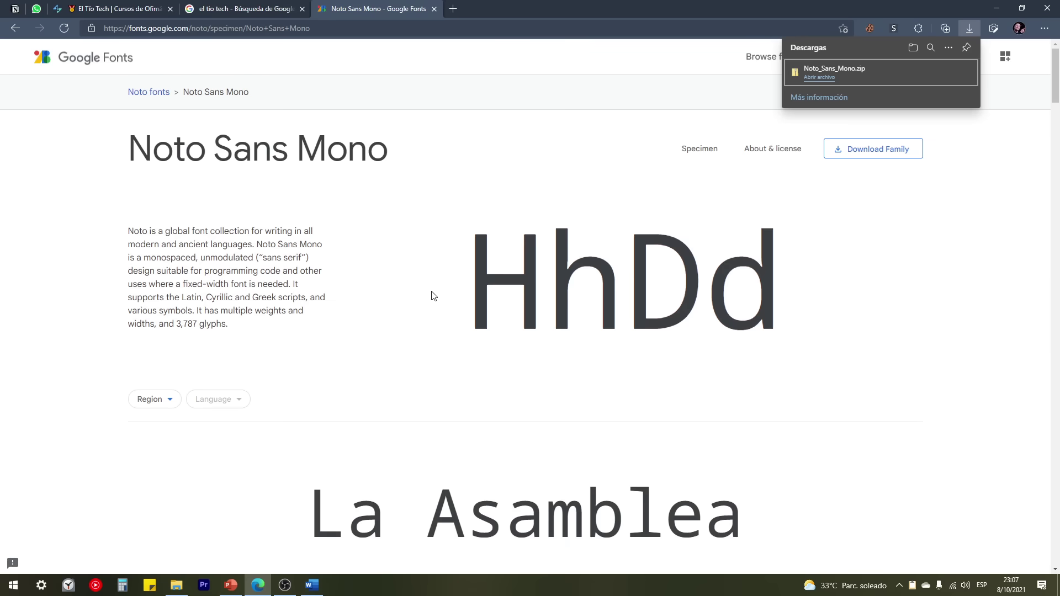
{"action": "left_click", "coordinate": [313, 584]}
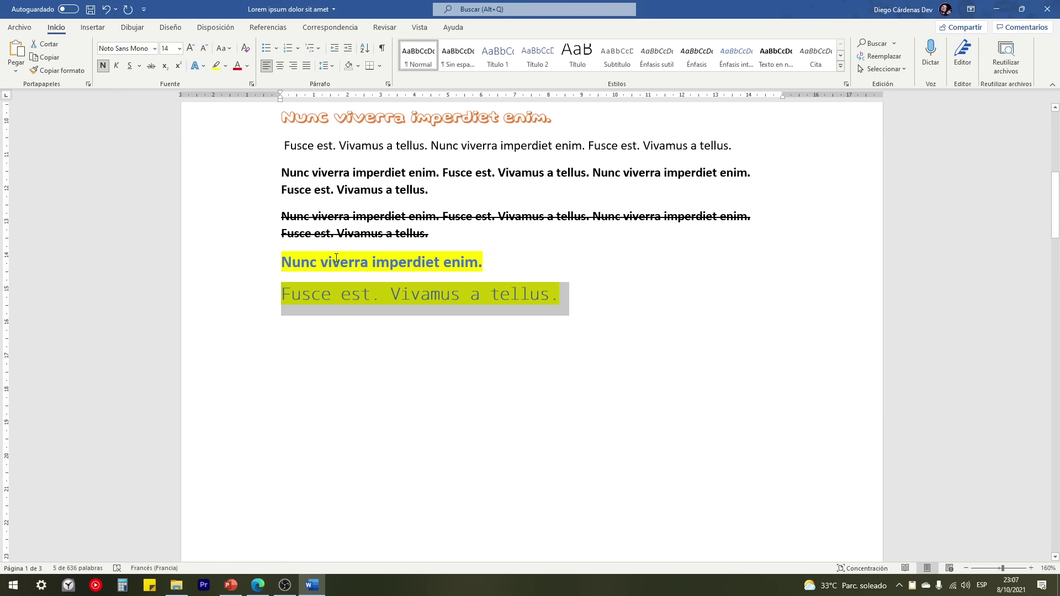
{"action": "left_click", "coordinate": [557, 295]}
Step: Scroll through the full Google Fonts catalogue, then return to the Word document
{"action": "left_click", "coordinate": [256, 589]}
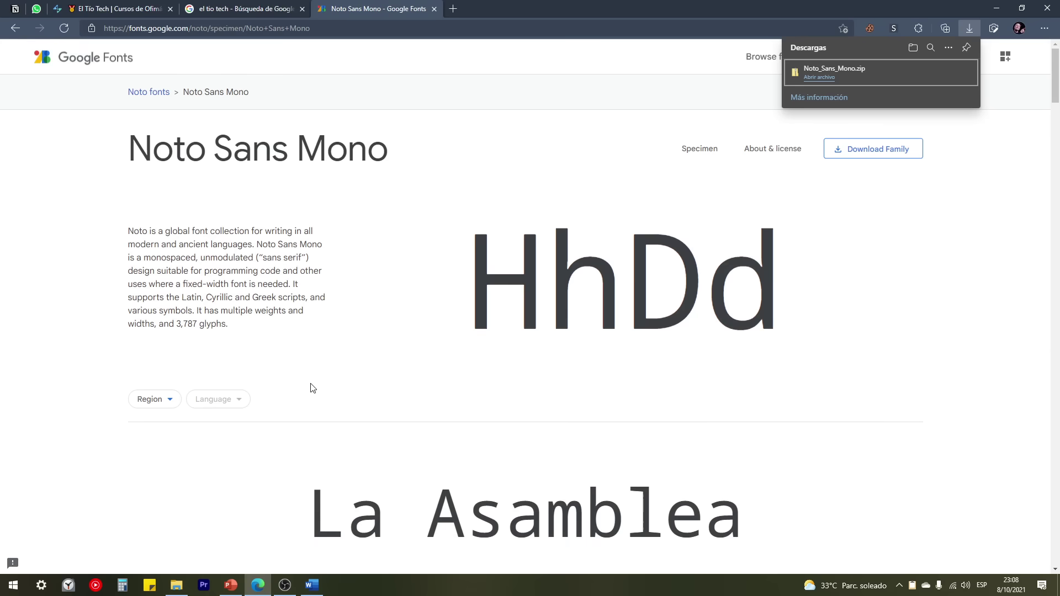
{"action": "left_click", "coordinate": [106, 73]}
{"action": "scroll", "coordinate": [127, 274], "scroll_direction": "down", "scroll_amount": 20}
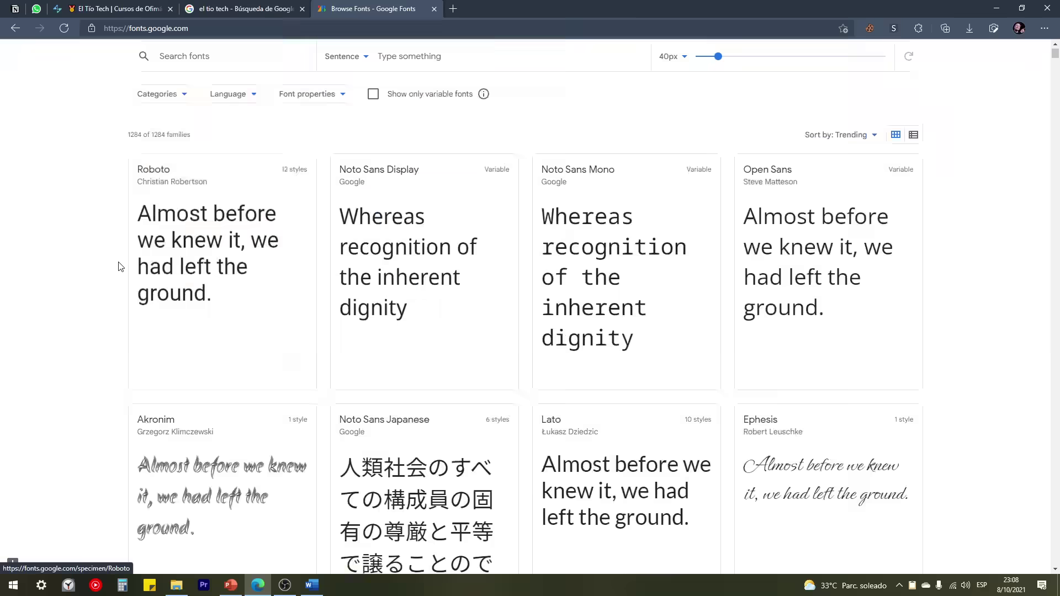
{"action": "scroll", "coordinate": [127, 274], "scroll_direction": "down", "scroll_amount": 20}
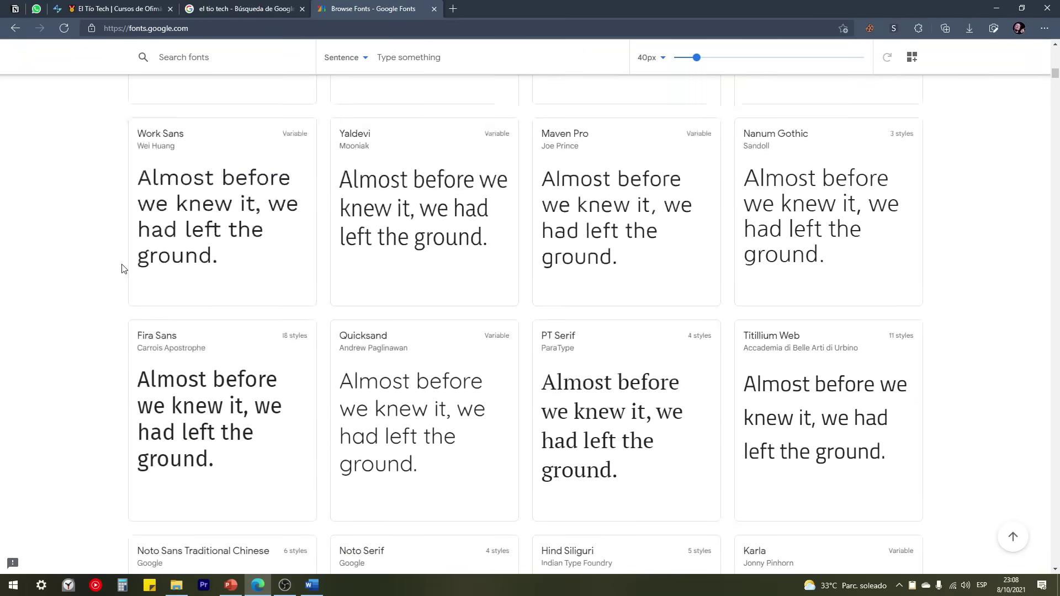
{"action": "scroll", "coordinate": [125, 271], "scroll_direction": "down", "scroll_amount": 16}
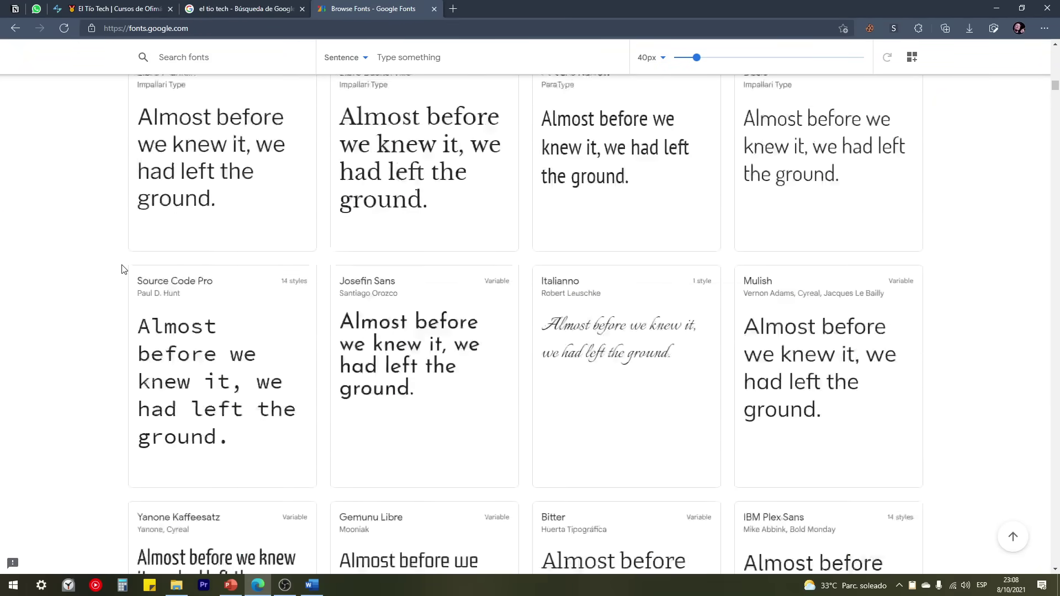
{"action": "scroll", "coordinate": [127, 273], "scroll_direction": "up", "scroll_amount": 7}
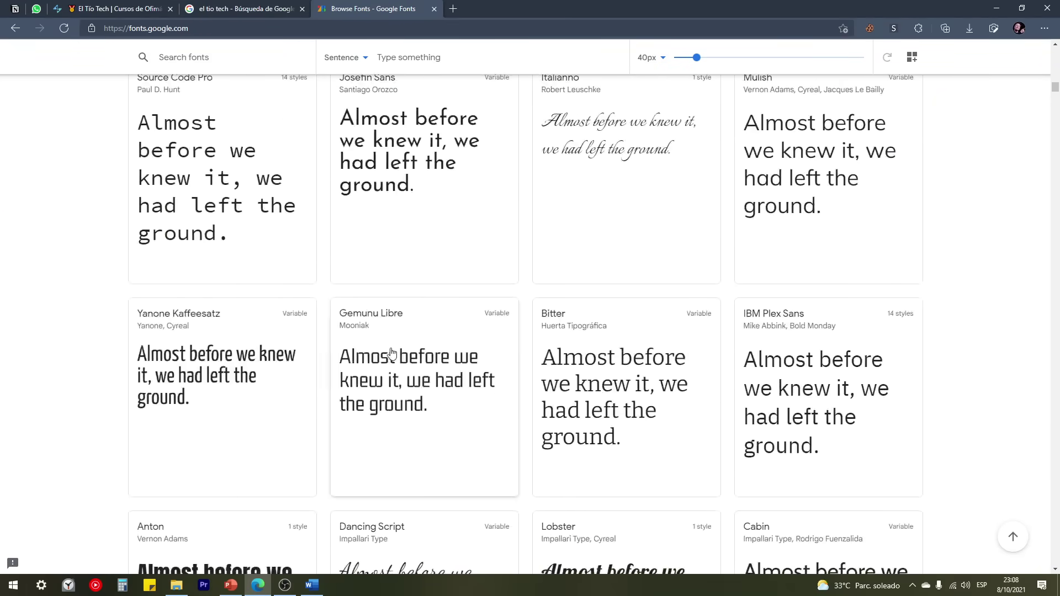
{"action": "scroll", "coordinate": [359, 355], "scroll_direction": "down", "scroll_amount": 3}
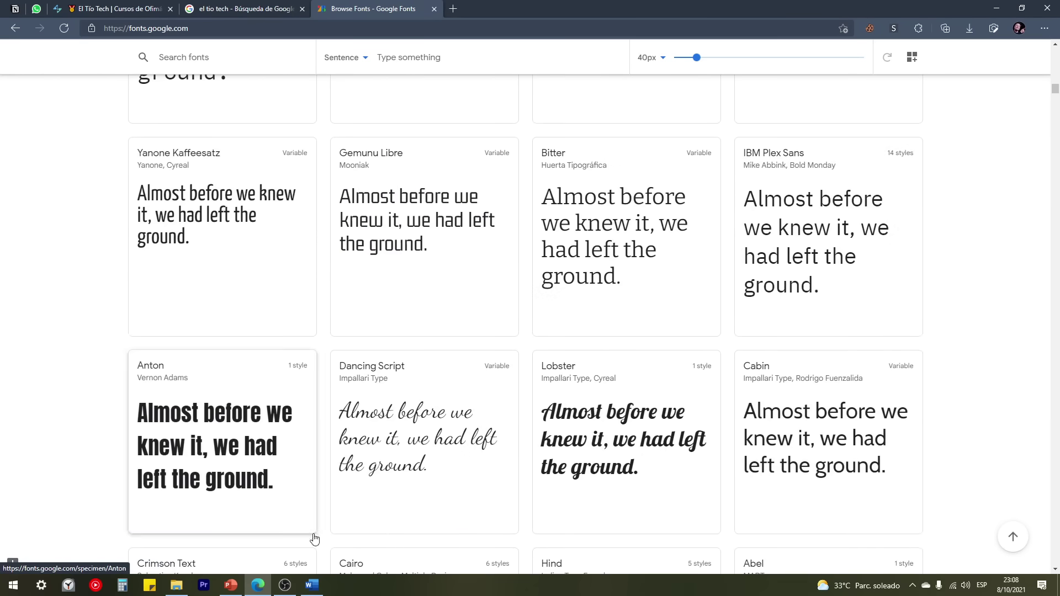
{"action": "left_click", "coordinate": [312, 584]}
Step: Try each Change Case option on the first heading, ending with toggled case 'lOREM iPSUM dOLOR sIT aMET'
{"action": "scroll", "coordinate": [422, 314], "scroll_direction": "down", "scroll_amount": 2, "text": "ctrl"}
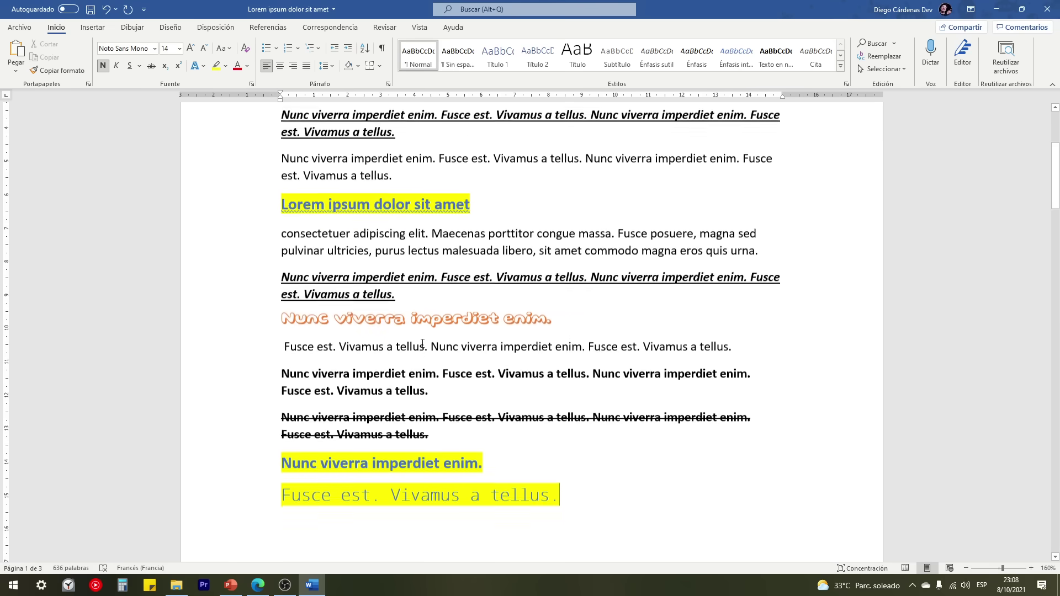
{"action": "scroll", "coordinate": [421, 343], "scroll_direction": "down", "scroll_amount": 5, "text": "ctrl"}
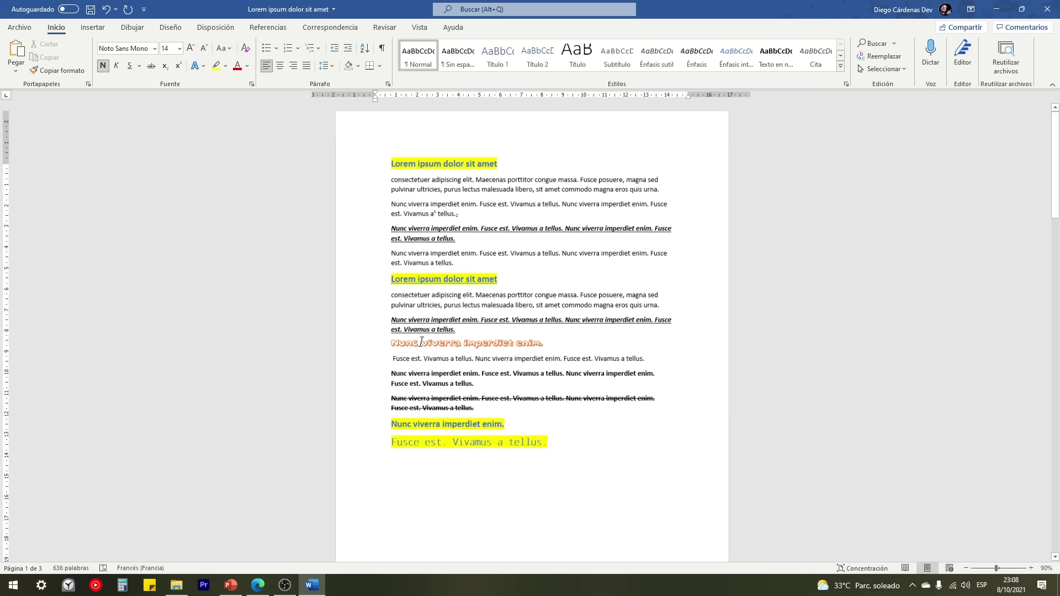
{"action": "left_click", "coordinate": [381, 167]}
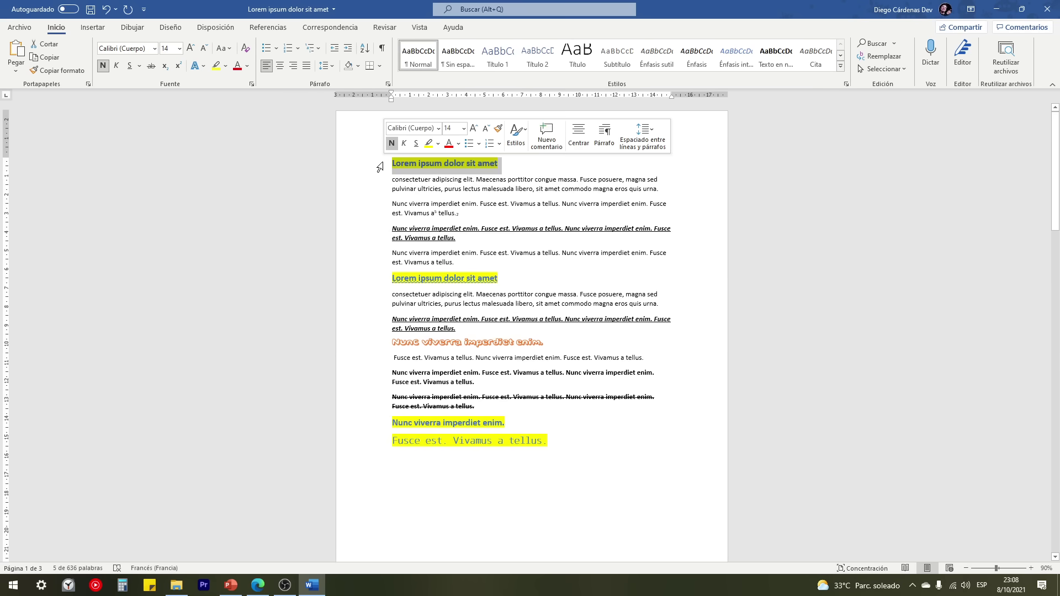
{"action": "left_click", "coordinate": [226, 51]}
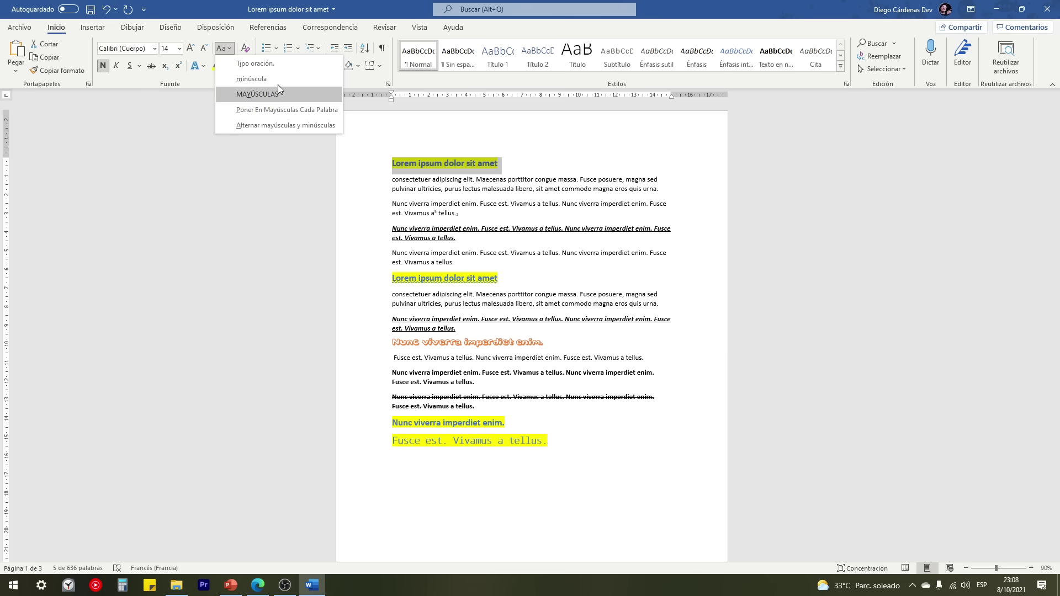
{"action": "left_click", "coordinate": [255, 78]}
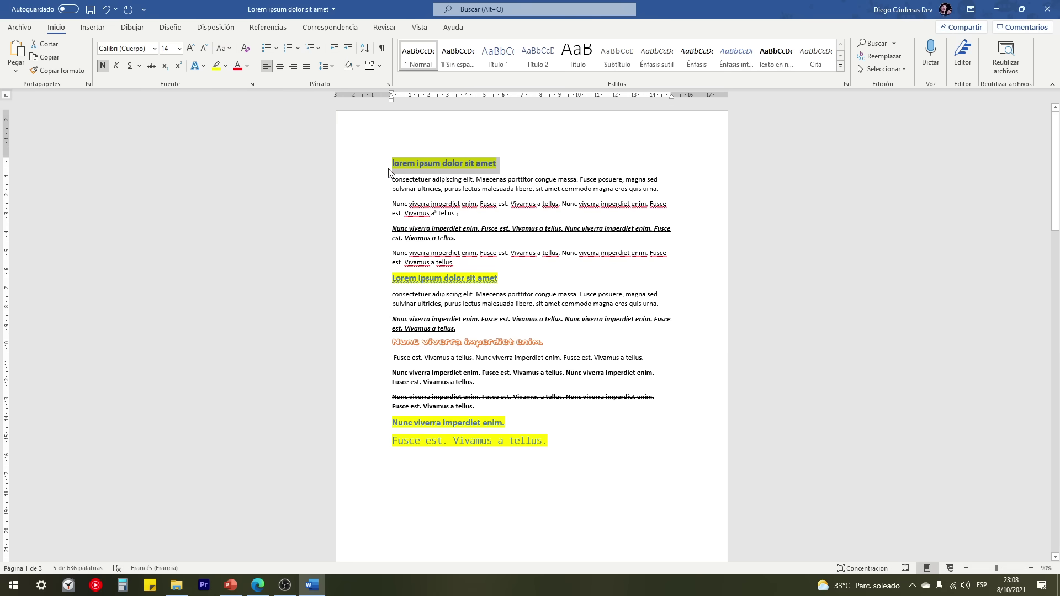
{"action": "left_click", "coordinate": [224, 48]}
{"action": "left_click", "coordinate": [254, 95]}
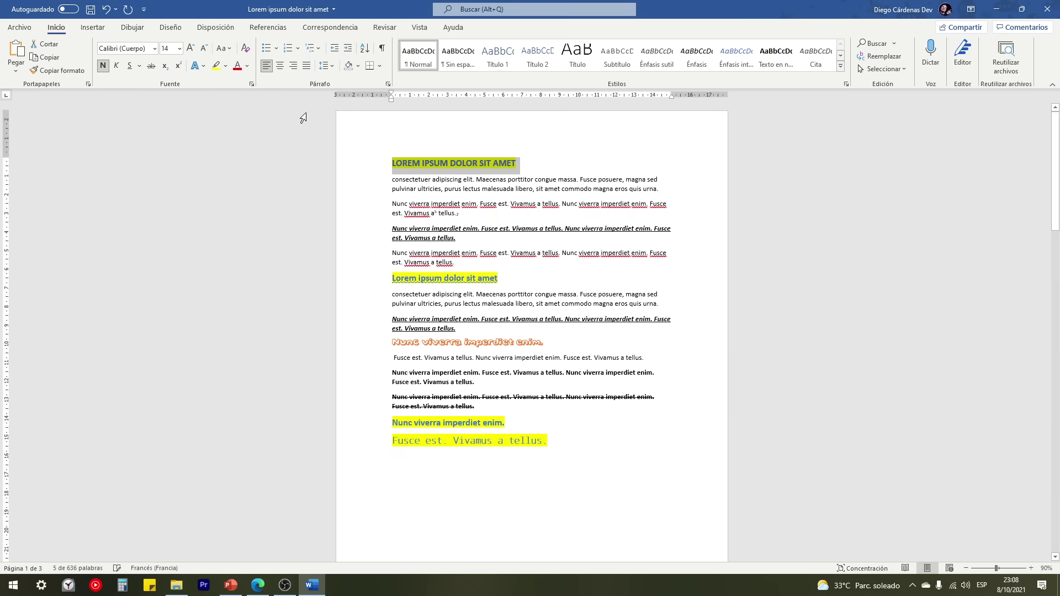
{"action": "left_click", "coordinate": [224, 48]}
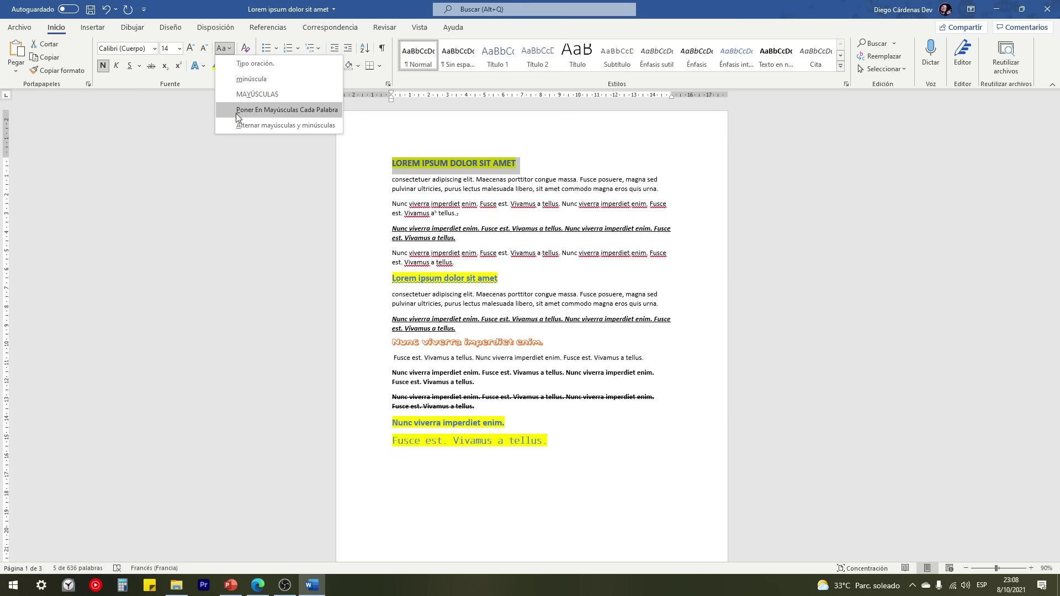
{"action": "left_click", "coordinate": [262, 110]}
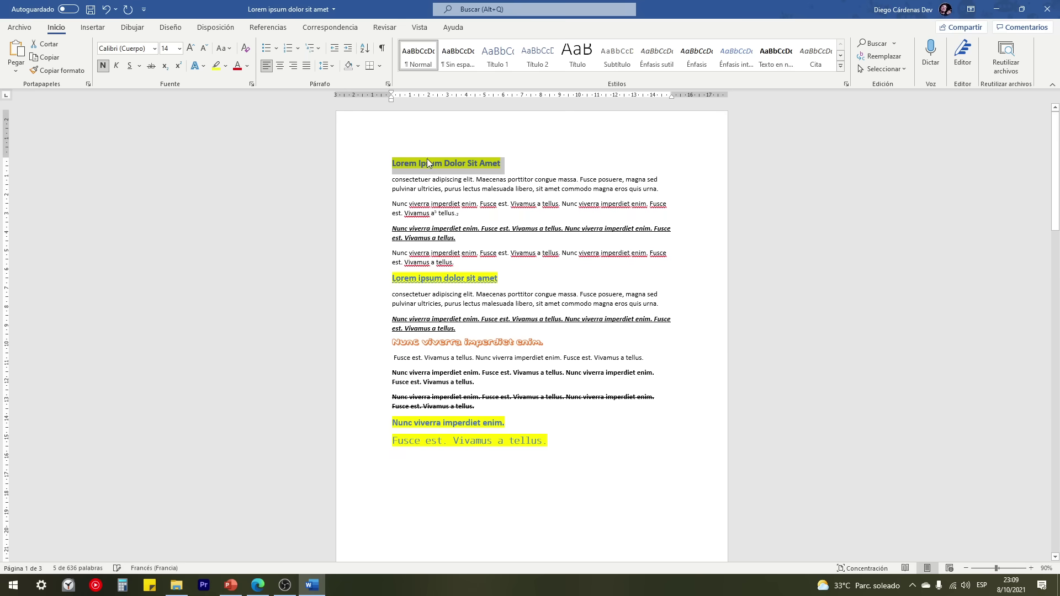
{"action": "left_click", "coordinate": [224, 48]}
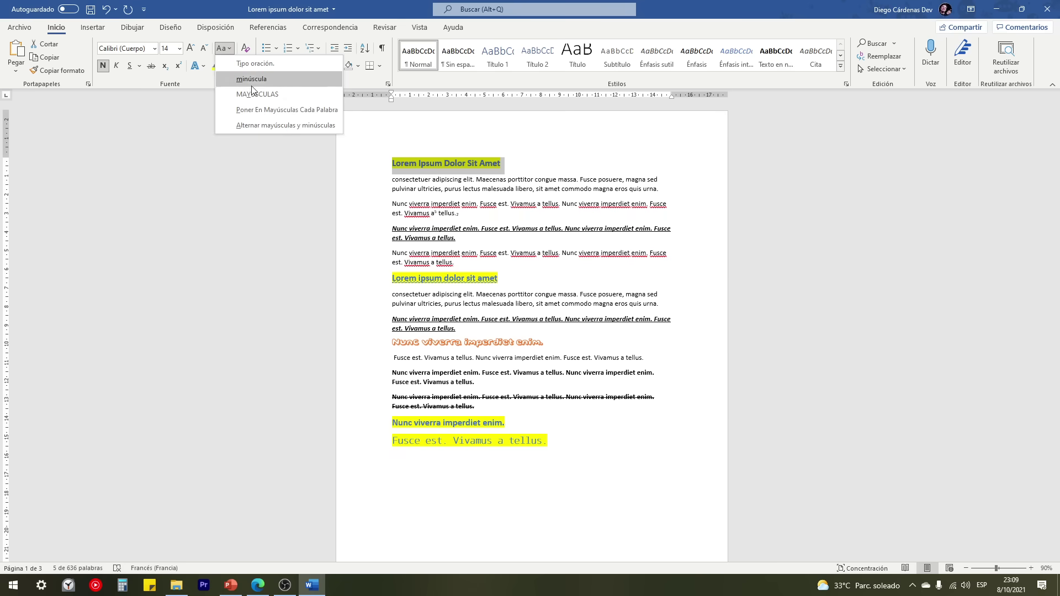
{"action": "left_click", "coordinate": [264, 125]}
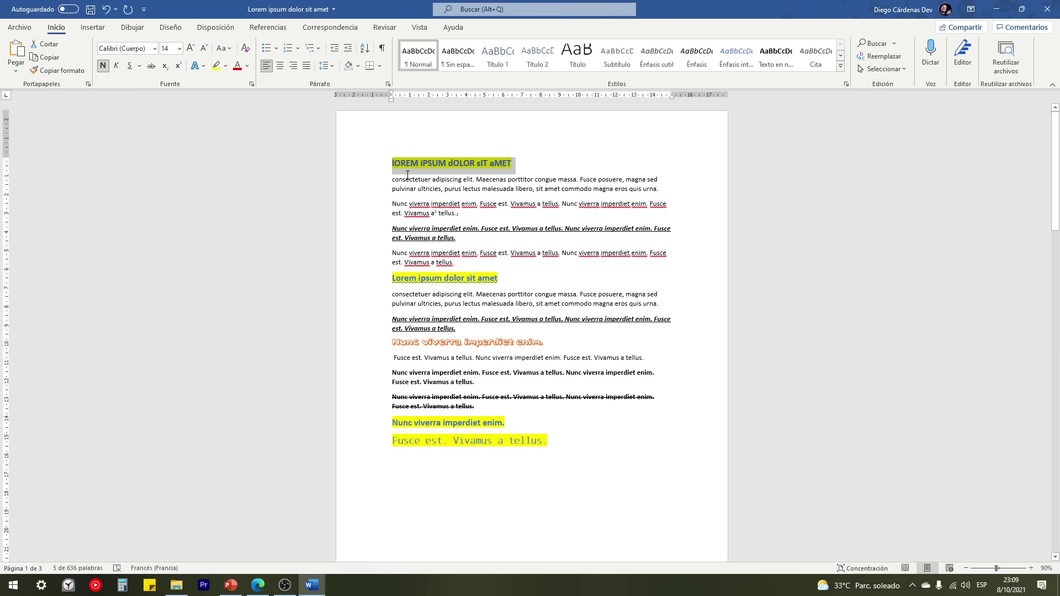
{"action": "left_click", "coordinate": [513, 279]}
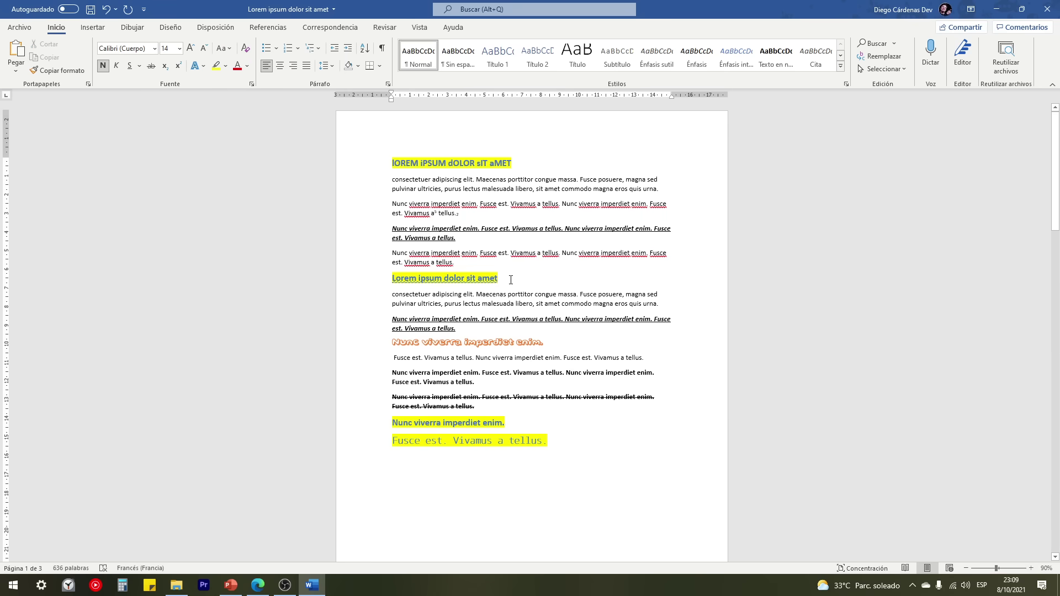
Step: Make the second heading all uppercase: 'LOREM IPSUM DOLOR SIT AMET'
{"action": "left_click", "coordinate": [360, 281]}
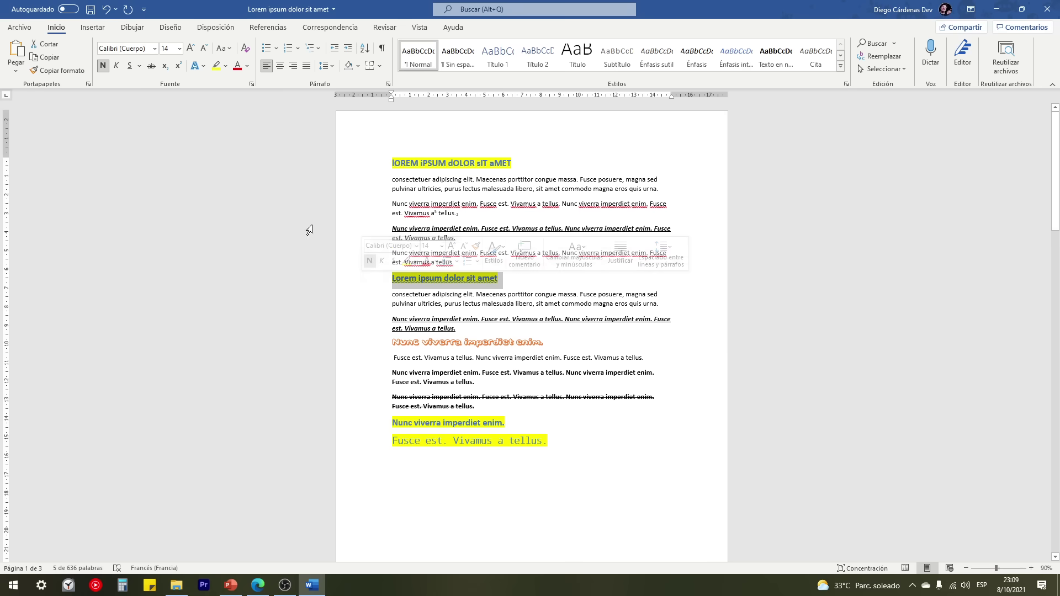
{"action": "left_click", "coordinate": [221, 48]}
{"action": "left_click", "coordinate": [258, 95]}
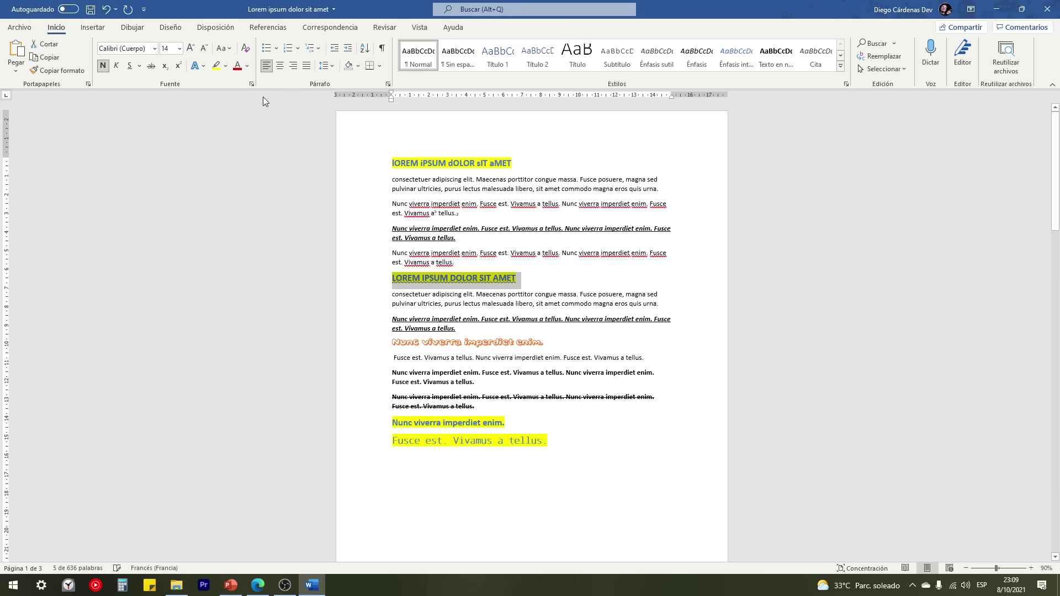
{"action": "left_click", "coordinate": [549, 279]}
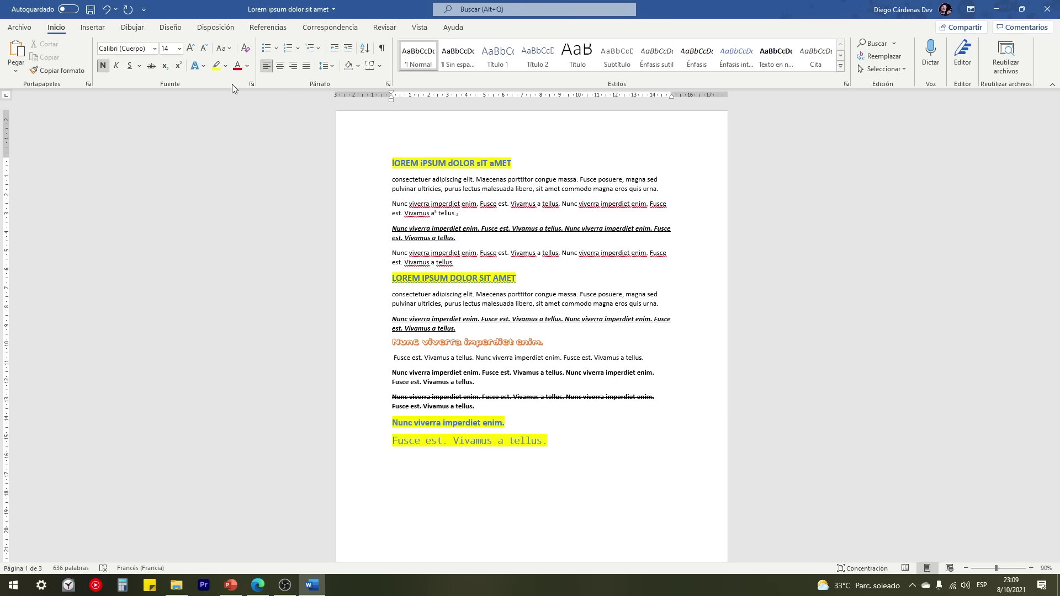
Step: Give the Fusce est. paragraph small caps and a double strikethrough
{"action": "left_click", "coordinate": [251, 84]}
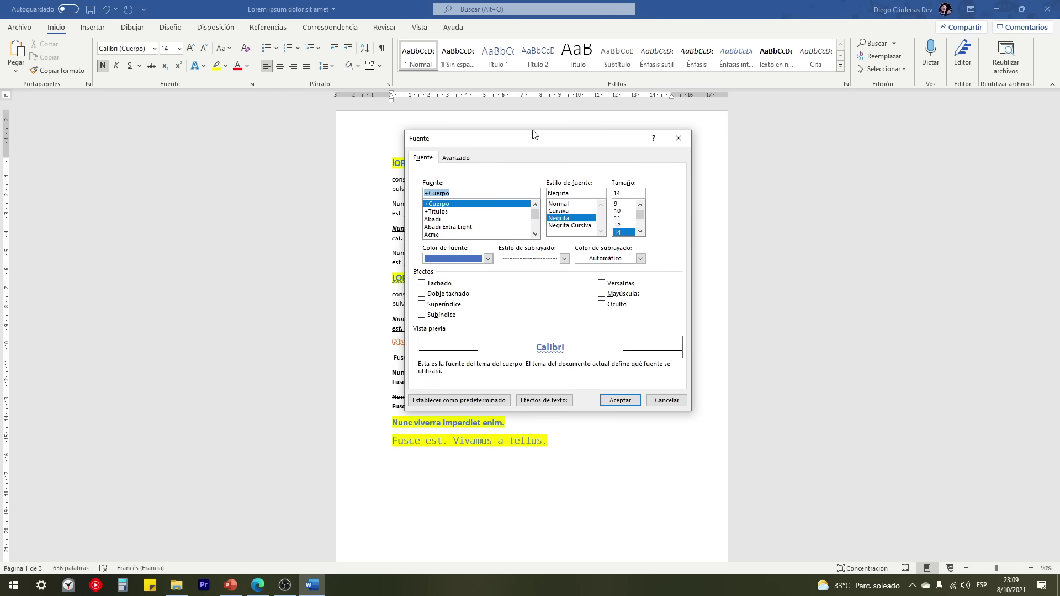
{"action": "left_click_drag", "start_coordinate": [532, 139], "coordinate": [789, 173]}
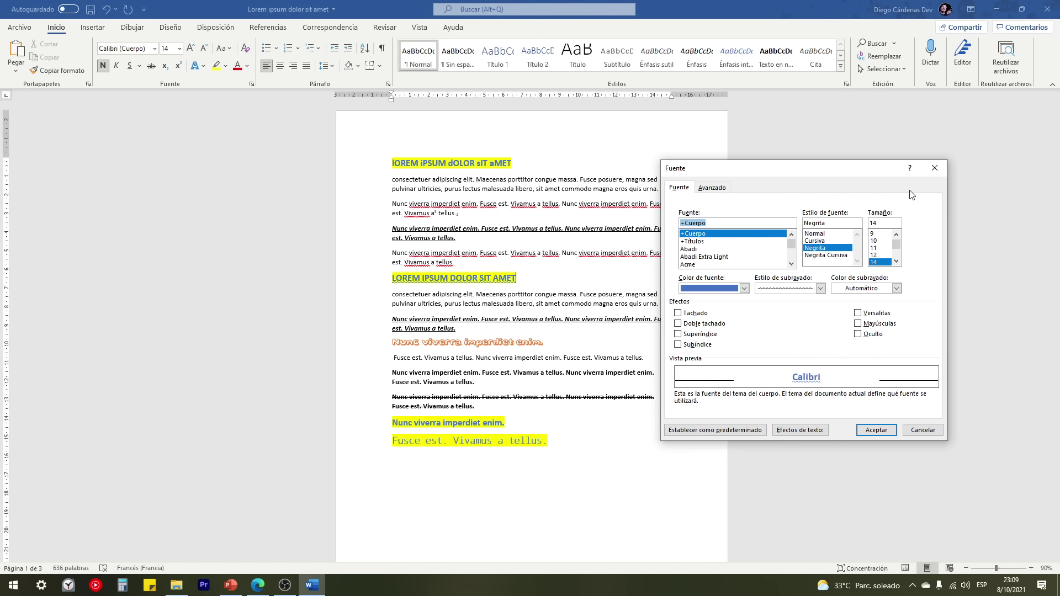
{"action": "left_click", "coordinate": [934, 168]}
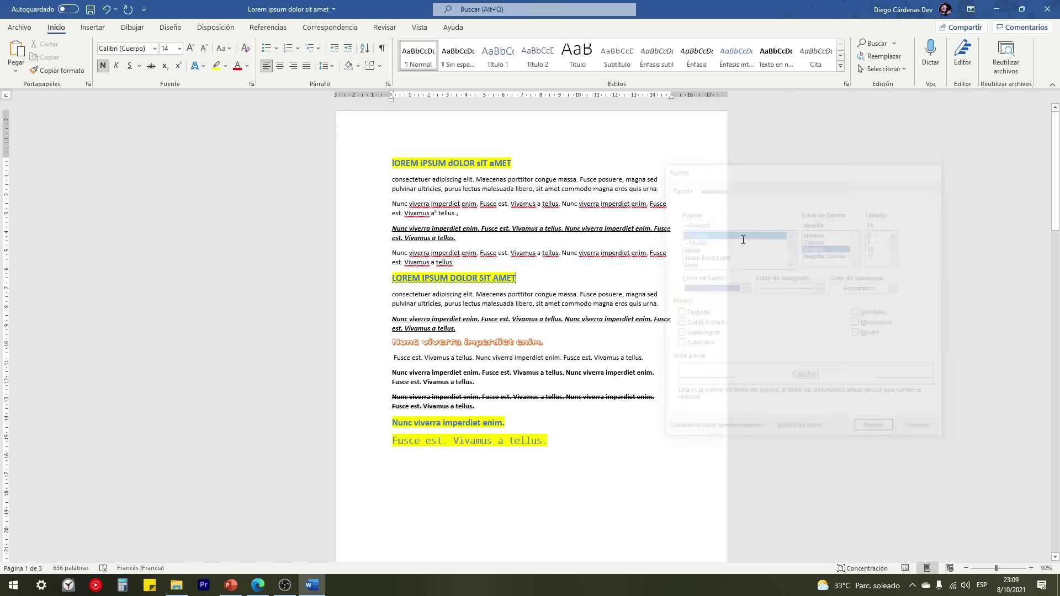
{"action": "left_click", "coordinate": [388, 359]}
{"action": "left_click", "coordinate": [365, 366]}
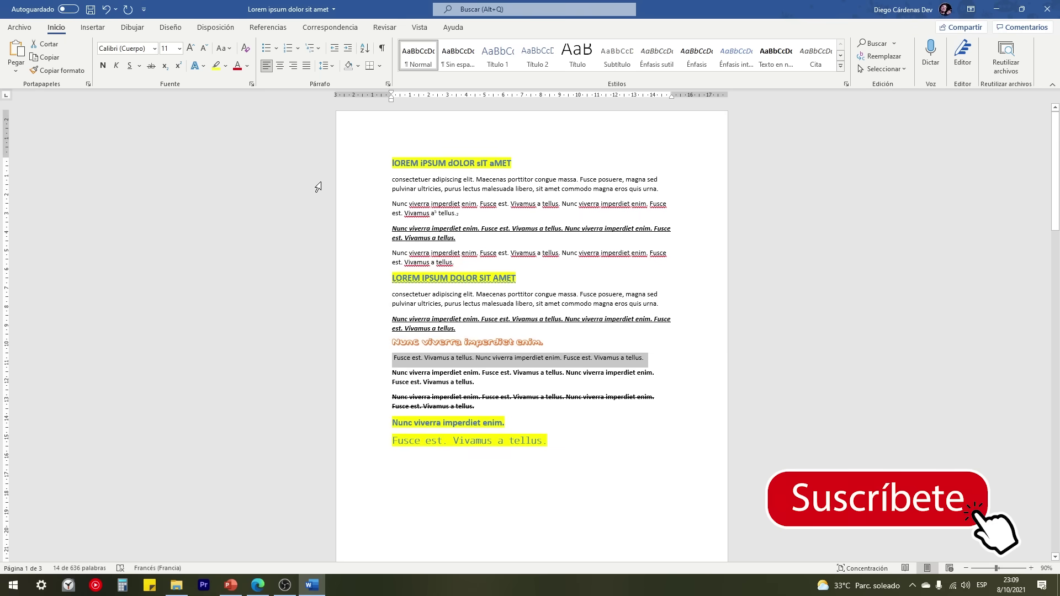
{"action": "scroll", "coordinate": [490, 379], "scroll_direction": "up", "scroll_amount": 7}
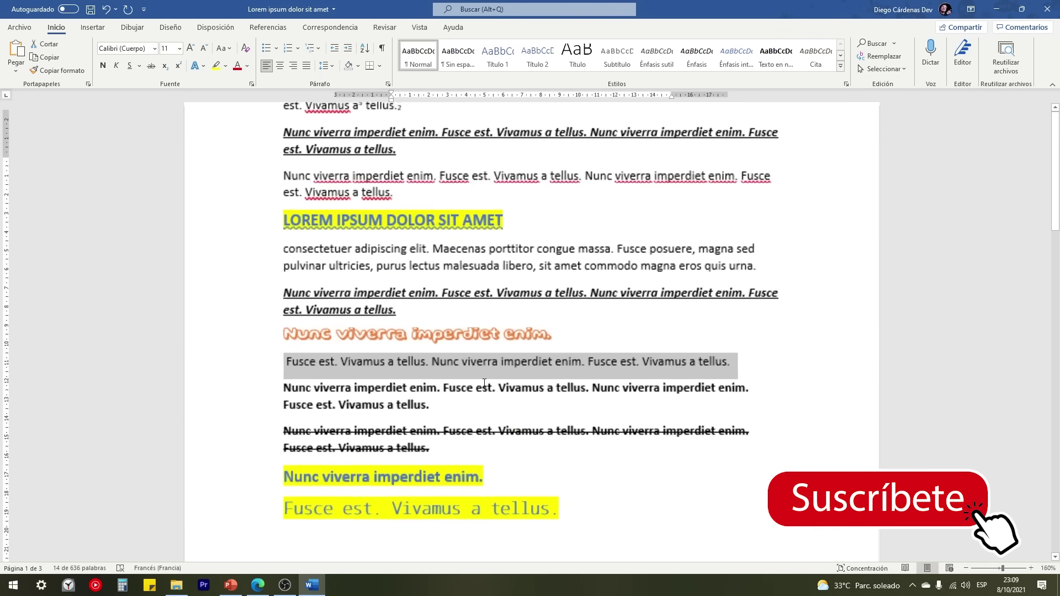
{"action": "left_click", "coordinate": [251, 84]}
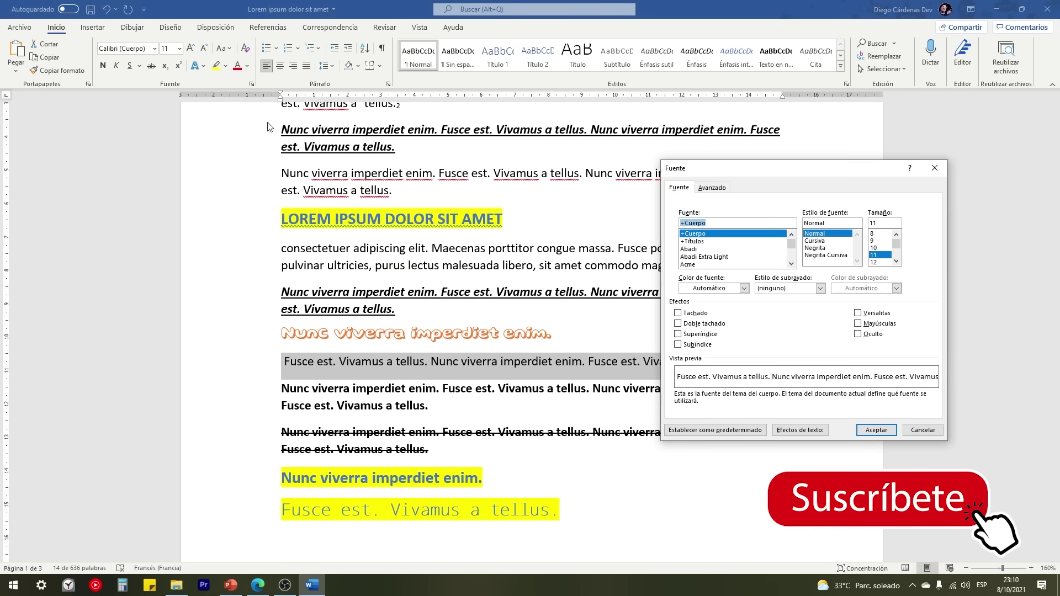
{"action": "left_click", "coordinate": [678, 323]}
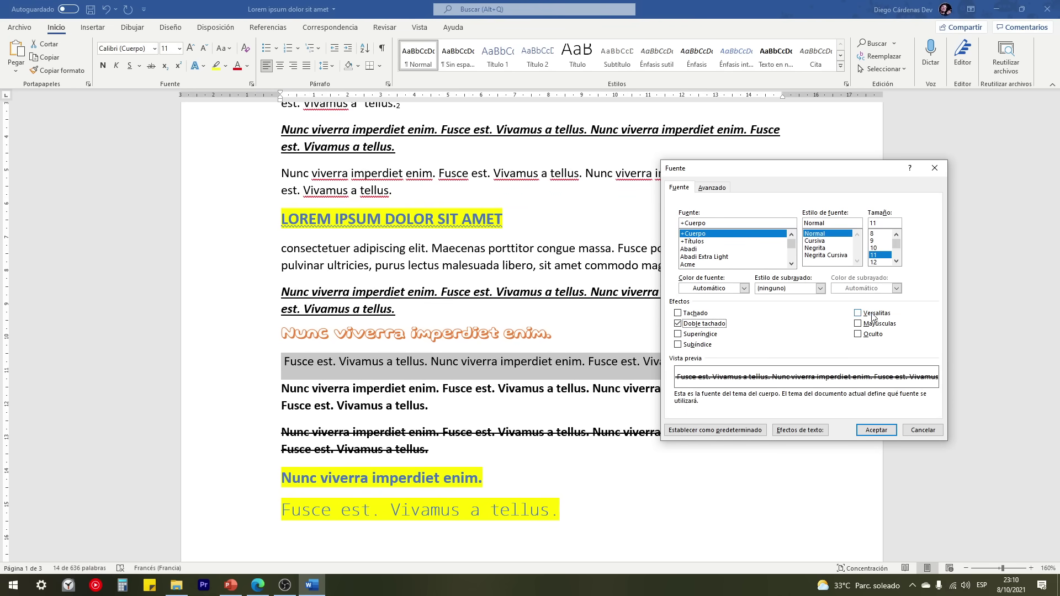
{"action": "left_click", "coordinate": [858, 313]}
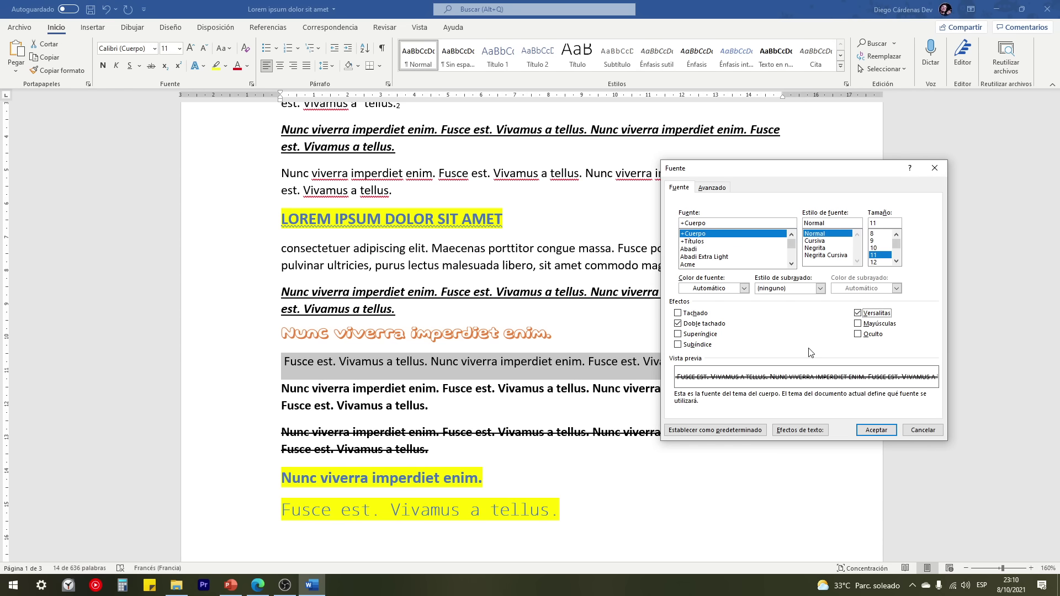
{"action": "left_click", "coordinate": [876, 430]}
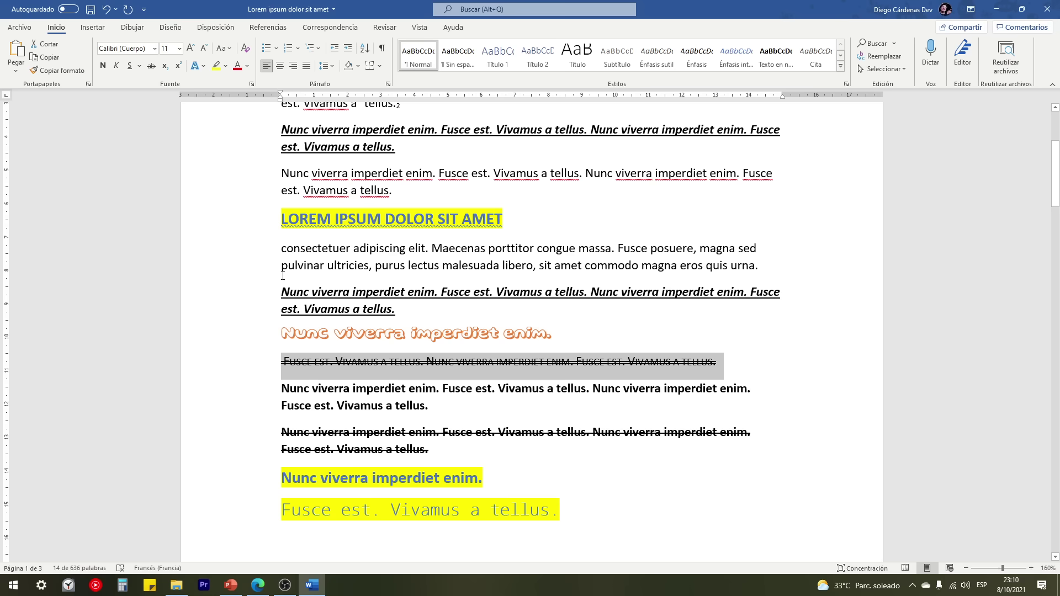
Step: Remove the double strikethrough from the Fusce paragraph, keeping it in small caps
{"action": "left_click", "coordinate": [252, 84]}
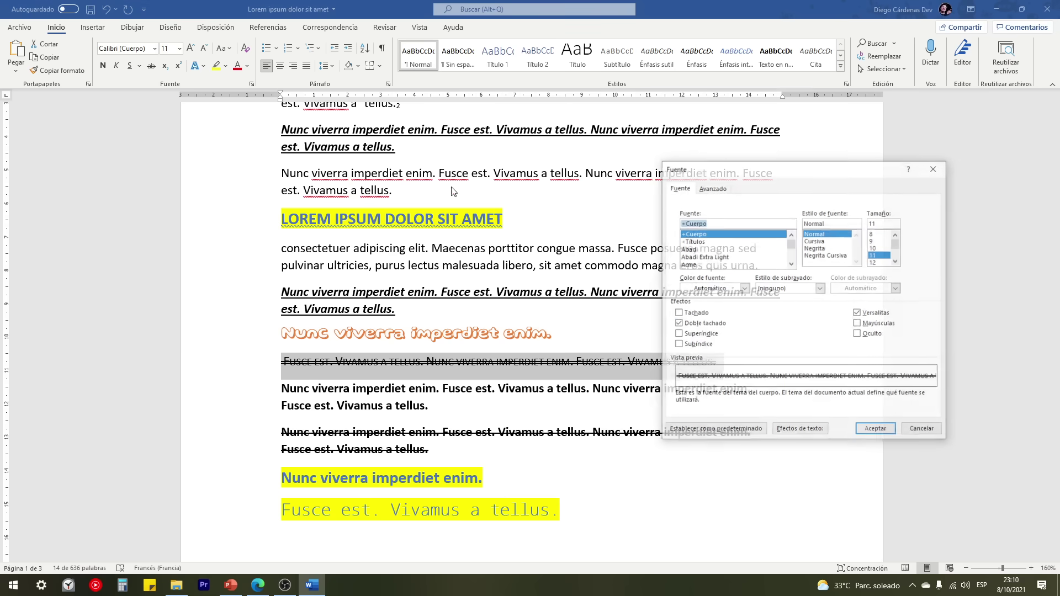
{"action": "left_click", "coordinate": [677, 313]}
{"action": "left_click", "coordinate": [877, 430]}
{"action": "left_click", "coordinate": [291, 371]}
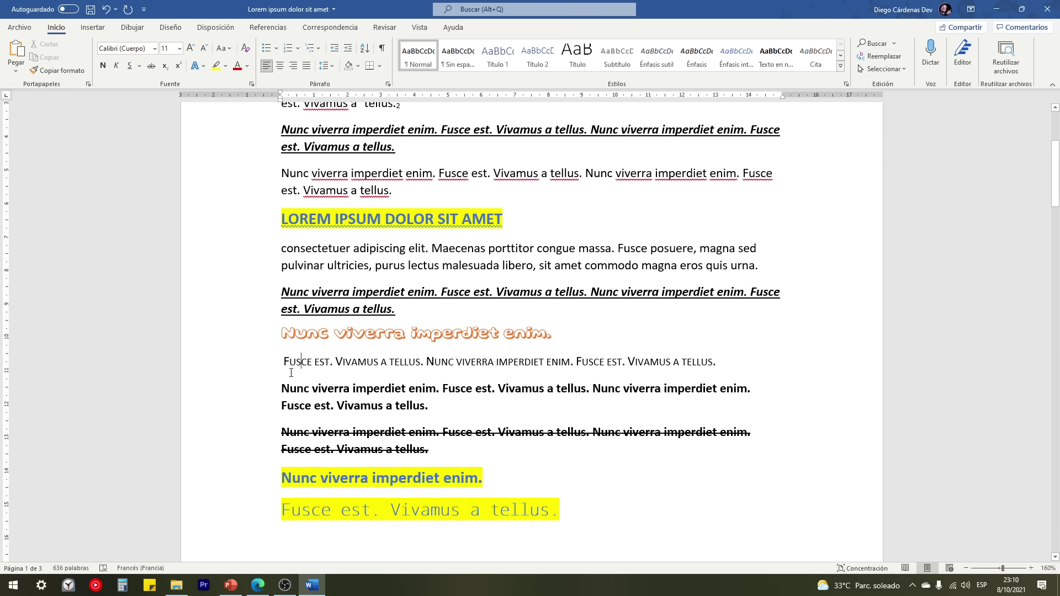
{"action": "triple_click", "coordinate": [284, 363]}
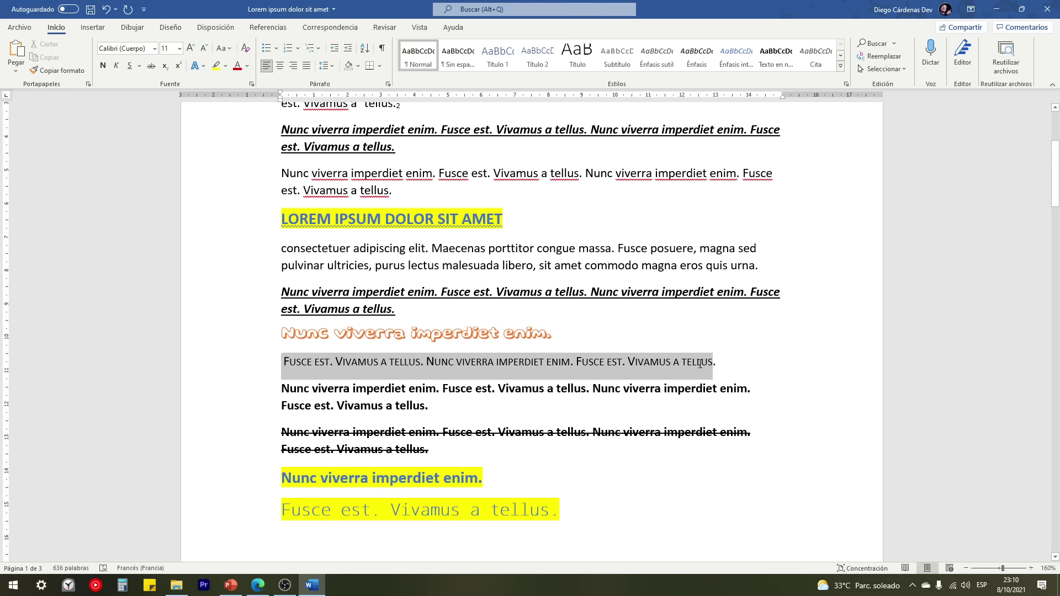
{"action": "left_click", "coordinate": [287, 362]}
{"action": "double_click", "coordinate": [278, 362]}
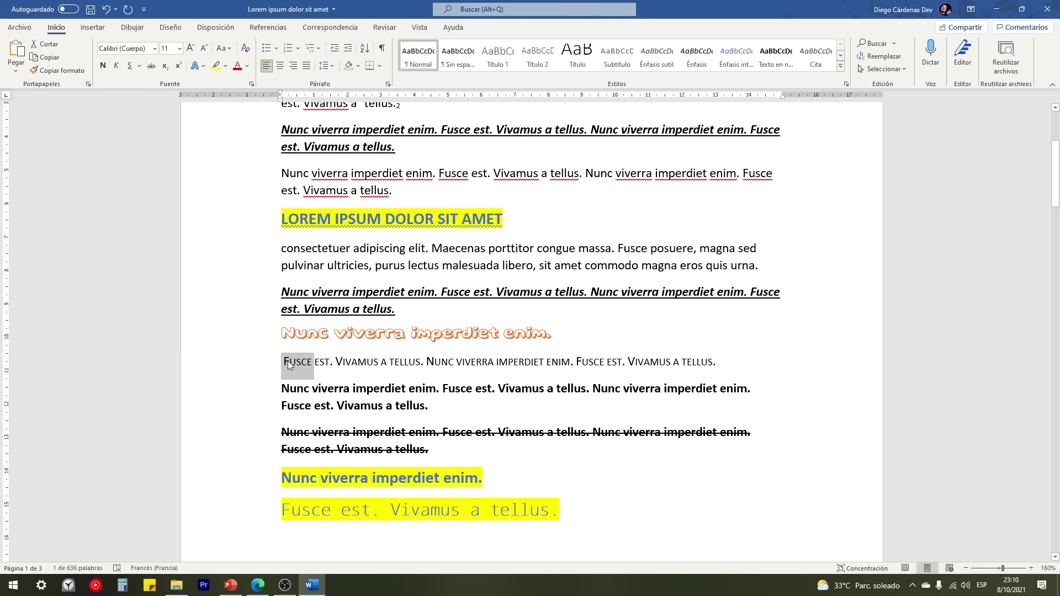
{"action": "left_click", "coordinate": [289, 363]}
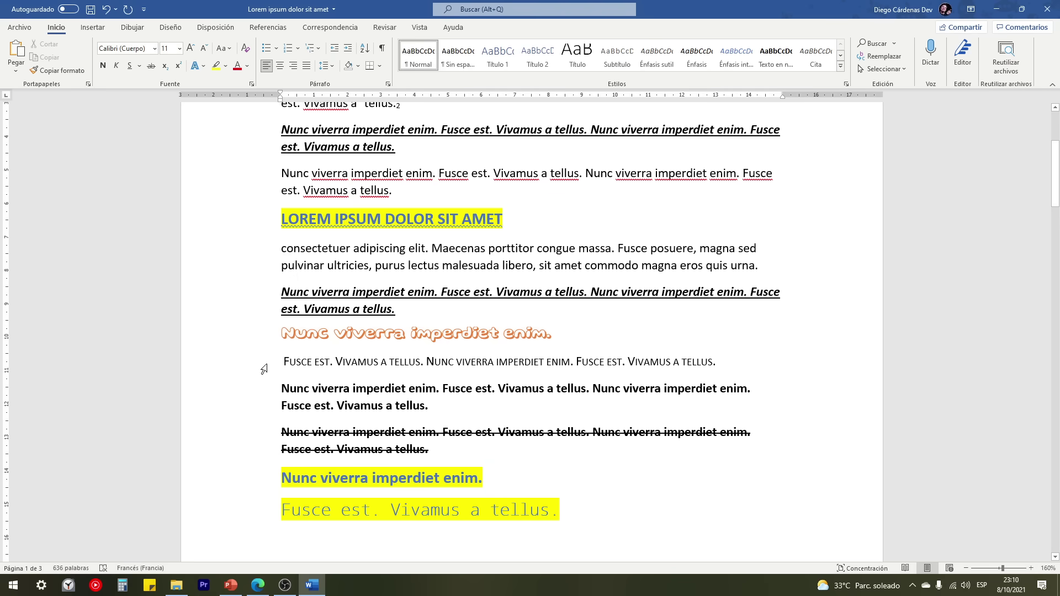
Step: Set the LOREM IPSUM DOLOR SIT AMET heading in small caps
{"action": "left_click", "coordinate": [249, 223]}
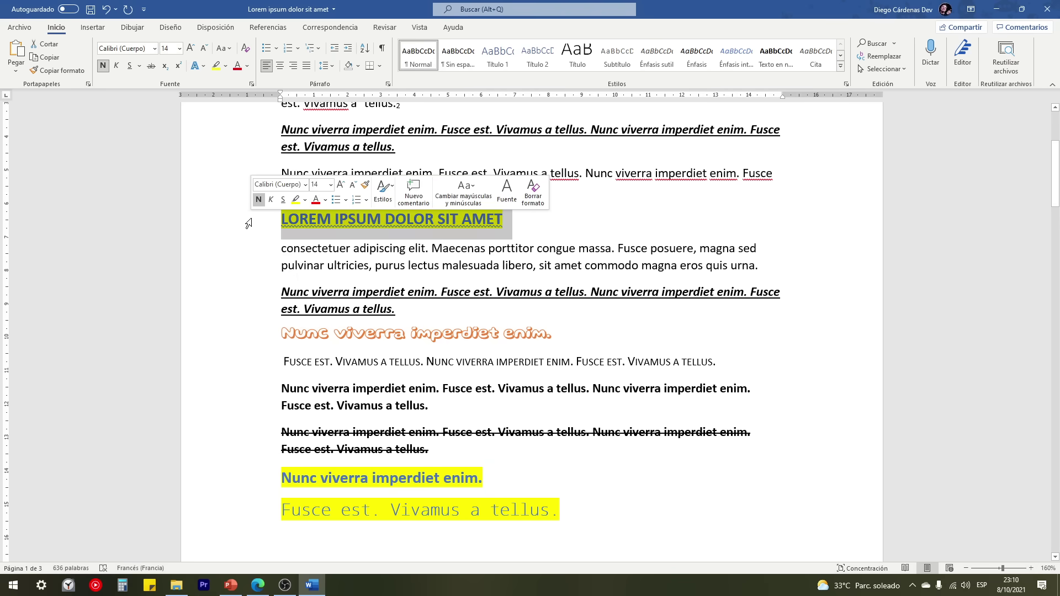
{"action": "left_click", "coordinate": [252, 84]}
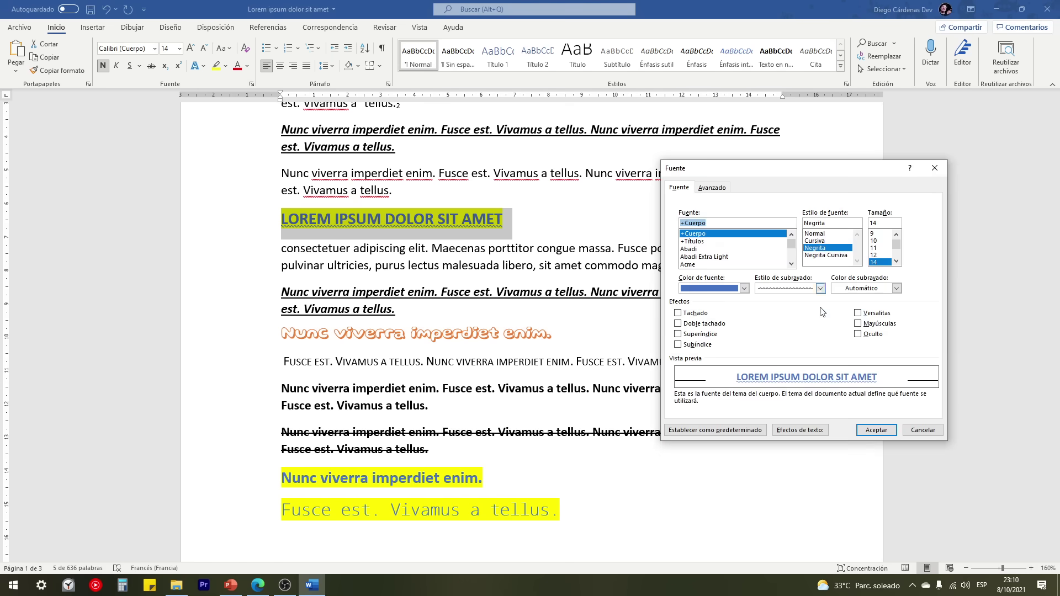
{"action": "left_click", "coordinate": [857, 315]}
{"action": "left_click", "coordinate": [877, 429]}
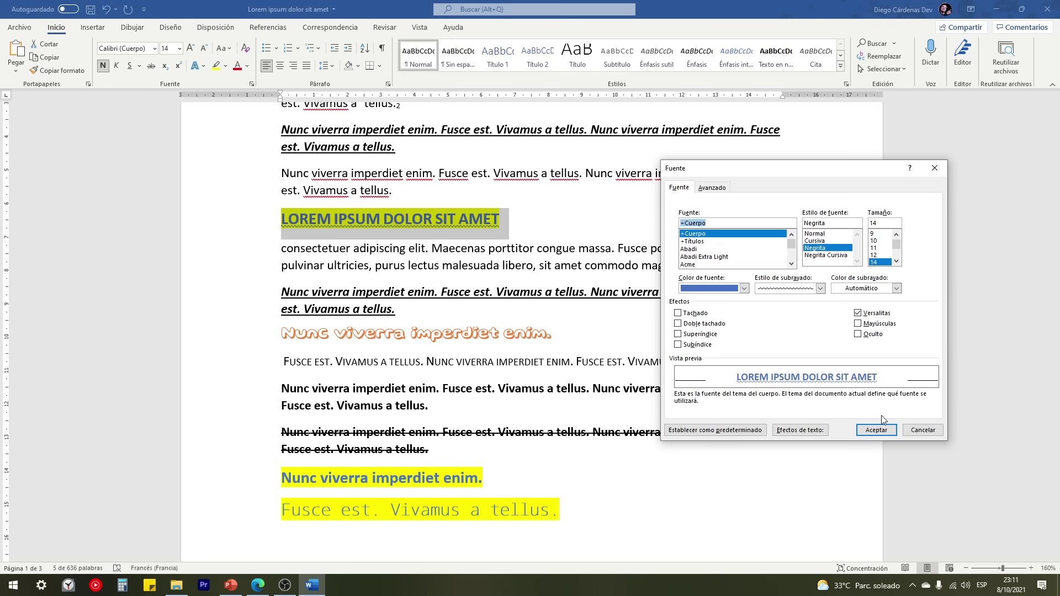
{"action": "left_click", "coordinate": [876, 430]}
{"action": "left_click", "coordinate": [465, 359]}
Step: Look at the Estilos de texto item in CURSO DE WORD, then return to the Lorem ipsum document
{"action": "left_click", "coordinate": [19, 27]}
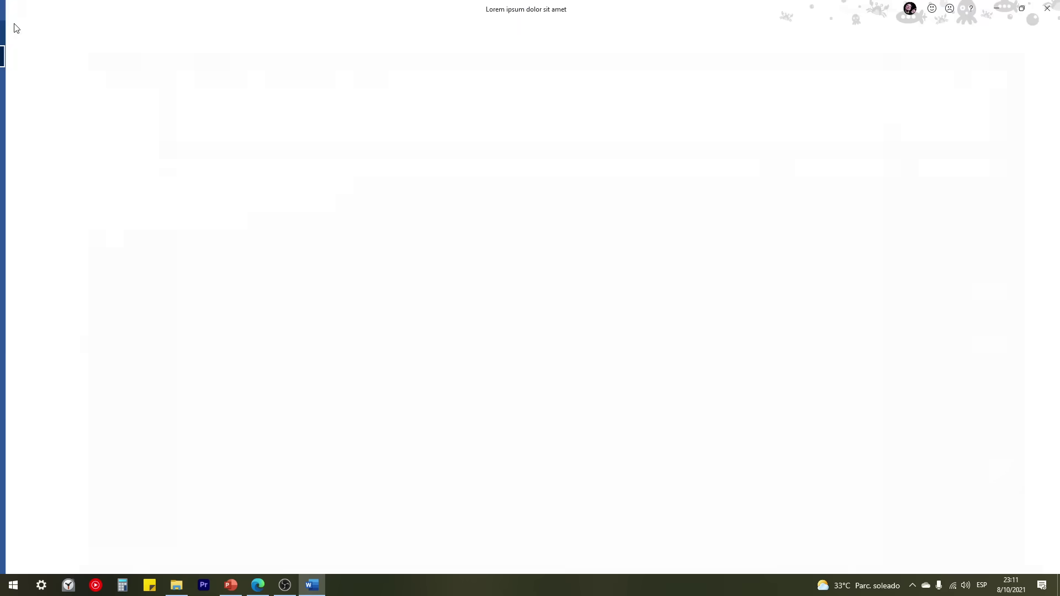
{"action": "key", "text": "Escape"}
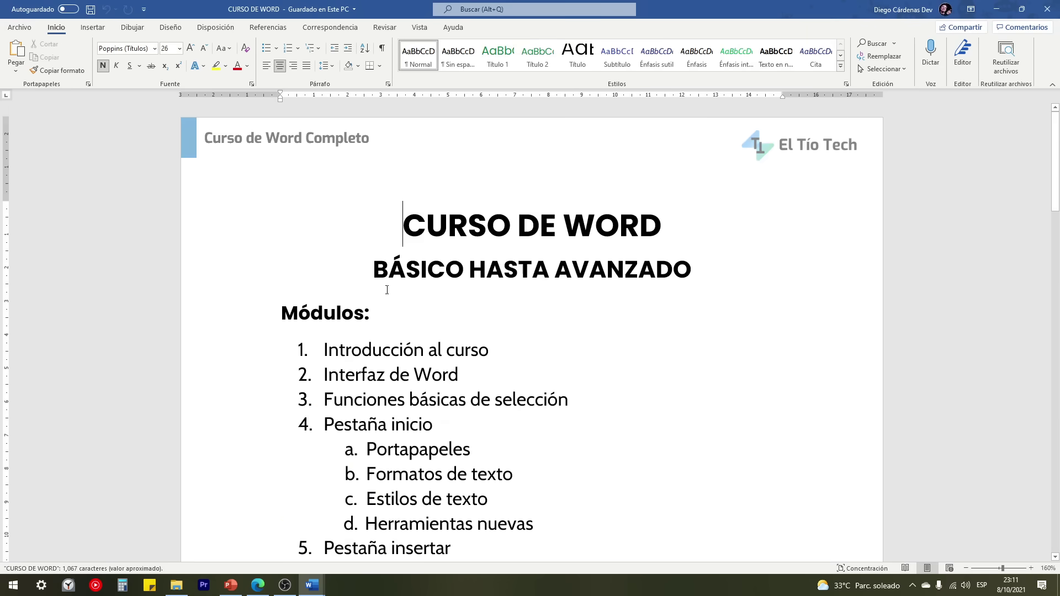
{"action": "scroll", "coordinate": [370, 376], "scroll_direction": "down", "scroll_amount": 2}
{"action": "left_click_drag", "start_coordinate": [367, 375], "coordinate": [498, 375]}
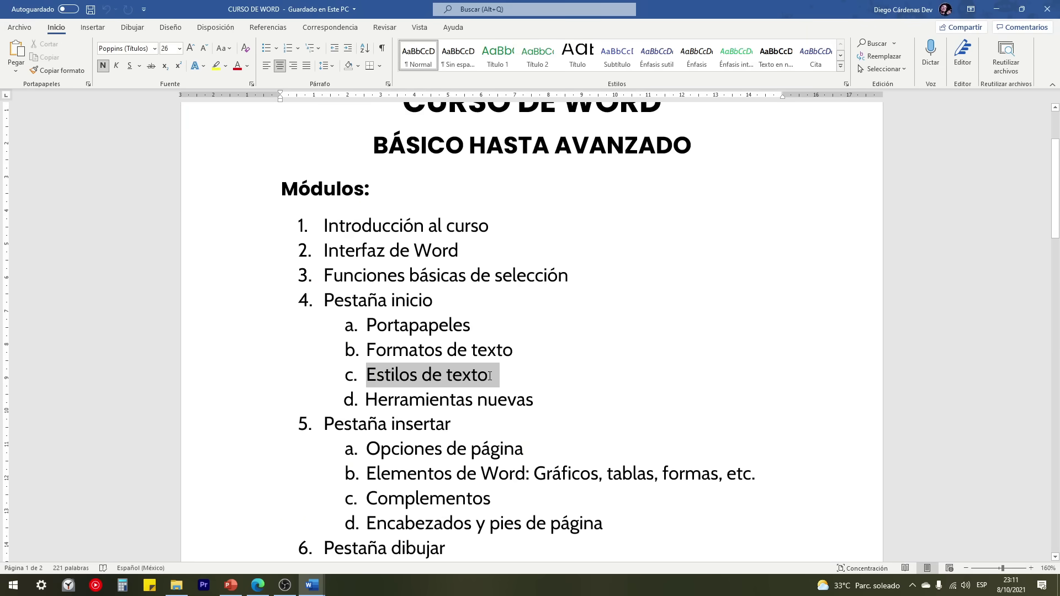
{"action": "mouse_move", "coordinate": [313, 588]}
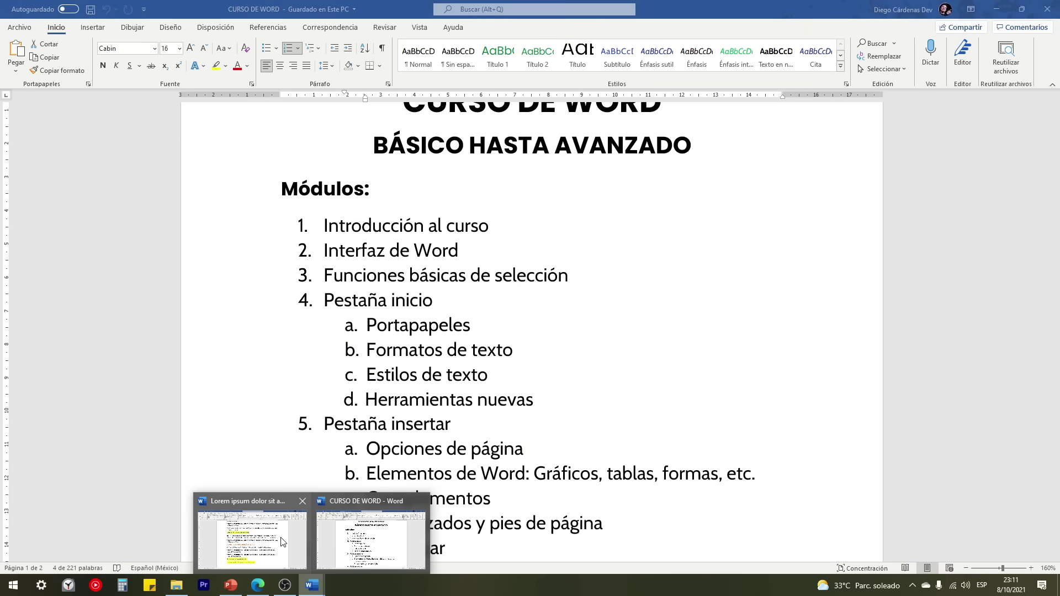
{"action": "left_click", "coordinate": [251, 538]}
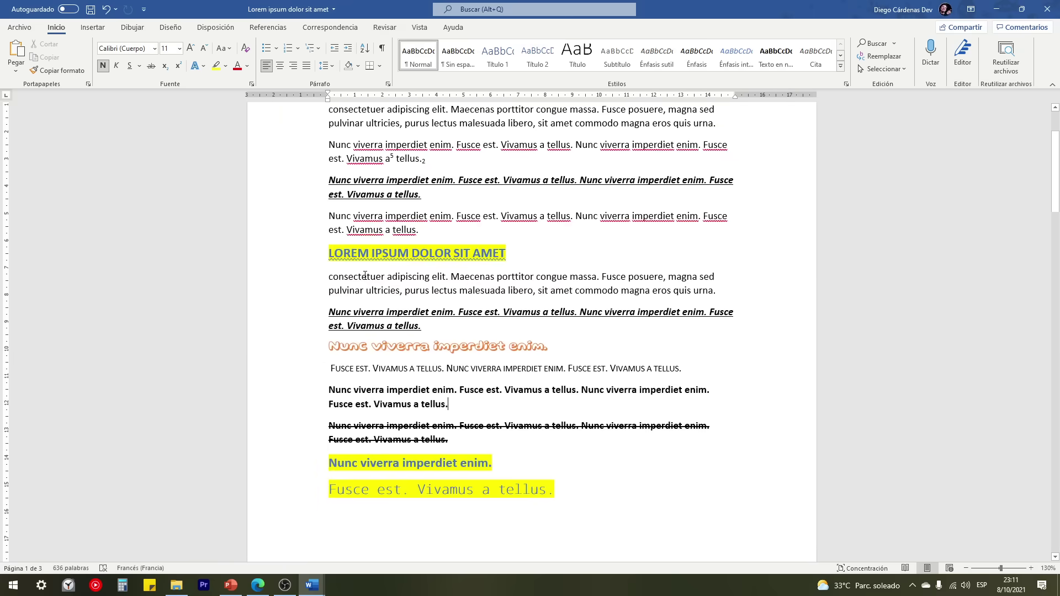
{"action": "scroll", "coordinate": [365, 276], "scroll_direction": "up", "scroll_amount": 3, "text": "ctrl"}
{"action": "scroll", "coordinate": [364, 275], "scroll_direction": "down", "scroll_amount": 4, "text": "ctrl"}
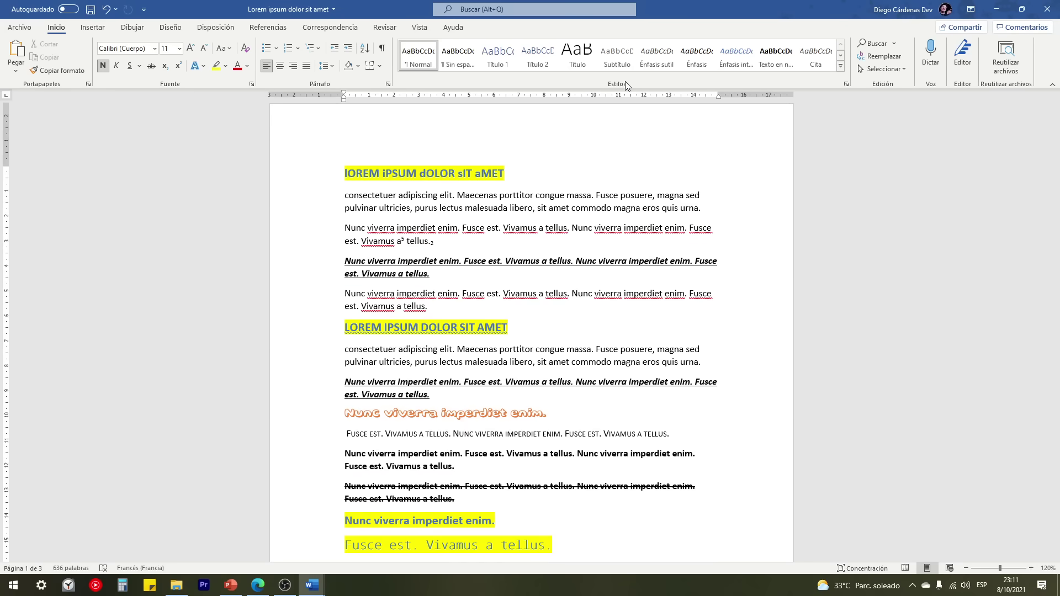
{"action": "left_click_drag", "start_coordinate": [320, 198], "coordinate": [320, 213]}
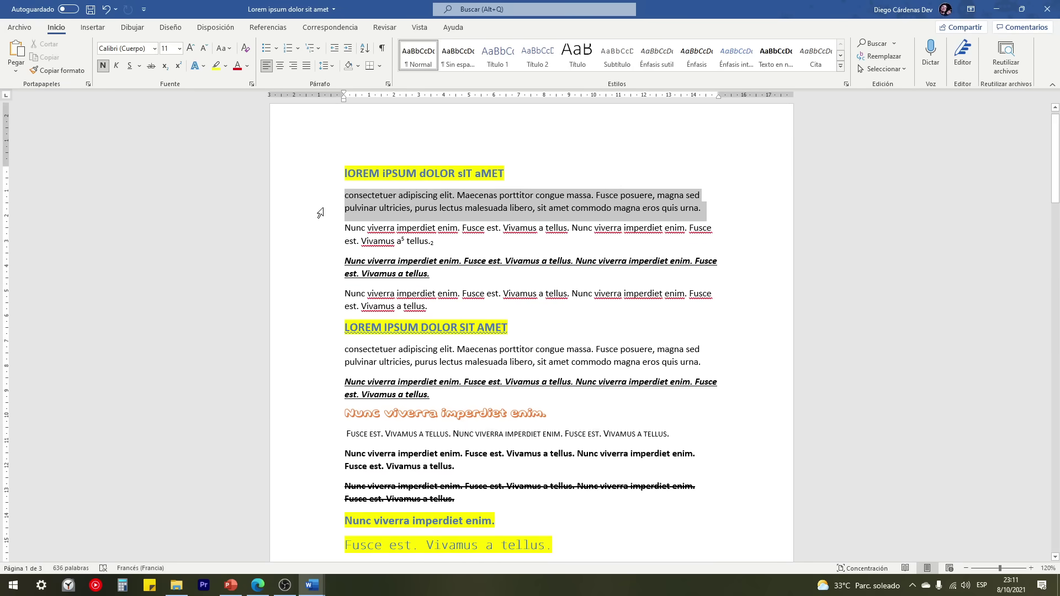
{"action": "left_click", "coordinate": [841, 67]}
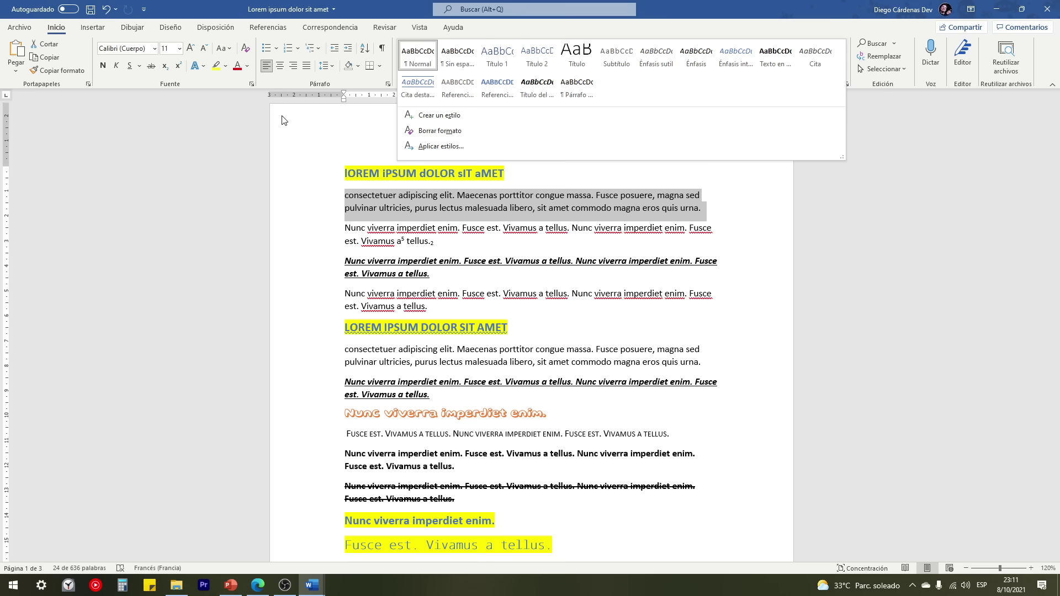
{"action": "left_click", "coordinate": [416, 88]}
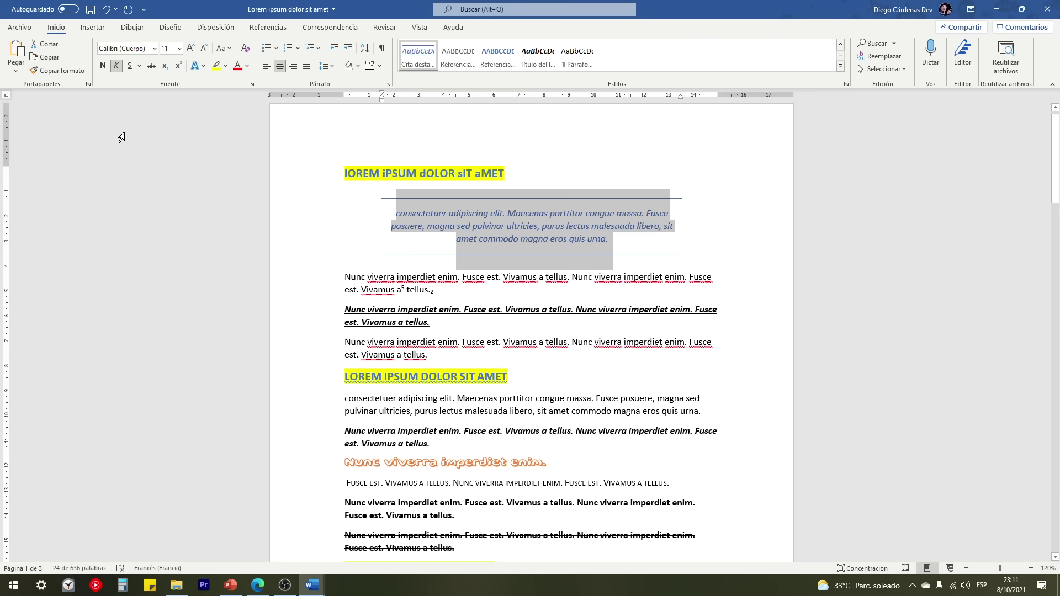
{"action": "key", "text": "ctrl+z"}
{"action": "left_click", "coordinate": [706, 208]}
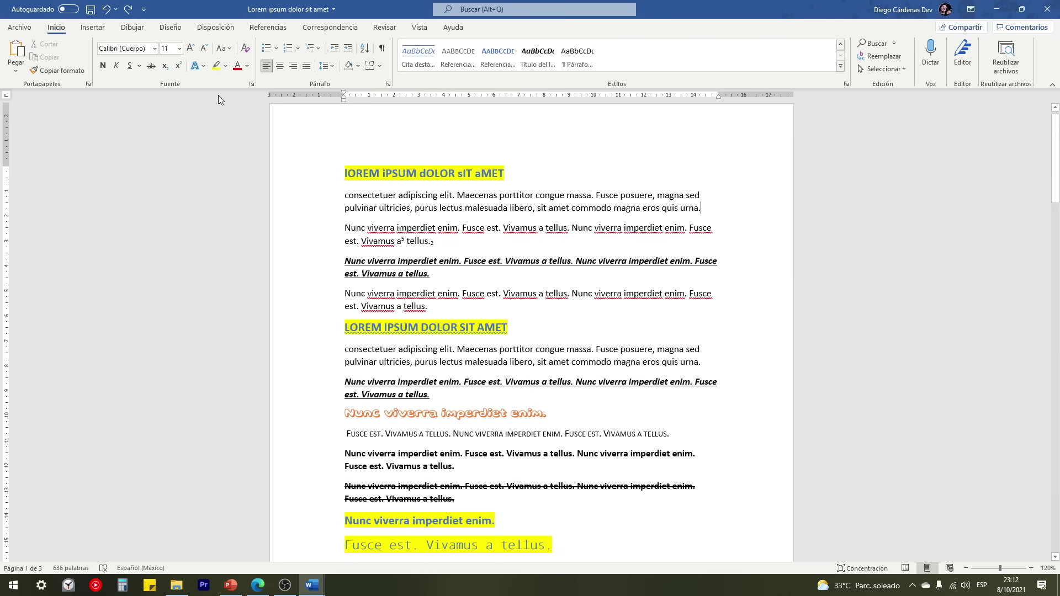
{"action": "left_click", "coordinate": [251, 84]}
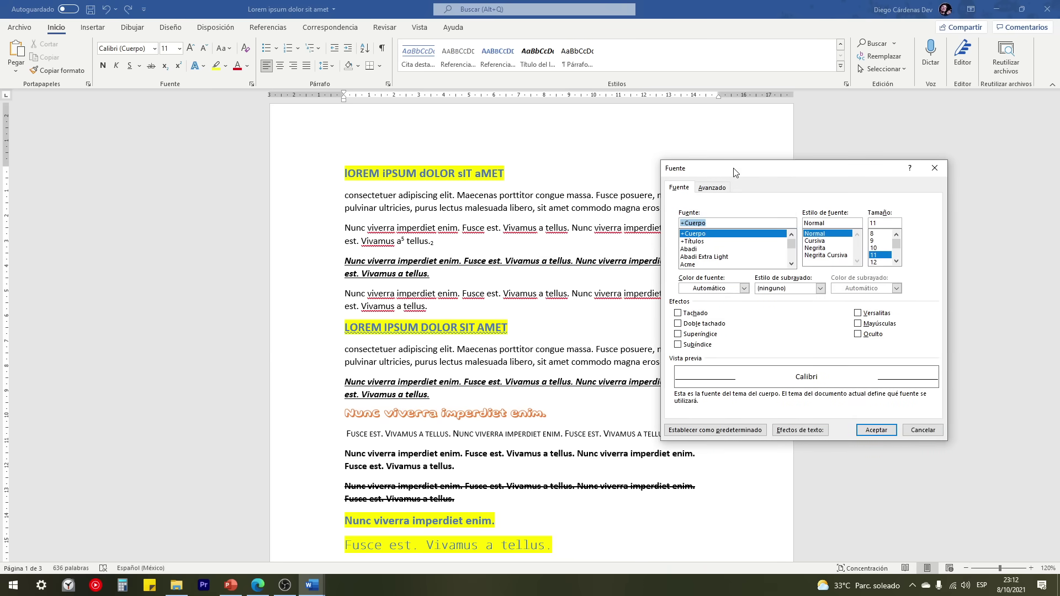
{"action": "left_click_drag", "start_coordinate": [735, 172], "coordinate": [440, 156]}
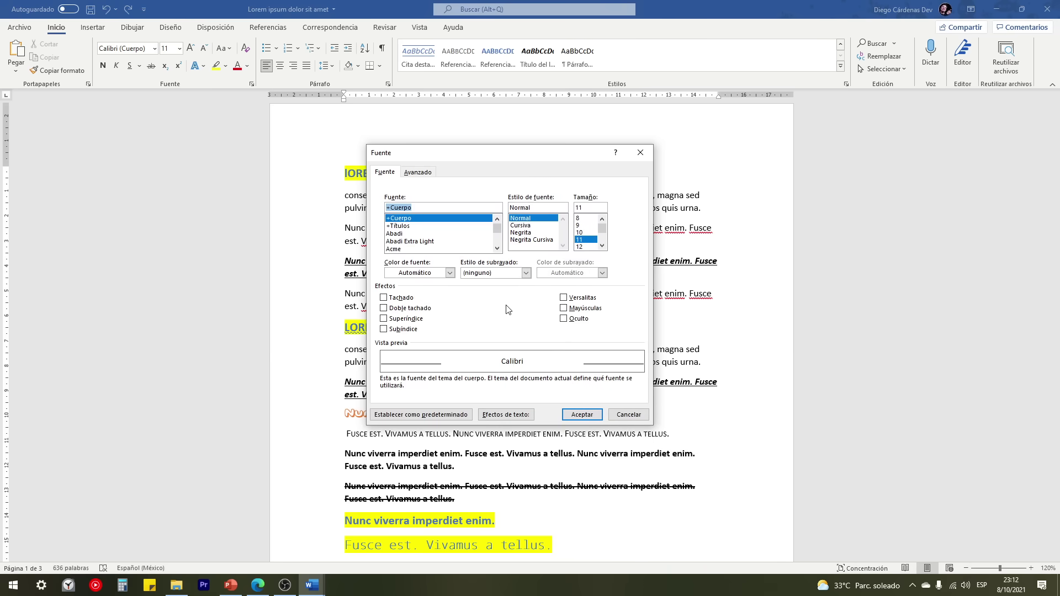
{"action": "left_click", "coordinate": [641, 155]}
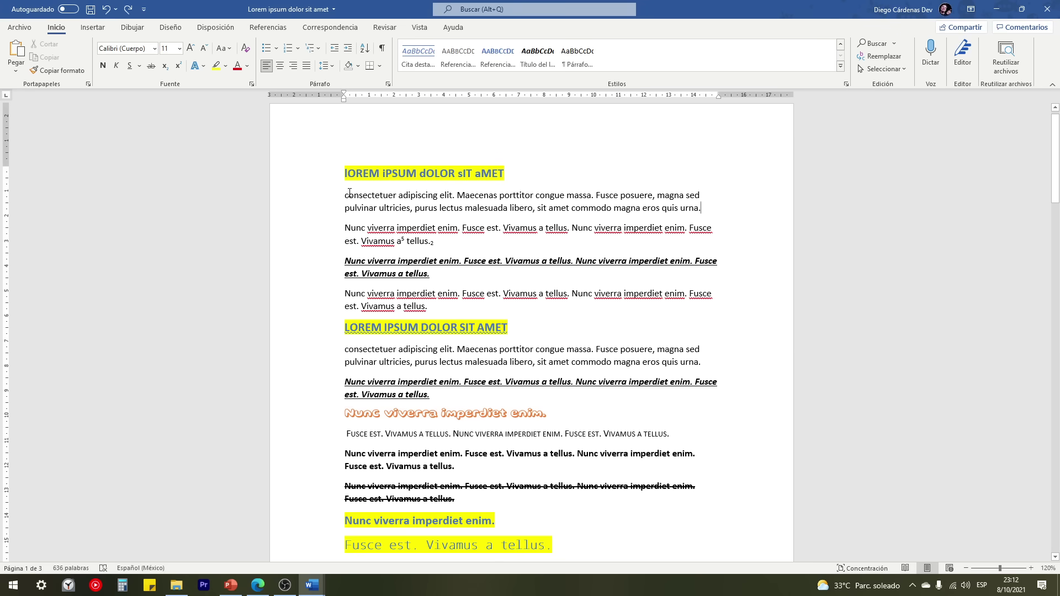
{"action": "left_click_drag", "start_coordinate": [349, 192], "coordinate": [612, 208]}
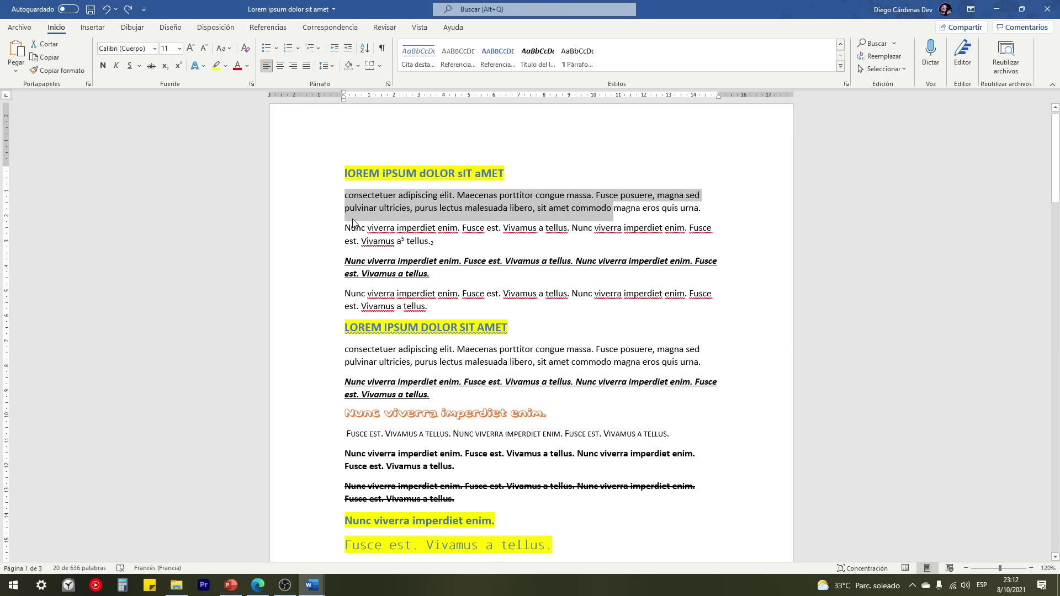
{"action": "left_click", "coordinate": [322, 202]}
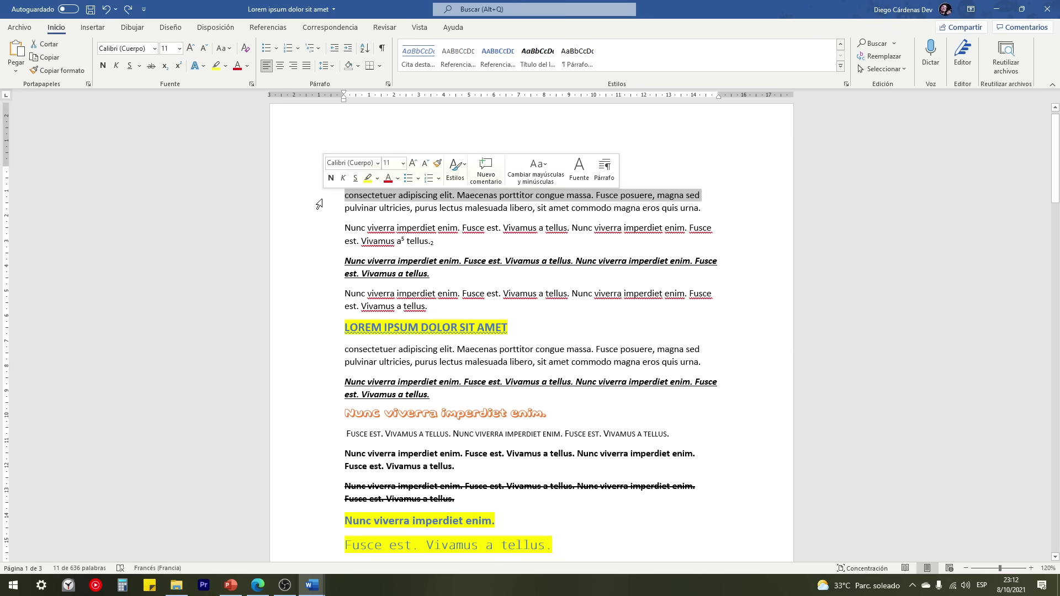
{"action": "key", "text": "Left"}
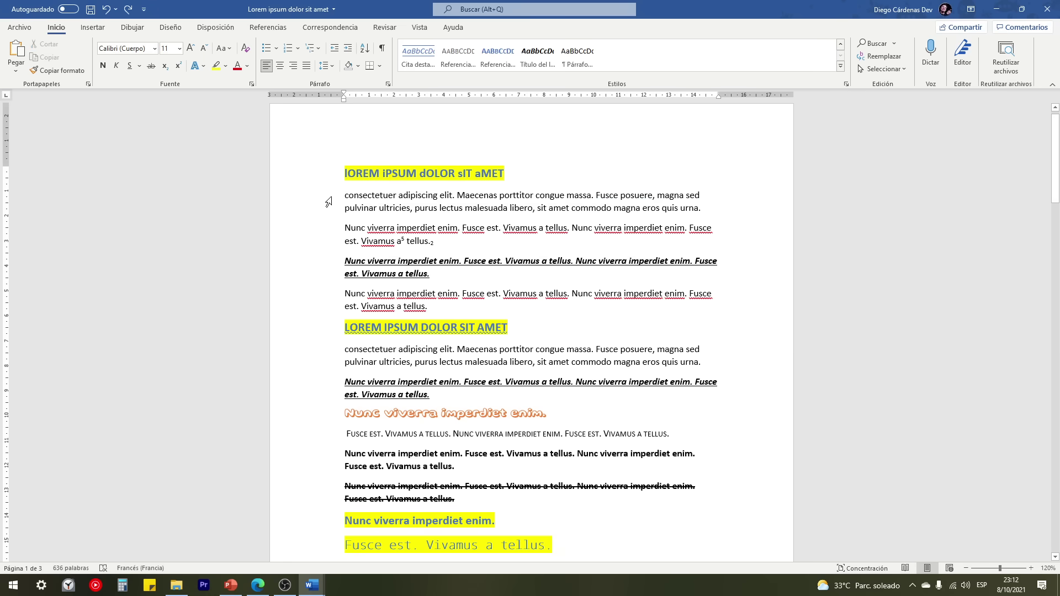
{"action": "left_click_drag", "start_coordinate": [315, 198], "coordinate": [315, 206]}
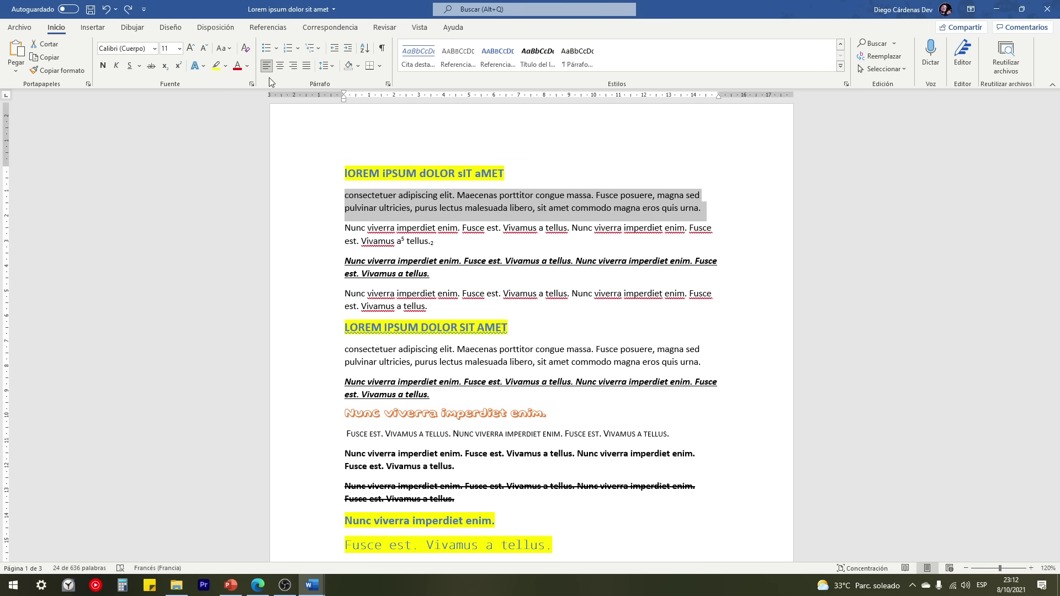
Step: Try centered and right alignment on the paragraph, leaving it justified
{"action": "left_click", "coordinate": [280, 66]}
{"action": "left_click", "coordinate": [293, 65]}
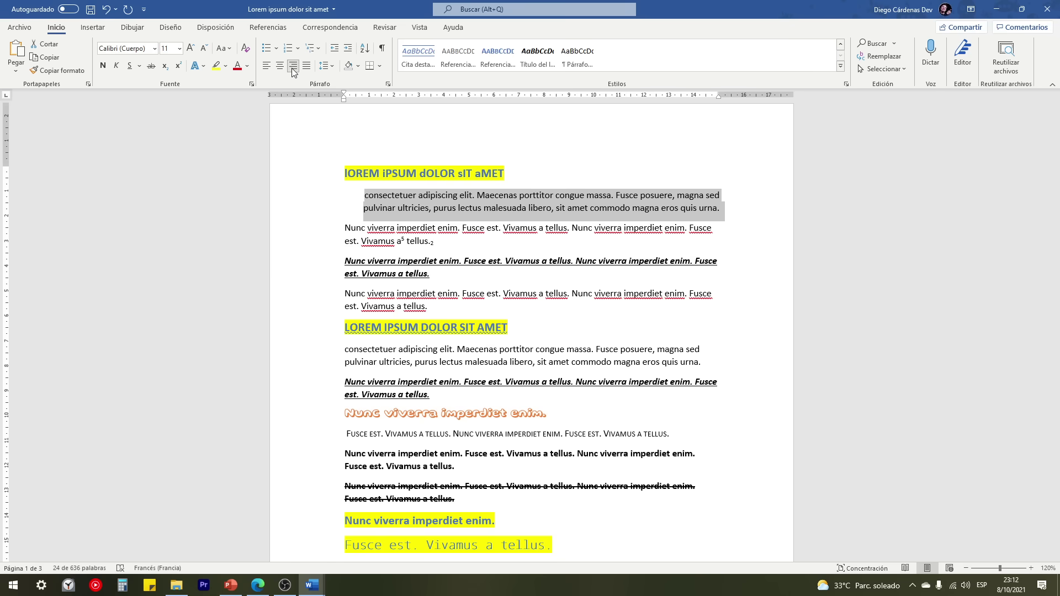
{"action": "left_click", "coordinate": [307, 67]}
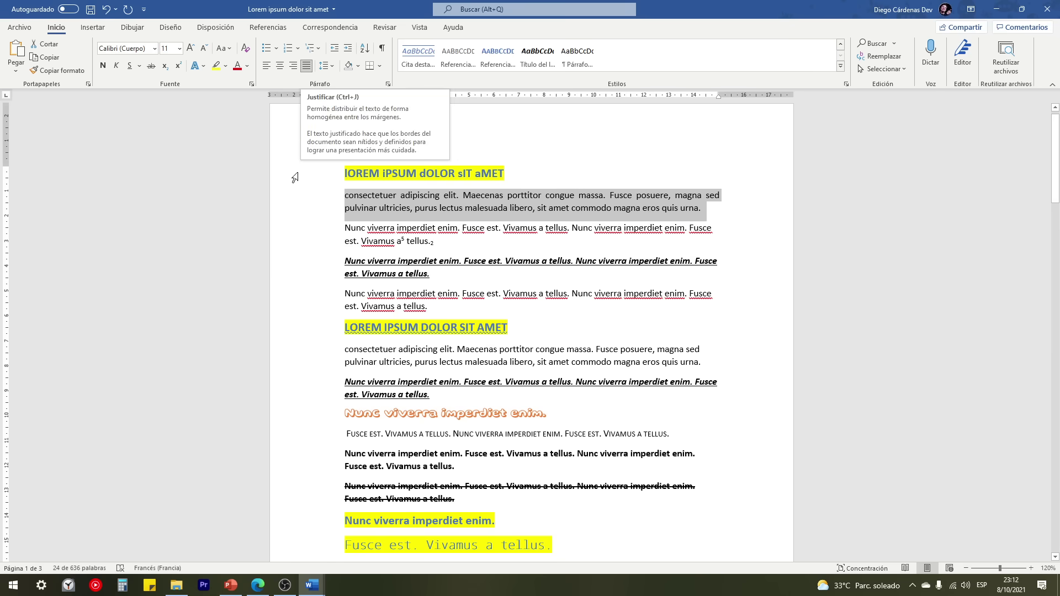
Step: Try centered and right alignment on the first heading, leaving it justified
{"action": "left_click", "coordinate": [331, 174]}
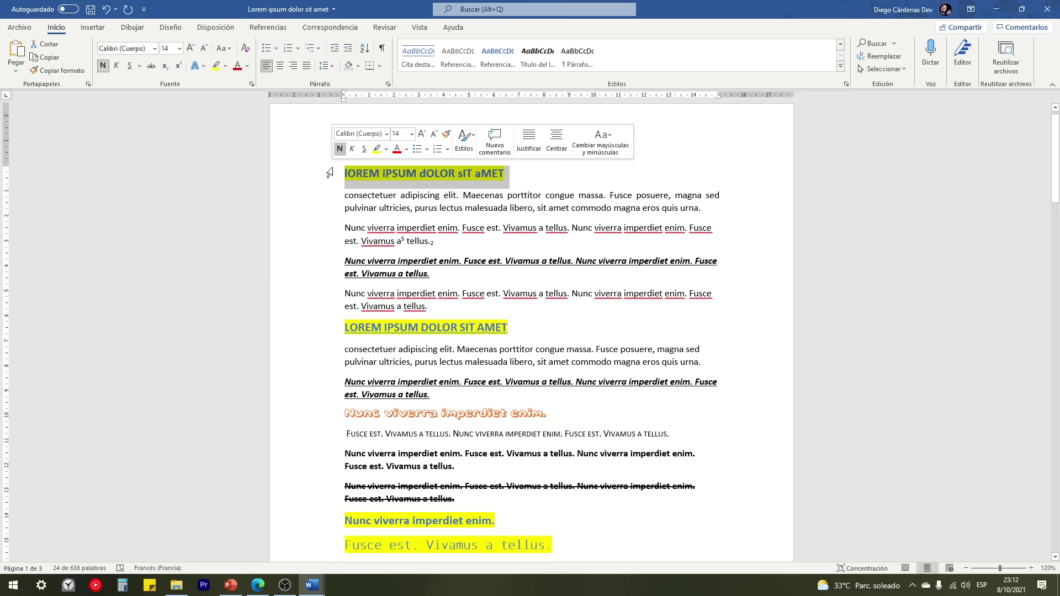
{"action": "left_click", "coordinate": [280, 66]}
{"action": "left_click", "coordinate": [293, 67]}
{"action": "left_click", "coordinate": [307, 67]}
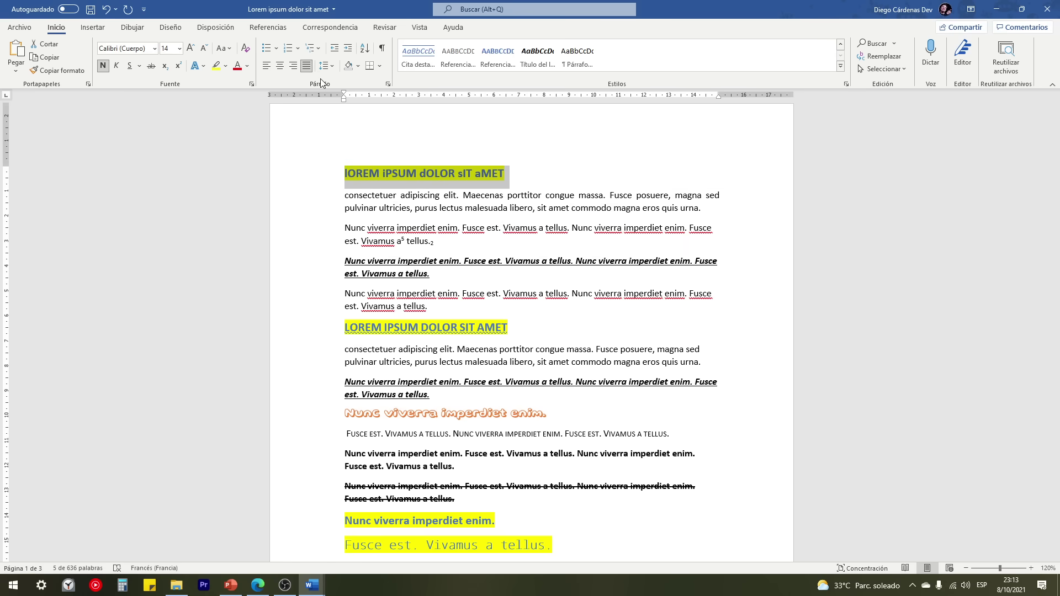
{"action": "left_click", "coordinate": [332, 66]}
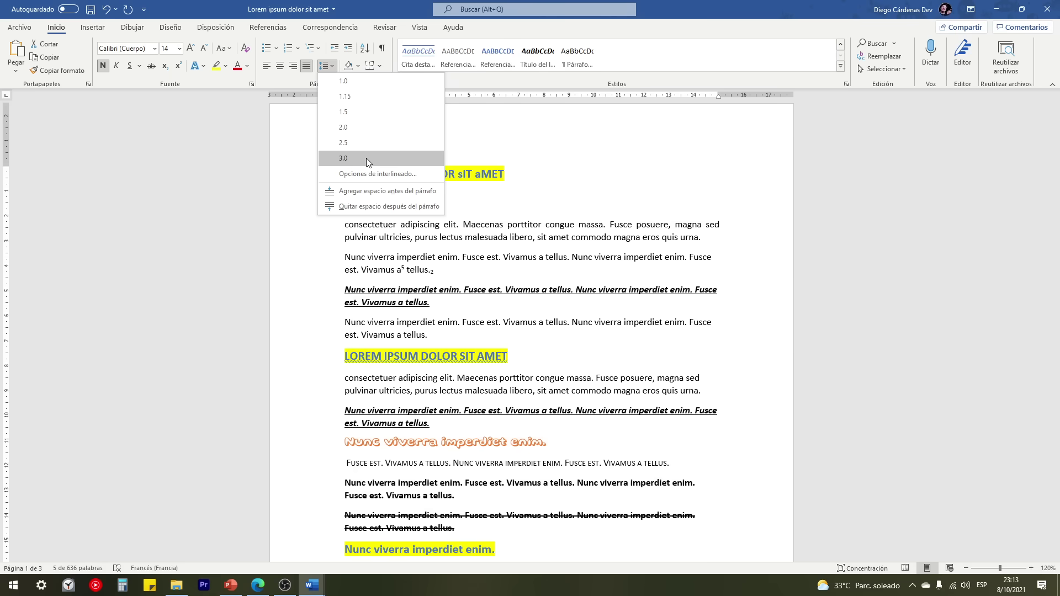
Step: Give the first heading 3.0 line spacing
{"action": "left_click", "coordinate": [366, 158]}
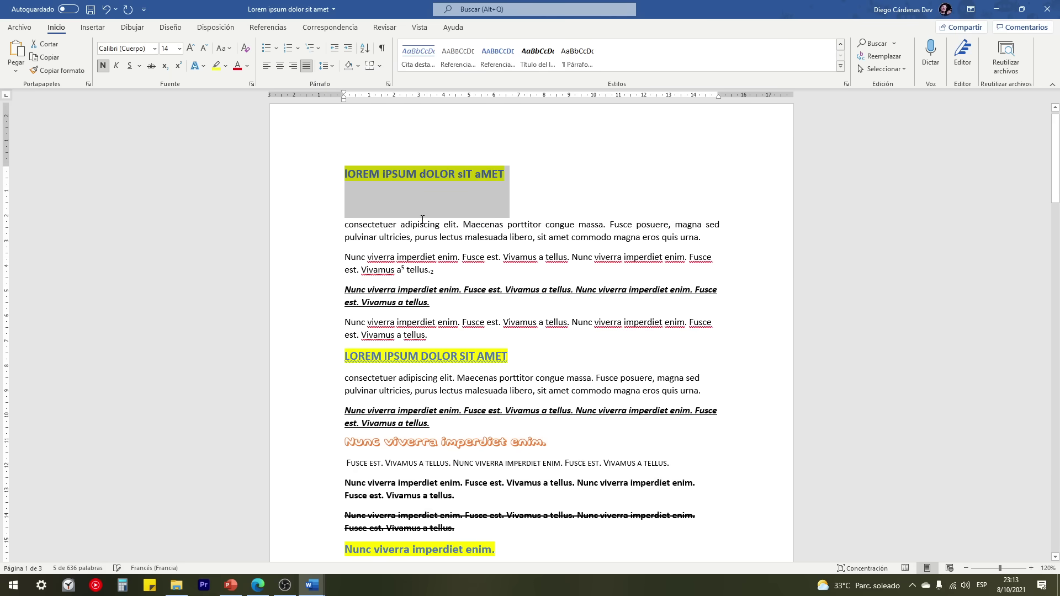
{"action": "left_click", "coordinate": [353, 193]}
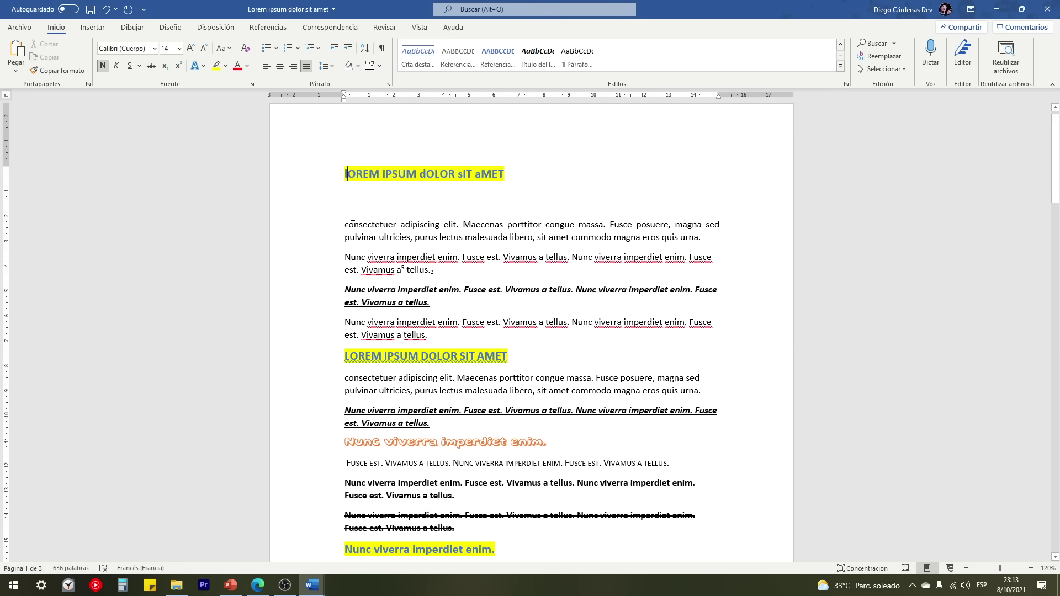
{"action": "left_click", "coordinate": [329, 184]}
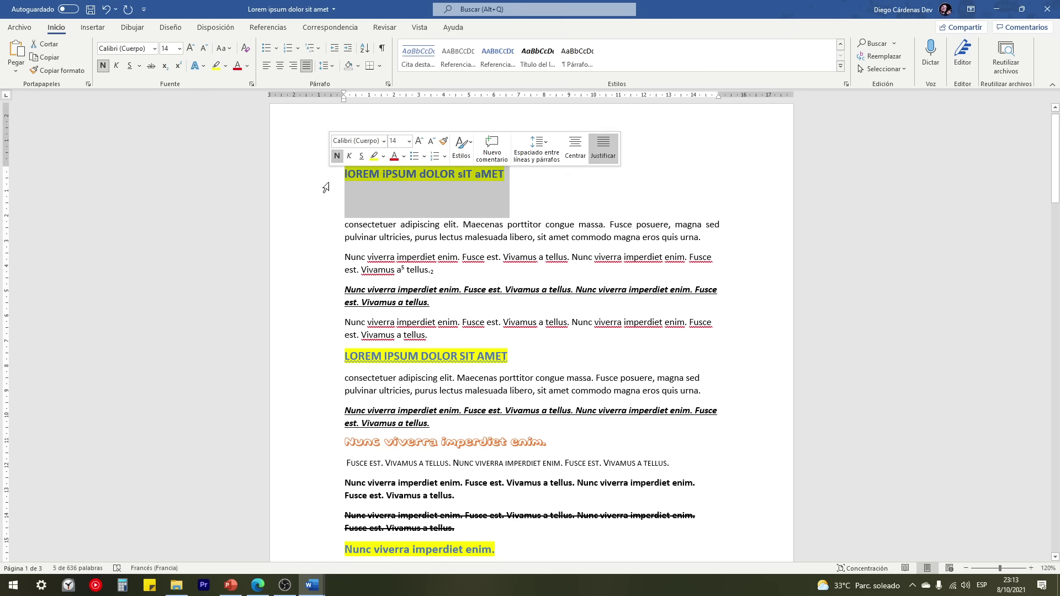
{"action": "left_click", "coordinate": [330, 229]}
{"action": "left_click", "coordinate": [344, 227]}
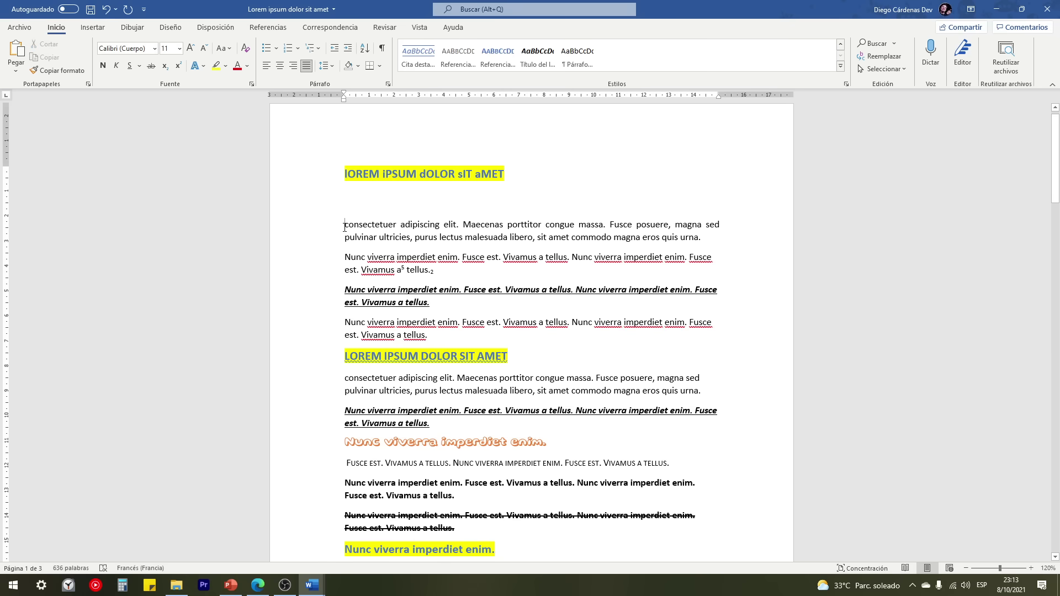
{"action": "left_click", "coordinate": [329, 175]}
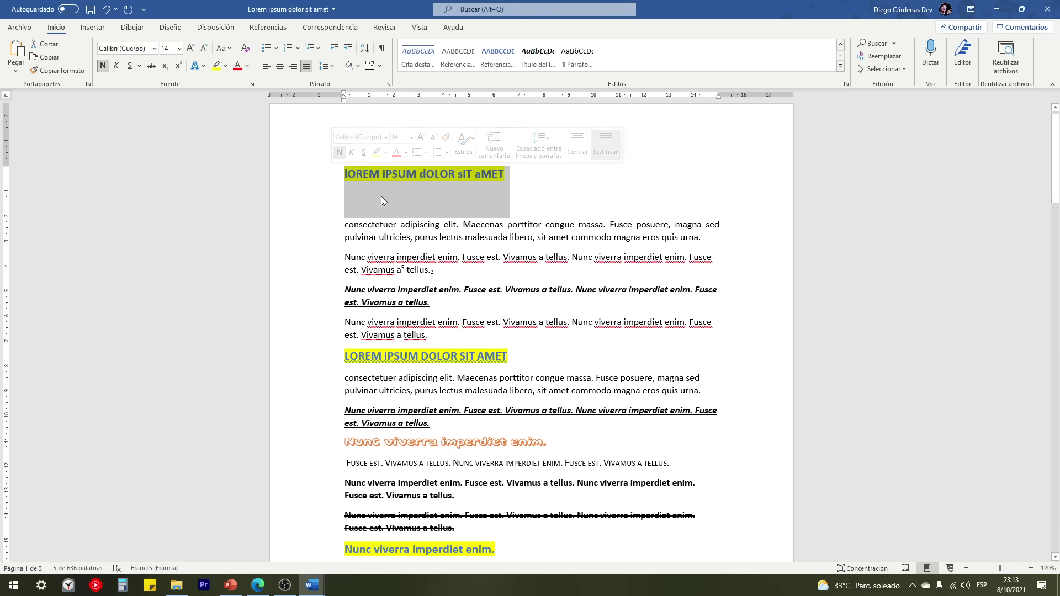
{"action": "left_click", "coordinate": [331, 67]}
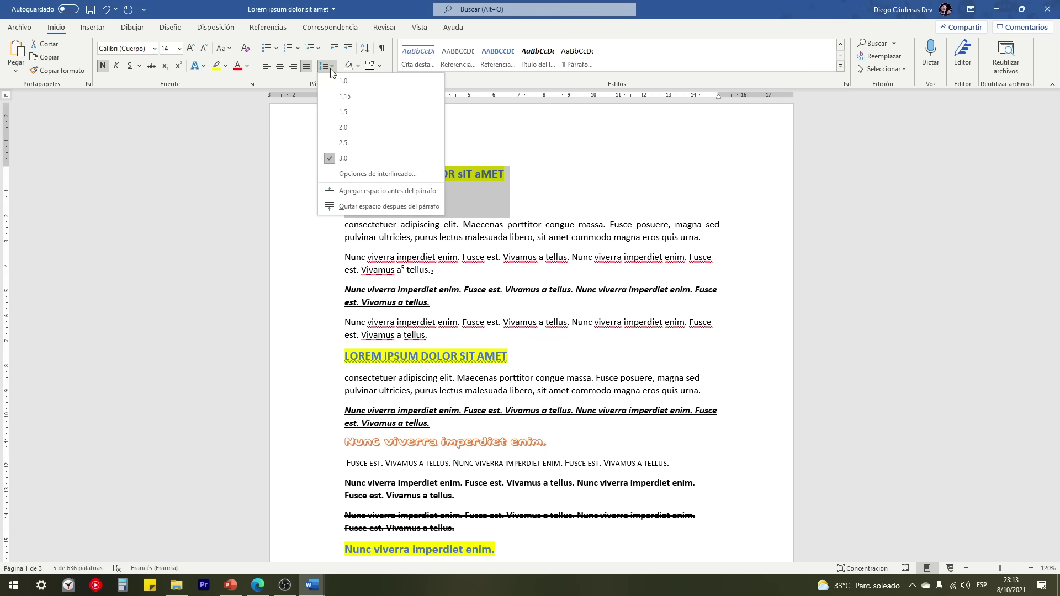
{"action": "left_click", "coordinate": [345, 158]}
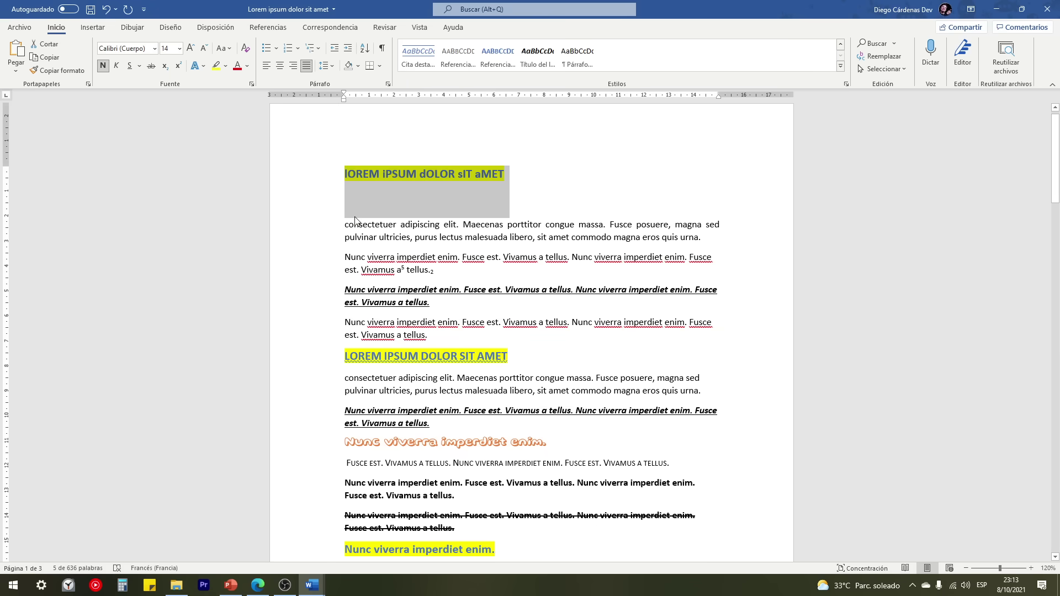
Step: Try 3.0 spacing on the first Nunc viverra paragraph, remove space after, then reset to 1.0
{"action": "left_click_drag", "start_coordinate": [327, 261], "coordinate": [326, 273]}
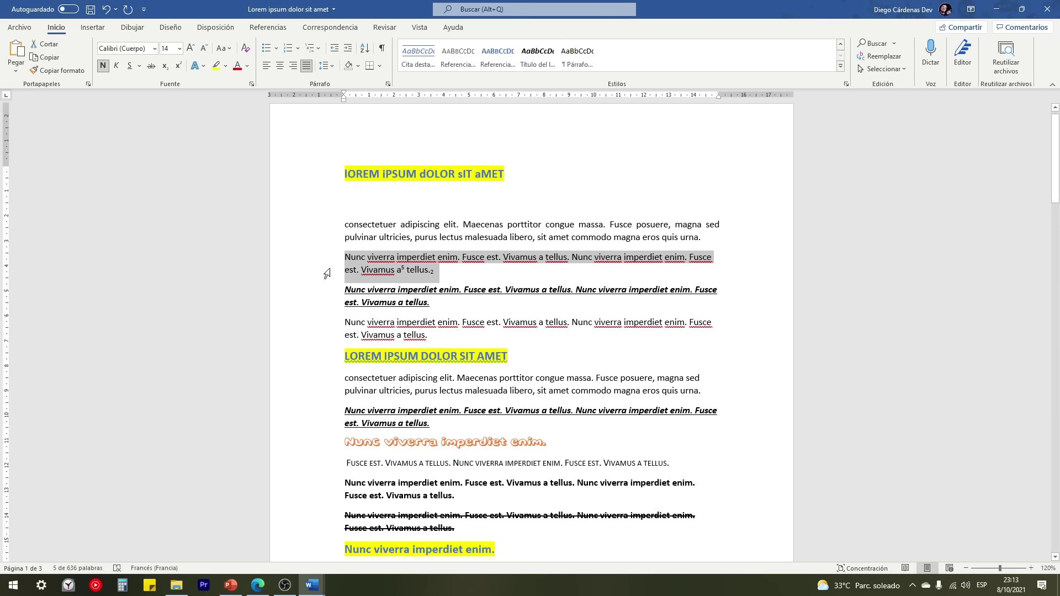
{"action": "left_click", "coordinate": [325, 68]}
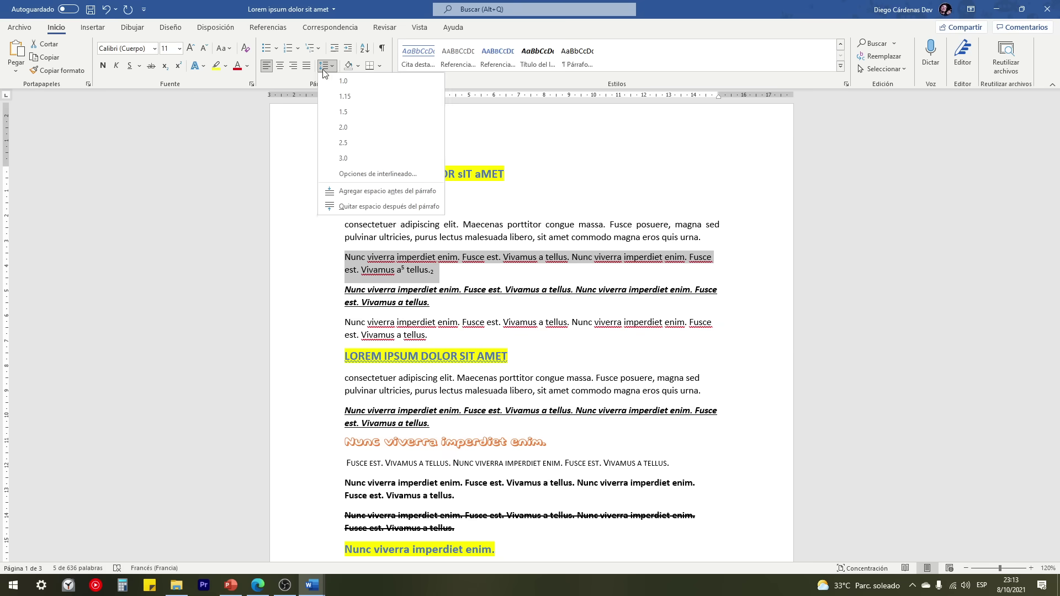
{"action": "left_click", "coordinate": [341, 159]}
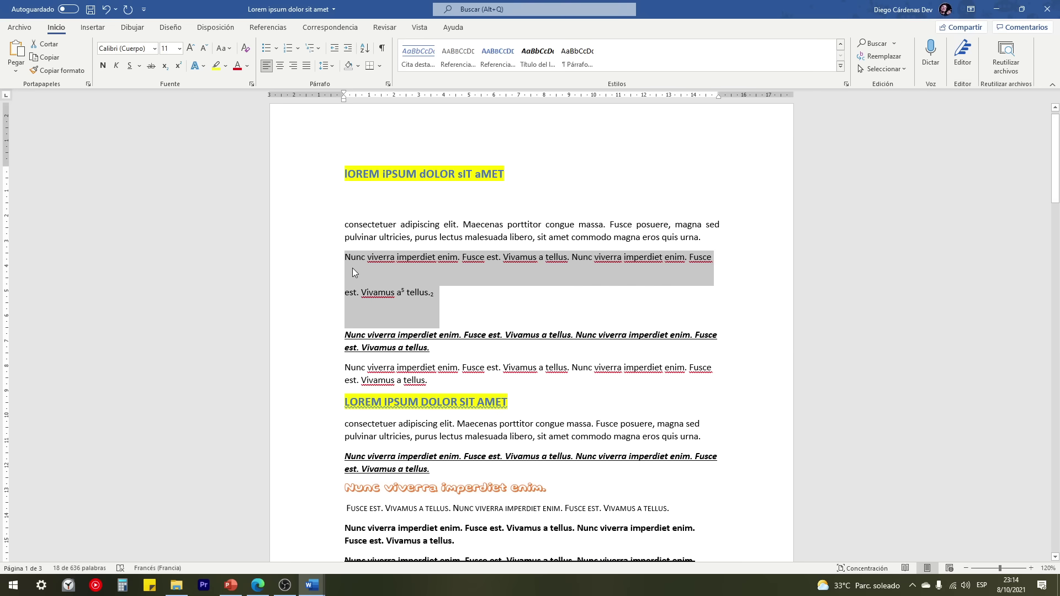
{"action": "left_click", "coordinate": [326, 66]}
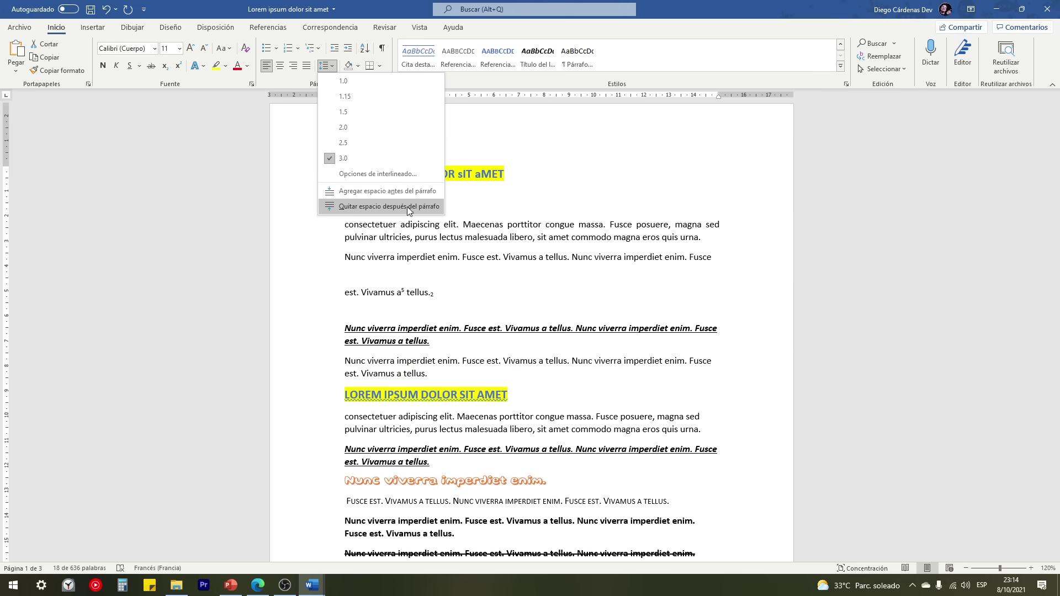
{"action": "left_click", "coordinate": [406, 207]}
{"action": "left_click", "coordinate": [326, 66]}
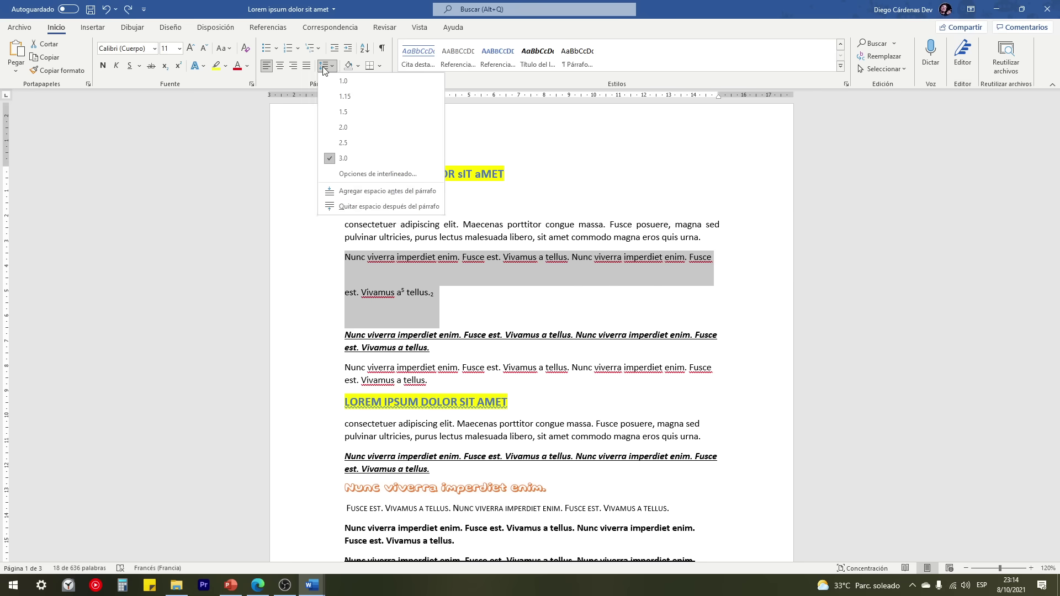
{"action": "left_click", "coordinate": [336, 81]}
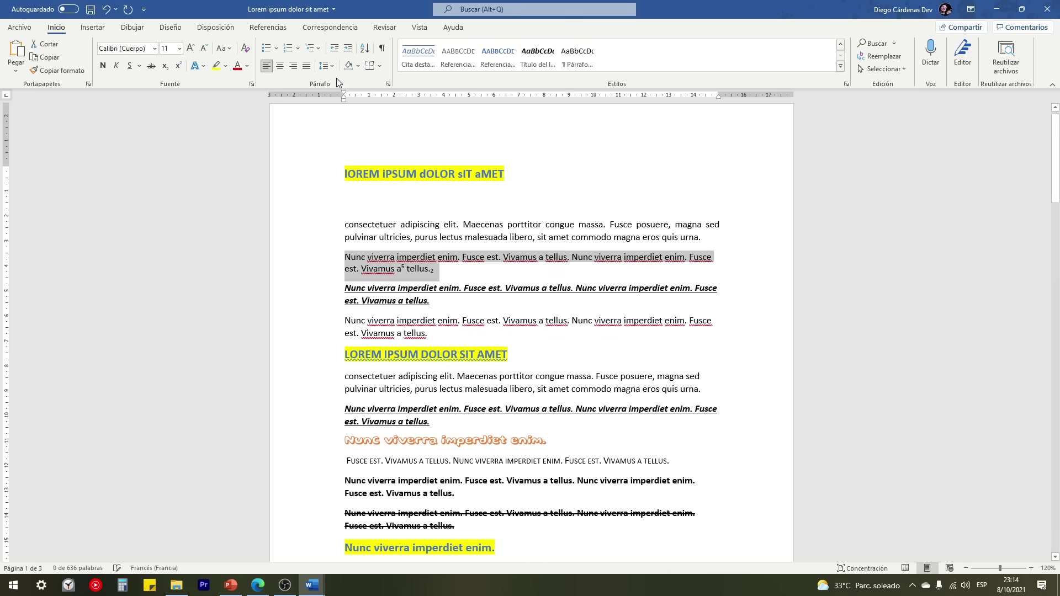
{"action": "left_click", "coordinate": [330, 67]}
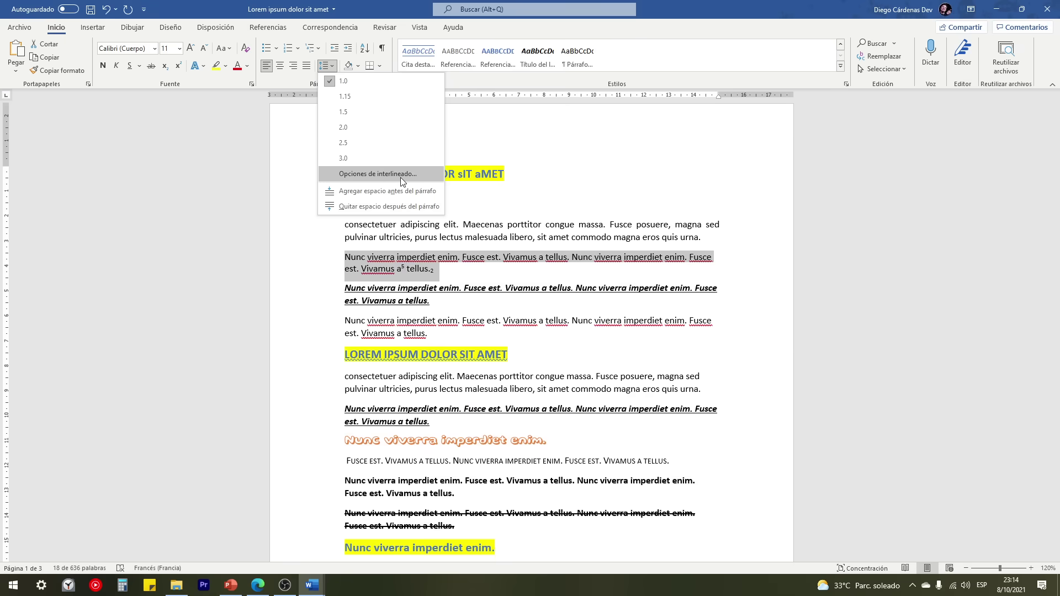
{"action": "left_click", "coordinate": [384, 174]}
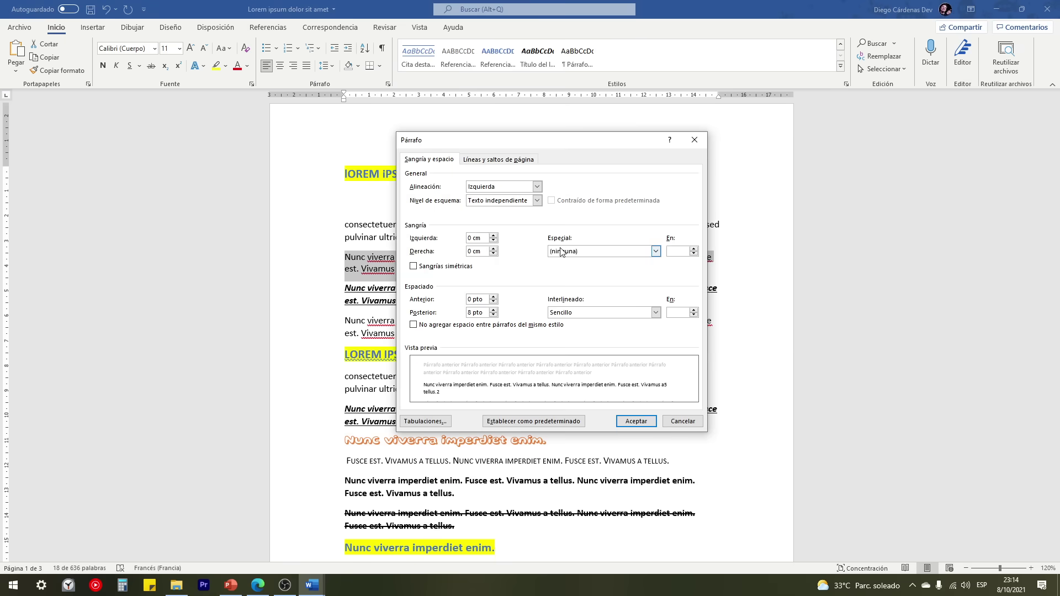
{"action": "left_click", "coordinate": [656, 313]}
{"action": "left_click", "coordinate": [558, 351]}
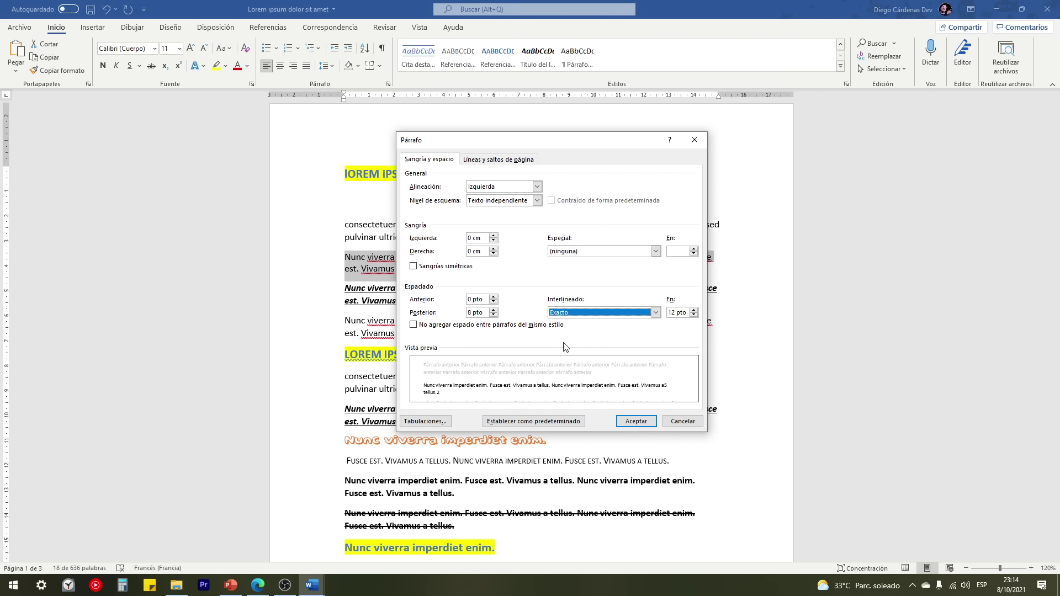
{"action": "left_click", "coordinate": [672, 312]}
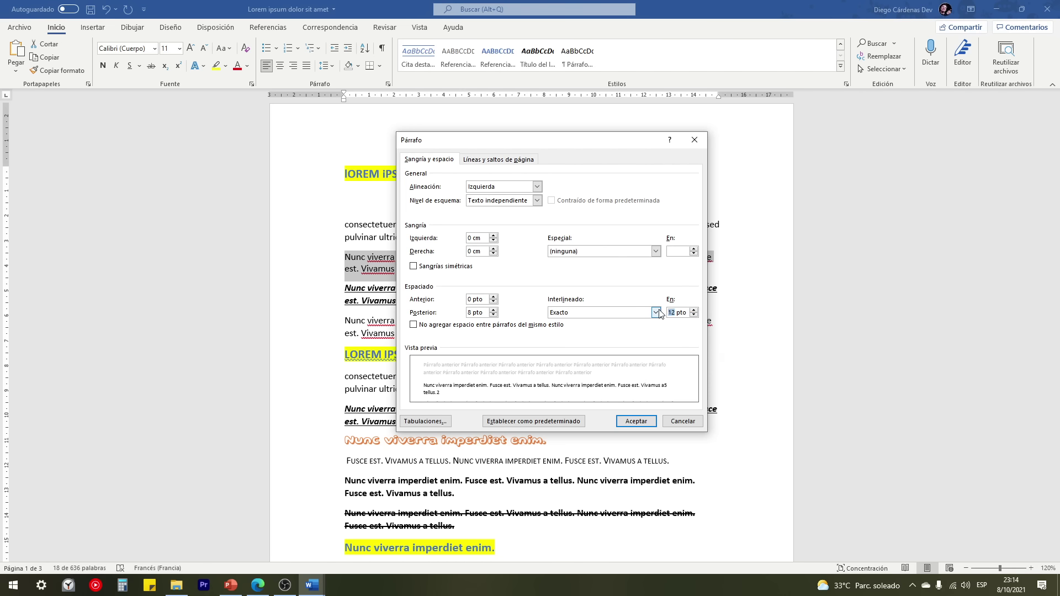
{"action": "type", "text": "6"}
{"action": "left_click", "coordinate": [637, 422]}
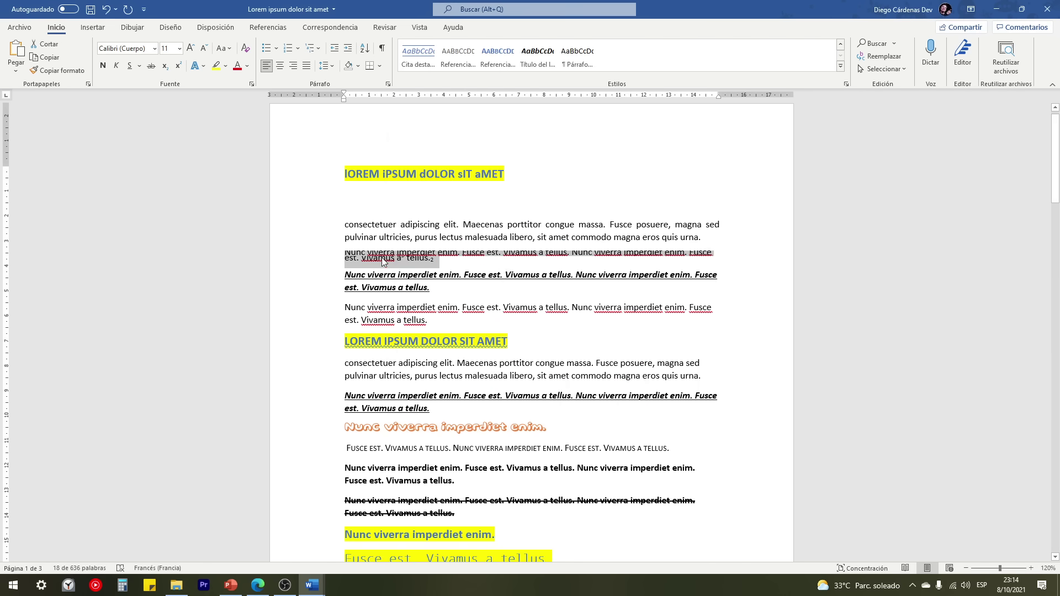
{"action": "left_click", "coordinate": [441, 259]}
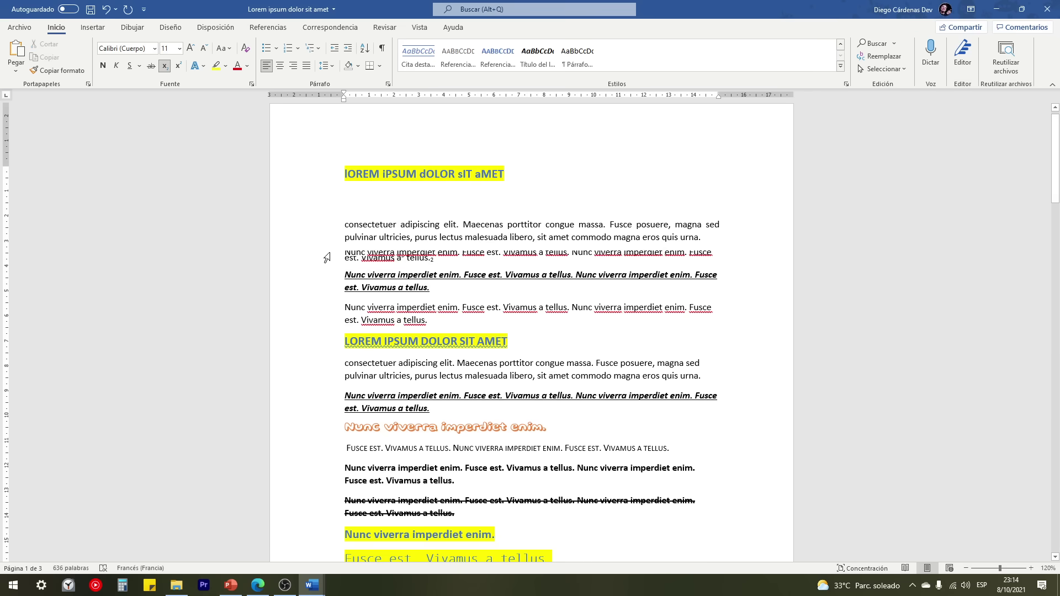
{"action": "left_click_drag", "start_coordinate": [327, 257], "coordinate": [325, 266]}
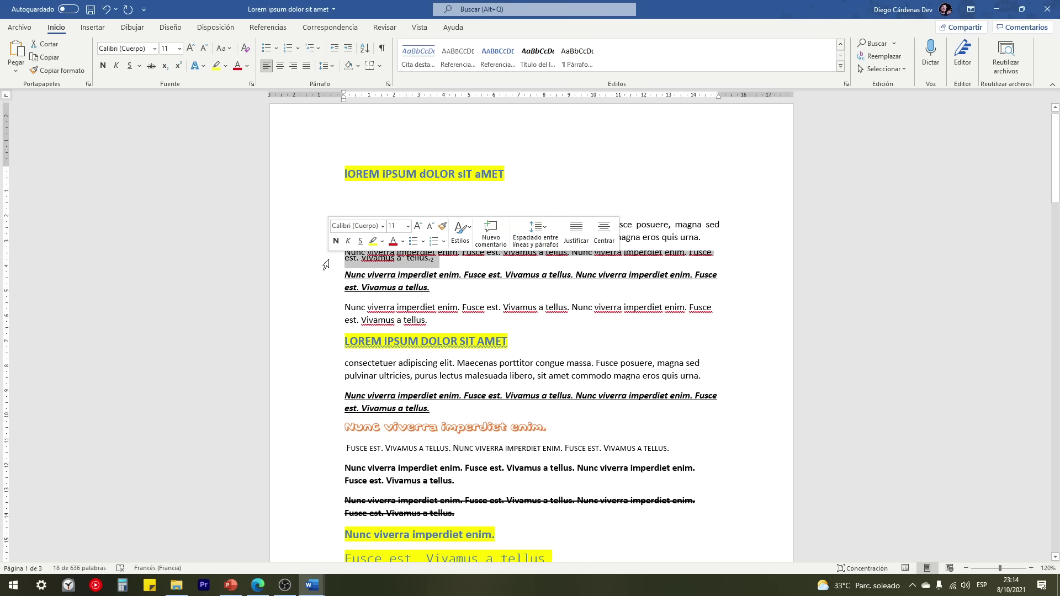
{"action": "left_click", "coordinate": [325, 66]}
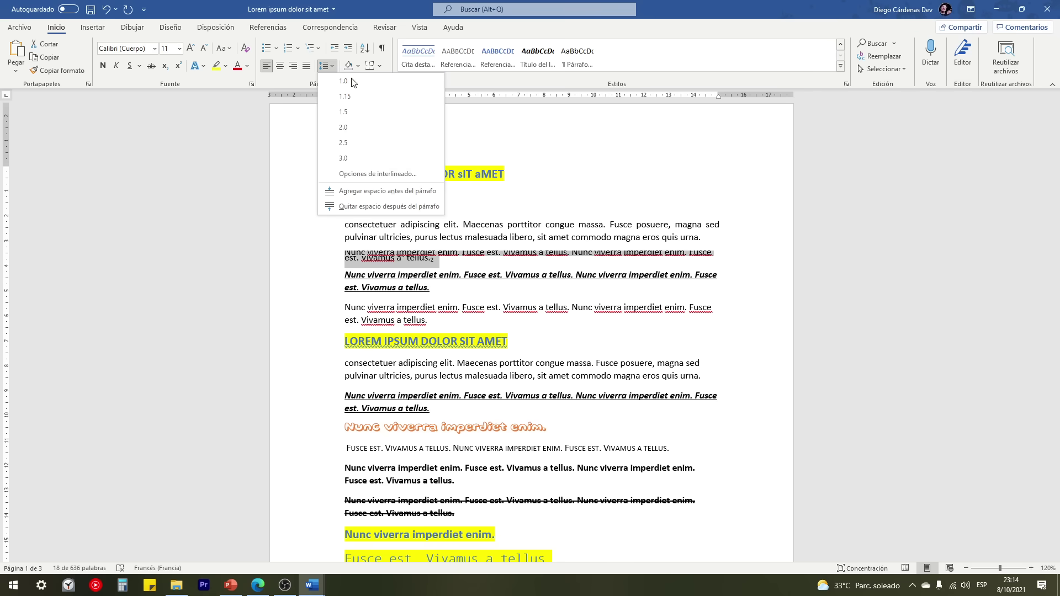
{"action": "left_click", "coordinate": [391, 174]}
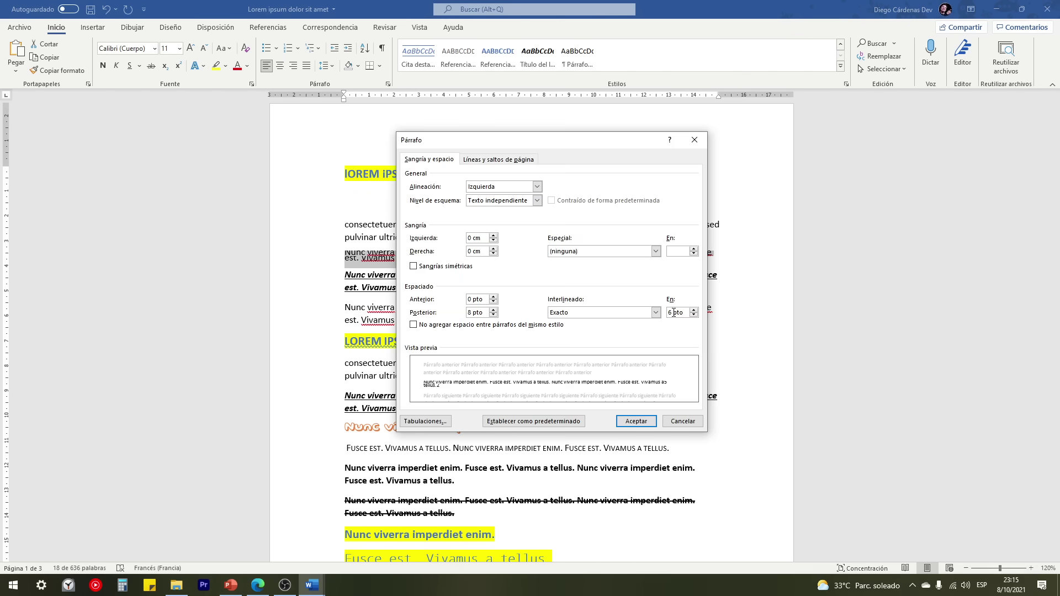
{"action": "type", "text": "18"}
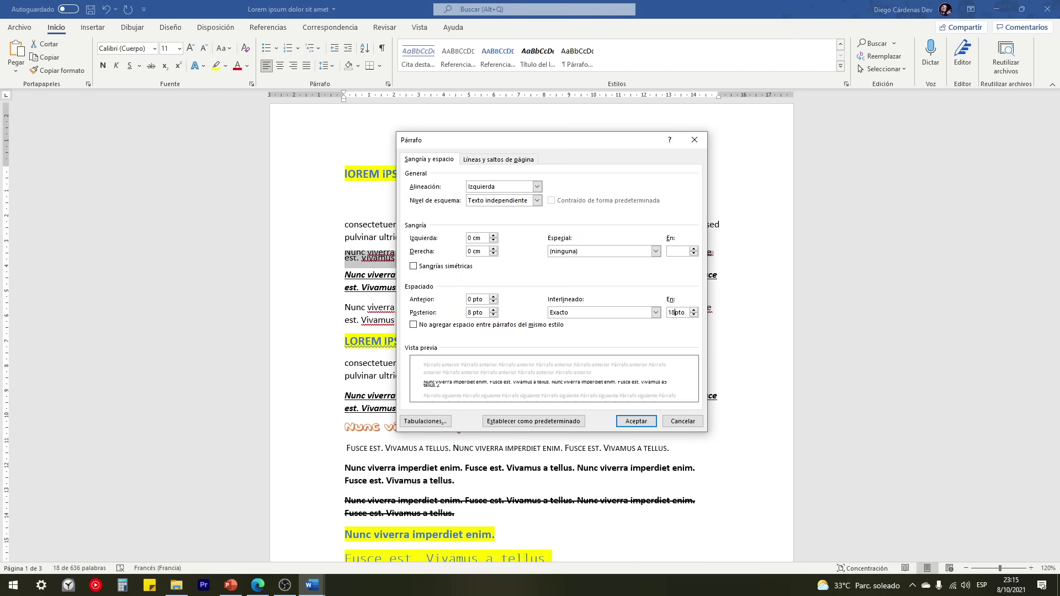
{"action": "left_click", "coordinate": [636, 420]}
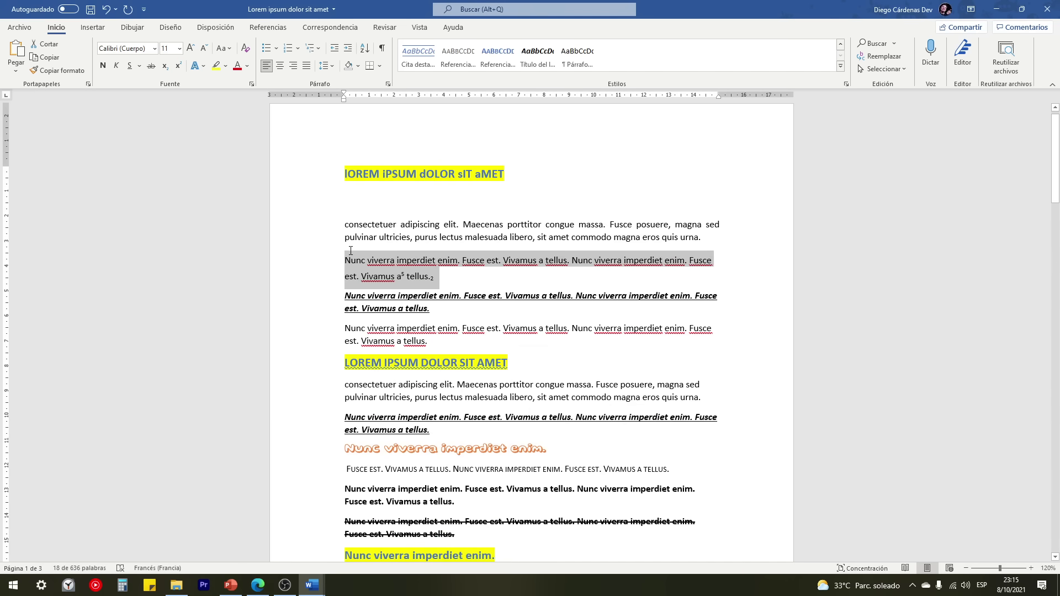
{"action": "left_click", "coordinate": [327, 66]}
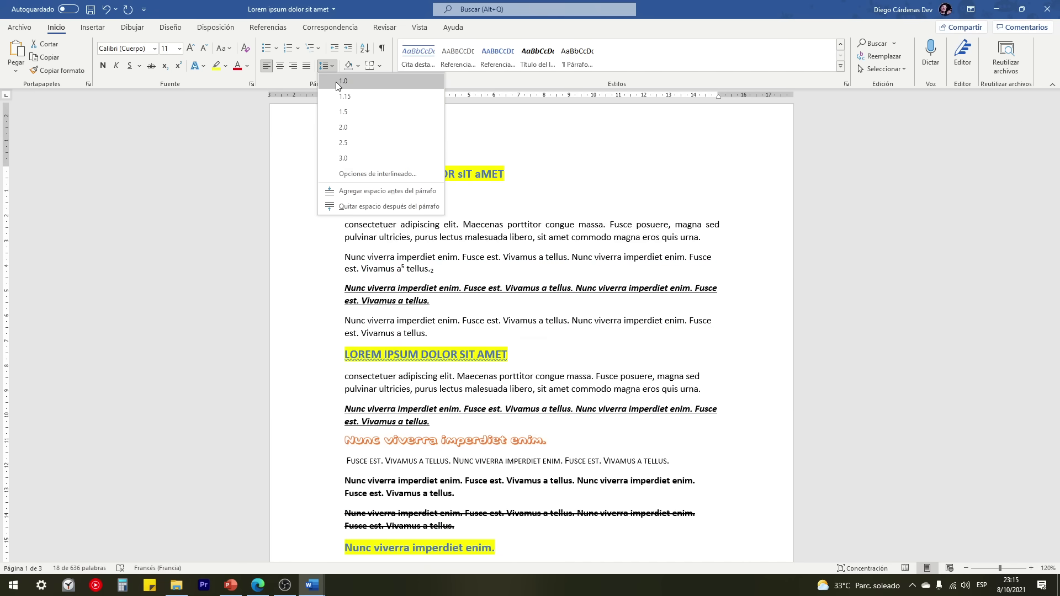
{"action": "left_click", "coordinate": [342, 81]}
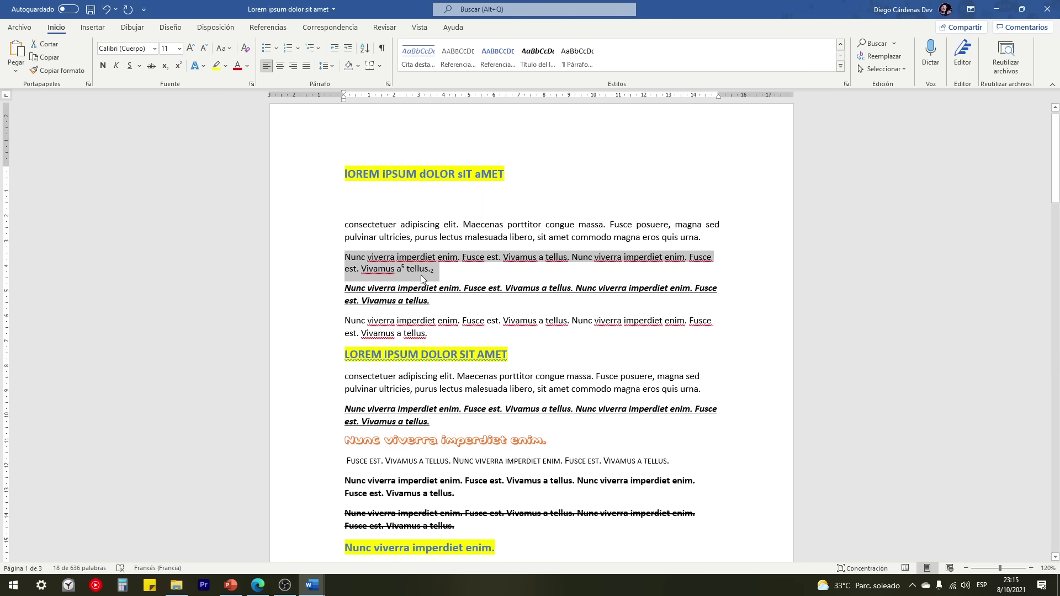
{"action": "left_click", "coordinate": [327, 65]}
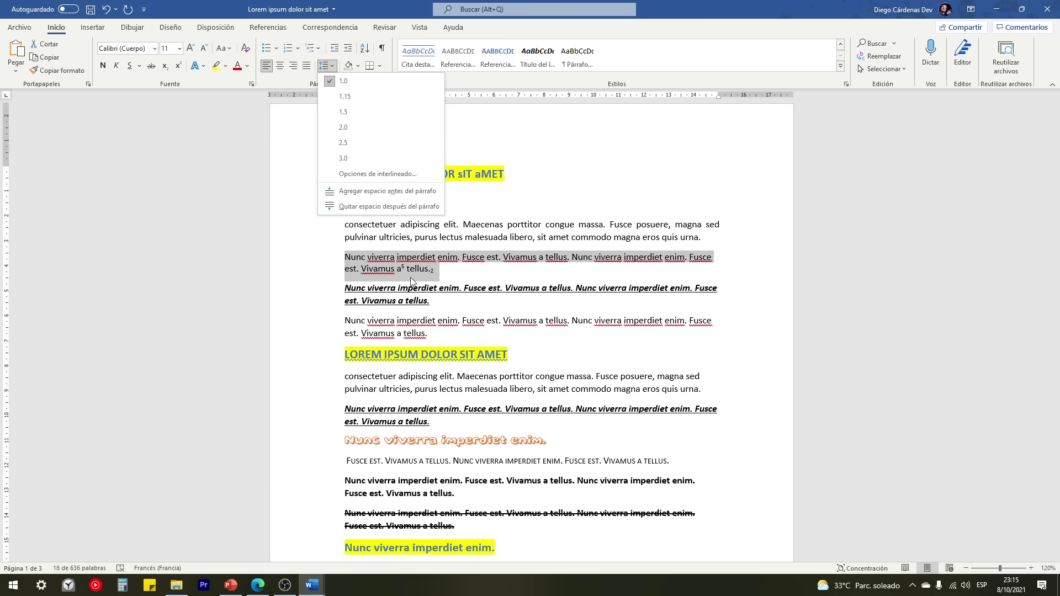
{"action": "left_click", "coordinate": [433, 313]}
{"action": "scroll", "coordinate": [436, 309], "scroll_direction": "down", "scroll_amount": 2}
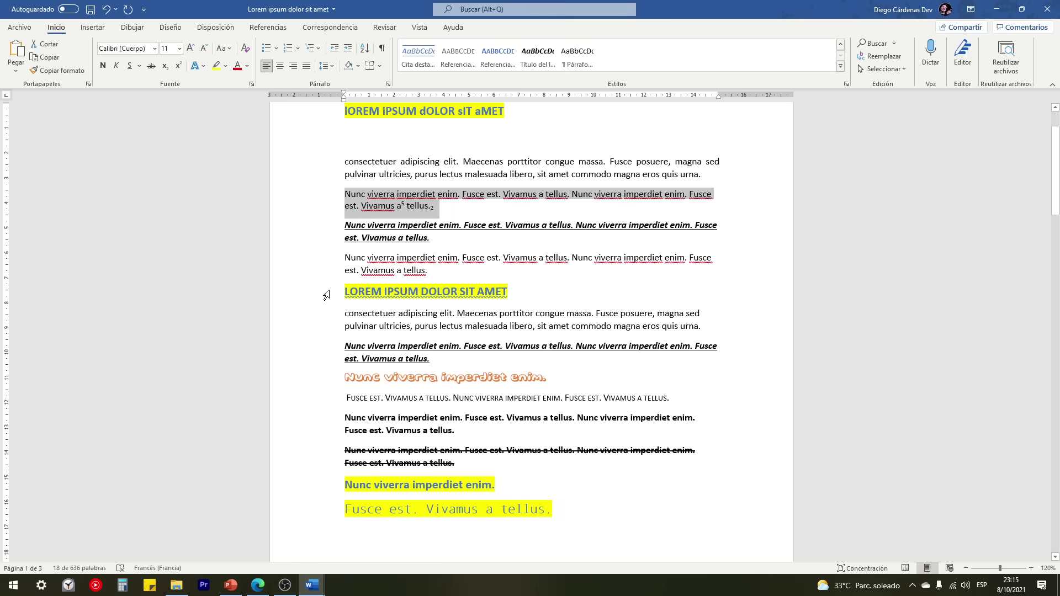
Step: Copy the second LOREM IPSUM heading with its consectetuer paragraph and paste it below that paragraph
{"action": "left_click_drag", "start_coordinate": [330, 290], "coordinate": [344, 329]}
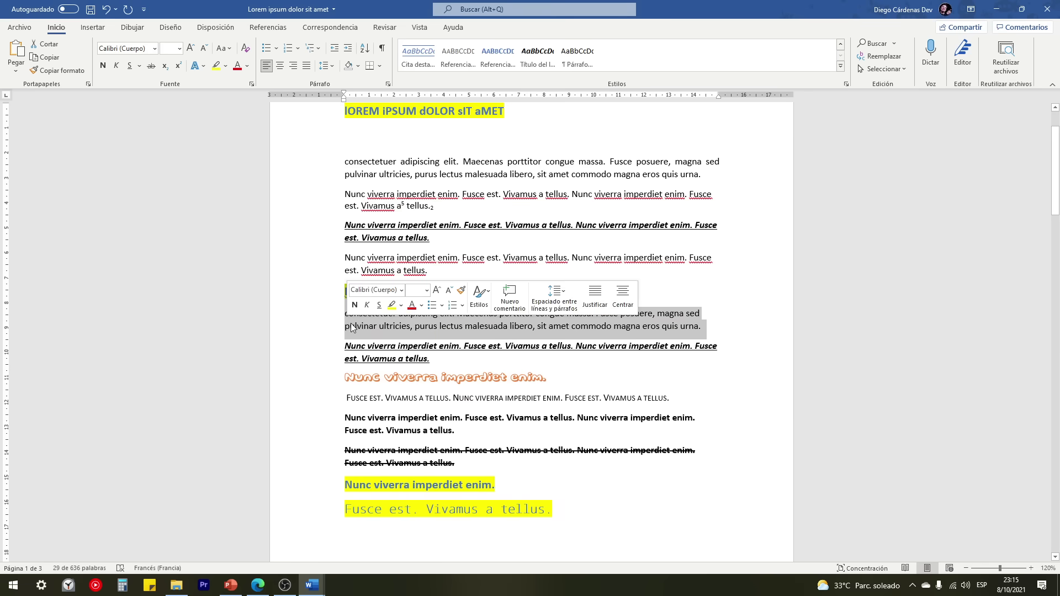
{"action": "key", "text": "ctrl+c"}
{"action": "left_click", "coordinate": [702, 327]}
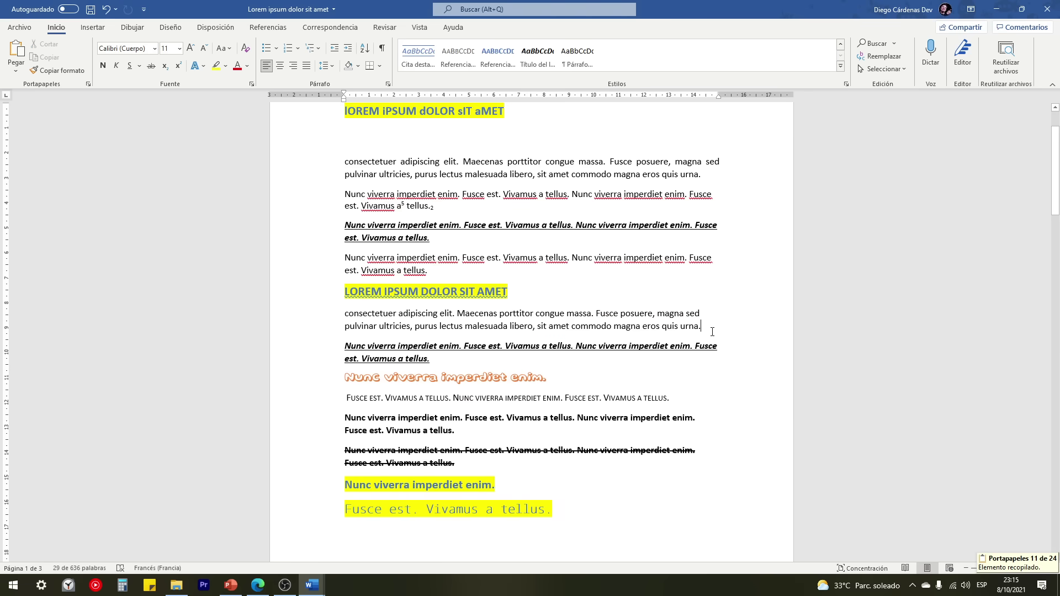
{"action": "key", "text": "Return"}
{"action": "key", "text": "ctrl+v"}
{"action": "key", "text": "ctrl+v"}
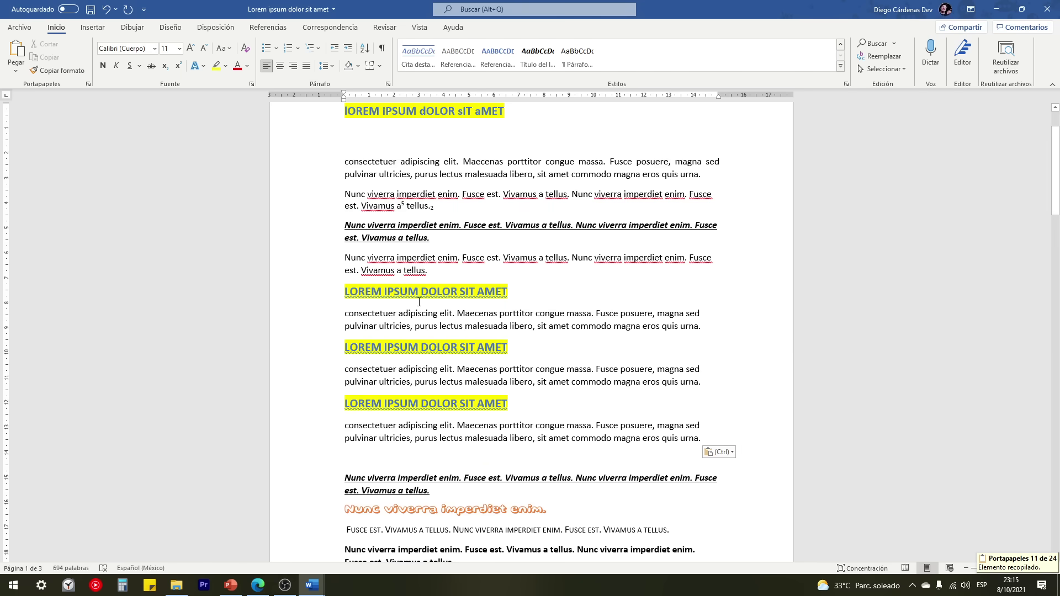
{"action": "left_click_drag", "start_coordinate": [334, 262], "coordinate": [334, 275]}
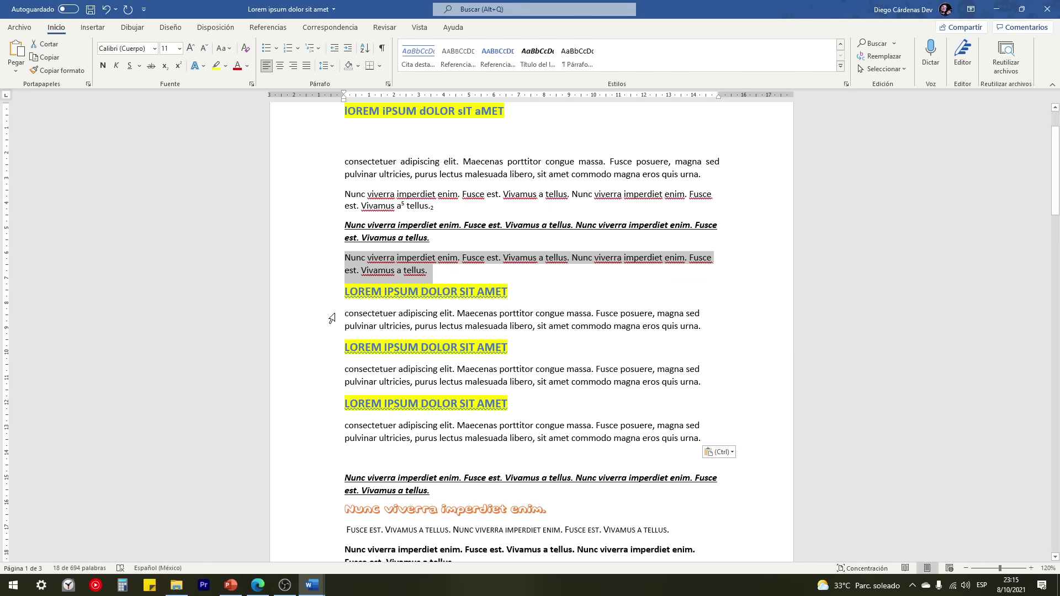
{"action": "left_click_drag", "start_coordinate": [330, 316], "coordinate": [334, 330]}
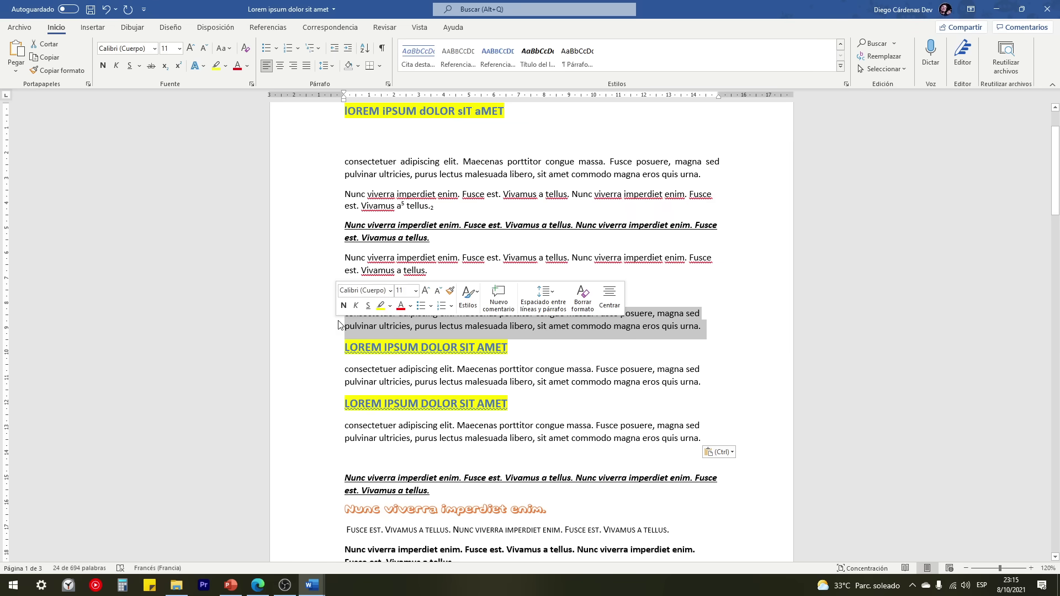
{"action": "left_click", "coordinate": [345, 326]}
{"action": "left_click", "coordinate": [341, 288]}
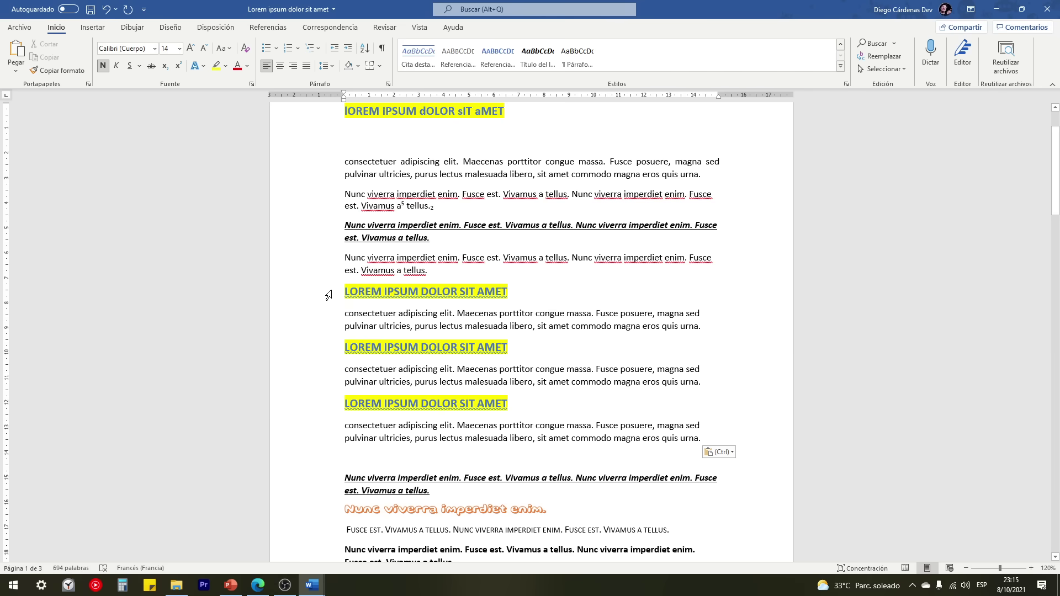
Step: Remove the space after the first LOREM IPSUM DOLOR SIT AMET heading
{"action": "left_click", "coordinate": [329, 296]}
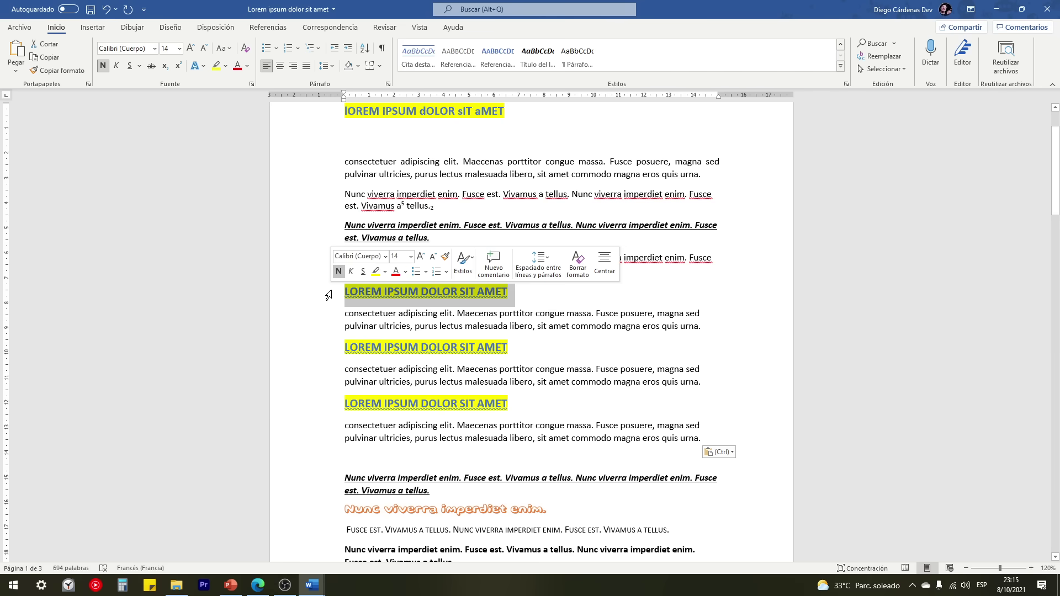
{"action": "left_click", "coordinate": [333, 67]}
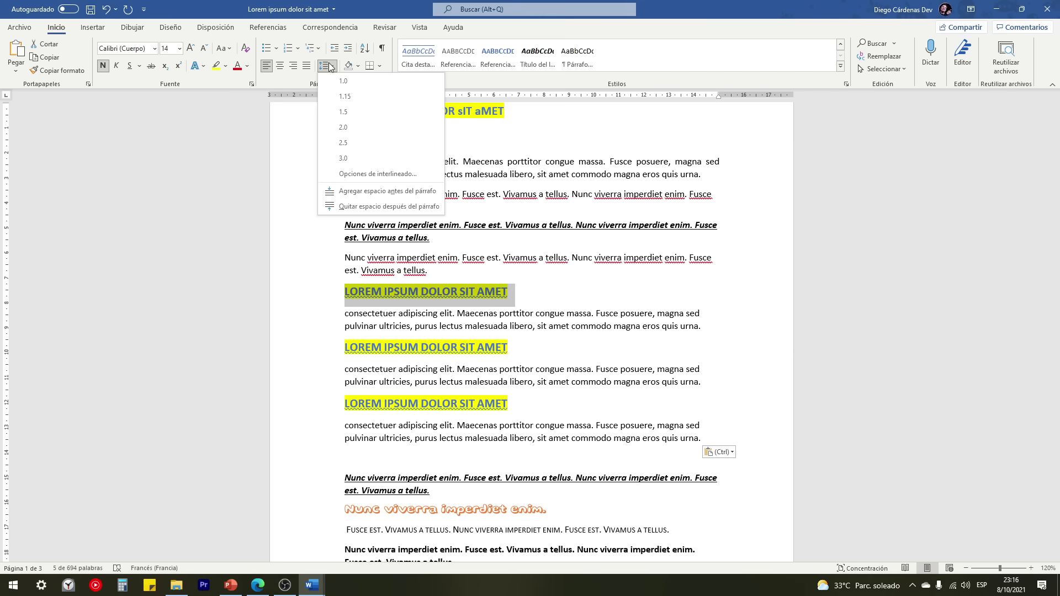
{"action": "left_click", "coordinate": [361, 206]}
{"action": "left_click", "coordinate": [361, 206]}
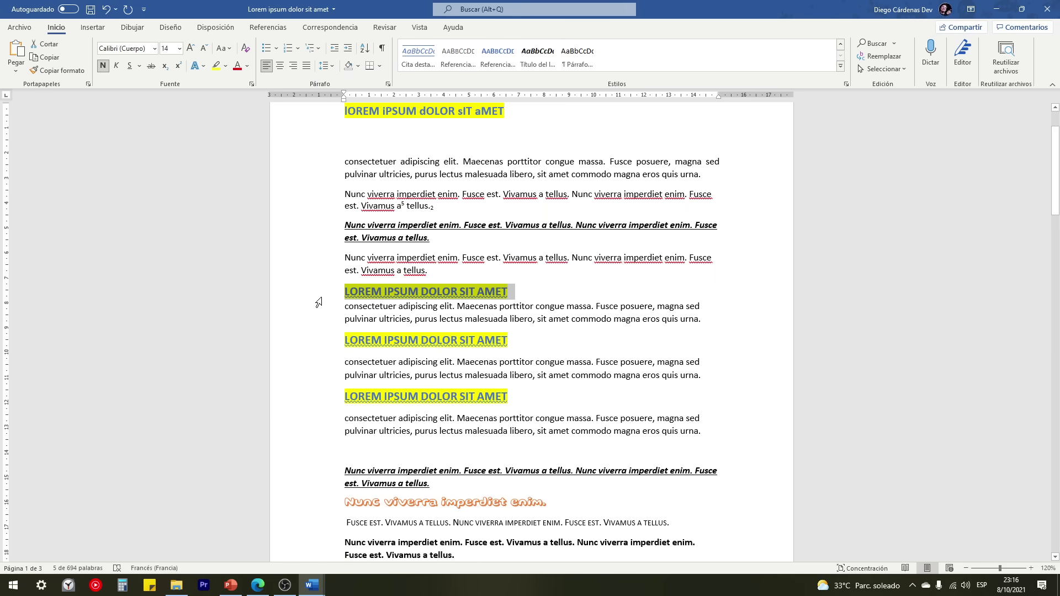
{"action": "left_click", "coordinate": [333, 307]}
{"action": "left_click_drag", "start_coordinate": [334, 310], "coordinate": [336, 321]}
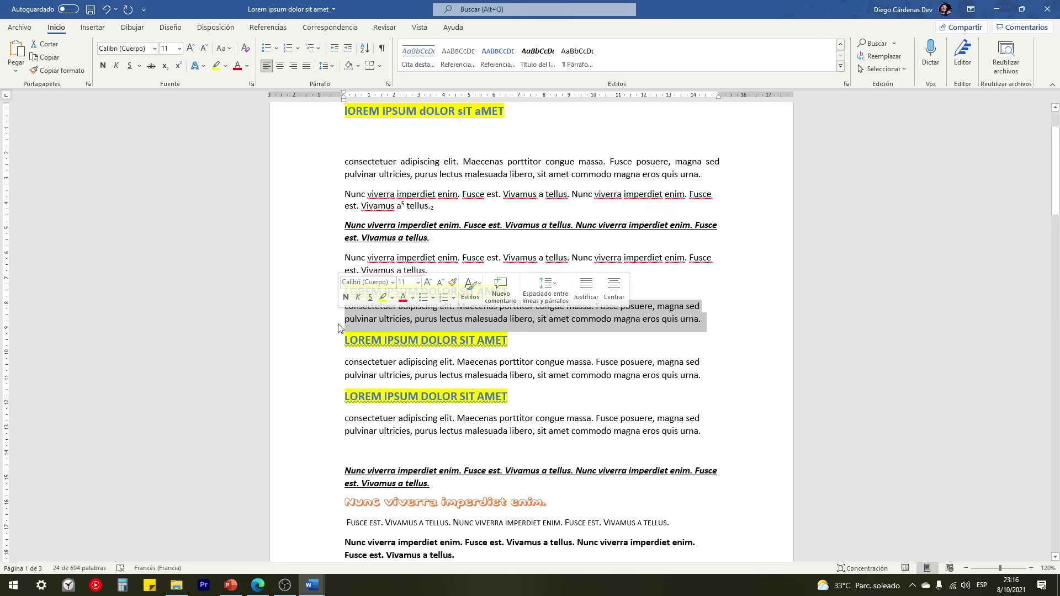
{"action": "left_click", "coordinate": [344, 426]}
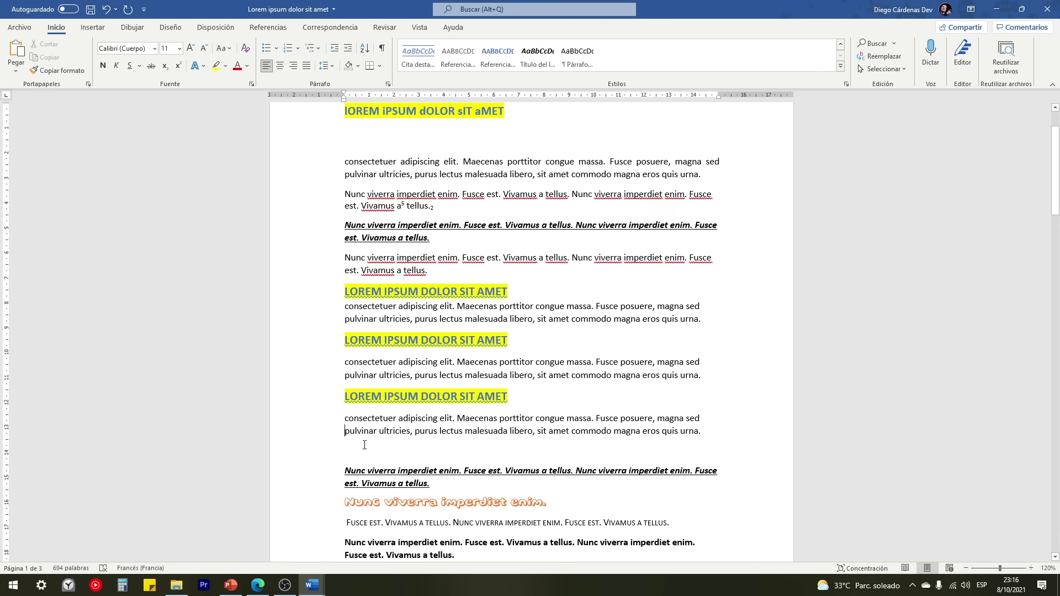
Step: Remove the space after the second and third headings
{"action": "left_click_drag", "start_coordinate": [341, 340], "coordinate": [300, 362]}
{"action": "left_click", "coordinate": [333, 340]}
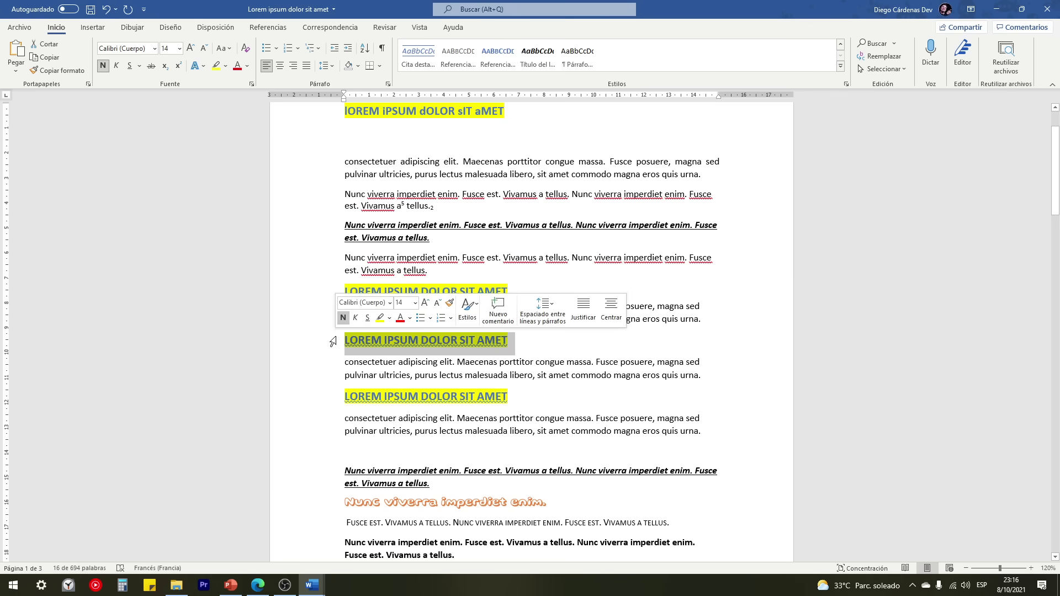
{"action": "left_click", "coordinate": [327, 65]}
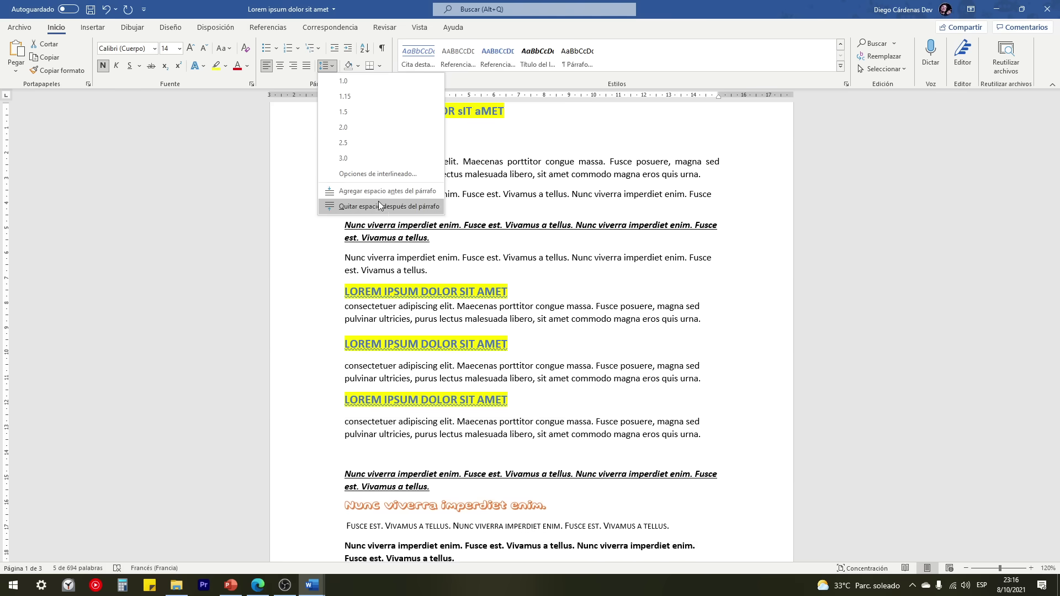
{"action": "left_click", "coordinate": [376, 207]}
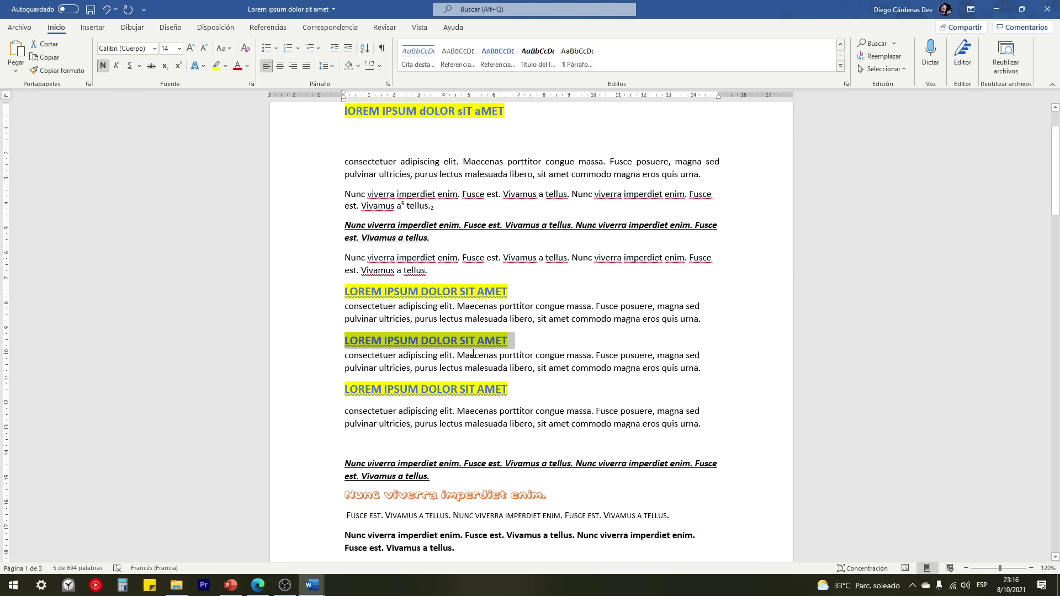
{"action": "left_click", "coordinate": [330, 393]}
{"action": "left_click", "coordinate": [327, 65]}
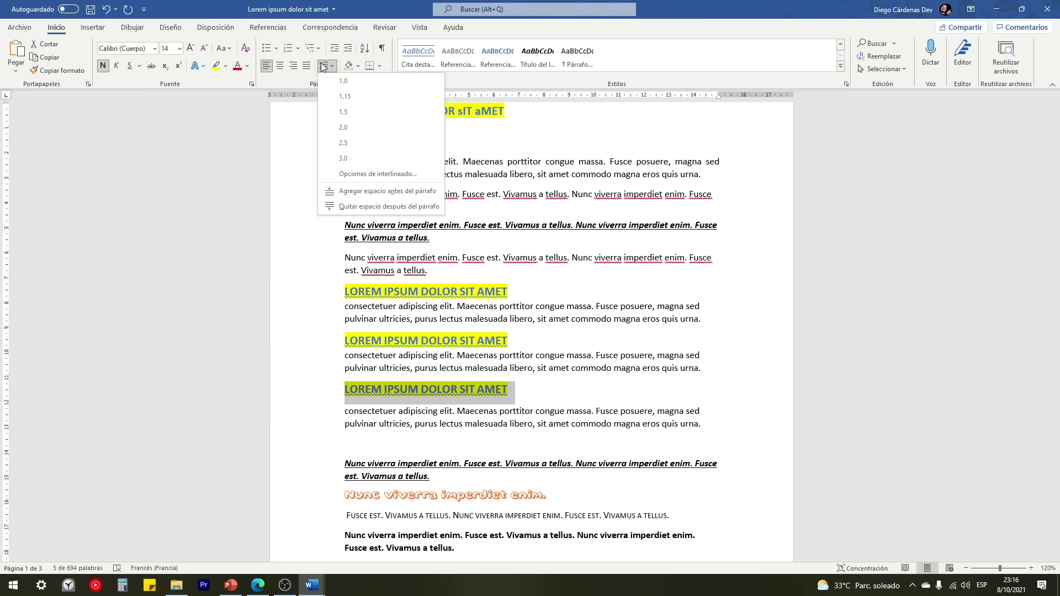
{"action": "left_click", "coordinate": [374, 204]}
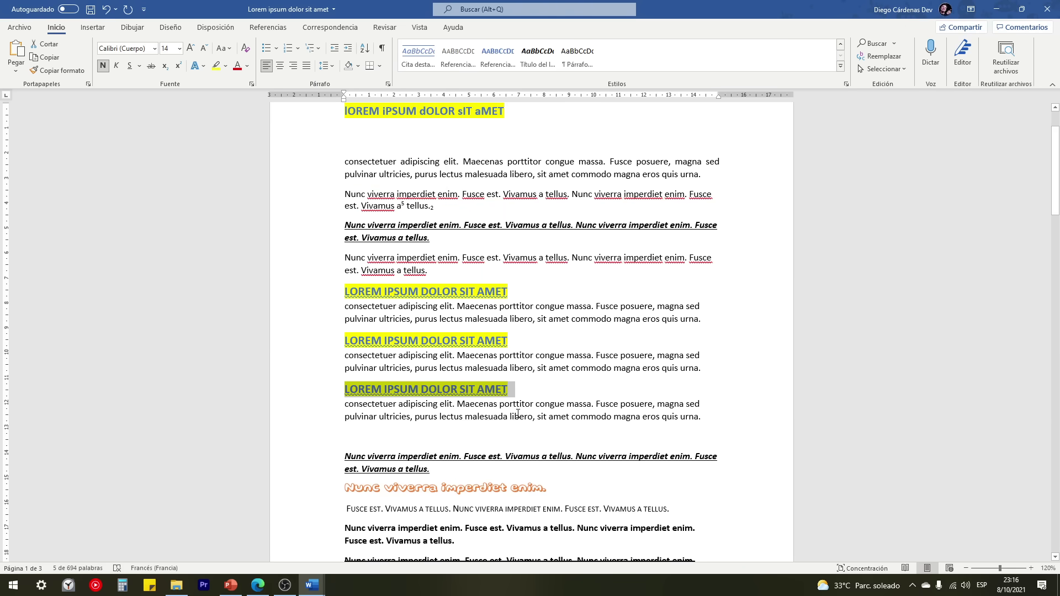
Step: Add space before the third and second headings
{"action": "left_click", "coordinate": [326, 66]}
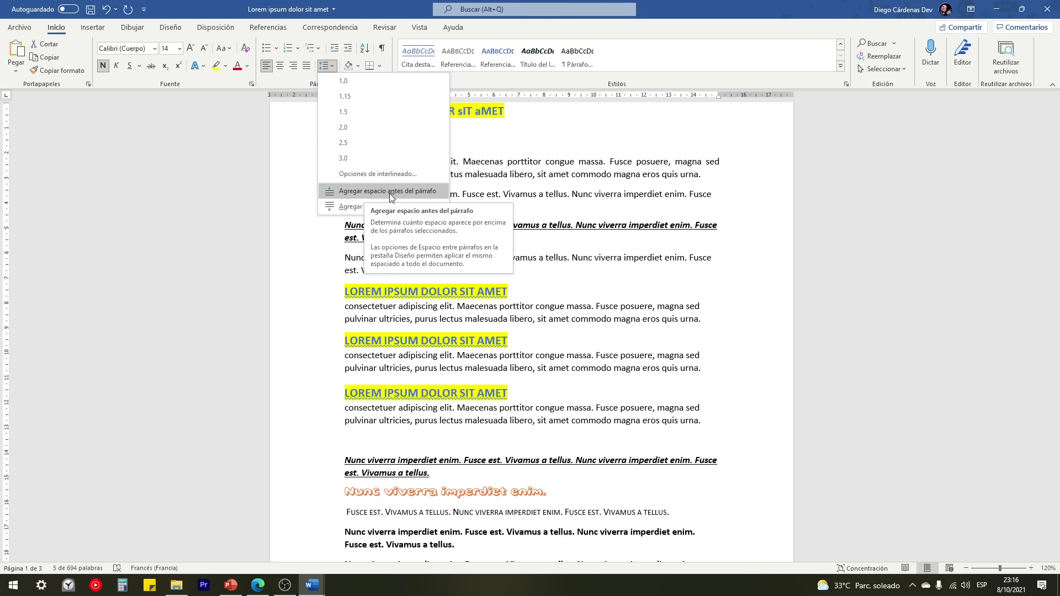
{"action": "left_click", "coordinate": [366, 192]}
{"action": "left_click", "coordinate": [322, 343]}
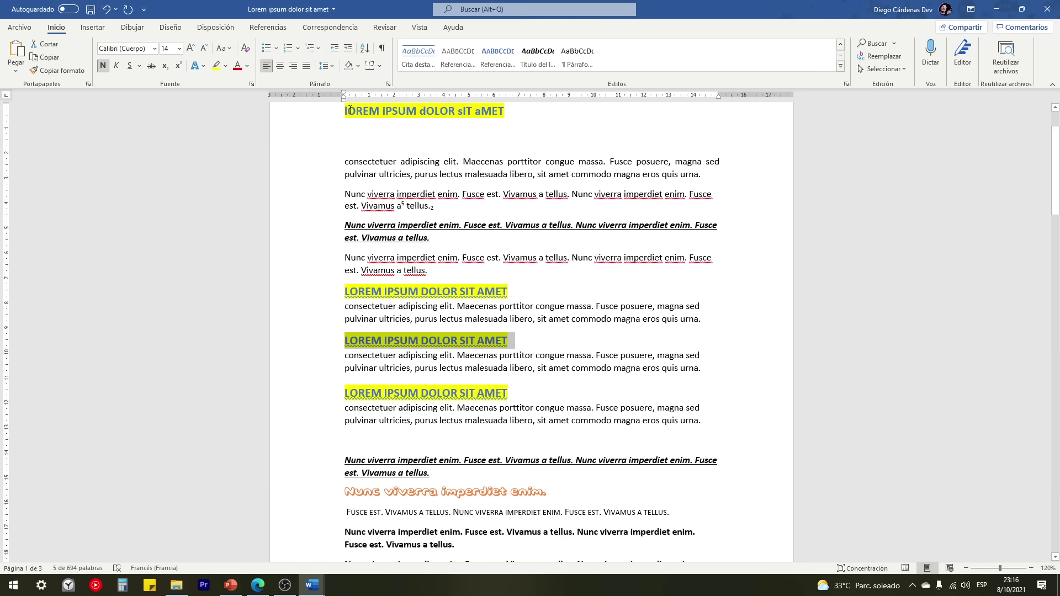
{"action": "left_click", "coordinate": [326, 66]}
{"action": "left_click", "coordinate": [365, 191]}
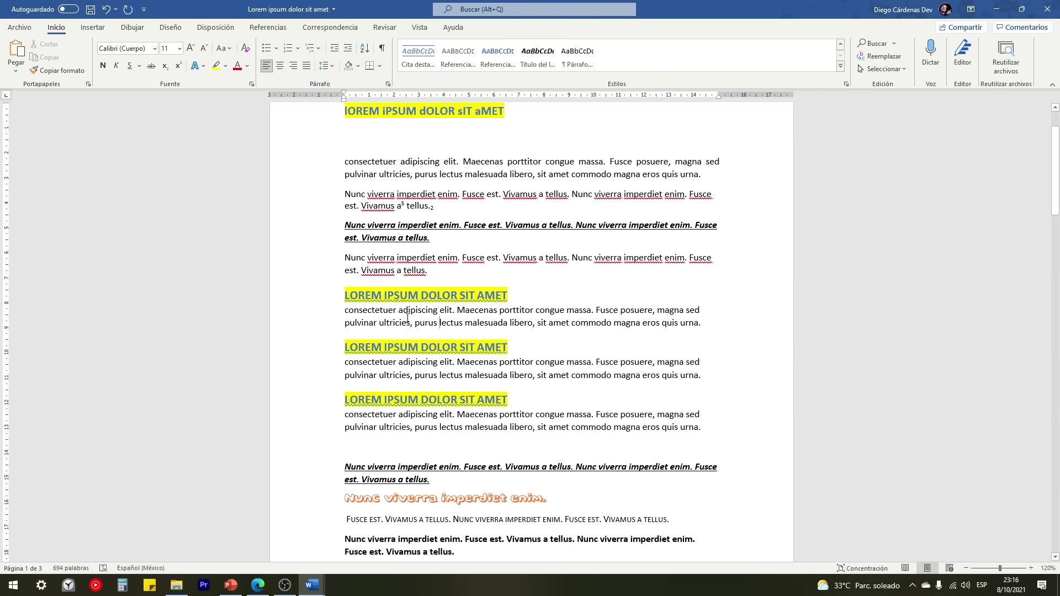
{"action": "left_click_drag", "start_coordinate": [324, 297], "coordinate": [333, 422]}
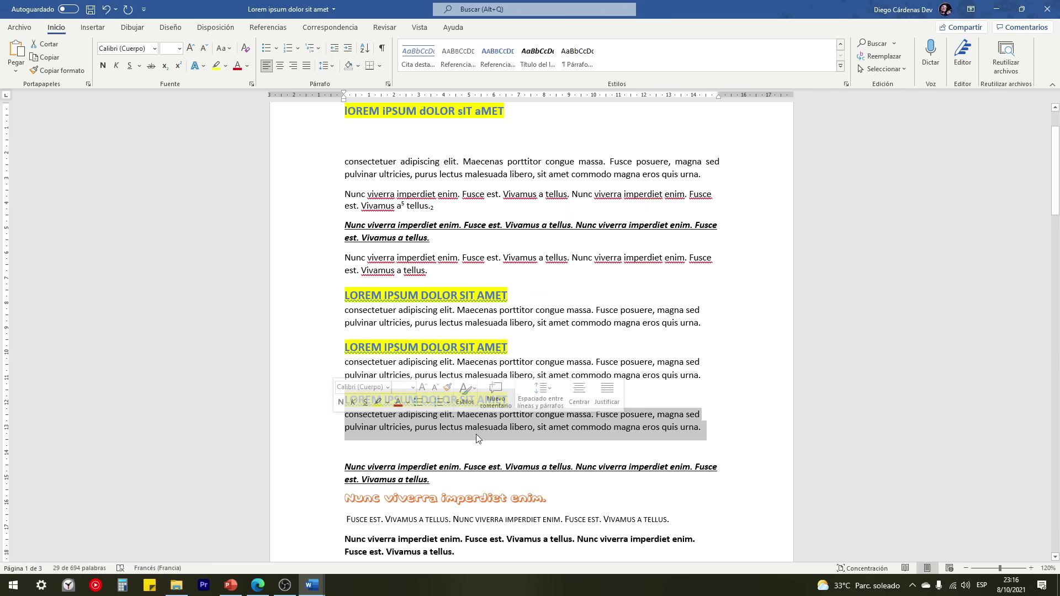
{"action": "left_click", "coordinate": [386, 448]}
Step: Paste two more copies of the heading-and-paragraph block on the empty line below
{"action": "scroll", "coordinate": [386, 448], "scroll_direction": "down", "scroll_amount": 1}
{"action": "key", "text": "ctrl+v"}
{"action": "key", "text": "ctrl+v"}
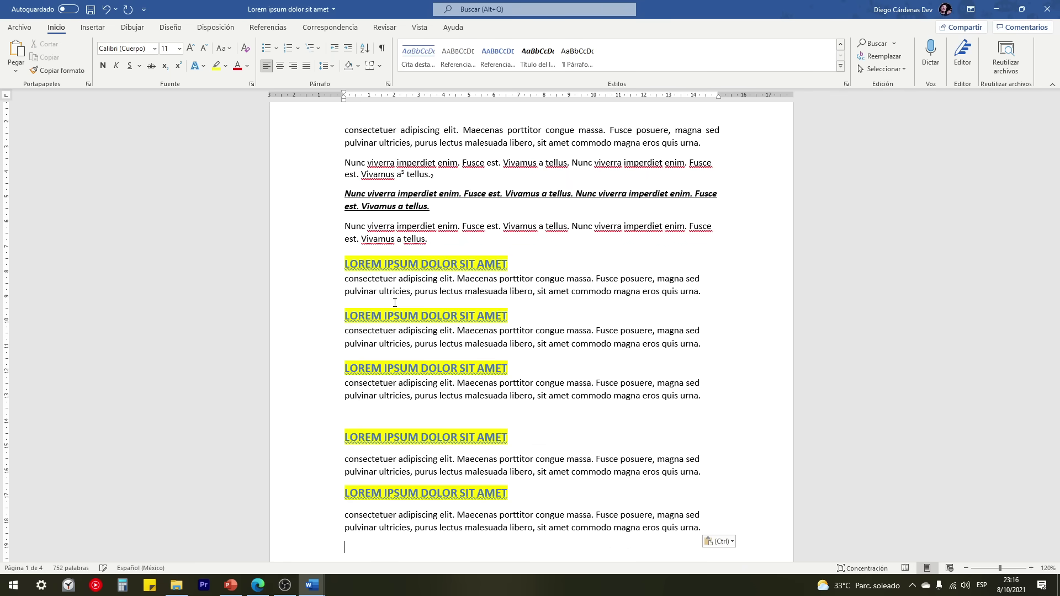
{"action": "key", "text": "ctrl+v"}
{"action": "scroll", "coordinate": [396, 302], "scroll_direction": "down", "scroll_amount": 2}
{"action": "scroll", "coordinate": [398, 309], "scroll_direction": "down", "scroll_amount": 1}
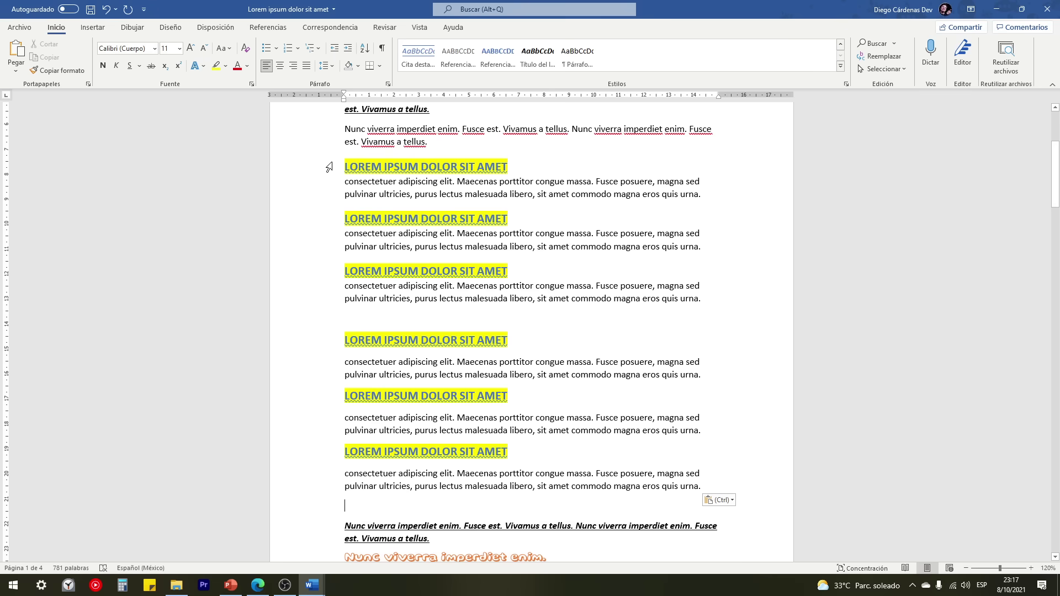
{"action": "left_click_drag", "start_coordinate": [329, 167], "coordinate": [330, 196]}
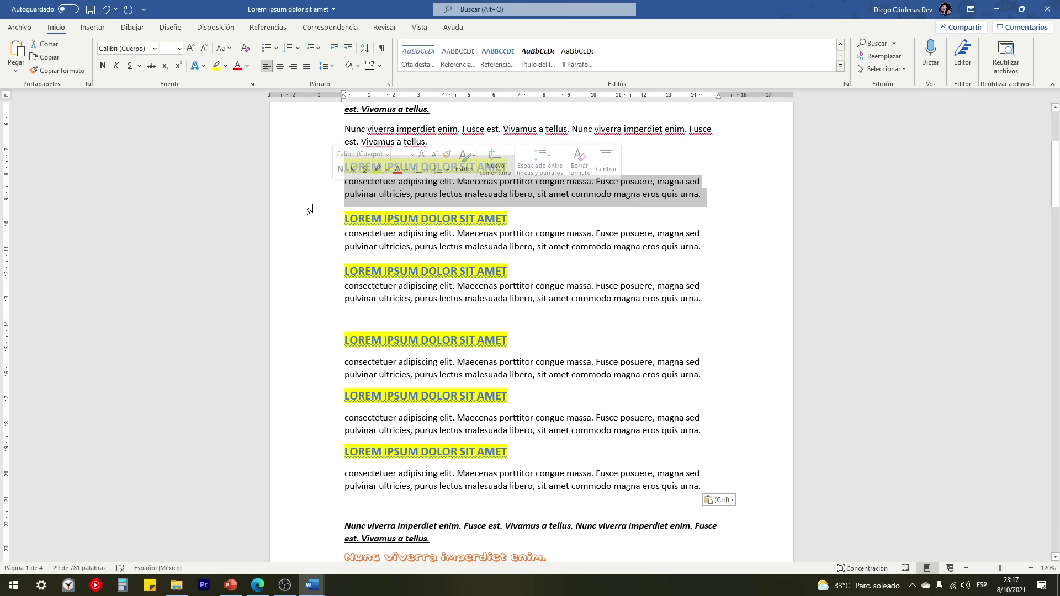
{"action": "left_click_drag", "start_coordinate": [323, 340], "coordinate": [341, 499]}
{"action": "left_click", "coordinate": [728, 480]}
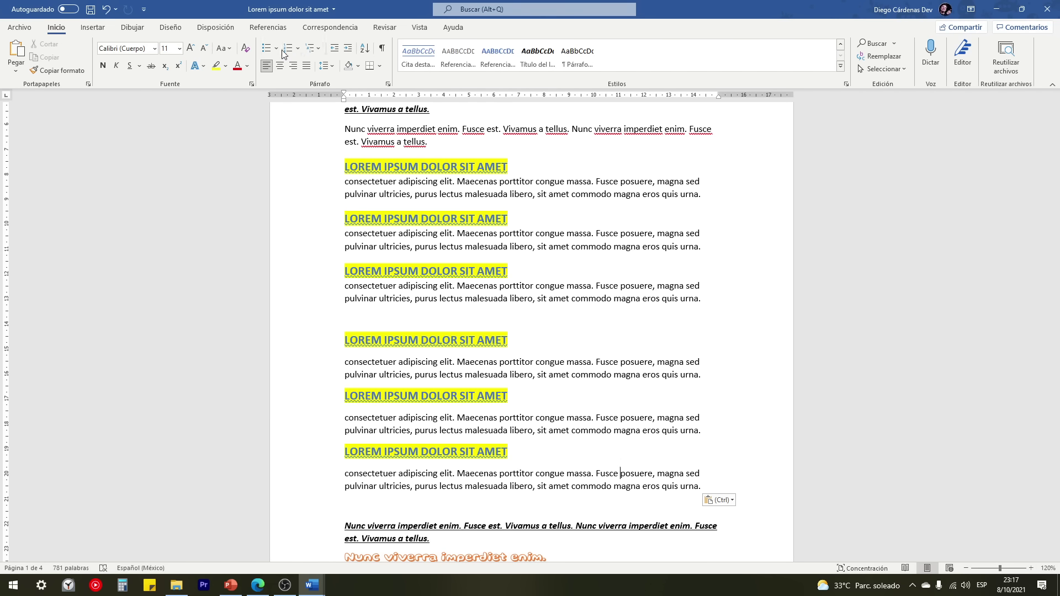
Step: Give each of the first three LOREM IPSUM headings a diamond bullet from the Bullet Library
{"action": "left_click", "coordinate": [331, 168]}
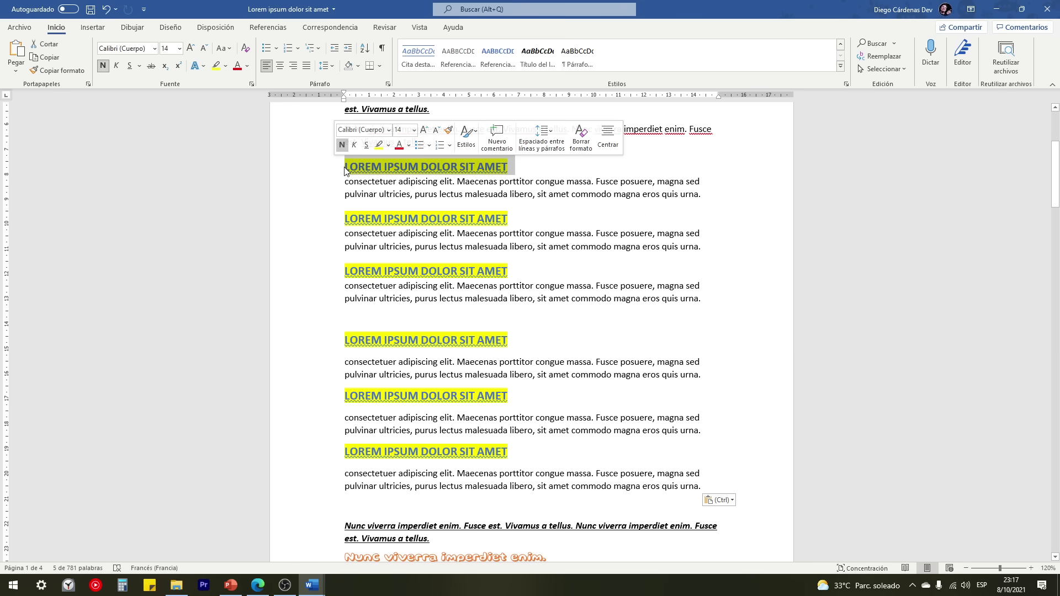
{"action": "left_click", "coordinate": [267, 50]}
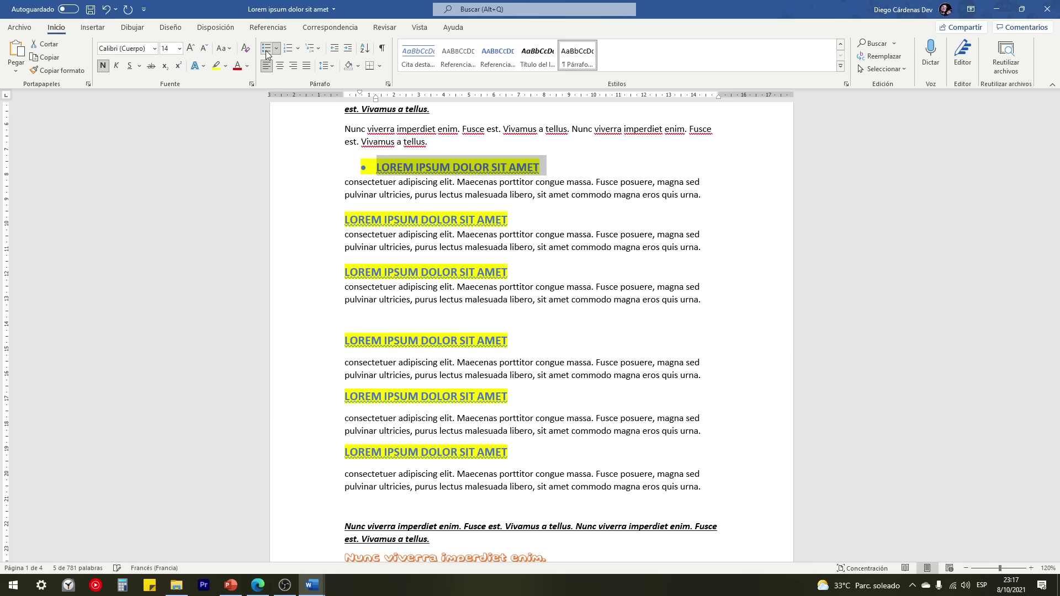
{"action": "left_click", "coordinate": [276, 50]}
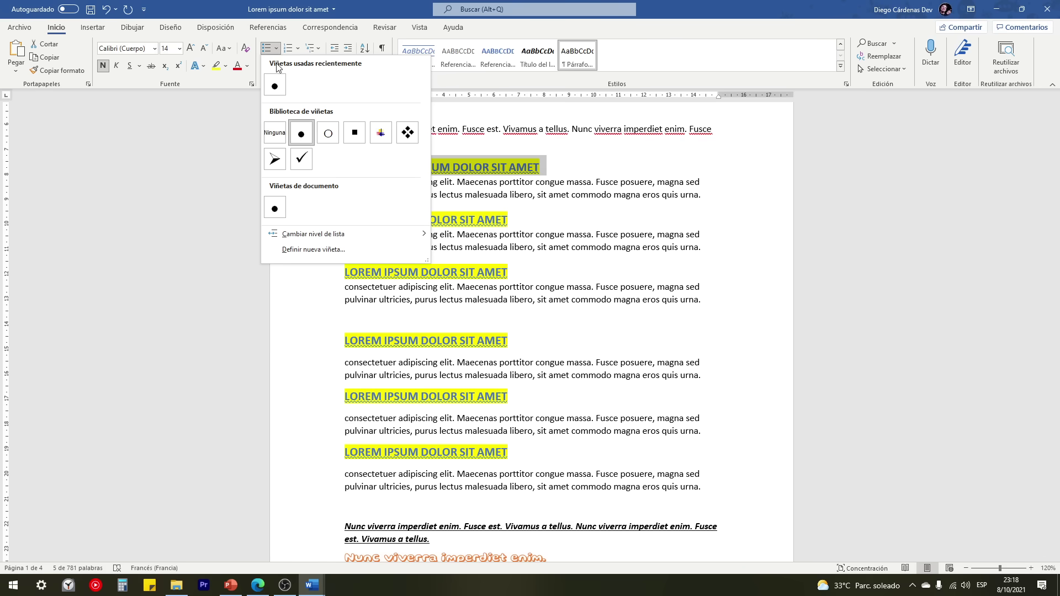
{"action": "left_click", "coordinate": [409, 133]}
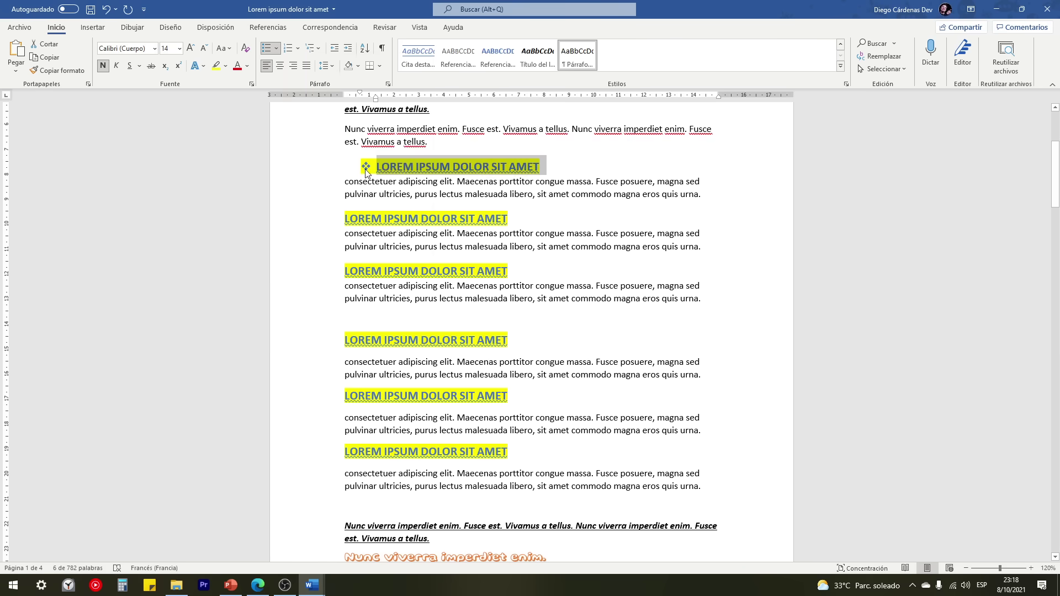
{"action": "left_click", "coordinate": [326, 219]}
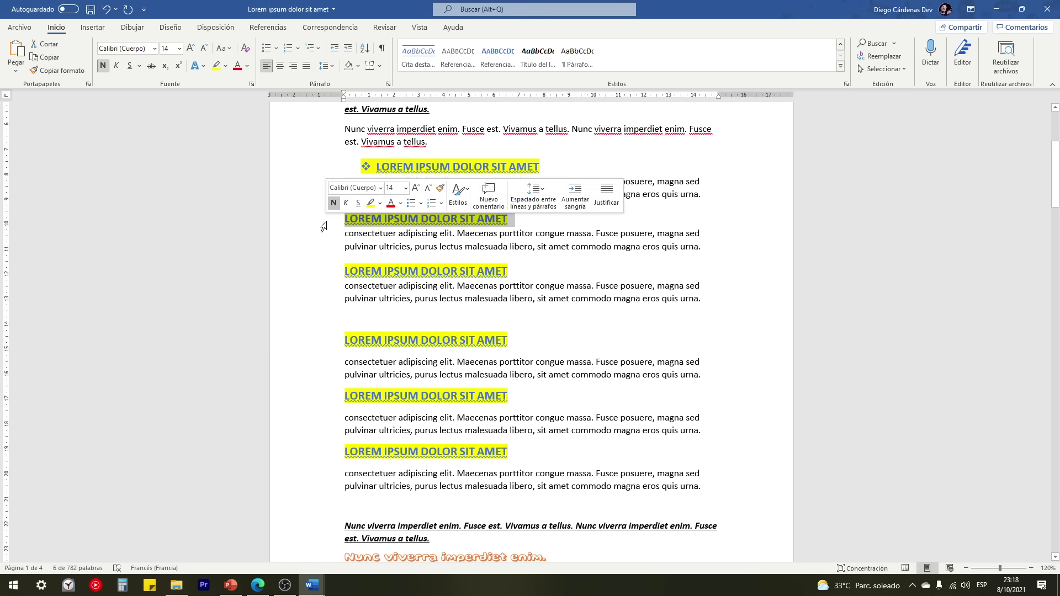
{"action": "left_click", "coordinate": [267, 48]}
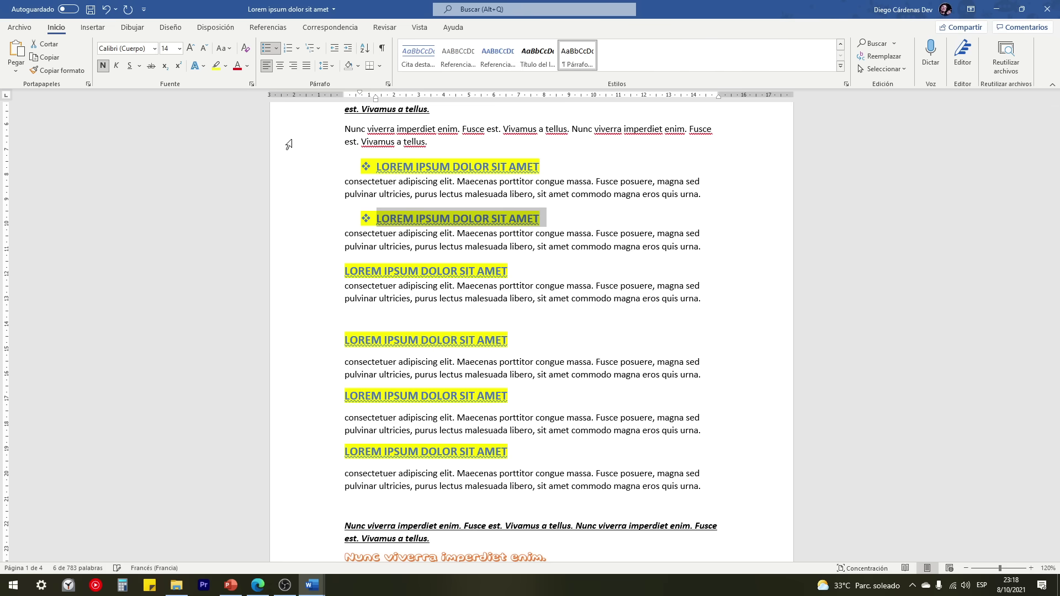
{"action": "left_click", "coordinate": [332, 271]}
{"action": "left_click", "coordinate": [418, 247]}
{"action": "left_click", "coordinate": [330, 342]}
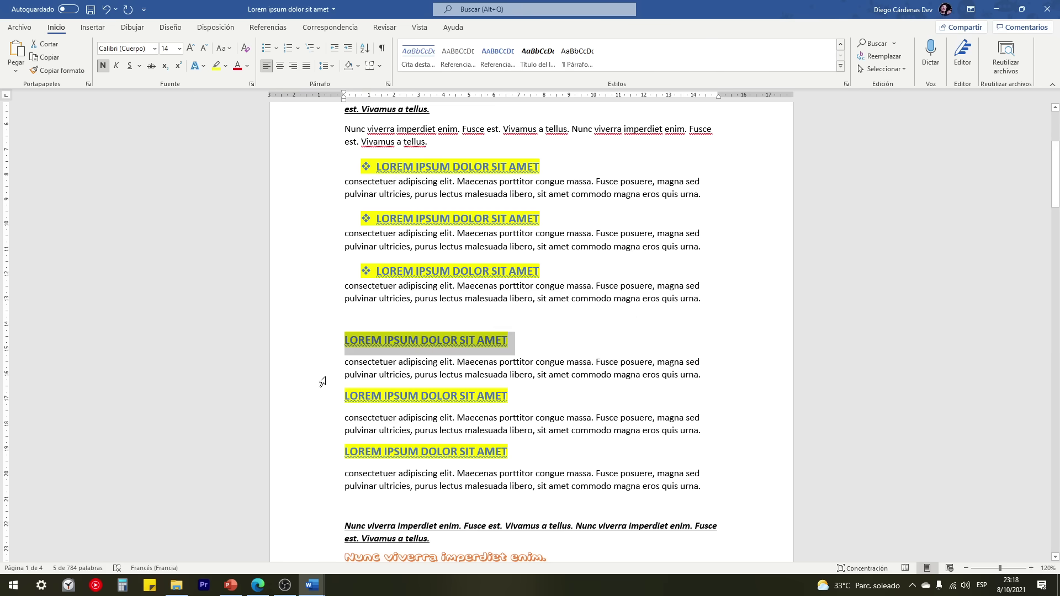
Step: Number the fourth, fifth and sixth headings as 1., 2. and 3
{"action": "left_click", "coordinate": [289, 53]}
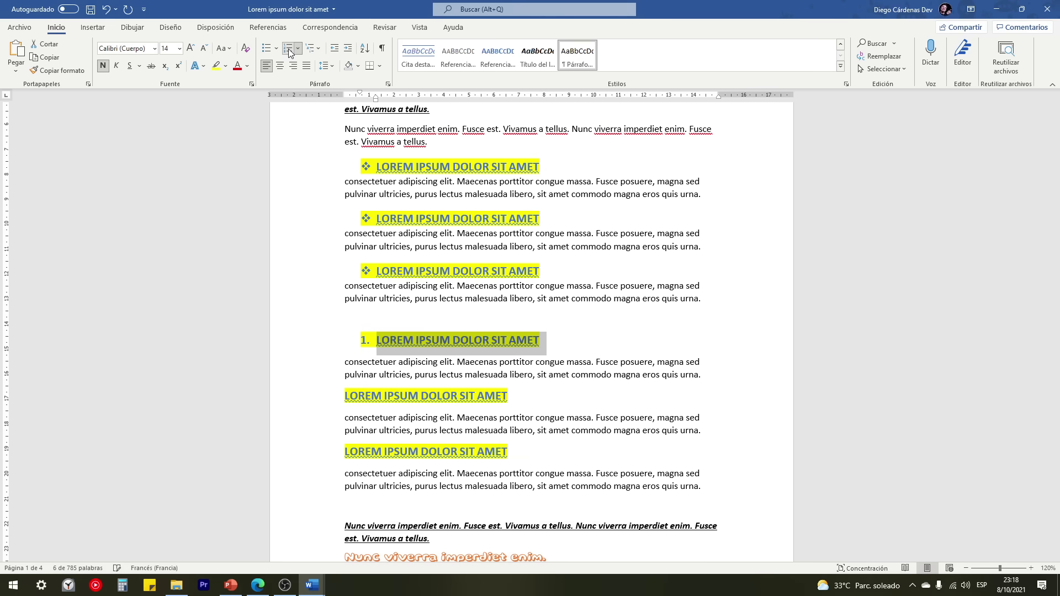
{"action": "left_click", "coordinate": [325, 402]}
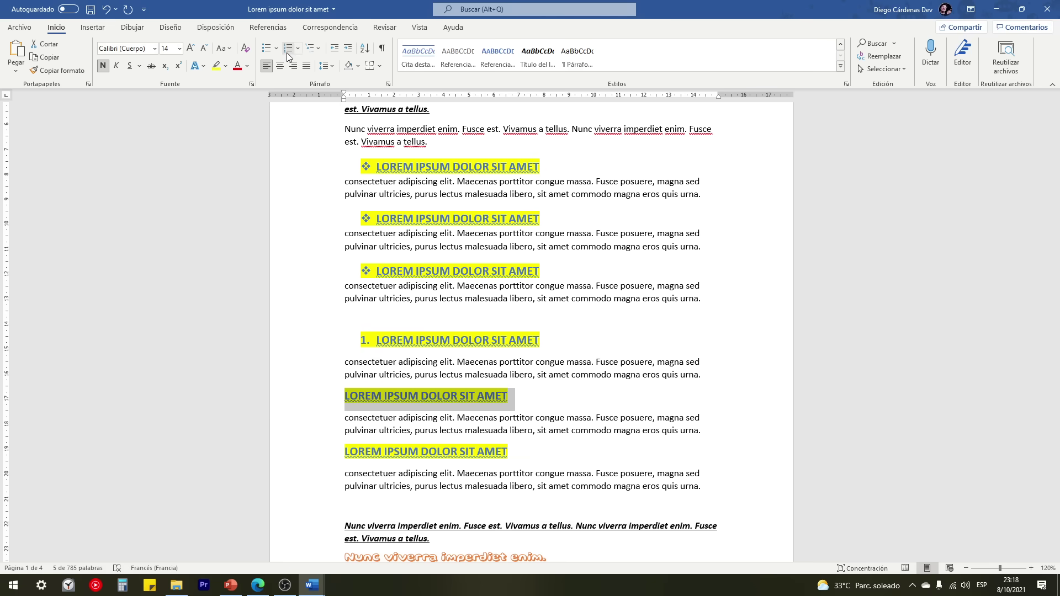
{"action": "key", "text": "F4"}
{"action": "left_click", "coordinate": [328, 455]}
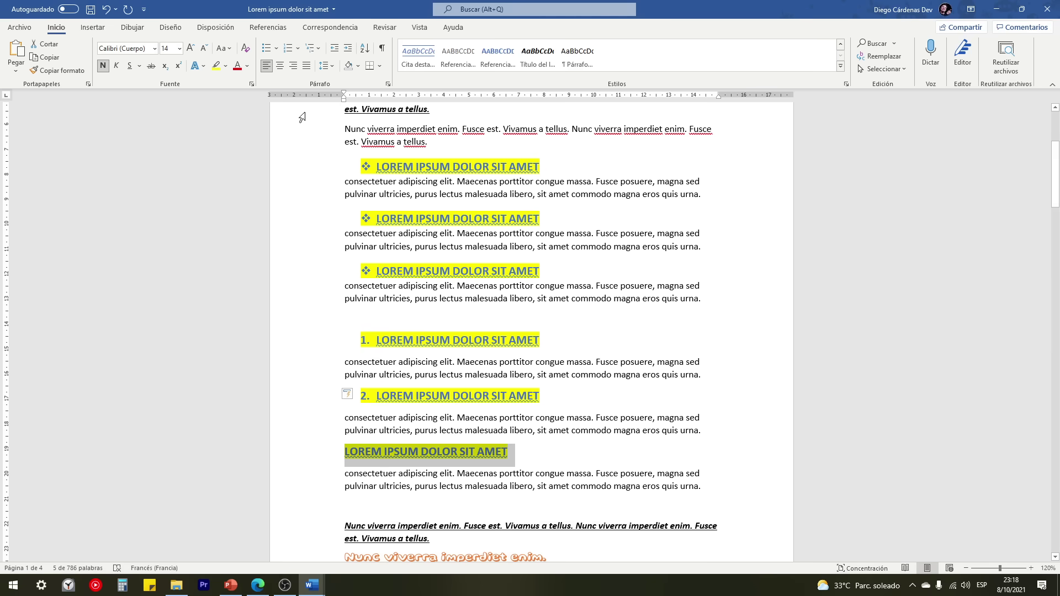
{"action": "key", "text": "F4"}
{"action": "scroll", "coordinate": [414, 439], "scroll_direction": "down", "scroll_amount": 1}
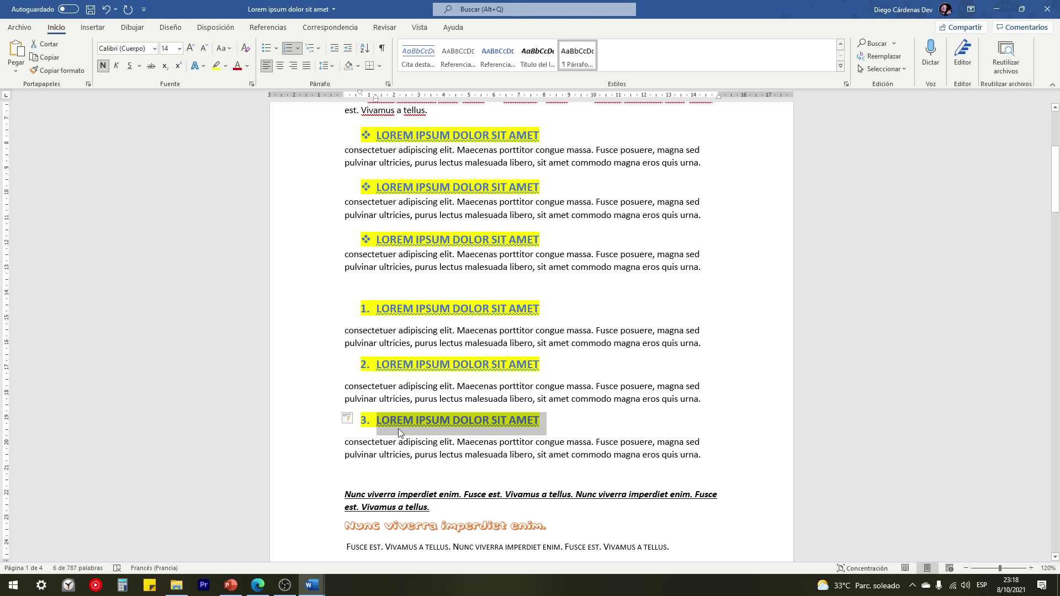
Step: Add an empty numbered item 4. after the third numbered heading
{"action": "left_click", "coordinate": [554, 423]}
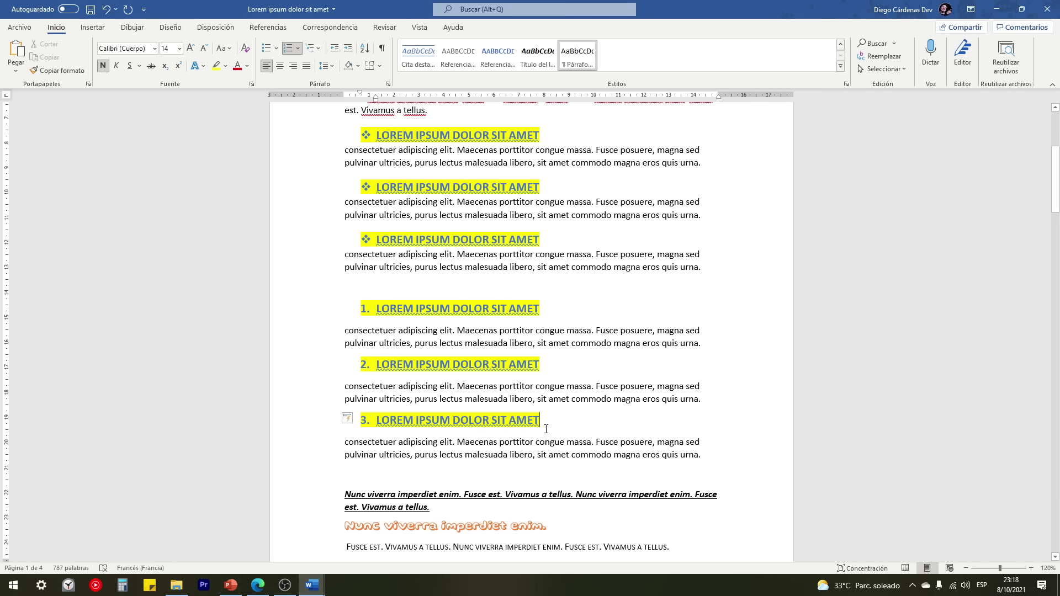
{"action": "key", "text": "Return"}
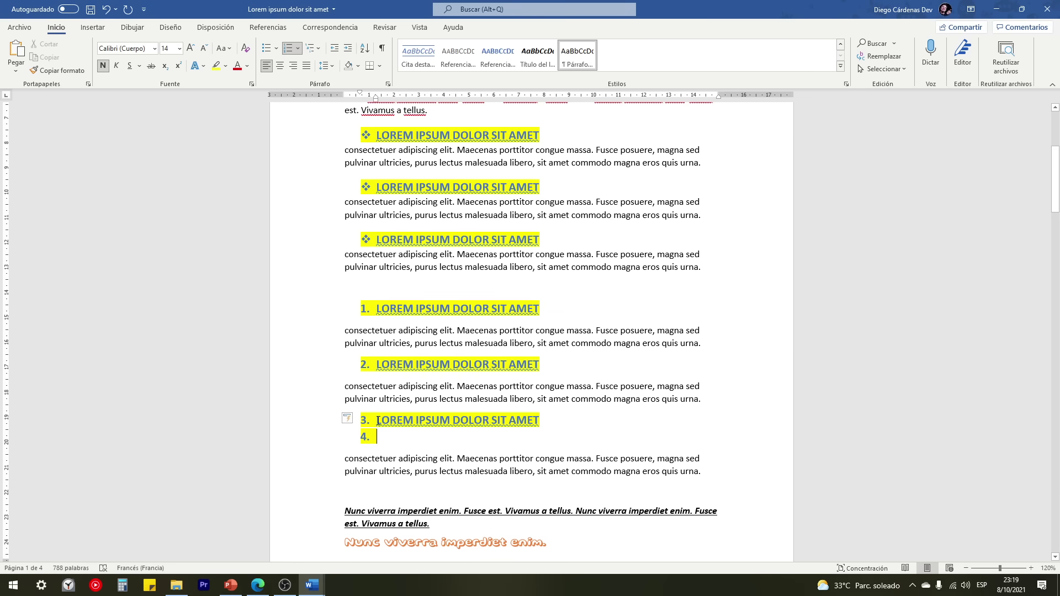
{"action": "left_click_drag", "start_coordinate": [378, 422], "coordinate": [539, 422]}
{"action": "left_click", "coordinate": [391, 436]}
Step: Erase the red circles around V and Windows on the keyboard slide, then return to CURSO DE WORD
{"action": "left_click", "coordinate": [231, 585]}
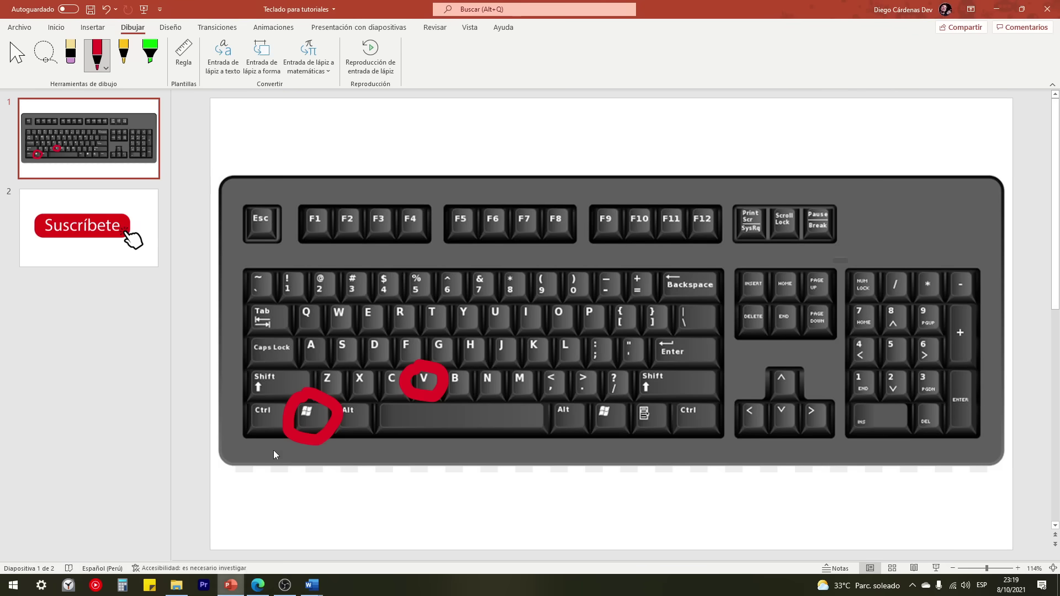
{"action": "left_click", "coordinate": [80, 59]}
{"action": "left_click_drag", "start_coordinate": [433, 373], "coordinate": [312, 415]}
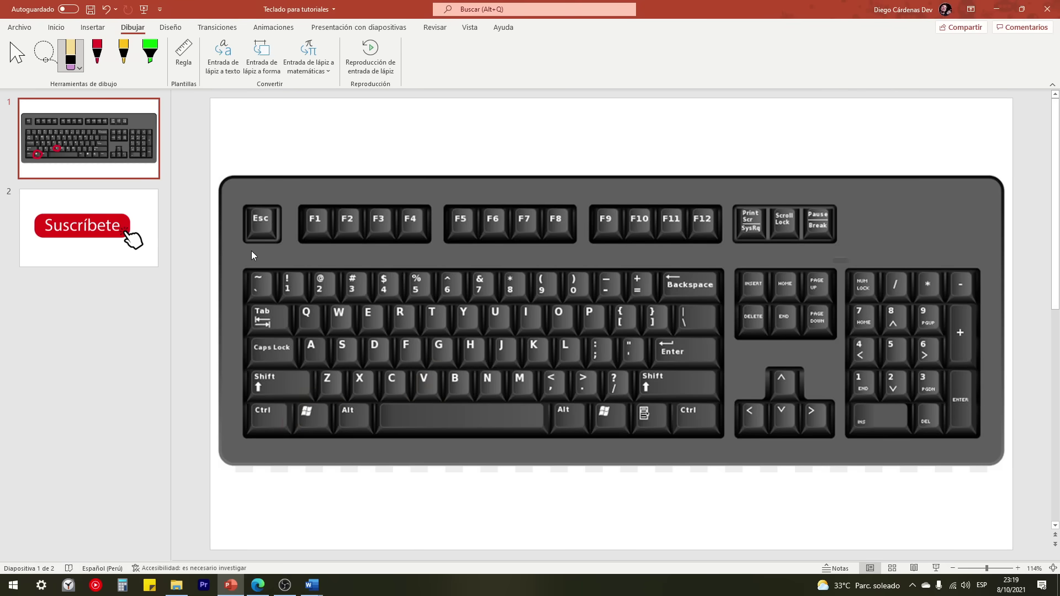
{"action": "left_click", "coordinate": [97, 52]}
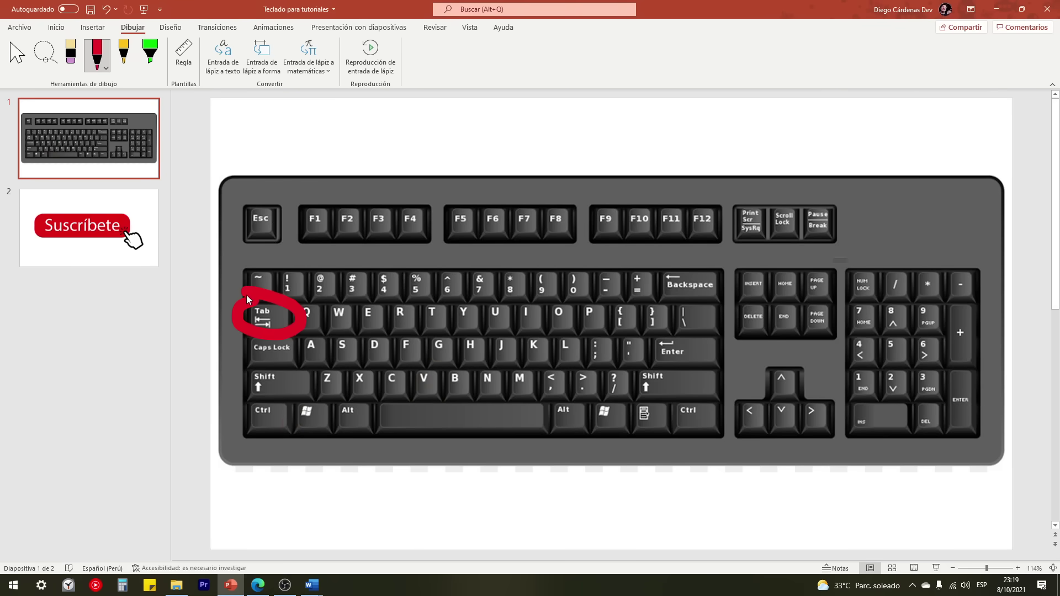
{"action": "left_click", "coordinate": [312, 585]}
{"action": "left_click", "coordinate": [367, 506]}
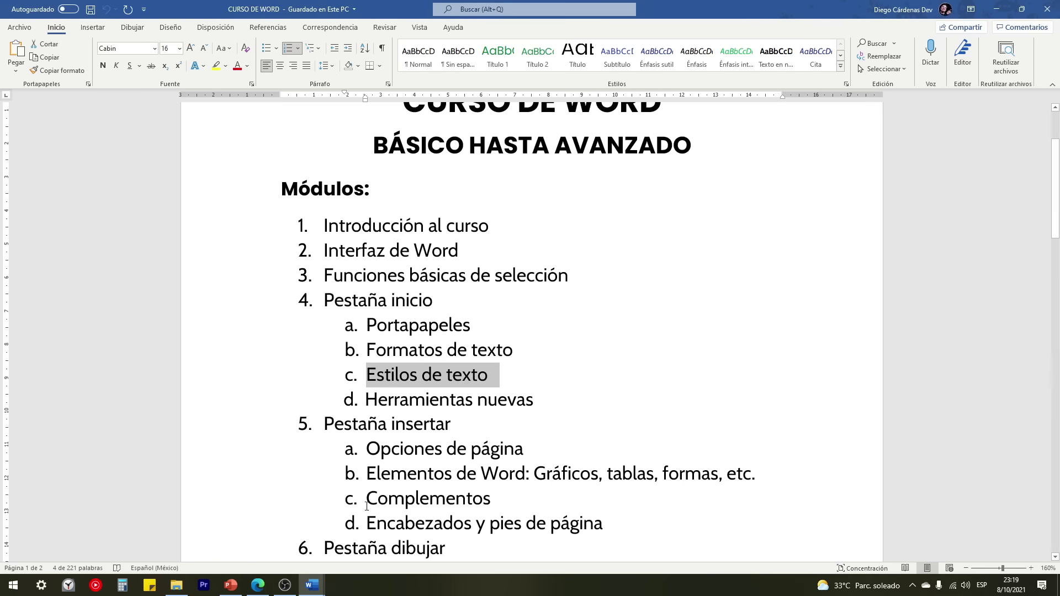
Step: In the Lorem ipsum document, demote the empty item 4 under heading 3 to an indented sub-item 'a.'
{"action": "left_click", "coordinate": [355, 493]}
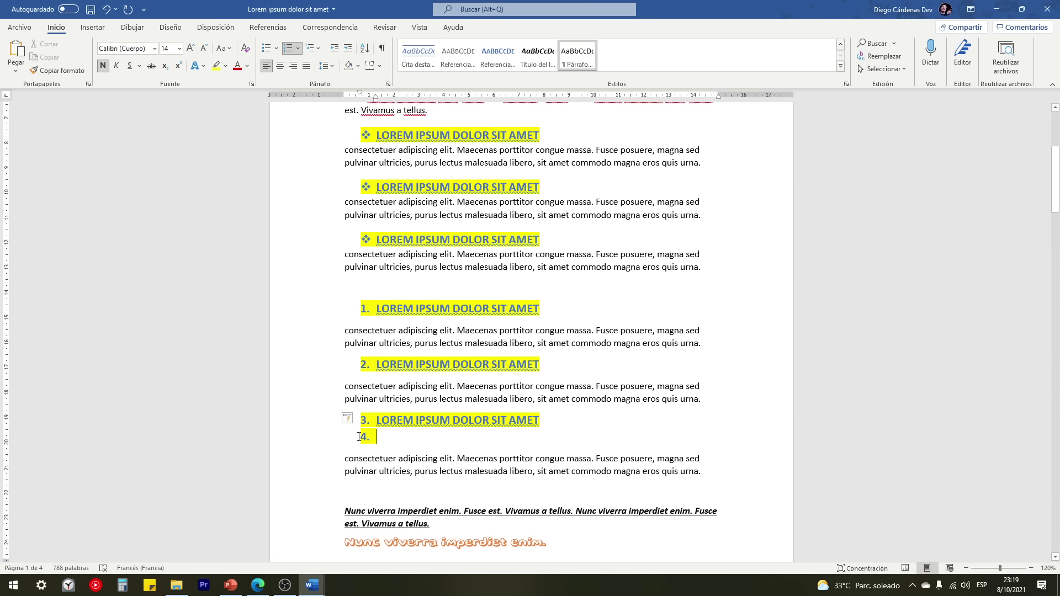
{"action": "key", "text": "Tab"}
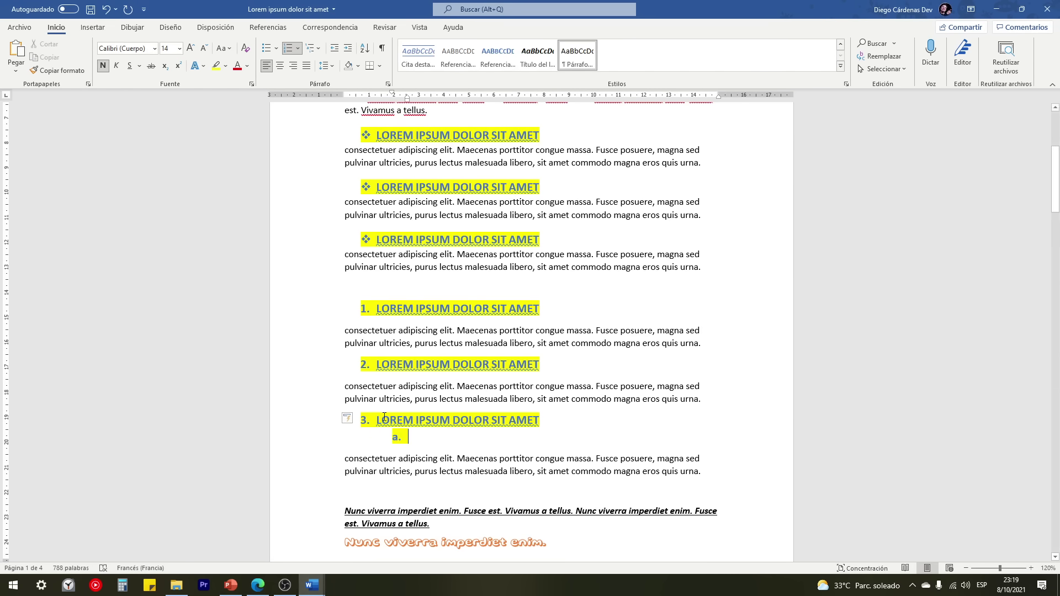
{"action": "key", "text": "ctrl+z"}
{"action": "left_click", "coordinate": [297, 48]}
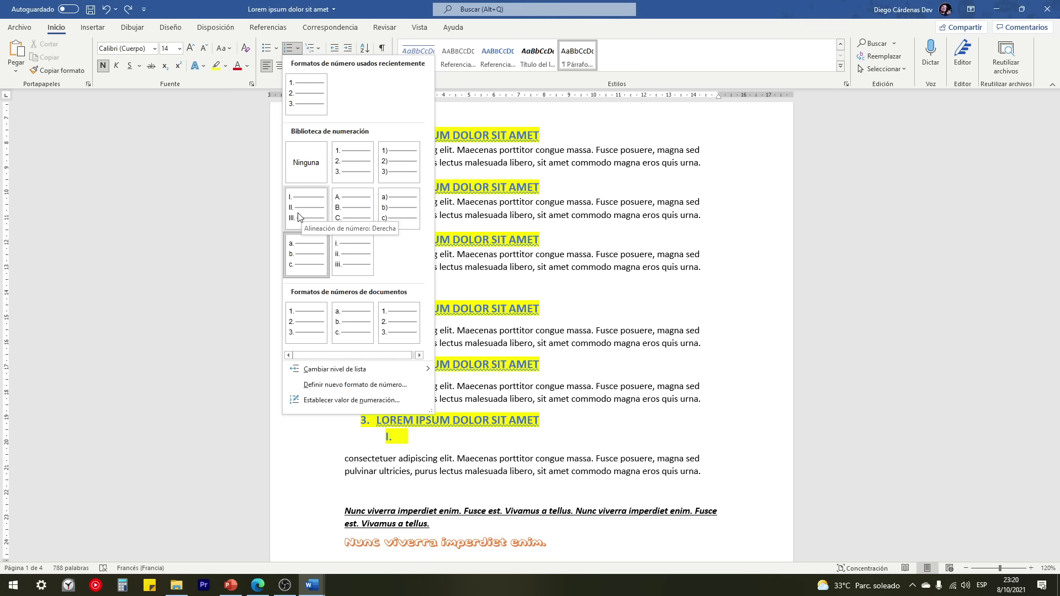
Step: Apply the 1. / 1.1. / 1.1.1. multilevel list style so the empty sub-item reads 3.1
{"action": "left_click", "coordinate": [413, 439]}
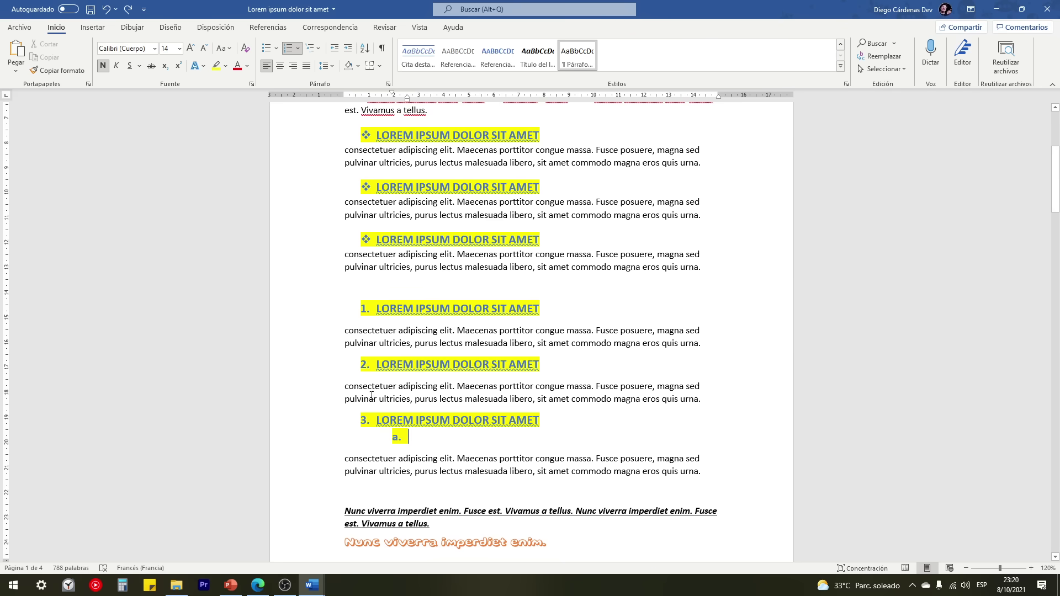
{"action": "left_click", "coordinate": [319, 49]}
{"action": "mouse_move", "coordinate": [423, 171]}
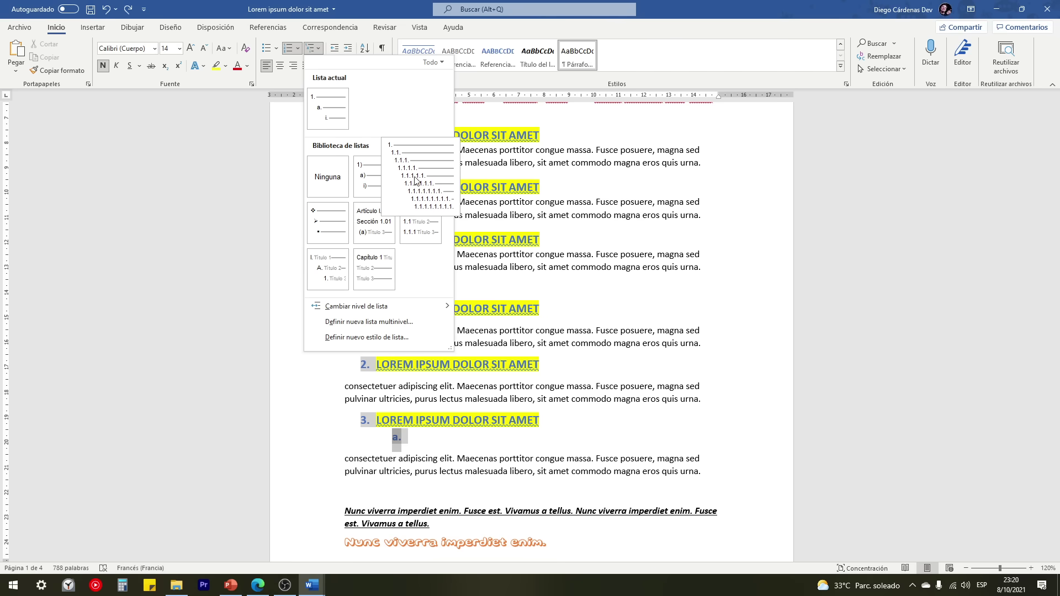
{"action": "left_click", "coordinate": [417, 177]}
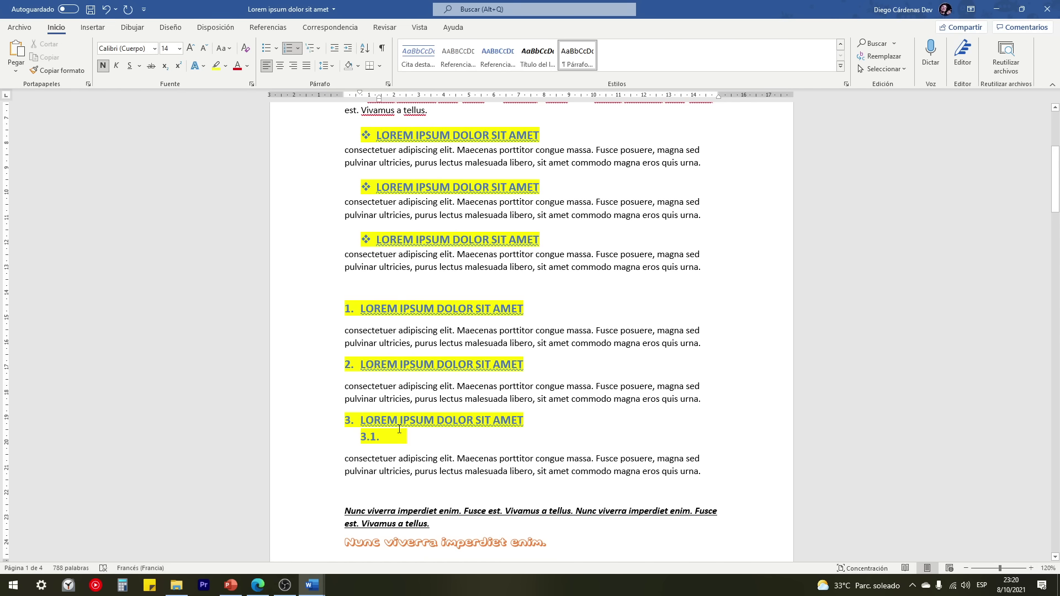
Step: Add sub-item 1.1. 'Subtitulo' and an empty 1.2. under heading 1
{"action": "left_click", "coordinate": [352, 311]}
{"action": "left_click", "coordinate": [359, 366]}
{"action": "left_click", "coordinate": [406, 440]}
{"action": "left_click", "coordinate": [533, 307]}
{"action": "key", "text": "Return"}
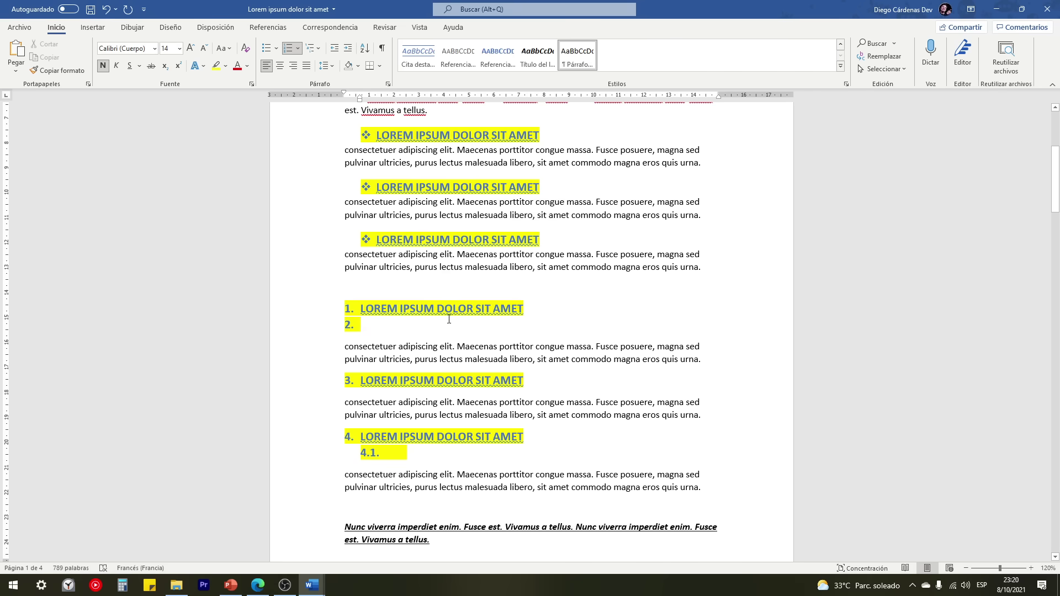
{"action": "key", "text": "Tab"}
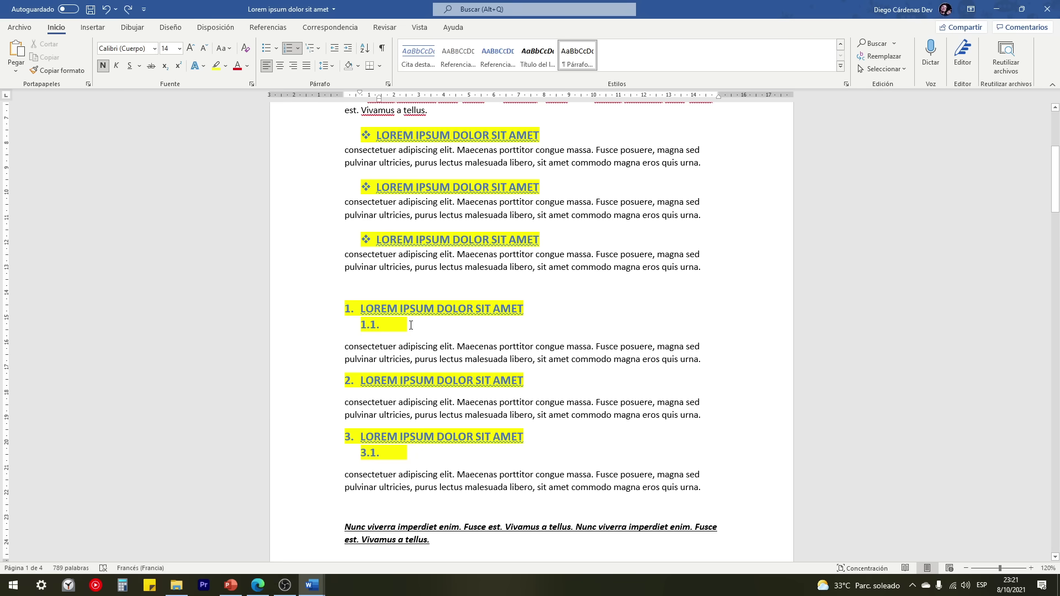
{"action": "type", "text": "S"}
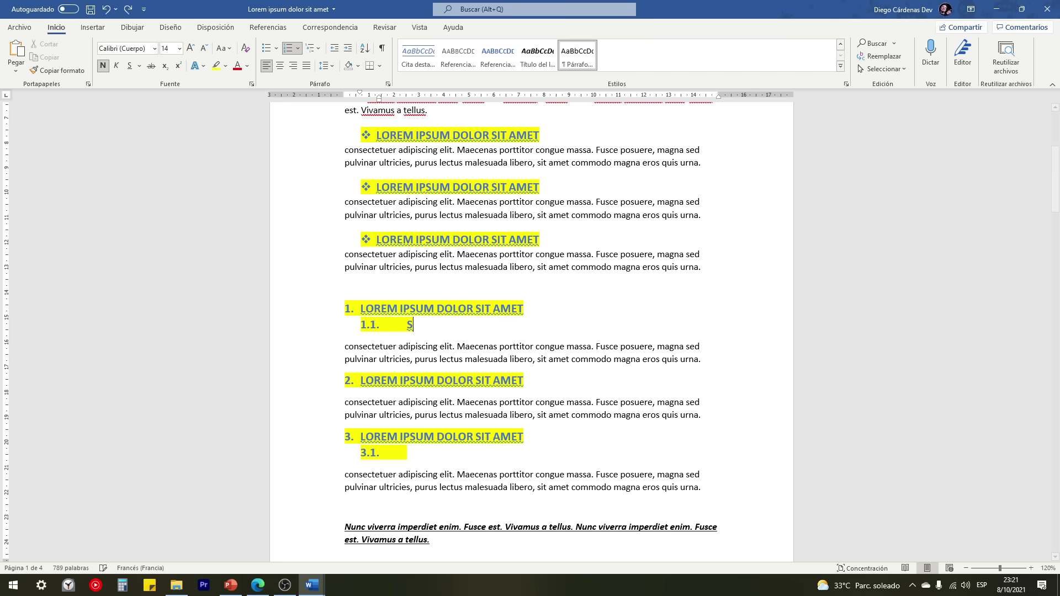
{"action": "type", "text": "ubtitulo"}
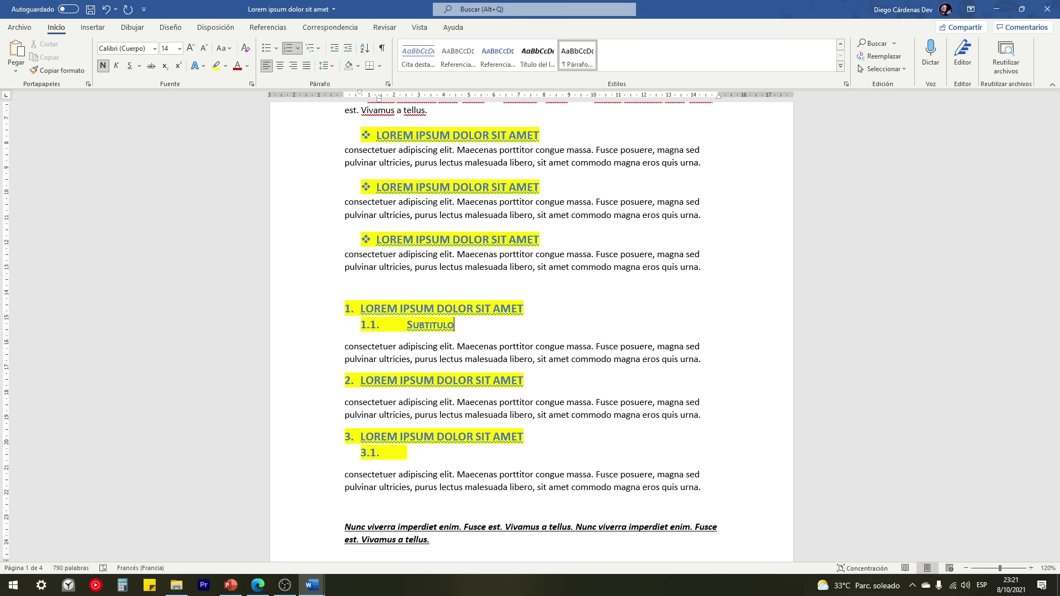
{"action": "key", "text": "Return"}
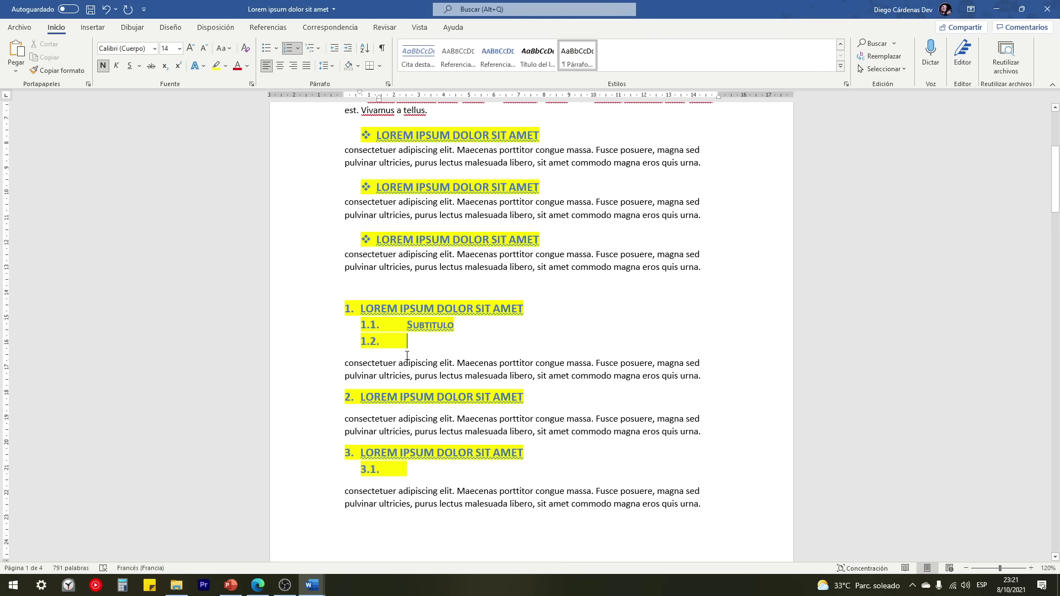
Step: Add sub-item 2.1. 'sadf' with a nested third-level 2.1.1. item under heading 2
{"action": "left_click", "coordinate": [537, 396]}
{"action": "key", "text": "Return"}
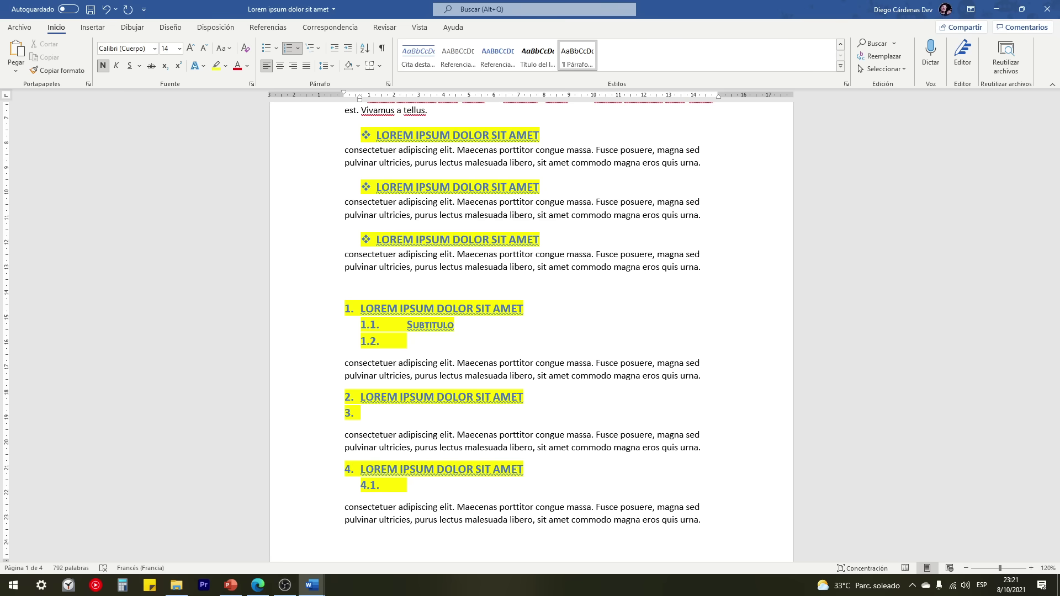
{"action": "key", "text": "Tab"}
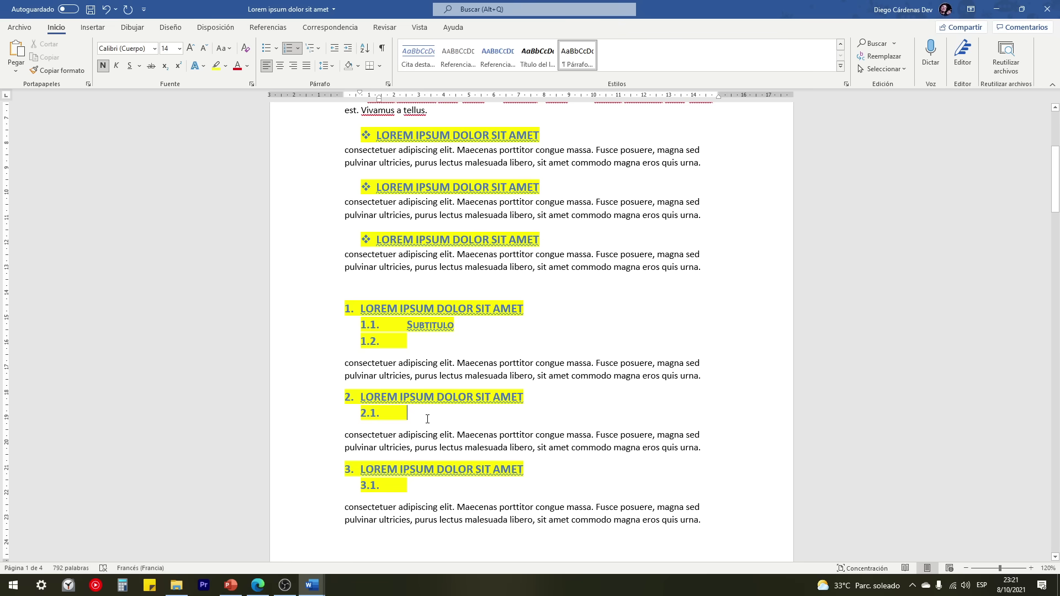
{"action": "type", "text": "sadf"}
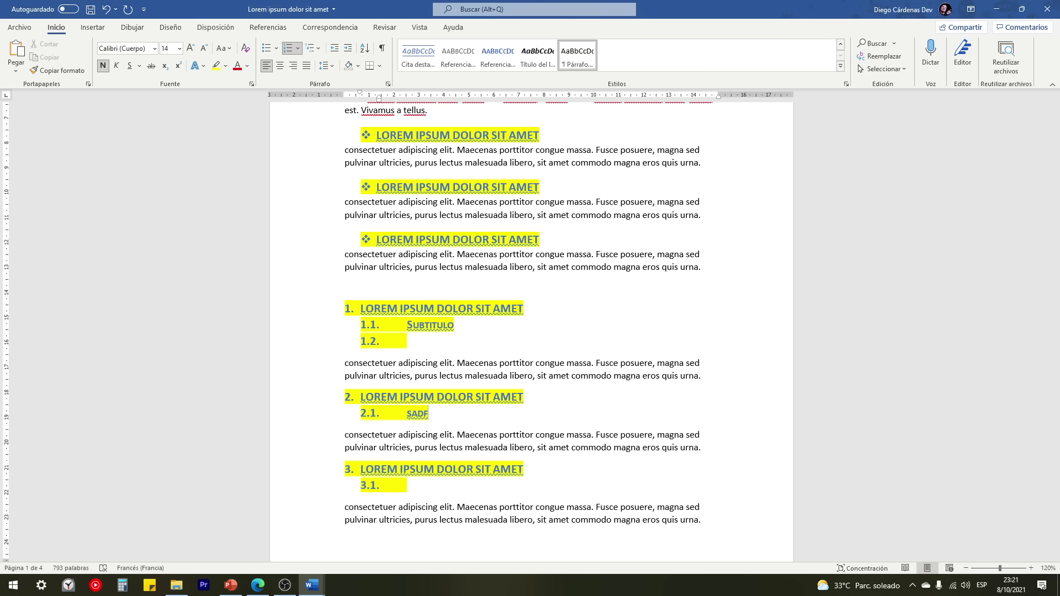
{"action": "key", "text": "Return"}
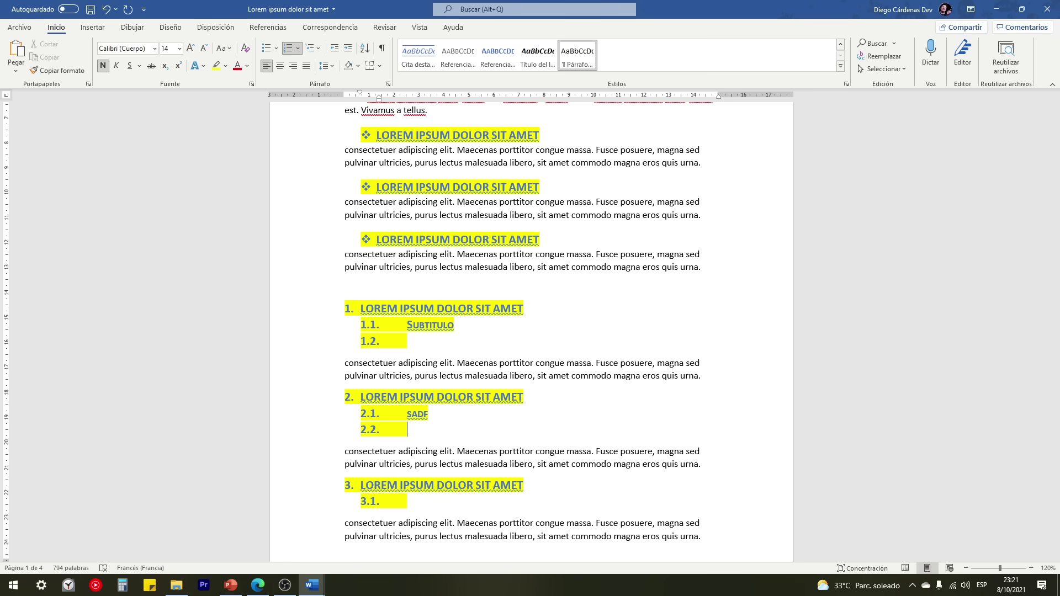
{"action": "key", "text": "Tab"}
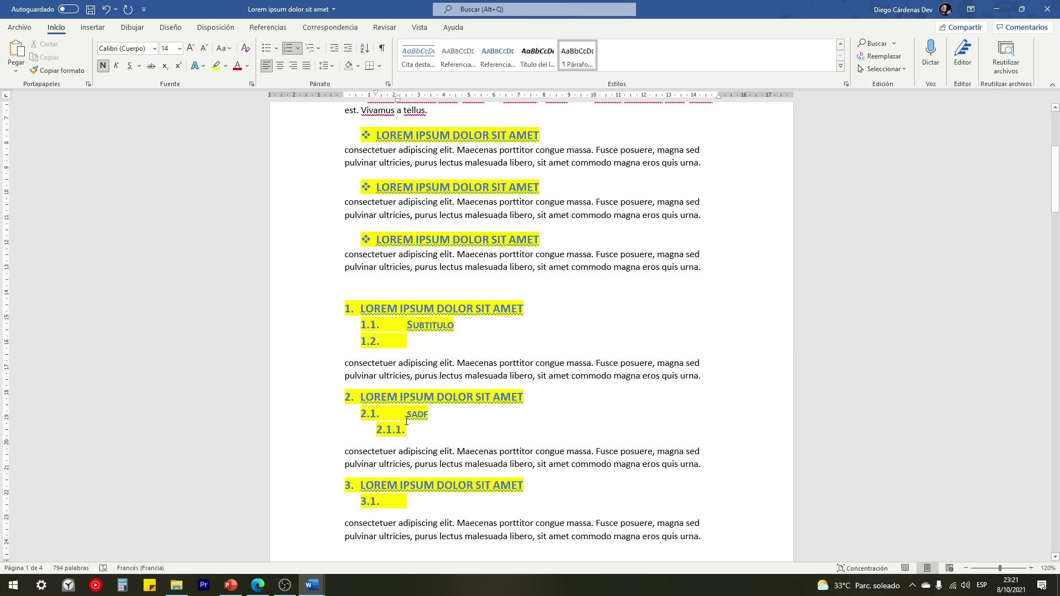
{"action": "scroll", "coordinate": [424, 433], "scroll_direction": "down", "scroll_amount": 2}
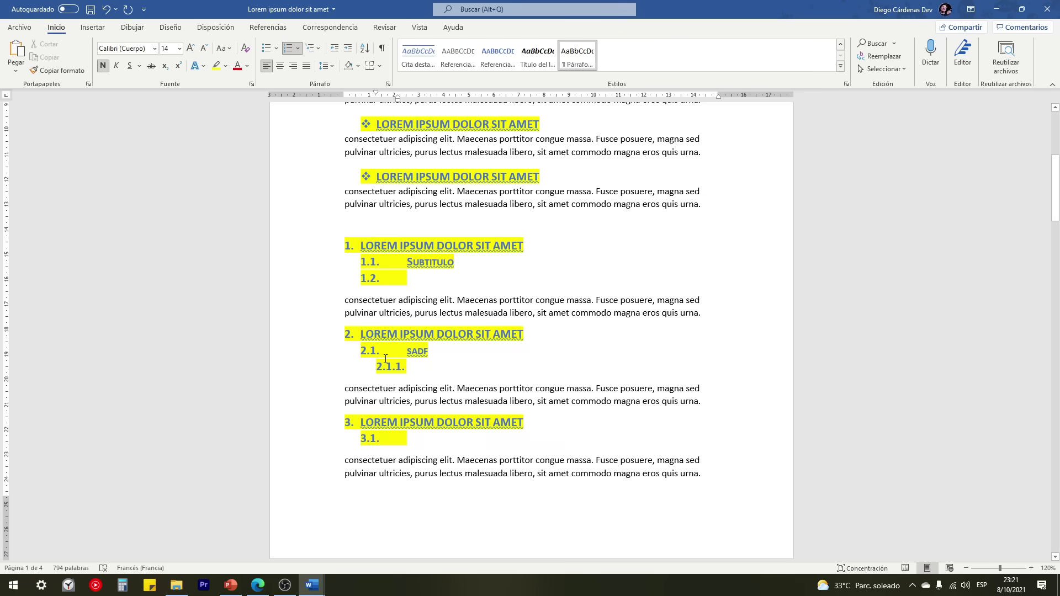
{"action": "left_click", "coordinate": [415, 437]}
{"action": "left_click_drag", "start_coordinate": [313, 246], "coordinate": [313, 276]}
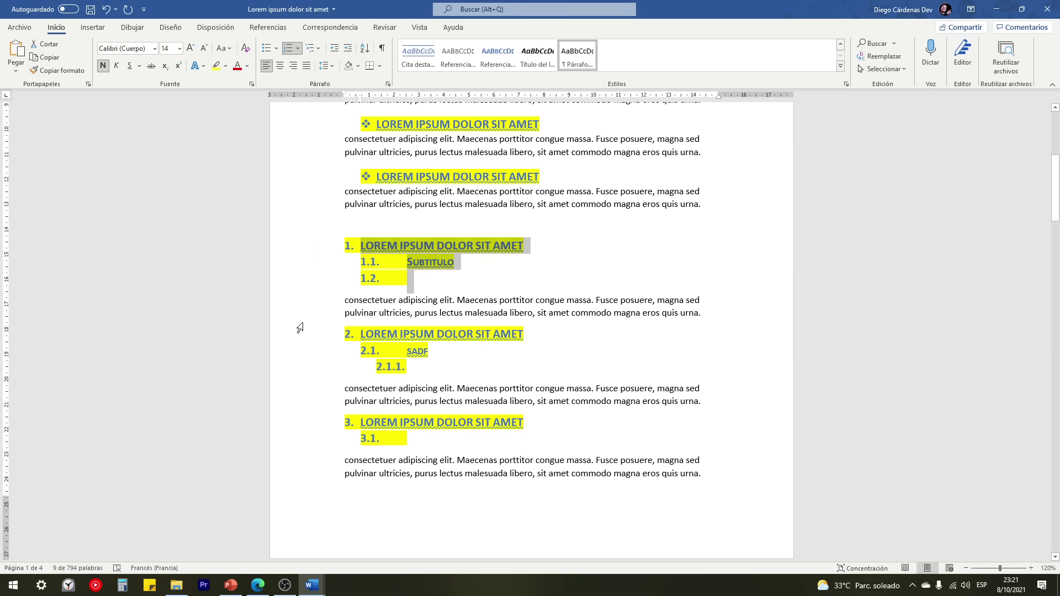
{"action": "left_click_drag", "start_coordinate": [303, 332], "coordinate": [307, 372]}
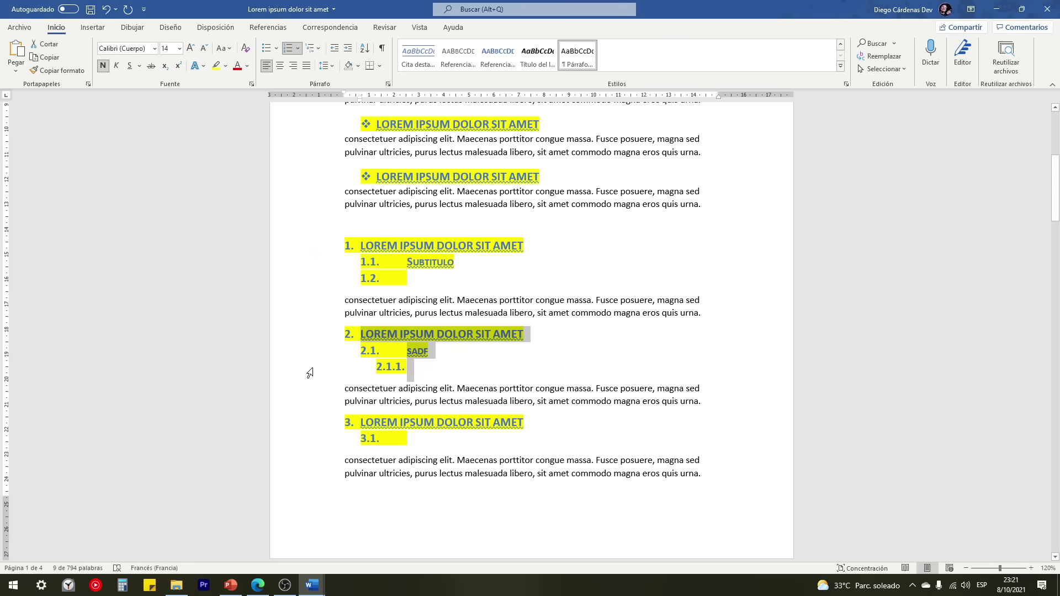
{"action": "scroll", "coordinate": [336, 228], "scroll_direction": "up", "scroll_amount": 8}
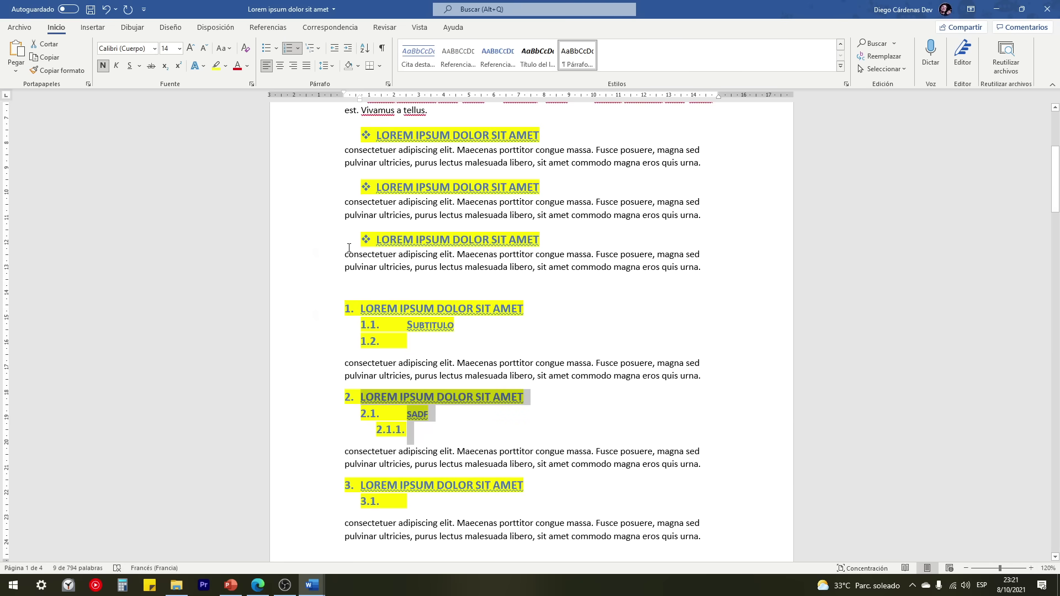
{"action": "scroll", "coordinate": [319, 260], "scroll_direction": "down", "scroll_amount": 3}
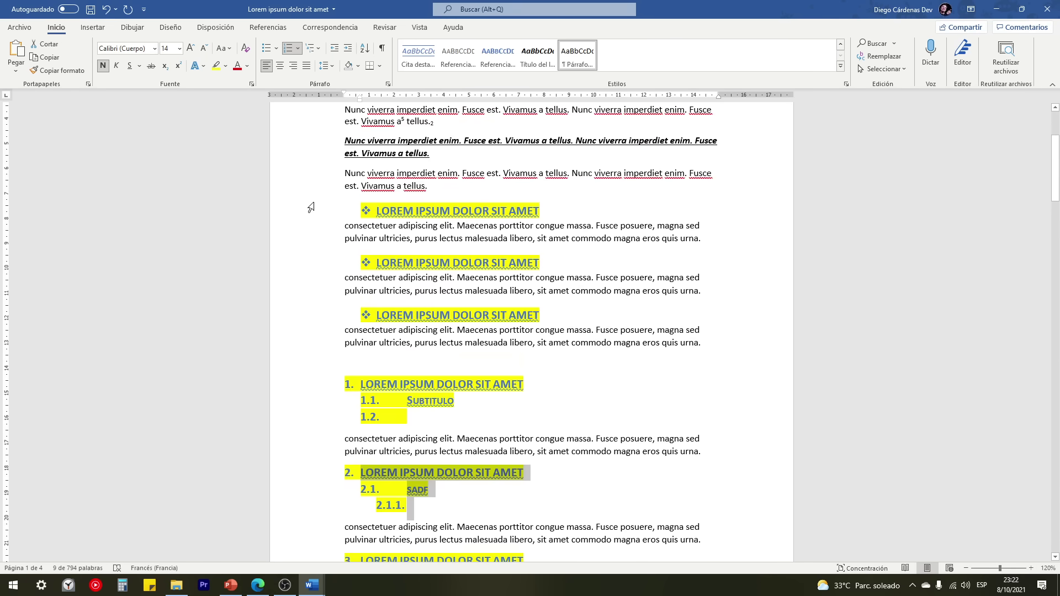
{"action": "scroll", "coordinate": [319, 274], "scroll_direction": "down", "scroll_amount": 3}
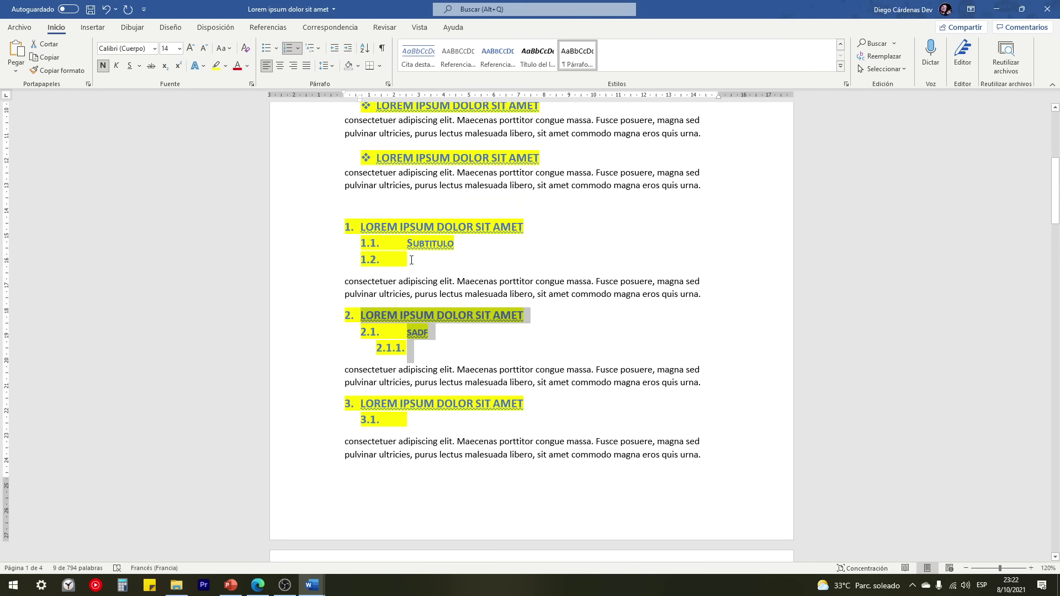
{"action": "left_click_drag", "start_coordinate": [328, 283], "coordinate": [334, 300]}
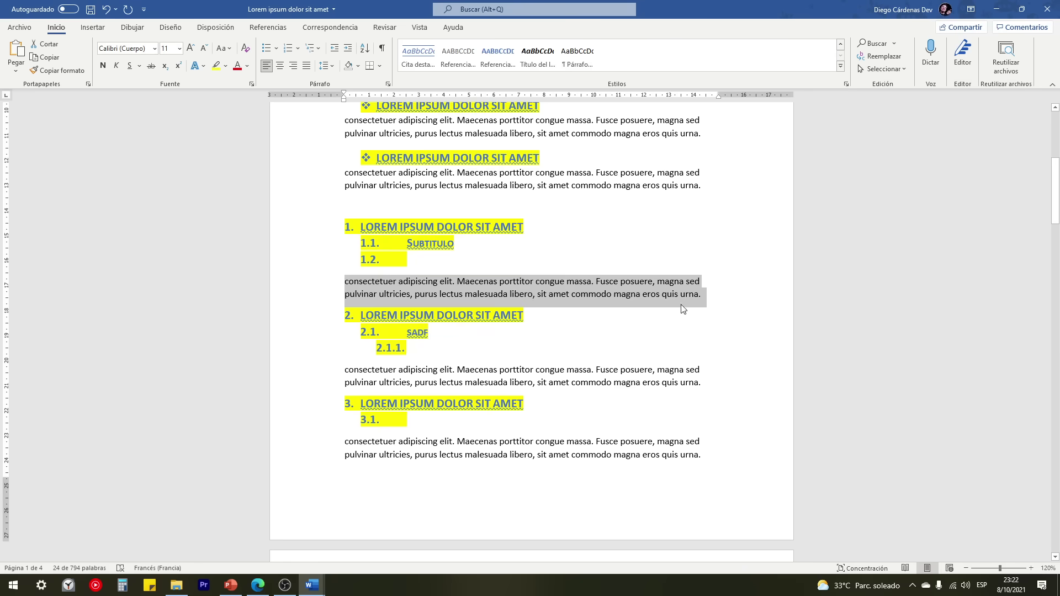
{"action": "key", "text": "ctrl+c"}
{"action": "left_click", "coordinate": [710, 297]}
{"action": "key", "text": "ctrl+v"}
{"action": "key", "text": "ctrl+v"}
{"action": "key", "text": "Return"}
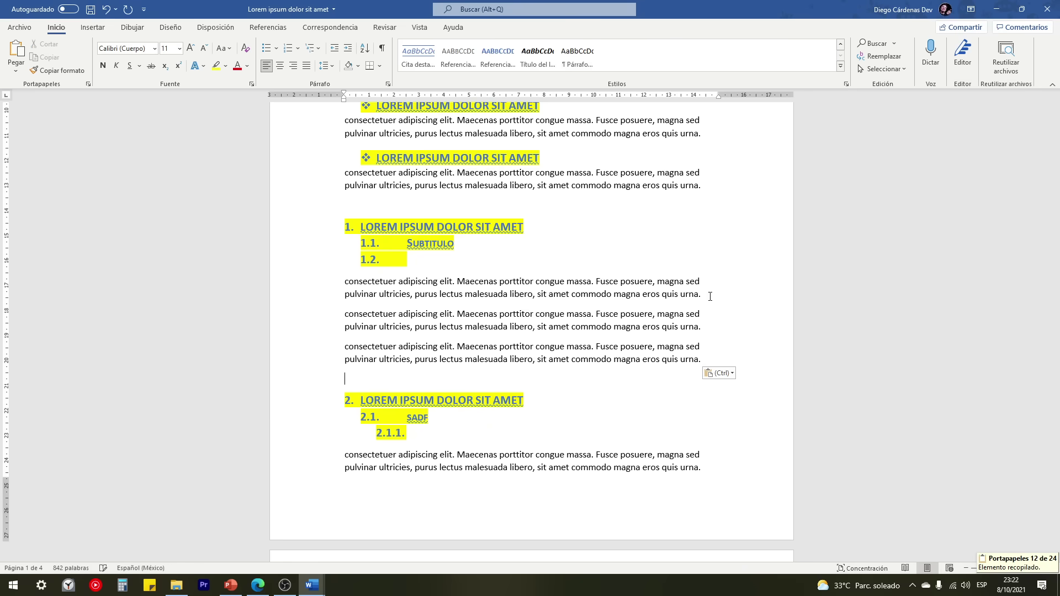
{"action": "scroll", "coordinate": [540, 309], "scroll_direction": "down", "scroll_amount": 2}
{"action": "scroll", "coordinate": [464, 234], "scroll_direction": "up", "scroll_amount": 2}
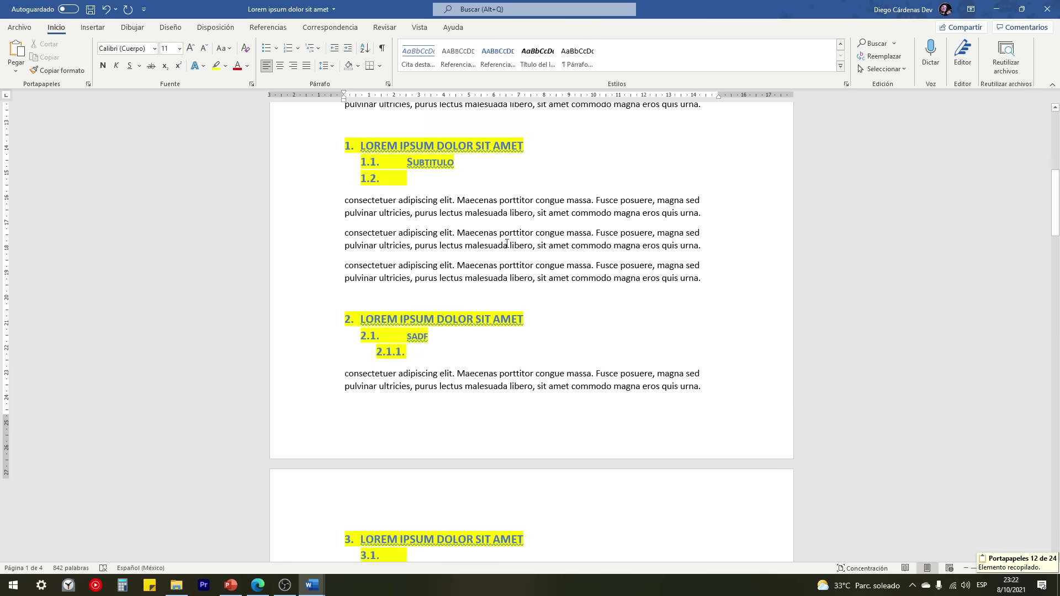
{"action": "scroll", "coordinate": [514, 301], "scroll_direction": "down", "scroll_amount": 2}
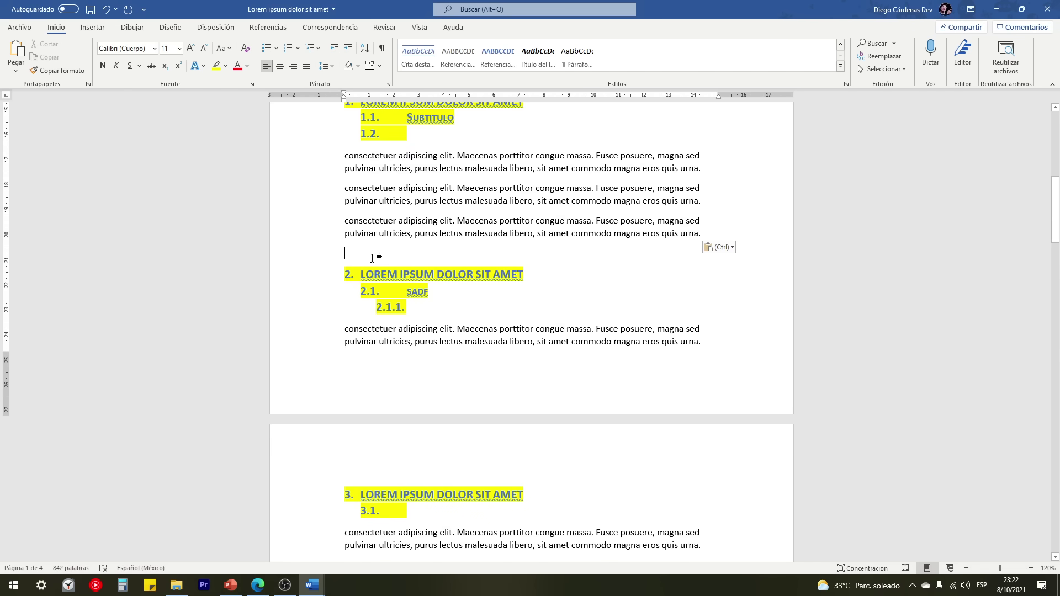
{"action": "scroll", "coordinate": [375, 254], "scroll_direction": "up", "scroll_amount": 2}
{"action": "left_click", "coordinate": [389, 163]}
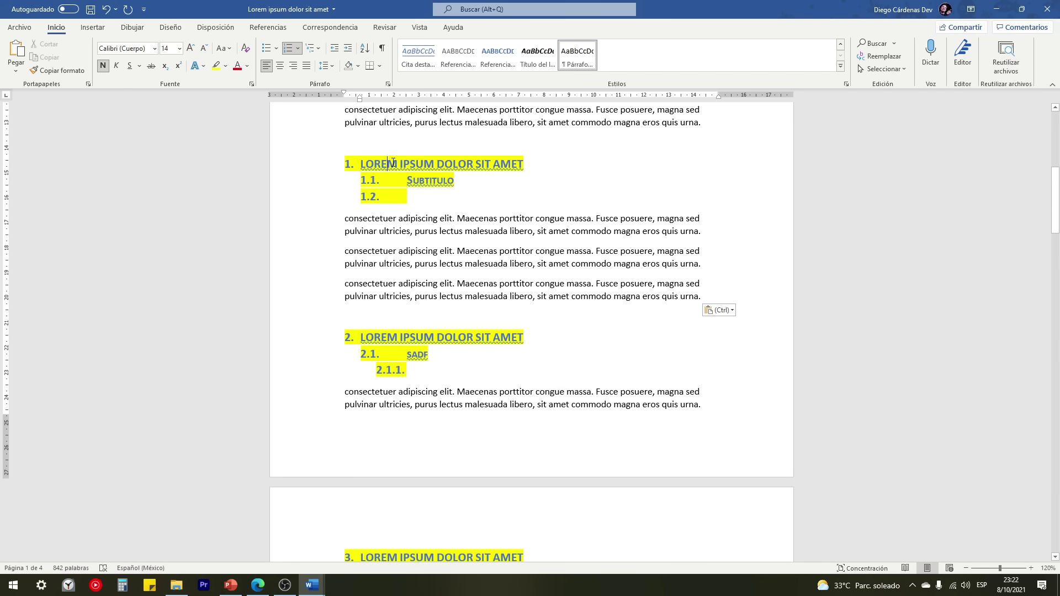
{"action": "scroll", "coordinate": [394, 195], "scroll_direction": "down", "scroll_amount": 4}
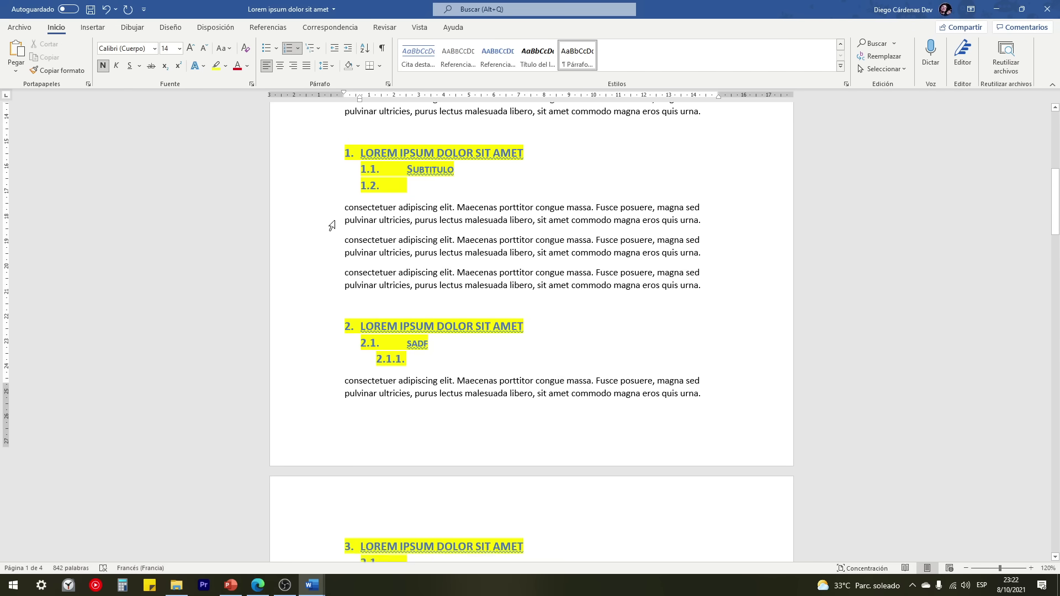
{"action": "scroll", "coordinate": [399, 195], "scroll_direction": "up", "scroll_amount": 2}
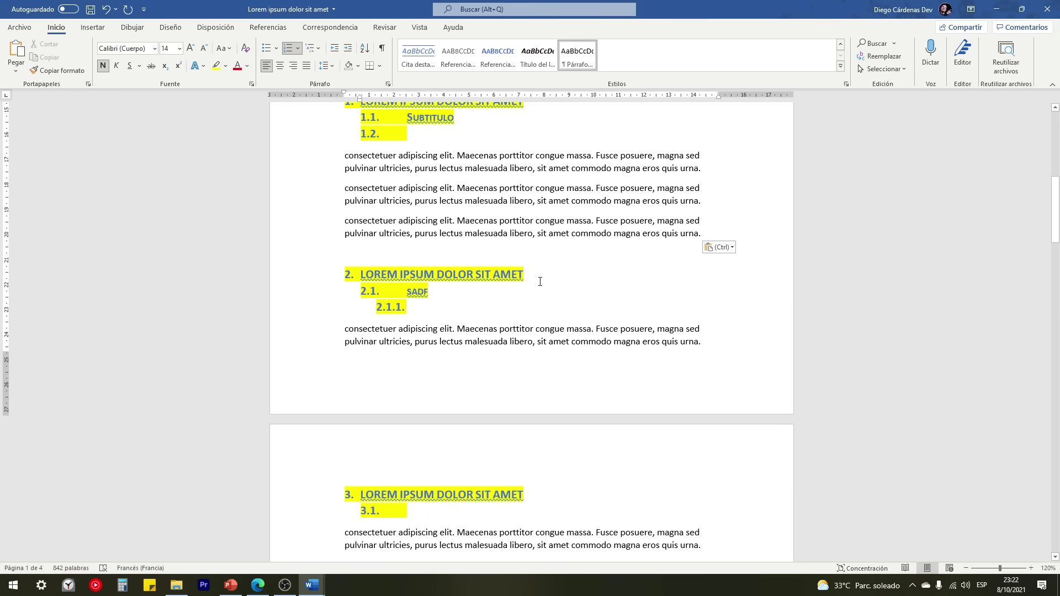
{"action": "scroll", "coordinate": [422, 407], "scroll_direction": "down", "scroll_amount": 13}
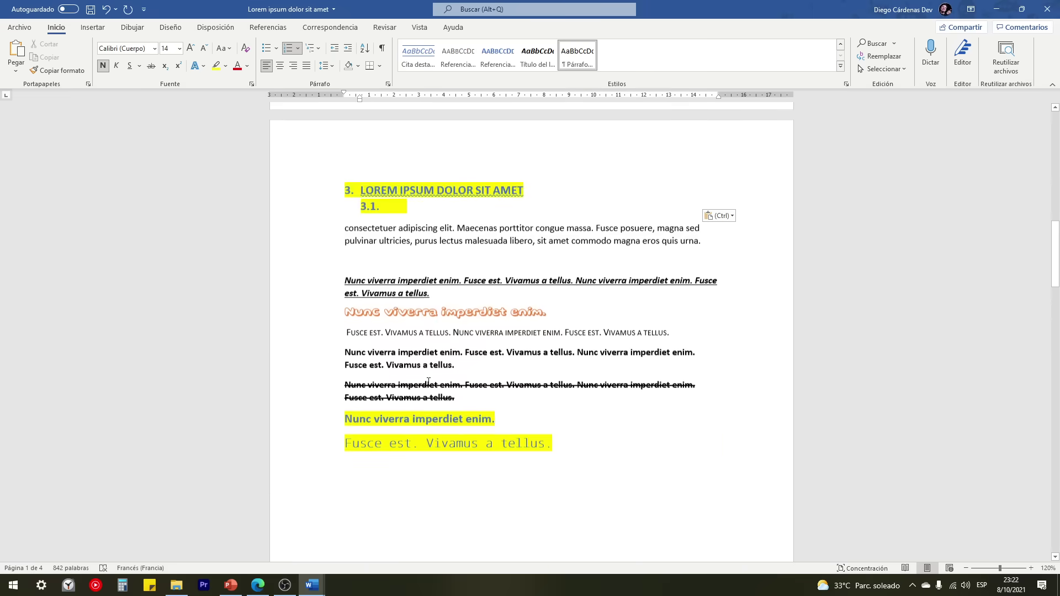
Step: After the 'Fusce est. Vivamus a tellus.' line, add numbered item 4. 'Asdasd' with an indented 4.1. sub-item
{"action": "left_click", "coordinate": [559, 306]}
{"action": "key", "text": "Return"}
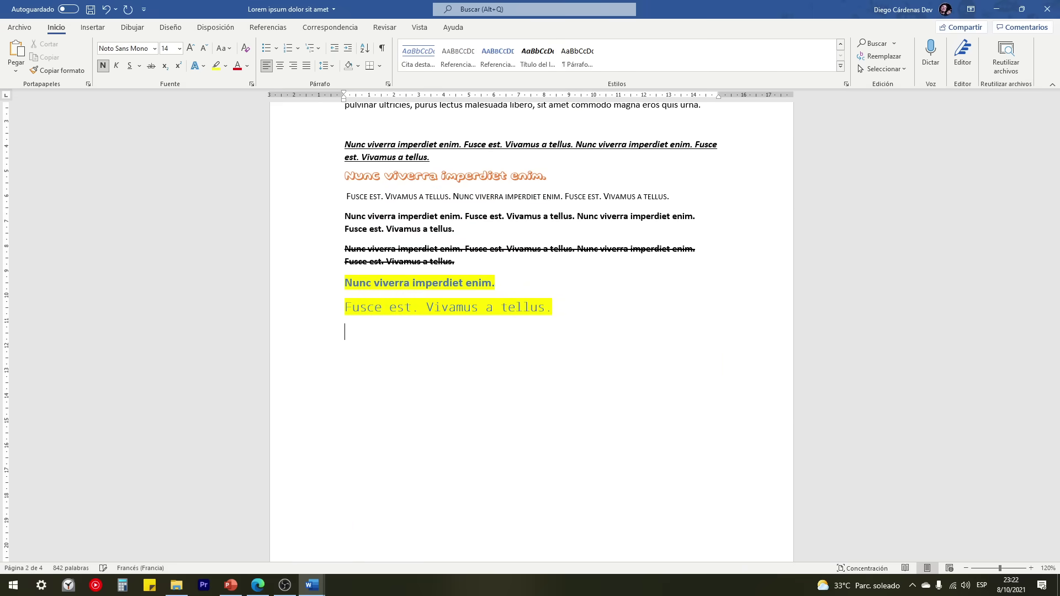
{"action": "type", "text": "4."}
{"action": "scroll", "coordinate": [566, 296], "scroll_direction": "up", "scroll_amount": 3}
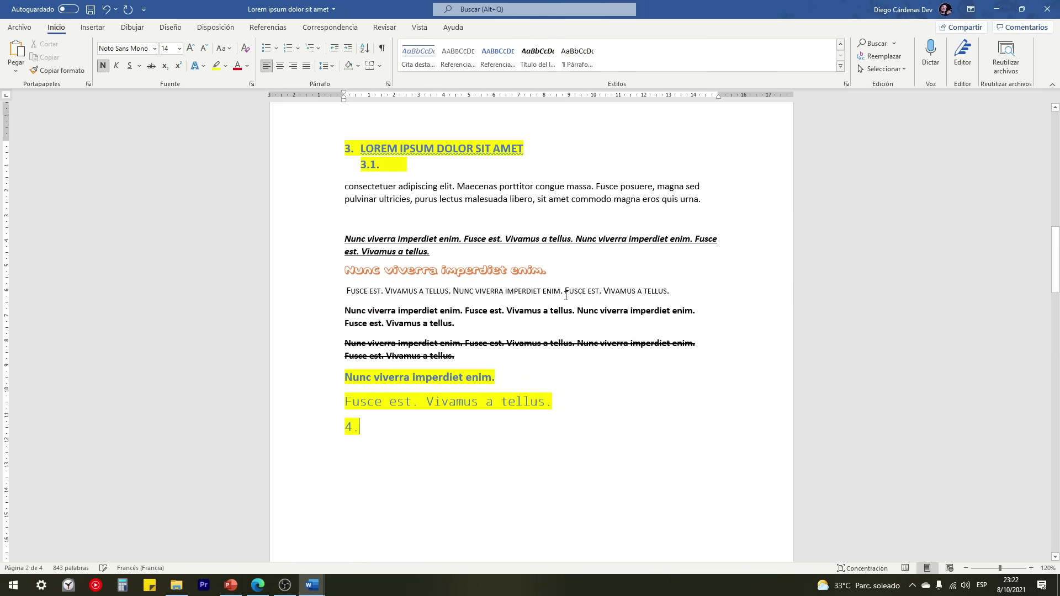
{"action": "key", "text": "space"}
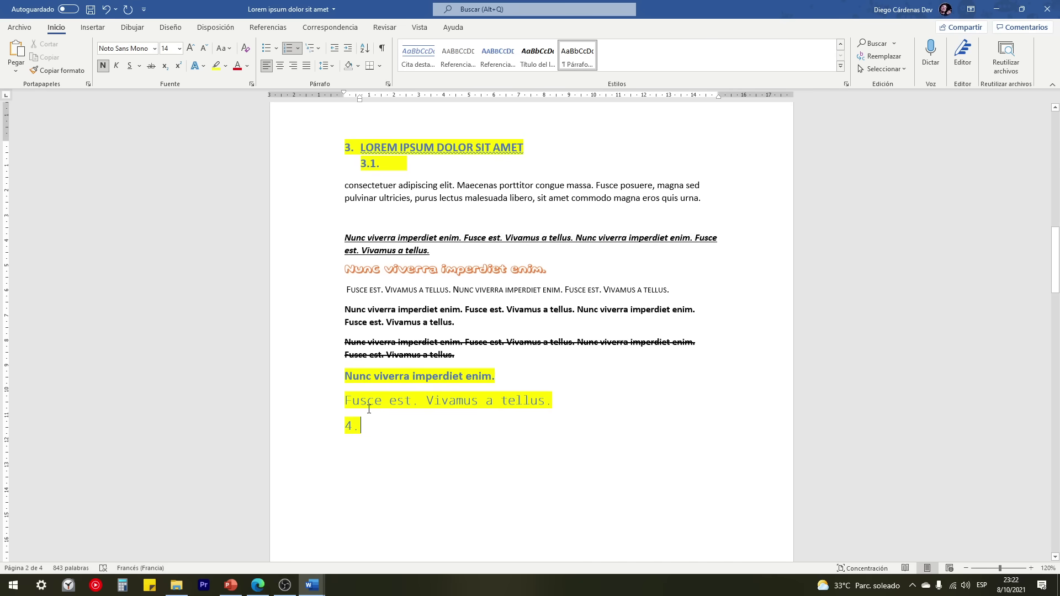
{"action": "type", "text": "Asdasd"}
{"action": "key", "text": "Return"}
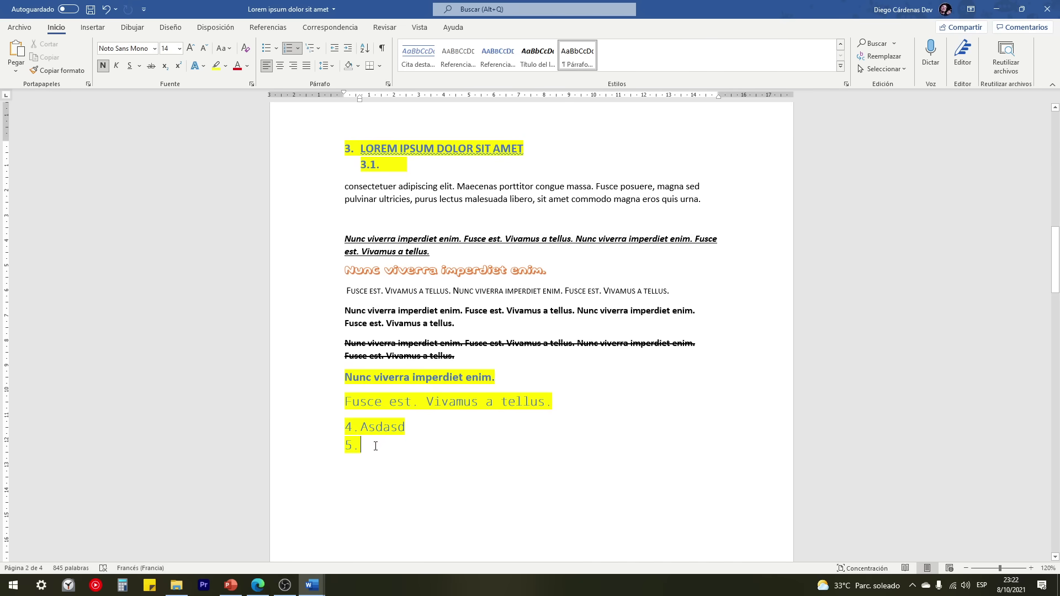
{"action": "key", "text": "Tab"}
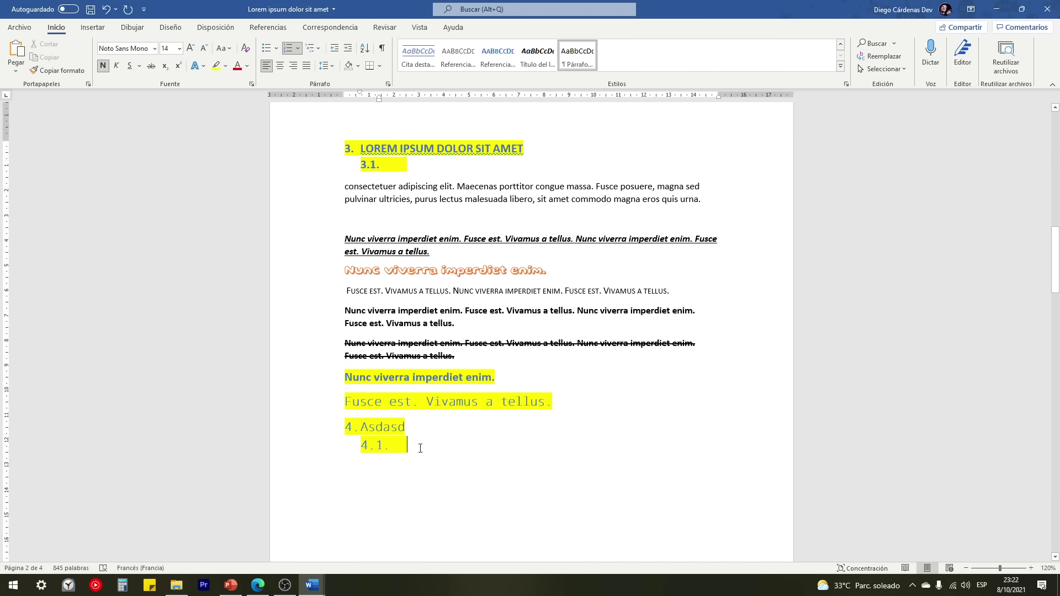
Step: Check the new 4. and 4.1. lines, then bring the Google Fonts browser window forward
{"action": "scroll", "coordinate": [417, 430], "scroll_direction": "up", "scroll_amount": 10}
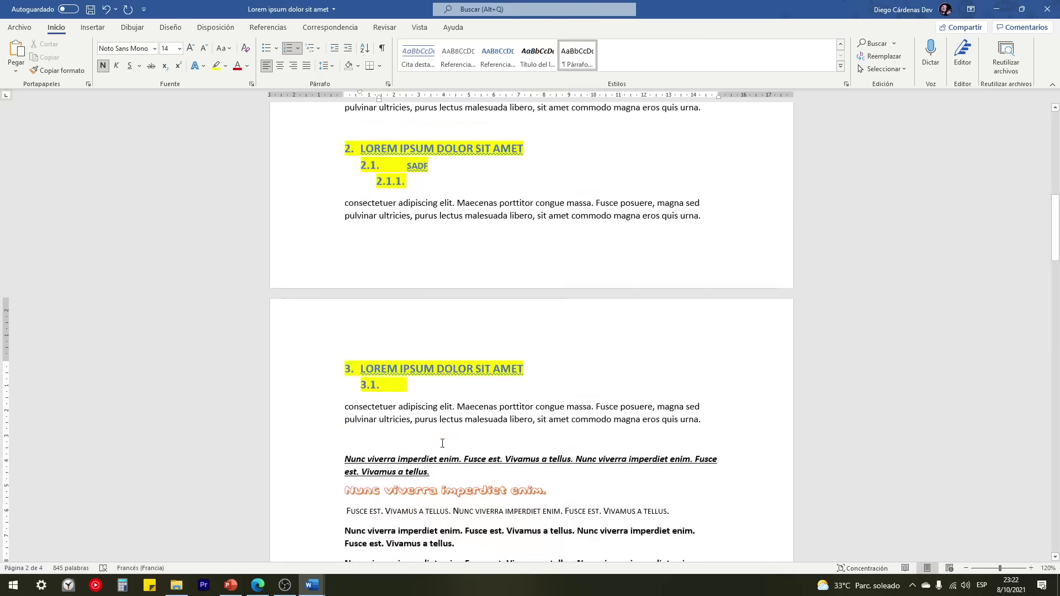
{"action": "scroll", "coordinate": [442, 443], "scroll_direction": "up", "scroll_amount": 6}
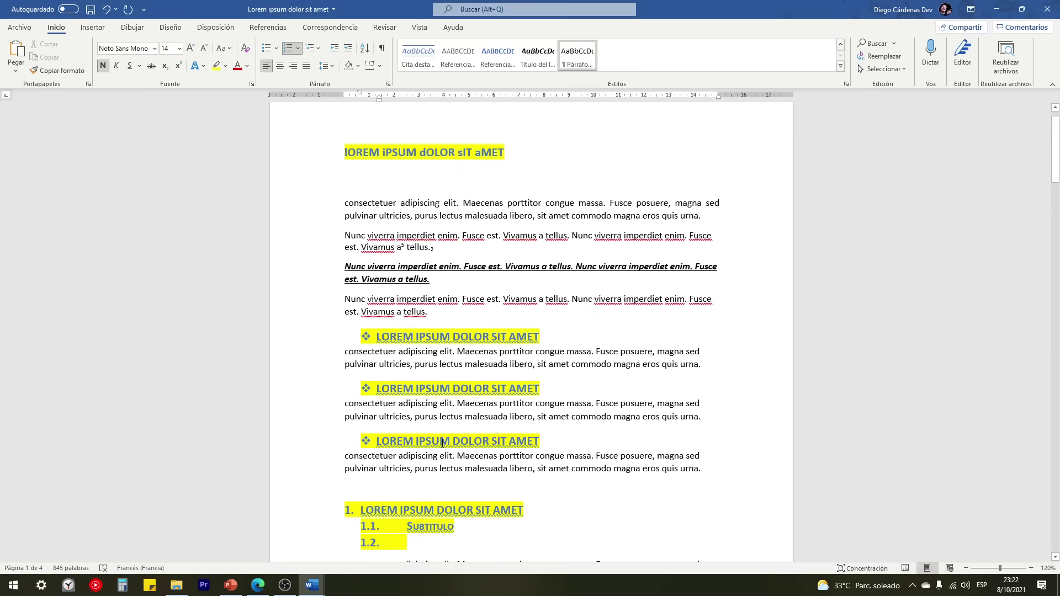
{"action": "scroll", "coordinate": [442, 444], "scroll_direction": "down", "scroll_amount": 15}
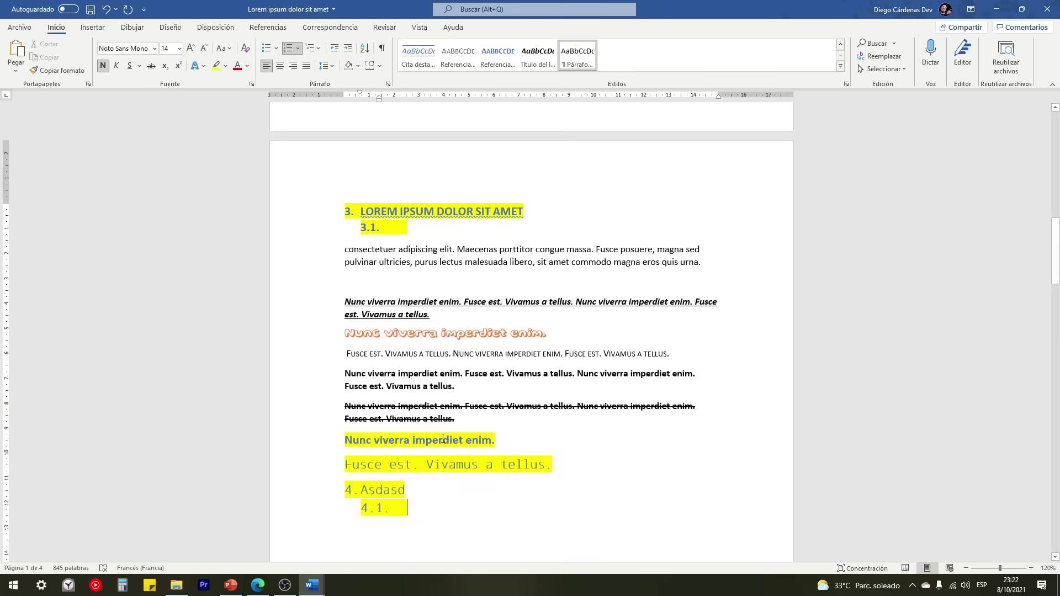
{"action": "left_click_drag", "start_coordinate": [320, 399], "coordinate": [317, 417]}
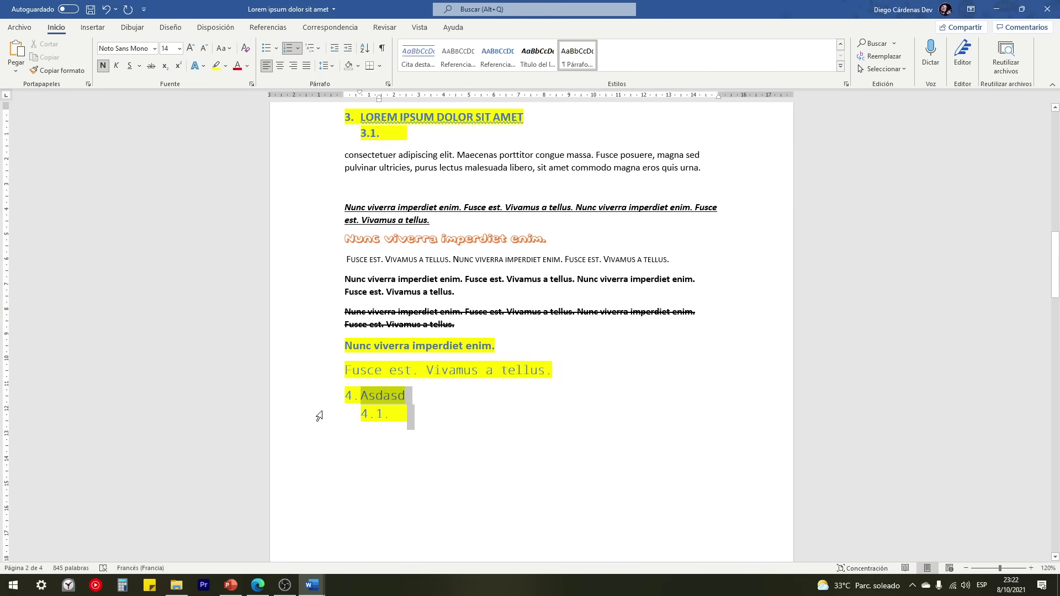
{"action": "left_click", "coordinate": [444, 416]}
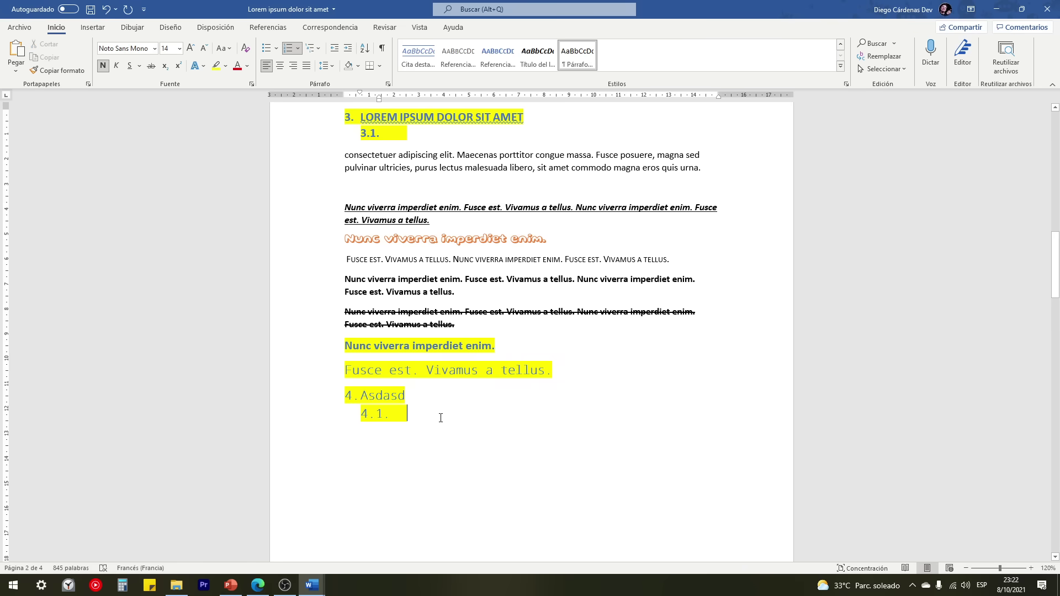
{"action": "scroll", "coordinate": [441, 418], "scroll_direction": "up", "scroll_amount": 3}
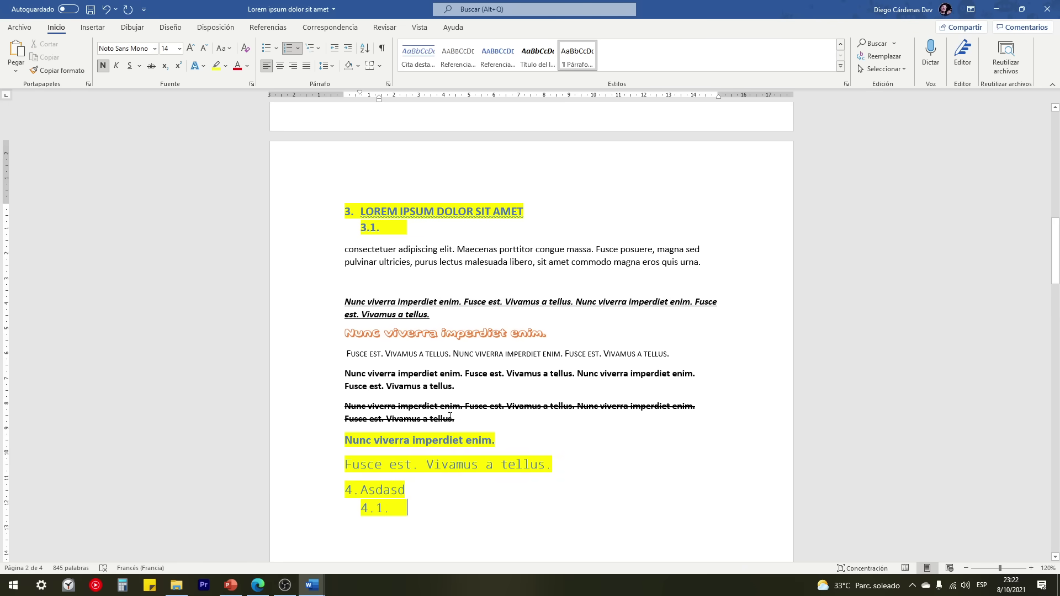
{"action": "scroll", "coordinate": [450, 416], "scroll_direction": "up", "scroll_amount": 10}
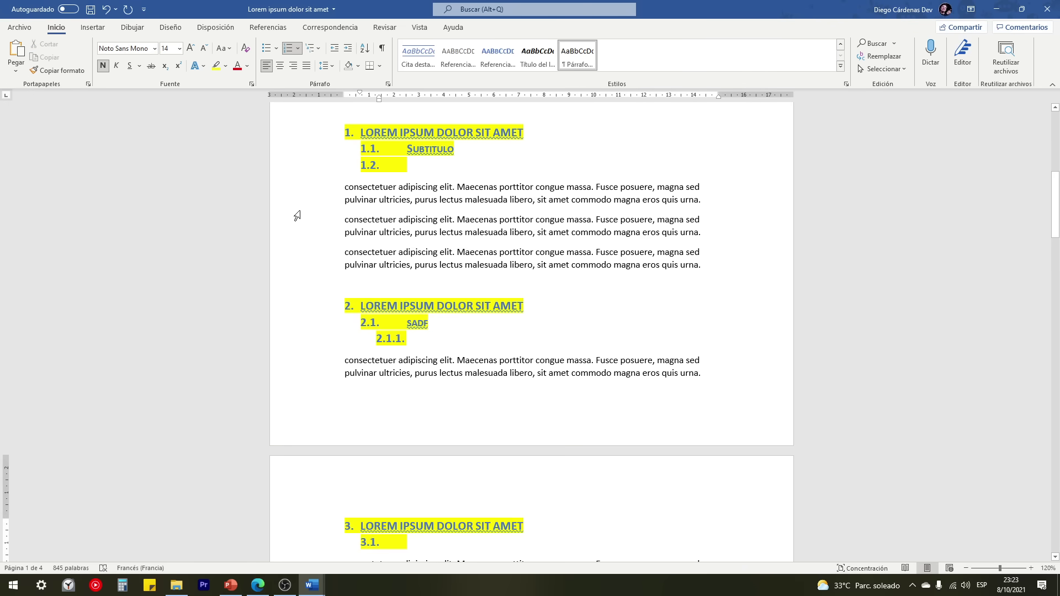
{"action": "left_click", "coordinate": [258, 585]}
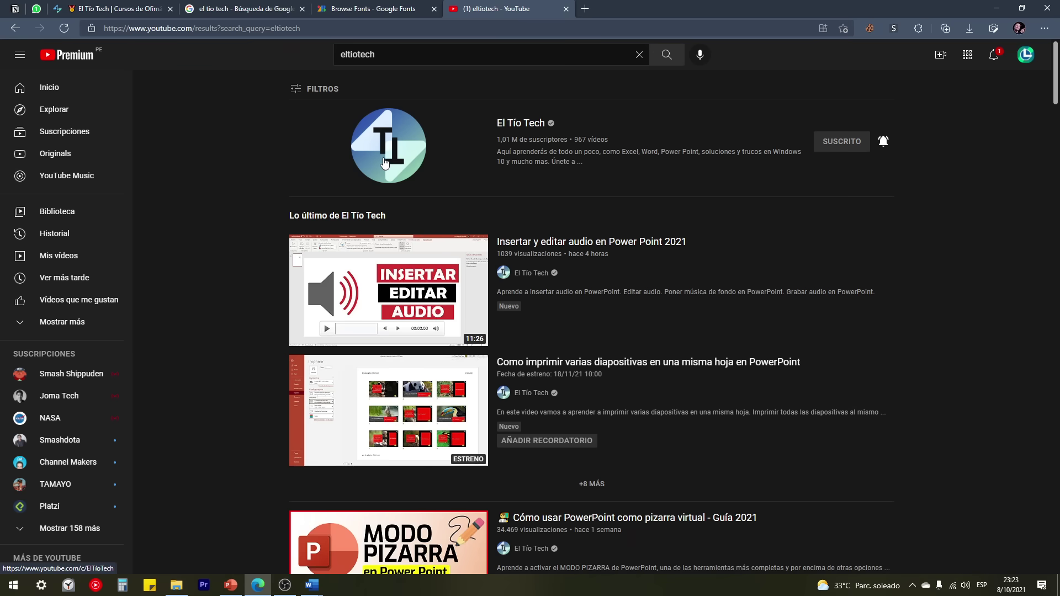
Step: Open the 'TABLAS que dan miedo' video from El Tío Tech's YouTube videos list
{"action": "left_click", "coordinate": [383, 159]}
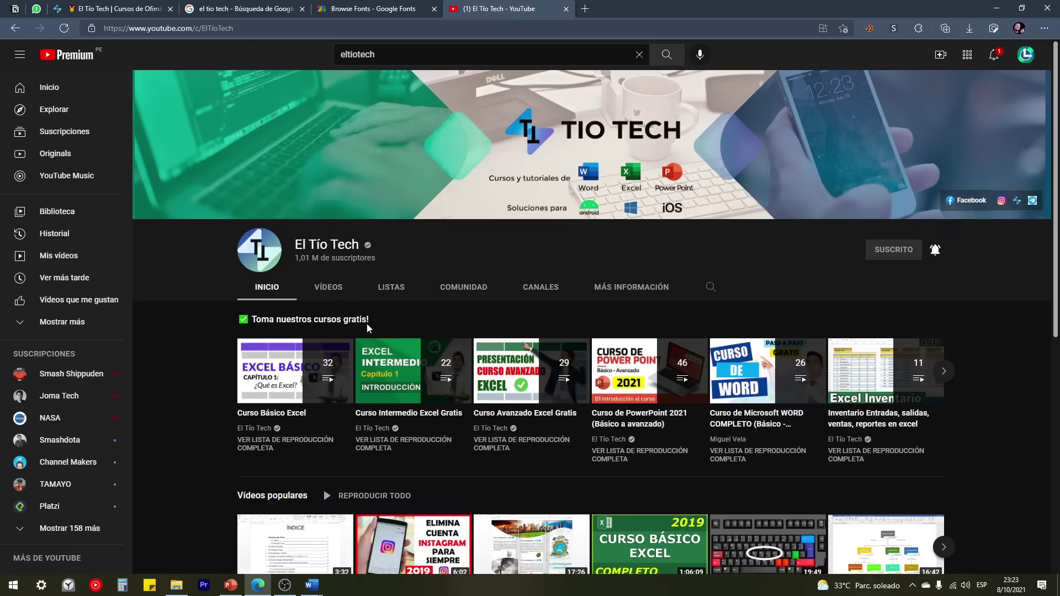
{"action": "left_click", "coordinate": [329, 287]}
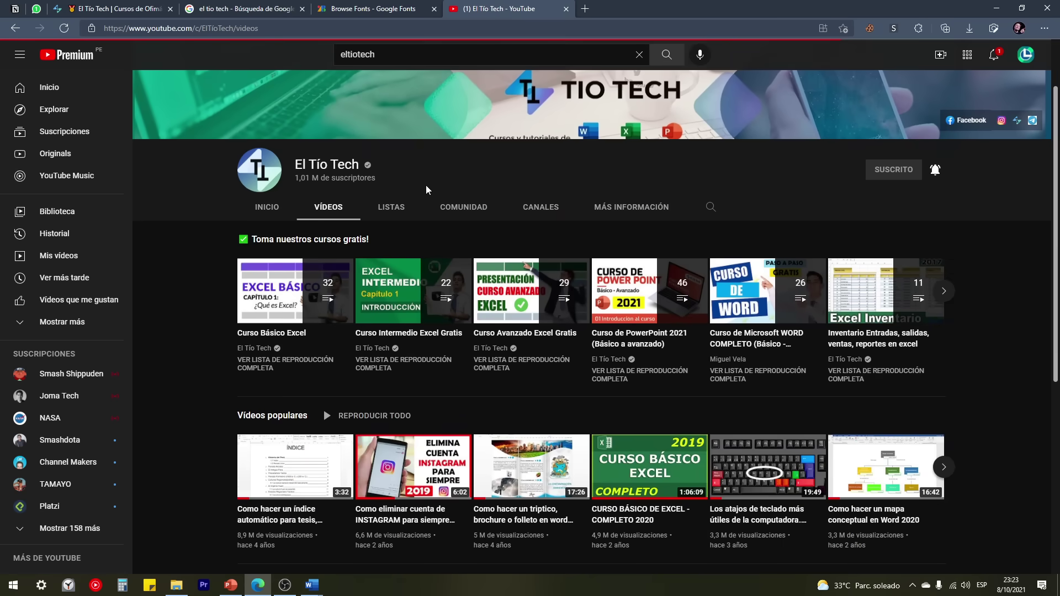
{"action": "scroll", "coordinate": [420, 185], "scroll_direction": "down", "scroll_amount": 3}
{"action": "scroll", "coordinate": [214, 264], "scroll_direction": "down", "scroll_amount": 1}
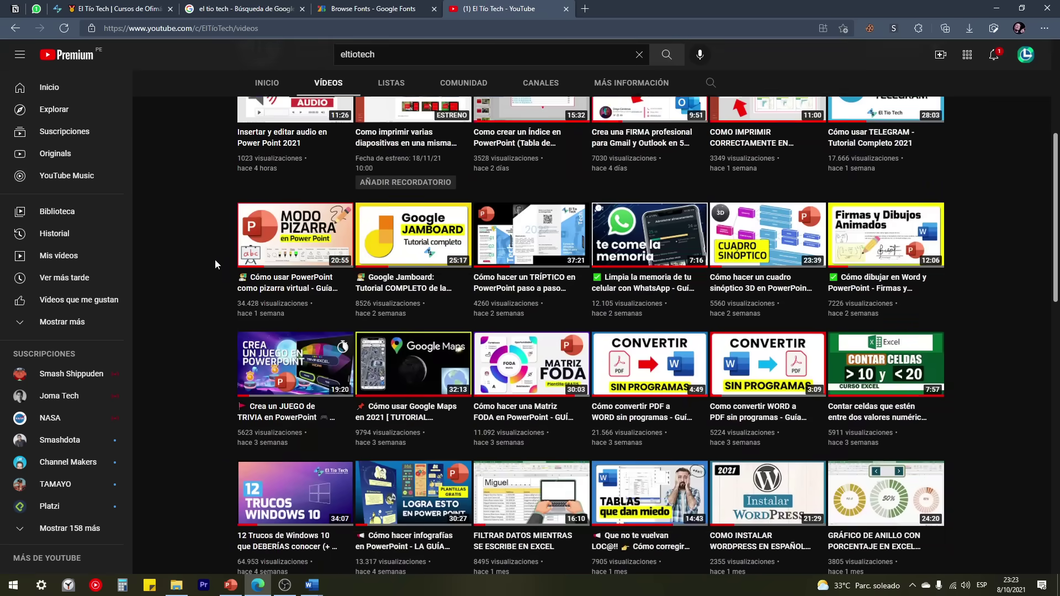
{"action": "scroll", "coordinate": [214, 260], "scroll_direction": "down", "scroll_amount": 6}
{"action": "scroll", "coordinate": [676, 311], "scroll_direction": "up", "scroll_amount": 3}
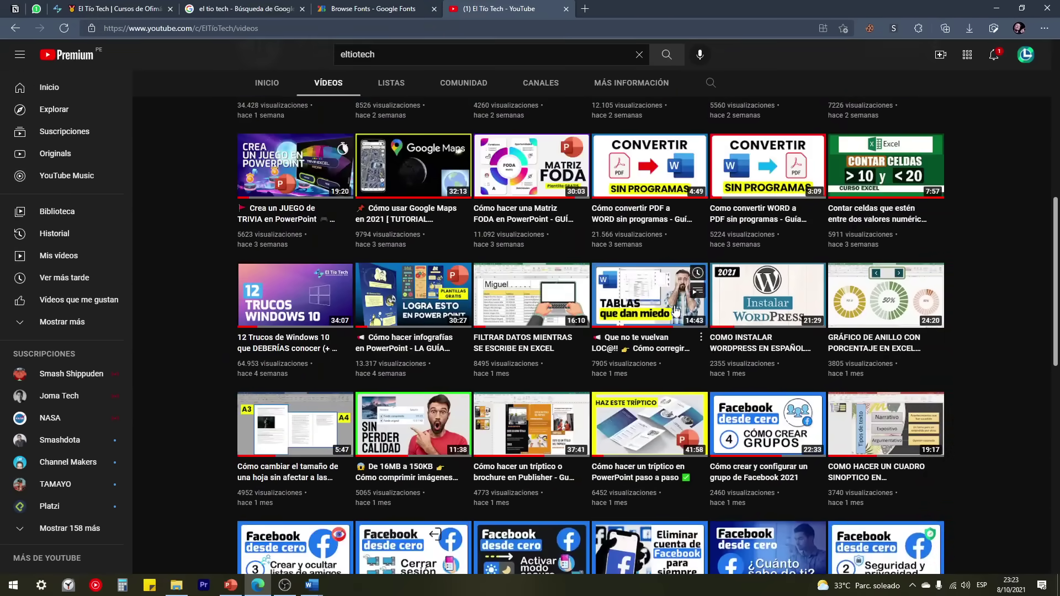
{"action": "left_click", "coordinate": [676, 310]}
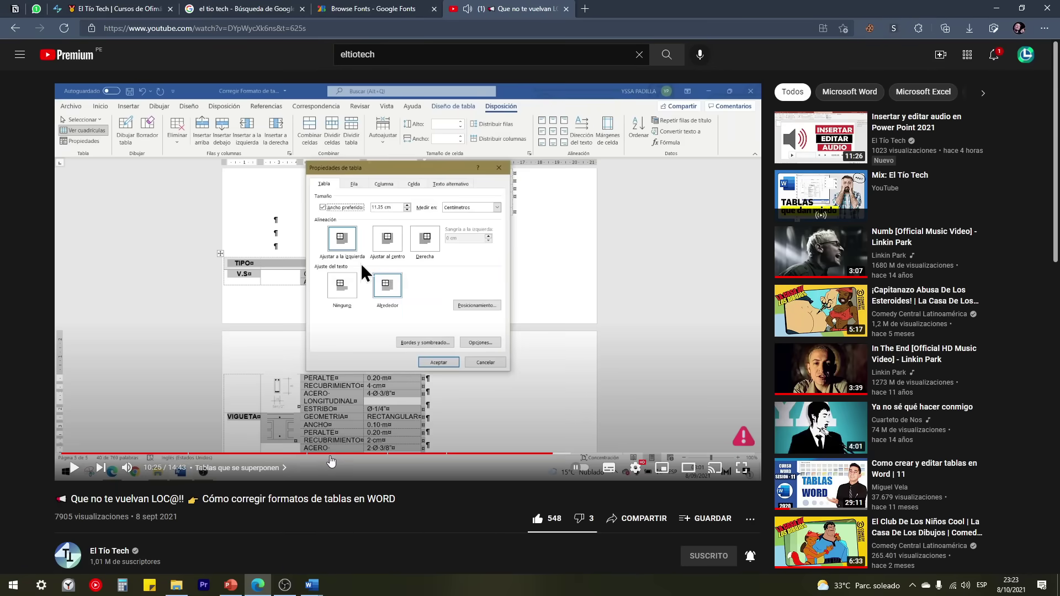
Step: Scrub the video playback to 2:35, then return to the Lorem ipsum Word document
{"action": "left_click", "coordinate": [330, 454]}
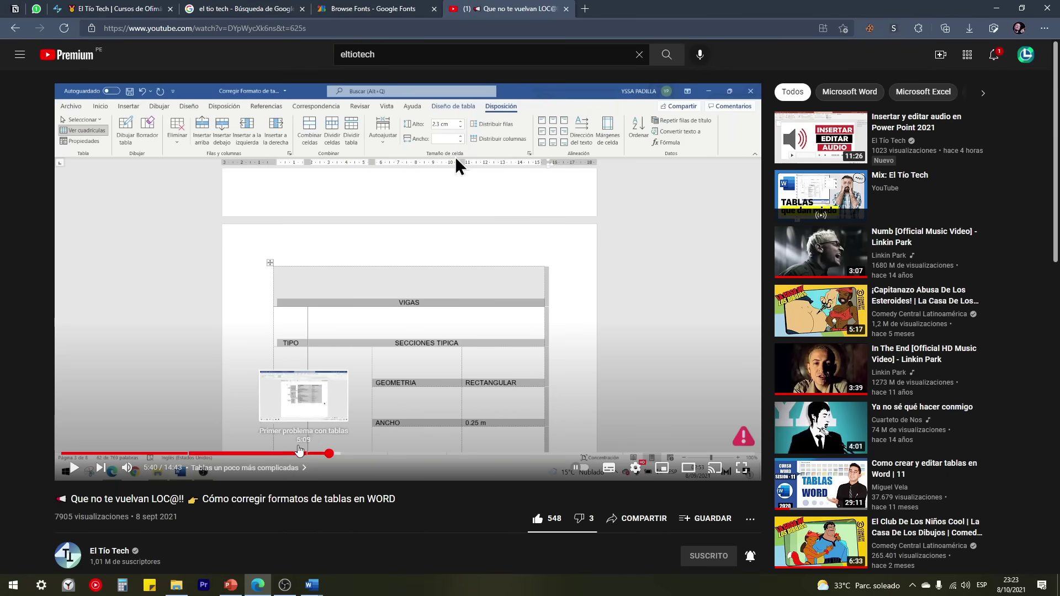
{"action": "left_click", "coordinate": [210, 453]}
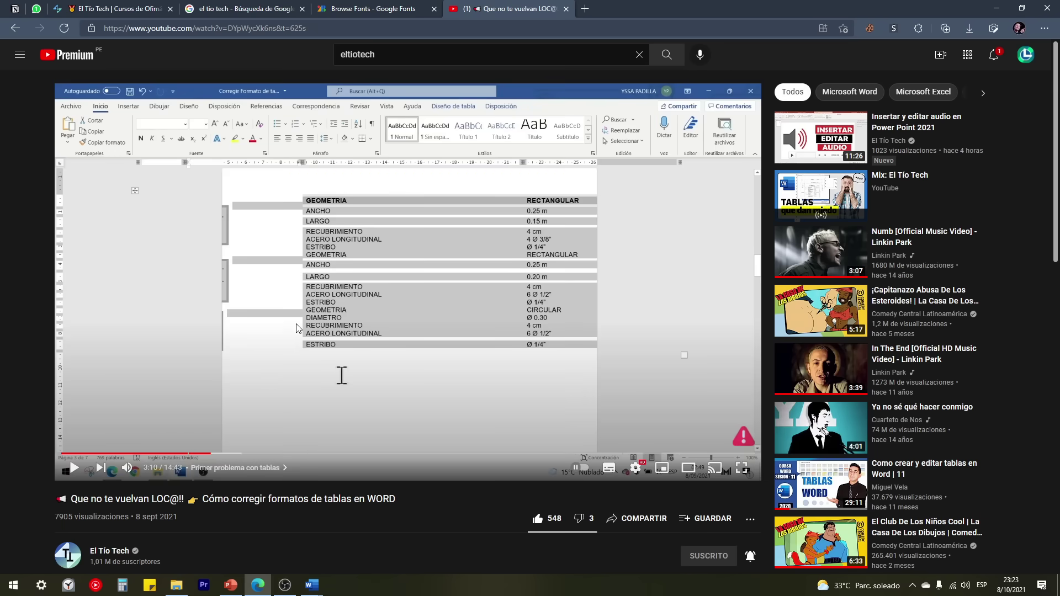
{"action": "scroll", "coordinate": [296, 328], "scroll_direction": "down", "scroll_amount": 4}
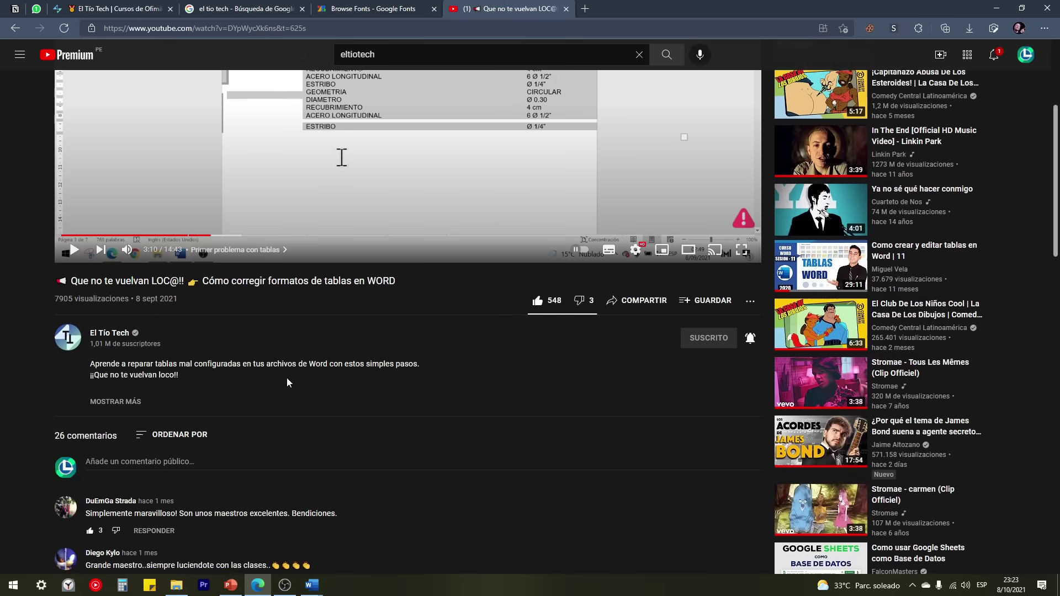
{"action": "scroll", "coordinate": [287, 381], "scroll_direction": "up", "scroll_amount": 4}
{"action": "left_click", "coordinate": [145, 453]}
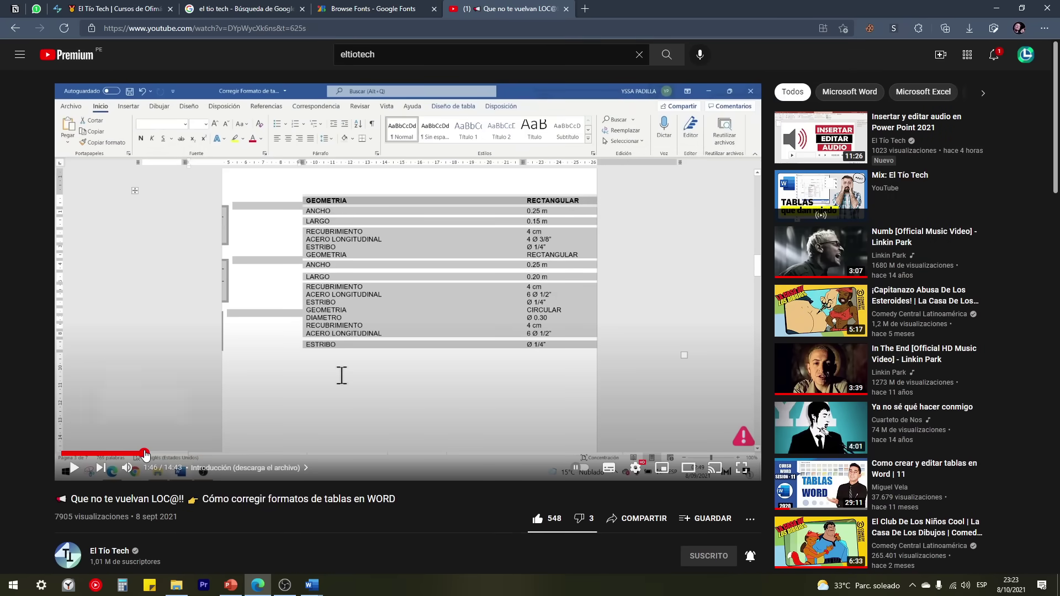
{"action": "left_click", "coordinate": [183, 452]}
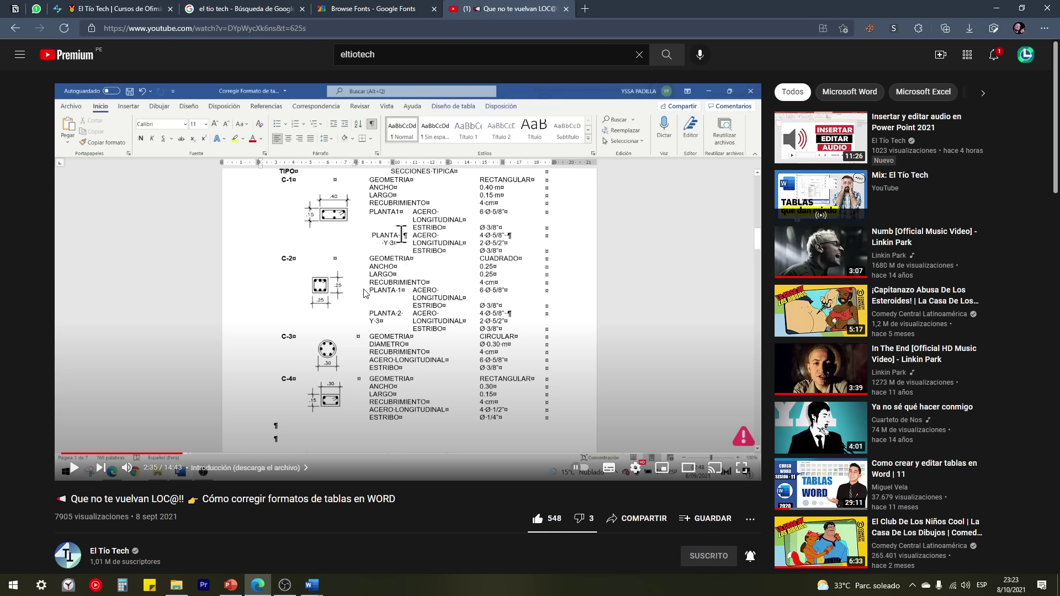
{"action": "mouse_move", "coordinate": [312, 586]}
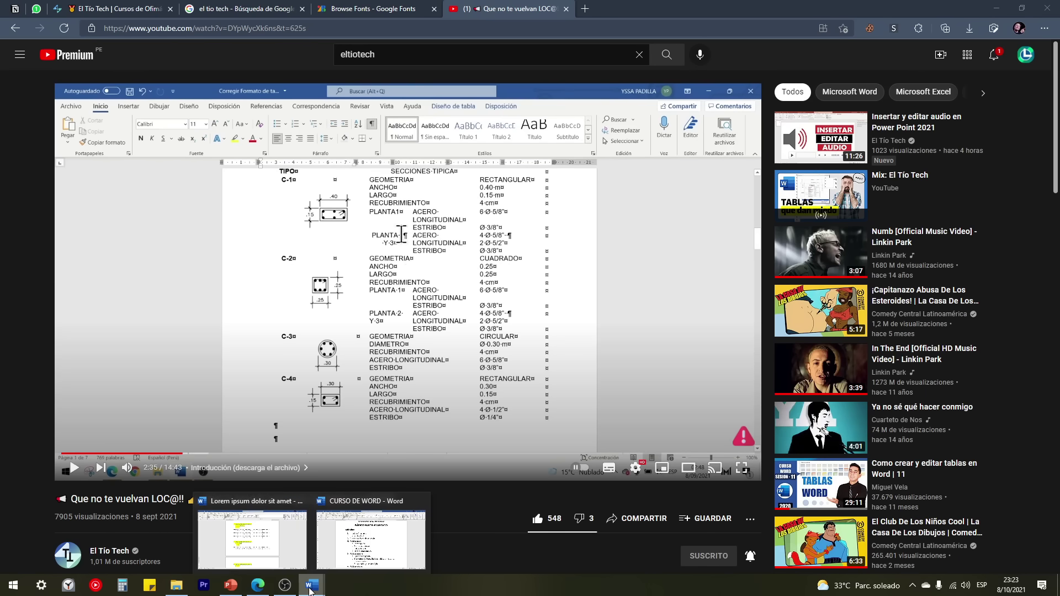
{"action": "left_click", "coordinate": [284, 548]}
Step: Locate the consectetuer paragraph under heading 3.1. and select its first line
{"action": "scroll", "coordinate": [379, 407], "scroll_direction": "up", "scroll_amount": 2}
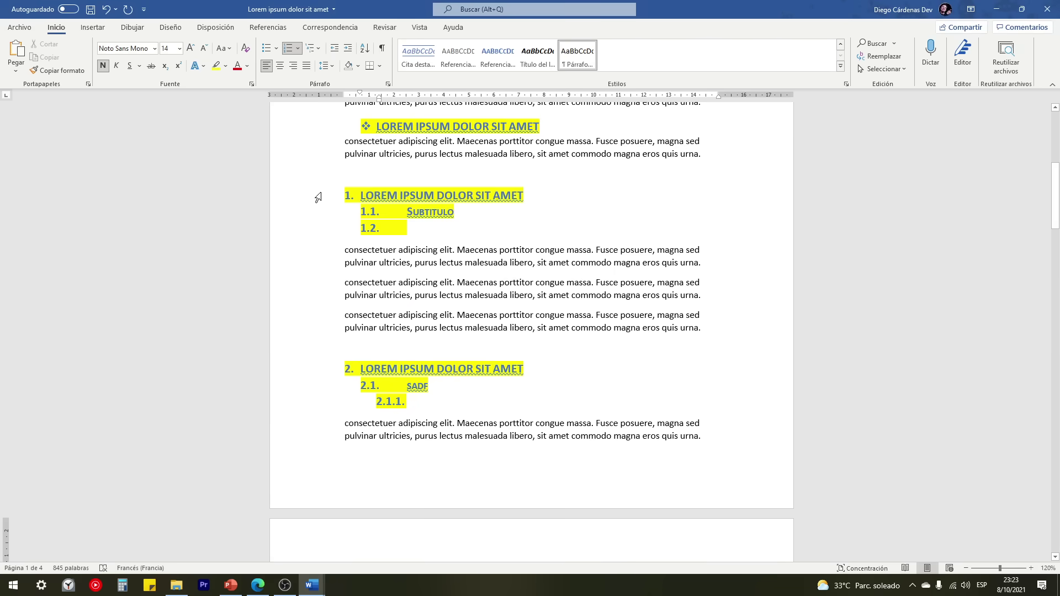
{"action": "left_click_drag", "start_coordinate": [318, 198], "coordinate": [324, 226]}
{"action": "scroll", "coordinate": [320, 334], "scroll_direction": "down", "scroll_amount": 5}
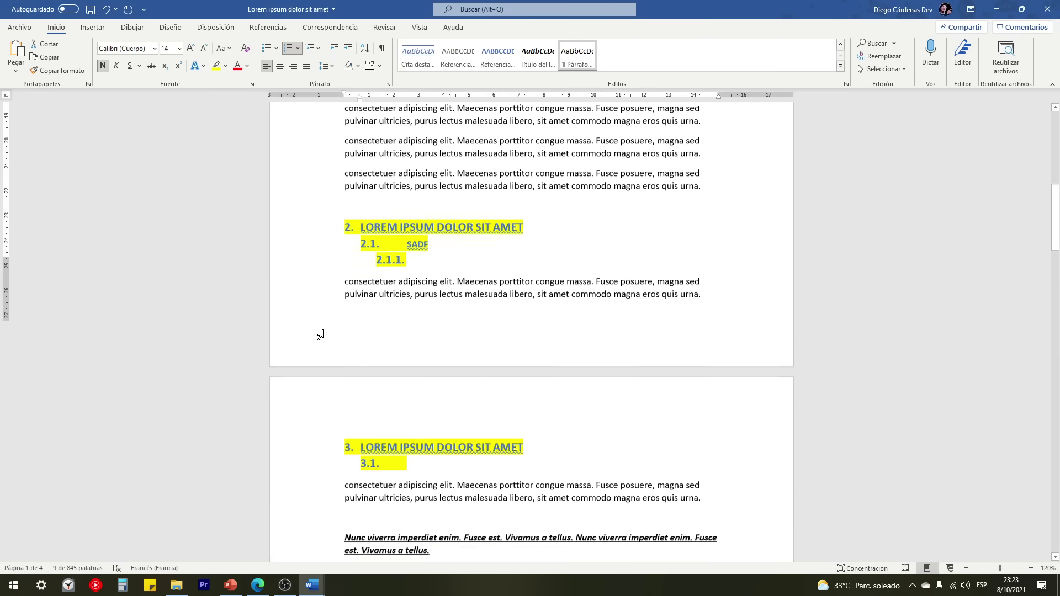
{"action": "scroll", "coordinate": [320, 335], "scroll_direction": "down", "scroll_amount": 10}
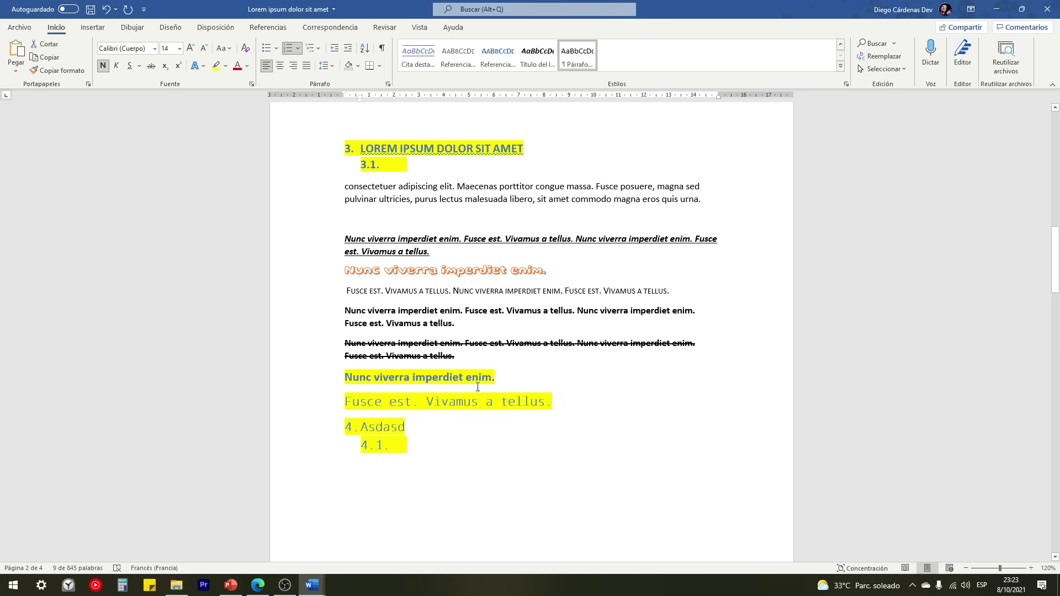
{"action": "left_click", "coordinate": [427, 449]}
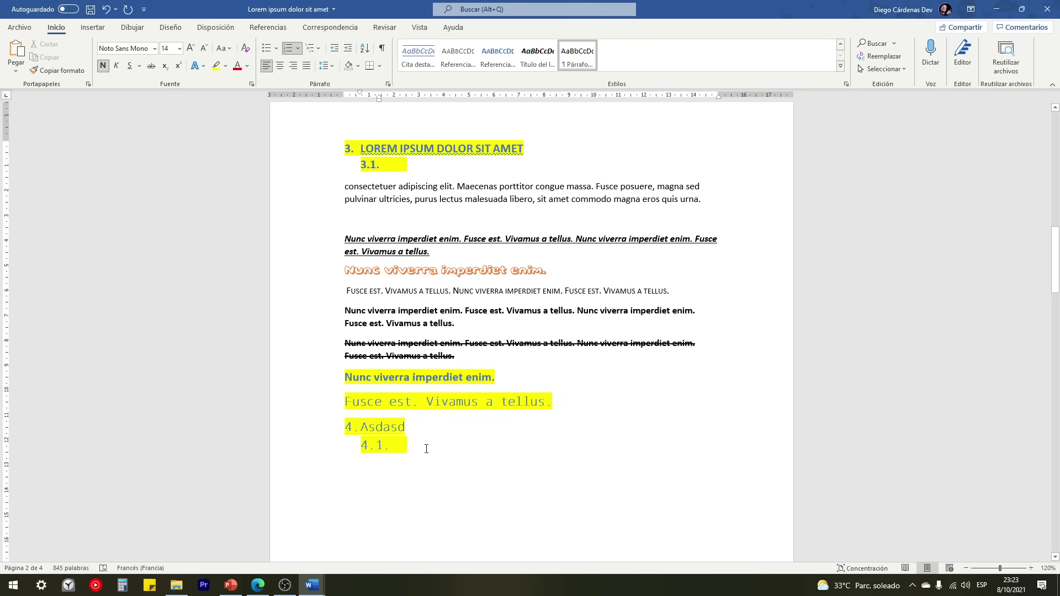
{"action": "scroll", "coordinate": [426, 447], "scroll_direction": "up", "scroll_amount": 7}
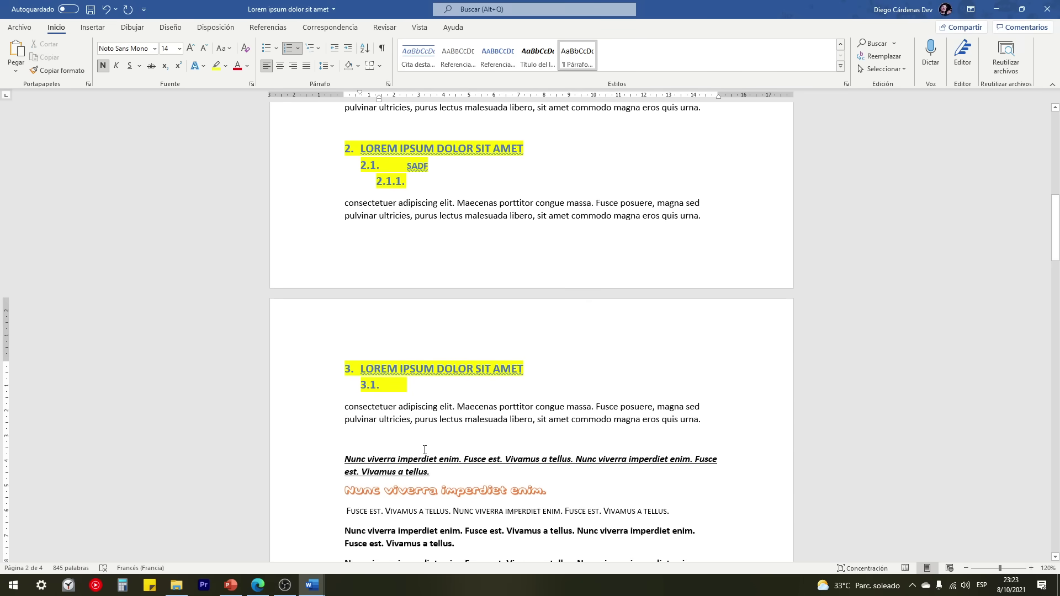
{"action": "scroll", "coordinate": [424, 452], "scroll_direction": "down", "scroll_amount": 4}
{"action": "scroll", "coordinate": [423, 455], "scroll_direction": "down", "scroll_amount": 1}
{"action": "left_click", "coordinate": [331, 285]}
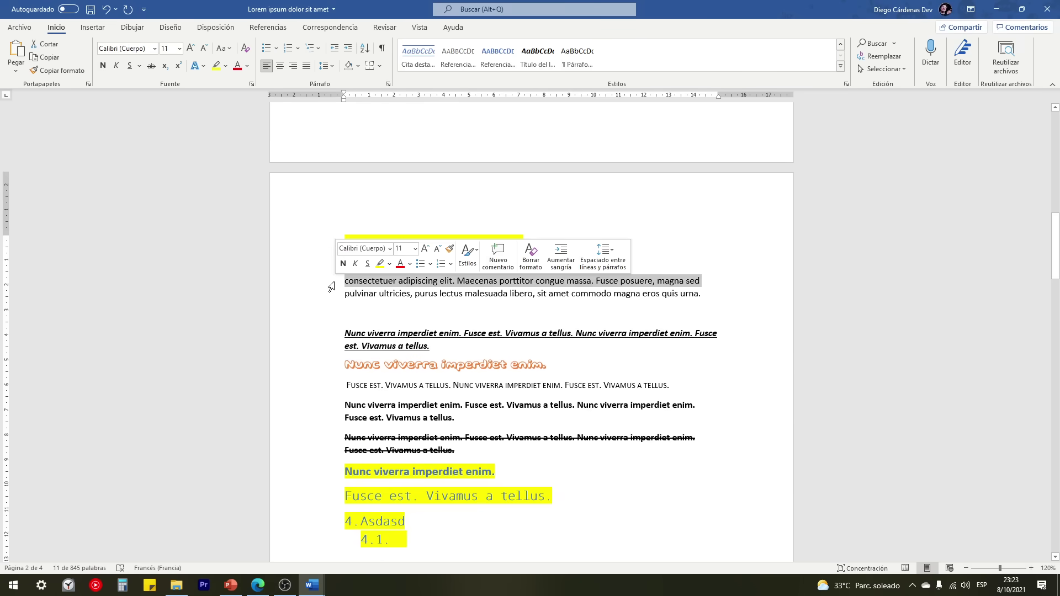
Step: Try increasing and decreasing the paragraph's left indent, ending back at the left margin
{"action": "left_click", "coordinate": [347, 51]}
{"action": "left_click", "coordinate": [356, 277]}
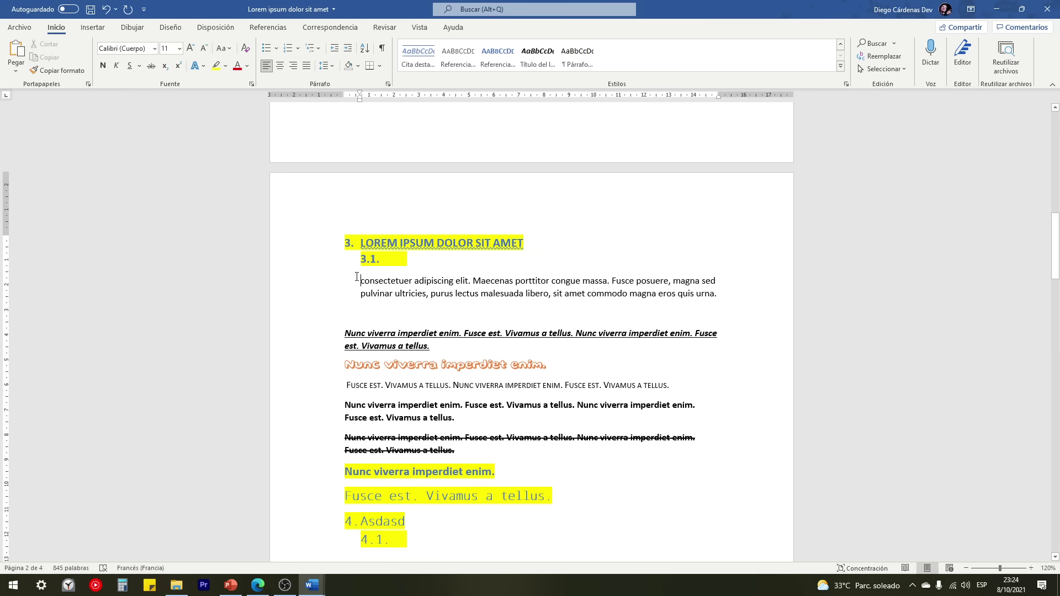
{"action": "left_click_drag", "start_coordinate": [363, 285], "coordinate": [362, 298]}
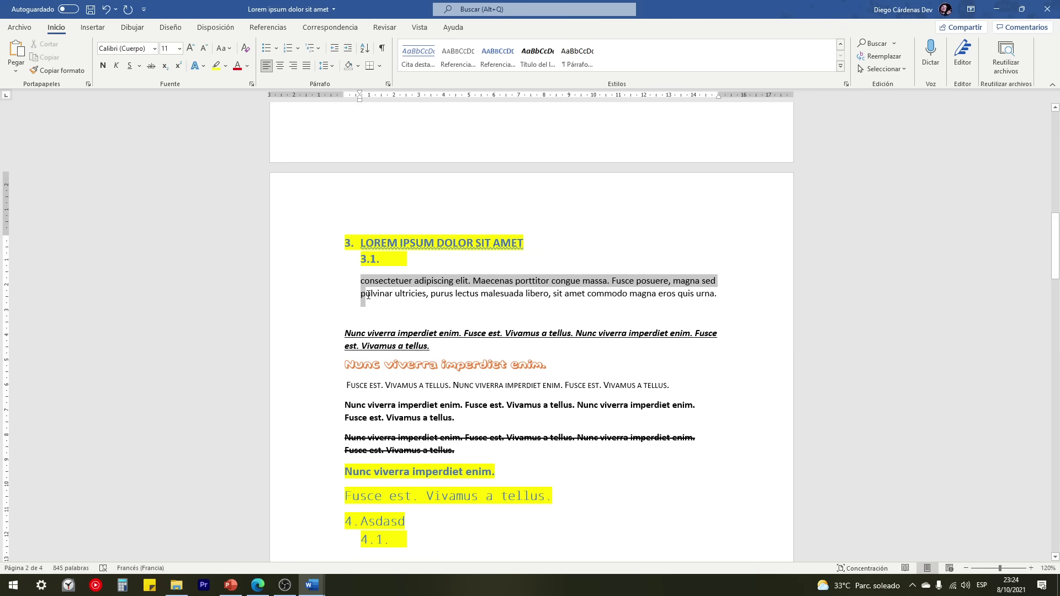
{"action": "left_click", "coordinate": [347, 50]}
{"action": "left_click", "coordinate": [348, 50]}
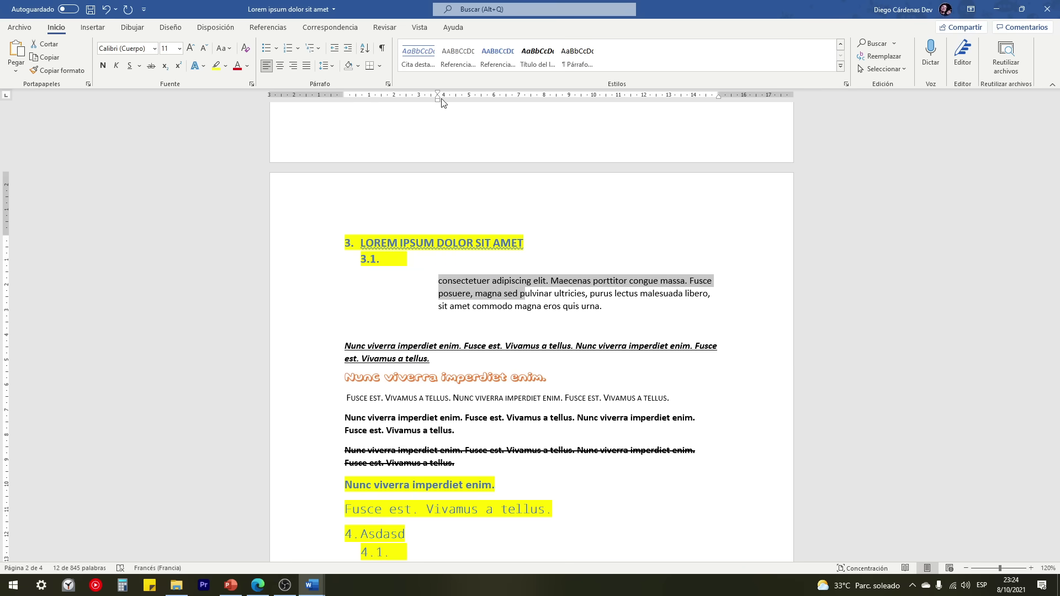
{"action": "left_click", "coordinate": [335, 51]}
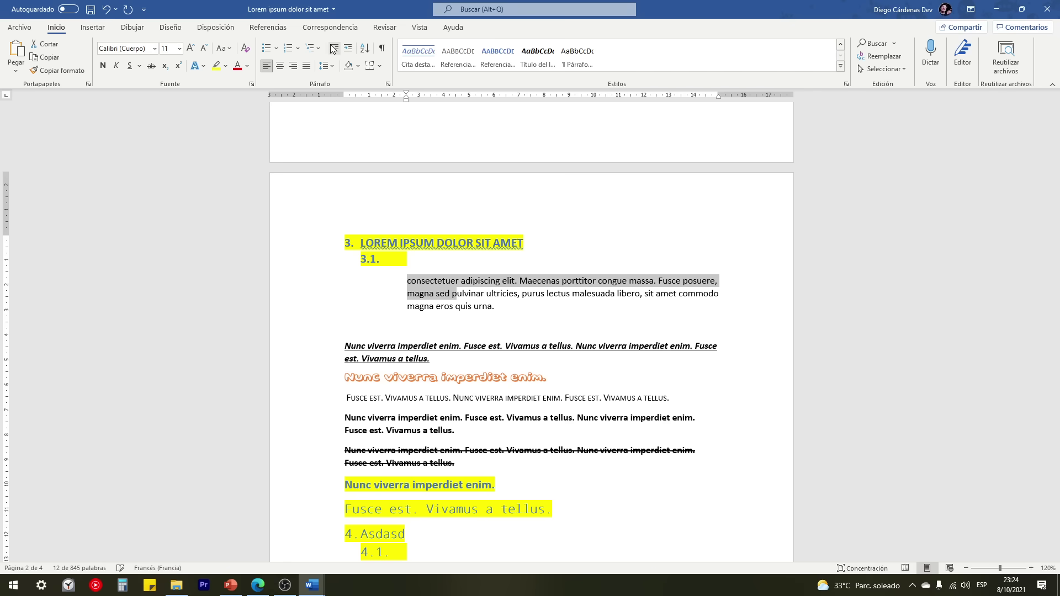
{"action": "left_click", "coordinate": [335, 51]}
{"action": "left_click", "coordinate": [334, 51]}
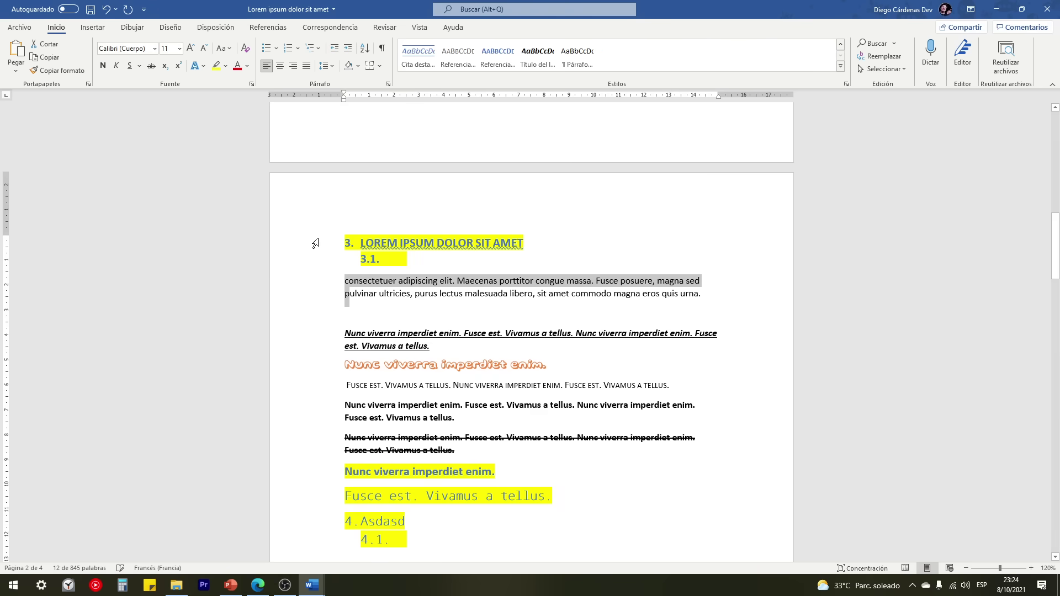
{"action": "left_click", "coordinate": [358, 297]}
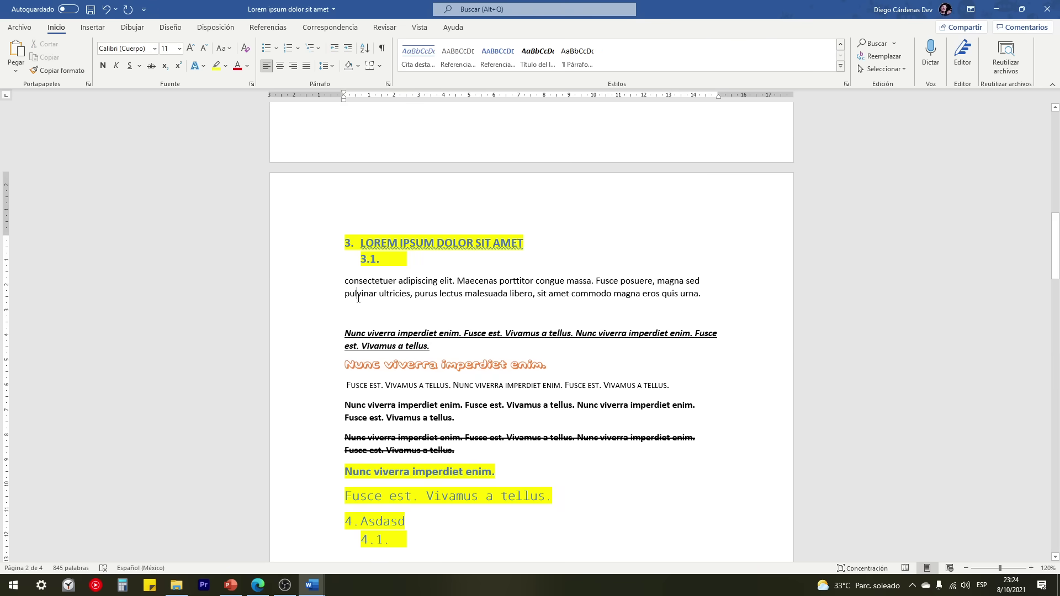
Step: Indent only the first line of the consectetuer paragraph under 3.1. with a tab
{"action": "left_click", "coordinate": [342, 280]}
{"action": "left_click", "coordinate": [319, 287]}
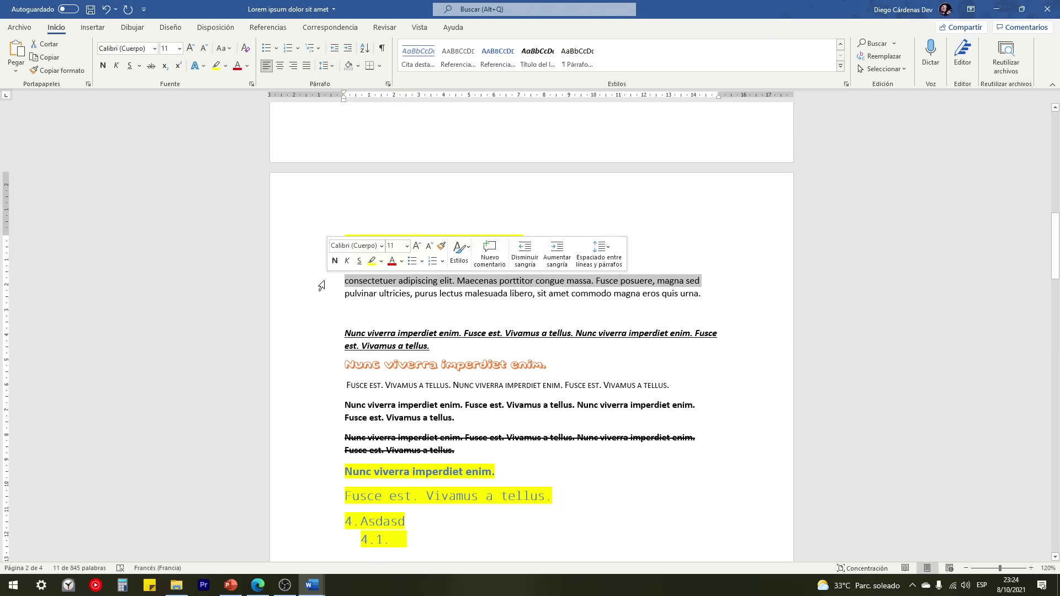
{"action": "left_click", "coordinate": [343, 280]}
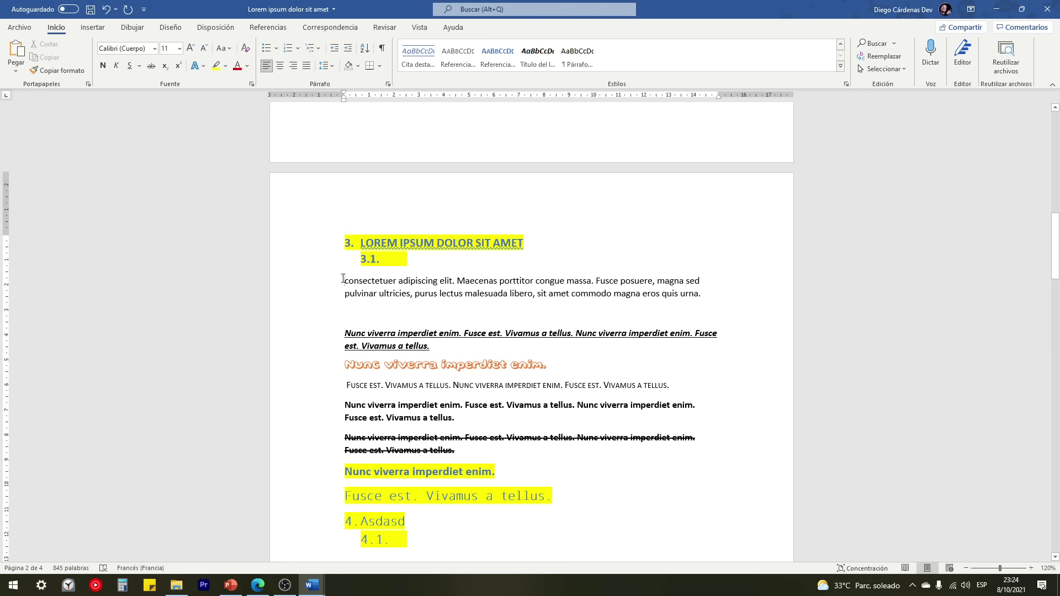
{"action": "key", "text": "ctrl+z"}
{"action": "key", "text": "ctrl+v"}
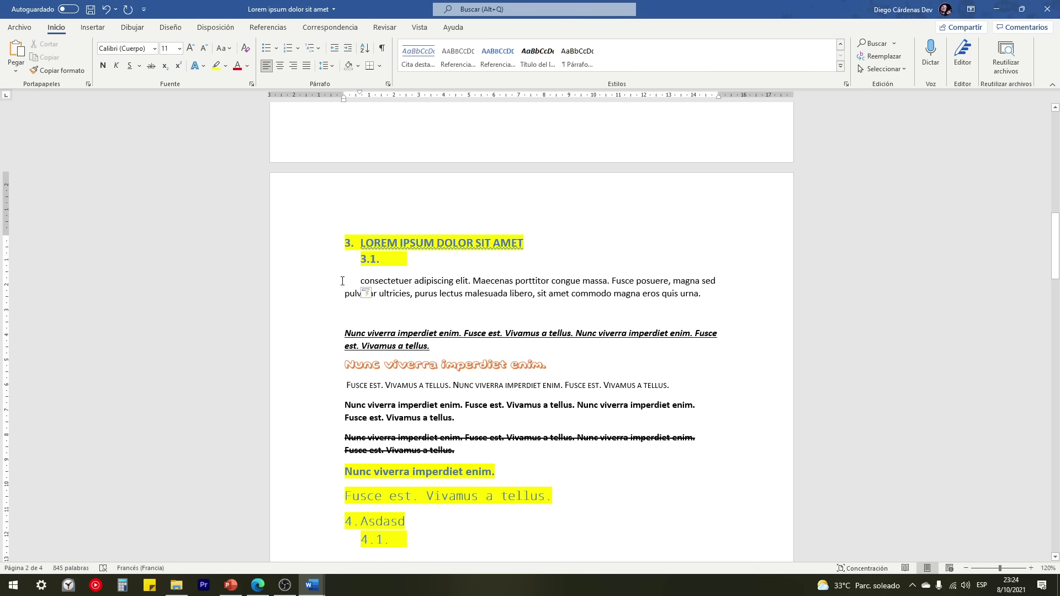
{"action": "key", "text": "alt+Tab"}
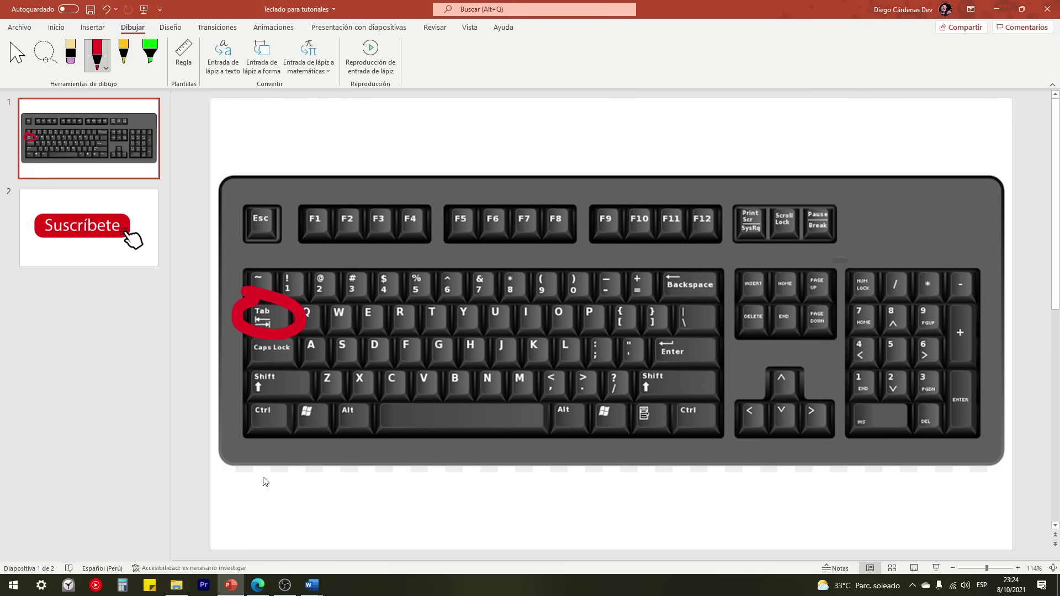
{"action": "mouse_move", "coordinate": [311, 585]}
{"action": "left_click", "coordinate": [284, 528]}
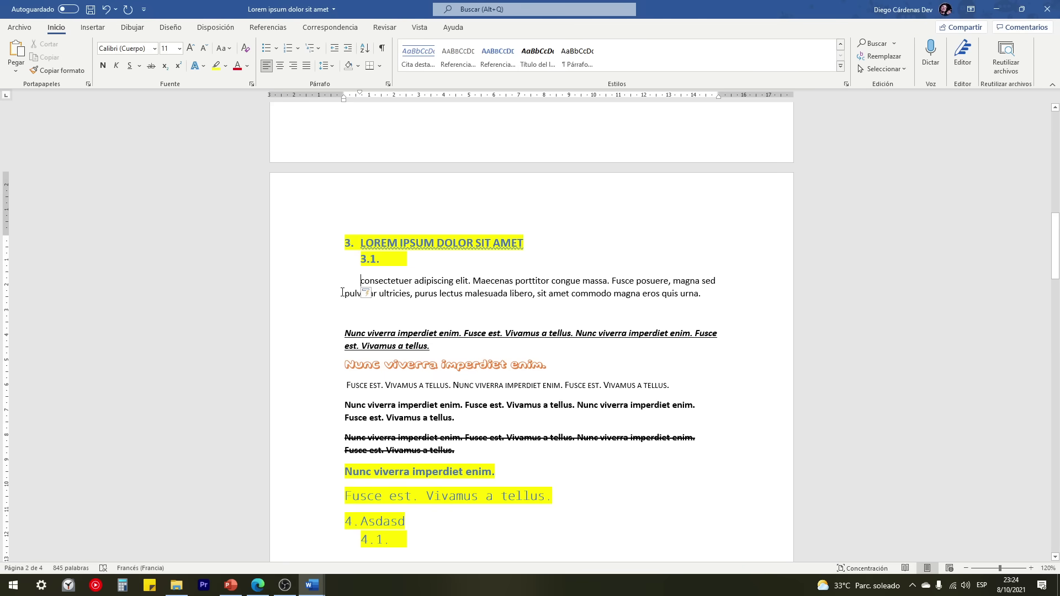
{"action": "left_click_drag", "start_coordinate": [359, 280], "coordinate": [717, 279]}
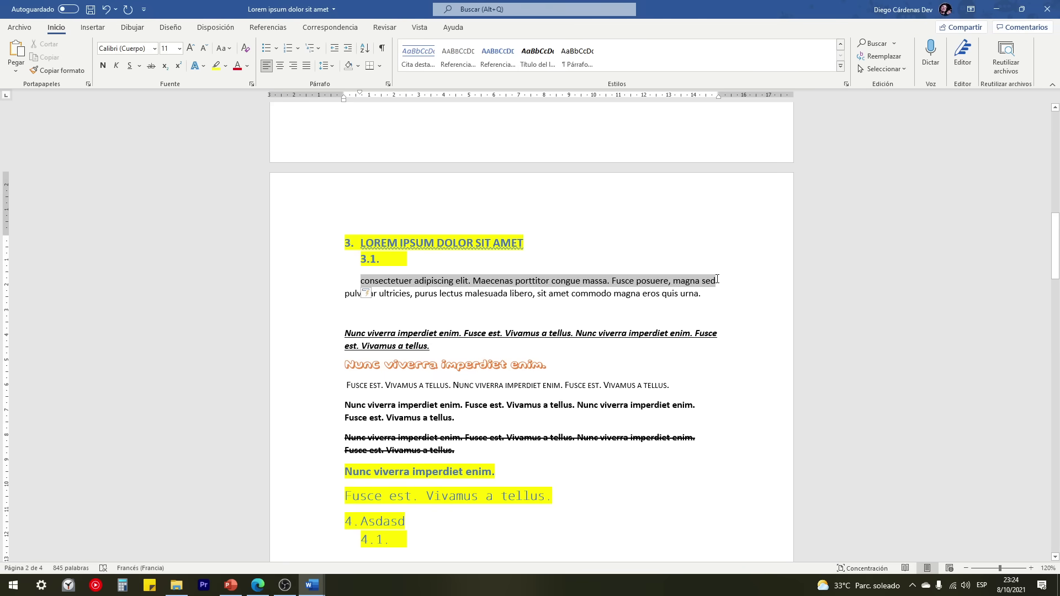
{"action": "left_click", "coordinate": [708, 293]}
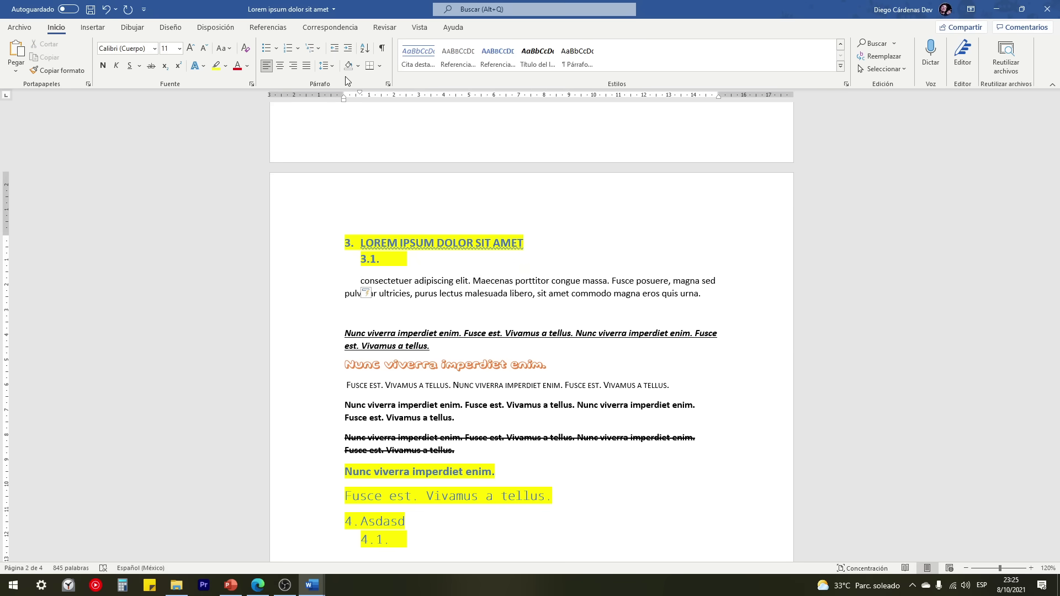
{"action": "left_click", "coordinate": [366, 50]}
{"action": "left_click", "coordinate": [505, 235]}
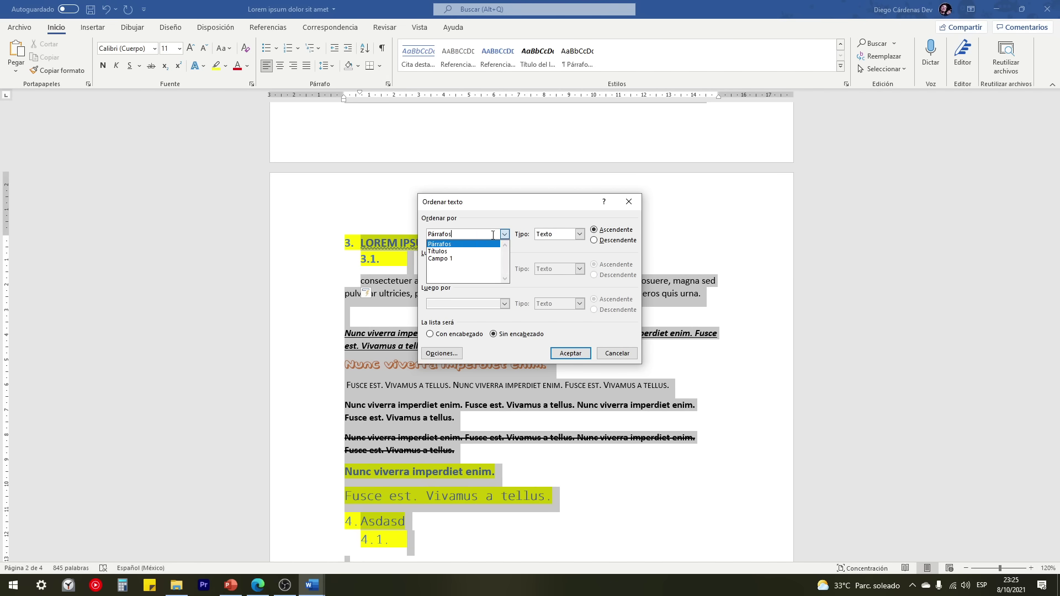
{"action": "left_click", "coordinate": [493, 234]}
{"action": "left_click", "coordinate": [503, 234]}
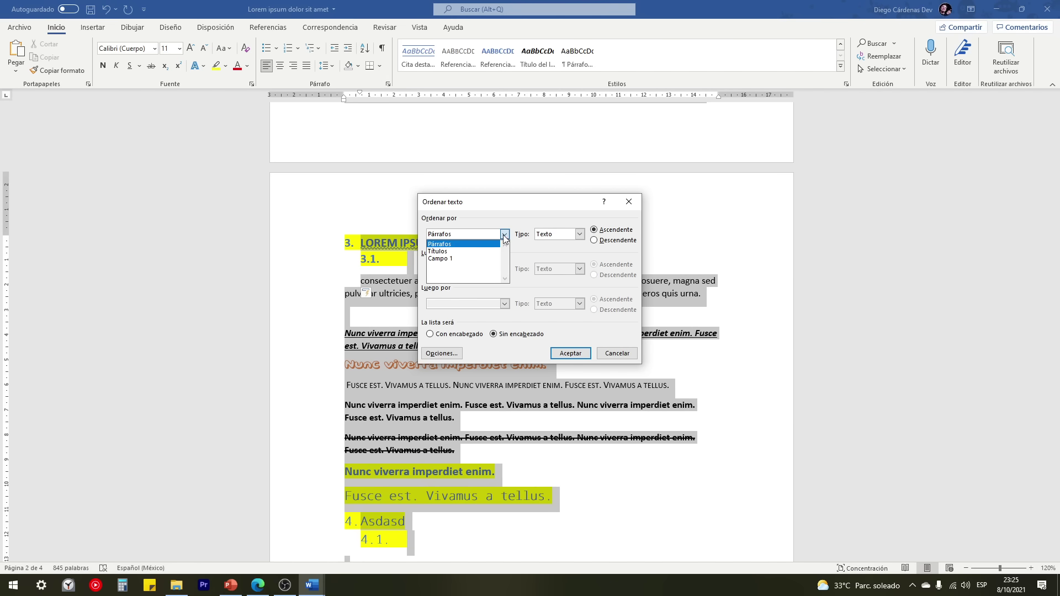
{"action": "left_click", "coordinate": [448, 251]}
{"action": "left_click", "coordinate": [570, 353]}
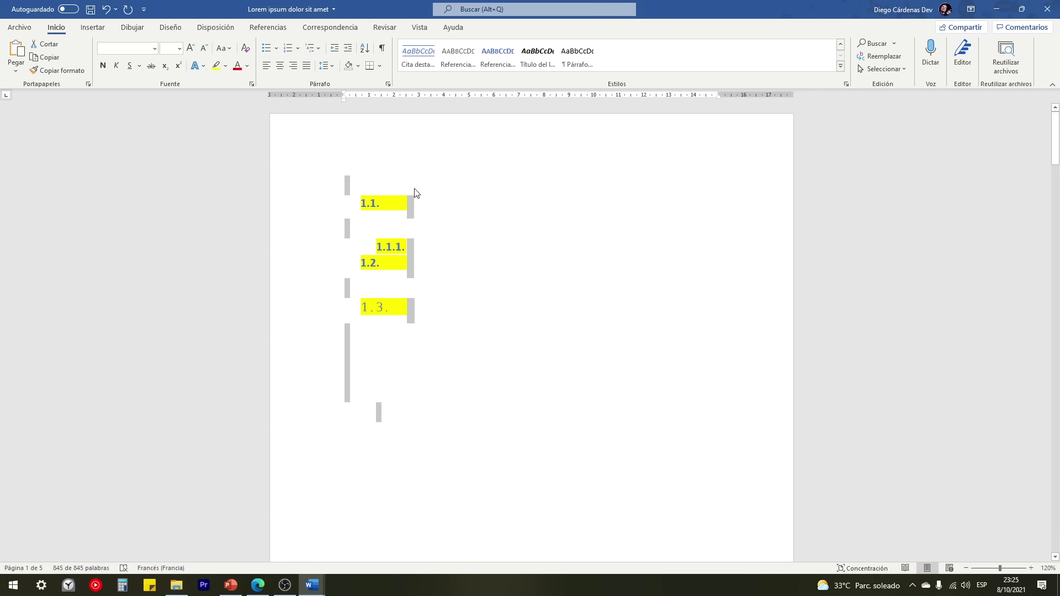
{"action": "left_click", "coordinate": [365, 50]}
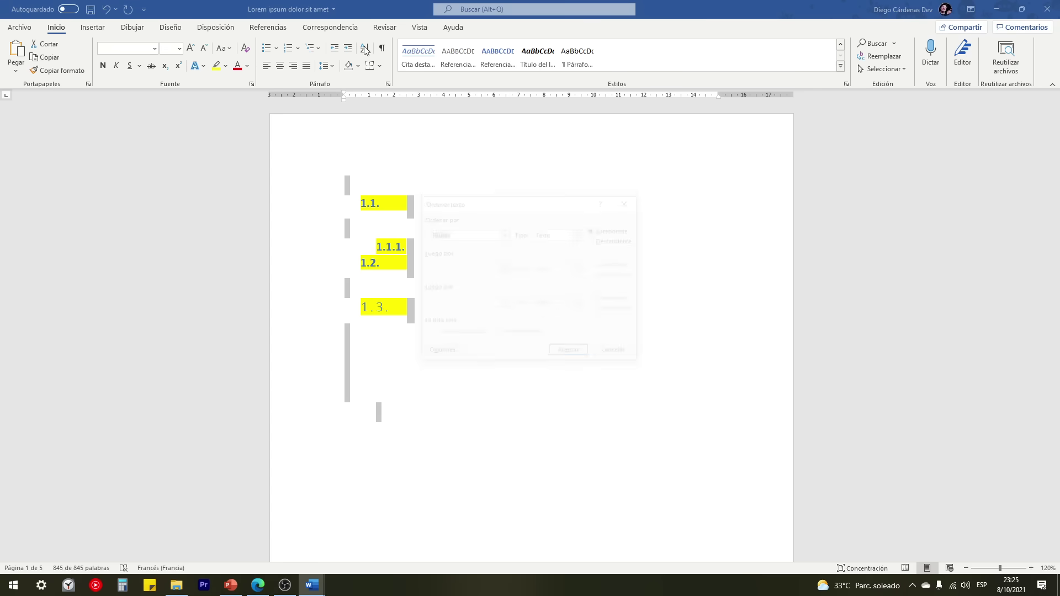
{"action": "left_click", "coordinate": [504, 234]}
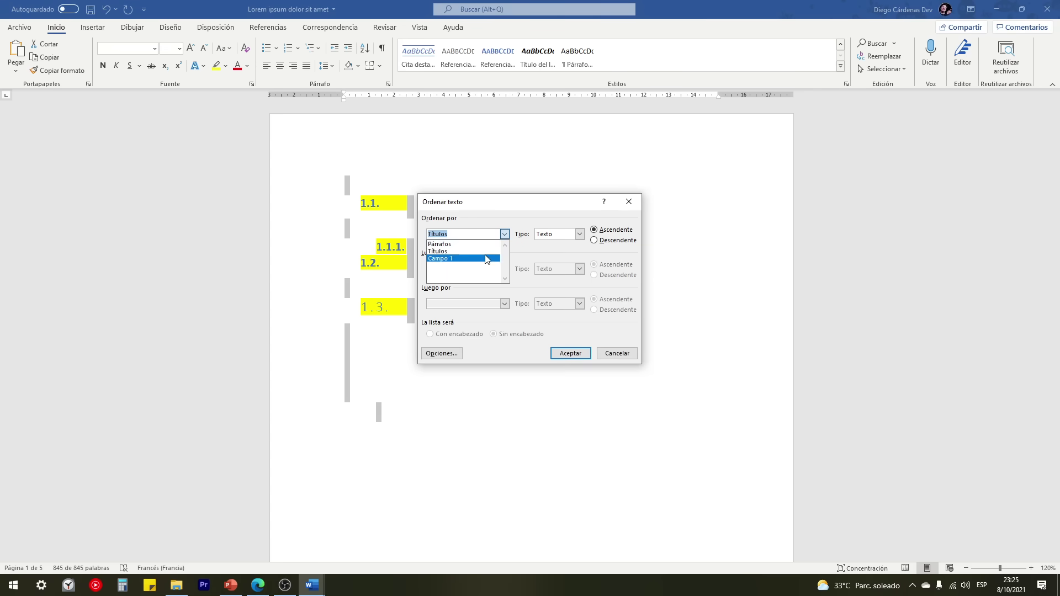
{"action": "left_click", "coordinate": [476, 249]}
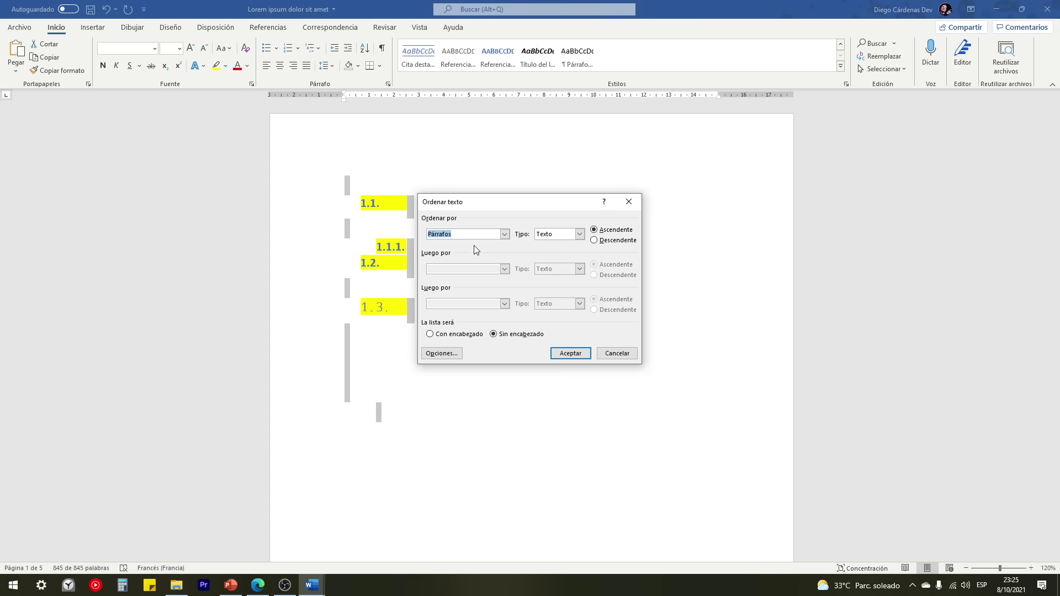
{"action": "left_click", "coordinate": [572, 354]}
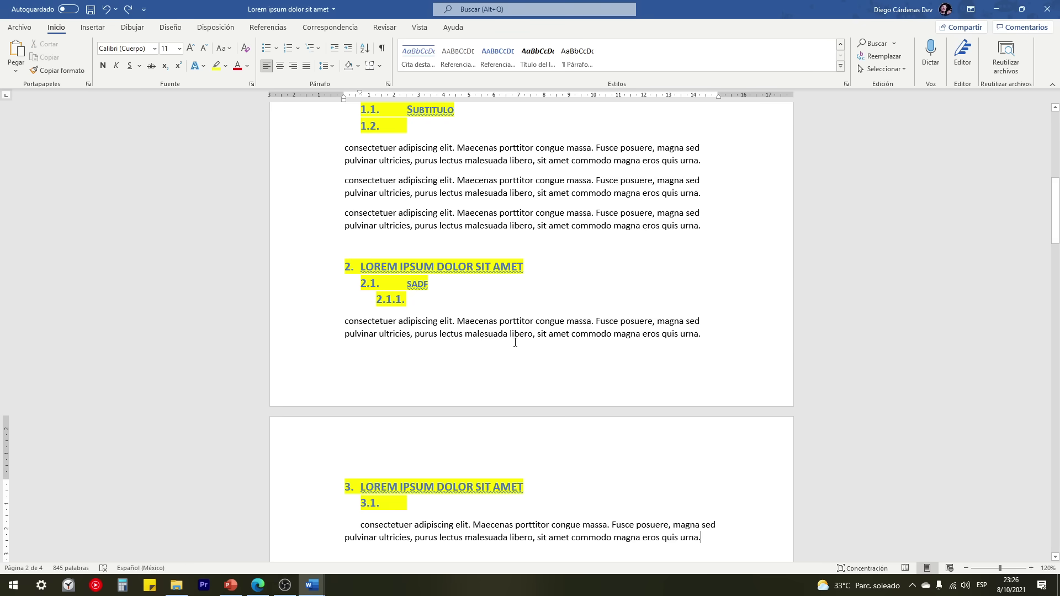
{"action": "scroll", "coordinate": [515, 343], "scroll_direction": "up", "scroll_amount": 10}
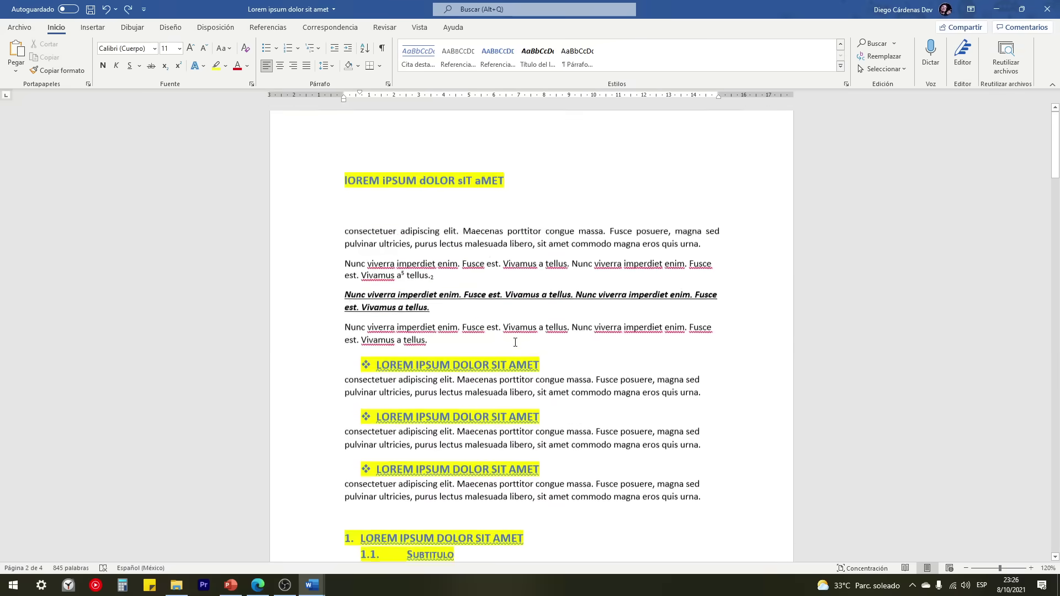
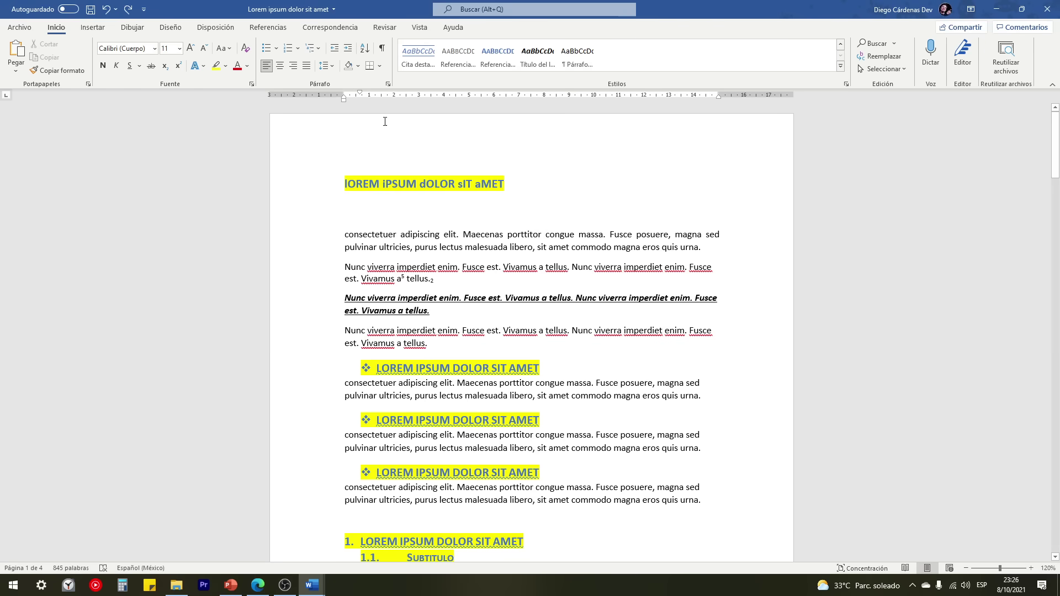
Step: Show formatting marks and browse the Lorem ipsum paragraphs and bulleted headings
{"action": "left_click", "coordinate": [382, 49]}
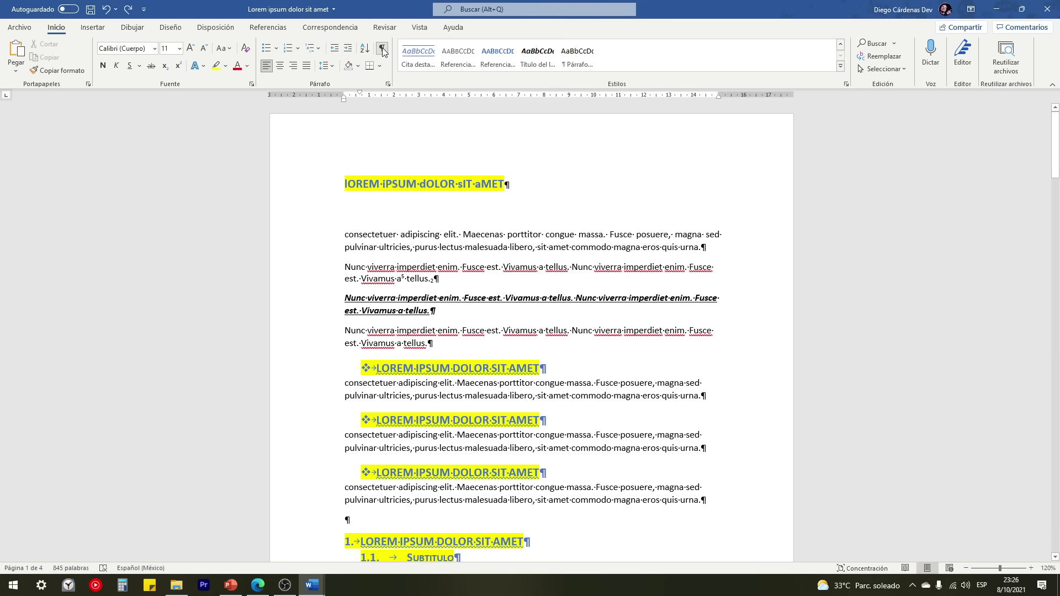
{"action": "scroll", "coordinate": [441, 238], "scroll_direction": "down", "scroll_amount": 4}
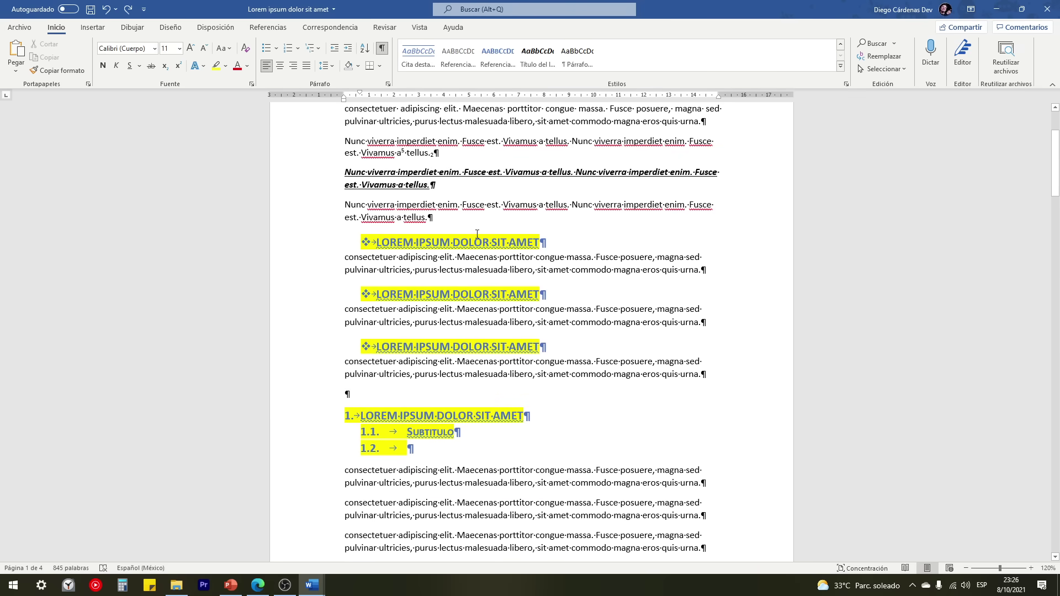
{"action": "scroll", "coordinate": [607, 269], "scroll_direction": "down", "scroll_amount": 2}
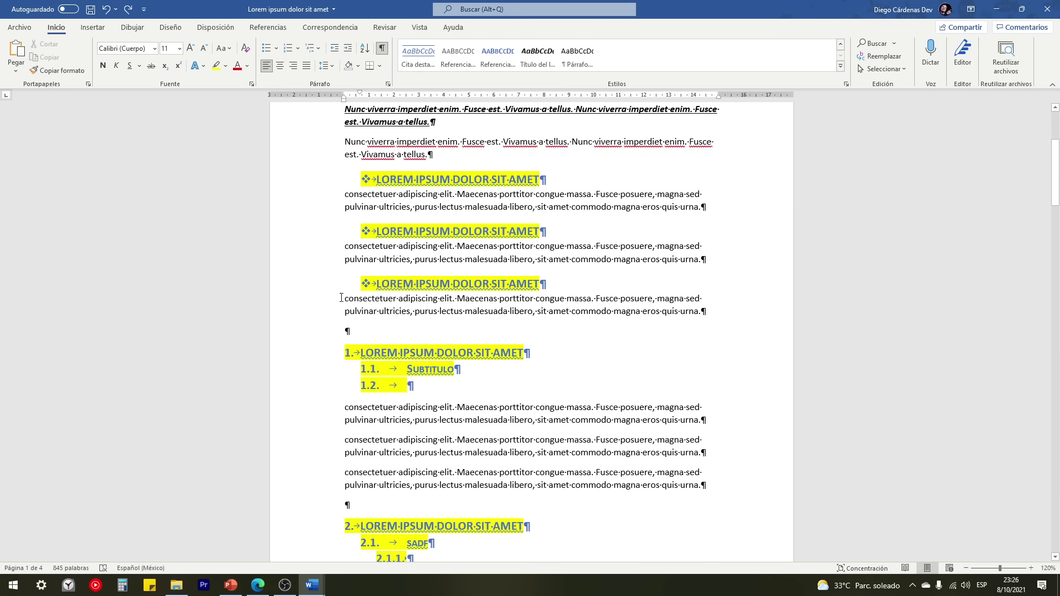
{"action": "scroll", "coordinate": [341, 298], "scroll_direction": "up", "scroll_amount": 2}
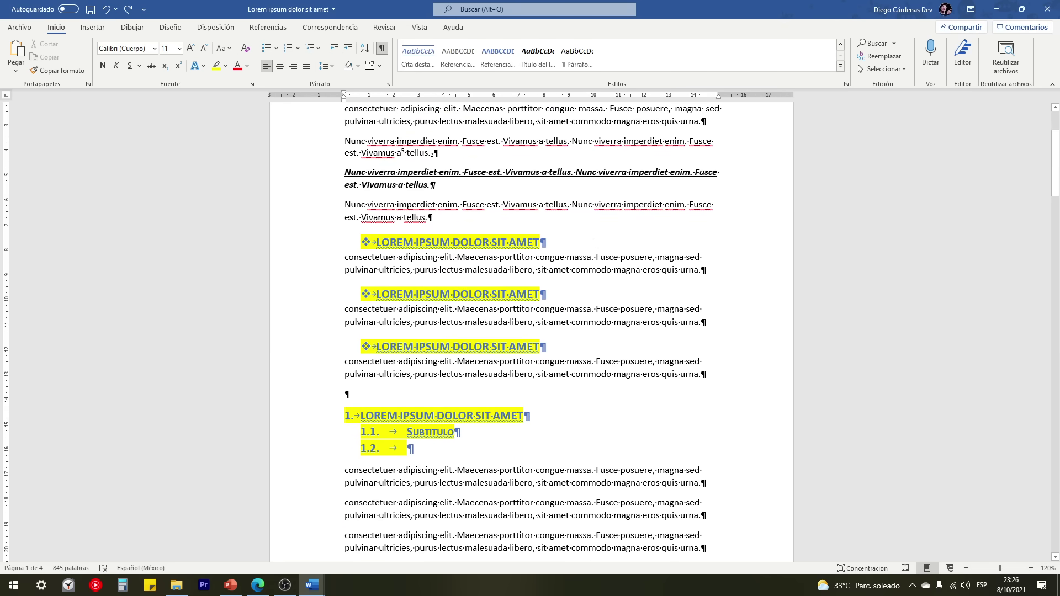
{"action": "left_click_drag", "start_coordinate": [594, 256], "coordinate": [596, 255]}
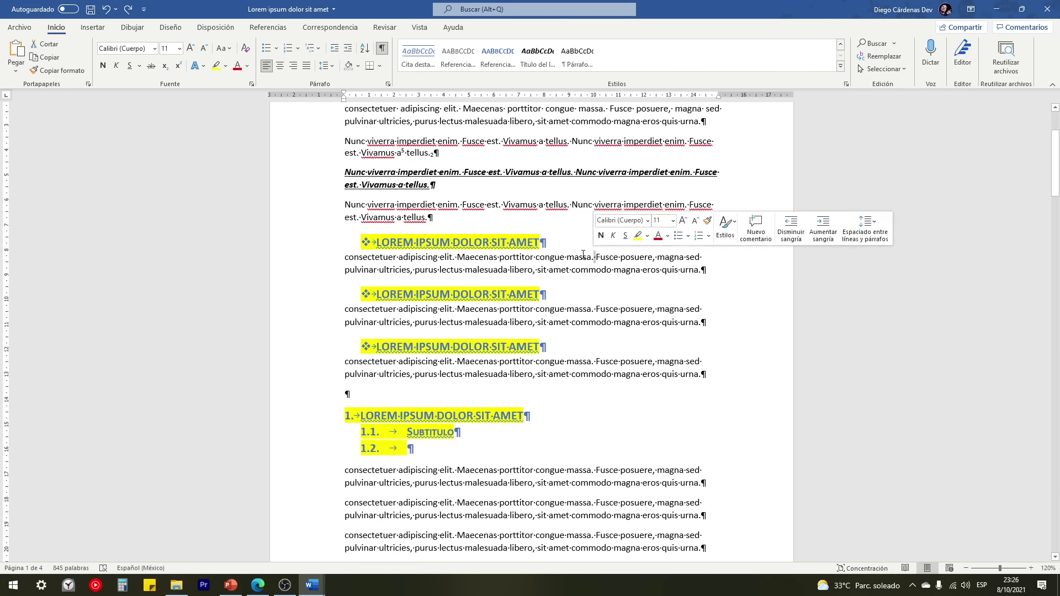
{"action": "right_click", "coordinate": [535, 257]}
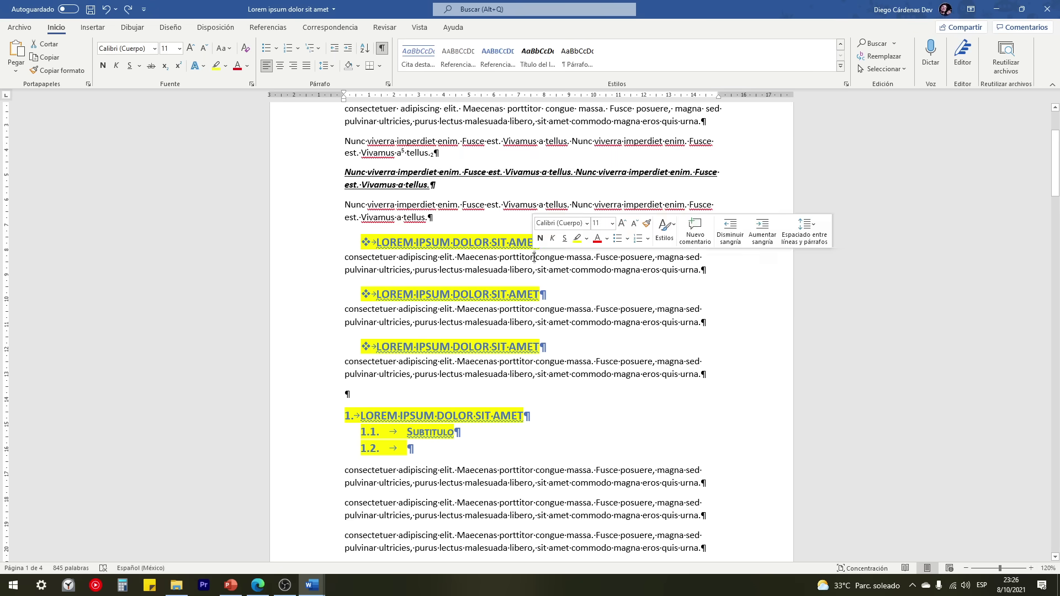
{"action": "left_click", "coordinate": [374, 293]}
{"action": "scroll", "coordinate": [449, 276], "scroll_direction": "down", "scroll_amount": 10}
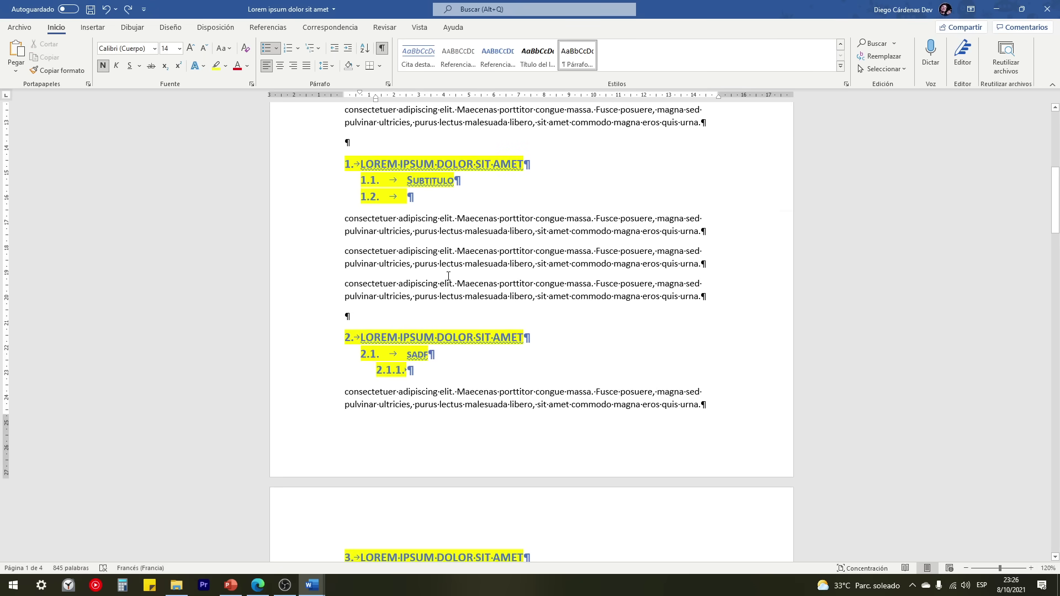
{"action": "scroll", "coordinate": [449, 276], "scroll_direction": "down", "scroll_amount": 10}
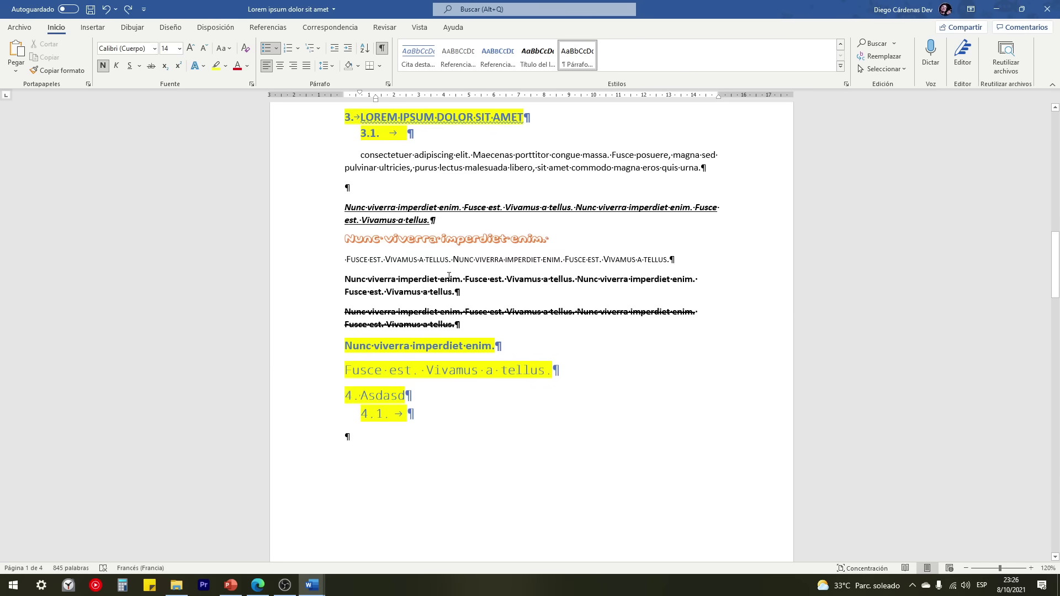
{"action": "scroll", "coordinate": [510, 381], "scroll_direction": "up", "scroll_amount": 2}
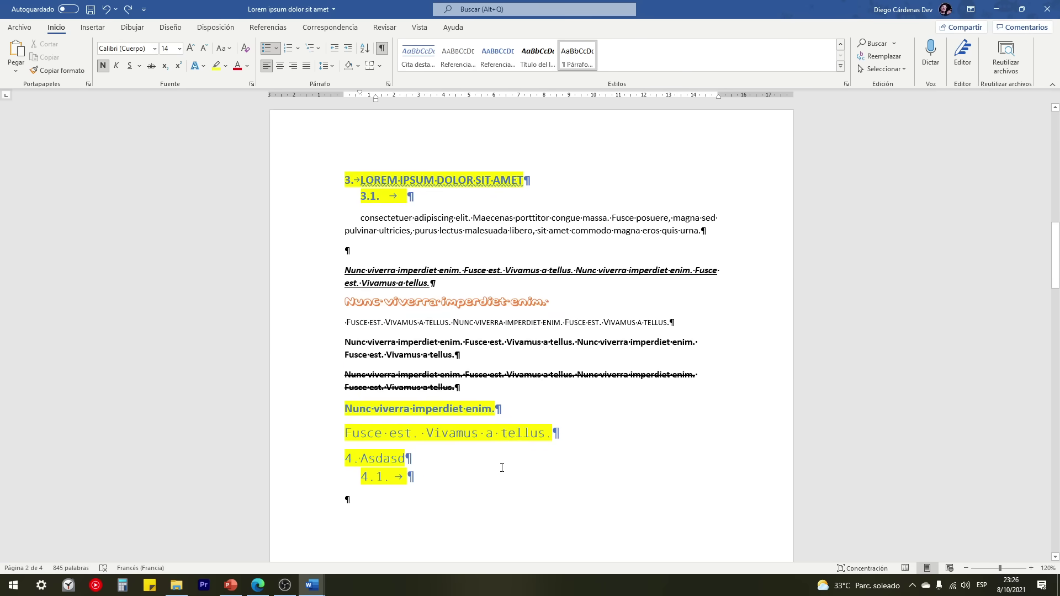
{"action": "scroll", "coordinate": [503, 475], "scroll_direction": "up", "scroll_amount": 15}
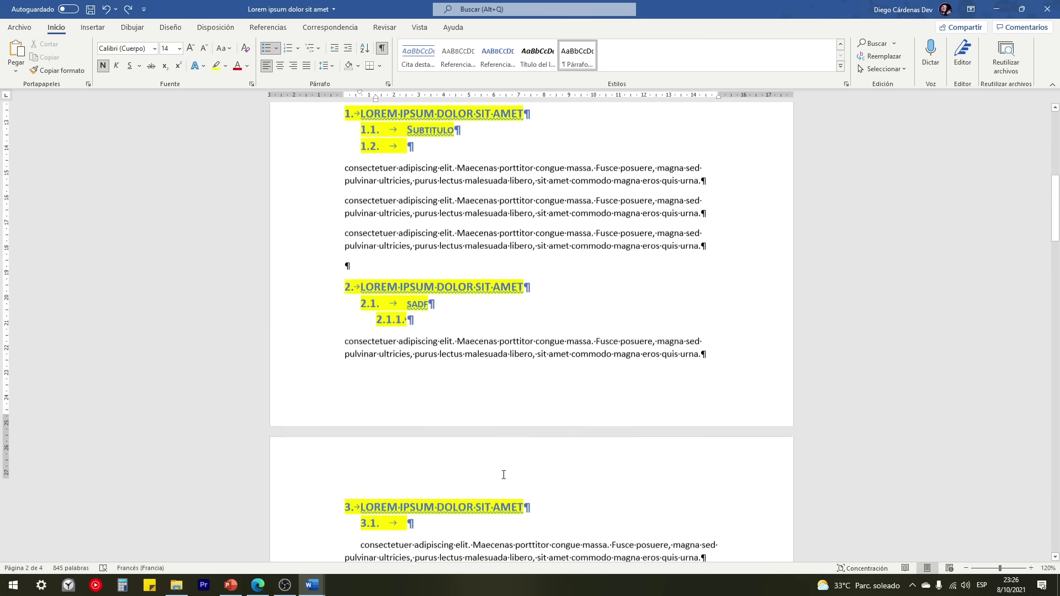
{"action": "scroll", "coordinate": [469, 436], "scroll_direction": "up", "scroll_amount": 6}
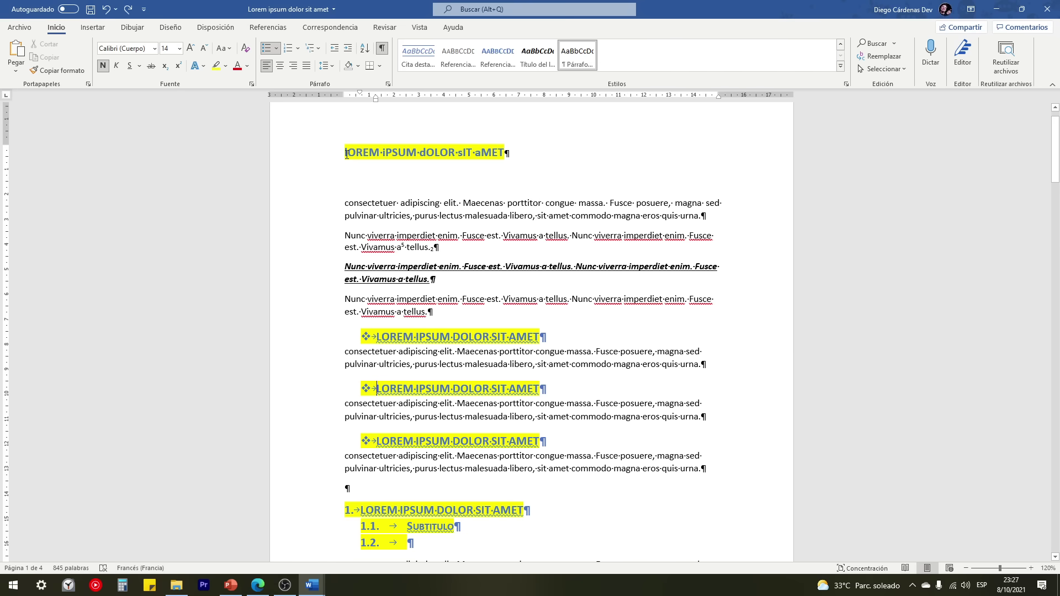
Step: Select the title and the Nunc viverra paragraph while toggling formatting marks off and on
{"action": "left_click_drag", "start_coordinate": [346, 155], "coordinate": [475, 154]}
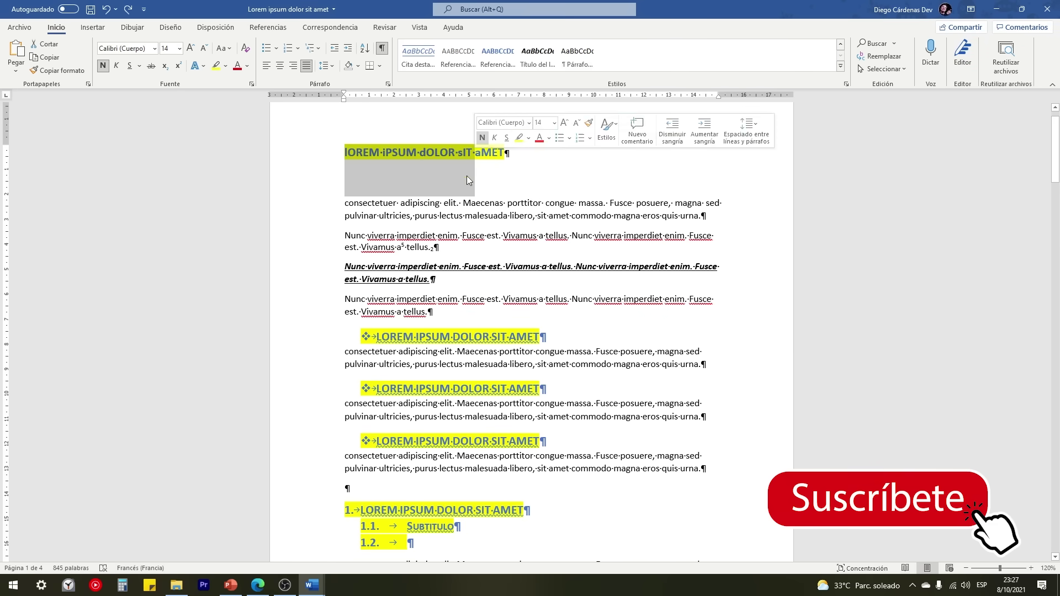
{"action": "triple_click", "coordinate": [340, 274]}
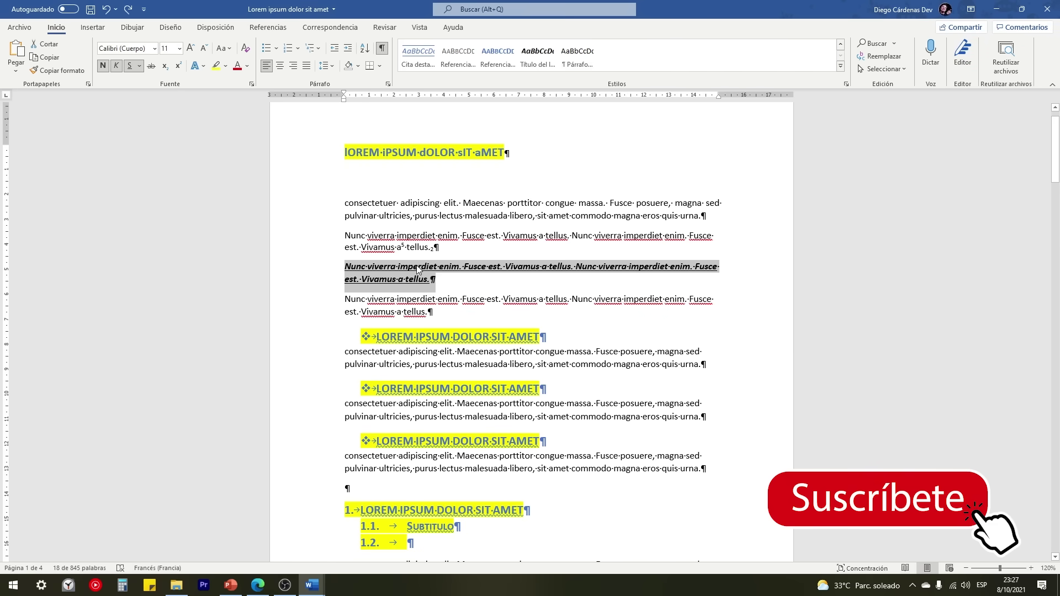
{"action": "left_click", "coordinate": [382, 48]}
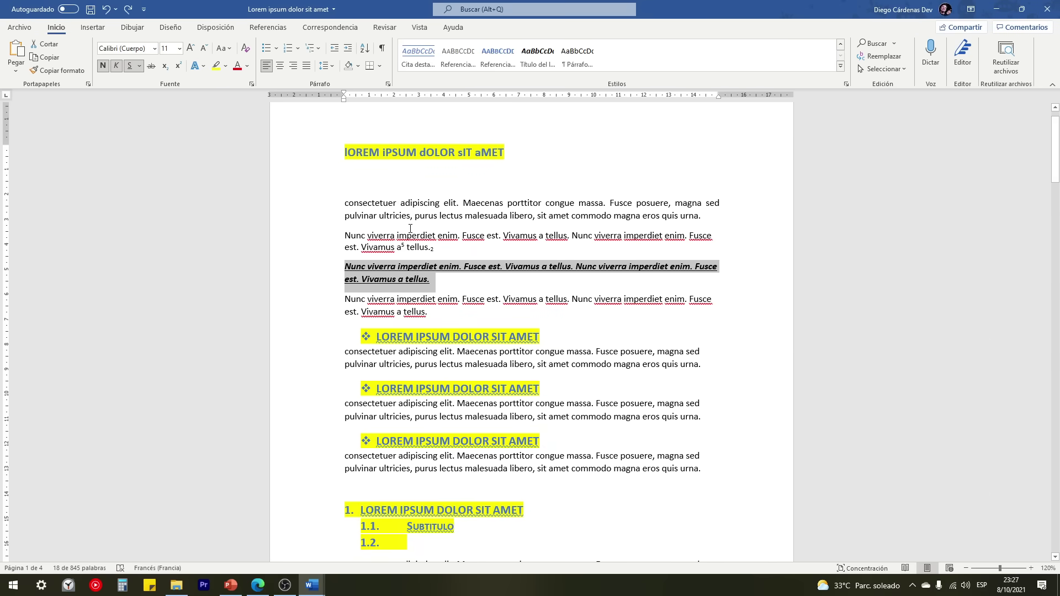
{"action": "left_click", "coordinate": [720, 219]}
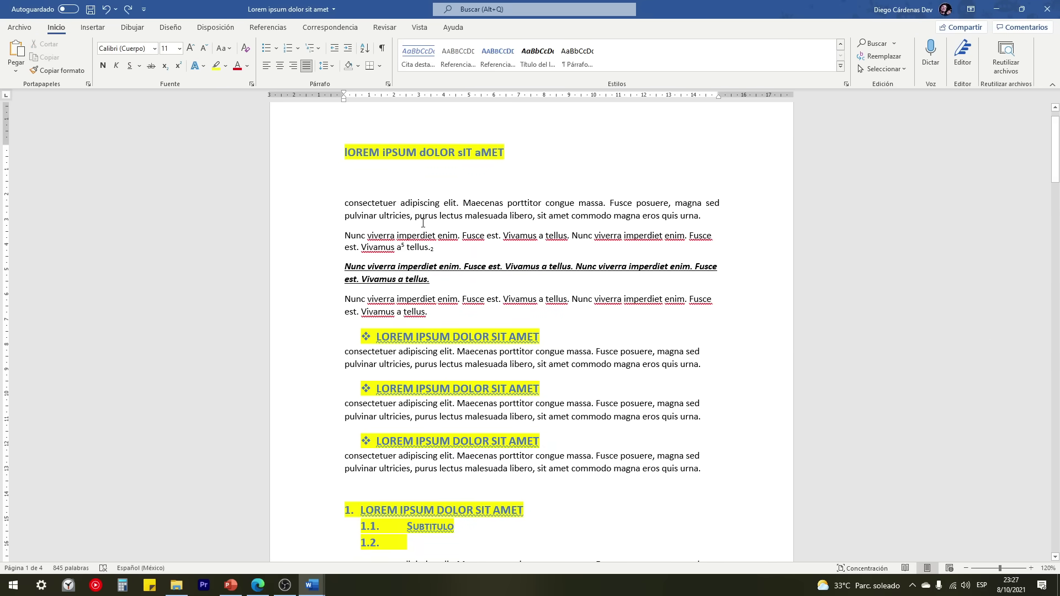
{"action": "scroll", "coordinate": [341, 233], "scroll_direction": "down", "scroll_amount": 3}
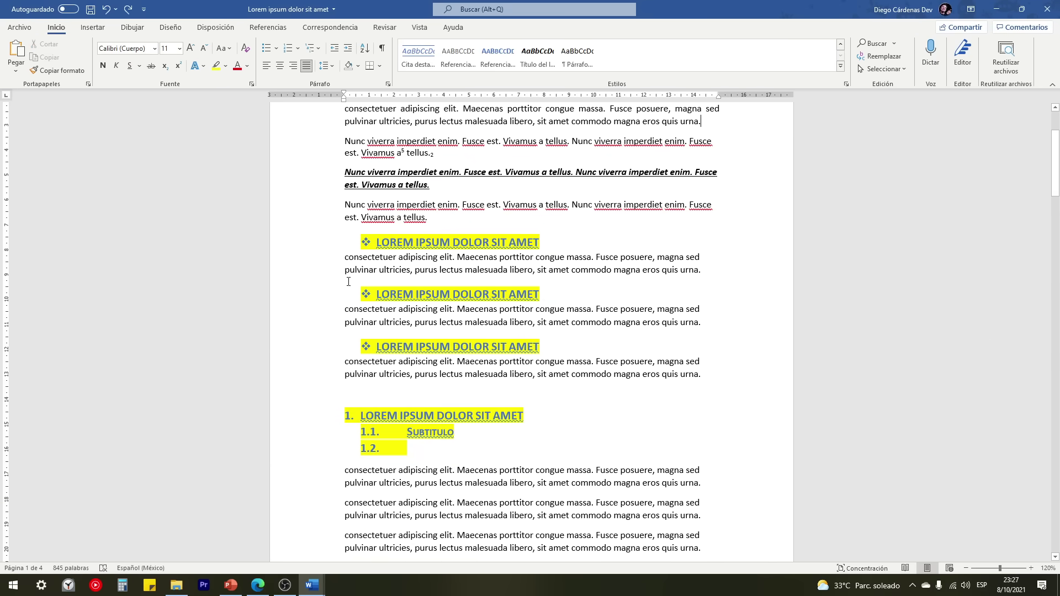
{"action": "left_click", "coordinate": [374, 243]}
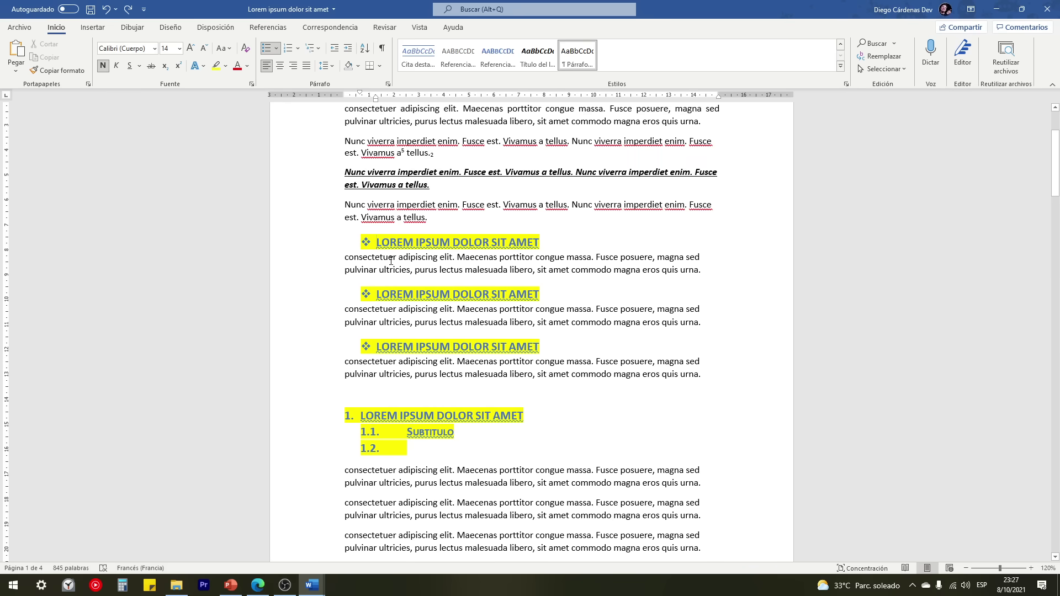
{"action": "left_click", "coordinate": [382, 50]}
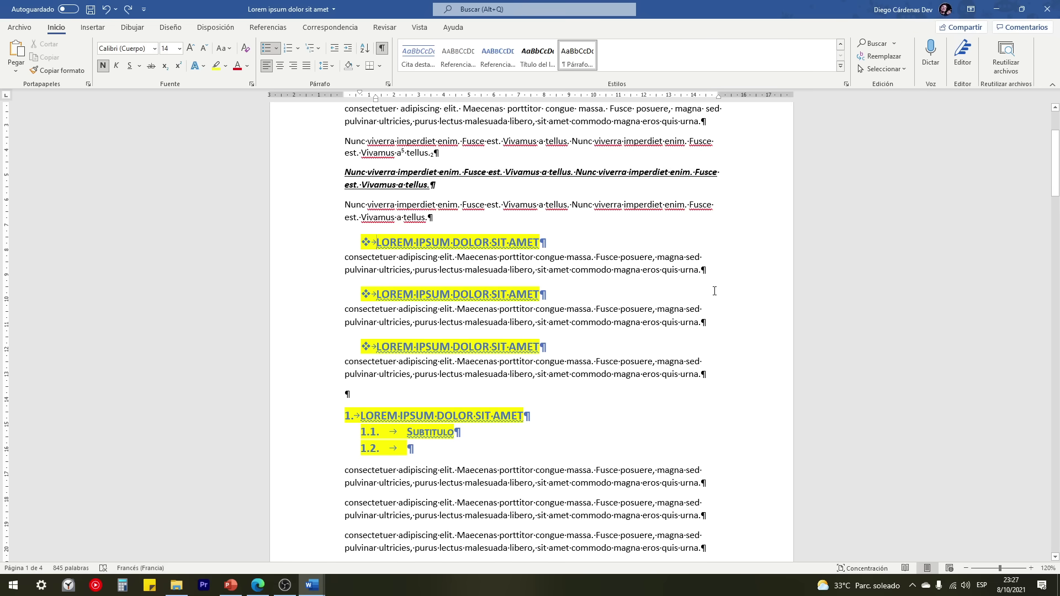
{"action": "scroll", "coordinate": [715, 291], "scroll_direction": "up", "scroll_amount": 1}
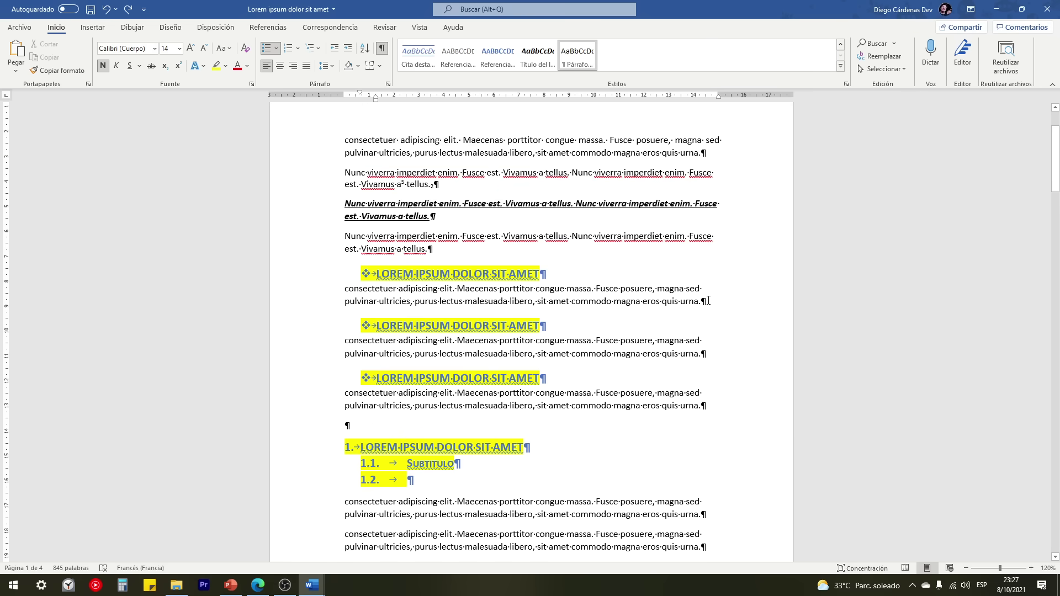
{"action": "scroll", "coordinate": [485, 227], "scroll_direction": "up", "scroll_amount": 3}
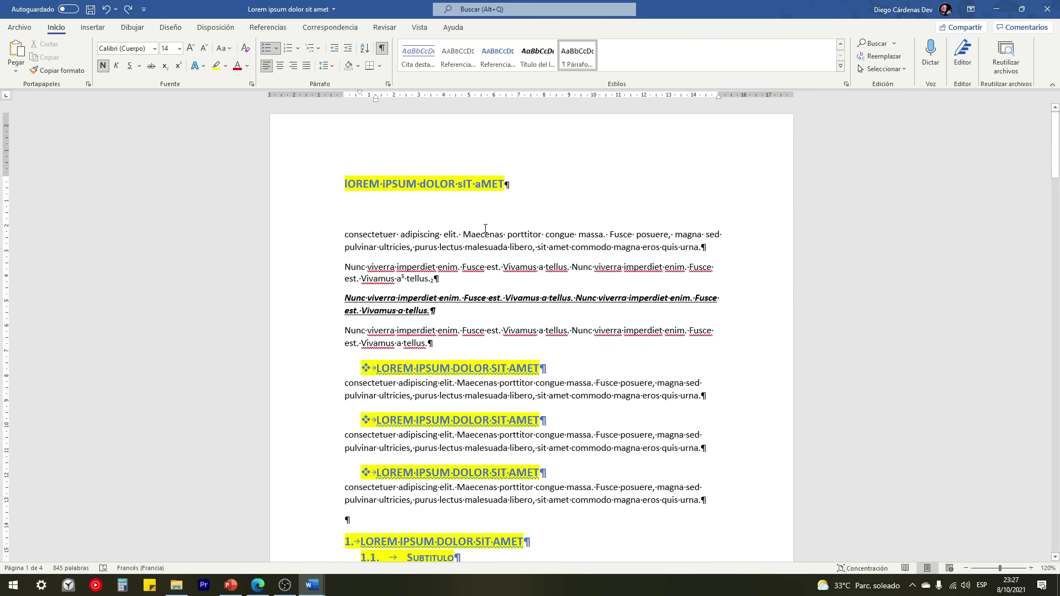
{"action": "left_click", "coordinate": [382, 50]}
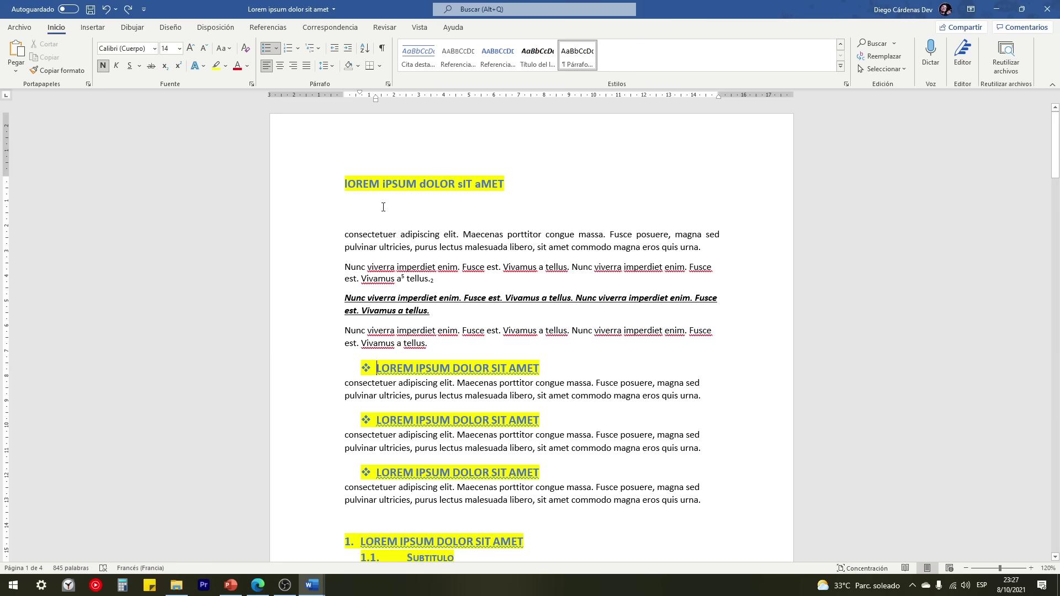
{"action": "scroll", "coordinate": [354, 182], "scroll_direction": "down", "scroll_amount": 3}
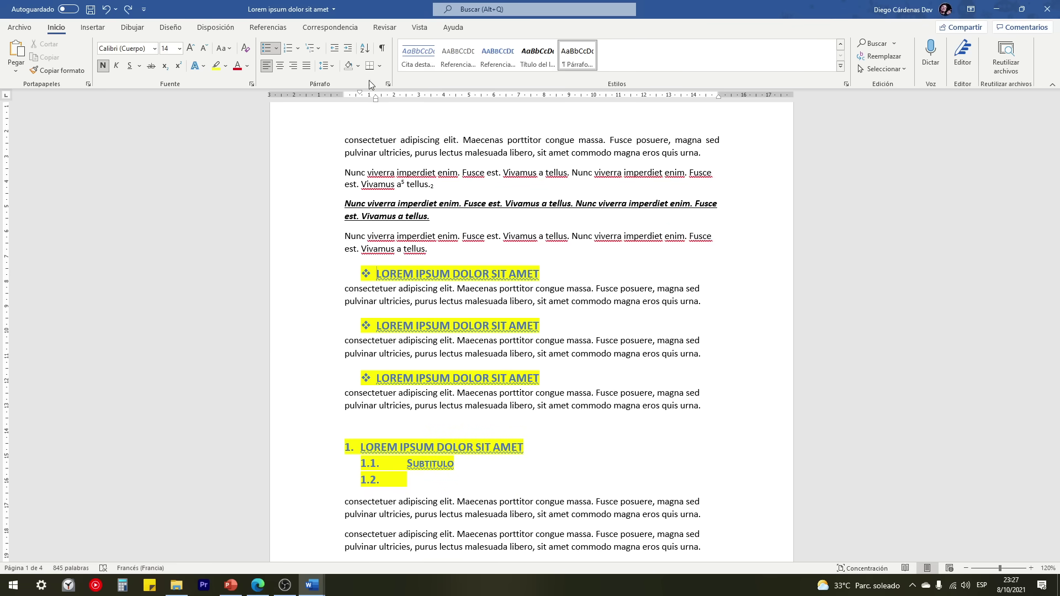
Step: Shade the selected Nunc viverra paragraph gold
{"action": "left_click_drag", "start_coordinate": [323, 174], "coordinate": [325, 189]}
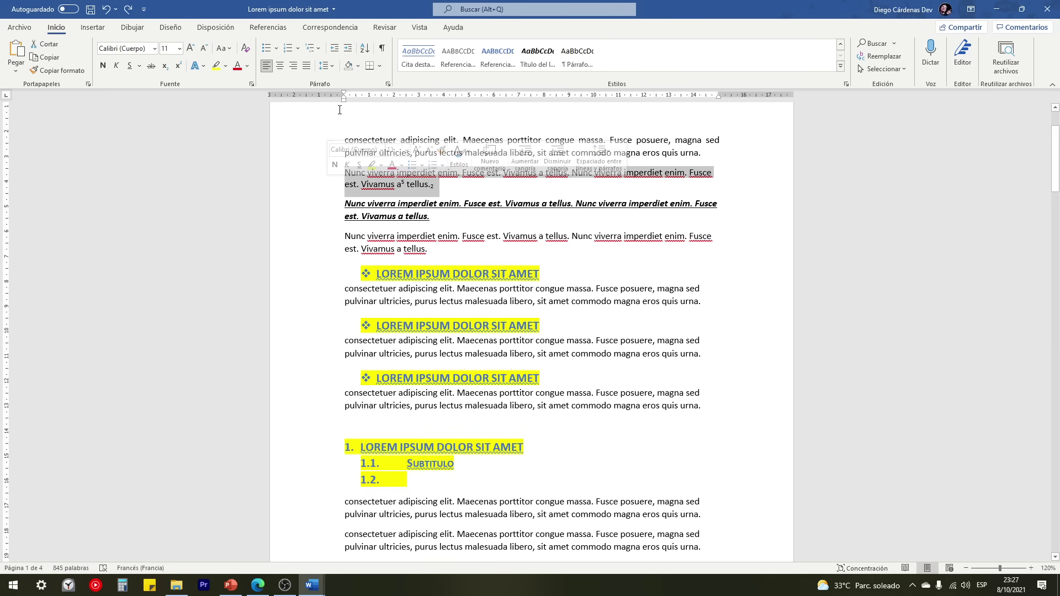
{"action": "left_click", "coordinate": [358, 66]}
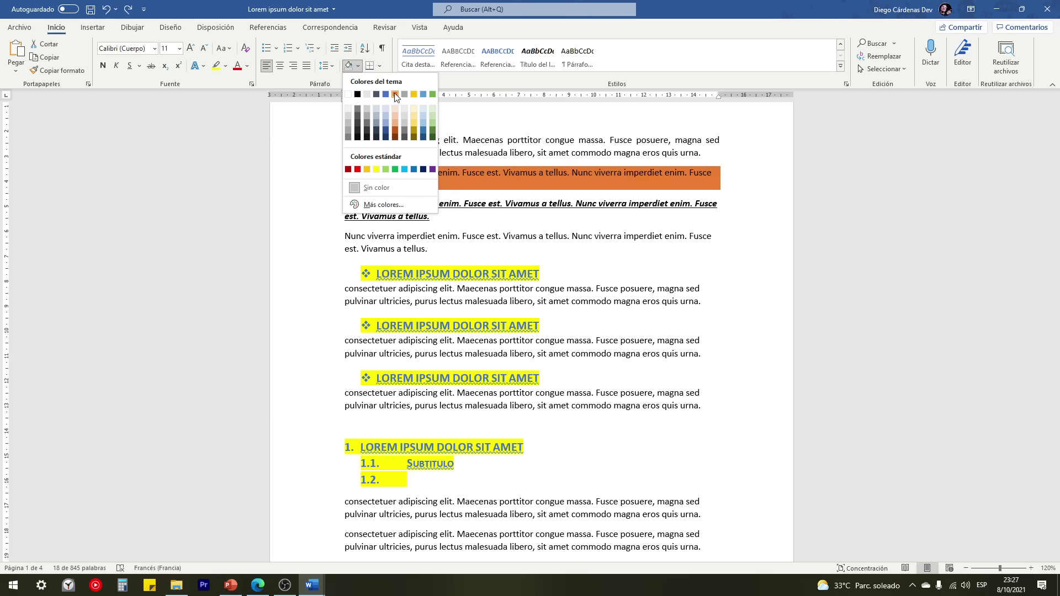
{"action": "left_click", "coordinate": [415, 94]}
{"action": "scroll", "coordinate": [382, 250], "scroll_direction": "up", "scroll_amount": 2}
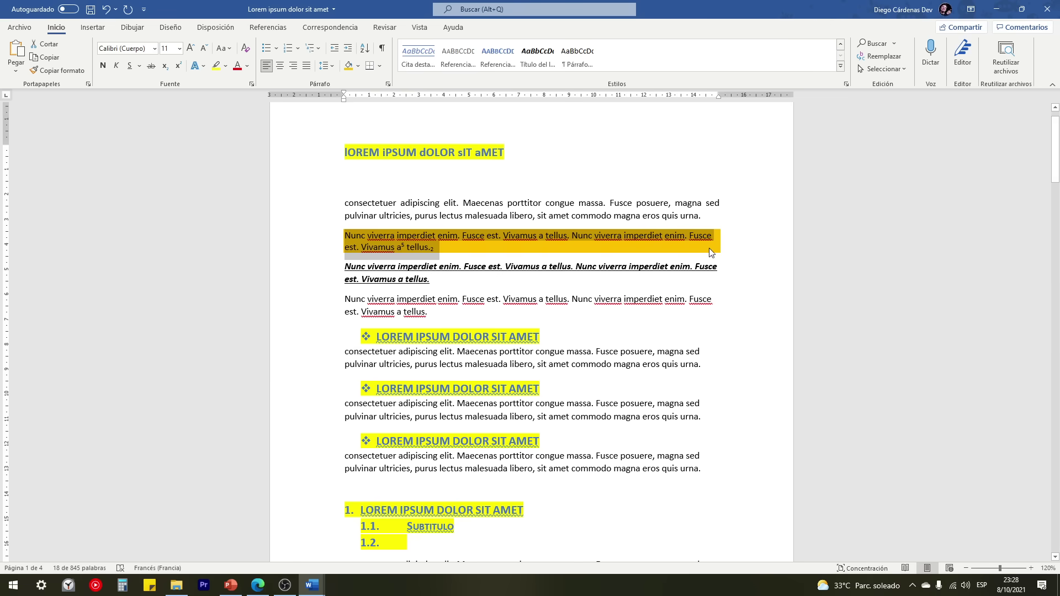
{"action": "left_click", "coordinate": [318, 241]}
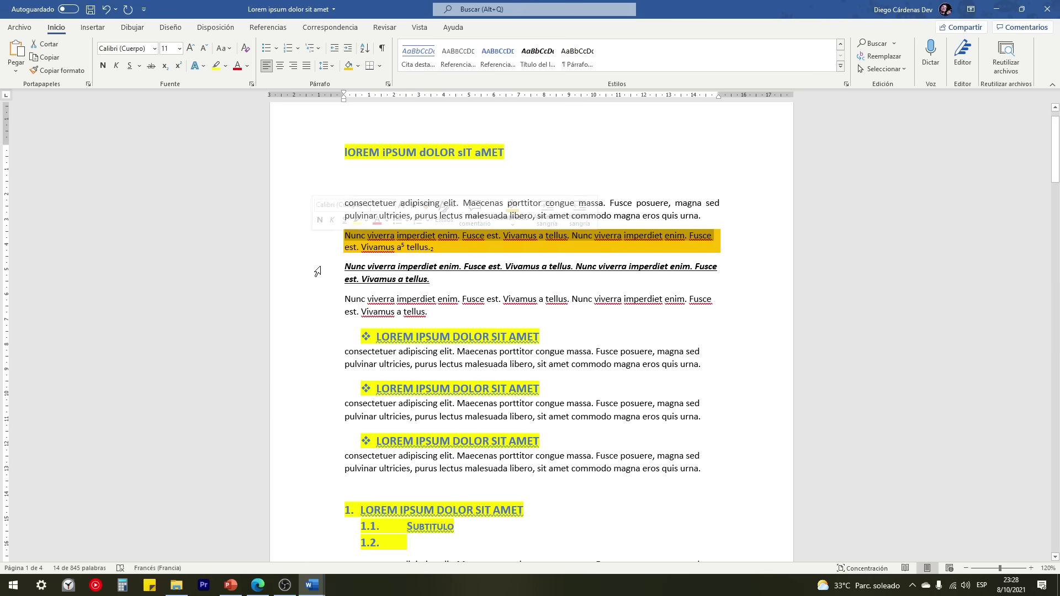
{"action": "left_click", "coordinate": [468, 248]}
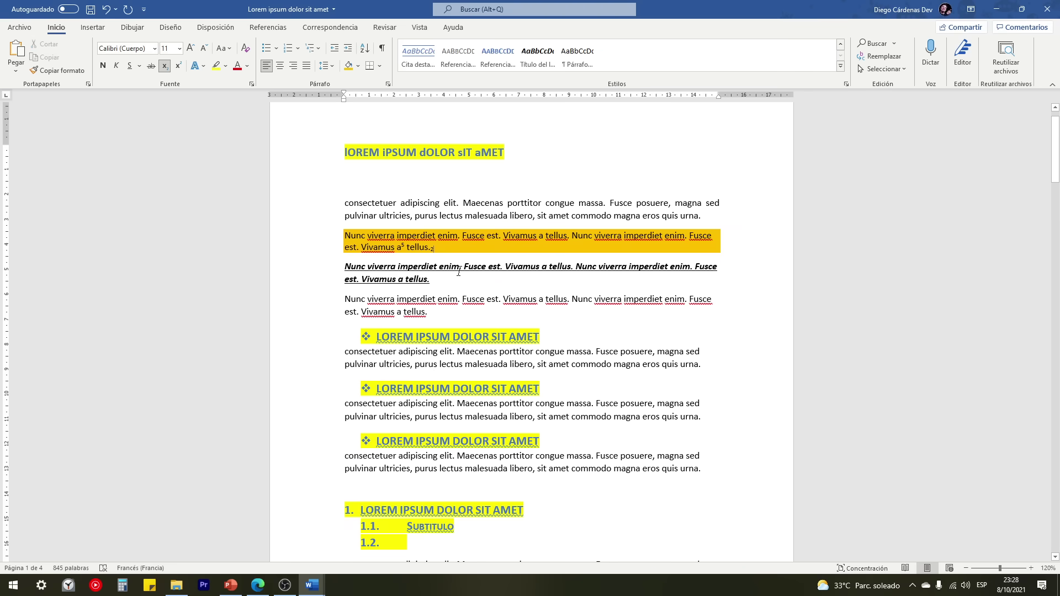
Step: Put a box border around the bold-italic paragraph, then select the four body paragraphs
{"action": "left_click_drag", "start_coordinate": [320, 268], "coordinate": [322, 281]}
{"action": "left_click", "coordinate": [380, 66]}
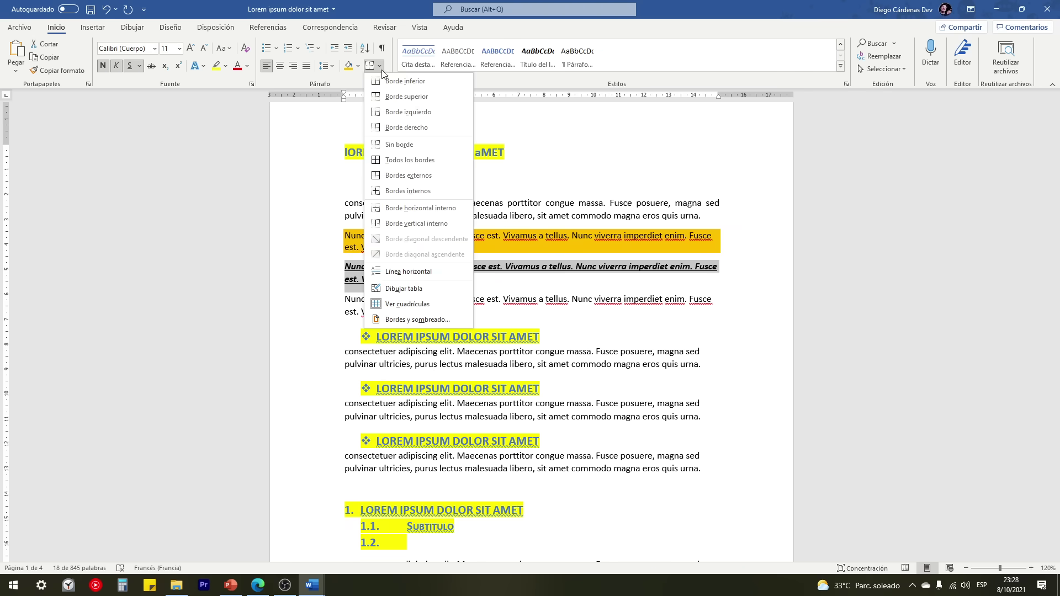
{"action": "left_click", "coordinate": [401, 177]}
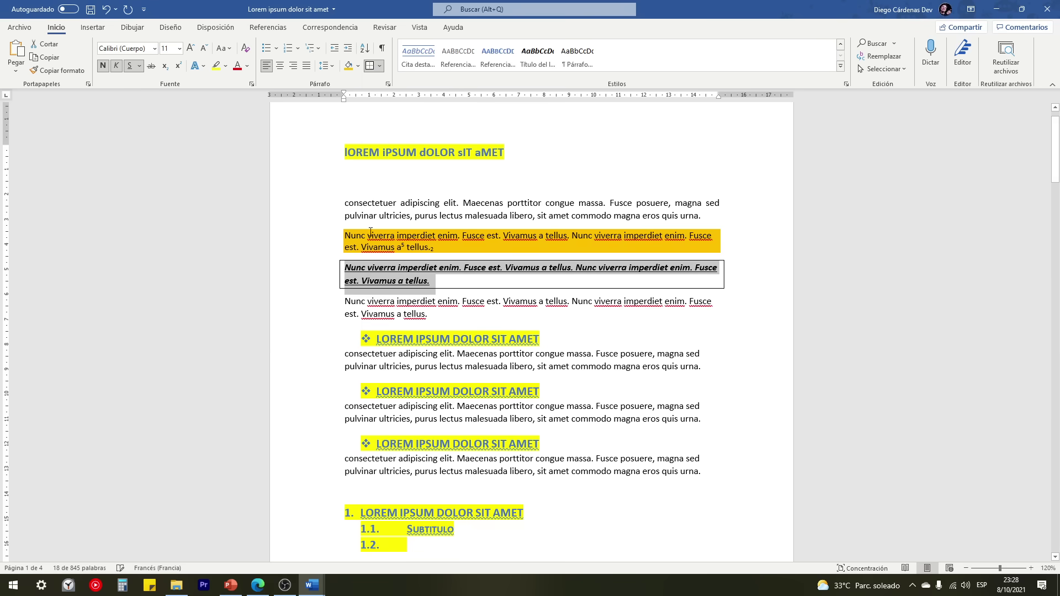
{"action": "left_click", "coordinate": [439, 288]}
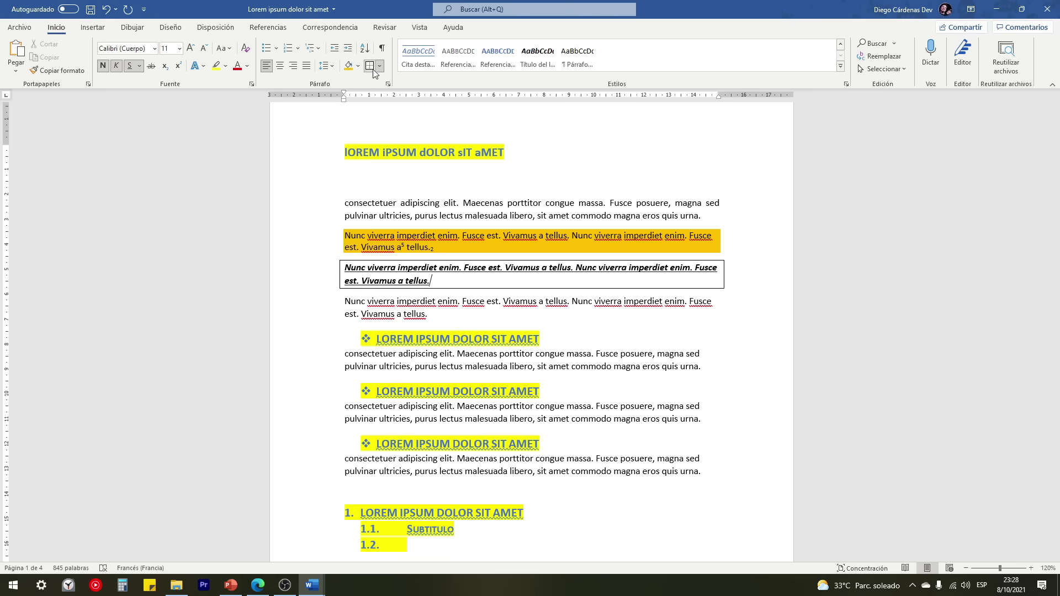
{"action": "left_click_drag", "start_coordinate": [326, 203], "coordinate": [329, 326]}
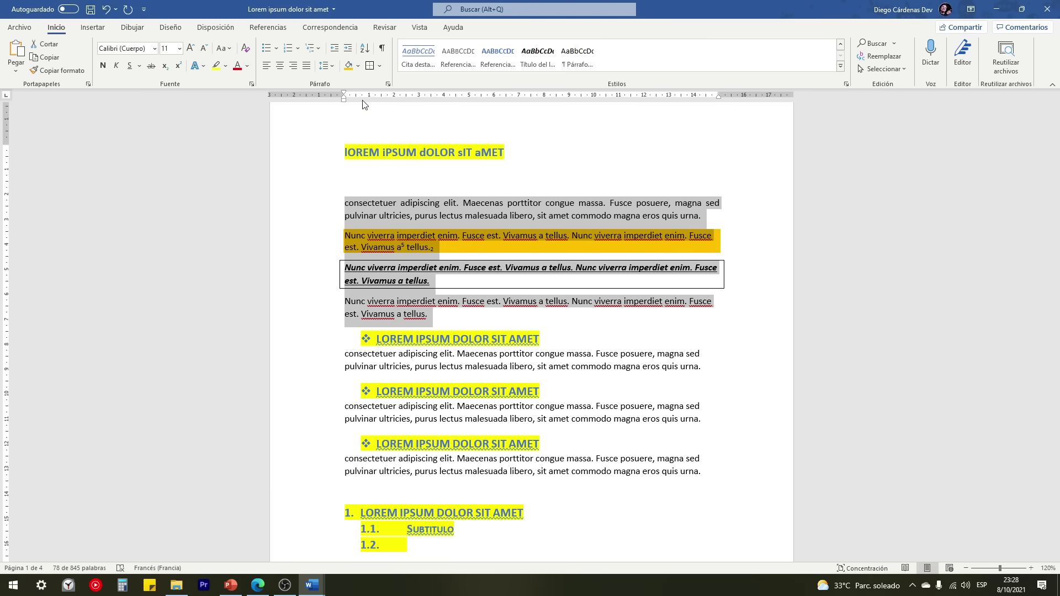
{"action": "left_click", "coordinate": [433, 318]}
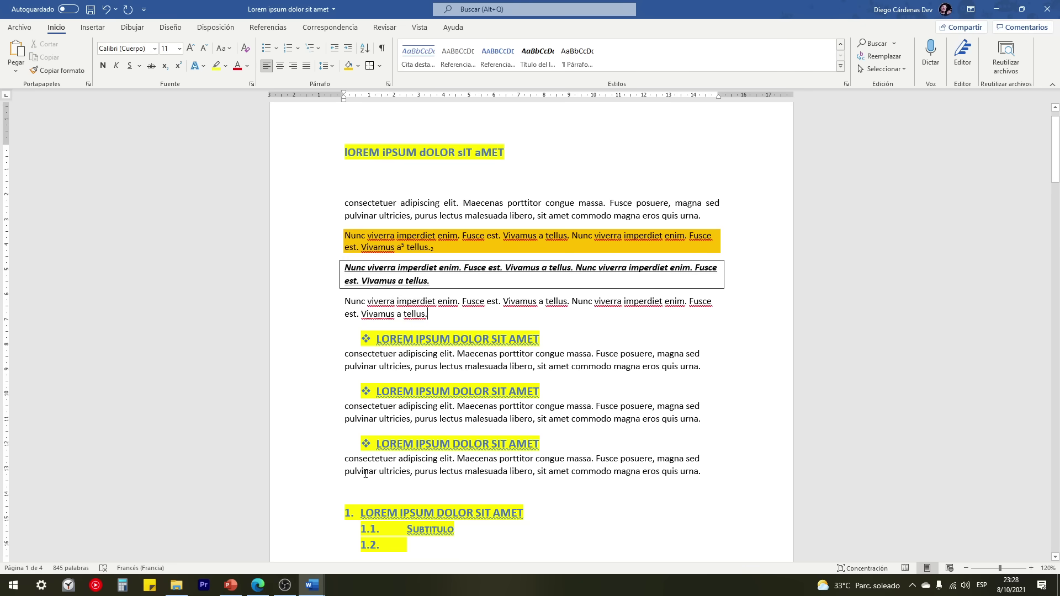
Step: Select the Estilos de texto line in CURSO DE WORD, then return to Lorem ipsum
{"action": "mouse_move", "coordinate": [312, 585]}
{"action": "left_click", "coordinate": [346, 549]}
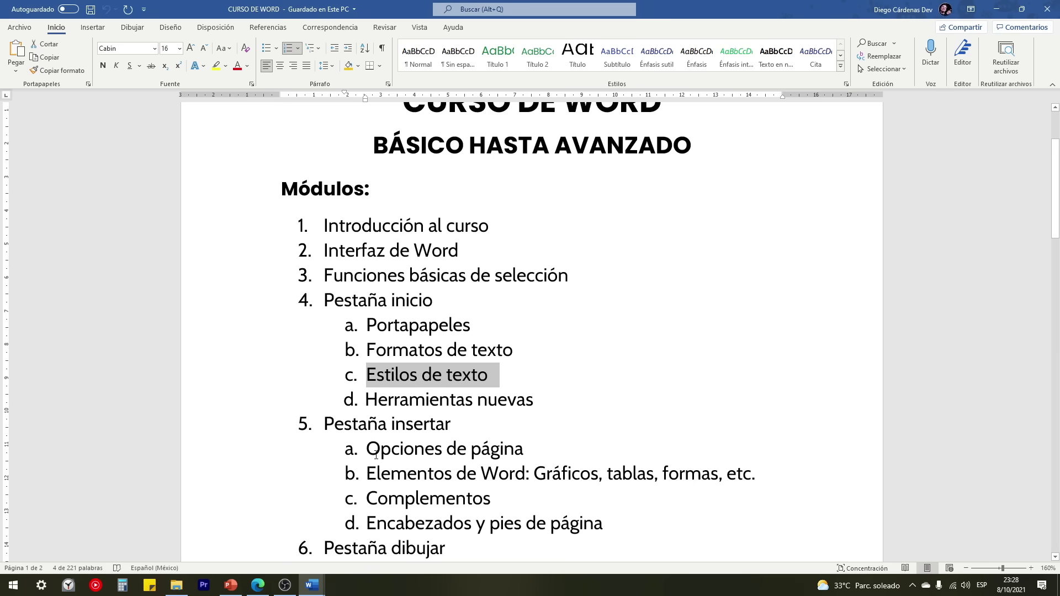
{"action": "left_click", "coordinate": [371, 375]}
{"action": "left_click_drag", "start_coordinate": [497, 372], "coordinate": [371, 370]}
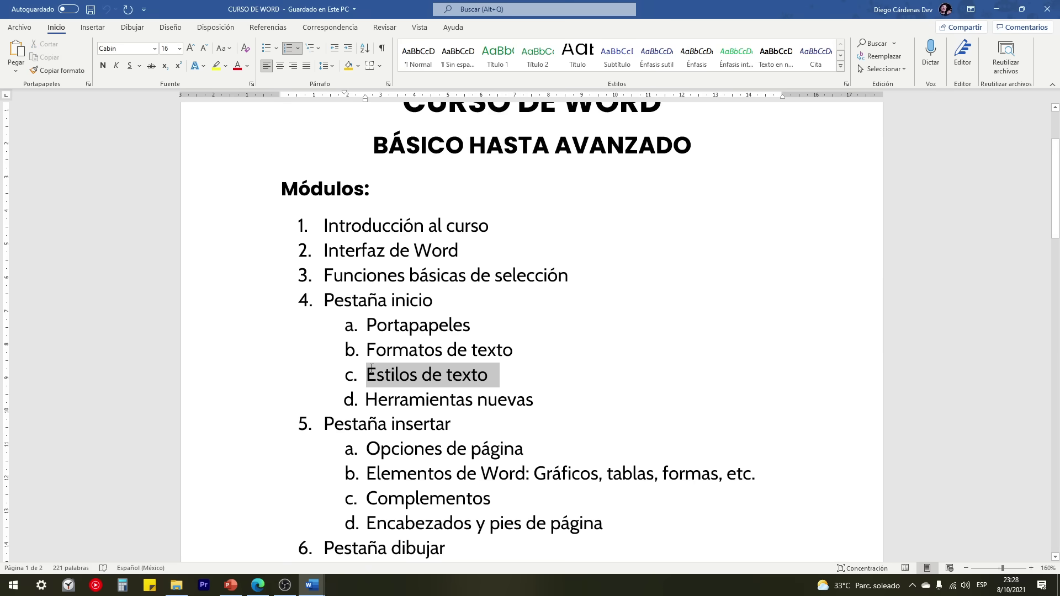
{"action": "mouse_move", "coordinate": [312, 585]}
{"action": "left_click", "coordinate": [267, 527]}
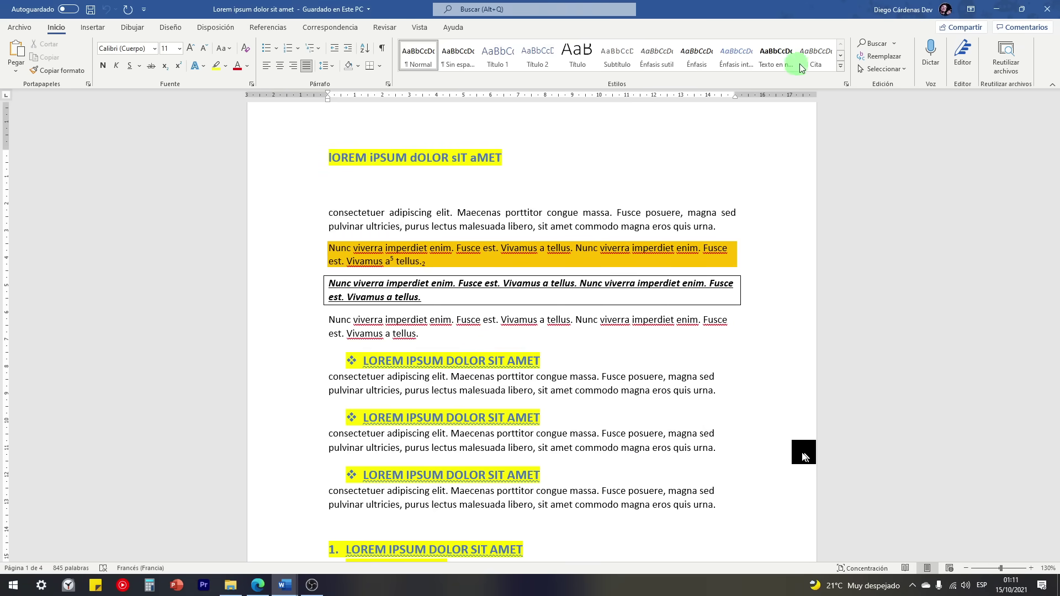
Step: Apply the Cita destacada style to the first consectetuer body paragraph
{"action": "left_click", "coordinate": [841, 66]}
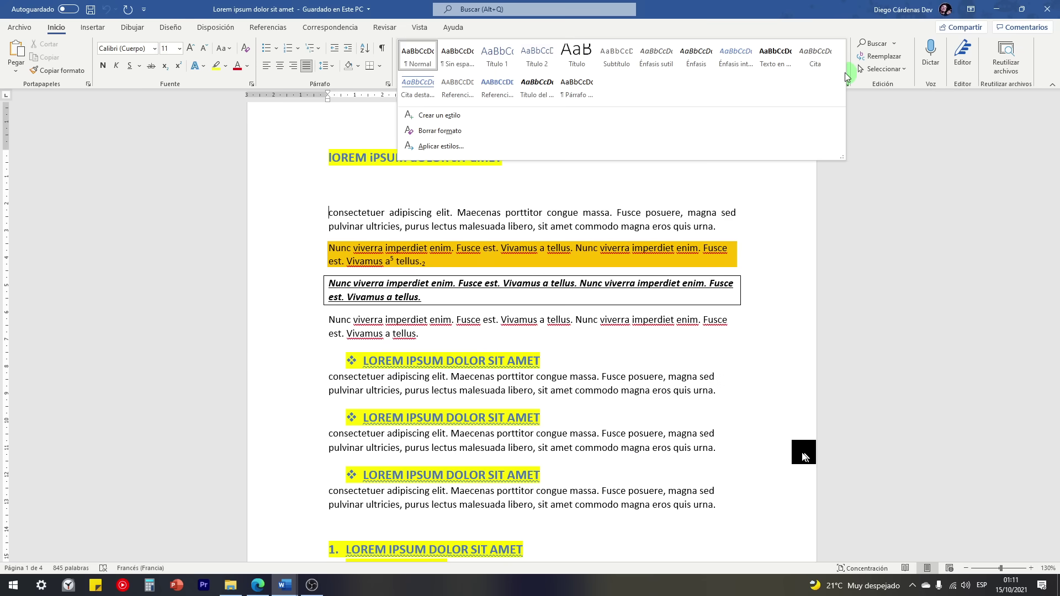
{"action": "left_click", "coordinate": [848, 76]}
{"action": "left_click", "coordinate": [842, 71]}
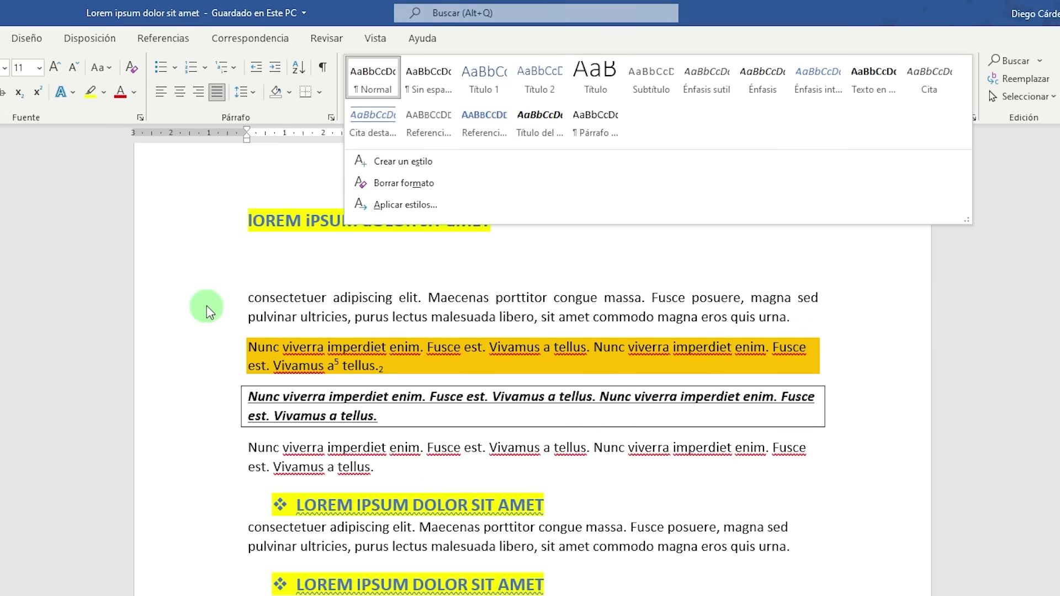
{"action": "left_click", "coordinate": [187, 300]}
{"action": "double_click", "coordinate": [186, 325]}
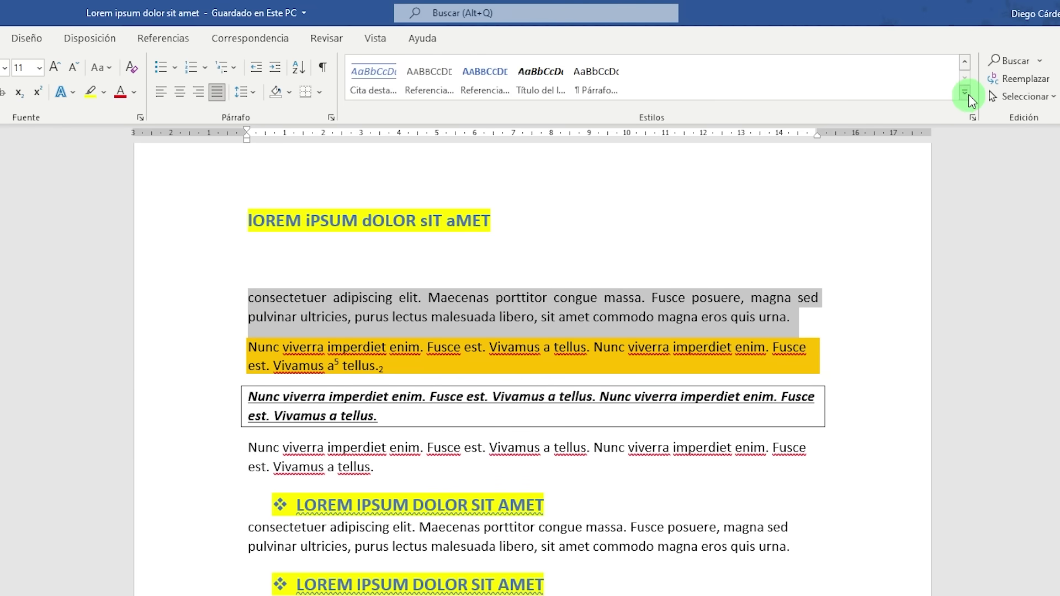
{"action": "left_click", "coordinate": [964, 93]}
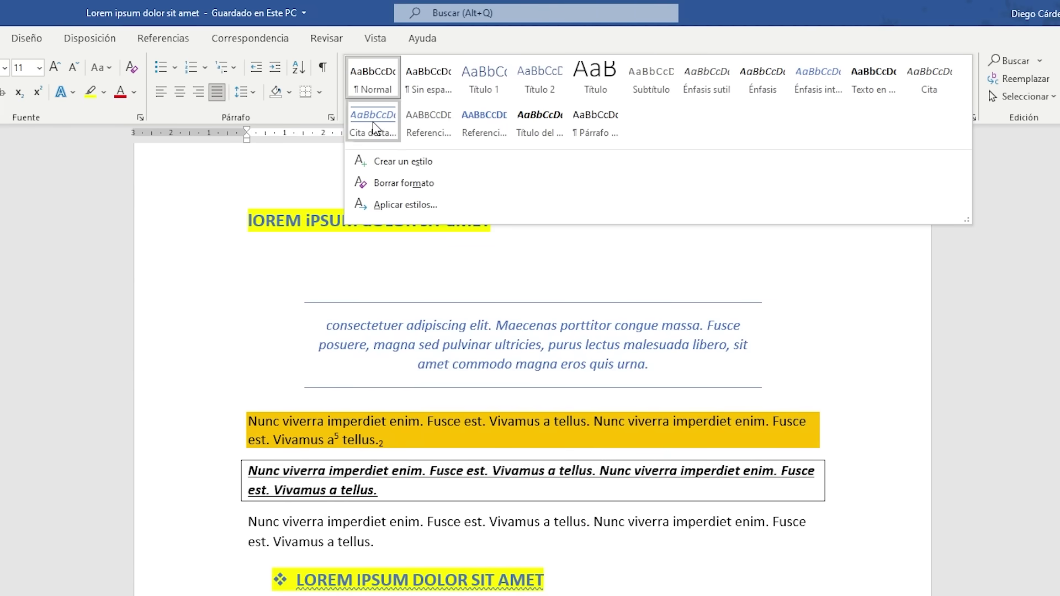
{"action": "left_click", "coordinate": [377, 121]}
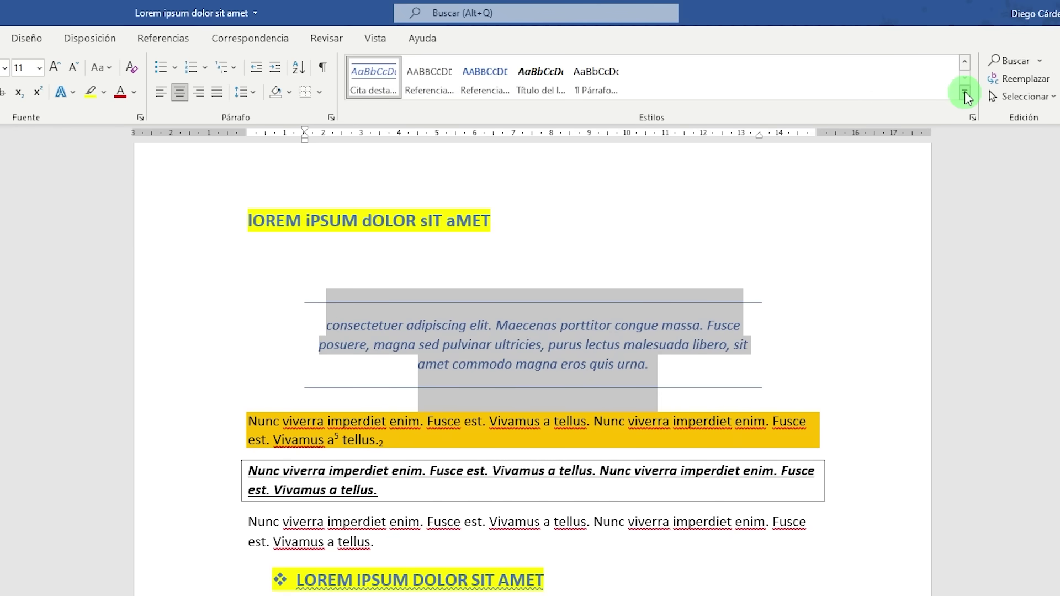
{"action": "left_click", "coordinate": [965, 94]}
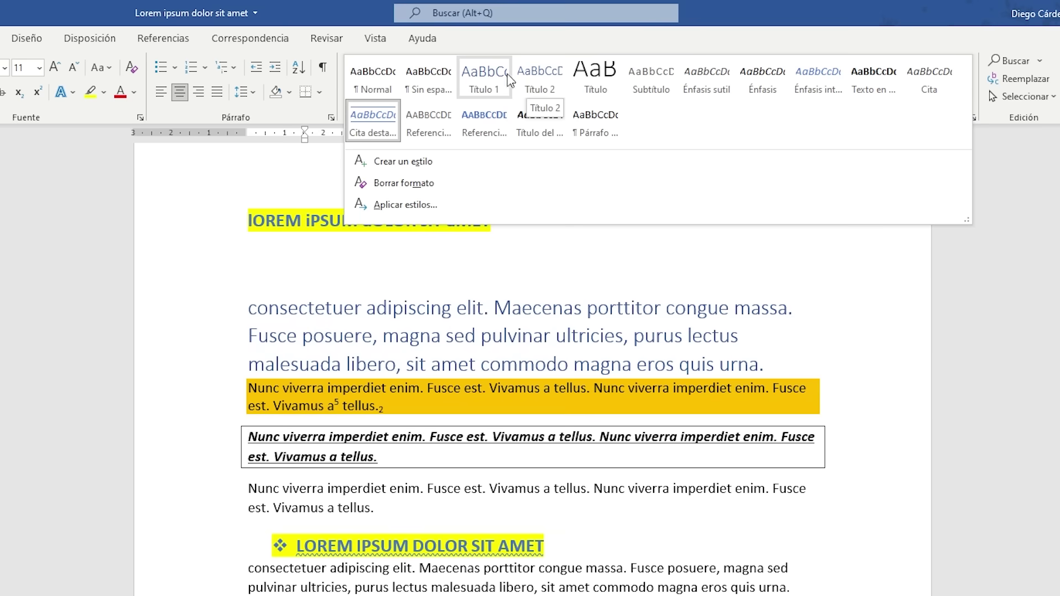
Step: Make the consectetuer paragraph a Título 1 heading and test collapsing and expanding it
{"action": "left_click", "coordinate": [481, 84]}
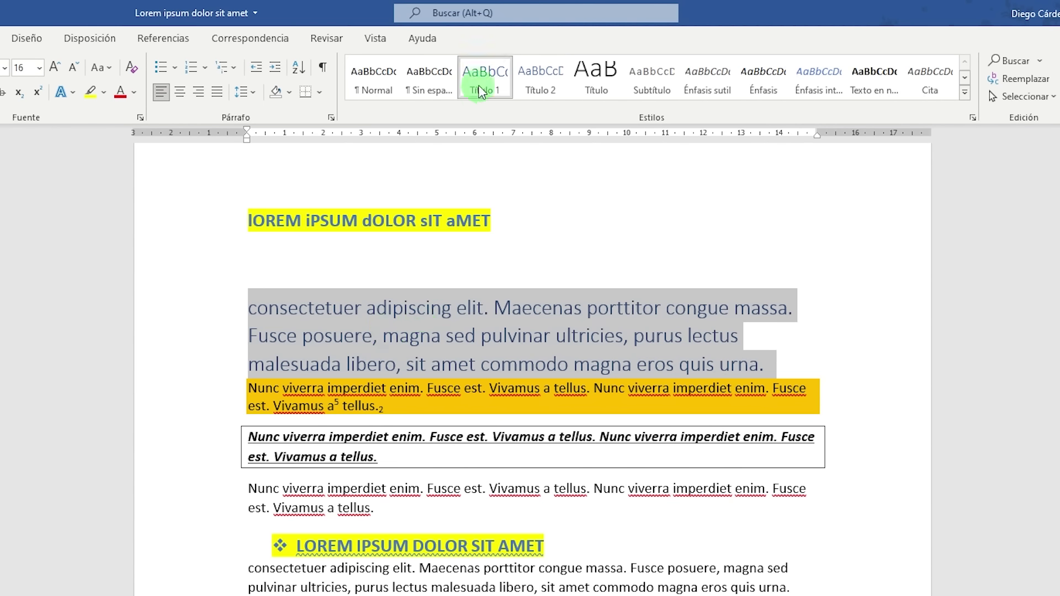
{"action": "mouse_move", "coordinate": [388, 325]}
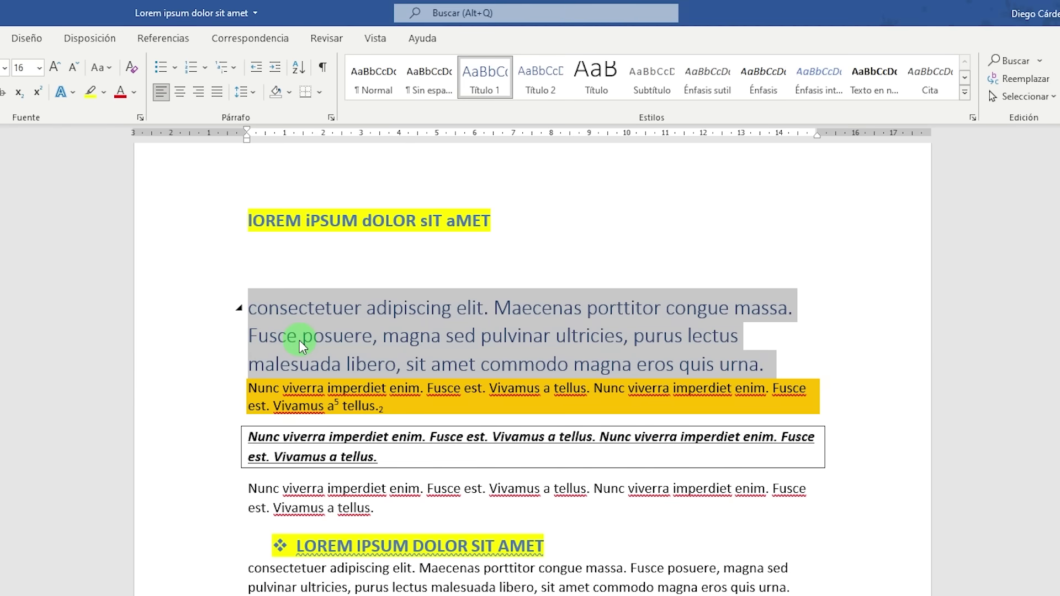
{"action": "left_click", "coordinate": [240, 309]}
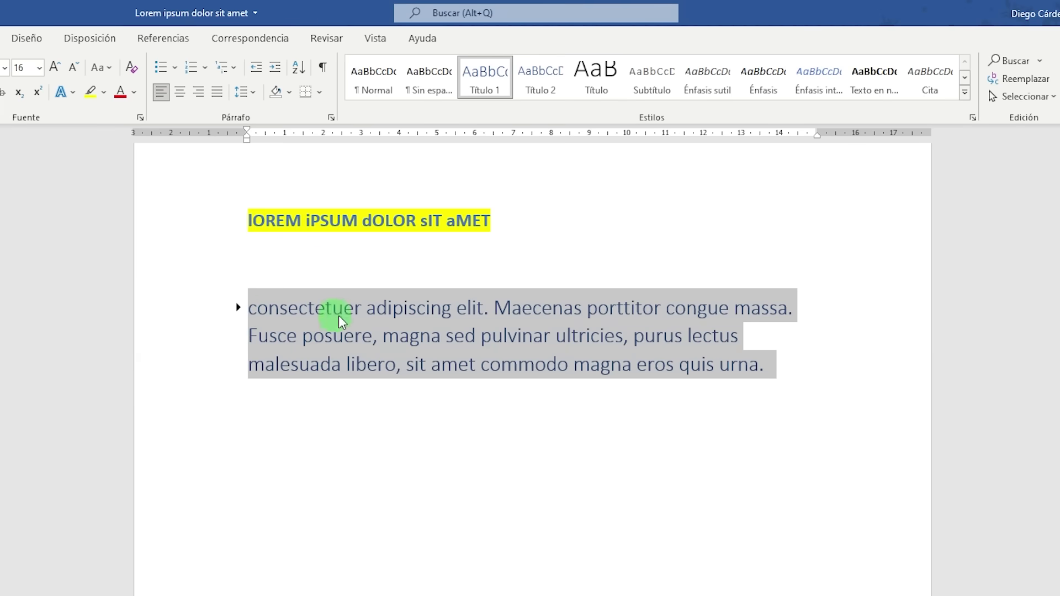
{"action": "left_click", "coordinate": [242, 308]}
{"action": "scroll", "coordinate": [415, 394], "scroll_direction": "down", "scroll_amount": 2}
{"action": "scroll", "coordinate": [353, 395], "scroll_direction": "down", "scroll_amount": 5}
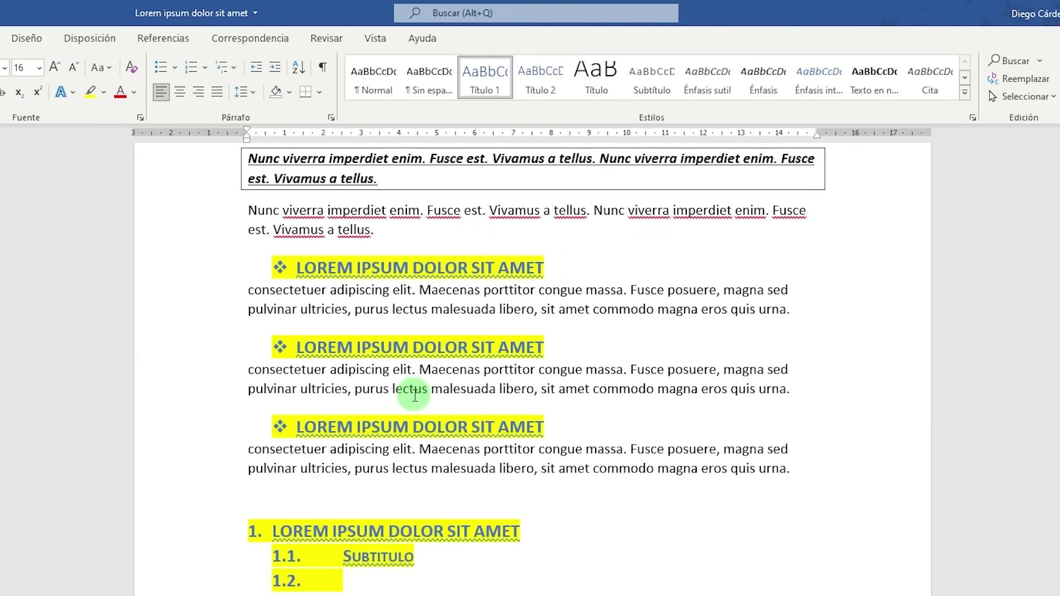
{"action": "scroll", "coordinate": [395, 339], "scroll_direction": "up", "scroll_amount": 8}
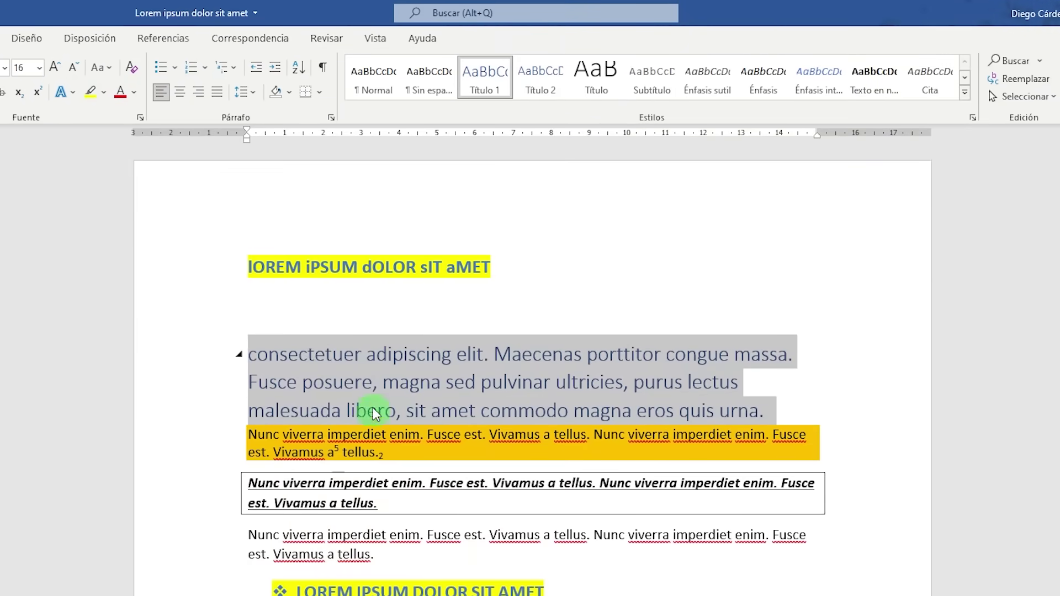
{"action": "left_click", "coordinate": [739, 409]}
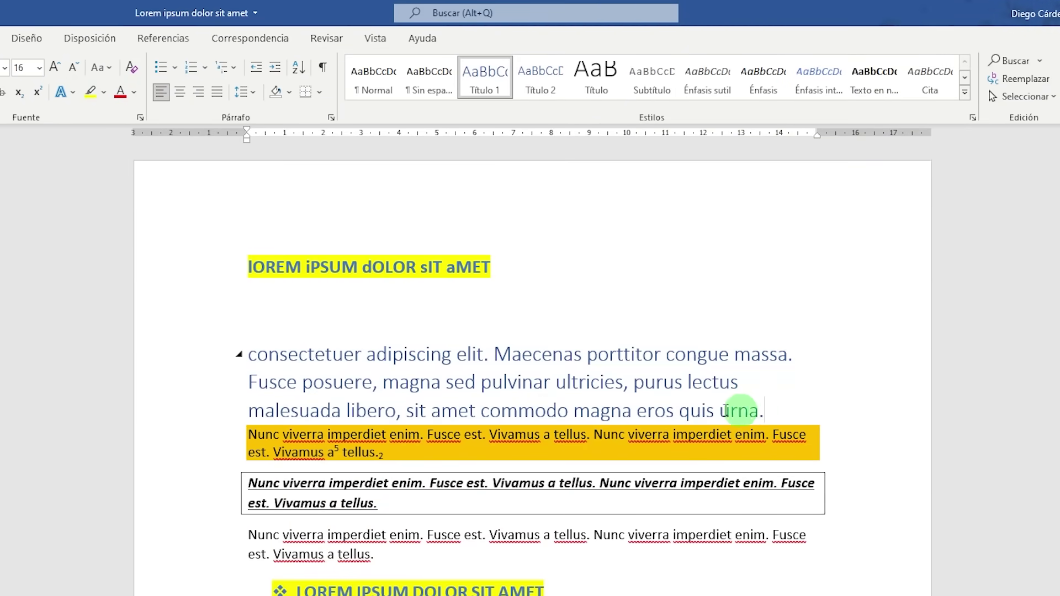
{"action": "left_click_drag", "start_coordinate": [734, 407], "coordinate": [264, 362]}
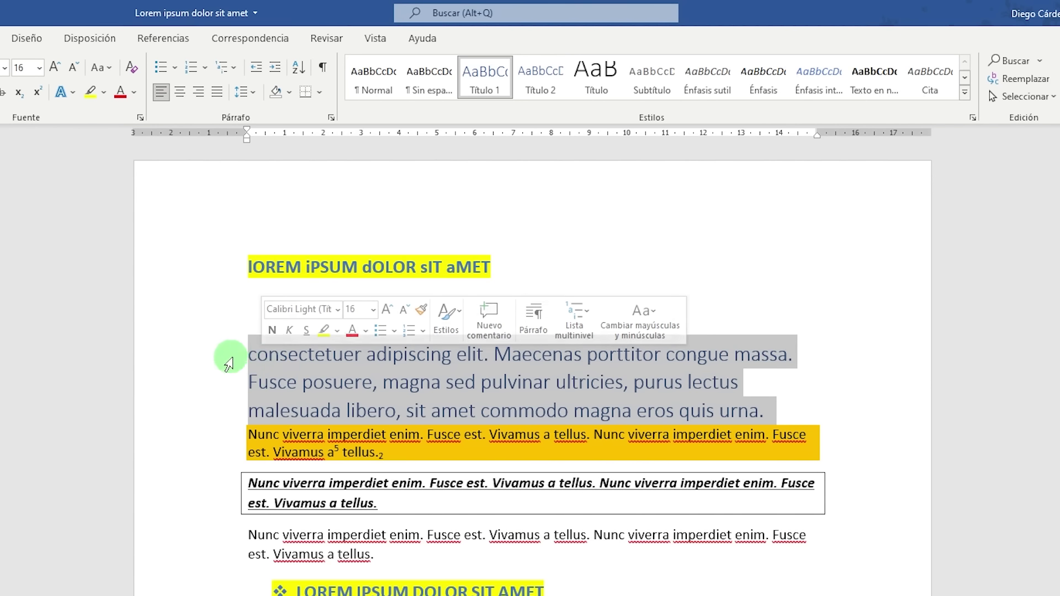
Step: Apply Título 2 to the plain Nunc viverra paragraph and test its collapse arrow
{"action": "mouse_move", "coordinate": [253, 367]}
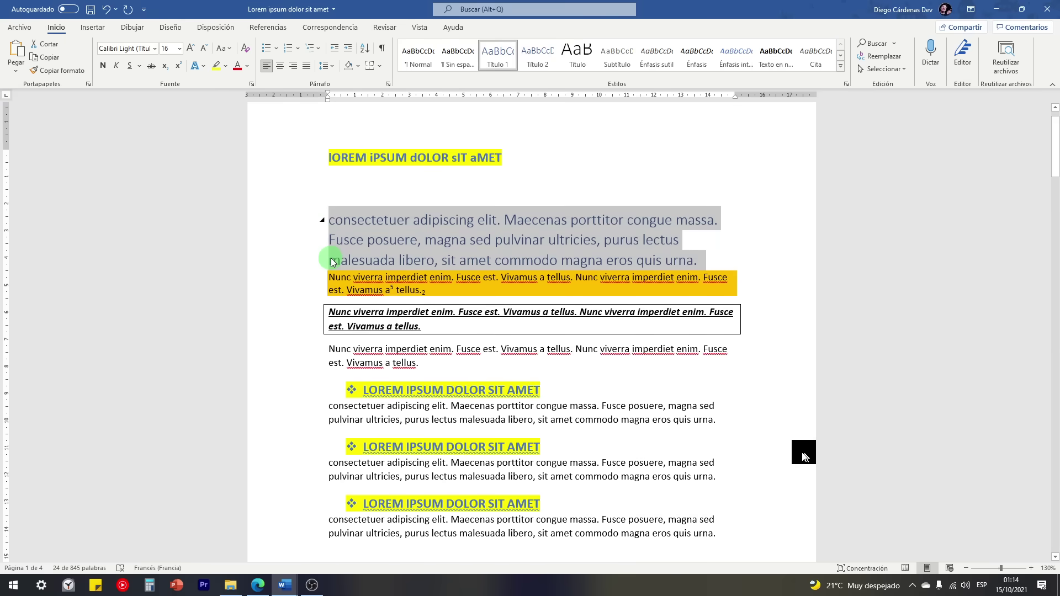
{"action": "scroll", "coordinate": [333, 262], "scroll_direction": "down", "scroll_amount": 1}
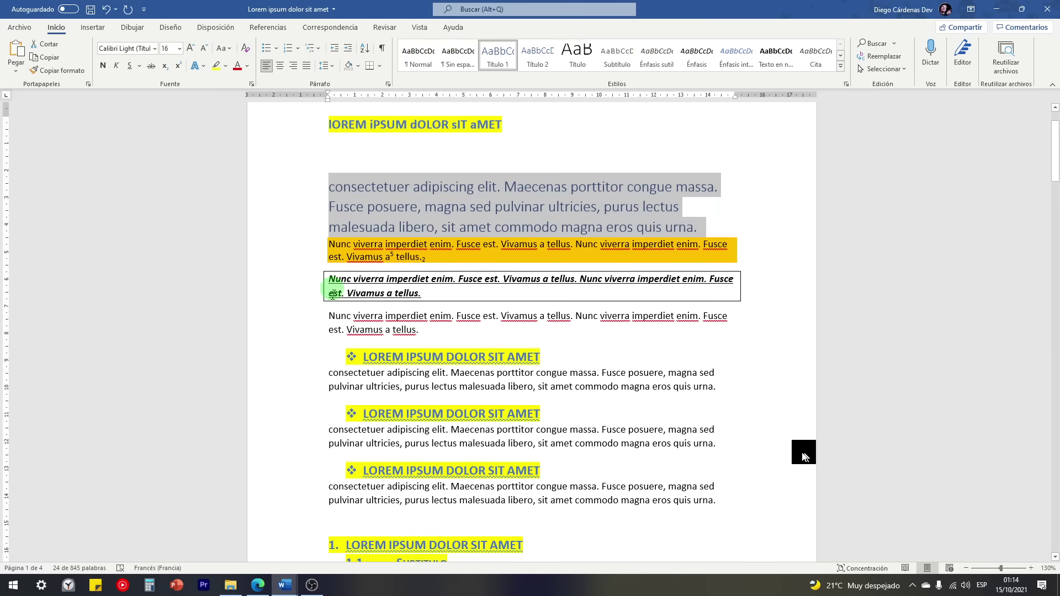
{"action": "double_click", "coordinate": [315, 333]}
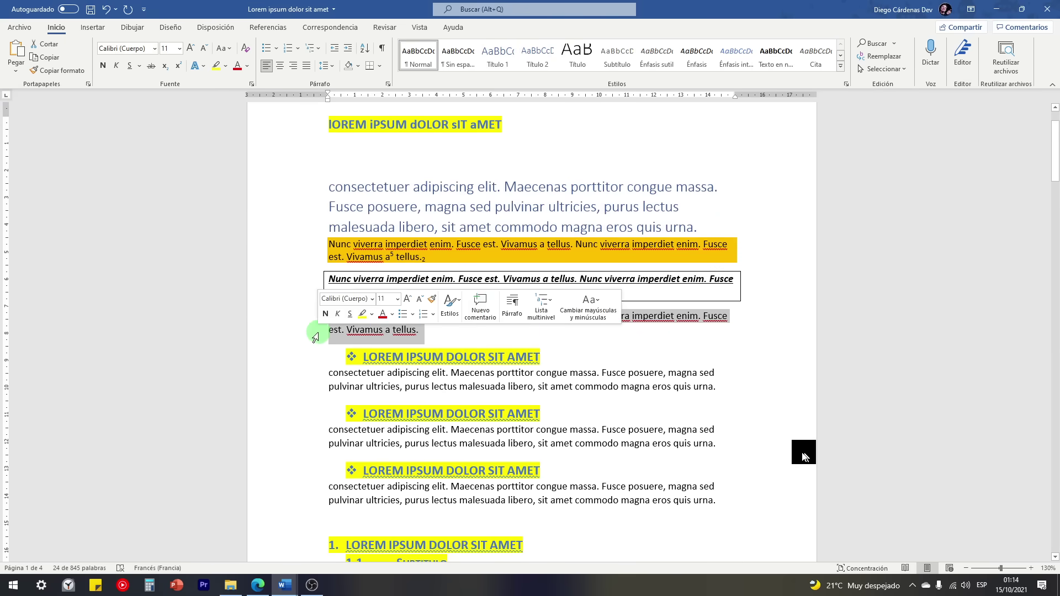
{"action": "left_click", "coordinate": [539, 64]}
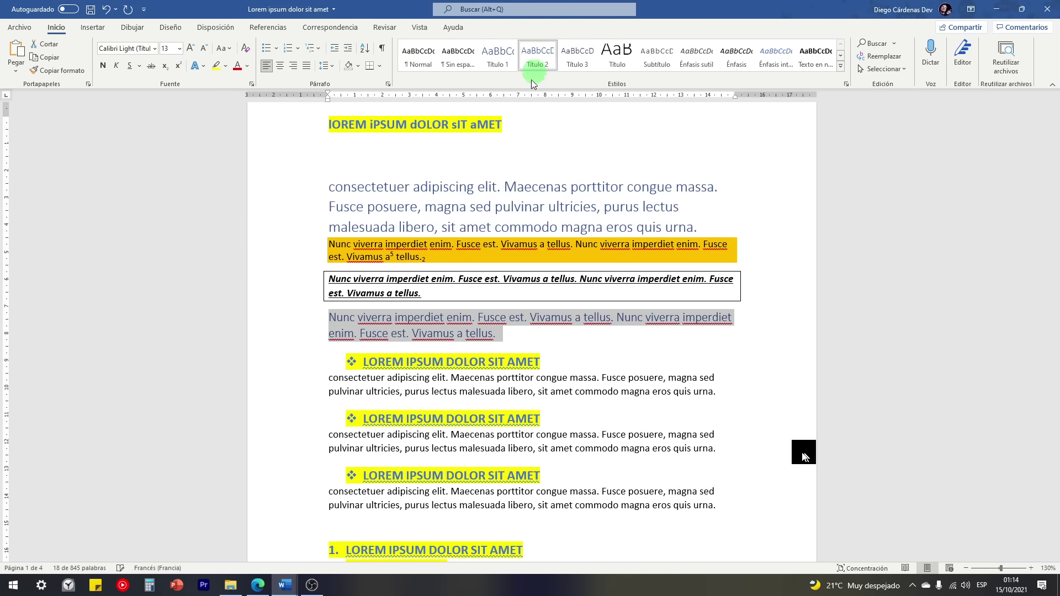
{"action": "left_click", "coordinate": [322, 319]}
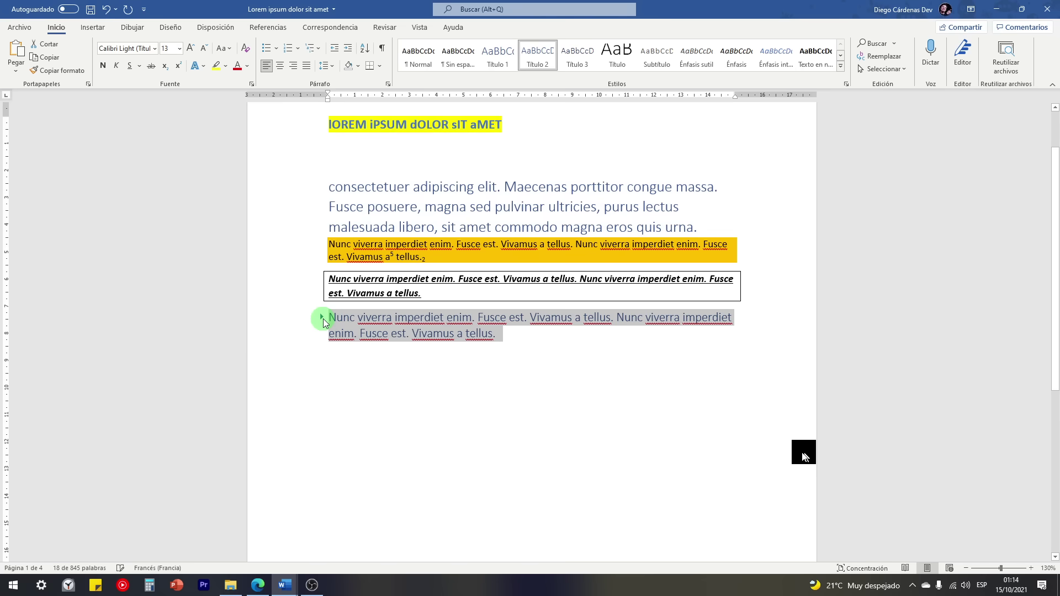
{"action": "left_click", "coordinate": [322, 319]}
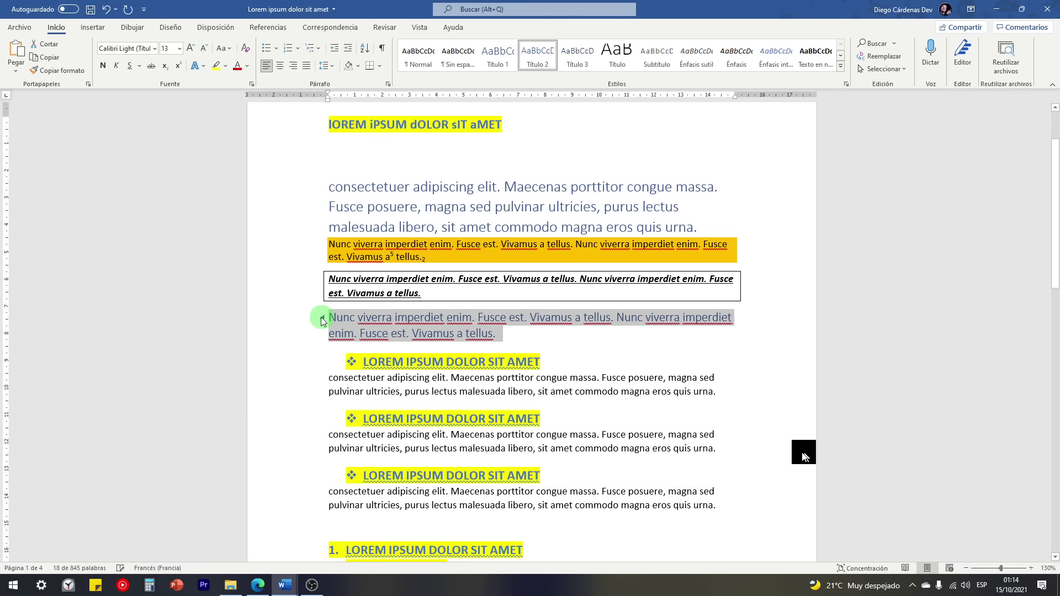
{"action": "scroll", "coordinate": [322, 318], "scroll_direction": "down", "scroll_amount": 3}
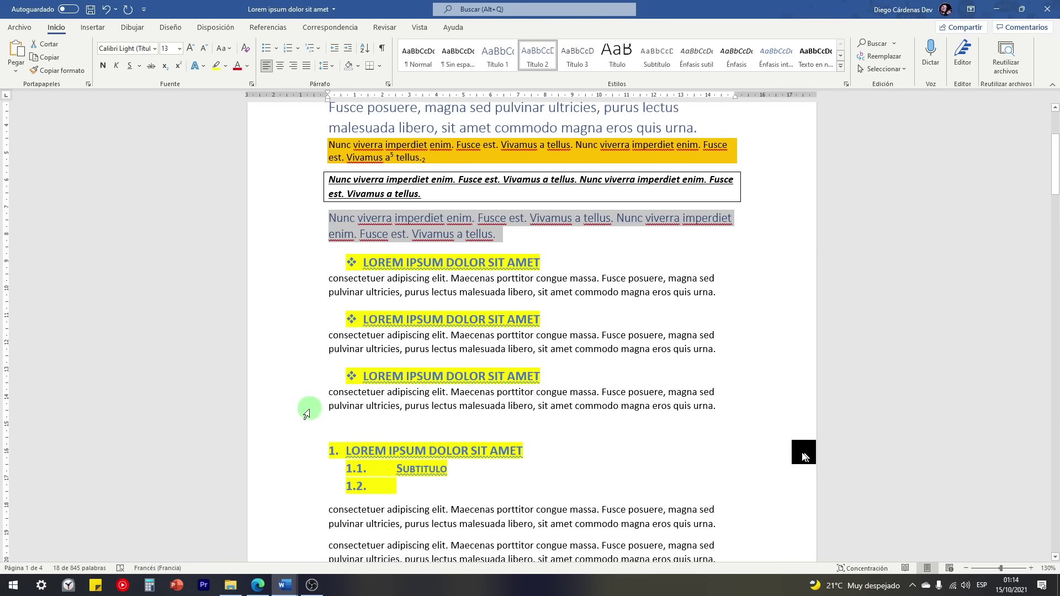
{"action": "left_click", "coordinate": [309, 380]}
Step: Apply Título 1 to the third bulleted LOREM IPSUM DOLOR SIT AMET heading
{"action": "left_click", "coordinate": [498, 55]}
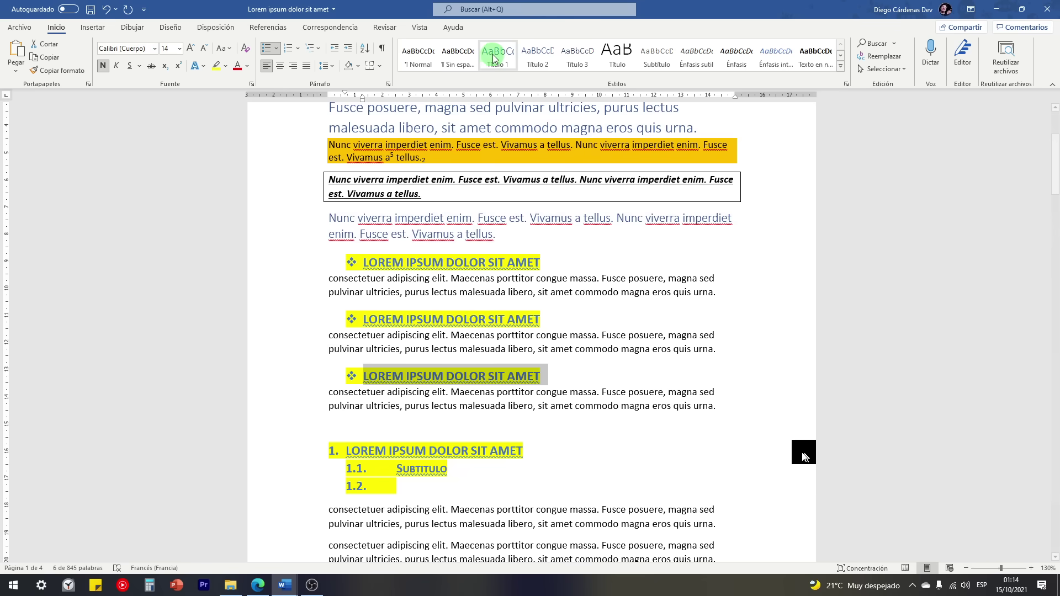
{"action": "scroll", "coordinate": [497, 220], "scroll_direction": "up", "scroll_amount": 3}
{"action": "left_click", "coordinate": [466, 363]}
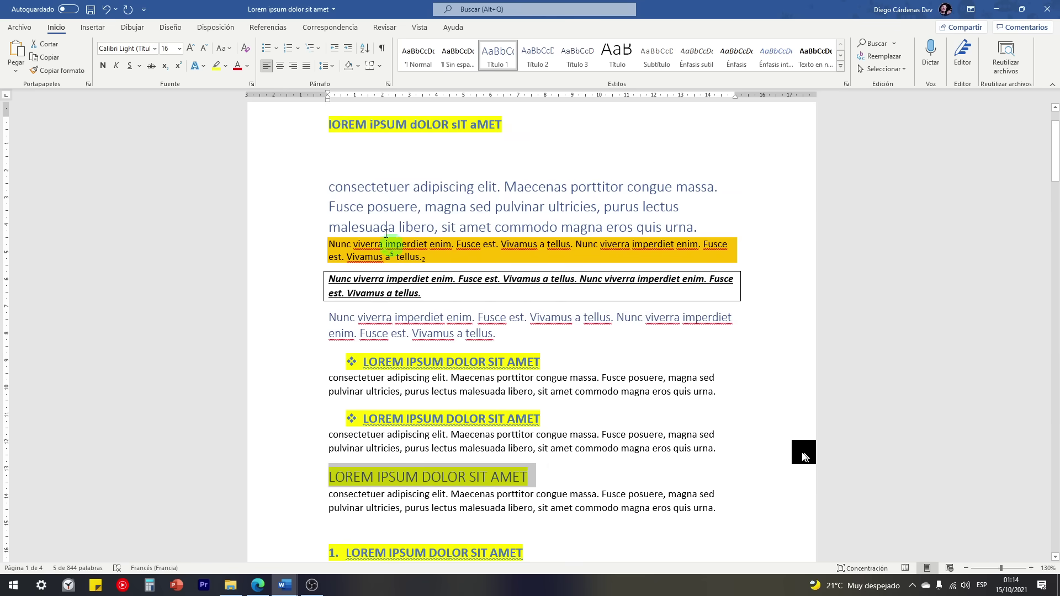
{"action": "left_click", "coordinate": [324, 188]}
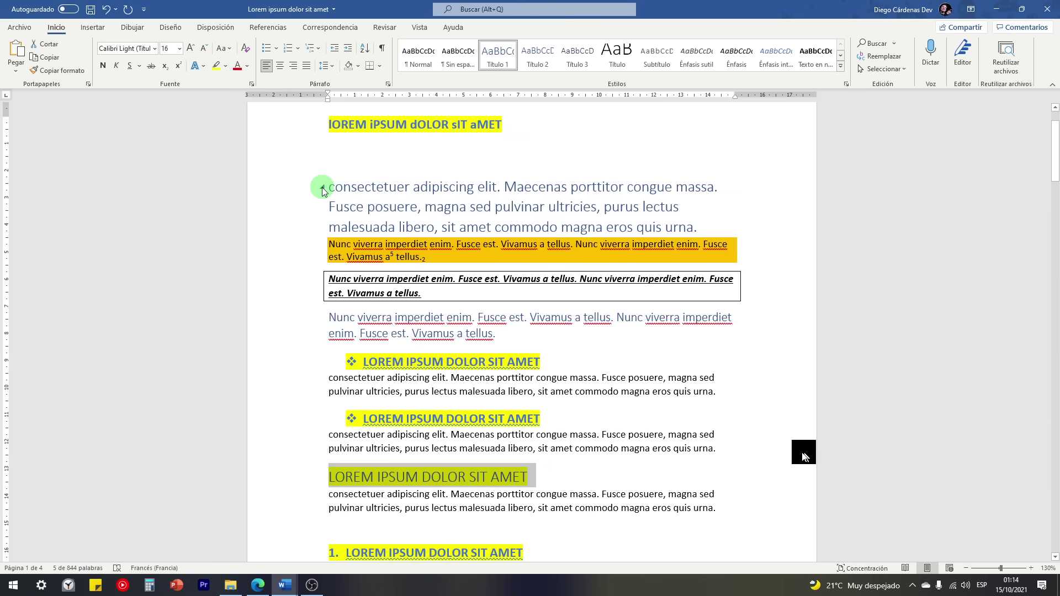
{"action": "left_click", "coordinate": [323, 188]}
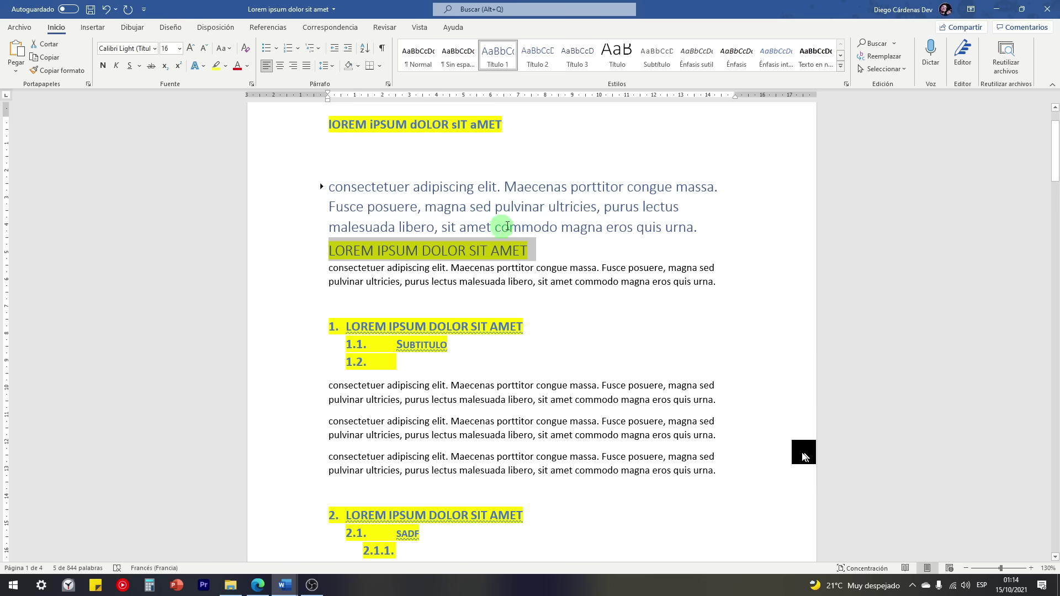
Step: Collapse the LOREM IPSUM DOLOR SIT AMET section so only its heading shows
{"action": "mouse_move", "coordinate": [338, 258]}
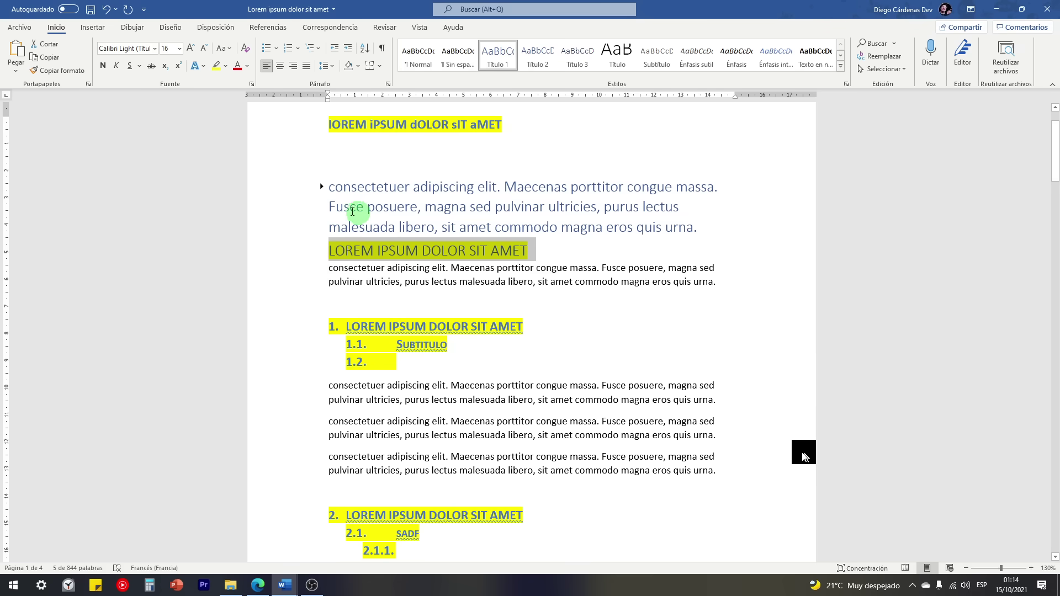
{"action": "scroll", "coordinate": [353, 271], "scroll_direction": "down", "scroll_amount": 8}
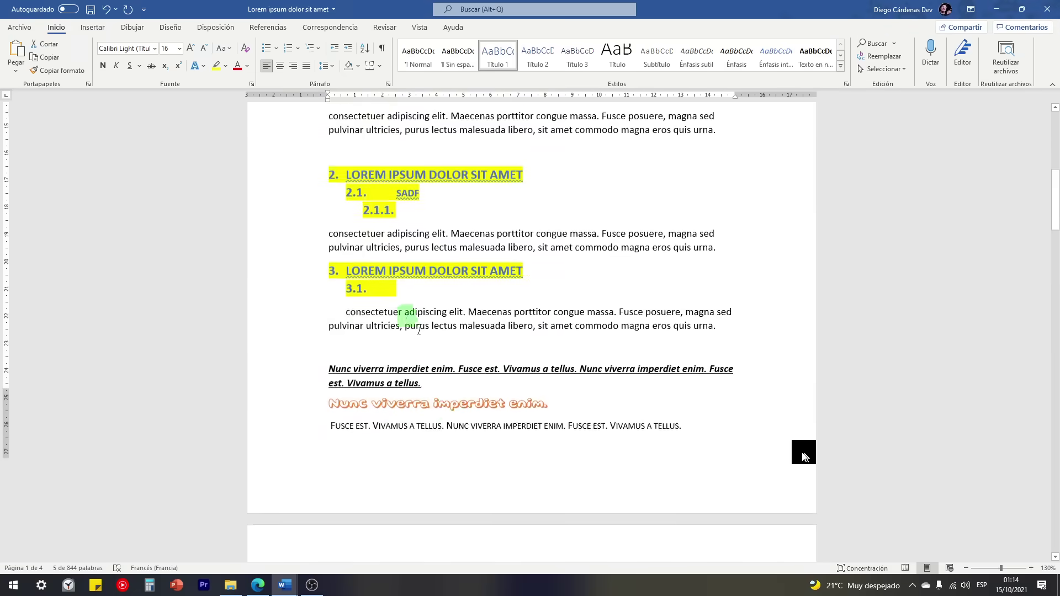
{"action": "scroll", "coordinate": [451, 354], "scroll_direction": "up", "scroll_amount": 6}
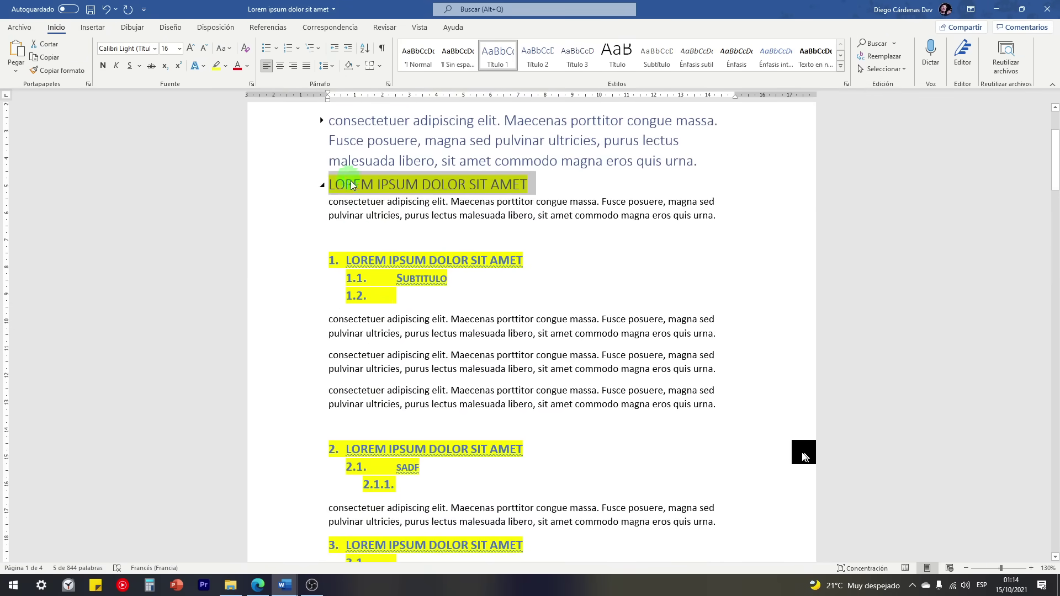
{"action": "left_click", "coordinate": [323, 188]}
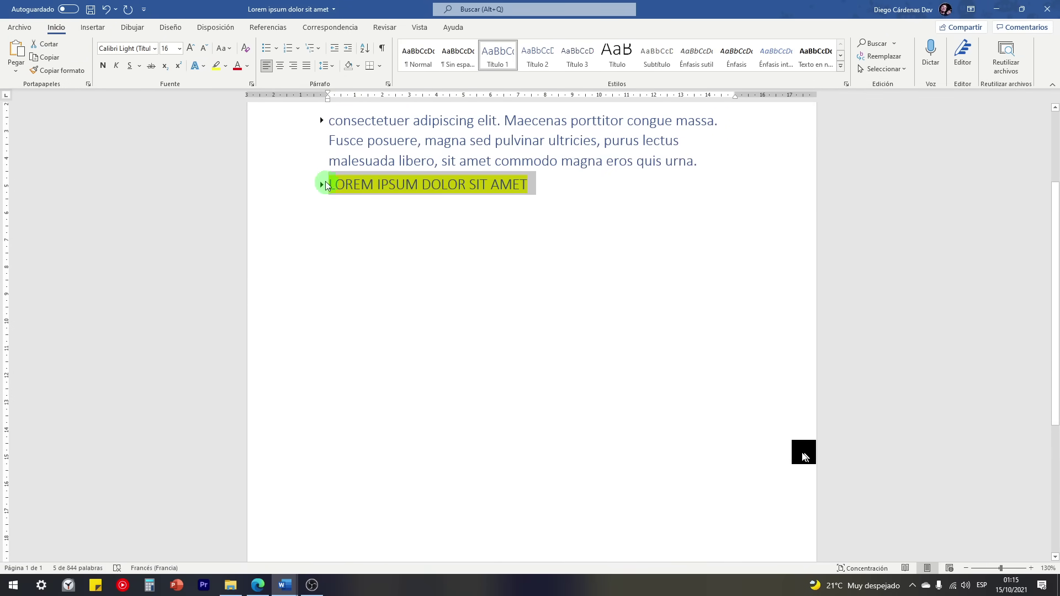
{"action": "left_click", "coordinate": [551, 184]}
{"action": "scroll", "coordinate": [551, 187], "scroll_direction": "up", "scroll_amount": 3}
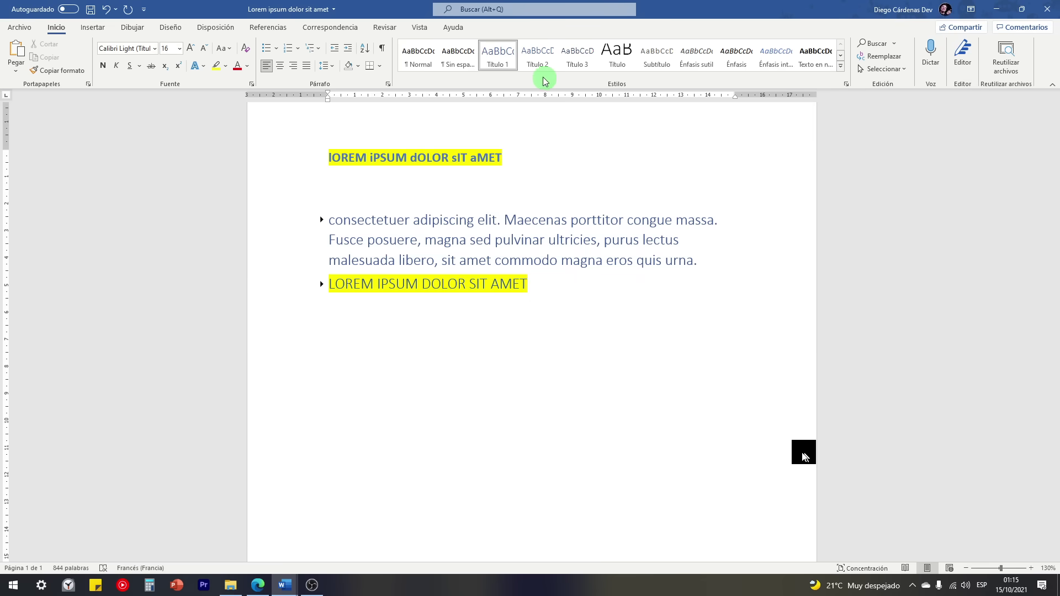
{"action": "left_click", "coordinate": [841, 65]}
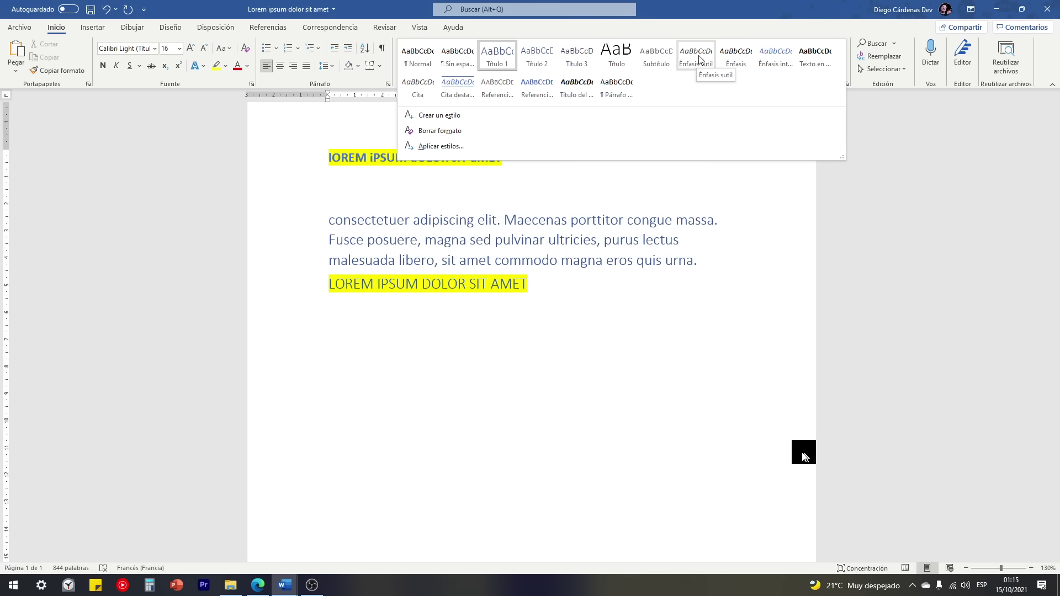
Step: Close the styles gallery and select the bulleted bold LOREM IPSUM heading
{"action": "left_click", "coordinate": [569, 250]}
{"action": "left_click", "coordinate": [548, 298]}
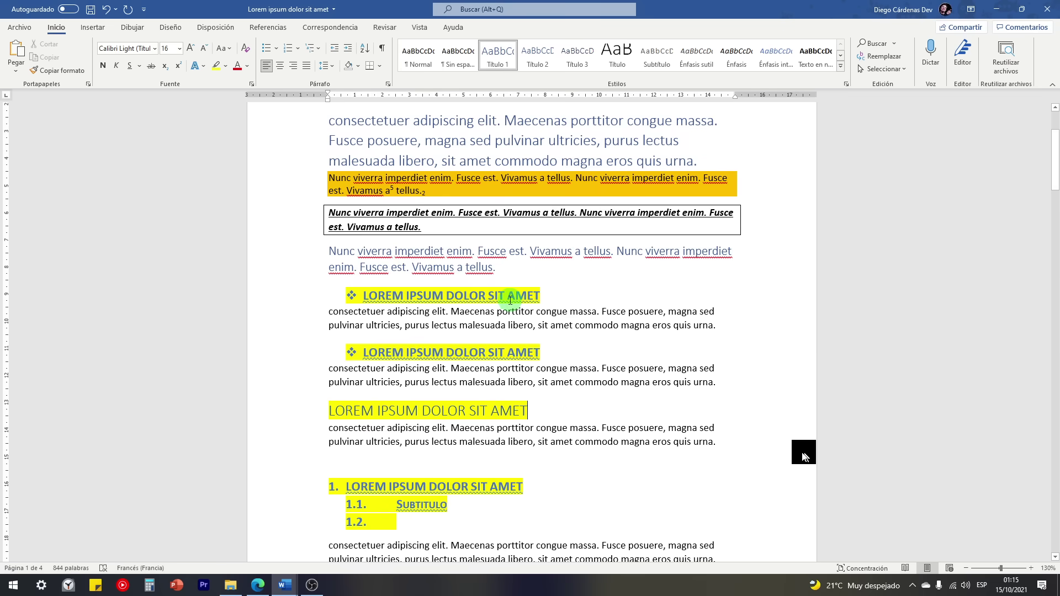
{"action": "left_click_drag", "start_coordinate": [527, 294], "coordinate": [391, 302]}
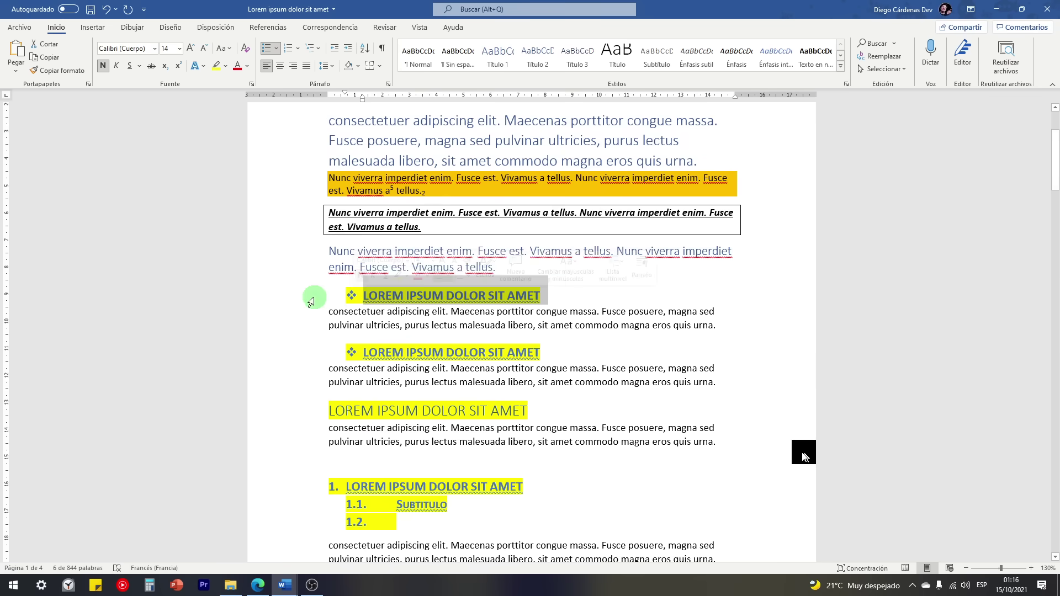
{"action": "scroll", "coordinate": [388, 332], "scroll_direction": "up", "scroll_amount": 1}
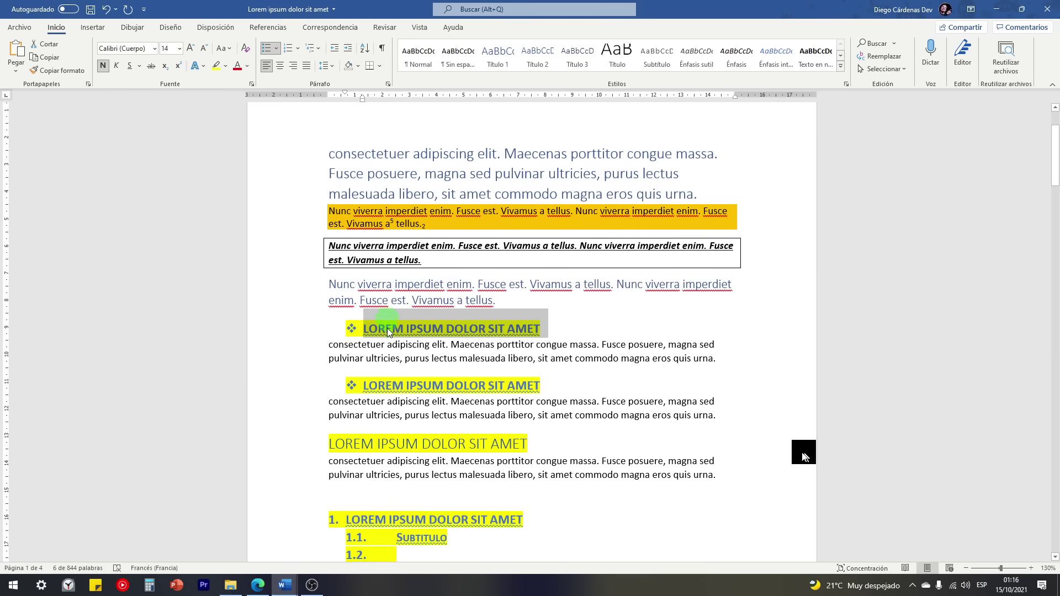
{"action": "scroll", "coordinate": [388, 332], "scroll_direction": "down", "scroll_amount": 5}
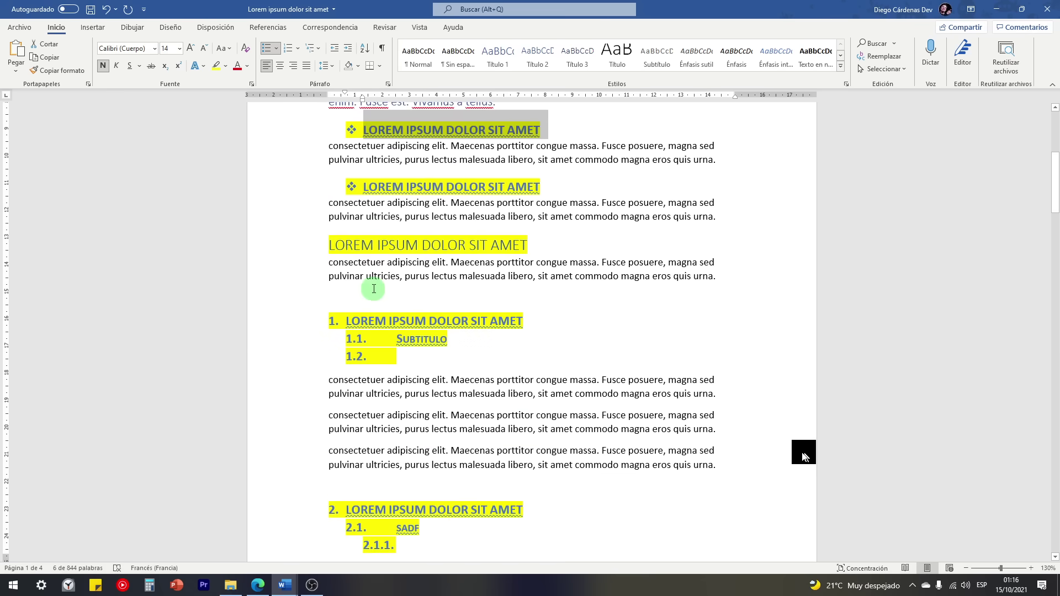
{"action": "scroll", "coordinate": [398, 345], "scroll_direction": "up", "scroll_amount": 2}
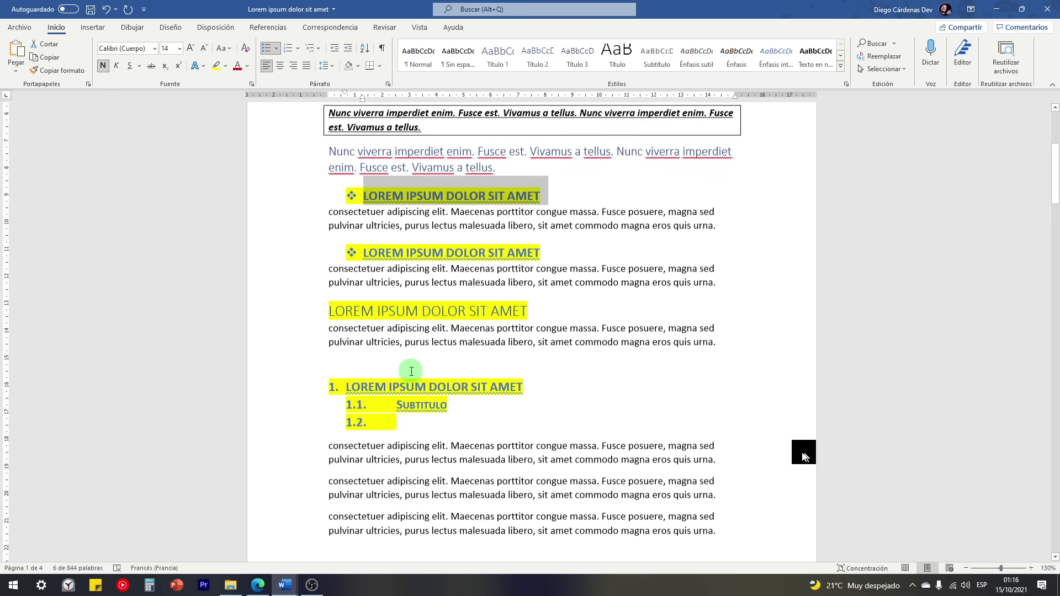
{"action": "scroll", "coordinate": [412, 371], "scroll_direction": "up", "scroll_amount": 2}
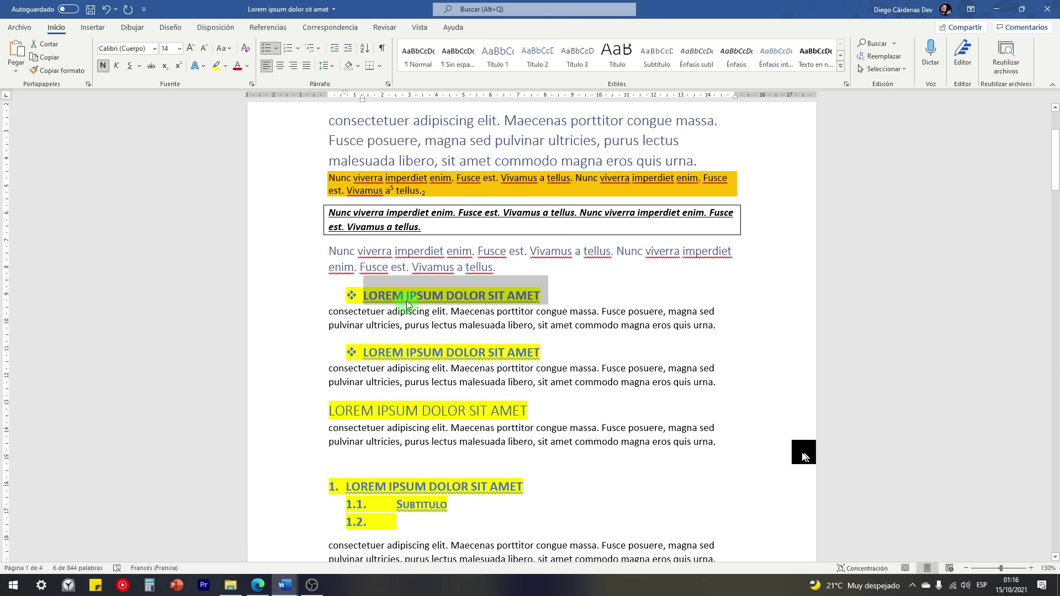
Step: Create a style named Estilo El Tío Tech from the bulleted heading's formatting
{"action": "left_click", "coordinate": [841, 67]}
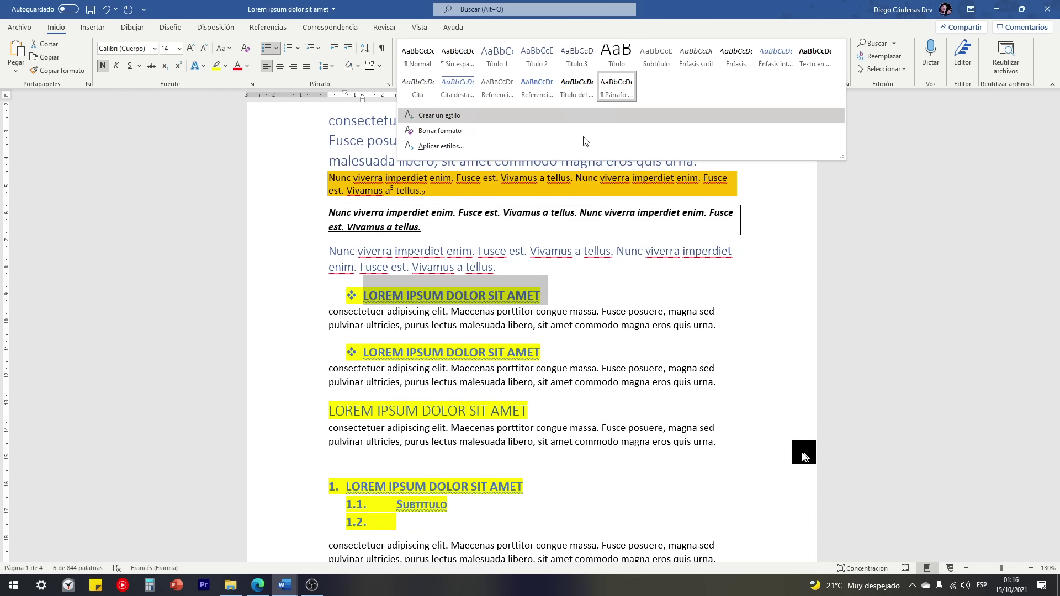
{"action": "left_click", "coordinate": [369, 294]}
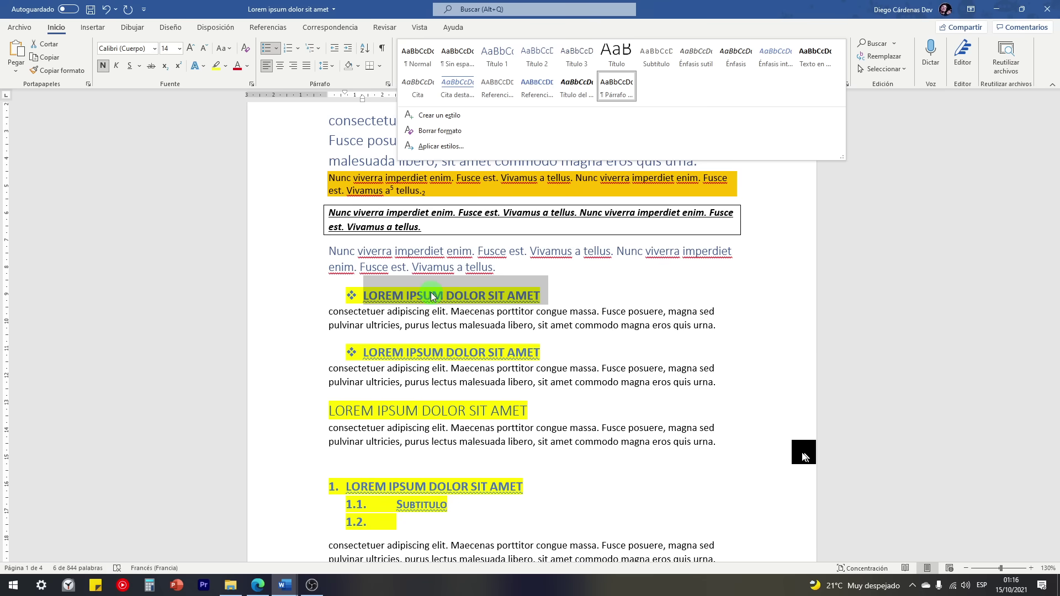
{"action": "left_click", "coordinate": [432, 114]}
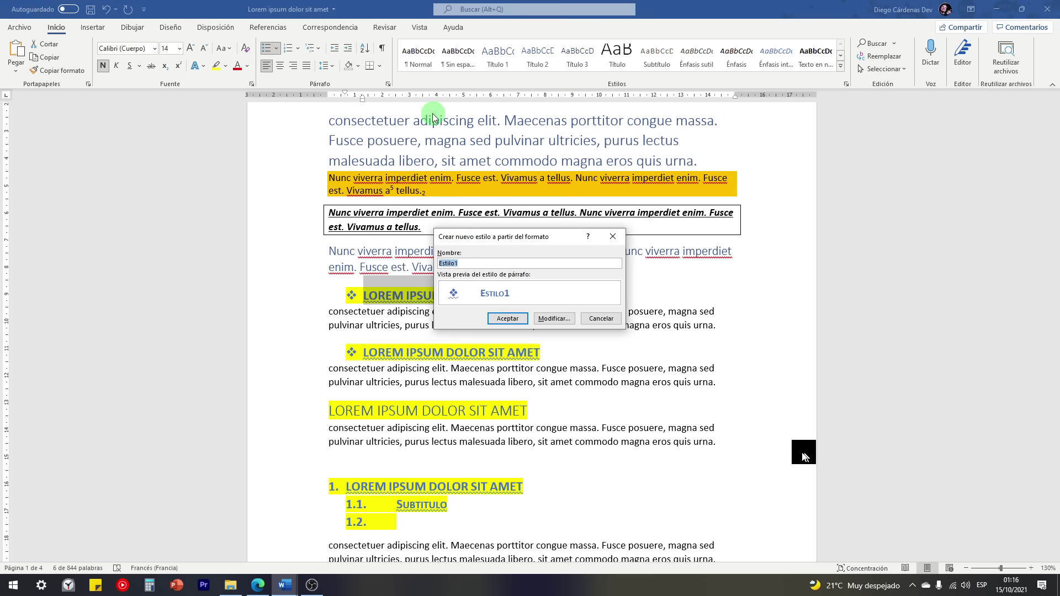
{"action": "left_click_drag", "start_coordinate": [480, 238], "coordinate": [613, 265]}
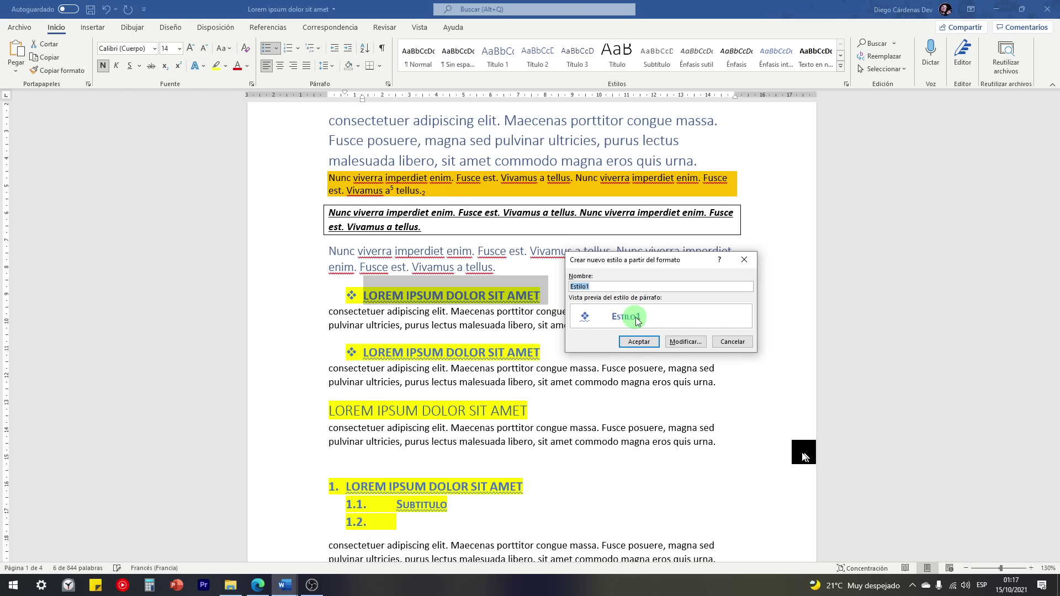
{"action": "left_click_drag", "start_coordinate": [603, 286], "coordinate": [567, 286]}
{"action": "type", "text": "Estil"}
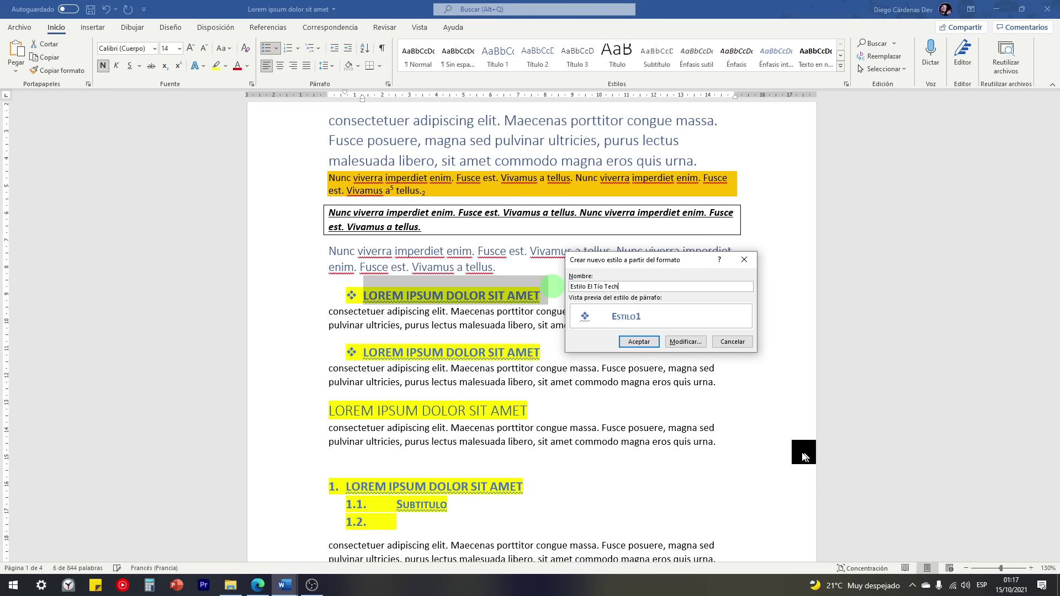
{"action": "left_click", "coordinate": [639, 342]}
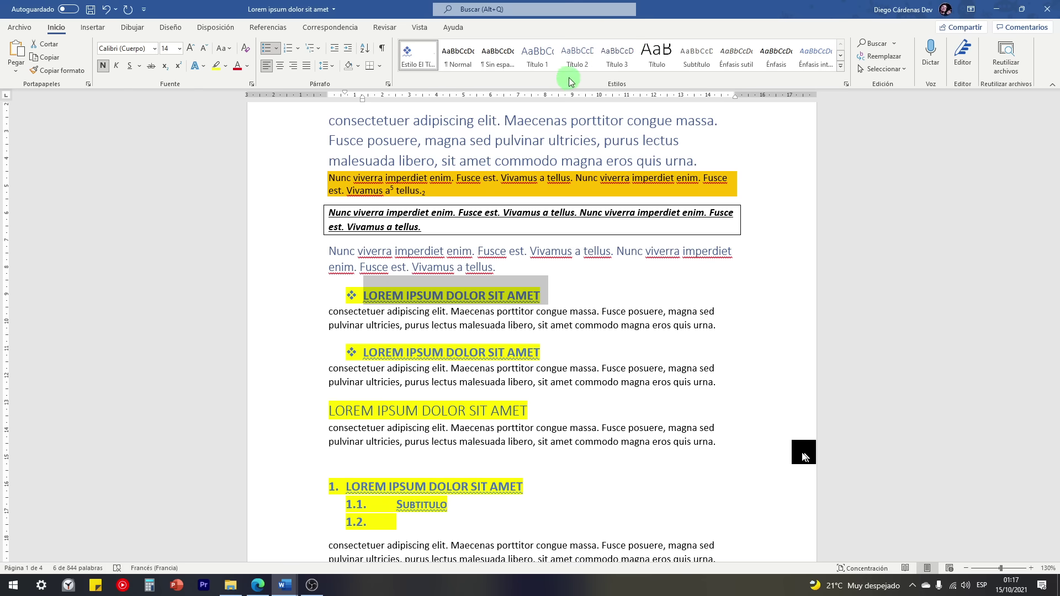
Step: Apply Estilo El Tío Tech to the paragraph under the first bulleted heading
{"action": "left_click", "coordinate": [841, 66]}
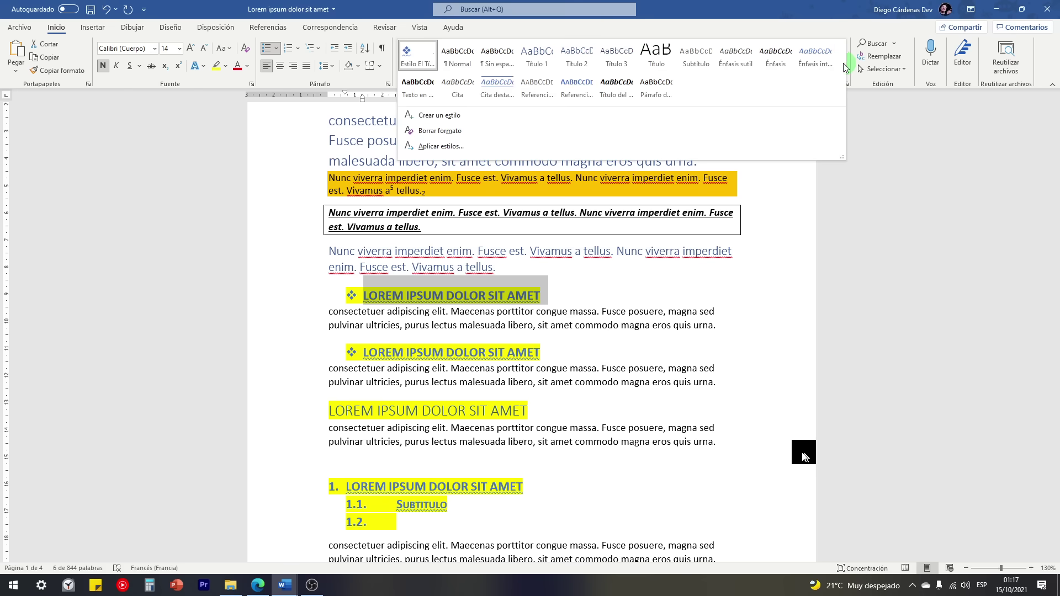
{"action": "left_click", "coordinate": [358, 339]}
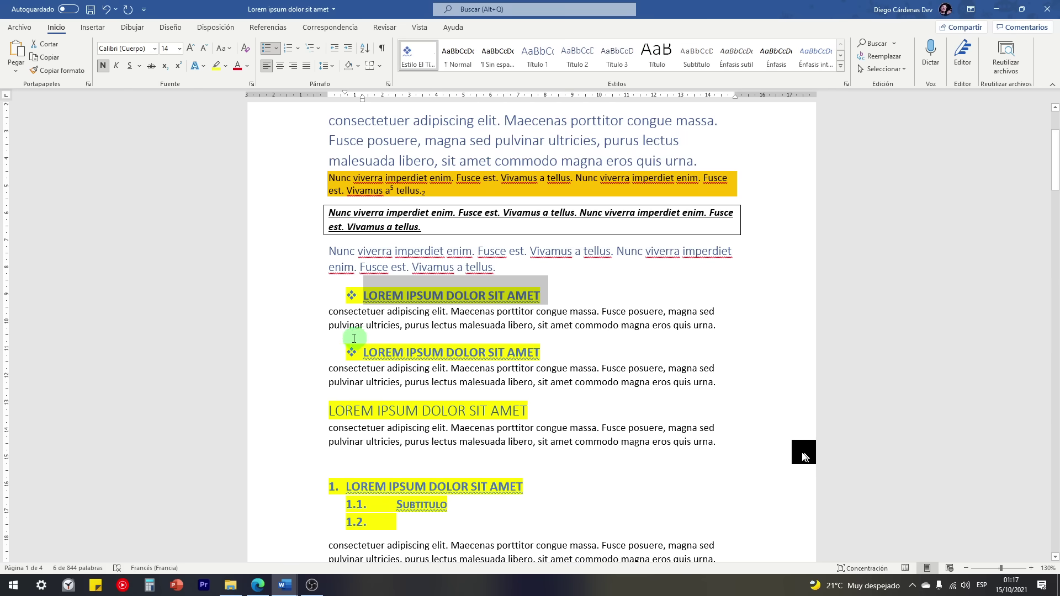
{"action": "left_click", "coordinate": [318, 312]}
{"action": "left_click_drag", "start_coordinate": [319, 326], "coordinate": [317, 326]}
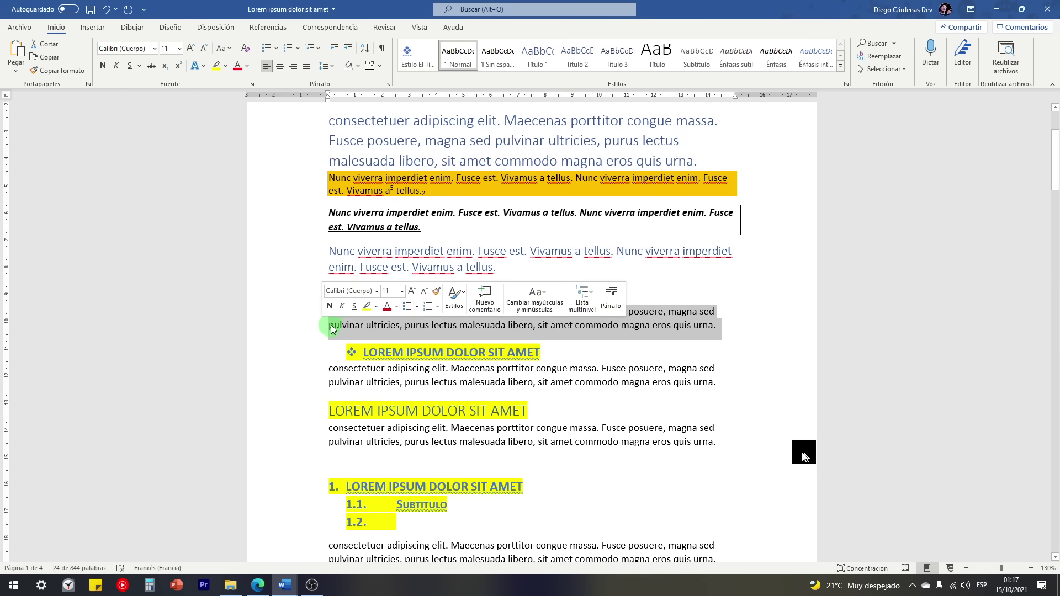
{"action": "left_click", "coordinate": [418, 64]}
{"action": "left_click", "coordinate": [420, 54]}
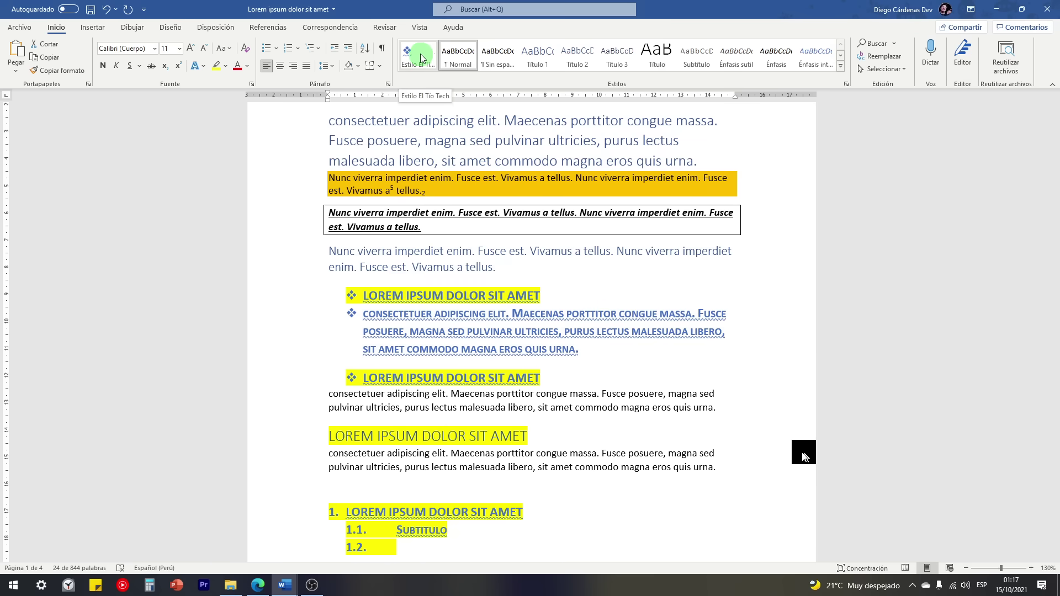
{"action": "left_click", "coordinate": [496, 350]}
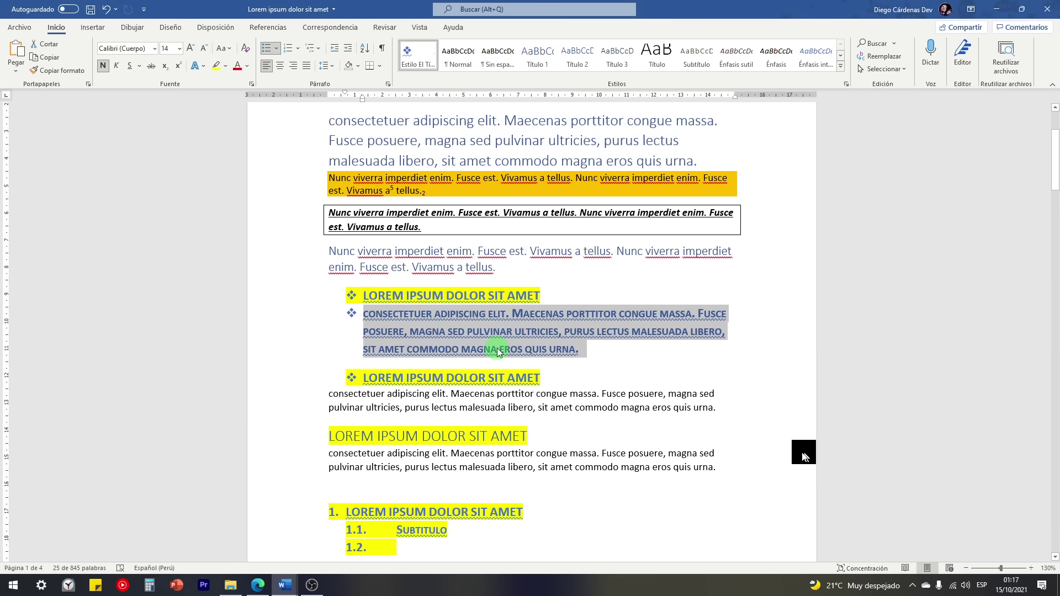
{"action": "left_click_drag", "start_coordinate": [578, 351], "coordinate": [366, 312]}
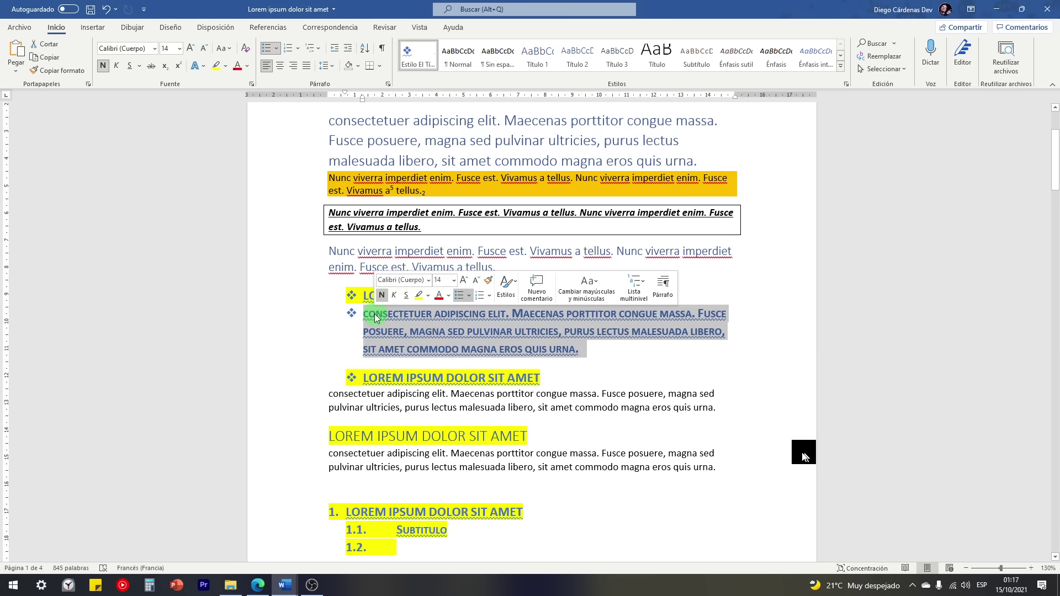
{"action": "left_click", "coordinate": [592, 356]}
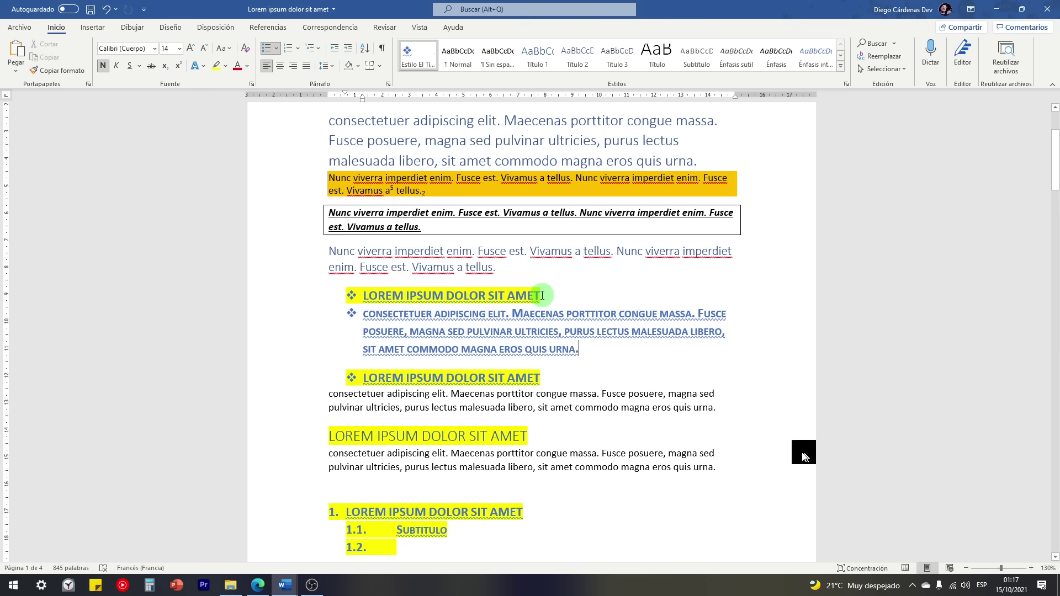
{"action": "scroll", "coordinate": [539, 296], "scroll_direction": "down", "scroll_amount": 2}
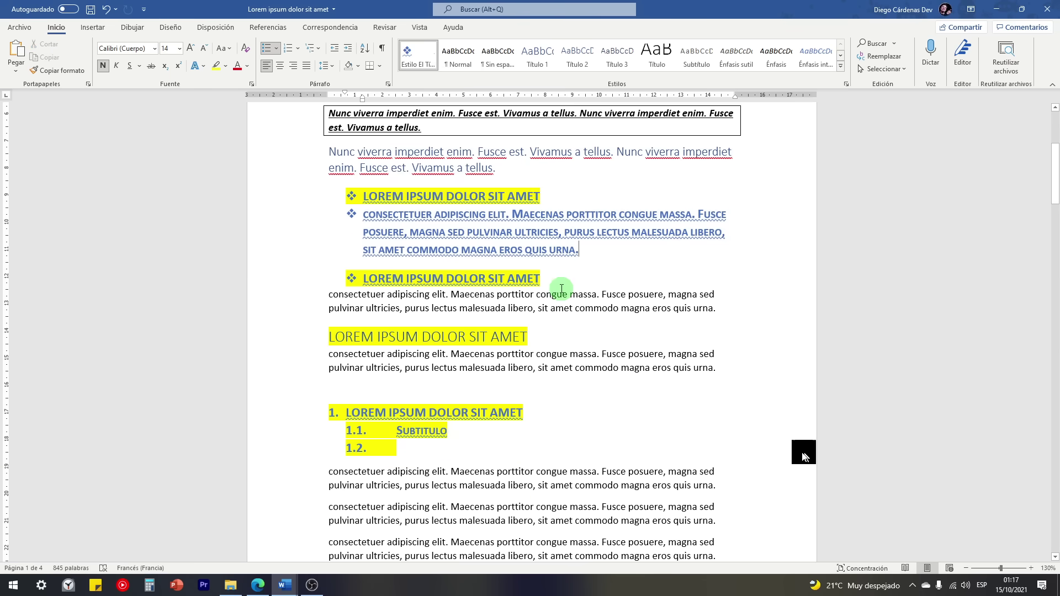
Step: Remove Estilo El Tío Tech from the styles gallery
{"action": "left_click", "coordinate": [840, 66]}
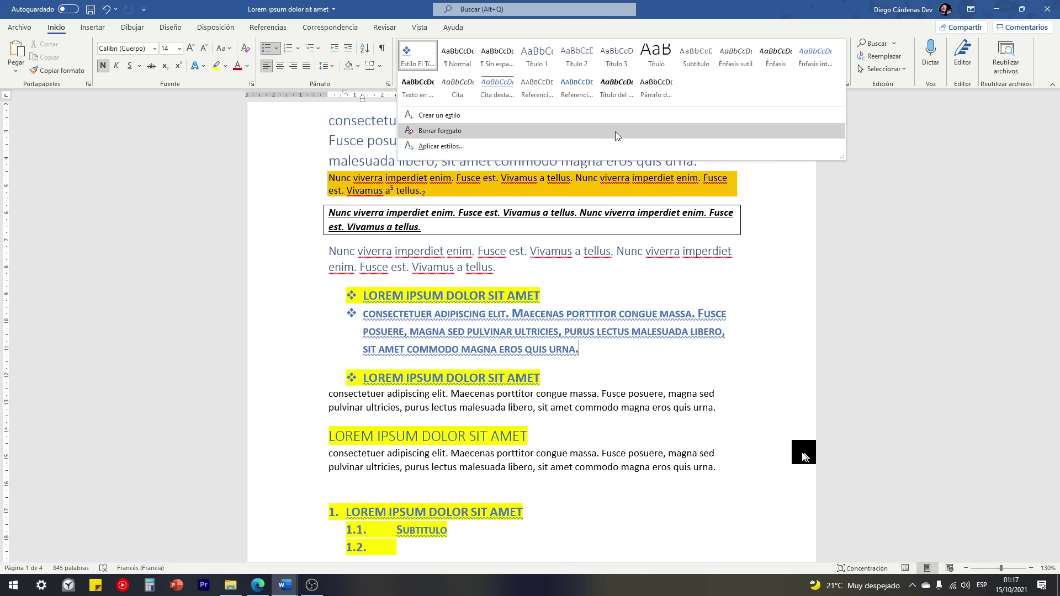
{"action": "right_click", "coordinate": [417, 60]}
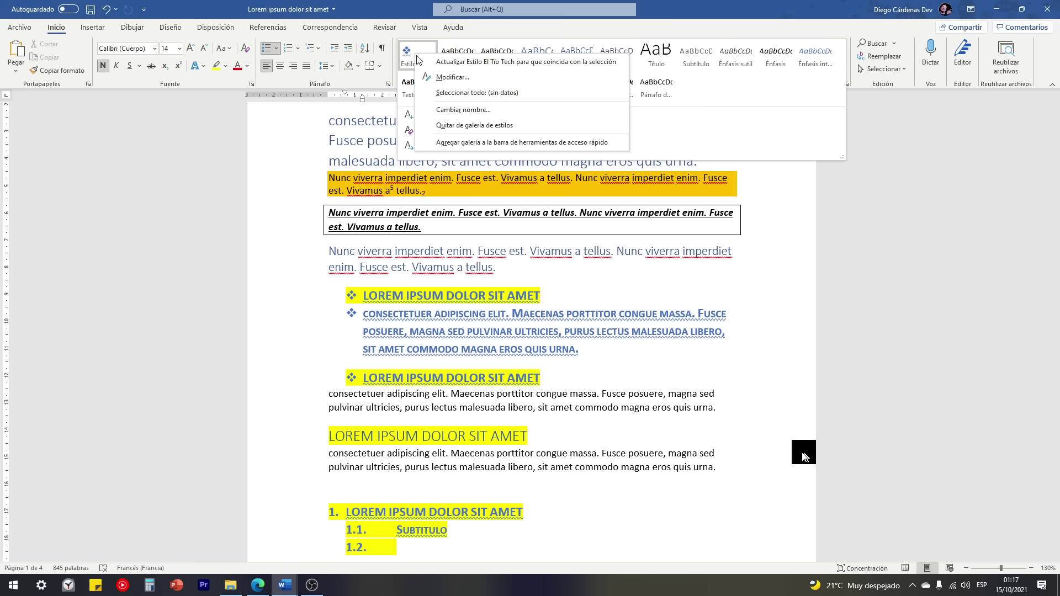
{"action": "left_click", "coordinate": [468, 130]}
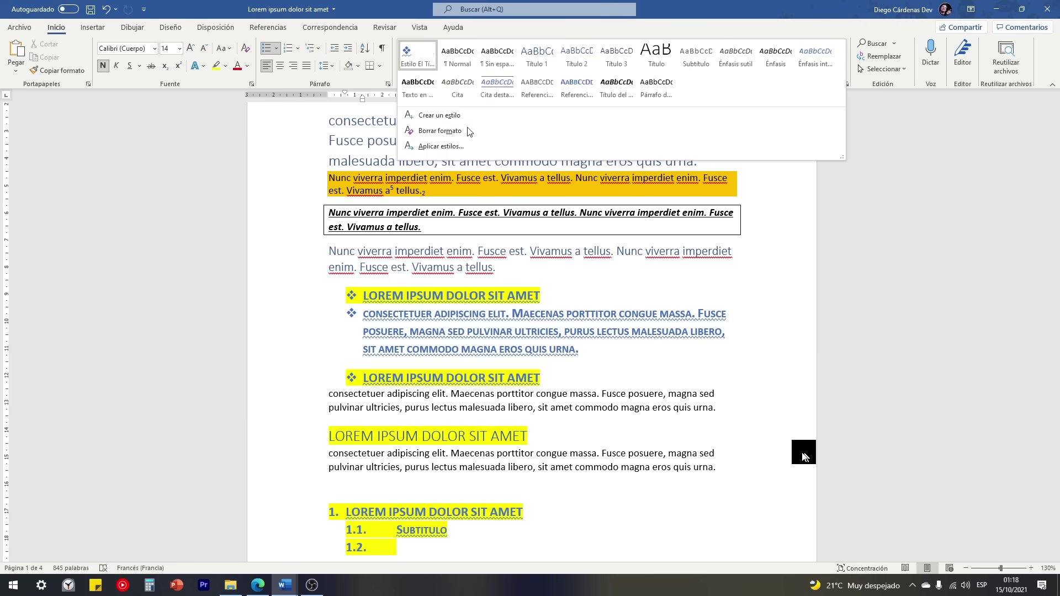
{"action": "left_click", "coordinate": [857, 69]}
{"action": "left_click", "coordinate": [779, 270]}
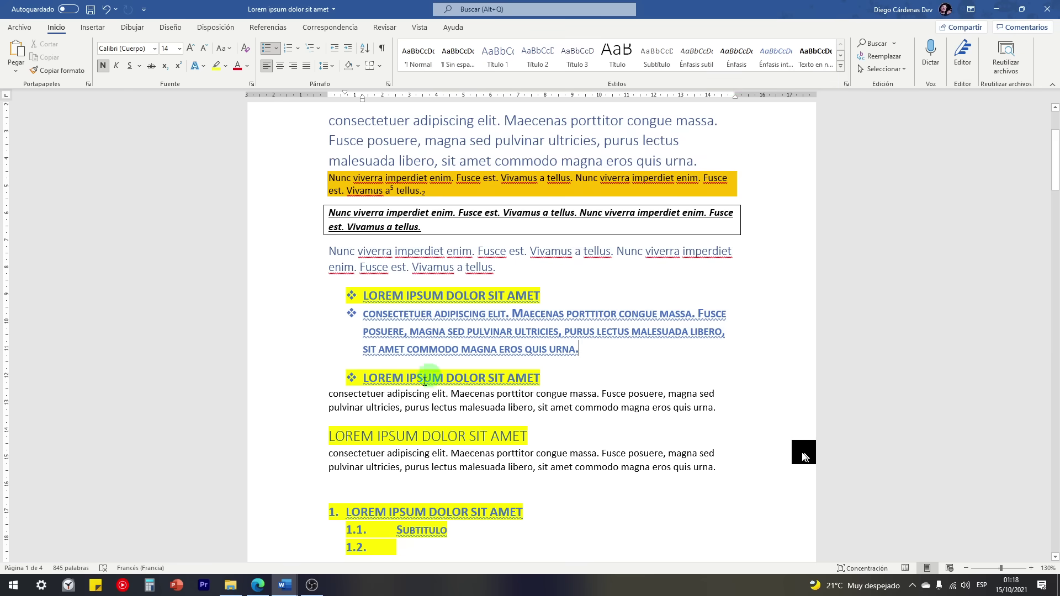
Step: Switch to CURSO DE WORD and select the Herramientas nuevas outline item
{"action": "left_click", "coordinate": [284, 585]}
{"action": "left_click", "coordinate": [316, 560]}
{"action": "left_click", "coordinate": [277, 588]}
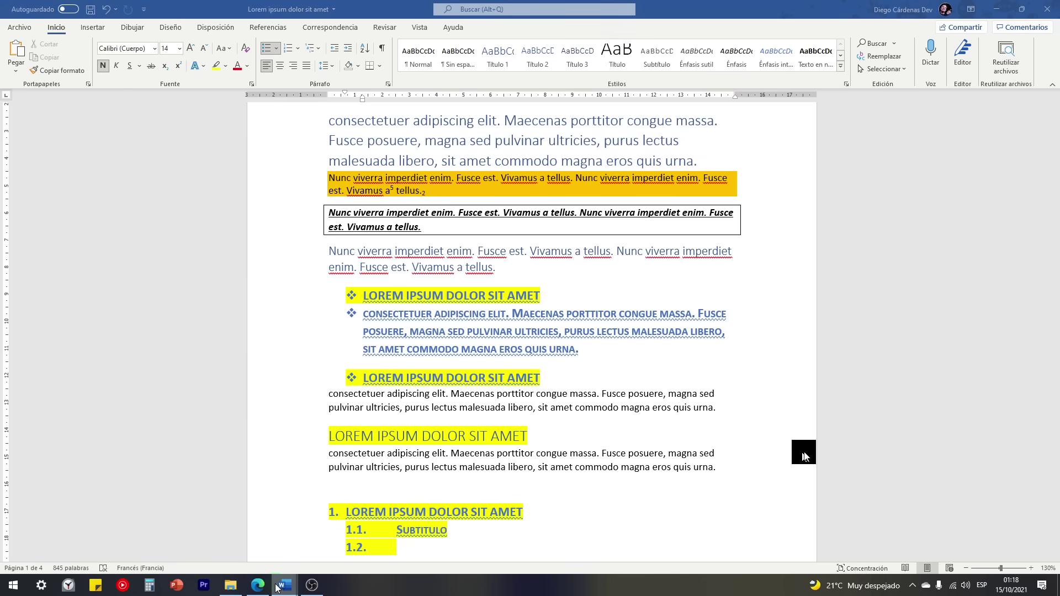
{"action": "left_click", "coordinate": [237, 519]}
{"action": "left_click", "coordinate": [324, 277]}
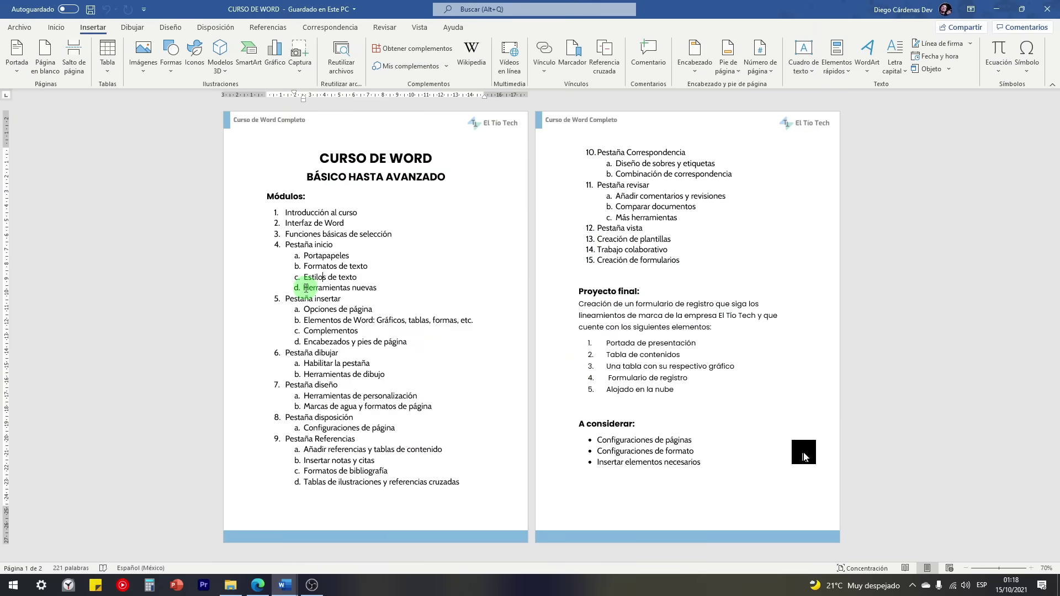
{"action": "left_click_drag", "start_coordinate": [306, 287], "coordinate": [370, 281]}
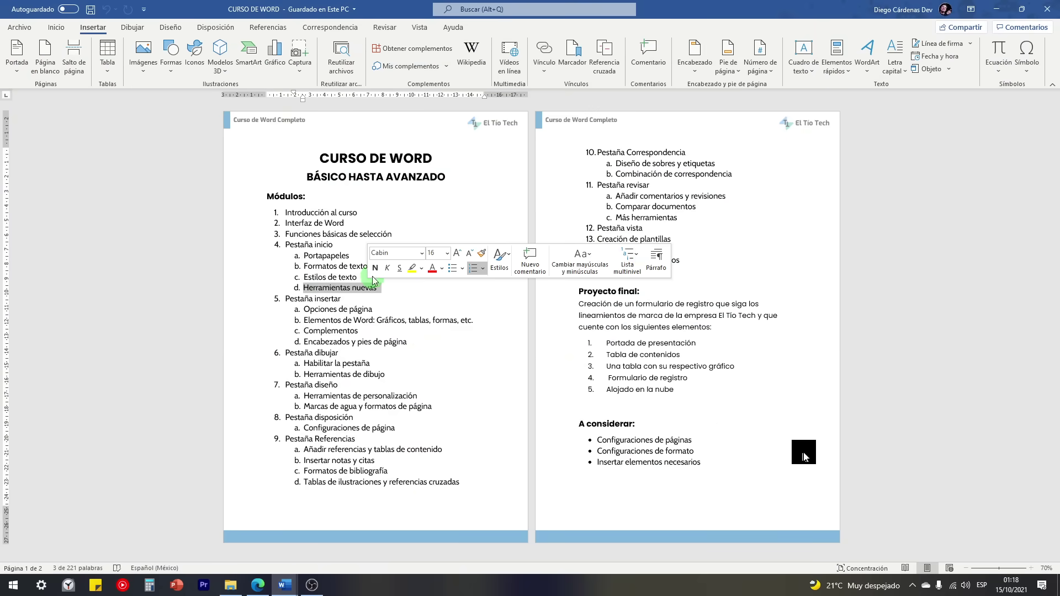
{"action": "left_click", "coordinate": [284, 586]}
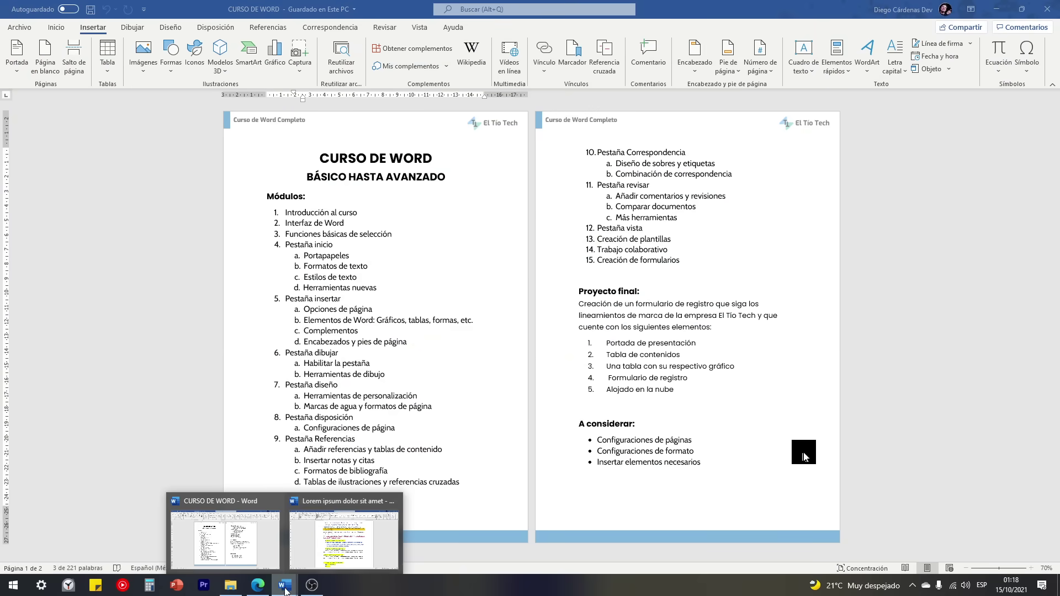
Step: Add an empty paragraph in Lorem ipsum and set dictation's spoken language to Español (México)
{"action": "left_click", "coordinate": [318, 543]}
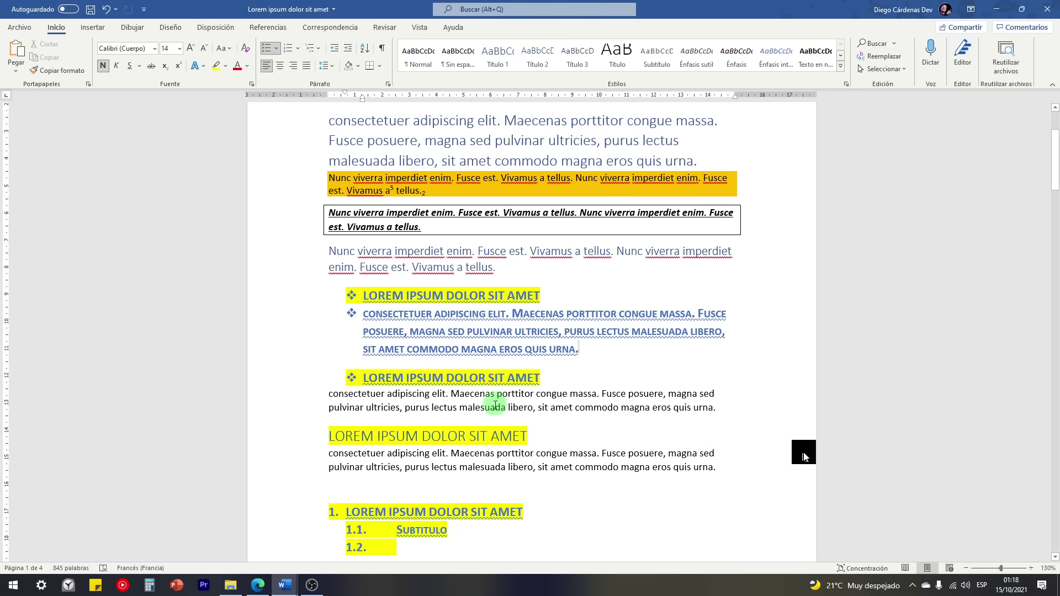
{"action": "left_click", "coordinate": [720, 410]}
{"action": "key", "text": "Return"}
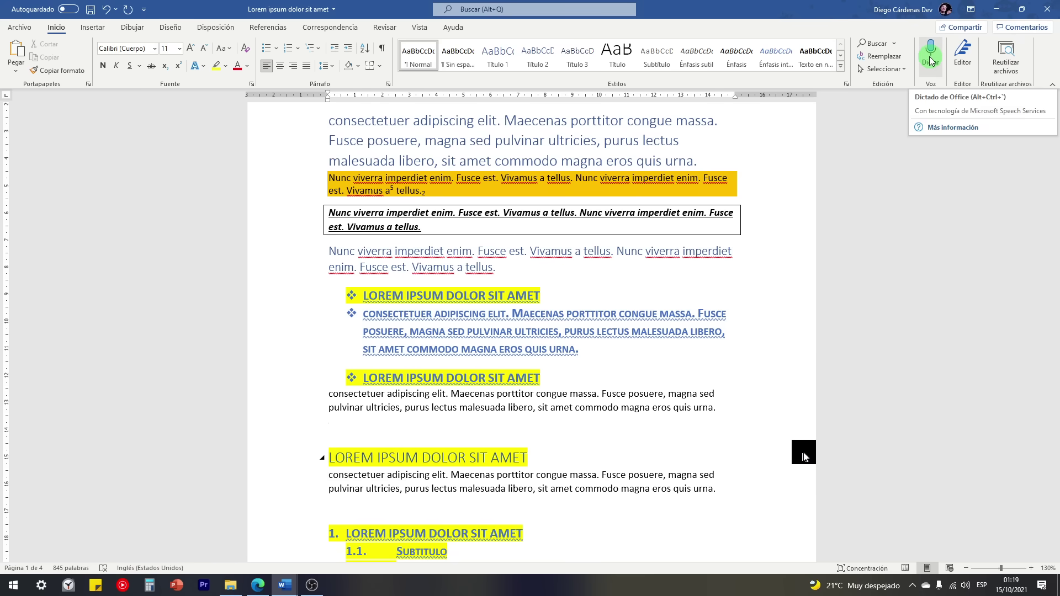
{"action": "left_click", "coordinate": [931, 61]}
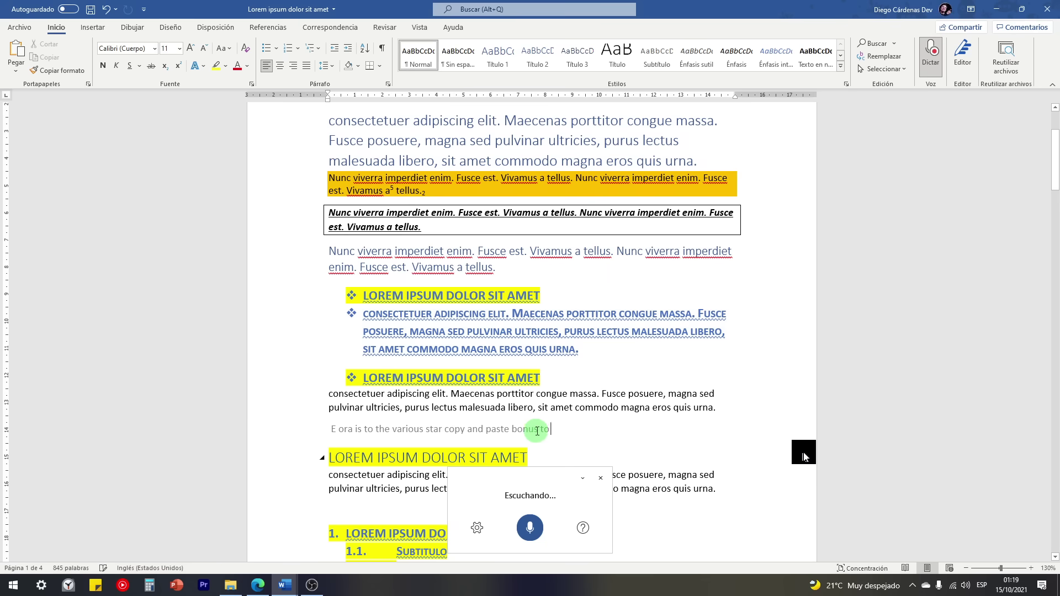
{"action": "left_click", "coordinate": [477, 528]}
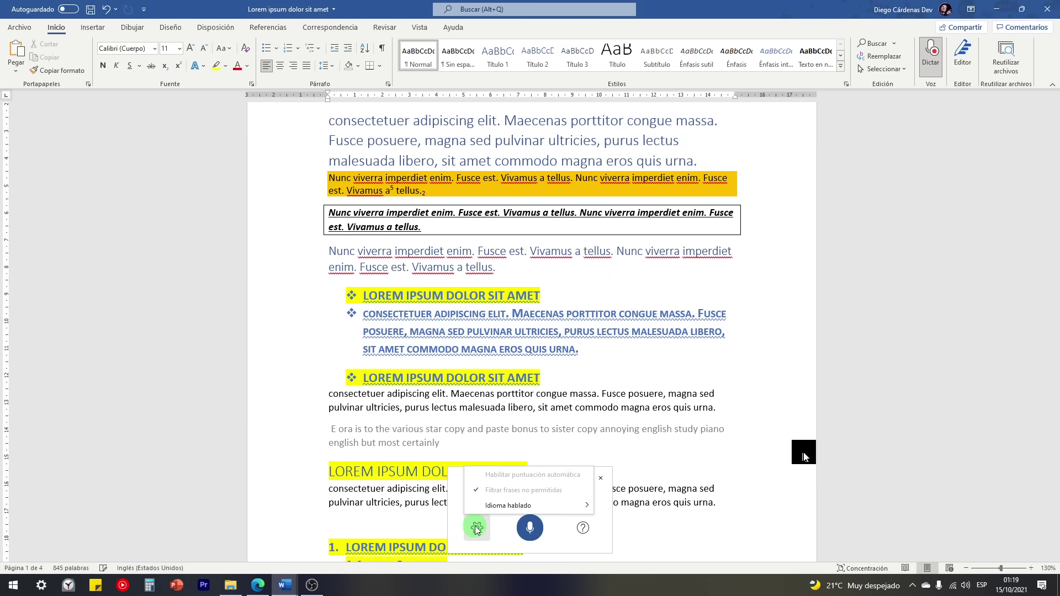
{"action": "mouse_move", "coordinate": [499, 509]}
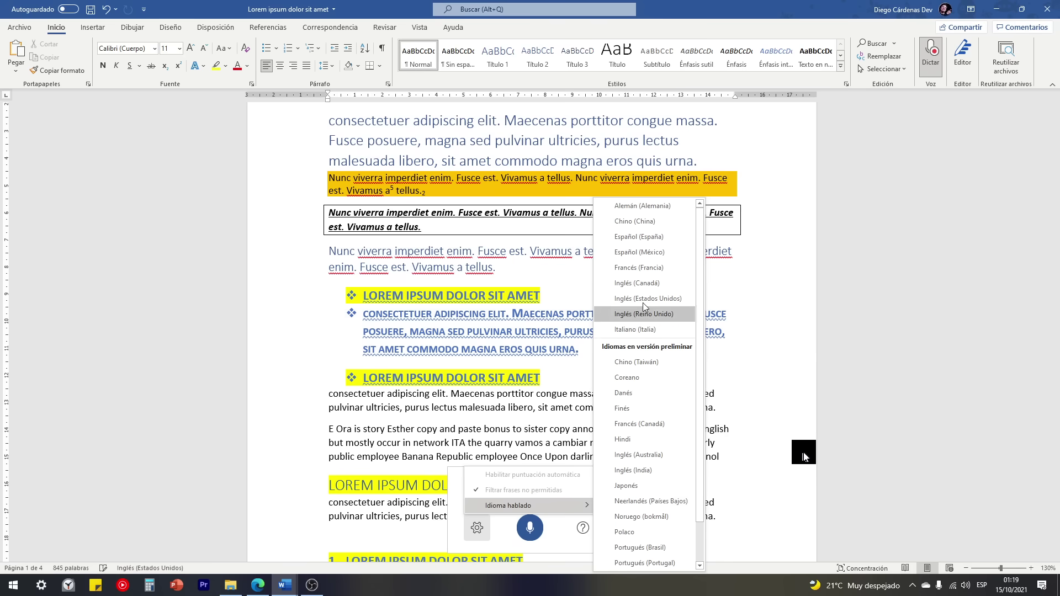
{"action": "left_click", "coordinate": [649, 252]}
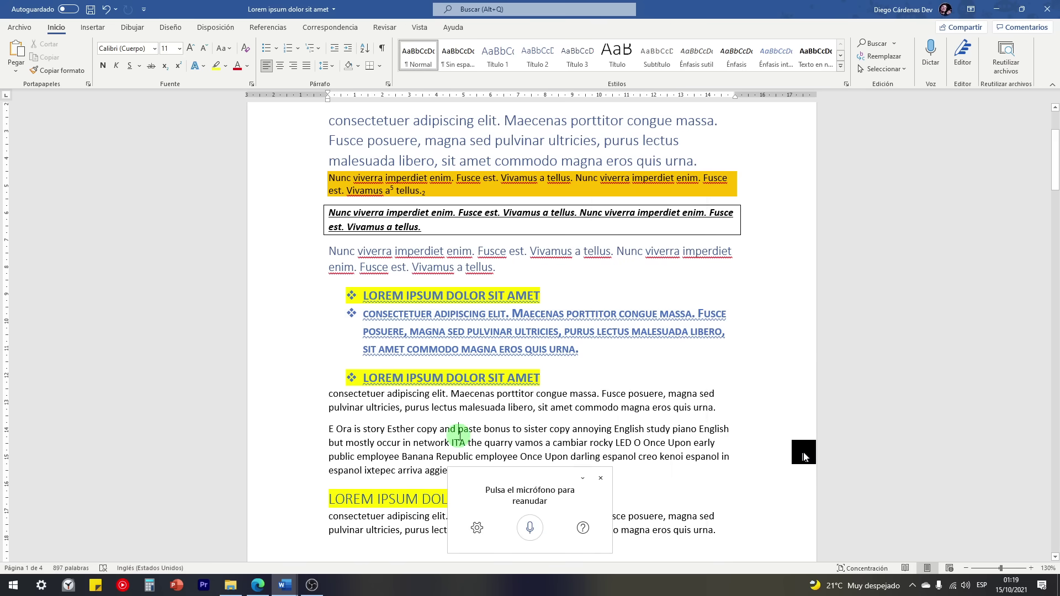
Step: Delete the garbled test dictation and add an empty line after the quis urna paragraph
{"action": "left_click_drag", "start_coordinate": [329, 429], "coordinate": [519, 457]}
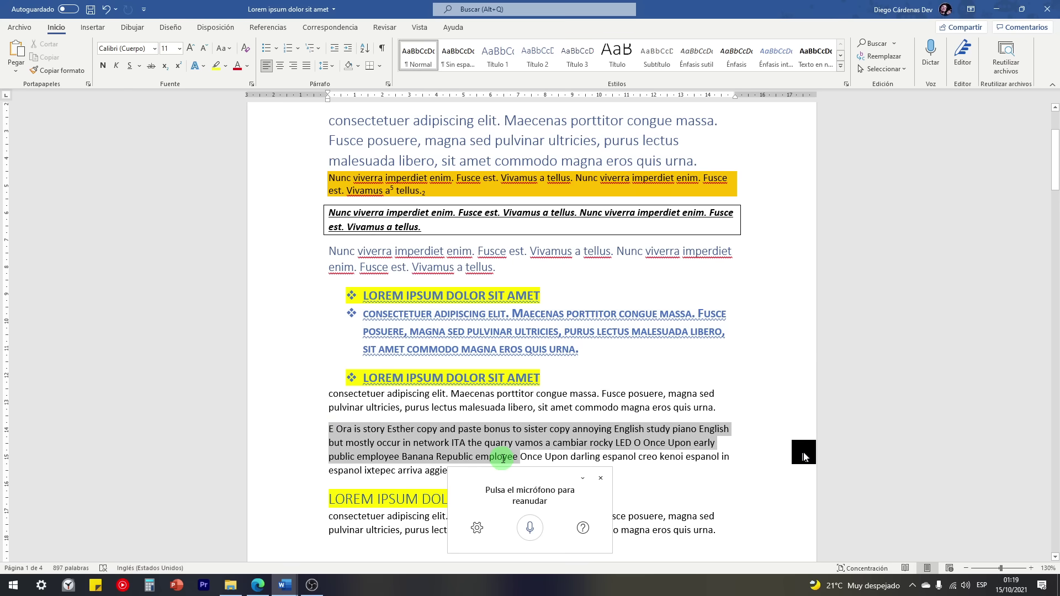
{"action": "key", "text": "Delete"}
{"action": "left_click_drag", "start_coordinate": [704, 429], "coordinate": [331, 429]}
{"action": "key", "text": "Delete"}
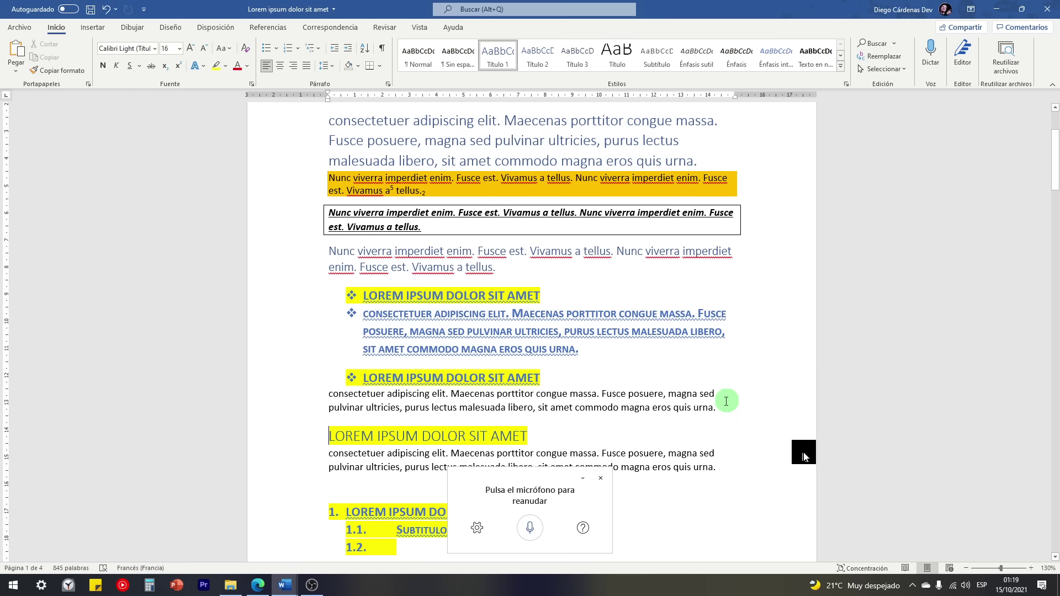
{"action": "left_click", "coordinate": [728, 408]}
{"action": "key", "text": "Return"}
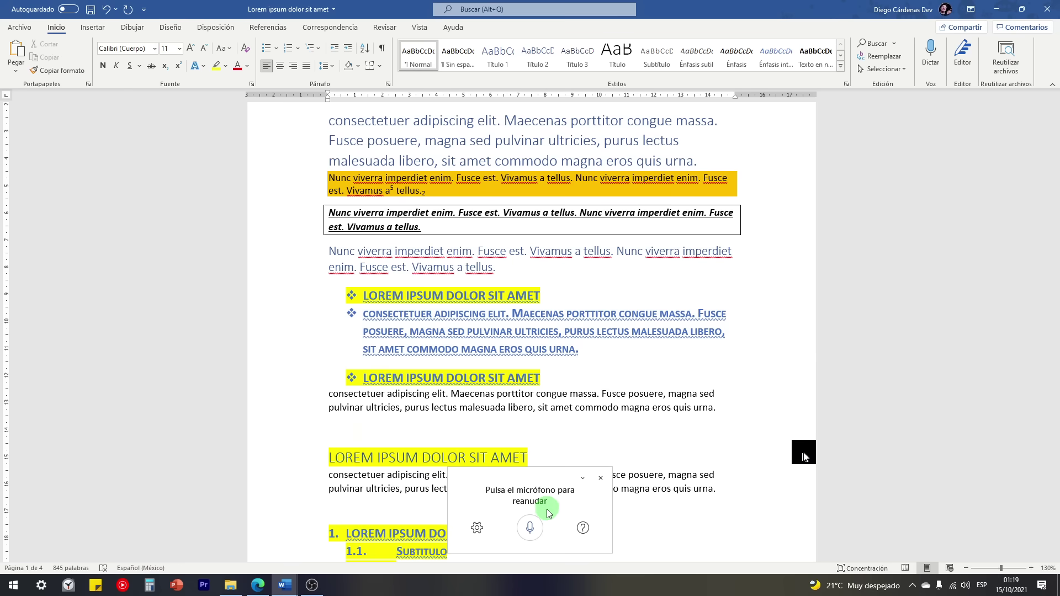
Step: Dictate the Spanish paragraph ending 'muy útil en ocasiones ok' and correct 'tec' to 'tech'
{"action": "left_click", "coordinate": [532, 529]}
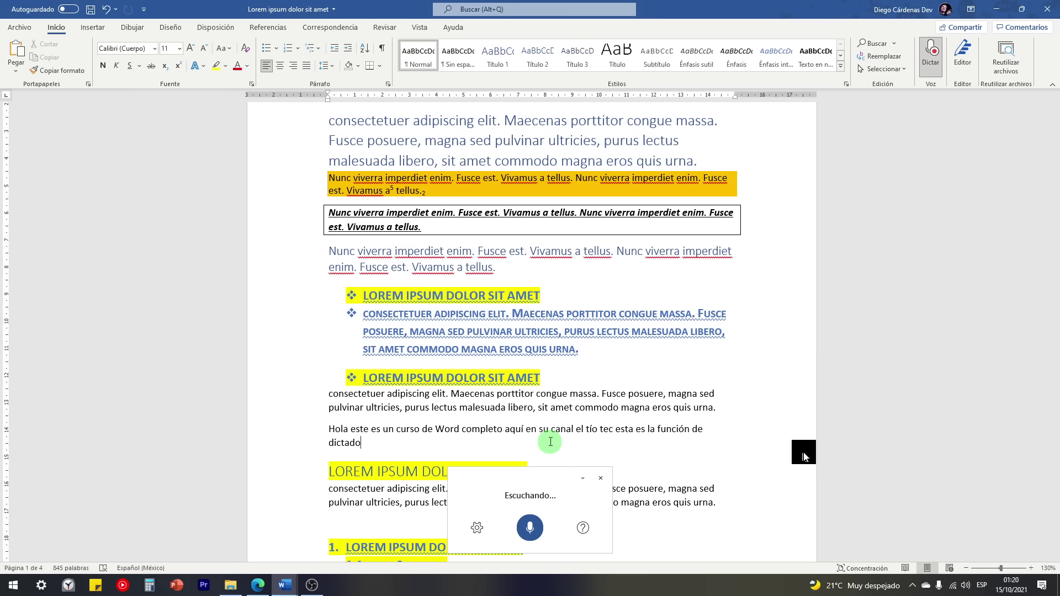
{"action": "left_click", "coordinate": [530, 528]}
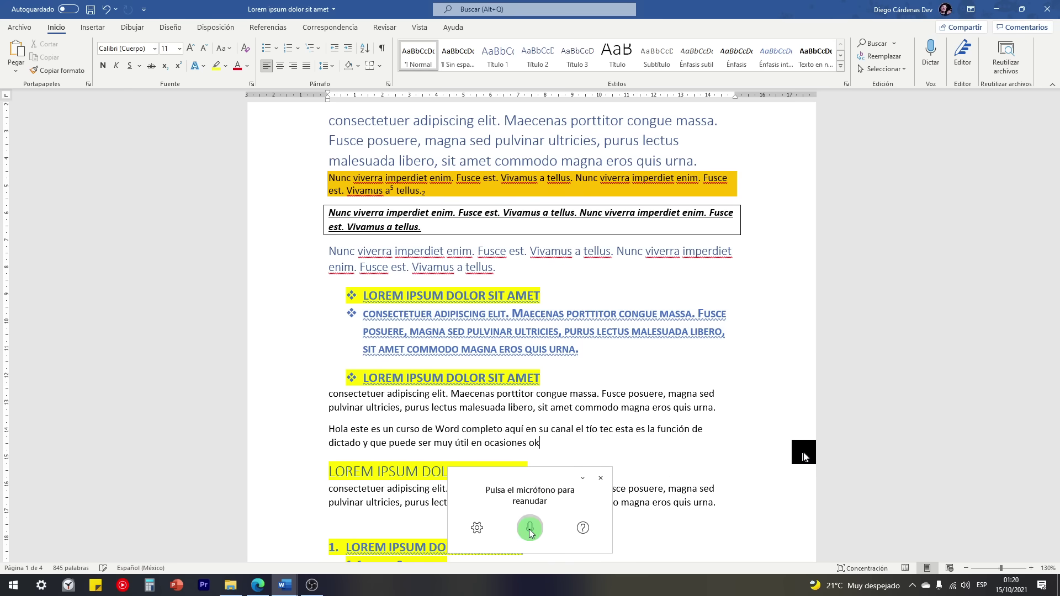
{"action": "left_click", "coordinate": [602, 480]}
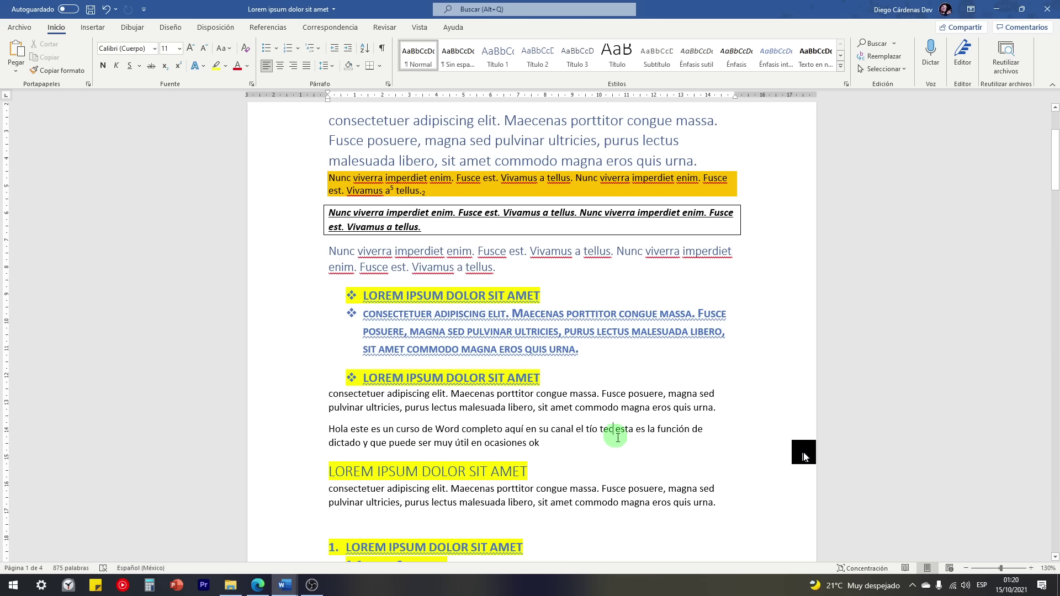
{"action": "type", "text": "h"}
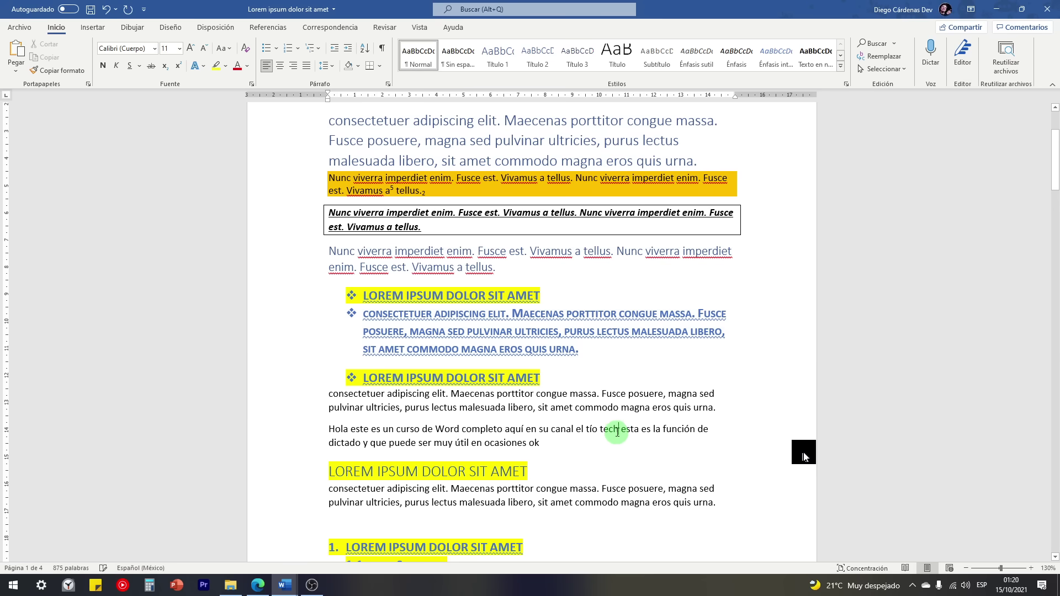
{"action": "left_click_drag", "start_coordinate": [618, 430], "coordinate": [605, 431]}
{"action": "left_click", "coordinate": [549, 446]}
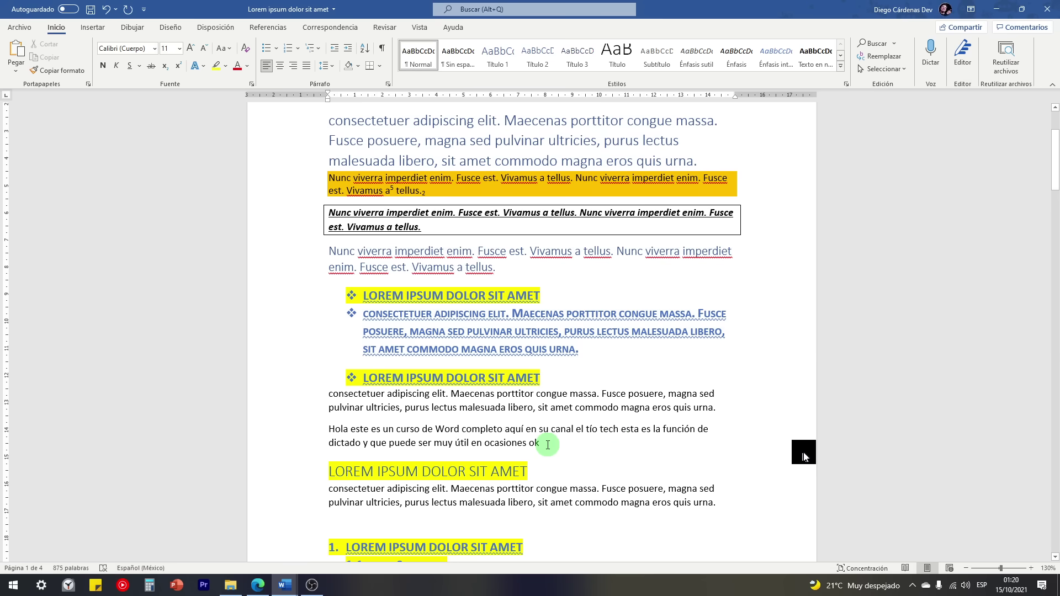
{"action": "left_click", "coordinate": [963, 58]}
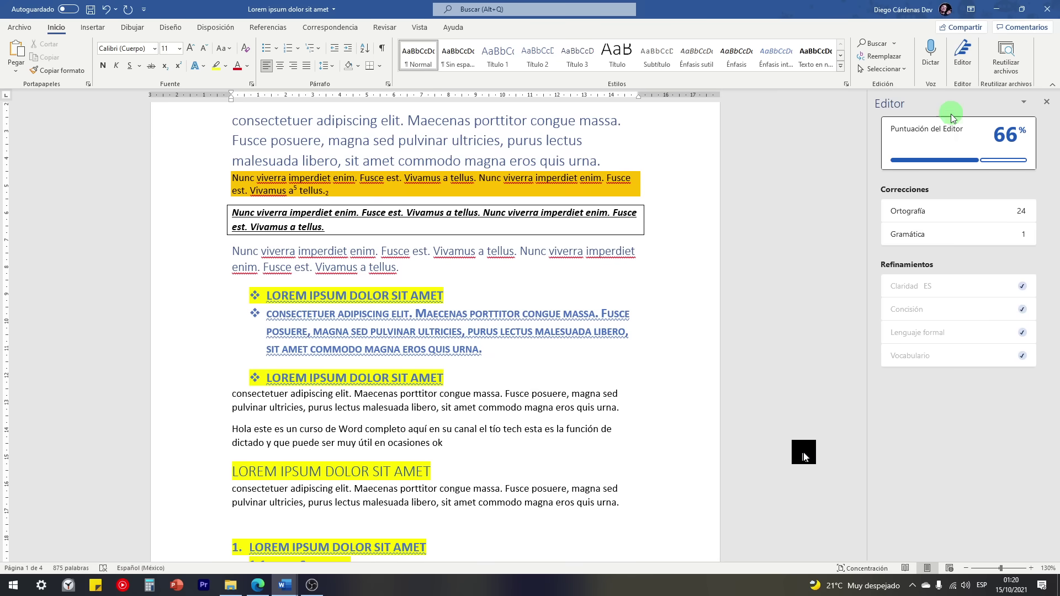
{"action": "scroll", "coordinate": [823, 284], "scroll_direction": "up", "scroll_amount": 4}
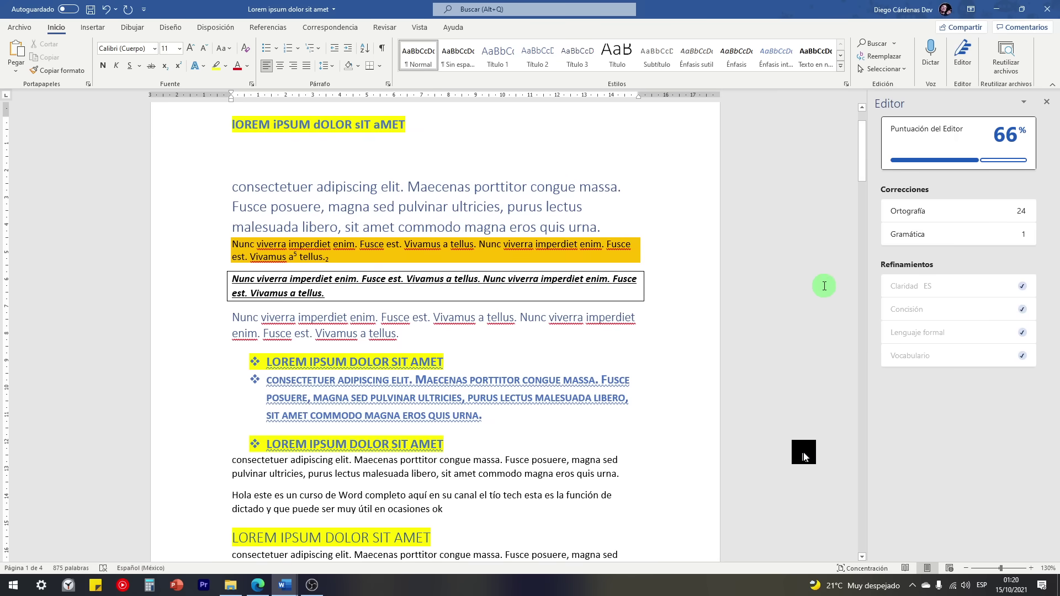
{"action": "scroll", "coordinate": [824, 286], "scroll_direction": "up", "scroll_amount": 1}
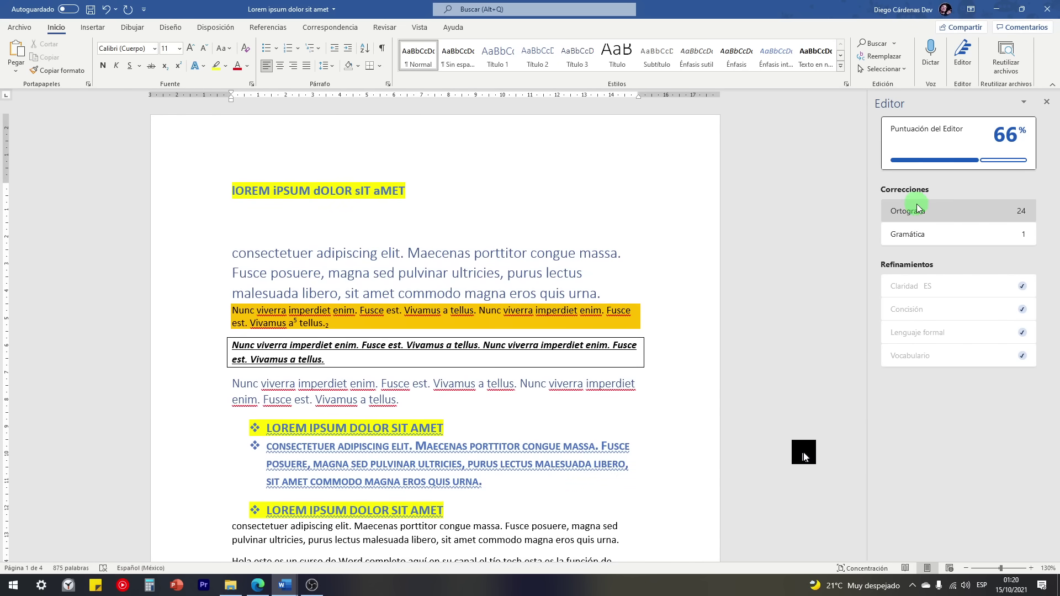
{"action": "left_click", "coordinate": [933, 207]}
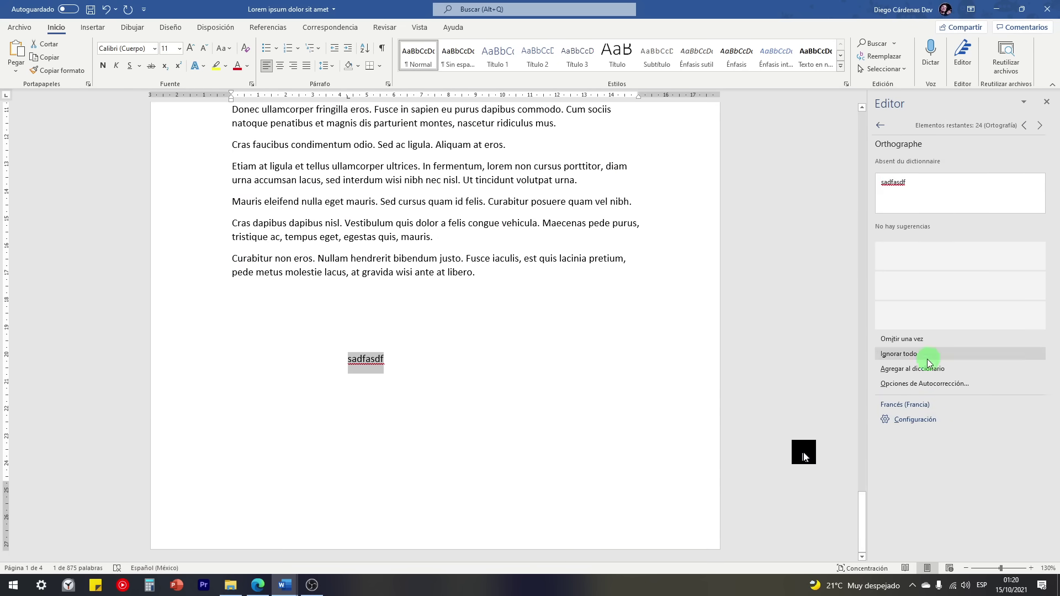
{"action": "left_click", "coordinate": [1048, 105]}
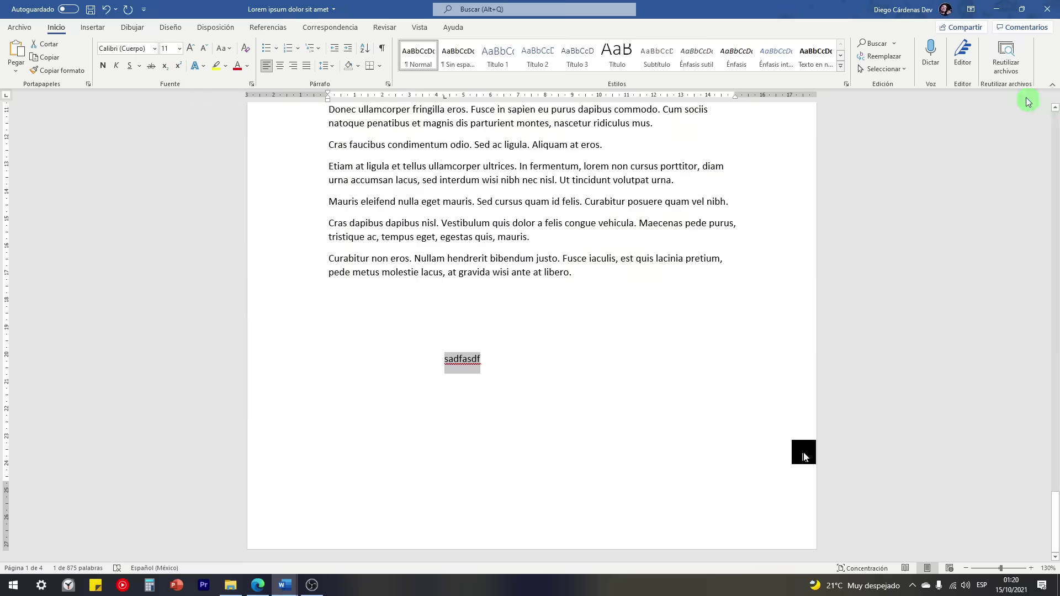
{"action": "left_click", "coordinate": [971, 55]}
{"action": "scroll", "coordinate": [631, 310], "scroll_direction": "up", "scroll_amount": 3}
{"action": "scroll", "coordinate": [631, 309], "scroll_direction": "up", "scroll_amount": 15}
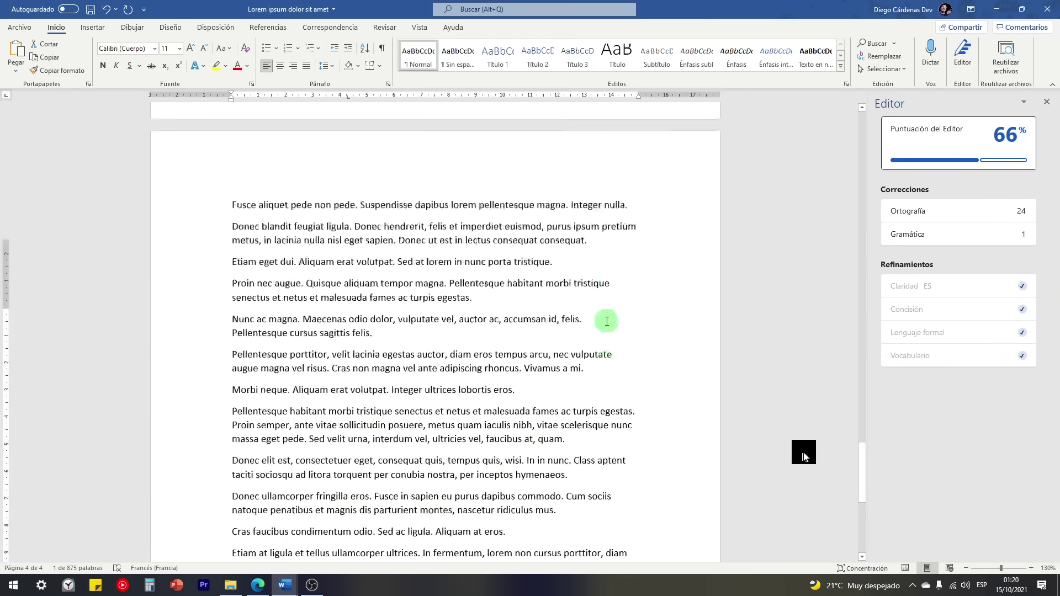
{"action": "left_click_drag", "start_coordinate": [861, 406], "coordinate": [980, 137]}
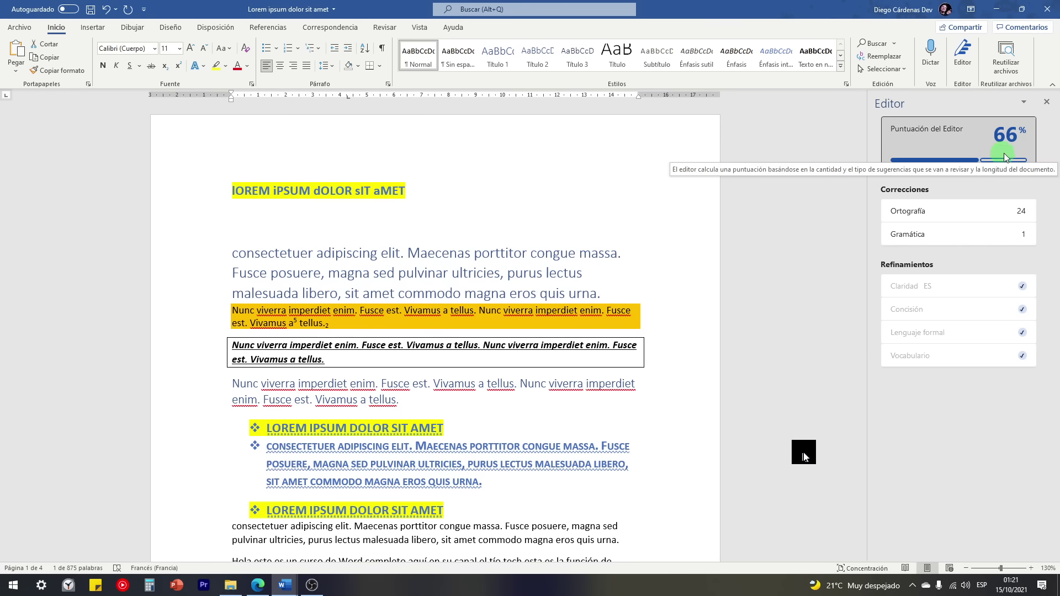
{"action": "scroll", "coordinate": [773, 276], "scroll_direction": "down", "scroll_amount": 3}
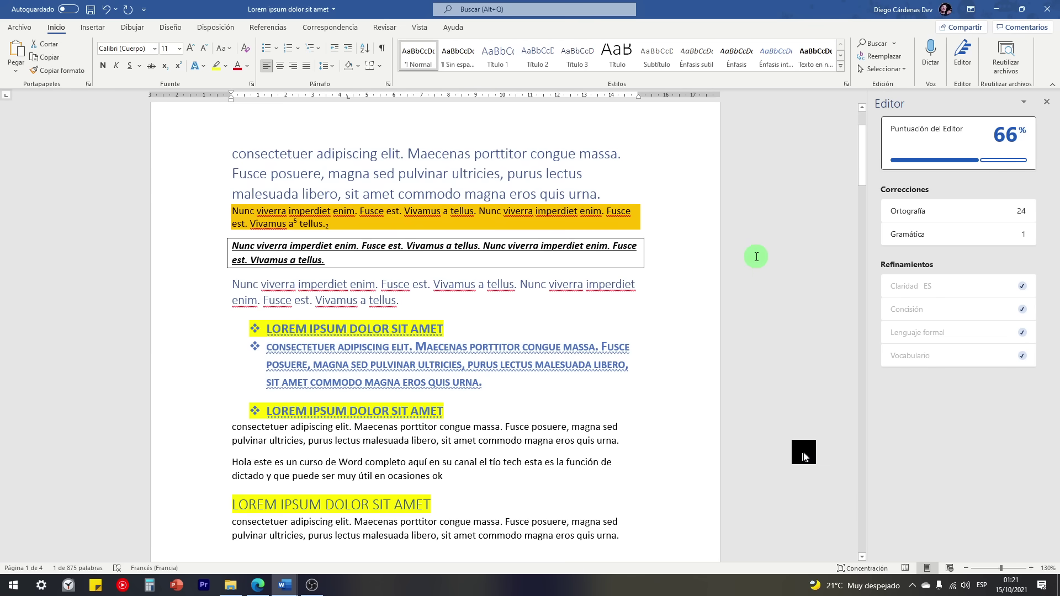
{"action": "scroll", "coordinate": [753, 255], "scroll_direction": "up", "scroll_amount": 3}
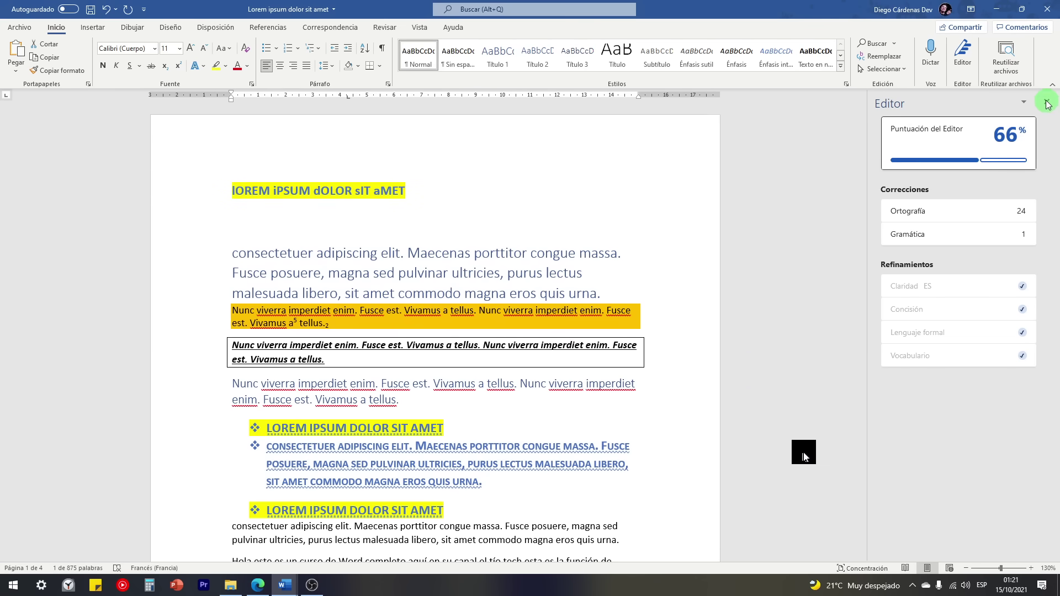
{"action": "left_click", "coordinate": [1047, 103]}
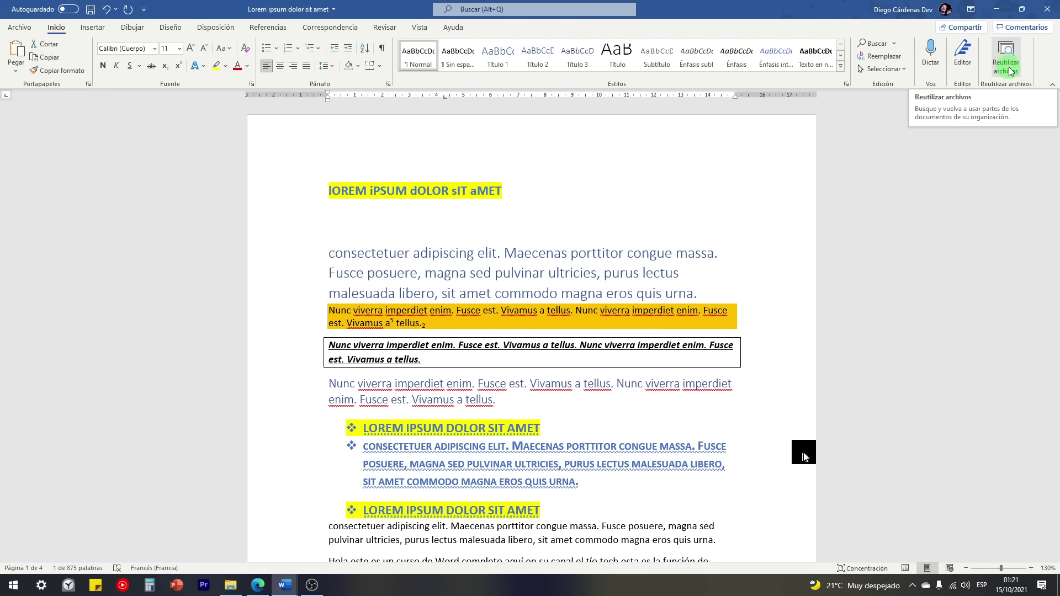
{"action": "left_click", "coordinate": [1015, 73]}
{"action": "left_click", "coordinate": [1006, 72]}
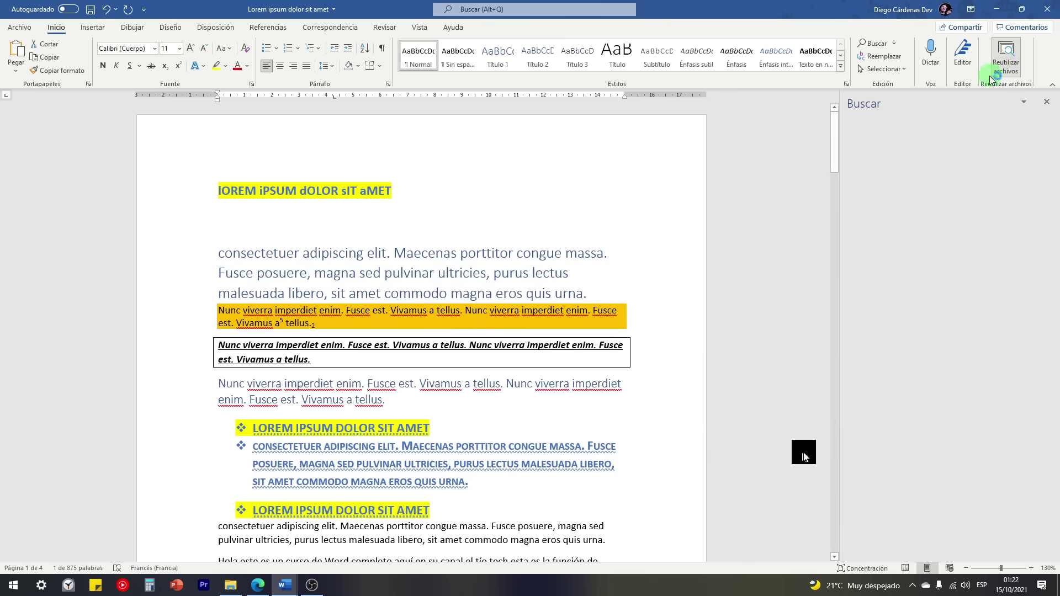
{"action": "left_click", "coordinate": [1048, 103]}
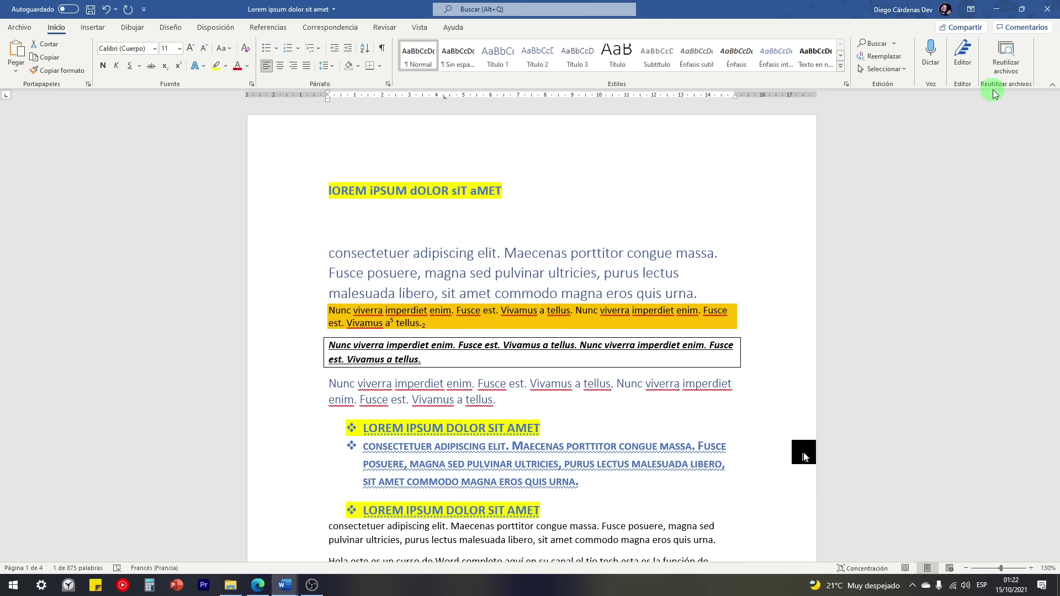
Step: In Customize Ribbon, remove the Reutilizar archivos group from Inicio and confirm with Aceptar
{"action": "right_click", "coordinate": [1027, 74]}
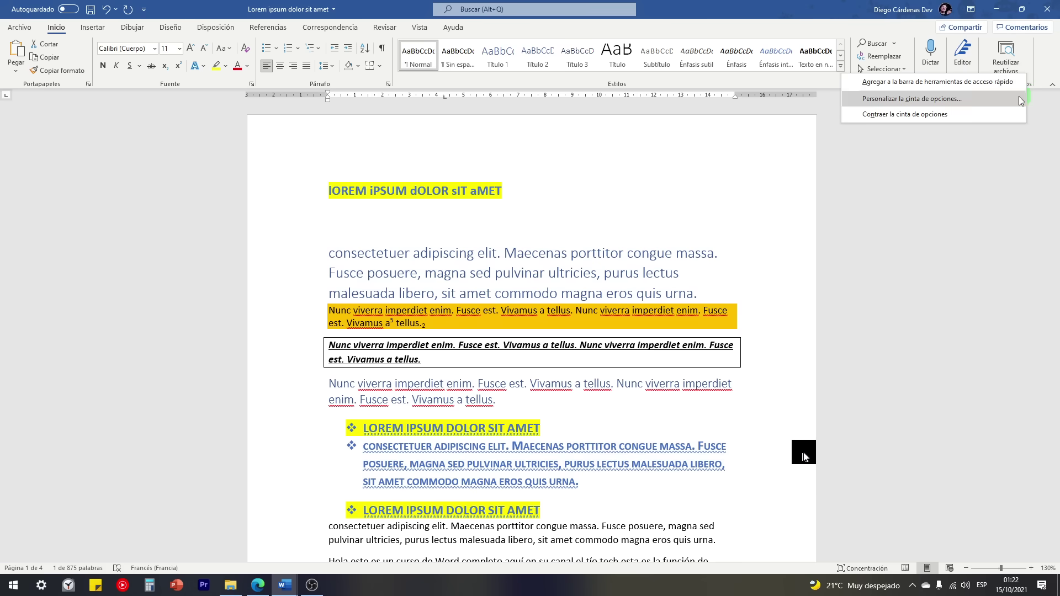
{"action": "left_click", "coordinate": [944, 99]}
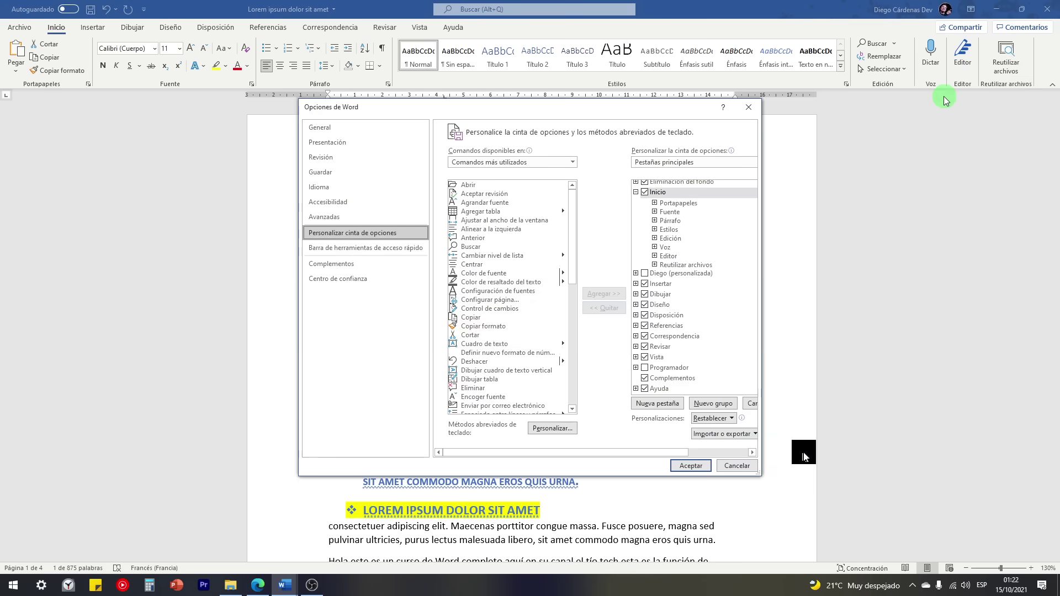
{"action": "mouse_move", "coordinate": [602, 103]}
{"action": "left_mouse_down"}
{"action": "mouse_move", "coordinate": [587, 109]}
{"action": "mouse_move", "coordinate": [597, 98]}
{"action": "left_mouse_up"}
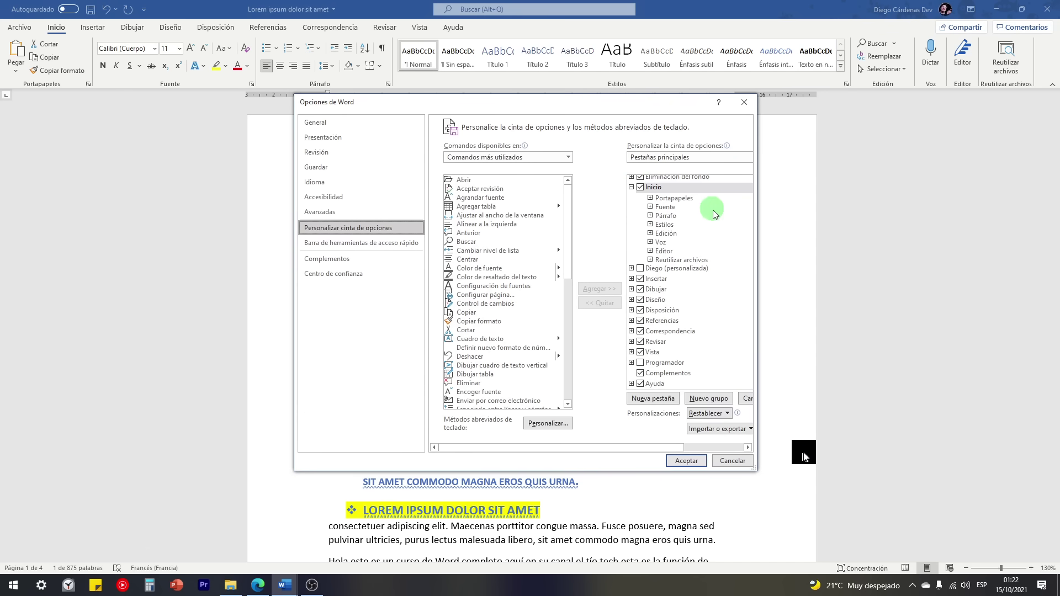
{"action": "left_click_drag", "start_coordinate": [757, 227], "coordinate": [821, 225]}
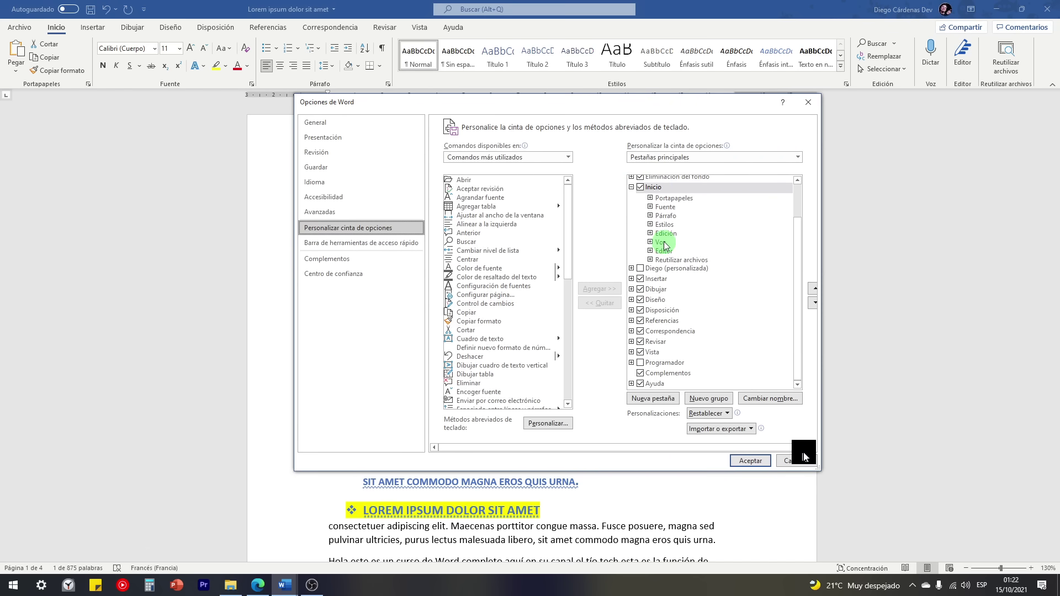
{"action": "left_click", "coordinate": [665, 260]}
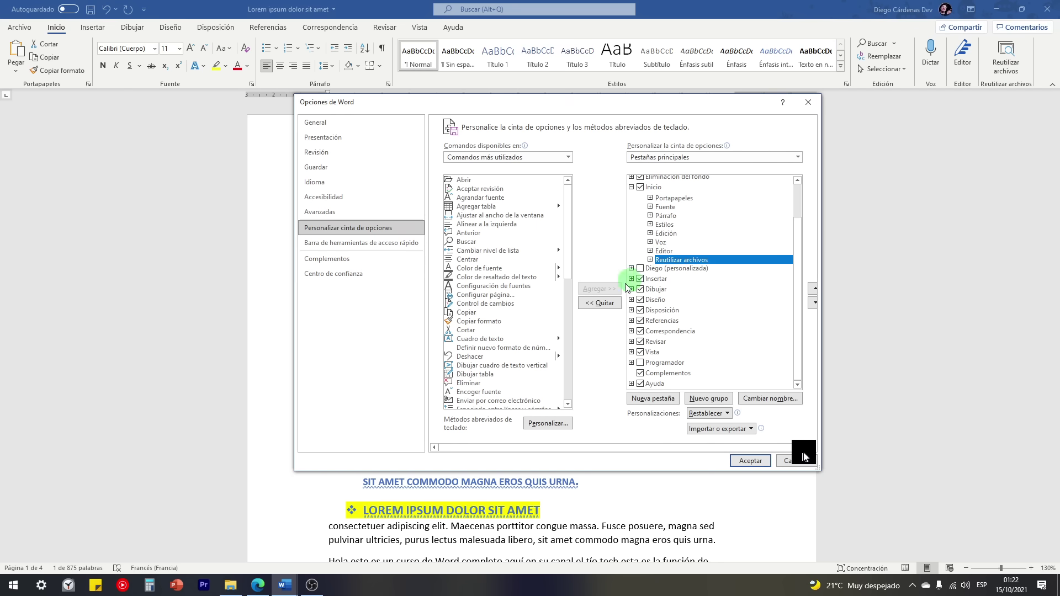
{"action": "left_click", "coordinate": [601, 303]}
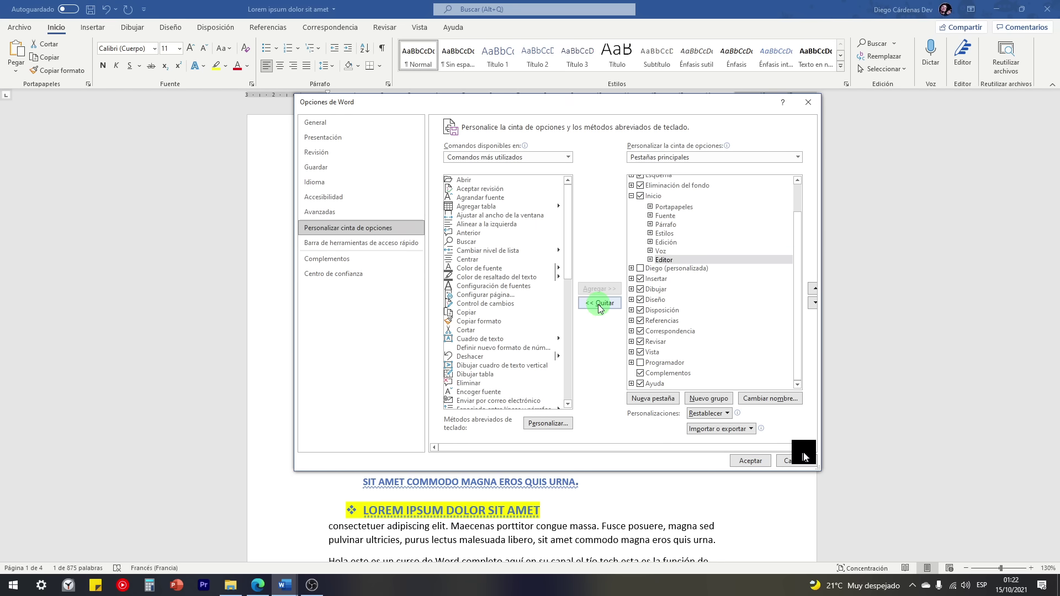
{"action": "left_click", "coordinate": [663, 253]}
{"action": "left_click", "coordinate": [667, 260]}
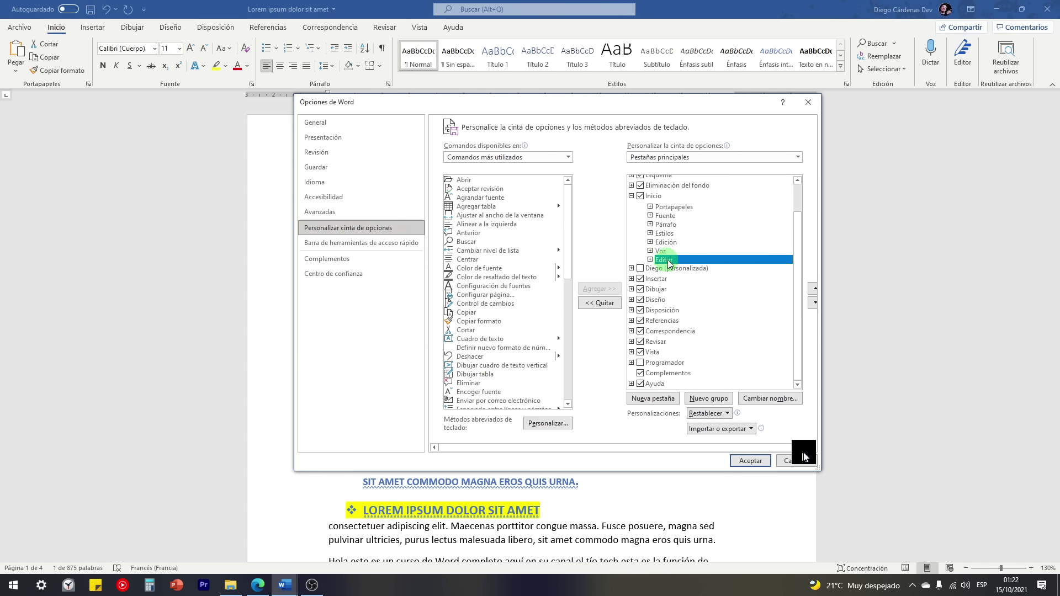
{"action": "left_click", "coordinate": [748, 461]}
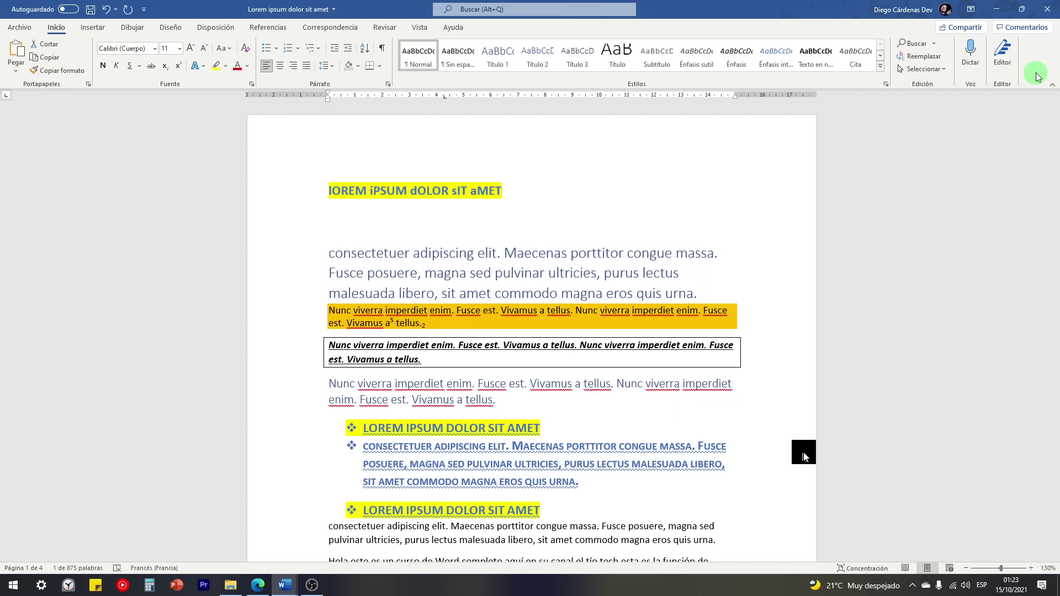
Step: In the CURSO DE WORD outline, highlight the Pestaña insertar and Pestaña inicio items
{"action": "mouse_move", "coordinate": [284, 585]}
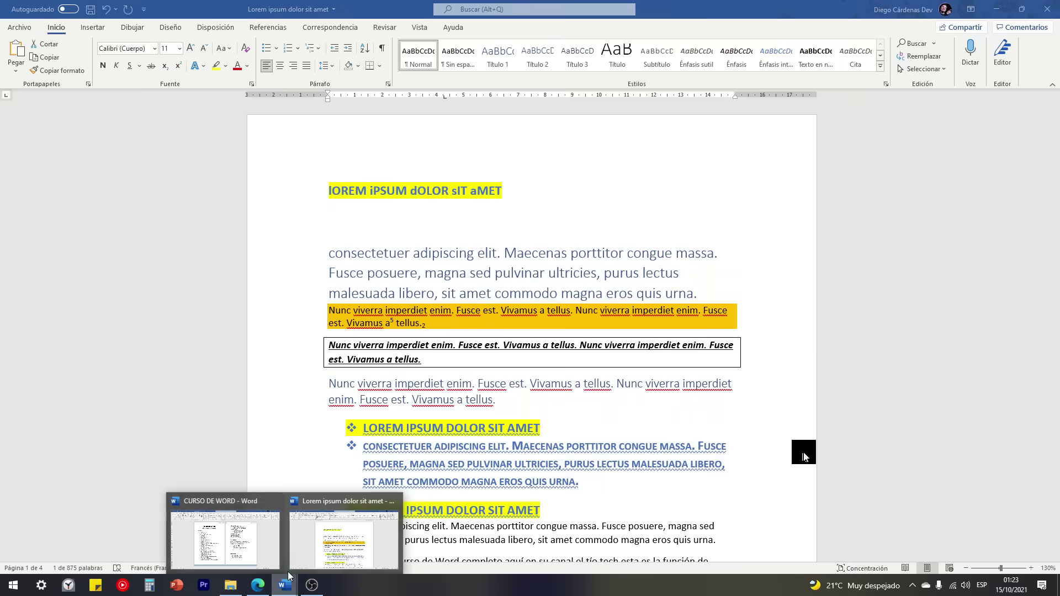
{"action": "left_click", "coordinate": [230, 553]}
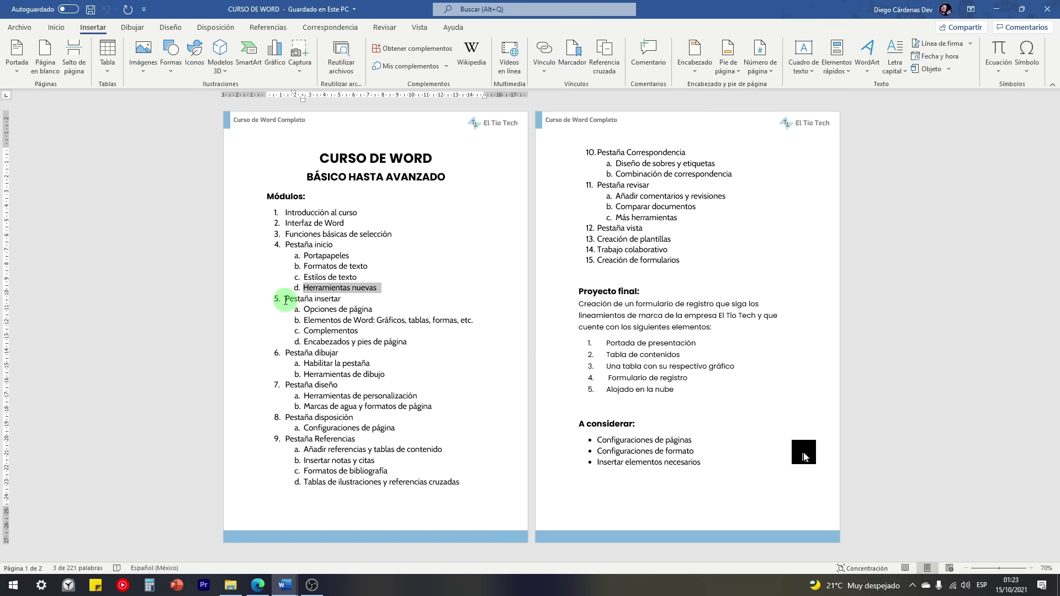
{"action": "left_click_drag", "start_coordinate": [283, 299], "coordinate": [342, 300]}
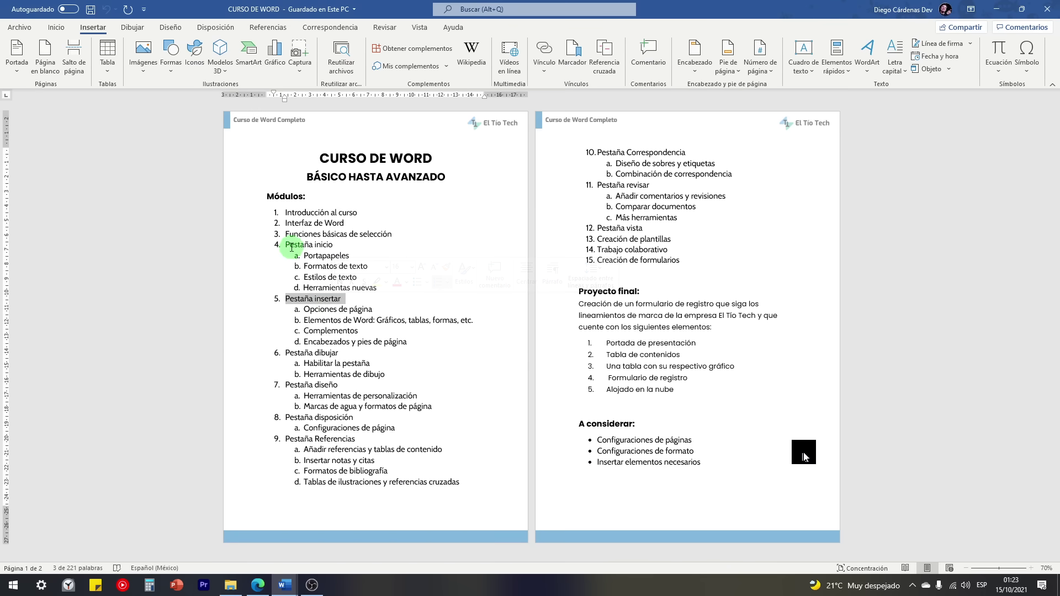
{"action": "left_click_drag", "start_coordinate": [291, 245], "coordinate": [333, 244]}
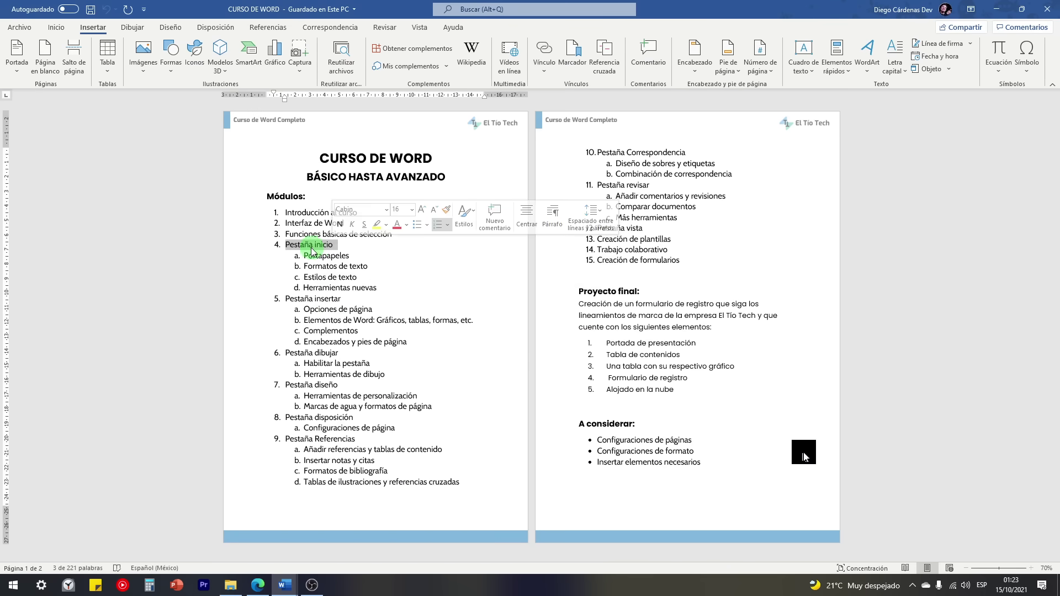
{"action": "left_click", "coordinate": [320, 300]}
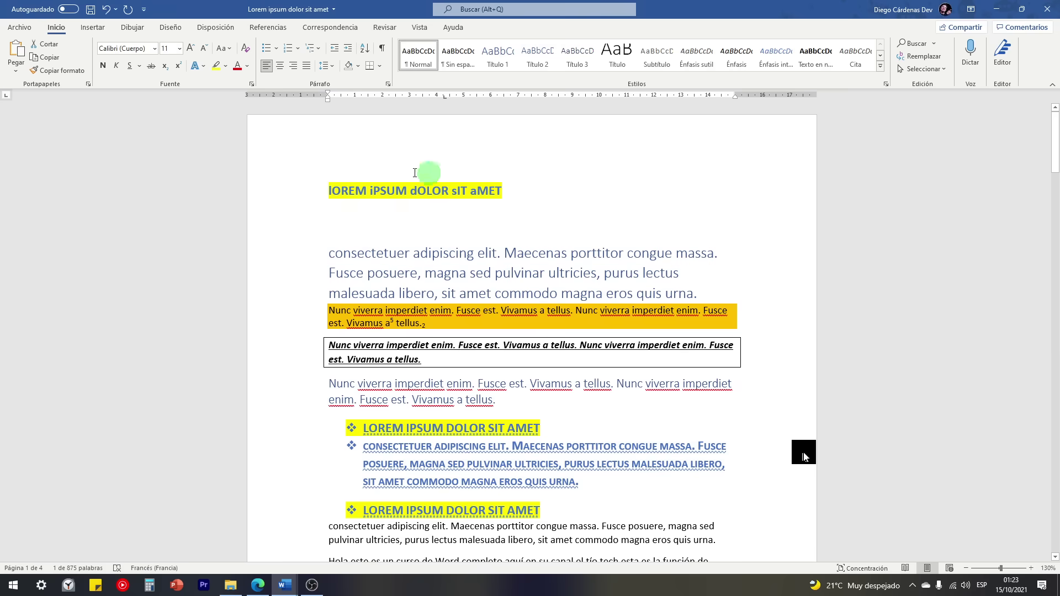
Step: Show the Insertar commands and place the insertion point at the document's end
{"action": "left_click", "coordinate": [95, 30]}
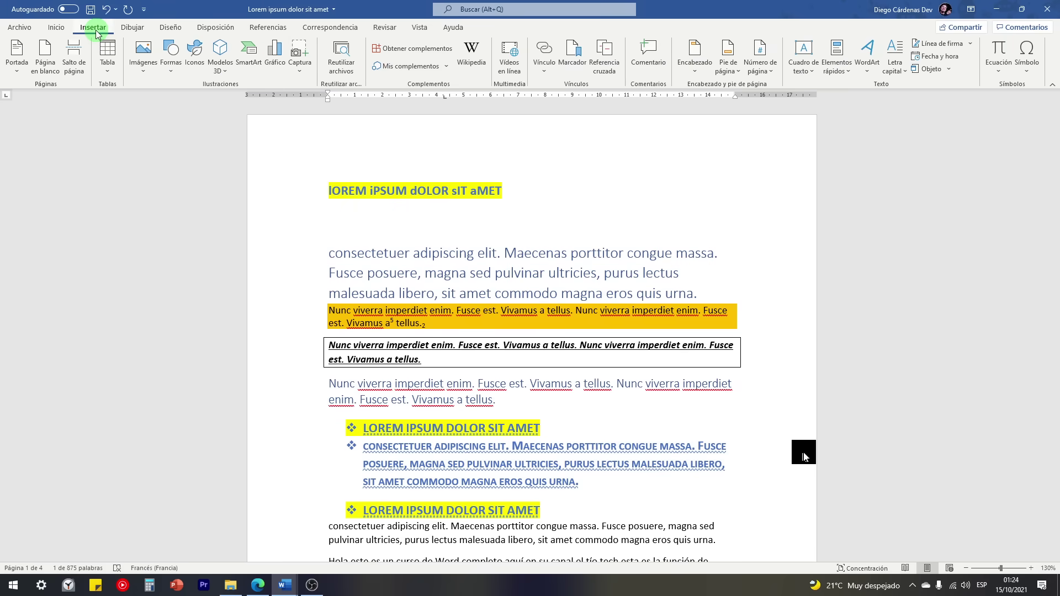
{"action": "scroll", "coordinate": [443, 177], "scroll_direction": "down", "scroll_amount": 3}
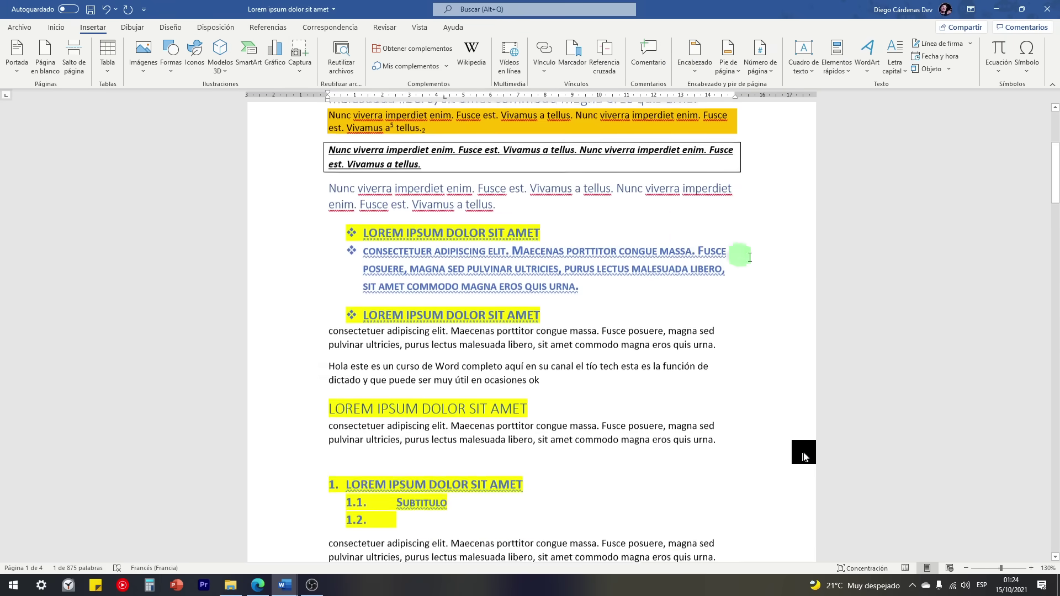
{"action": "left_click_drag", "start_coordinate": [1054, 174], "coordinate": [1055, 523]}
{"action": "left_click", "coordinate": [376, 327]}
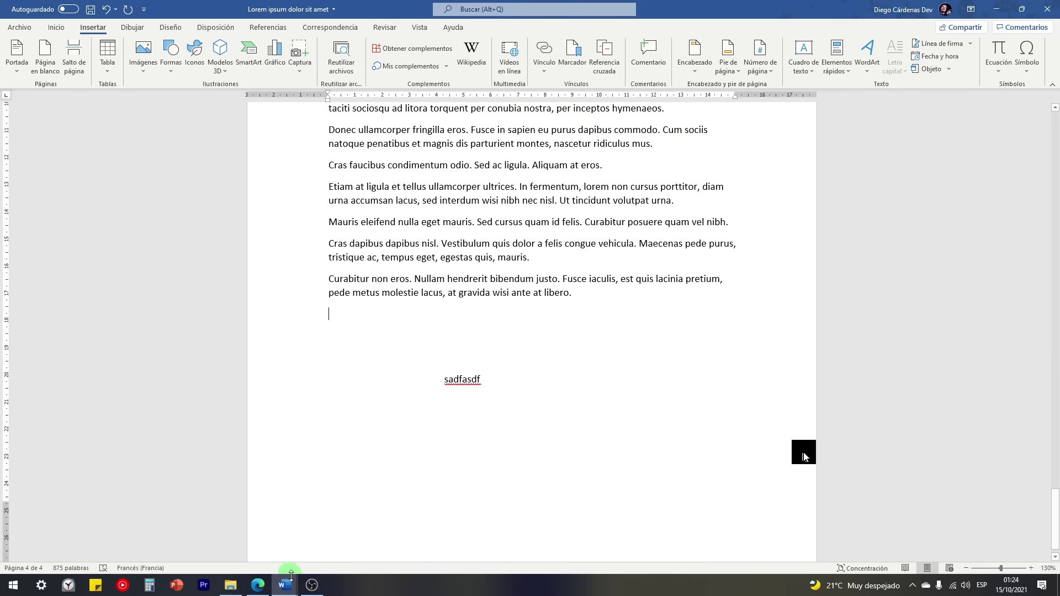
Step: Highlight Opciones de página in the CURSO DE WORD outline, then return to Lorem ipsum
{"action": "mouse_move", "coordinate": [287, 576]}
{"action": "left_click", "coordinate": [209, 552]}
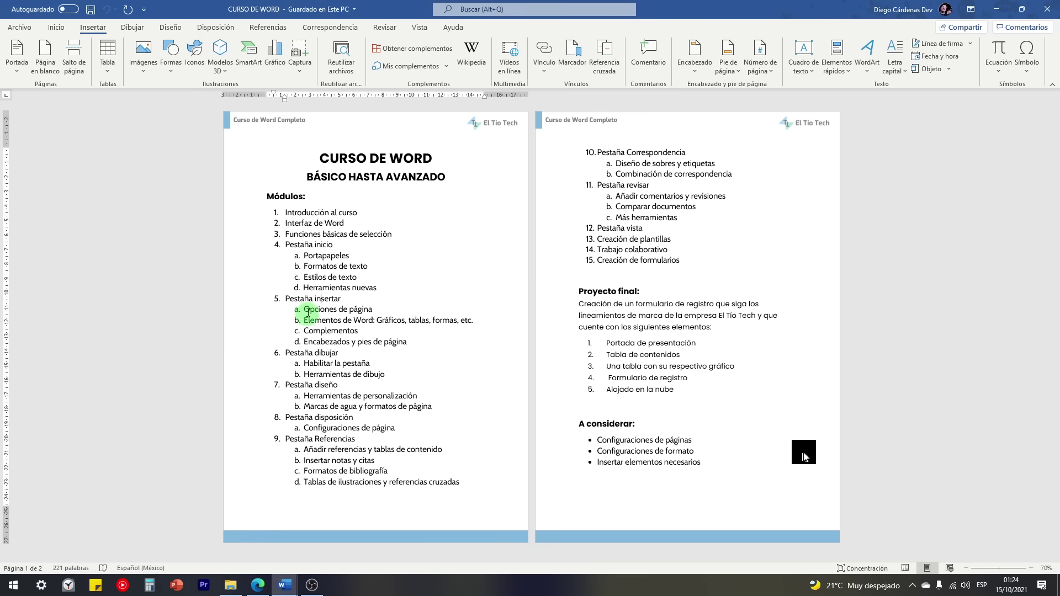
{"action": "left_click_drag", "start_coordinate": [305, 309], "coordinate": [373, 309]}
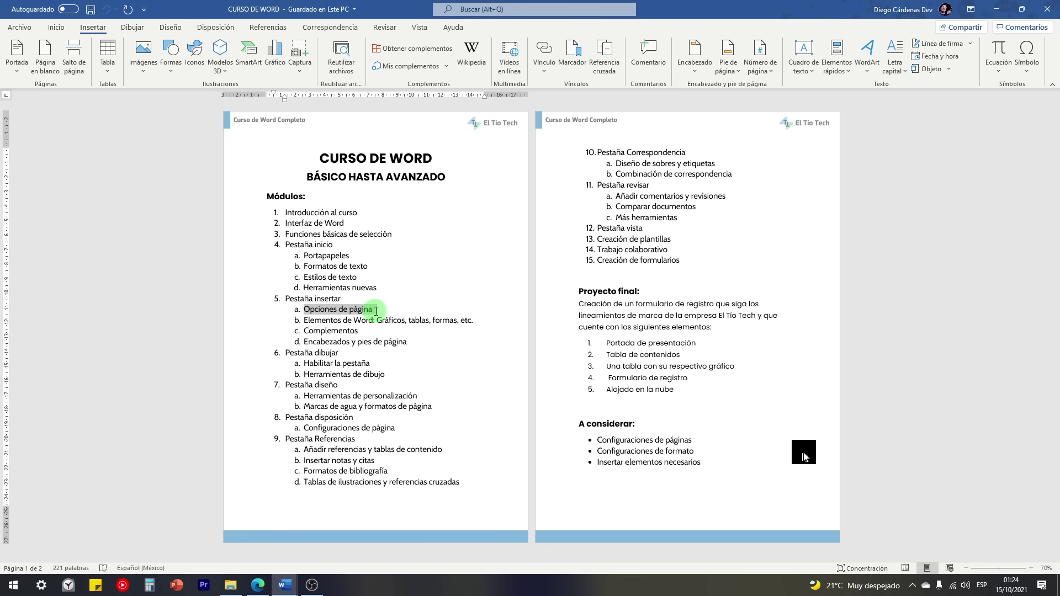
{"action": "left_click", "coordinate": [294, 577]}
{"action": "left_click", "coordinate": [331, 538]}
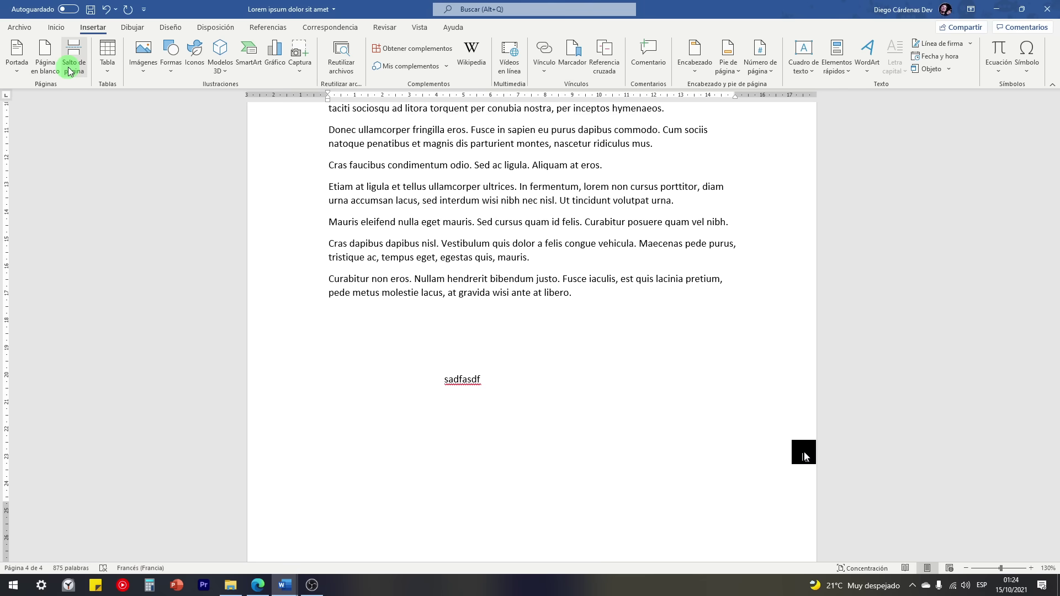
Step: Open the Portada gallery and scroll down to the Whisp design
{"action": "left_click", "coordinate": [16, 67]}
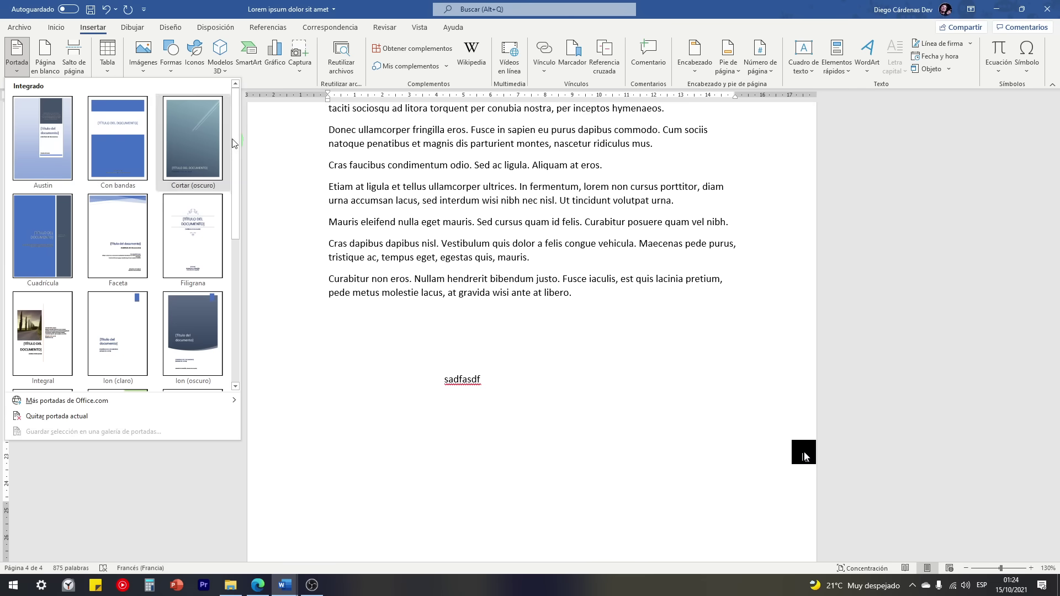
{"action": "mouse_move", "coordinate": [232, 138]}
{"action": "left_mouse_down"}
{"action": "mouse_move", "coordinate": [237, 307]}
{"action": "mouse_move", "coordinate": [217, 131]}
{"action": "left_mouse_up"}
{"action": "scroll", "coordinate": [102, 175], "scroll_direction": "down", "scroll_amount": 3}
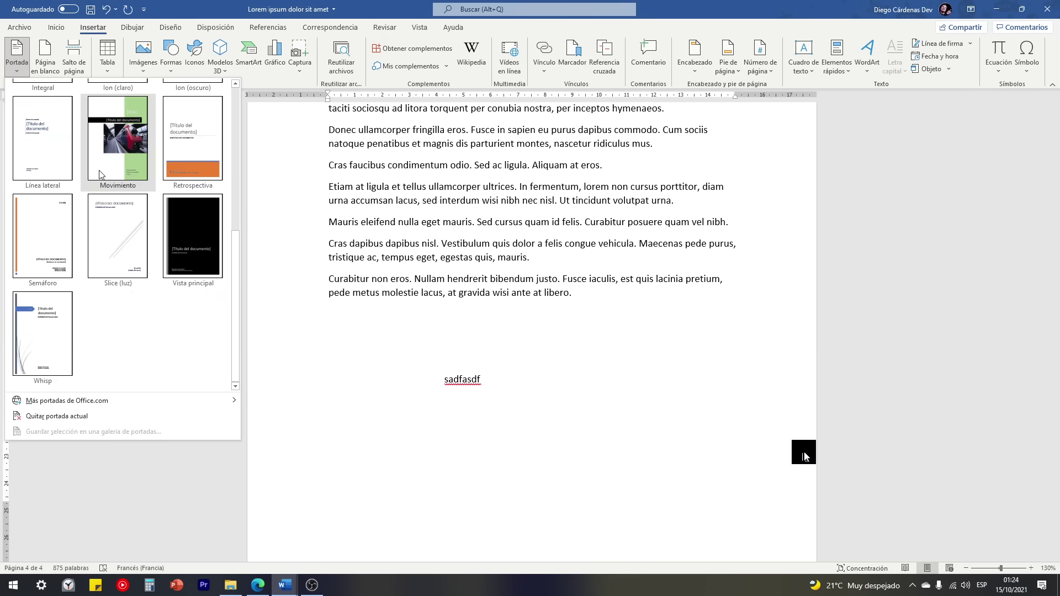
Step: Insert the Whisp cover page and set its date to 13 October 2021
{"action": "left_click", "coordinate": [34, 336]}
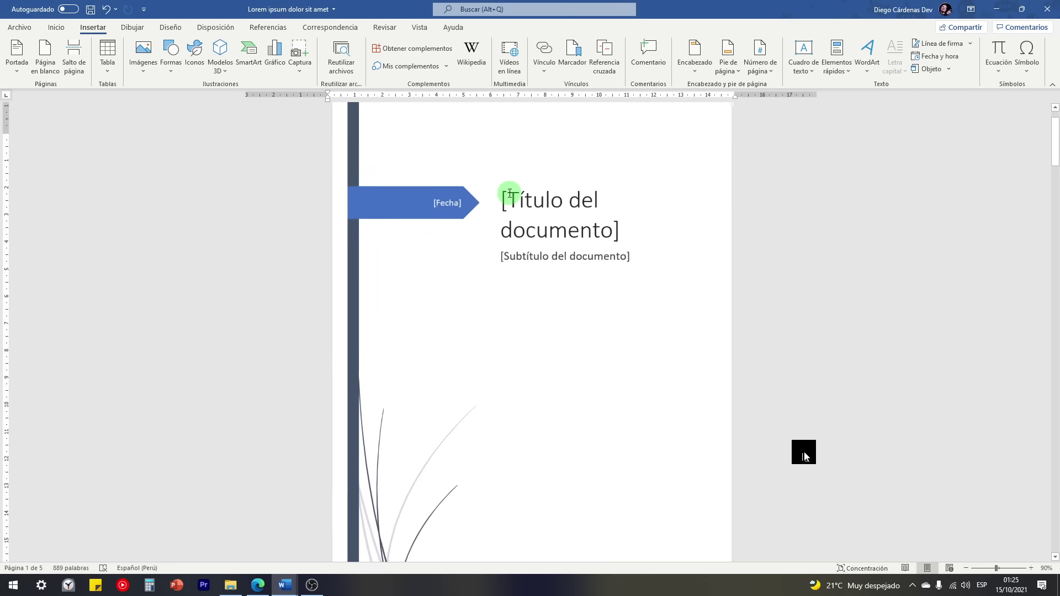
{"action": "scroll", "coordinate": [510, 193], "scroll_direction": "down", "scroll_amount": 2}
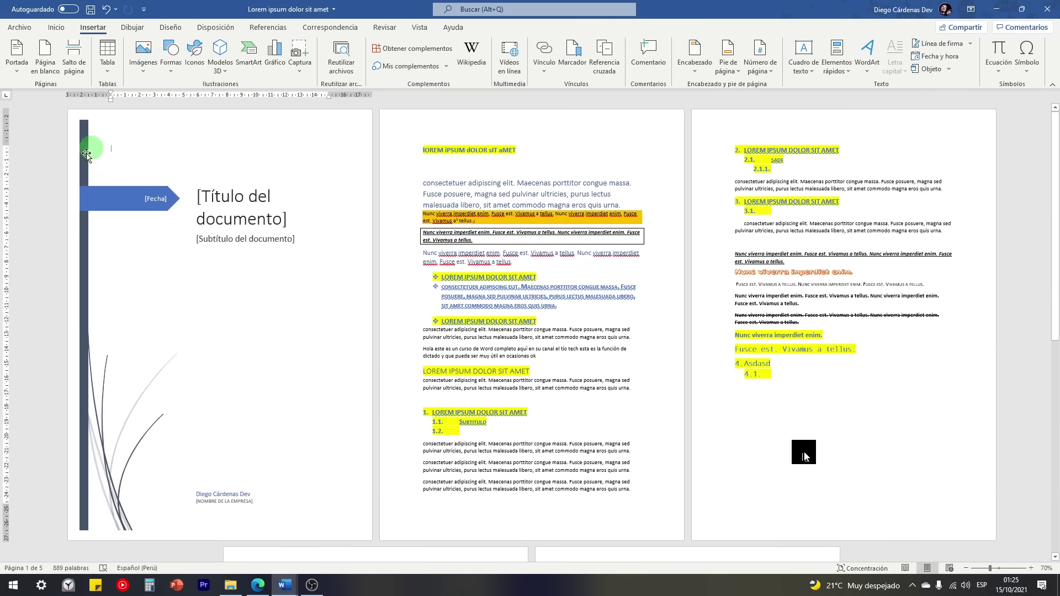
{"action": "scroll", "coordinate": [186, 331], "scroll_direction": "up", "scroll_amount": 5}
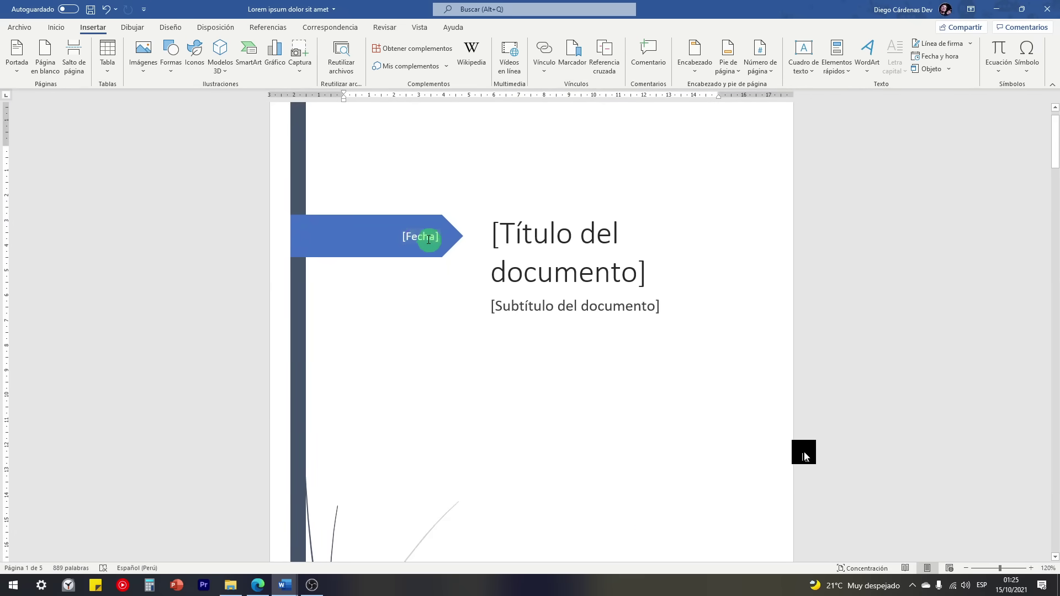
{"action": "left_click", "coordinate": [428, 239]}
{"action": "left_click", "coordinate": [448, 236]}
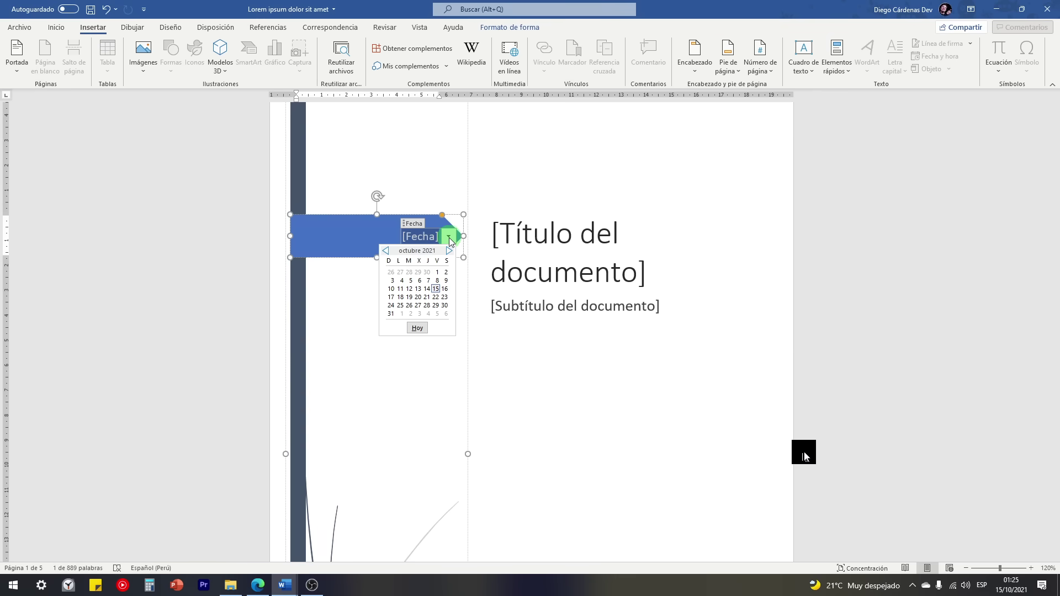
{"action": "left_click", "coordinate": [419, 289]}
{"action": "left_click", "coordinate": [407, 243]}
Step: Replace the cover's company placeholder with the company name 'EL T'
{"action": "left_click", "coordinate": [542, 233]}
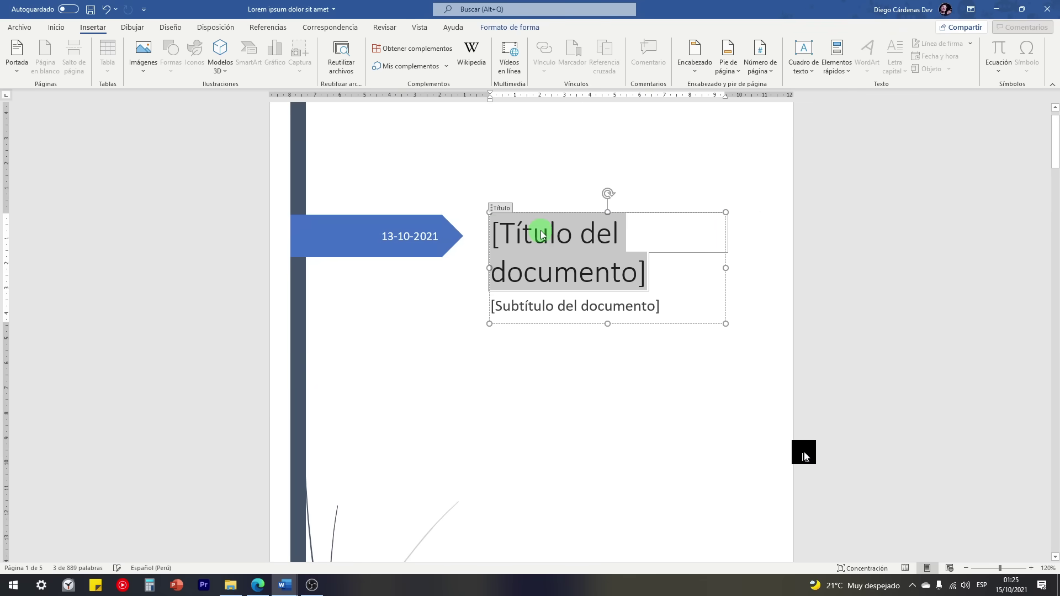
{"action": "left_click", "coordinate": [566, 307]}
{"action": "scroll", "coordinate": [559, 312], "scroll_direction": "down", "scroll_amount": 5}
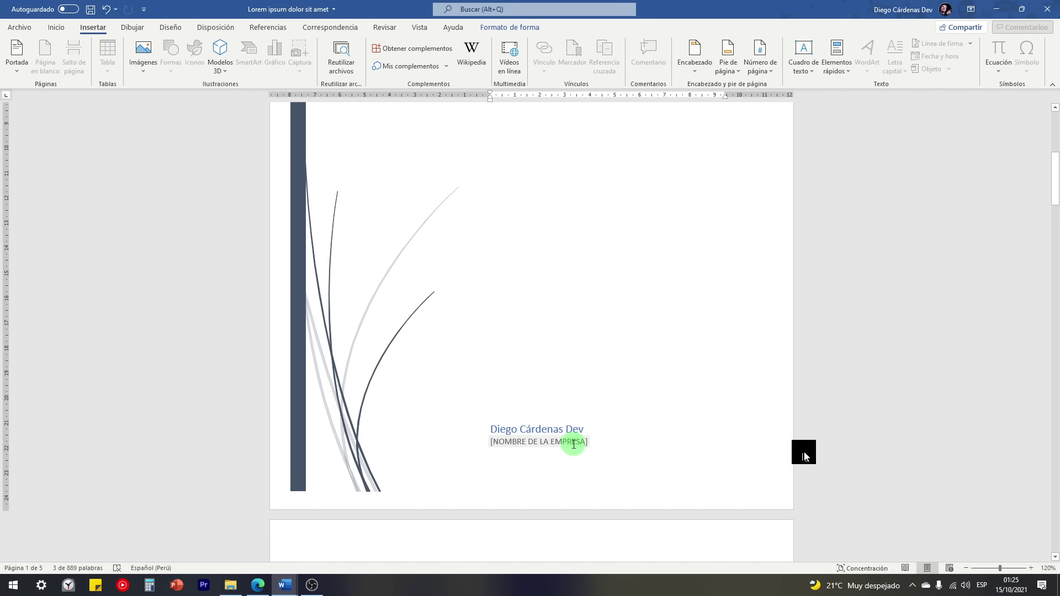
{"action": "left_click_drag", "start_coordinate": [574, 445], "coordinate": [539, 441]}
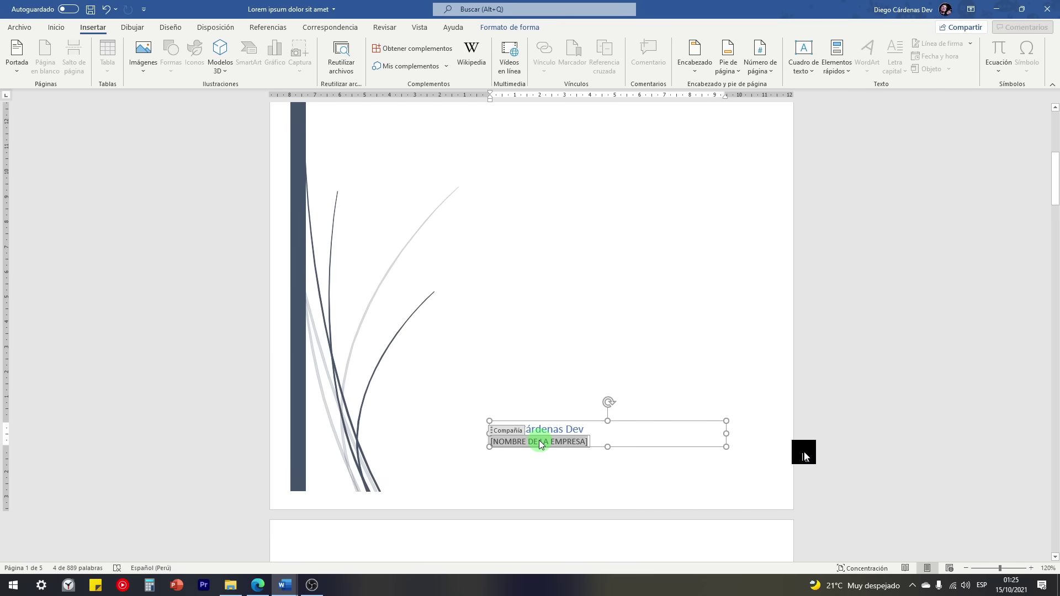
{"action": "type", "text": "EL TÍO TECH"}
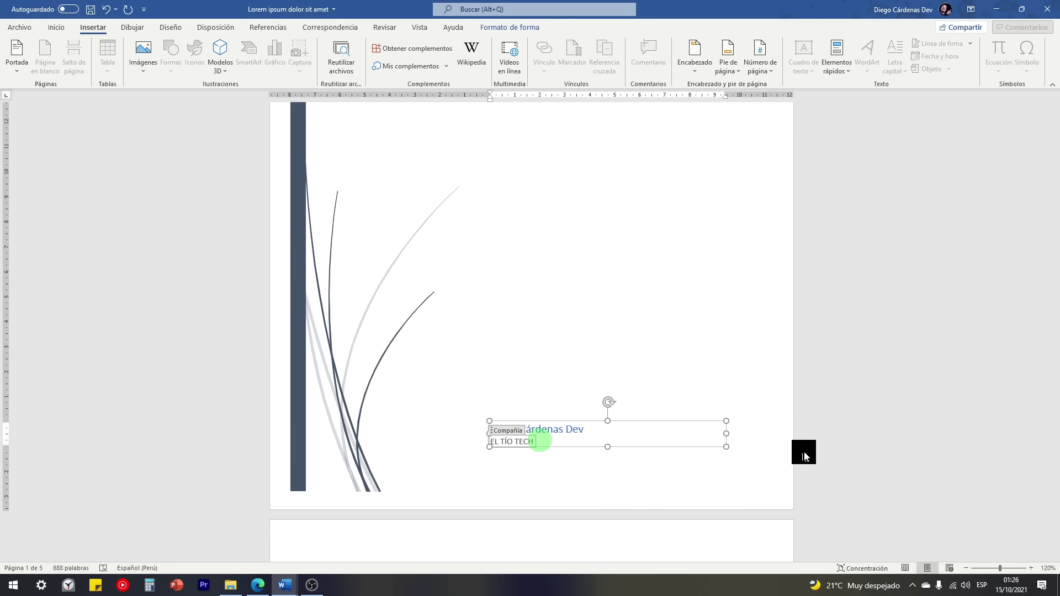
{"action": "scroll", "coordinate": [539, 440], "scroll_direction": "up", "scroll_amount": 6}
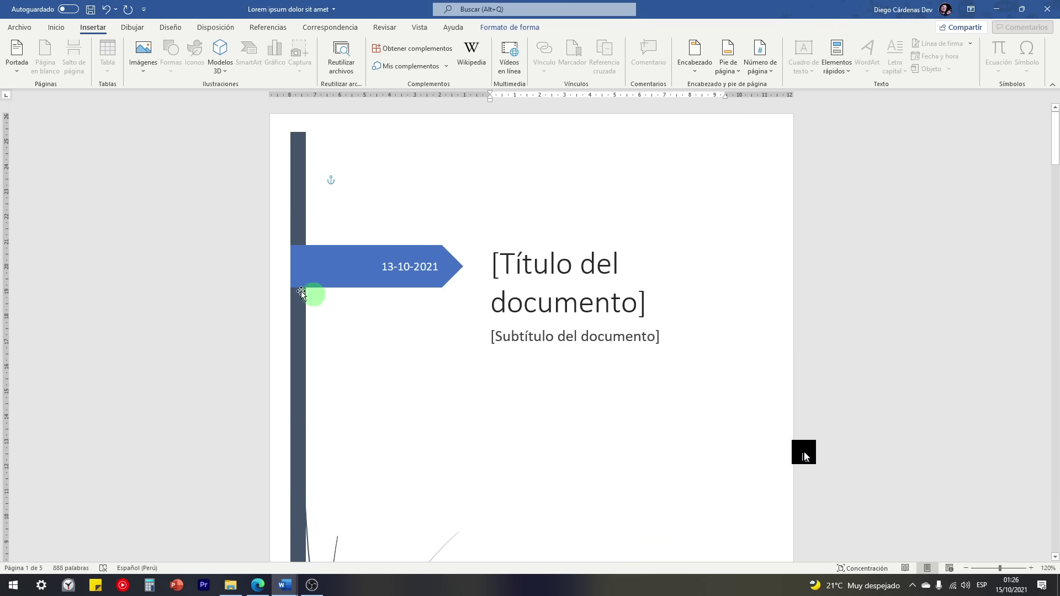
Step: Reopen the Portada cover page gallery
{"action": "left_click", "coordinate": [7, 69]}
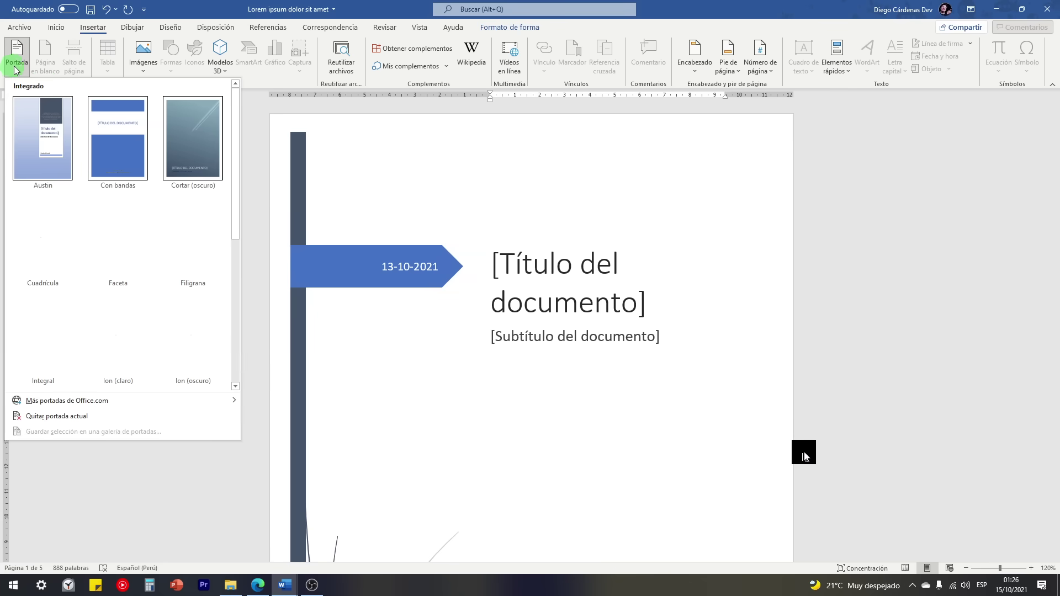
{"action": "left_click_drag", "start_coordinate": [236, 116], "coordinate": [237, 239]}
{"action": "left_click", "coordinate": [308, 475]}
Step: In Edge, browse the ProPlantillas template page, advancing the cover carousel twice
{"action": "left_click", "coordinate": [259, 585]}
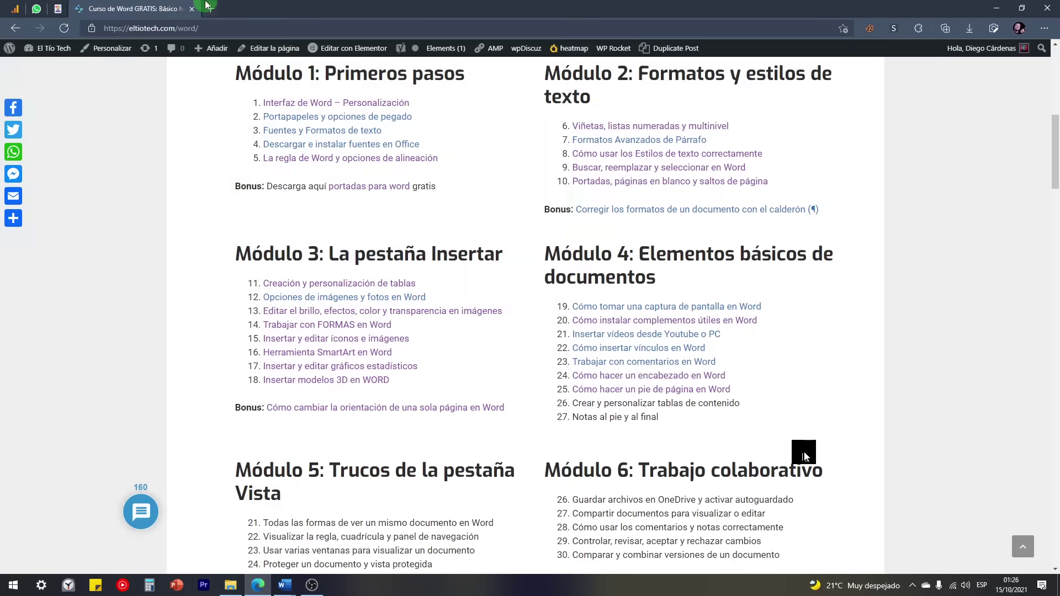
{"action": "left_click", "coordinate": [210, 8]}
{"action": "type", "text": "proplantillas.com/portadas-word/descarga-cuaderno-matematica-01/"}
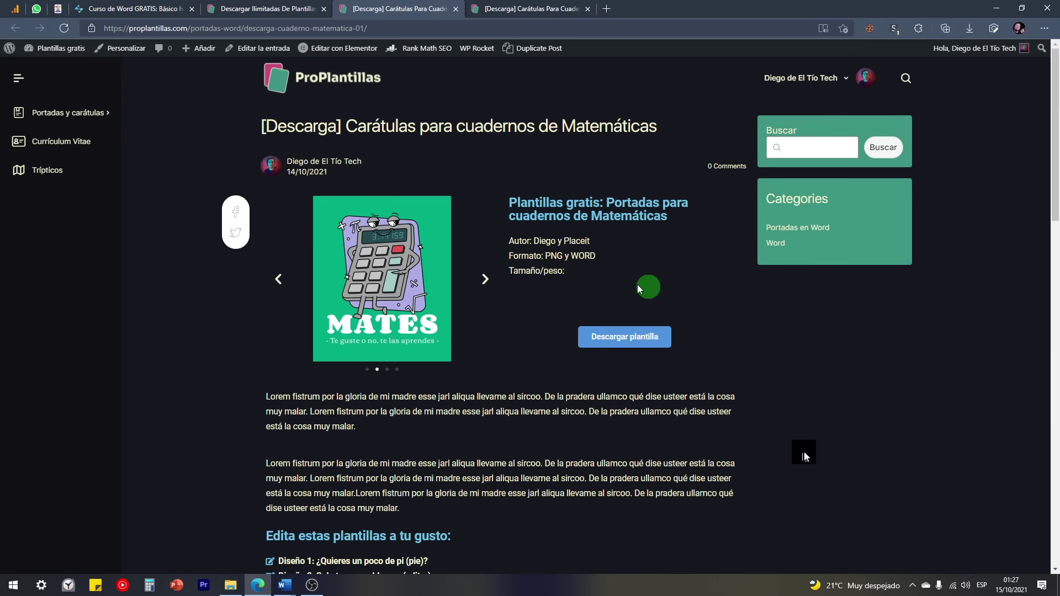
{"action": "left_click", "coordinate": [522, 8]}
{"action": "left_click", "coordinate": [486, 280]}
{"action": "left_click", "coordinate": [486, 282]}
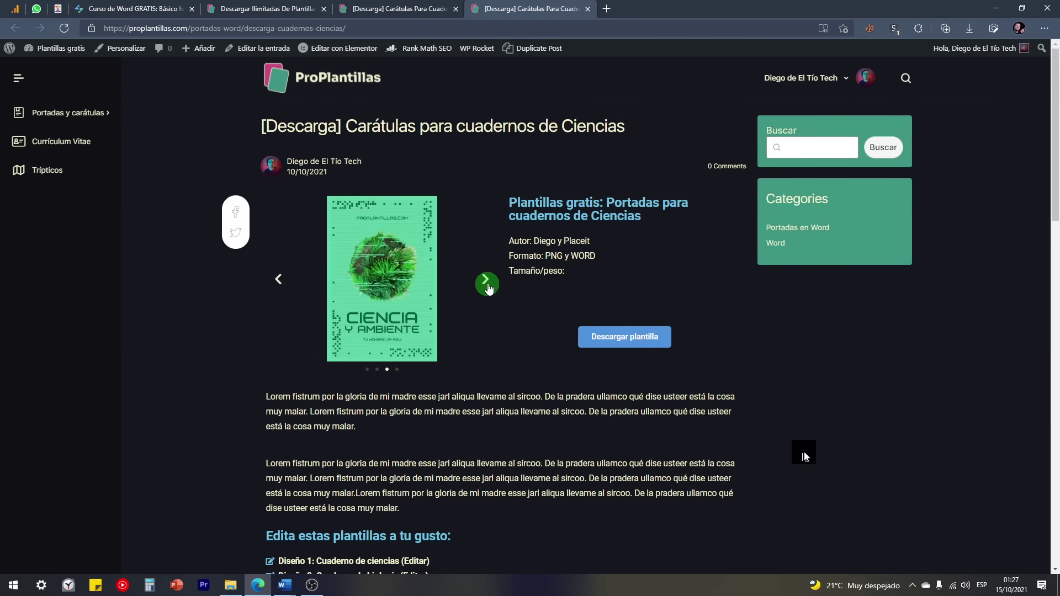
Step: Return to the ProPlantillas home page, then bring the Word document back
{"action": "left_click", "coordinate": [189, 31]}
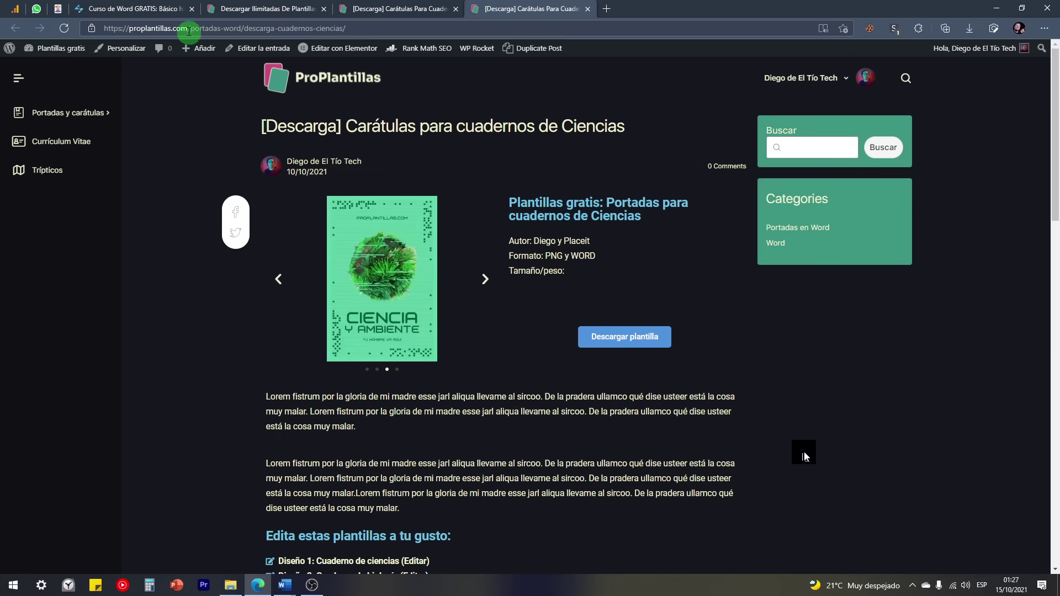
{"action": "left_click", "coordinate": [304, 85]}
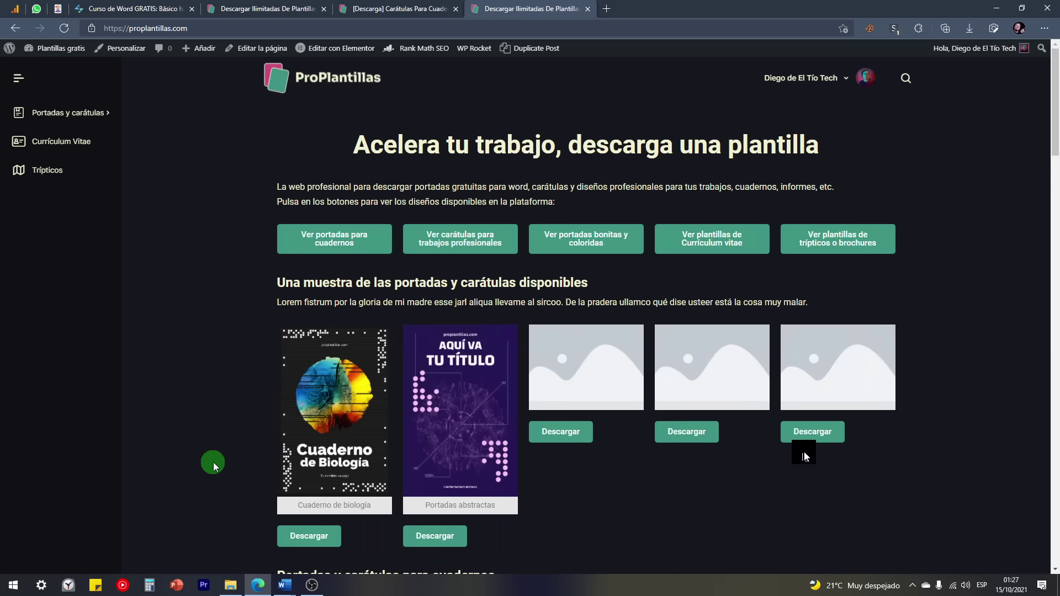
{"action": "left_click", "coordinate": [284, 585]}
{"action": "scroll", "coordinate": [438, 350], "scroll_direction": "down", "scroll_amount": 3}
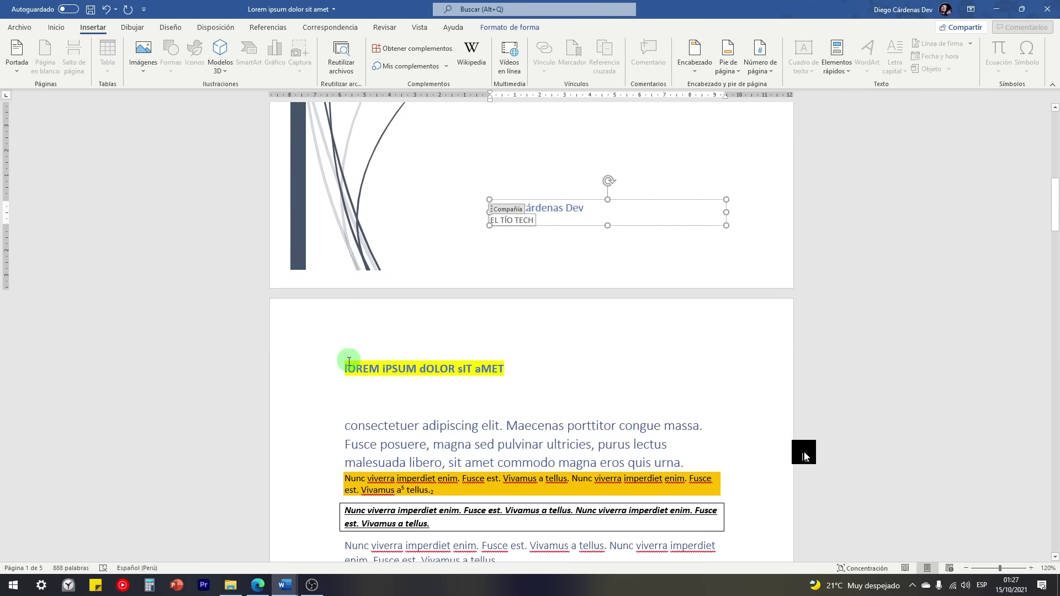
Step: Add empty paragraphs below 'sadfasdf' on page 5 until a blank sixth page appears
{"action": "left_click", "coordinate": [342, 370]}
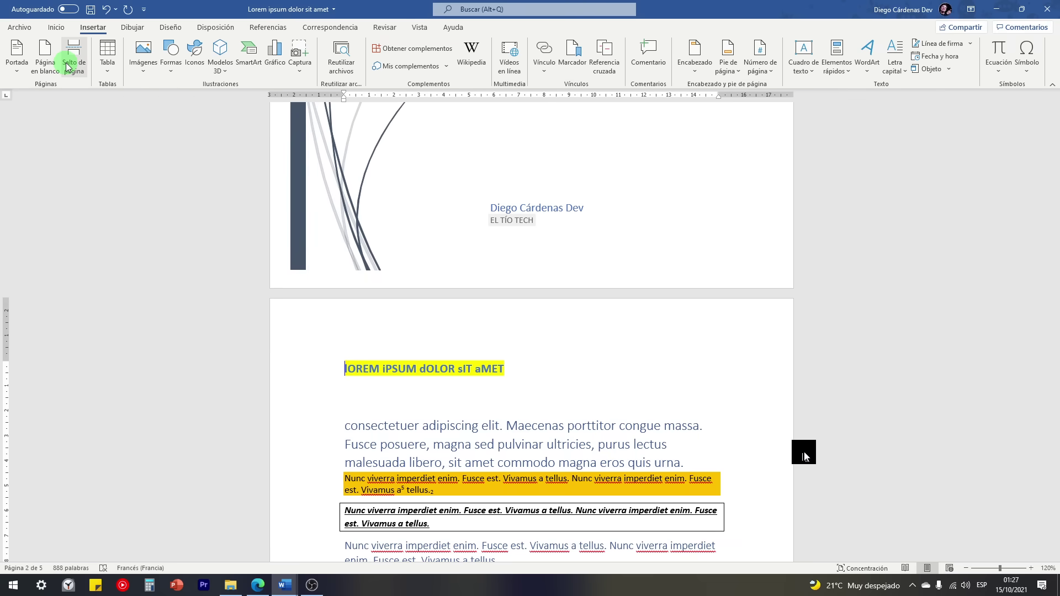
{"action": "left_click_drag", "start_coordinate": [1053, 190], "coordinate": [1055, 516]}
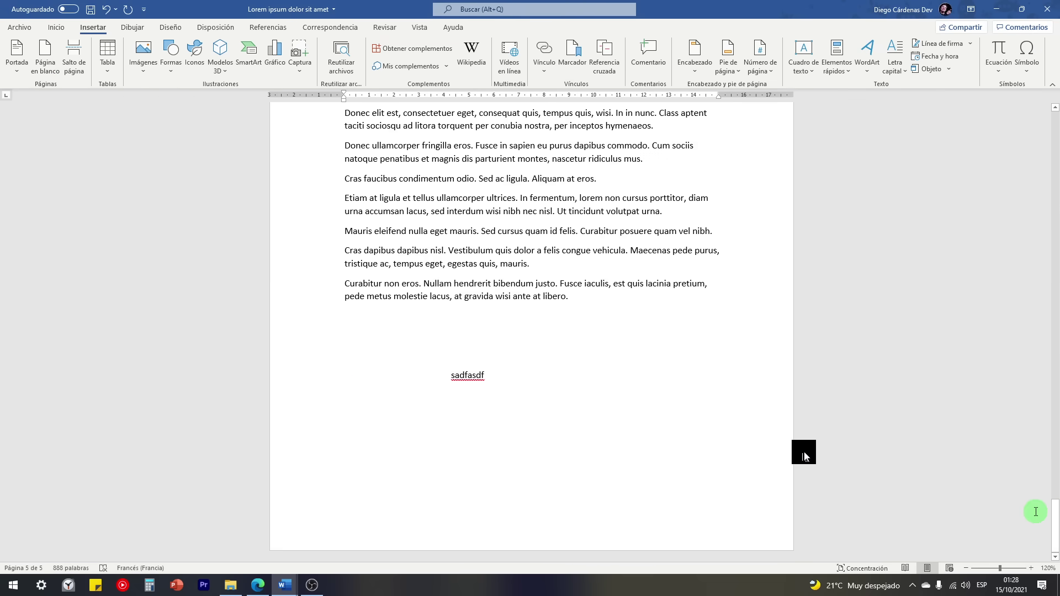
{"action": "double_click", "coordinate": [363, 413]}
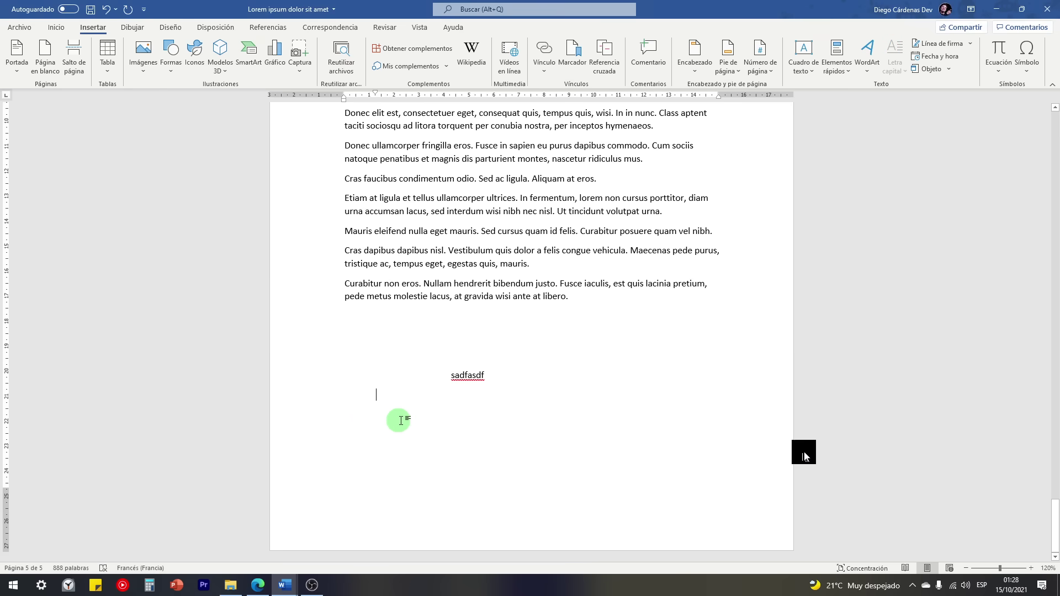
{"action": "key", "text": "Return"}
{"action": "key", "text": "Return"}
{"action": "key", "text": "Return"}
{"action": "key", "text": "Return"}
{"action": "key", "text": "Return"}
{"action": "key", "text": "Return"}
{"action": "key", "text": "Return"}
{"action": "key", "text": "Return"}
{"action": "key", "text": "Return"}
{"action": "key", "text": "Return"}
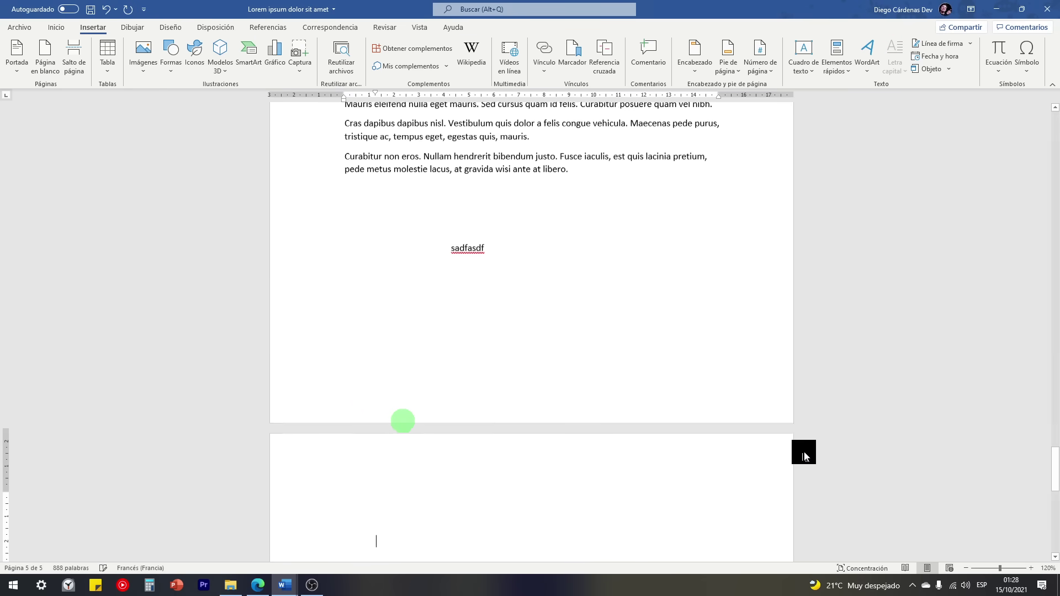
{"action": "key", "text": "Return"}
{"action": "key", "text": "Return"}
{"action": "key", "text": "Return"}
{"action": "key", "text": "Return"}
{"action": "key", "text": "Return"}
{"action": "key", "text": "Return"}
{"action": "key", "text": "Return"}
{"action": "key", "text": "Return"}
{"action": "key", "text": "Return"}
{"action": "key", "text": "Return"}
{"action": "key", "text": "Return"}
{"action": "key", "text": "Return"}
{"action": "key", "text": "Return"}
{"action": "key", "text": "Return"}
{"action": "key", "text": "Return"}
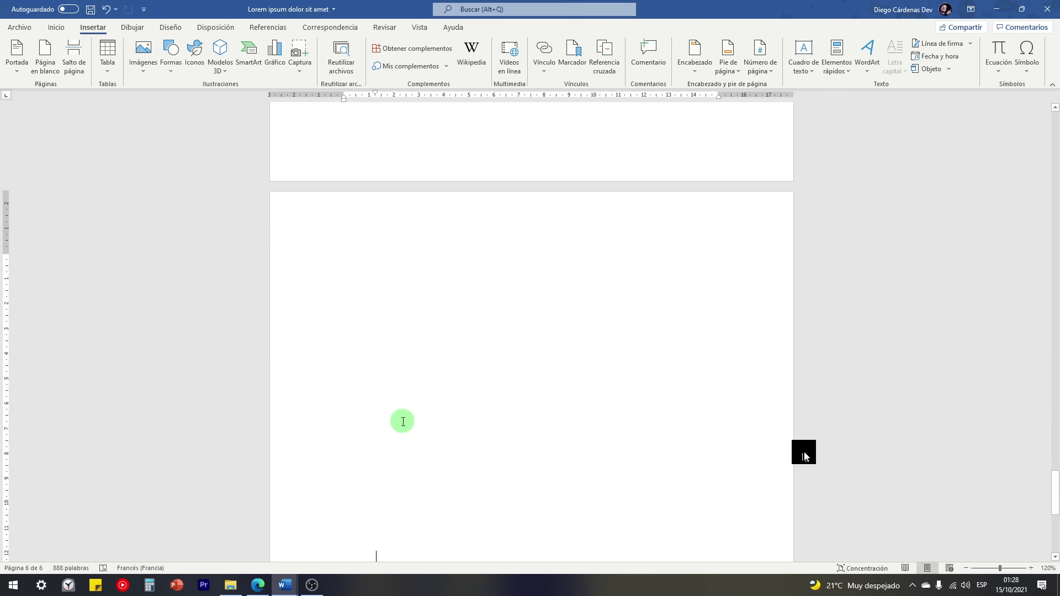
{"action": "scroll", "coordinate": [403, 422], "scroll_direction": "down", "scroll_amount": 2}
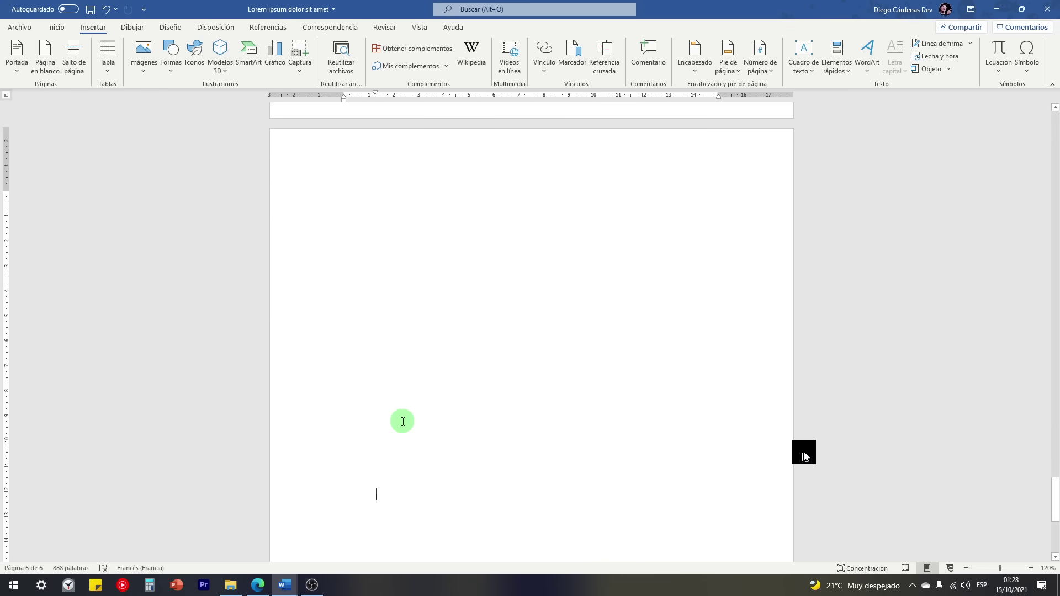
Step: Show formatting marks and delete the empty paragraphs on page 6, restoring five pages
{"action": "left_click", "coordinate": [56, 27]}
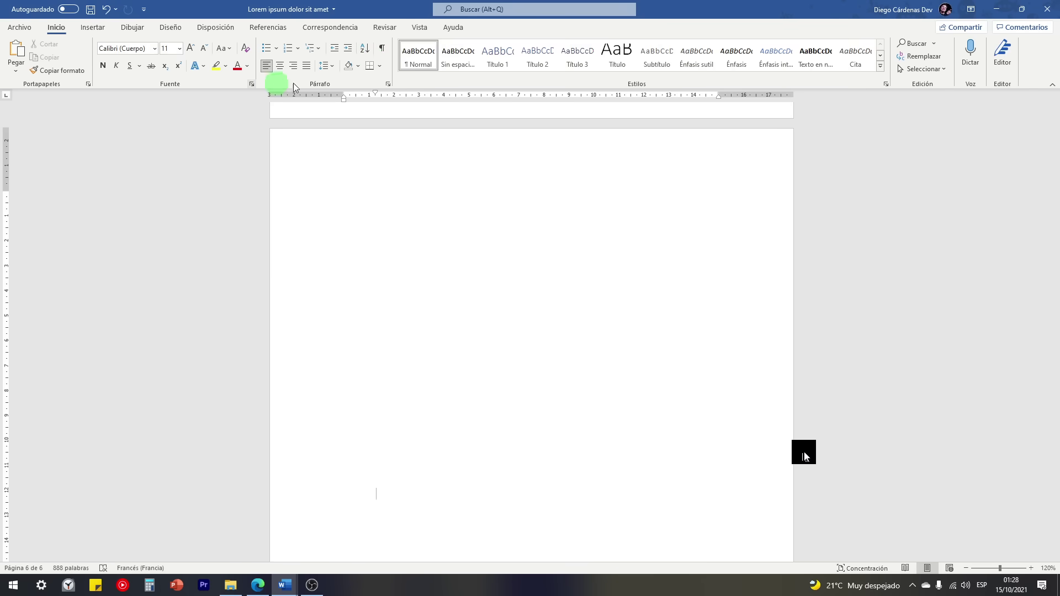
{"action": "scroll", "coordinate": [390, 359], "scroll_direction": "up", "scroll_amount": 9}
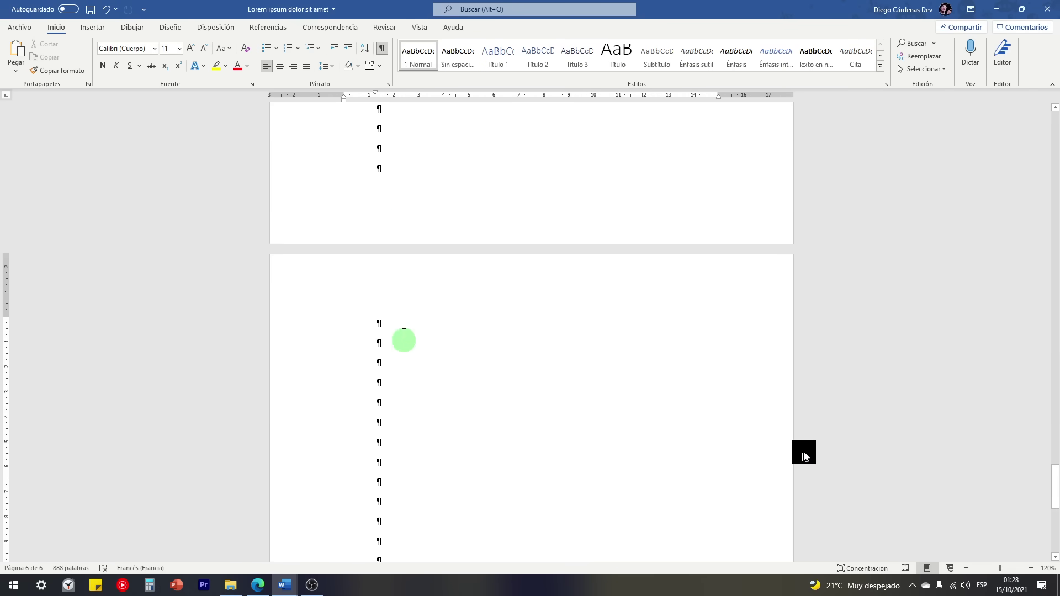
{"action": "scroll", "coordinate": [390, 292], "scroll_direction": "down", "scroll_amount": 10}
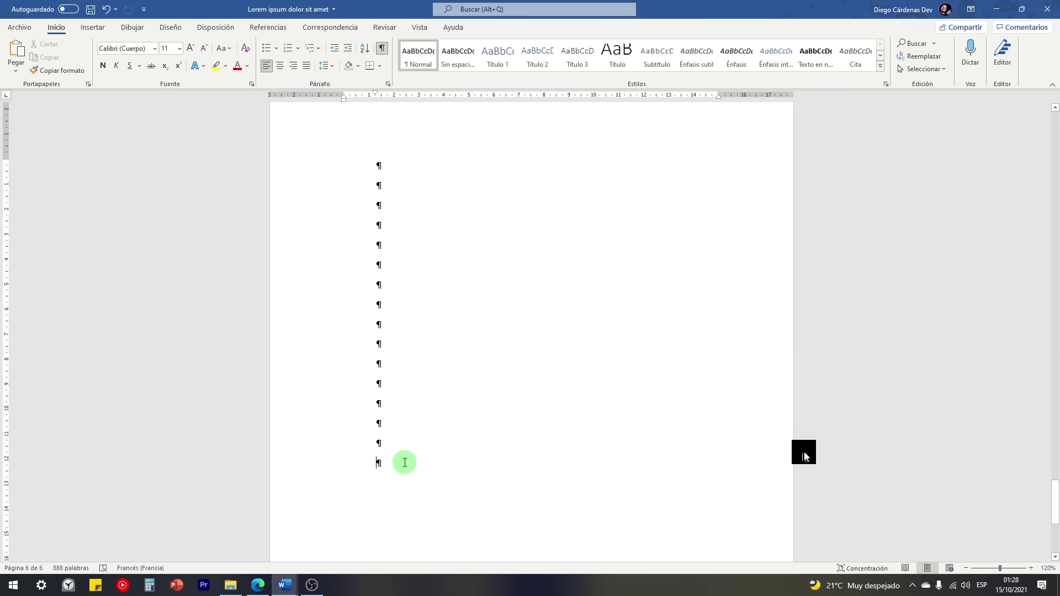
{"action": "left_click_drag", "start_coordinate": [392, 453], "coordinate": [353, 158]}
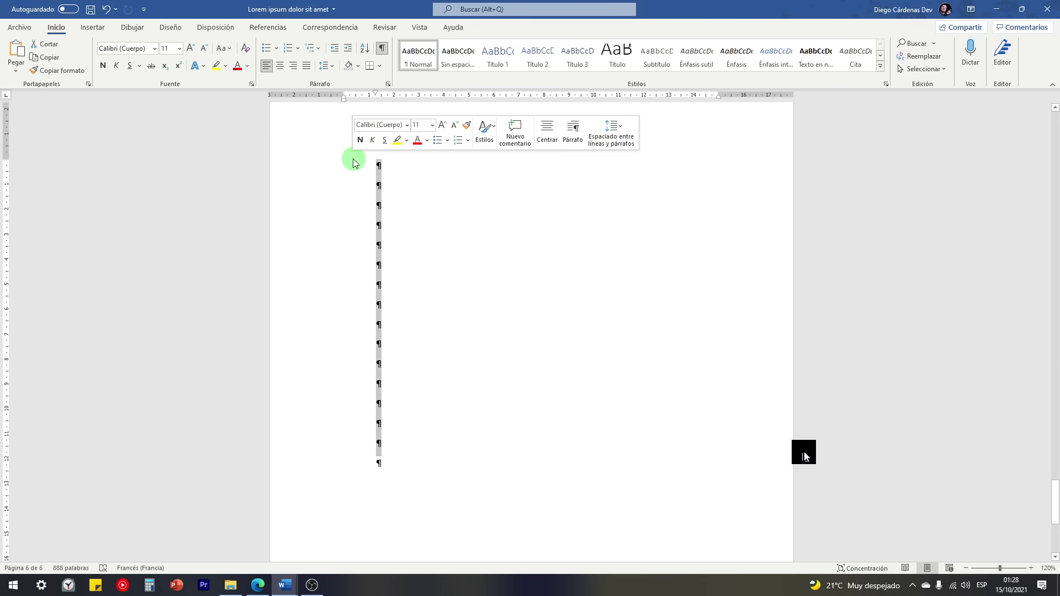
{"action": "scroll", "coordinate": [366, 276], "scroll_direction": "up", "scroll_amount": 3}
{"action": "key", "text": "Delete"}
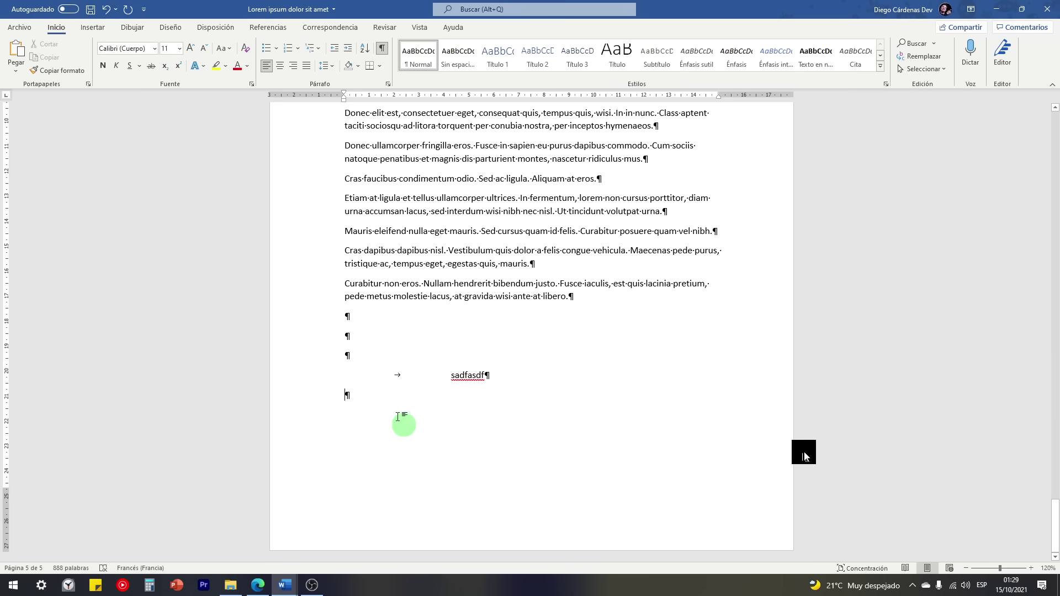
Step: Add a blank page after the text, hide formatting marks, and select the page break
{"action": "left_click", "coordinate": [92, 29]}
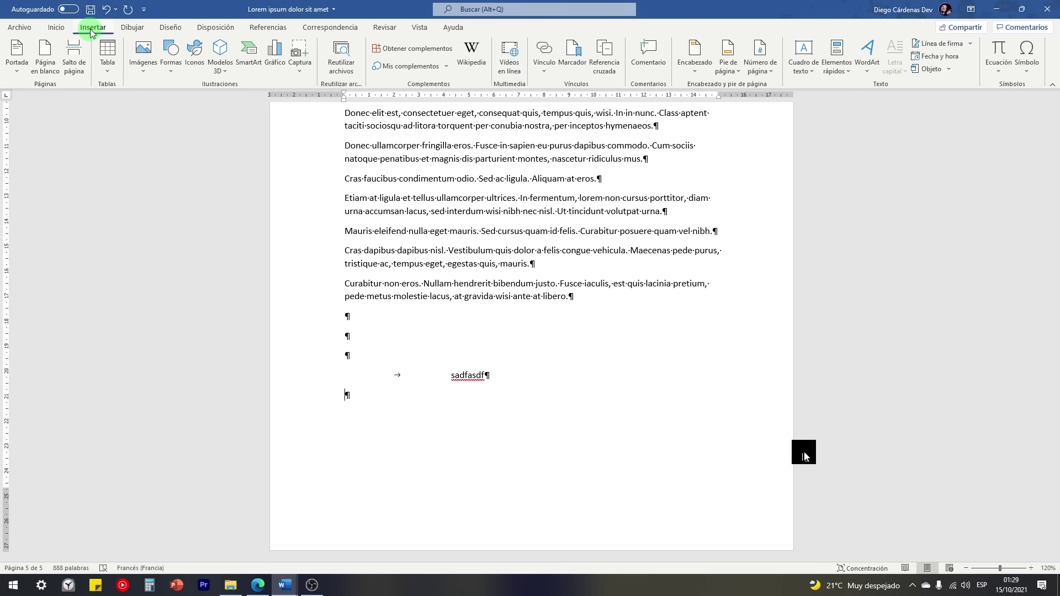
{"action": "left_click", "coordinate": [45, 55]}
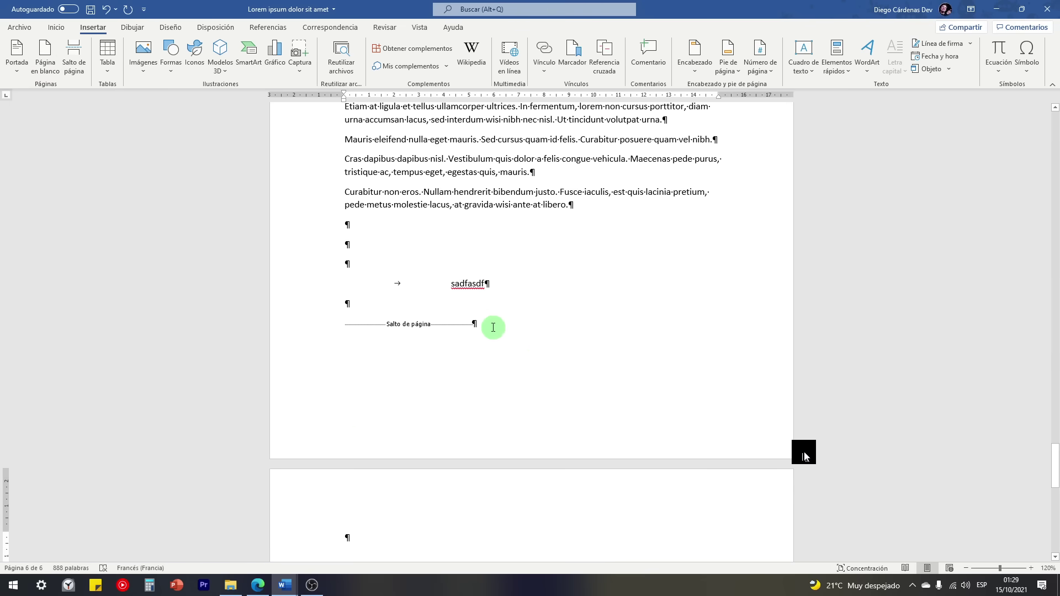
{"action": "left_click_drag", "start_coordinate": [493, 327], "coordinate": [354, 334]}
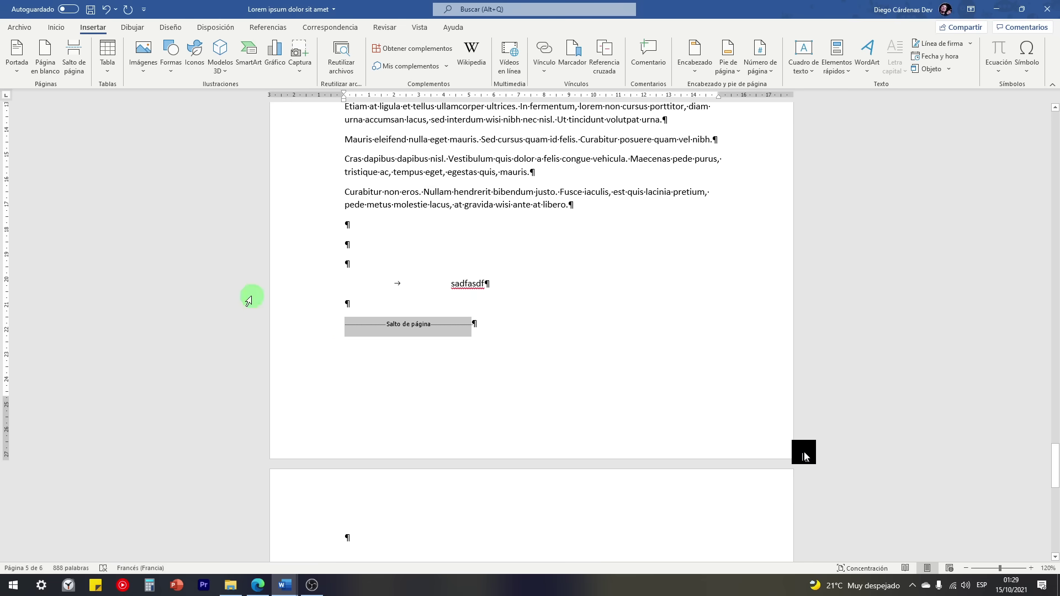
{"action": "left_click", "coordinate": [56, 27]}
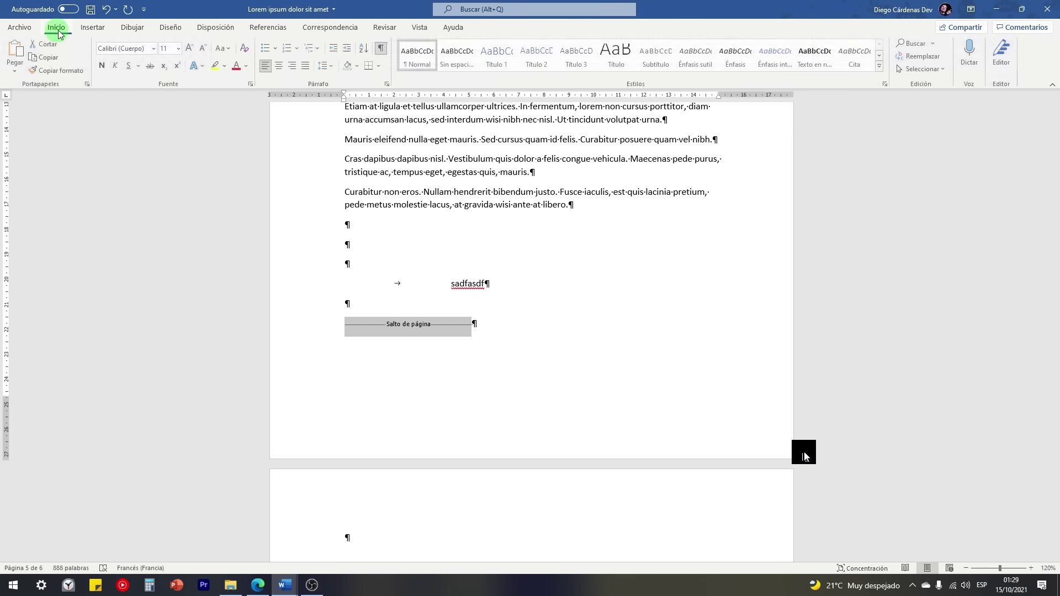
{"action": "left_click", "coordinate": [382, 49]}
{"action": "left_click", "coordinate": [425, 325]}
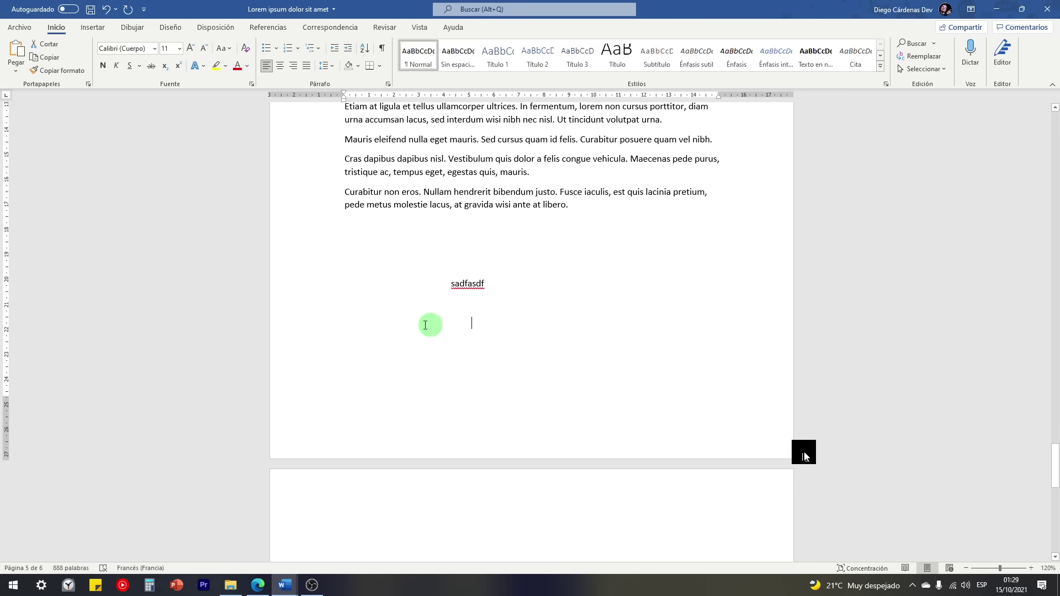
{"action": "left_click_drag", "start_coordinate": [426, 324], "coordinate": [338, 320]}
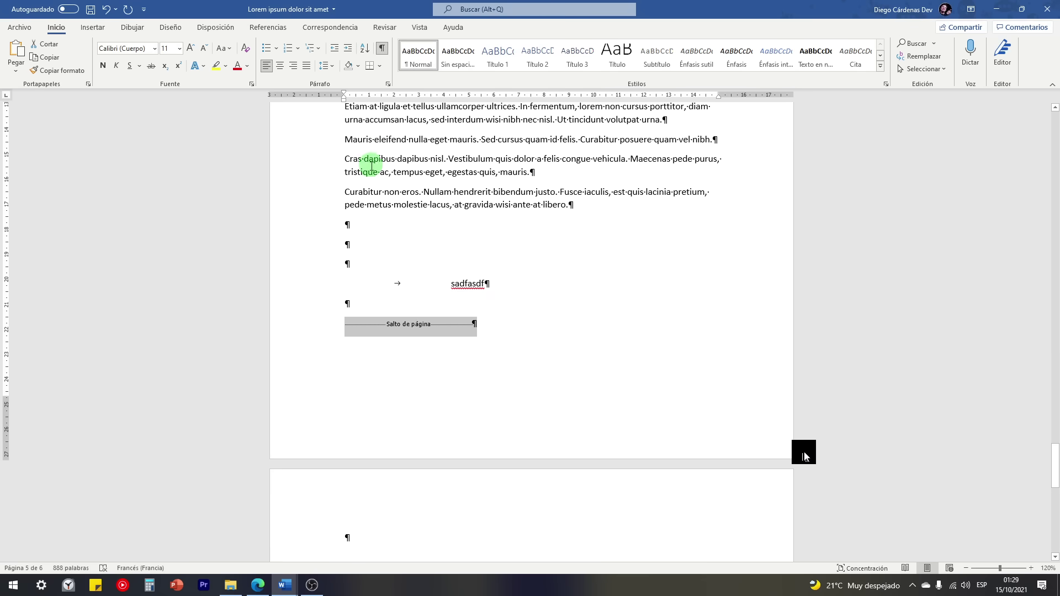
Step: Delete the existing page break and insert a new page break at the caret
{"action": "left_click", "coordinate": [91, 28]}
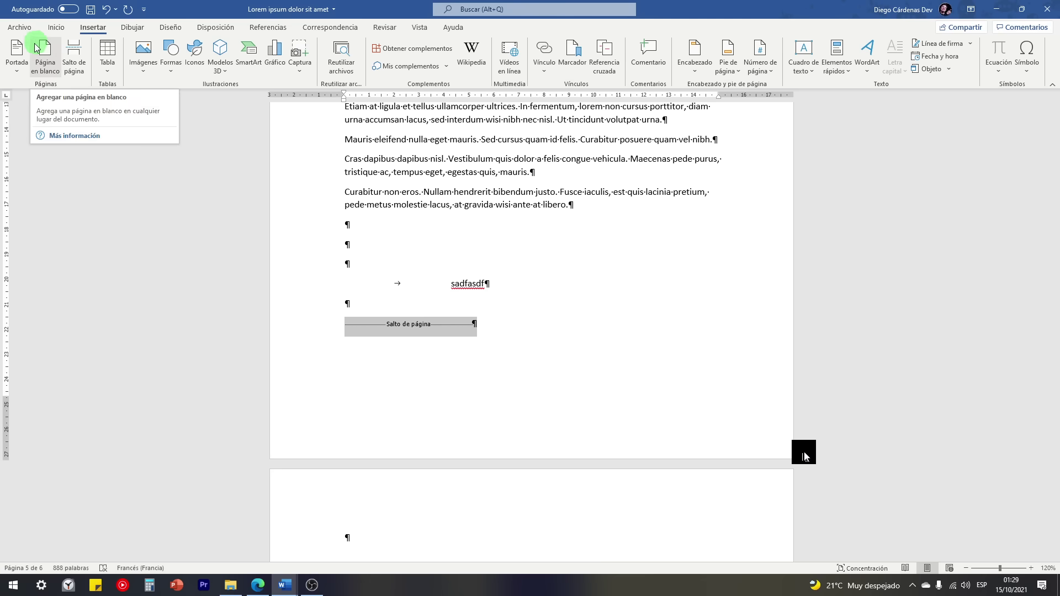
{"action": "left_click", "coordinate": [43, 72]}
{"action": "left_click", "coordinate": [505, 328]}
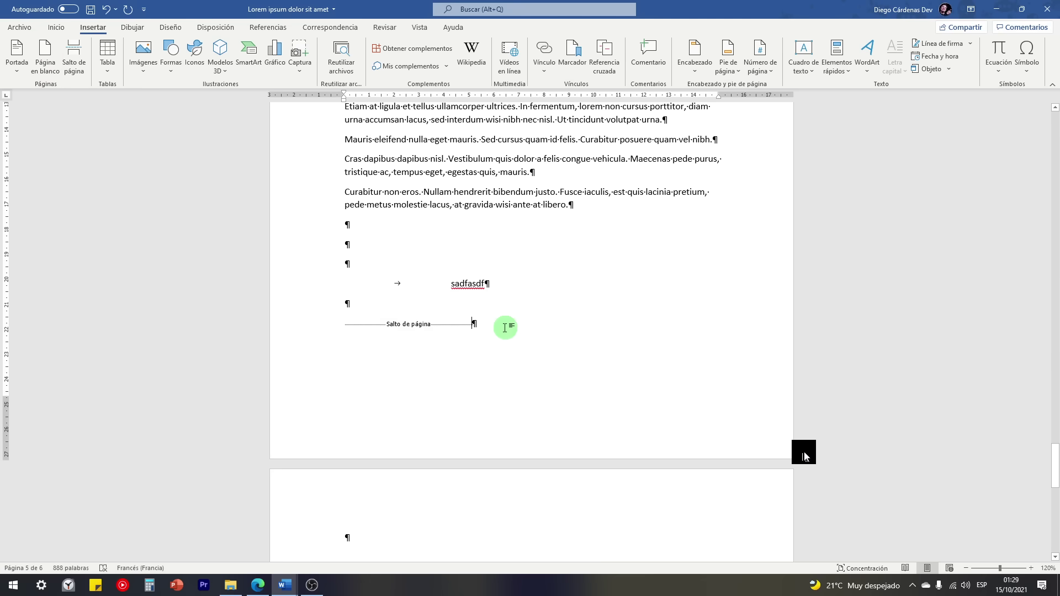
{"action": "key", "text": "BackSpace"}
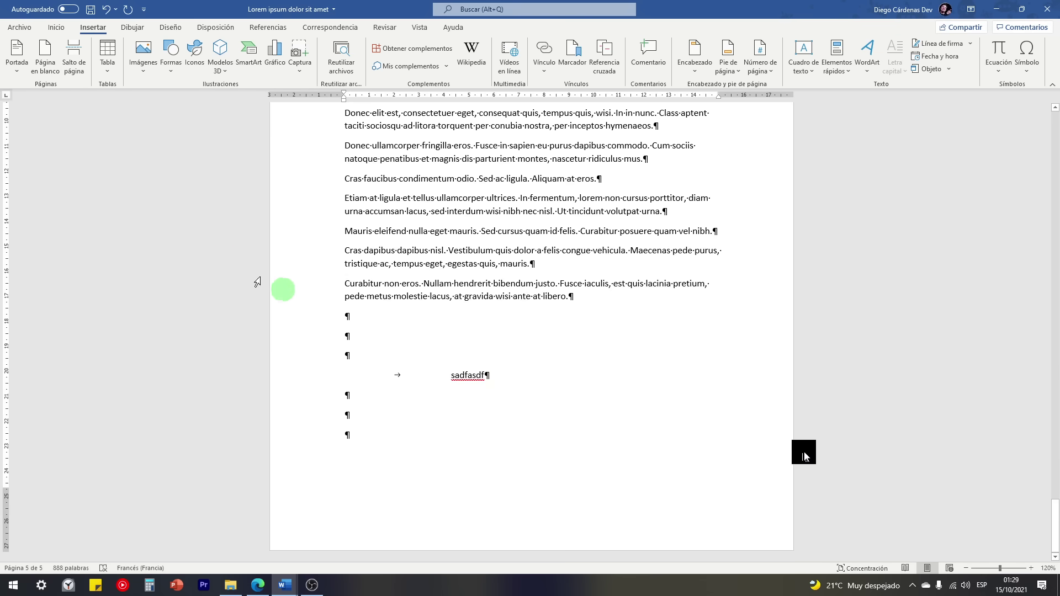
{"action": "left_click", "coordinate": [74, 65]}
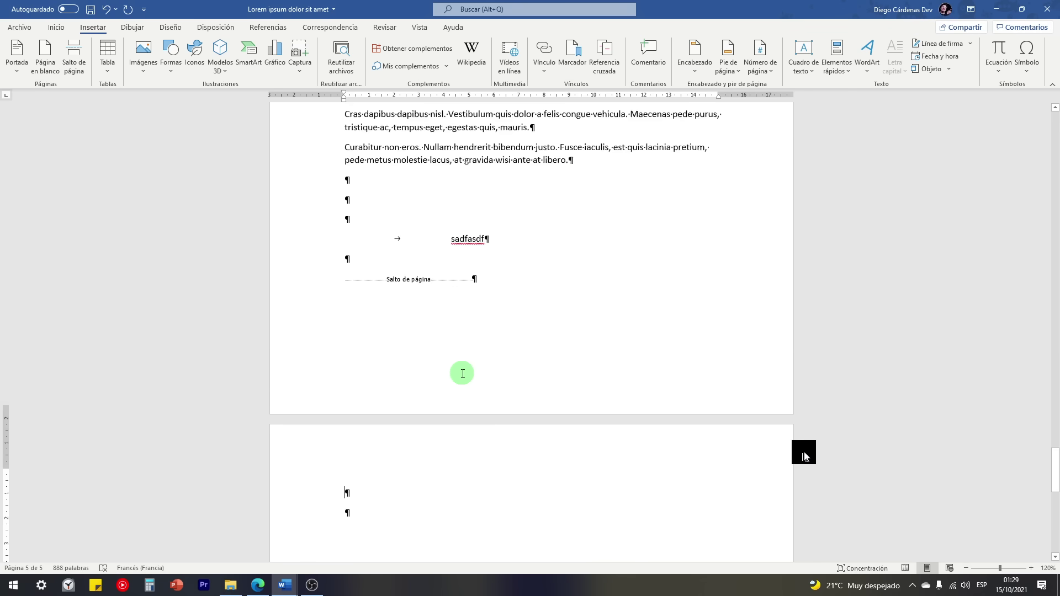
Step: Insert a blank page after 'Ut nonummy.', then remove that page break and blank page
{"action": "scroll", "coordinate": [447, 372], "scroll_direction": "down", "scroll_amount": 3}
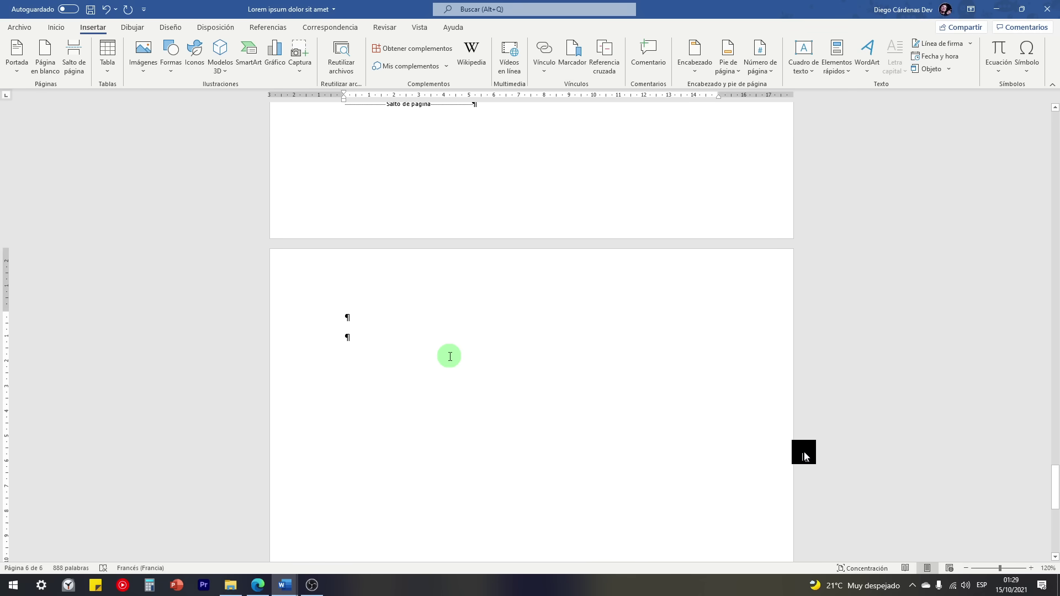
{"action": "scroll", "coordinate": [450, 357], "scroll_direction": "up", "scroll_amount": 20}
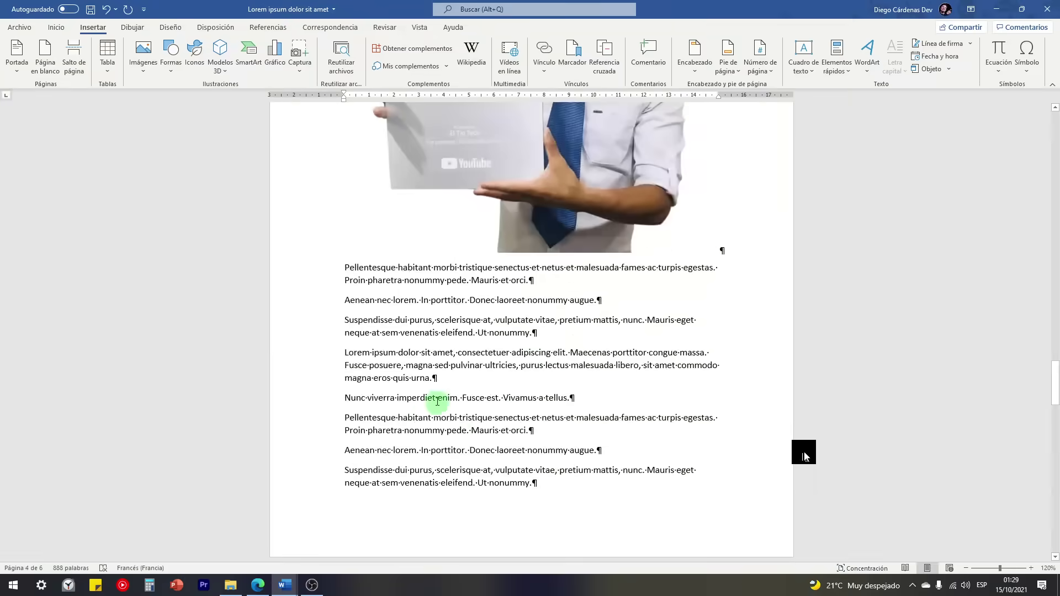
{"action": "scroll", "coordinate": [438, 401], "scroll_direction": "down", "scroll_amount": 3}
{"action": "scroll", "coordinate": [473, 355], "scroll_direction": "down", "scroll_amount": 3}
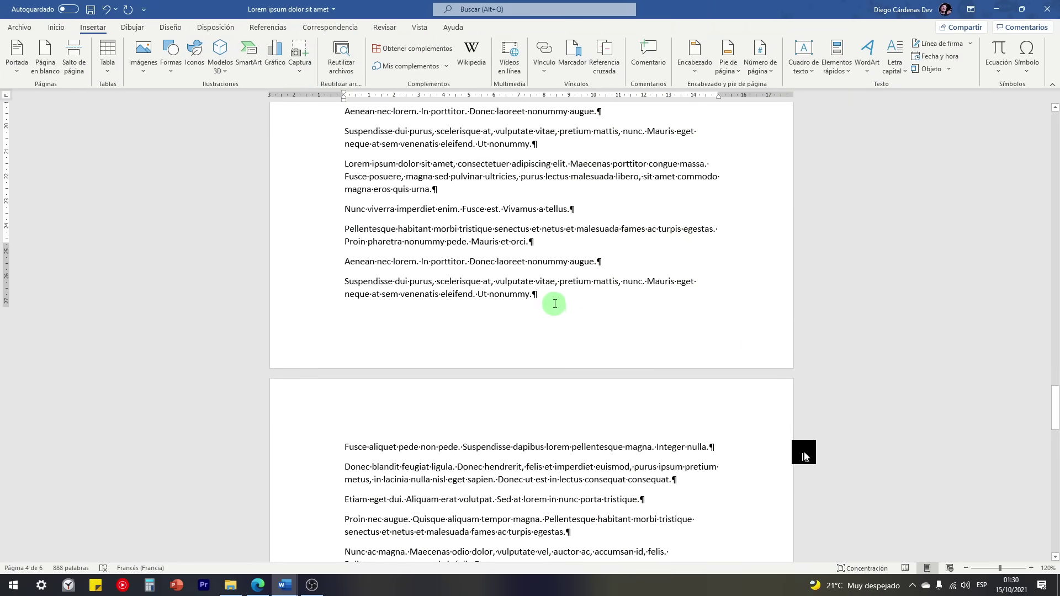
{"action": "scroll", "coordinate": [555, 303], "scroll_direction": "down", "scroll_amount": 3}
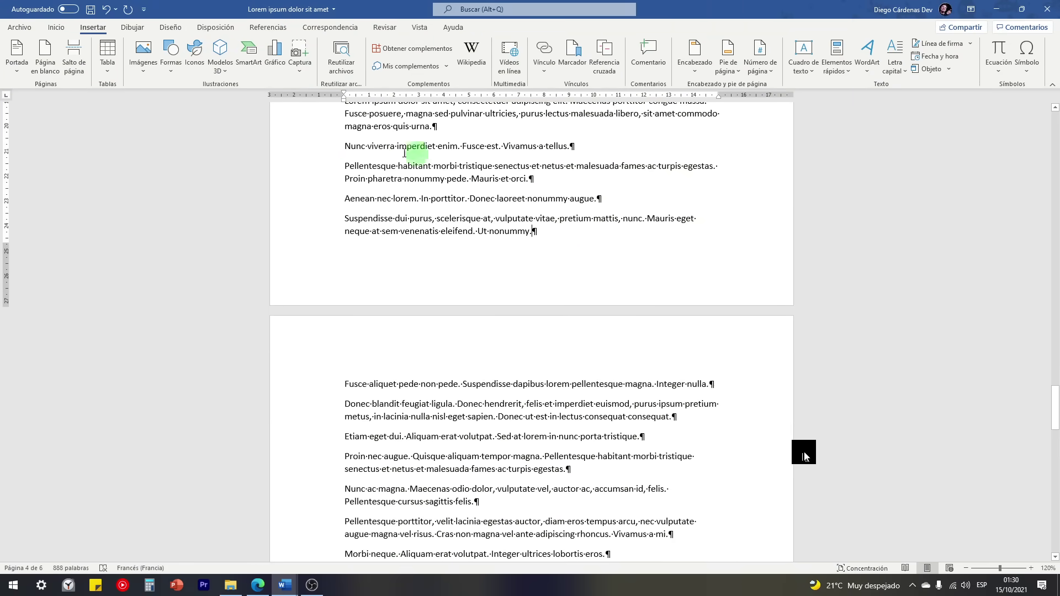
{"action": "left_click", "coordinate": [45, 65]}
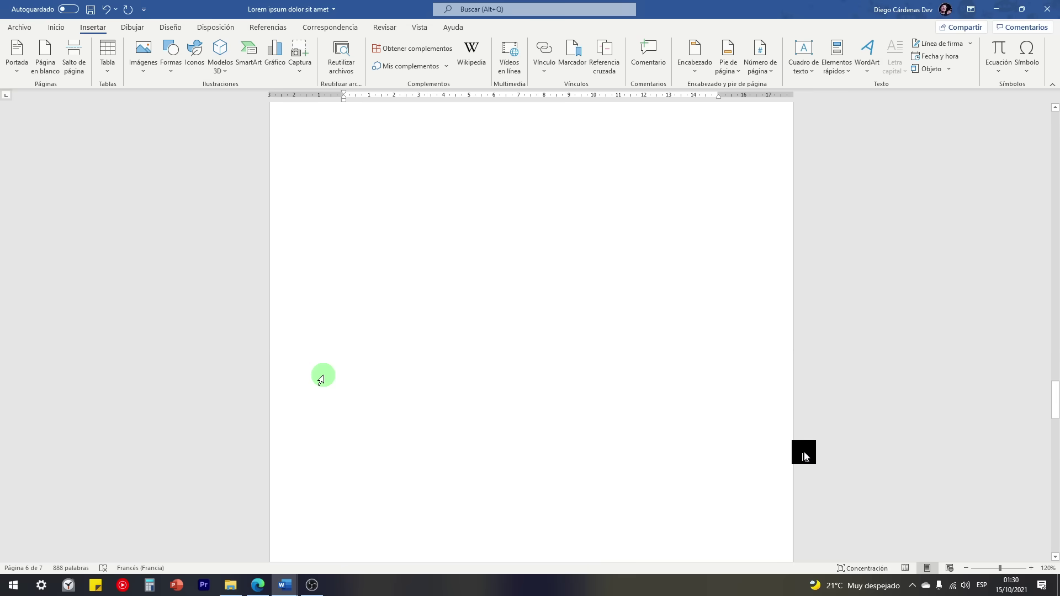
{"action": "scroll", "coordinate": [281, 351], "scroll_direction": "up", "scroll_amount": 15}
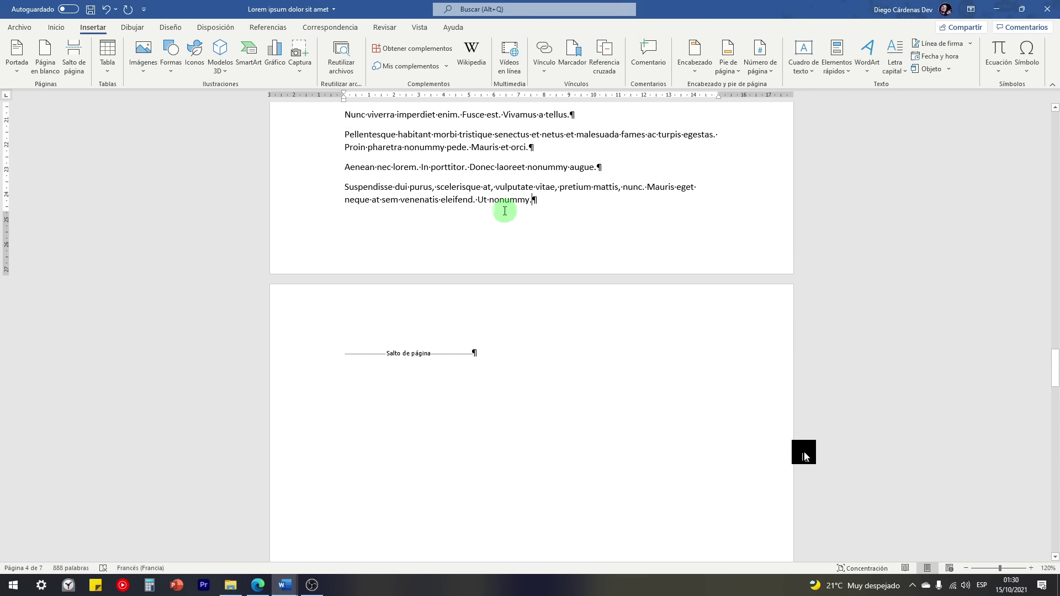
{"action": "scroll", "coordinate": [496, 238], "scroll_direction": "down", "scroll_amount": 8}
{"action": "scroll", "coordinate": [440, 217], "scroll_direction": "down", "scroll_amount": 5}
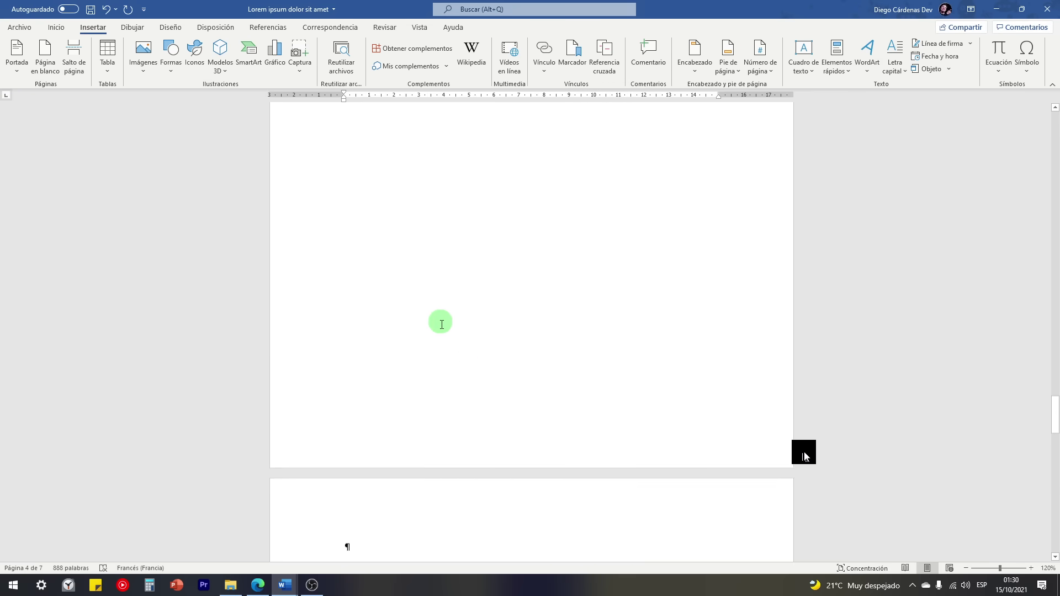
{"action": "scroll", "coordinate": [544, 386], "scroll_direction": "up", "scroll_amount": 10}
{"action": "scroll", "coordinate": [439, 273], "scroll_direction": "up", "scroll_amount": 3}
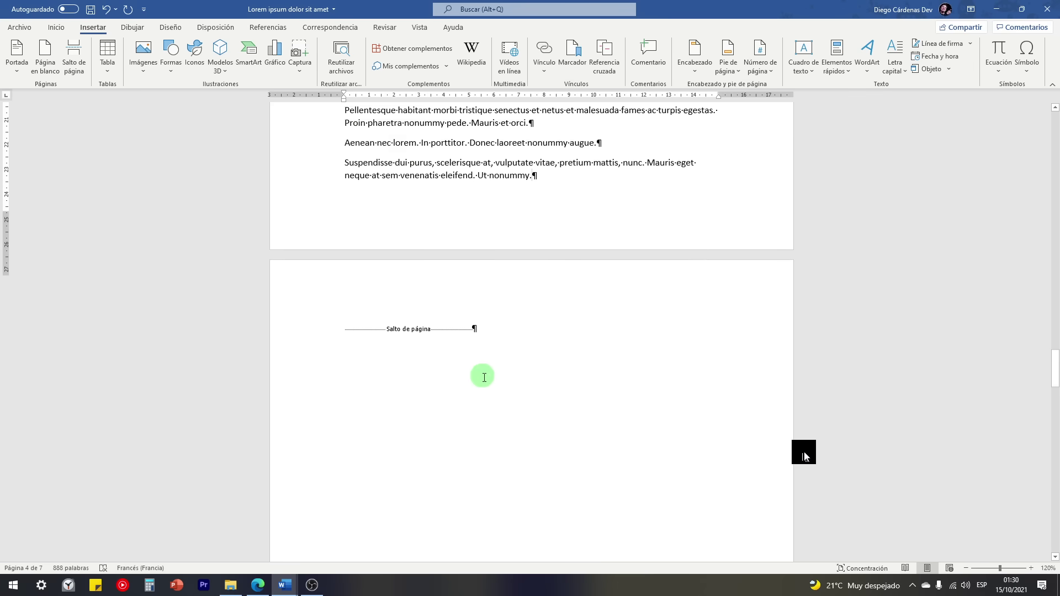
{"action": "left_click", "coordinate": [532, 212]}
{"action": "key", "text": "Delete"}
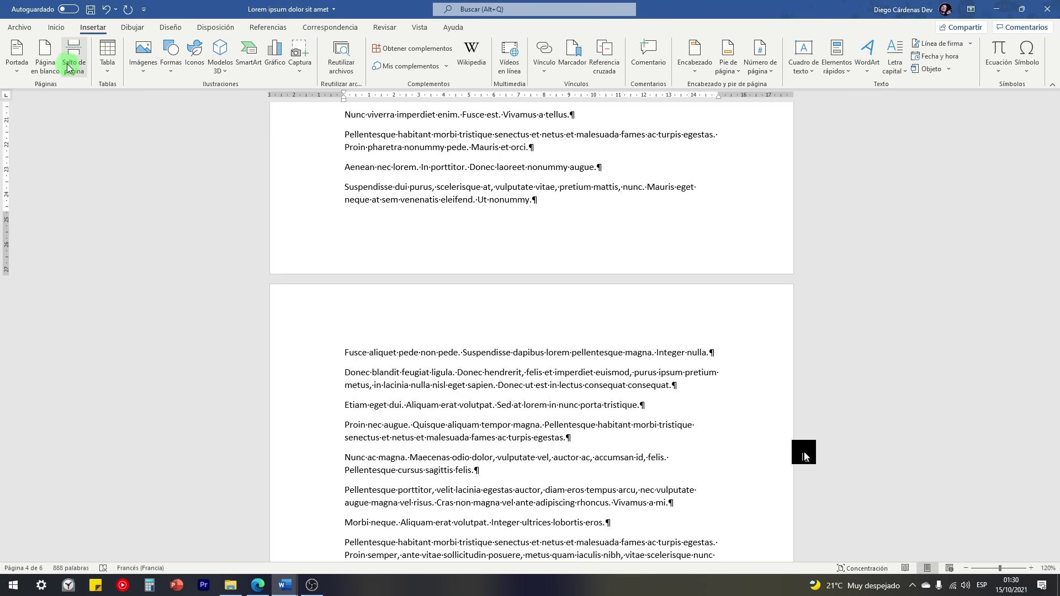
Step: Insert a page break so the Suspendisse paragraph starts on a new page
{"action": "left_click", "coordinate": [75, 60]}
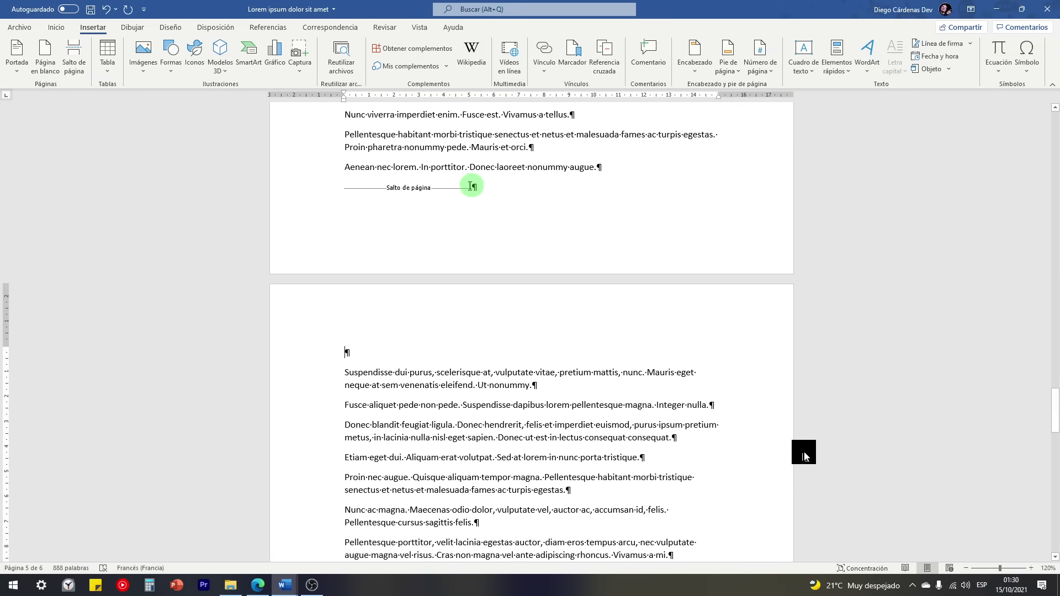
{"action": "scroll", "coordinate": [486, 192], "scroll_direction": "up", "scroll_amount": 5}
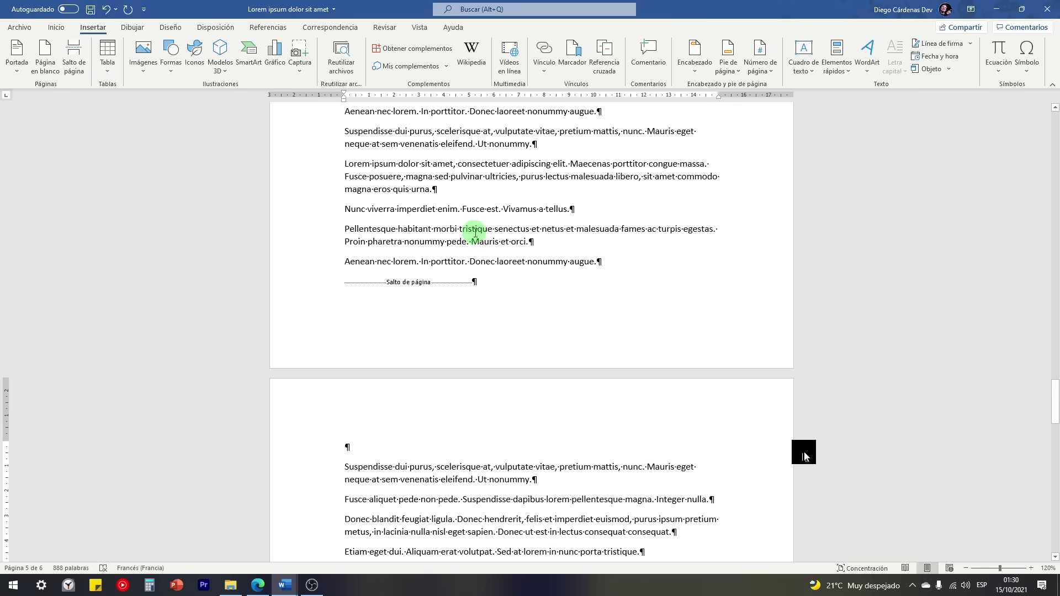
{"action": "scroll", "coordinate": [467, 301], "scroll_direction": "down", "scroll_amount": 5}
{"action": "scroll", "coordinate": [467, 301], "scroll_direction": "down", "scroll_amount": 1}
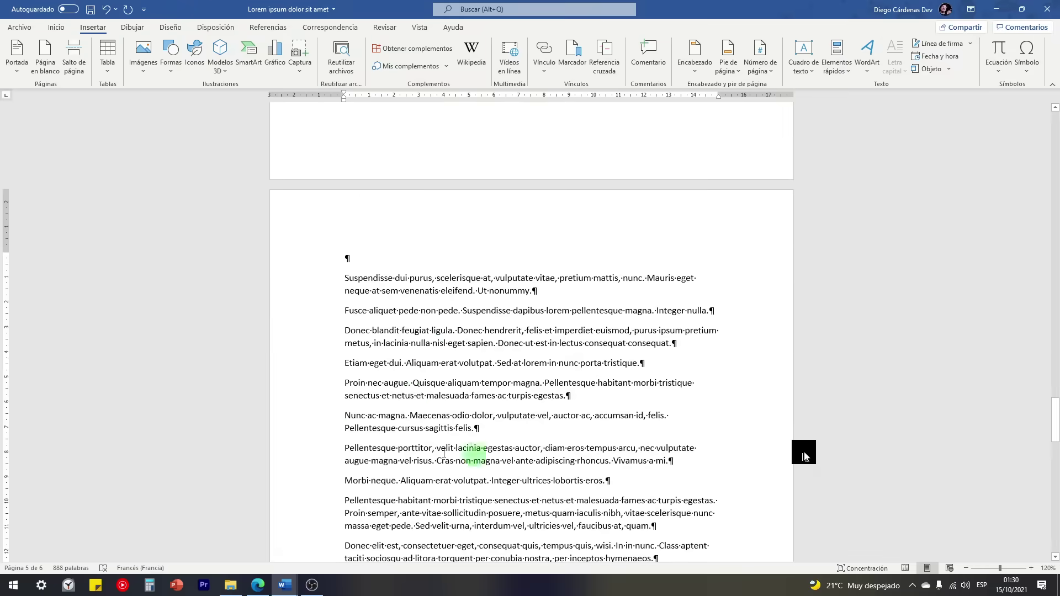
{"action": "scroll", "coordinate": [414, 392], "scroll_direction": "up", "scroll_amount": 3}
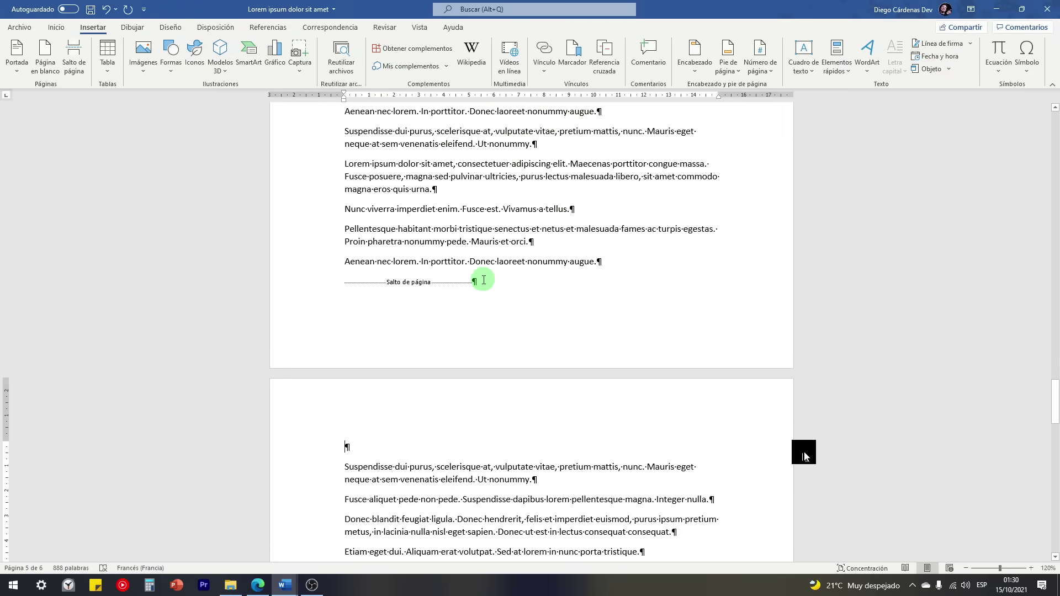
{"action": "scroll", "coordinate": [481, 287], "scroll_direction": "up", "scroll_amount": 10}
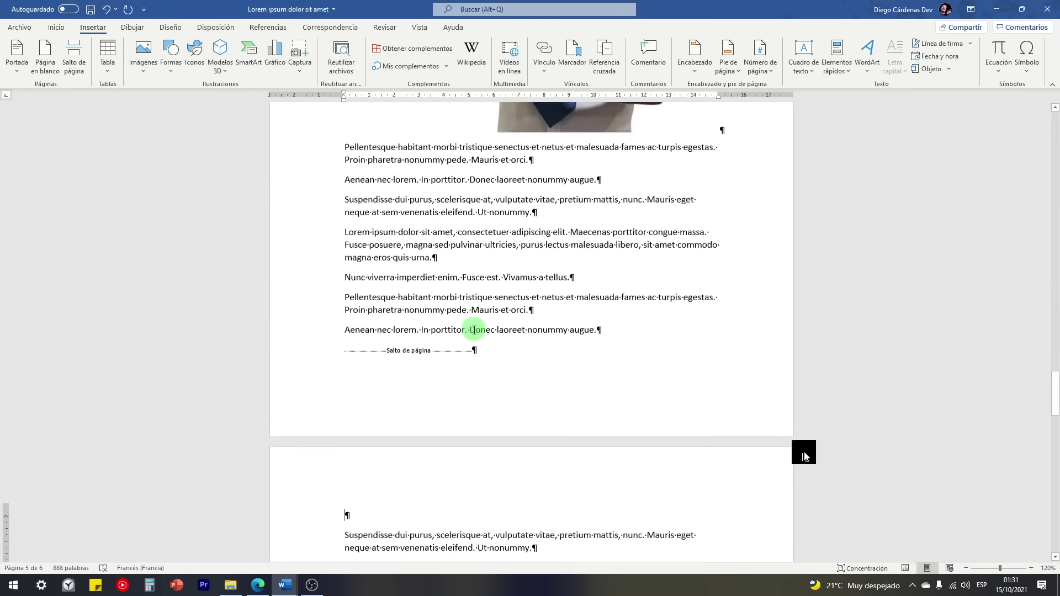
Step: Insert a page break after the 4.1 list item
{"action": "left_click", "coordinate": [442, 174]}
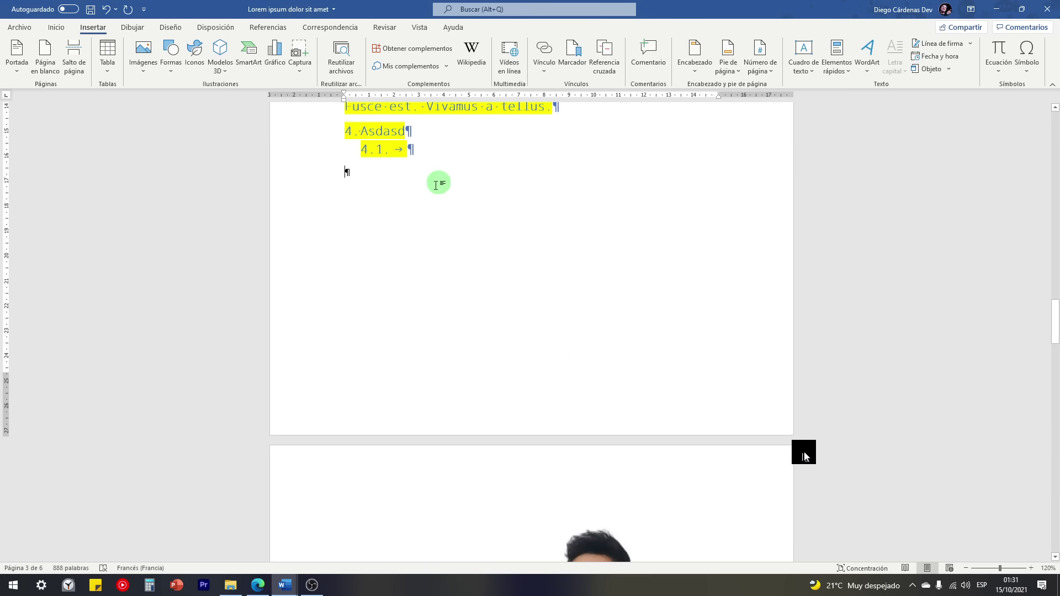
{"action": "left_click", "coordinate": [73, 62]}
{"action": "scroll", "coordinate": [420, 366], "scroll_direction": "down", "scroll_amount": 13}
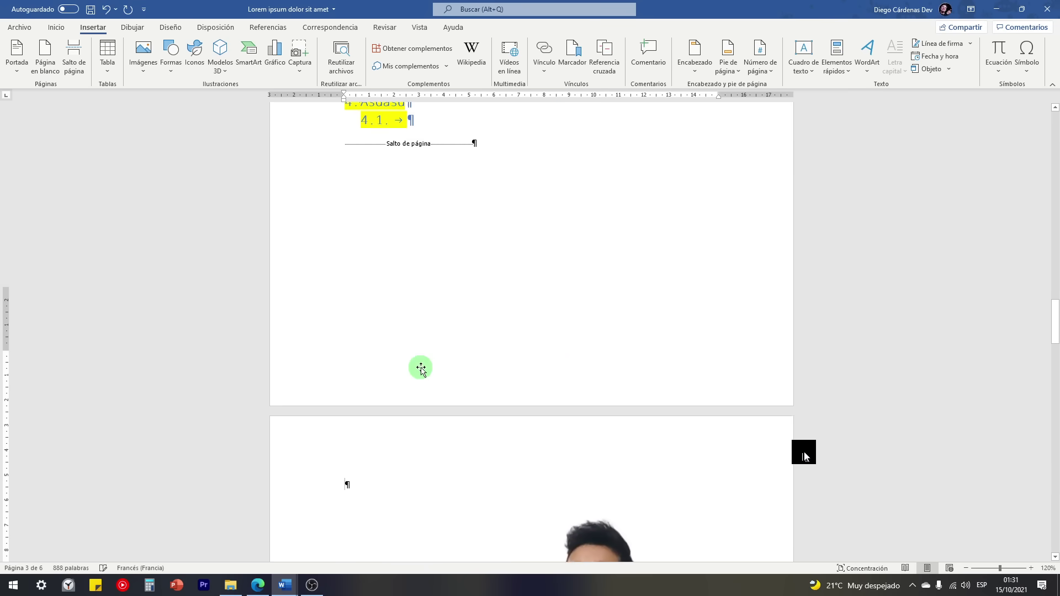
{"action": "scroll", "coordinate": [648, 430], "scroll_direction": "up", "scroll_amount": 2}
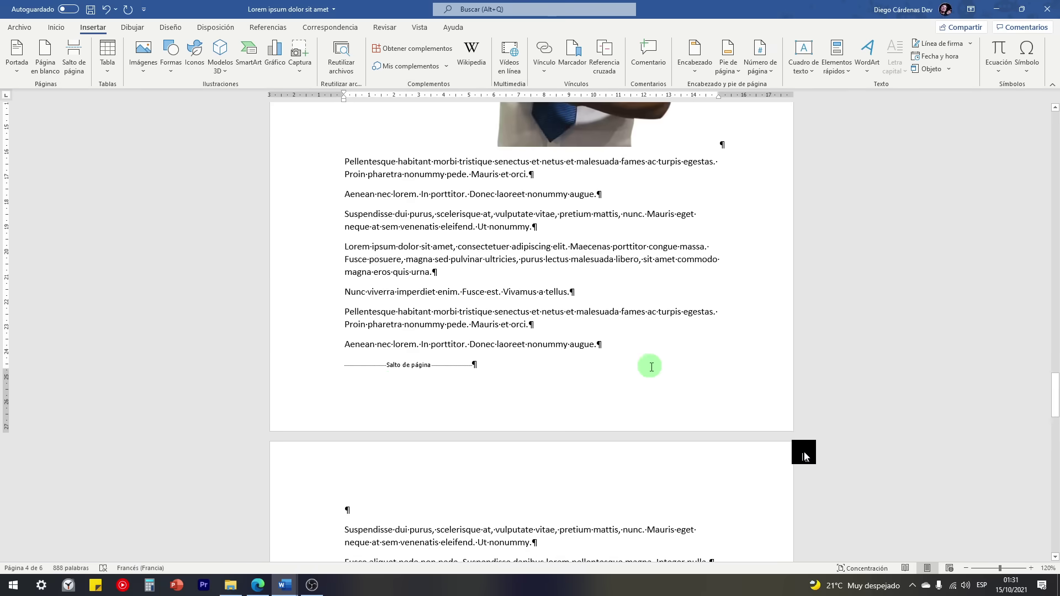
{"action": "left_click_drag", "start_coordinate": [608, 334], "coordinate": [402, 241]}
{"action": "scroll", "coordinate": [308, 209], "scroll_direction": "up", "scroll_amount": 3}
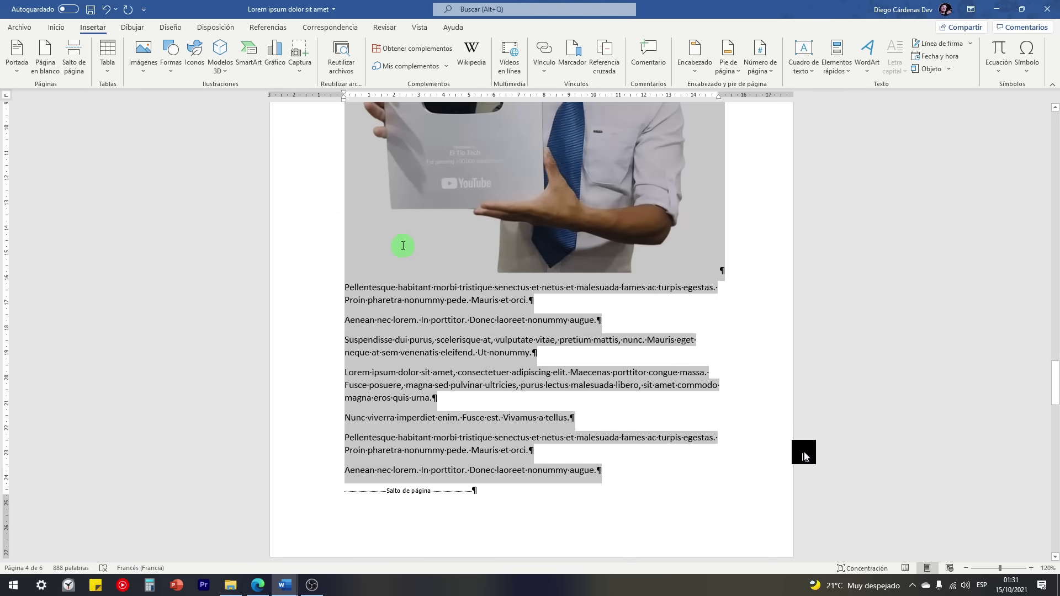
Step: Delete the selected photo and its paragraphs, undoing the accidental page-break removal
{"action": "key", "text": "Delete"}
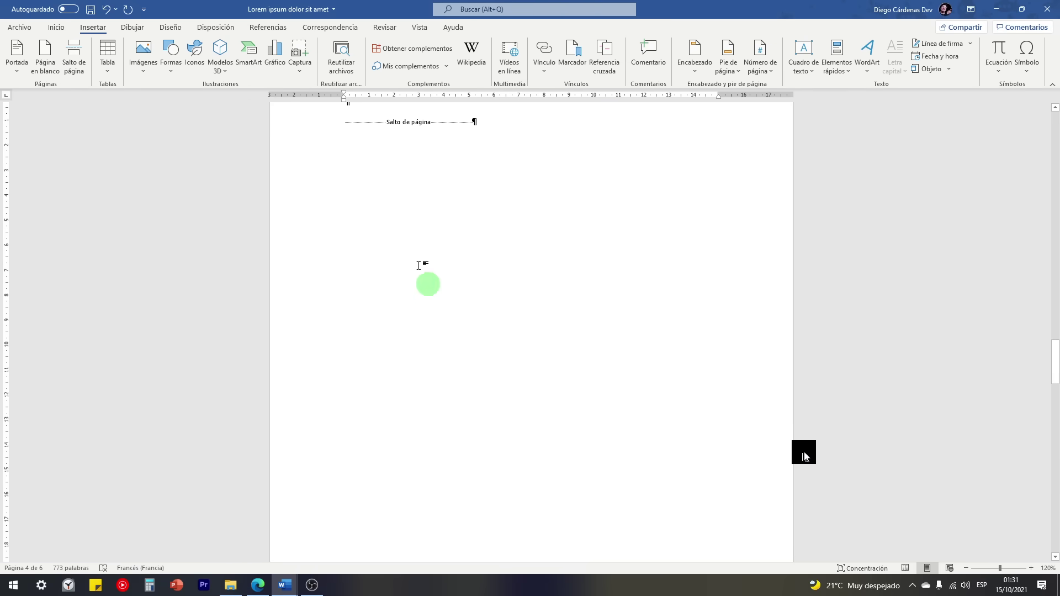
{"action": "key", "text": "Delete"}
{"action": "key", "text": "ctrl+z"}
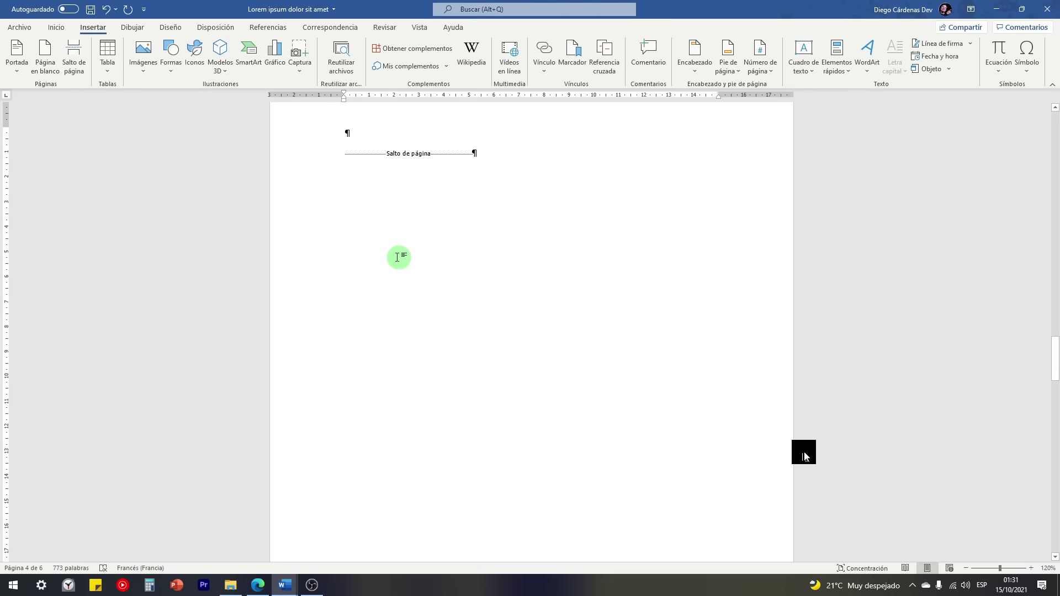
{"action": "scroll", "coordinate": [392, 267], "scroll_direction": "down", "scroll_amount": 10}
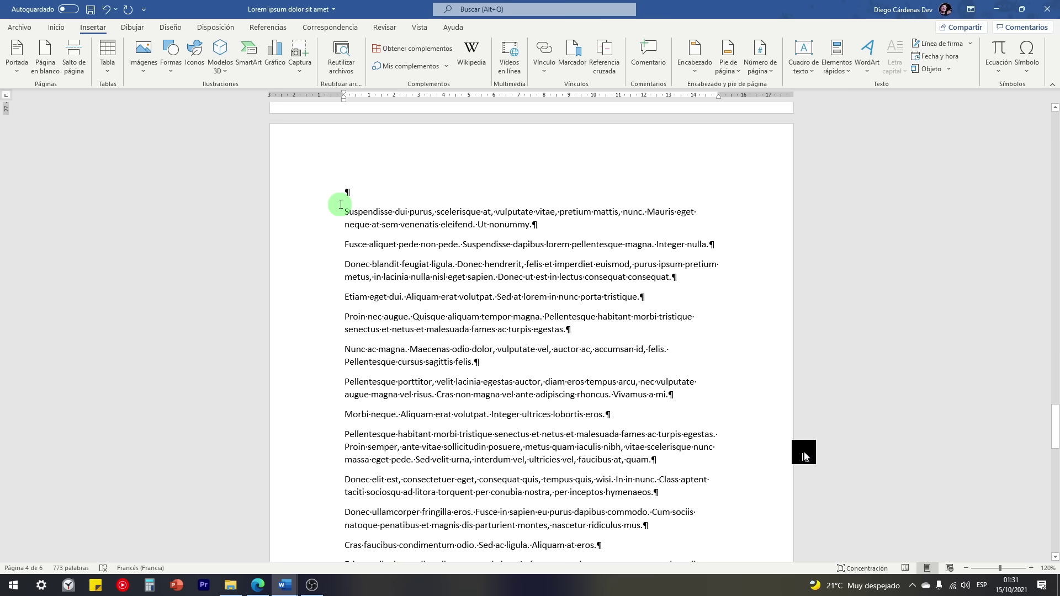
{"action": "scroll", "coordinate": [340, 204], "scroll_direction": "down", "scroll_amount": 5}
{"action": "scroll", "coordinate": [466, 453], "scroll_direction": "up", "scroll_amount": 8}
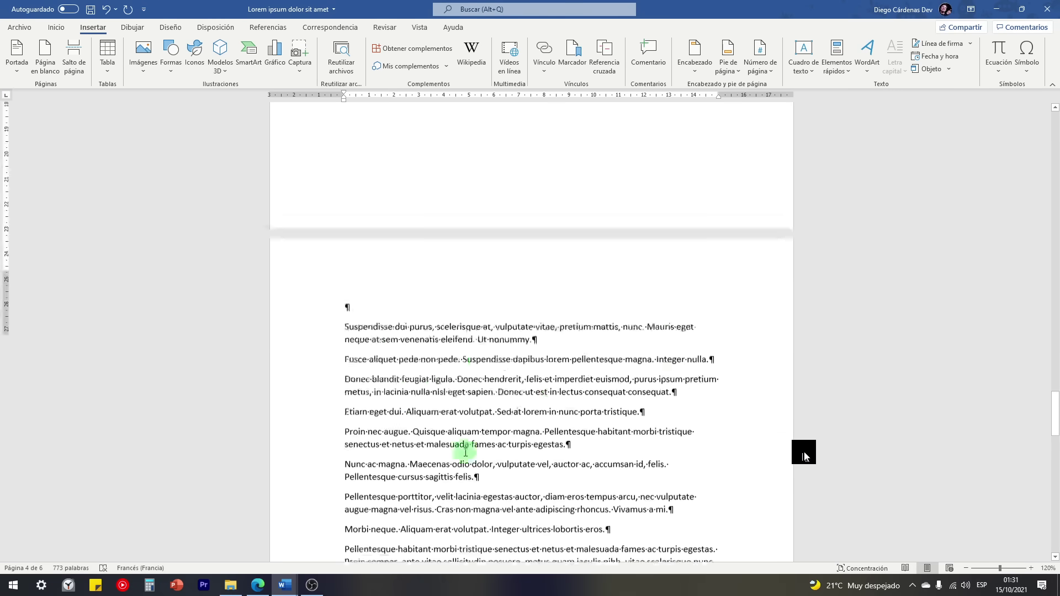
{"action": "scroll", "coordinate": [466, 452], "scroll_direction": "up", "scroll_amount": 12}
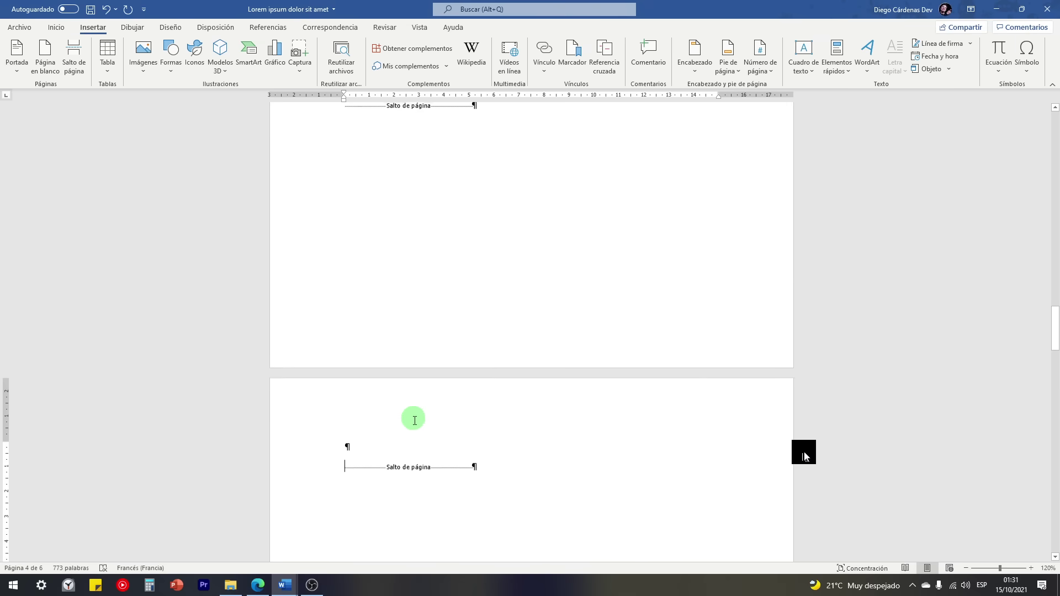
{"action": "scroll", "coordinate": [414, 421], "scroll_direction": "up", "scroll_amount": 6}
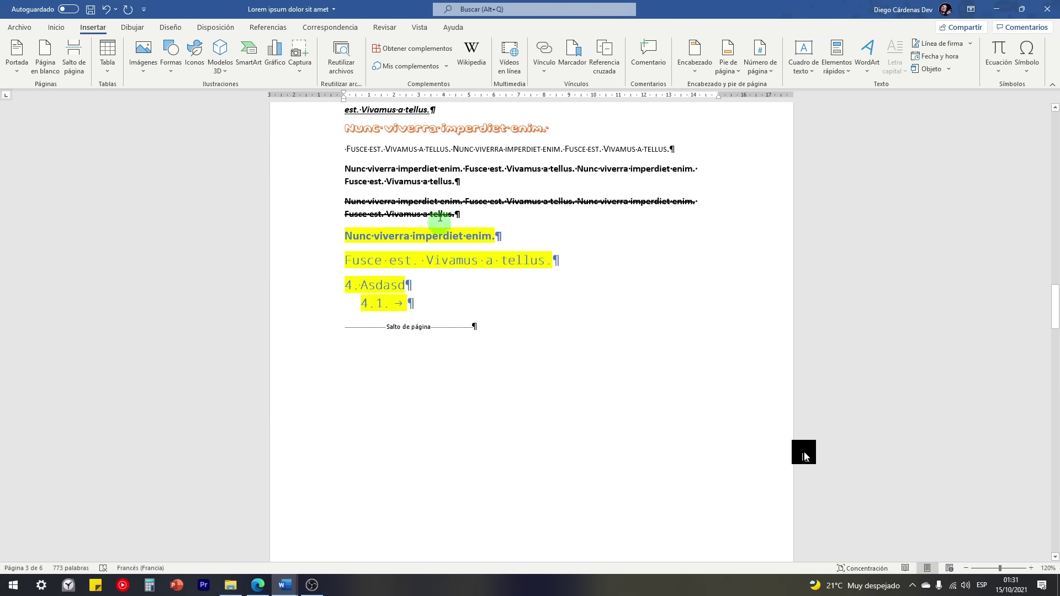
{"action": "scroll", "coordinate": [359, 299], "scroll_direction": "up", "scroll_amount": 1}
{"action": "scroll", "coordinate": [329, 318], "scroll_direction": "down", "scroll_amount": 11}
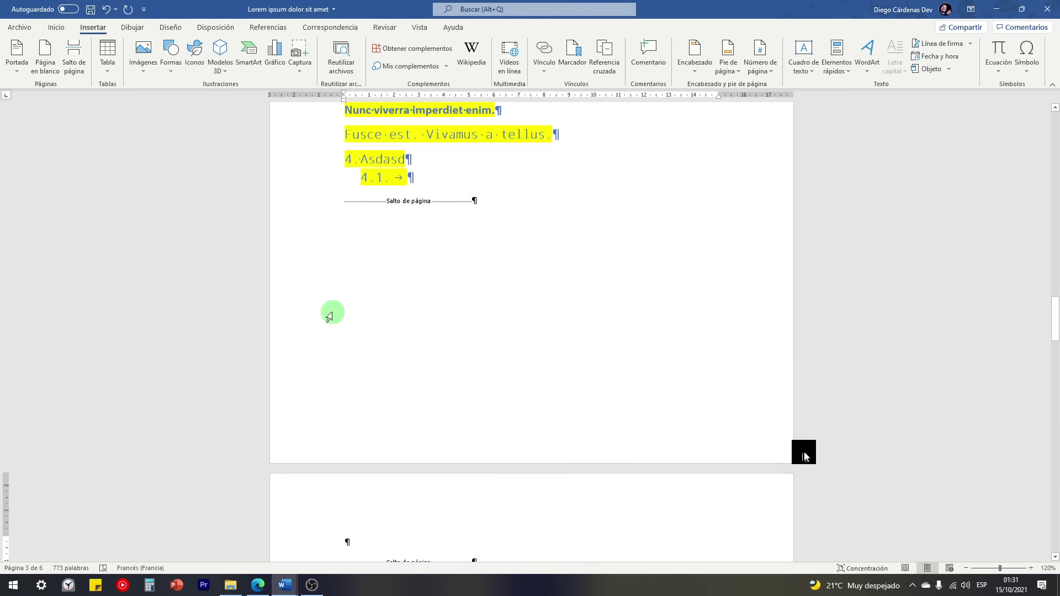
{"action": "scroll", "coordinate": [332, 312], "scroll_direction": "down", "scroll_amount": 3}
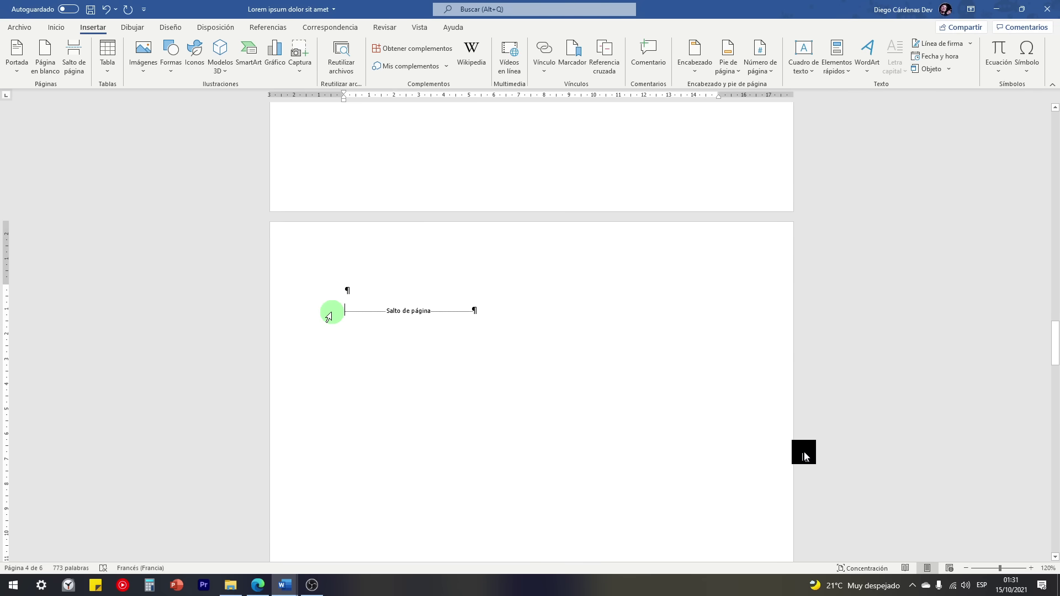
{"action": "scroll", "coordinate": [386, 331], "scroll_direction": "up", "scroll_amount": 5}
{"action": "left_click_drag", "start_coordinate": [1056, 334], "coordinate": [1057, 221]}
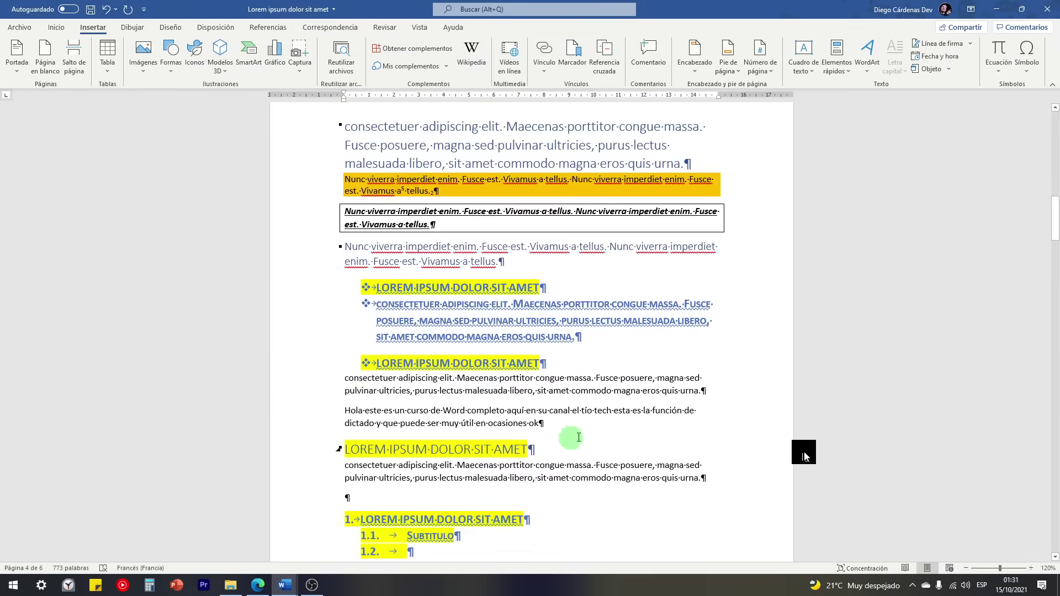
Step: Delete the block from 'consectetuer' through the 'en ocasiones ok' paragraph, leaving 604 words
{"action": "left_click_drag", "start_coordinate": [579, 437], "coordinate": [303, 133]}
{"action": "left_click_drag", "start_coordinate": [396, 205], "coordinate": [396, 205]}
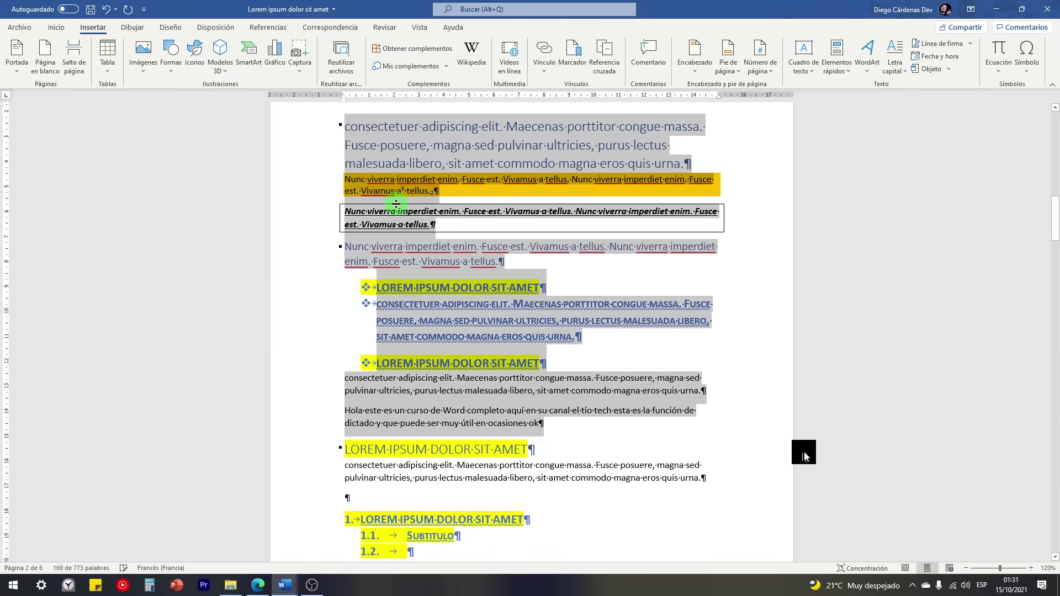
{"action": "key", "text": "Delete"}
{"action": "scroll", "coordinate": [450, 255], "scroll_direction": "down", "scroll_amount": 15}
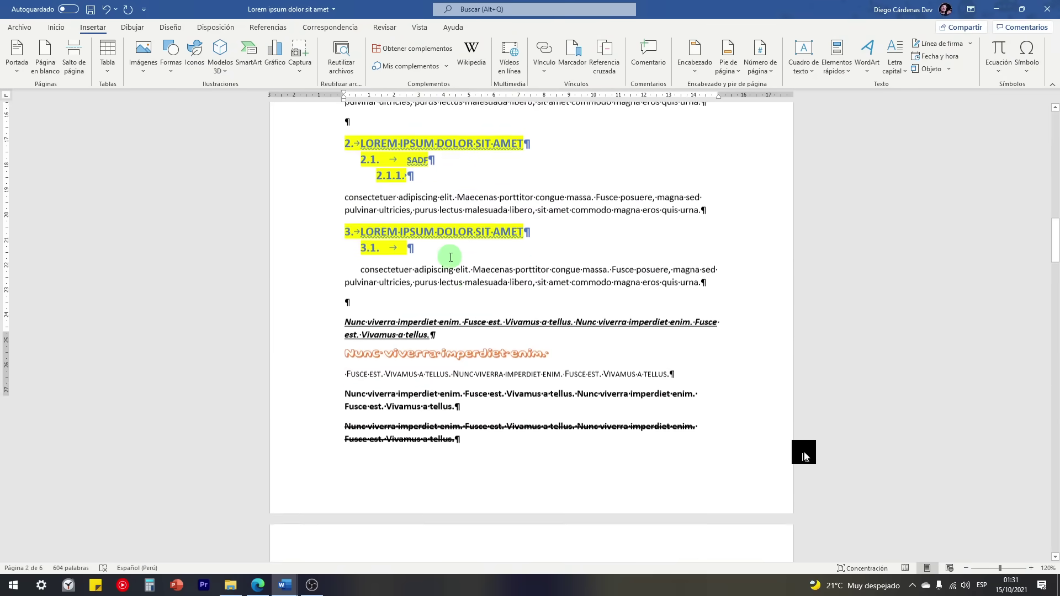
{"action": "scroll", "coordinate": [415, 266], "scroll_direction": "down", "scroll_amount": 10}
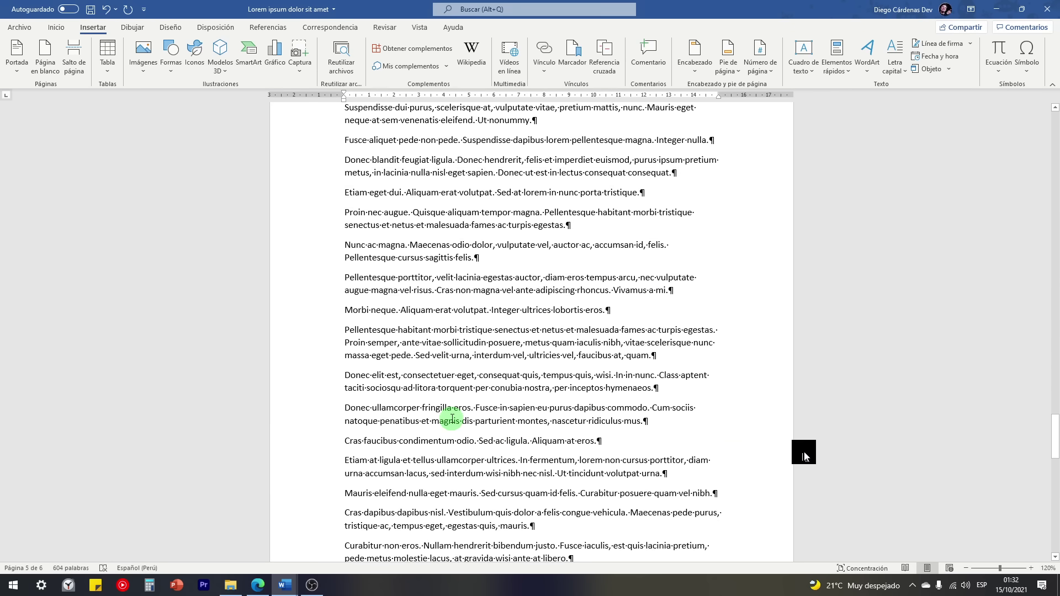
{"action": "scroll", "coordinate": [451, 418], "scroll_direction": "up", "scroll_amount": 15}
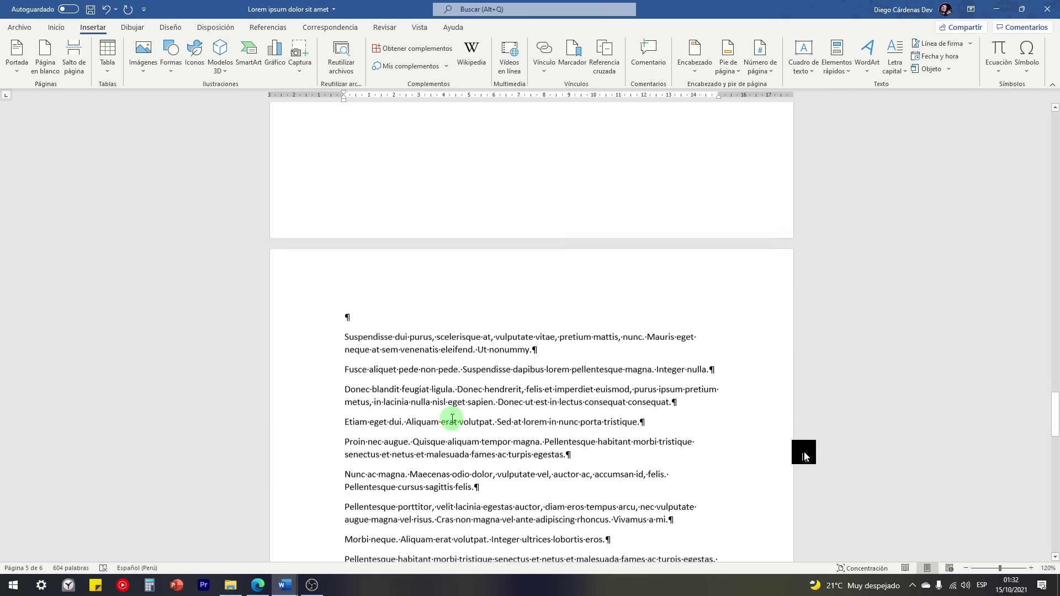
{"action": "scroll", "coordinate": [381, 277], "scroll_direction": "up", "scroll_amount": 20}
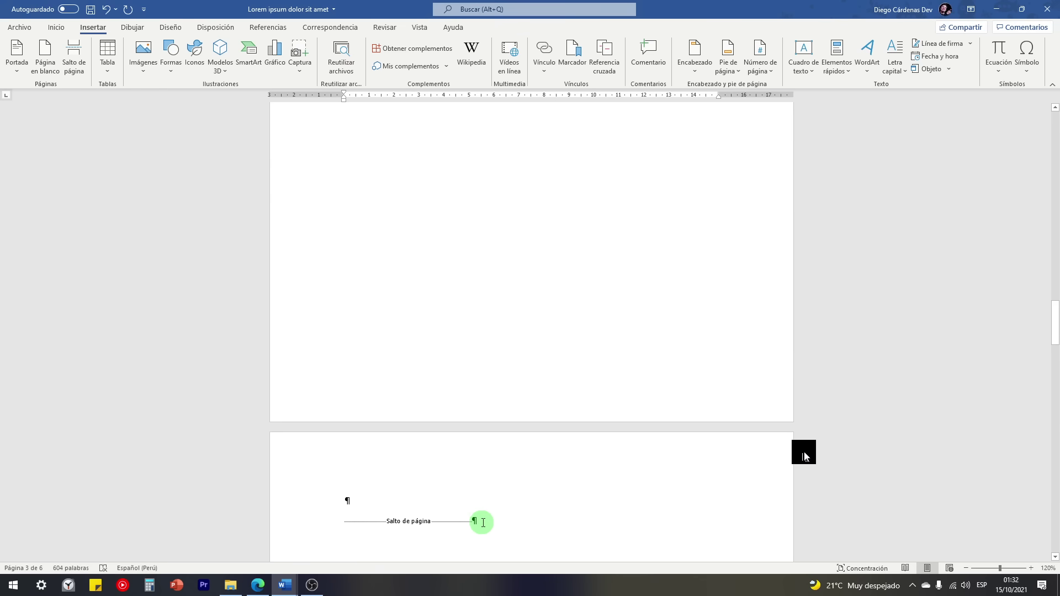
{"action": "scroll", "coordinate": [526, 508], "scroll_direction": "down", "scroll_amount": 3}
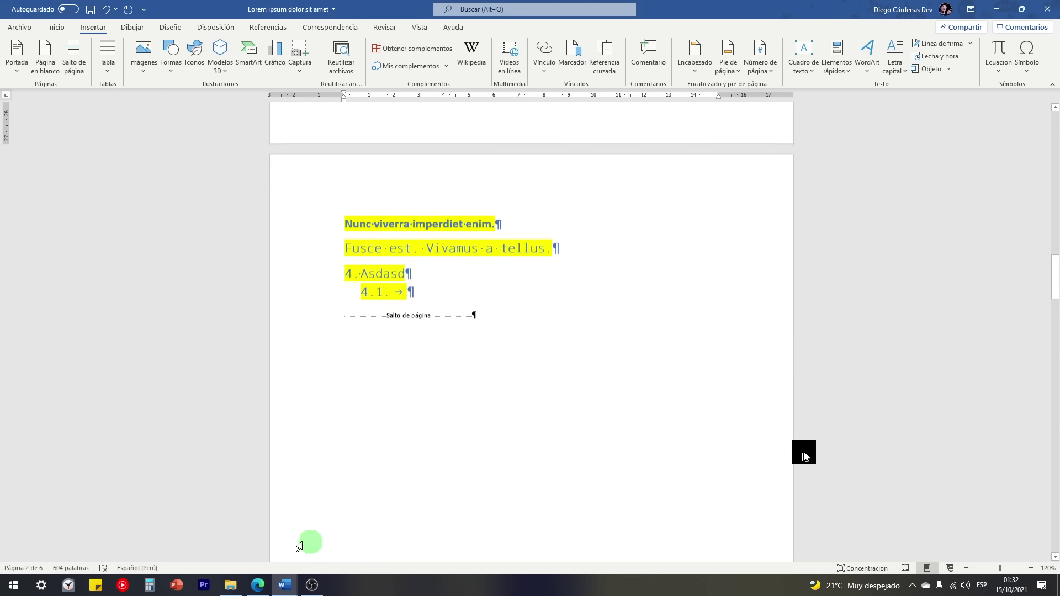
Step: Highlight 'Elementos de Word: Gráficos, tablas, formas, etc.' in the CURSO DE WORD outline, then switch to Edge
{"action": "mouse_move", "coordinate": [285, 585]}
{"action": "left_click", "coordinate": [240, 538]}
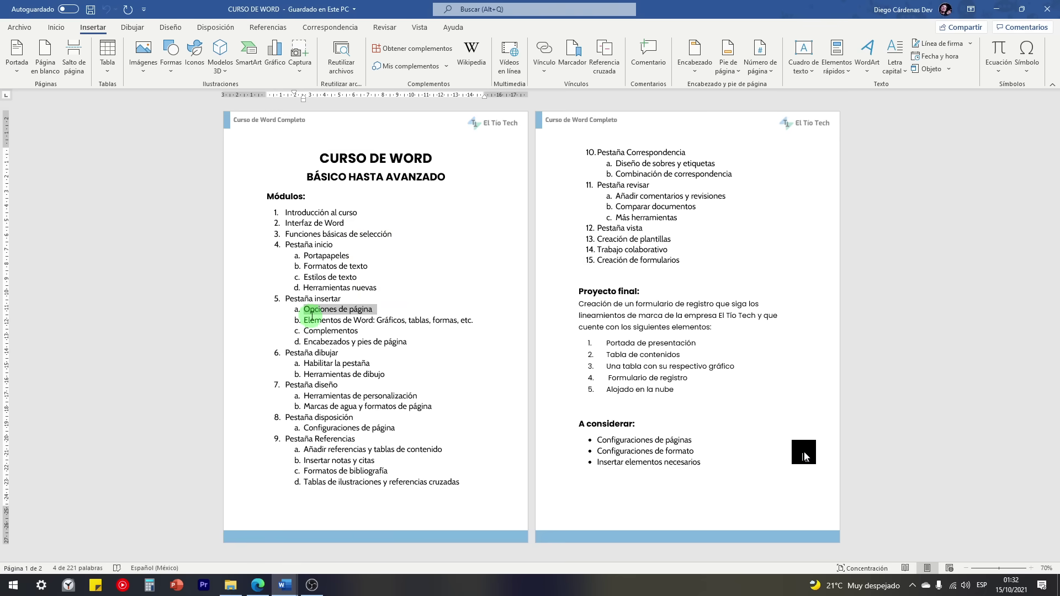
{"action": "left_click_drag", "start_coordinate": [313, 322], "coordinate": [393, 320]}
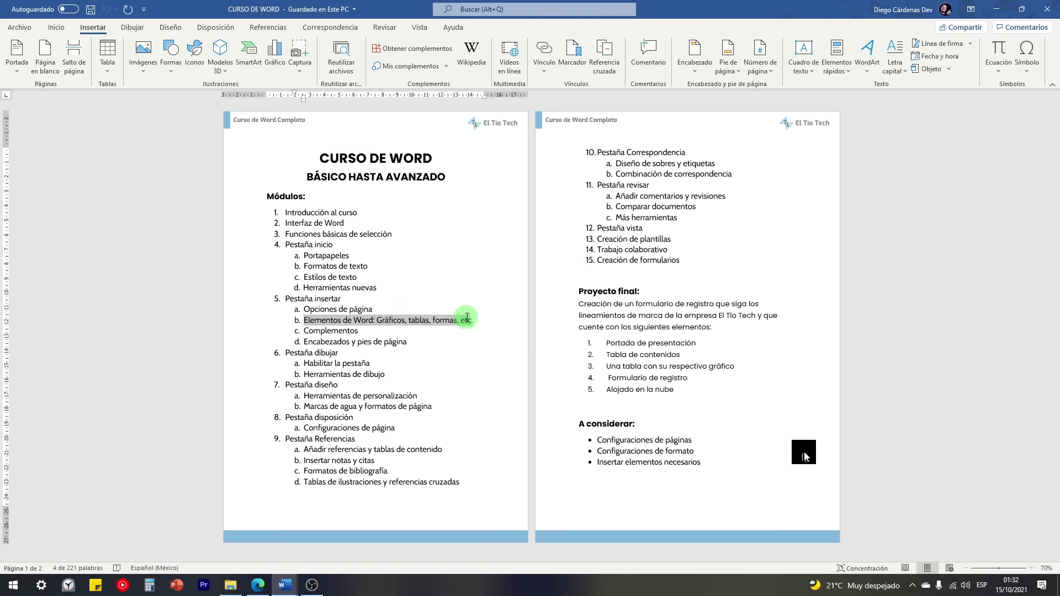
{"action": "left_click_drag", "start_coordinate": [473, 318], "coordinate": [473, 321]}
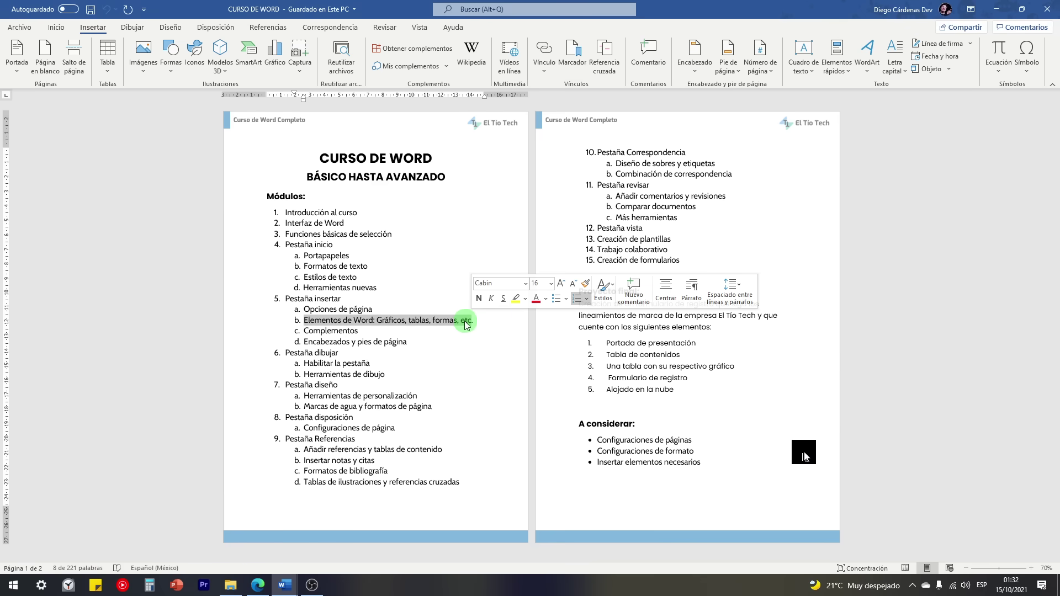
{"action": "left_click", "coordinate": [257, 584]}
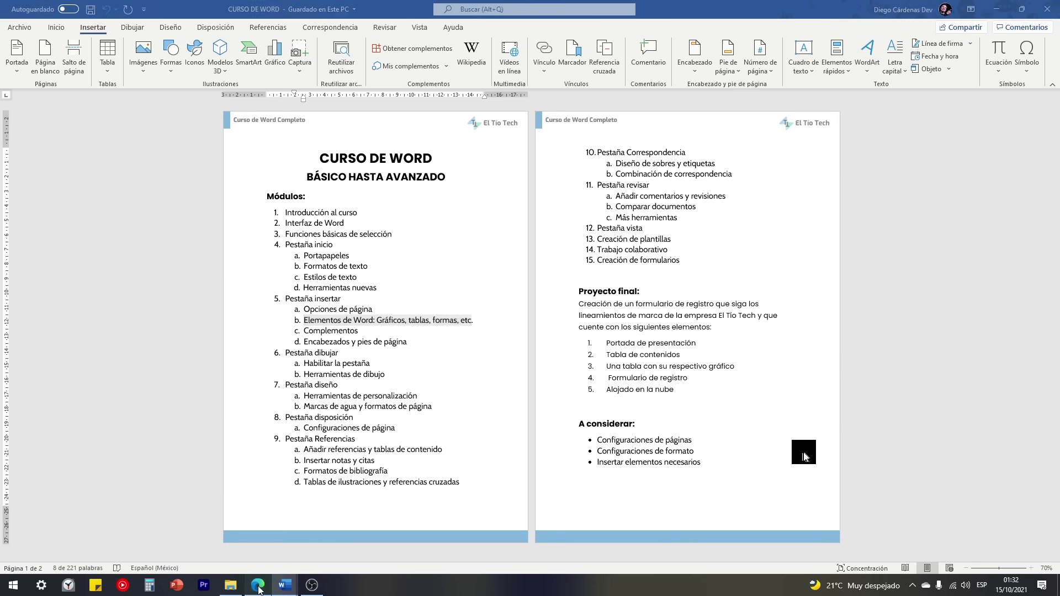
Step: Review the Módulo 3 Insert-tab lessons on the eltiotech.com free Word course, then return to Word
{"action": "left_click", "coordinate": [122, 6]}
{"action": "scroll", "coordinate": [279, 284], "scroll_direction": "up", "scroll_amount": 6}
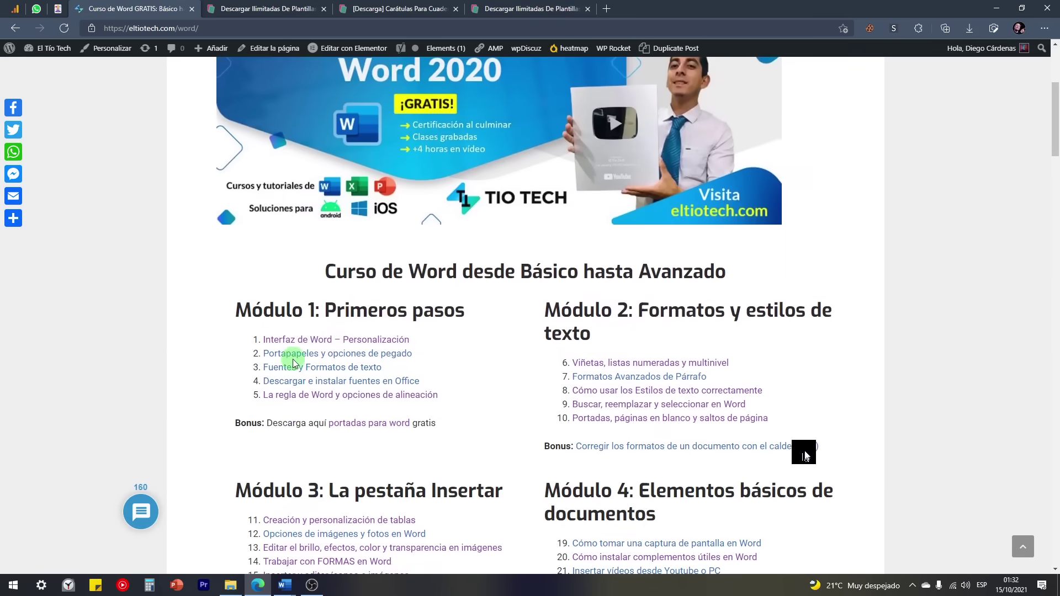
{"action": "scroll", "coordinate": [497, 254], "scroll_direction": "down", "scroll_amount": 6}
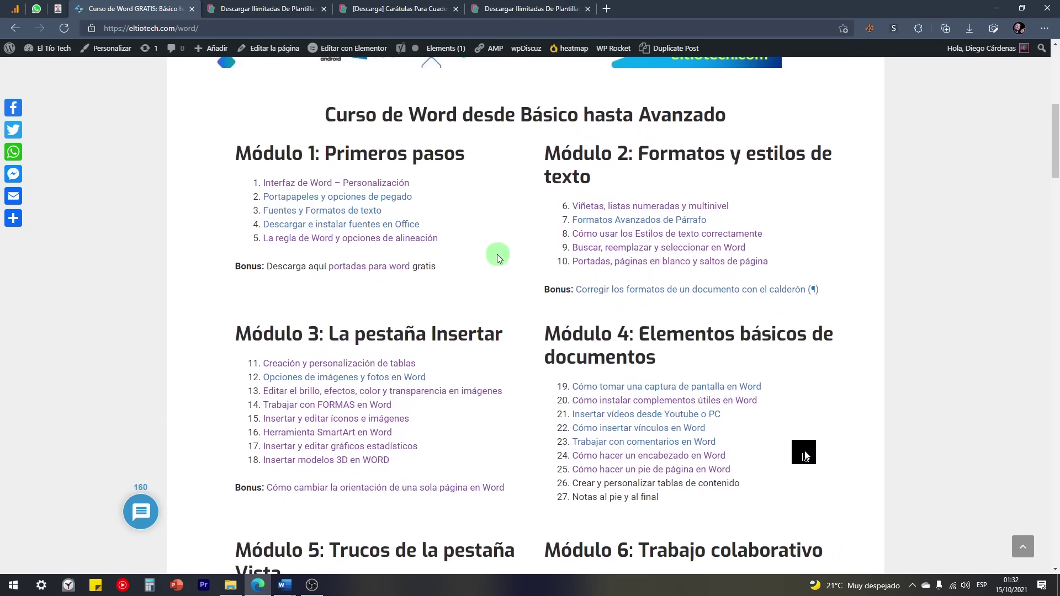
{"action": "scroll", "coordinate": [265, 257], "scroll_direction": "down", "scroll_amount": 2}
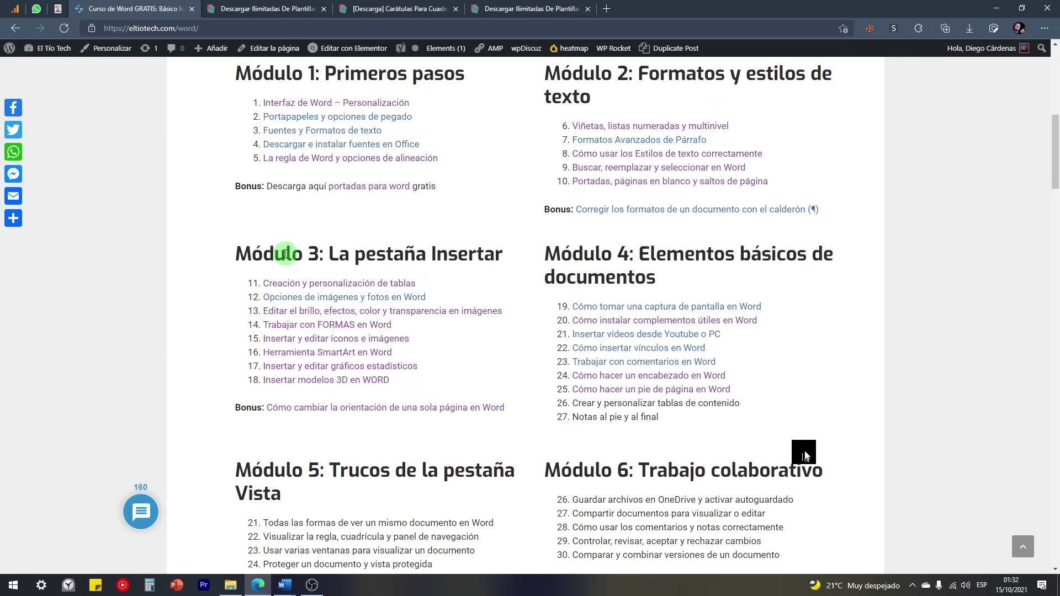
{"action": "left_click_drag", "start_coordinate": [429, 390], "coordinate": [246, 279]}
{"action": "left_click", "coordinate": [447, 285]}
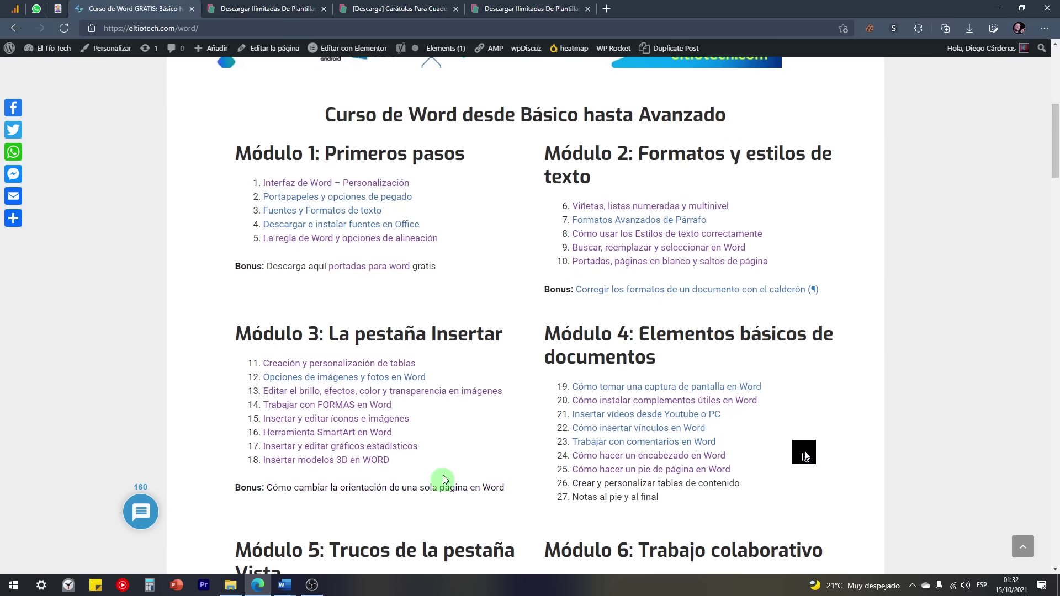
{"action": "scroll", "coordinate": [440, 518], "scroll_direction": "down", "scroll_amount": 4}
{"action": "scroll", "coordinate": [433, 229], "scroll_direction": "up", "scroll_amount": 7}
{"action": "scroll", "coordinate": [443, 409], "scroll_direction": "up", "scroll_amount": 5}
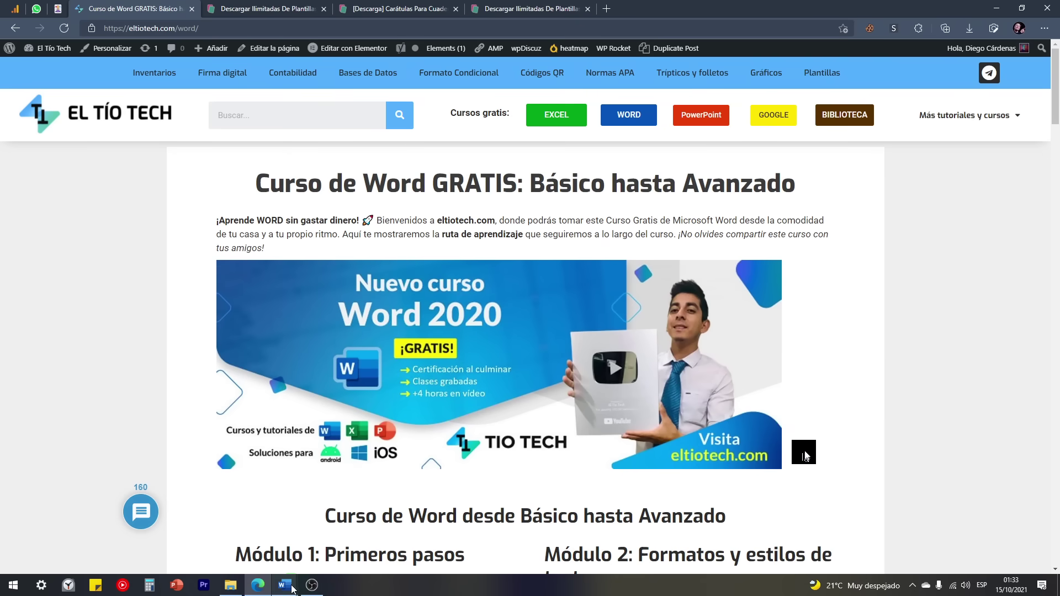
{"action": "mouse_move", "coordinate": [284, 584]}
{"action": "left_click", "coordinate": [307, 536]}
Step: Hide the ¶ formatting marks in the Lorem ipsum document
{"action": "scroll", "coordinate": [489, 378], "scroll_direction": "down", "scroll_amount": 12}
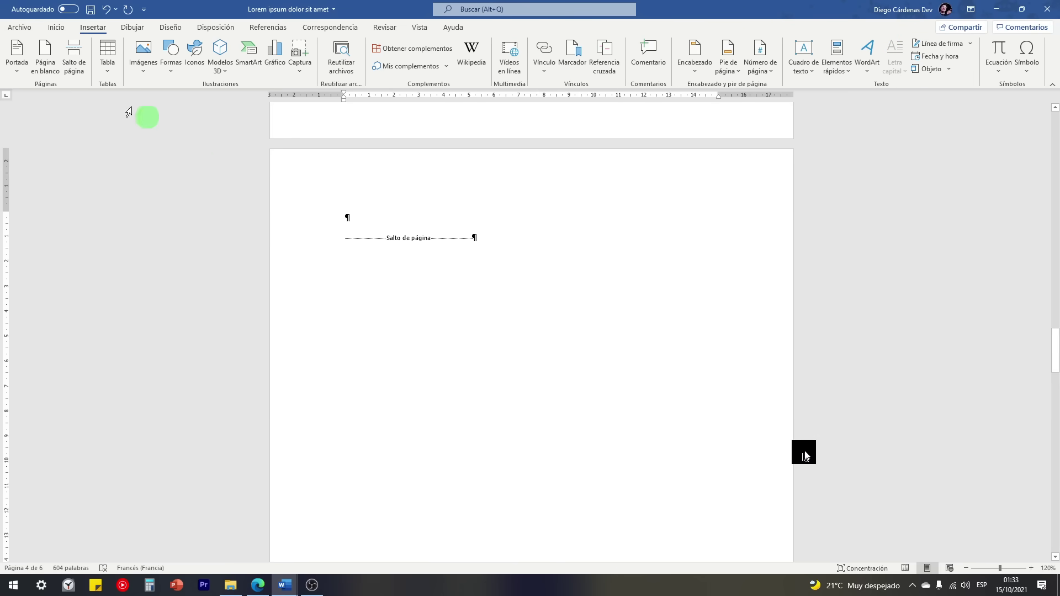
{"action": "left_click", "coordinate": [55, 27]}
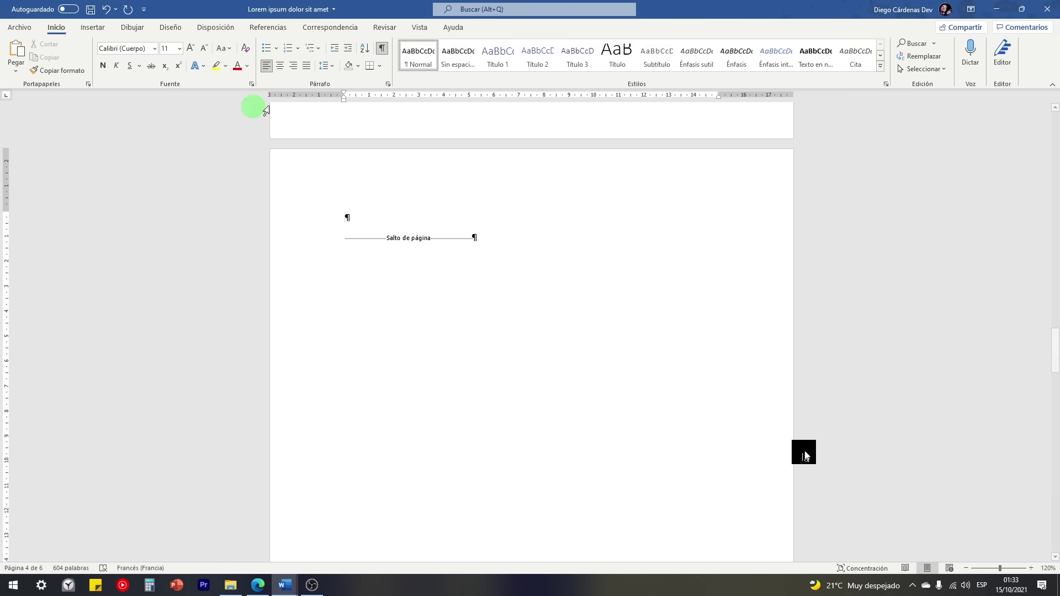
{"action": "left_click", "coordinate": [385, 48]}
Step: Insert an empty table of 6 columns by 4 rows on page 4
{"action": "left_click", "coordinate": [89, 27]}
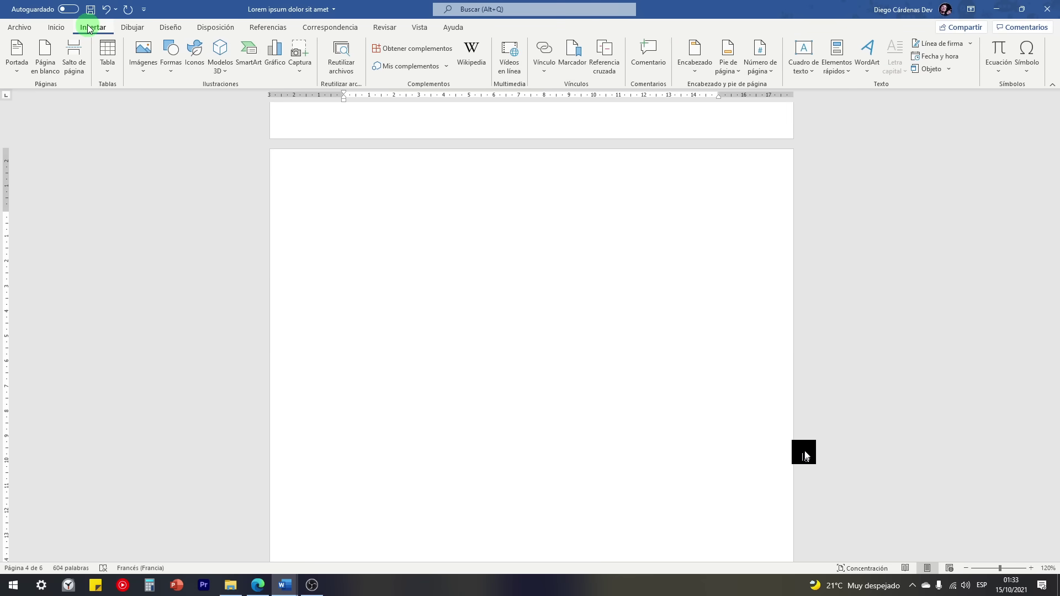
{"action": "left_click", "coordinate": [108, 57]}
{"action": "left_click", "coordinate": [110, 66]}
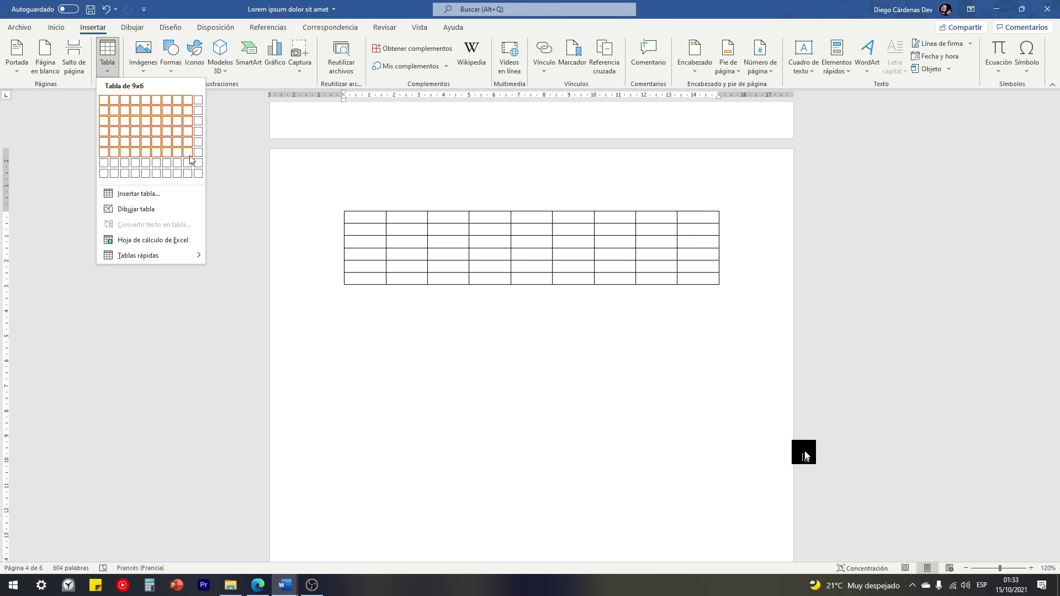
{"action": "left_click", "coordinate": [156, 136]}
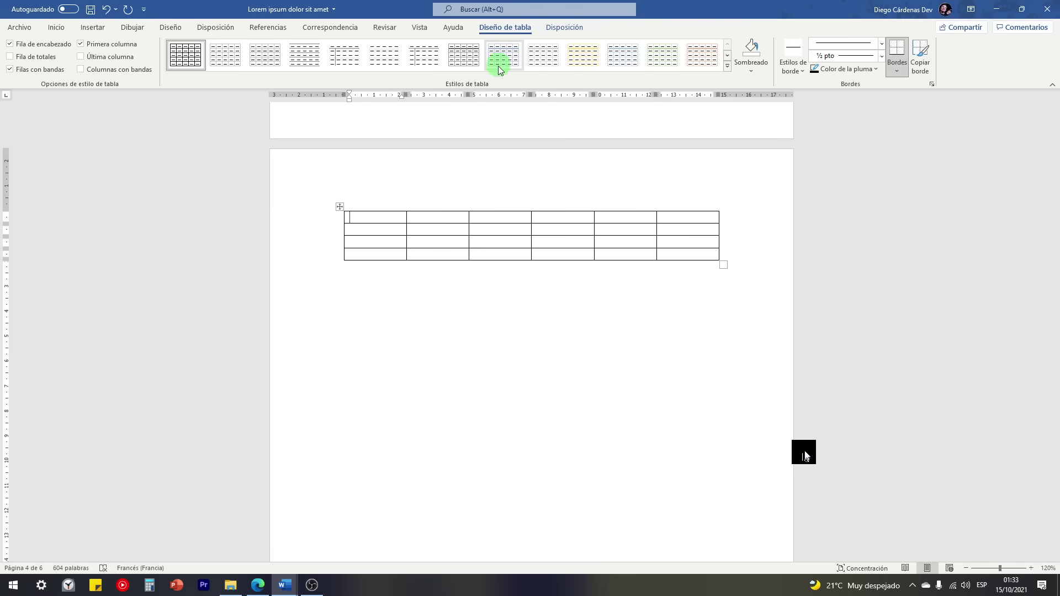
Step: Select the whole new table and bring up the Diseño de tabla options
{"action": "scroll", "coordinate": [481, 249], "scroll_direction": "up", "scroll_amount": 7}
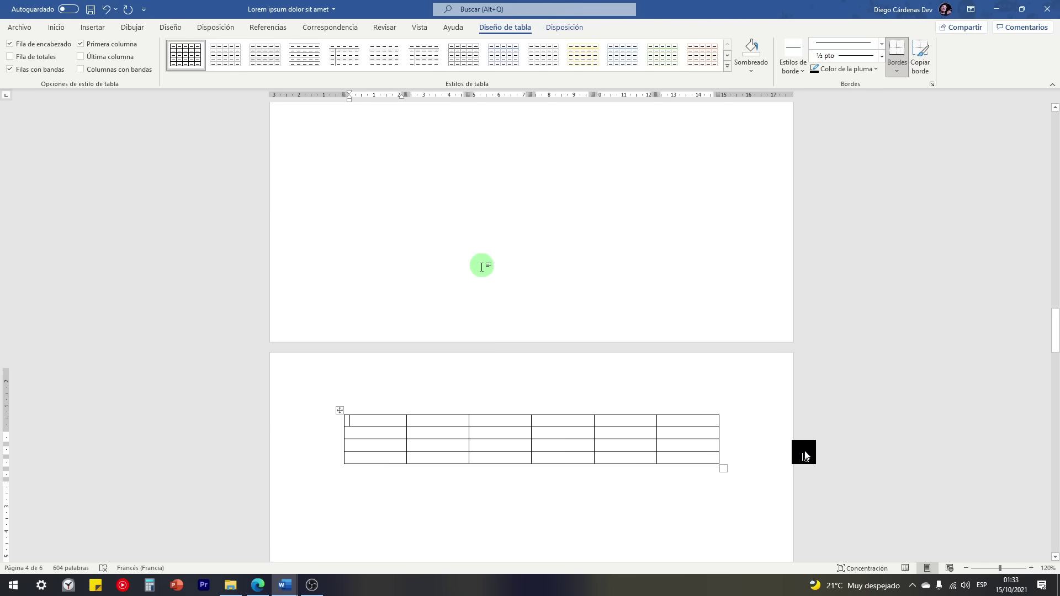
{"action": "scroll", "coordinate": [482, 269], "scroll_direction": "up", "scroll_amount": 10}
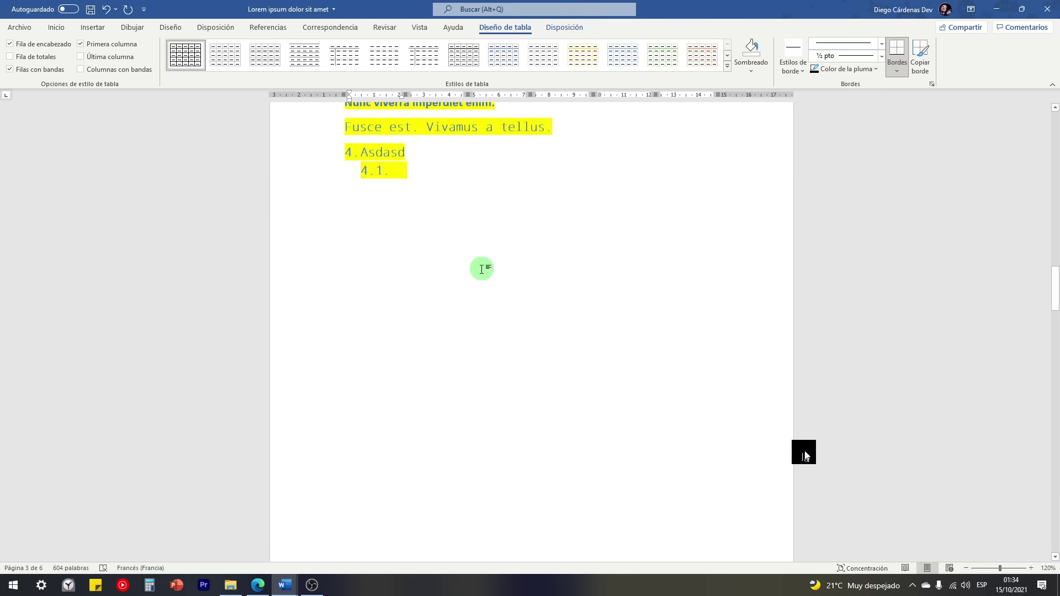
{"action": "scroll", "coordinate": [481, 269], "scroll_direction": "down", "scroll_amount": 15}
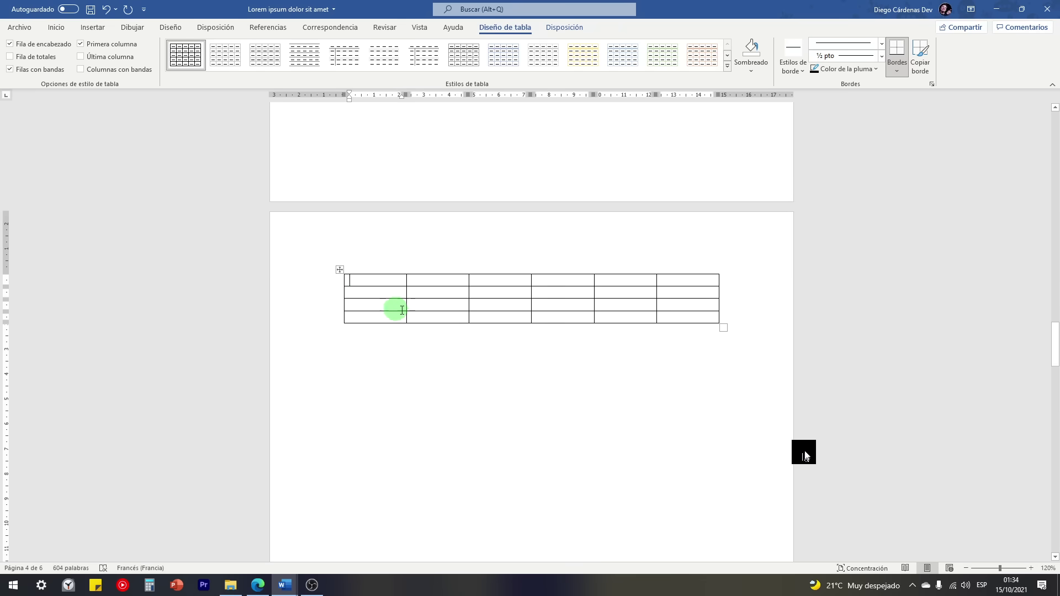
{"action": "scroll", "coordinate": [341, 271], "scroll_direction": "up", "scroll_amount": 19}
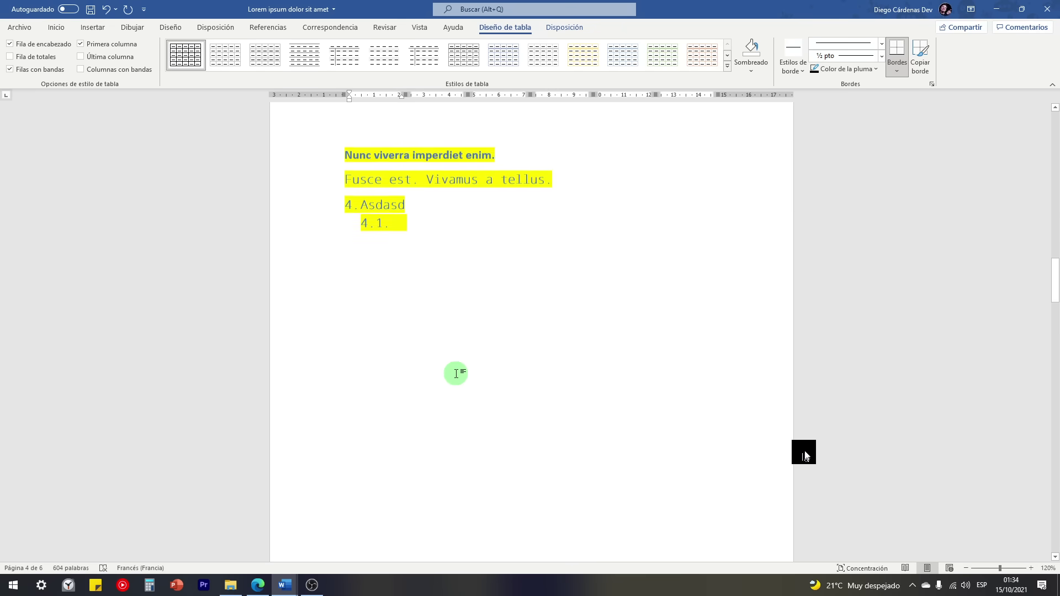
{"action": "left_click", "coordinate": [401, 179]}
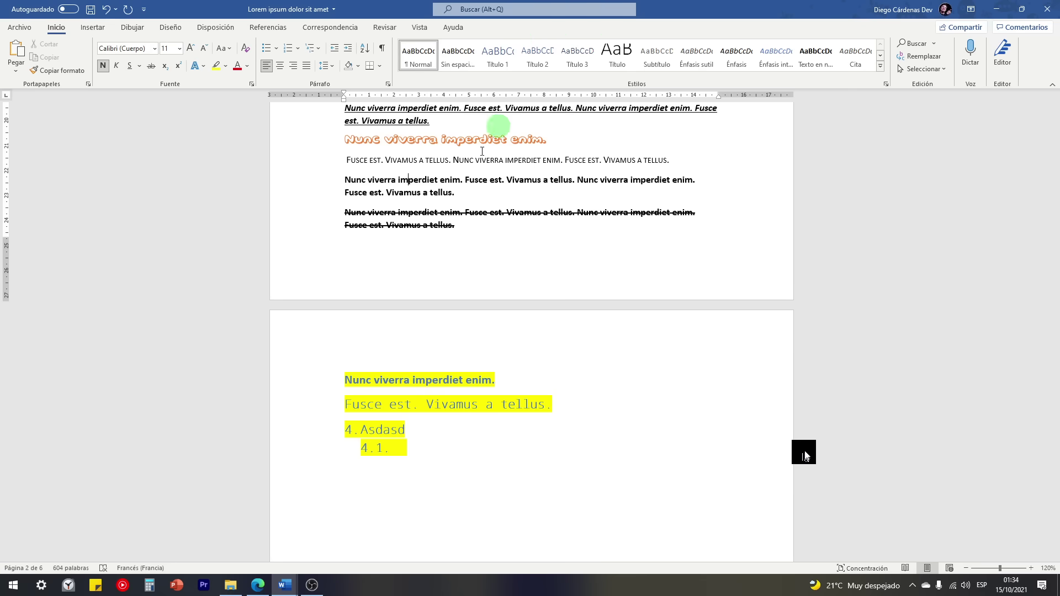
{"action": "scroll", "coordinate": [444, 273], "scroll_direction": "down", "scroll_amount": 4}
{"action": "scroll", "coordinate": [444, 273], "scroll_direction": "down", "scroll_amount": 15}
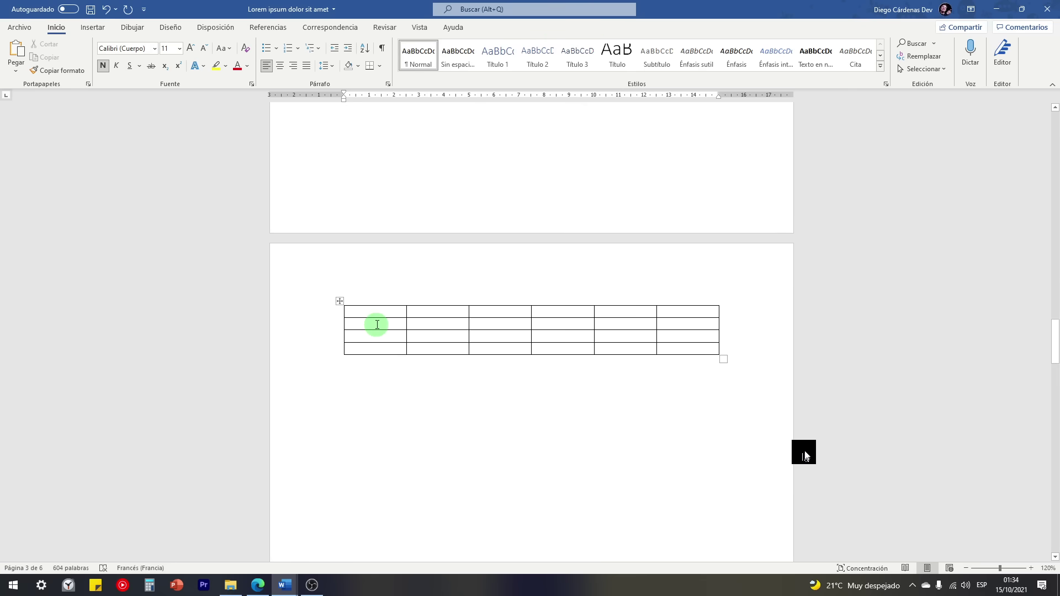
{"action": "left_click", "coordinate": [366, 304]}
{"action": "left_click", "coordinate": [340, 301]}
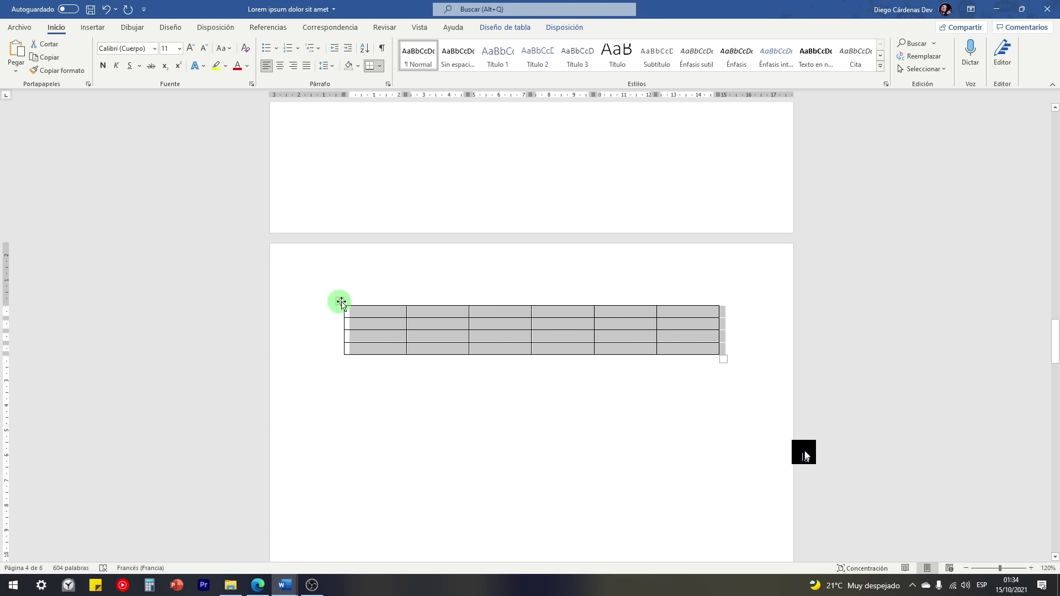
{"action": "left_click", "coordinate": [512, 29]}
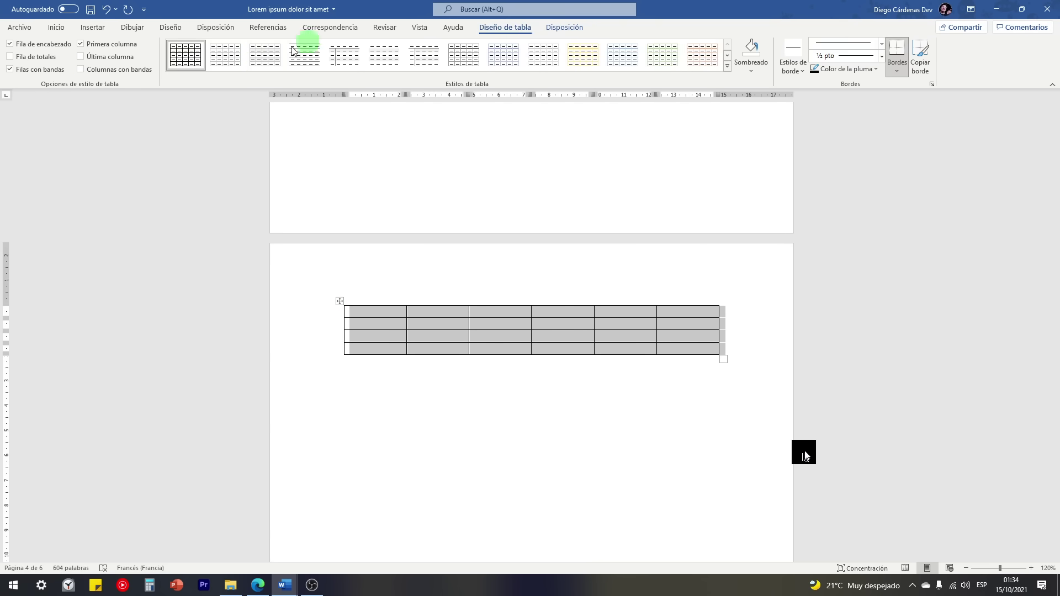
{"action": "left_click", "coordinate": [56, 28]}
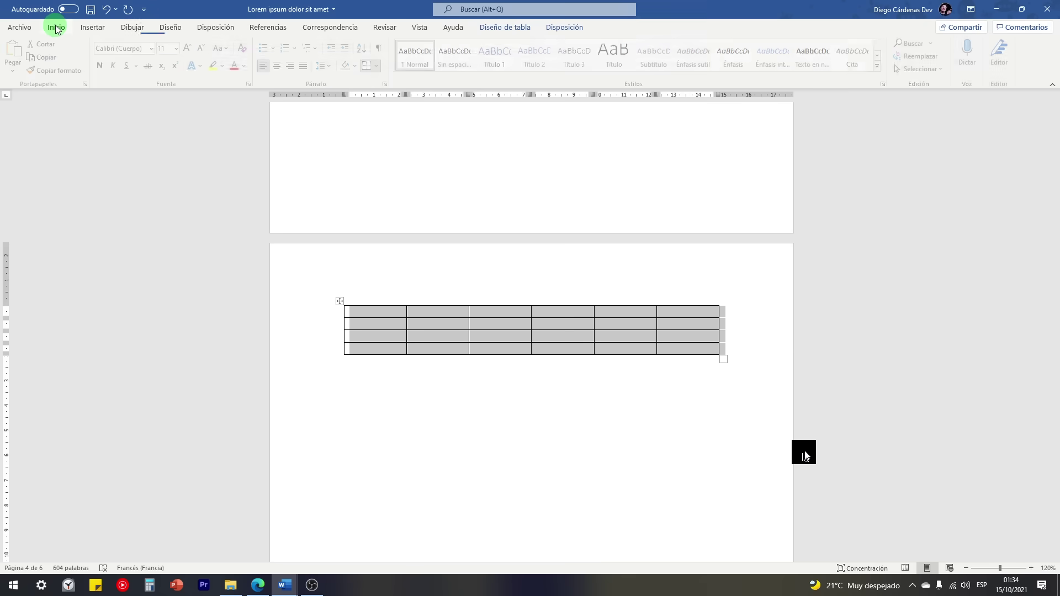
{"action": "left_click", "coordinate": [498, 24]}
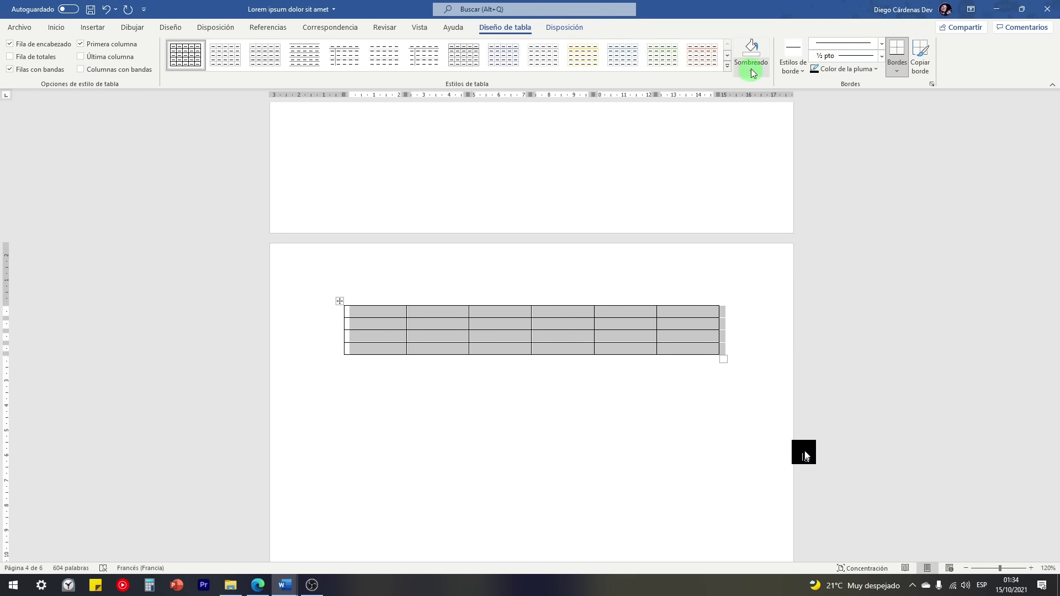
Step: Apply the orange Grid Table style from the table styles gallery
{"action": "left_click", "coordinate": [729, 68]}
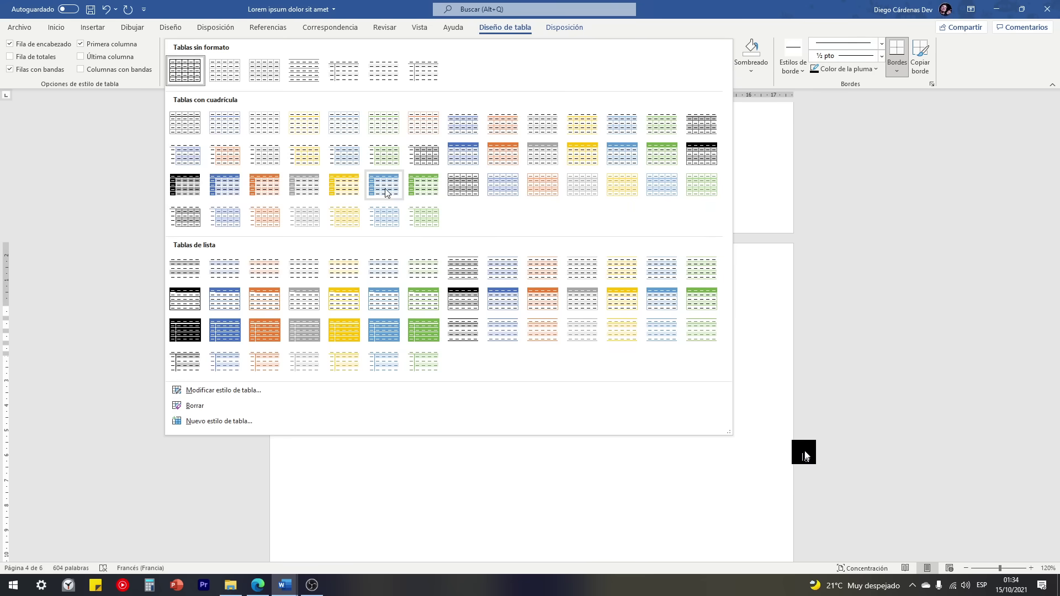
{"action": "left_click", "coordinate": [265, 185]}
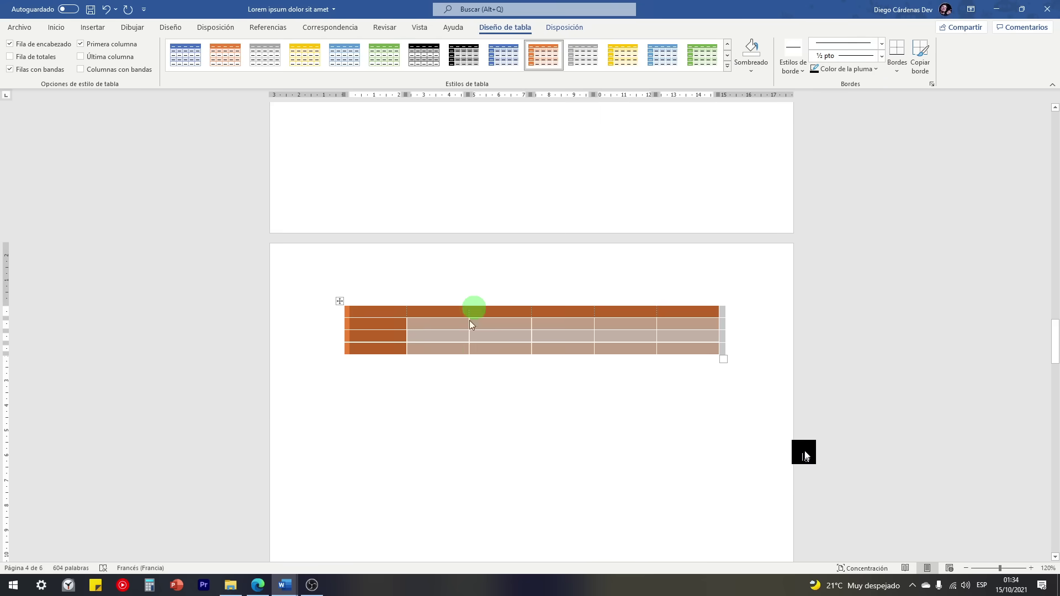
{"action": "left_click", "coordinate": [427, 338]}
Step: Nudge the table on the page and resize it narrower with taller rows
{"action": "scroll", "coordinate": [435, 339], "scroll_direction": "up", "scroll_amount": 8, "text": "ctrl"}
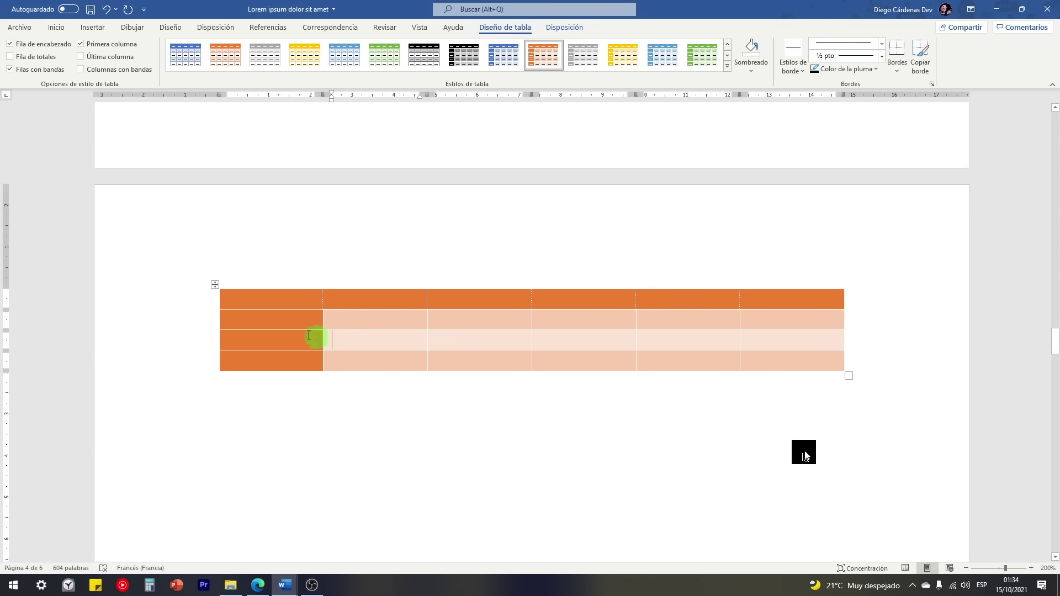
{"action": "left_click", "coordinate": [215, 285]}
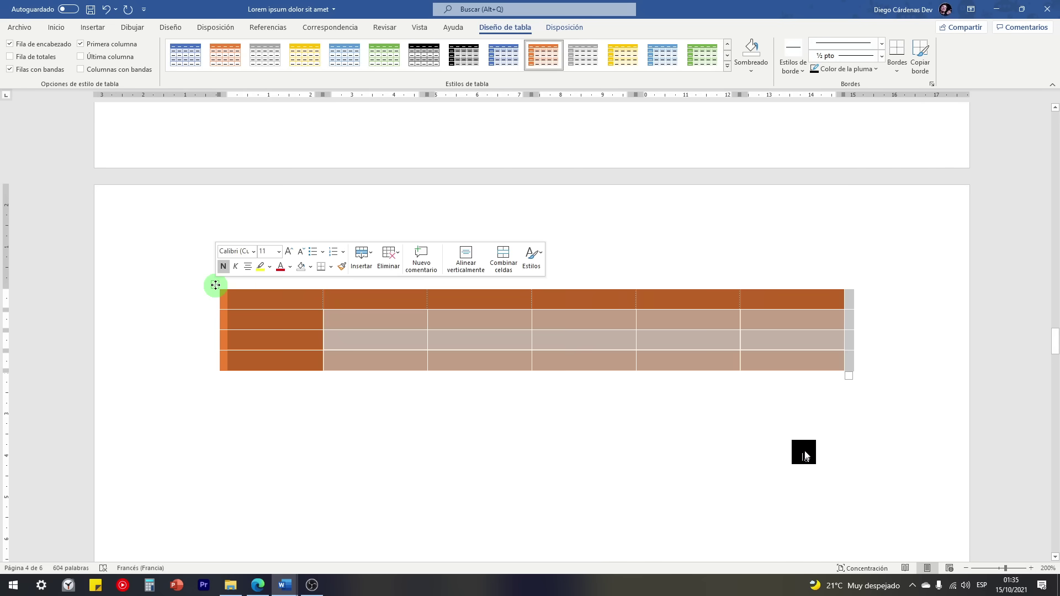
{"action": "mouse_move", "coordinate": [215, 285]}
{"action": "left_mouse_down"}
{"action": "mouse_move", "coordinate": [227, 386]}
{"action": "mouse_move", "coordinate": [199, 343]}
{"action": "mouse_move", "coordinate": [217, 280]}
{"action": "mouse_move", "coordinate": [204, 309]}
{"action": "left_mouse_up"}
{"action": "left_click", "coordinate": [459, 362]}
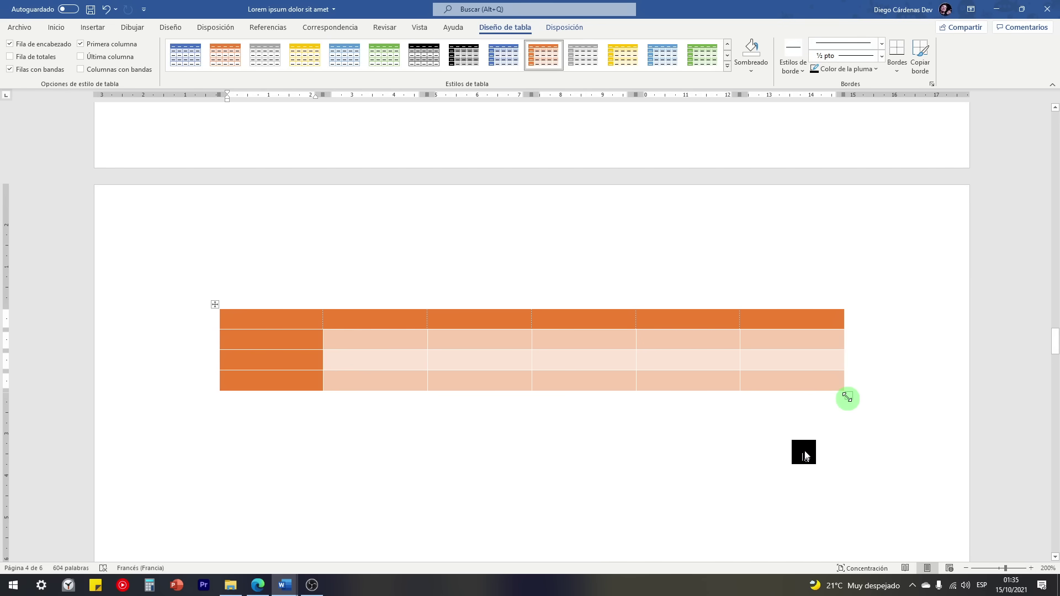
{"action": "left_click_drag", "start_coordinate": [848, 397], "coordinate": [823, 414]}
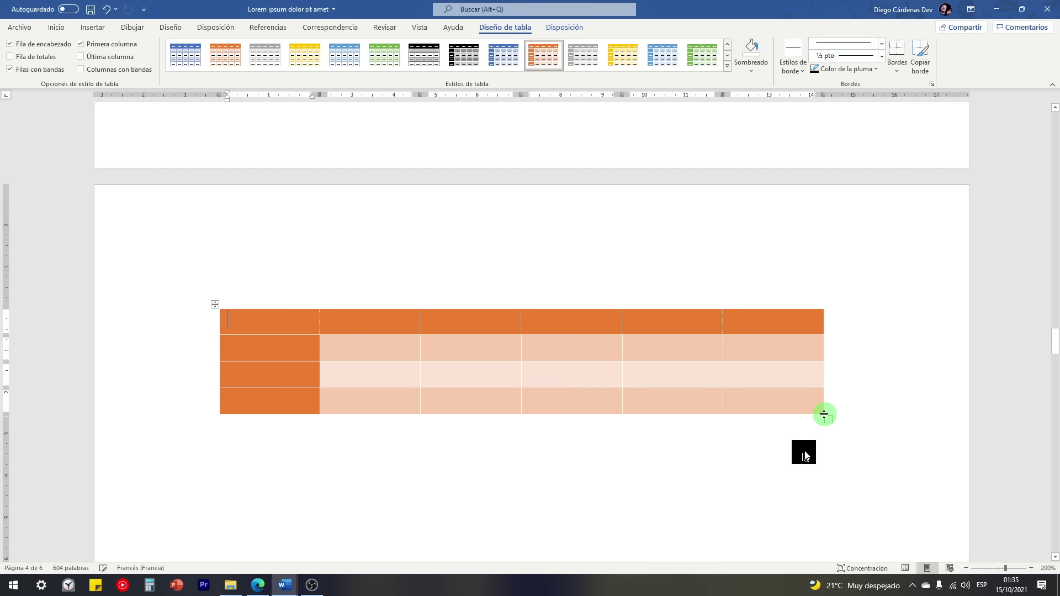
{"action": "mouse_move", "coordinate": [218, 335]}
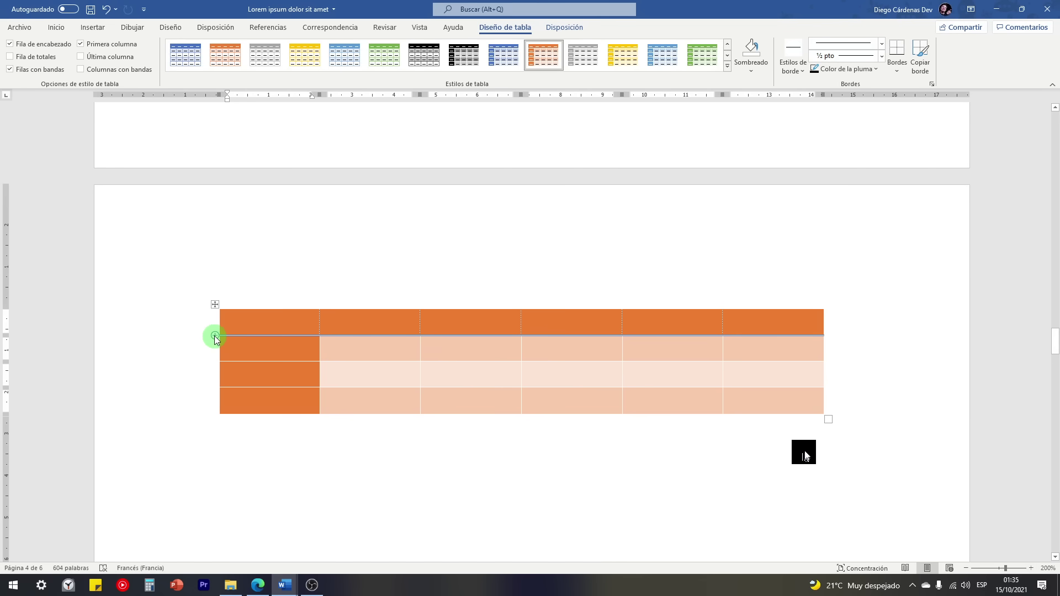
Step: Insert a new empty column between the fourth and fifth columns of the orange table
{"action": "left_click", "coordinate": [215, 335]}
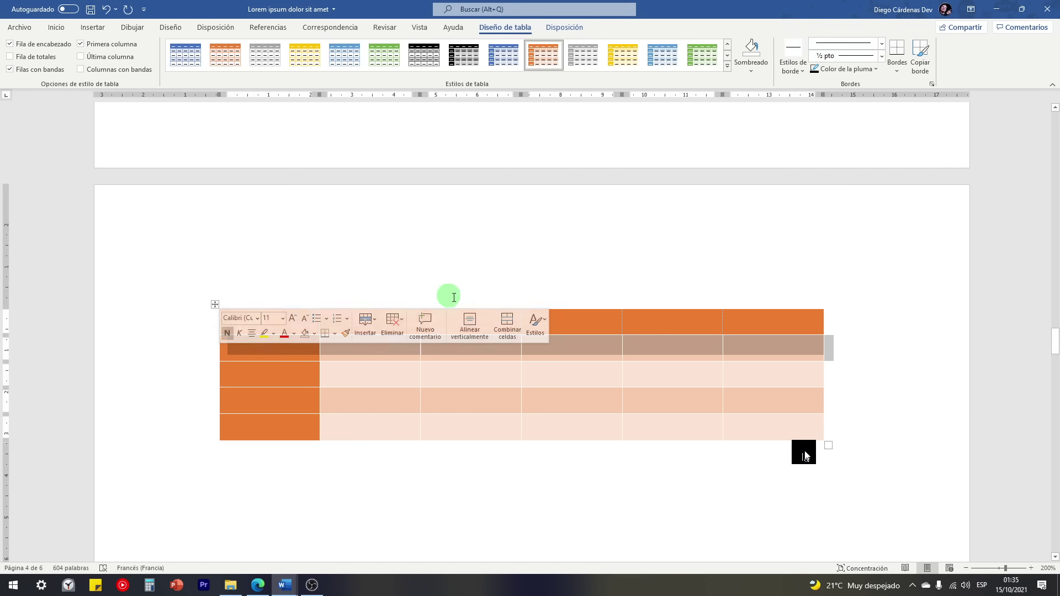
{"action": "left_click", "coordinate": [627, 306]}
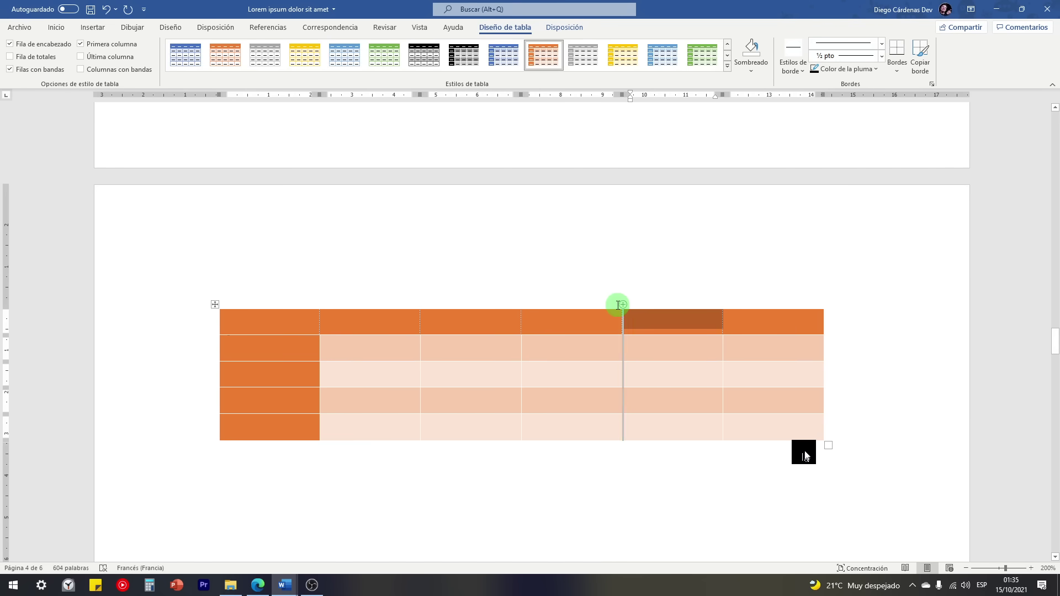
{"action": "left_click", "coordinate": [620, 305]}
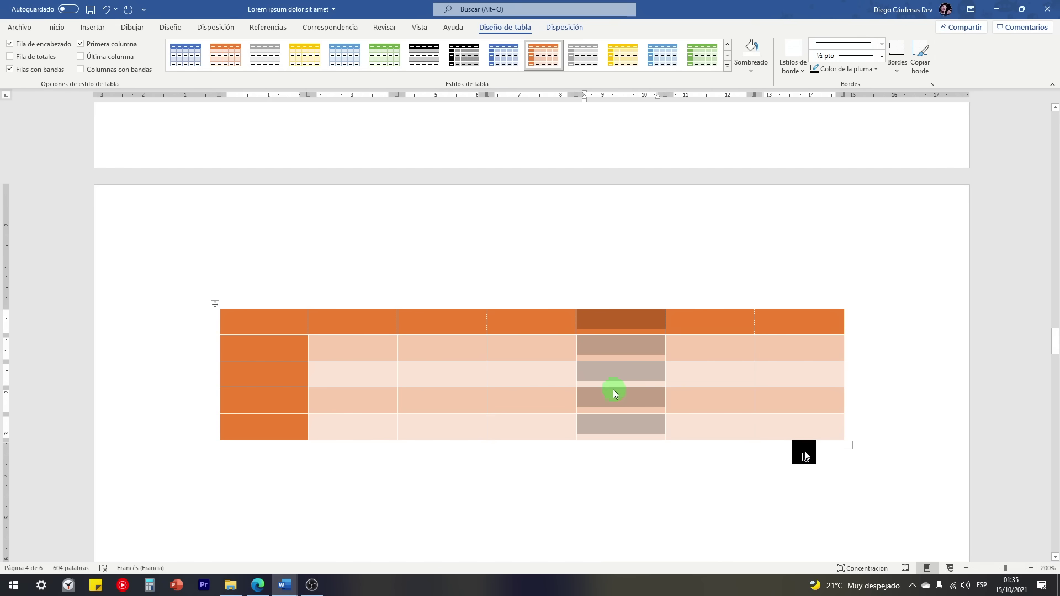
{"action": "left_click", "coordinate": [629, 402]}
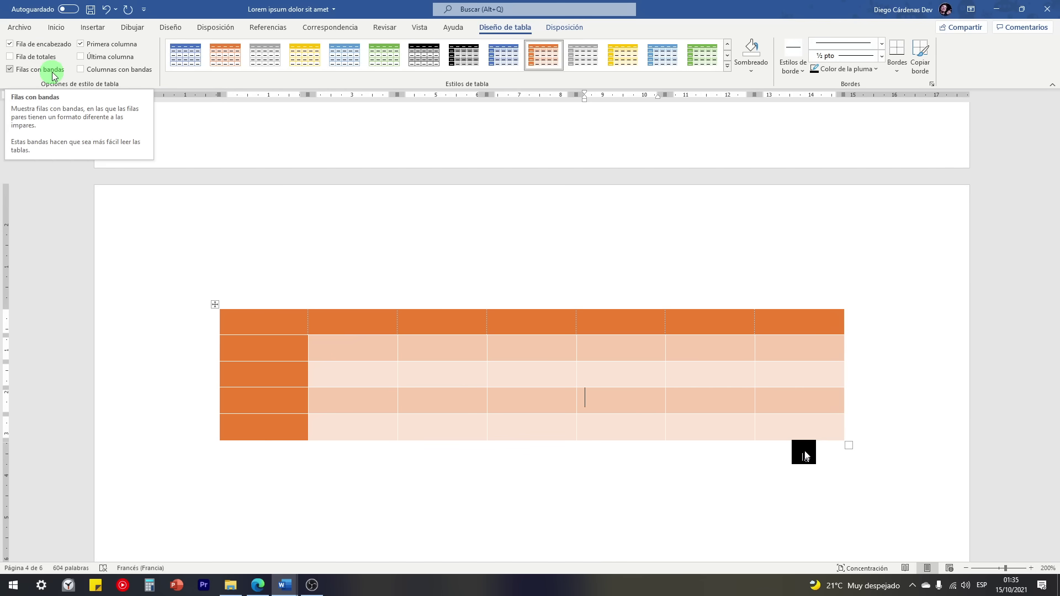
Step: Try the style options: header row, totals row, first and last column, banded rows and columns
{"action": "left_click", "coordinate": [11, 70]}
{"action": "left_click", "coordinate": [10, 44]}
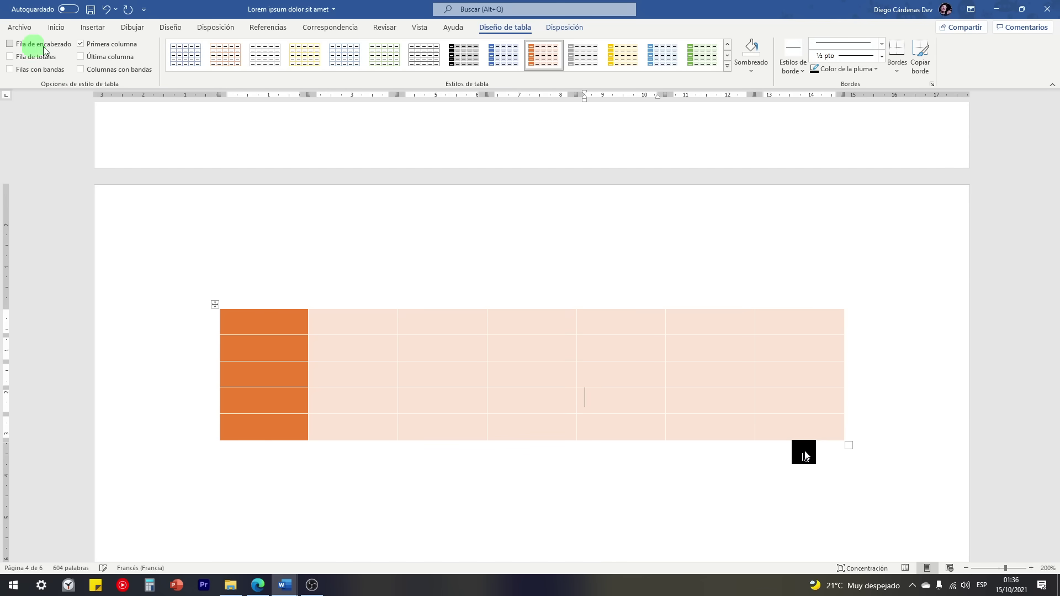
{"action": "left_click", "coordinate": [81, 44]}
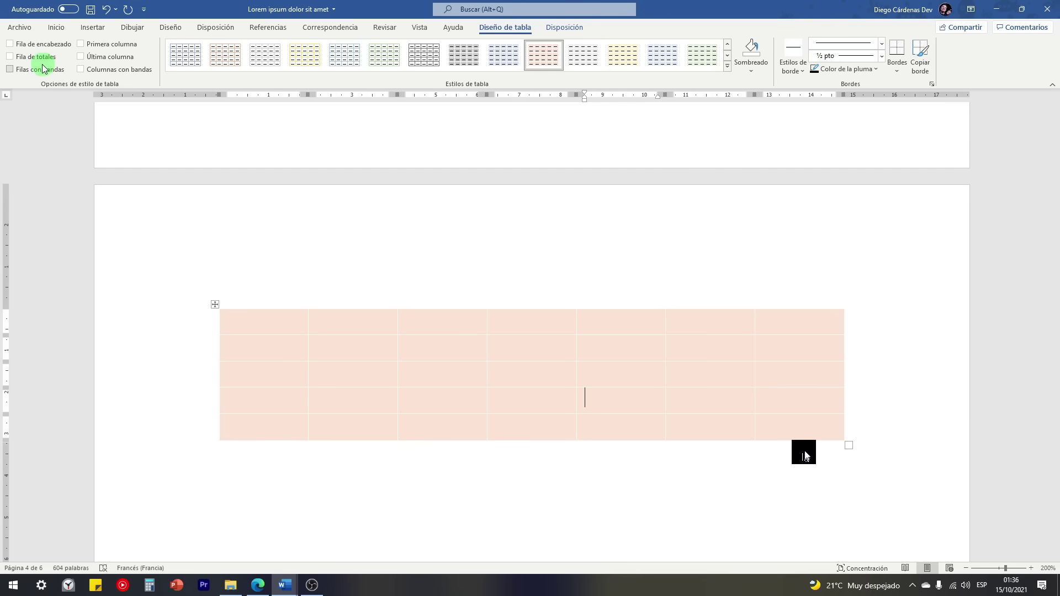
{"action": "left_click", "coordinate": [12, 44]}
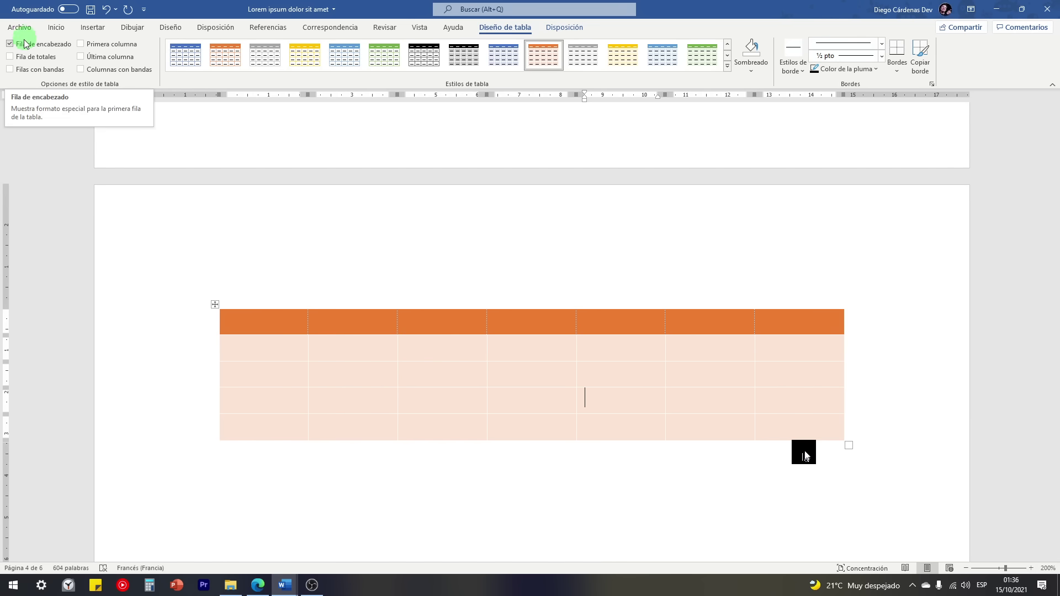
{"action": "left_click", "coordinate": [11, 57]}
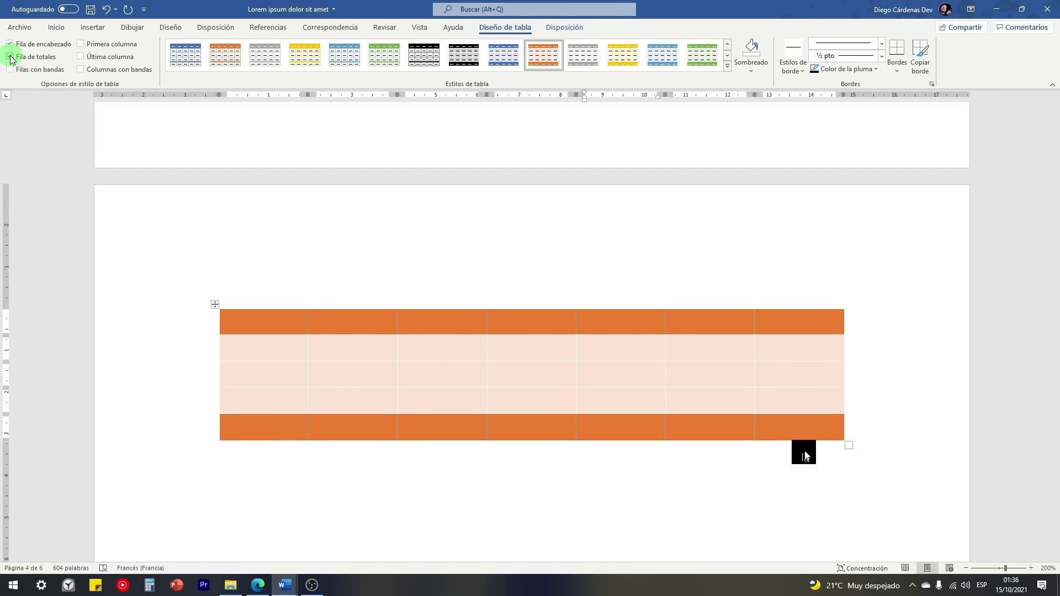
{"action": "left_click", "coordinate": [81, 44]}
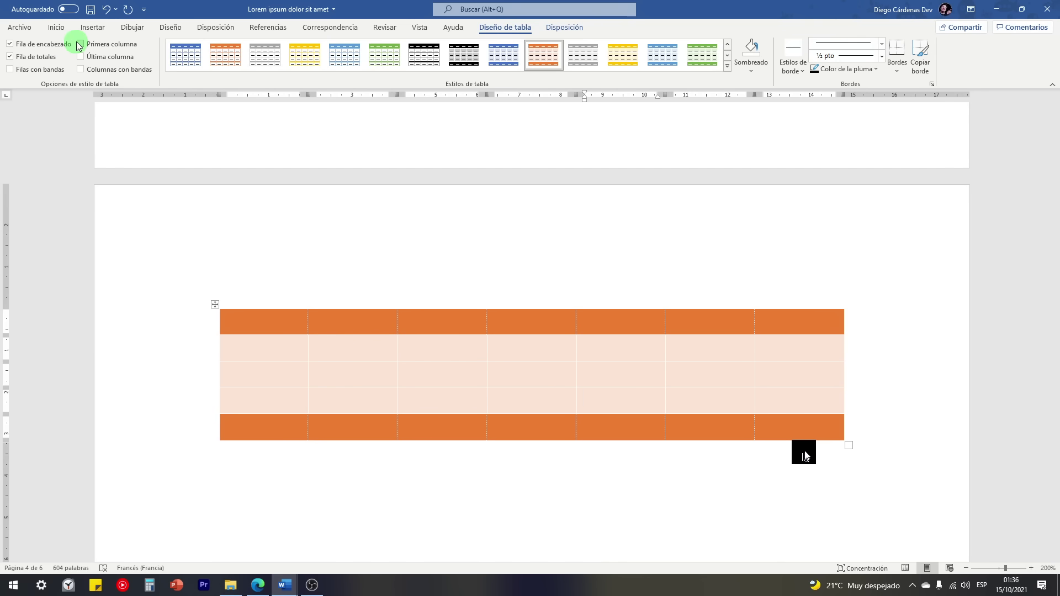
{"action": "left_click", "coordinate": [98, 59]}
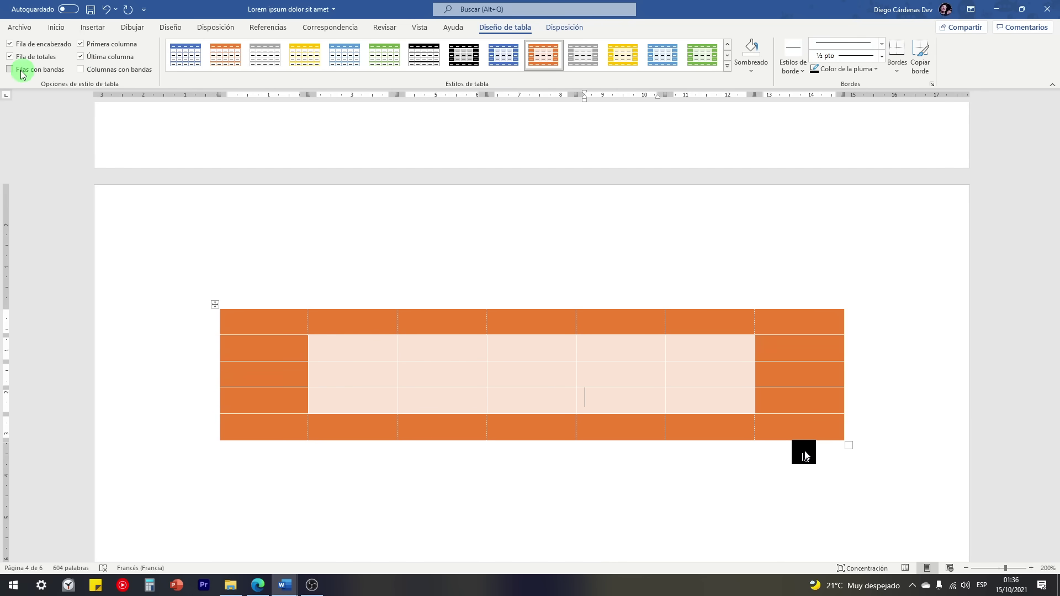
{"action": "left_click", "coordinate": [81, 70]}
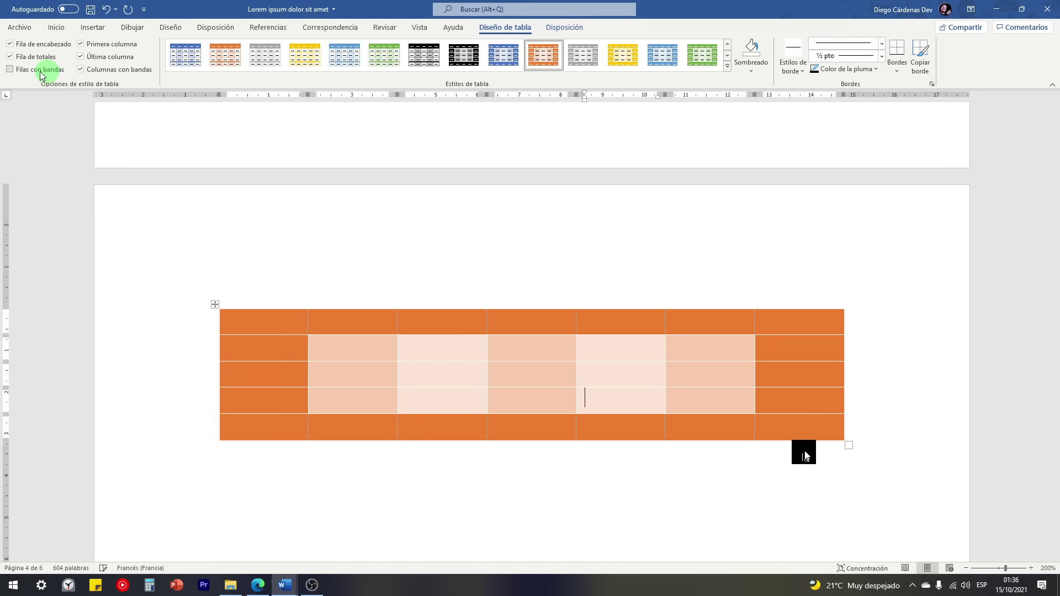
{"action": "left_click", "coordinate": [10, 70]}
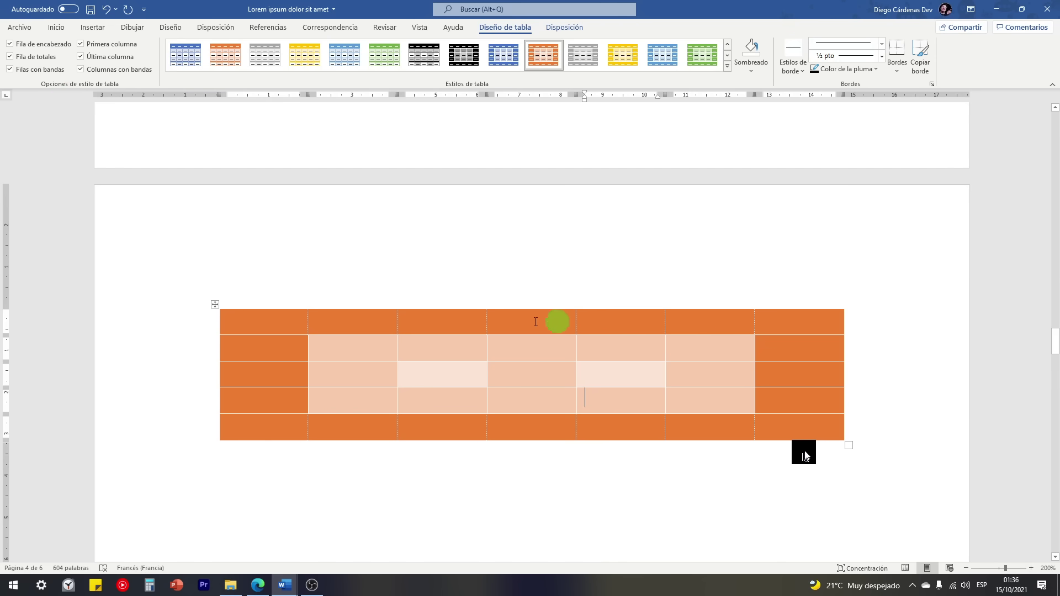
Step: Finish with only Fila de encabezado, Primera columna and Columnas con bandas checked
{"action": "left_click", "coordinate": [80, 57]}
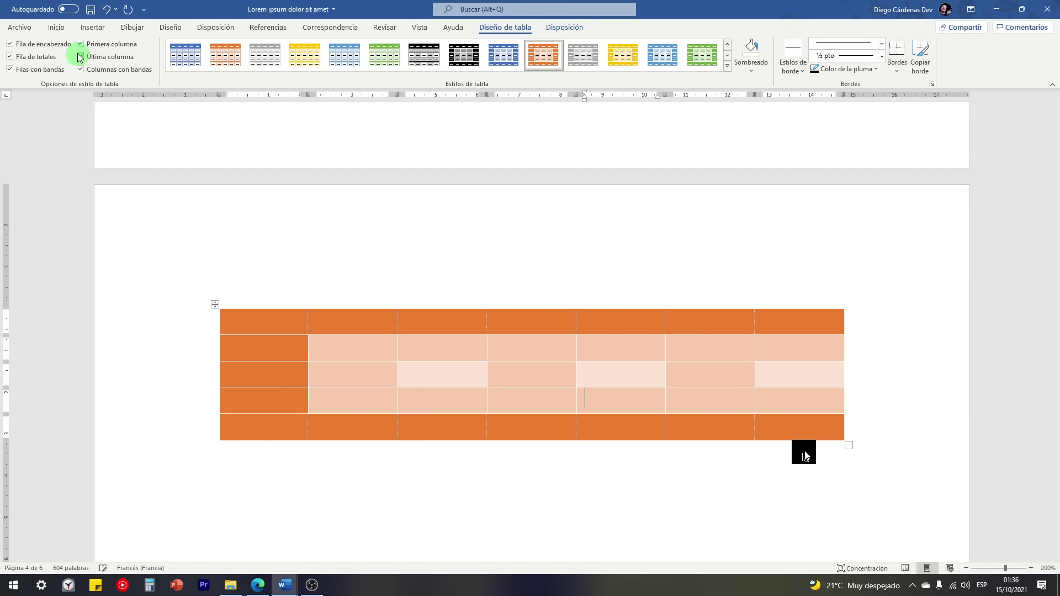
{"action": "left_click", "coordinate": [81, 44]}
{"action": "left_click", "coordinate": [10, 57]}
{"action": "left_click", "coordinate": [10, 44]}
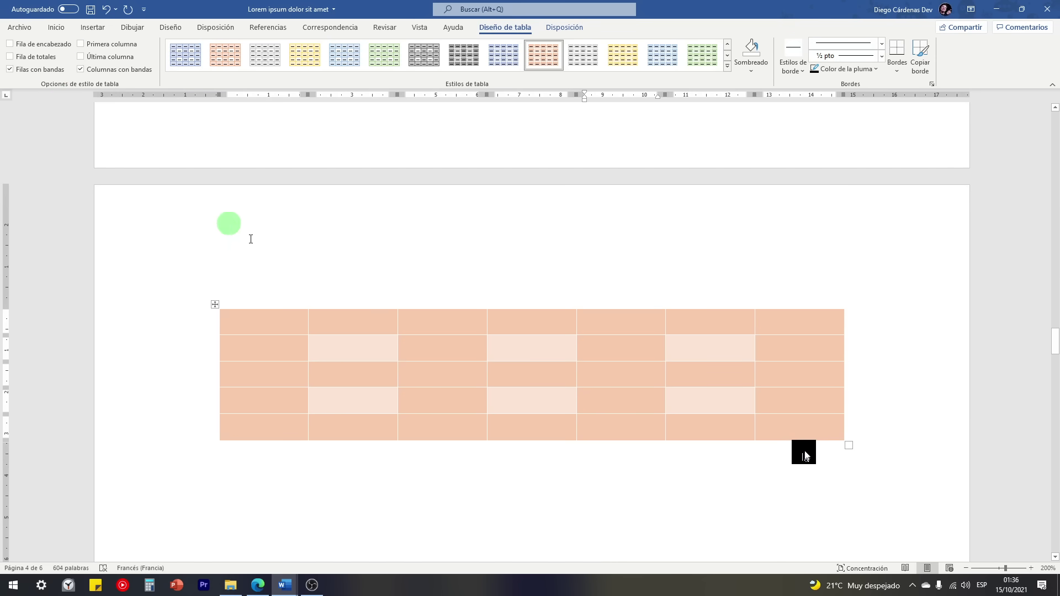
{"action": "left_click", "coordinate": [81, 69]}
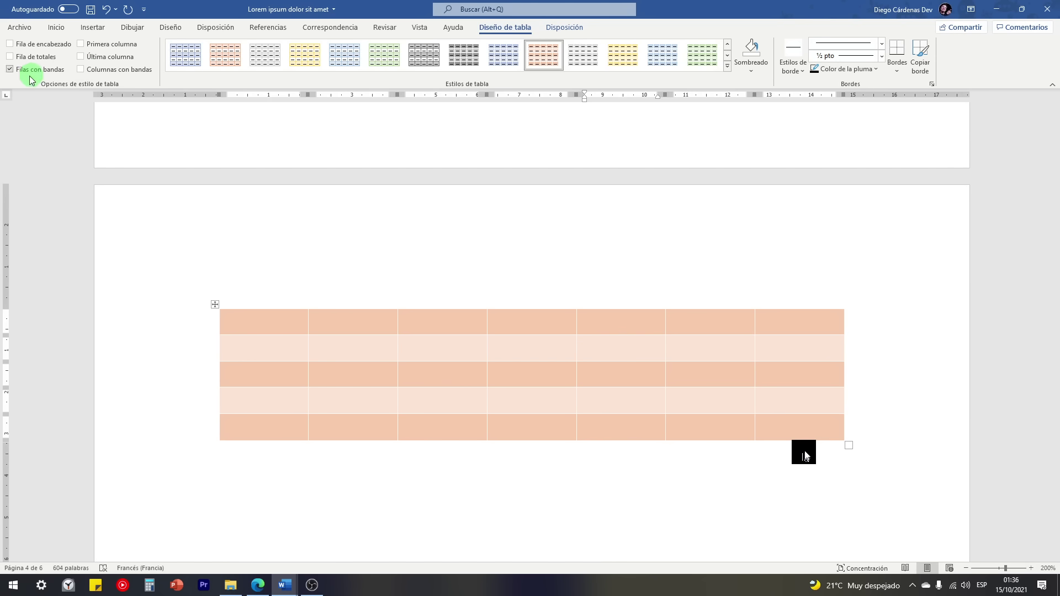
{"action": "left_click", "coordinate": [11, 70]}
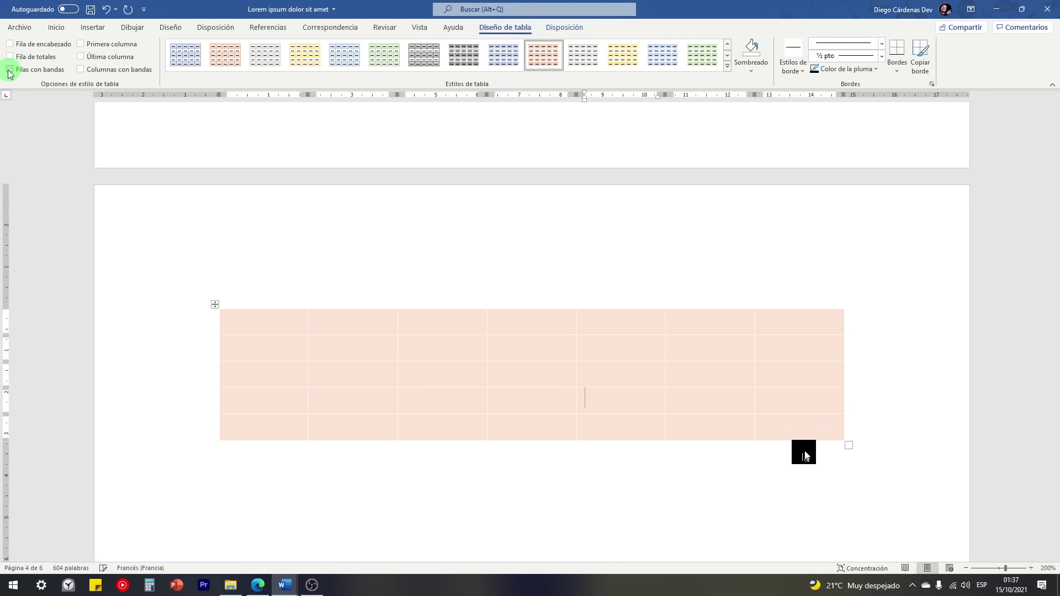
{"action": "left_click", "coordinate": [81, 69]}
{"action": "left_click", "coordinate": [282, 333]}
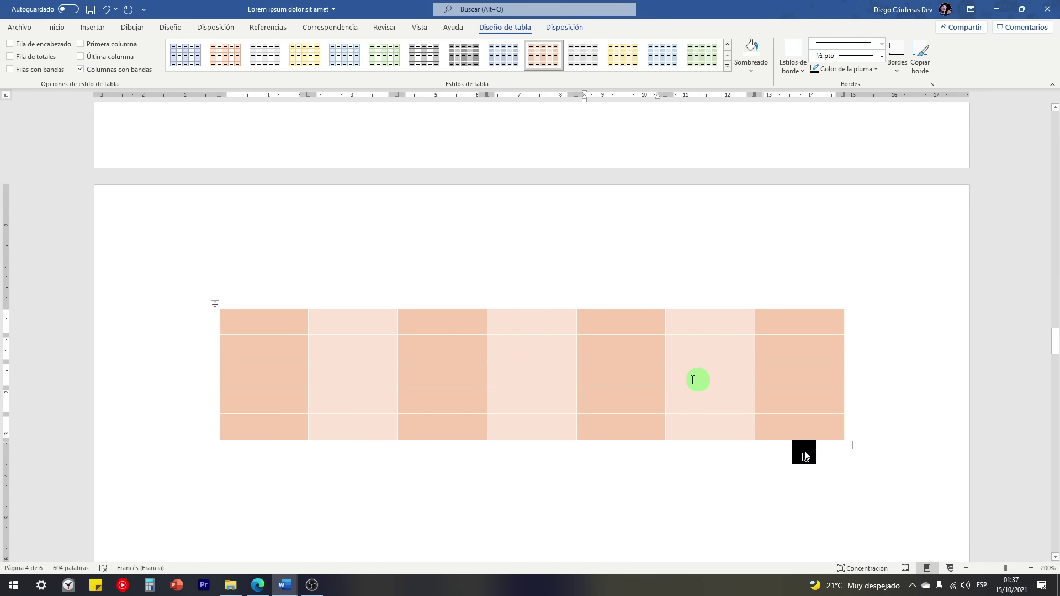
{"action": "left_click", "coordinate": [10, 43]}
{"action": "left_click", "coordinate": [80, 44]}
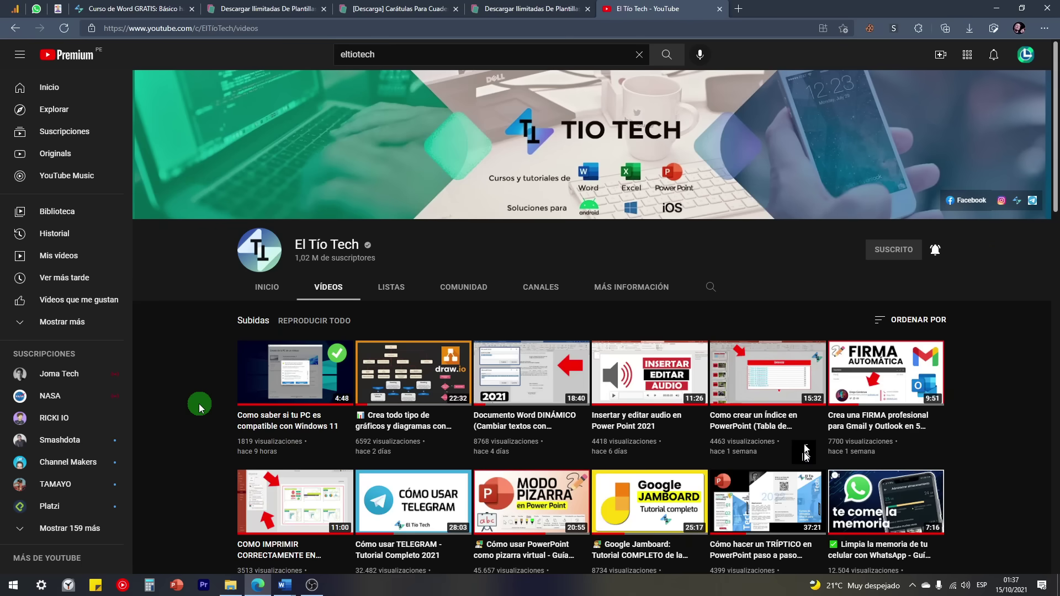
{"action": "scroll", "coordinate": [191, 400], "scroll_direction": "down", "scroll_amount": 7}
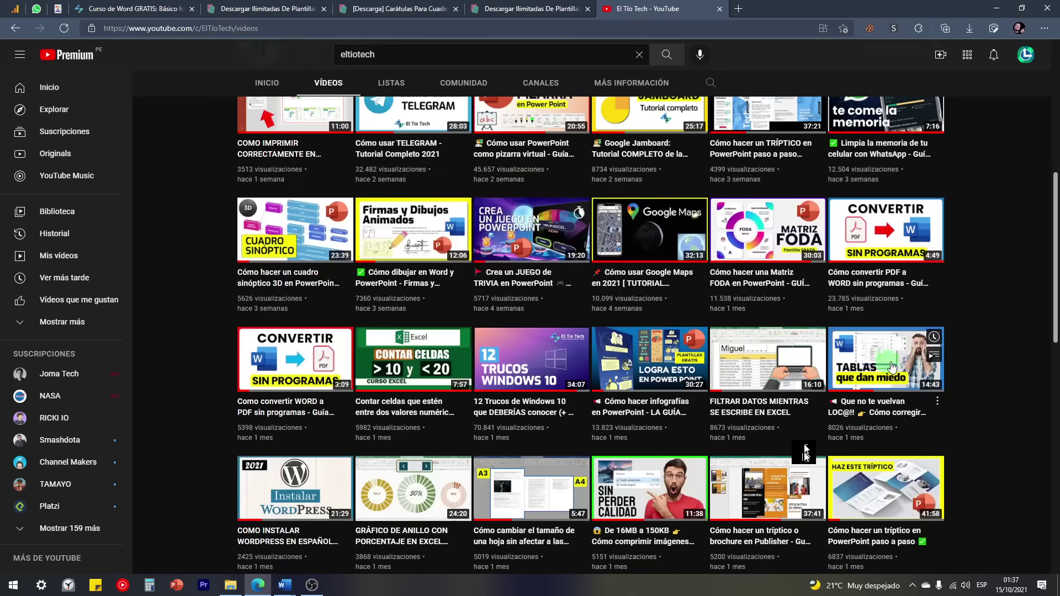
{"action": "left_click", "coordinate": [892, 367]}
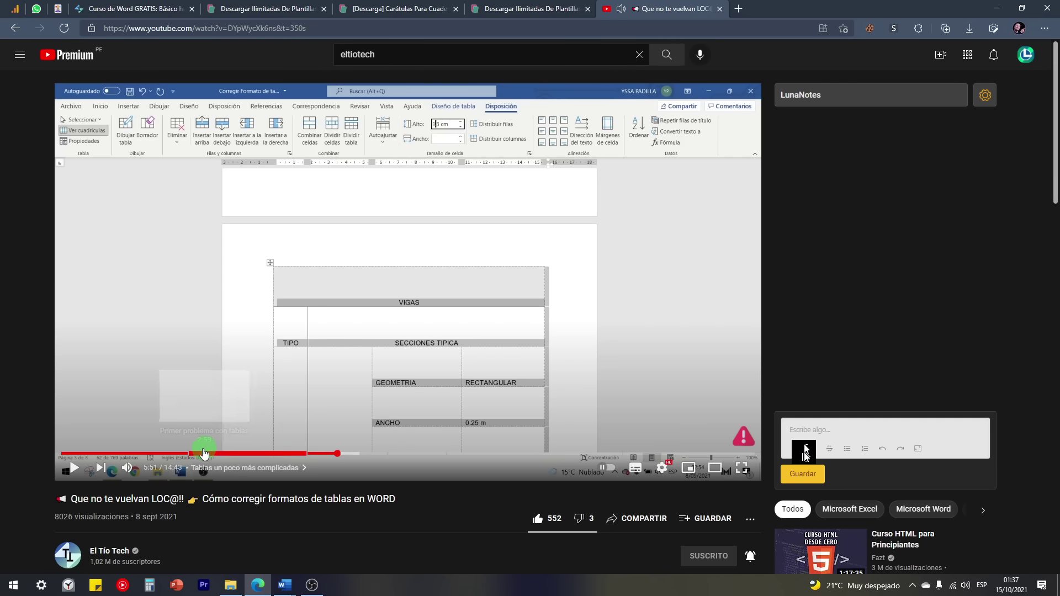
{"action": "mouse_move", "coordinate": [204, 453]}
{"action": "left_mouse_down"}
{"action": "mouse_move", "coordinate": [153, 456]}
{"action": "mouse_move", "coordinate": [198, 454]}
{"action": "left_mouse_up"}
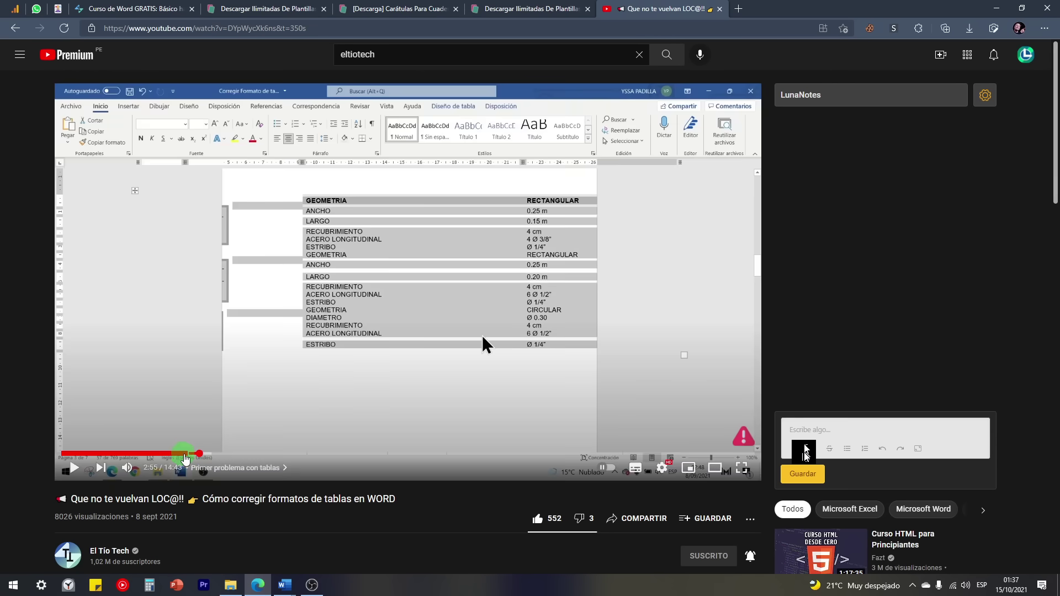
{"action": "left_click", "coordinate": [184, 455]}
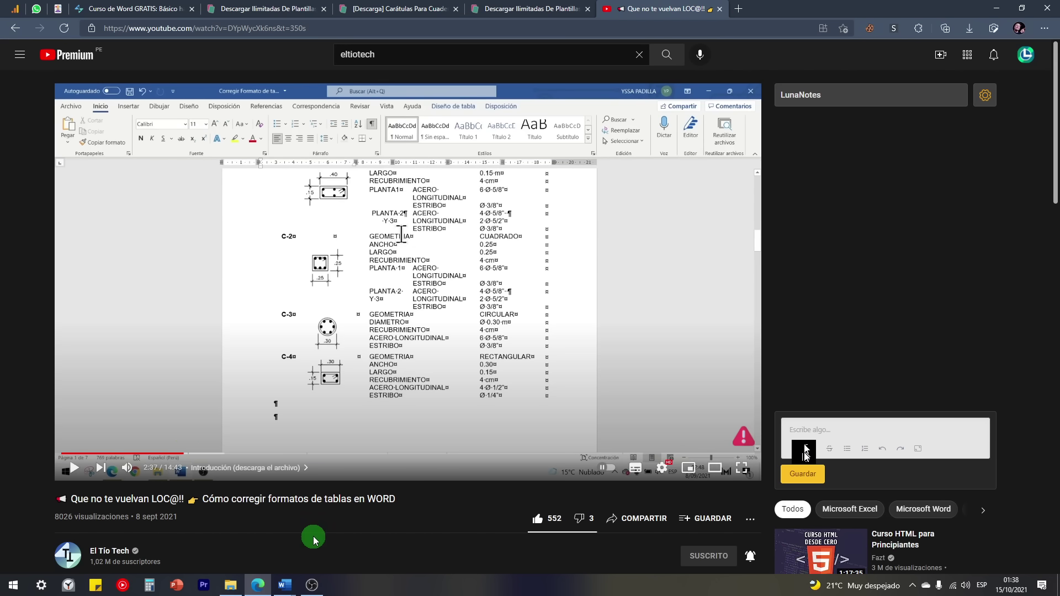
{"action": "left_click", "coordinate": [285, 585]}
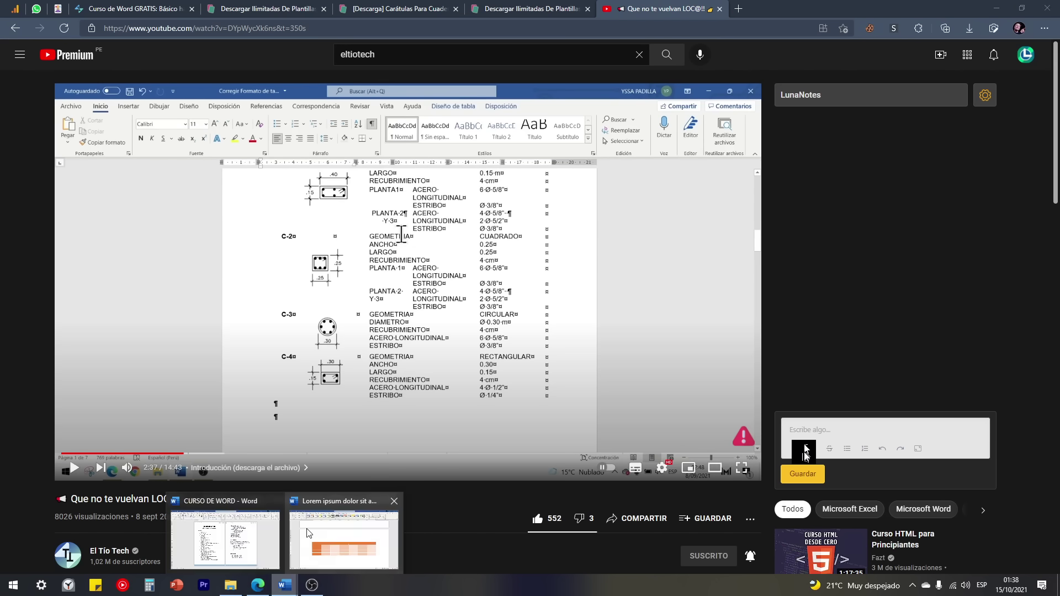
Step: Place the cursor below the table and open the Insertar > Imágenes > Formas shapes gallery
{"action": "mouse_move", "coordinate": [251, 540]}
{"action": "left_click", "coordinate": [300, 539]}
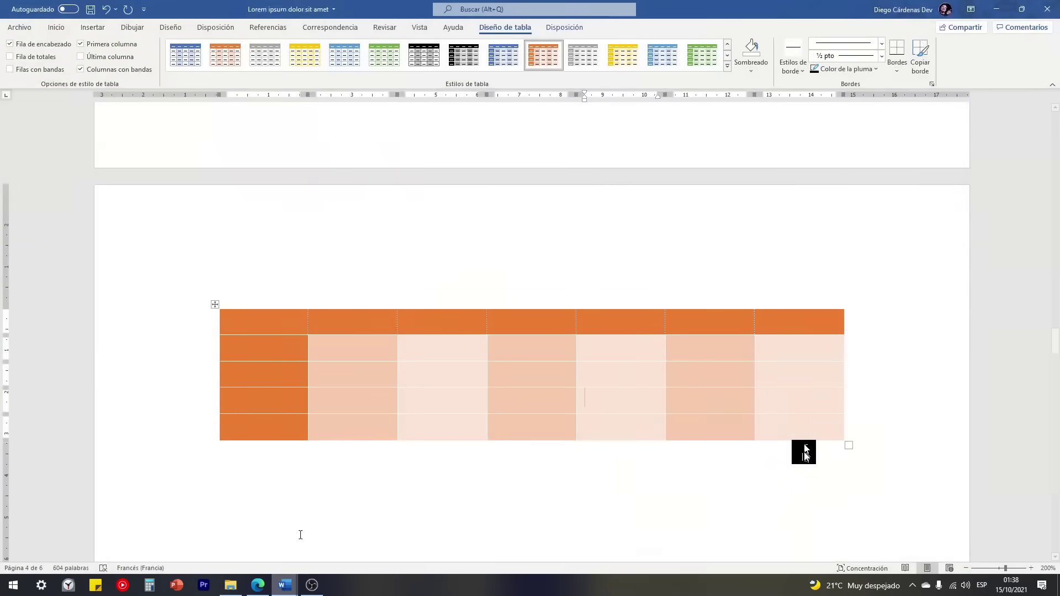
{"action": "left_click", "coordinate": [398, 466]}
{"action": "scroll", "coordinate": [398, 438], "scroll_direction": "down", "scroll_amount": 3}
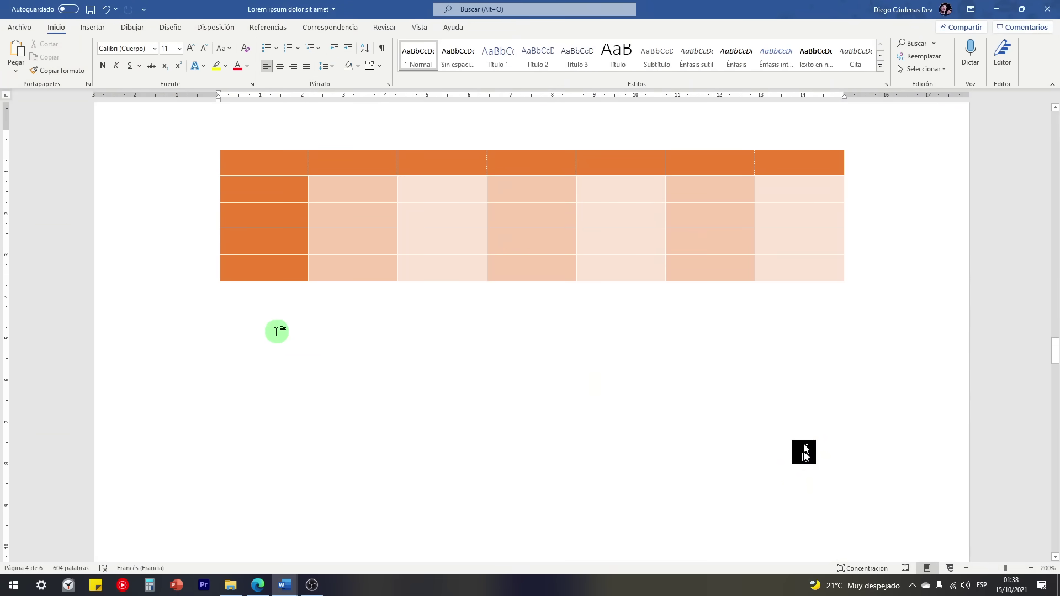
{"action": "left_click", "coordinate": [92, 29]}
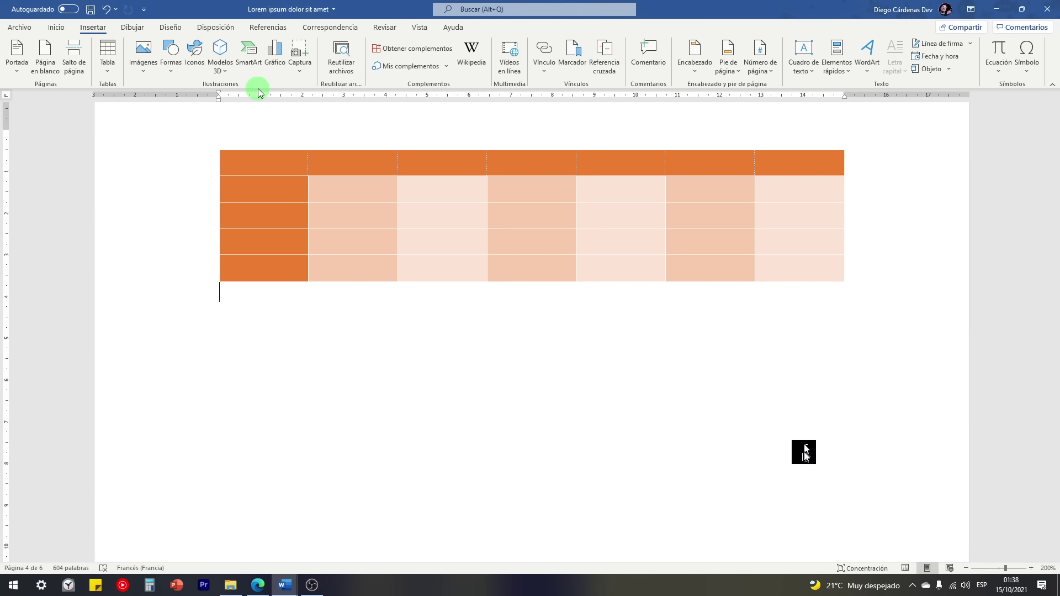
{"action": "left_click", "coordinate": [143, 61]}
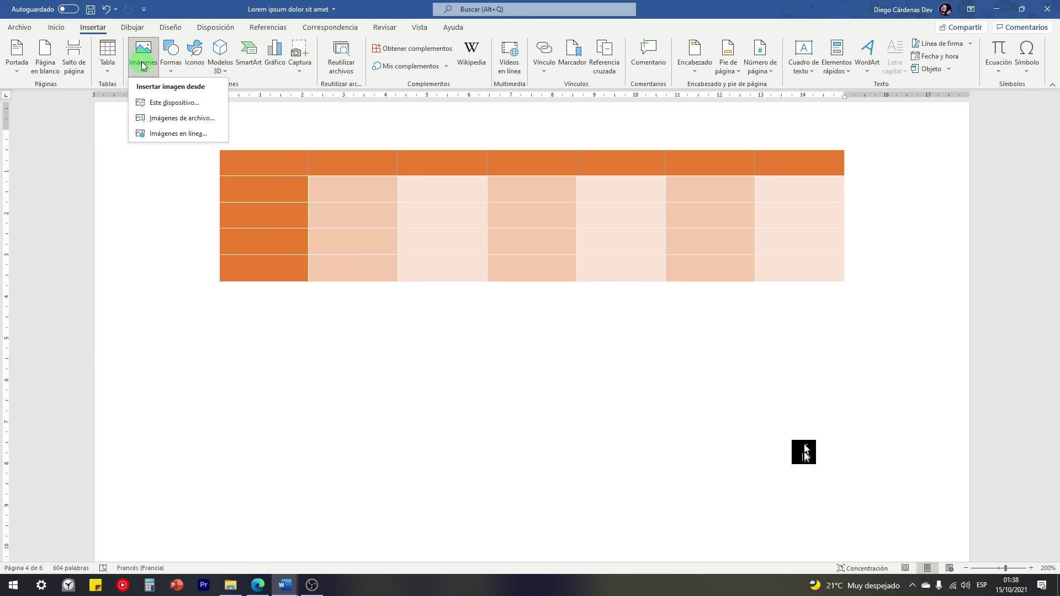
{"action": "left_click", "coordinate": [169, 60]}
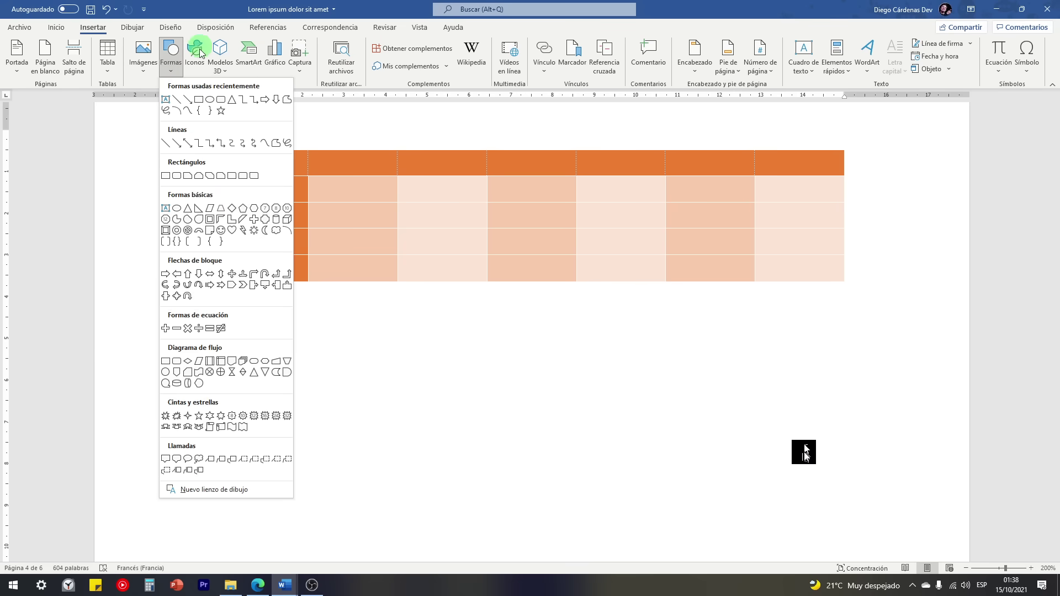
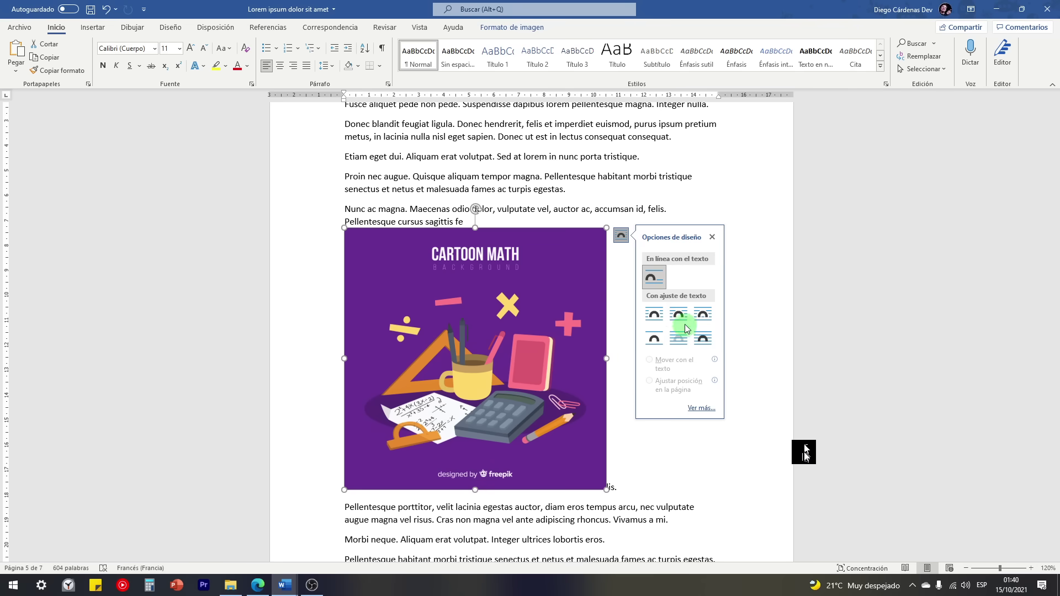
Step: Put the Cartoon Math picture behind the text and drag it up and to the right
{"action": "left_click", "coordinate": [679, 338]}
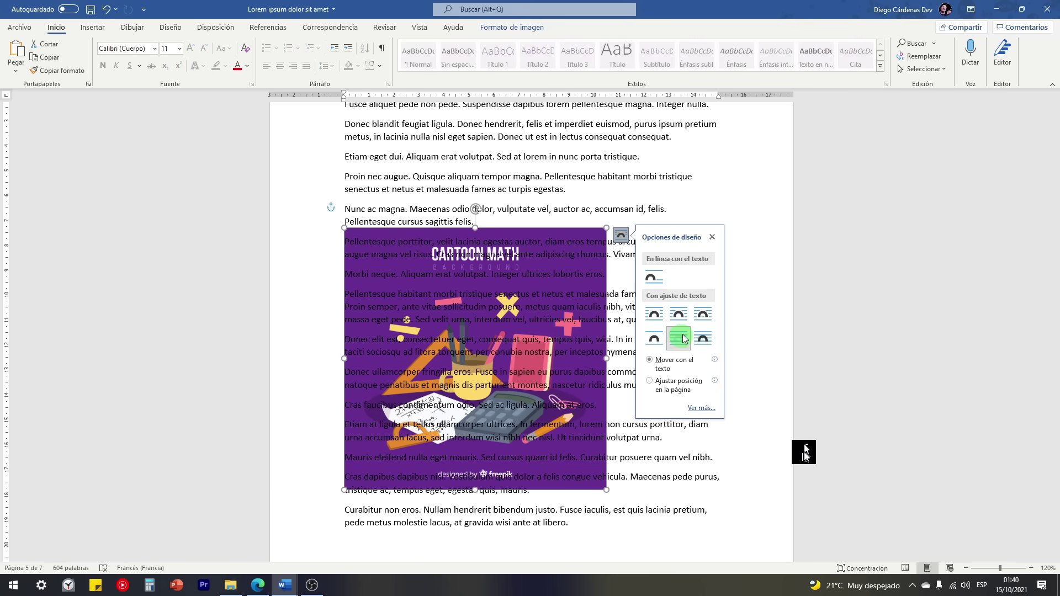
{"action": "left_click", "coordinate": [492, 237]}
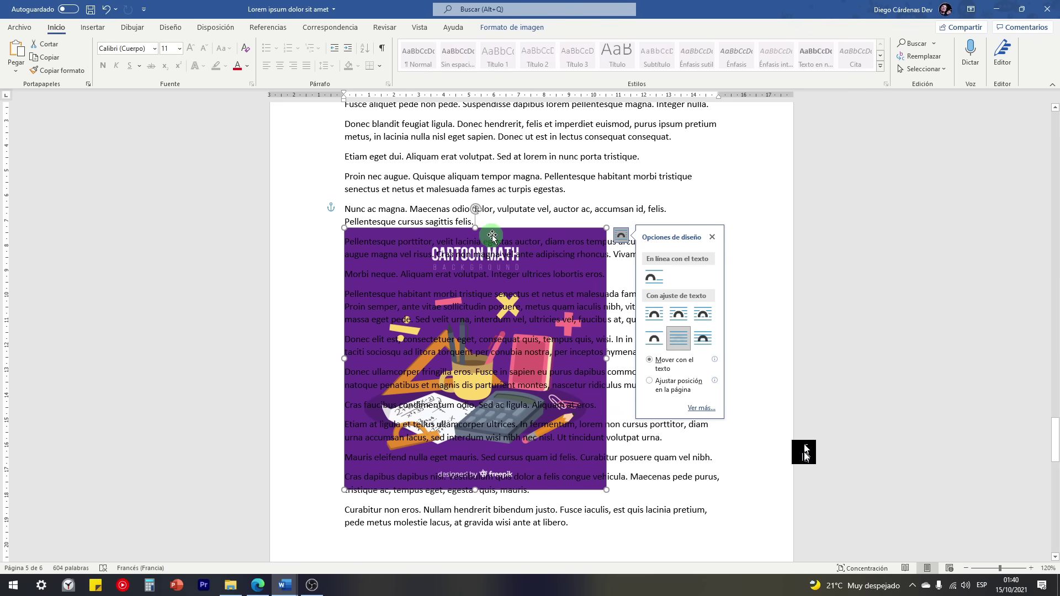
{"action": "left_click_drag", "start_coordinate": [492, 237], "coordinate": [549, 227]}
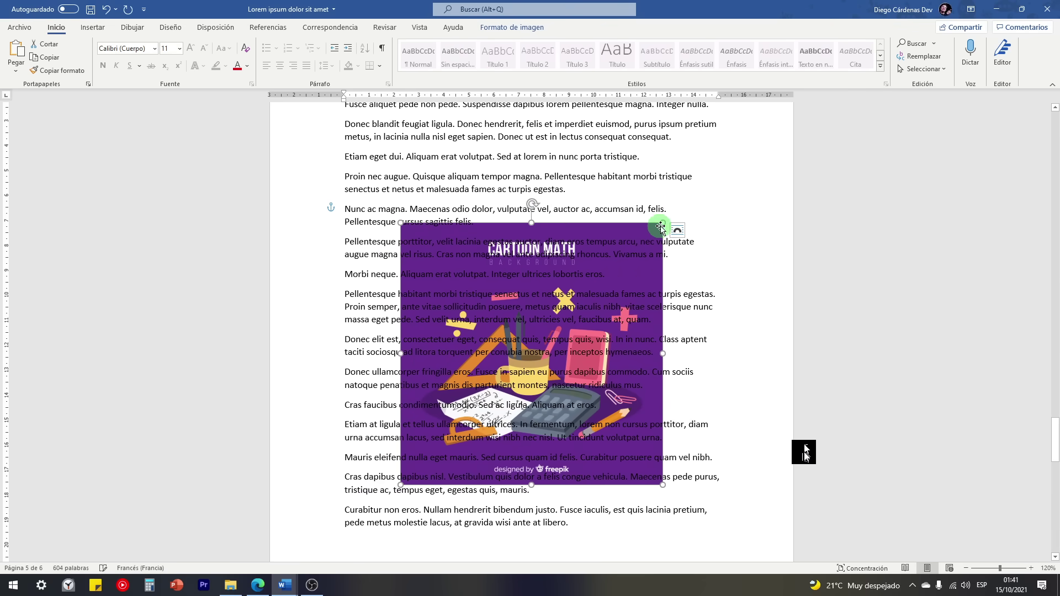
Step: Try In Front of Text, then Top and Bottom wrapping, repositioning the picture among the paragraphs
{"action": "left_click", "coordinate": [677, 231]}
{"action": "left_click", "coordinate": [735, 335]}
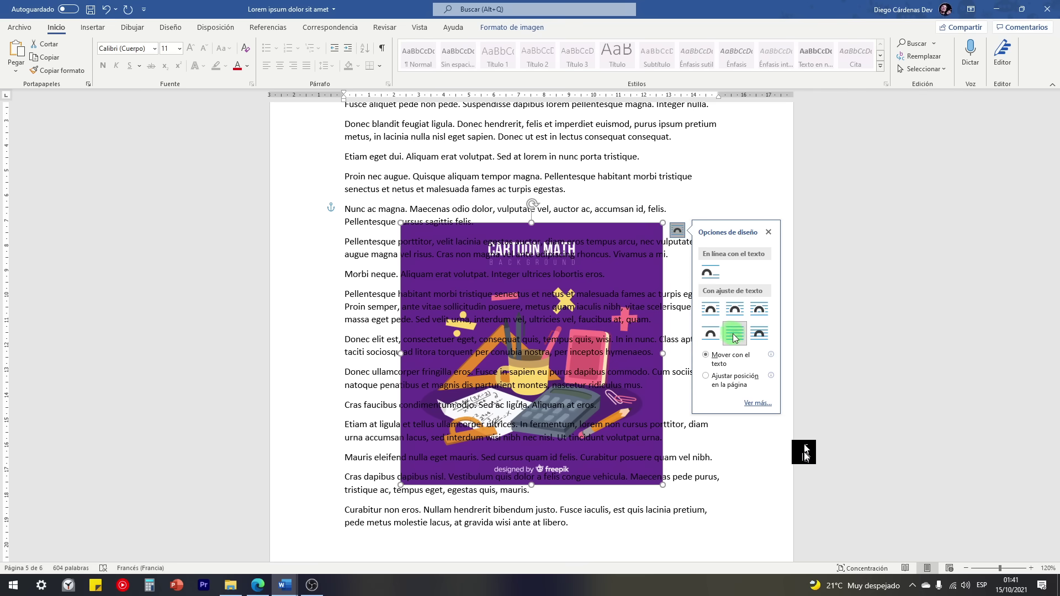
{"action": "left_click", "coordinate": [758, 335]}
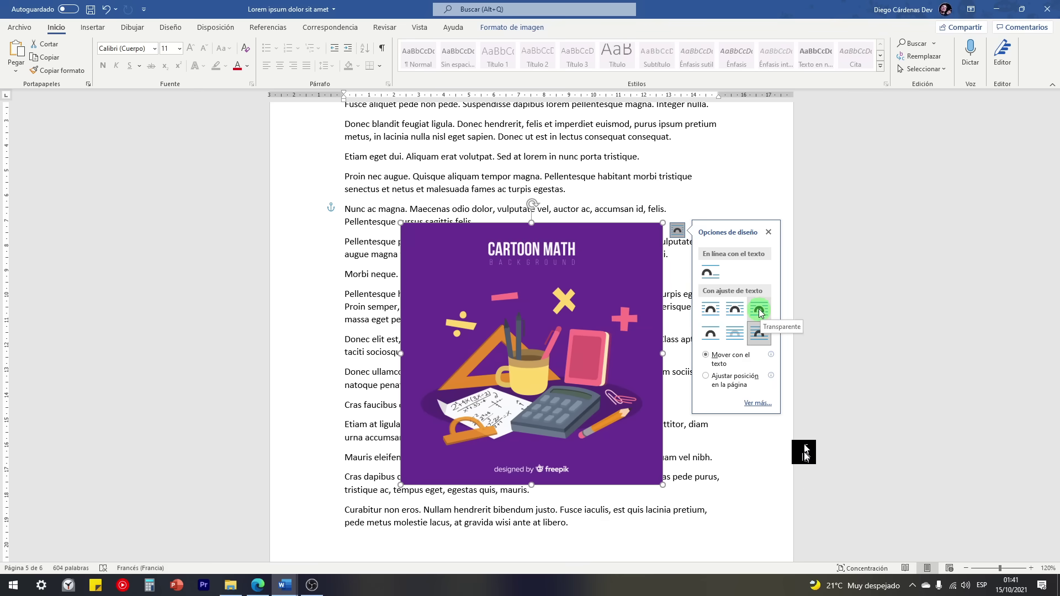
{"action": "left_click", "coordinate": [760, 313]}
{"action": "left_click_drag", "start_coordinate": [547, 340], "coordinate": [548, 236]}
{"action": "scroll", "coordinate": [530, 276], "scroll_direction": "up", "scroll_amount": 3}
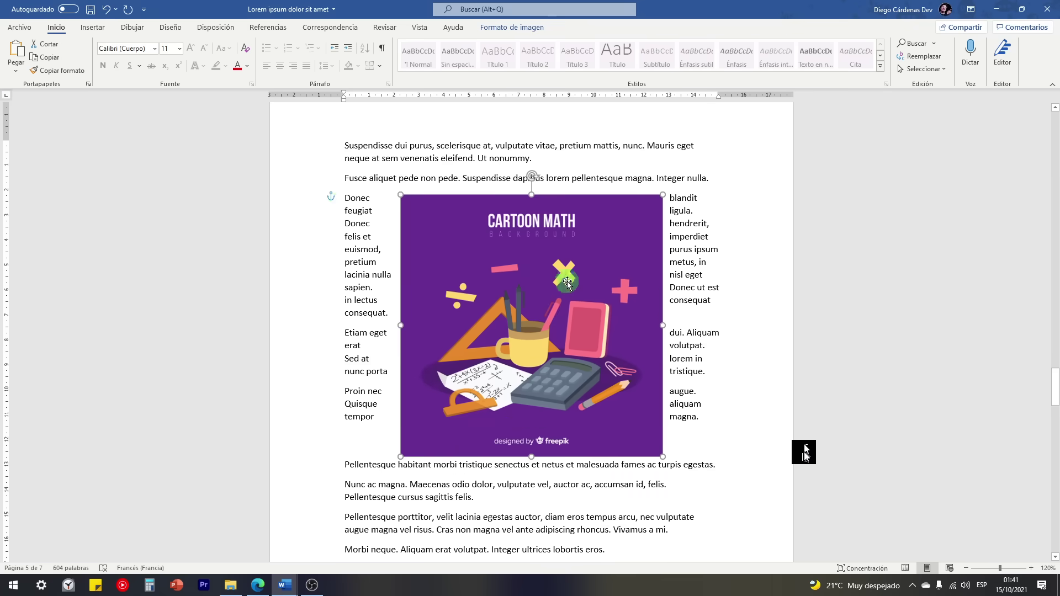
{"action": "scroll", "coordinate": [472, 314], "scroll_direction": "down", "scroll_amount": 5}
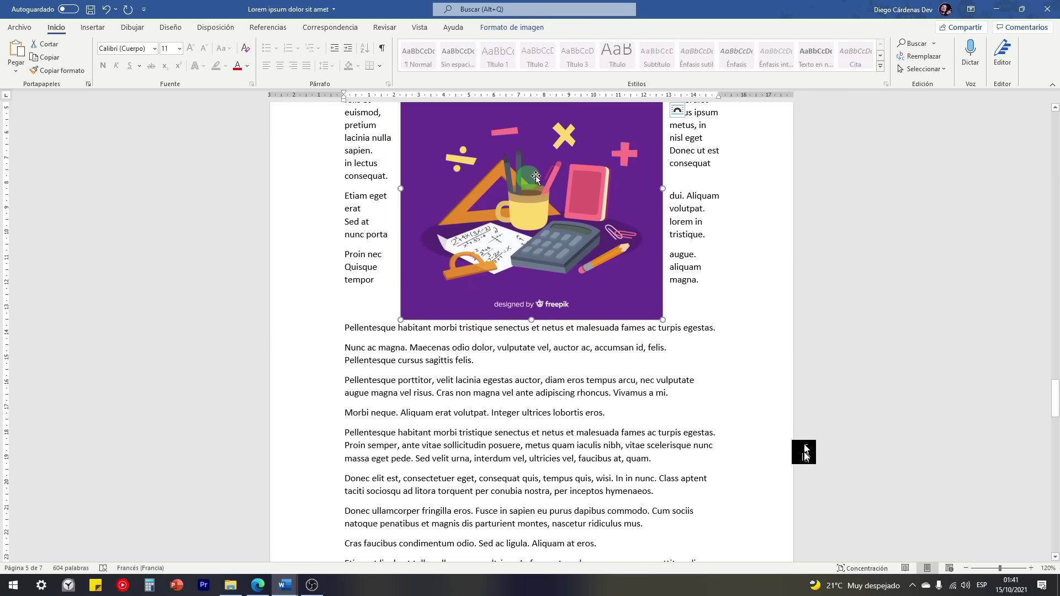
{"action": "left_click_drag", "start_coordinate": [535, 177], "coordinate": [566, 300]}
Step: Switch the picture to Tight wrapping and drag it to the left margin
{"action": "left_click", "coordinate": [669, 202]}
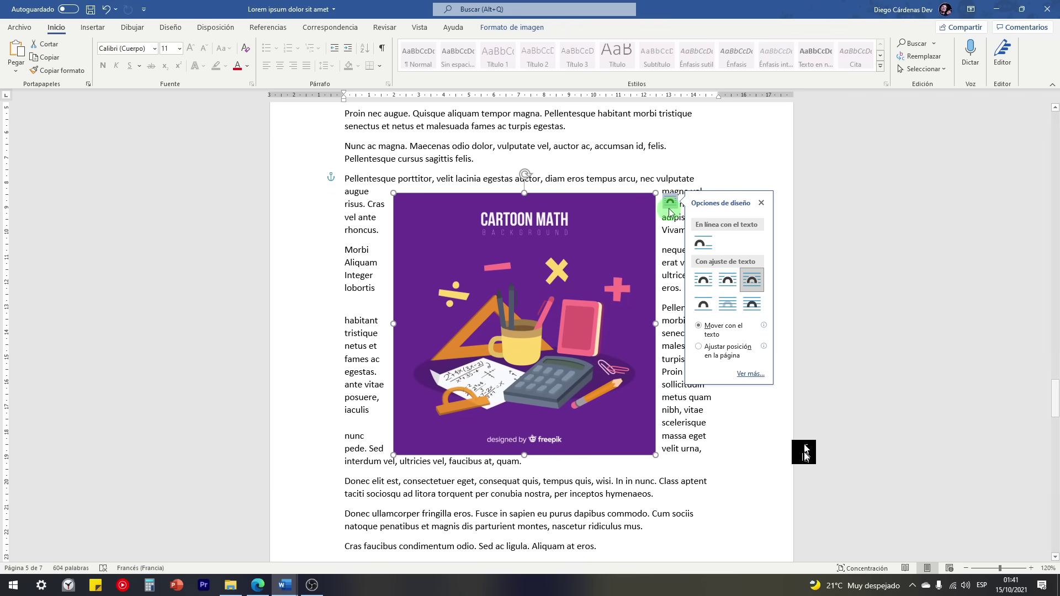
{"action": "left_click", "coordinate": [734, 285]}
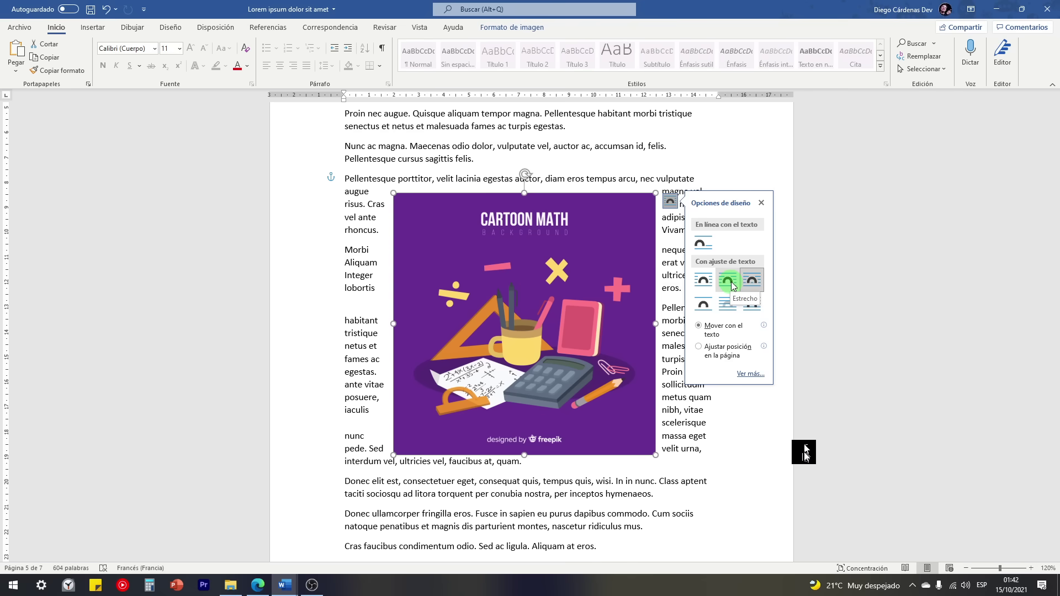
{"action": "left_click", "coordinate": [734, 286]}
{"action": "left_click_drag", "start_coordinate": [580, 294], "coordinate": [500, 278]}
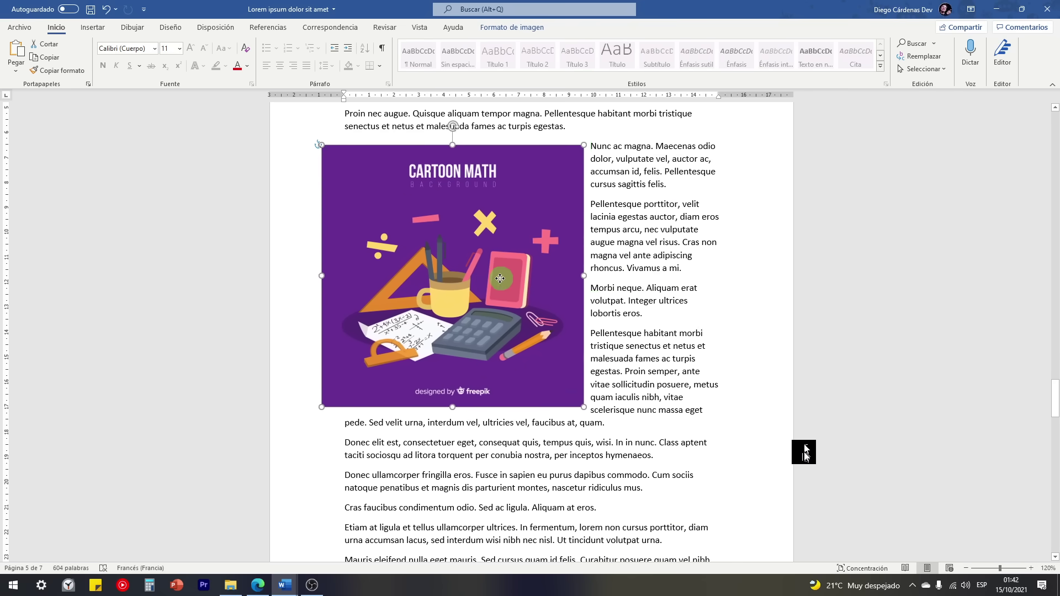
Step: Move the picture right, set Tight wrapping with 'Fix position on page', and drag it top centre
{"action": "scroll", "coordinate": [497, 291], "scroll_direction": "up", "scroll_amount": 4}
{"action": "left_click_drag", "start_coordinate": [468, 355], "coordinate": [420, 310]}
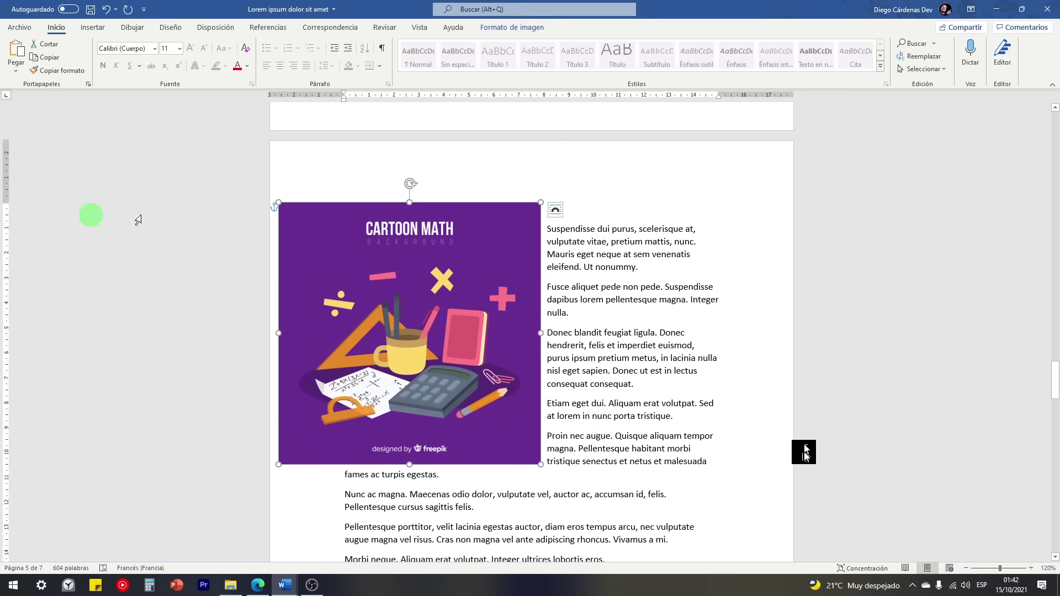
{"action": "left_click_drag", "start_coordinate": [353, 268], "coordinate": [547, 187]}
{"action": "left_click", "coordinate": [748, 210]}
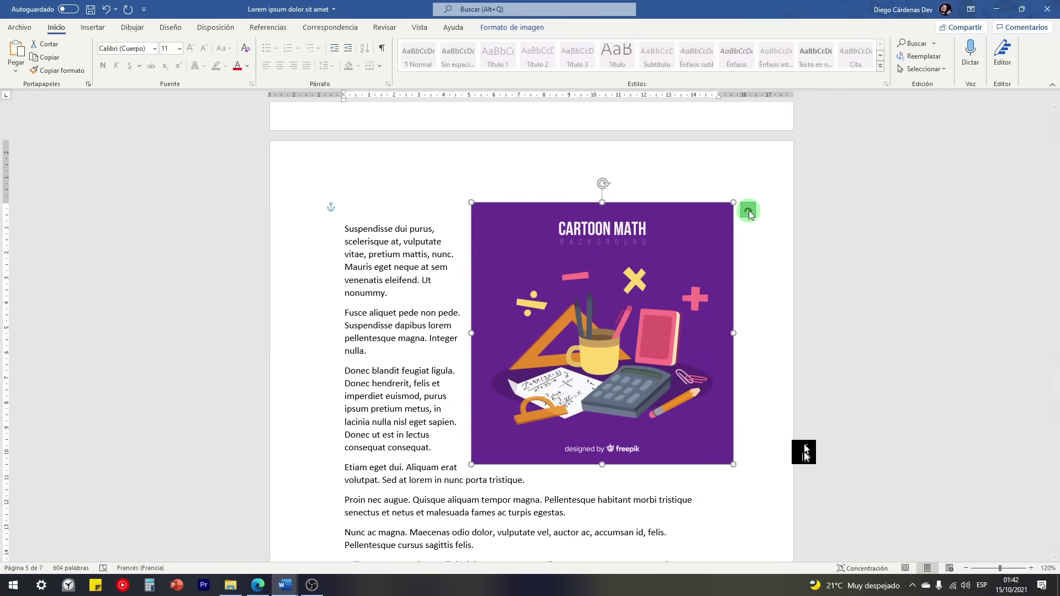
{"action": "left_click", "coordinate": [811, 298]}
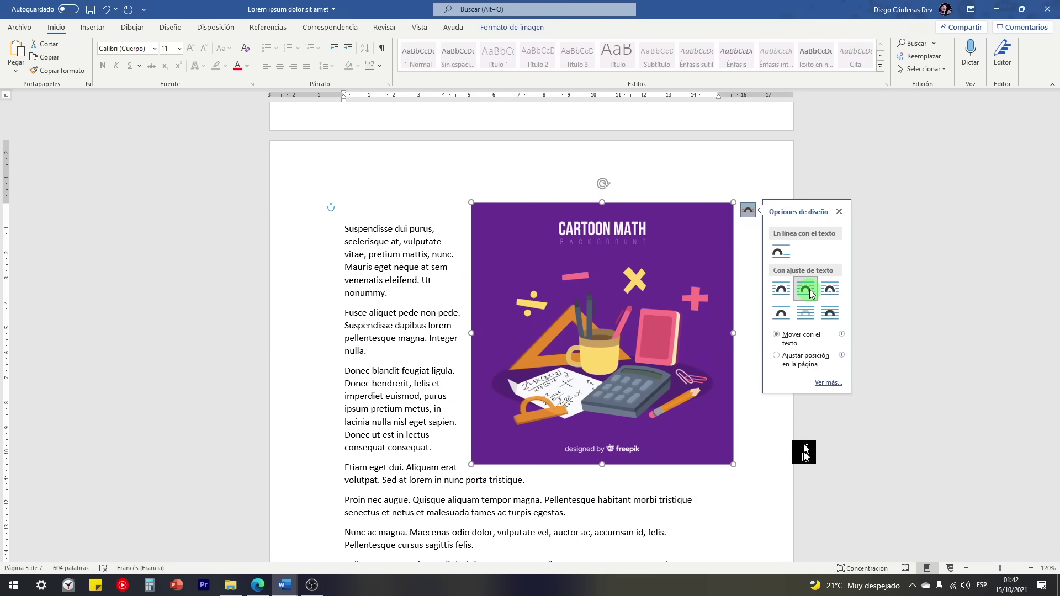
{"action": "left_click", "coordinate": [782, 362]}
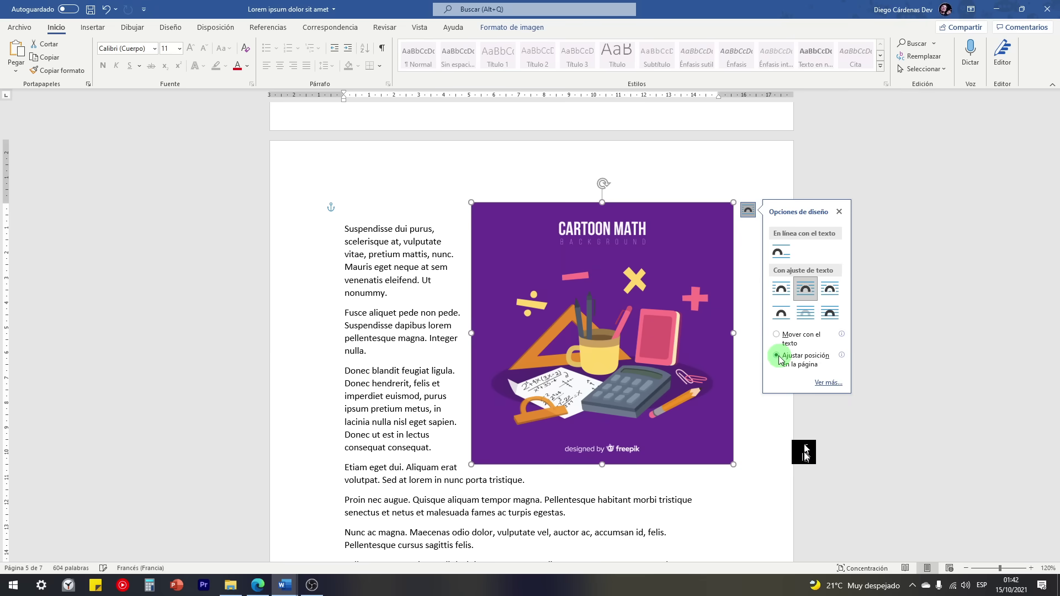
{"action": "left_click_drag", "start_coordinate": [634, 310], "coordinate": [669, 261]}
Step: Drag the Cartoon Math picture down the page to near the bottom
{"action": "scroll", "coordinate": [665, 272], "scroll_direction": "down", "scroll_amount": 2}
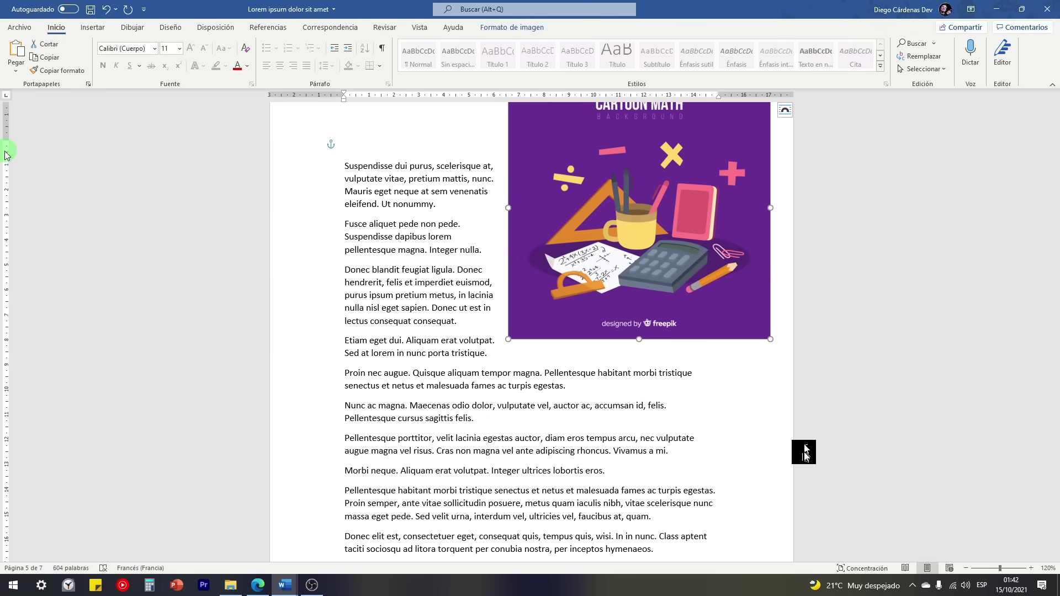
{"action": "left_click_drag", "start_coordinate": [602, 200], "coordinate": [353, 365]}
{"action": "scroll", "coordinate": [354, 366], "scroll_direction": "down", "scroll_amount": 3}
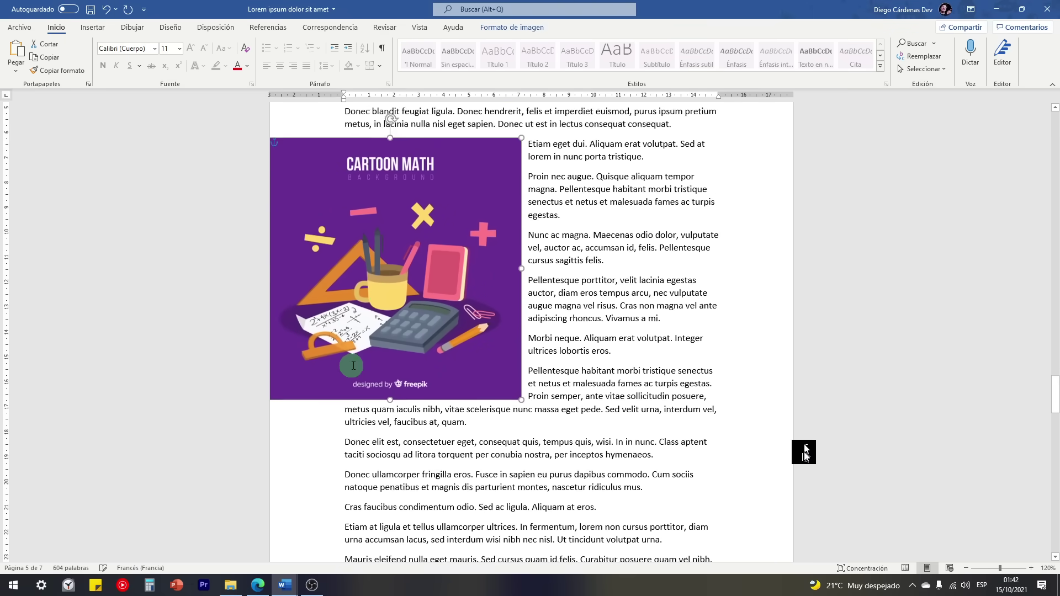
{"action": "scroll", "coordinate": [354, 364], "scroll_direction": "down", "scroll_amount": 3}
{"action": "left_click_drag", "start_coordinate": [370, 165], "coordinate": [392, 466]}
{"action": "scroll", "coordinate": [407, 430], "scroll_direction": "down", "scroll_amount": 1}
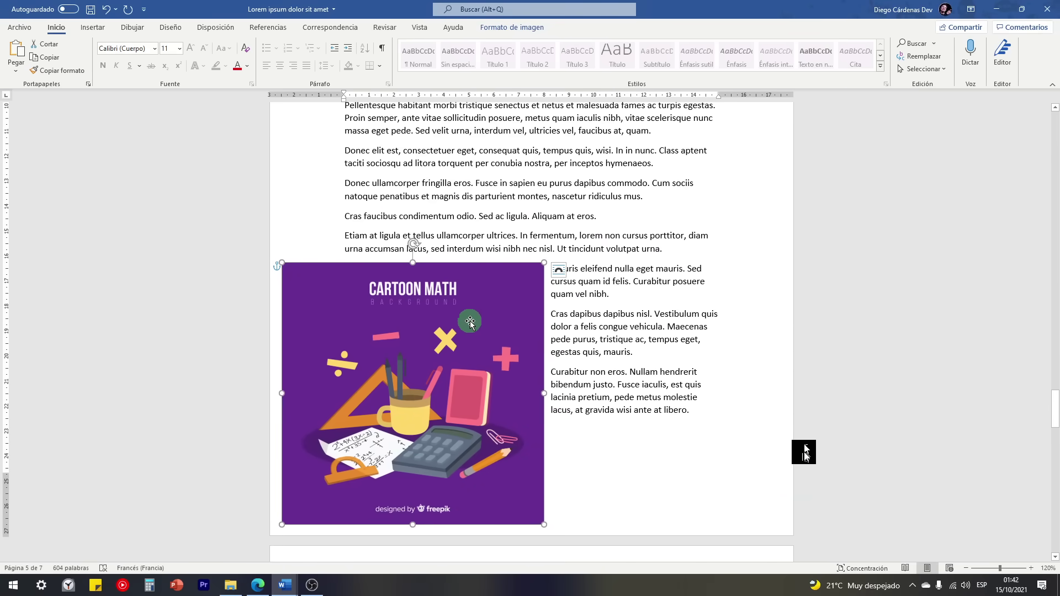
{"action": "left_click_drag", "start_coordinate": [408, 352], "coordinate": [432, 324]}
Step: Switch the picture to Square wrapping, move it into the middle of the text, and deselect it
{"action": "left_click", "coordinate": [582, 242]}
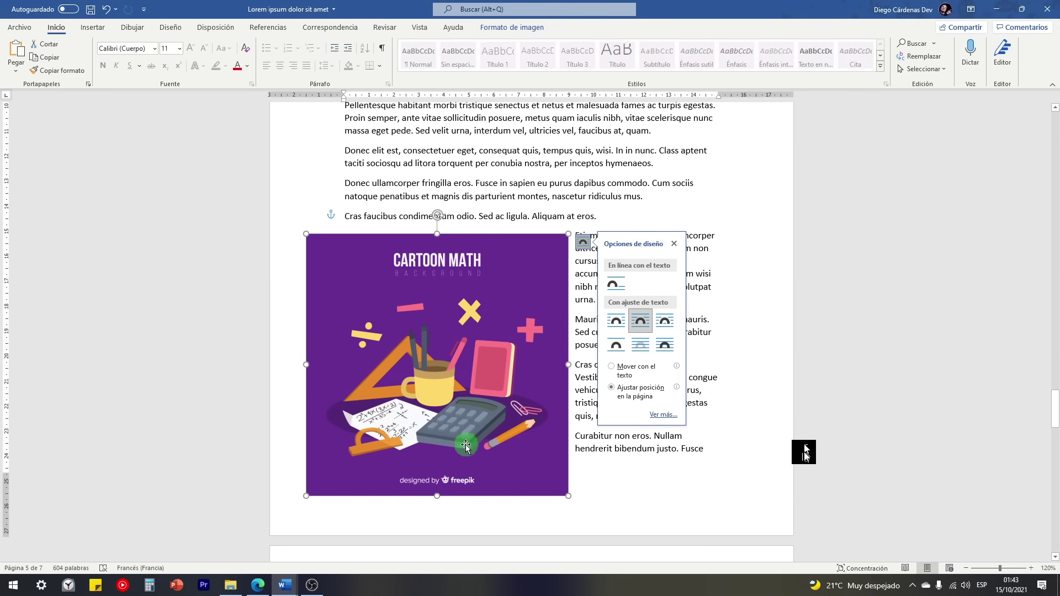
{"action": "left_click", "coordinate": [618, 323]}
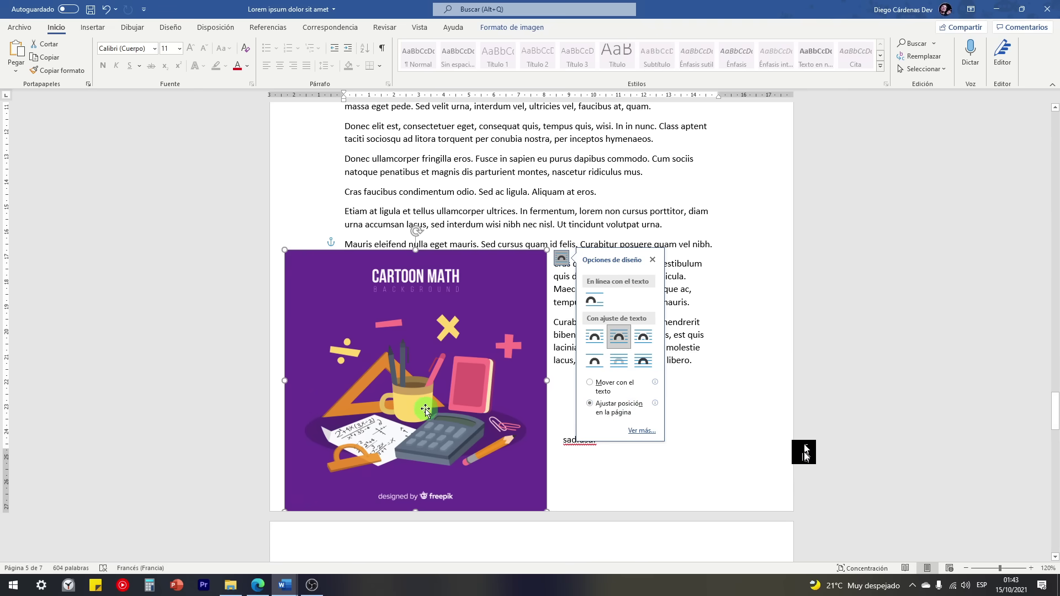
{"action": "left_click_drag", "start_coordinate": [424, 411], "coordinate": [552, 336]}
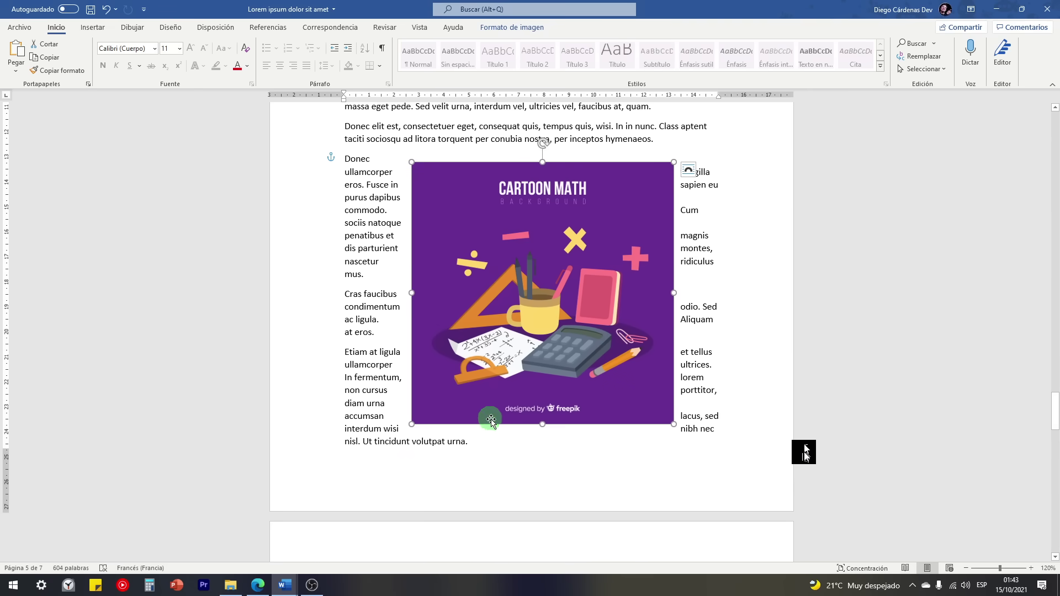
{"action": "scroll", "coordinate": [490, 422], "scroll_direction": "down", "scroll_amount": 8}
{"action": "left_click", "coordinate": [466, 394]}
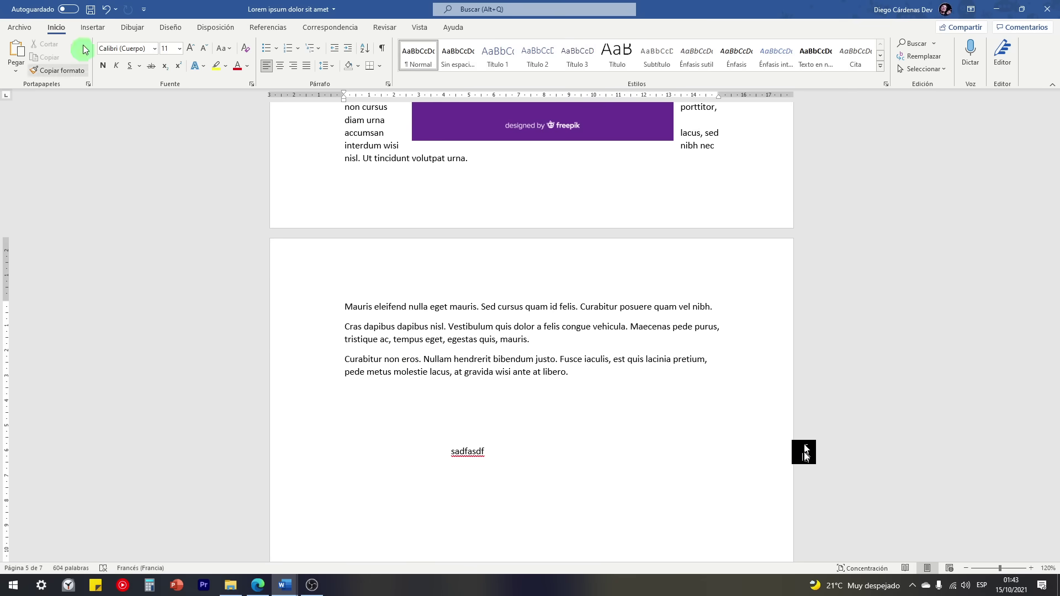
Step: Draw an oval from the Insertar Formas gallery below the last paragraph
{"action": "left_click", "coordinate": [92, 27]}
{"action": "left_click", "coordinate": [170, 61]}
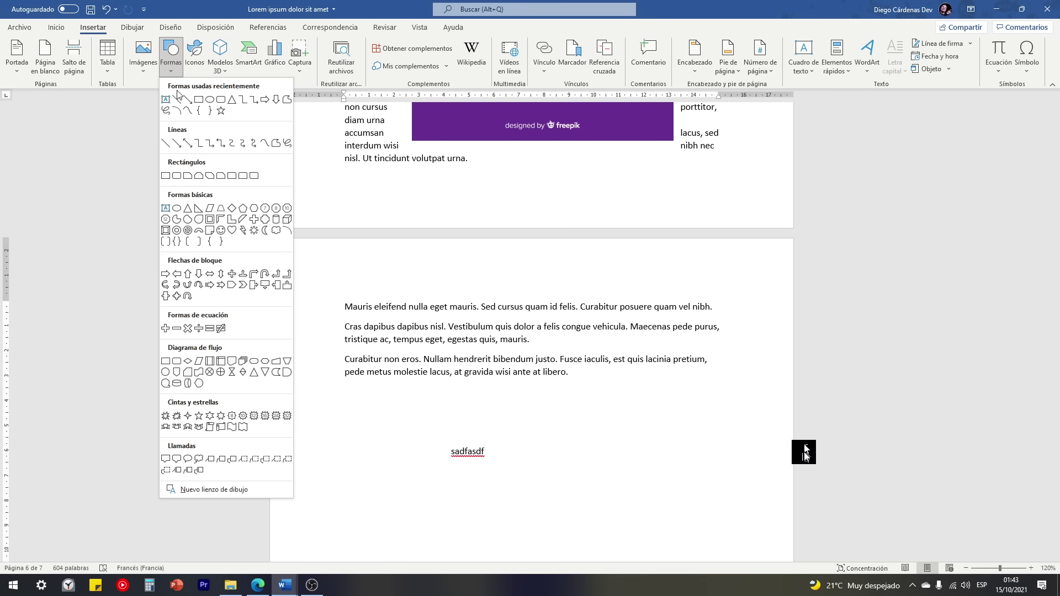
{"action": "left_click", "coordinate": [209, 101]}
{"action": "left_click_drag", "start_coordinate": [372, 388], "coordinate": [693, 490]}
{"action": "scroll", "coordinate": [603, 476], "scroll_direction": "down", "scroll_amount": 1}
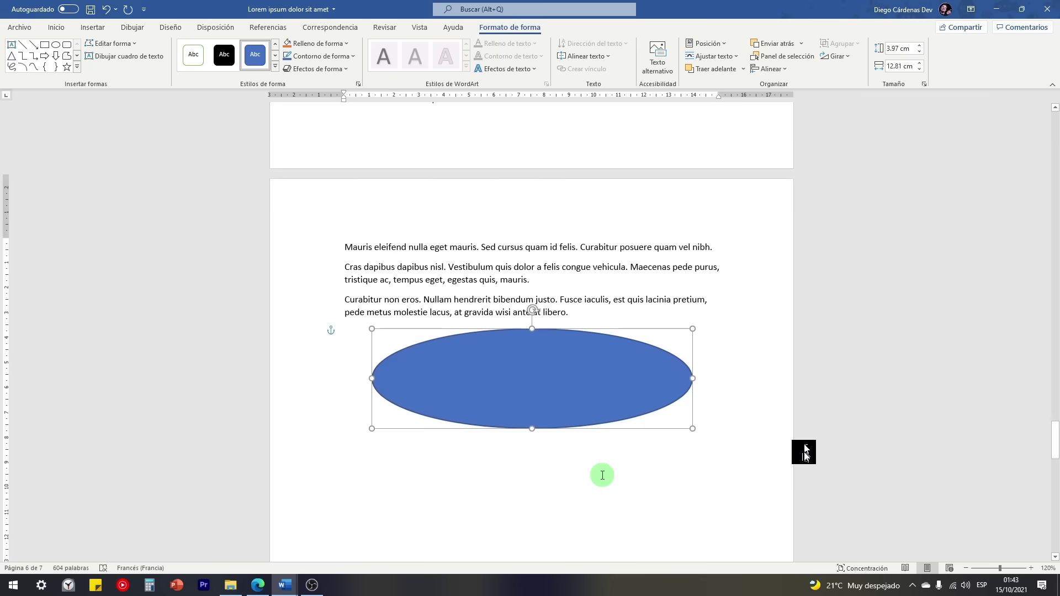
{"action": "scroll", "coordinate": [602, 476], "scroll_direction": "down", "scroll_amount": 4}
{"action": "left_click_drag", "start_coordinate": [530, 152], "coordinate": [529, 251]}
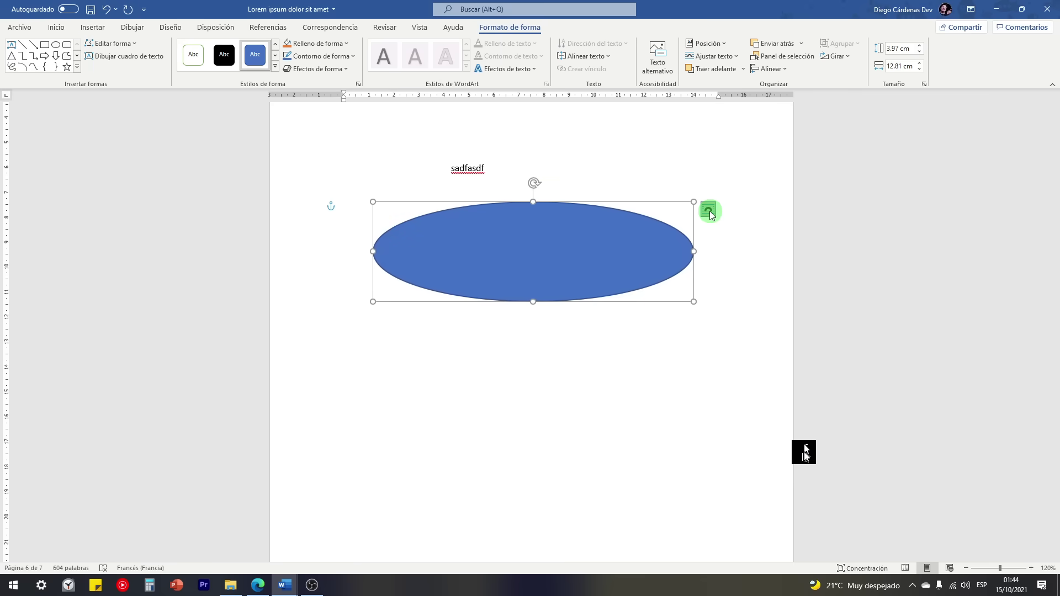
Step: Change the ellipse's Layout Options wrap and drag it onto the bottom of the previous page
{"action": "left_click", "coordinate": [709, 210]}
{"action": "left_click", "coordinate": [788, 319]}
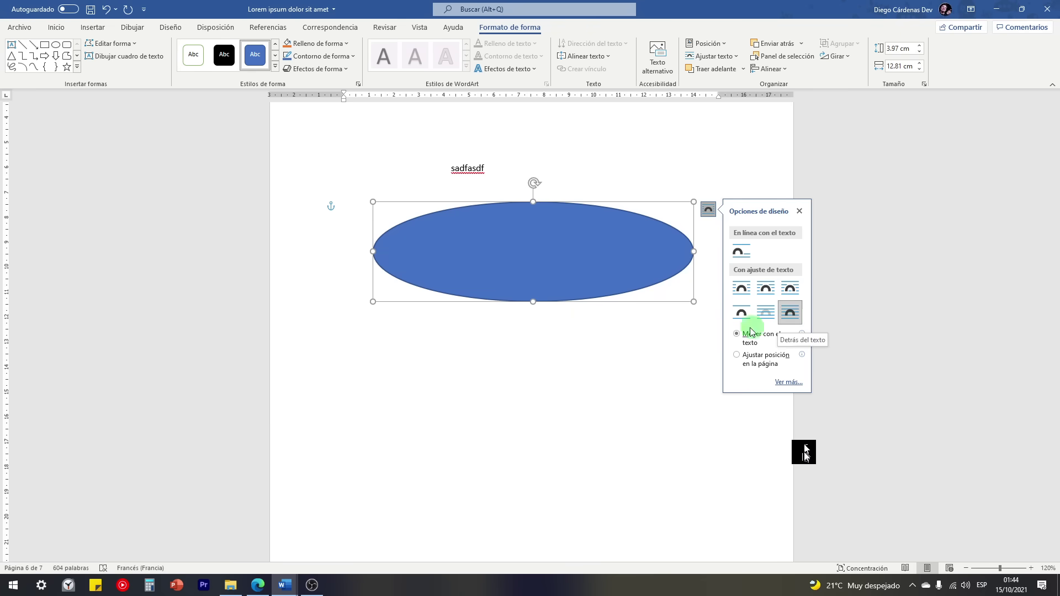
{"action": "scroll", "coordinate": [753, 337], "scroll_direction": "up", "scroll_amount": 5}
{"action": "left_click_drag", "start_coordinate": [561, 421], "coordinate": [530, 464]}
{"action": "scroll", "coordinate": [504, 277], "scroll_direction": "up", "scroll_amount": 2}
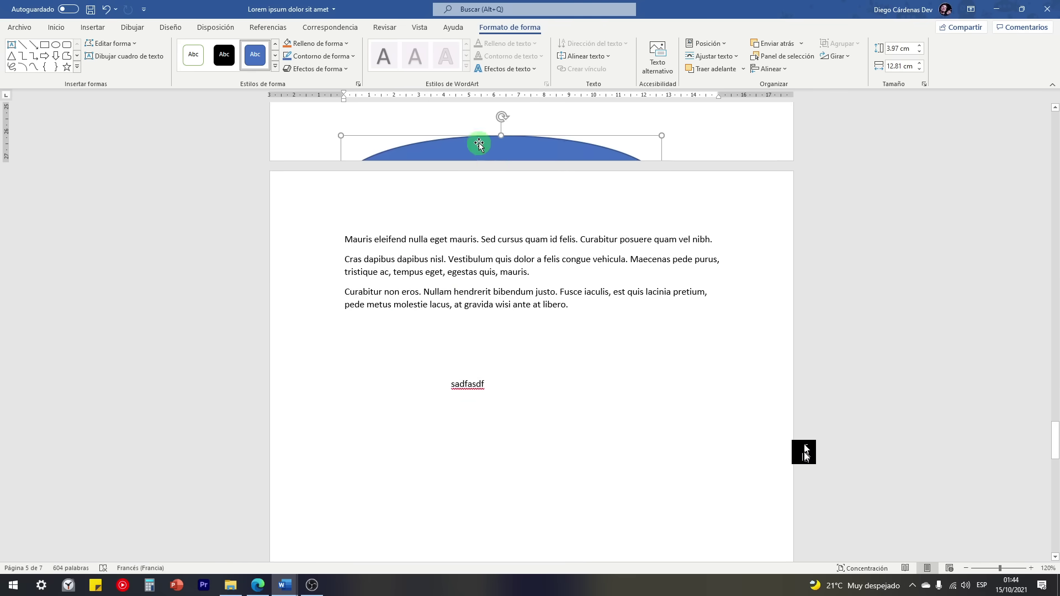
Step: Drag the ellipse below the text and narrow it to 4.84 cm at the left margin
{"action": "left_click_drag", "start_coordinate": [478, 144], "coordinate": [499, 422]}
{"action": "scroll", "coordinate": [607, 386], "scroll_direction": "down", "scroll_amount": 3}
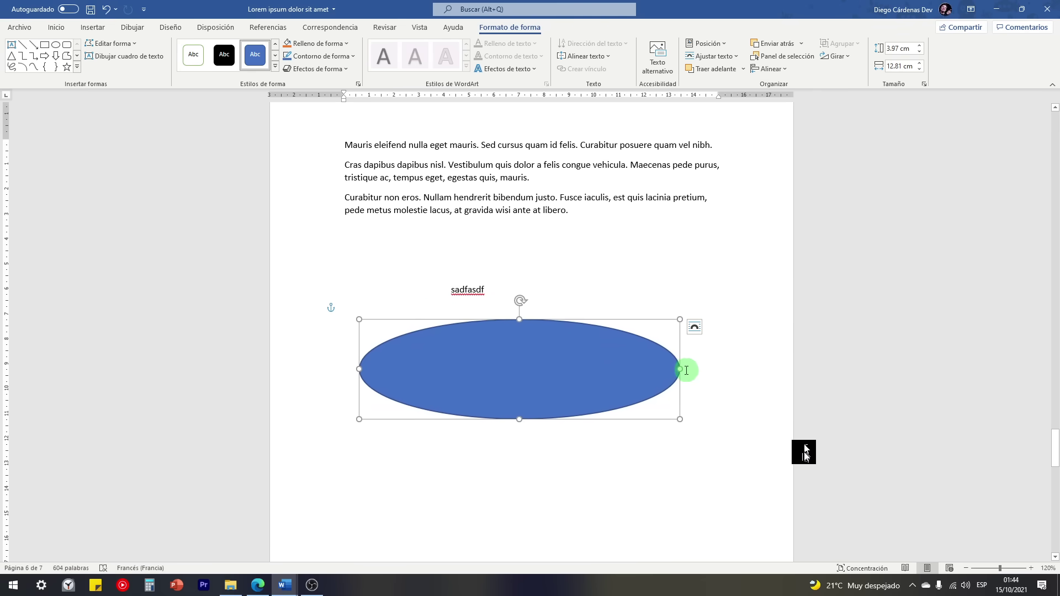
{"action": "left_click_drag", "start_coordinate": [679, 371], "coordinate": [425, 384]}
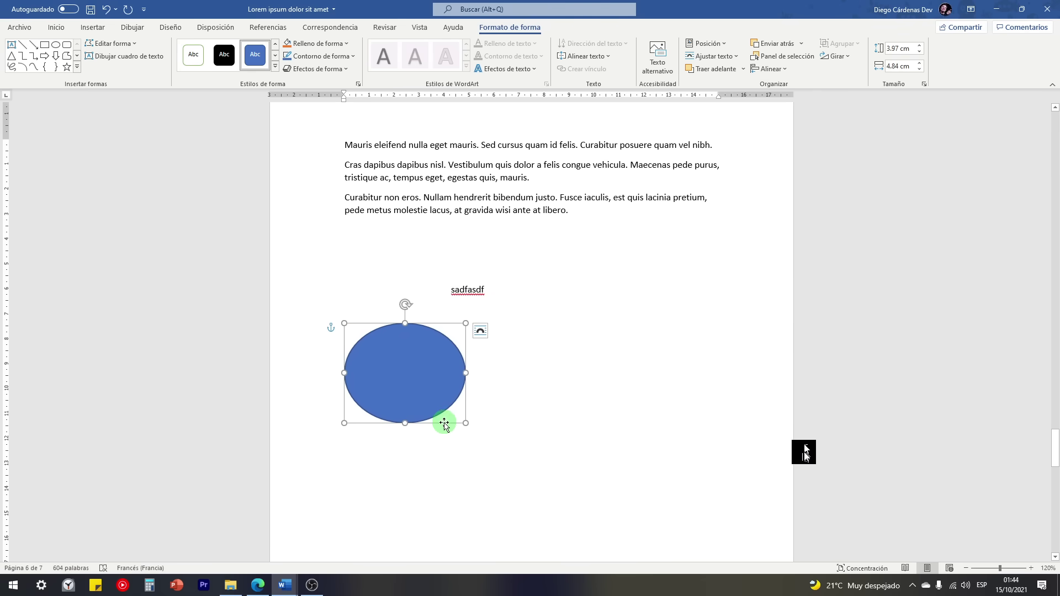
Step: Draw a trial arrow line out from the ellipse, then undo it with Ctrl+Z
{"action": "left_click", "coordinate": [34, 46]}
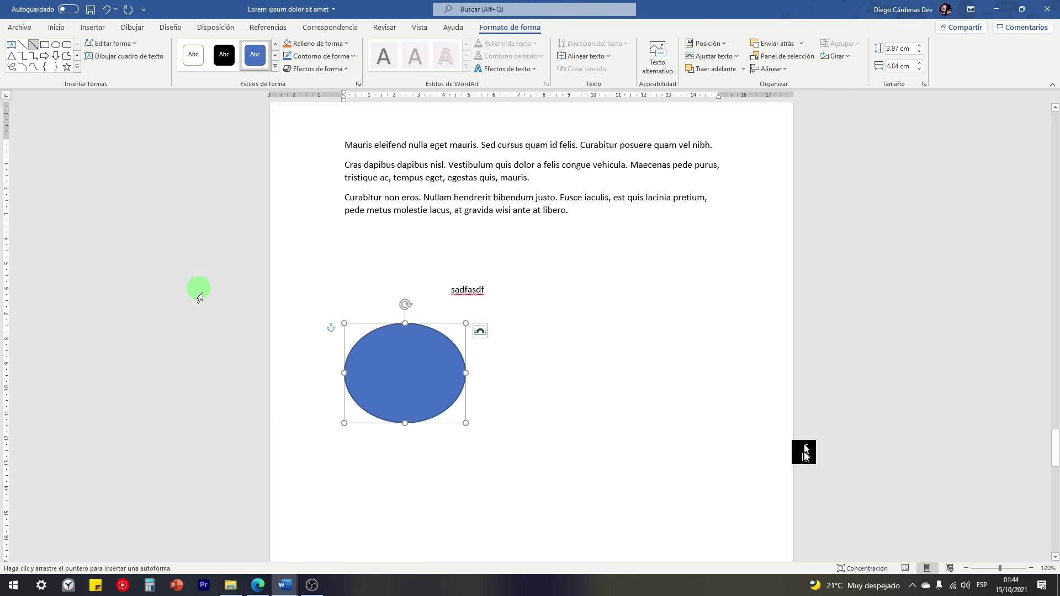
{"action": "mouse_move", "coordinate": [465, 372]}
{"action": "left_mouse_down"}
{"action": "mouse_move", "coordinate": [540, 379]}
{"action": "mouse_move", "coordinate": [582, 352]}
{"action": "mouse_move", "coordinate": [568, 355]}
{"action": "mouse_move", "coordinate": [574, 376]}
{"action": "mouse_move", "coordinate": [568, 338]}
{"action": "left_mouse_up"}
{"action": "left_click", "coordinate": [456, 370]}
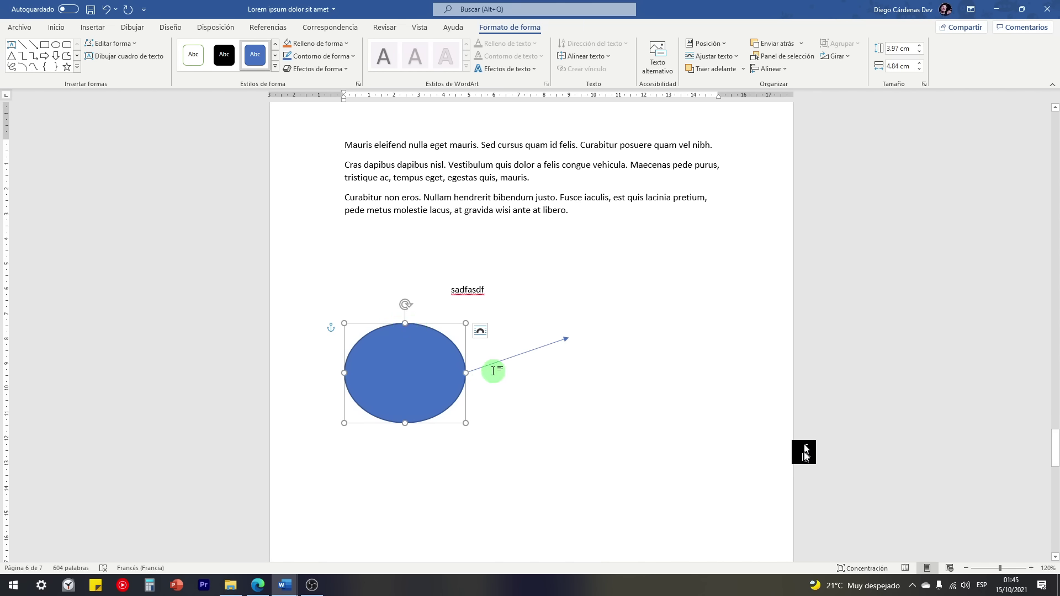
{"action": "key", "text": "ctrl+z"}
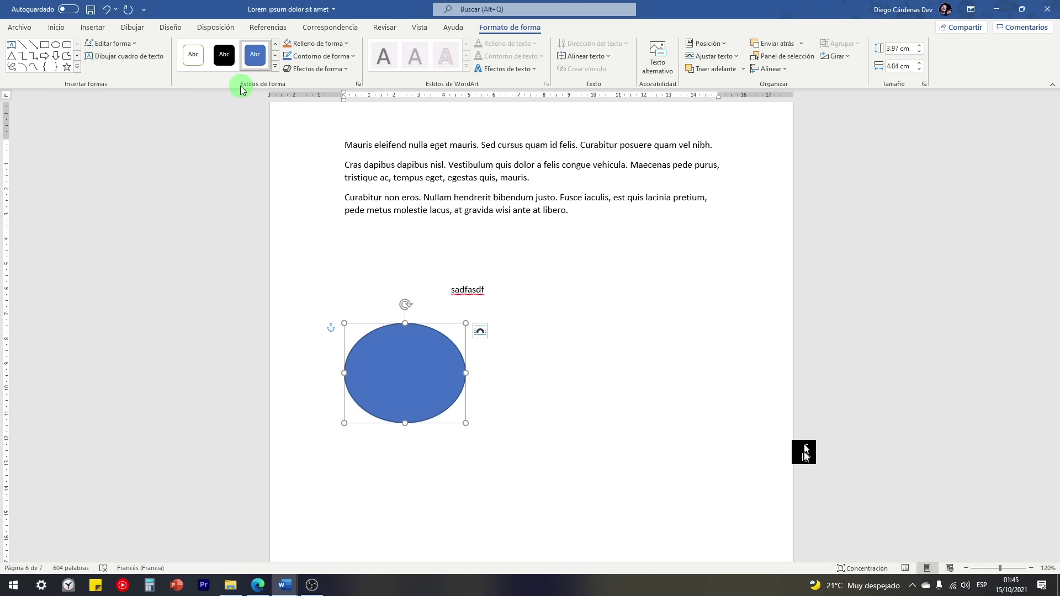
{"action": "left_click", "coordinate": [56, 27]}
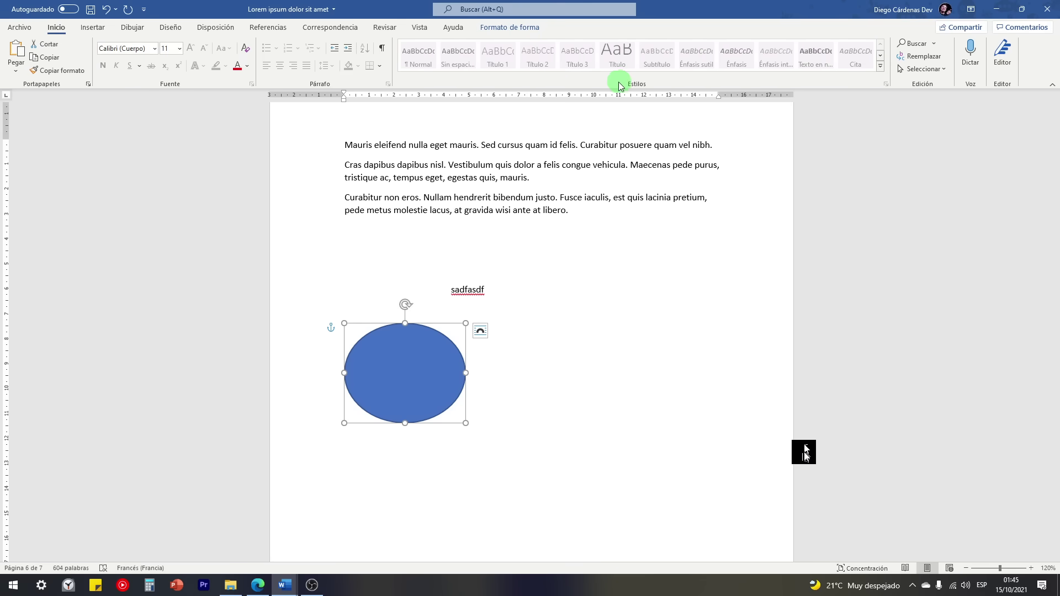
Step: Apply the gold gradient preset to the ellipse and type 'Esta es una forma de word' inside it
{"action": "left_click", "coordinate": [510, 27]}
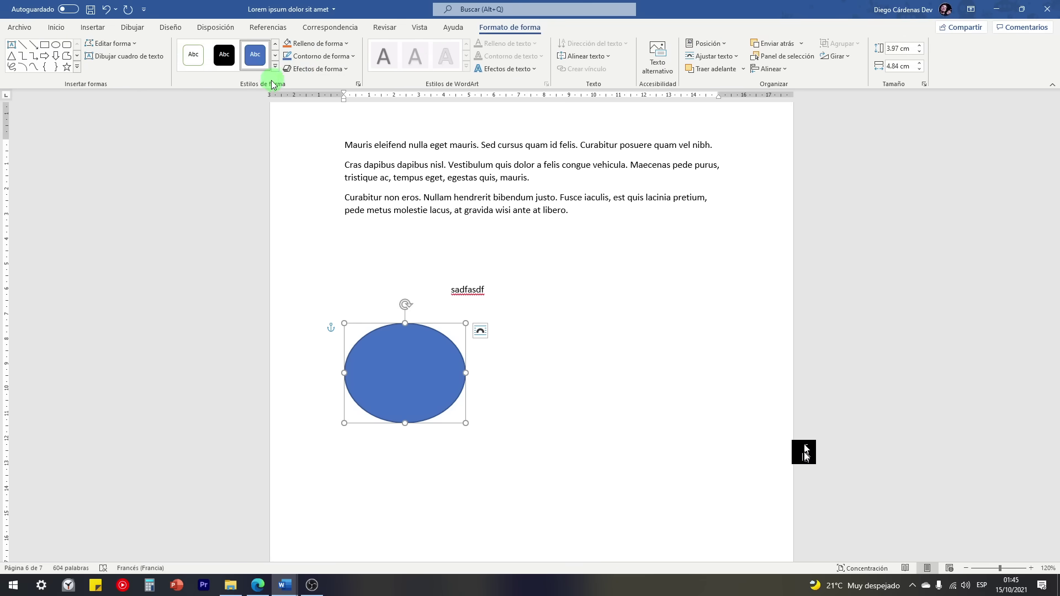
{"action": "left_click", "coordinate": [272, 68]}
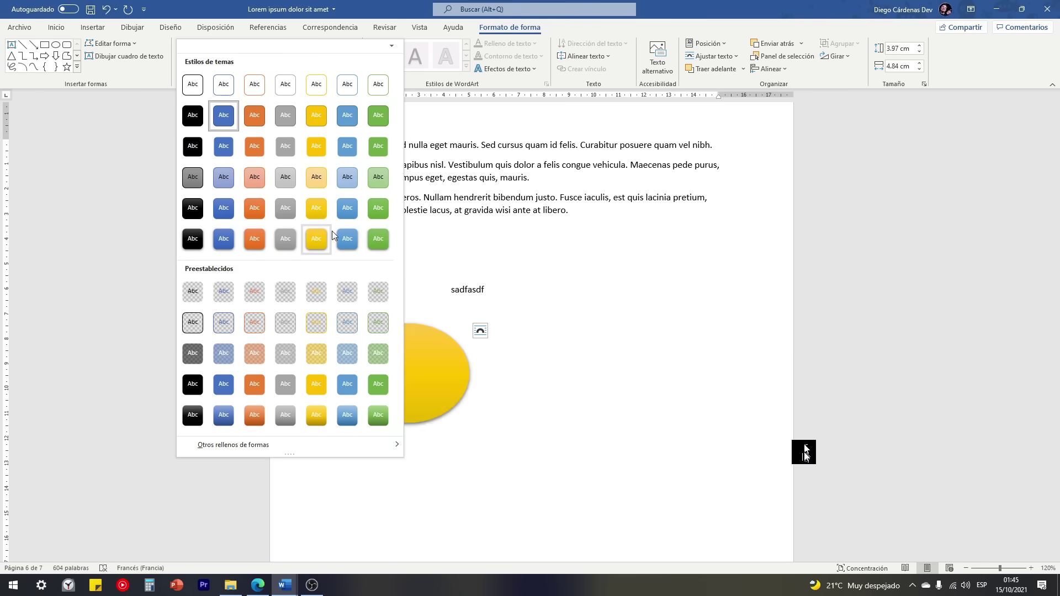
{"action": "left_click", "coordinate": [317, 416]}
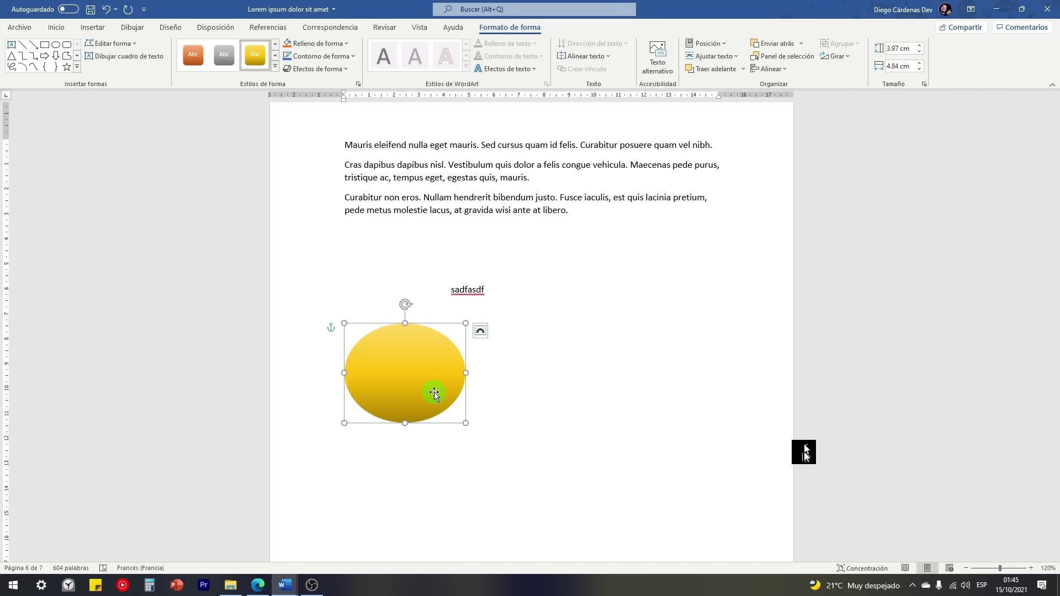
{"action": "type", "text": "Esta es una forma de word"}
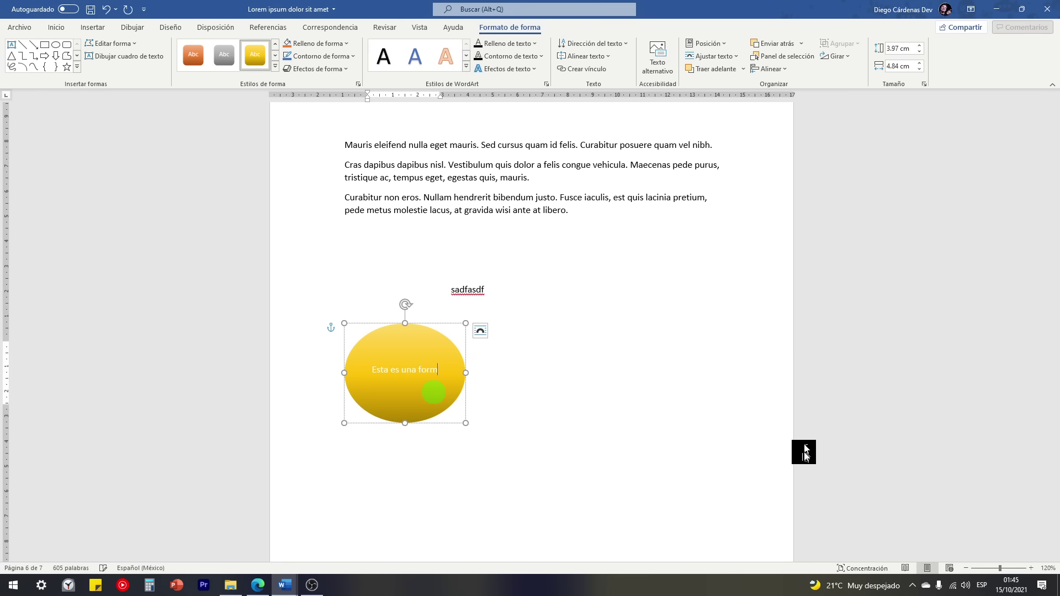
Step: Insert a ringed-planet icon and a moon-landscape icon found by searching Iconos for 'planeta'
{"action": "left_click", "coordinate": [530, 380]}
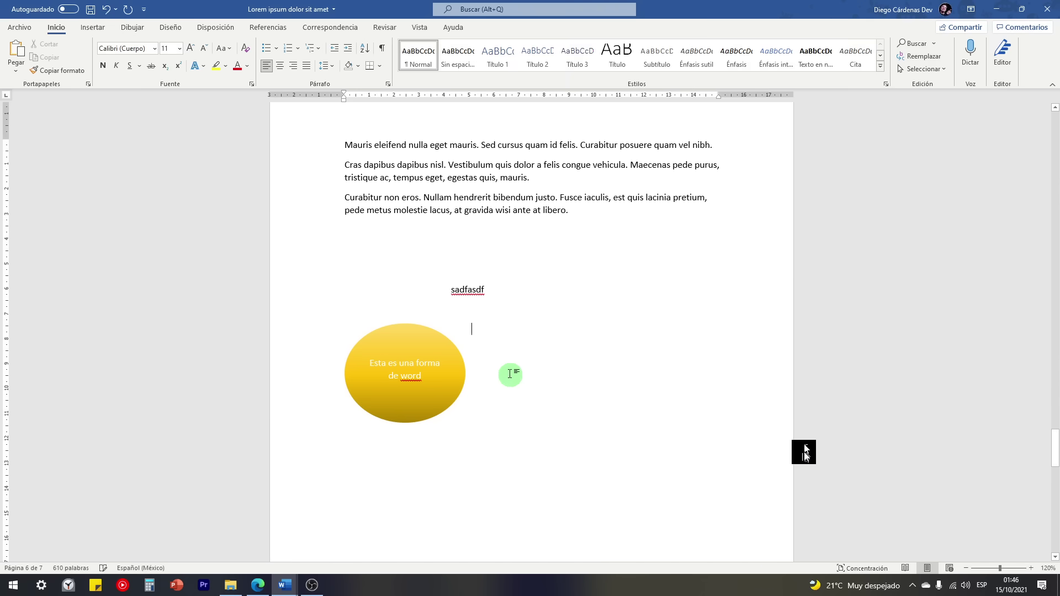
{"action": "left_click", "coordinate": [93, 28]}
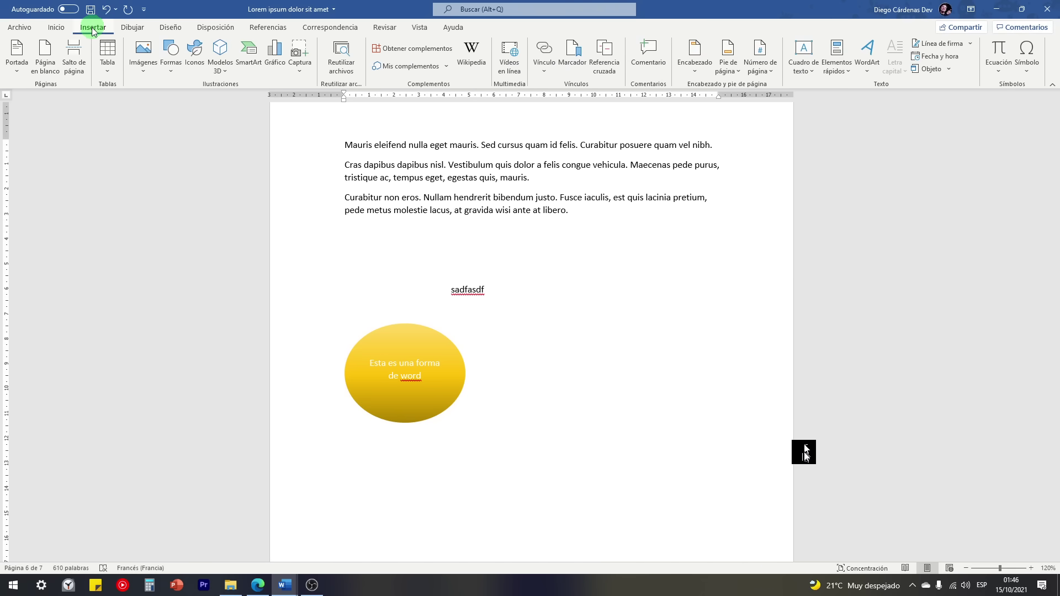
{"action": "left_click", "coordinate": [195, 64]}
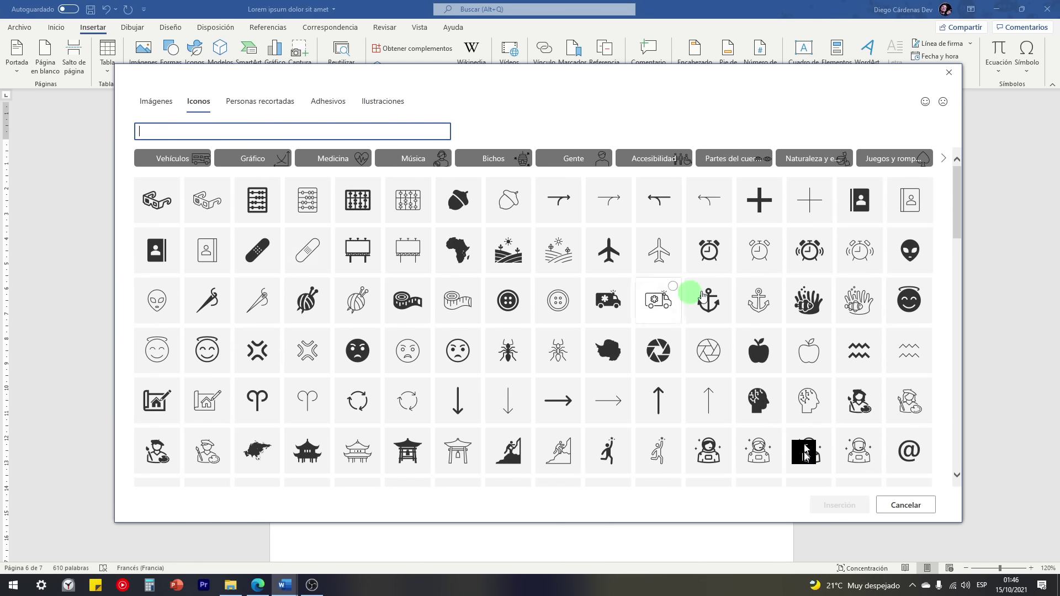
{"action": "mouse_move", "coordinate": [959, 189]}
{"action": "left_mouse_down"}
{"action": "mouse_move", "coordinate": [968, 324]}
{"action": "mouse_move", "coordinate": [973, 178]}
{"action": "left_mouse_up"}
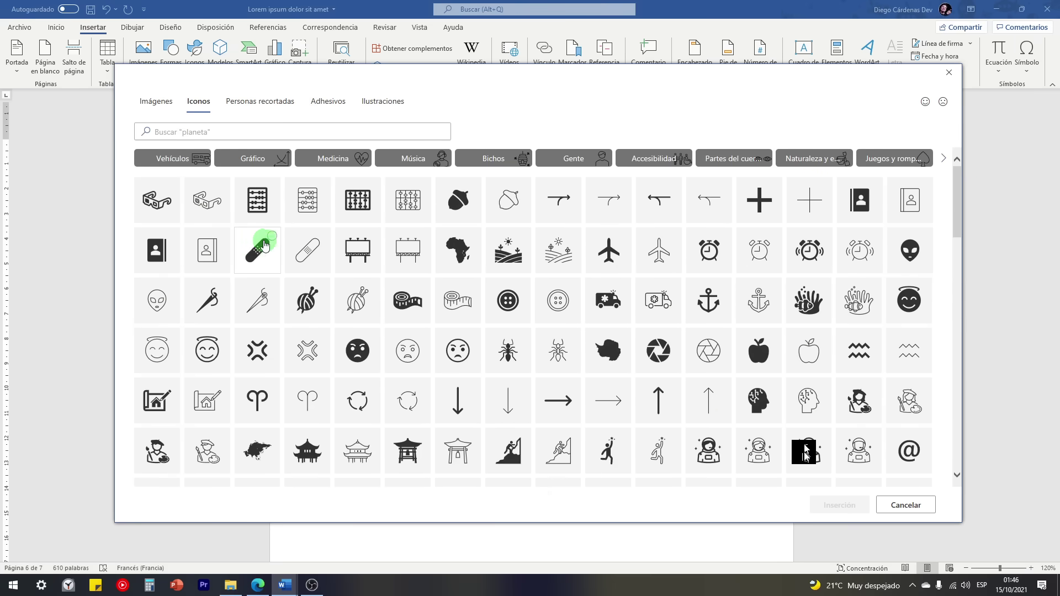
{"action": "left_click", "coordinate": [179, 131]}
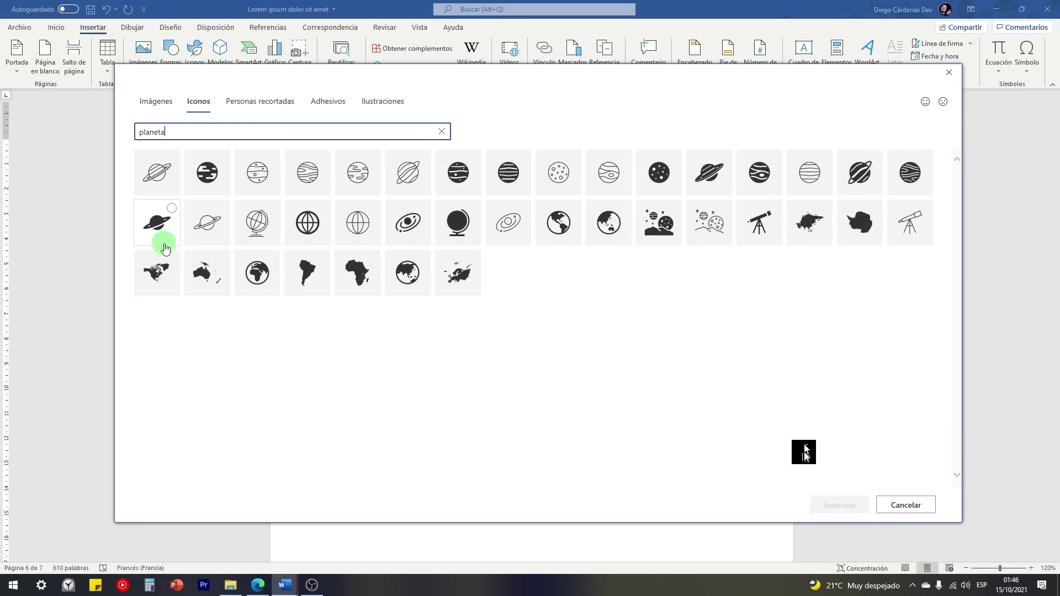
{"action": "left_click", "coordinate": [171, 159]}
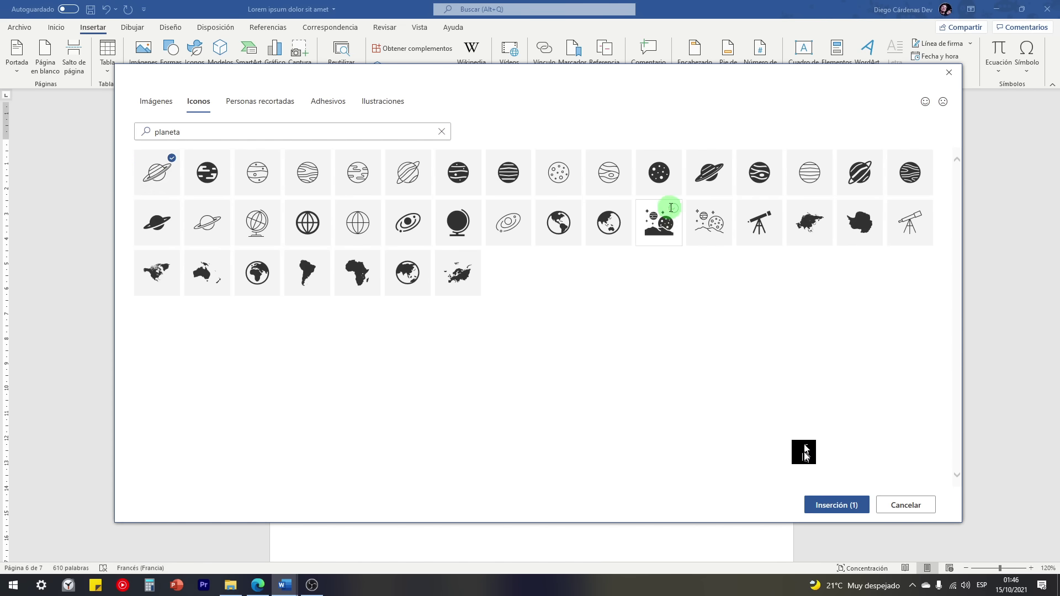
{"action": "left_click", "coordinate": [851, 507]}
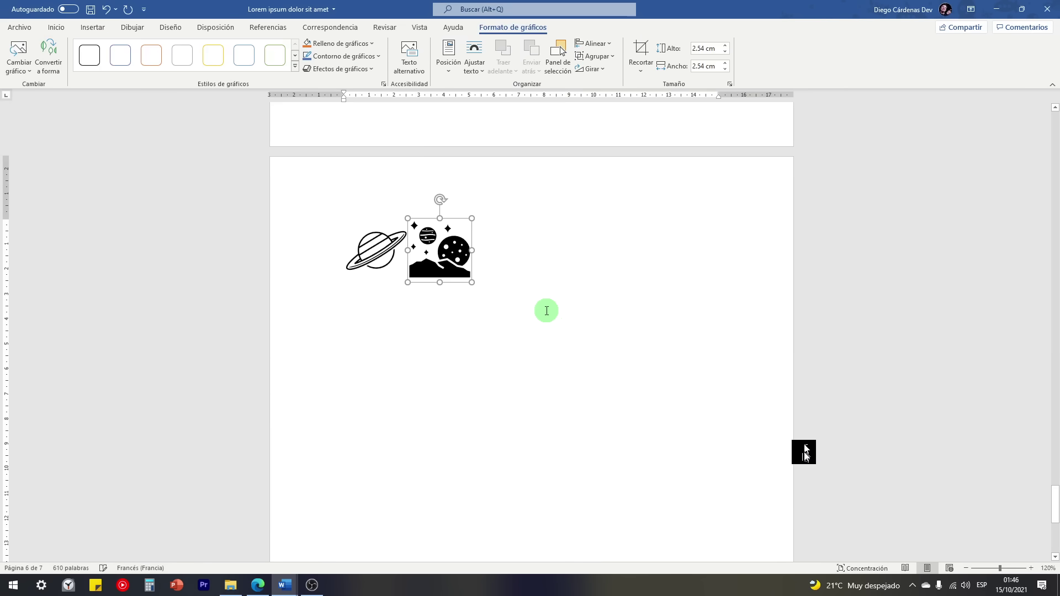
Step: Give the moon-landscape icon square wrapping and move it to the right, away from the planet
{"action": "left_click", "coordinate": [376, 235]}
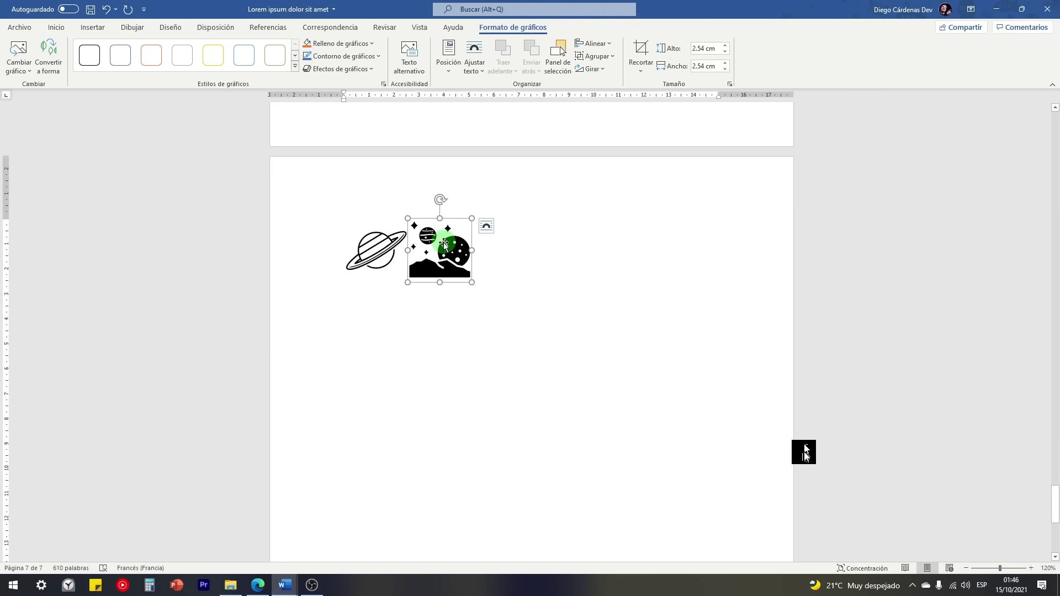
{"action": "mouse_move", "coordinate": [444, 244]}
{"action": "left_mouse_down"}
{"action": "mouse_move", "coordinate": [439, 266]}
{"action": "mouse_move", "coordinate": [446, 253]}
{"action": "left_mouse_up"}
{"action": "left_click", "coordinate": [486, 226]}
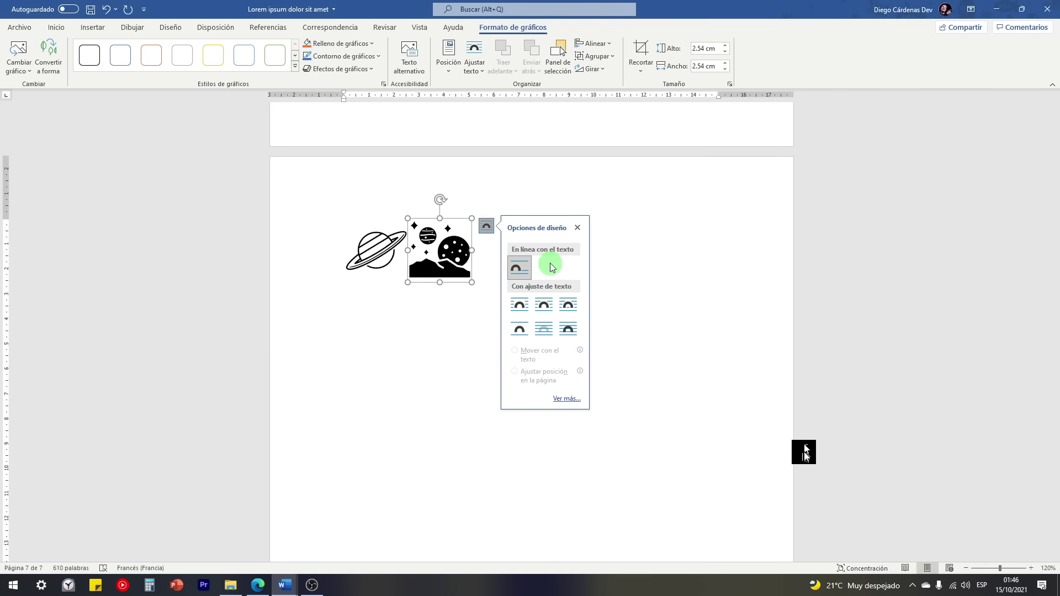
{"action": "left_click", "coordinate": [543, 302]}
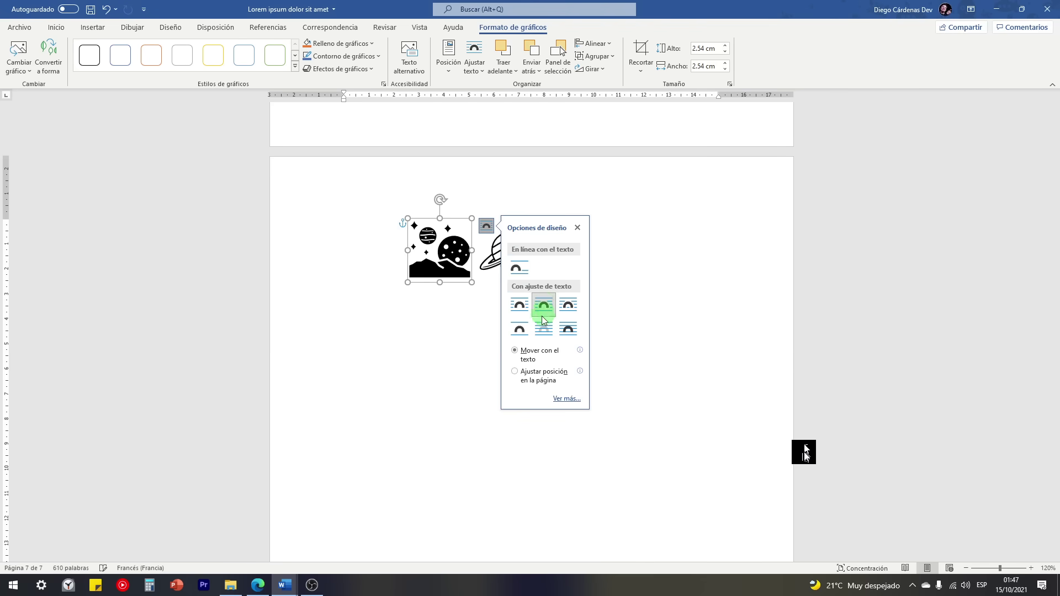
{"action": "left_click", "coordinate": [515, 373]}
{"action": "left_click_drag", "start_coordinate": [446, 274], "coordinate": [612, 268]}
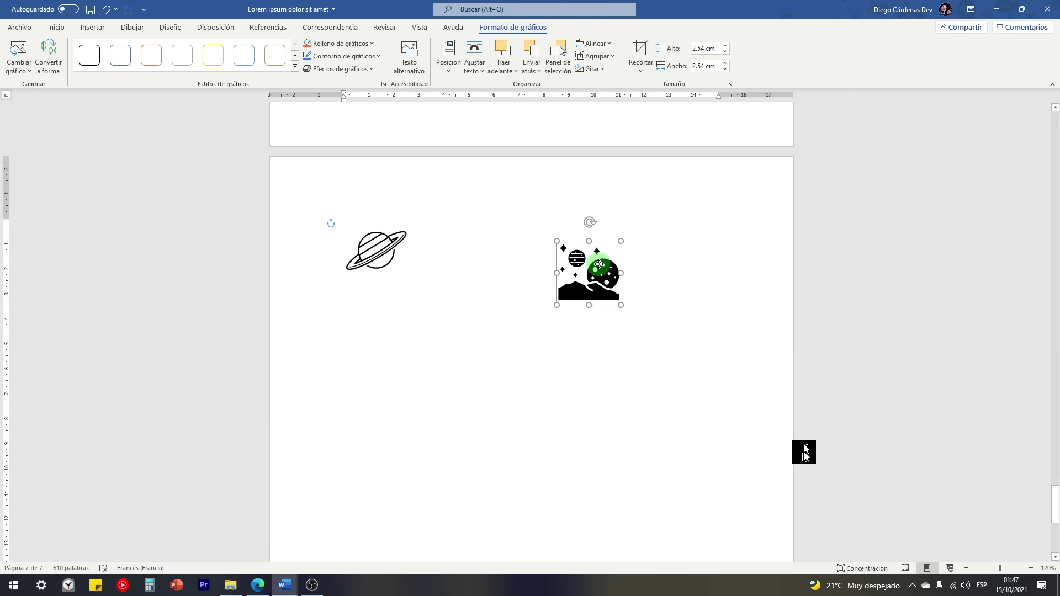
Step: Give the ringed-planet icon square wrapping, move it below the paragraph ending 'libero.', then switch to the browser
{"action": "left_click", "coordinate": [366, 256]}
{"action": "left_click", "coordinate": [422, 226]}
{"action": "left_click", "coordinate": [454, 256]}
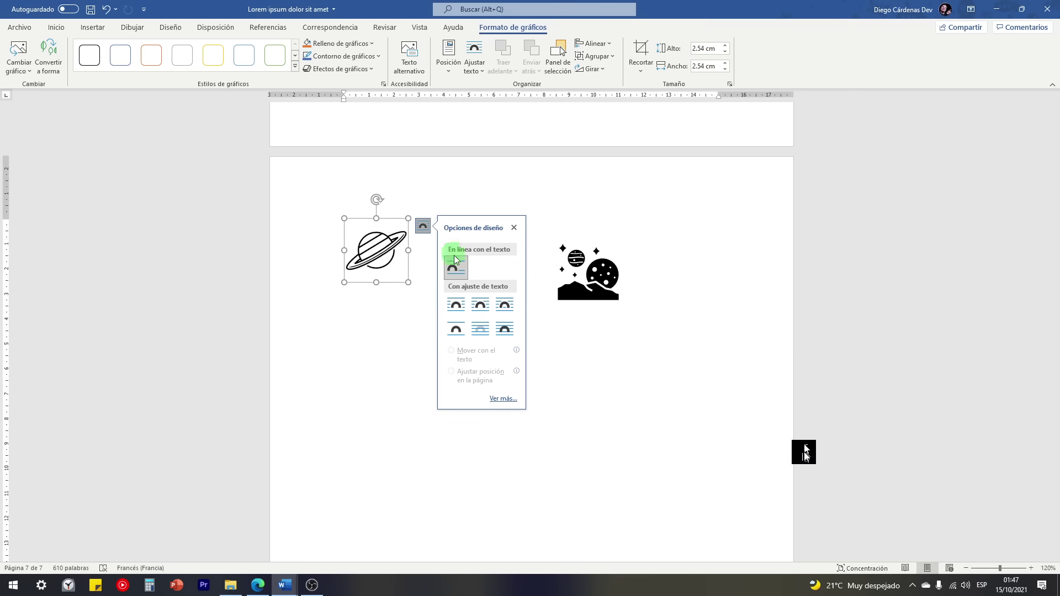
{"action": "left_click", "coordinate": [480, 305]}
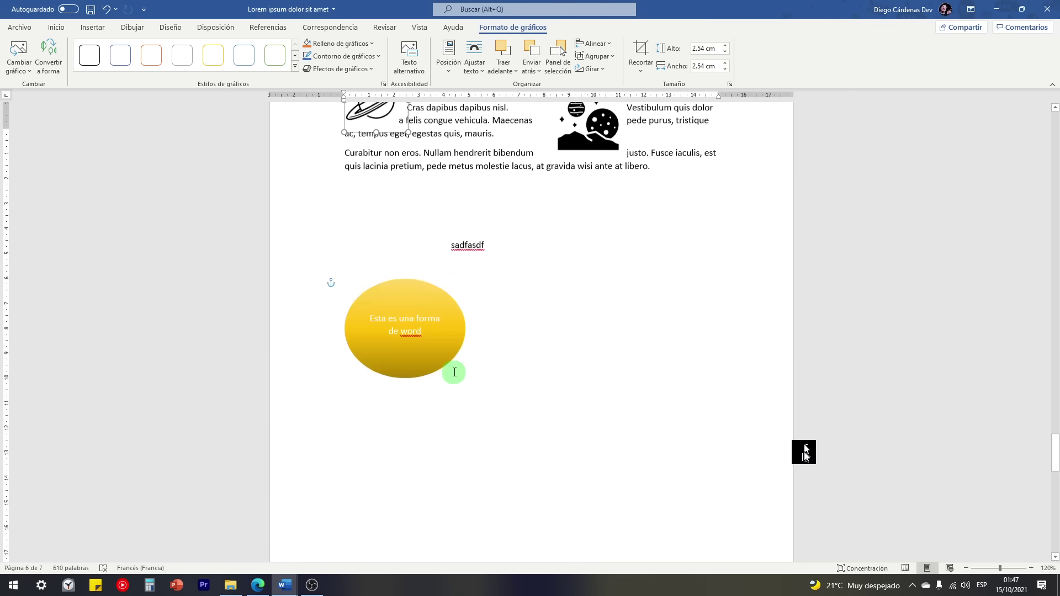
{"action": "scroll", "coordinate": [500, 381], "scroll_direction": "up", "scroll_amount": 4}
{"action": "left_click_drag", "start_coordinate": [377, 300], "coordinate": [378, 414]}
{"action": "left_click", "coordinate": [425, 302]}
{"action": "scroll", "coordinate": [377, 413], "scroll_direction": "down", "scroll_amount": 2}
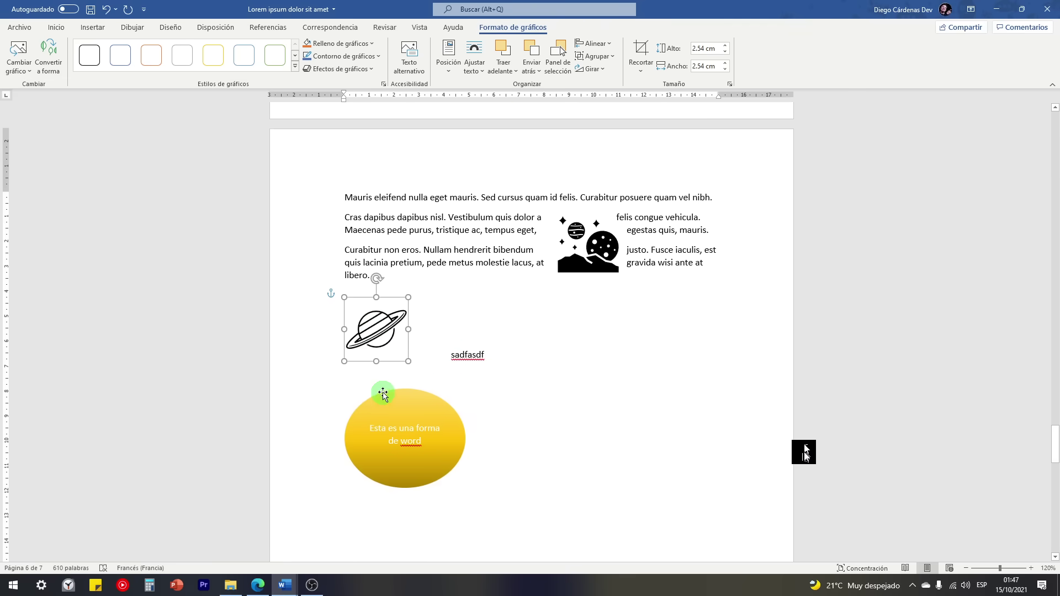
{"action": "left_click", "coordinate": [94, 30]}
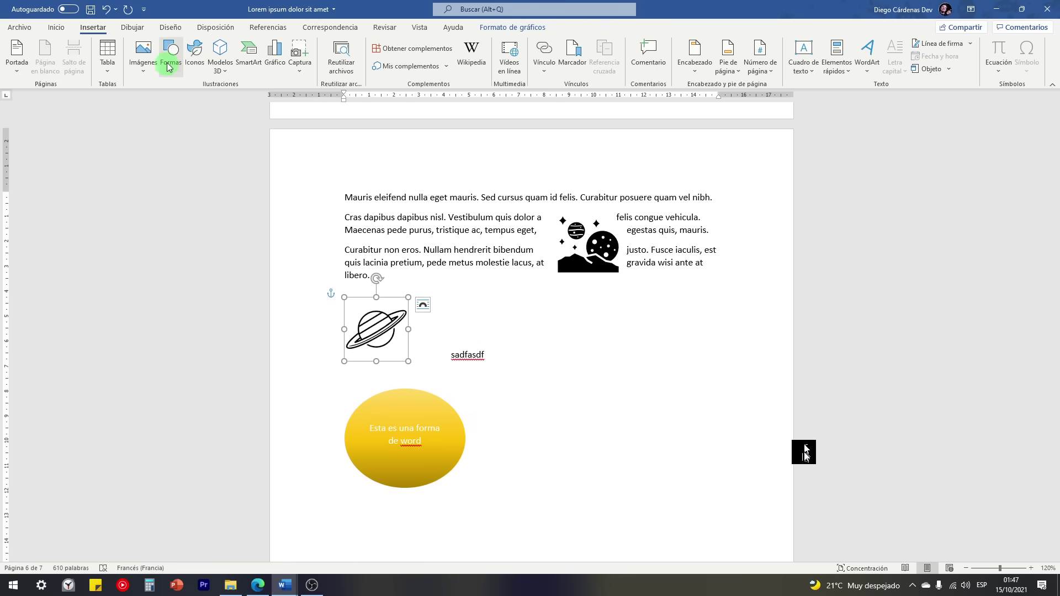
{"action": "left_click", "coordinate": [255, 591]}
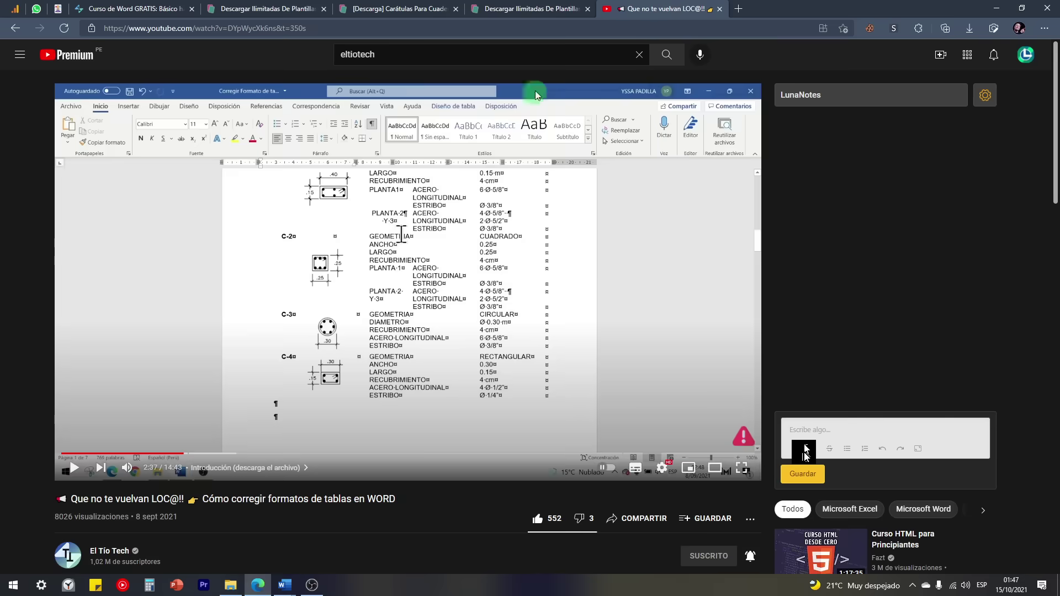
Step: Open Flaticon in a new browser tab and browse its home page and an icon pack
{"action": "left_click", "coordinate": [736, 10]}
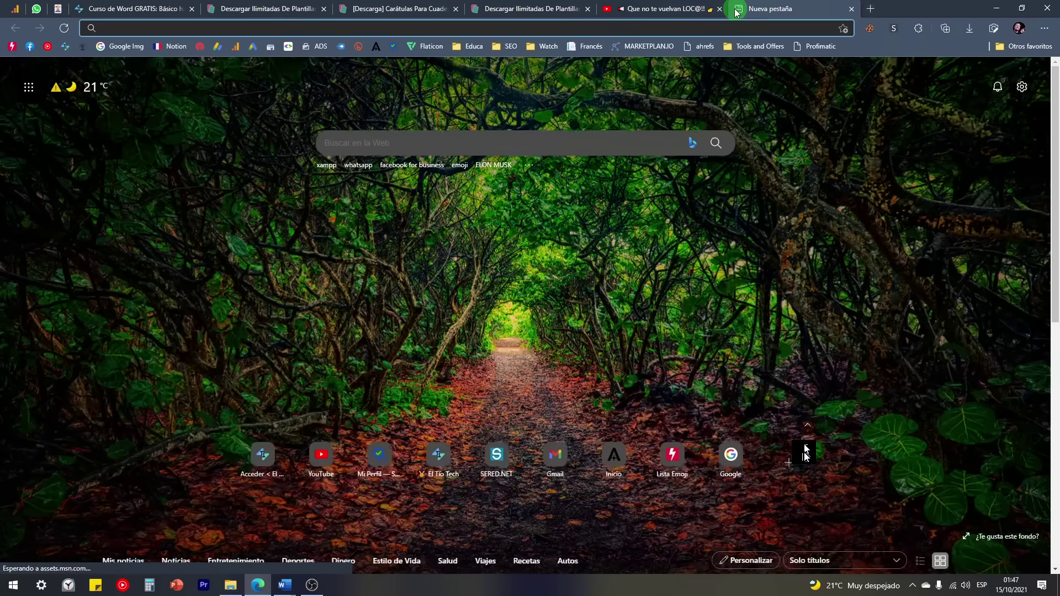
{"action": "type", "text": "flaticon.es"}
{"action": "key", "text": "Return"}
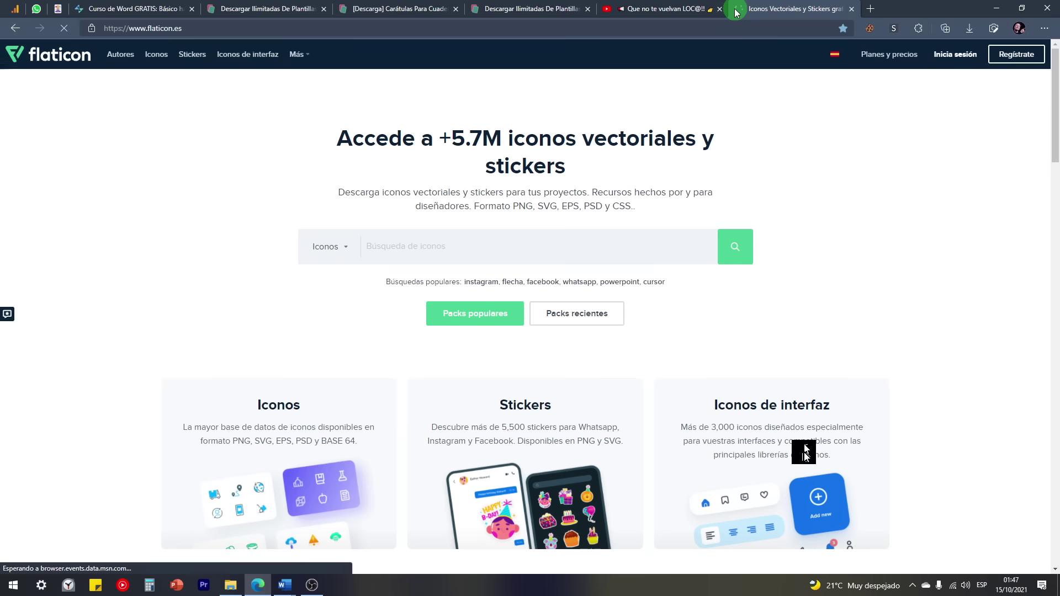
{"action": "left_click", "coordinate": [585, 134]}
{"action": "scroll", "coordinate": [288, 203], "scroll_direction": "down", "scroll_amount": 1}
{"action": "scroll", "coordinate": [271, 202], "scroll_direction": "up", "scroll_amount": 1}
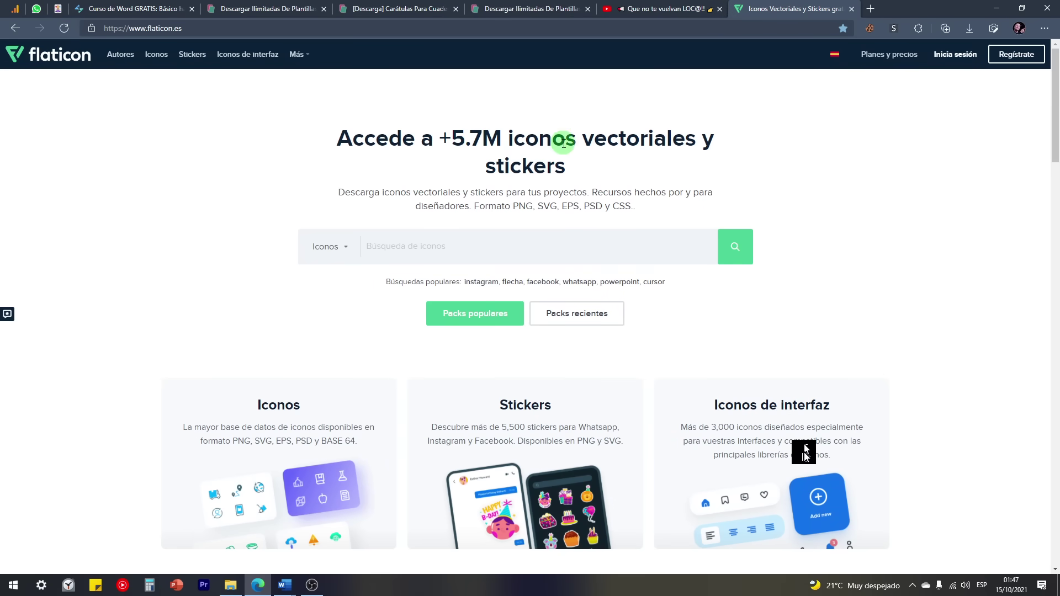
{"action": "scroll", "coordinate": [144, 177], "scroll_direction": "down", "scroll_amount": 10}
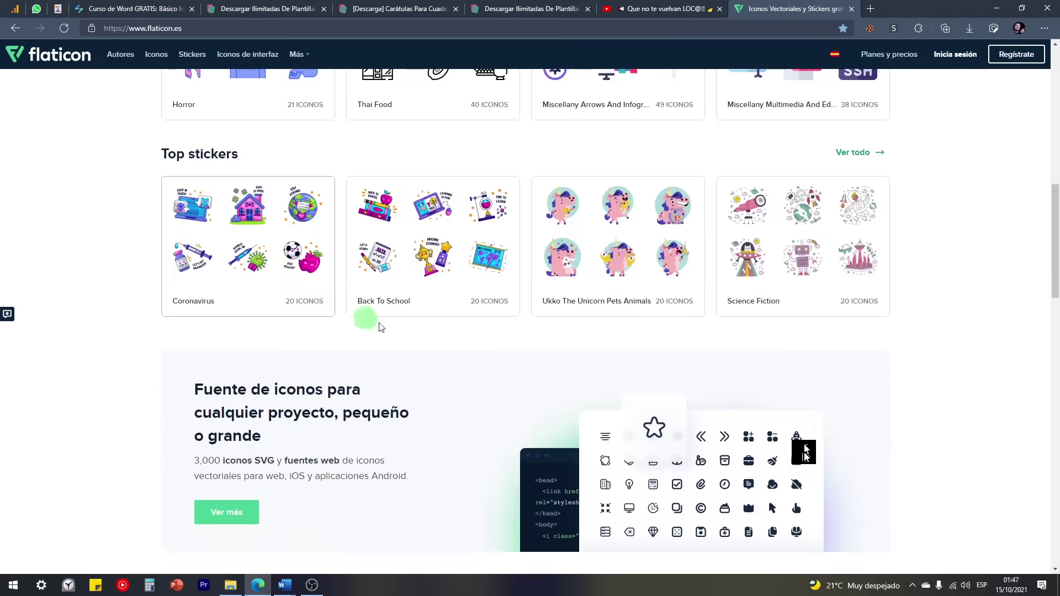
{"action": "scroll", "coordinate": [486, 370], "scroll_direction": "up", "scroll_amount": 4}
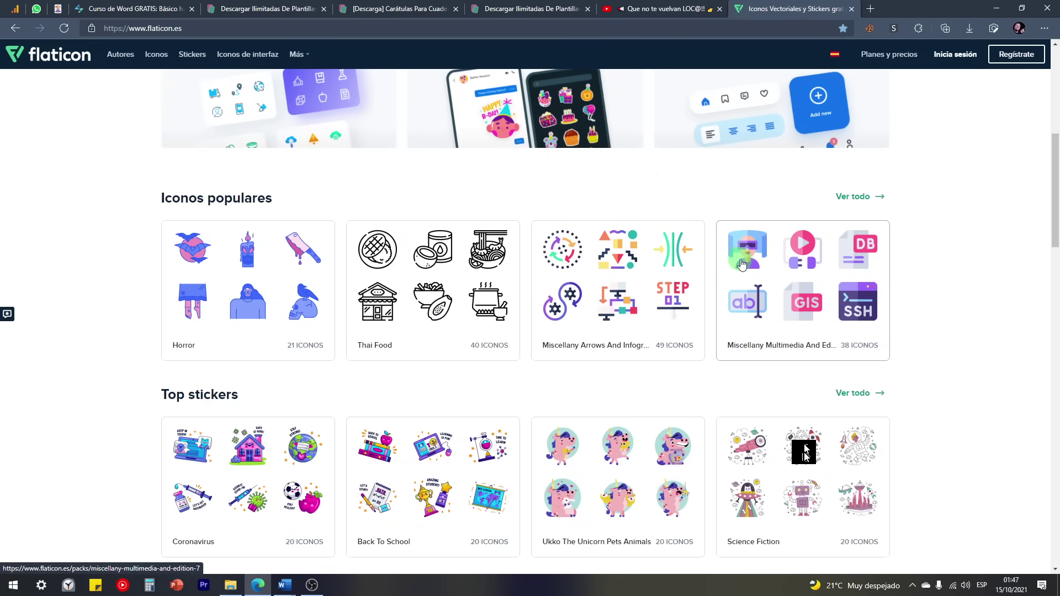
{"action": "left_click", "coordinate": [784, 265]}
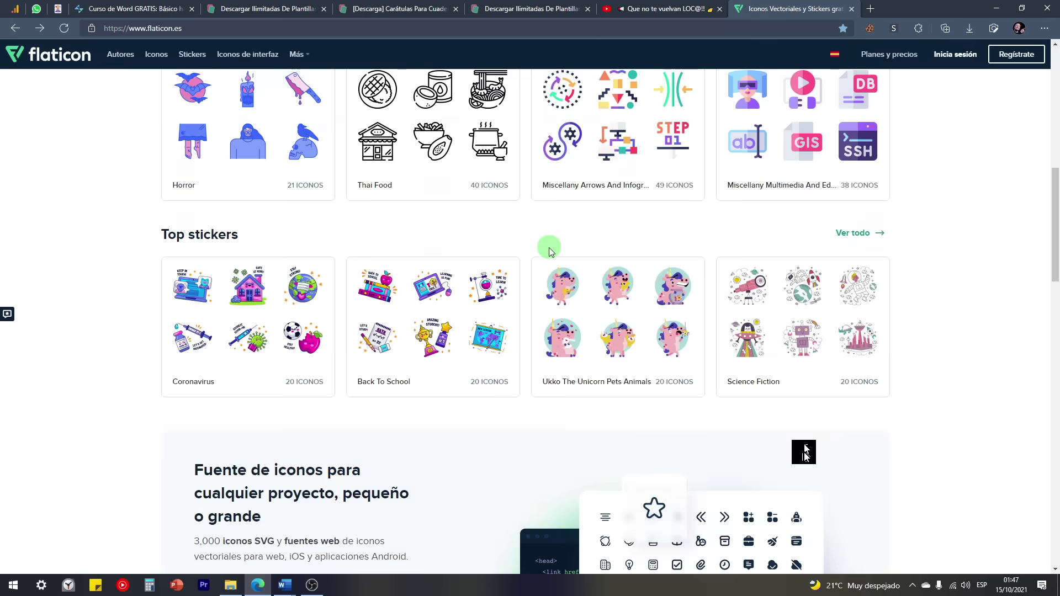
{"action": "scroll", "coordinate": [550, 251], "scroll_direction": "up", "scroll_amount": 12}
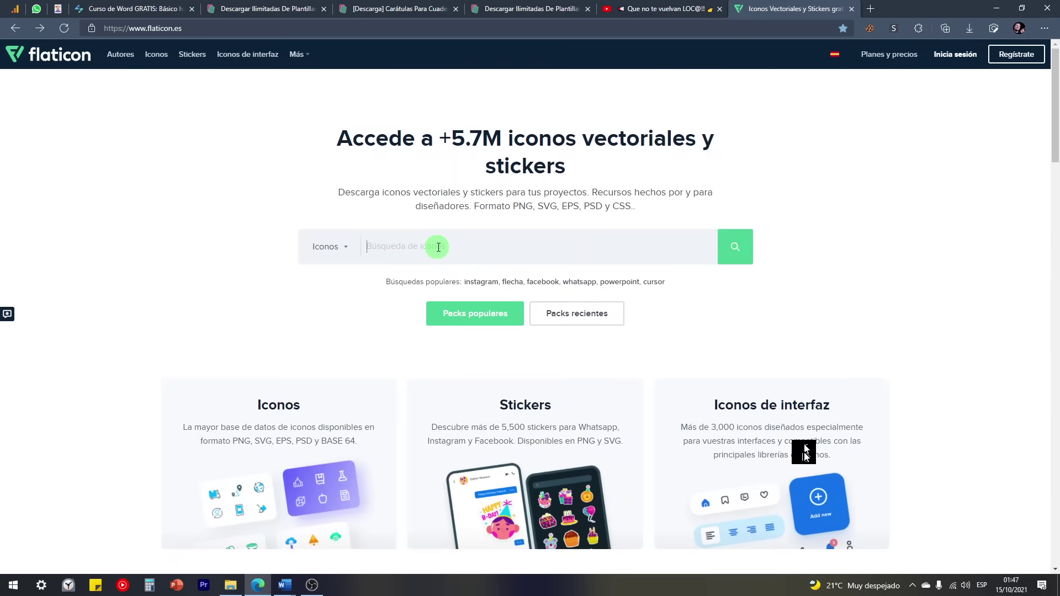
Step: Search Flaticon for 'planetas', fixing the 'planetsa' typo, and close the blocked popup
{"action": "left_click", "coordinate": [438, 247]}
{"action": "type", "text": "planetsa"}
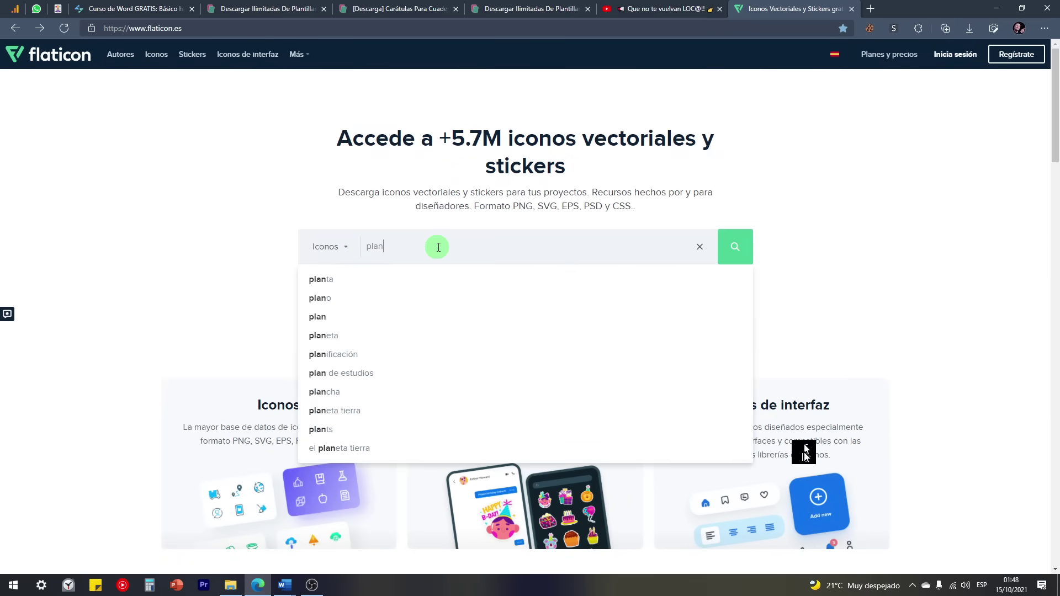
{"action": "key", "text": "Return"}
{"action": "scroll", "coordinate": [346, 358], "scroll_direction": "down", "scroll_amount": 2}
{"action": "scroll", "coordinate": [346, 358], "scroll_direction": "up", "scroll_amount": 2}
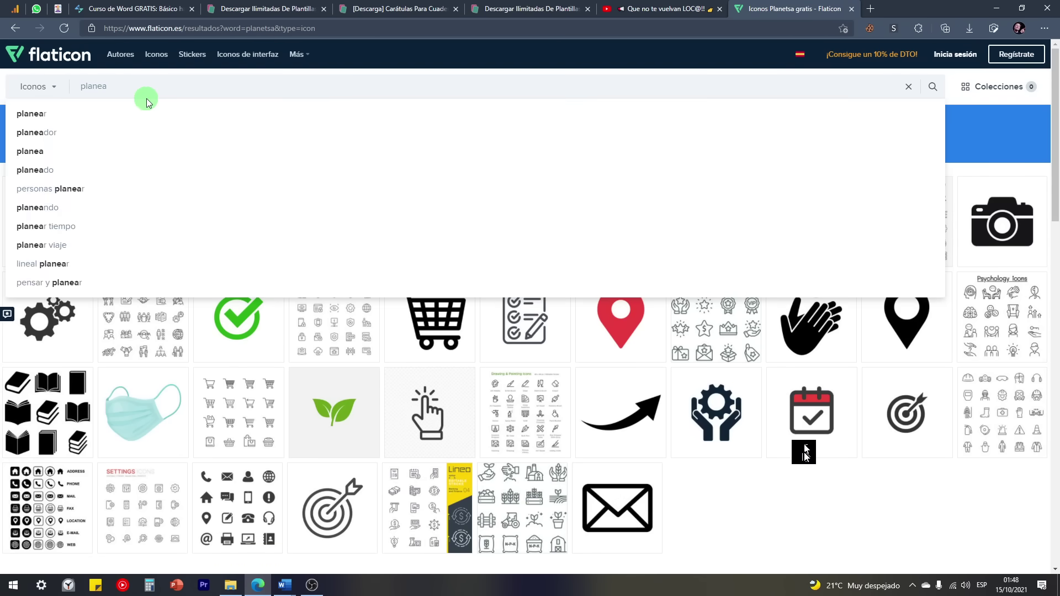
{"action": "key", "text": "BackSpace"}
{"action": "type", "text": "tas"}
{"action": "key", "text": "Return"}
{"action": "key", "text": "ctrl+w"}
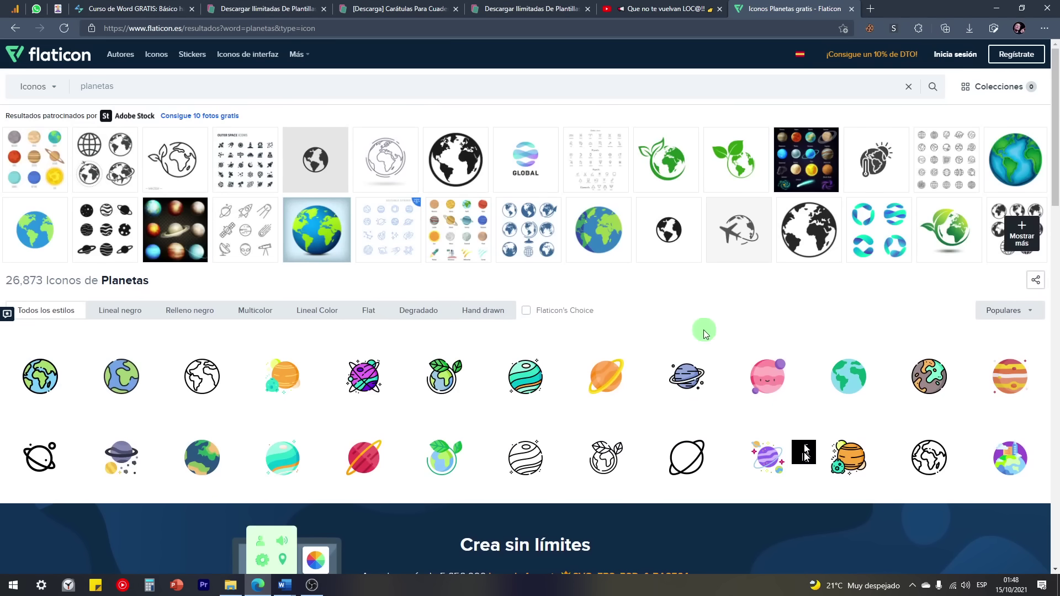
{"action": "scroll", "coordinate": [339, 355], "scroll_direction": "down", "scroll_amount": 2}
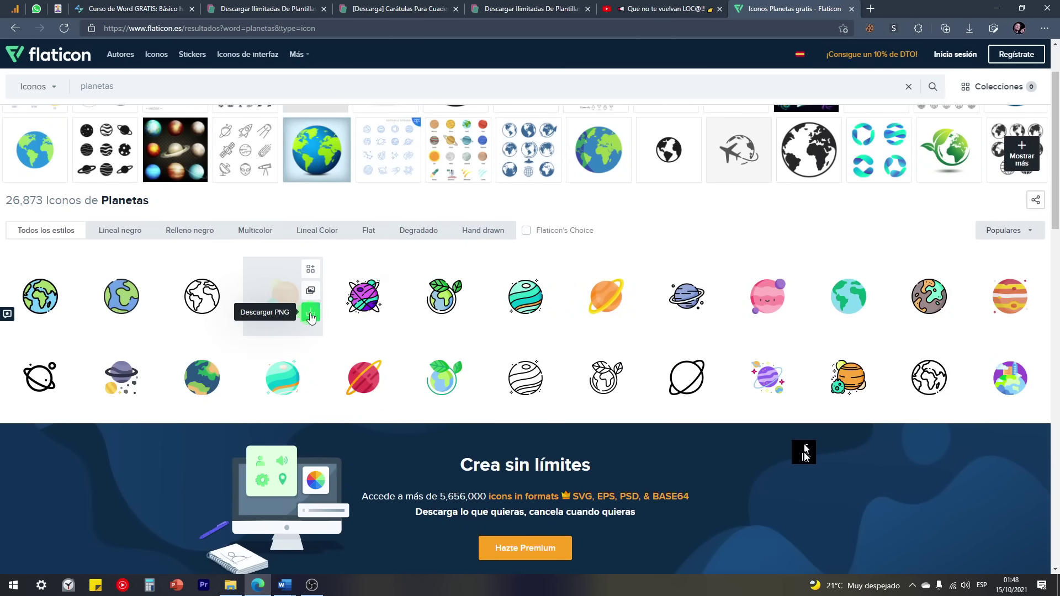
Step: Download the colourful planet icon free as planetas.png and drag it toward Word
{"action": "left_click", "coordinate": [310, 316]}
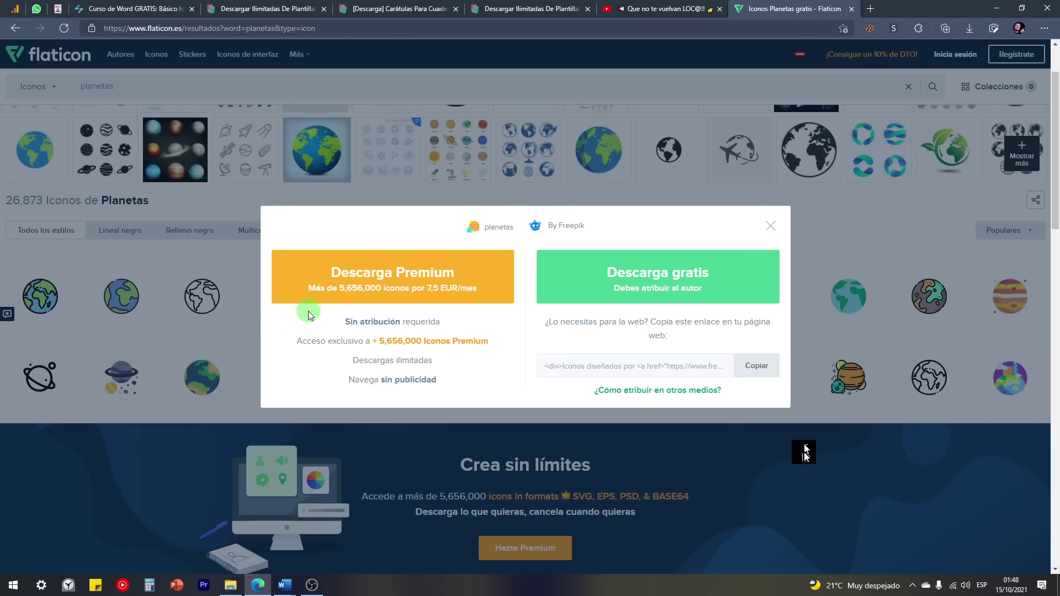
{"action": "left_click", "coordinate": [655, 294]}
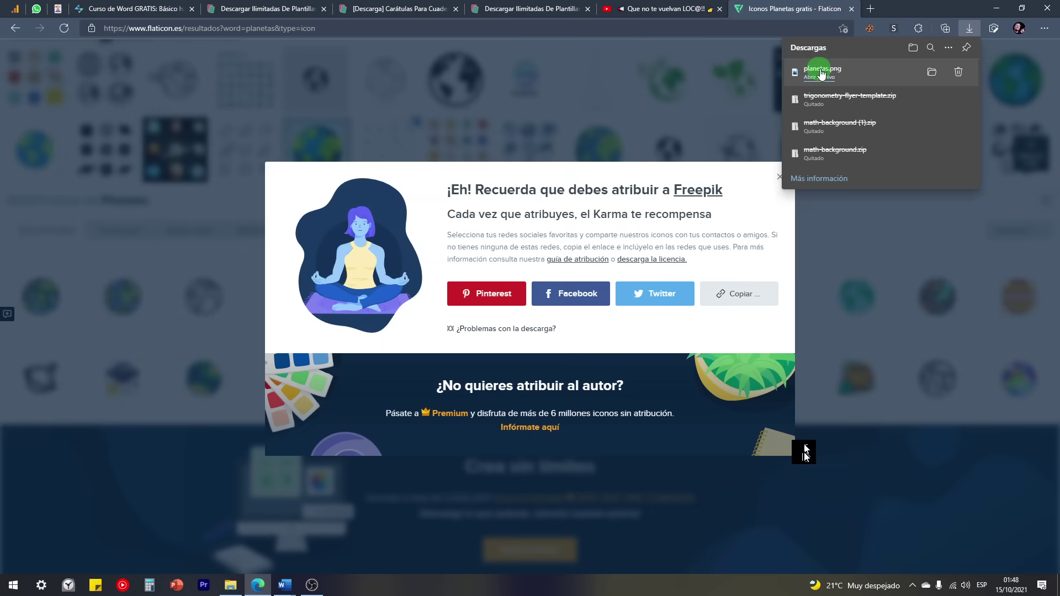
{"action": "left_click_drag", "start_coordinate": [821, 72], "coordinate": [603, 329]}
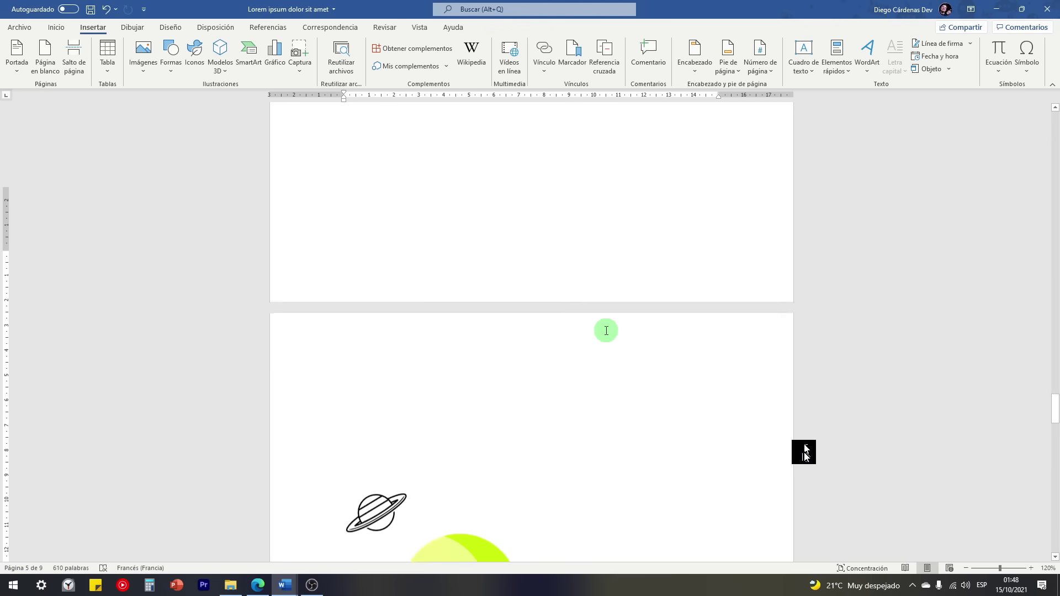
Step: Drop planetas.png into the document and set its wrapping to Cuadrado
{"action": "scroll", "coordinate": [606, 332], "scroll_direction": "down", "scroll_amount": 5}
{"action": "scroll", "coordinate": [544, 273], "scroll_direction": "up", "scroll_amount": 3}
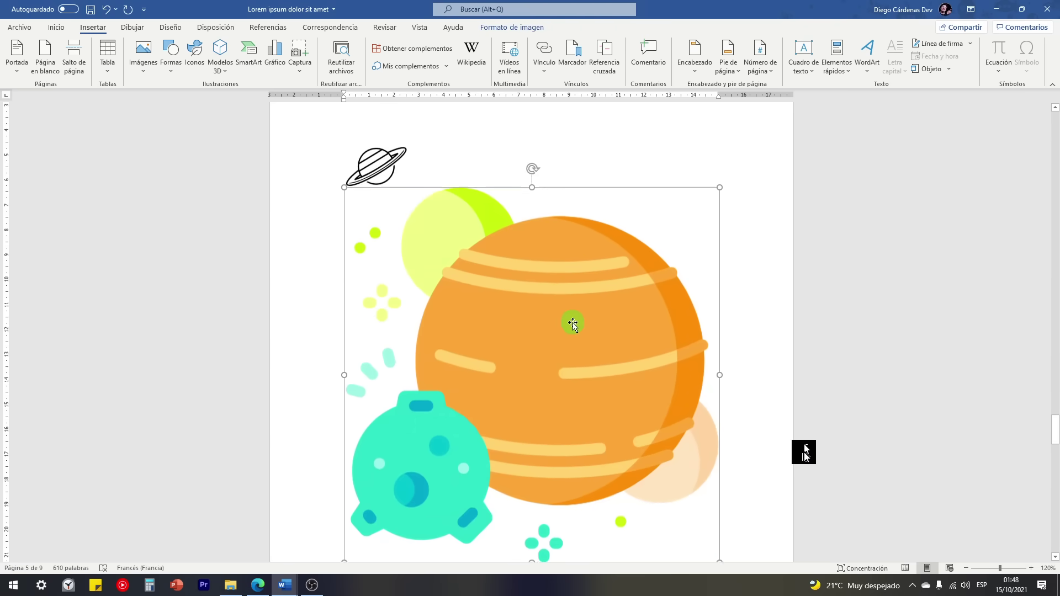
{"action": "scroll", "coordinate": [573, 325], "scroll_direction": "down", "scroll_amount": 5}
{"action": "left_click_drag", "start_coordinate": [720, 407], "coordinate": [466, 170]}
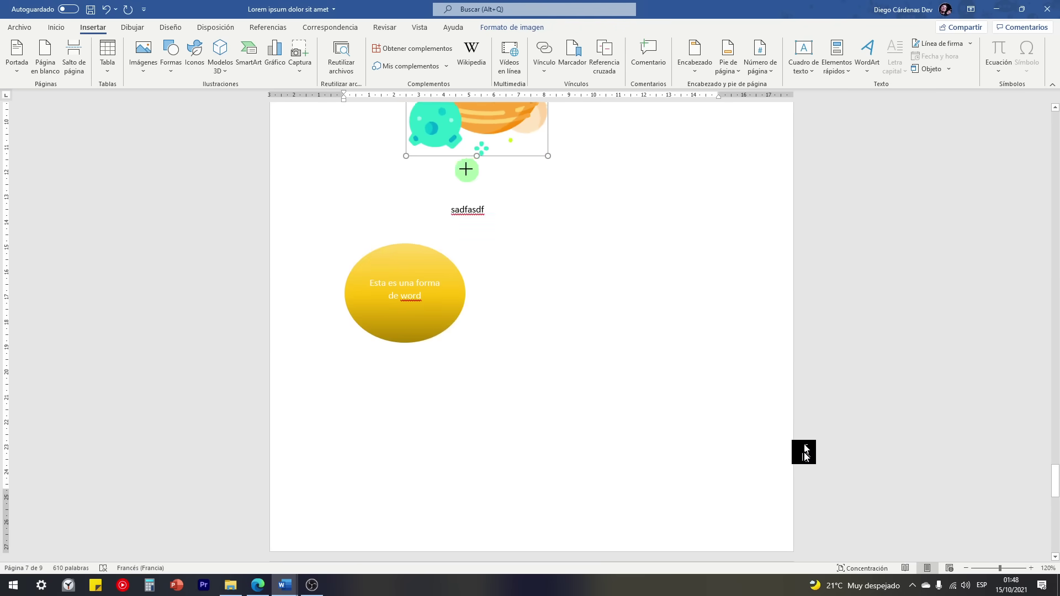
{"action": "scroll", "coordinate": [452, 156], "scroll_direction": "down", "scroll_amount": 3}
{"action": "scroll", "coordinate": [475, 230], "scroll_direction": "up", "scroll_amount": 5}
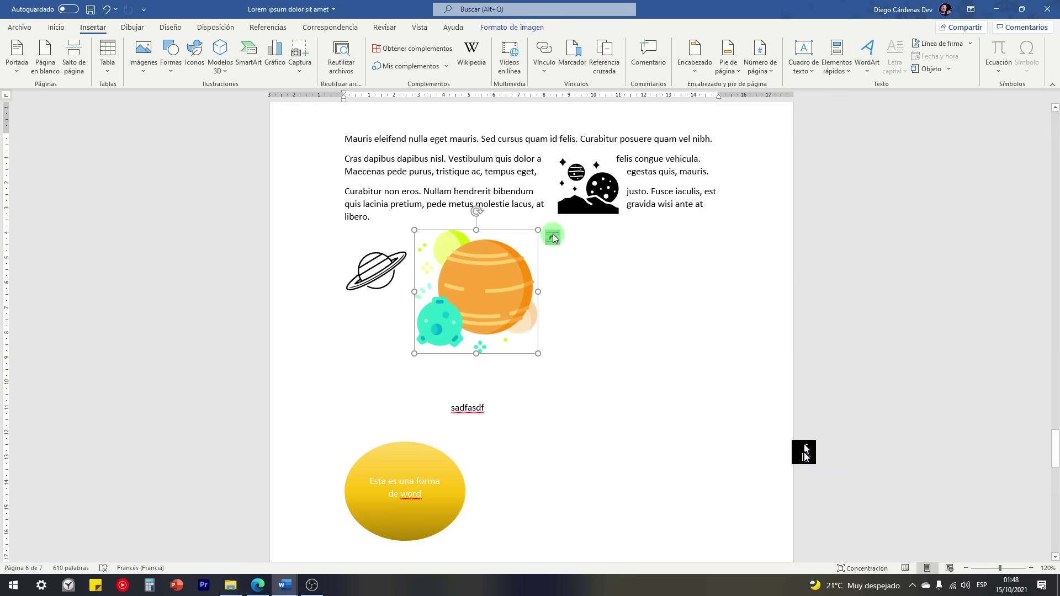
{"action": "left_click", "coordinate": [552, 238]}
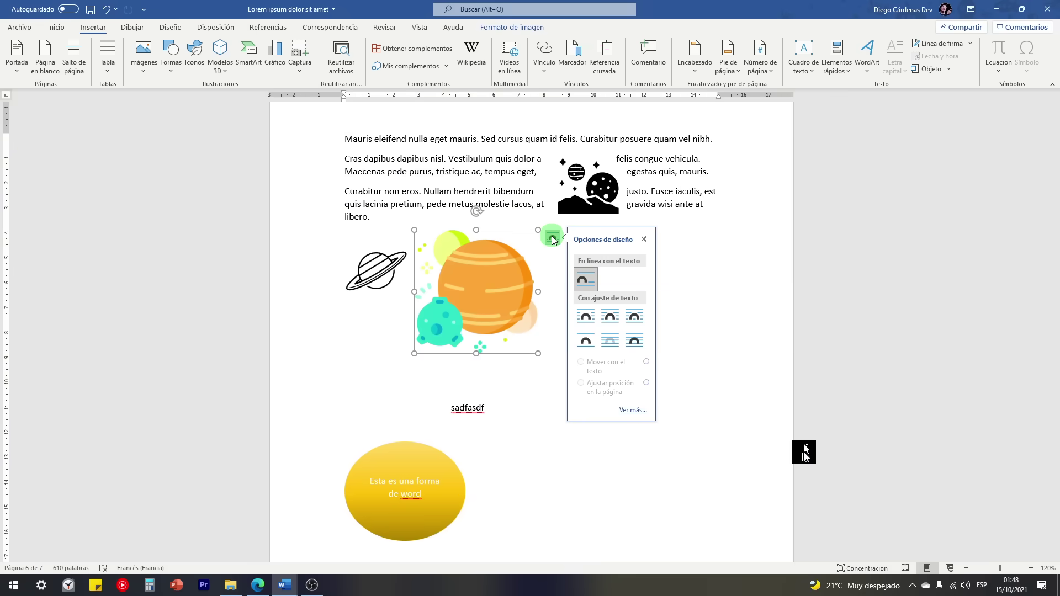
{"action": "left_click", "coordinate": [607, 319]}
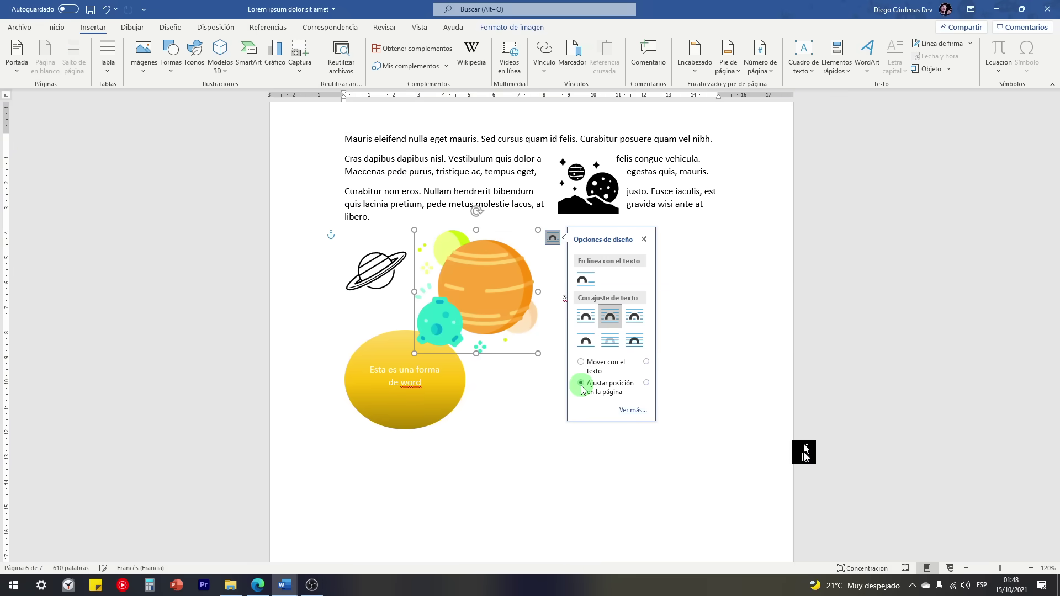
Step: Shrink the planet picture beside 'sadfasdf' and move the black space icon out to its right
{"action": "left_click_drag", "start_coordinate": [460, 292], "coordinate": [550, 307]}
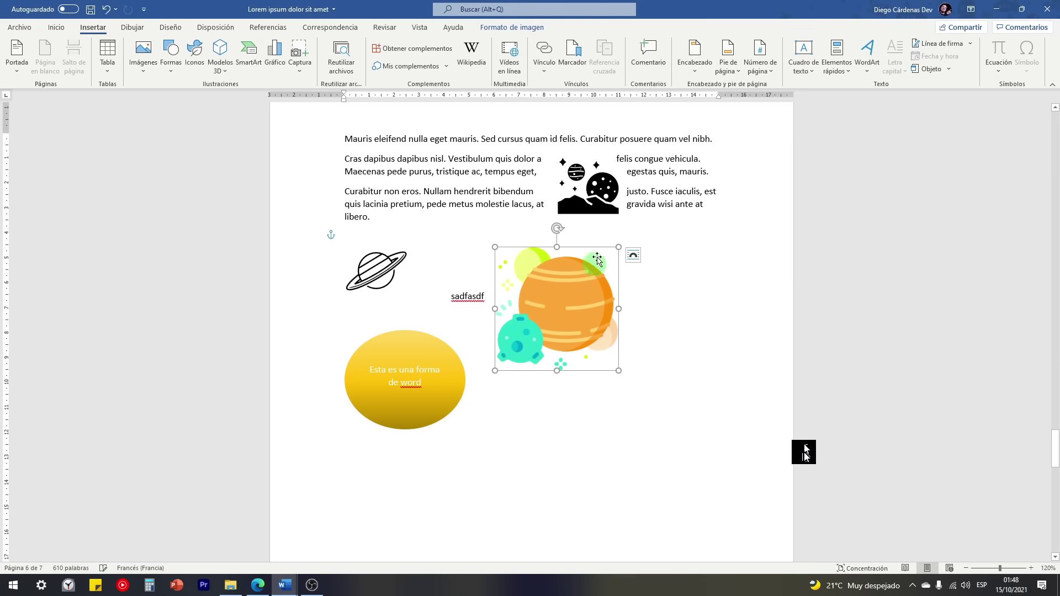
{"action": "left_click_drag", "start_coordinate": [595, 197], "coordinate": [673, 290]}
{"action": "left_click_drag", "start_coordinate": [563, 313], "coordinate": [560, 329]}
{"action": "left_click_drag", "start_coordinate": [612, 385], "coordinate": [585, 338]}
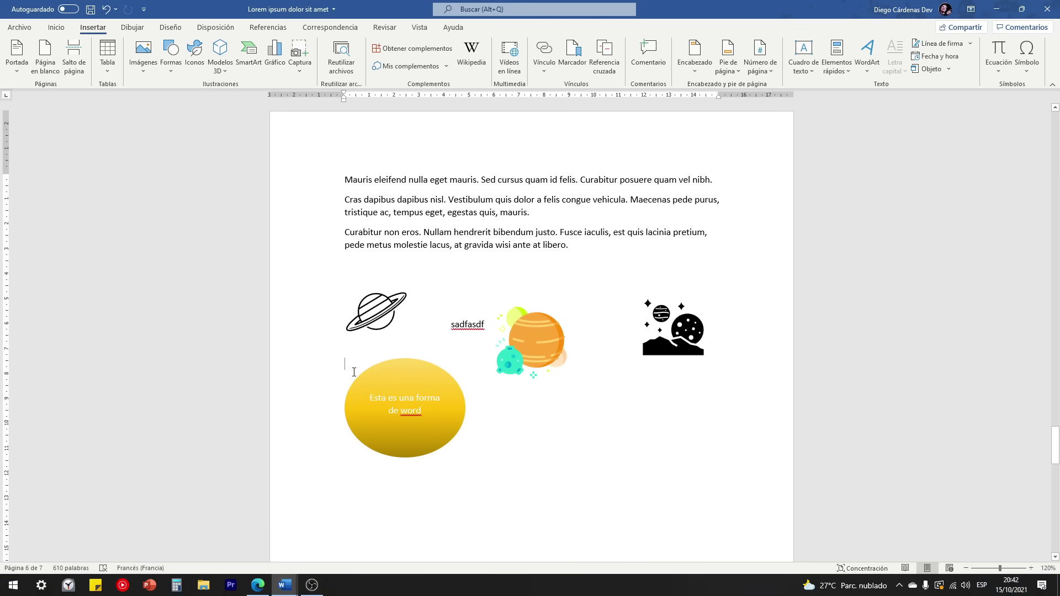
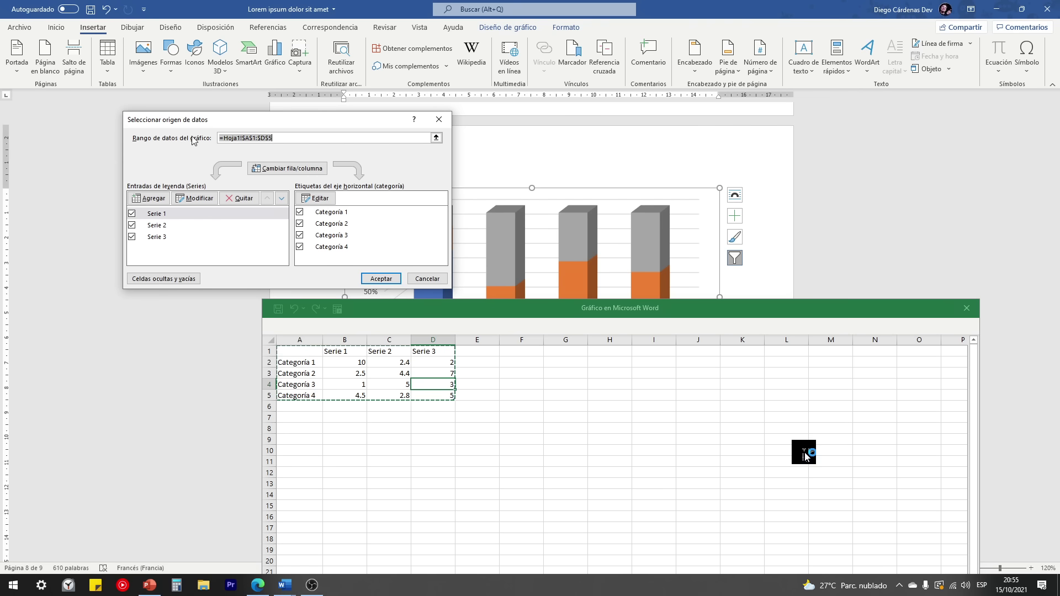
Step: Move the Seleccionar origen de datos dialog aside and close it, keeping the stacked column chart
{"action": "mouse_move", "coordinate": [229, 121]}
{"action": "left_mouse_down"}
{"action": "mouse_move", "coordinate": [194, 122]}
{"action": "mouse_move", "coordinate": [215, 122]}
{"action": "left_mouse_up"}
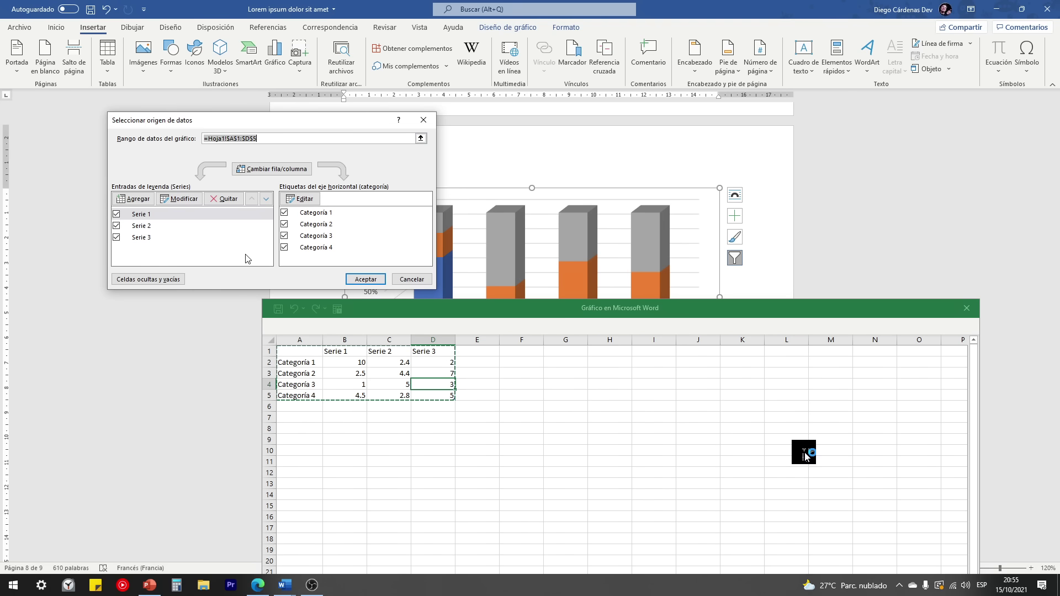
{"action": "left_click", "coordinate": [423, 121]}
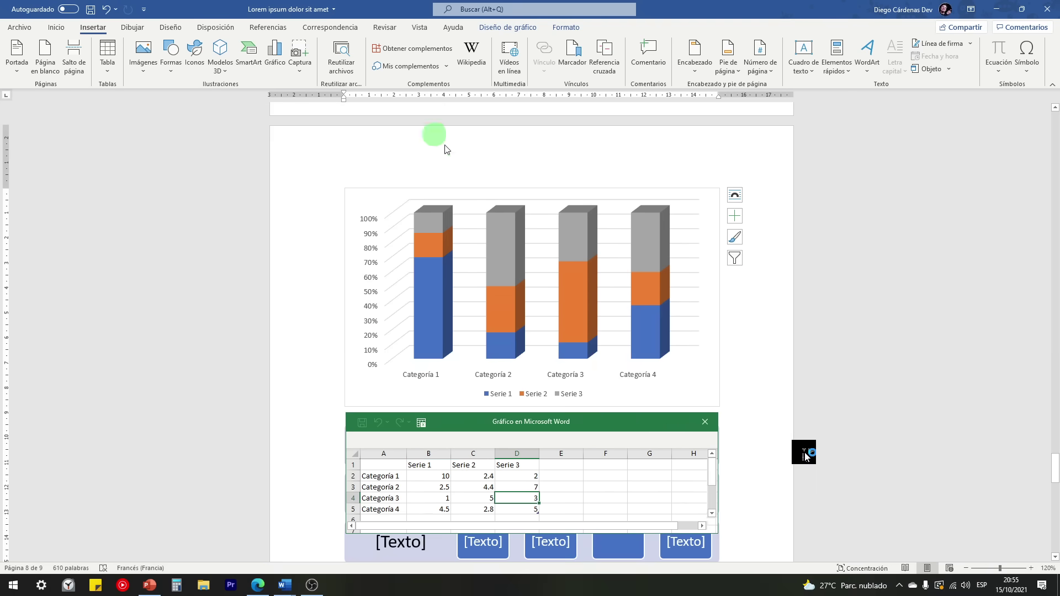
Step: Close the chart data sheet and open El Tío Tech's free Word course page, dismissing the ad
{"action": "left_click", "coordinate": [711, 423]}
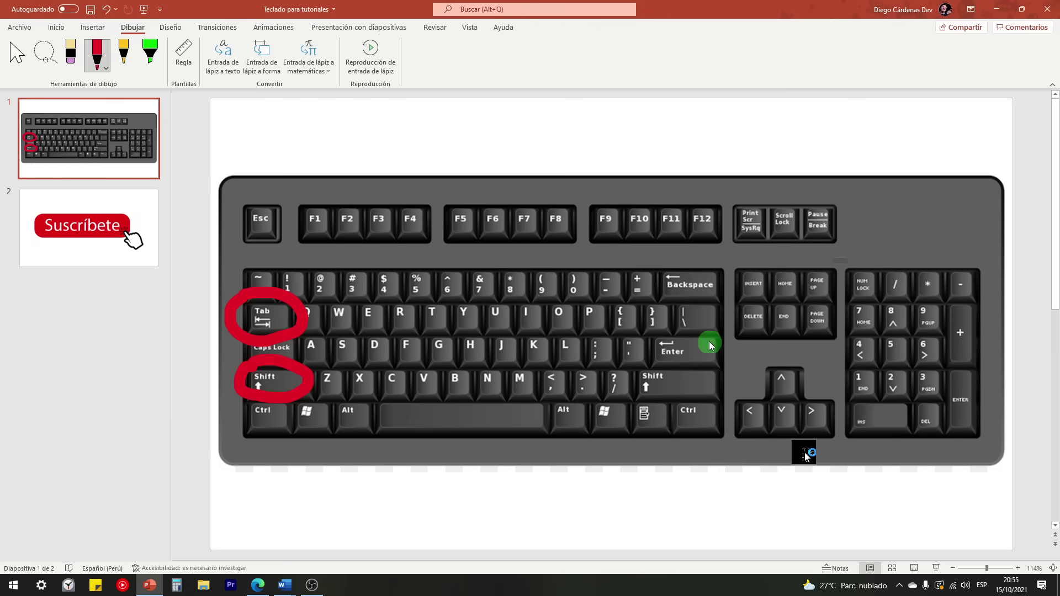
{"action": "left_click", "coordinate": [258, 586]}
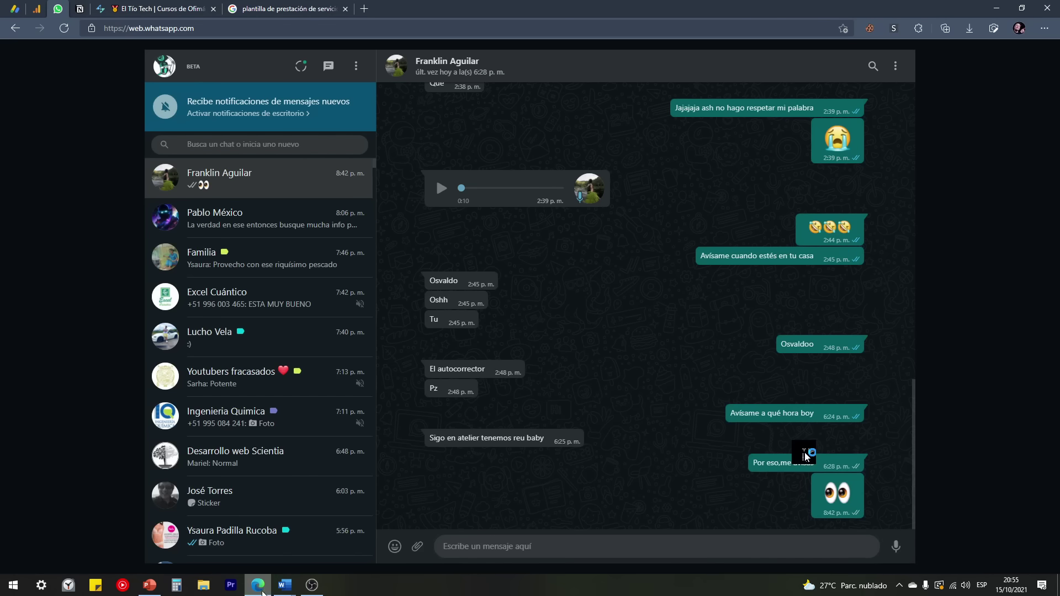
{"action": "left_click", "coordinate": [159, 9]}
{"action": "left_click", "coordinate": [189, 31]}
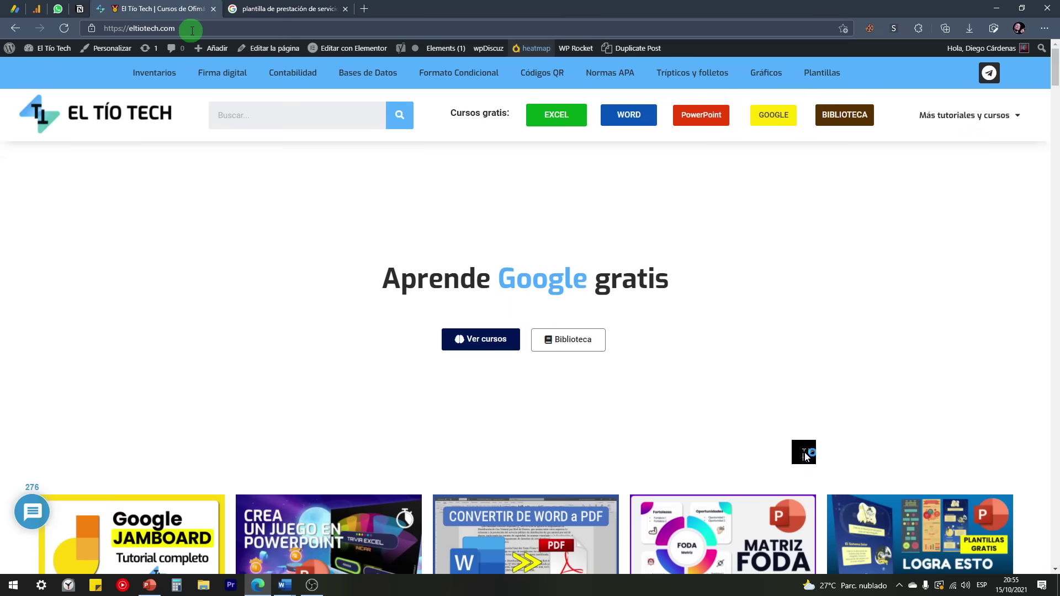
{"action": "left_click", "coordinate": [636, 117]}
{"action": "left_click", "coordinate": [574, 376]}
Step: Scroll through the course module list, then return to the Word document with the chart
{"action": "scroll", "coordinate": [390, 297], "scroll_direction": "down", "scroll_amount": 5}
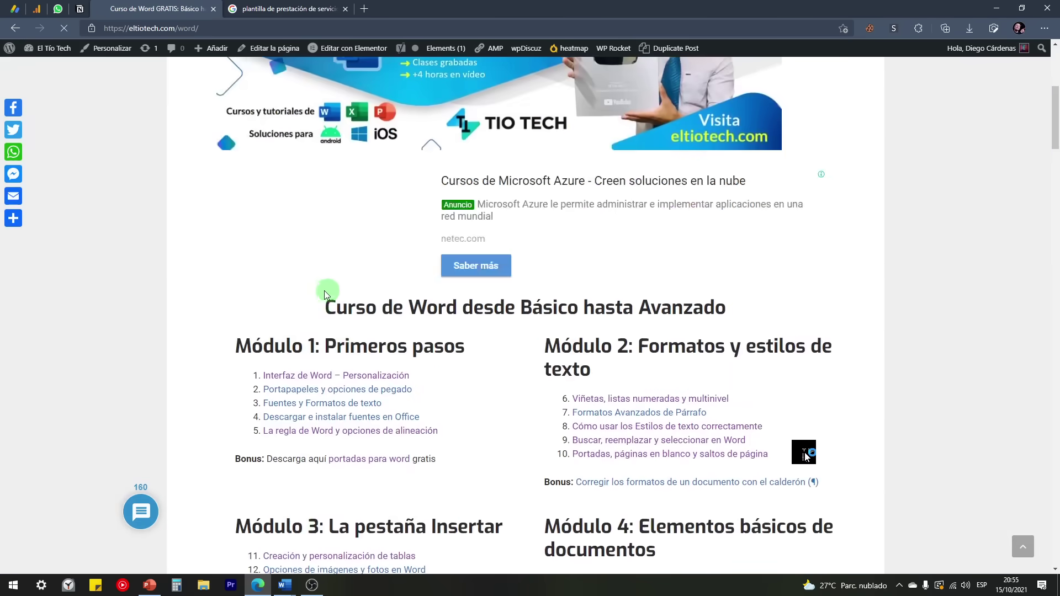
{"action": "scroll", "coordinate": [334, 289], "scroll_direction": "down", "scroll_amount": 4}
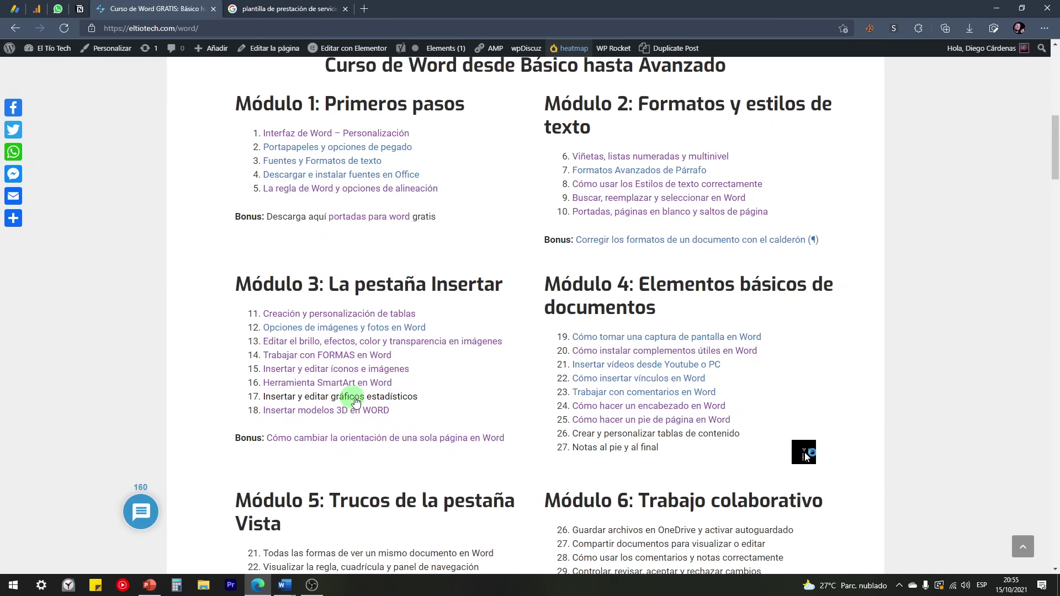
{"action": "left_click", "coordinate": [284, 589]}
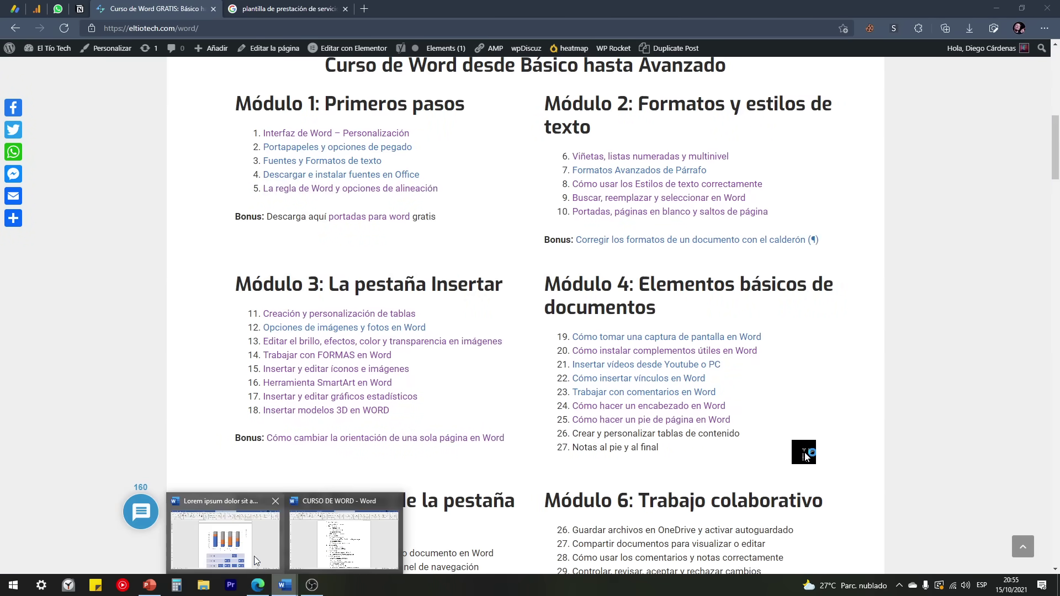
{"action": "left_click", "coordinate": [242, 549]}
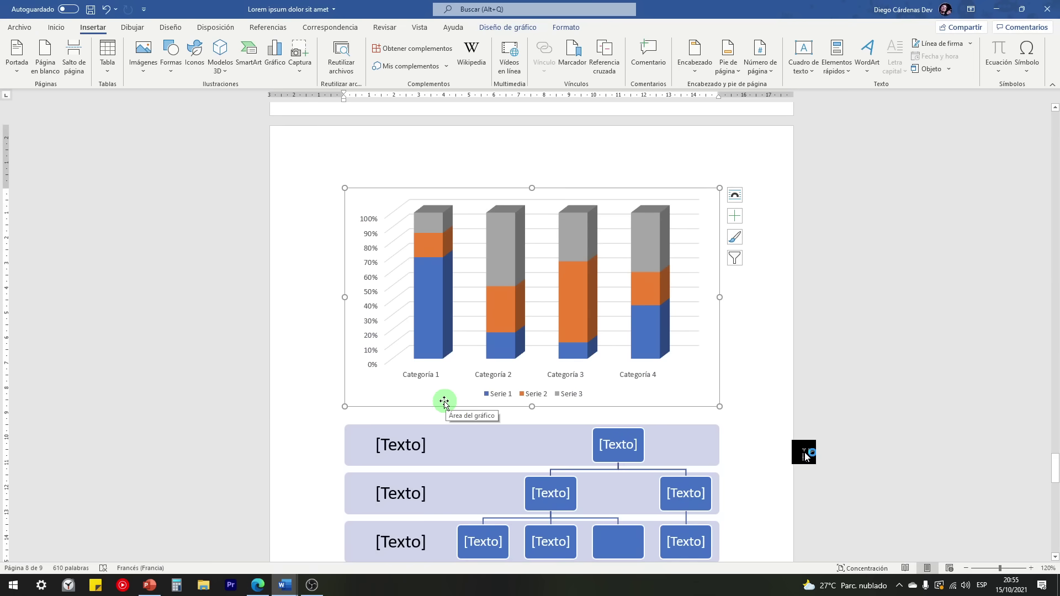
Step: Check the Captura window list, bring up the PowerPoint keyboard slide, and return to Lorem ipsum
{"action": "left_click", "coordinate": [297, 75]}
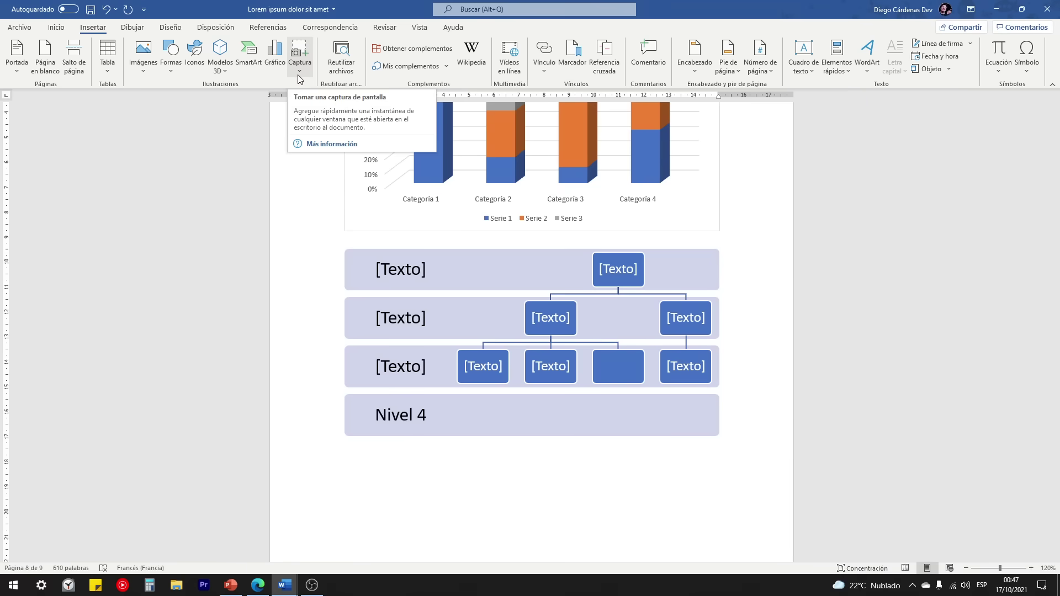
{"action": "left_click", "coordinate": [306, 75]}
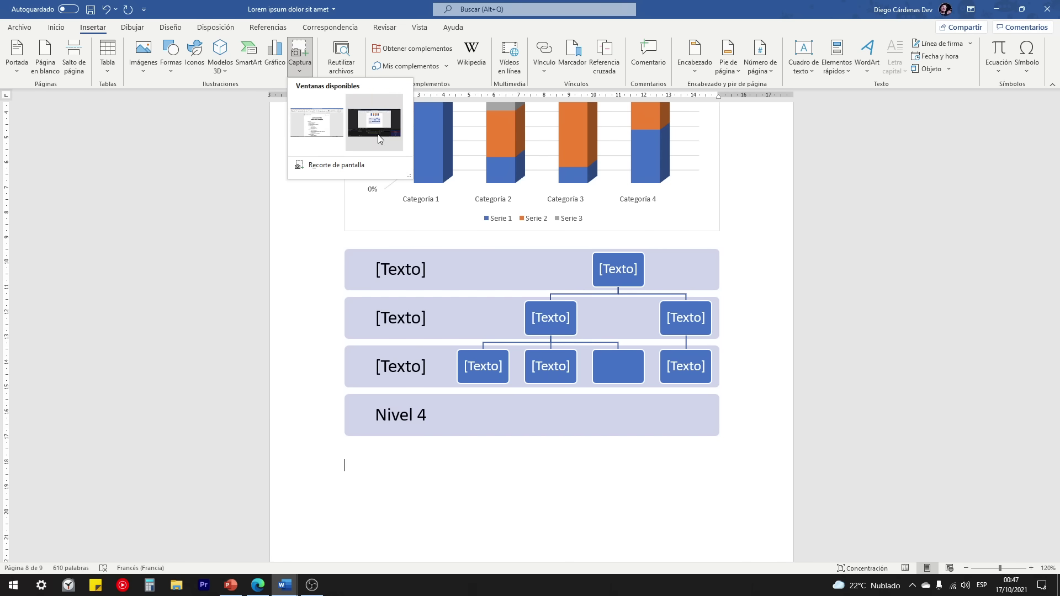
{"action": "left_click", "coordinate": [231, 585]}
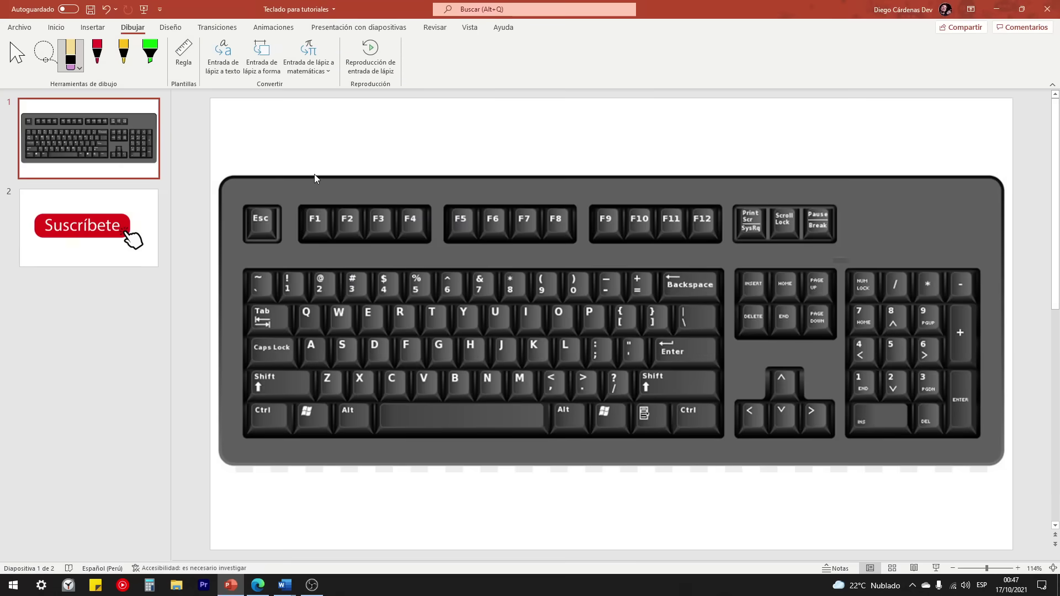
{"action": "mouse_move", "coordinate": [285, 585]}
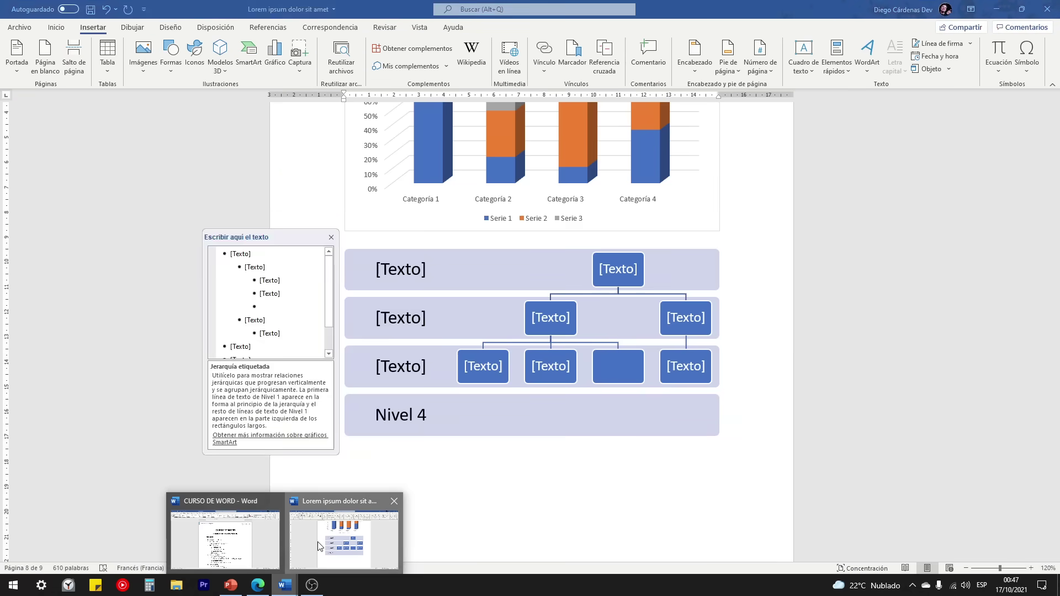
{"action": "left_click", "coordinate": [318, 546]}
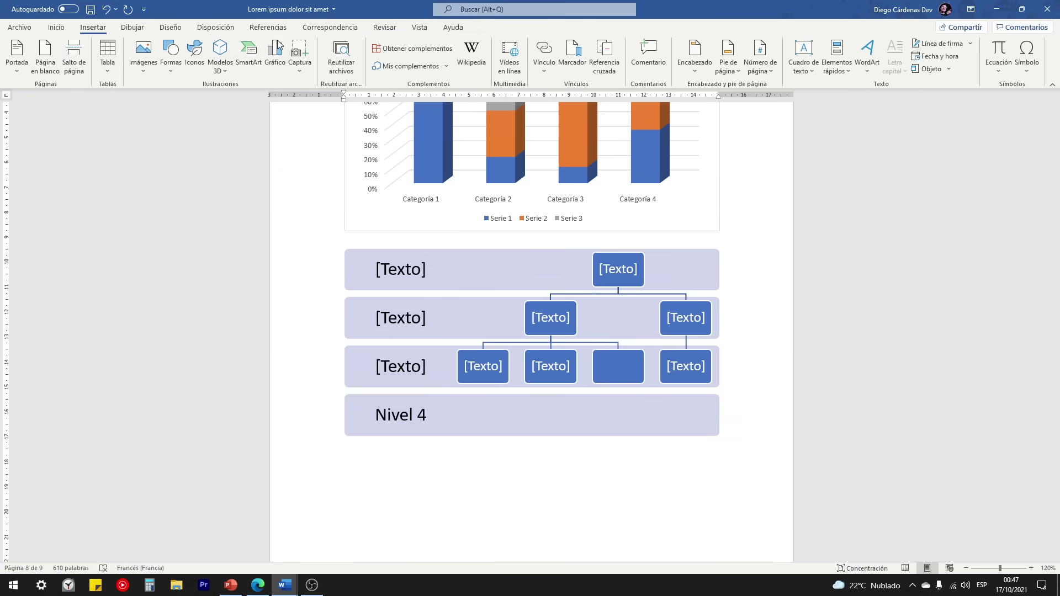
{"action": "left_click", "coordinate": [300, 70]}
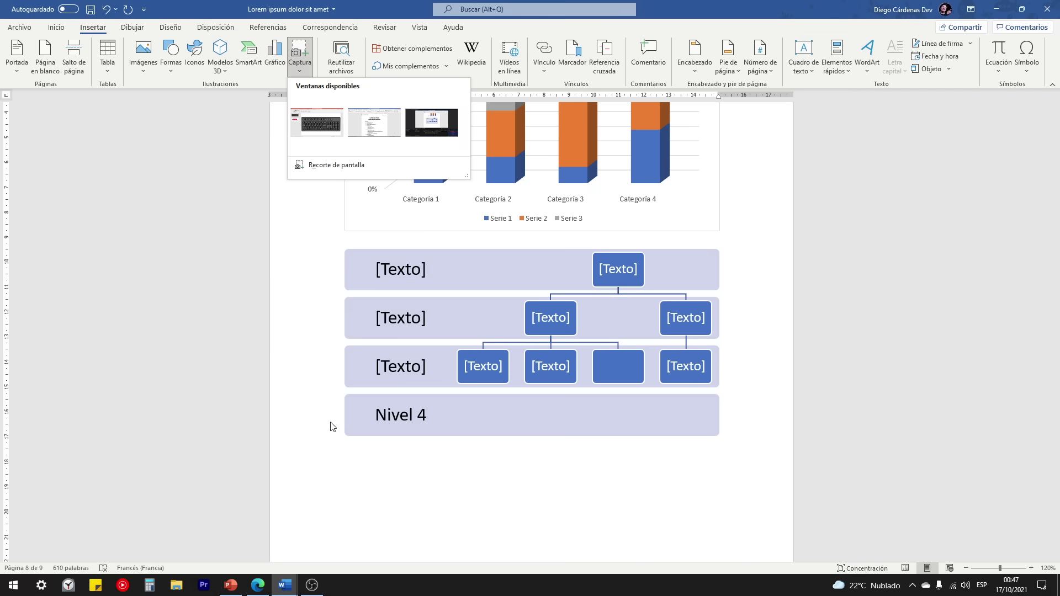
Step: Minimize the OBS and CURSO DE WORD windows, then recheck the Captura window list
{"action": "left_click", "coordinate": [312, 584]}
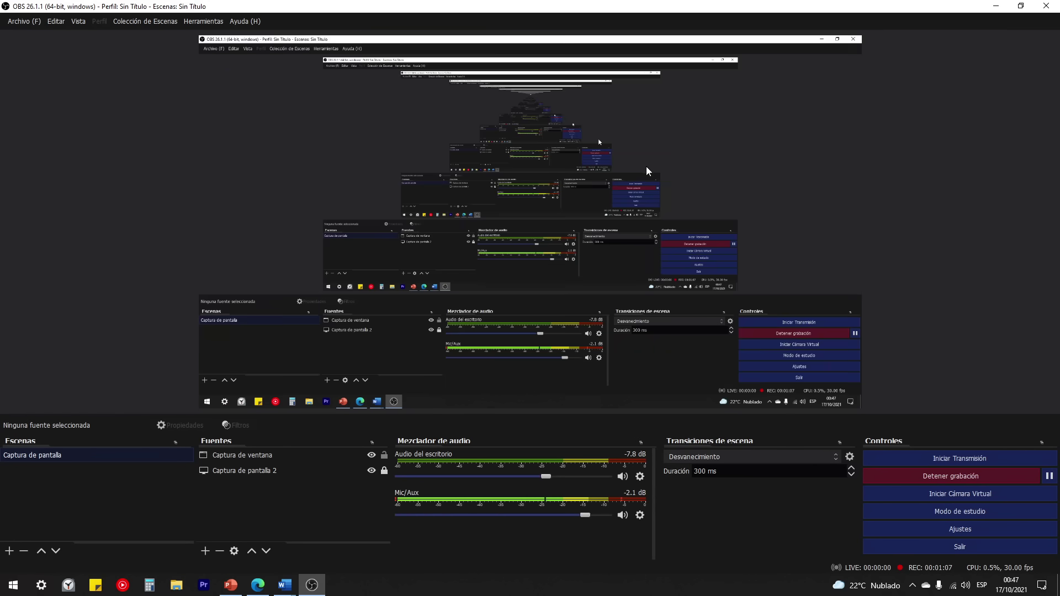
{"action": "left_click", "coordinate": [995, 8]}
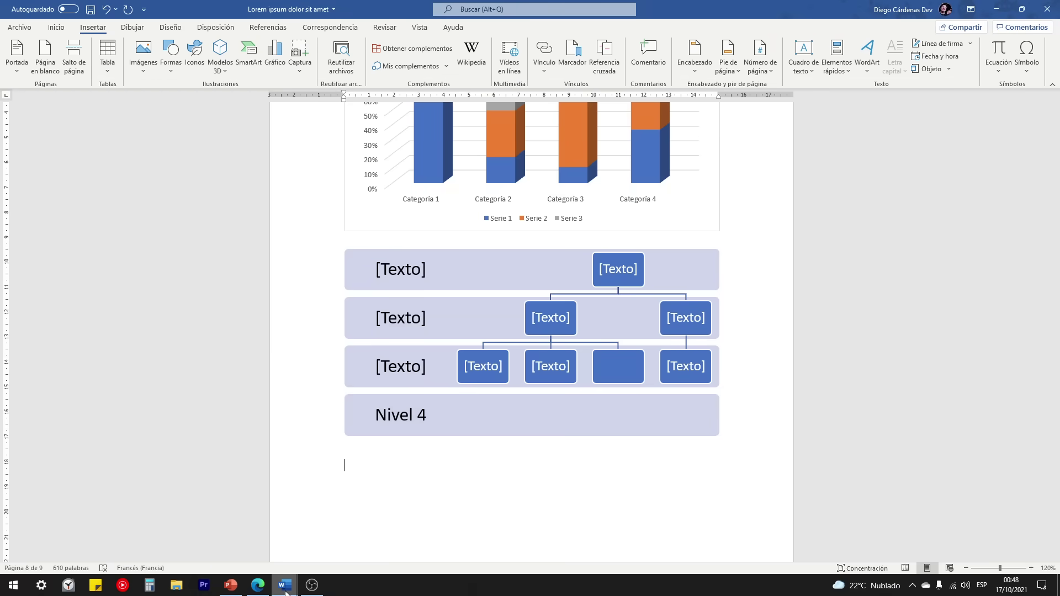
{"action": "mouse_move", "coordinate": [285, 585]}
{"action": "left_click", "coordinate": [256, 531]}
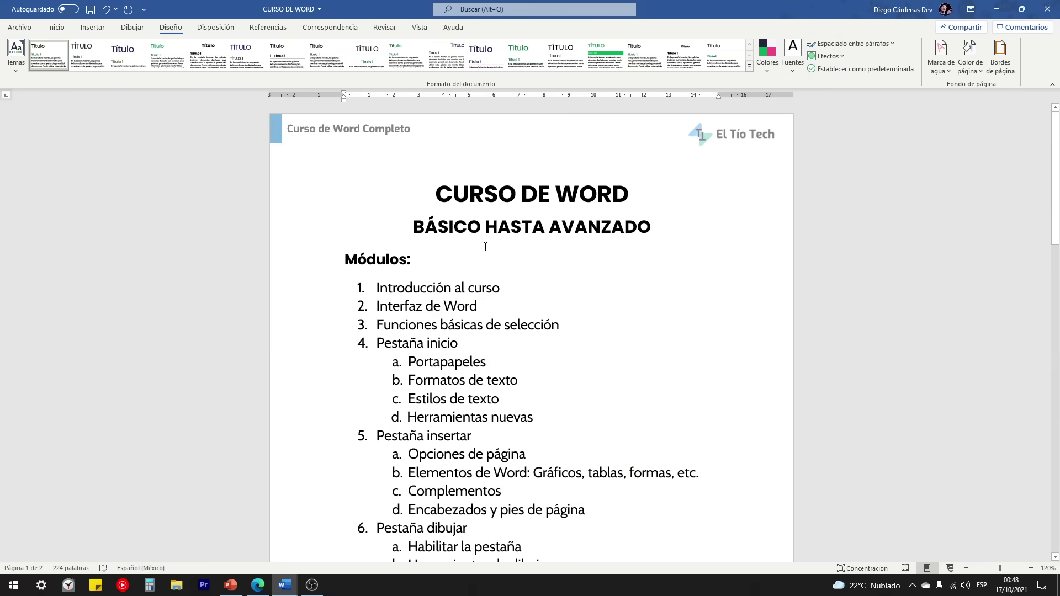
{"action": "left_click", "coordinate": [998, 10]}
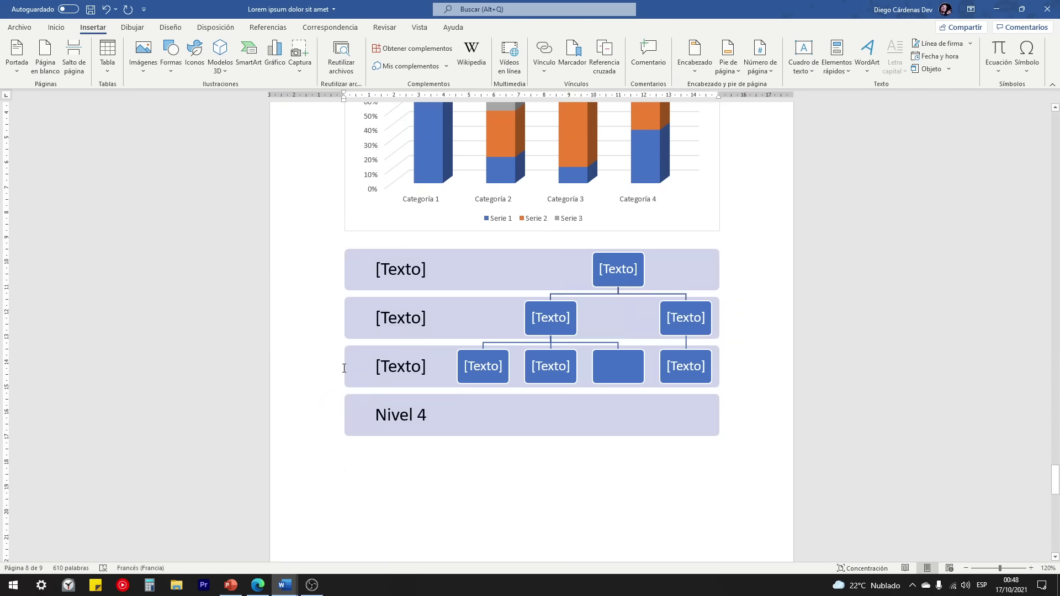
{"action": "left_click", "coordinate": [299, 72]}
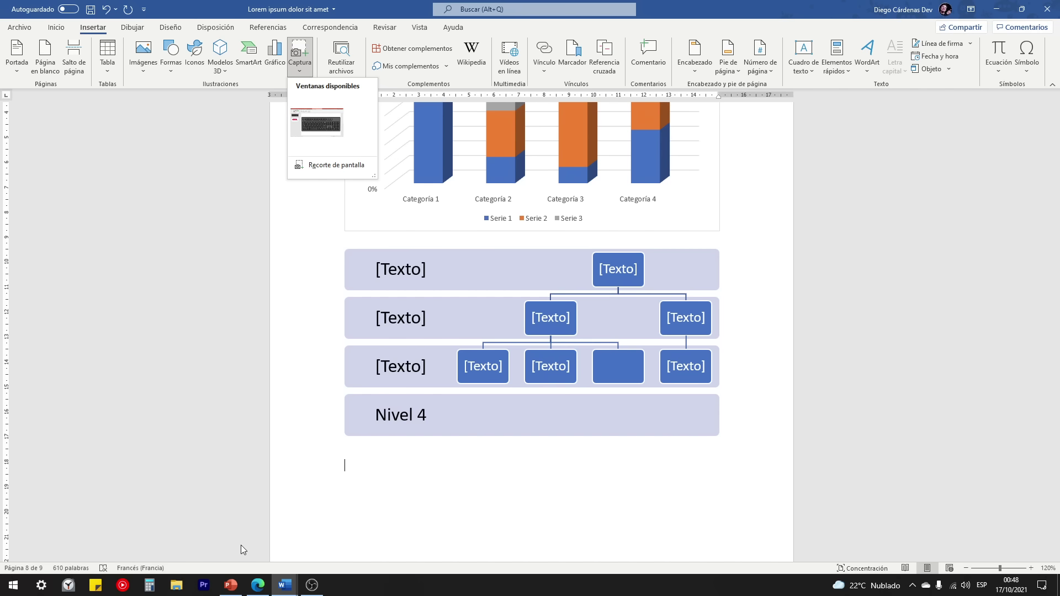
Step: Restore the PowerPoint slide, OBS and CURSO DE WORD windows, then relist Captura's Ventanas disponibles
{"action": "left_click", "coordinate": [231, 586]}
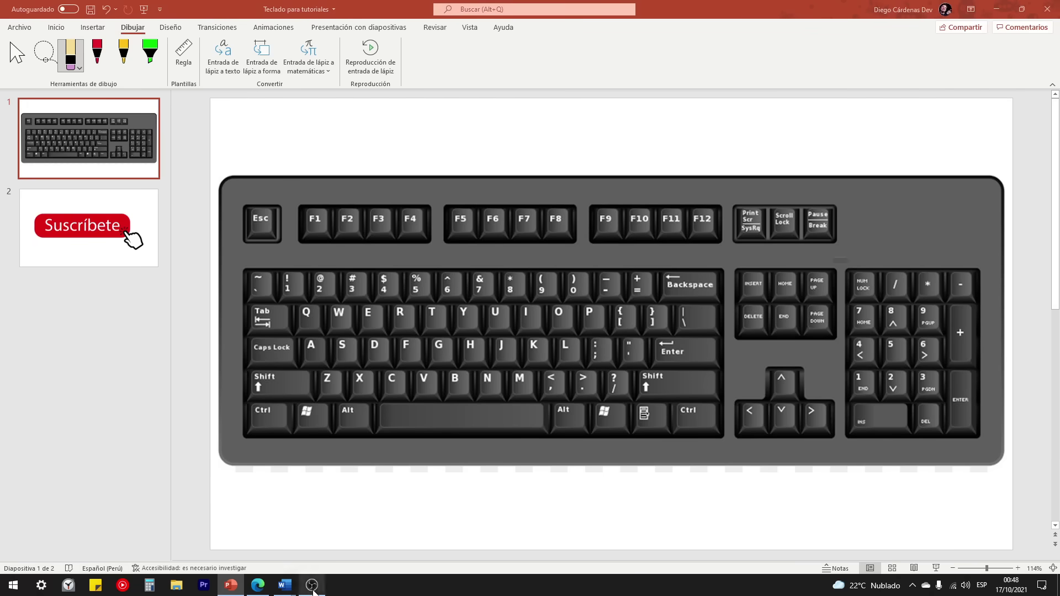
{"action": "left_click", "coordinate": [313, 590]}
{"action": "mouse_move", "coordinate": [285, 584]}
{"action": "left_click", "coordinate": [238, 538]}
{"action": "mouse_move", "coordinate": [285, 585]}
{"action": "left_click", "coordinate": [331, 538]}
{"action": "left_click", "coordinate": [300, 69]}
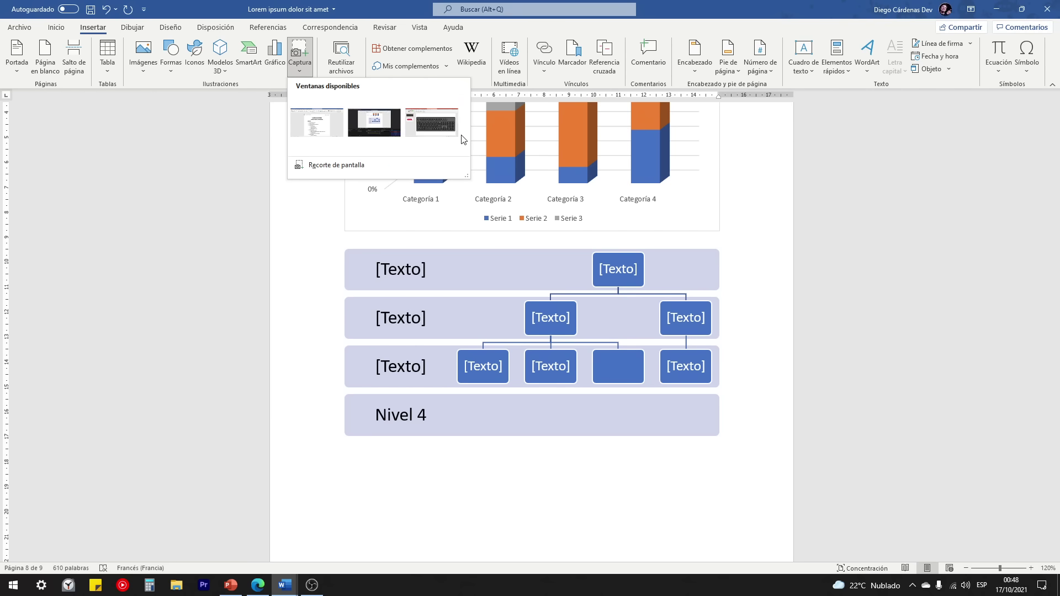
Step: Insert the PowerPoint keyboard slide window screenshot onto a new page, then reopen Captura
{"action": "left_click", "coordinate": [432, 123]}
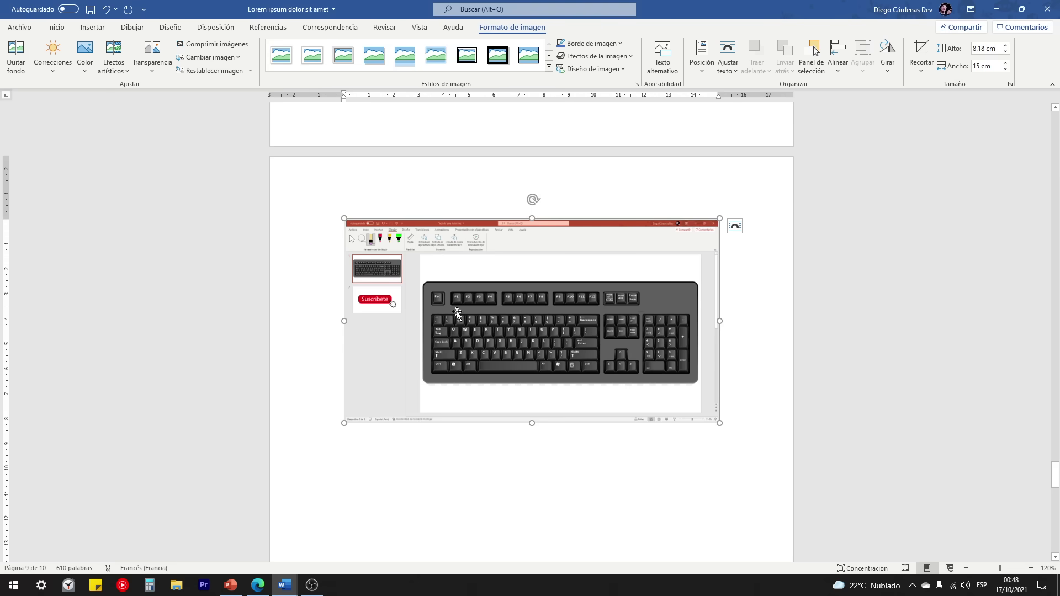
{"action": "scroll", "coordinate": [473, 445], "scroll_direction": "down", "scroll_amount": 2}
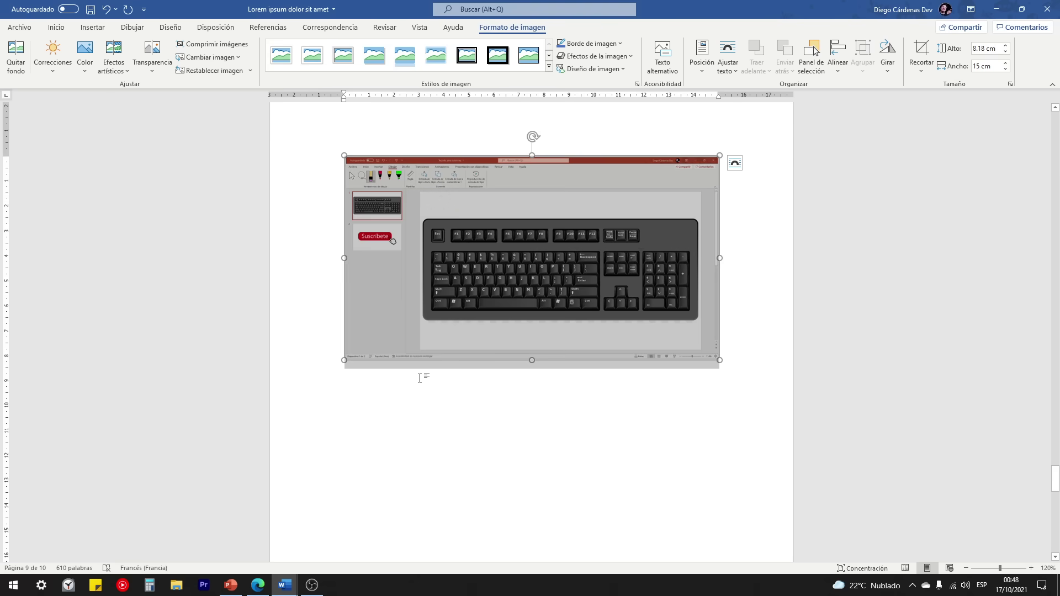
{"action": "left_click", "coordinate": [93, 27]}
{"action": "left_click", "coordinate": [300, 55]}
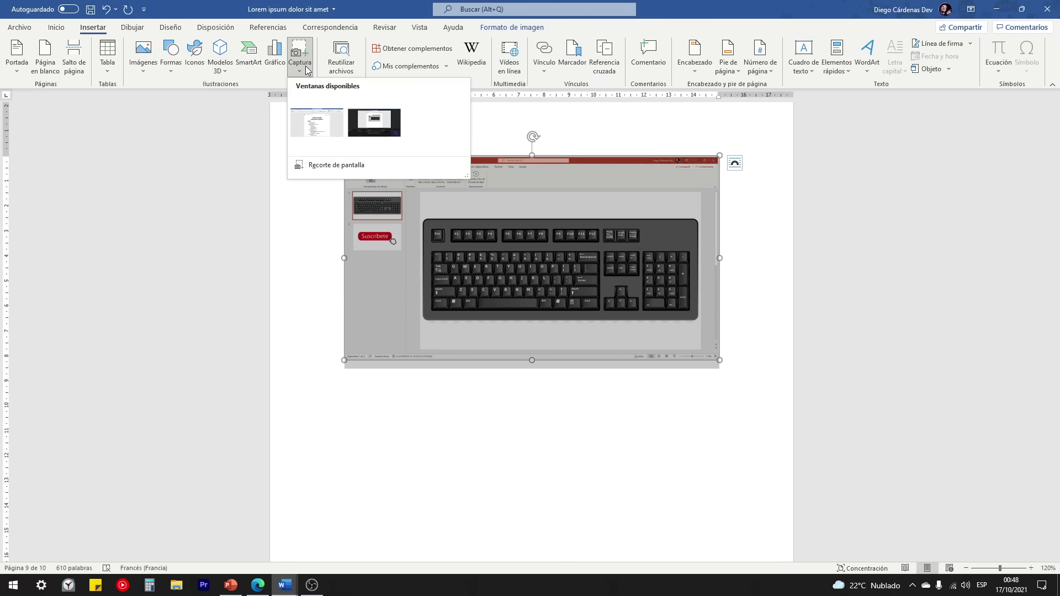
Step: Clip the CURSO DE WORD document's header and title as a screenshot below the Nivel 4 SmartArt
{"action": "left_click", "coordinate": [310, 166]}
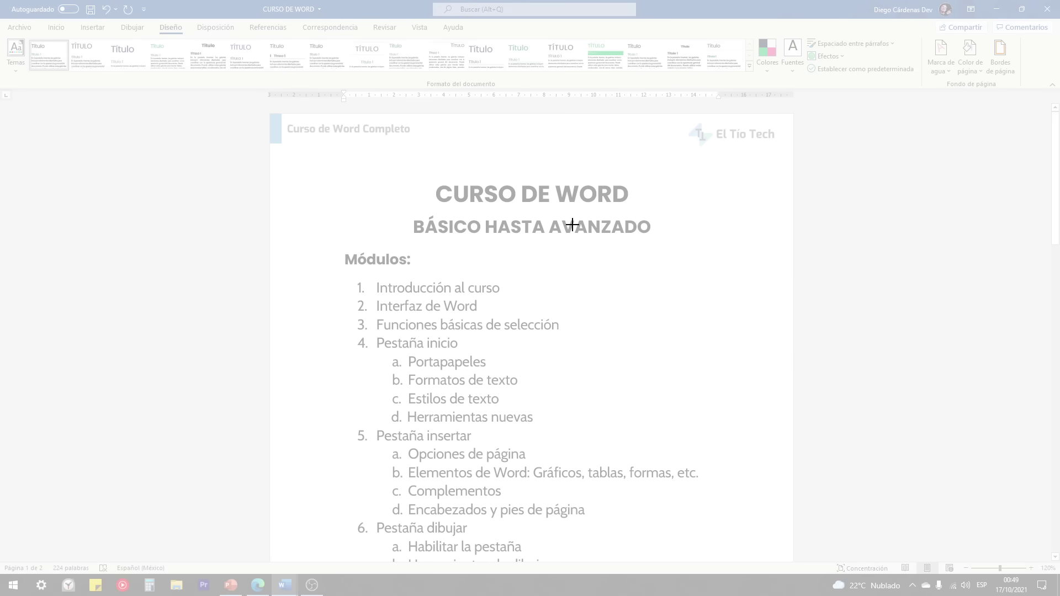
{"action": "left_click_drag", "start_coordinate": [258, 59], "coordinate": [810, 276]}
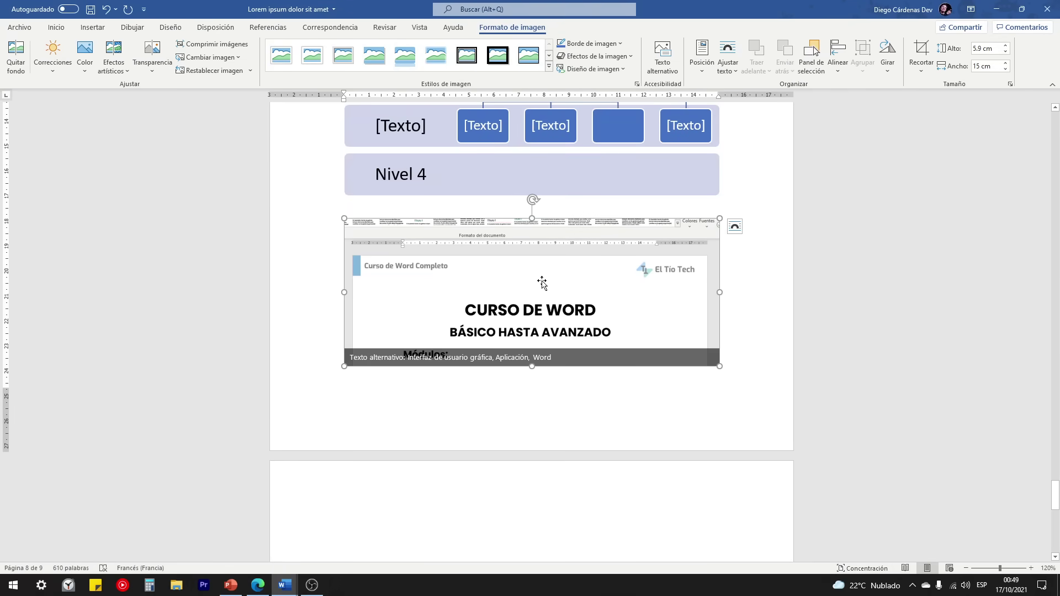
{"action": "scroll", "coordinate": [541, 282], "scroll_direction": "up", "scroll_amount": 1}
{"action": "scroll", "coordinate": [519, 343], "scroll_direction": "down", "scroll_amount": 8}
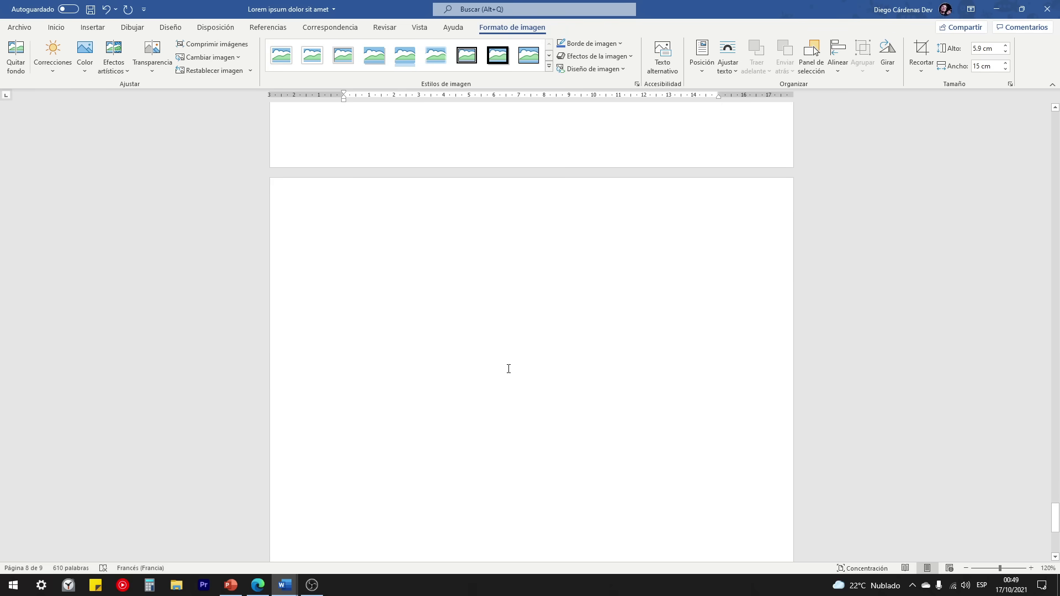
{"action": "scroll", "coordinate": [508, 369], "scroll_direction": "up", "scroll_amount": 8}
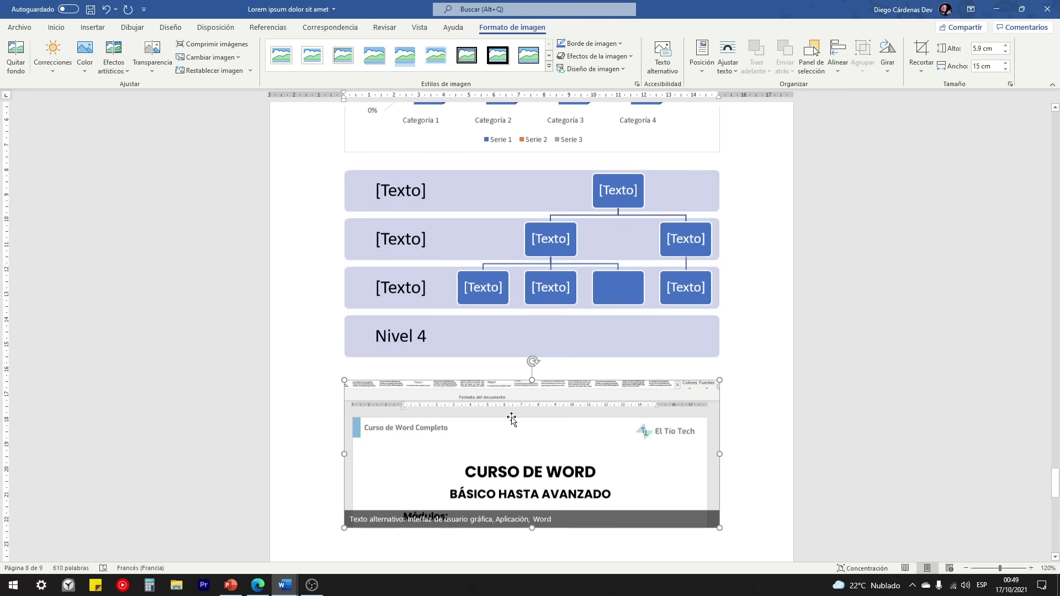
{"action": "scroll", "coordinate": [500, 422], "scroll_direction": "down", "scroll_amount": 8}
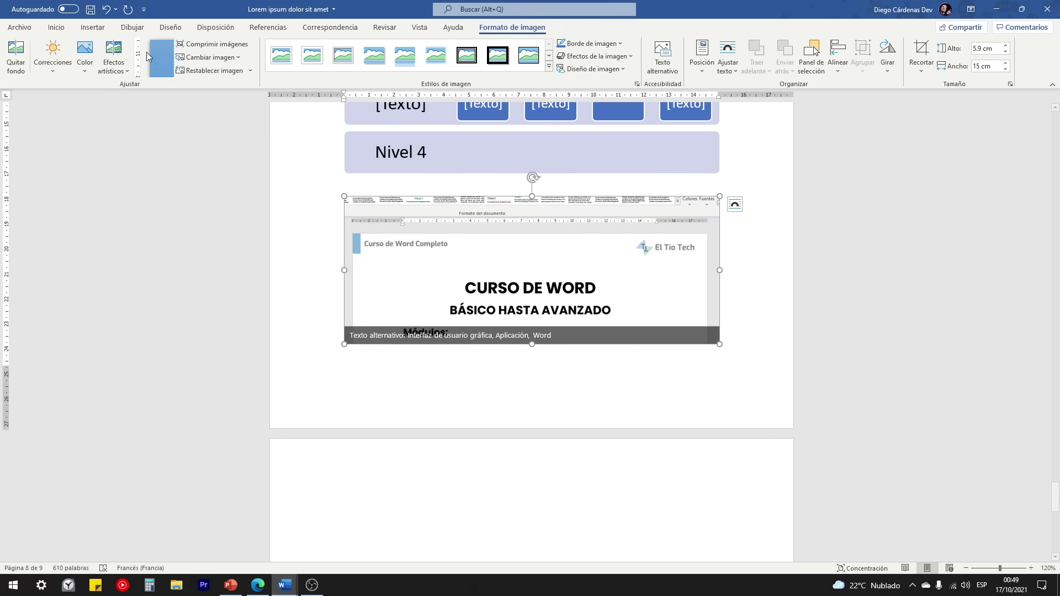
{"action": "left_click", "coordinate": [93, 27]}
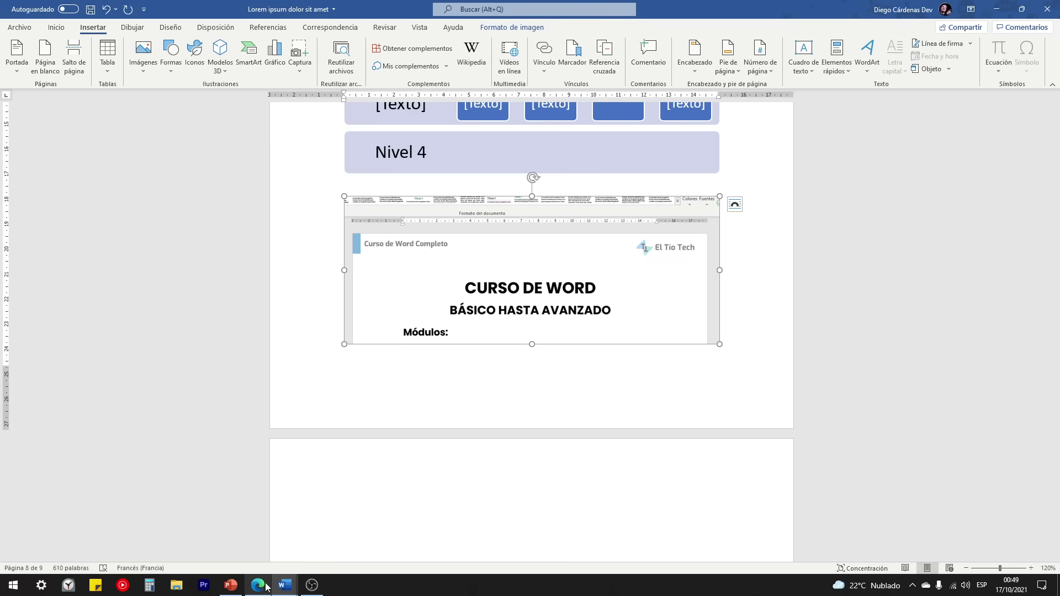
{"action": "mouse_move", "coordinate": [285, 585]}
{"action": "left_click", "coordinate": [255, 542]}
{"action": "scroll", "coordinate": [441, 376], "scroll_direction": "down", "scroll_amount": 3}
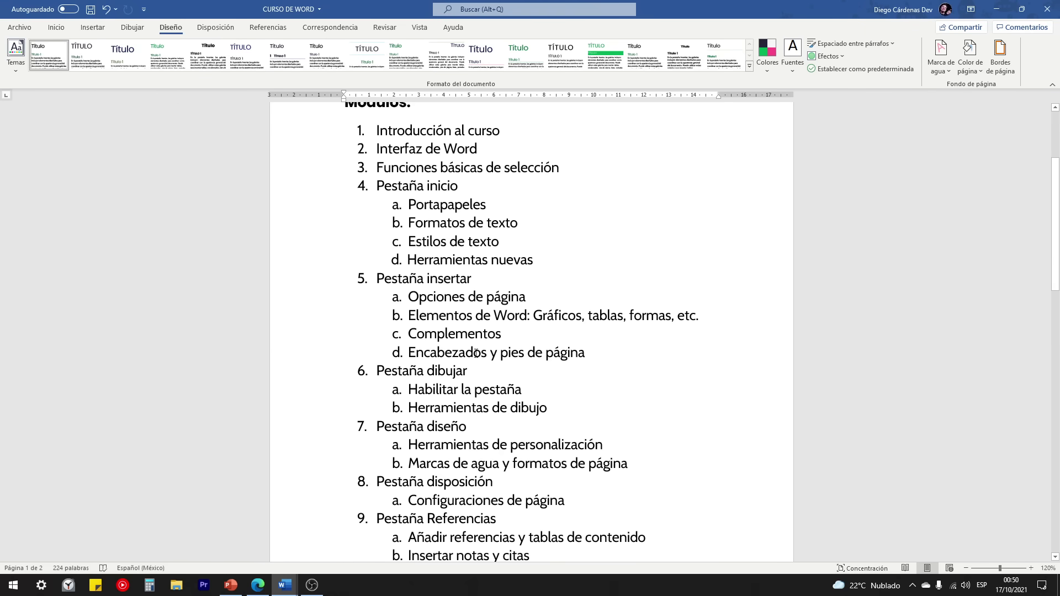
{"action": "left_click_drag", "start_coordinate": [518, 334], "coordinate": [408, 334]}
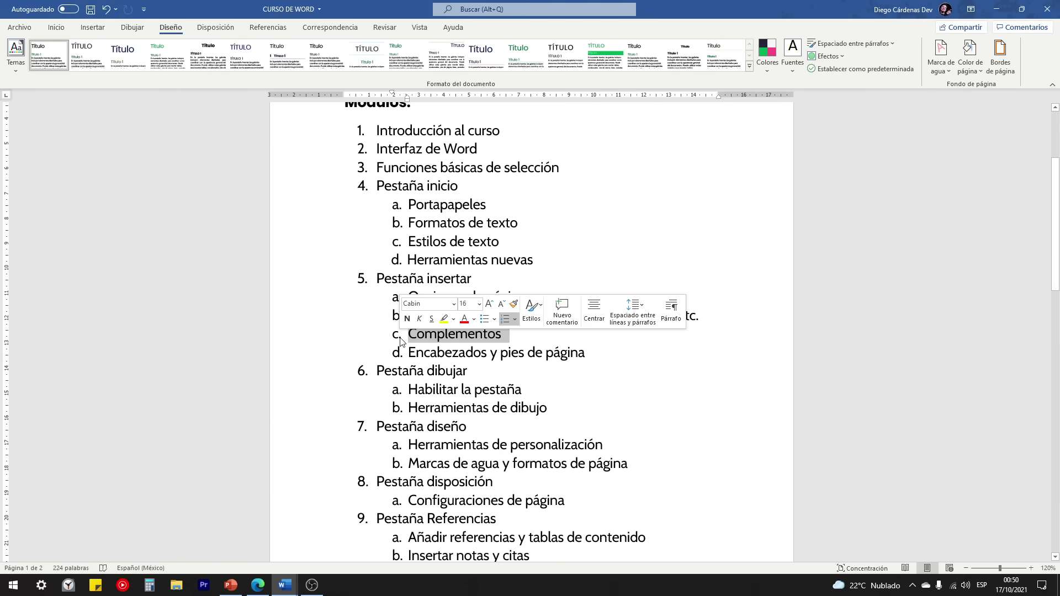
{"action": "left_click", "coordinate": [258, 585]}
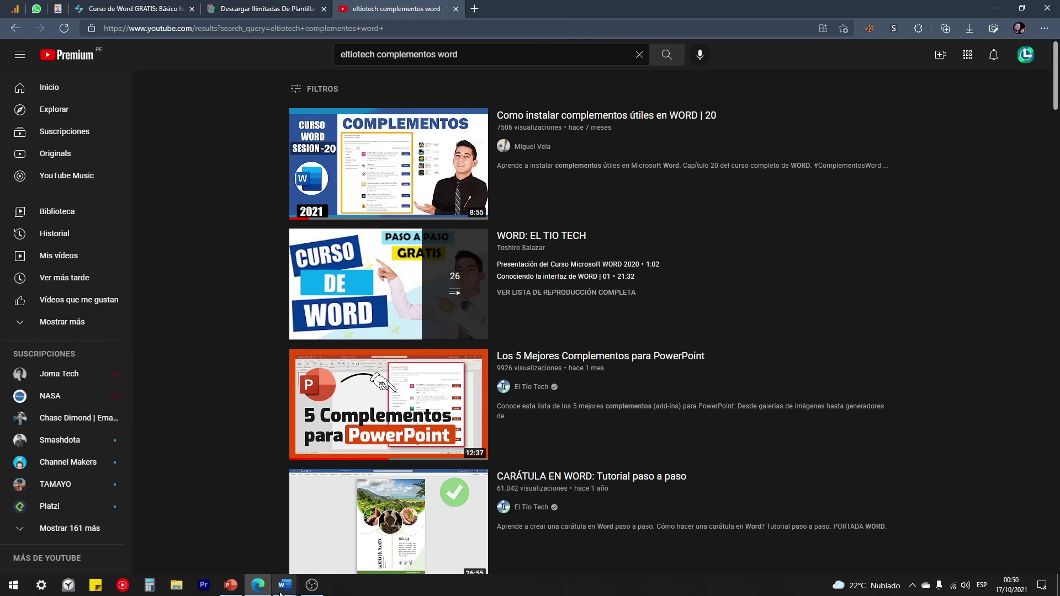
{"action": "mouse_move", "coordinate": [284, 586]}
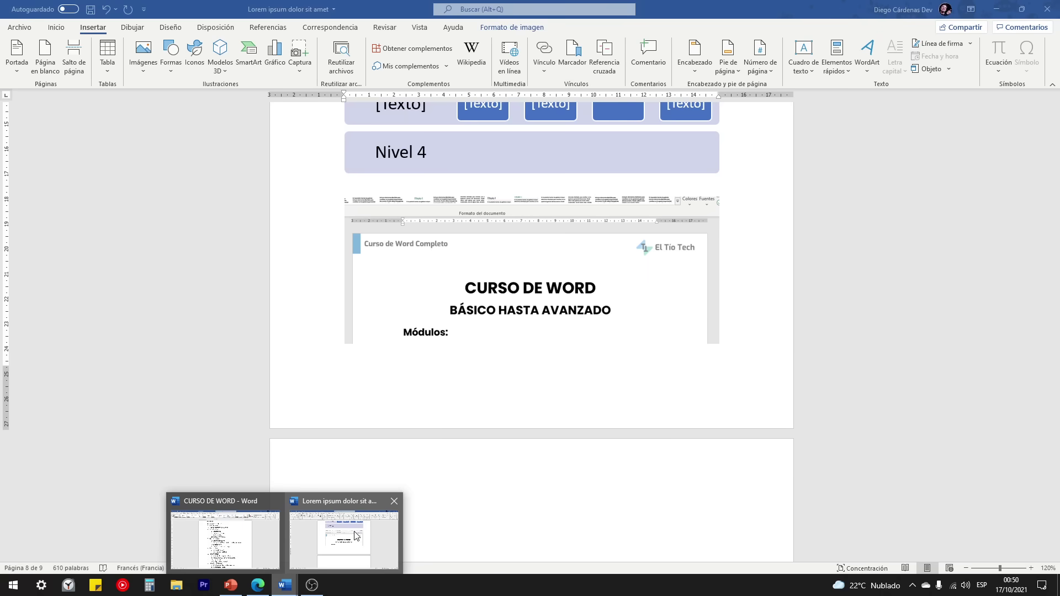
Step: Return to the Lorem ipsum document and place the insertion point on the line below the picture
{"action": "left_click", "coordinate": [355, 536]}
{"action": "left_click_drag", "start_coordinate": [406, 366], "coordinate": [454, 357]}
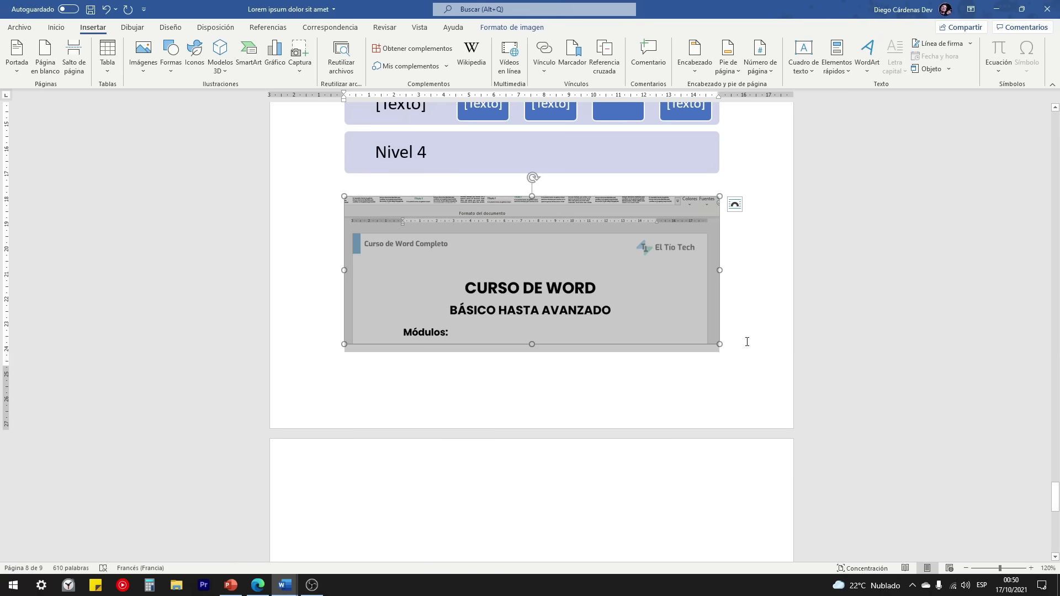
{"action": "left_click", "coordinate": [747, 341]}
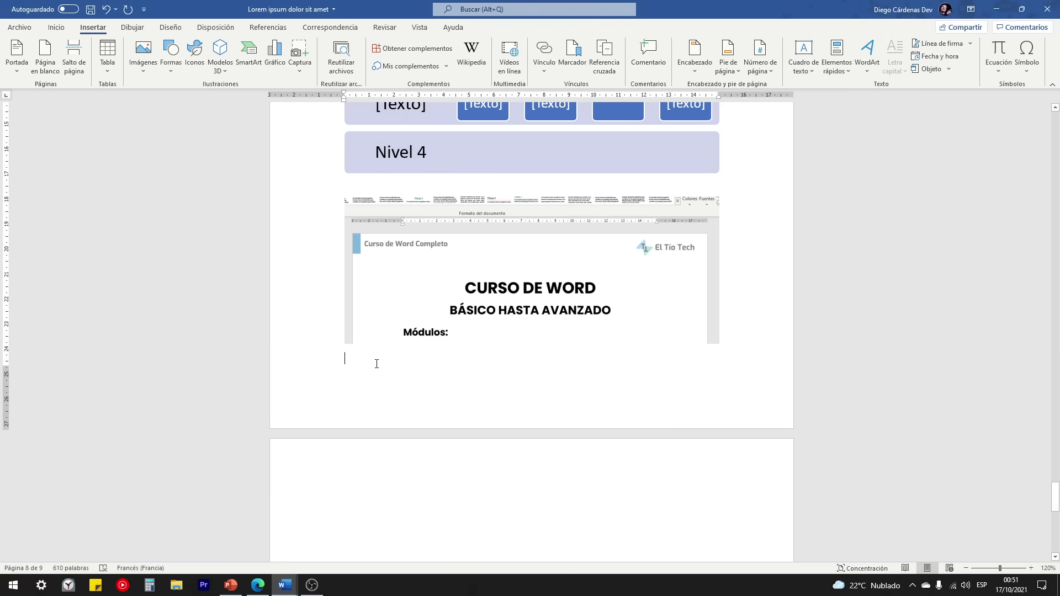
{"action": "left_click", "coordinate": [348, 353]}
Step: Search the Office store for qr4office, add QR4Office and accept its licence terms
{"action": "left_click", "coordinate": [94, 27]}
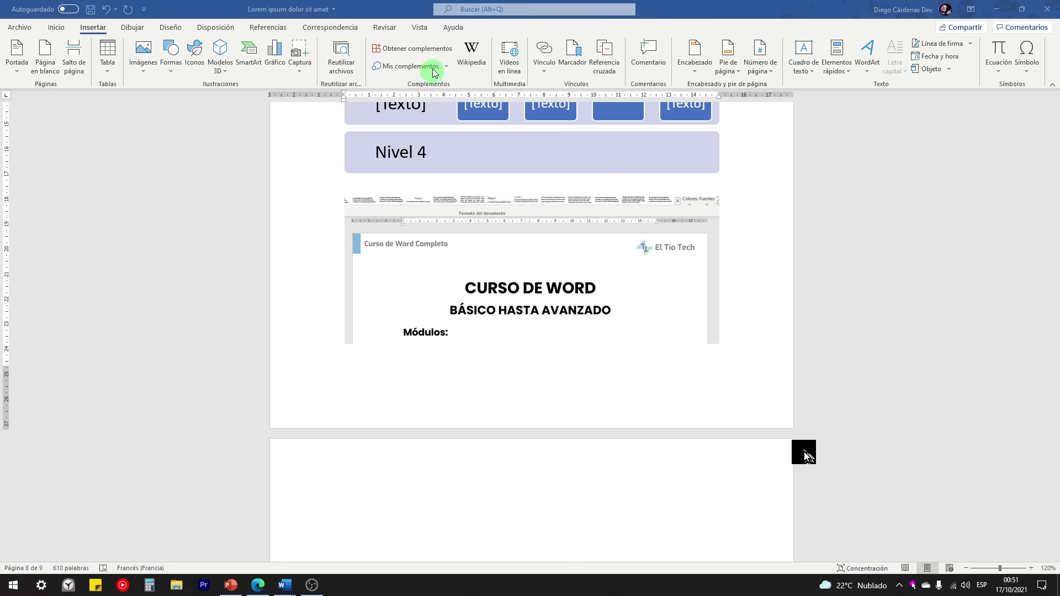
{"action": "left_click", "coordinate": [408, 53]}
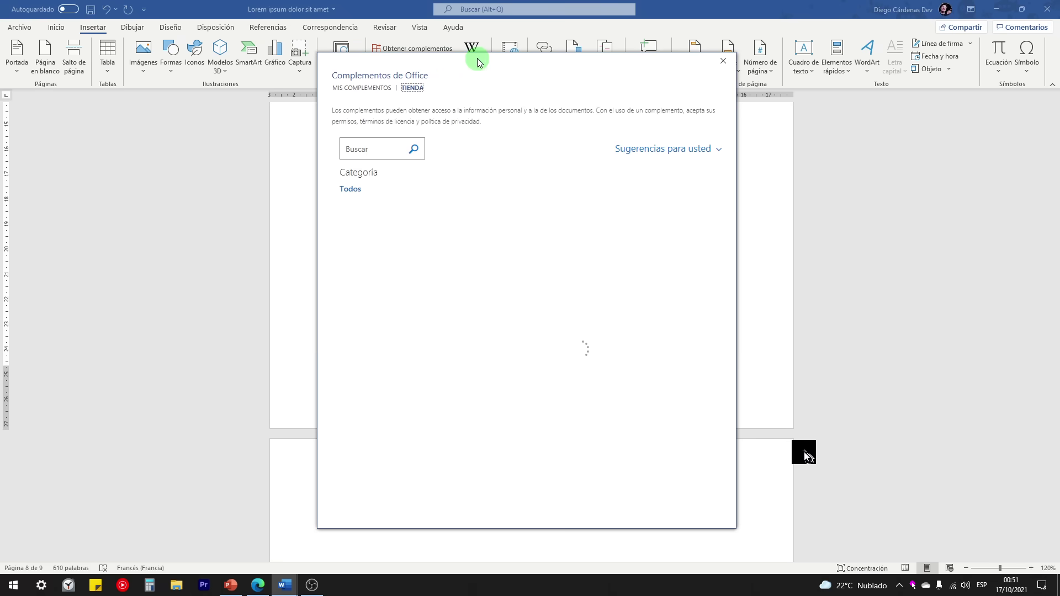
{"action": "left_click", "coordinate": [375, 150]}
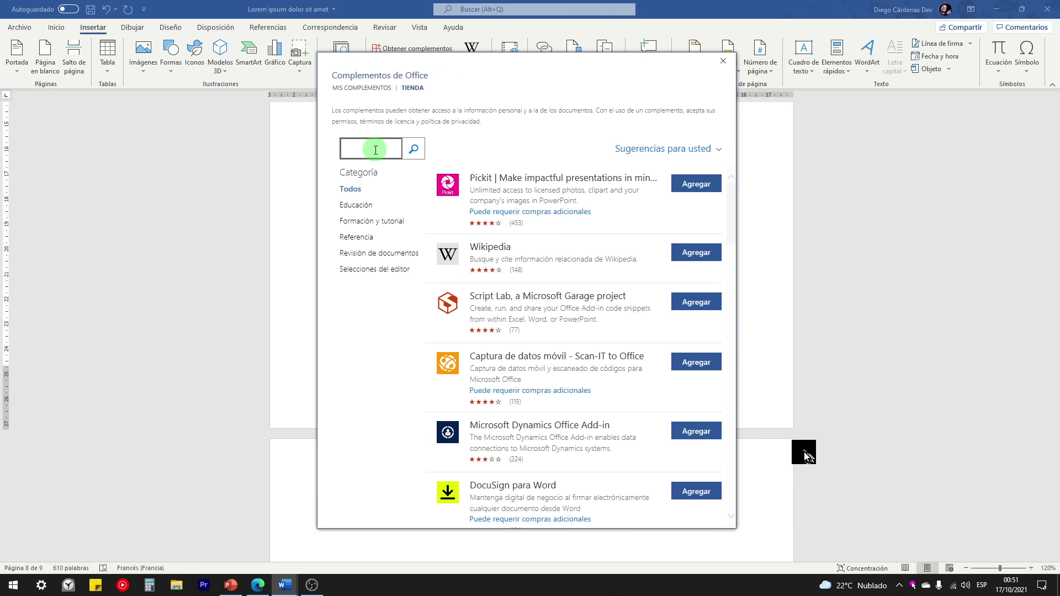
{"action": "type", "text": "4office"}
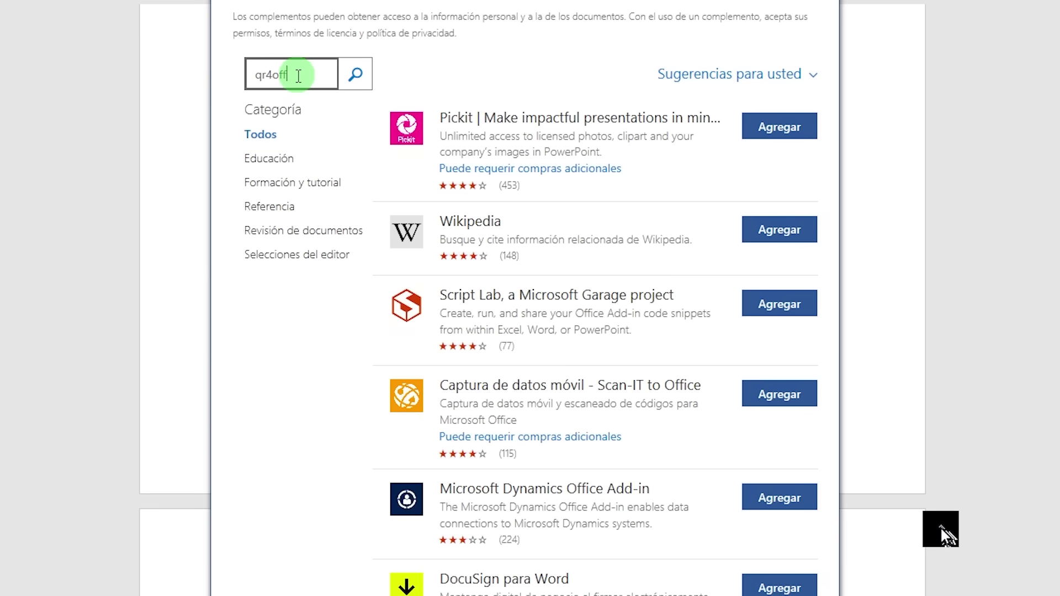
{"action": "left_click", "coordinate": [355, 74]}
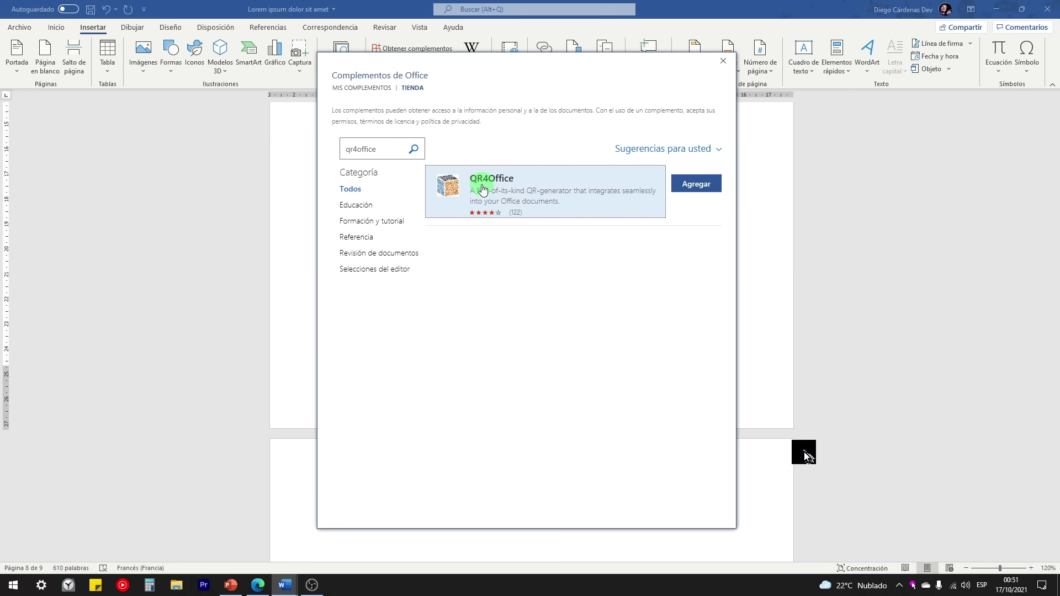
{"action": "left_click", "coordinate": [701, 188]}
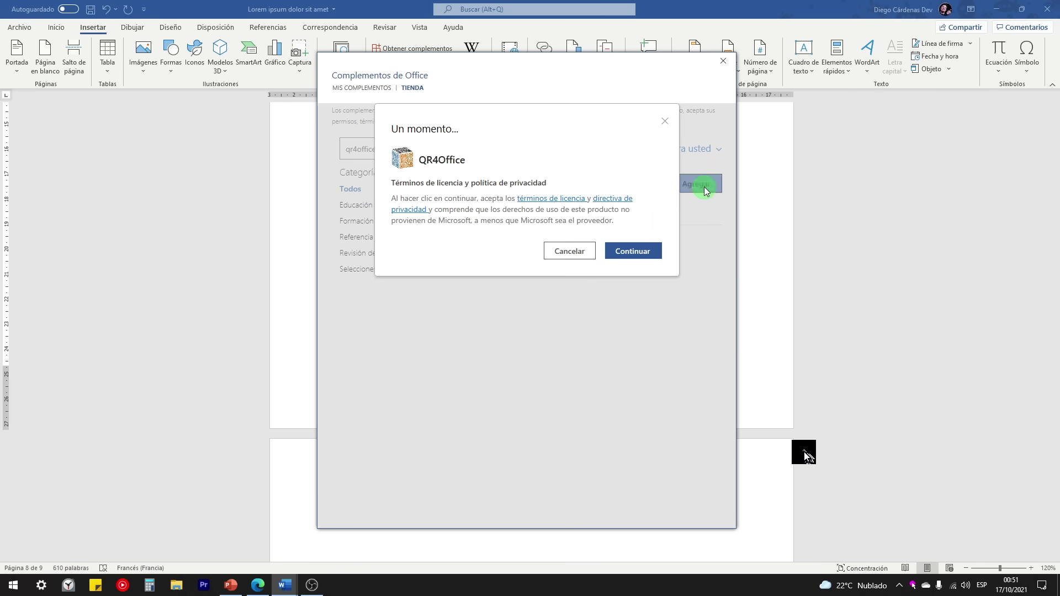
{"action": "left_click", "coordinate": [629, 251]}
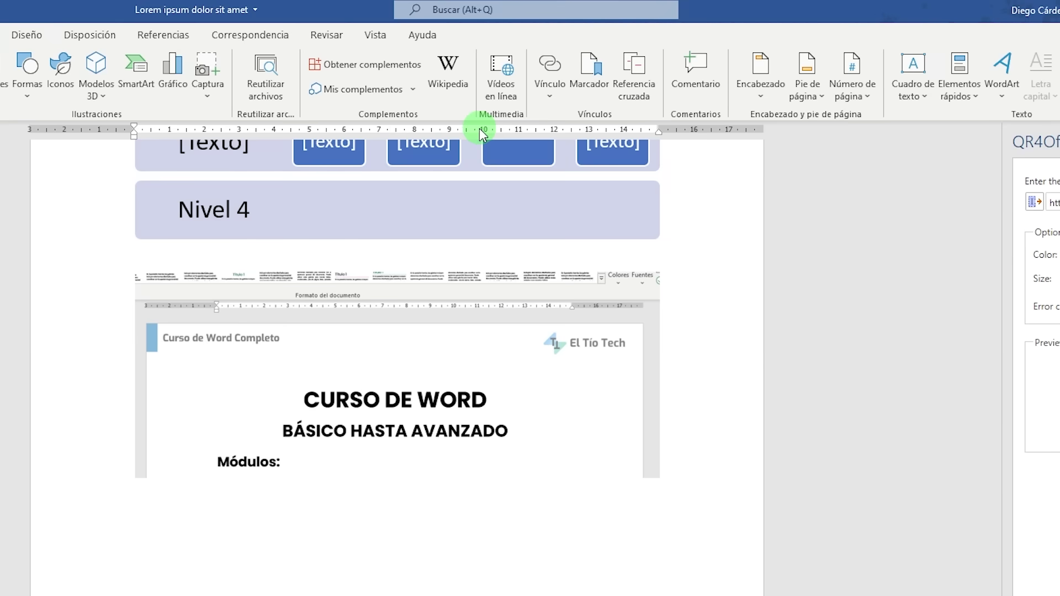
Step: Open Mis complementos listing Emoji Keyboard, Pro Word Cloud and QR4Office, briefly checking YouTube
{"action": "left_click", "coordinate": [344, 92]}
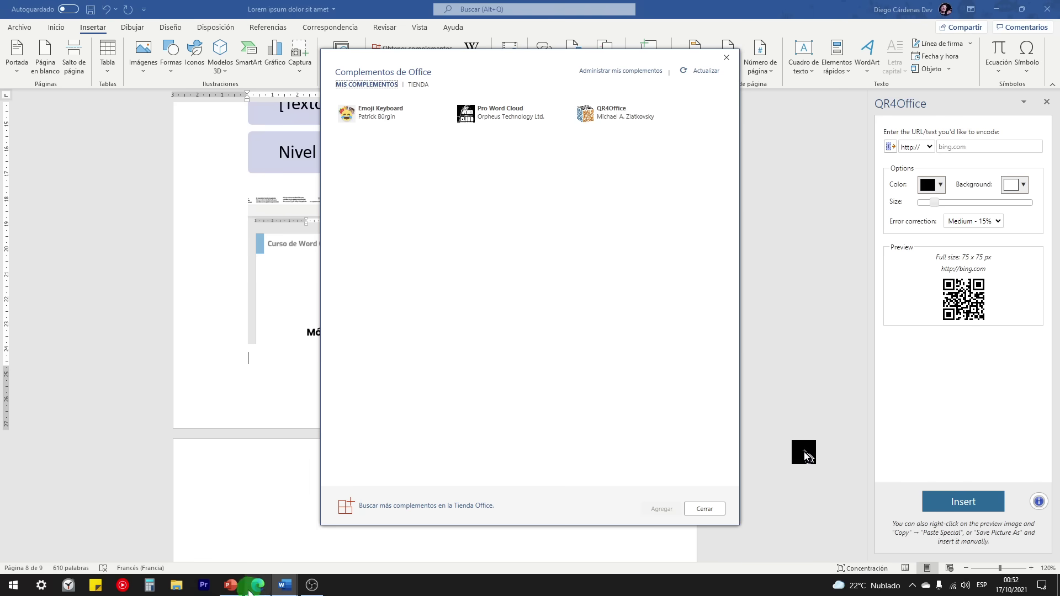
{"action": "left_click", "coordinate": [257, 585]}
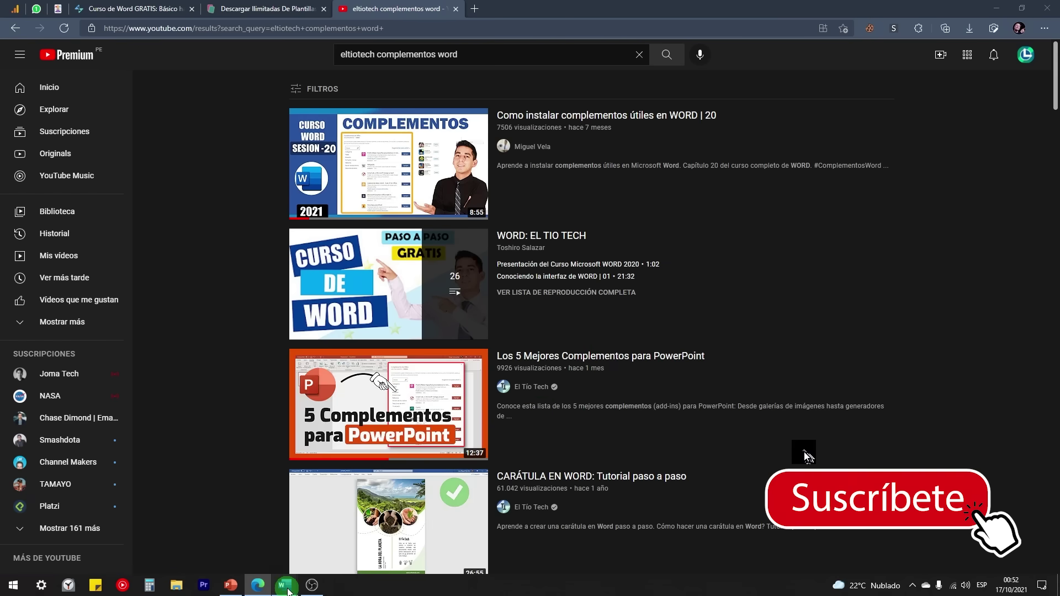
{"action": "mouse_move", "coordinate": [285, 585]}
{"action": "left_click", "coordinate": [308, 545]}
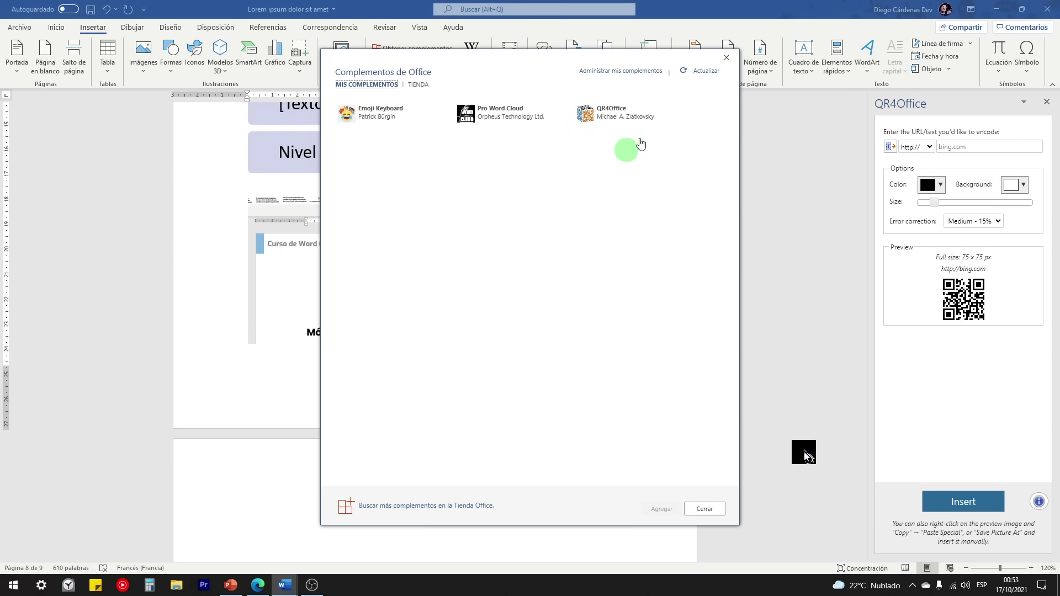
{"action": "left_click", "coordinate": [726, 57]}
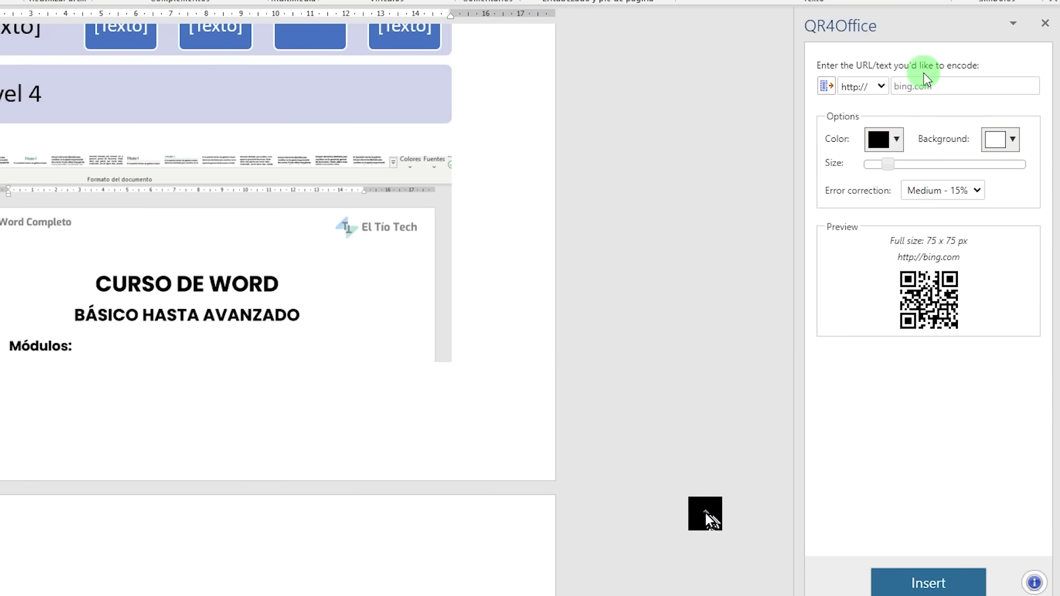
{"action": "left_click", "coordinate": [913, 86]}
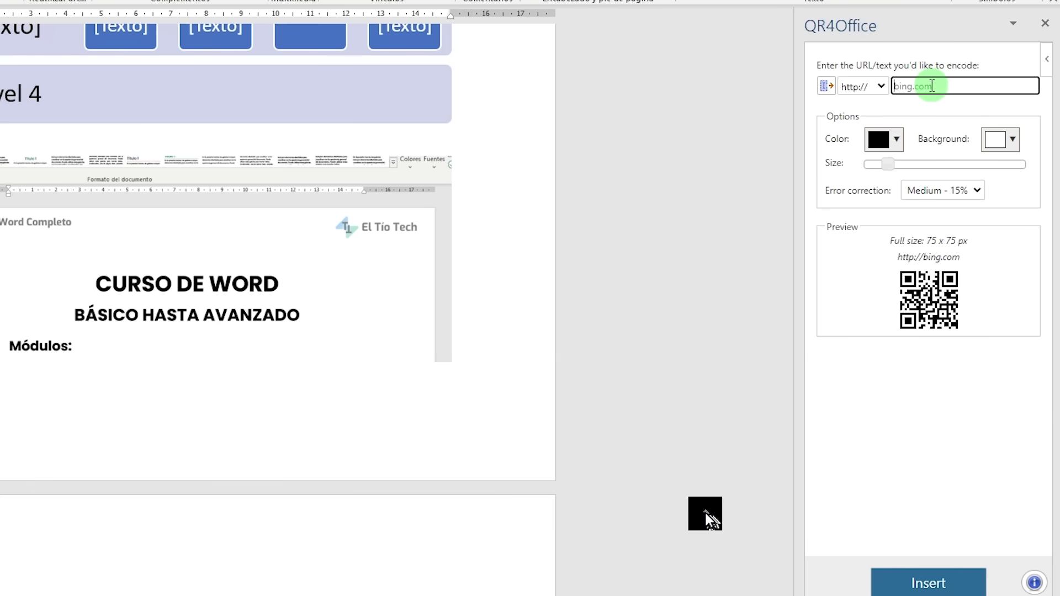
{"action": "type", "text": "eltiotech."}
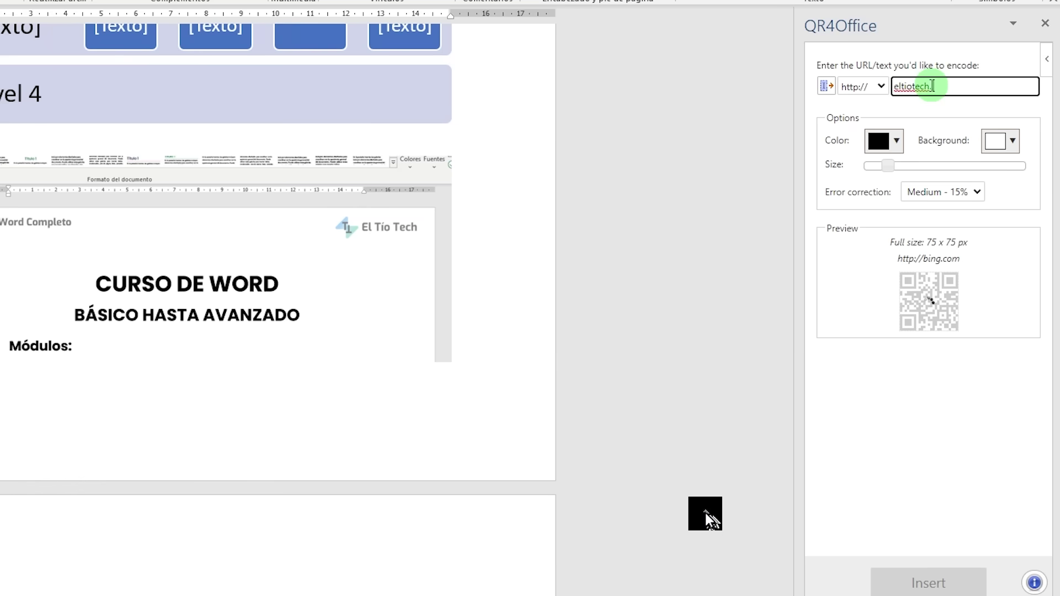
{"action": "type", "text": "com"}
{"action": "left_click", "coordinate": [881, 86]}
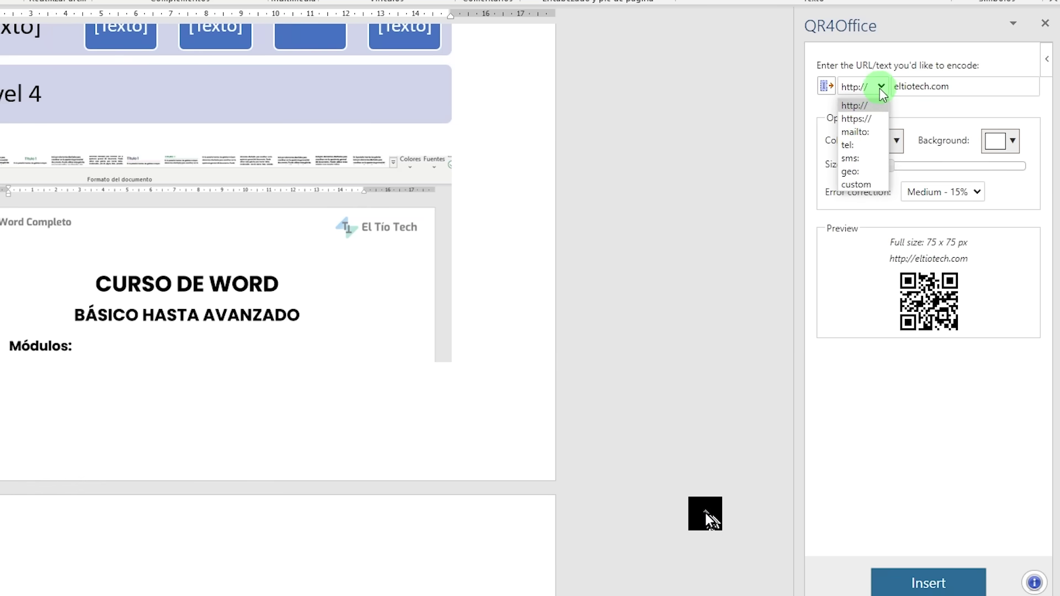
{"action": "left_click", "coordinate": [862, 118]}
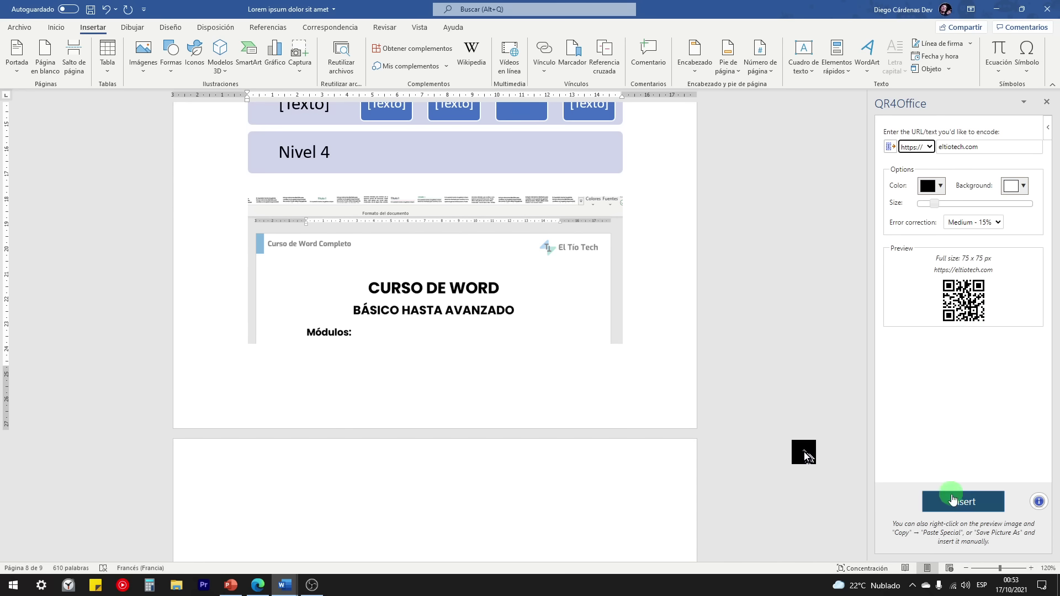
Step: Insert an enlarged QR4Office QR code into the document after undoing the first insertion
{"action": "left_click", "coordinate": [964, 502]}
{"action": "scroll", "coordinate": [416, 481], "scroll_direction": "down", "scroll_amount": 3}
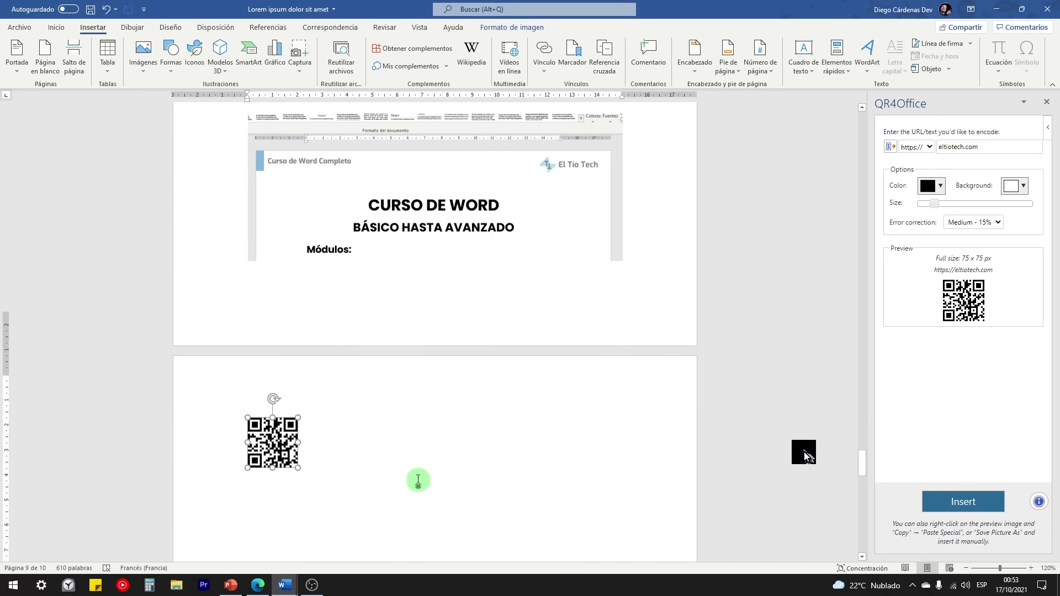
{"action": "left_click_drag", "start_coordinate": [297, 396], "coordinate": [438, 486]}
{"action": "scroll", "coordinate": [331, 433], "scroll_direction": "down", "scroll_amount": 2}
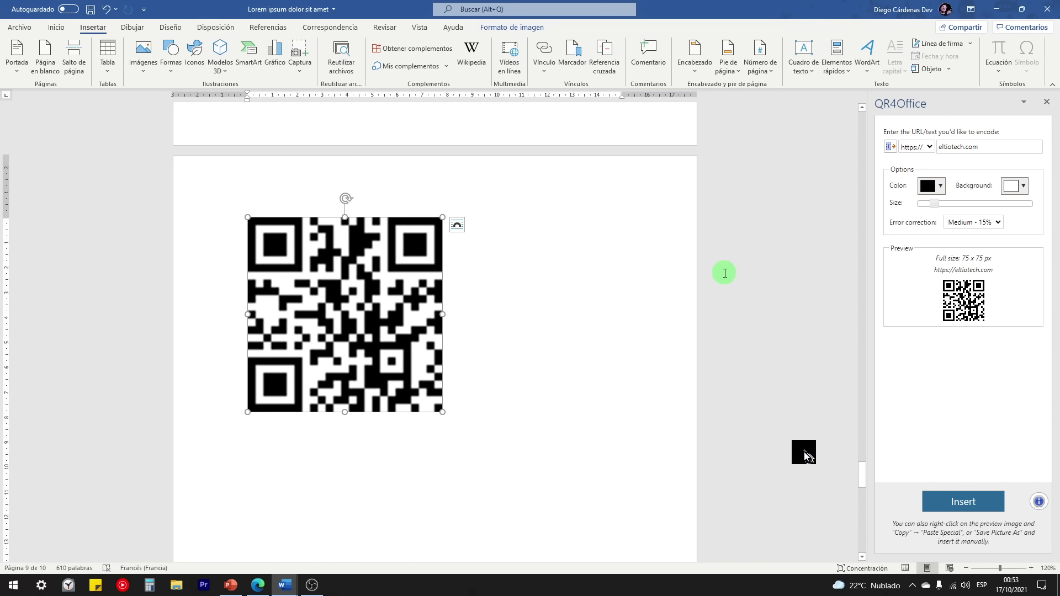
{"action": "key", "text": "ctrl+z"}
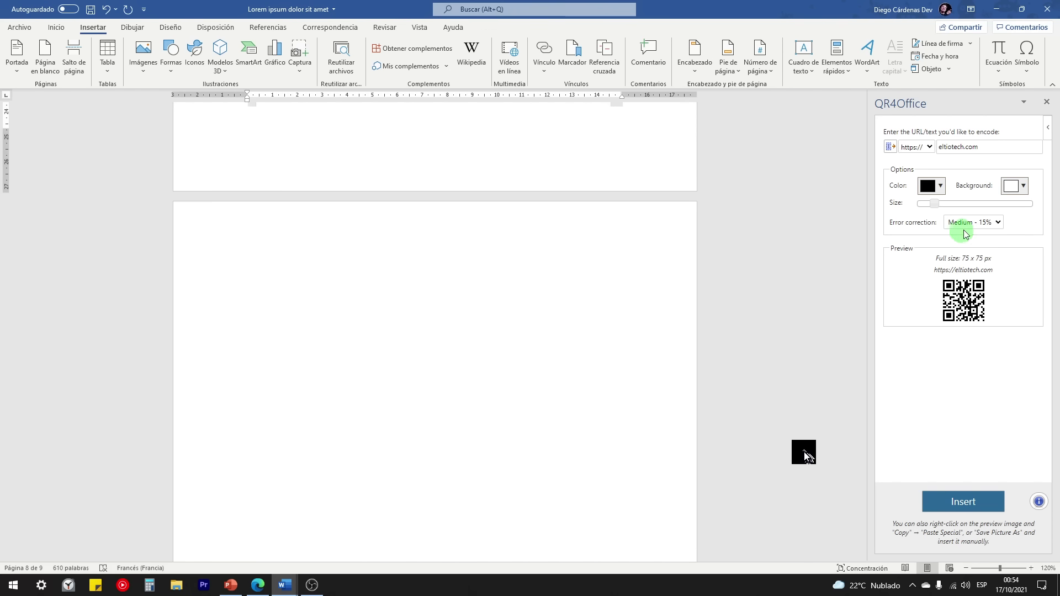
{"action": "left_click_drag", "start_coordinate": [937, 206], "coordinate": [993, 209]}
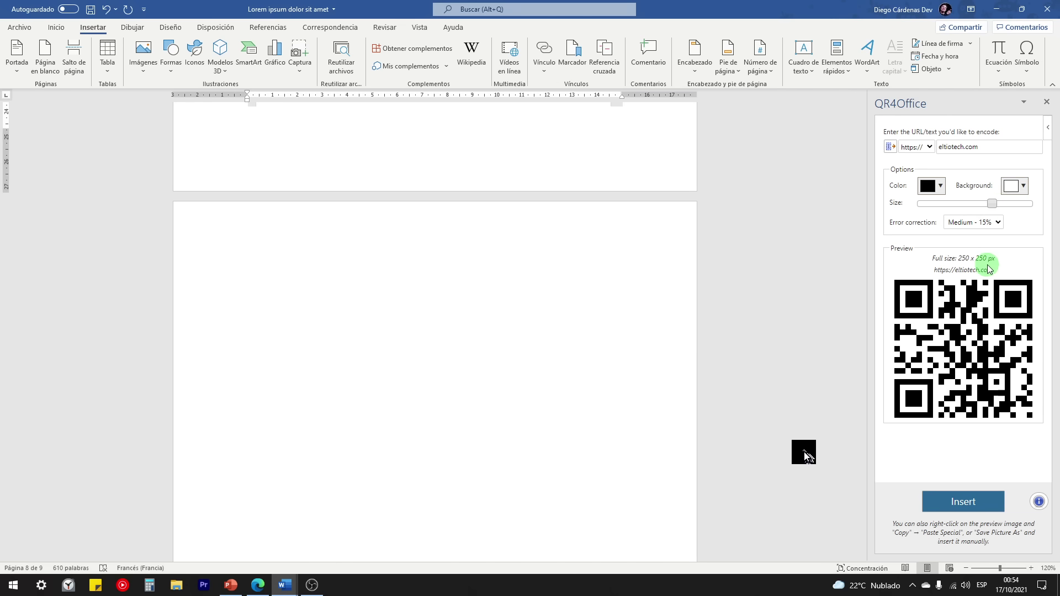
{"action": "left_click", "coordinate": [961, 507]}
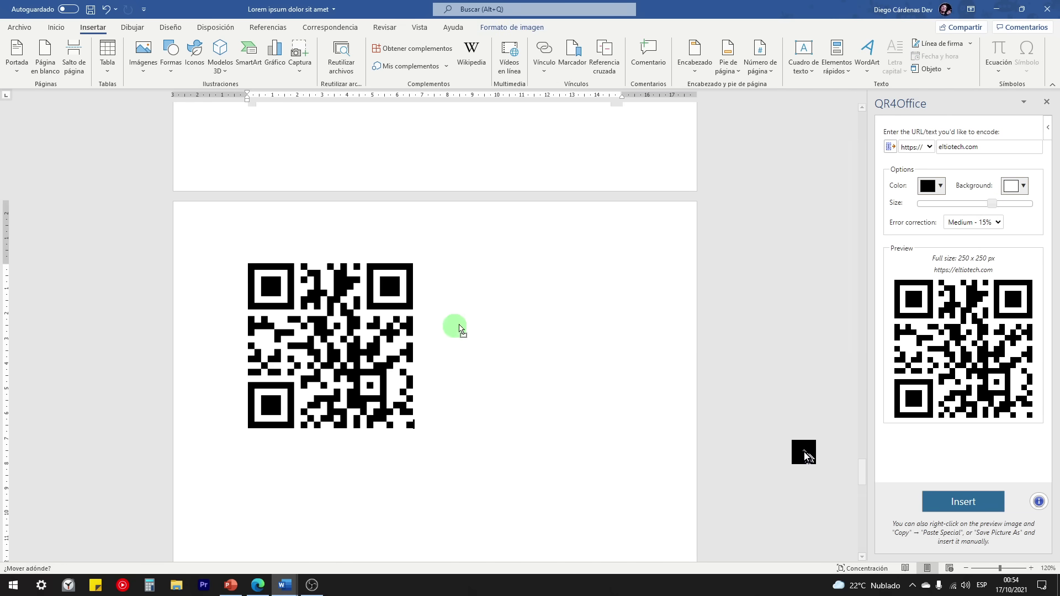
Step: Set the QR code to wrap with the text and centre it horizontally on the page
{"action": "left_click", "coordinate": [426, 270]}
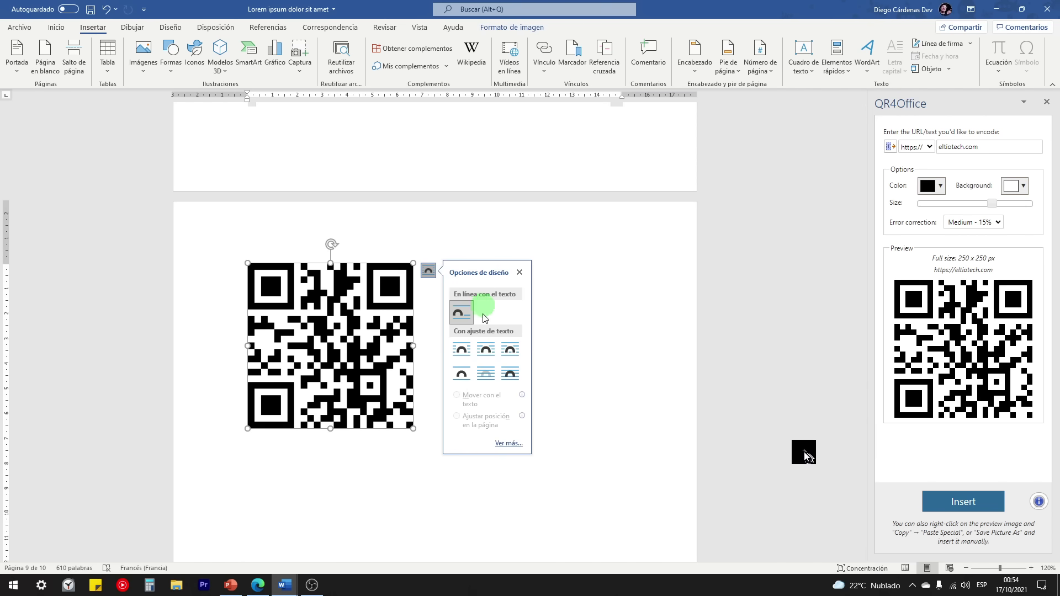
{"action": "left_click", "coordinate": [508, 359]}
{"action": "left_click_drag", "start_coordinate": [396, 288], "coordinate": [481, 275]}
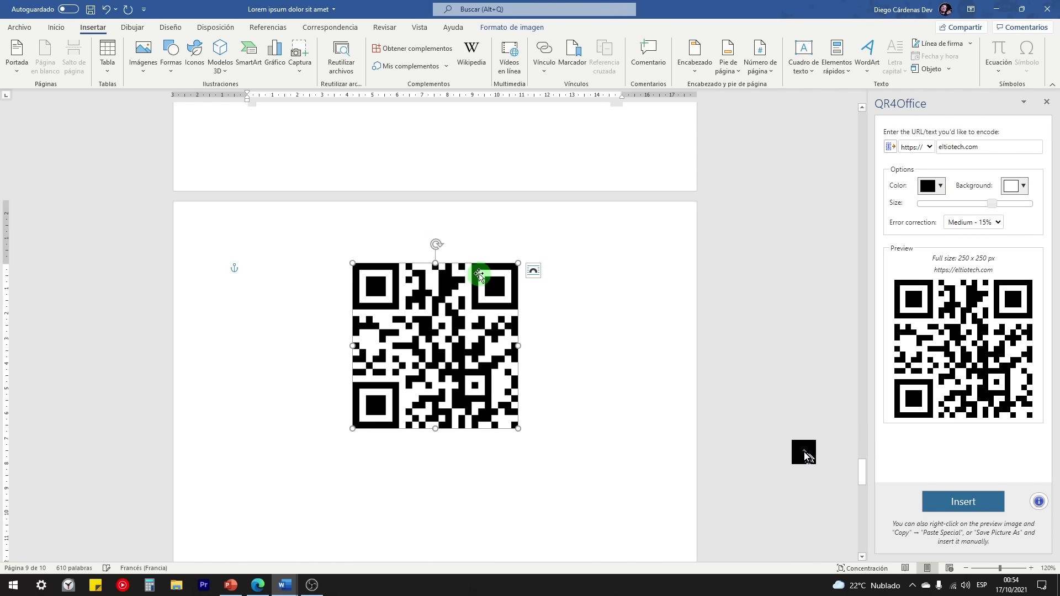
{"action": "left_click", "coordinate": [545, 383]}
{"action": "scroll", "coordinate": [530, 434], "scroll_direction": "down", "scroll_amount": 3}
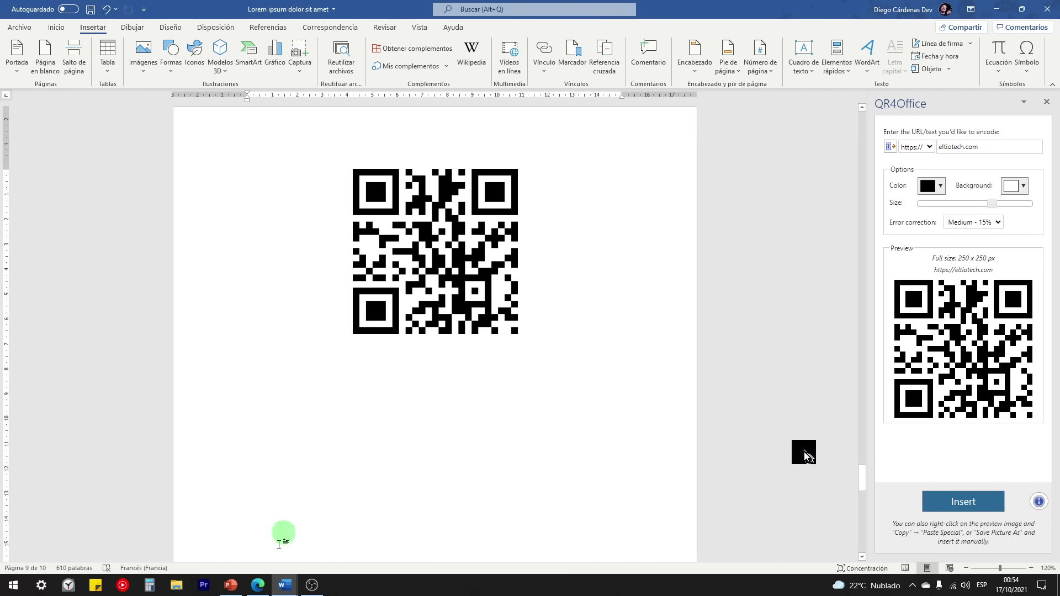
{"action": "mouse_move", "coordinate": [279, 588]}
{"action": "left_click", "coordinate": [256, 550]}
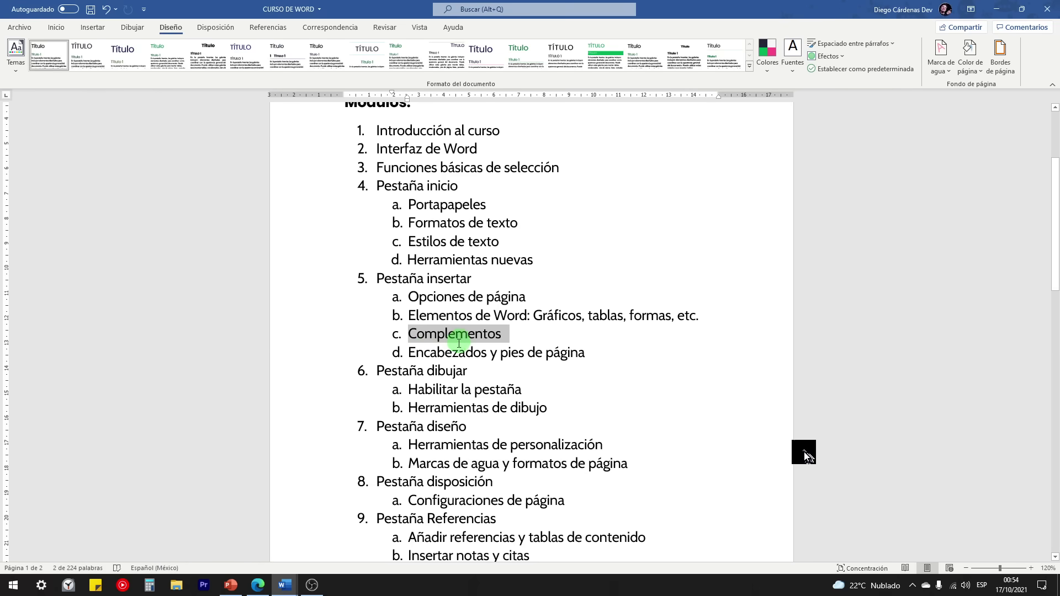
{"action": "left_click_drag", "start_coordinate": [415, 351], "coordinate": [574, 351]}
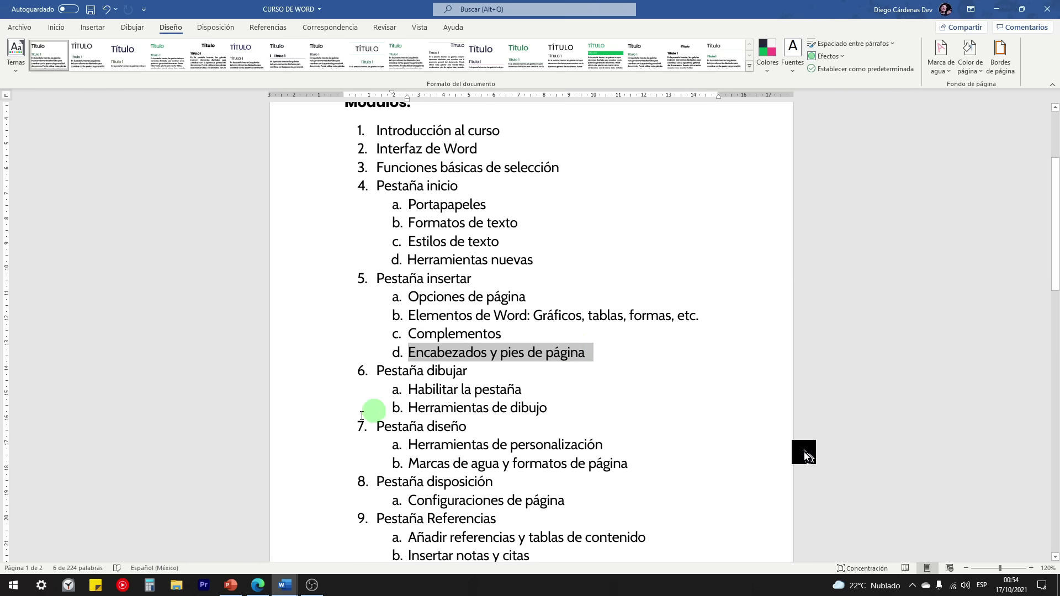
{"action": "left_click", "coordinate": [285, 586]}
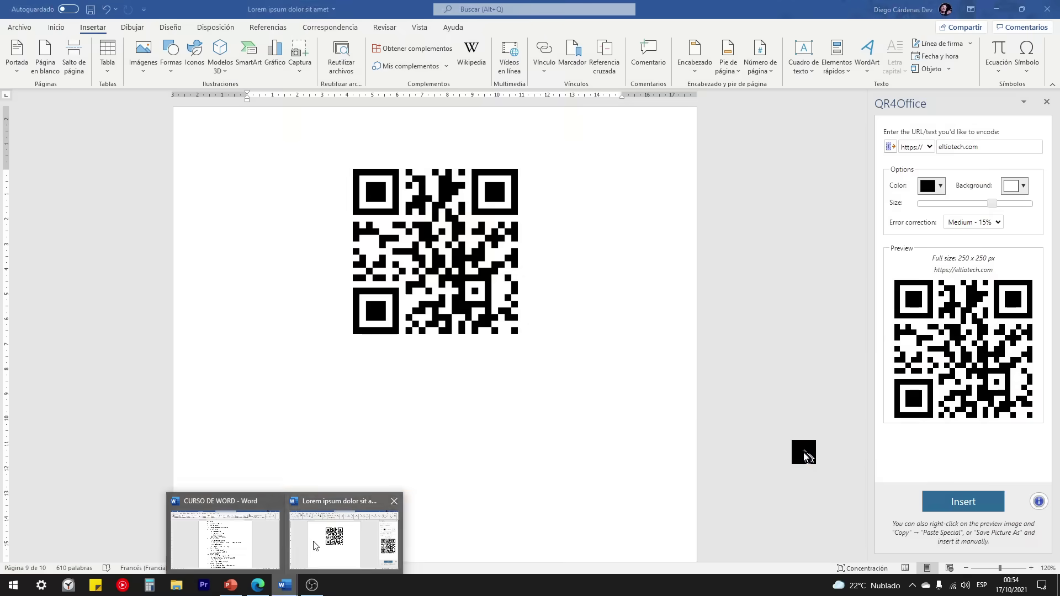
{"action": "left_click", "coordinate": [319, 566]}
{"action": "mouse_move", "coordinate": [285, 584]}
{"action": "left_click", "coordinate": [276, 550]}
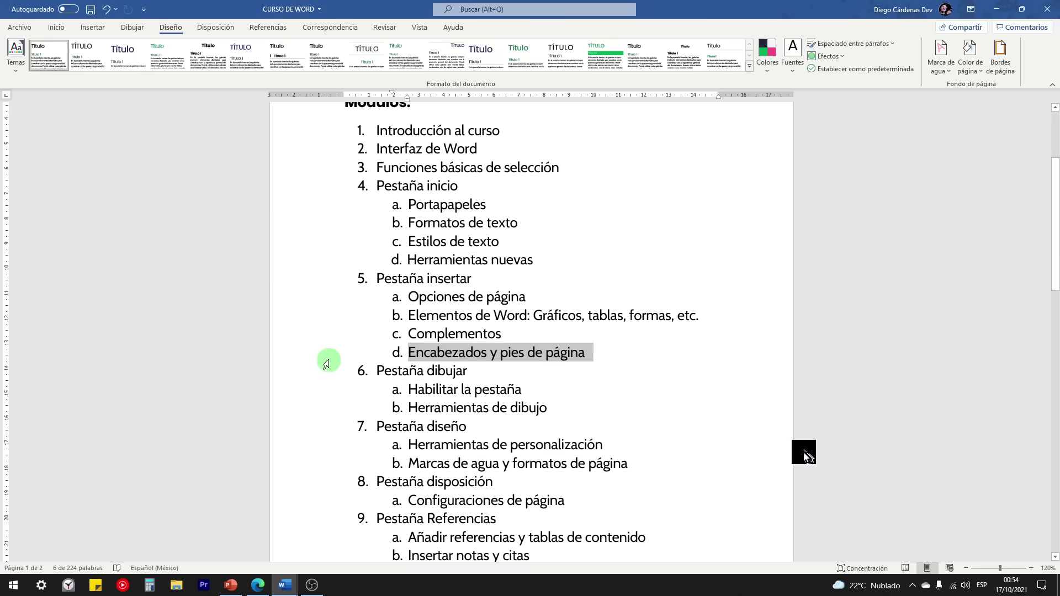
{"action": "scroll", "coordinate": [331, 358], "scroll_direction": "up", "scroll_amount": 4}
{"action": "scroll", "coordinate": [414, 251], "scroll_direction": "down", "scroll_amount": 6}
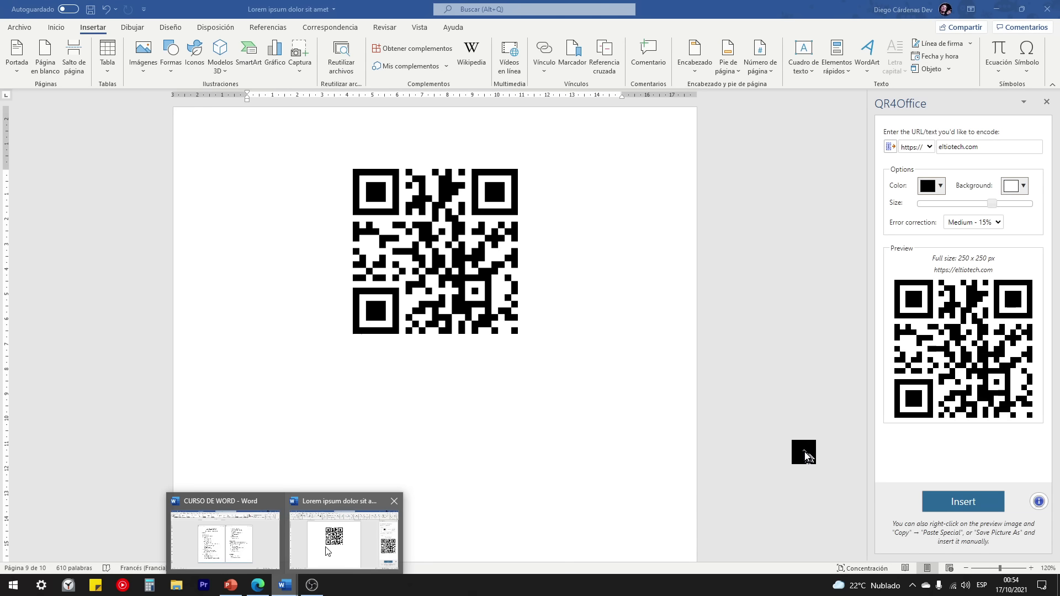
{"action": "left_click", "coordinate": [323, 551]}
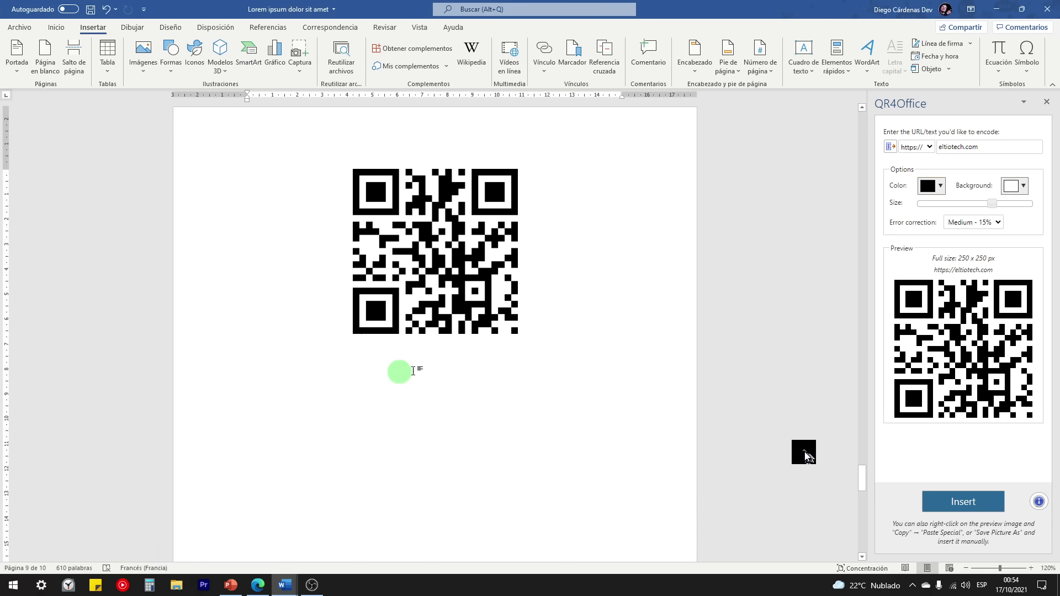
Step: Close the QR4Office pane and browse the Encabezado header designs without choosing one
{"action": "left_click", "coordinate": [1047, 101]}
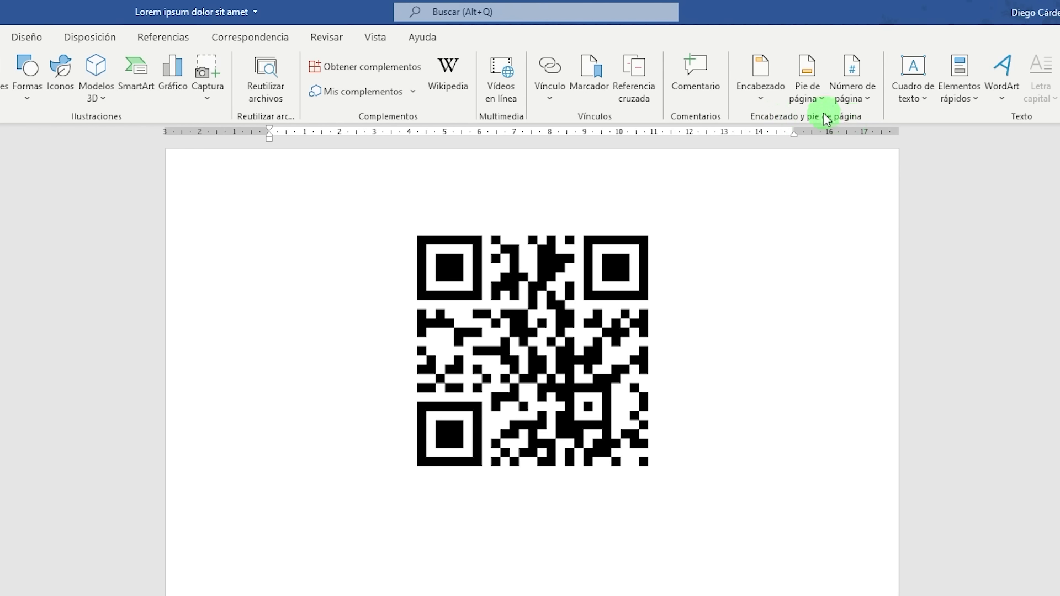
{"action": "left_click", "coordinate": [767, 95]}
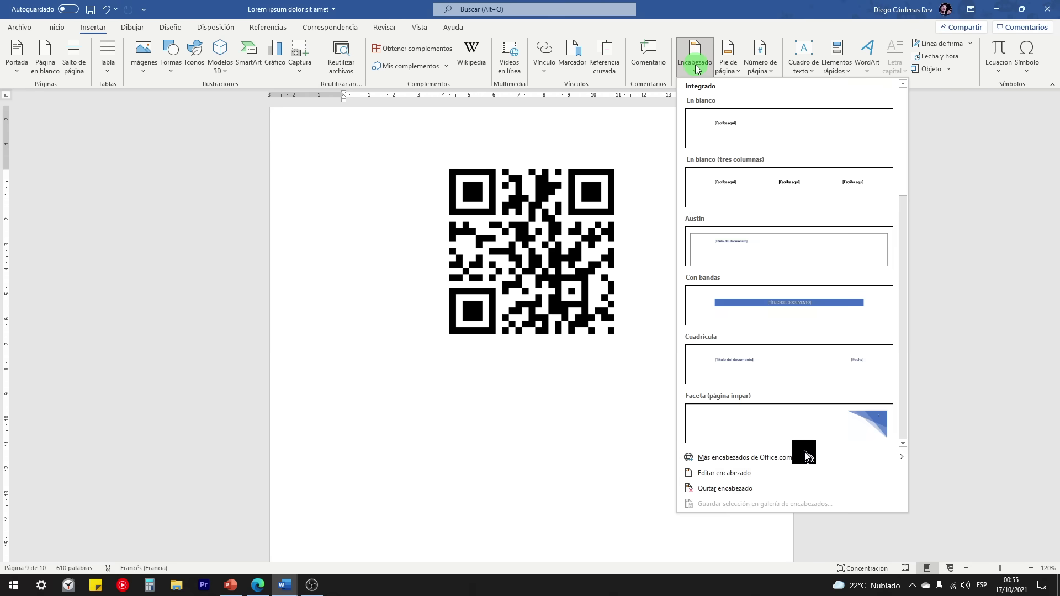
{"action": "scroll", "coordinate": [782, 182], "scroll_direction": "down", "scroll_amount": 3}
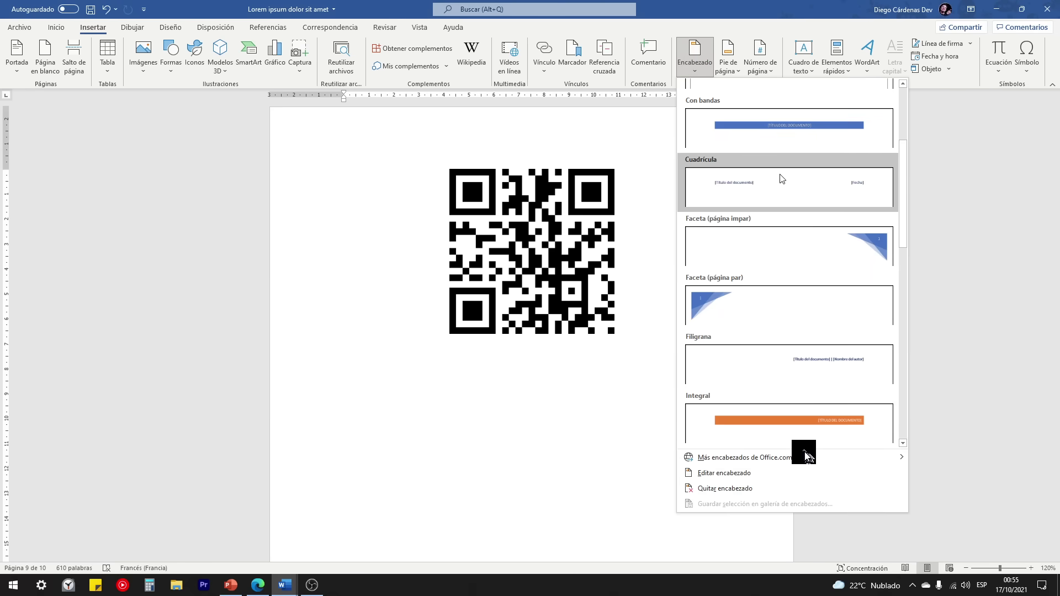
{"action": "scroll", "coordinate": [773, 186], "scroll_direction": "down", "scroll_amount": 11}
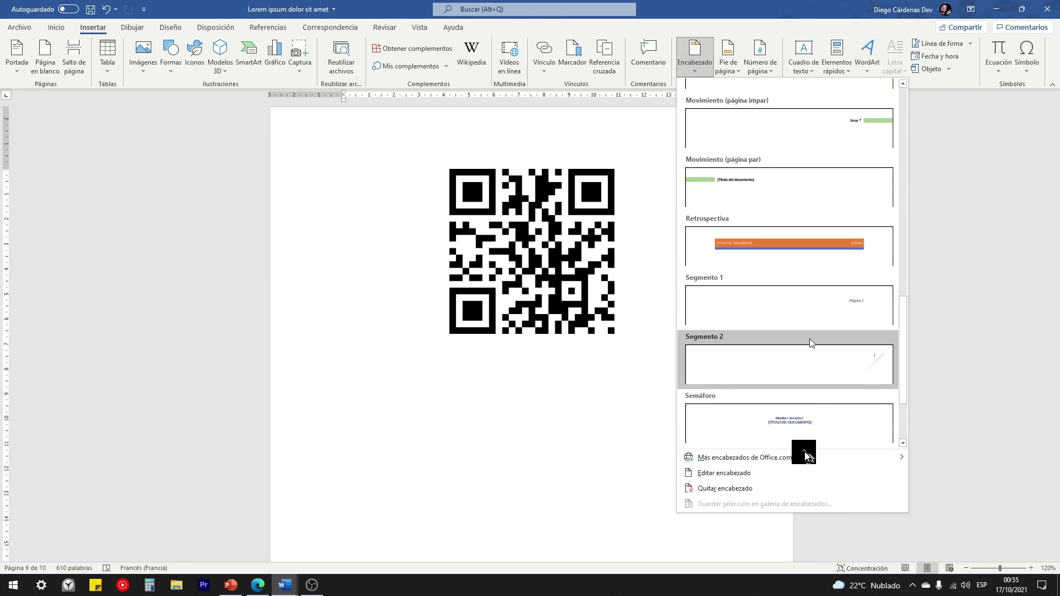
{"action": "scroll", "coordinate": [805, 428], "scroll_direction": "up", "scroll_amount": 12}
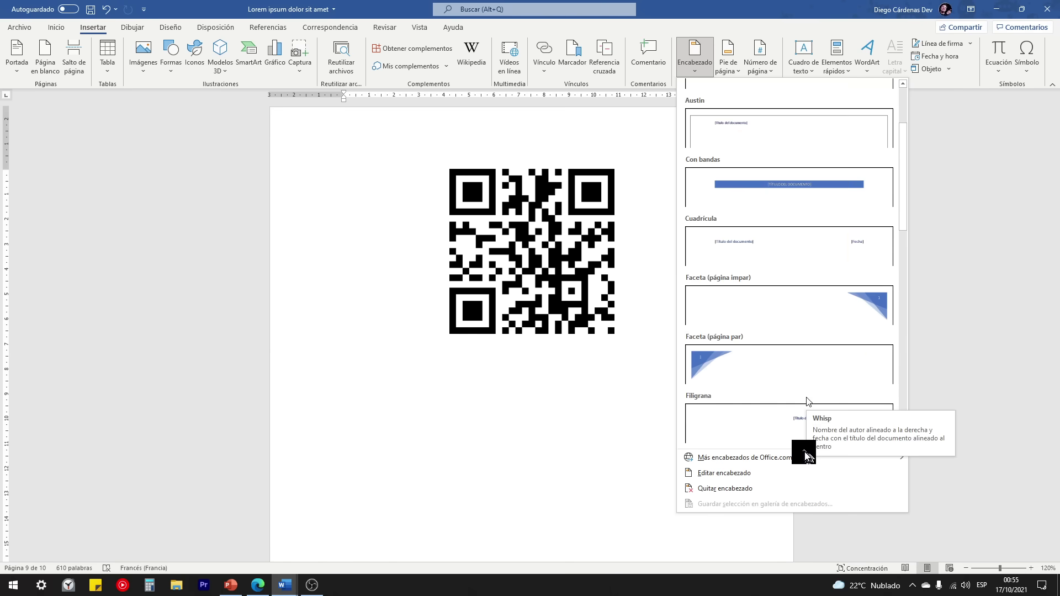
{"action": "left_click_drag", "start_coordinate": [903, 139], "coordinate": [904, 163]}
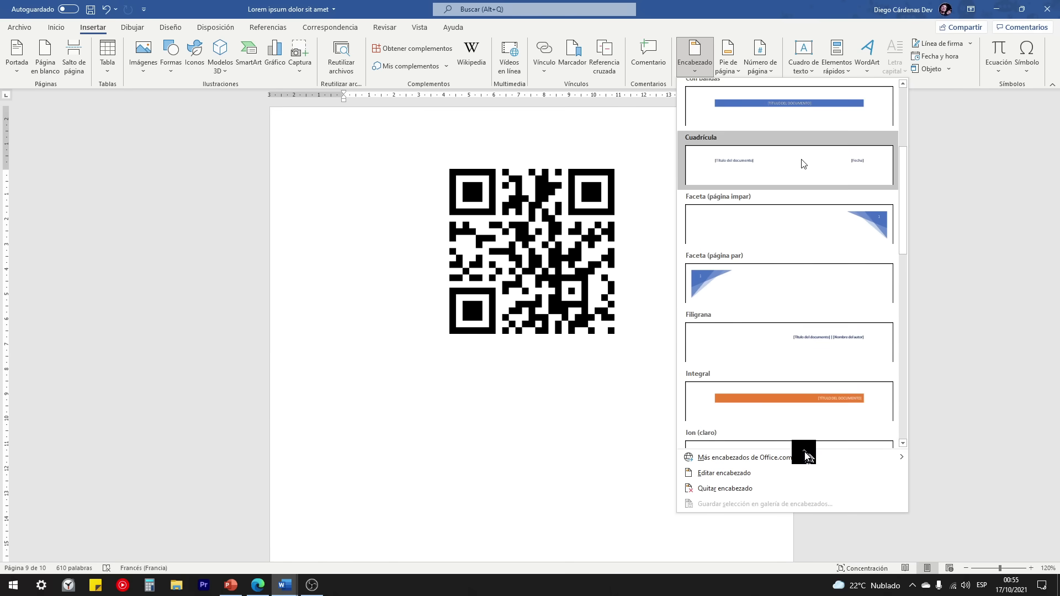
{"action": "left_click_drag", "start_coordinate": [903, 224], "coordinate": [902, 410]}
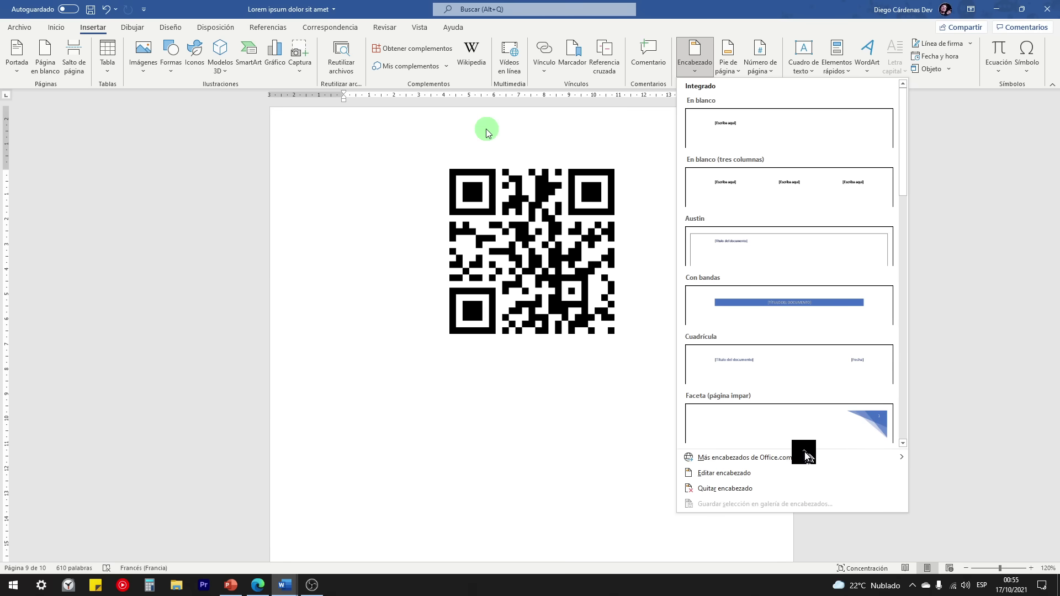
{"action": "left_click", "coordinate": [421, 146]}
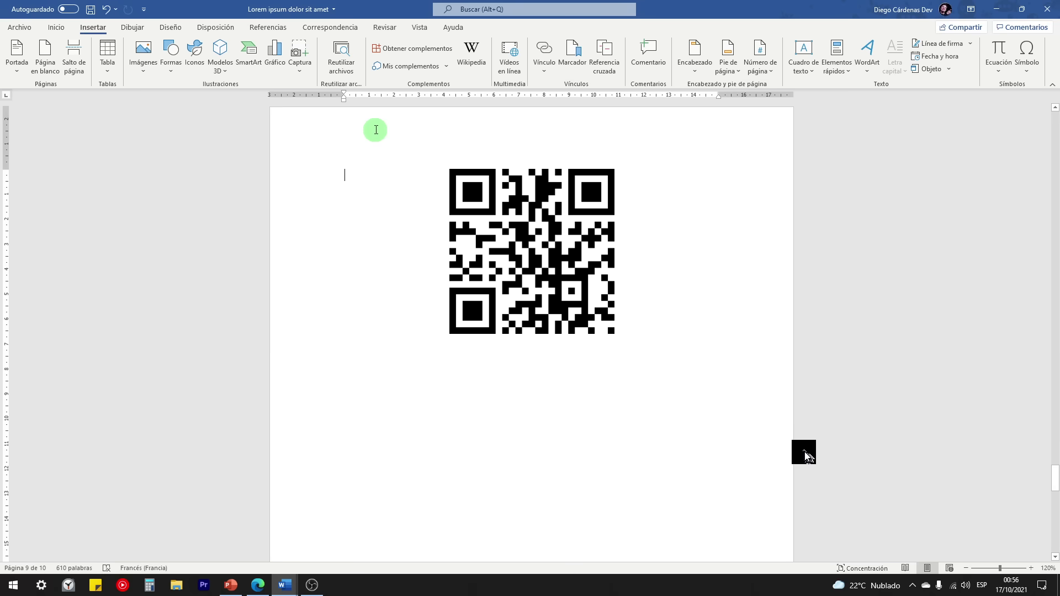
Step: Type 'Este es el archivo del curso de Word' as the header, then scroll through the pages to check it
{"action": "double_click", "coordinate": [376, 130]}
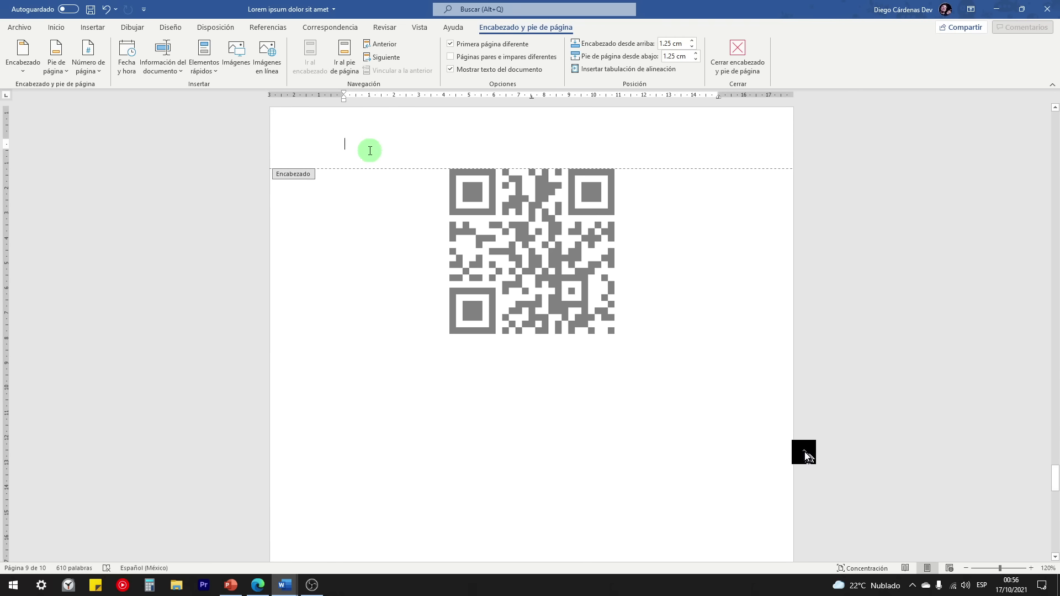
{"action": "type", "text": "ste es el archivo del c"}
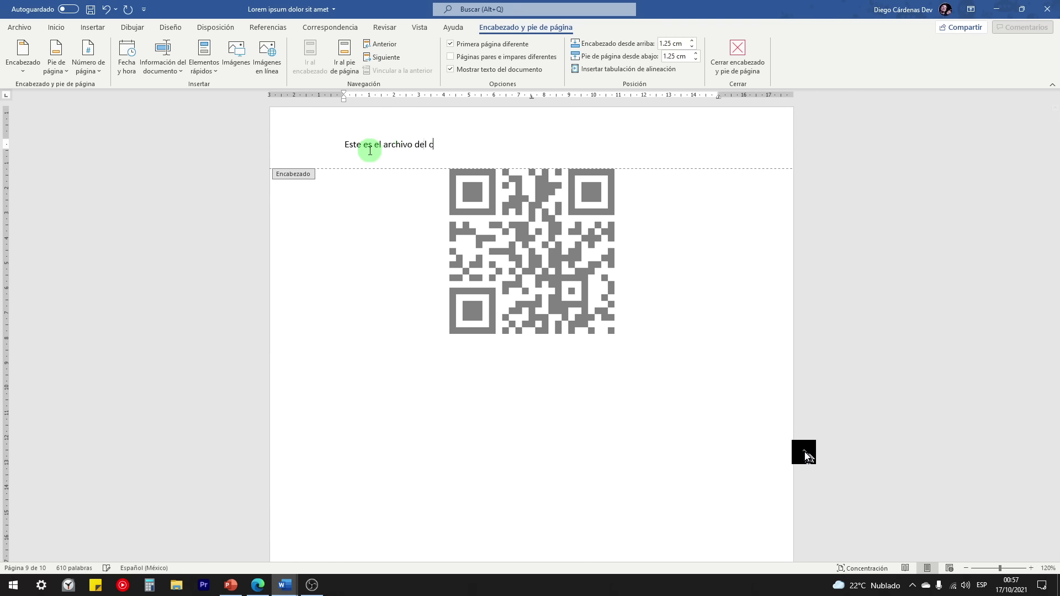
{"action": "scroll", "coordinate": [499, 182], "scroll_direction": "up", "scroll_amount": 1}
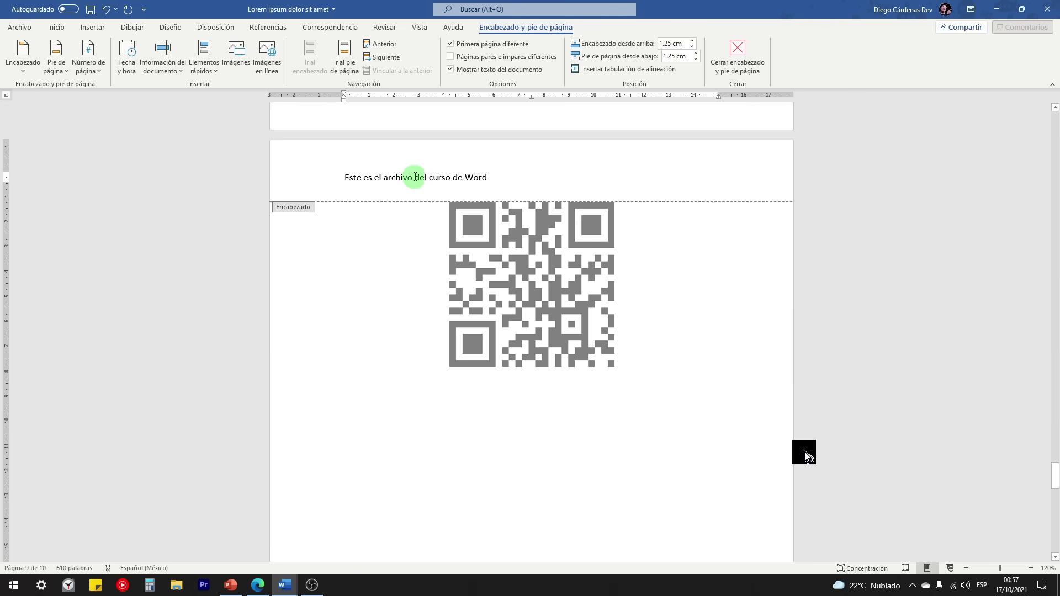
{"action": "scroll", "coordinate": [486, 272], "scroll_direction": "down", "scroll_amount": 5}
{"action": "scroll", "coordinate": [497, 331], "scroll_direction": "up", "scroll_amount": 7}
{"action": "left_click_drag", "start_coordinate": [1056, 479], "coordinate": [1048, 426]}
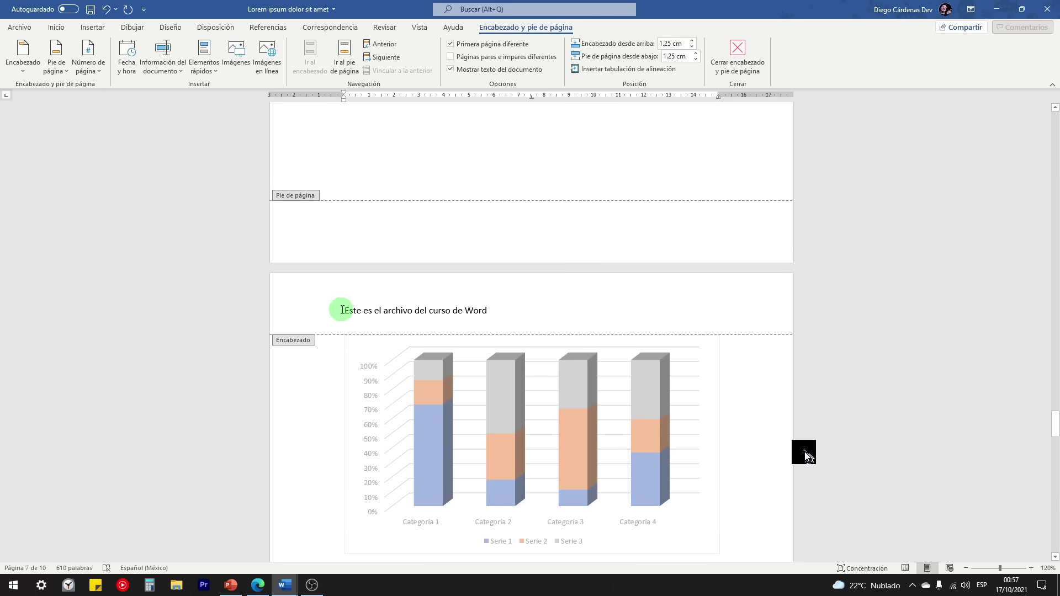
{"action": "left_click_drag", "start_coordinate": [1055, 426], "coordinate": [1055, 168]}
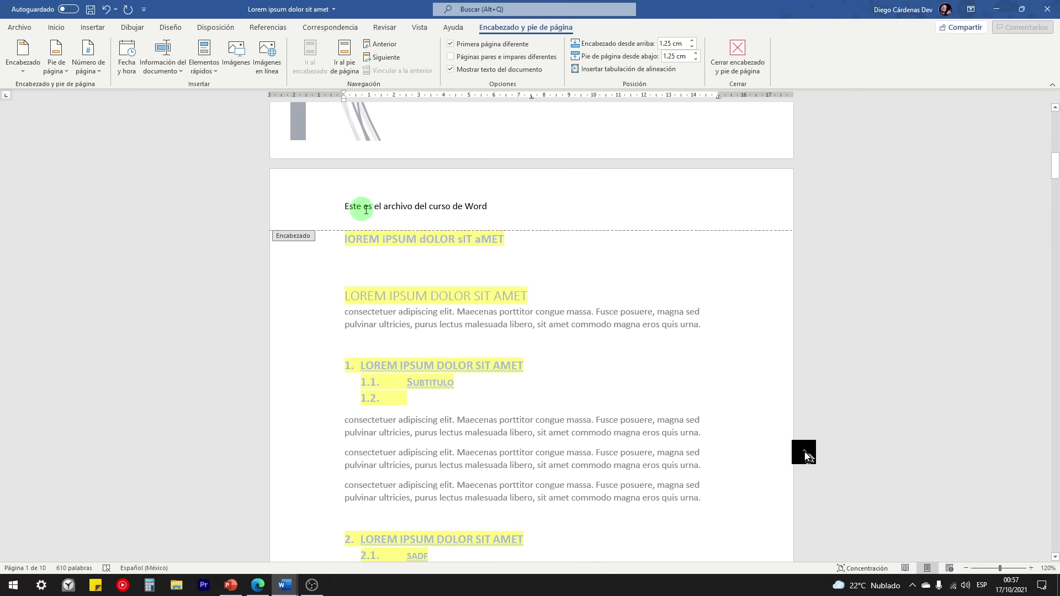
{"action": "scroll", "coordinate": [406, 215], "scroll_direction": "up", "scroll_amount": 10}
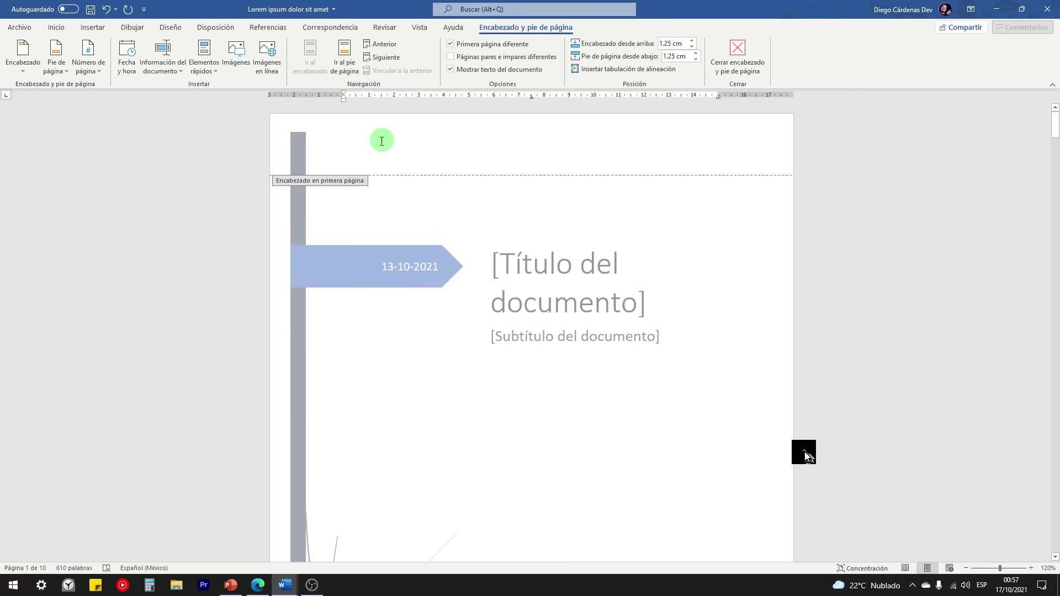
Step: Review the cover header and the headers of pages 2 and 3
{"action": "left_click", "coordinate": [399, 160]}
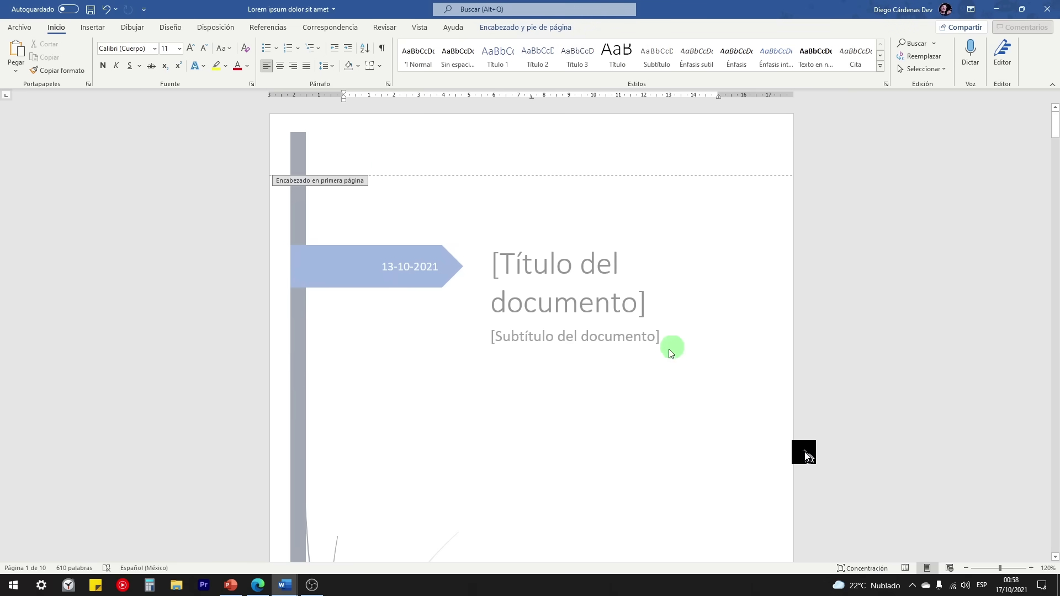
{"action": "scroll", "coordinate": [446, 303], "scroll_direction": "down", "scroll_amount": 10}
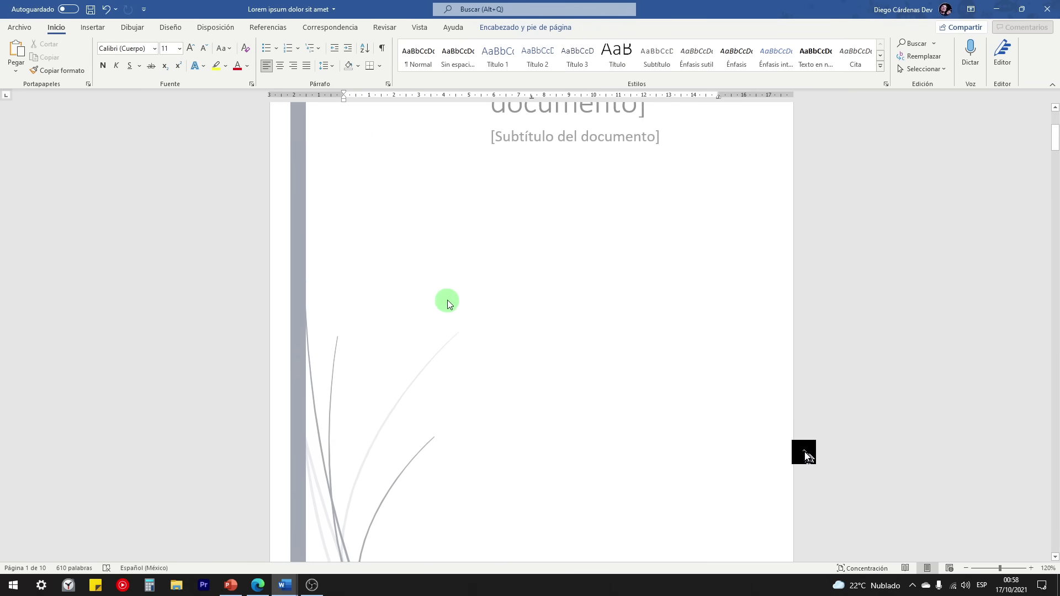
{"action": "scroll", "coordinate": [447, 302], "scroll_direction": "up", "scroll_amount": 8}
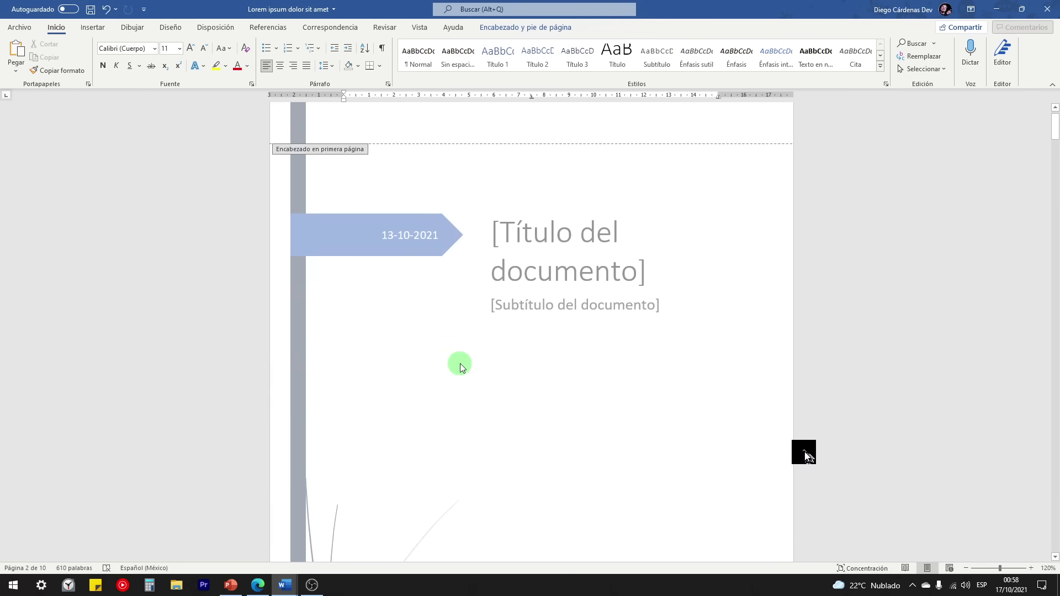
{"action": "scroll", "coordinate": [461, 364], "scroll_direction": "down", "scroll_amount": 10}
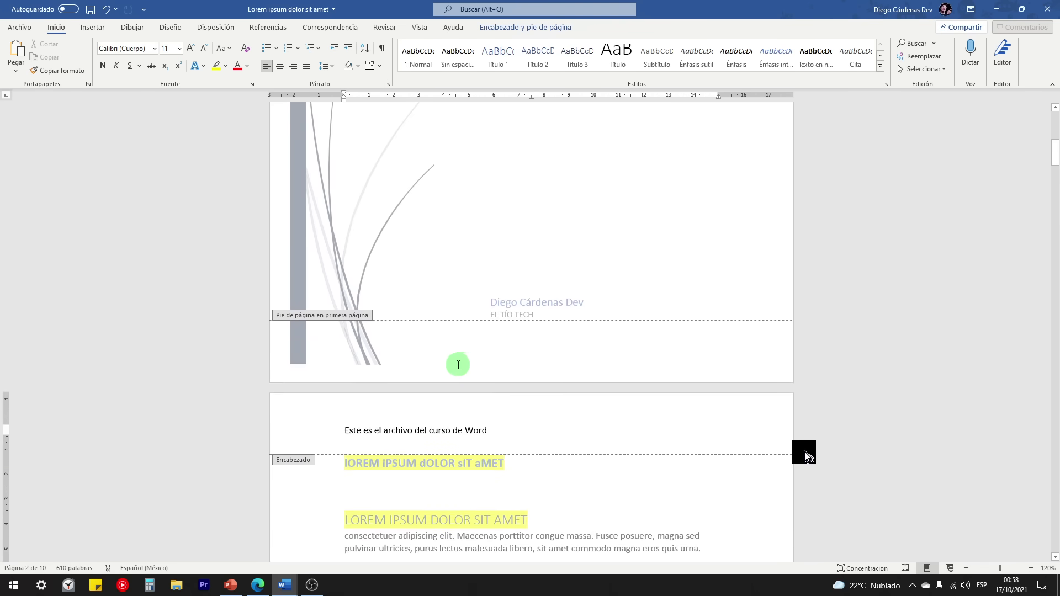
{"action": "scroll", "coordinate": [467, 376], "scroll_direction": "up", "scroll_amount": 10}
{"action": "scroll", "coordinate": [420, 309], "scroll_direction": "up", "scroll_amount": 1}
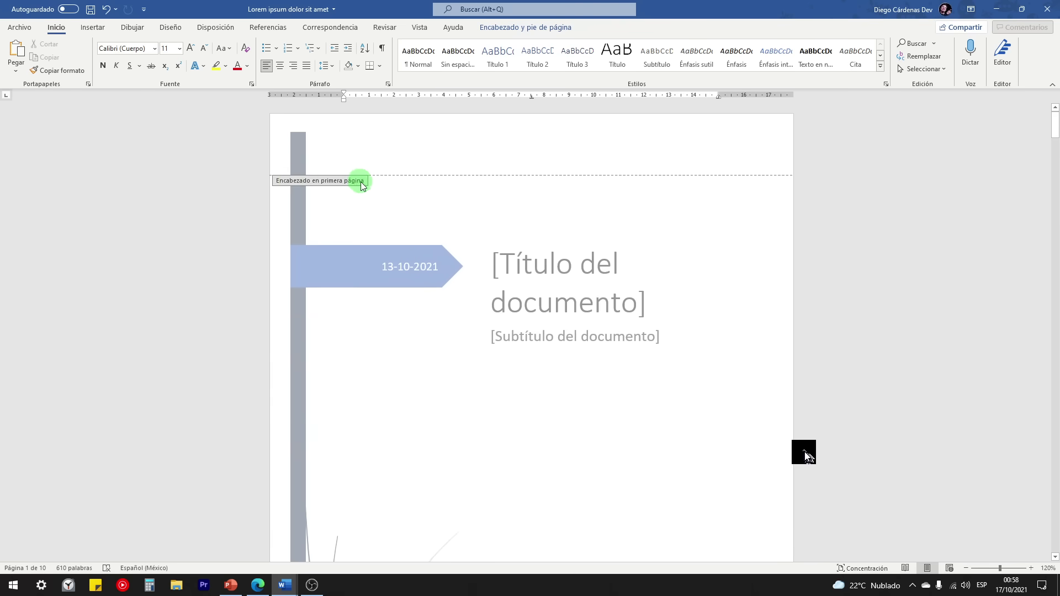
{"action": "scroll", "coordinate": [362, 185], "scroll_direction": "down", "scroll_amount": 9}
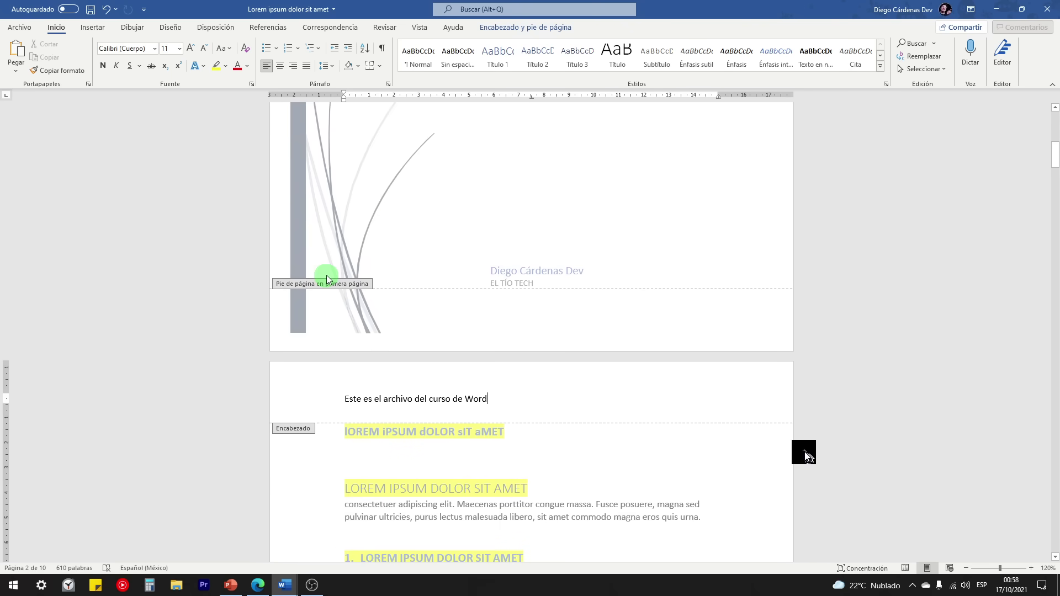
{"action": "scroll", "coordinate": [355, 286], "scroll_direction": "down", "scroll_amount": 10}
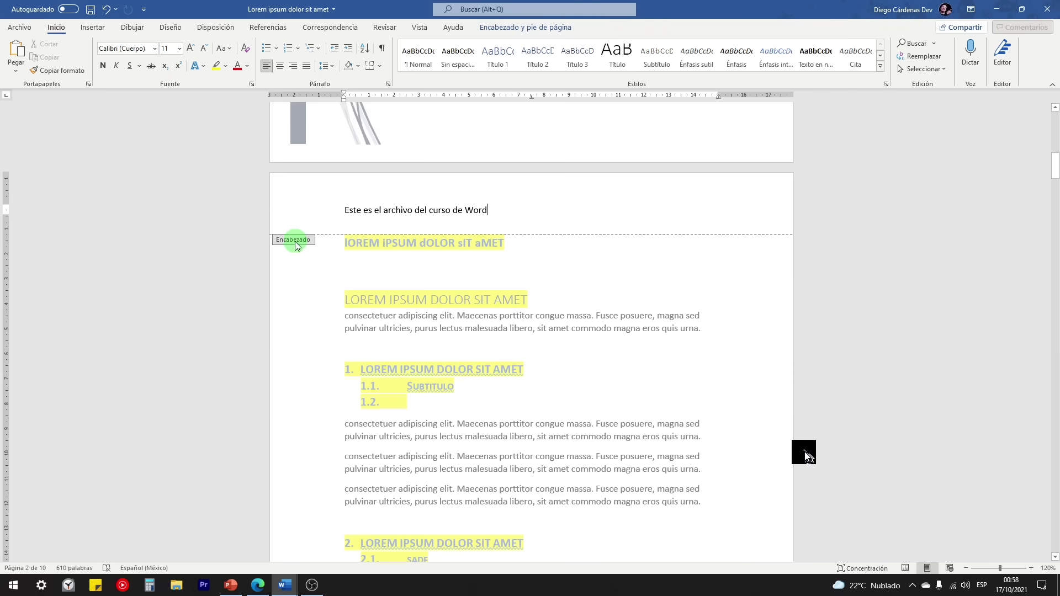
{"action": "scroll", "coordinate": [312, 284], "scroll_direction": "down", "scroll_amount": 8}
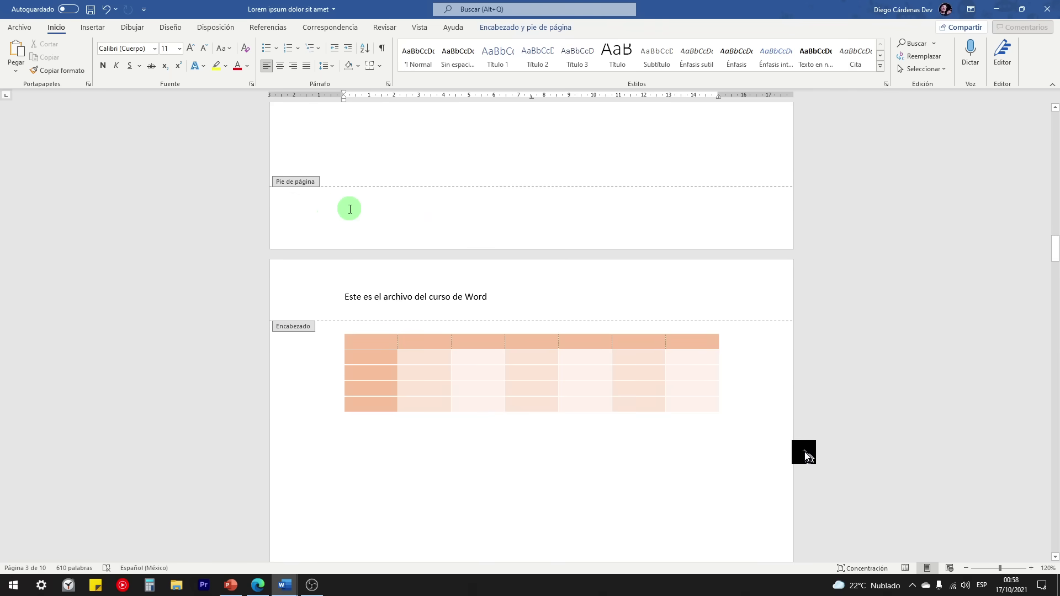
{"action": "scroll", "coordinate": [359, 260], "scroll_direction": "up", "scroll_amount": 10}
{"action": "scroll", "coordinate": [380, 202], "scroll_direction": "down", "scroll_amount": 10}
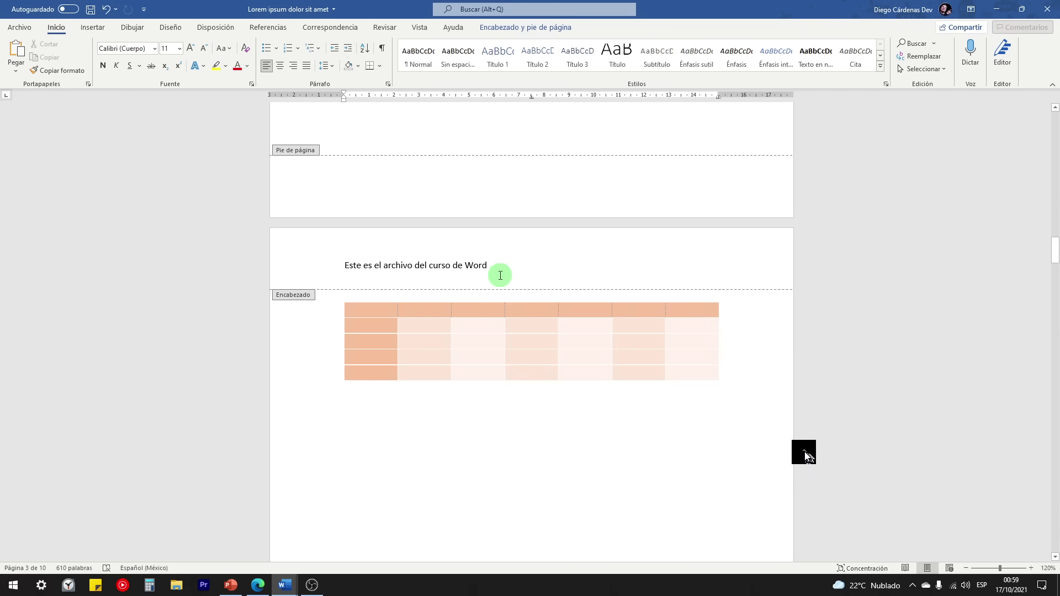
Step: Bring up the Encabezado y pie de página tools while rechecking the headers
{"action": "left_click", "coordinate": [539, 29]}
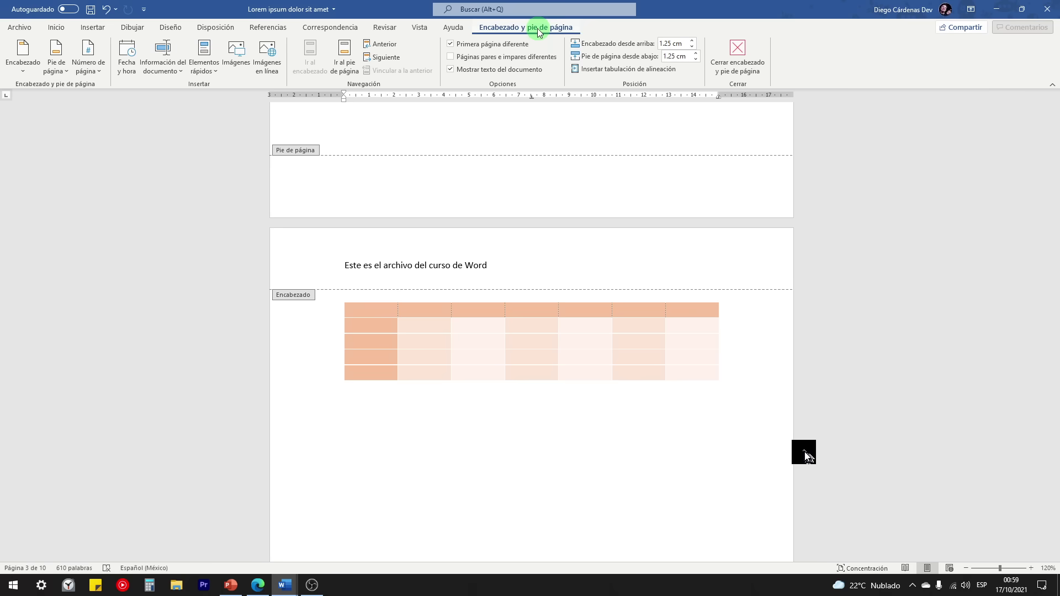
{"action": "scroll", "coordinate": [439, 302], "scroll_direction": "up", "scroll_amount": 7}
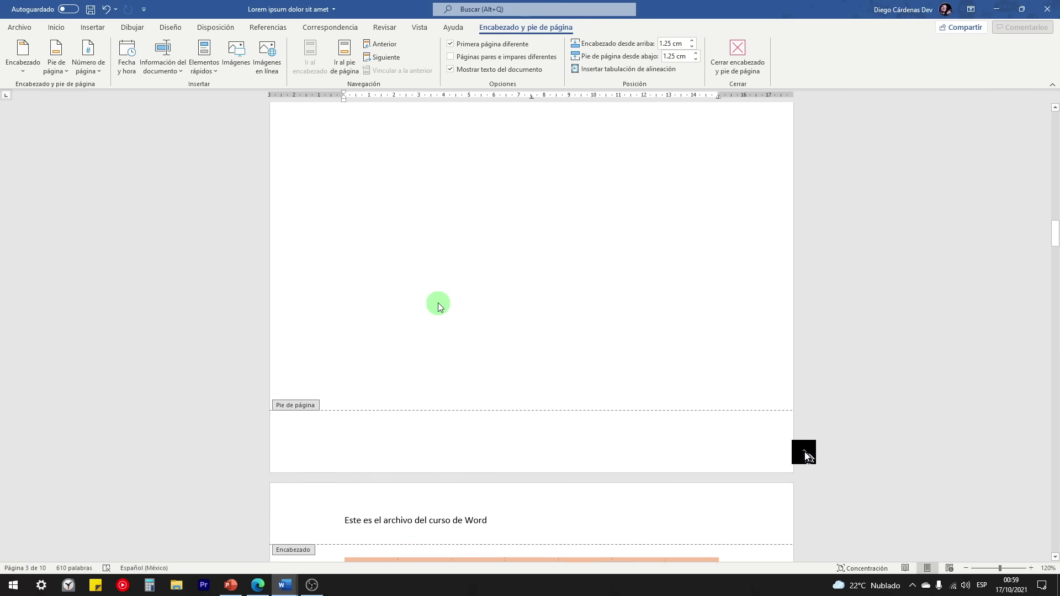
{"action": "scroll", "coordinate": [427, 300], "scroll_direction": "up", "scroll_amount": 8}
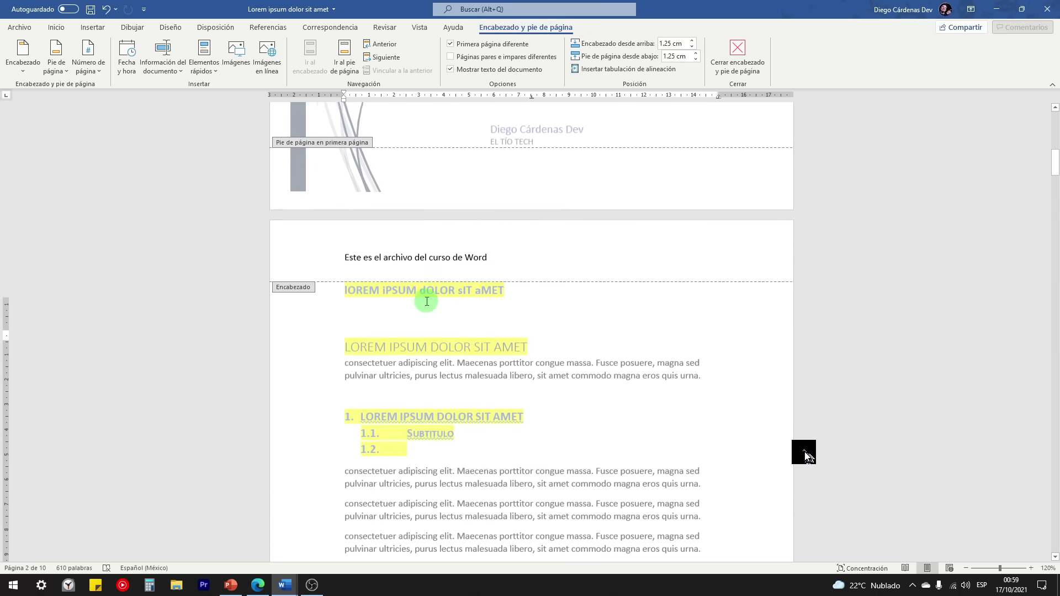
{"action": "scroll", "coordinate": [426, 305], "scroll_direction": "down", "scroll_amount": 1}
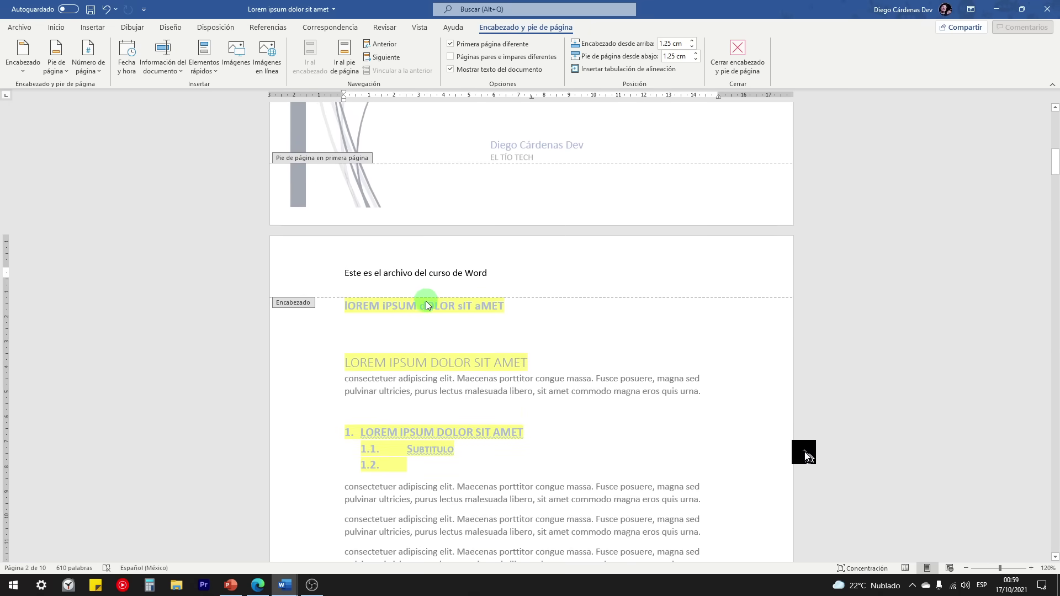
{"action": "scroll", "coordinate": [427, 305], "scroll_direction": "up", "scroll_amount": 6}
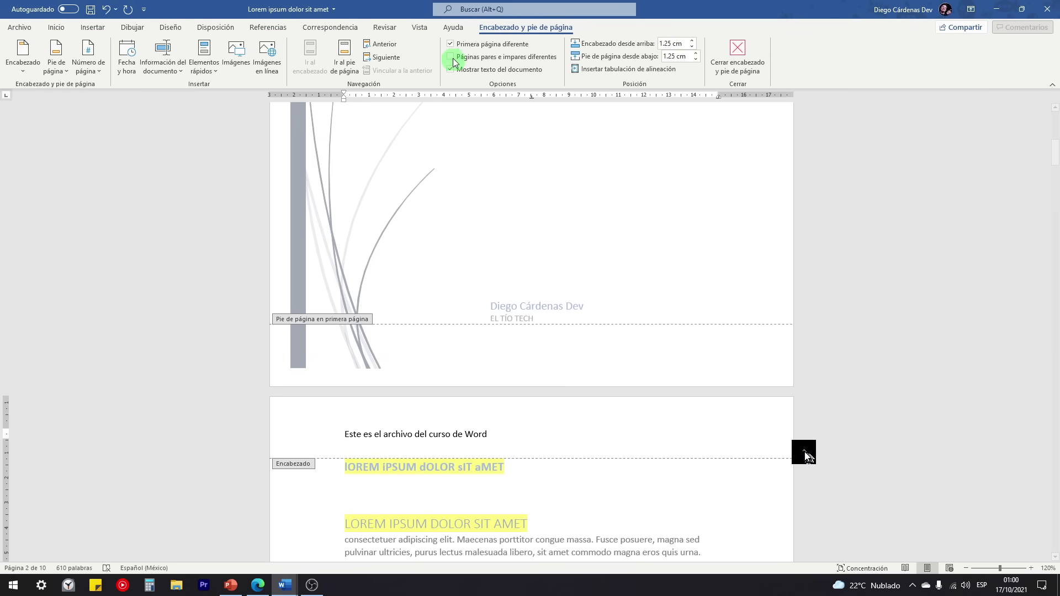
{"action": "left_click", "coordinate": [450, 44]}
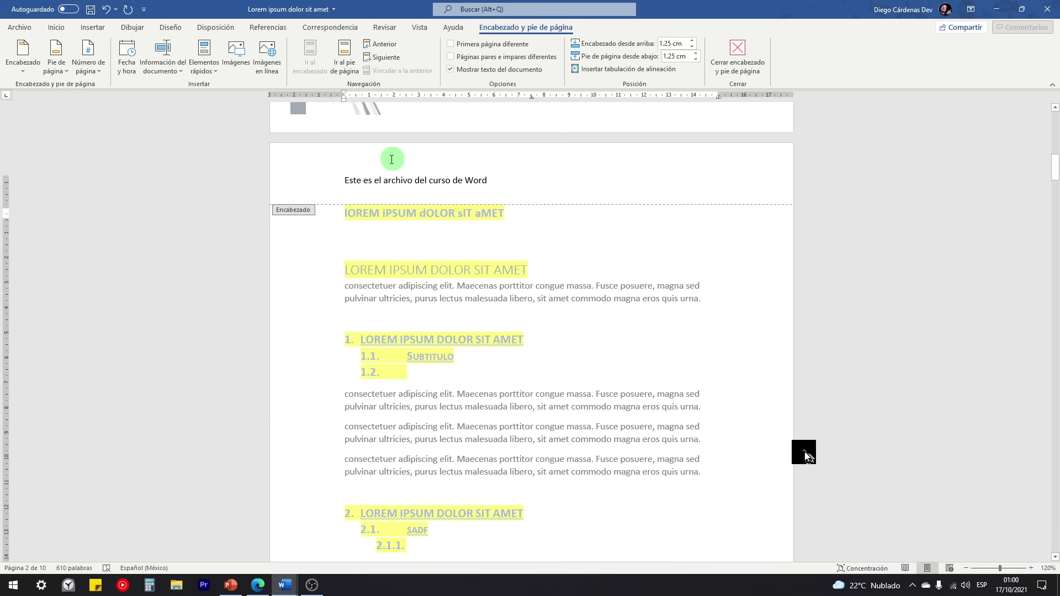
{"action": "scroll", "coordinate": [450, 230], "scroll_direction": "up", "scroll_amount": 10}
{"action": "scroll", "coordinate": [452, 232], "scroll_direction": "up", "scroll_amount": 4}
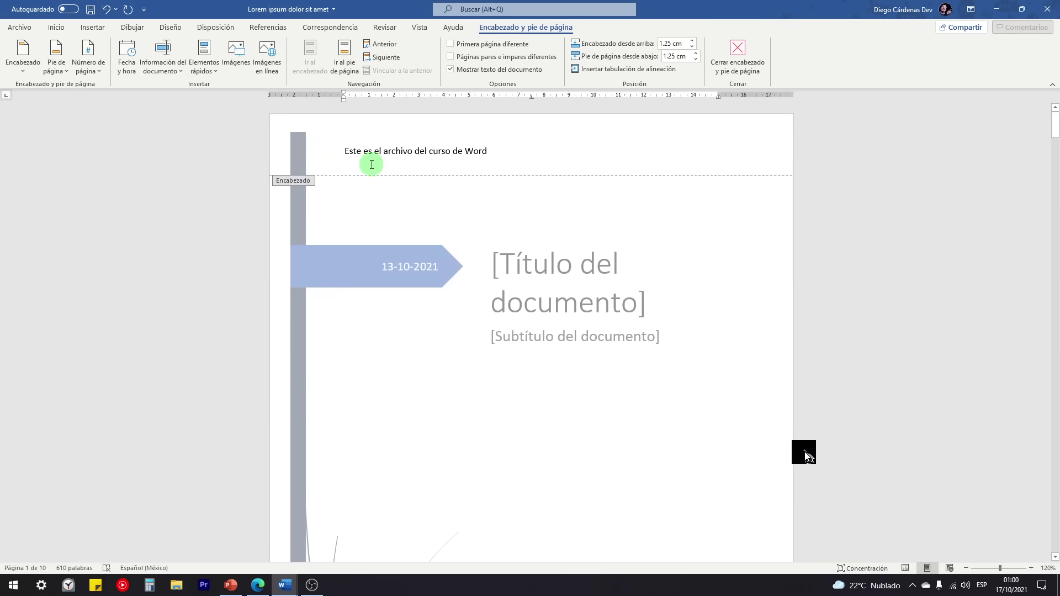
{"action": "scroll", "coordinate": [385, 160], "scroll_direction": "down", "scroll_amount": 7}
{"action": "scroll", "coordinate": [403, 168], "scroll_direction": "down", "scroll_amount": 6}
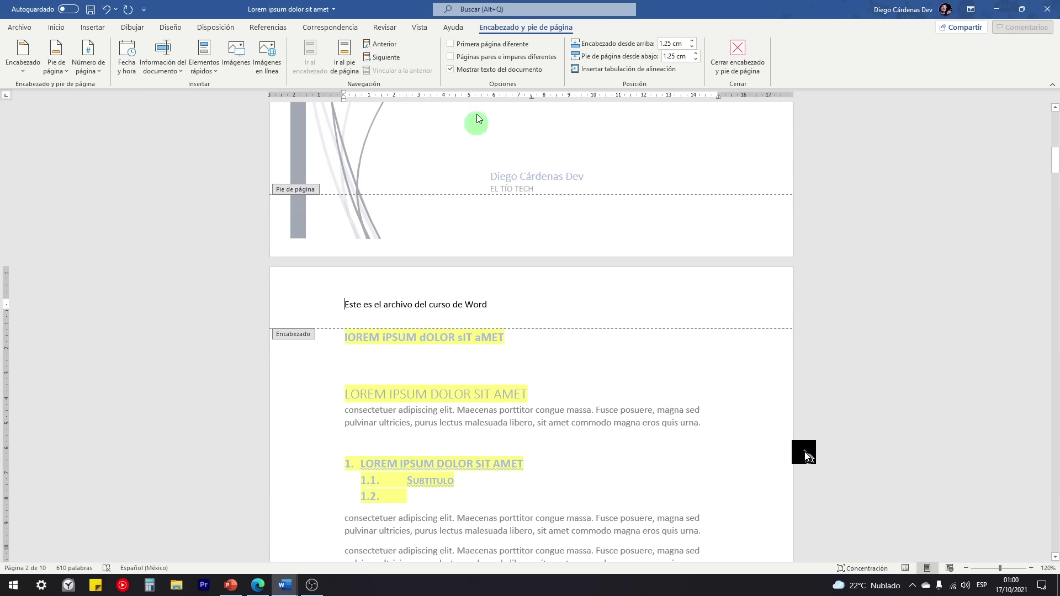
{"action": "left_click", "coordinate": [451, 44]}
{"action": "scroll", "coordinate": [407, 232], "scroll_direction": "up", "scroll_amount": 4}
{"action": "scroll", "coordinate": [406, 226], "scroll_direction": "down", "scroll_amount": 13}
{"action": "scroll", "coordinate": [402, 227], "scroll_direction": "down", "scroll_amount": 13}
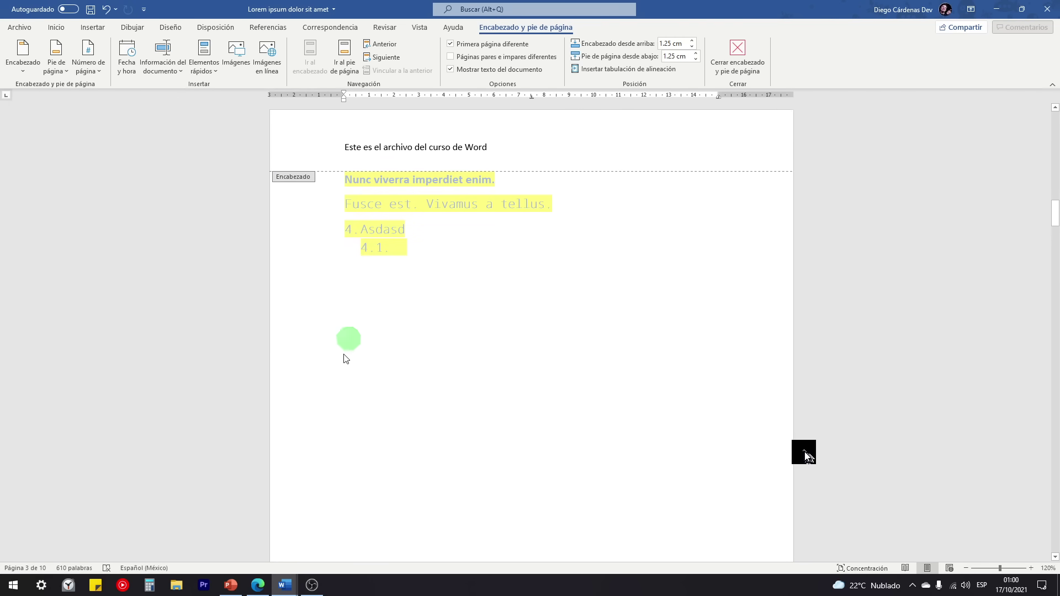
{"action": "mouse_move", "coordinate": [285, 585]}
{"action": "left_click", "coordinate": [264, 544]}
{"action": "left_click", "coordinate": [340, 140]}
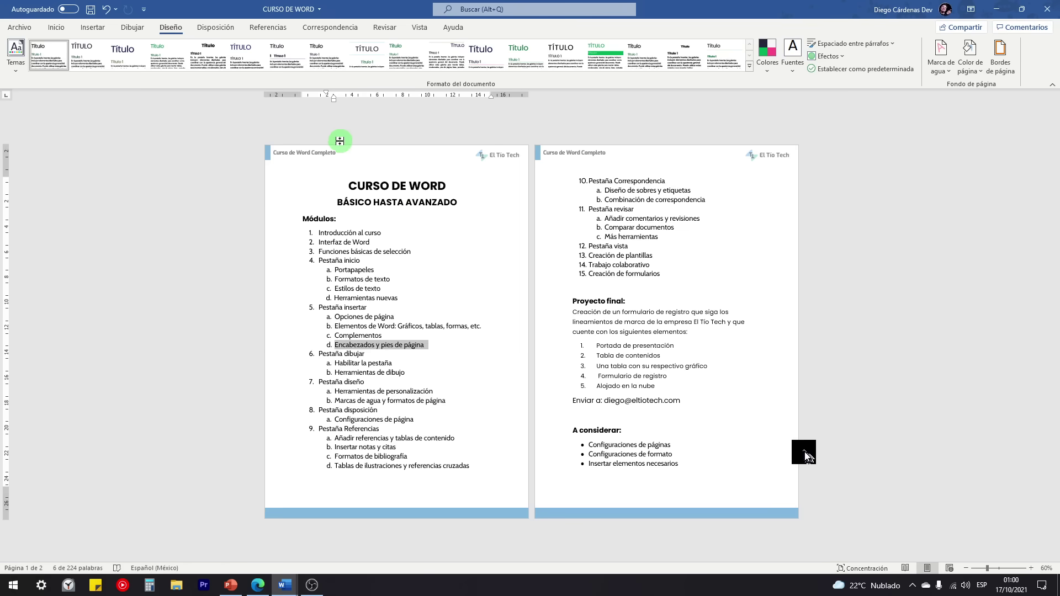
{"action": "scroll", "coordinate": [331, 174], "scroll_direction": "up", "scroll_amount": 3}
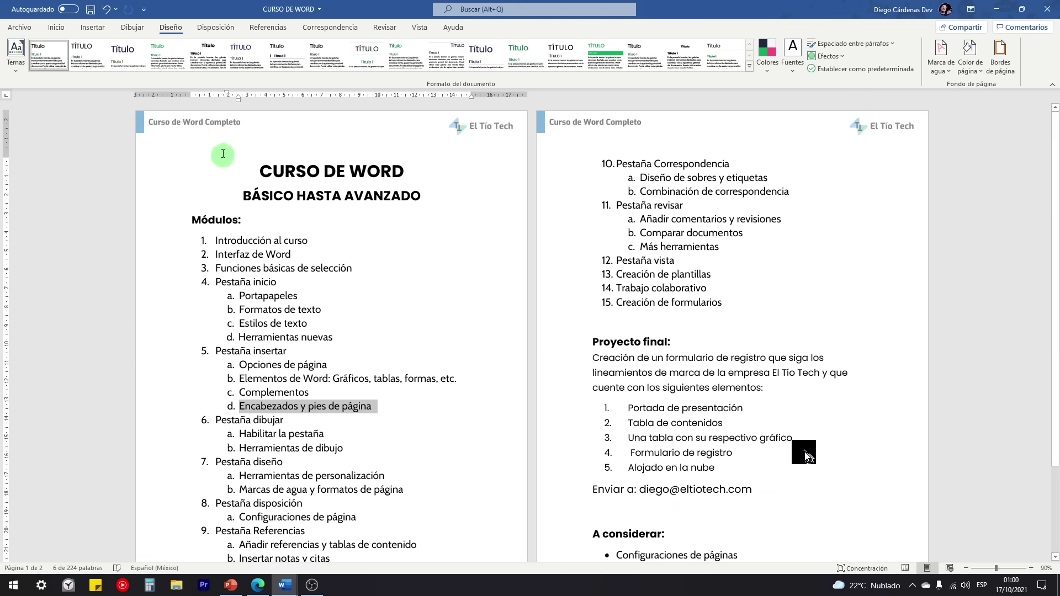
{"action": "double_click", "coordinate": [200, 127]}
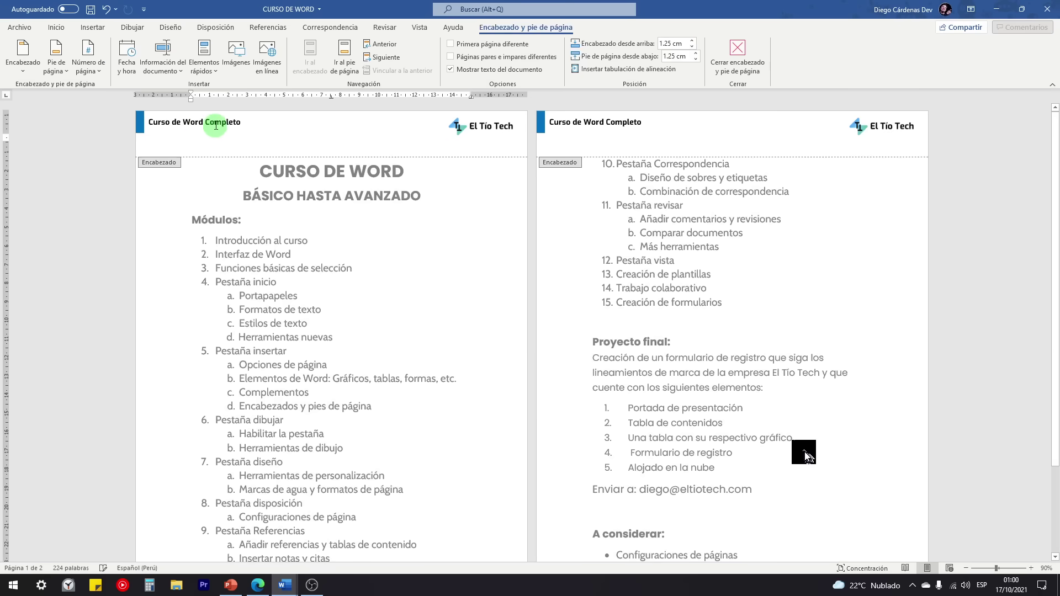
{"action": "left_click", "coordinate": [234, 121]}
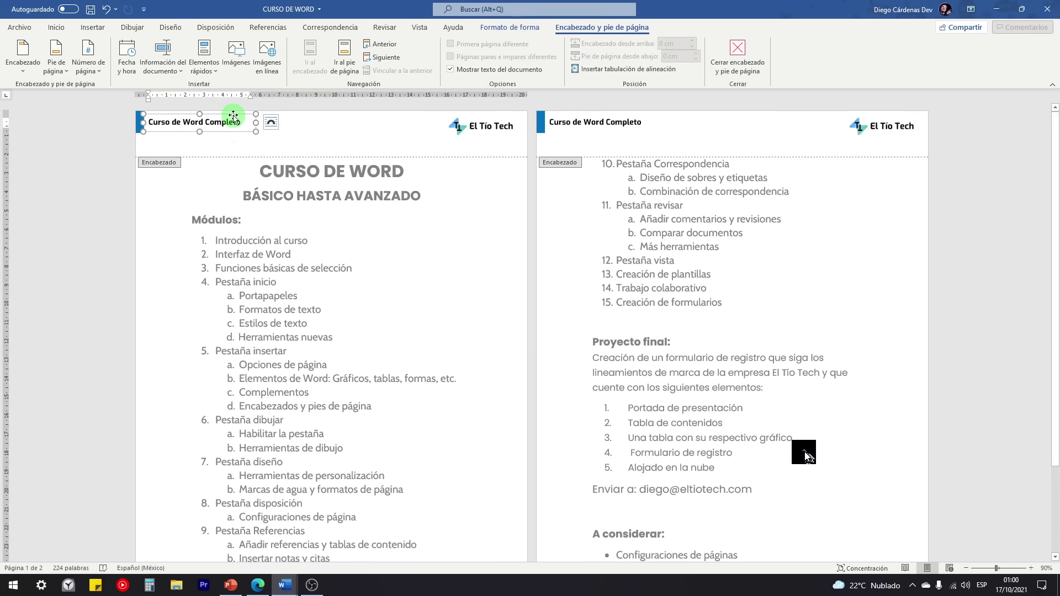
{"action": "left_click", "coordinate": [228, 145]}
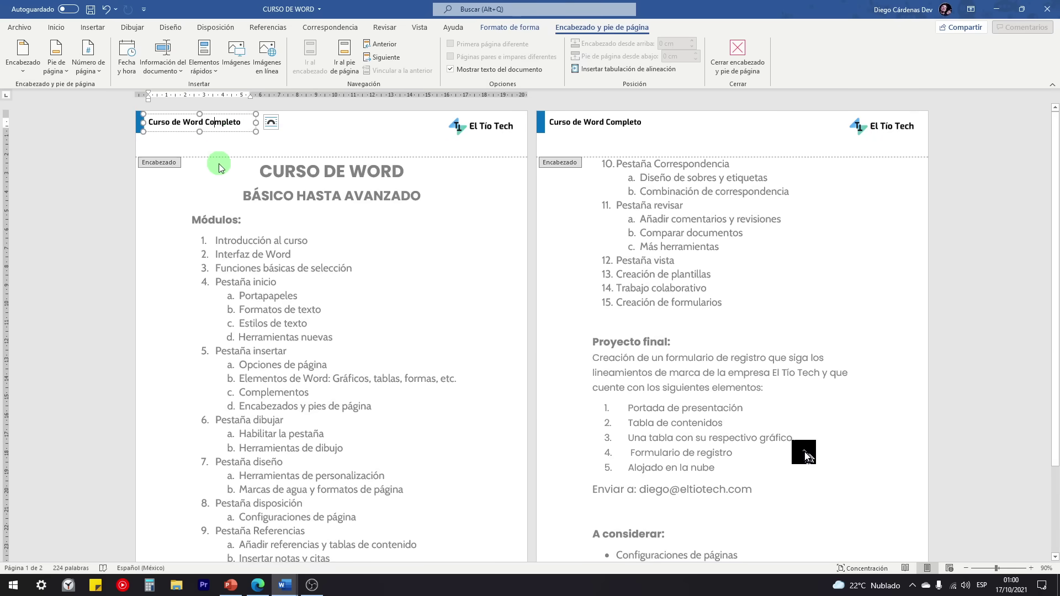
{"action": "double_click", "coordinate": [221, 198]}
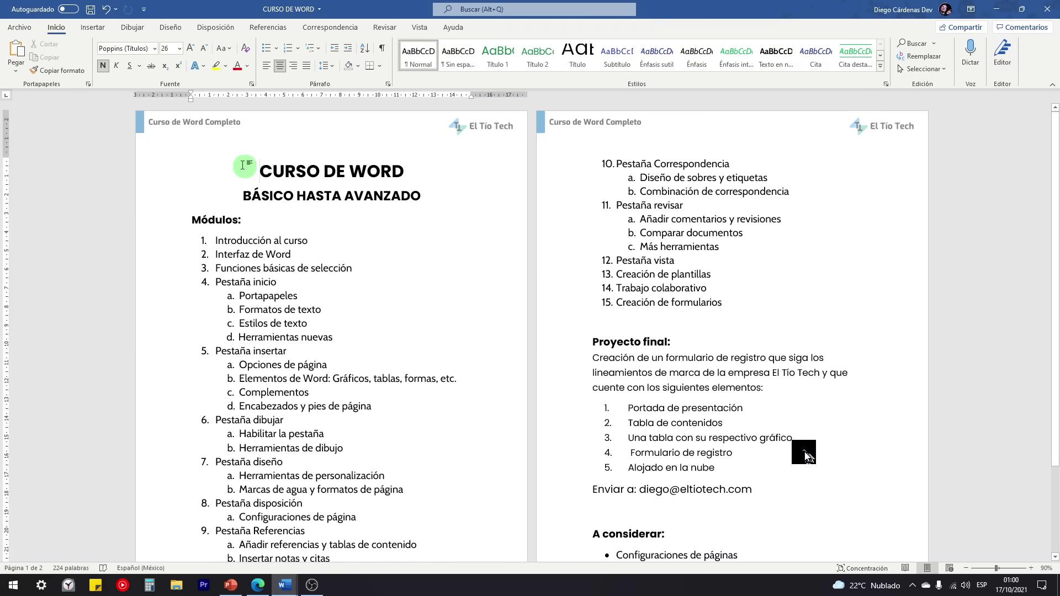
{"action": "left_click_drag", "start_coordinate": [256, 171], "coordinate": [509, 462]}
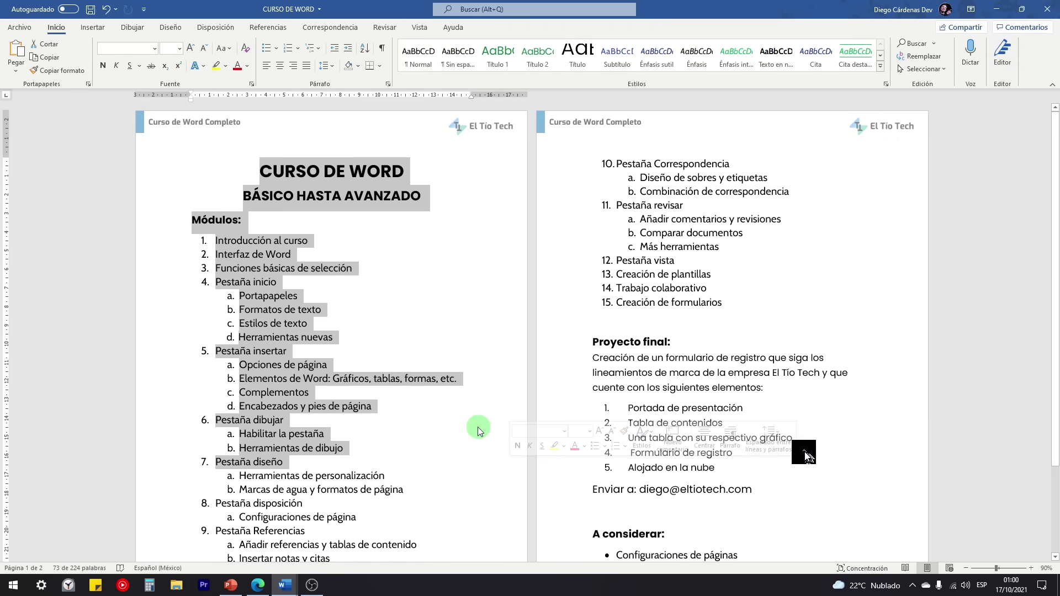
{"action": "double_click", "coordinate": [202, 122]}
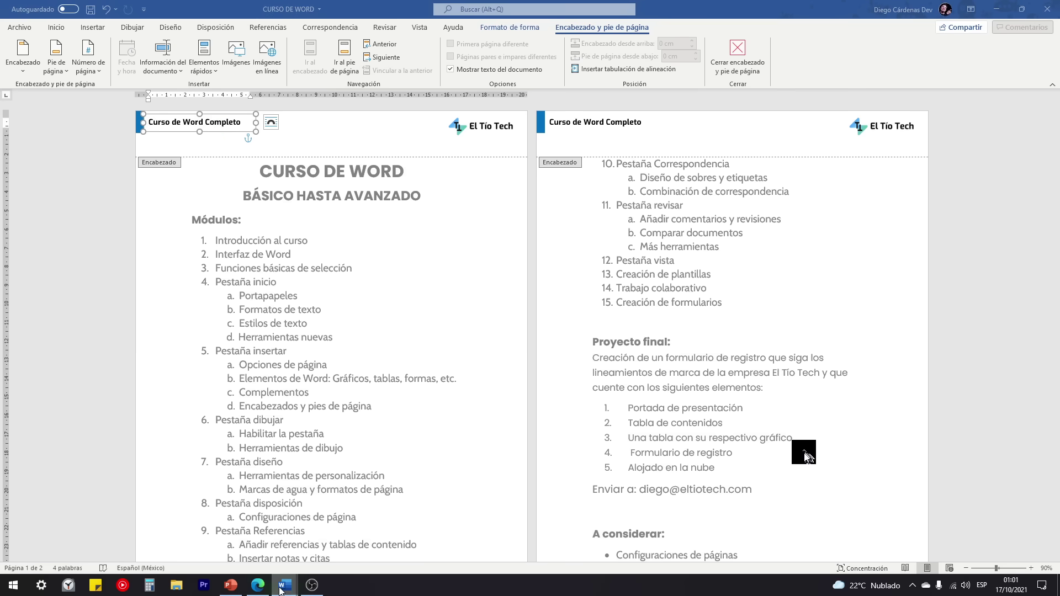
{"action": "mouse_move", "coordinate": [285, 585]}
{"action": "left_click", "coordinate": [318, 543]}
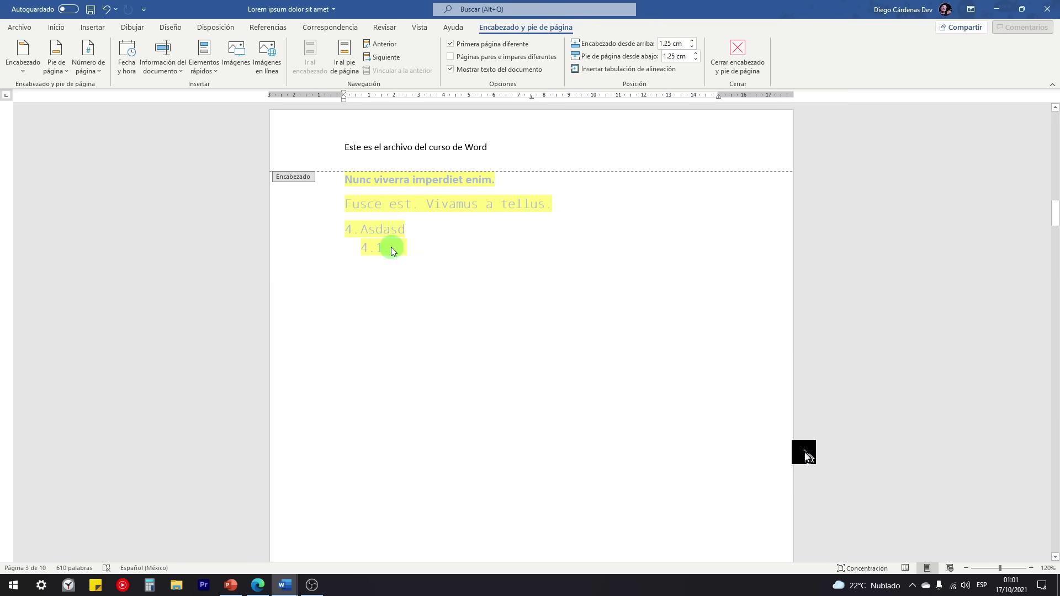
Step: Insert a simple text box into the header reading 'Este es el archivo del curso de Word'
{"action": "left_click", "coordinate": [92, 27]}
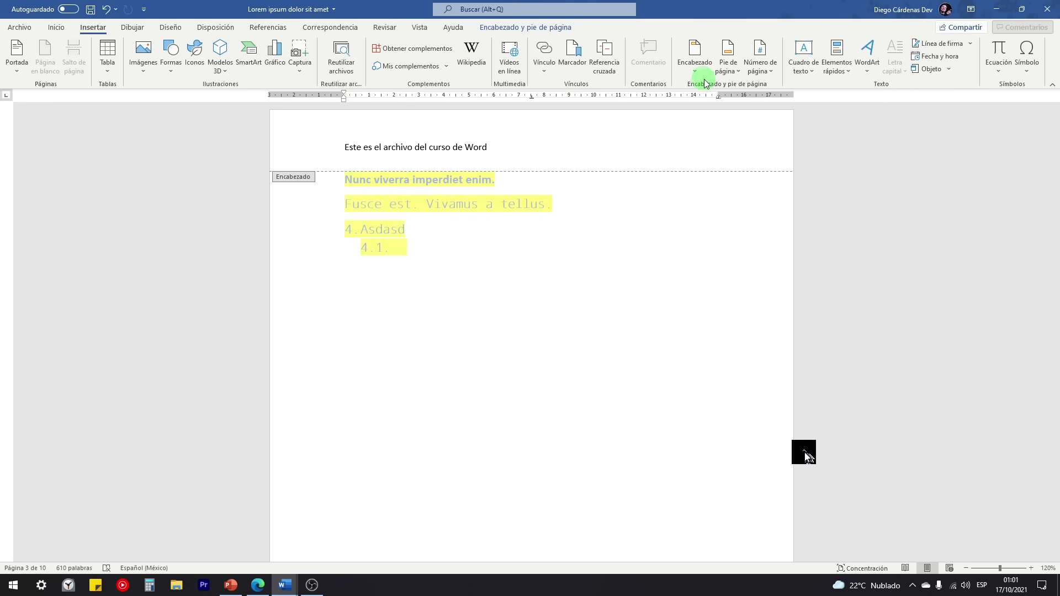
{"action": "left_click", "coordinate": [799, 67]}
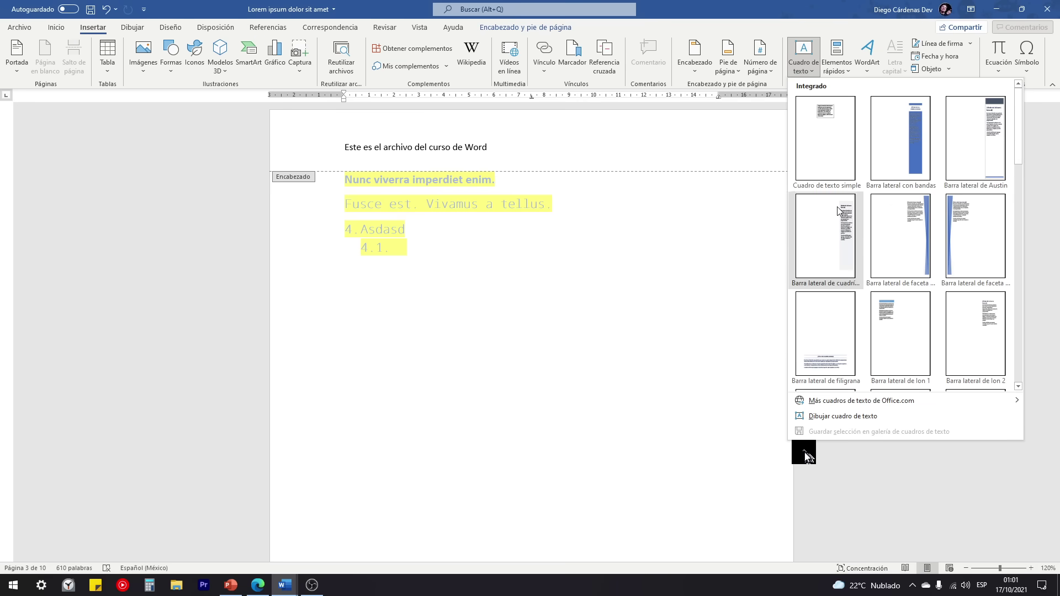
{"action": "left_click", "coordinate": [826, 115]}
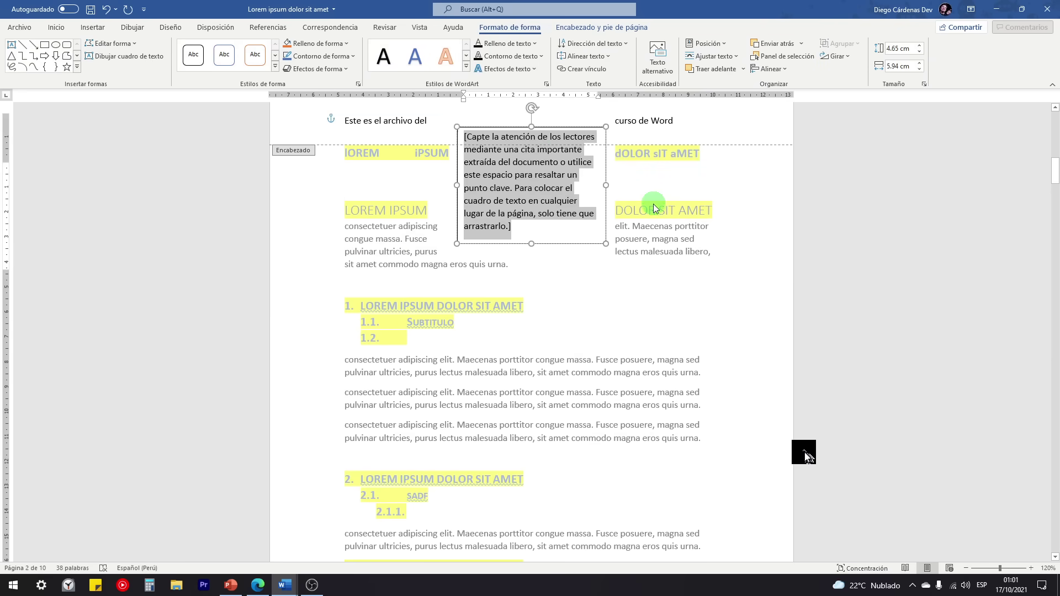
{"action": "left_click_drag", "start_coordinate": [548, 192], "coordinate": [529, 180]}
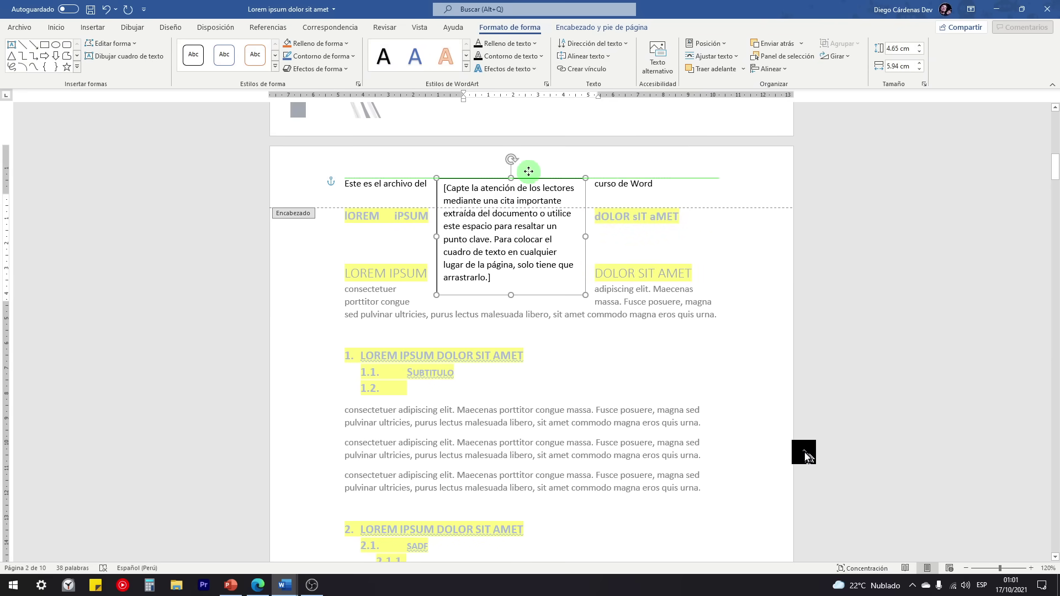
{"action": "left_click_drag", "start_coordinate": [488, 271], "coordinate": [433, 182]}
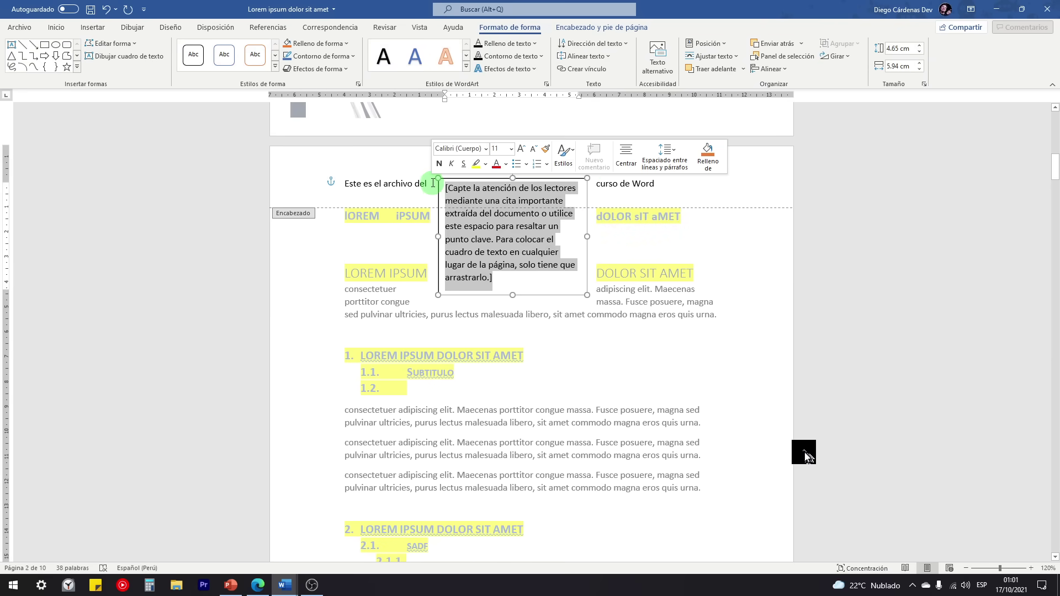
{"action": "type", "text": "Este es"}
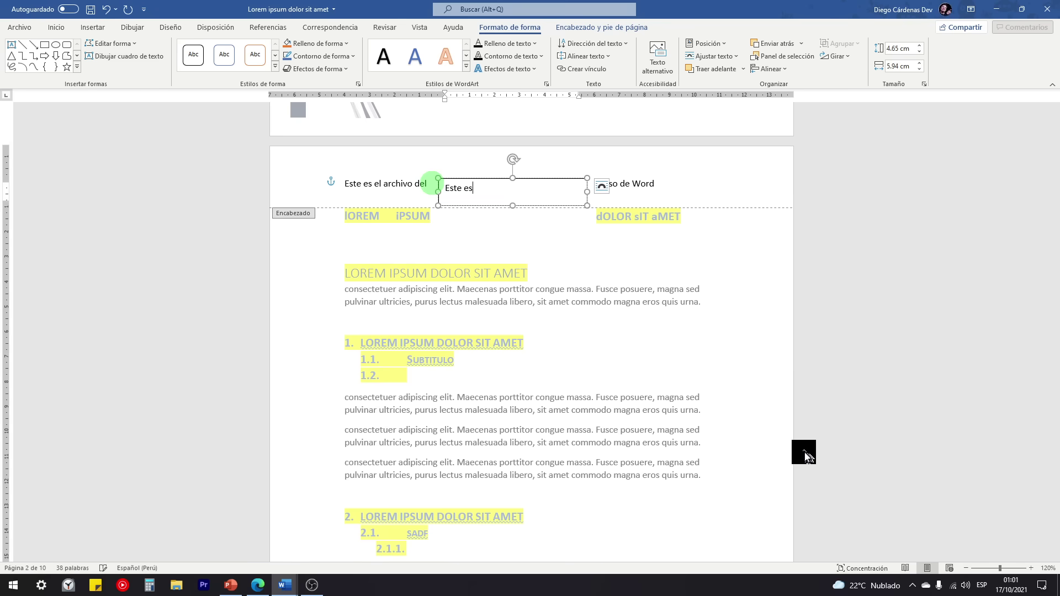
{"action": "type", "text": " el archivo del curso de Word"}
Step: Position the header text box at the header's left, nudging it slightly right
{"action": "left_click_drag", "start_coordinate": [513, 182], "coordinate": [422, 156]}
{"action": "left_click", "coordinate": [320, 166]}
{"action": "mouse_move", "coordinate": [341, 160]}
{"action": "left_mouse_down"}
{"action": "mouse_move", "coordinate": [318, 161]}
{"action": "mouse_move", "coordinate": [328, 157]}
{"action": "left_mouse_up"}
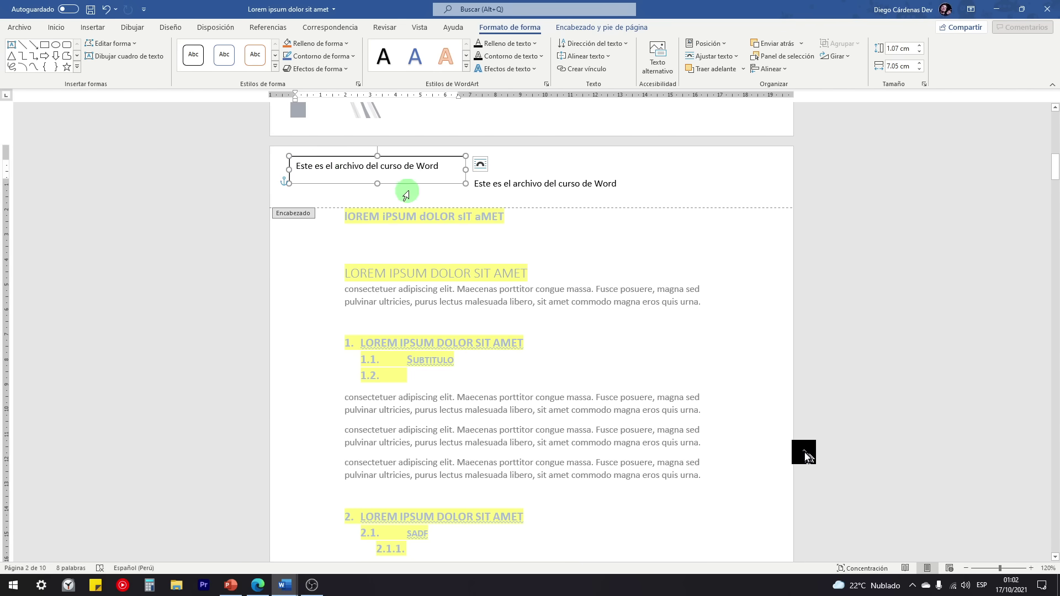
{"action": "mouse_move", "coordinate": [473, 184]}
{"action": "left_mouse_down"}
{"action": "mouse_move", "coordinate": [627, 182]}
{"action": "mouse_move", "coordinate": [479, 186]}
{"action": "left_mouse_up"}
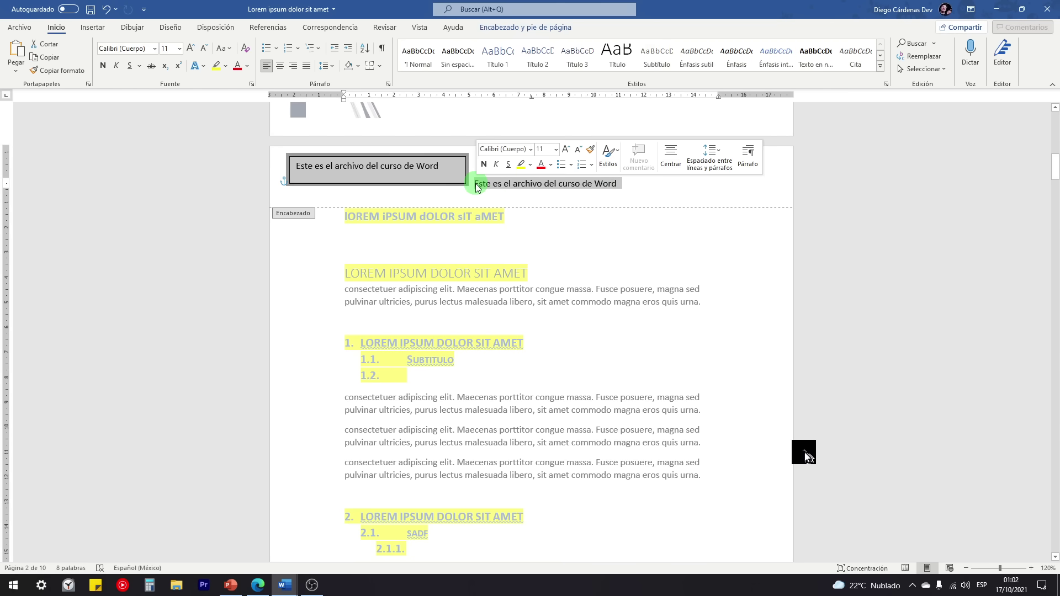
{"action": "left_click", "coordinate": [486, 186]}
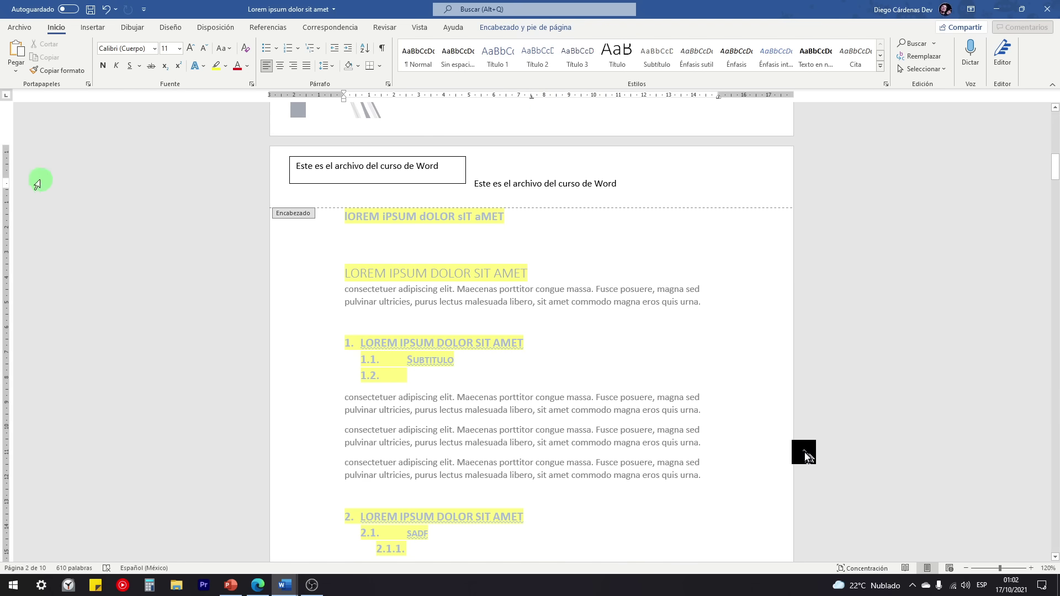
{"action": "left_click", "coordinate": [406, 158]}
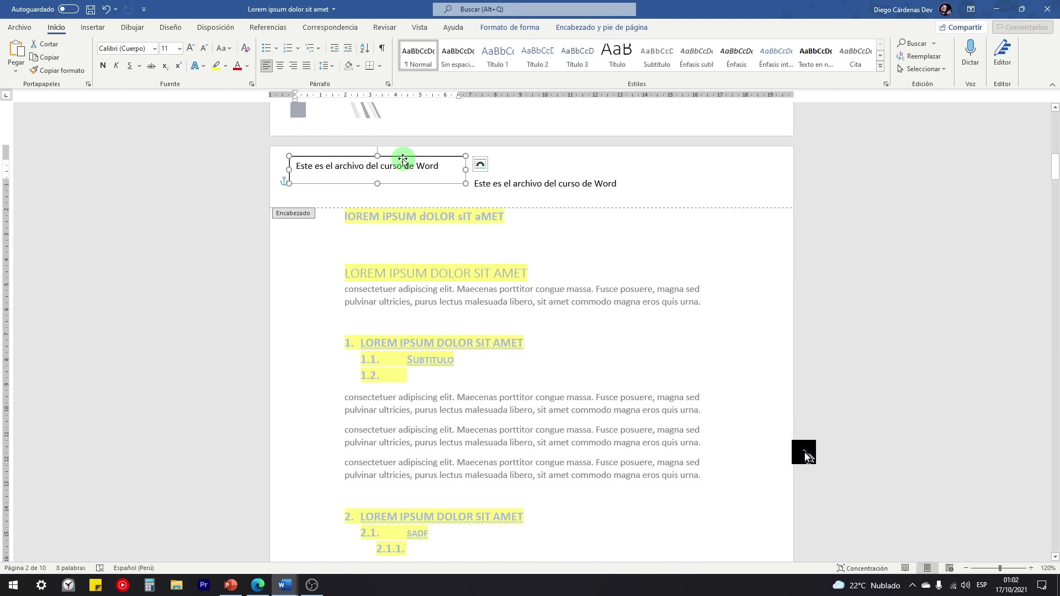
{"action": "mouse_move", "coordinate": [398, 156]}
{"action": "left_mouse_down"}
{"action": "mouse_move", "coordinate": [563, 151]}
{"action": "mouse_move", "coordinate": [395, 151]}
{"action": "mouse_move", "coordinate": [411, 153]}
{"action": "mouse_move", "coordinate": [403, 155]}
{"action": "left_mouse_up"}
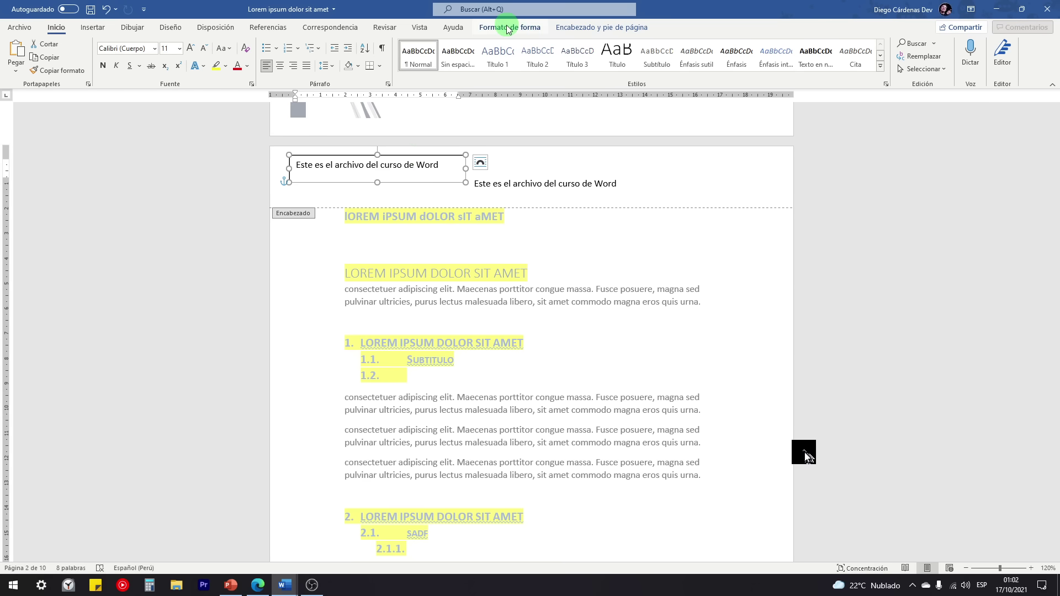
{"action": "left_click", "coordinate": [573, 184]}
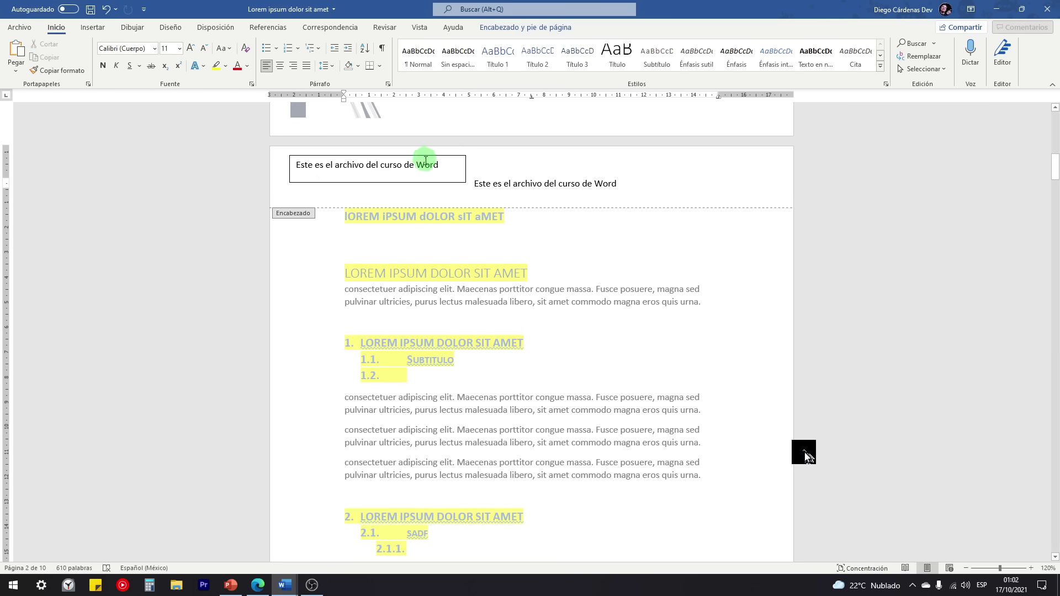
{"action": "left_click", "coordinate": [378, 156]}
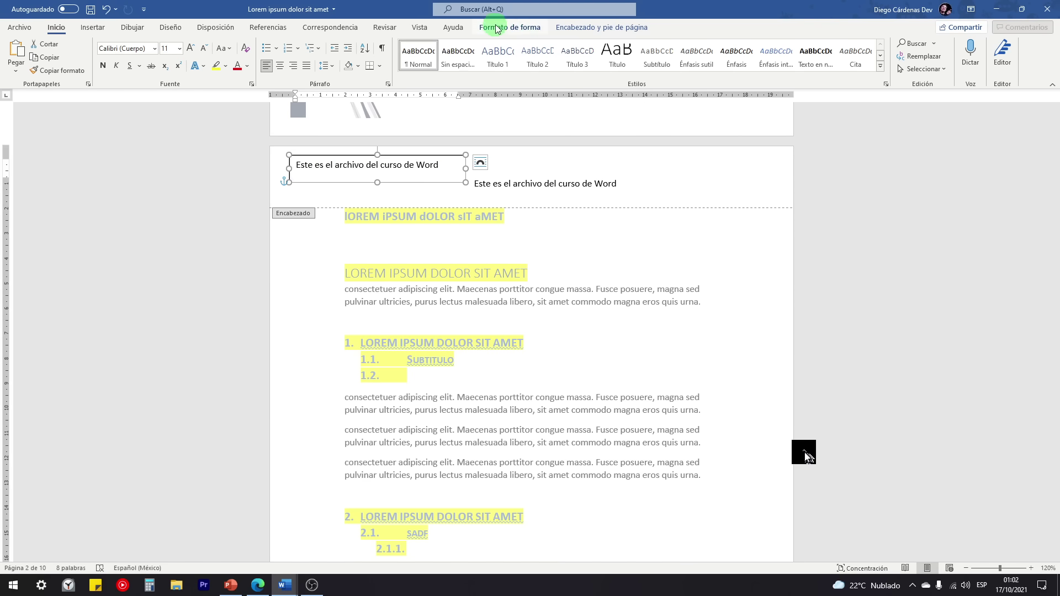
Step: Remove the header text box's outline and shorten it to 0.75 cm height
{"action": "left_click", "coordinate": [512, 28]}
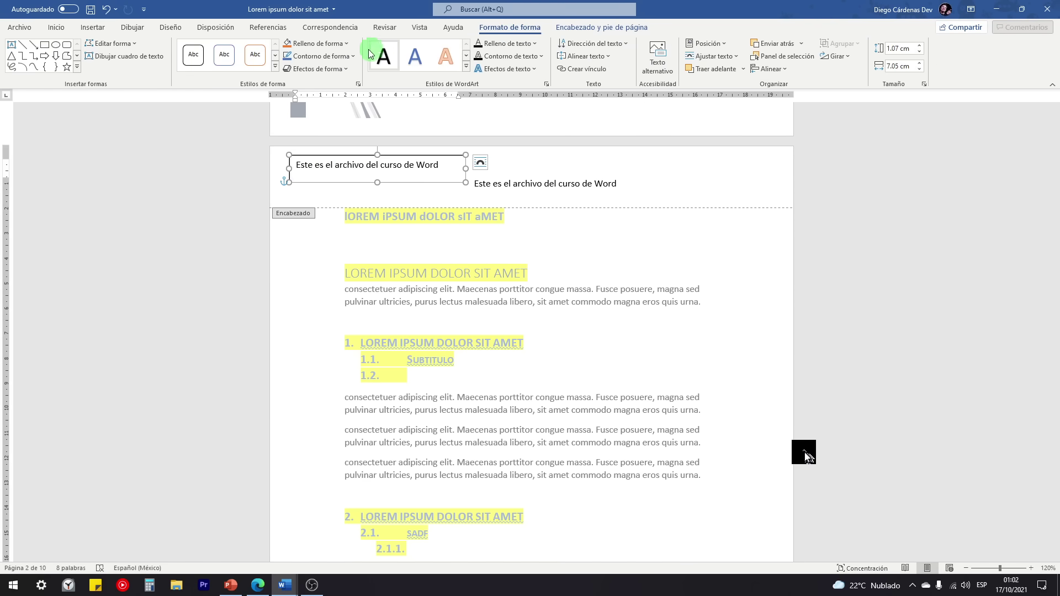
{"action": "left_click", "coordinate": [308, 59]}
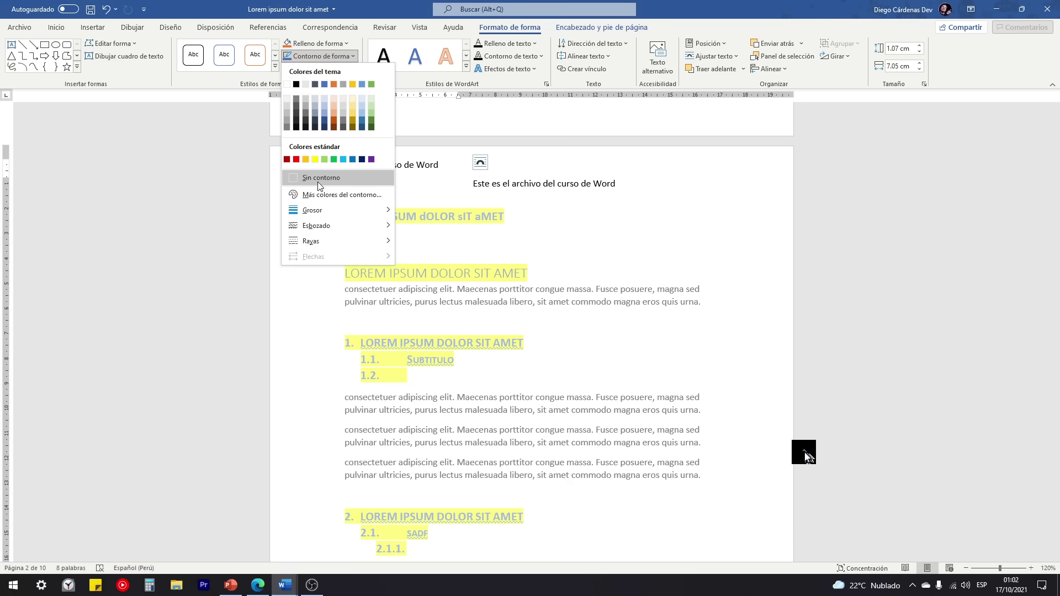
{"action": "left_click", "coordinate": [321, 178]}
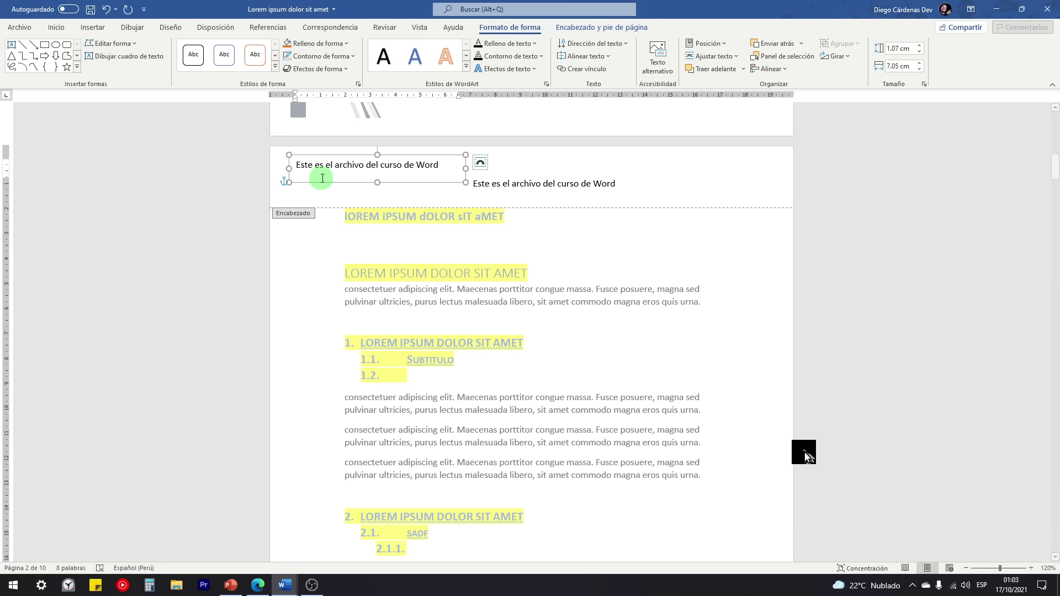
{"action": "left_click", "coordinate": [585, 56]}
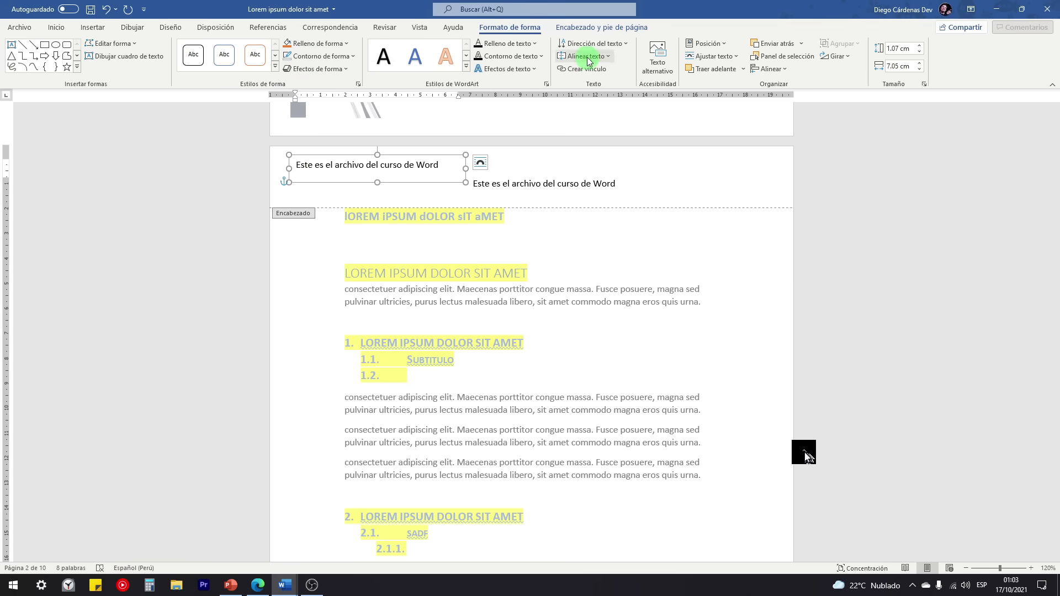
{"action": "left_click", "coordinate": [594, 117]}
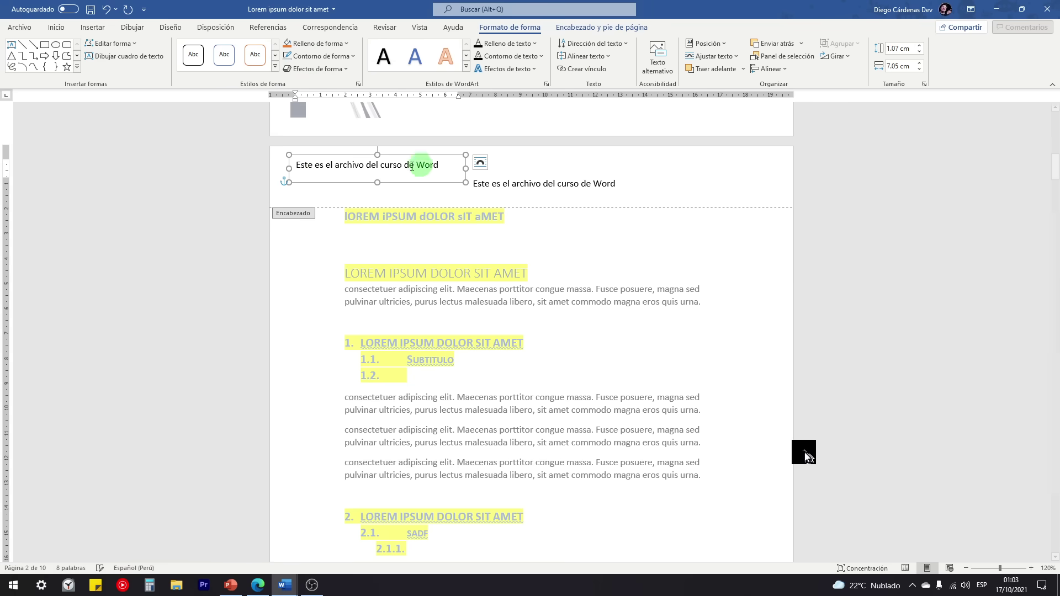
{"action": "left_click", "coordinate": [439, 169]}
{"action": "left_click_drag", "start_coordinate": [380, 182], "coordinate": [381, 174]}
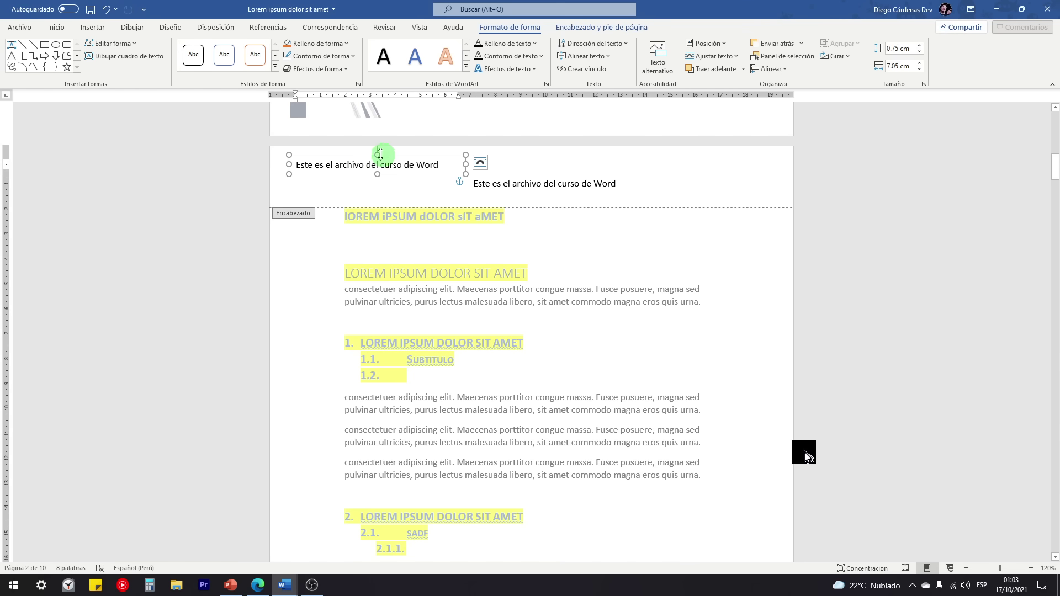
Step: Set the text box's text to bold Poppins and widen the box to fit one line
{"action": "left_click", "coordinate": [56, 27]}
{"action": "left_click", "coordinate": [142, 48]}
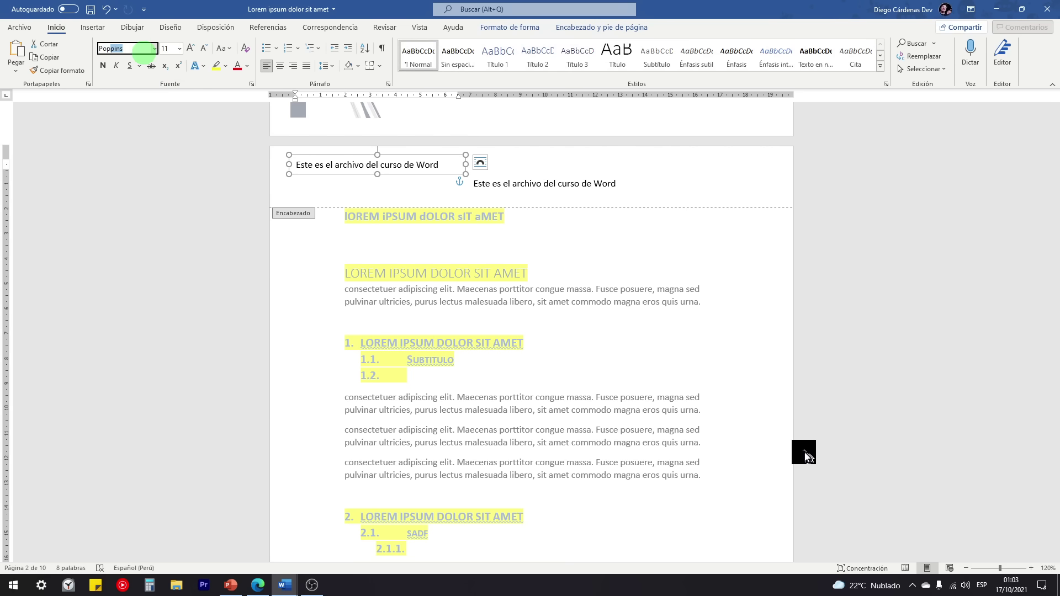
{"action": "type", "text": "Poppins"}
{"action": "left_click", "coordinate": [103, 66]}
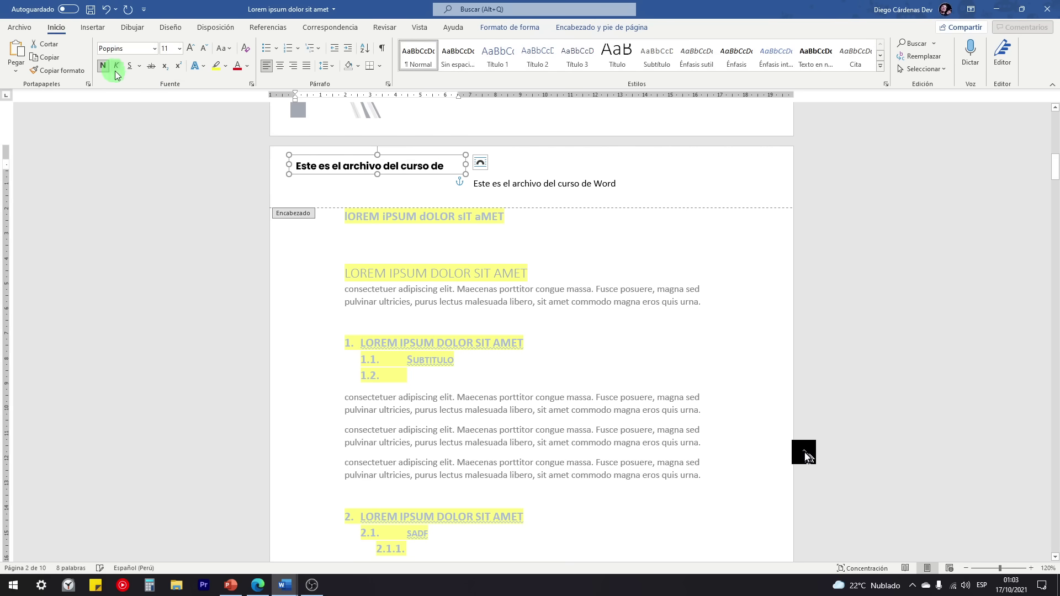
{"action": "left_click_drag", "start_coordinate": [463, 166], "coordinate": [518, 164]}
{"action": "left_click", "coordinate": [92, 27]}
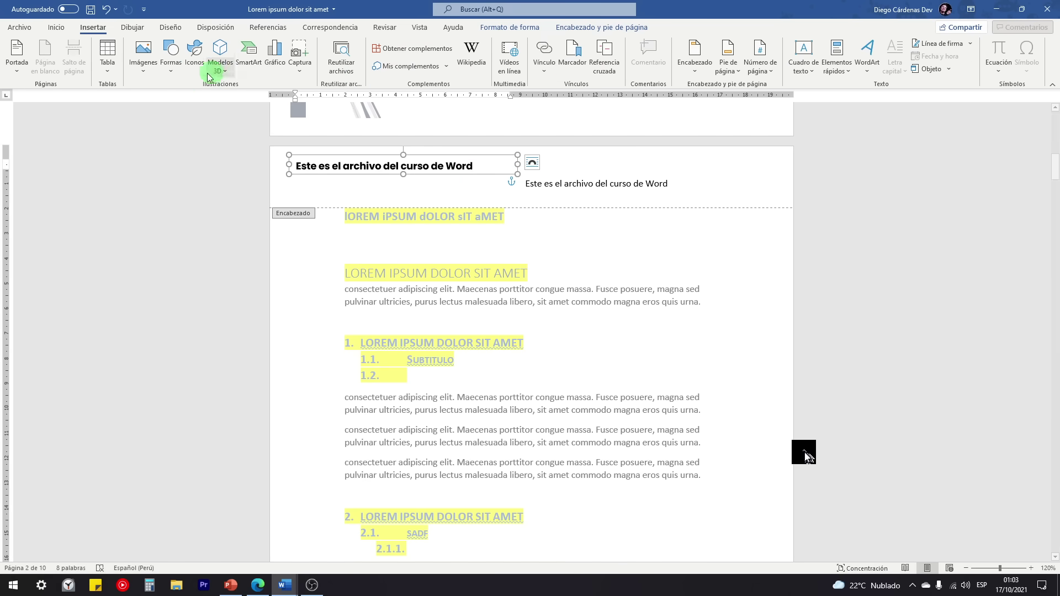
Step: Draw a narrow blue rectangle at the header's left edge and remove its outline
{"action": "left_click", "coordinate": [170, 66]}
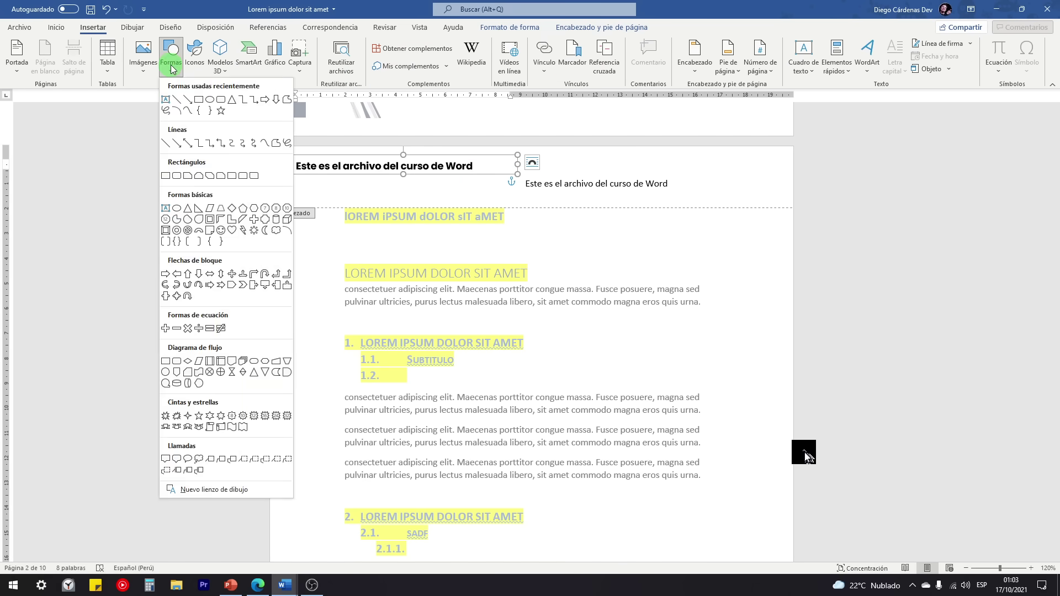
{"action": "left_click", "coordinate": [199, 100]}
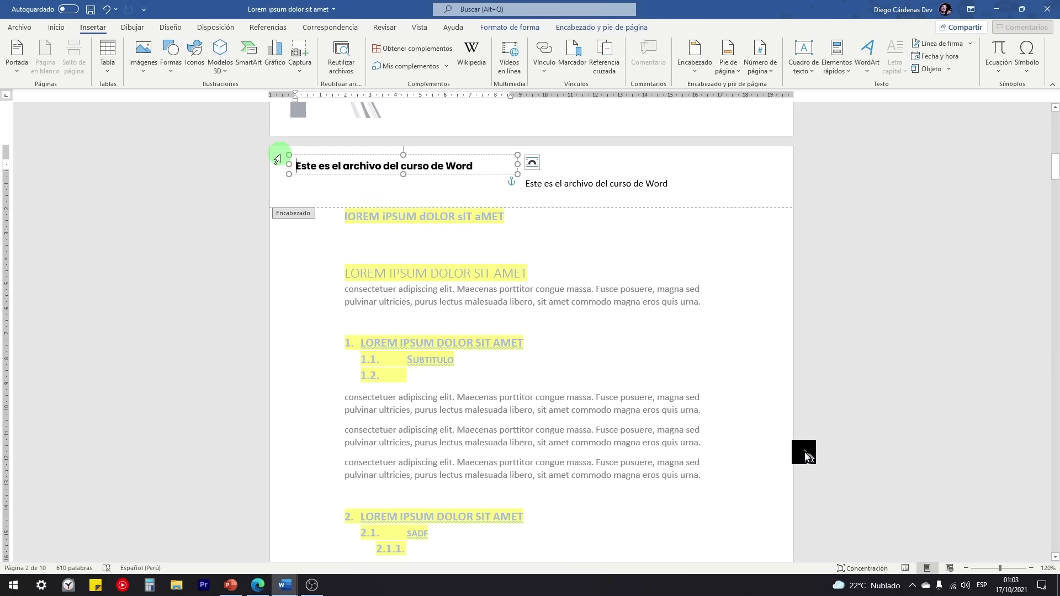
{"action": "left_click_drag", "start_coordinate": [280, 148], "coordinate": [271, 183]}
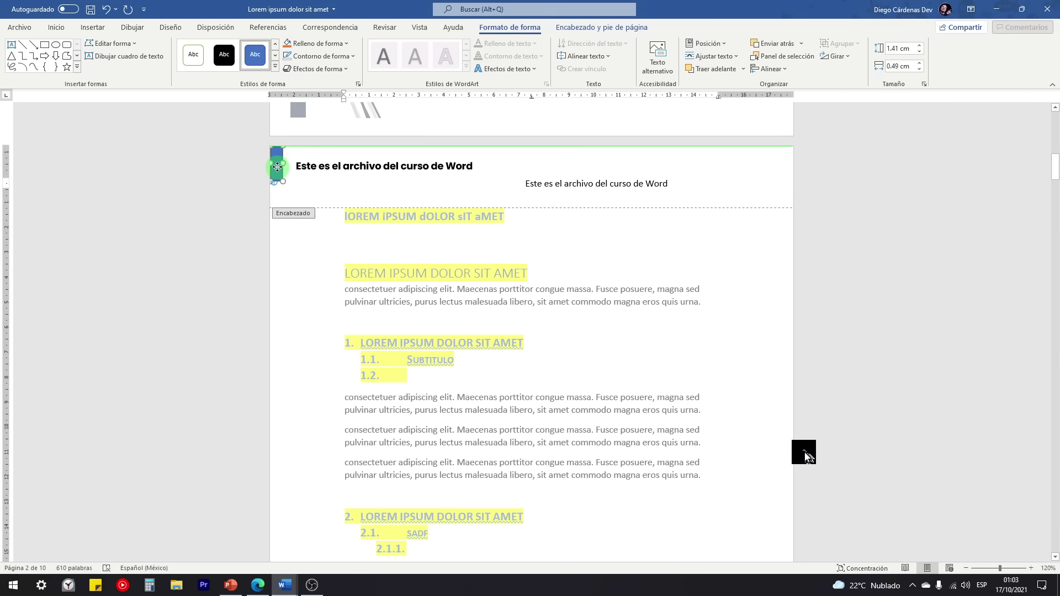
{"action": "scroll", "coordinate": [278, 169], "scroll_direction": "up", "scroll_amount": 6, "text": "ctrl"}
{"action": "left_click", "coordinate": [140, 165]}
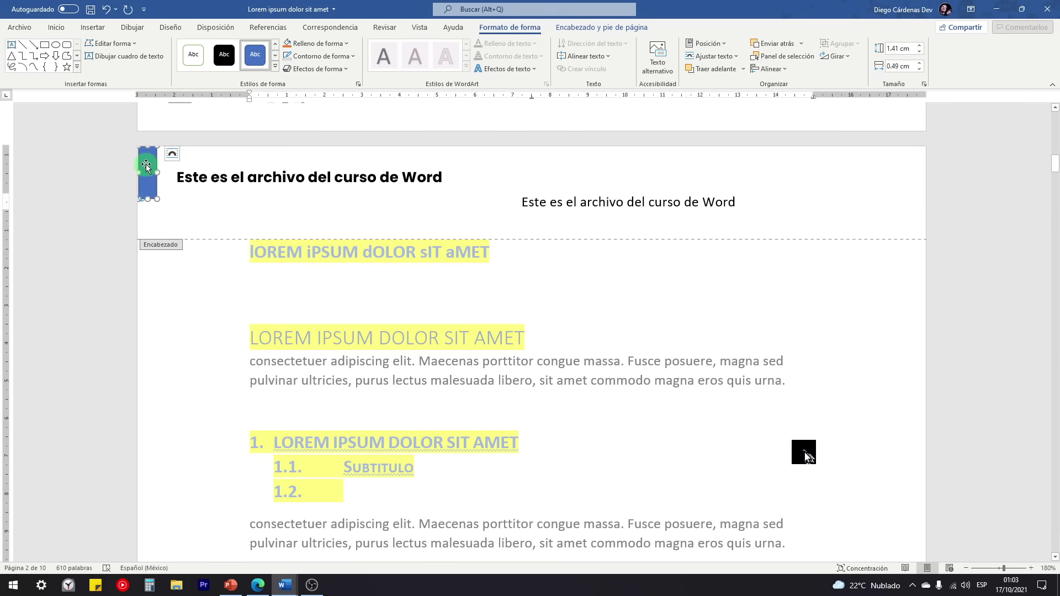
{"action": "left_click_drag", "start_coordinate": [139, 165], "coordinate": [140, 165]}
{"action": "left_click", "coordinate": [319, 56]}
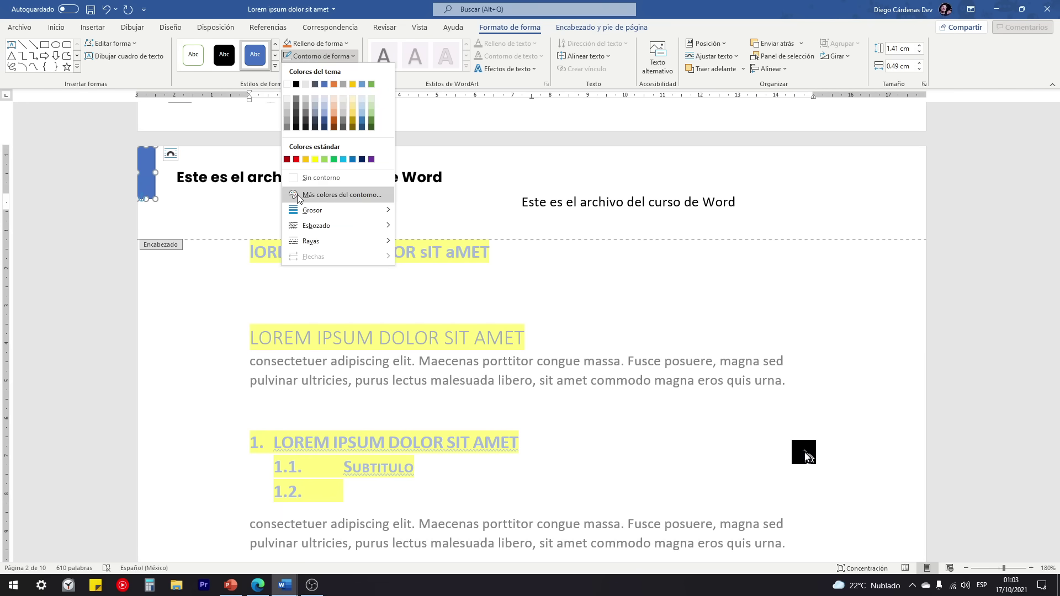
{"action": "left_click", "coordinate": [310, 177]}
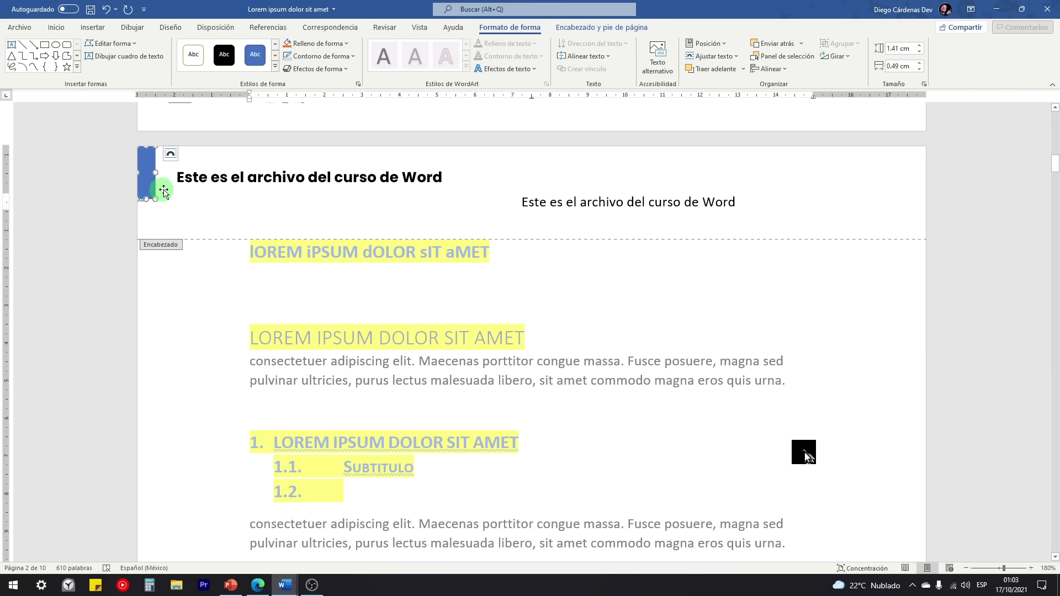
Step: Move the title text box beside the blue bar, then bring up the CURSO DE WORD document
{"action": "left_click", "coordinate": [214, 169]}
{"action": "left_click_drag", "start_coordinate": [217, 163], "coordinate": [211, 160]}
{"action": "mouse_move", "coordinate": [287, 587]}
{"action": "left_click", "coordinate": [238, 527]}
Step: Compare with the CURSO DE WORD header, then delete the plain duplicate header line
{"action": "left_click", "coordinate": [147, 157]}
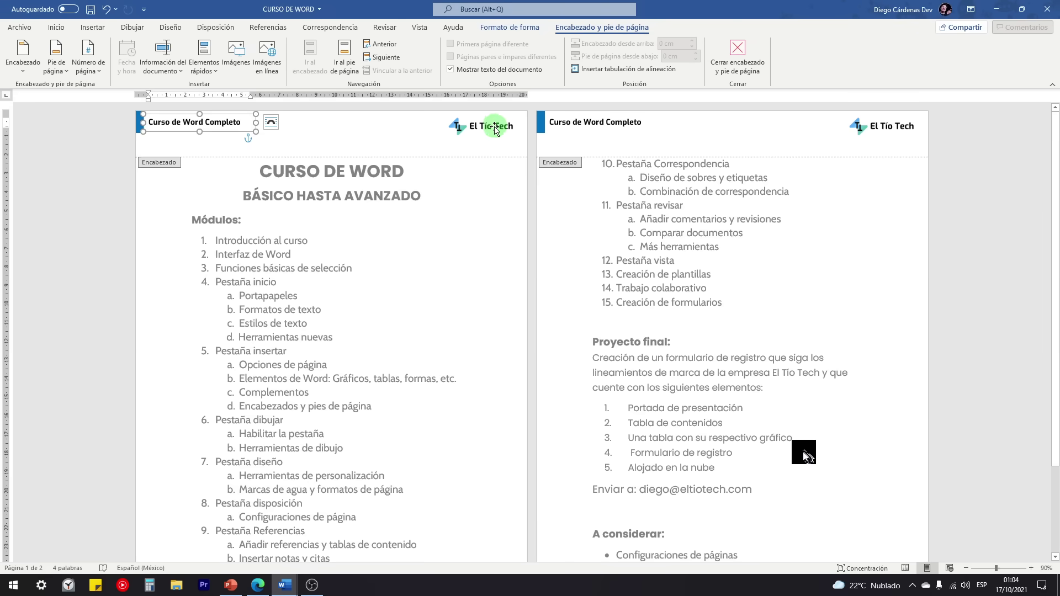
{"action": "mouse_move", "coordinate": [281, 571]}
{"action": "left_click", "coordinate": [343, 534]}
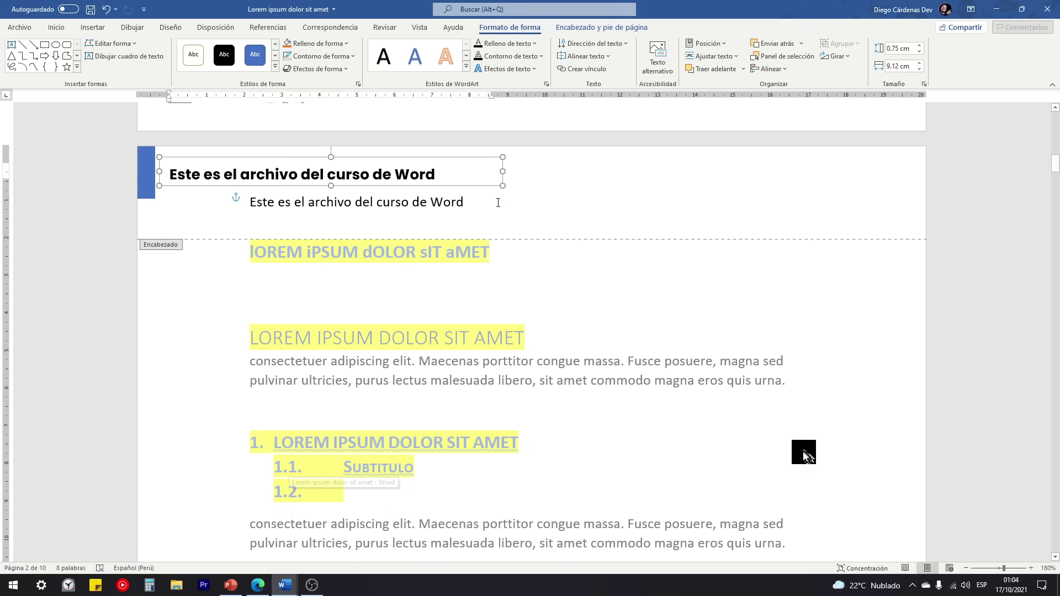
{"action": "left_click_drag", "start_coordinate": [225, 197], "coordinate": [256, 206]}
{"action": "key", "text": "BackSpace"}
{"action": "key", "text": "BackSpace"}
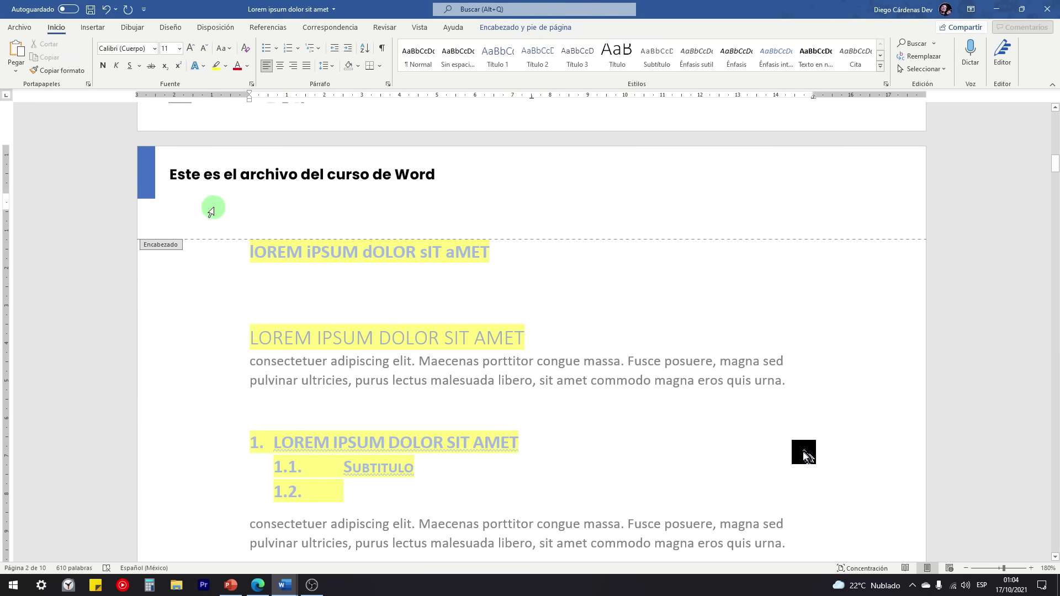
Step: Close header and footer editing and return to the document body
{"action": "left_click", "coordinate": [535, 29]}
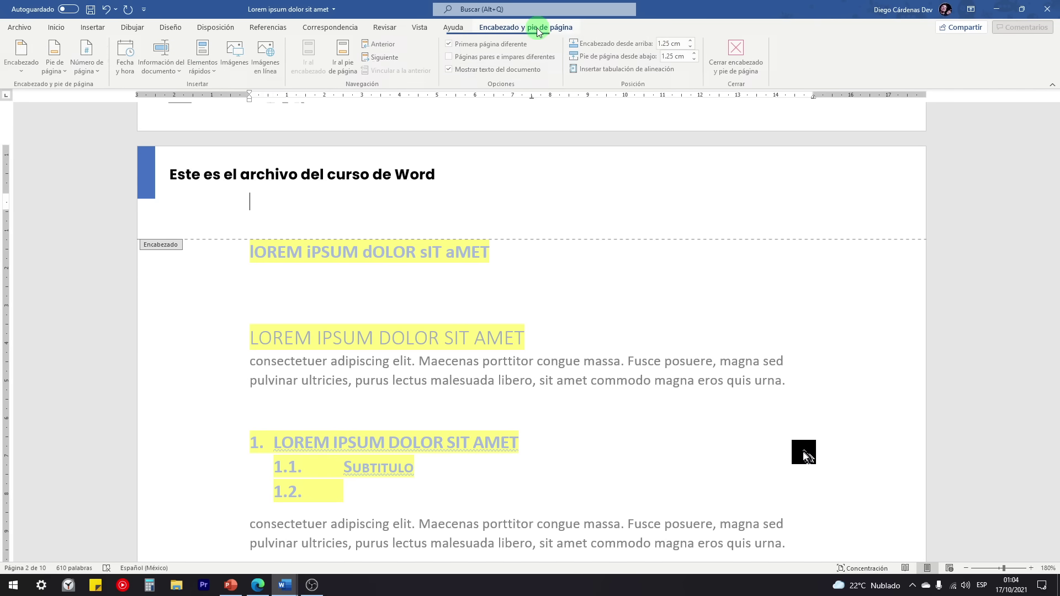
{"action": "left_click", "coordinate": [718, 65]}
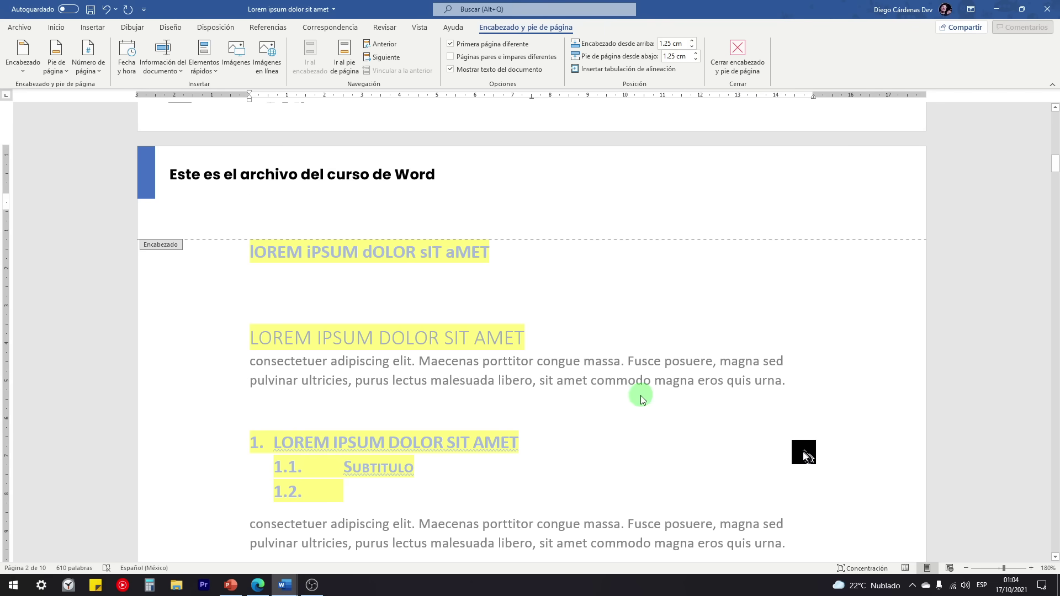
{"action": "double_click", "coordinate": [650, 380]}
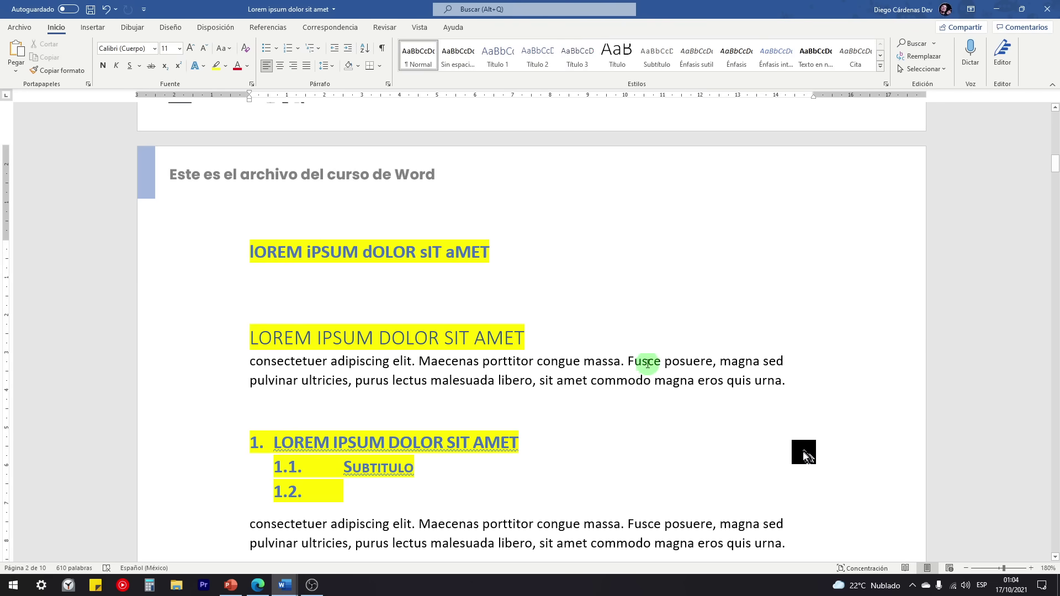
Step: Scroll down to page 2's footer and open it for editing
{"action": "scroll", "coordinate": [640, 363], "scroll_direction": "down", "scroll_amount": 8}
{"action": "scroll", "coordinate": [558, 346], "scroll_direction": "down", "scroll_amount": 5}
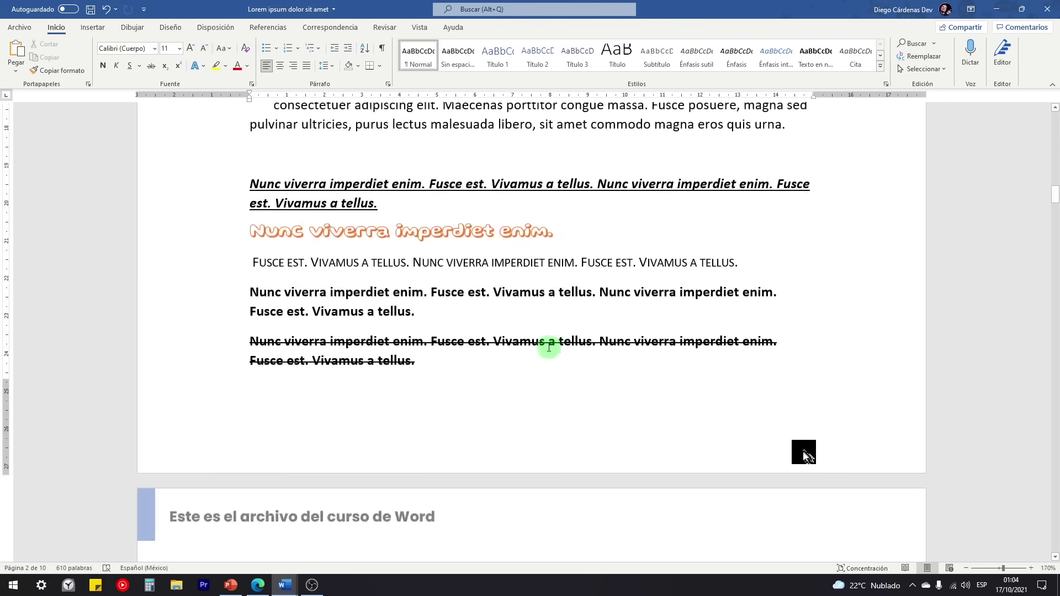
{"action": "scroll", "coordinate": [539, 346], "scroll_direction": "down", "scroll_amount": 7}
{"action": "scroll", "coordinate": [379, 330], "scroll_direction": "down", "scroll_amount": 1}
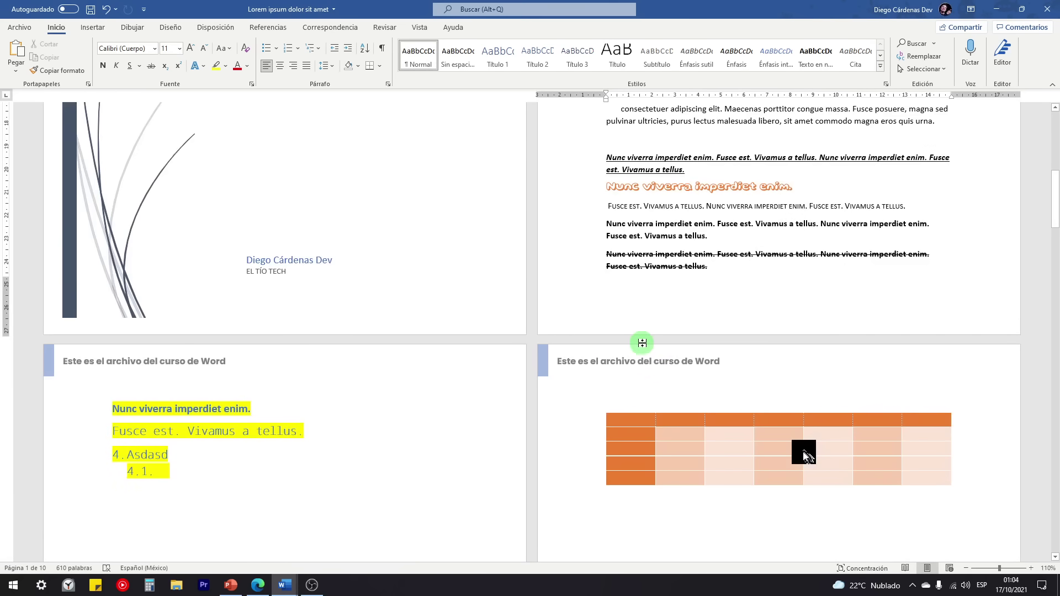
{"action": "scroll", "coordinate": [587, 349], "scroll_direction": "up", "scroll_amount": 4}
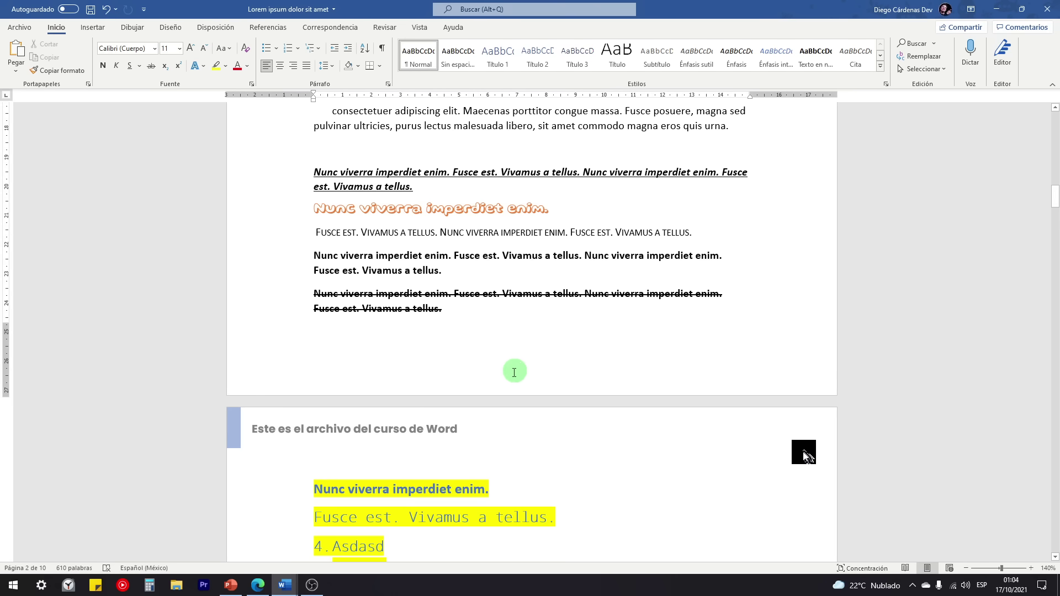
{"action": "double_click", "coordinate": [517, 379]}
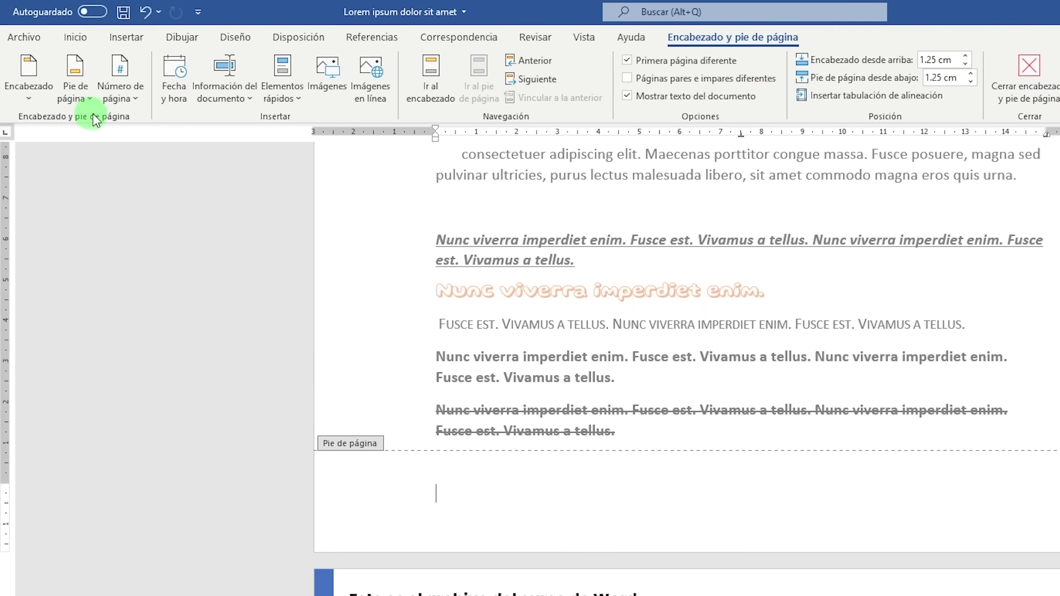
Step: Add a Corchetes 2 page number at the bottom of the page, bracketed between lines
{"action": "left_click", "coordinate": [118, 102]}
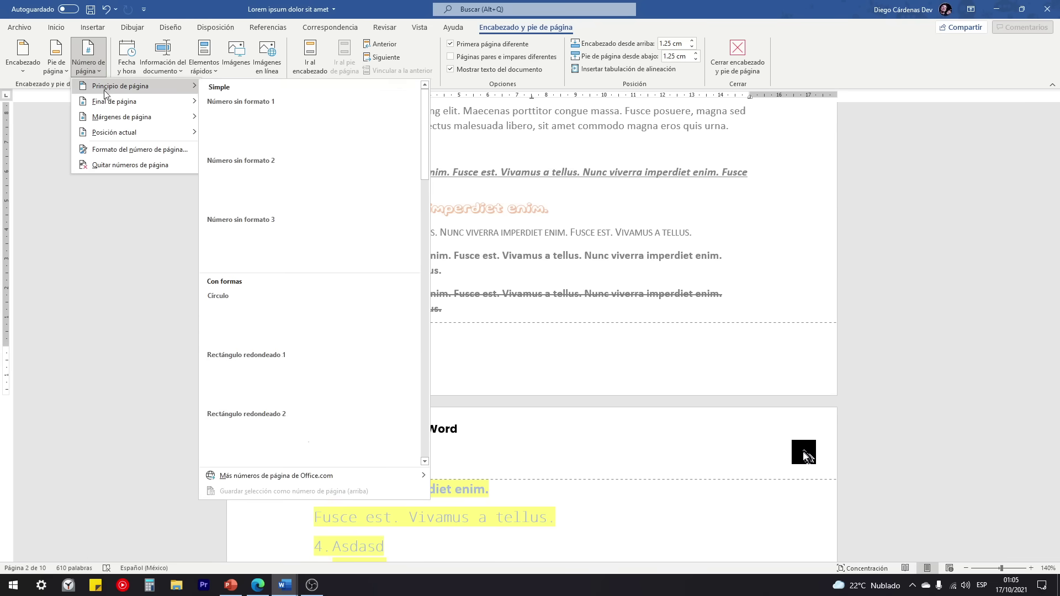
{"action": "mouse_move", "coordinate": [109, 135]}
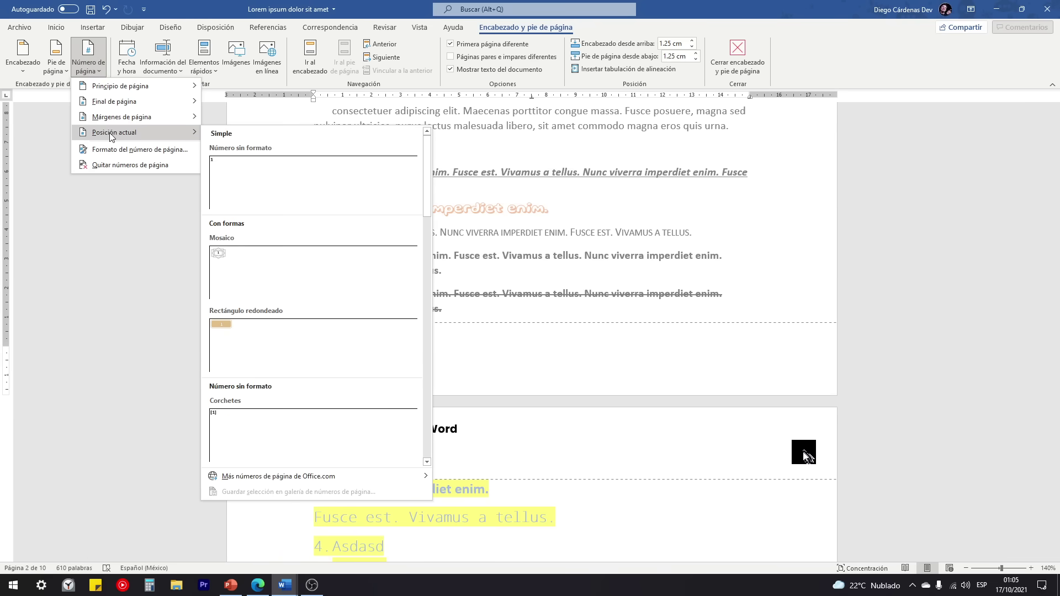
{"action": "mouse_move", "coordinate": [128, 110]}
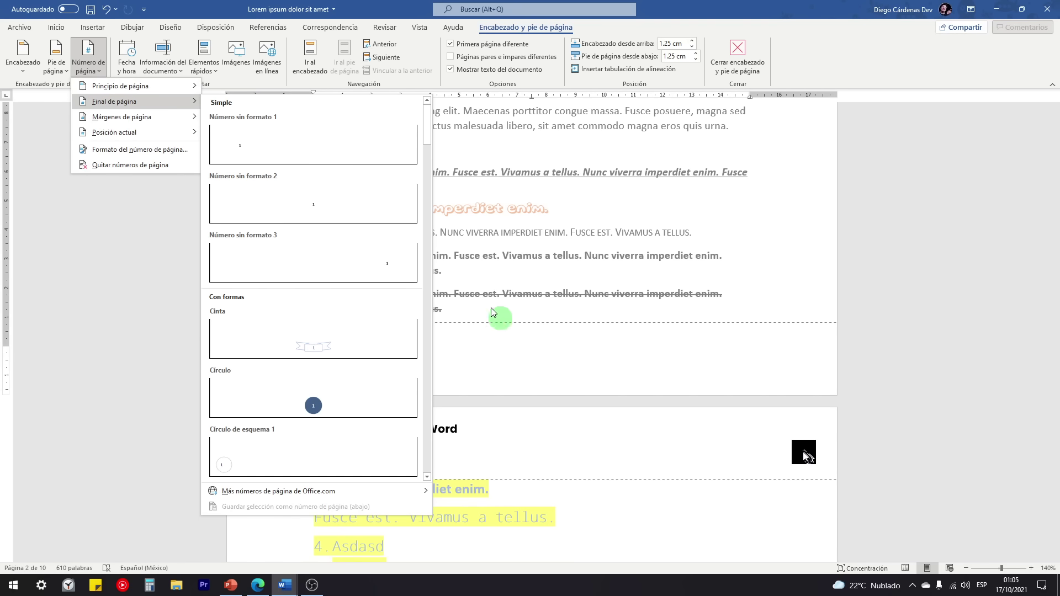
{"action": "mouse_move", "coordinate": [137, 93]}
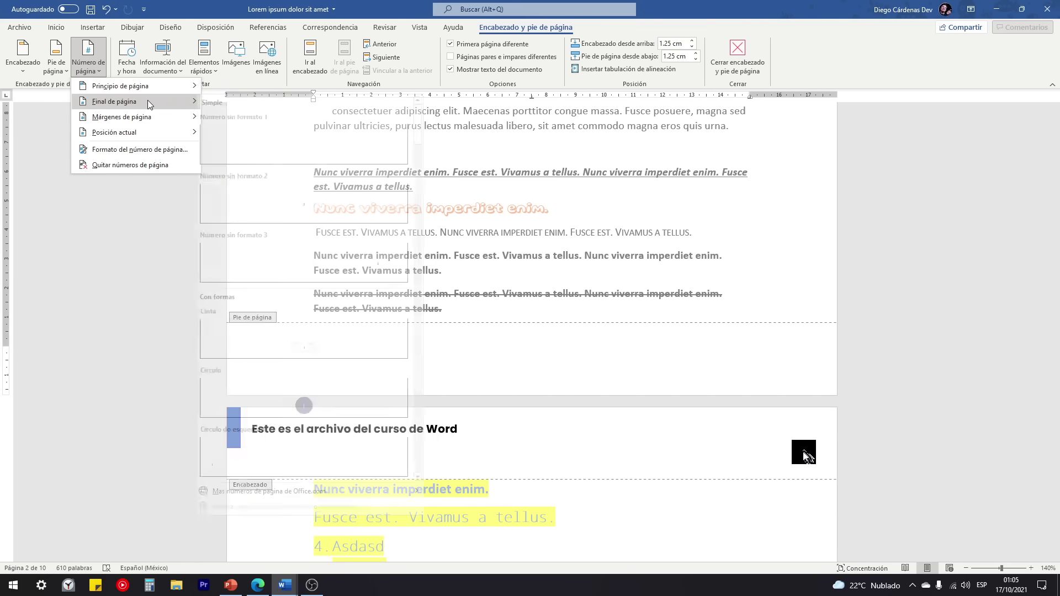
{"action": "scroll", "coordinate": [316, 273], "scroll_direction": "down", "scroll_amount": 6}
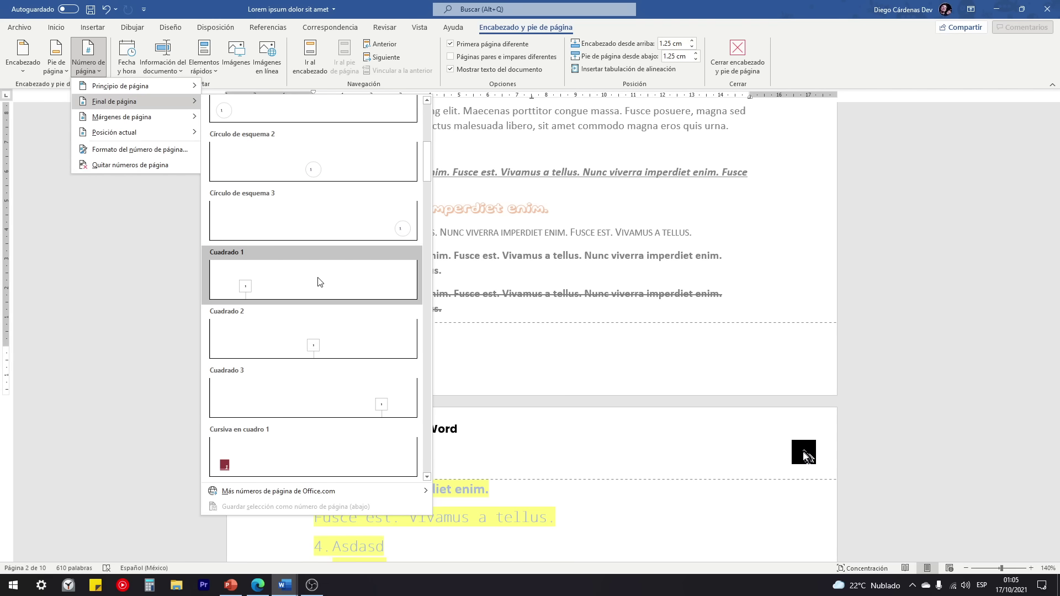
{"action": "scroll", "coordinate": [319, 282], "scroll_direction": "up", "scroll_amount": 3}
{"action": "scroll", "coordinate": [343, 295], "scroll_direction": "up", "scroll_amount": 3}
{"action": "scroll", "coordinate": [342, 276], "scroll_direction": "down", "scroll_amount": 3}
{"action": "scroll", "coordinate": [342, 264], "scroll_direction": "down", "scroll_amount": 8}
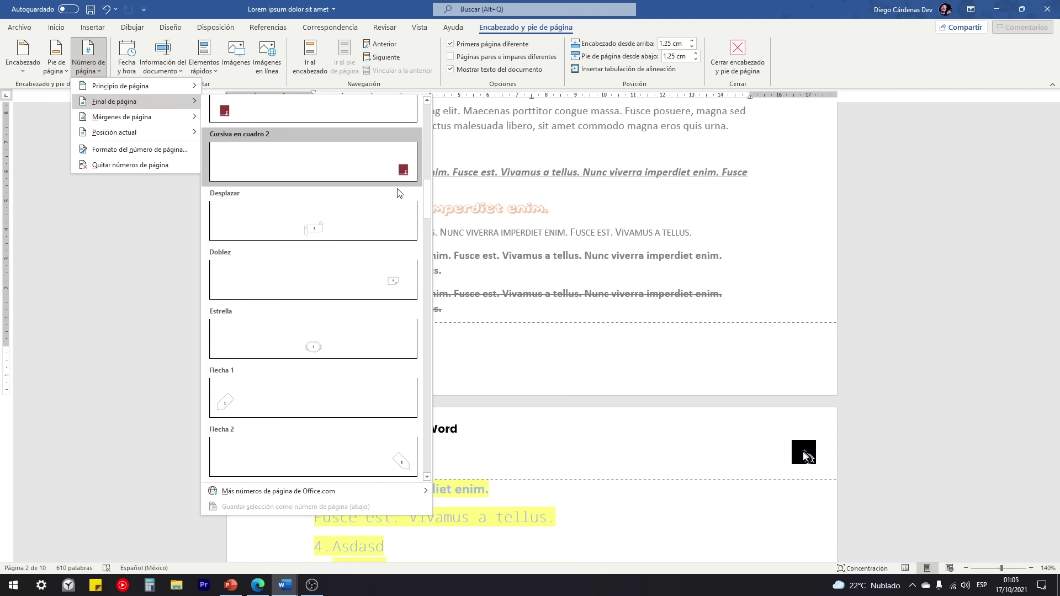
{"action": "scroll", "coordinate": [358, 237], "scroll_direction": "down", "scroll_amount": 10}
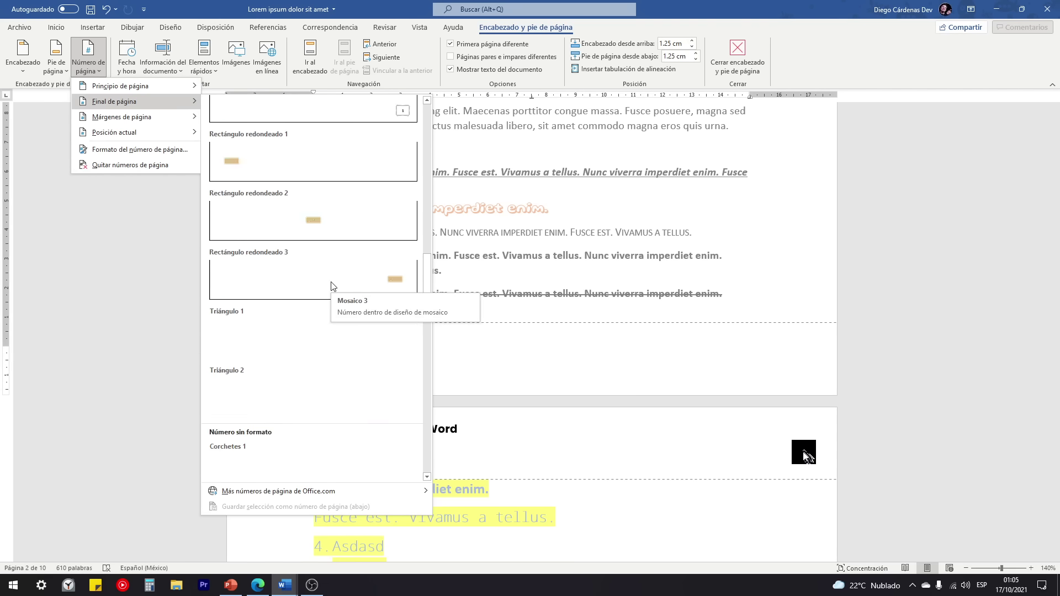
{"action": "scroll", "coordinate": [333, 286], "scroll_direction": "down", "scroll_amount": 5}
{"action": "scroll", "coordinate": [343, 364], "scroll_direction": "down", "scroll_amount": 5}
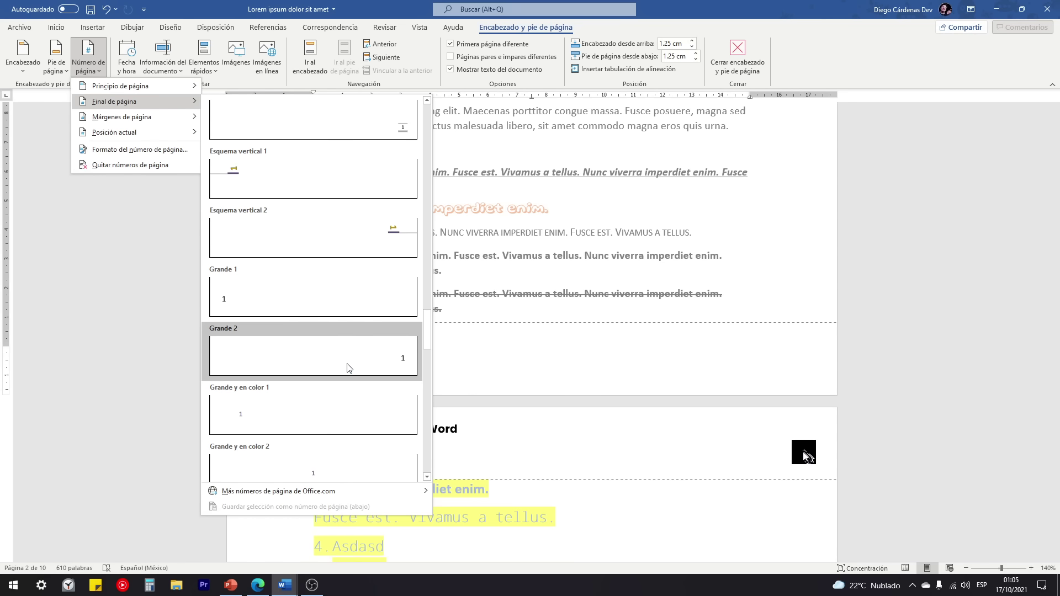
{"action": "scroll", "coordinate": [334, 224], "scroll_direction": "up", "scroll_amount": 5}
{"action": "scroll", "coordinate": [297, 206], "scroll_direction": "down", "scroll_amount": 5}
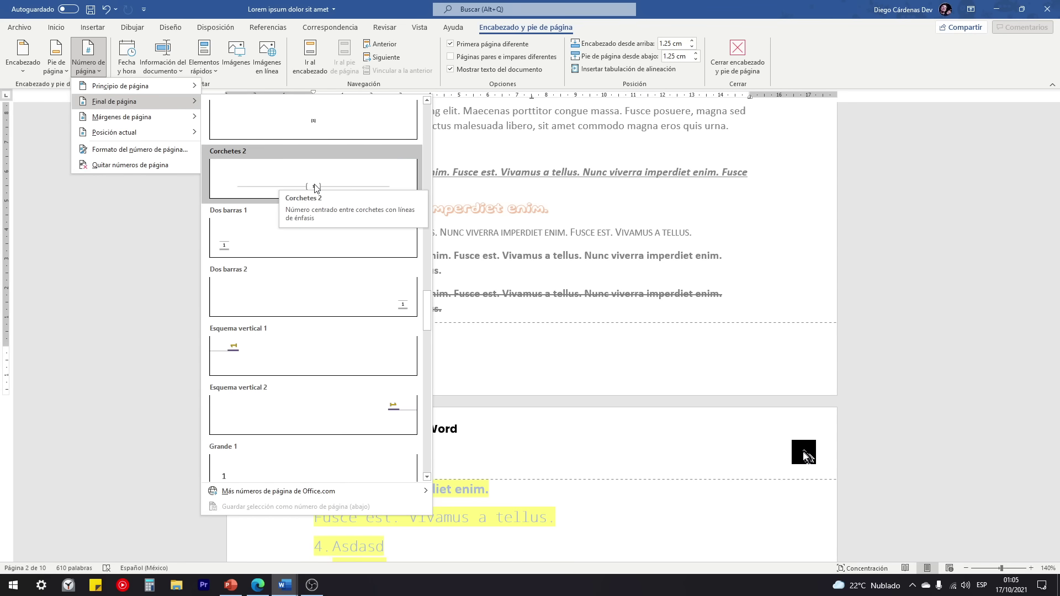
{"action": "left_click", "coordinate": [291, 186]}
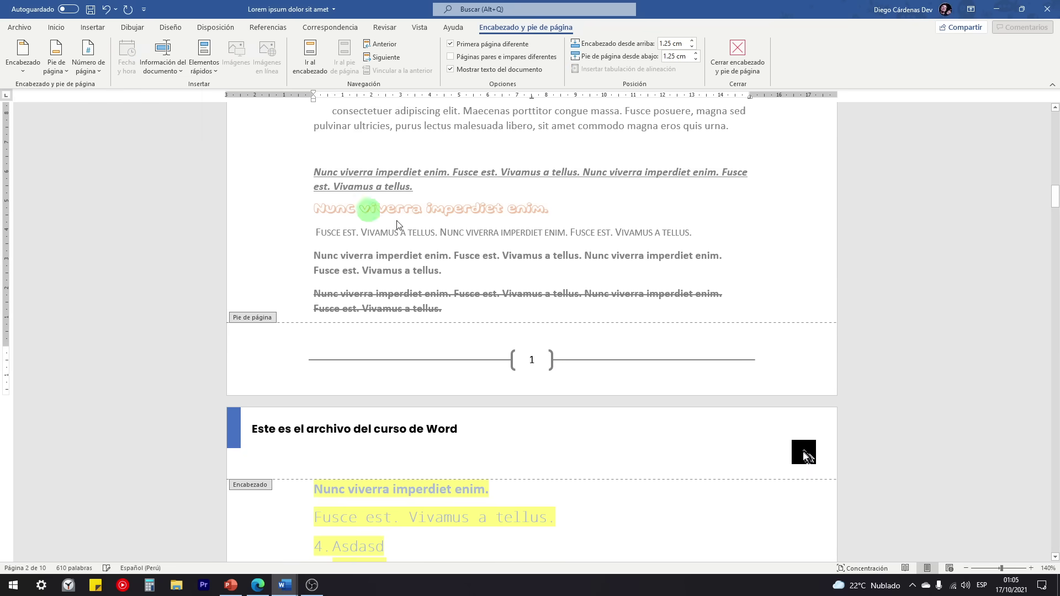
Step: Check the numbered footers down the document and leave footer editing
{"action": "scroll", "coordinate": [550, 376], "scroll_direction": "down", "scroll_amount": 6}
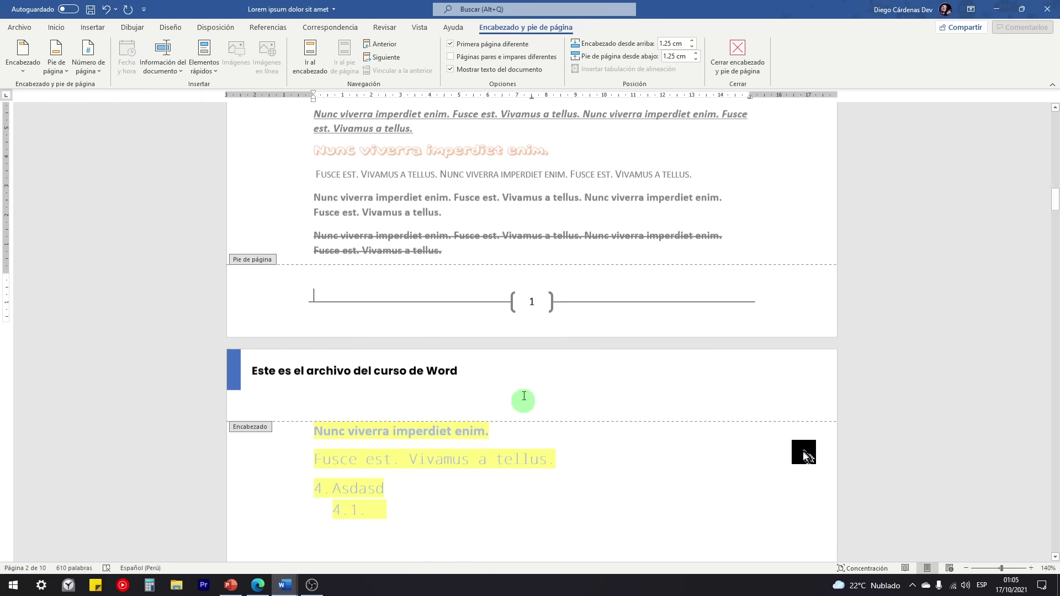
{"action": "scroll", "coordinate": [523, 289], "scroll_direction": "down", "scroll_amount": 15}
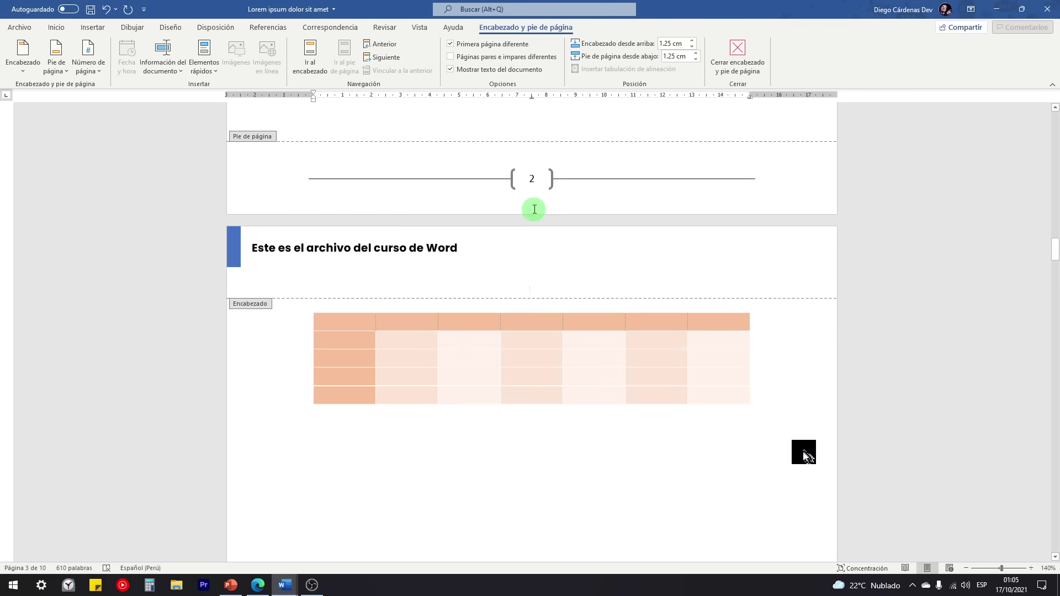
{"action": "scroll", "coordinate": [533, 248], "scroll_direction": "down", "scroll_amount": 15}
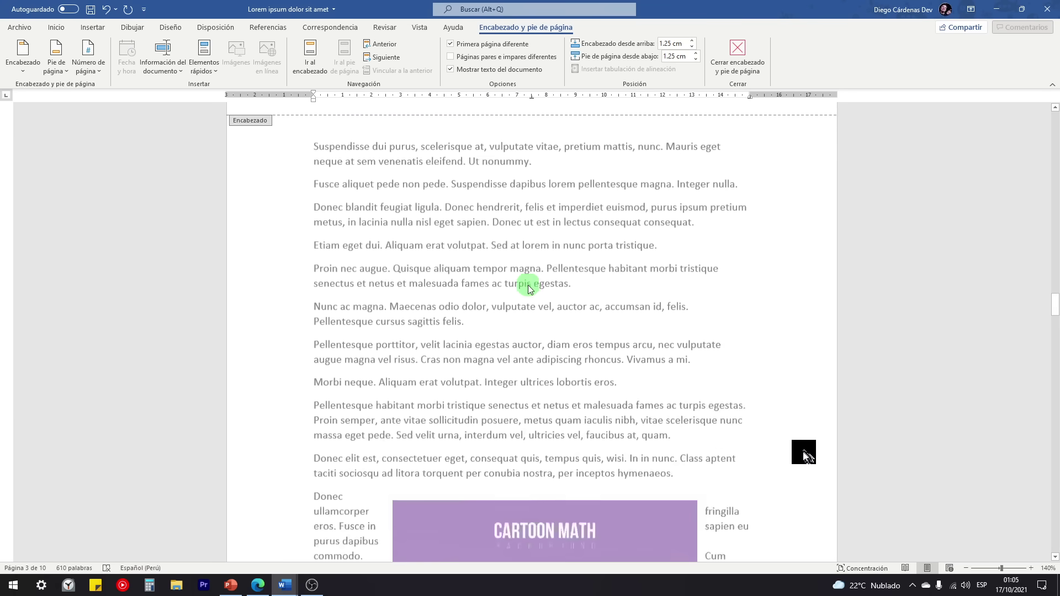
{"action": "scroll", "coordinate": [528, 285], "scroll_direction": "down", "scroll_amount": 3}
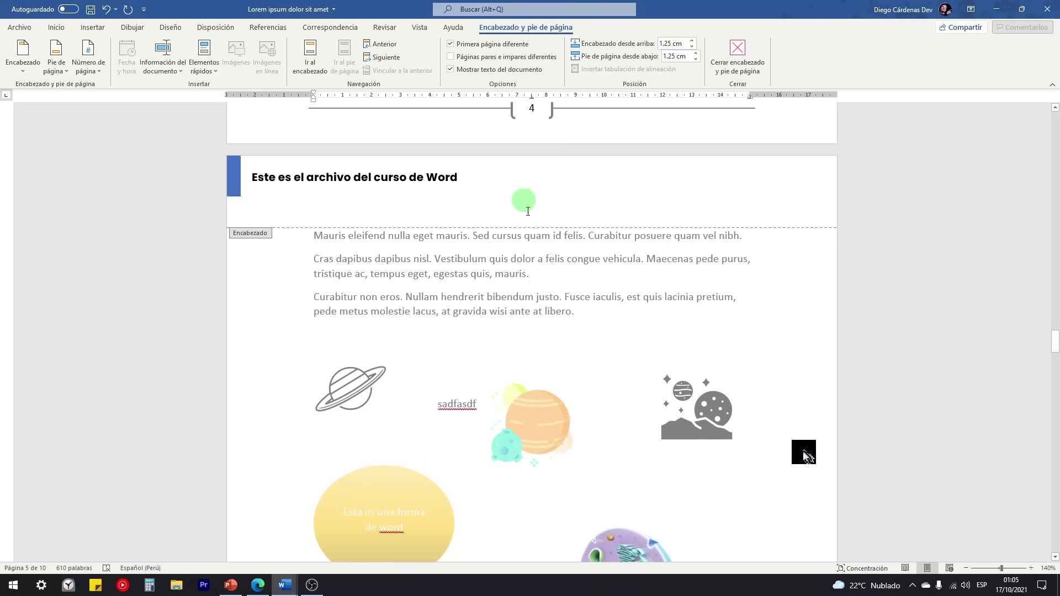
{"action": "double_click", "coordinate": [544, 287]}
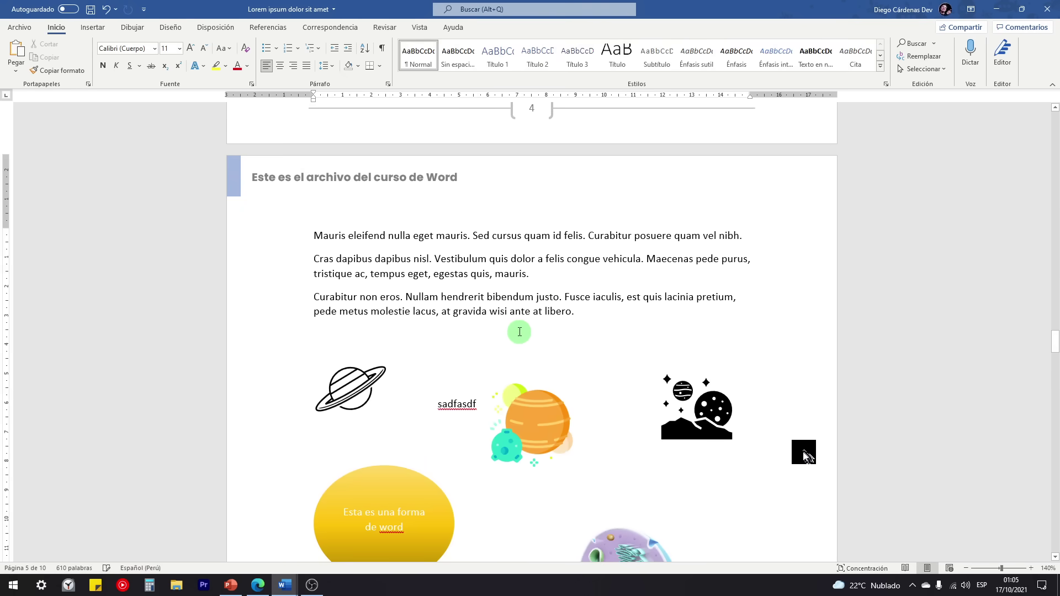
{"action": "scroll", "coordinate": [500, 278], "scroll_direction": "up", "scroll_amount": 4}
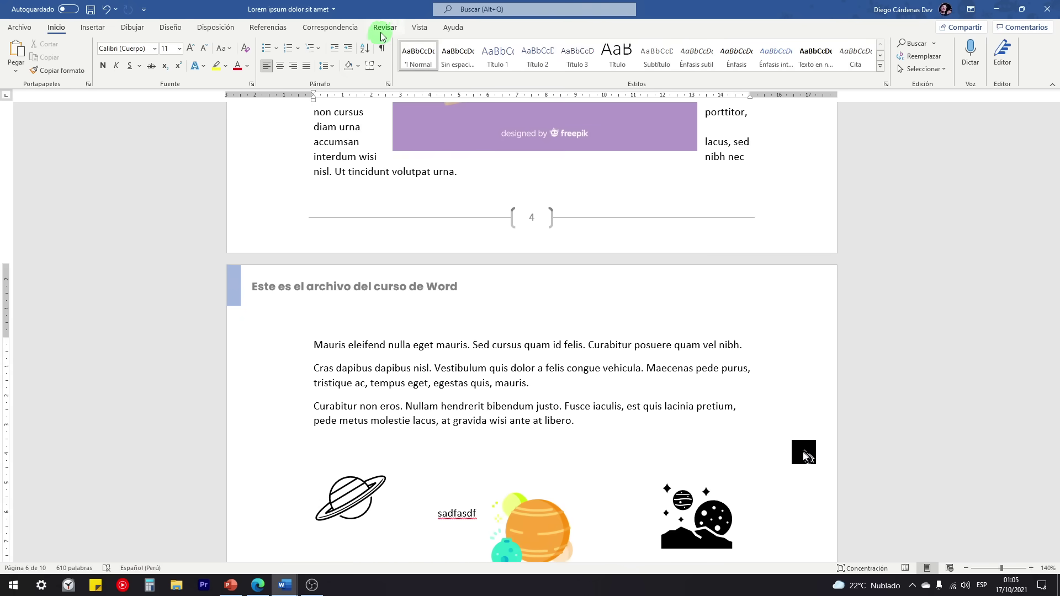
Step: Switch the page movement to side-by-side (En paralelo) in the View tab
{"action": "left_click", "coordinate": [419, 27]}
{"action": "left_click", "coordinate": [240, 64]}
{"action": "left_click", "coordinate": [269, 56]}
{"action": "left_click", "coordinate": [263, 114]}
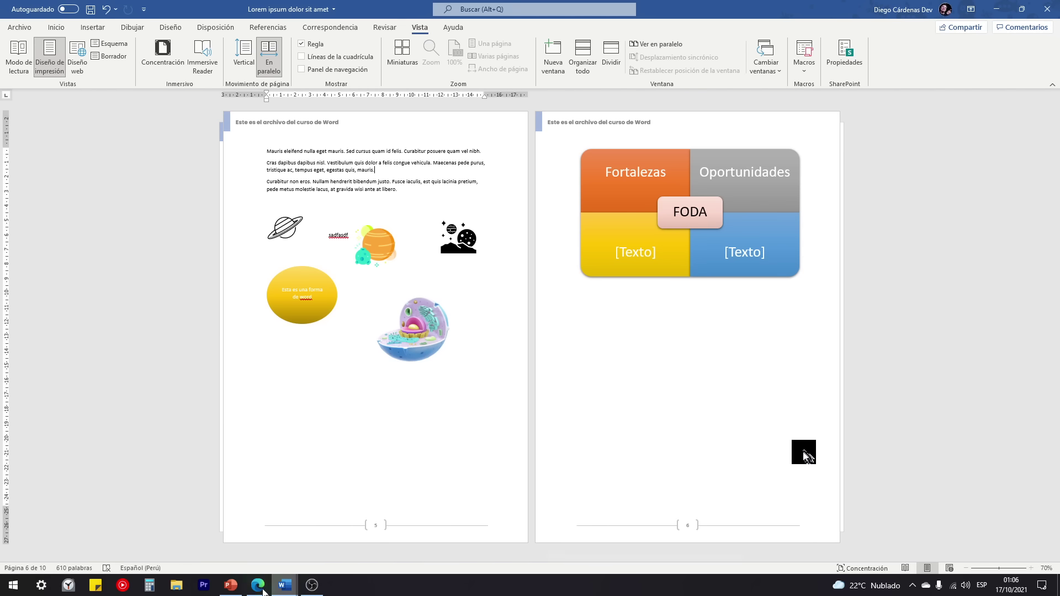
Step: In the CURSO DE WORD document, select the 'Pestaña dibujar' line in the outline
{"action": "mouse_move", "coordinate": [283, 587]}
{"action": "left_click", "coordinate": [253, 544]}
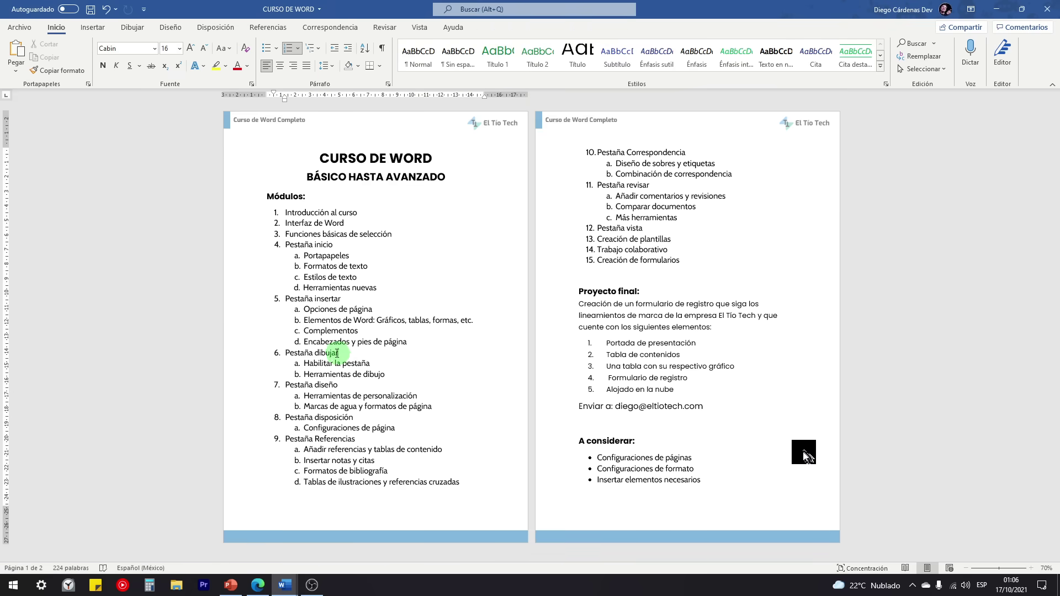
{"action": "triple_click", "coordinate": [337, 353]}
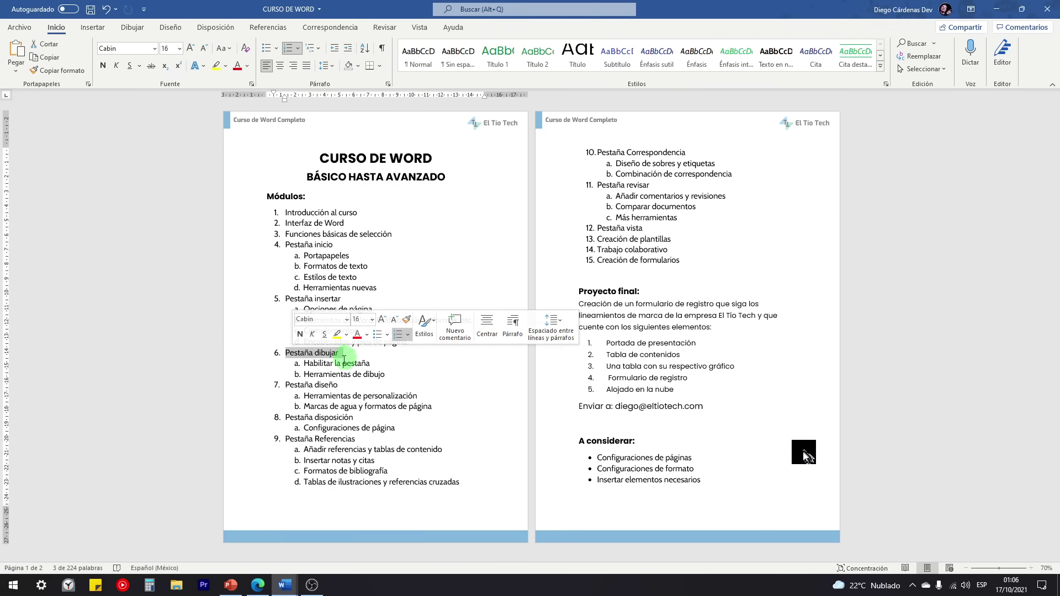
Step: Set the Lorem ipsum document back to vertical page scrolling, then go to the browser's YouTube results
{"action": "mouse_move", "coordinate": [284, 586]}
{"action": "left_click", "coordinate": [326, 530]}
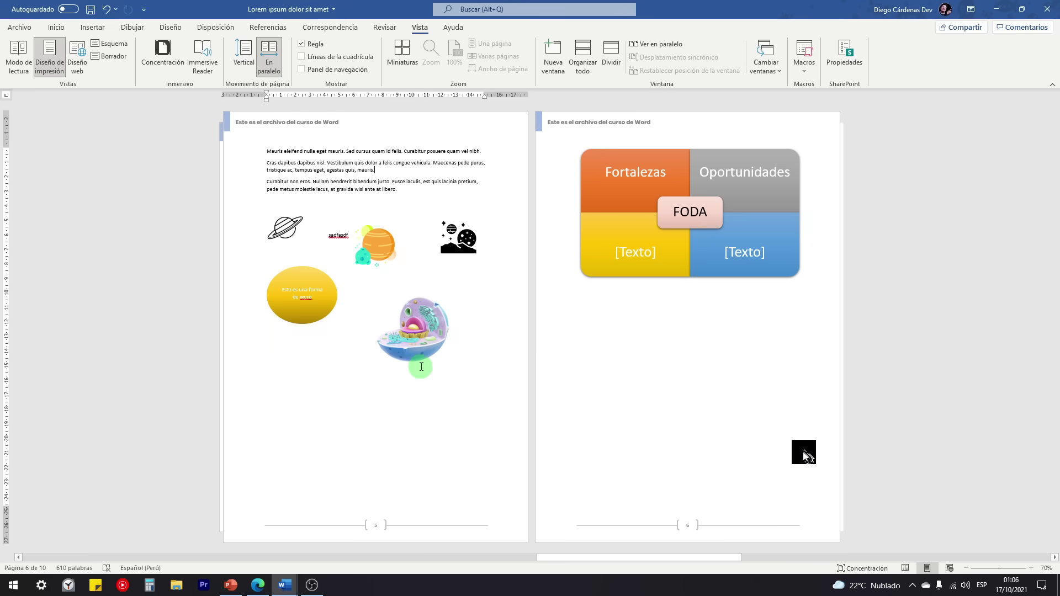
{"action": "left_click", "coordinate": [243, 52]}
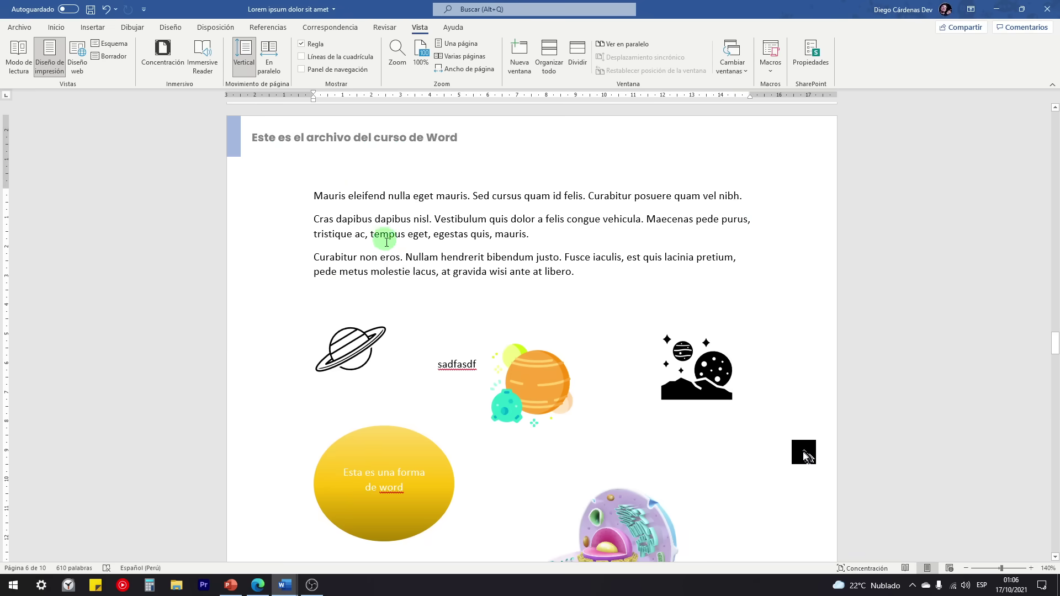
{"action": "scroll", "coordinate": [393, 276], "scroll_direction": "down", "scroll_amount": 6}
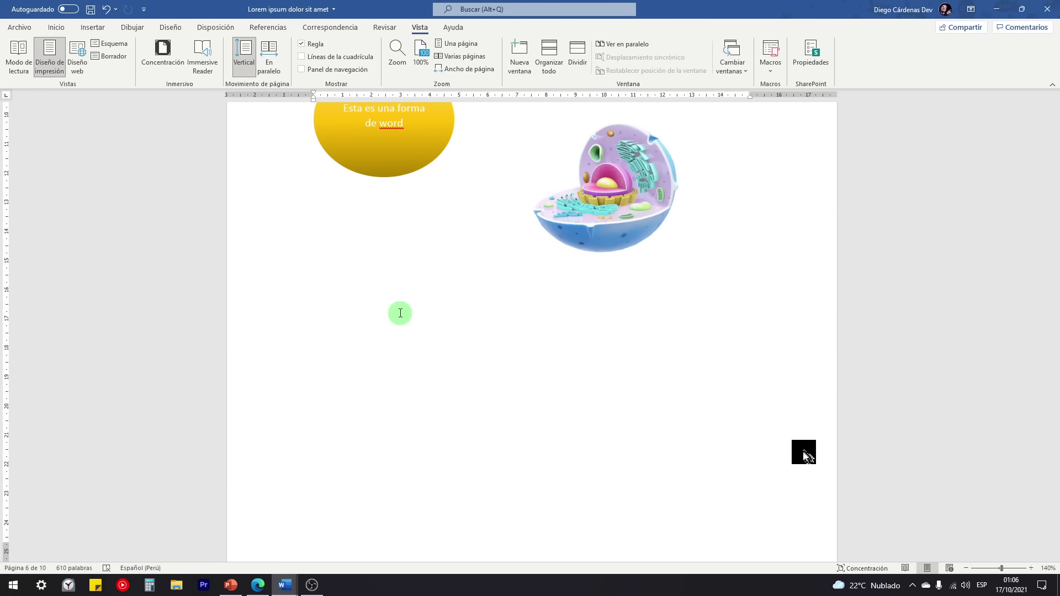
{"action": "left_click", "coordinate": [257, 585]}
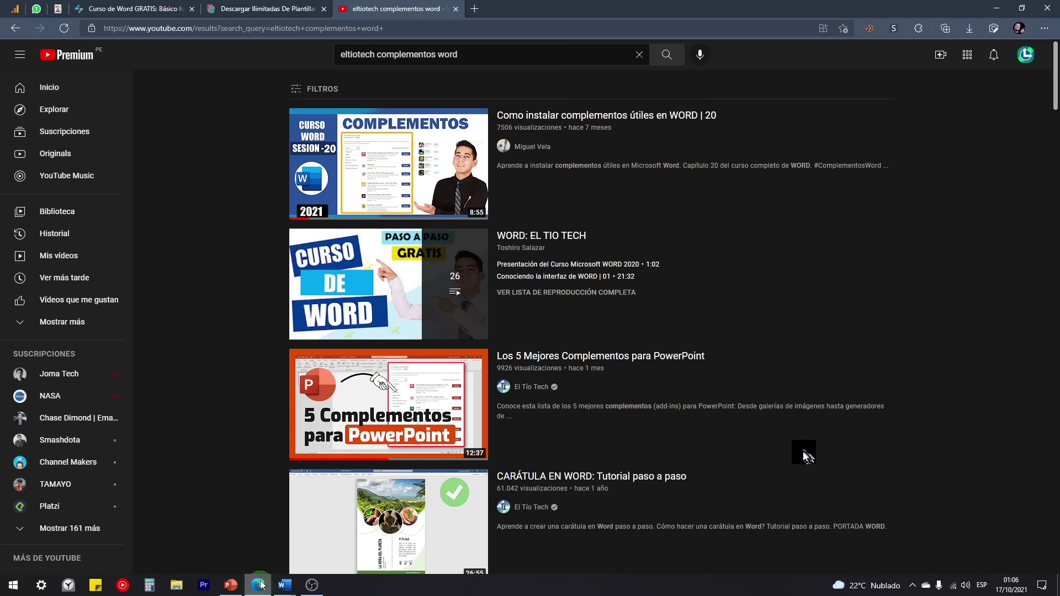
Step: Search YouTube for 'eltiotech dibujar word', then bring the Word practice document back
{"action": "left_click_drag", "start_coordinate": [374, 55], "coordinate": [535, 68]}
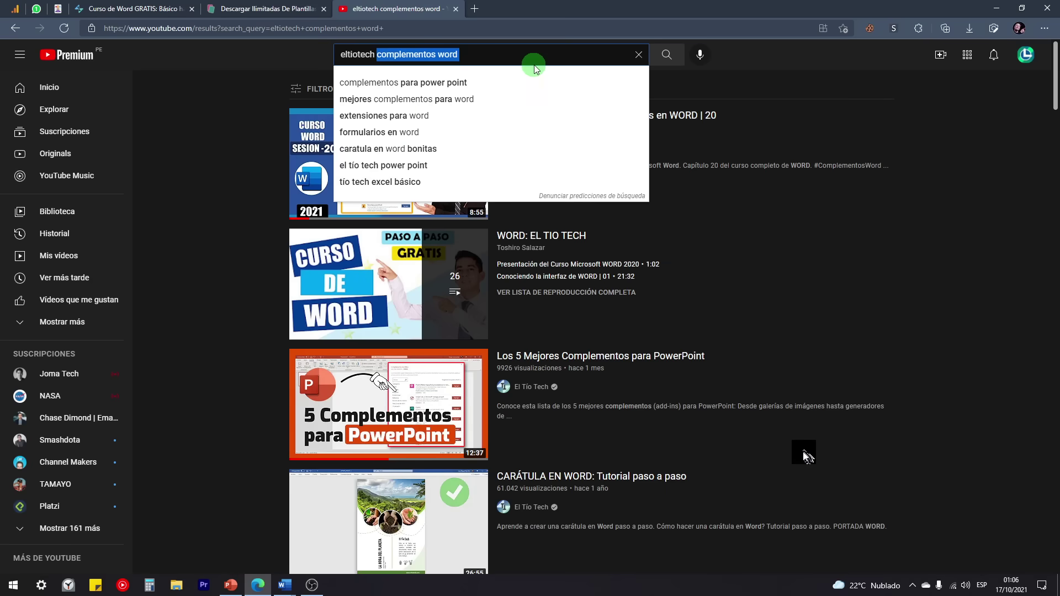
{"action": "type", "text": "dibujar word"}
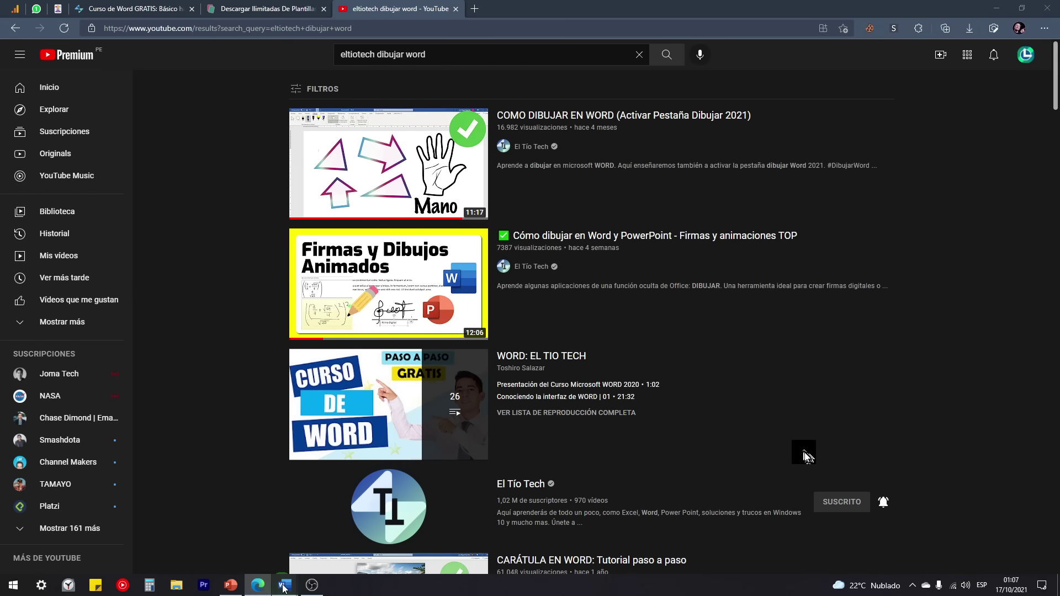
{"action": "mouse_move", "coordinate": [283, 586]}
{"action": "left_click", "coordinate": [327, 546]}
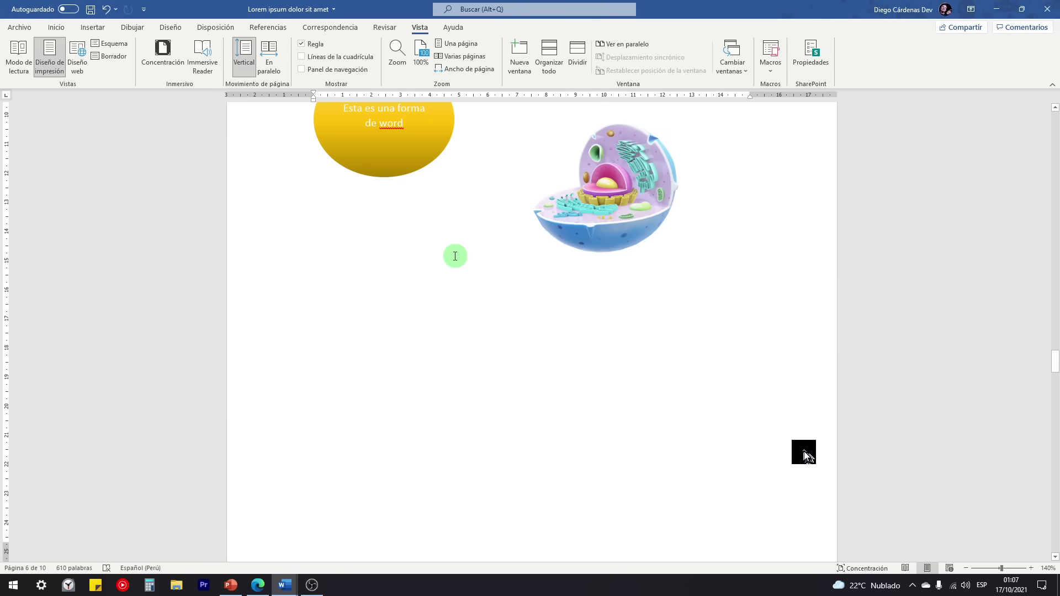
Step: Open Personalizar la cinta de opciones in Word Options, widen the window, and close it
{"action": "scroll", "coordinate": [331, 331], "scroll_direction": "up", "scroll_amount": 1}
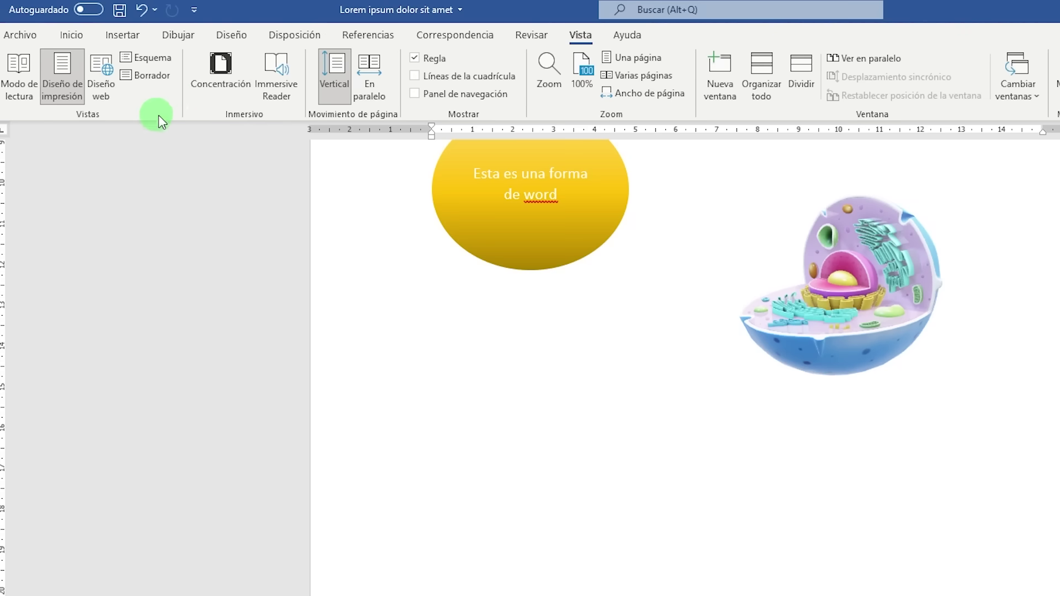
{"action": "right_click", "coordinate": [158, 107]}
{"action": "left_click", "coordinate": [223, 141]}
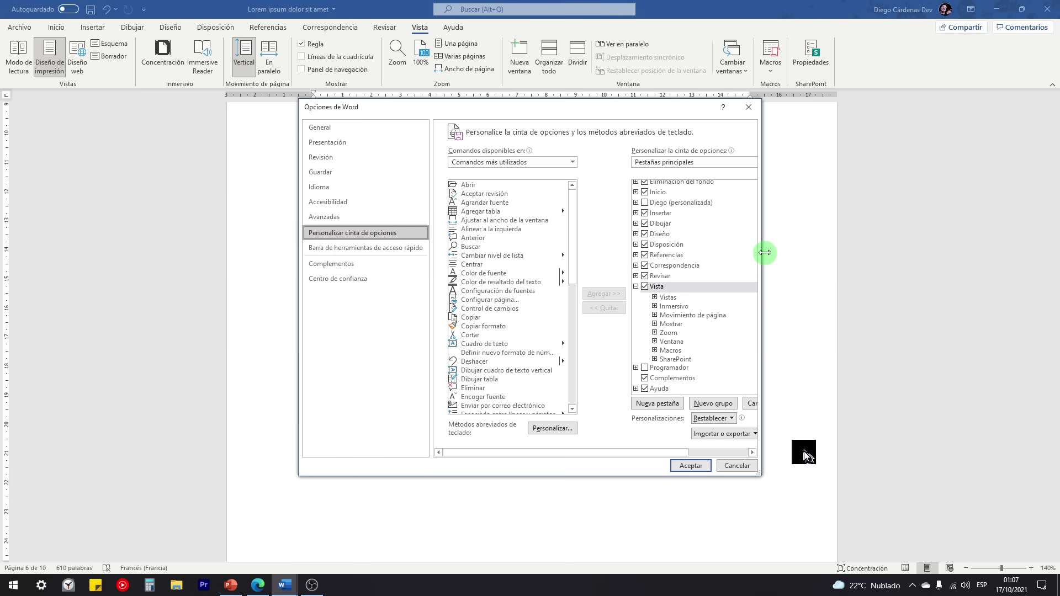
{"action": "left_click_drag", "start_coordinate": [762, 251], "coordinate": [858, 324]}
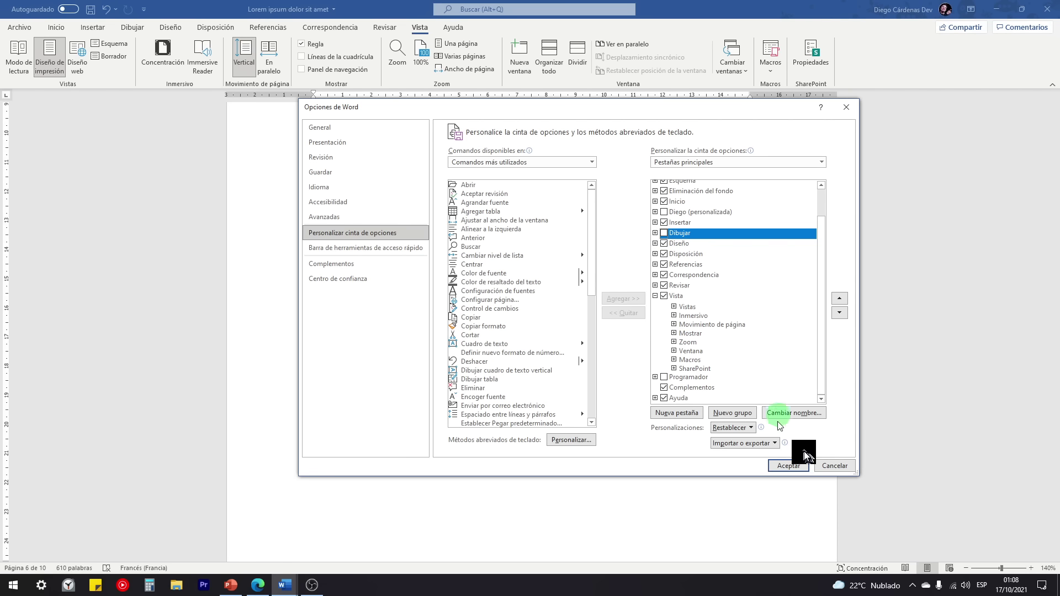
{"action": "left_click", "coordinate": [891, 533]}
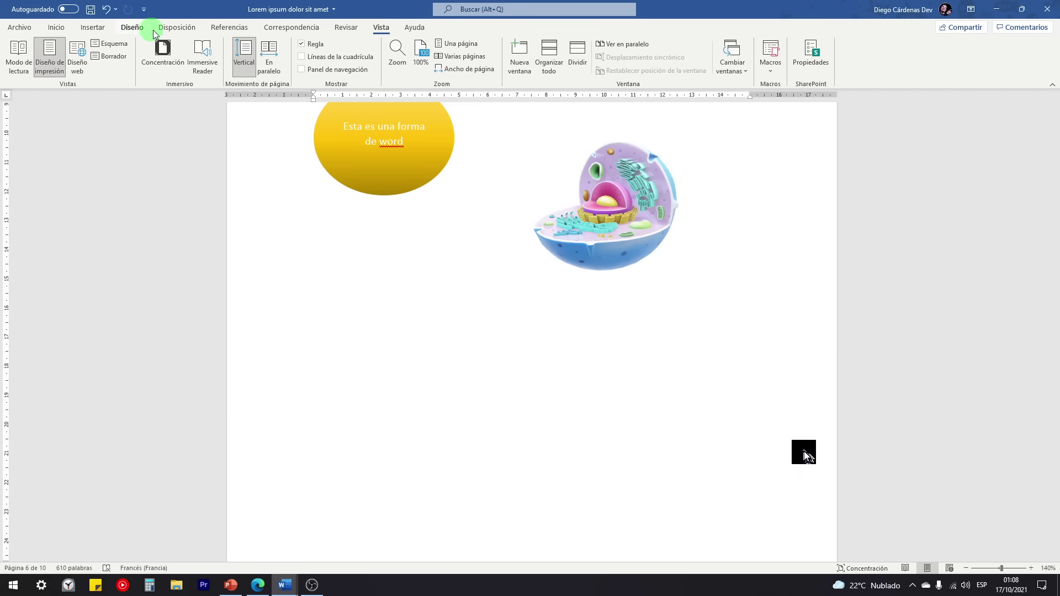
Step: Check Dibujar in the ribbon's main tabs list and confirm with Aceptar
{"action": "right_click", "coordinate": [107, 84]}
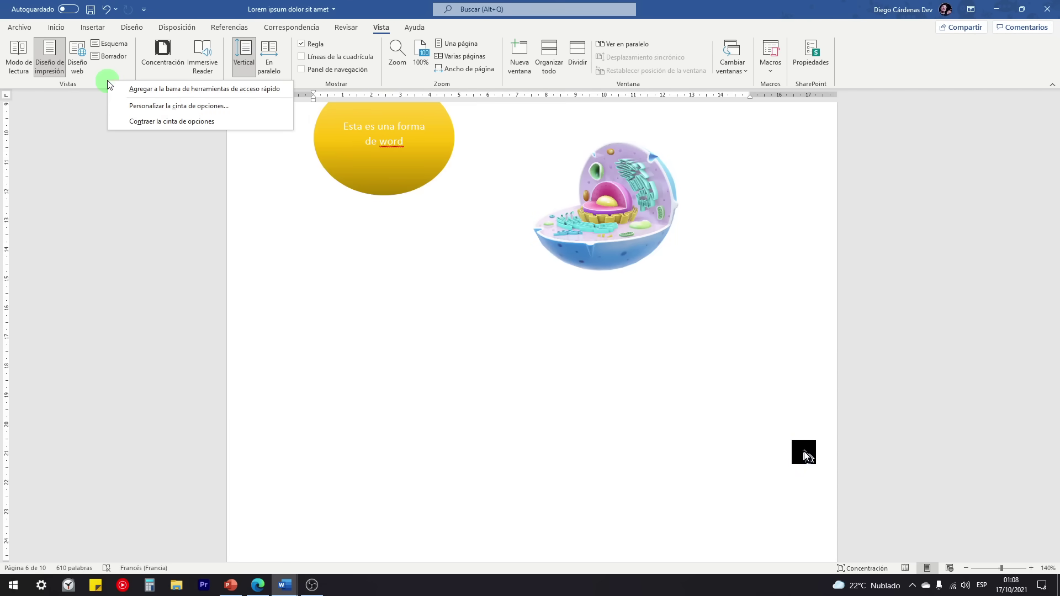
{"action": "left_click", "coordinate": [146, 110]}
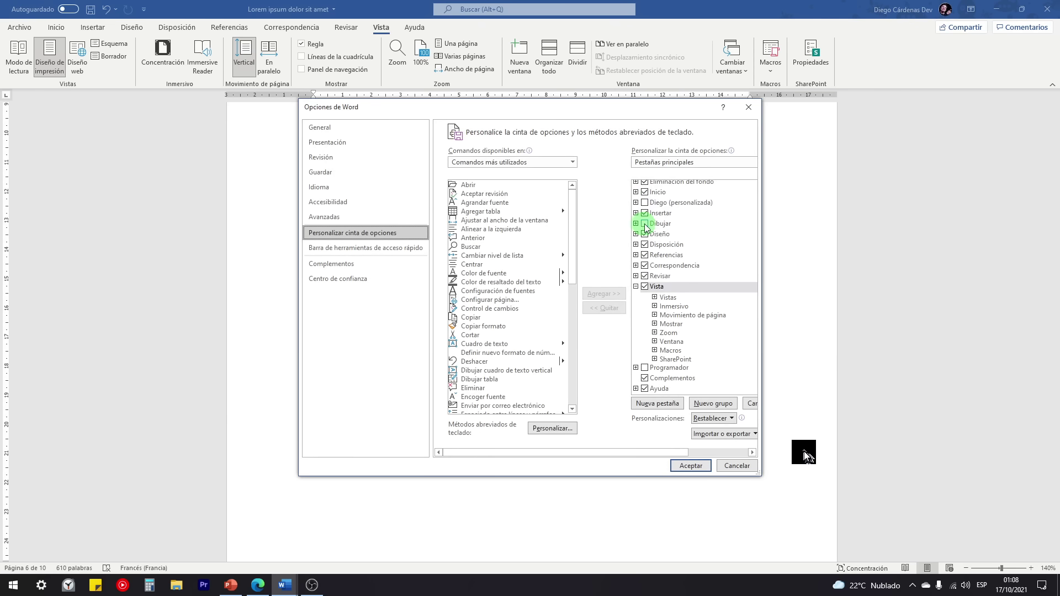
{"action": "left_click", "coordinate": [645, 223]}
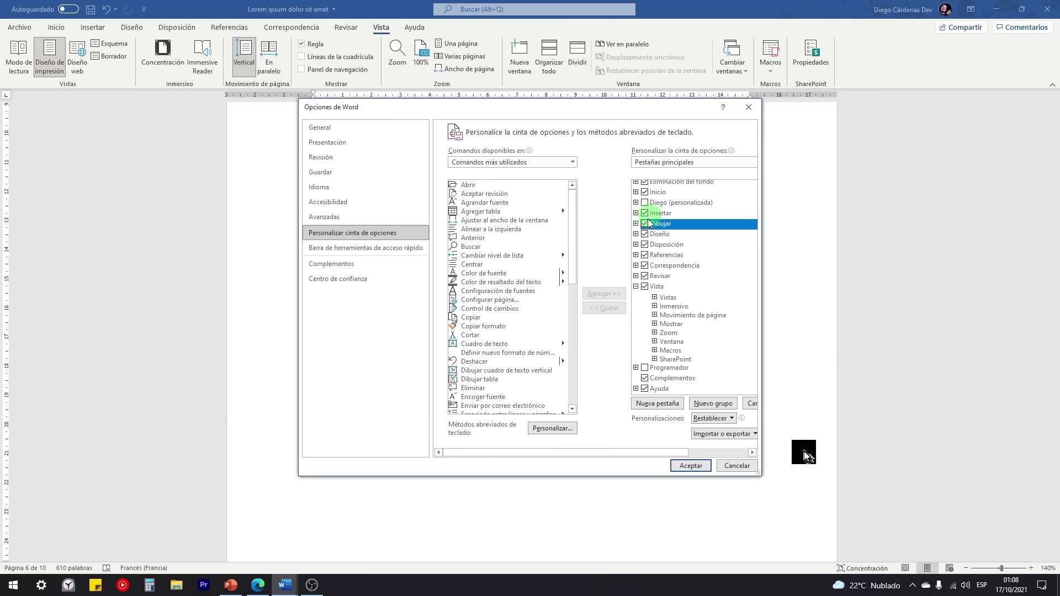
{"action": "left_click", "coordinate": [689, 466]}
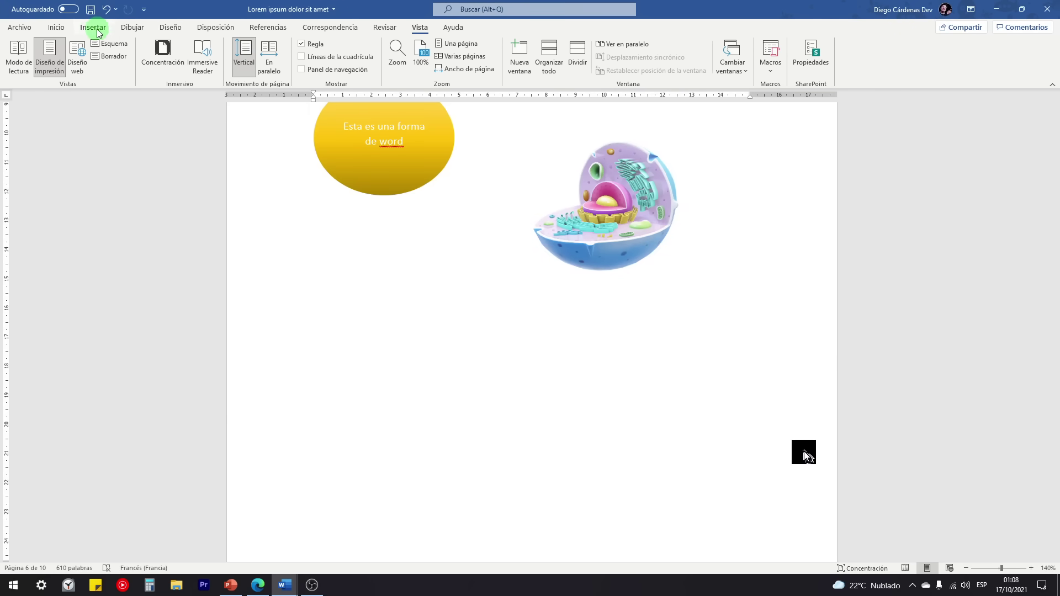
Step: On the Dibujar tab, choose a pen set to black with a thinner Grosor
{"action": "left_click", "coordinate": [133, 27]}
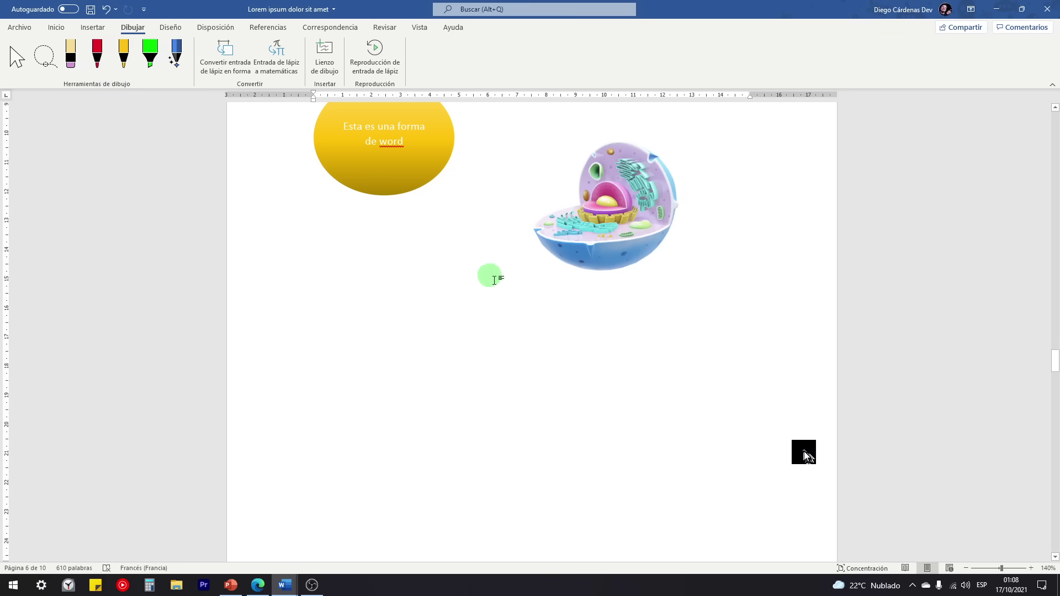
{"action": "scroll", "coordinate": [584, 337], "scroll_direction": "up", "scroll_amount": 5}
{"action": "scroll", "coordinate": [585, 338], "scroll_direction": "down", "scroll_amount": 6}
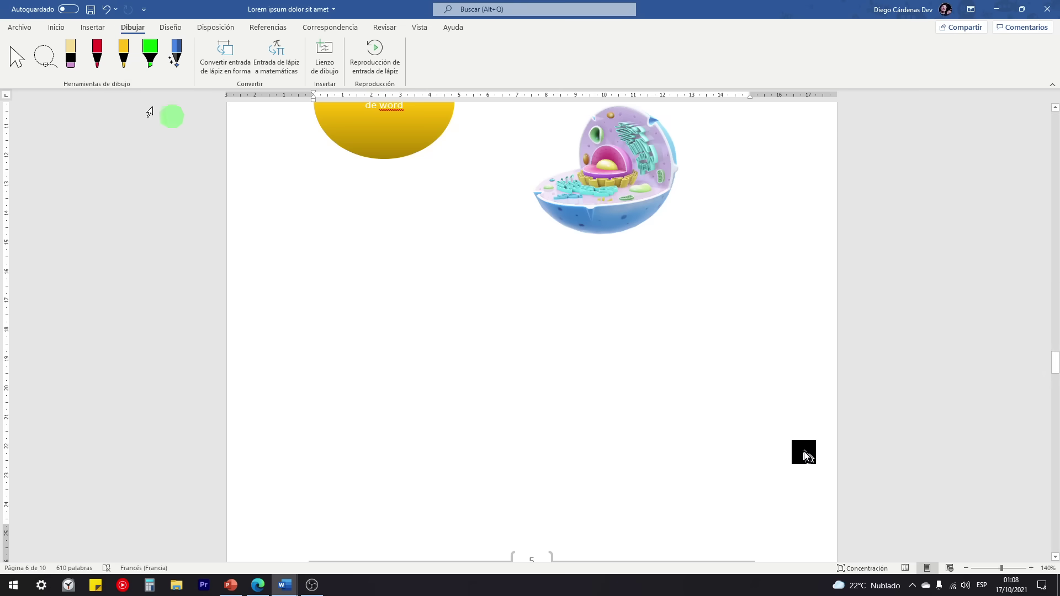
{"action": "left_click", "coordinate": [98, 61]}
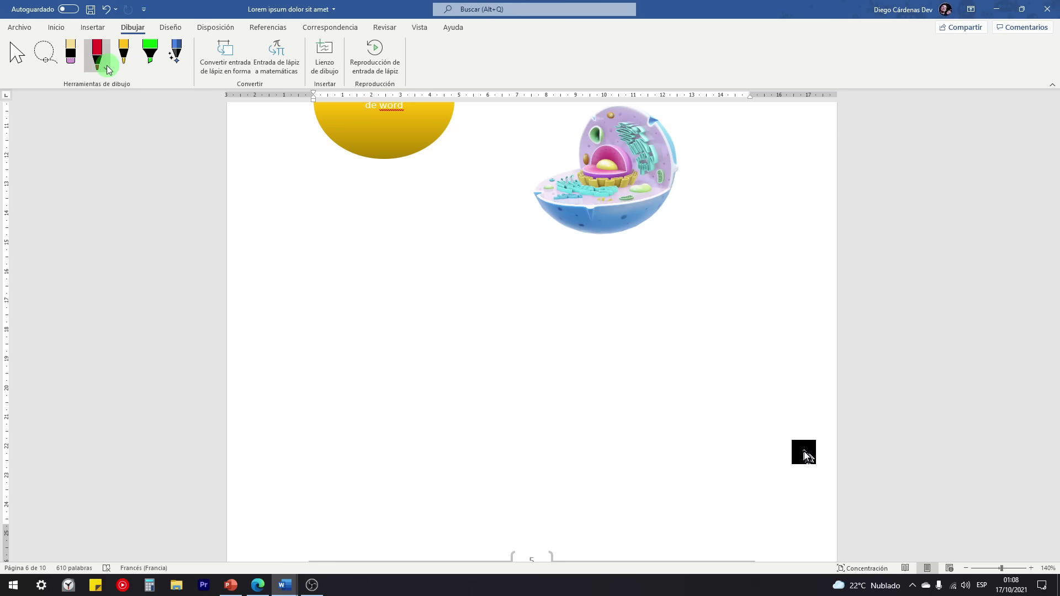
{"action": "left_click", "coordinate": [107, 65]}
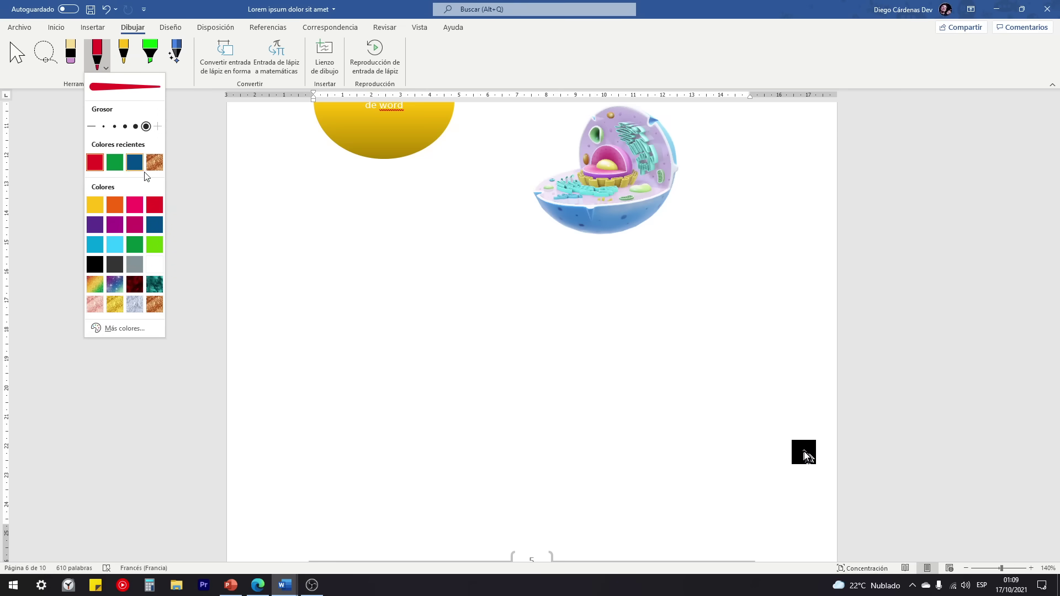
{"action": "left_click", "coordinate": [96, 266]}
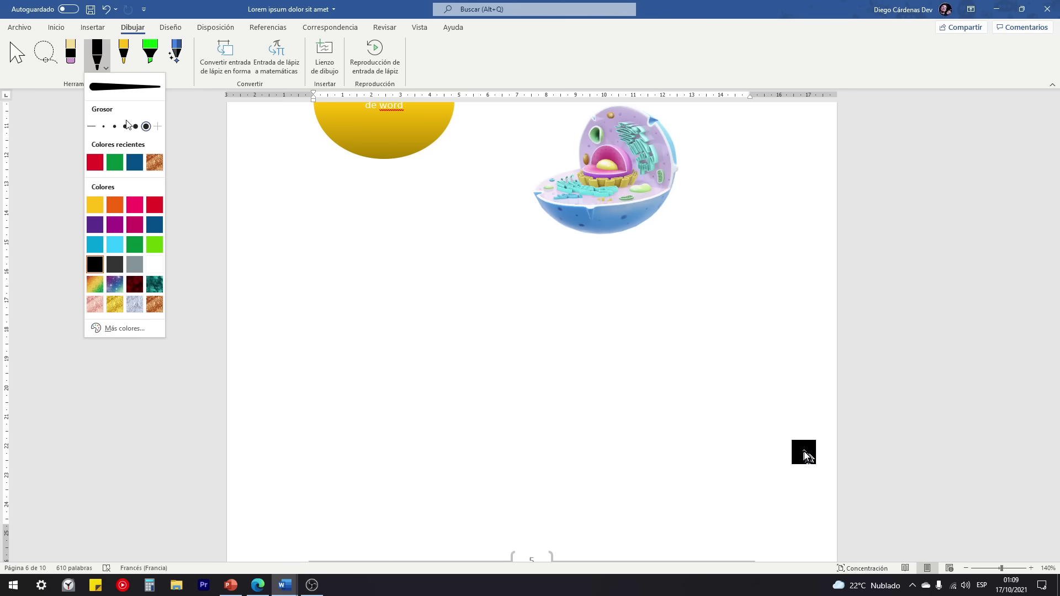
{"action": "left_click", "coordinate": [130, 128]}
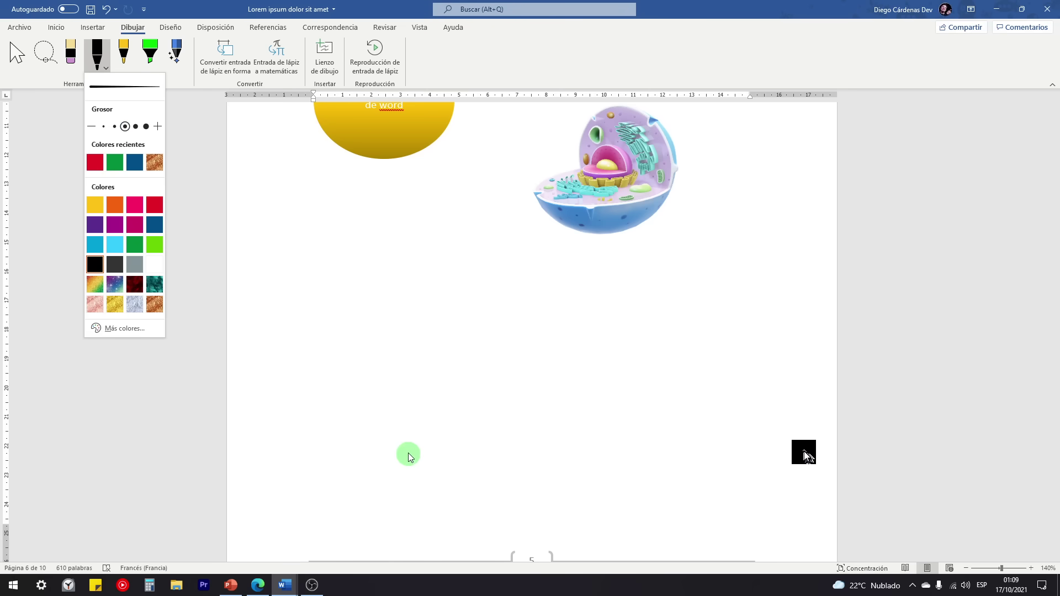
Step: Draw the freehand signature with a loop and hooked flourish, underlined by a long line
{"action": "scroll", "coordinate": [433, 387], "scroll_direction": "up", "scroll_amount": 3}
{"action": "scroll", "coordinate": [433, 393], "scroll_direction": "down", "scroll_amount": 5}
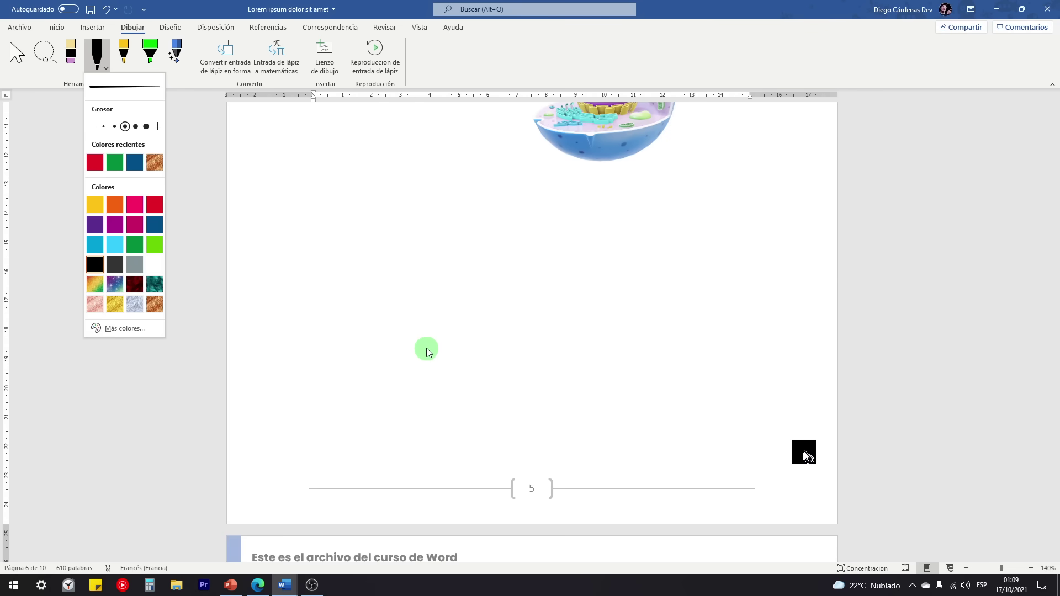
{"action": "mouse_move", "coordinate": [421, 364]}
{"action": "left_mouse_down"}
{"action": "mouse_move", "coordinate": [445, 255]}
{"action": "mouse_move", "coordinate": [430, 256]}
{"action": "mouse_move", "coordinate": [440, 268]}
{"action": "mouse_move", "coordinate": [546, 263]}
{"action": "mouse_move", "coordinate": [485, 263]}
{"action": "mouse_move", "coordinate": [535, 276]}
{"action": "mouse_move", "coordinate": [529, 303]}
{"action": "mouse_move", "coordinate": [563, 239]}
{"action": "left_mouse_up"}
{"action": "left_click", "coordinate": [574, 292]}
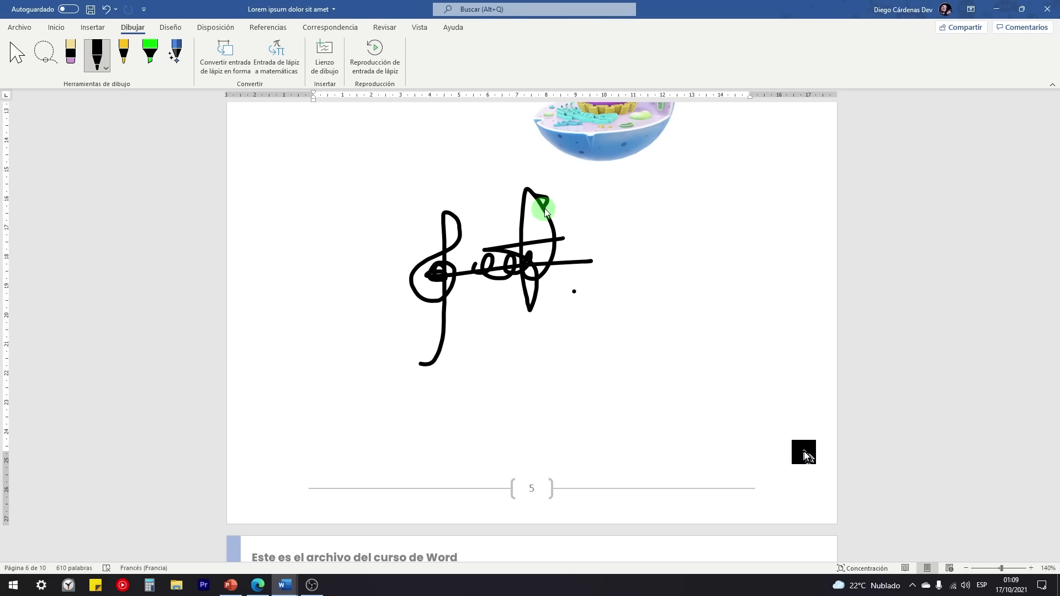
{"action": "mouse_move", "coordinate": [545, 219]}
{"action": "left_mouse_down"}
{"action": "mouse_move", "coordinate": [504, 232]}
{"action": "mouse_move", "coordinate": [519, 243]}
{"action": "left_mouse_up"}
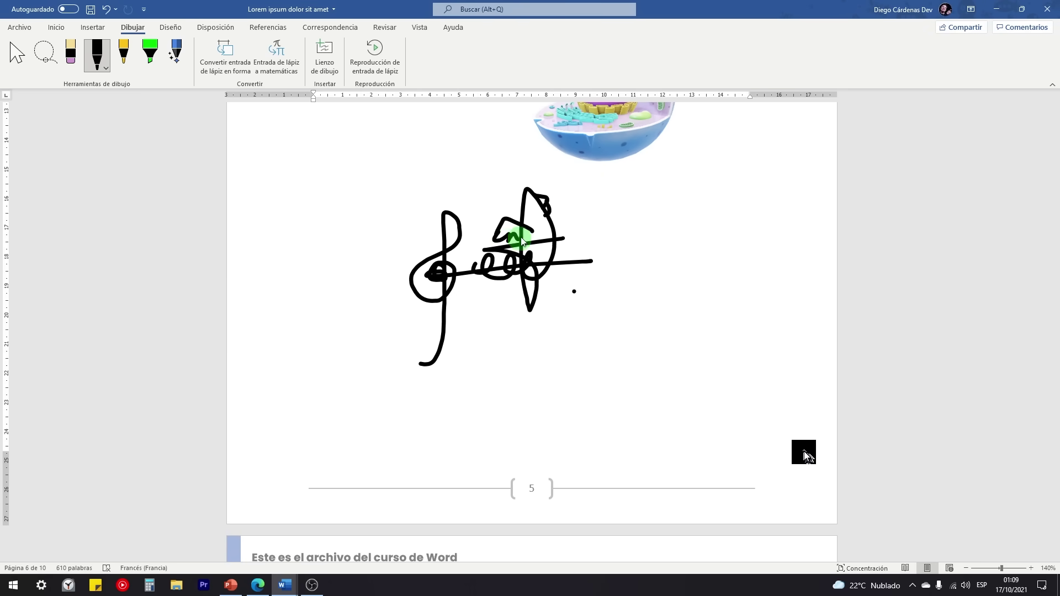
{"action": "scroll", "coordinate": [518, 267], "scroll_direction": "up", "scroll_amount": 2}
{"action": "left_click", "coordinate": [531, 272]}
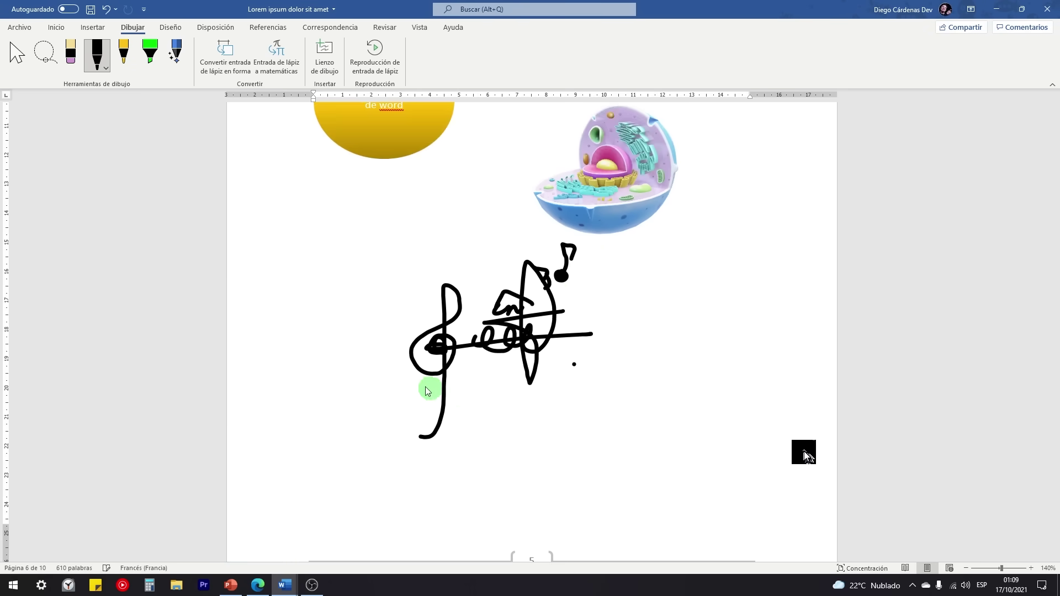
{"action": "left_click_drag", "start_coordinate": [383, 410], "coordinate": [625, 409]}
{"action": "scroll", "coordinate": [563, 382], "scroll_direction": "down", "scroll_amount": 1}
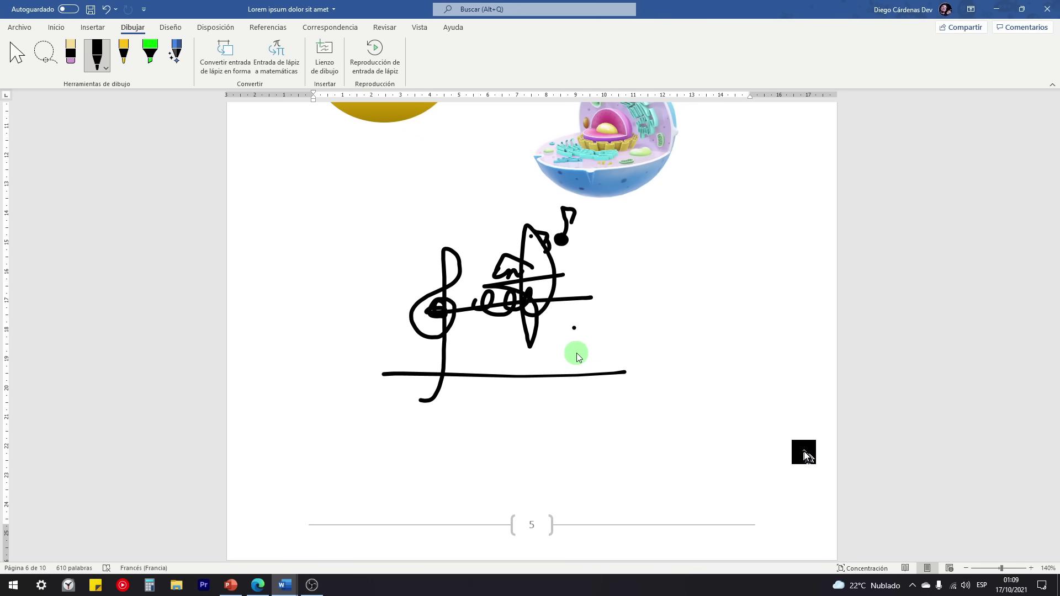
{"action": "scroll", "coordinate": [567, 377], "scroll_direction": "down", "scroll_amount": 12}
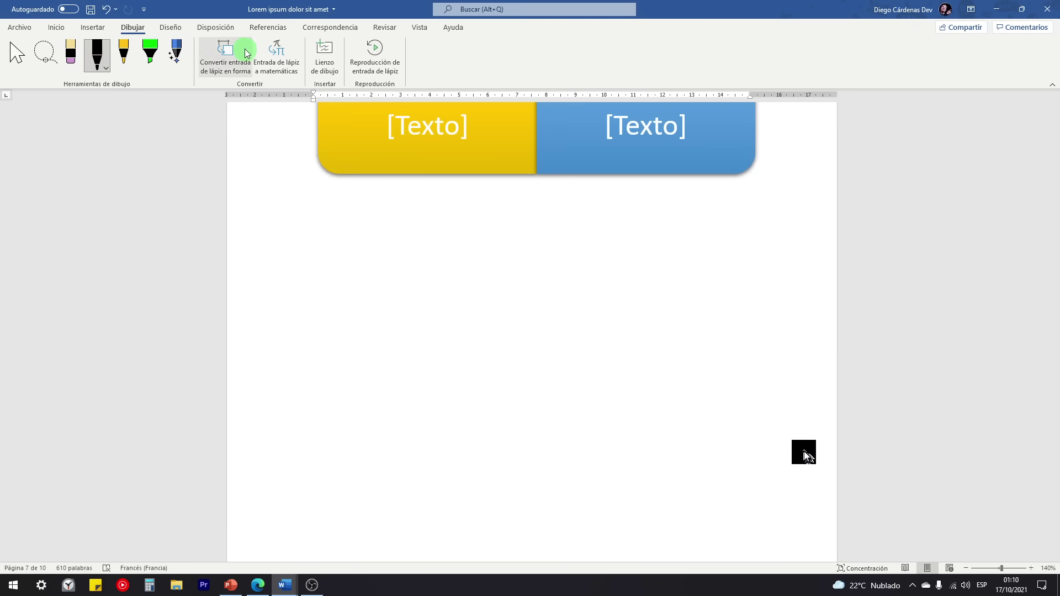
Step: Open Entrada de lápiz a matemáticas, then enlarge and reposition its window over the page
{"action": "left_click", "coordinate": [276, 57]}
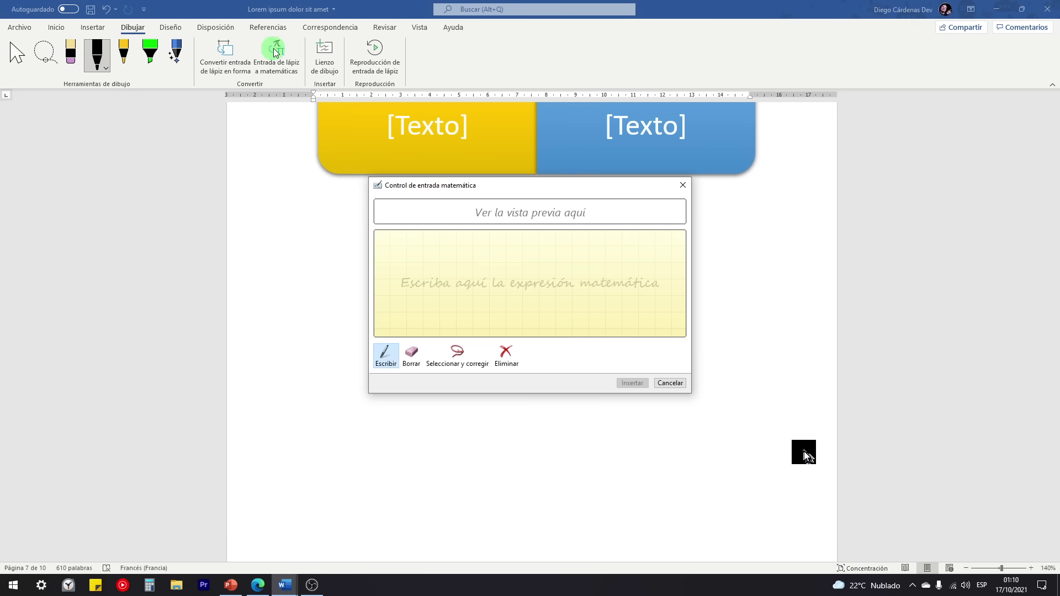
{"action": "left_click_drag", "start_coordinate": [499, 186], "coordinate": [499, 183]}
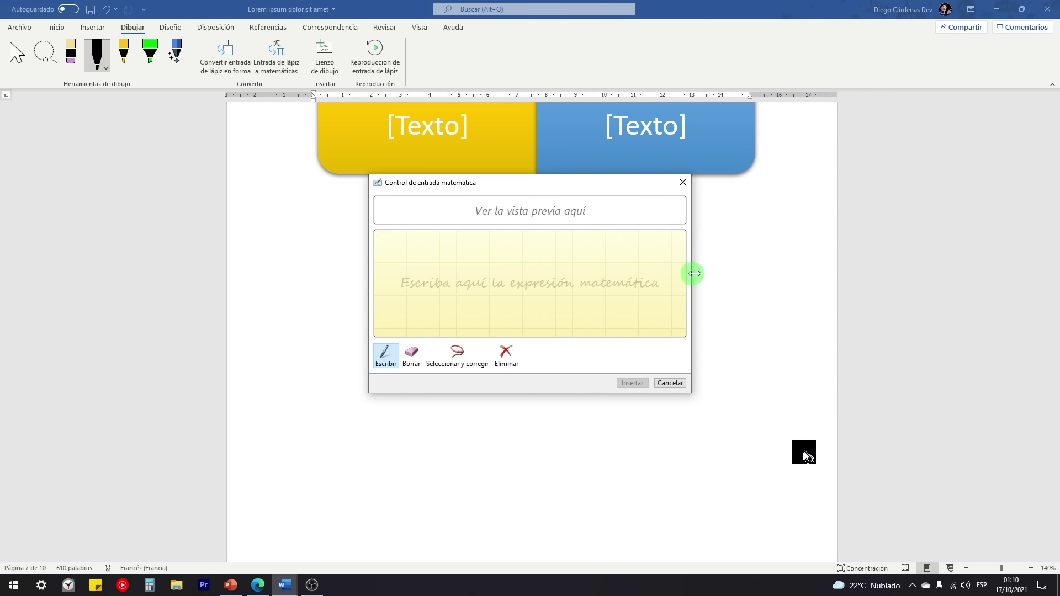
{"action": "left_click_drag", "start_coordinate": [691, 273], "coordinate": [859, 280]}
{"action": "left_click_drag", "start_coordinate": [639, 392], "coordinate": [652, 495]}
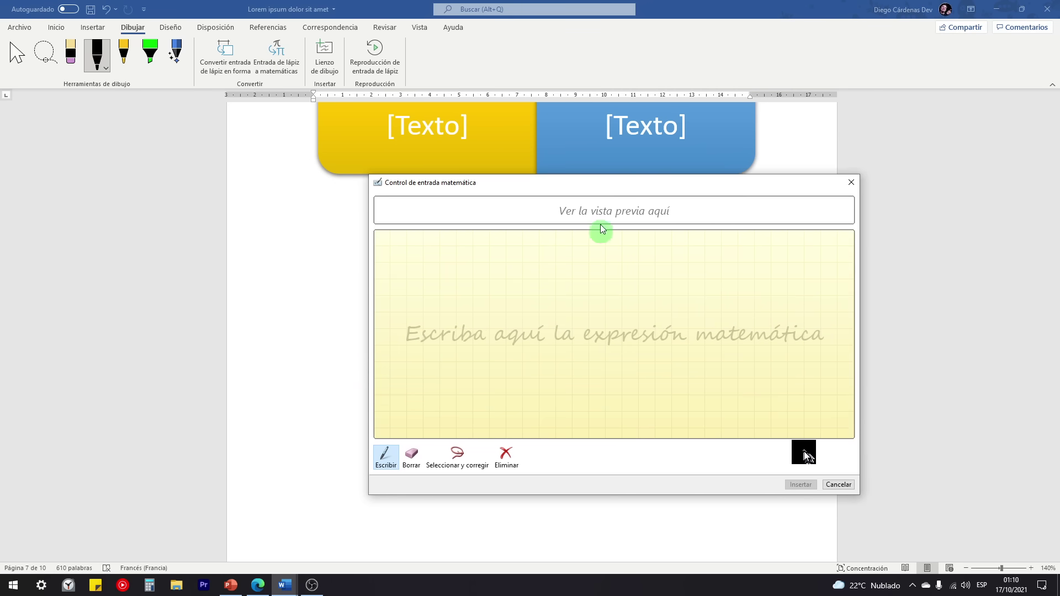
{"action": "left_click_drag", "start_coordinate": [608, 183], "coordinate": [534, 210]}
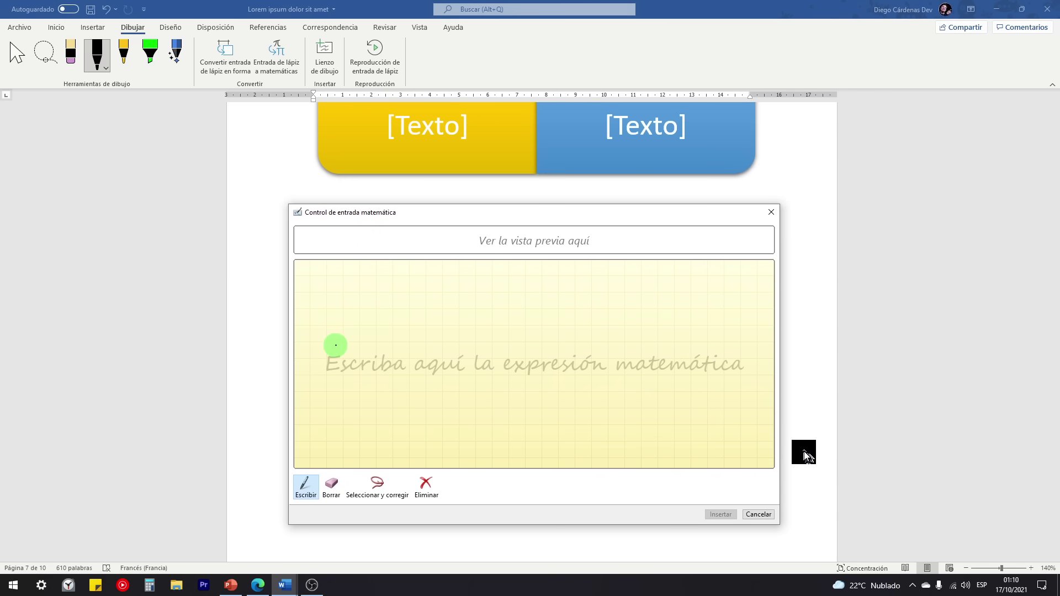
Step: Handwrite (a+b)²=a²+b²+2ab and insert the recognized equation into the document
{"action": "mouse_move", "coordinate": [332, 333]}
{"action": "left_mouse_down"}
{"action": "mouse_move", "coordinate": [332, 371]}
{"action": "mouse_move", "coordinate": [374, 341]}
{"action": "mouse_move", "coordinate": [453, 330]}
{"action": "mouse_move", "coordinate": [605, 350]}
{"action": "left_mouse_up"}
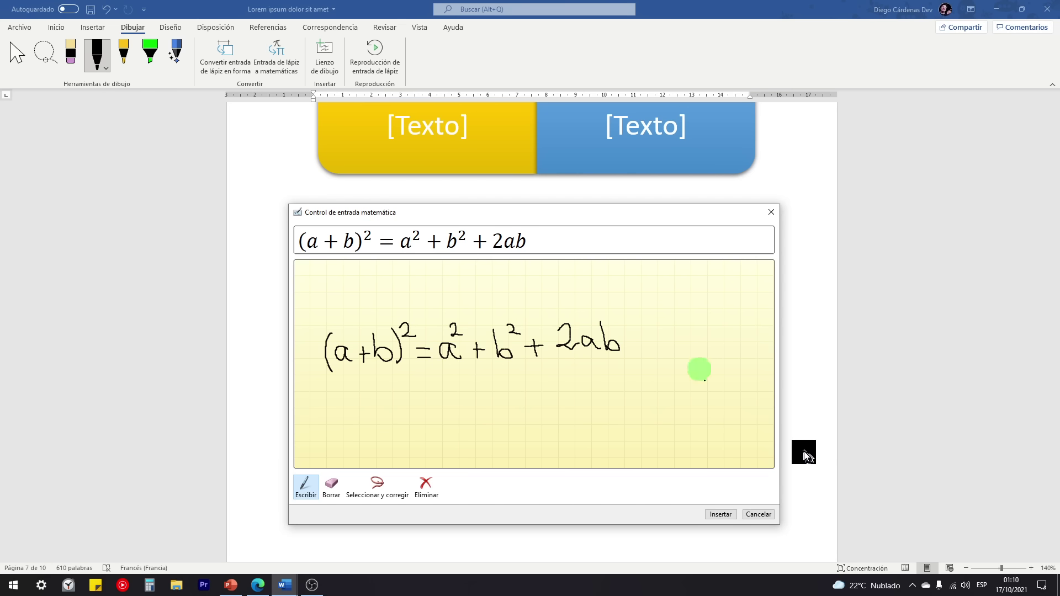
{"action": "left_click", "coordinate": [721, 515]}
{"action": "scroll", "coordinate": [545, 303], "scroll_direction": "up", "scroll_amount": 3}
{"action": "scroll", "coordinate": [545, 302], "scroll_direction": "down", "scroll_amount": 7}
{"action": "scroll", "coordinate": [552, 313], "scroll_direction": "up", "scroll_amount": 13}
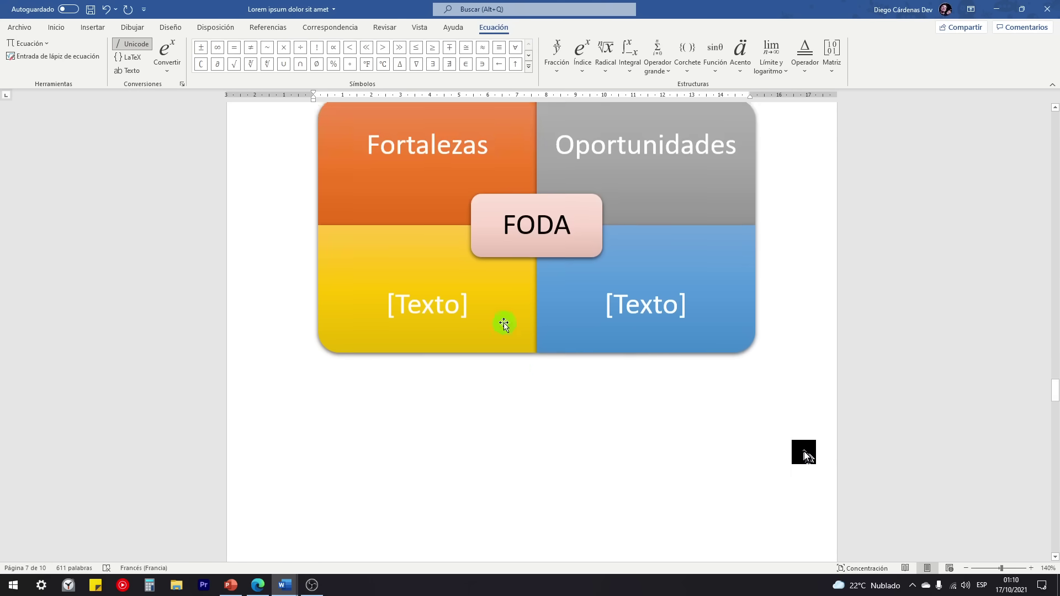
{"action": "scroll", "coordinate": [501, 325], "scroll_direction": "up", "scroll_amount": 12}
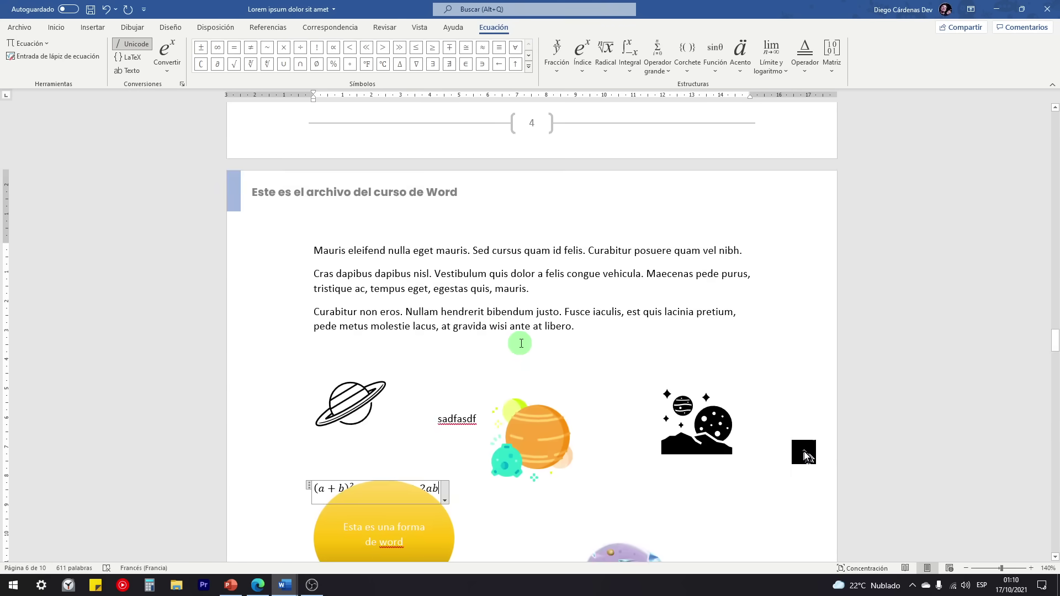
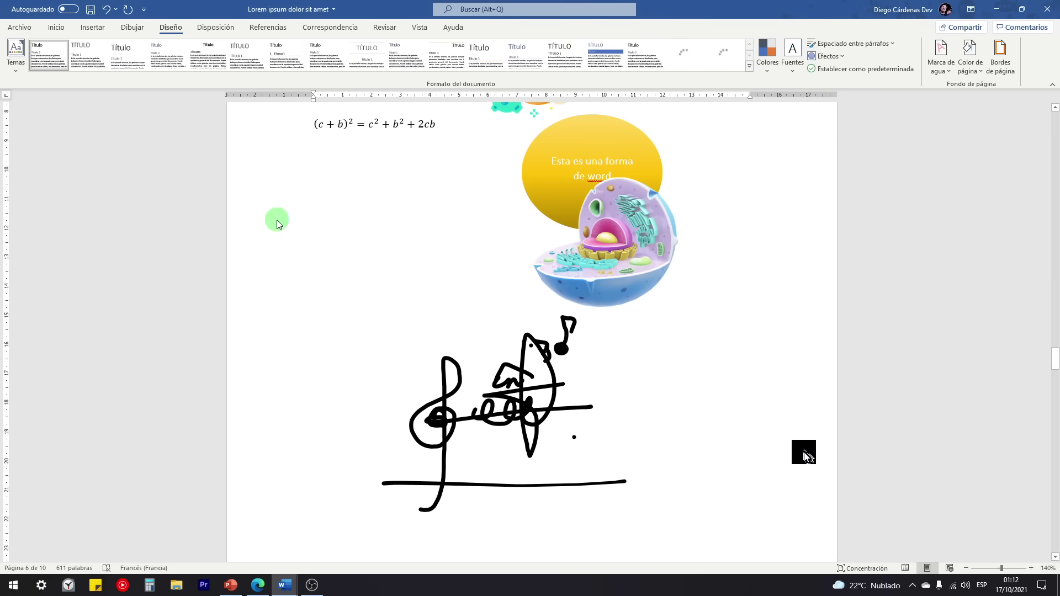
Step: Preview the Office theme, then apply the Berlín theme for orange accents and new fonts
{"action": "left_click", "coordinate": [15, 61]}
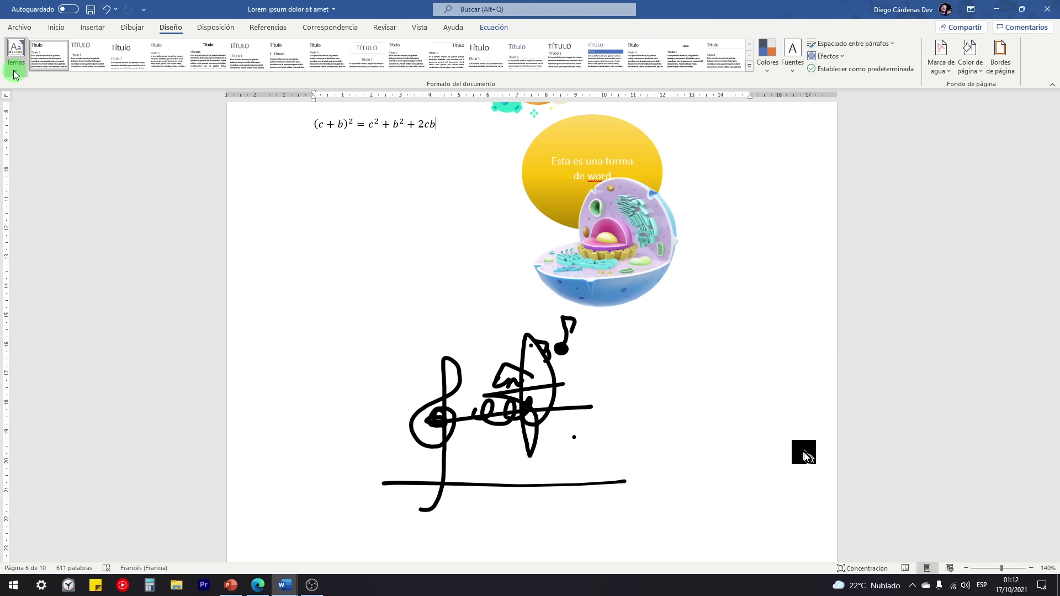
{"action": "left_click_drag", "start_coordinate": [177, 113], "coordinate": [191, 240]}
{"action": "scroll", "coordinate": [191, 241], "scroll_direction": "down", "scroll_amount": 4}
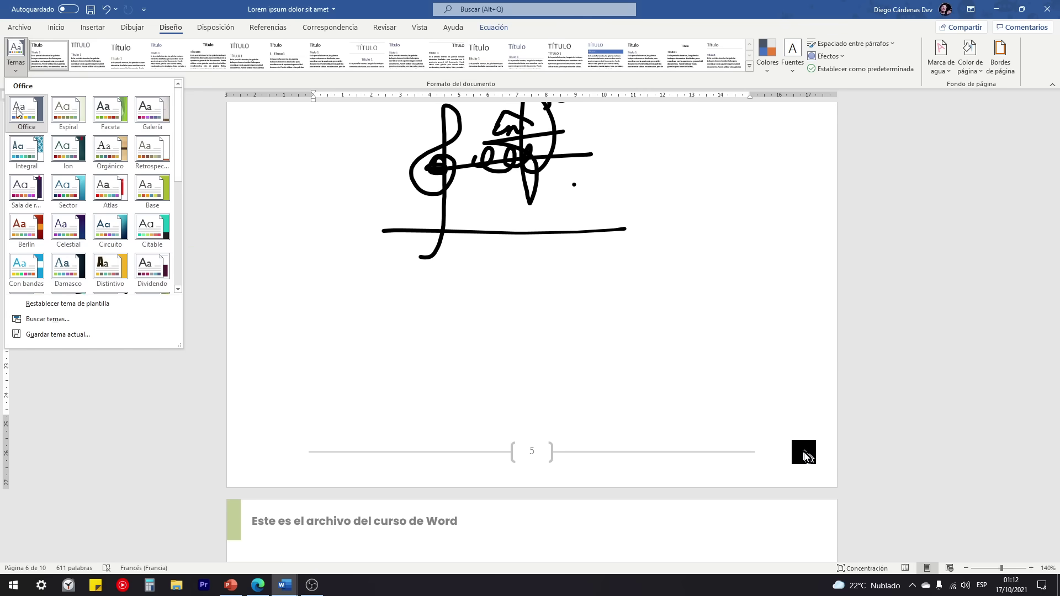
{"action": "left_click", "coordinate": [25, 122]}
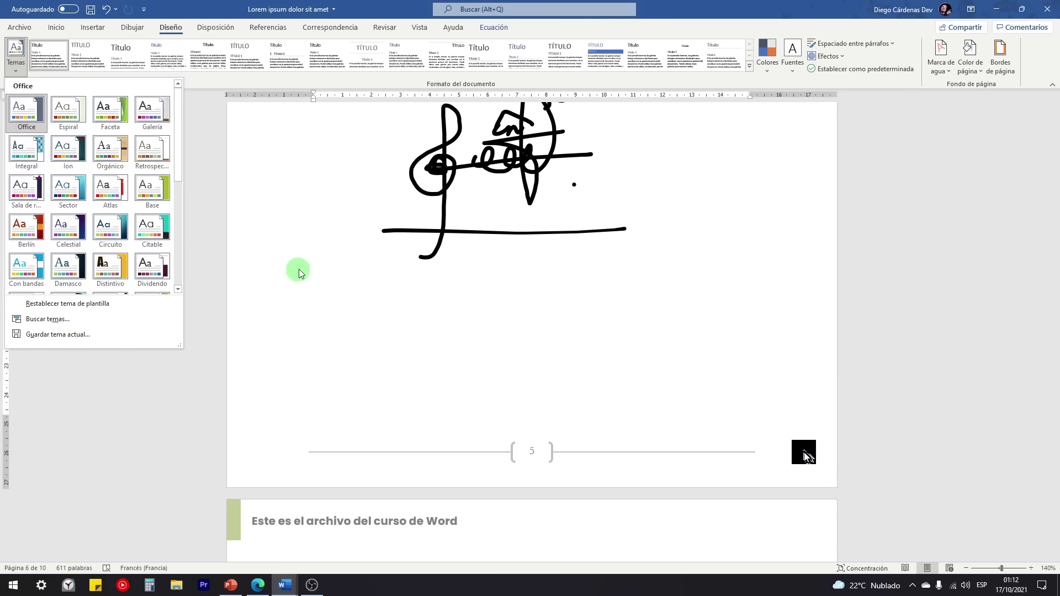
{"action": "left_click", "coordinate": [41, 227]}
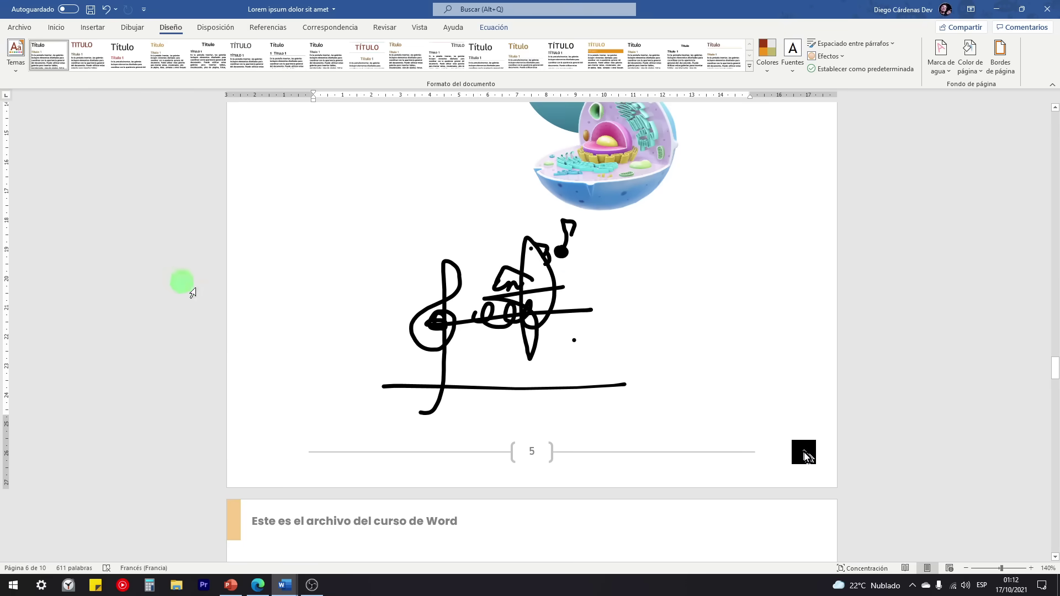
{"action": "scroll", "coordinate": [353, 351], "scroll_direction": "up", "scroll_amount": 8}
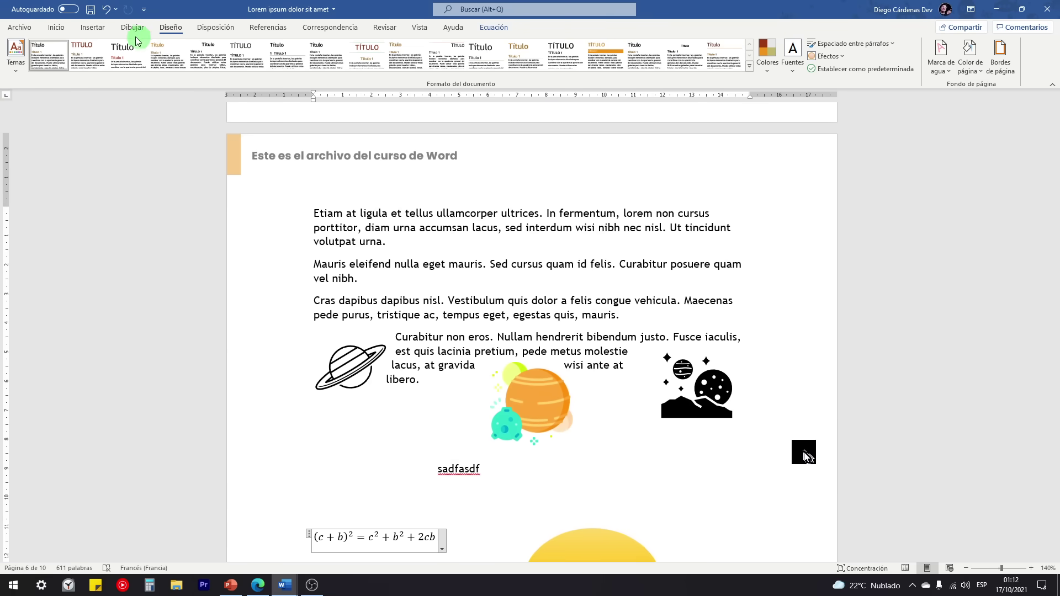
{"action": "left_click", "coordinate": [418, 28]}
{"action": "left_click", "coordinate": [270, 56]}
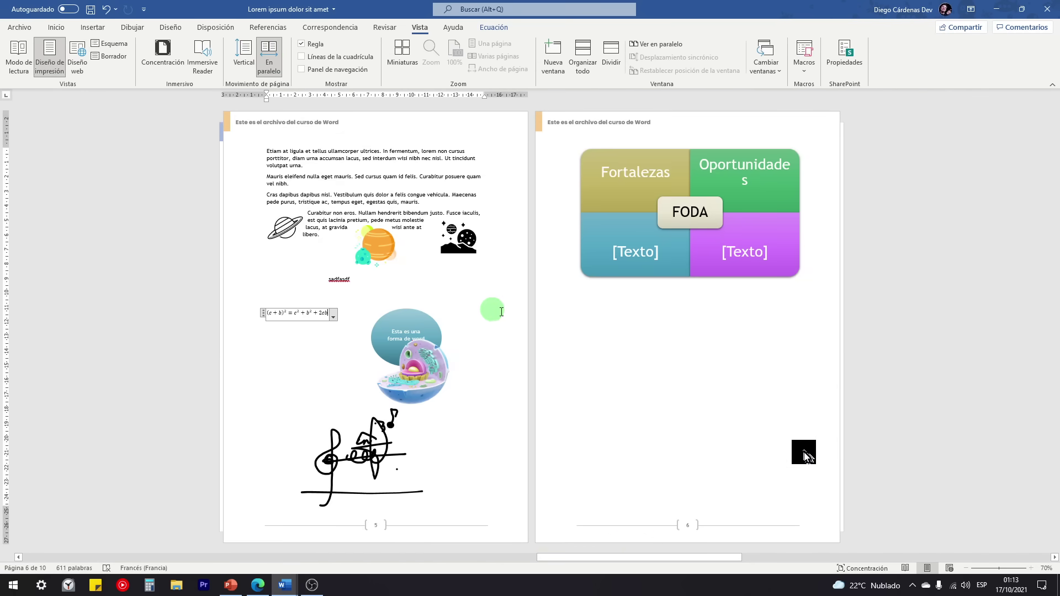
{"action": "scroll", "coordinate": [531, 316], "scroll_direction": "down", "scroll_amount": 1}
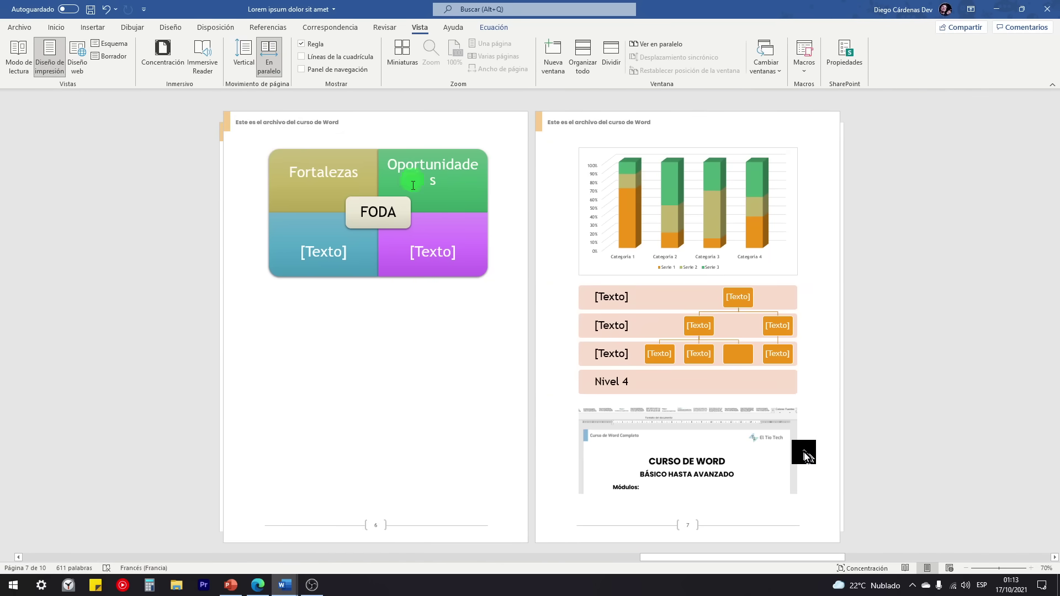
{"action": "scroll", "coordinate": [624, 193], "scroll_direction": "down", "scroll_amount": 2}
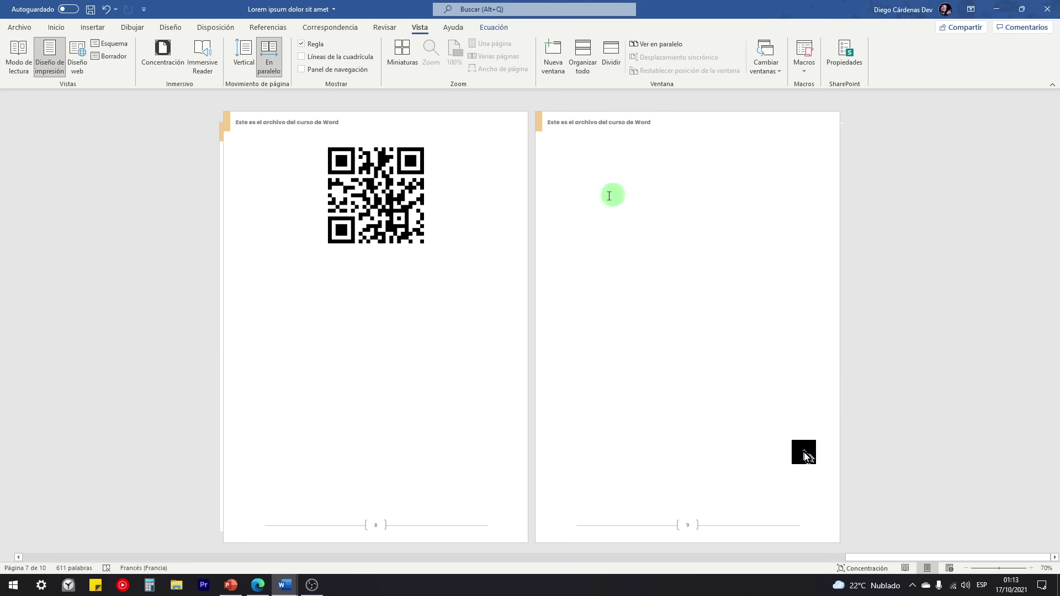
{"action": "scroll", "coordinate": [376, 233], "scroll_direction": "up", "scroll_amount": 1}
{"action": "scroll", "coordinate": [375, 236], "scroll_direction": "up", "scroll_amount": 6}
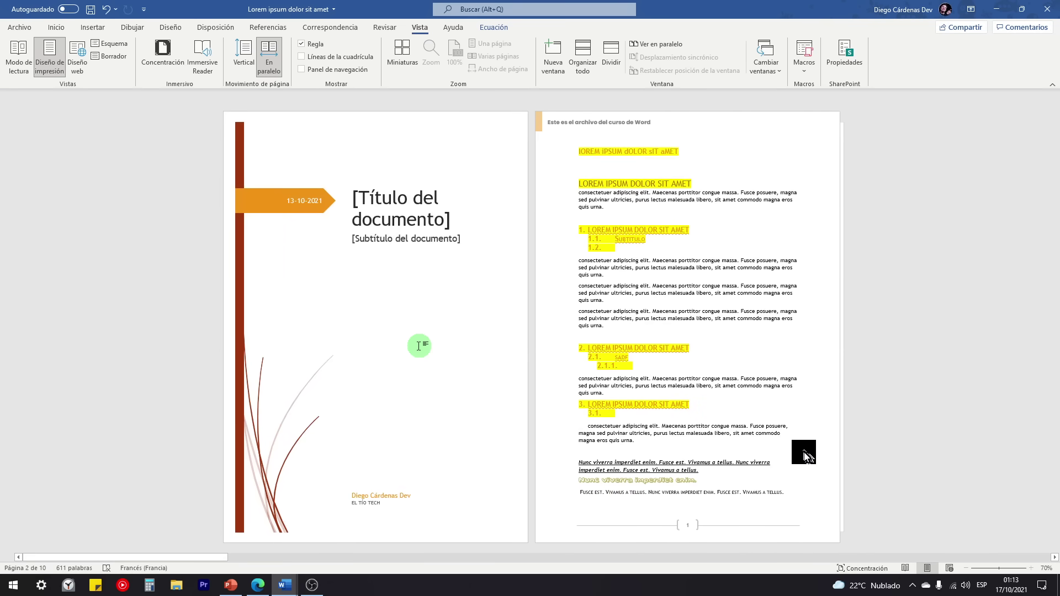
{"action": "scroll", "coordinate": [419, 346], "scroll_direction": "down", "scroll_amount": 1}
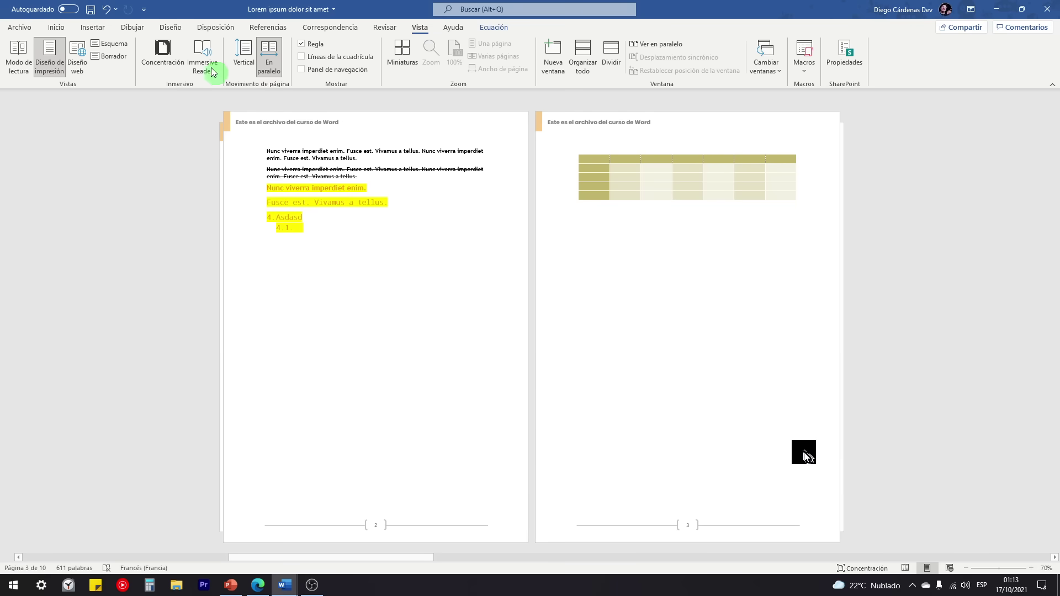
{"action": "left_click", "coordinate": [171, 27]}
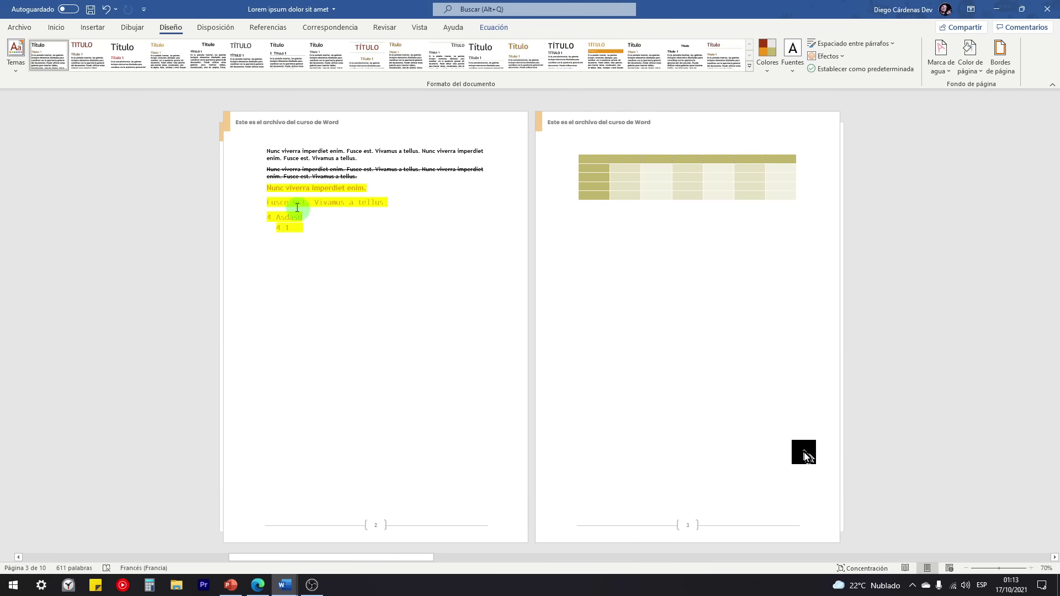
{"action": "left_click", "coordinate": [419, 27]}
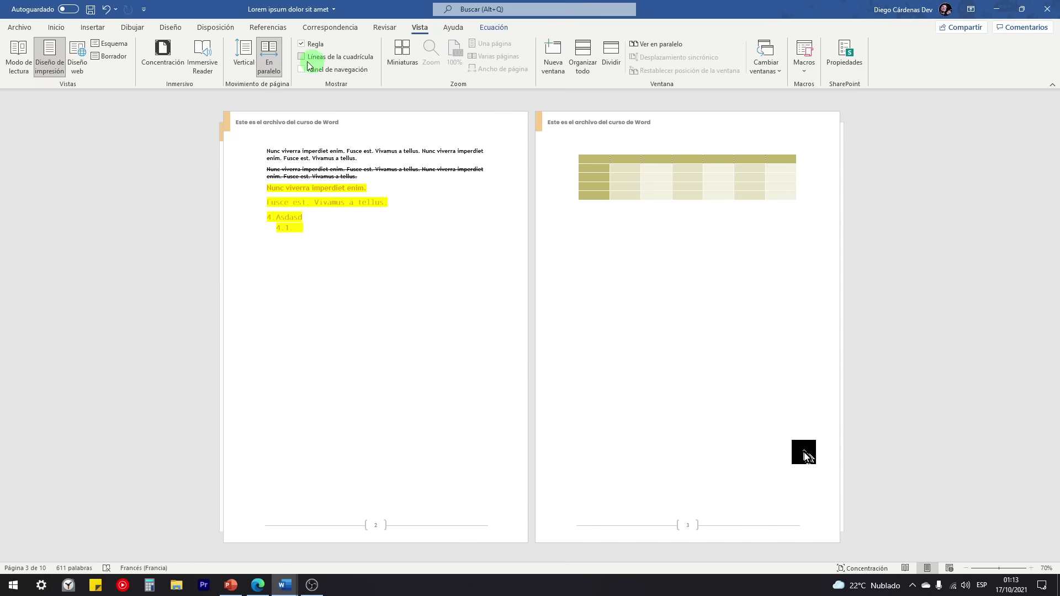
{"action": "left_click", "coordinate": [244, 55]}
Step: Scroll through the document to review the orange Berlín headings
{"action": "scroll", "coordinate": [361, 304], "scroll_direction": "up", "scroll_amount": 8}
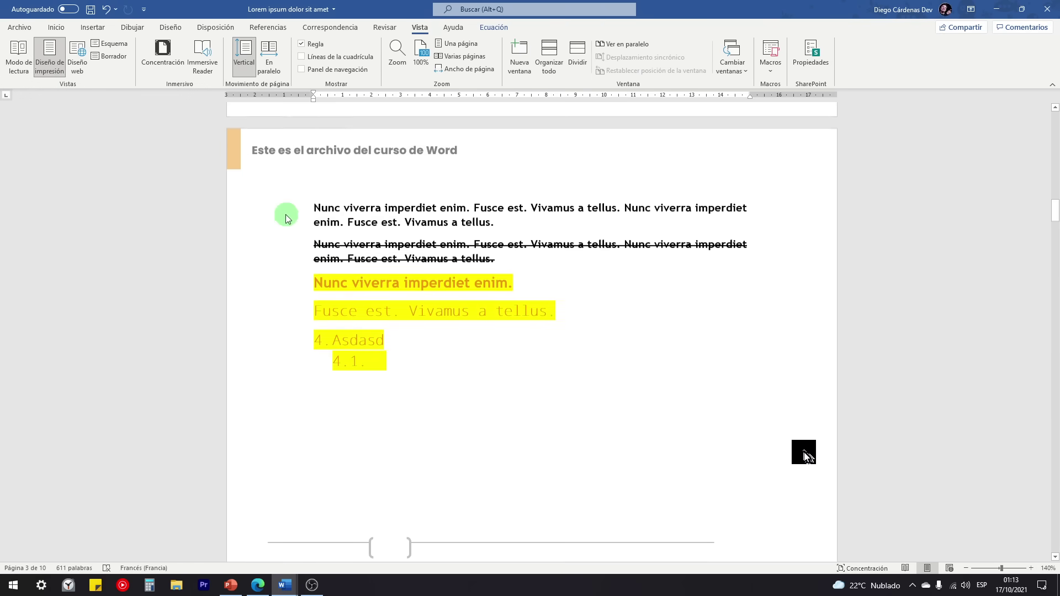
{"action": "scroll", "coordinate": [343, 307], "scroll_direction": "up", "scroll_amount": 6}
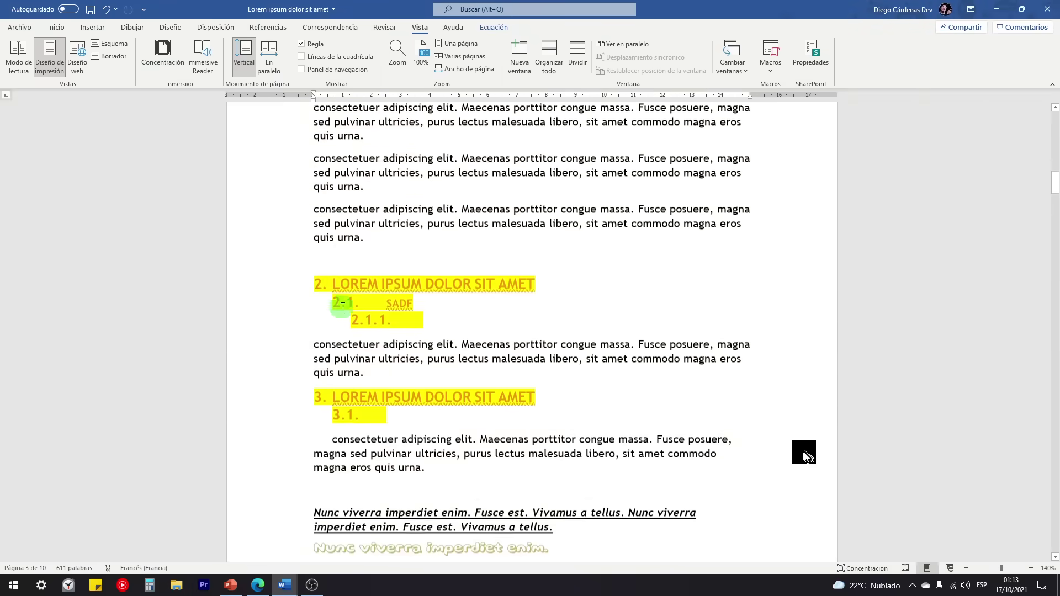
{"action": "scroll", "coordinate": [337, 181], "scroll_direction": "up", "scroll_amount": 7}
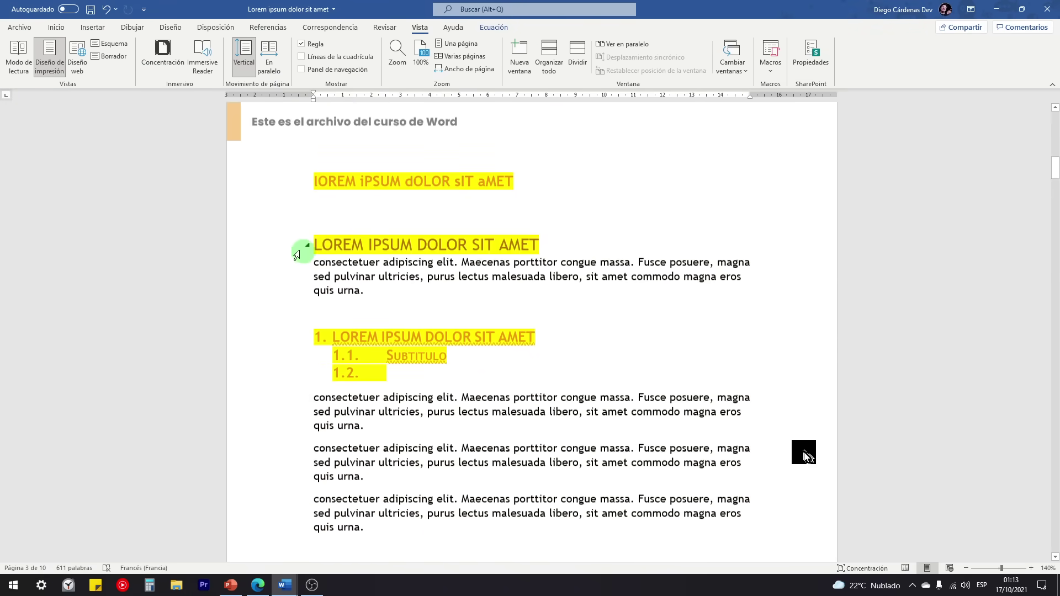
{"action": "scroll", "coordinate": [275, 278], "scroll_direction": "up", "scroll_amount": 15}
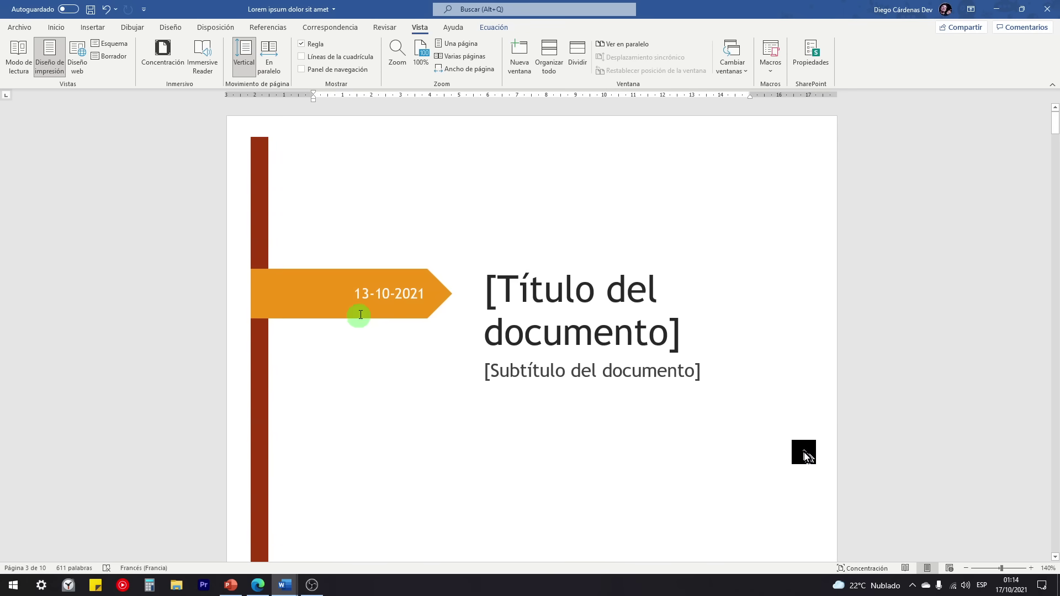
{"action": "scroll", "coordinate": [360, 315], "scroll_direction": "down", "scroll_amount": 16}
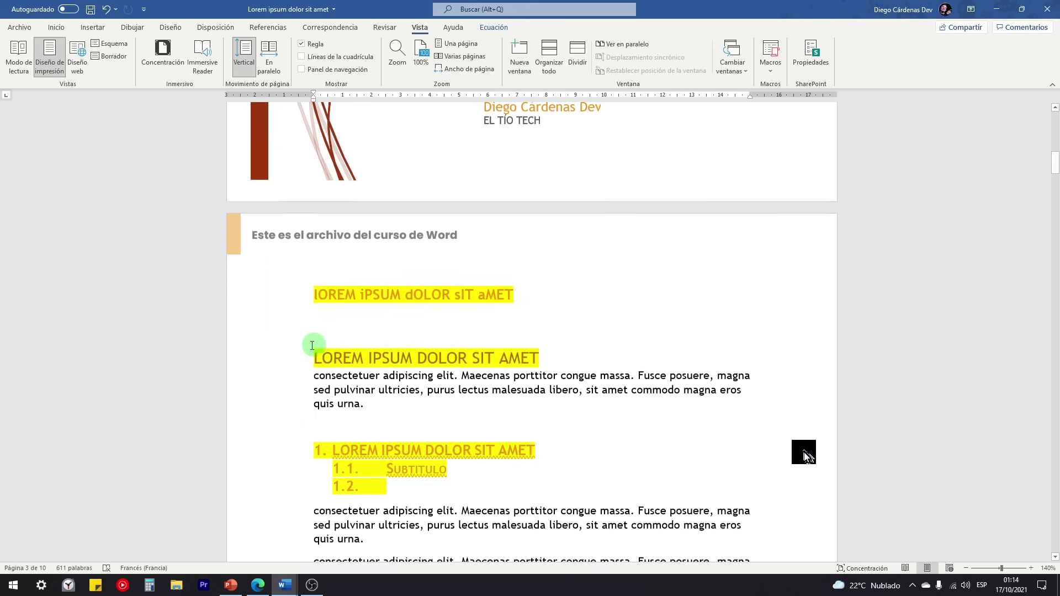
{"action": "scroll", "coordinate": [312, 346], "scroll_direction": "down", "scroll_amount": 3}
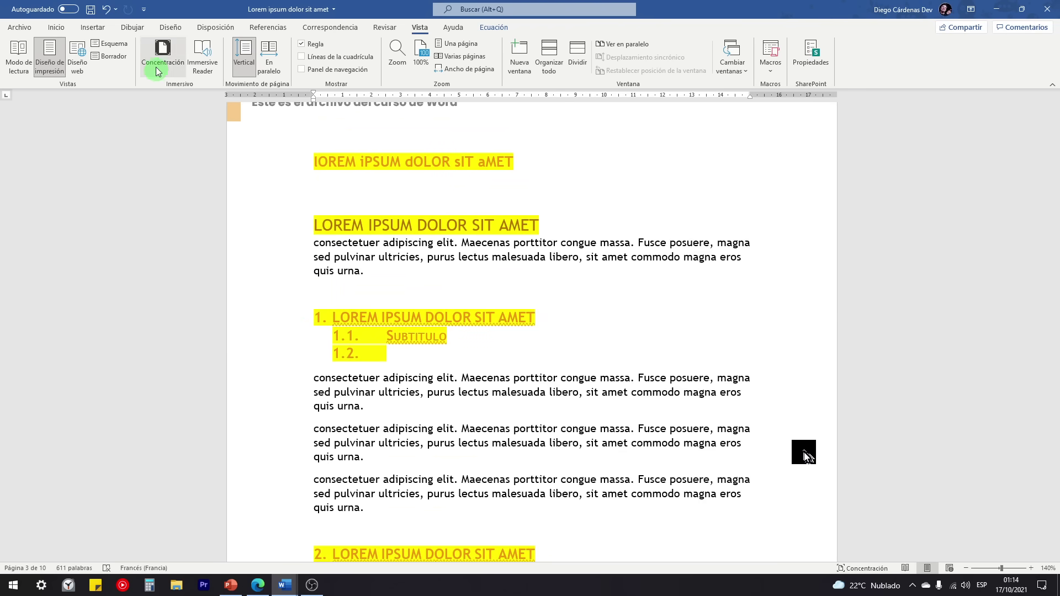
Step: Open the Temas gallery on the Diseño tab and browse through its themes
{"action": "left_click", "coordinate": [170, 27]}
{"action": "left_click", "coordinate": [15, 61]}
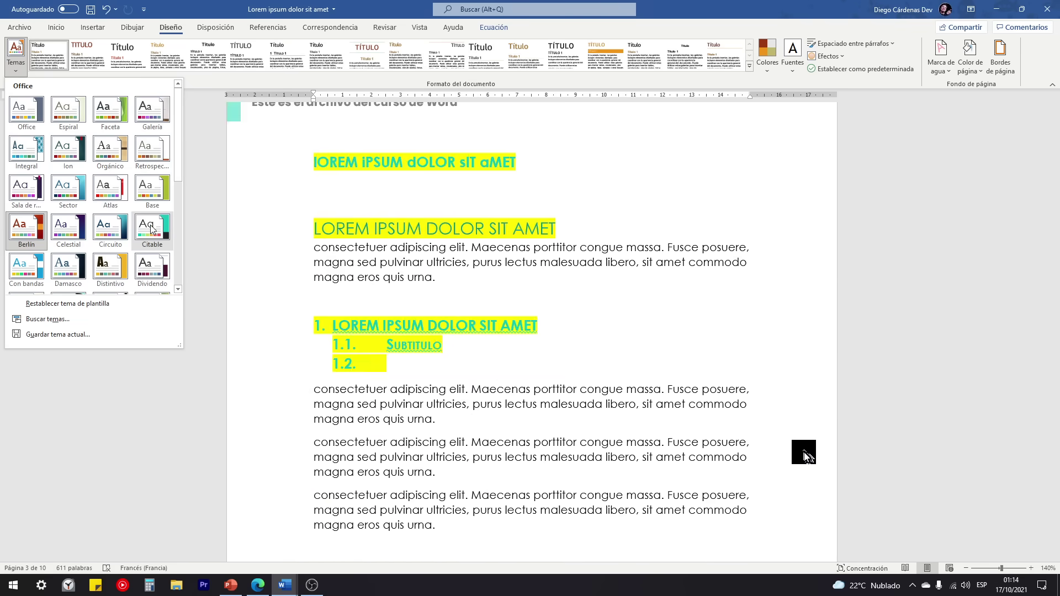
{"action": "scroll", "coordinate": [116, 227], "scroll_direction": "down", "scroll_amount": 3}
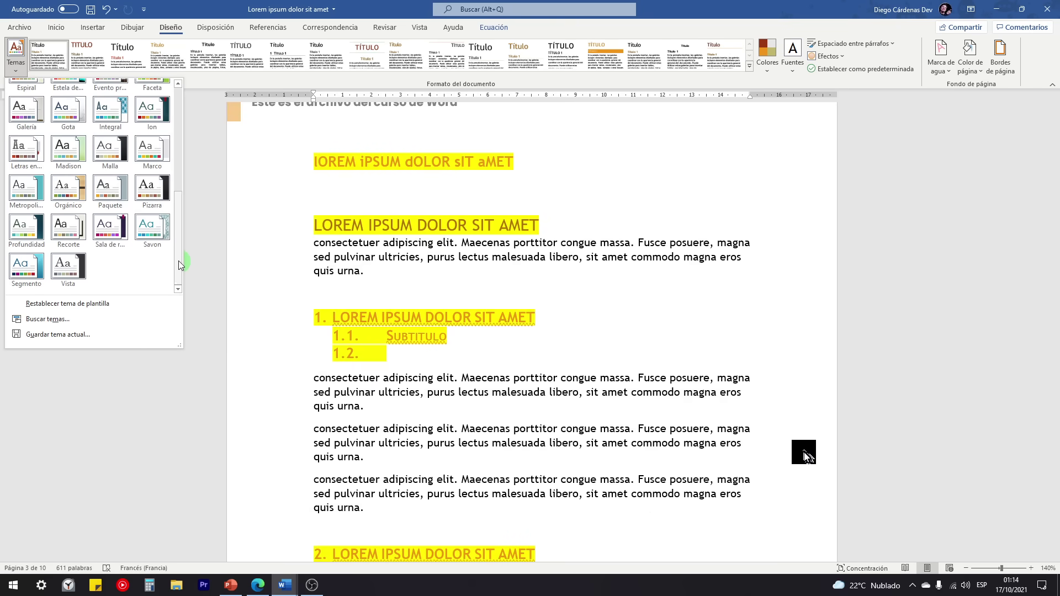
{"action": "left_click_drag", "start_coordinate": [177, 260], "coordinate": [178, 147]}
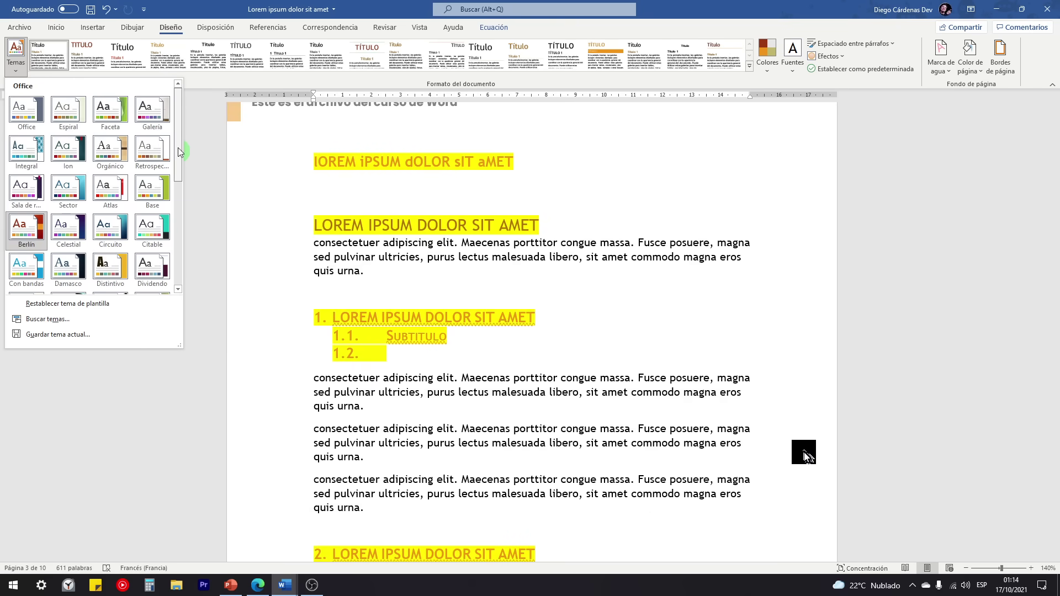
{"action": "left_click", "coordinate": [25, 118]}
{"action": "left_click", "coordinate": [62, 45]}
{"action": "left_click", "coordinate": [56, 29]}
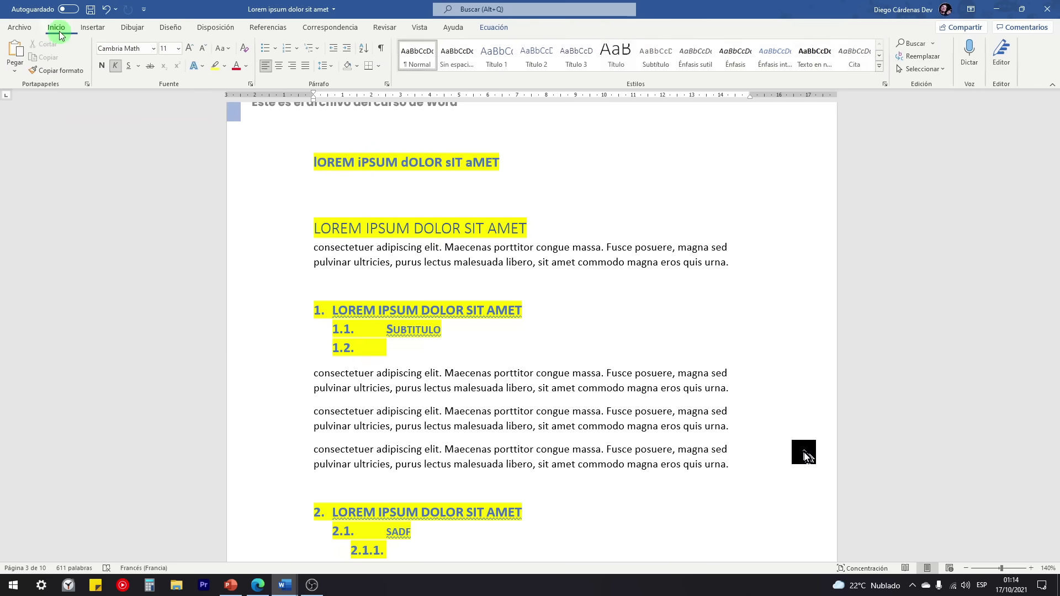
{"action": "left_click", "coordinate": [248, 66]}
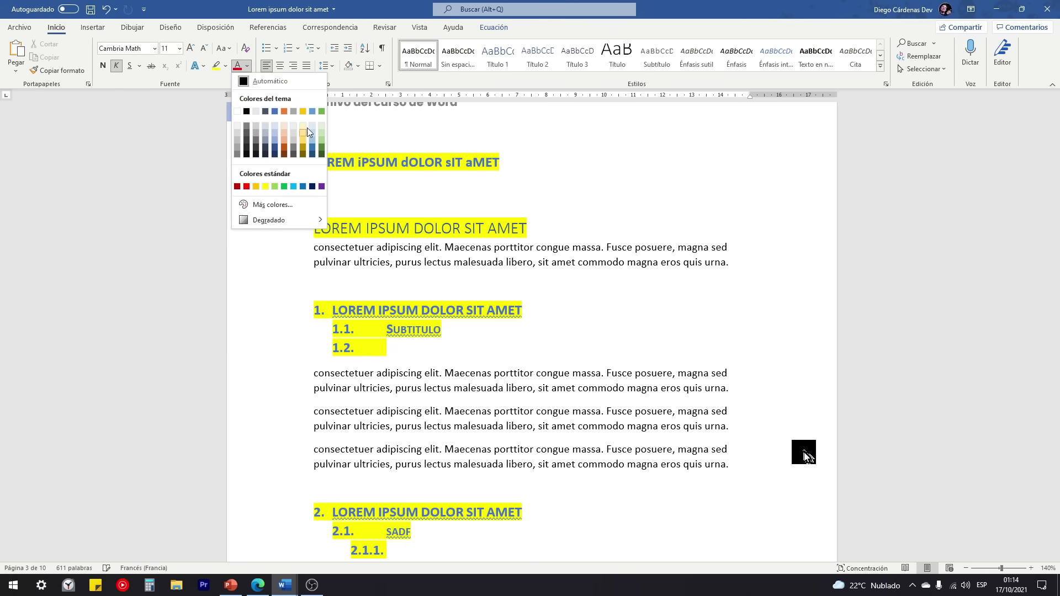
{"action": "left_click", "coordinate": [170, 27]}
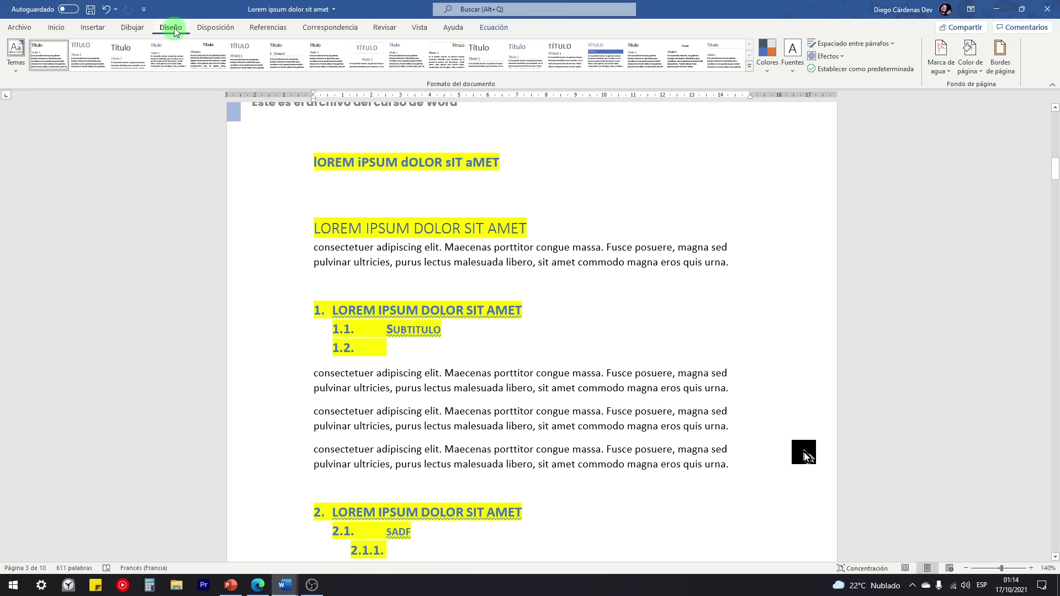
{"action": "left_click", "coordinate": [18, 68]}
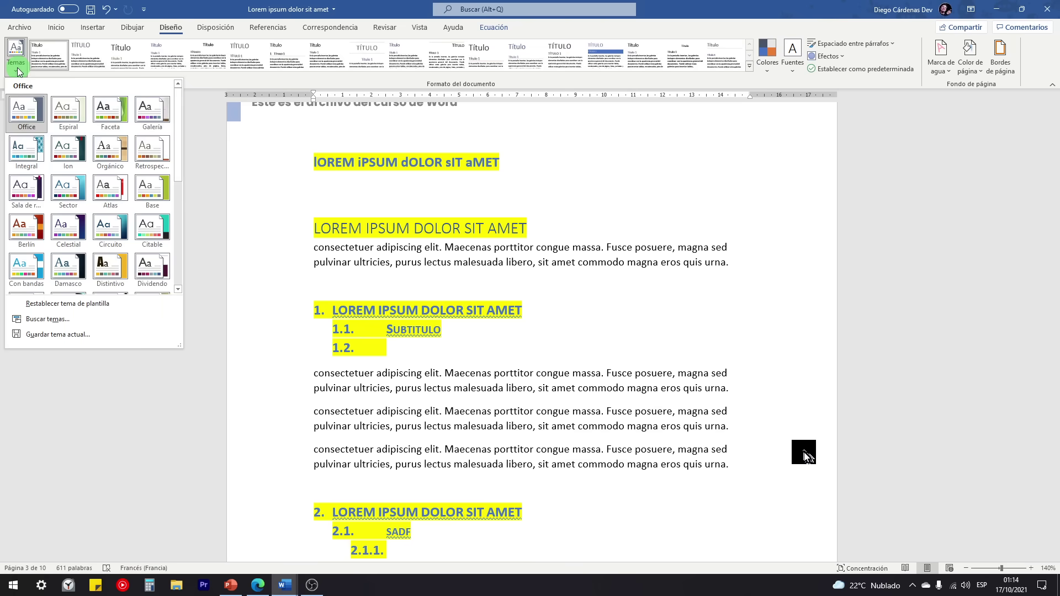
{"action": "left_click", "coordinate": [27, 191]}
{"action": "left_click", "coordinate": [56, 27]}
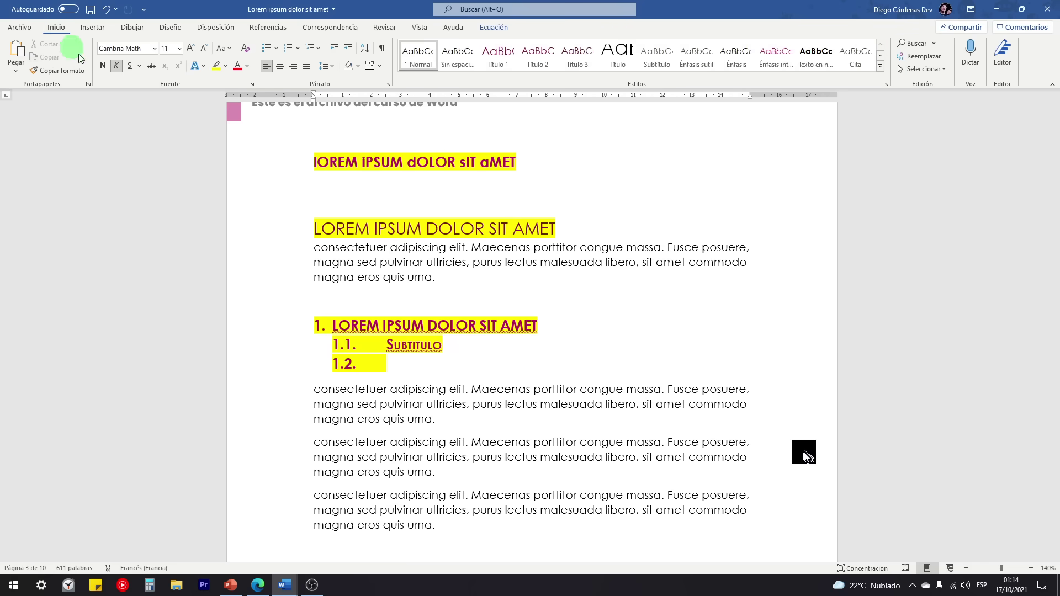
{"action": "left_click", "coordinate": [247, 66]}
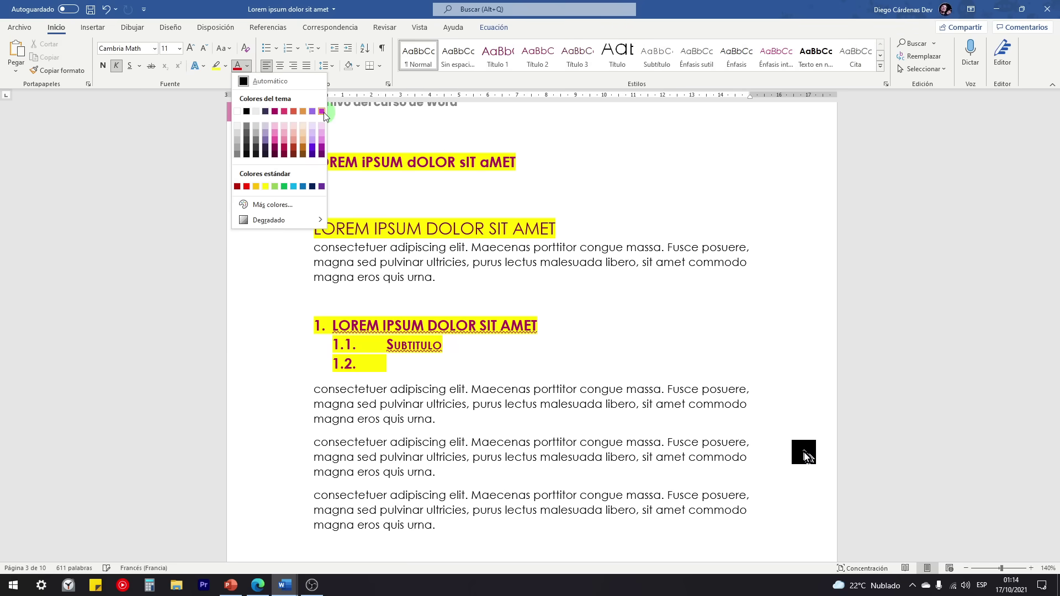
{"action": "left_click", "coordinate": [163, 25]}
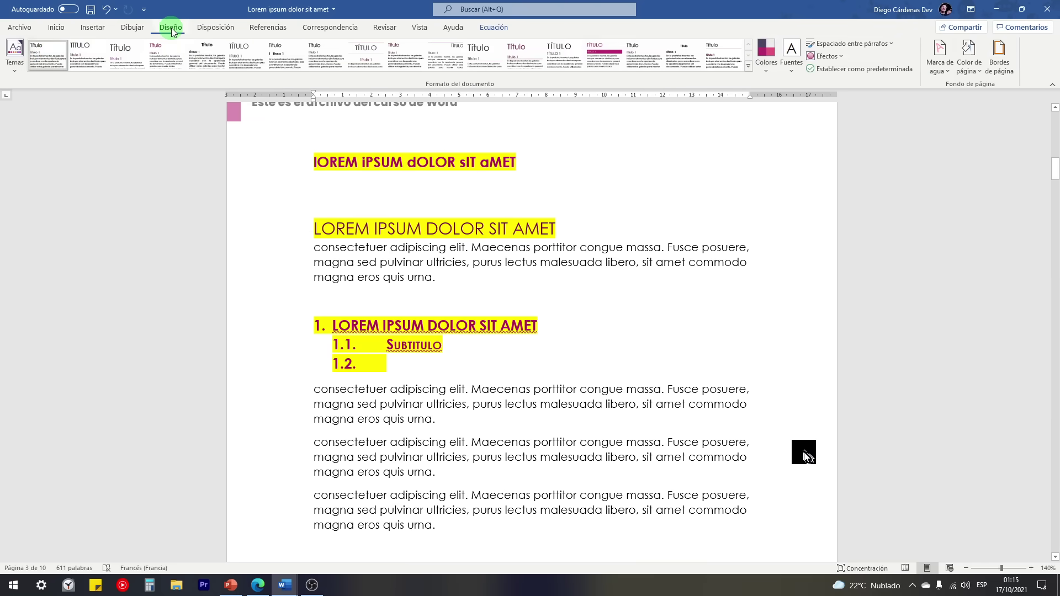
{"action": "left_click", "coordinate": [16, 55]}
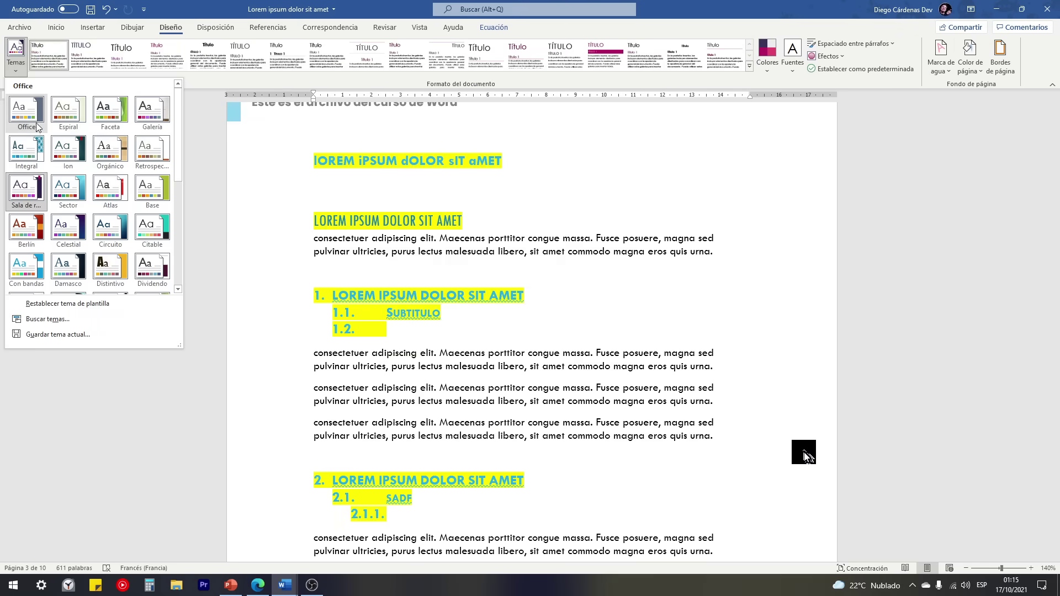
{"action": "left_click", "coordinate": [28, 117]}
{"action": "left_click", "coordinate": [390, 165]}
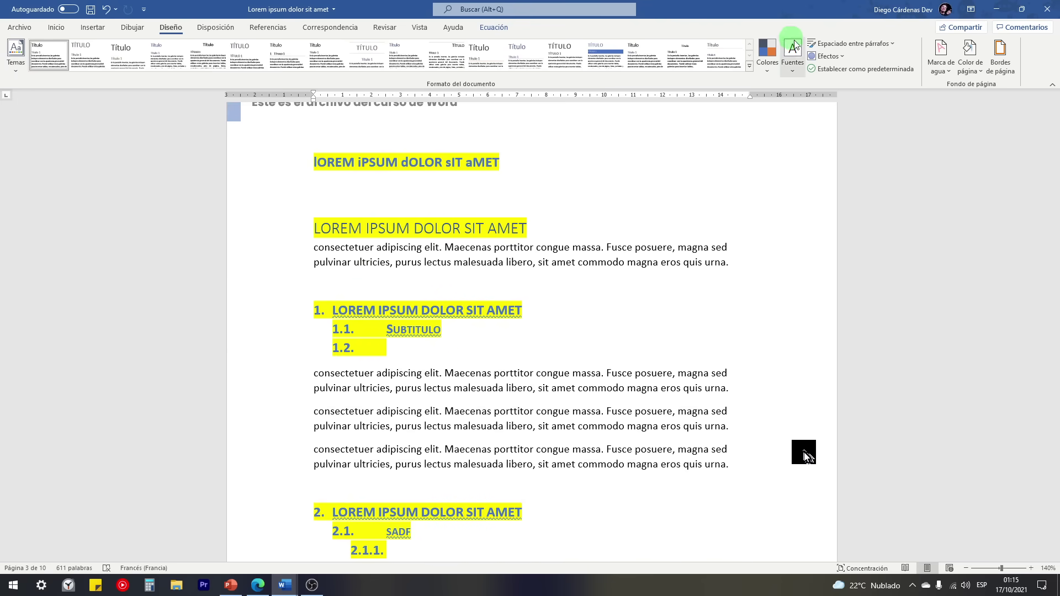
Step: Switch the document's colour scheme to Amarillo
{"action": "left_click", "coordinate": [767, 68]}
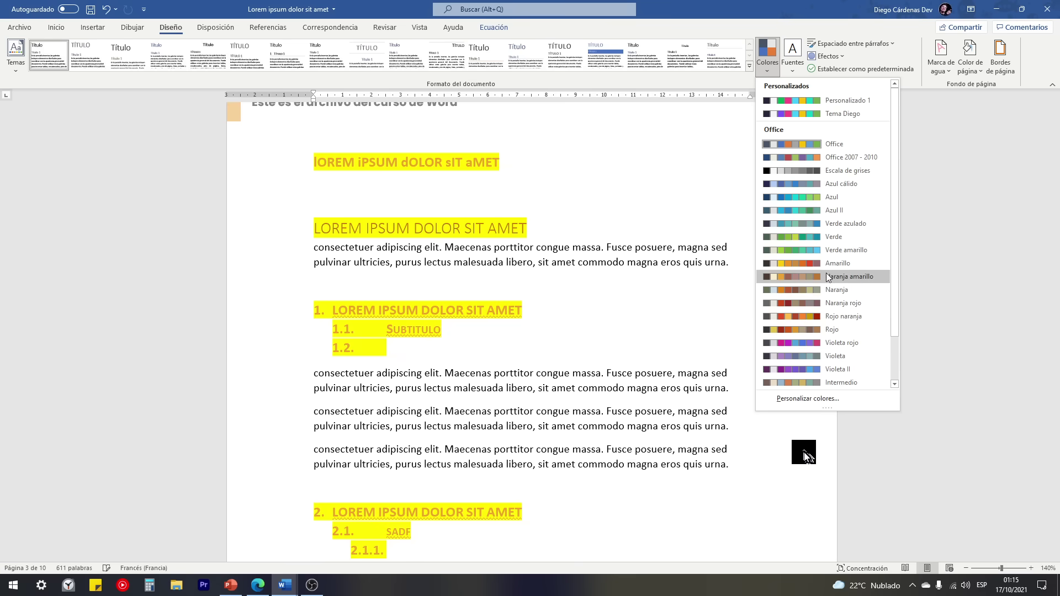
{"action": "left_click", "coordinate": [809, 266]}
{"action": "scroll", "coordinate": [481, 342], "scroll_direction": "up", "scroll_amount": 15}
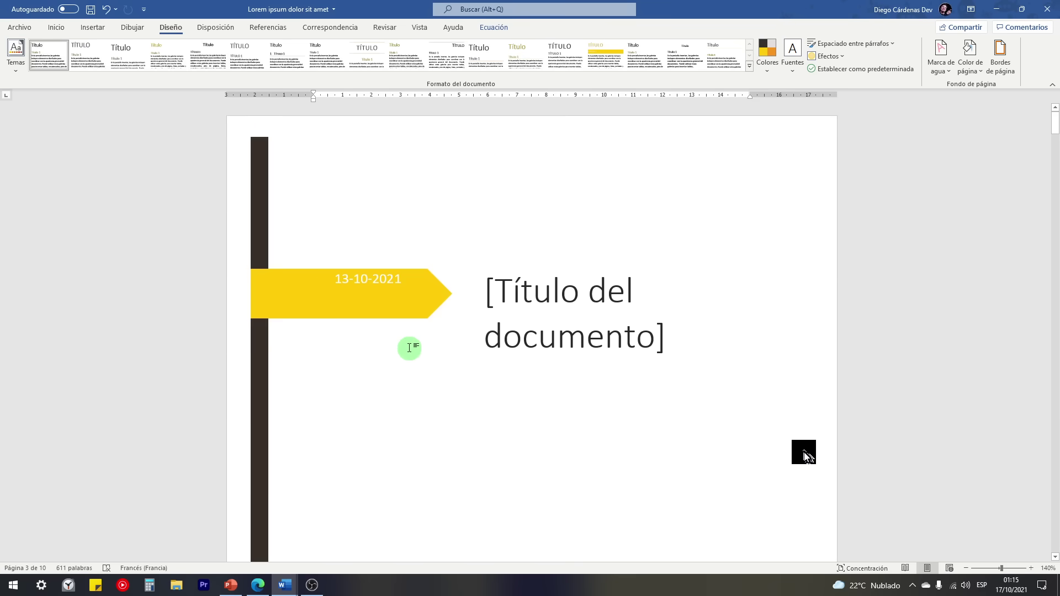
Step: Open and dismiss the Temas gallery, then expand the full style-set collection
{"action": "left_click", "coordinate": [15, 59]}
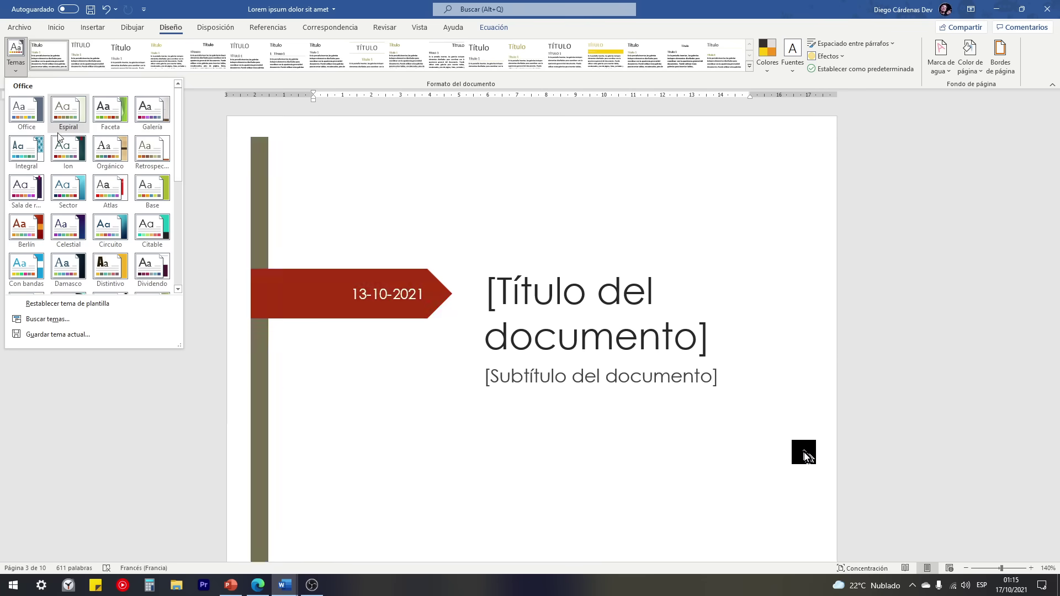
{"action": "left_click", "coordinate": [263, 81]}
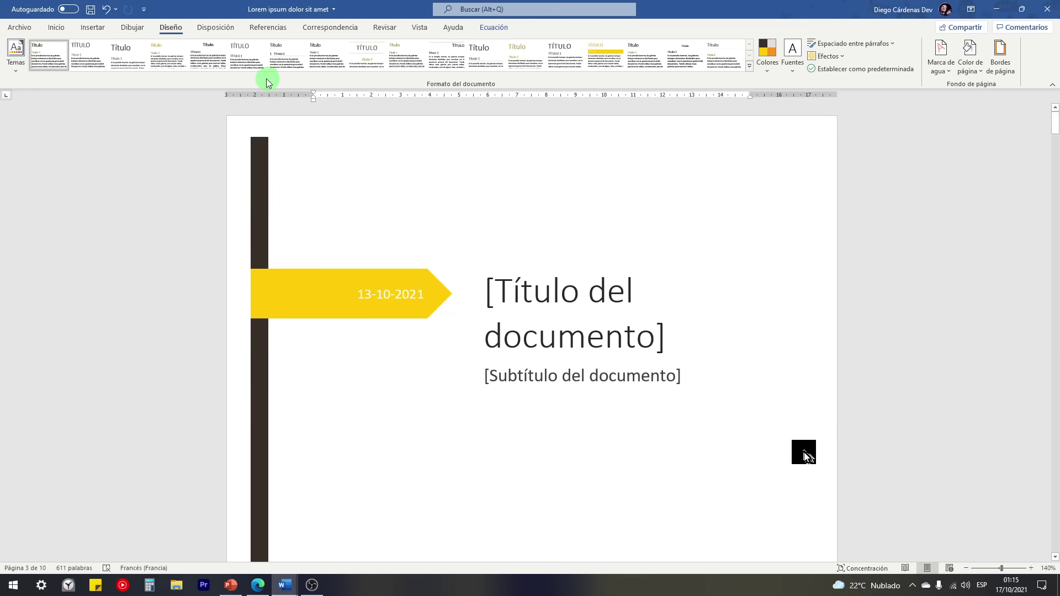
{"action": "left_click", "coordinate": [750, 67]}
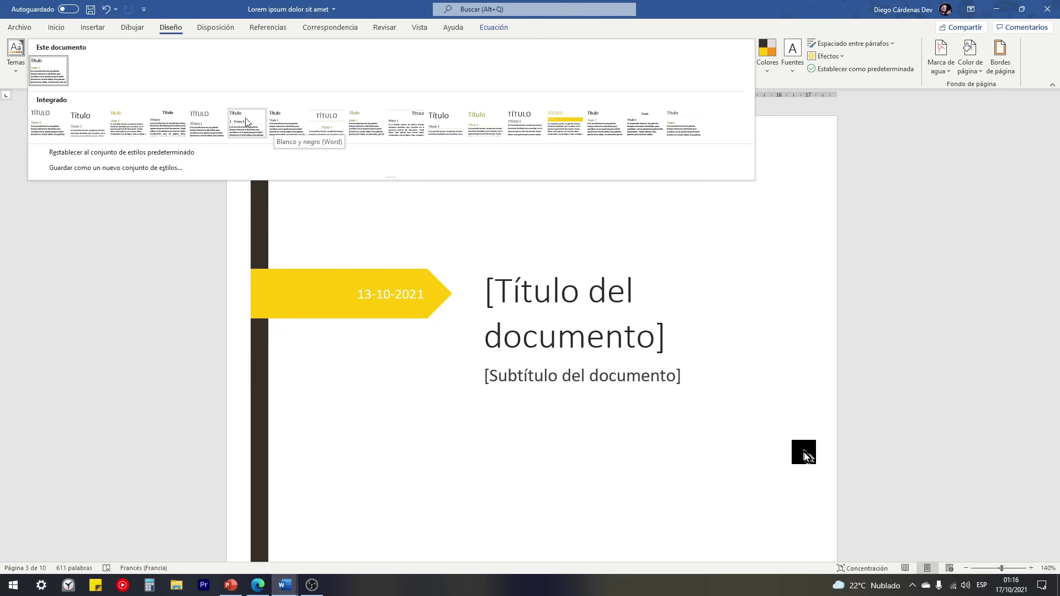
Step: Try several style sets and settle on Básico (elegante)
{"action": "left_click", "coordinate": [564, 121]}
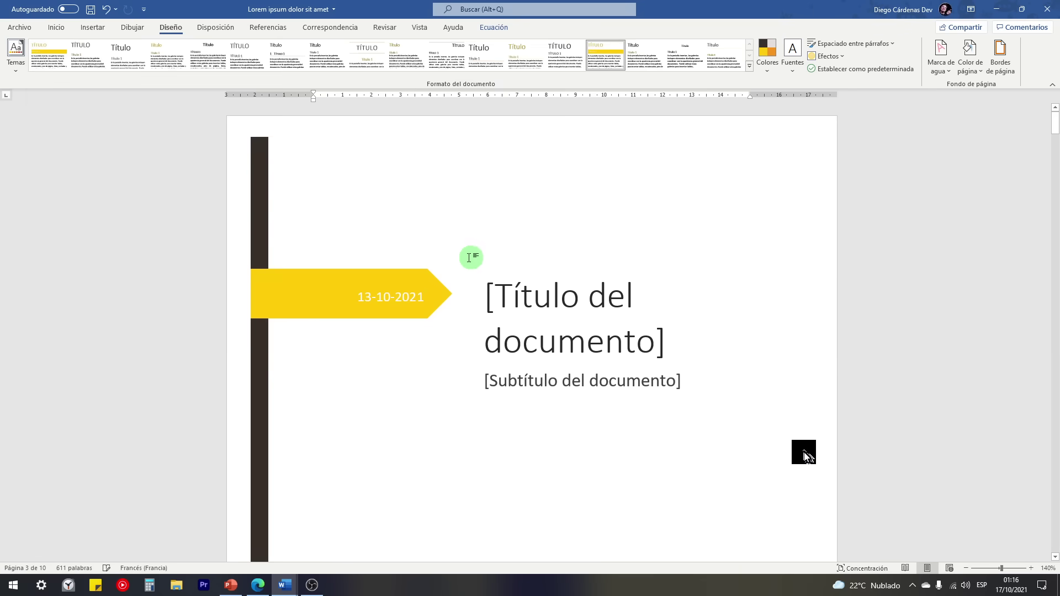
{"action": "scroll", "coordinate": [464, 257], "scroll_direction": "down", "scroll_amount": 6}
{"action": "scroll", "coordinate": [451, 255], "scroll_direction": "down", "scroll_amount": 10}
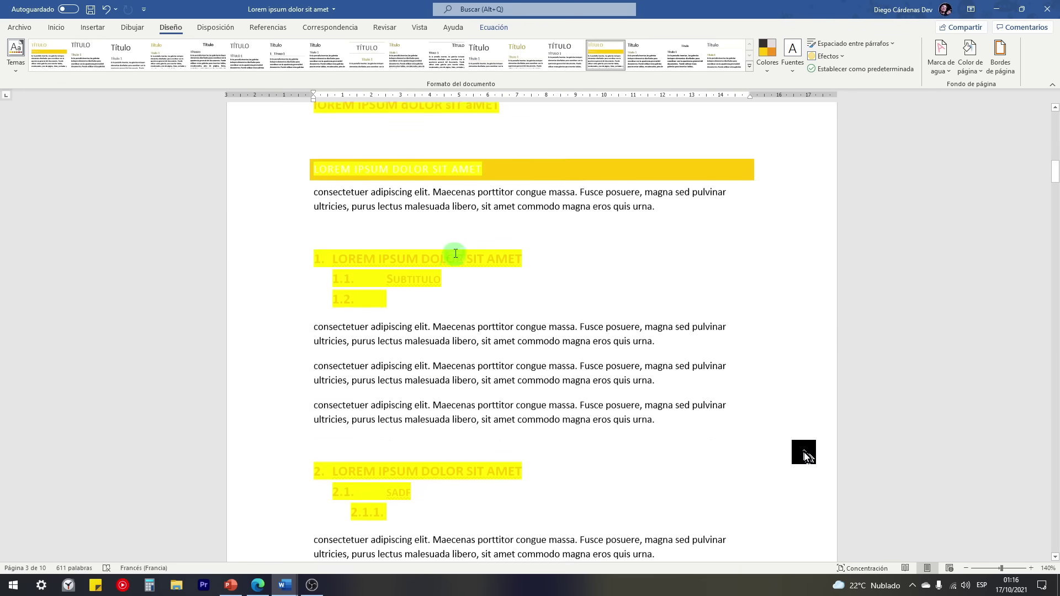
{"action": "left_click", "coordinate": [18, 70]}
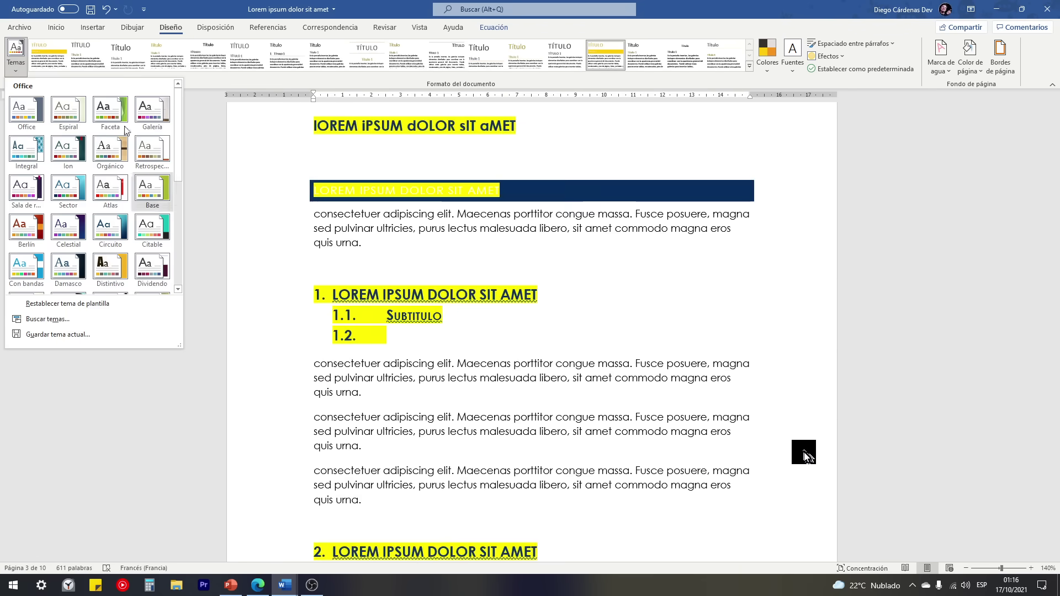
{"action": "left_click", "coordinate": [582, 87]}
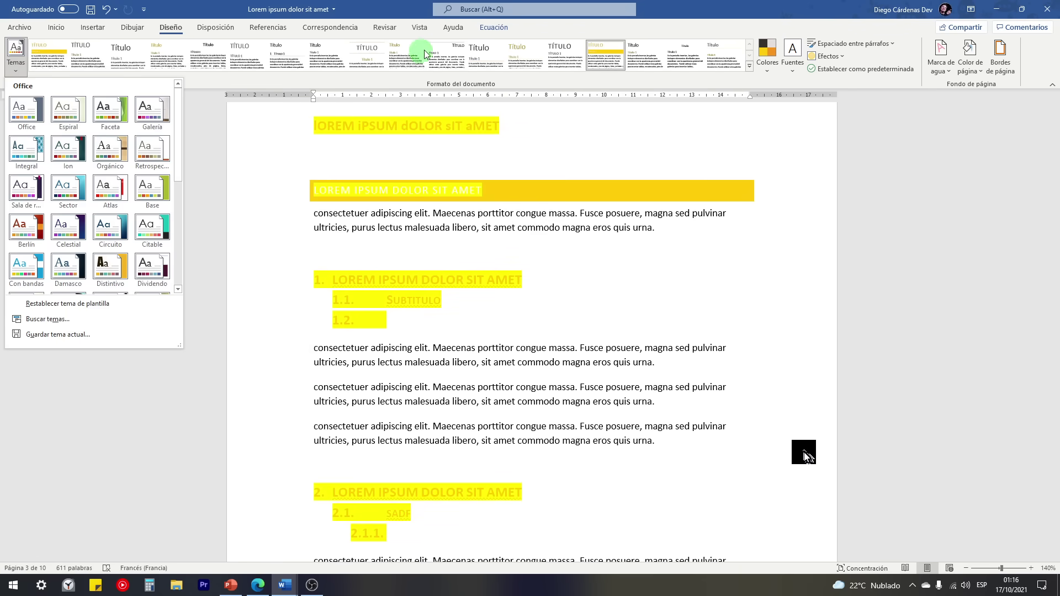
{"action": "left_click", "coordinate": [369, 55]}
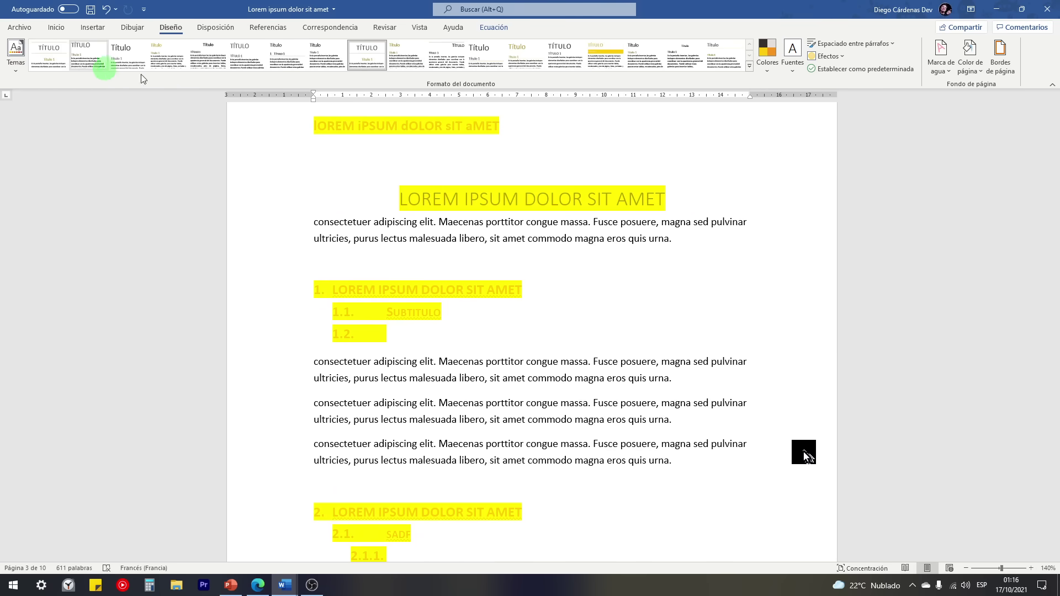
{"action": "left_click", "coordinate": [750, 65]}
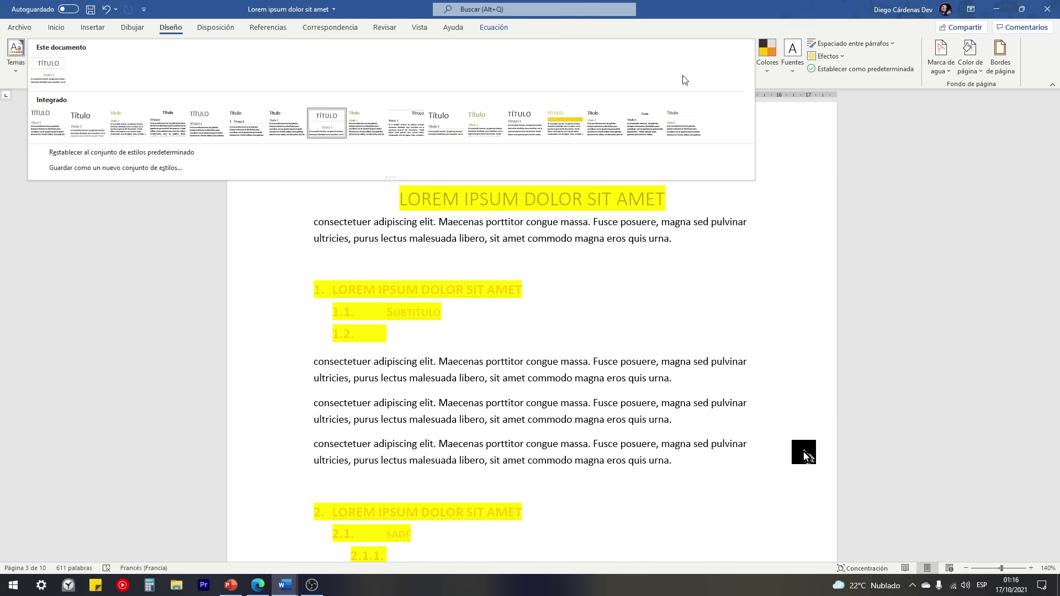
{"action": "left_click", "coordinate": [48, 121]}
Step: Recolour the document with the Verde azulado scheme, turning the date banner teal
{"action": "left_click", "coordinate": [767, 55]}
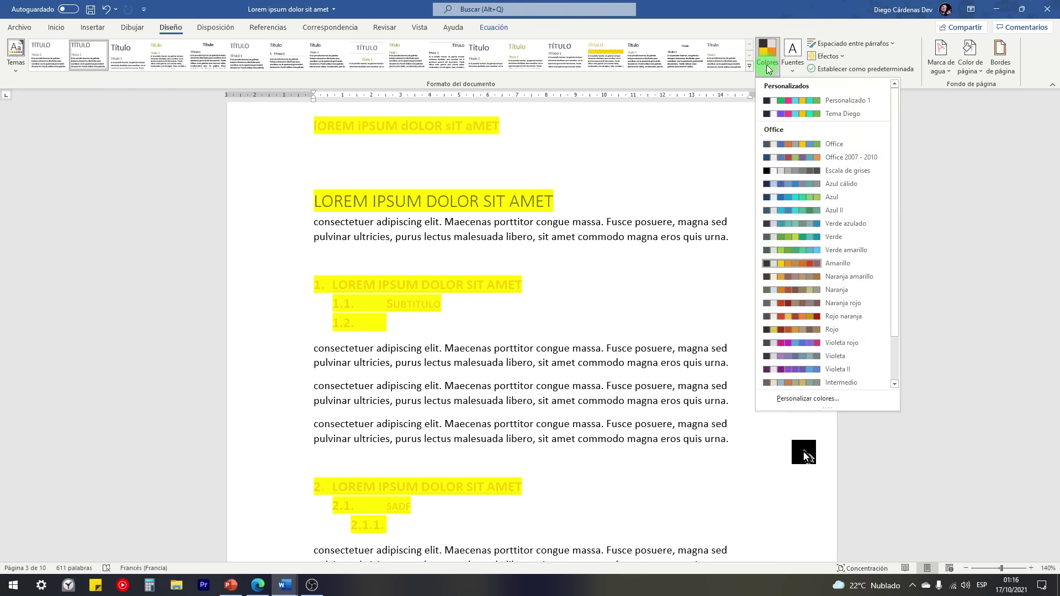
{"action": "left_click", "coordinate": [829, 222]}
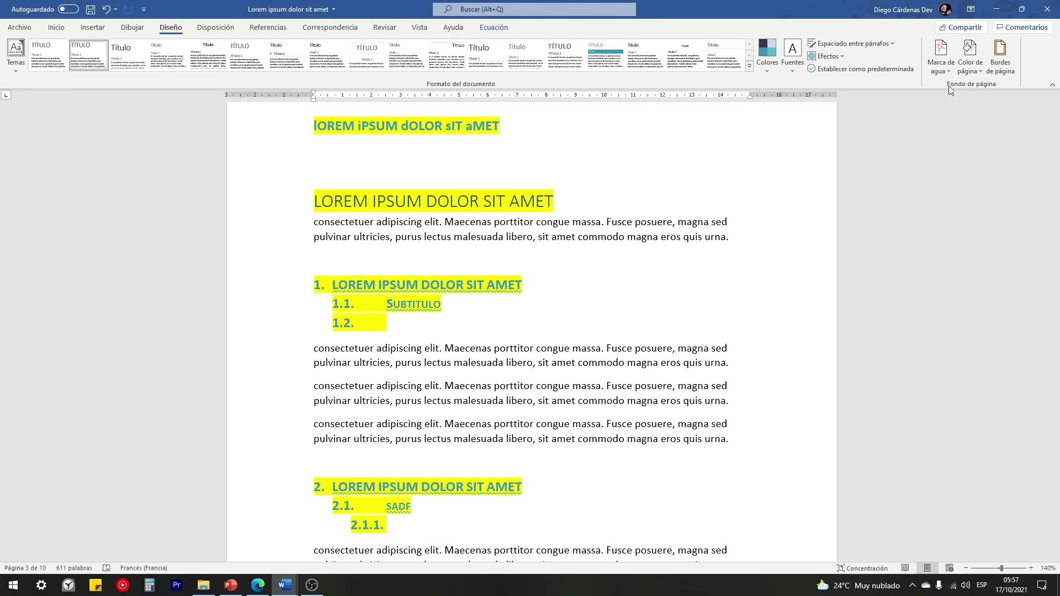
{"action": "scroll", "coordinate": [644, 267], "scroll_direction": "down", "scroll_amount": 7}
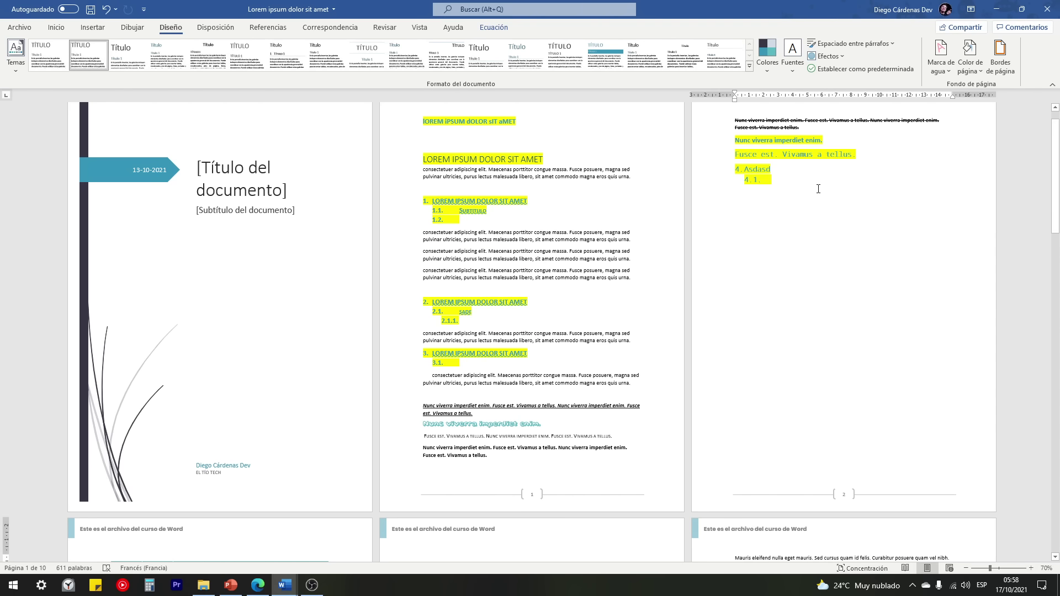
{"action": "left_click", "coordinate": [942, 70]}
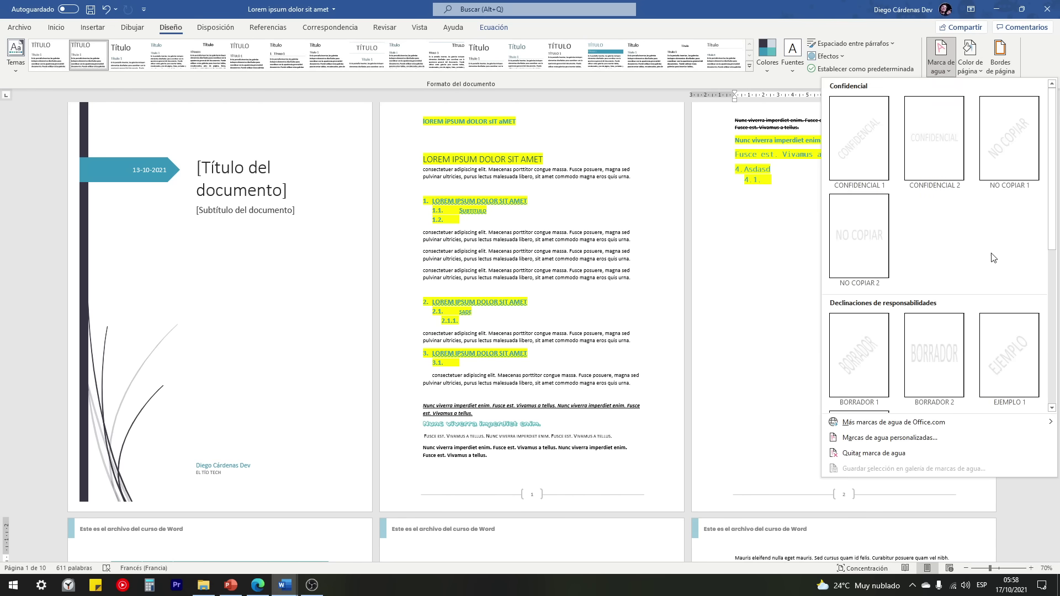
Step: Add the diagonal CONFIDENCIAL 1 watermark and check it across the pages
{"action": "scroll", "coordinate": [993, 244], "scroll_direction": "down", "scroll_amount": 3}
{"action": "scroll", "coordinate": [972, 271], "scroll_direction": "up", "scroll_amount": 3}
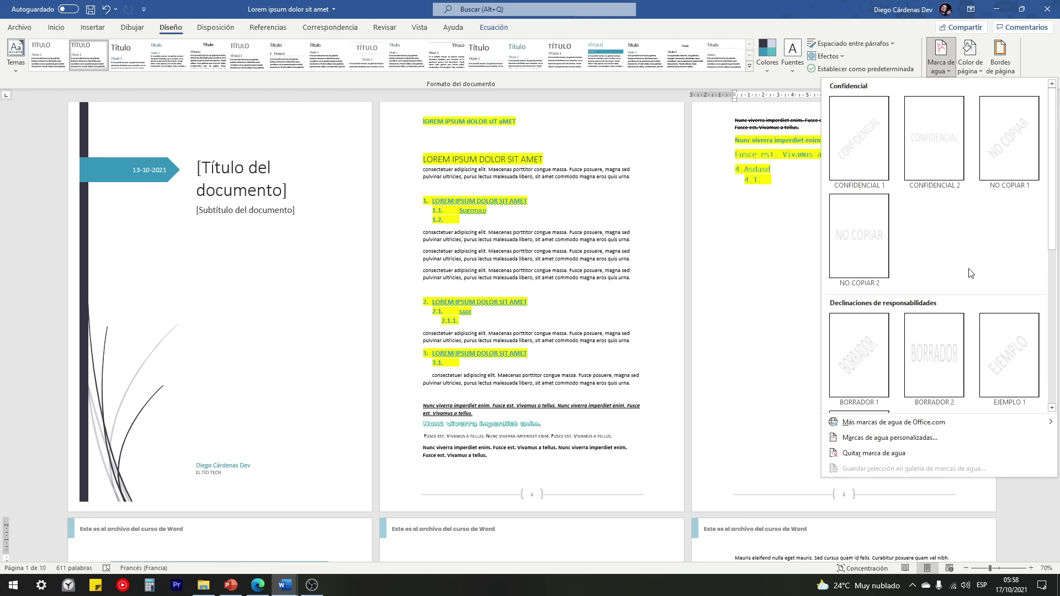
{"action": "left_click", "coordinate": [862, 148]}
{"action": "scroll", "coordinate": [709, 425], "scroll_direction": "down", "scroll_amount": 10}
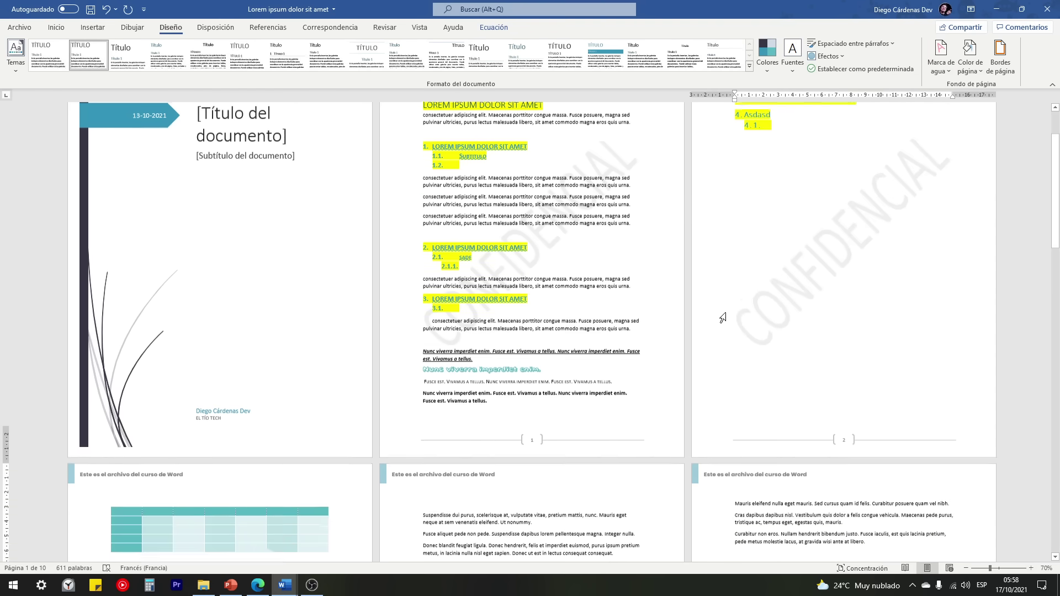
{"action": "scroll", "coordinate": [873, 211], "scroll_direction": "up", "scroll_amount": 6}
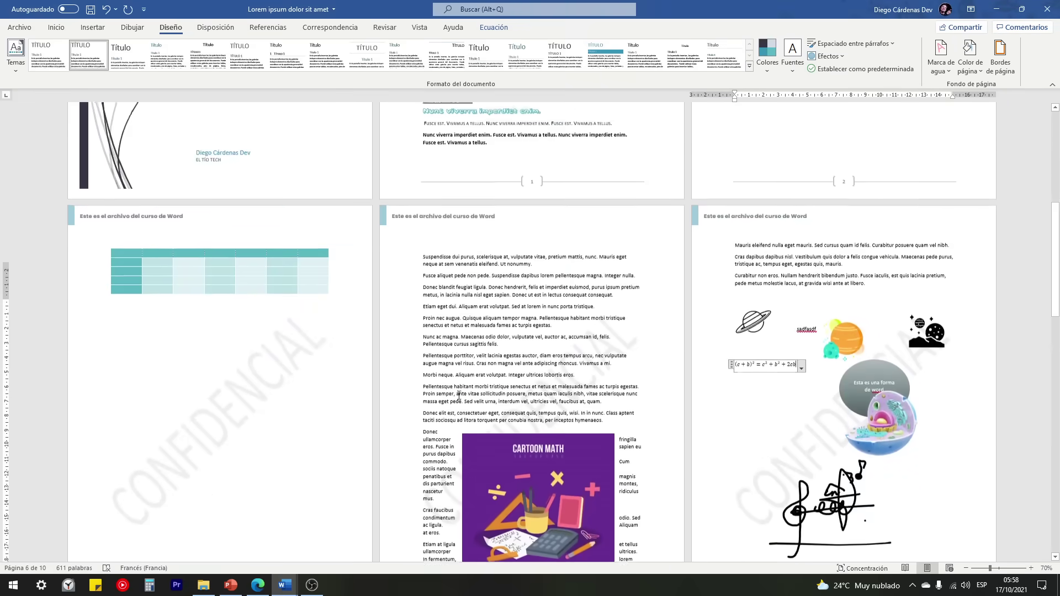
{"action": "scroll", "coordinate": [874, 212], "scroll_direction": "up", "scroll_amount": 2}
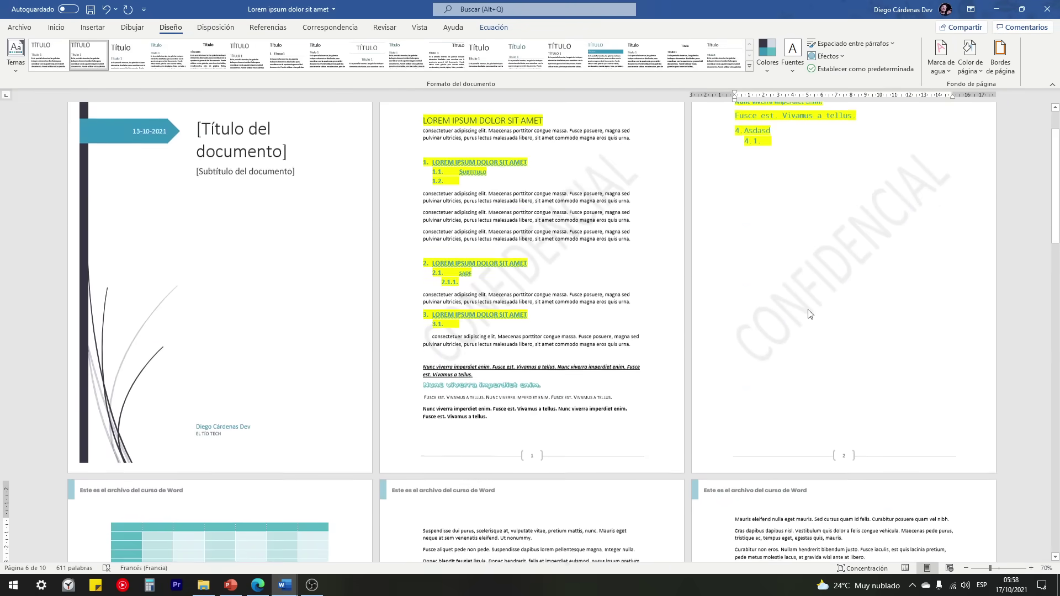
{"action": "scroll", "coordinate": [870, 234], "scroll_direction": "down", "scroll_amount": 10}
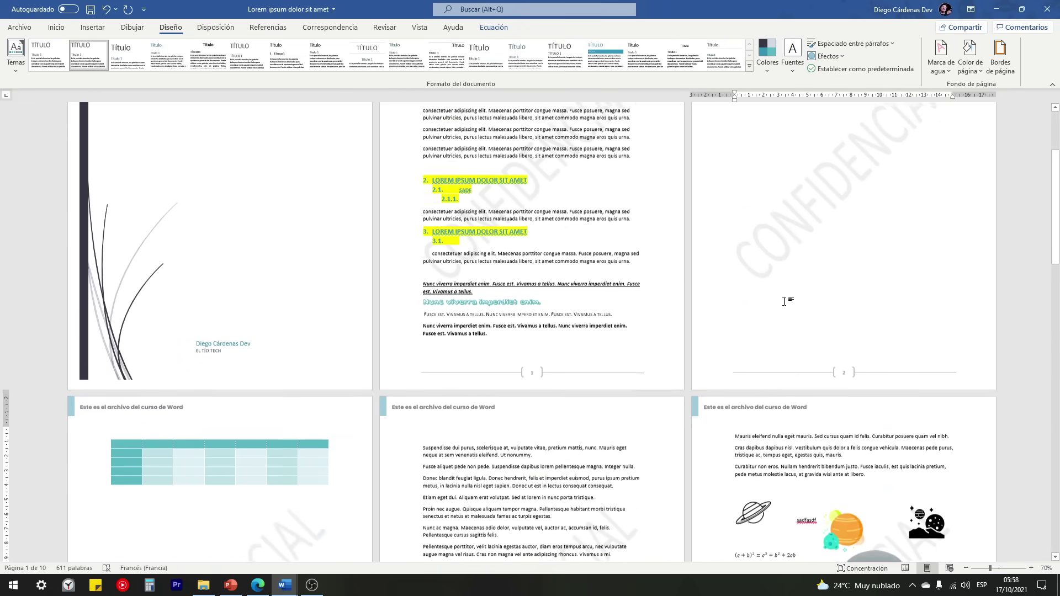
{"action": "left_click", "coordinate": [941, 56]}
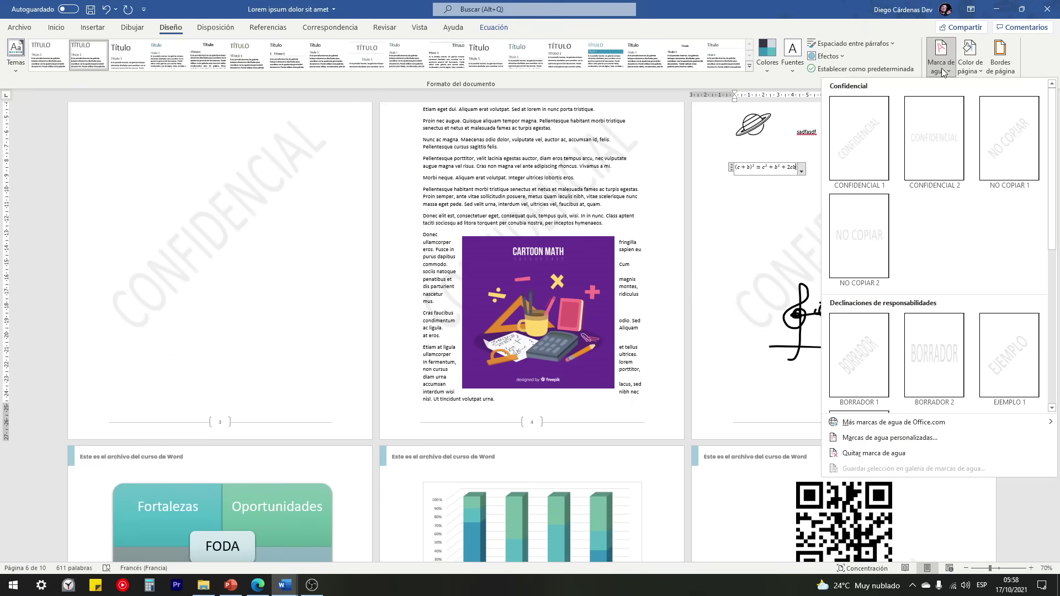
{"action": "scroll", "coordinate": [931, 221], "scroll_direction": "down", "scroll_amount": 5}
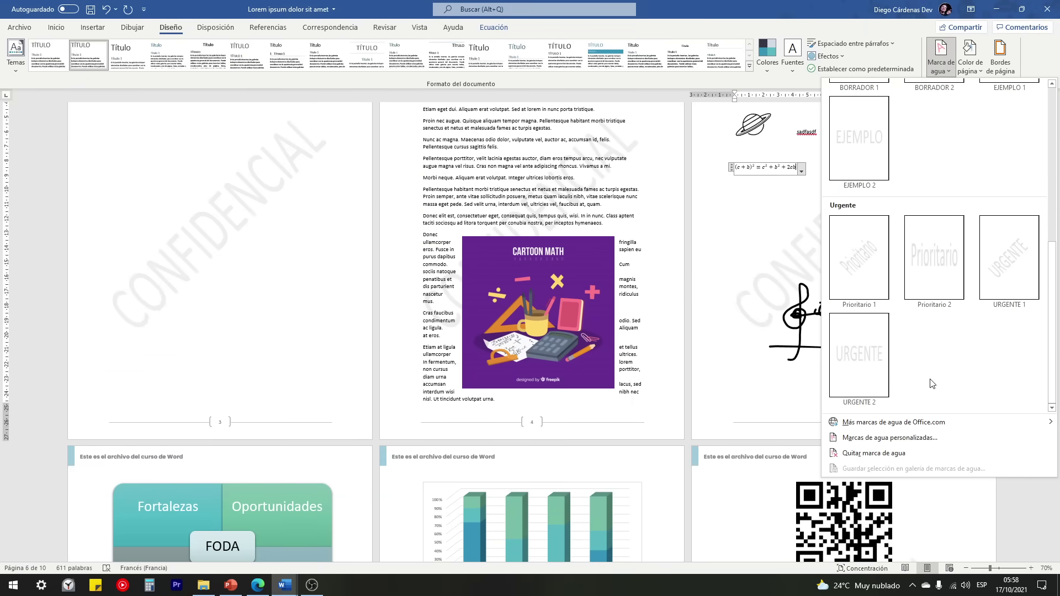
Step: Replace CONFIDENCIAL with a custom diagonal text watermark reading EL TÍO TECH
{"action": "left_click", "coordinate": [876, 440]}
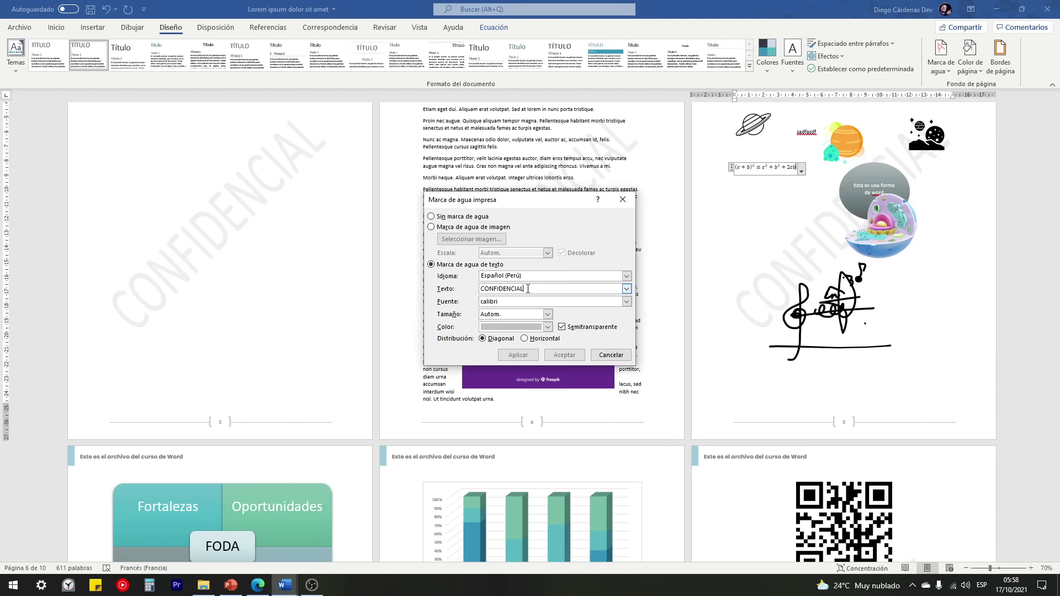
{"action": "left_click", "coordinate": [627, 288]}
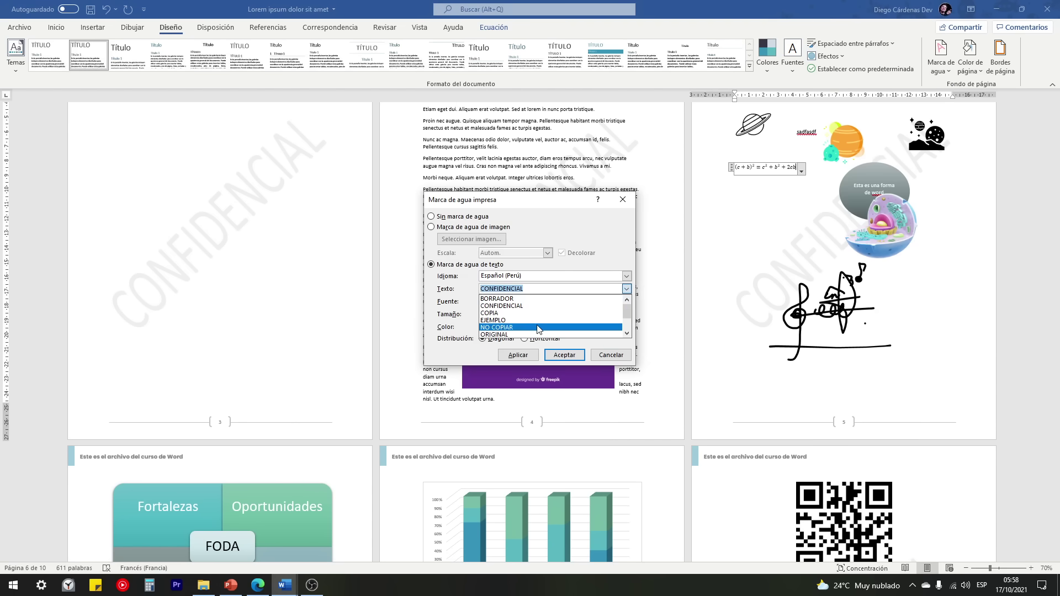
{"action": "left_click", "coordinate": [547, 299]}
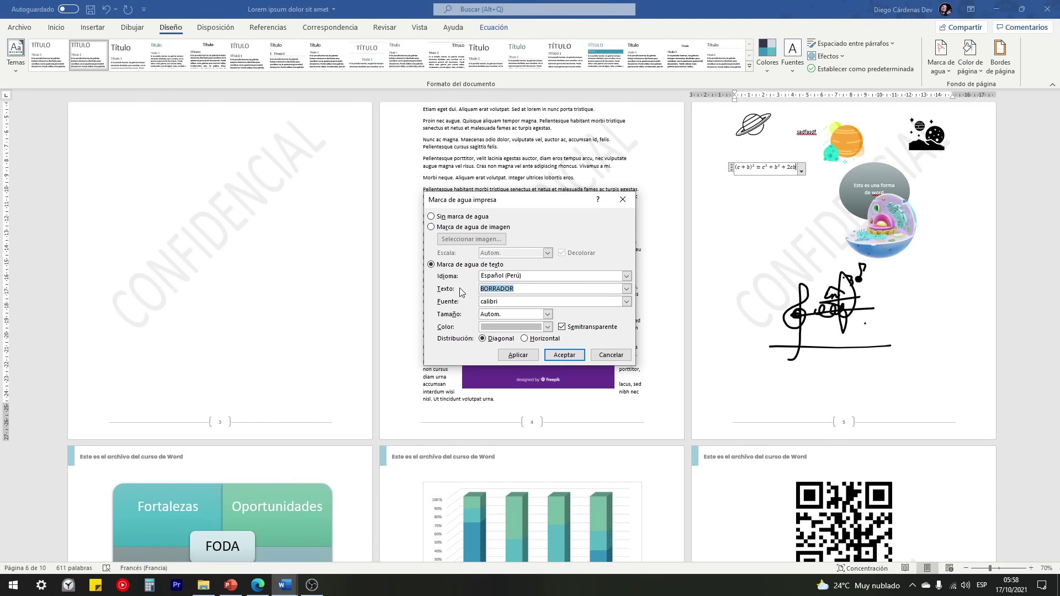
{"action": "type", "text": "e"}
{"action": "left_click", "coordinate": [562, 356]}
{"action": "scroll", "coordinate": [287, 244], "scroll_direction": "up", "scroll_amount": 2}
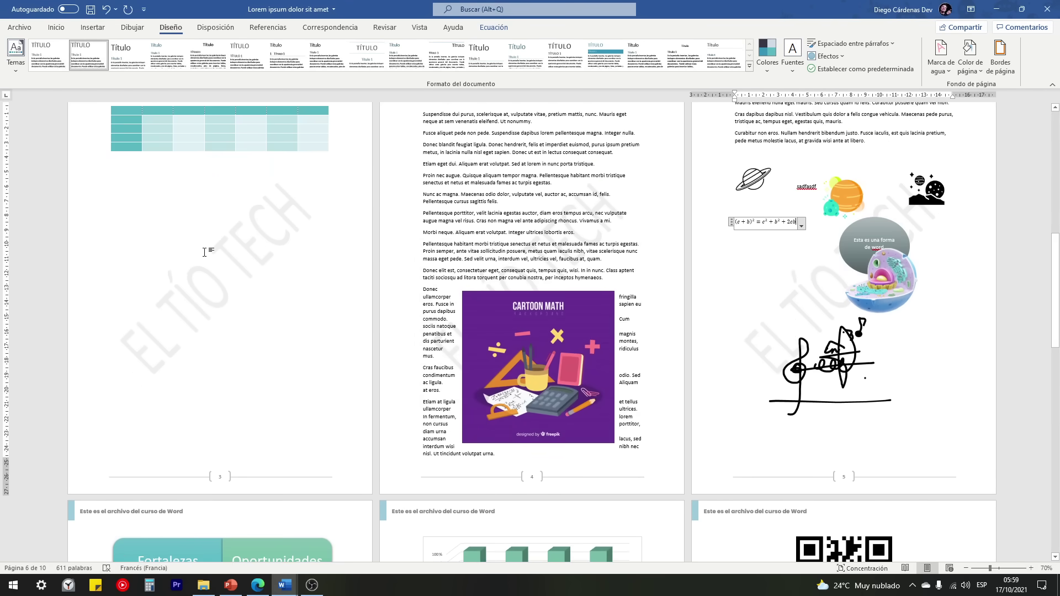
{"action": "scroll", "coordinate": [204, 252], "scroll_direction": "down", "scroll_amount": 15}
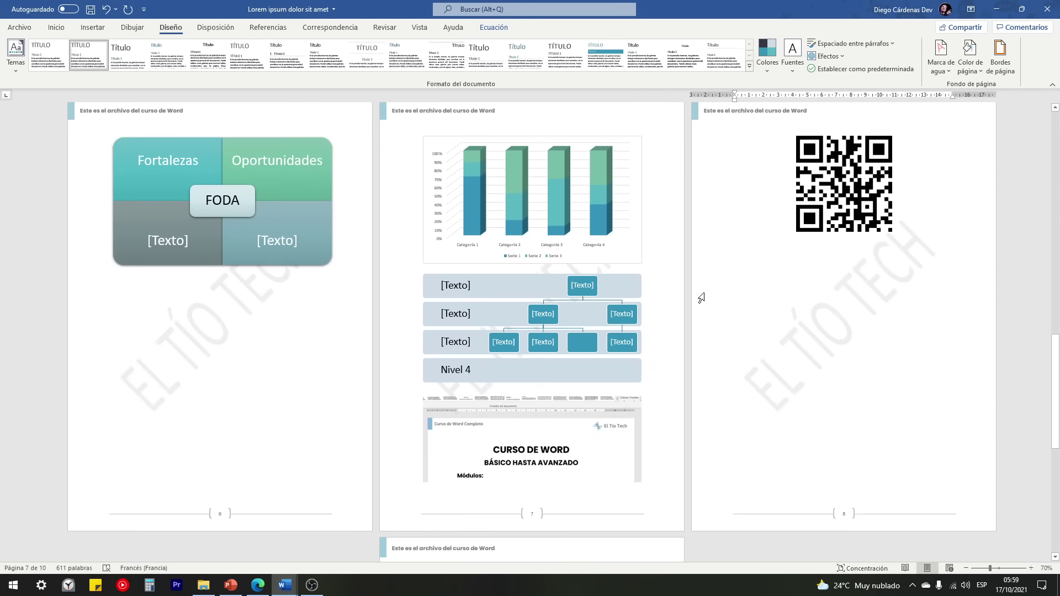
Step: Set the custom watermark to a picture watermark sourced from a local file
{"action": "left_click", "coordinate": [941, 55]}
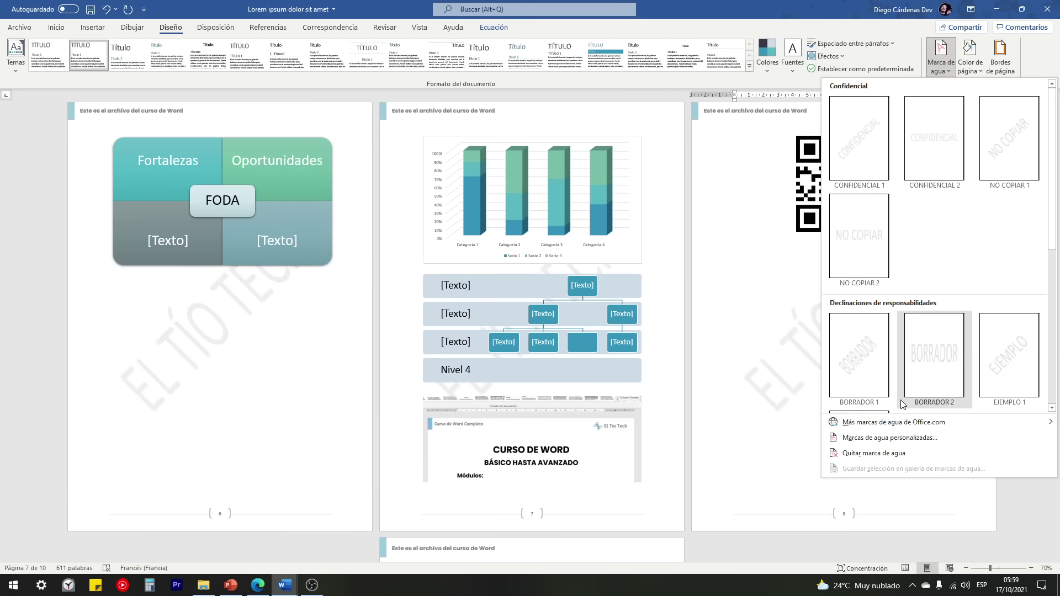
{"action": "left_click", "coordinate": [866, 441]}
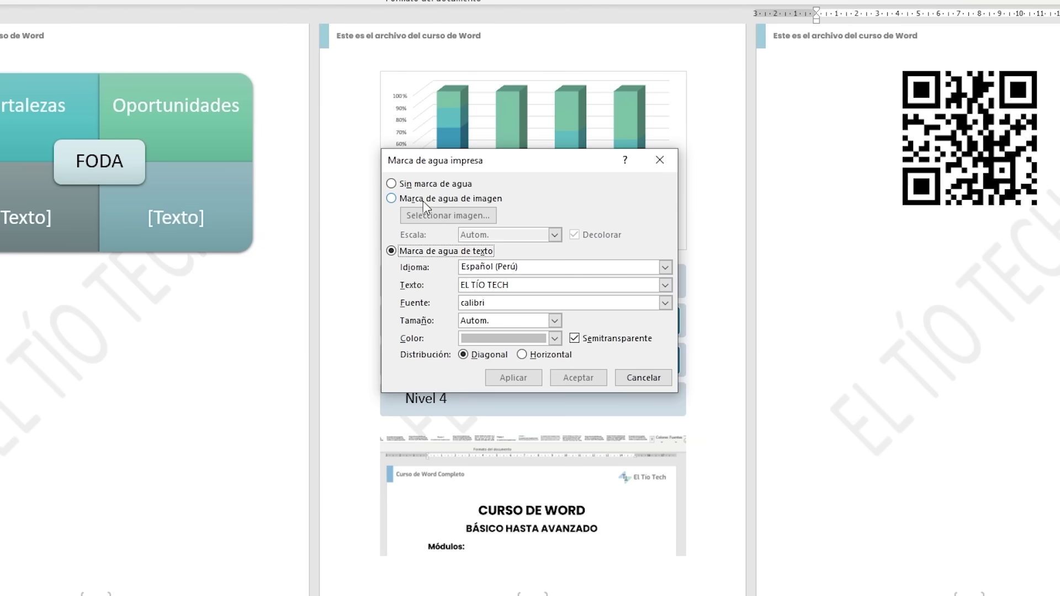
{"action": "left_click", "coordinate": [392, 199]}
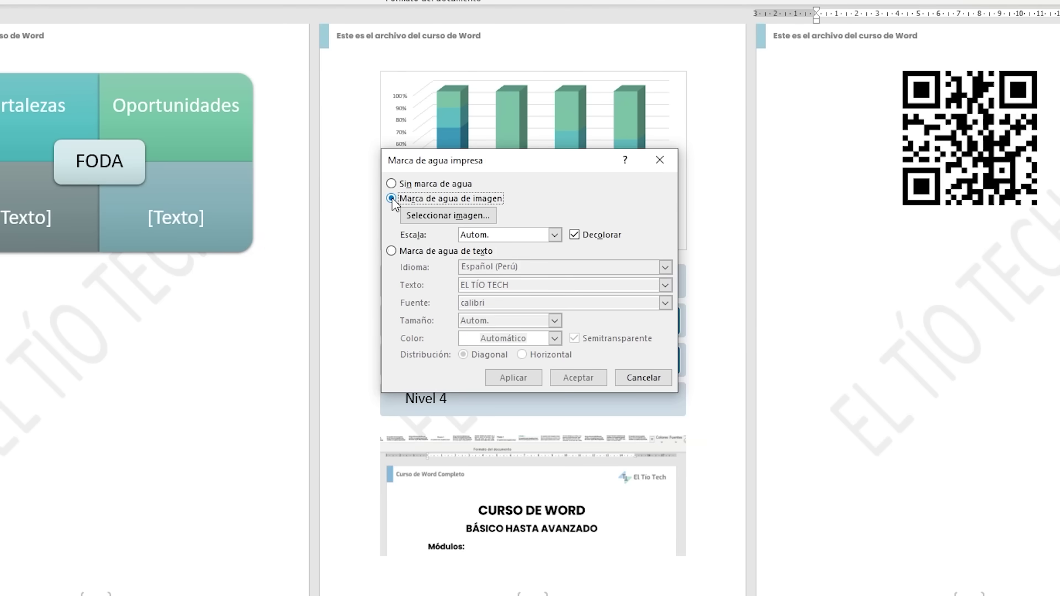
{"action": "left_click", "coordinate": [488, 215]}
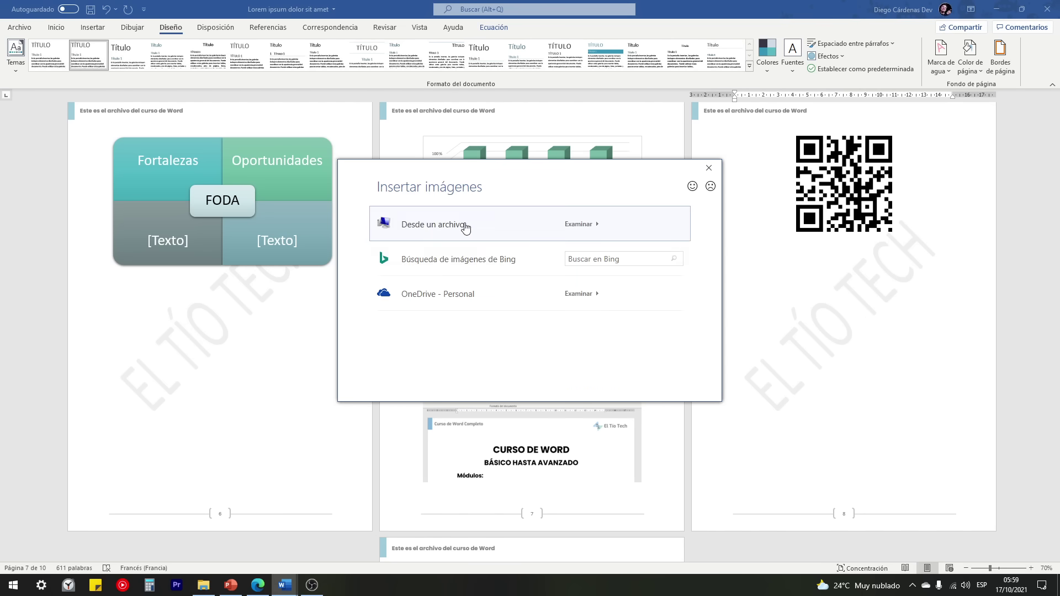
{"action": "left_click", "coordinate": [430, 225]}
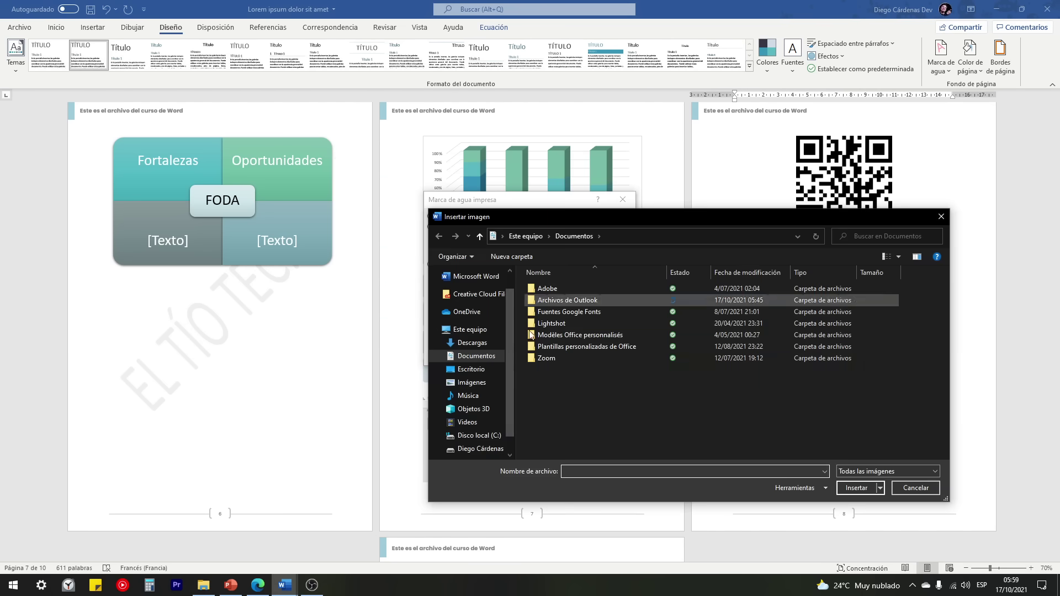
Step: Insert Logo Tío Tech from D:\01 EL TÍO TECH\ASSETS - El Tío Tech as the watermark
{"action": "left_click", "coordinate": [472, 449]}
{"action": "double_click", "coordinate": [551, 293]}
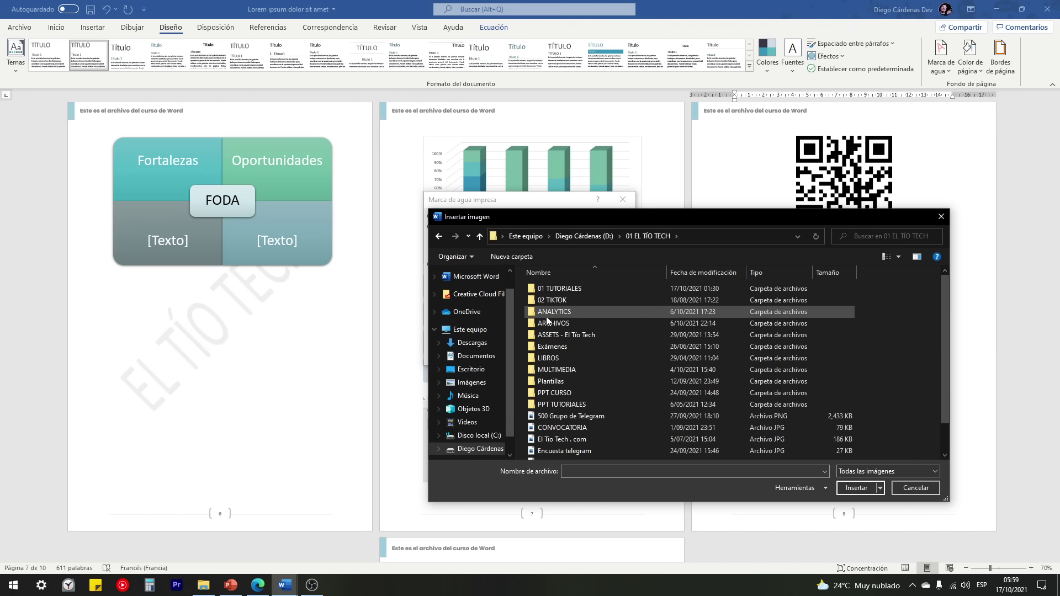
{"action": "double_click", "coordinate": [558, 336]}
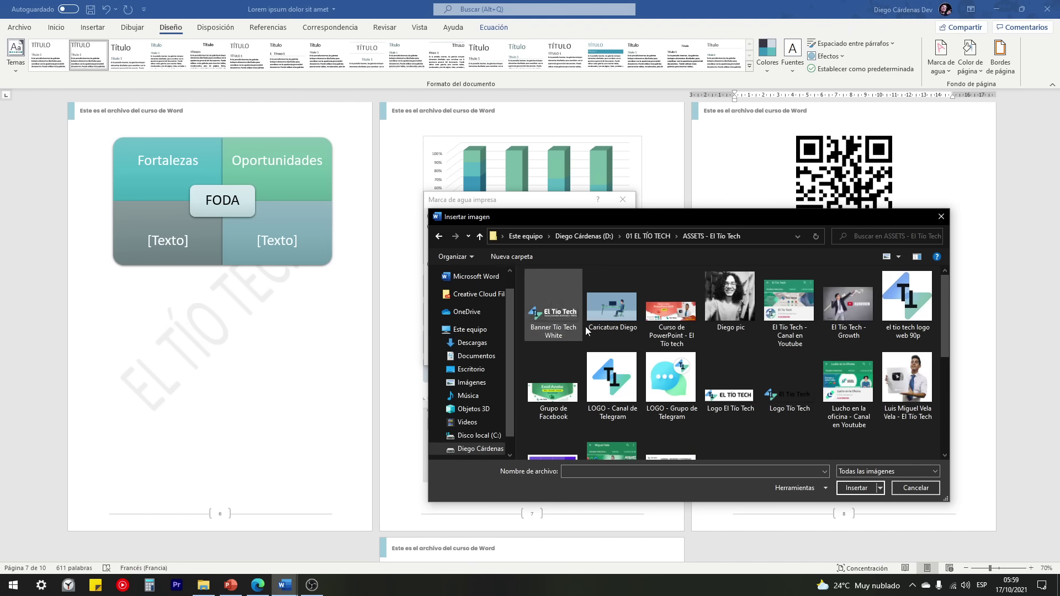
{"action": "scroll", "coordinate": [828, 352], "scroll_direction": "down", "scroll_amount": 1}
{"action": "scroll", "coordinate": [828, 352], "scroll_direction": "up", "scroll_amount": 2}
{"action": "left_click", "coordinate": [789, 298]}
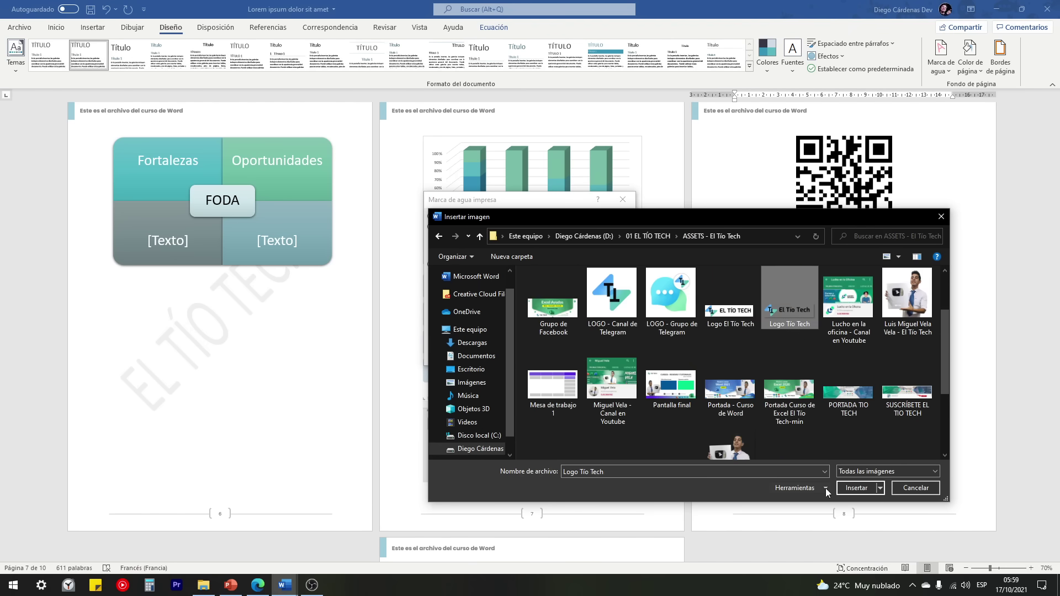
{"action": "left_click", "coordinate": [853, 488]}
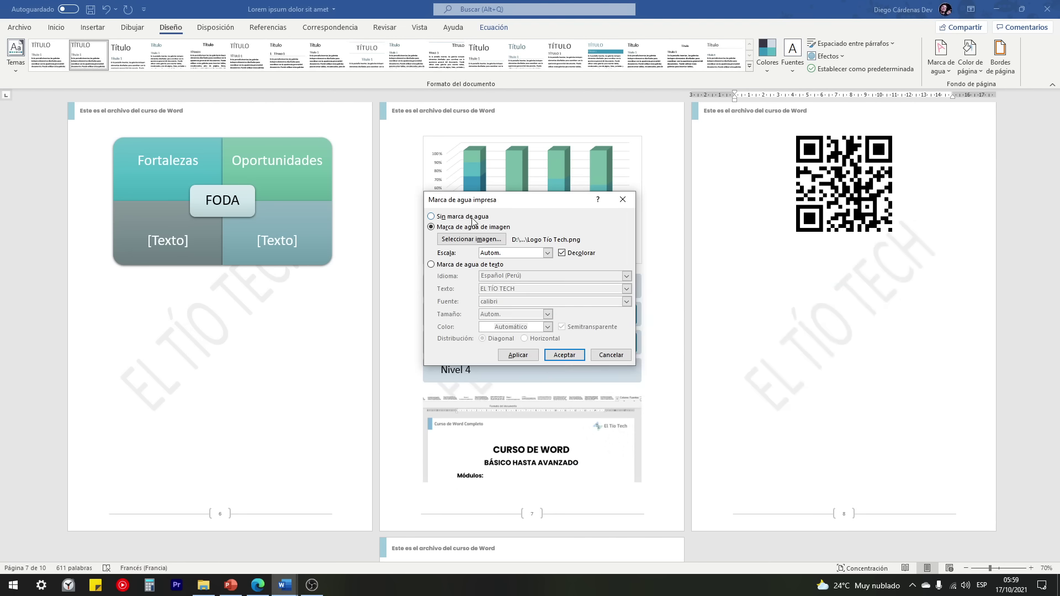
{"action": "left_click", "coordinate": [563, 355]}
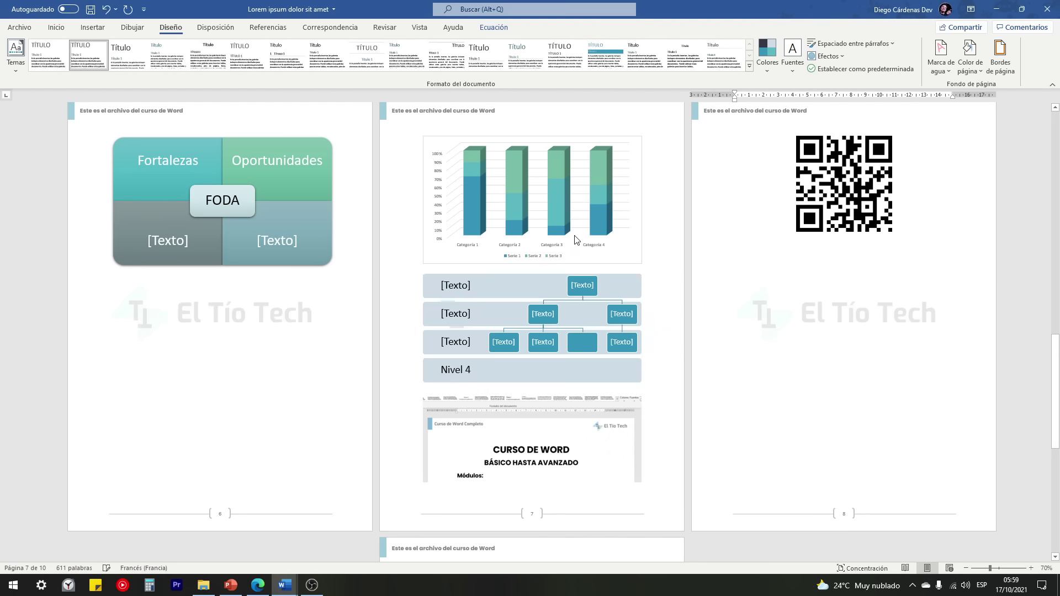
{"action": "scroll", "coordinate": [552, 353], "scroll_direction": "up", "scroll_amount": 10}
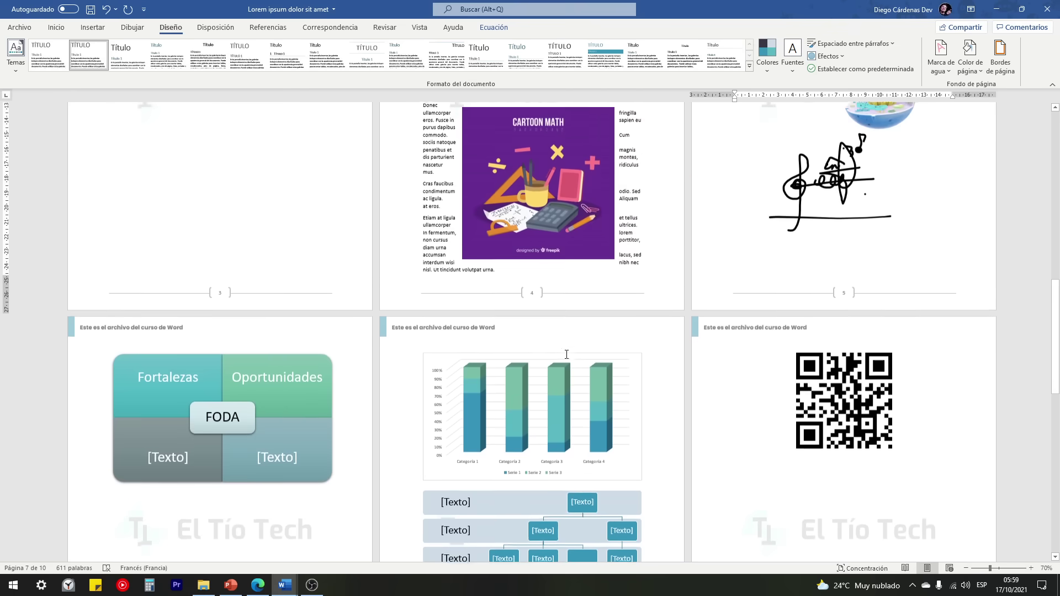
{"action": "scroll", "coordinate": [263, 351], "scroll_direction": "up", "scroll_amount": 8}
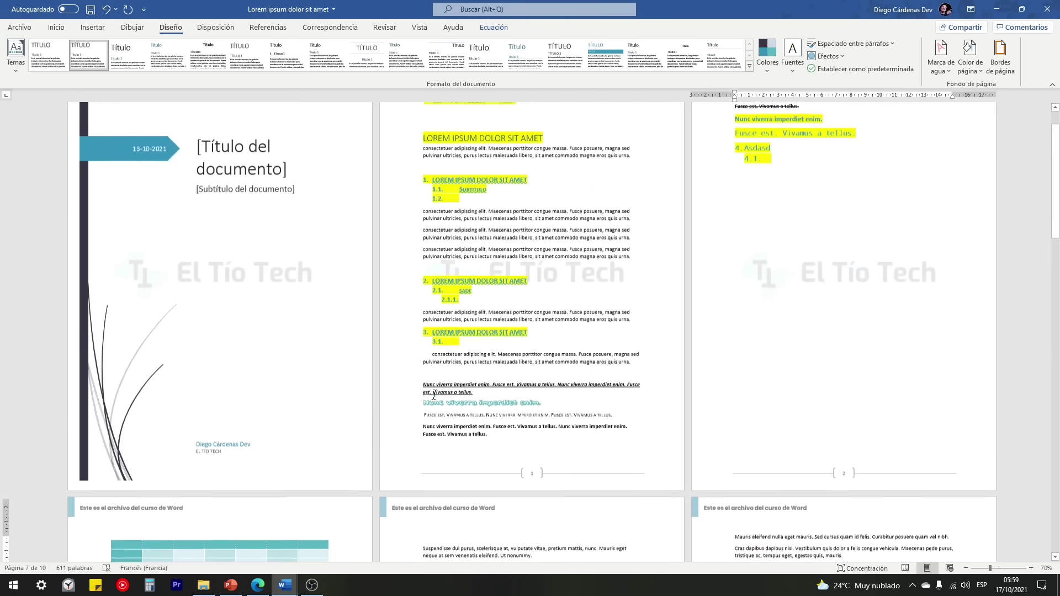
{"action": "scroll", "coordinate": [225, 348], "scroll_direction": "down", "scroll_amount": 8}
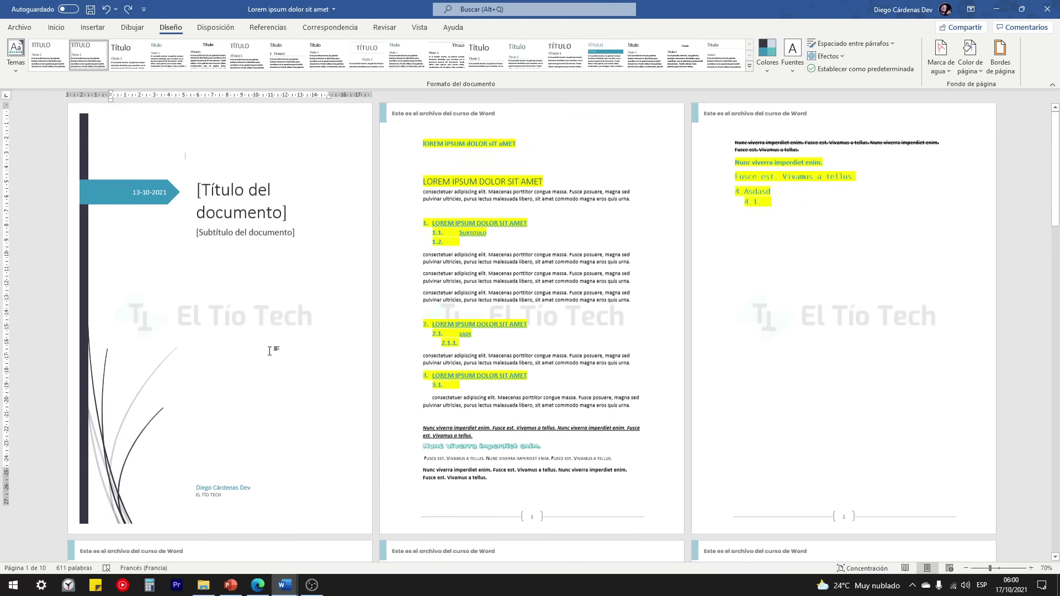
{"action": "scroll", "coordinate": [236, 291], "scroll_direction": "down", "scroll_amount": 8}
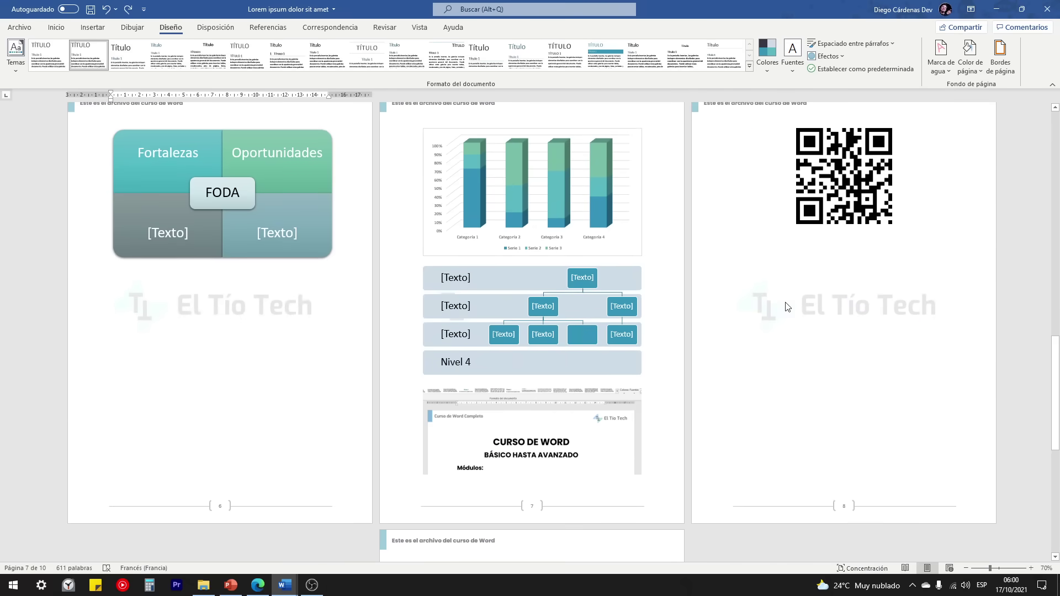
Step: Browse the page border styles and close the dialog without adding a border
{"action": "left_click", "coordinate": [1000, 62]}
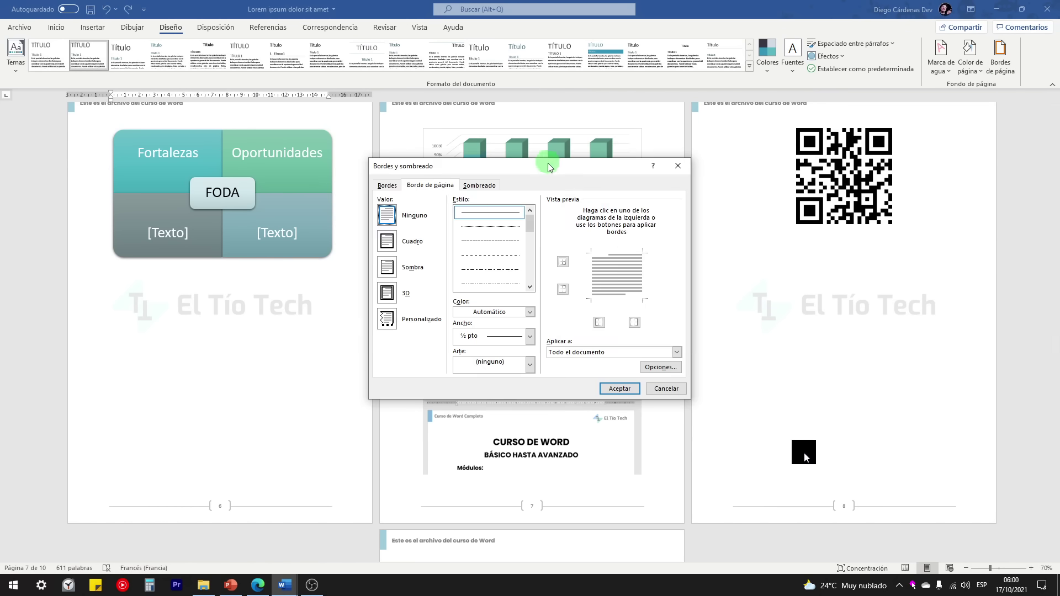
{"action": "left_click_drag", "start_coordinate": [549, 167], "coordinate": [539, 169]}
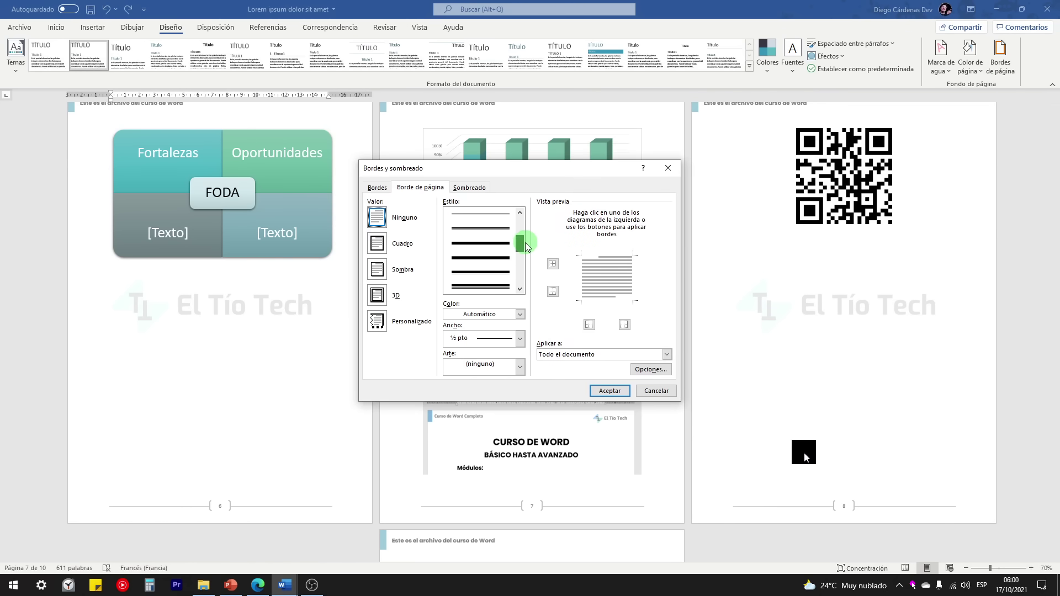
{"action": "mouse_move", "coordinate": [525, 247]}
{"action": "left_mouse_down"}
{"action": "mouse_move", "coordinate": [525, 256]}
{"action": "mouse_move", "coordinate": [520, 229]}
{"action": "left_mouse_up"}
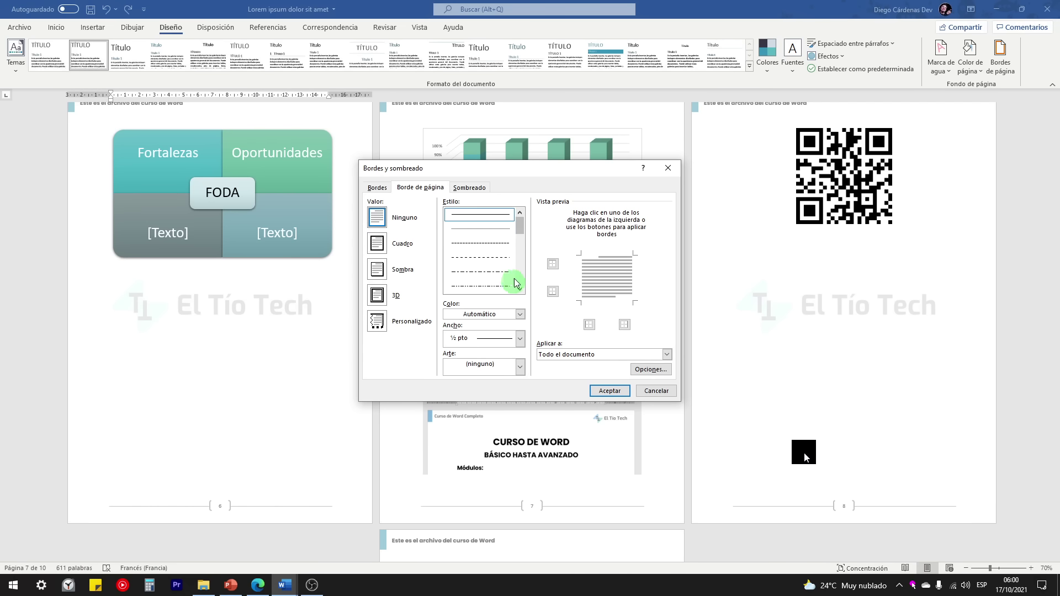
{"action": "left_click", "coordinate": [609, 391]}
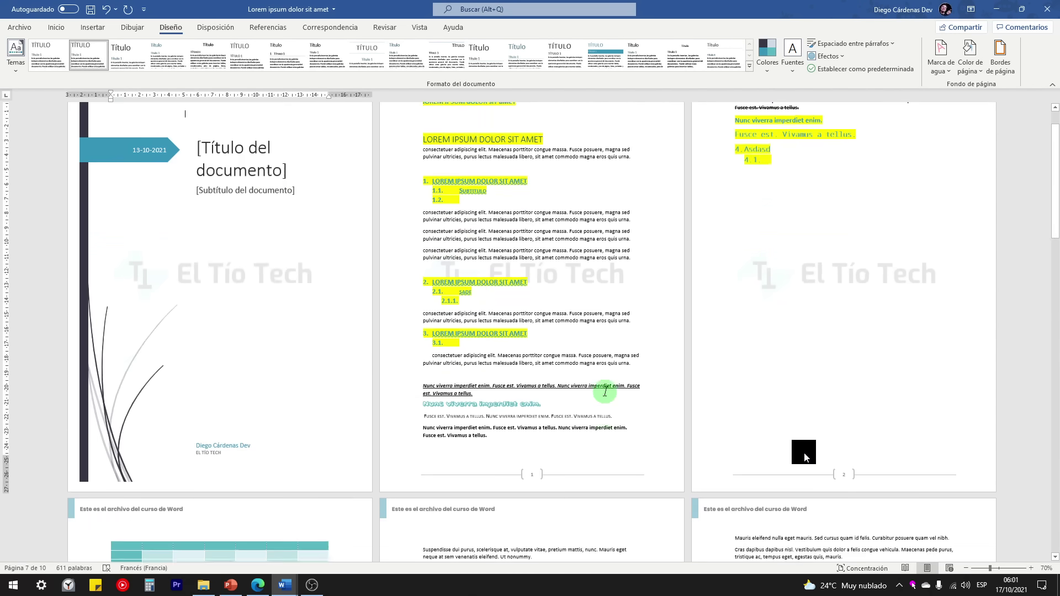
Step: Zoom the view of page 2 to 130%
{"action": "scroll", "coordinate": [561, 237], "scroll_direction": "up", "scroll_amount": 2}
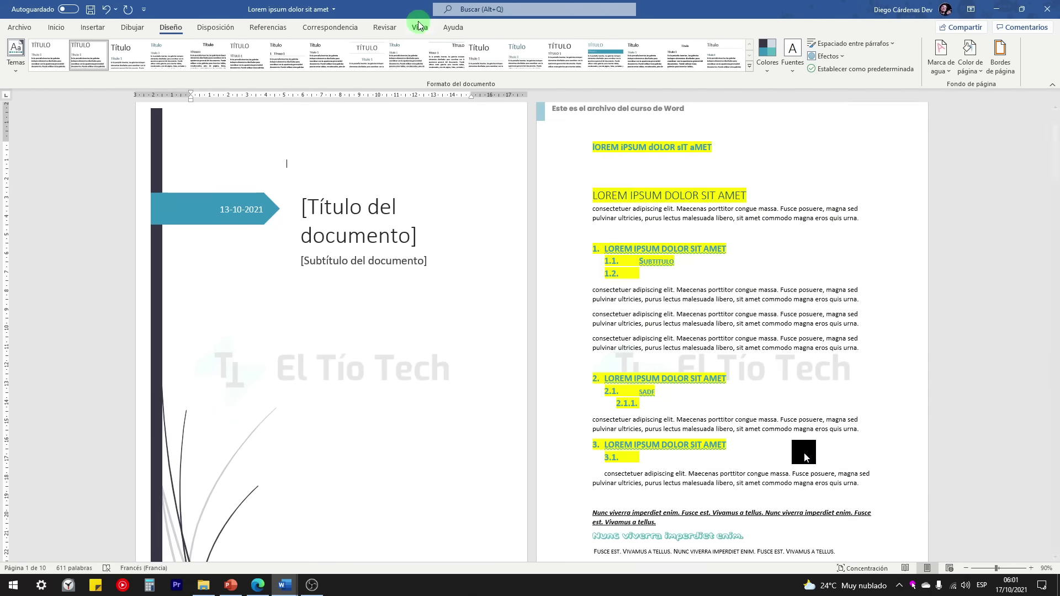
{"action": "left_click", "coordinate": [420, 27]}
{"action": "scroll", "coordinate": [494, 227], "scroll_direction": "up", "scroll_amount": 2}
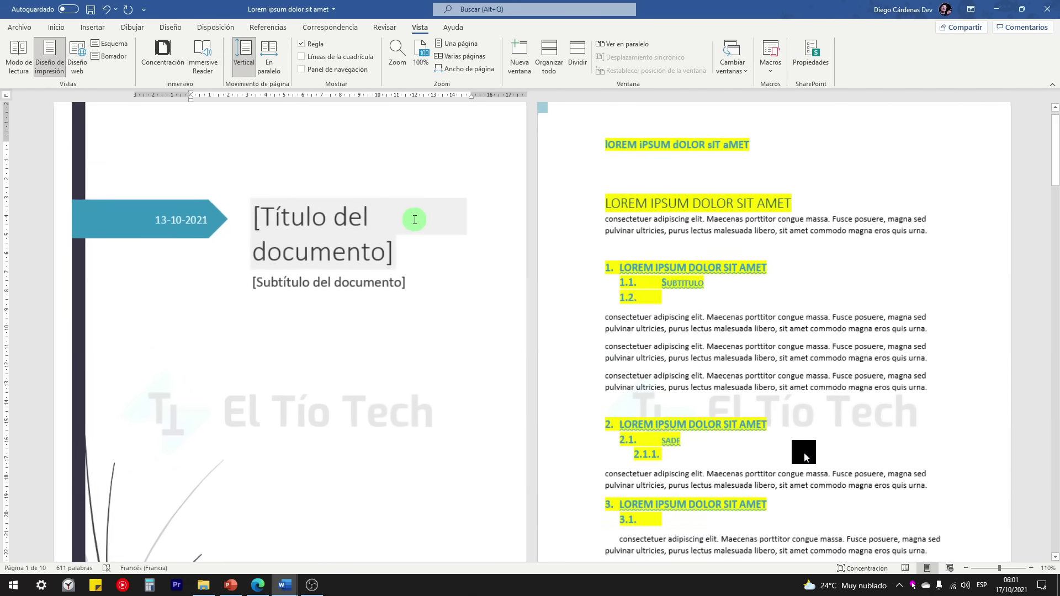
{"action": "scroll", "coordinate": [429, 222], "scroll_direction": "up", "scroll_amount": 2}
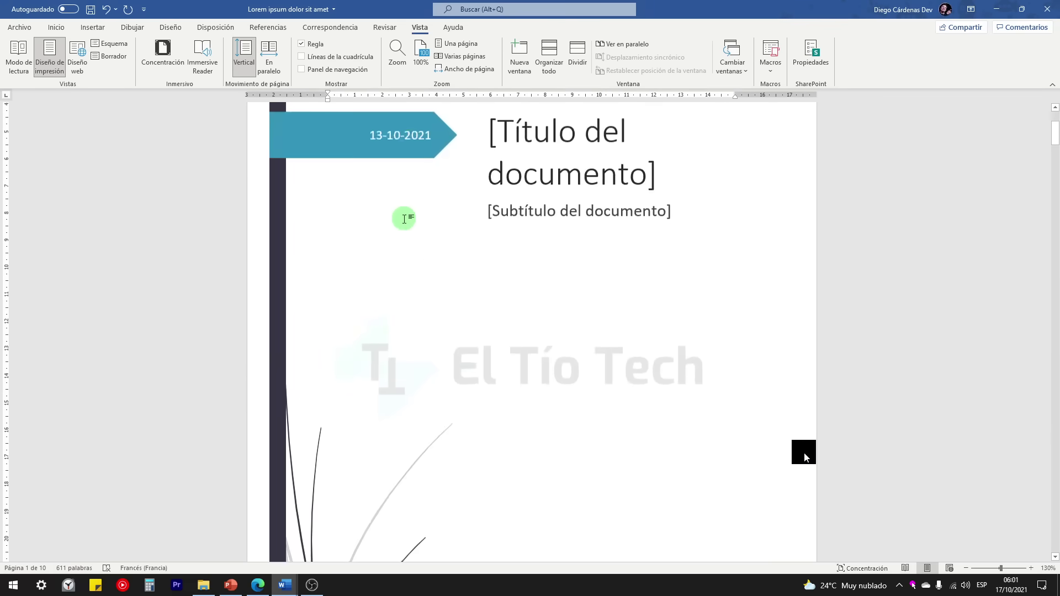
{"action": "scroll", "coordinate": [501, 275], "scroll_direction": "down", "scroll_amount": 8}
{"action": "scroll", "coordinate": [549, 279], "scroll_direction": "down", "scroll_amount": 6}
{"action": "scroll", "coordinate": [559, 289], "scroll_direction": "up", "scroll_amount": 4}
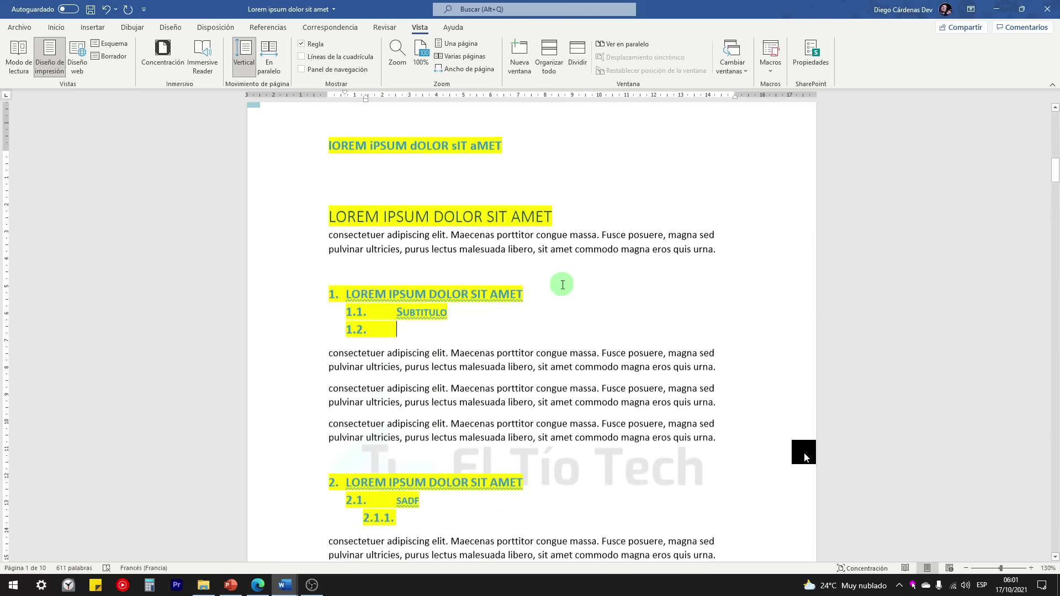
{"action": "left_click", "coordinate": [171, 28]}
Step: Apply a single-line Cuadro box border to every page of the document
{"action": "left_click", "coordinate": [1000, 59]}
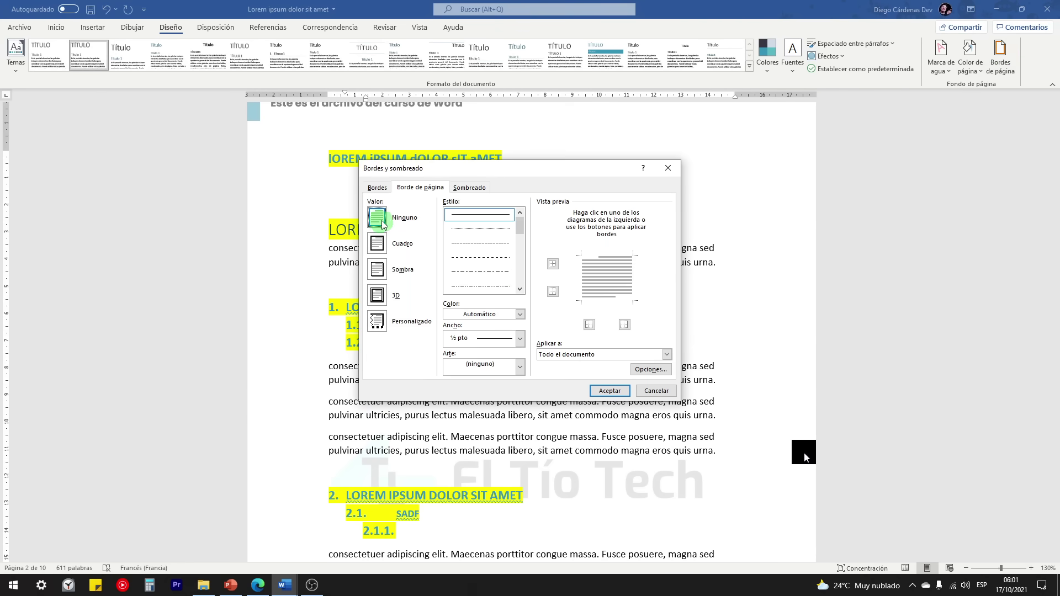
{"action": "left_click", "coordinate": [379, 249]}
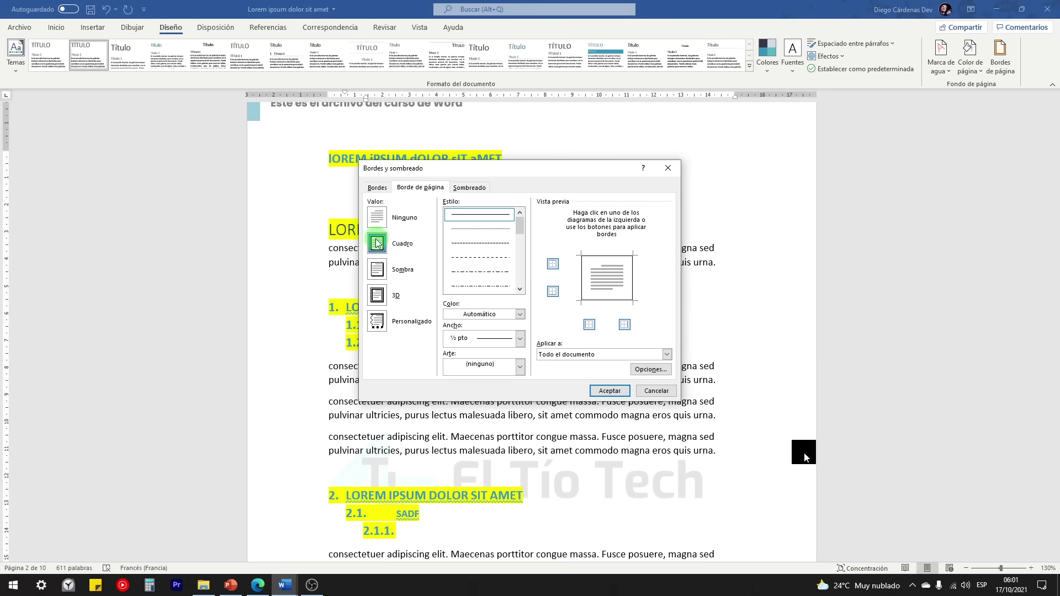
{"action": "left_click", "coordinate": [609, 391]}
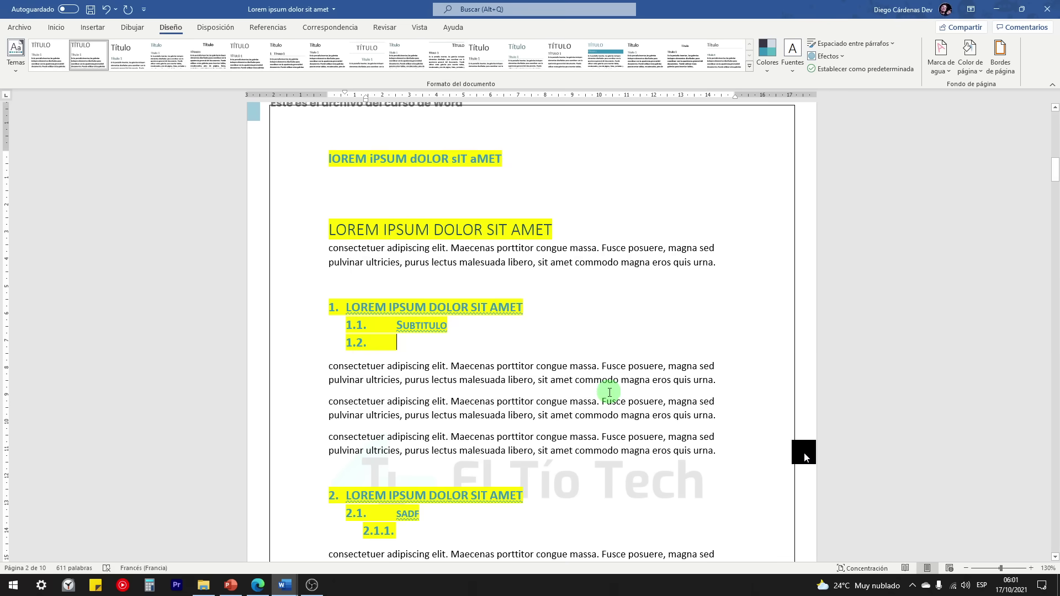
{"action": "scroll", "coordinate": [422, 268], "scroll_direction": "up", "scroll_amount": 4}
{"action": "scroll", "coordinate": [318, 197], "scroll_direction": "down", "scroll_amount": 3}
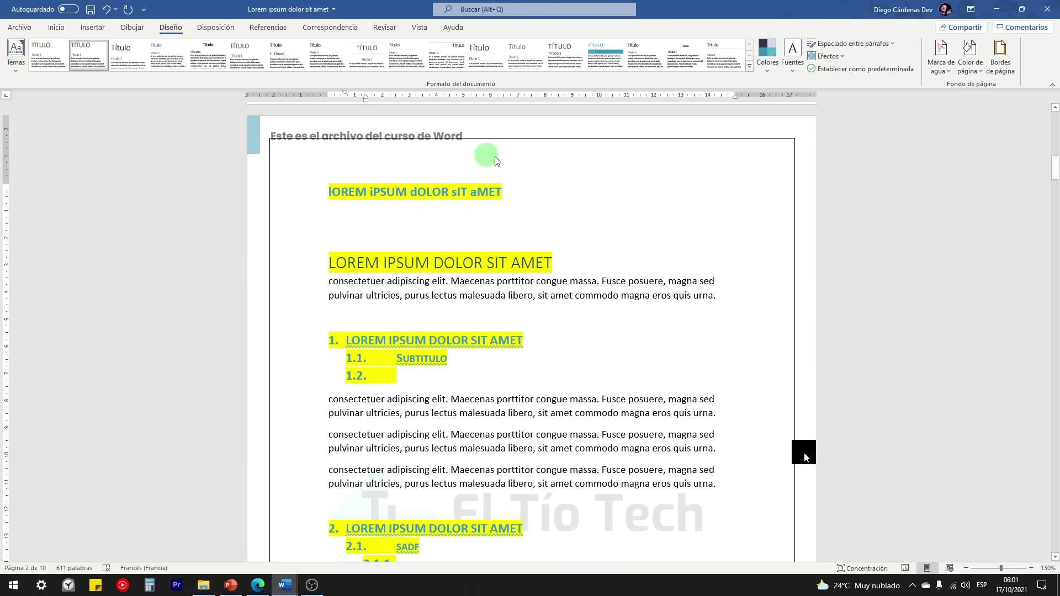
{"action": "scroll", "coordinate": [762, 308], "scroll_direction": "down", "scroll_amount": 5}
{"action": "scroll", "coordinate": [763, 313], "scroll_direction": "up", "scroll_amount": 3}
{"action": "scroll", "coordinate": [763, 313], "scroll_direction": "up", "scroll_amount": 12}
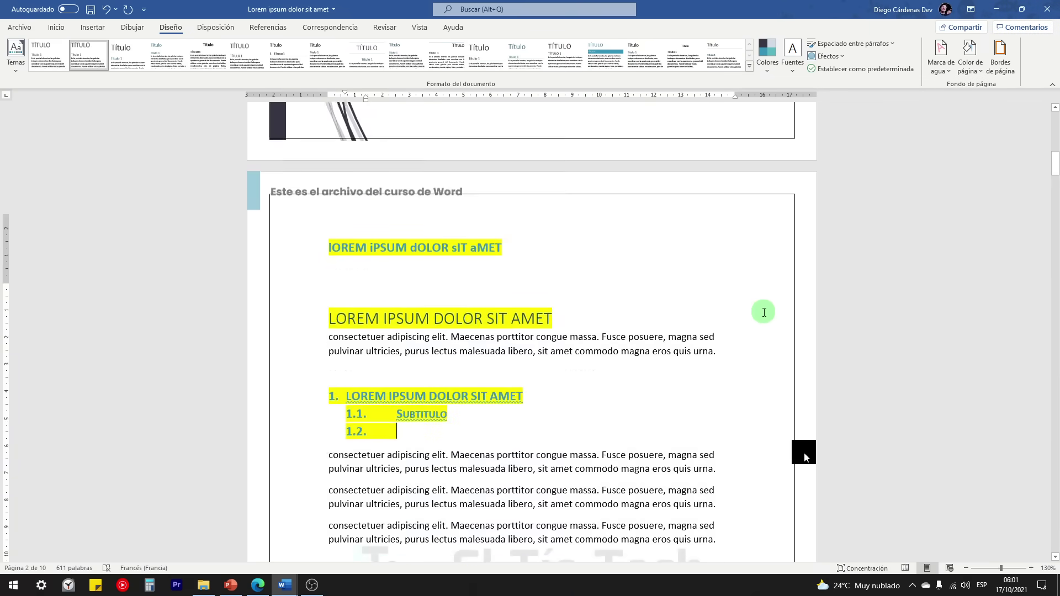
{"action": "scroll", "coordinate": [753, 328], "scroll_direction": "down", "scroll_amount": 10}
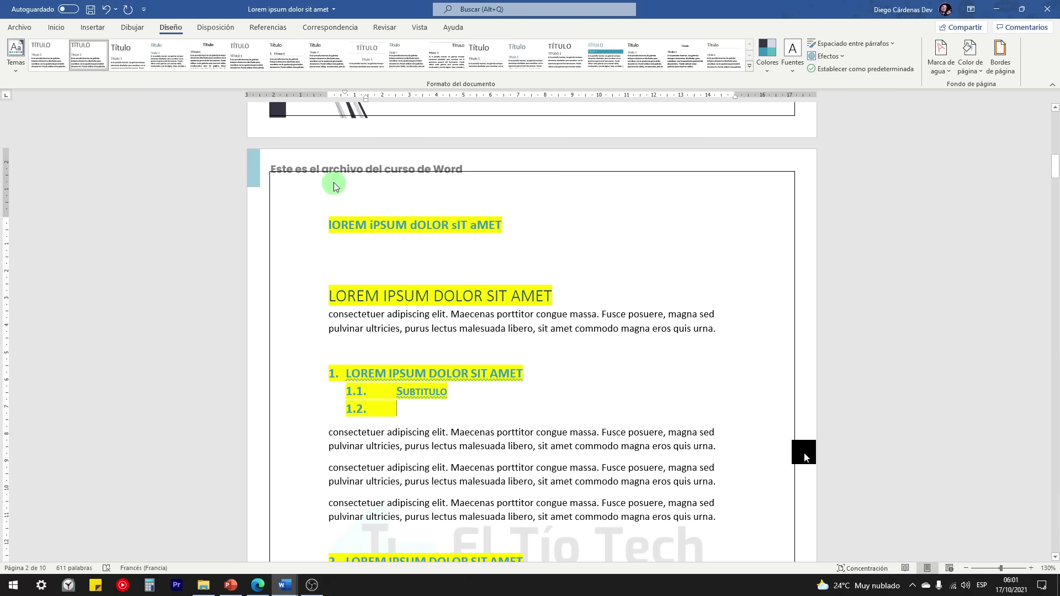
Step: Edit the page header, deleting and restoring its text box, then return to the body
{"action": "double_click", "coordinate": [360, 164]}
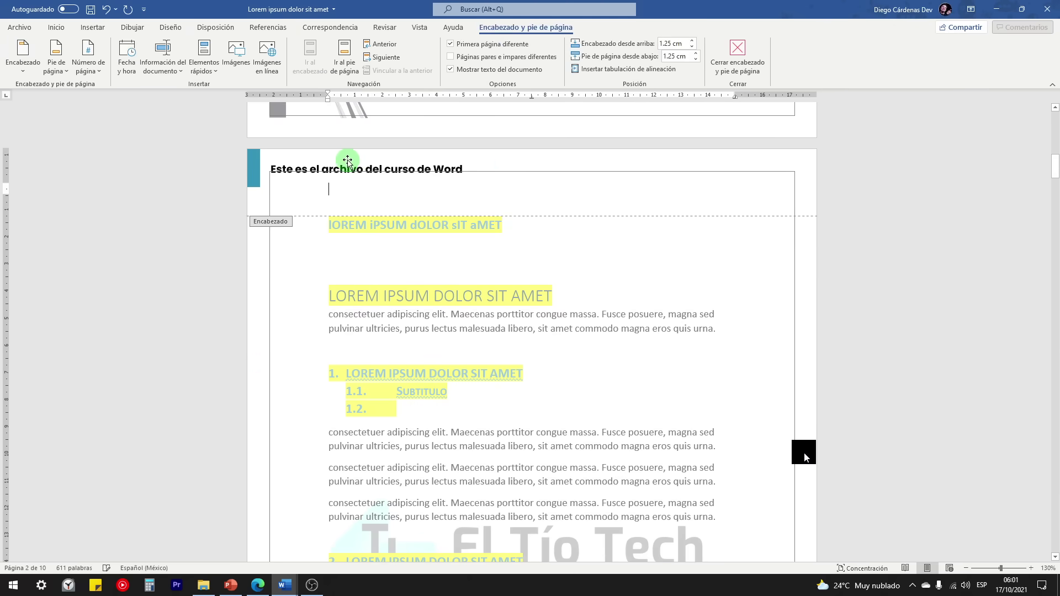
{"action": "left_click", "coordinate": [350, 159]}
{"action": "key", "text": "Delete"}
{"action": "key", "text": "ctrl+z"}
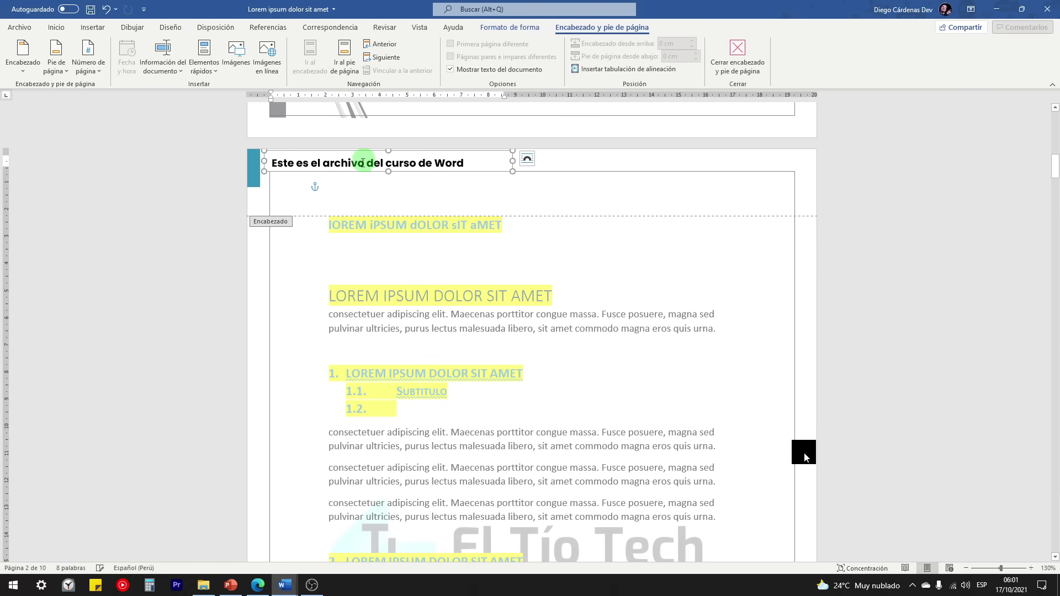
{"action": "double_click", "coordinate": [304, 223]}
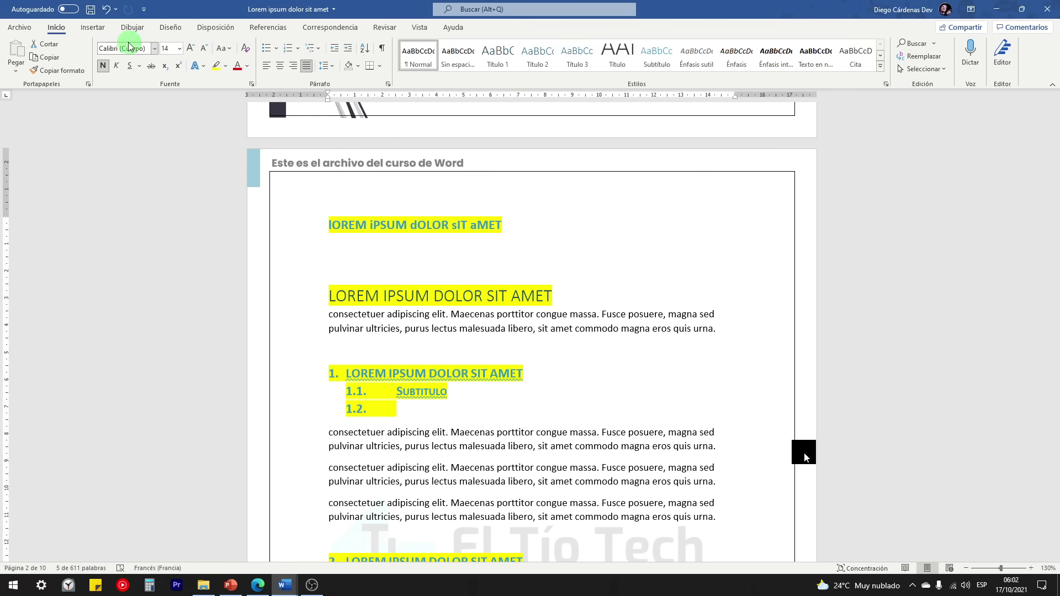
{"action": "left_click", "coordinate": [169, 29]}
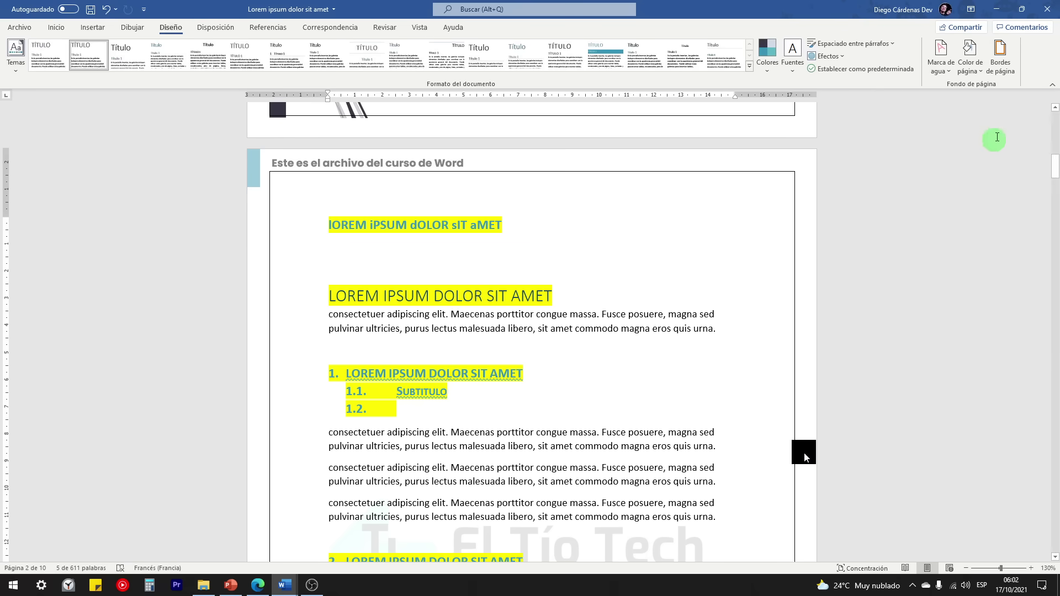
Step: Frame the whole document with a thick 18 pt bracket-pattern art border
{"action": "left_click", "coordinate": [1001, 58]}
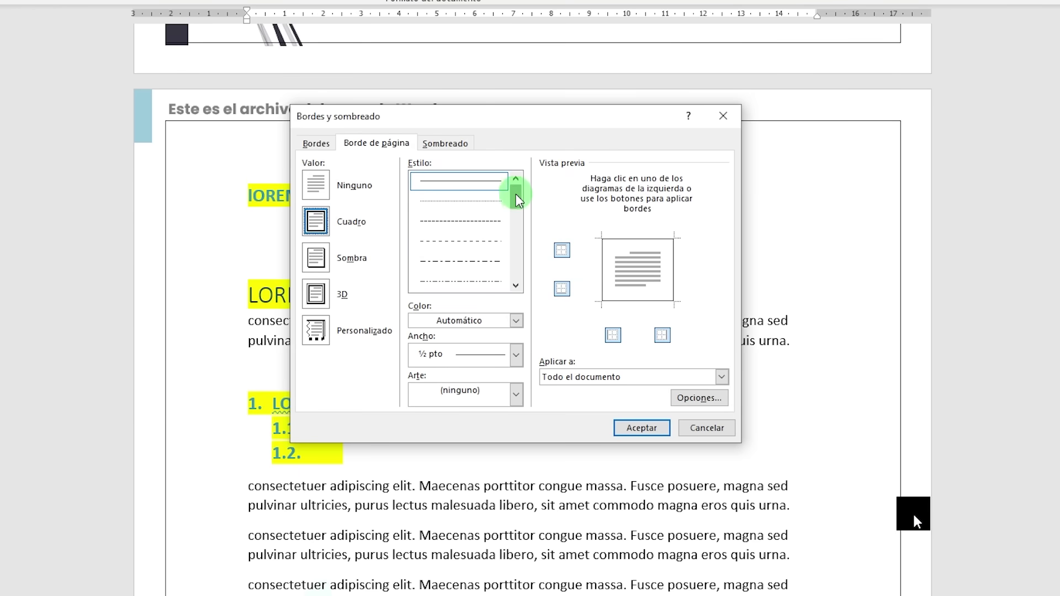
{"action": "left_click_drag", "start_coordinate": [517, 199], "coordinate": [527, 286]}
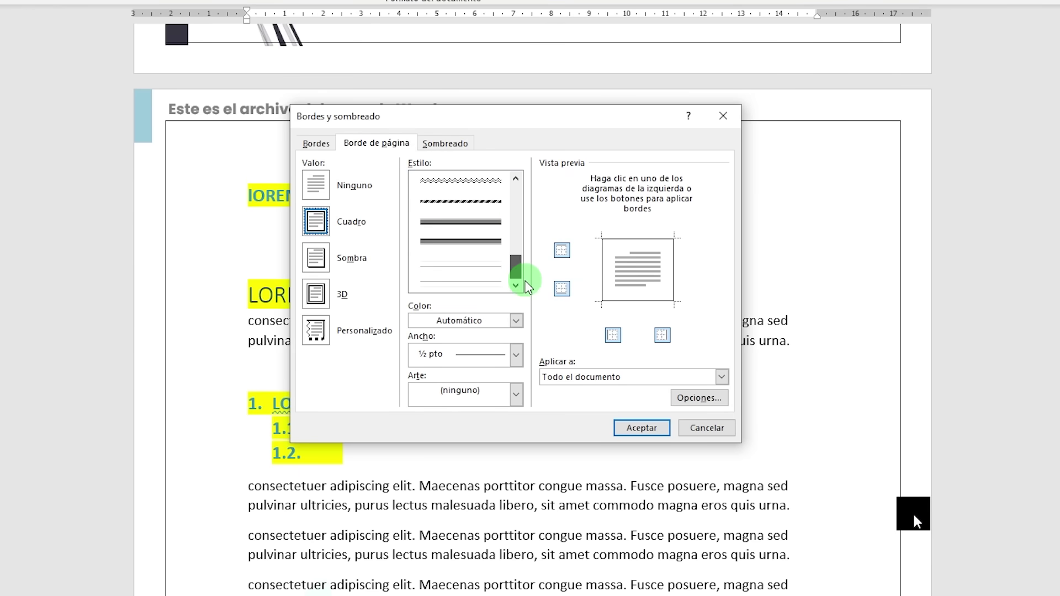
{"action": "left_click", "coordinate": [482, 234]}
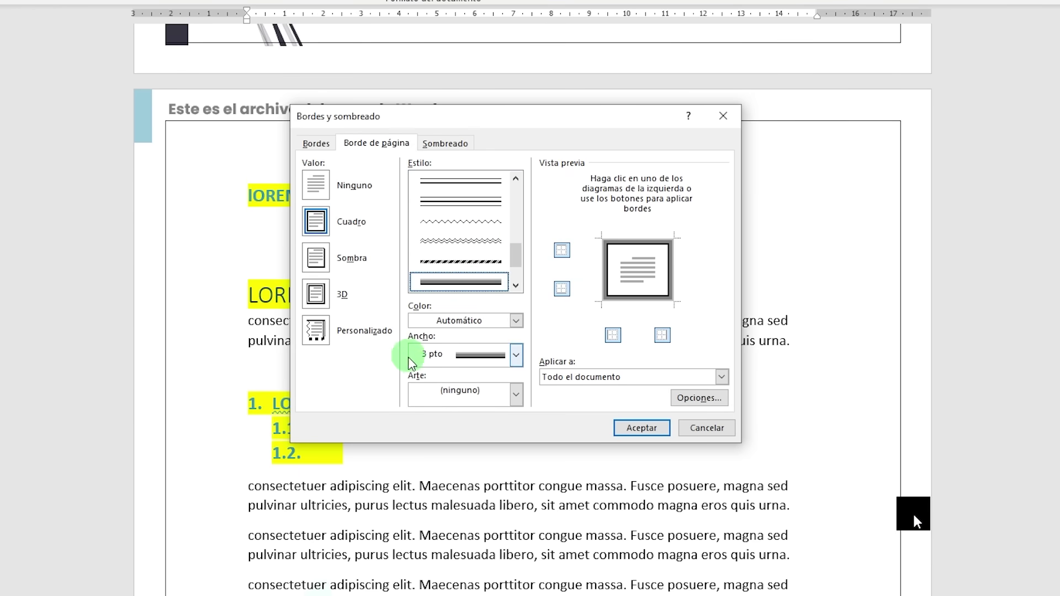
{"action": "left_click", "coordinate": [503, 393]}
{"action": "scroll", "coordinate": [459, 442], "scroll_direction": "down", "scroll_amount": 10}
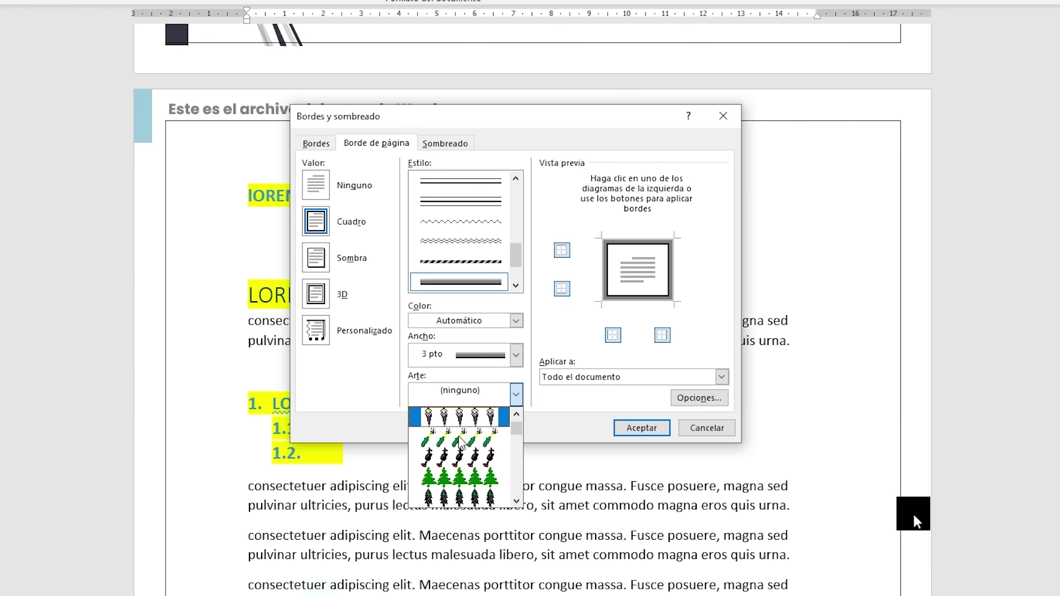
{"action": "scroll", "coordinate": [460, 442], "scroll_direction": "down", "scroll_amount": 10}
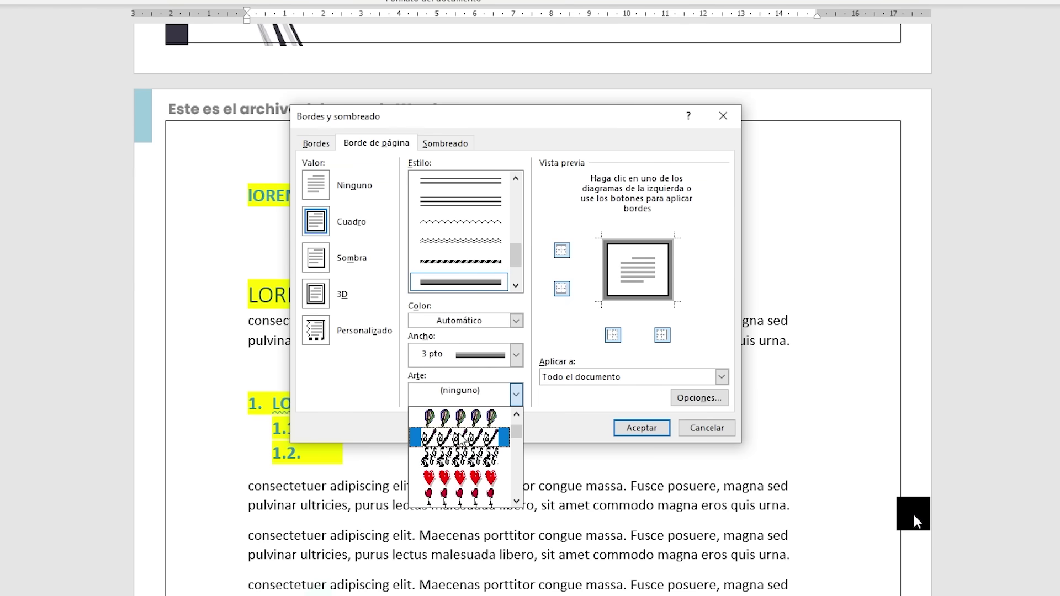
{"action": "scroll", "coordinate": [459, 436], "scroll_direction": "down", "scroll_amount": 10}
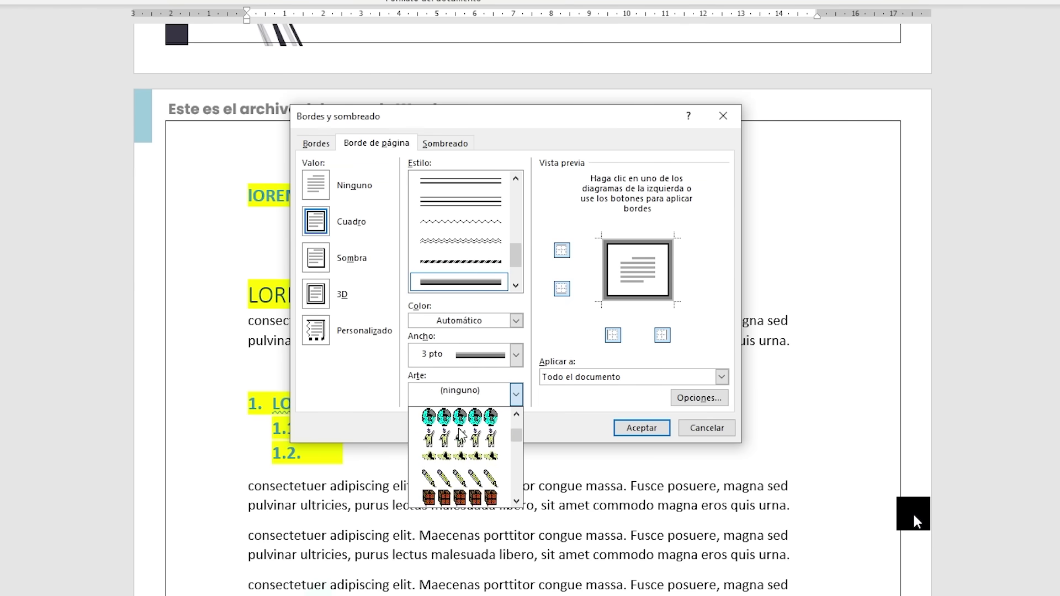
{"action": "scroll", "coordinate": [459, 442], "scroll_direction": "down", "scroll_amount": 10}
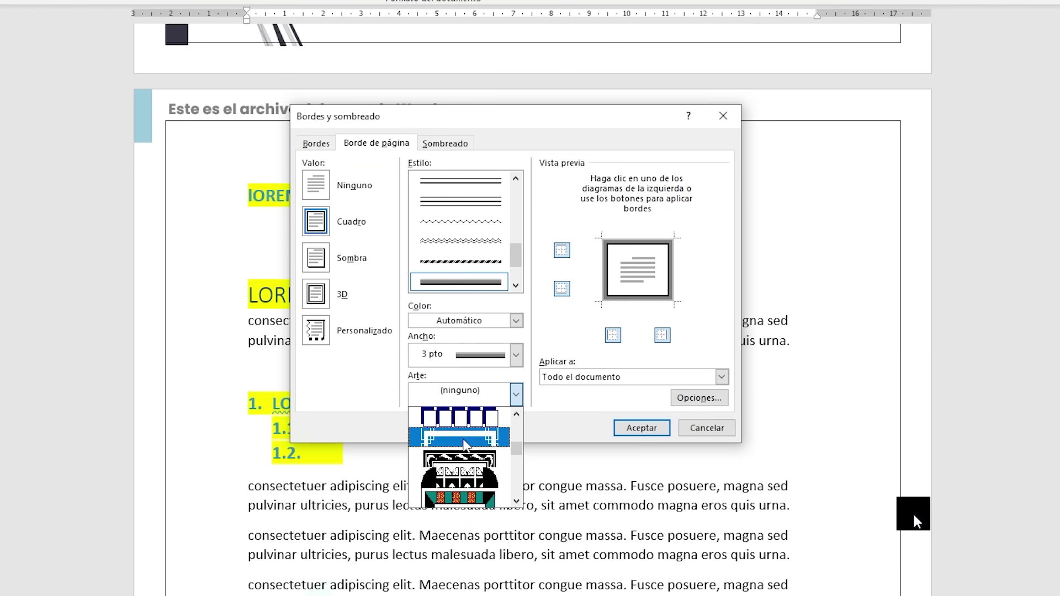
{"action": "scroll", "coordinate": [458, 468], "scroll_direction": "down", "scroll_amount": 2}
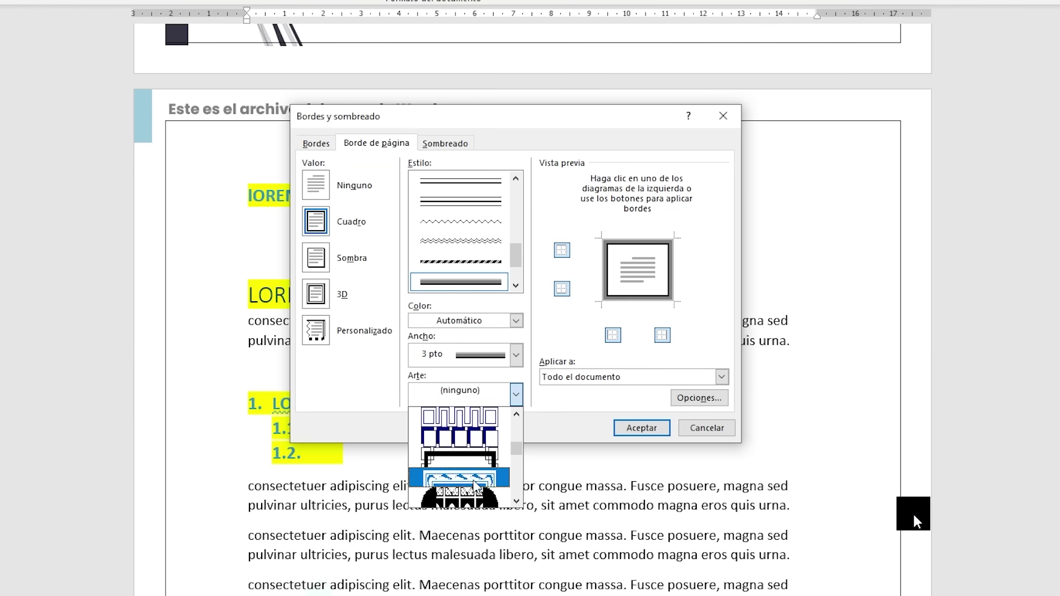
{"action": "left_click", "coordinate": [439, 458]}
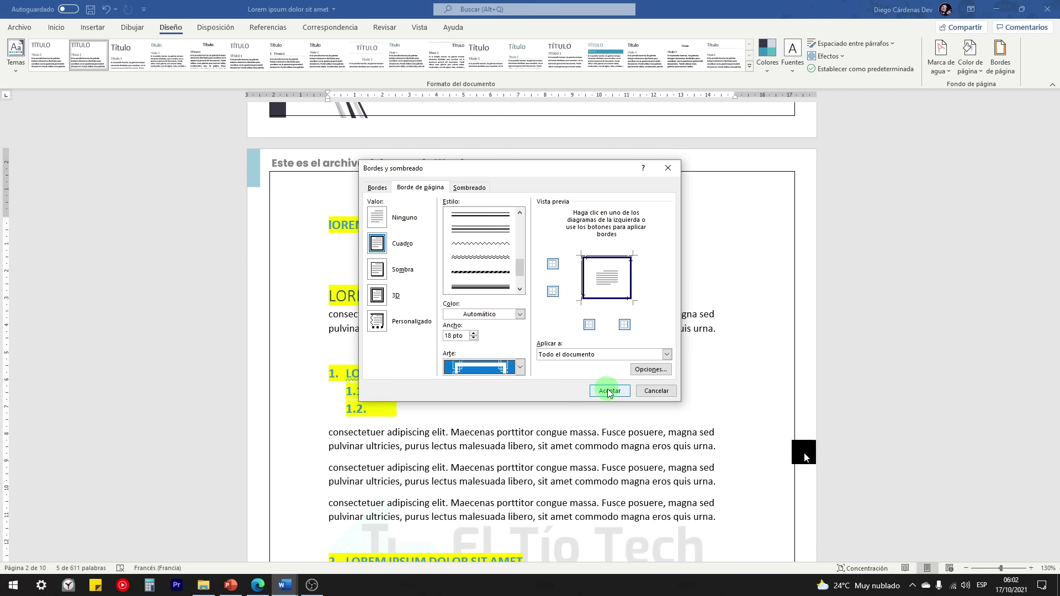
{"action": "left_click", "coordinate": [633, 429]}
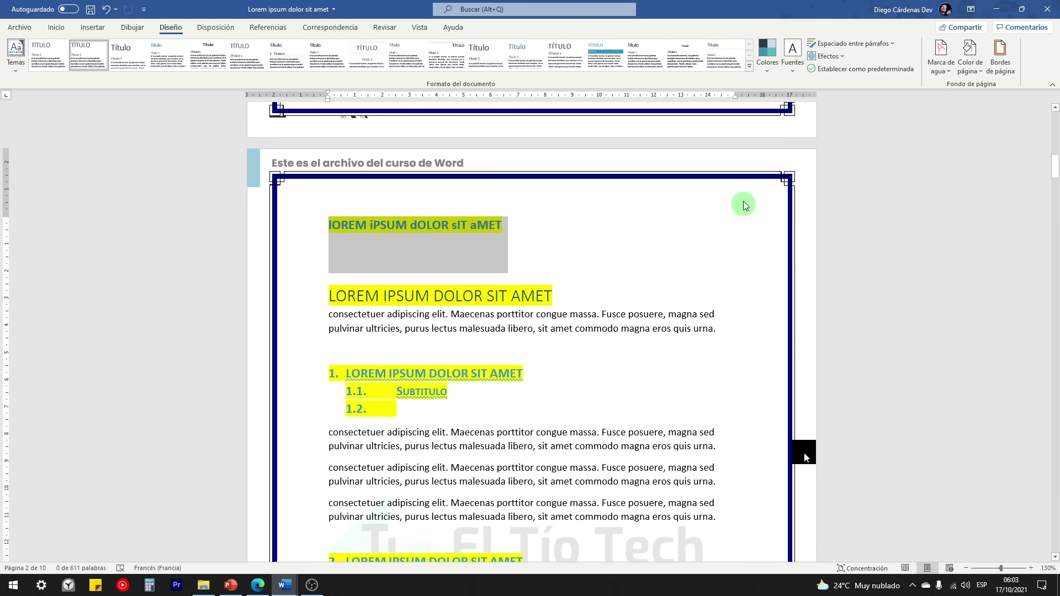
Step: Change the page border colour to blue
{"action": "left_click", "coordinate": [1001, 60]}
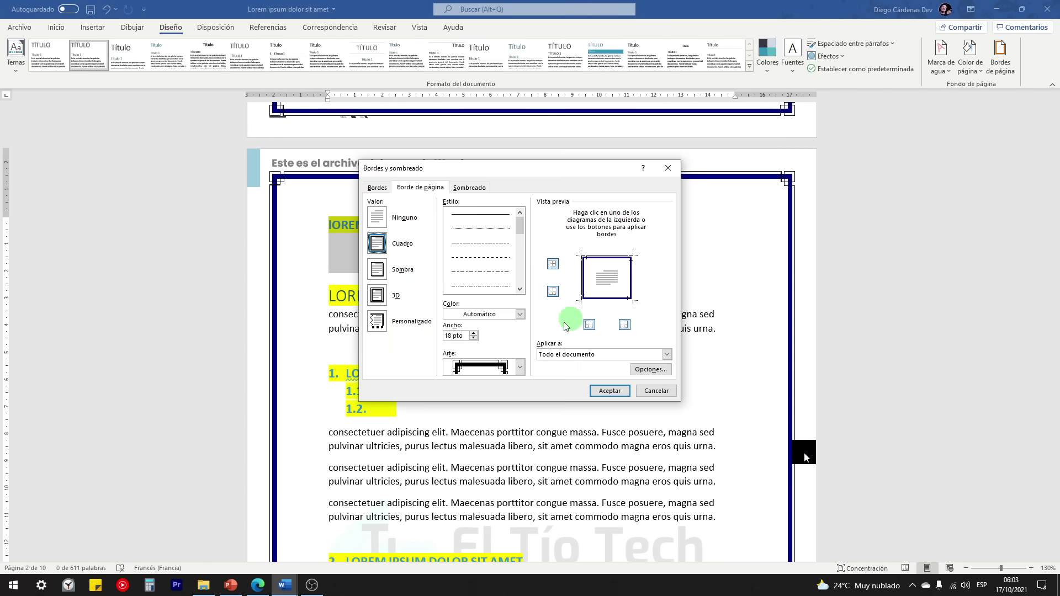
{"action": "left_click", "coordinate": [519, 315]}
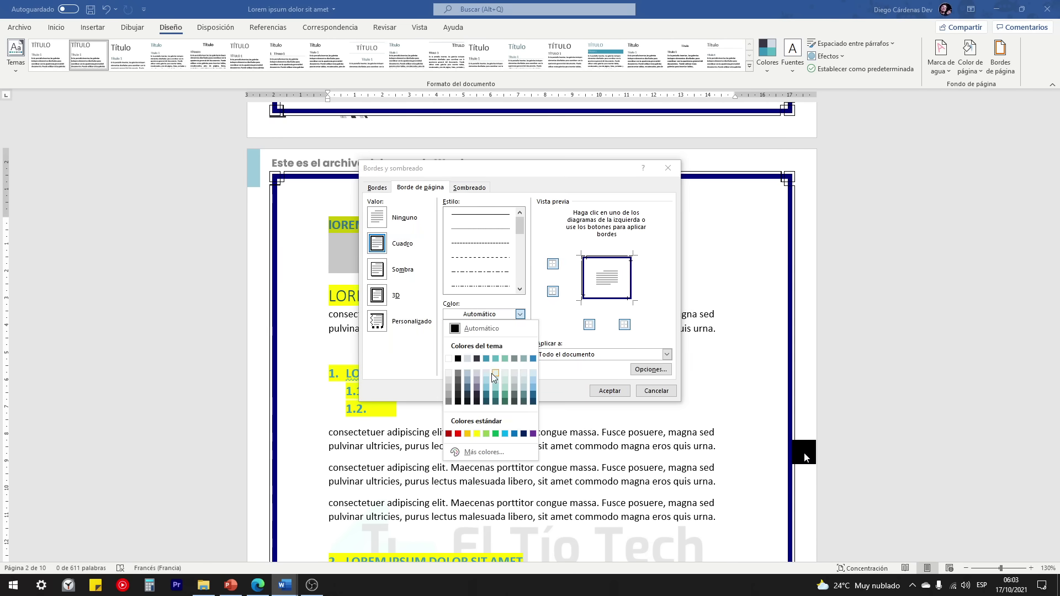
{"action": "left_click", "coordinate": [532, 358]}
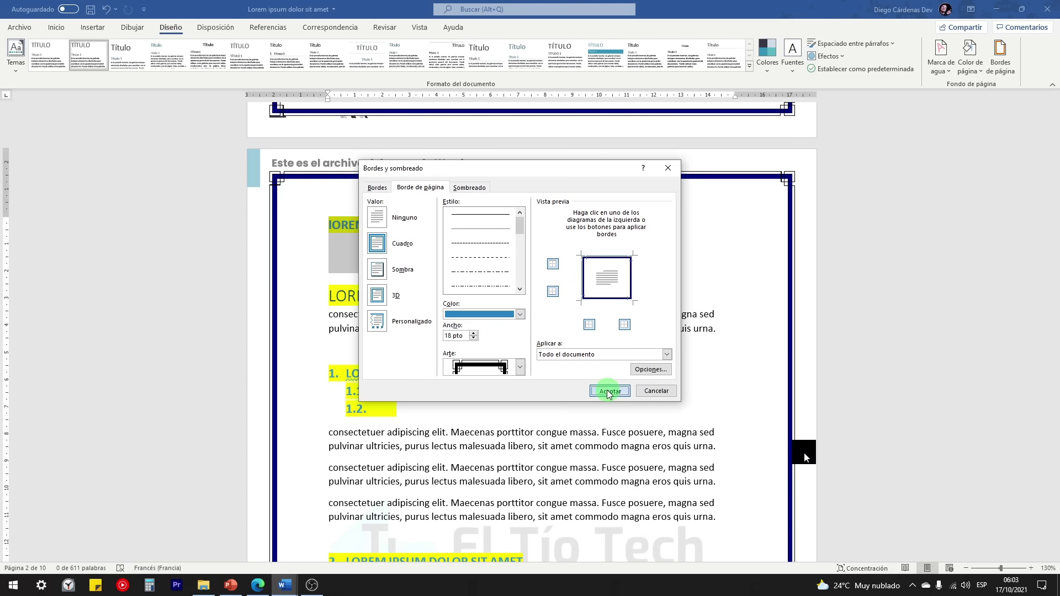
{"action": "left_click", "coordinate": [610, 390]}
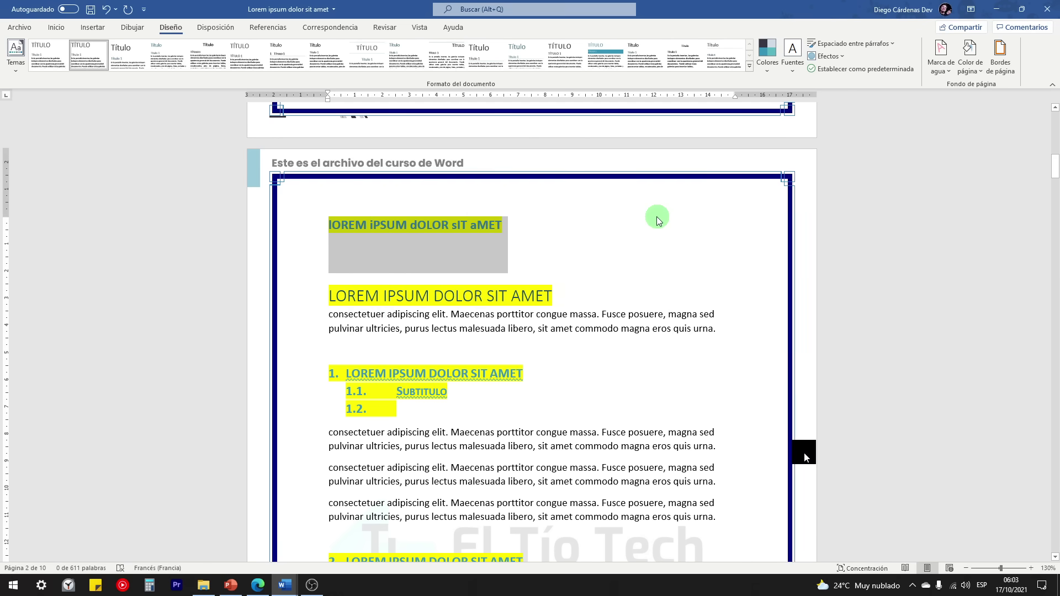
Step: Review the Aplicar a page options for the border without changing them
{"action": "left_click", "coordinate": [1000, 60]}
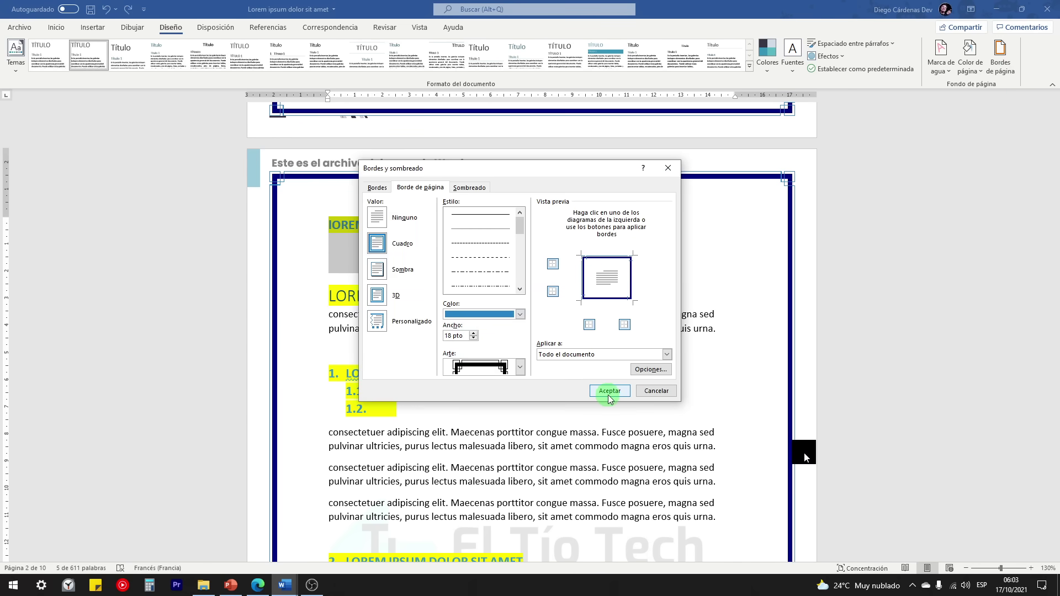
{"action": "left_click", "coordinate": [667, 354]}
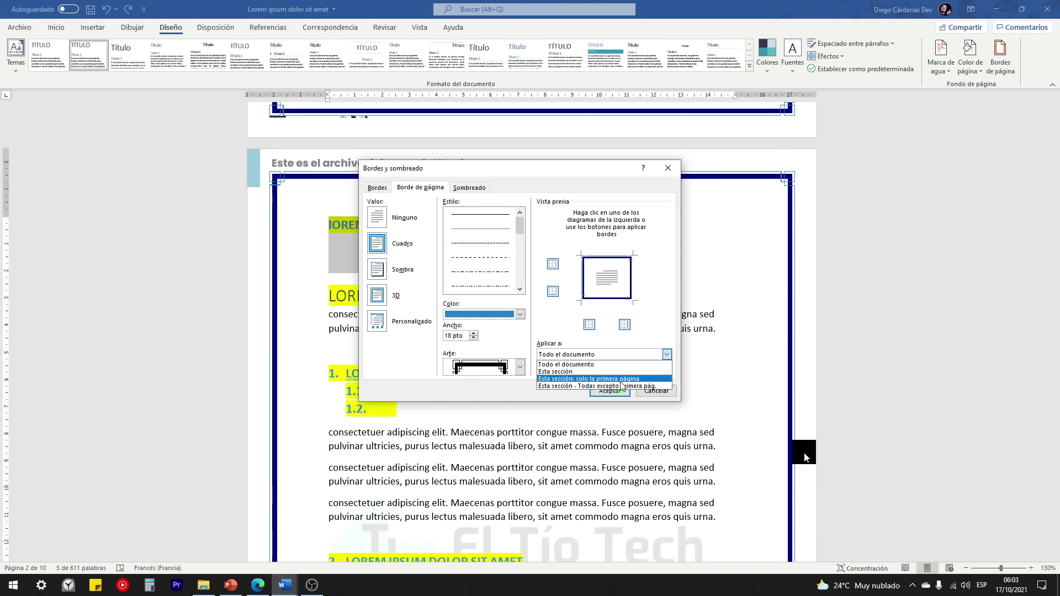
{"action": "left_click", "coordinate": [679, 176]}
{"action": "left_click", "coordinate": [668, 167]}
{"action": "scroll", "coordinate": [548, 367], "scroll_direction": "up", "scroll_amount": 5}
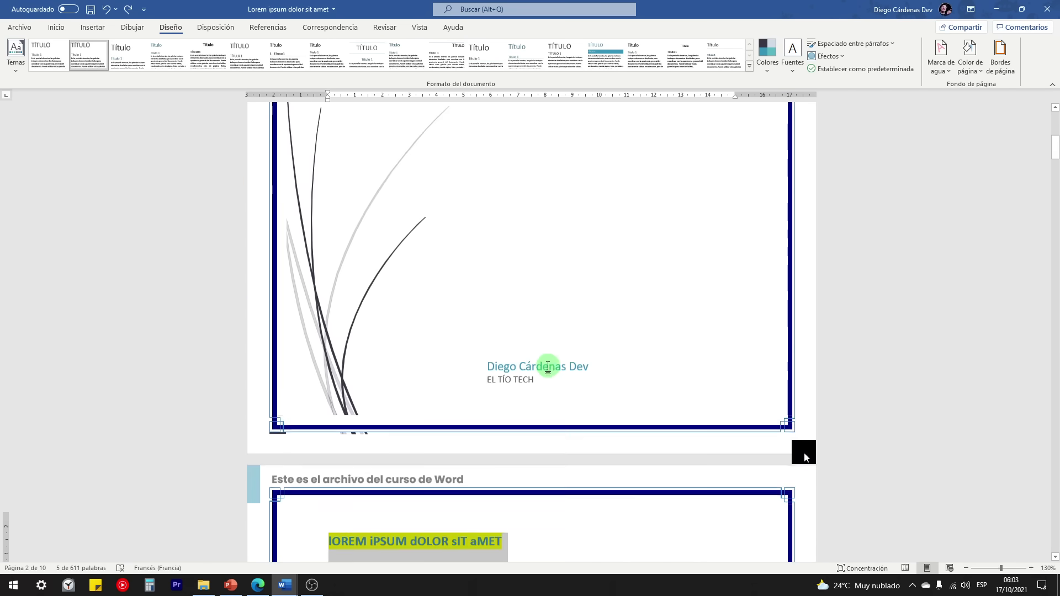
{"action": "scroll", "coordinate": [548, 367], "scroll_direction": "up", "scroll_amount": 8}
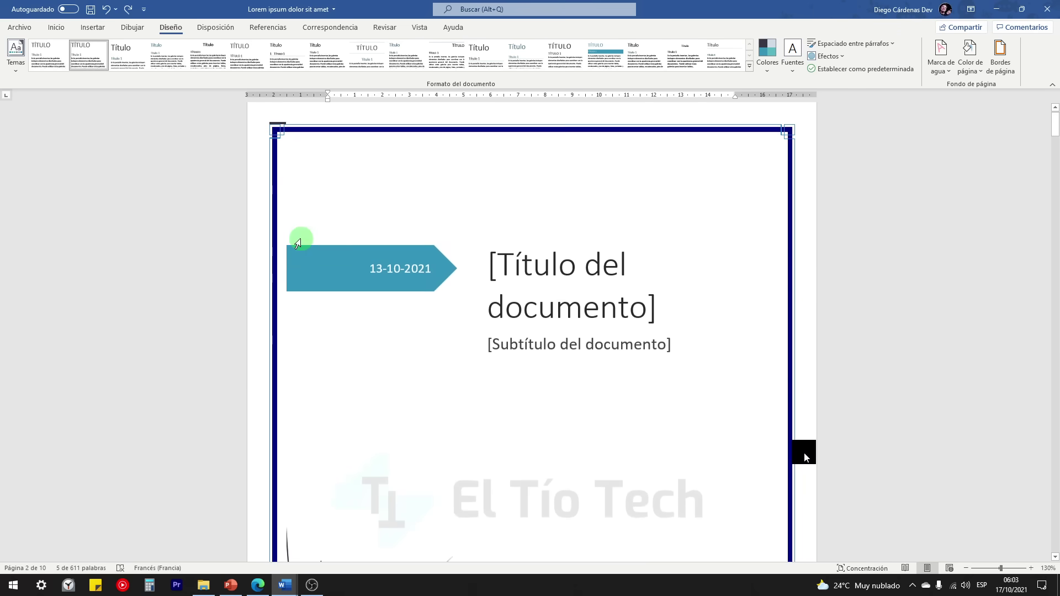
{"action": "scroll", "coordinate": [298, 243], "scroll_direction": "down", "scroll_amount": 1}
Step: Apply the border to all pages except the first, leaving the cover page unframed
{"action": "left_click", "coordinate": [1001, 58]}
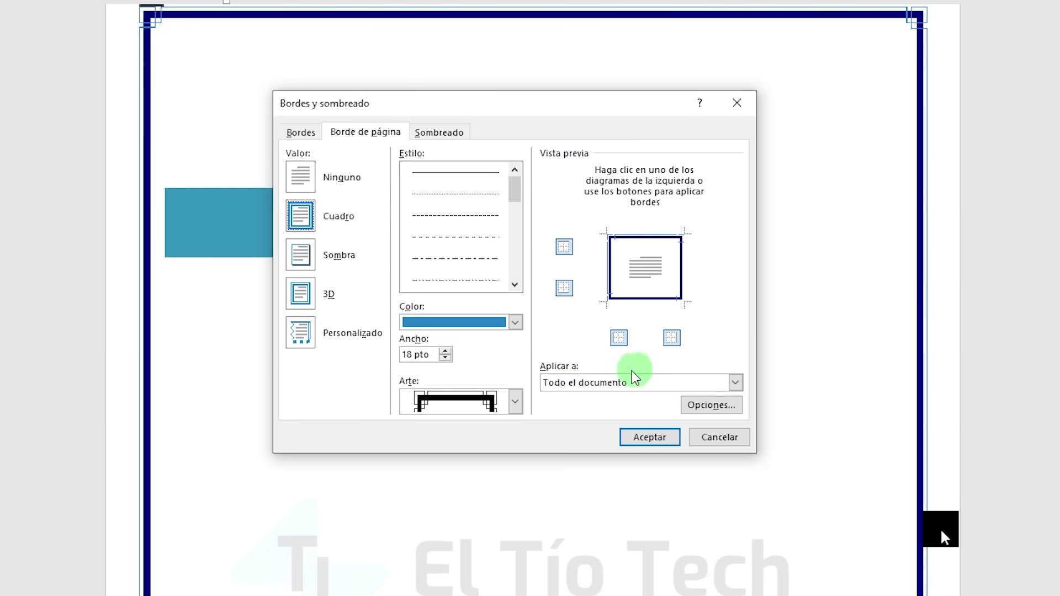
{"action": "left_click", "coordinate": [736, 382]}
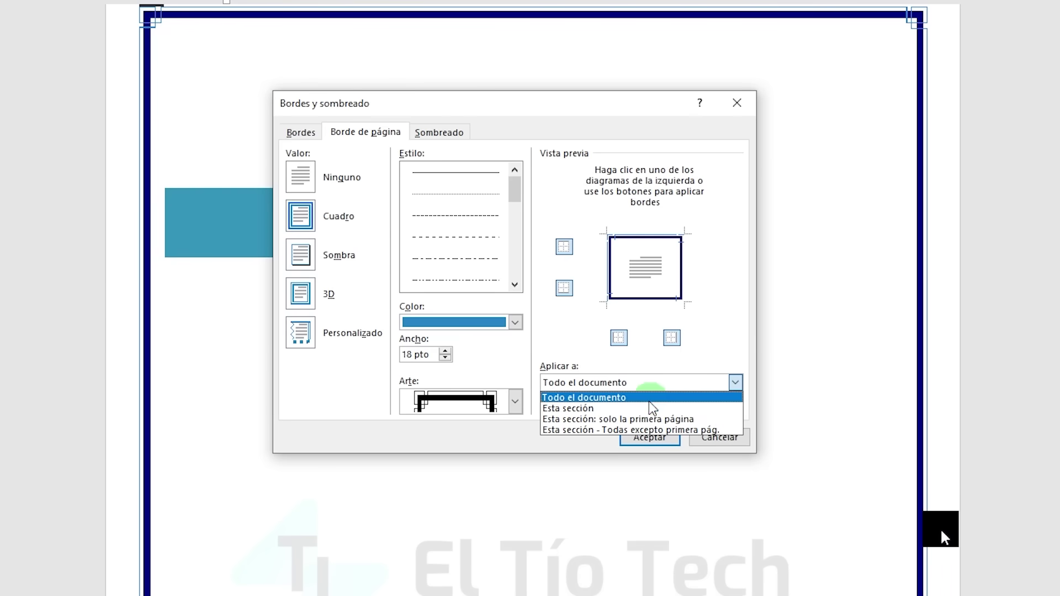
{"action": "left_click", "coordinate": [635, 430]}
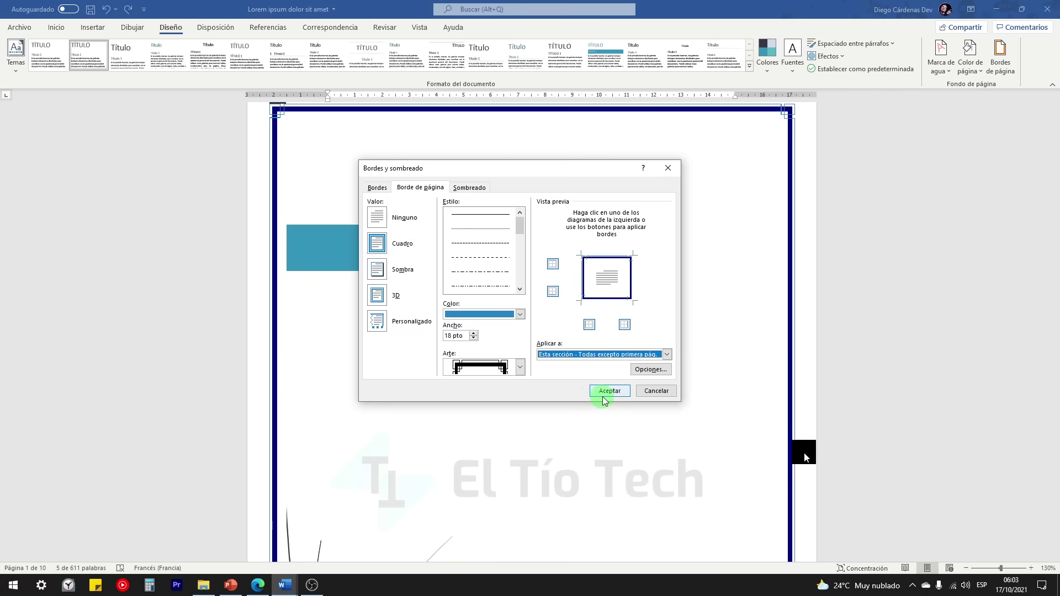
{"action": "left_click", "coordinate": [604, 390]}
{"action": "scroll", "coordinate": [601, 395], "scroll_direction": "down", "scroll_amount": 10}
{"action": "scroll", "coordinate": [485, 350], "scroll_direction": "up", "scroll_amount": 3}
{"action": "scroll", "coordinate": [485, 350], "scroll_direction": "down", "scroll_amount": 8}
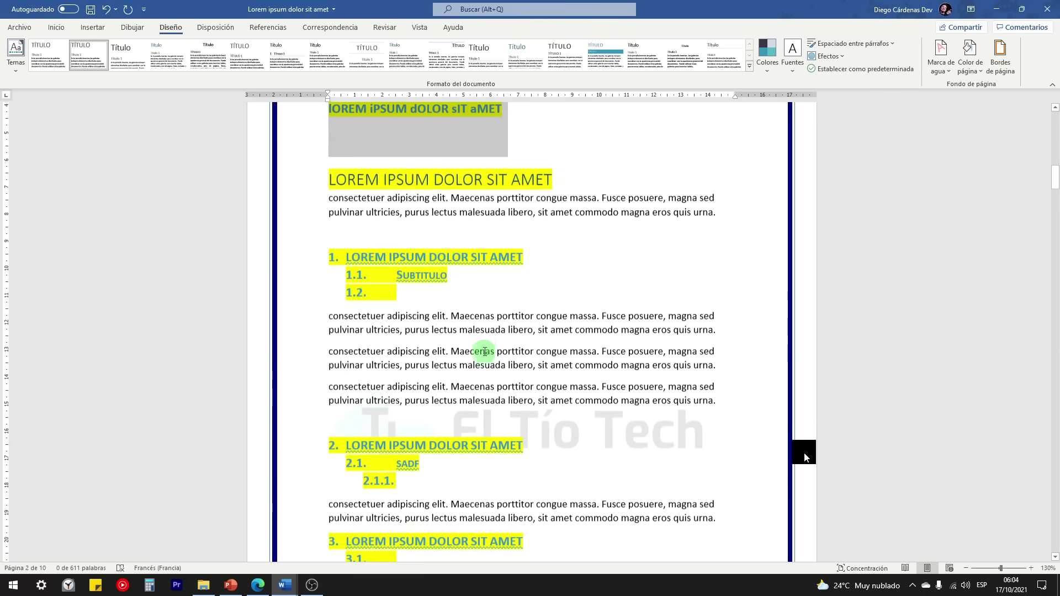
{"action": "scroll", "coordinate": [484, 331], "scroll_direction": "down", "scroll_amount": 1}
{"action": "scroll", "coordinate": [485, 320], "scroll_direction": "up", "scroll_amount": 1}
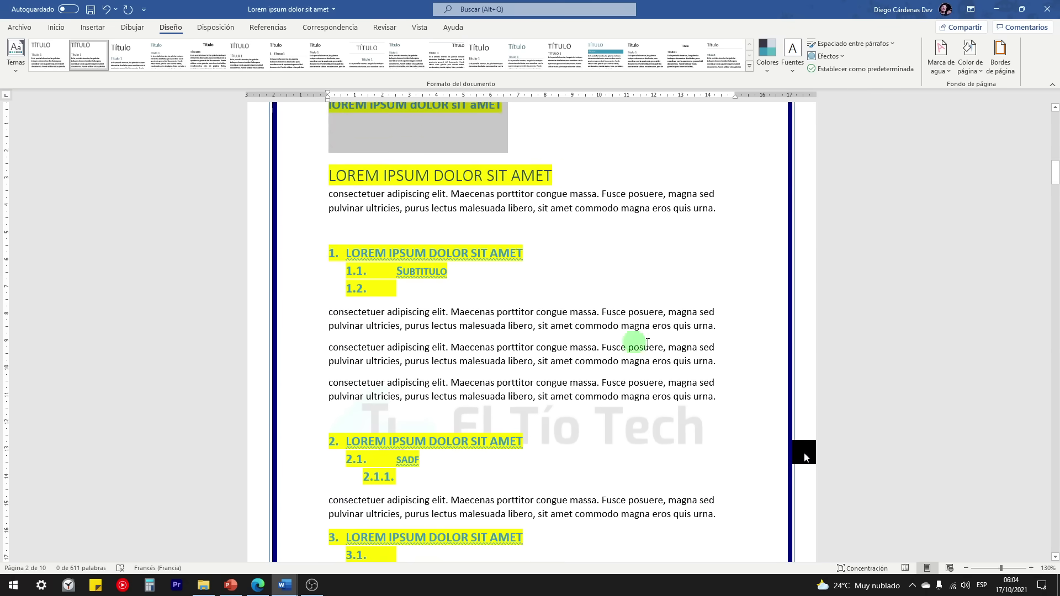
{"action": "left_click", "coordinate": [971, 69]}
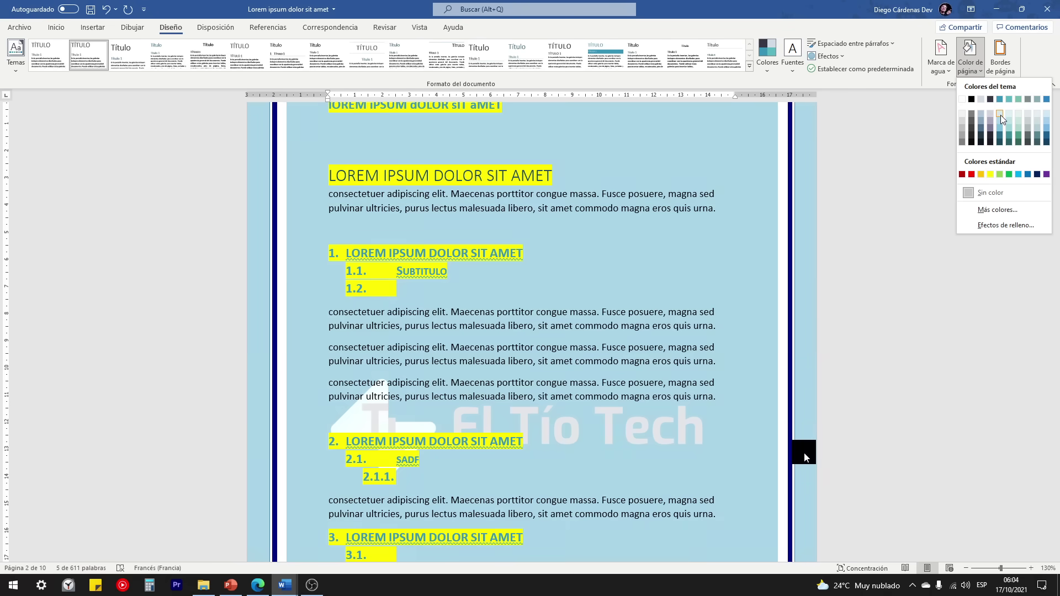
{"action": "left_click", "coordinate": [1000, 118]}
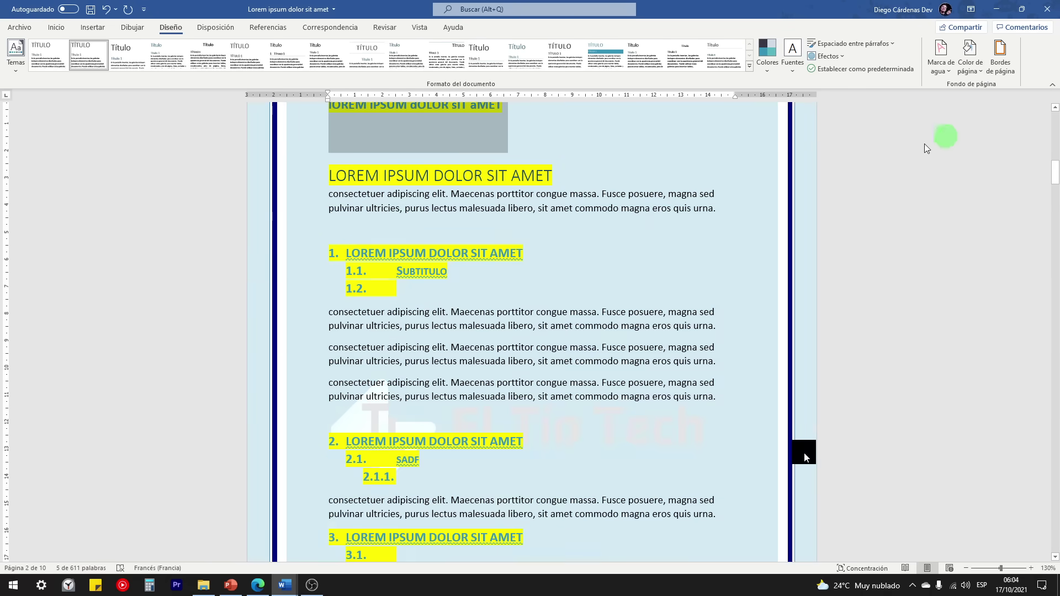
{"action": "scroll", "coordinate": [563, 240], "scroll_direction": "down", "scroll_amount": 6, "text": "ctrl"}
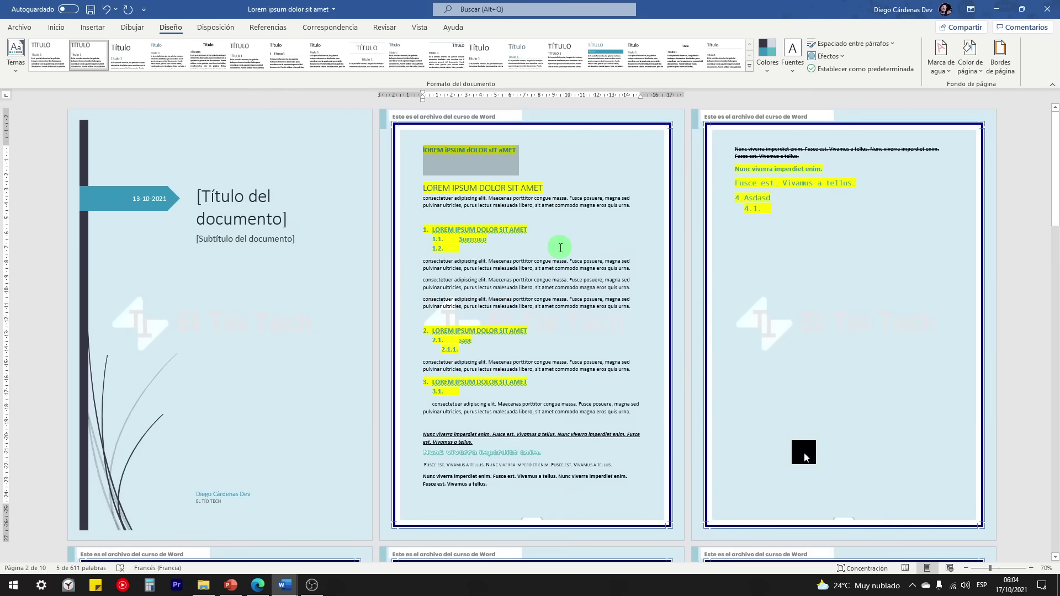
{"action": "scroll", "coordinate": [456, 353], "scroll_direction": "down", "scroll_amount": 1, "text": "ctrl"}
{"action": "scroll", "coordinate": [450, 331], "scroll_direction": "down", "scroll_amount": 3}
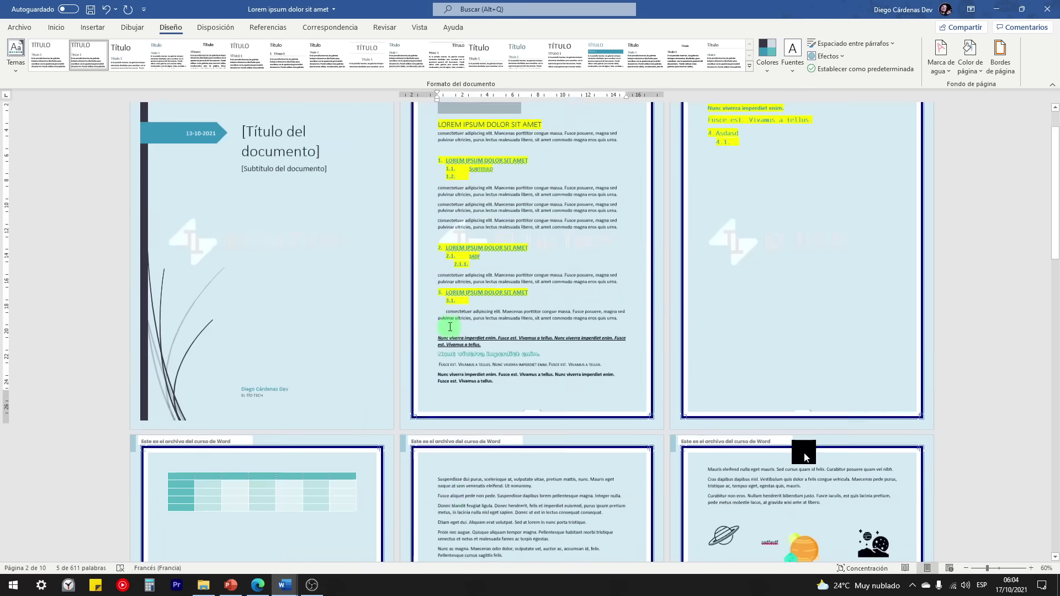
{"action": "scroll", "coordinate": [444, 336], "scroll_direction": "down", "scroll_amount": 5}
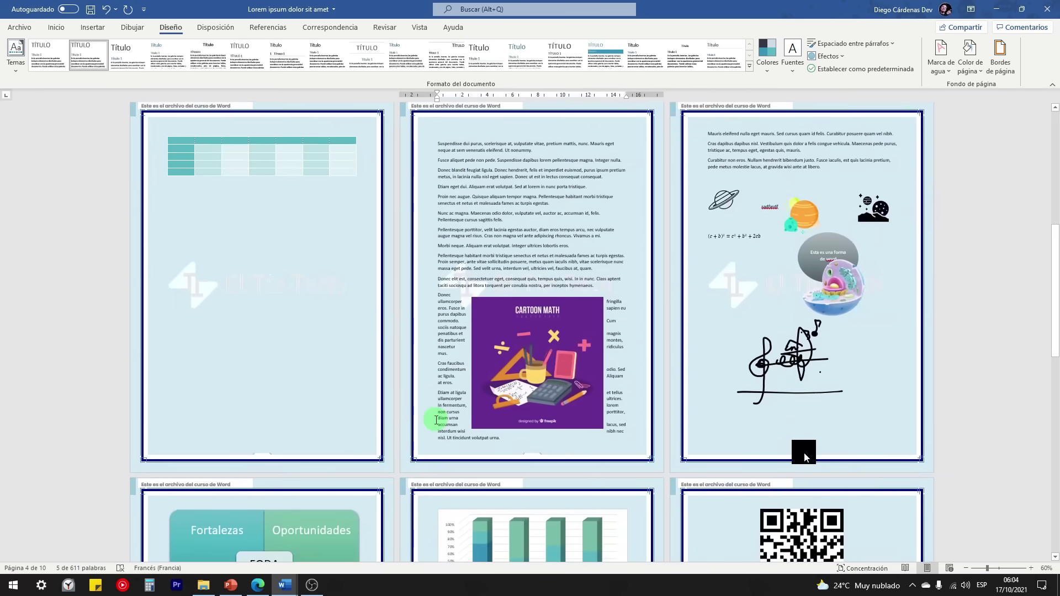
{"action": "scroll", "coordinate": [427, 424], "scroll_direction": "down", "scroll_amount": 6}
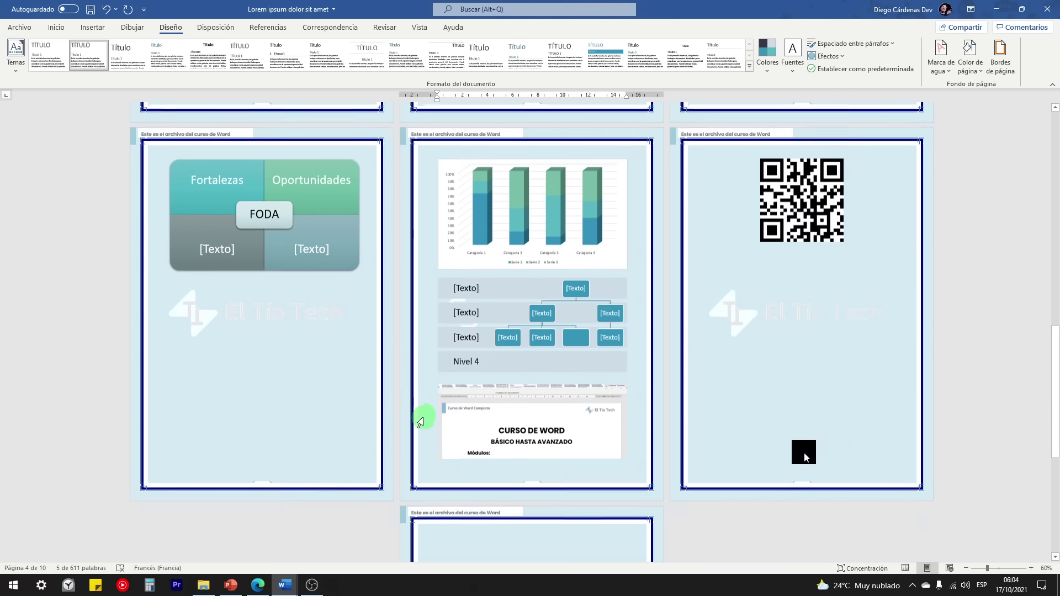
{"action": "scroll", "coordinate": [420, 421], "scroll_direction": "down", "scroll_amount": 1}
{"action": "scroll", "coordinate": [417, 417], "scroll_direction": "up", "scroll_amount": 3}
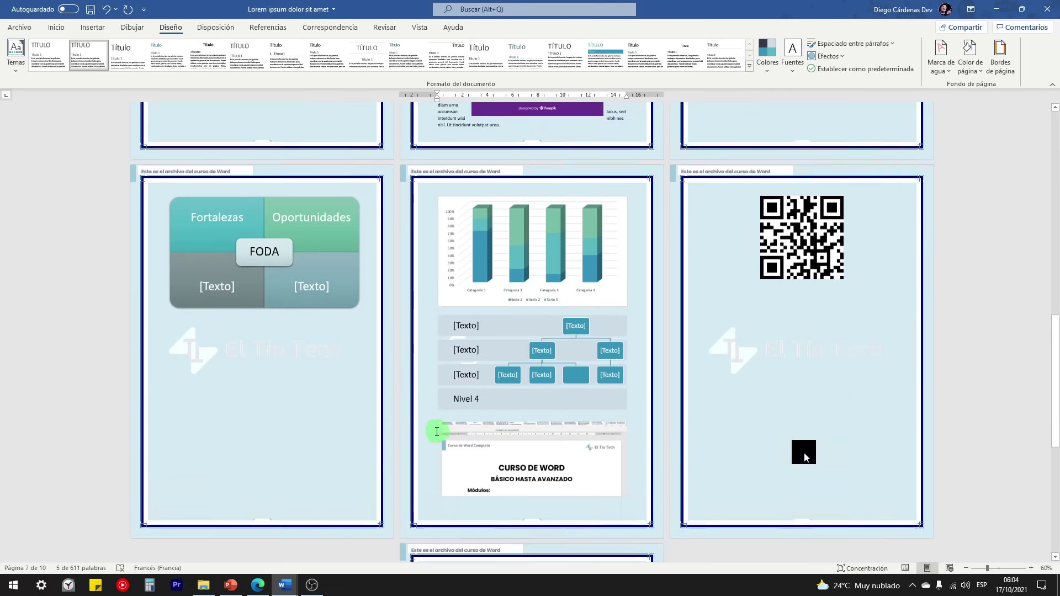
{"action": "scroll", "coordinate": [436, 431], "scroll_direction": "up", "scroll_amount": 5, "text": "ctrl"}
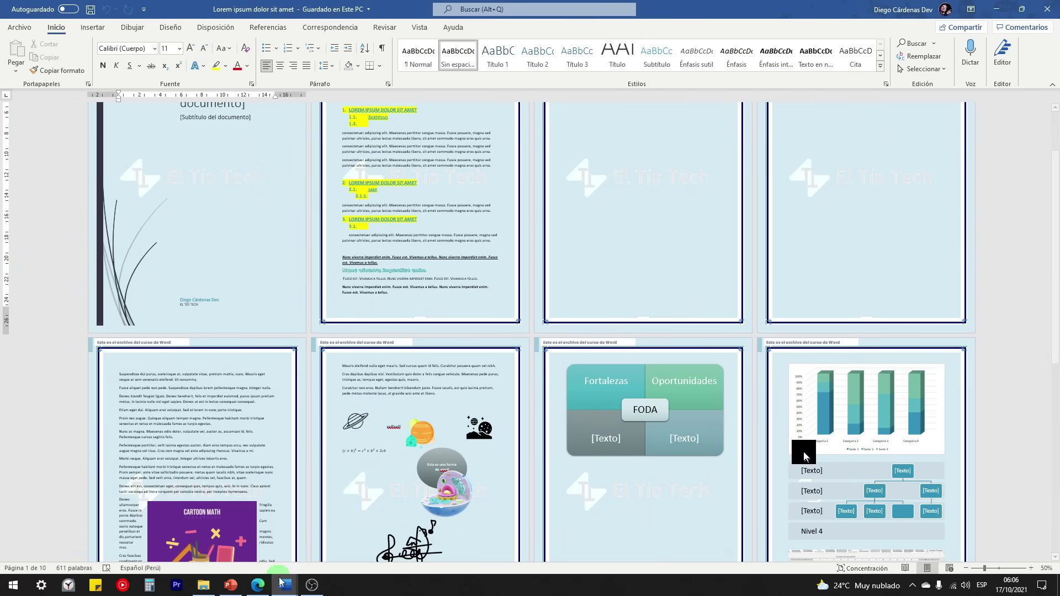
{"action": "mouse_move", "coordinate": [284, 585]}
{"action": "left_click", "coordinate": [218, 531]}
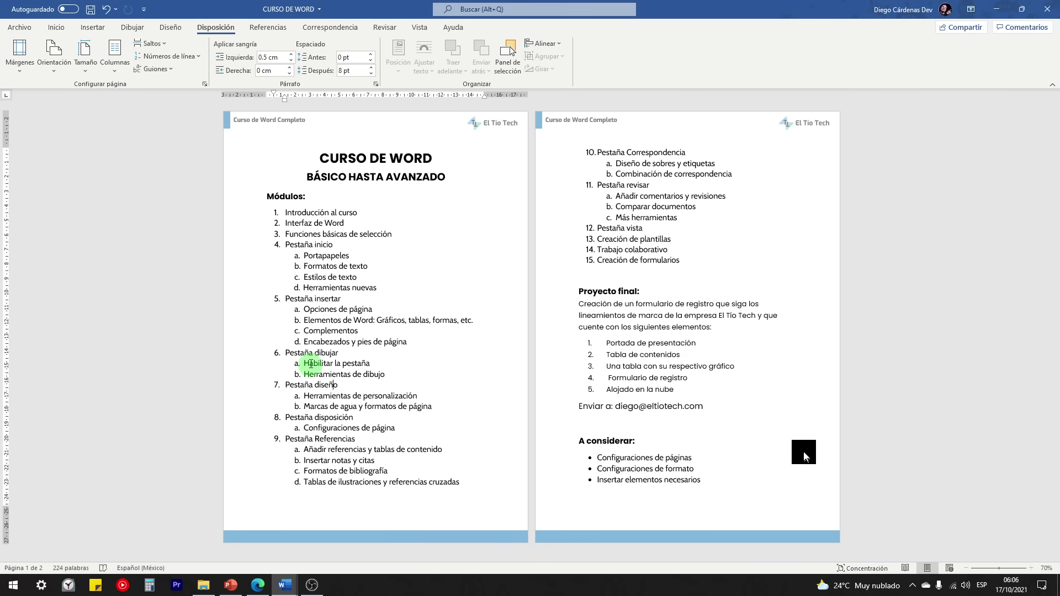
{"action": "triple_click", "coordinate": [287, 417]}
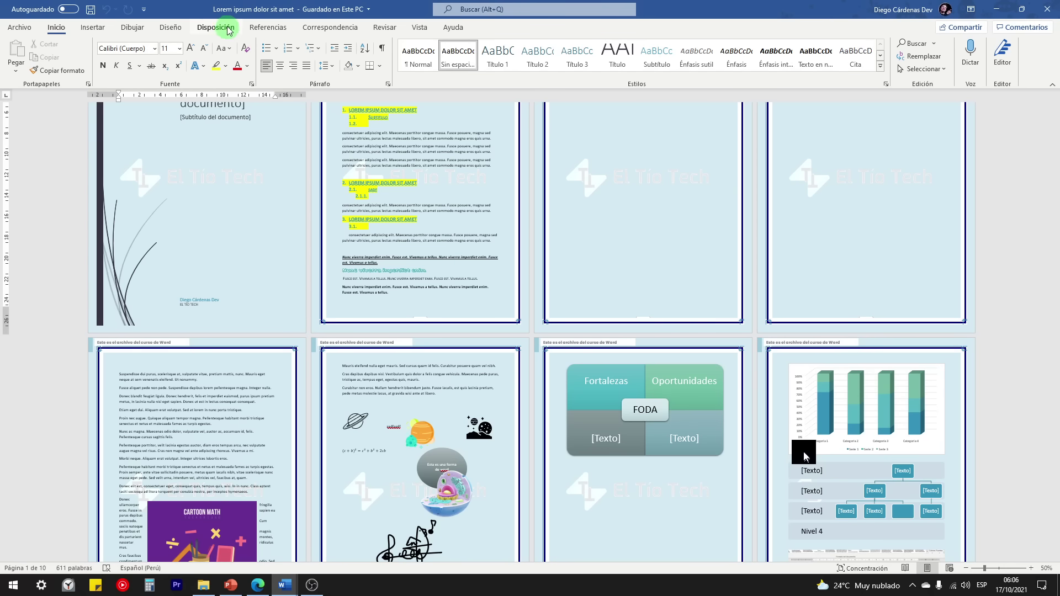
{"action": "left_click", "coordinate": [215, 27]}
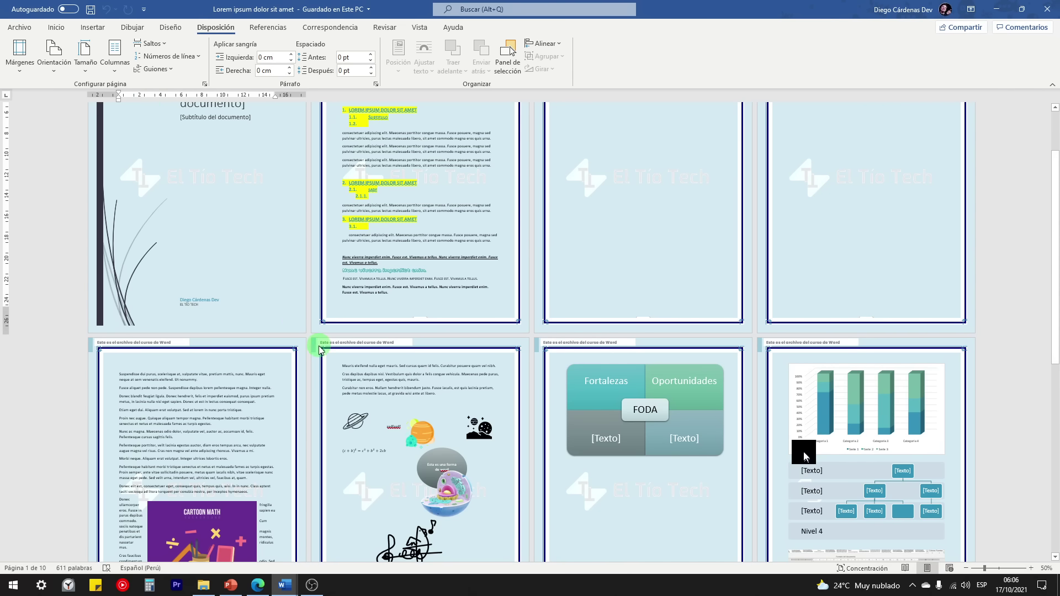
{"action": "scroll", "coordinate": [320, 350], "scroll_direction": "up", "scroll_amount": 1}
Step: Remove the page border by setting it to Ninguno
{"action": "left_click", "coordinate": [172, 27]}
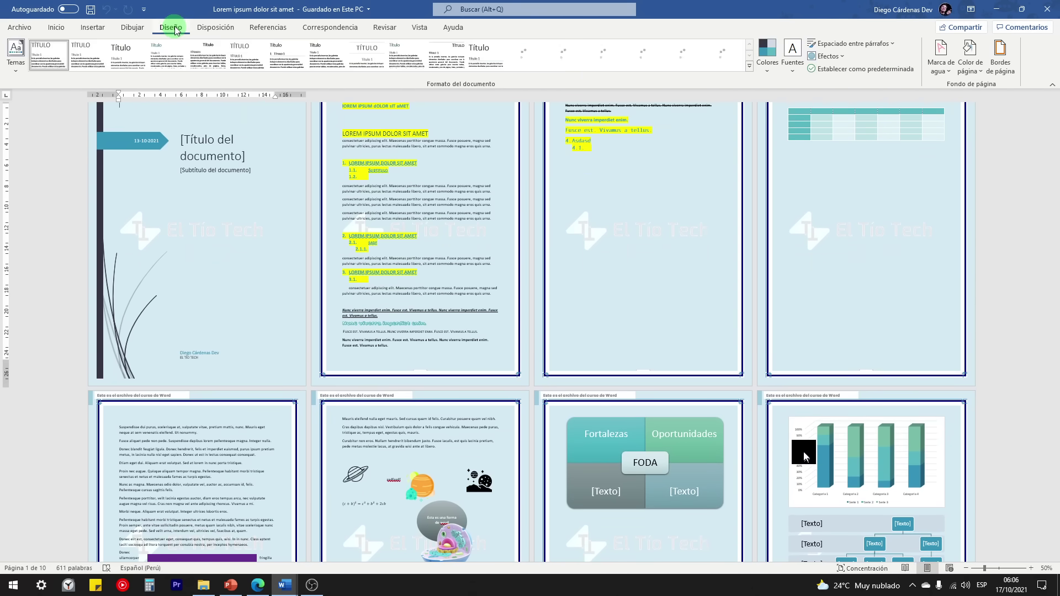
{"action": "left_click", "coordinate": [1001, 58]}
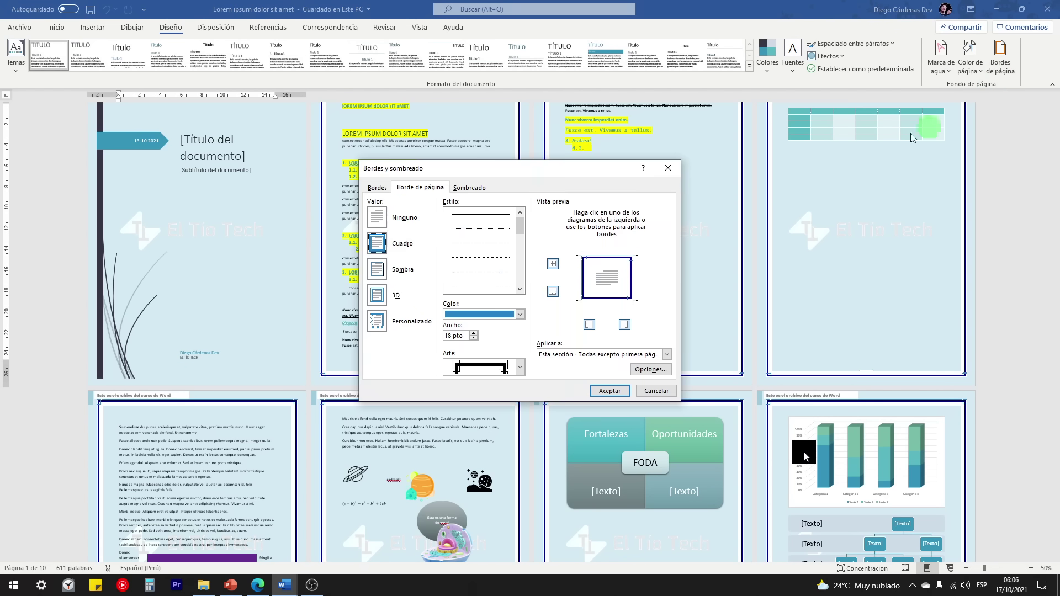
{"action": "left_click", "coordinate": [378, 217]}
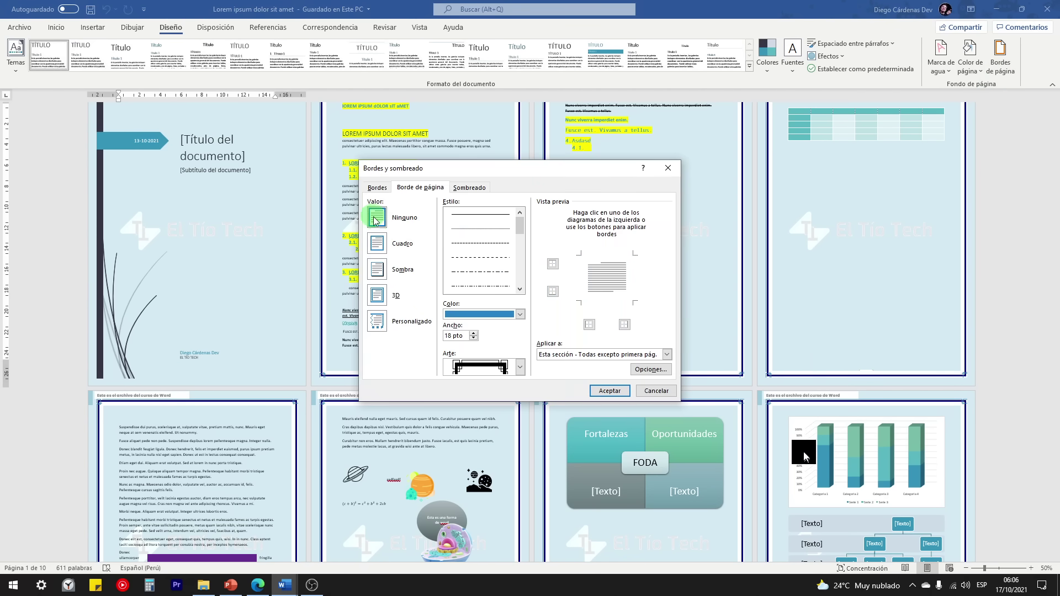
{"action": "left_click", "coordinate": [602, 397]}
Step: Set the page colour to white
{"action": "left_click", "coordinate": [978, 54]}
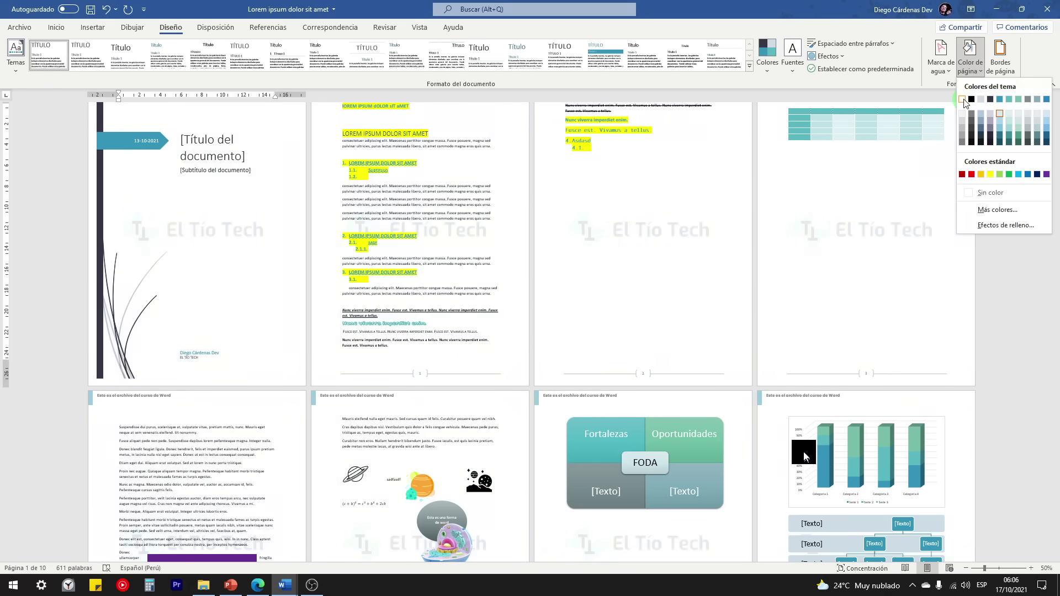
{"action": "left_click", "coordinate": [963, 99]}
{"action": "scroll", "coordinate": [402, 336], "scroll_direction": "down", "scroll_amount": 3}
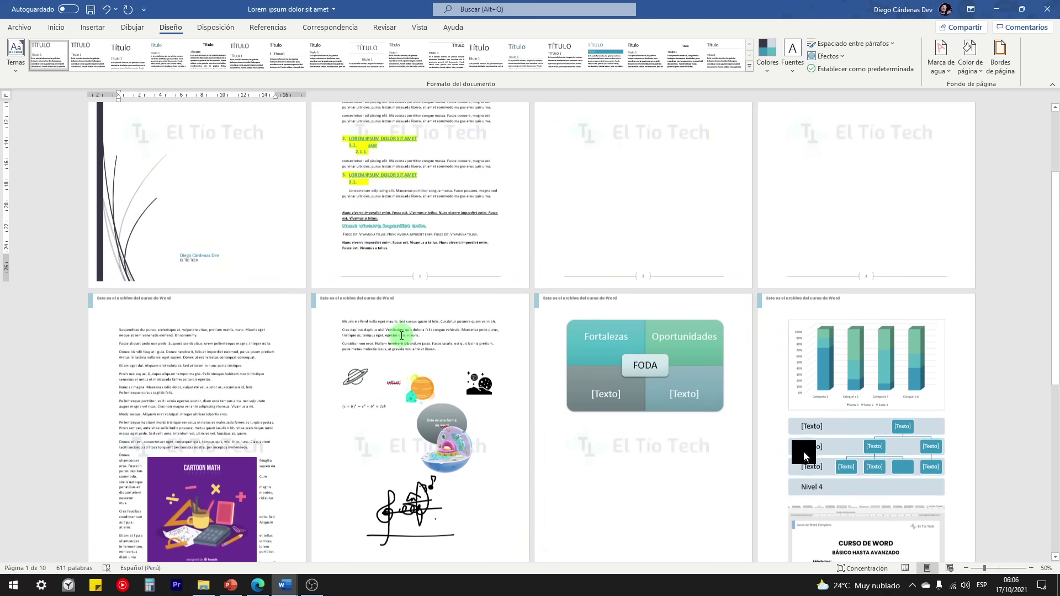
Step: Generate ten lorem ipsum paragraphs on the last page with =LOREM(10)
{"action": "scroll", "coordinate": [401, 336], "scroll_direction": "down", "scroll_amount": 10}
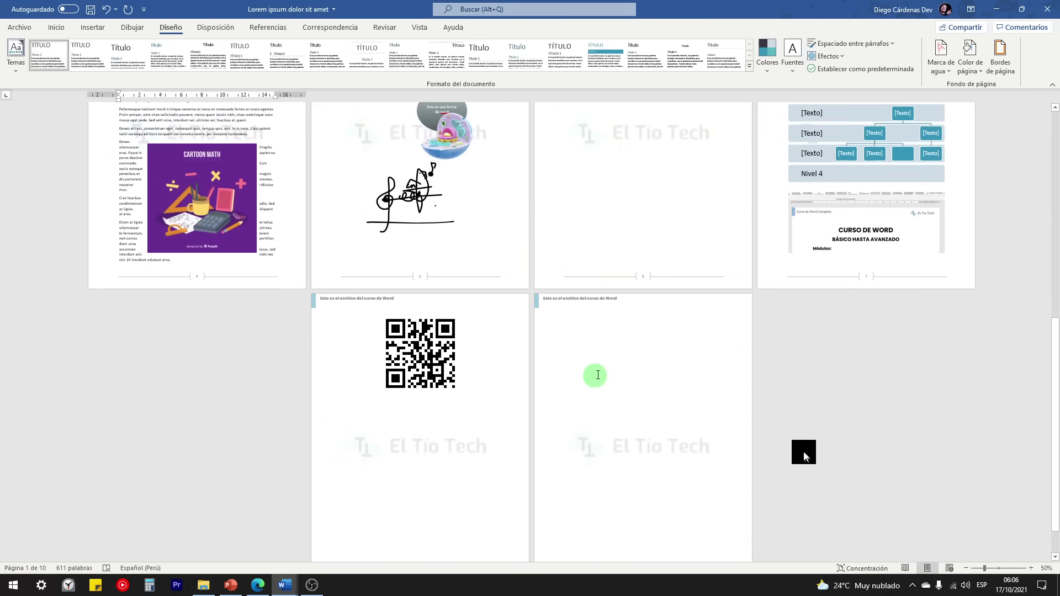
{"action": "left_click", "coordinate": [598, 374]}
{"action": "scroll", "coordinate": [599, 351], "scroll_direction": "up", "scroll_amount": 9}
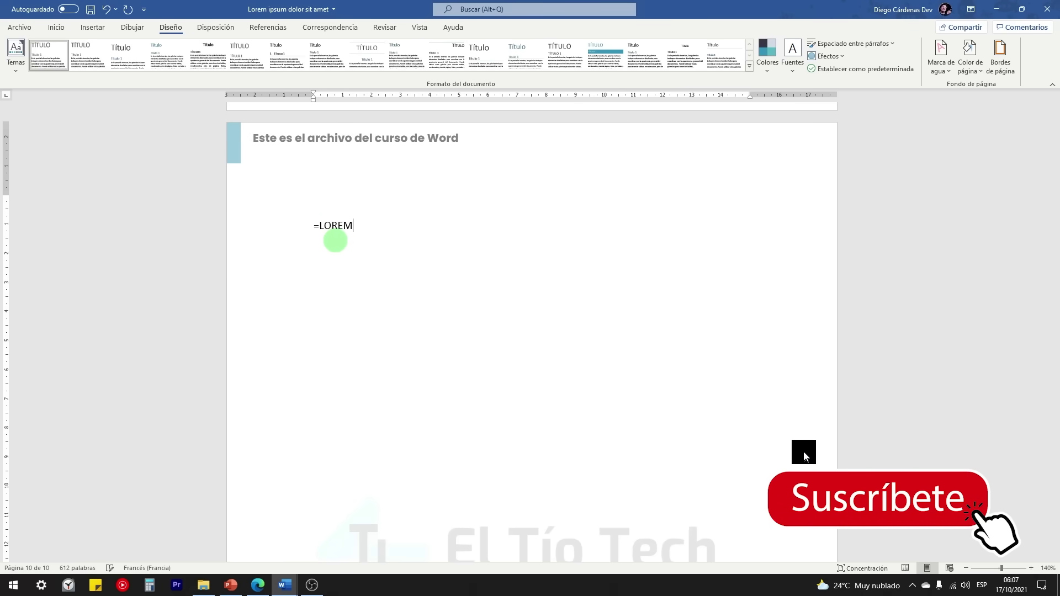
{"action": "type", "text": "=LOREM(10)"}
{"action": "key", "text": "Return"}
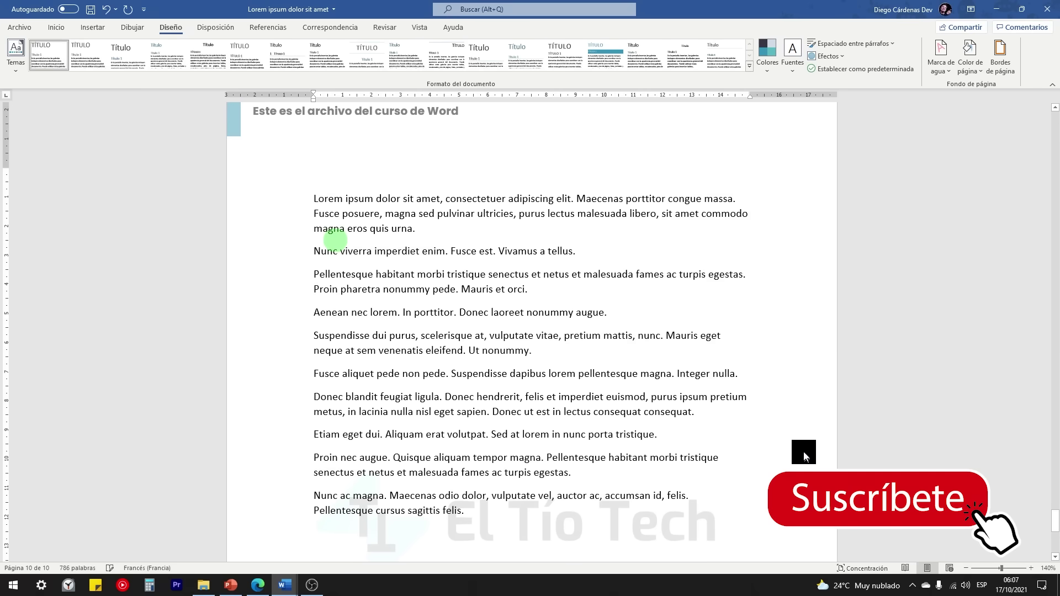
Step: Enlarge the font of the ten paragraphs to 16 pt
{"action": "left_click_drag", "start_coordinate": [289, 204], "coordinate": [309, 514]}
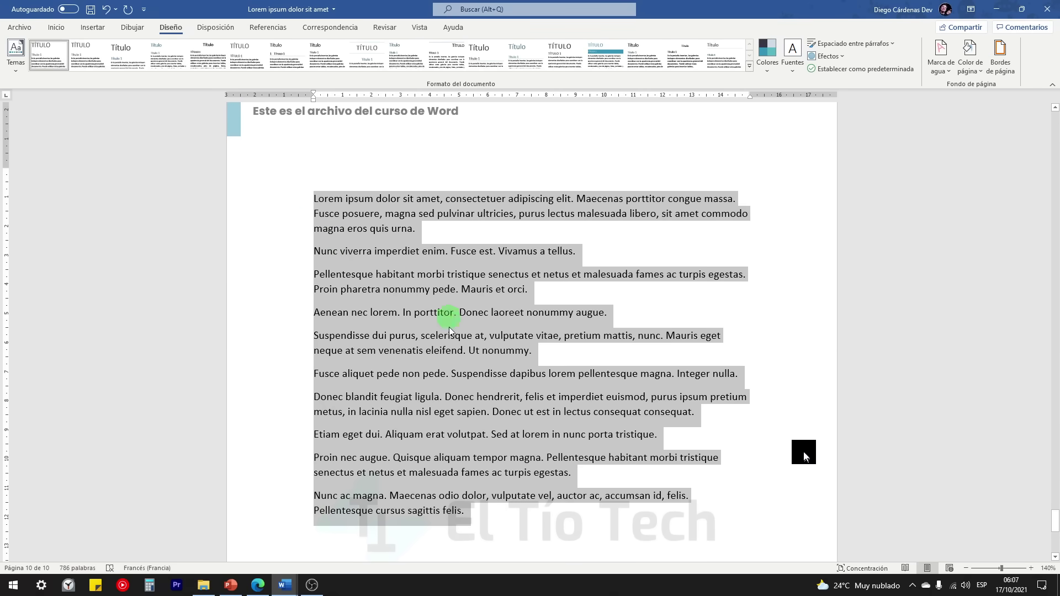
{"action": "left_click", "coordinate": [56, 27]}
{"action": "left_click", "coordinate": [191, 50]}
{"action": "left_click", "coordinate": [191, 49]}
{"action": "left_click", "coordinate": [190, 50]}
{"action": "left_click", "coordinate": [568, 271]}
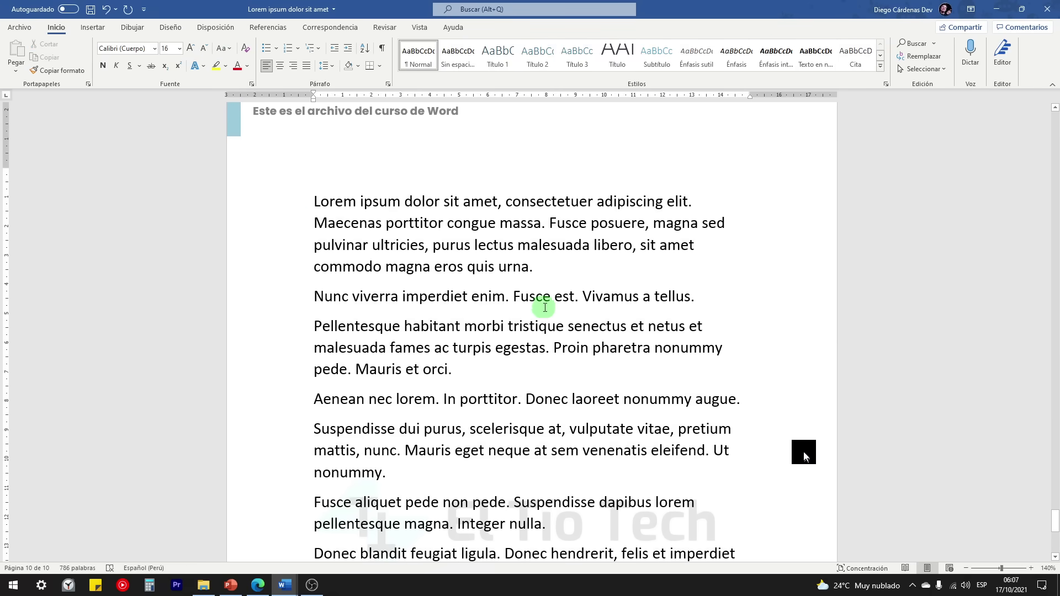
Step: Try Estrecho margins and delete the blank paragraph above the lorem ipsum text
{"action": "left_click", "coordinate": [215, 28]}
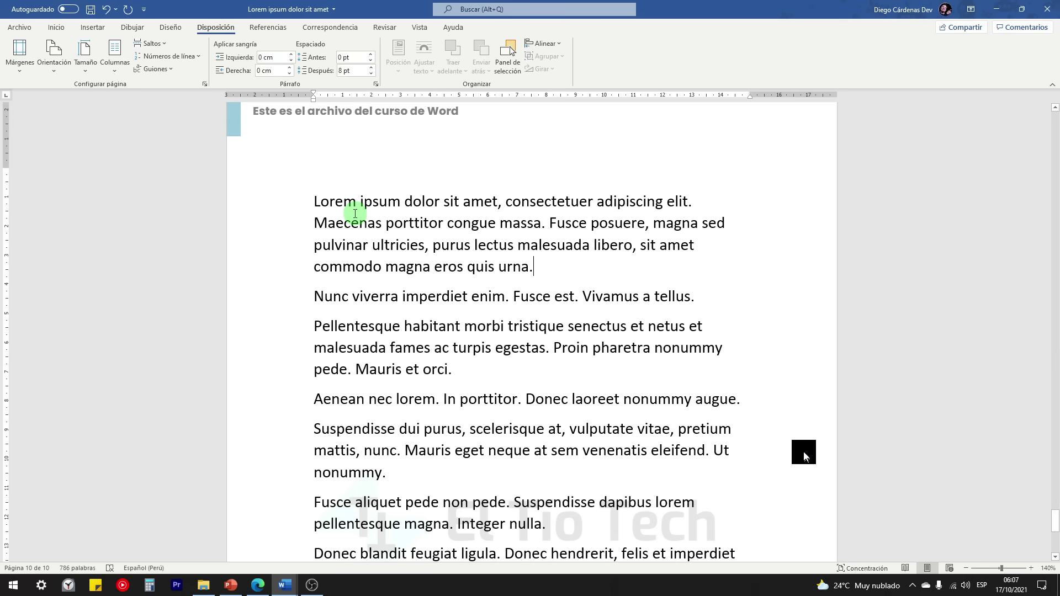
{"action": "left_click", "coordinate": [23, 73]}
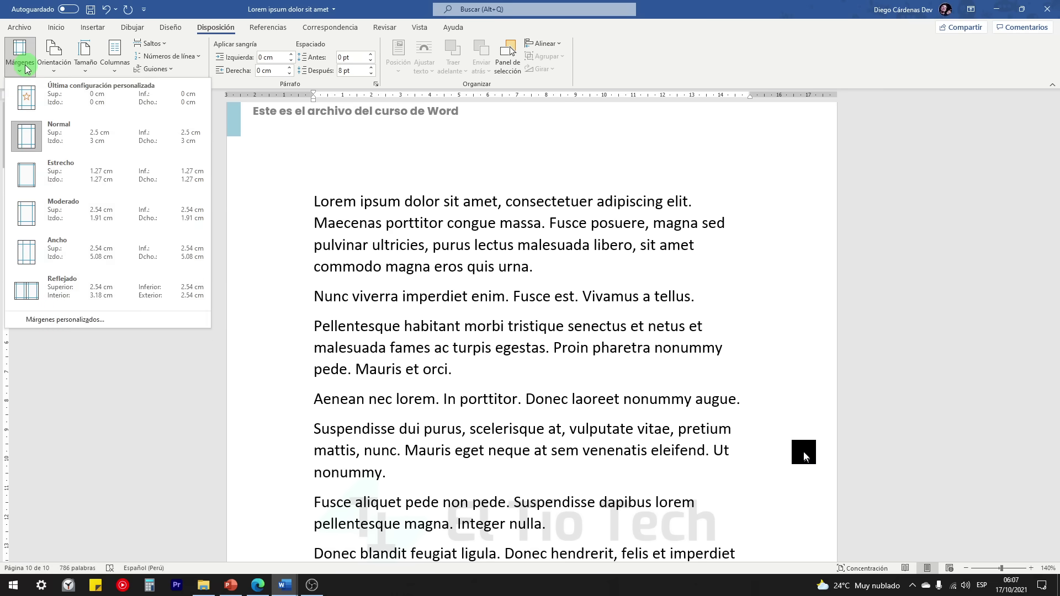
{"action": "left_click", "coordinate": [33, 179]}
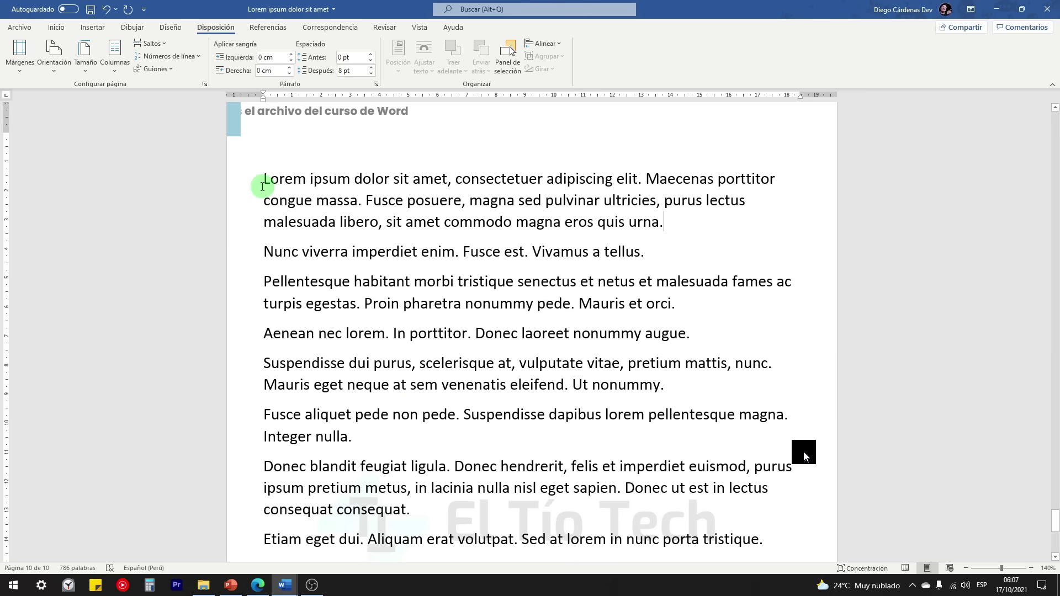
{"action": "scroll", "coordinate": [276, 207], "scroll_direction": "up", "scroll_amount": 1}
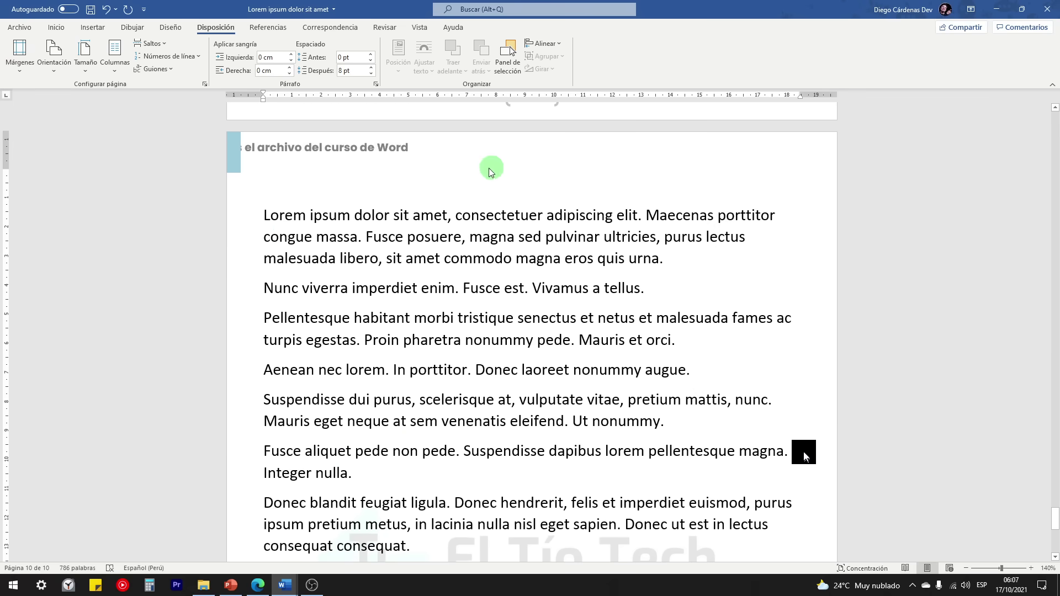
{"action": "key", "text": "Delete"}
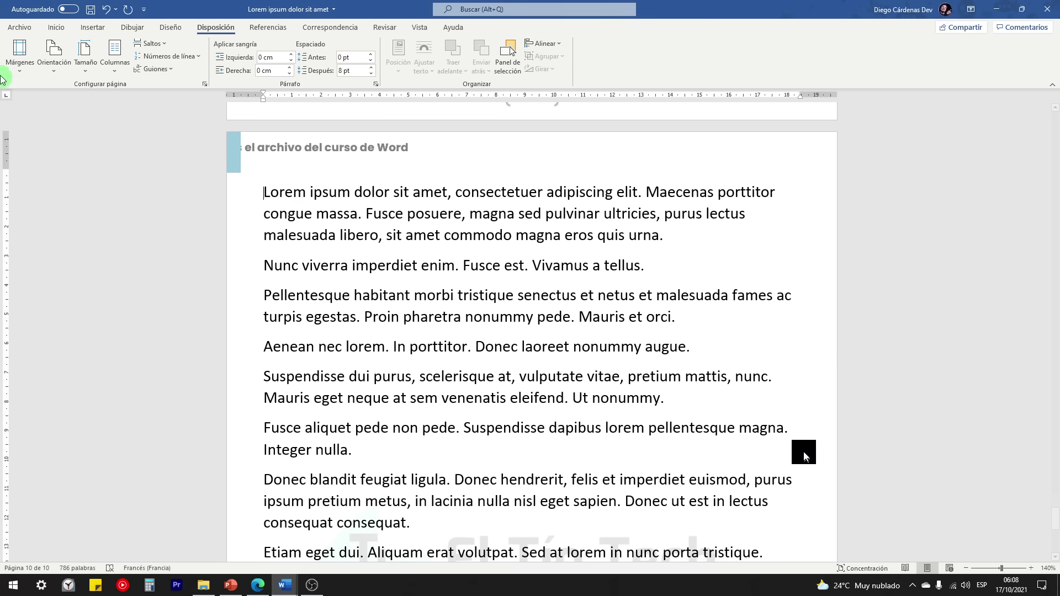
Step: Try the wide Ancho margin preset and look over the resulting pages
{"action": "left_click", "coordinate": [19, 54]}
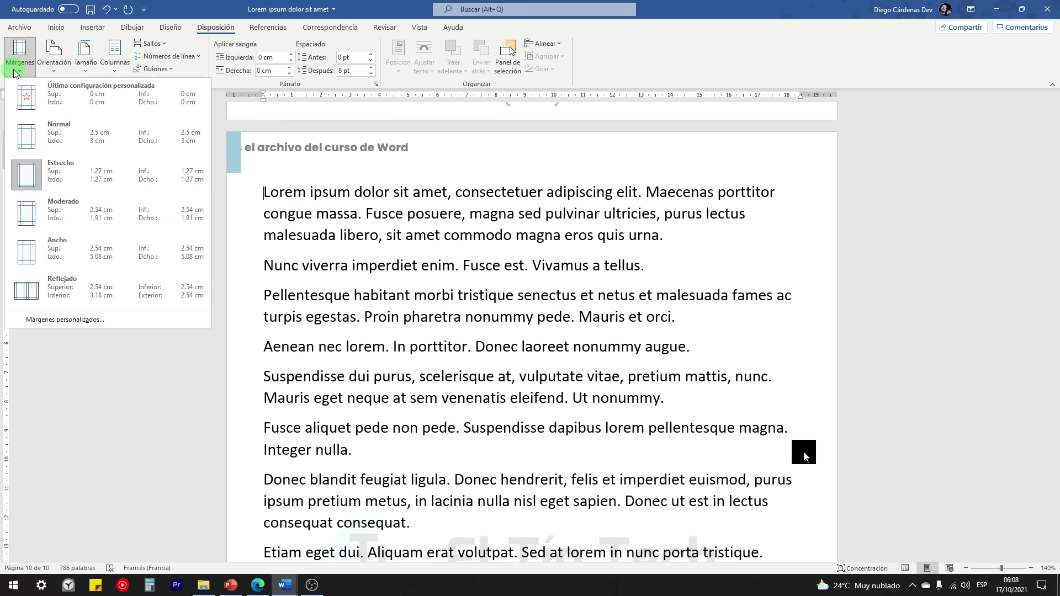
{"action": "left_click", "coordinate": [39, 251]}
{"action": "scroll", "coordinate": [349, 293], "scroll_direction": "down", "scroll_amount": 6}
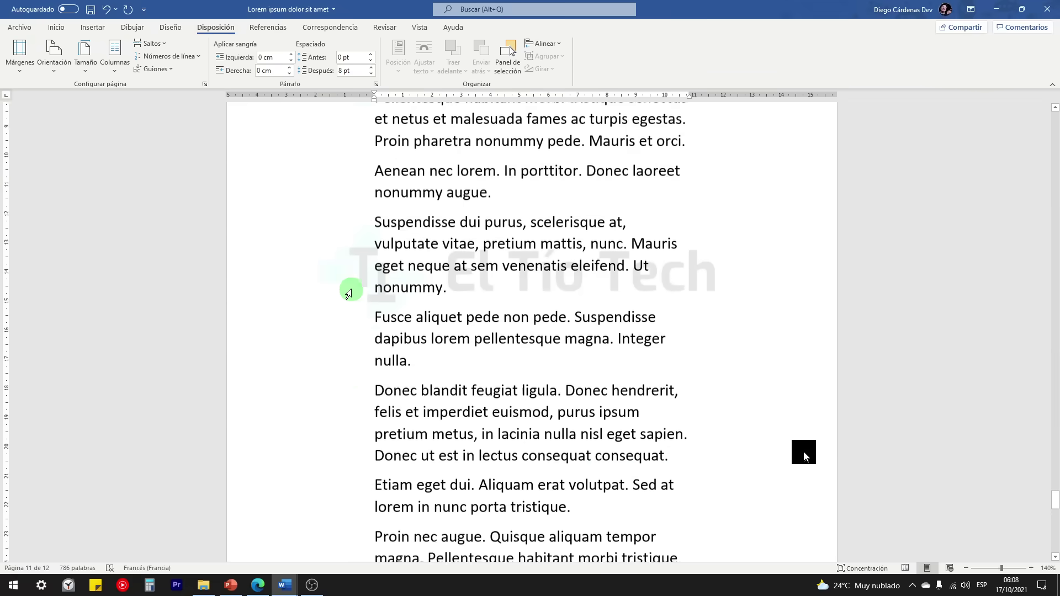
{"action": "scroll", "coordinate": [349, 293], "scroll_direction": "down", "scroll_amount": 9, "text": "ctrl"}
{"action": "scroll", "coordinate": [349, 292], "scroll_direction": "down", "scroll_amount": 2, "text": "ctrl"}
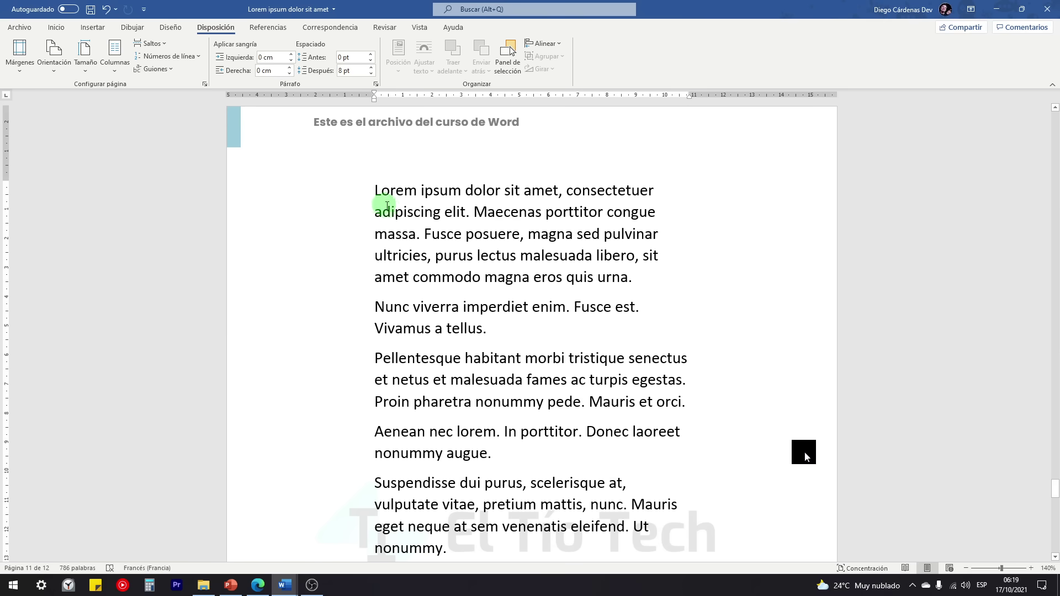
{"action": "scroll", "coordinate": [381, 206], "scroll_direction": "down", "scroll_amount": 10}
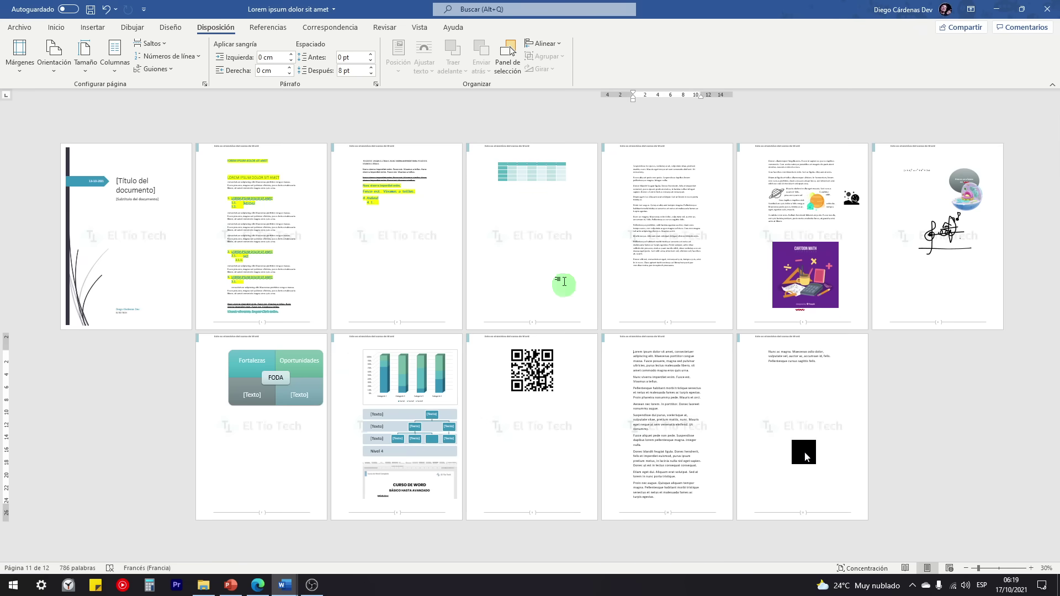
{"action": "scroll", "coordinate": [652, 404], "scroll_direction": "up", "scroll_amount": 6}
{"action": "scroll", "coordinate": [655, 407], "scroll_direction": "up", "scroll_amount": 2}
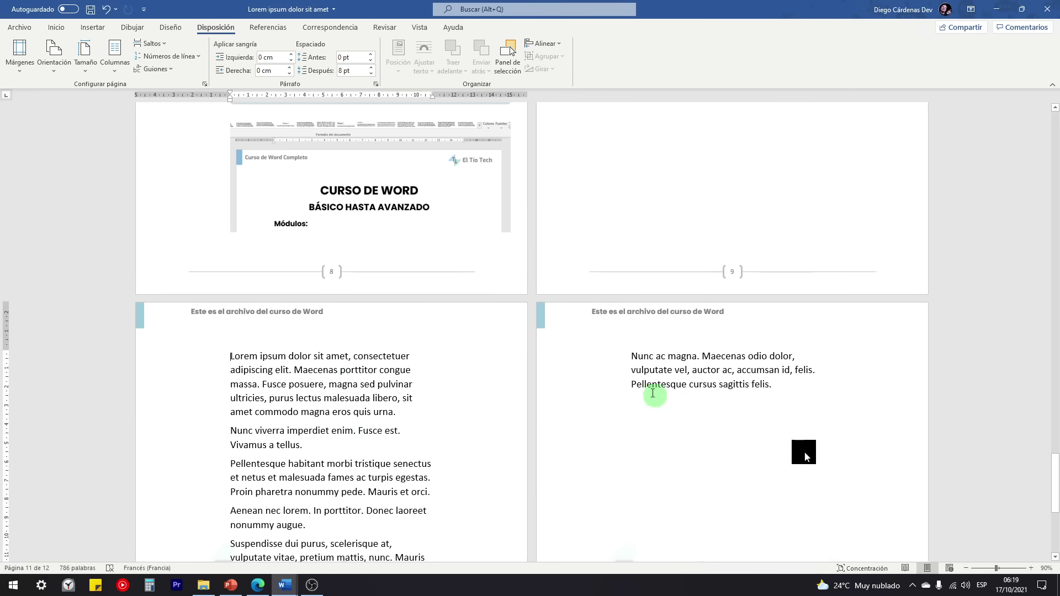
{"action": "scroll", "coordinate": [254, 387], "scroll_direction": "up", "scroll_amount": 2}
{"action": "scroll", "coordinate": [374, 398], "scroll_direction": "up", "scroll_amount": 4}
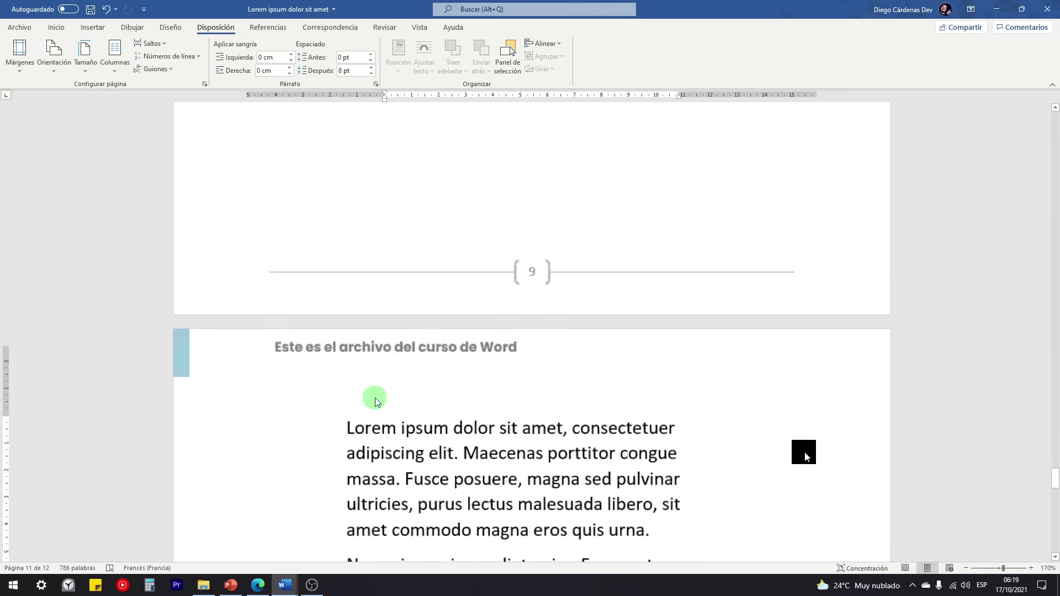
Step: Set the margins back to Normal and bring up Márgenes personalizados
{"action": "left_click", "coordinate": [19, 68]}
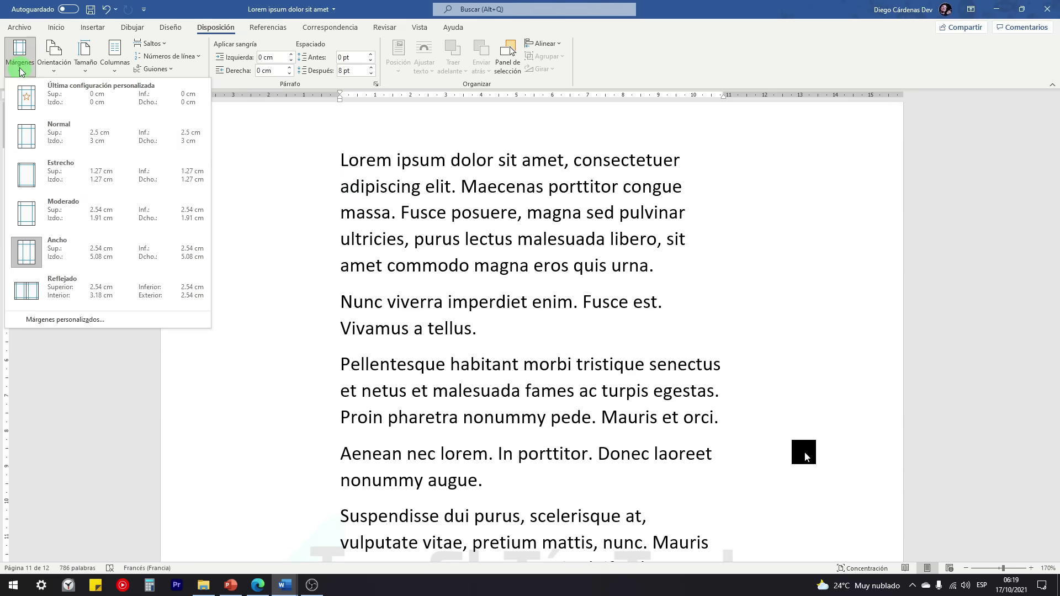
{"action": "left_click", "coordinate": [33, 145]}
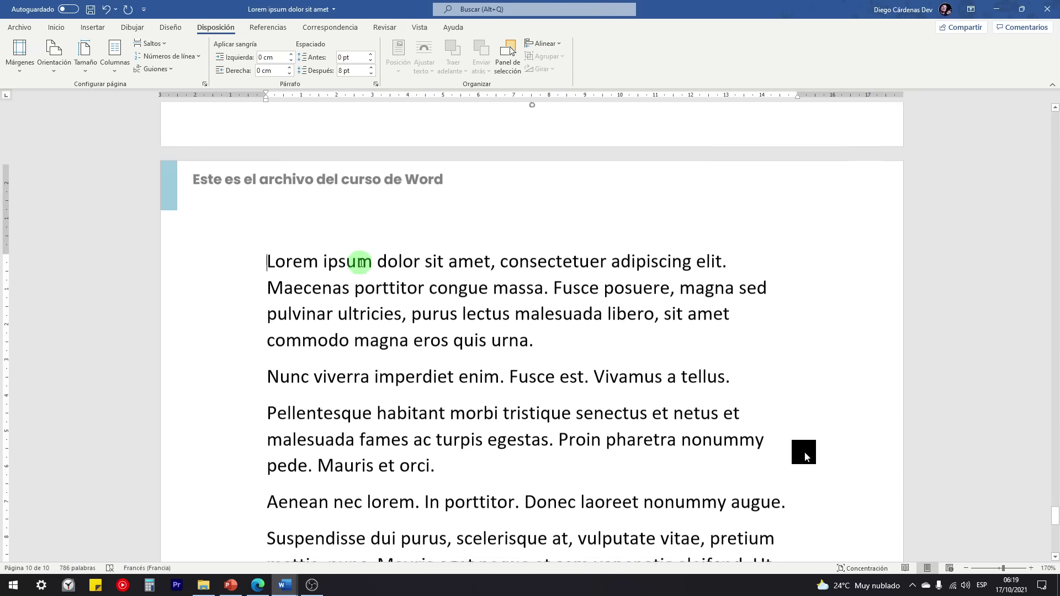
{"action": "left_click", "coordinate": [18, 65]}
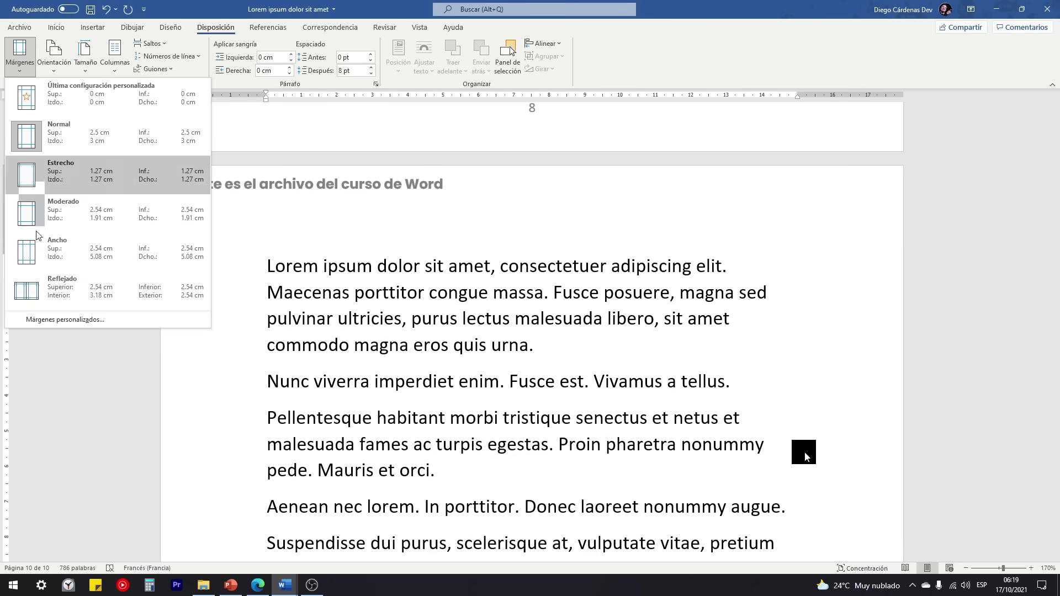
{"action": "left_click", "coordinate": [54, 325]}
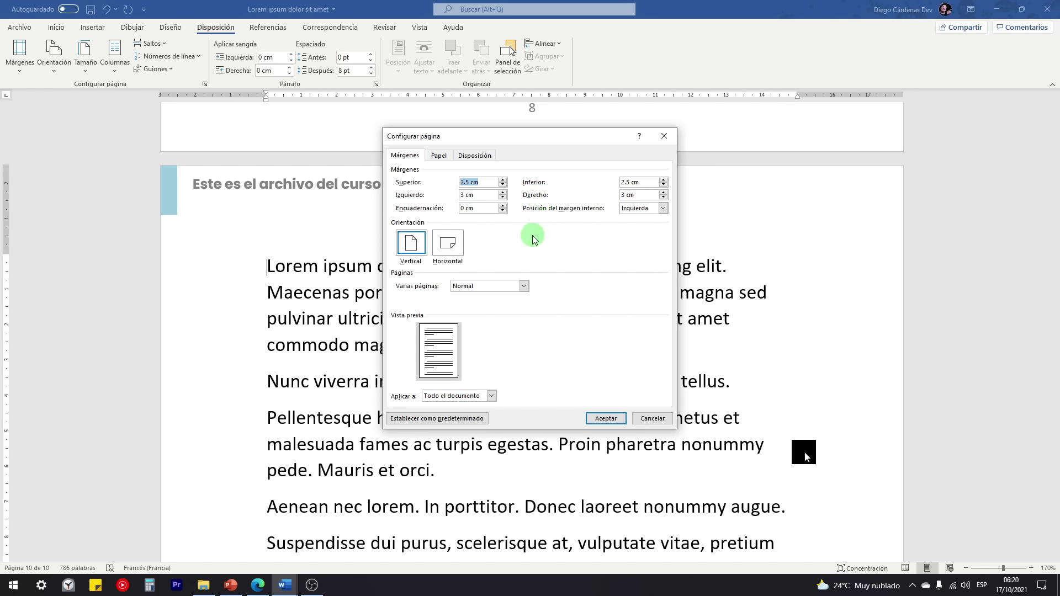
Step: Set the Encuadernación gutter to 1 cm and apply it to the pages
{"action": "left_click", "coordinate": [502, 206]}
{"action": "left_click_drag", "start_coordinate": [469, 208], "coordinate": [453, 206]}
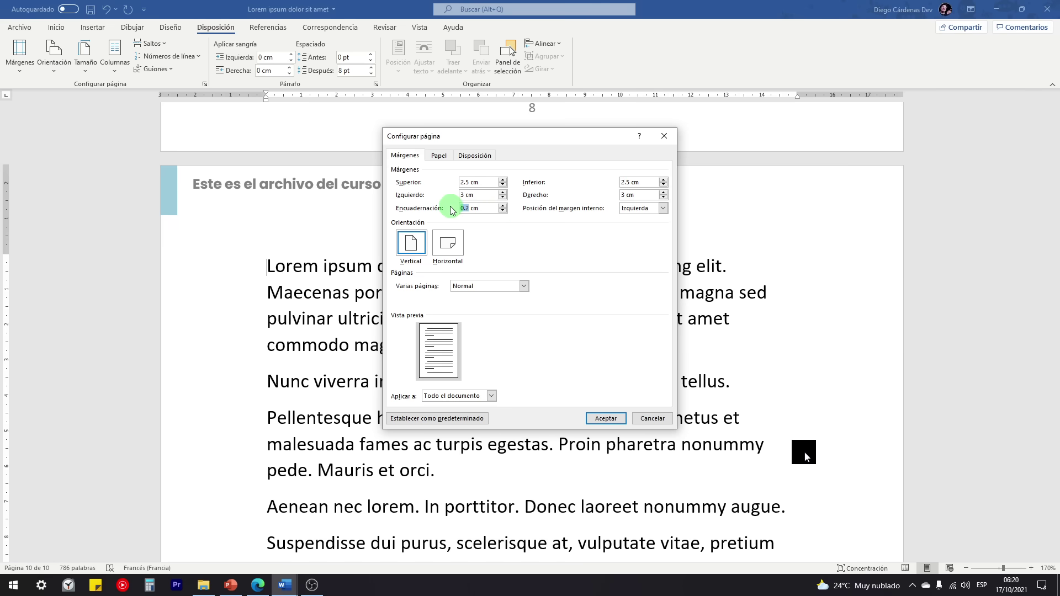
{"action": "type", "text": "1"}
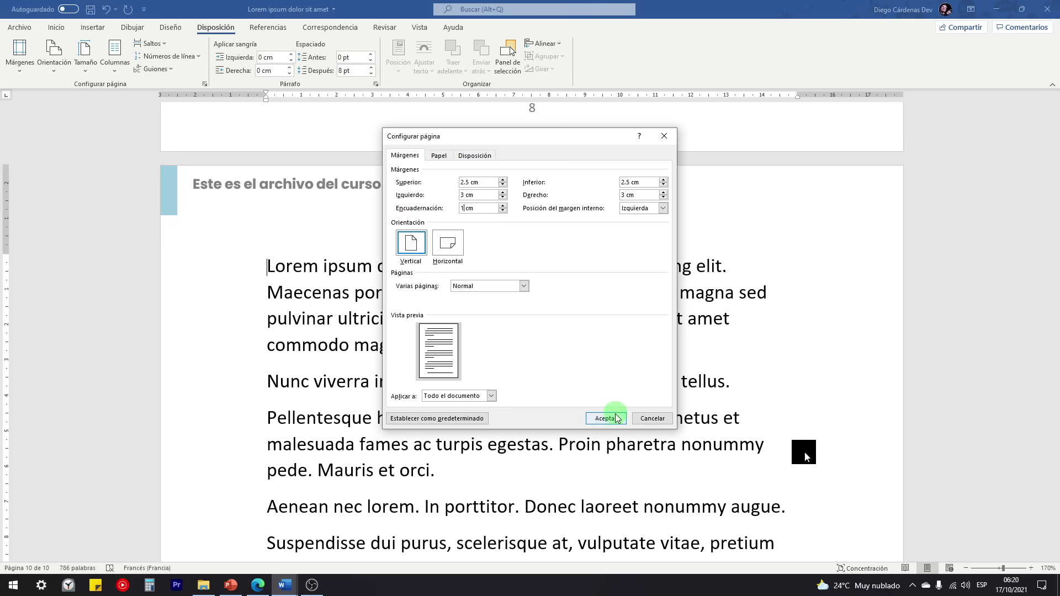
{"action": "left_click", "coordinate": [606, 418]}
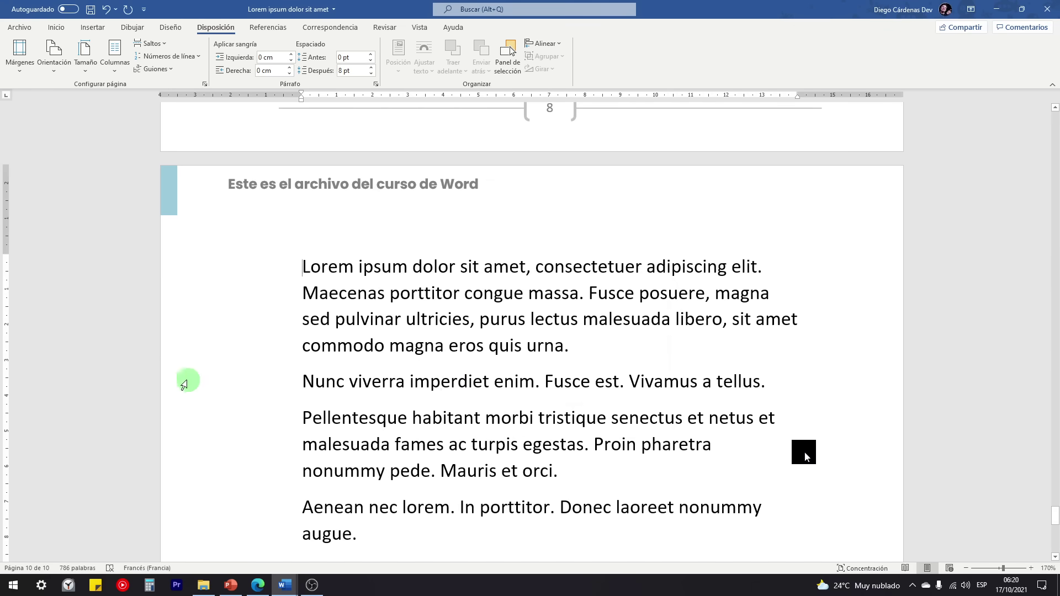
{"action": "scroll", "coordinate": [187, 379], "scroll_direction": "down", "scroll_amount": 5}
{"action": "scroll", "coordinate": [190, 317], "scroll_direction": "up", "scroll_amount": 5}
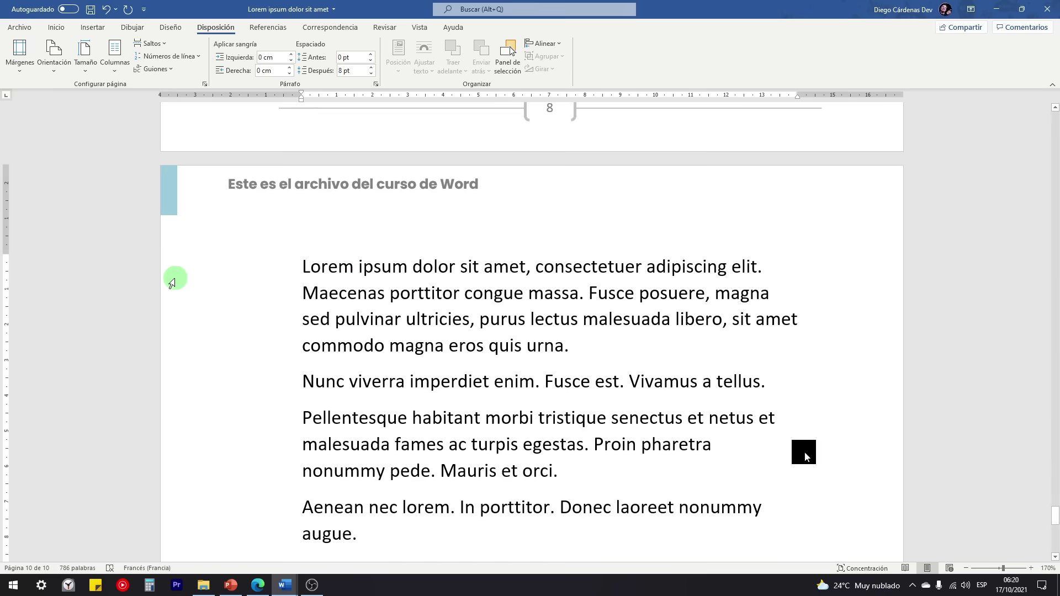
{"action": "scroll", "coordinate": [277, 231], "scroll_direction": "down", "scroll_amount": 1}
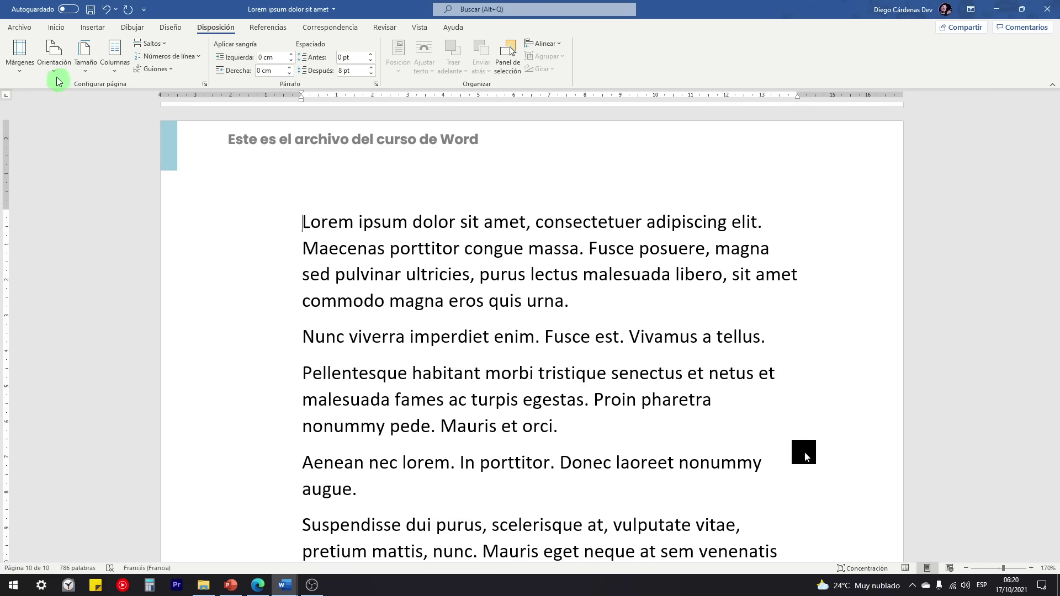
{"action": "left_click", "coordinate": [51, 59]}
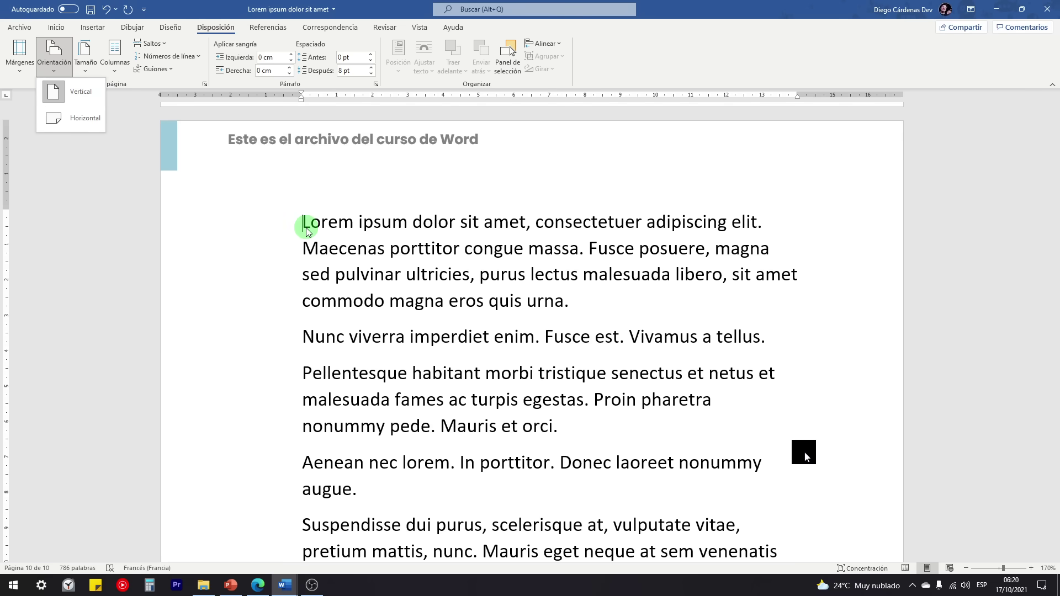
{"action": "left_click", "coordinate": [59, 114]}
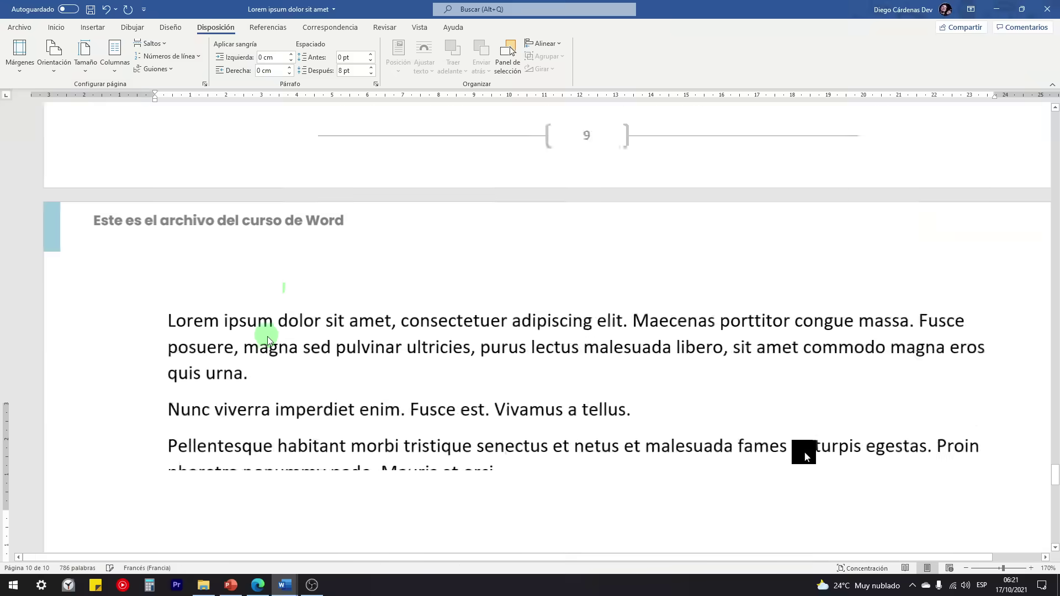
{"action": "scroll", "coordinate": [301, 340], "scroll_direction": "down", "scroll_amount": 7}
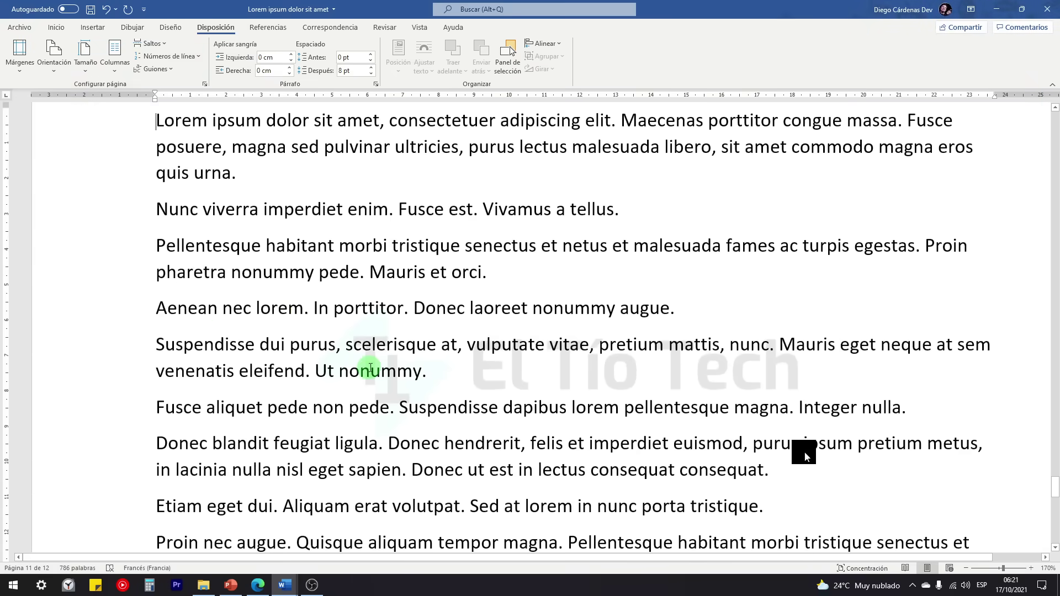
{"action": "scroll", "coordinate": [370, 367], "scroll_direction": "down", "scroll_amount": 4, "text": "ctrl"}
{"action": "scroll", "coordinate": [370, 367], "scroll_direction": "down", "scroll_amount": 7, "text": "ctrl"}
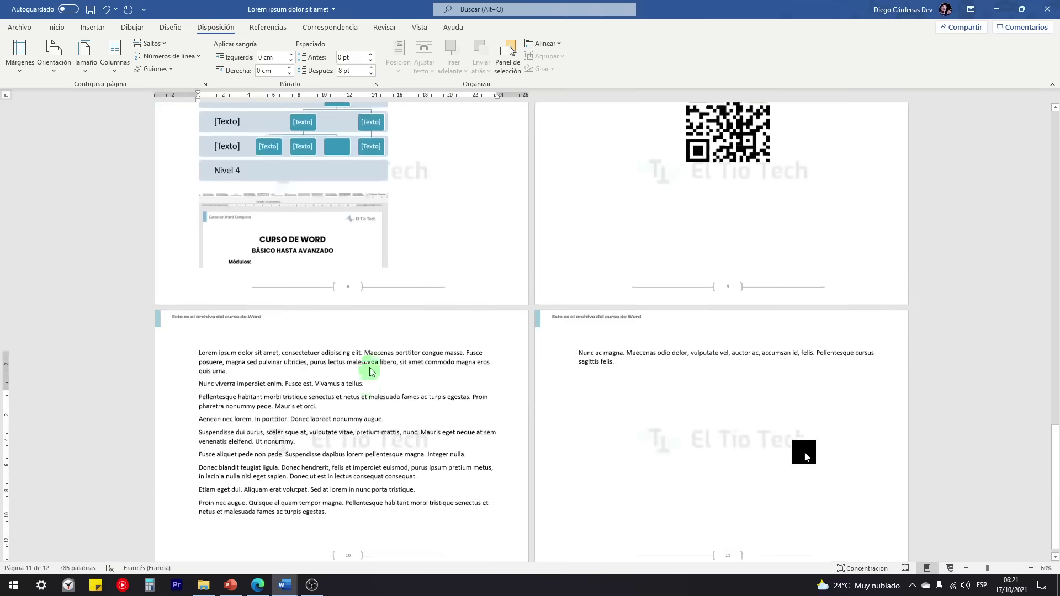
{"action": "scroll", "coordinate": [544, 289], "scroll_direction": "down", "scroll_amount": 4}
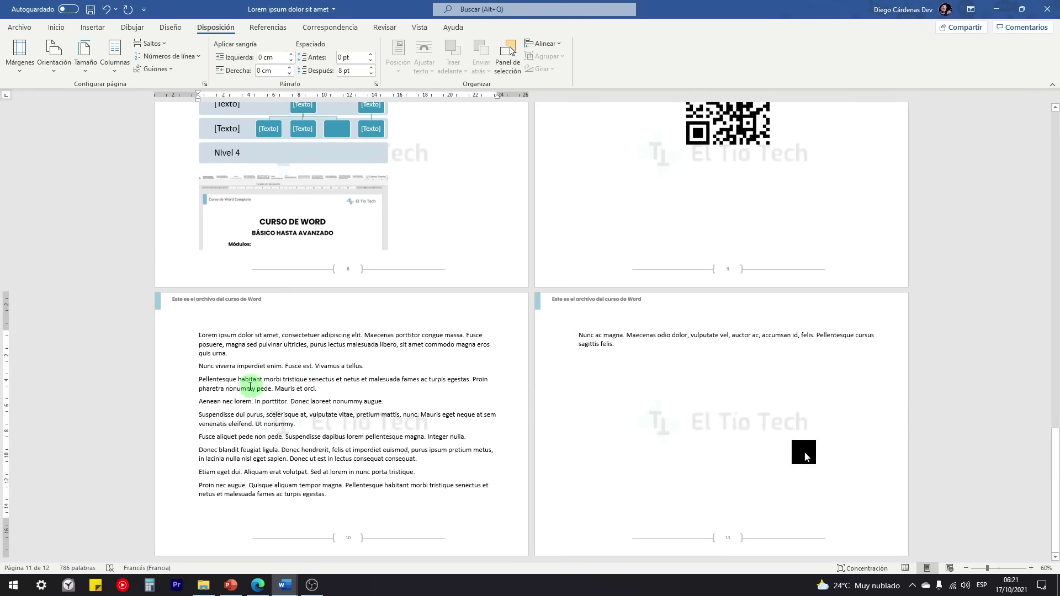
{"action": "scroll", "coordinate": [238, 386], "scroll_direction": "up", "scroll_amount": 6, "text": "ctrl"}
{"action": "scroll", "coordinate": [238, 386], "scroll_direction": "up", "scroll_amount": 1, "text": "ctrl"}
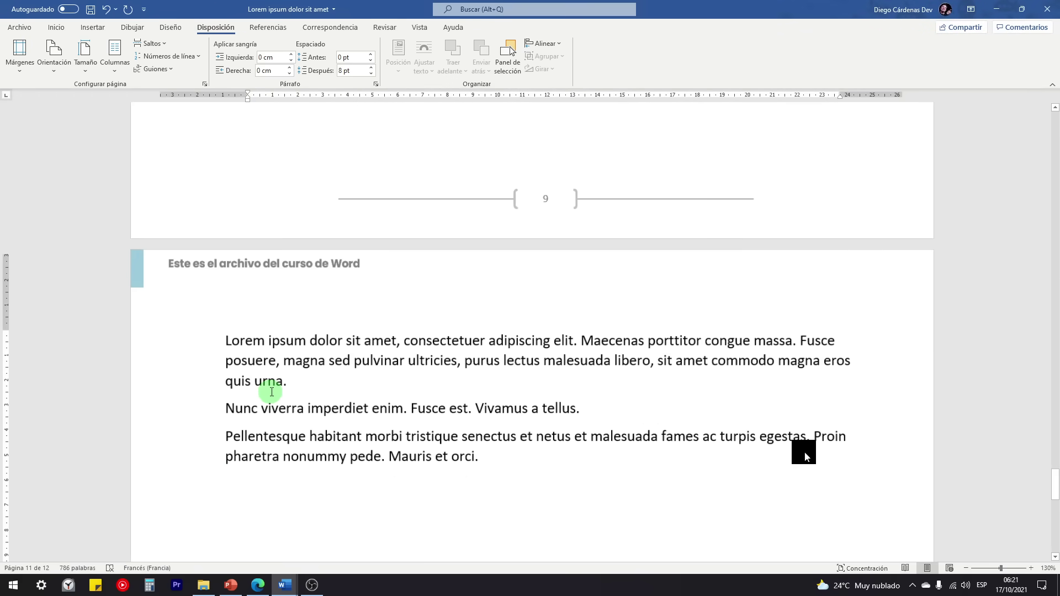
{"action": "scroll", "coordinate": [267, 391], "scroll_direction": "down", "scroll_amount": 2}
{"action": "scroll", "coordinate": [271, 391], "scroll_direction": "down", "scroll_amount": 2}
{"action": "scroll", "coordinate": [176, 274], "scroll_direction": "up", "scroll_amount": 2}
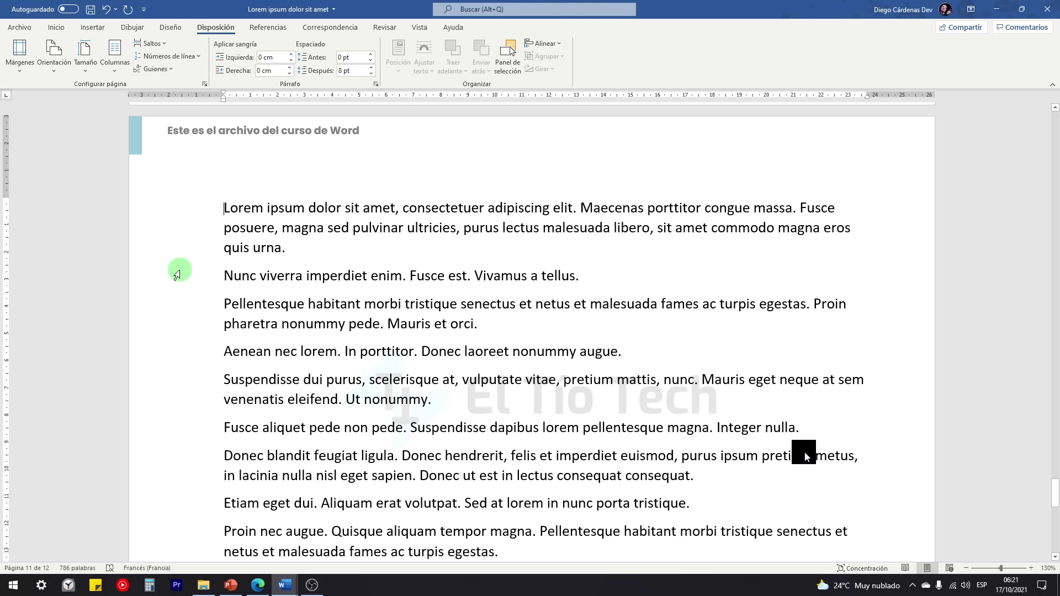
{"action": "left_click", "coordinate": [54, 69]}
{"action": "left_click", "coordinate": [59, 95]}
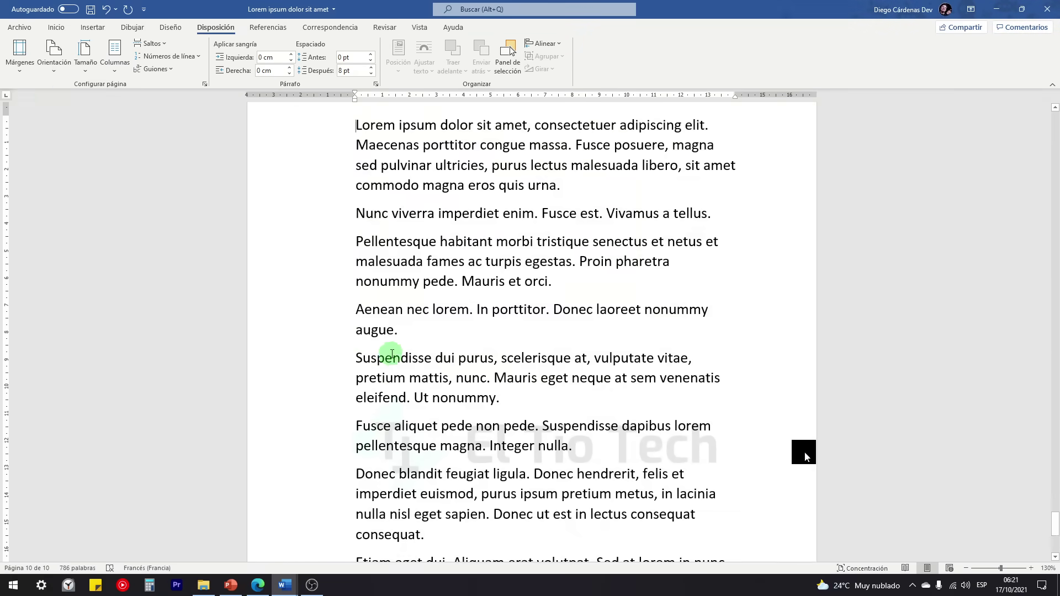
{"action": "scroll", "coordinate": [407, 356], "scroll_direction": "down", "scroll_amount": 5}
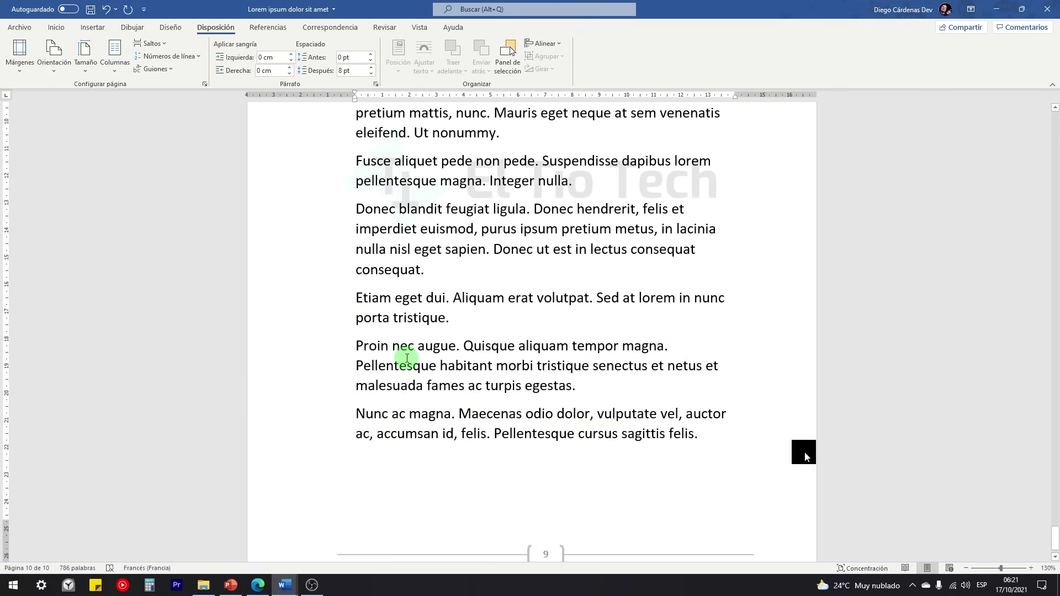
{"action": "scroll", "coordinate": [345, 319], "scroll_direction": "up", "scroll_amount": 1}
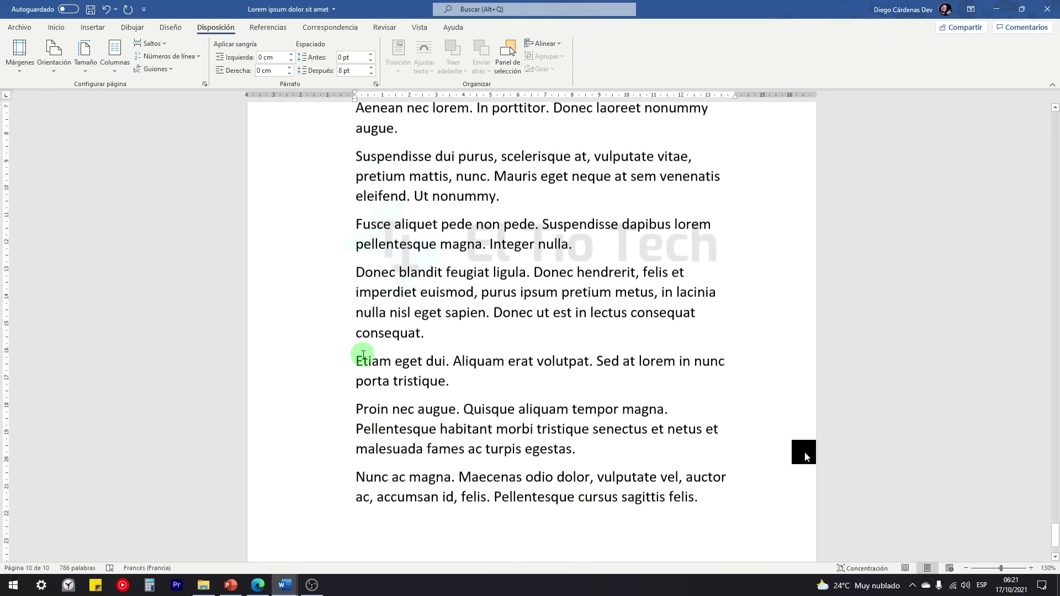
{"action": "scroll", "coordinate": [387, 381], "scroll_direction": "down", "scroll_amount": 2}
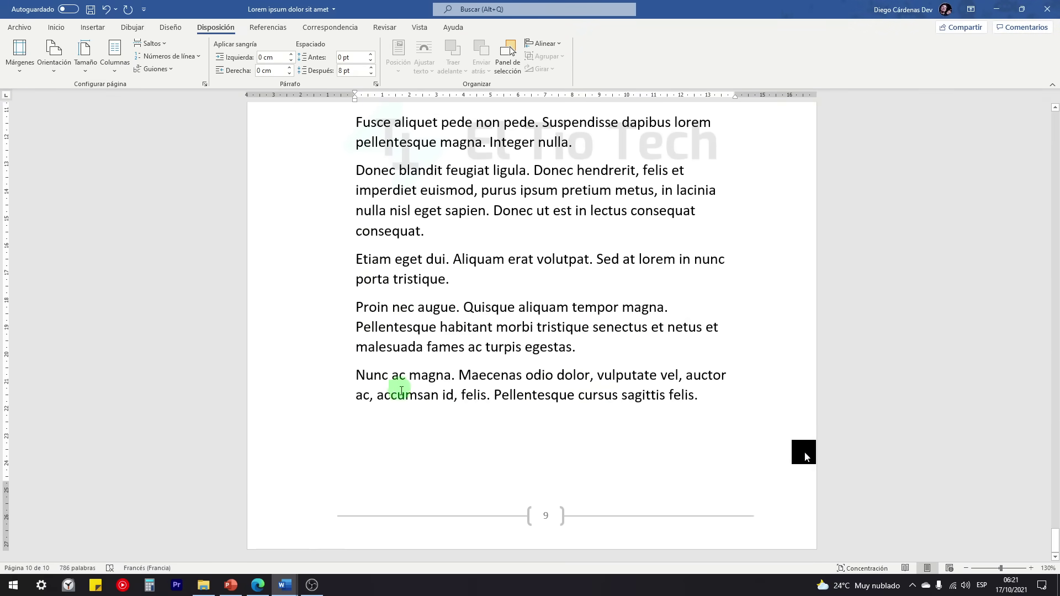
Step: Insert a blank page after the last paragraph and select its page break
{"action": "left_click", "coordinate": [55, 27]}
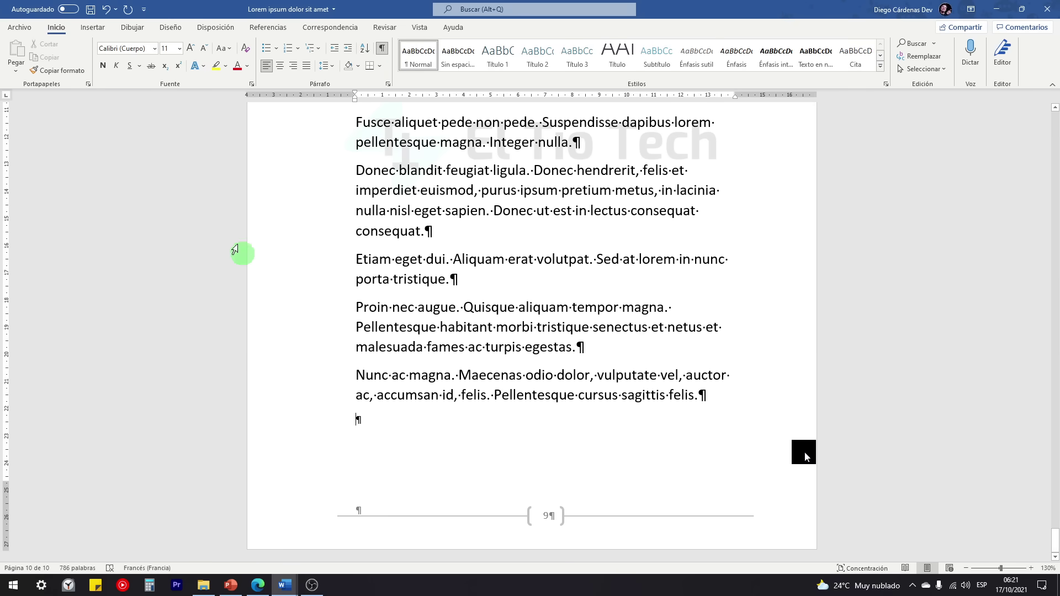
{"action": "left_click", "coordinate": [93, 27]}
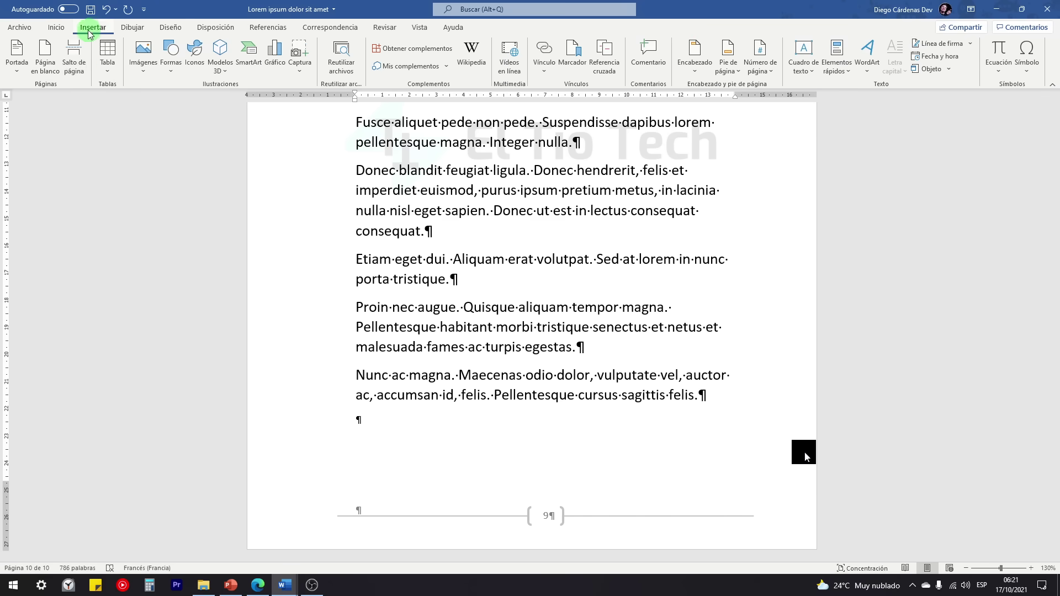
{"action": "left_click", "coordinate": [53, 67]}
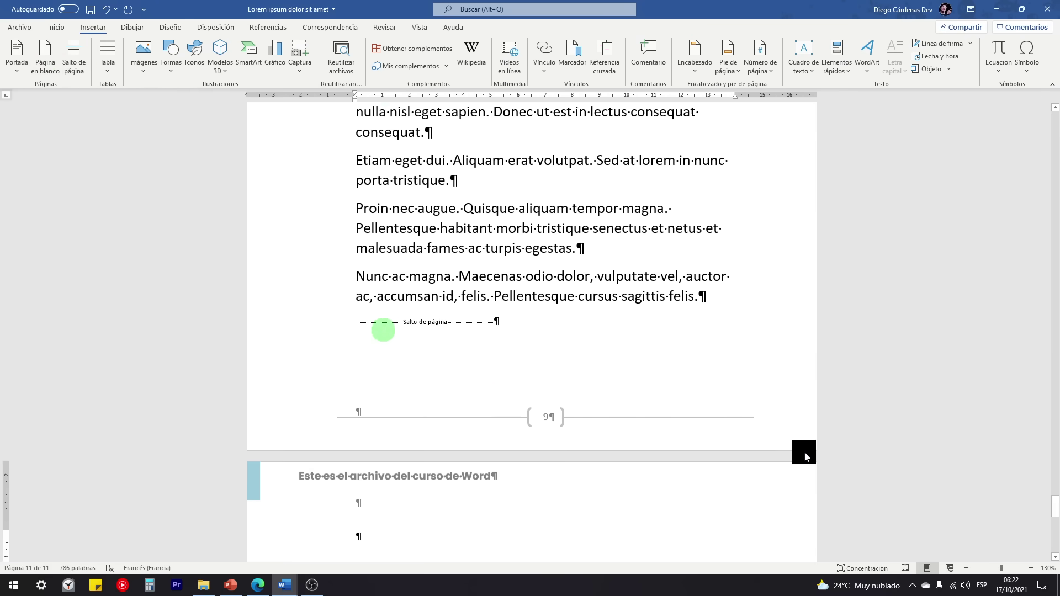
{"action": "left_click_drag", "start_coordinate": [355, 319], "coordinate": [471, 321]}
{"action": "left_click", "coordinate": [417, 324]}
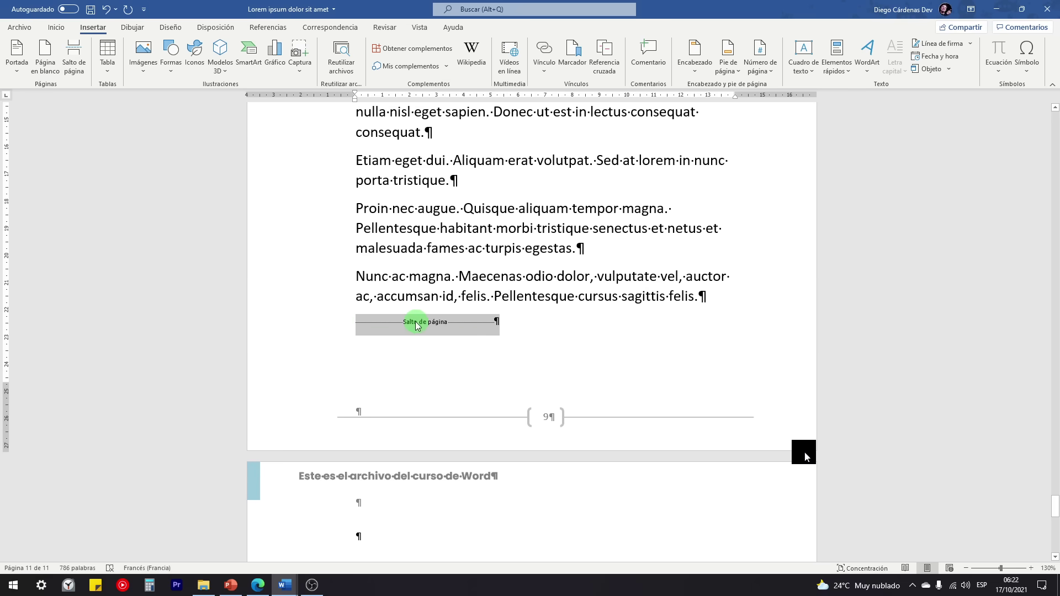
{"action": "left_click", "coordinate": [524, 327]}
Step: Insert a page break from Saltos, then delete the extra break
{"action": "left_click", "coordinate": [212, 28]}
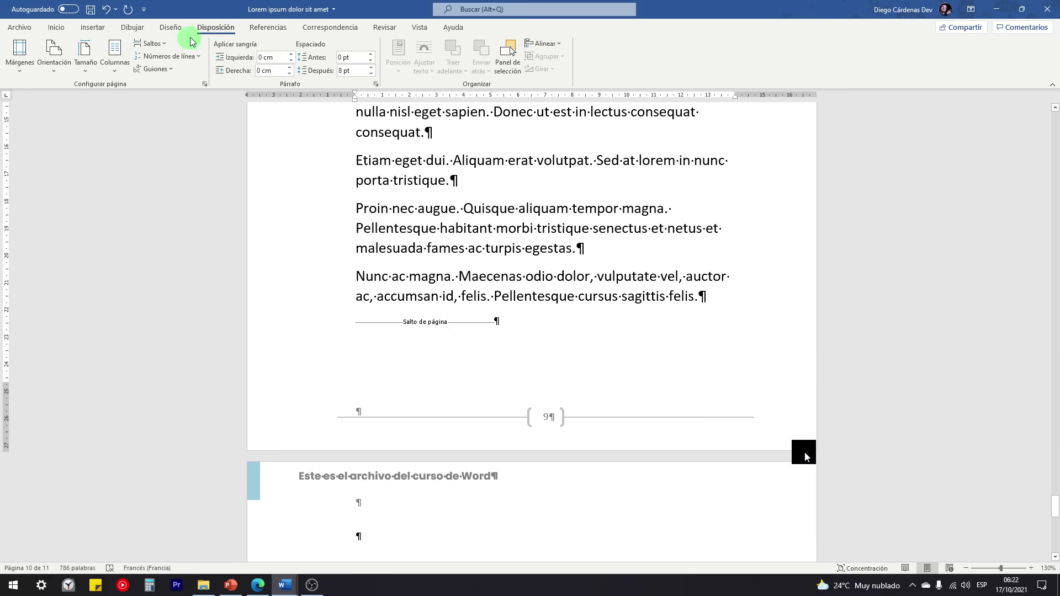
{"action": "left_click", "coordinate": [150, 43]}
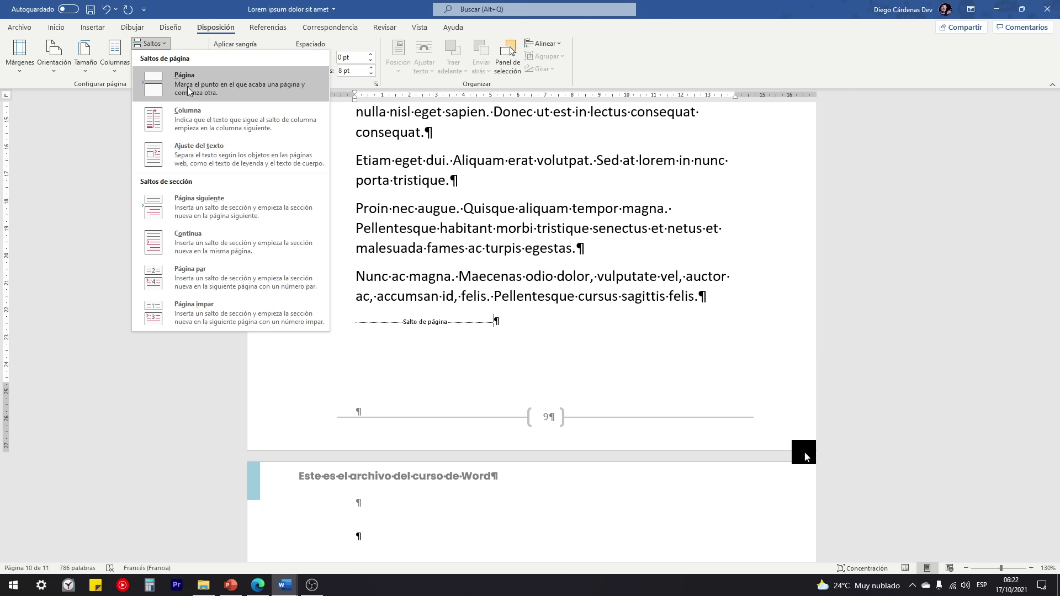
{"action": "left_click", "coordinate": [187, 87]}
{"action": "scroll", "coordinate": [442, 326], "scroll_direction": "down", "scroll_amount": 3}
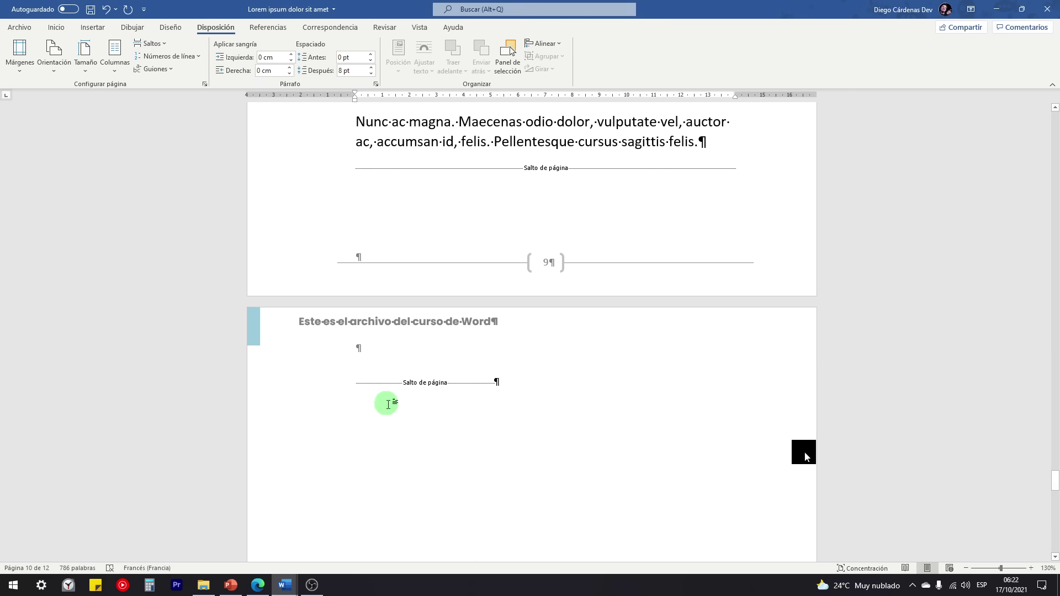
{"action": "left_click", "coordinate": [494, 394]}
{"action": "key", "text": "BackSpace"}
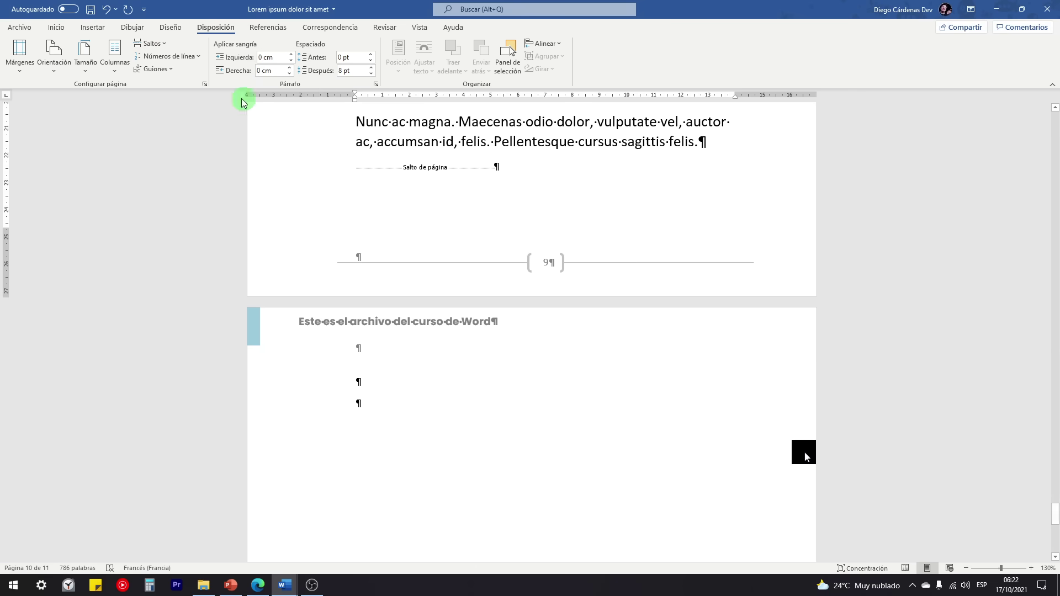
Step: Delete the leftover page break to remove the blank page
{"action": "left_click", "coordinate": [149, 44]}
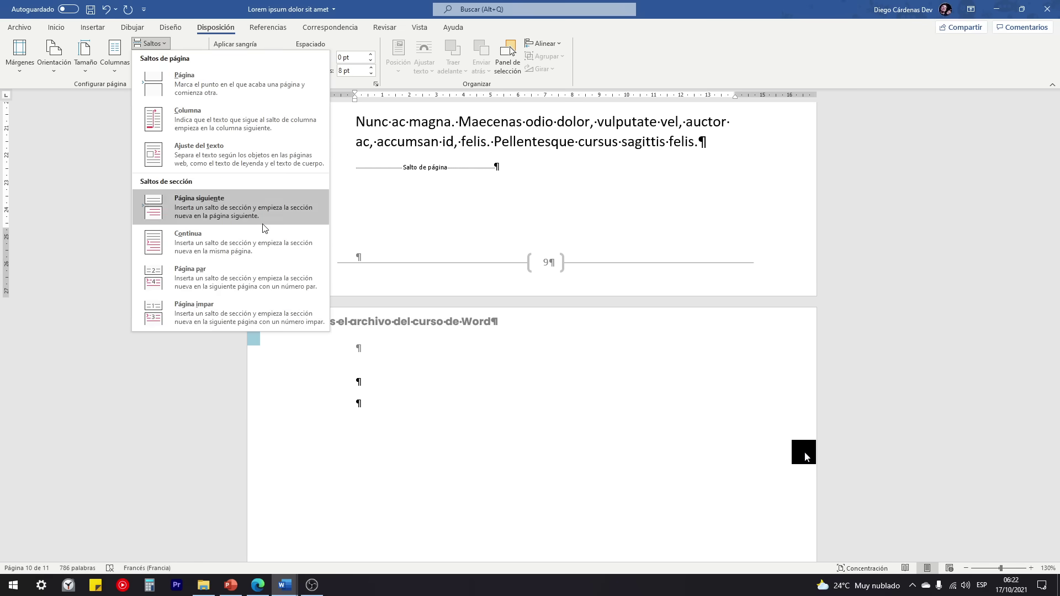
{"action": "left_click", "coordinate": [412, 356]}
{"action": "left_click", "coordinate": [394, 388]}
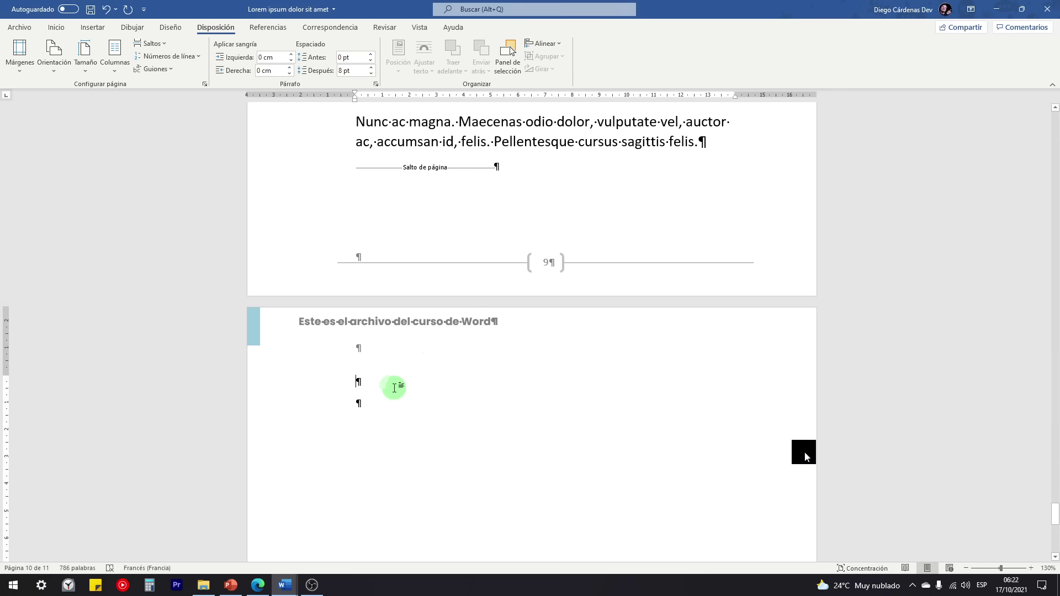
{"action": "scroll", "coordinate": [386, 379], "scroll_direction": "down", "scroll_amount": 7, "text": "ctrl"}
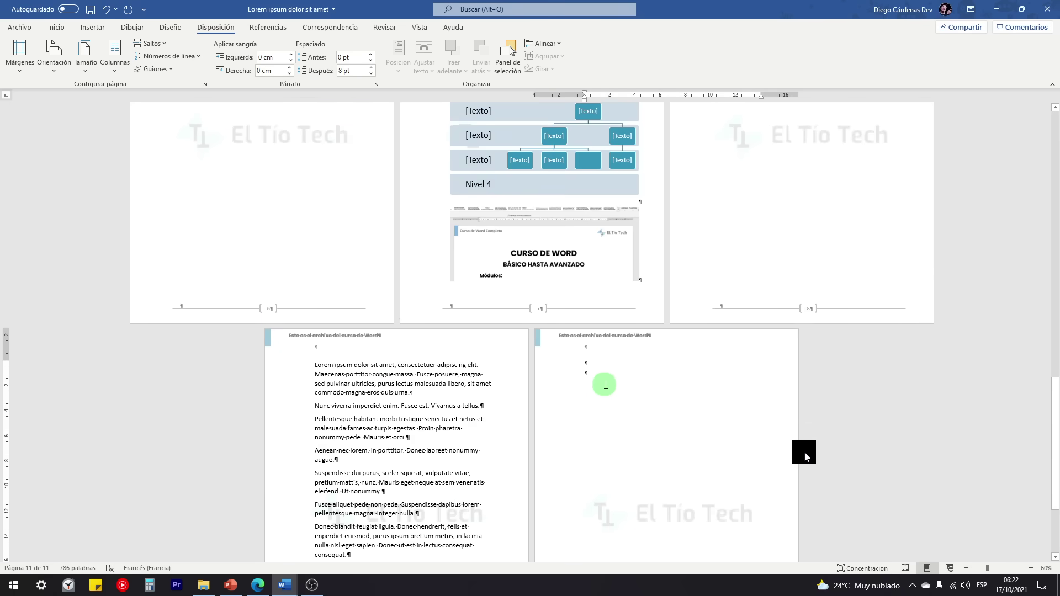
{"action": "scroll", "coordinate": [603, 381], "scroll_direction": "up", "scroll_amount": 6, "text": "ctrl"}
{"action": "left_click", "coordinate": [150, 43]}
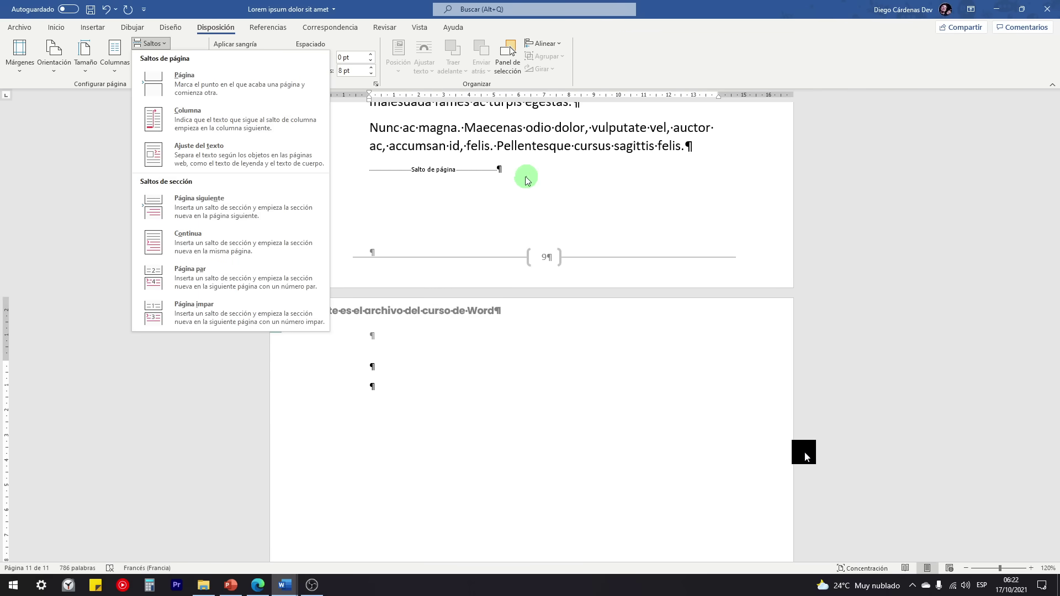
{"action": "left_click", "coordinate": [509, 171]}
{"action": "left_click", "coordinate": [403, 173]}
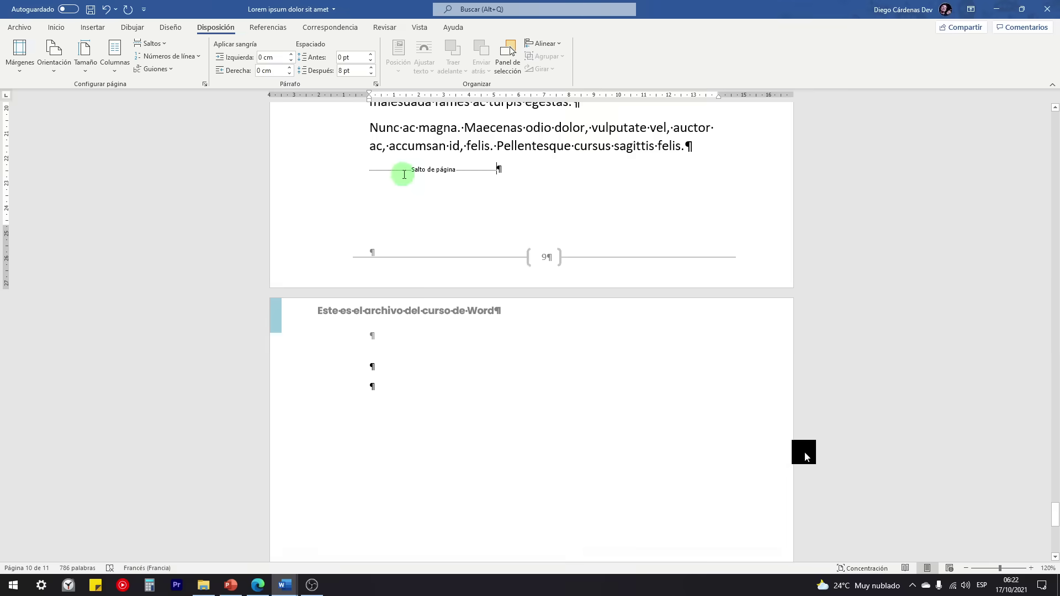
{"action": "key", "text": "Delete"}
Step: Add an empty line after the final 'felis.' paragraph so the section break sits alone
{"action": "left_click", "coordinate": [150, 44]}
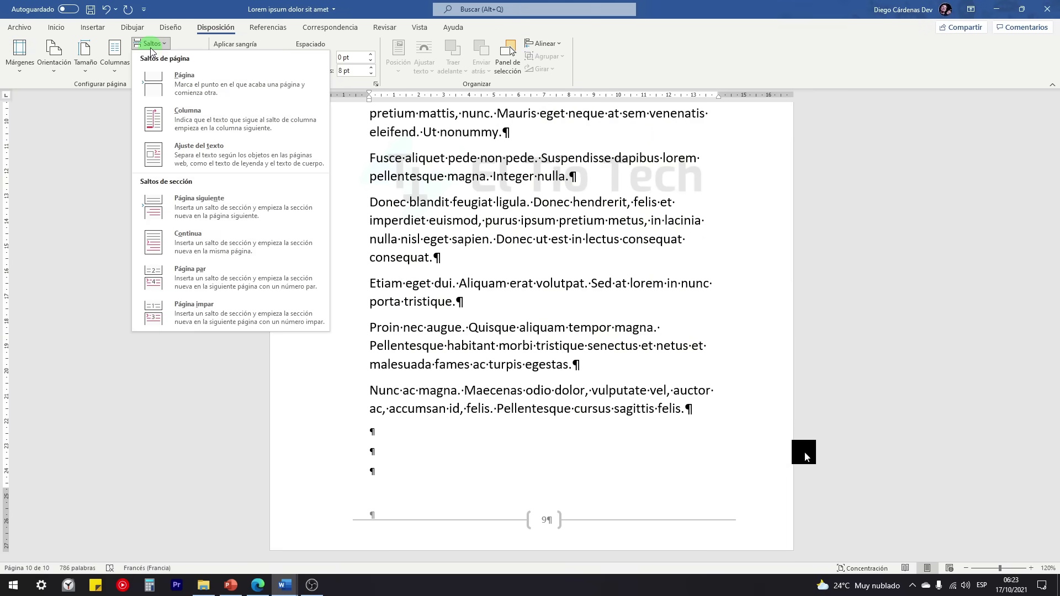
{"action": "scroll", "coordinate": [185, 213], "scroll_direction": "down", "scroll_amount": 1}
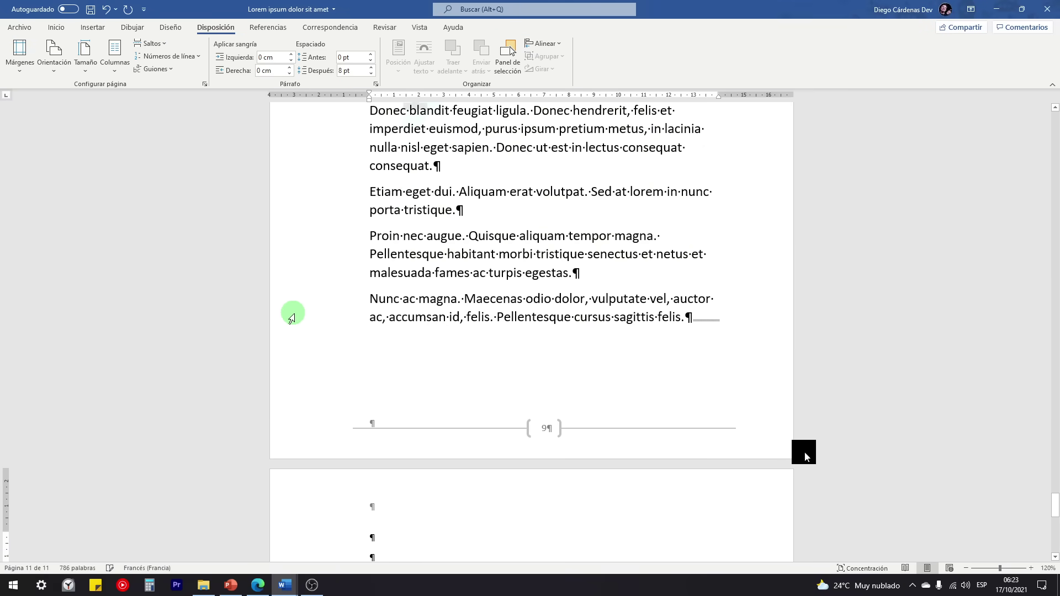
{"action": "scroll", "coordinate": [295, 316], "scroll_direction": "down", "scroll_amount": 1}
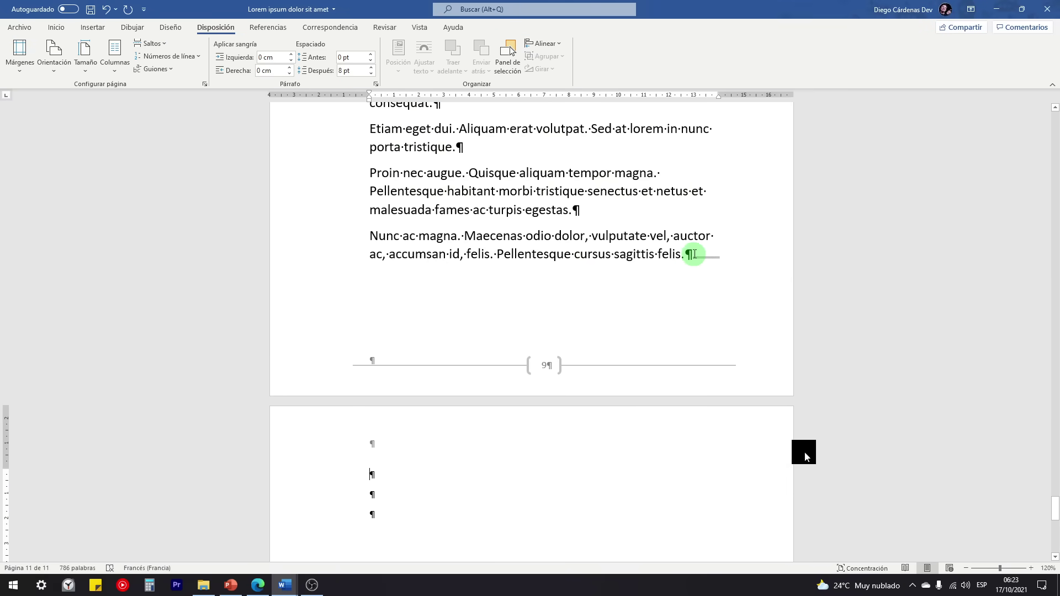
{"action": "left_click", "coordinate": [695, 254]}
{"action": "key", "text": "Return"}
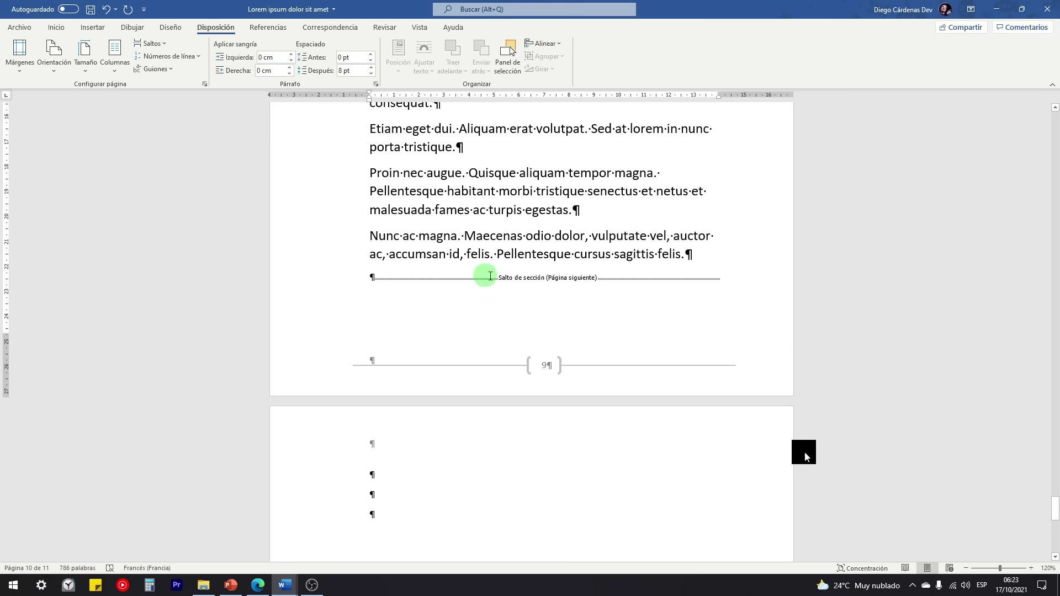
{"action": "scroll", "coordinate": [574, 290], "scroll_direction": "down", "scroll_amount": 2}
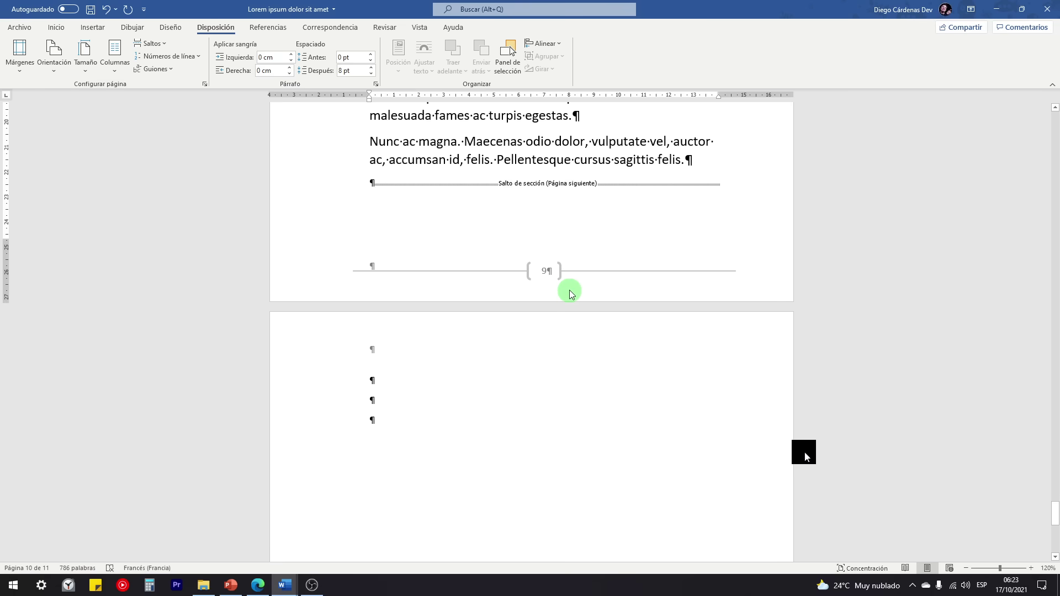
{"action": "scroll", "coordinate": [569, 291], "scroll_direction": "down", "scroll_amount": 2}
{"action": "scroll", "coordinate": [569, 291], "scroll_direction": "down", "scroll_amount": 5}
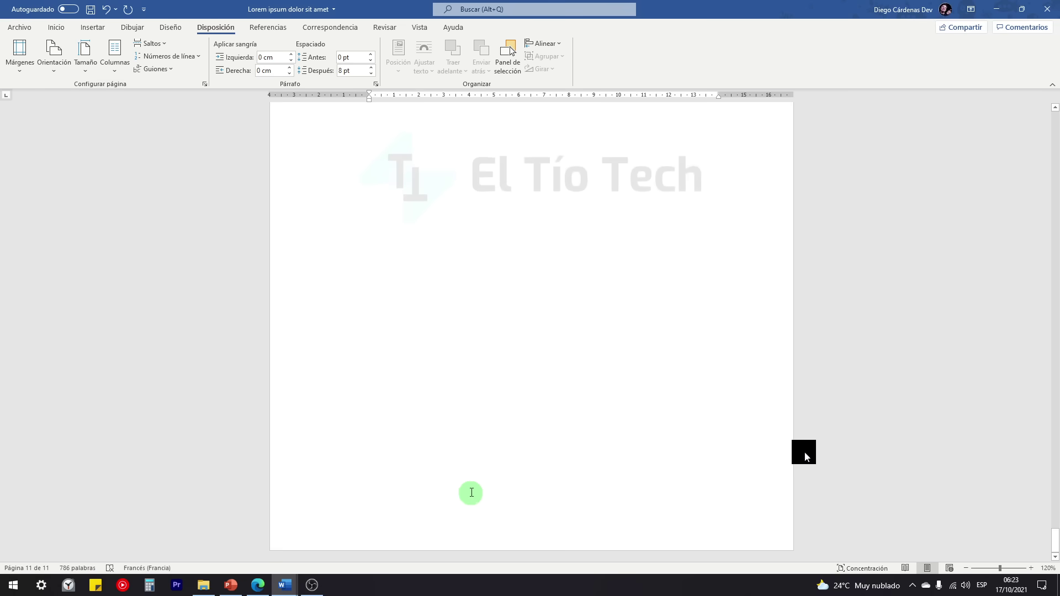
{"action": "scroll", "coordinate": [472, 486], "scroll_direction": "down", "scroll_amount": 3}
{"action": "scroll", "coordinate": [474, 466], "scroll_direction": "down", "scroll_amount": 3}
{"action": "scroll", "coordinate": [307, 244], "scroll_direction": "down", "scroll_amount": 1}
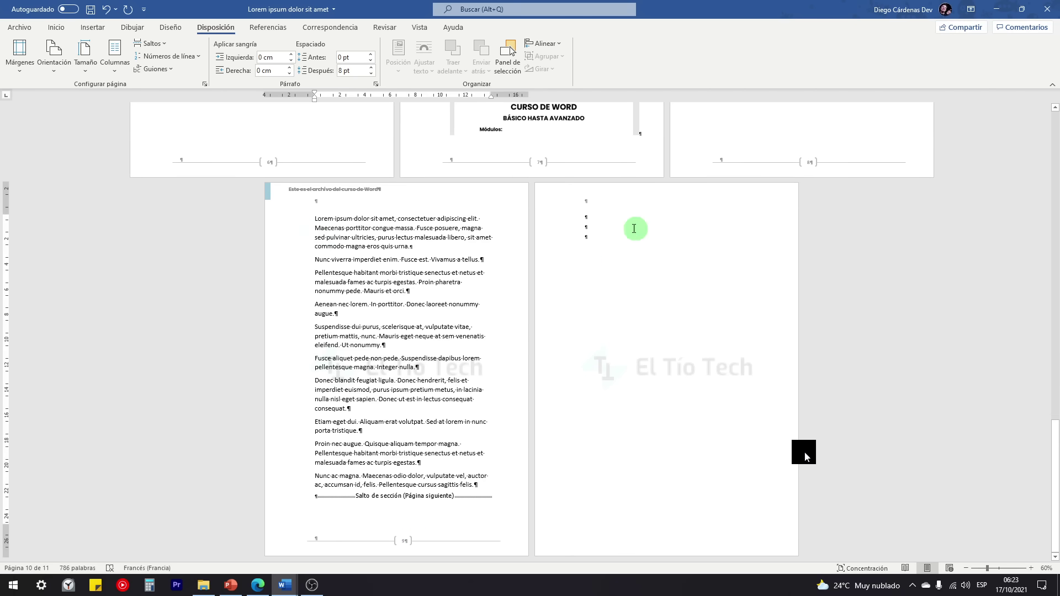
Step: Edit the header of page 11 and enter the Sección 2 header text
{"action": "left_click", "coordinate": [597, 216]}
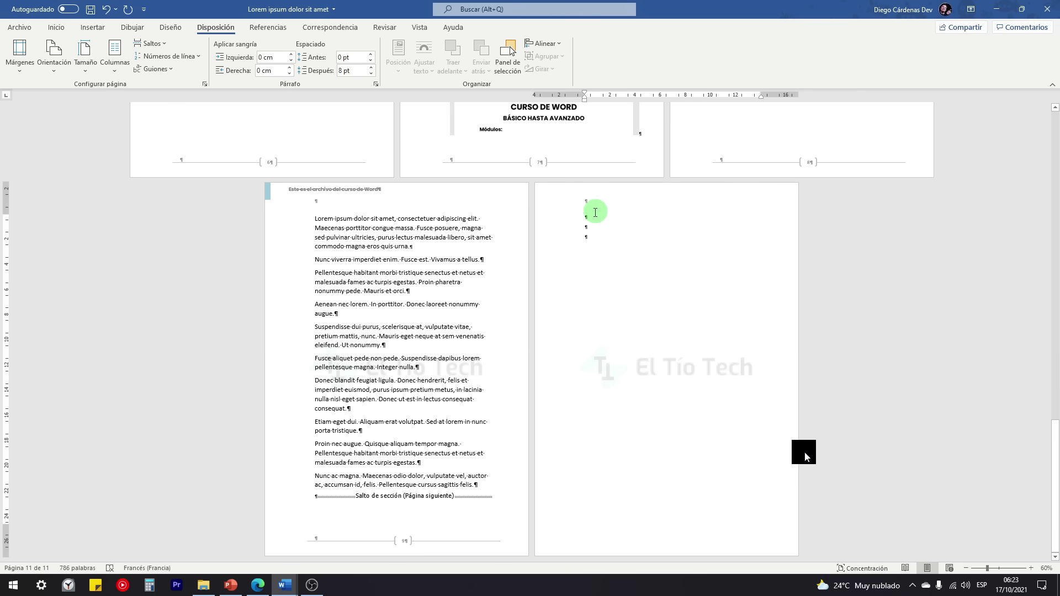
{"action": "double_click", "coordinate": [564, 199]}
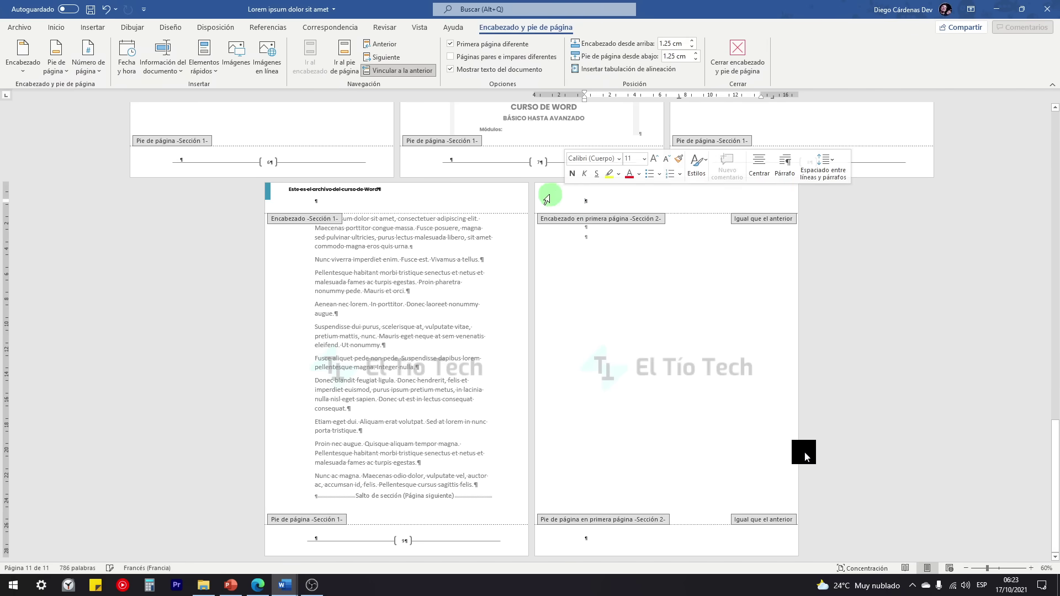
{"action": "left_click", "coordinate": [281, 221]}
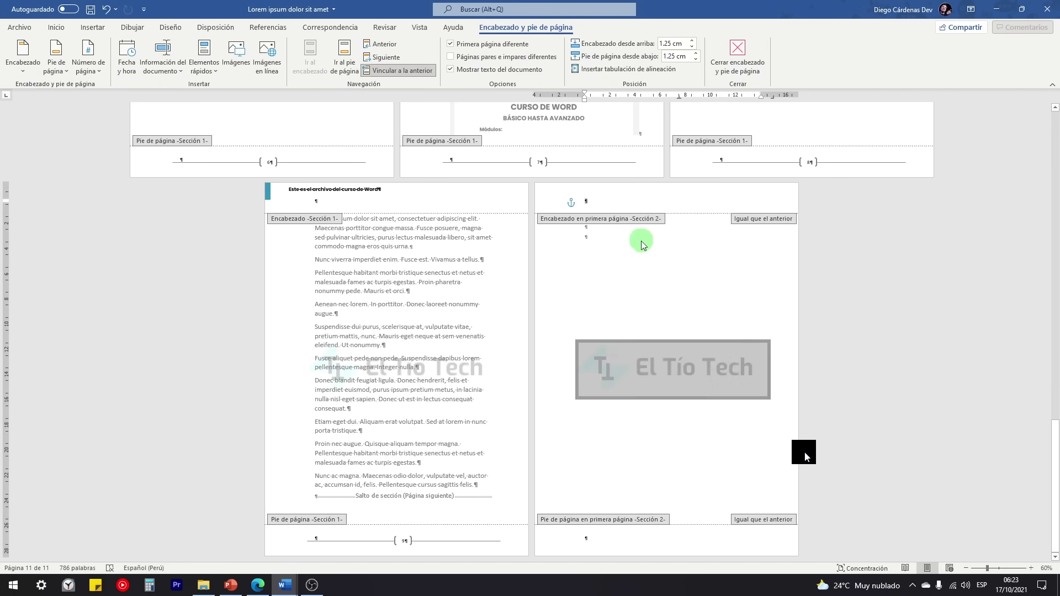
{"action": "left_click", "coordinate": [598, 195]}
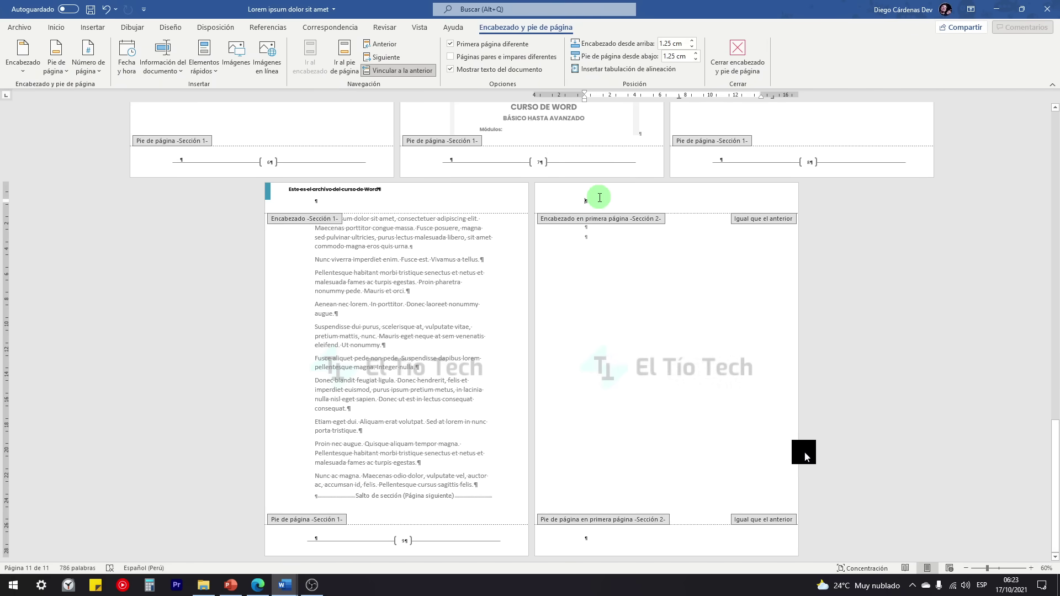
{"action": "type", "text": "sd"}
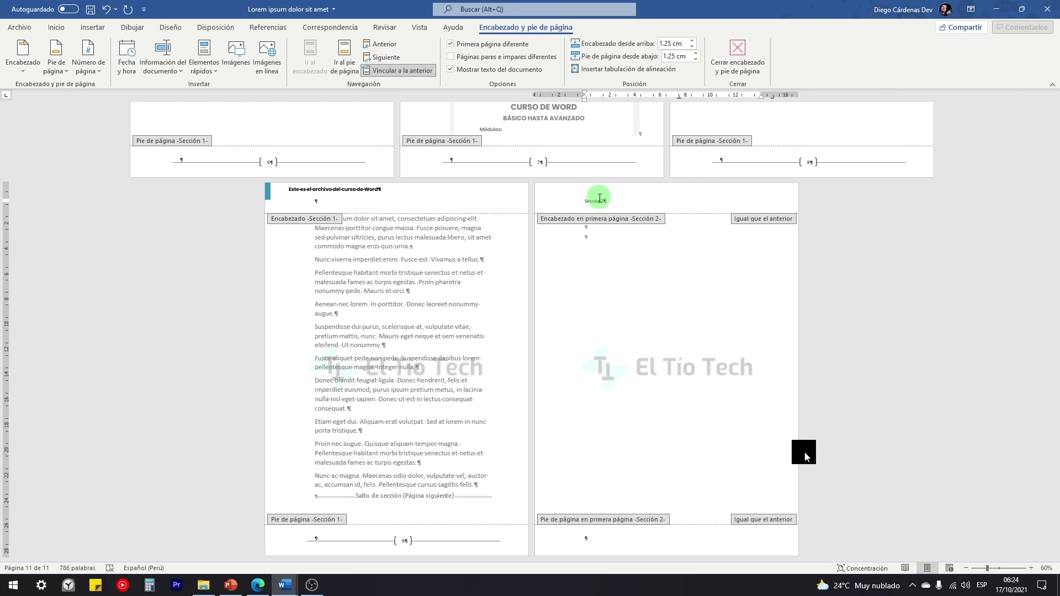
{"action": "scroll", "coordinate": [599, 198], "scroll_direction": "up", "scroll_amount": 7}
Step: Close header editing and return to the body of the Sección 2 page
{"action": "double_click", "coordinate": [434, 299]}
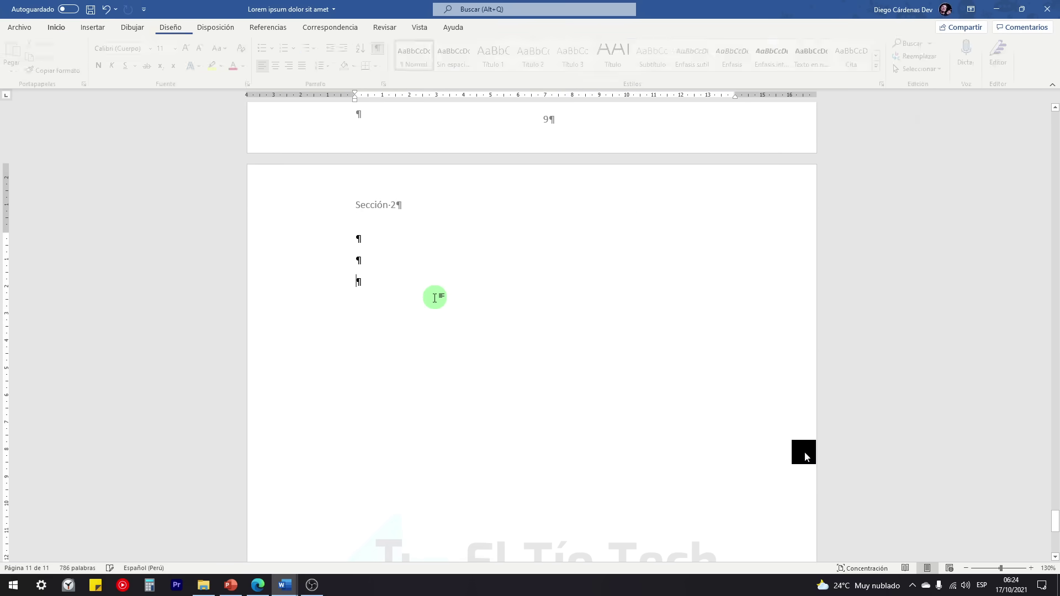
{"action": "scroll", "coordinate": [425, 300], "scroll_direction": "down", "scroll_amount": 8}
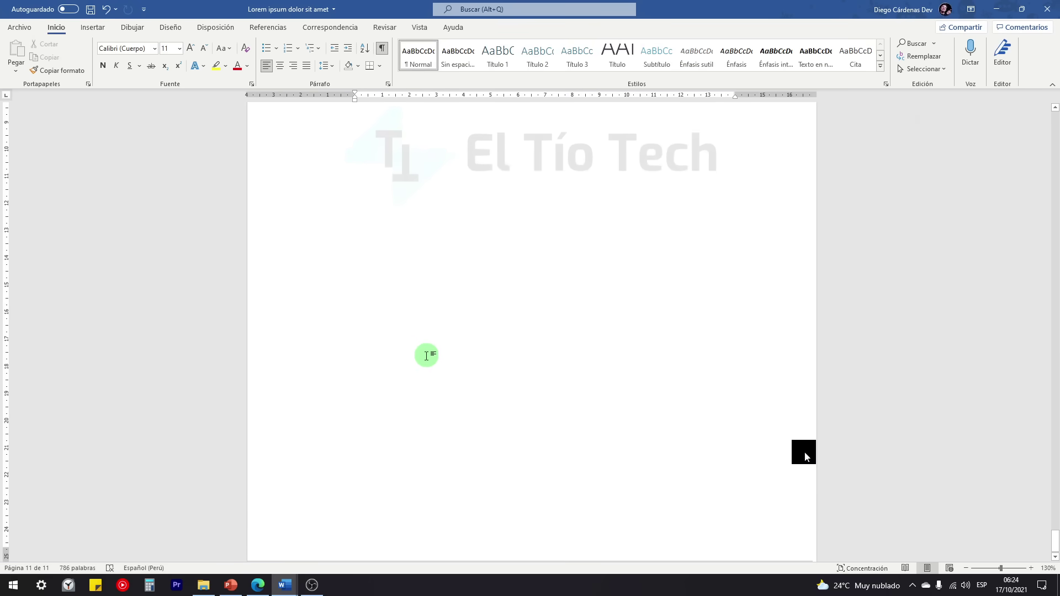
{"action": "scroll", "coordinate": [426, 356], "scroll_direction": "up", "scroll_amount": 2}
{"action": "scroll", "coordinate": [331, 221], "scroll_direction": "down", "scroll_amount": 2}
{"action": "left_click", "coordinate": [355, 248]}
{"action": "scroll", "coordinate": [356, 250], "scroll_direction": "up", "scroll_amount": 8}
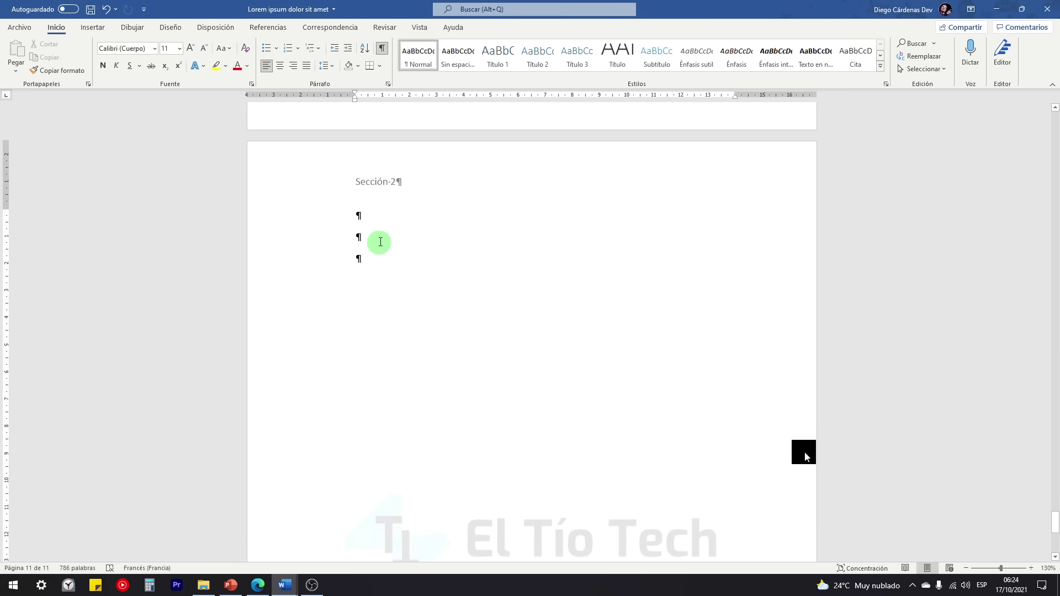
Step: Set the Sección 2 page to Horizontal (landscape) orientation
{"action": "left_click", "coordinate": [214, 28]}
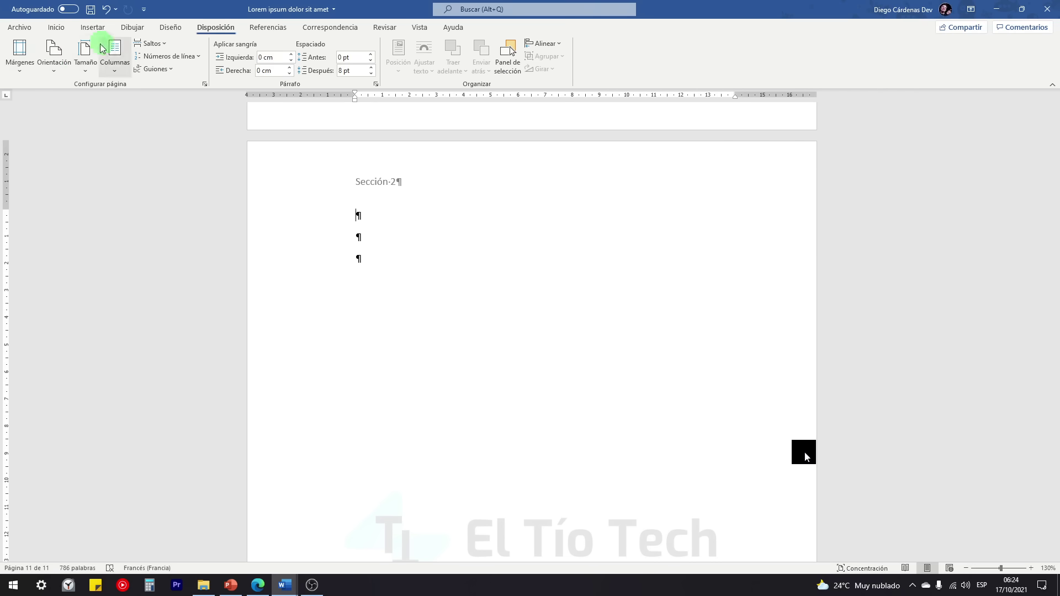
{"action": "left_click", "coordinate": [54, 69]}
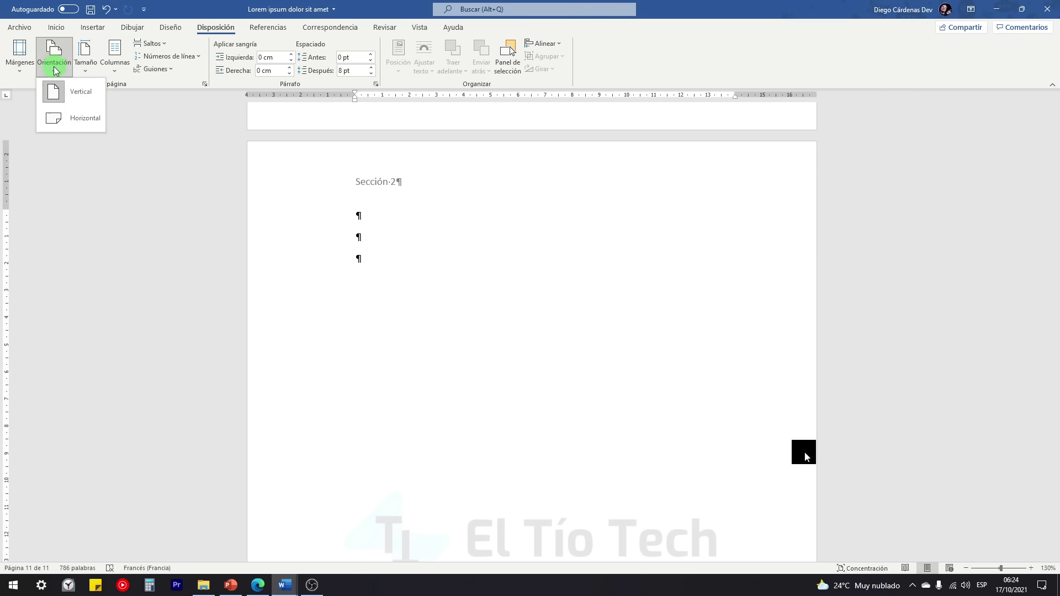
{"action": "left_click", "coordinate": [67, 123]}
{"action": "left_click", "coordinate": [194, 251]}
{"action": "scroll", "coordinate": [338, 253], "scroll_direction": "down", "scroll_amount": 7, "text": "ctrl"}
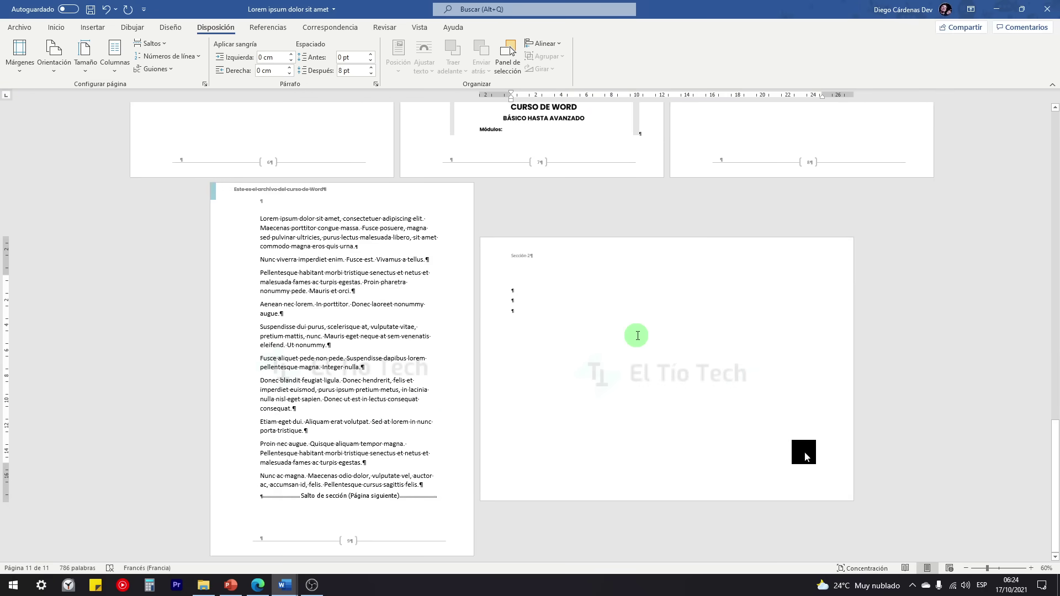
{"action": "scroll", "coordinate": [574, 348], "scroll_direction": "up", "scroll_amount": 5}
{"action": "scroll", "coordinate": [372, 319], "scroll_direction": "down", "scroll_amount": 5}
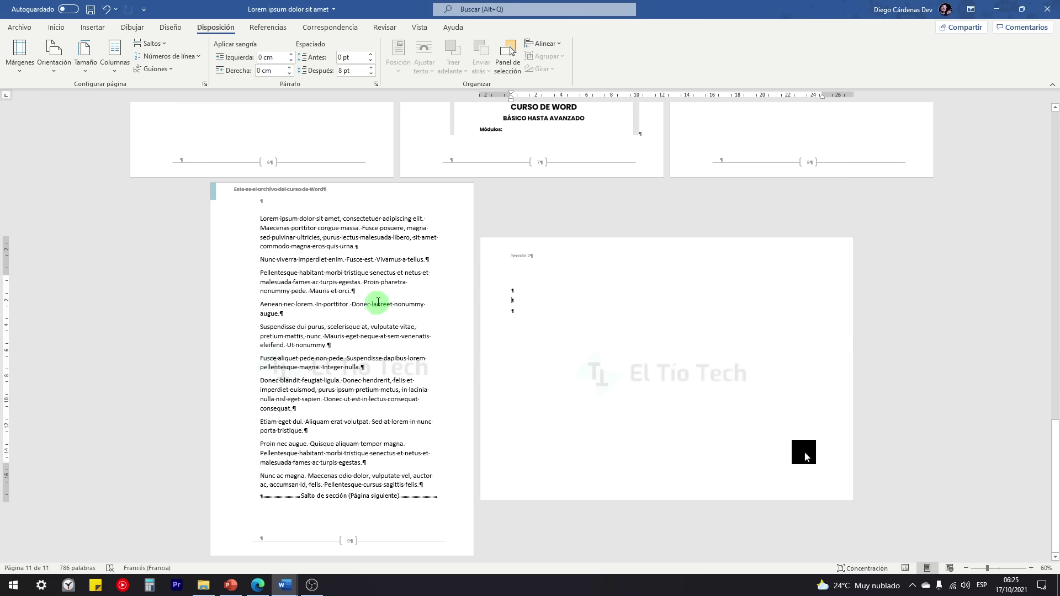
Step: Insert a Página siguiente section break and make the new section Vertical (portrait)
{"action": "left_click", "coordinate": [157, 43]}
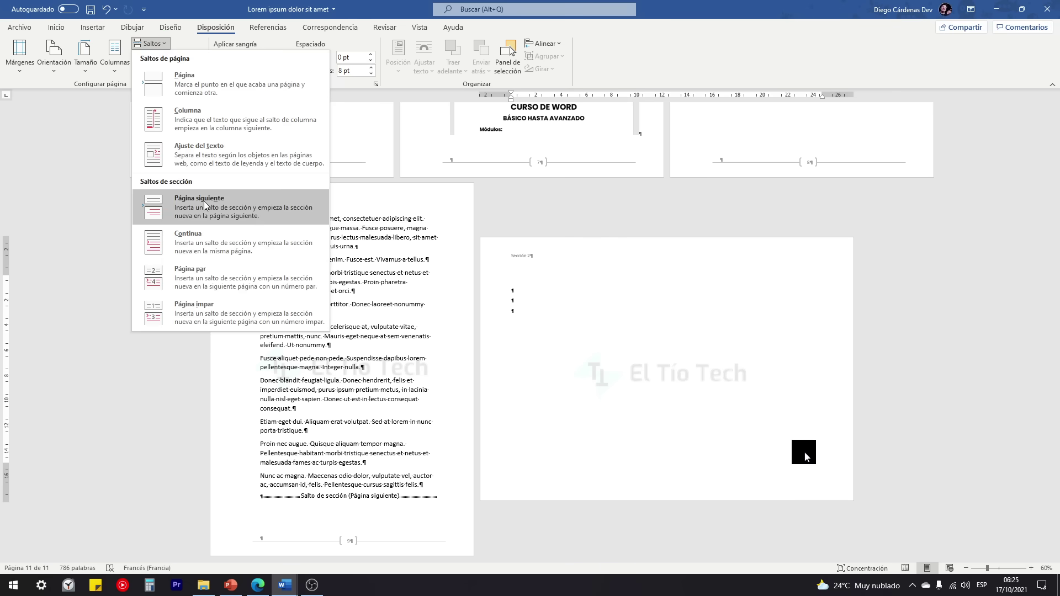
{"action": "left_click", "coordinate": [204, 205]}
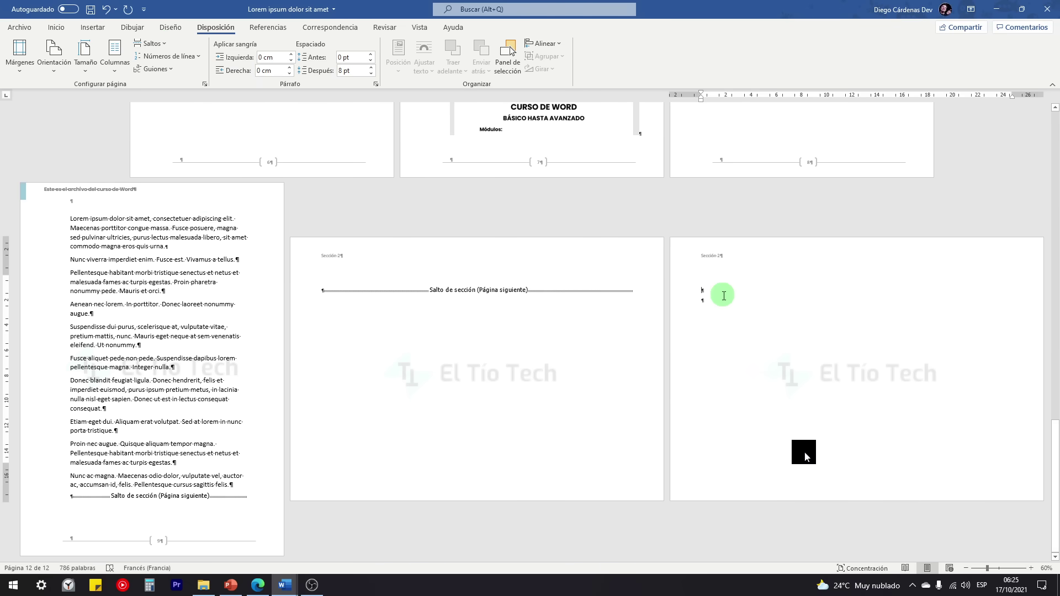
{"action": "scroll", "coordinate": [734, 312], "scroll_direction": "up", "scroll_amount": 4}
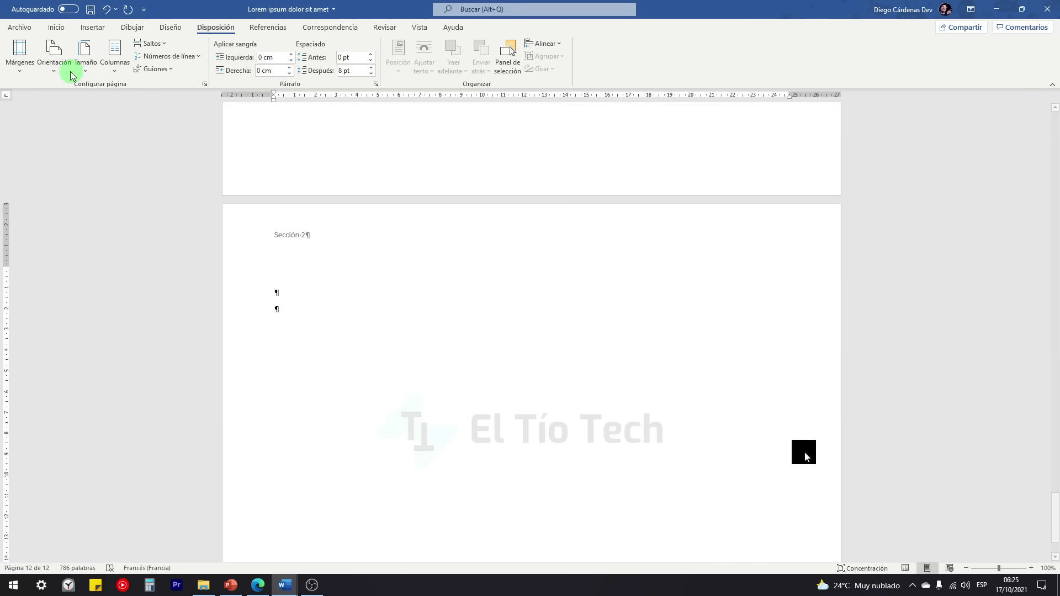
{"action": "left_click", "coordinate": [55, 61]}
{"action": "left_click", "coordinate": [70, 100]}
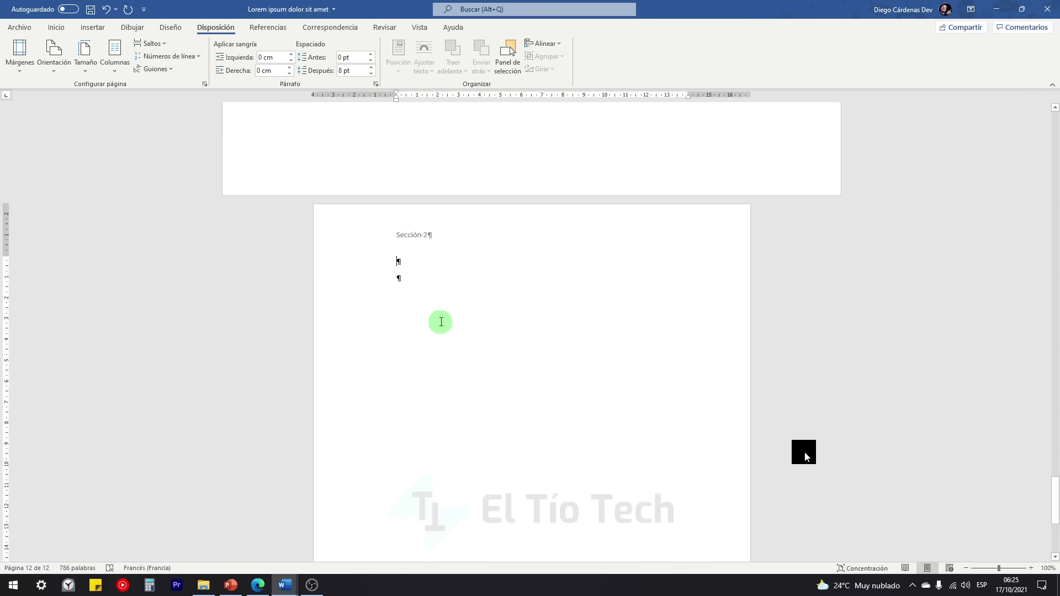
{"action": "scroll", "coordinate": [440, 319], "scroll_direction": "down", "scroll_amount": 9}
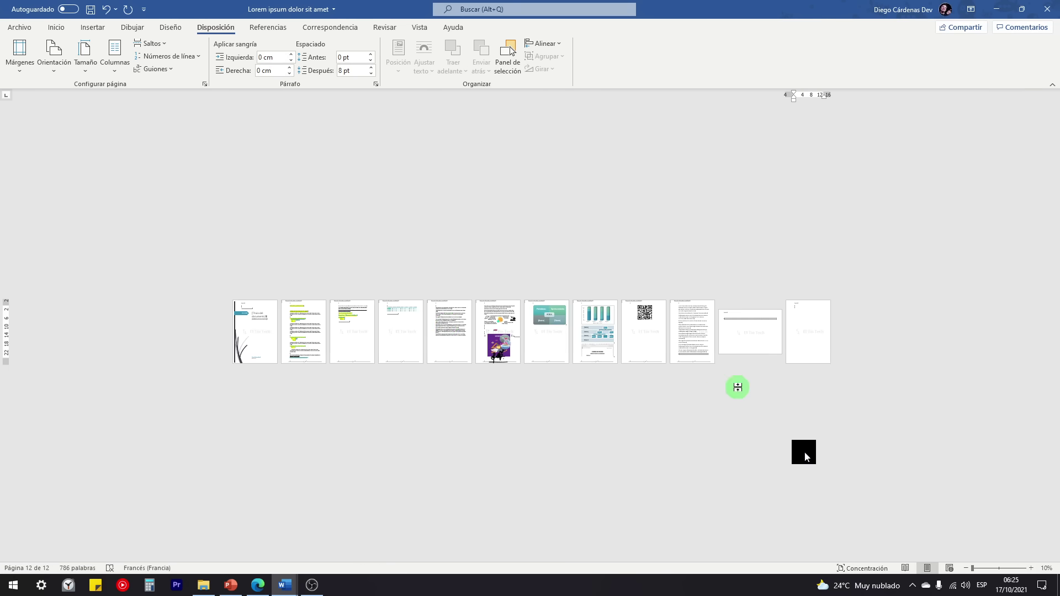
{"action": "scroll", "coordinate": [738, 387], "scroll_direction": "up", "scroll_amount": 6}
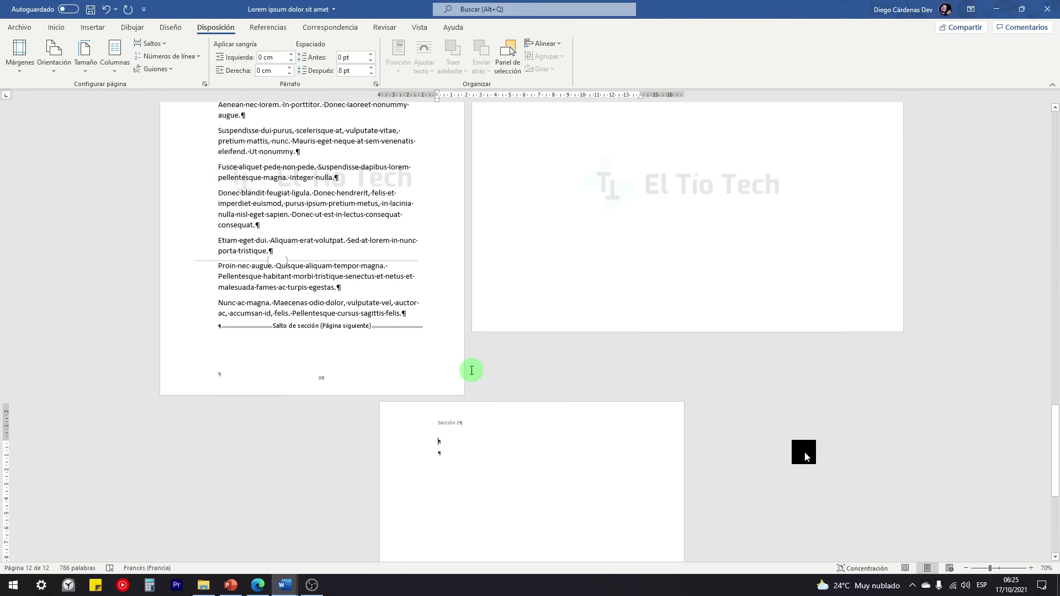
{"action": "scroll", "coordinate": [474, 372], "scroll_direction": "up", "scroll_amount": 3}
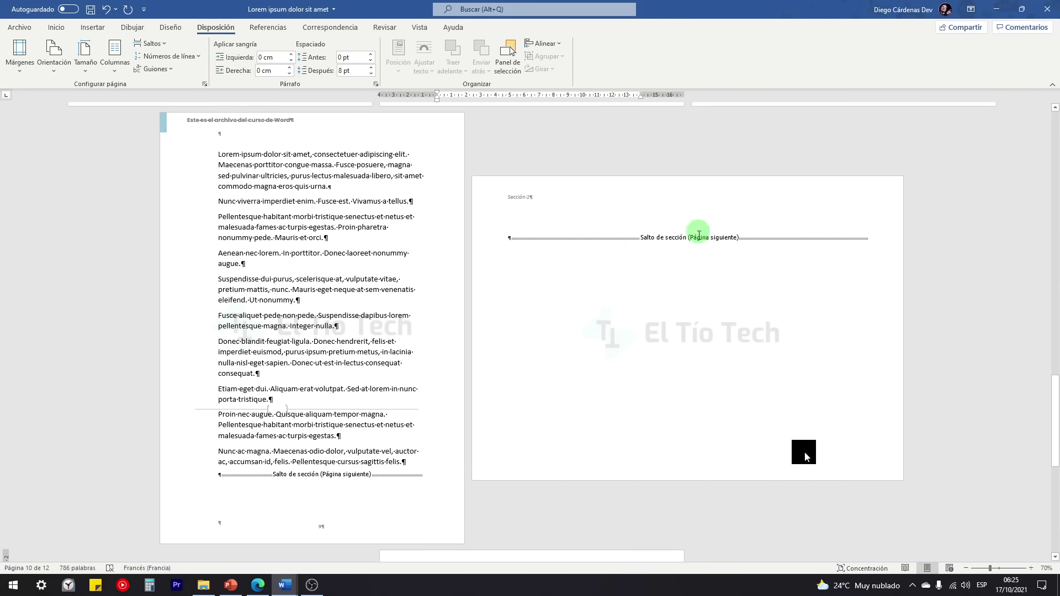
Step: Add an empty line before the section break on the landscape page
{"action": "left_click", "coordinate": [533, 217]}
{"action": "key", "text": "Return"}
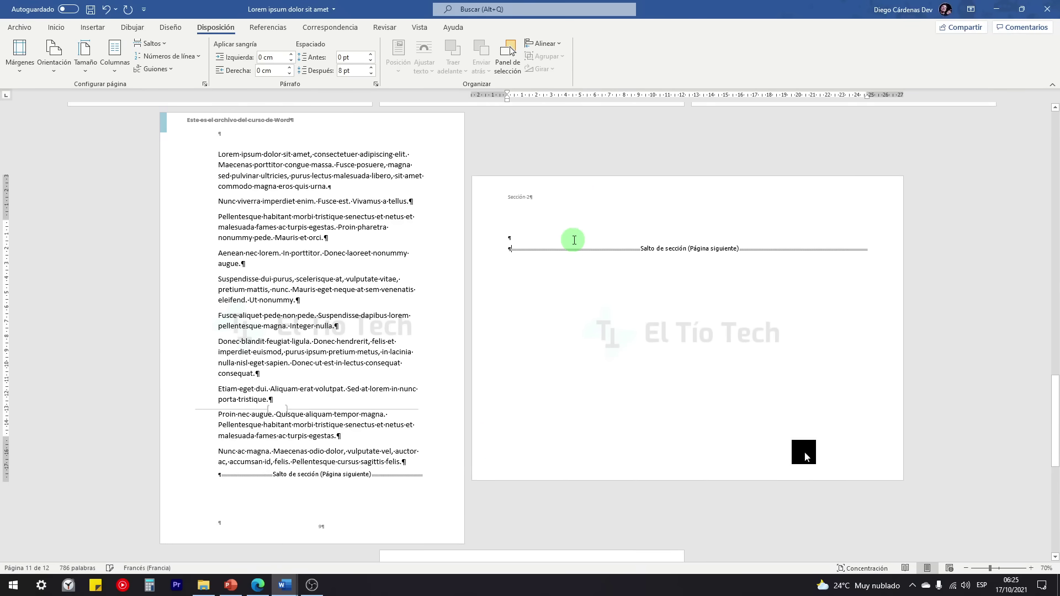
{"action": "scroll", "coordinate": [504, 386], "scroll_direction": "down", "scroll_amount": 10}
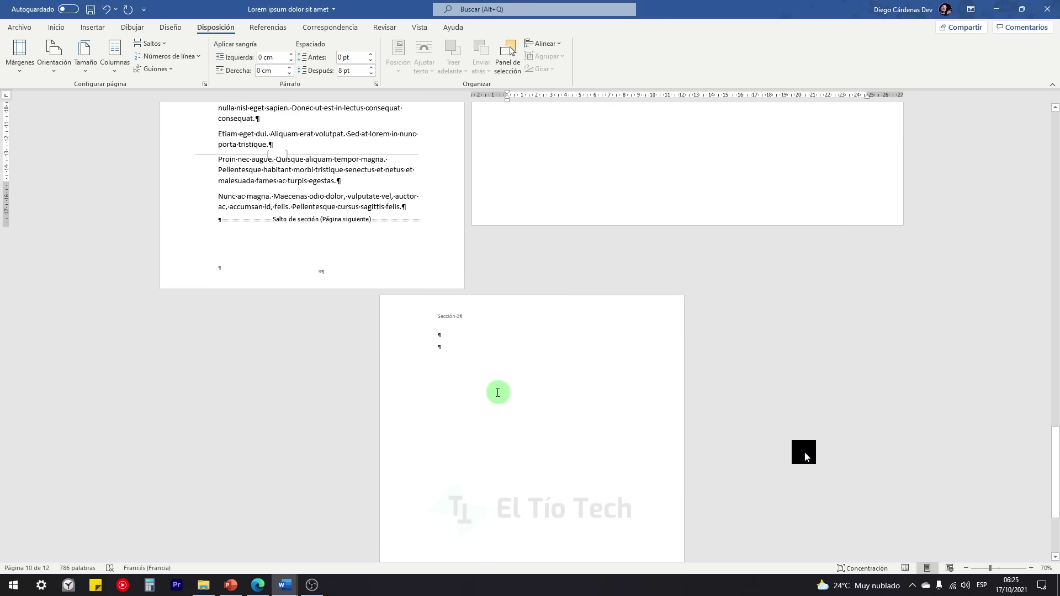
{"action": "scroll", "coordinate": [497, 386], "scroll_direction": "up", "scroll_amount": 4, "text": "ctrl"}
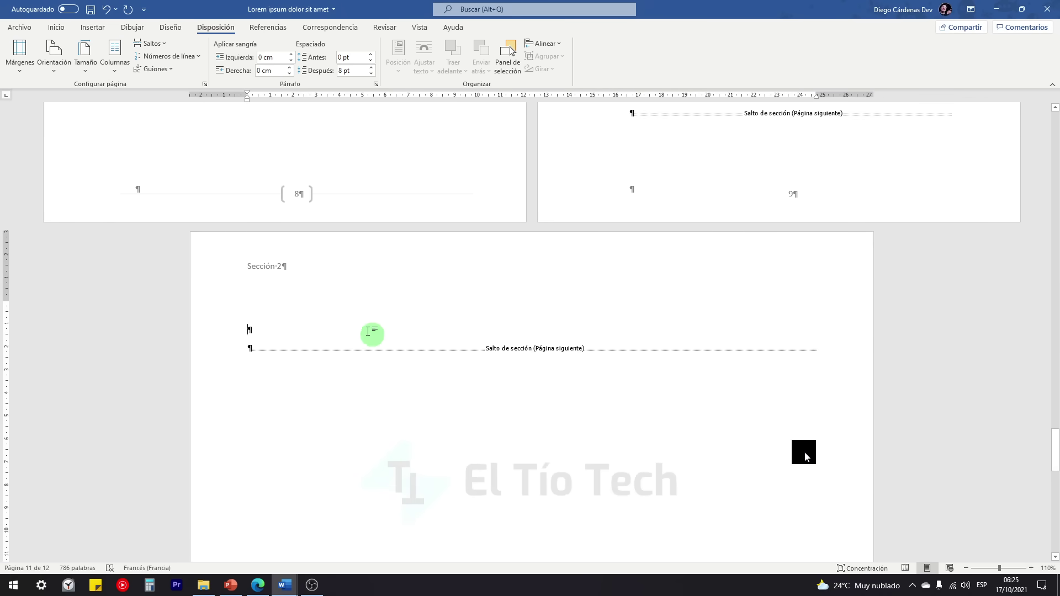
{"action": "scroll", "coordinate": [320, 332], "scroll_direction": "down", "scroll_amount": 10}
{"action": "left_click", "coordinate": [391, 251]}
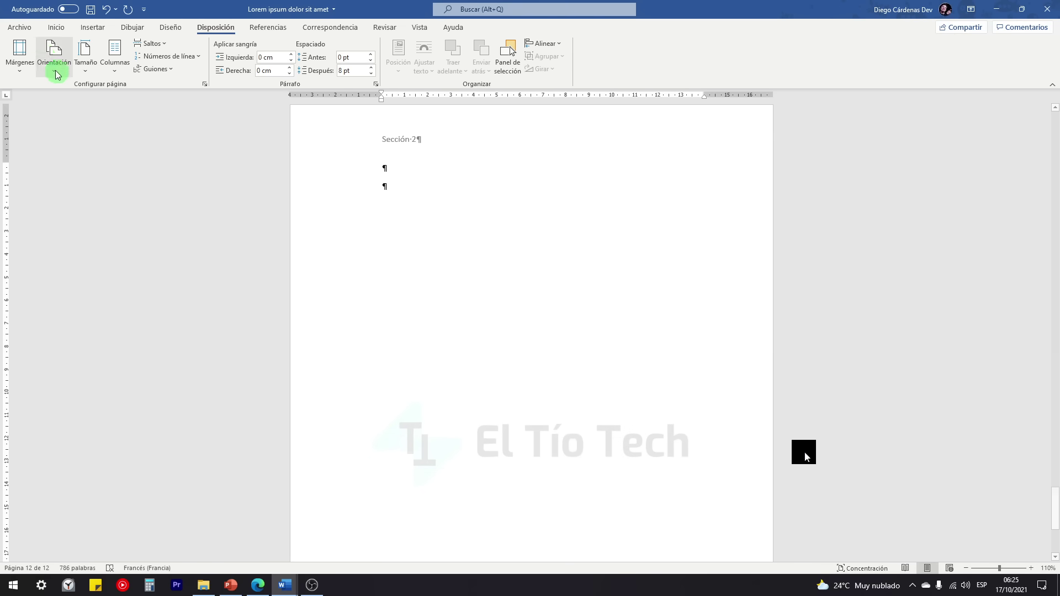
{"action": "left_click", "coordinate": [56, 27]}
Step: Hide formatting marks and insert twenty lorem ipsum paragraphs with =lorem(20)
{"action": "left_click", "coordinate": [384, 49]}
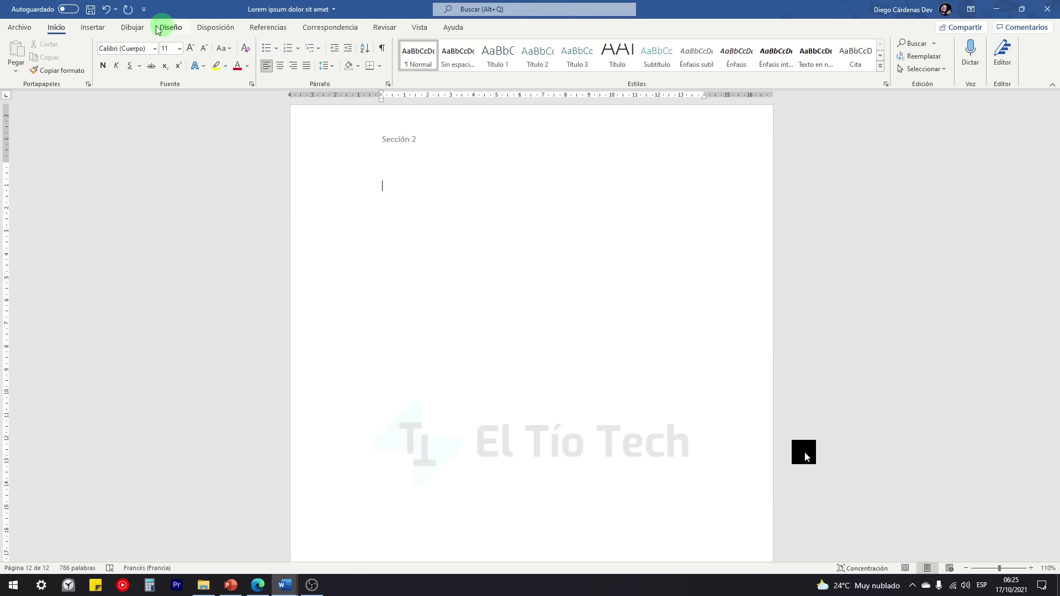
{"action": "left_click", "coordinate": [215, 27]}
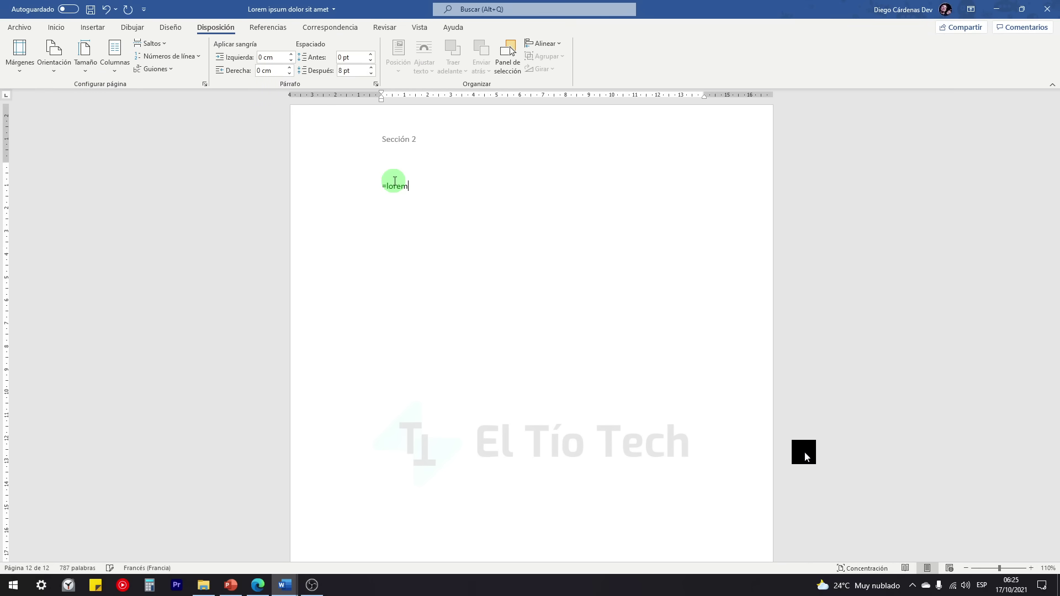
{"action": "type", "text": ")"}
{"action": "key", "text": "Return"}
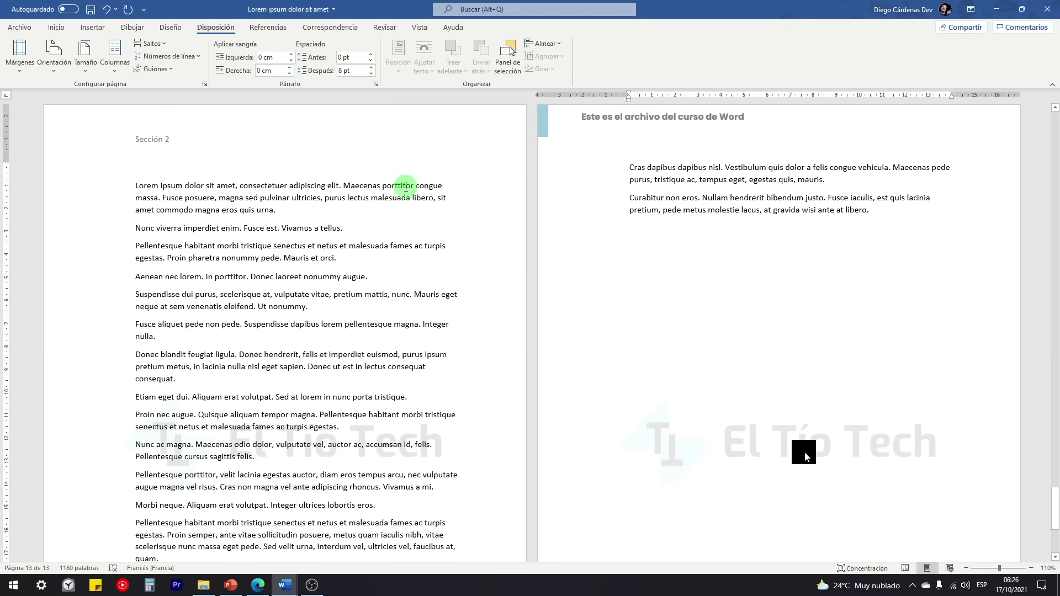
Step: Split the lorem text into two columns and review the page
{"action": "left_click", "coordinate": [114, 55]}
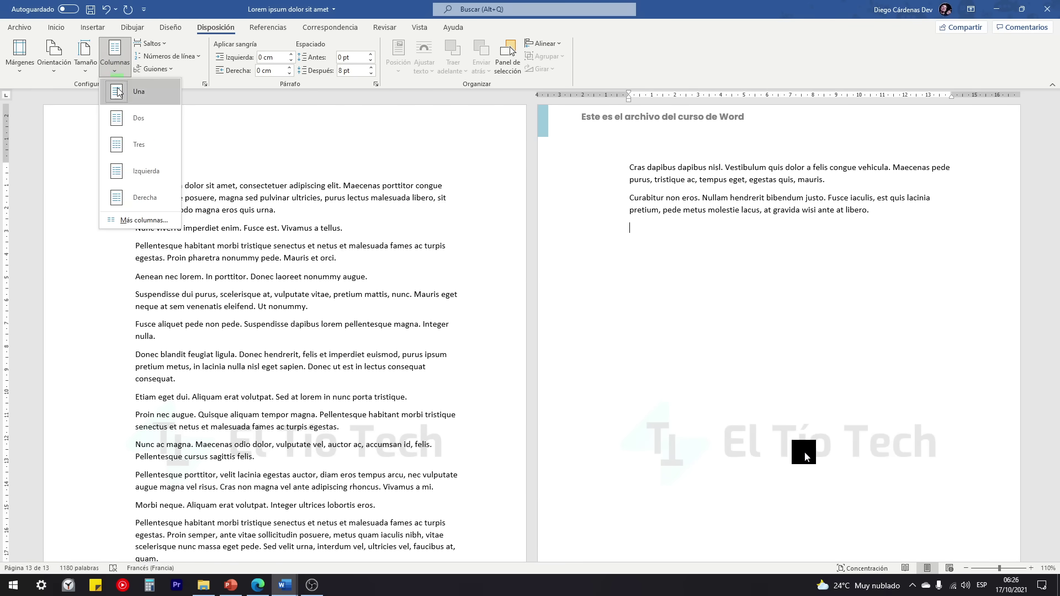
{"action": "left_click", "coordinate": [128, 120]}
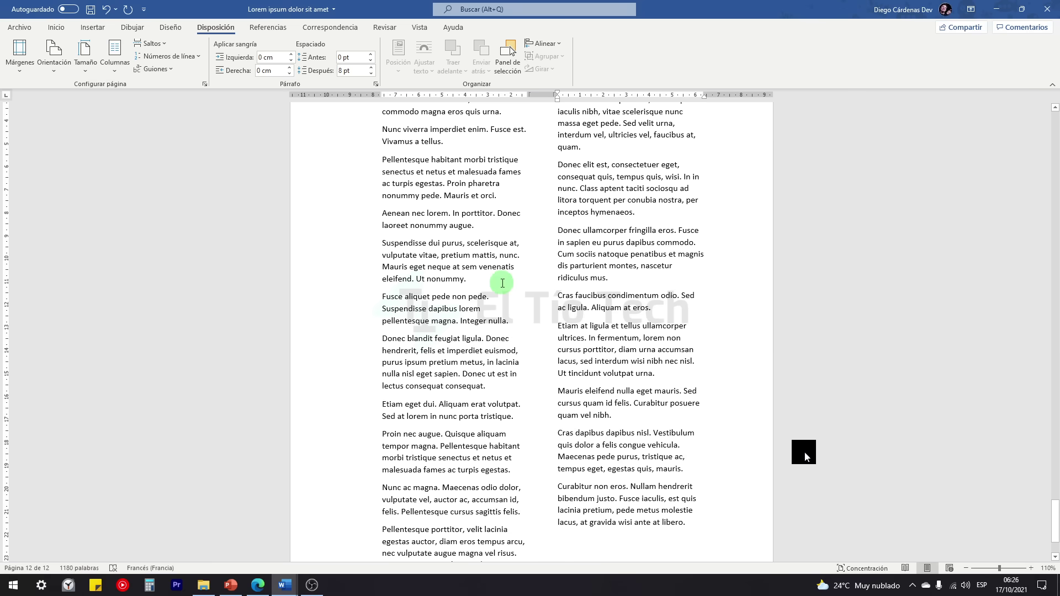
{"action": "scroll", "coordinate": [488, 280], "scroll_direction": "down", "scroll_amount": 8}
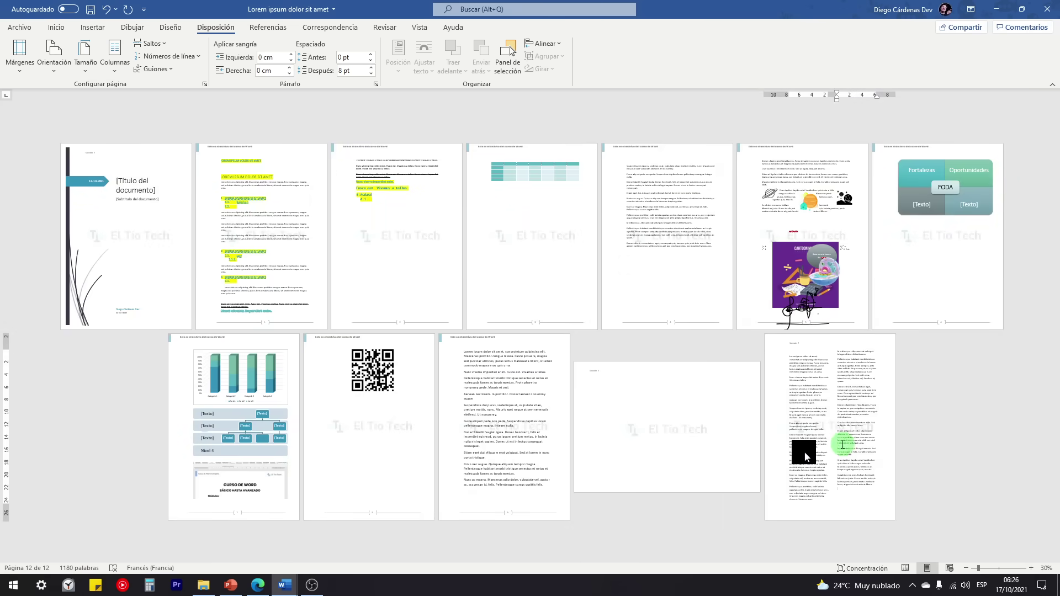
{"action": "scroll", "coordinate": [843, 445], "scroll_direction": "up", "scroll_amount": 4}
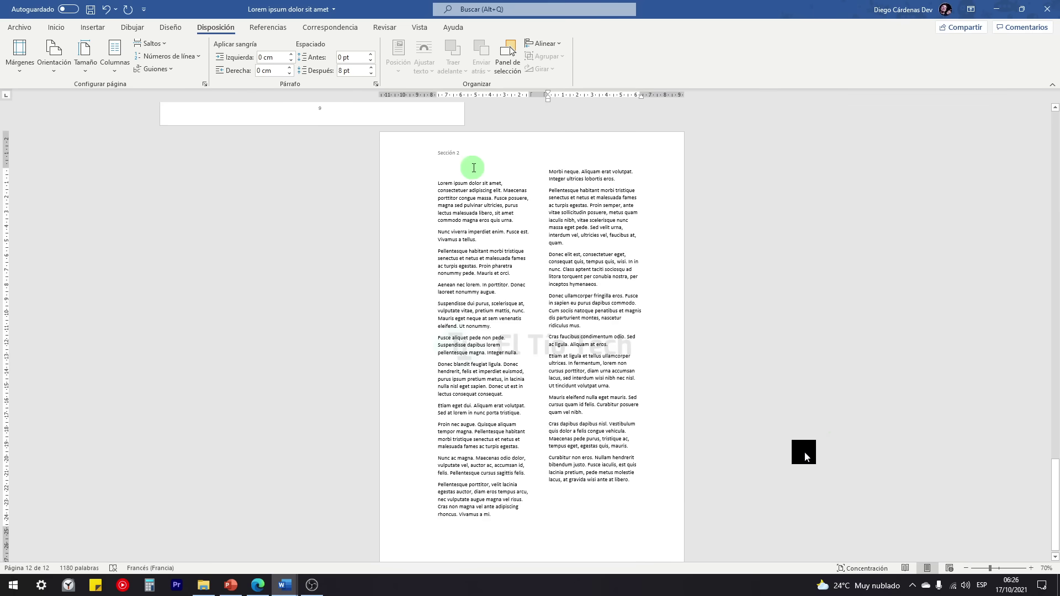
{"action": "left_click", "coordinate": [474, 167]}
{"action": "scroll", "coordinate": [491, 176], "scroll_direction": "up", "scroll_amount": 1}
{"action": "scroll", "coordinate": [497, 295], "scroll_direction": "up", "scroll_amount": 1}
{"action": "scroll", "coordinate": [544, 213], "scroll_direction": "down", "scroll_amount": 2}
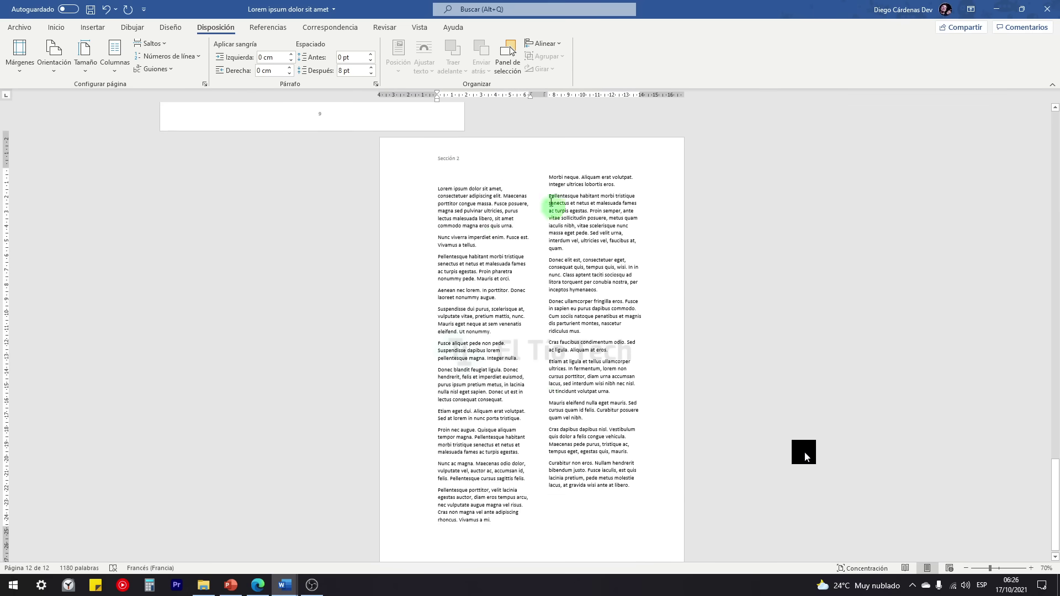
{"action": "scroll", "coordinate": [551, 202], "scroll_direction": "down", "scroll_amount": 1}
{"action": "scroll", "coordinate": [449, 171], "scroll_direction": "down", "scroll_amount": 1}
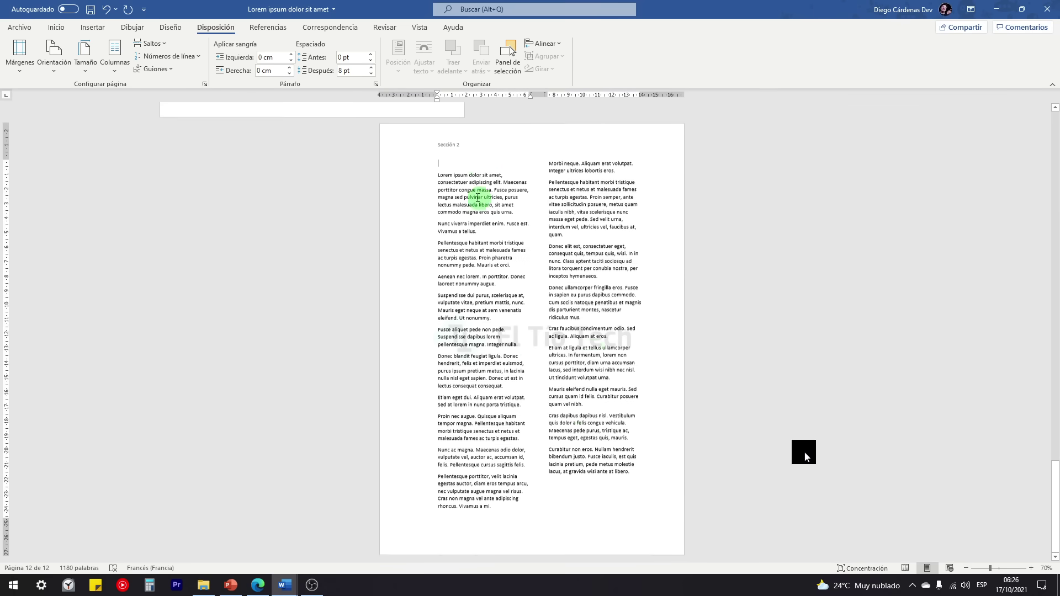
{"action": "scroll", "coordinate": [499, 308], "scroll_direction": "up", "scroll_amount": 3}
Step: Check the Sección 2 header, then reapply the two-column layout to the lorem text
{"action": "double_click", "coordinate": [478, 272]}
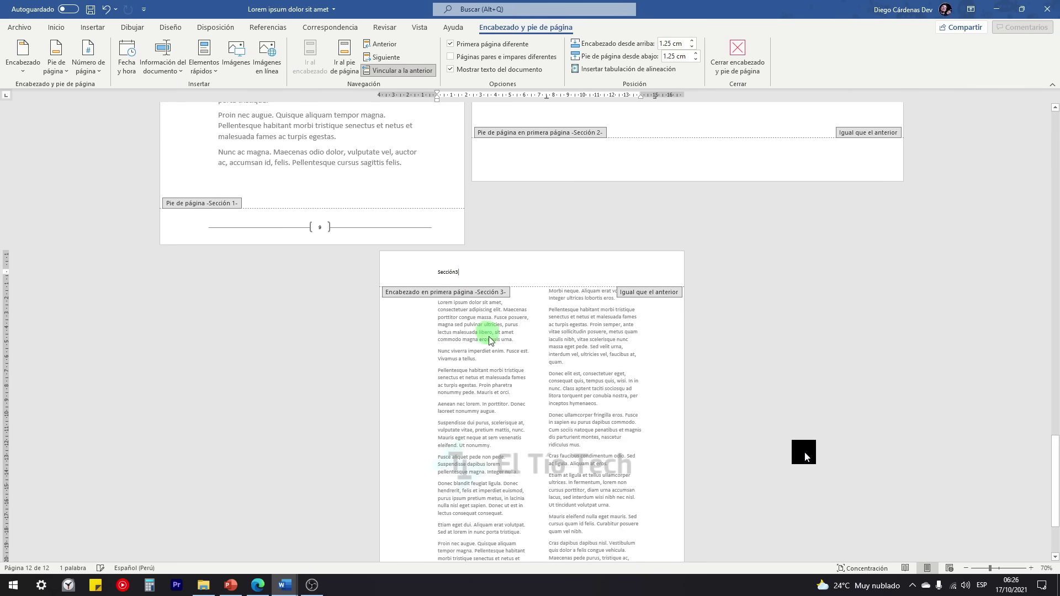
{"action": "double_click", "coordinate": [496, 371]}
{"action": "scroll", "coordinate": [510, 398], "scroll_direction": "up", "scroll_amount": 3}
{"action": "scroll", "coordinate": [511, 408], "scroll_direction": "up", "scroll_amount": 5}
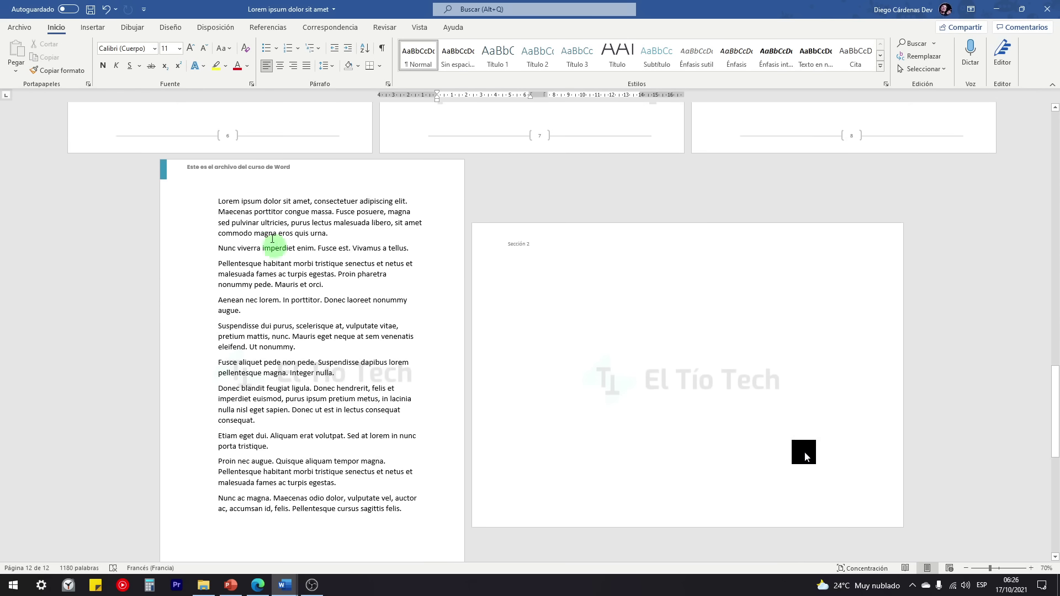
{"action": "left_click", "coordinate": [253, 211]}
{"action": "left_click", "coordinate": [216, 27]}
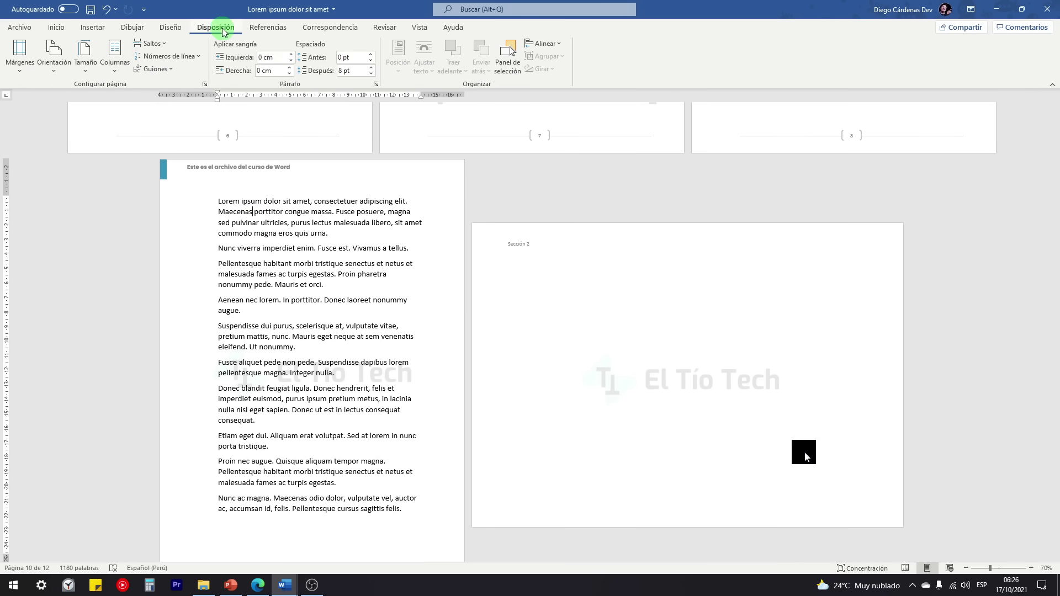
{"action": "left_click", "coordinate": [118, 50]}
{"action": "left_click", "coordinate": [139, 118]}
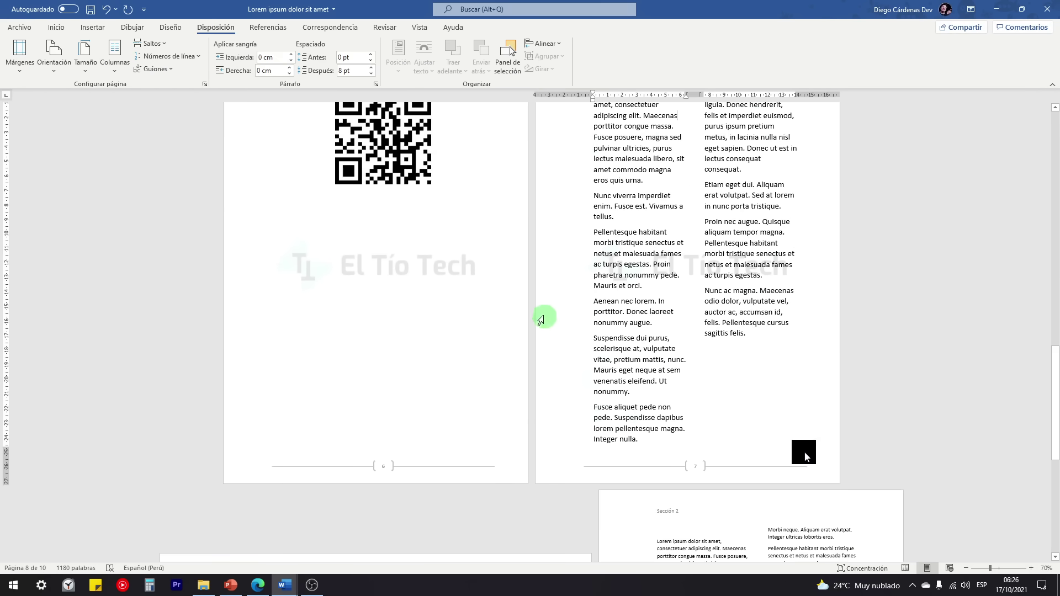
Step: Scroll through the two-column lorem pages to review the layout
{"action": "scroll", "coordinate": [531, 304], "scroll_direction": "down", "scroll_amount": 5}
{"action": "scroll", "coordinate": [254, 320], "scroll_direction": "up", "scroll_amount": 3}
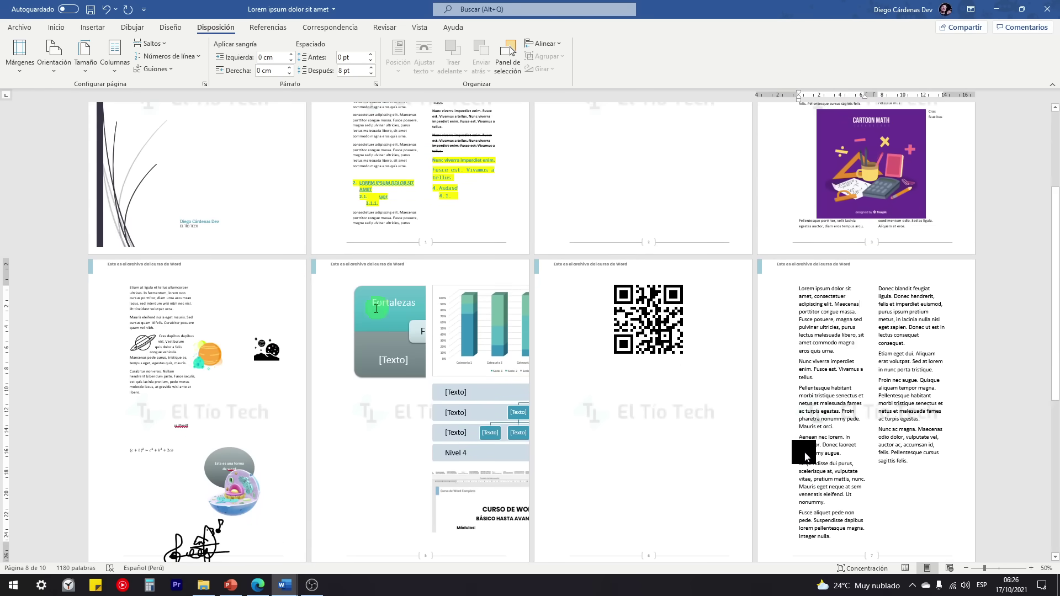
{"action": "scroll", "coordinate": [376, 308], "scroll_direction": "up", "scroll_amount": 3}
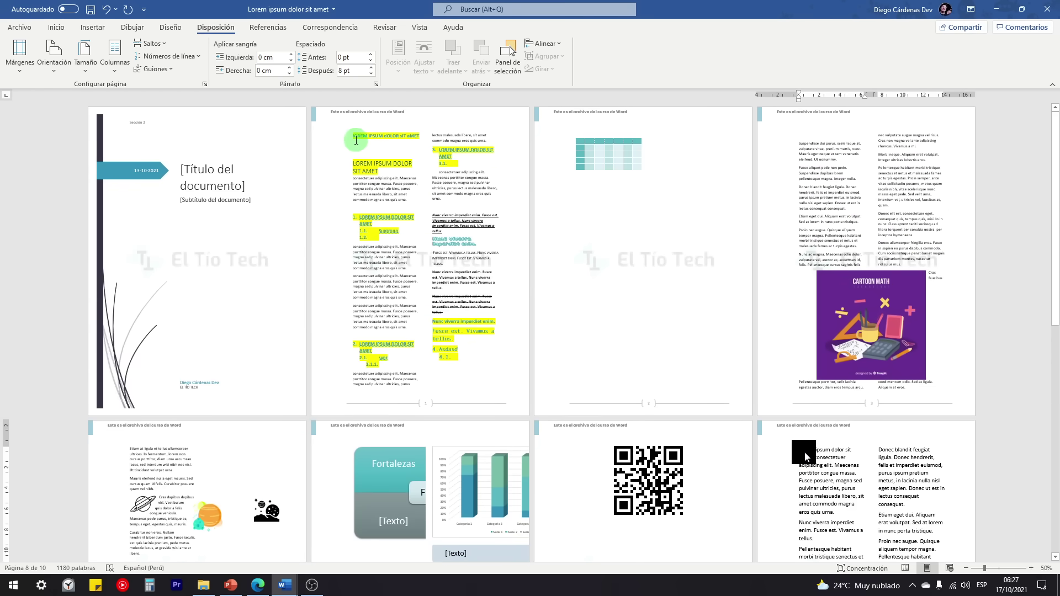
{"action": "scroll", "coordinate": [661, 294], "scroll_direction": "down", "scroll_amount": 5}
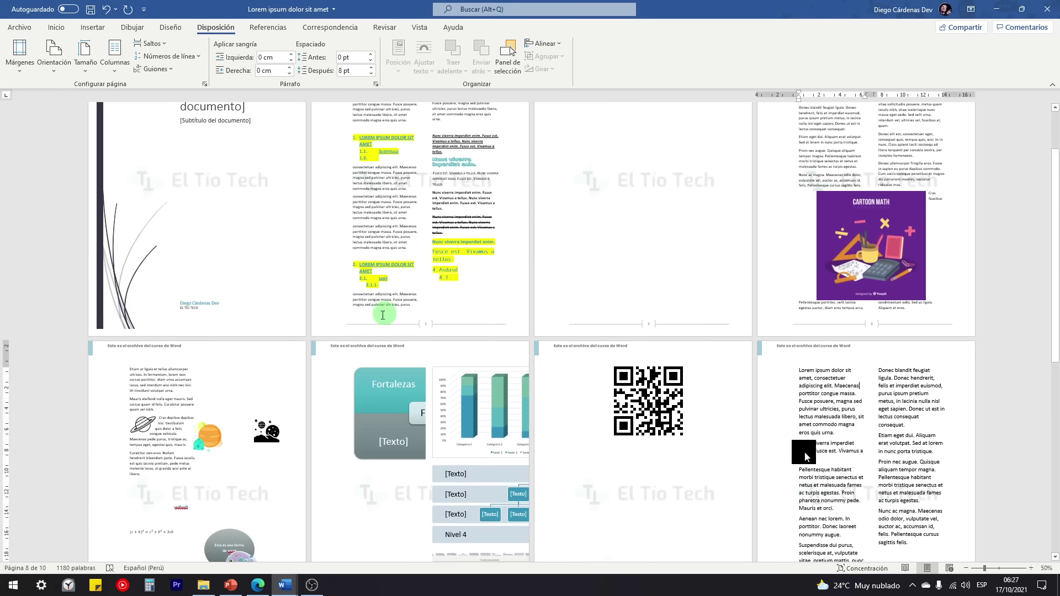
{"action": "scroll", "coordinate": [393, 321], "scroll_direction": "down", "scroll_amount": 5}
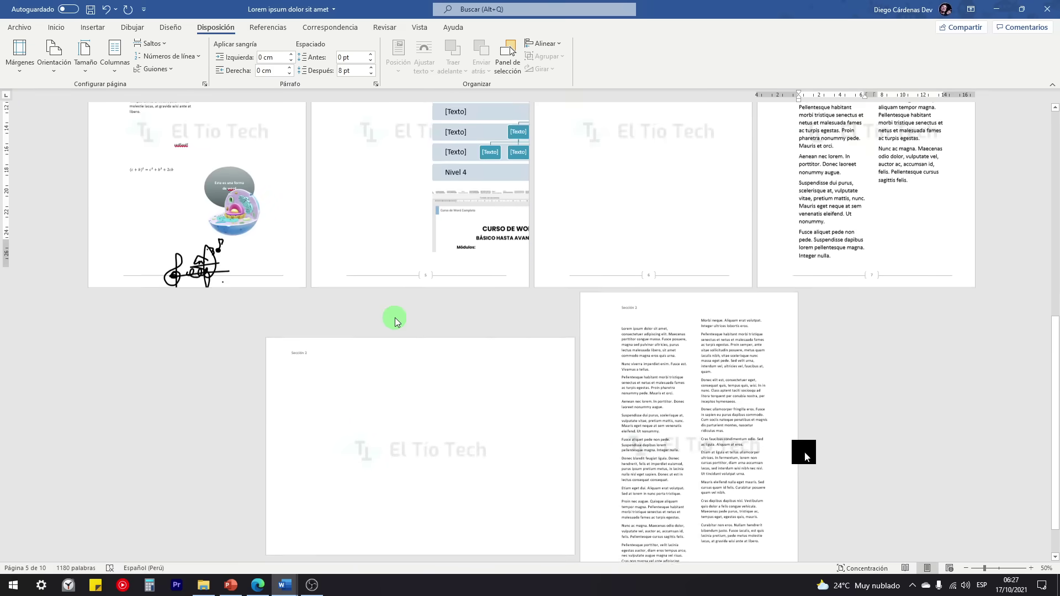
{"action": "scroll", "coordinate": [682, 433], "scroll_direction": "up", "scroll_amount": 9}
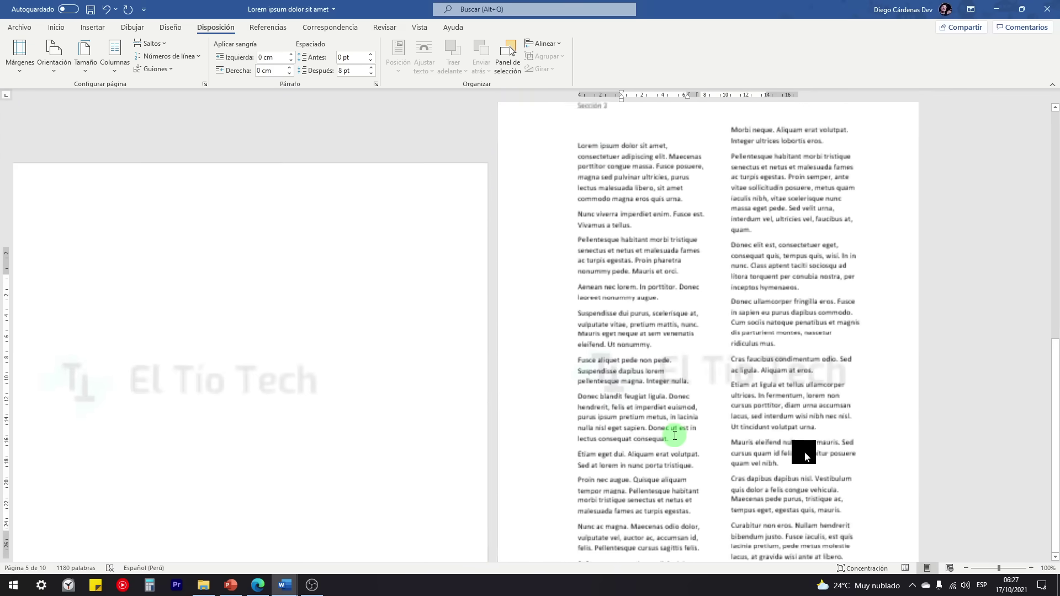
{"action": "scroll", "coordinate": [612, 415], "scroll_direction": "up", "scroll_amount": 5}
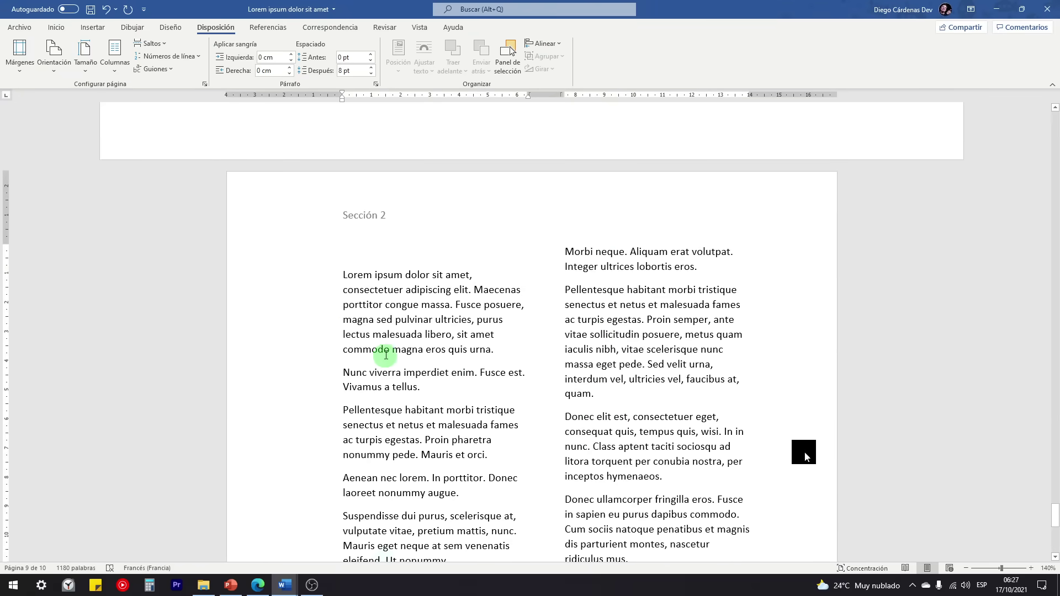
Step: Check the column setting without changing it, save the document and open the File start screen
{"action": "left_click", "coordinate": [115, 55]}
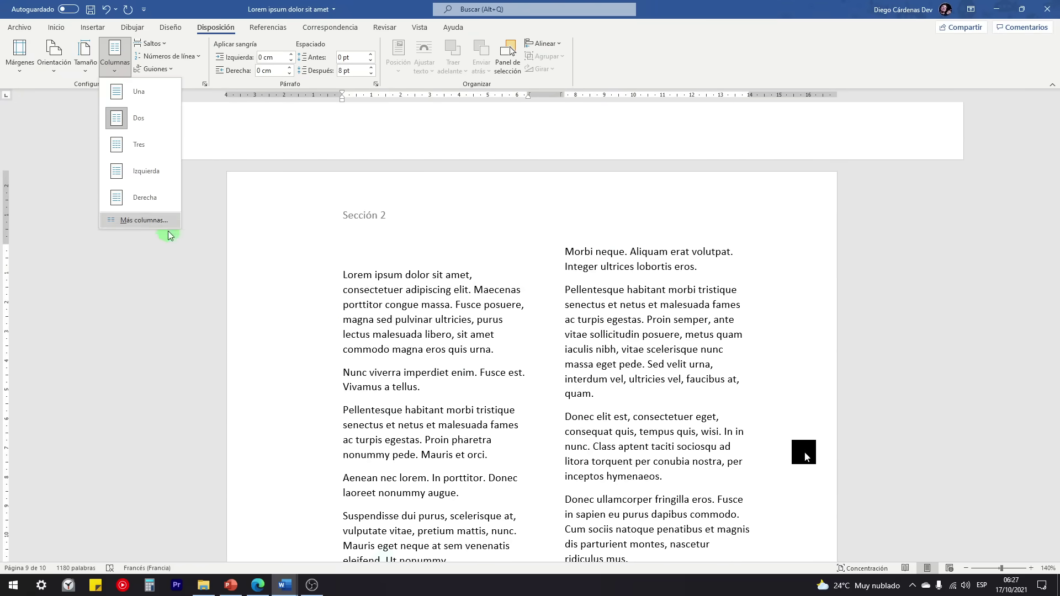
{"action": "left_click", "coordinate": [530, 318]}
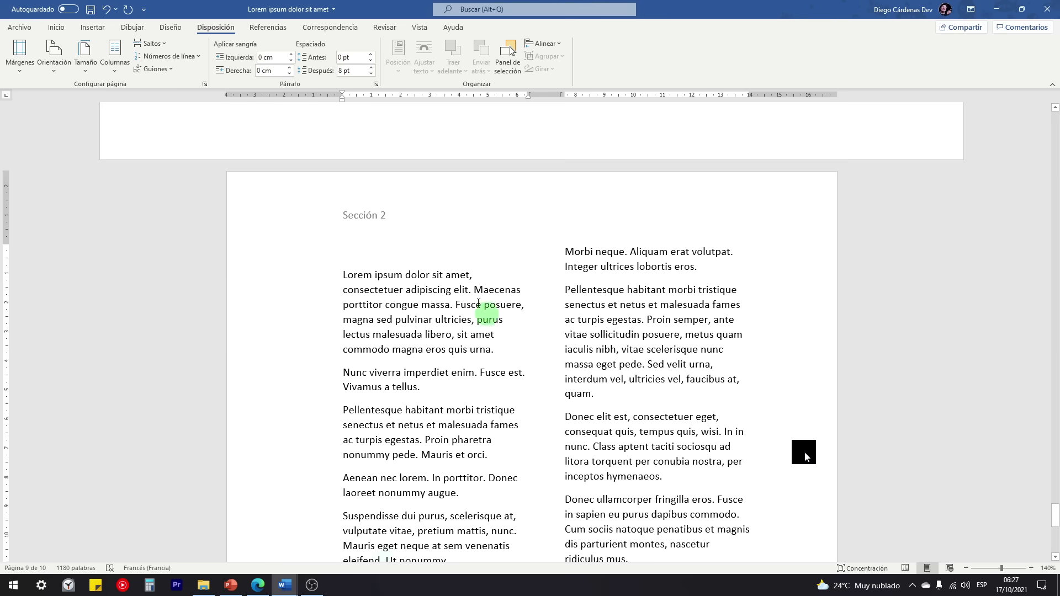
{"action": "left_click", "coordinate": [91, 10]}
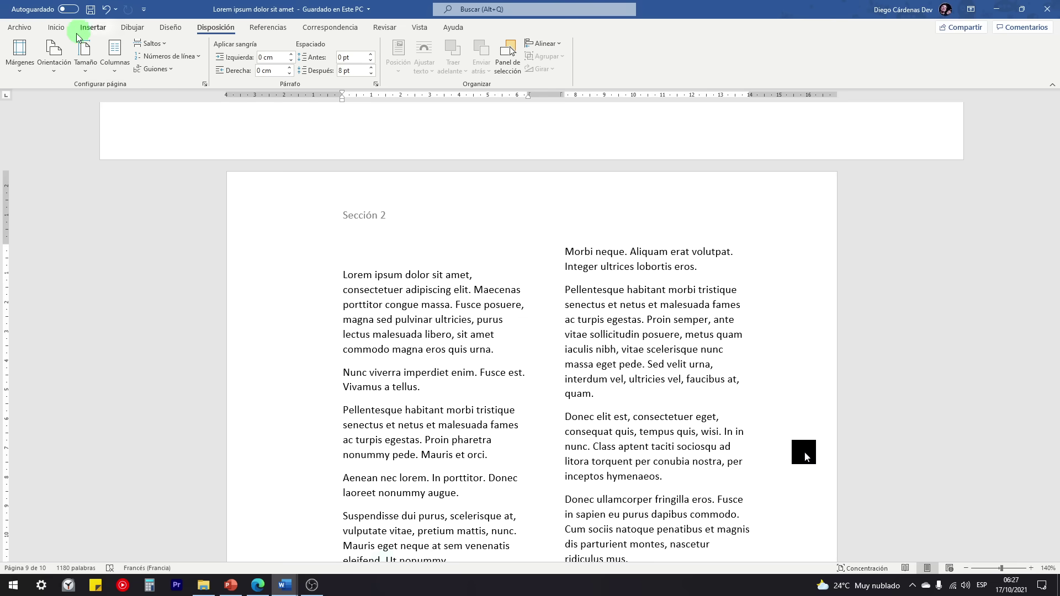
{"action": "left_click", "coordinate": [27, 30]}
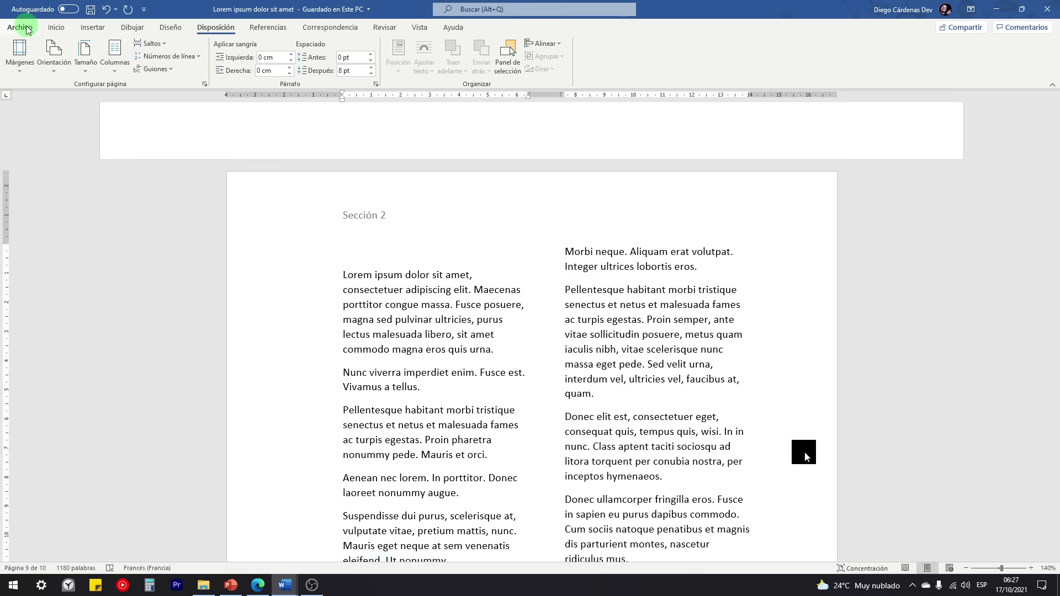
Step: Create a new blank document, then save and close the lorem ipsum document
{"action": "left_click", "coordinate": [24, 29]}
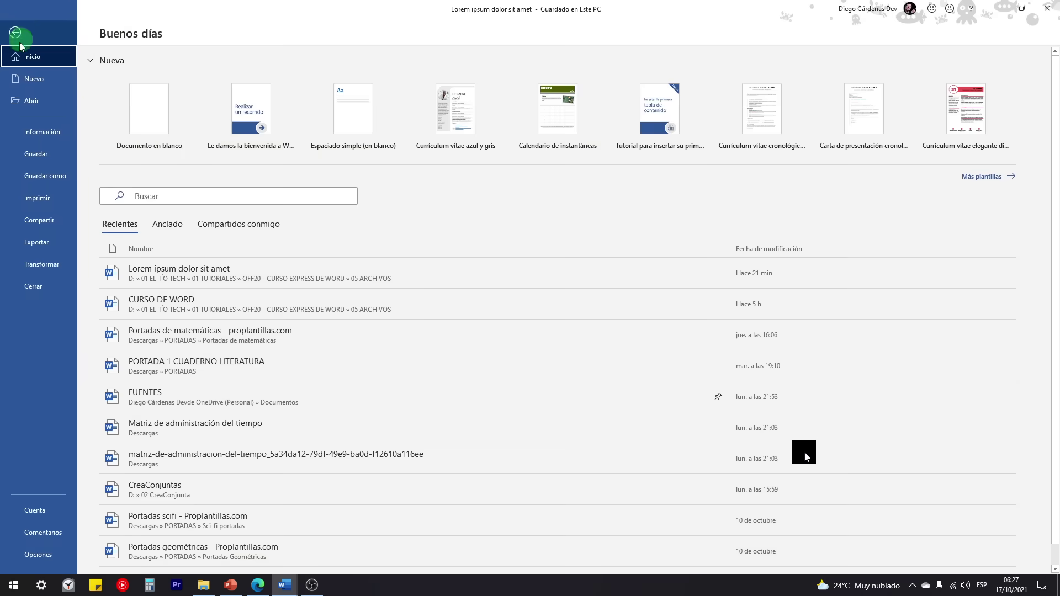
{"action": "left_click", "coordinate": [135, 106]}
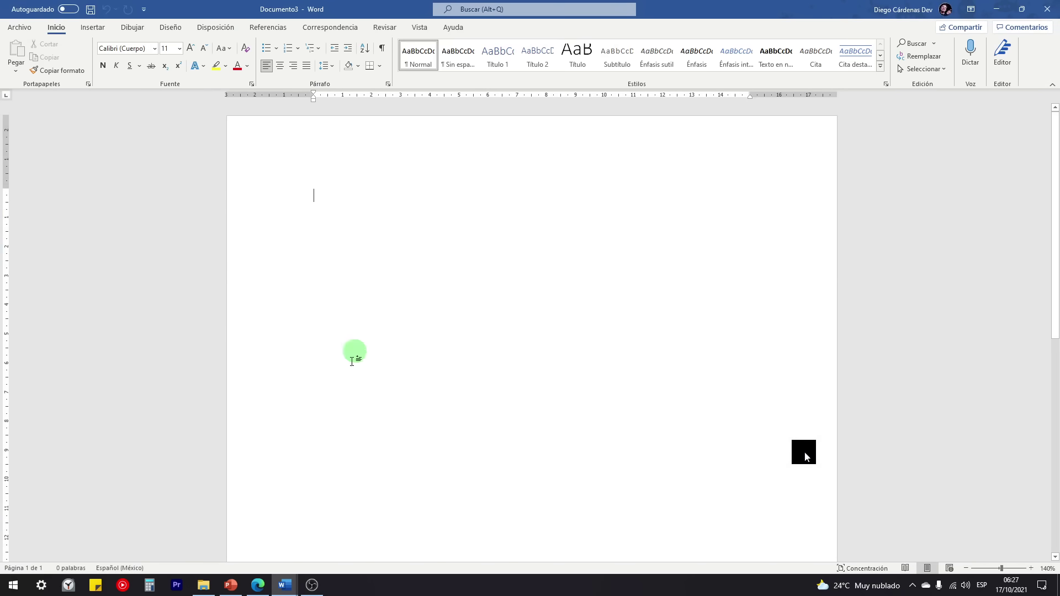
{"action": "mouse_move", "coordinate": [285, 591]}
{"action": "left_click", "coordinate": [285, 541]}
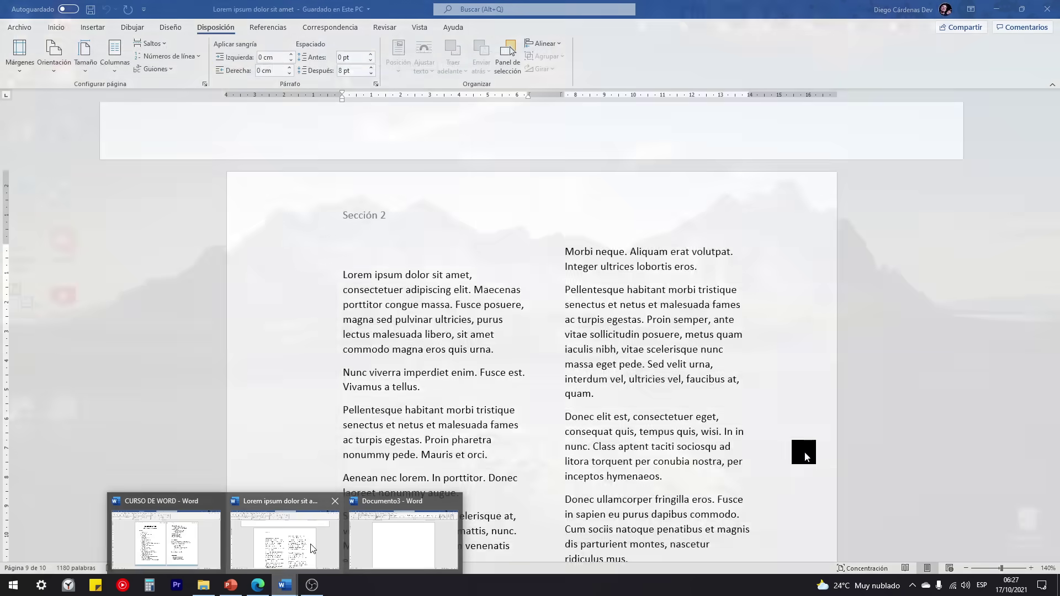
{"action": "left_click", "coordinate": [90, 9]}
{"action": "left_click", "coordinate": [1047, 9]}
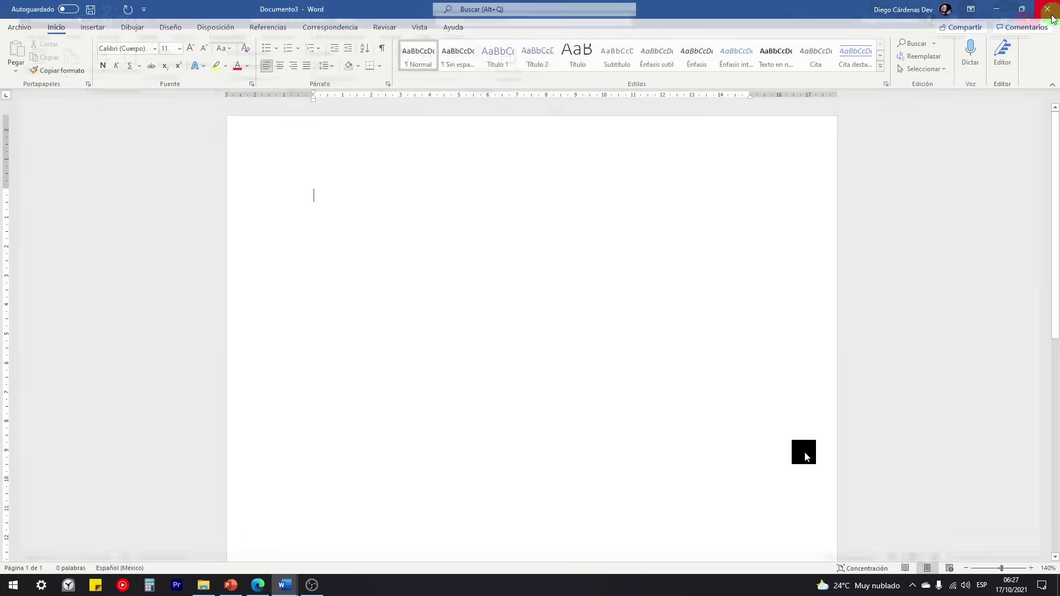
Step: Switch to the empty Documento3 window and place the cursor on its page
{"action": "left_click", "coordinate": [285, 585]}
{"action": "left_click", "coordinate": [262, 555]}
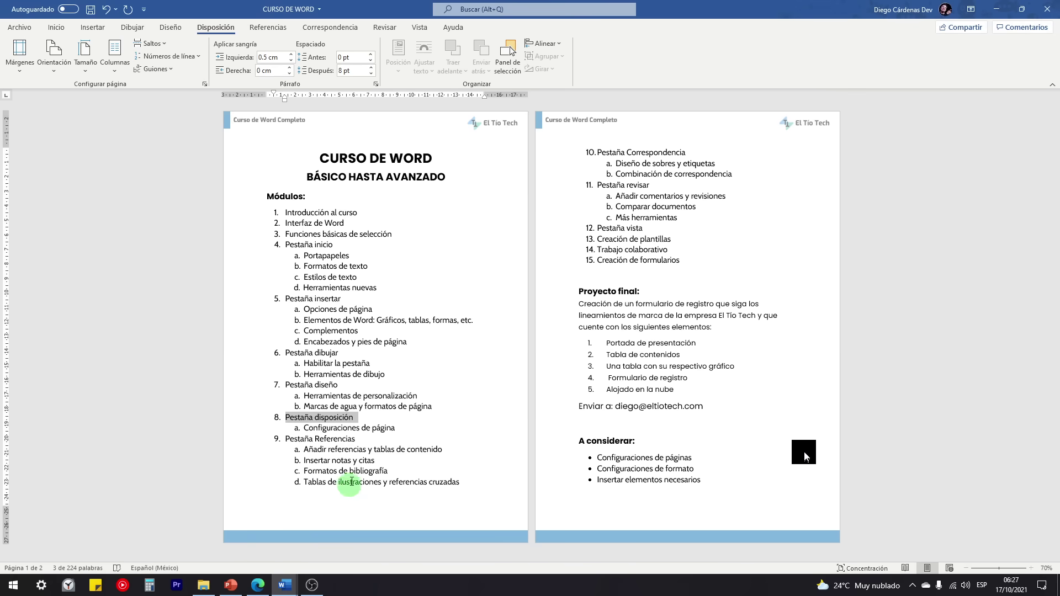
{"action": "triple_click", "coordinate": [283, 438]}
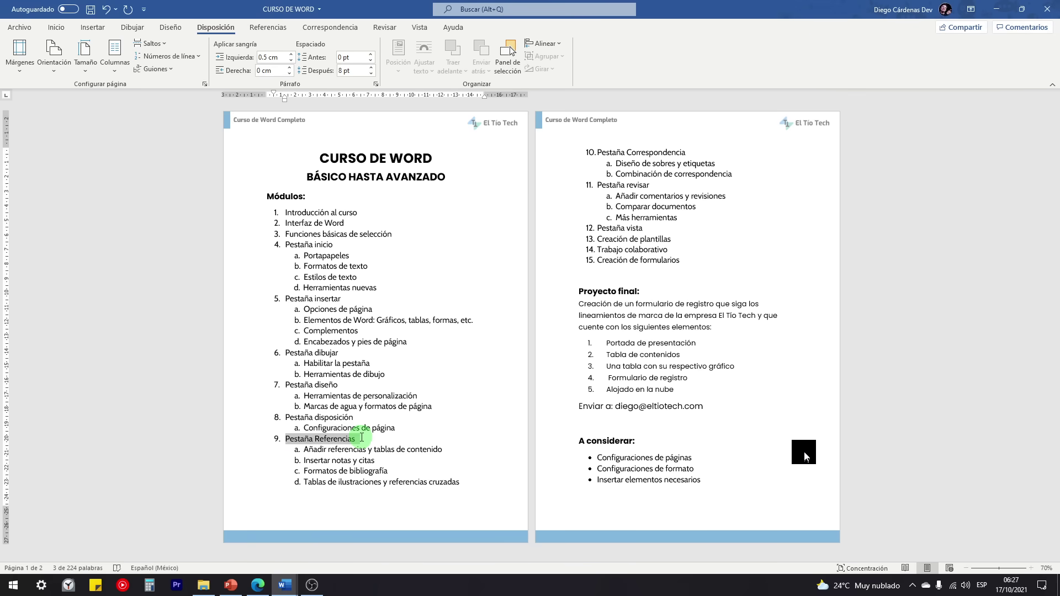
{"action": "left_click", "coordinate": [283, 585]}
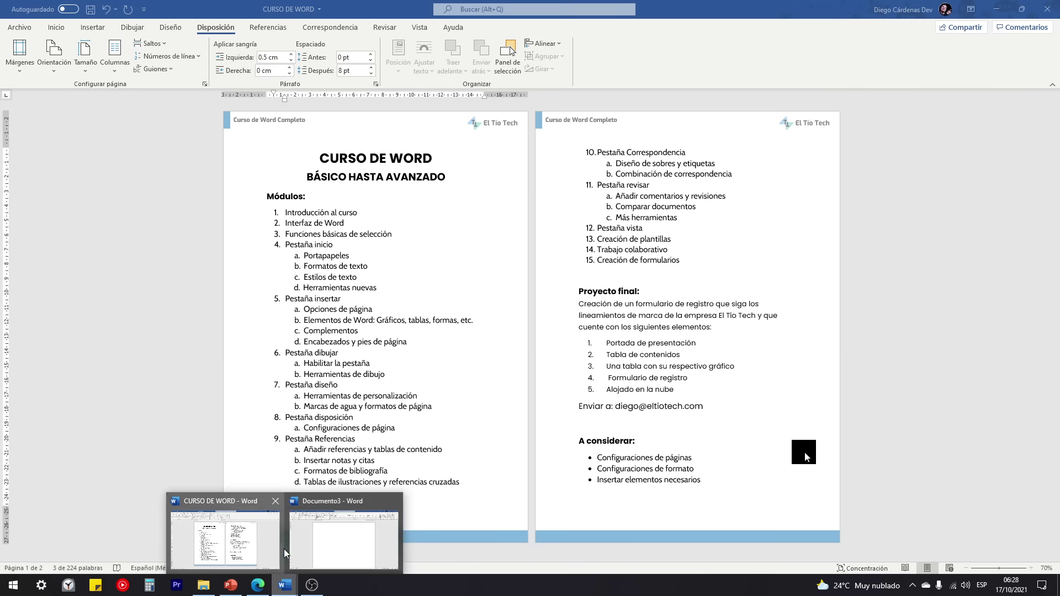
{"action": "left_click", "coordinate": [319, 533]}
{"action": "left_click", "coordinate": [335, 194]}
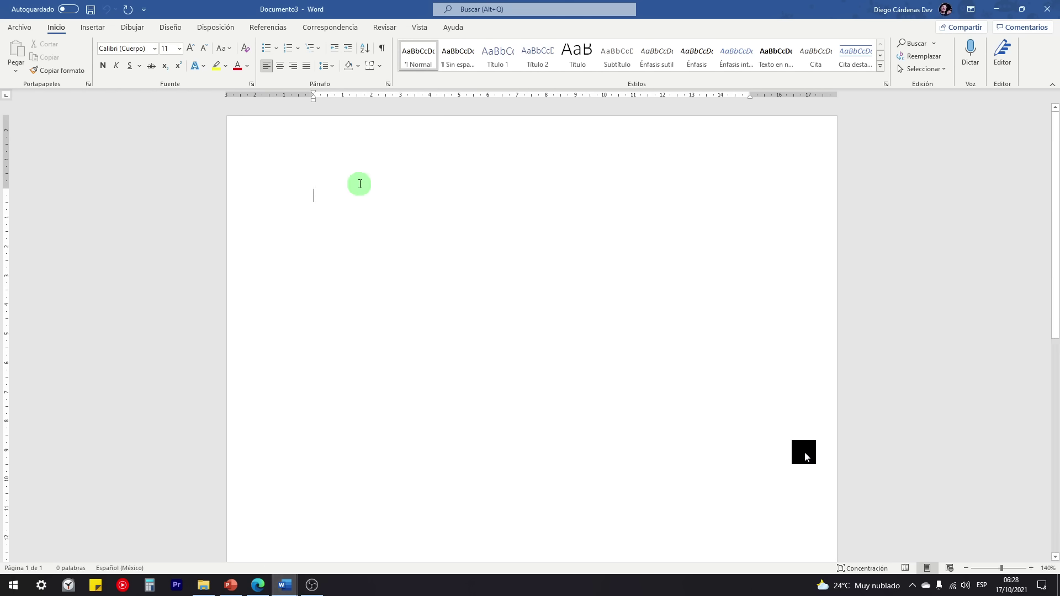
Step: Insert 20 lorem ipsum paragraphs with =Lorem(20)
{"action": "type", "text": "=Lorem(20"}
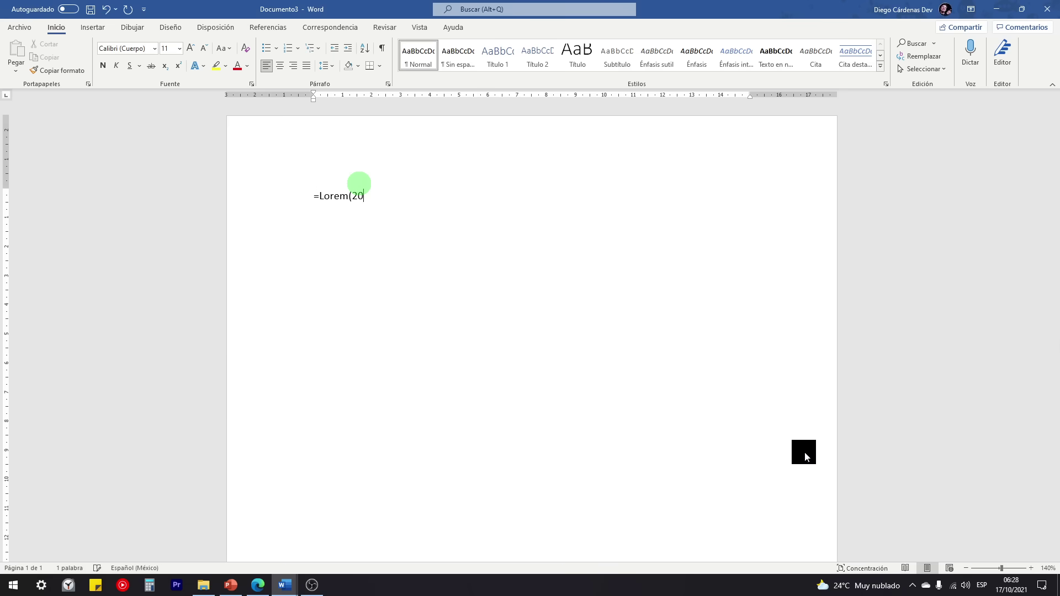
{"action": "type", "text": ")"}
{"action": "key", "text": "Return"}
{"action": "scroll", "coordinate": [358, 386], "scroll_direction": "up", "scroll_amount": 5}
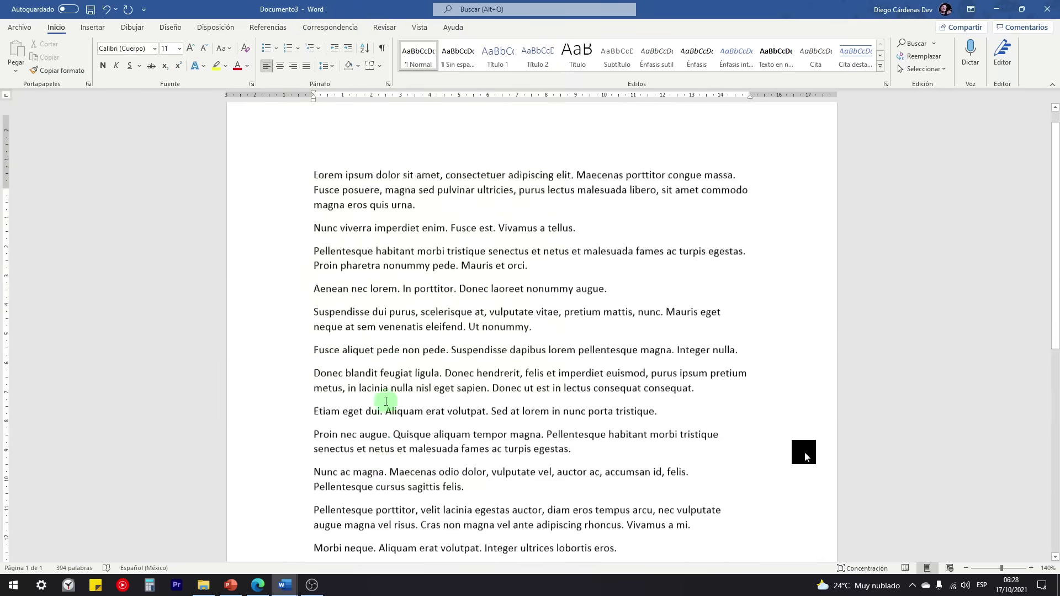
{"action": "scroll", "coordinate": [386, 402], "scroll_direction": "up", "scroll_amount": 1}
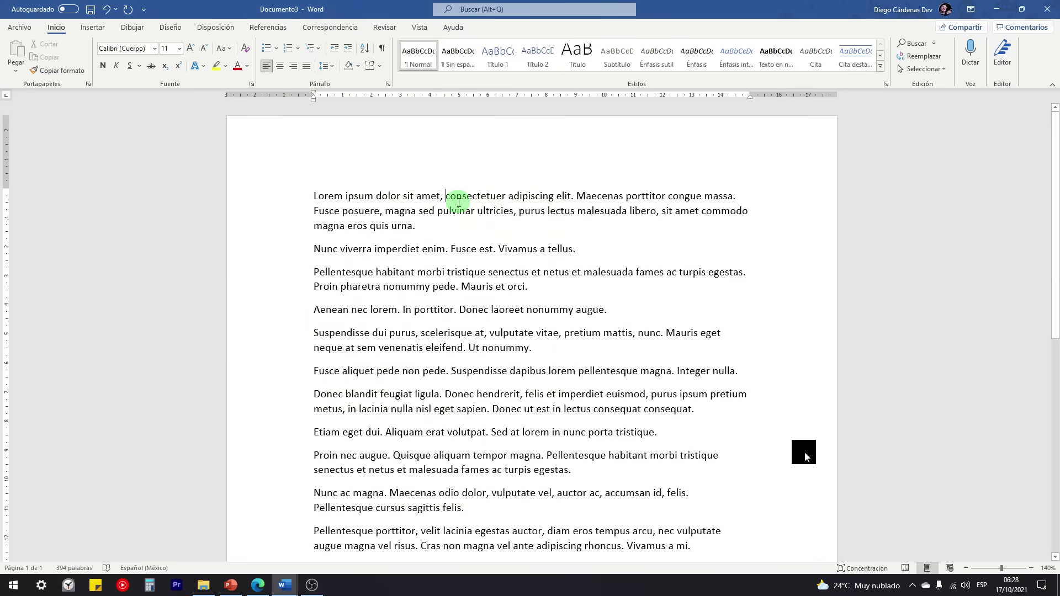
Step: Split five short sentences, such as 'Aenean nec lorem.' and 'Nunc ac magna.', onto their own lines
{"action": "key", "text": "BackSpace"}
{"action": "key", "text": "BackSpace"}
{"action": "key", "text": "Return"}
{"action": "scroll", "coordinate": [397, 271], "scroll_direction": "down", "scroll_amount": 1}
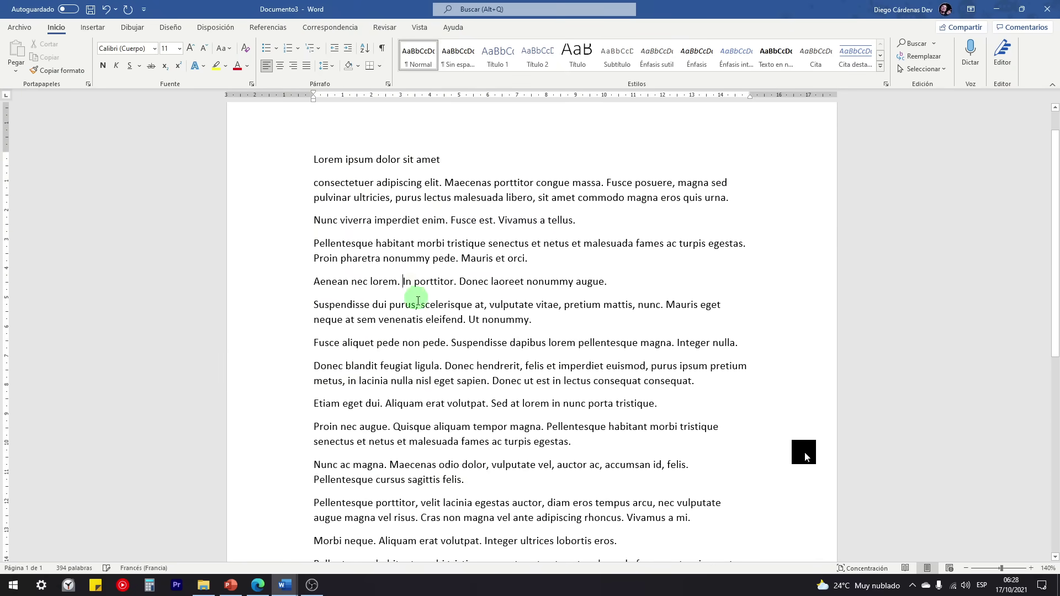
{"action": "key", "text": "Return"}
{"action": "scroll", "coordinate": [418, 301], "scroll_direction": "down", "scroll_amount": 8}
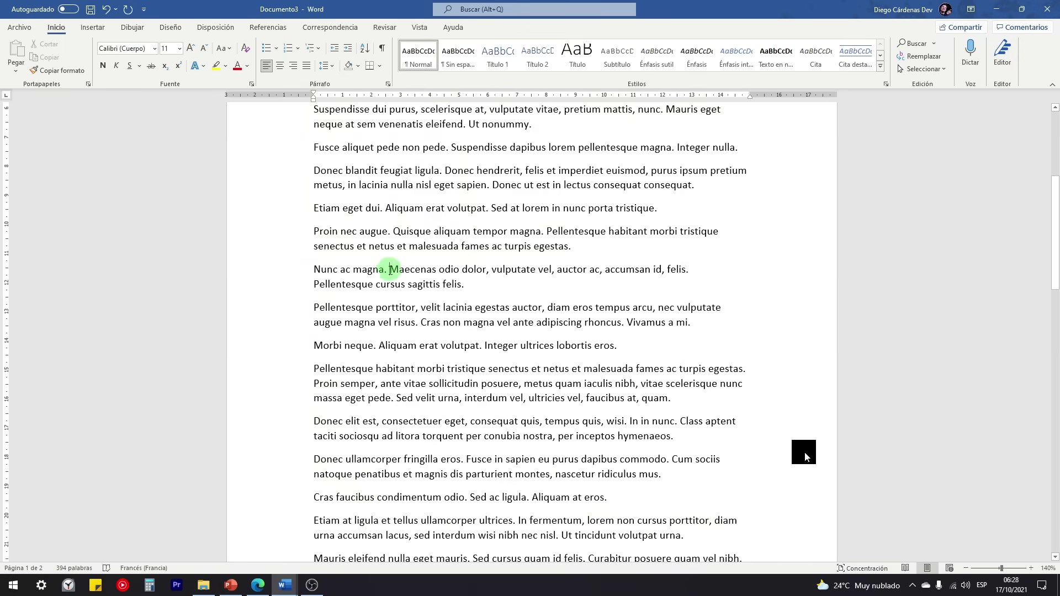
{"action": "left_click", "coordinate": [390, 269]}
{"action": "key", "text": "Return"}
{"action": "scroll", "coordinate": [395, 325], "scroll_direction": "down", "scroll_amount": 5}
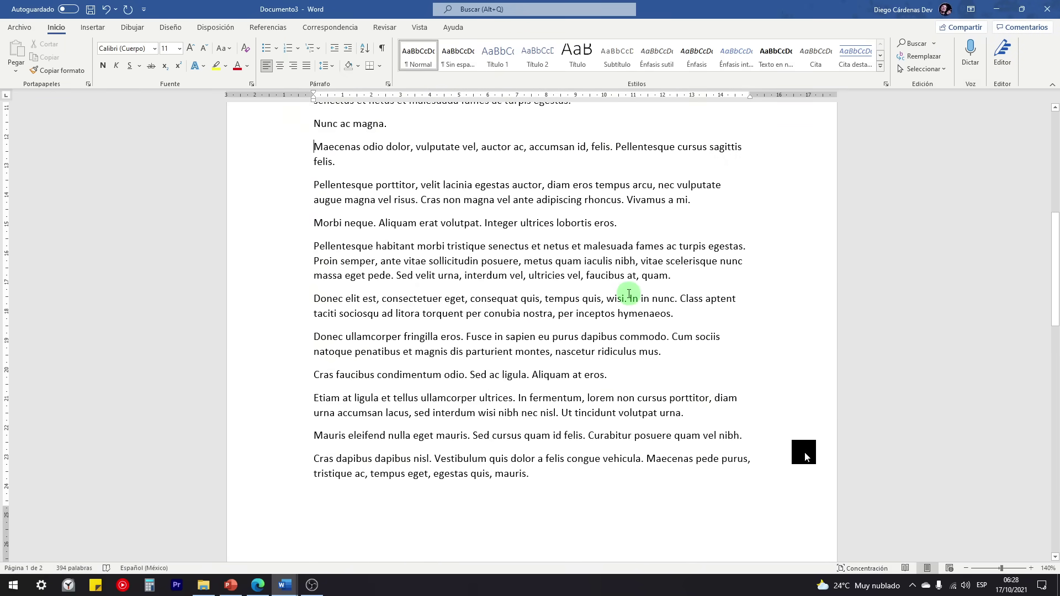
{"action": "left_click", "coordinate": [628, 295]}
{"action": "key", "text": "Return"}
Step: Bold the five heading lines, from 'Lorem ipsum dolor sit amet' to 'Cras faucibus'
{"action": "left_click", "coordinate": [256, 306]}
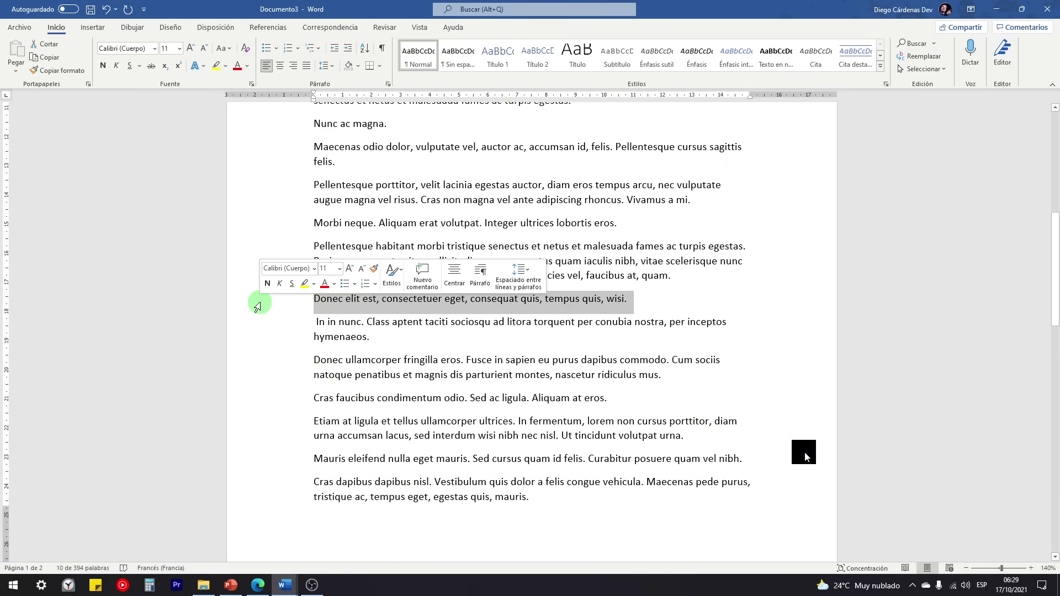
{"action": "left_click", "coordinate": [257, 399], "text": "ctrl"}
{"action": "scroll", "coordinate": [276, 268], "scroll_direction": "up", "scroll_amount": 3}
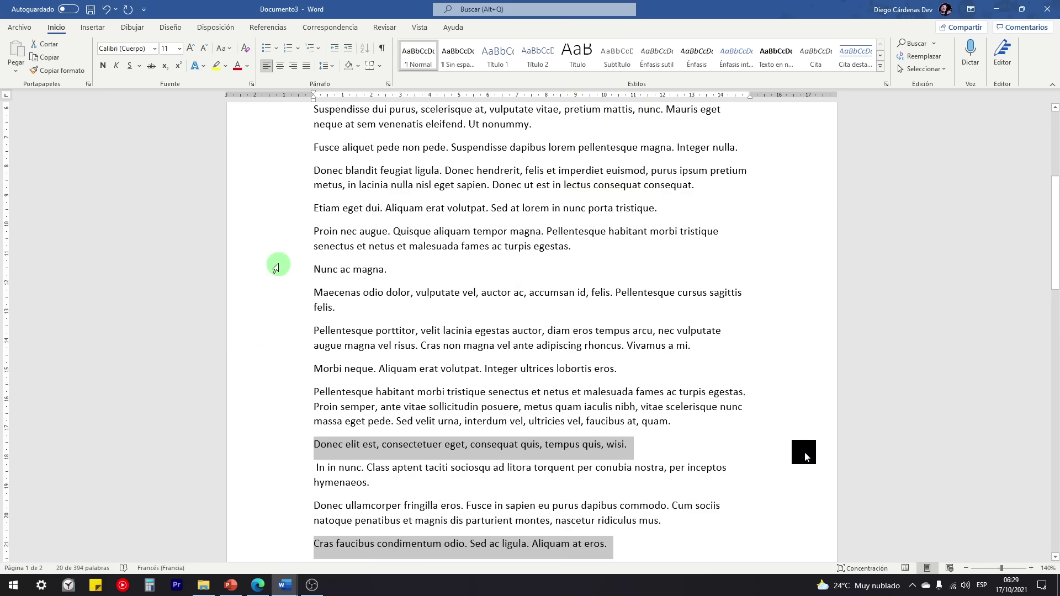
{"action": "left_click", "coordinate": [271, 271], "text": "ctrl"}
{"action": "scroll", "coordinate": [278, 298], "scroll_direction": "up", "scroll_amount": 3}
{"action": "left_click", "coordinate": [269, 251], "text": "ctrl"}
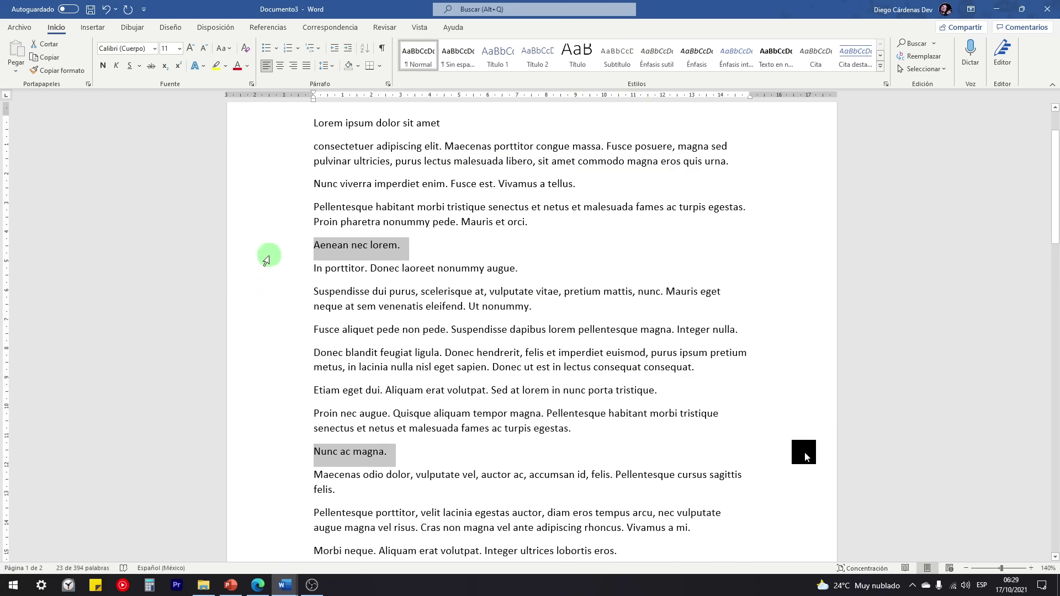
{"action": "scroll", "coordinate": [270, 263], "scroll_direction": "up", "scroll_amount": 2}
{"action": "left_click", "coordinate": [260, 197], "text": "ctrl"}
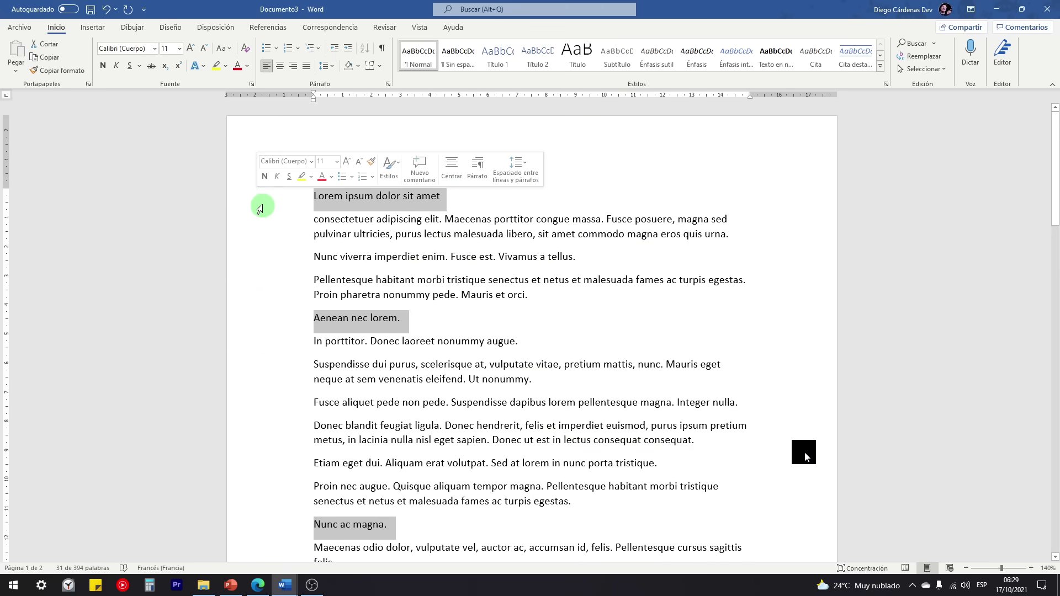
{"action": "left_click", "coordinate": [265, 176]}
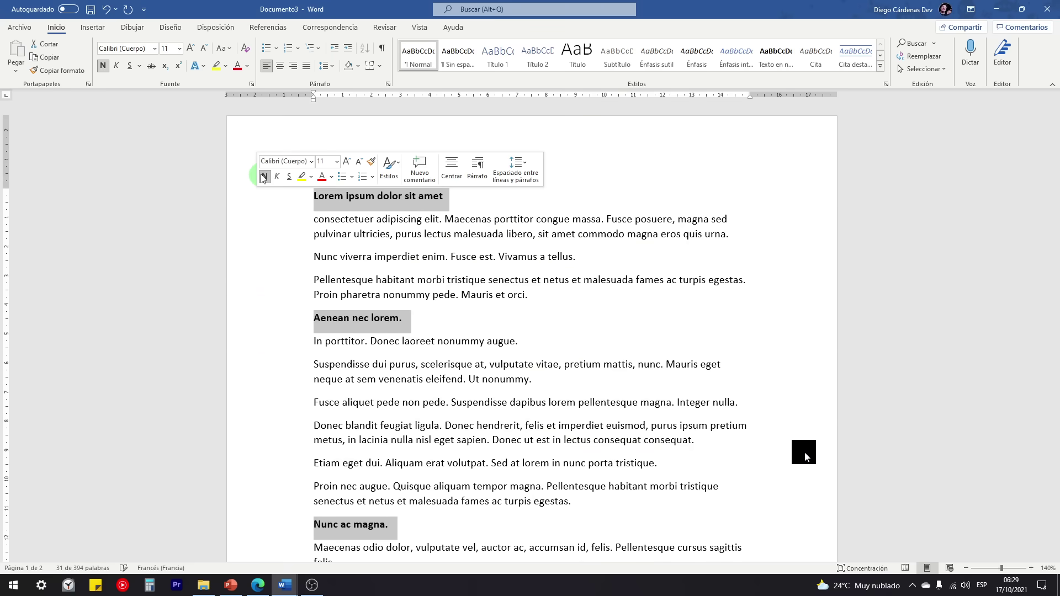
{"action": "left_click", "coordinate": [366, 256]}
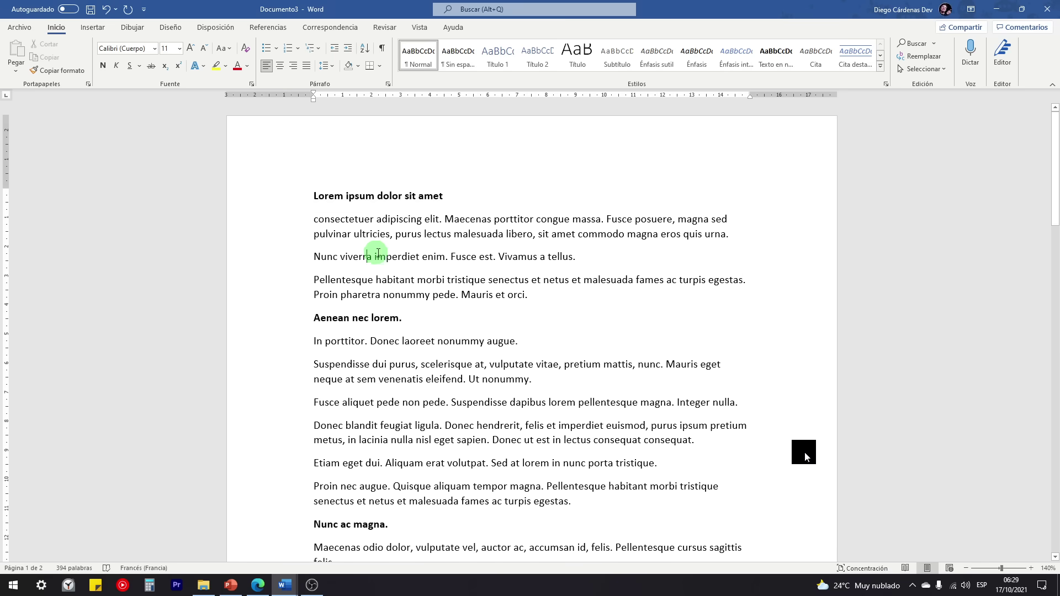
Step: Insert a Tabla automática 2 table of contents and dismiss the no-headings message
{"action": "left_click", "coordinate": [265, 28]}
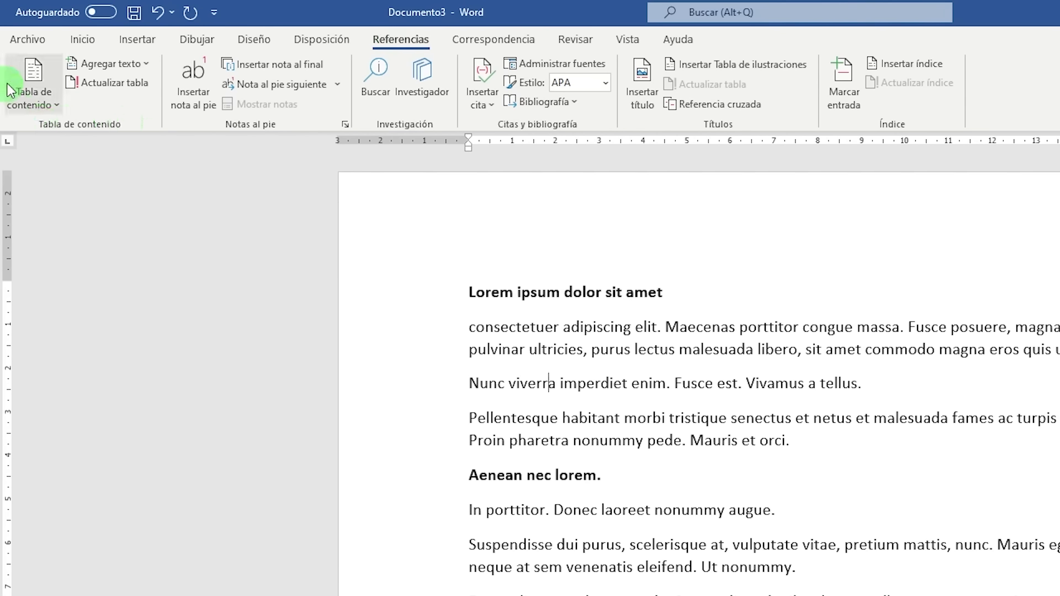
{"action": "left_click", "coordinate": [22, 101]}
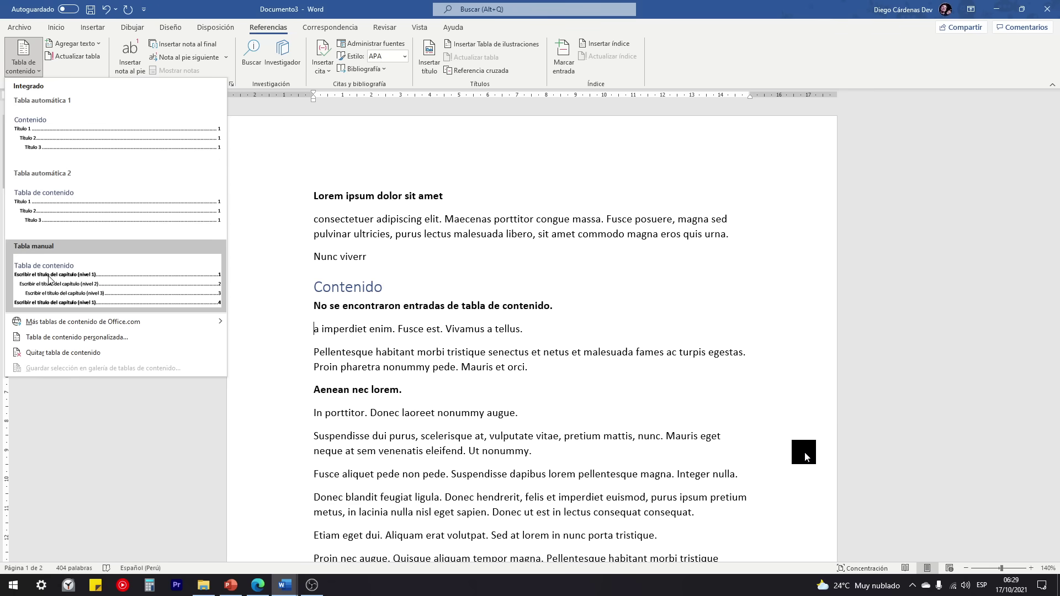
{"action": "left_click", "coordinate": [72, 210]}
{"action": "mouse_move", "coordinate": [453, 279]}
{"action": "left_mouse_down"}
{"action": "mouse_move", "coordinate": [409, 282]}
{"action": "mouse_move", "coordinate": [434, 278]}
{"action": "left_mouse_up"}
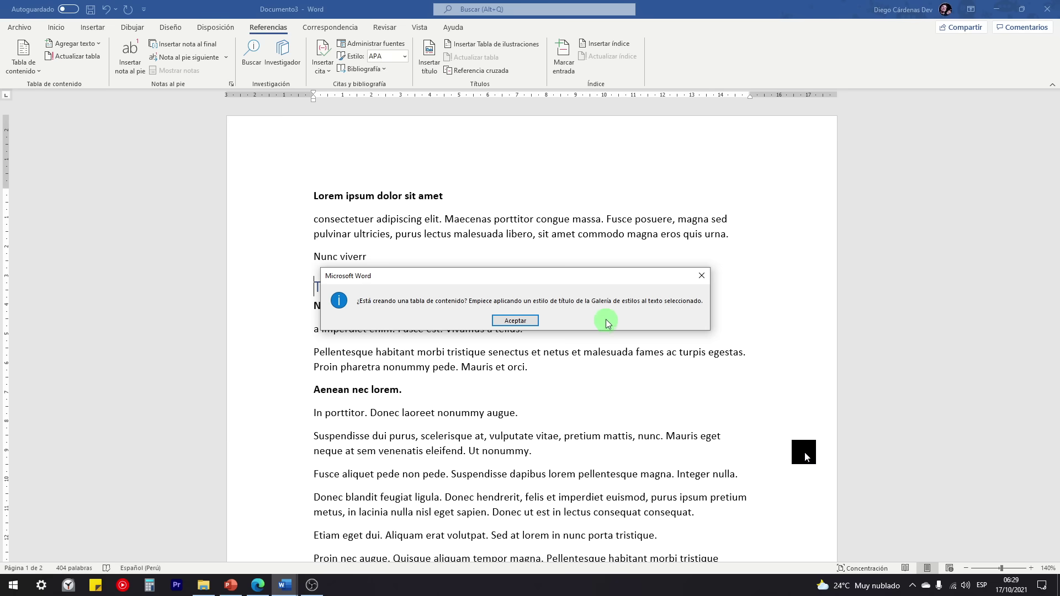
{"action": "left_click", "coordinate": [531, 321]}
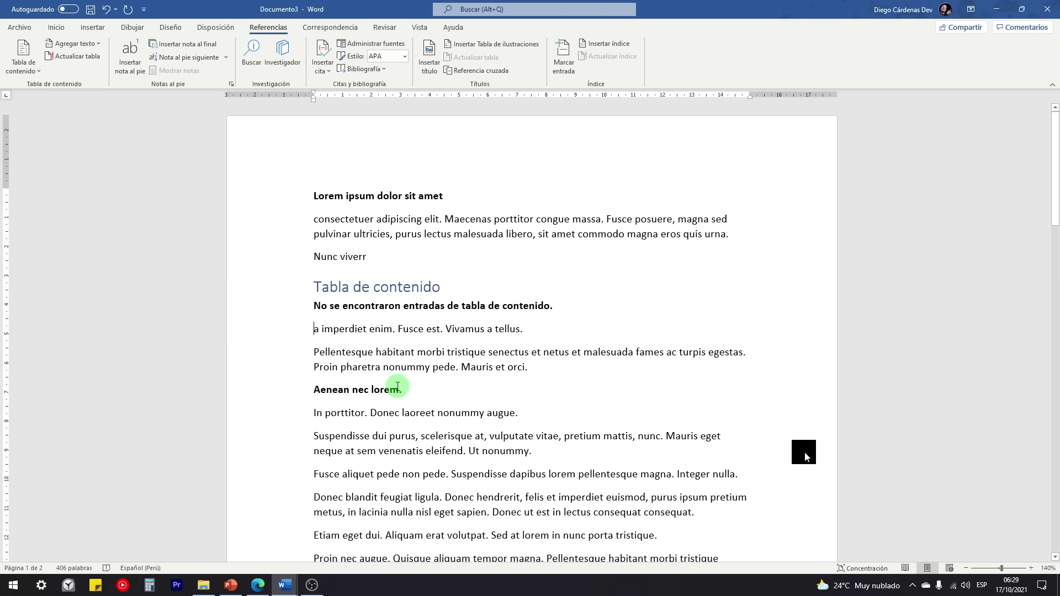
Step: Delete the empty table of contents block
{"action": "left_click_drag", "start_coordinate": [279, 289], "coordinate": [279, 303]}
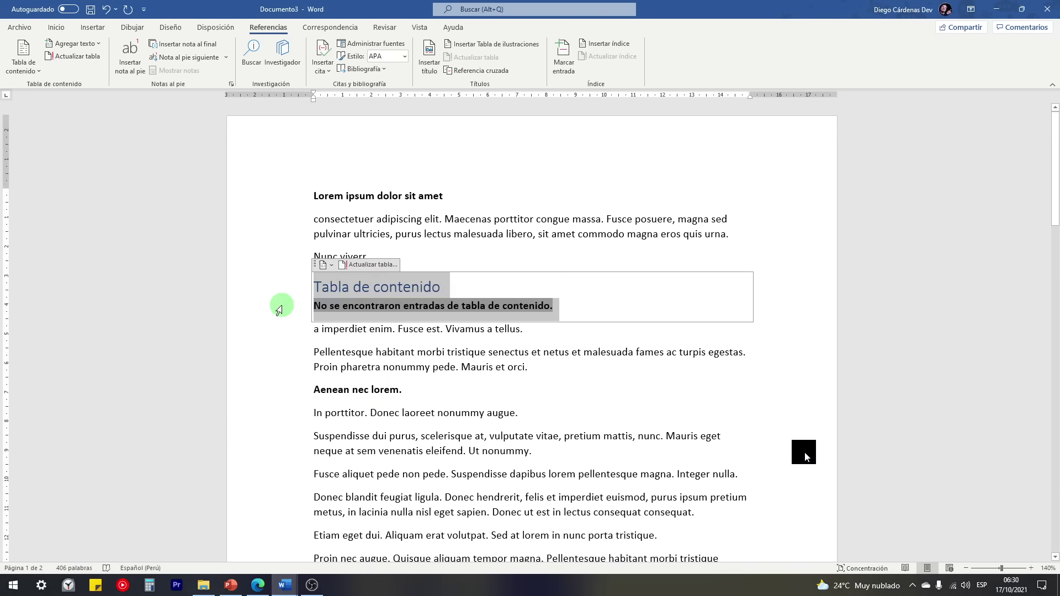
{"action": "key", "text": "Delete"}
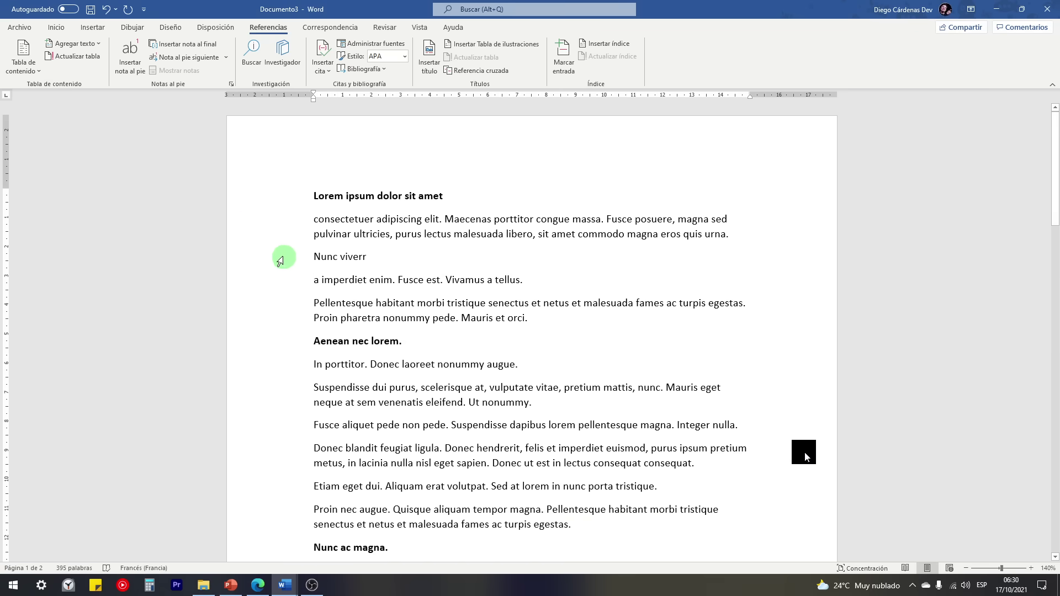
{"action": "left_click", "coordinate": [56, 30]}
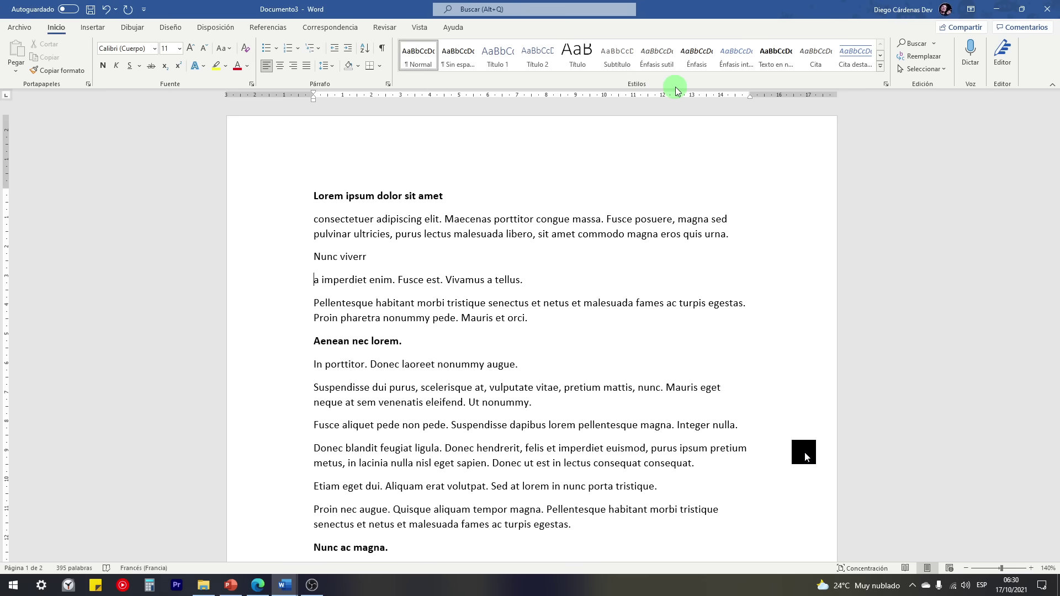
Step: Apply Título 1 to 'Lorem ipsum dolor sit amet' and test collapsing its body text
{"action": "left_click", "coordinate": [260, 204]}
{"action": "left_click", "coordinate": [505, 57]}
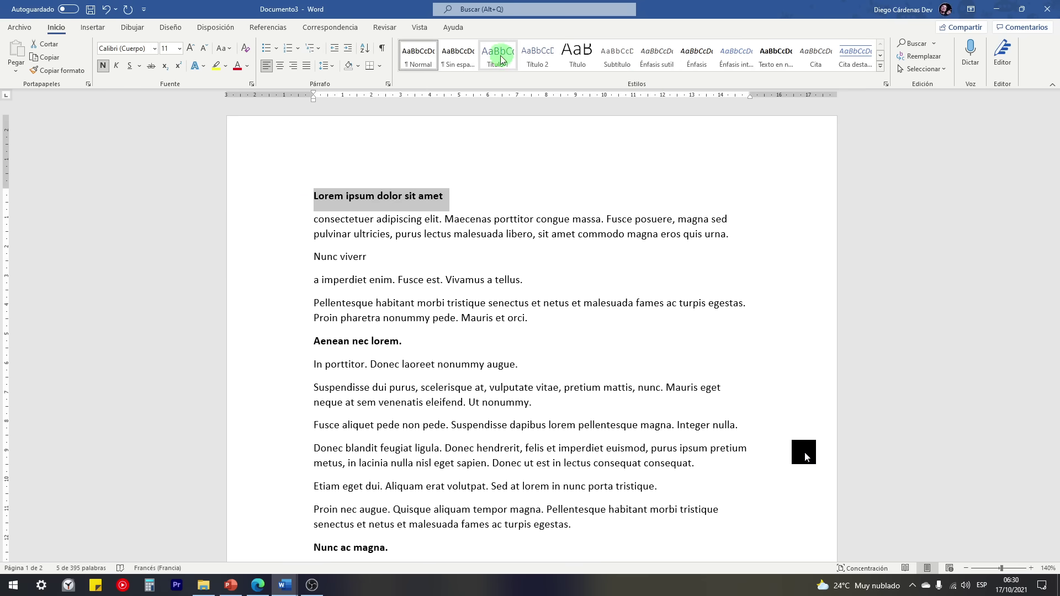
{"action": "left_click", "coordinate": [398, 197]}
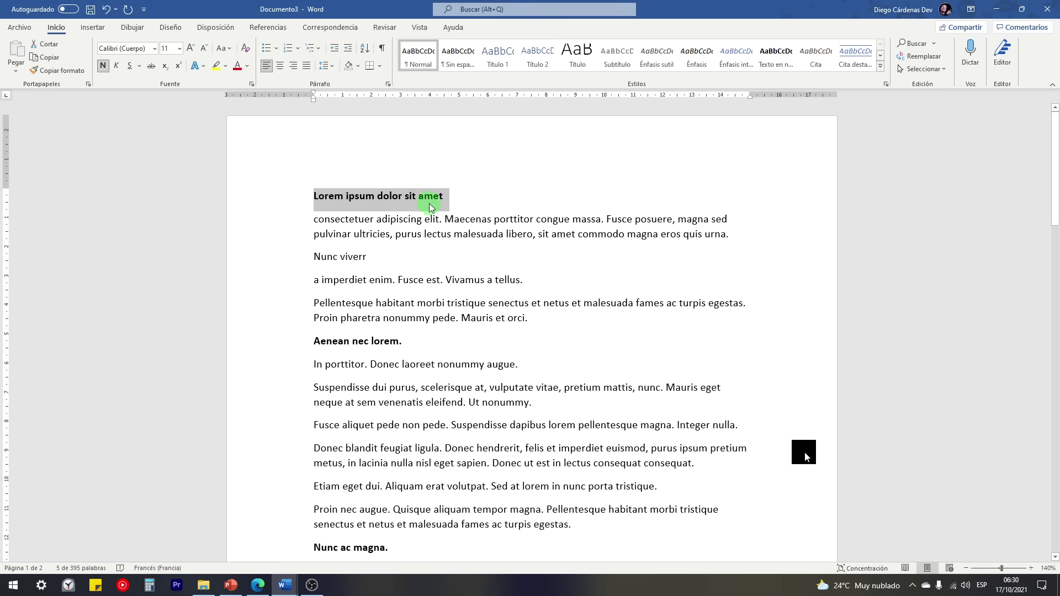
{"action": "left_click", "coordinate": [506, 69]}
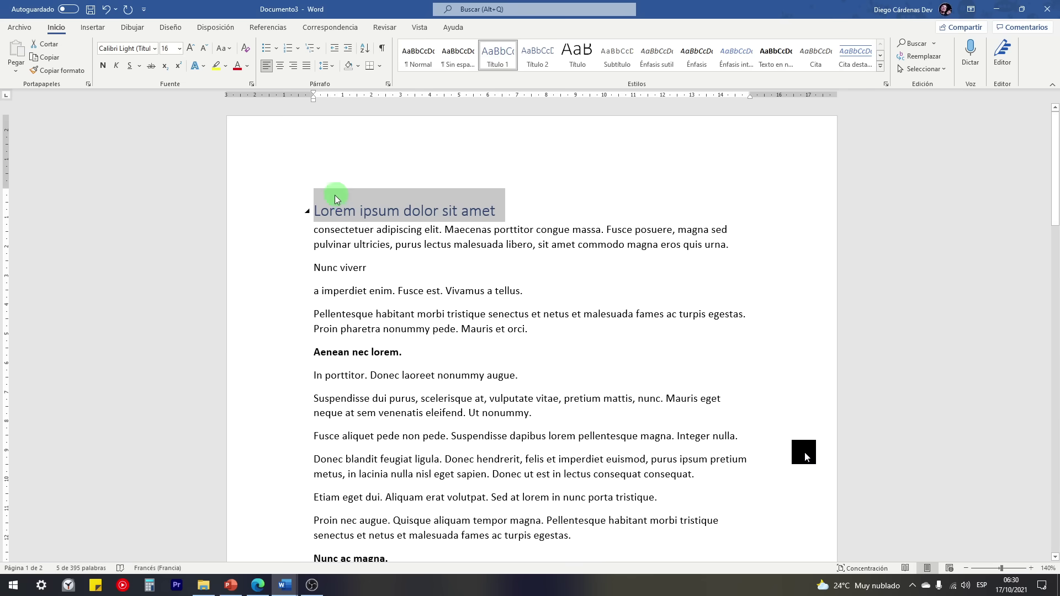
{"action": "left_click", "coordinate": [308, 213]}
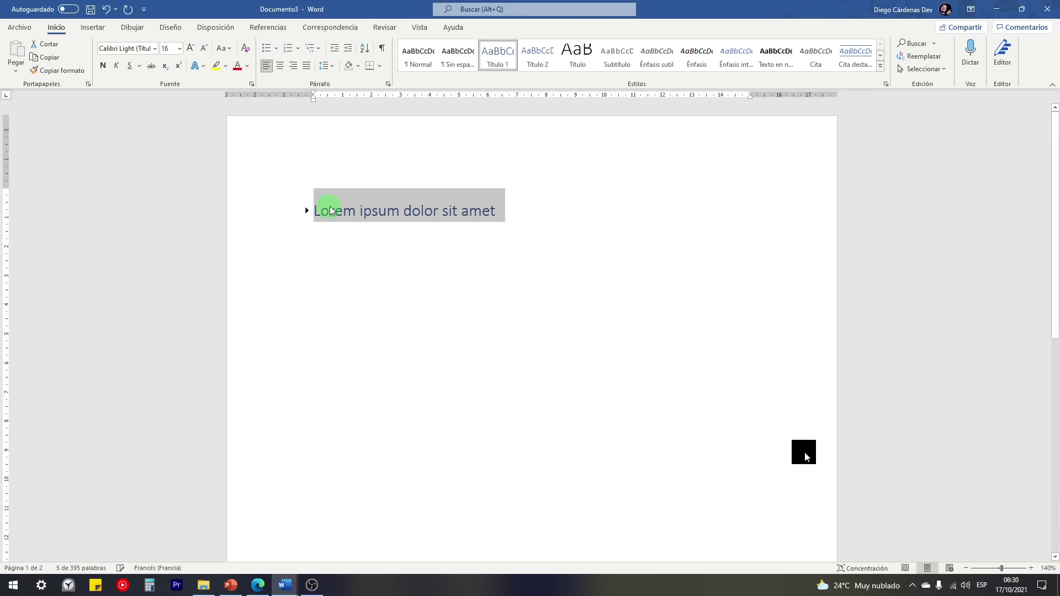
{"action": "left_click", "coordinate": [307, 212]}
{"action": "left_click", "coordinate": [364, 208]}
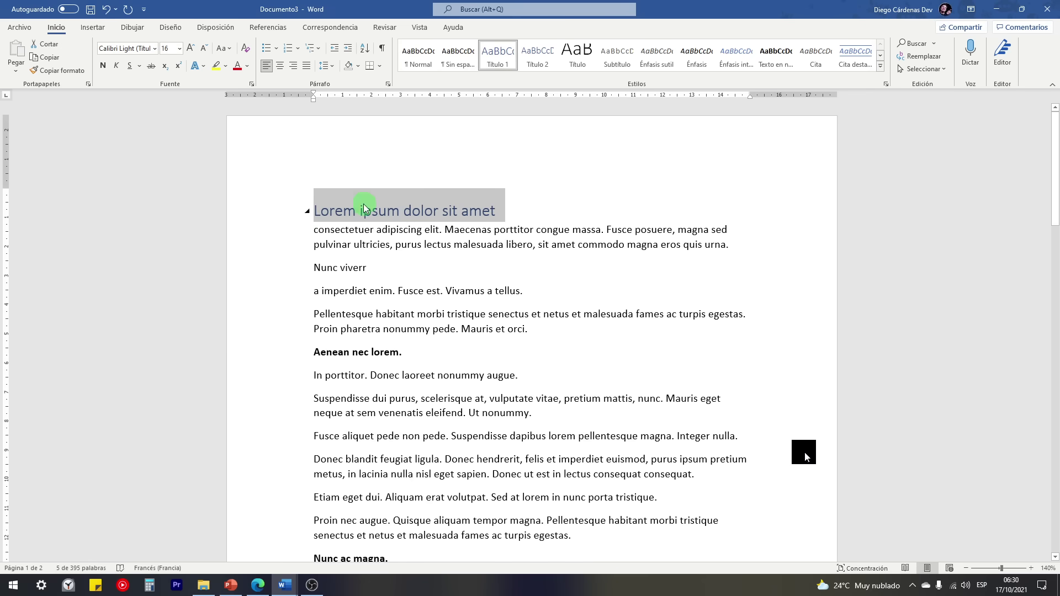
{"action": "left_click", "coordinate": [517, 214]}
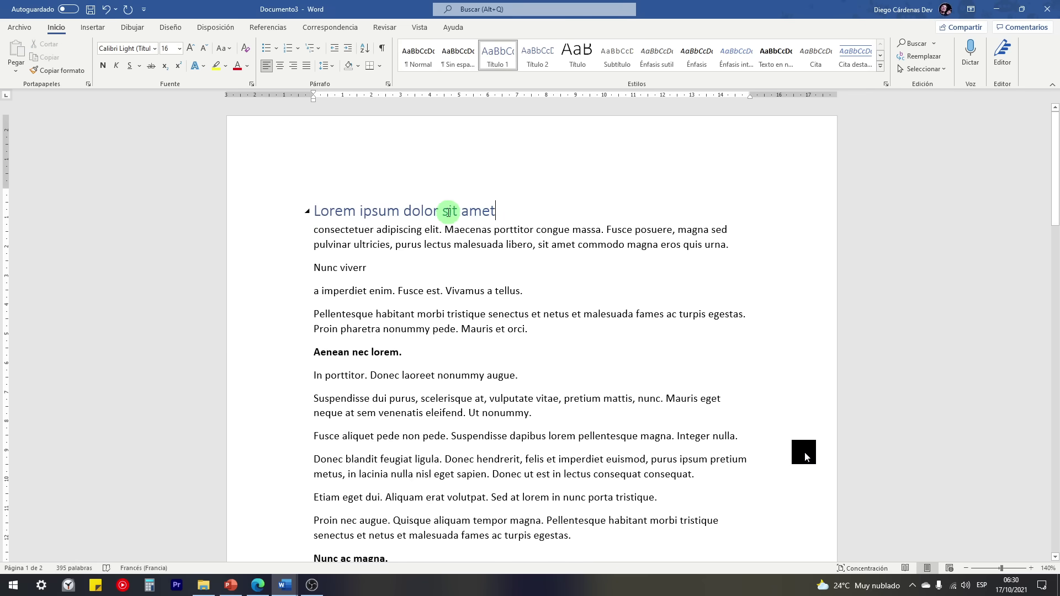
Step: Mark 'Aenean nec lorem.' as a level 1 heading and compare it with the first heading
{"action": "left_click", "coordinate": [269, 26]}
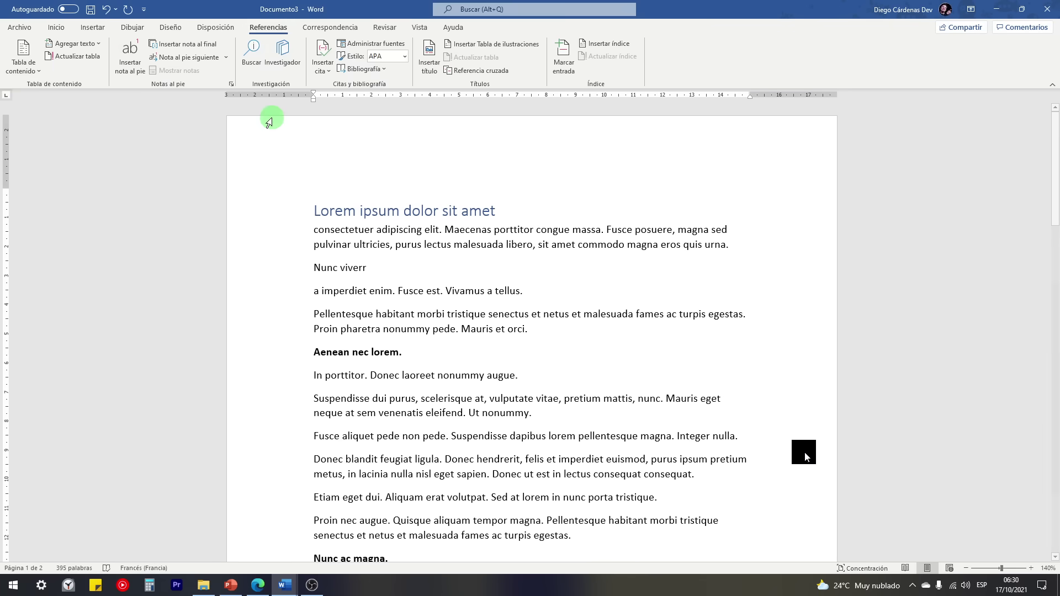
{"action": "left_click", "coordinate": [285, 356]}
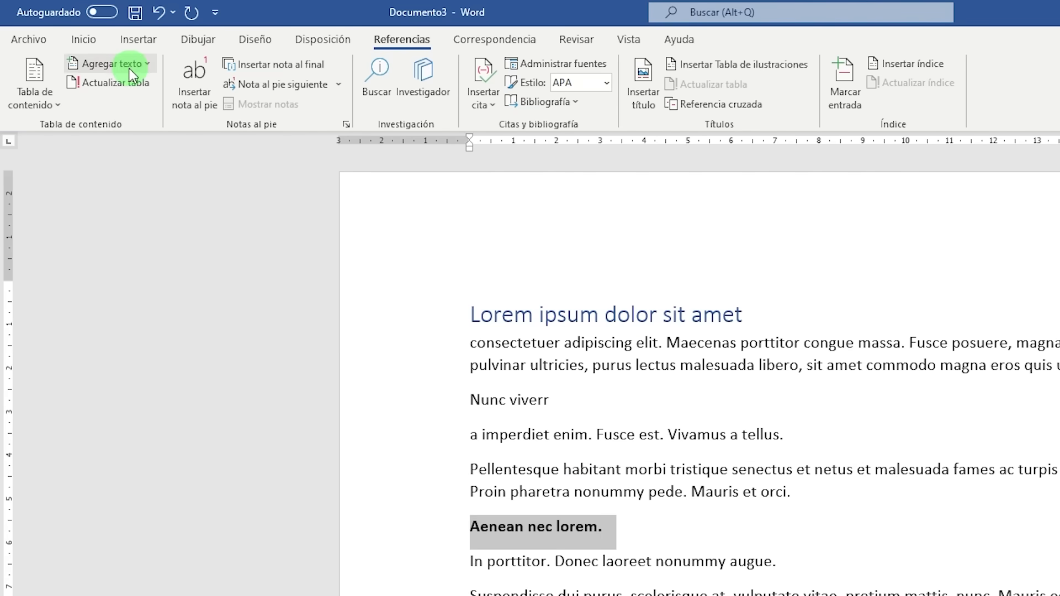
{"action": "left_click", "coordinate": [129, 67]}
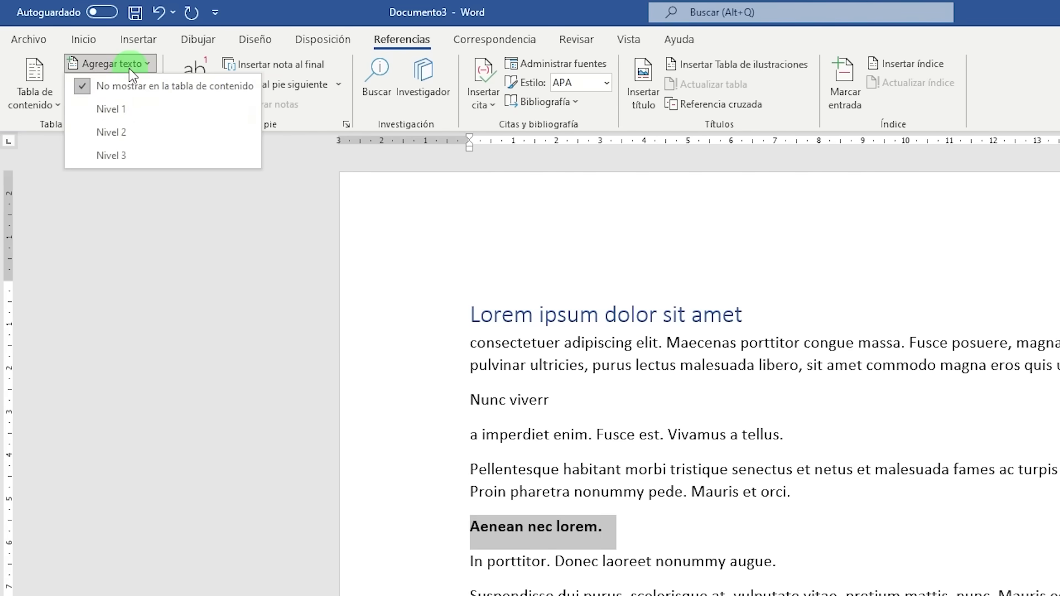
{"action": "left_click", "coordinate": [105, 109]}
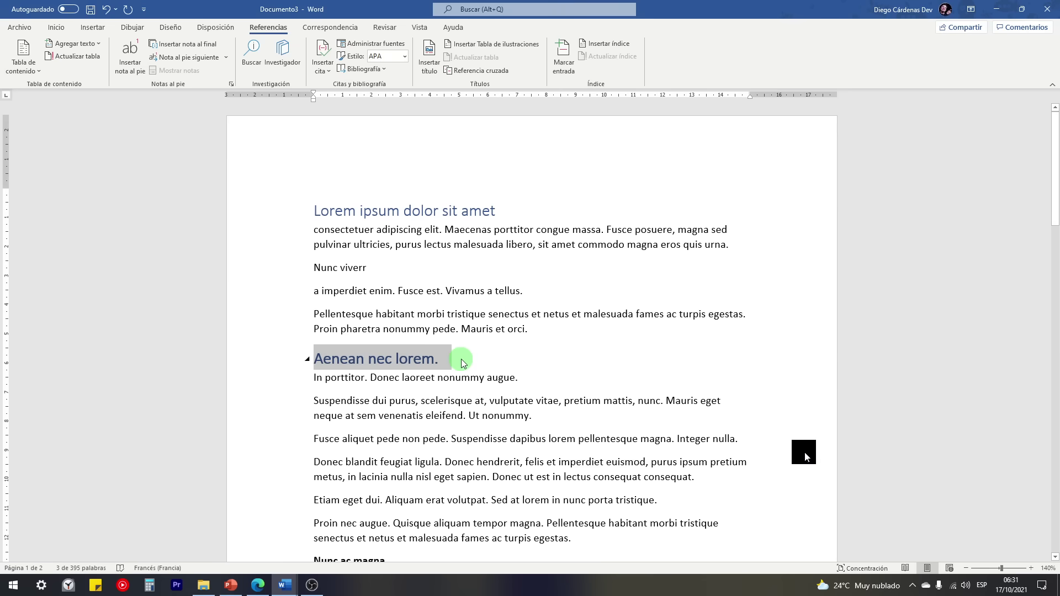
{"action": "left_click", "coordinate": [463, 362]}
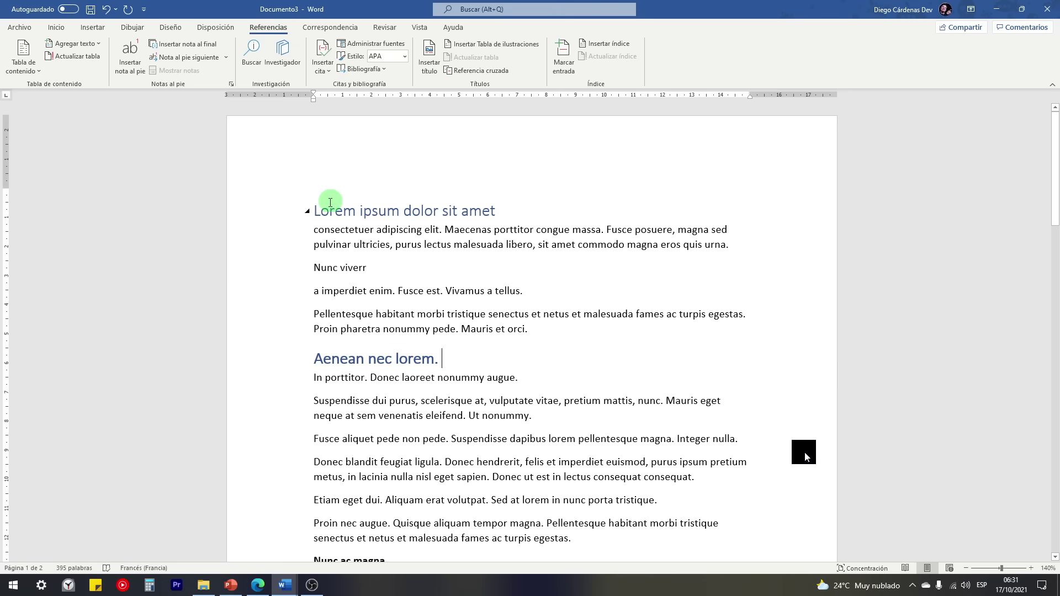
{"action": "left_click_drag", "start_coordinate": [317, 207], "coordinate": [495, 212]}
{"action": "left_click", "coordinate": [498, 211]}
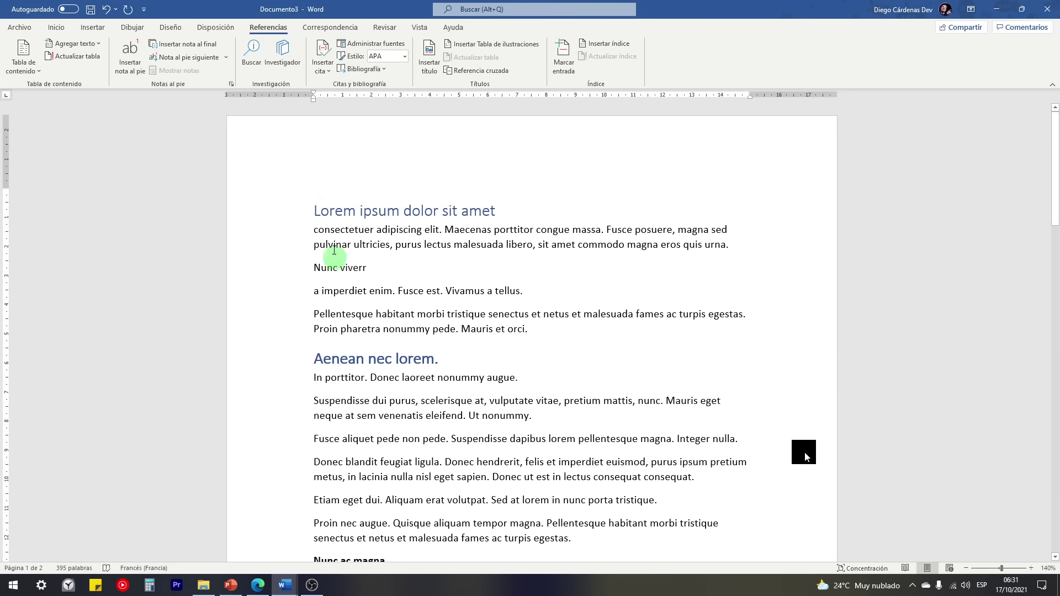
{"action": "left_click_drag", "start_coordinate": [314, 208], "coordinate": [502, 208]}
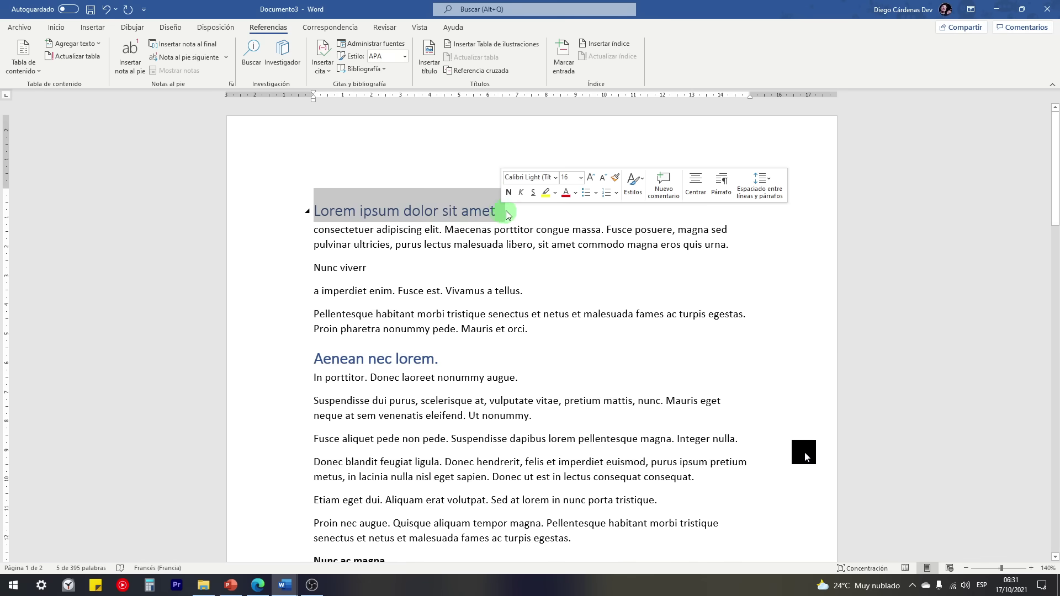
{"action": "left_click", "coordinate": [447, 362]}
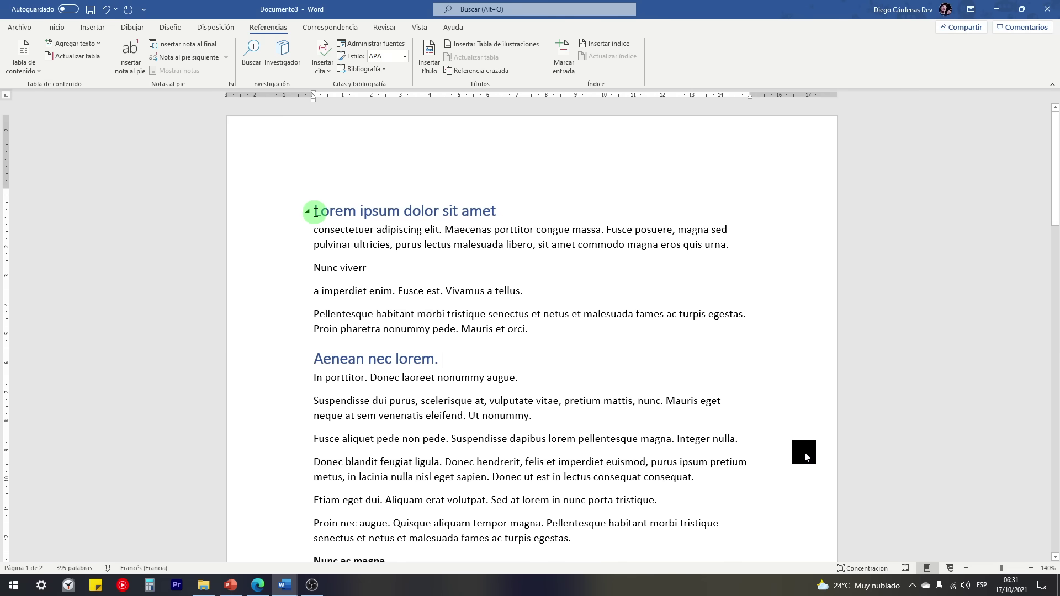
{"action": "left_click", "coordinate": [82, 33]}
Step: Add a blank page before the first heading and insert Tabla automática 1 on it
{"action": "left_click", "coordinate": [311, 207]}
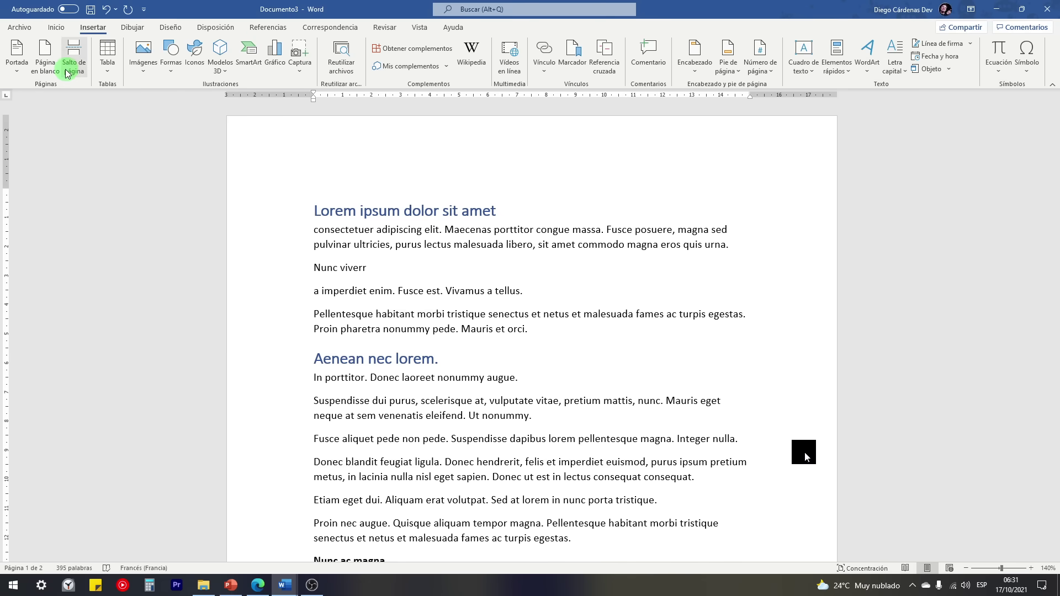
{"action": "left_click", "coordinate": [42, 61]}
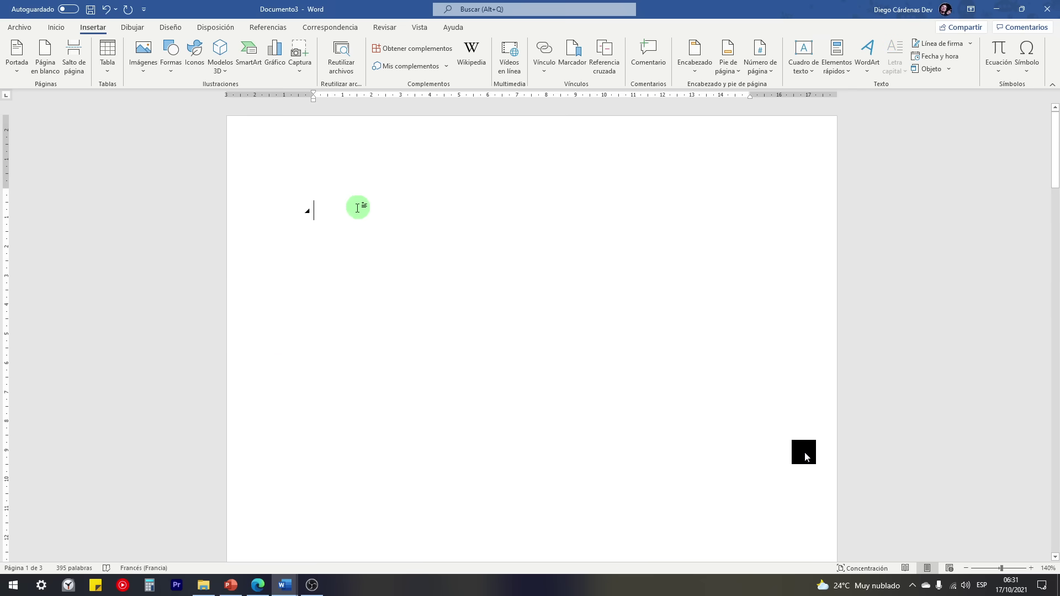
{"action": "left_click", "coordinate": [264, 29]}
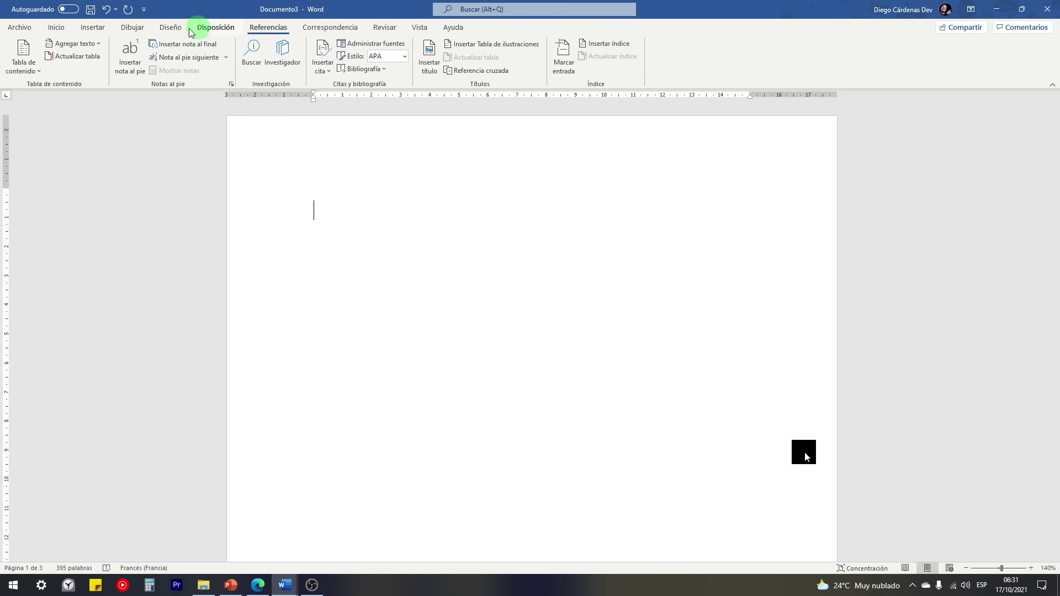
{"action": "left_click", "coordinate": [27, 61]}
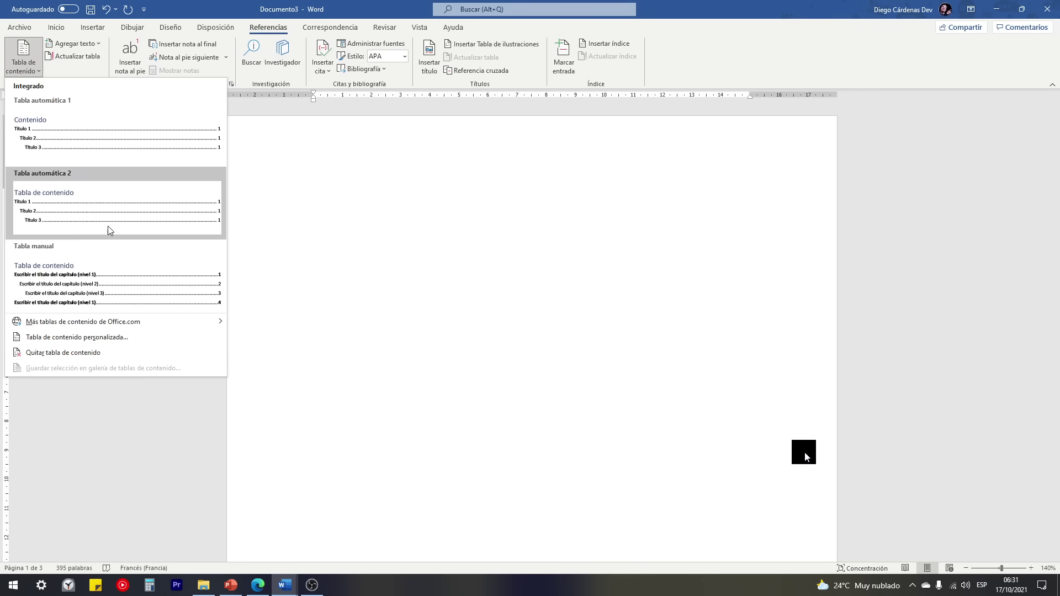
{"action": "left_click", "coordinate": [89, 134]}
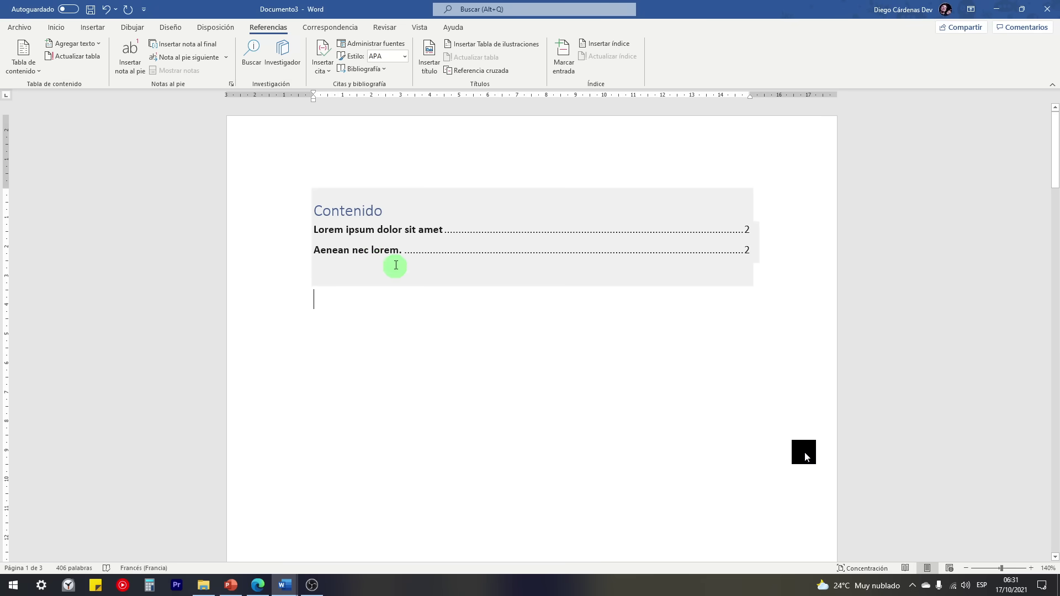
Step: Review the new Contenido table listing the two headings
{"action": "left_click_drag", "start_coordinate": [325, 230], "coordinate": [424, 234]}
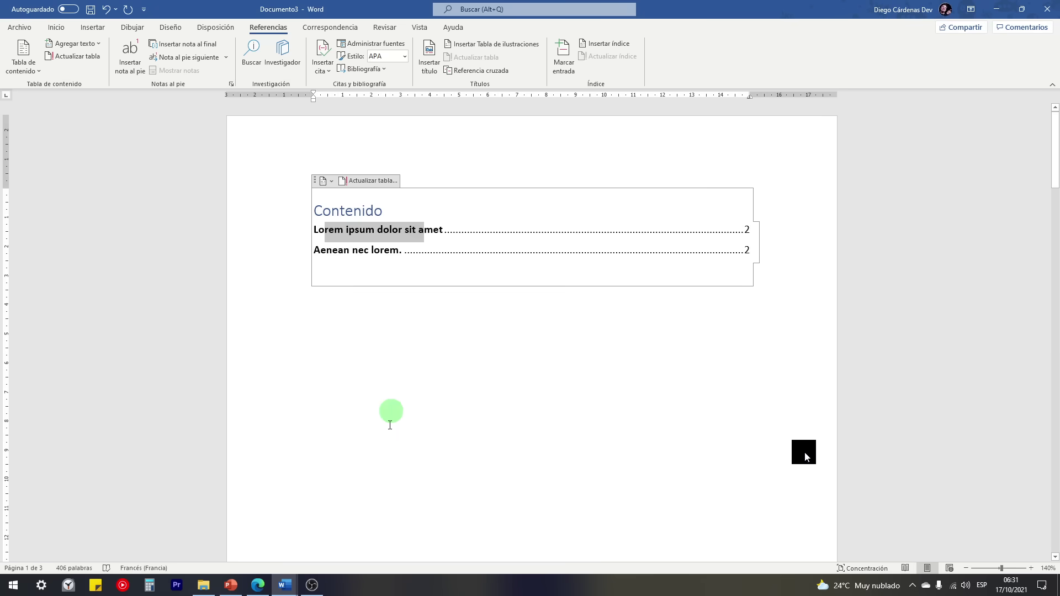
{"action": "scroll", "coordinate": [387, 433], "scroll_direction": "down", "scroll_amount": 7}
{"action": "scroll", "coordinate": [387, 438], "scroll_direction": "down", "scroll_amount": 8}
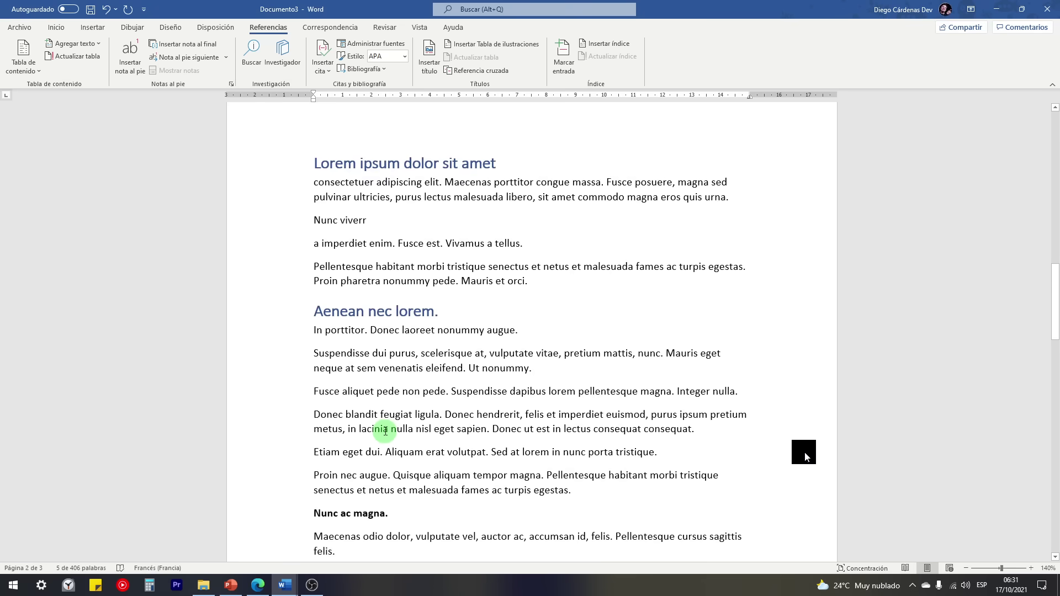
{"action": "scroll", "coordinate": [385, 431], "scroll_direction": "up", "scroll_amount": 14}
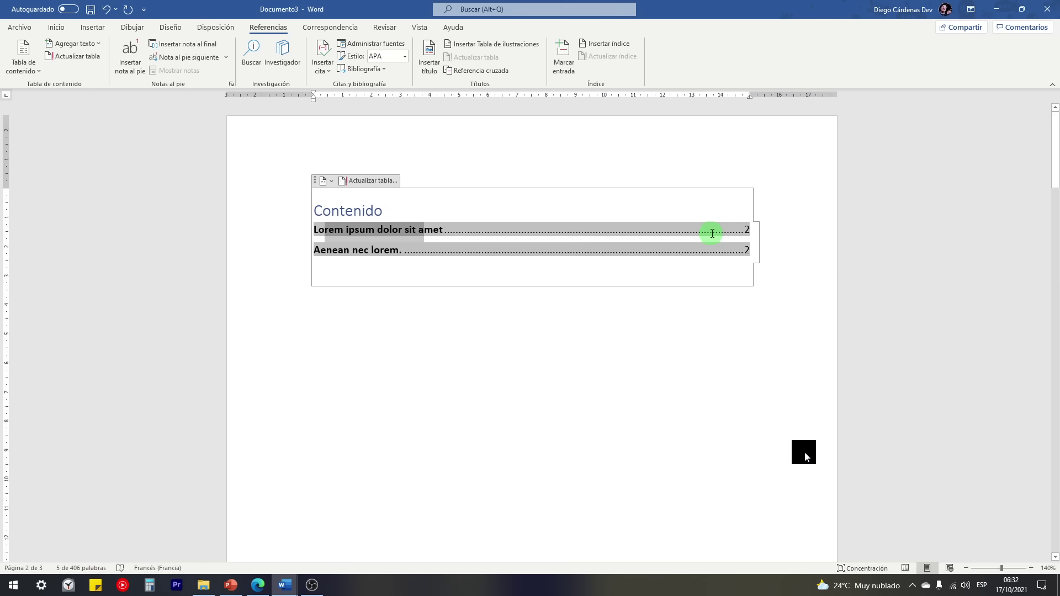
{"action": "left_click", "coordinate": [742, 252]}
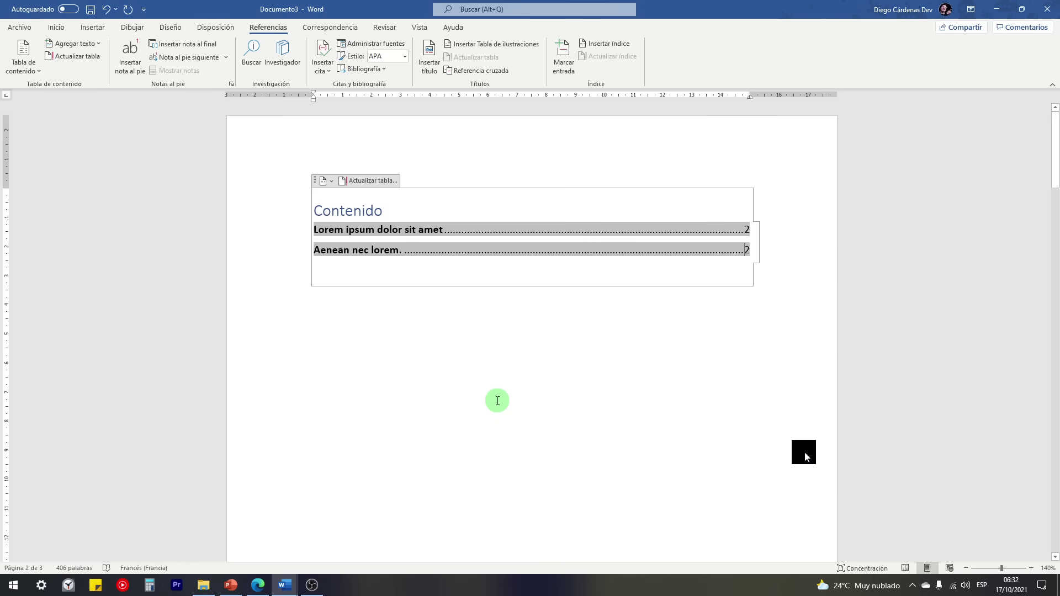
{"action": "scroll", "coordinate": [498, 400], "scroll_direction": "down", "scroll_amount": 12}
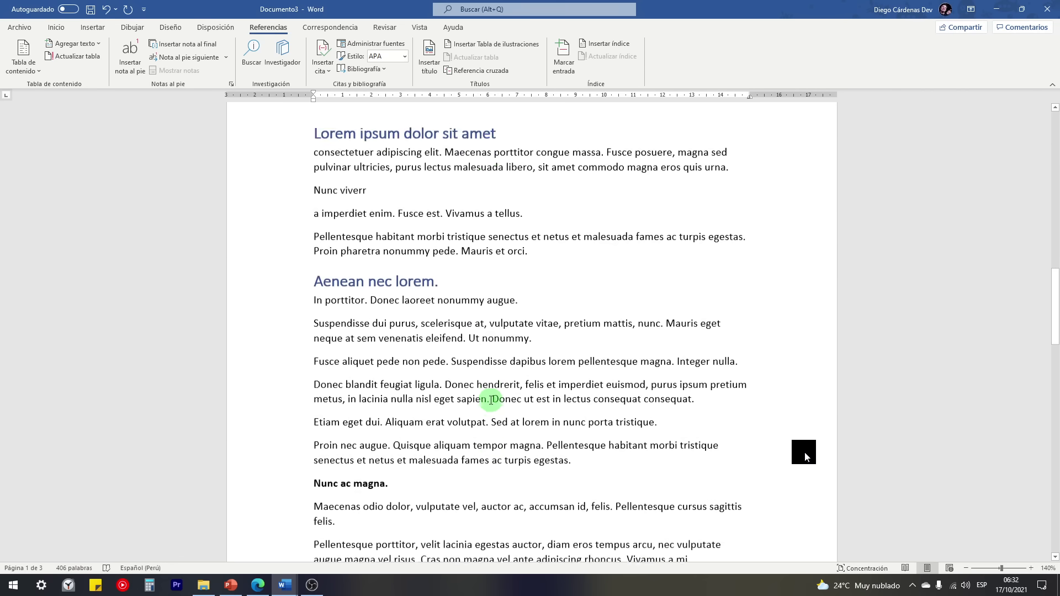
{"action": "scroll", "coordinate": [490, 400], "scroll_direction": "down", "scroll_amount": 4}
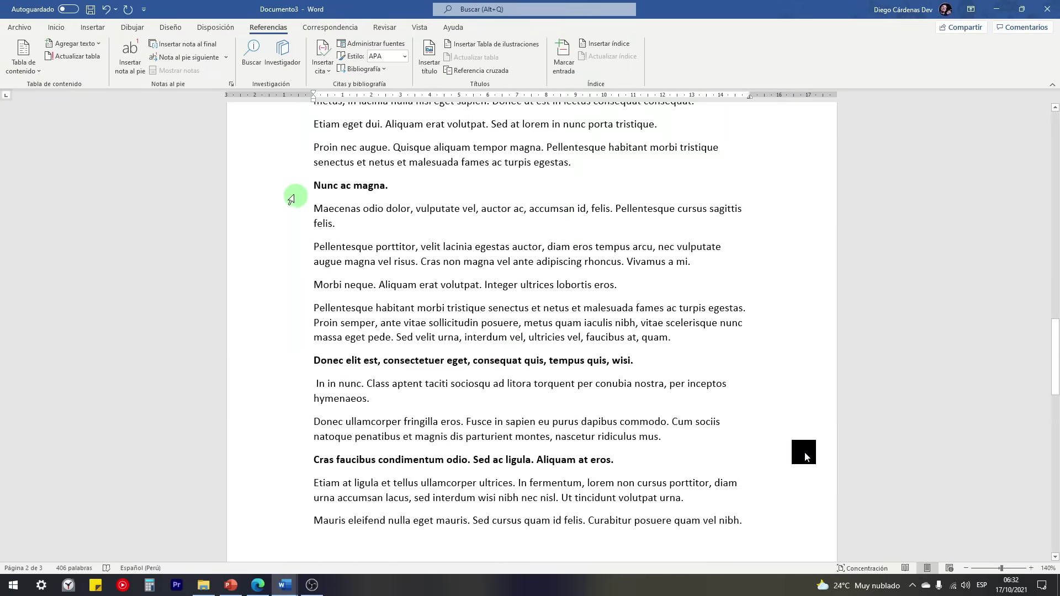
Step: Select the 'Nunc ac magna.', 'Donec elit est' and 'Cras faucibus' lines together
{"action": "left_click", "coordinate": [286, 189]}
{"action": "left_click", "coordinate": [286, 368], "text": "ctrl"}
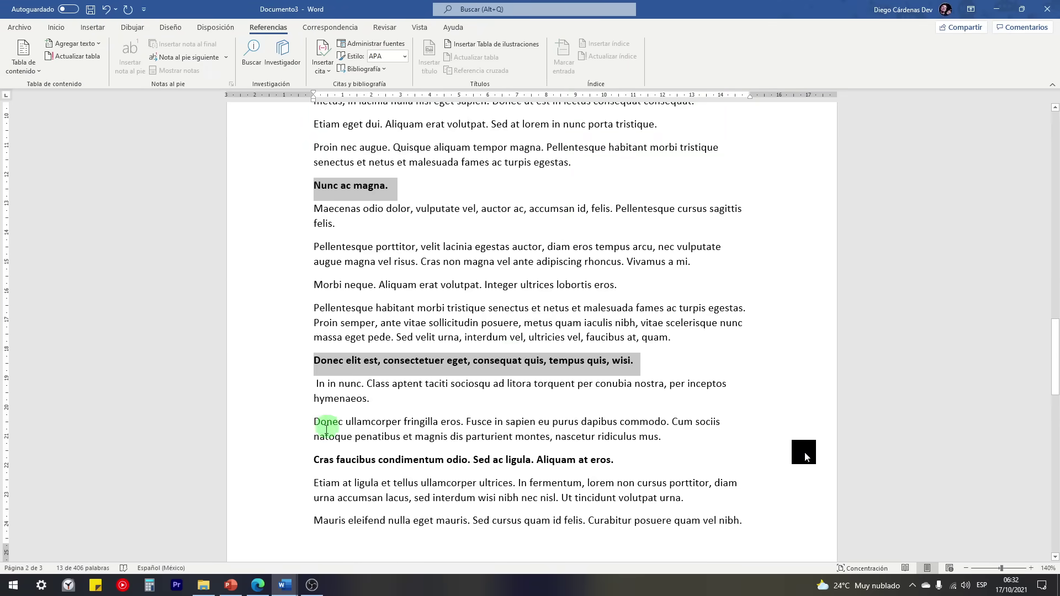
{"action": "left_click", "coordinate": [288, 465], "text": "ctrl"}
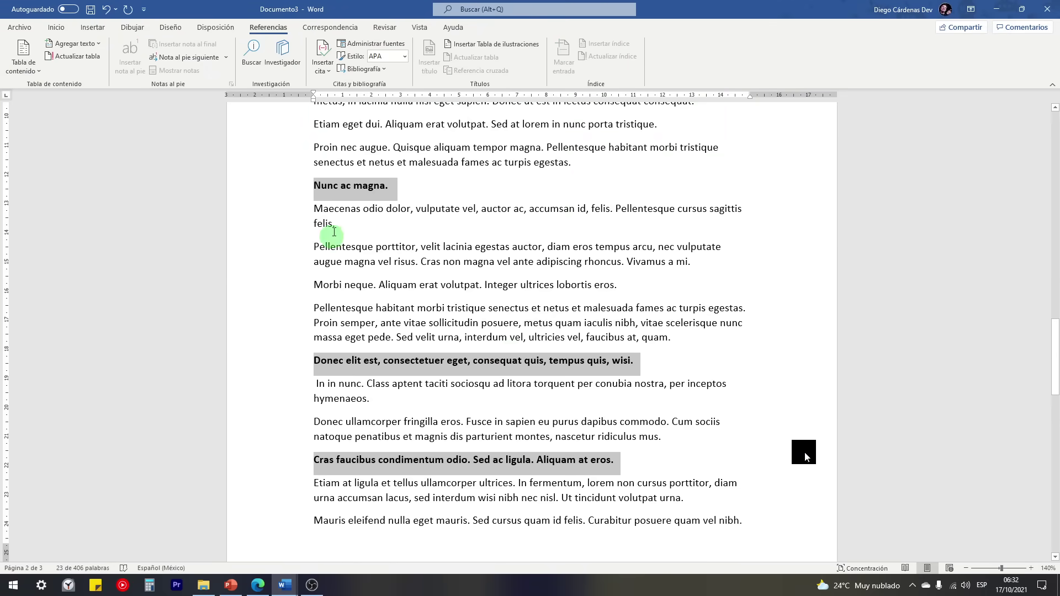
Step: Circle the Ctrl key in red on the PowerPoint keyboard slide, then return to Word
{"action": "left_click", "coordinate": [245, 589]}
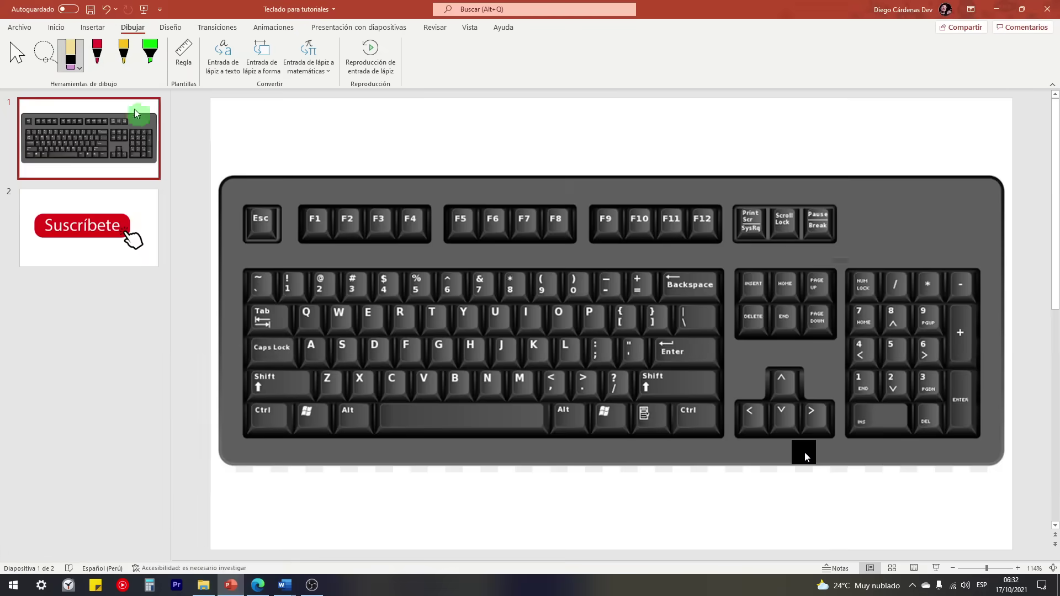
{"action": "left_click", "coordinate": [97, 54]}
{"action": "mouse_move", "coordinate": [254, 397]}
{"action": "left_mouse_down"}
{"action": "mouse_move", "coordinate": [293, 415]}
{"action": "mouse_move", "coordinate": [246, 393]}
{"action": "left_mouse_up"}
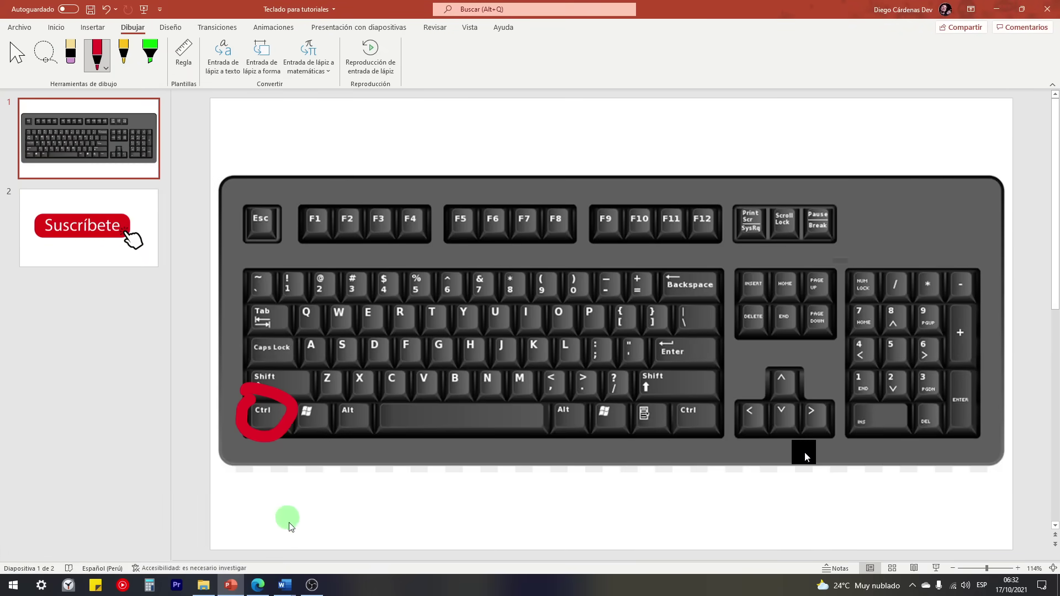
{"action": "mouse_move", "coordinate": [285, 584]}
{"action": "left_click", "coordinate": [326, 550]}
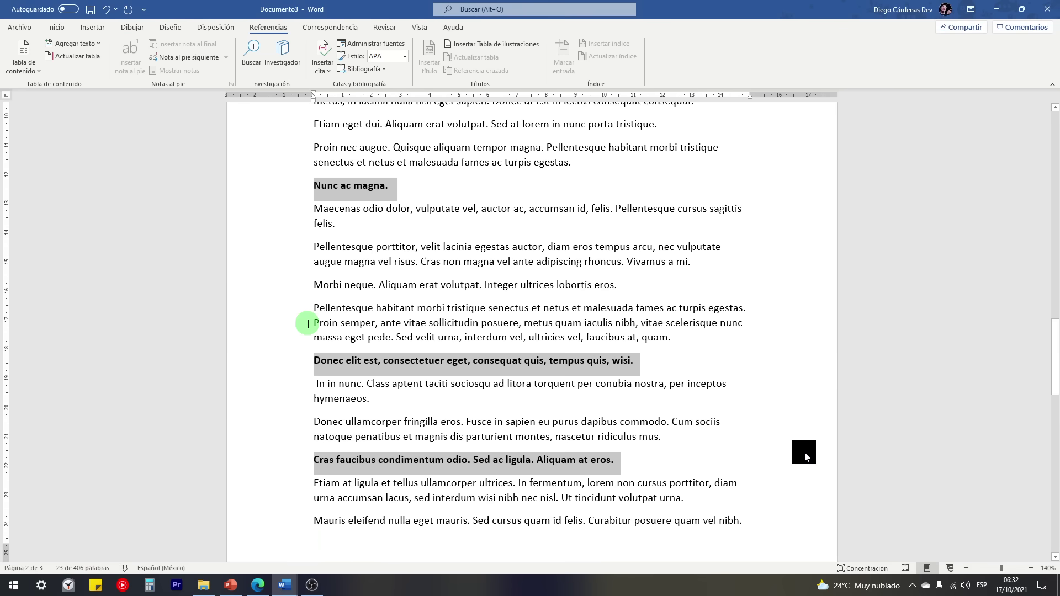
Step: Make the three selected lines level 1 headings and open the contents update options
{"action": "left_click", "coordinate": [78, 44]}
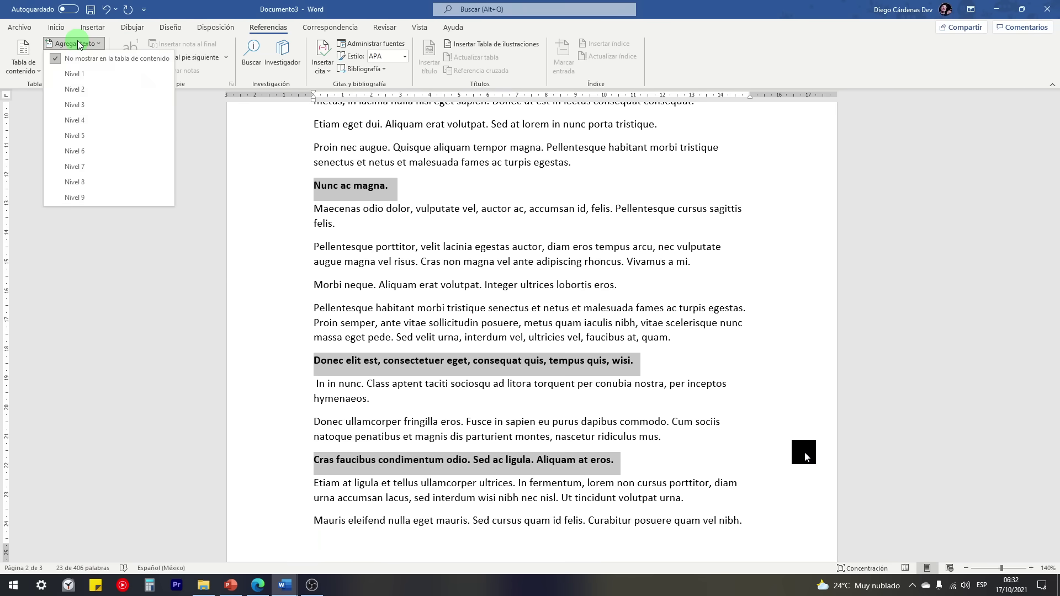
{"action": "left_click", "coordinate": [75, 74]}
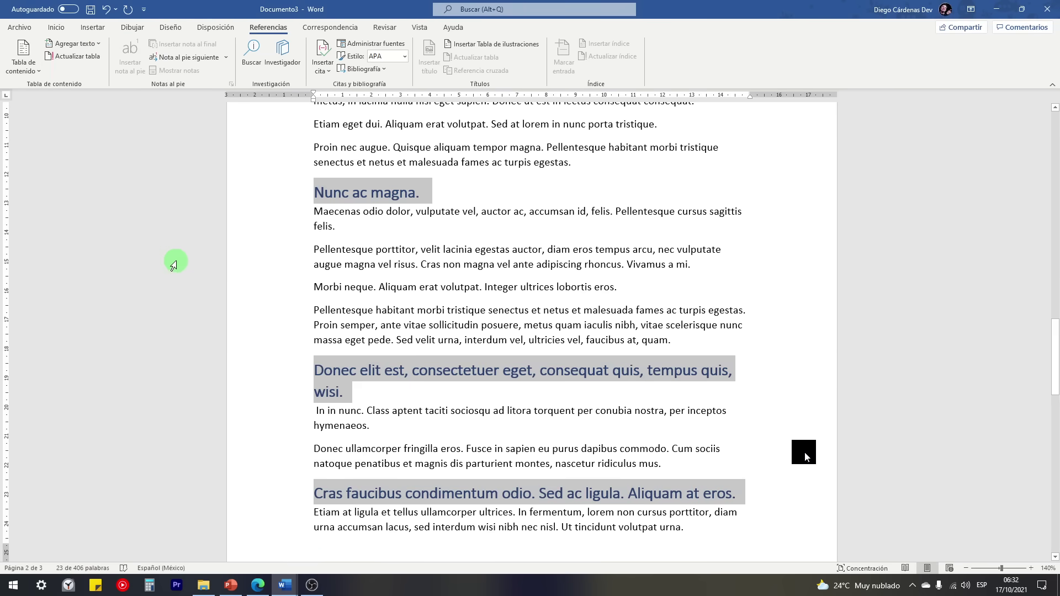
{"action": "scroll", "coordinate": [395, 371], "scroll_direction": "up", "scroll_amount": 15}
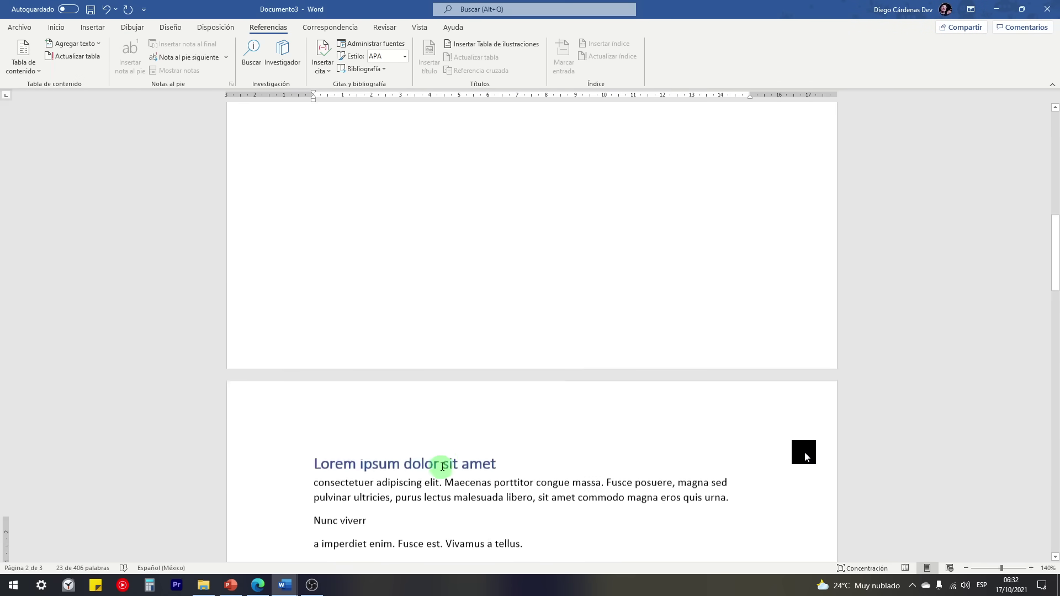
{"action": "scroll", "coordinate": [445, 461], "scroll_direction": "up", "scroll_amount": 5}
{"action": "left_click", "coordinate": [324, 239]}
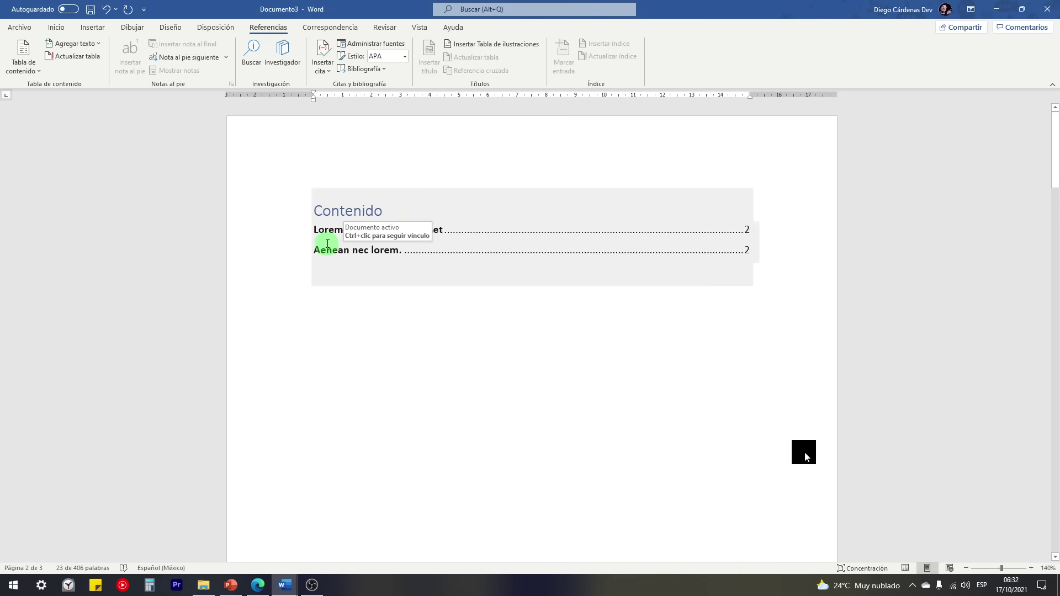
{"action": "left_click", "coordinate": [392, 229]}
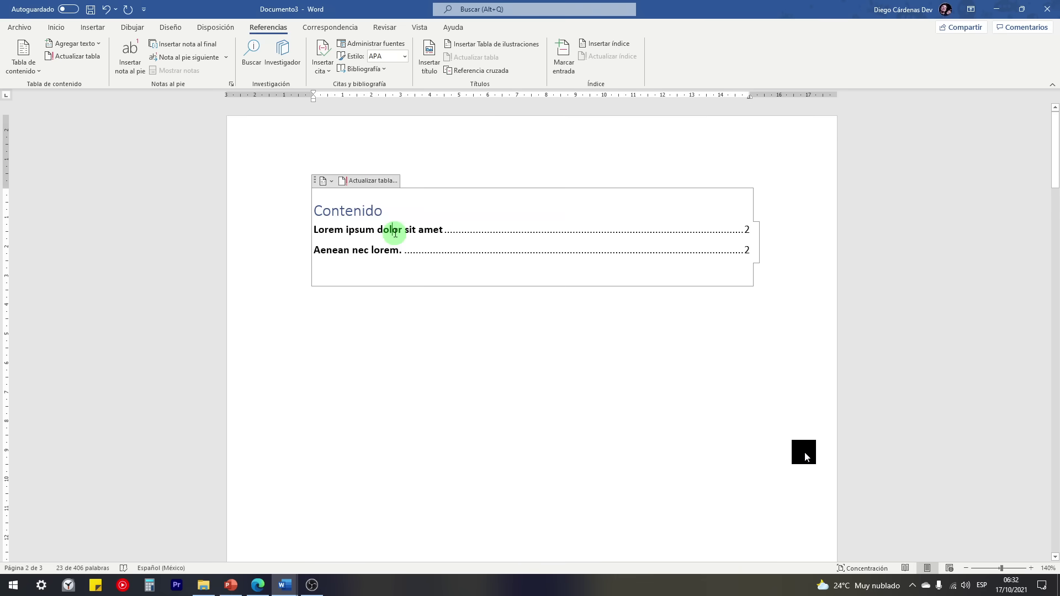
{"action": "left_click", "coordinate": [374, 181]}
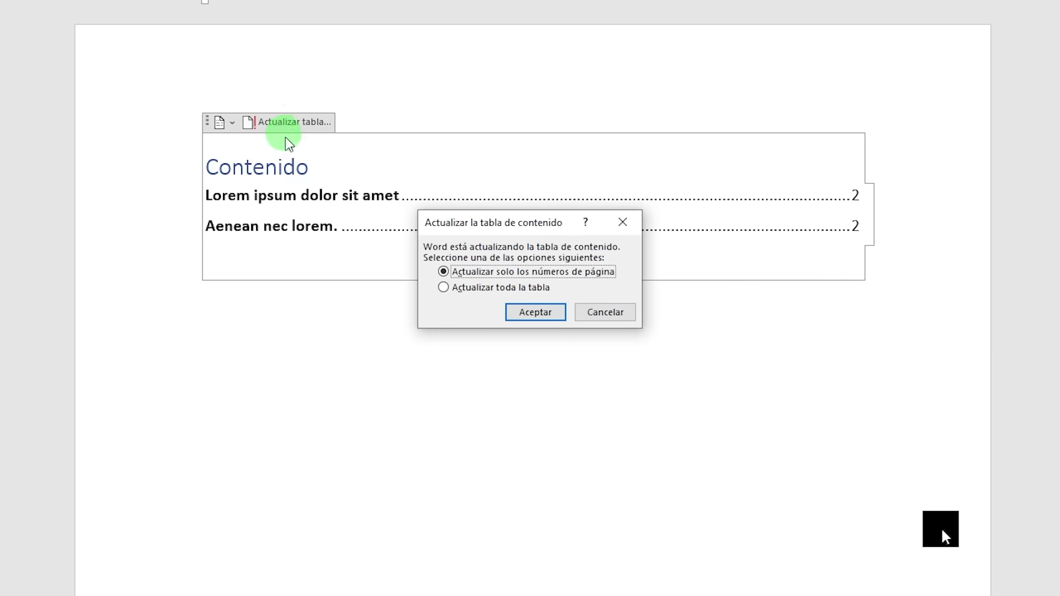
Step: Update the entire table so Contenido lists all five headings on page 2
{"action": "left_click_drag", "start_coordinate": [482, 224], "coordinate": [474, 219]}
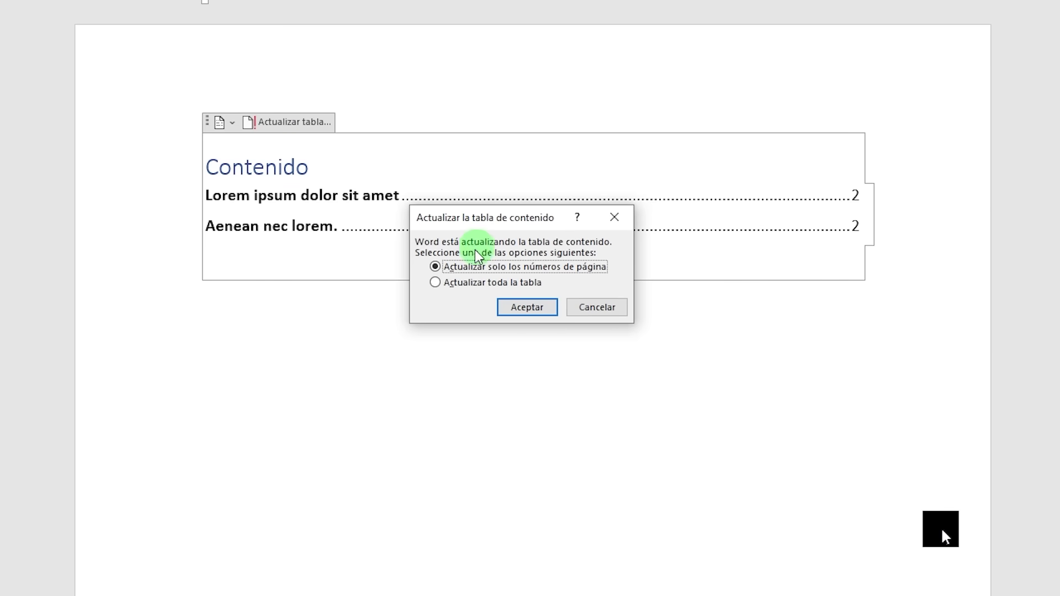
{"action": "left_click", "coordinate": [435, 282]}
{"action": "left_click", "coordinate": [530, 308]}
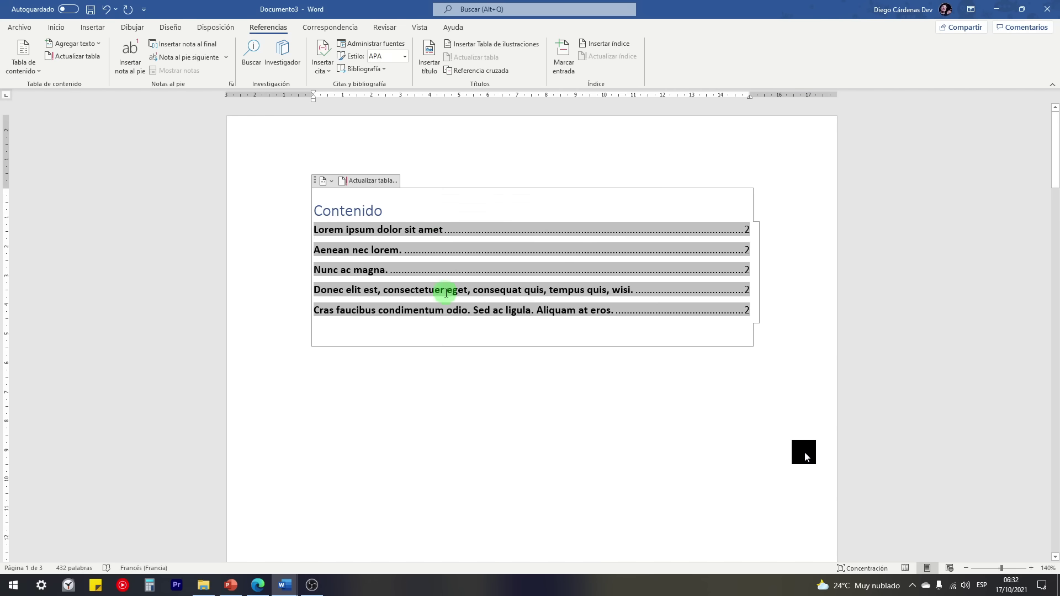
{"action": "left_click_drag", "start_coordinate": [571, 313], "coordinate": [289, 249]}
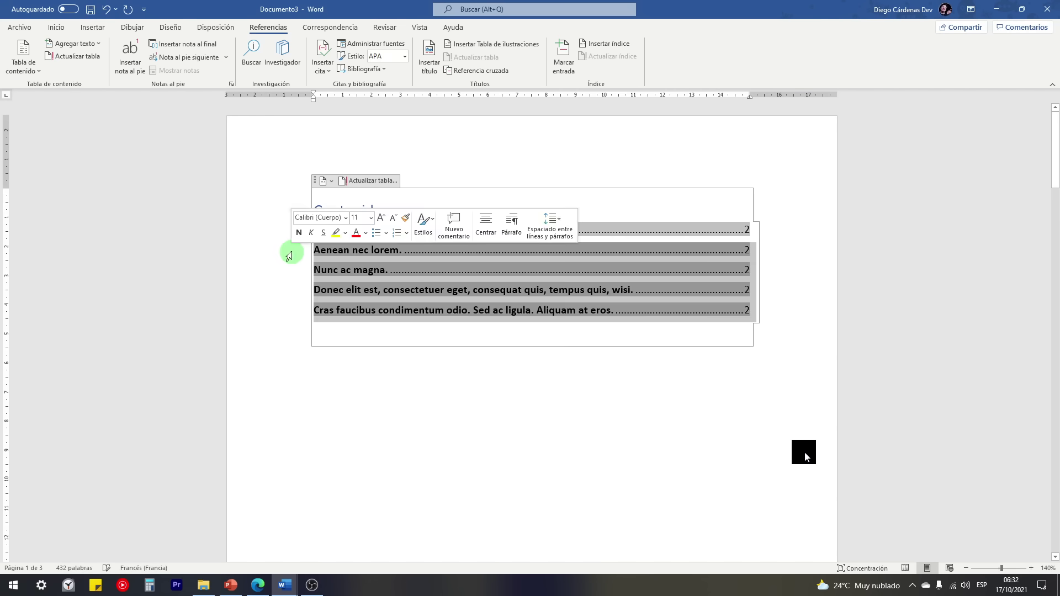
{"action": "left_click", "coordinate": [319, 268]}
{"action": "left_click", "coordinate": [817, 325]}
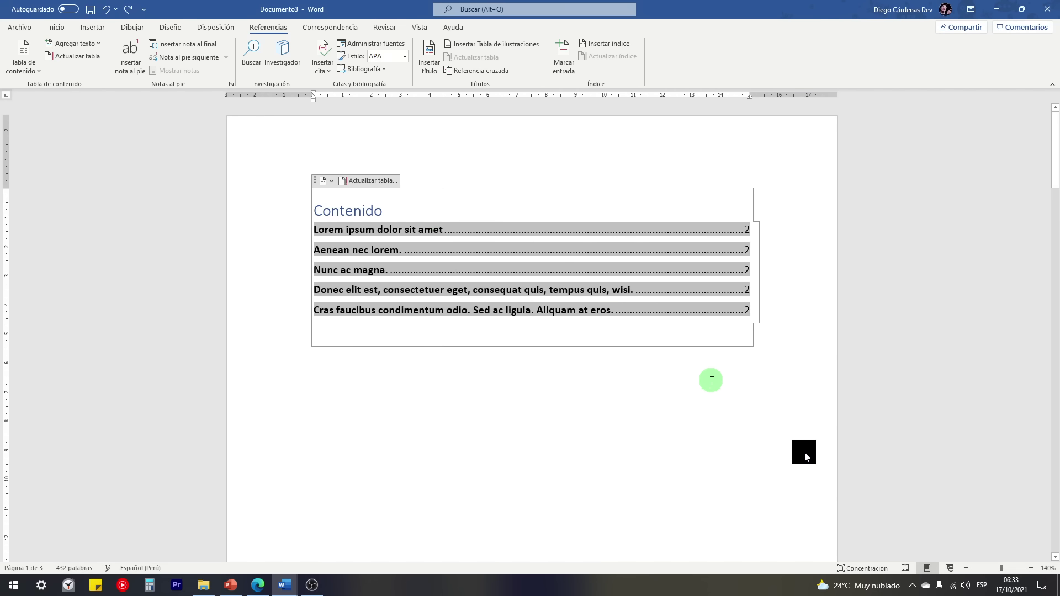
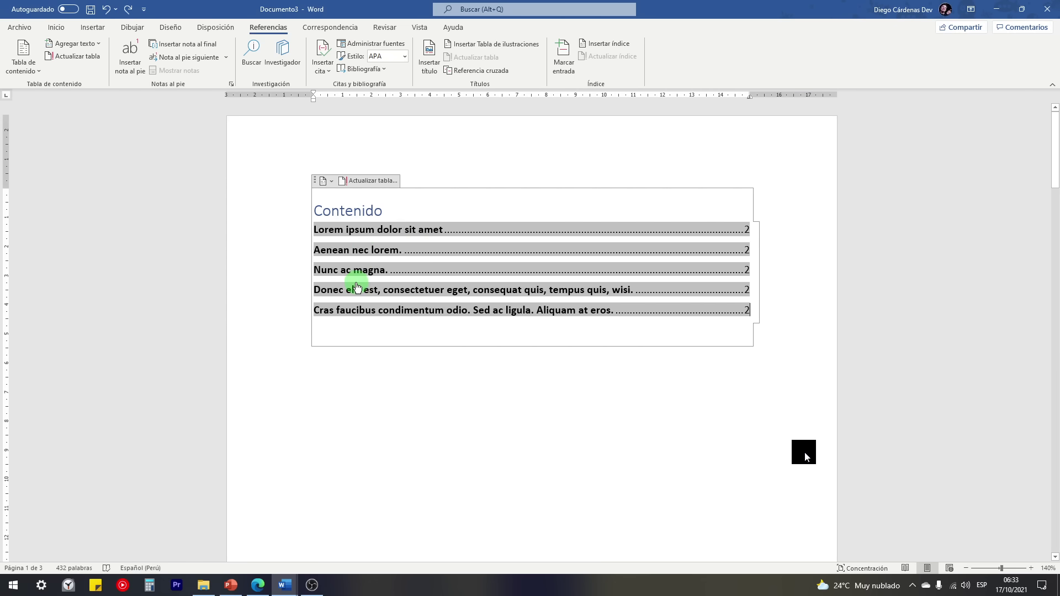
Step: Follow the 'Donec elit est…' contents entry to its heading and view the page 2 headings
{"action": "left_click", "coordinate": [389, 295], "text": "ctrl"}
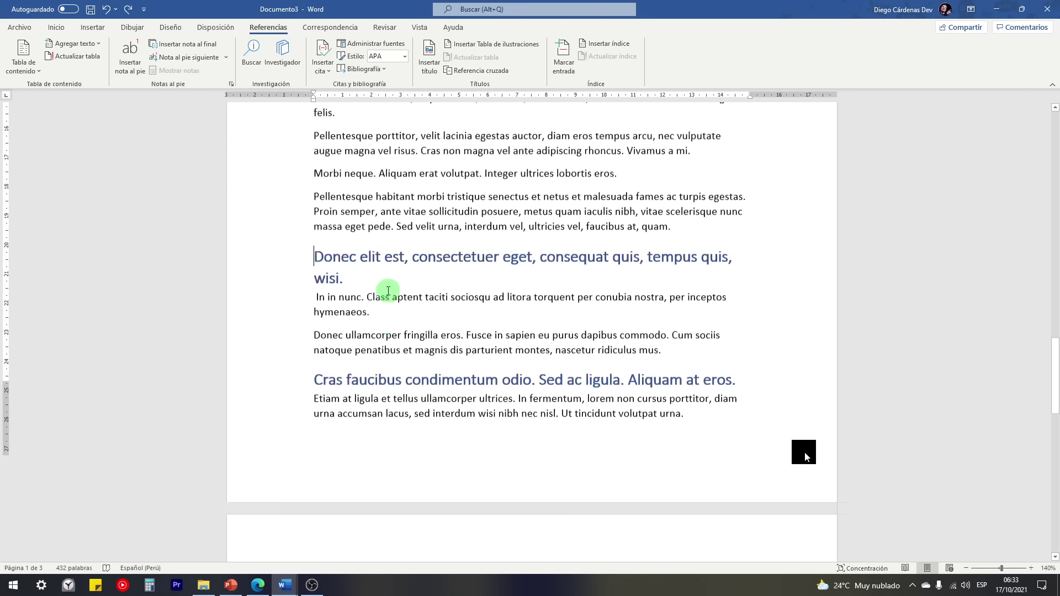
{"action": "double_click", "coordinate": [307, 208]}
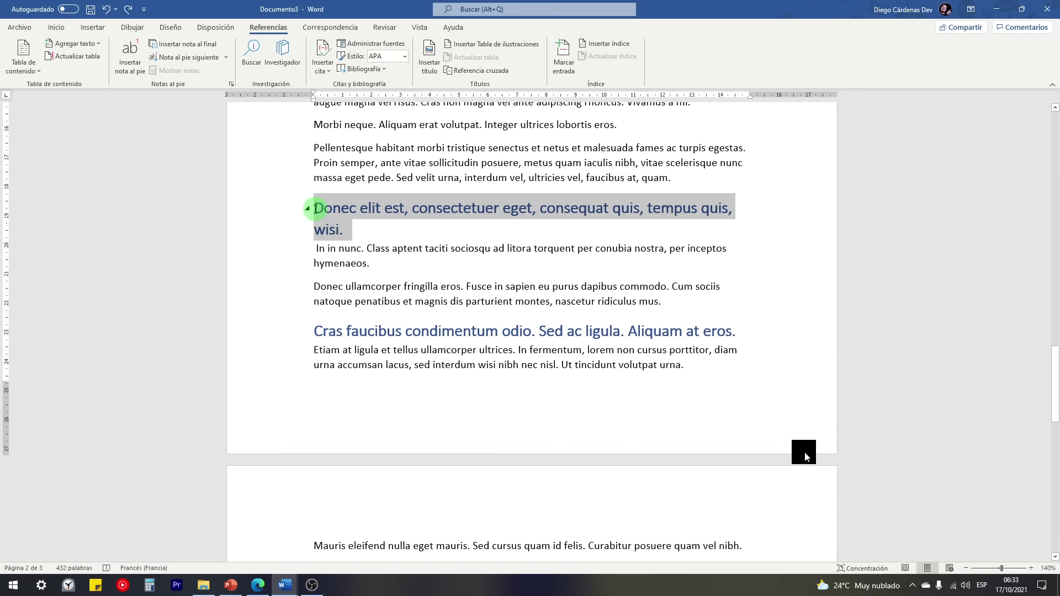
{"action": "scroll", "coordinate": [356, 291], "scroll_direction": "down", "scroll_amount": 4, "text": "ctrl"}
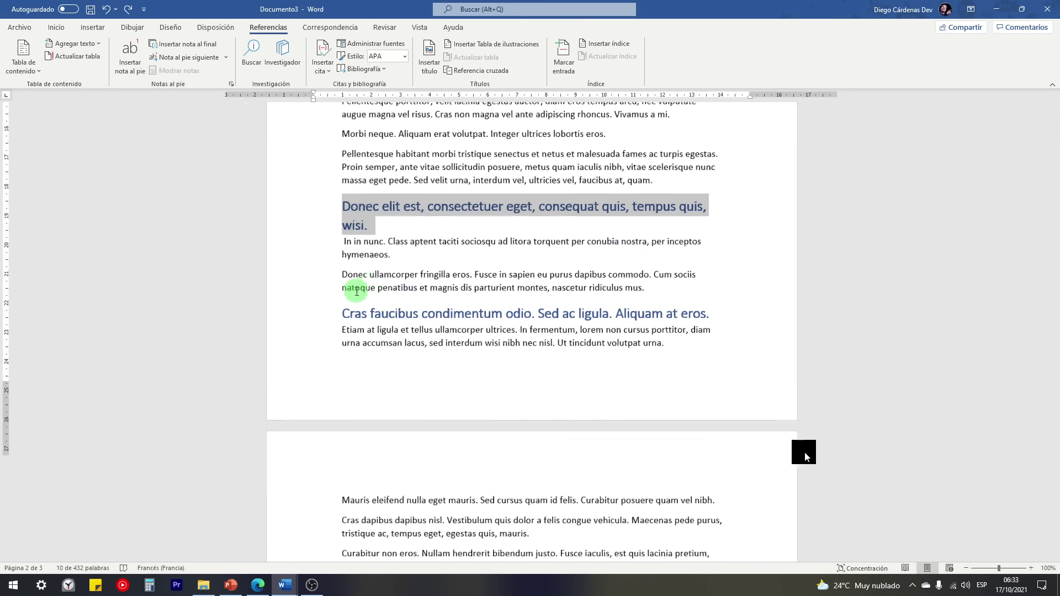
{"action": "scroll", "coordinate": [406, 298], "scroll_direction": "up", "scroll_amount": 5}
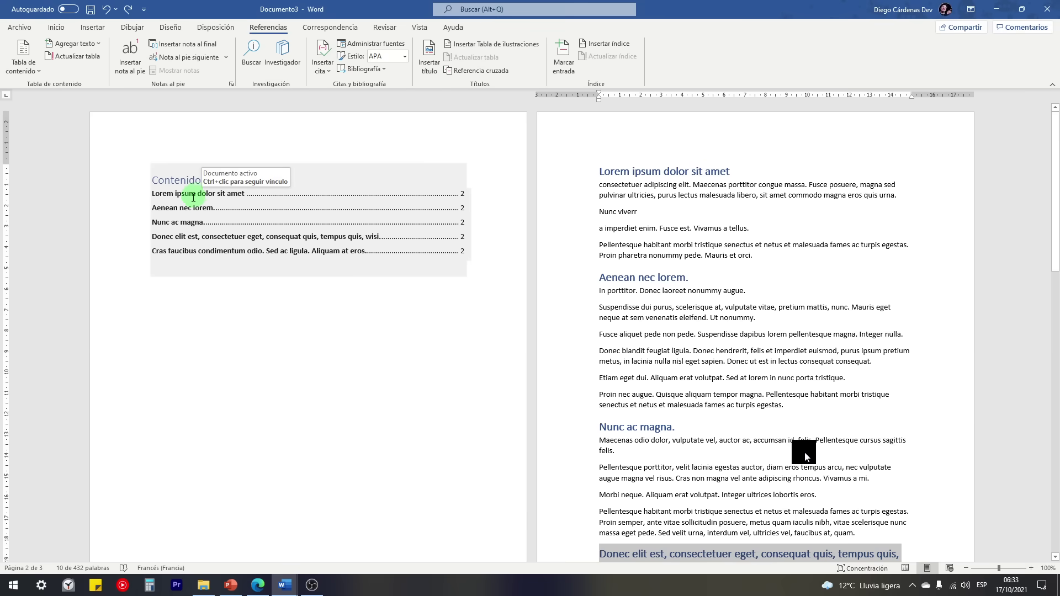
{"action": "left_click", "coordinate": [707, 443]}
{"action": "scroll", "coordinate": [706, 444], "scroll_direction": "up", "scroll_amount": 3, "text": "ctrl"}
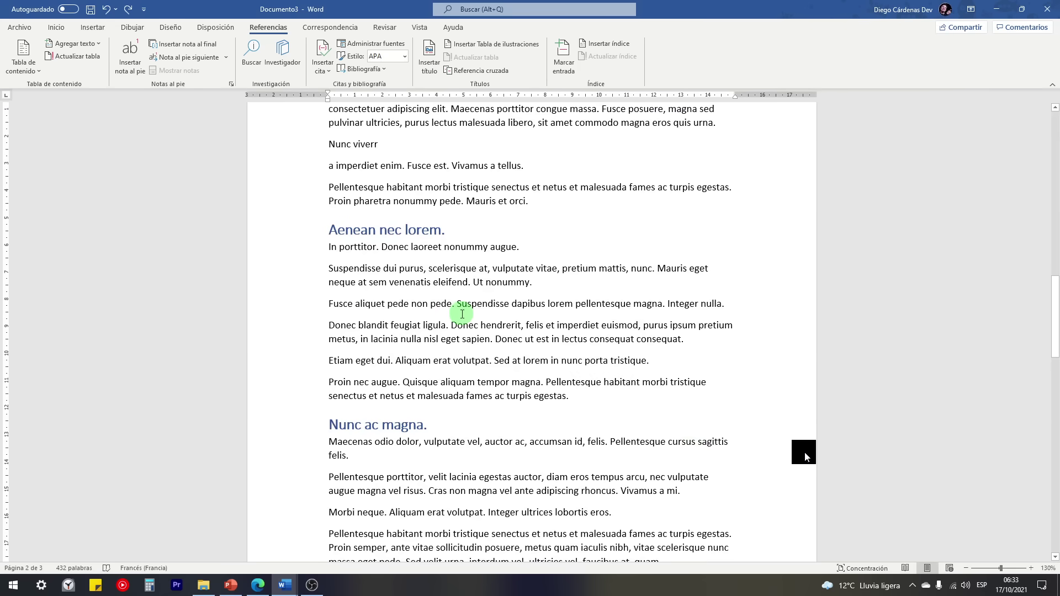
Step: Split 'Fusce aliquet pede non pede.' and 'Etiam eget dui.' into their own paragraphs
{"action": "key", "text": "Return"}
{"action": "left_click", "coordinate": [393, 382]}
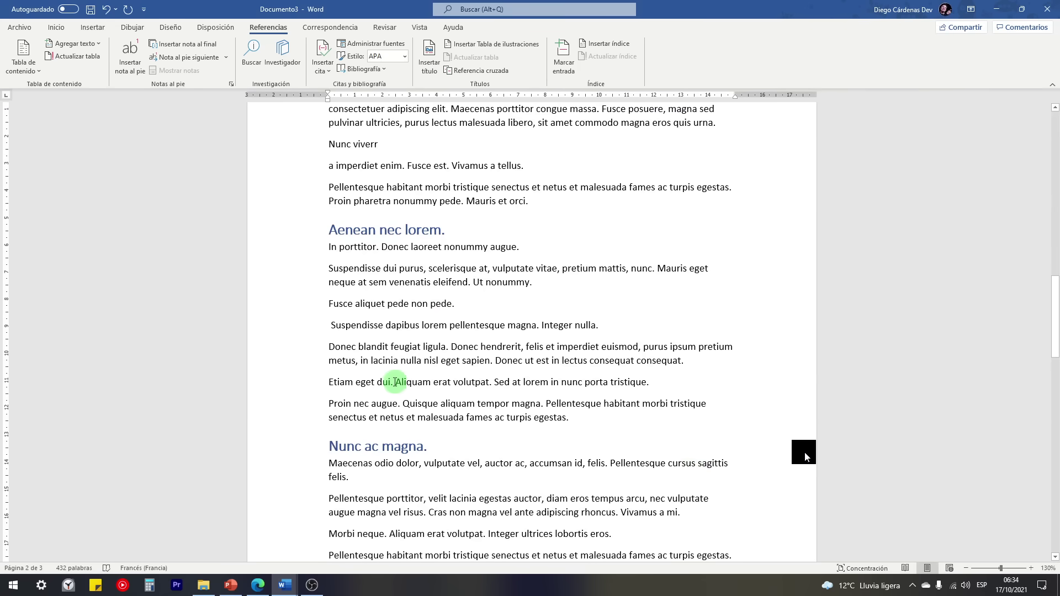
{"action": "key", "text": "Return"}
{"action": "key", "text": "Delete"}
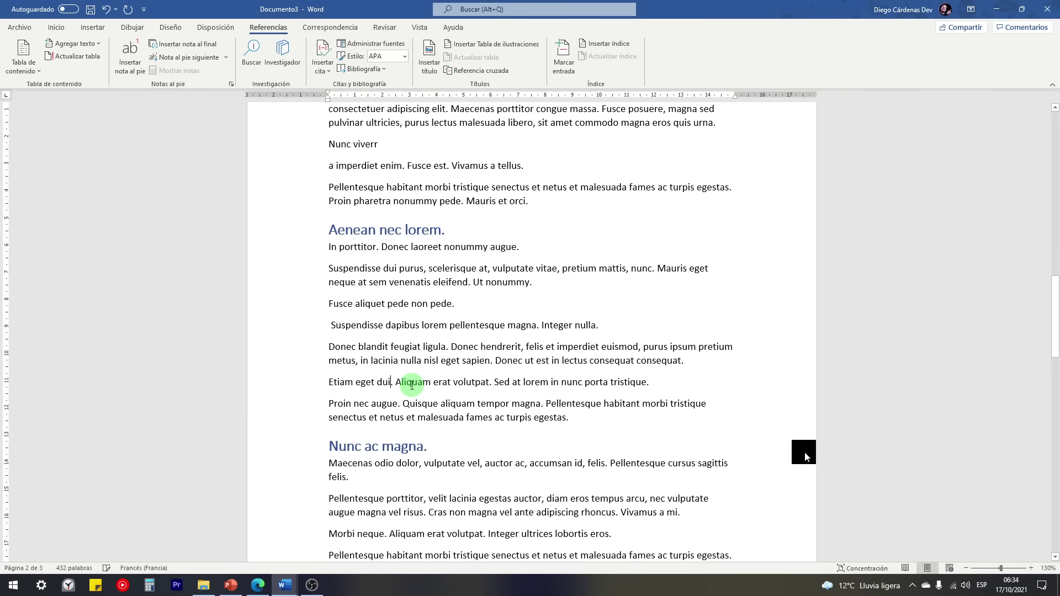
{"action": "left_click", "coordinate": [395, 382]}
{"action": "key", "text": "Return"}
Step: Make both lines level 2 headings through Agregar texto > Nivel 2
{"action": "left_click", "coordinate": [313, 304]}
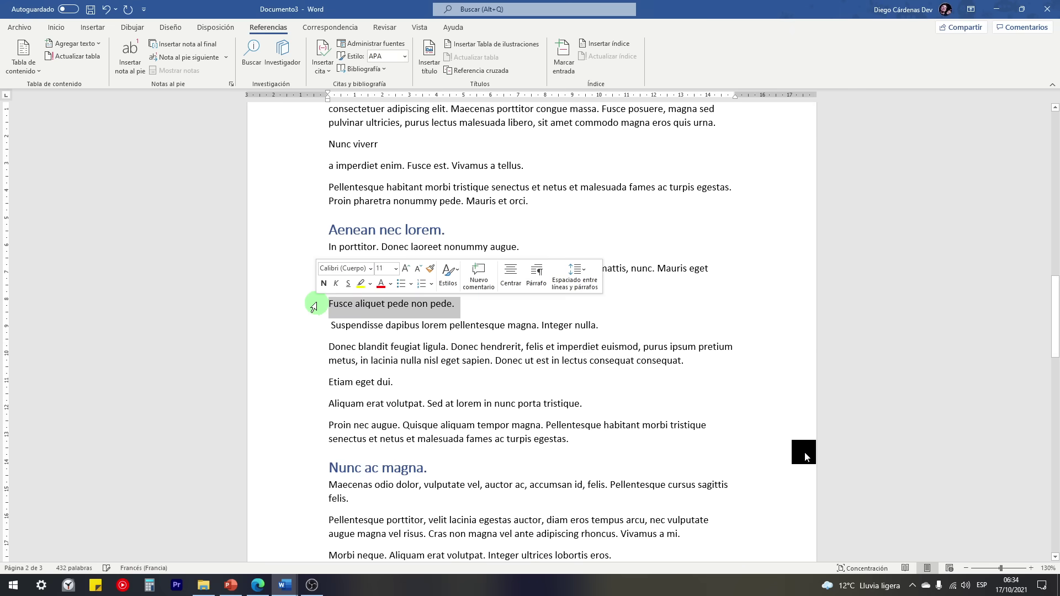
{"action": "left_click", "coordinate": [311, 389], "text": "ctrl"}
{"action": "left_click", "coordinate": [71, 43]}
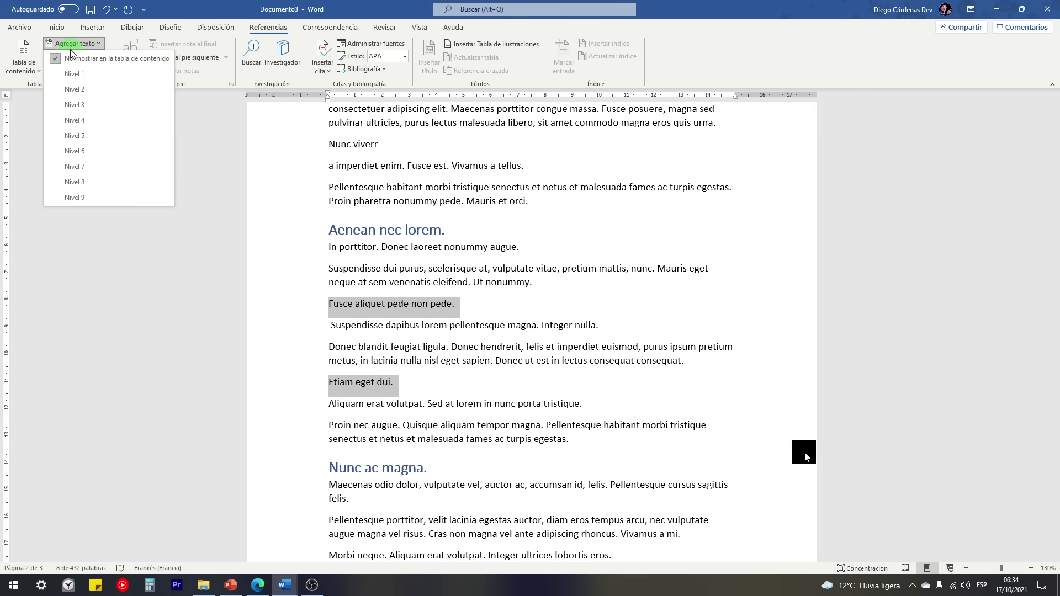
{"action": "left_click", "coordinate": [74, 89]}
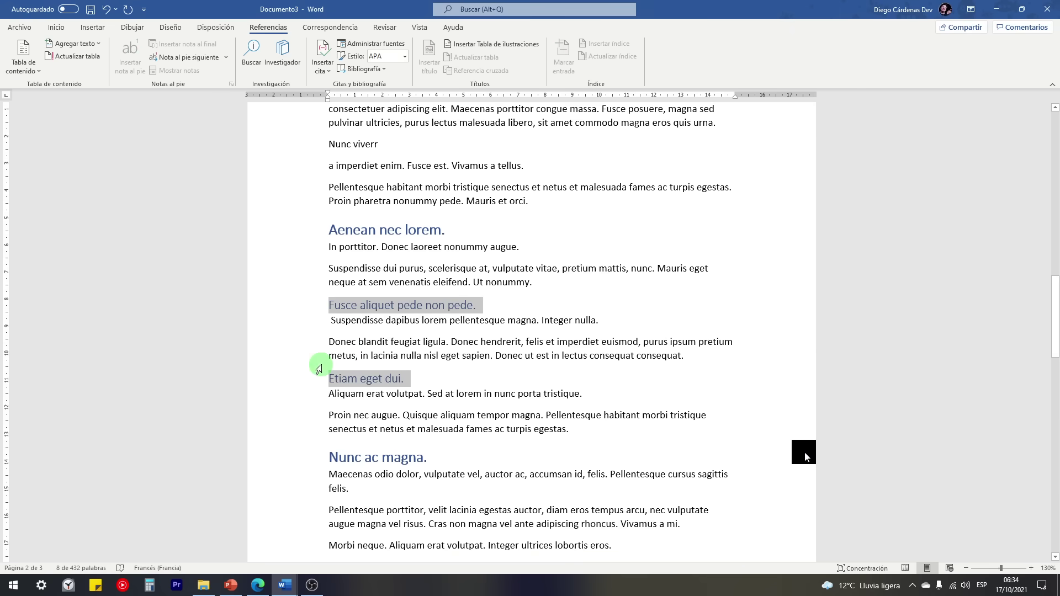
{"action": "left_click", "coordinate": [350, 310]}
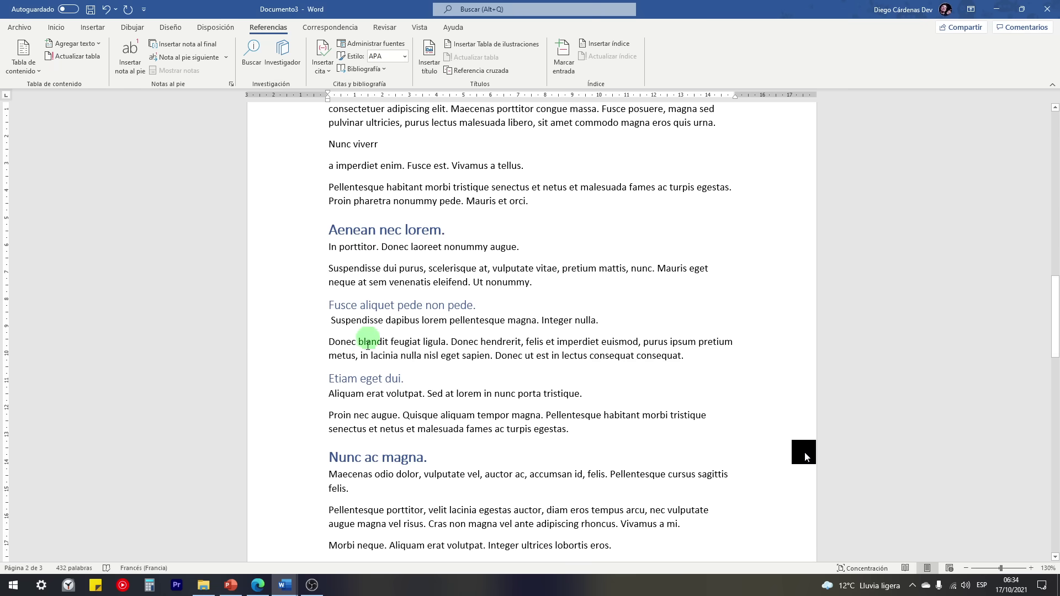
{"action": "scroll", "coordinate": [437, 326], "scroll_direction": "up", "scroll_amount": 3}
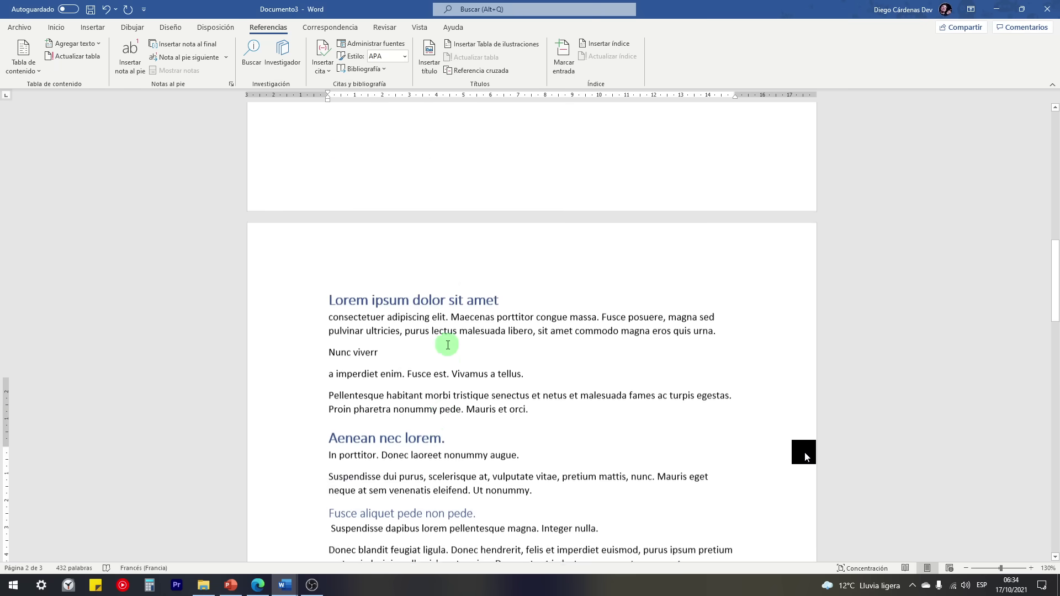
{"action": "scroll", "coordinate": [447, 345], "scroll_direction": "up", "scroll_amount": 10}
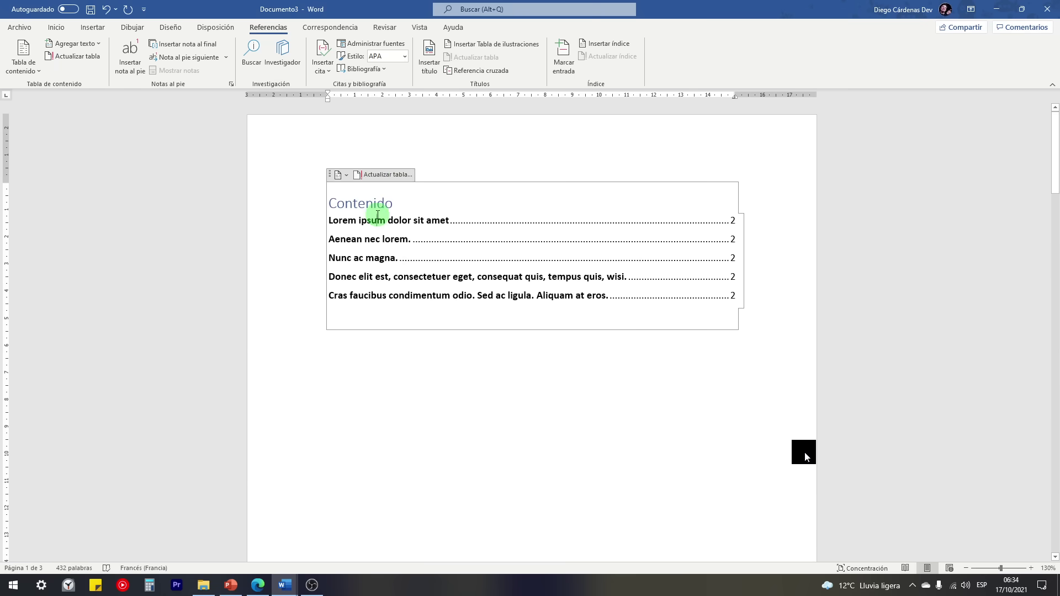
Step: Update the entire table of contents and check the new Fusce and Etiam entries under Aenean nec lorem
{"action": "left_click", "coordinate": [376, 172]}
{"action": "left_click", "coordinate": [484, 287]}
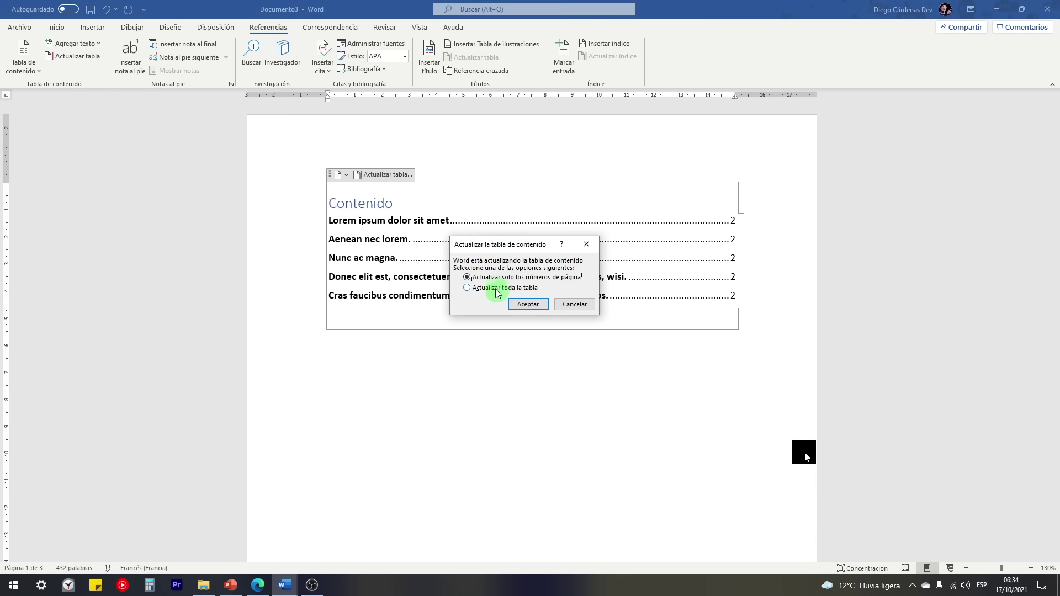
{"action": "left_click", "coordinate": [528, 308]}
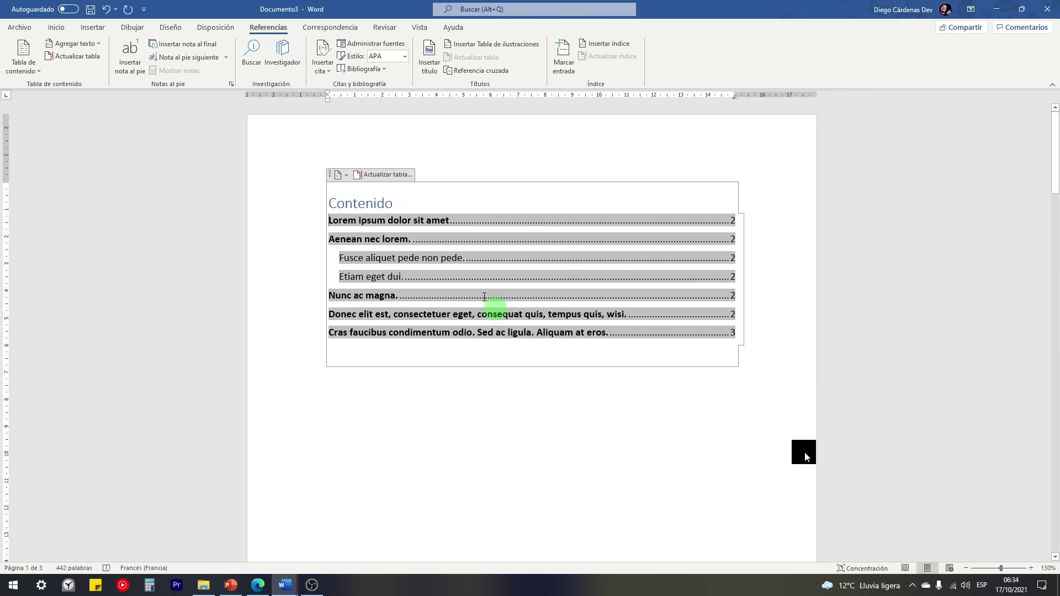
{"action": "left_click", "coordinate": [315, 239]}
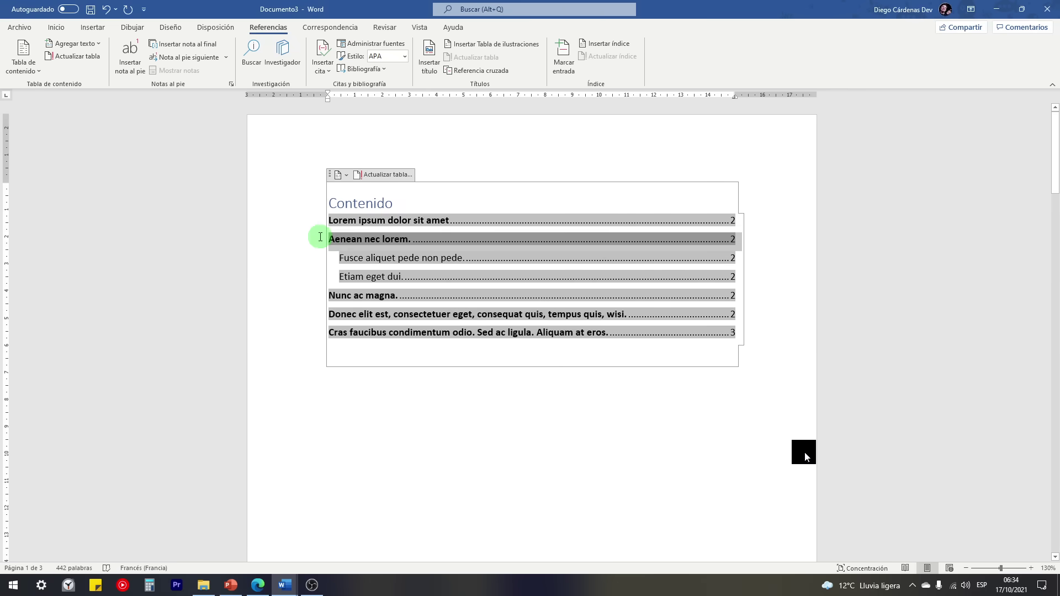
{"action": "left_click_drag", "start_coordinate": [353, 258], "coordinate": [457, 265]}
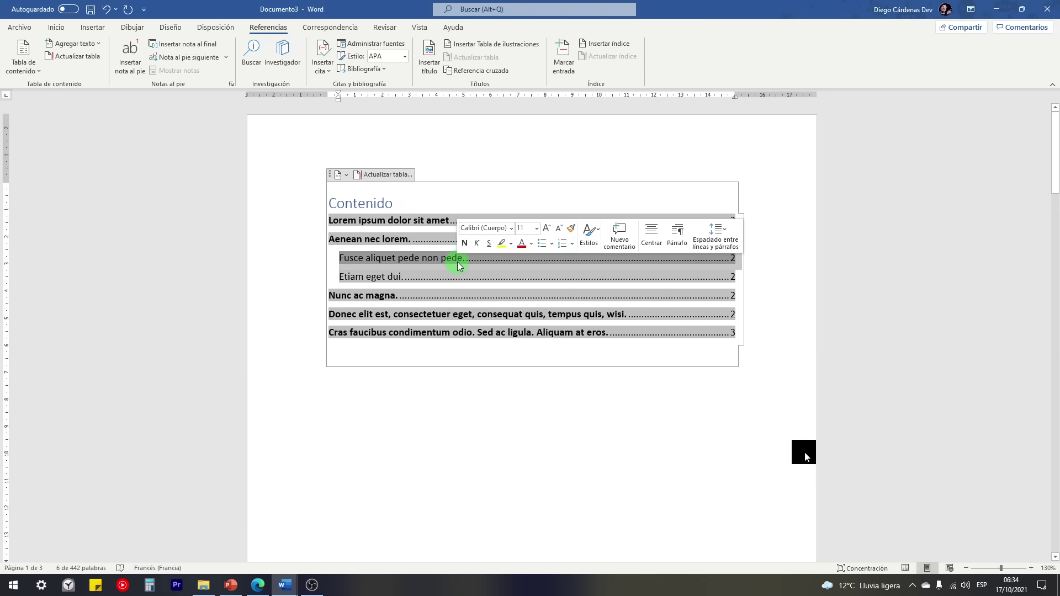
{"action": "scroll", "coordinate": [414, 273], "scroll_direction": "down", "scroll_amount": 8}
{"action": "scroll", "coordinate": [417, 276], "scroll_direction": "down", "scroll_amount": 8}
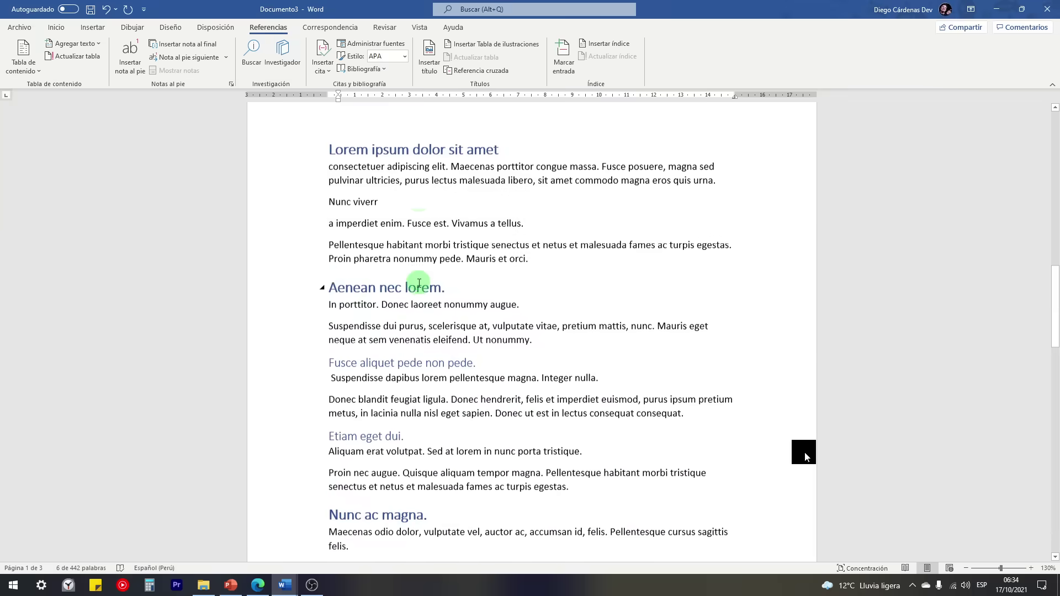
Step: Review the Inicio and Referencias level options without changing any heading levels
{"action": "left_click", "coordinate": [56, 27]}
{"action": "left_click", "coordinate": [570, 67]}
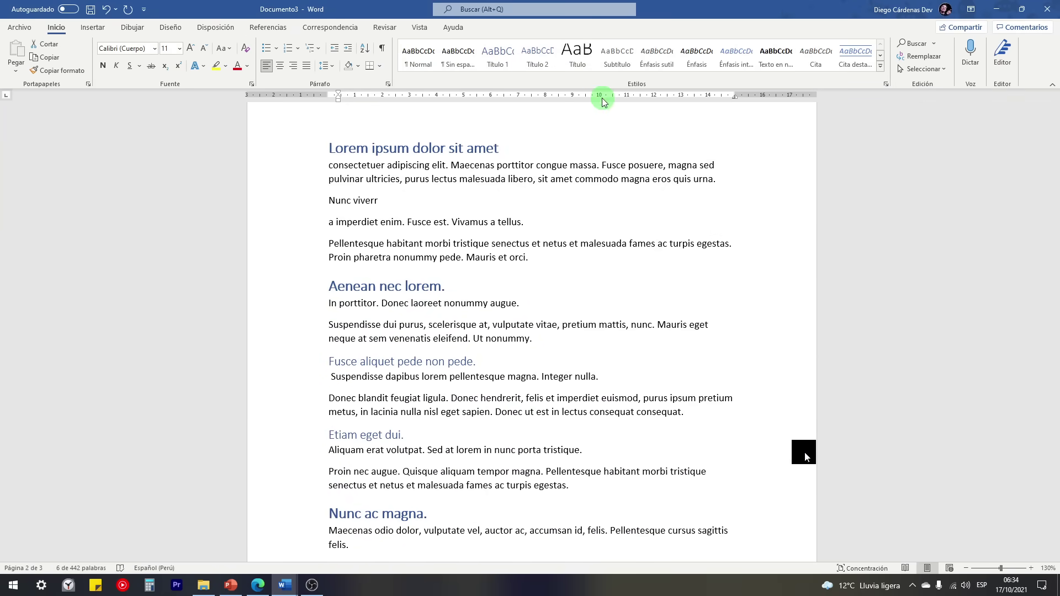
{"action": "left_click", "coordinate": [263, 34]}
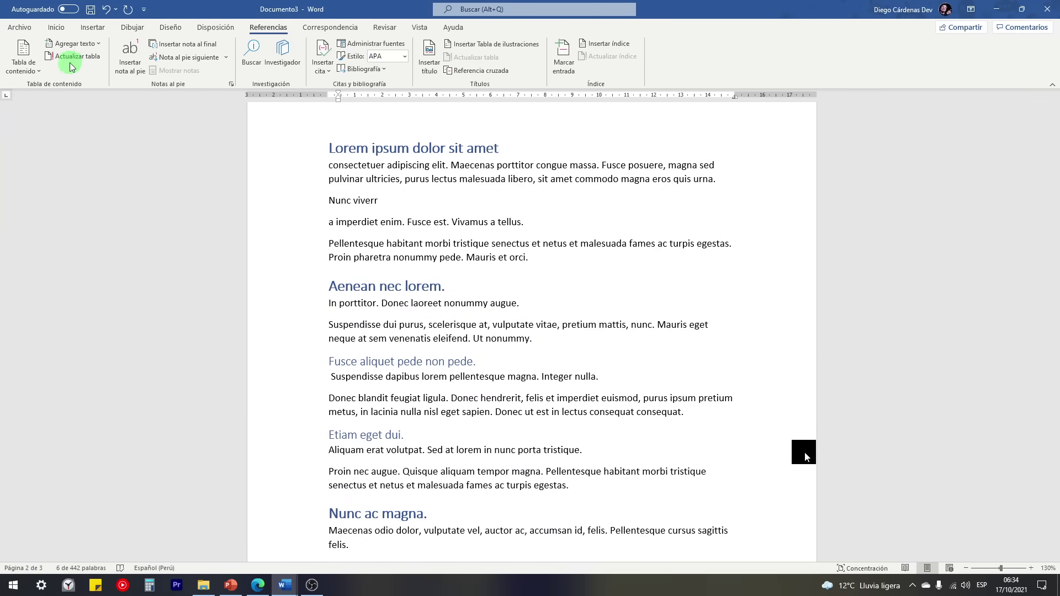
{"action": "left_click", "coordinate": [72, 44]}
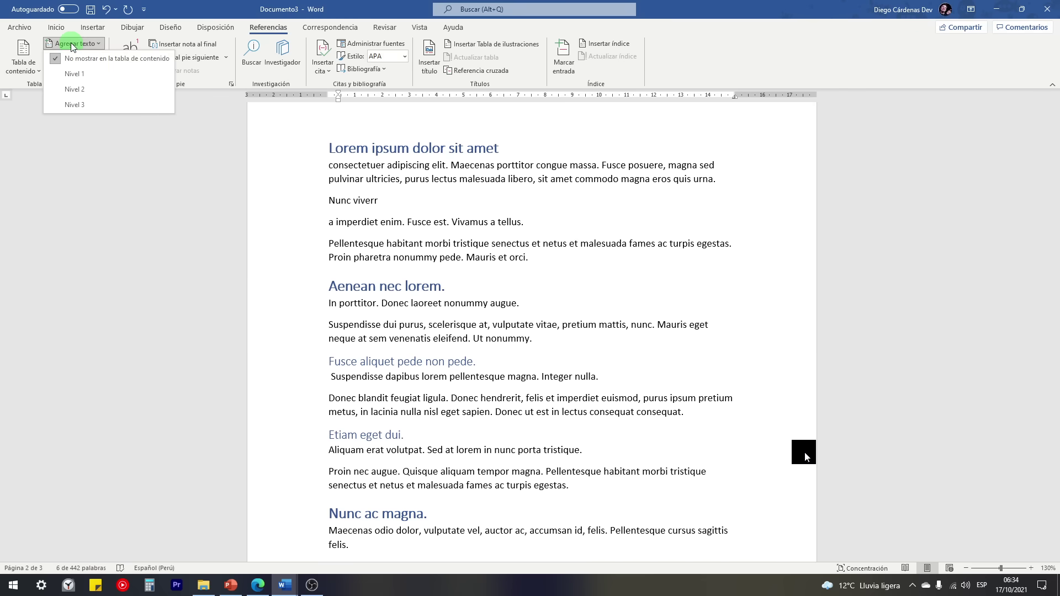
{"action": "left_click", "coordinate": [101, 44]}
{"action": "scroll", "coordinate": [381, 375], "scroll_direction": "up", "scroll_amount": 6}
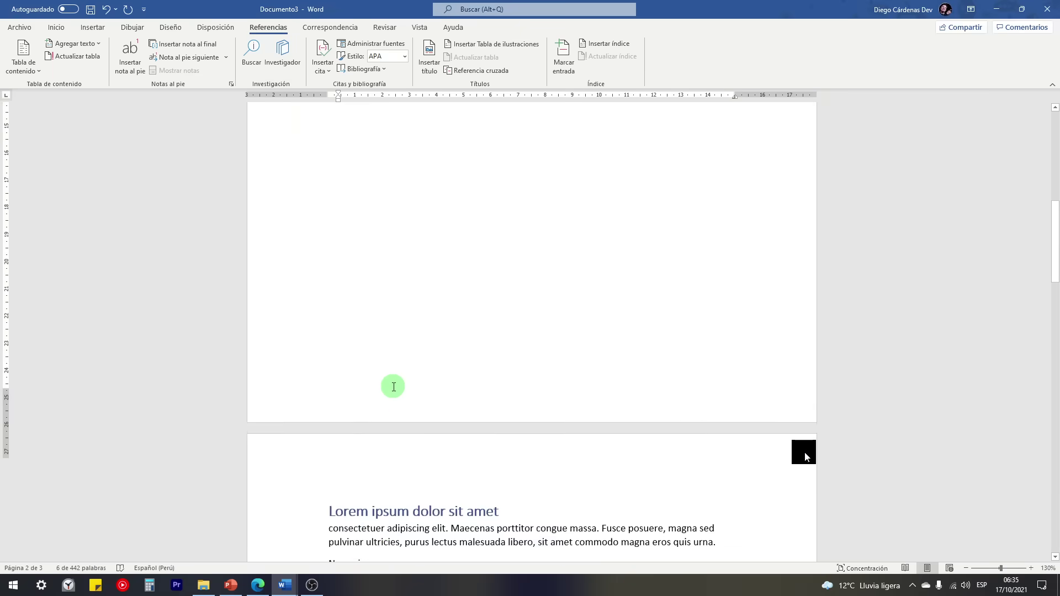
{"action": "scroll", "coordinate": [393, 386], "scroll_direction": "up", "scroll_amount": 8}
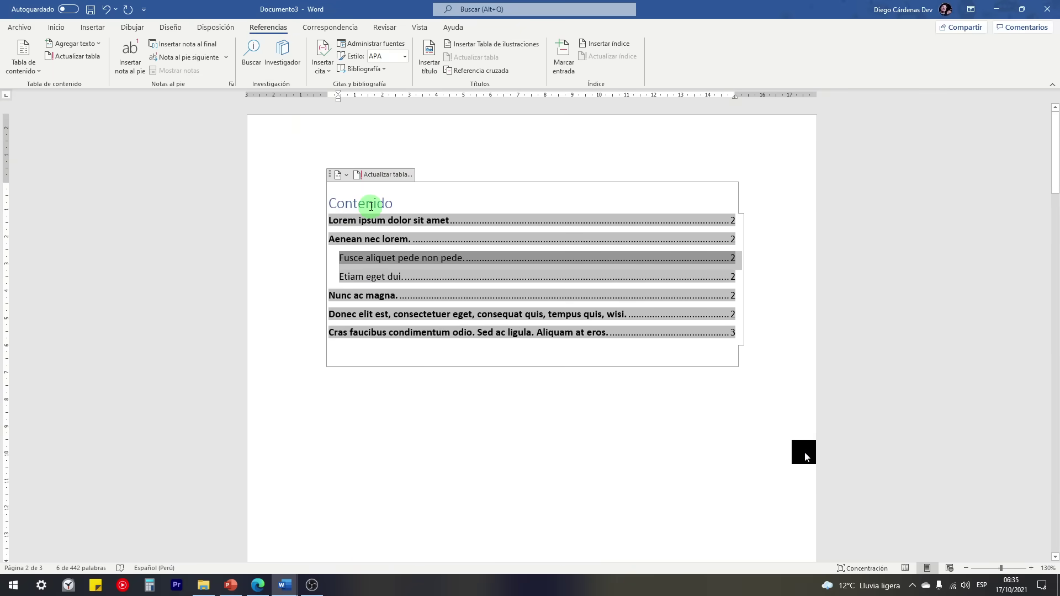
{"action": "left_click", "coordinate": [333, 199]}
Step: Replace the contents with a manual table and retitle it 'Índice de contenido'
{"action": "left_click", "coordinate": [339, 176]}
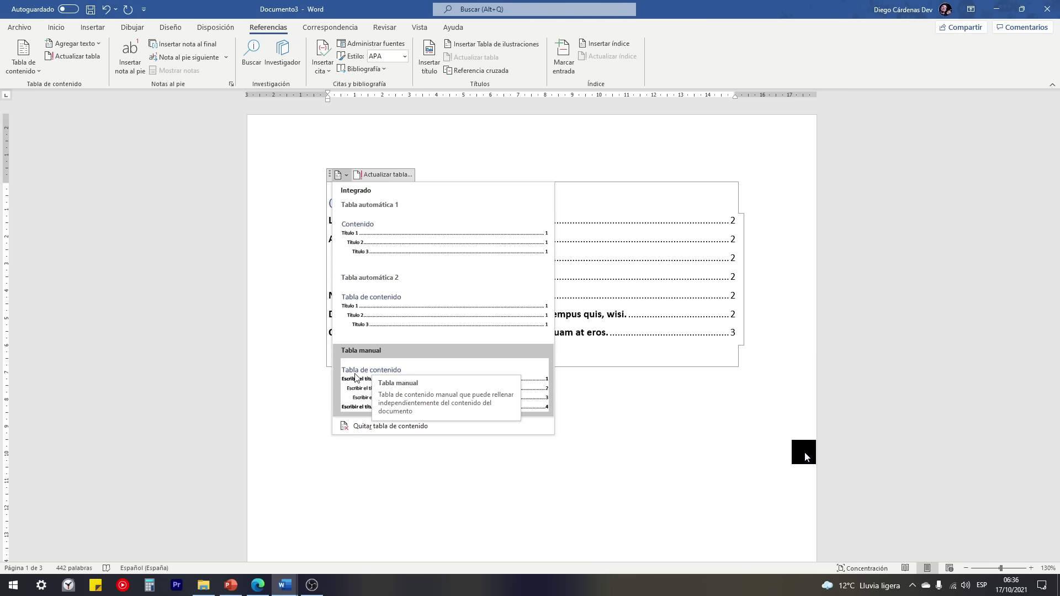
{"action": "left_click", "coordinate": [424, 385]}
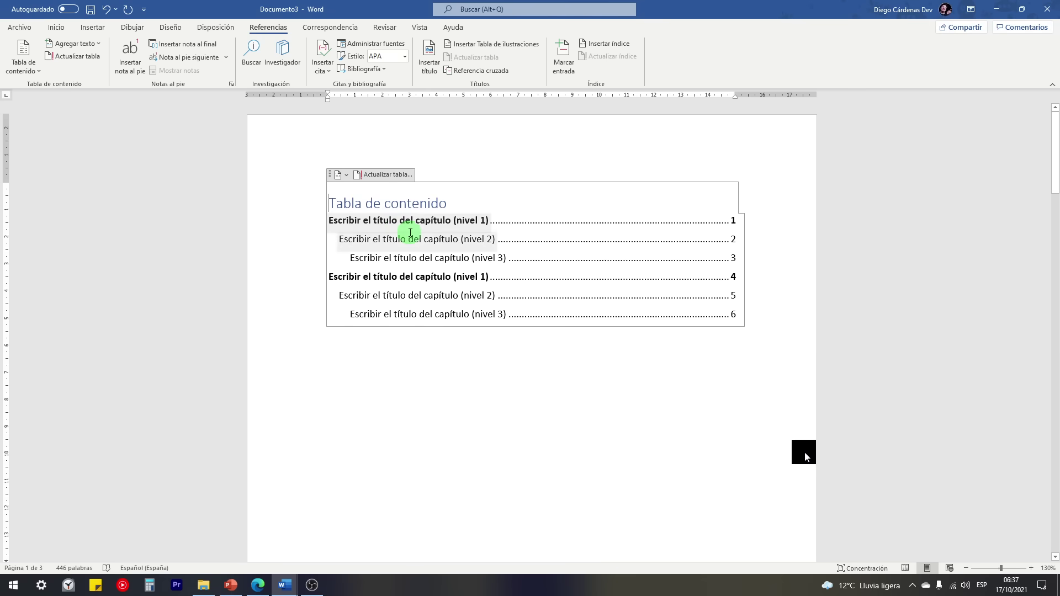
{"action": "left_click", "coordinate": [343, 205]}
{"action": "left_click_drag", "start_coordinate": [331, 203], "coordinate": [444, 203]}
{"action": "left_click_drag", "start_coordinate": [341, 206], "coordinate": [316, 206]}
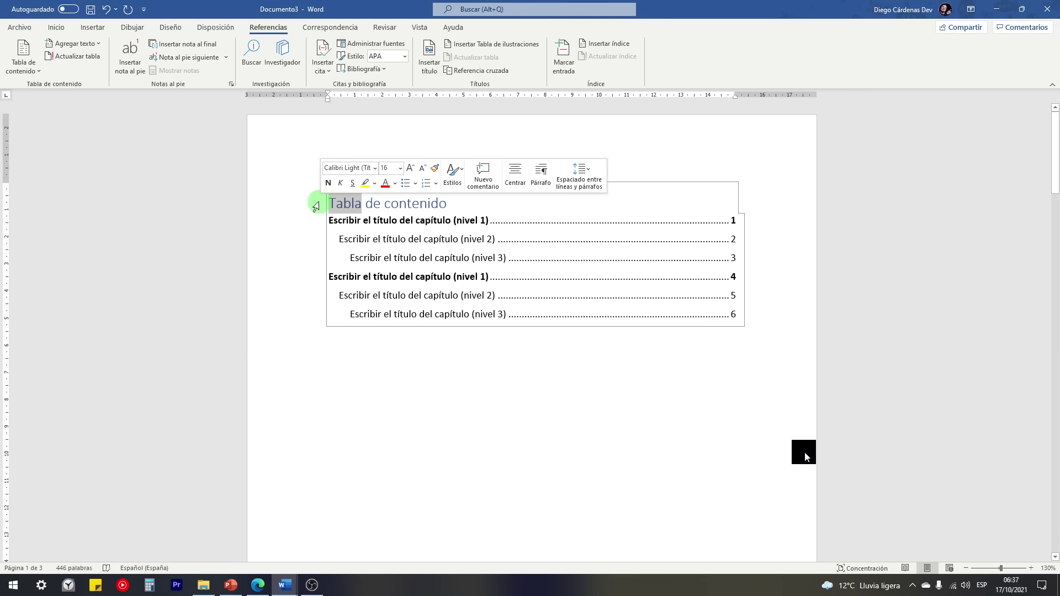
{"action": "type", "text": "Índice"}
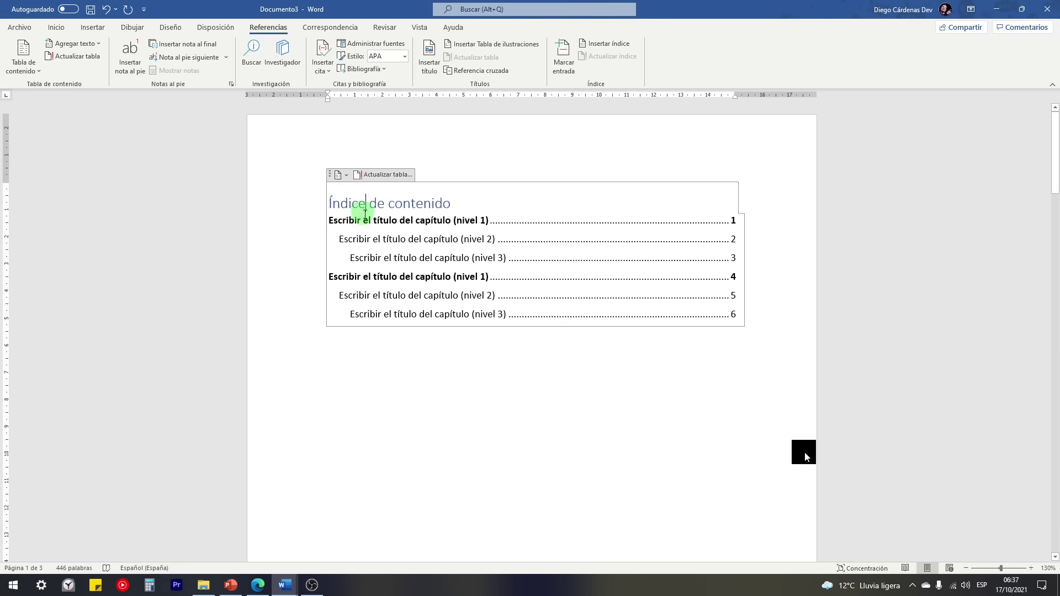
Step: Select the level 1, 2 and 3 placeholder entries of the manual table
{"action": "left_click", "coordinate": [340, 222]}
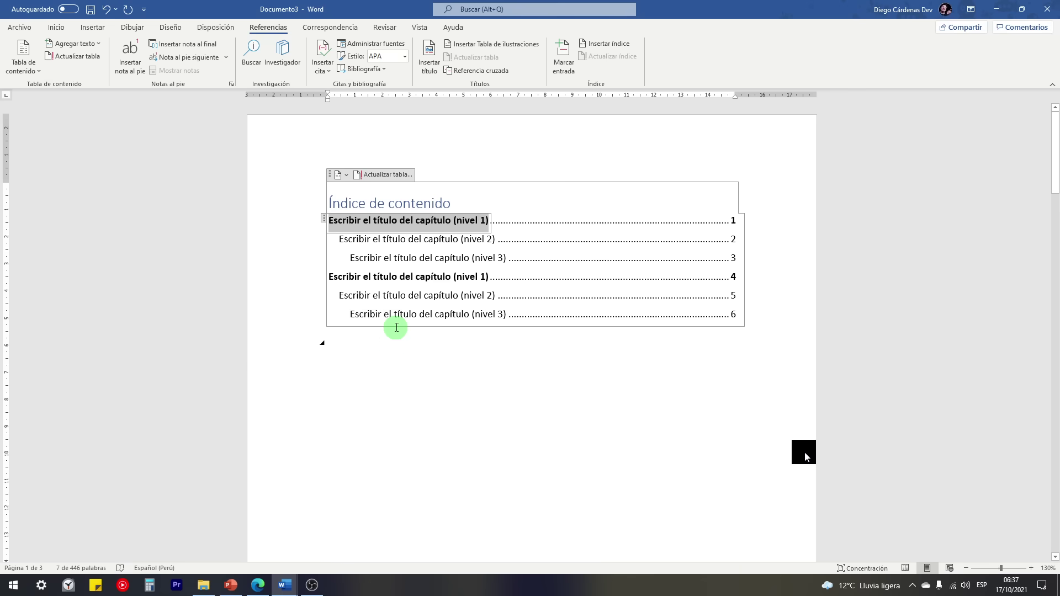
{"action": "left_click", "coordinate": [414, 257], "text": "ctrl"}
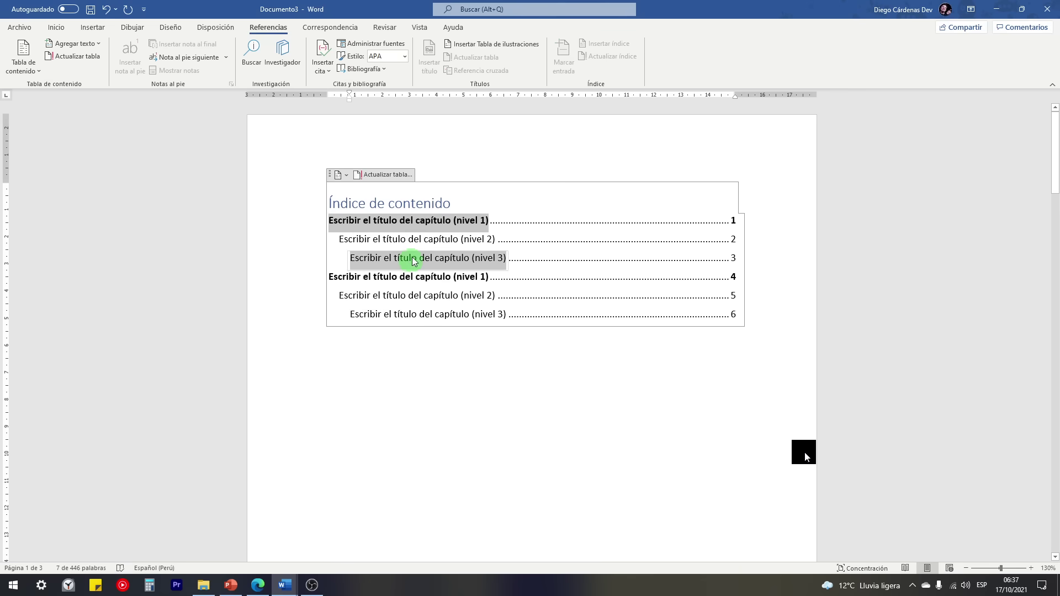
{"action": "left_click", "coordinate": [416, 242], "text": "ctrl"}
{"action": "scroll", "coordinate": [426, 396], "scroll_direction": "down", "scroll_amount": 10}
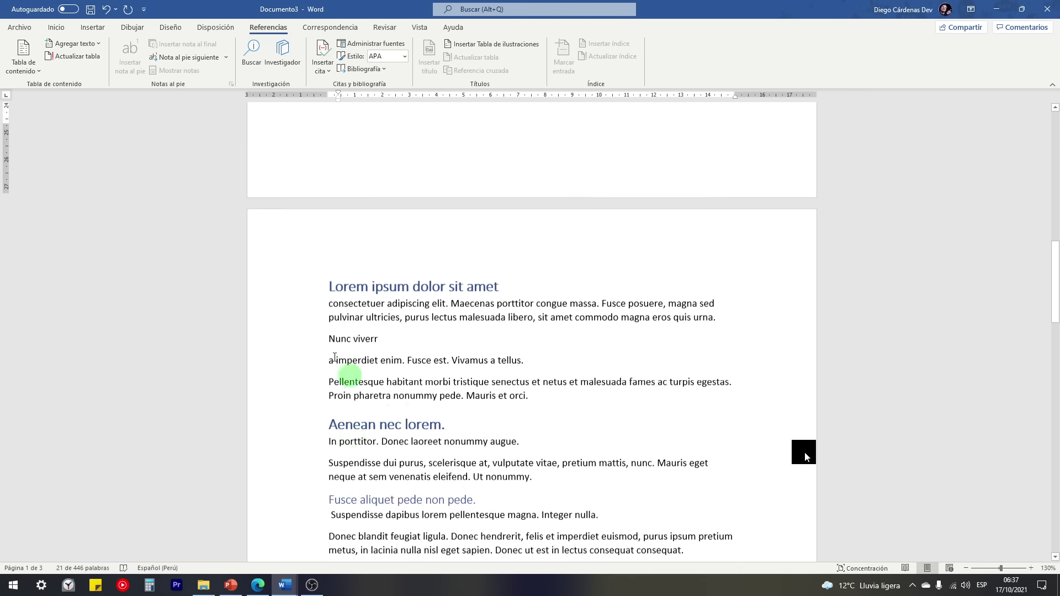
{"action": "scroll", "coordinate": [414, 408], "scroll_direction": "up", "scroll_amount": 10}
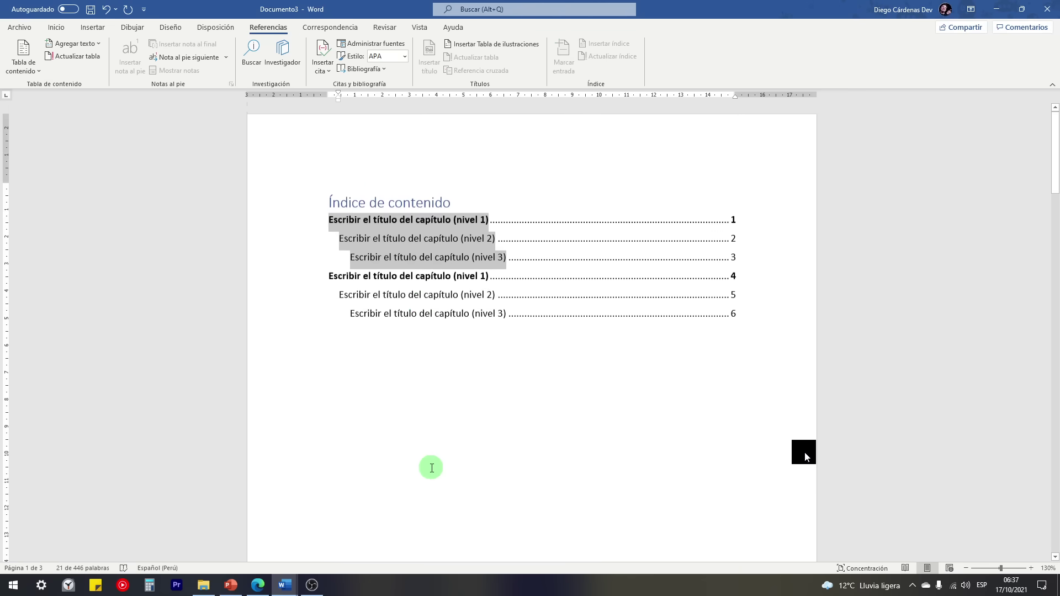
Step: Switch to the automatic contents table and retitle it 'Índice'
{"action": "left_click", "coordinate": [339, 174]}
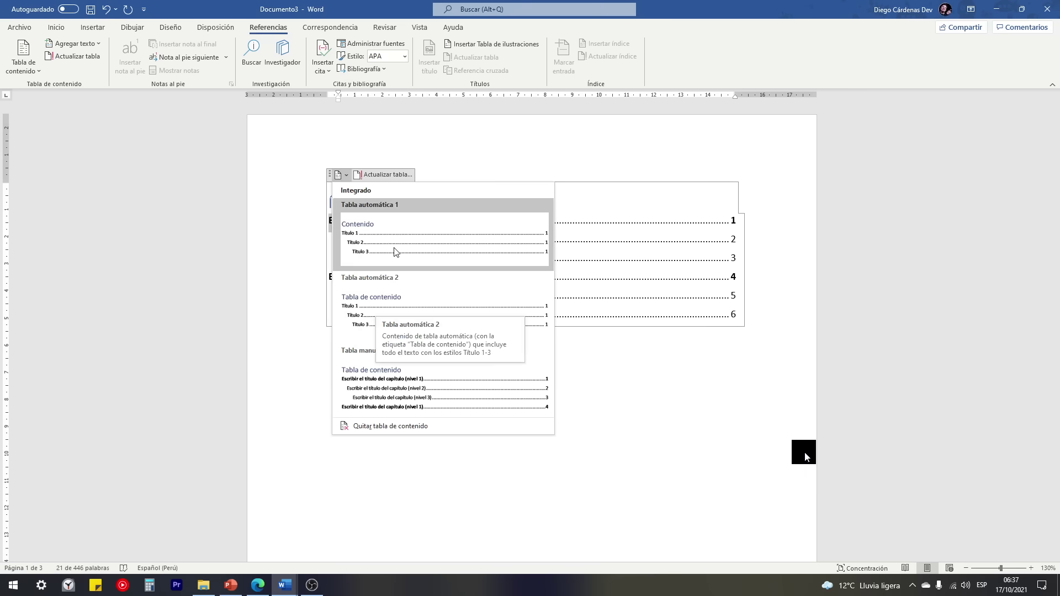
{"action": "left_click", "coordinate": [380, 316]}
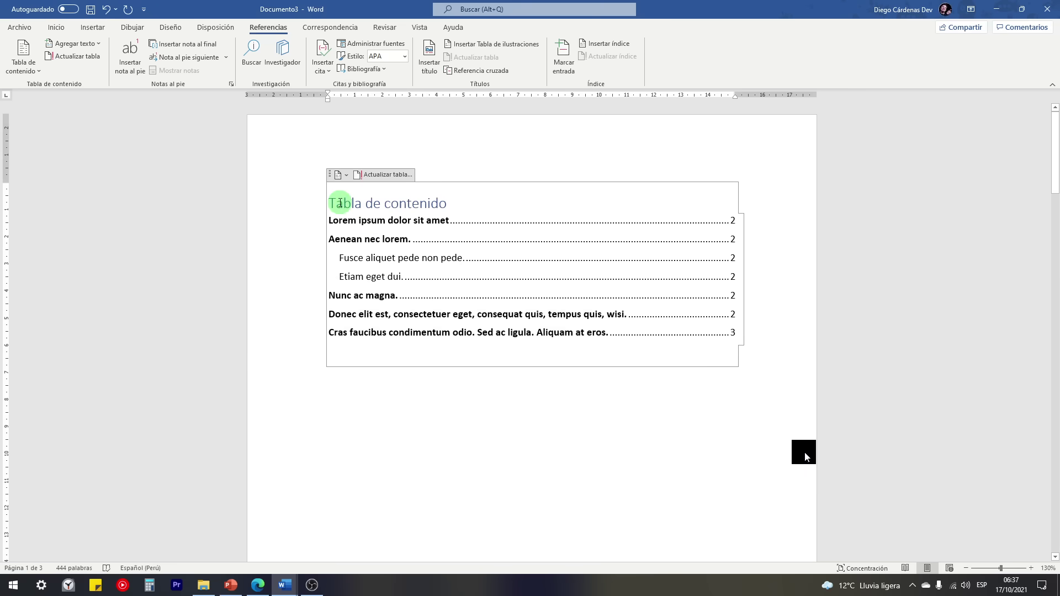
{"action": "left_click_drag", "start_coordinate": [332, 203], "coordinate": [448, 211]}
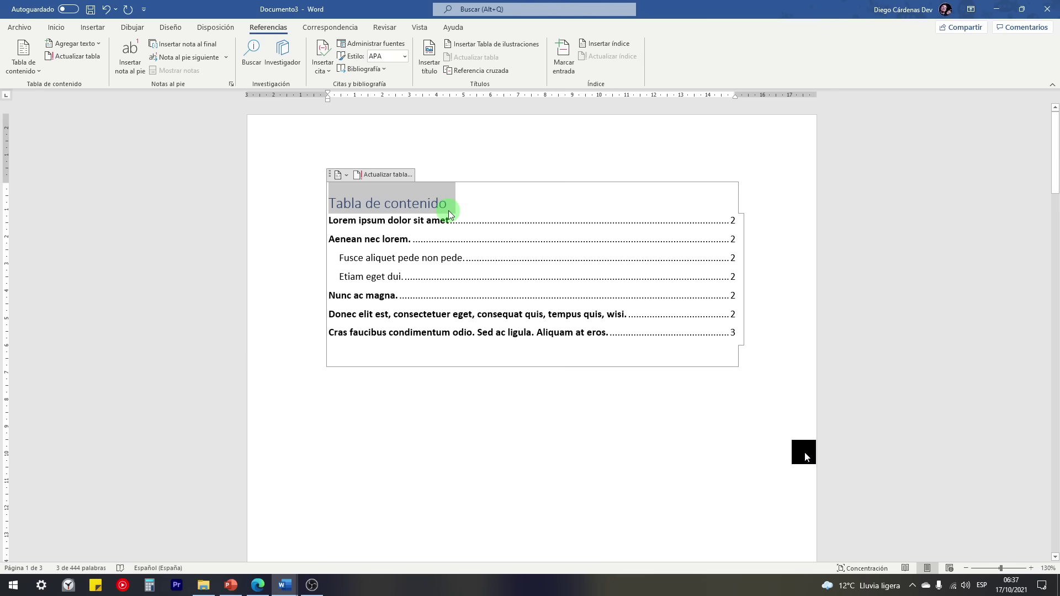
{"action": "type", "text": "Índice"}
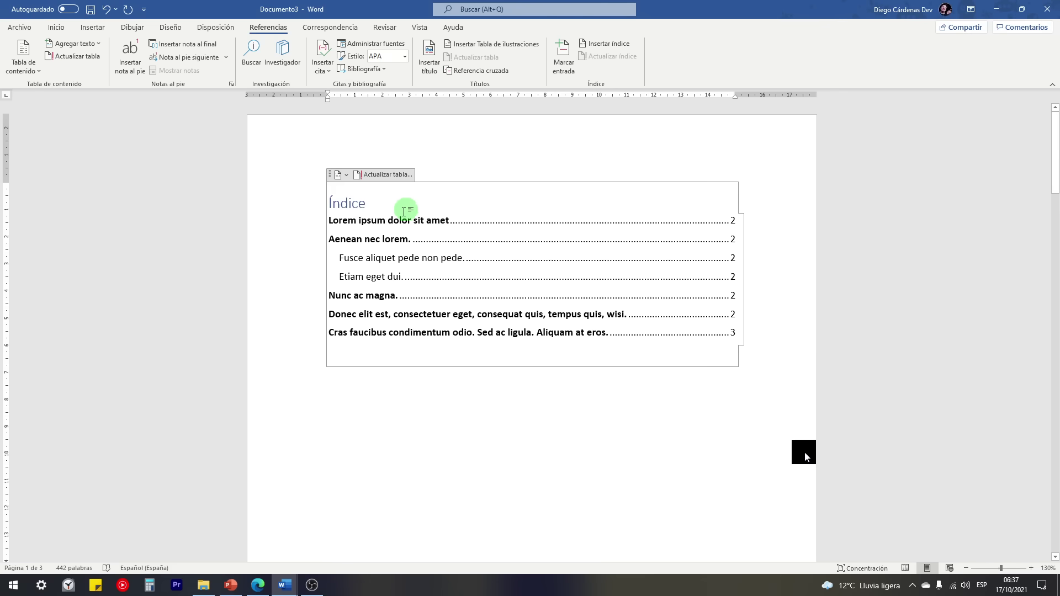
Step: Type test text in the first entry and follow its link to the heading
{"action": "left_click", "coordinate": [408, 221]}
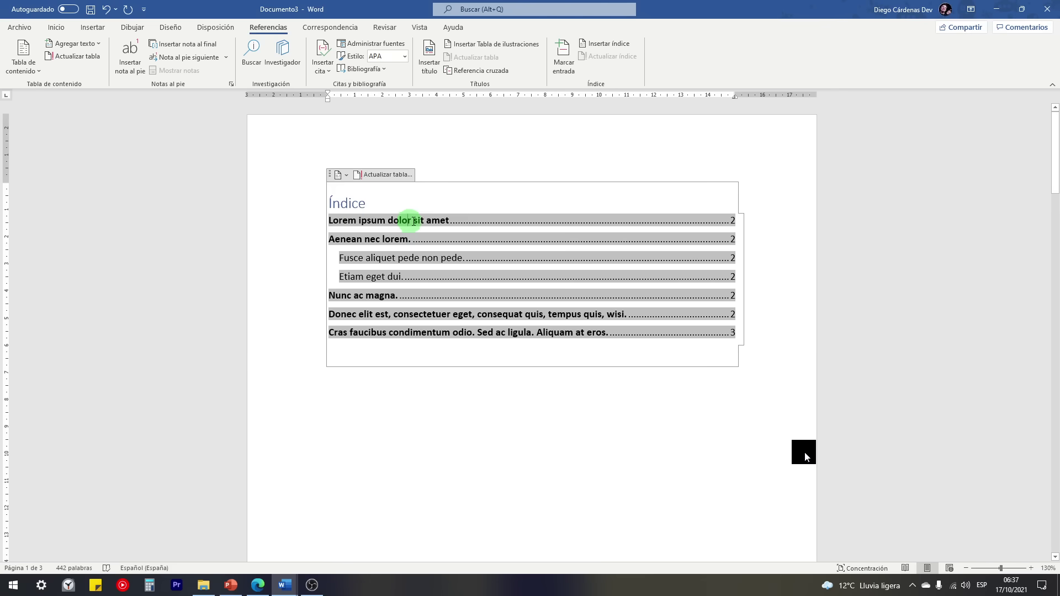
{"action": "type", "text": "sadas"}
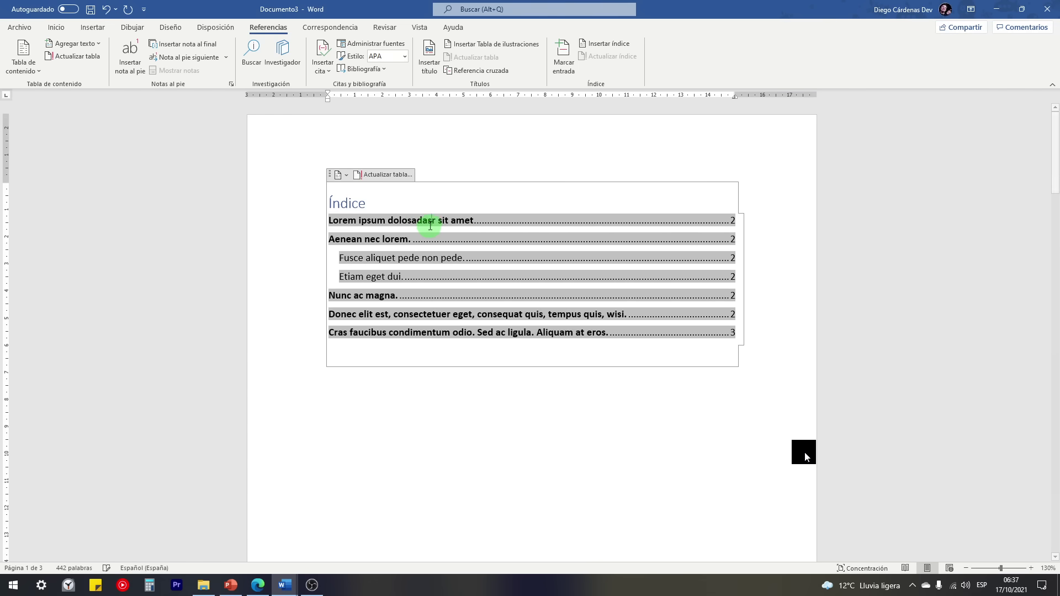
{"action": "type", "text": "dasd"}
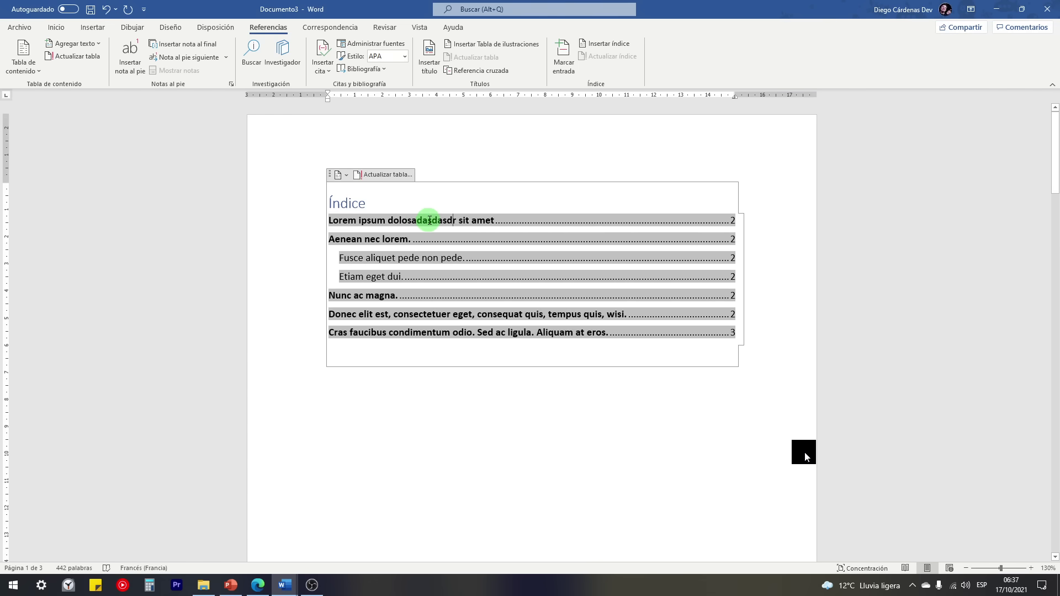
{"action": "left_click", "coordinate": [429, 220], "text": "ctrl"}
{"action": "scroll", "coordinate": [436, 216], "scroll_direction": "up", "scroll_amount": 6}
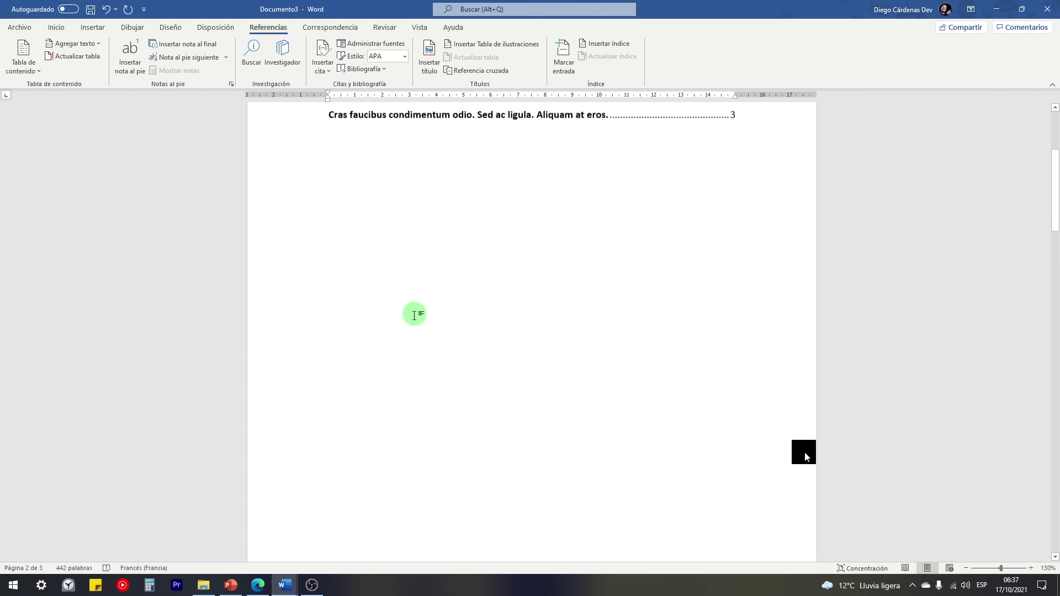
{"action": "scroll", "coordinate": [414, 316], "scroll_direction": "up", "scroll_amount": 4}
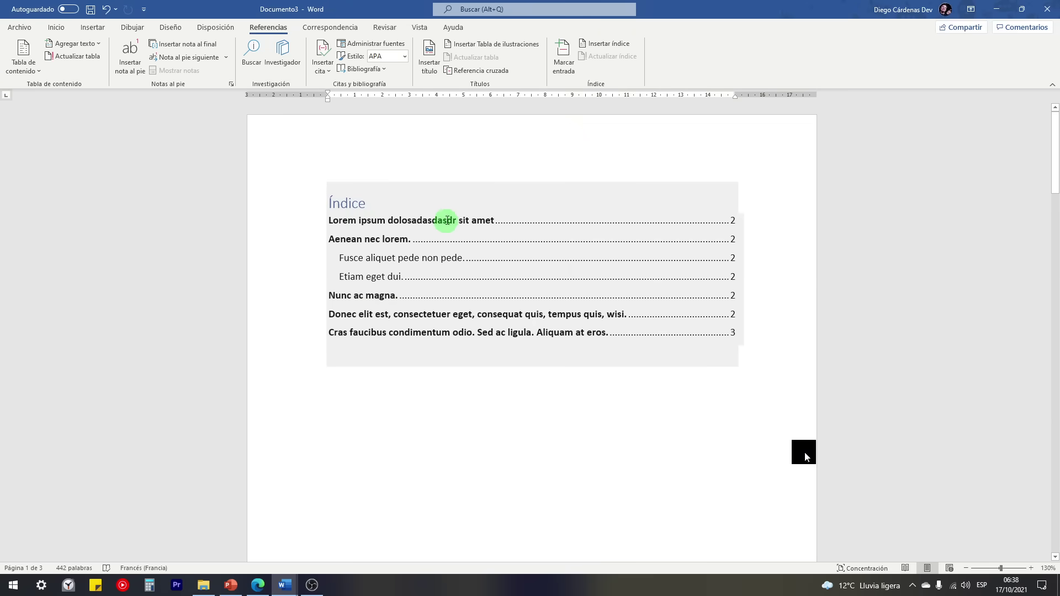
{"action": "left_click", "coordinate": [452, 222]}
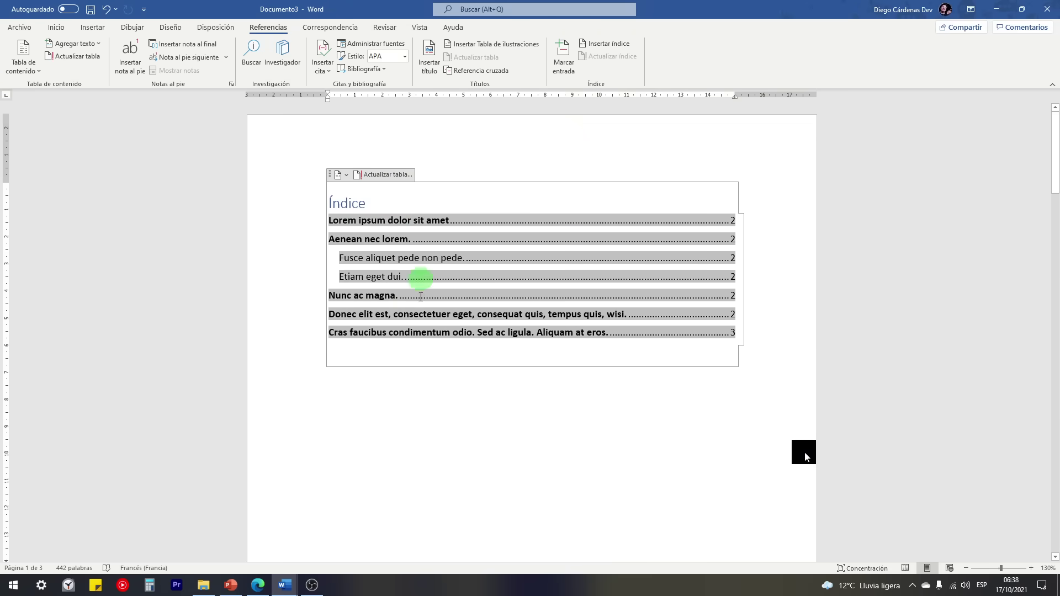
Step: Add a numbered item 'Subtítulo 1' on the empty line after the last page 3 paragraph
{"action": "scroll", "coordinate": [416, 313], "scroll_direction": "down", "scroll_amount": 10}
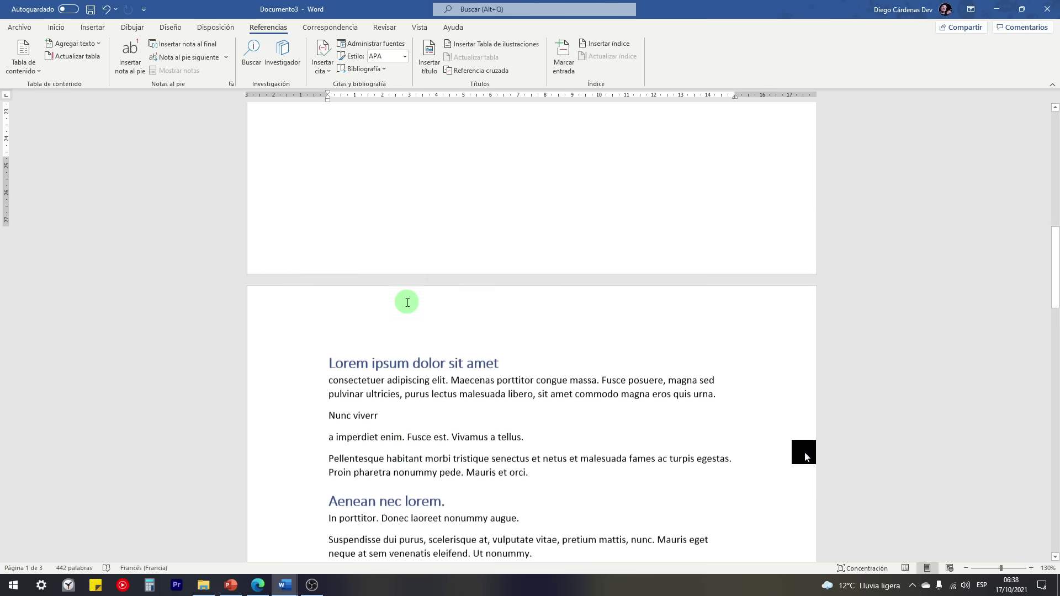
{"action": "scroll", "coordinate": [405, 301], "scroll_direction": "down", "scroll_amount": 18}
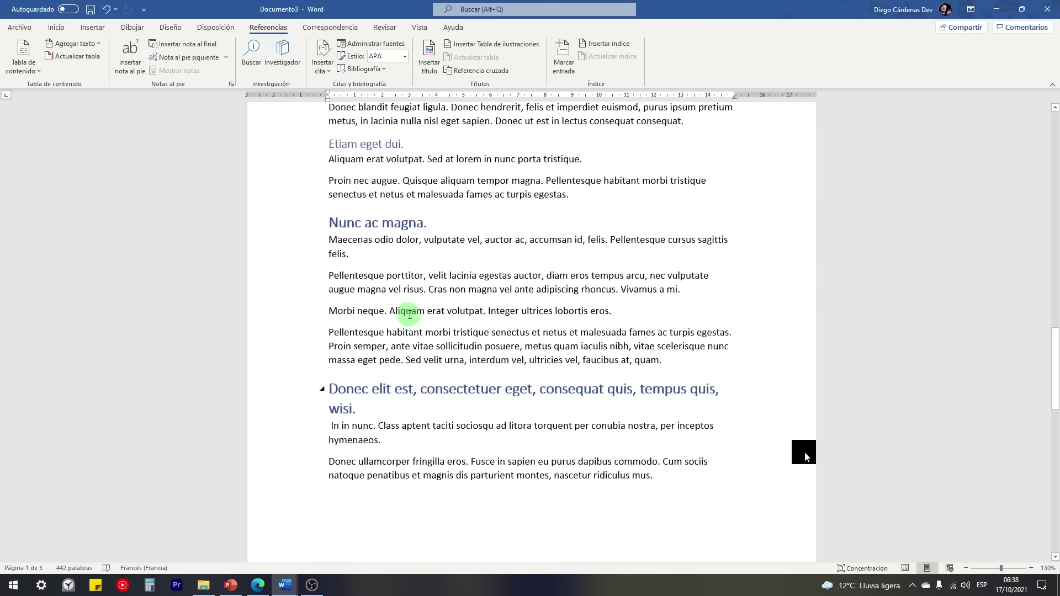
{"action": "left_click", "coordinate": [331, 246]}
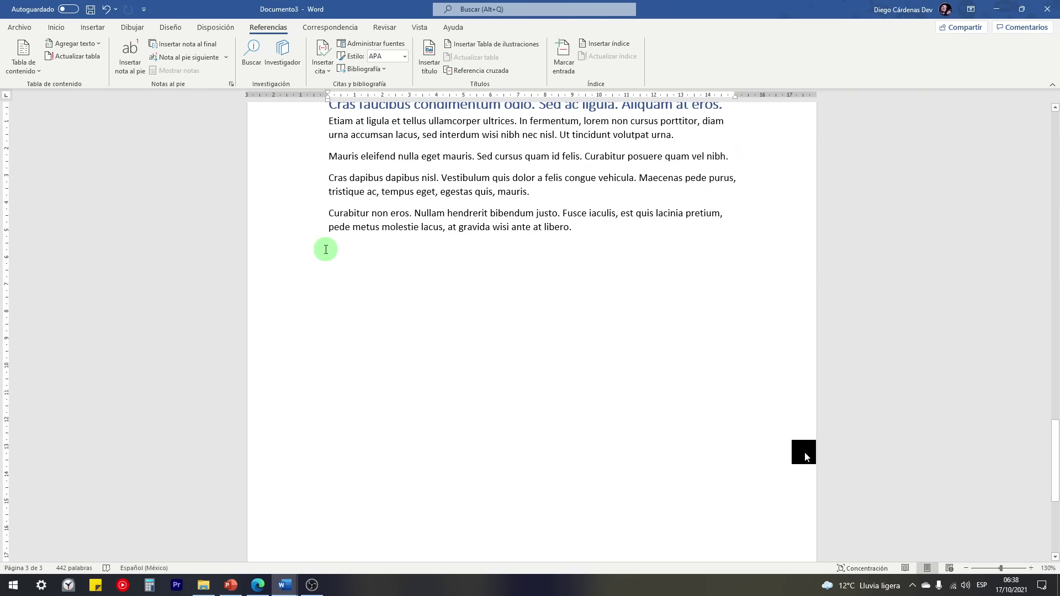
{"action": "scroll", "coordinate": [358, 314], "scroll_direction": "up", "scroll_amount": 2}
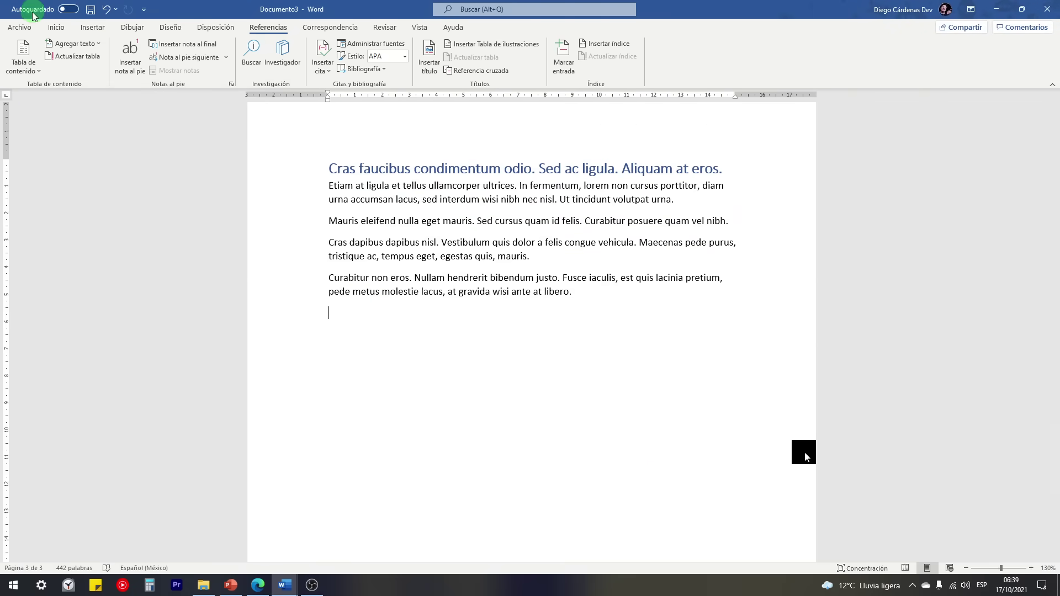
{"action": "left_click", "coordinate": [56, 27]}
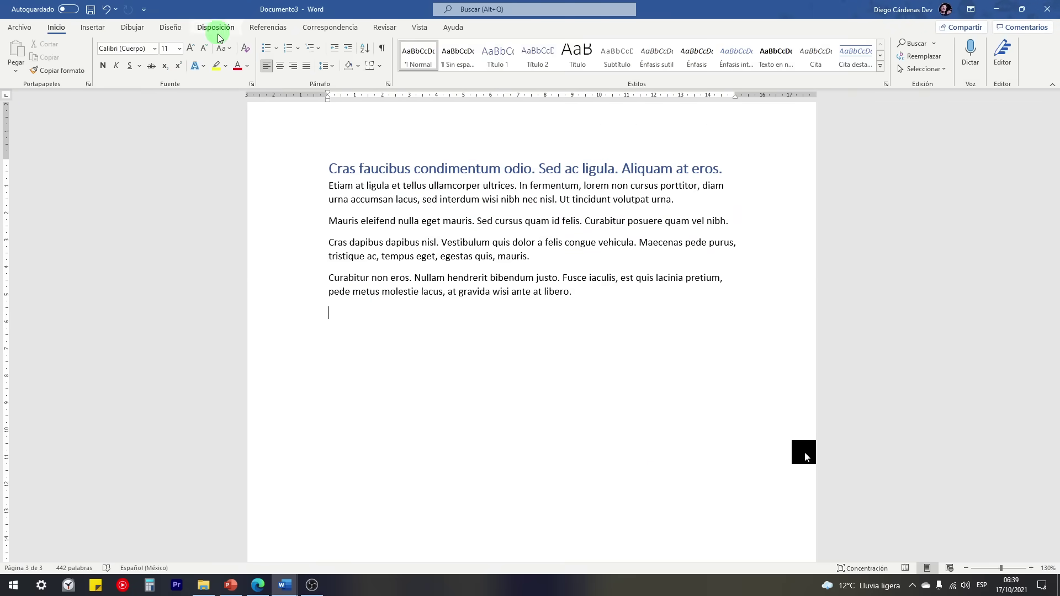
{"action": "left_click", "coordinate": [288, 49]}
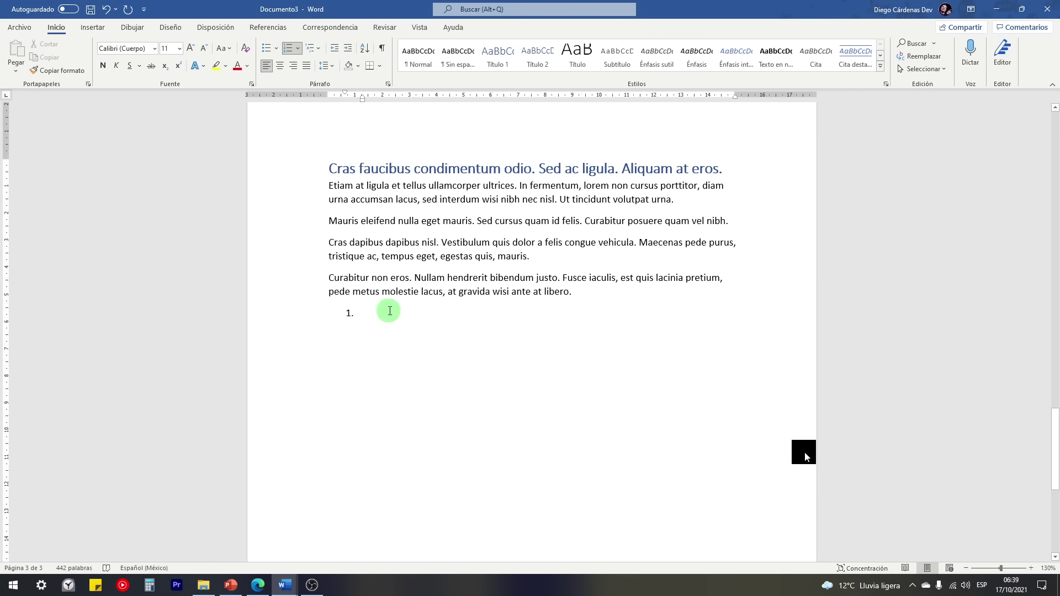
{"action": "type", "text": "Subtítulo 1"}
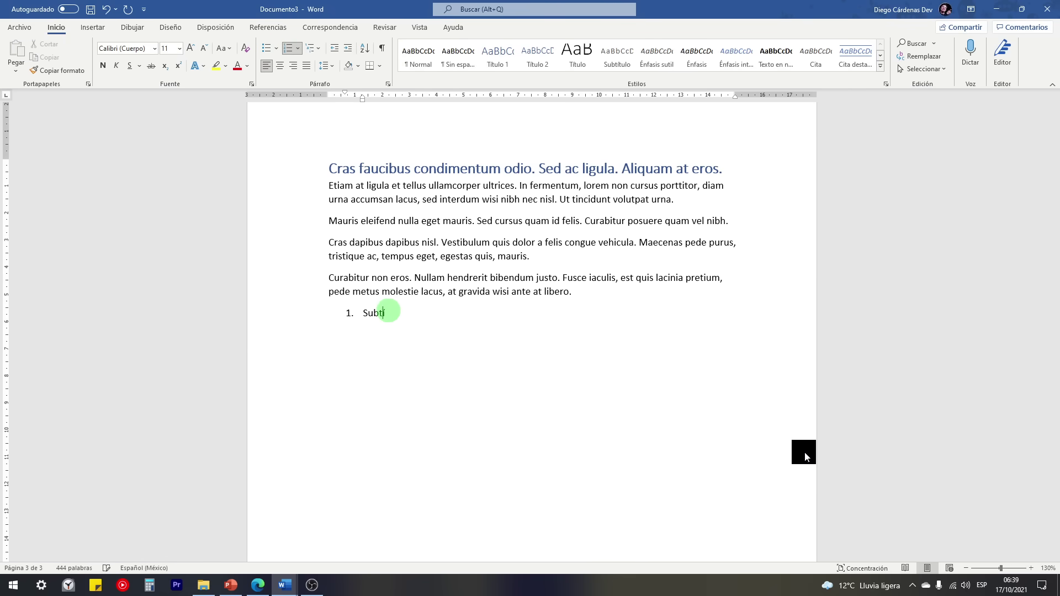
{"action": "left_click", "coordinate": [286, 315]}
Step: Set the Subtítulo 1 line to contents level 2
{"action": "left_click", "coordinate": [268, 27]}
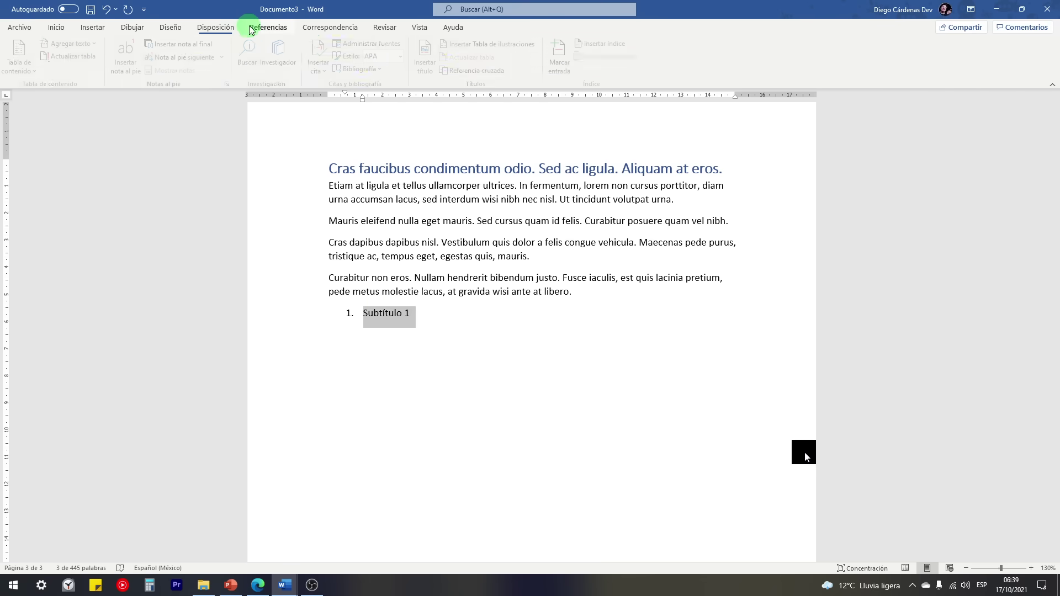
{"action": "left_click", "coordinate": [84, 44]}
{"action": "left_click", "coordinate": [84, 87]}
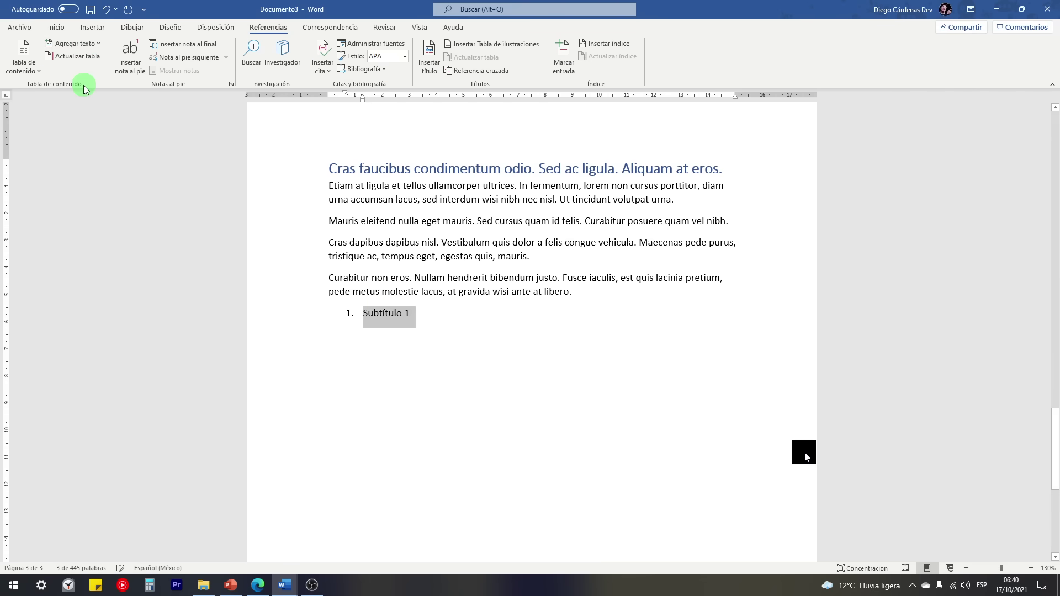
{"action": "left_click", "coordinate": [85, 45]}
{"action": "left_click", "coordinate": [133, 134]}
{"action": "left_click", "coordinate": [94, 44]}
{"action": "left_click", "coordinate": [448, 312]}
Step: Add Subtítulo list items and leave an unnumbered blank line after Subtítulo 1
{"action": "left_click", "coordinate": [429, 307]}
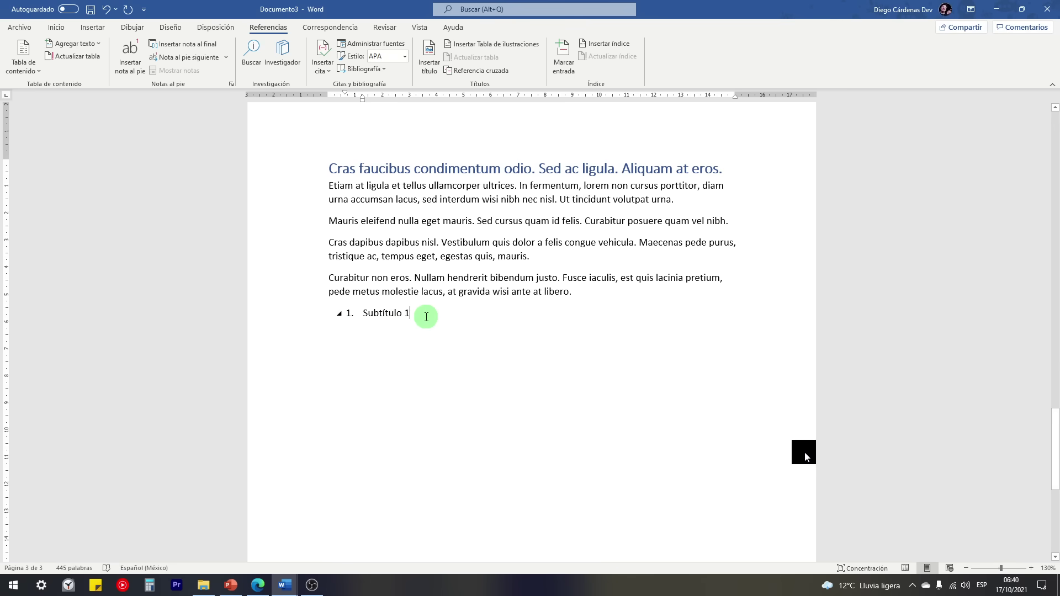
{"action": "key", "text": "Return"}
{"action": "type", "text": "Subtít"}
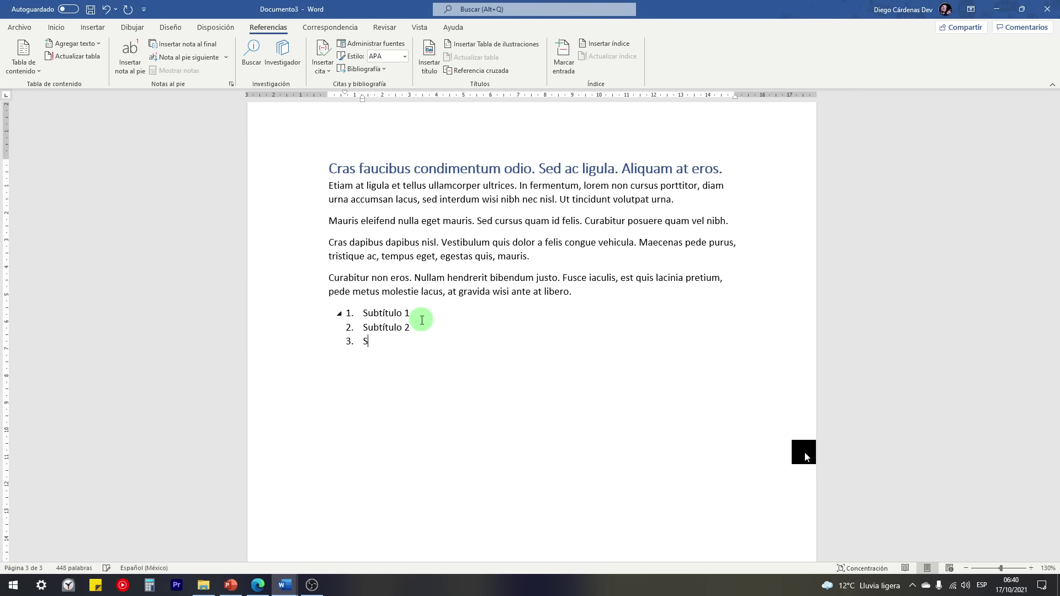
{"action": "type", "text": "ulo 3"}
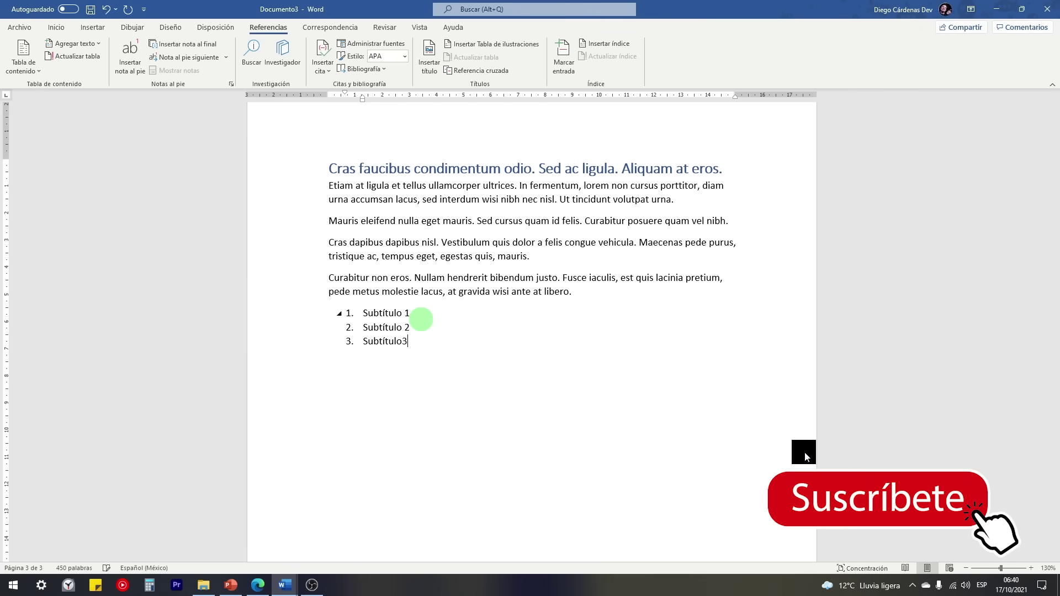
{"action": "key", "text": "BackSpace"}
{"action": "type", "text": "3"}
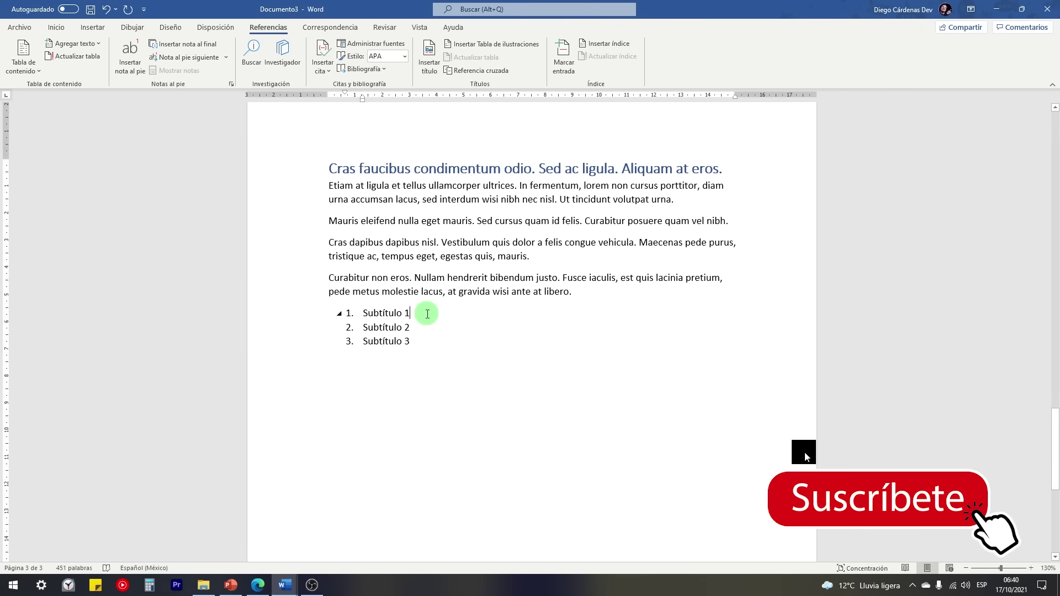
{"action": "key", "text": "Return"}
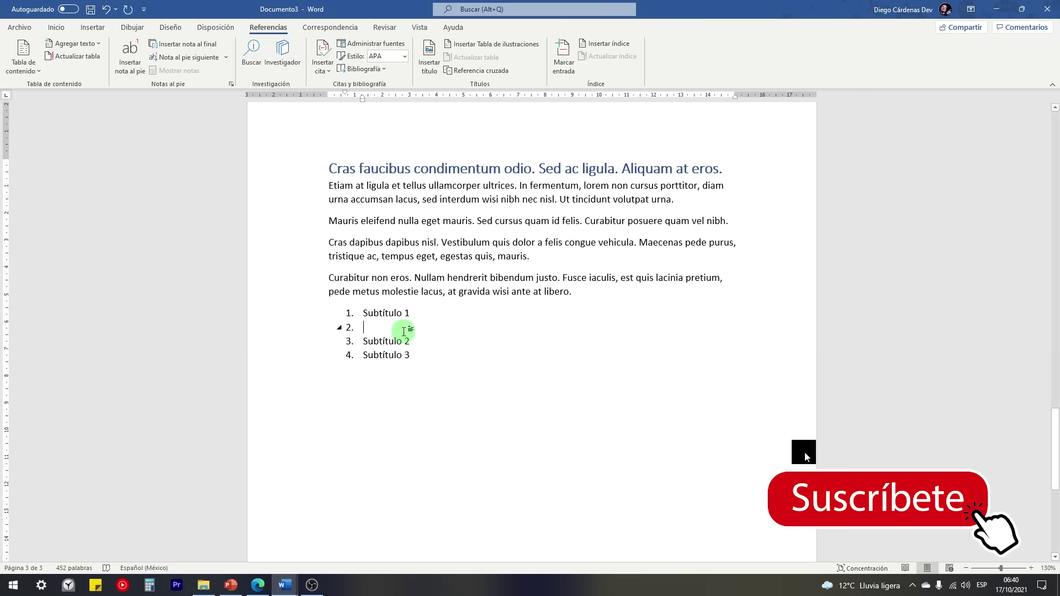
{"action": "key", "text": "BackSpace"}
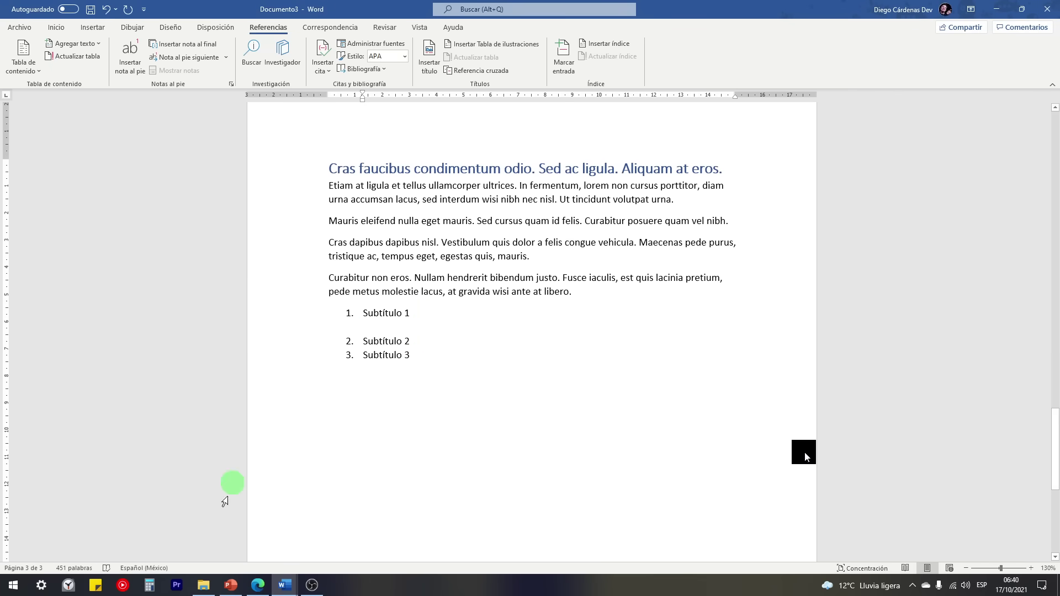
Step: Circle the Backspace key in red on the keyboard slide, then return to Documento3
{"action": "left_click", "coordinate": [231, 584]}
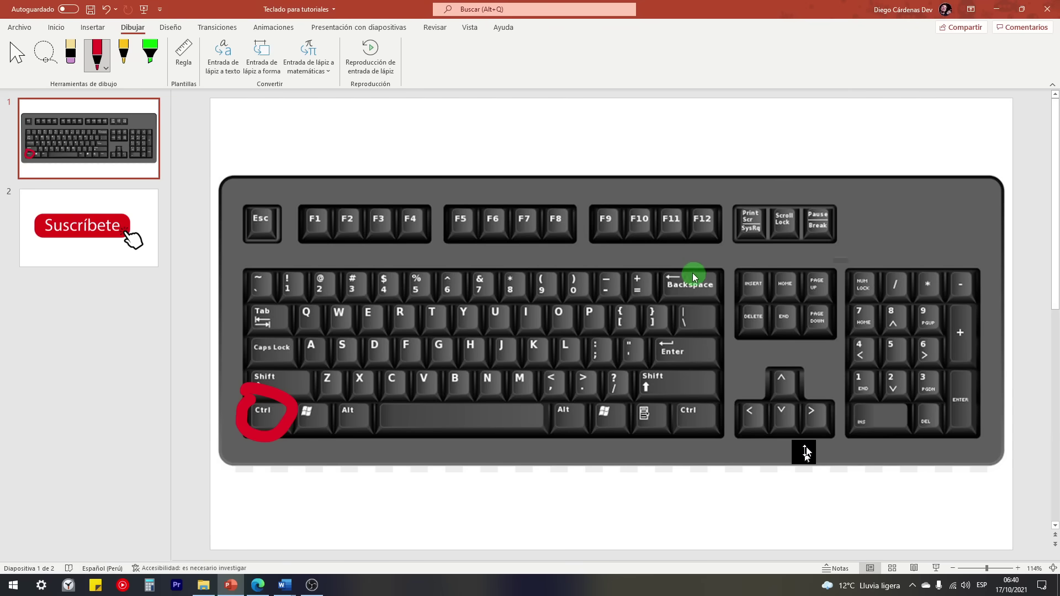
{"action": "left_click_drag", "start_coordinate": [677, 266], "coordinate": [724, 285]}
{"action": "left_click", "coordinate": [285, 585]}
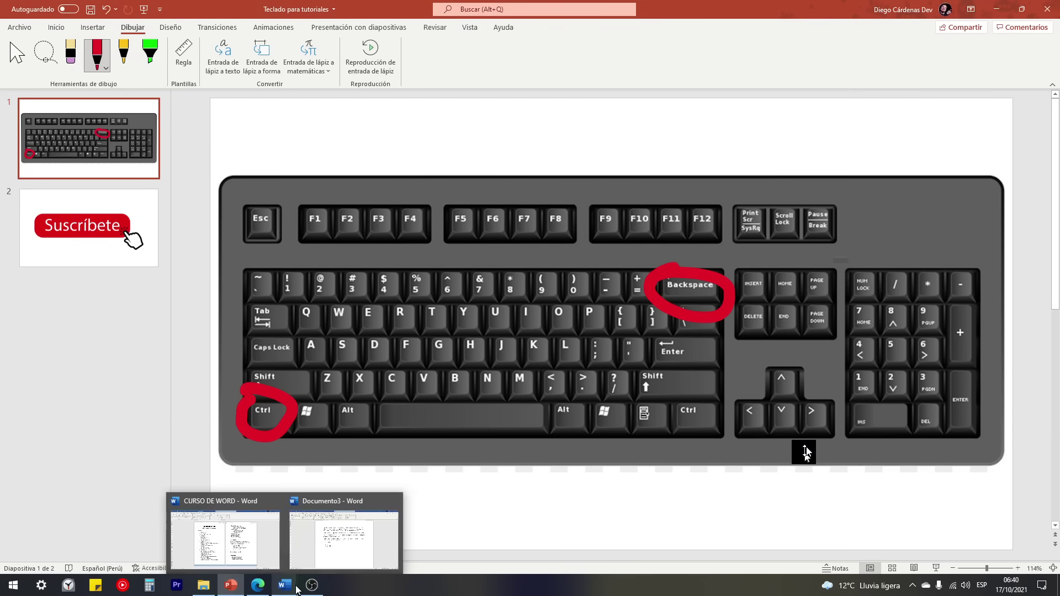
{"action": "left_click", "coordinate": [342, 533]}
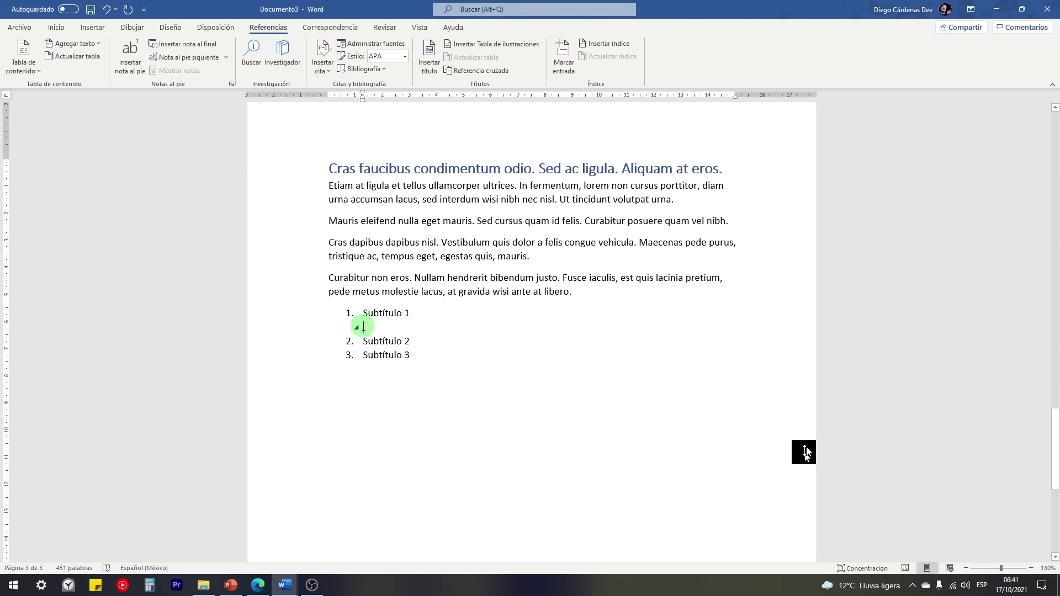
Step: Insert five Lorem paragraphs with =Lorem(5) and update the entire Índice table
{"action": "type", "text": "="}
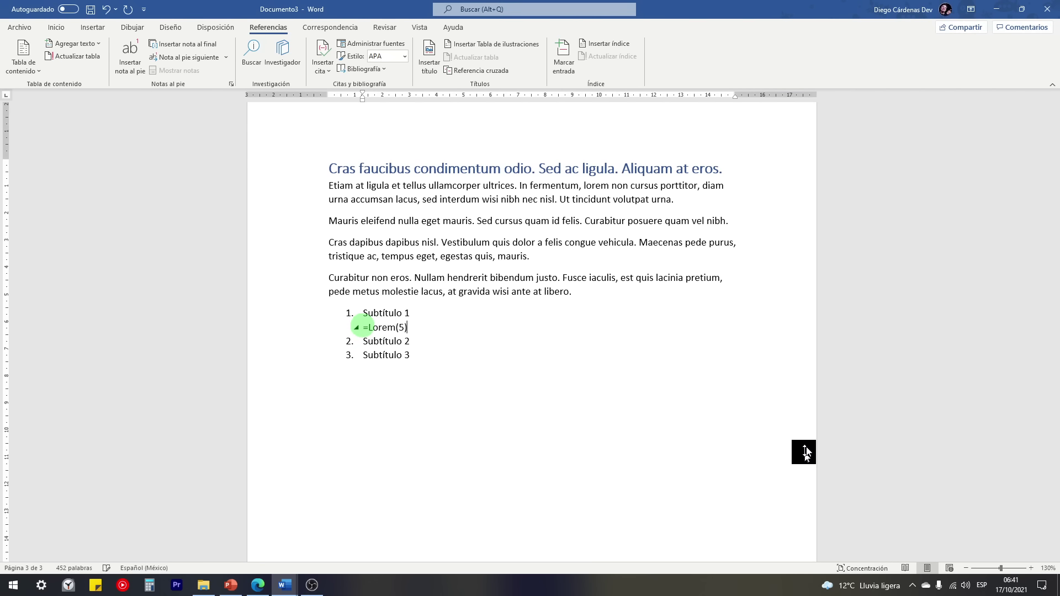
{"action": "type", "text": "Lorem(5)"}
{"action": "key", "text": "Return"}
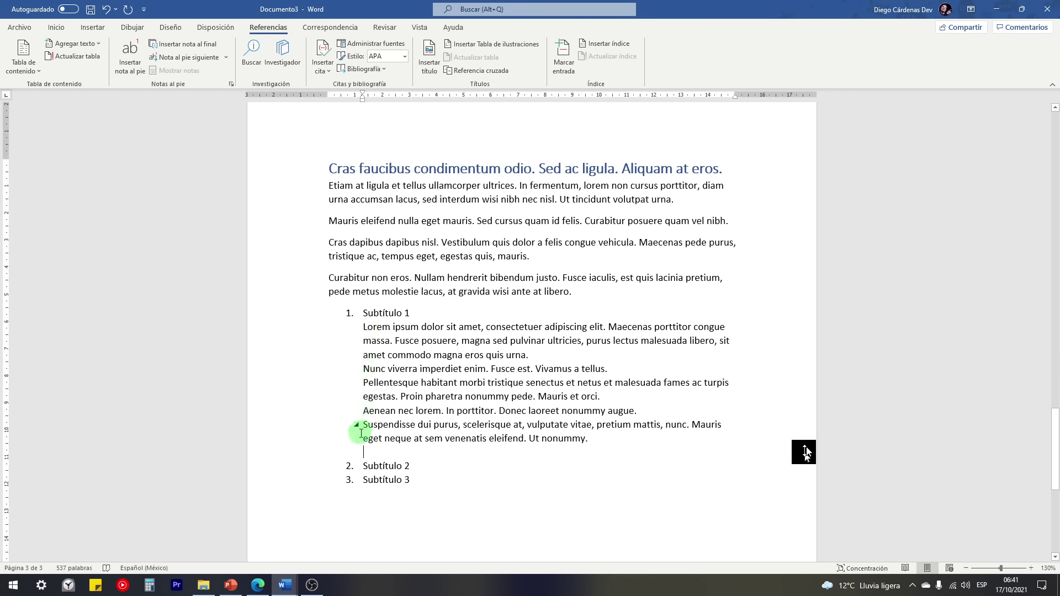
{"action": "left_click", "coordinate": [84, 62]}
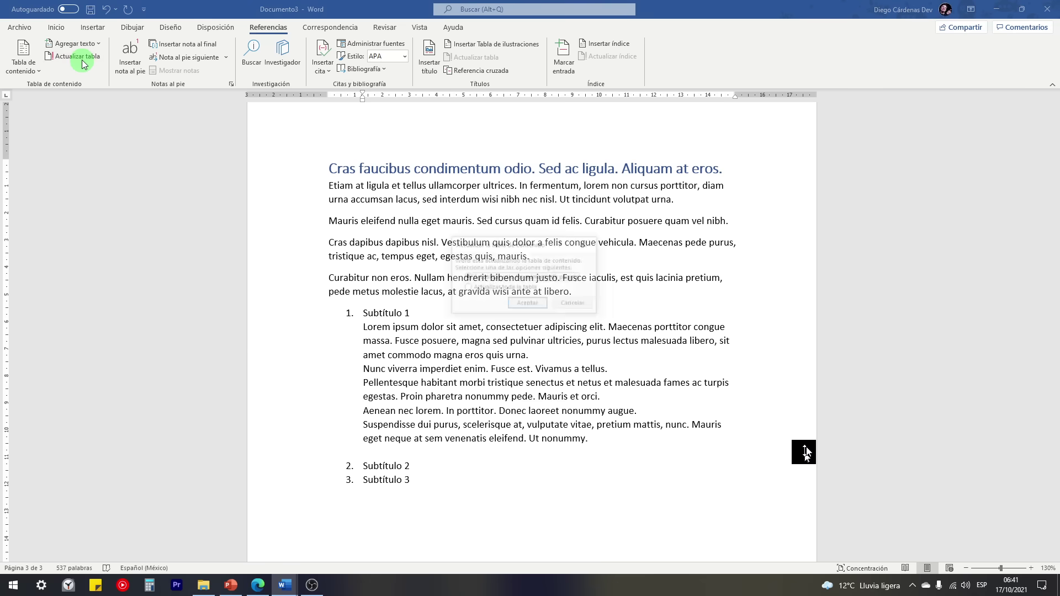
{"action": "left_click", "coordinate": [485, 289]}
{"action": "left_click", "coordinate": [523, 304]}
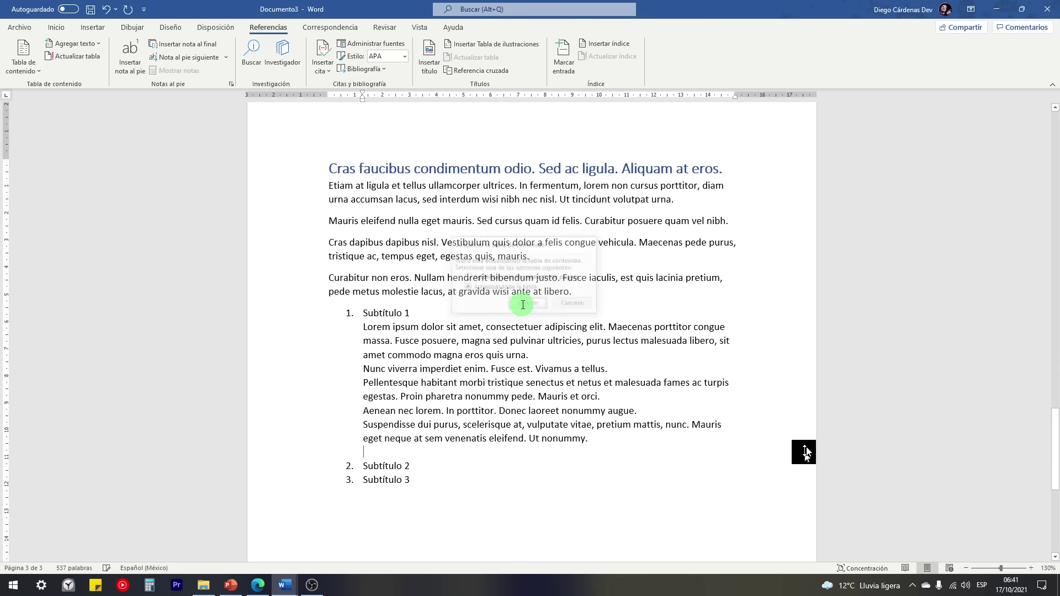
{"action": "left_click_drag", "start_coordinate": [1055, 448], "coordinate": [1056, 138]}
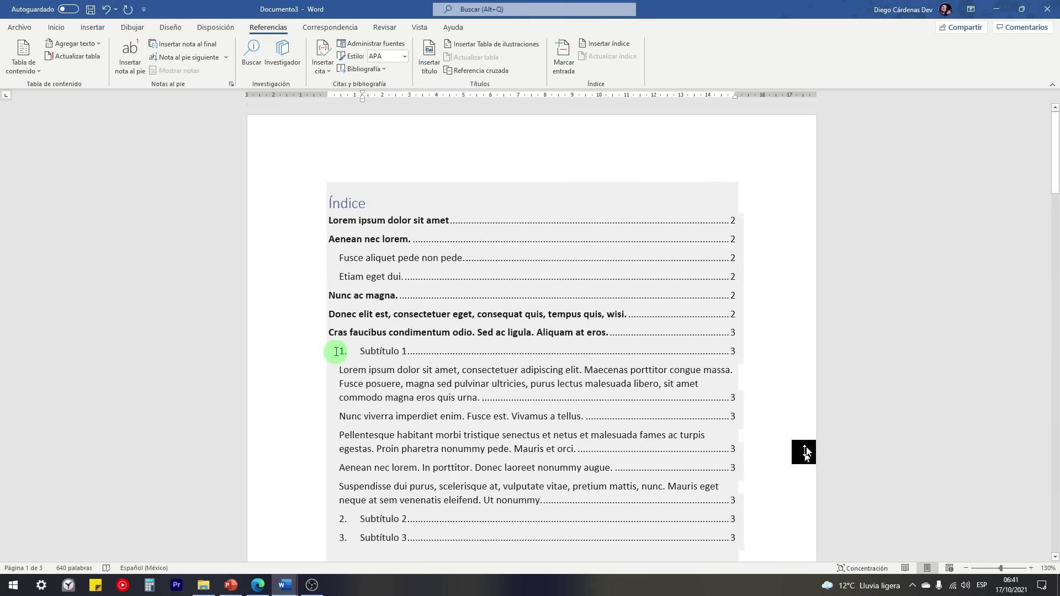
Step: Mark the paragraphs under Subtítulo 1 as 'No mostrar en la tabla de contenido'
{"action": "scroll", "coordinate": [381, 491], "scroll_direction": "down", "scroll_amount": 2}
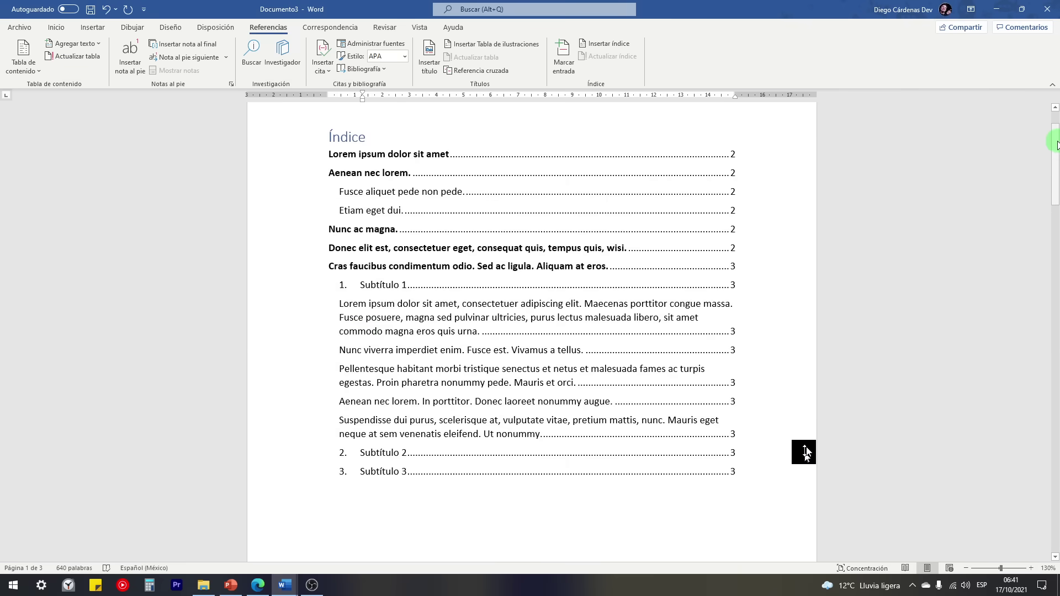
{"action": "left_click_drag", "start_coordinate": [1055, 144], "coordinate": [1056, 452]}
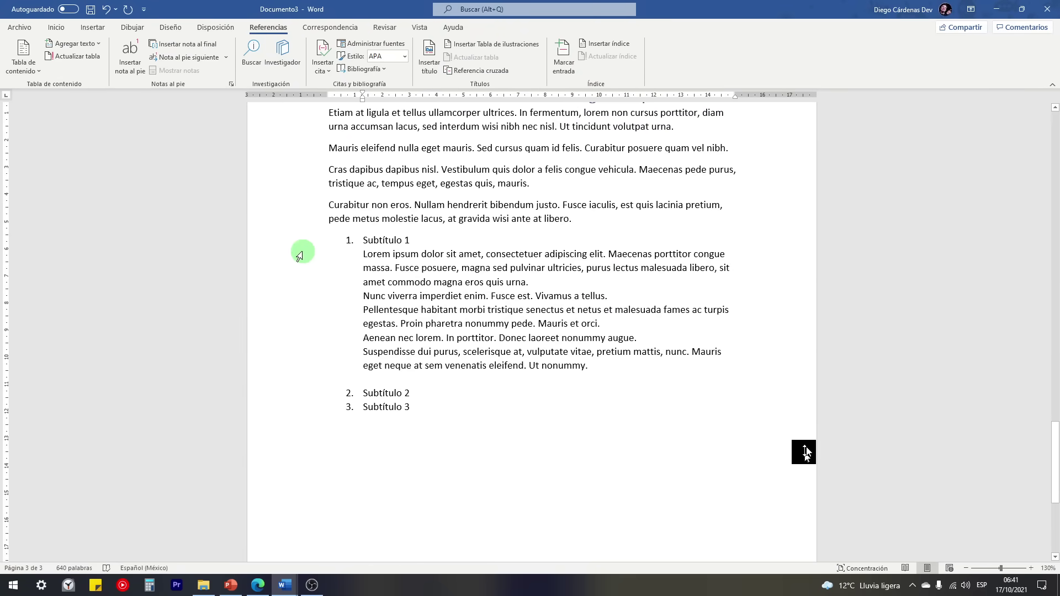
{"action": "left_click_drag", "start_coordinate": [303, 252], "coordinate": [312, 377]}
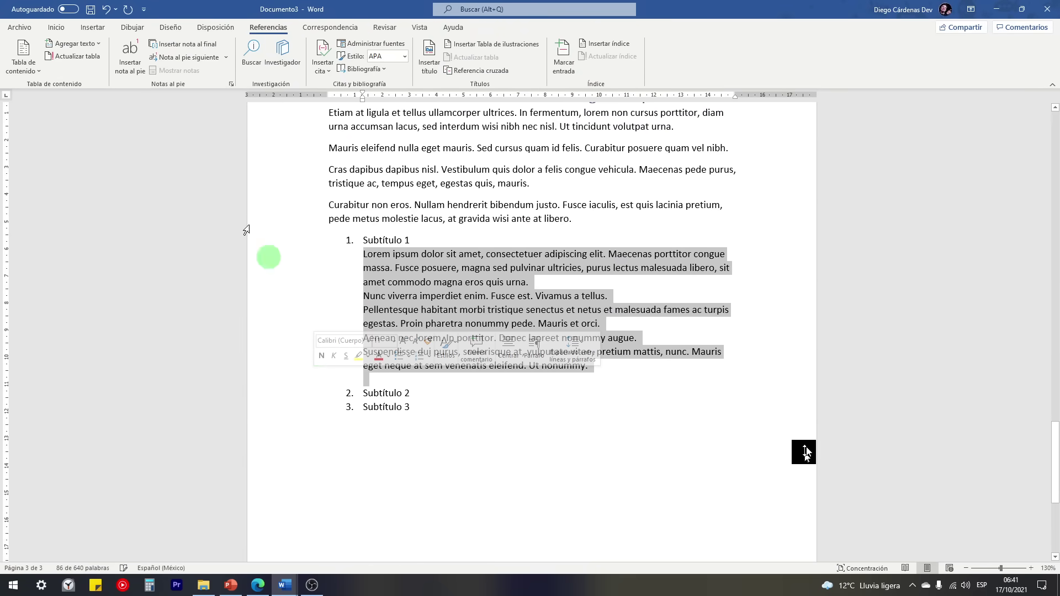
{"action": "left_click", "coordinate": [64, 45]}
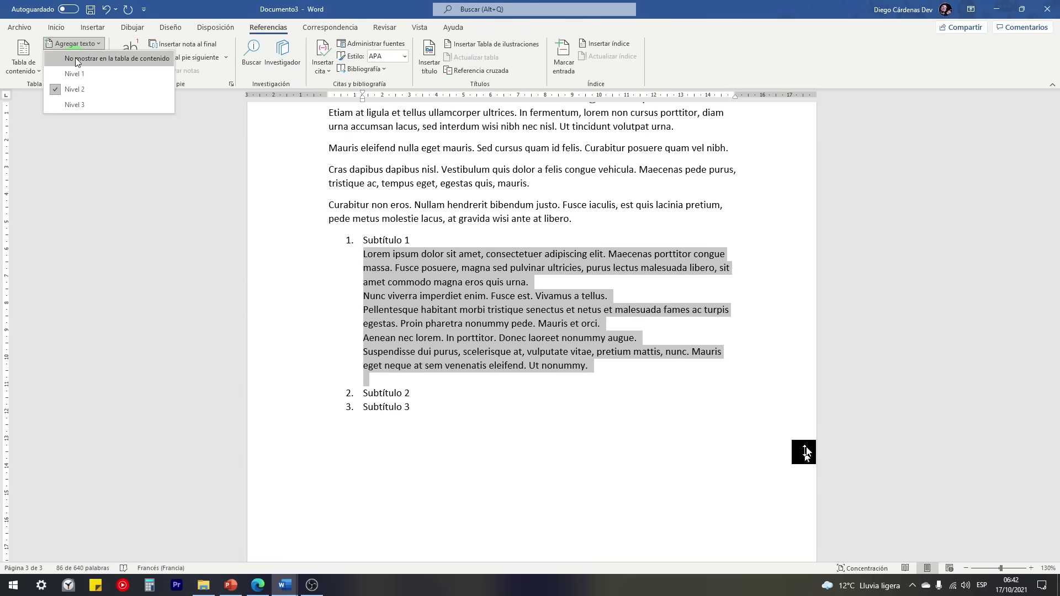
{"action": "left_click", "coordinate": [75, 57]}
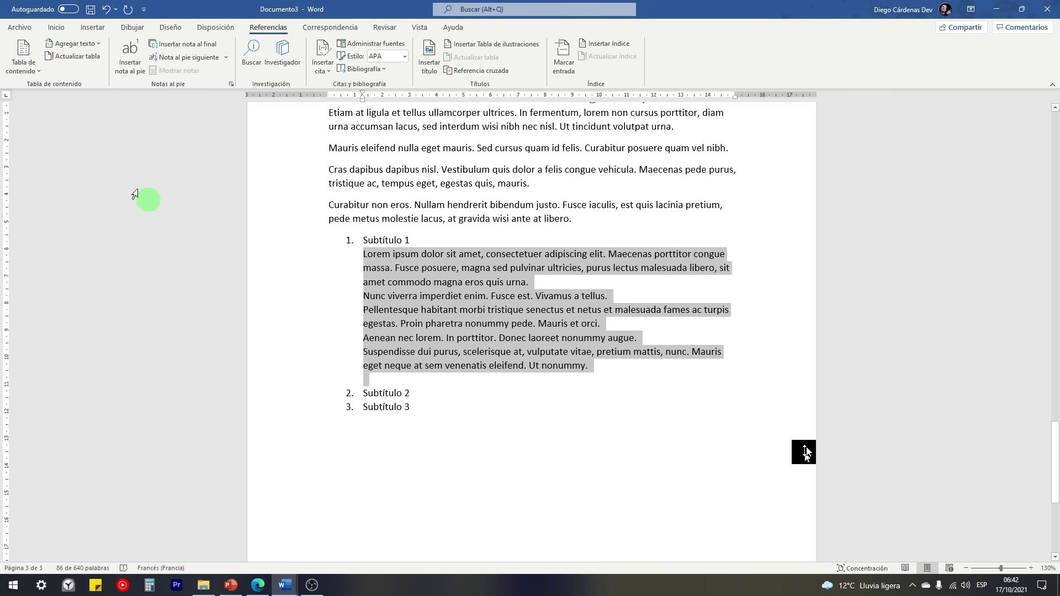
Step: Update the entire Índice and follow its Subtítulo 3 entry to the heading
{"action": "left_click", "coordinate": [66, 57]}
{"action": "left_click", "coordinate": [505, 287]}
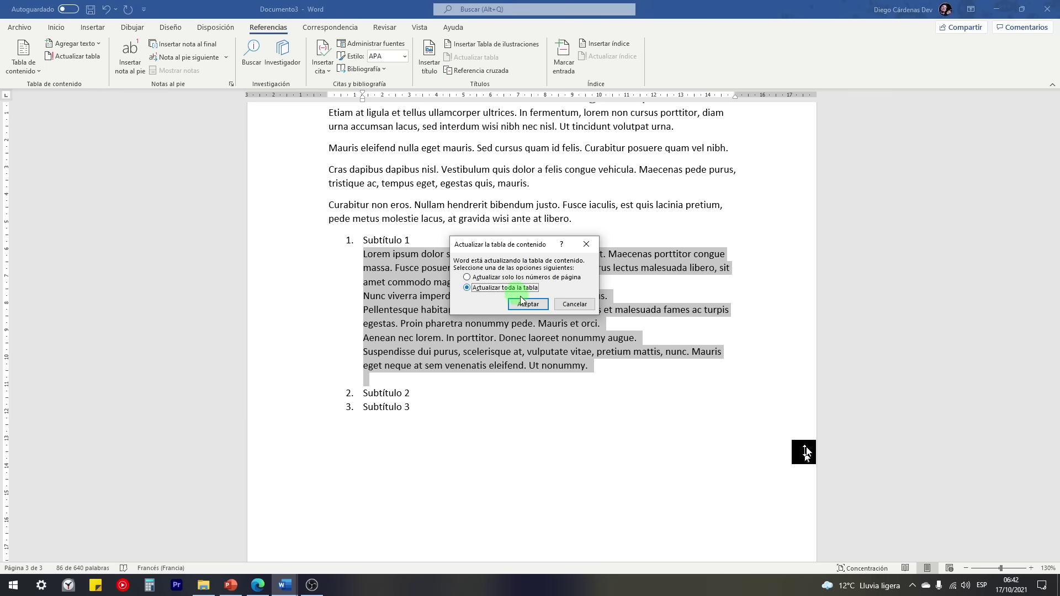
{"action": "left_click", "coordinate": [527, 303]}
{"action": "left_click_drag", "start_coordinate": [1055, 353], "coordinate": [1053, 135]}
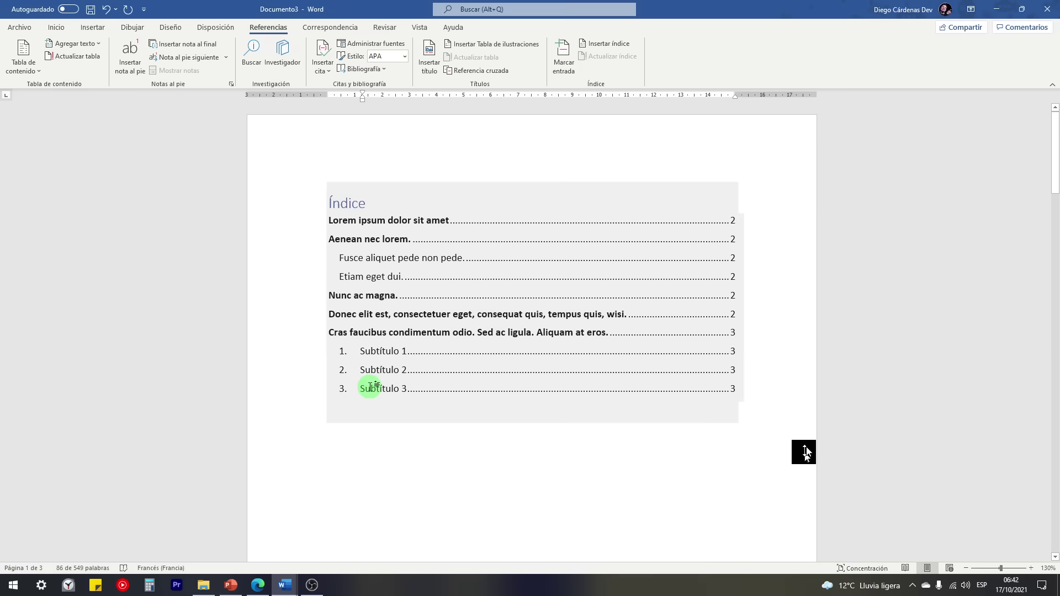
{"action": "left_click", "coordinate": [370, 388], "text": "ctrl"}
Step: Type 'asdasd' on a new line below Subtítulo 3, keeping its contents level unchanged
{"action": "scroll", "coordinate": [375, 395], "scroll_direction": "up", "scroll_amount": 5}
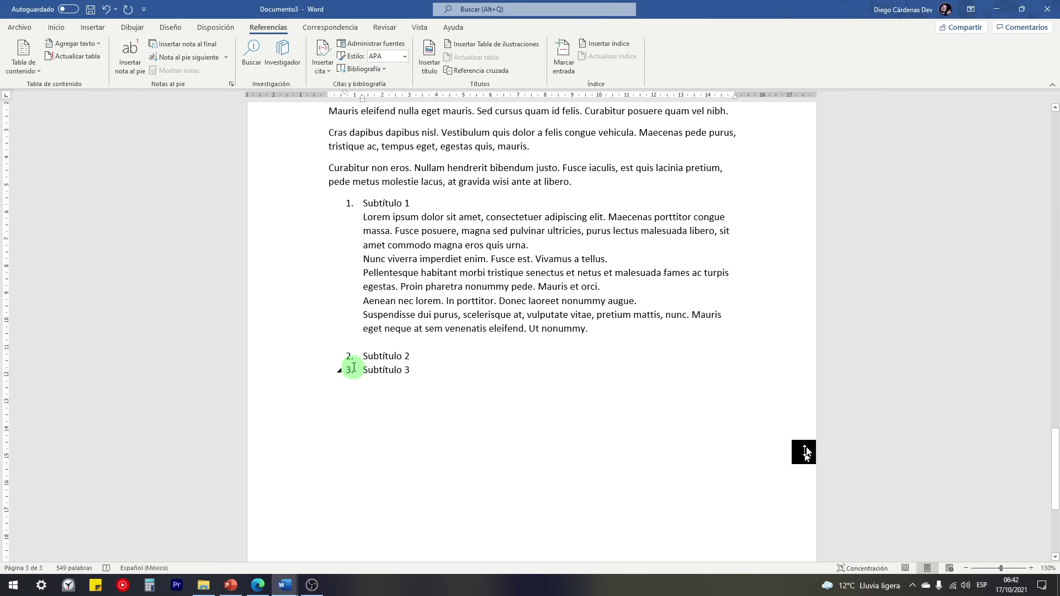
{"action": "key", "text": "Left"}
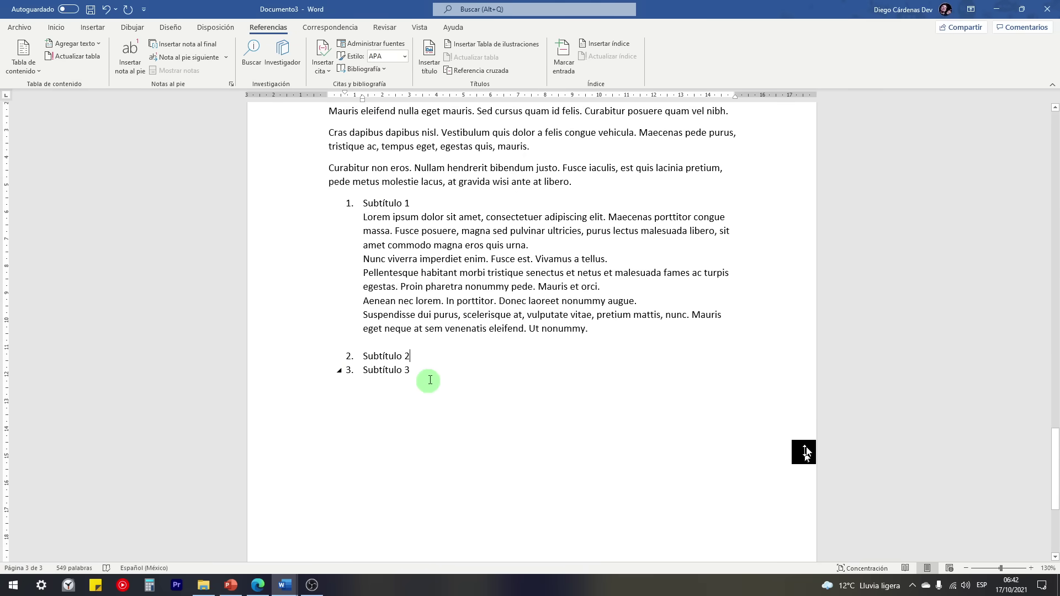
{"action": "key", "text": "Return"}
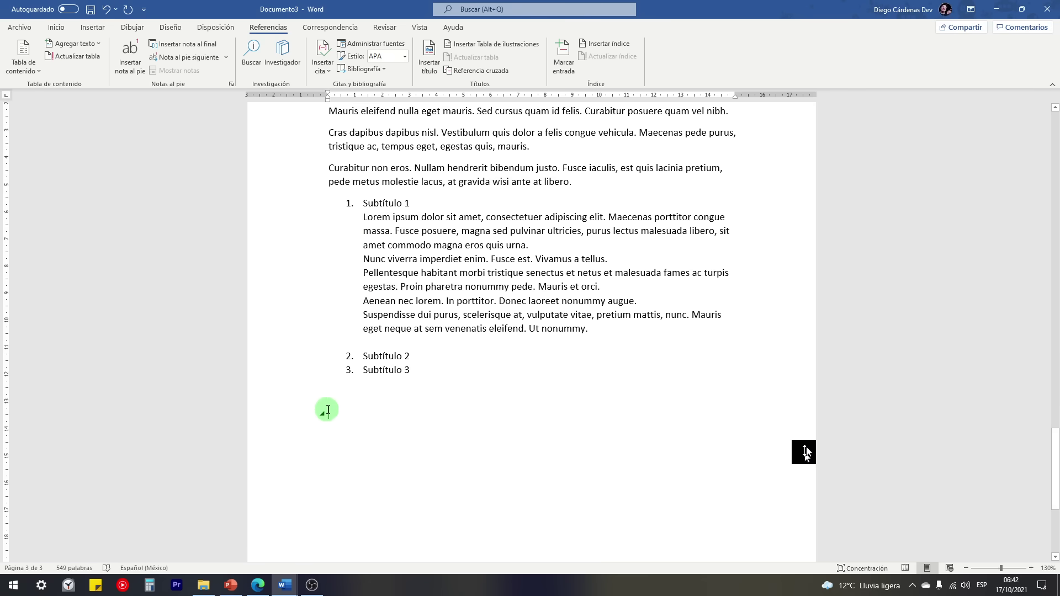
{"action": "type", "text": "asdasd"}
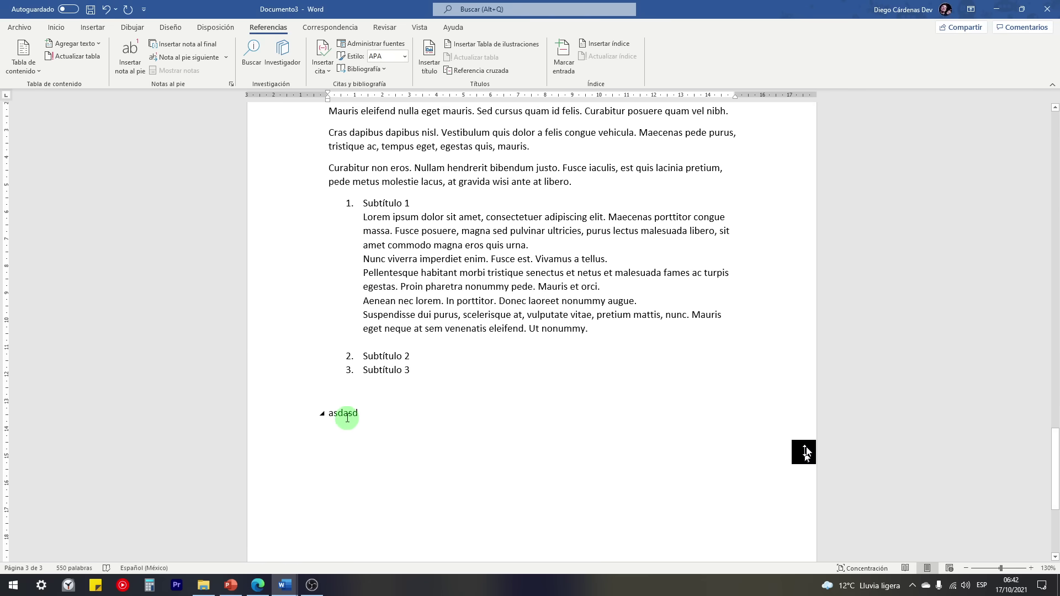
{"action": "left_click", "coordinate": [74, 44]}
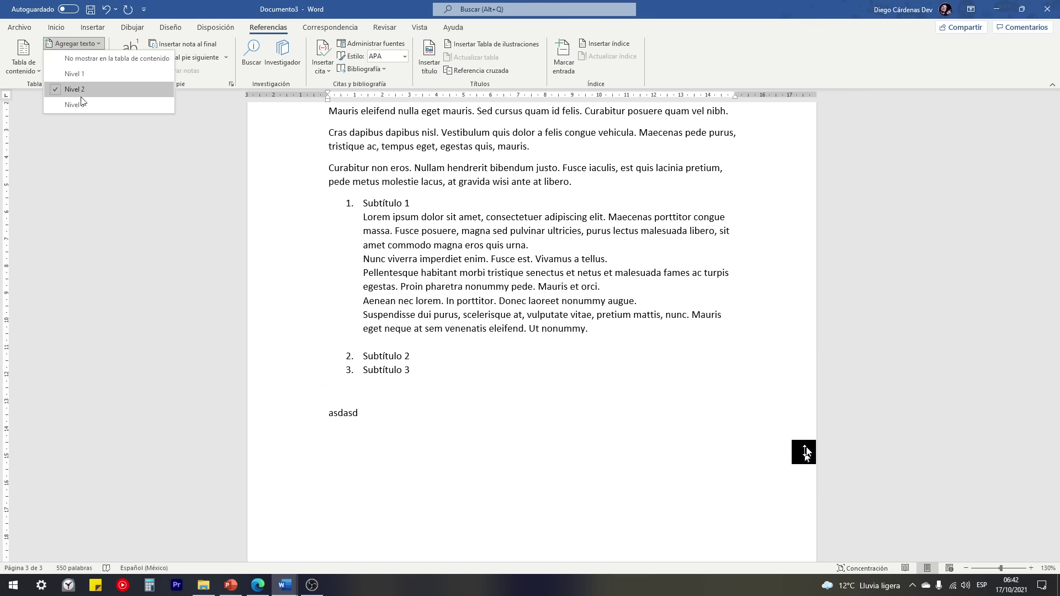
{"action": "left_click", "coordinate": [307, 421]}
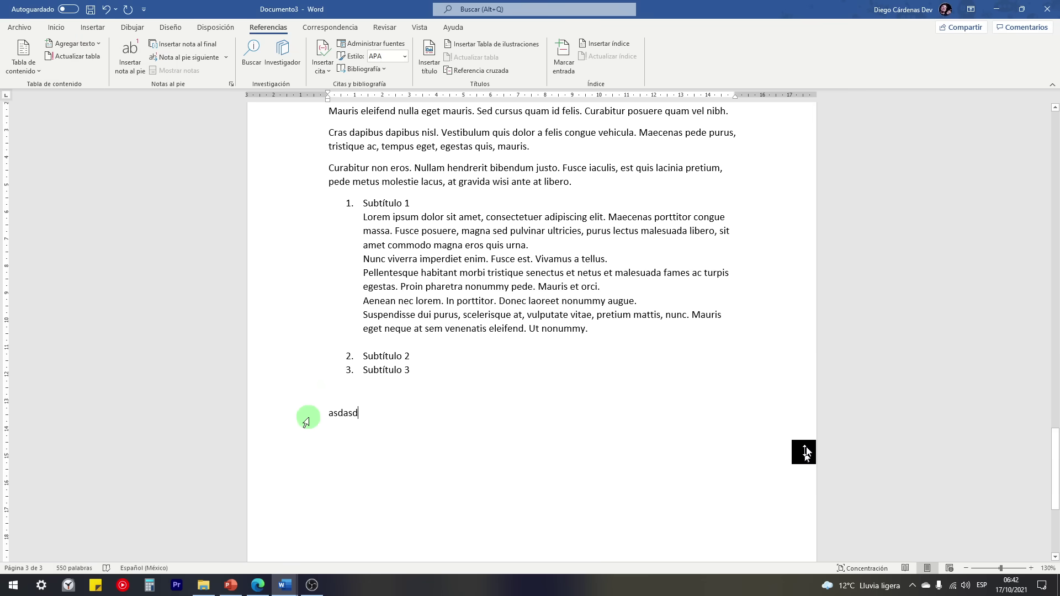
{"action": "left_click", "coordinate": [307, 421]}
Step: Make Asdasd a numbered list item and add a second item, Asdasda
{"action": "left_click", "coordinate": [84, 44]}
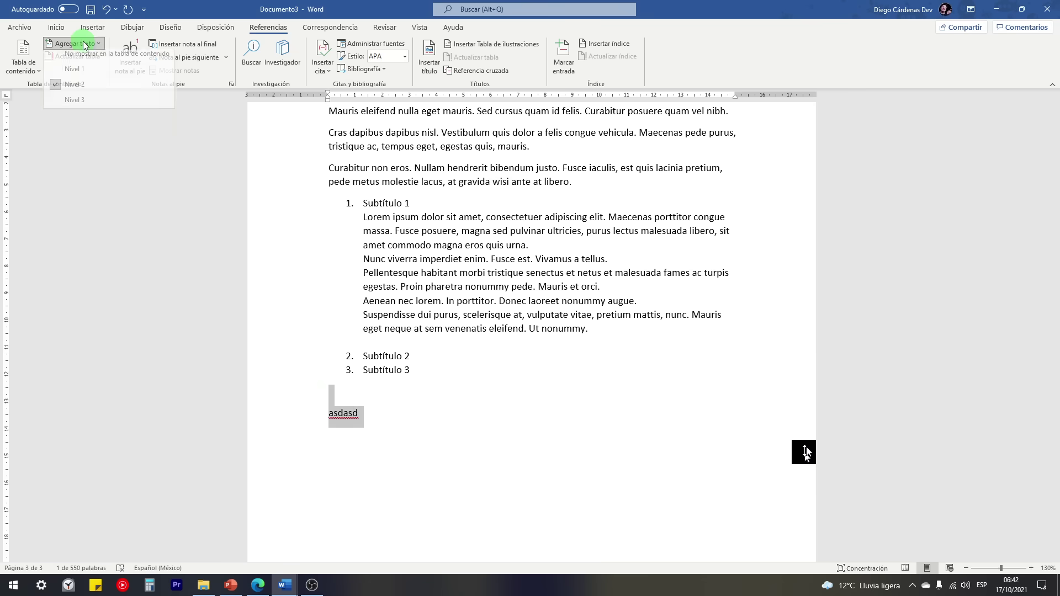
{"action": "left_click", "coordinate": [328, 422]}
{"action": "left_click", "coordinate": [431, 399]}
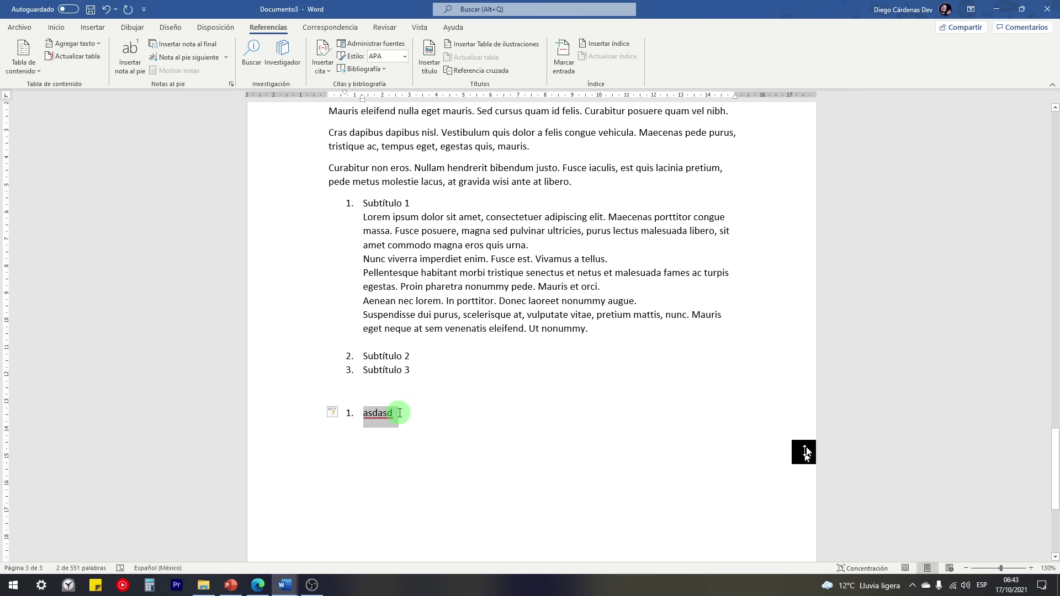
{"action": "left_click", "coordinate": [404, 414]}
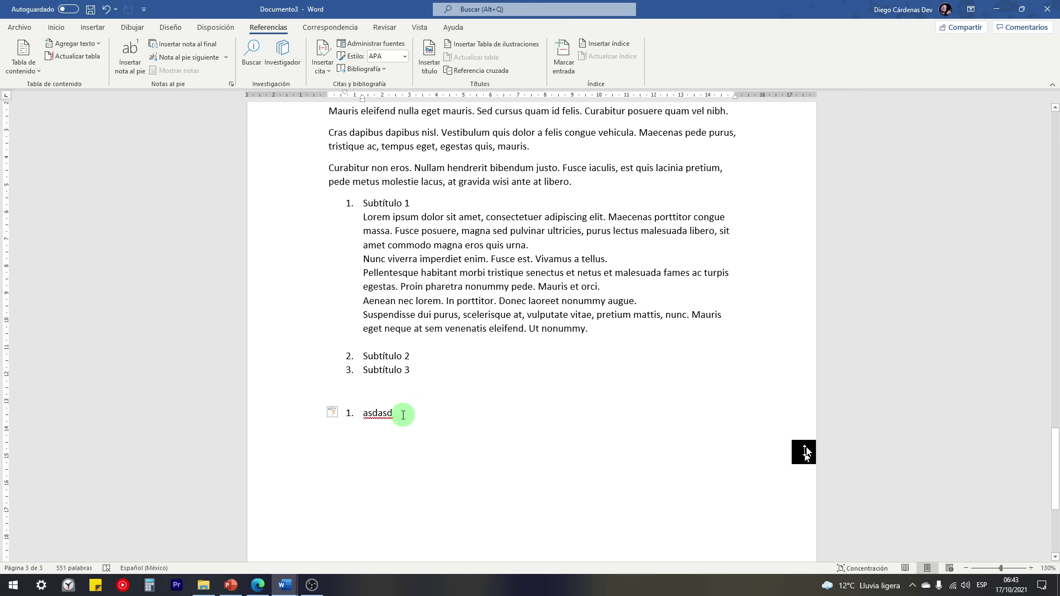
{"action": "key", "text": "Return"}
{"action": "type", "text": "asdas"}
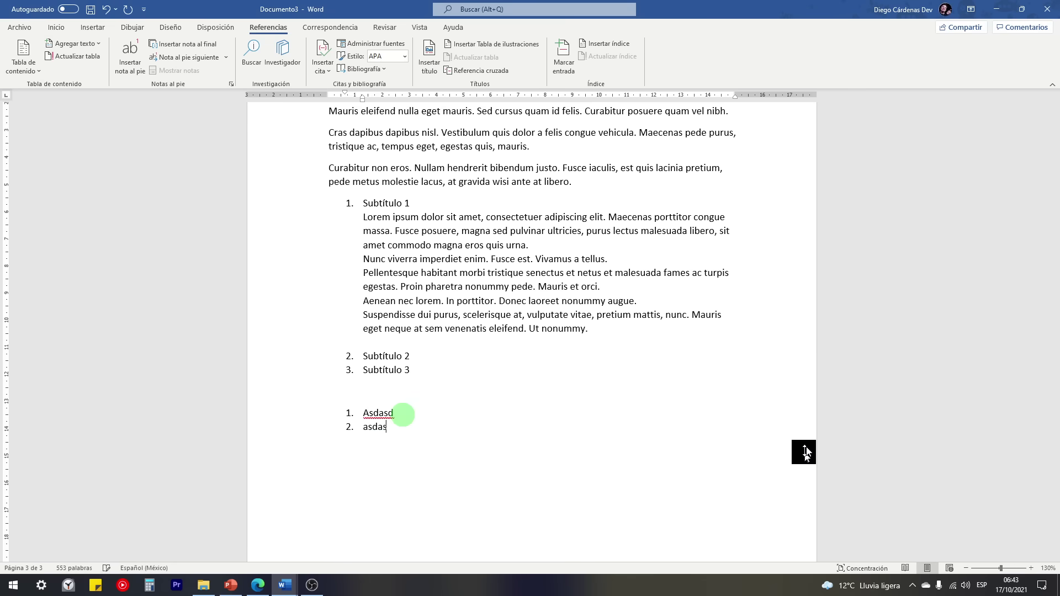
{"action": "type", "text": "da"}
{"action": "key", "text": "Return"}
{"action": "key", "text": "Return"}
{"action": "key", "text": "Return"}
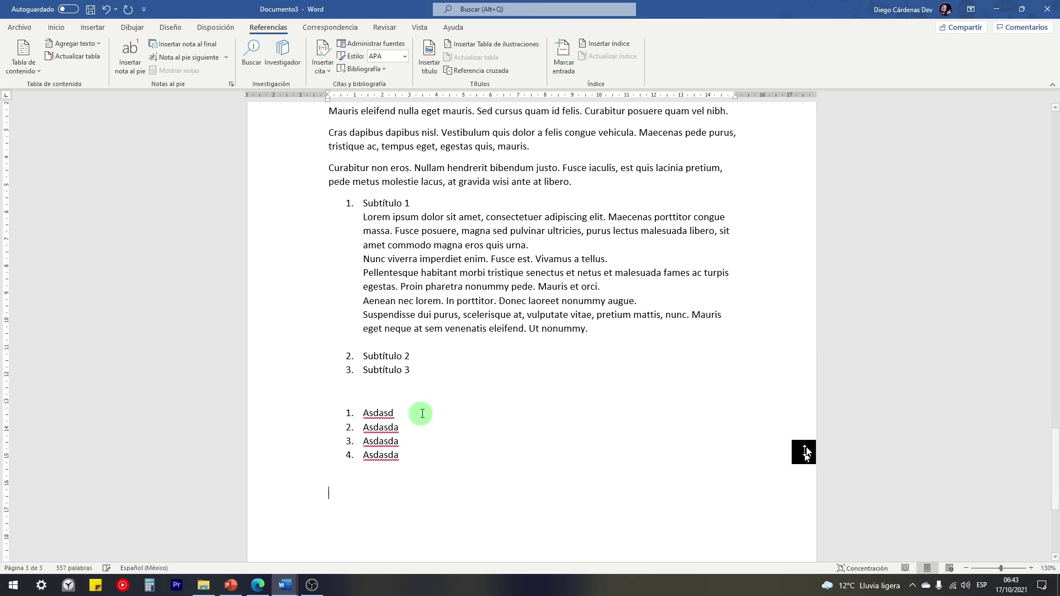
Step: Insert ten Lorem ipsum paragraphs under item 1 with =lorem(10)
{"action": "left_click", "coordinate": [412, 412]}
{"action": "key", "text": "Return"}
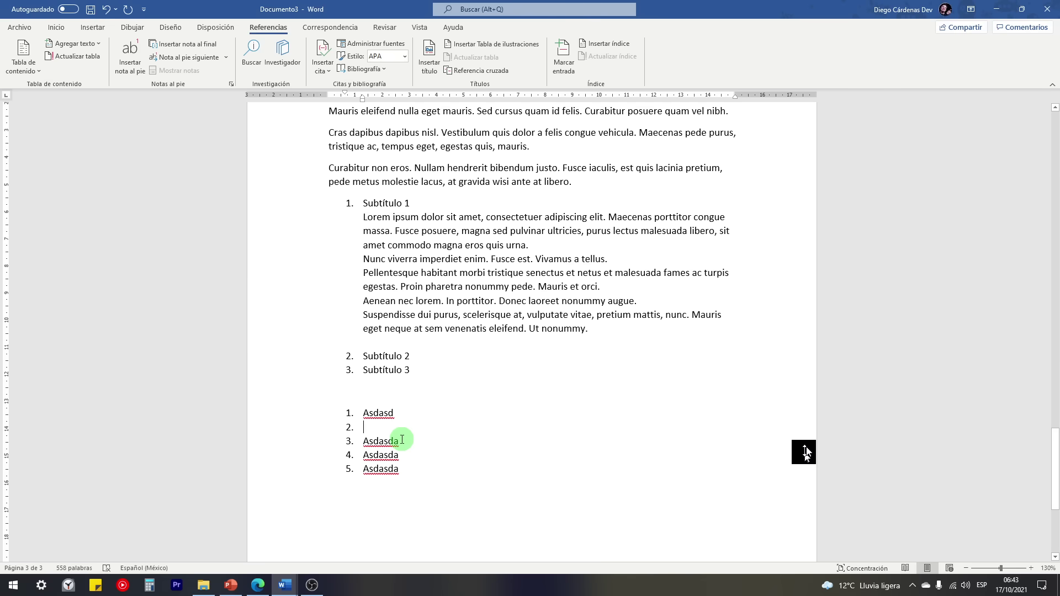
{"action": "type", "text": "="}
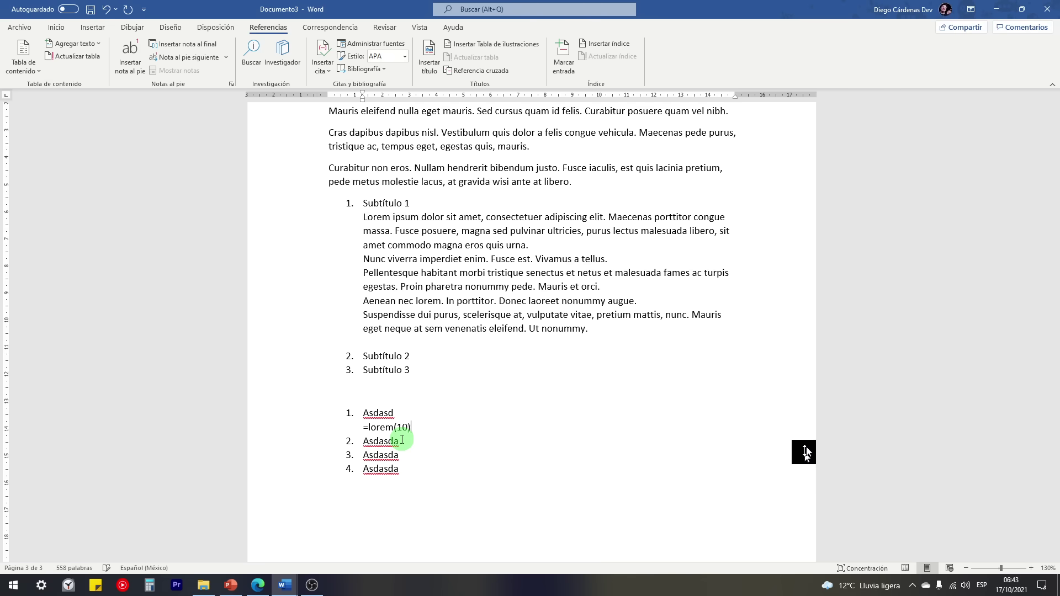
{"action": "type", "text": "lorem(10)"}
{"action": "key", "text": "Return"}
Step: Paste the last three Lorem paragraphs on a new line under item 2, Asdasda
{"action": "scroll", "coordinate": [401, 439], "scroll_direction": "down", "scroll_amount": 4}
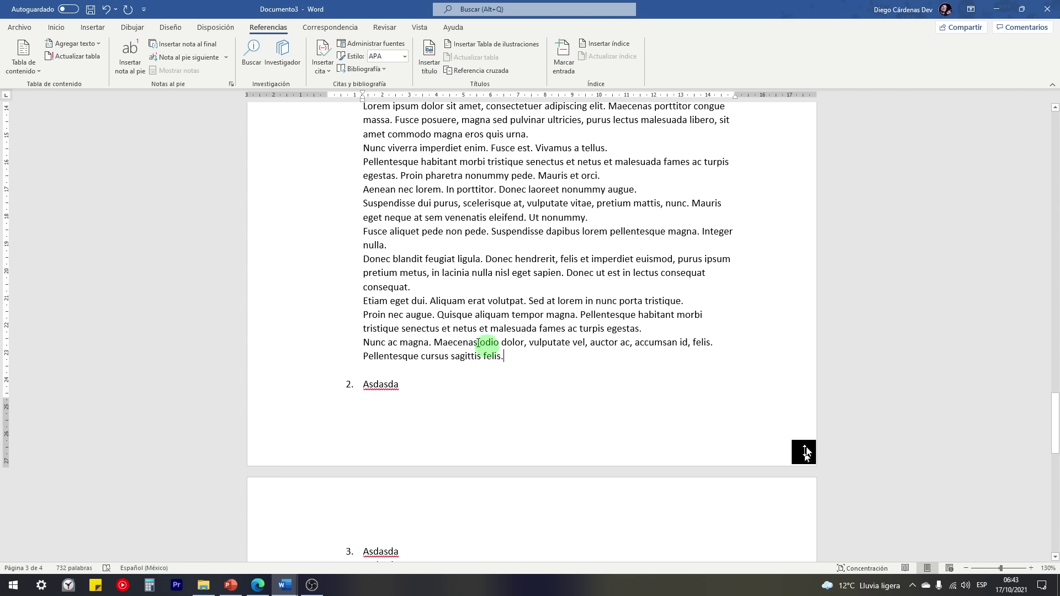
{"action": "left_click_drag", "start_coordinate": [503, 356], "coordinate": [364, 301]}
{"action": "key", "text": "ctrl+c"}
{"action": "left_click", "coordinate": [423, 381]}
{"action": "key", "text": "Return"}
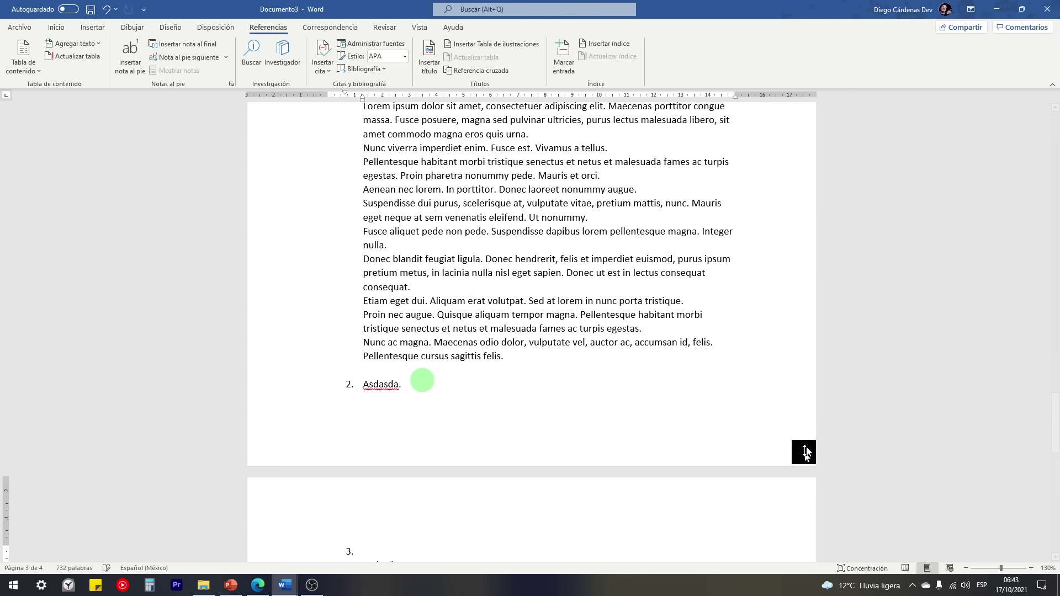
{"action": "key", "text": "ctrl+v"}
{"action": "left_click", "coordinate": [512, 272]}
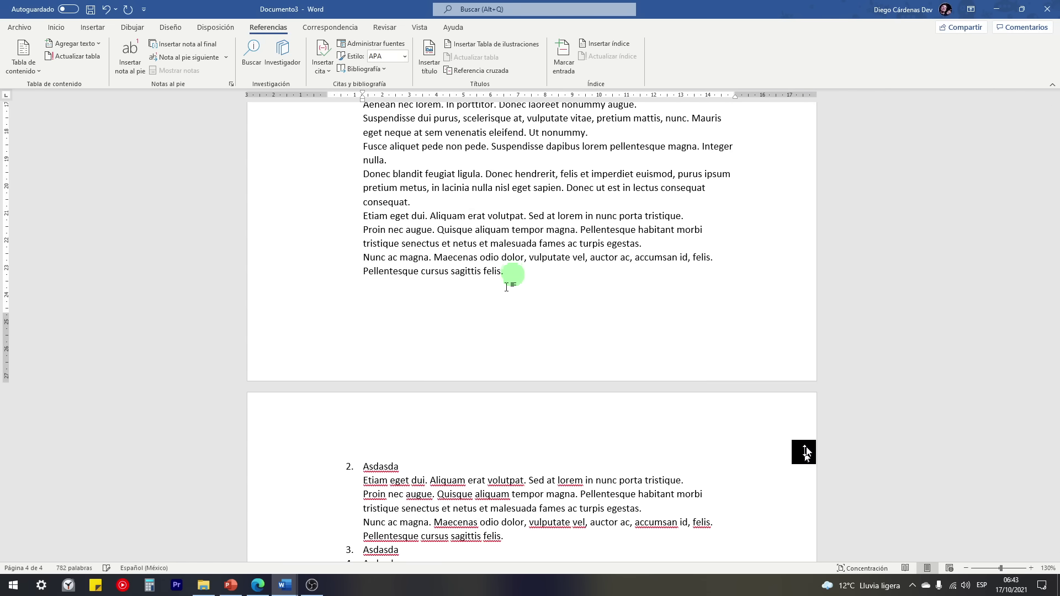
{"action": "scroll", "coordinate": [355, 441], "scroll_direction": "up", "scroll_amount": 7}
Step: Add the Asdasd and Asdasda list items to the table of contents via Agregar texto (Nivel 2)
{"action": "left_click", "coordinate": [312, 312]}
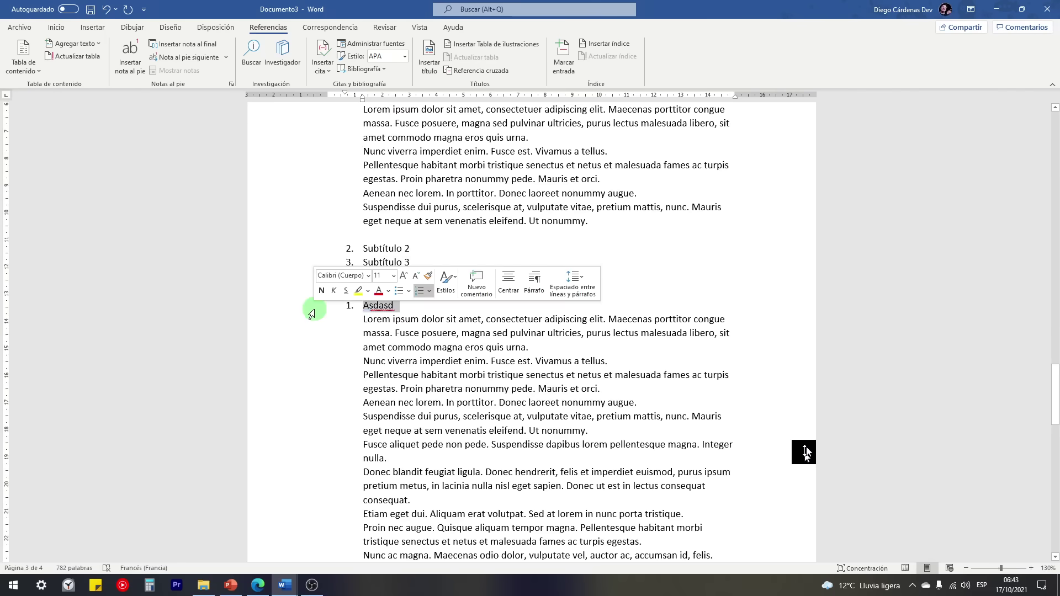
{"action": "scroll", "coordinate": [314, 315], "scroll_direction": "down", "scroll_amount": 3}
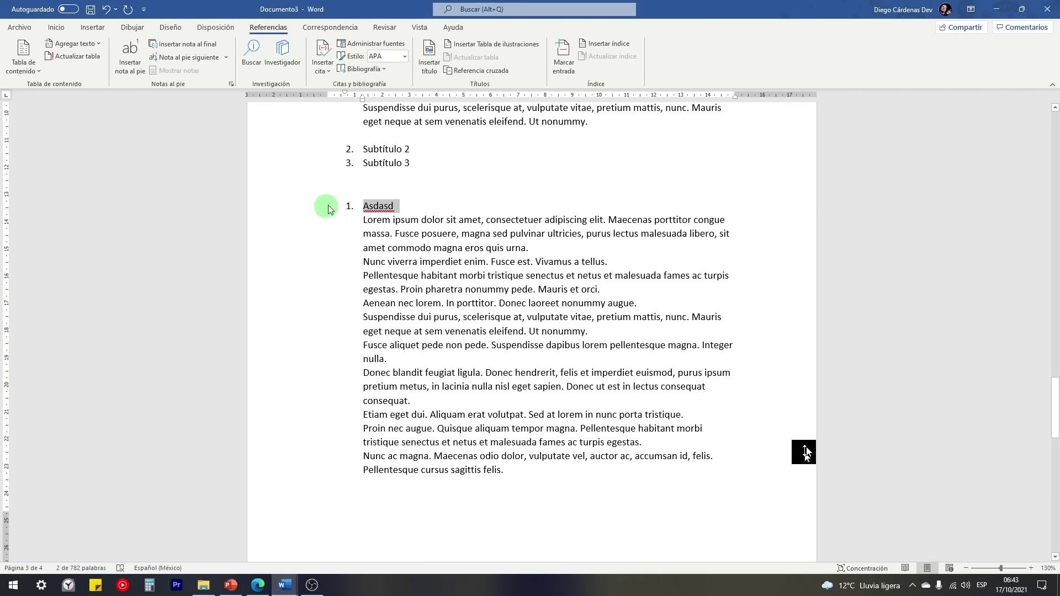
{"action": "left_click", "coordinate": [78, 47]}
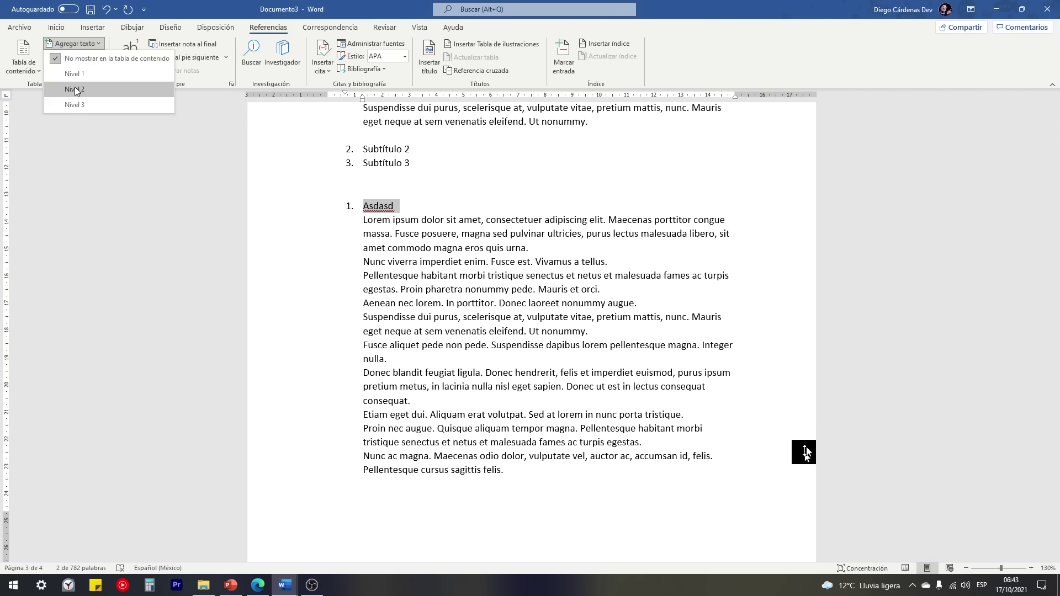
{"action": "left_click", "coordinate": [75, 89]}
{"action": "scroll", "coordinate": [301, 393], "scroll_direction": "down", "scroll_amount": 6}
{"action": "left_click", "coordinate": [306, 367]}
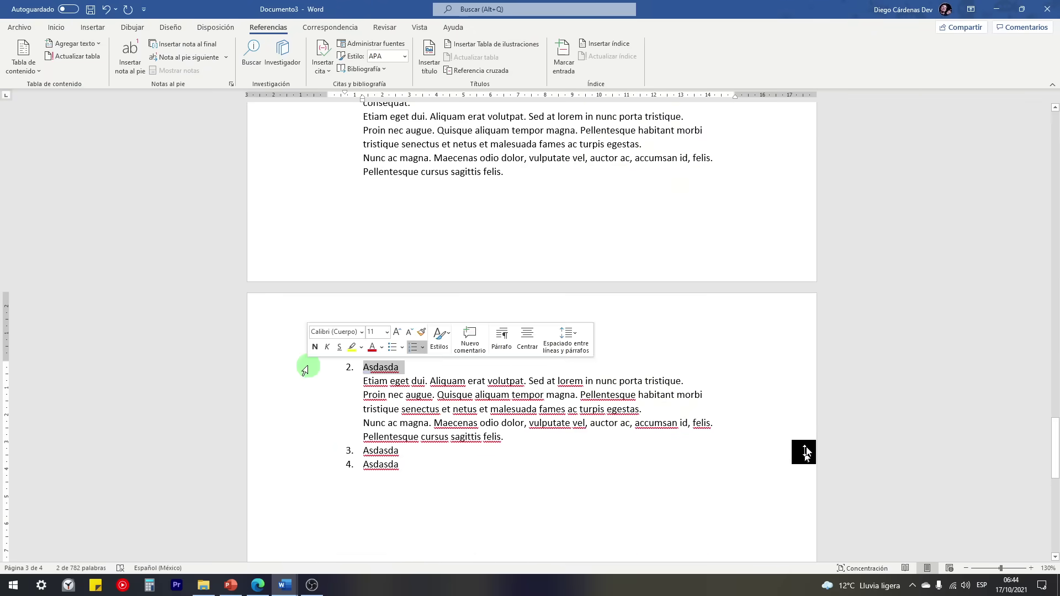
{"action": "left_click", "coordinate": [77, 44]}
{"action": "left_click", "coordinate": [74, 88]}
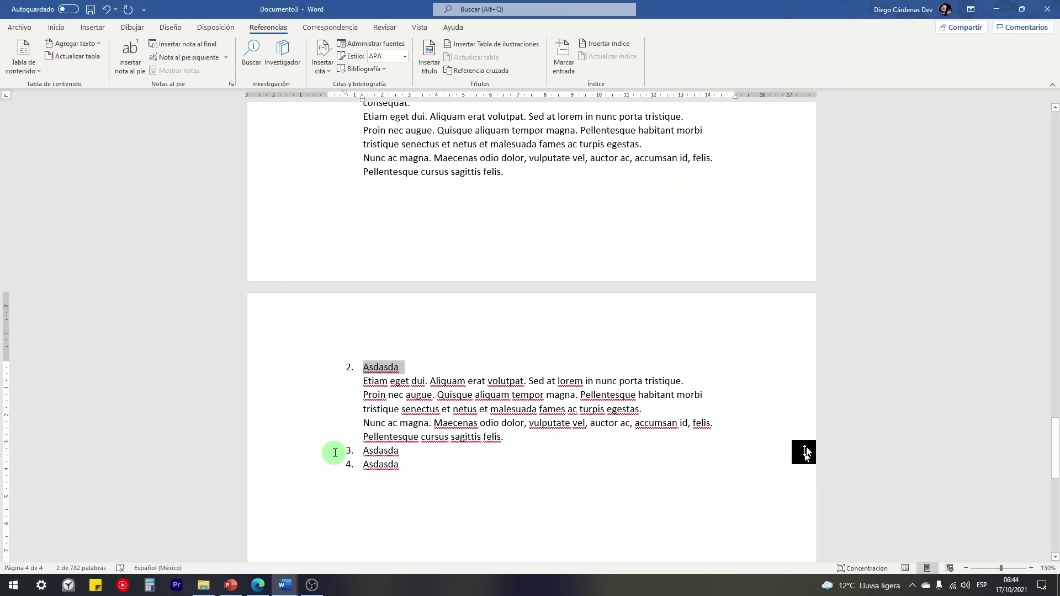
Step: Insert an empty unnumbered line after list item 3
{"action": "left_click", "coordinate": [413, 453]}
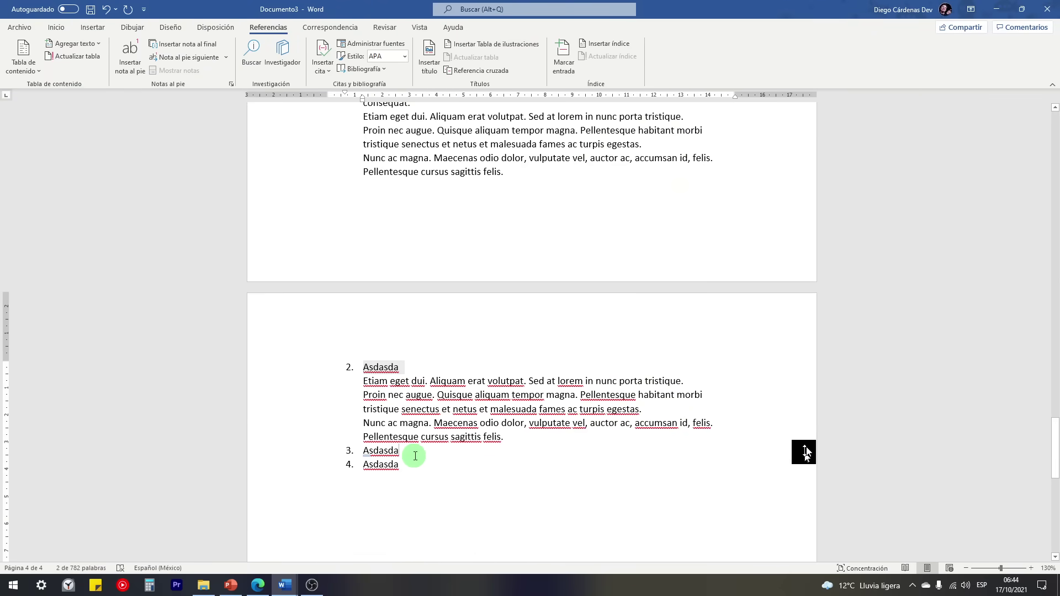
{"action": "key", "text": "Return"}
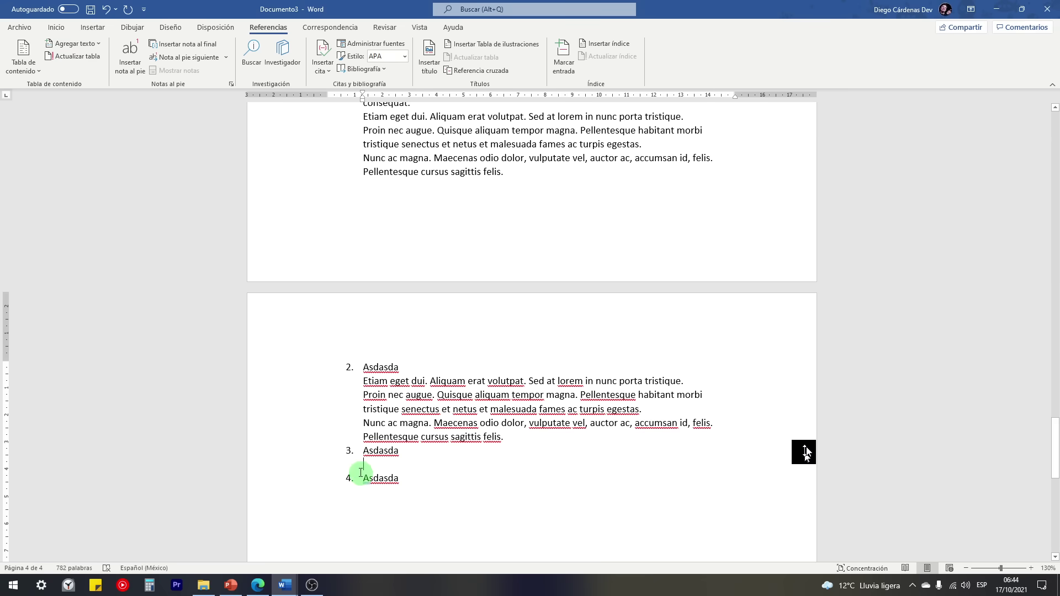
{"action": "scroll", "coordinate": [356, 481], "scroll_direction": "up", "scroll_amount": 3}
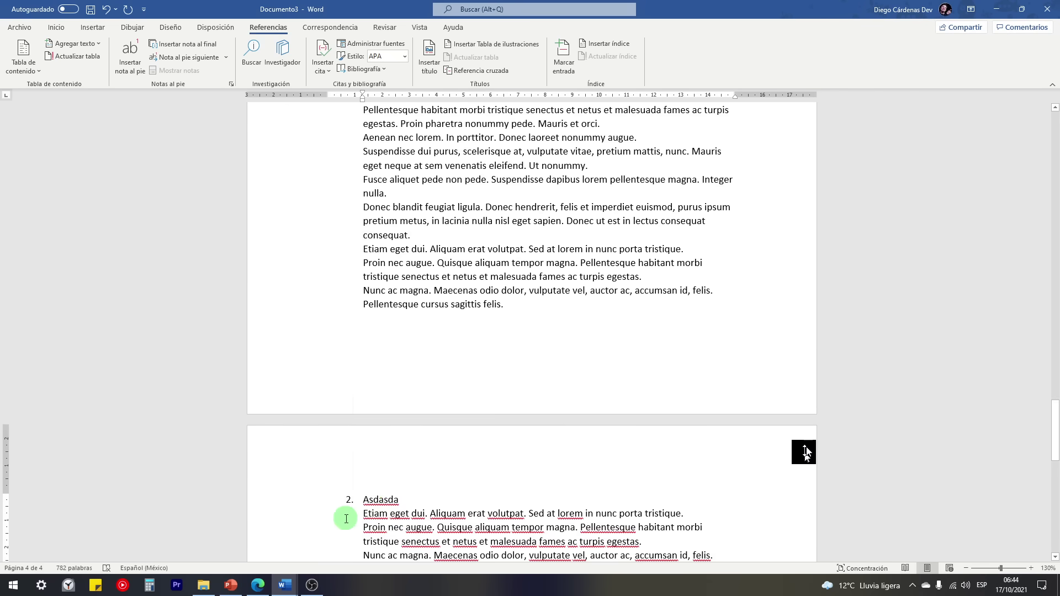
{"action": "left_click", "coordinate": [364, 514]}
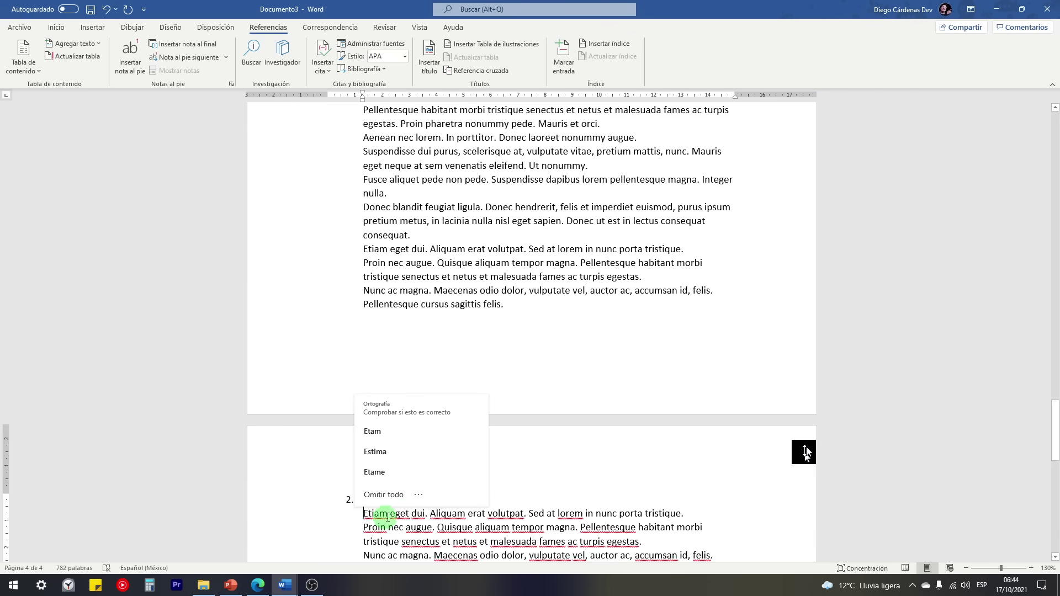
Step: Update the entire table of contents so Asdasd (page 3) and Asdasda (page 4) appear
{"action": "left_click", "coordinate": [72, 56]}
{"action": "left_click", "coordinate": [486, 289]}
{"action": "left_click", "coordinate": [527, 304]}
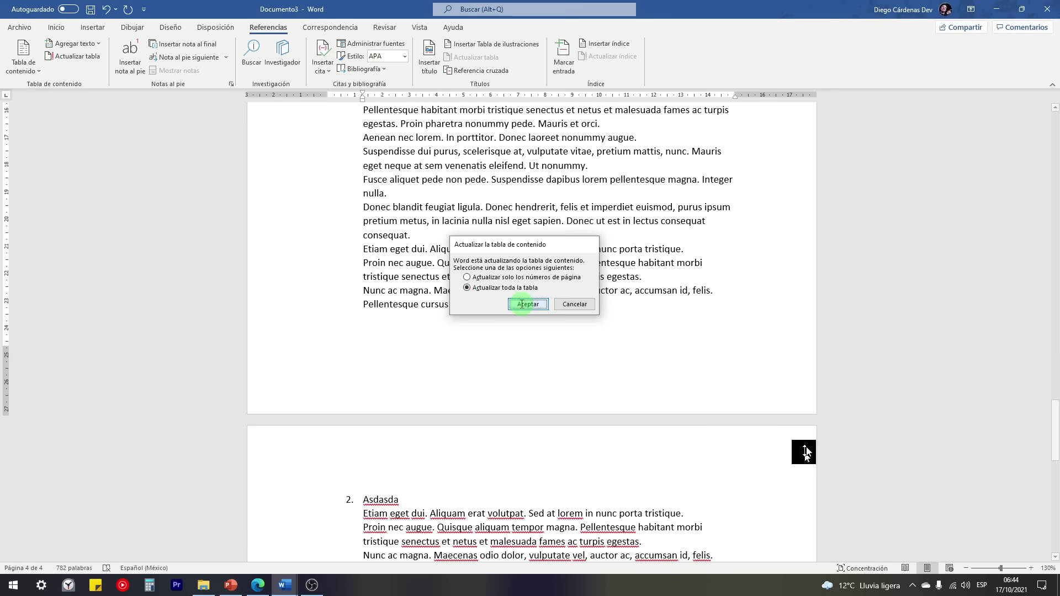
{"action": "left_click_drag", "start_coordinate": [1055, 442], "coordinate": [1056, 147]}
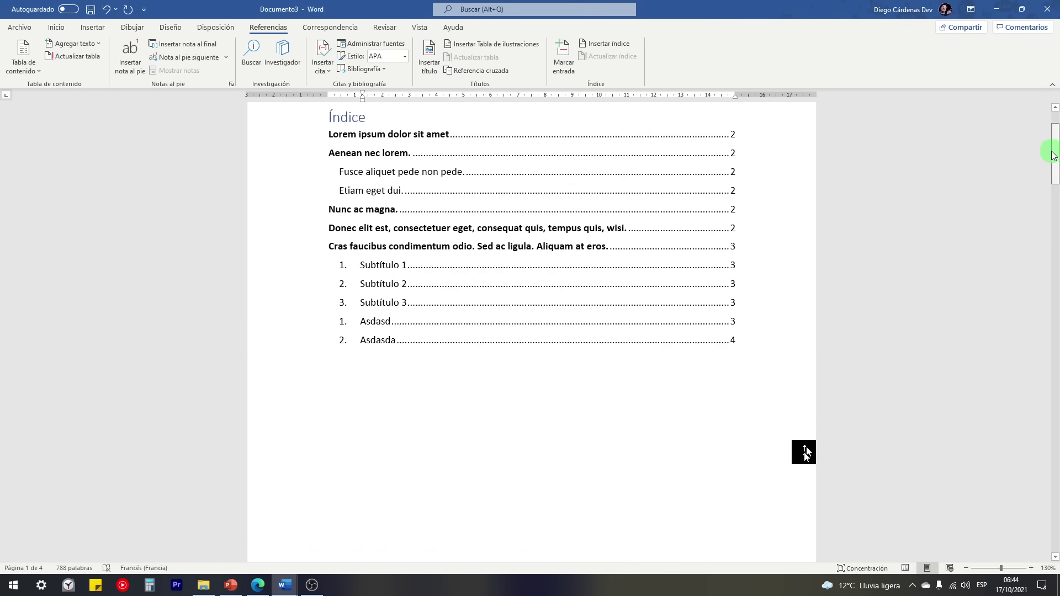
{"action": "left_click_drag", "start_coordinate": [1053, 154], "coordinate": [1048, 359]}
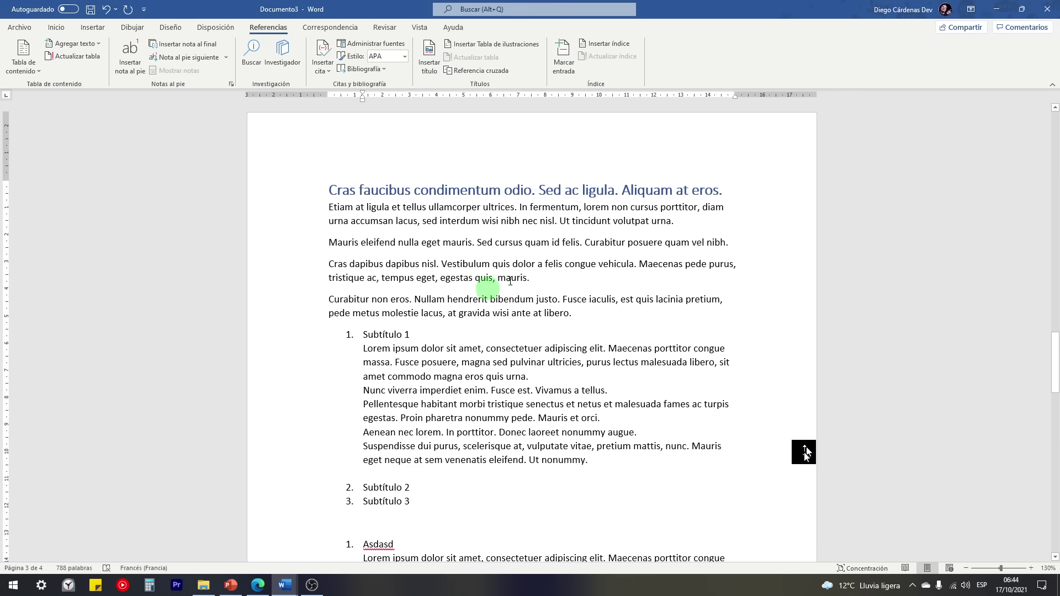
Step: Insert footnote 1 after 'mauris.' with the citation 'Lorem, et al 2008.'
{"action": "double_click", "coordinate": [300, 274]}
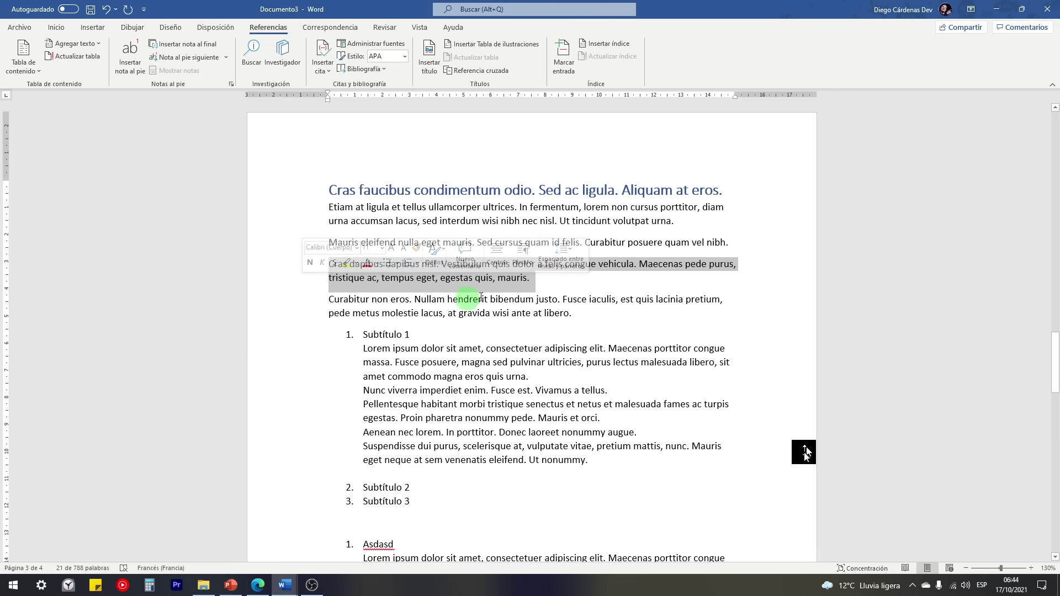
{"action": "left_click", "coordinate": [532, 278]}
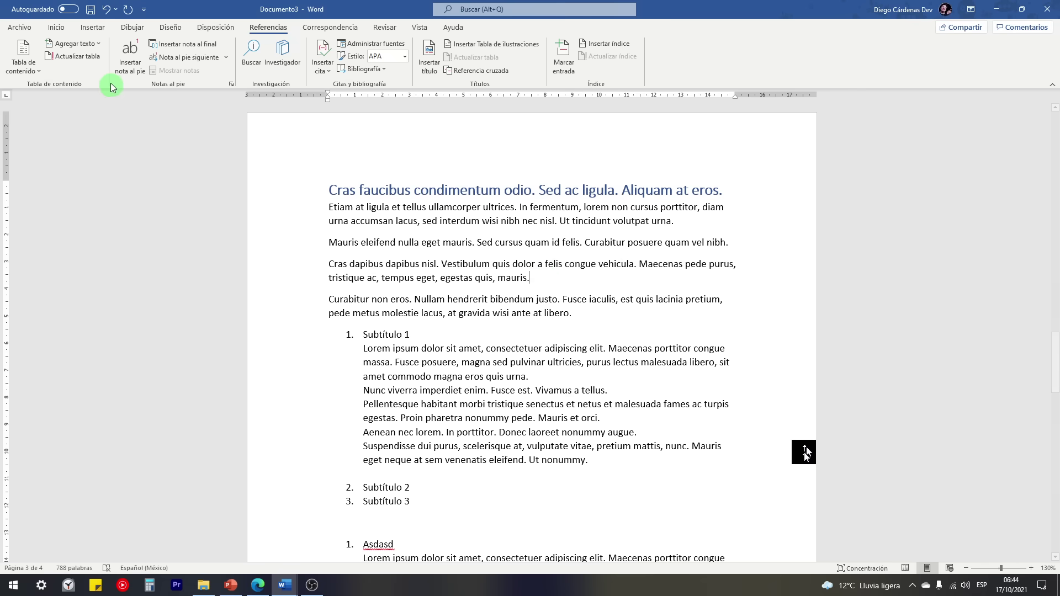
{"action": "left_click", "coordinate": [136, 64]}
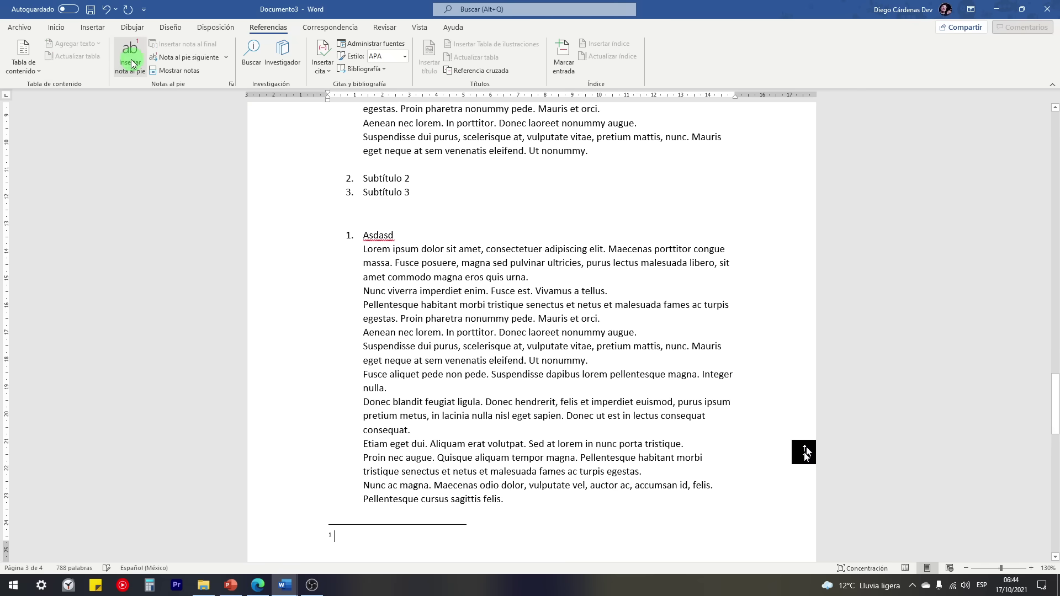
{"action": "double_click", "coordinate": [330, 536]}
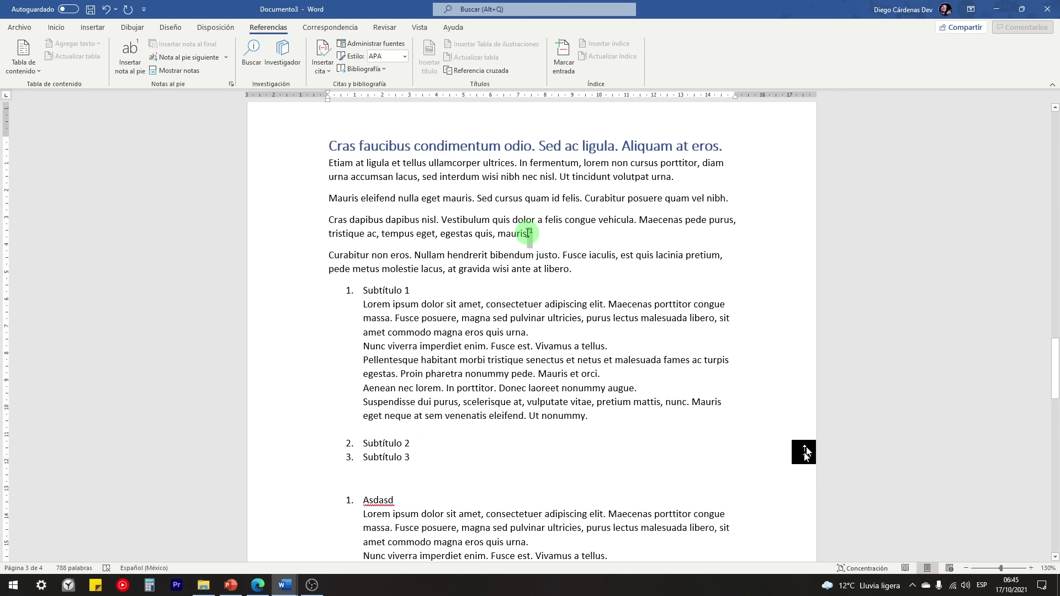
{"action": "left_click_drag", "start_coordinate": [530, 232], "coordinate": [551, 239]}
{"action": "left_click", "coordinate": [543, 233]}
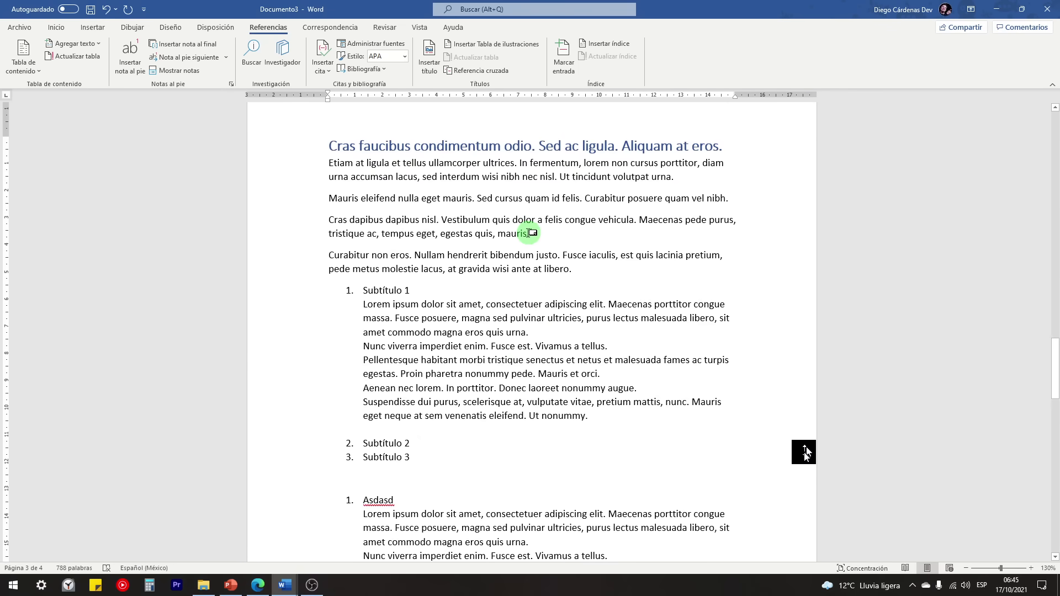
{"action": "double_click", "coordinate": [531, 232]}
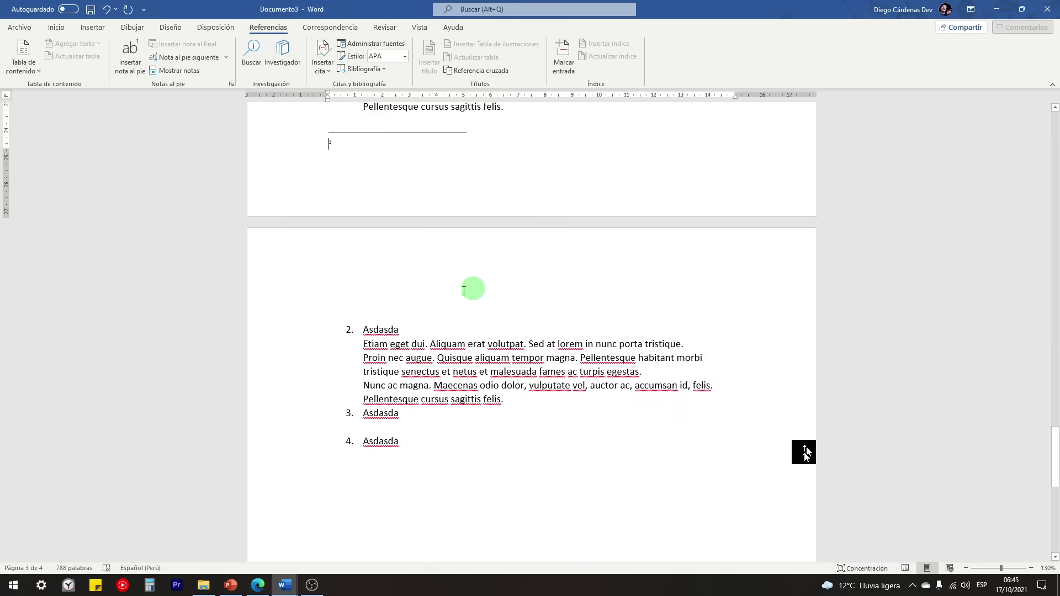
{"action": "scroll", "coordinate": [364, 243], "scroll_direction": "up", "scroll_amount": 2}
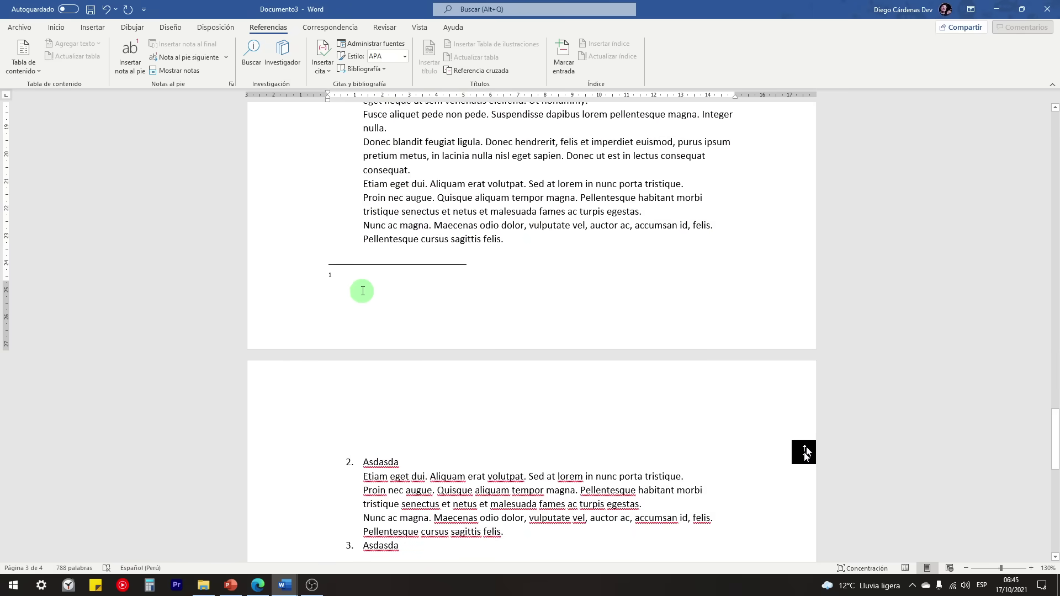
{"action": "scroll", "coordinate": [350, 295], "scroll_direction": "up", "scroll_amount": 1}
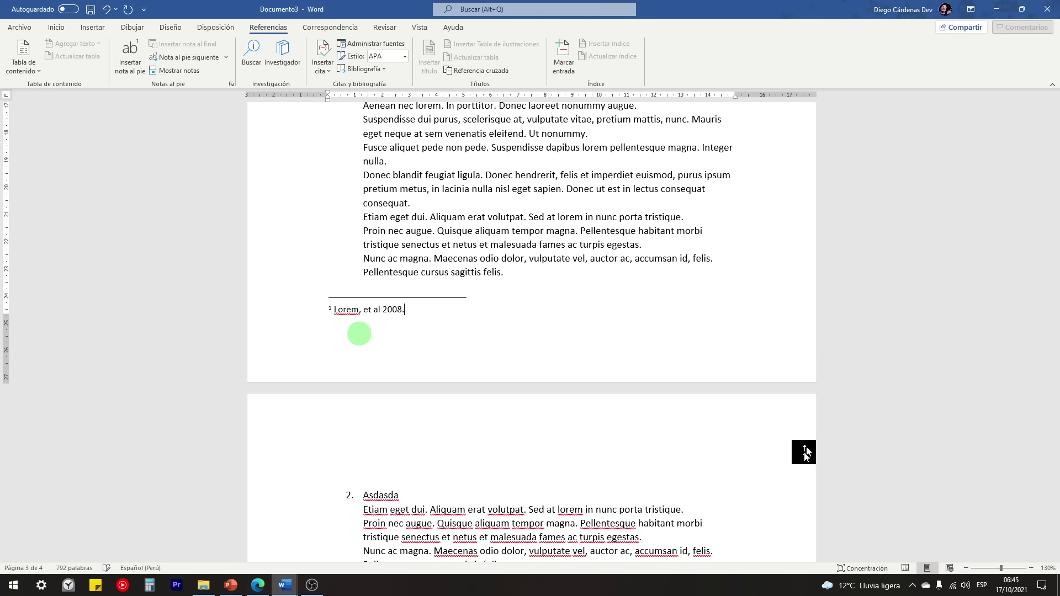
{"action": "scroll", "coordinate": [359, 333], "scroll_direction": "up", "scroll_amount": 10}
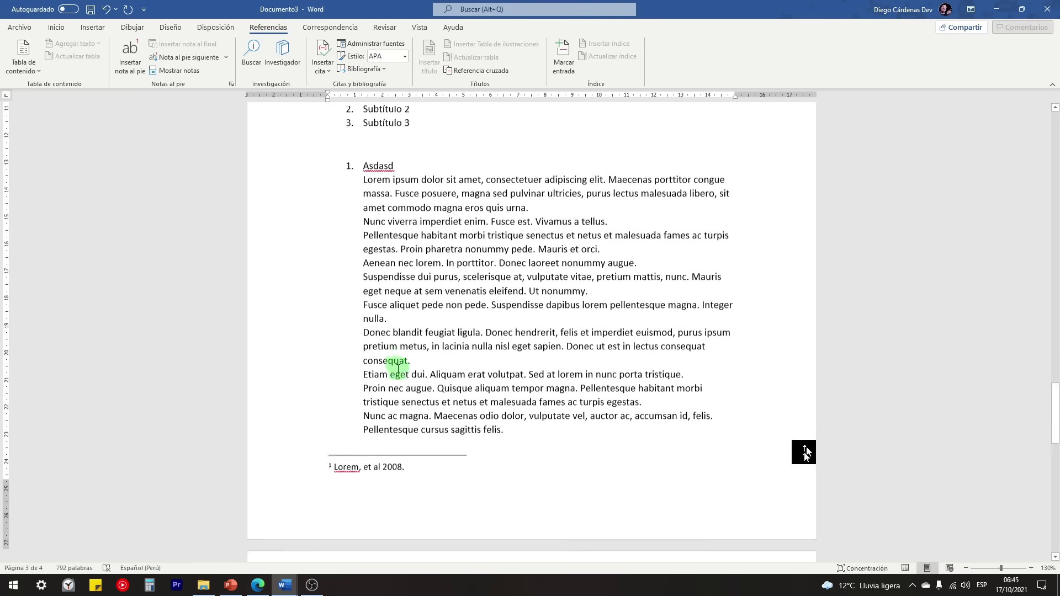
Step: Insert an empty footnote 2 after 'libero.' in the Curabitur non eros paragraph
{"action": "left_click", "coordinate": [595, 307]}
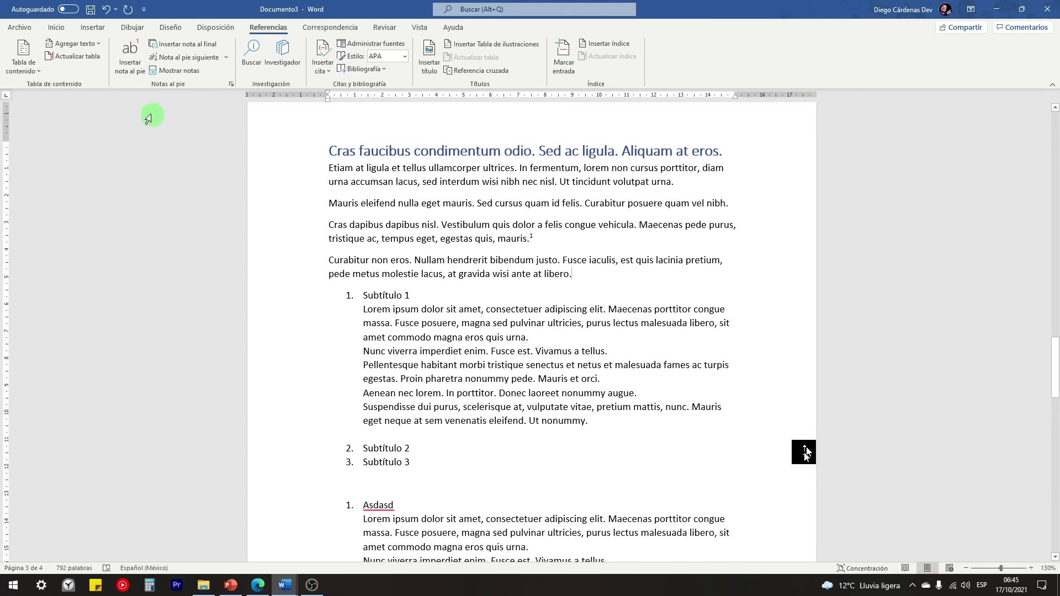
{"action": "left_click", "coordinate": [129, 64]}
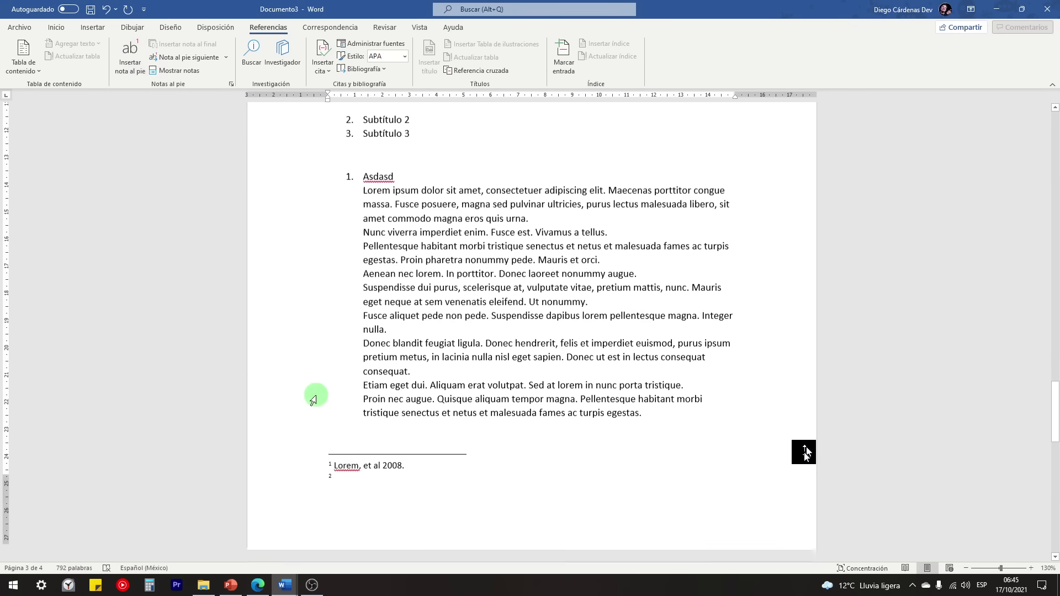
{"action": "left_click", "coordinate": [344, 495]}
{"action": "left_click", "coordinate": [351, 474]}
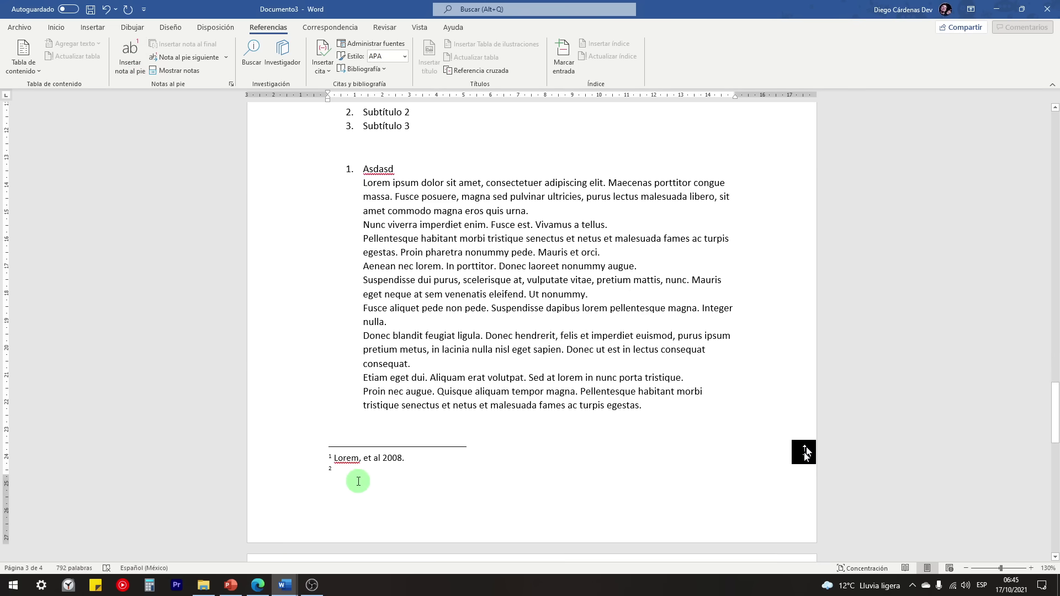
{"action": "scroll", "coordinate": [367, 485], "scroll_direction": "up", "scroll_amount": 5}
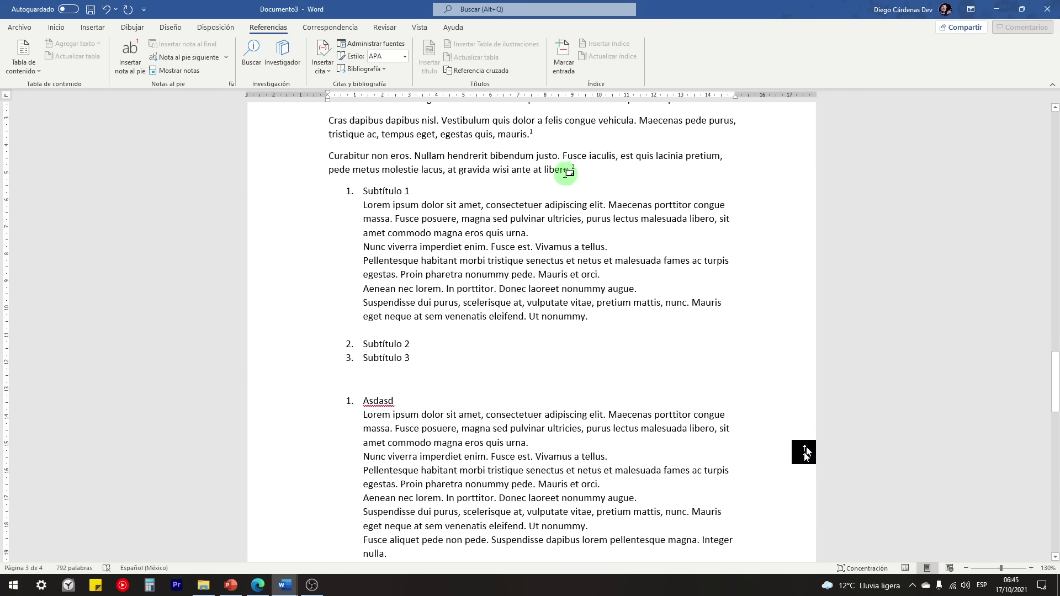
{"action": "scroll", "coordinate": [359, 475], "scroll_direction": "down", "scroll_amount": 6}
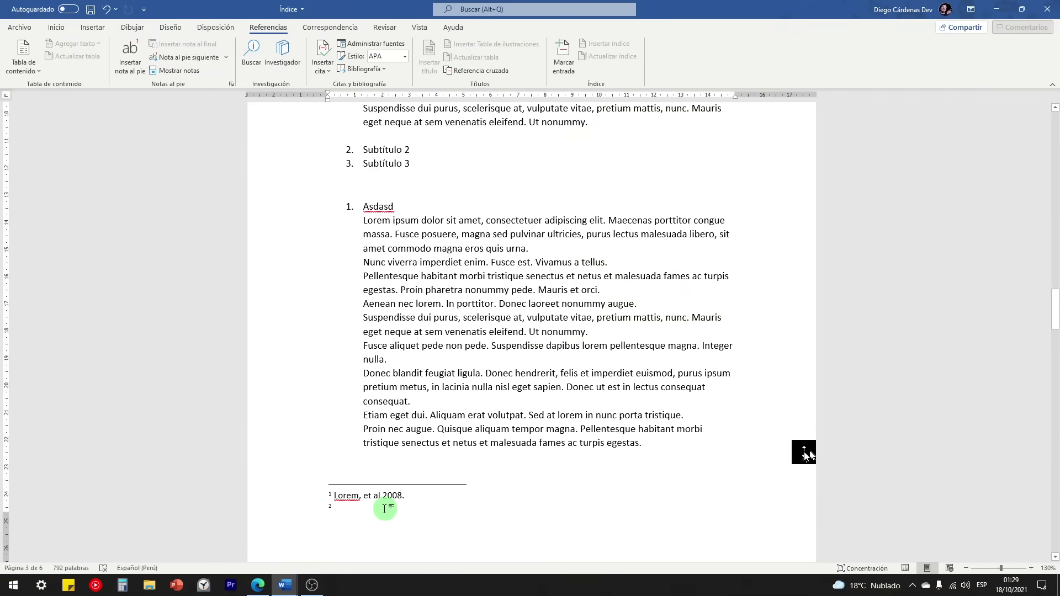
{"action": "mouse_move", "coordinate": [287, 579]}
{"action": "left_click", "coordinate": [323, 554]}
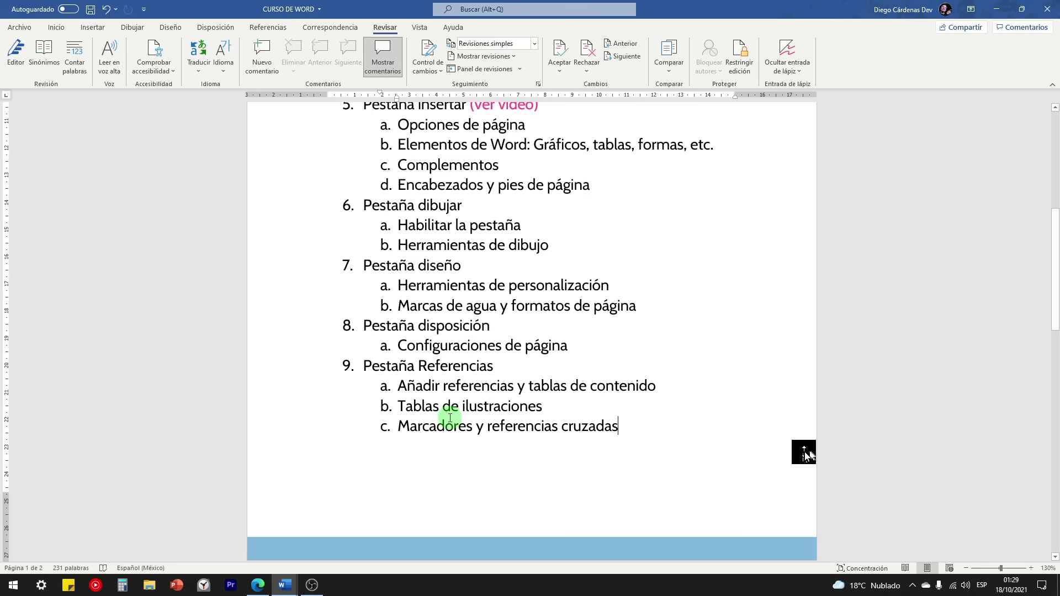
{"action": "left_click_drag", "start_coordinate": [546, 407], "coordinate": [409, 407]}
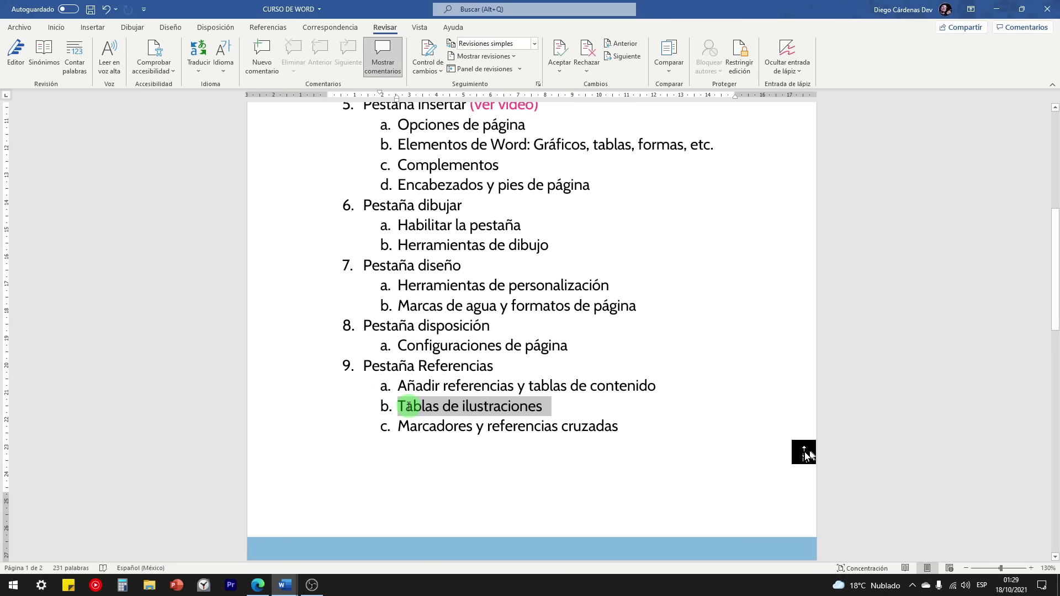
{"action": "left_click", "coordinate": [555, 406]}
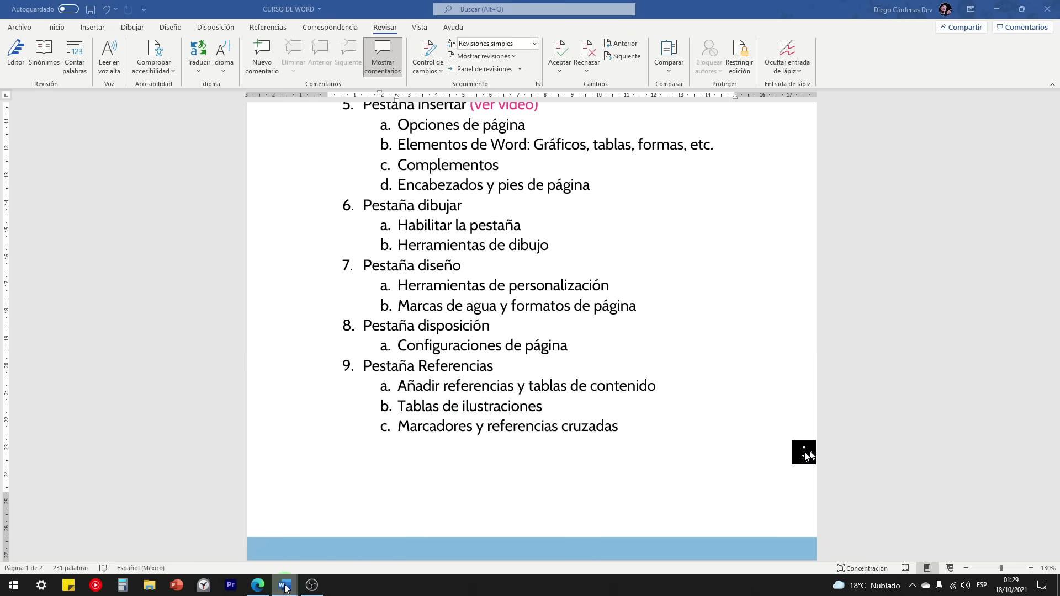
{"action": "mouse_move", "coordinate": [285, 583]}
{"action": "left_click", "coordinate": [252, 540]}
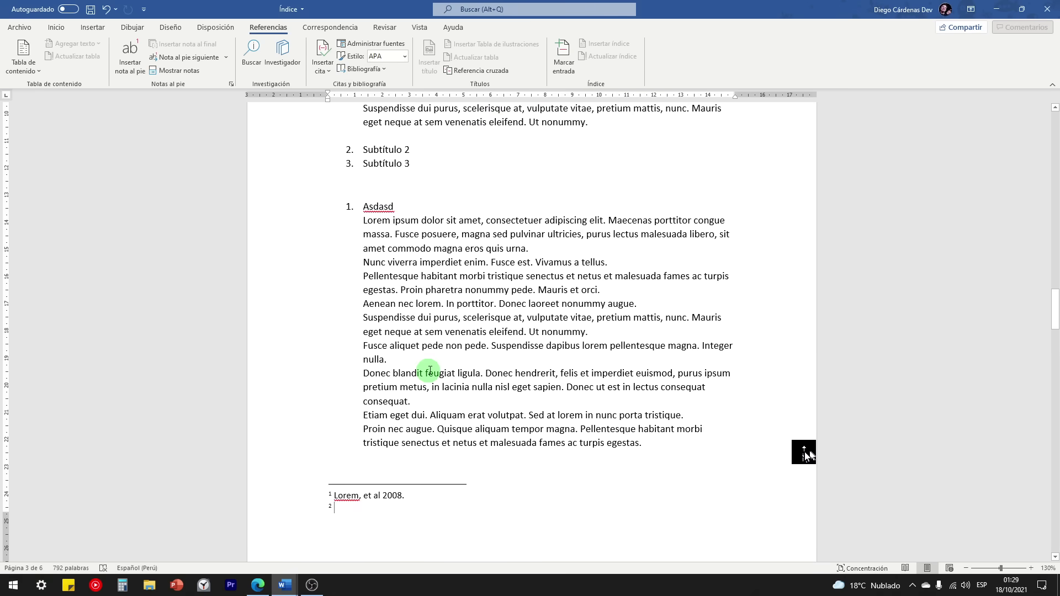
Step: Select the building photo and enter the caption text 'Ilustración 1: Librería'
{"action": "left_click_drag", "start_coordinate": [1055, 301], "coordinate": [1052, 421]}
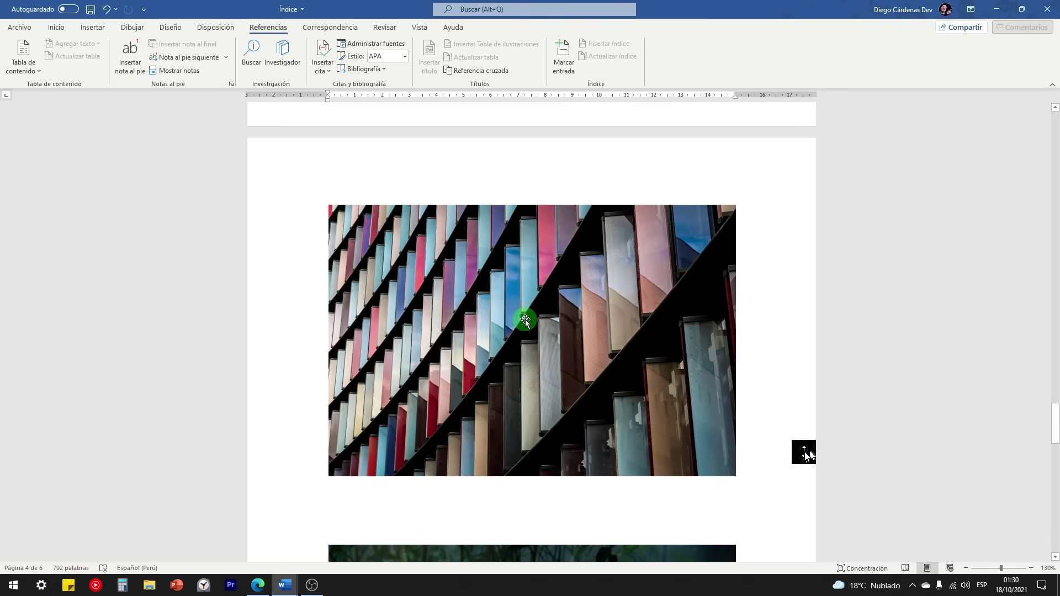
{"action": "left_click", "coordinate": [525, 320]}
{"action": "left_click", "coordinate": [269, 29]}
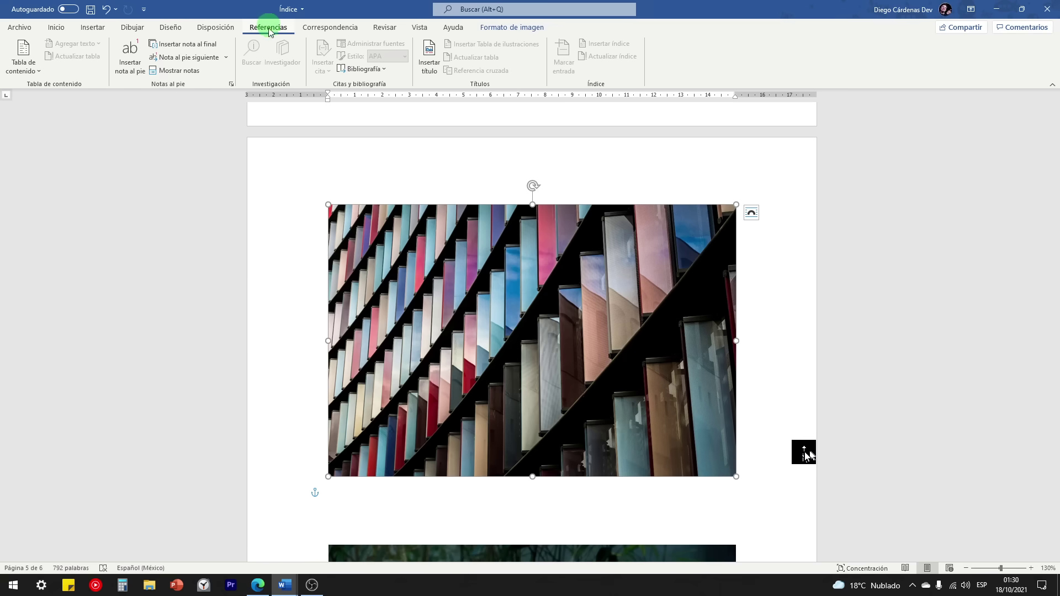
{"action": "left_click", "coordinate": [430, 58]}
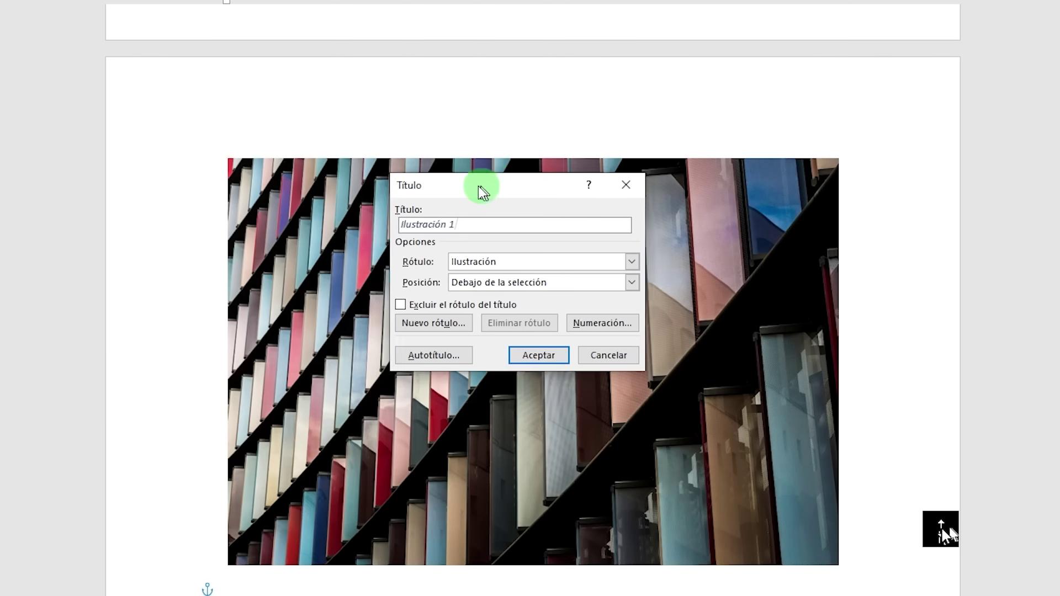
{"action": "left_click_drag", "start_coordinate": [479, 188], "coordinate": [473, 171]}
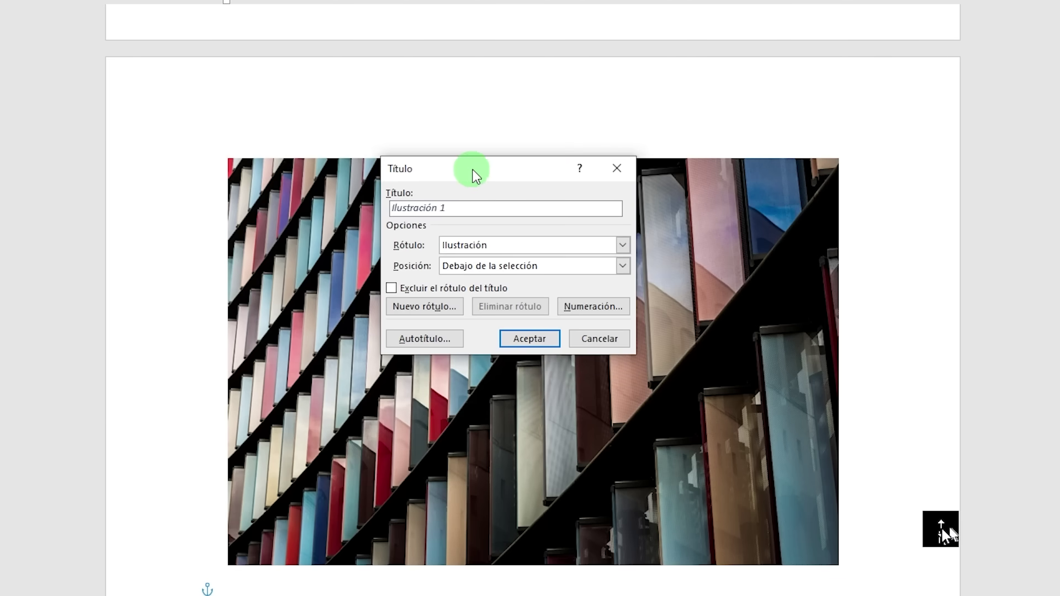
{"action": "left_click", "coordinate": [392, 208]}
{"action": "left_click", "coordinate": [463, 208]}
{"action": "type", "text": ":"}
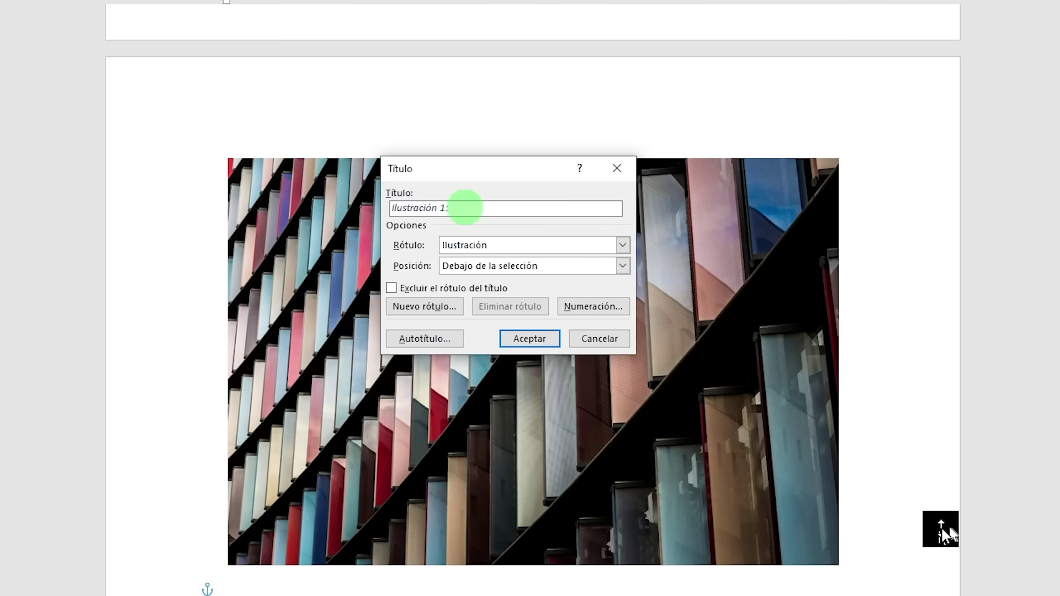
{"action": "type", "text": "Librería"}
Step: Keep the Ilustración label, set position Debajo de la selección, and insert the caption
{"action": "left_click", "coordinate": [623, 246]}
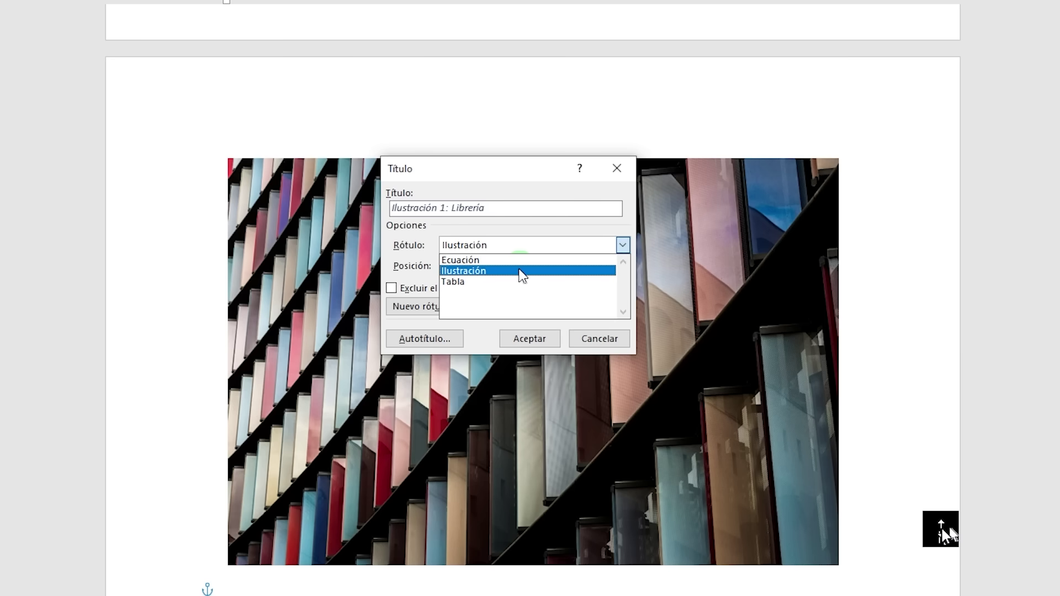
{"action": "left_click", "coordinate": [520, 271]}
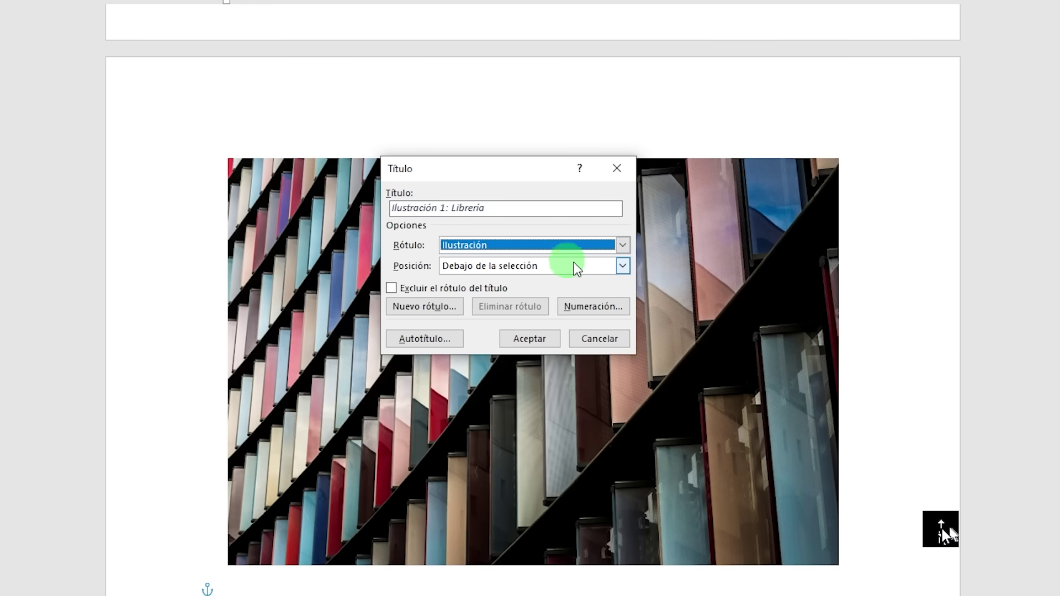
{"action": "left_click", "coordinate": [576, 267]}
{"action": "left_click", "coordinate": [528, 292]}
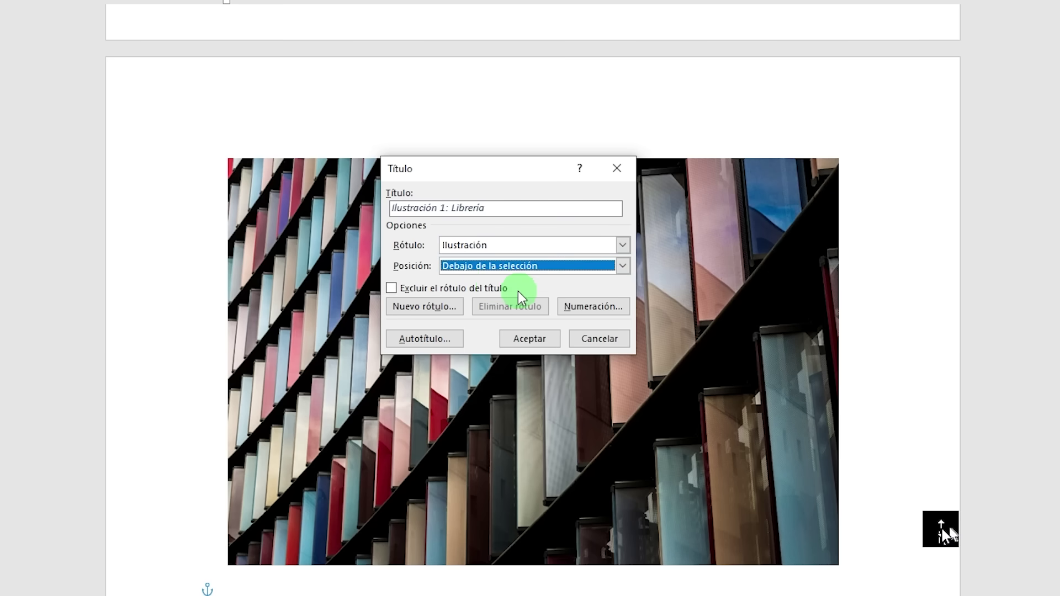
{"action": "left_click", "coordinate": [532, 339]}
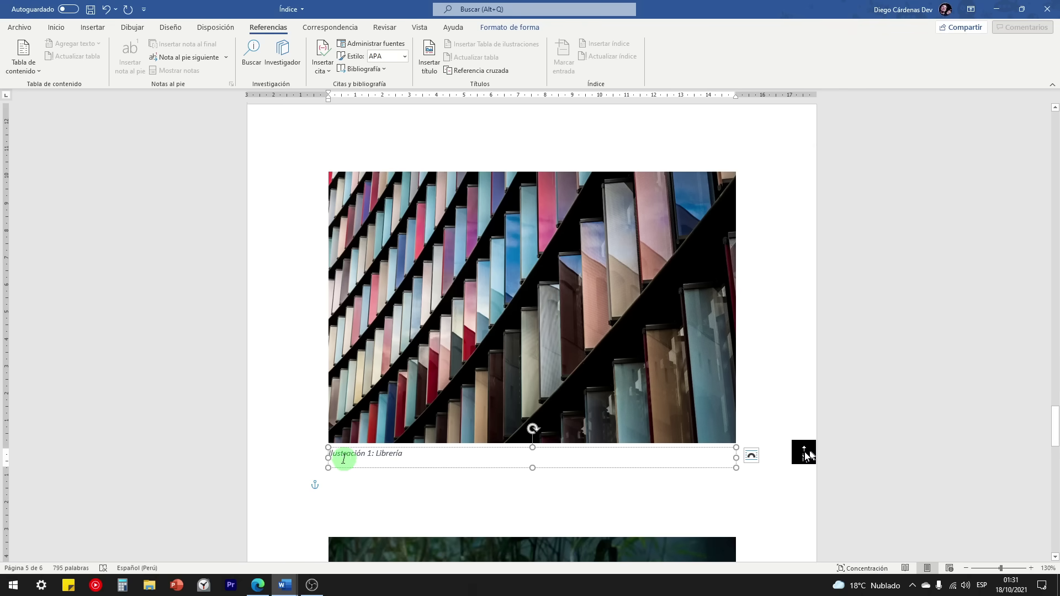
{"action": "left_click", "coordinate": [501, 356]}
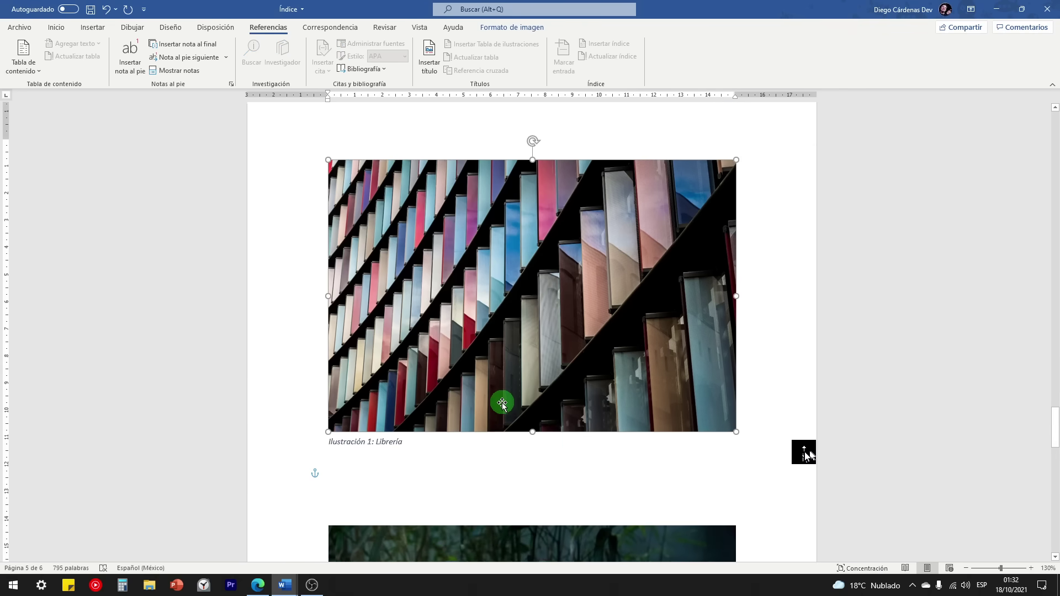
Step: Caption the tiger photo 'Ilustración 2: Tigre'
{"action": "scroll", "coordinate": [512, 366], "scroll_direction": "down", "scroll_amount": 5}
{"action": "left_click", "coordinate": [549, 292]}
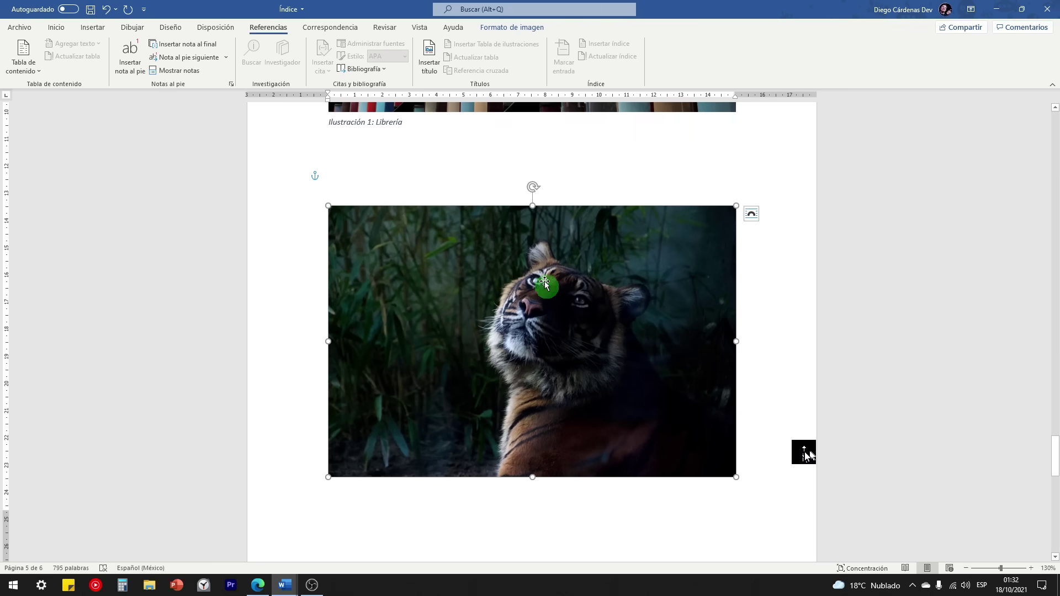
{"action": "left_click", "coordinate": [429, 59]}
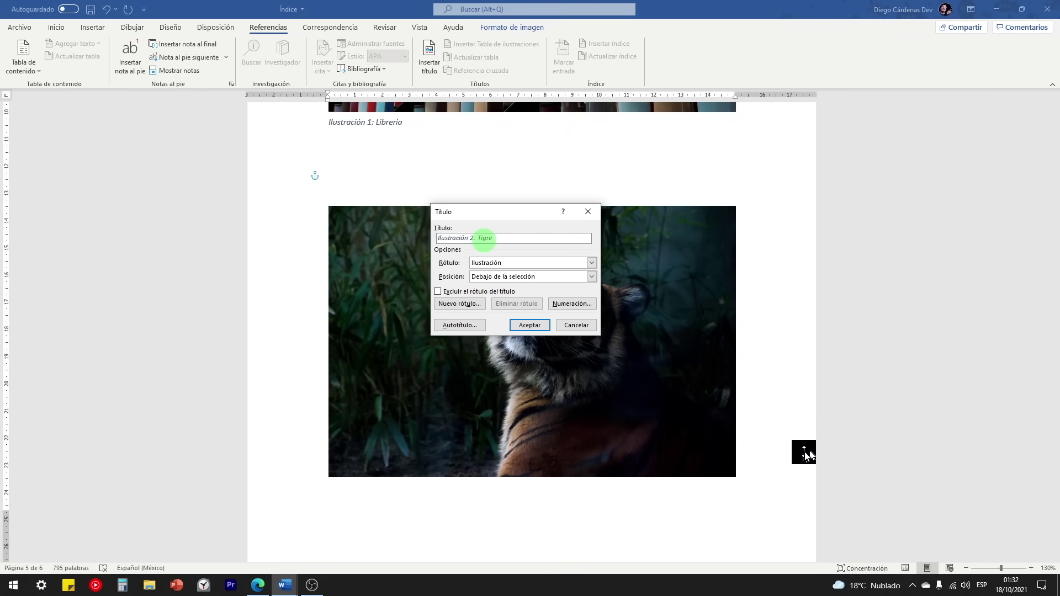
{"action": "left_click", "coordinate": [530, 325]}
Step: Caption the leaves photo 'Ilustración 3: Hojas'
{"action": "scroll", "coordinate": [534, 323], "scroll_direction": "down", "scroll_amount": 8}
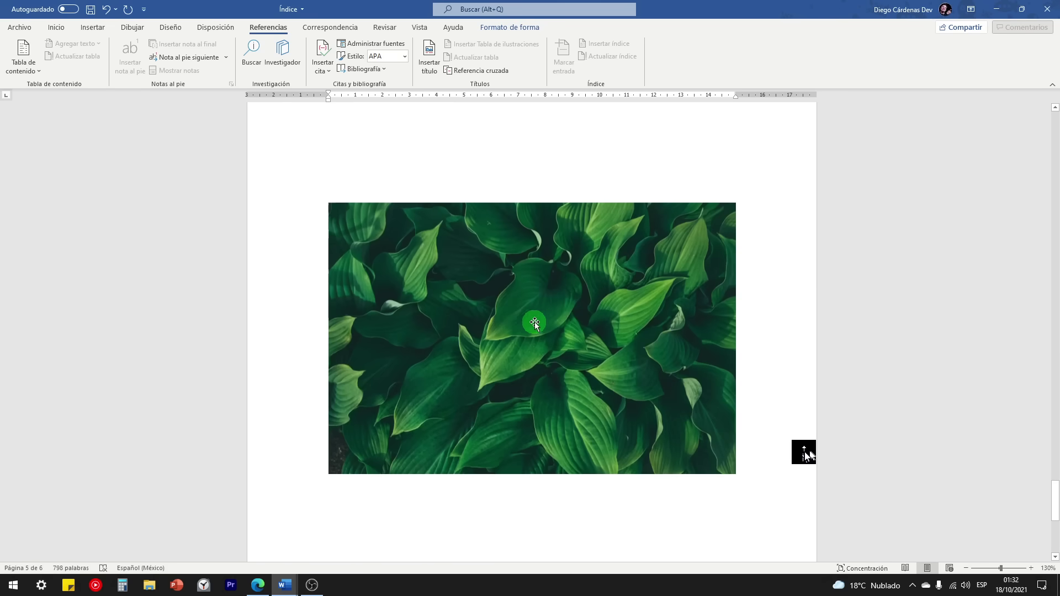
{"action": "left_click", "coordinate": [535, 324]}
{"action": "left_click", "coordinate": [429, 61]}
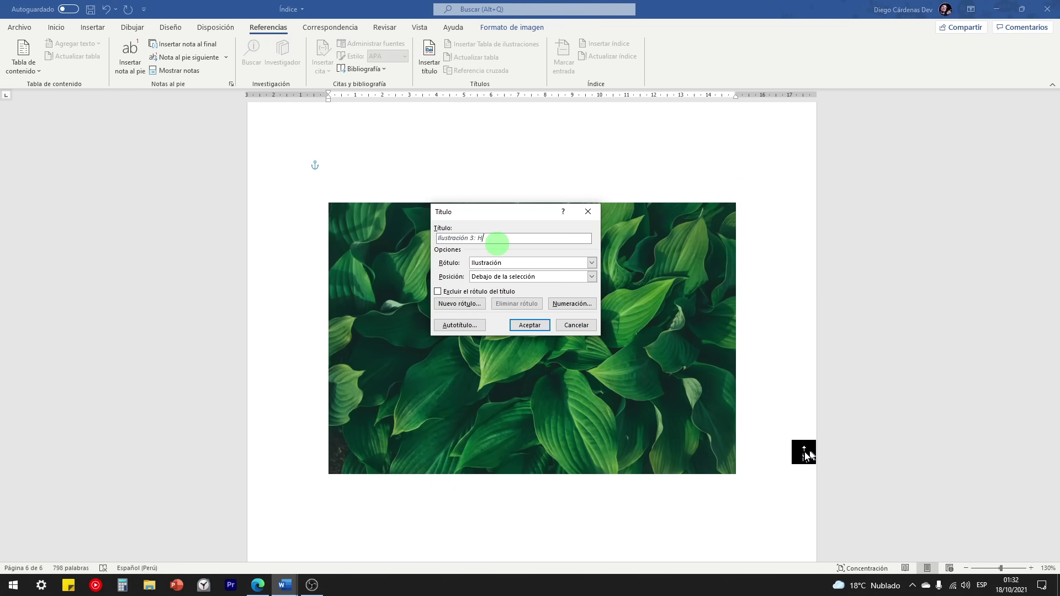
{"action": "left_click", "coordinate": [530, 324]}
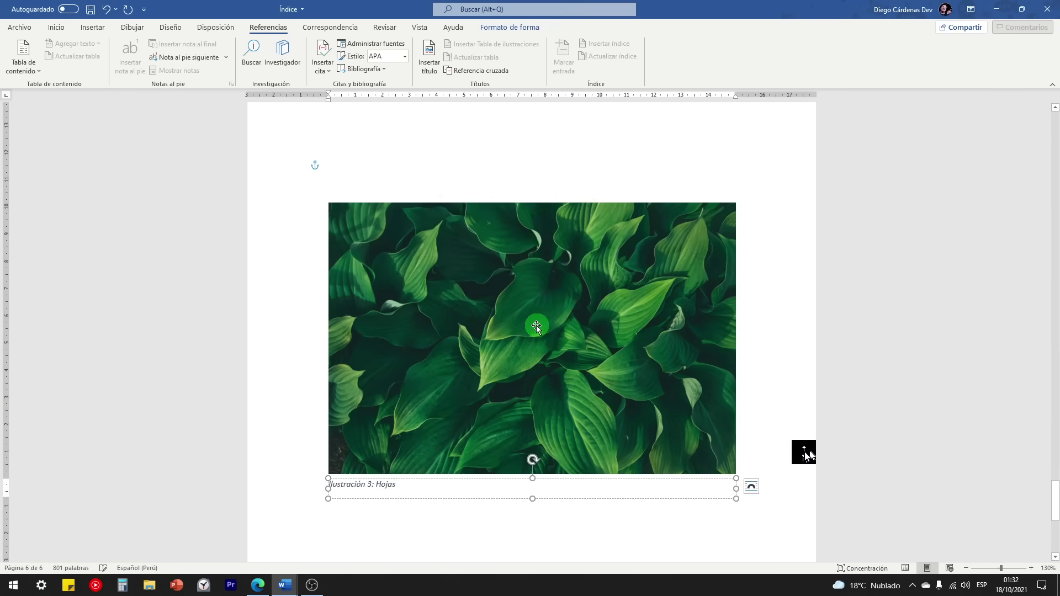
{"action": "scroll", "coordinate": [536, 350], "scroll_direction": "up", "scroll_amount": 3}
{"action": "scroll", "coordinate": [536, 350], "scroll_direction": "up", "scroll_amount": 8}
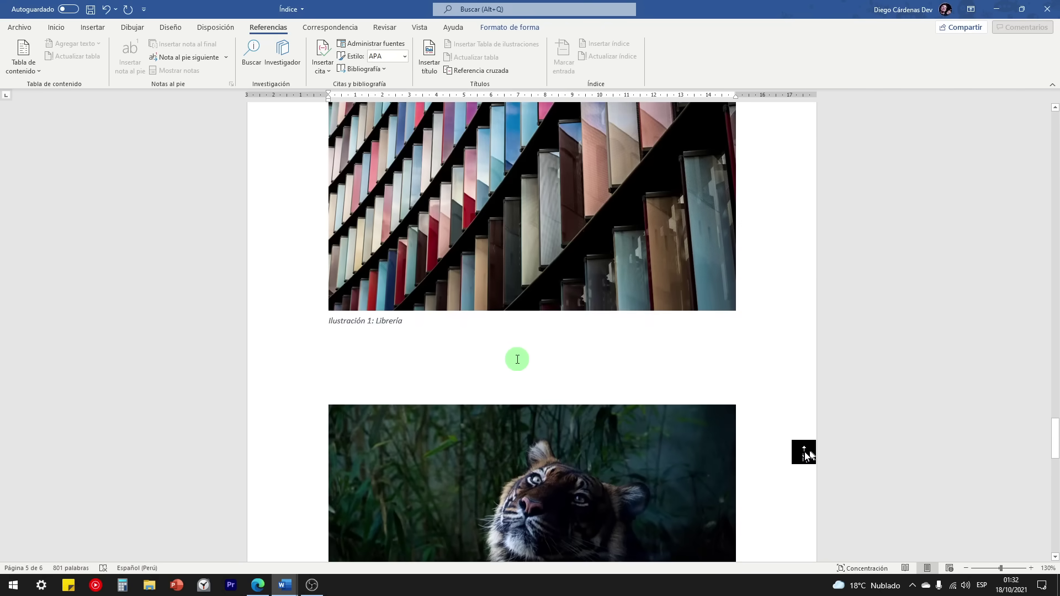
{"action": "left_click", "coordinate": [486, 367]}
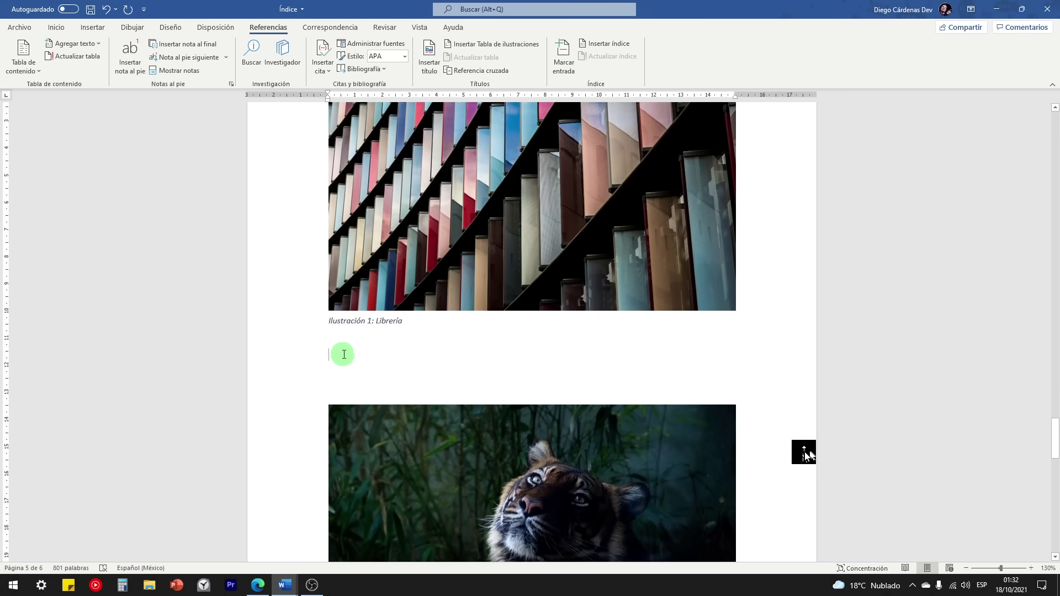
Step: Insert a table of illustrations below the Índice listing Librería, Tigre and Hojas with page numbers
{"action": "scroll", "coordinate": [348, 353], "scroll_direction": "up", "scroll_amount": 3}
{"action": "scroll", "coordinate": [356, 348], "scroll_direction": "down", "scroll_amount": 3}
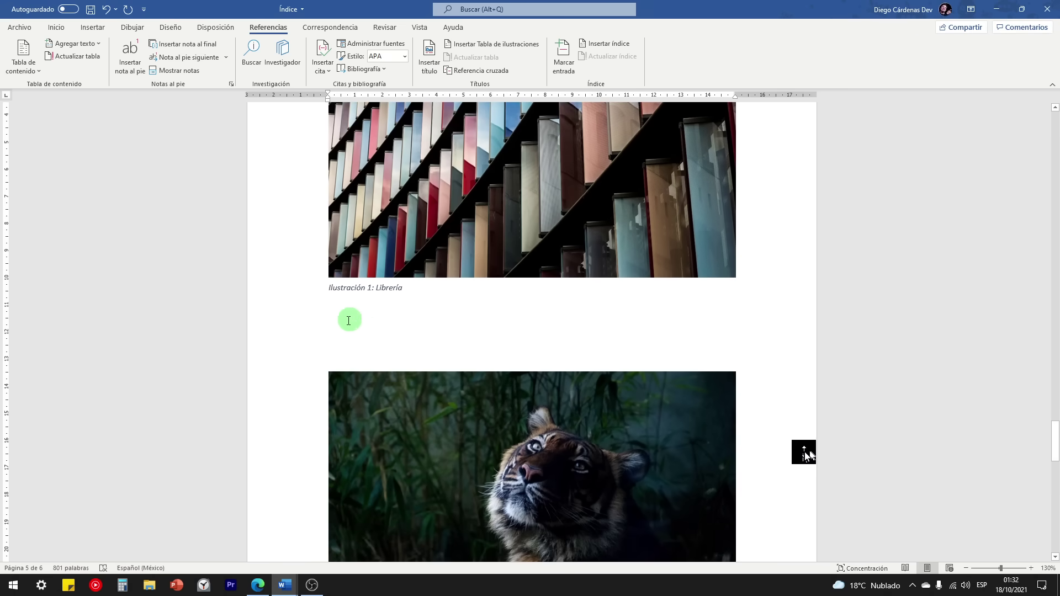
{"action": "scroll", "coordinate": [366, 324], "scroll_direction": "up", "scroll_amount": 2}
{"action": "left_click_drag", "start_coordinate": [1054, 460], "coordinate": [1040, 124]}
{"action": "scroll", "coordinate": [313, 381], "scroll_direction": "down", "scroll_amount": 2}
{"action": "left_click", "coordinate": [355, 401]}
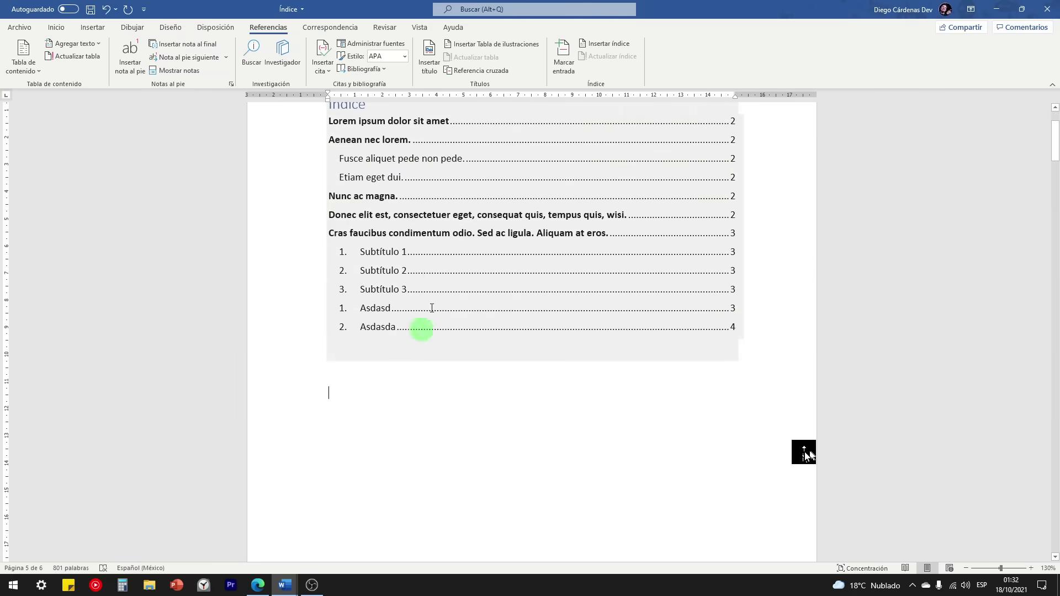
{"action": "scroll", "coordinate": [338, 338], "scroll_direction": "up", "scroll_amount": 1}
{"action": "scroll", "coordinate": [372, 362], "scroll_direction": "down", "scroll_amount": 2}
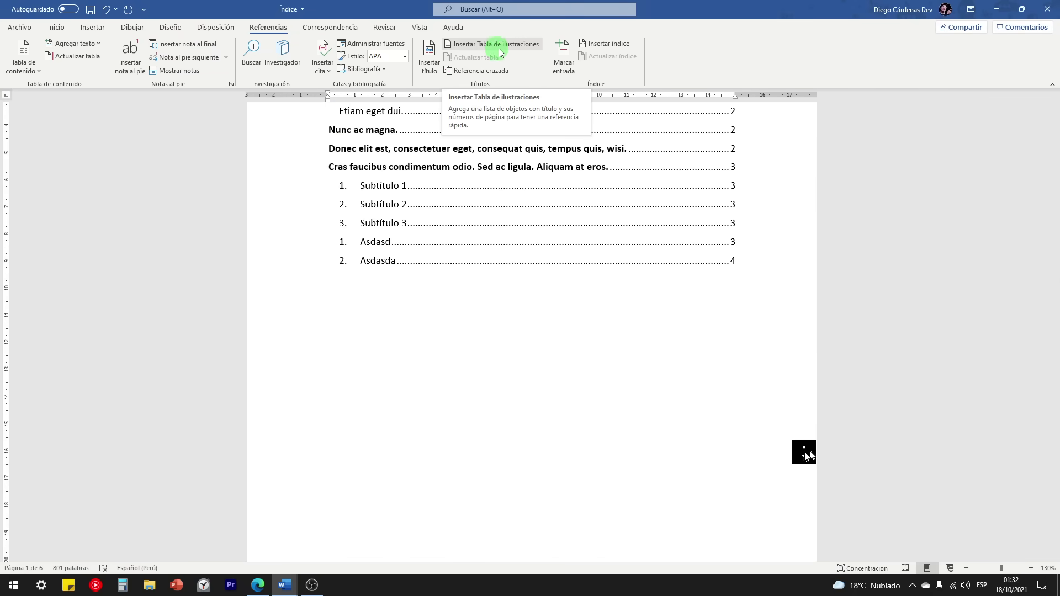
{"action": "left_click", "coordinate": [521, 49]}
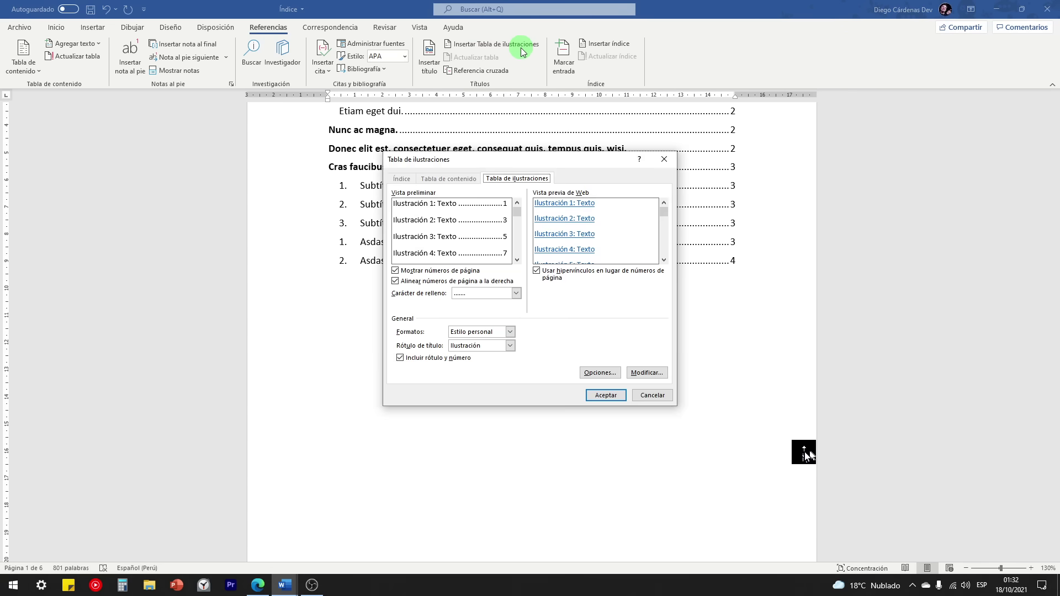
{"action": "left_click", "coordinate": [509, 159]}
{"action": "left_click", "coordinate": [606, 395]}
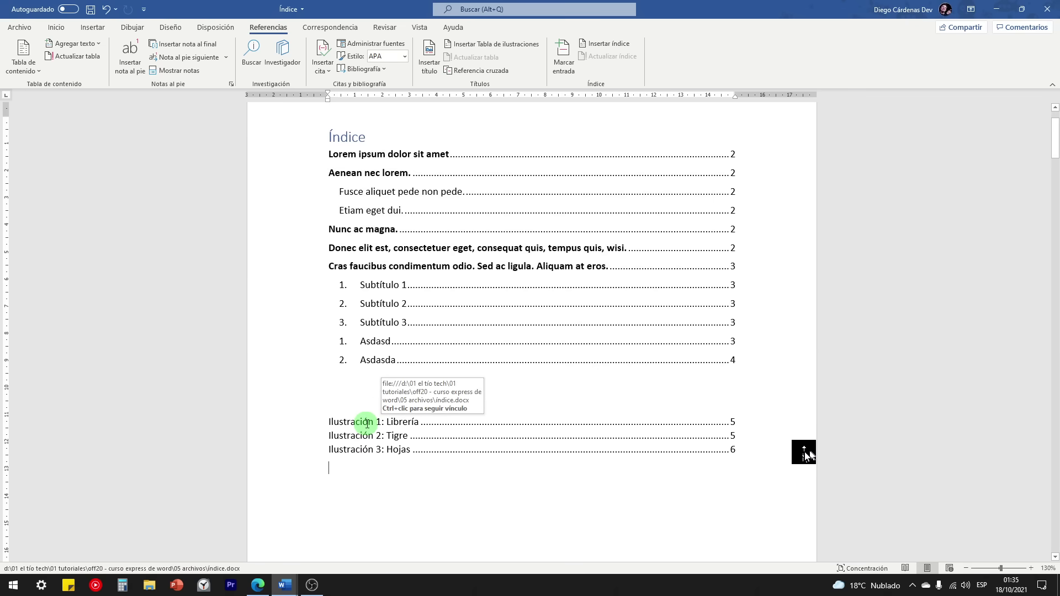
Step: Accidentally delete the Hojas caption box, then restore it with undo
{"action": "left_click", "coordinate": [386, 450], "text": "ctrl"}
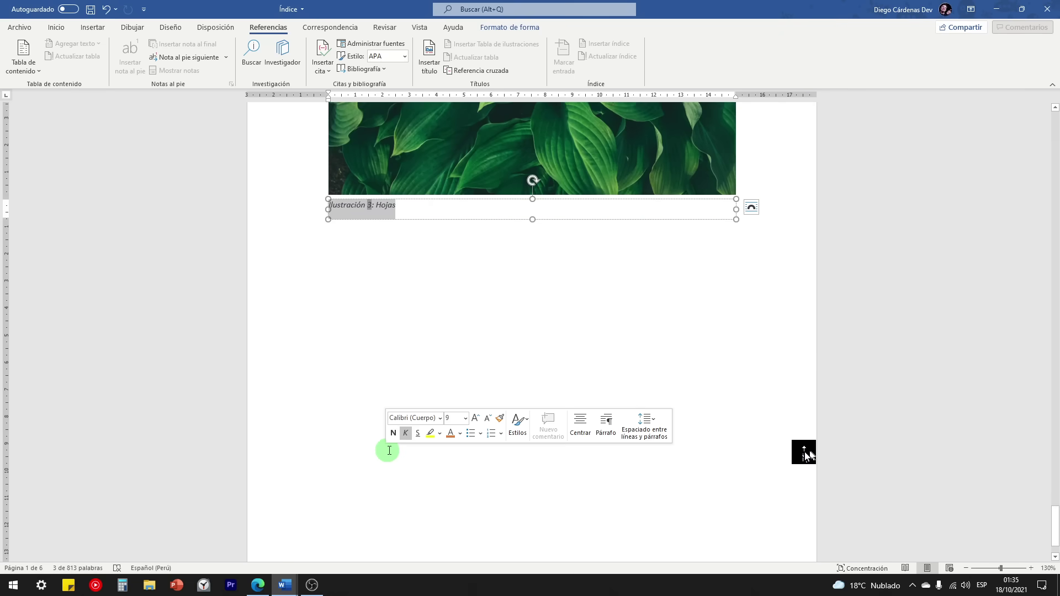
{"action": "scroll", "coordinate": [398, 447], "scroll_direction": "up", "scroll_amount": 5}
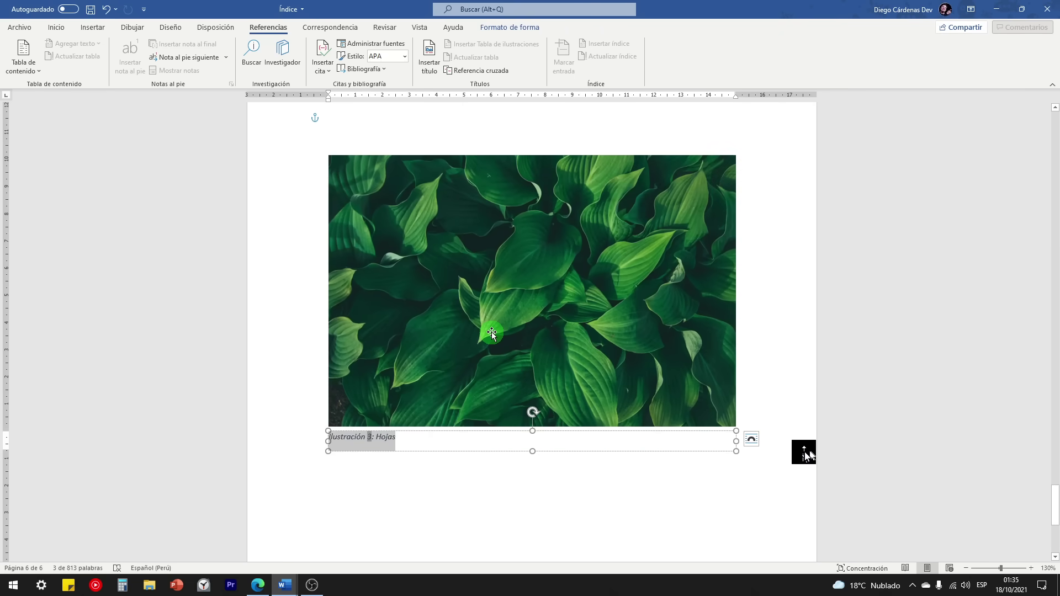
{"action": "left_click", "coordinate": [482, 459]}
{"action": "left_click", "coordinate": [490, 448]}
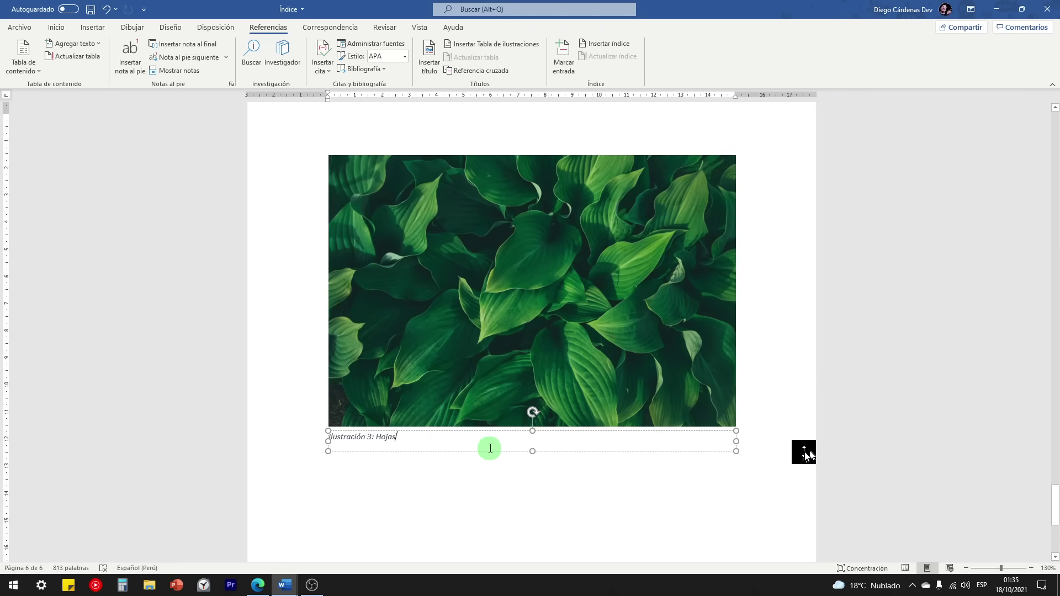
{"action": "key", "text": "Delete"}
{"action": "left_click_drag", "start_coordinate": [1058, 508], "coordinate": [1058, 149]}
{"action": "left_click", "coordinate": [385, 385], "text": "ctrl"}
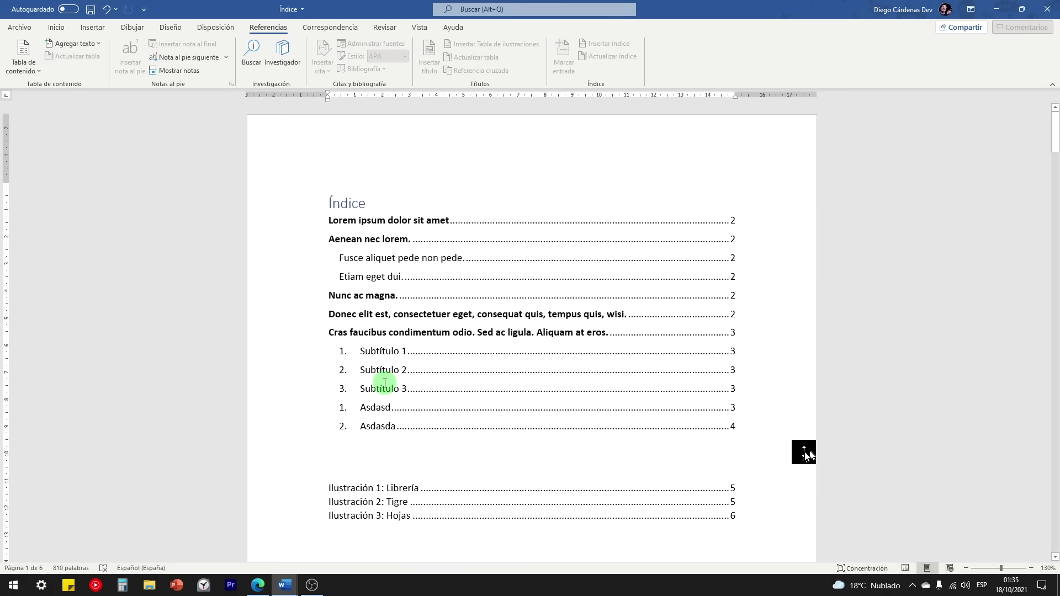
{"action": "key", "text": "ctrl+z"}
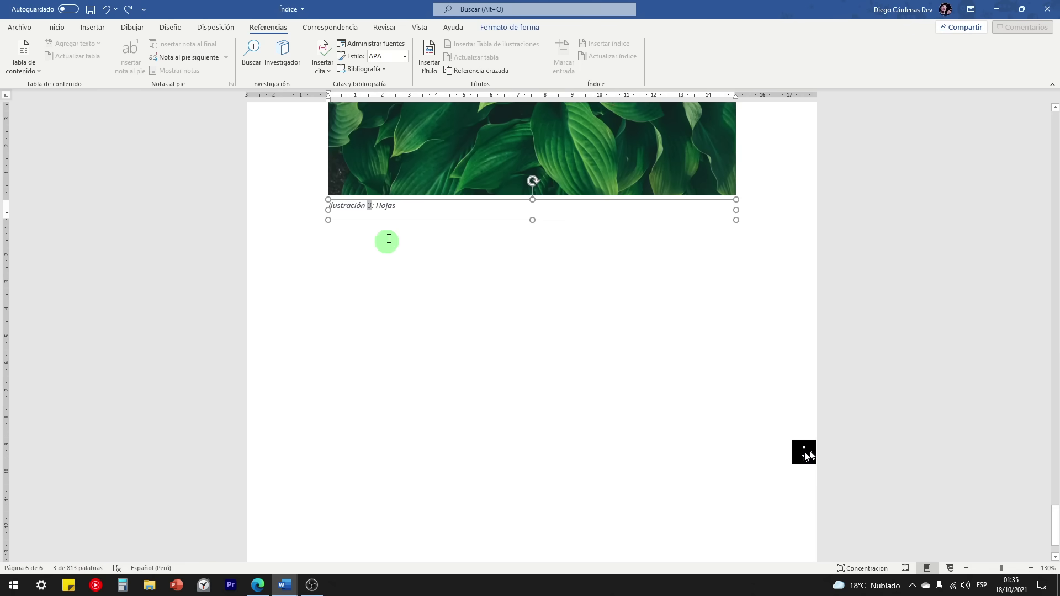
Step: Move the Hojas caption box onto the leaves photo and send it behind the image (Enviar al fondo)
{"action": "scroll", "coordinate": [389, 237], "scroll_direction": "up", "scroll_amount": 3}
{"action": "left_click", "coordinate": [398, 450]}
{"action": "left_click_drag", "start_coordinate": [397, 449], "coordinate": [403, 425]}
{"action": "right_click", "coordinate": [405, 426]}
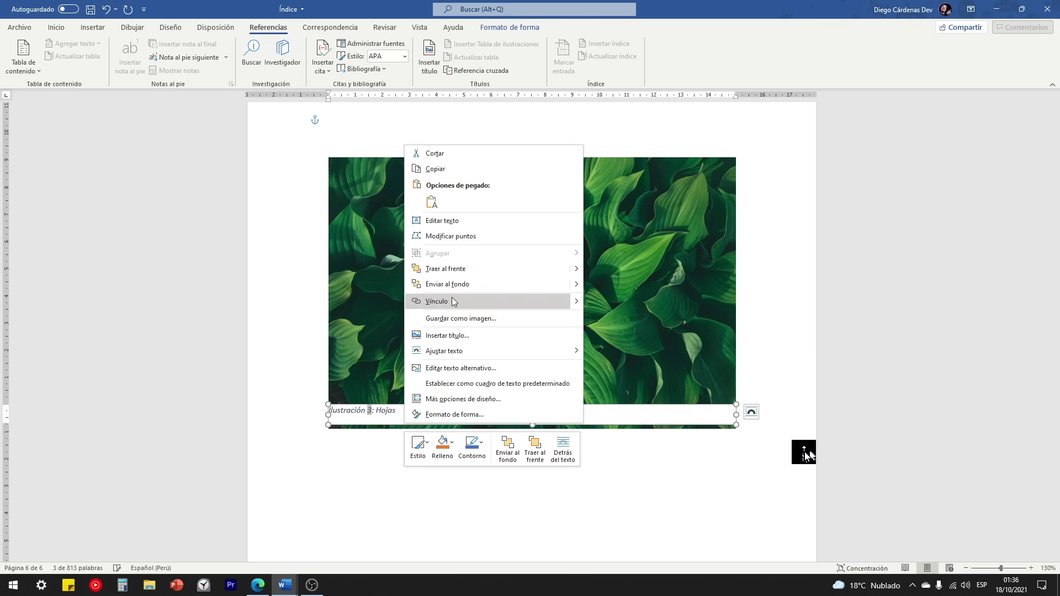
{"action": "left_click", "coordinate": [479, 290]}
{"action": "left_click", "coordinate": [477, 511]}
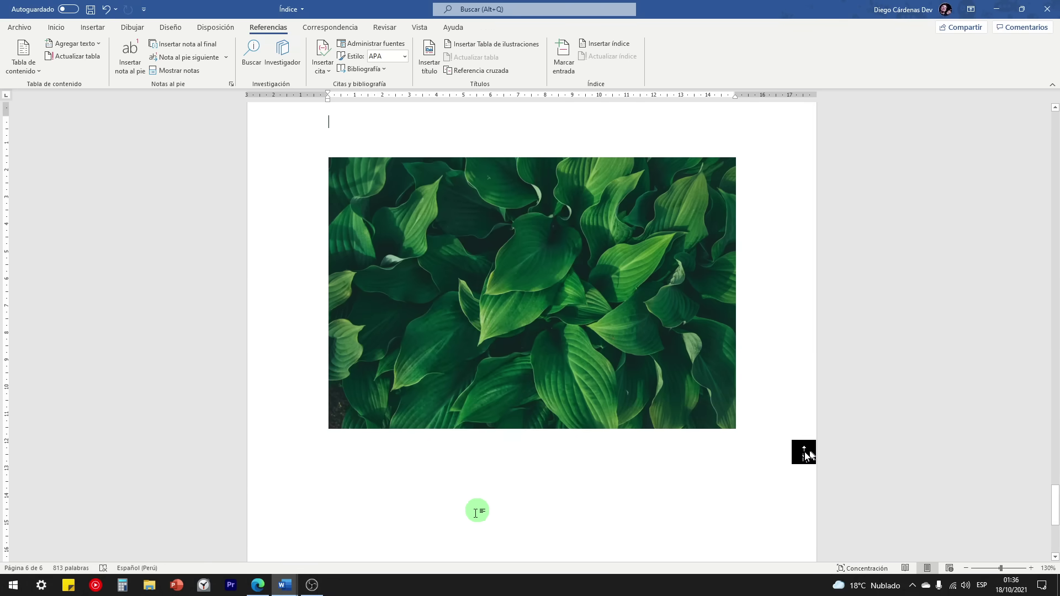
Step: Drag the Hojas caption to the top of the leaves photo, then switch to CURSO DE WORD
{"action": "left_click_drag", "start_coordinate": [1055, 505], "coordinate": [1054, 147]}
{"action": "scroll", "coordinate": [691, 354], "scroll_direction": "up", "scroll_amount": 3}
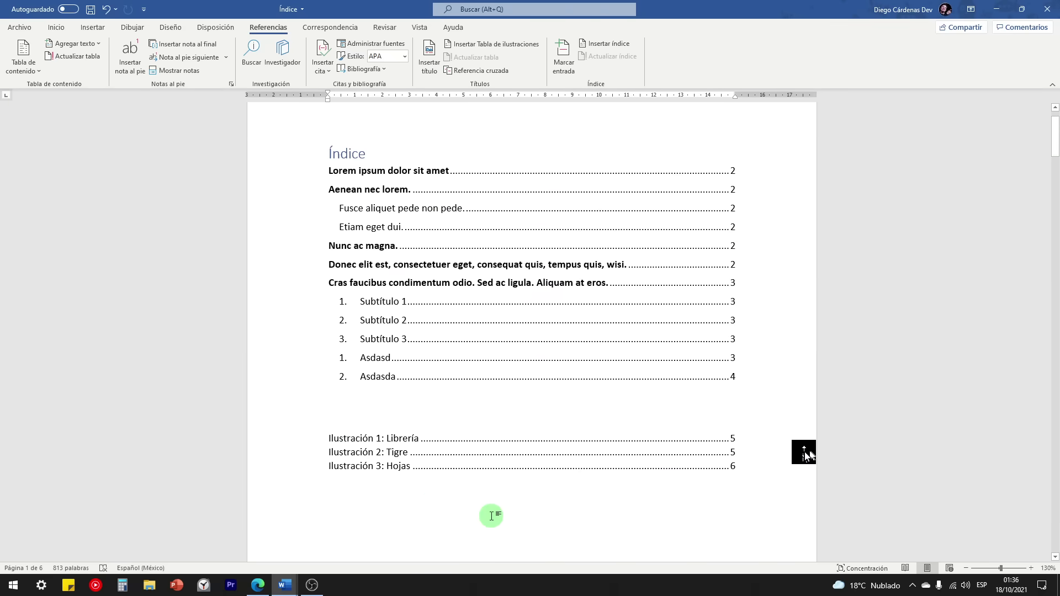
{"action": "left_click", "coordinate": [371, 469], "text": "ctrl"}
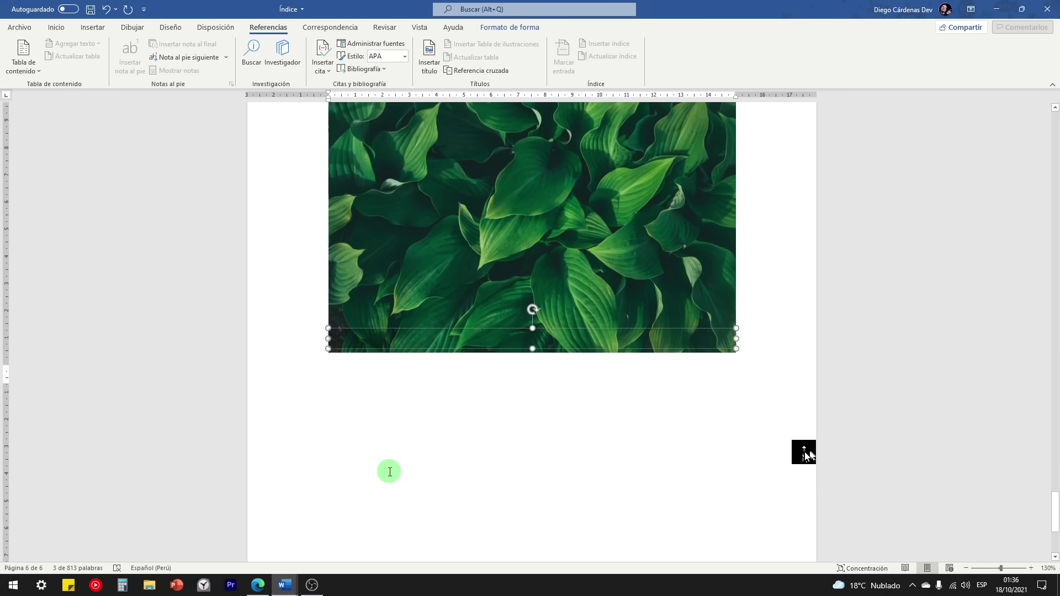
{"action": "left_click_drag", "start_coordinate": [432, 460], "coordinate": [484, 234]}
{"action": "scroll", "coordinate": [485, 233], "scroll_direction": "up", "scroll_amount": 3}
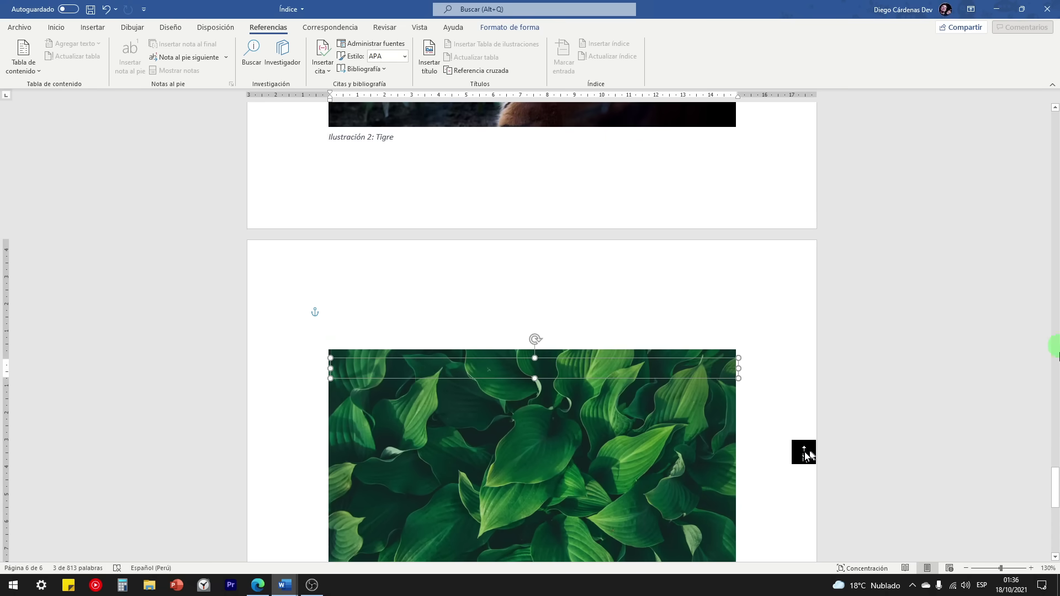
{"action": "left_click_drag", "start_coordinate": [1055, 487], "coordinate": [1046, 340]}
{"action": "scroll", "coordinate": [527, 455], "scroll_direction": "up", "scroll_amount": 5}
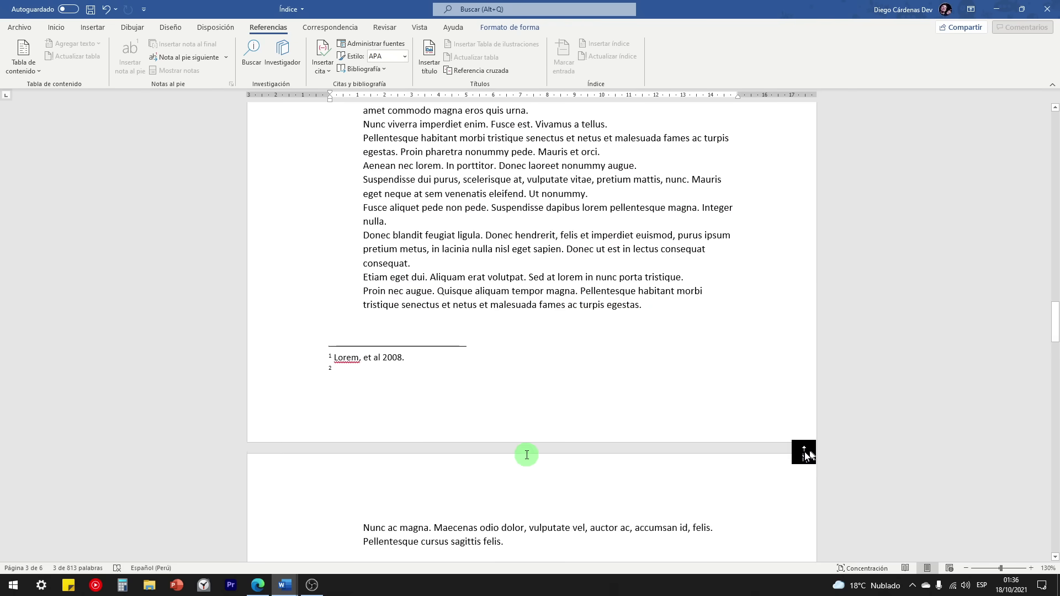
{"action": "scroll", "coordinate": [526, 455], "scroll_direction": "down", "scroll_amount": 10}
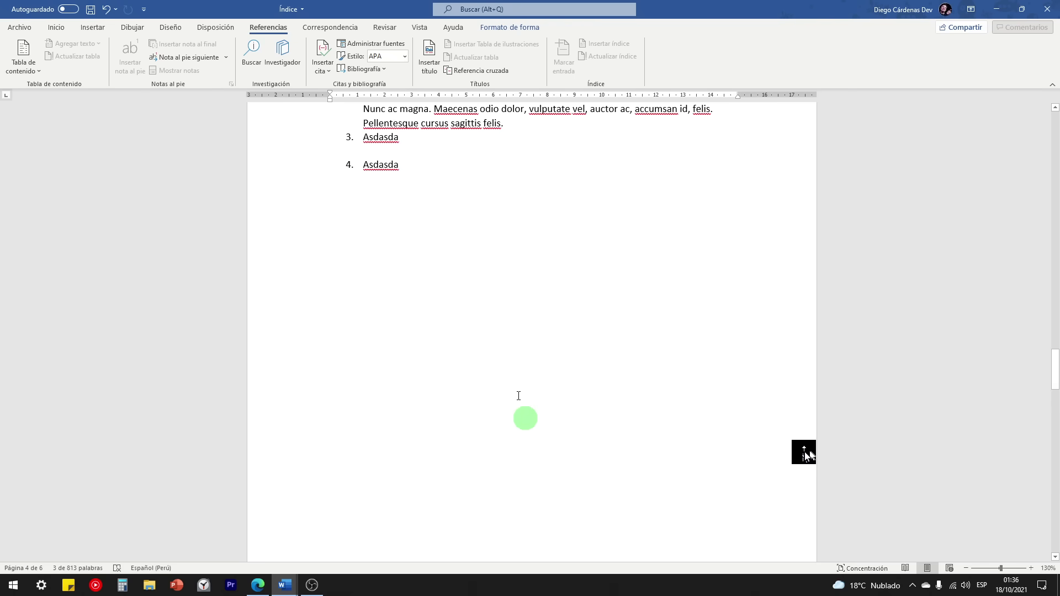
{"action": "left_click", "coordinate": [376, 218]}
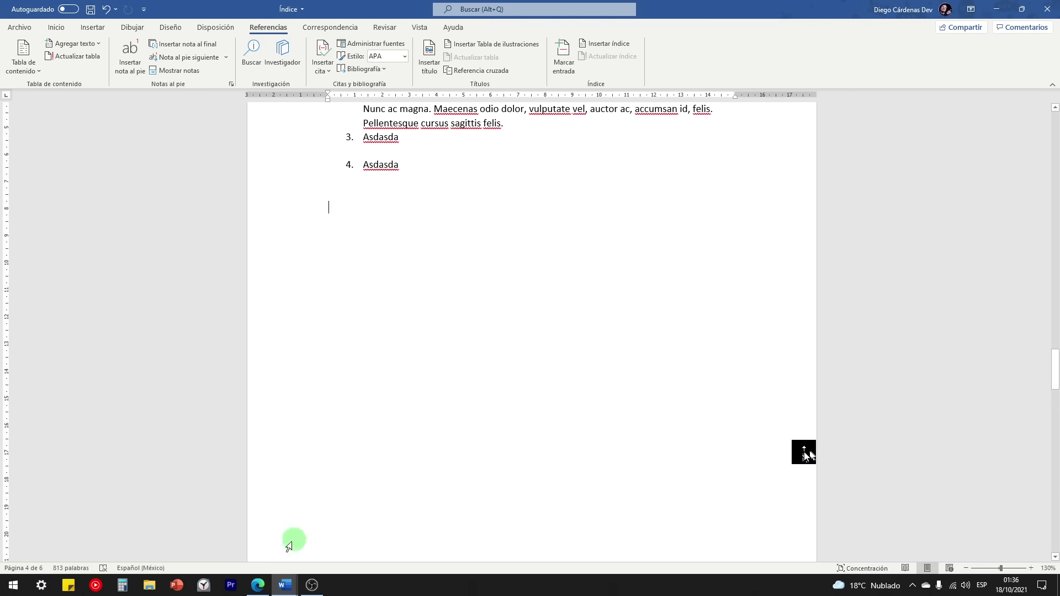
{"action": "mouse_move", "coordinate": [285, 585]}
{"action": "left_click", "coordinate": [343, 533]}
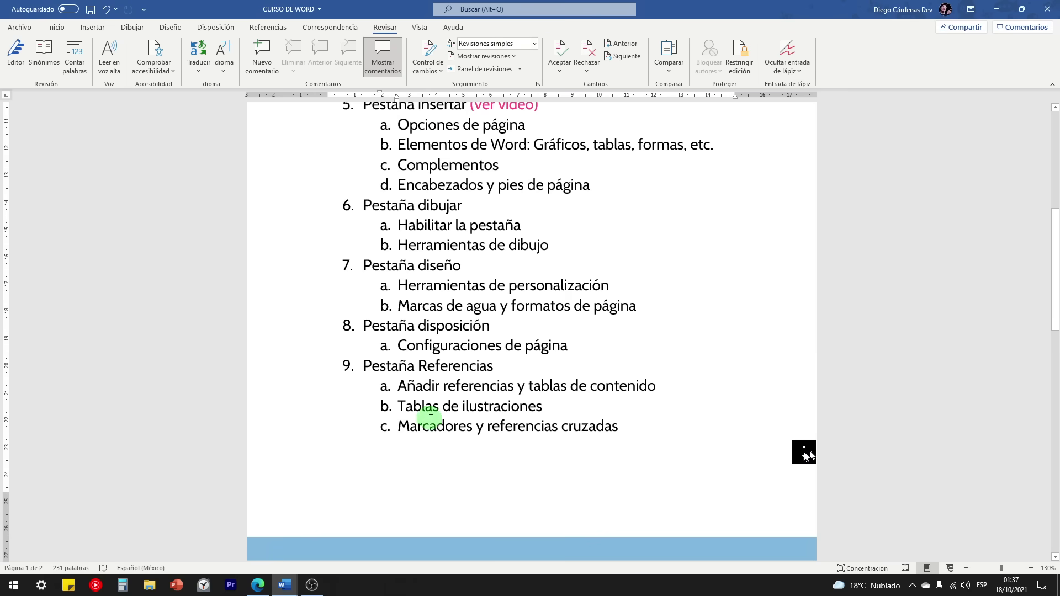
Step: Return to the Índice document and add the line TÍTULO A REFERENCIAR after 'Nunc viverr'
{"action": "left_click_drag", "start_coordinate": [396, 425], "coordinate": [618, 426]}
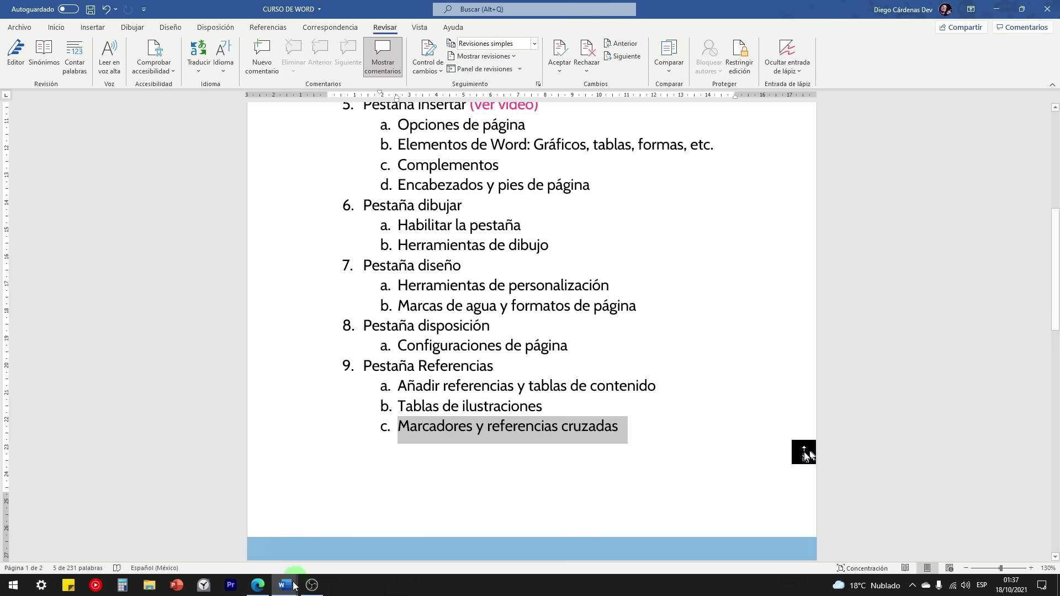
{"action": "mouse_move", "coordinate": [285, 585]}
{"action": "left_click", "coordinate": [237, 540]}
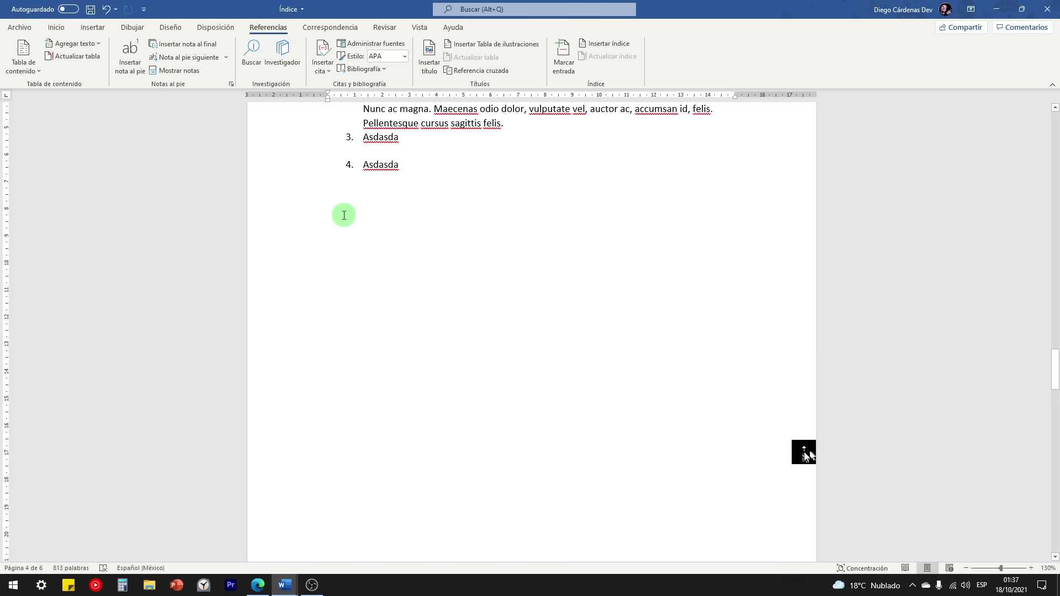
{"action": "scroll", "coordinate": [343, 216], "scroll_direction": "up", "scroll_amount": 3}
{"action": "scroll", "coordinate": [357, 348], "scroll_direction": "up", "scroll_amount": 3}
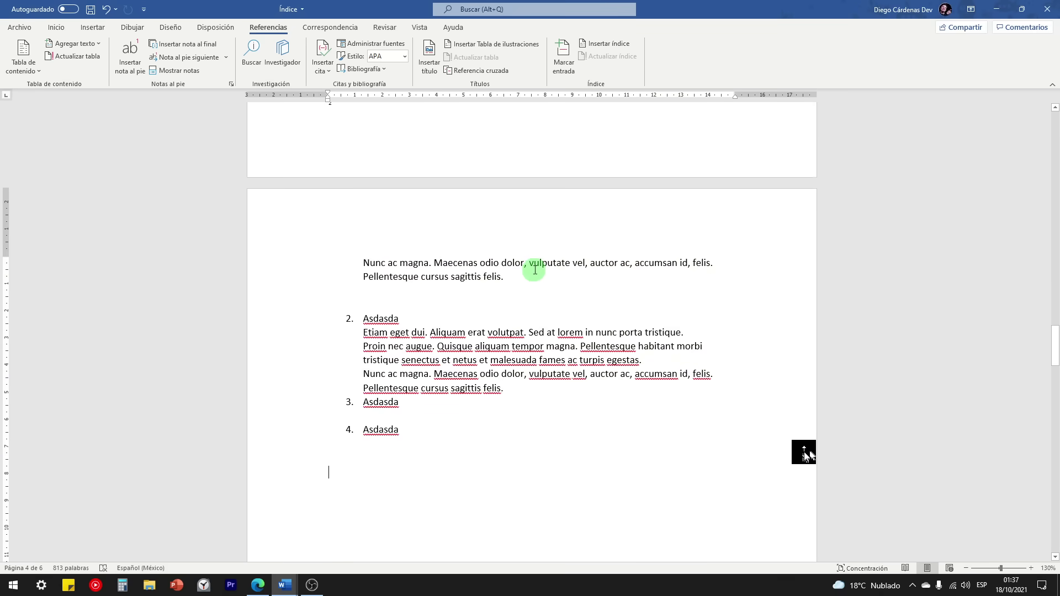
{"action": "scroll", "coordinate": [486, 288], "scroll_direction": "down", "scroll_amount": 2}
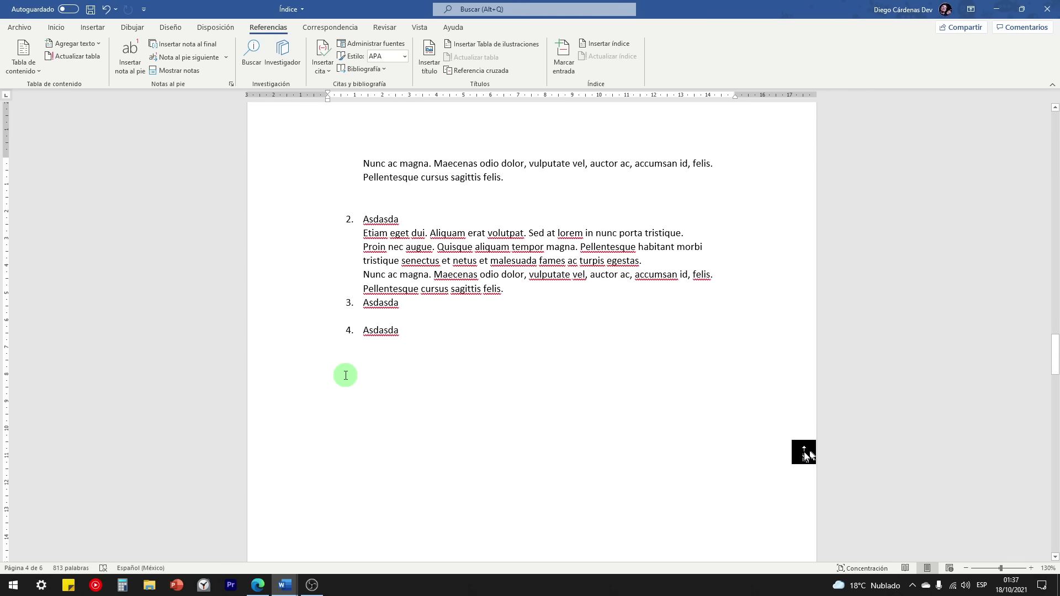
{"action": "scroll", "coordinate": [345, 376], "scroll_direction": "up", "scroll_amount": 20}
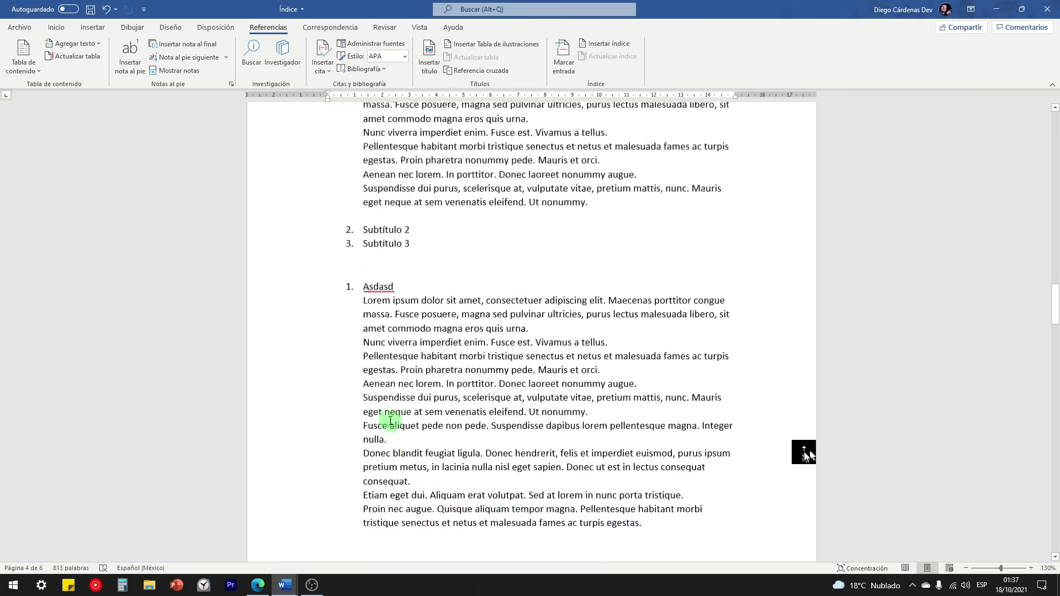
{"action": "scroll", "coordinate": [390, 418], "scroll_direction": "up", "scroll_amount": 10}
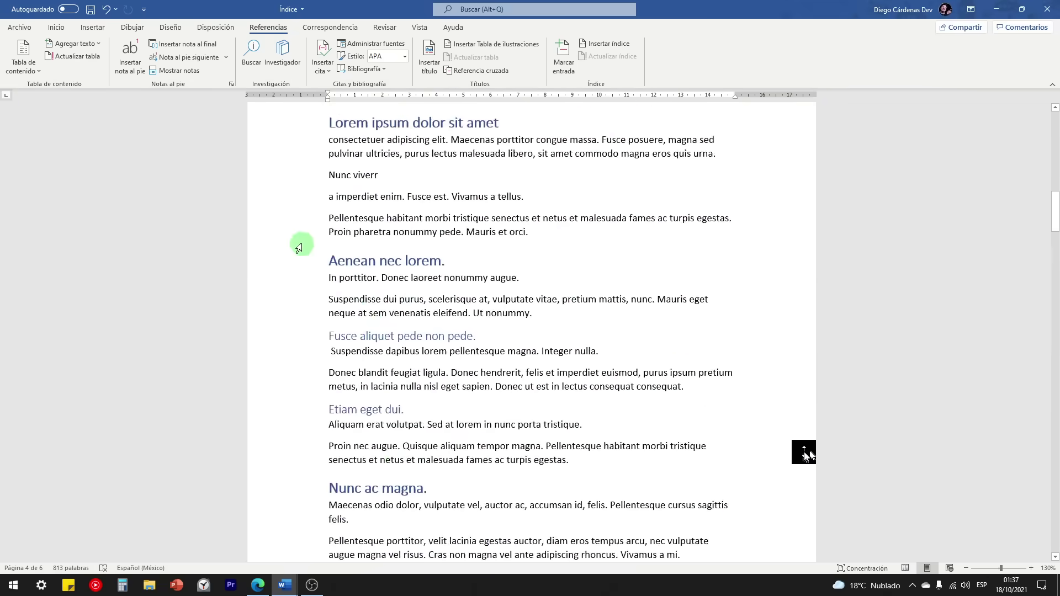
{"action": "left_click", "coordinate": [391, 242]}
{"action": "key", "text": "Return"}
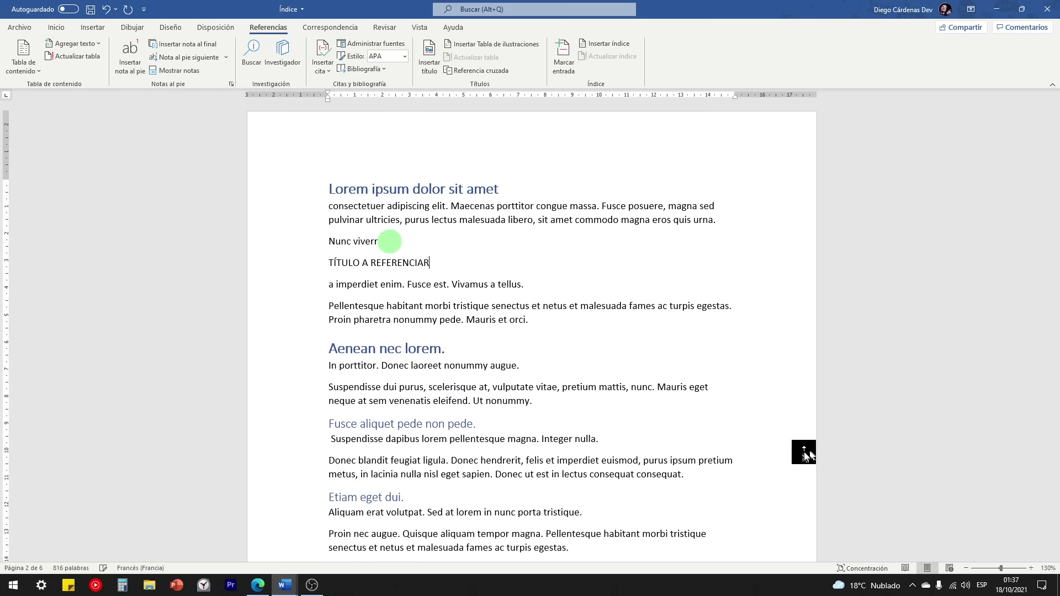
Step: Format the TÍTULO A REFERENCIAR line as a bold Título 1 heading
{"action": "left_click", "coordinate": [290, 265]}
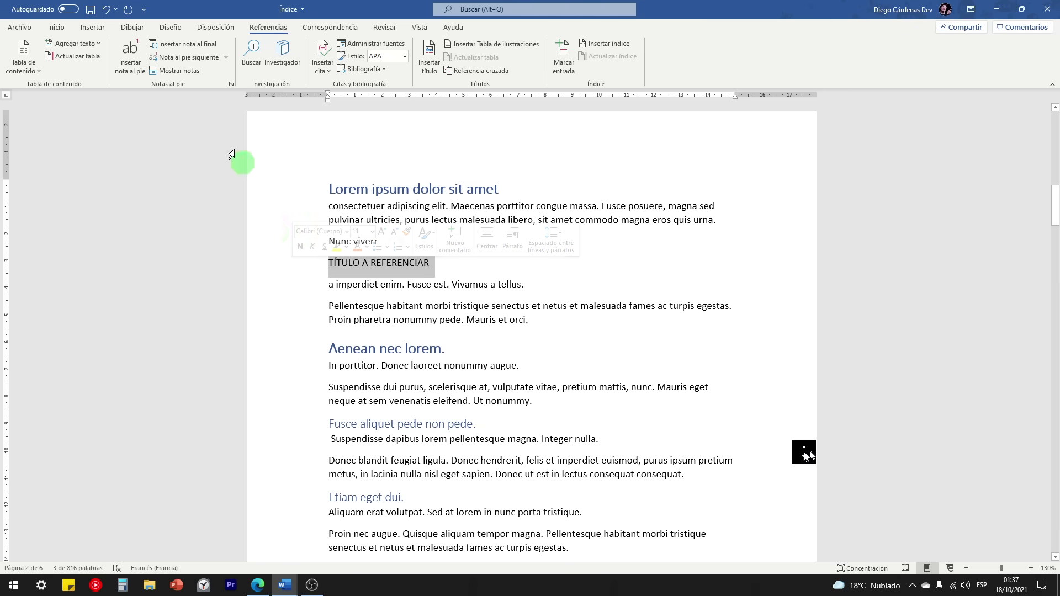
{"action": "left_click", "coordinate": [61, 32]}
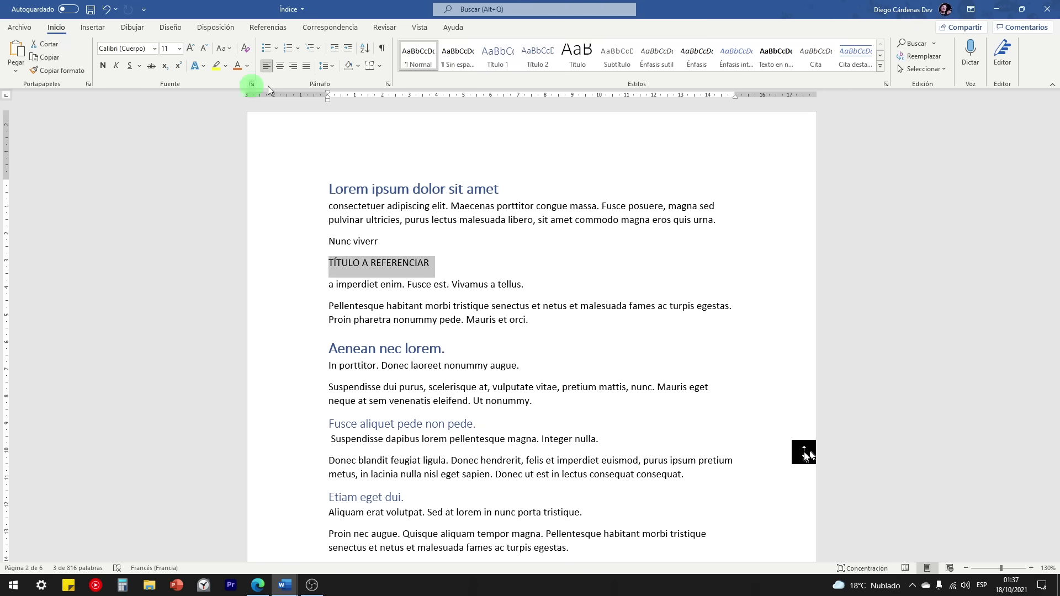
{"action": "left_click", "coordinate": [504, 63]}
{"action": "left_click", "coordinate": [102, 65]}
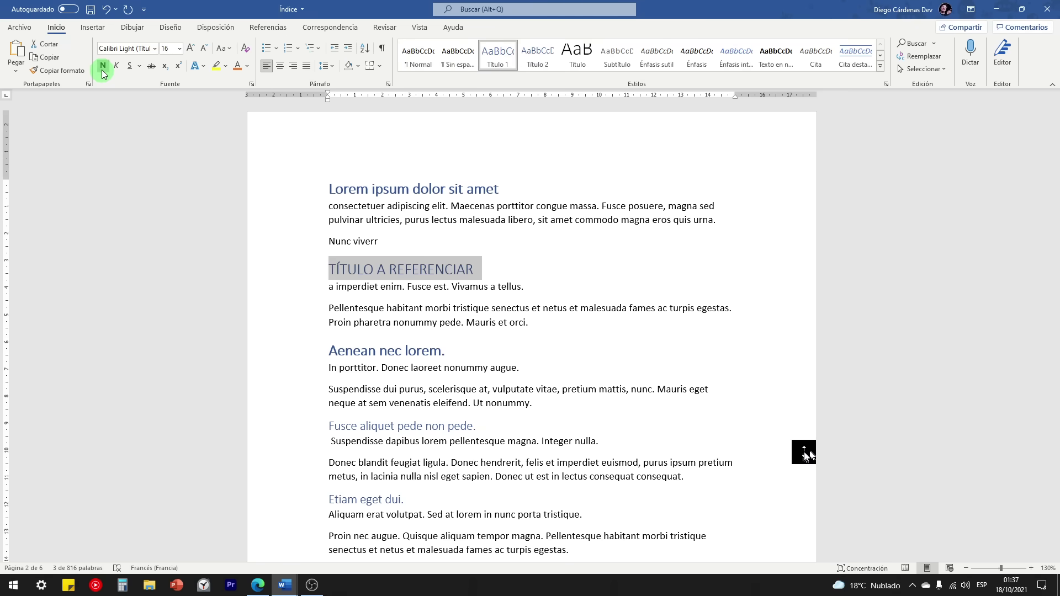
{"action": "scroll", "coordinate": [466, 405], "scroll_direction": "down", "scroll_amount": 3}
{"action": "scroll", "coordinate": [380, 209], "scroll_direction": "up", "scroll_amount": 2}
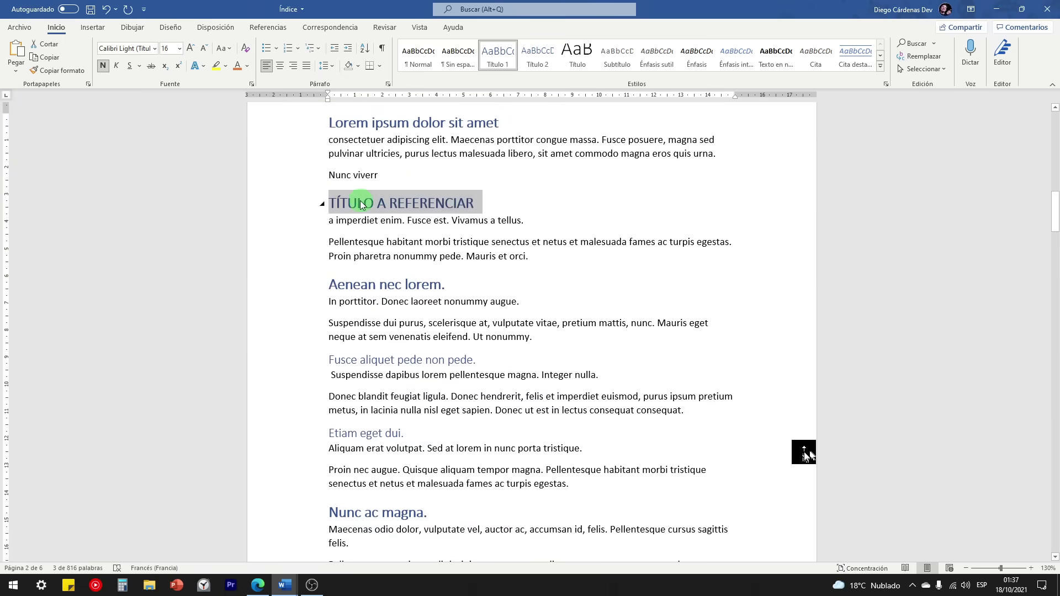
Step: Type 'Esto ya se mencionó en la sección' on the empty line below the Asdasda list
{"action": "left_click", "coordinate": [360, 204]}
{"action": "scroll", "coordinate": [473, 362], "scroll_direction": "down", "scroll_amount": 10}
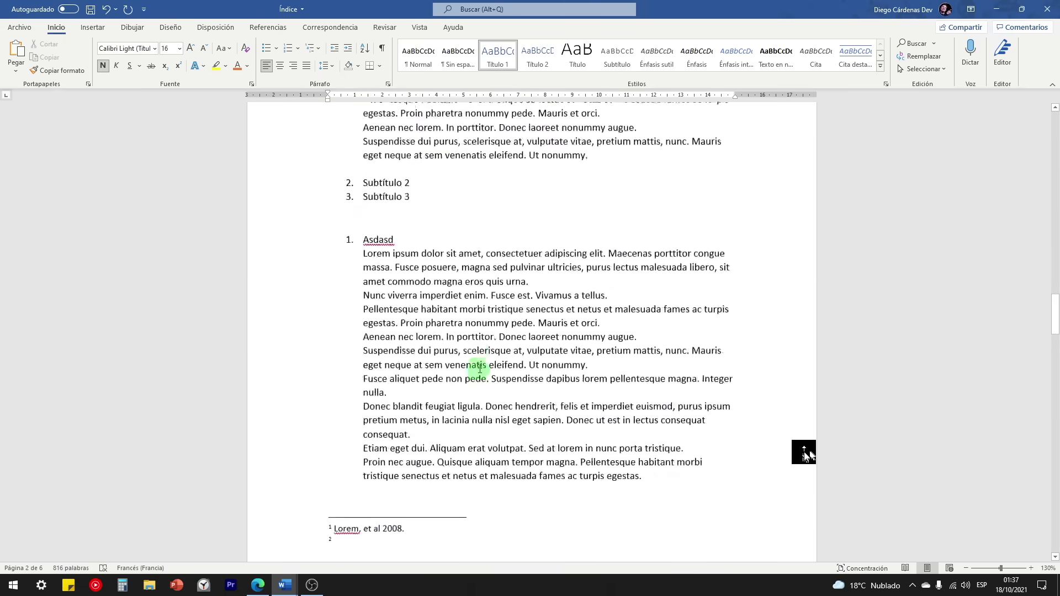
{"action": "scroll", "coordinate": [480, 368], "scroll_direction": "down", "scroll_amount": 10}
{"action": "left_click", "coordinate": [360, 280]}
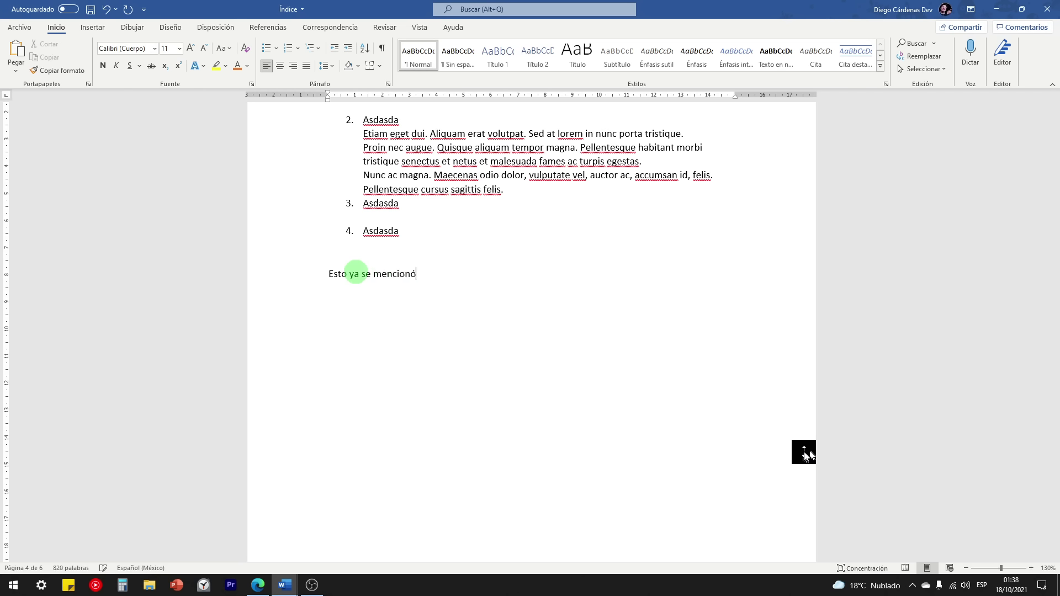
{"action": "type", "text": "la sección"}
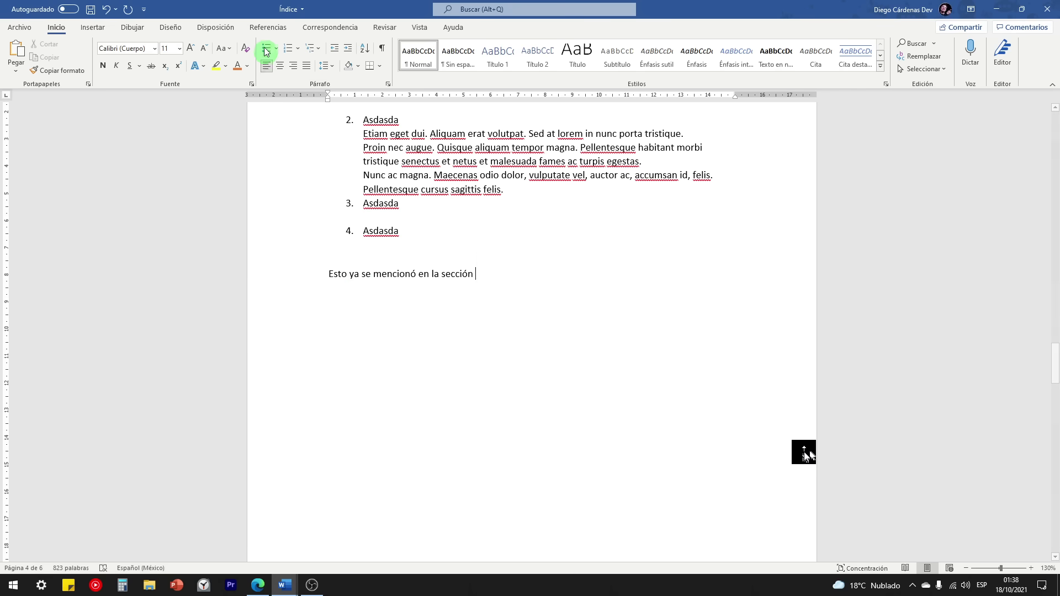
{"action": "left_click", "coordinate": [264, 27]}
{"action": "left_click", "coordinate": [286, 53]}
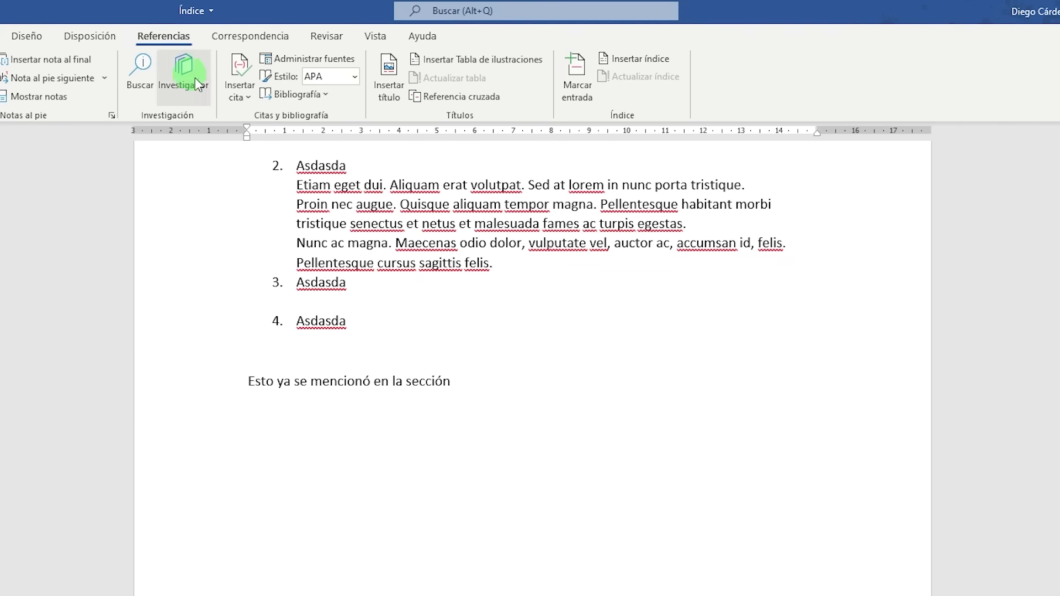
Step: Insert a Título cross-reference showing the heading text TÍTULO A REFERENCIAR, then test the link
{"action": "left_click", "coordinate": [466, 96]}
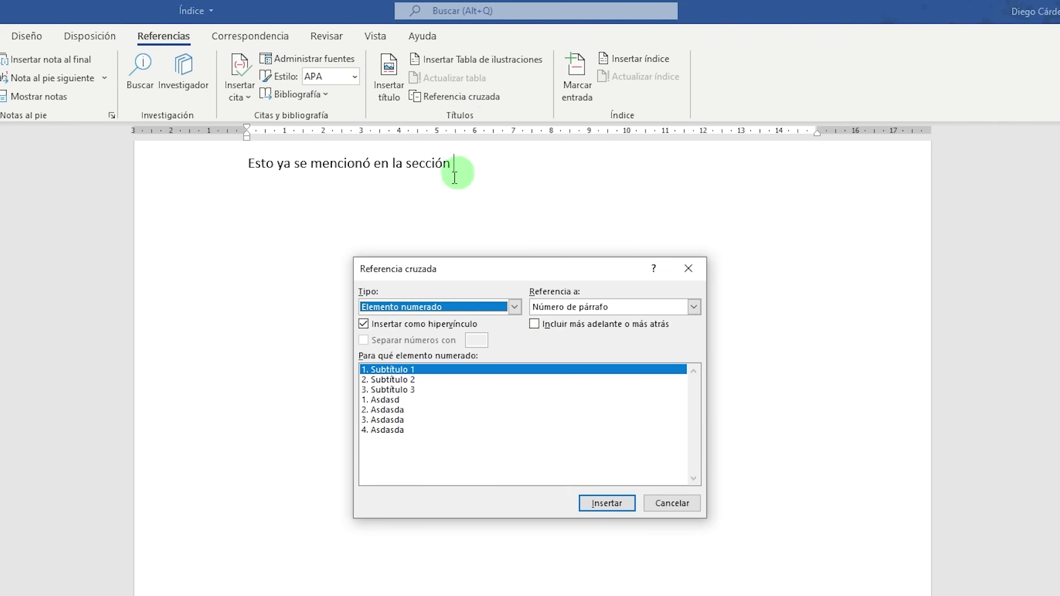
{"action": "left_click", "coordinate": [514, 307]}
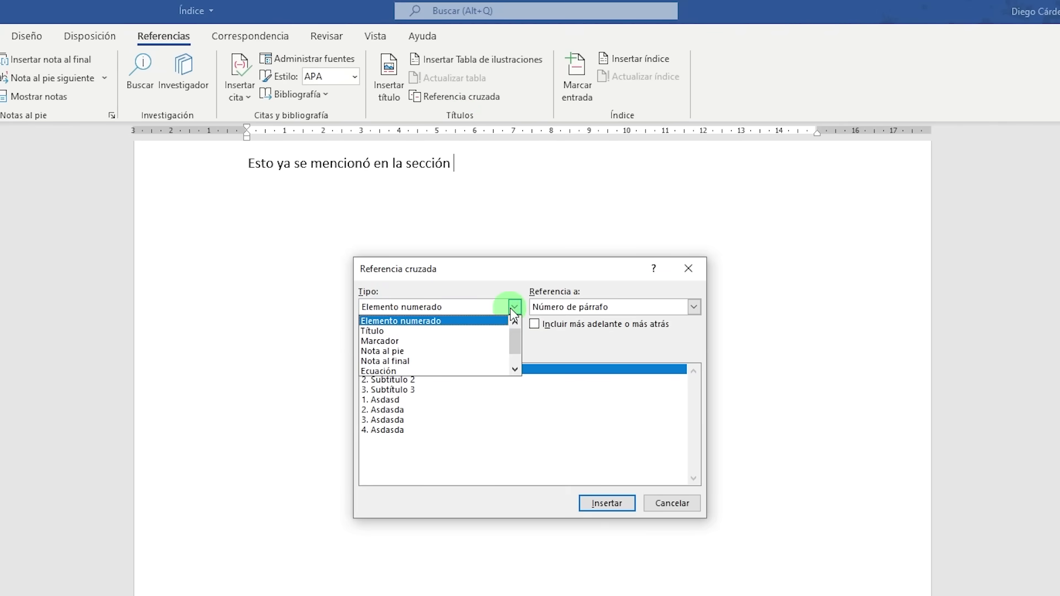
{"action": "left_click", "coordinate": [376, 331]}
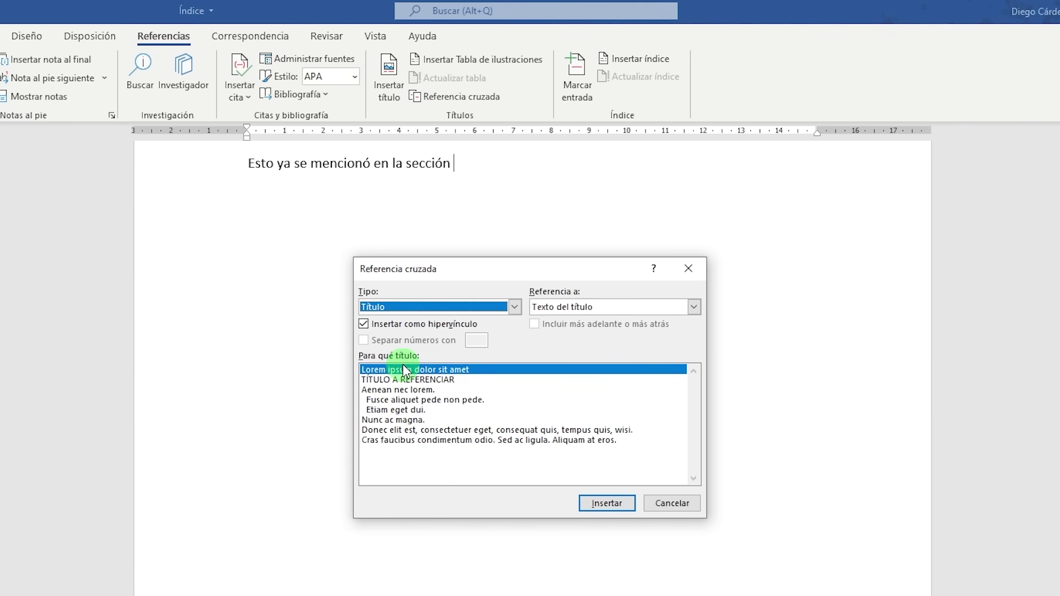
{"action": "left_click", "coordinate": [381, 380]}
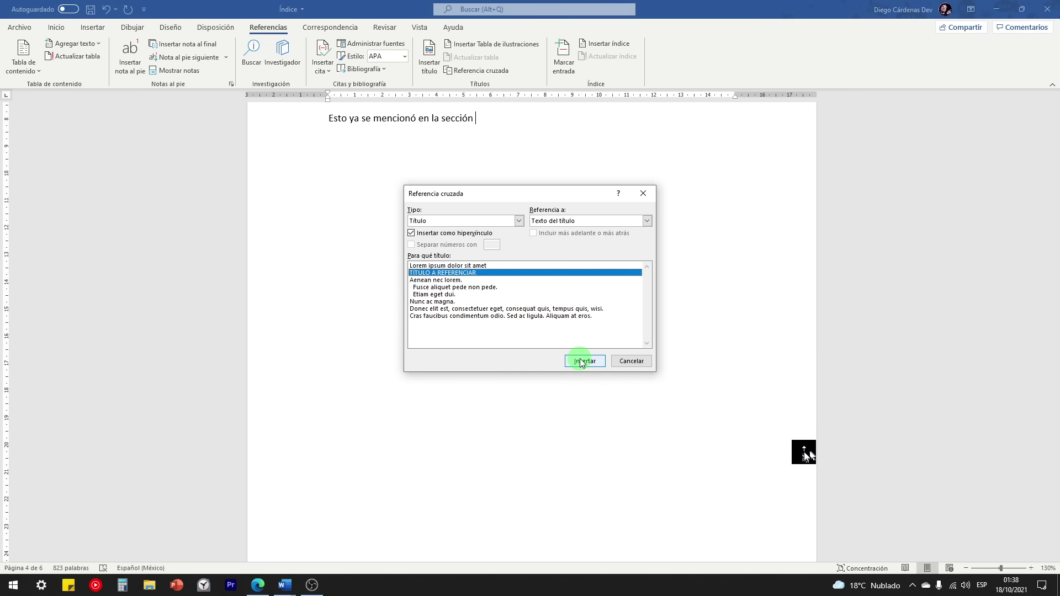
{"action": "left_click", "coordinate": [583, 361]}
{"action": "left_click", "coordinate": [630, 362]}
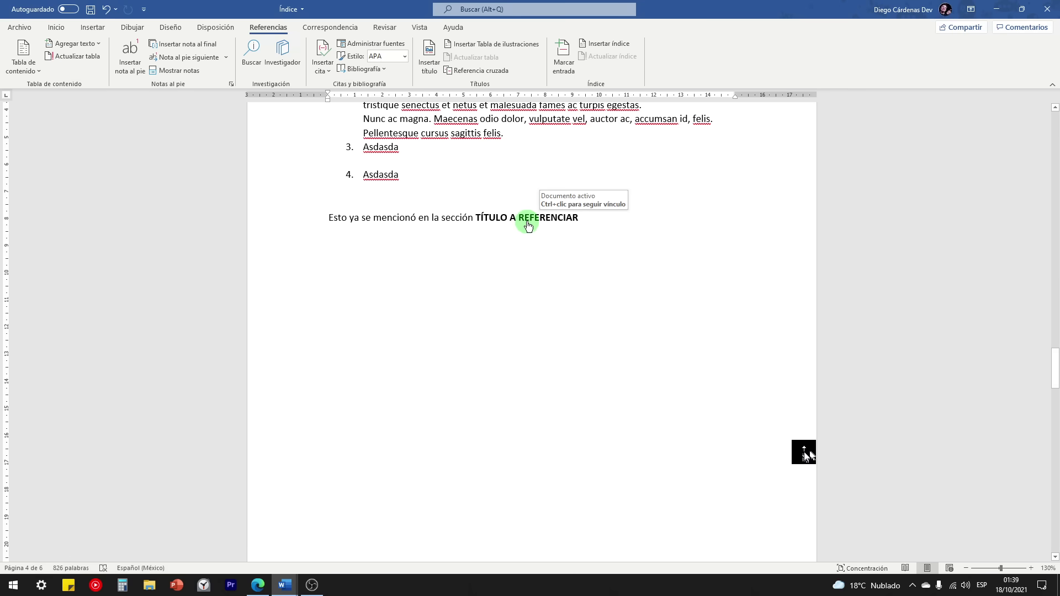
{"action": "left_click", "coordinate": [526, 221], "text": "ctrl"}
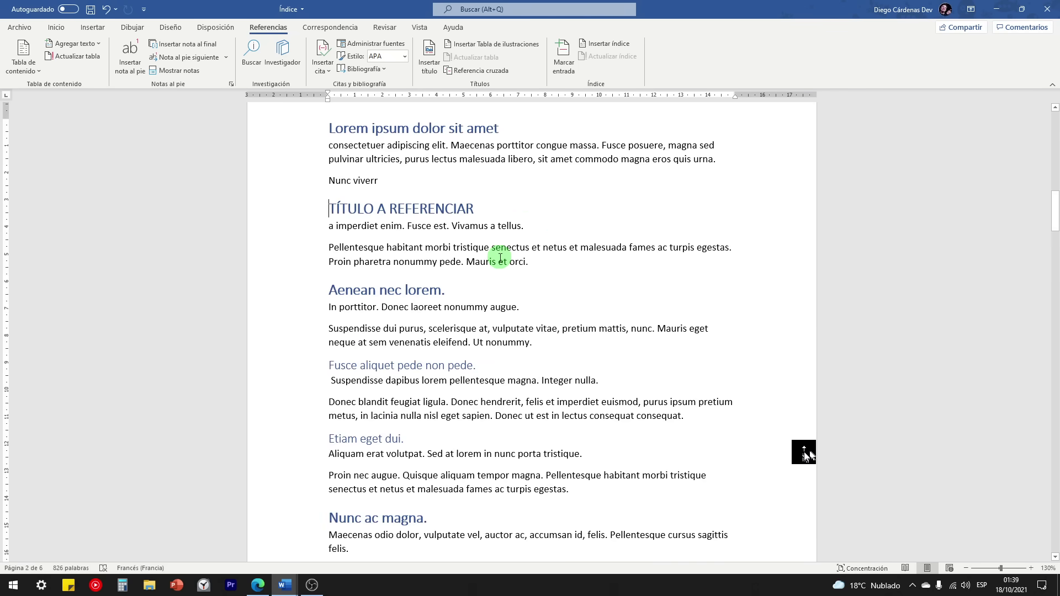
{"action": "scroll", "coordinate": [500, 260], "scroll_direction": "up", "scroll_amount": 1}
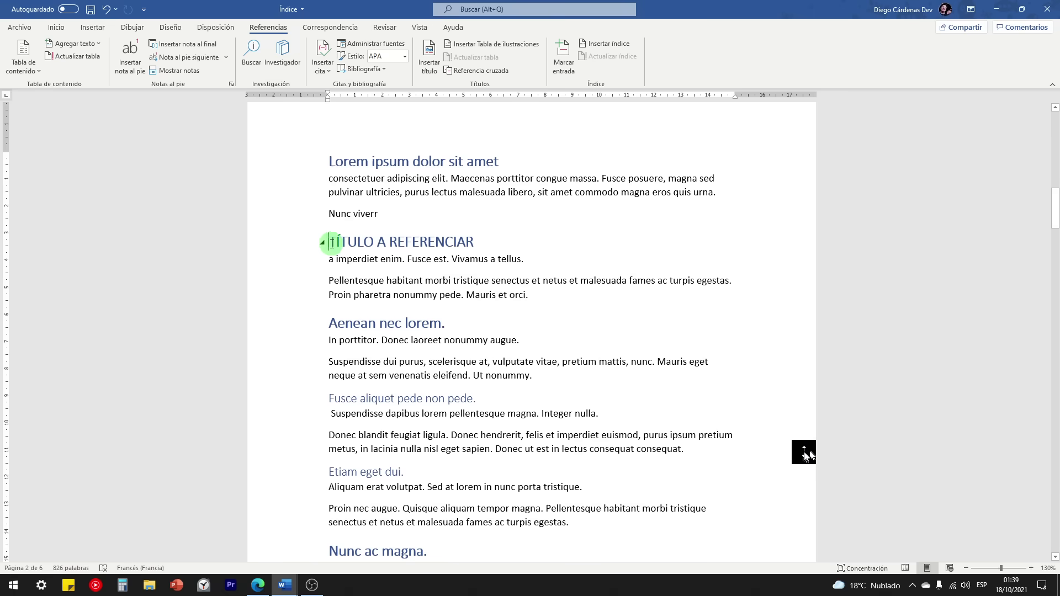
{"action": "scroll", "coordinate": [459, 239], "scroll_direction": "down", "scroll_amount": 2}
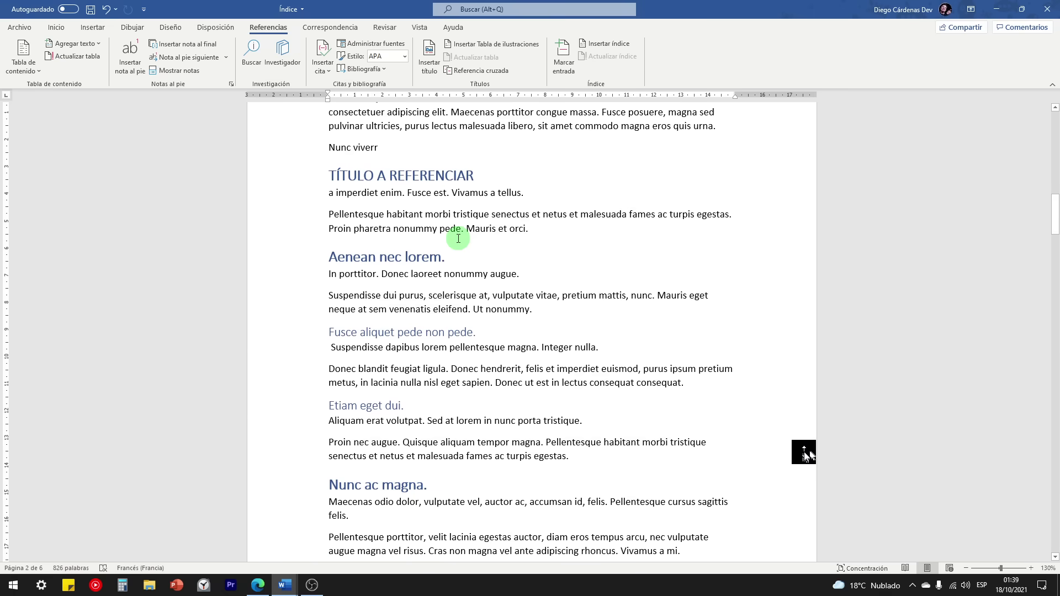
{"action": "scroll", "coordinate": [450, 193], "scroll_direction": "down", "scroll_amount": 15}
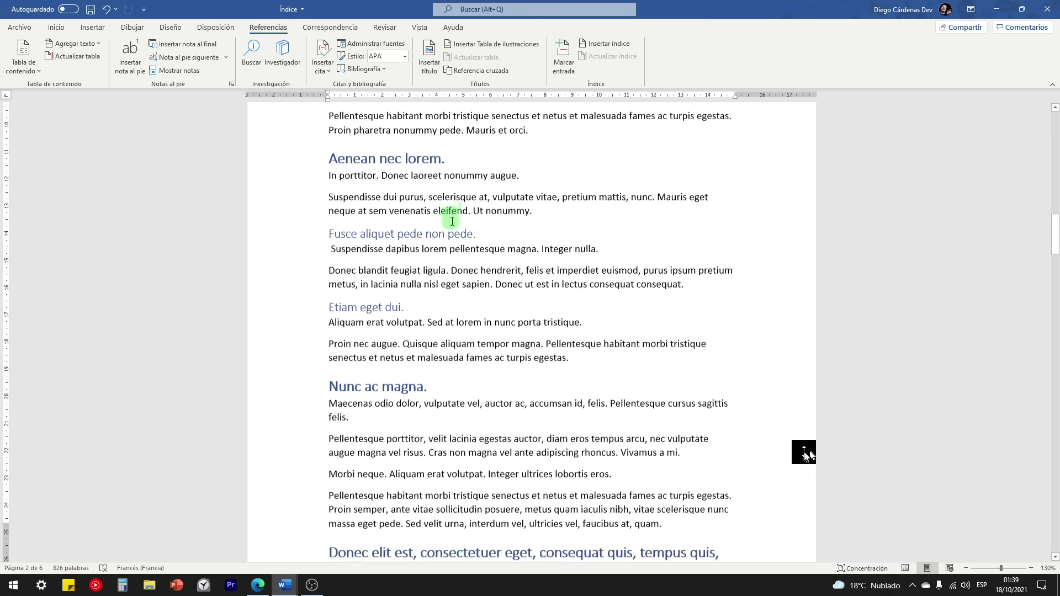
{"action": "scroll", "coordinate": [501, 296], "scroll_direction": "down", "scroll_amount": 10}
{"action": "left_click", "coordinate": [580, 280]}
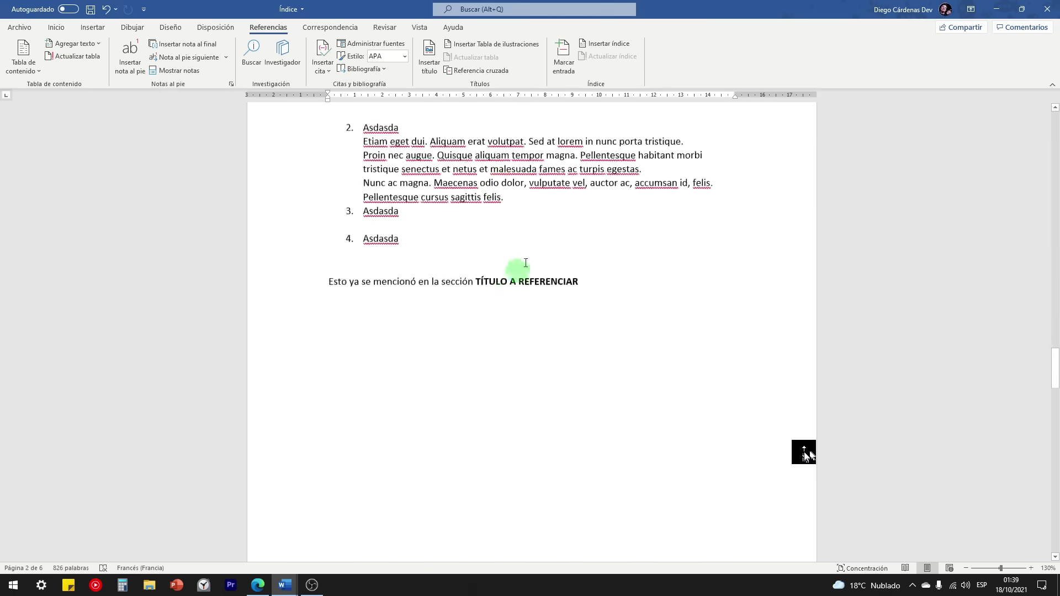
{"action": "left_click", "coordinate": [460, 98]}
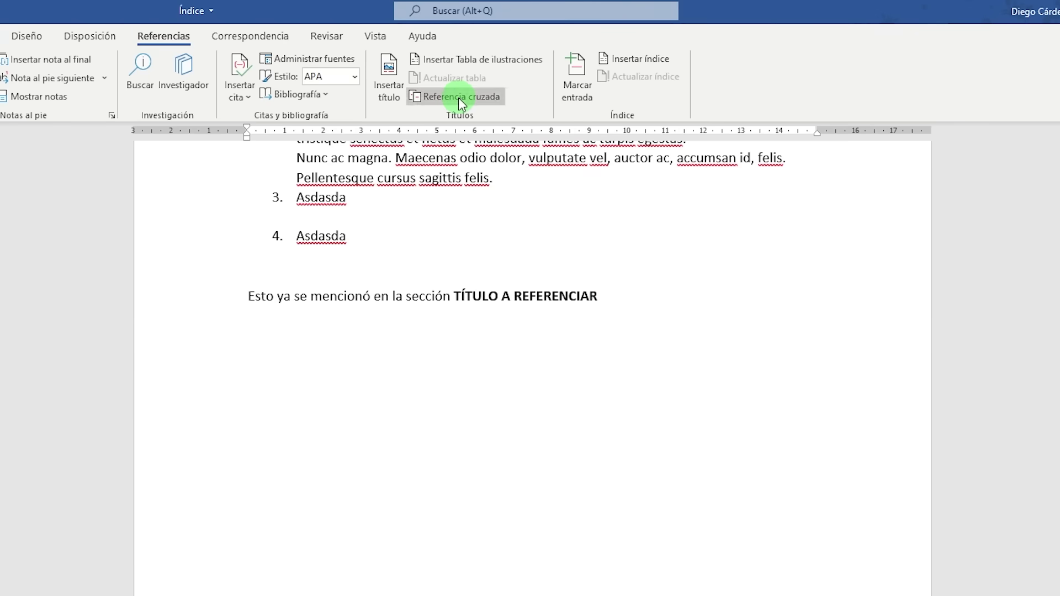
{"action": "left_click", "coordinate": [405, 308]}
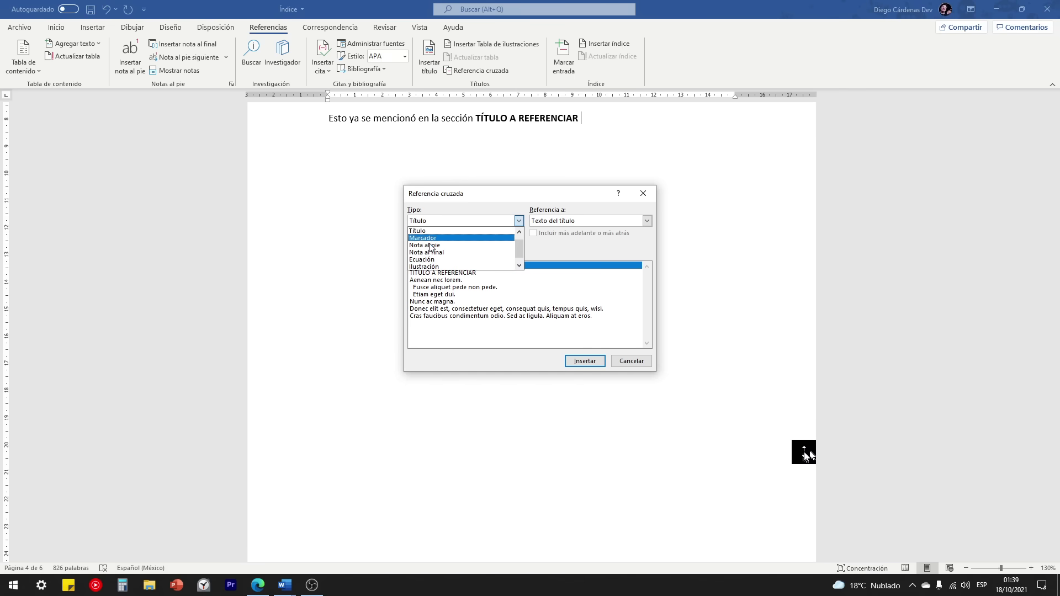
{"action": "left_click", "coordinate": [631, 362]}
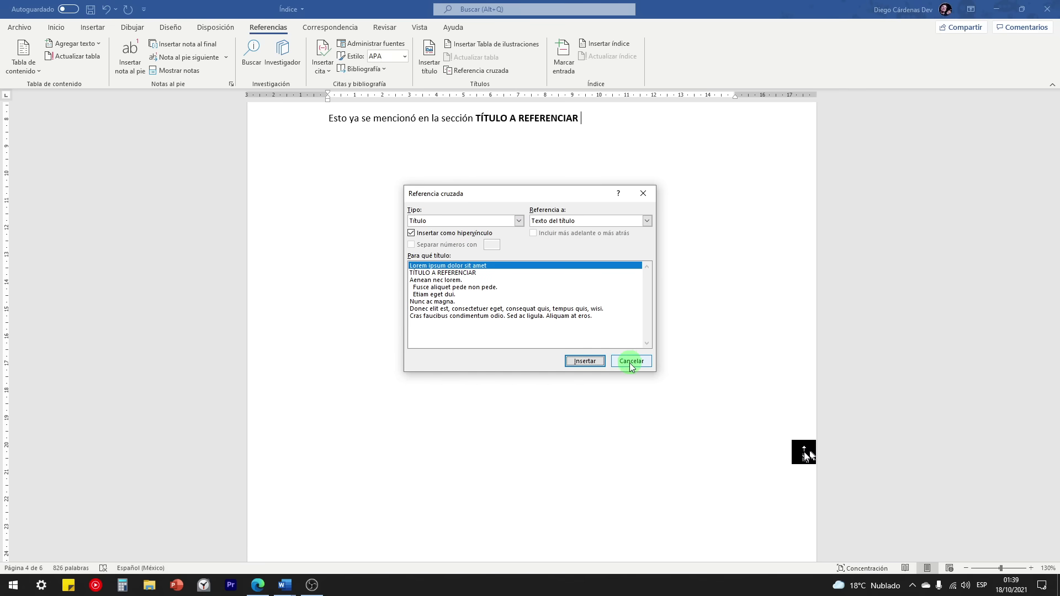
{"action": "left_click", "coordinate": [631, 362]}
{"action": "scroll", "coordinate": [561, 230], "scroll_direction": "up", "scroll_amount": 3}
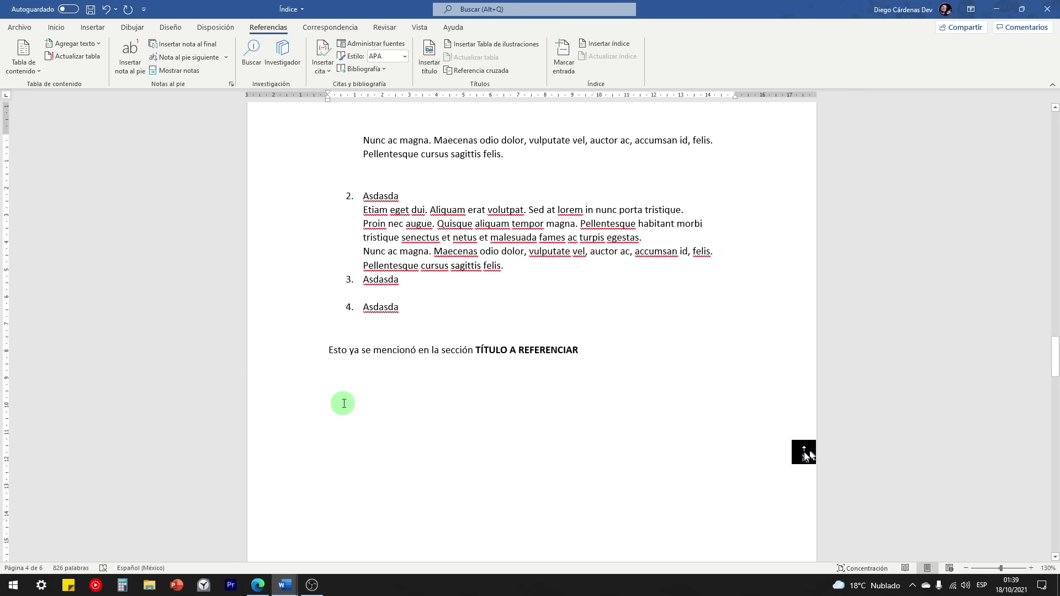
{"action": "scroll", "coordinate": [343, 402], "scroll_direction": "up", "scroll_amount": 9}
{"action": "scroll", "coordinate": [365, 400], "scroll_direction": "up", "scroll_amount": 15}
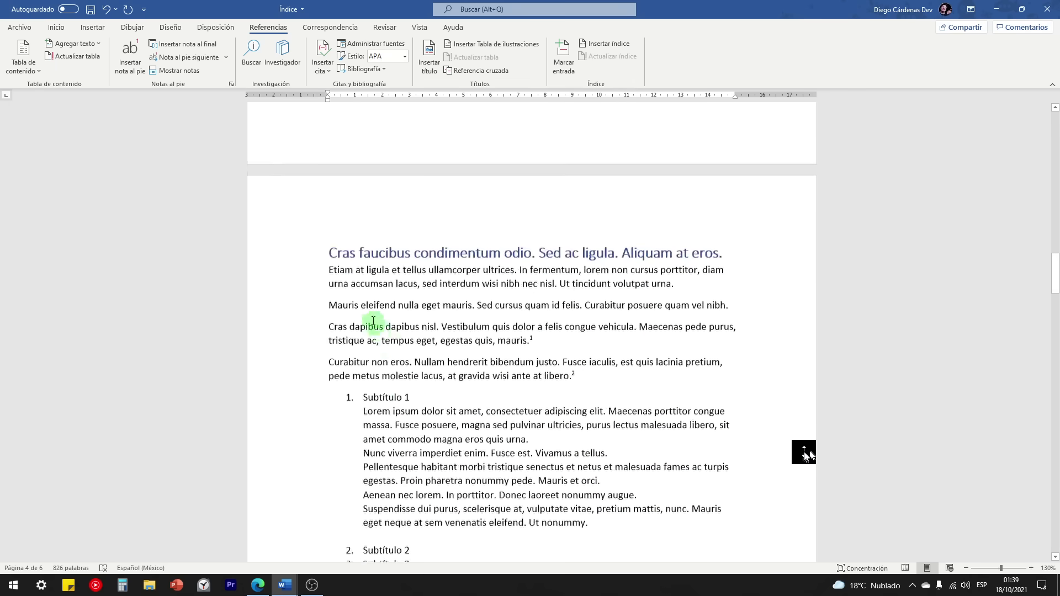
{"action": "scroll", "coordinate": [436, 298], "scroll_direction": "up", "scroll_amount": 4}
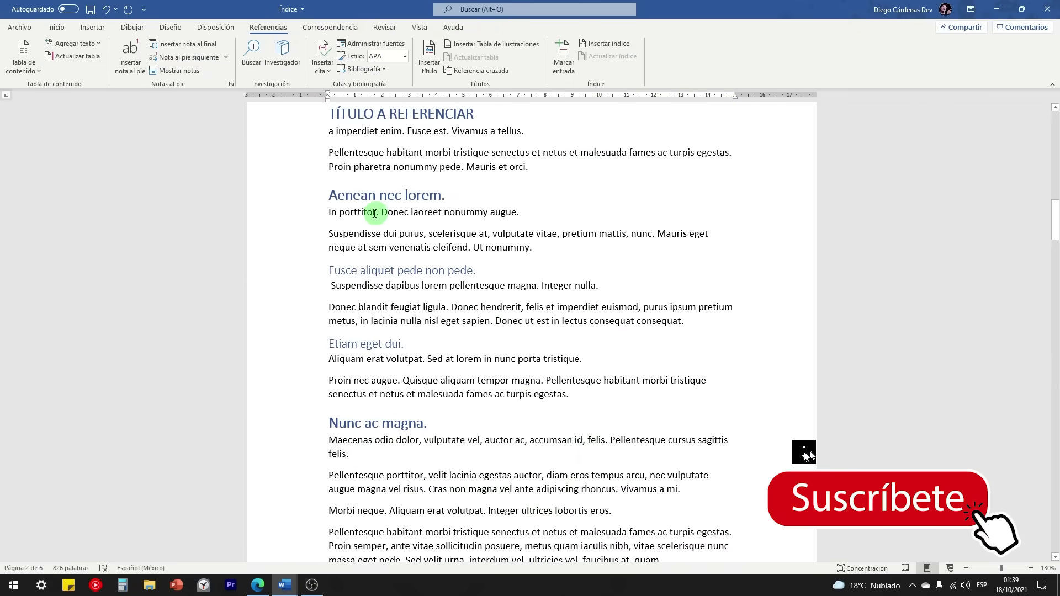
Step: Select 'In porttitor.' under Aenean nec lorem and add a bookmark named Concepto1
{"action": "left_click_drag", "start_coordinate": [374, 214], "coordinate": [332, 212]}
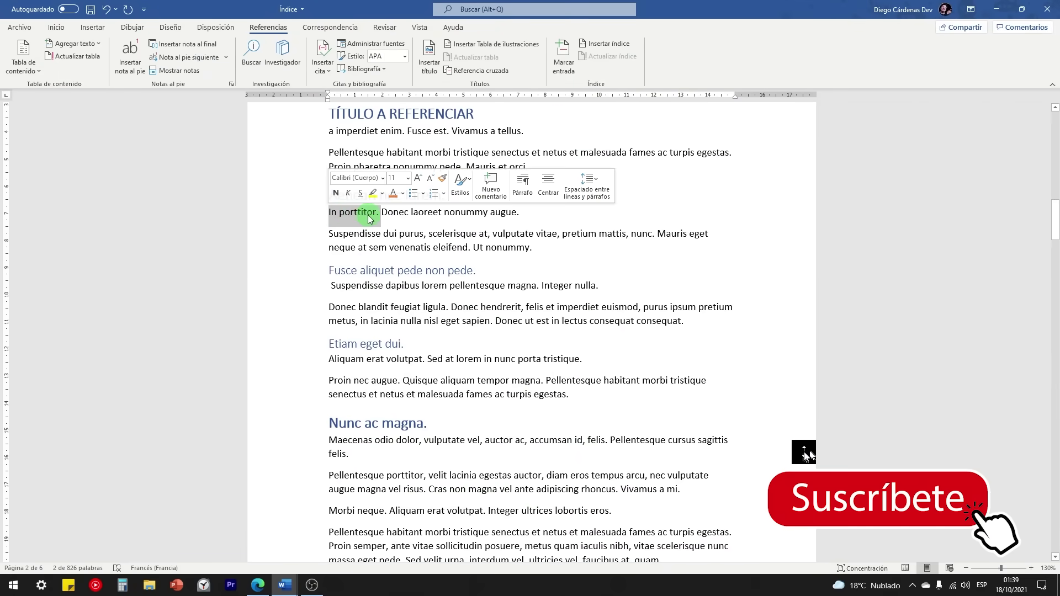
{"action": "scroll", "coordinate": [377, 304], "scroll_direction": "up", "scroll_amount": 1}
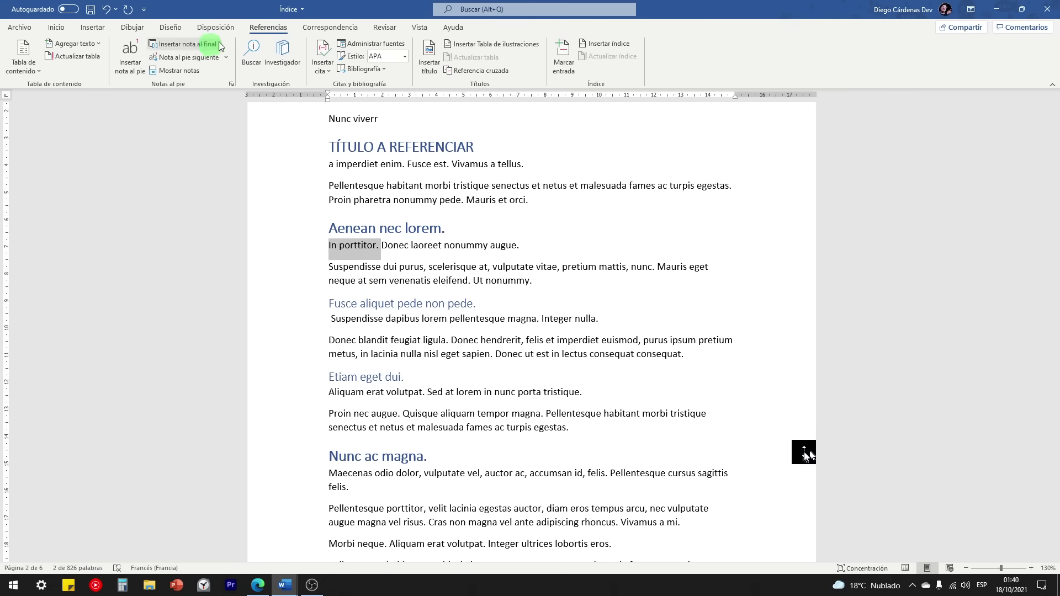
{"action": "left_click", "coordinate": [91, 29]}
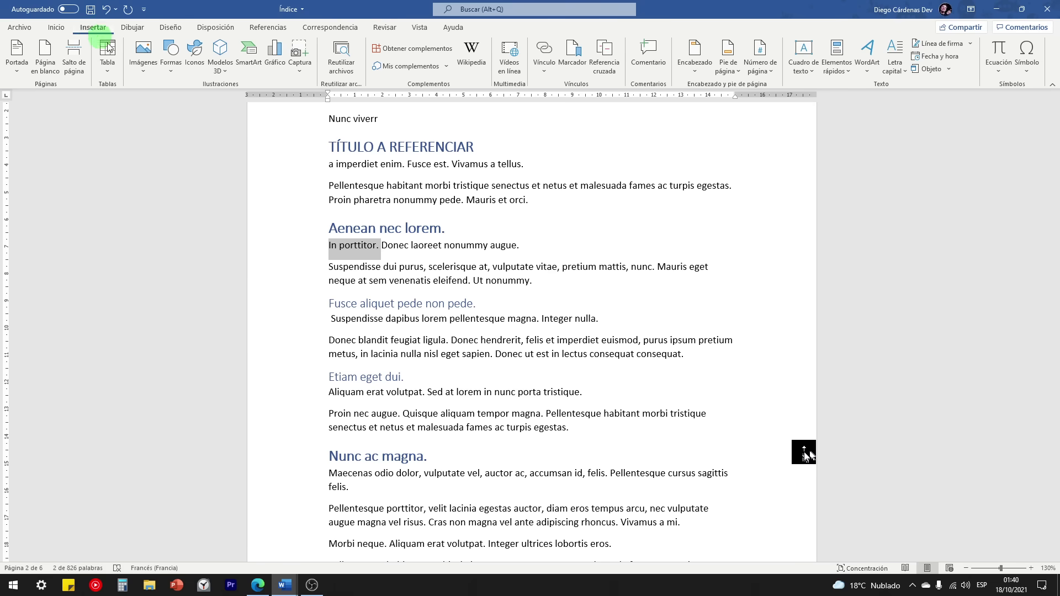
{"action": "left_click", "coordinate": [545, 75]}
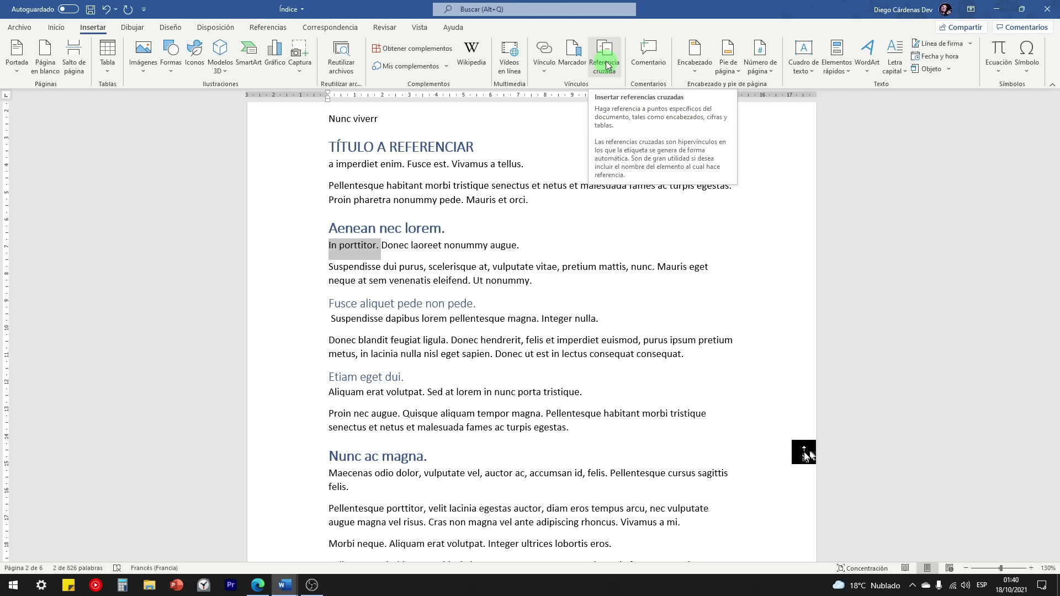
{"action": "left_click", "coordinate": [577, 59]}
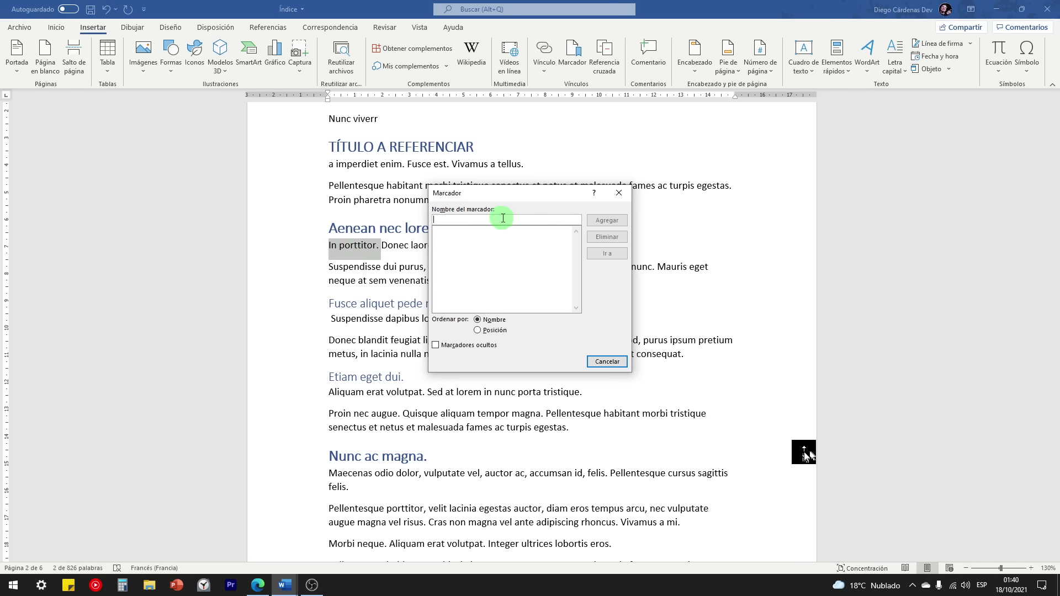
{"action": "type", "text": "Concepto1"}
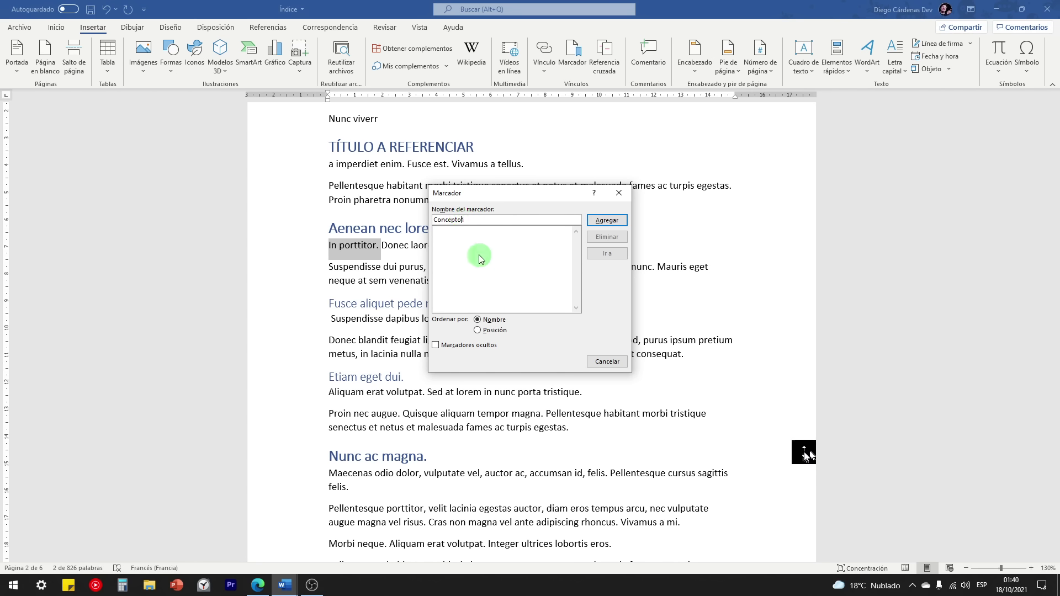
{"action": "key", "text": "Left"}
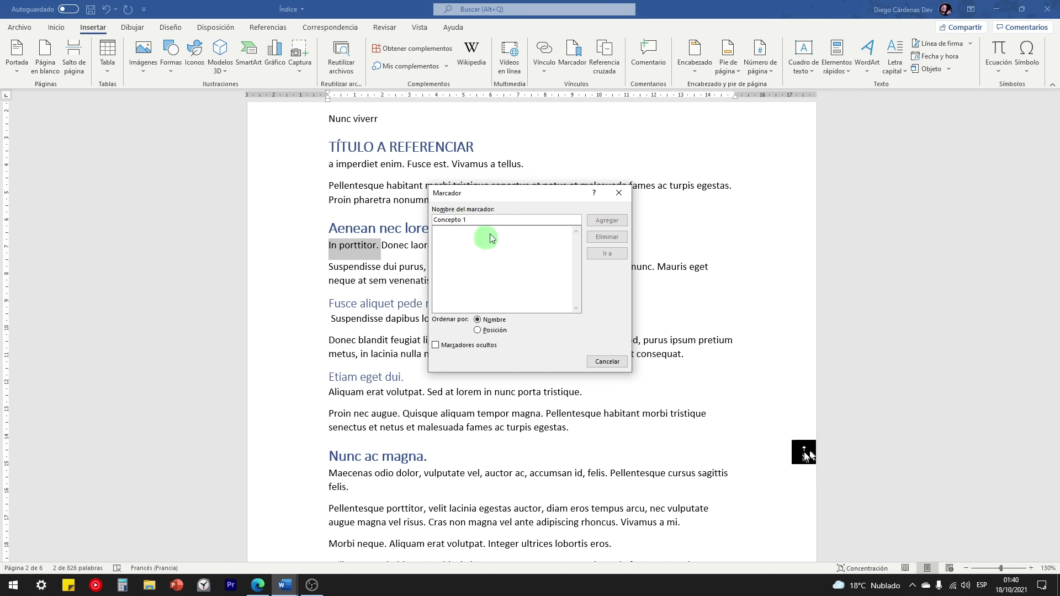
{"action": "left_click", "coordinate": [463, 222]}
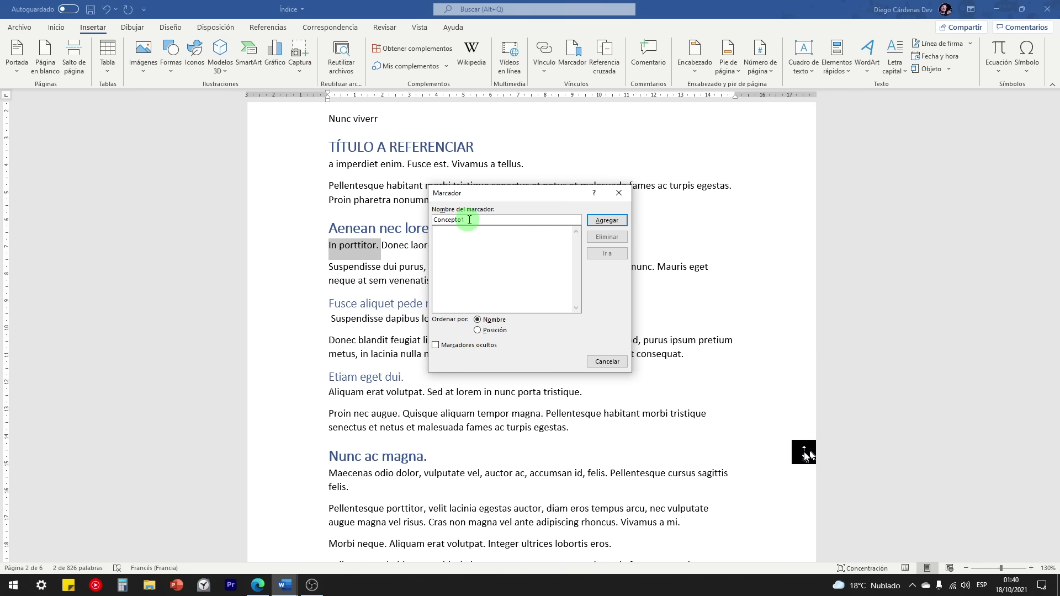
{"action": "left_click_drag", "start_coordinate": [466, 220], "coordinate": [428, 220]}
{"action": "left_click", "coordinate": [604, 225]}
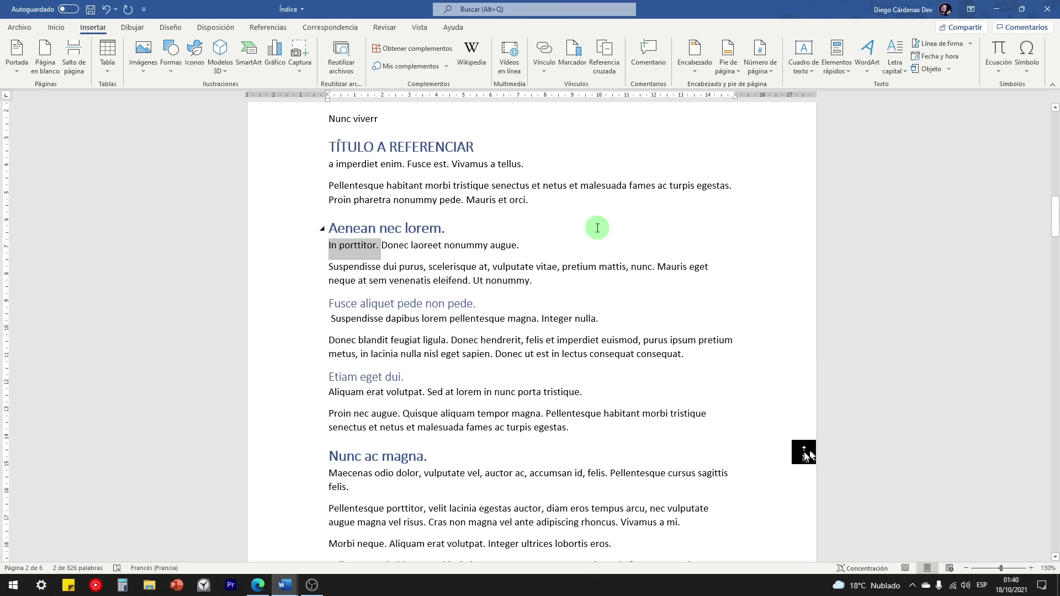
{"action": "left_click", "coordinate": [55, 27]}
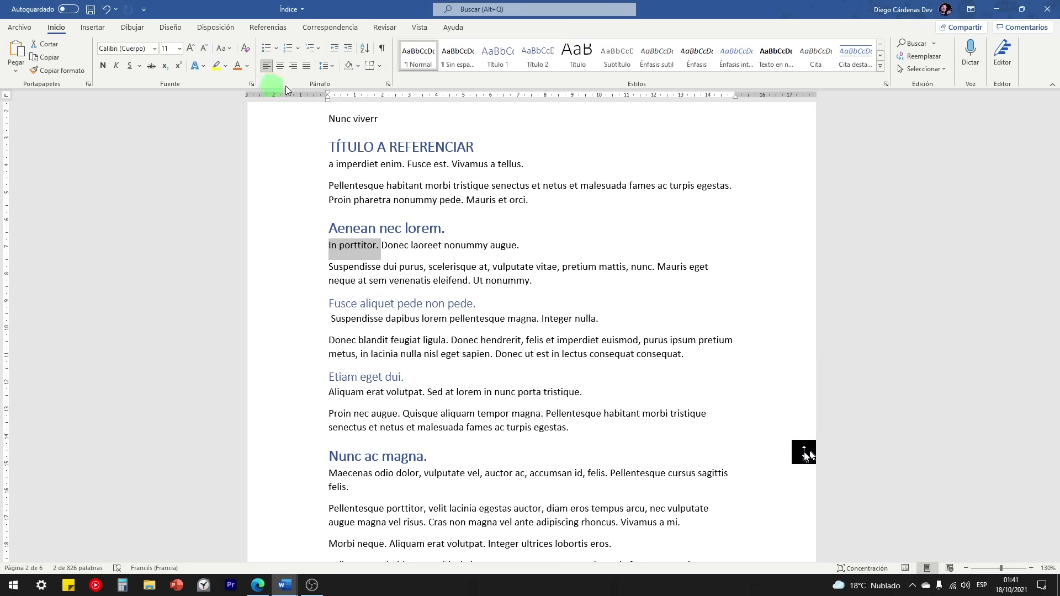
Step: At the document's end, type 'Este fue explicado en la primera parte de este informe.' and remove 'concepto'
{"action": "left_click", "coordinate": [382, 48]}
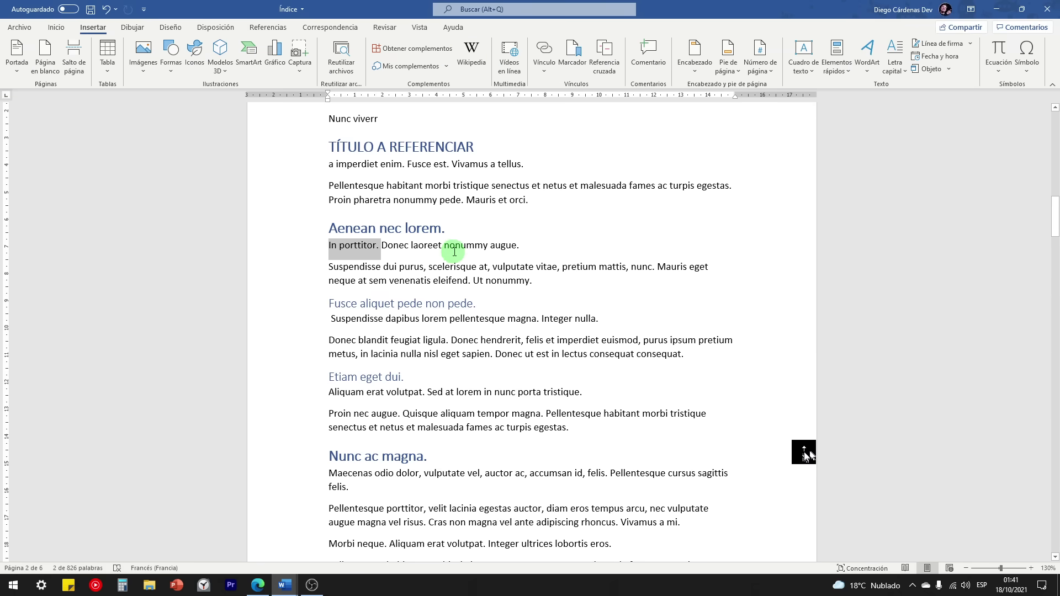
{"action": "scroll", "coordinate": [470, 254], "scroll_direction": "down", "scroll_amount": 15}
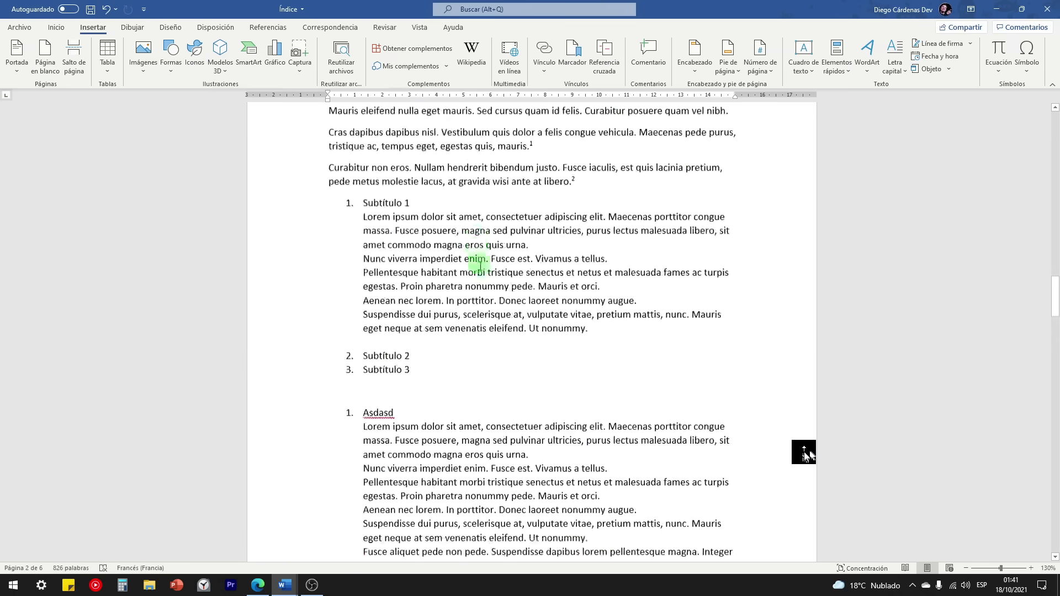
{"action": "scroll", "coordinate": [479, 266], "scroll_direction": "down", "scroll_amount": 15}
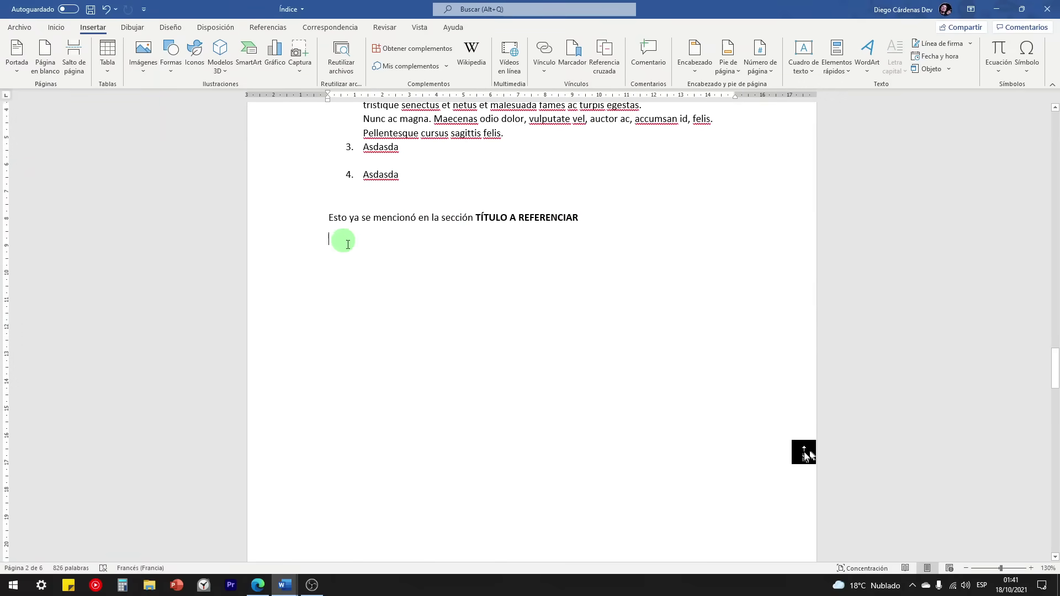
{"action": "type", "text": "Es"}
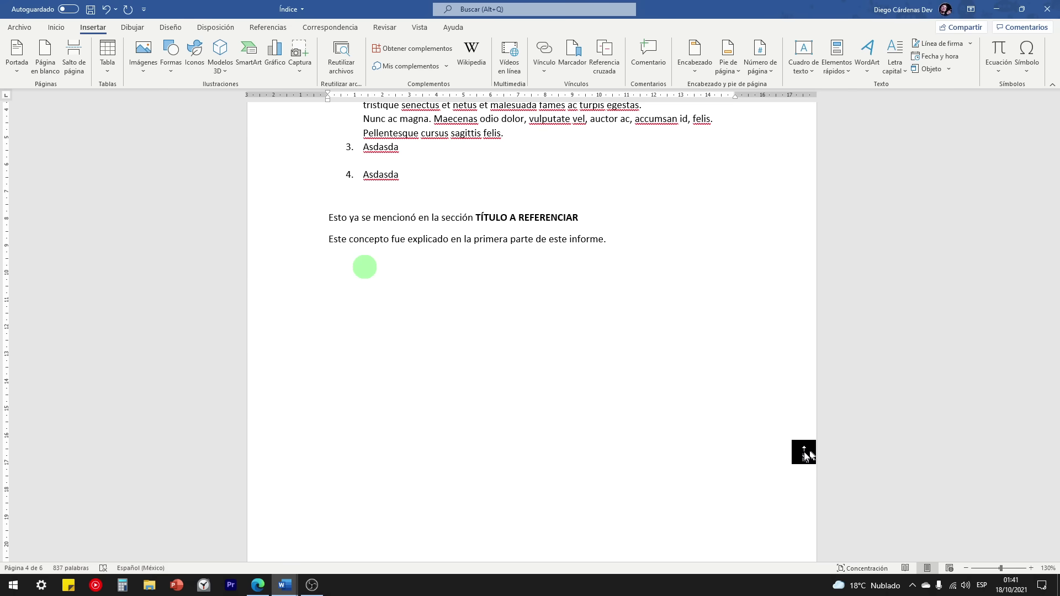
{"action": "left_click_drag", "start_coordinate": [389, 239], "coordinate": [364, 239]}
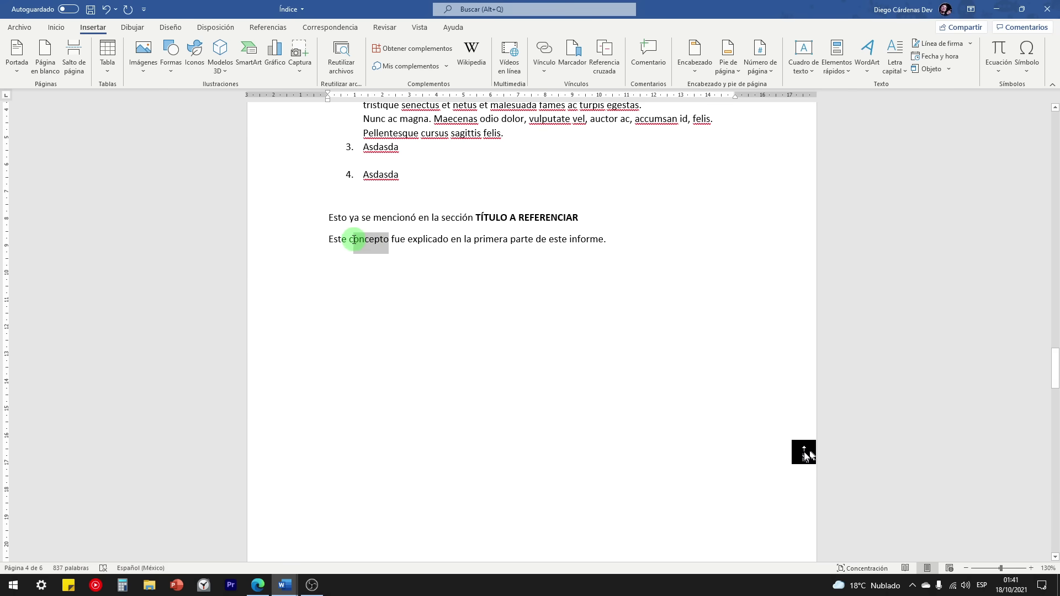
{"action": "key", "text": "Delete"}
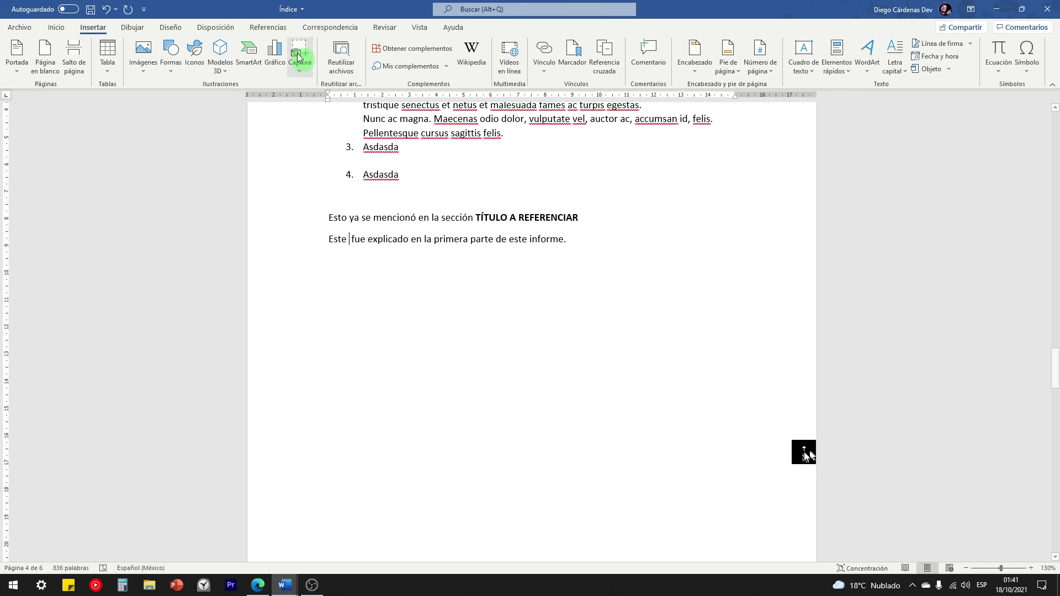
{"action": "left_click", "coordinate": [268, 27]}
Step: Insert a cross-reference of type Marcador pointing to the Concepto1 bookmark
{"action": "left_click", "coordinate": [475, 71]}
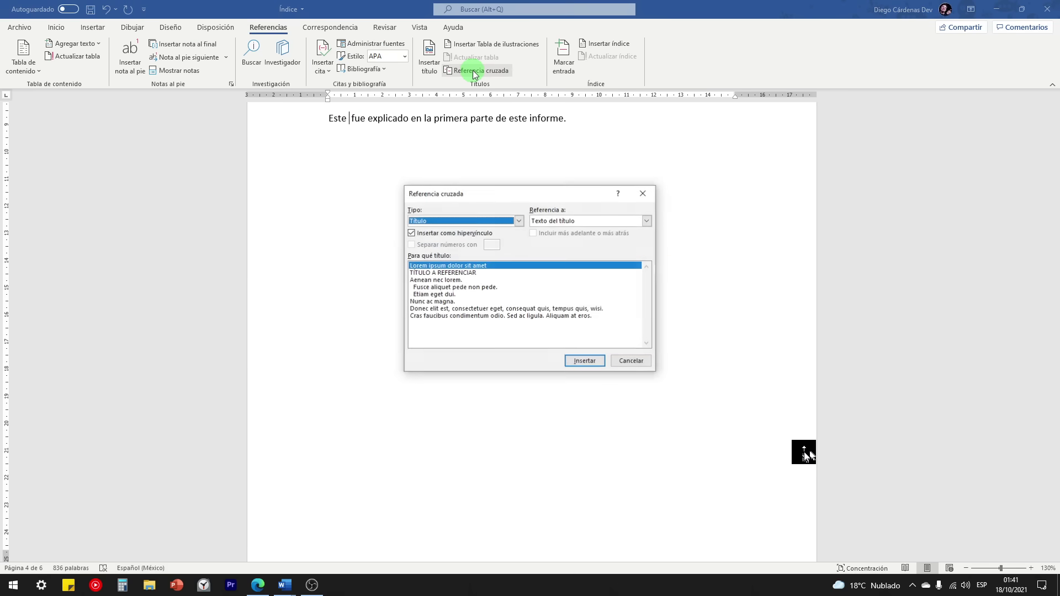
{"action": "left_click", "coordinate": [475, 221]}
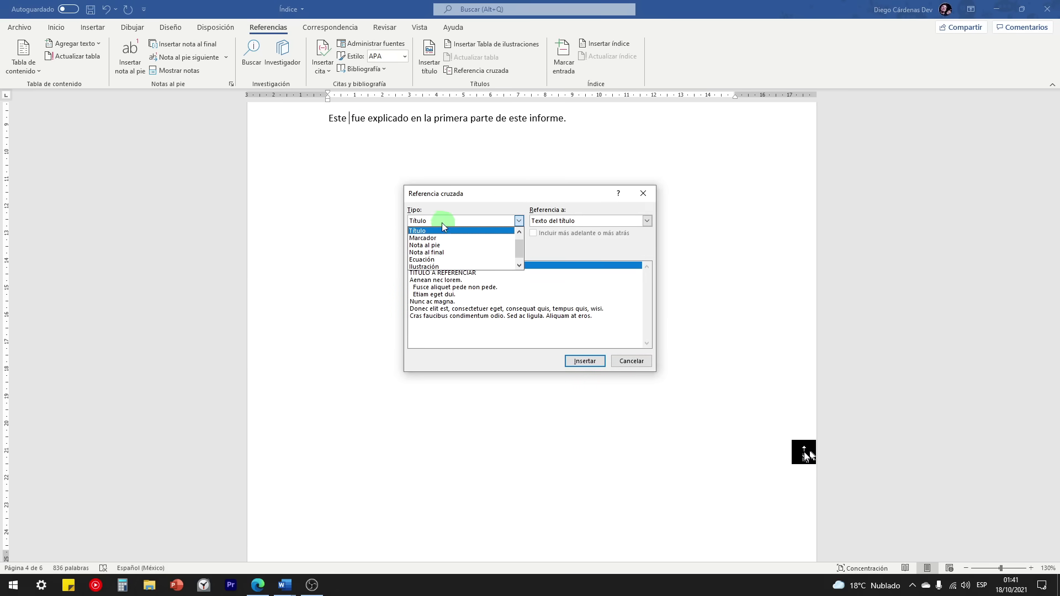
{"action": "left_click", "coordinate": [422, 238]}
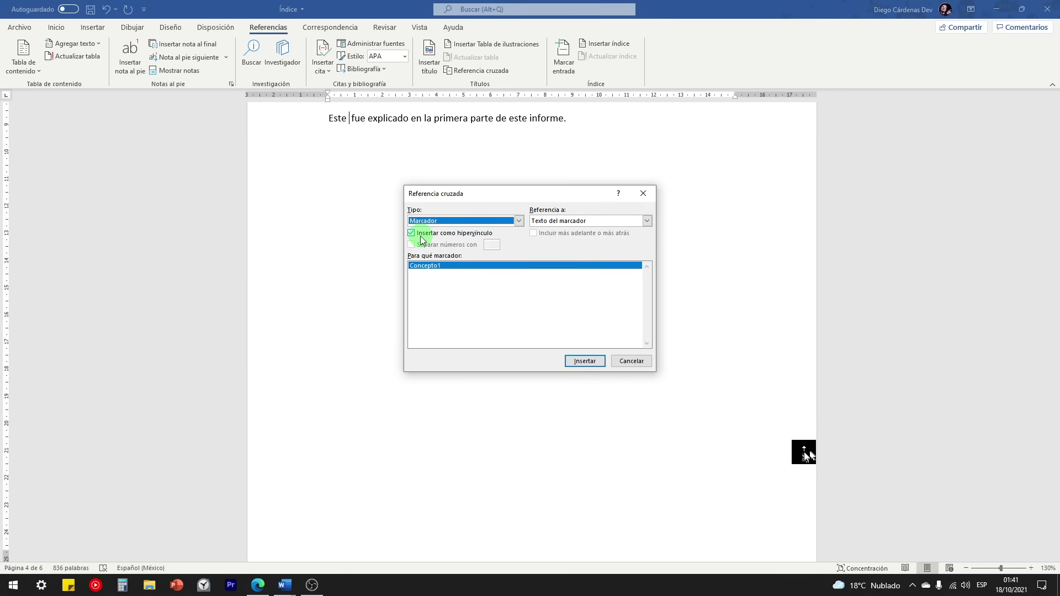
{"action": "left_click", "coordinate": [427, 267]}
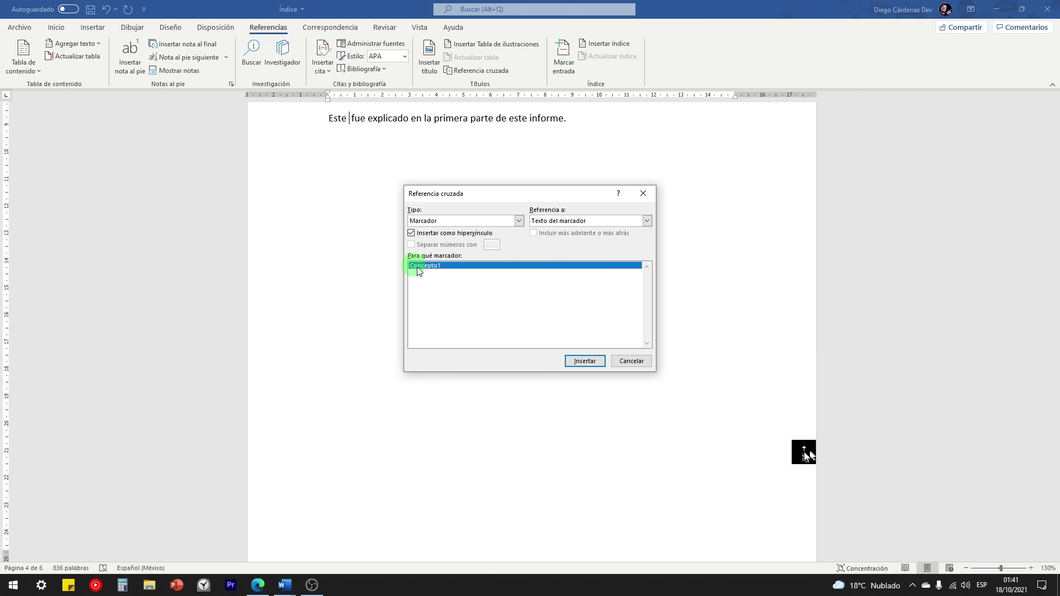
{"action": "left_click", "coordinate": [586, 361]}
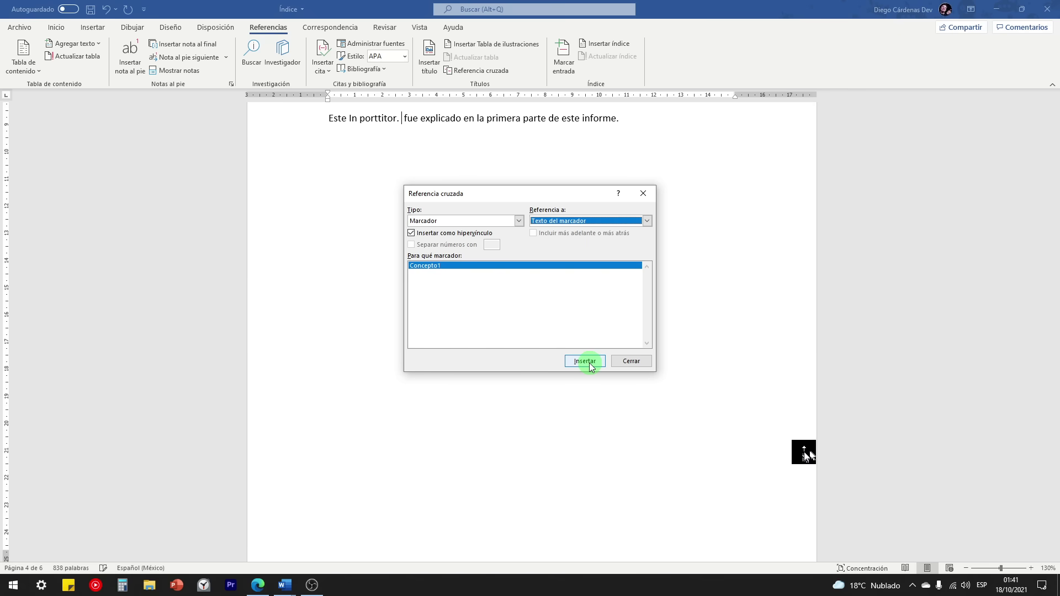
{"action": "left_click", "coordinate": [630, 362]}
Step: Delete the extra period after the reference and follow the link to the bookmark
{"action": "scroll", "coordinate": [353, 127], "scroll_direction": "up", "scroll_amount": 1}
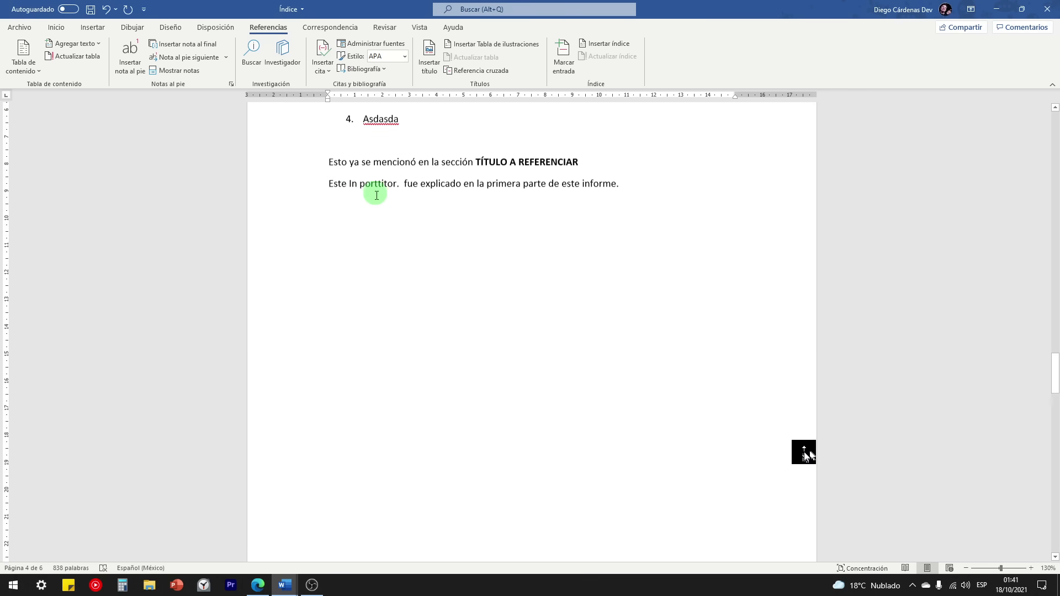
{"action": "left_click_drag", "start_coordinate": [329, 185], "coordinate": [392, 186]}
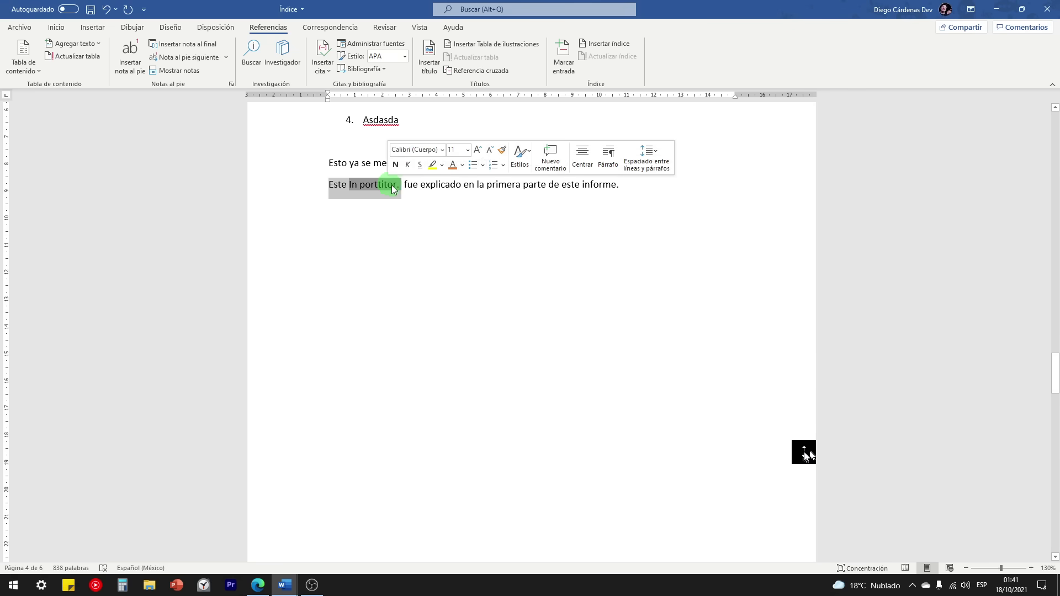
{"action": "left_click", "coordinate": [396, 185]}
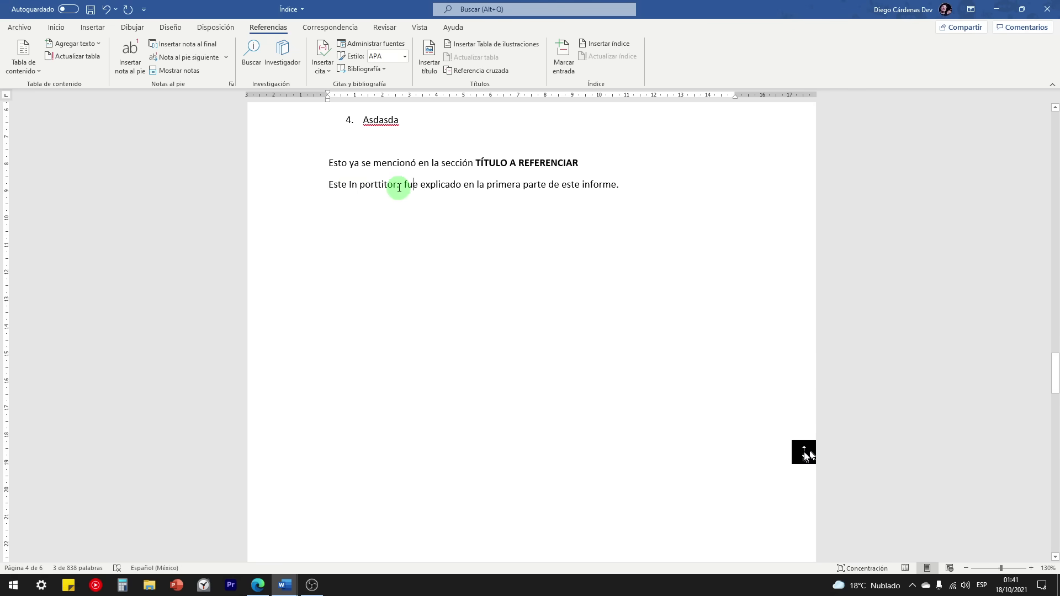
{"action": "left_click", "coordinate": [400, 187]}
{"action": "key", "text": "BackSpace"}
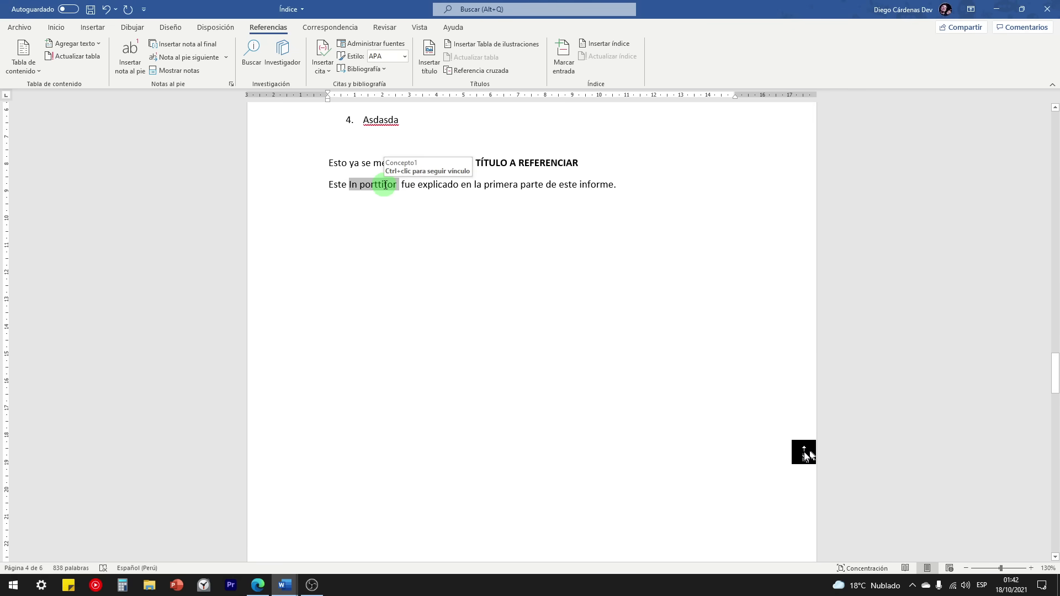
{"action": "left_click", "coordinate": [386, 189], "text": "ctrl"}
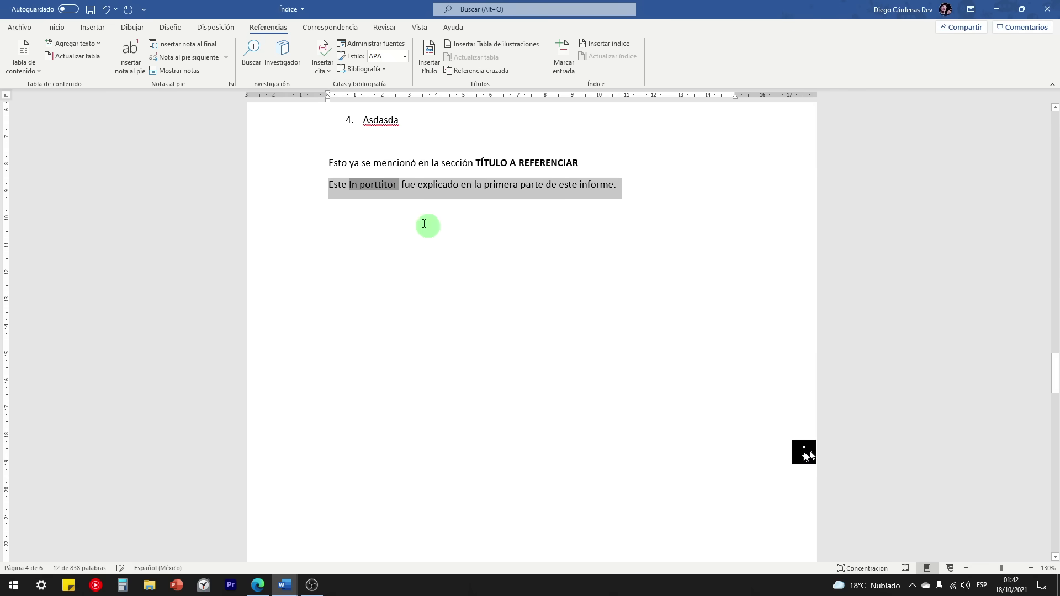
{"action": "left_click", "coordinate": [387, 191], "text": "ctrl"}
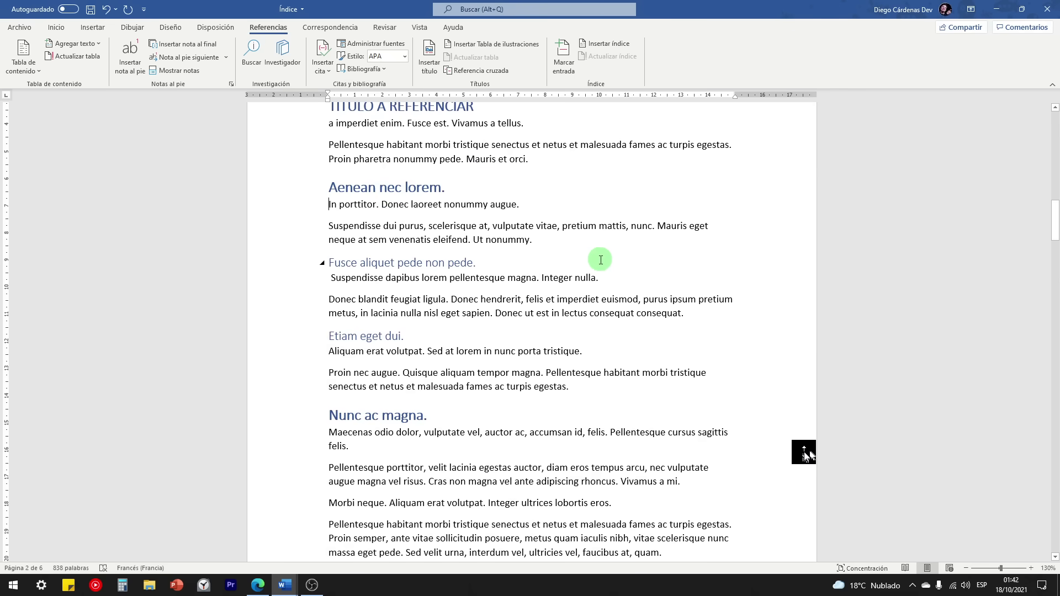
Step: Check the bookmarked 'In porttitor.' text on page 2 by selecting it
{"action": "scroll", "coordinate": [593, 264], "scroll_direction": "up", "scroll_amount": 2}
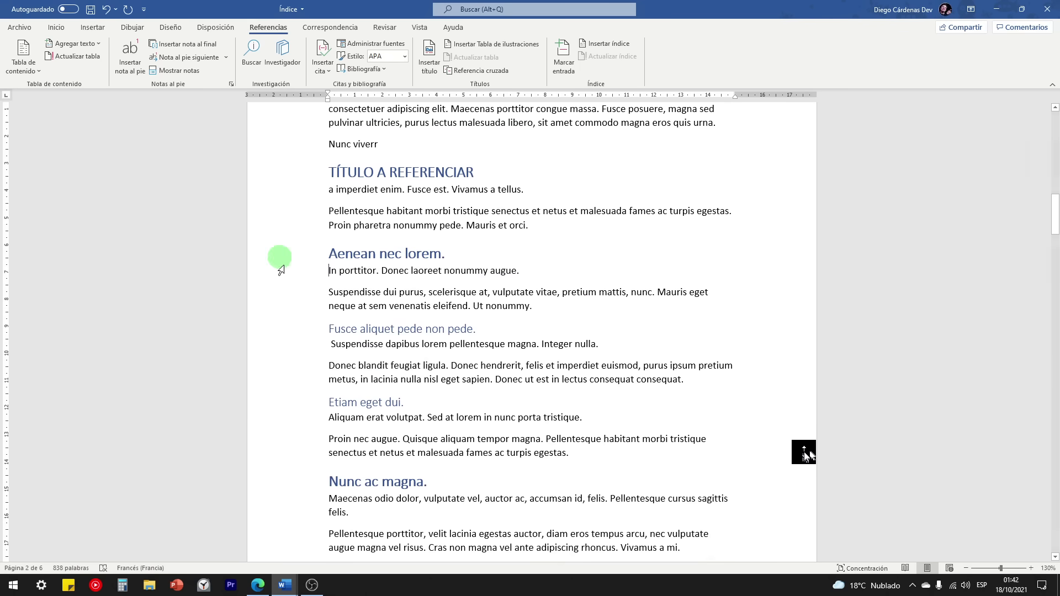
{"action": "scroll", "coordinate": [312, 243], "scroll_direction": "up", "scroll_amount": 2}
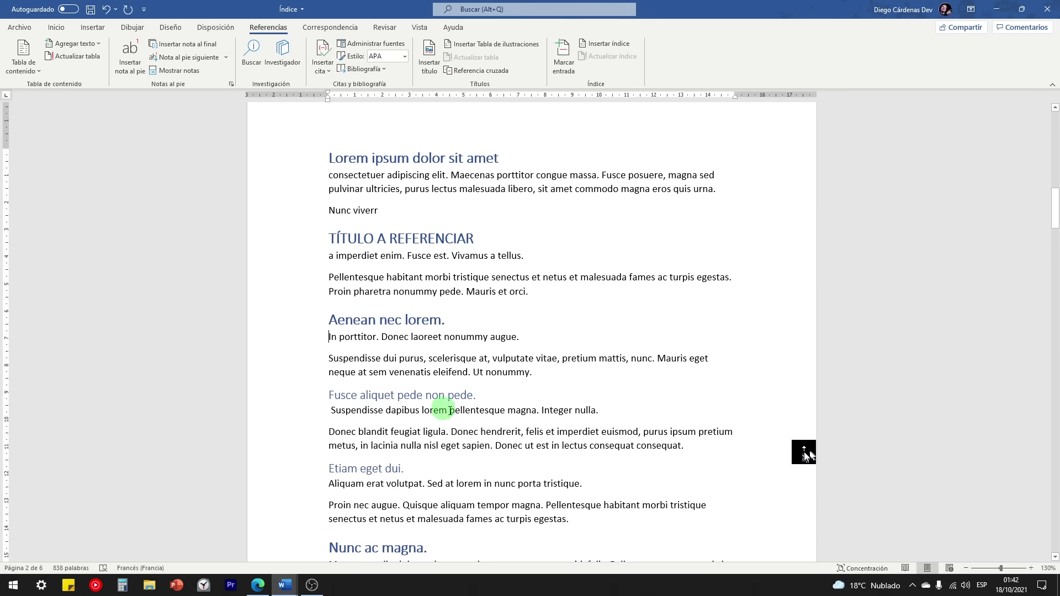
{"action": "scroll", "coordinate": [533, 426], "scroll_direction": "up", "scroll_amount": 4}
{"action": "scroll", "coordinate": [533, 425], "scroll_direction": "up", "scroll_amount": 15}
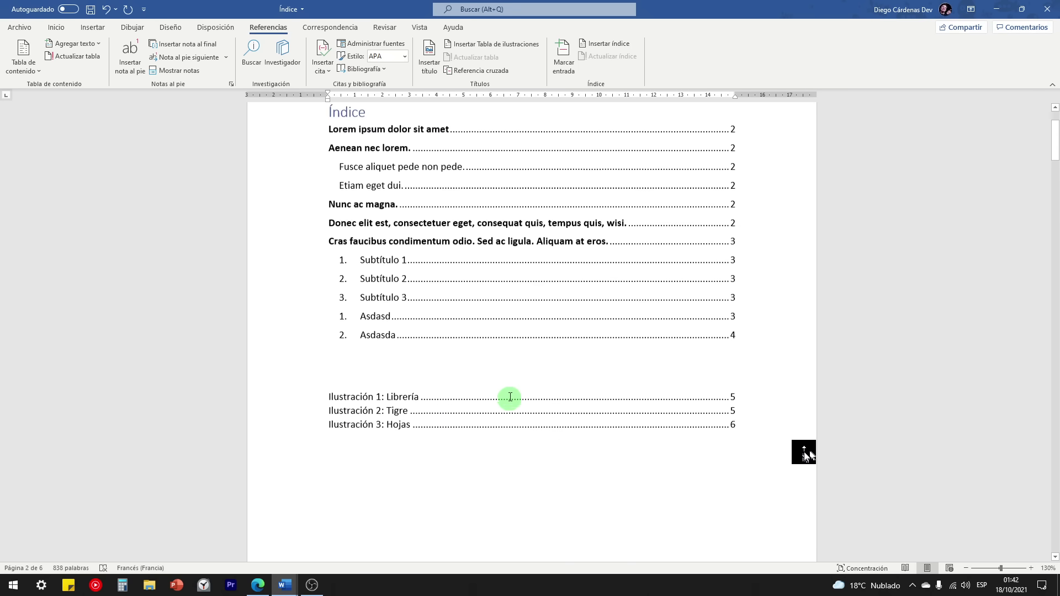
{"action": "left_click", "coordinate": [349, 256]}
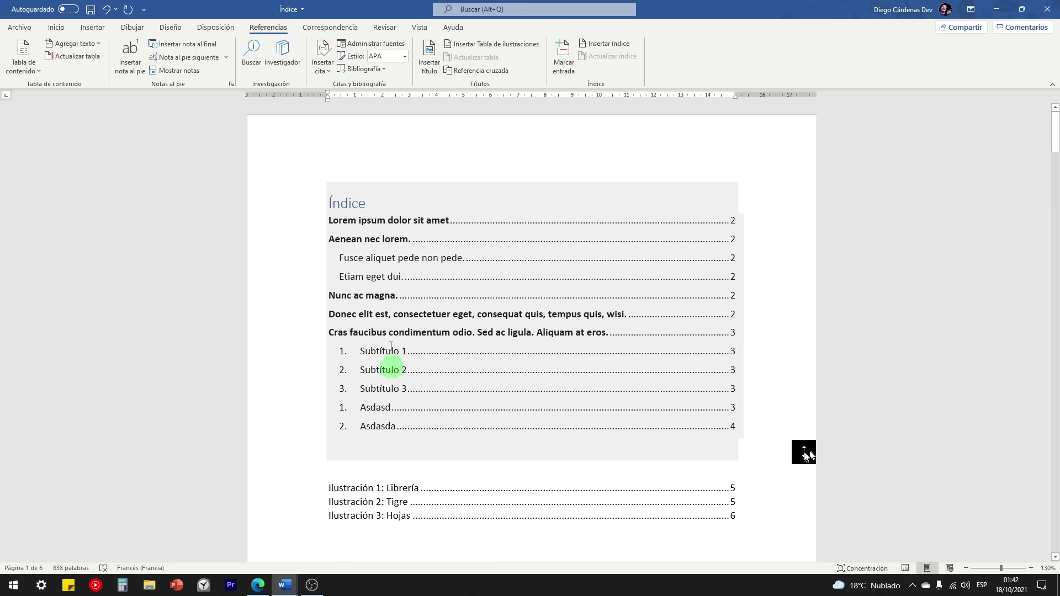
{"action": "scroll", "coordinate": [386, 312], "scroll_direction": "down", "scroll_amount": 3}
{"action": "scroll", "coordinate": [378, 293], "scroll_direction": "down", "scroll_amount": 10}
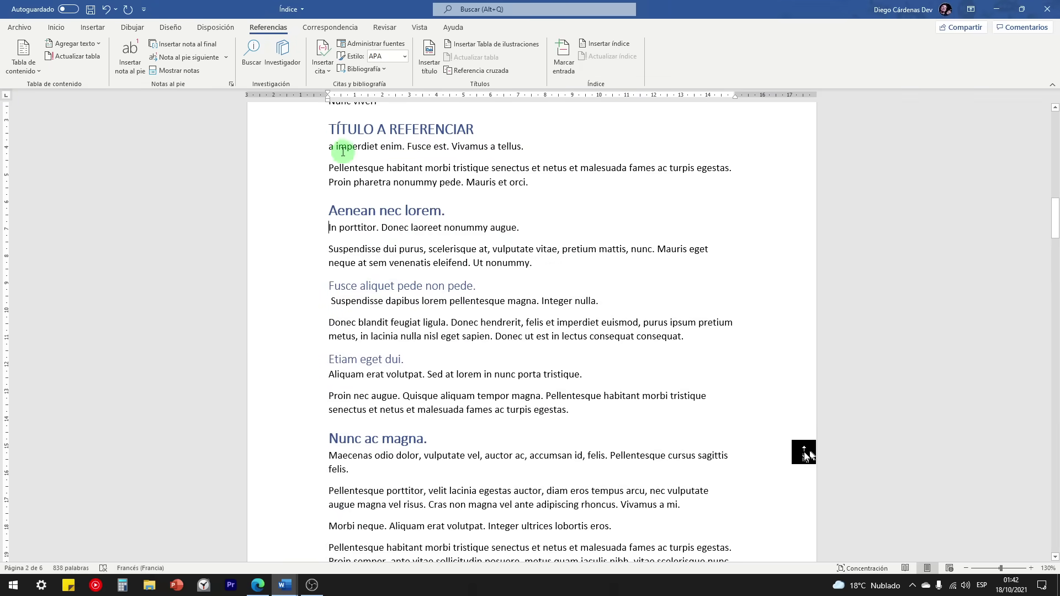
{"action": "left_click", "coordinate": [379, 234]}
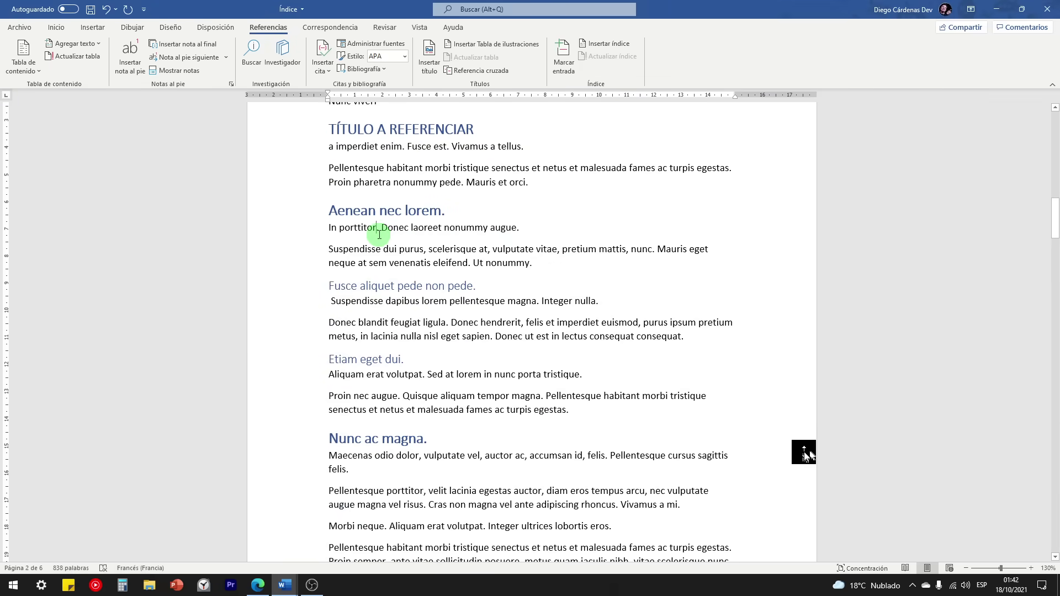
{"action": "left_click_drag", "start_coordinate": [378, 227], "coordinate": [328, 228]}
{"action": "left_click", "coordinate": [367, 249]}
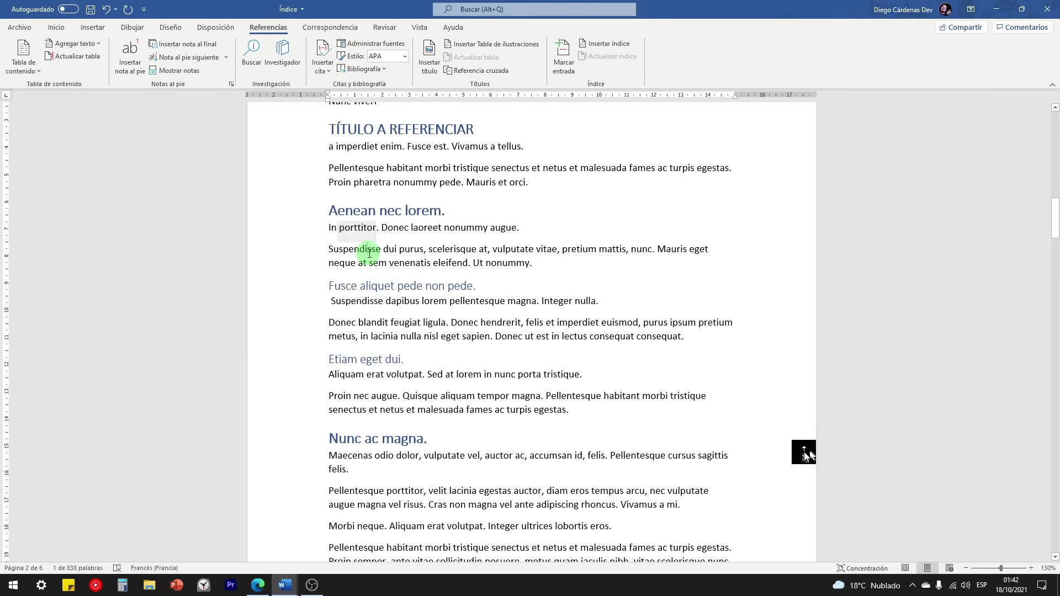
Step: Scroll down to the closing cross-reference sentences on page 4
{"action": "scroll", "coordinate": [369, 251], "scroll_direction": "down", "scroll_amount": 2}
{"action": "scroll", "coordinate": [370, 254], "scroll_direction": "down", "scroll_amount": 20}
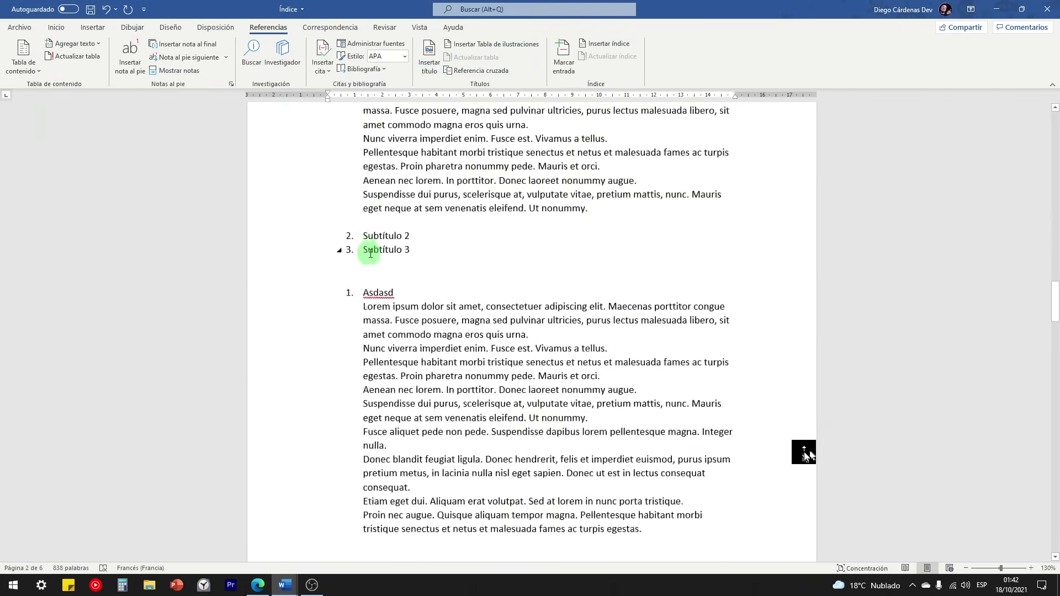
{"action": "scroll", "coordinate": [407, 374], "scroll_direction": "up", "scroll_amount": 3}
{"action": "scroll", "coordinate": [365, 222], "scroll_direction": "down", "scroll_amount": 7}
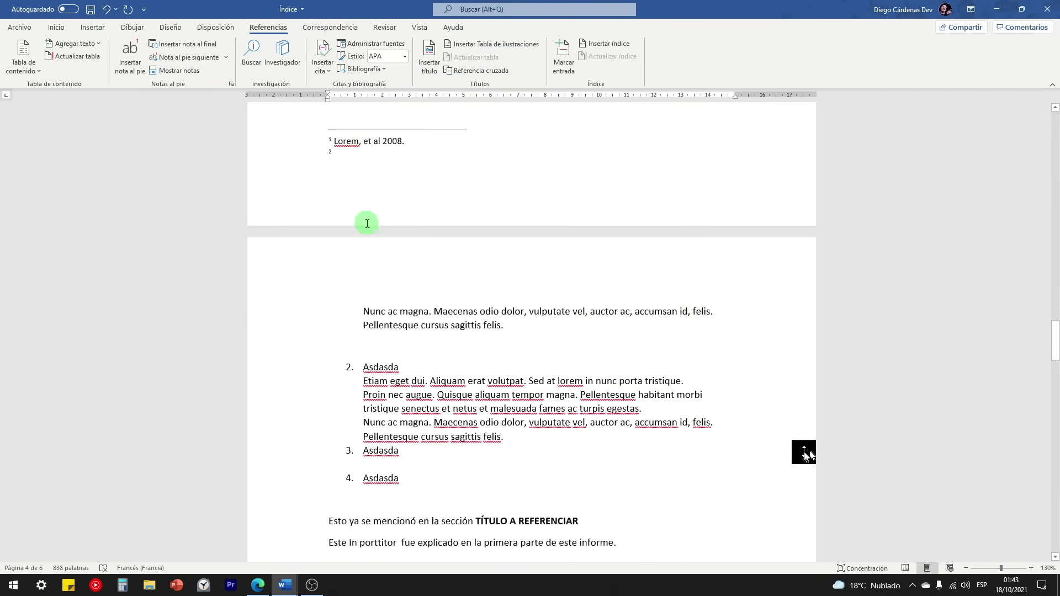
{"action": "scroll", "coordinate": [408, 263], "scroll_direction": "down", "scroll_amount": 5}
{"action": "scroll", "coordinate": [407, 270], "scroll_direction": "up", "scroll_amount": 8}
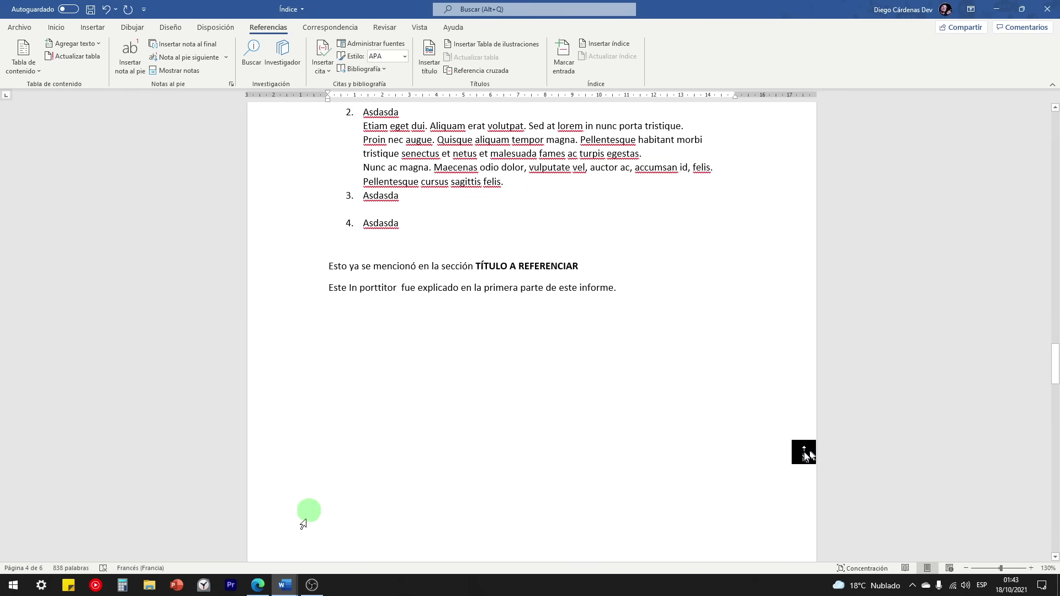
Step: Review item 10, Pestaña Correspondencia, in CURSO DE WORD, then switch to Edge's YouTube results
{"action": "mouse_move", "coordinate": [282, 588]}
{"action": "left_click", "coordinate": [342, 529]}
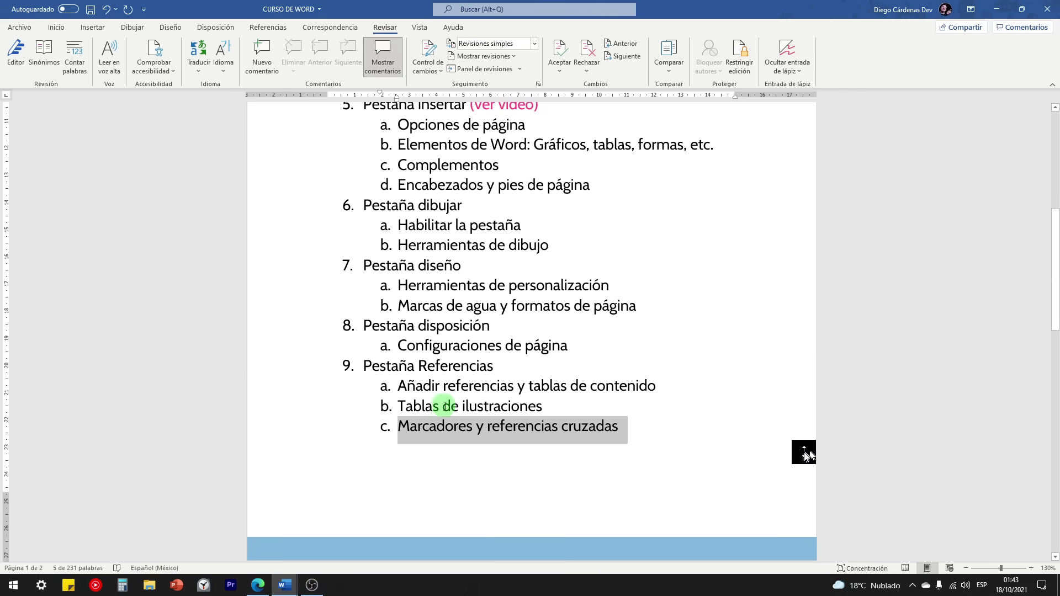
{"action": "scroll", "coordinate": [476, 227], "scroll_direction": "down", "scroll_amount": 3}
{"action": "scroll", "coordinate": [453, 235], "scroll_direction": "down", "scroll_amount": 5}
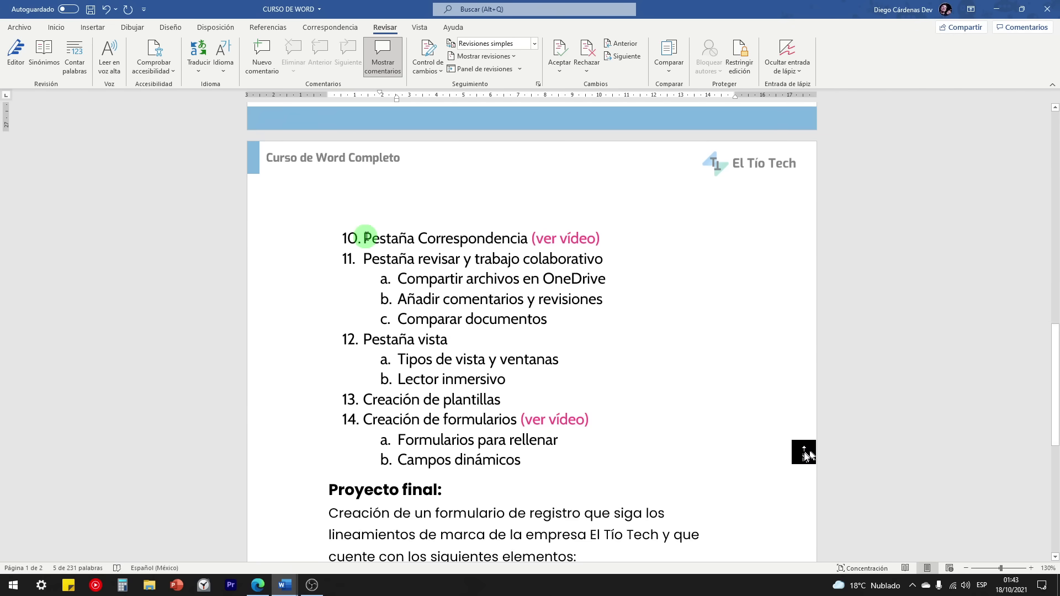
{"action": "left_click_drag", "start_coordinate": [366, 237], "coordinate": [527, 244]}
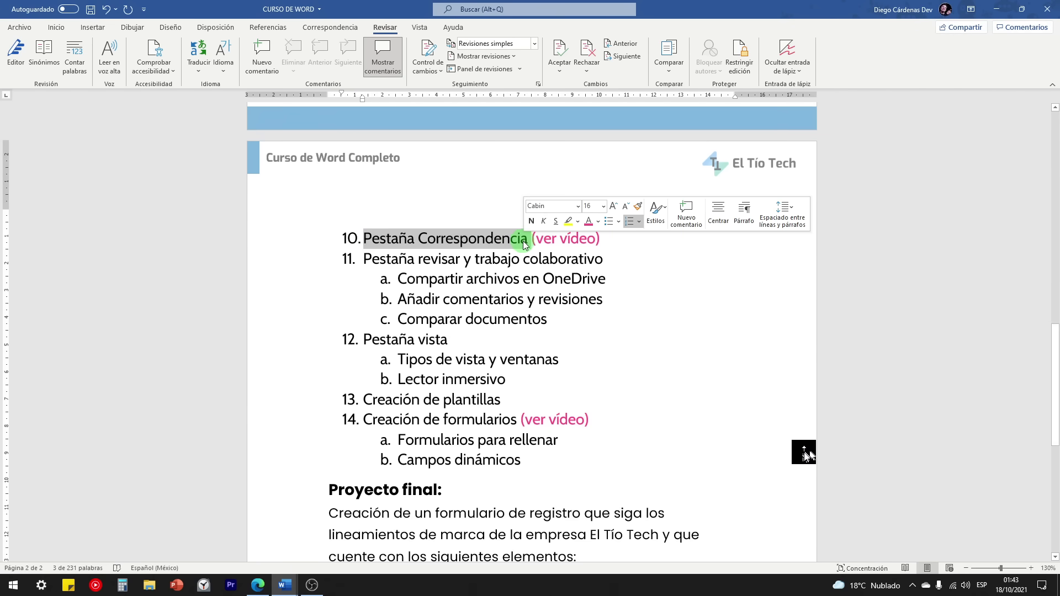
{"action": "left_click", "coordinate": [524, 243]}
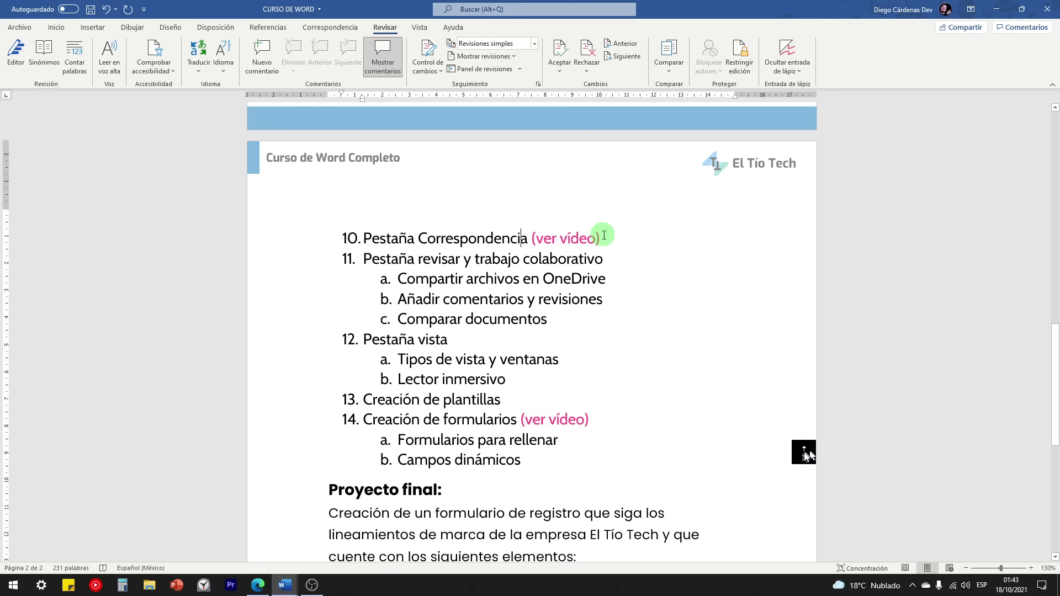
{"action": "left_click", "coordinate": [270, 588]}
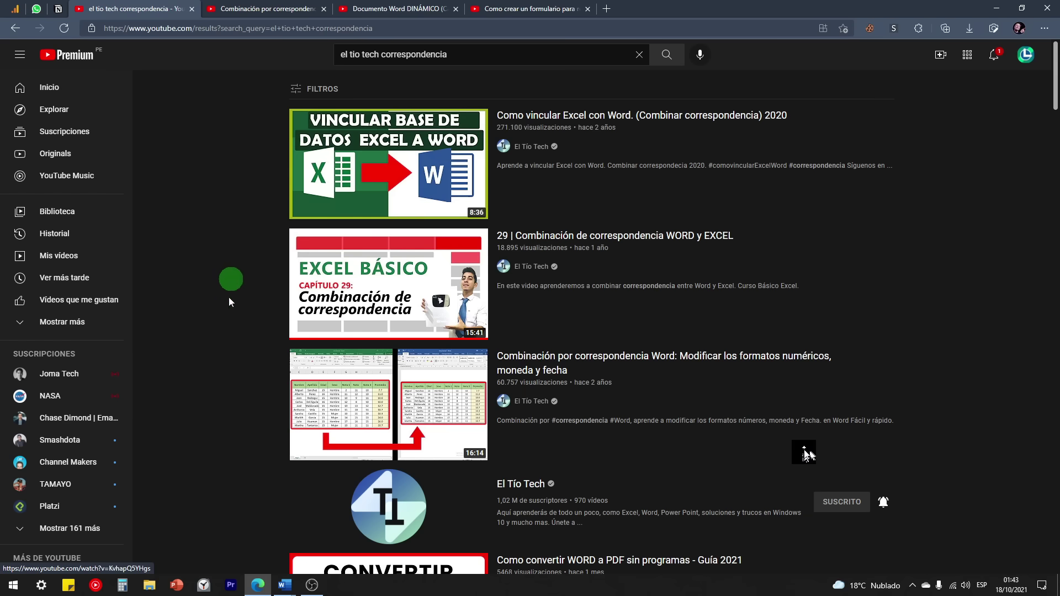
Step: Open the 'Combinación por correspondencia' video tab, then return to CURSO DE WORD
{"action": "left_click", "coordinate": [266, 6]}
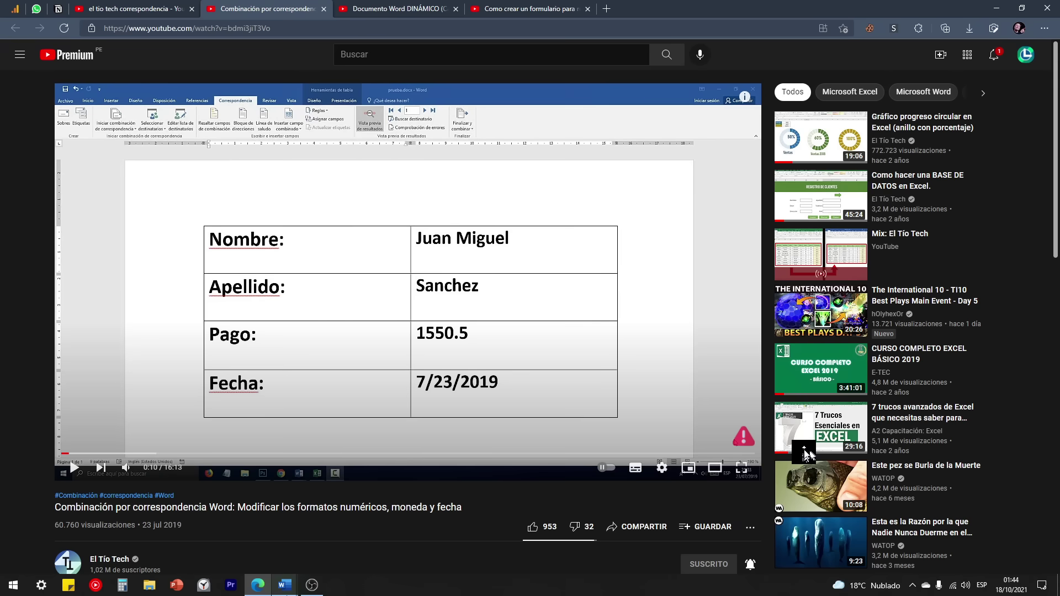
{"action": "mouse_move", "coordinate": [285, 585]}
{"action": "left_click", "coordinate": [325, 529]}
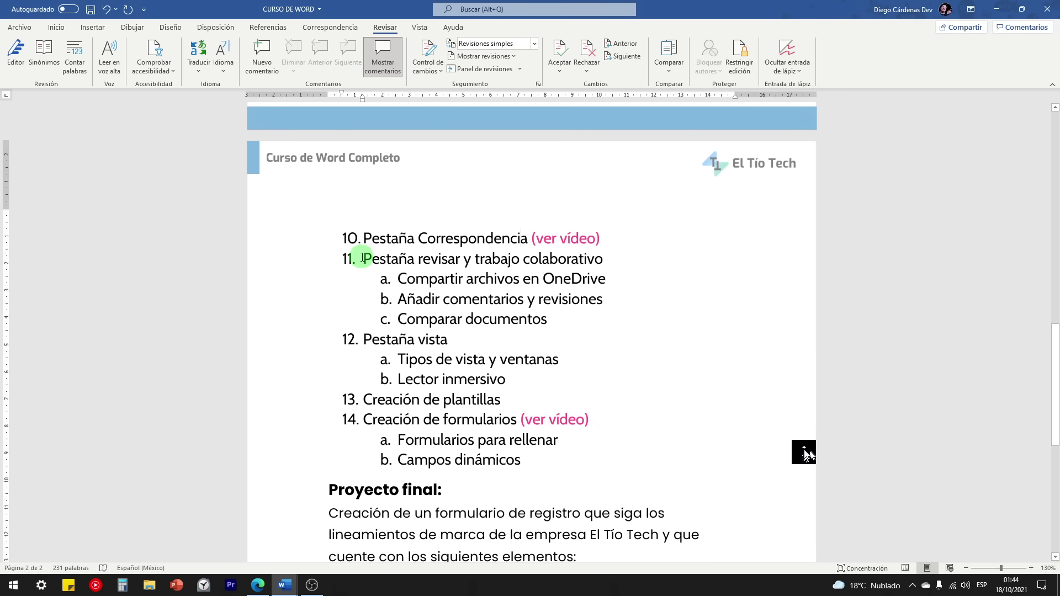
Step: Look over item 11 on reviewing and collaboration, then go back to Índice's Revisar tab
{"action": "left_click_drag", "start_coordinate": [364, 259], "coordinate": [607, 259]}
{"action": "left_click", "coordinate": [499, 261]}
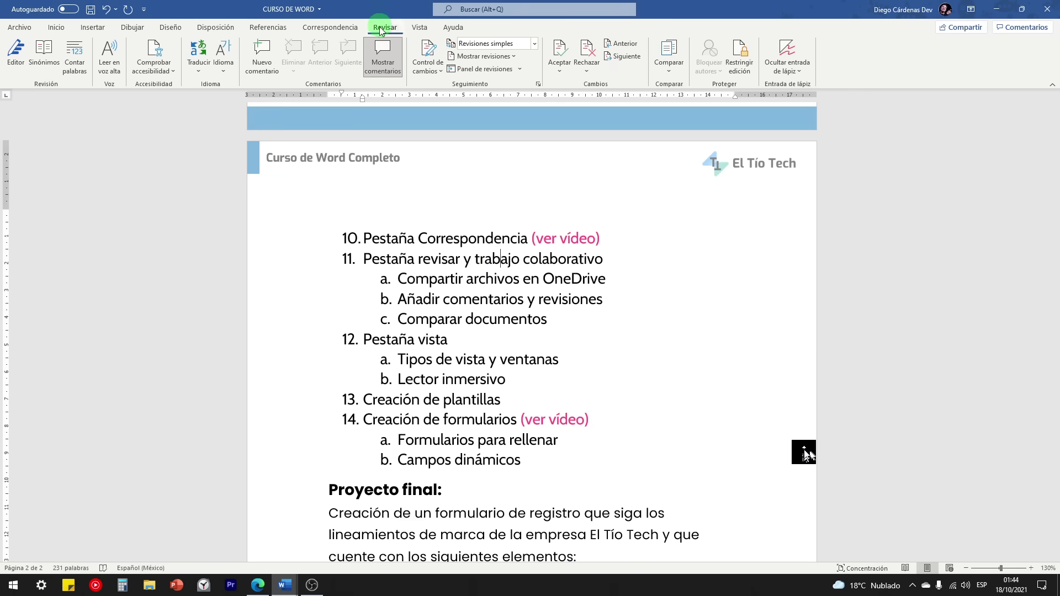
{"action": "mouse_move", "coordinate": [281, 584]}
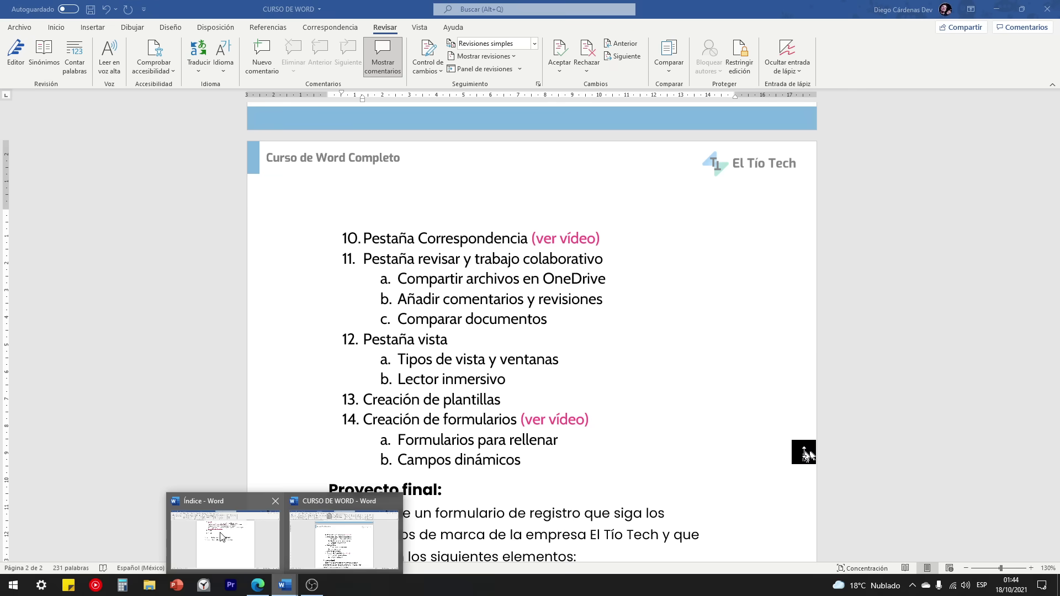
{"action": "left_click", "coordinate": [262, 517]}
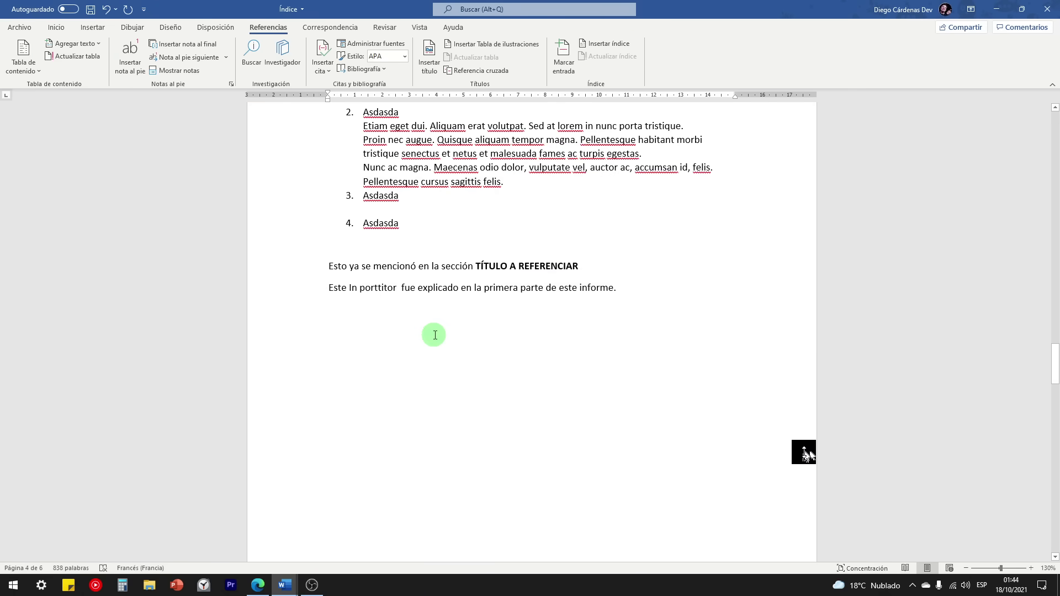
{"action": "left_click", "coordinate": [385, 27]}
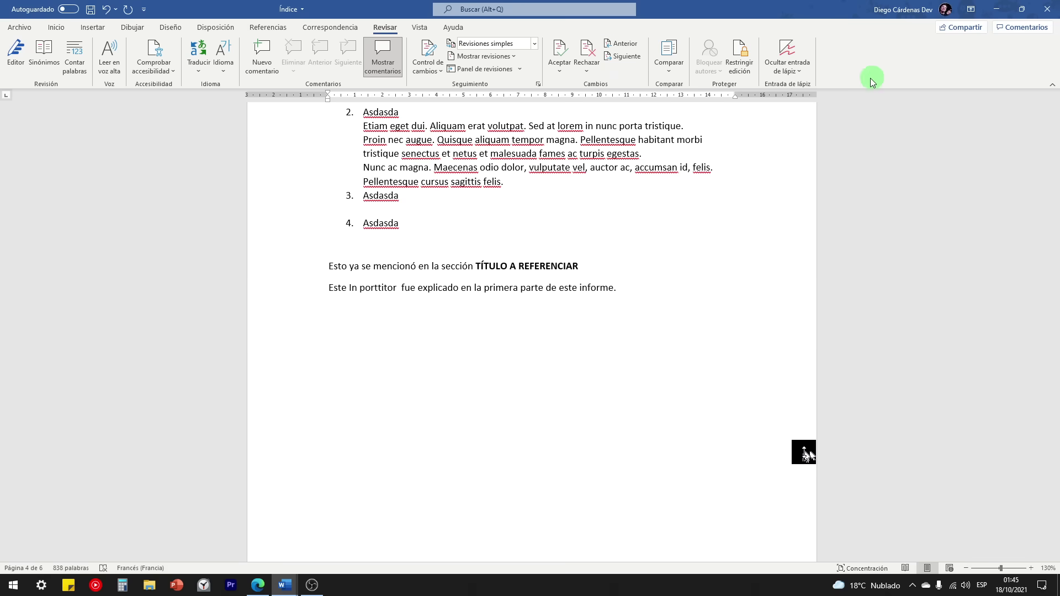
Step: Open Archivo > Compartir, cancel it, and check which Microsoft account is signed in
{"action": "left_click", "coordinate": [21, 29]}
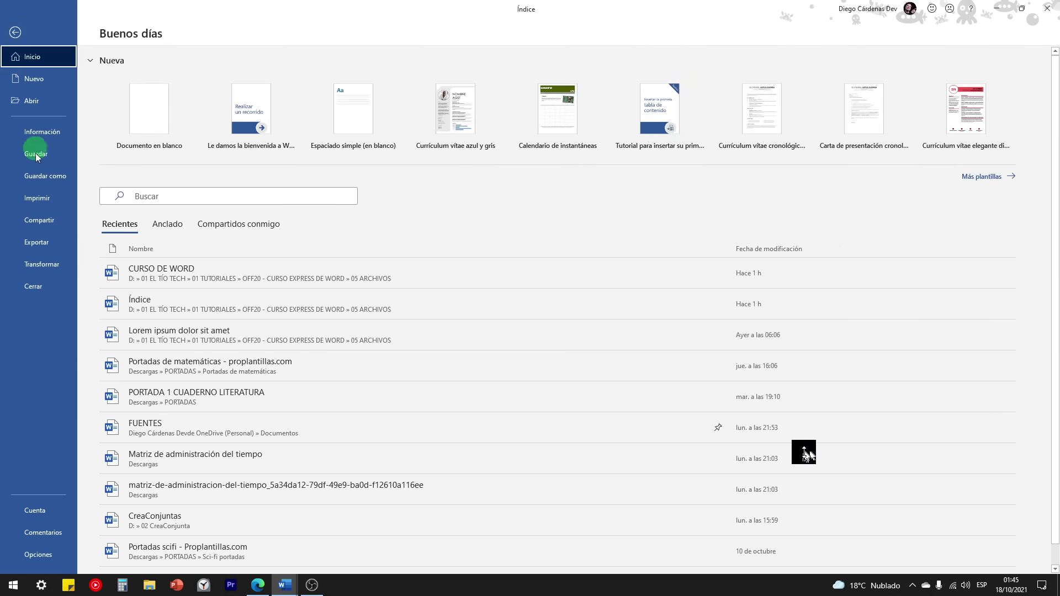
{"action": "left_click", "coordinate": [41, 222]}
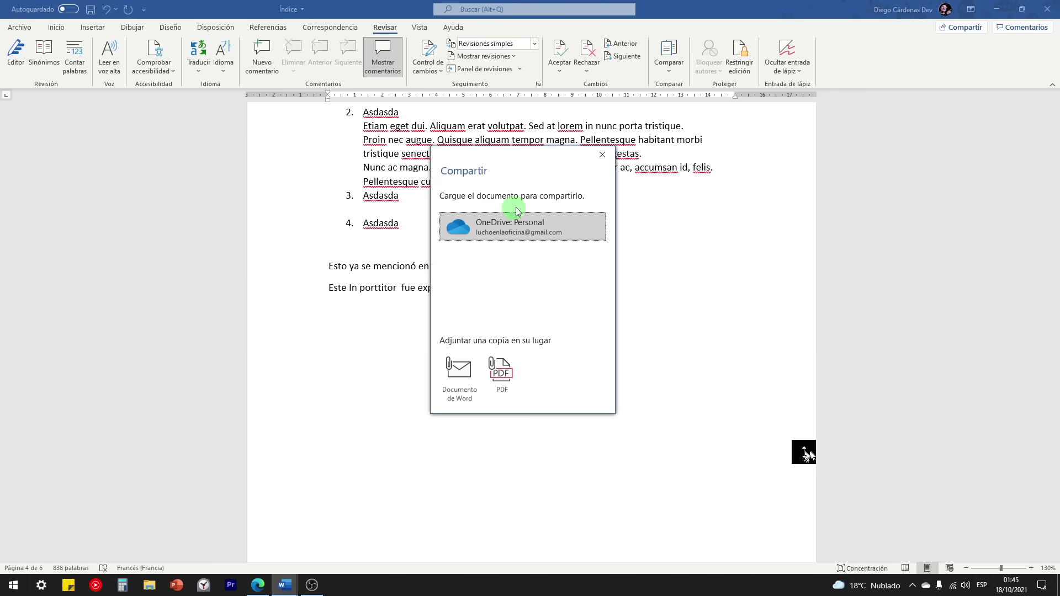
{"action": "left_click", "coordinate": [603, 155]}
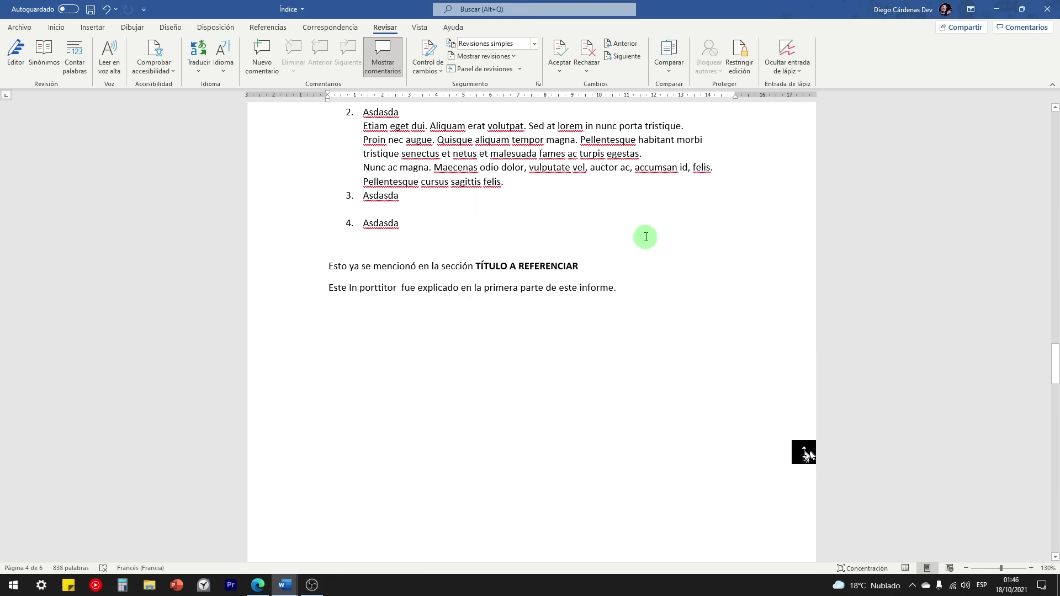
{"action": "left_click", "coordinate": [883, 10]}
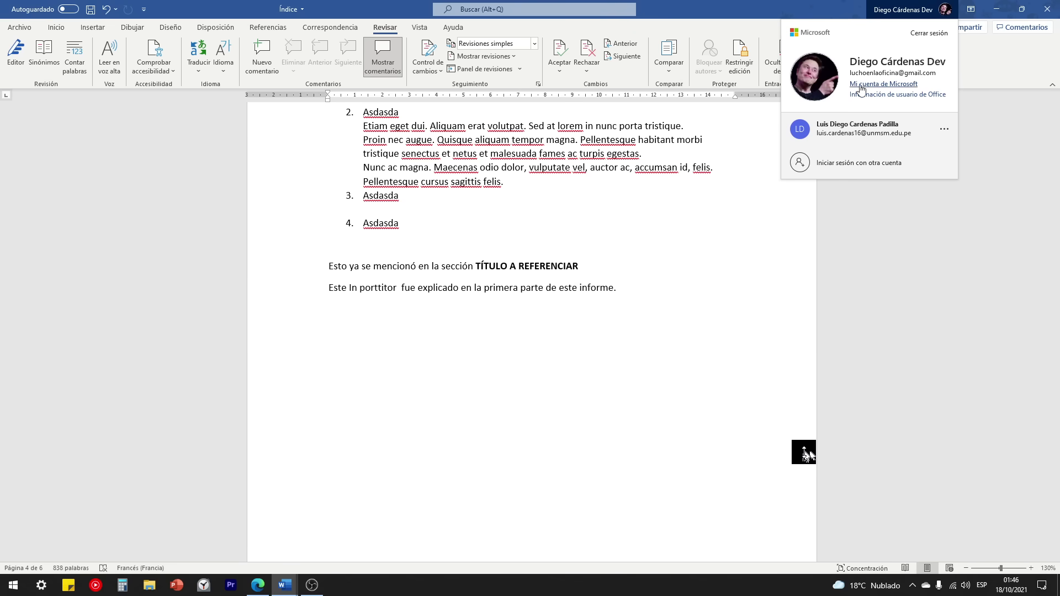
{"action": "left_click", "coordinate": [965, 76]}
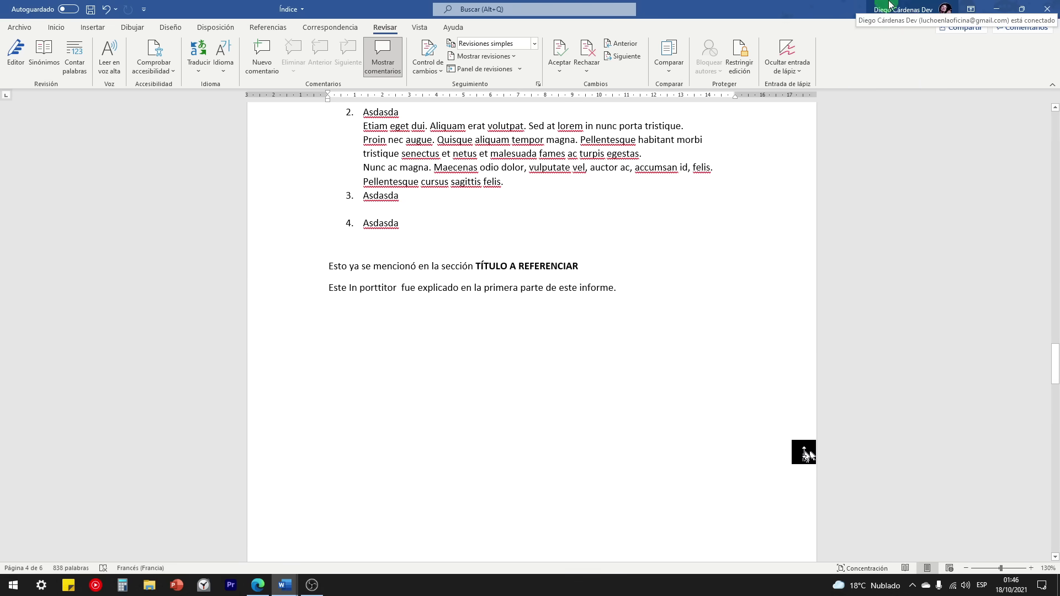
{"action": "left_click", "coordinate": [917, 10]}
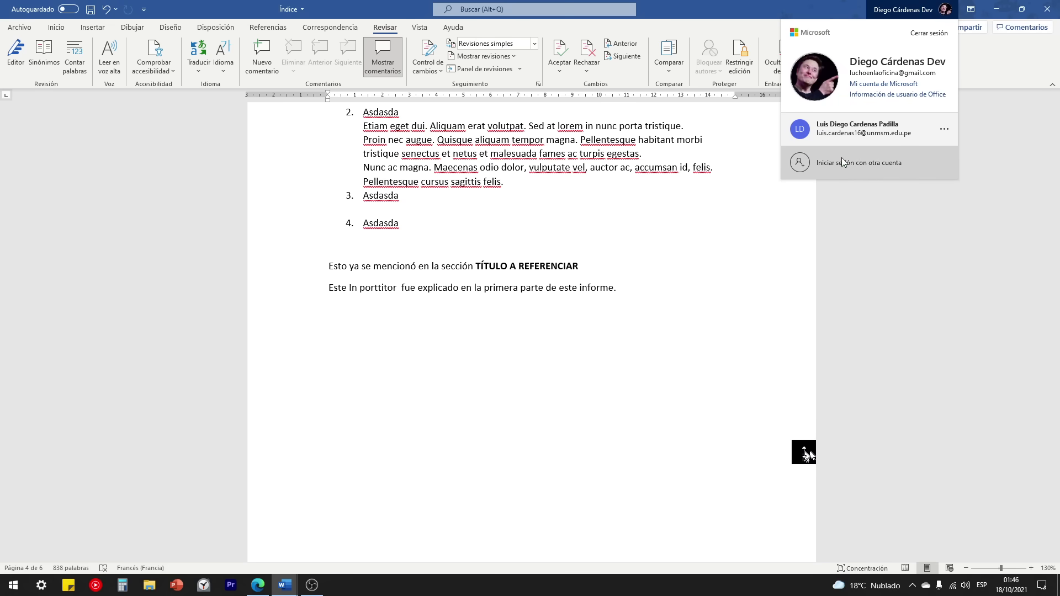
{"action": "left_click", "coordinate": [847, 201]}
{"action": "left_click", "coordinate": [391, 272]}
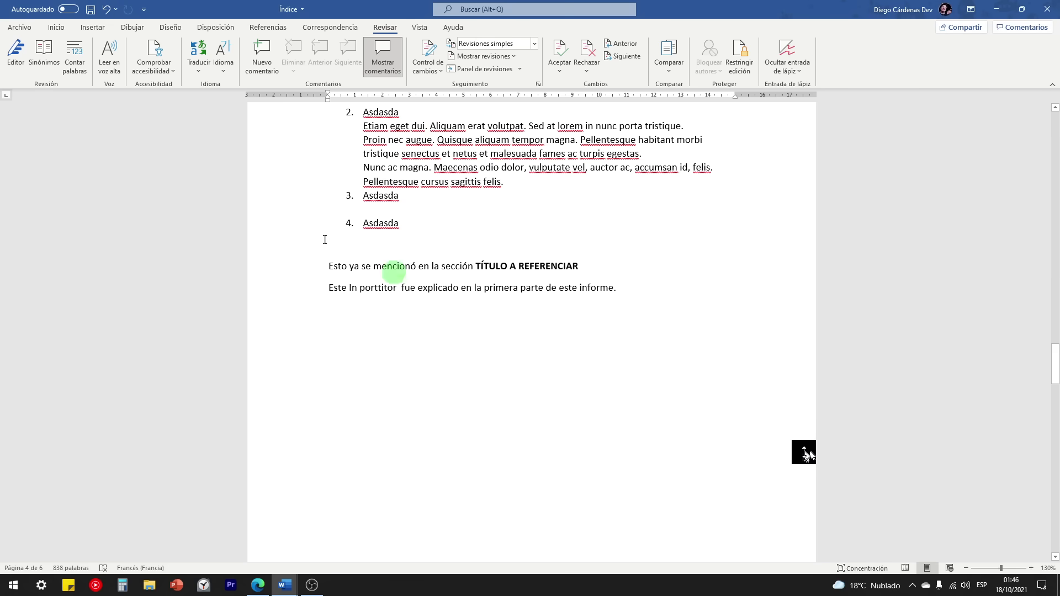
Step: Share Índice.docx by uploading it to OneDrive: Personal
{"action": "left_click", "coordinate": [6, 29]}
{"action": "left_click", "coordinate": [42, 219]}
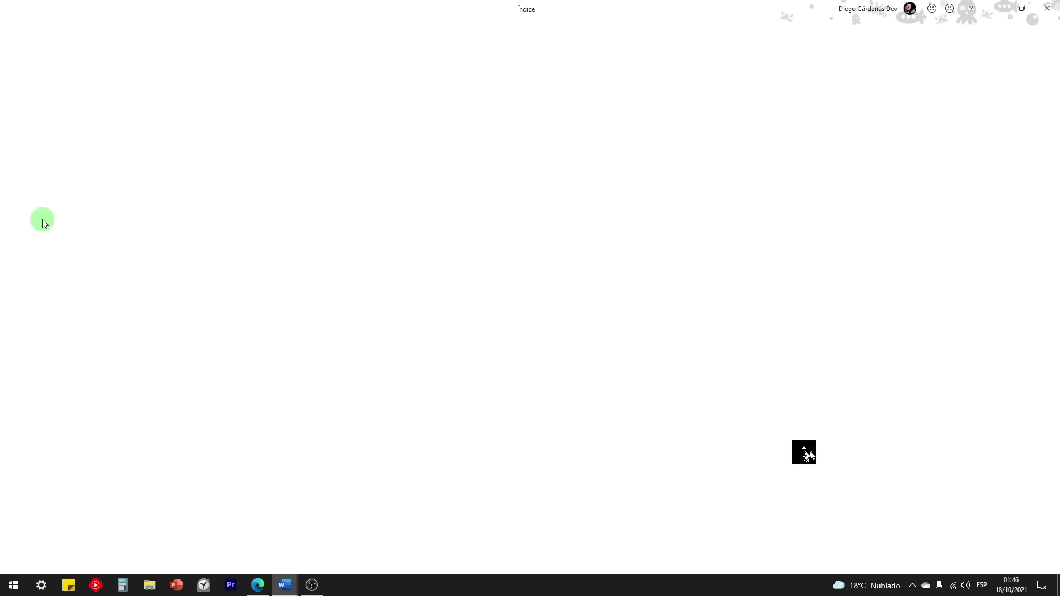
{"action": "left_click", "coordinate": [502, 233]}
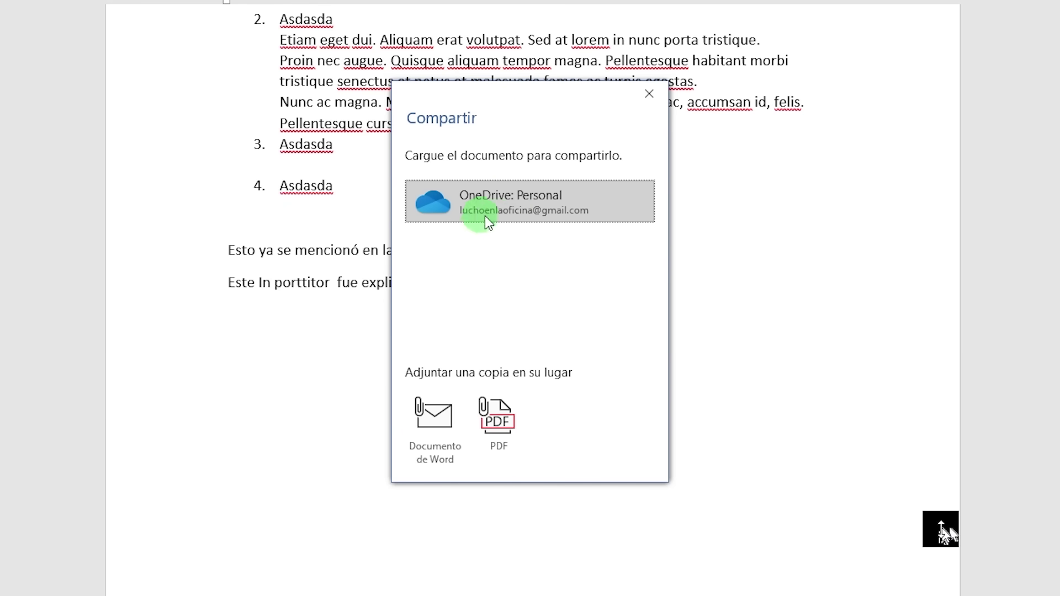
{"action": "left_click", "coordinate": [475, 190]}
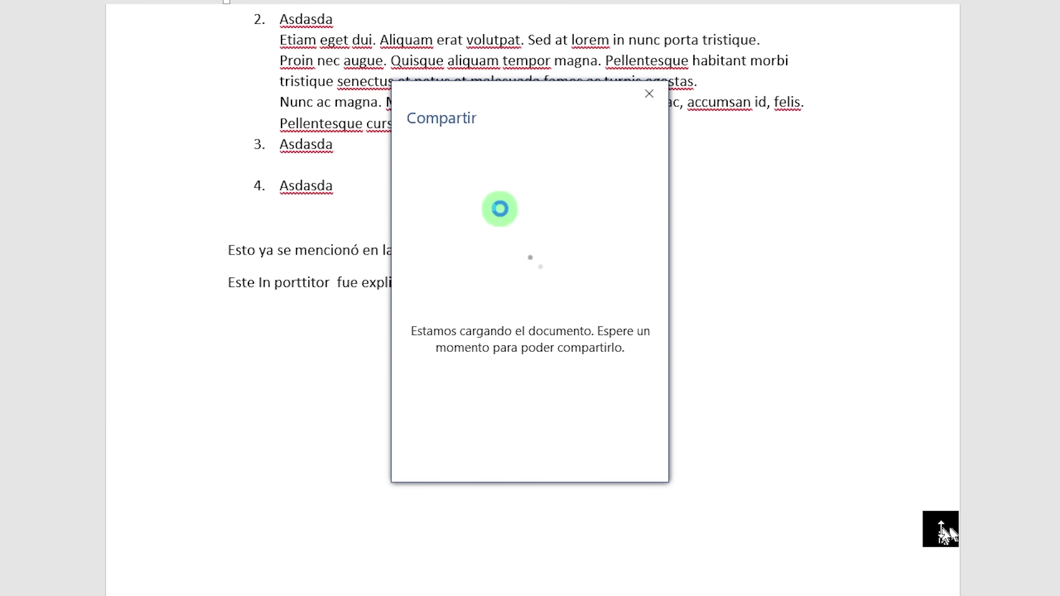
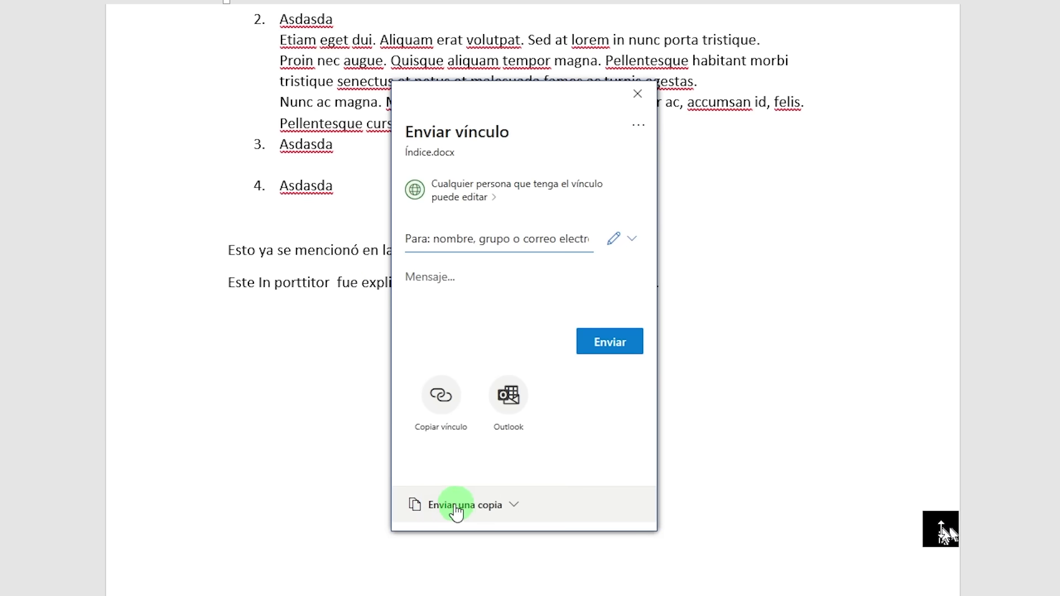
Step: Glance at the Enviar una copia formats, then open Índice.docx's Configuración de vínculos settings
{"action": "left_click", "coordinate": [499, 517]}
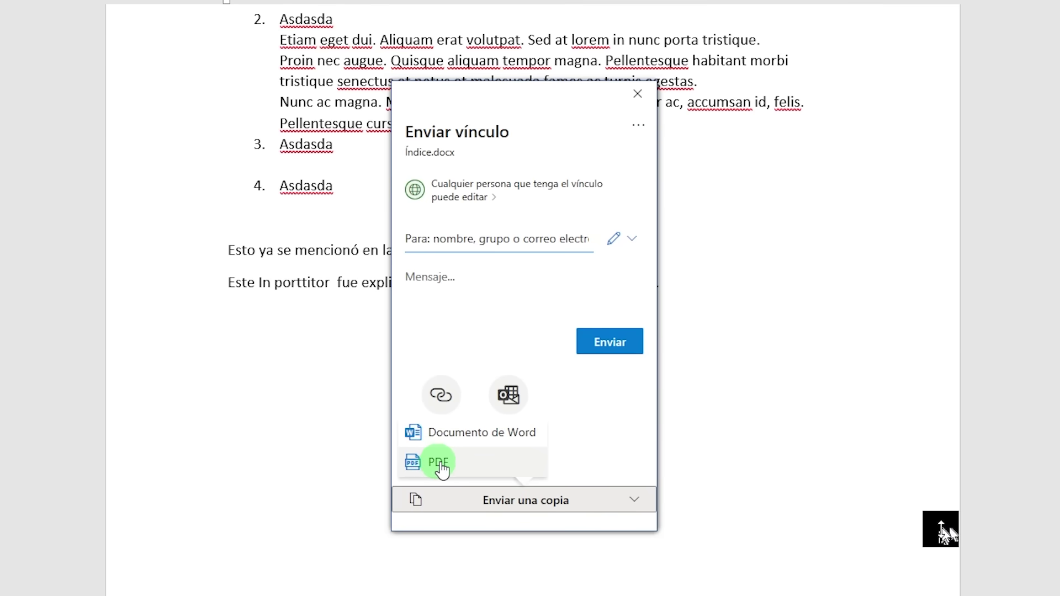
{"action": "left_click", "coordinate": [615, 467]}
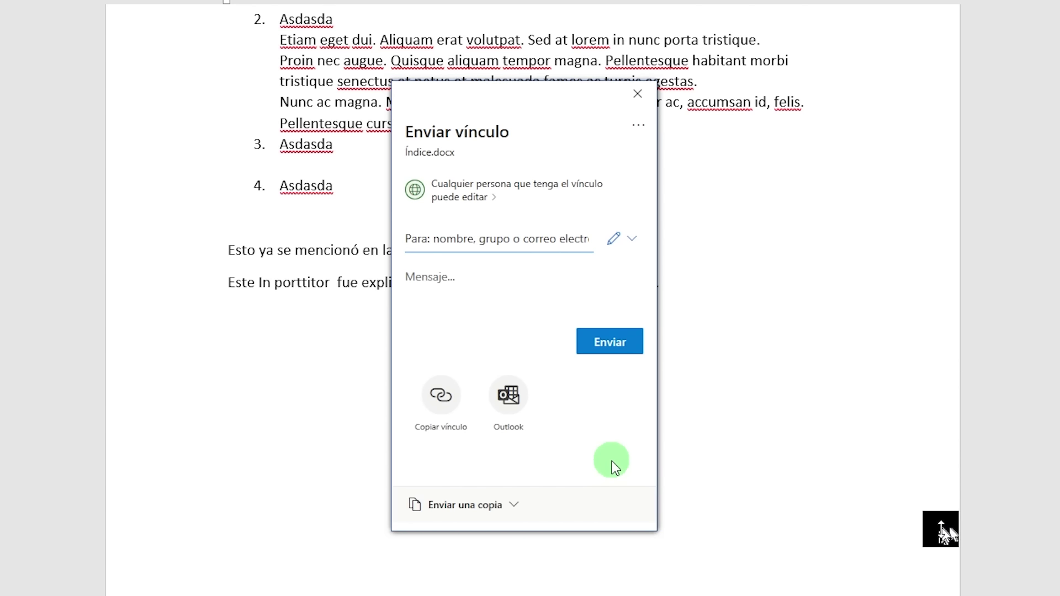
{"action": "left_click", "coordinate": [453, 199]}
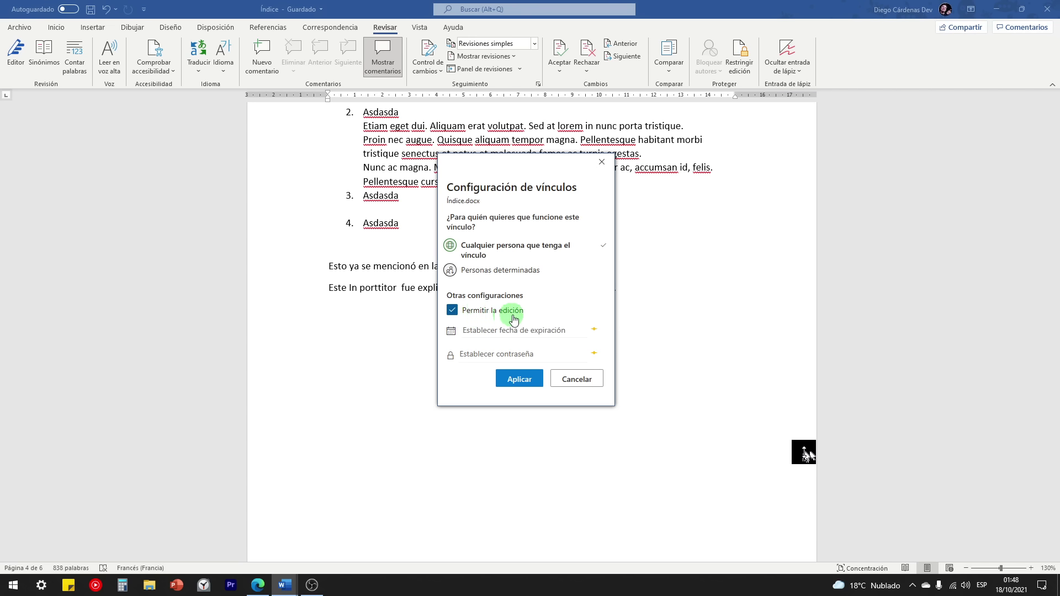
Step: Keep Permitir la edición on for the link, skip the premium expiry date, and apply
{"action": "left_click", "coordinate": [452, 310]}
{"action": "left_click", "coordinate": [452, 312]}
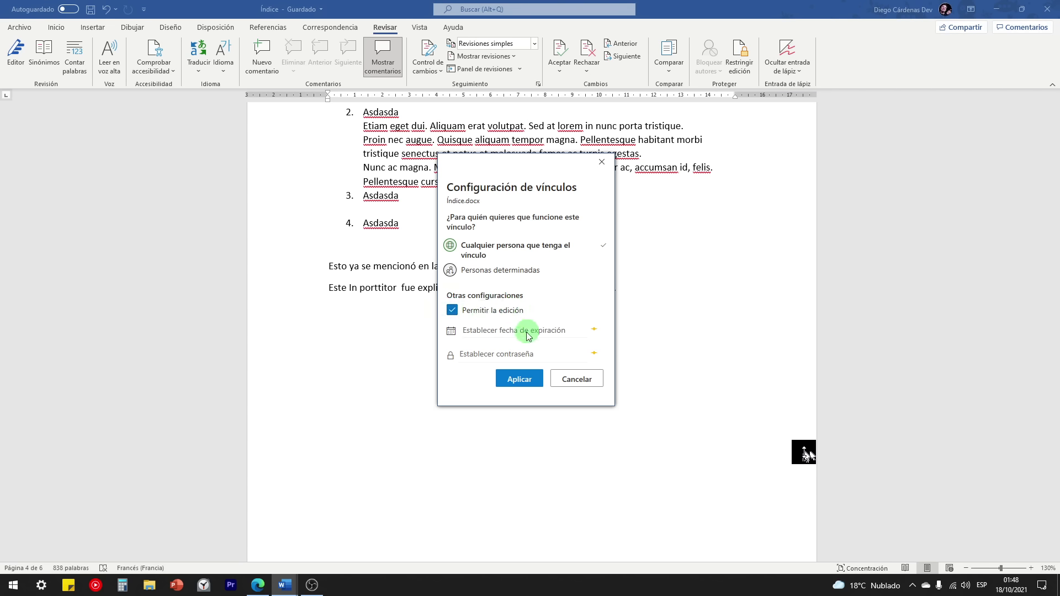
{"action": "left_click", "coordinate": [495, 333]}
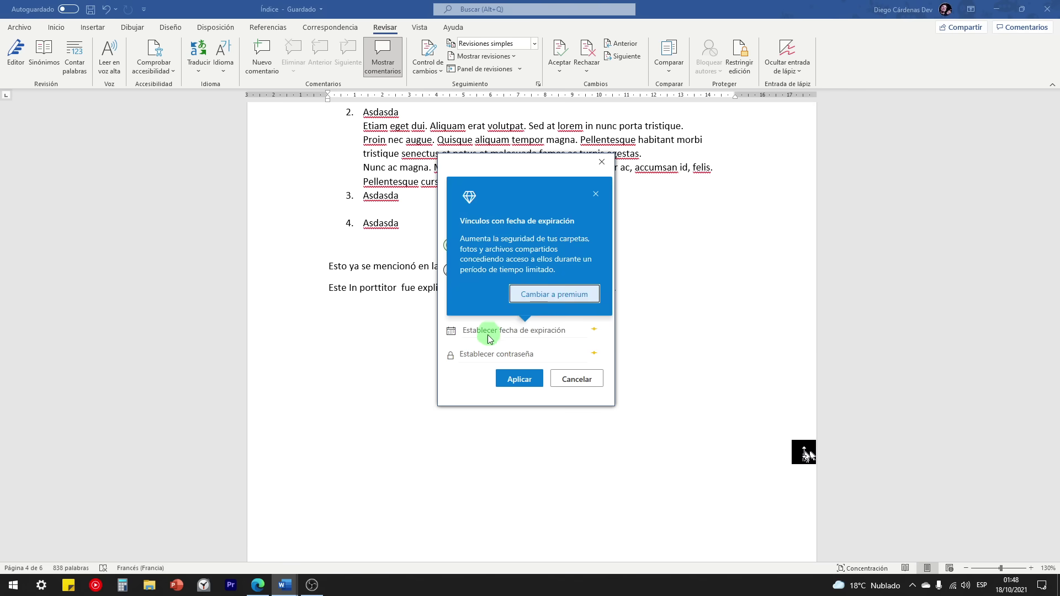
{"action": "left_click", "coordinate": [596, 194]}
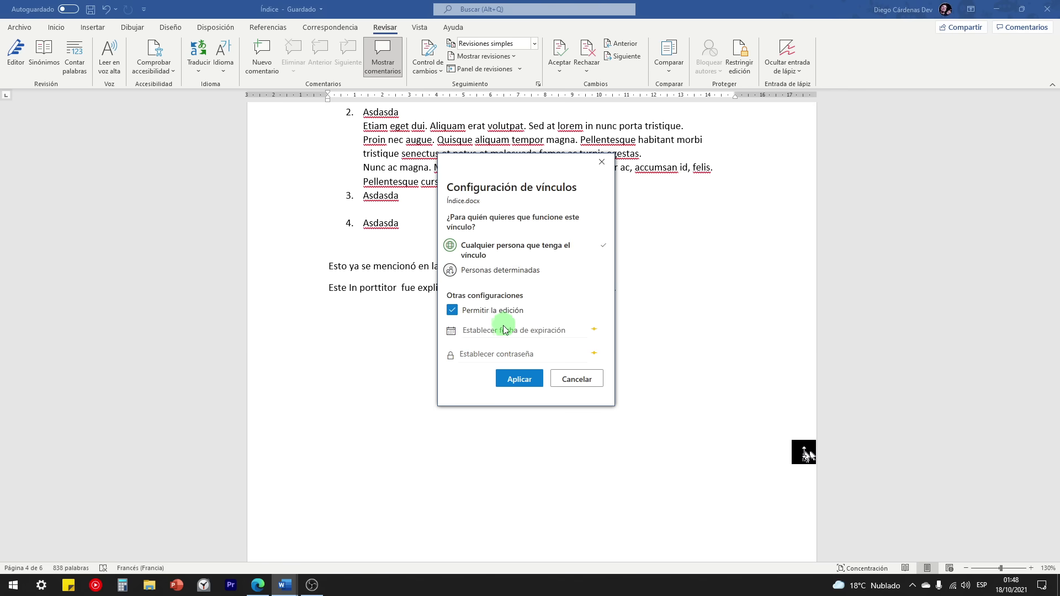
{"action": "left_click", "coordinate": [515, 379]}
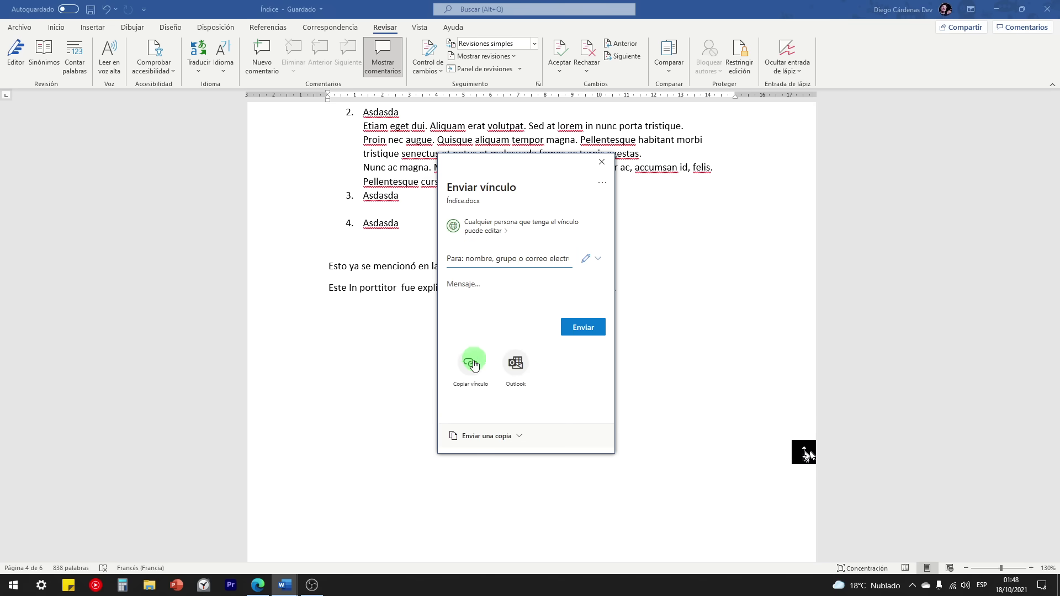
Step: Send the editable Índice.docx link to the recipient's e-mail address
{"action": "left_click", "coordinate": [486, 260]}
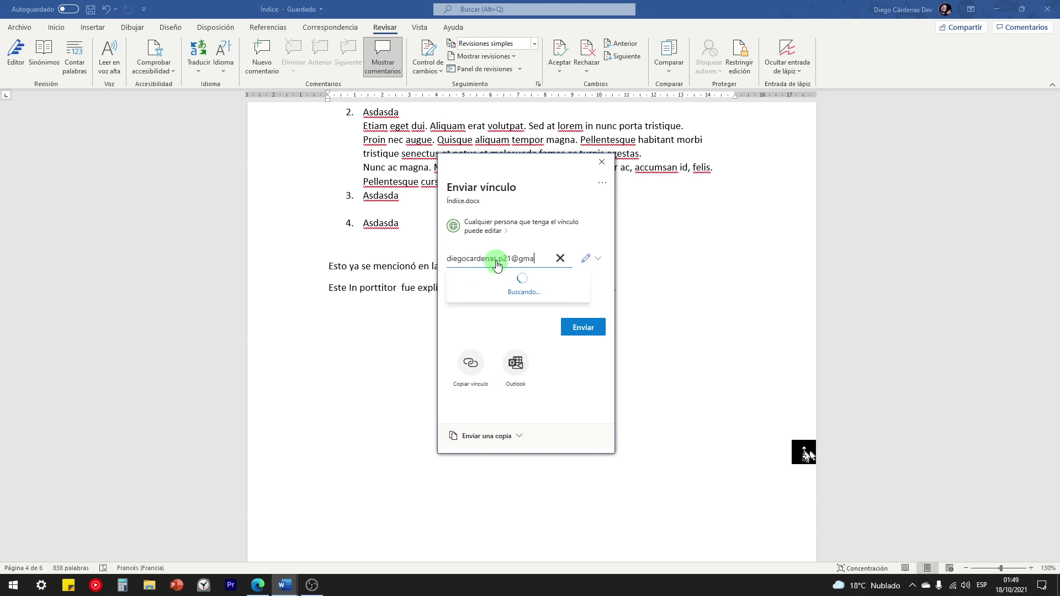
{"action": "left_click", "coordinate": [497, 276]}
{"action": "left_click", "coordinate": [583, 346]}
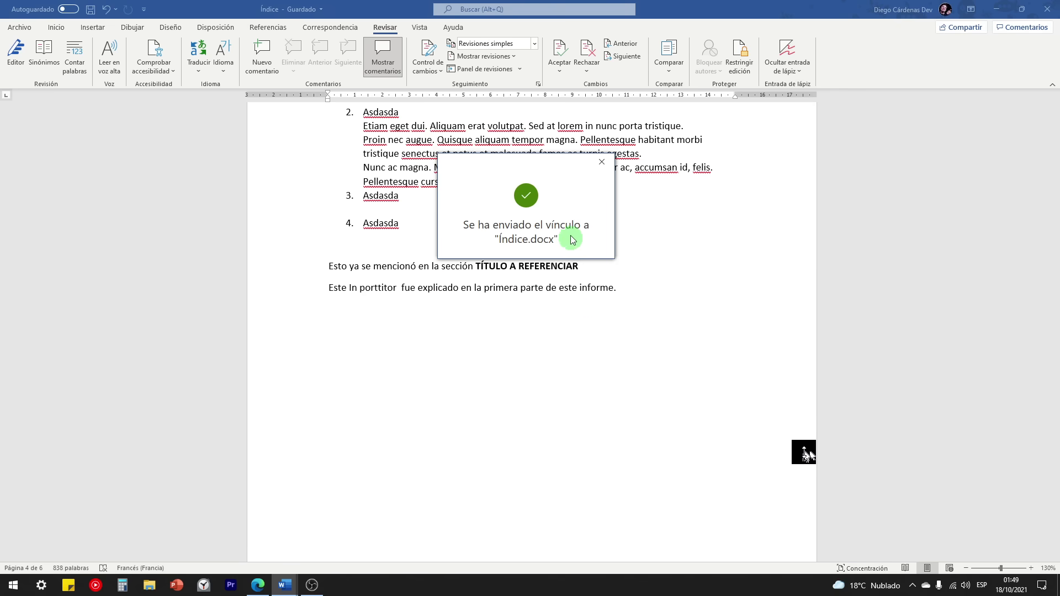
{"action": "left_click", "coordinate": [571, 332]}
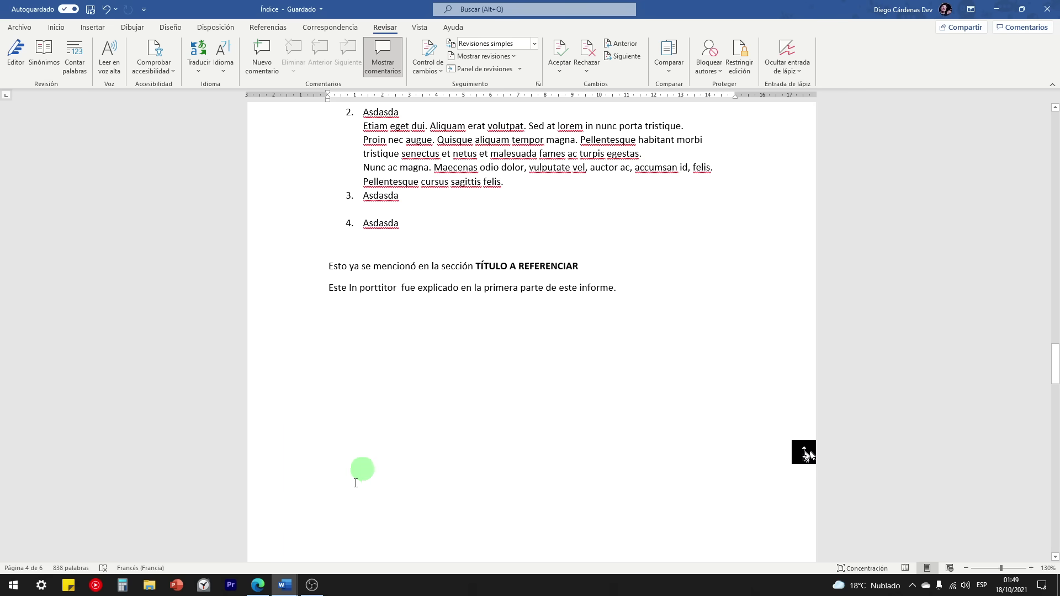
Step: Add an empty paragraph below the last paragraph while the collaborator adds 'Este es un mensaje del colaborador'
{"action": "left_click", "coordinate": [329, 330]}
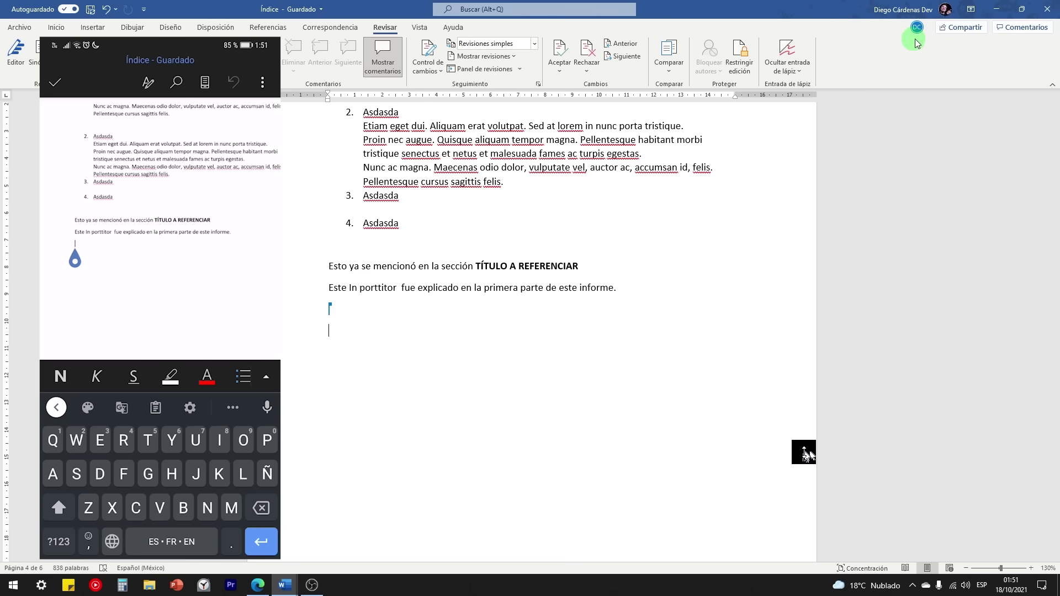
{"action": "mouse_move", "coordinate": [916, 33]}
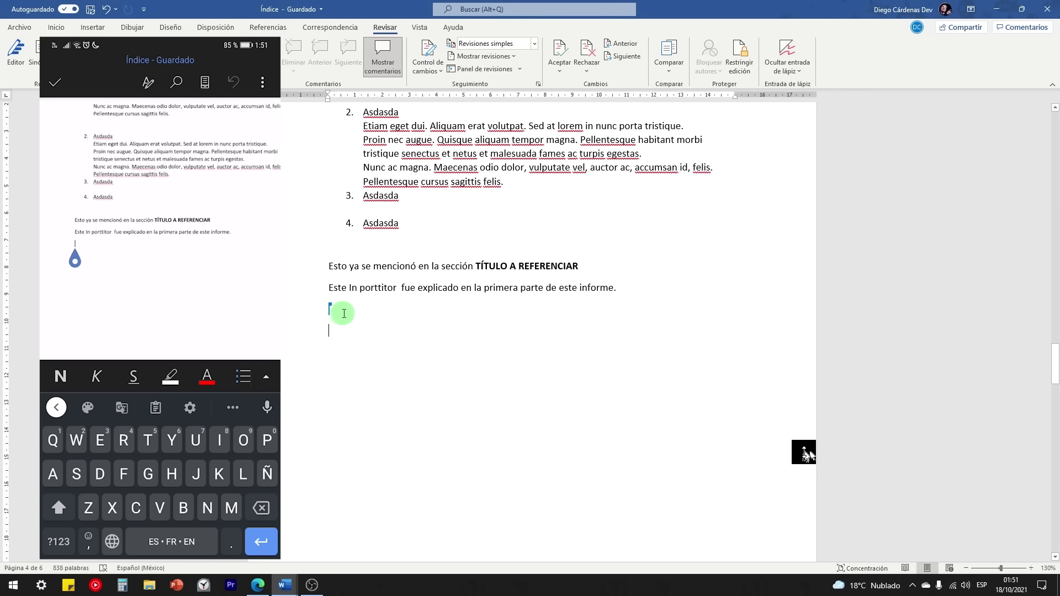
{"action": "key", "text": "Return"}
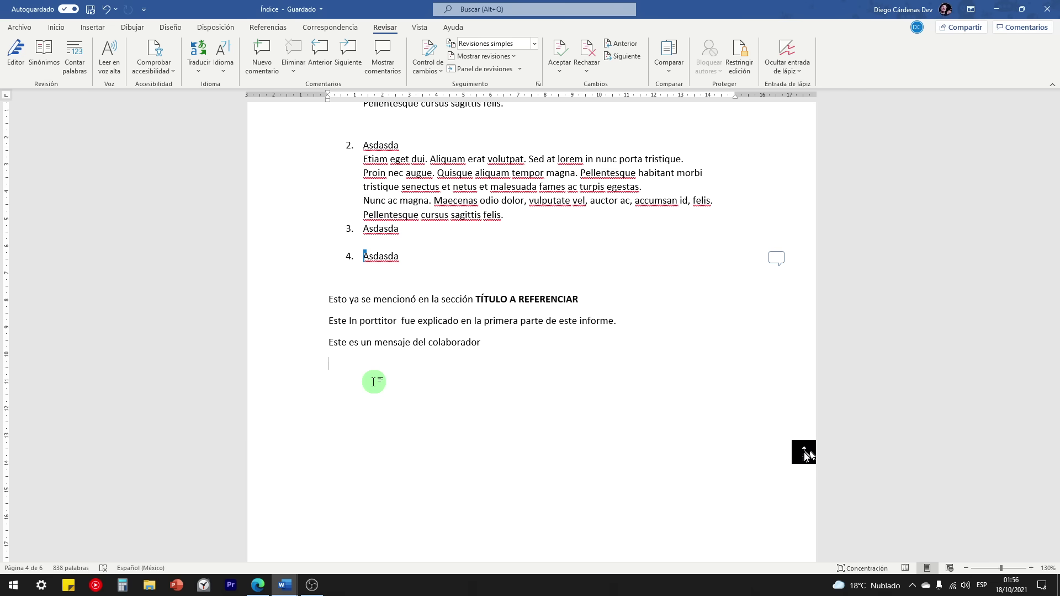
Step: Reply 'Okay lo haré ahora mismo.' to the comment on item 4 'Asdasda'
{"action": "scroll", "coordinate": [387, 398], "scroll_direction": "up", "scroll_amount": 6}
{"action": "scroll", "coordinate": [406, 425], "scroll_direction": "down", "scroll_amount": 6}
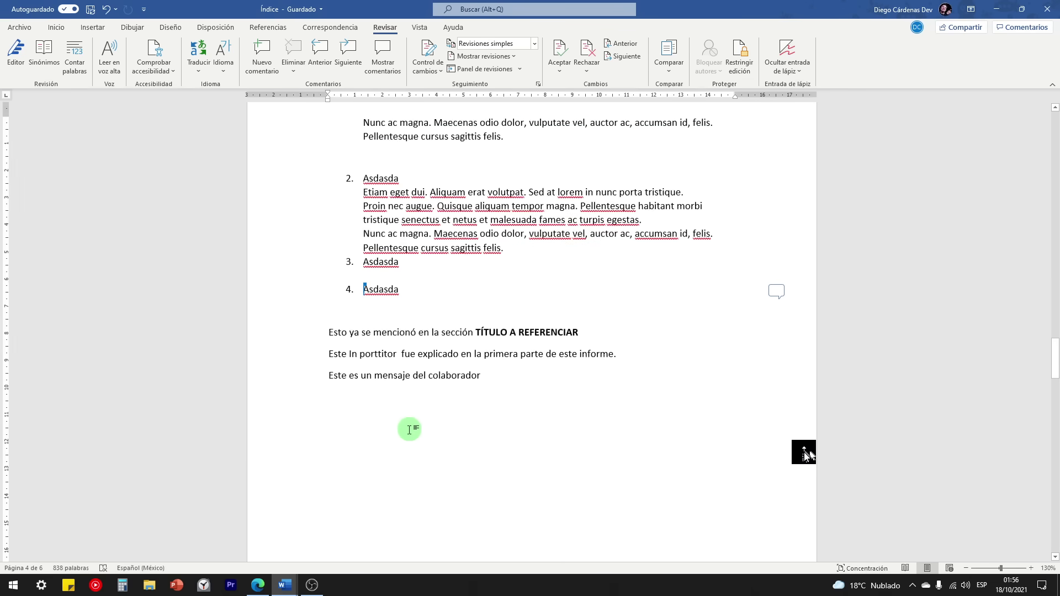
{"action": "left_click", "coordinate": [372, 424]}
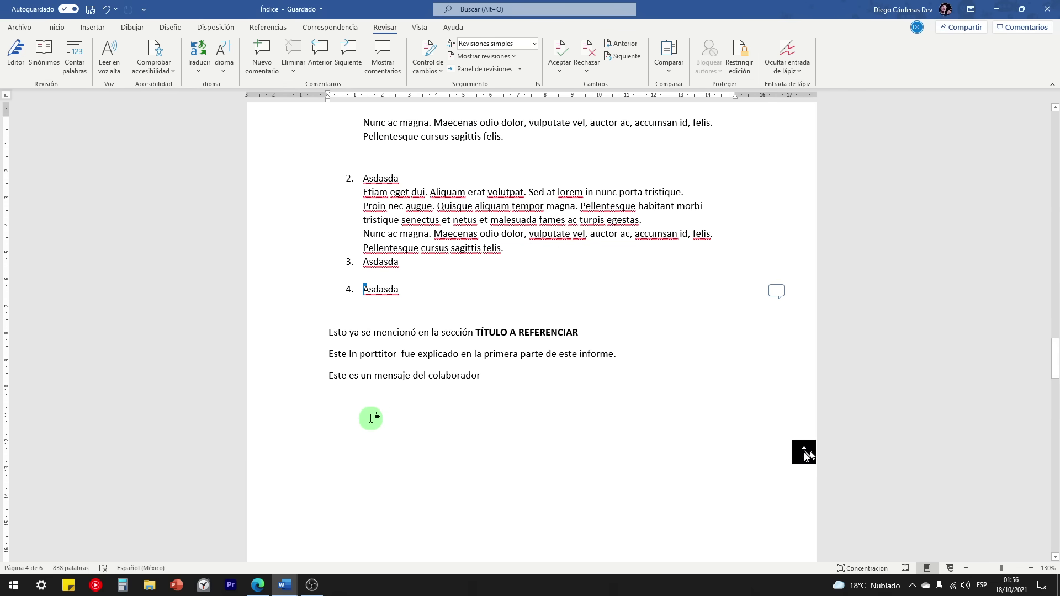
{"action": "scroll", "coordinate": [484, 401], "scroll_direction": "down", "scroll_amount": 1}
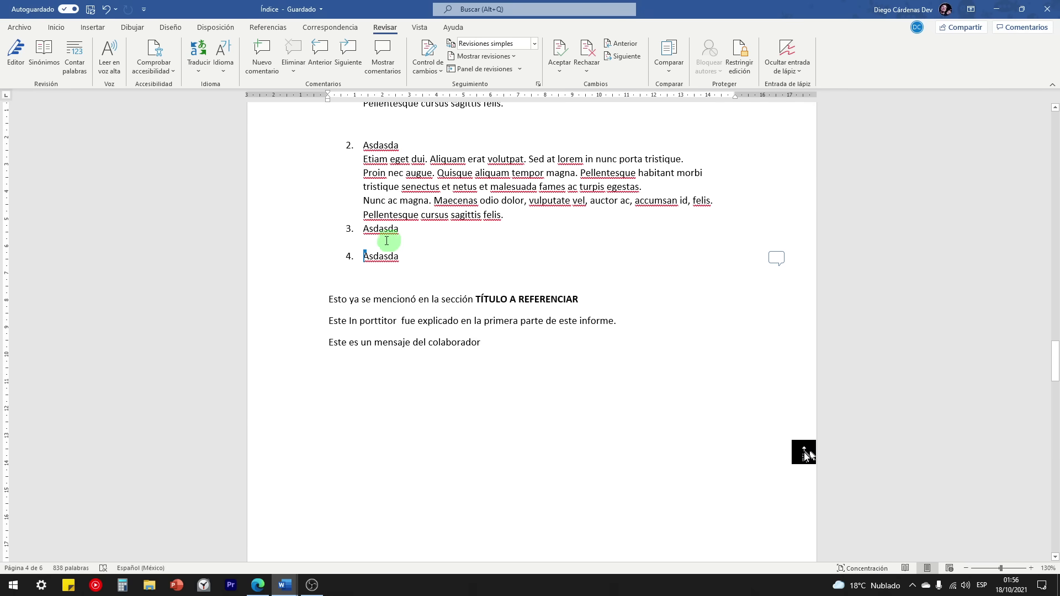
{"action": "left_click_drag", "start_coordinate": [363, 266], "coordinate": [765, 269]}
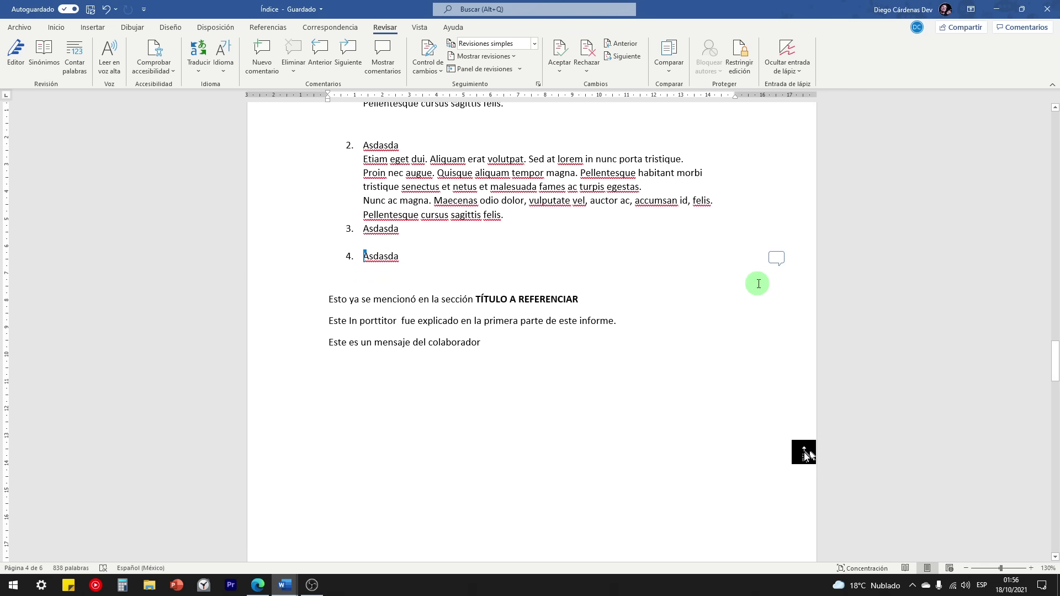
{"action": "left_click", "coordinate": [776, 258]}
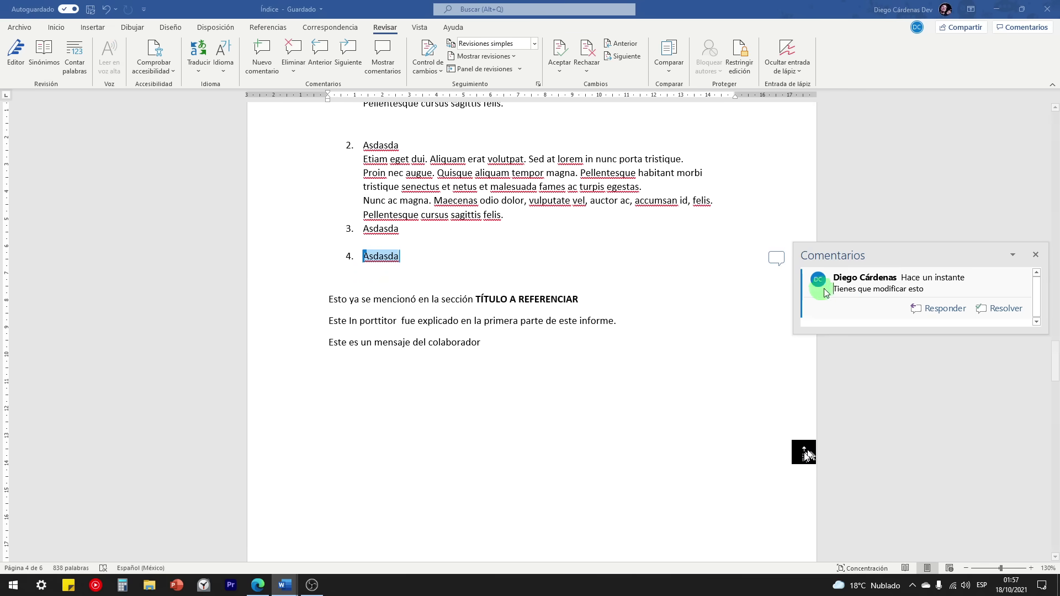
{"action": "left_click", "coordinate": [871, 293]}
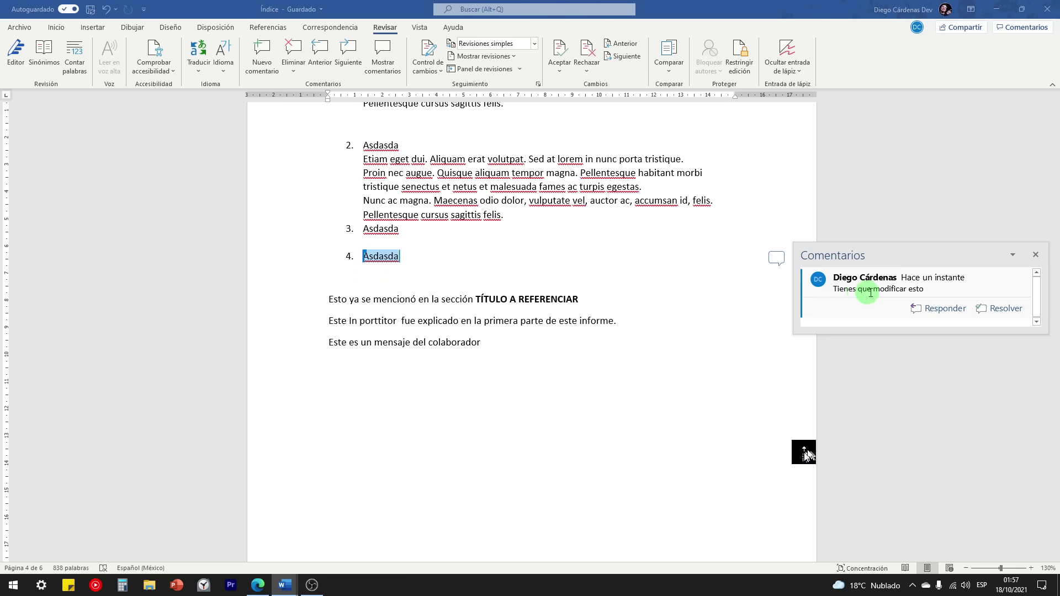
{"action": "left_click", "coordinate": [919, 308]}
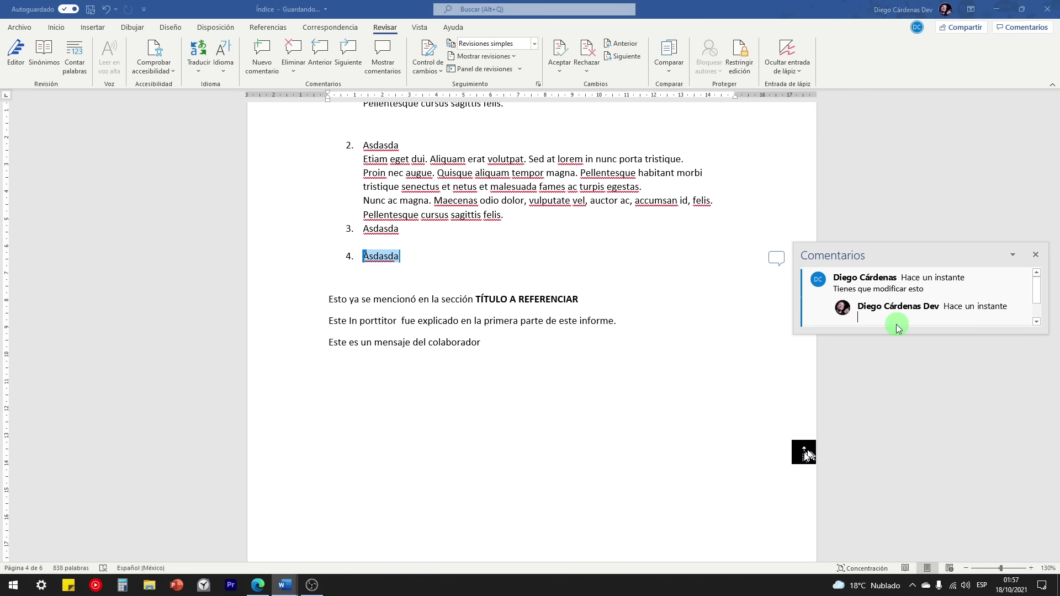
{"action": "type", "text": "Okay lo haré ahora mismo."}
{"action": "left_click", "coordinate": [855, 292]}
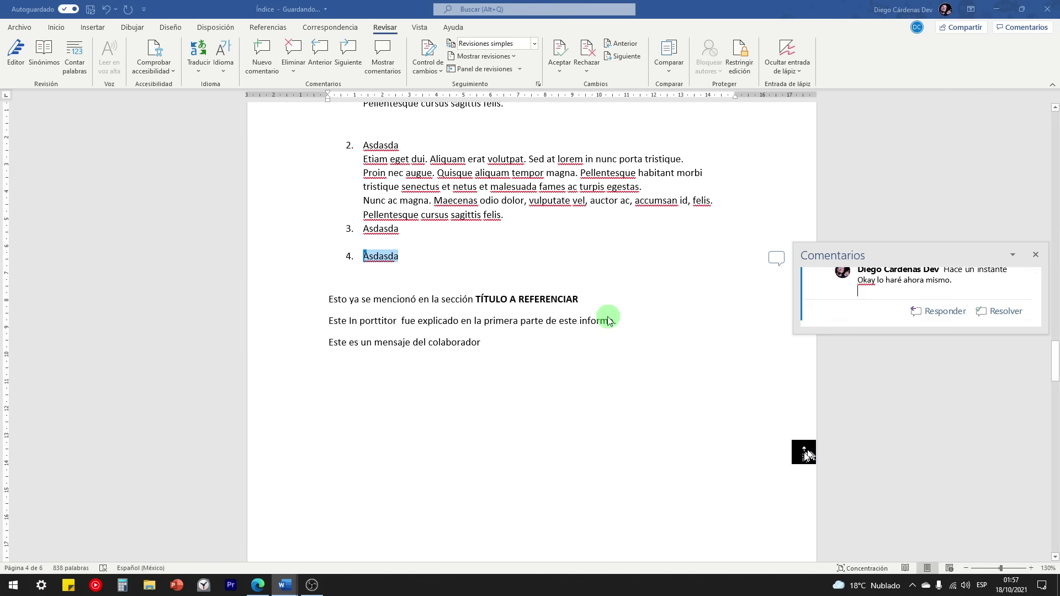
Step: Resolve the 'Asdasda' comment thread and return to the document text
{"action": "scroll", "coordinate": [886, 289], "scroll_direction": "up", "scroll_amount": 2}
{"action": "scroll", "coordinate": [889, 293], "scroll_direction": "down", "scroll_amount": 2}
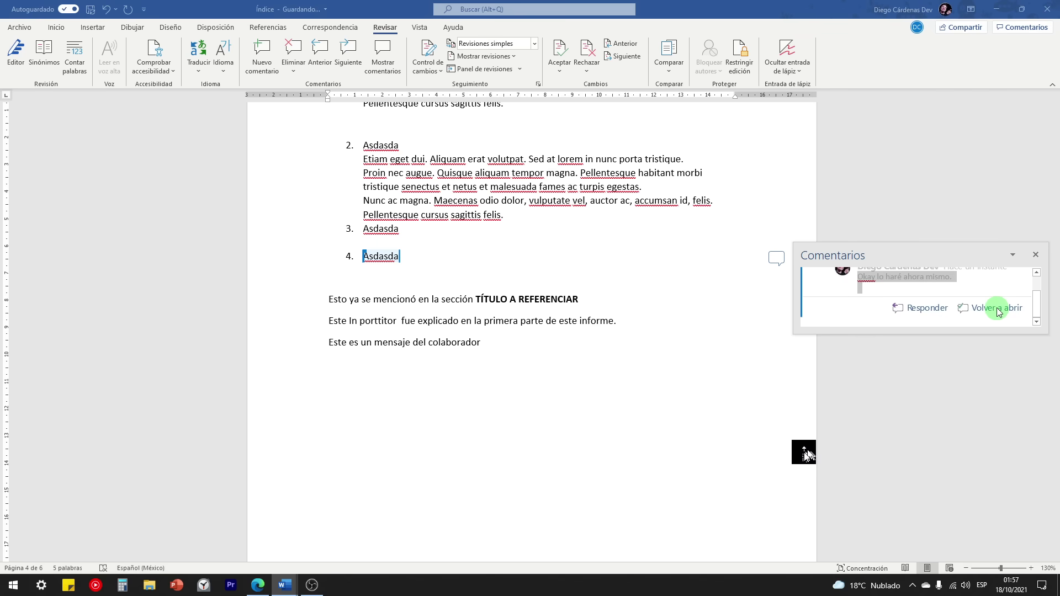
{"action": "left_click", "coordinate": [997, 309]}
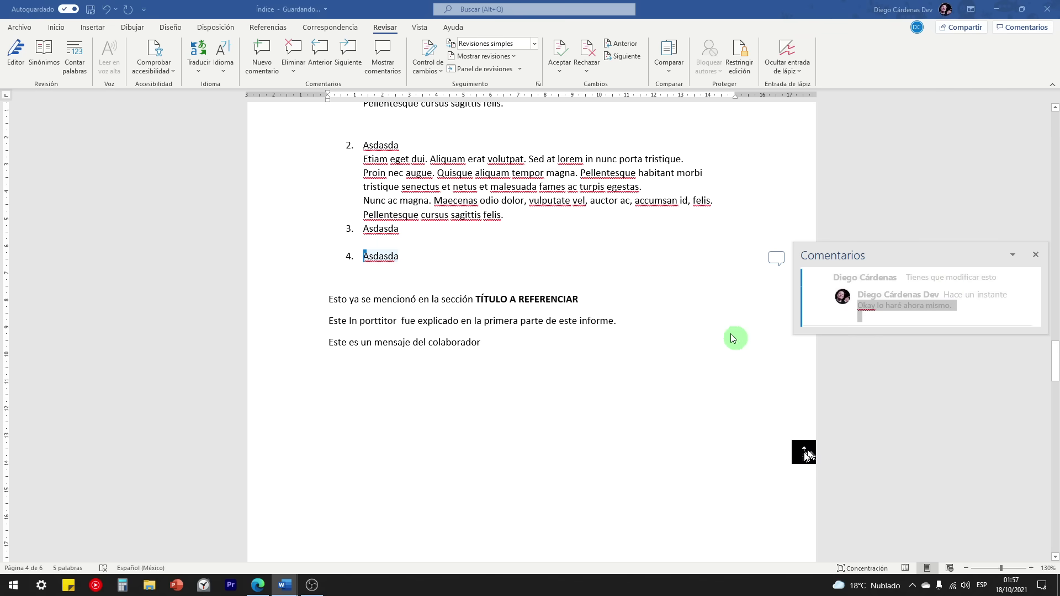
{"action": "left_click", "coordinate": [666, 342]}
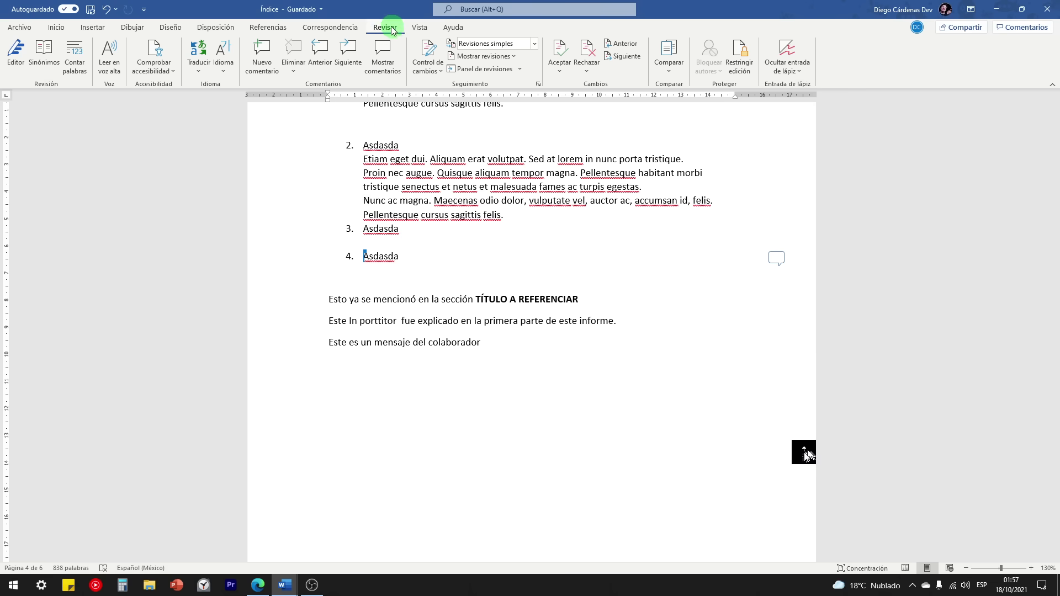
{"action": "left_click", "coordinate": [380, 61]}
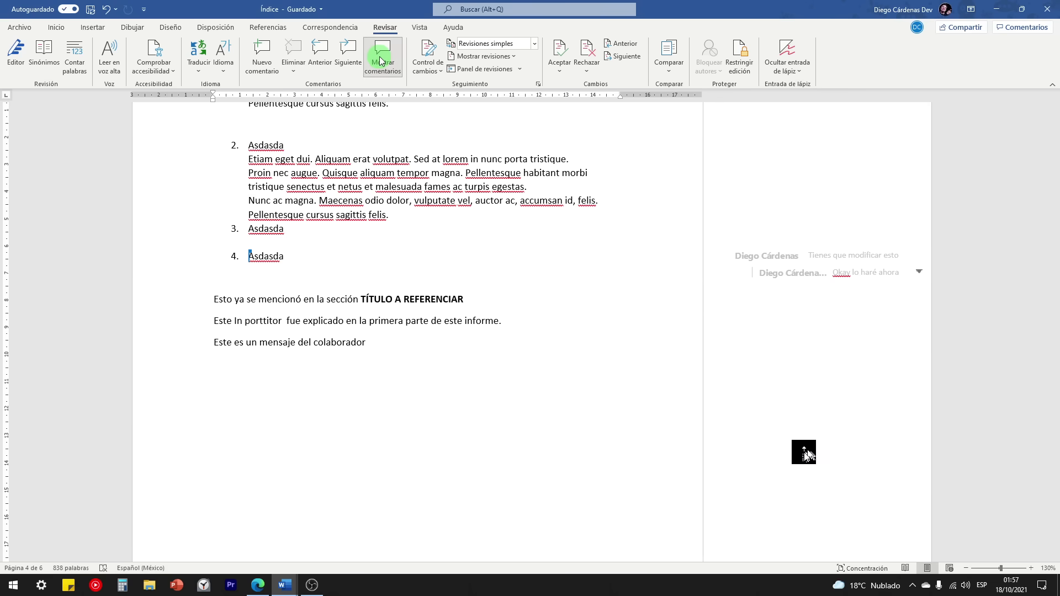
{"action": "scroll", "coordinate": [770, 339], "scroll_direction": "up", "scroll_amount": 1}
{"action": "mouse_move", "coordinate": [1055, 334]}
{"action": "left_mouse_down"}
{"action": "mouse_move", "coordinate": [1055, 207]}
{"action": "mouse_move", "coordinate": [1056, 349]}
{"action": "left_mouse_up"}
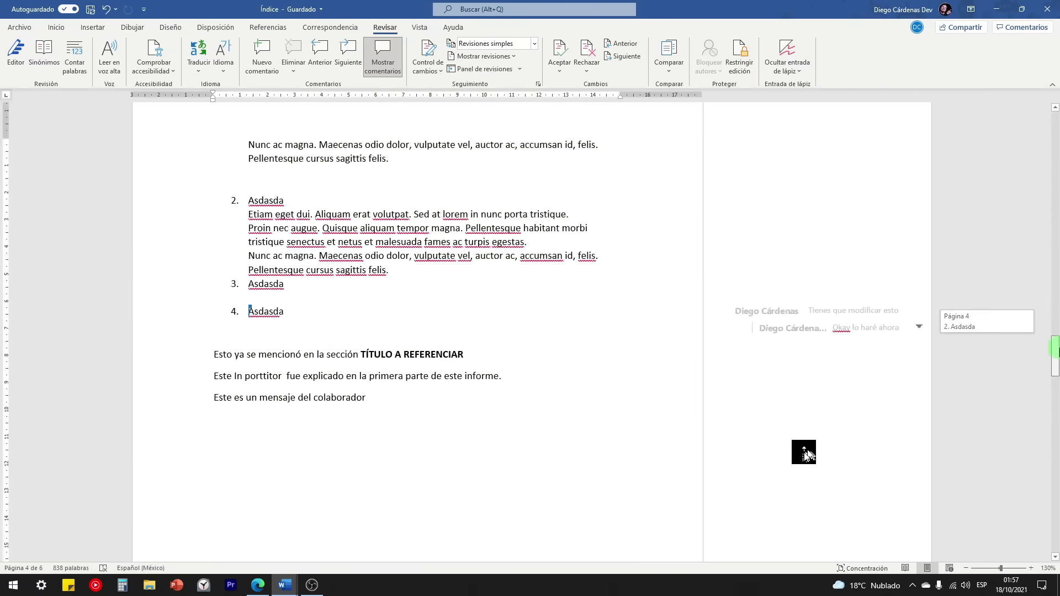
{"action": "left_click", "coordinate": [466, 405]}
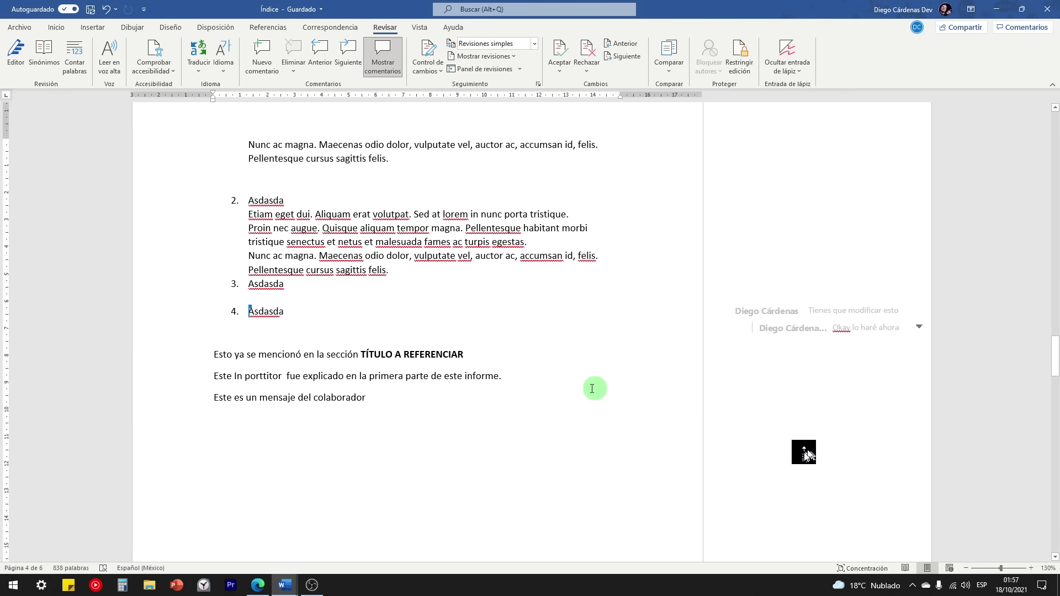
{"action": "left_click", "coordinate": [383, 73]}
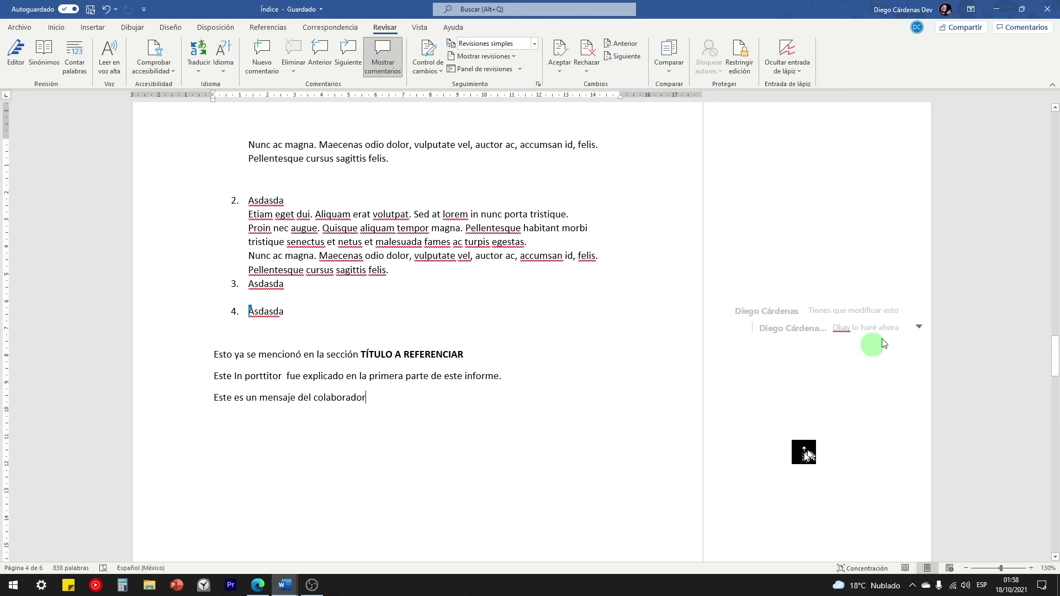
{"action": "scroll", "coordinate": [839, 348], "scroll_direction": "down", "scroll_amount": 1}
{"action": "scroll", "coordinate": [790, 370], "scroll_direction": "down", "scroll_amount": 1}
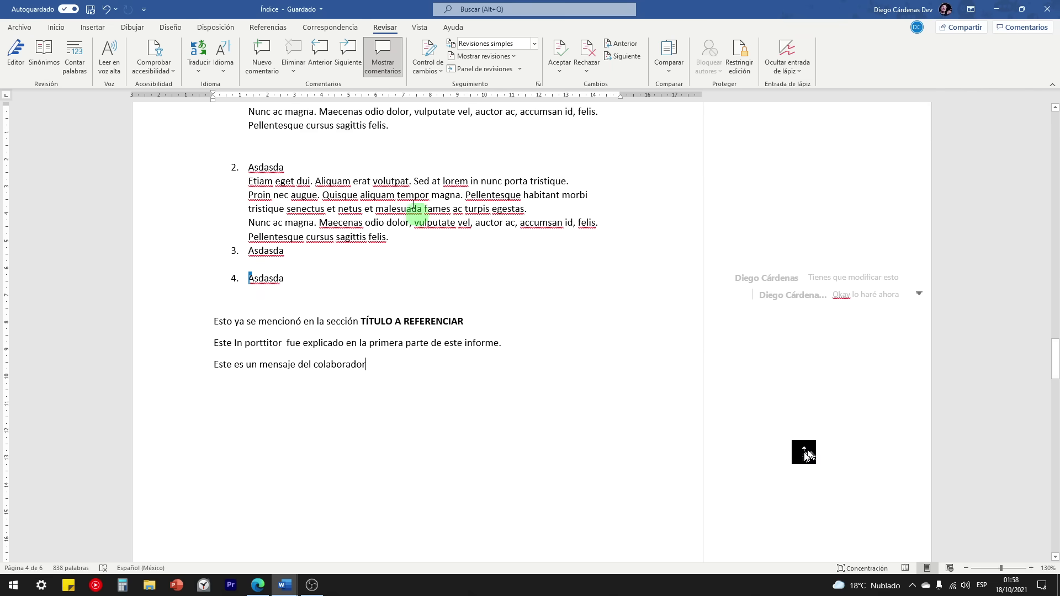
{"action": "left_click", "coordinate": [382, 56]}
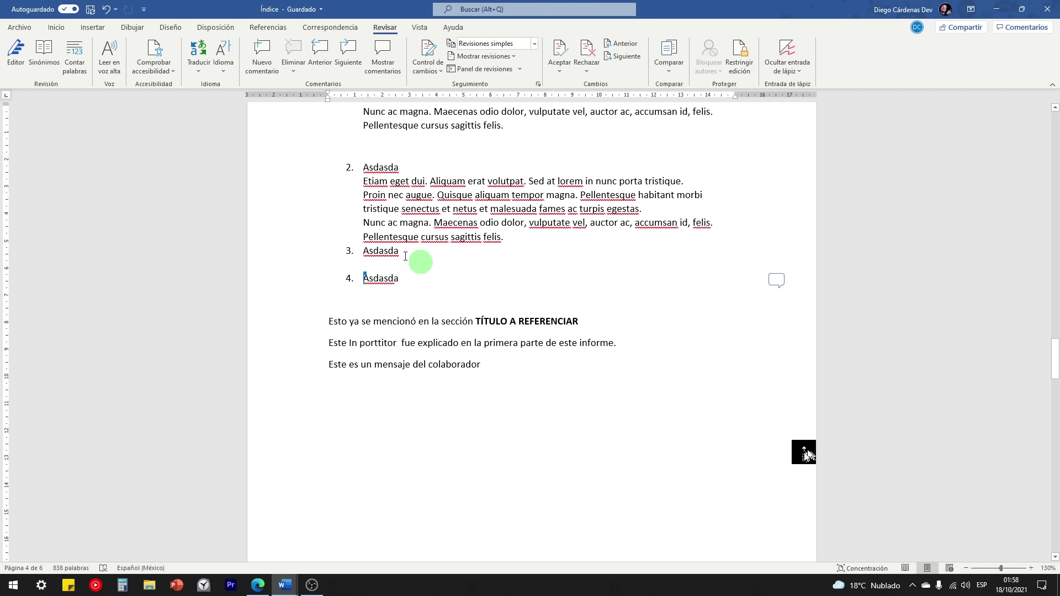
{"action": "left_click", "coordinate": [367, 278]}
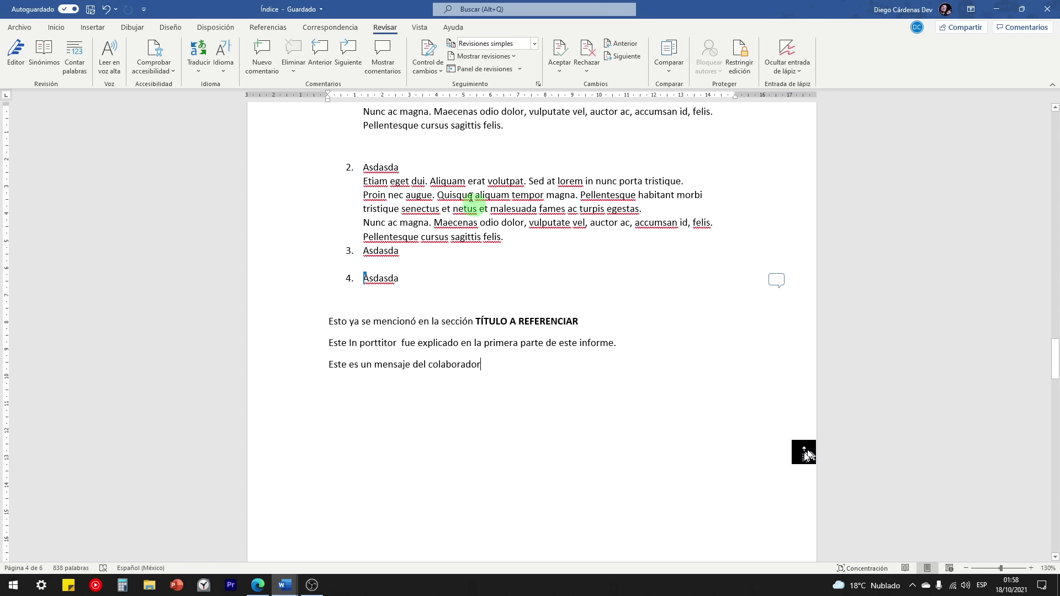
{"action": "left_click", "coordinate": [667, 67]}
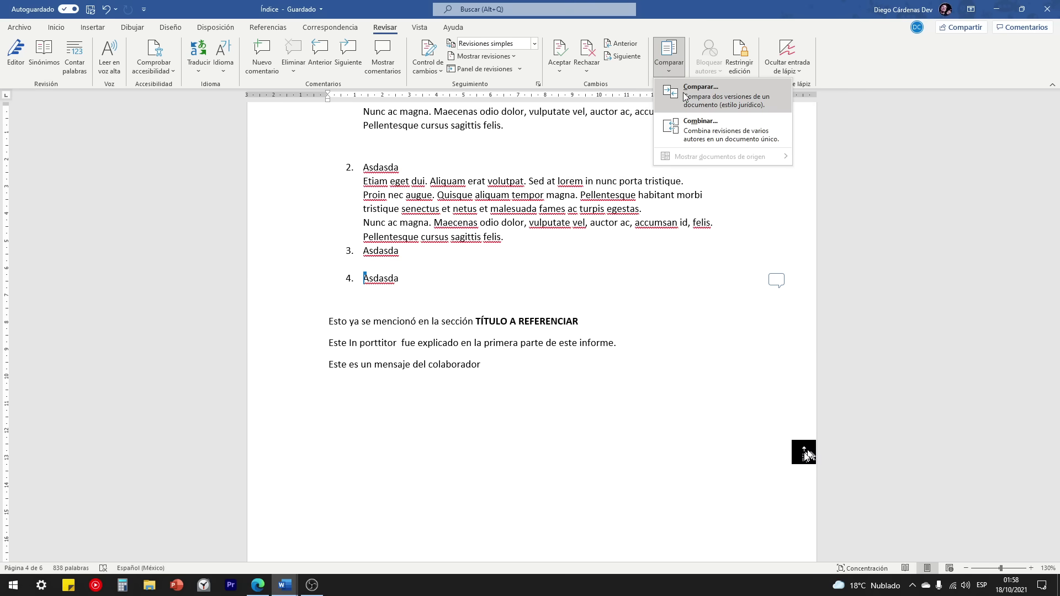
{"action": "left_click", "coordinate": [705, 97]}
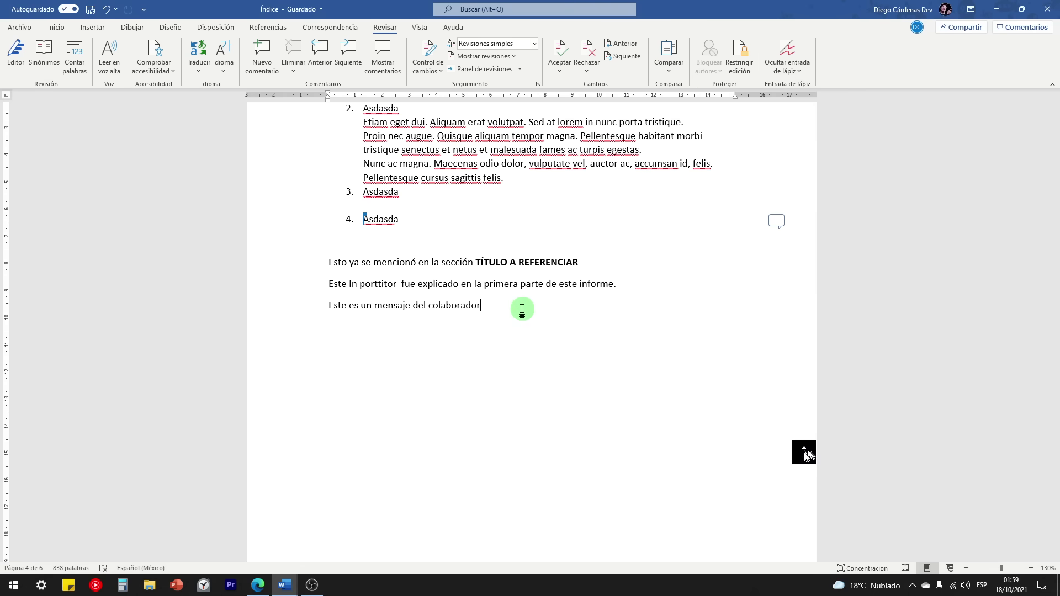
{"action": "scroll", "coordinate": [519, 309], "scroll_direction": "up", "scroll_amount": 1}
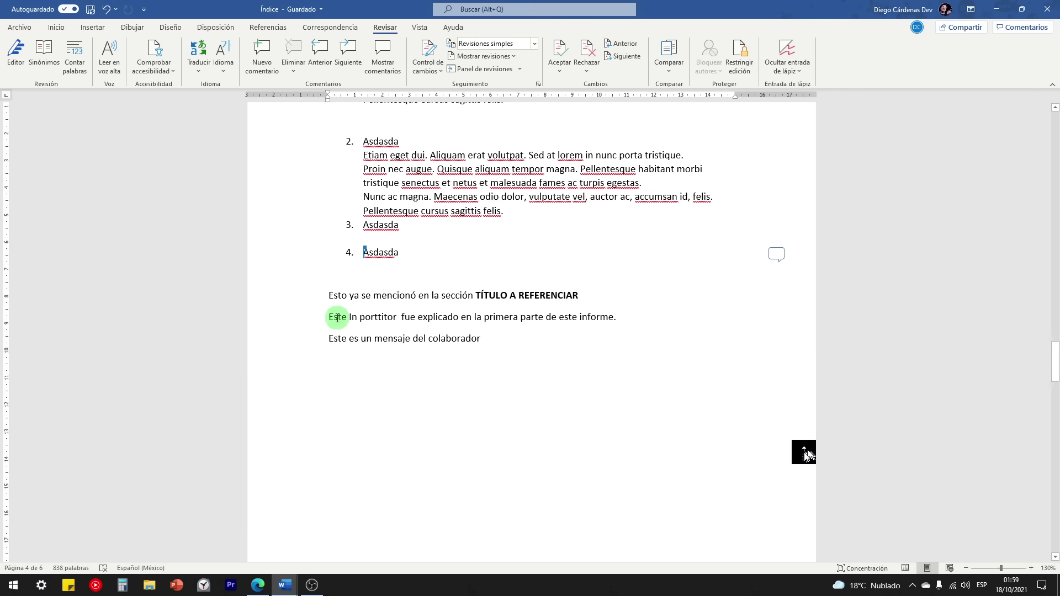
{"action": "left_click_drag", "start_coordinate": [401, 319], "coordinate": [605, 329]}
{"action": "scroll", "coordinate": [596, 298], "scroll_direction": "up", "scroll_amount": 15}
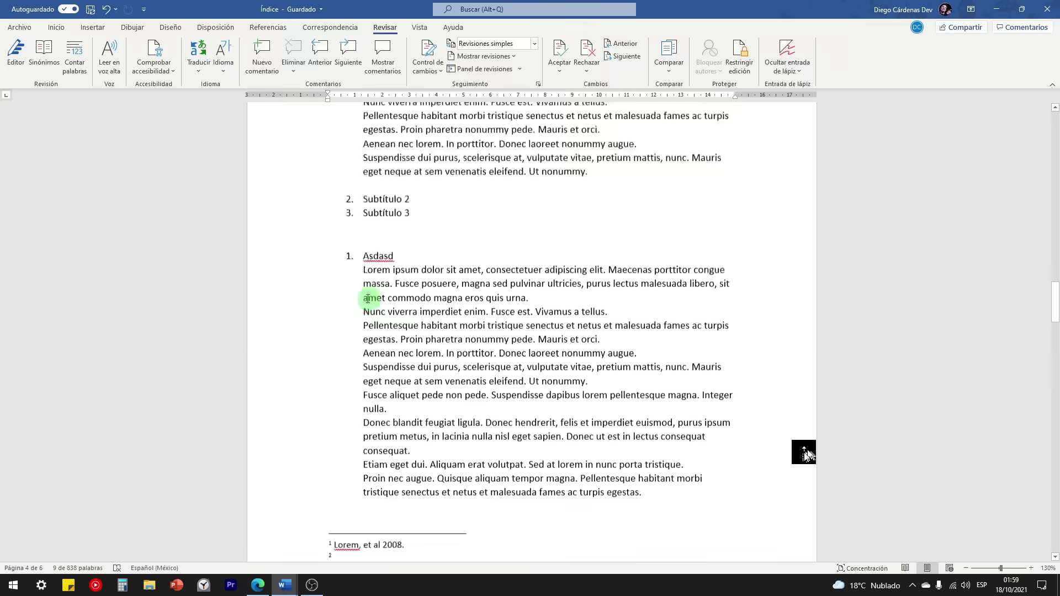
{"action": "scroll", "coordinate": [309, 301], "scroll_direction": "up", "scroll_amount": 7}
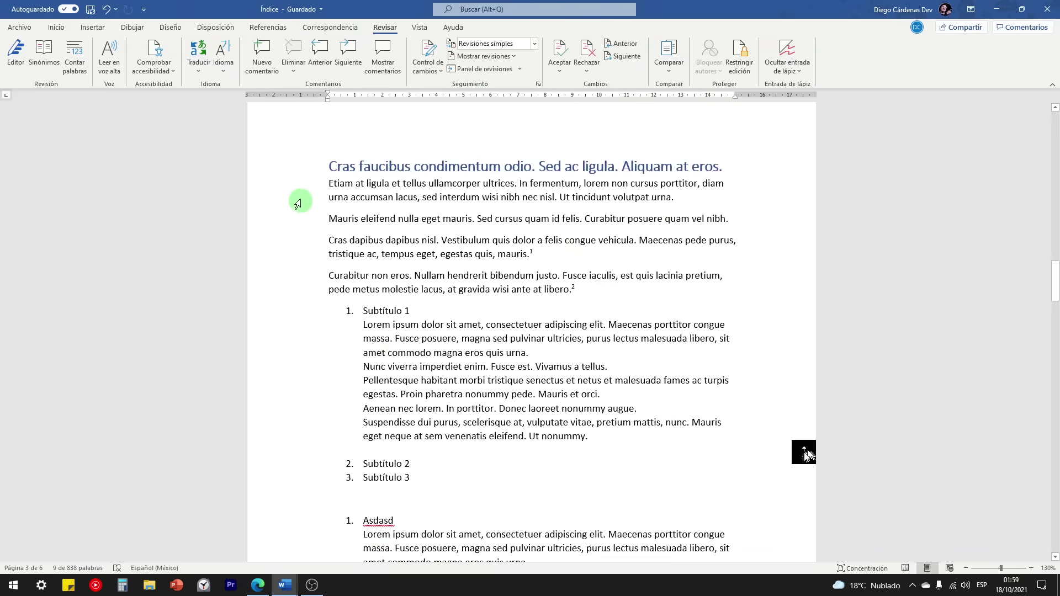
Step: Select the Cras dapibus paragraph and add a new comment reading 'Este es mi comentario.'
{"action": "double_click", "coordinate": [301, 260]}
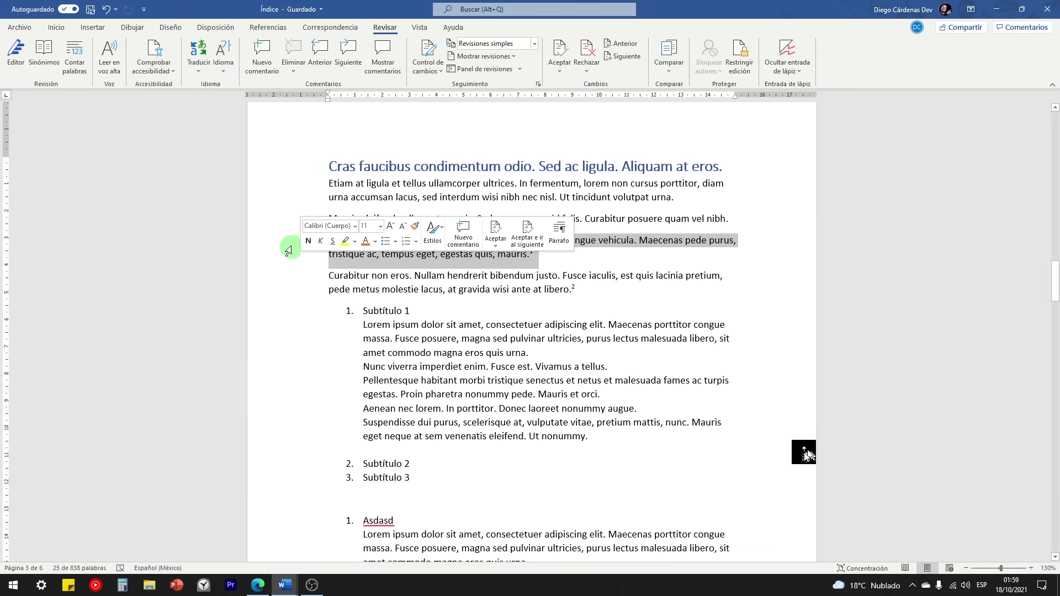
{"action": "left_click", "coordinate": [290, 244]}
{"action": "left_click_drag", "start_coordinate": [293, 244], "coordinate": [301, 258]}
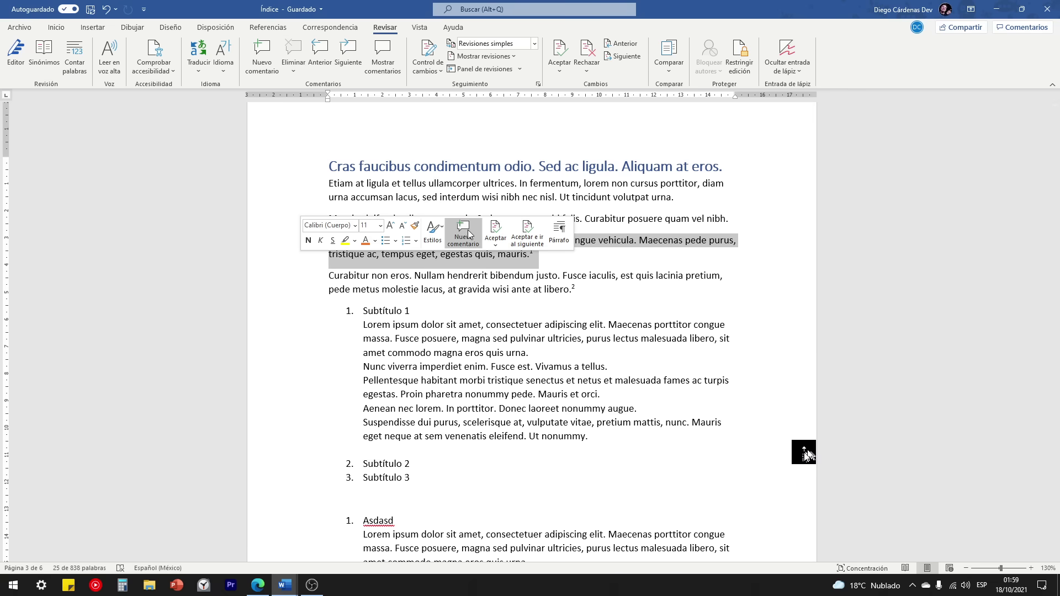
{"action": "left_click", "coordinate": [267, 59]}
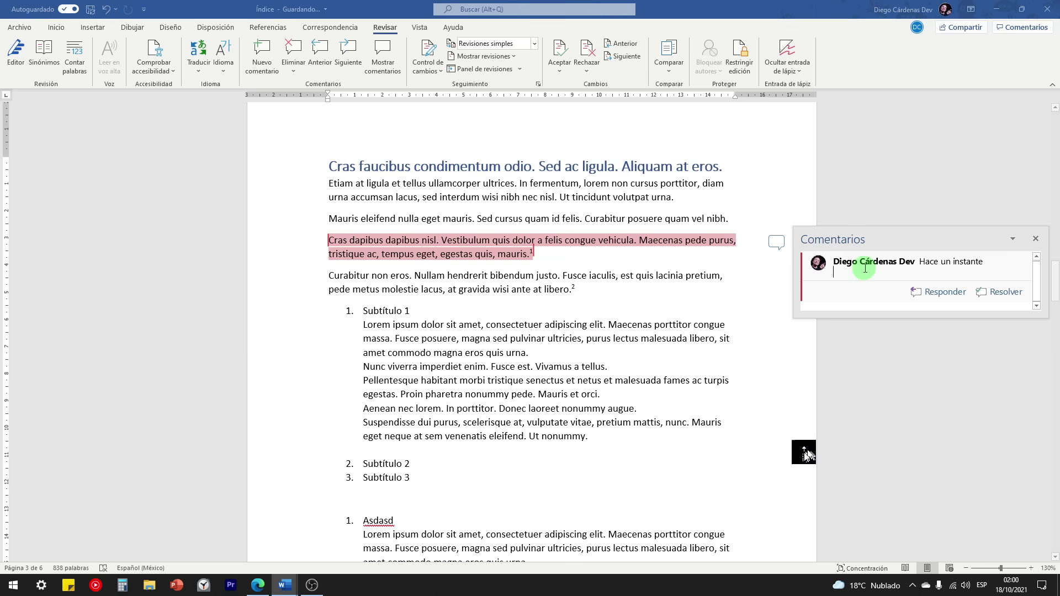
{"action": "type", "text": "Este es mi comentario."}
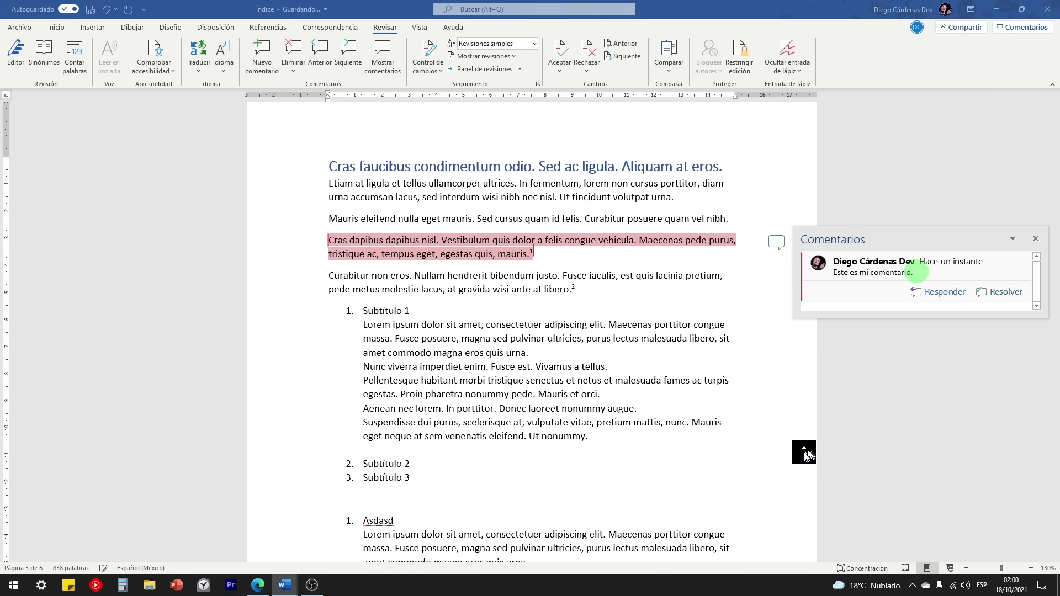
{"action": "left_click", "coordinate": [1035, 239]}
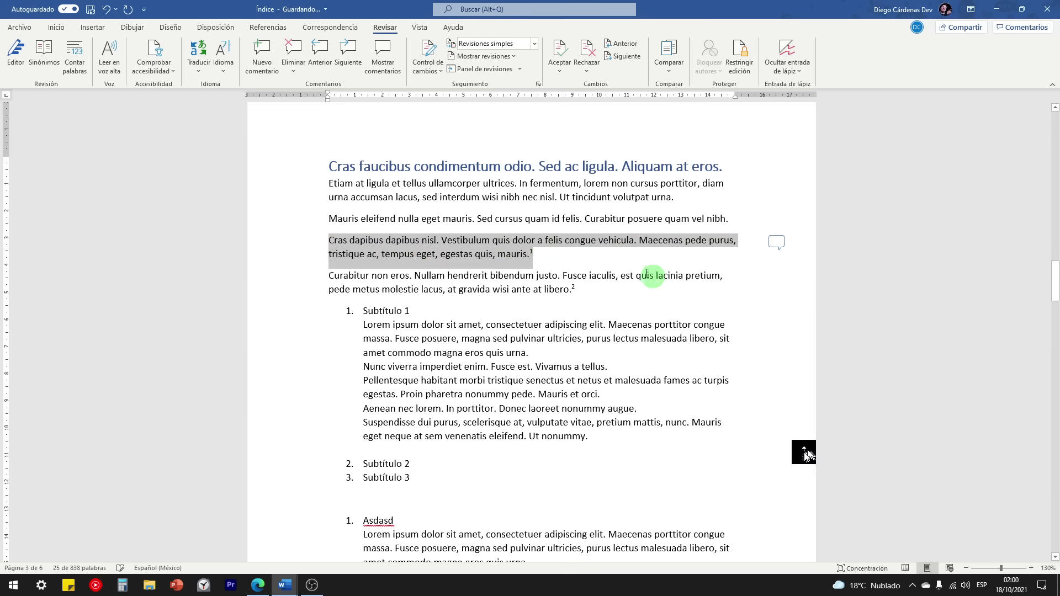
Step: Scroll down and check the new comment beside the Cras dapibus paragraph
{"action": "scroll", "coordinate": [641, 265], "scroll_direction": "down", "scroll_amount": 1}
{"action": "left_click", "coordinate": [782, 210]}
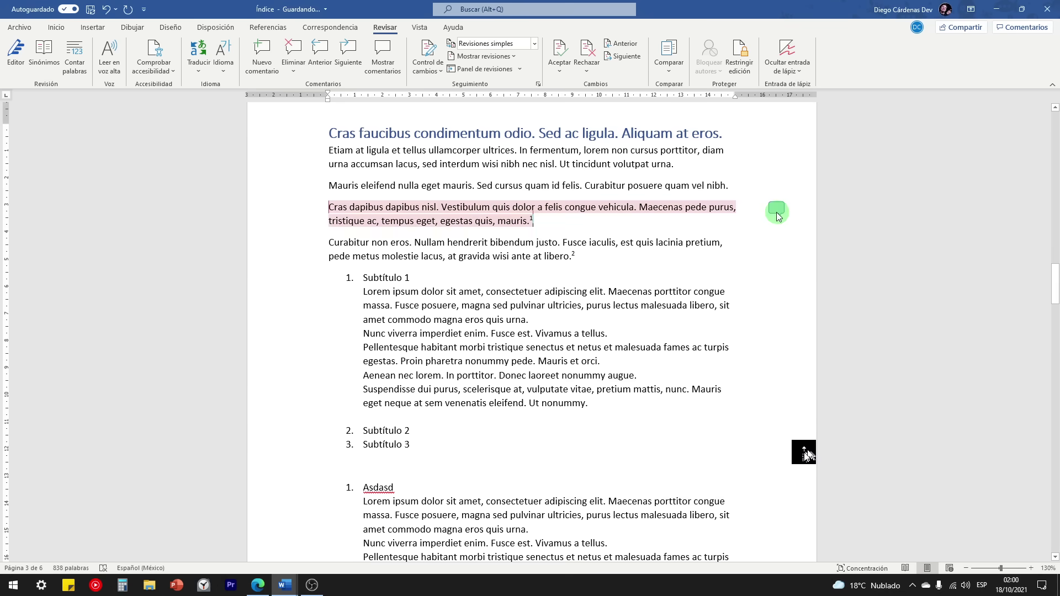
{"action": "left_click", "coordinate": [618, 221]}
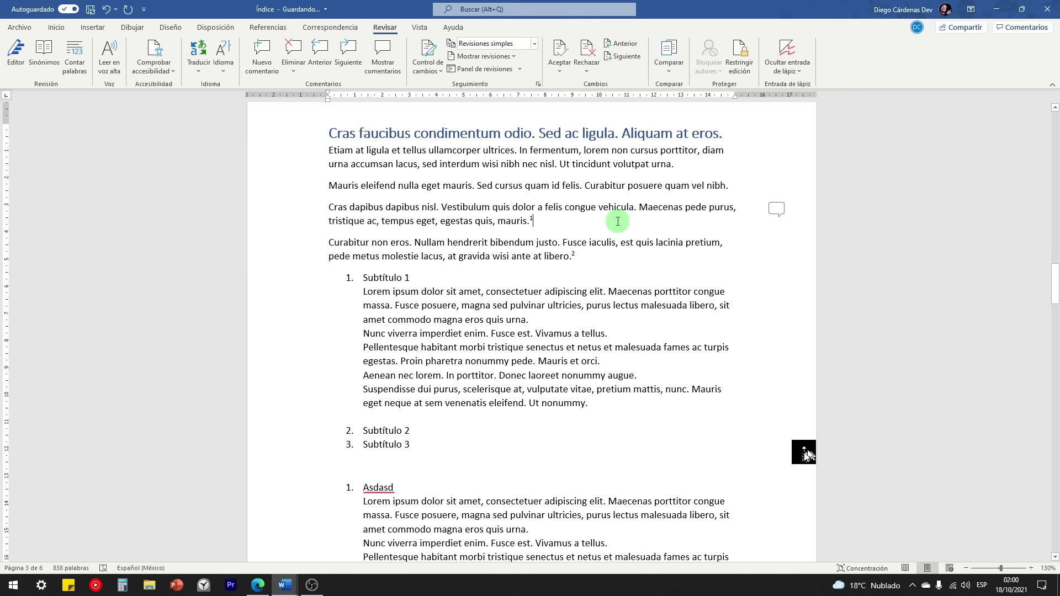
{"action": "left_click_drag", "start_coordinate": [1054, 284], "coordinate": [1055, 360]}
{"action": "left_click", "coordinate": [500, 289]}
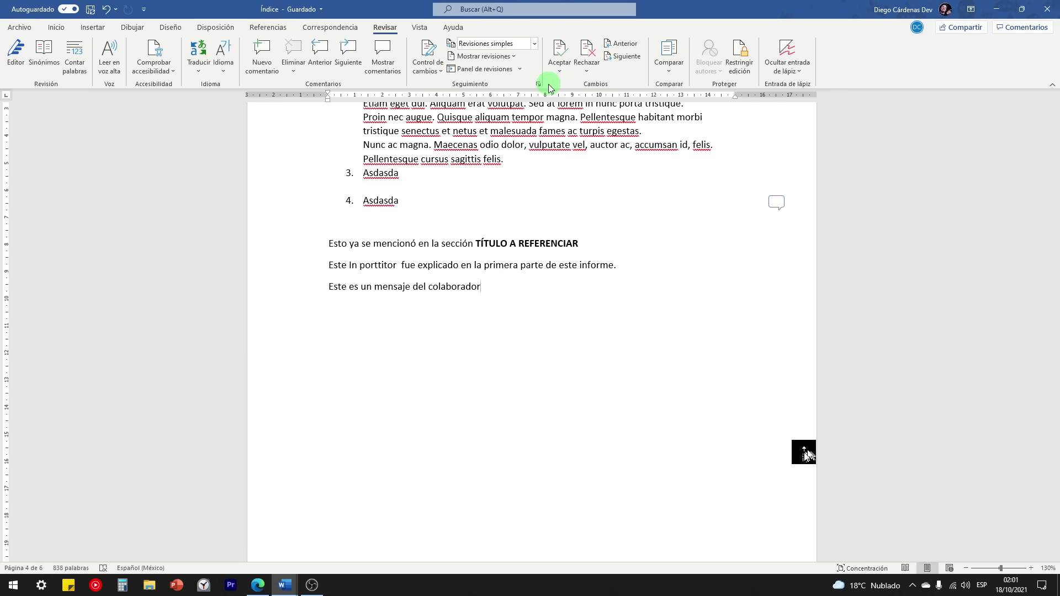
{"action": "left_click", "coordinate": [668, 71]}
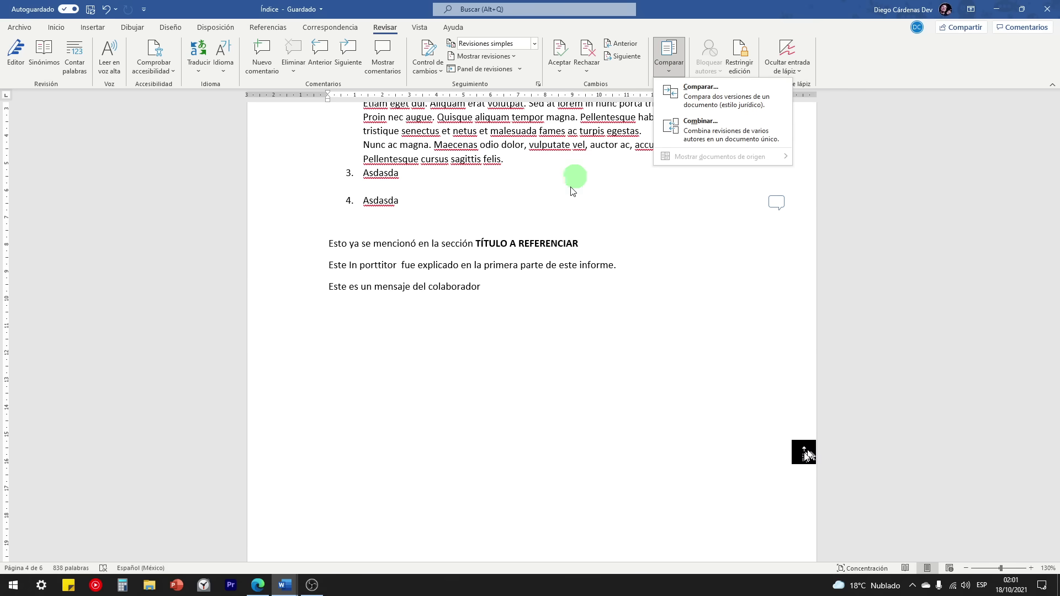
{"action": "left_click", "coordinate": [521, 288]}
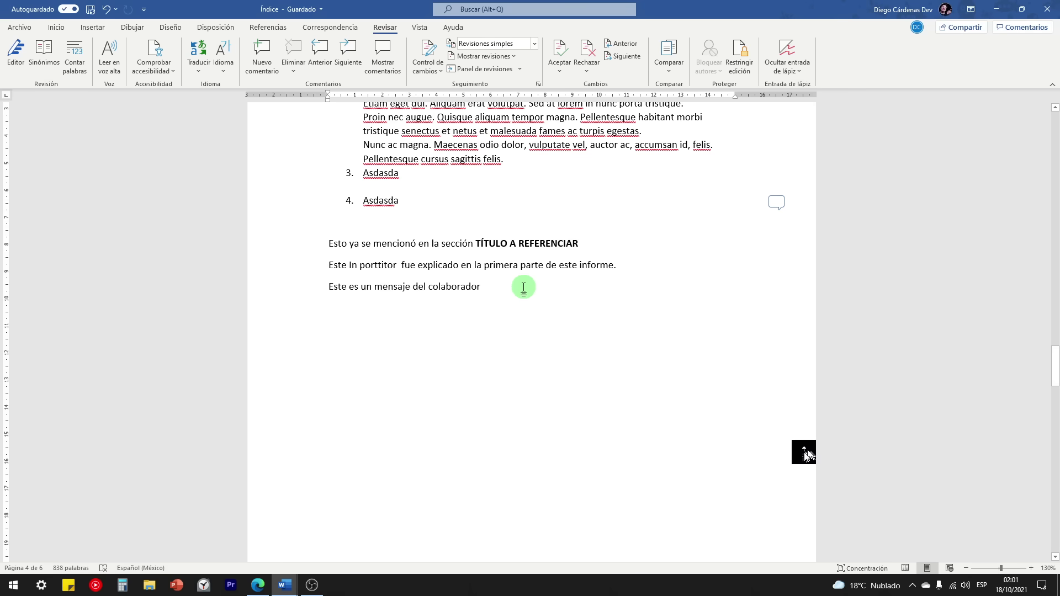
Step: Highlight 'Pestaña vista' in the CURSO DE WORD outline, then return to Índice
{"action": "mouse_move", "coordinate": [285, 584]}
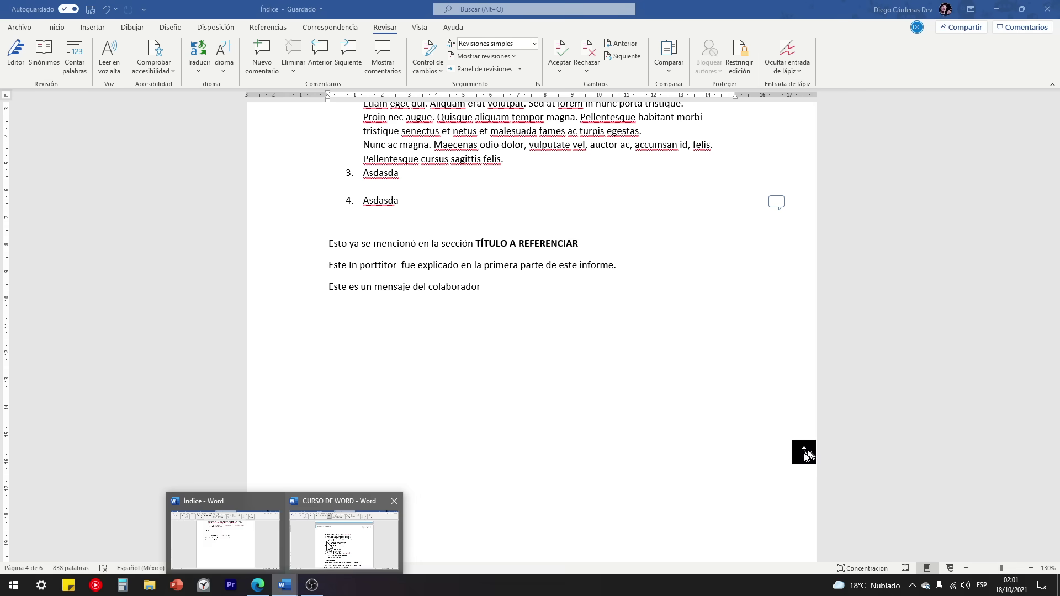
{"action": "left_click", "coordinate": [342, 538]}
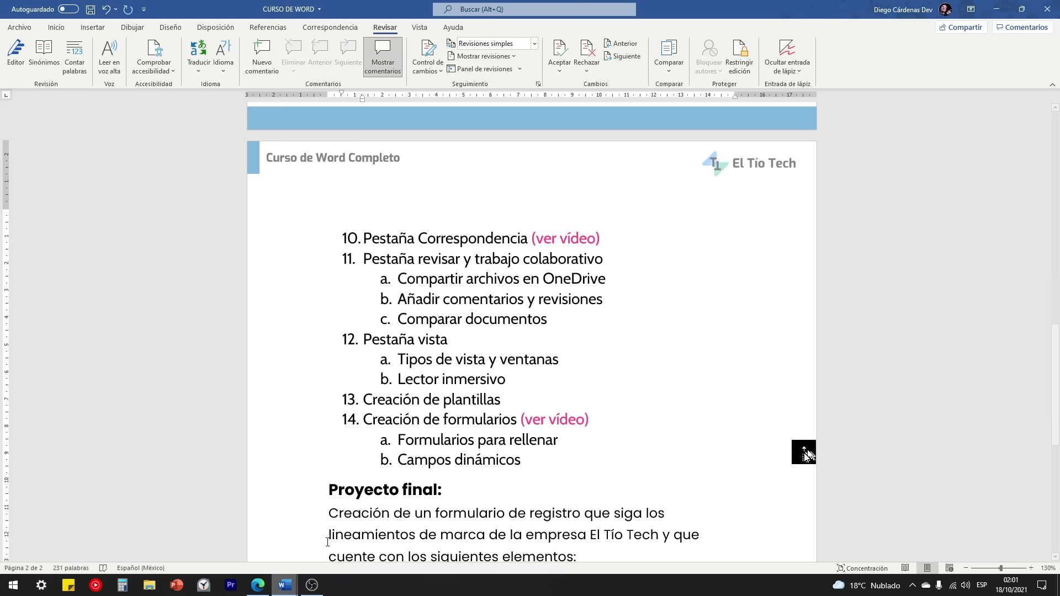
{"action": "triple_click", "coordinate": [403, 341]}
{"action": "mouse_move", "coordinate": [285, 584]}
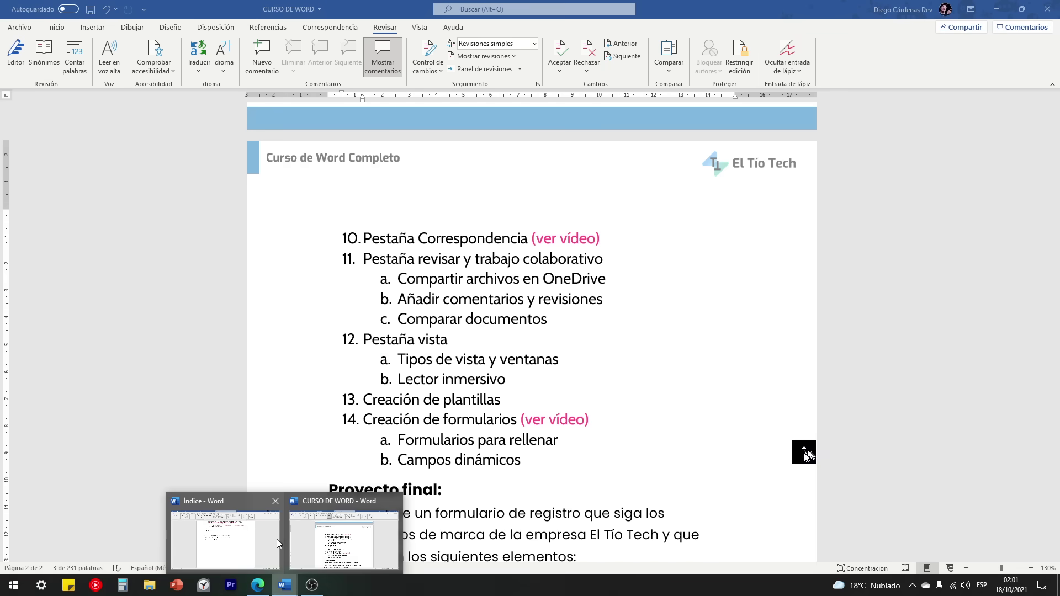
{"action": "left_click", "coordinate": [279, 544]}
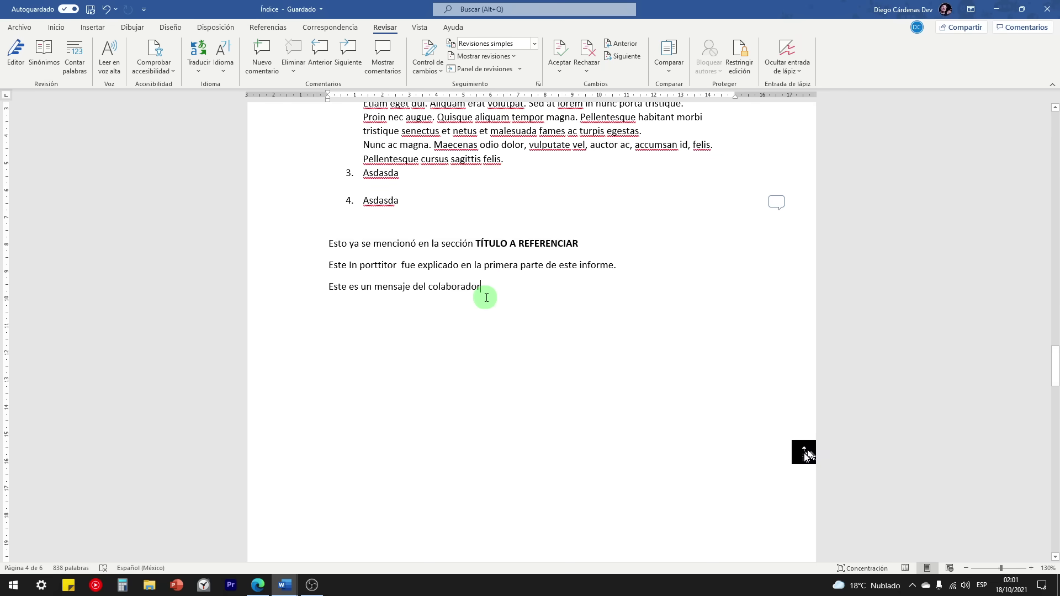
Step: Open the Vista tab in Índice and place the caret after 'colaborador'
{"action": "left_click", "coordinate": [414, 28]}
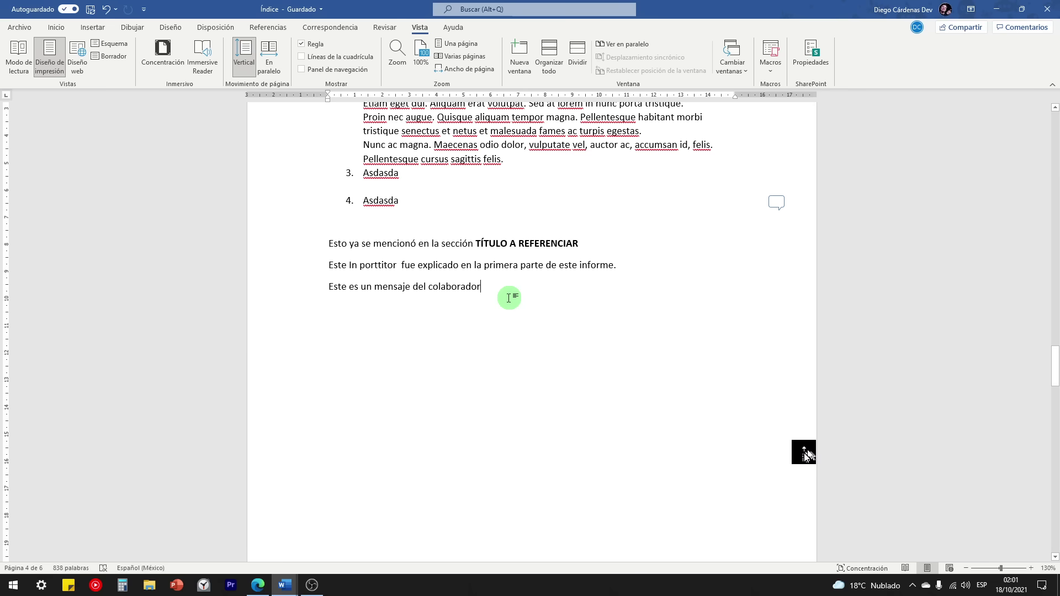
{"action": "left_click", "coordinate": [500, 289]}
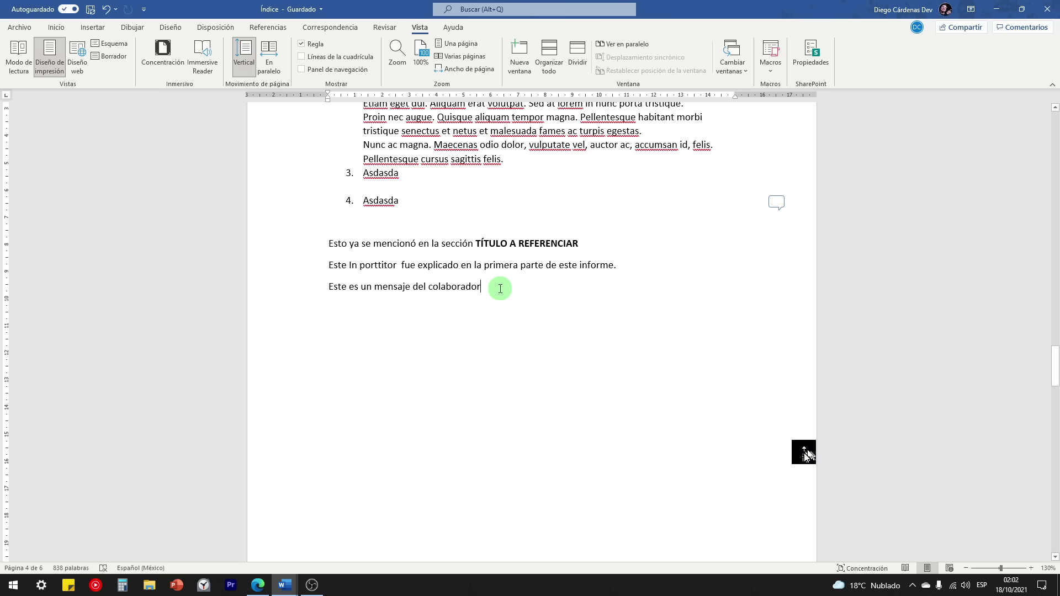
{"action": "scroll", "coordinate": [501, 293], "scroll_direction": "down", "scroll_amount": 8}
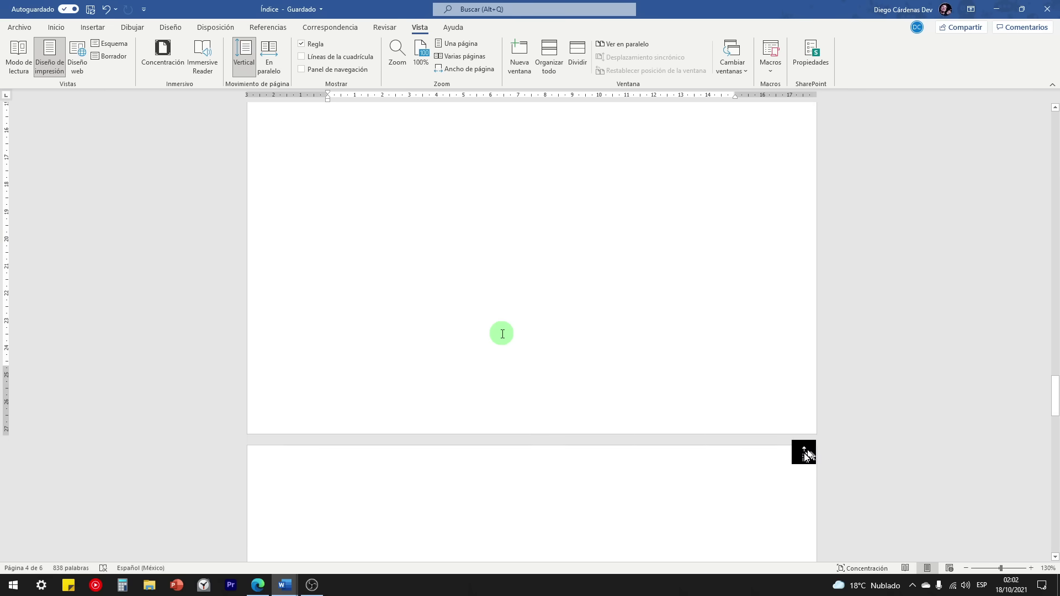
{"action": "scroll", "coordinate": [502, 335], "scroll_direction": "down", "scroll_amount": 3}
{"action": "scroll", "coordinate": [502, 334], "scroll_direction": "up", "scroll_amount": 8}
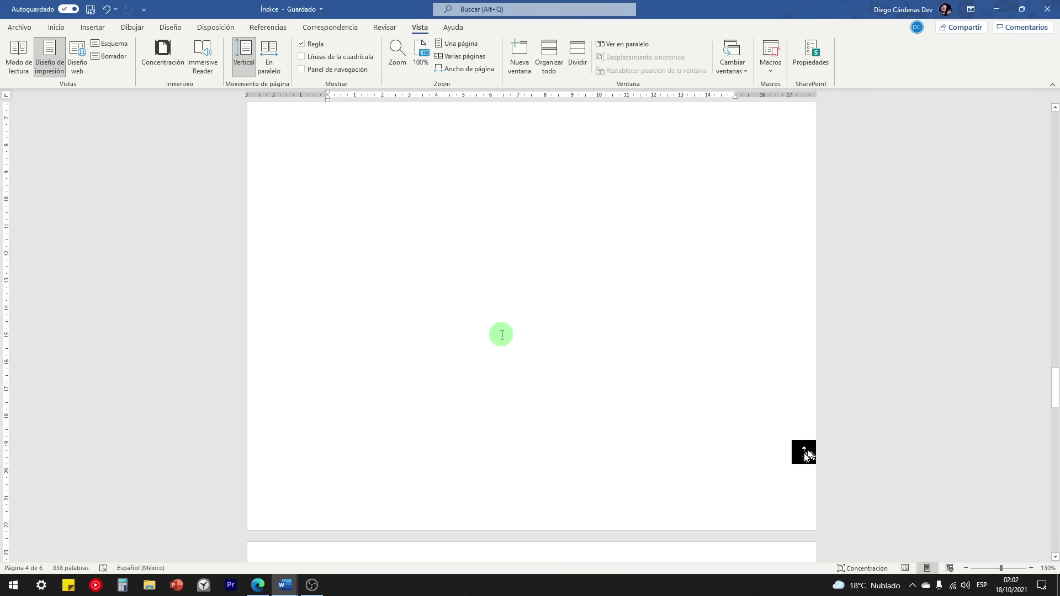
{"action": "scroll", "coordinate": [486, 346], "scroll_direction": "up", "scroll_amount": 2}
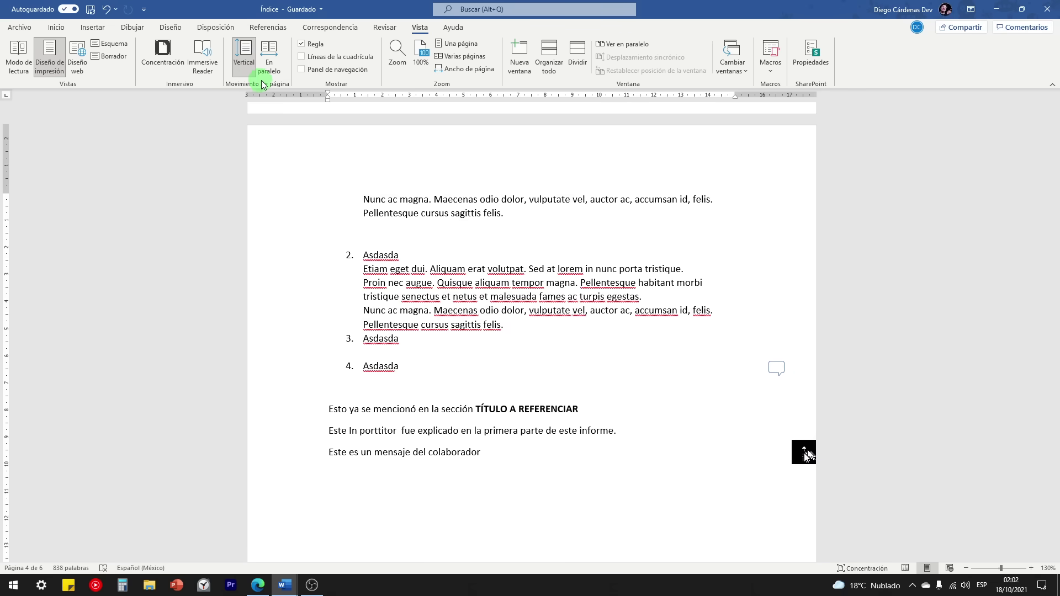
Step: Try the side-by-side page view, browse the pages, then switch back to vertical scrolling
{"action": "left_click", "coordinate": [269, 54]}
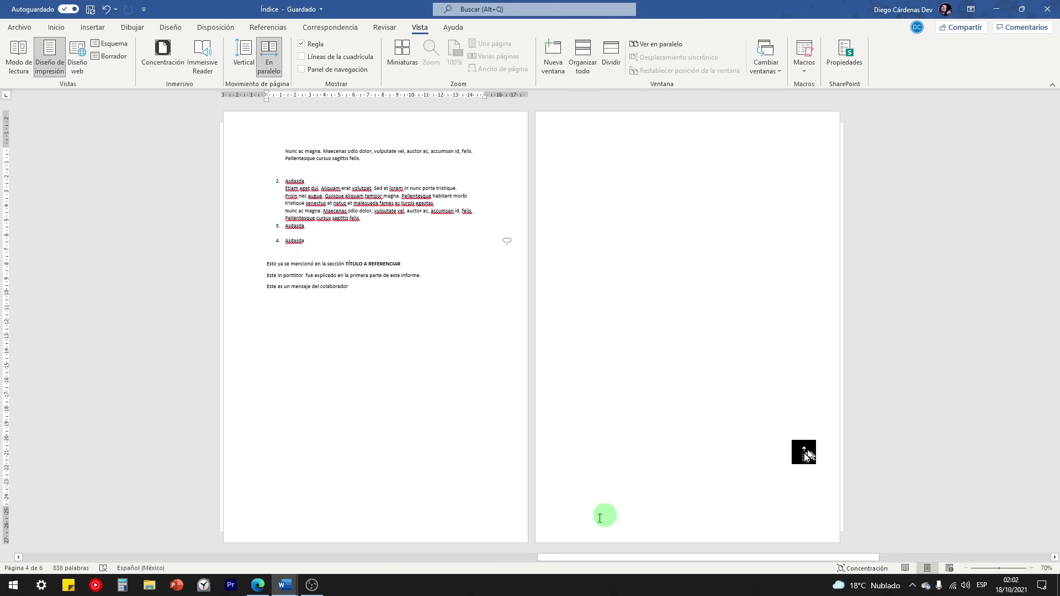
{"action": "left_click_drag", "start_coordinate": [584, 555], "coordinate": [253, 544]}
{"action": "left_click_drag", "start_coordinate": [174, 547], "coordinate": [420, 528]}
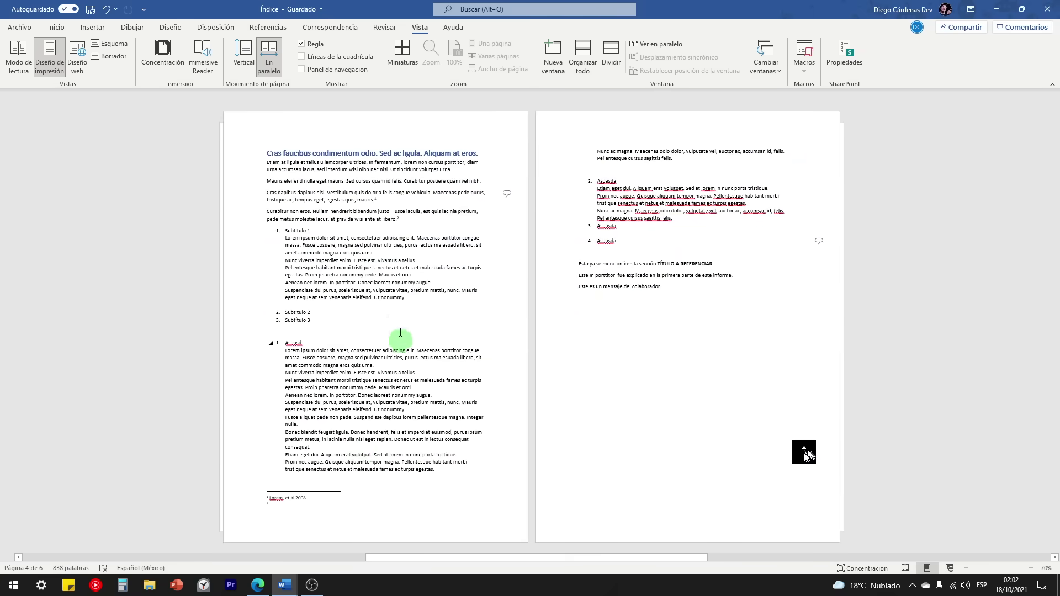
{"action": "scroll", "coordinate": [398, 331], "scroll_direction": "up", "scroll_amount": 2}
{"action": "scroll", "coordinate": [397, 323], "scroll_direction": "down", "scroll_amount": 3}
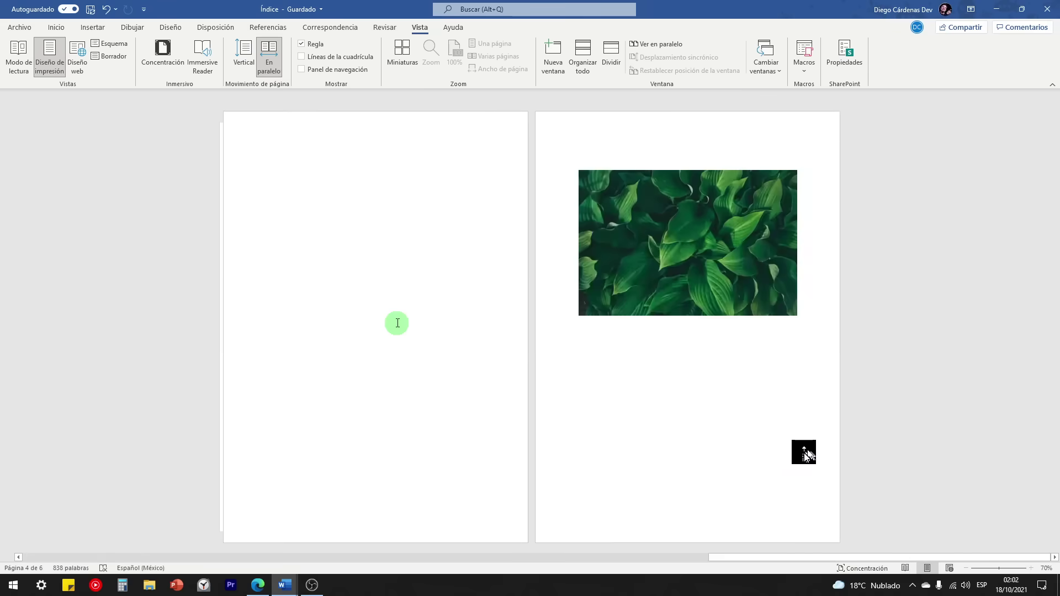
{"action": "scroll", "coordinate": [397, 323], "scroll_direction": "up", "scroll_amount": 3}
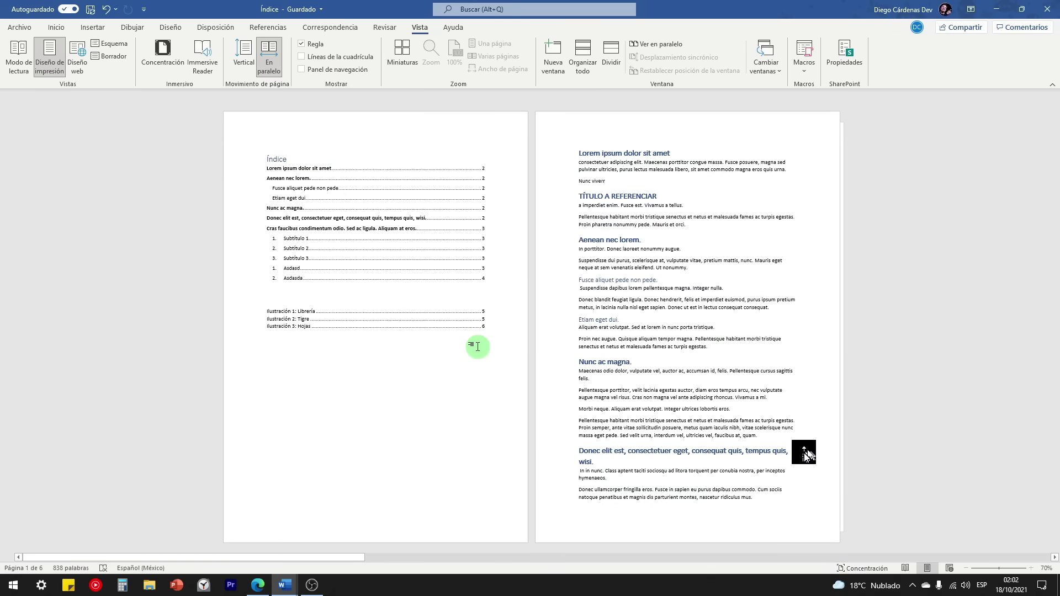
{"action": "scroll", "coordinate": [435, 436], "scroll_direction": "down", "scroll_amount": 3}
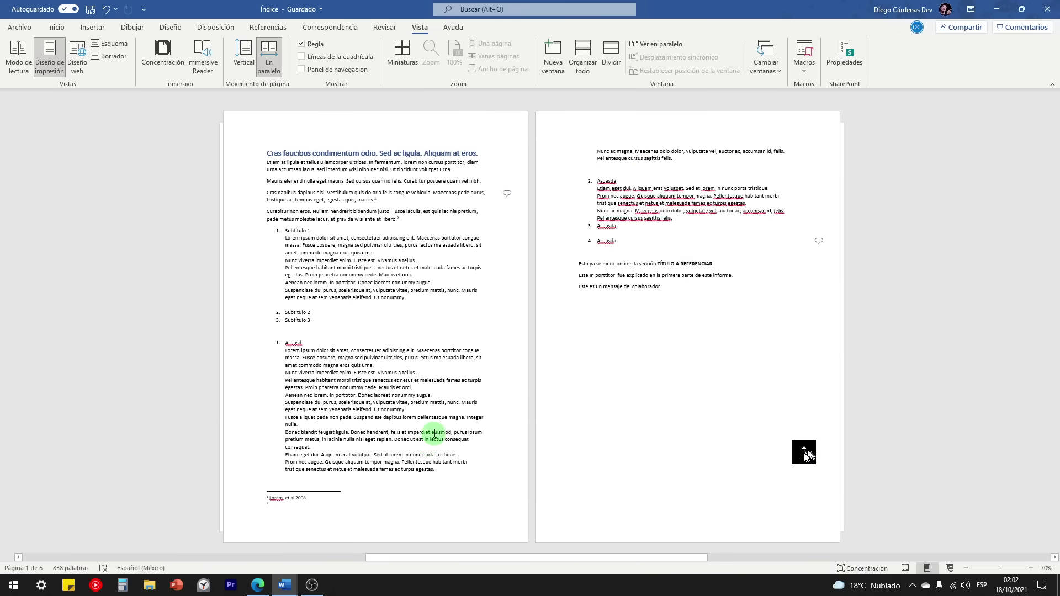
{"action": "scroll", "coordinate": [435, 434], "scroll_direction": "up", "scroll_amount": 3}
{"action": "scroll", "coordinate": [414, 363], "scroll_direction": "down", "scroll_amount": 3}
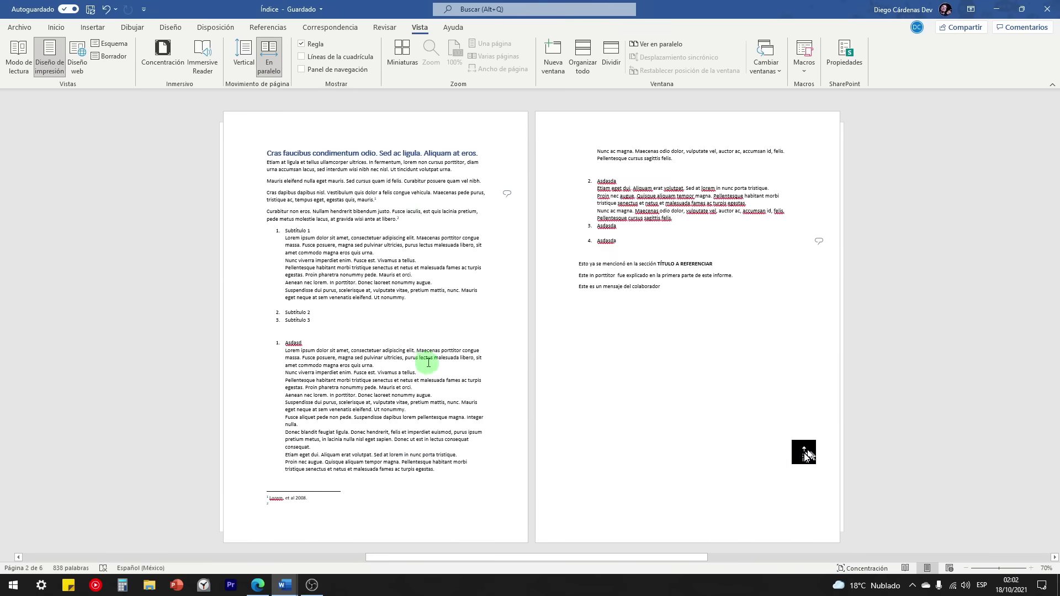
{"action": "left_click", "coordinate": [420, 298]}
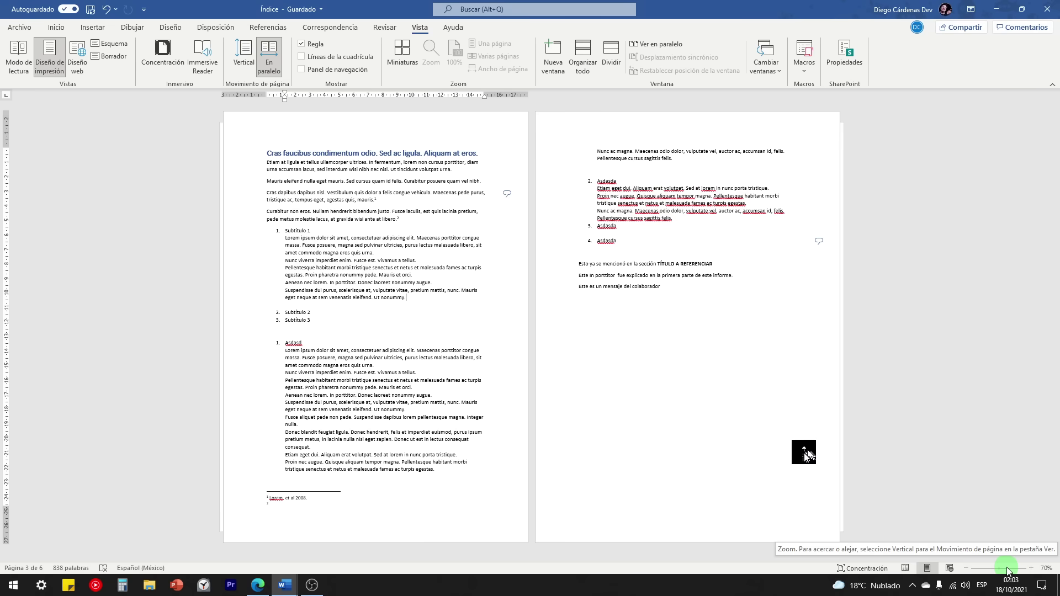
{"action": "left_click", "coordinate": [243, 60]}
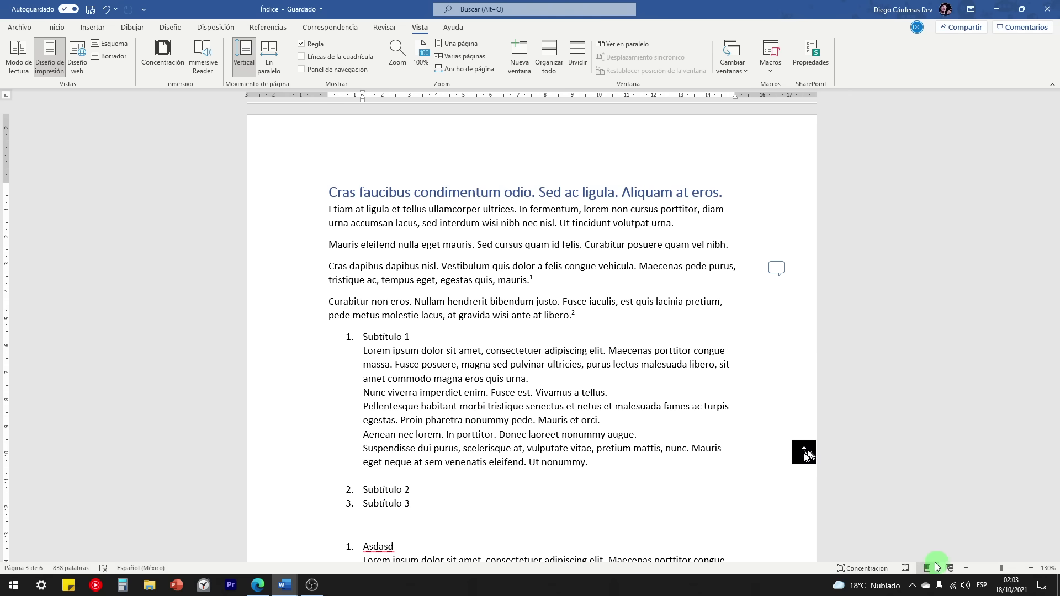
{"action": "left_click", "coordinate": [905, 568]}
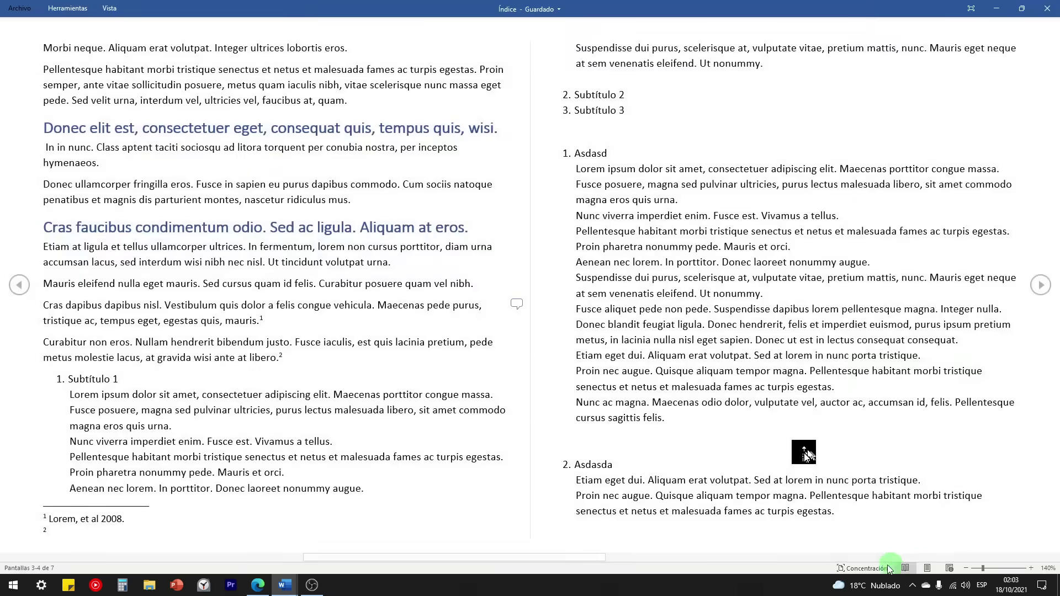
{"action": "left_click", "coordinate": [865, 568]}
{"action": "left_click", "coordinate": [943, 568]}
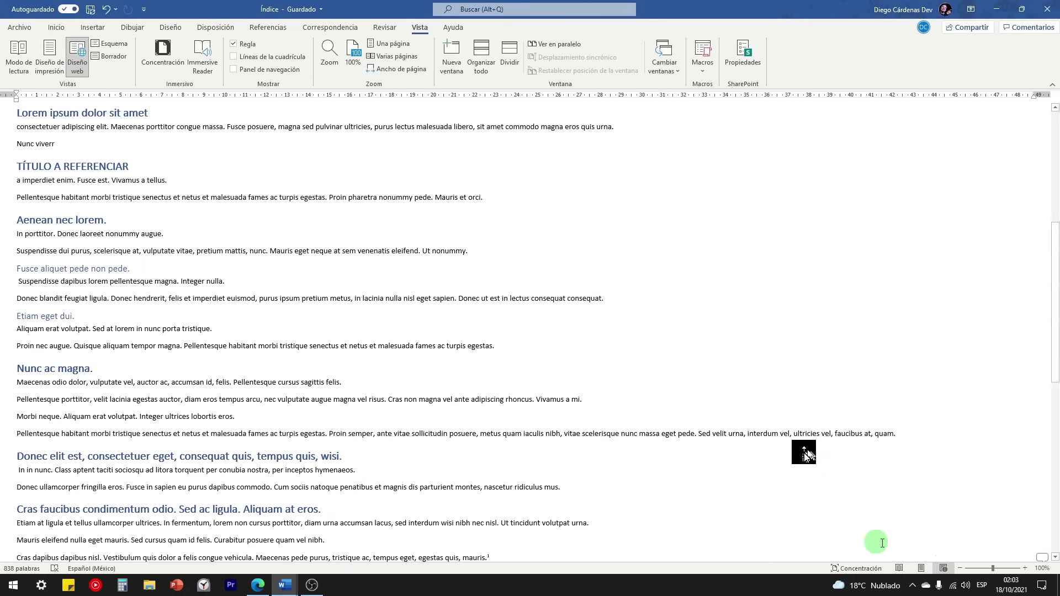
{"action": "left_click", "coordinate": [921, 568]}
{"action": "left_click", "coordinate": [418, 32]}
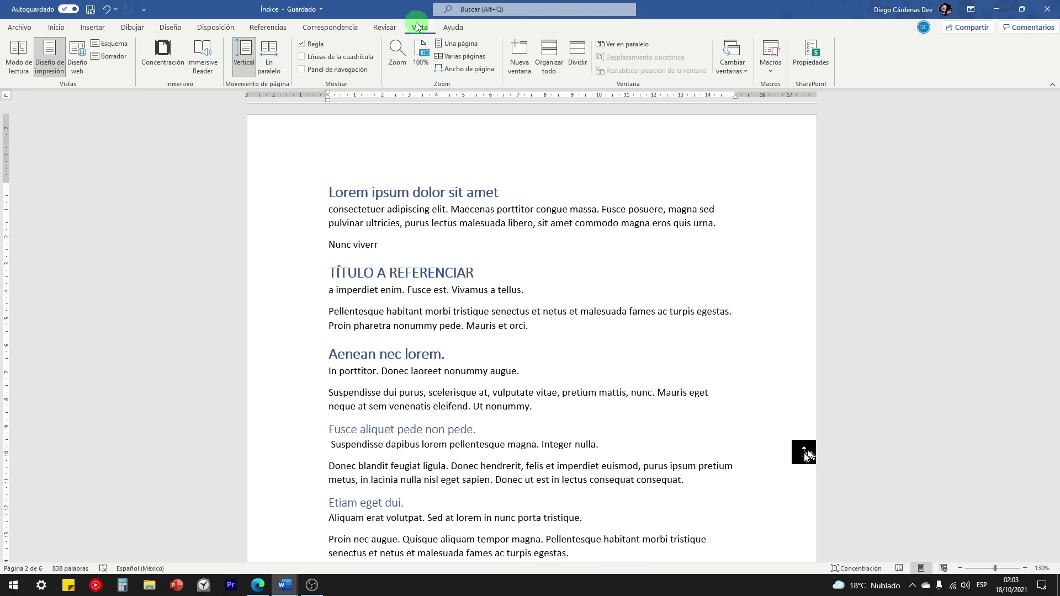
{"action": "left_click", "coordinate": [44, 81]}
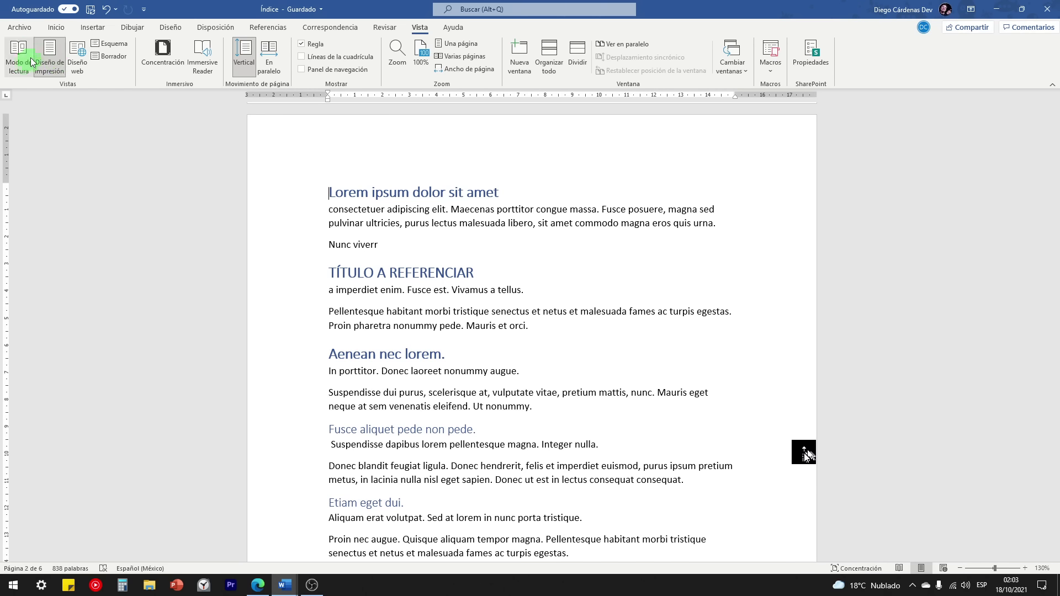
{"action": "left_click", "coordinate": [109, 44]}
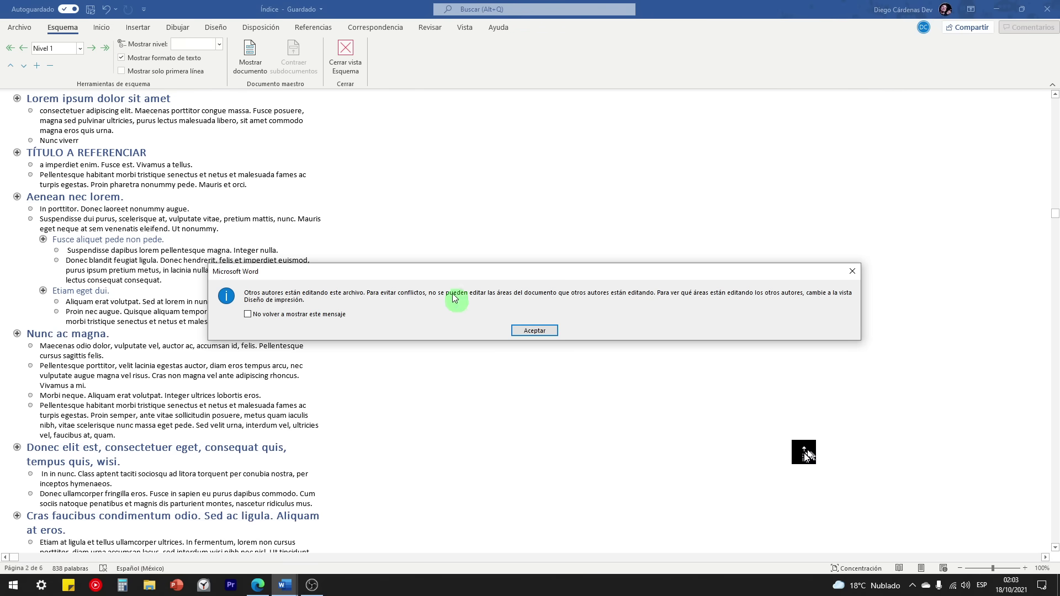
{"action": "left_click_drag", "start_coordinate": [429, 273], "coordinate": [323, 278]}
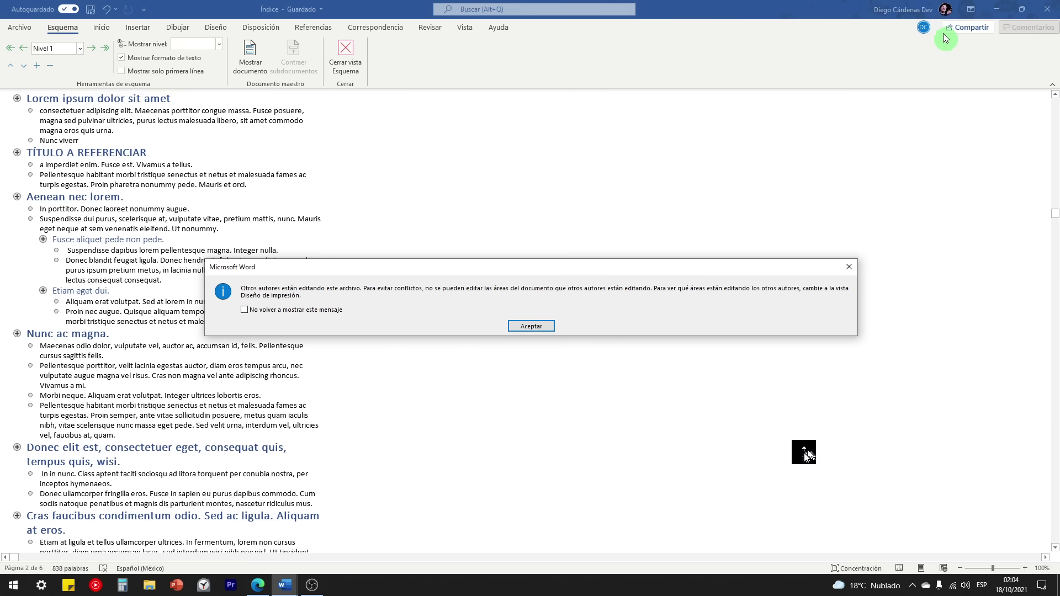
{"action": "left_click", "coordinate": [532, 327]}
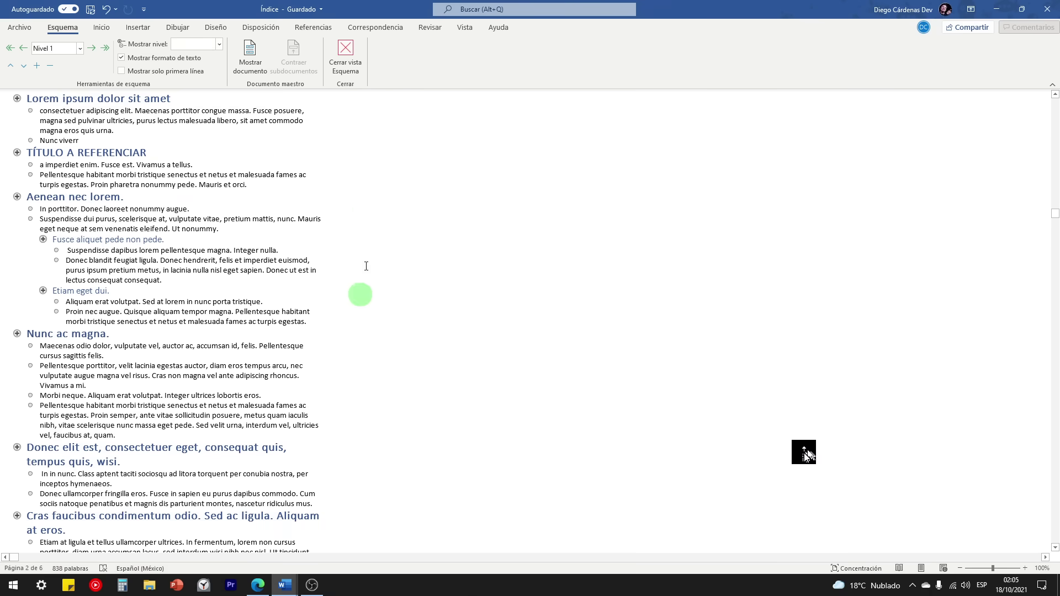
{"action": "left_click", "coordinate": [348, 58]}
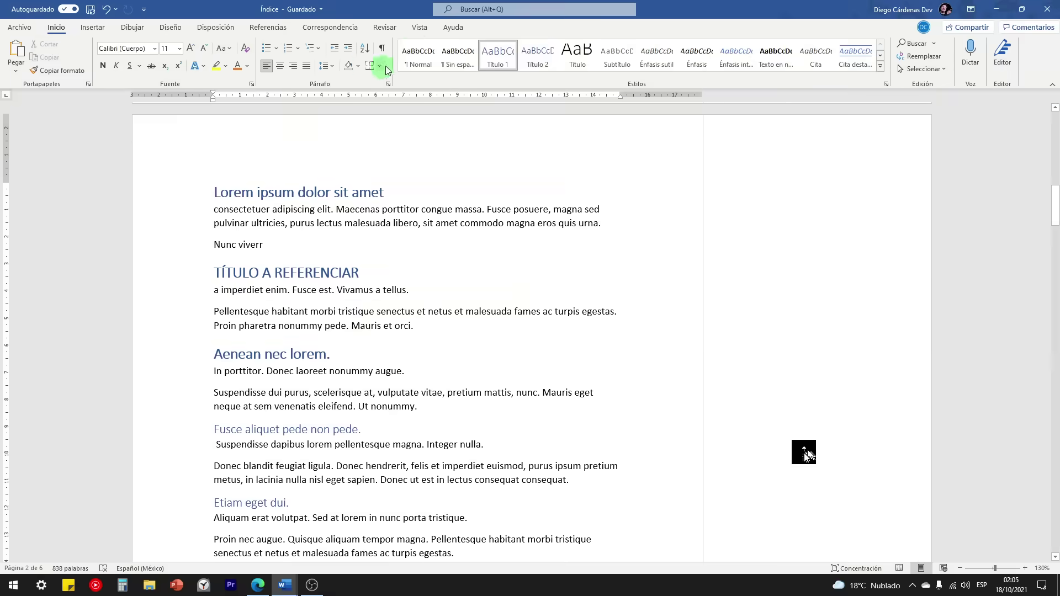
Step: Scroll to page 3 and open Revisar with the Cras dapibus comment in view
{"action": "left_click", "coordinate": [417, 27]}
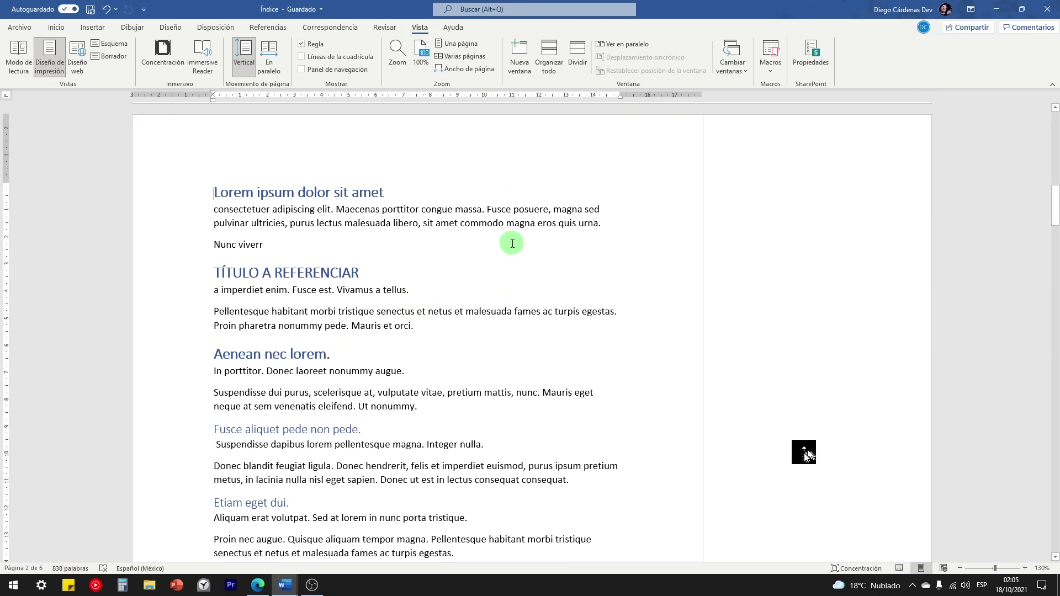
{"action": "scroll", "coordinate": [646, 282], "scroll_direction": "down", "scroll_amount": 12}
{"action": "scroll", "coordinate": [745, 394], "scroll_direction": "down", "scroll_amount": 6}
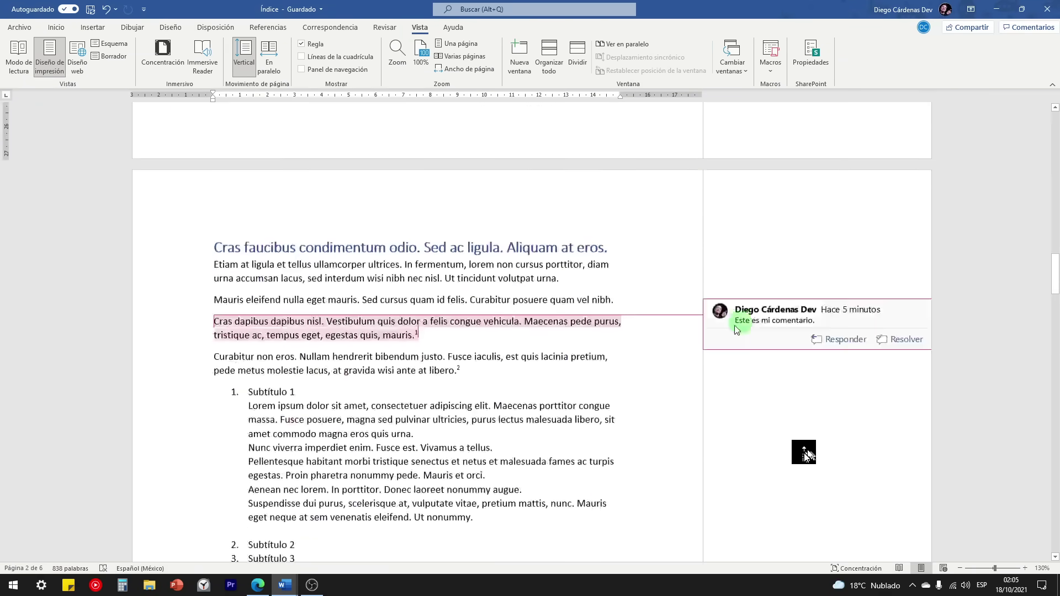
{"action": "left_click", "coordinate": [390, 28]}
{"action": "scroll", "coordinate": [726, 386], "scroll_direction": "up", "scroll_amount": 1}
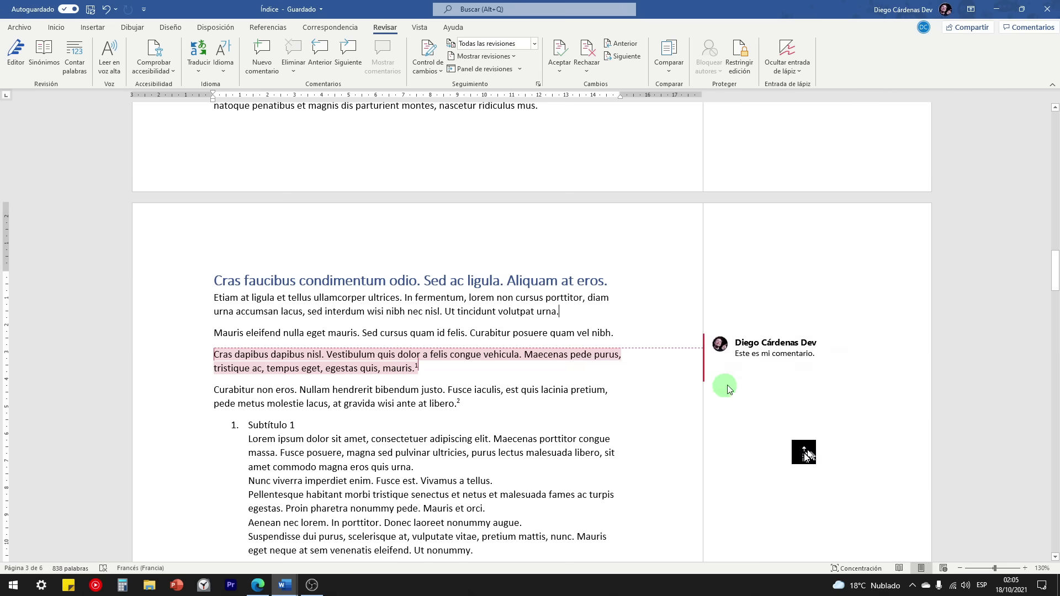
{"action": "left_click", "coordinate": [586, 311]}
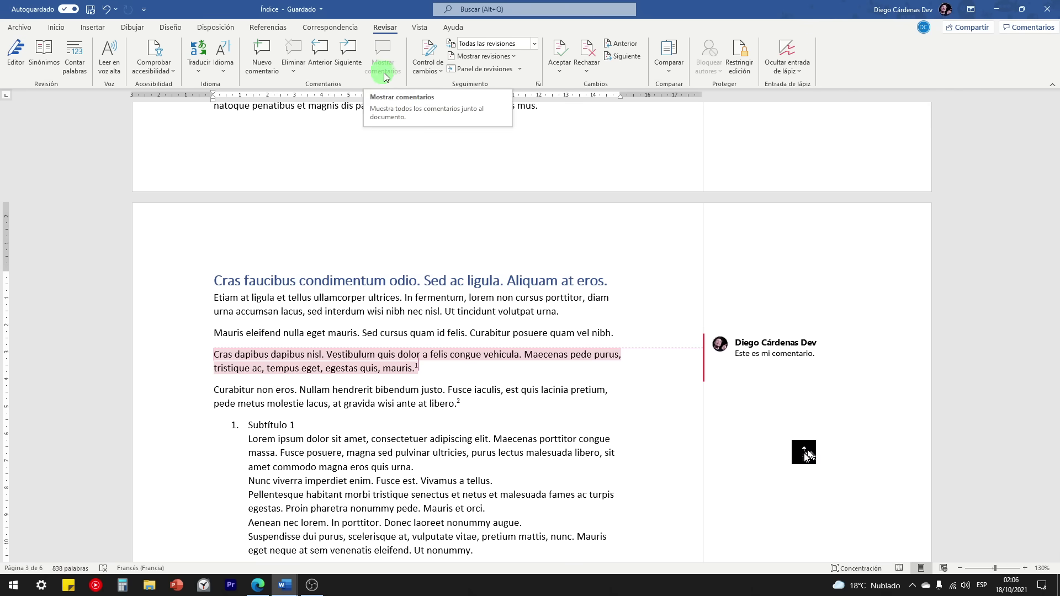
{"action": "scroll", "coordinate": [766, 352], "scroll_direction": "down", "scroll_amount": 3}
{"action": "scroll", "coordinate": [764, 349], "scroll_direction": "down", "scroll_amount": 15}
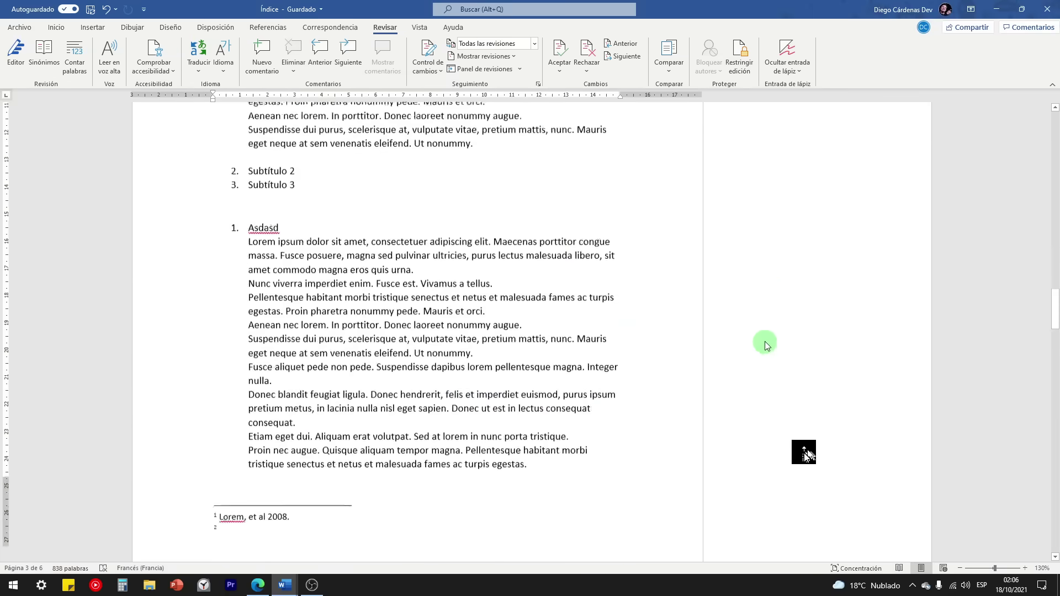
{"action": "scroll", "coordinate": [741, 425], "scroll_direction": "up", "scroll_amount": 6}
{"action": "scroll", "coordinate": [738, 450], "scroll_direction": "up", "scroll_amount": 5}
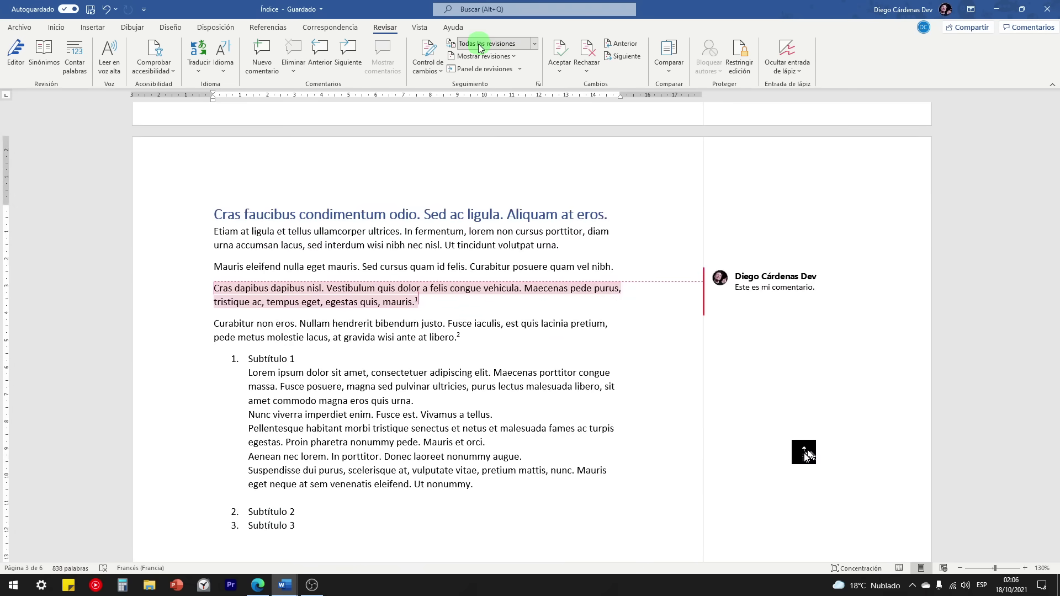
Step: Try Revisiones simples, then switch the markup display to Sin revisión
{"action": "left_click", "coordinate": [534, 44]}
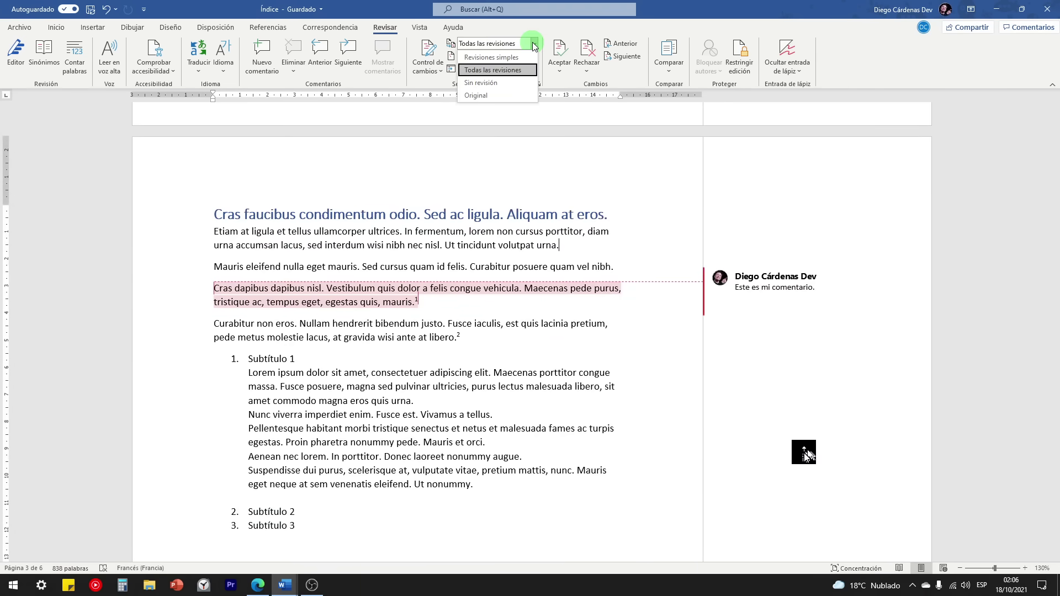
{"action": "left_click", "coordinate": [514, 58]}
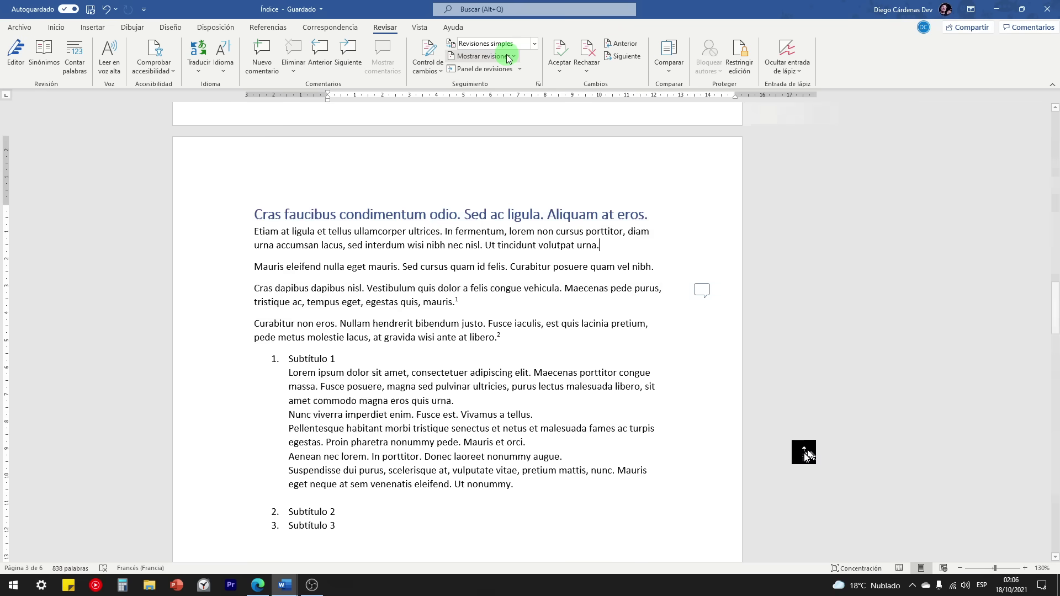
{"action": "left_click", "coordinate": [534, 44]}
{"action": "left_click", "coordinate": [504, 83]}
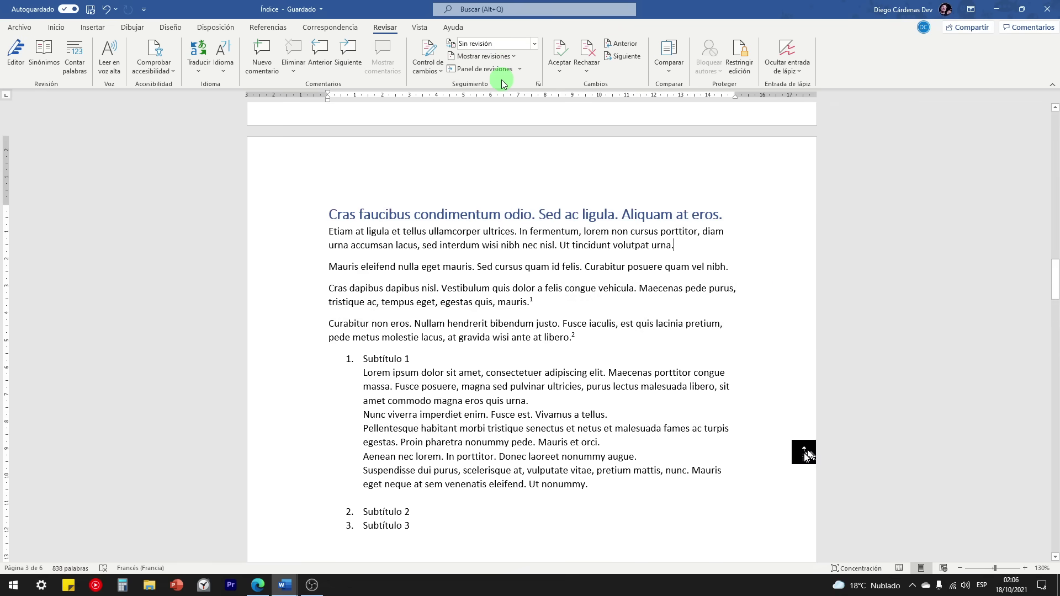
{"action": "scroll", "coordinate": [767, 373], "scroll_direction": "down", "scroll_amount": 3}
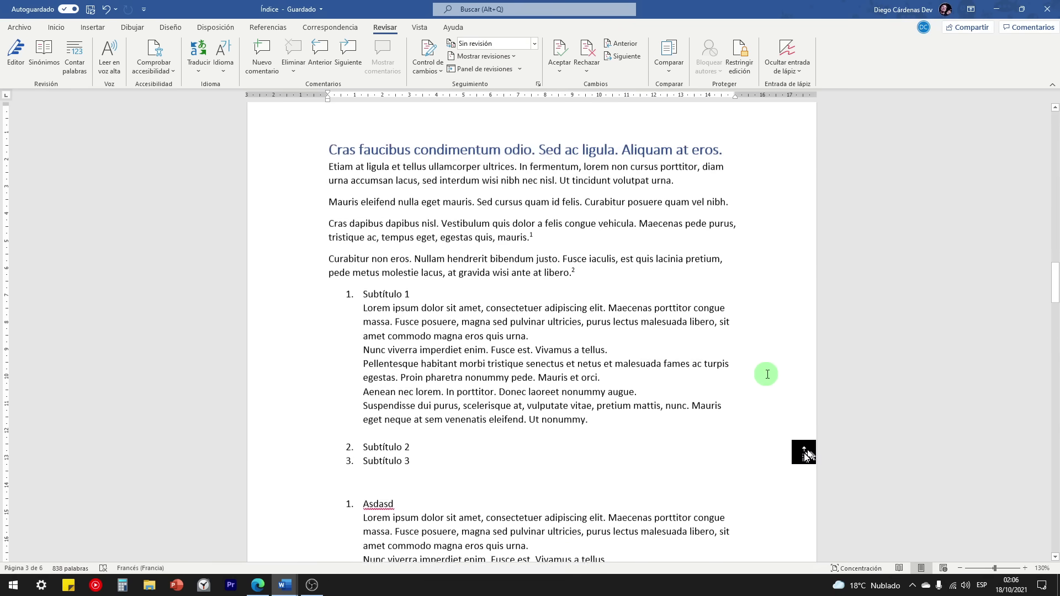
{"action": "scroll", "coordinate": [760, 336], "scroll_direction": "up", "scroll_amount": 2}
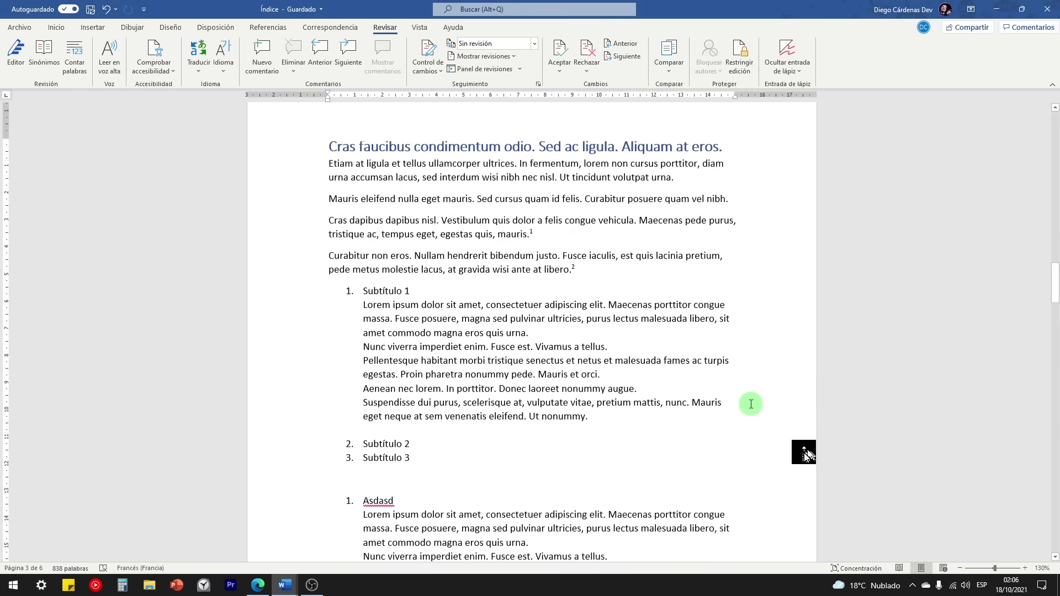
Step: Return to simple markup to view the comment, then hide it again with Sin revisión
{"action": "left_click", "coordinate": [519, 44]}
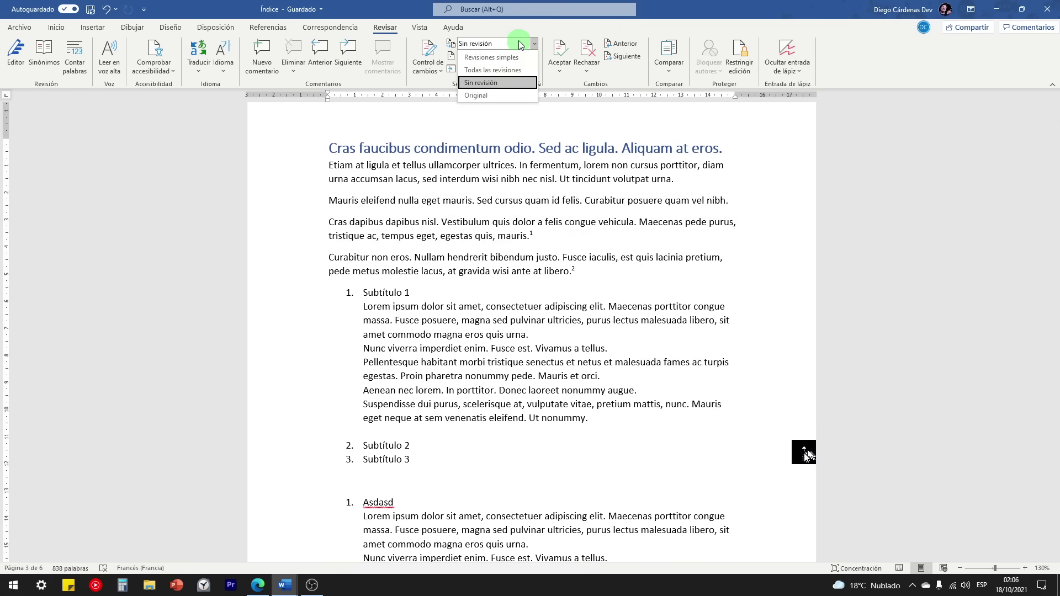
{"action": "left_click", "coordinate": [490, 58]}
{"action": "left_click", "coordinate": [771, 230]}
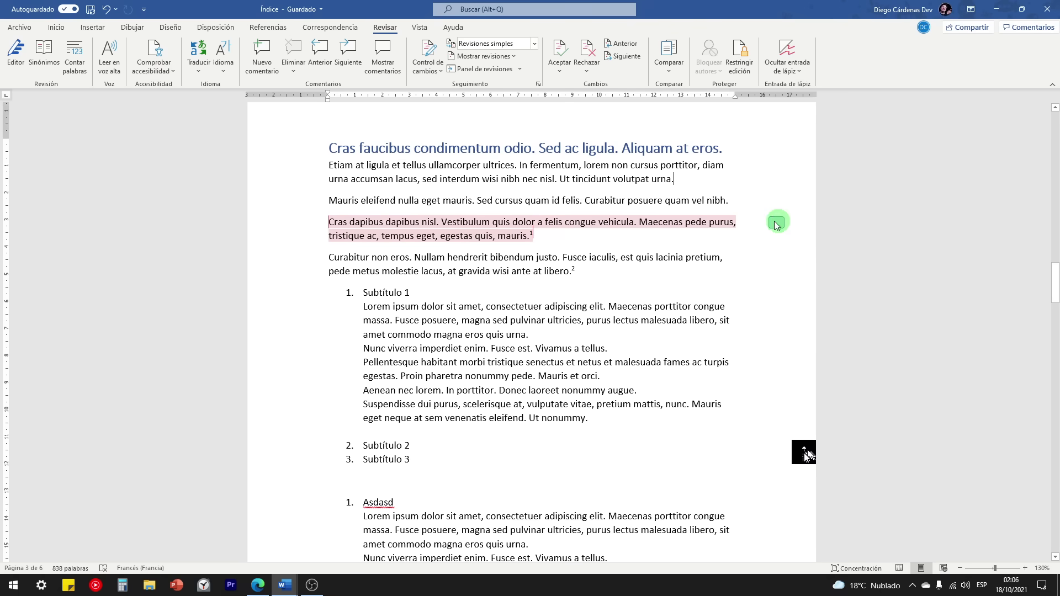
{"action": "left_click", "coordinate": [753, 197]}
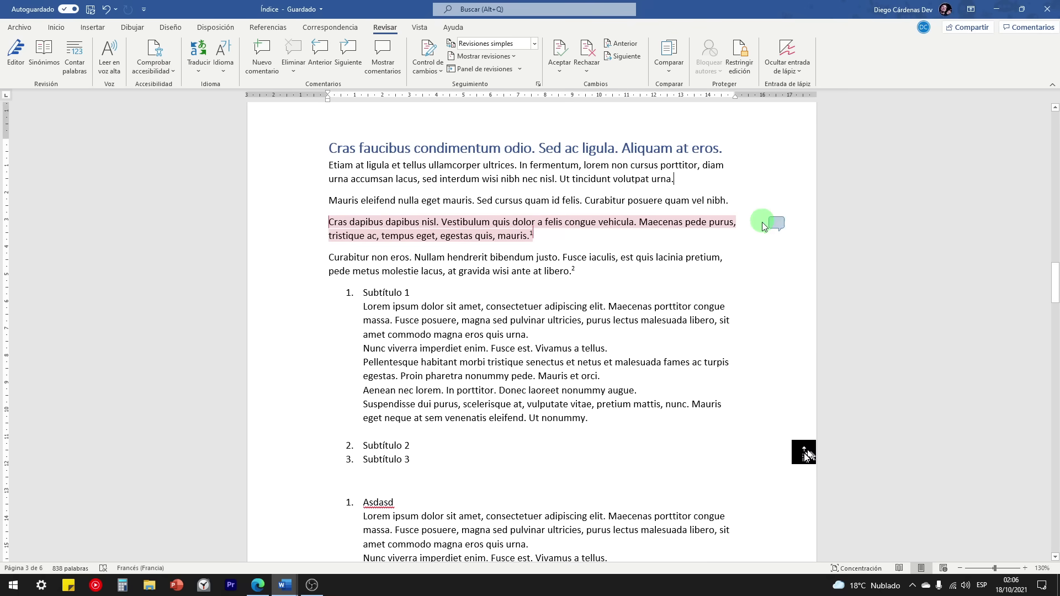
{"action": "left_click", "coordinate": [497, 43]}
{"action": "left_click", "coordinate": [493, 81]}
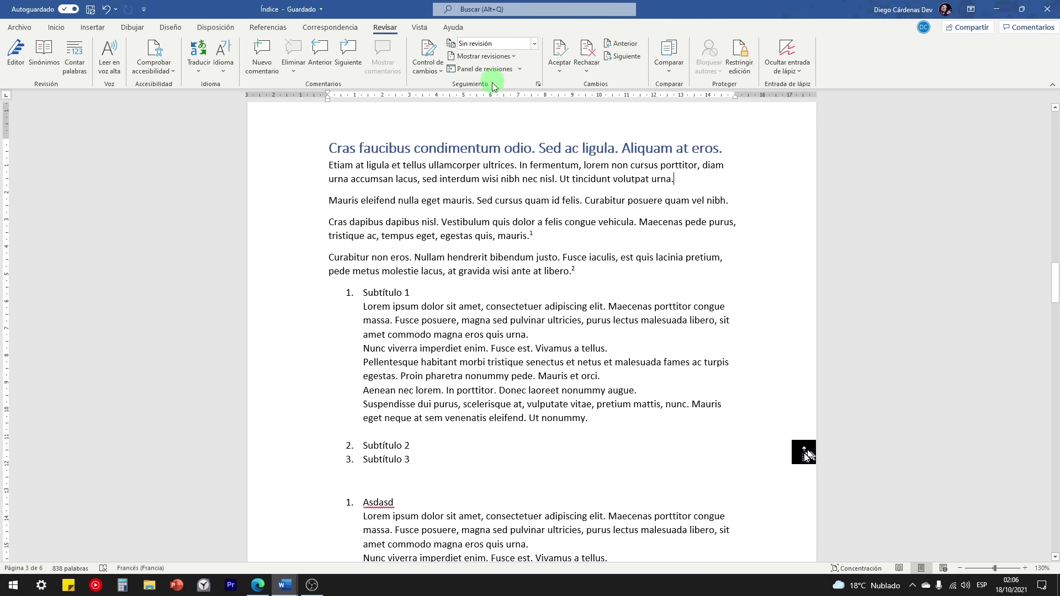
{"action": "left_click", "coordinate": [428, 28]}
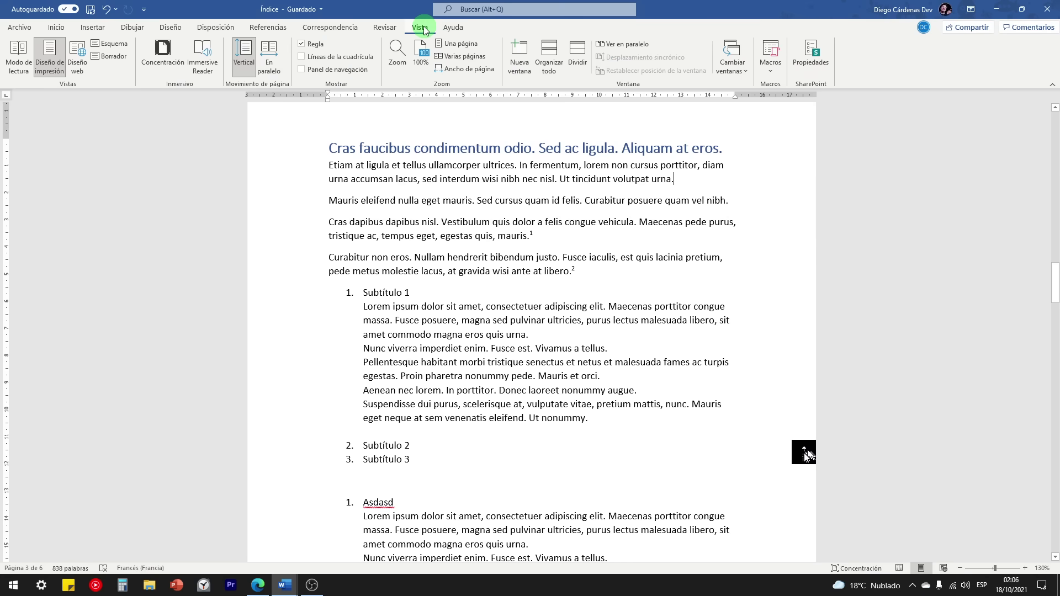
Step: Open Índice in Immersive Reader and scroll through the text
{"action": "left_click", "coordinate": [206, 61]}
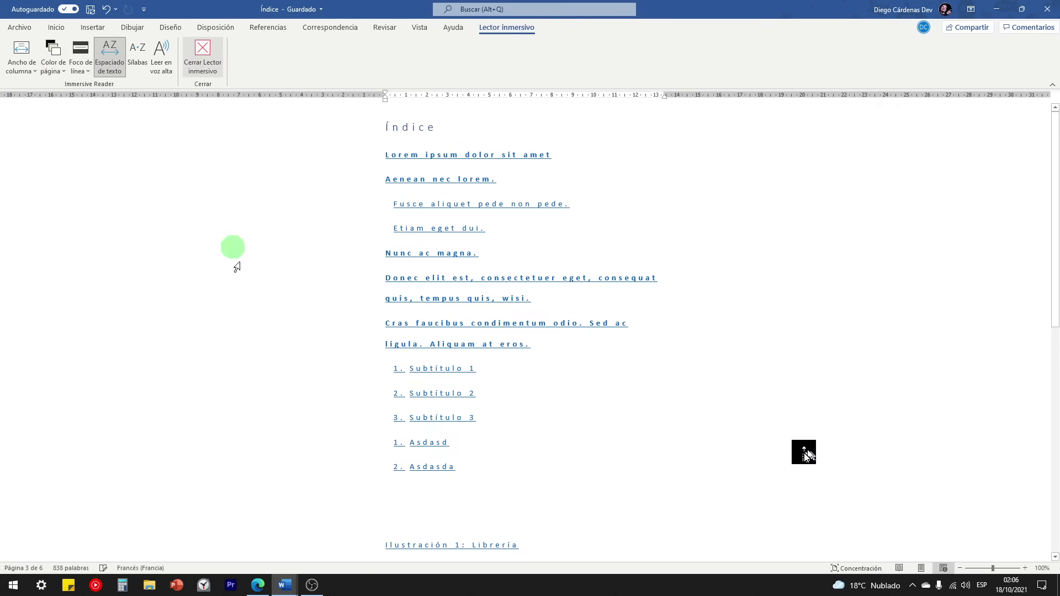
{"action": "scroll", "coordinate": [547, 273], "scroll_direction": "down", "scroll_amount": 20}
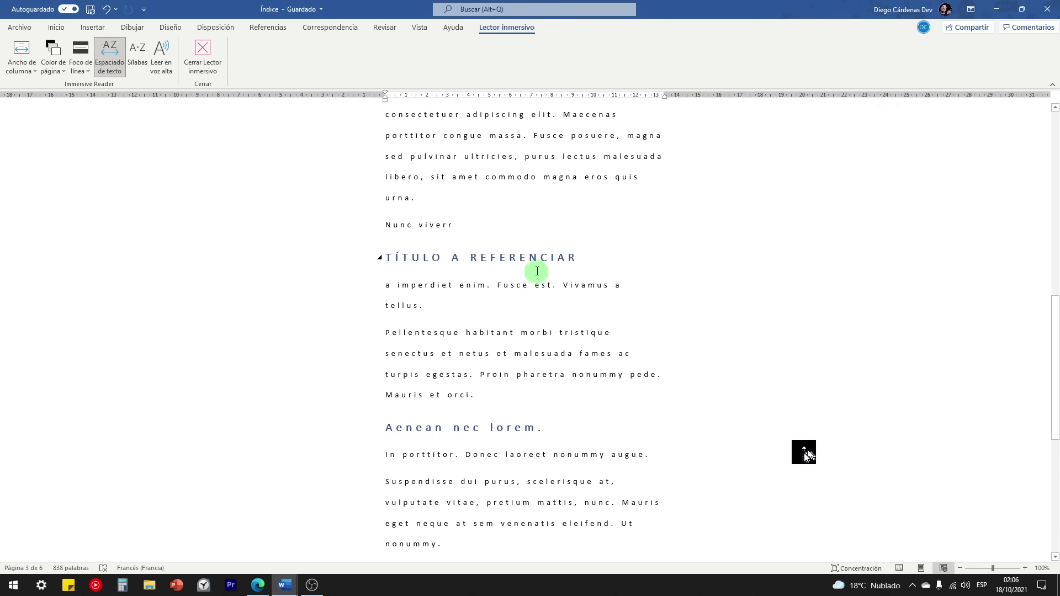
{"action": "scroll", "coordinate": [538, 269], "scroll_direction": "down", "scroll_amount": 10}
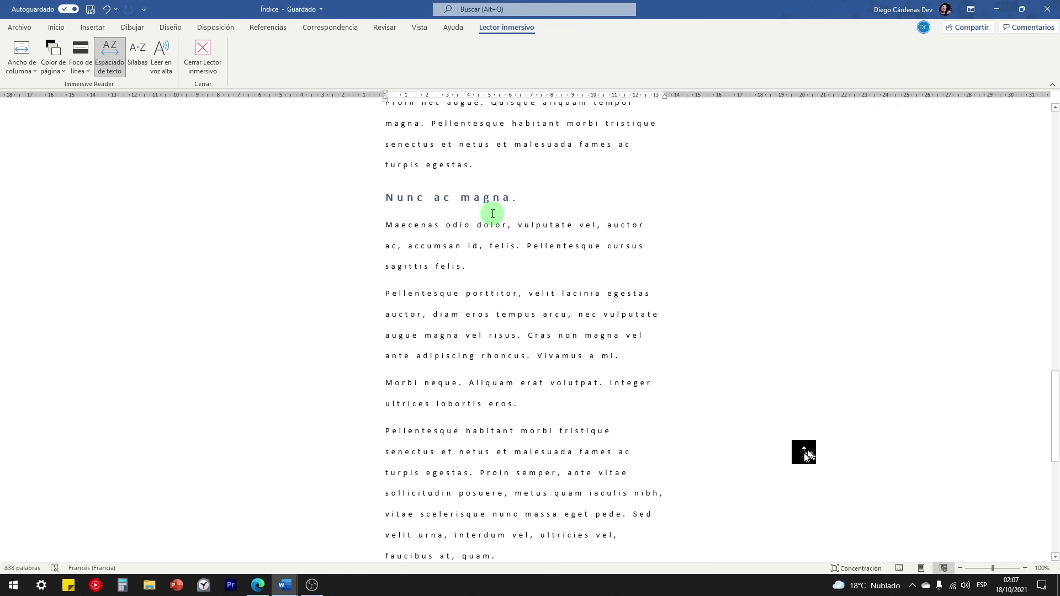
{"action": "scroll", "coordinate": [519, 246], "scroll_direction": "down", "scroll_amount": 3}
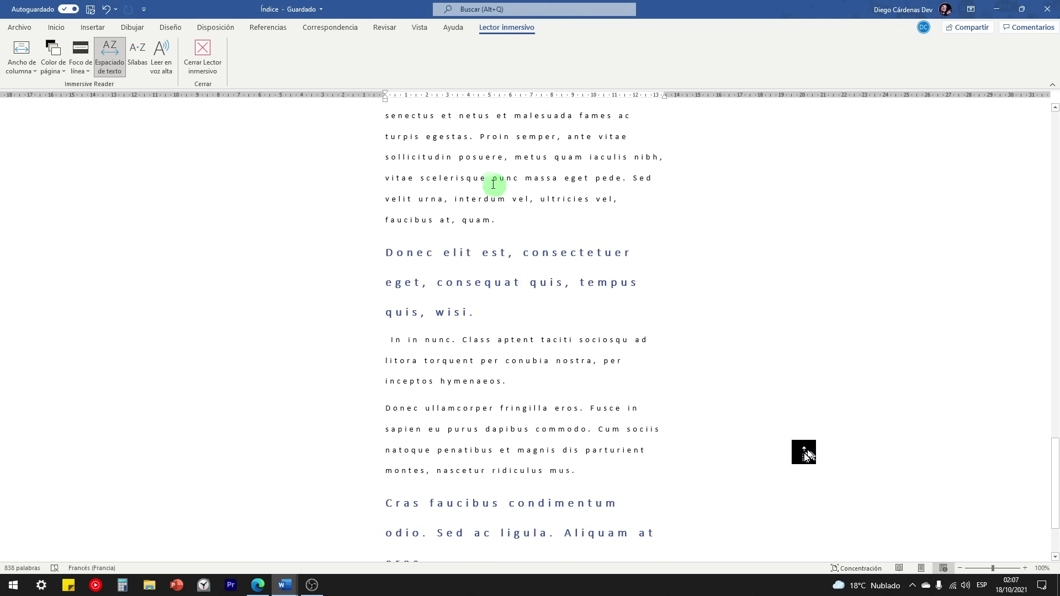
{"action": "scroll", "coordinate": [477, 196], "scroll_direction": "down", "scroll_amount": 3}
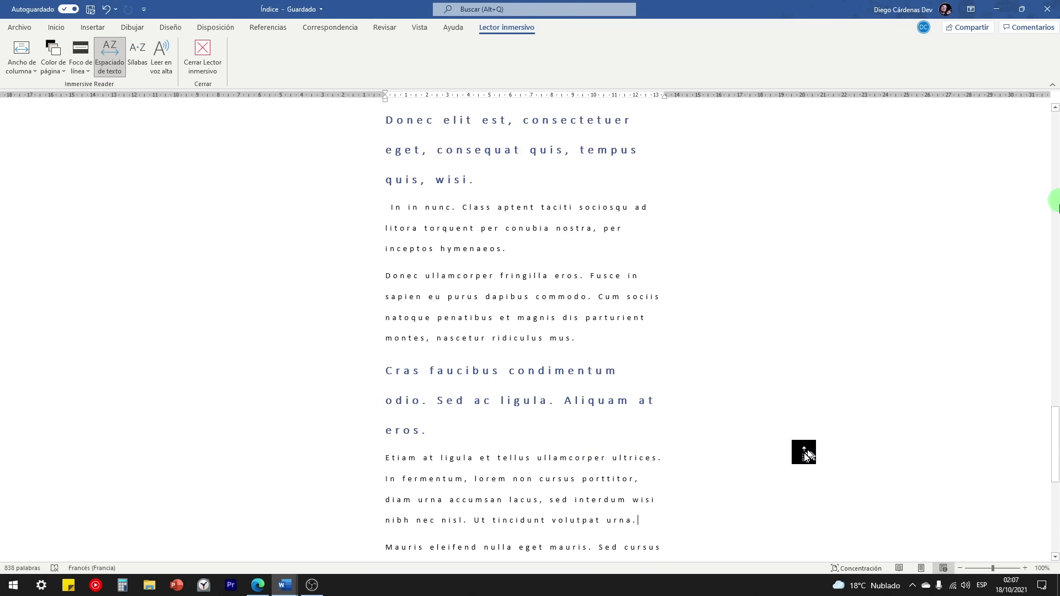
{"action": "scroll", "coordinate": [1055, 456], "scroll_direction": "down", "scroll_amount": 1}
{"action": "mouse_move", "coordinate": [1054, 456]}
{"action": "left_mouse_down"}
{"action": "mouse_move", "coordinate": [1054, 525]}
{"action": "mouse_move", "coordinate": [1054, 452]}
{"action": "left_mouse_up"}
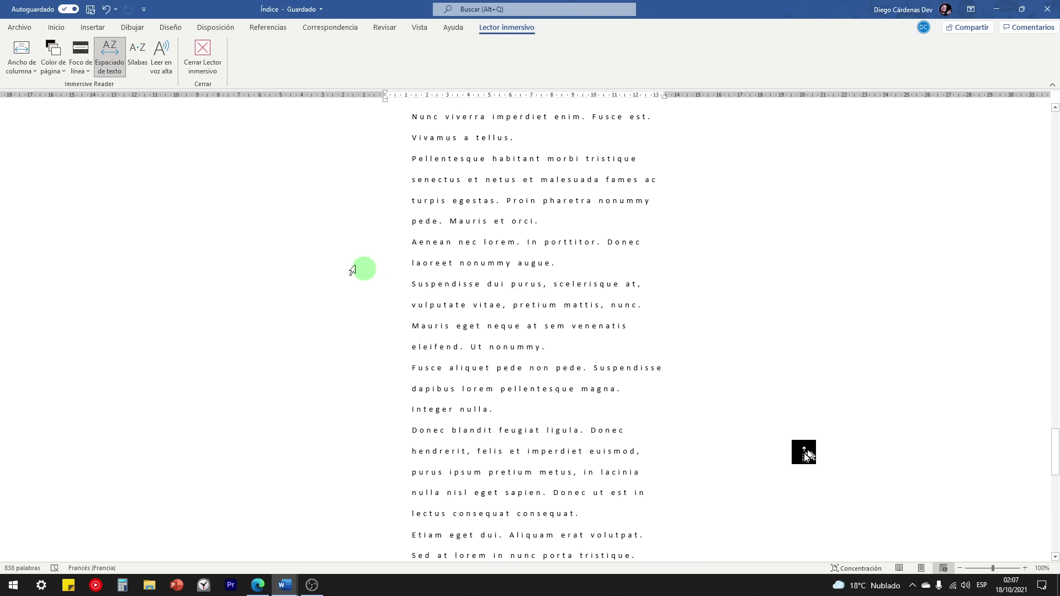
Step: Set the Immersive Reader column width to Moderado and the page colour to grey
{"action": "left_click", "coordinate": [26, 67]}
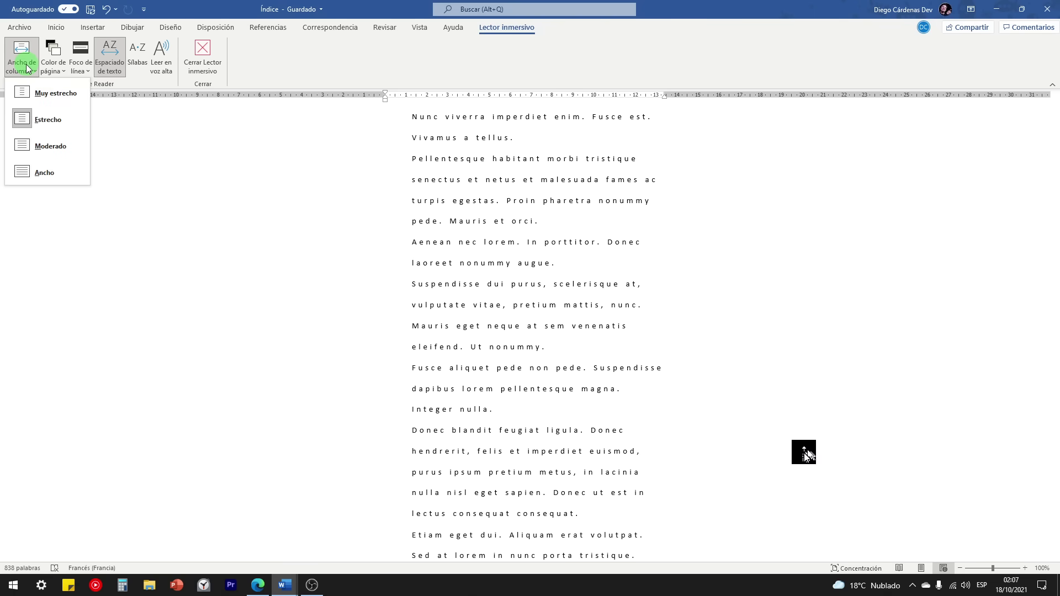
{"action": "left_click", "coordinate": [32, 145]}
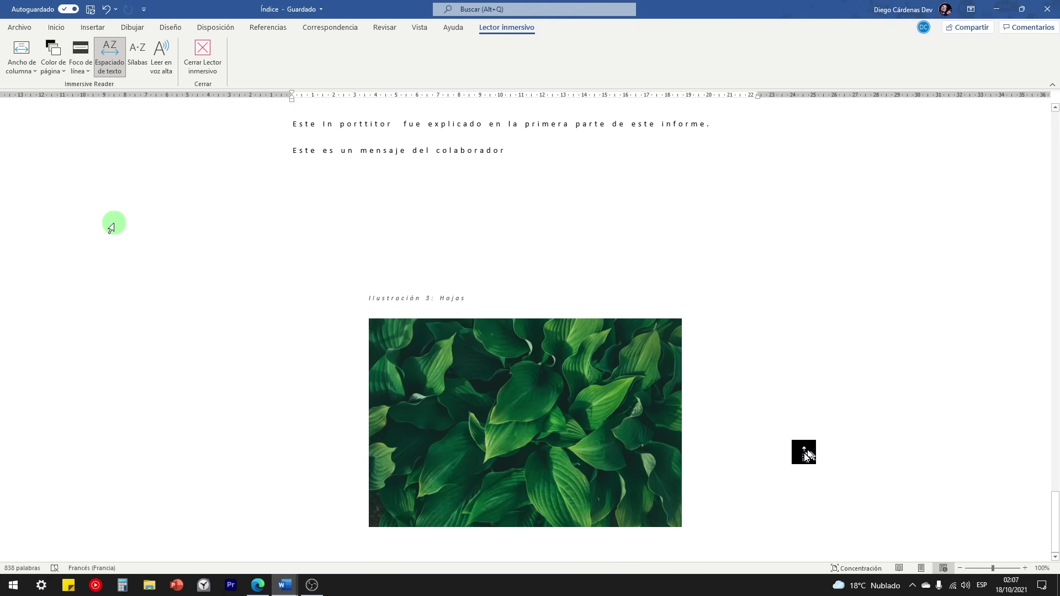
{"action": "scroll", "coordinate": [113, 223], "scroll_direction": "up", "scroll_amount": 6}
{"action": "left_click", "coordinate": [53, 70]}
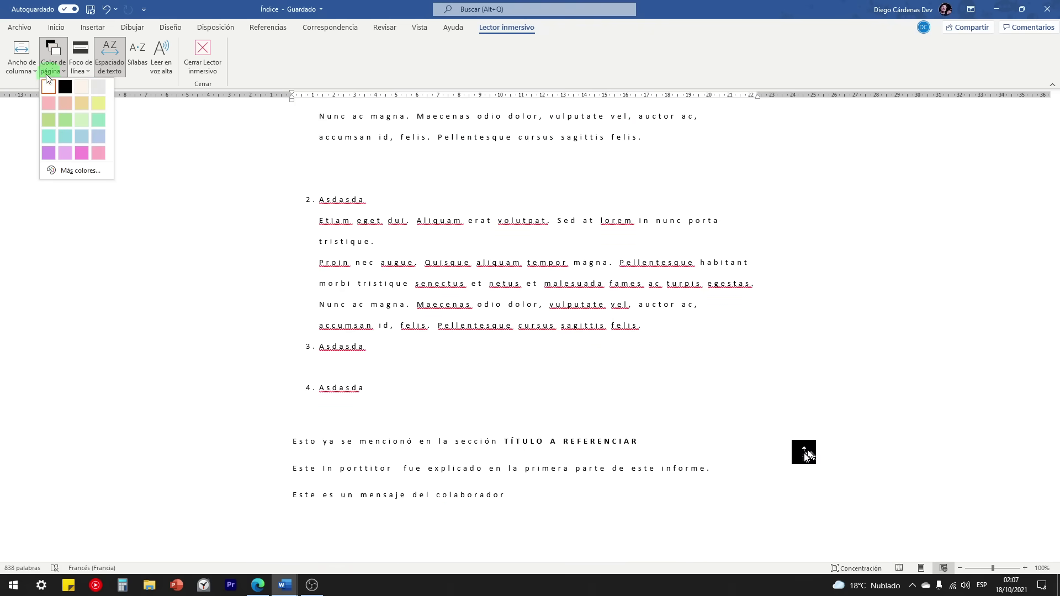
{"action": "left_click", "coordinate": [97, 86]}
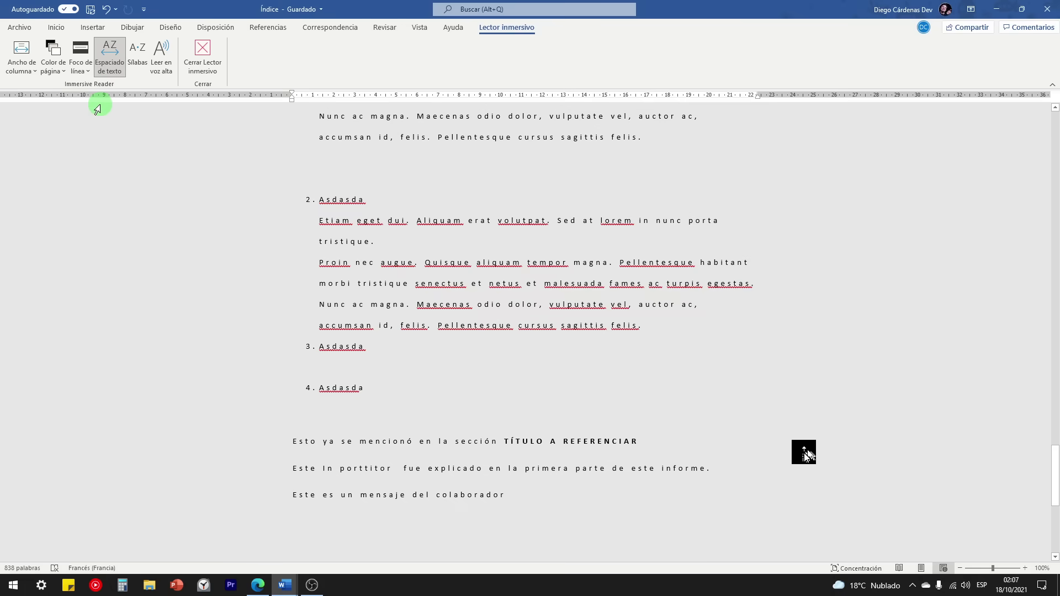
Step: Turn on three-line Foco de línea, move it down and back up, then close Immersive Reader
{"action": "left_click", "coordinate": [91, 72]}
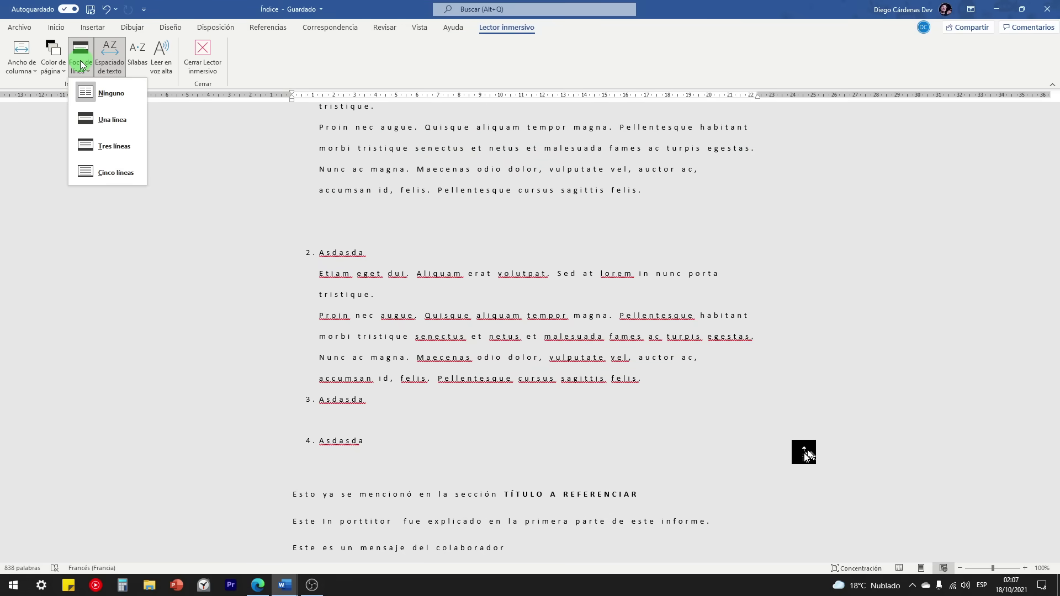
{"action": "left_click", "coordinate": [91, 148]}
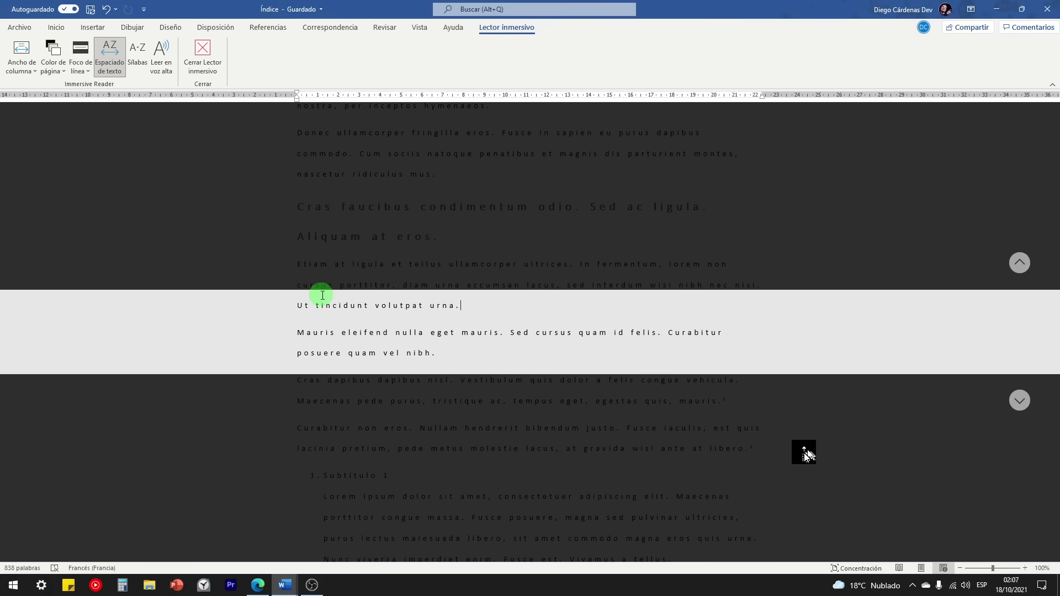
{"action": "key", "text": "Down"}
{"action": "key", "text": "Up"}
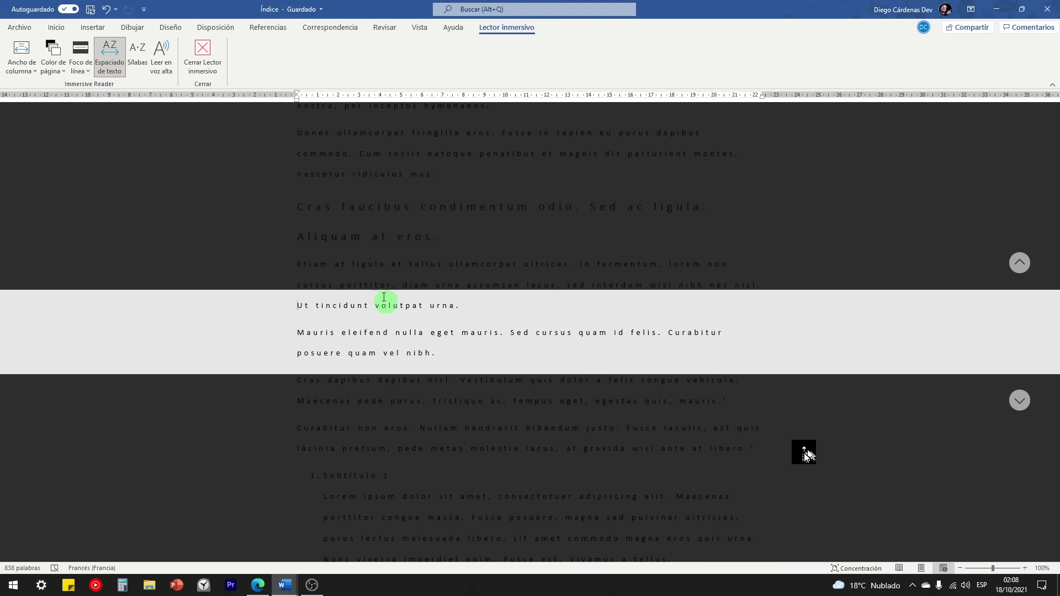
{"action": "left_click", "coordinate": [202, 64]}
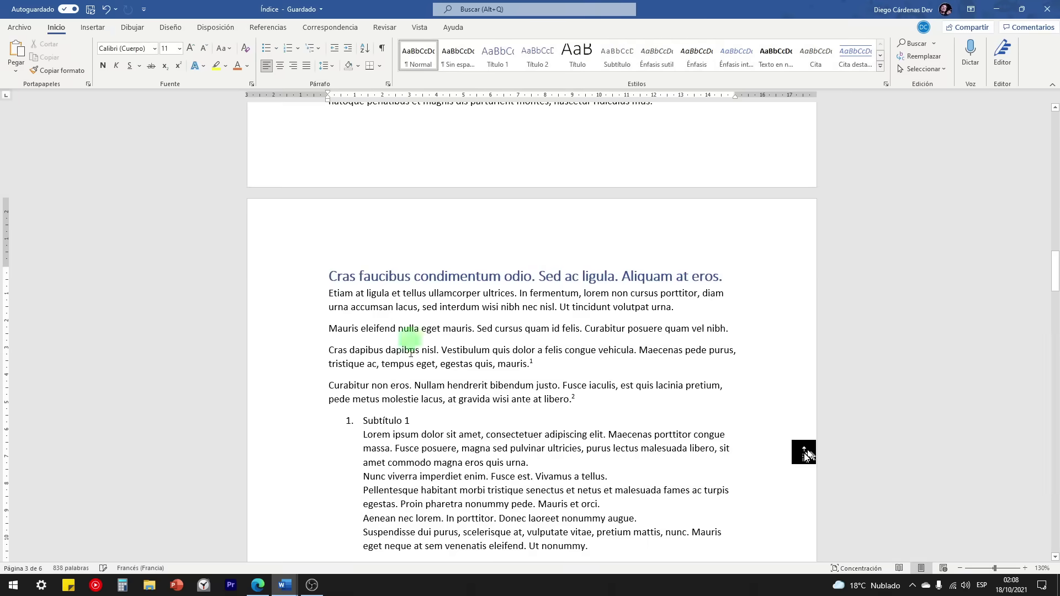
Step: Switch to CURSO DE WORD and open Immersive Reader with line focus set to three lines
{"action": "mouse_move", "coordinate": [285, 584]}
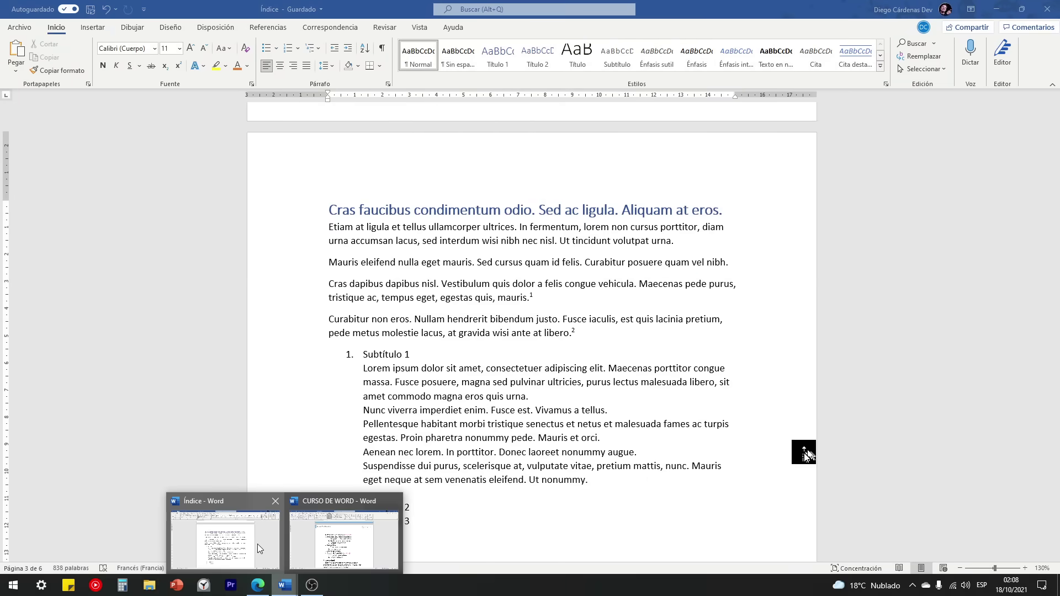
{"action": "left_click", "coordinate": [331, 548]}
{"action": "scroll", "coordinate": [456, 348], "scroll_direction": "up", "scroll_amount": 7}
{"action": "scroll", "coordinate": [457, 352], "scroll_direction": "up", "scroll_amount": 5}
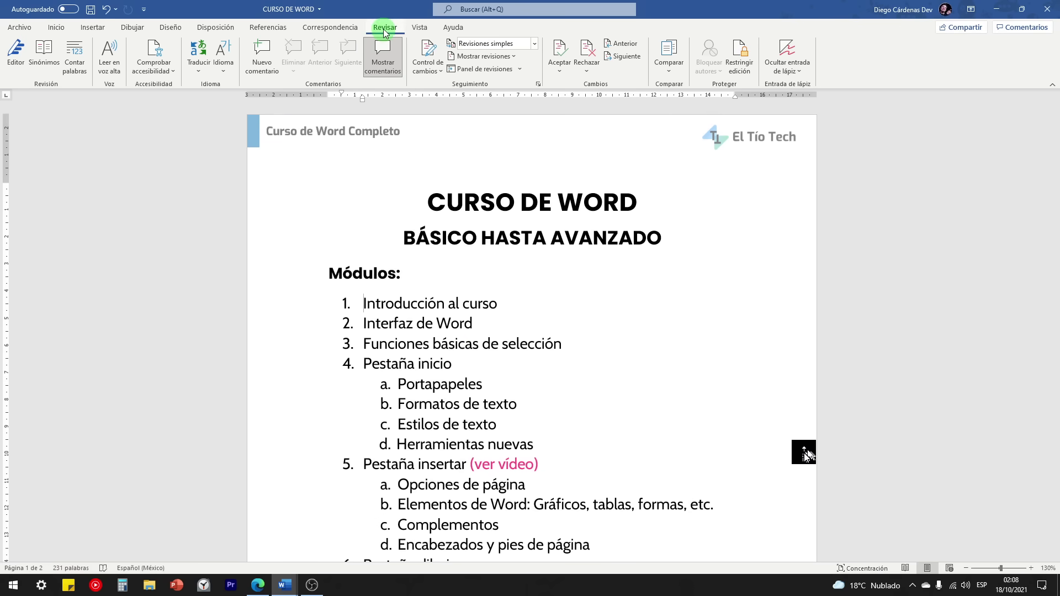
{"action": "left_click", "coordinate": [420, 27]}
{"action": "left_click", "coordinate": [199, 64]}
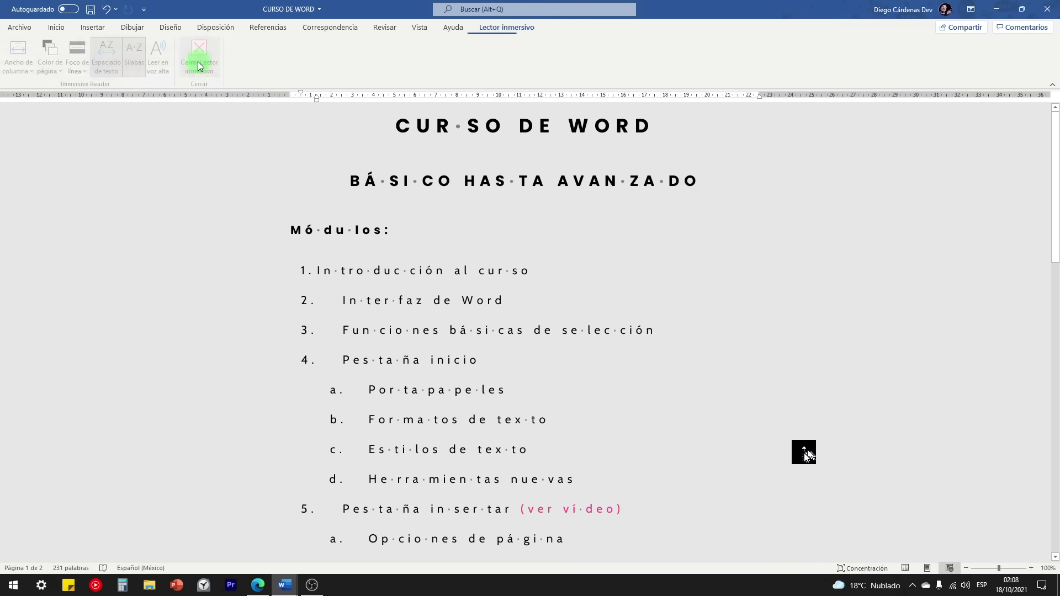
{"action": "left_click", "coordinate": [81, 59]}
{"action": "left_click", "coordinate": [105, 147]}
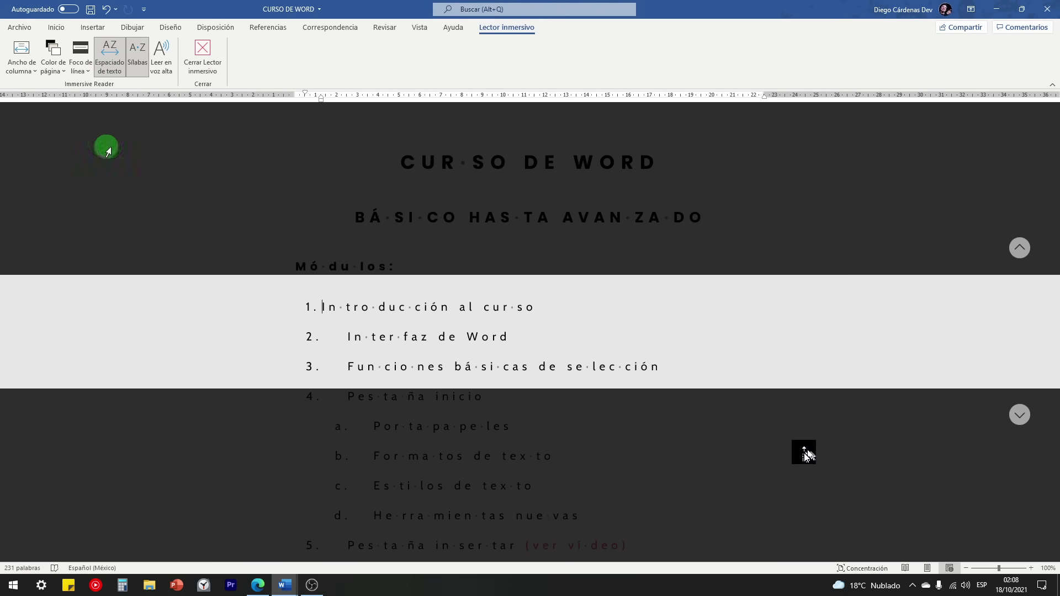
Step: Have the module list read aloud, stop playback, and close Immersive Reader
{"action": "left_click", "coordinate": [164, 62]}
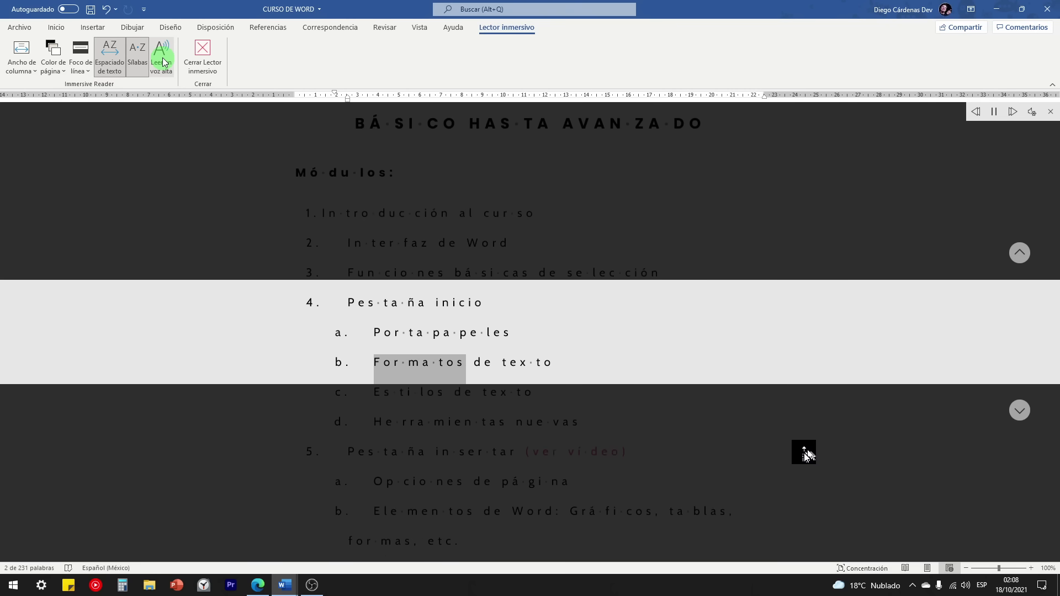
{"action": "left_click", "coordinate": [1051, 112]}
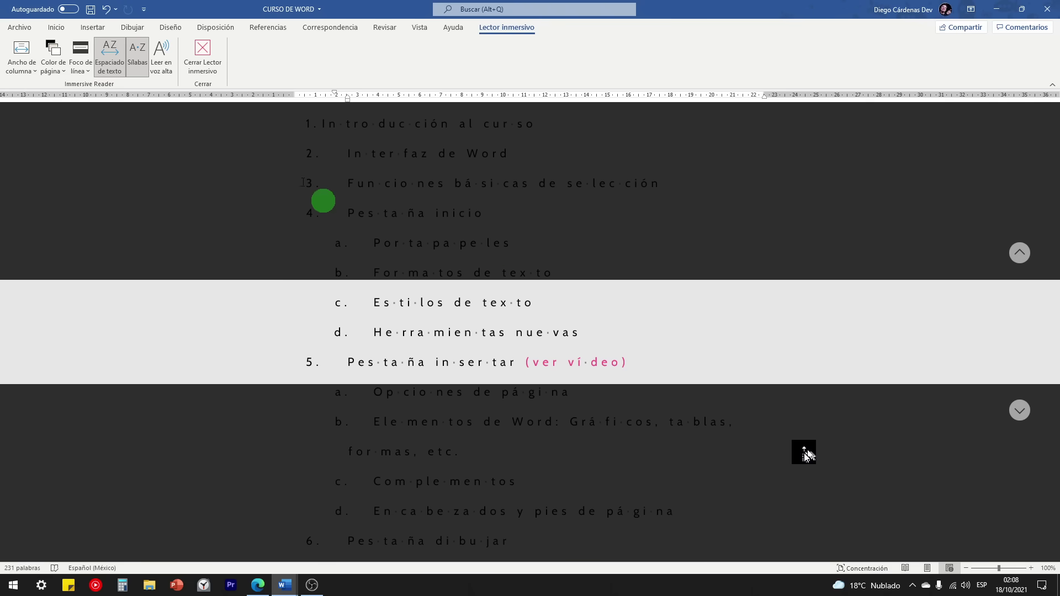
{"action": "left_click", "coordinate": [206, 53]}
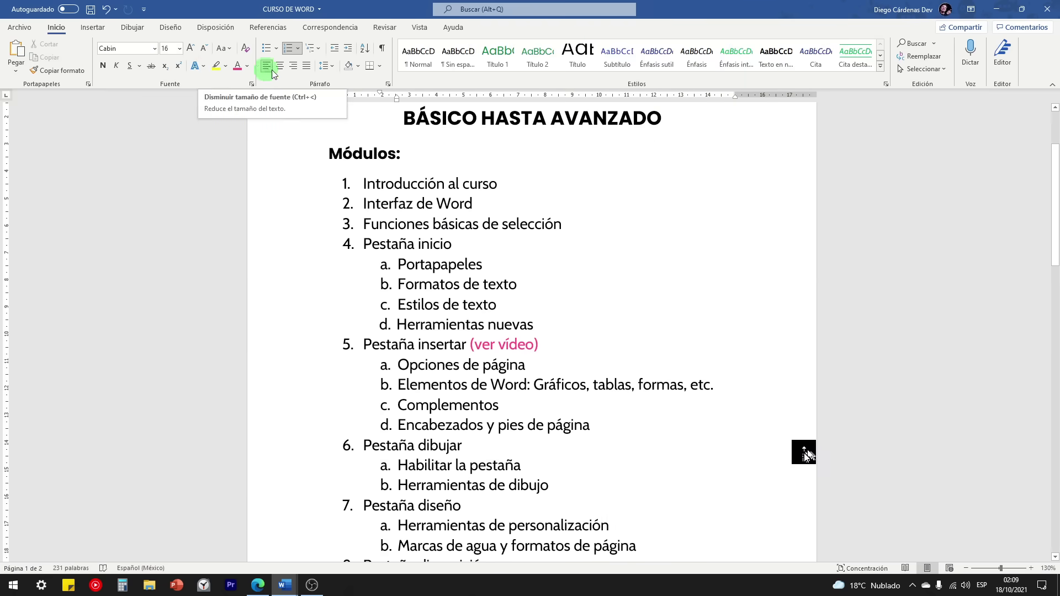
Step: Return to the Índice document and toggle the rulers off and back on
{"action": "left_click", "coordinate": [413, 32]}
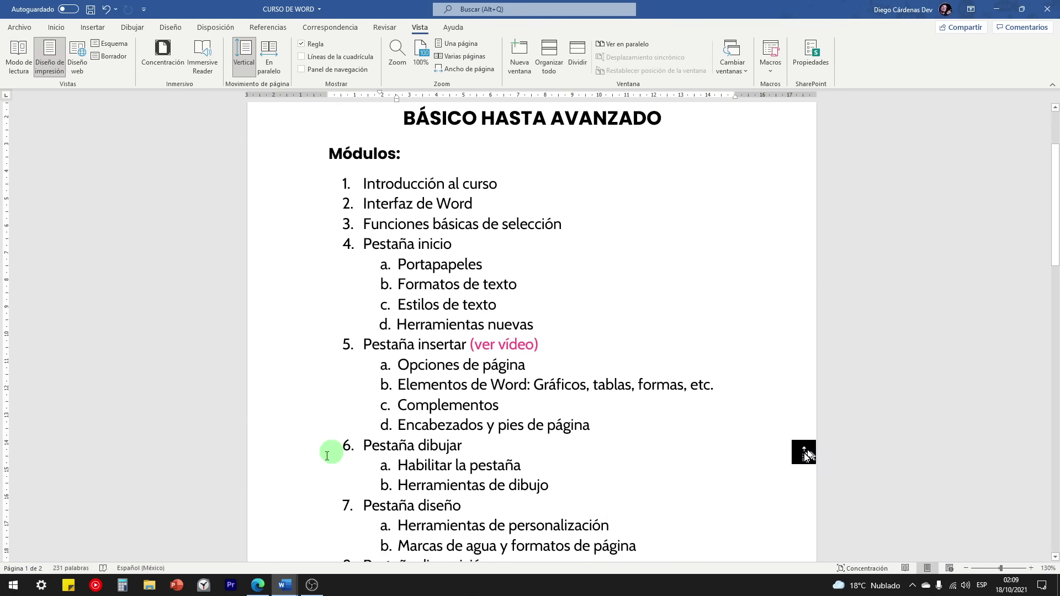
{"action": "mouse_move", "coordinate": [285, 585]}
{"action": "left_click", "coordinate": [221, 532]}
{"action": "scroll", "coordinate": [491, 376], "scroll_direction": "down", "scroll_amount": 5}
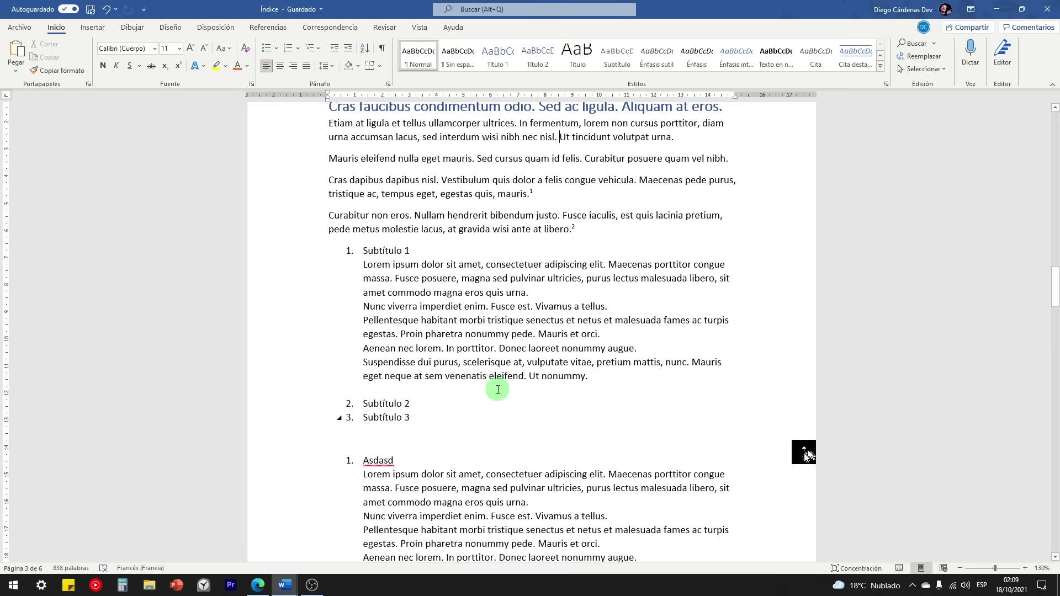
{"action": "left_click", "coordinate": [419, 27]}
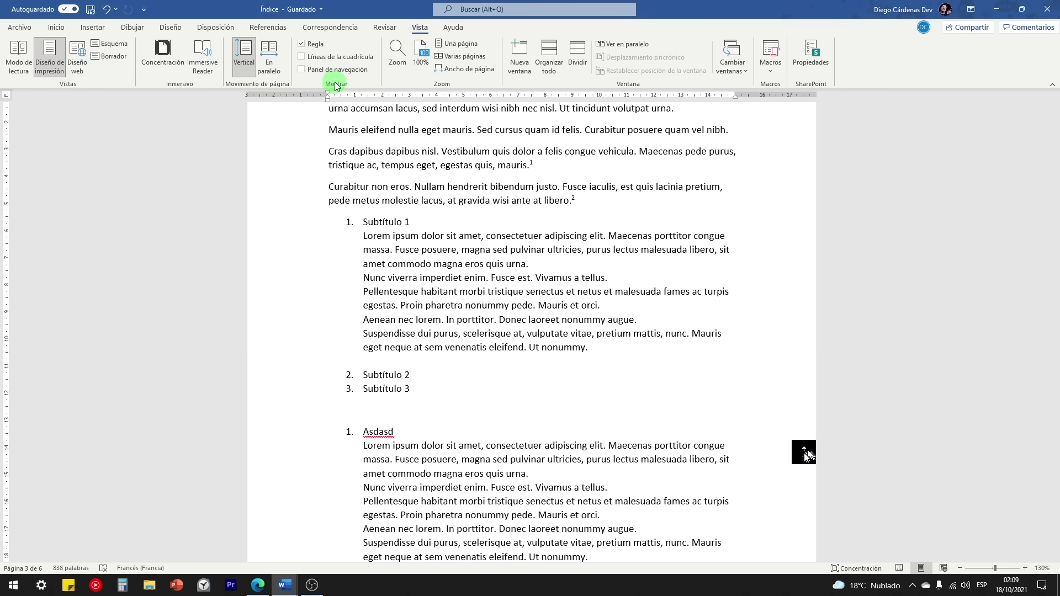
{"action": "left_click", "coordinate": [302, 45]}
{"action": "scroll", "coordinate": [248, 187], "scroll_direction": "up", "scroll_amount": 1}
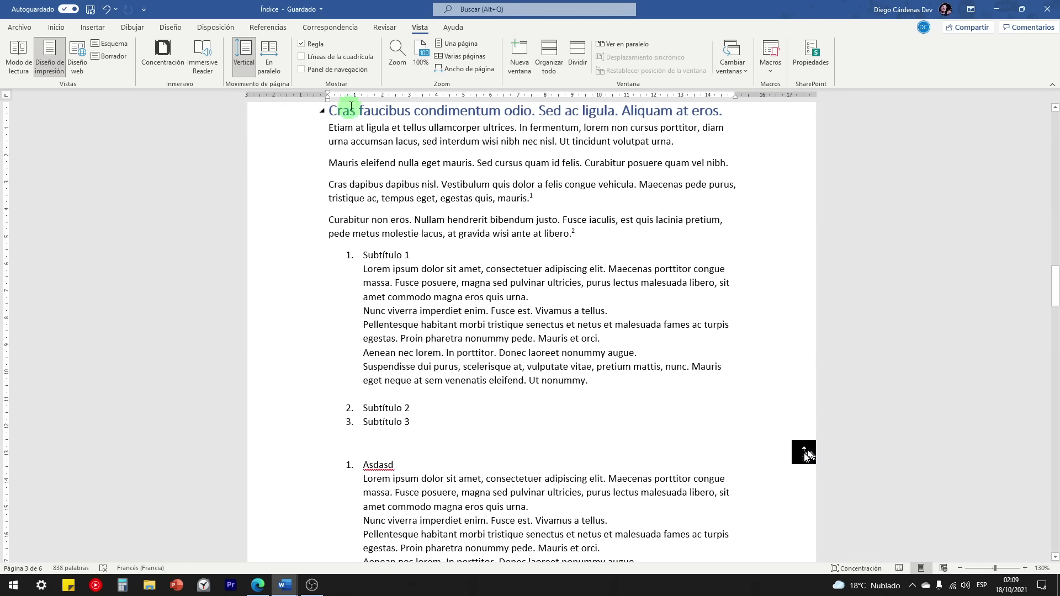
{"action": "left_click", "coordinate": [302, 46]}
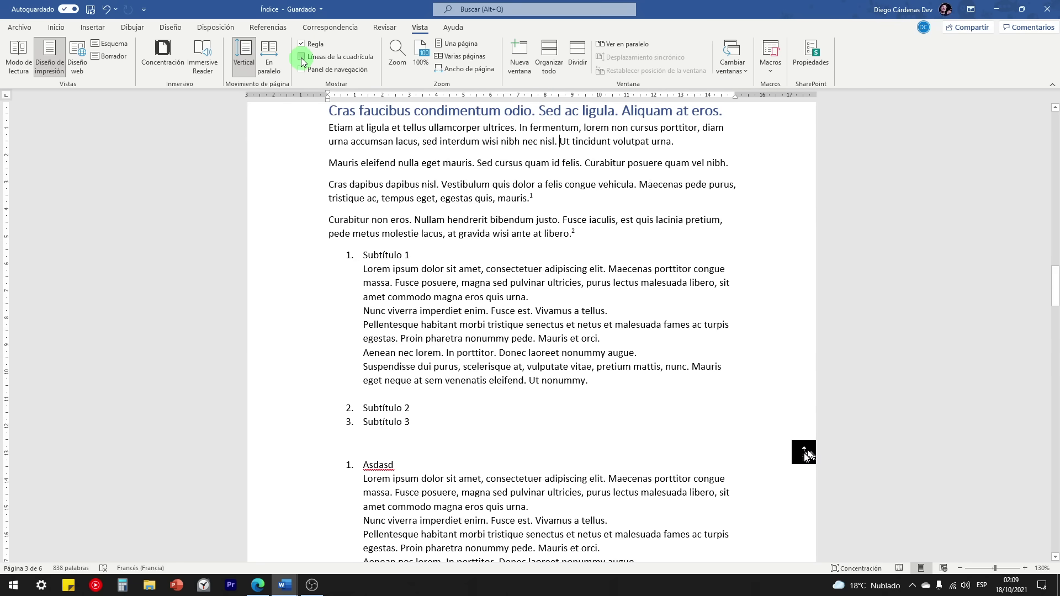
Step: Turn page gridlines on and off again, then enable the navigation pane
{"action": "left_click", "coordinate": [302, 57]}
{"action": "scroll", "coordinate": [574, 309], "scroll_direction": "down", "scroll_amount": 5}
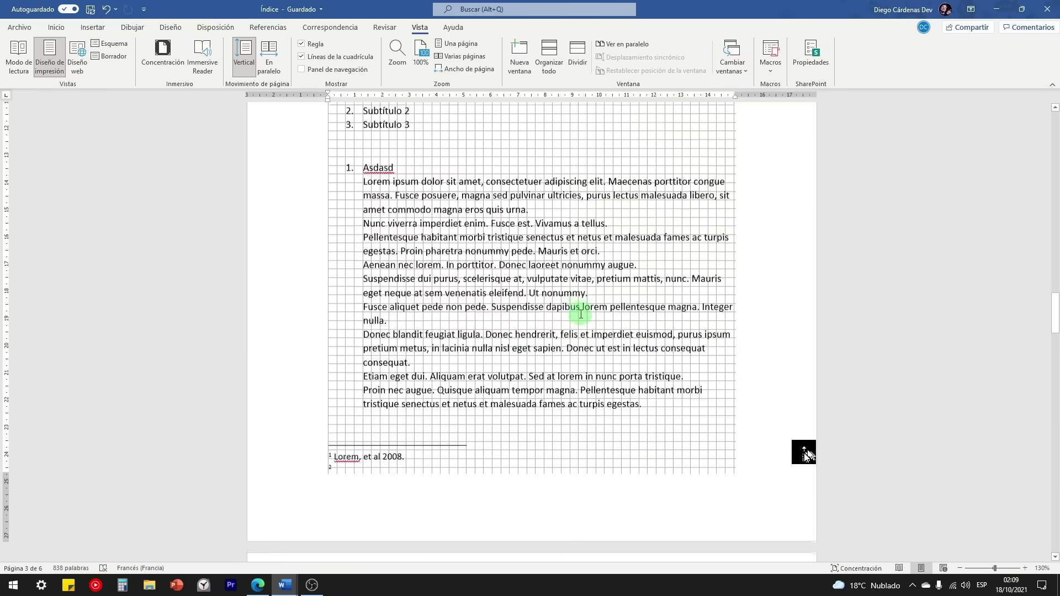
{"action": "scroll", "coordinate": [579, 313], "scroll_direction": "down", "scroll_amount": 8}
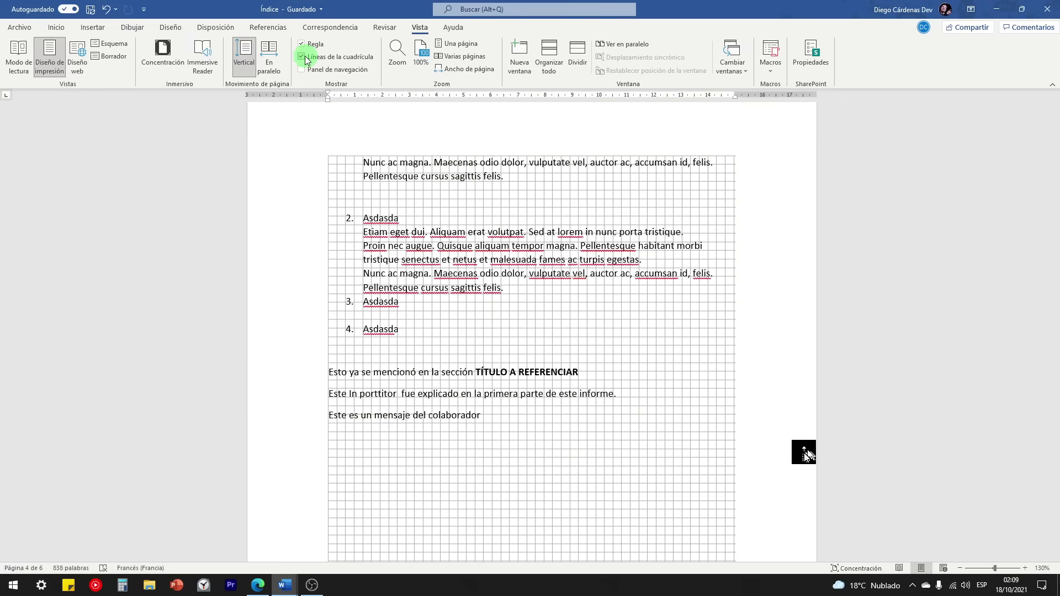
{"action": "left_click", "coordinate": [303, 57]}
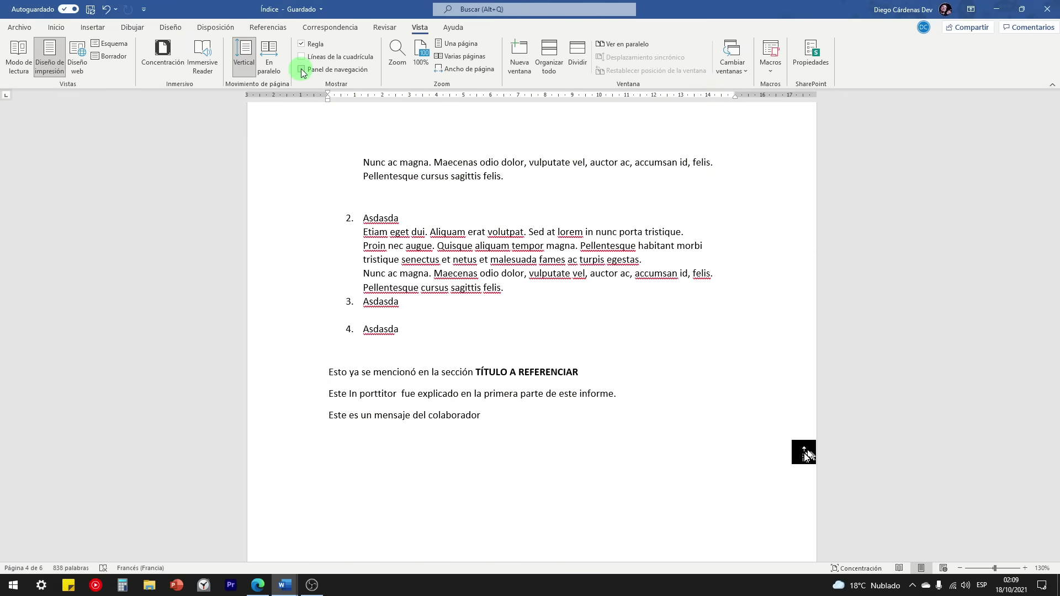
{"action": "left_click", "coordinate": [302, 70]}
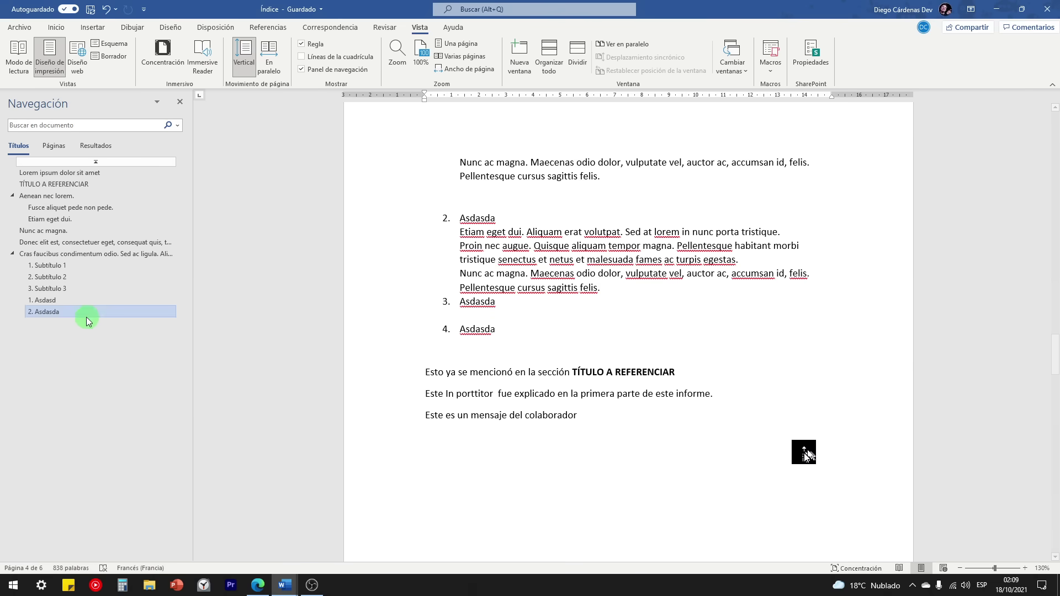
Step: Jump through outline headings to 'Donec elit est…', then close the navigation pane
{"action": "left_click", "coordinate": [46, 207]}
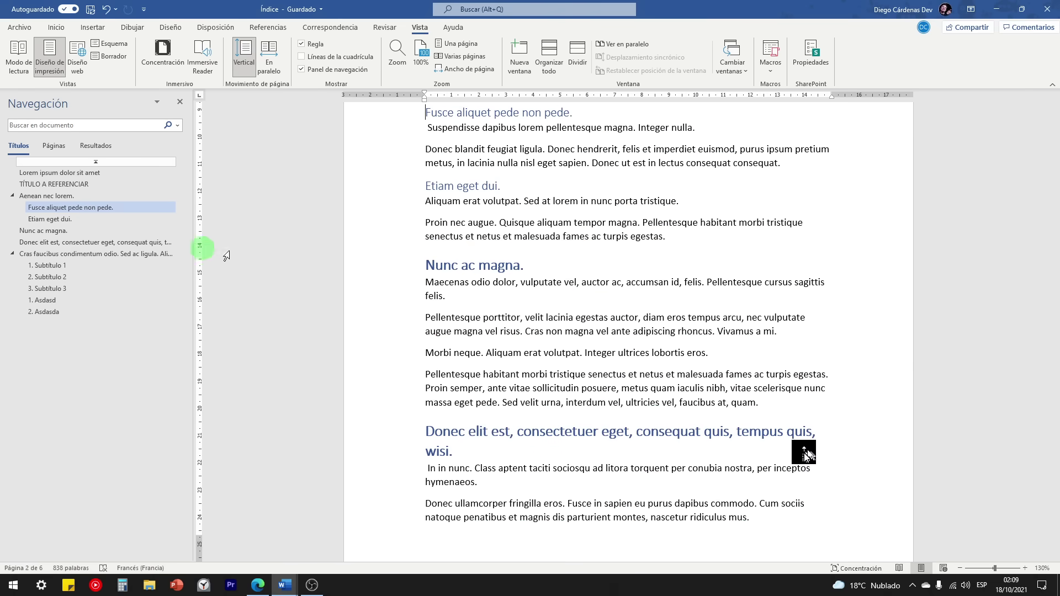
{"action": "left_click", "coordinate": [55, 268]}
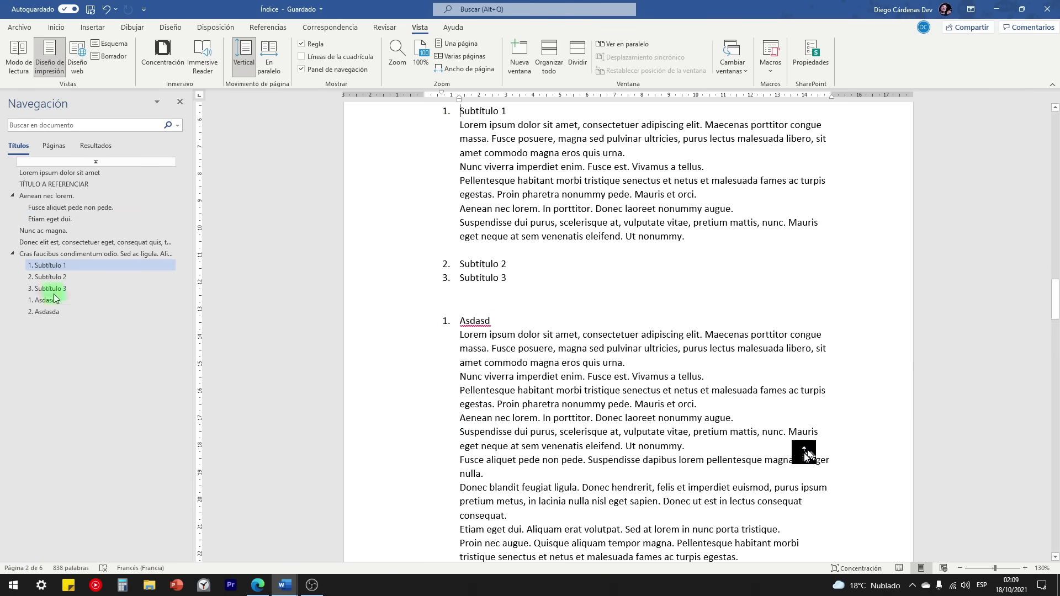
{"action": "left_click", "coordinate": [52, 184]}
{"action": "left_click", "coordinate": [48, 241]}
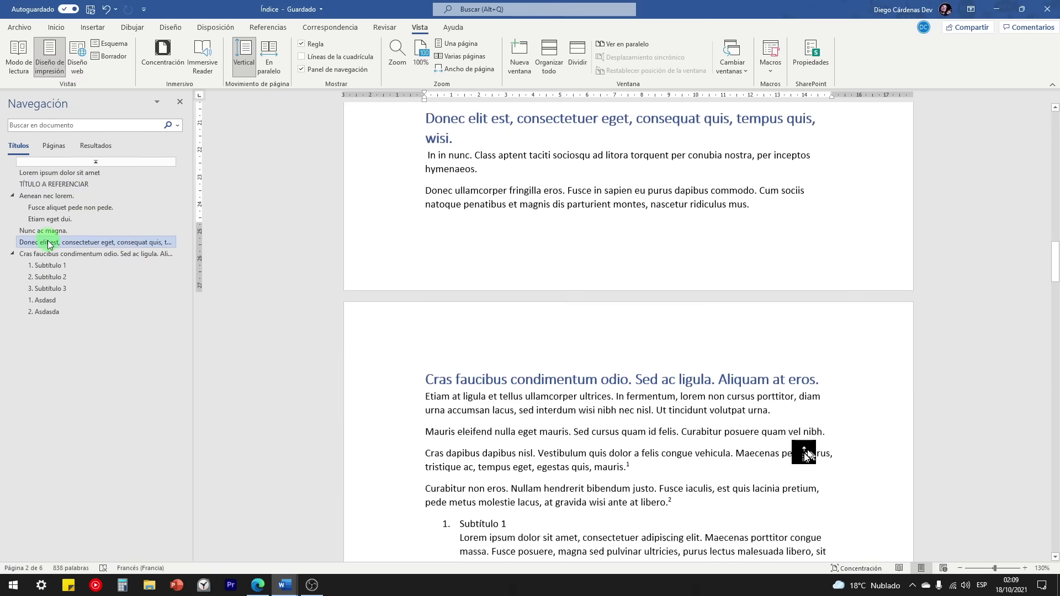
{"action": "left_click", "coordinate": [180, 108]}
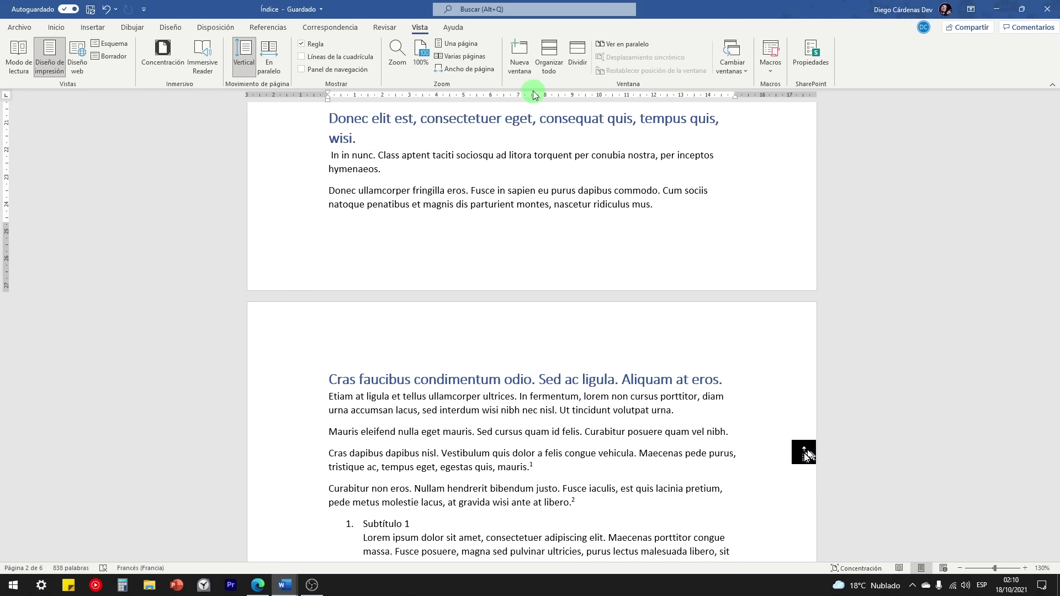
Step: Open Índice in a second window and bring Índice - 1 back to the front
{"action": "left_click", "coordinate": [520, 51]}
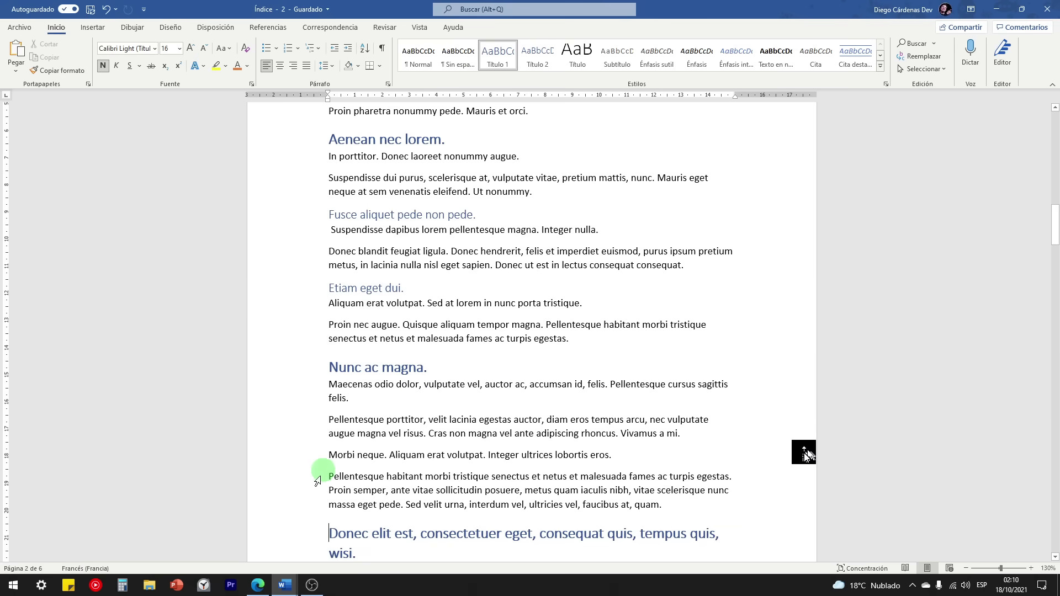
{"action": "left_click", "coordinate": [286, 585]}
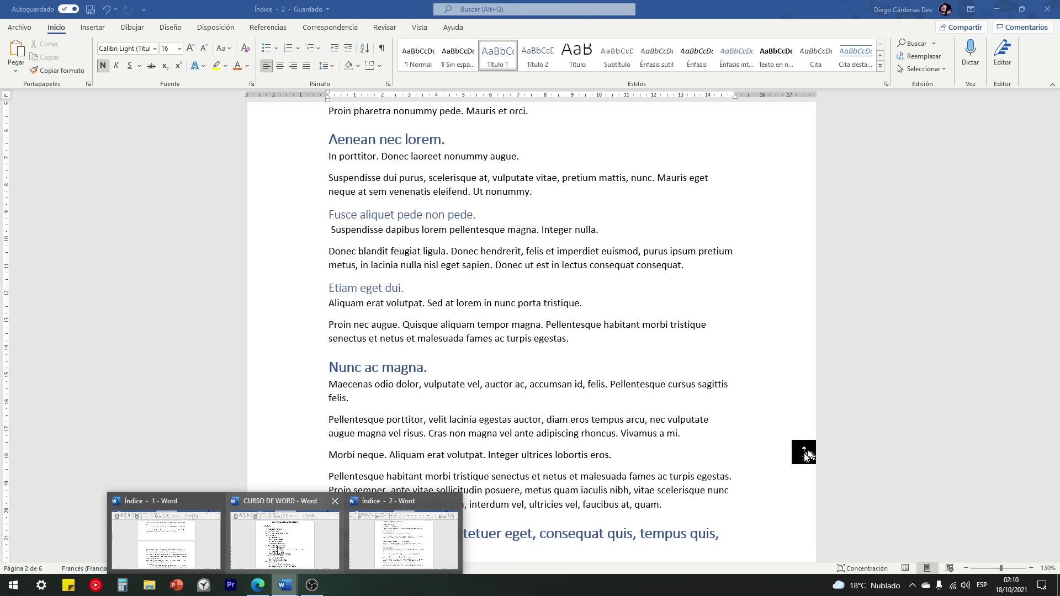
{"action": "mouse_move", "coordinate": [183, 526]}
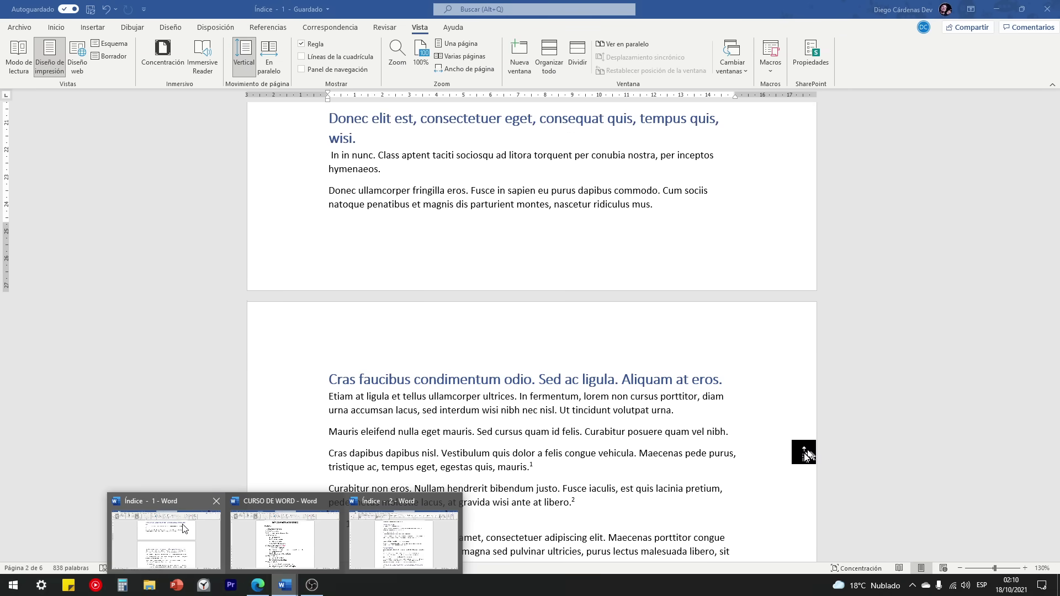
{"action": "mouse_move", "coordinate": [389, 550]}
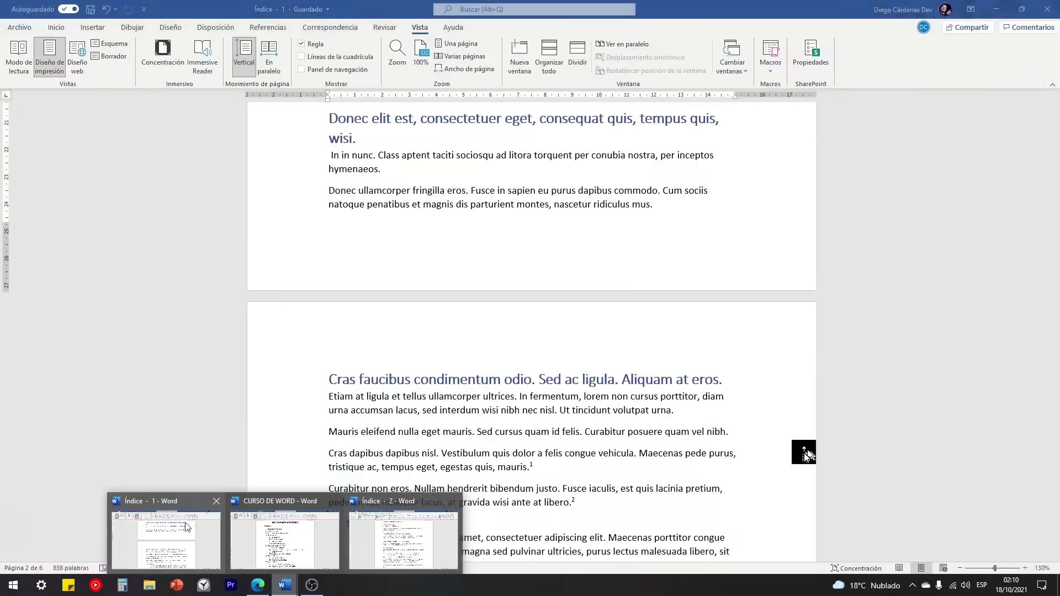
{"action": "left_click", "coordinate": [188, 526]}
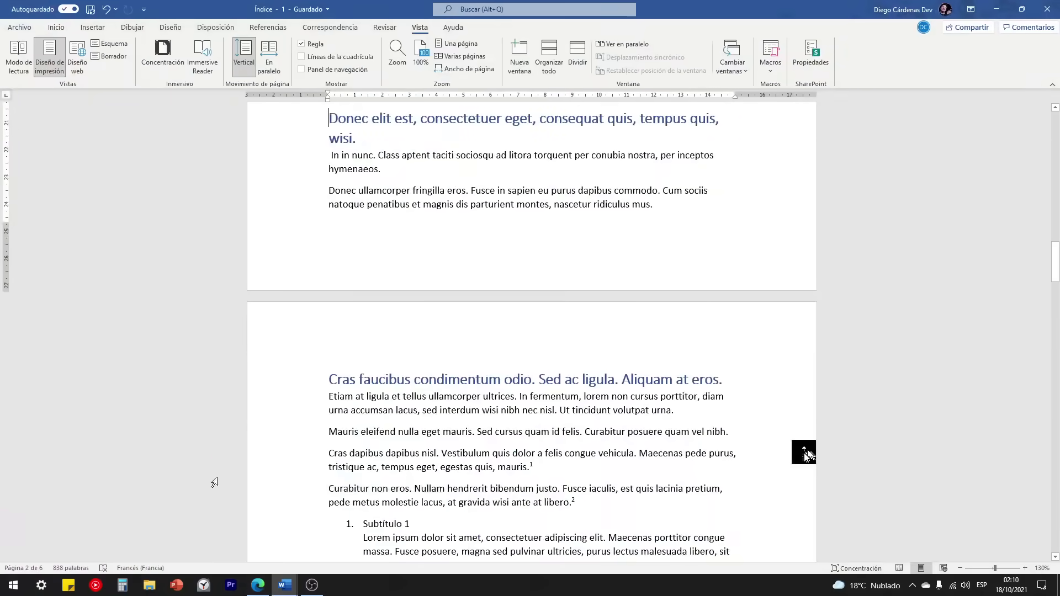
{"action": "scroll", "coordinate": [319, 297], "scroll_direction": "up", "scroll_amount": 3}
{"action": "scroll", "coordinate": [319, 298], "scroll_direction": "up", "scroll_amount": 15}
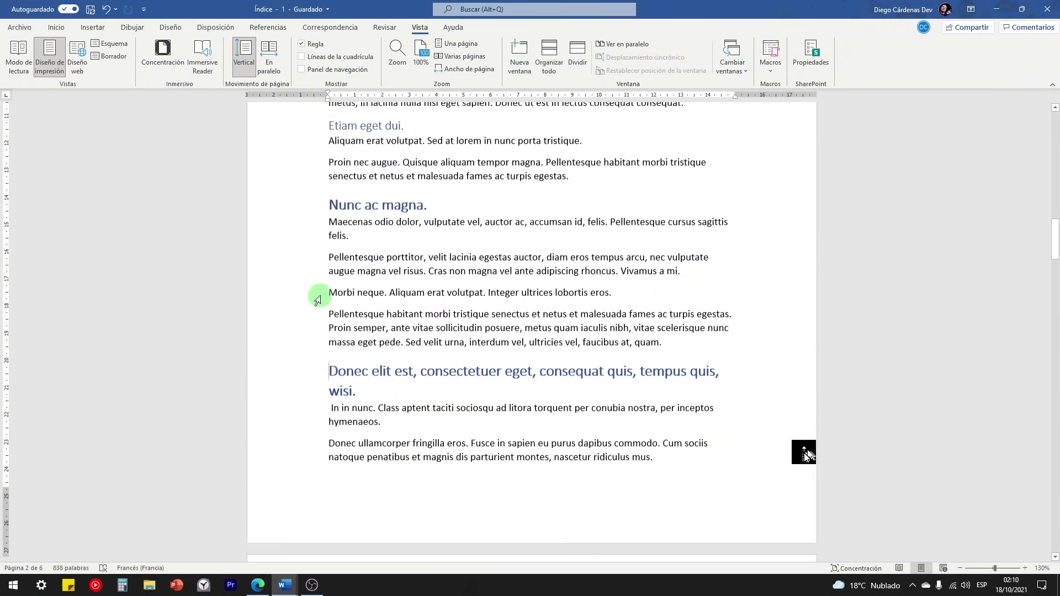
{"action": "scroll", "coordinate": [345, 350], "scroll_direction": "down", "scroll_amount": 2}
{"action": "scroll", "coordinate": [355, 322], "scroll_direction": "down", "scroll_amount": 2}
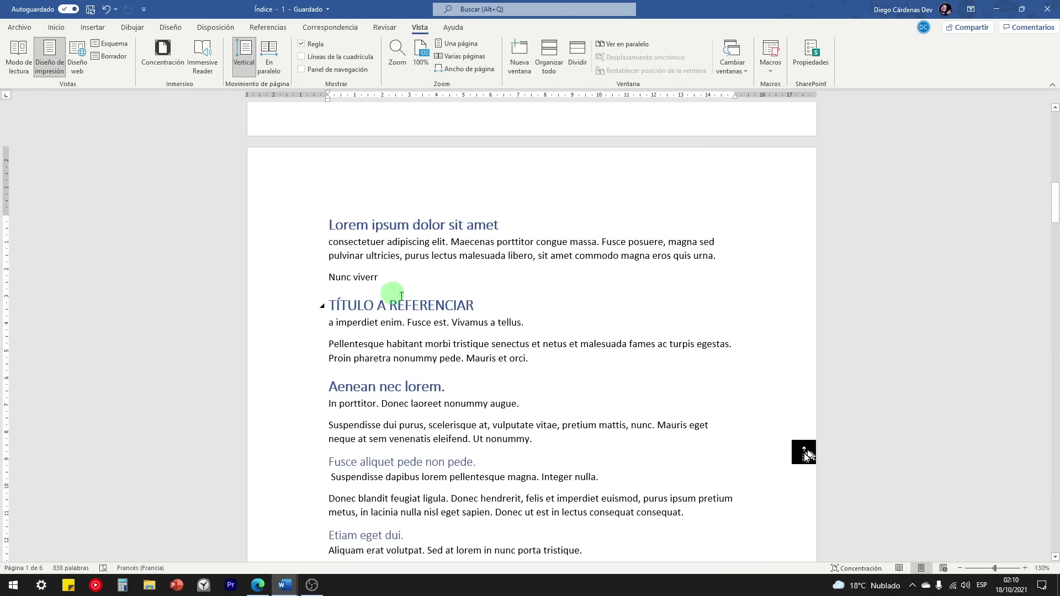
Step: Append ' 21' to the heading, select it in Índice - 2, then return to Índice - 1
{"action": "left_click", "coordinate": [473, 304]}
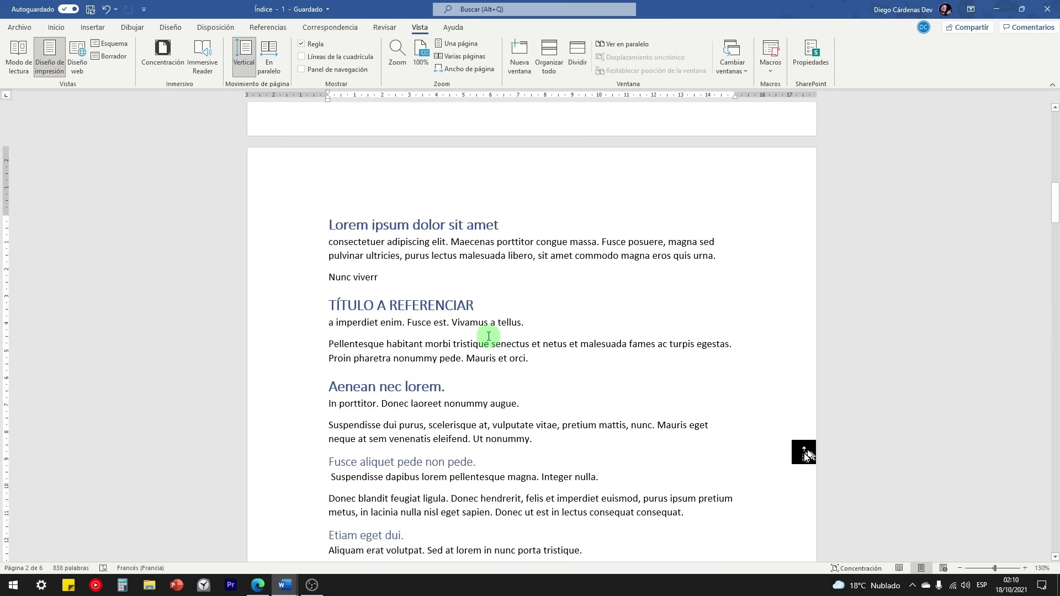
{"action": "type", "text": "21"}
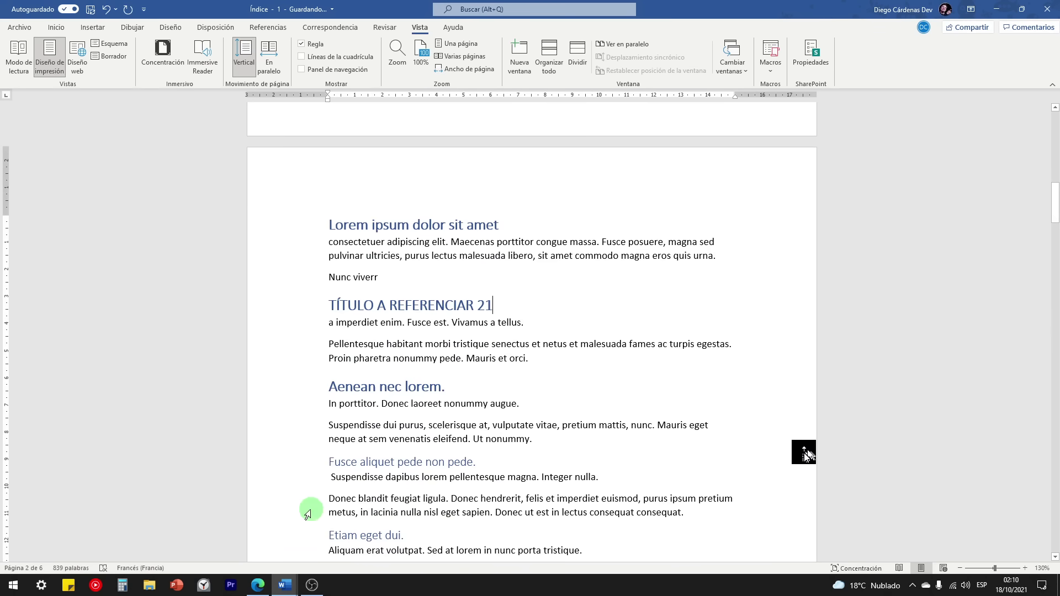
{"action": "mouse_move", "coordinate": [287, 589]}
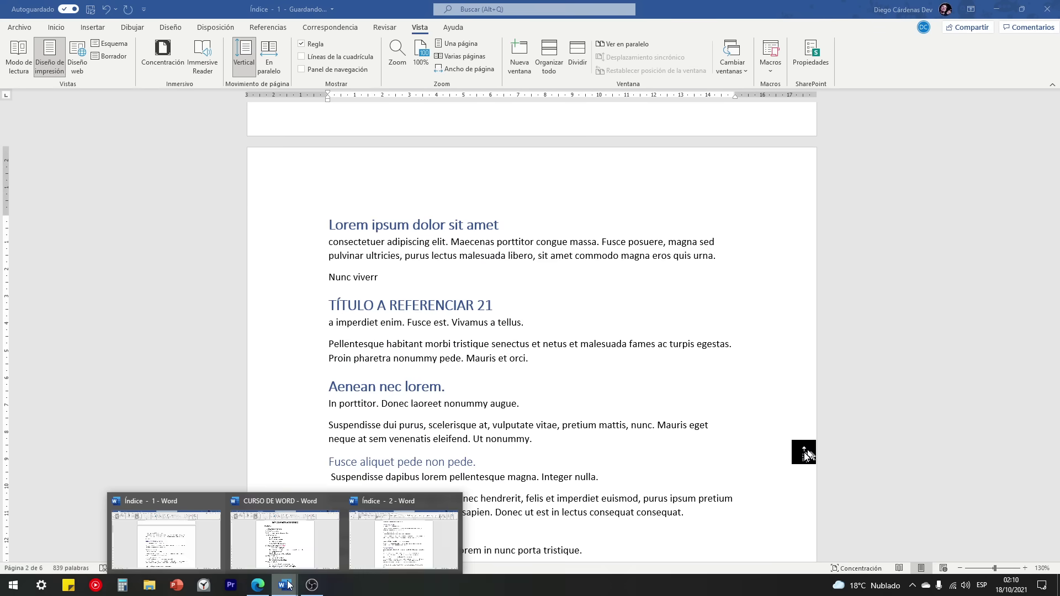
{"action": "left_click", "coordinate": [392, 535]}
{"action": "scroll", "coordinate": [456, 405], "scroll_direction": "up", "scroll_amount": 8}
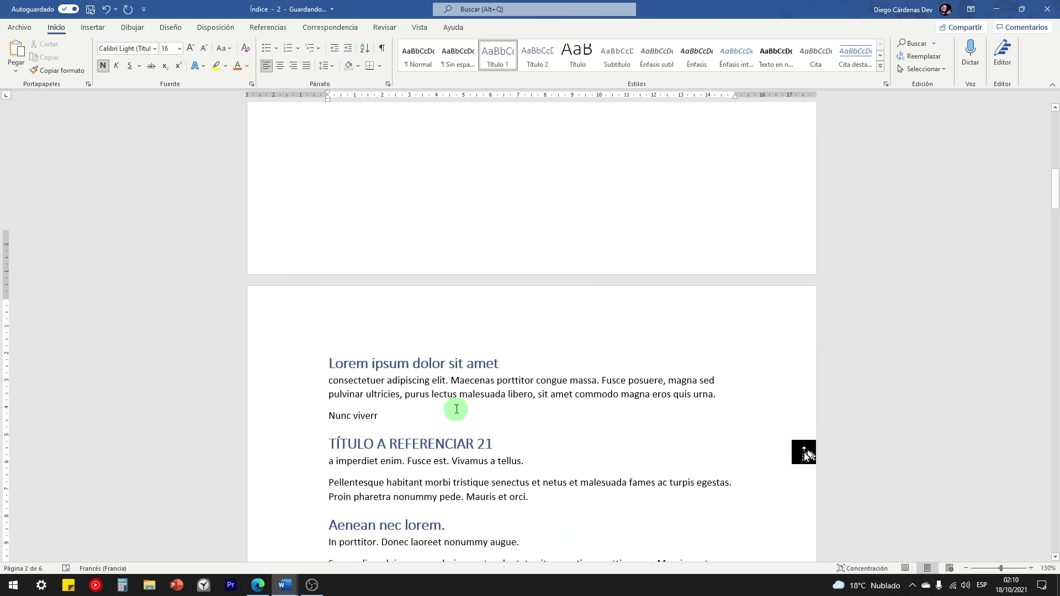
{"action": "scroll", "coordinate": [511, 378], "scroll_direction": "down", "scroll_amount": 2}
{"action": "left_click", "coordinate": [503, 357]}
{"action": "left_click_drag", "start_coordinate": [480, 357], "coordinate": [477, 357]}
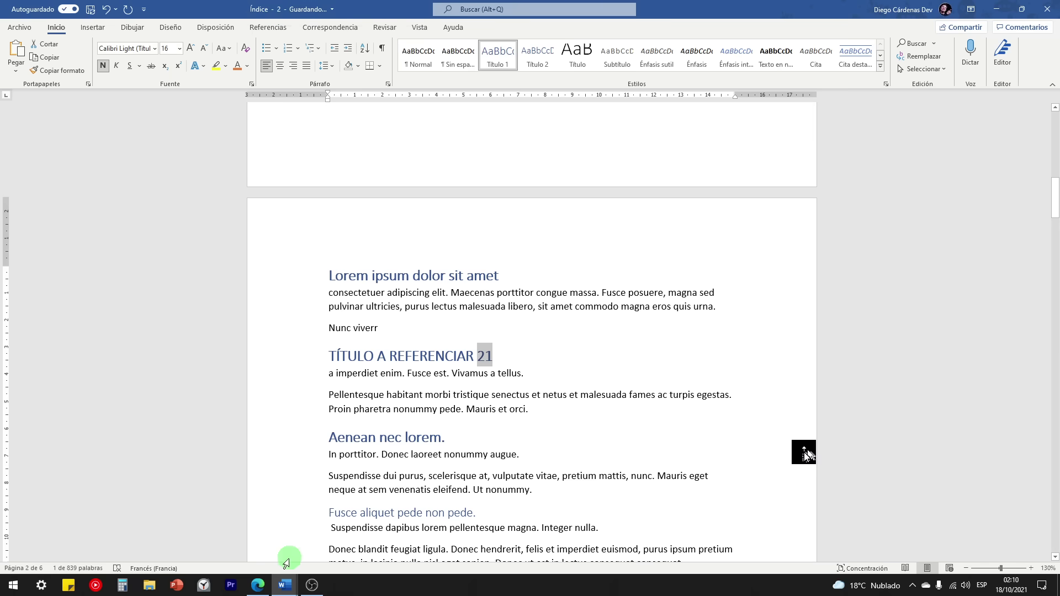
{"action": "mouse_move", "coordinate": [284, 585]}
{"action": "left_click", "coordinate": [222, 519]}
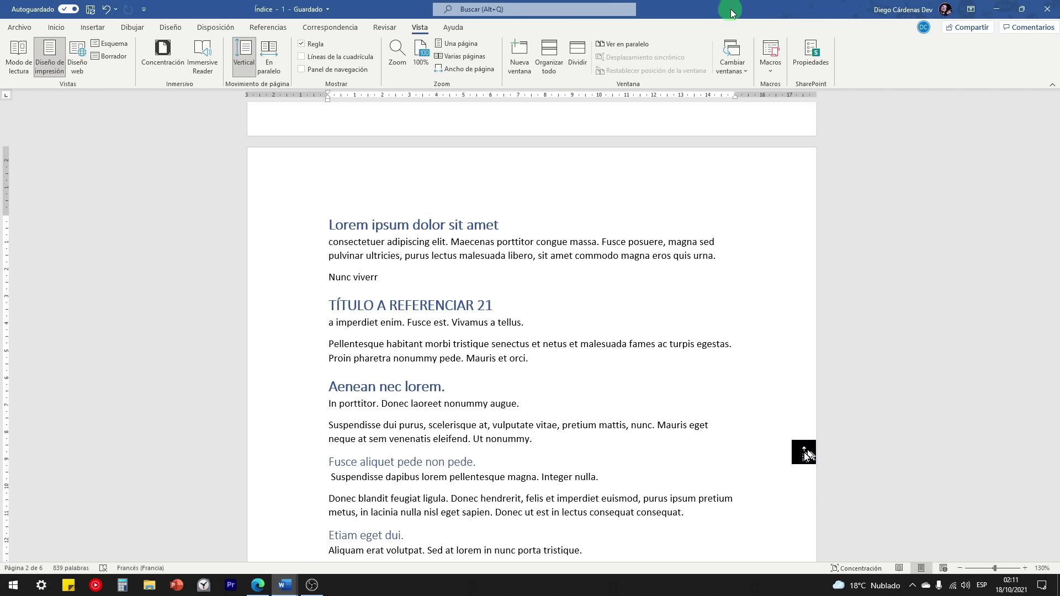
Step: Snap Índice - 1 to the left half and Índice - 2 to the right half
{"action": "left_click_drag", "start_coordinate": [735, 7], "coordinate": [1, 146]}
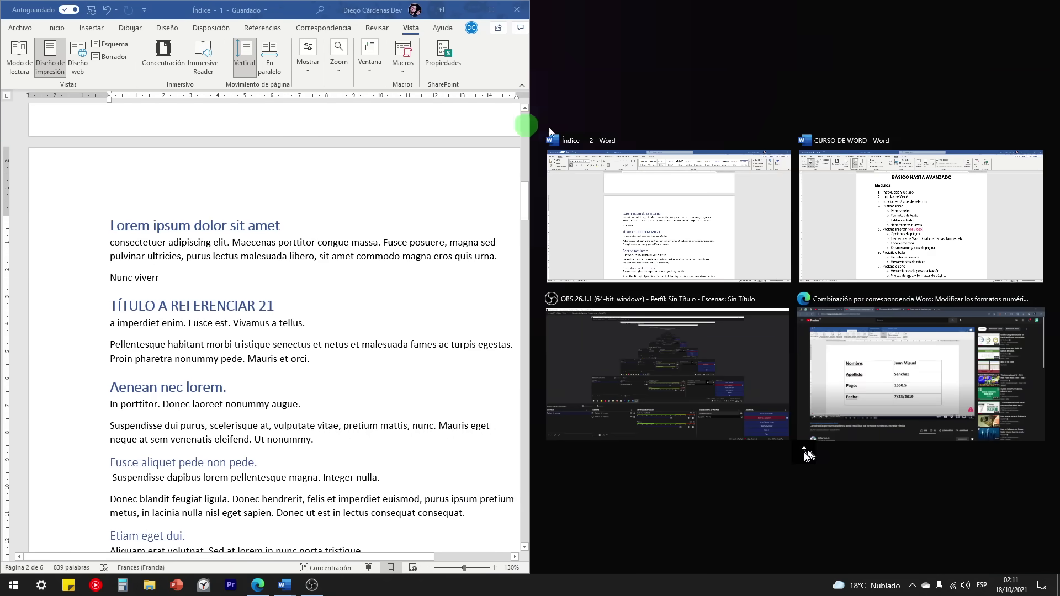
{"action": "left_click", "coordinate": [616, 188]}
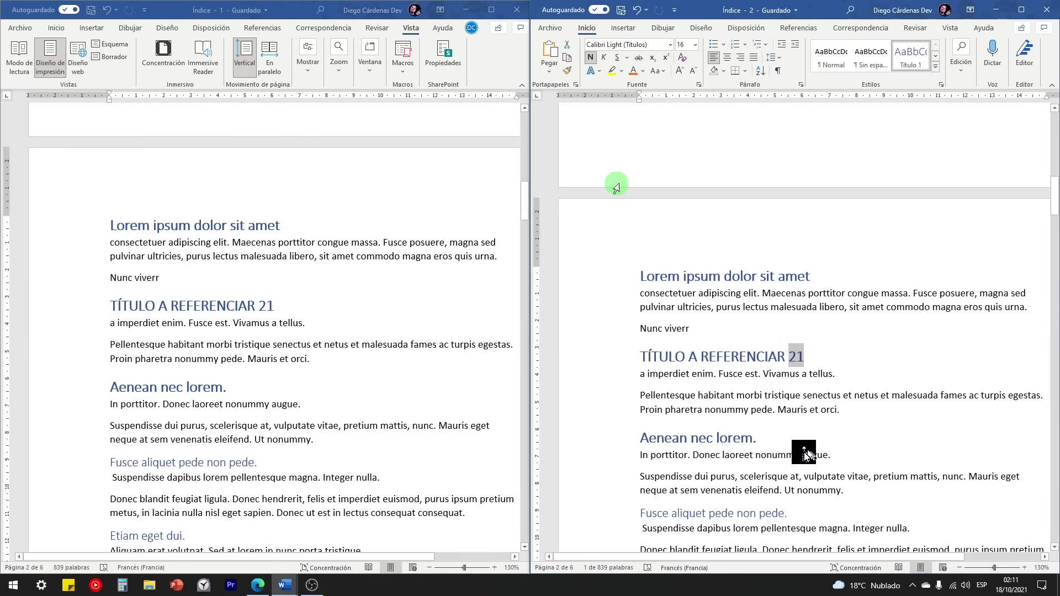
{"action": "scroll", "coordinate": [213, 307], "scroll_direction": "down", "scroll_amount": 1}
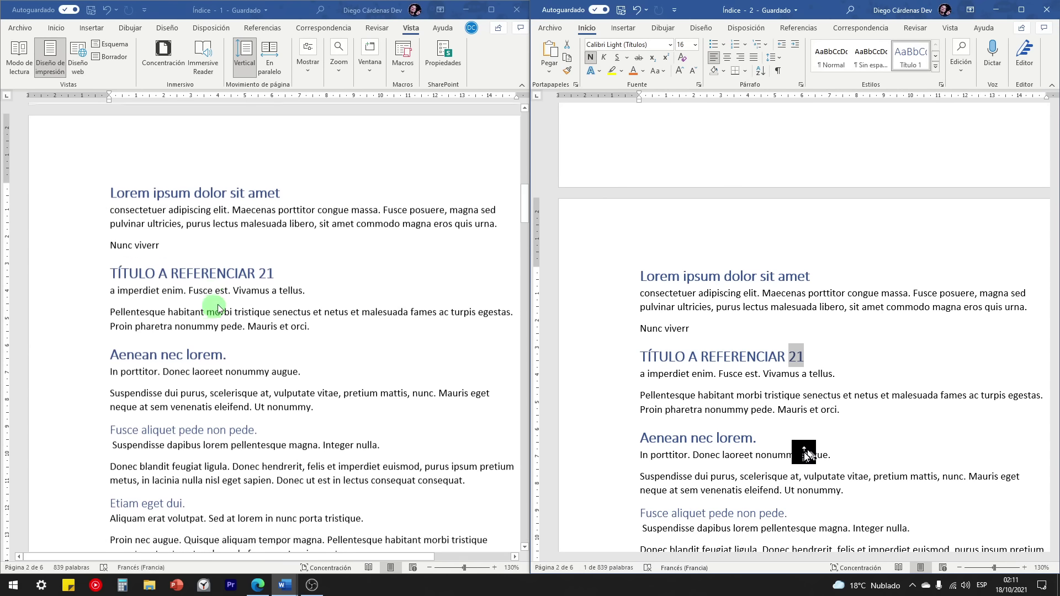
Step: Replace 21 with 22 in the heading and check the change in the right window
{"action": "left_click", "coordinate": [271, 274]}
{"action": "double_click", "coordinate": [267, 274]}
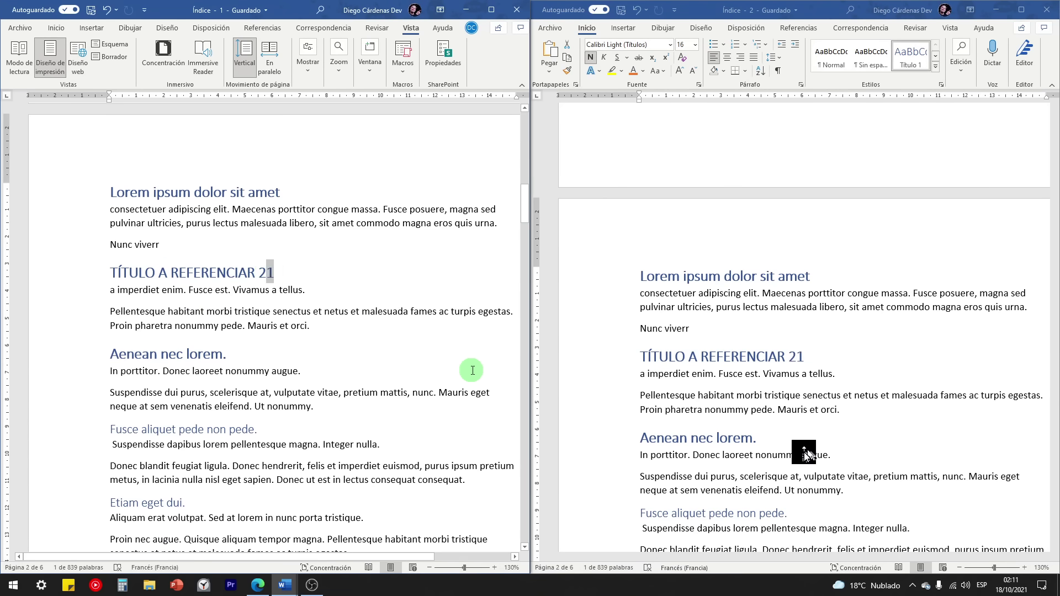
{"action": "type", "text": "22"}
{"action": "left_click", "coordinate": [810, 358]}
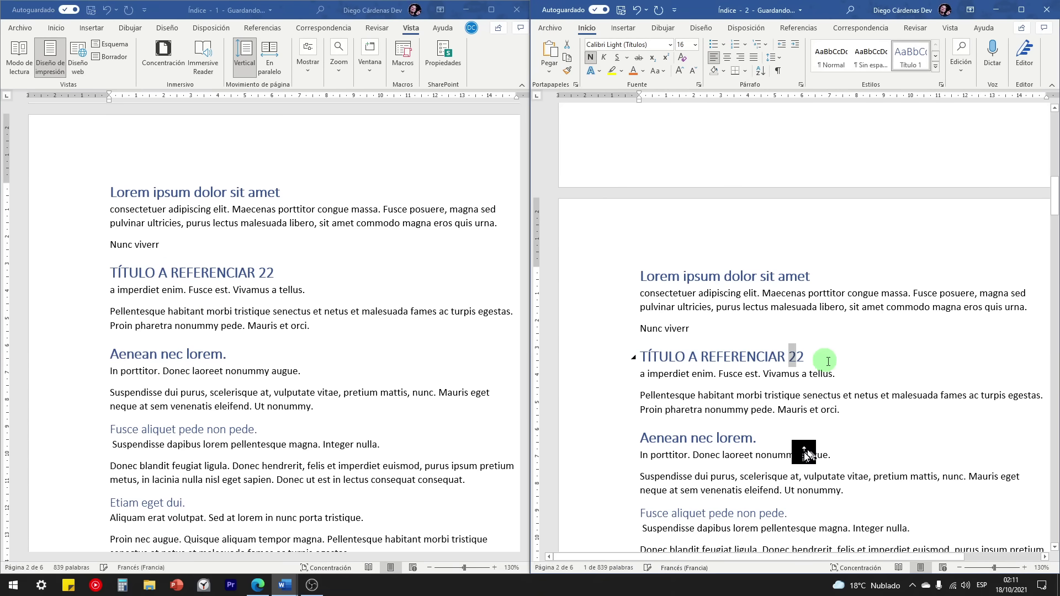
{"action": "scroll", "coordinate": [811, 353], "scroll_direction": "down", "scroll_amount": 2}
Step: Highlight the 'TÍTULO A REFERENCIAR 22' heading in yellow and verify it in the right window
{"action": "left_click", "coordinate": [247, 263]}
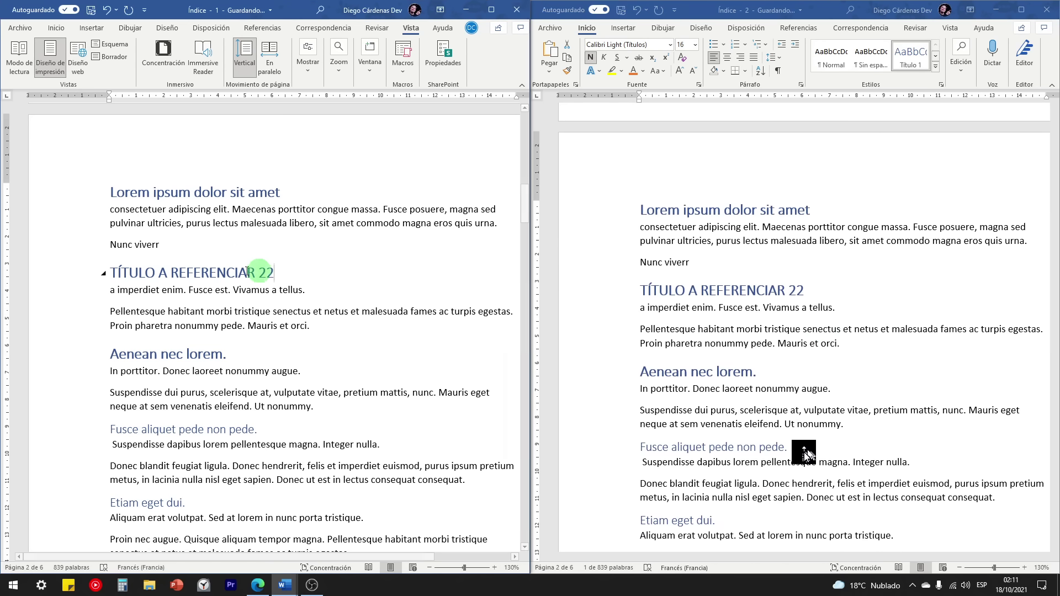
{"action": "left_click_drag", "start_coordinate": [104, 274], "coordinate": [309, 276]}
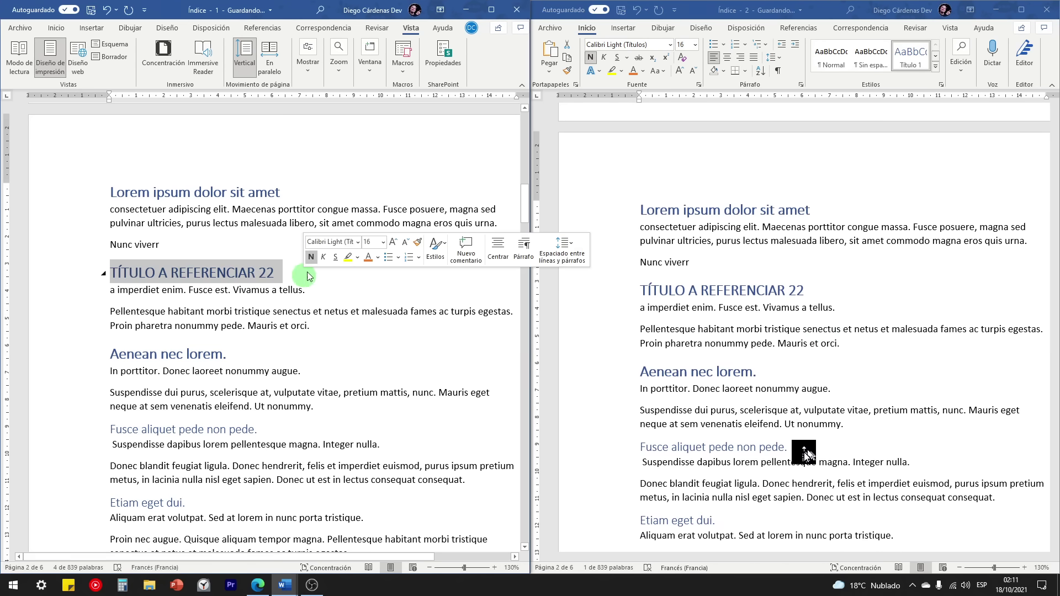
{"action": "left_click", "coordinate": [348, 256]}
{"action": "left_click", "coordinate": [715, 289]}
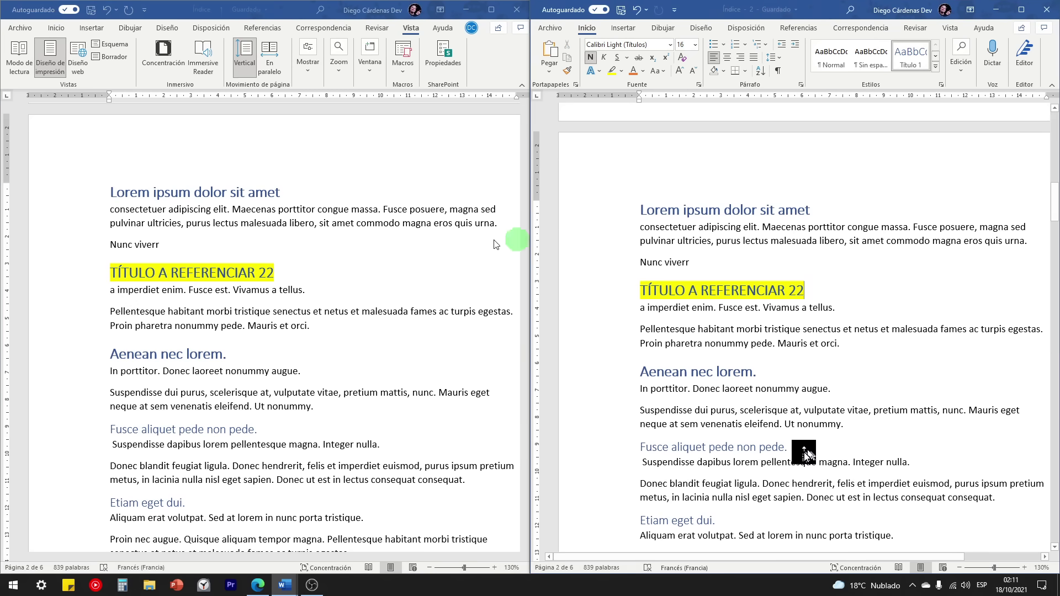
{"action": "scroll", "coordinate": [450, 289], "scroll_direction": "down", "scroll_amount": 5}
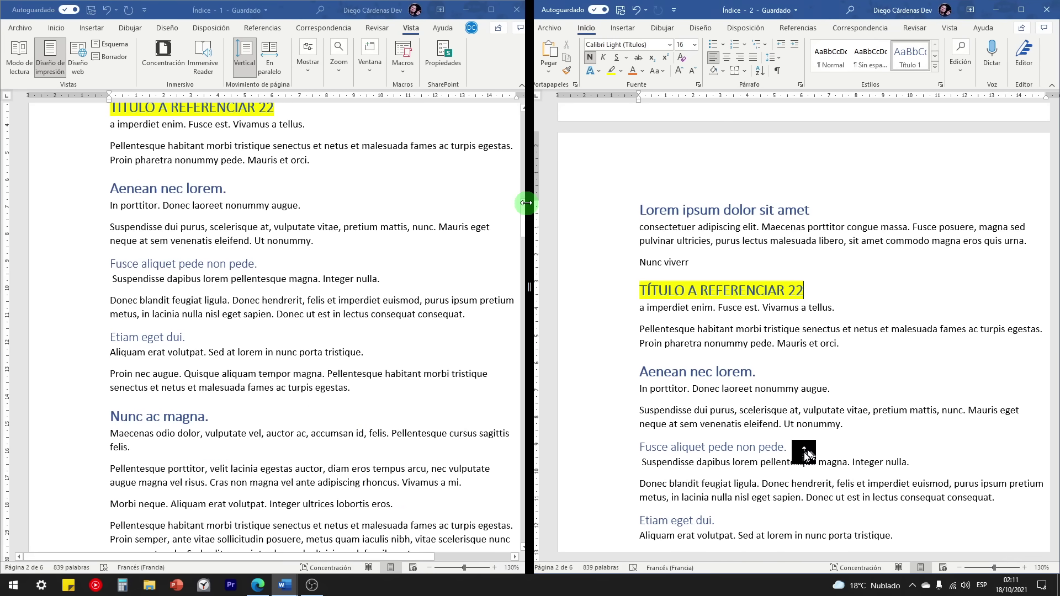
{"action": "left_click_drag", "start_coordinate": [523, 213], "coordinate": [525, 362]}
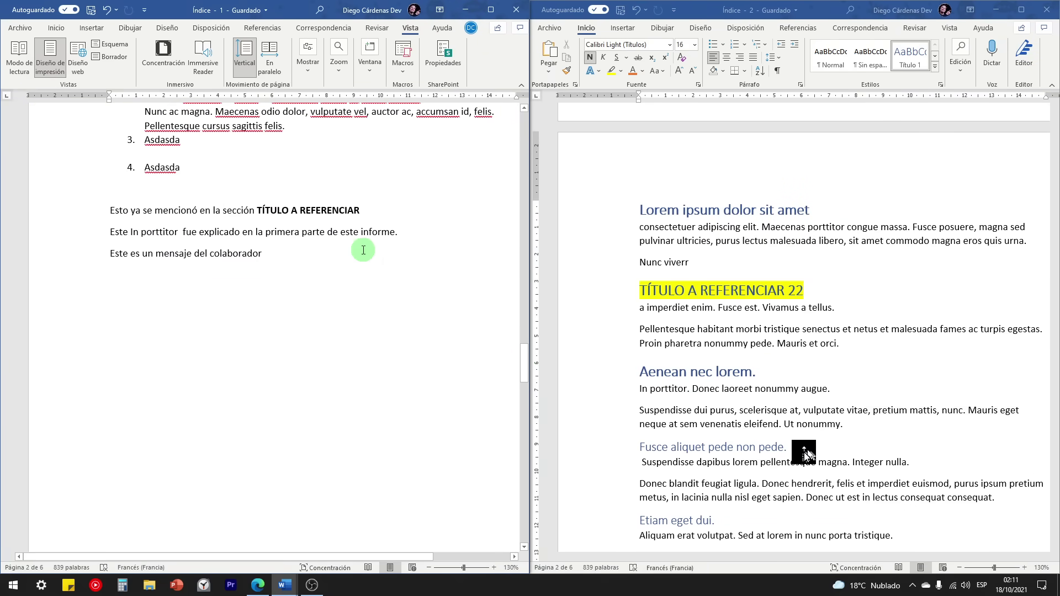
{"action": "scroll", "coordinate": [700, 316], "scroll_direction": "down", "scroll_amount": 3}
{"action": "scroll", "coordinate": [792, 282], "scroll_direction": "down", "scroll_amount": 1}
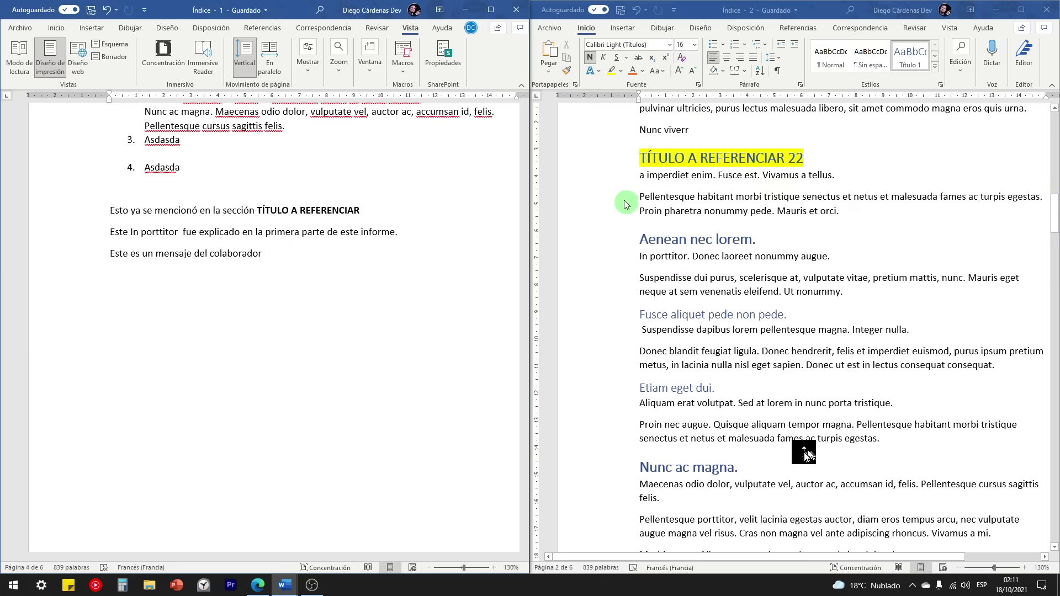
{"action": "double_click", "coordinate": [620, 216]}
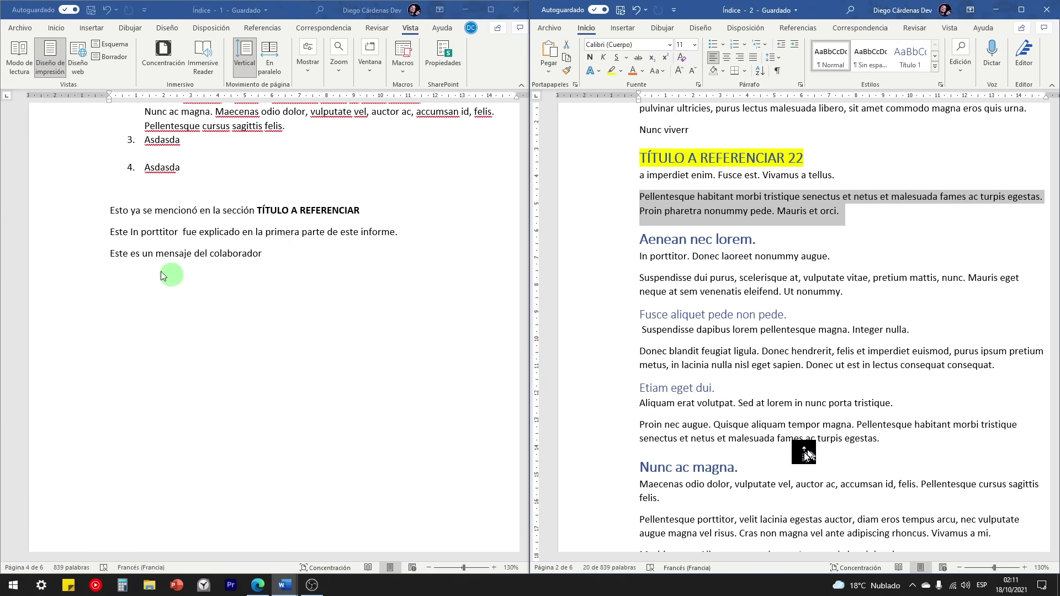
{"action": "left_click", "coordinate": [130, 284]}
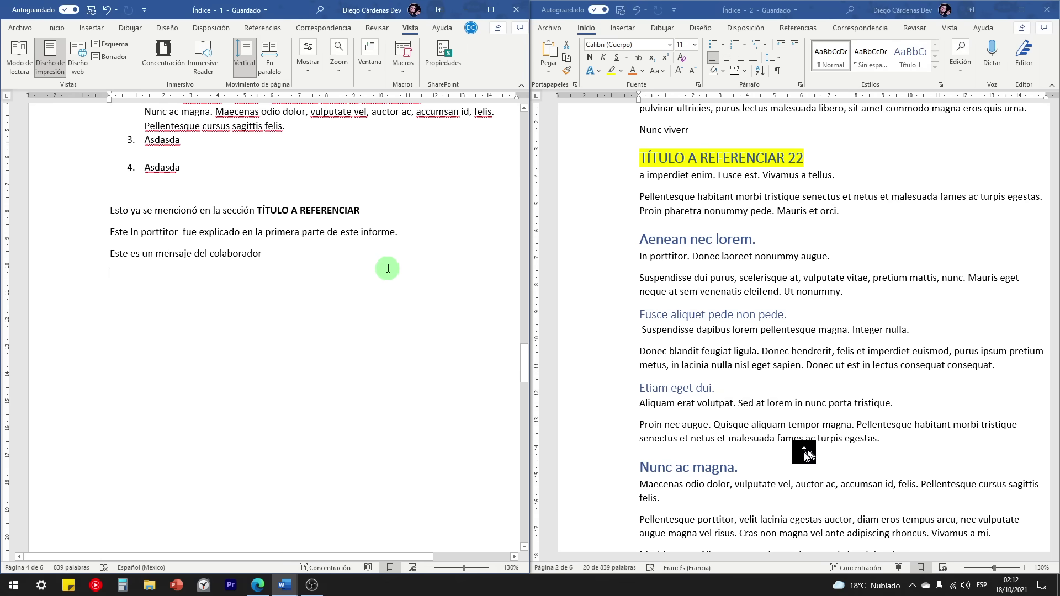
Step: Close the second window, maximize the remaining one, and open new windows of Índice
{"action": "left_click", "coordinate": [1048, 16]}
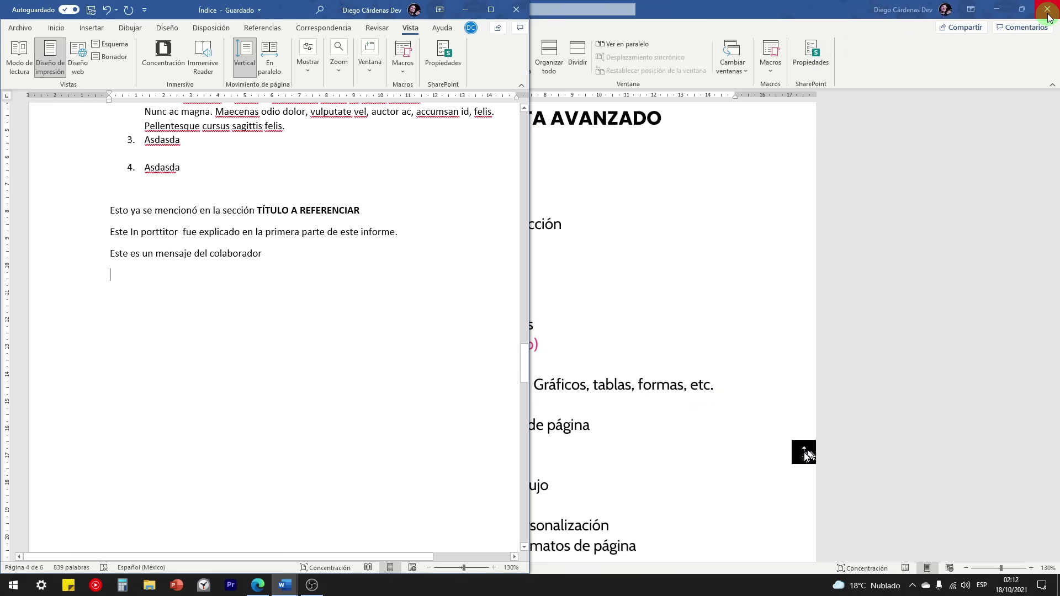
{"action": "left_click", "coordinate": [490, 9]}
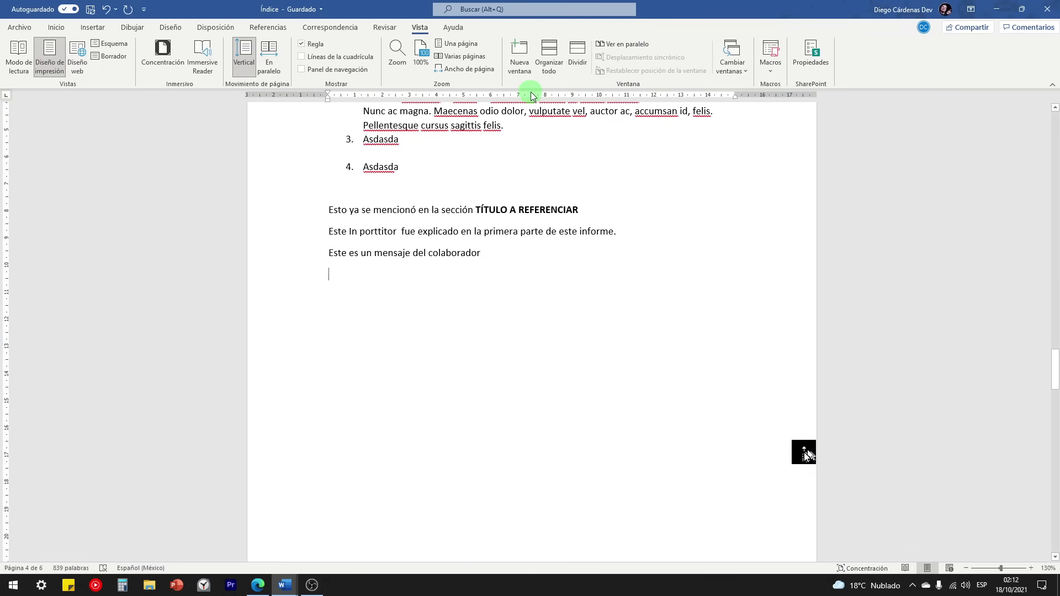
{"action": "left_click", "coordinate": [519, 56]}
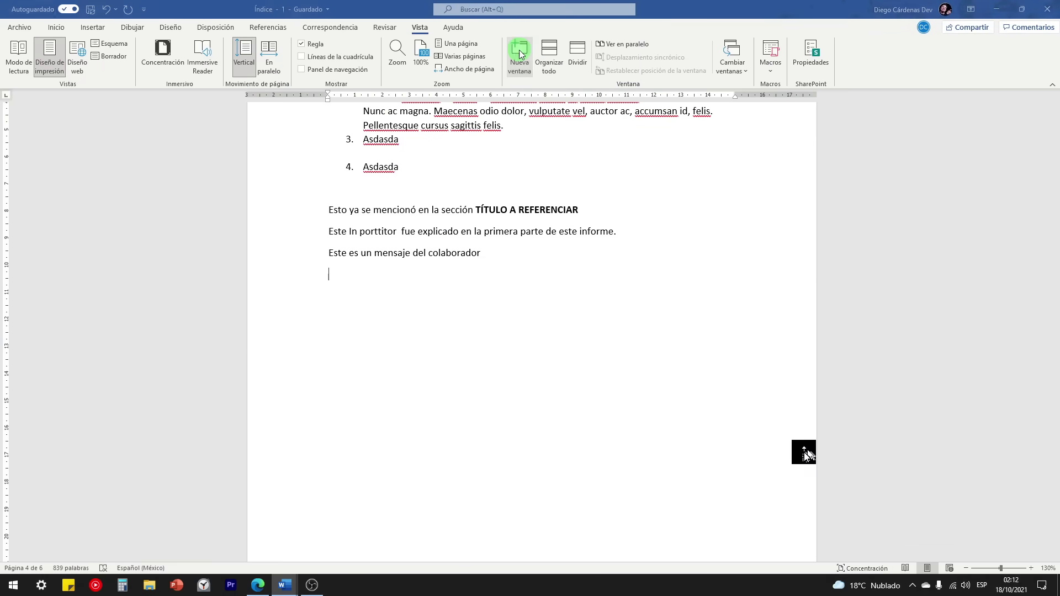
{"action": "left_click", "coordinate": [419, 27]}
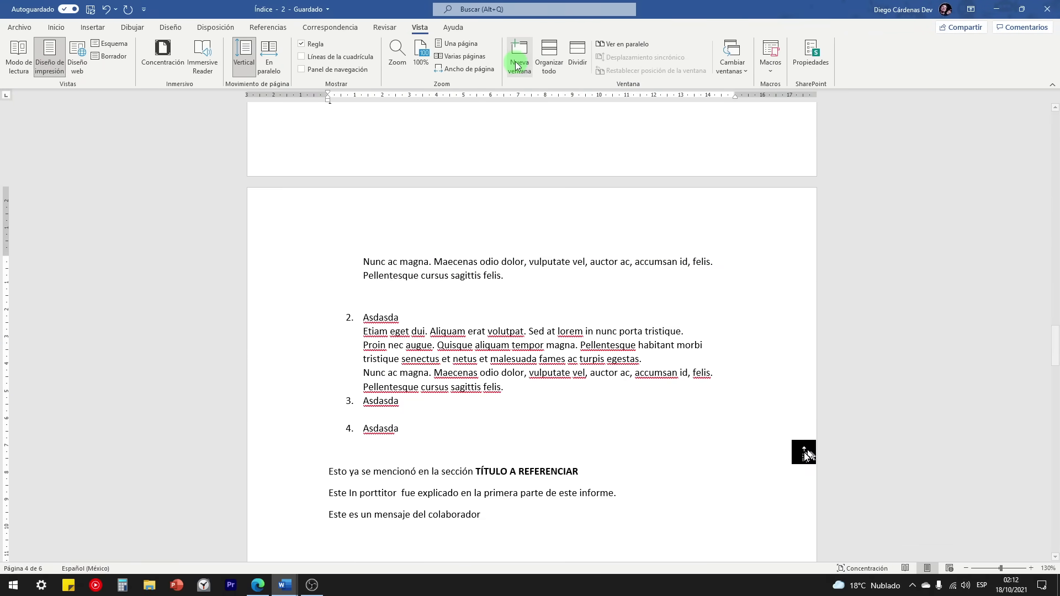
{"action": "left_click", "coordinate": [517, 59]}
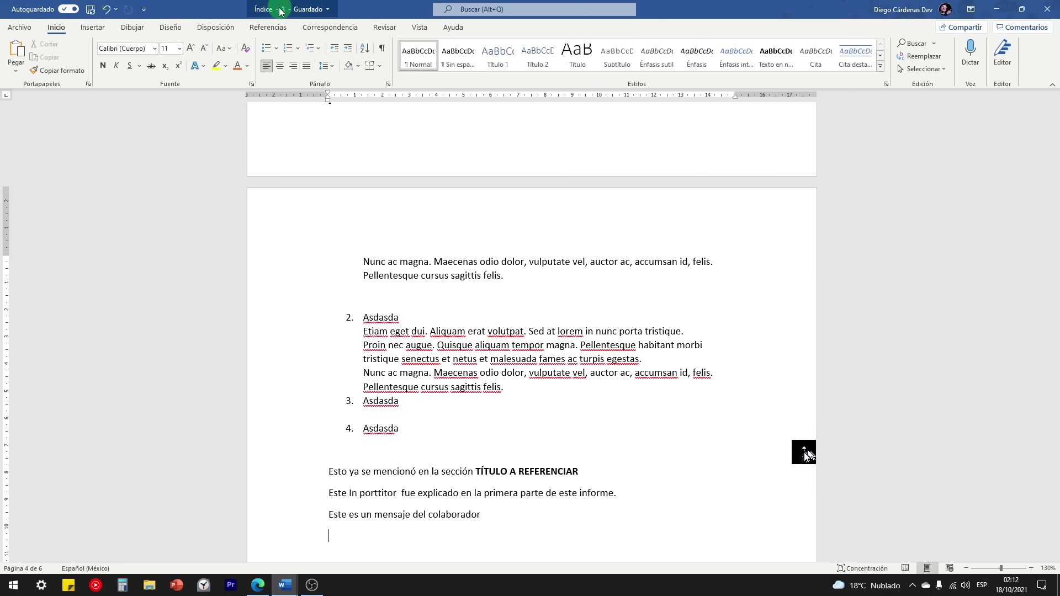
Step: Arrange all Word windows tiled and check each window's file name and location
{"action": "left_click", "coordinate": [402, 32]}
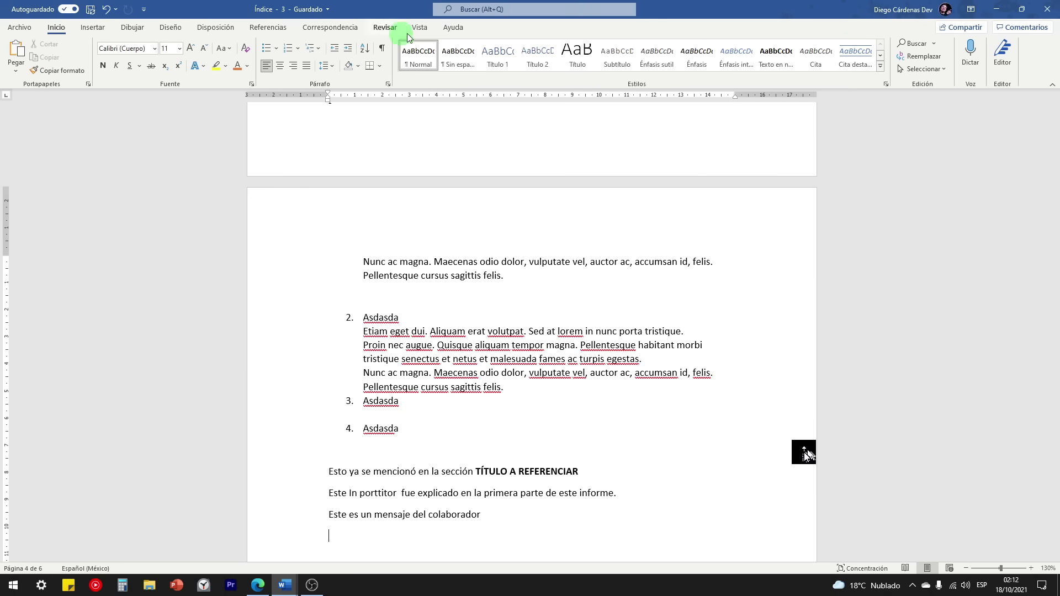
{"action": "left_click", "coordinate": [420, 34]}
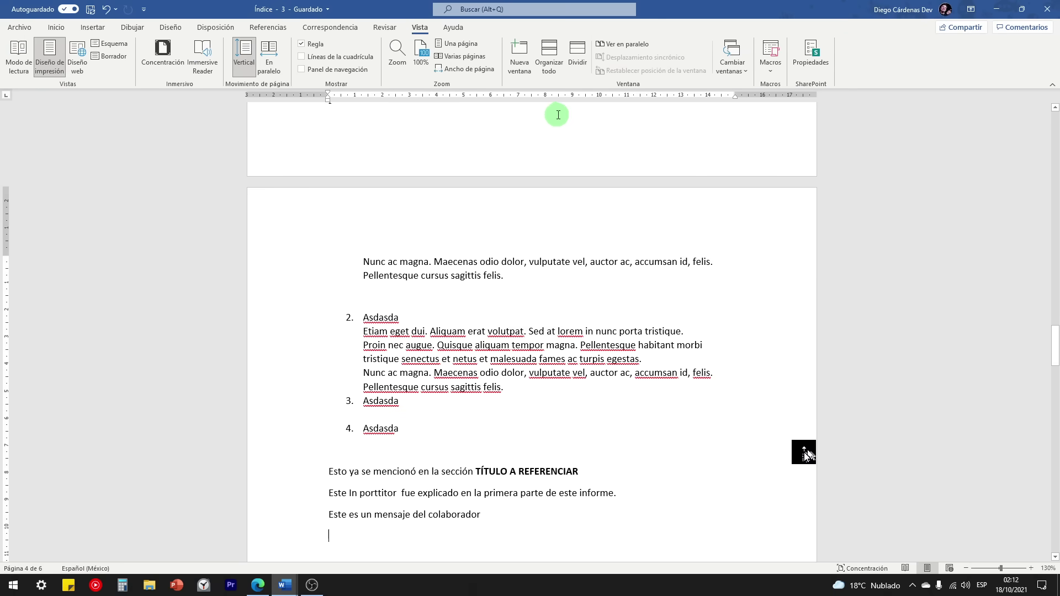
{"action": "left_click", "coordinate": [554, 64]}
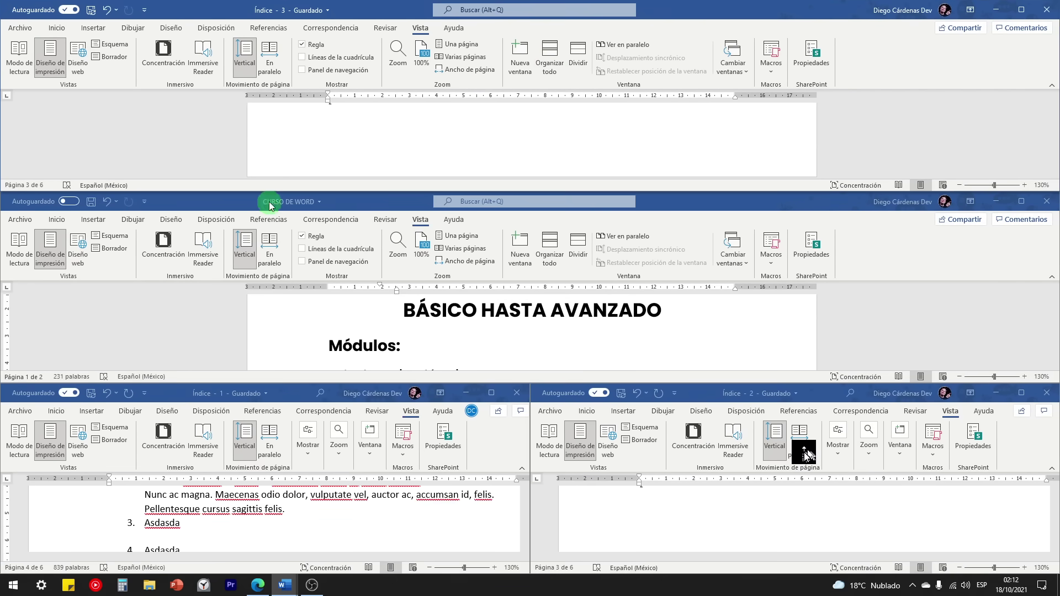
{"action": "scroll", "coordinate": [461, 345], "scroll_direction": "down", "scroll_amount": 3}
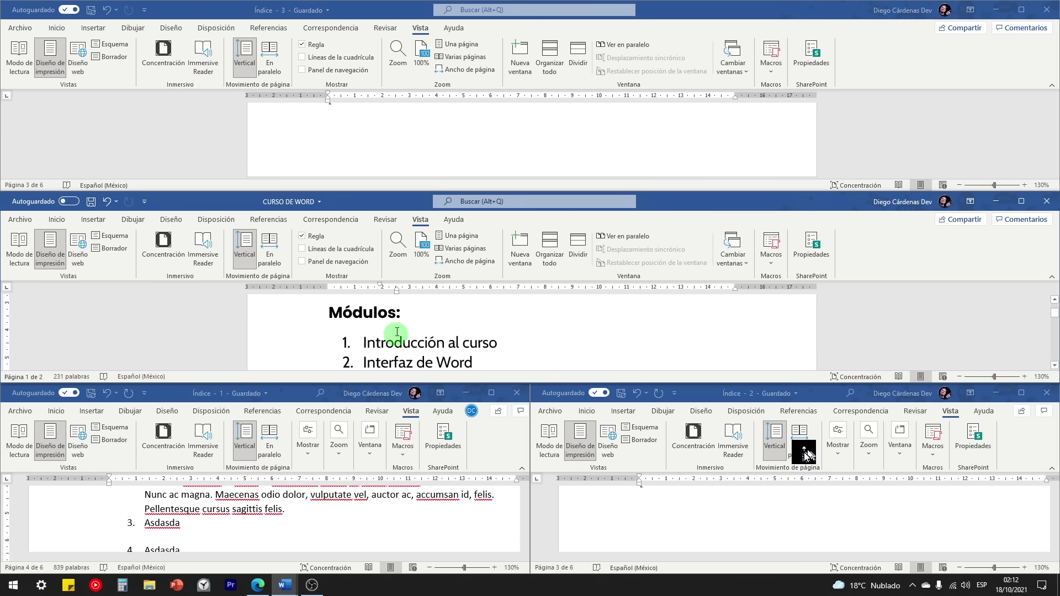
{"action": "scroll", "coordinate": [373, 295], "scroll_direction": "up", "scroll_amount": 3}
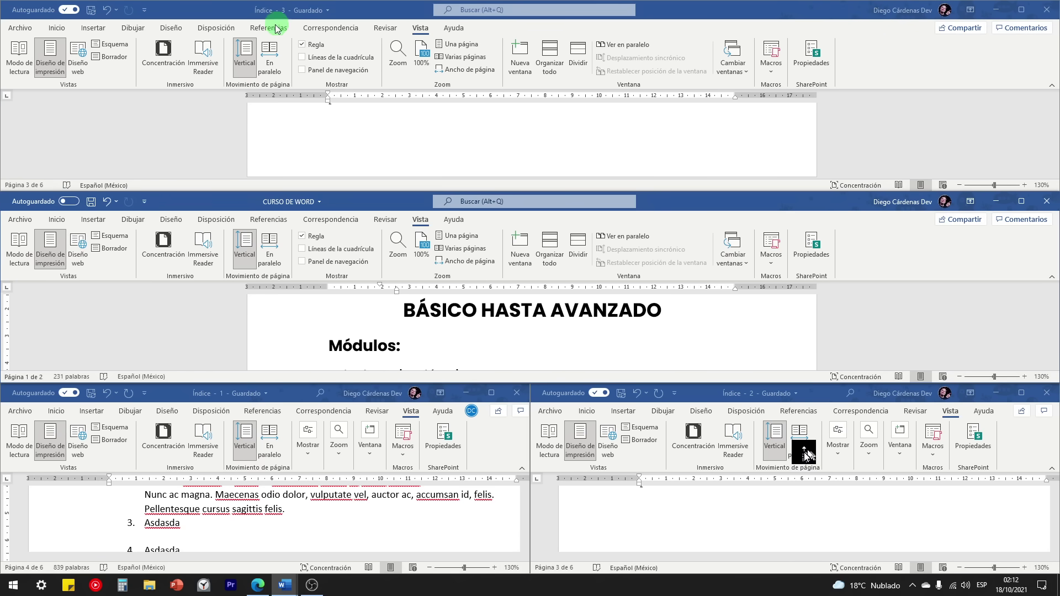
{"action": "left_click", "coordinate": [228, 401]}
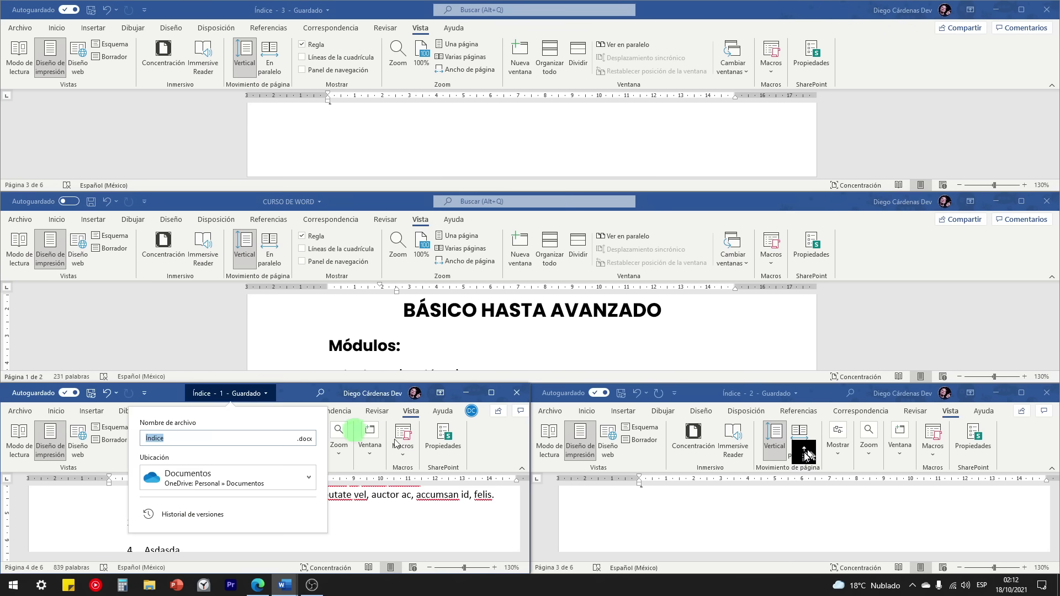
{"action": "left_click", "coordinate": [780, 395]}
{"action": "left_click", "coordinate": [649, 328]}
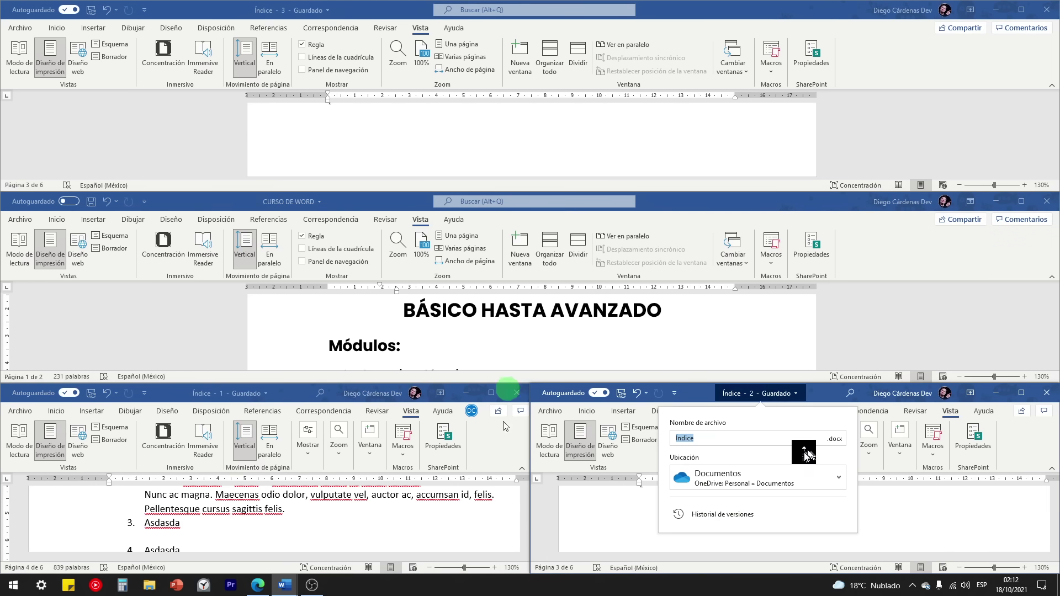
{"action": "left_click", "coordinate": [600, 516]}
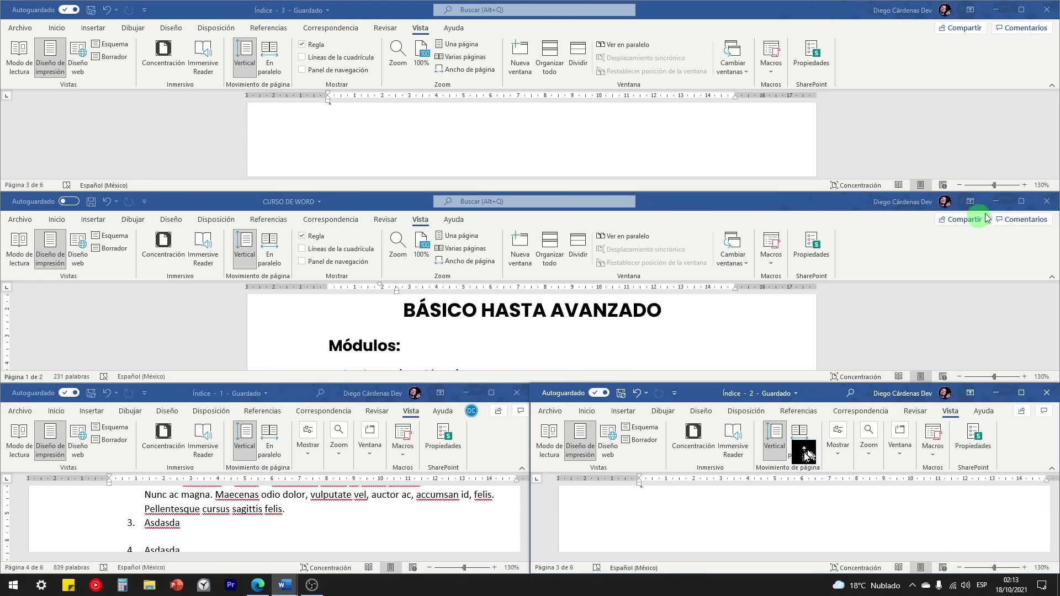
Step: Minimize CURSO DE WORD and Índice - 1, close Índice - 2, and bring CURSO DE WORD forward
{"action": "left_click", "coordinate": [1022, 201]}
{"action": "left_click", "coordinate": [996, 10]}
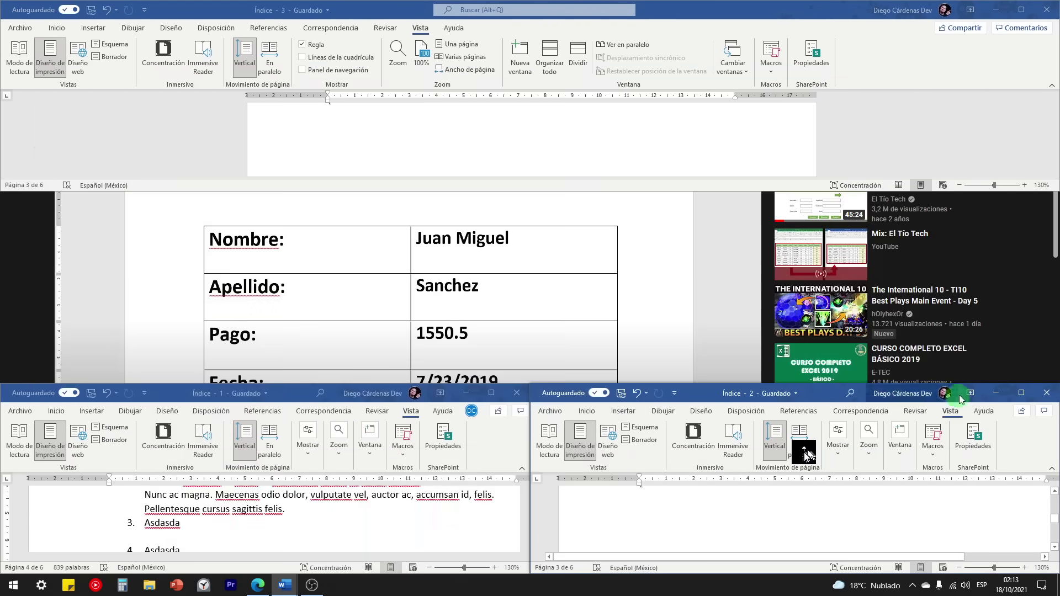
{"action": "left_click", "coordinate": [1021, 393]}
{"action": "left_click", "coordinate": [995, 10]}
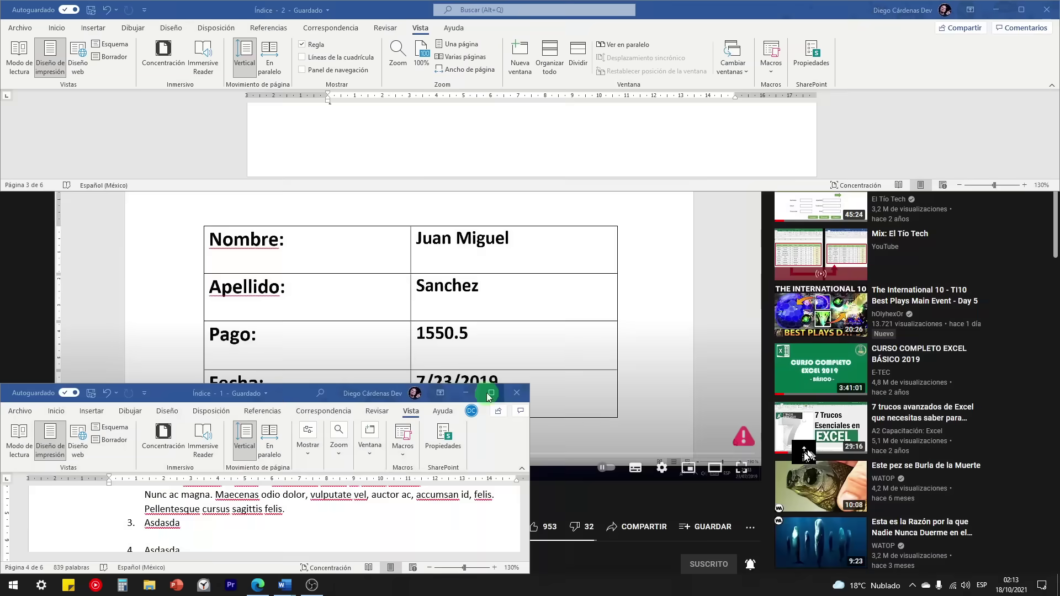
{"action": "left_click", "coordinate": [490, 393]}
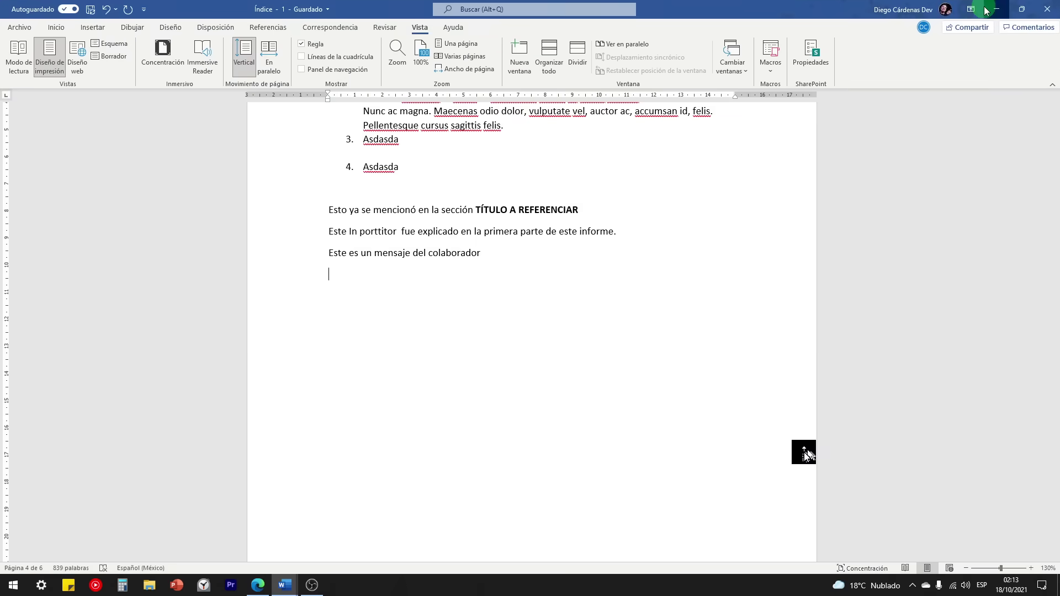
{"action": "left_click", "coordinate": [987, 10]}
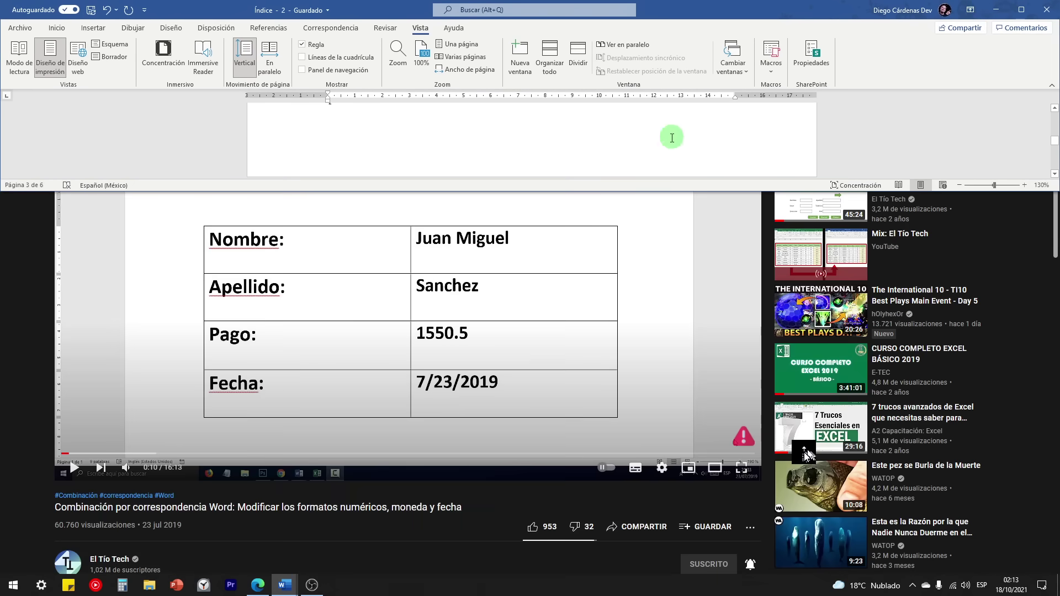
{"action": "left_click", "coordinate": [1047, 11]}
{"action": "mouse_move", "coordinate": [285, 590]}
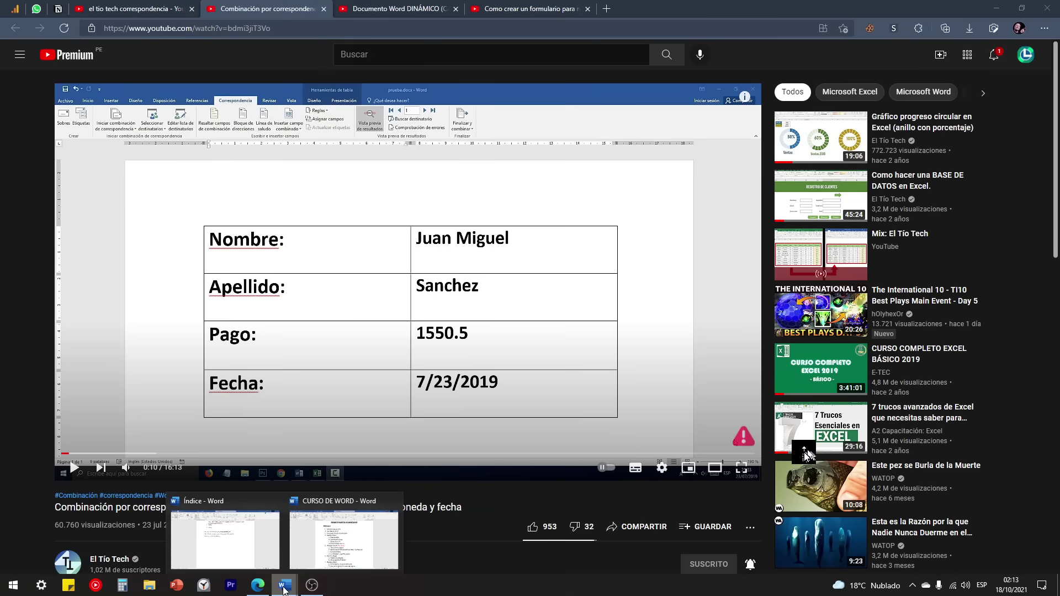
{"action": "left_click", "coordinate": [318, 539]}
Step: Scroll to outline items 10–14 and select 'Pestaña vista' and 'Creación de plantillas'
{"action": "scroll", "coordinate": [392, 429], "scroll_direction": "down", "scroll_amount": 3}
{"action": "scroll", "coordinate": [393, 429], "scroll_direction": "down", "scroll_amount": 10}
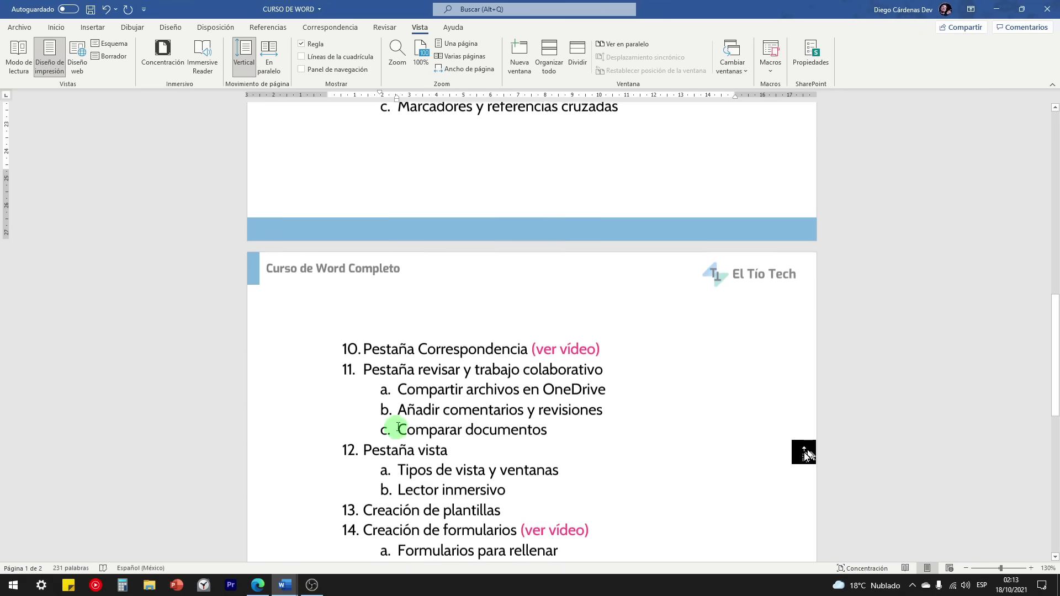
{"action": "left_click_drag", "start_coordinate": [451, 352], "coordinate": [379, 347]}
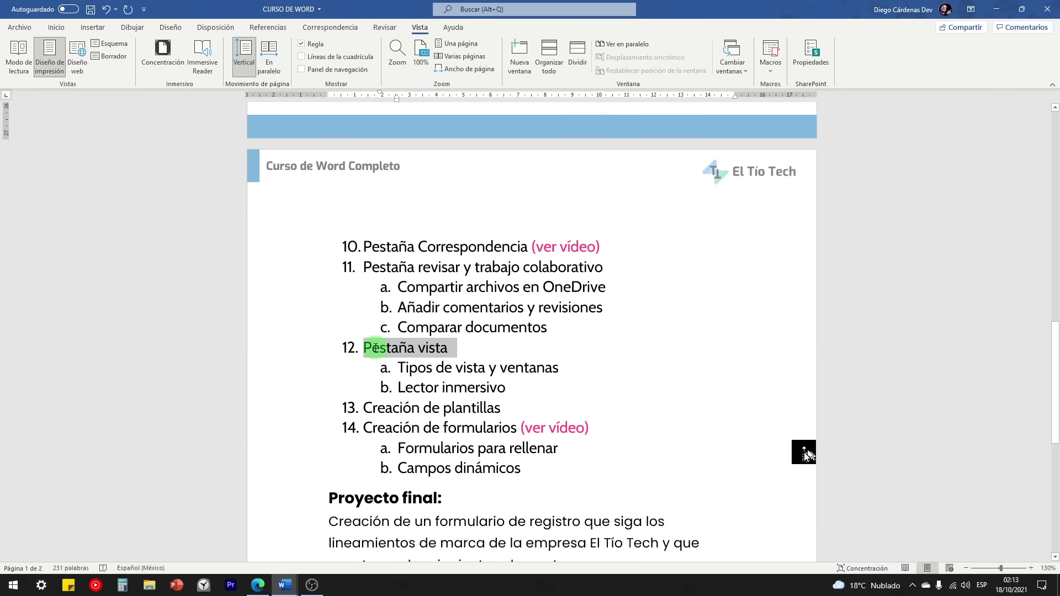
{"action": "left_click_drag", "start_coordinate": [364, 407], "coordinate": [493, 410]}
{"action": "left_click", "coordinate": [520, 408]}
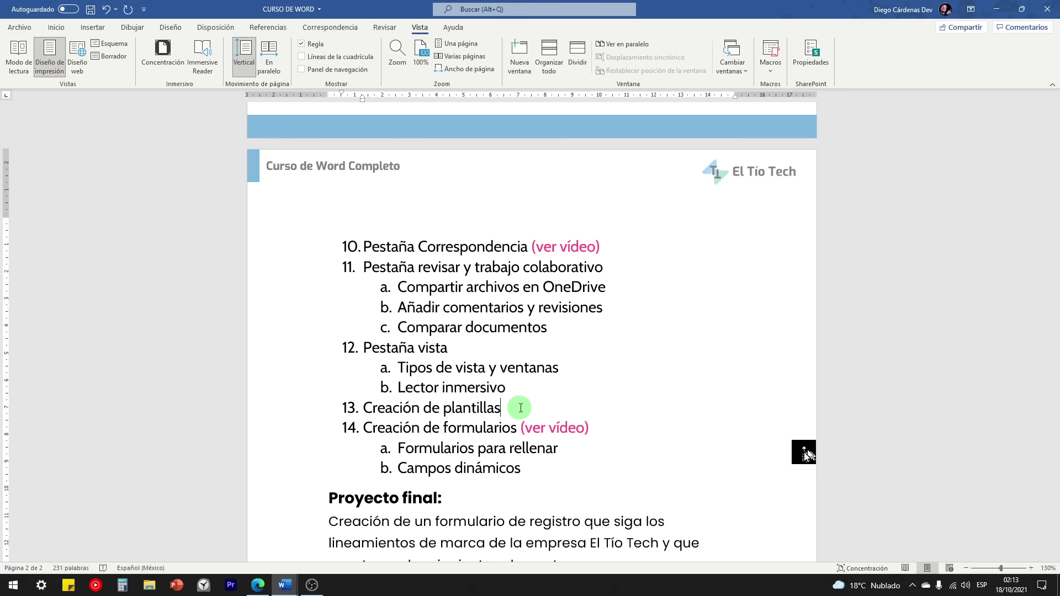
Step: Reselect 'Creación de plantillas', then switch to the Índice document and close it
{"action": "scroll", "coordinate": [530, 406], "scroll_direction": "down", "scroll_amount": 1}
{"action": "scroll", "coordinate": [538, 353], "scroll_direction": "up", "scroll_amount": 1}
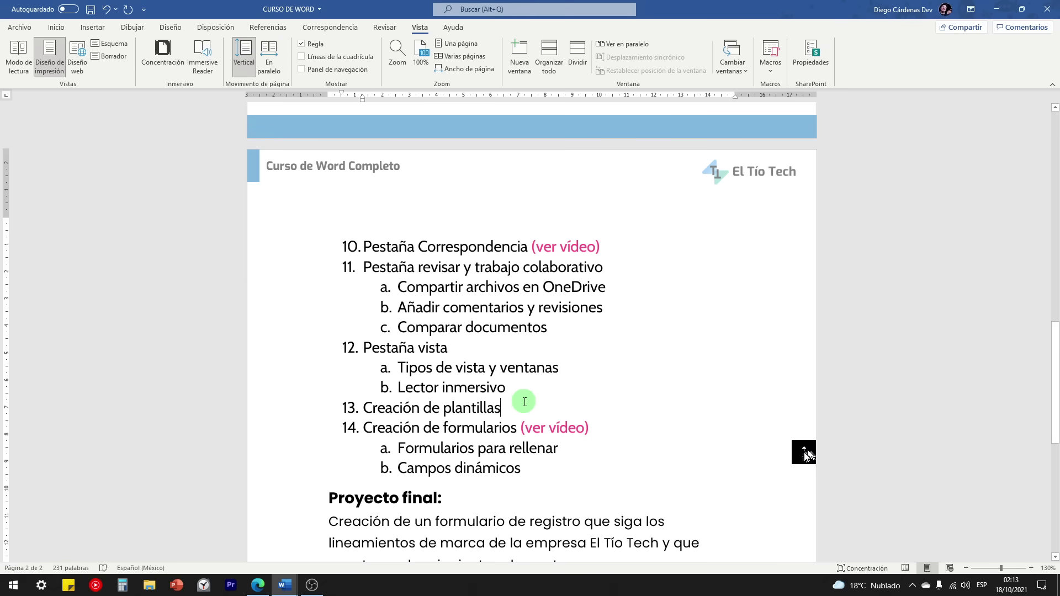
{"action": "scroll", "coordinate": [537, 353], "scroll_direction": "up", "scroll_amount": 1}
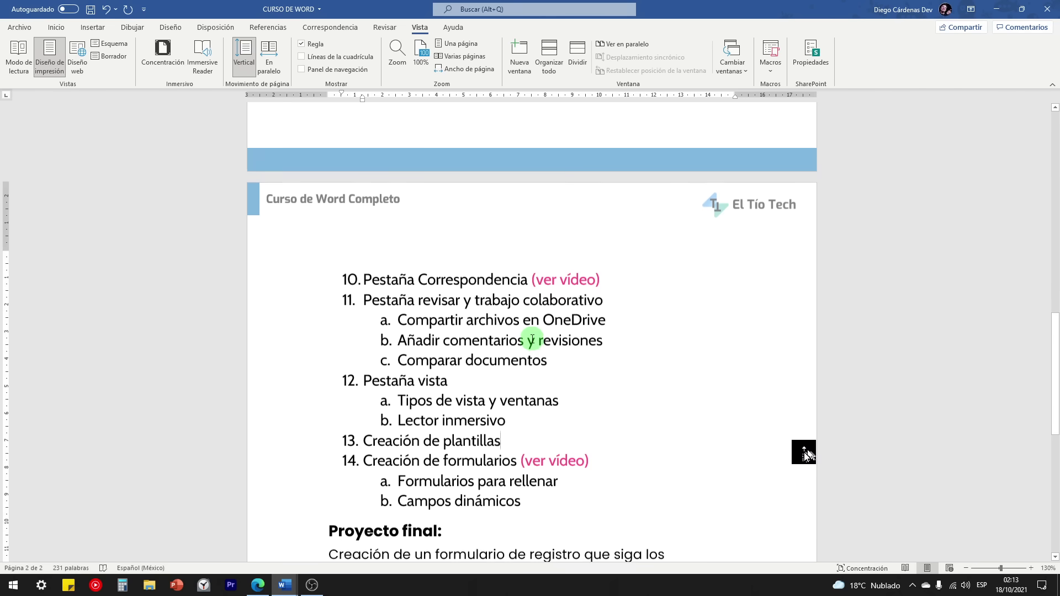
{"action": "scroll", "coordinate": [502, 312], "scroll_direction": "down", "scroll_amount": 1}
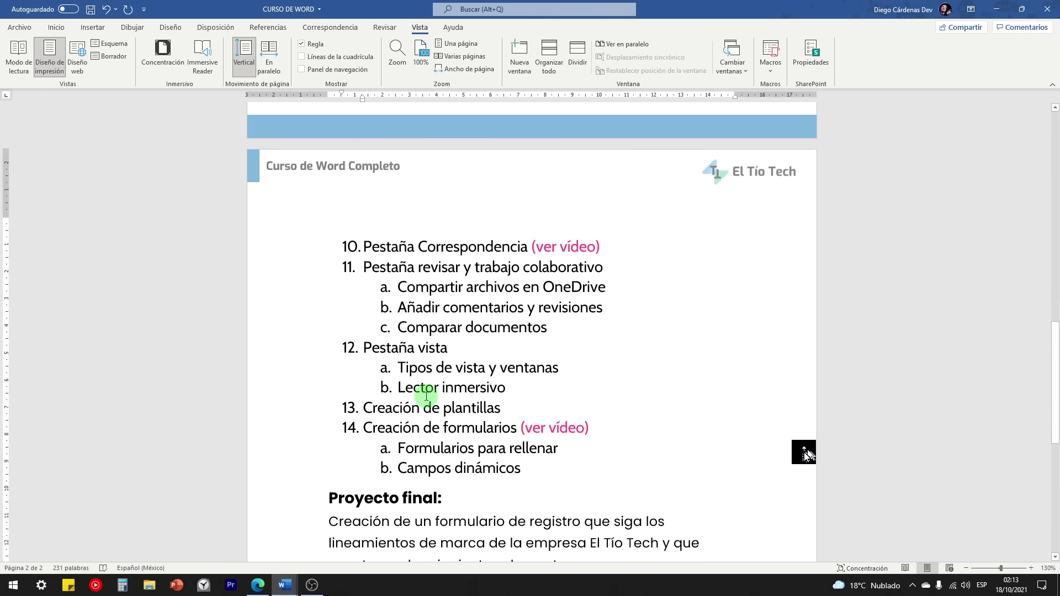
{"action": "left_click_drag", "start_coordinate": [362, 407], "coordinate": [500, 409]}
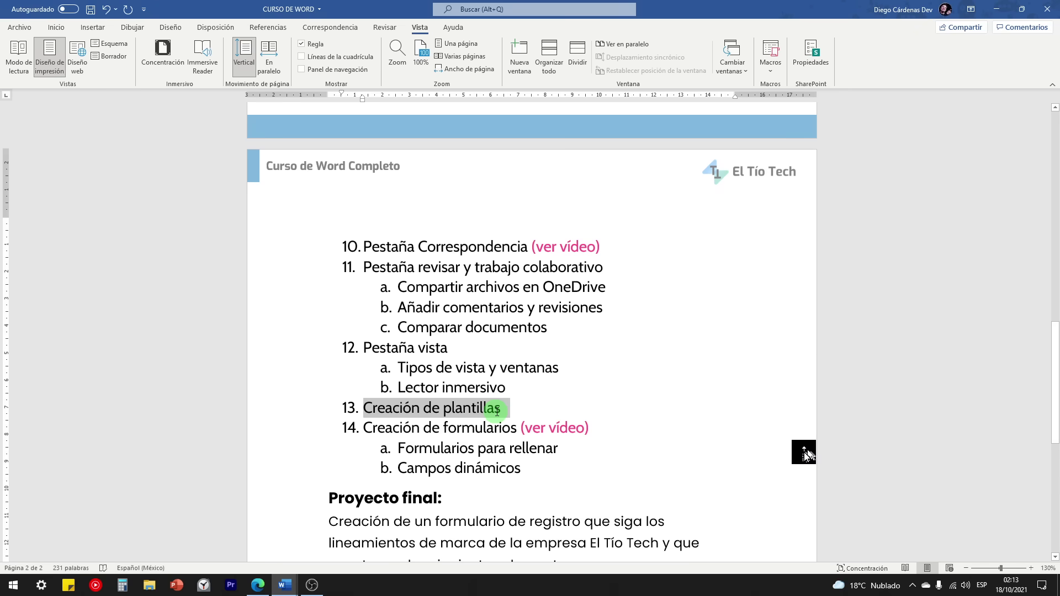
{"action": "left_click", "coordinate": [504, 409]}
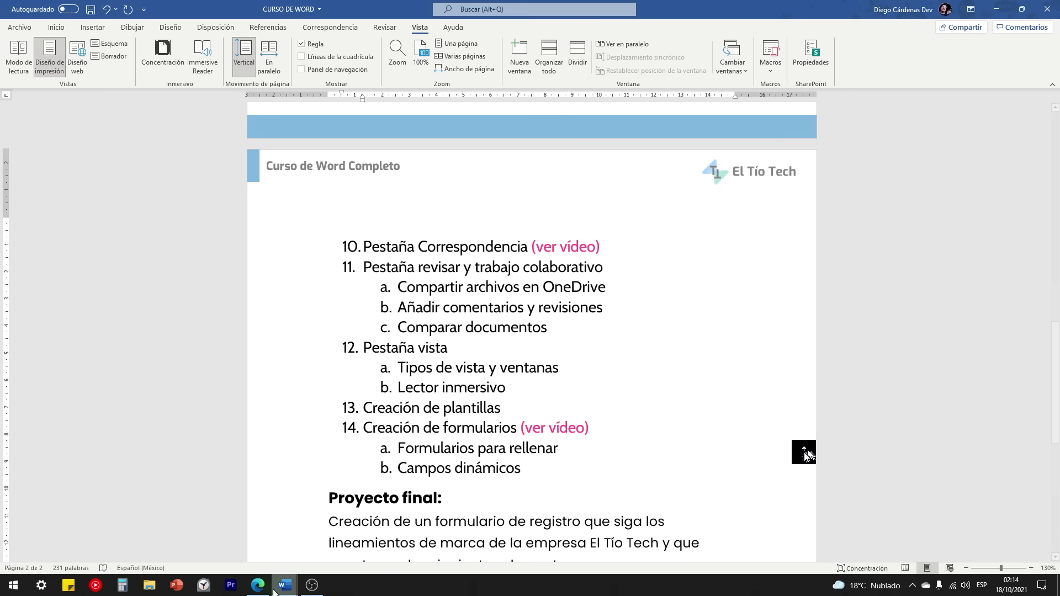
{"action": "left_click", "coordinate": [249, 544]}
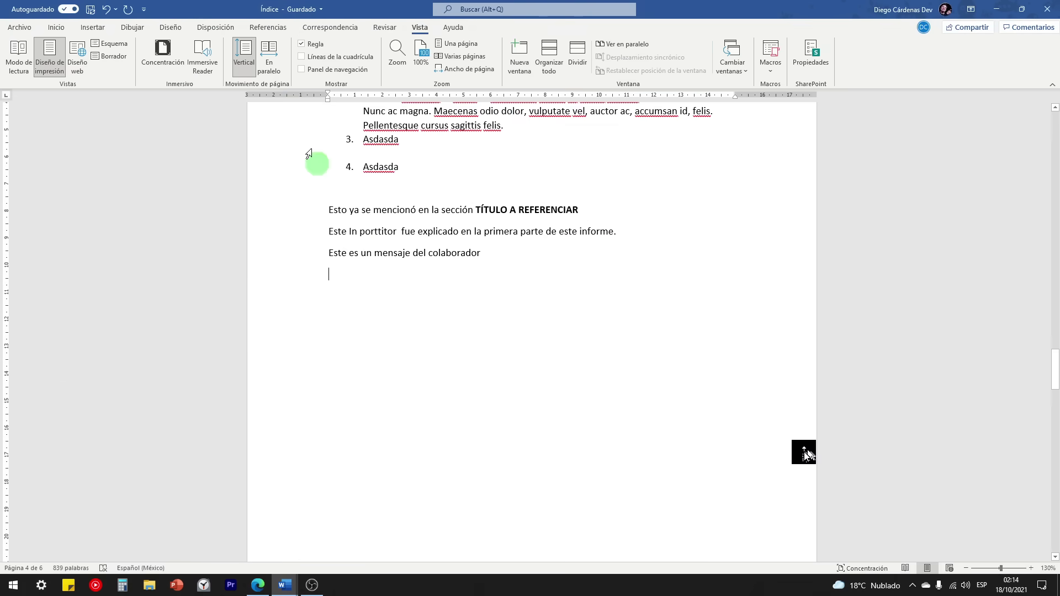
{"action": "left_click", "coordinate": [1048, 4]}
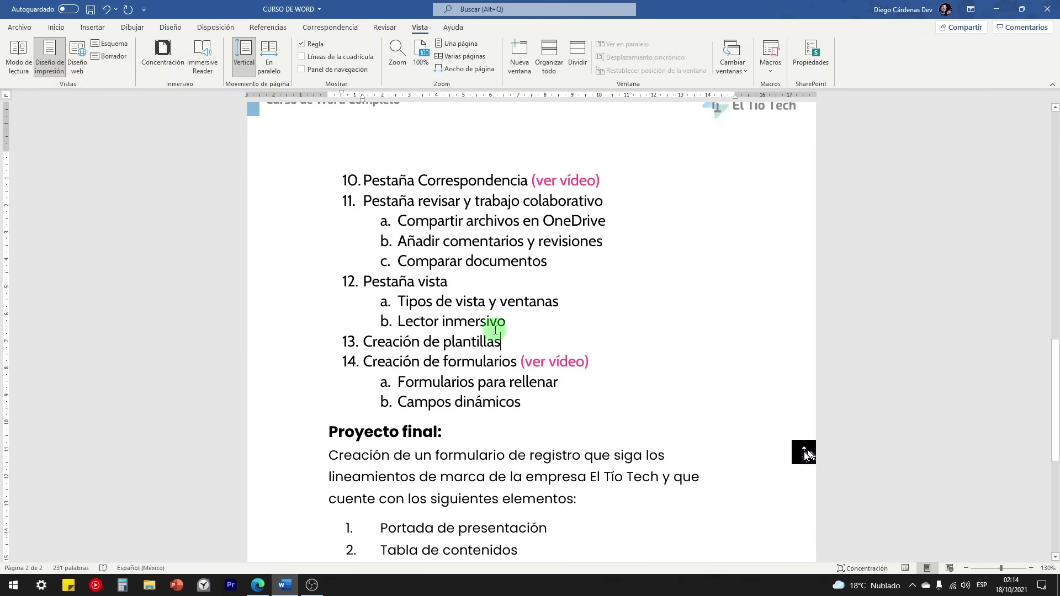
Step: Scroll through Archivo > Más plantillas gallery, then return to the YouTube tutorial in Edge
{"action": "left_click", "coordinate": [20, 27]}
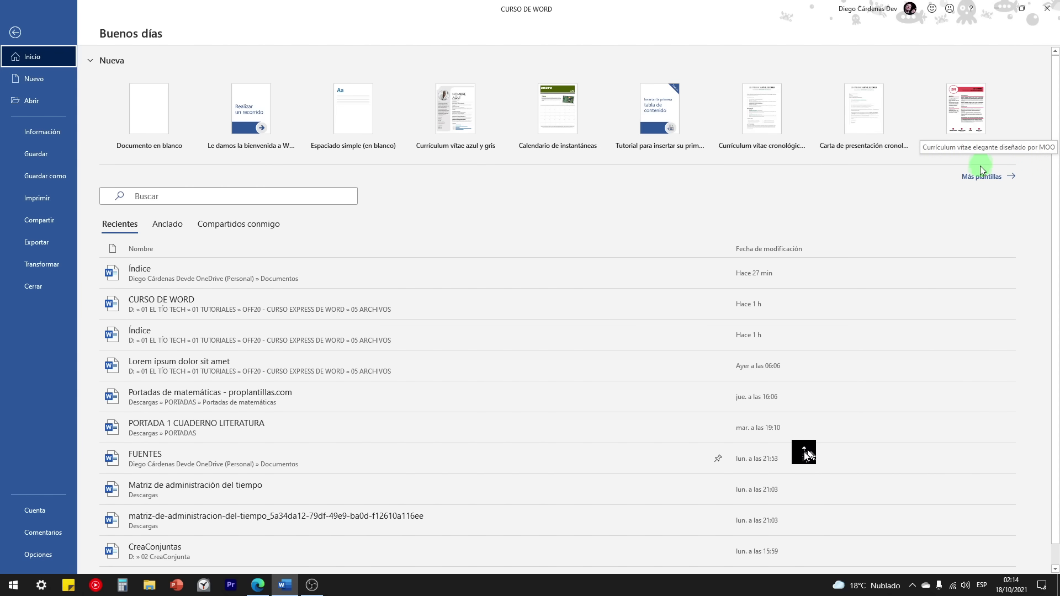
{"action": "left_click", "coordinate": [986, 178]}
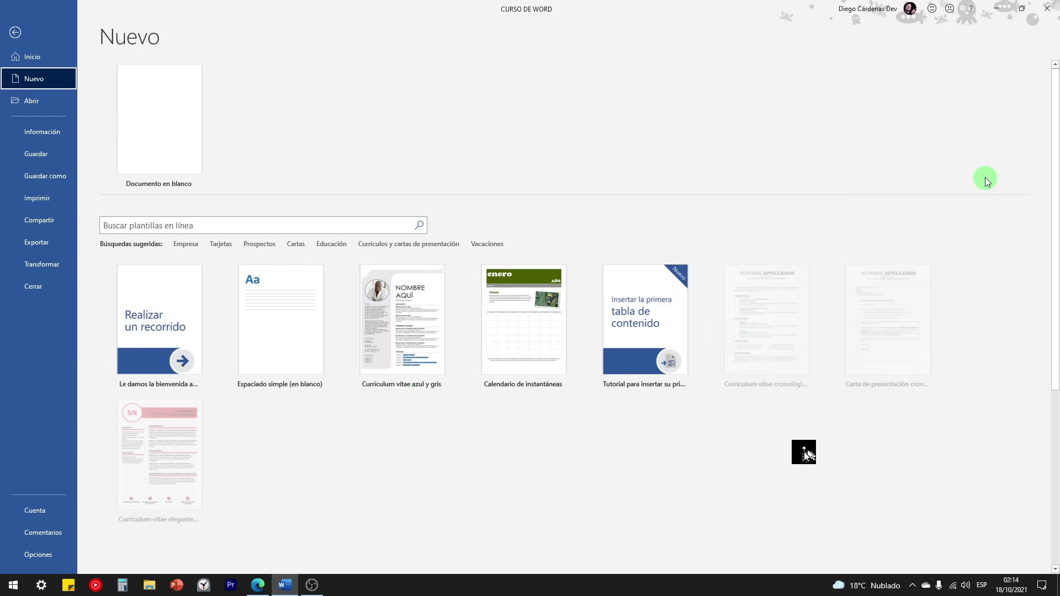
{"action": "scroll", "coordinate": [425, 312], "scroll_direction": "down", "scroll_amount": 3}
{"action": "scroll", "coordinate": [387, 298], "scroll_direction": "down", "scroll_amount": 2}
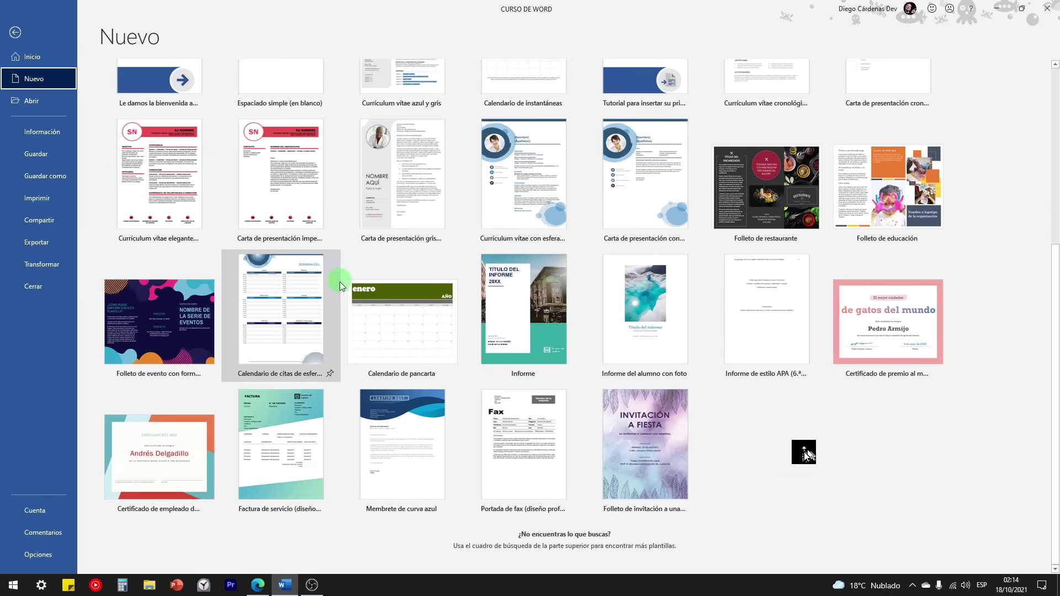
{"action": "scroll", "coordinate": [441, 387], "scroll_direction": "up", "scroll_amount": 1}
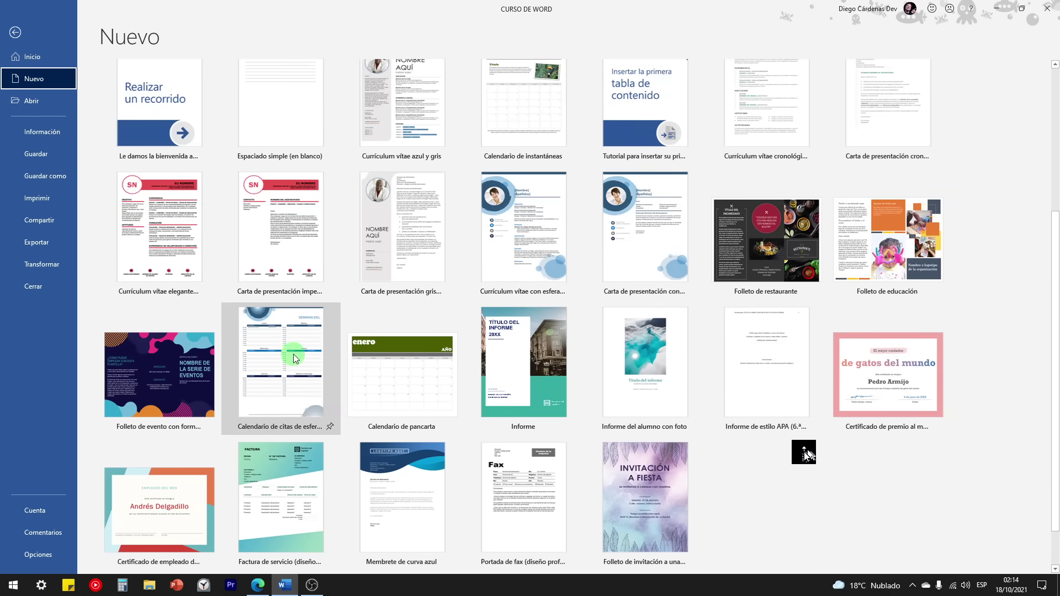
{"action": "scroll", "coordinate": [334, 370], "scroll_direction": "down", "scroll_amount": 1}
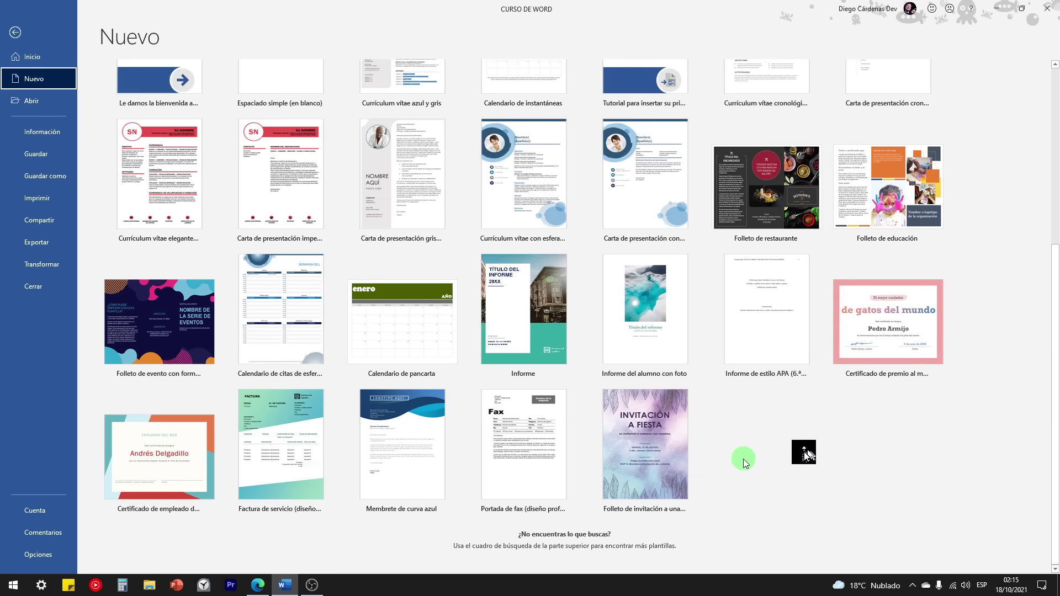
{"action": "scroll", "coordinate": [717, 485], "scroll_direction": "up", "scroll_amount": 3}
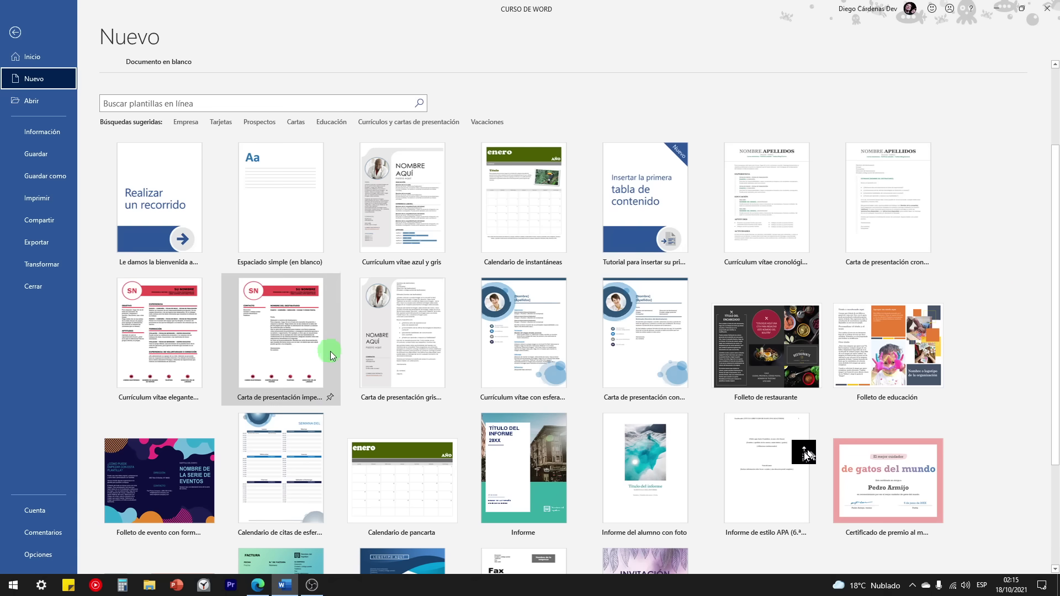
{"action": "left_click", "coordinate": [258, 585]}
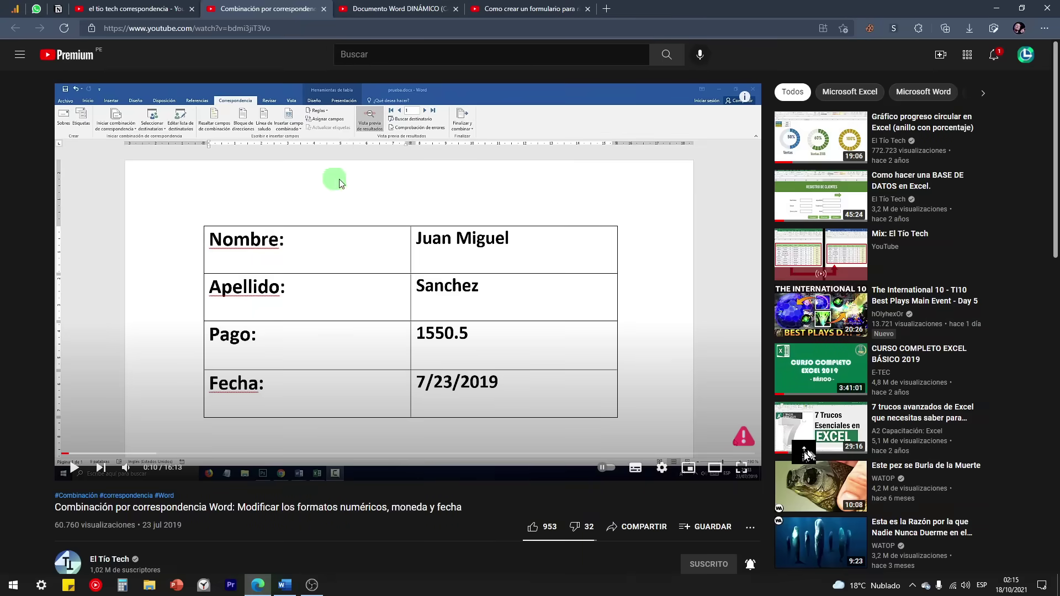
Step: Visit proplantillas.com in a new Edge tab, then go back to Word's template gallery
{"action": "left_click", "coordinate": [606, 9]}
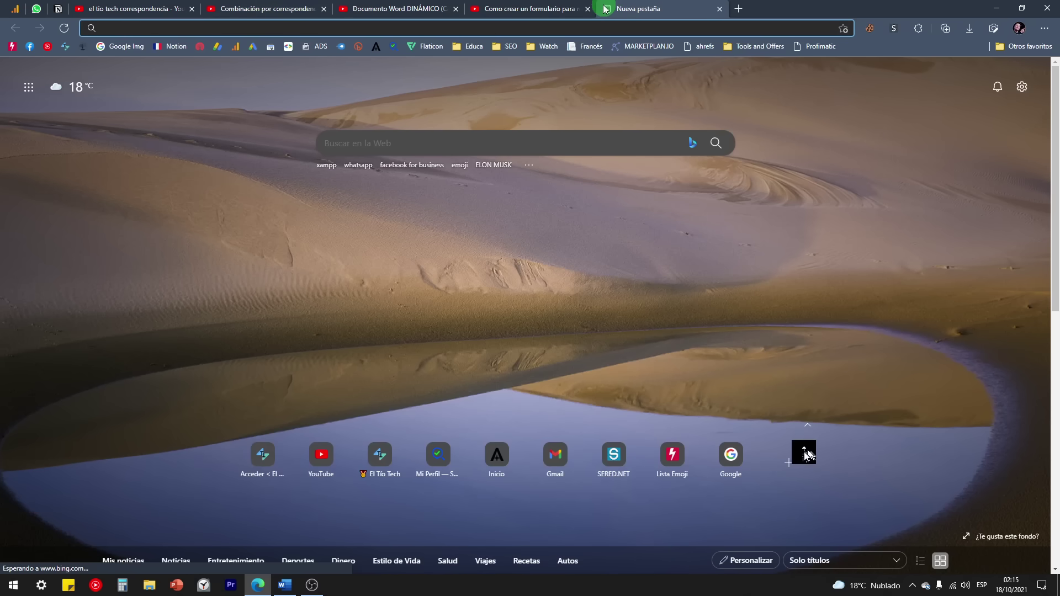
{"action": "type", "text": "proplantillas.com"}
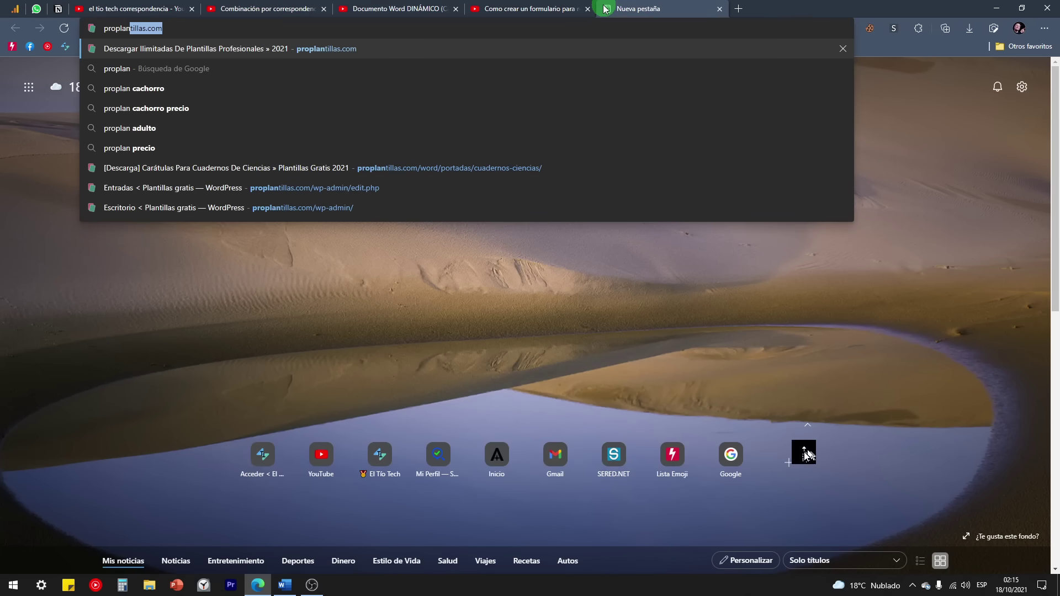
{"action": "key", "text": "Return"}
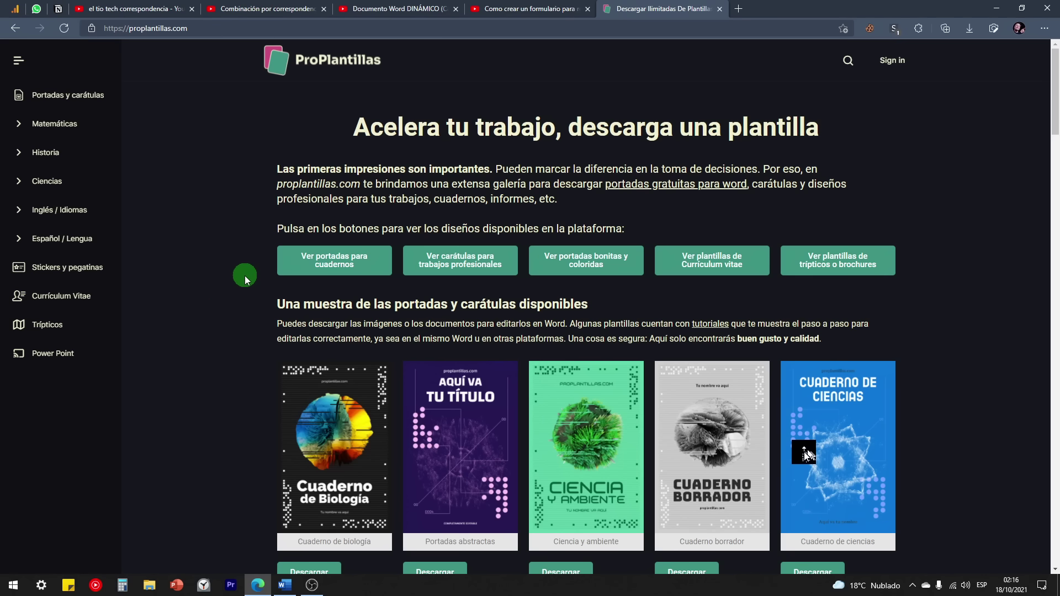
{"action": "scroll", "coordinate": [240, 277], "scroll_direction": "down", "scroll_amount": 1}
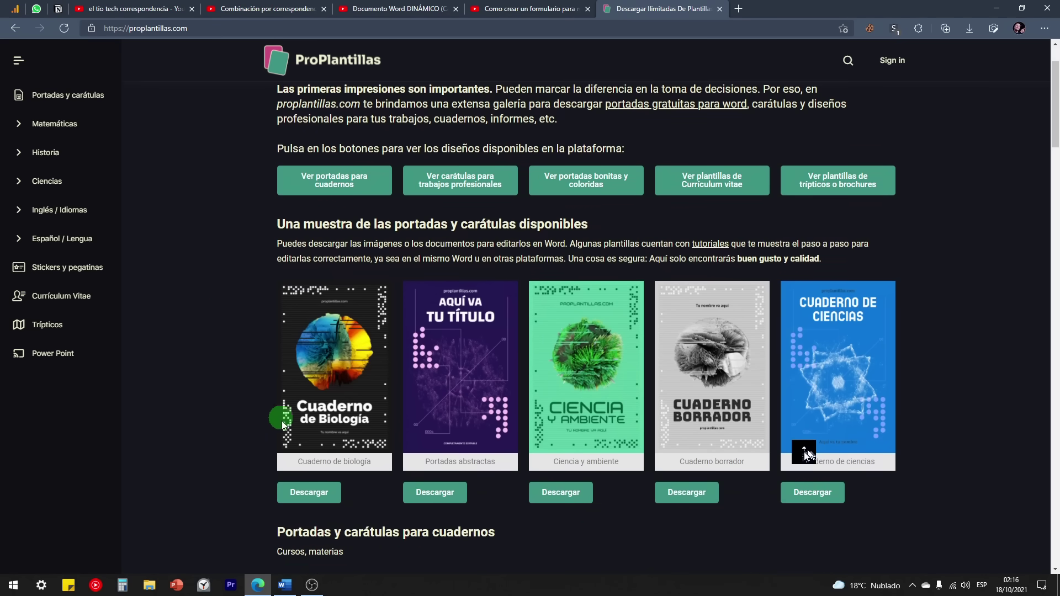
{"action": "scroll", "coordinate": [292, 492], "scroll_direction": "up", "scroll_amount": 1}
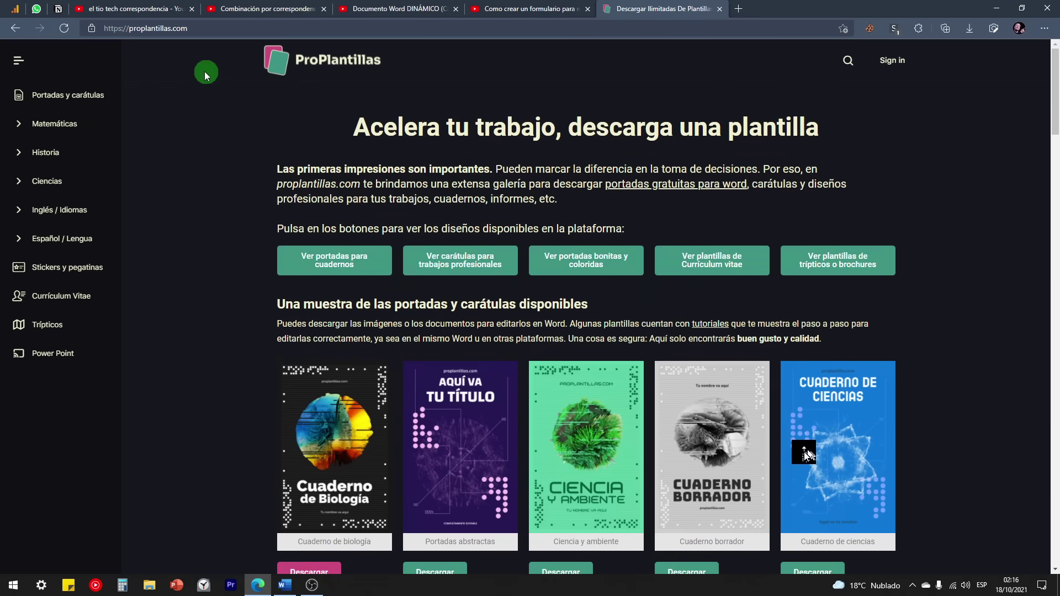
{"action": "left_click", "coordinate": [284, 585]}
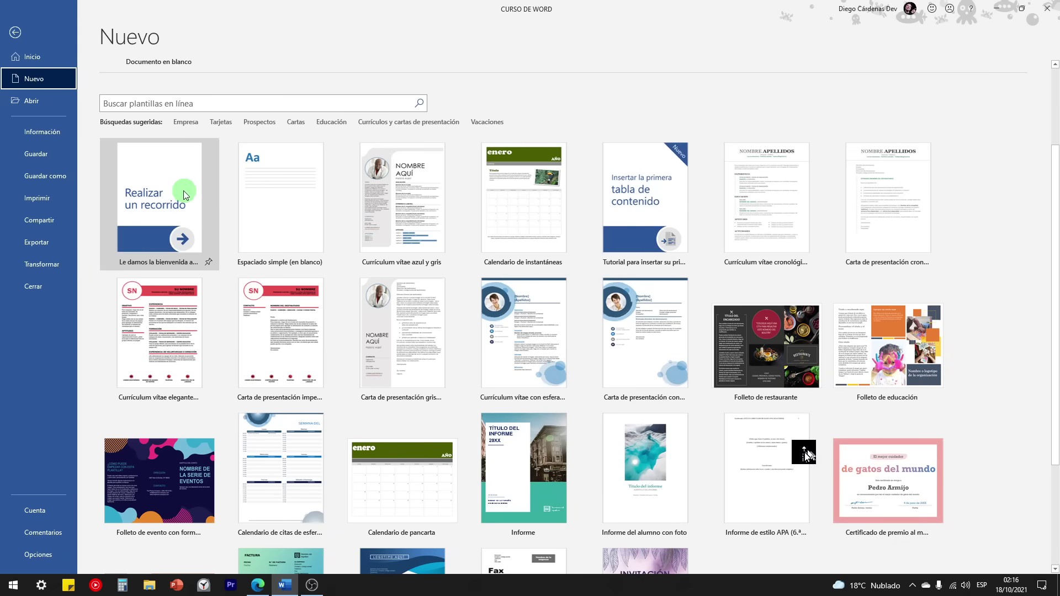
Step: Preview 'Currículum vitae cronológico moderno' and create Documento1 from that template
{"action": "left_click", "coordinate": [773, 200]}
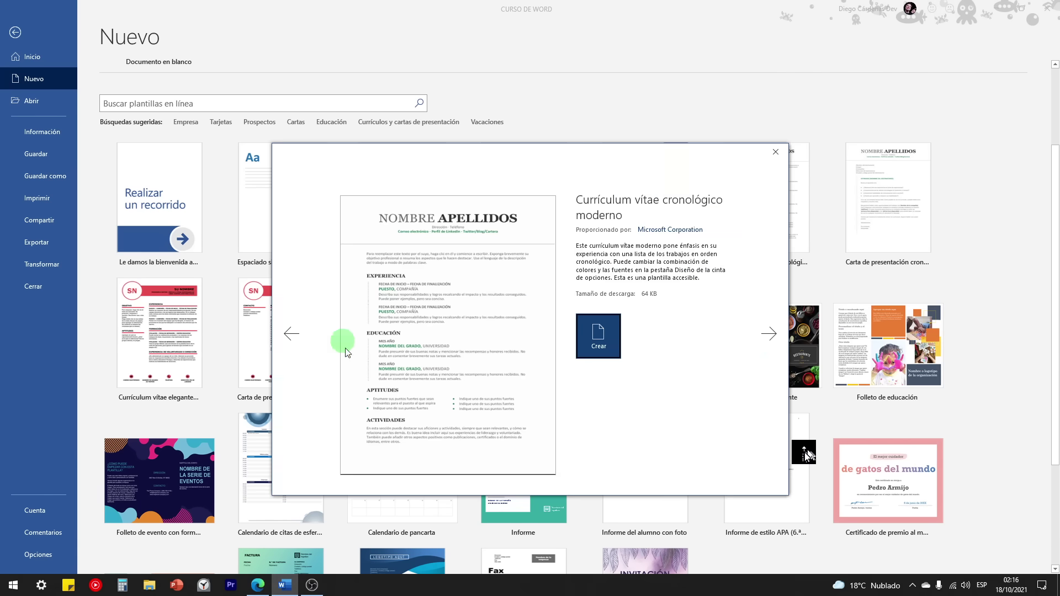
{"action": "left_click", "coordinate": [768, 334]}
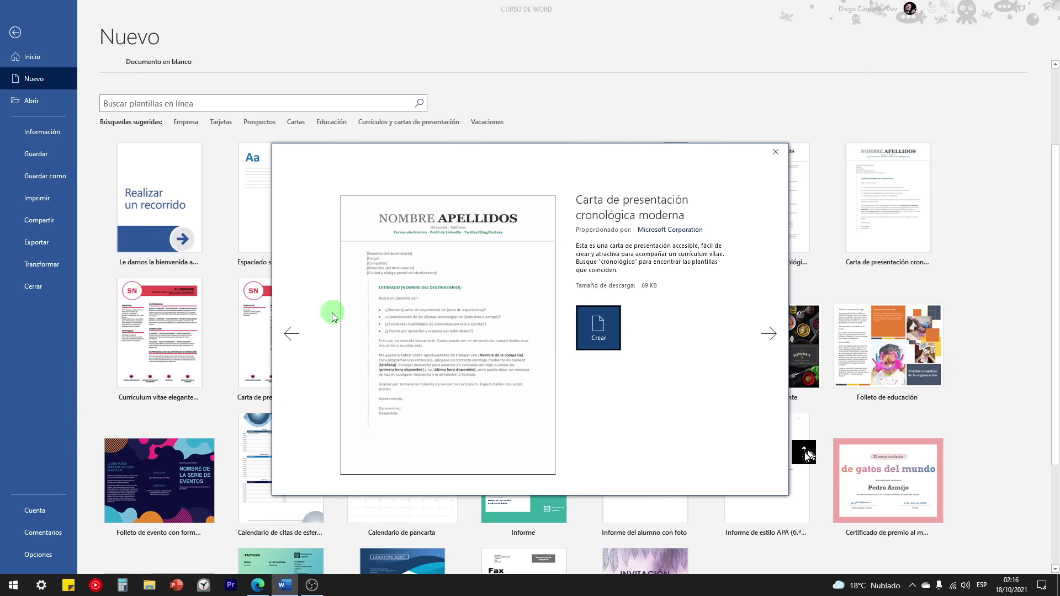
{"action": "left_click", "coordinate": [291, 333]}
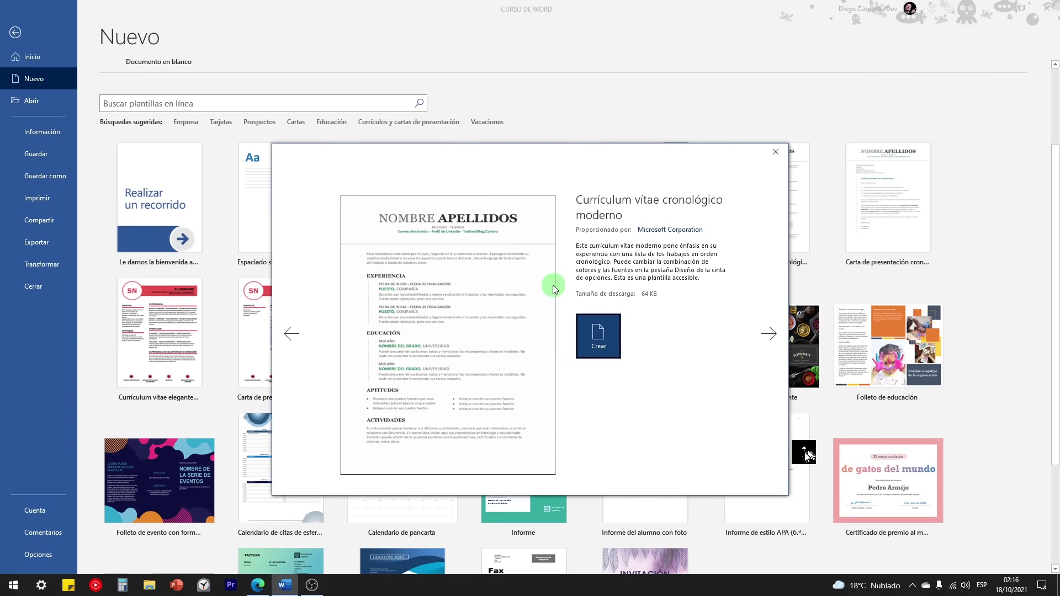
{"action": "left_click", "coordinate": [604, 348]}
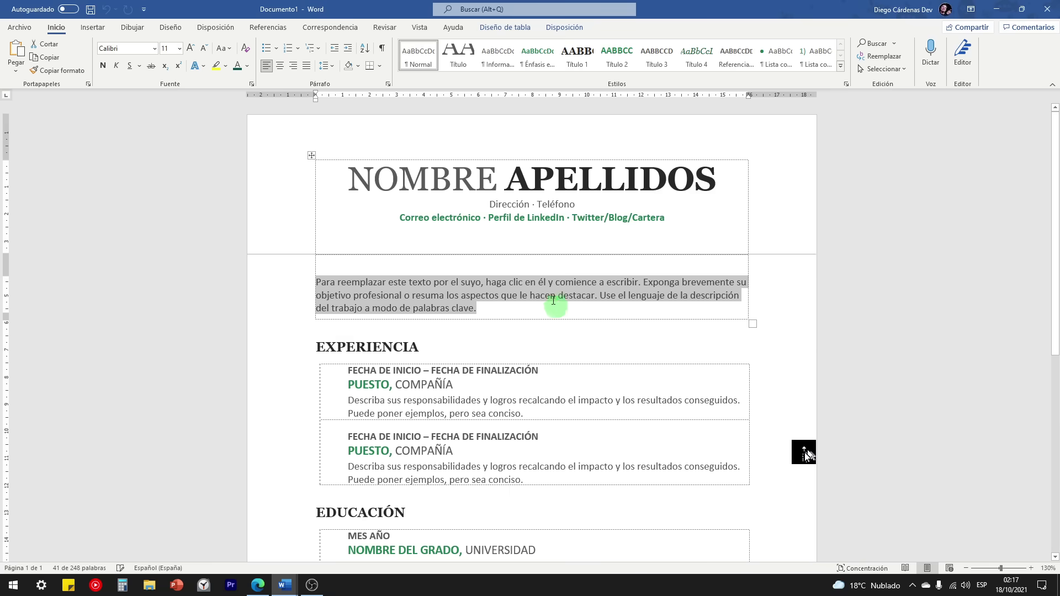
{"action": "scroll", "coordinate": [426, 199], "scroll_direction": "down", "scroll_amount": 5}
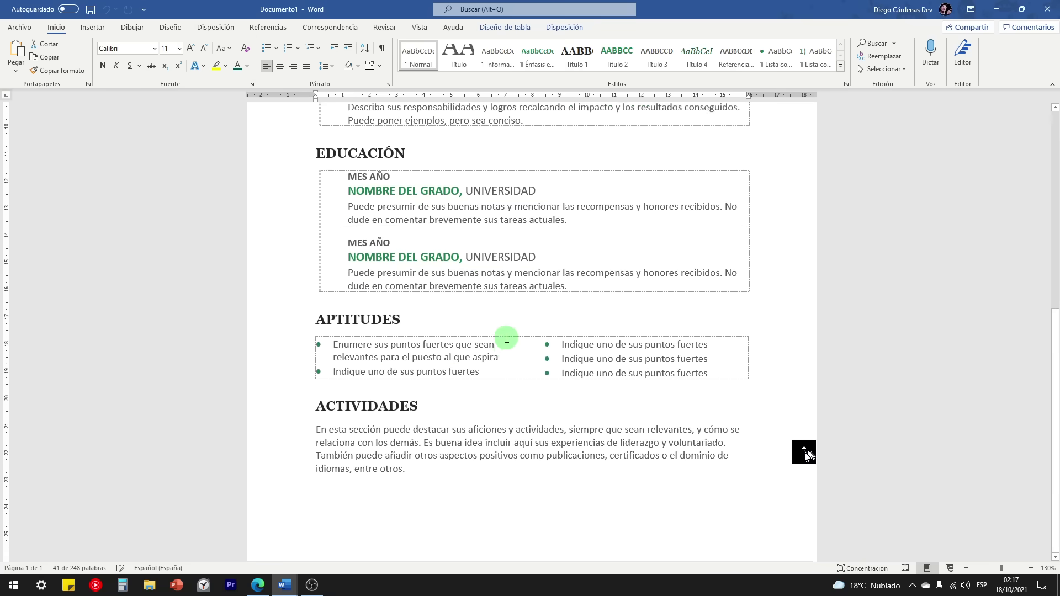
{"action": "scroll", "coordinate": [504, 272], "scroll_direction": "up", "scroll_amount": 5}
{"action": "scroll", "coordinate": [801, 293], "scroll_direction": "up", "scroll_amount": 2}
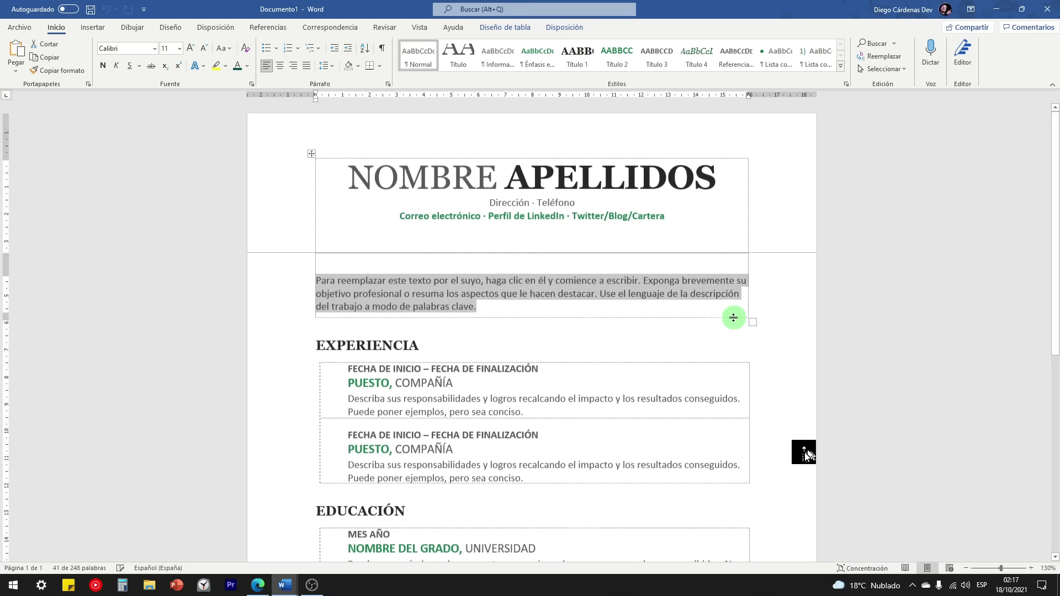
{"action": "double_click", "coordinate": [411, 182]}
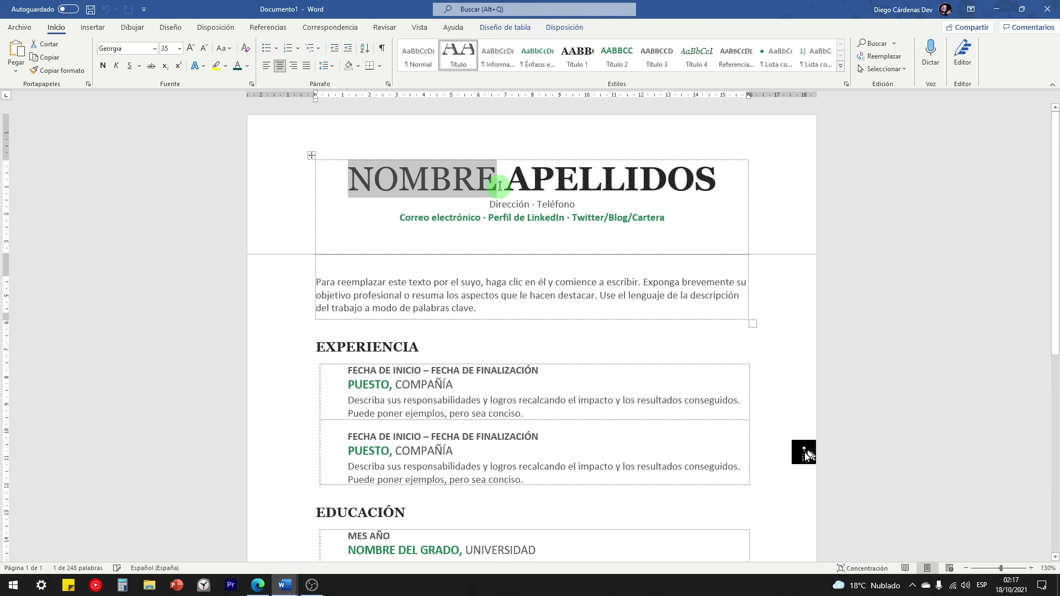
{"action": "scroll", "coordinate": [431, 354], "scroll_direction": "down", "scroll_amount": 3}
{"action": "scroll", "coordinate": [442, 381], "scroll_direction": "up", "scroll_amount": 3}
{"action": "left_click", "coordinate": [284, 586]}
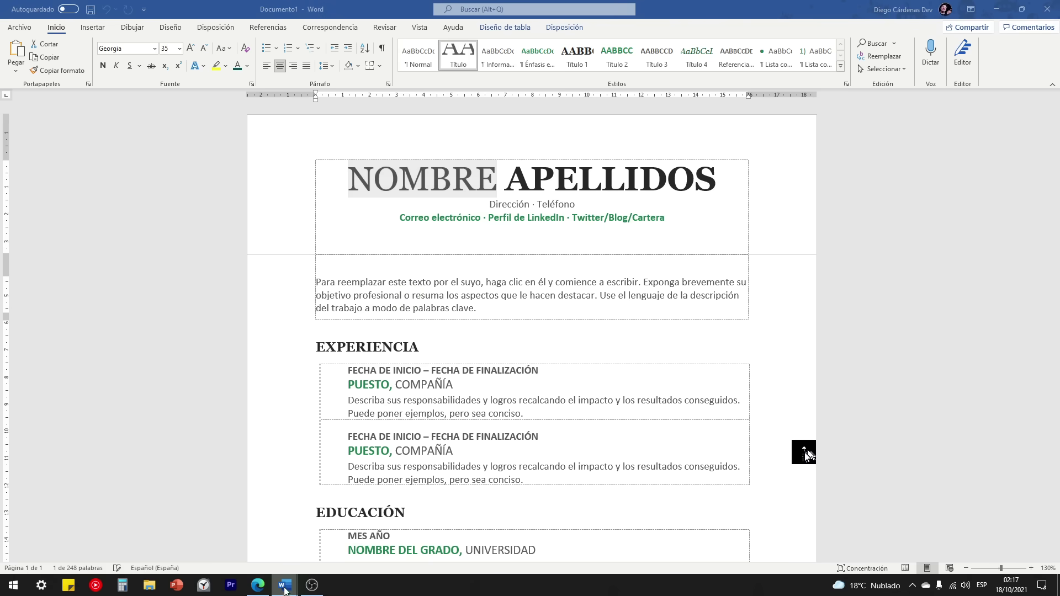
Step: Bring the CURSO DE WORD document forward, scroll through it, and go to its File screen
{"action": "left_click", "coordinate": [284, 496]}
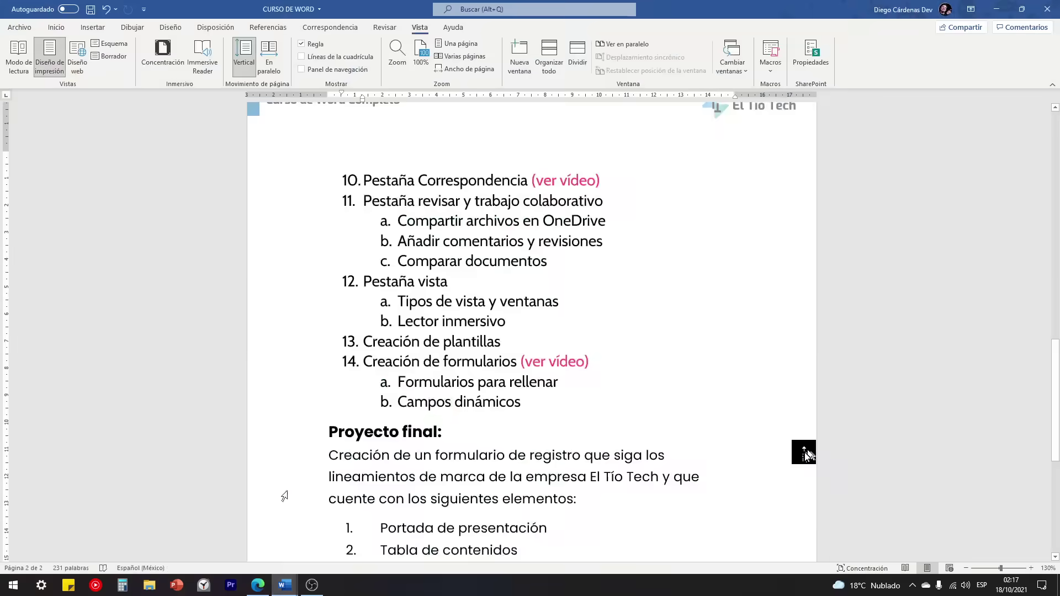
{"action": "scroll", "coordinate": [504, 397], "scroll_direction": "up", "scroll_amount": 2}
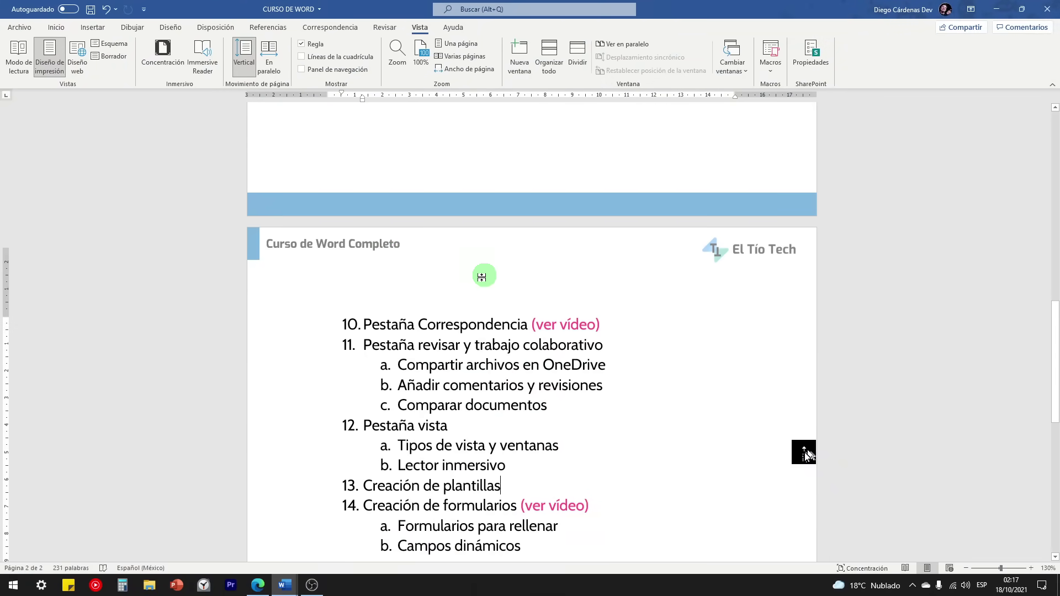
{"action": "scroll", "coordinate": [481, 276], "scroll_direction": "up", "scroll_amount": 2}
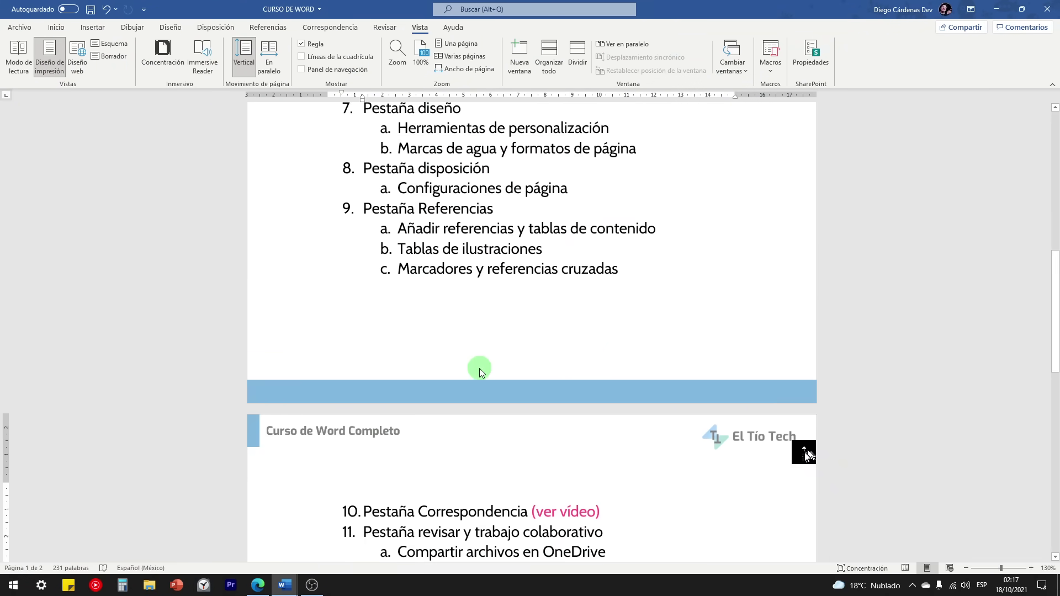
{"action": "scroll", "coordinate": [407, 298], "scroll_direction": "down", "scroll_amount": 8}
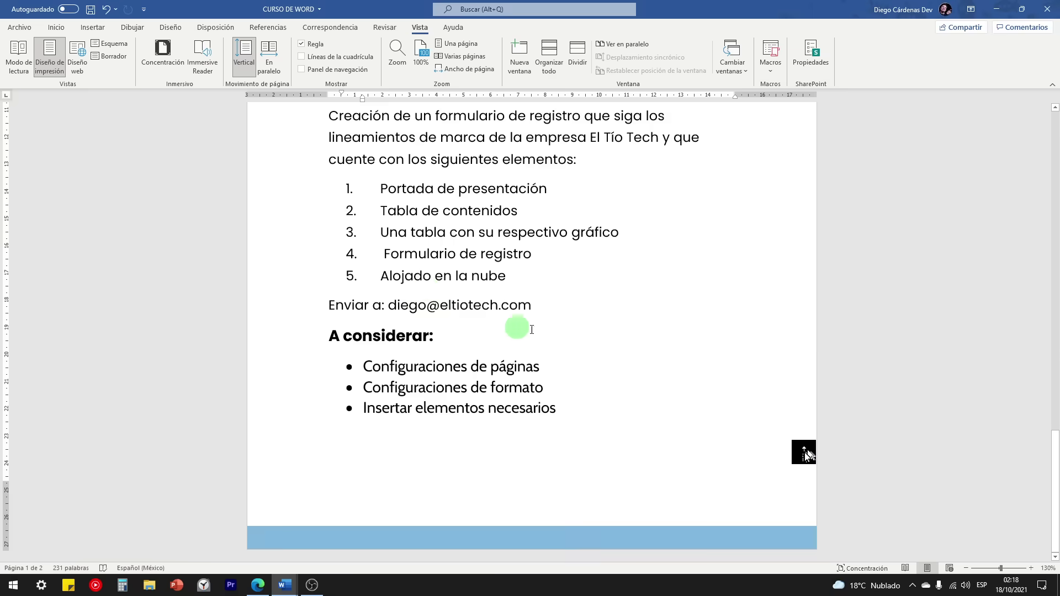
{"action": "scroll", "coordinate": [516, 327], "scroll_direction": "up", "scroll_amount": 7}
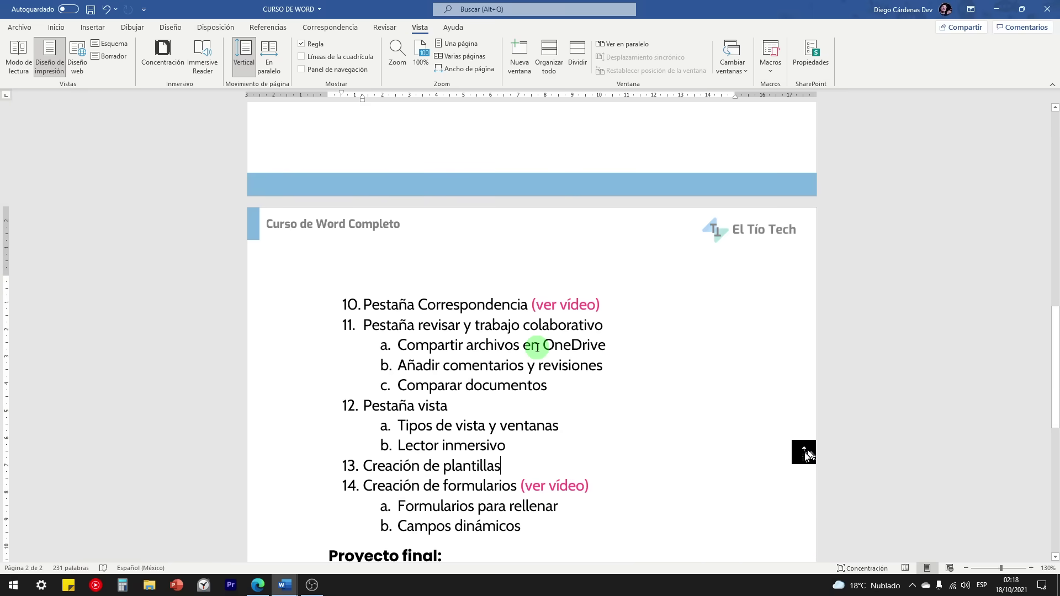
{"action": "left_click", "coordinate": [31, 31]}
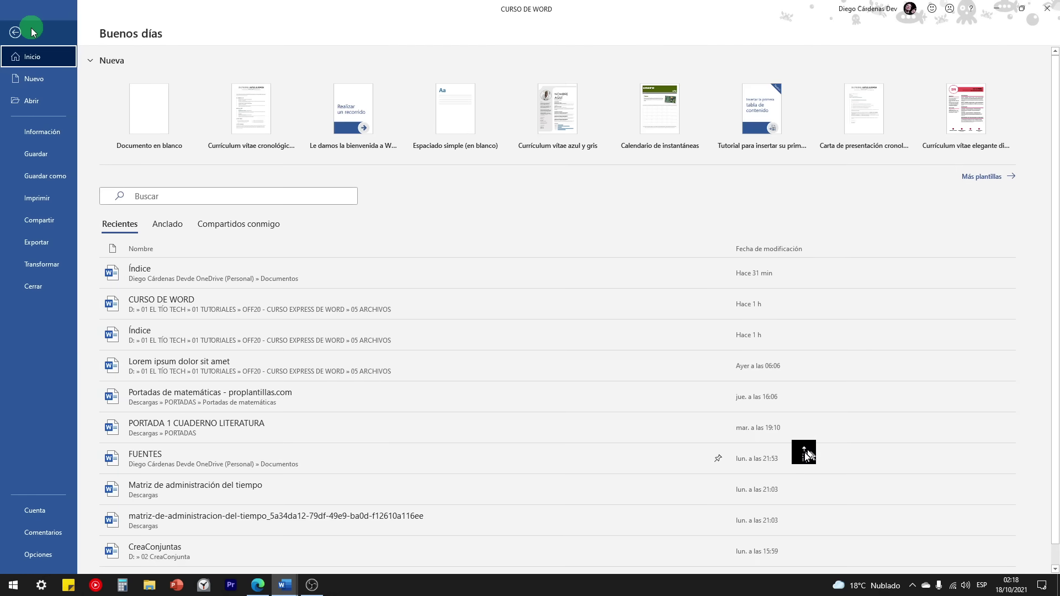
Step: Save the course document as a Word template (*.dotx) named 'Plantilla de El Tío Tech'
{"action": "left_click", "coordinate": [39, 177]}
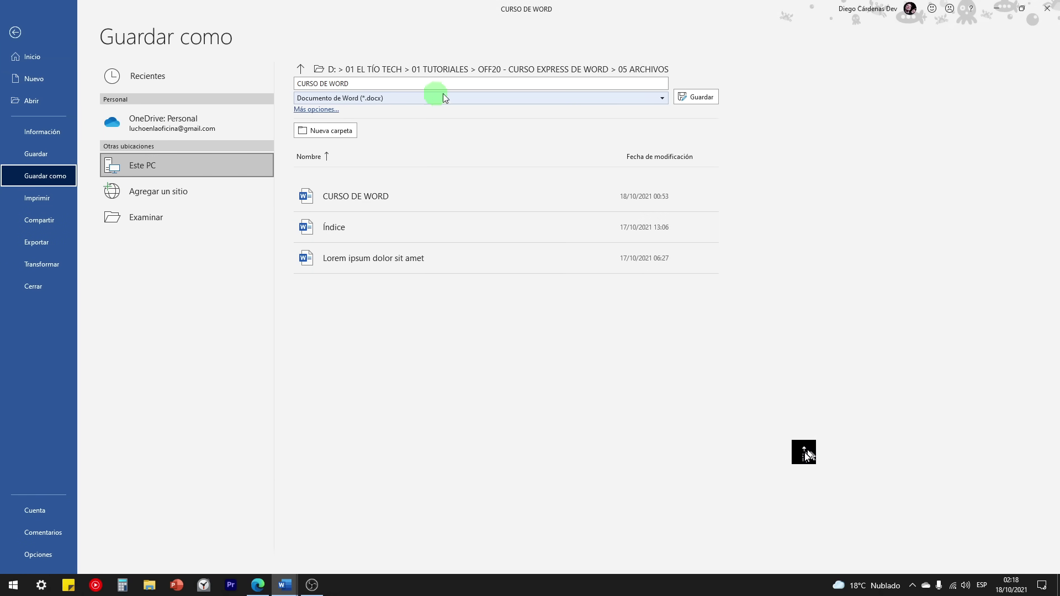
{"action": "left_click", "coordinate": [662, 100]}
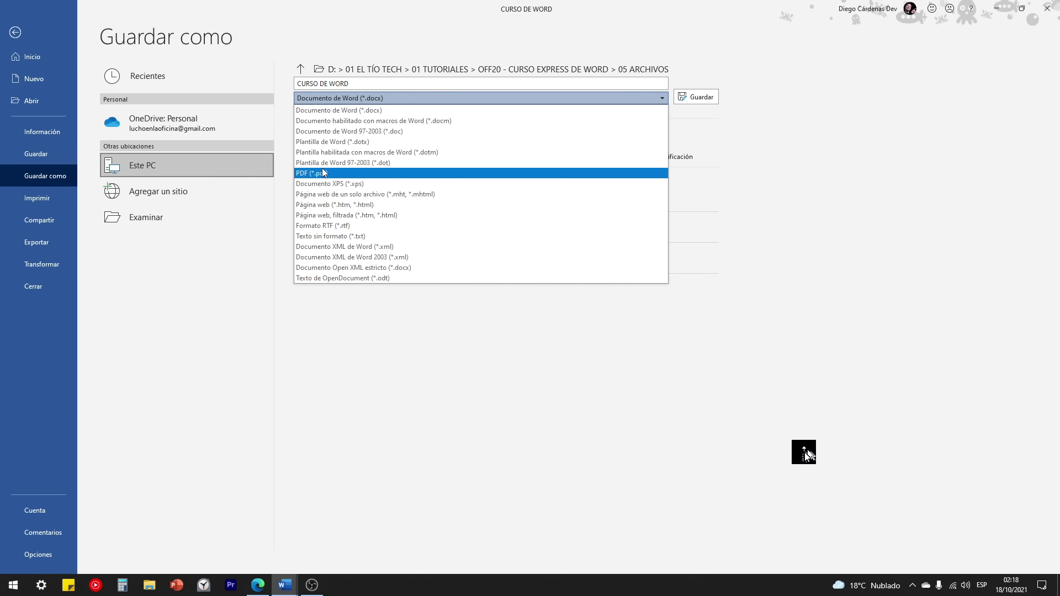
{"action": "left_click", "coordinate": [334, 100]}
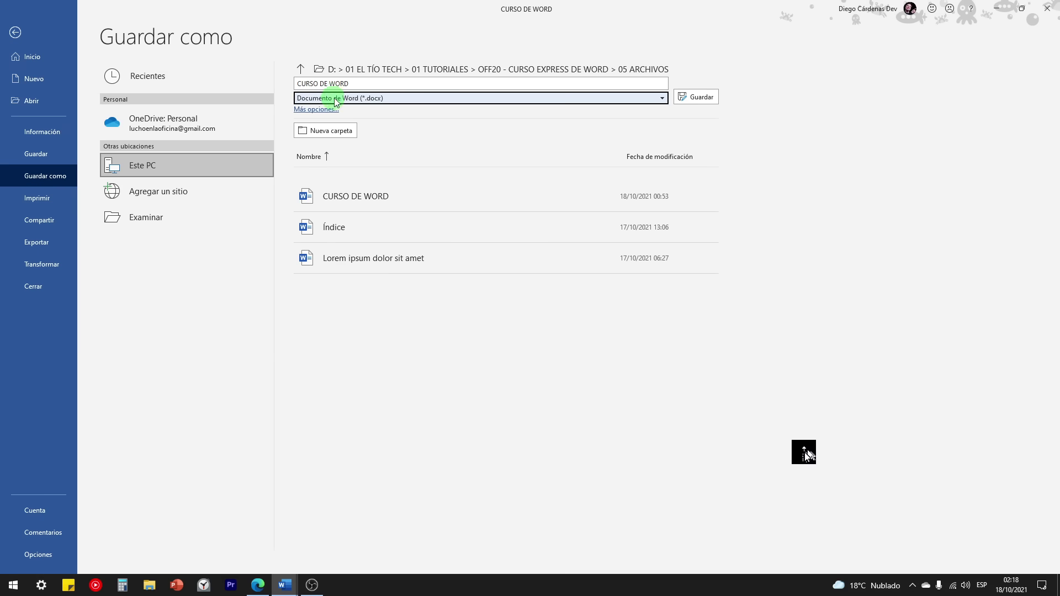
{"action": "left_click", "coordinate": [662, 100]}
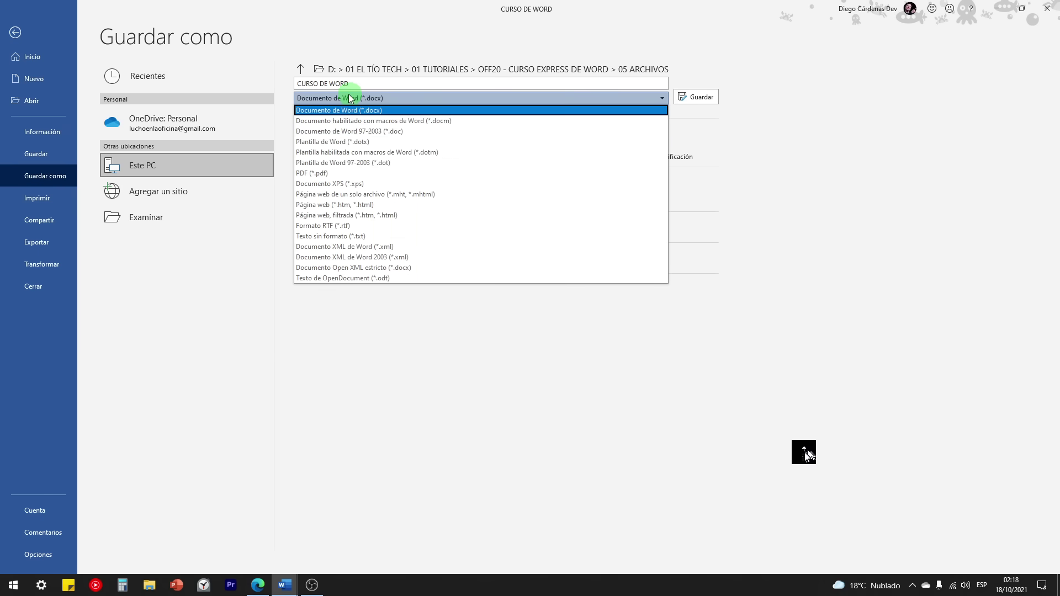
{"action": "left_click", "coordinate": [320, 143]}
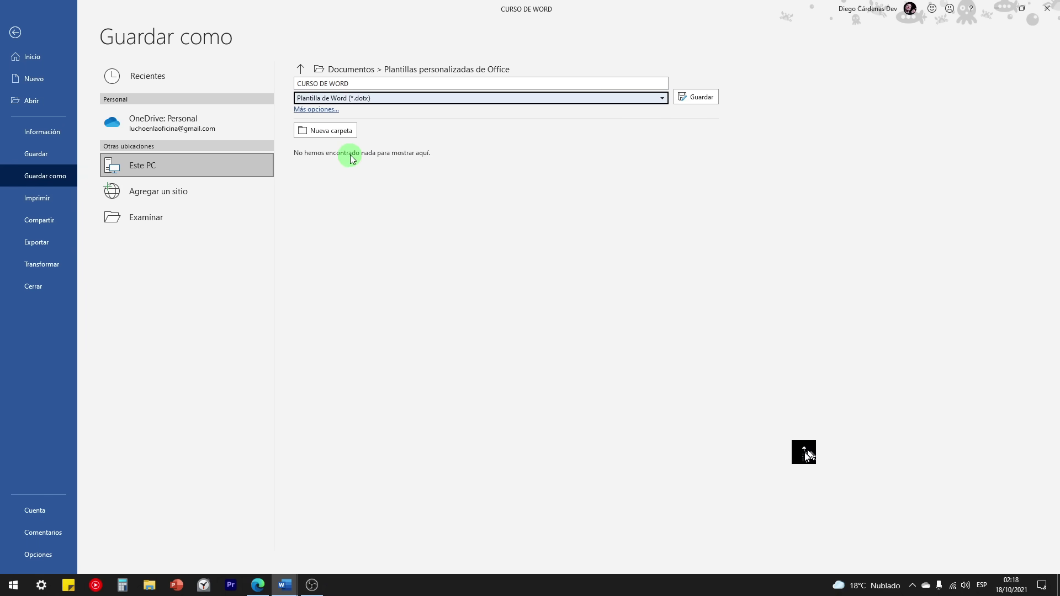
{"action": "left_click", "coordinate": [366, 85]}
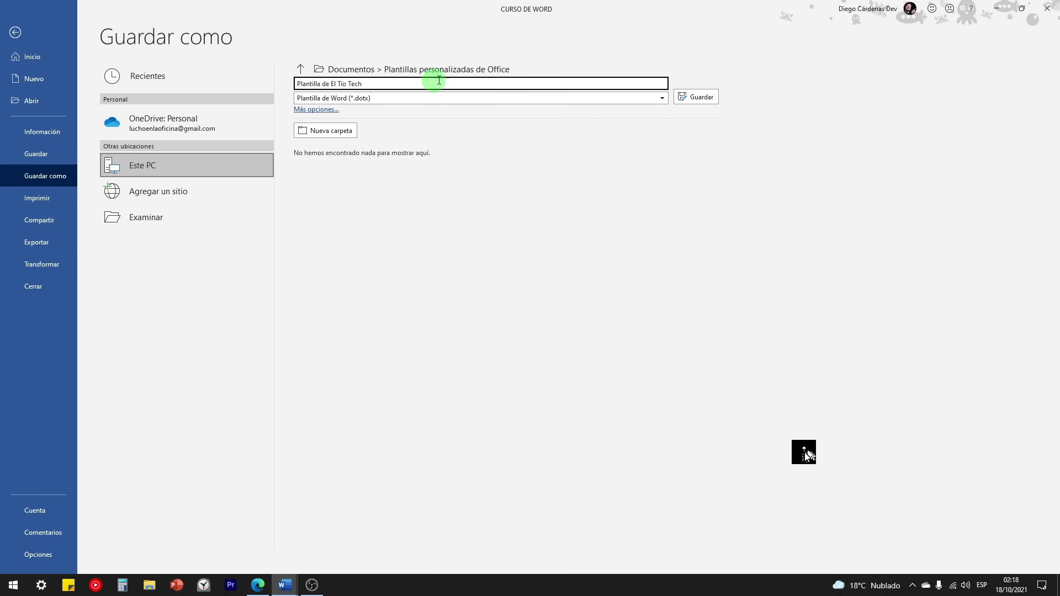
{"action": "left_click", "coordinate": [697, 97]}
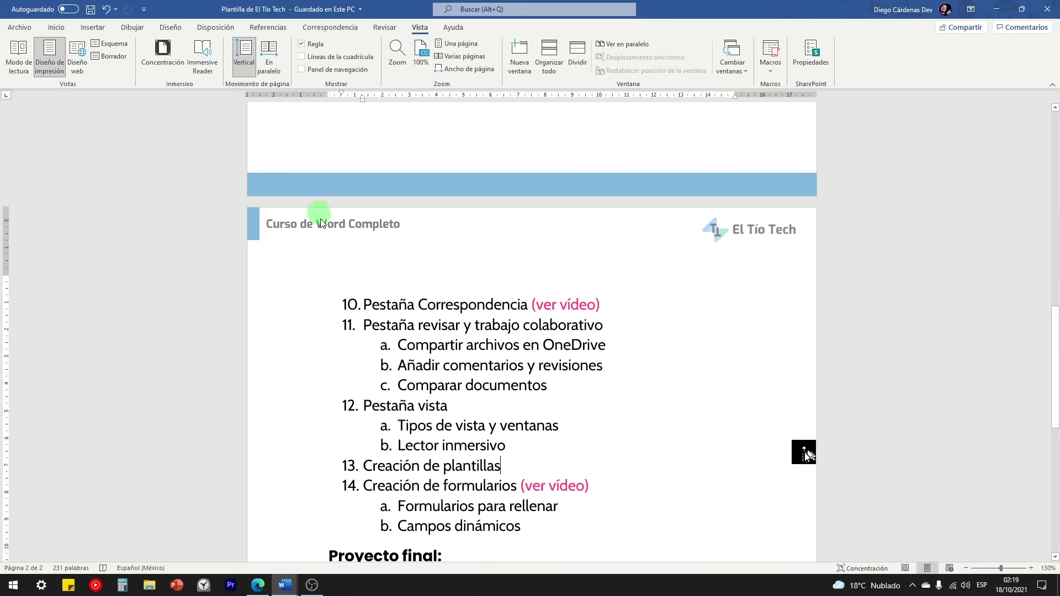
Step: Close the saved template and the résumé, discarding the résumé without saving
{"action": "left_click", "coordinate": [1048, 9]}
{"action": "left_click", "coordinate": [1047, 9]}
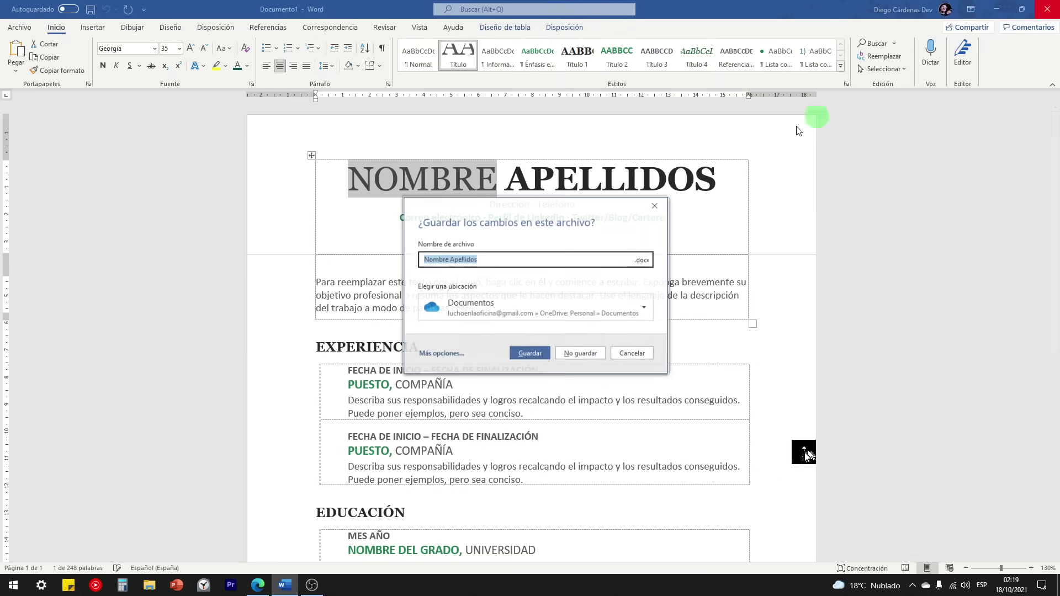
{"action": "left_click", "coordinate": [578, 353]}
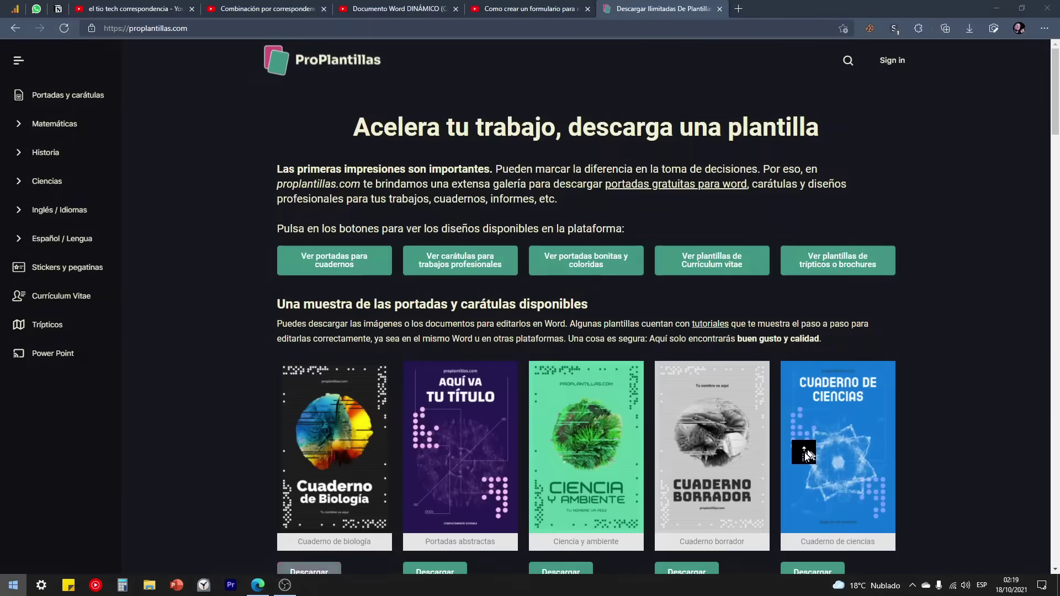
Step: Relaunch Word and create a new document from the personal template 'Plantilla de El Tío Tech'
{"action": "key", "text": "super"}
{"action": "left_click", "coordinate": [62, 224]}
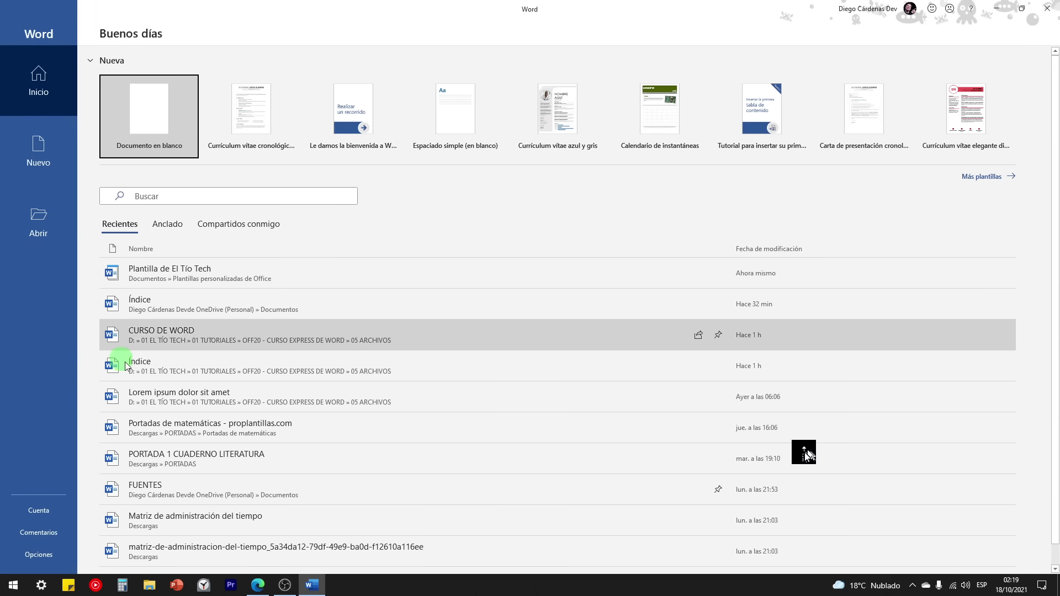
{"action": "left_click", "coordinate": [43, 149]}
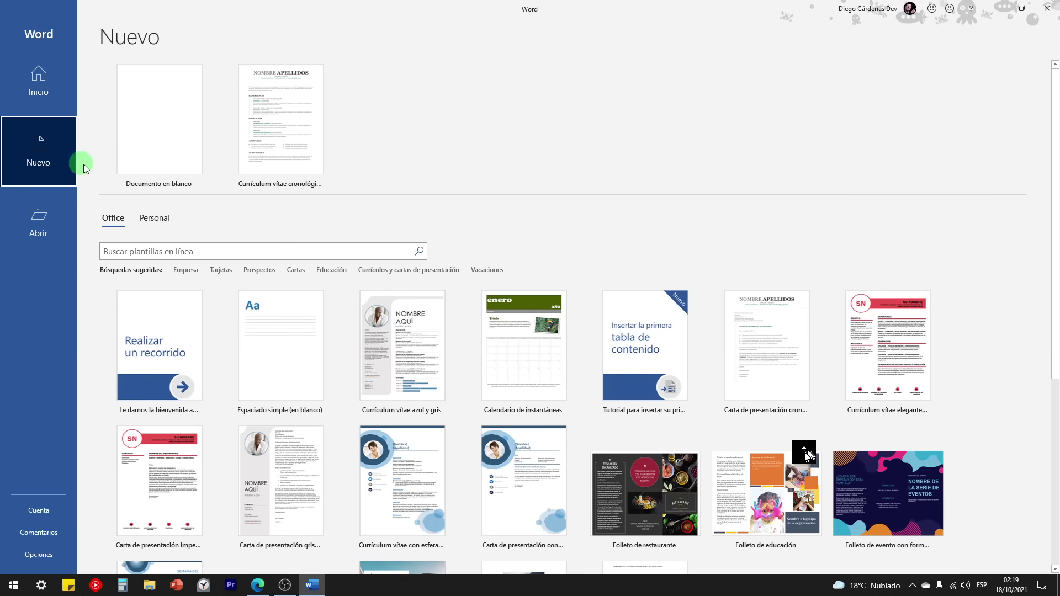
{"action": "left_click", "coordinate": [149, 219]}
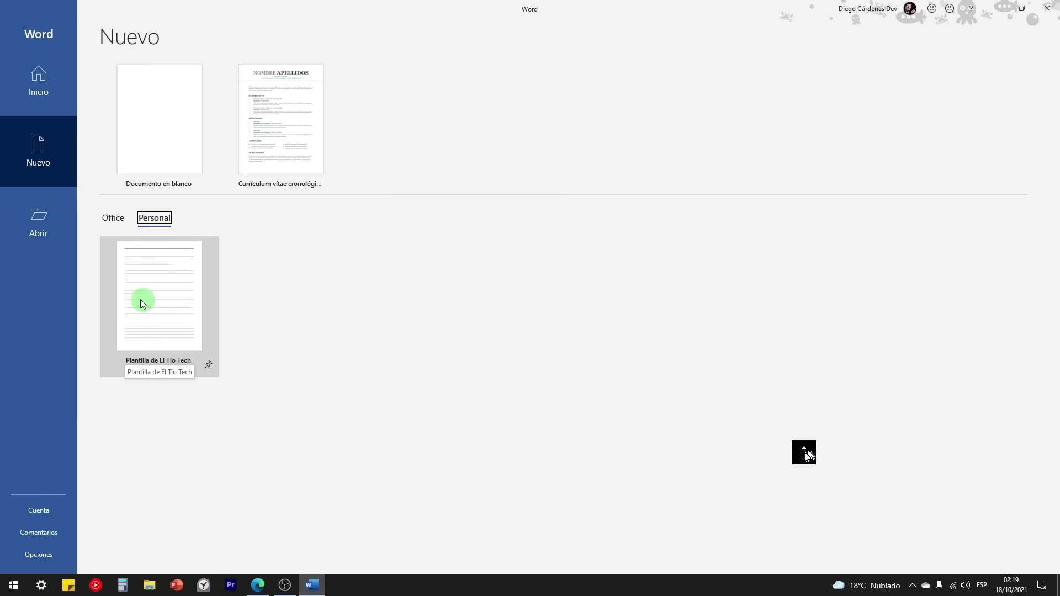
{"action": "left_click", "coordinate": [163, 295]}
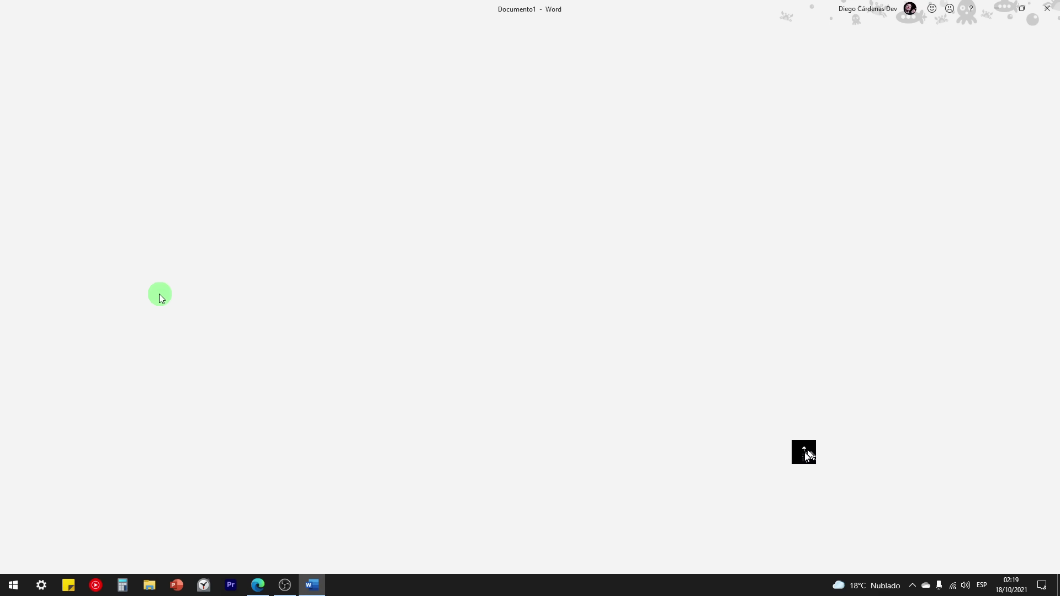
Step: Scroll the new document, then open CURSO DE WORD from recent files and minimize it
{"action": "scroll", "coordinate": [437, 243], "scroll_direction": "down", "scroll_amount": 4}
{"action": "scroll", "coordinate": [436, 243], "scroll_direction": "down", "scroll_amount": 15}
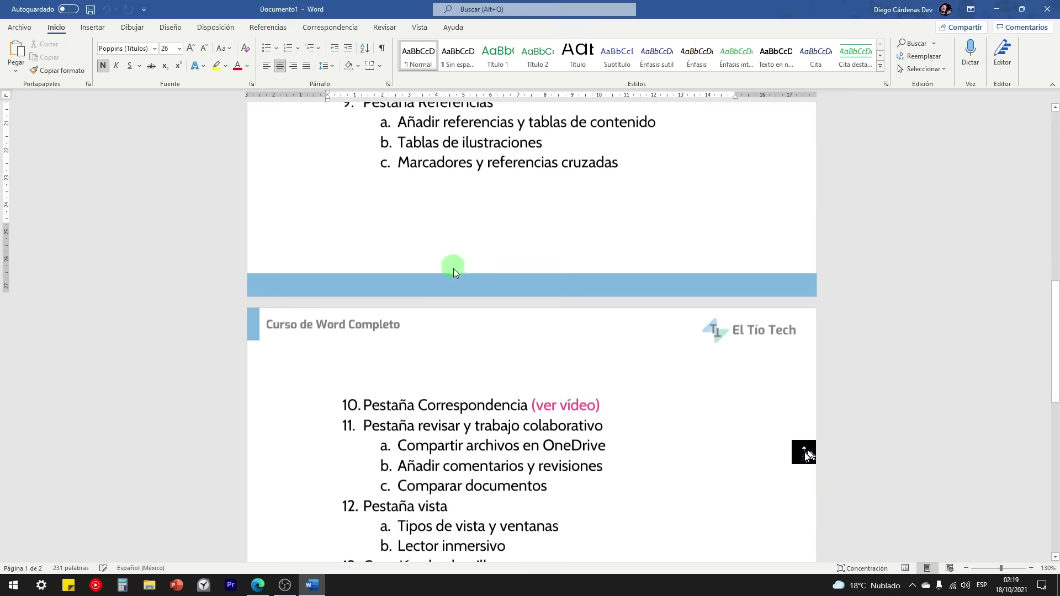
{"action": "left_click_drag", "start_coordinate": [587, 417], "coordinate": [363, 200]}
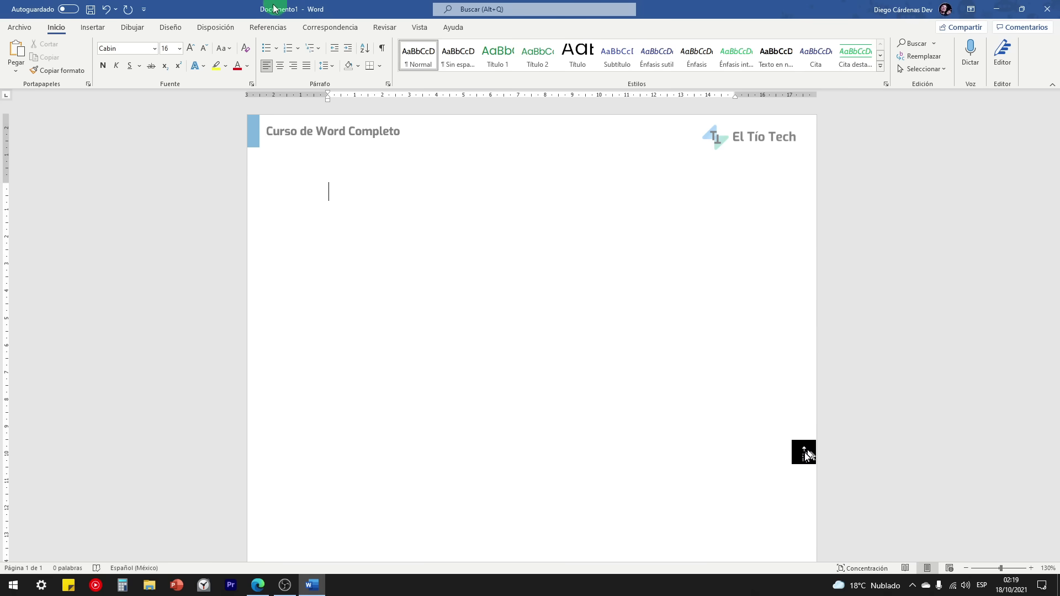
{"action": "left_click", "coordinate": [20, 27]}
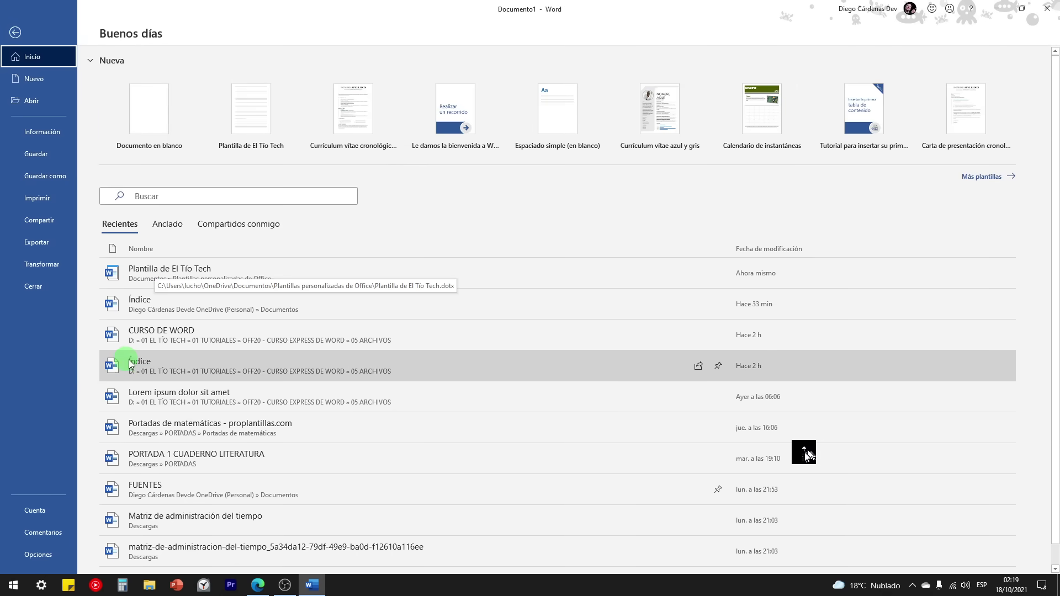
{"action": "left_click", "coordinate": [145, 335]}
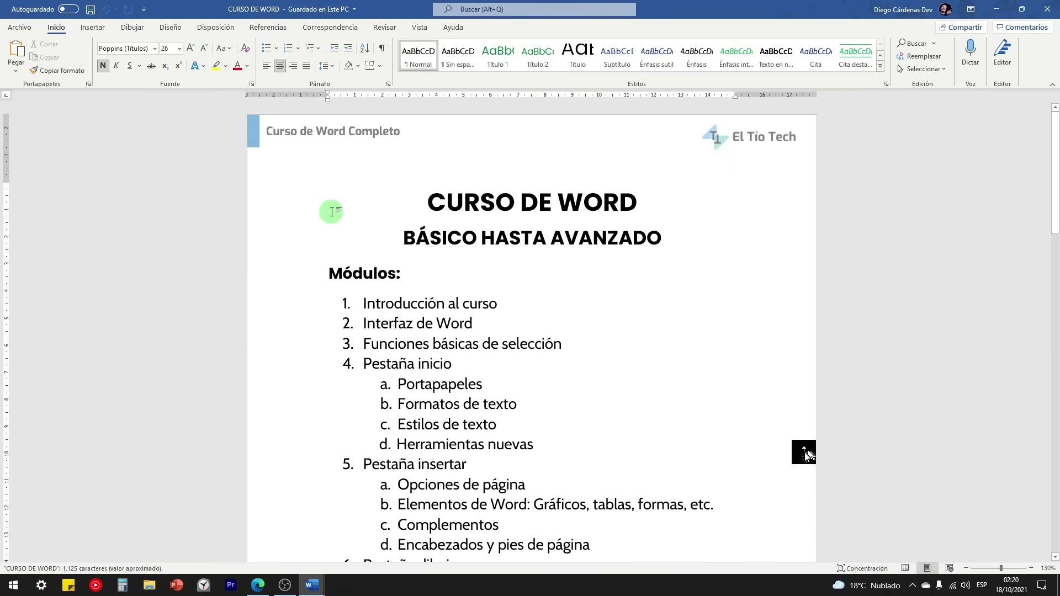
{"action": "left_click", "coordinate": [1000, 8]}
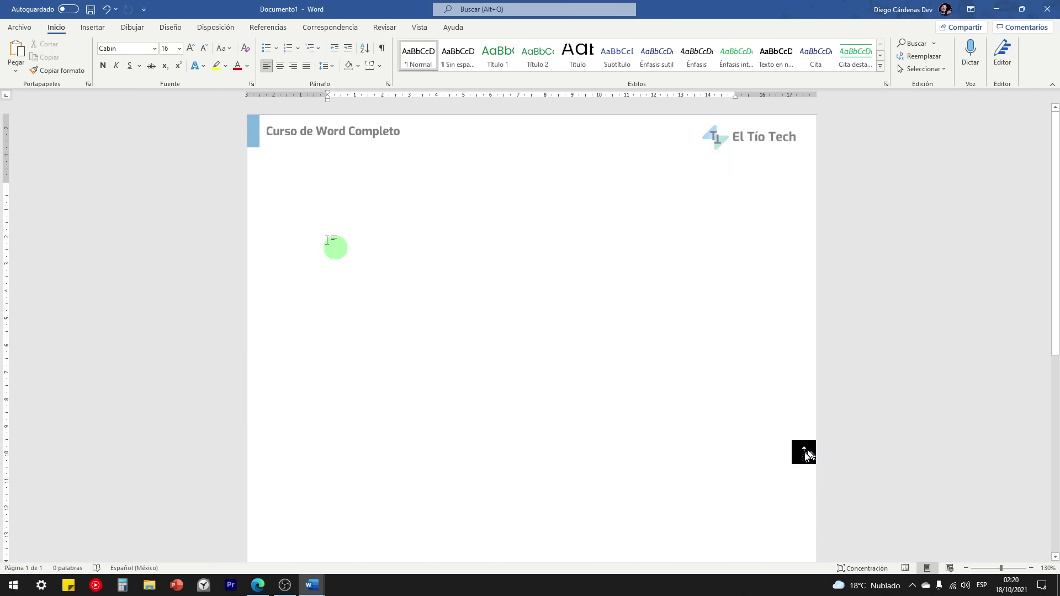
Step: Return from the File screen to editing Documento1 with its Curso de Word Completo header
{"action": "left_click", "coordinate": [20, 27]}
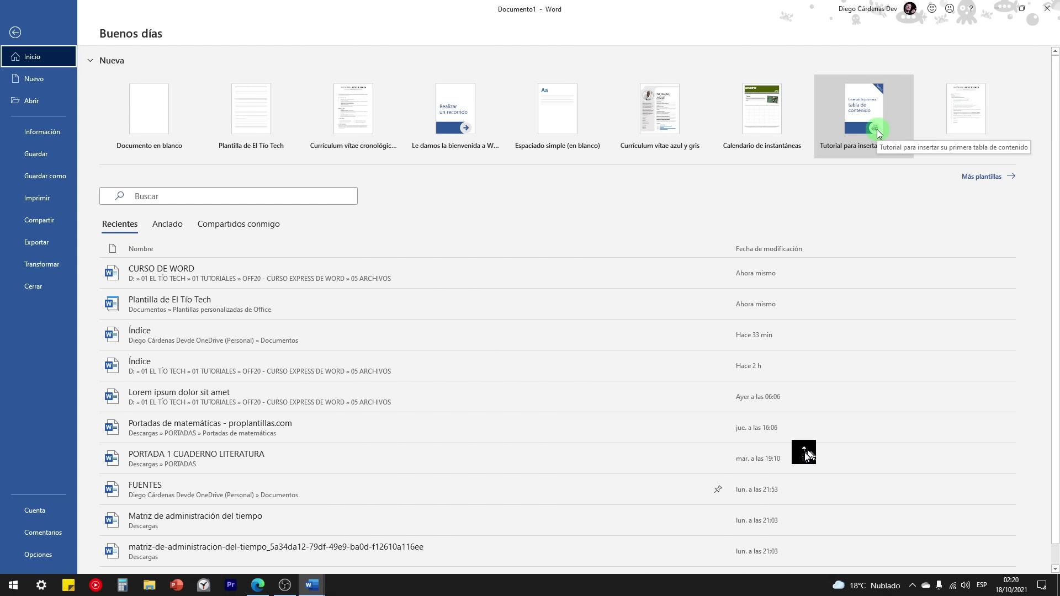
{"action": "left_click", "coordinate": [24, 38]}
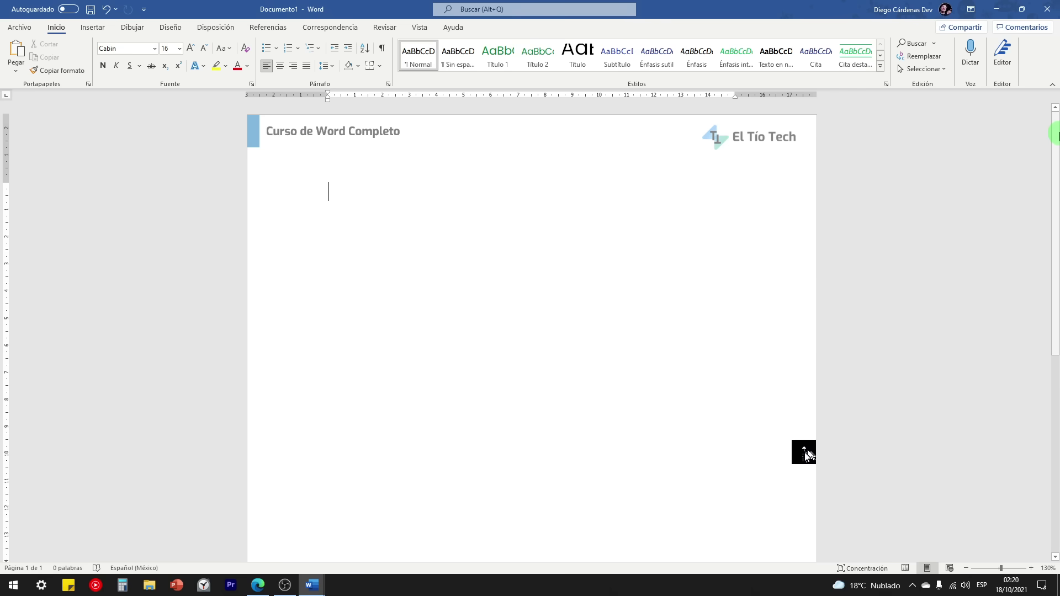
{"action": "mouse_move", "coordinate": [1054, 139]}
{"action": "left_mouse_down"}
{"action": "mouse_move", "coordinate": [1055, 381]}
{"action": "mouse_move", "coordinate": [1054, 139]}
{"action": "left_mouse_up"}
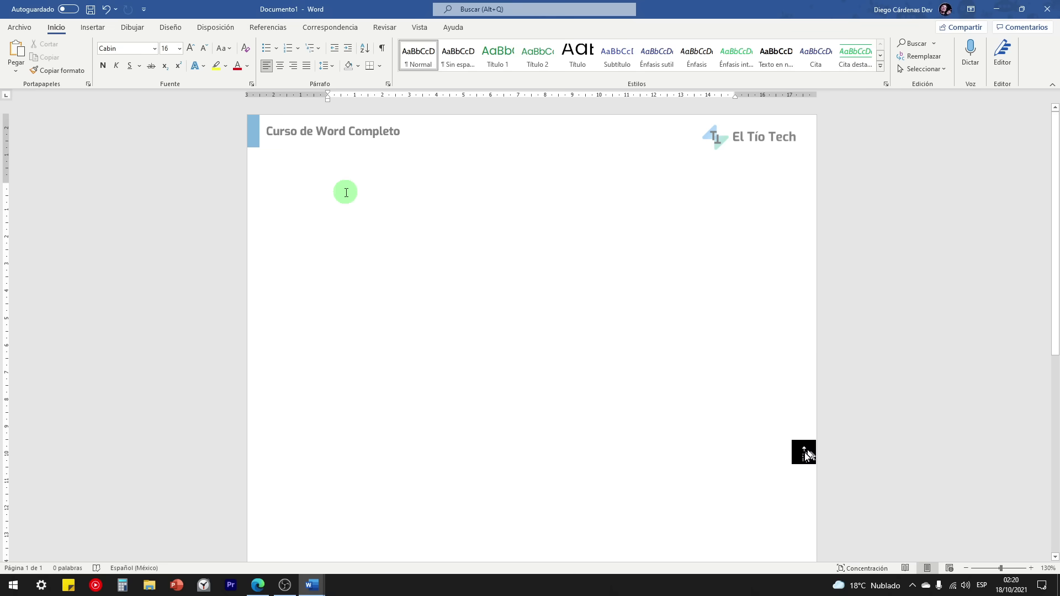
Step: Fill the header bar red and retitle the header 'Plantilla de El Tío Tech'
{"action": "double_click", "coordinate": [325, 131]}
{"action": "left_click", "coordinate": [253, 131]}
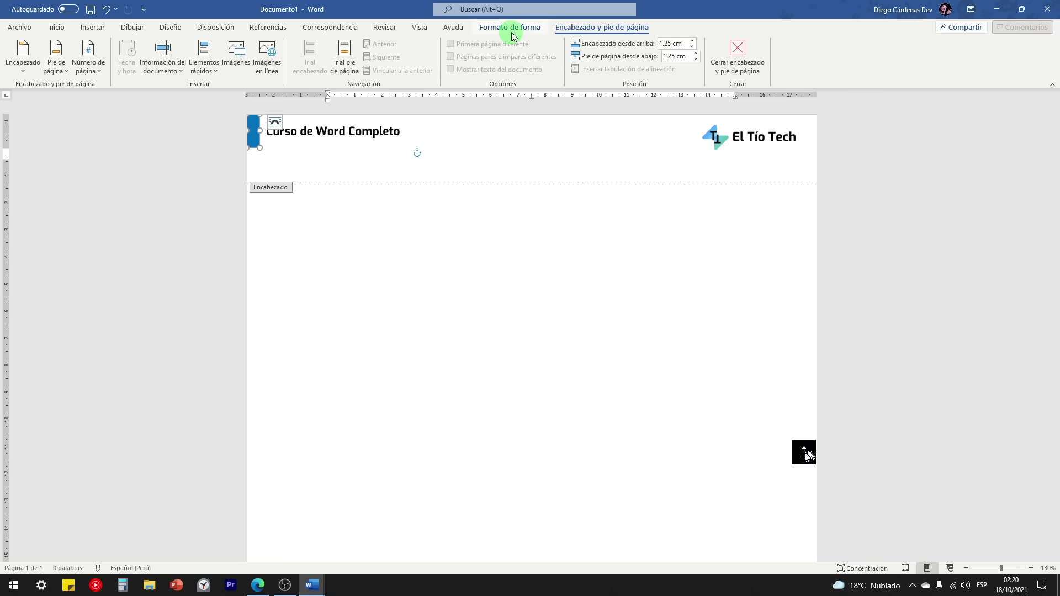
{"action": "left_click", "coordinate": [509, 28]}
{"action": "left_click", "coordinate": [314, 43]}
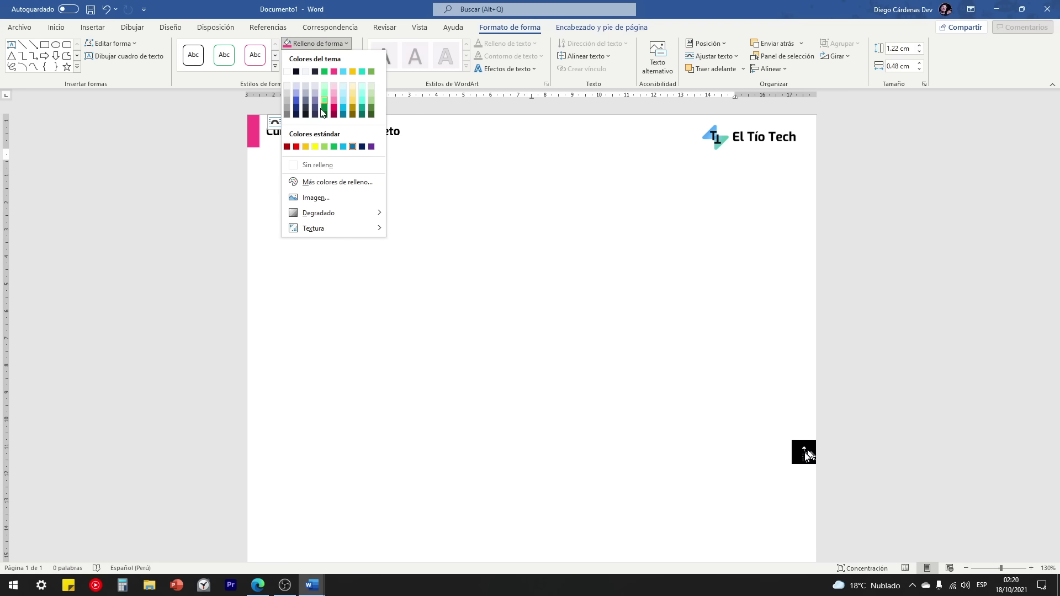
{"action": "left_click", "coordinate": [296, 146]}
{"action": "triple_click", "coordinate": [315, 133]}
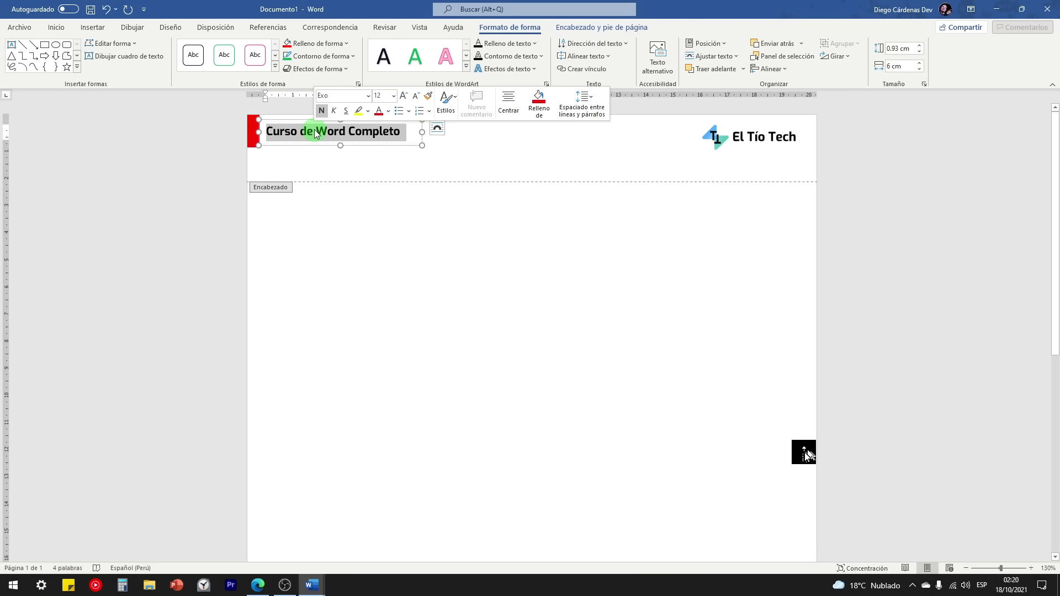
{"action": "type", "text": "Plantilla de El Tío"}
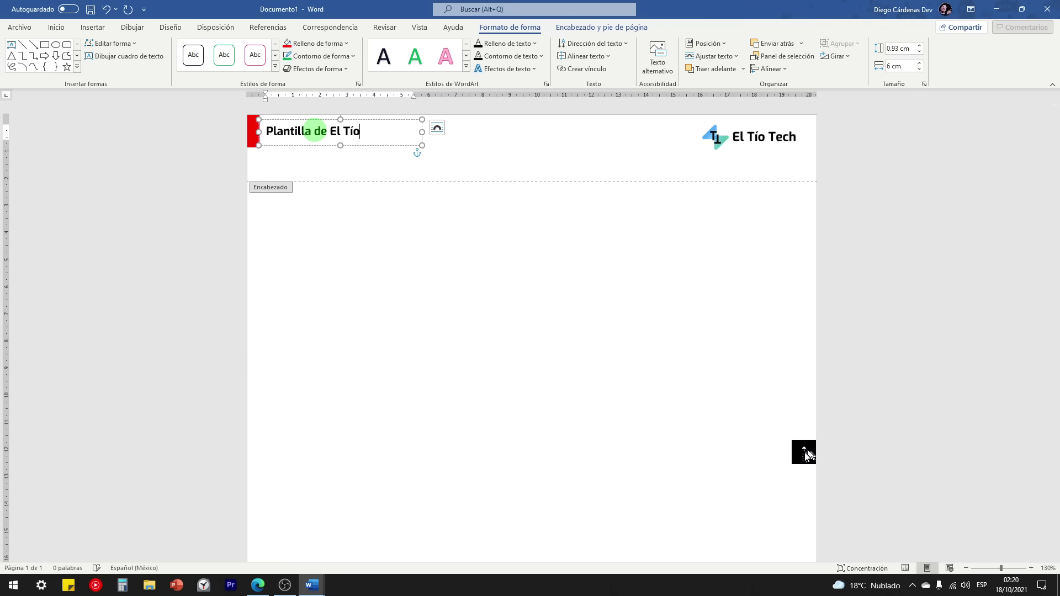
{"action": "type", "text": " Tech"}
Step: Fill the footer's blue band red and return to the document body
{"action": "double_click", "coordinate": [412, 251]}
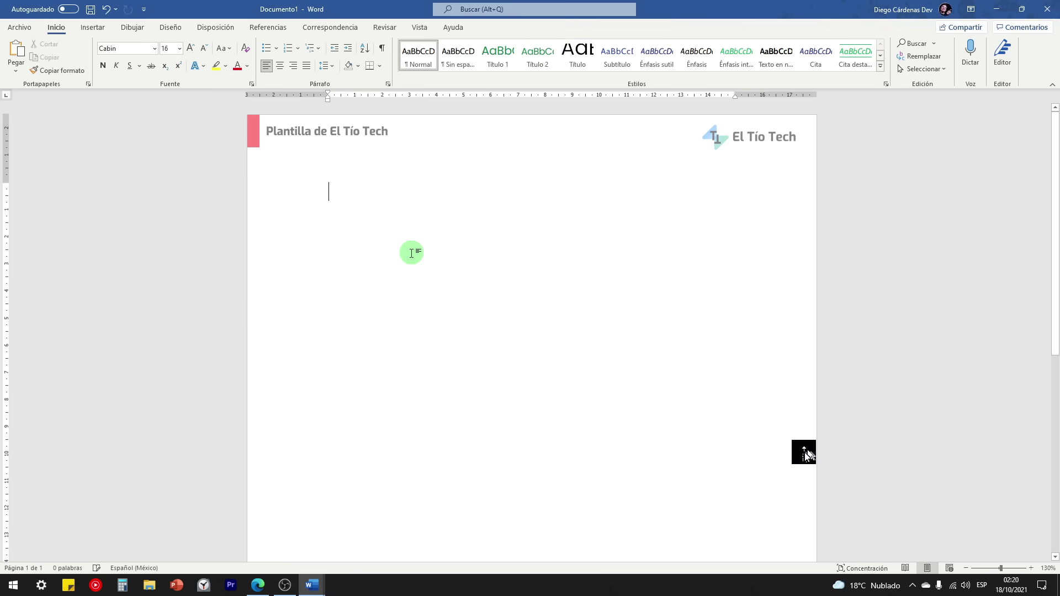
{"action": "scroll", "coordinate": [486, 376], "scroll_direction": "down", "scroll_amount": 5}
{"action": "scroll", "coordinate": [486, 377], "scroll_direction": "down", "scroll_amount": 2}
{"action": "double_click", "coordinate": [498, 538]}
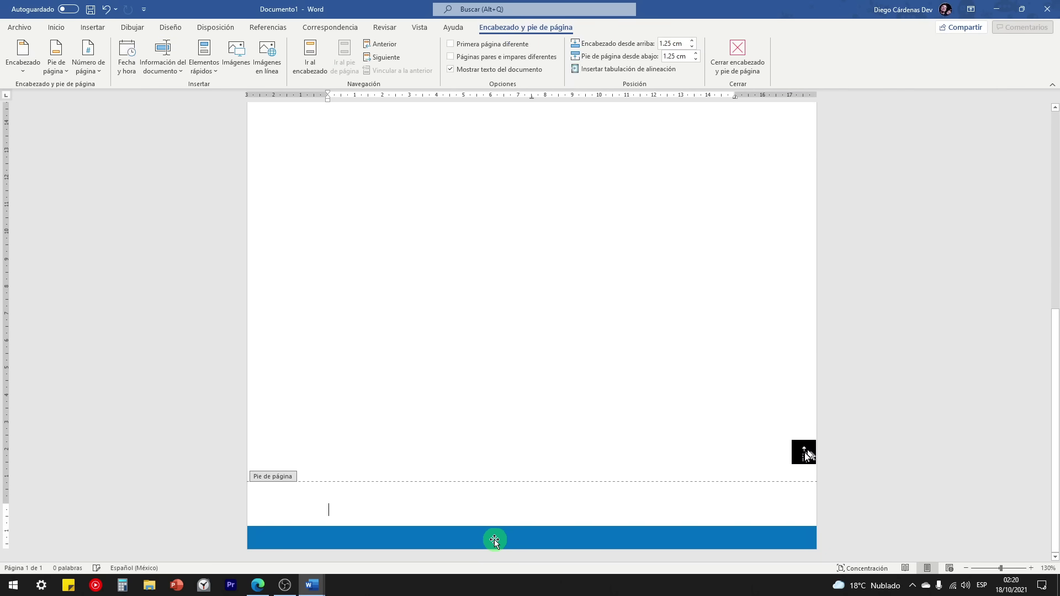
{"action": "left_click", "coordinate": [510, 27]}
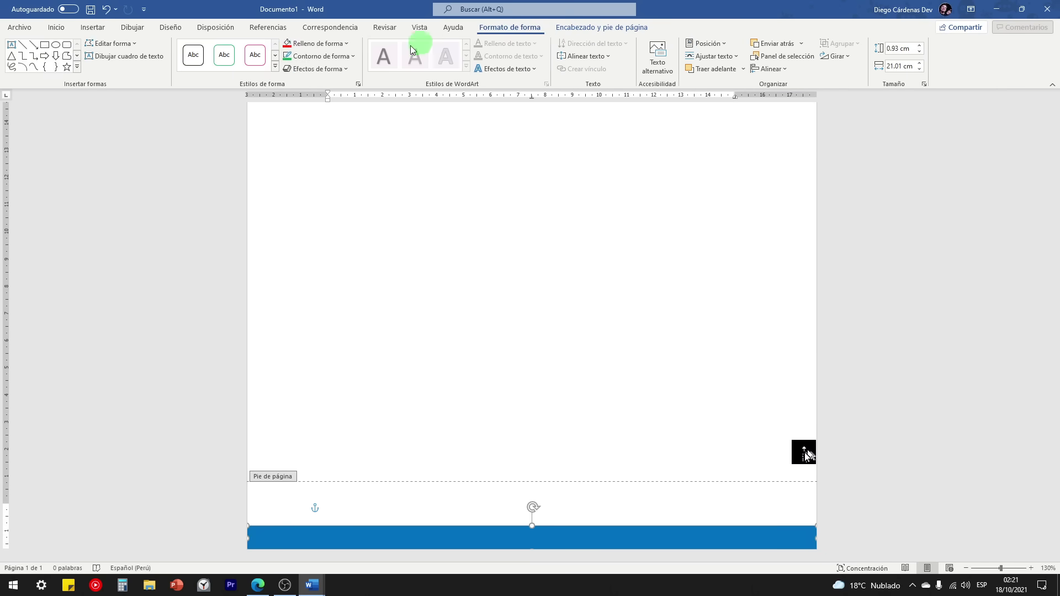
{"action": "left_click", "coordinate": [286, 43]}
{"action": "double_click", "coordinate": [471, 379]}
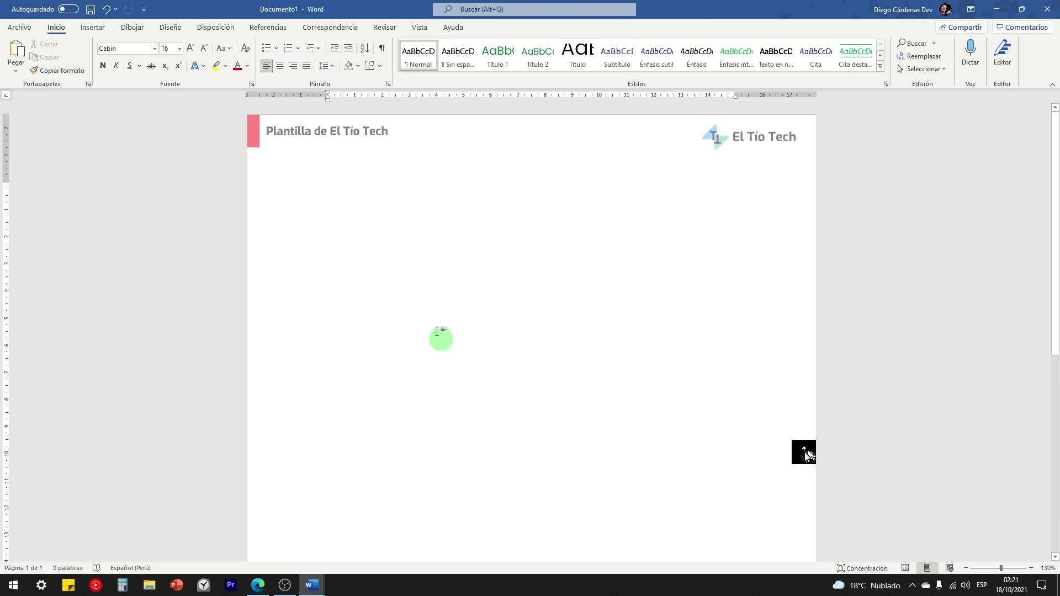
{"action": "left_click", "coordinate": [24, 29]}
Step: Save the document as a Word template named 'Plantilla de El Tío Tech 2'
{"action": "left_click", "coordinate": [28, 177]}
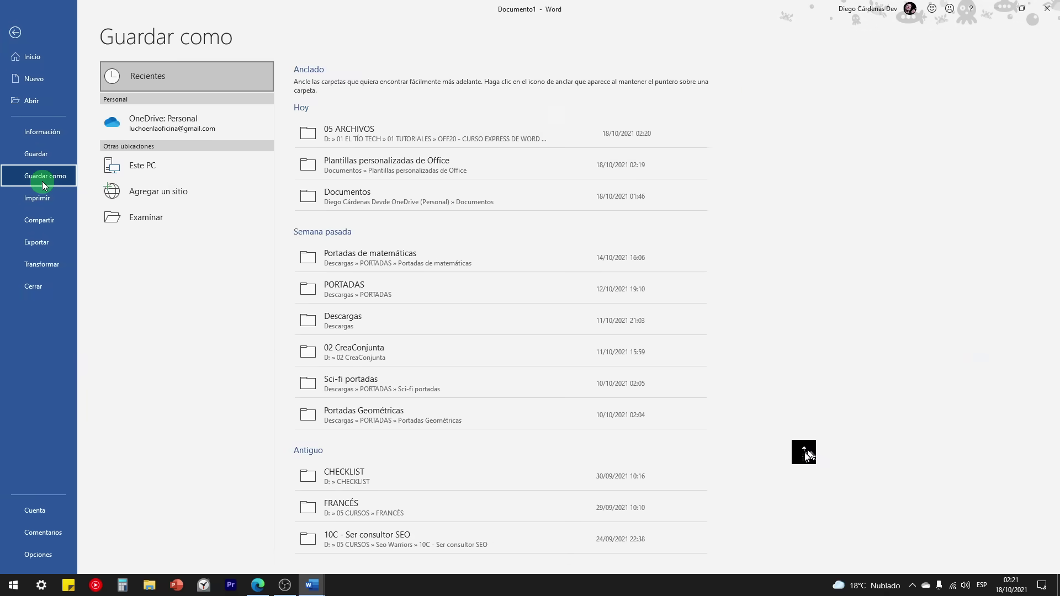
{"action": "left_click", "coordinate": [148, 222]}
{"action": "left_click", "coordinate": [121, 237]}
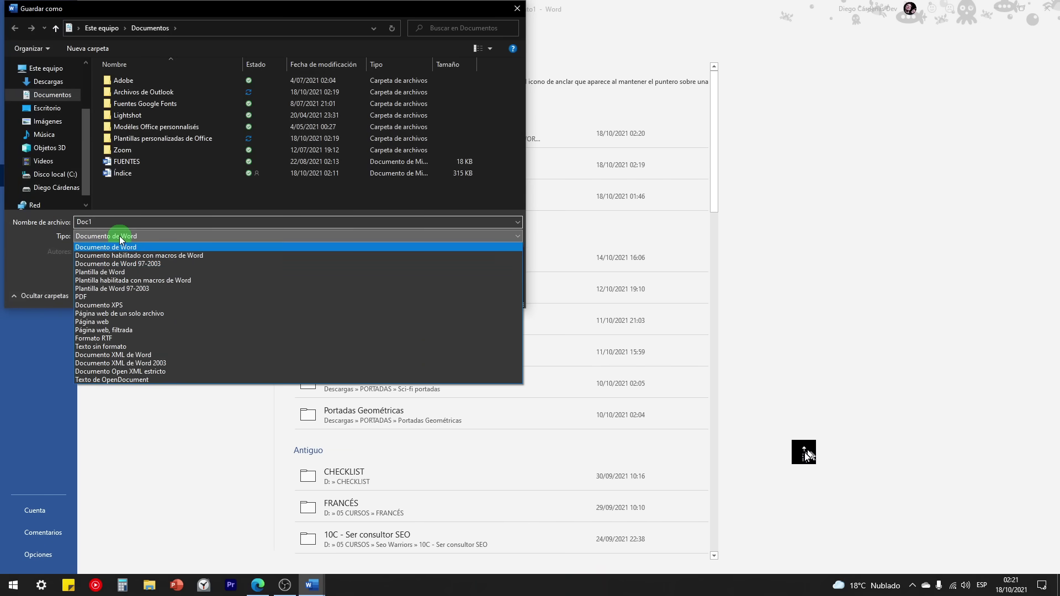
{"action": "left_click", "coordinate": [112, 271]}
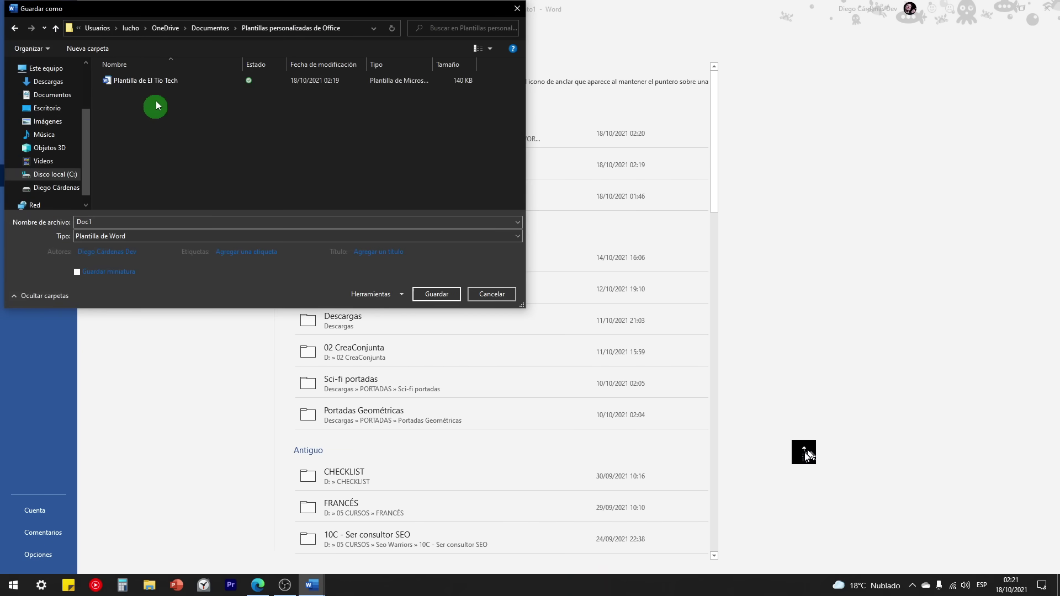
{"action": "left_click", "coordinate": [150, 83]}
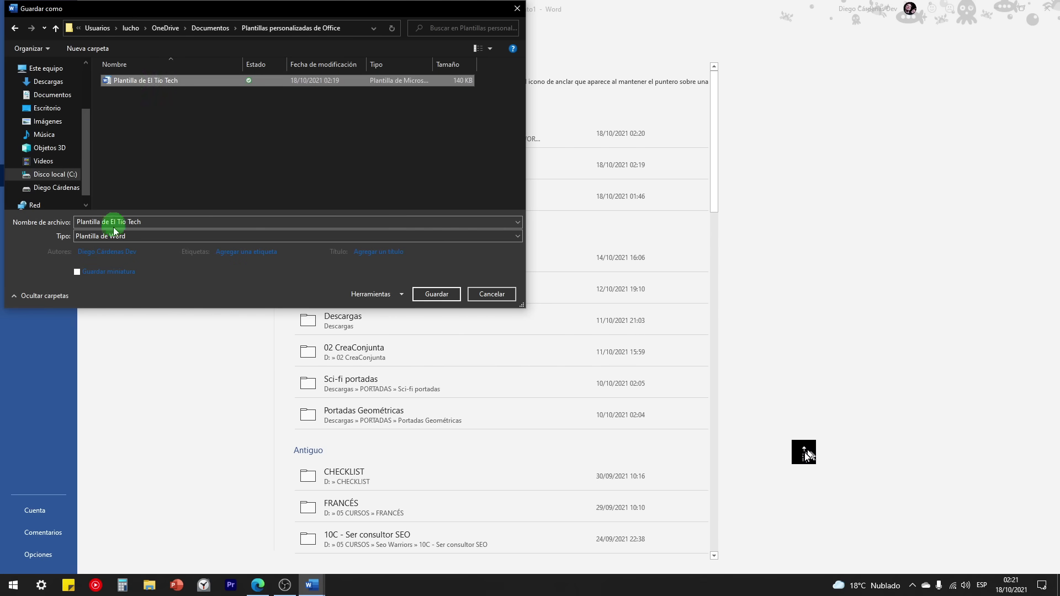
{"action": "left_click", "coordinate": [153, 222]}
{"action": "left_click", "coordinate": [153, 223]}
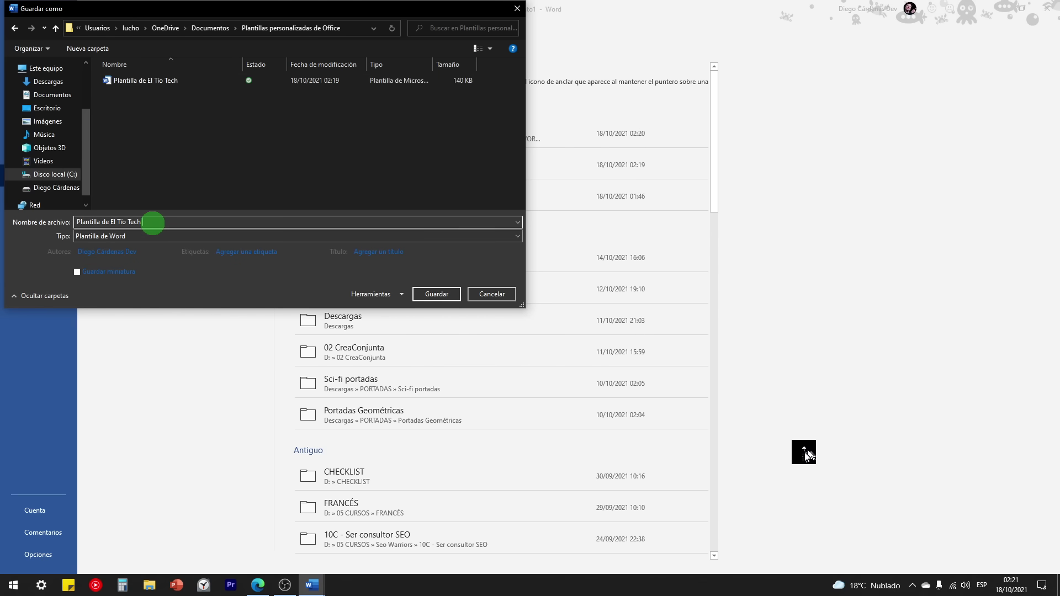
{"action": "left_click", "coordinate": [442, 294]}
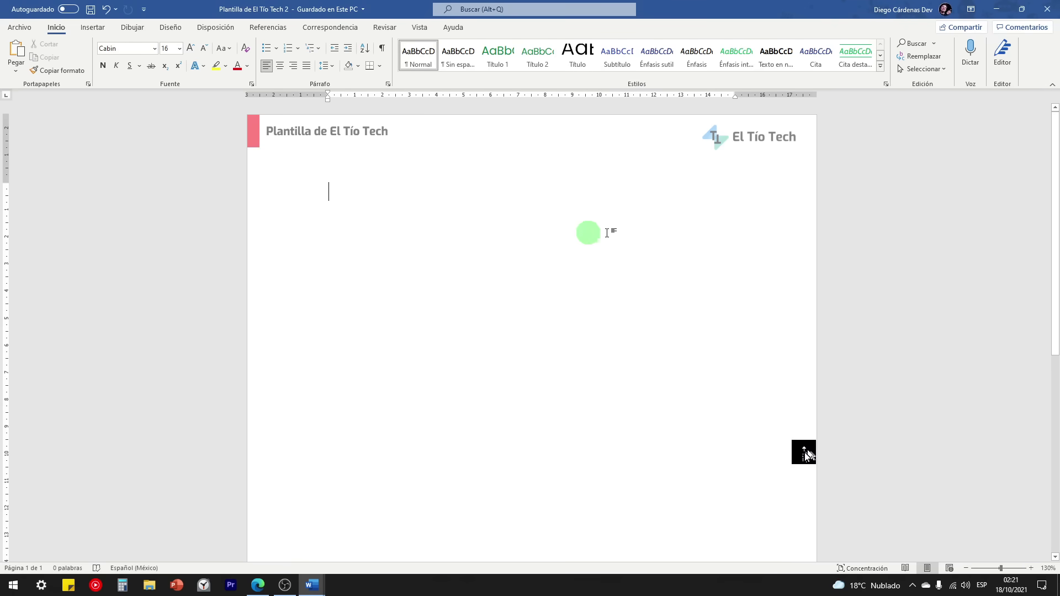
Step: Close Word, relaunch it, and create Documento3 from the personal template 'Plantilla de El Tío Tech 2'
{"action": "left_click", "coordinate": [1049, 9]}
{"action": "left_click", "coordinate": [13, 585]}
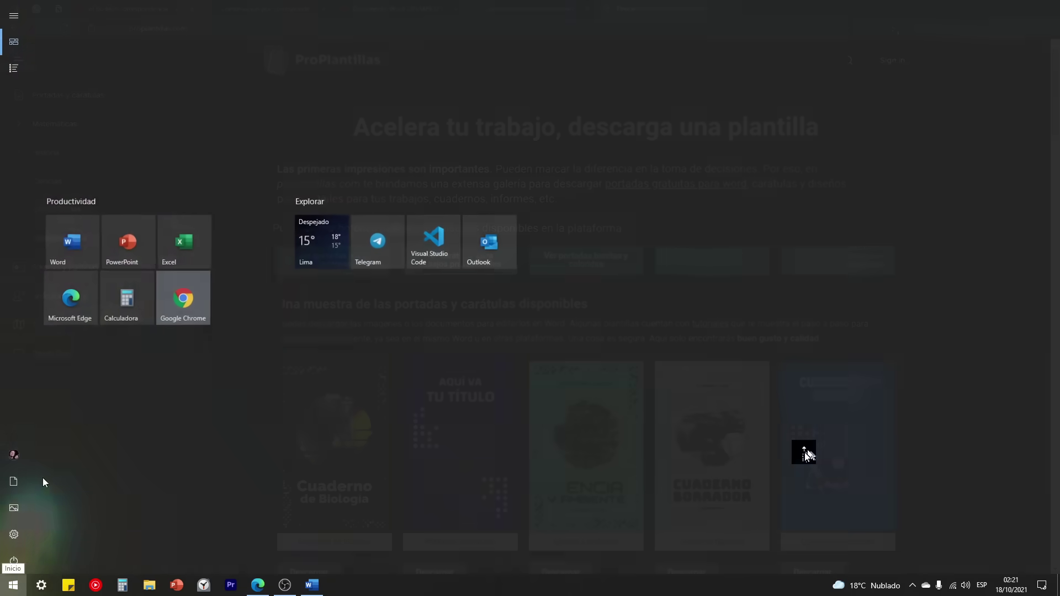
{"action": "left_click", "coordinate": [75, 237]}
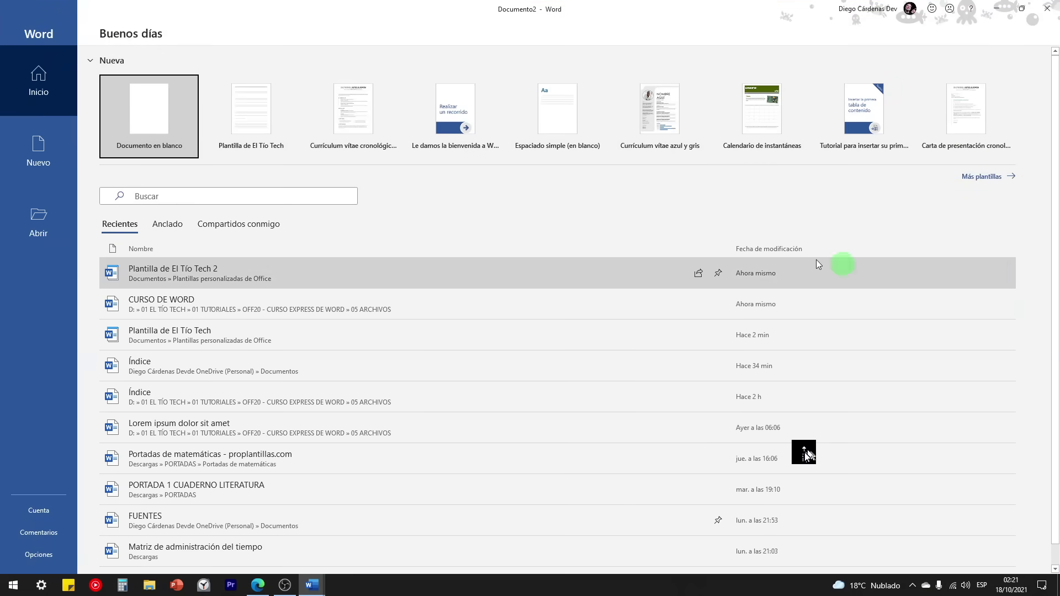
{"action": "left_click", "coordinate": [59, 140]}
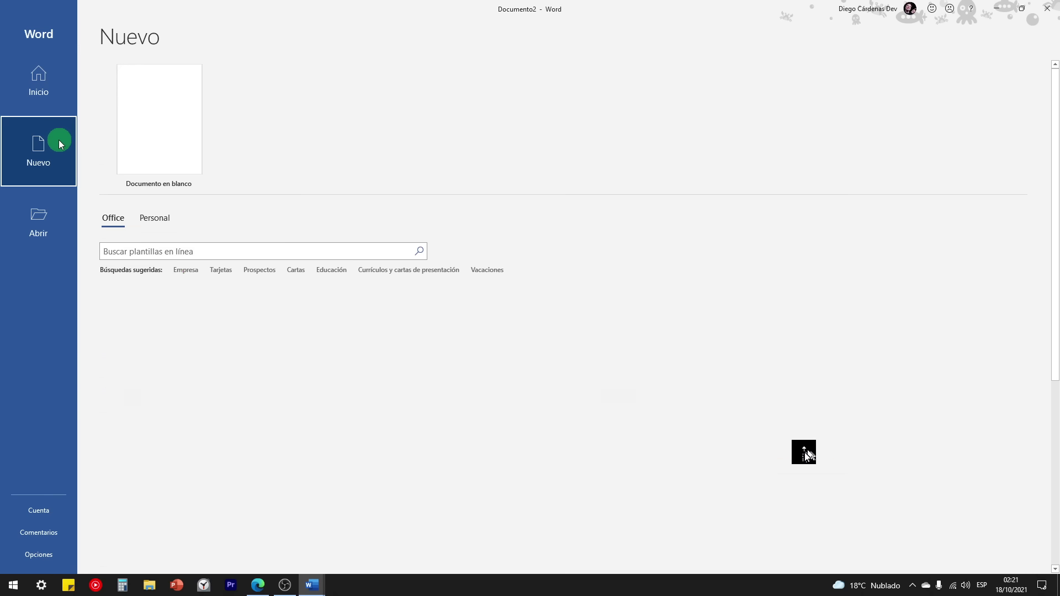
{"action": "left_click", "coordinate": [154, 226]}
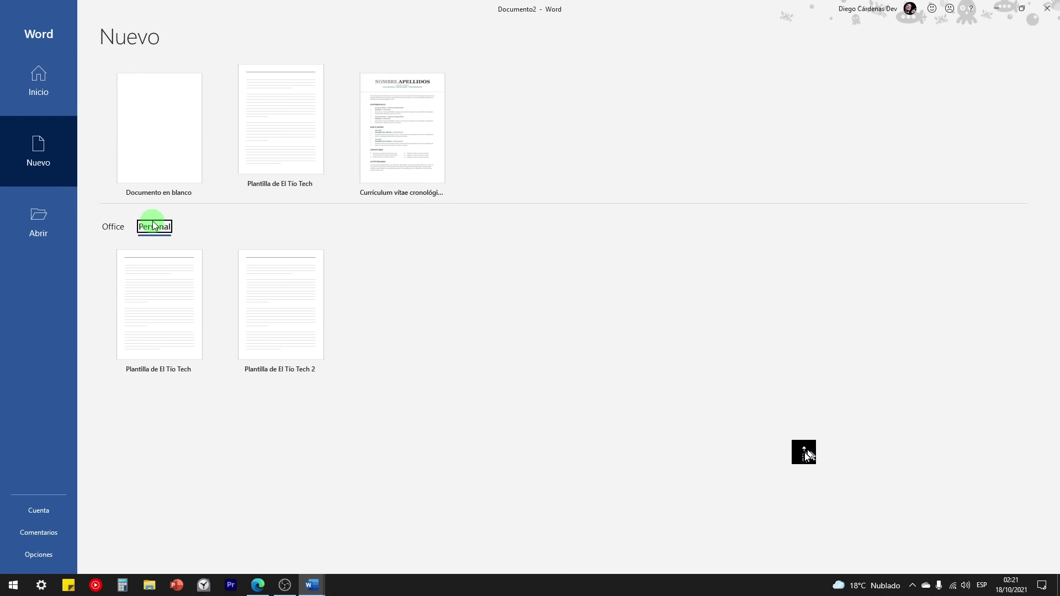
{"action": "left_click", "coordinate": [298, 324]}
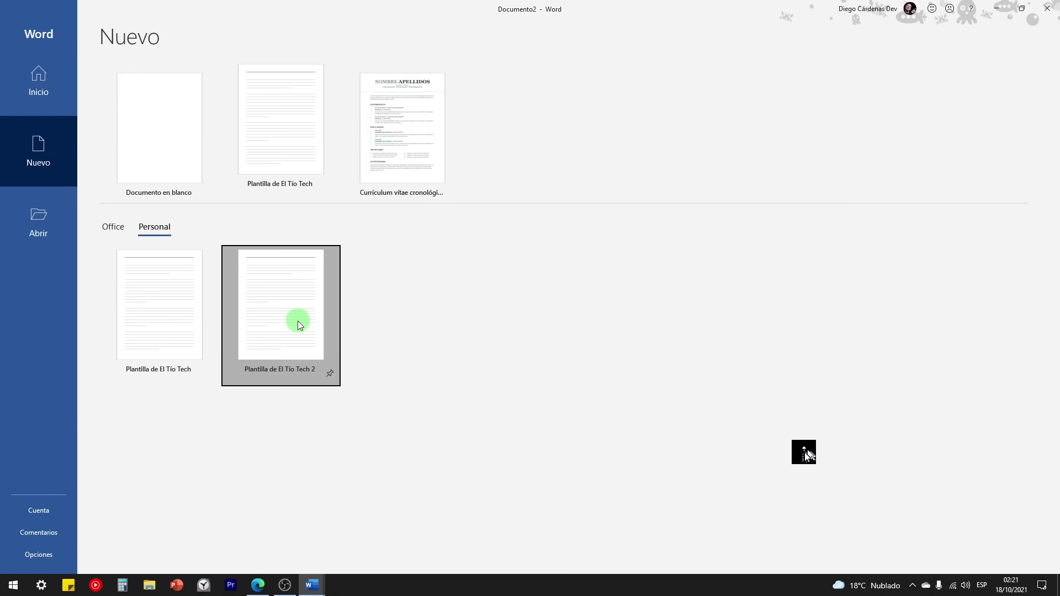
{"action": "scroll", "coordinate": [435, 189], "scroll_direction": "down", "scroll_amount": 8}
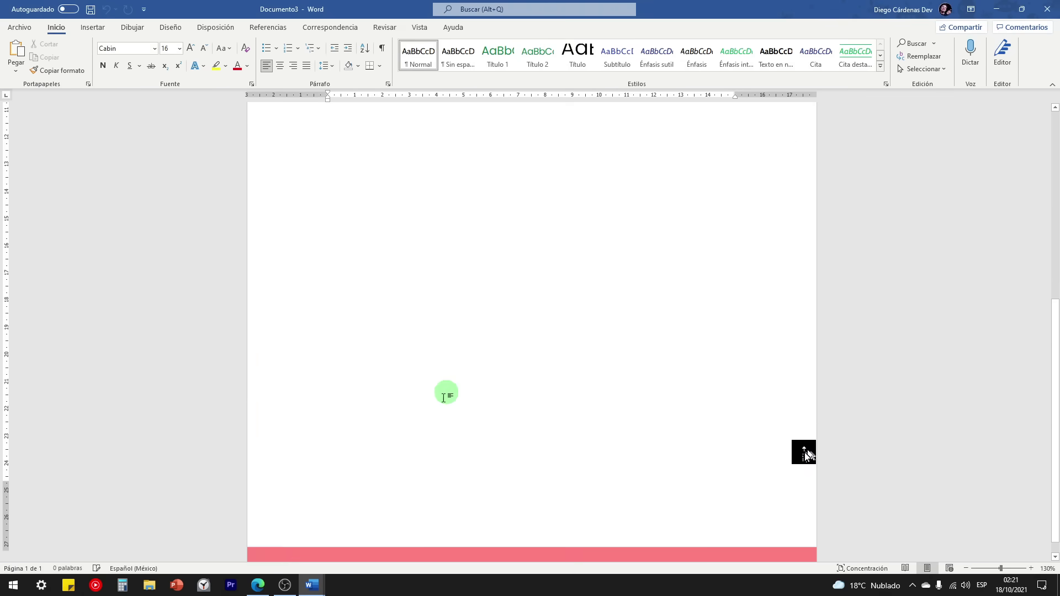
{"action": "scroll", "coordinate": [289, 515], "scroll_direction": "up", "scroll_amount": 8}
{"action": "scroll", "coordinate": [411, 458], "scroll_direction": "up", "scroll_amount": 1}
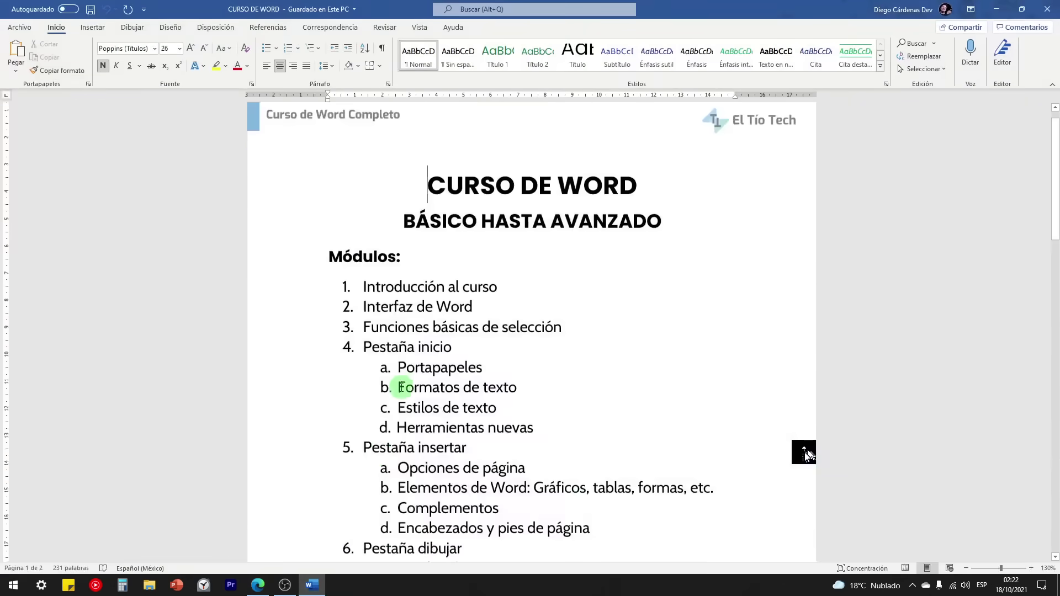
{"action": "scroll", "coordinate": [334, 372], "scroll_direction": "down", "scroll_amount": 10}
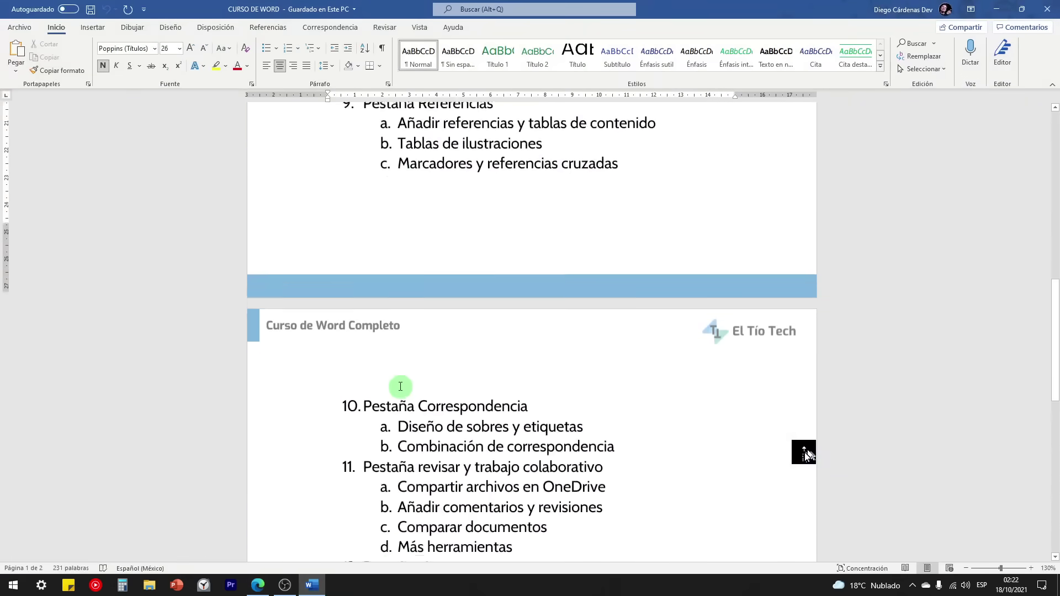
Step: Scroll to item 14 'Creación de formularios' in the outline, select and deselect it, then switch to Edge
{"action": "scroll", "coordinate": [400, 386], "scroll_direction": "down", "scroll_amount": 6}
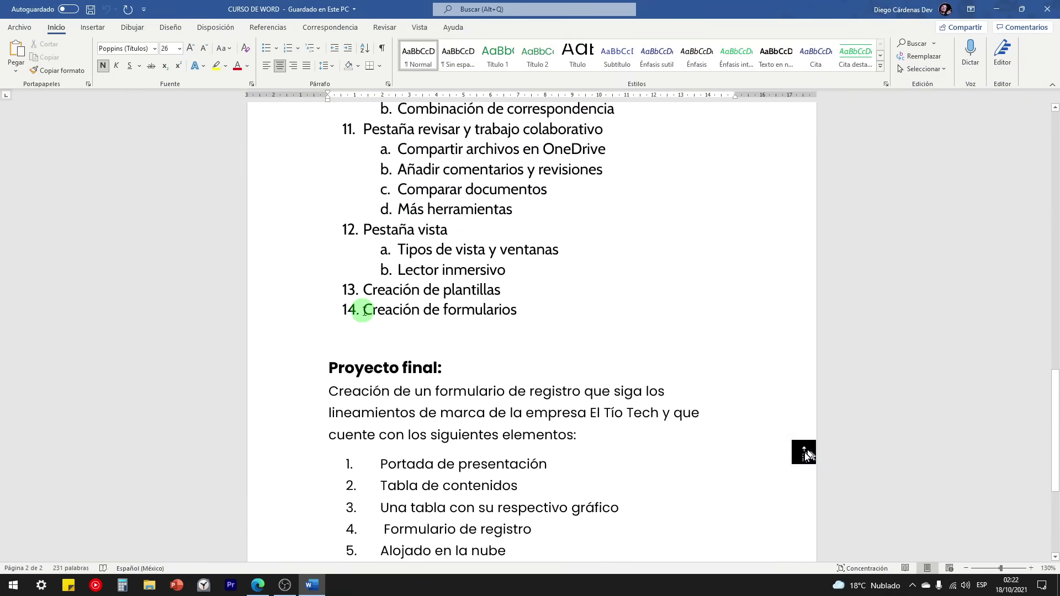
{"action": "left_click_drag", "start_coordinate": [522, 312], "coordinate": [378, 310]}
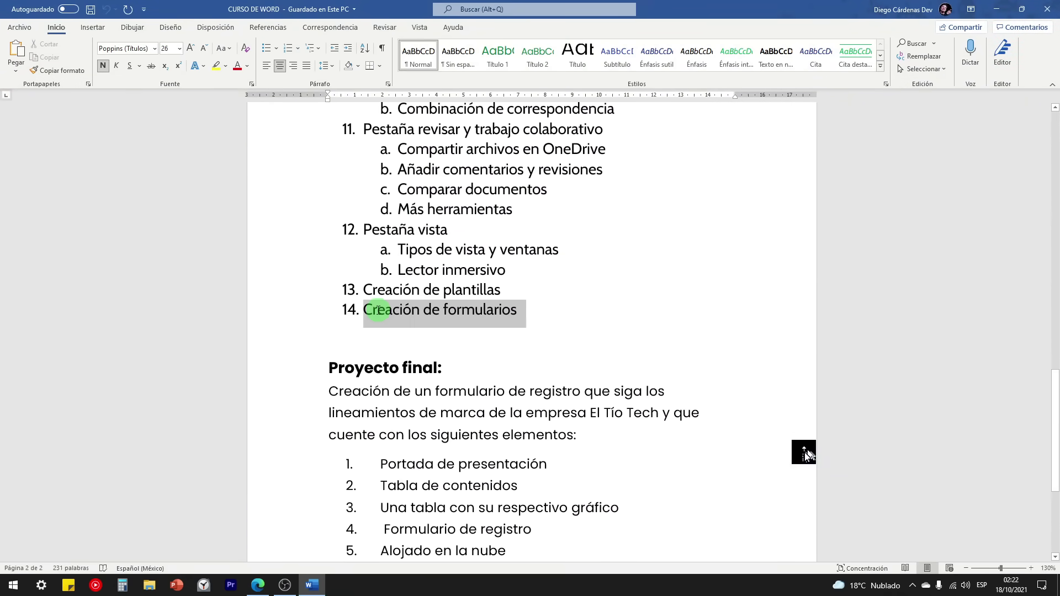
{"action": "left_click", "coordinate": [528, 313]}
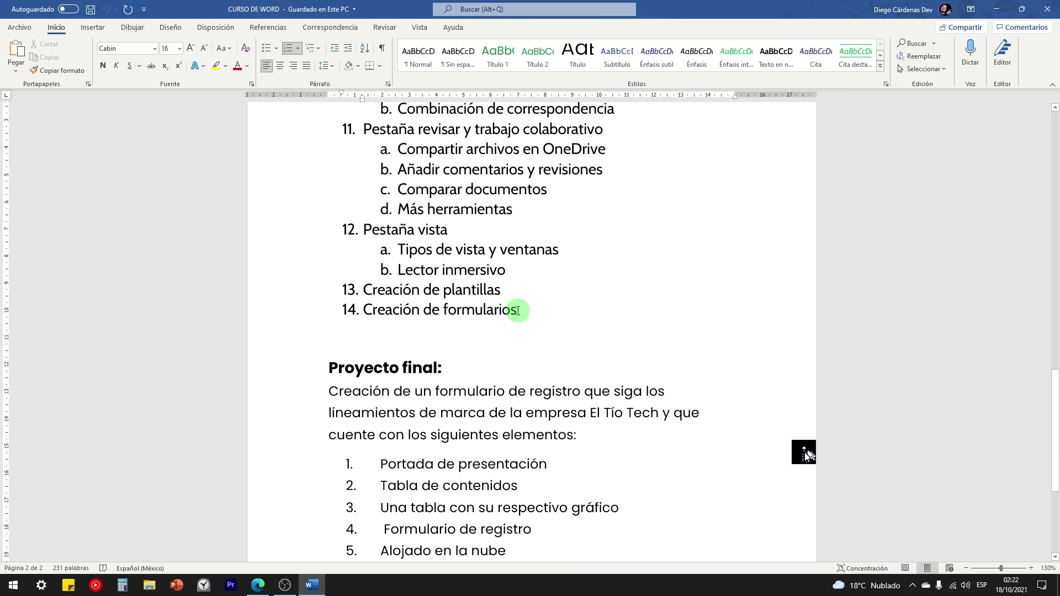
{"action": "scroll", "coordinate": [463, 320], "scroll_direction": "up", "scroll_amount": 1}
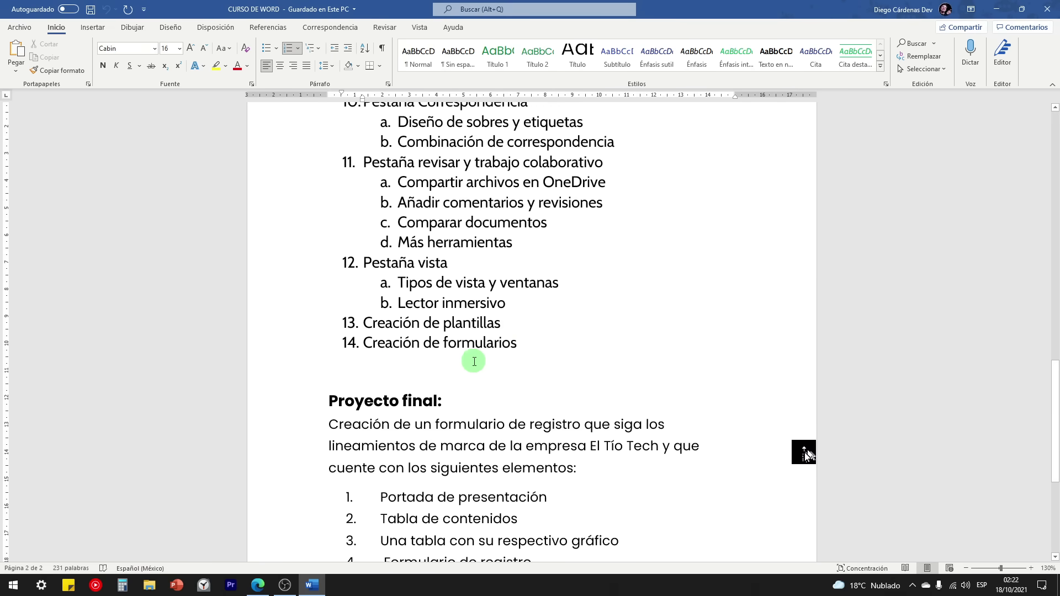
{"action": "scroll", "coordinate": [514, 353], "scroll_direction": "up", "scroll_amount": 1}
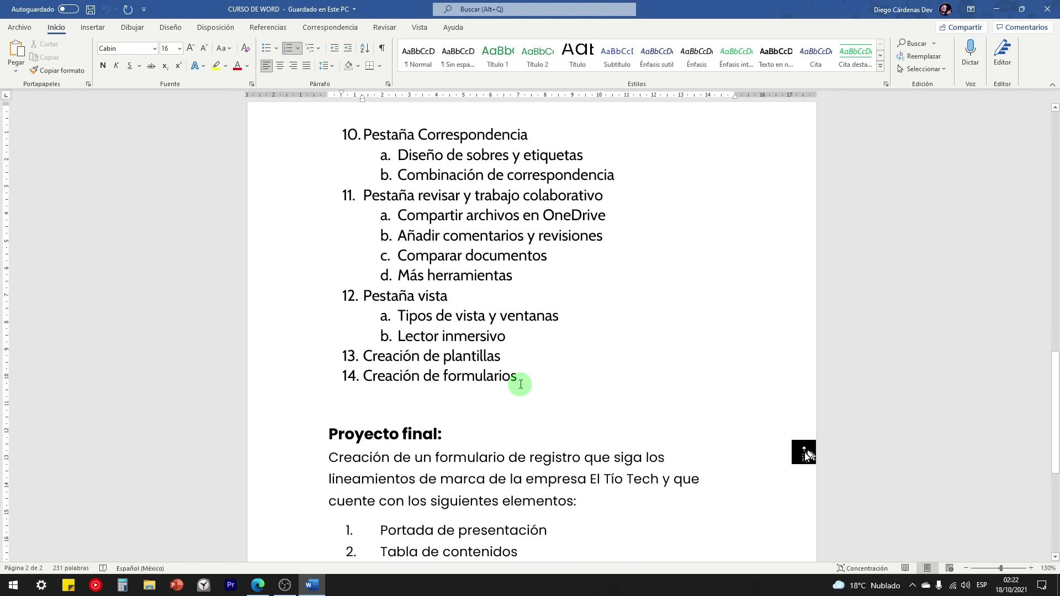
{"action": "left_click", "coordinate": [258, 586]}
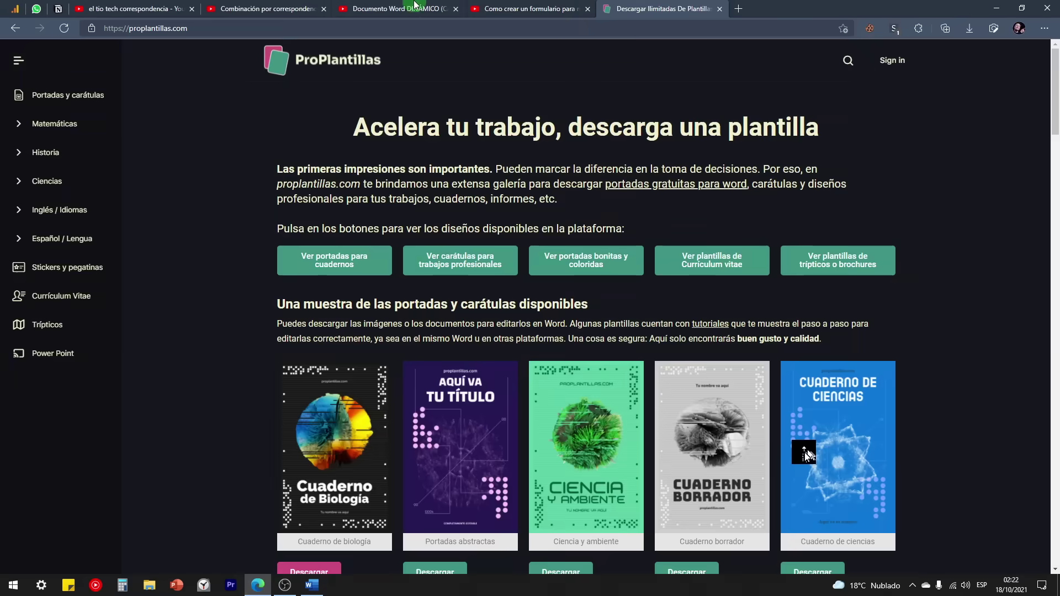
Step: Look at the Documento Word DINÁMICO and fillable-forms video tabs, then return to CURSO DE WORD
{"action": "left_click", "coordinate": [406, 6]}
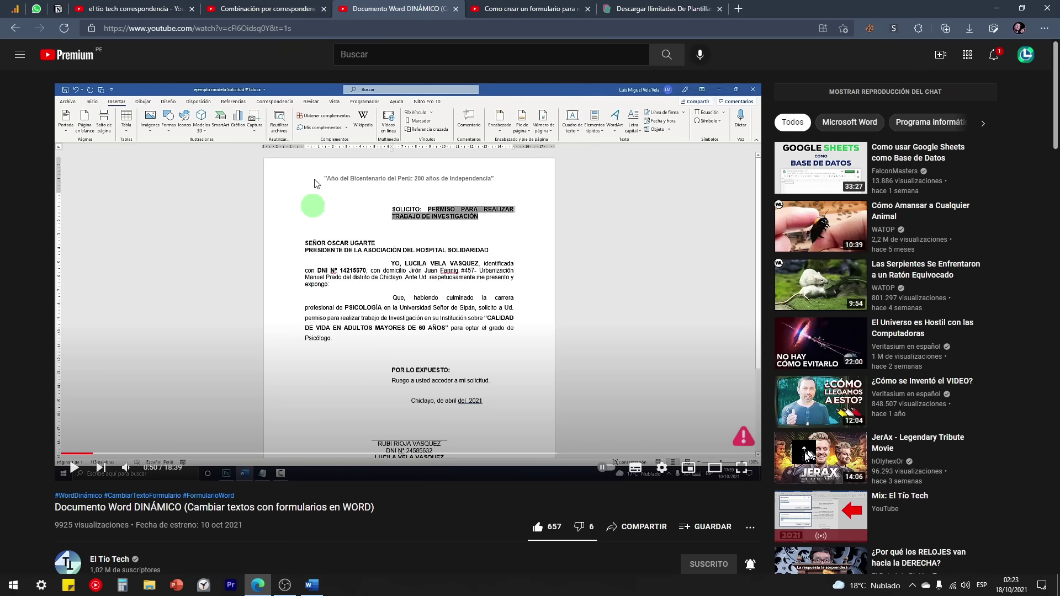
{"action": "left_click", "coordinate": [527, 2]}
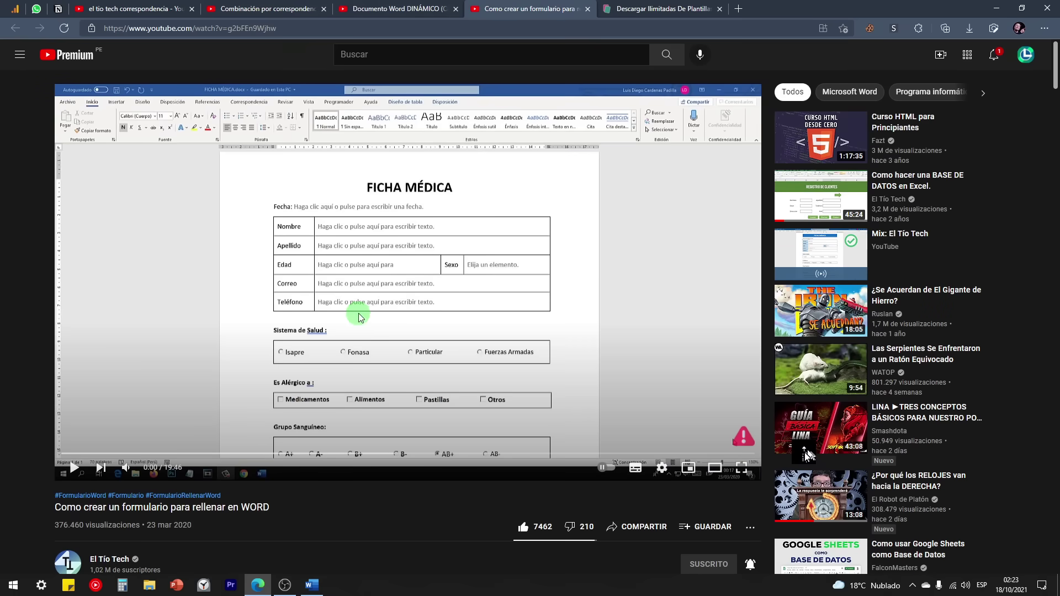
{"action": "left_click", "coordinate": [410, 5]}
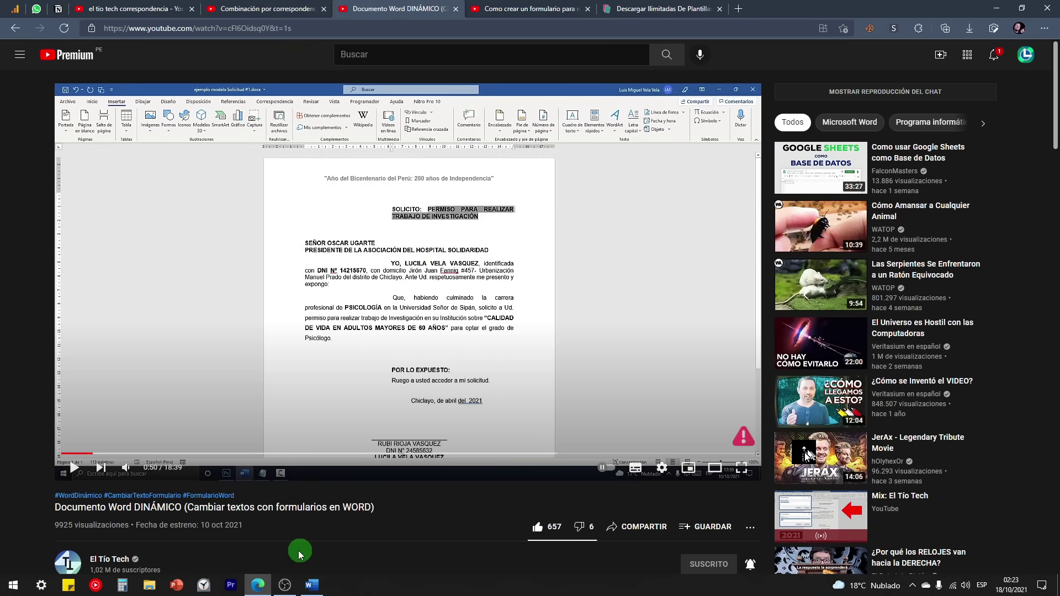
{"action": "left_click", "coordinate": [312, 584]}
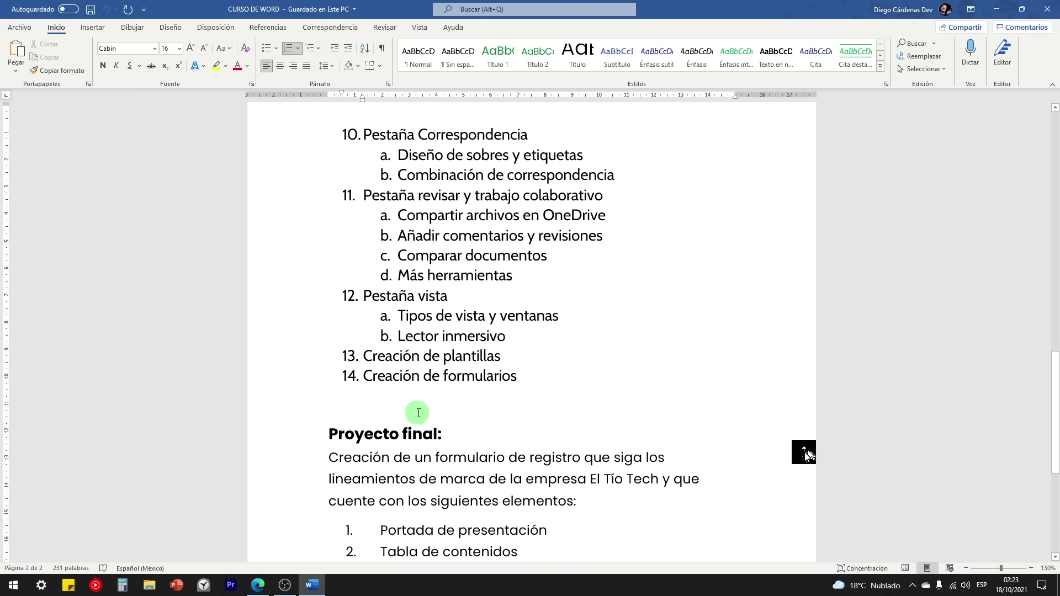
Step: Create and close a blank document, then open 'Plantilla de El Tío Tech 2' from recent files
{"action": "scroll", "coordinate": [419, 413], "scroll_direction": "down", "scroll_amount": 5}
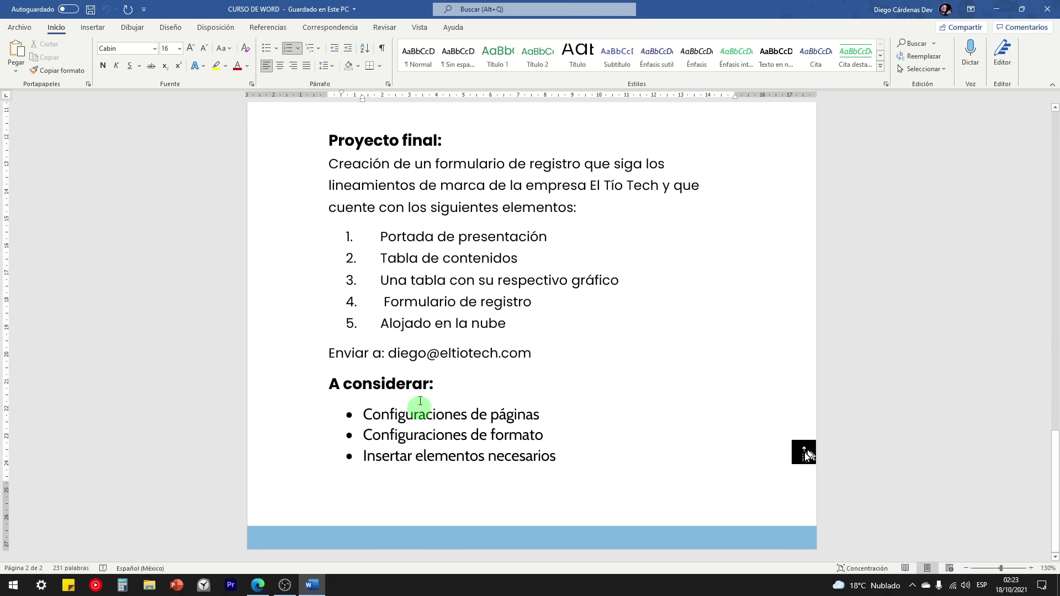
{"action": "left_click", "coordinate": [20, 27]}
{"action": "left_click", "coordinate": [159, 118]}
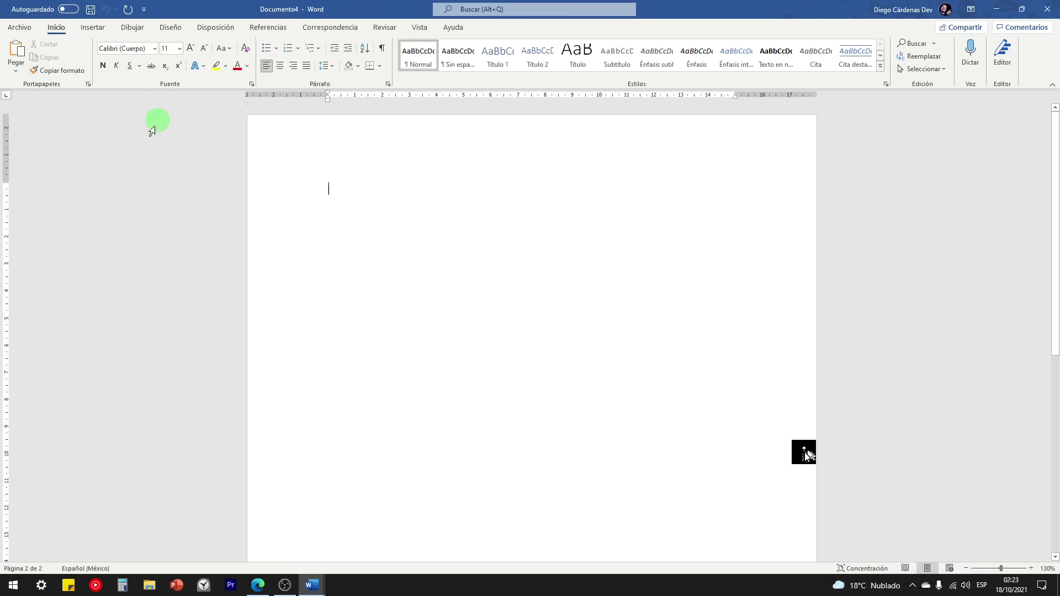
{"action": "key", "text": "ctrl+w"}
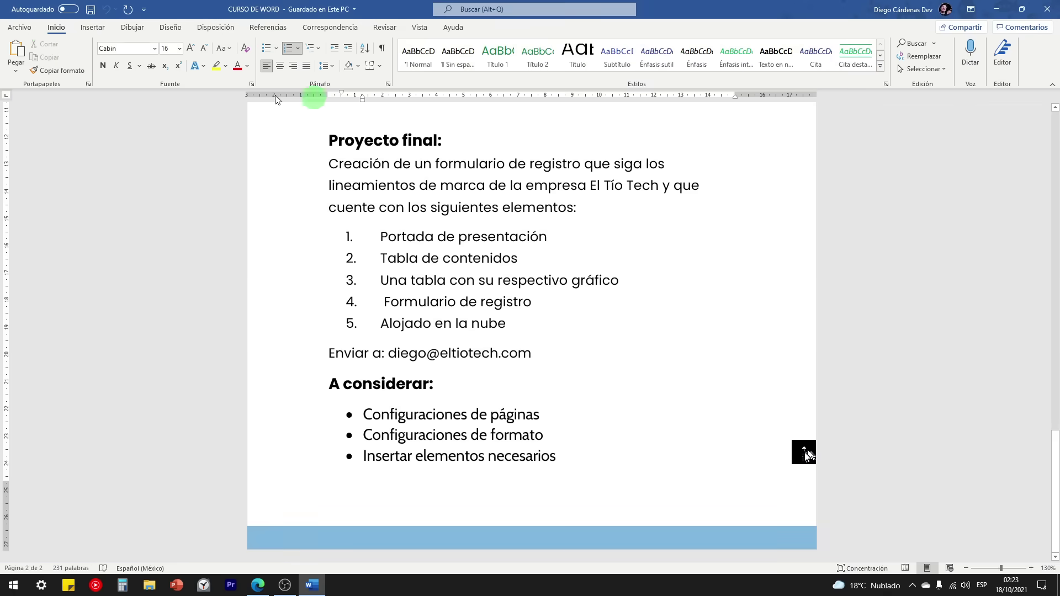
{"action": "left_click", "coordinate": [21, 27]}
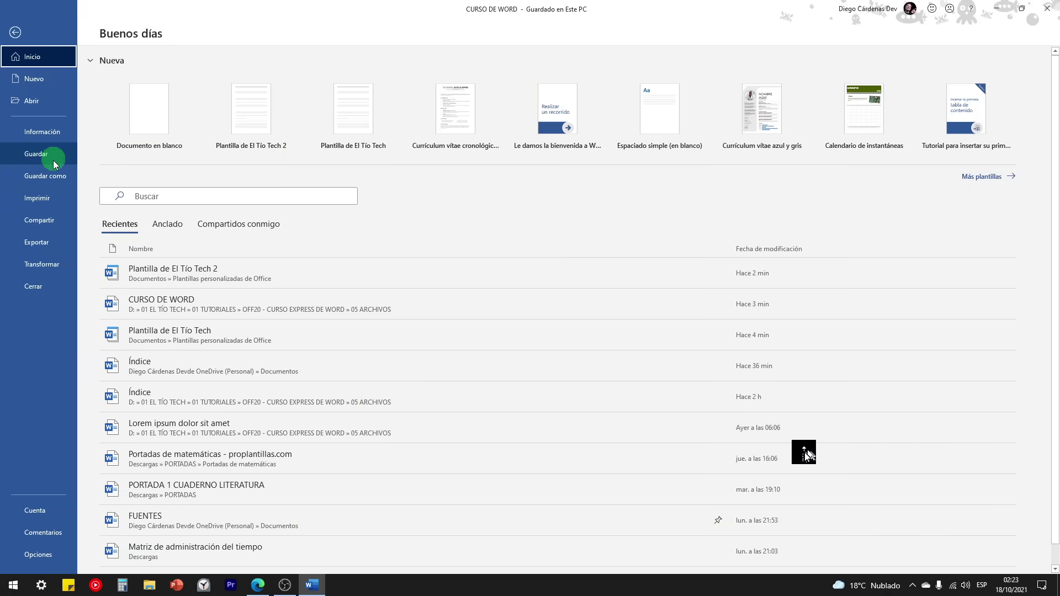
{"action": "left_click", "coordinate": [147, 269]}
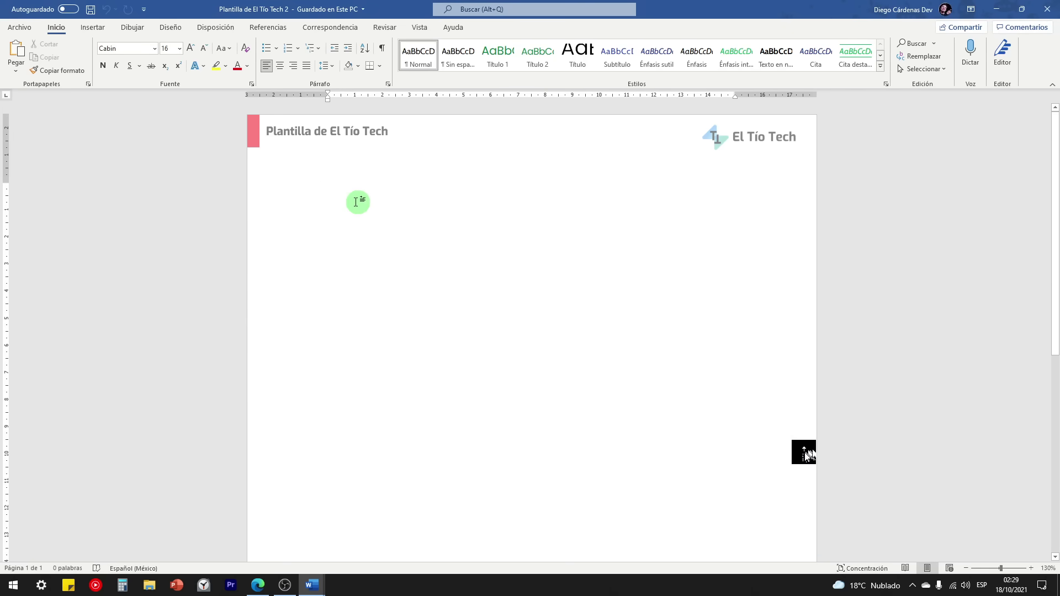
Step: Insert a Fill-in field from Quick Parts > Field with the prompt 'NOMBRE COMPLETO'
{"action": "left_click", "coordinate": [93, 28]}
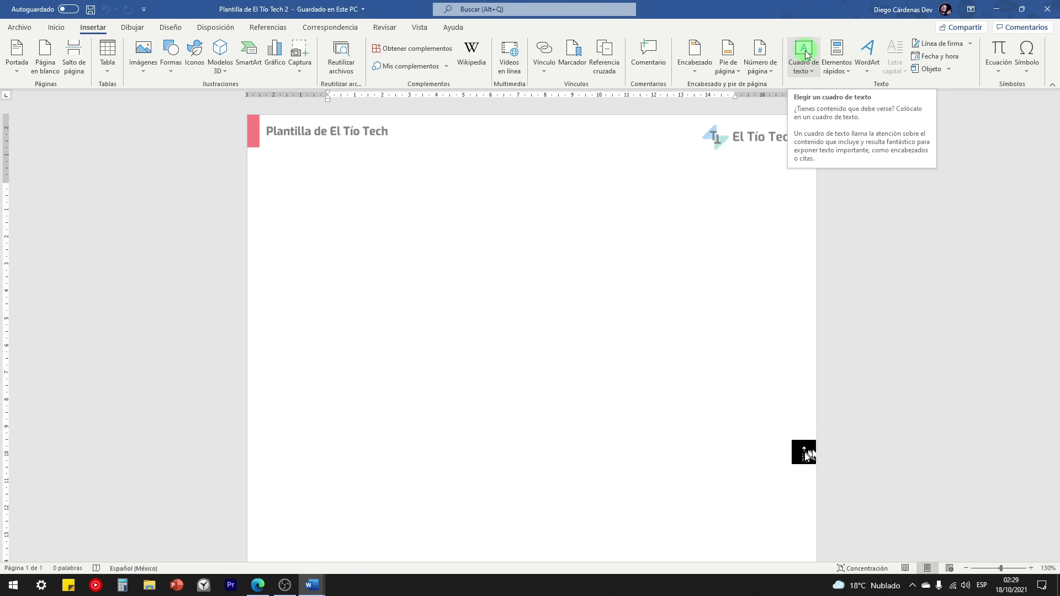
{"action": "left_click", "coordinate": [839, 66]}
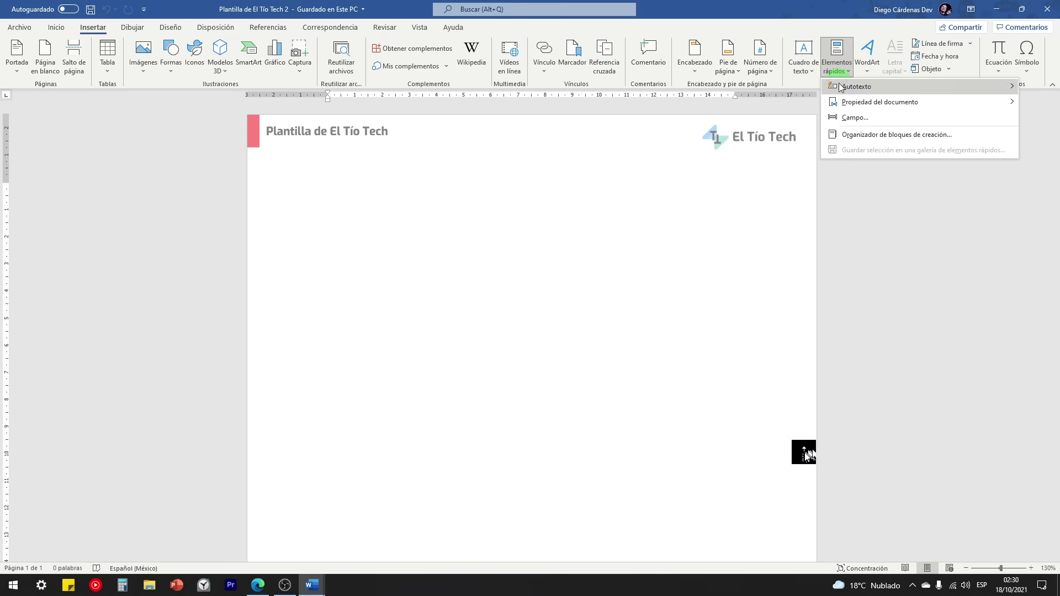
{"action": "left_click", "coordinate": [855, 119]}
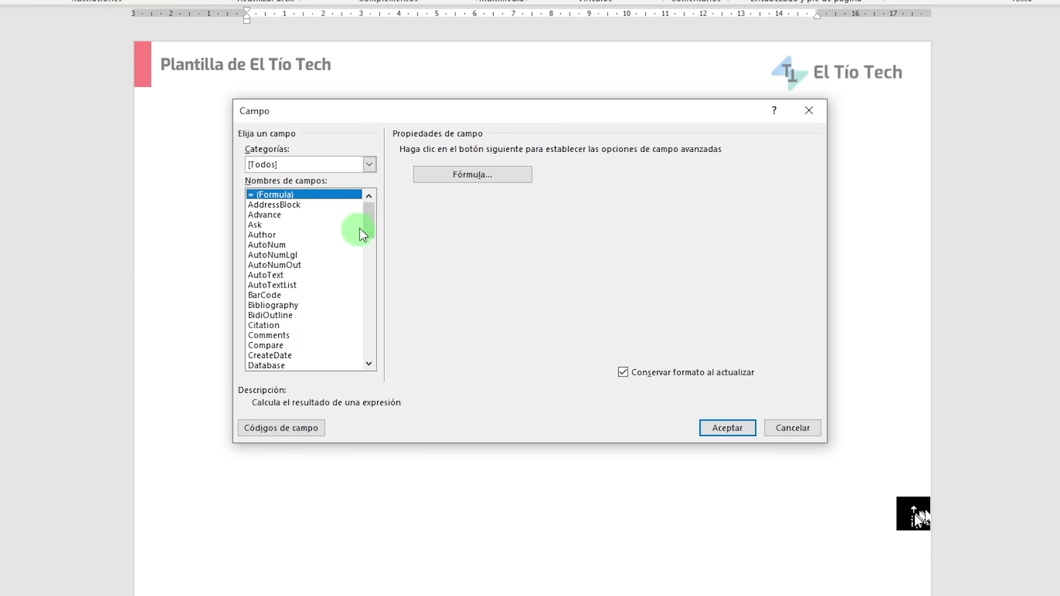
{"action": "left_click_drag", "start_coordinate": [370, 216], "coordinate": [368, 253]}
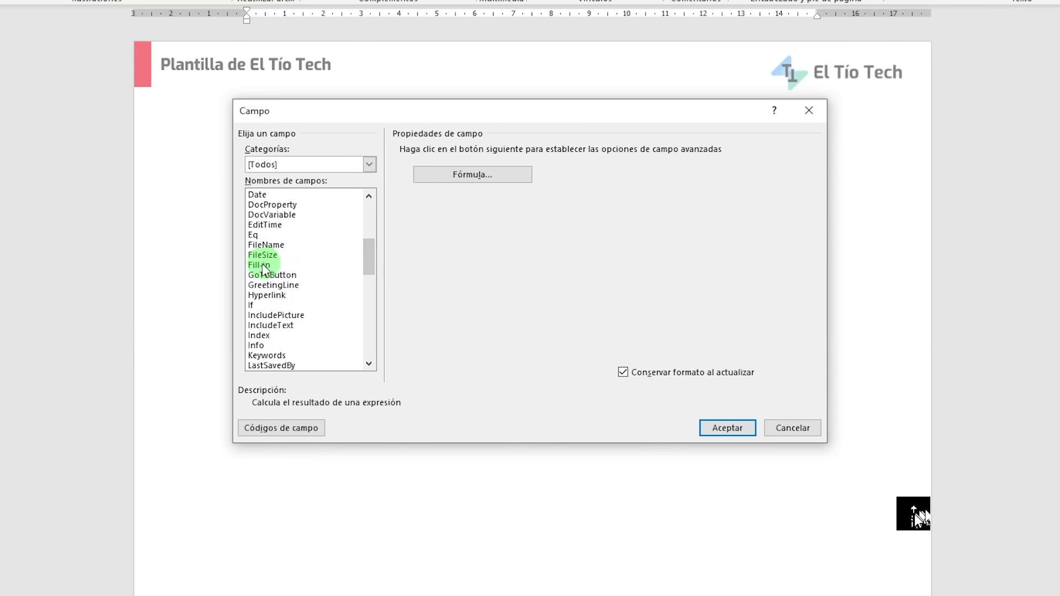
{"action": "left_click", "coordinate": [258, 265]}
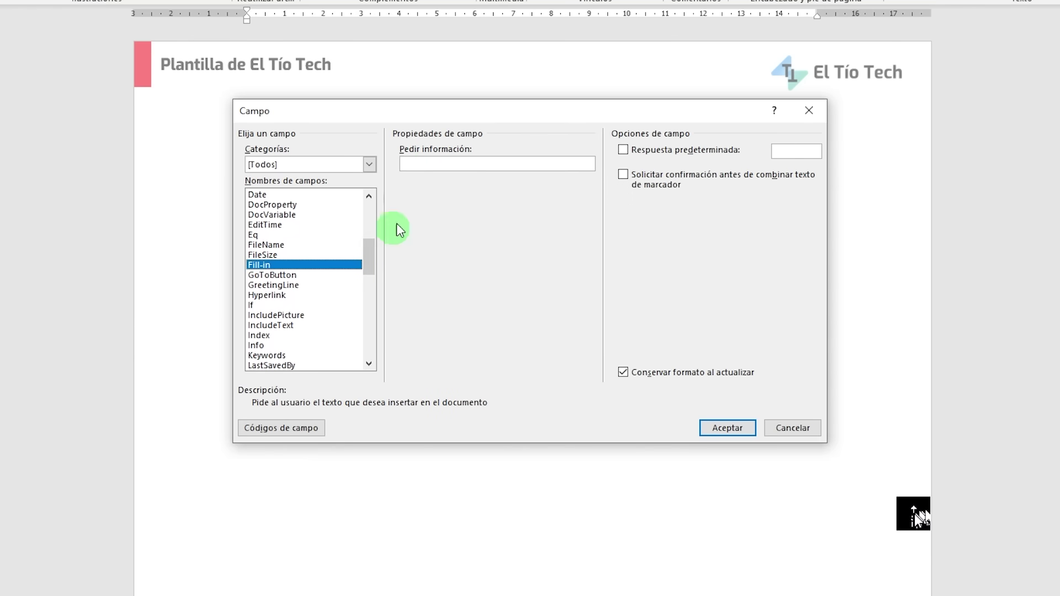
{"action": "left_click", "coordinate": [435, 166]}
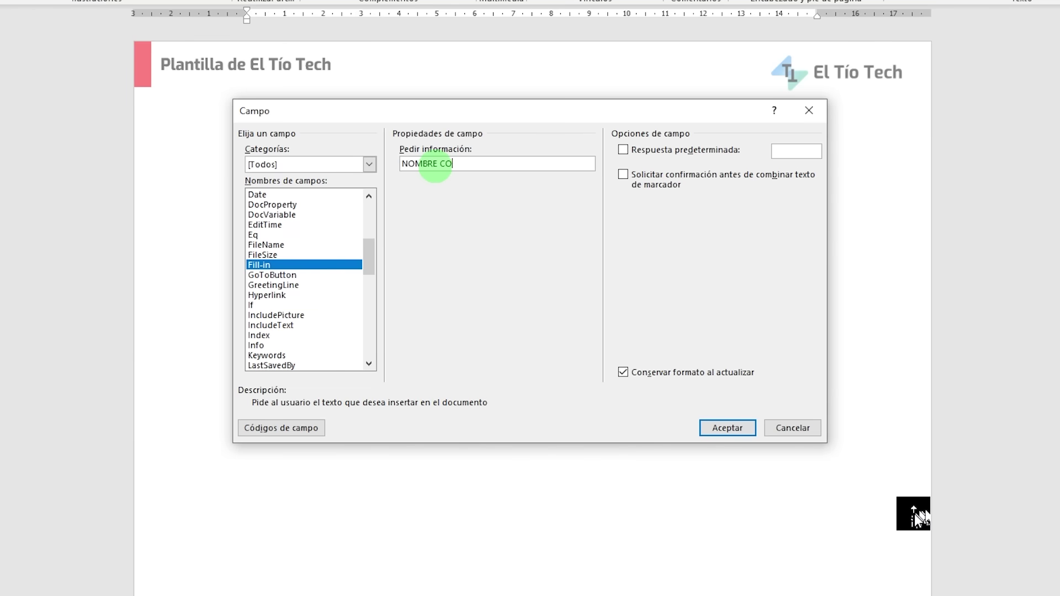
{"action": "left_click", "coordinate": [731, 428]}
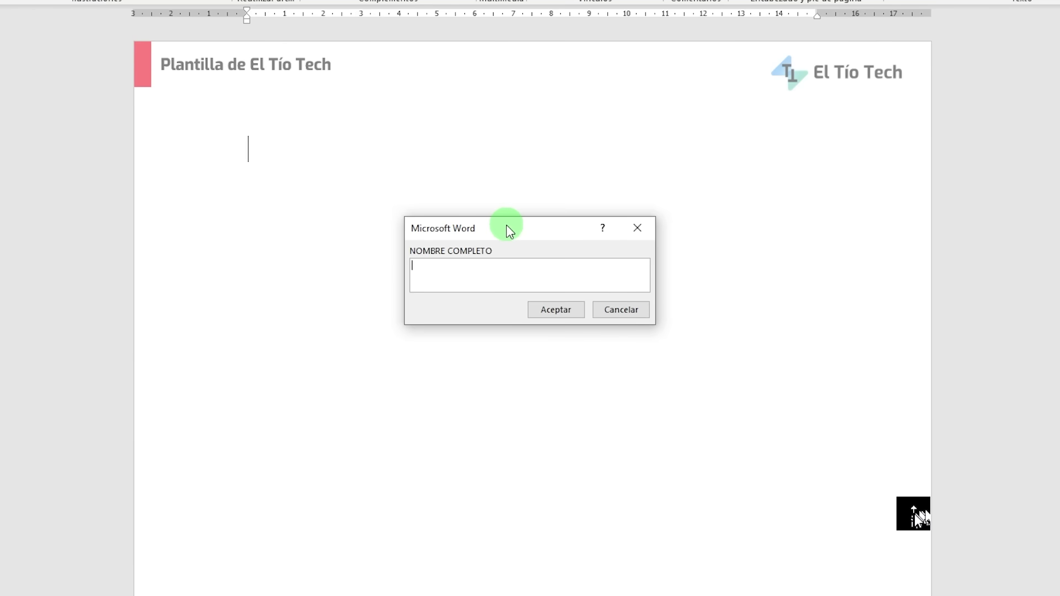
Step: Enter the person's full name in the NOMBRE COMPLETO prompt and accept it
{"action": "mouse_move", "coordinate": [509, 226]}
{"action": "left_mouse_down"}
{"action": "mouse_move", "coordinate": [486, 237]}
{"action": "mouse_move", "coordinate": [507, 246]}
{"action": "left_mouse_up"}
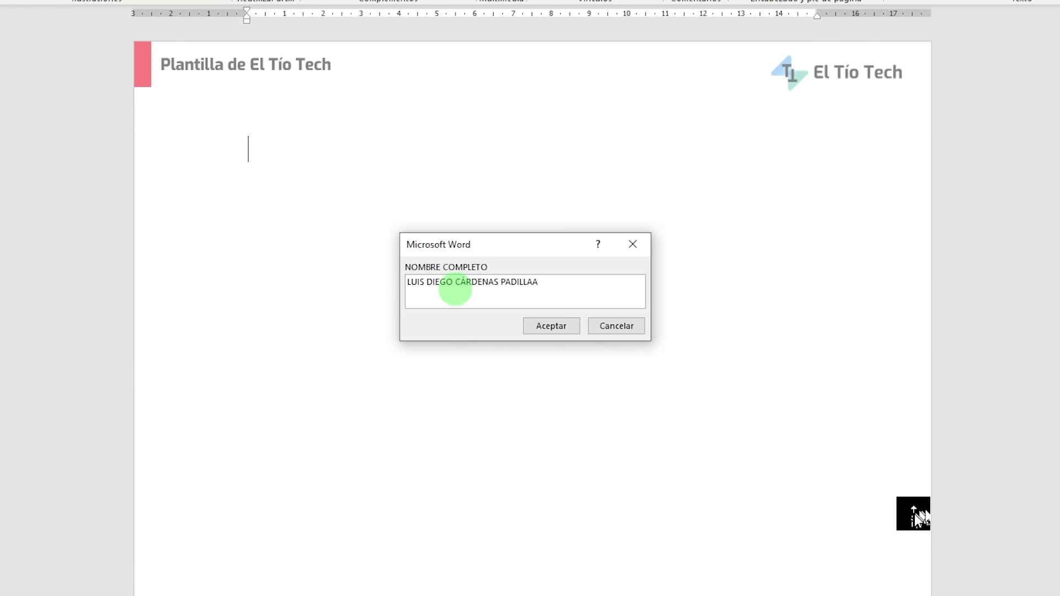
{"action": "left_click", "coordinate": [543, 324]}
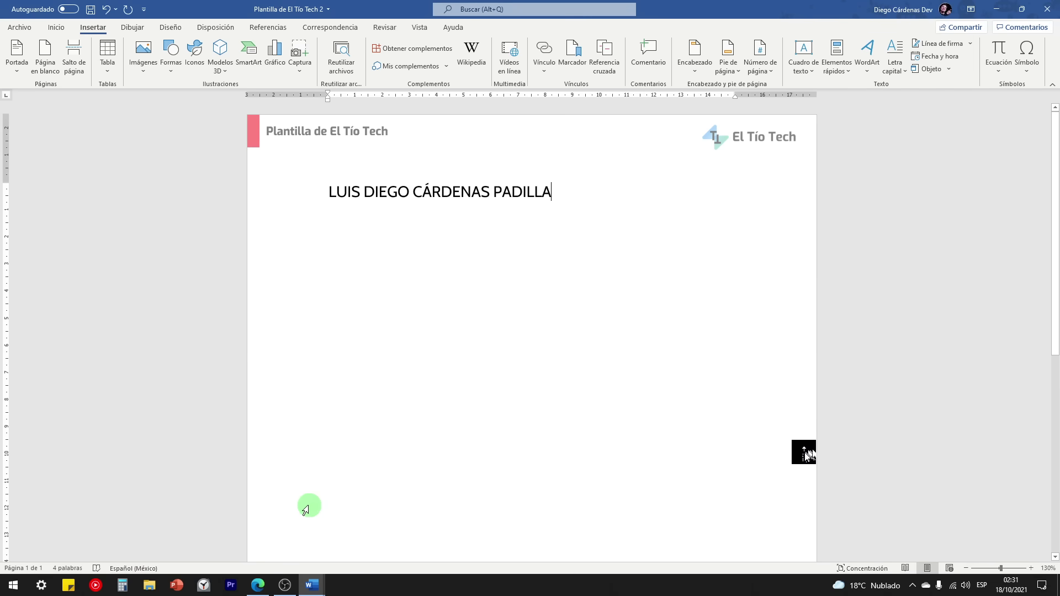
{"action": "left_click", "coordinate": [266, 580]}
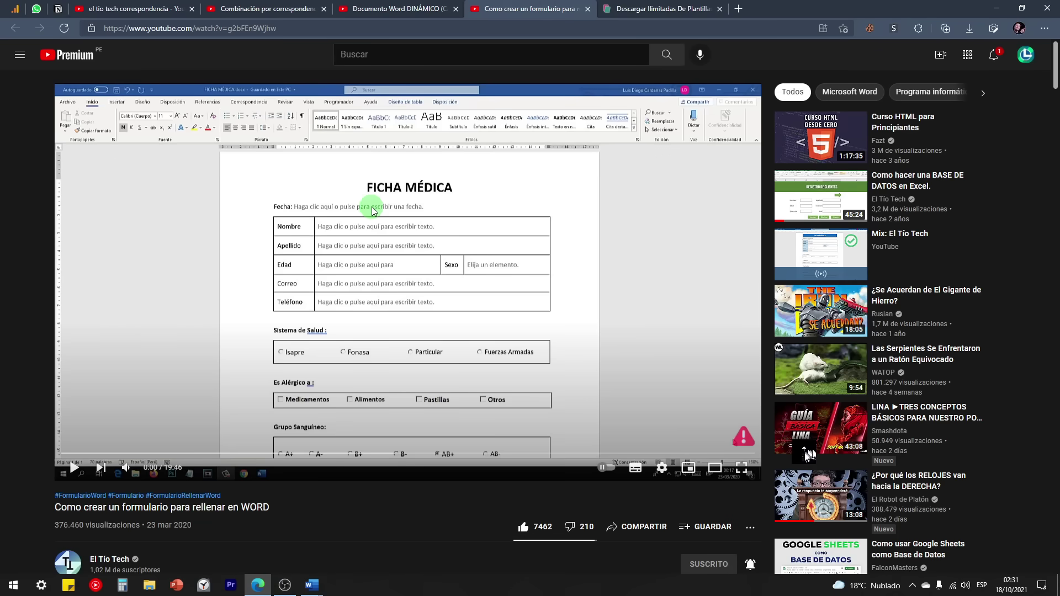
{"action": "left_click", "coordinate": [398, 9]}
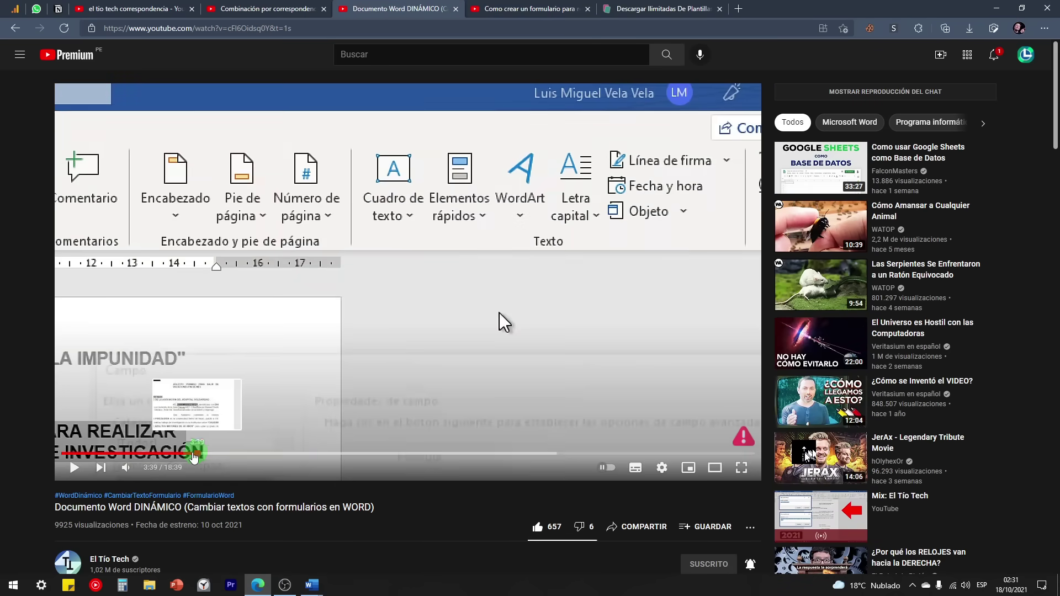
{"action": "left_click_drag", "start_coordinate": [193, 457], "coordinate": [99, 454]}
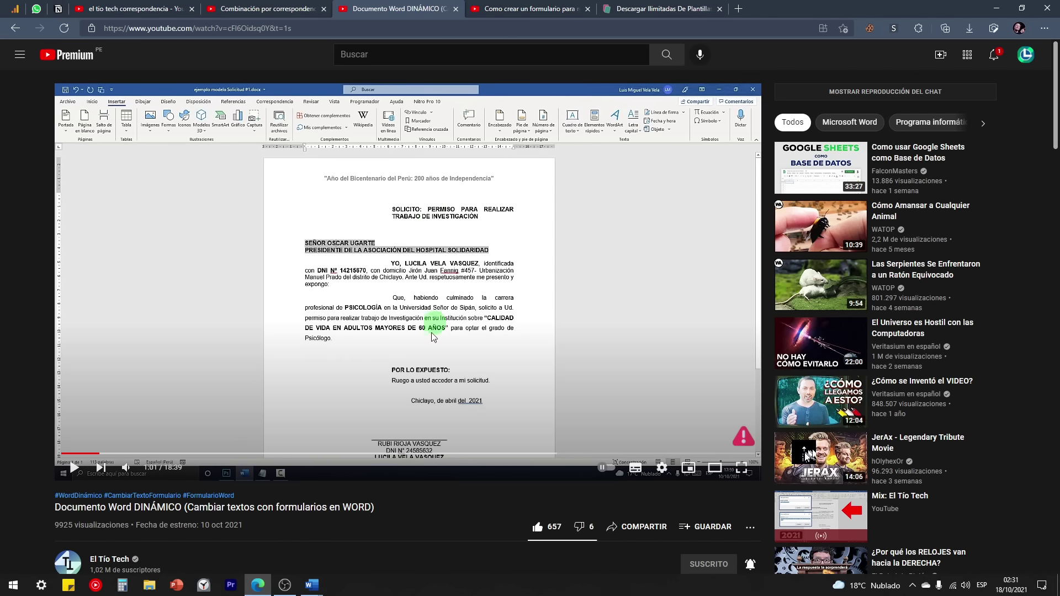
{"action": "left_click", "coordinate": [311, 585]}
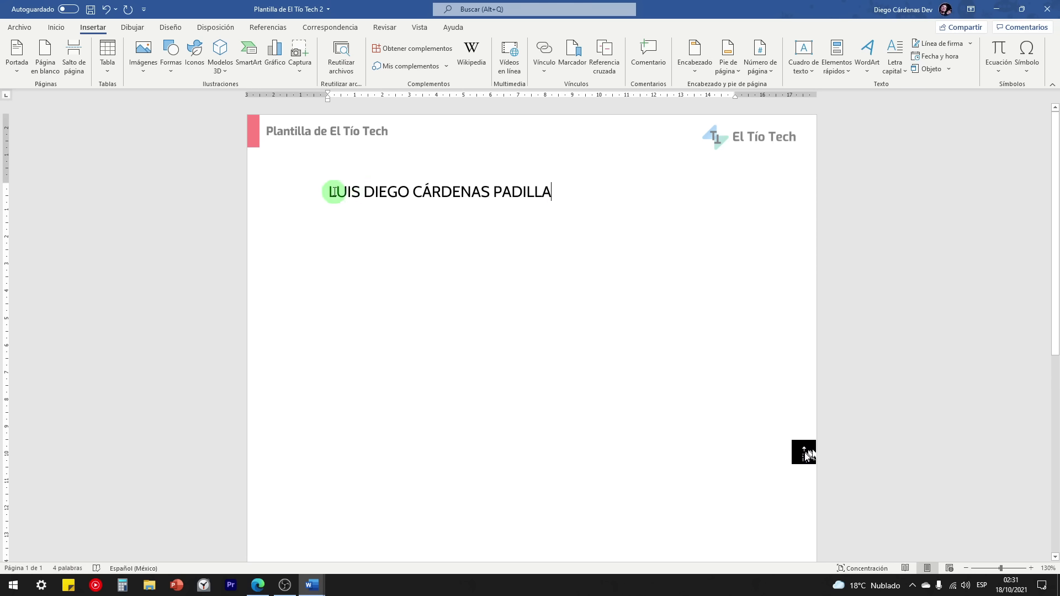
Step: Select the full-name line and replace it with a Fill-in field prompting 'NOMBRE COMPLETO'
{"action": "left_click_drag", "start_coordinate": [330, 193], "coordinate": [558, 195]}
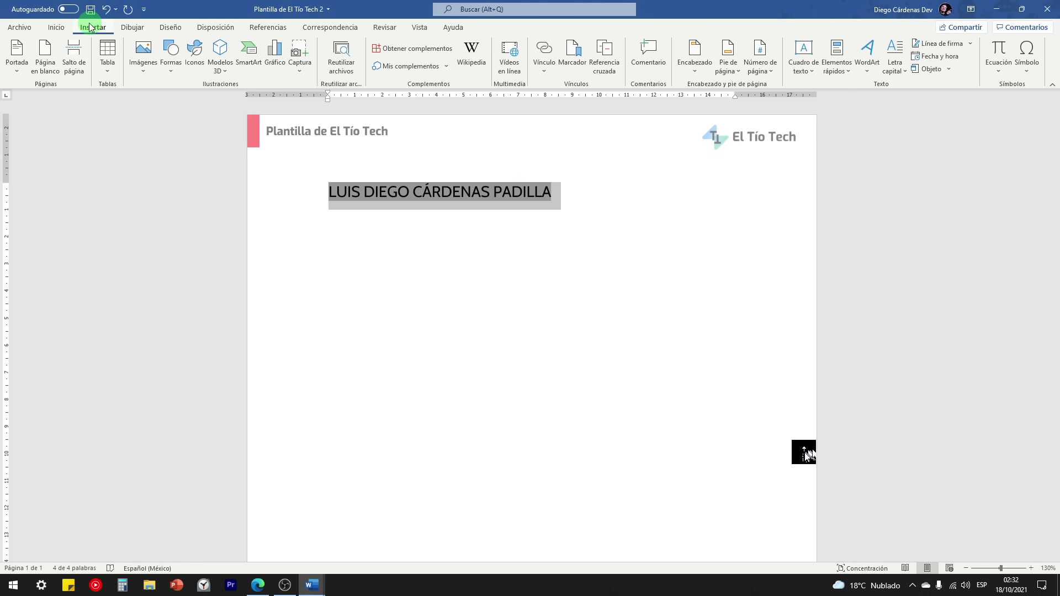
{"action": "left_click", "coordinate": [836, 55]}
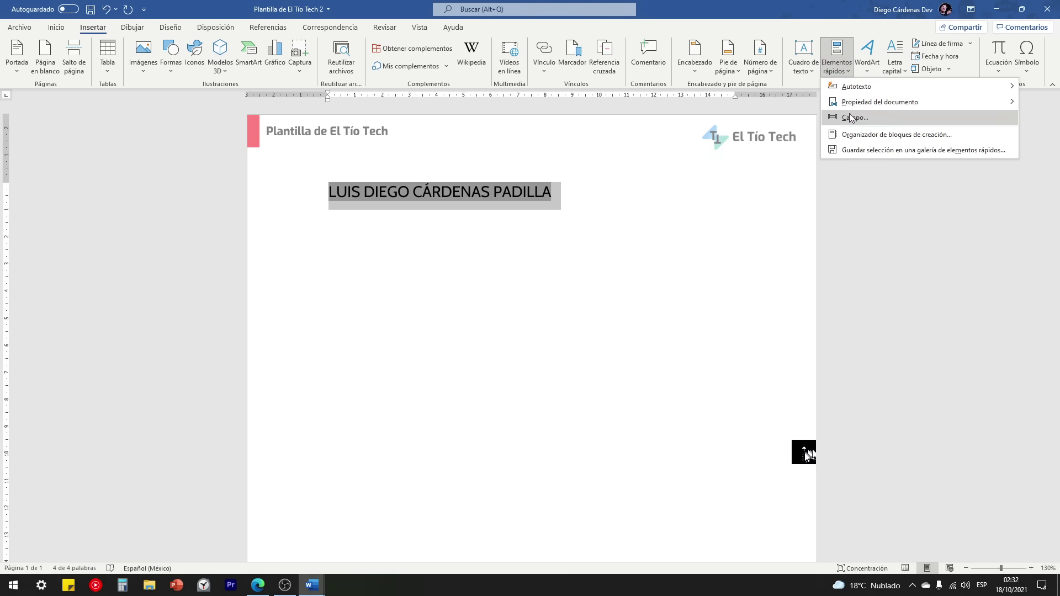
{"action": "left_click", "coordinate": [851, 118]}
{"action": "scroll", "coordinate": [364, 295], "scroll_direction": "down", "scroll_amount": 4}
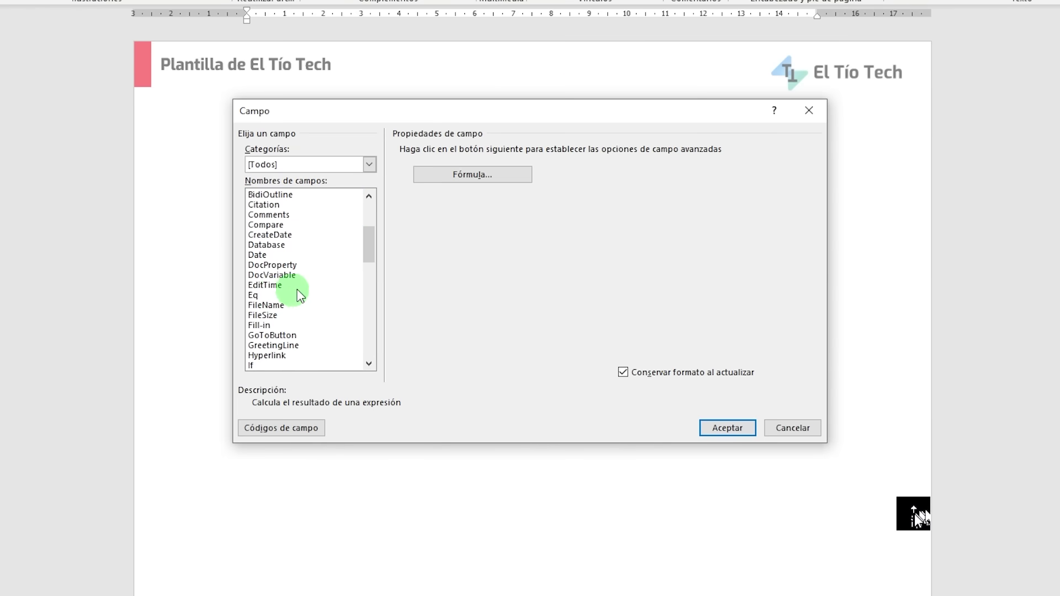
{"action": "scroll", "coordinate": [300, 292], "scroll_direction": "down", "scroll_amount": 1}
{"action": "left_click", "coordinate": [454, 161]}
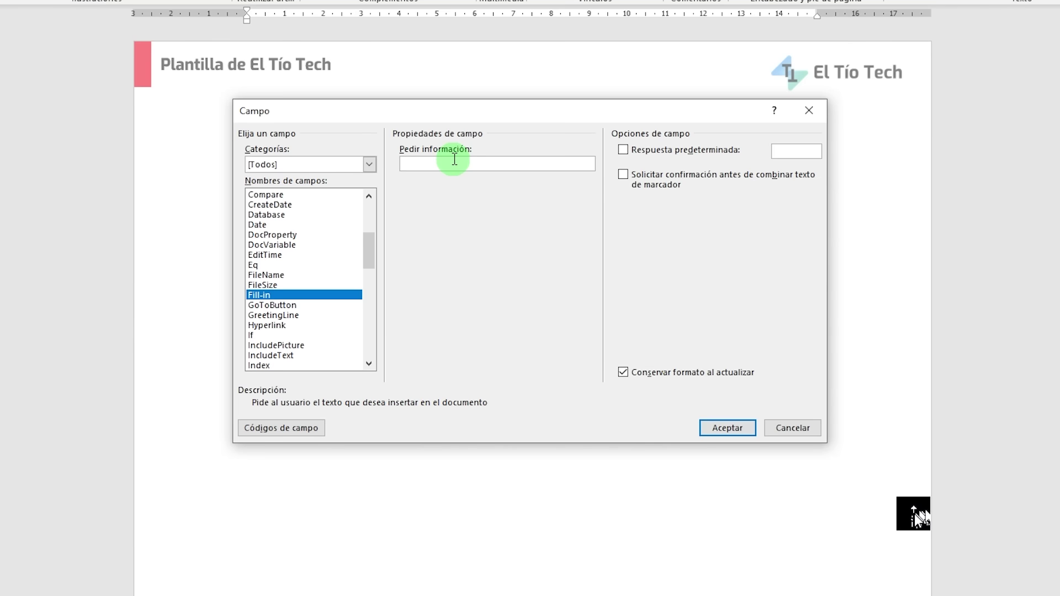
{"action": "type", "text": "nom"}
{"action": "key", "text": "BackSpace"}
{"action": "key", "text": "BackSpace"}
{"action": "key", "text": "BackSpace"}
{"action": "type", "text": "NOMBRE COMPLETO"}
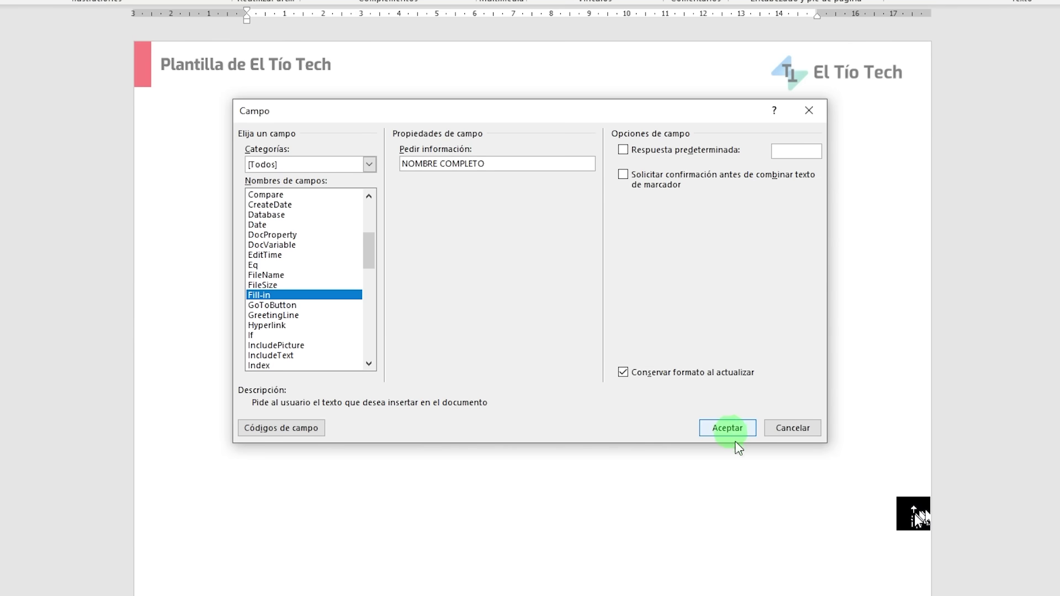
{"action": "left_click", "coordinate": [727, 428]}
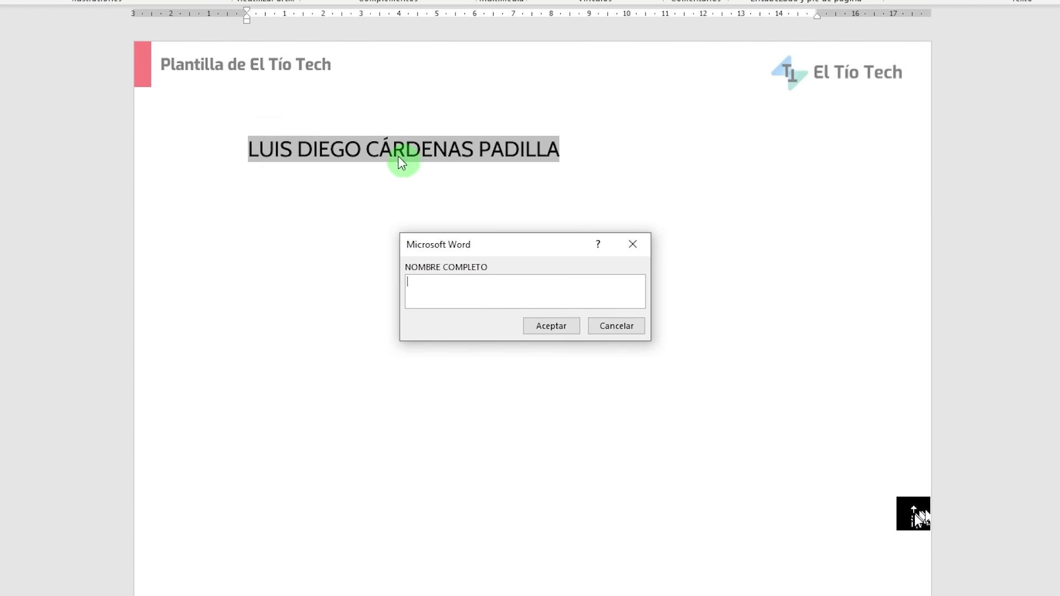
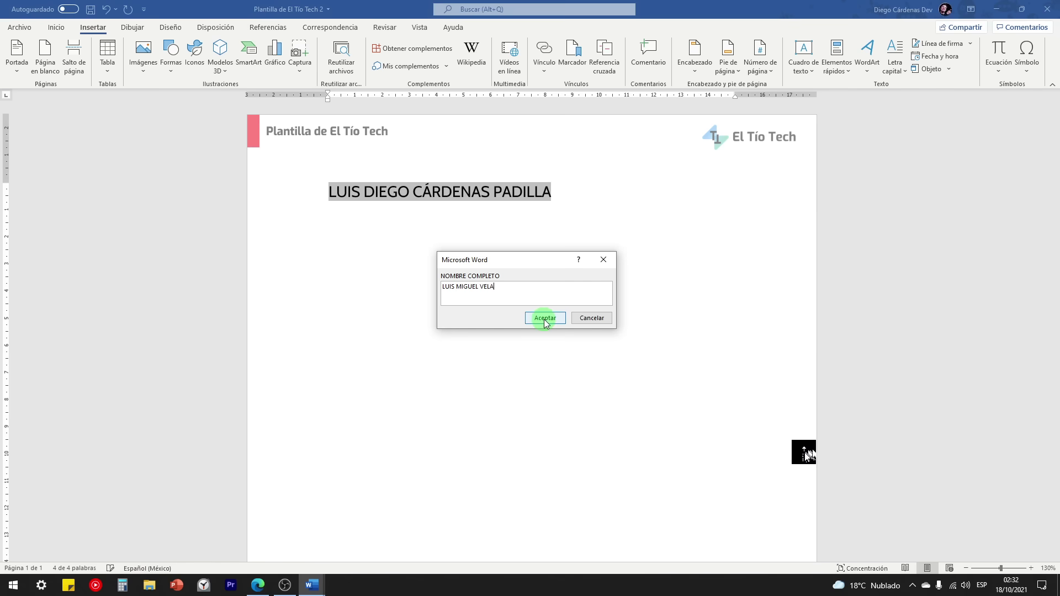
Step: Accept the name, then update the NOMBRE COMPLETO field via Actualizar campos with a new full name
{"action": "left_click", "coordinate": [551, 326]}
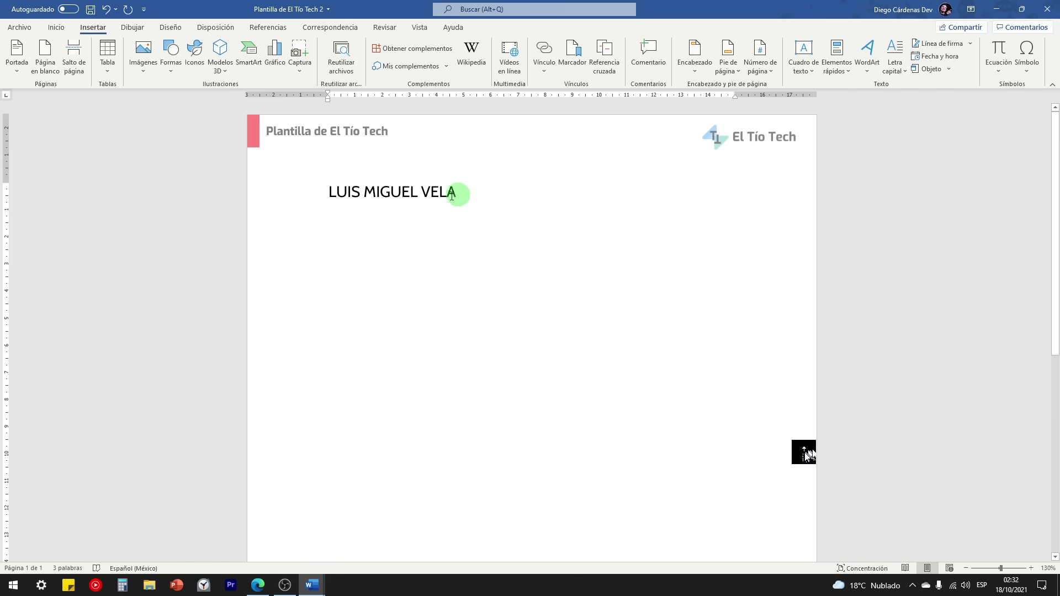
{"action": "left_click", "coordinate": [330, 195], "text": "shift"}
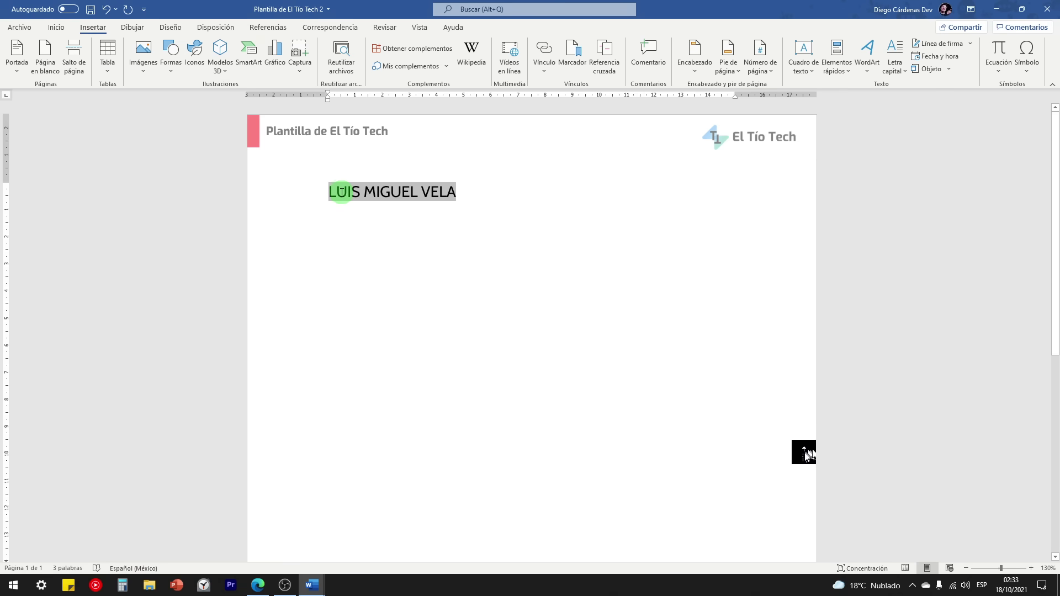
{"action": "right_click", "coordinate": [342, 192]}
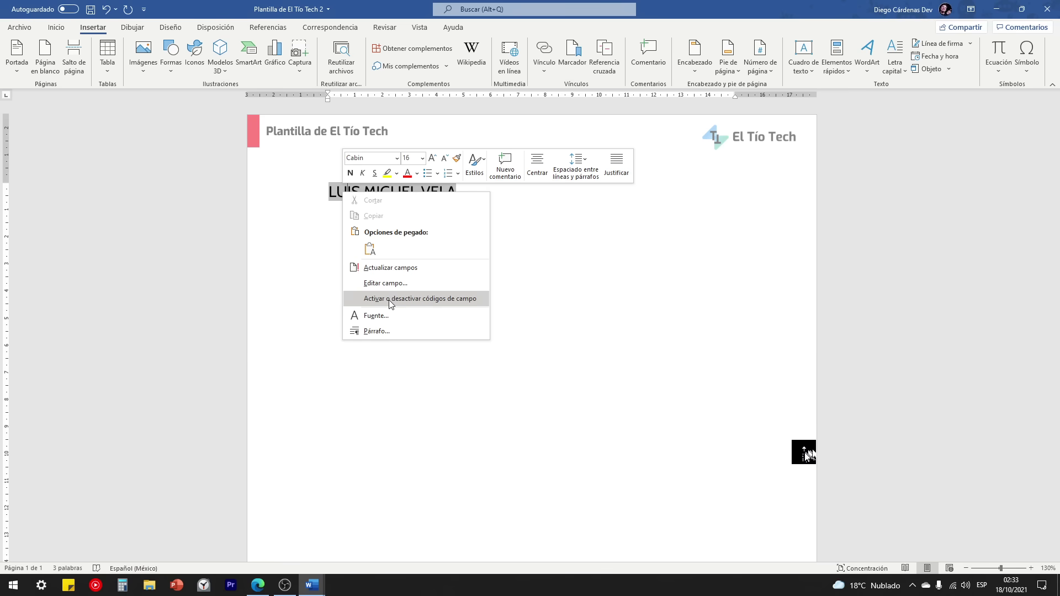
{"action": "right_click", "coordinate": [353, 188]}
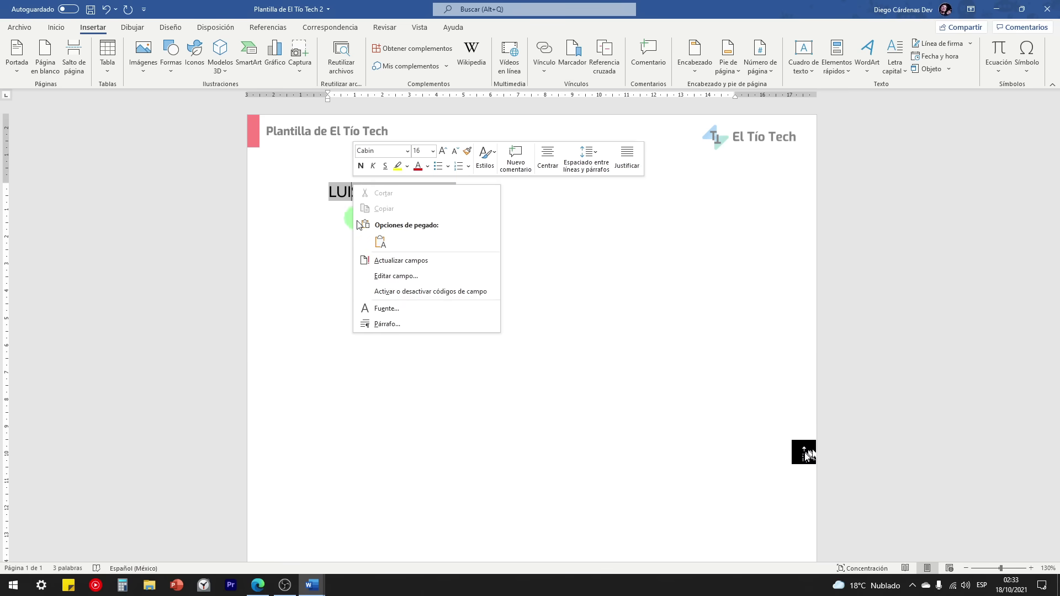
{"action": "left_click", "coordinate": [379, 261]}
{"action": "left_click_drag", "start_coordinate": [480, 259], "coordinate": [406, 275]}
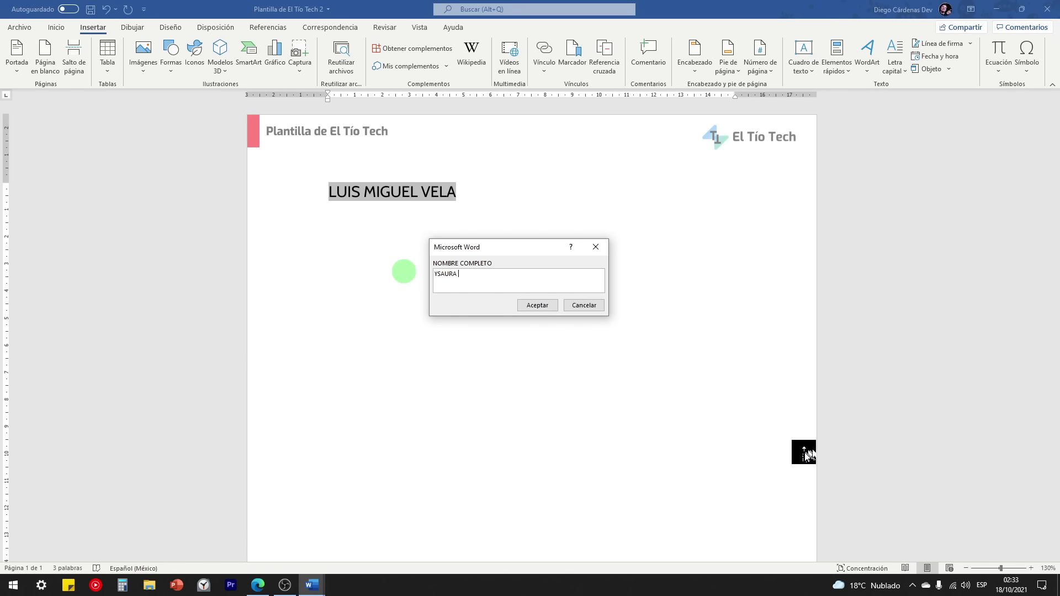
{"action": "left_click", "coordinate": [536, 305]}
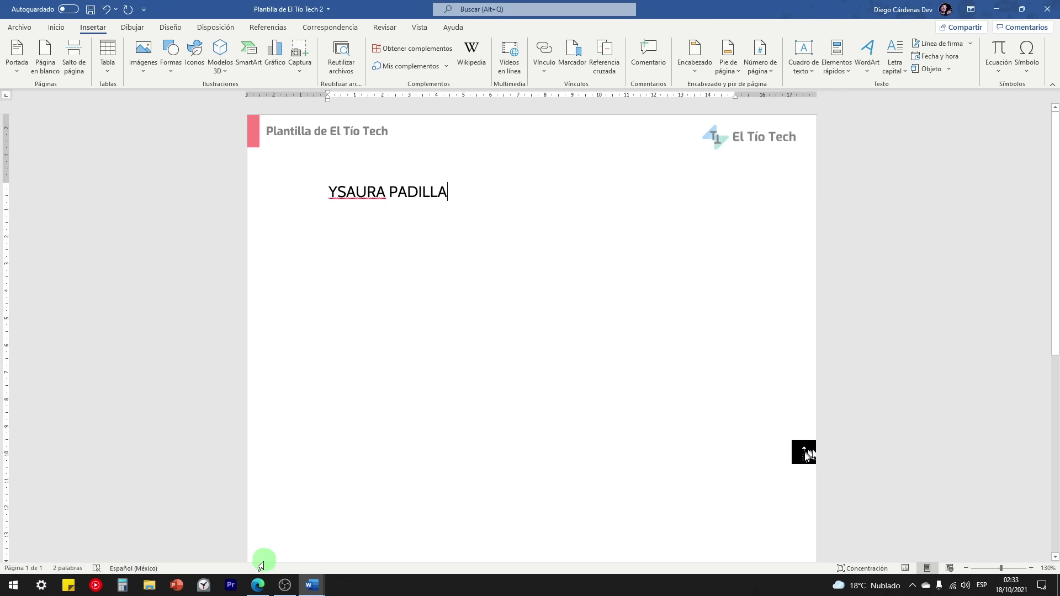
Step: After checking the reference video, select the typed name and delete it from the template body
{"action": "left_click", "coordinate": [257, 585]}
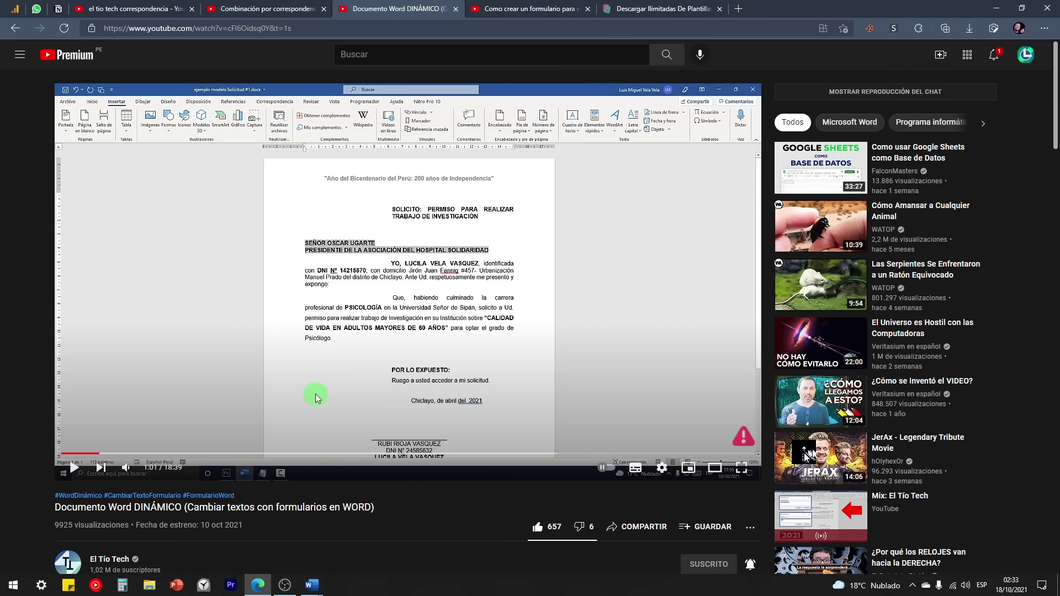
{"action": "left_click", "coordinate": [312, 586]}
{"action": "left_click", "coordinate": [373, 536]}
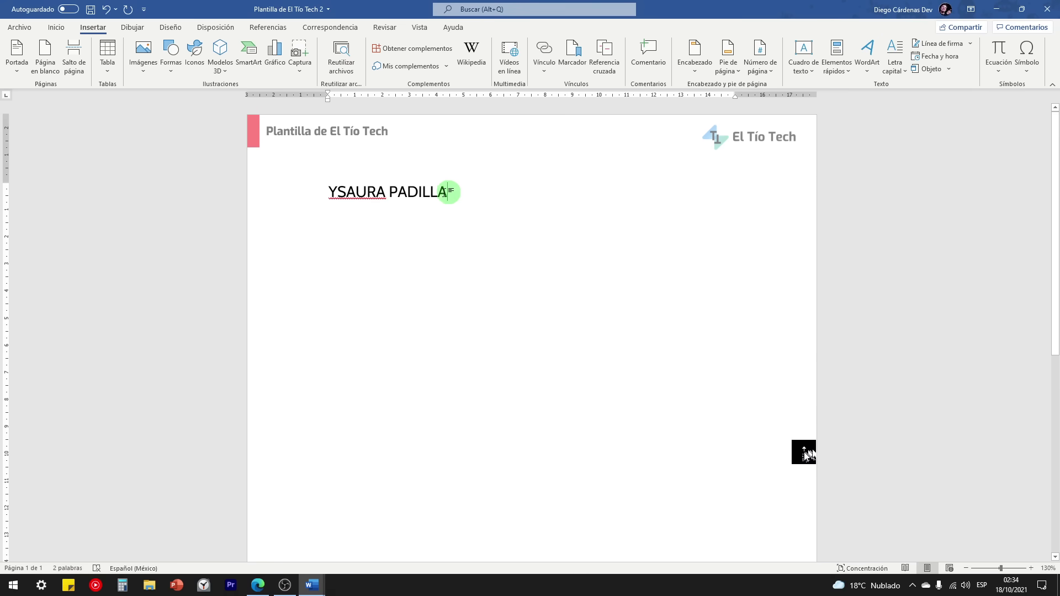
{"action": "left_click_drag", "start_coordinate": [450, 190], "coordinate": [315, 183]}
{"action": "key", "text": "BackSpace"}
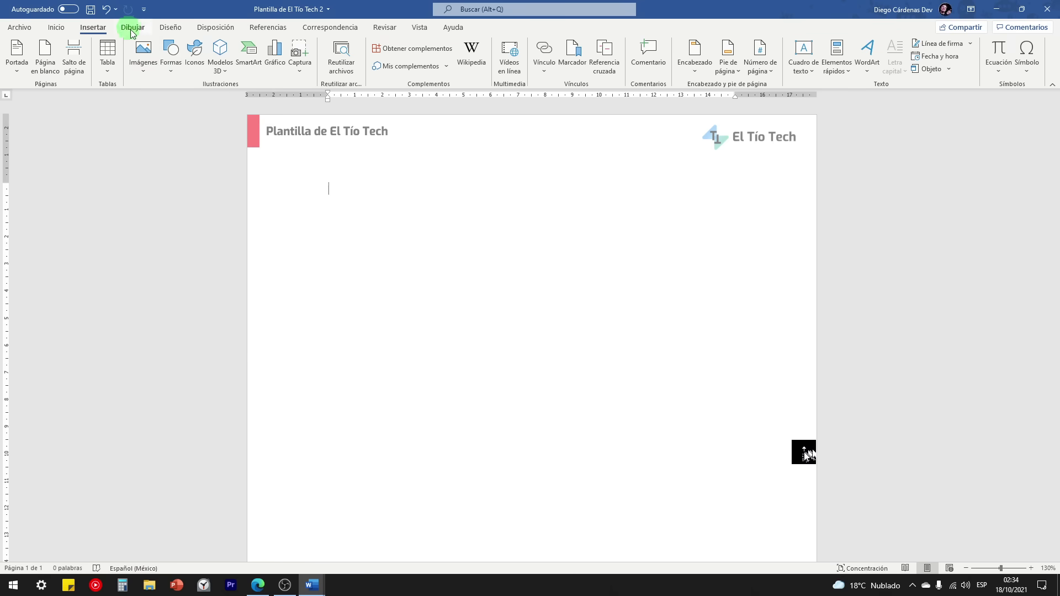
Step: Enable the Programador (Developer) tab through Personalizar la cinta de opciones
{"action": "right_click", "coordinate": [256, 81]}
{"action": "left_click", "coordinate": [295, 108]}
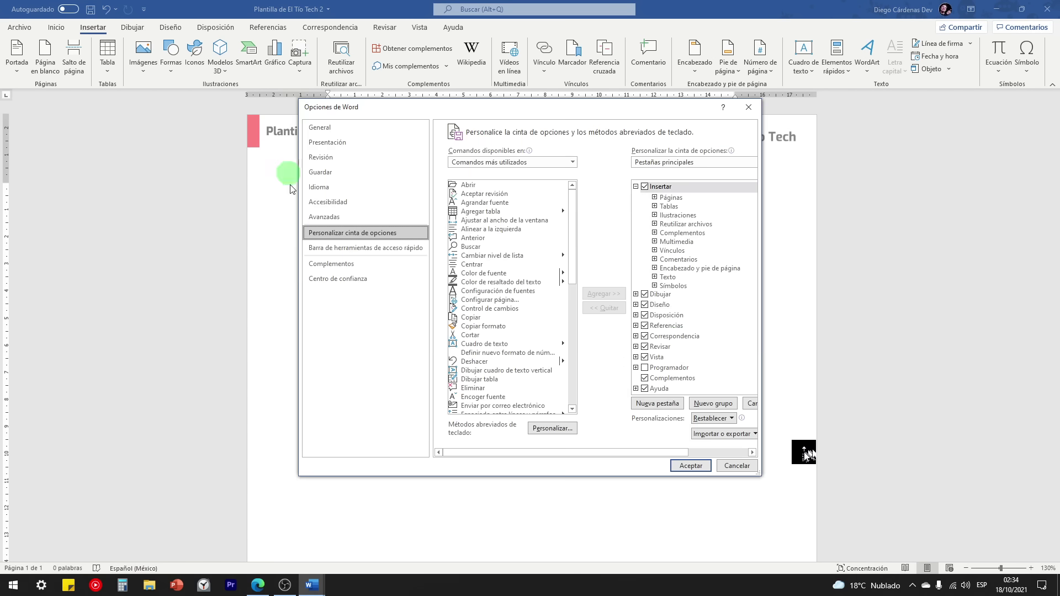
{"action": "left_click", "coordinate": [645, 369]}
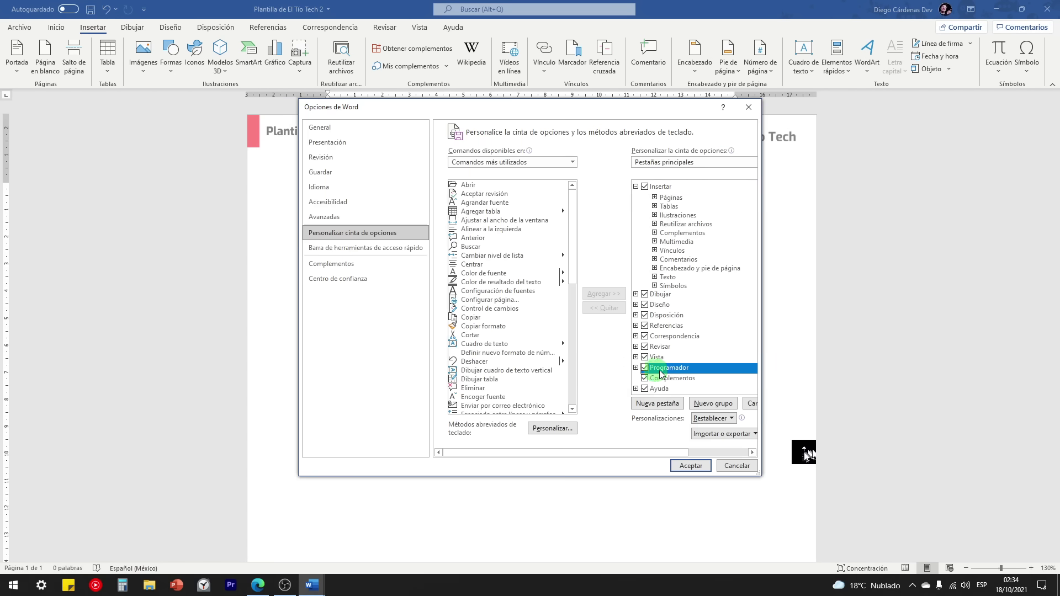
{"action": "left_click", "coordinate": [691, 467]}
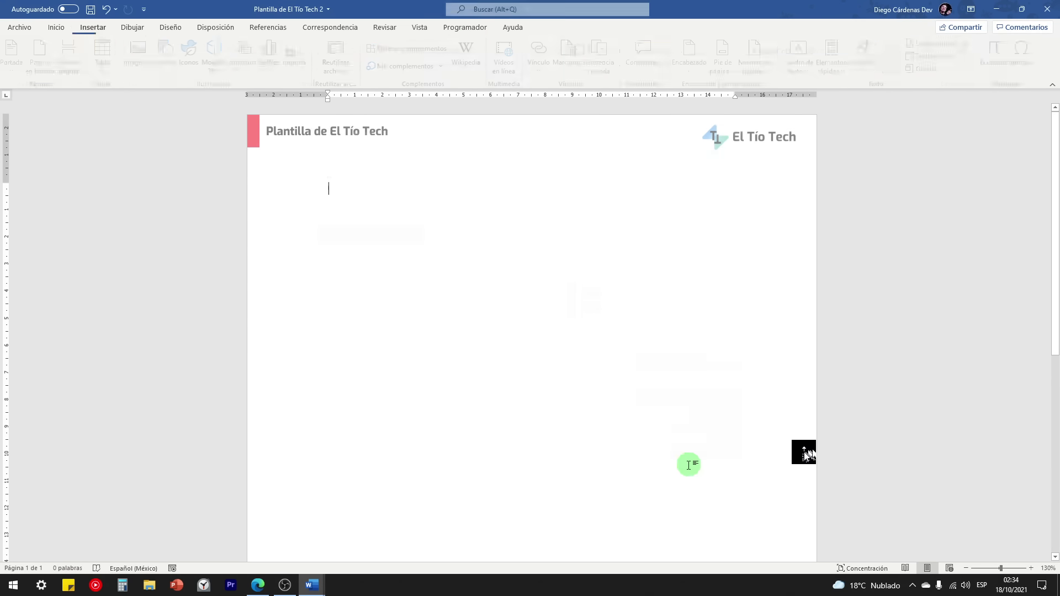
{"action": "left_click", "coordinate": [466, 27]}
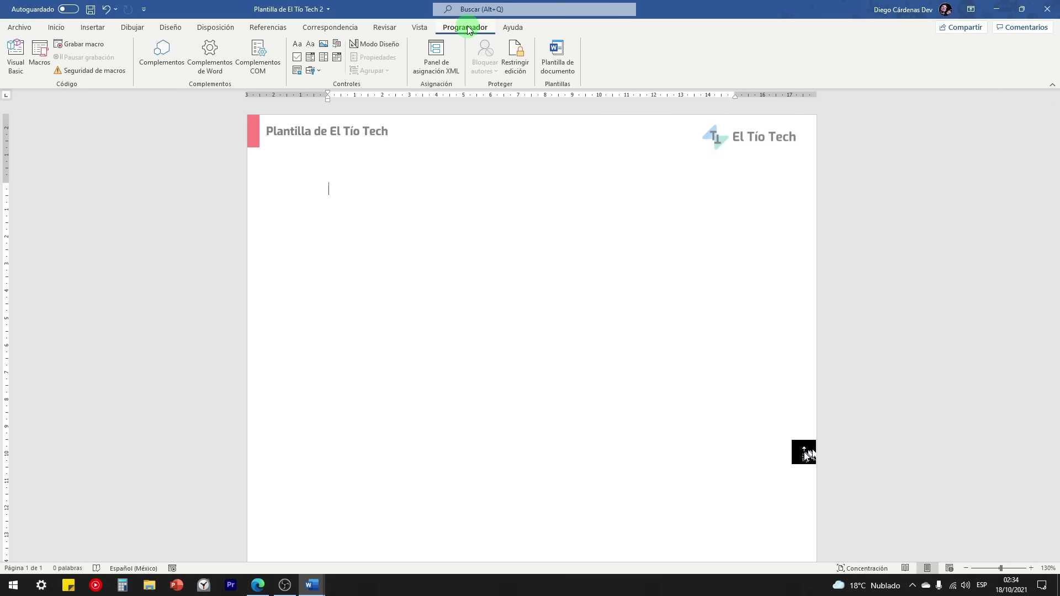
Step: Insert a check box content control followed by the question '¿Es usted mayor de 18 años?'
{"action": "left_click", "coordinate": [373, 182]}
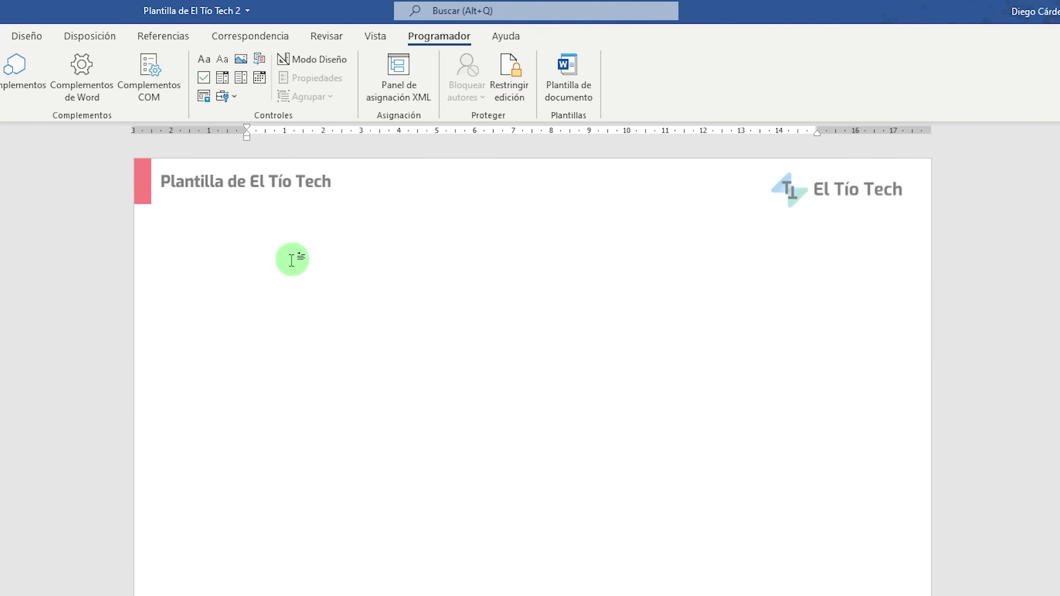
{"action": "left_click", "coordinate": [203, 83]}
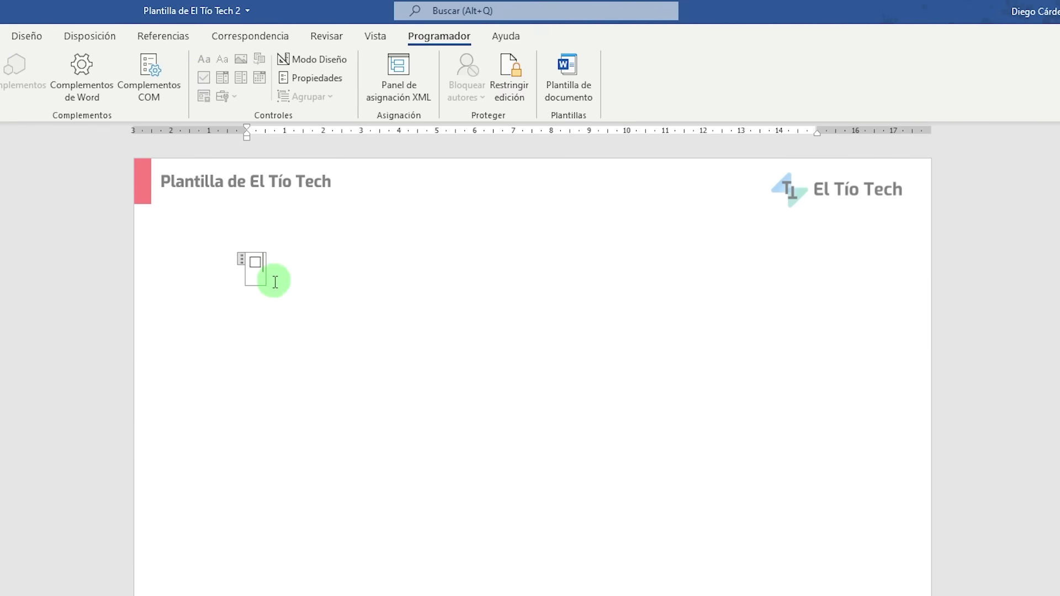
{"action": "left_click", "coordinate": [281, 261]}
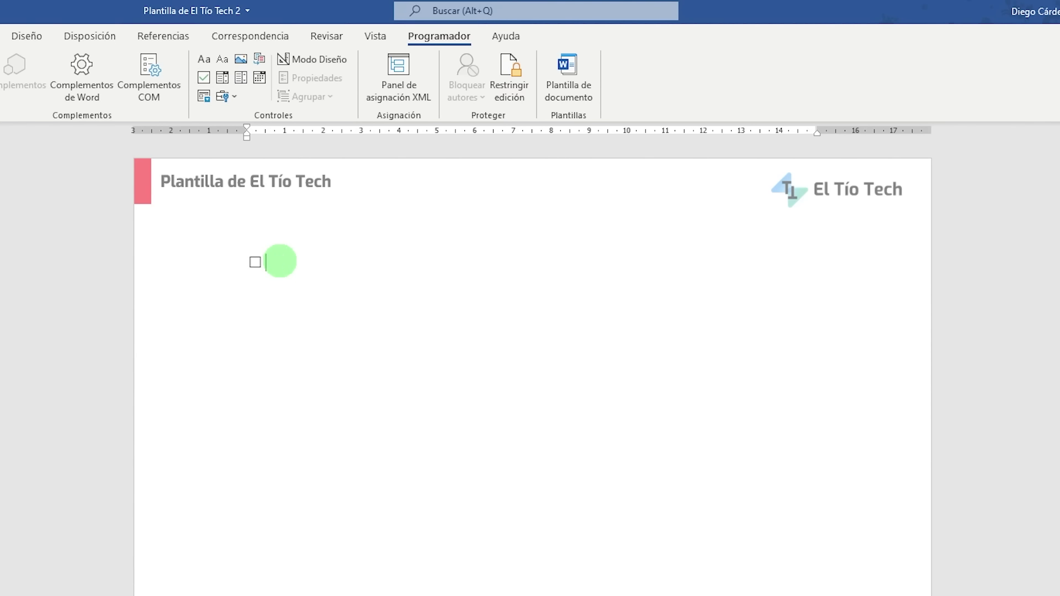
{"action": "type", "text": "eS"}
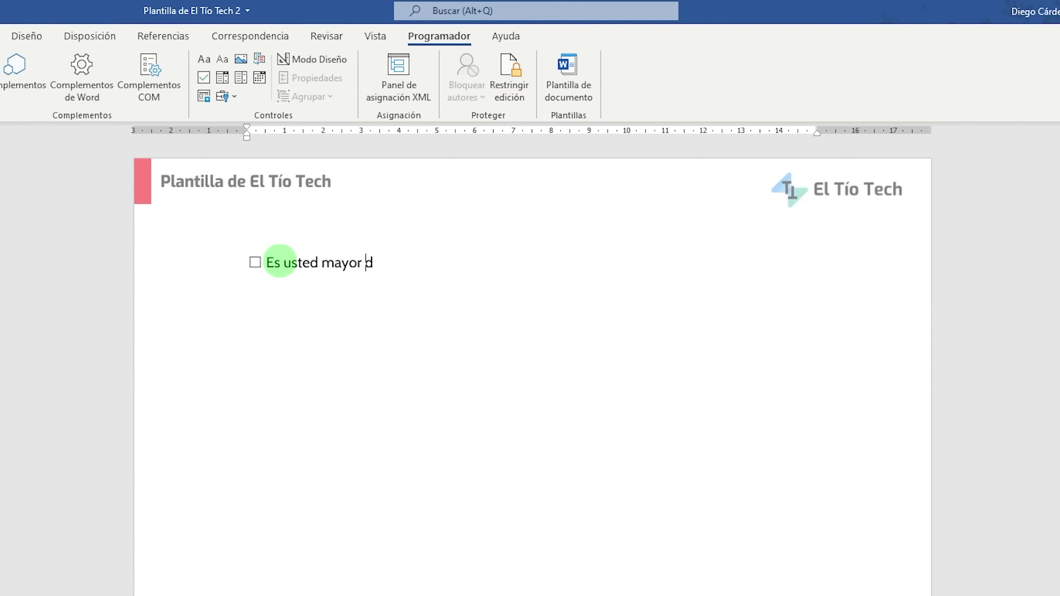
{"action": "left_click", "coordinate": [266, 263]}
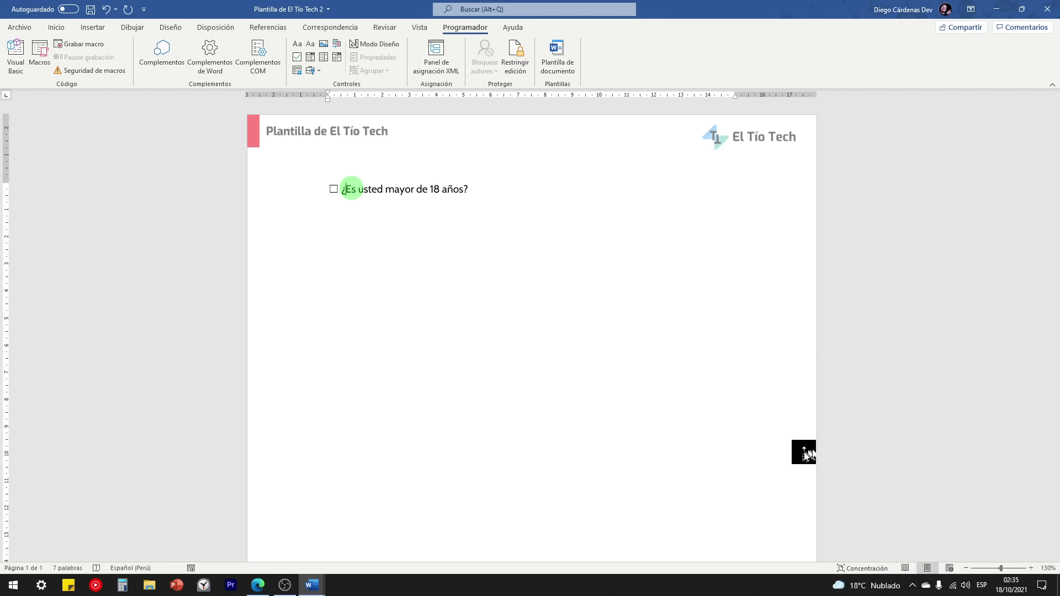
{"action": "type", "text": "¿"}
{"action": "left_click", "coordinate": [471, 261]}
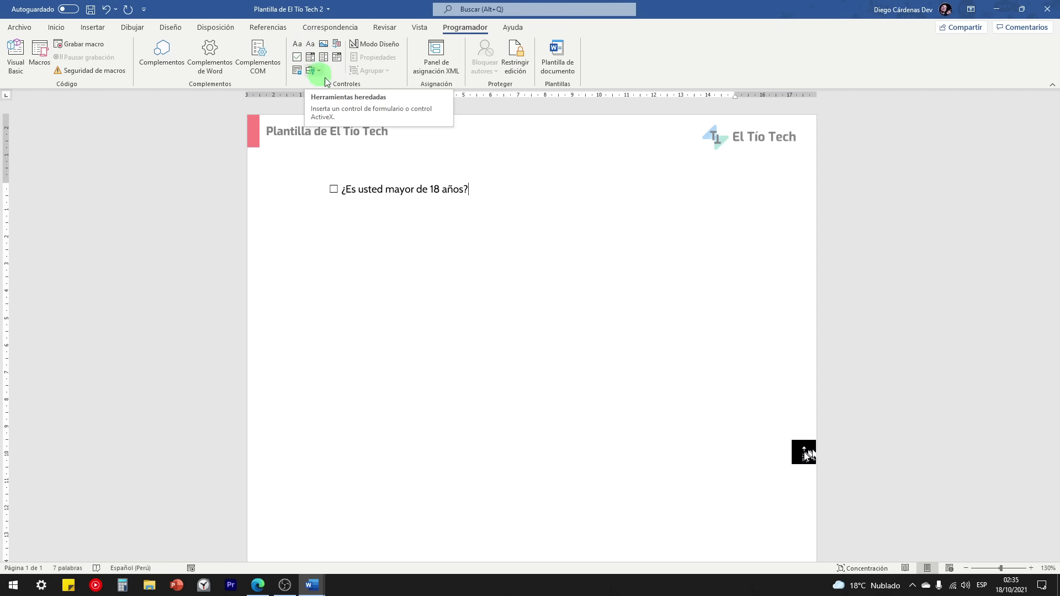
Step: On a new line below the question, add a date picker control set to 18/10/2021
{"action": "key", "text": "Return"}
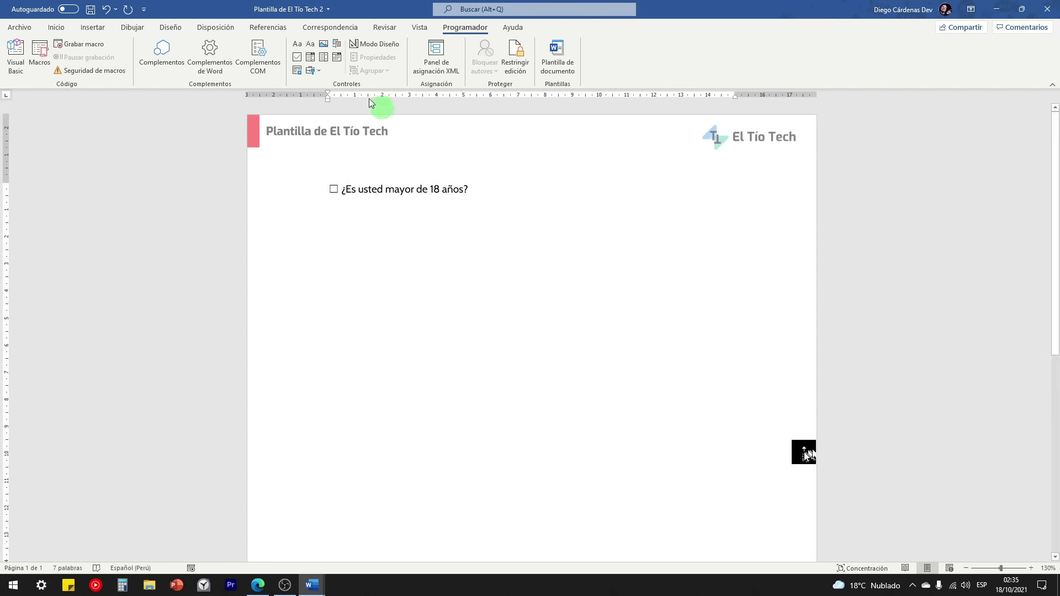
{"action": "left_click", "coordinate": [337, 56]}
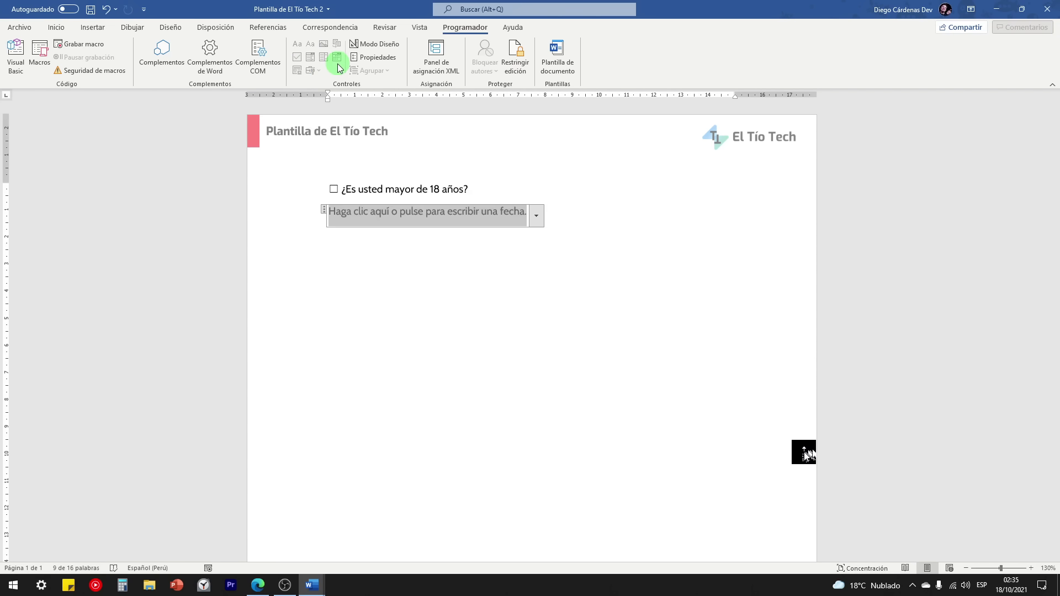
{"action": "left_click", "coordinate": [536, 216]}
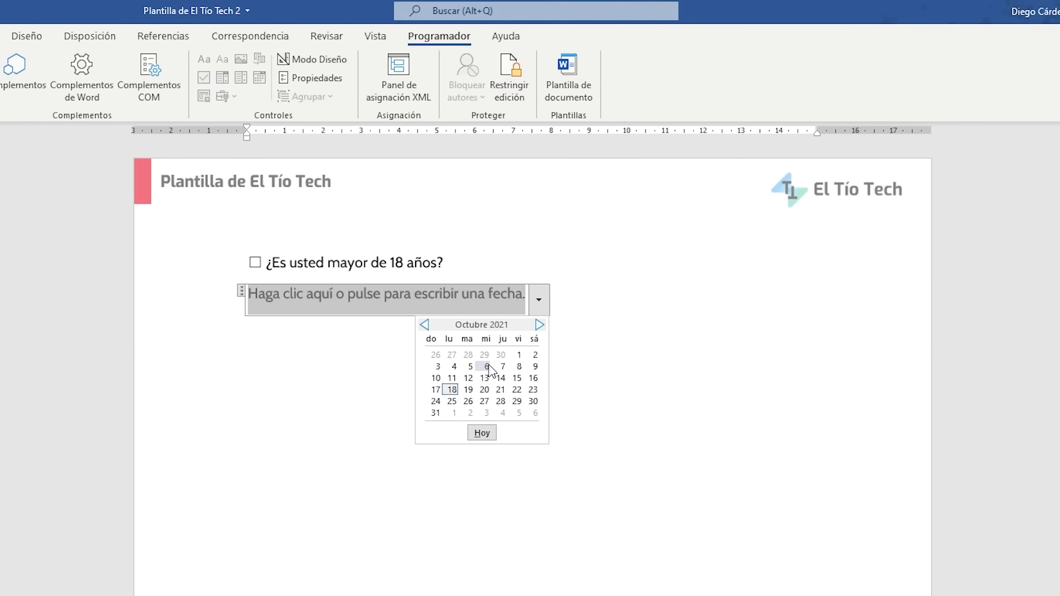
{"action": "left_click", "coordinate": [453, 390]}
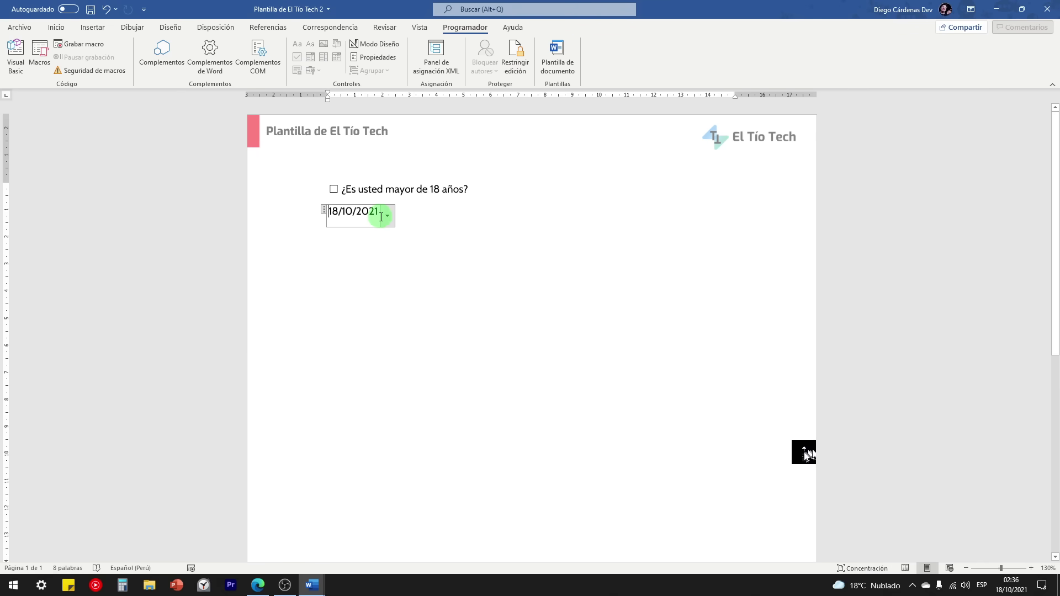
{"action": "left_click", "coordinate": [388, 220]}
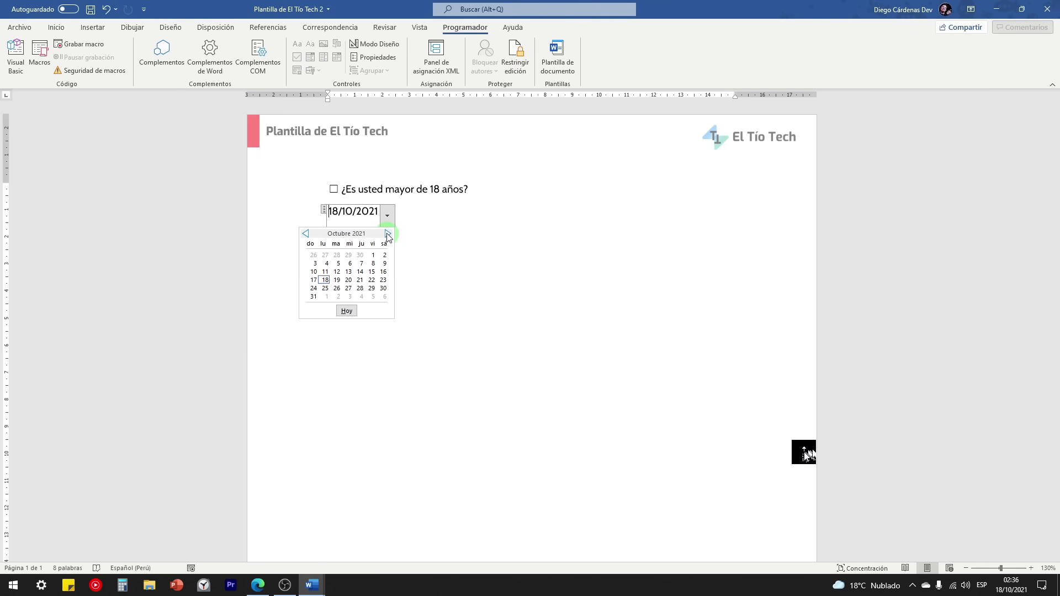
{"action": "left_click", "coordinate": [388, 219]}
{"action": "left_click", "coordinate": [415, 213]}
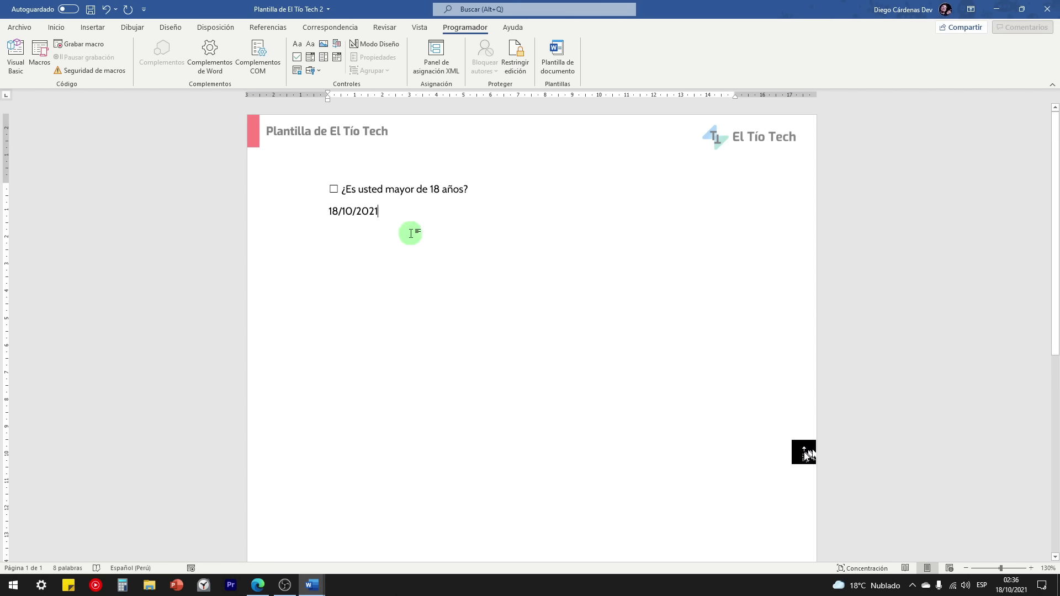
Step: Look at the fillable-form video in Edge, then return to the CURSO DE WORD document
{"action": "left_click", "coordinate": [257, 584]}
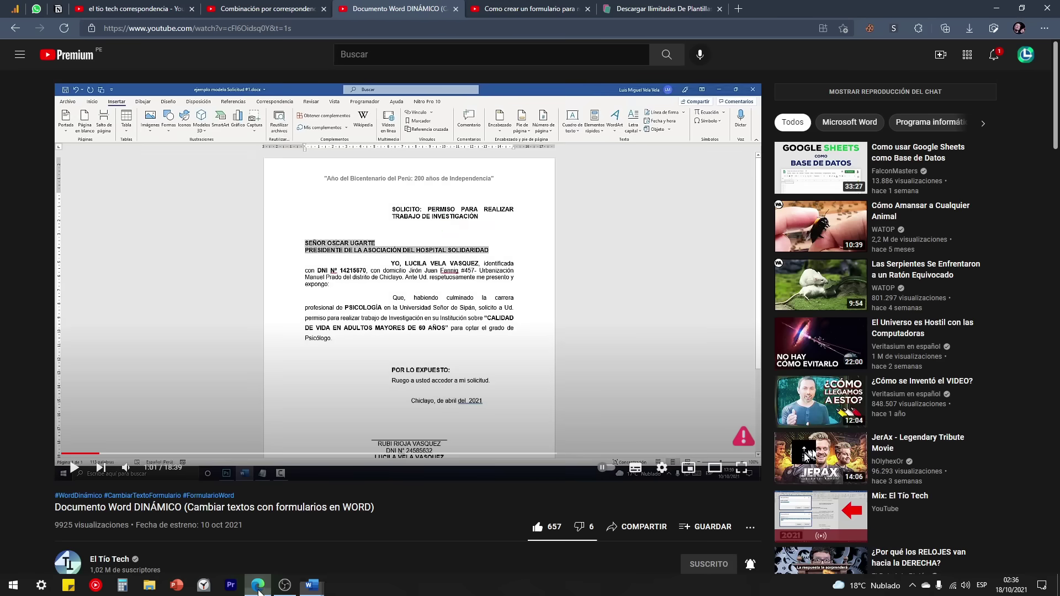
{"action": "left_click", "coordinate": [527, 7]}
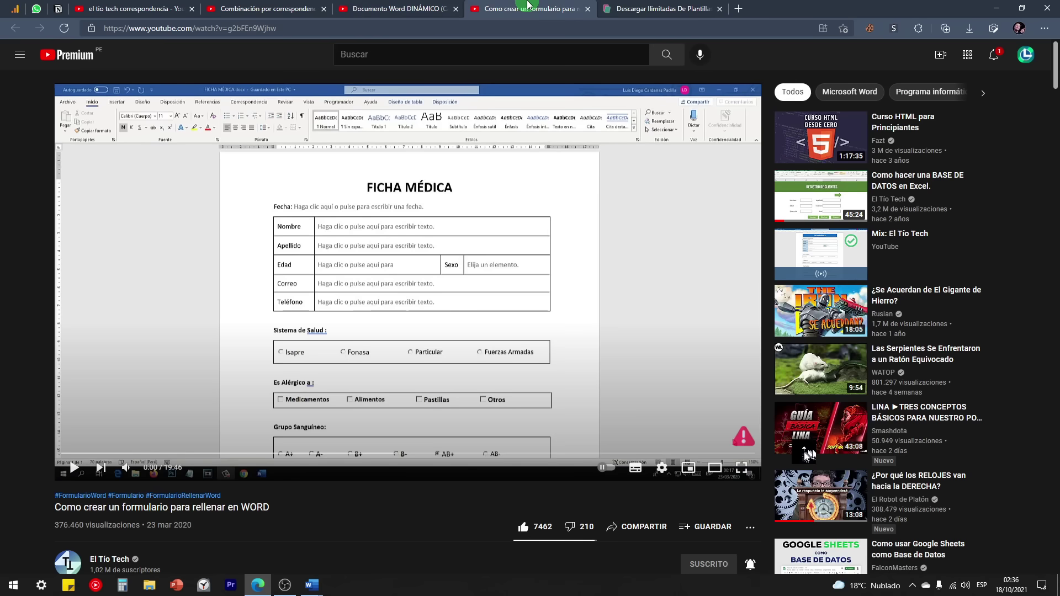
{"action": "left_click", "coordinate": [369, 58]}
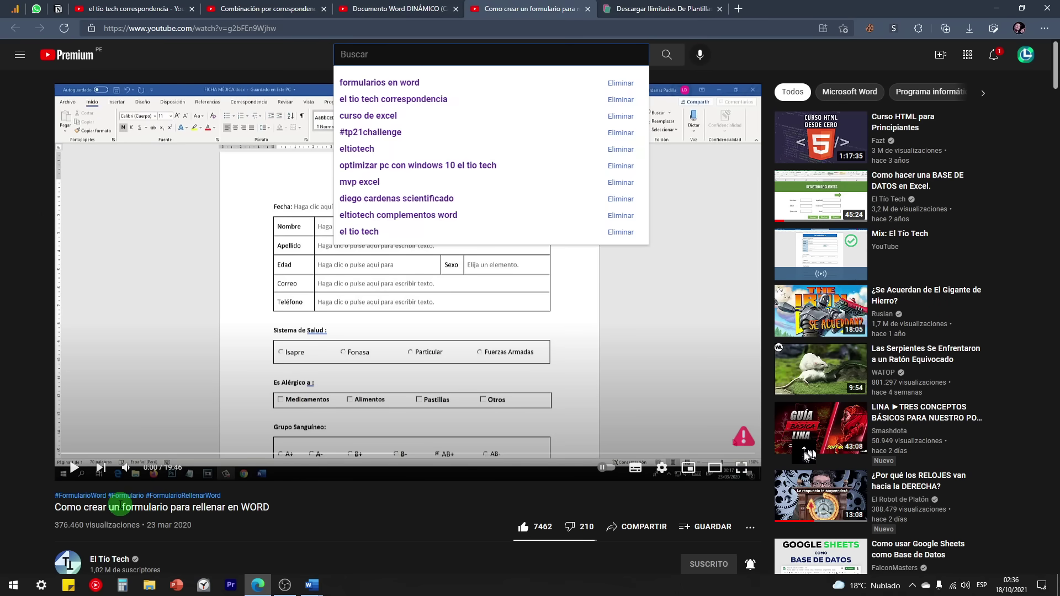
{"action": "left_click_drag", "start_coordinate": [121, 507], "coordinate": [173, 510]}
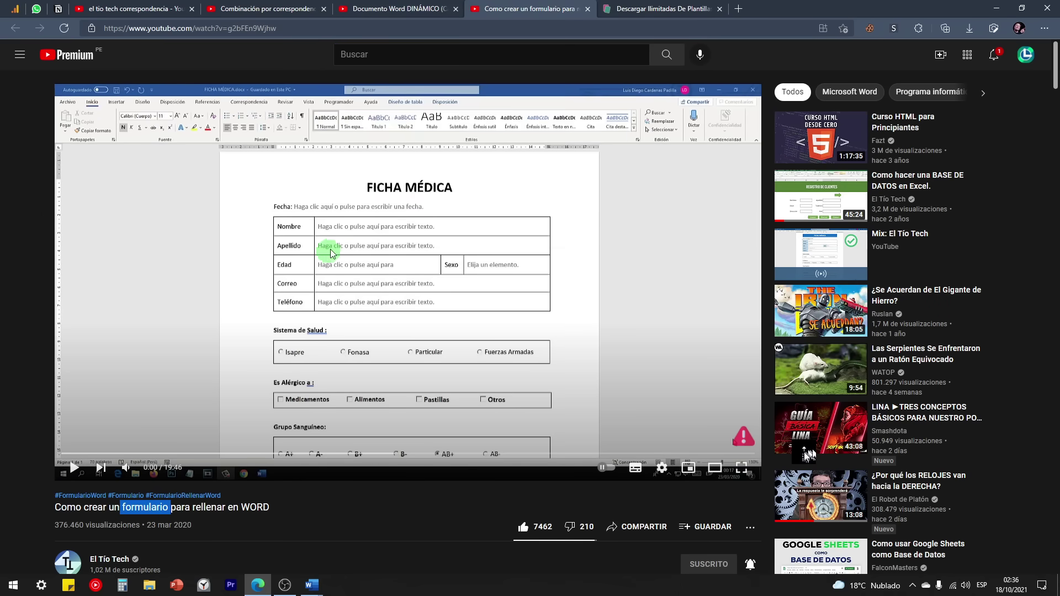
{"action": "left_click", "coordinate": [414, 8]}
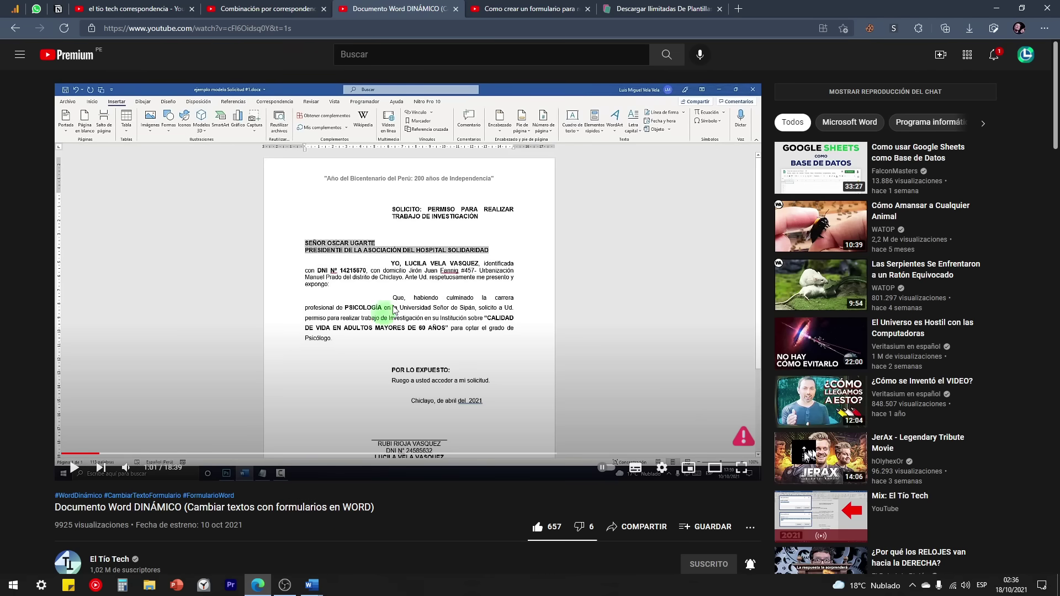
{"action": "mouse_move", "coordinate": [312, 588]}
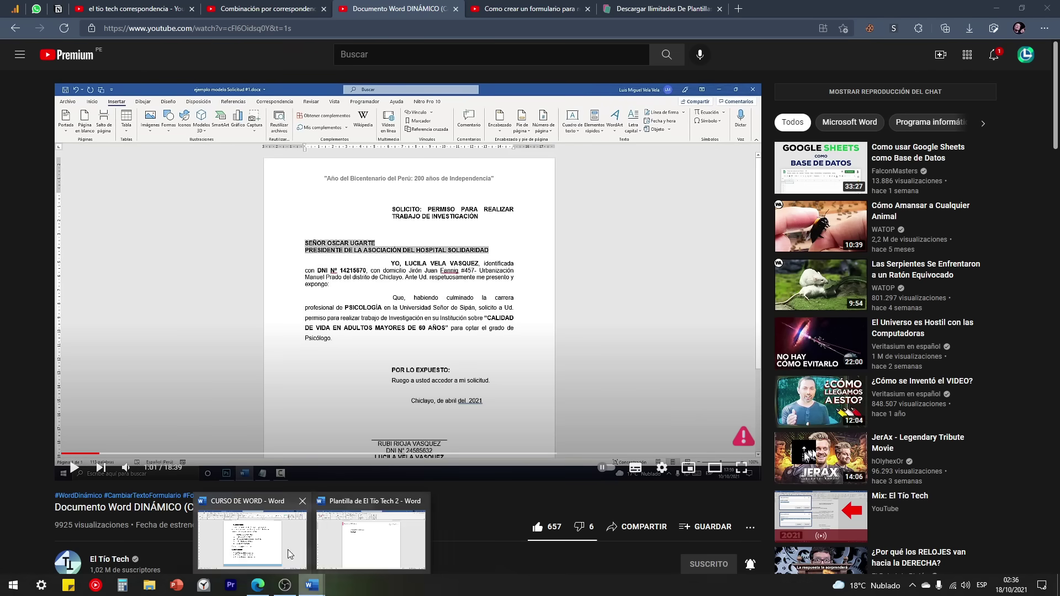
{"action": "left_click", "coordinate": [267, 536]}
{"action": "scroll", "coordinate": [358, 390], "scroll_direction": "up", "scroll_amount": 1}
{"action": "scroll", "coordinate": [358, 389], "scroll_direction": "up", "scroll_amount": 12}
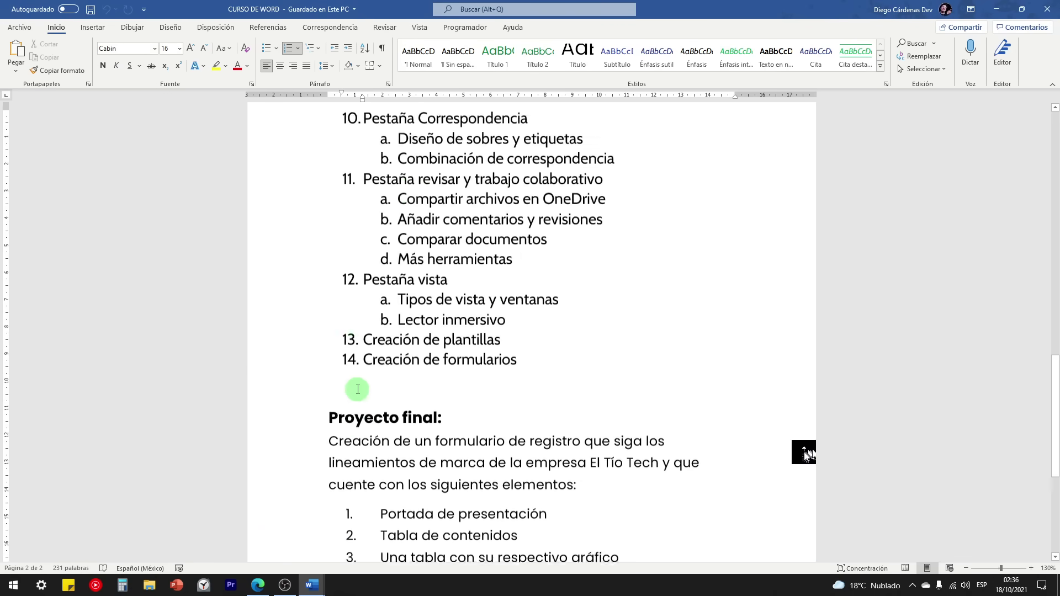
{"action": "left_click_drag", "start_coordinate": [370, 341], "coordinate": [349, 243]}
{"action": "left_click", "coordinate": [372, 275]}
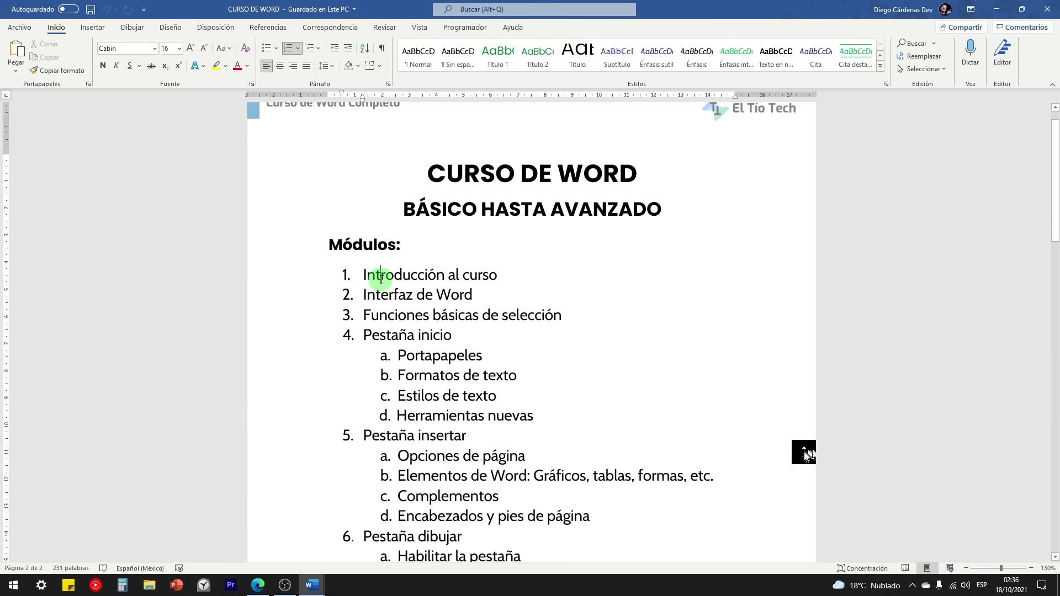
{"action": "scroll", "coordinate": [405, 350], "scroll_direction": "down", "scroll_amount": 10}
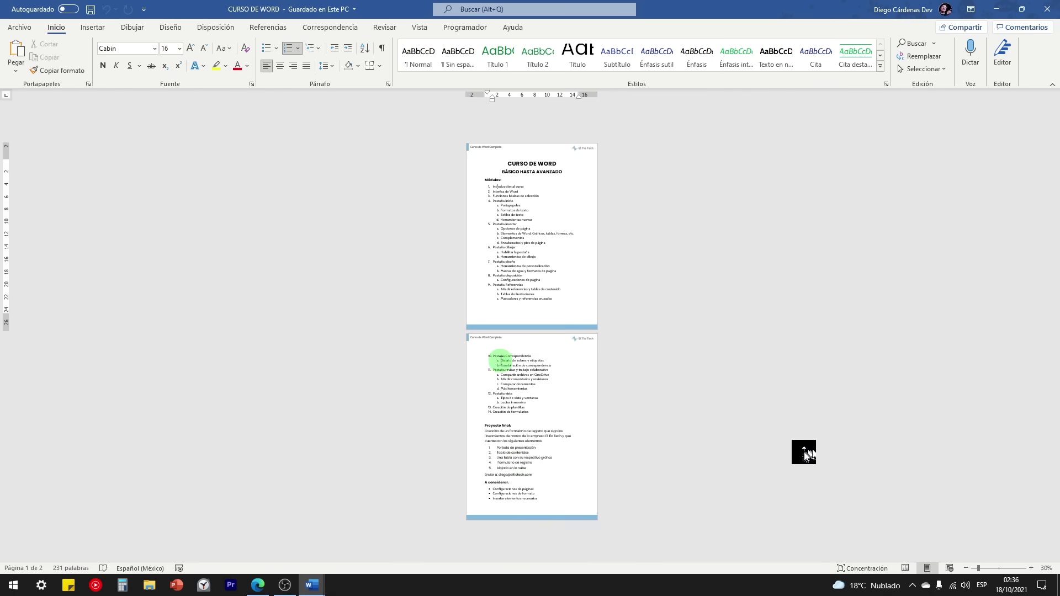
{"action": "scroll", "coordinate": [538, 453], "scroll_direction": "up", "scroll_amount": 3}
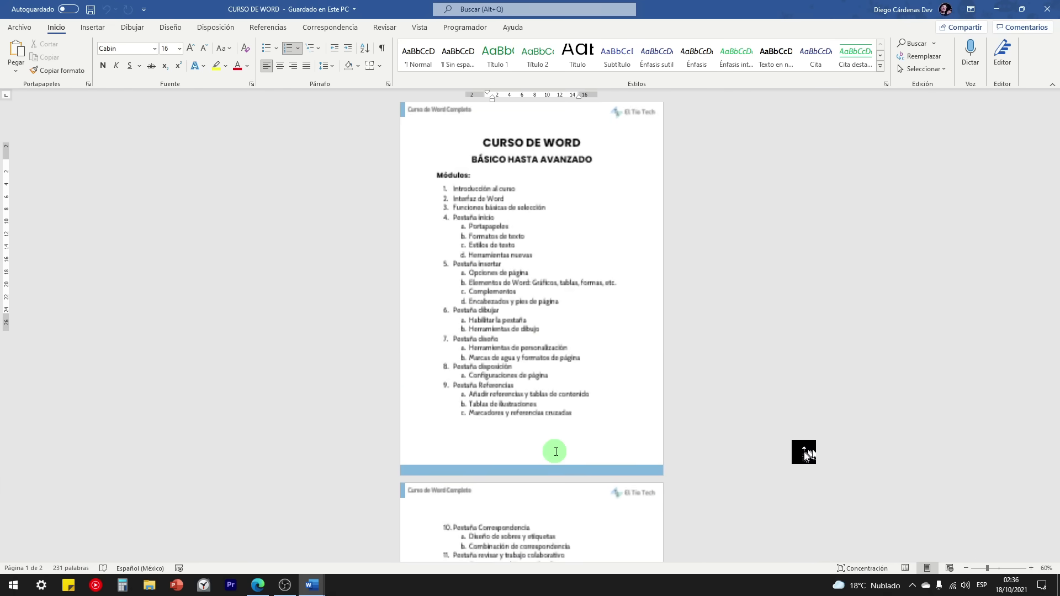
{"action": "scroll", "coordinate": [555, 449], "scroll_direction": "down", "scroll_amount": 5}
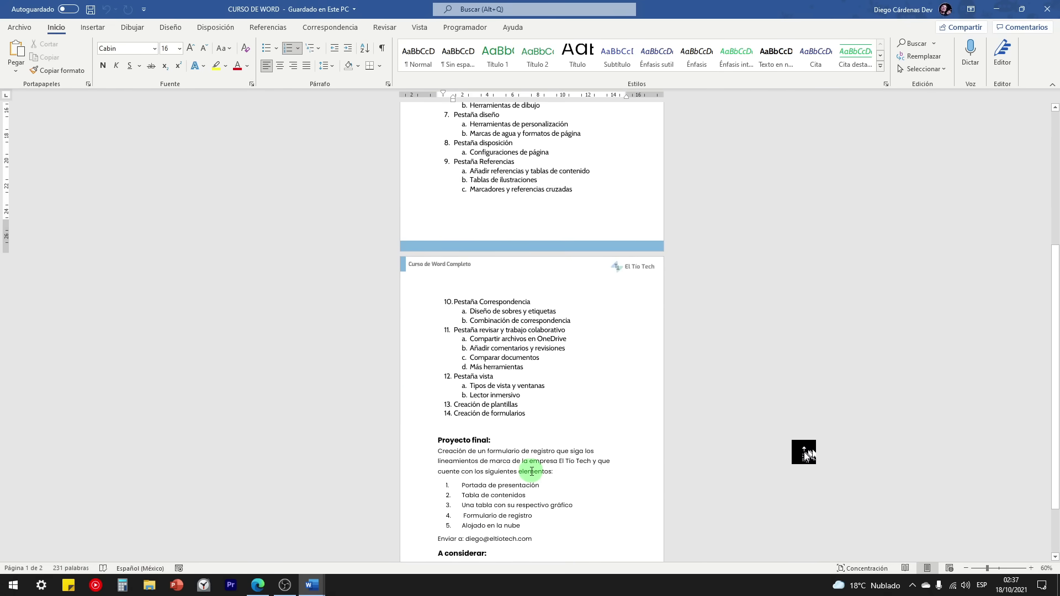
{"action": "scroll", "coordinate": [532, 471], "scroll_direction": "up", "scroll_amount": 4}
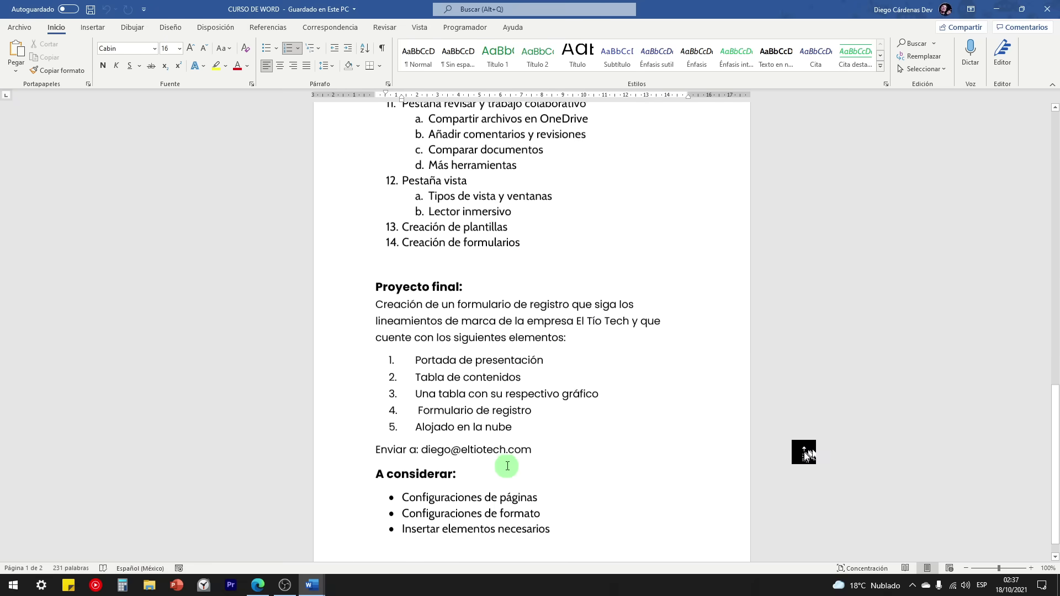
{"action": "scroll", "coordinate": [508, 466], "scroll_direction": "down", "scroll_amount": 1}
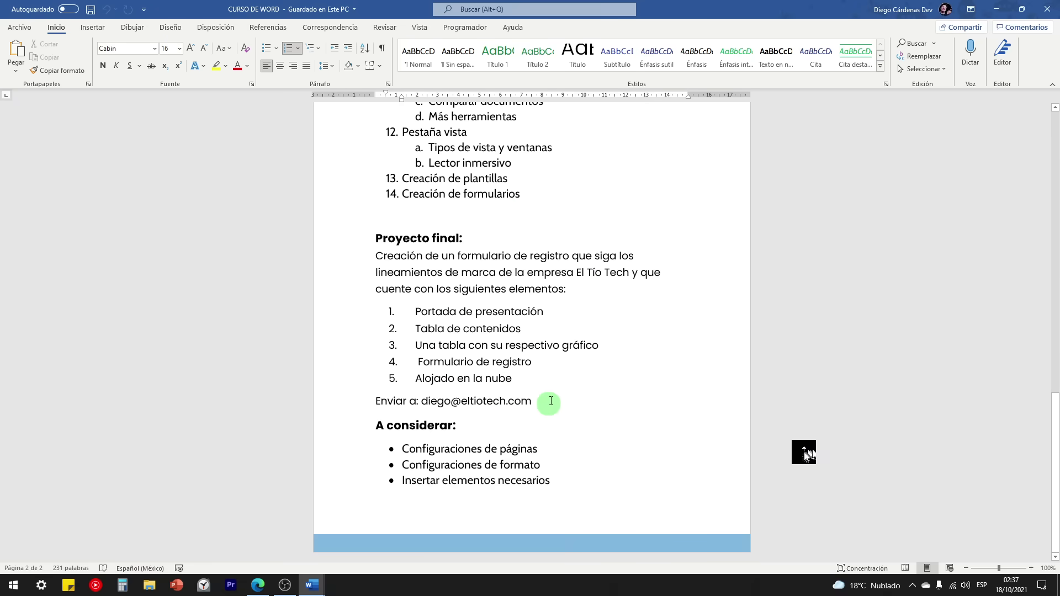
{"action": "left_click_drag", "start_coordinate": [536, 402], "coordinate": [356, 257]}
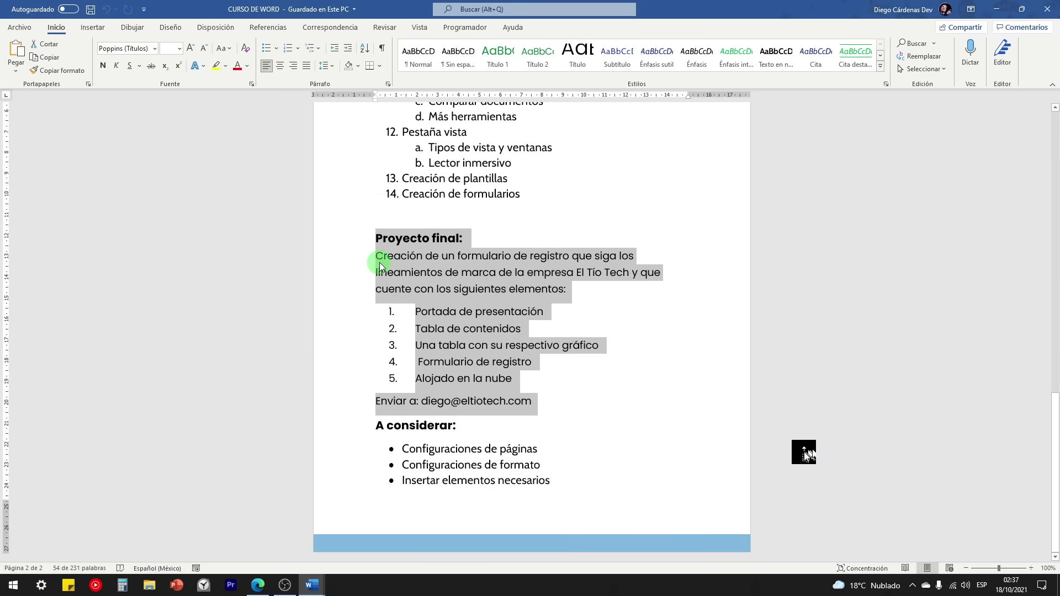
{"action": "left_click", "coordinate": [381, 261]}
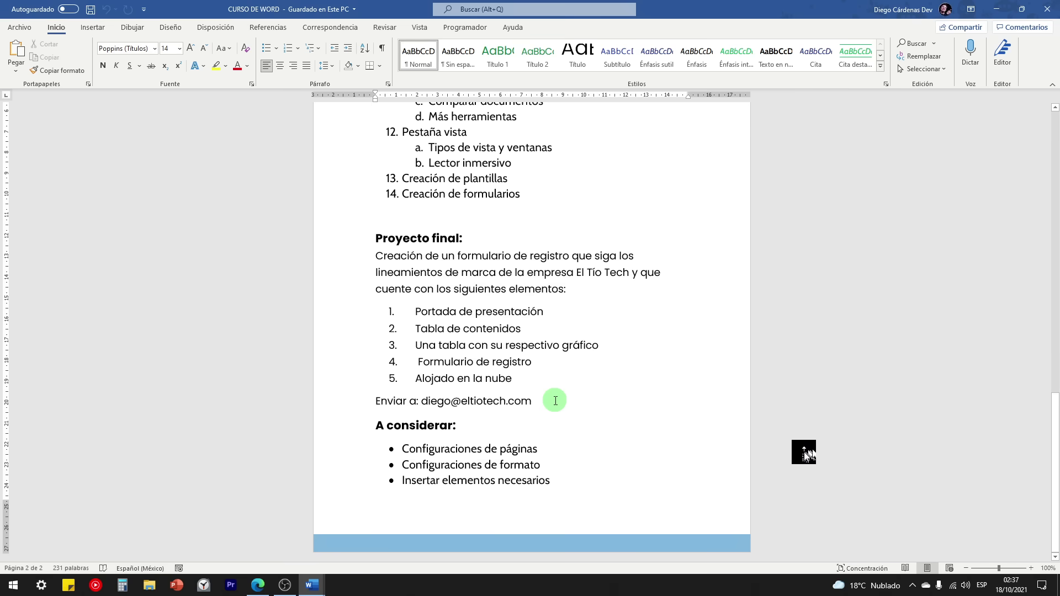
{"action": "left_click_drag", "start_coordinate": [556, 400], "coordinate": [367, 407]}
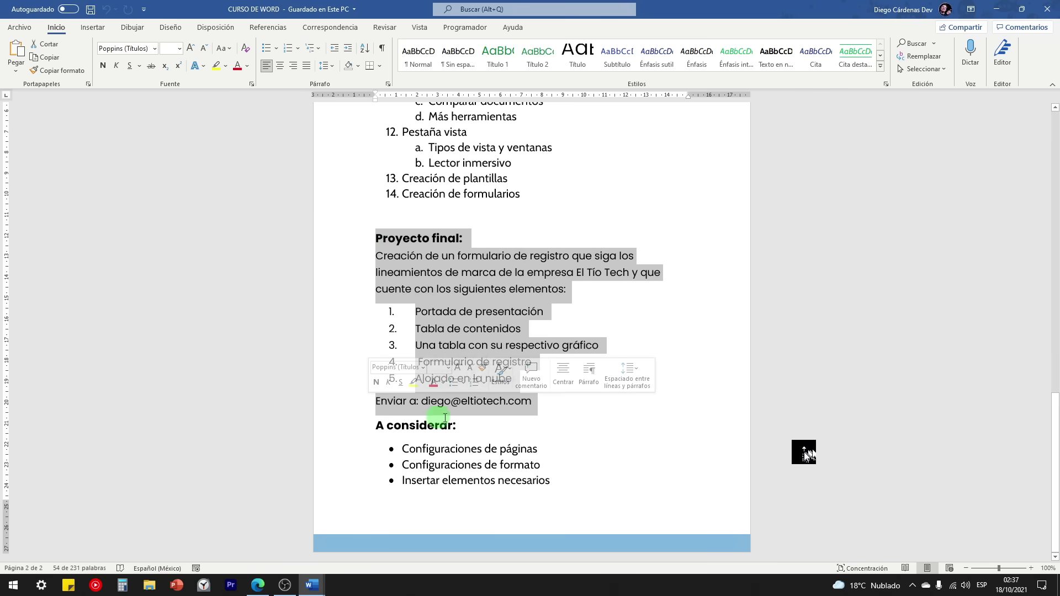
{"action": "left_click", "coordinate": [548, 405]}
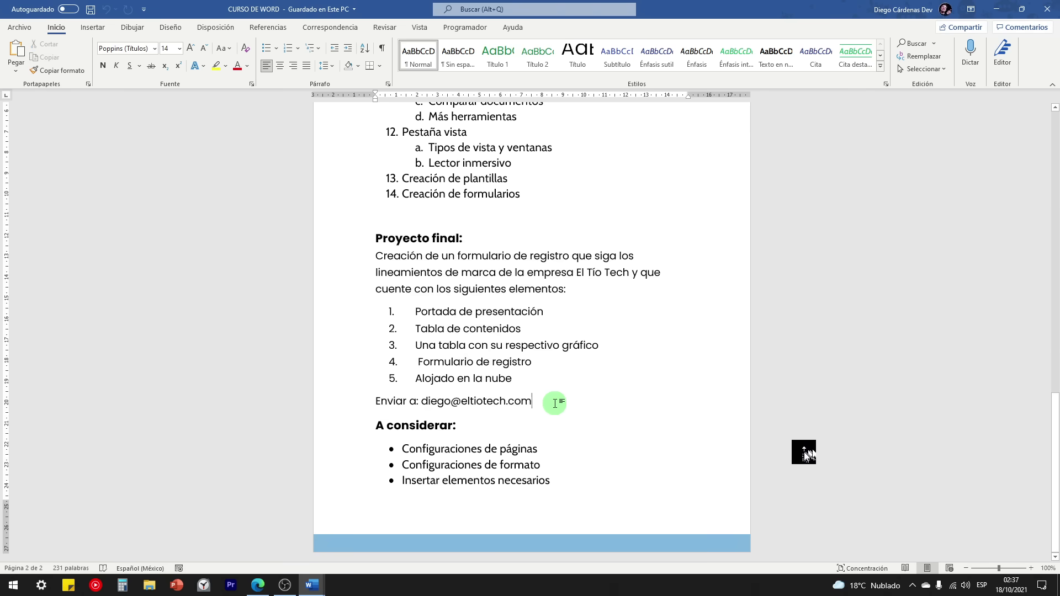
{"action": "left_click_drag", "start_coordinate": [548, 400], "coordinate": [423, 405]}
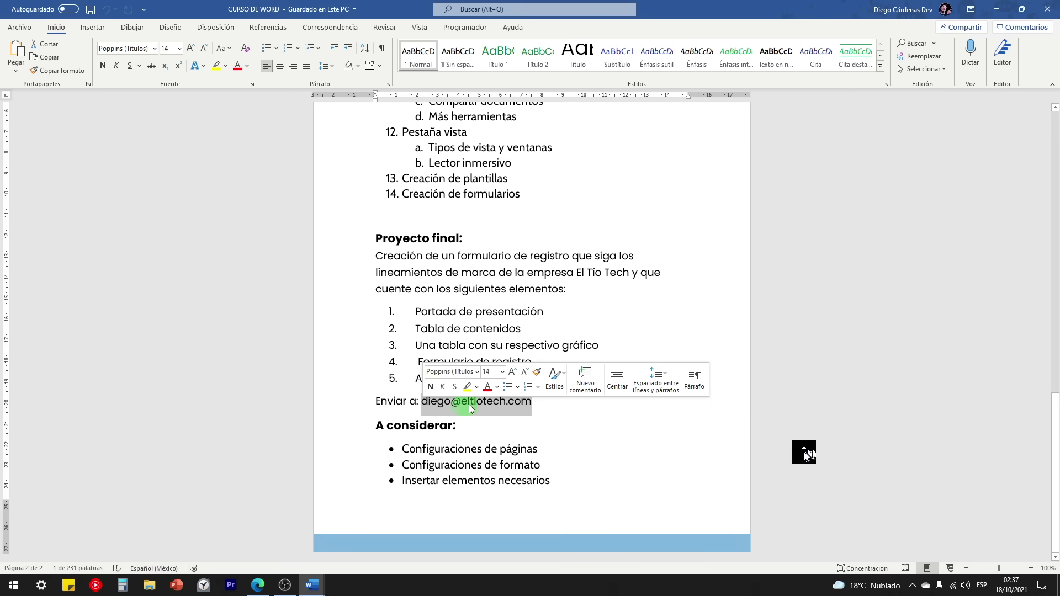
{"action": "left_click", "coordinate": [545, 402]}
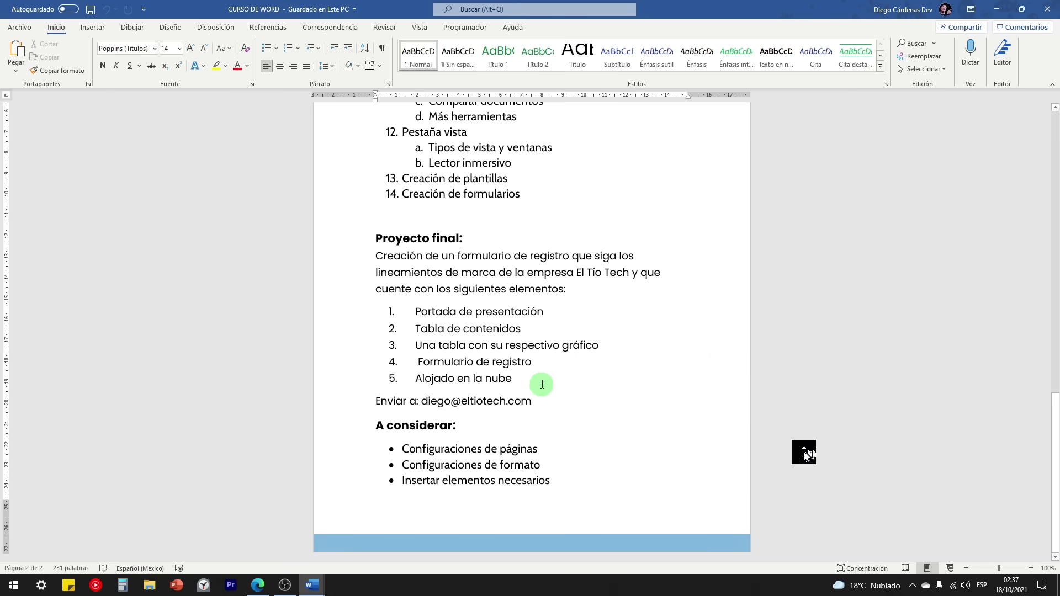
{"action": "scroll", "coordinate": [544, 394], "scroll_direction": "up", "scroll_amount": 1}
Step: Scroll to the top of page 1 showing the BÁSICO HASTA AVANZADO heading and Módulos list
{"action": "scroll", "coordinate": [546, 408], "scroll_direction": "down", "scroll_amount": 1}
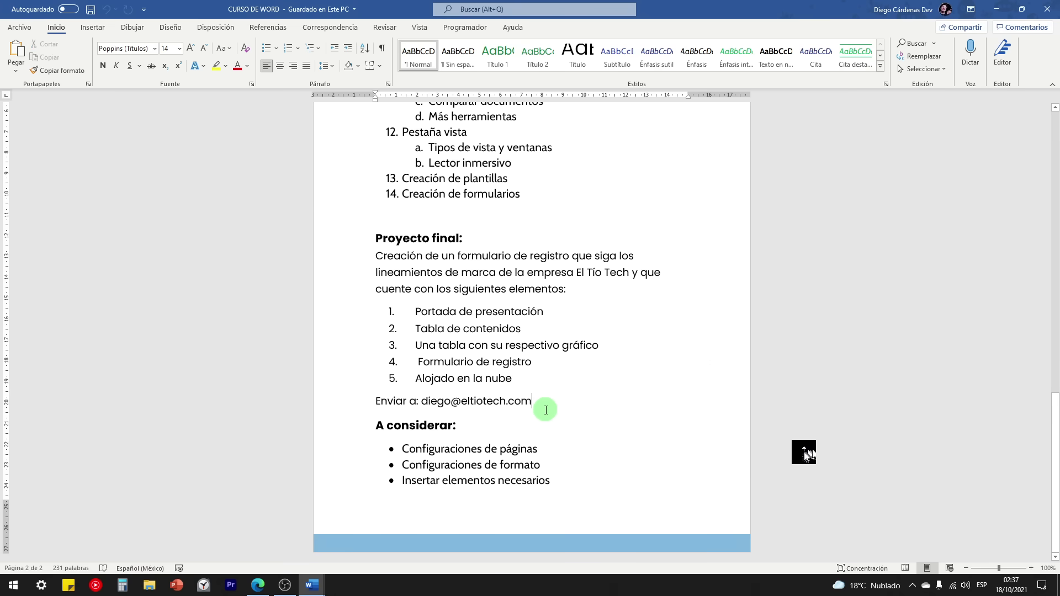
{"action": "scroll", "coordinate": [549, 407], "scroll_direction": "up", "scroll_amount": 6}
{"action": "scroll", "coordinate": [555, 405], "scroll_direction": "up", "scroll_amount": 12}
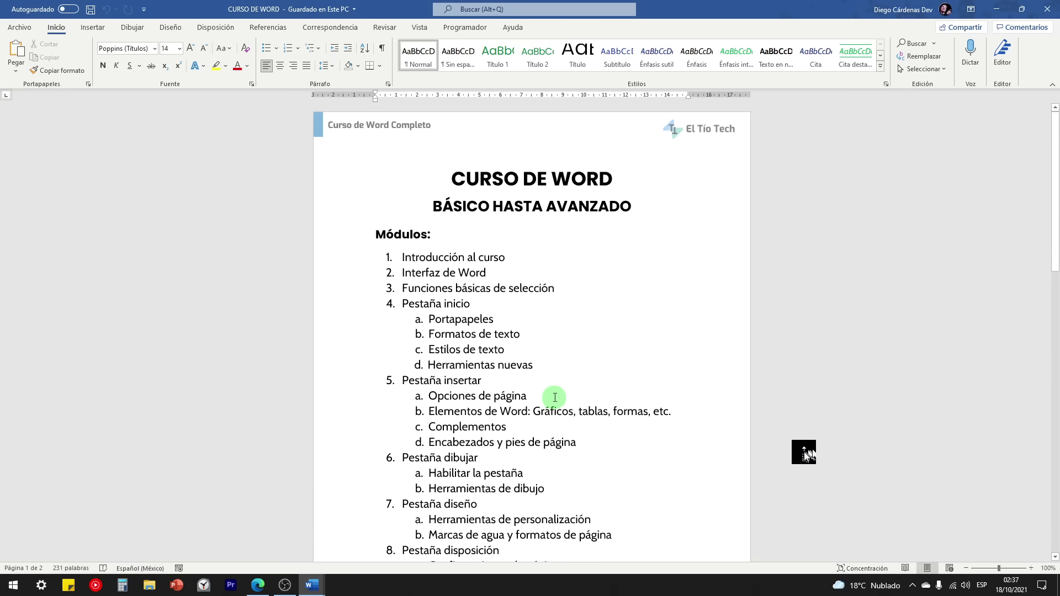
{"action": "scroll", "coordinate": [555, 396], "scroll_direction": "down", "scroll_amount": 1}
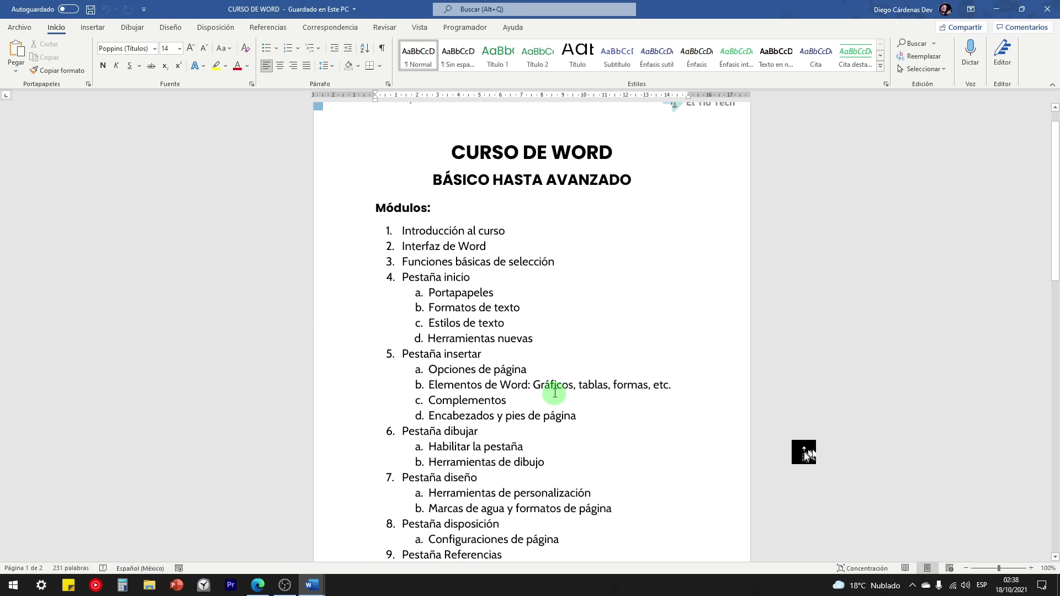
{"action": "scroll", "coordinate": [542, 389], "scroll_direction": "down", "scroll_amount": 5}
{"action": "scroll", "coordinate": [542, 387], "scroll_direction": "up", "scroll_amount": 6}
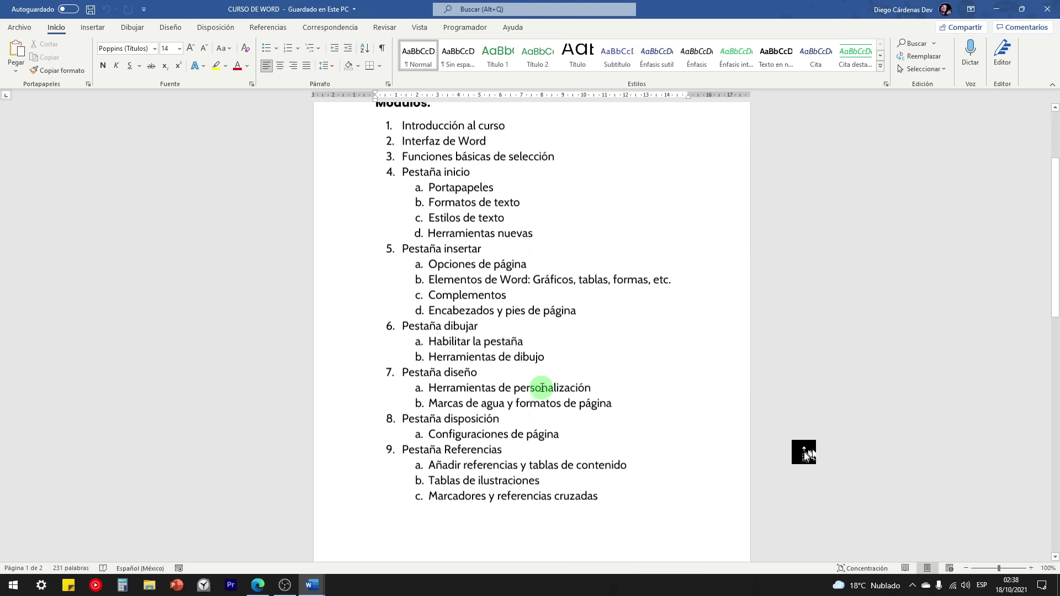